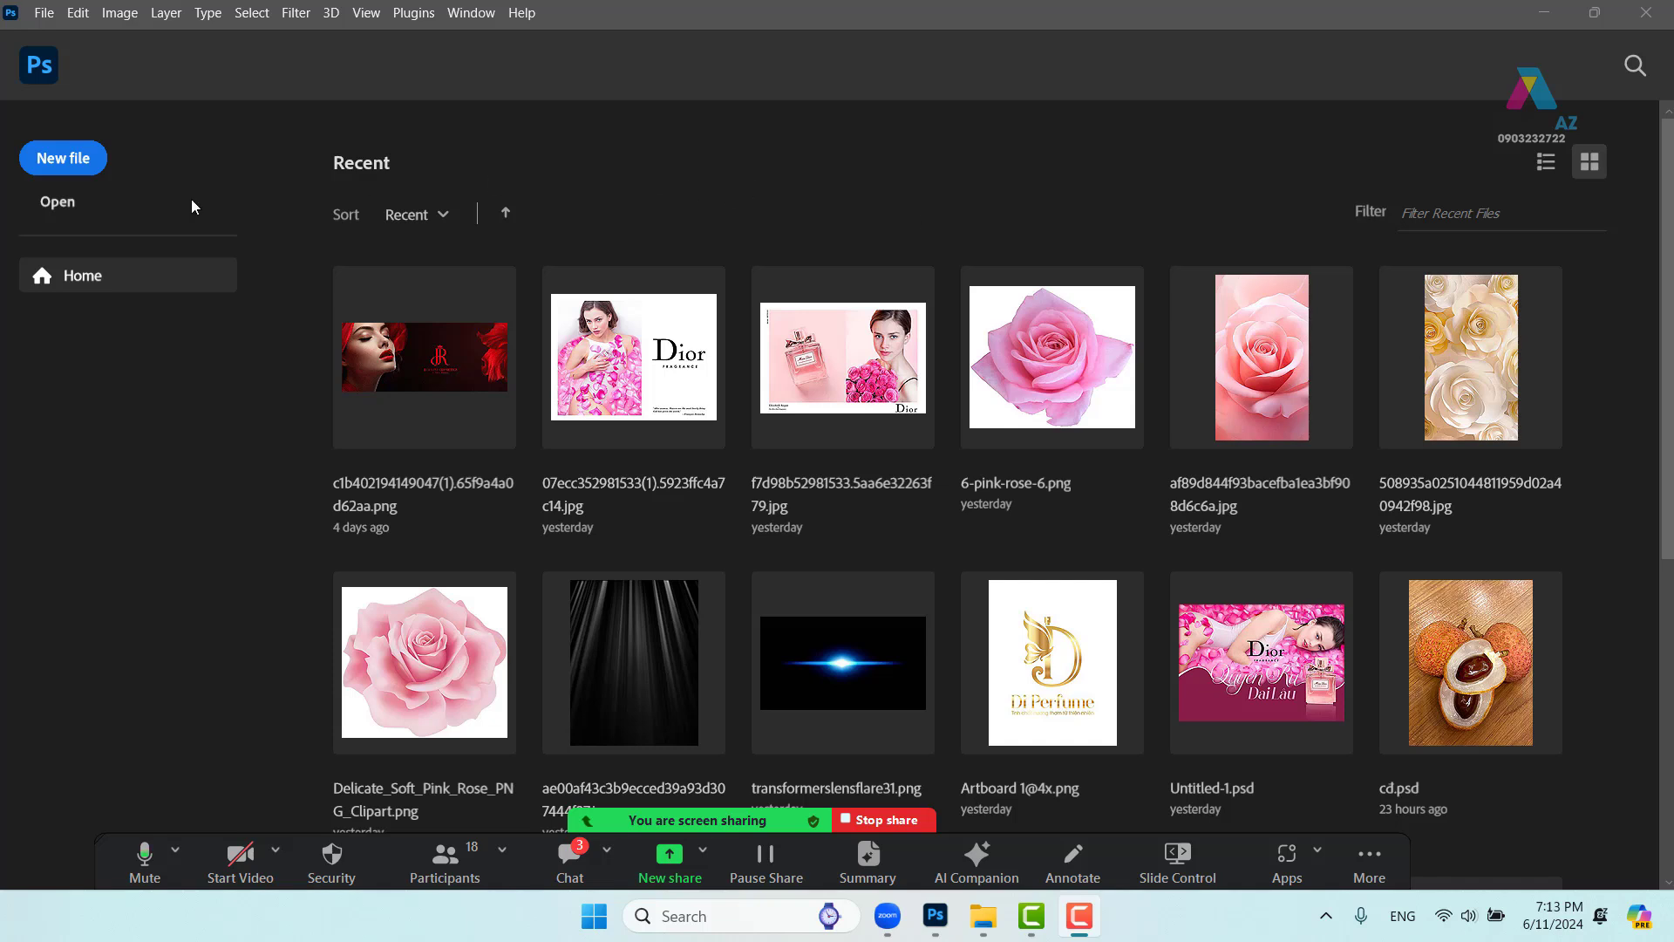
left_click(55, 213)
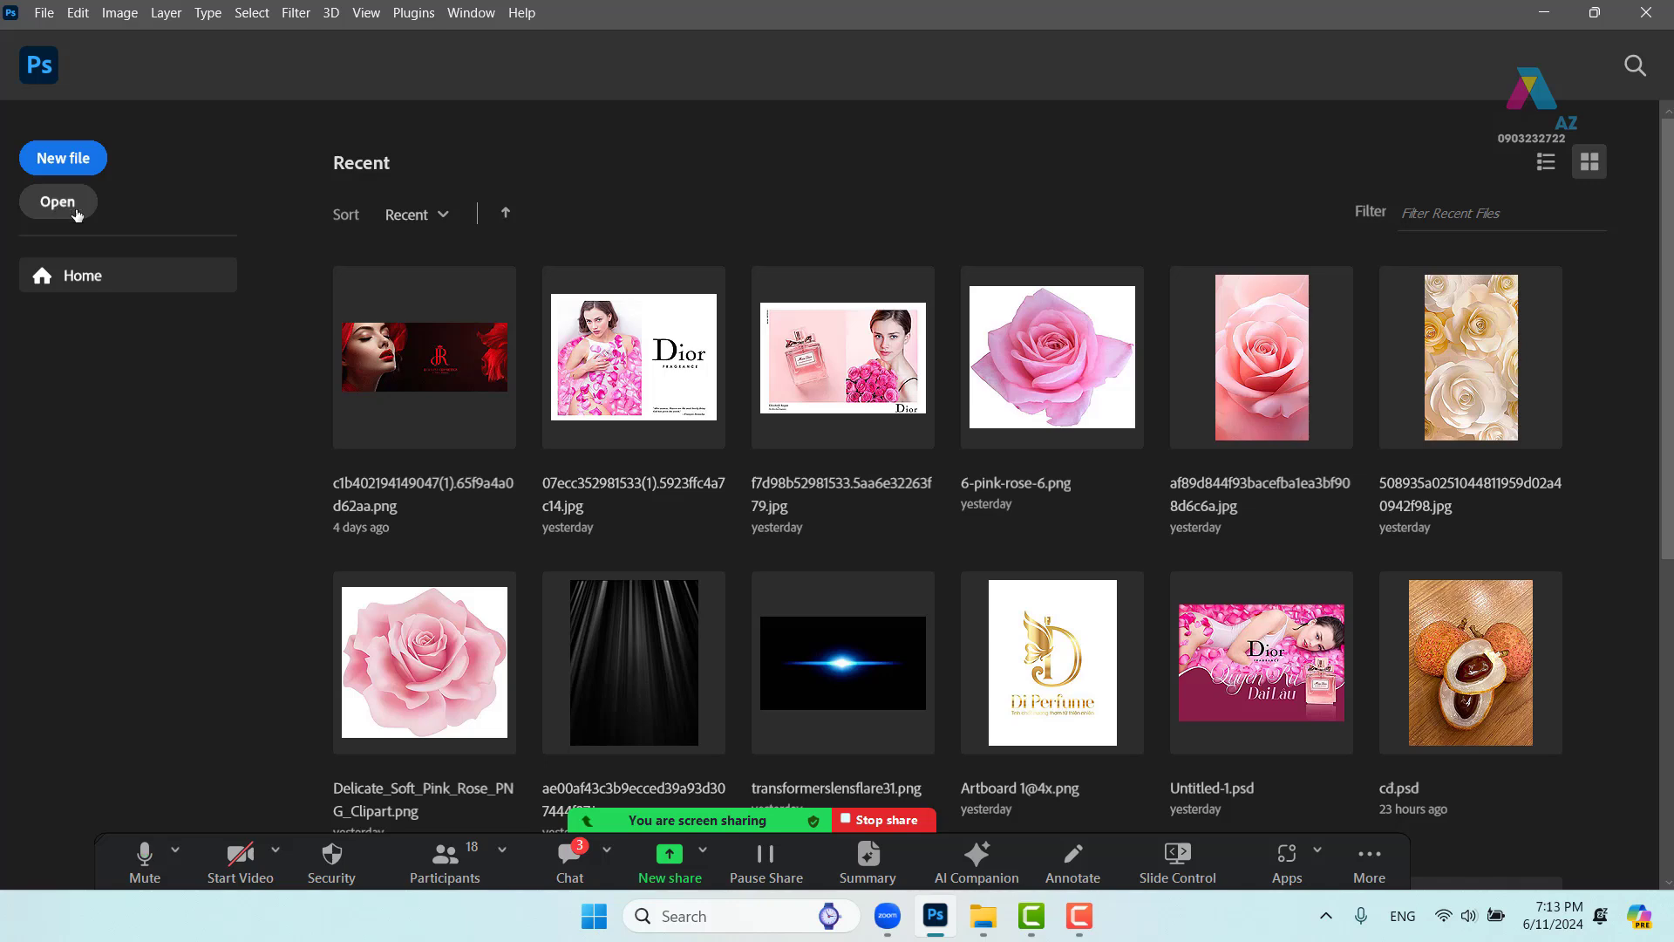
left_click(77, 213)
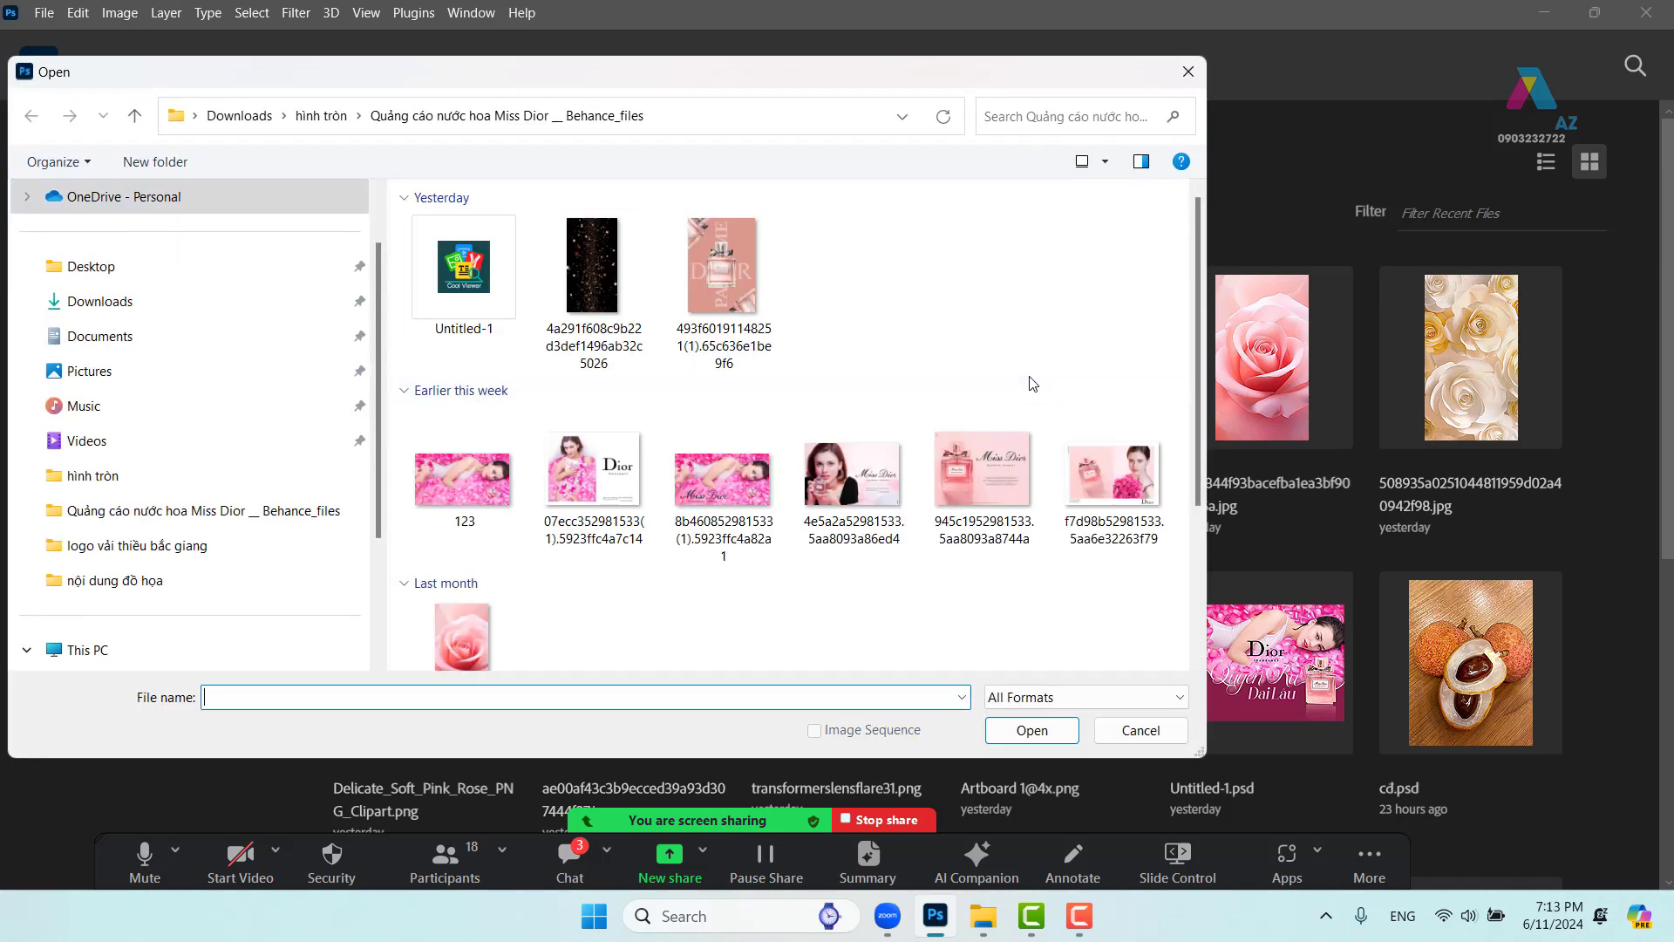
scroll(1024, 384, "down", 3)
scroll(715, 423, "up", 3)
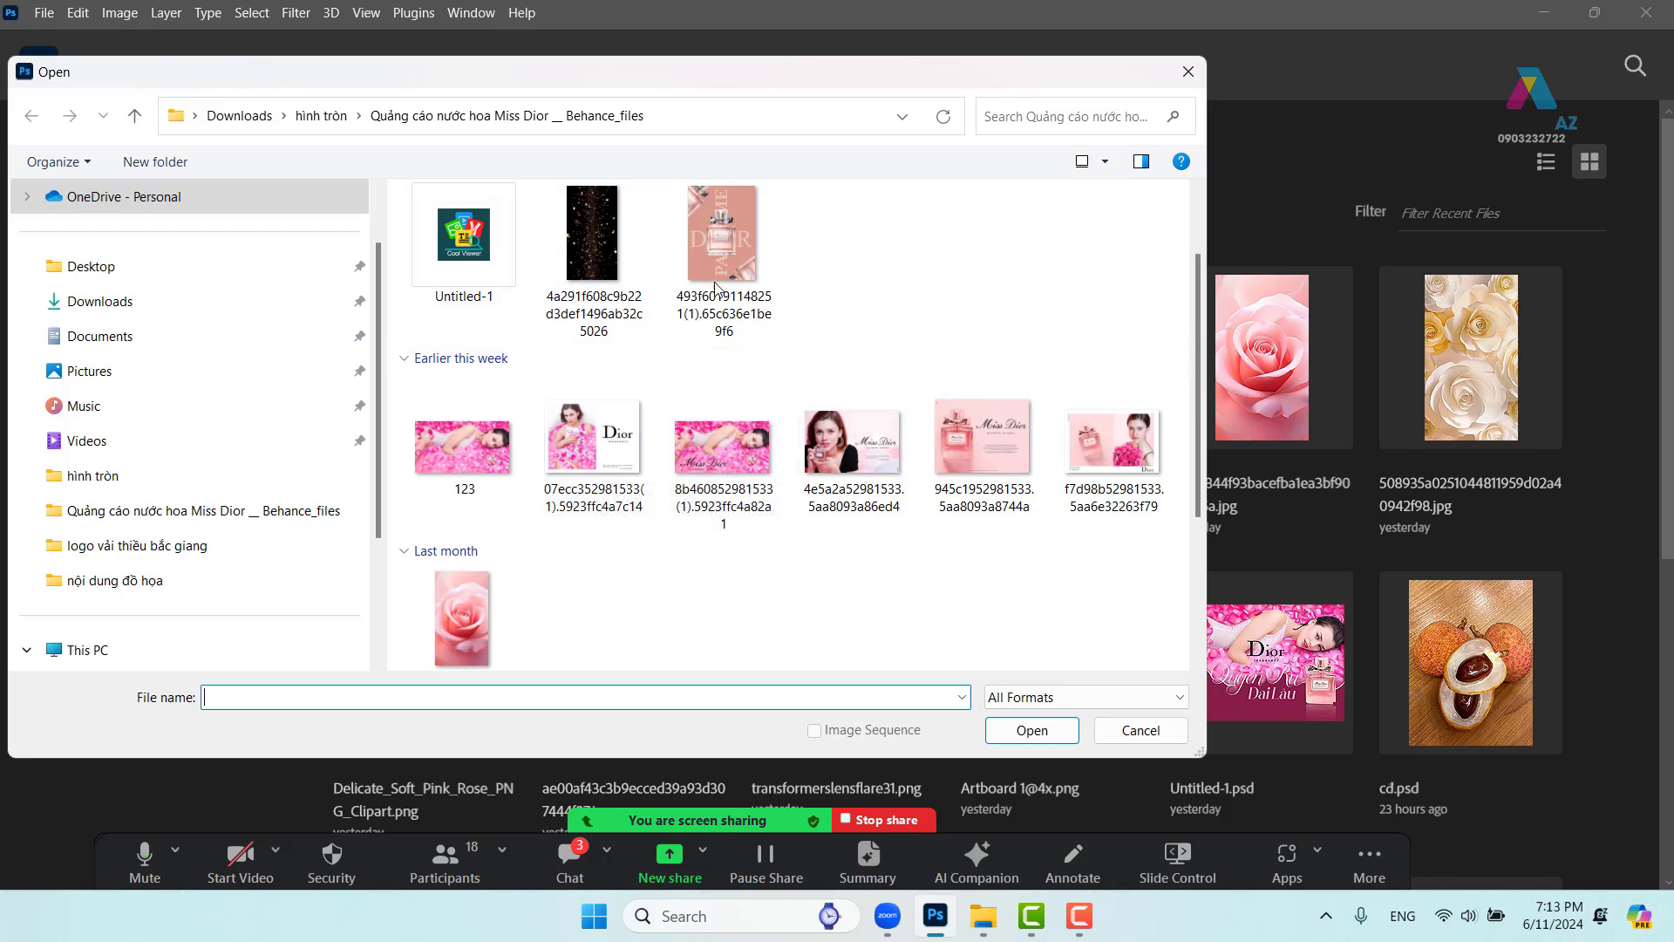
left_click(731, 241)
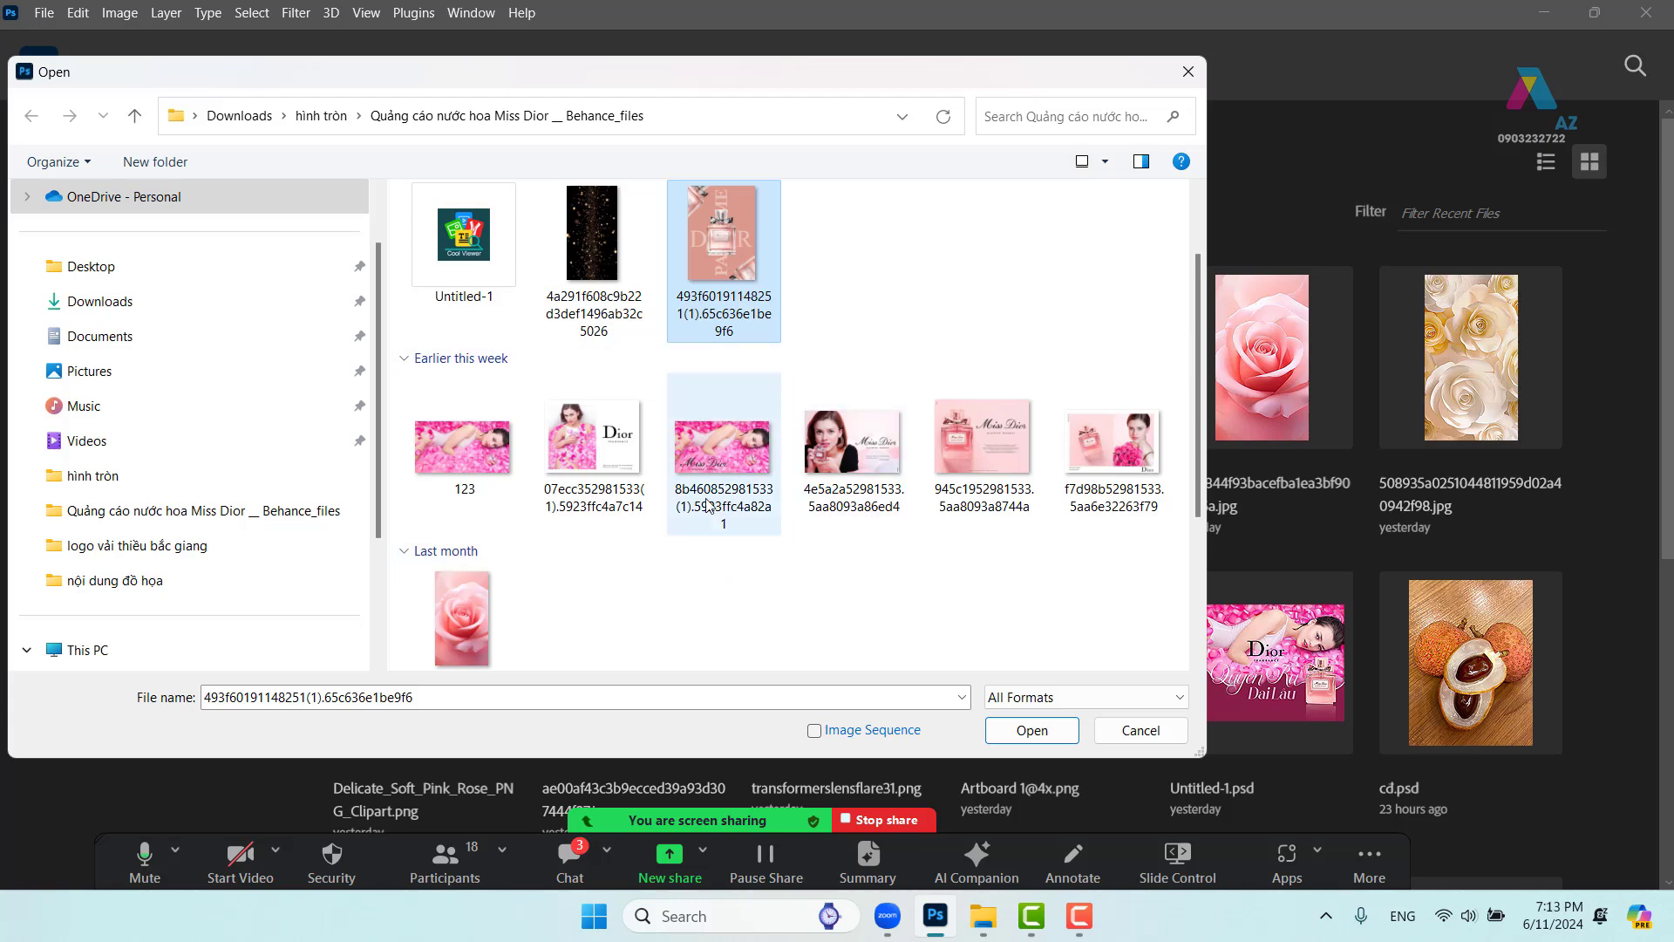
left_click(615, 436)
scroll(558, 625, "down", 3)
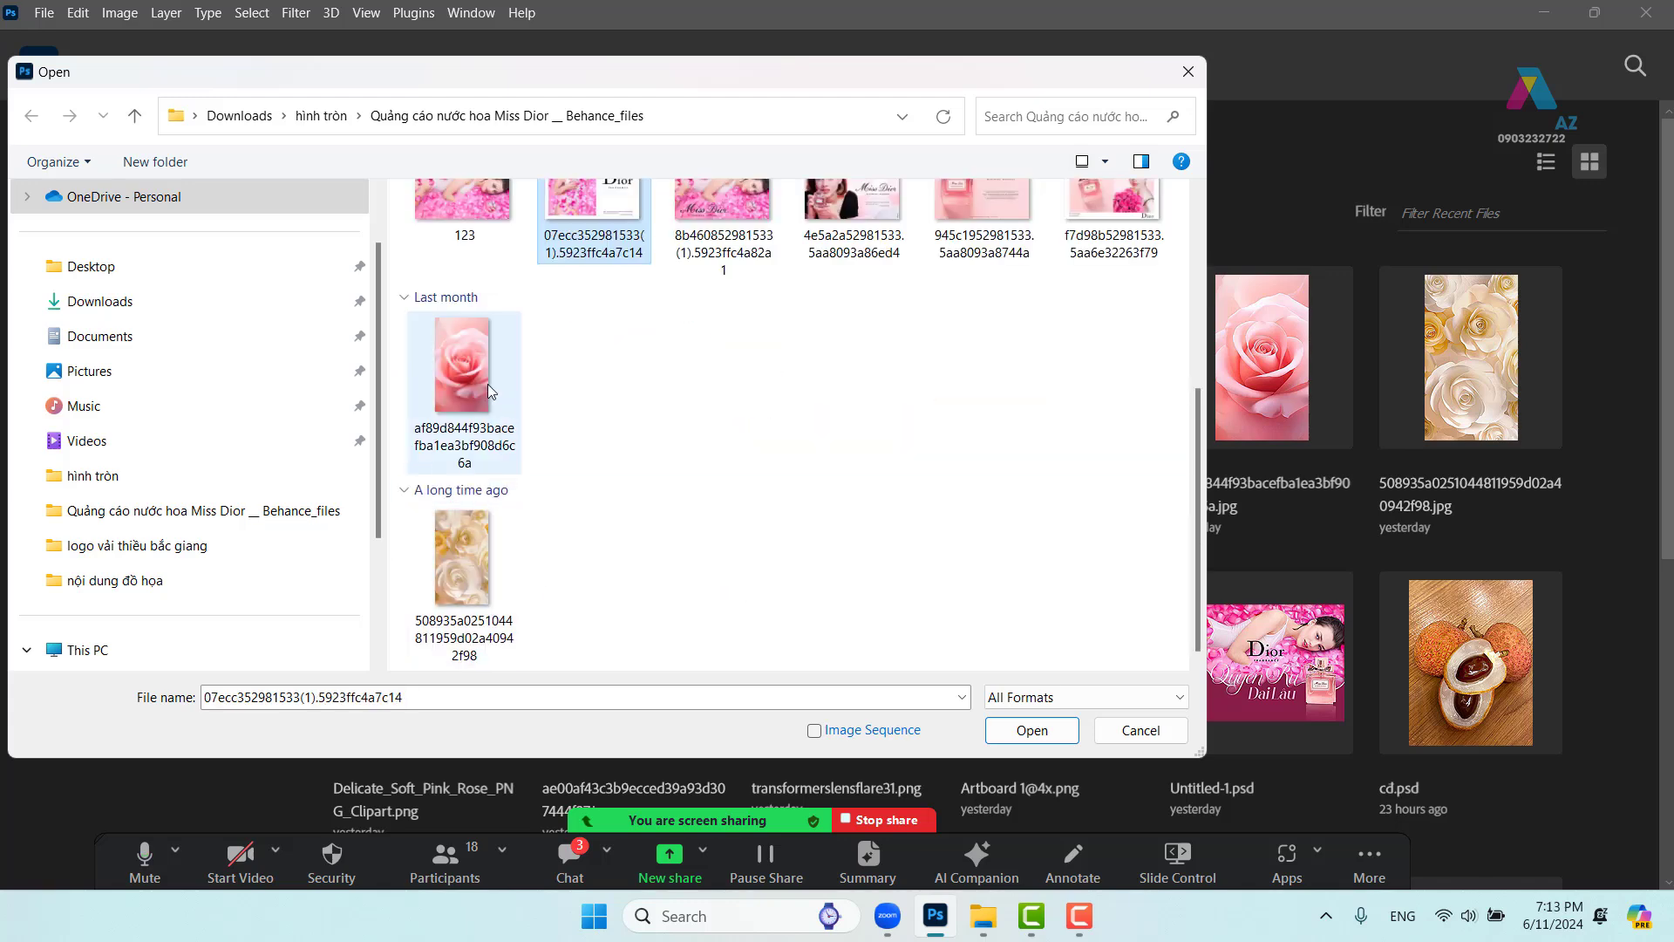
scroll(478, 591, "up", 3)
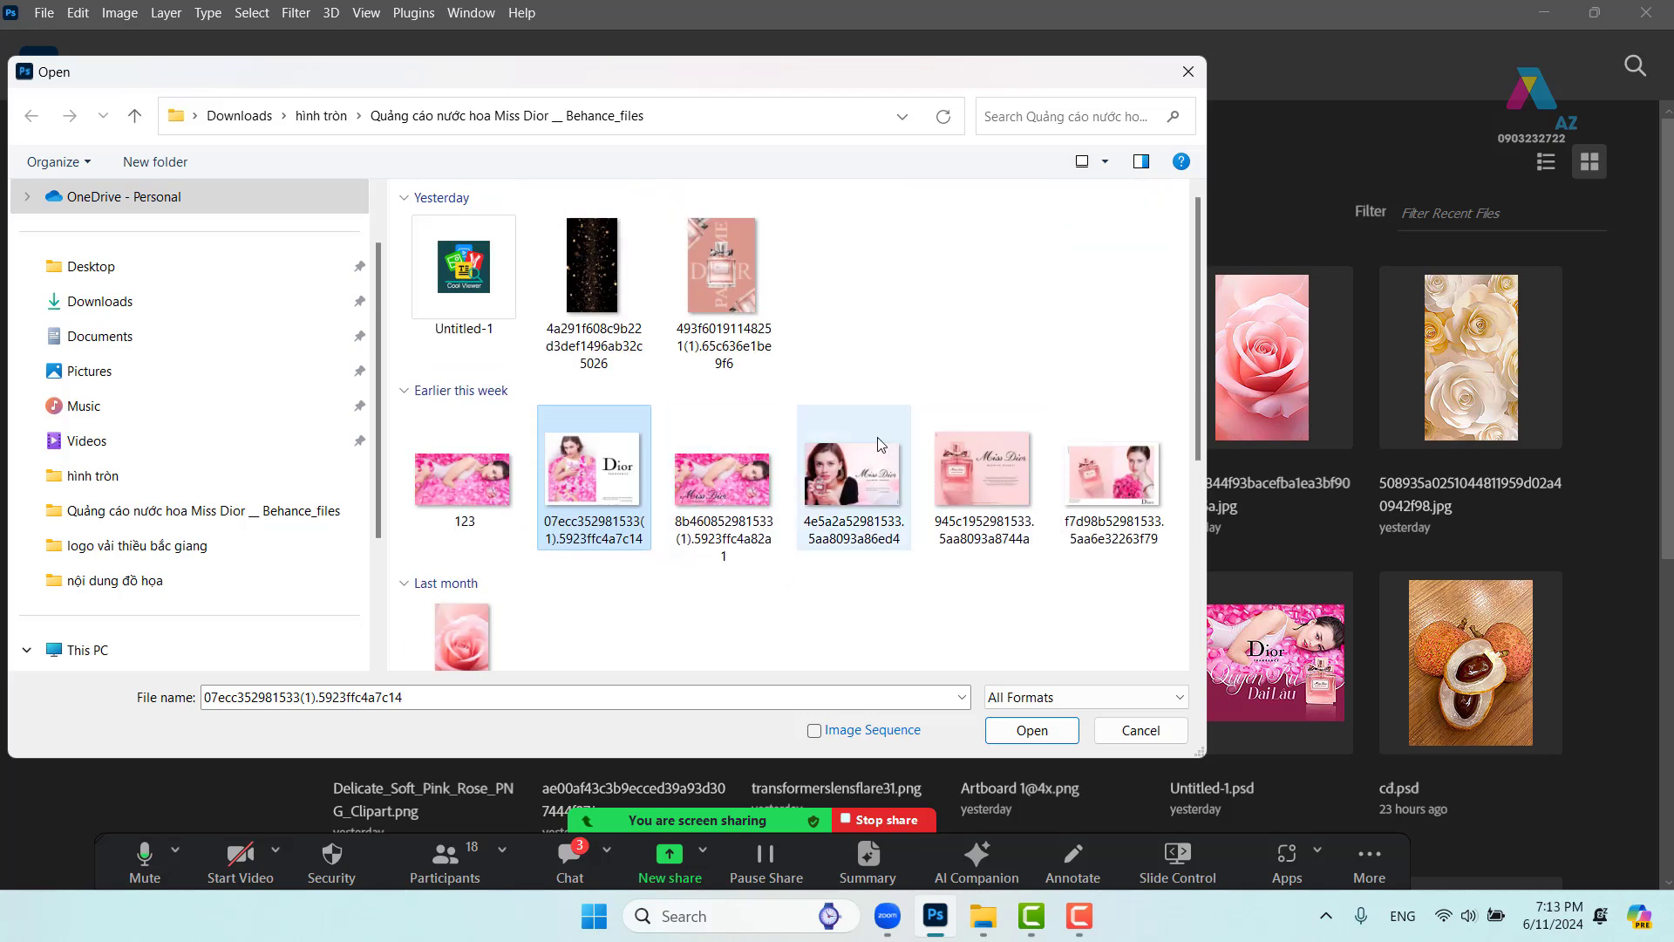
left_click(752, 504)
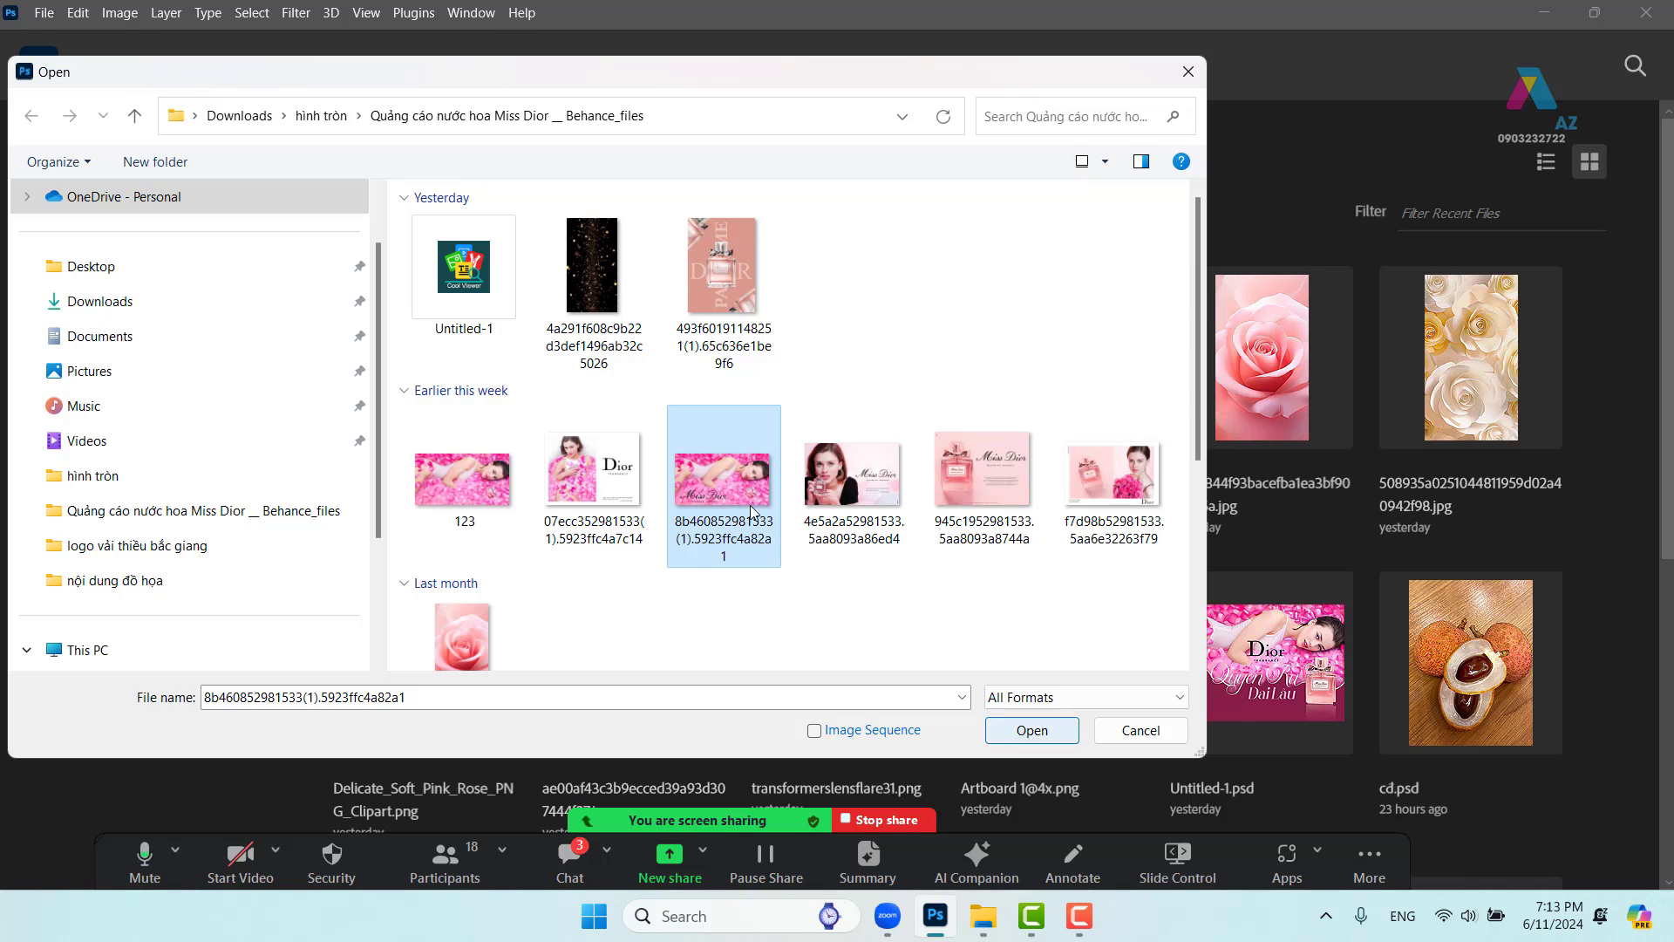
left_click(1047, 731)
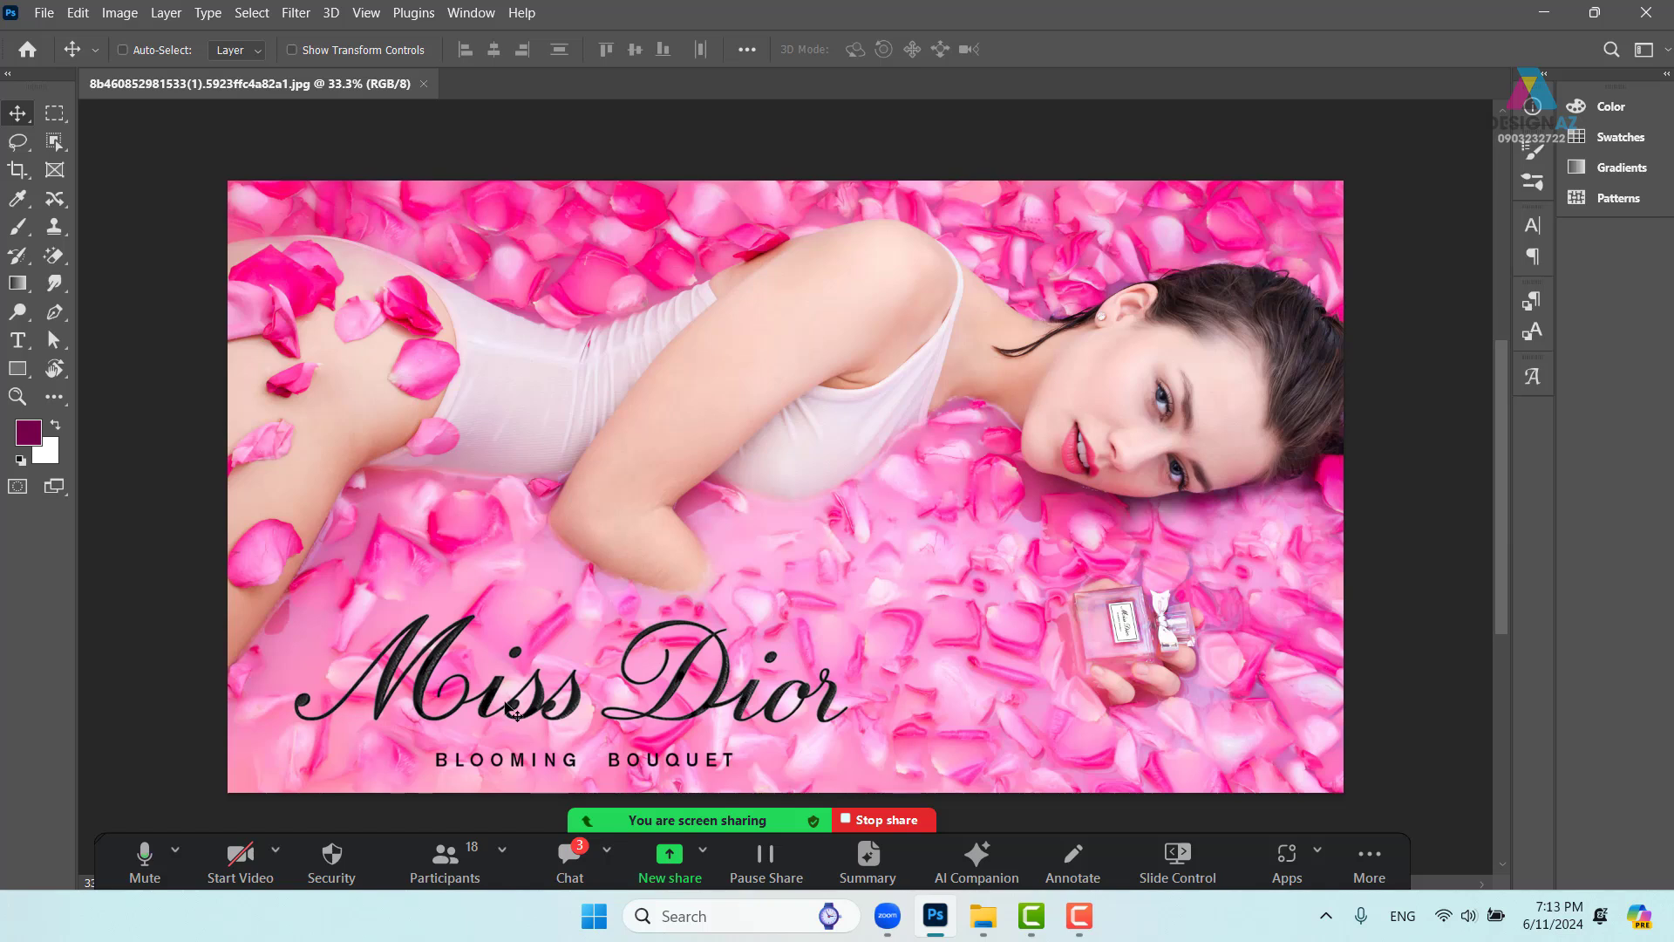
Select a rectangular area around the "Miss Dior" and "BLOOMING BOUQUET" lettering with the Rectangular Marquee tool
left_click(61, 117)
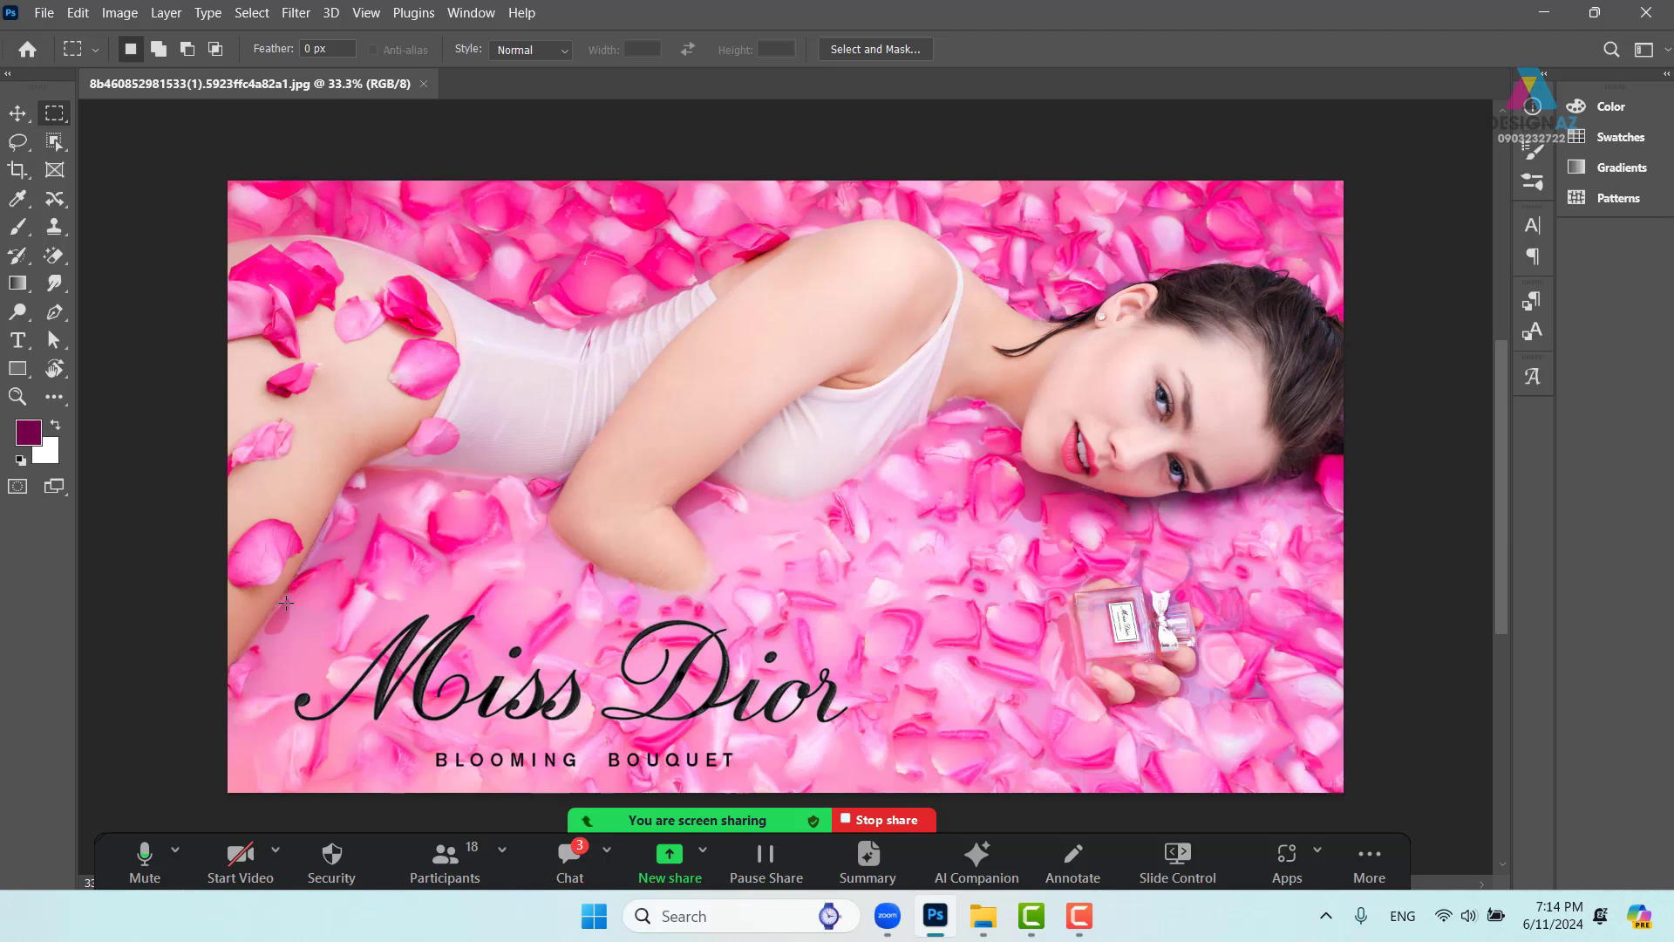
left_click_drag(286, 602, 875, 777)
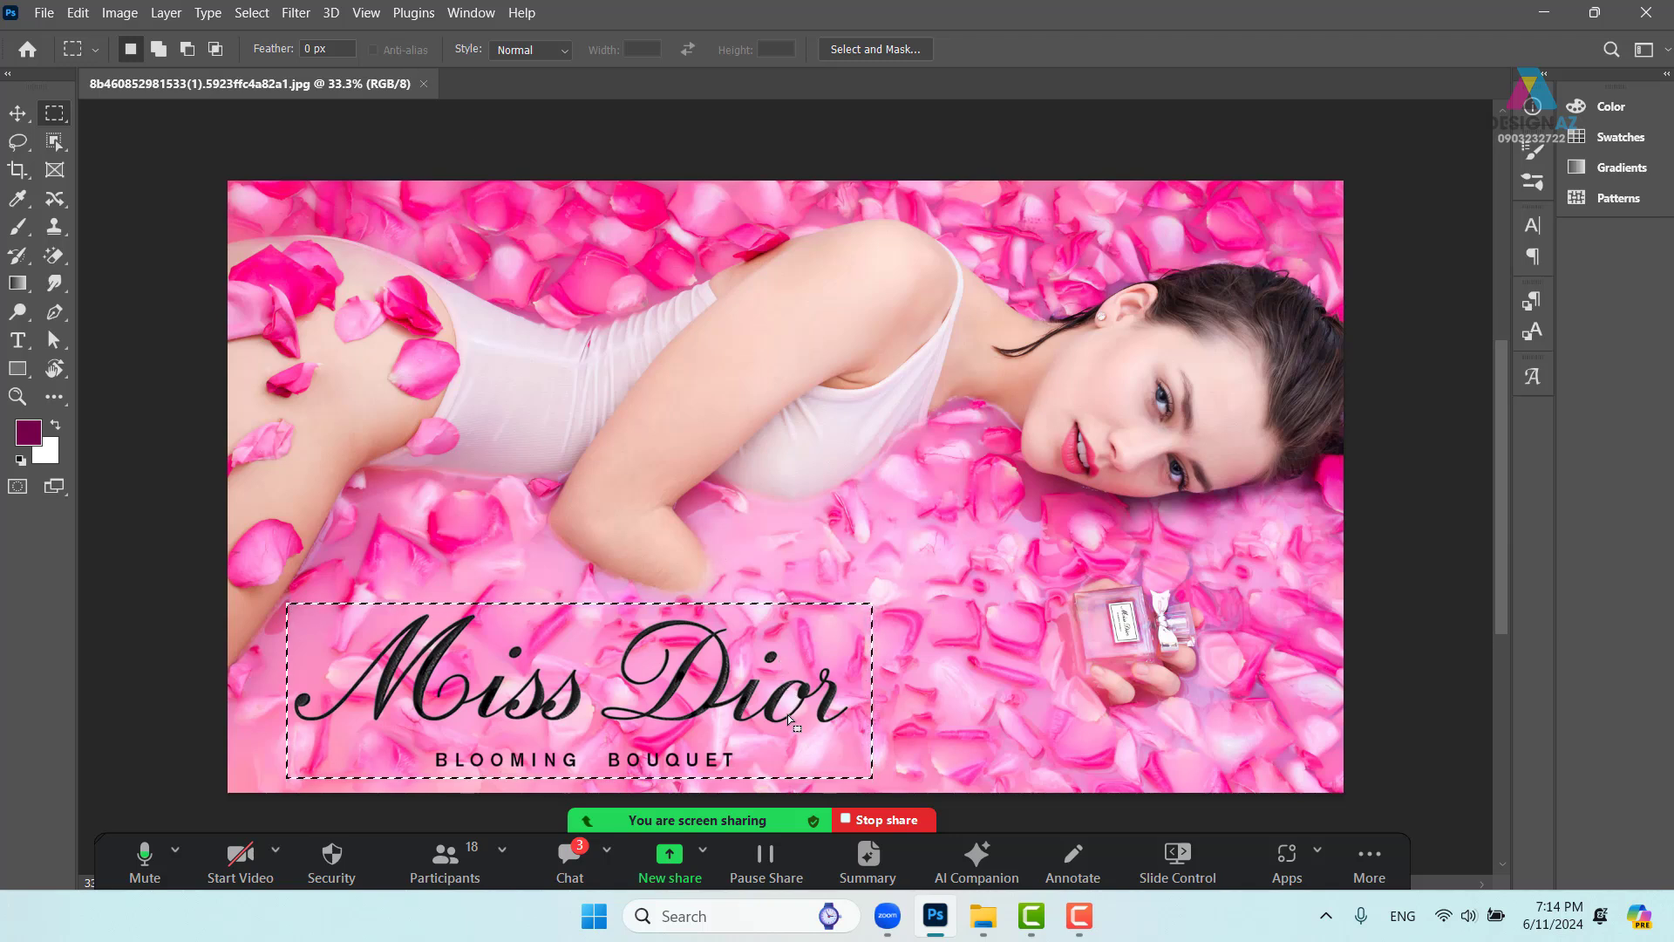
left_click(907, 131)
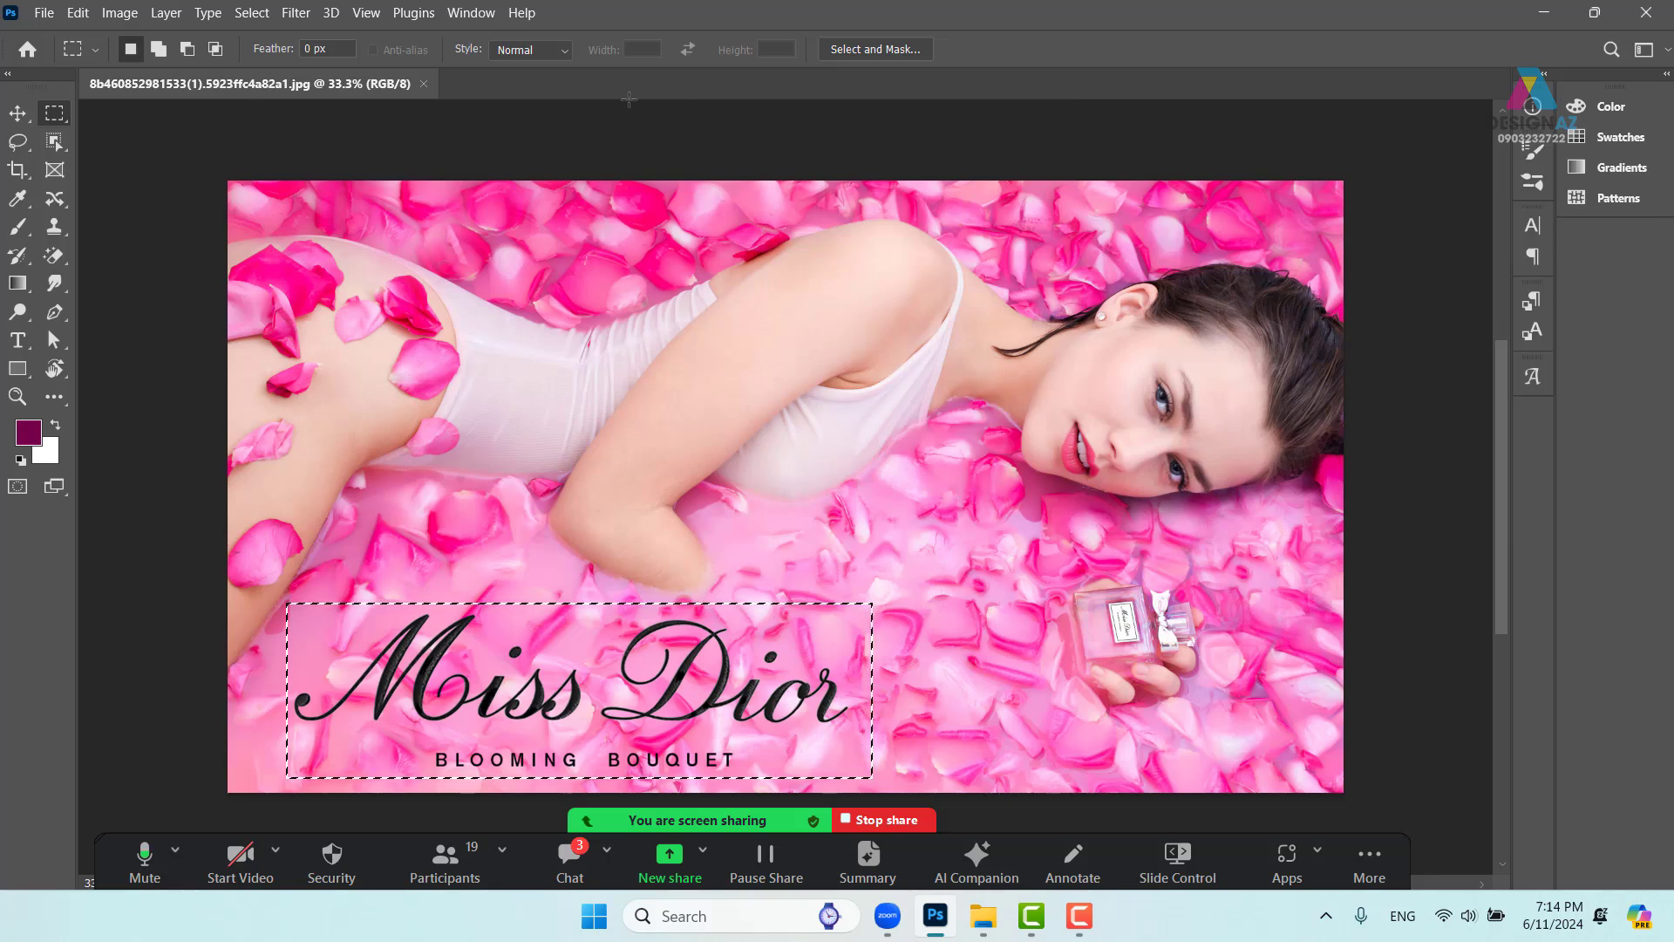
Narrow the selection to the black lettering with Color Range set to Shadows, fuzziness 20% and range 65
left_click(256, 14)
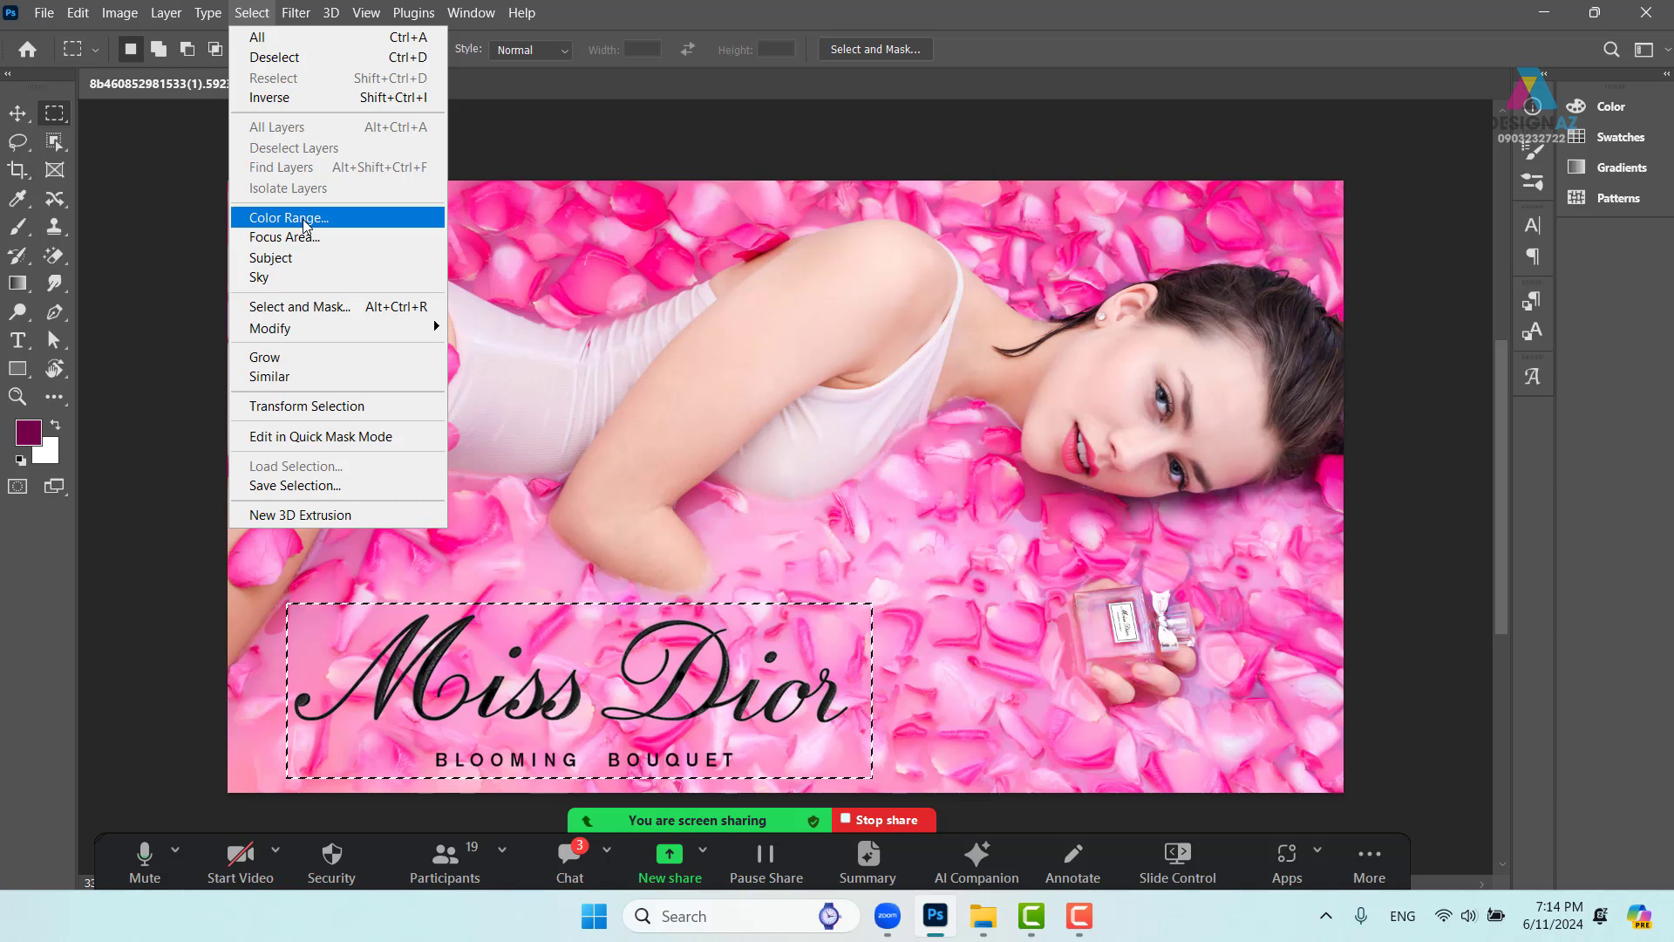
left_click(353, 225)
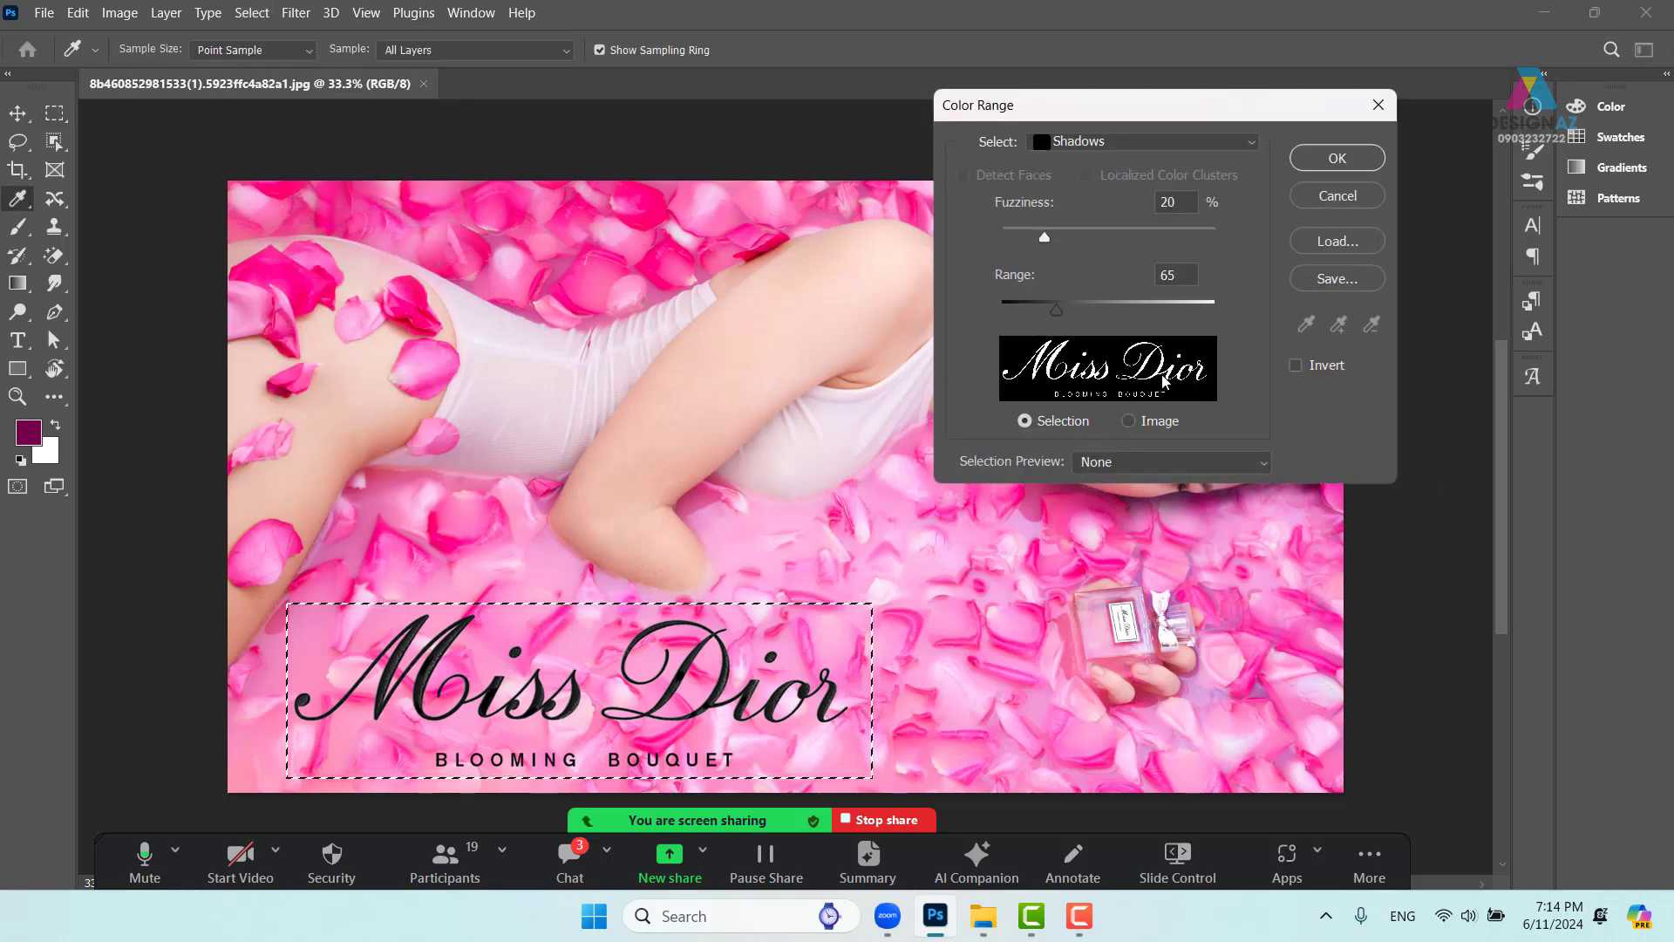
left_click(1175, 141)
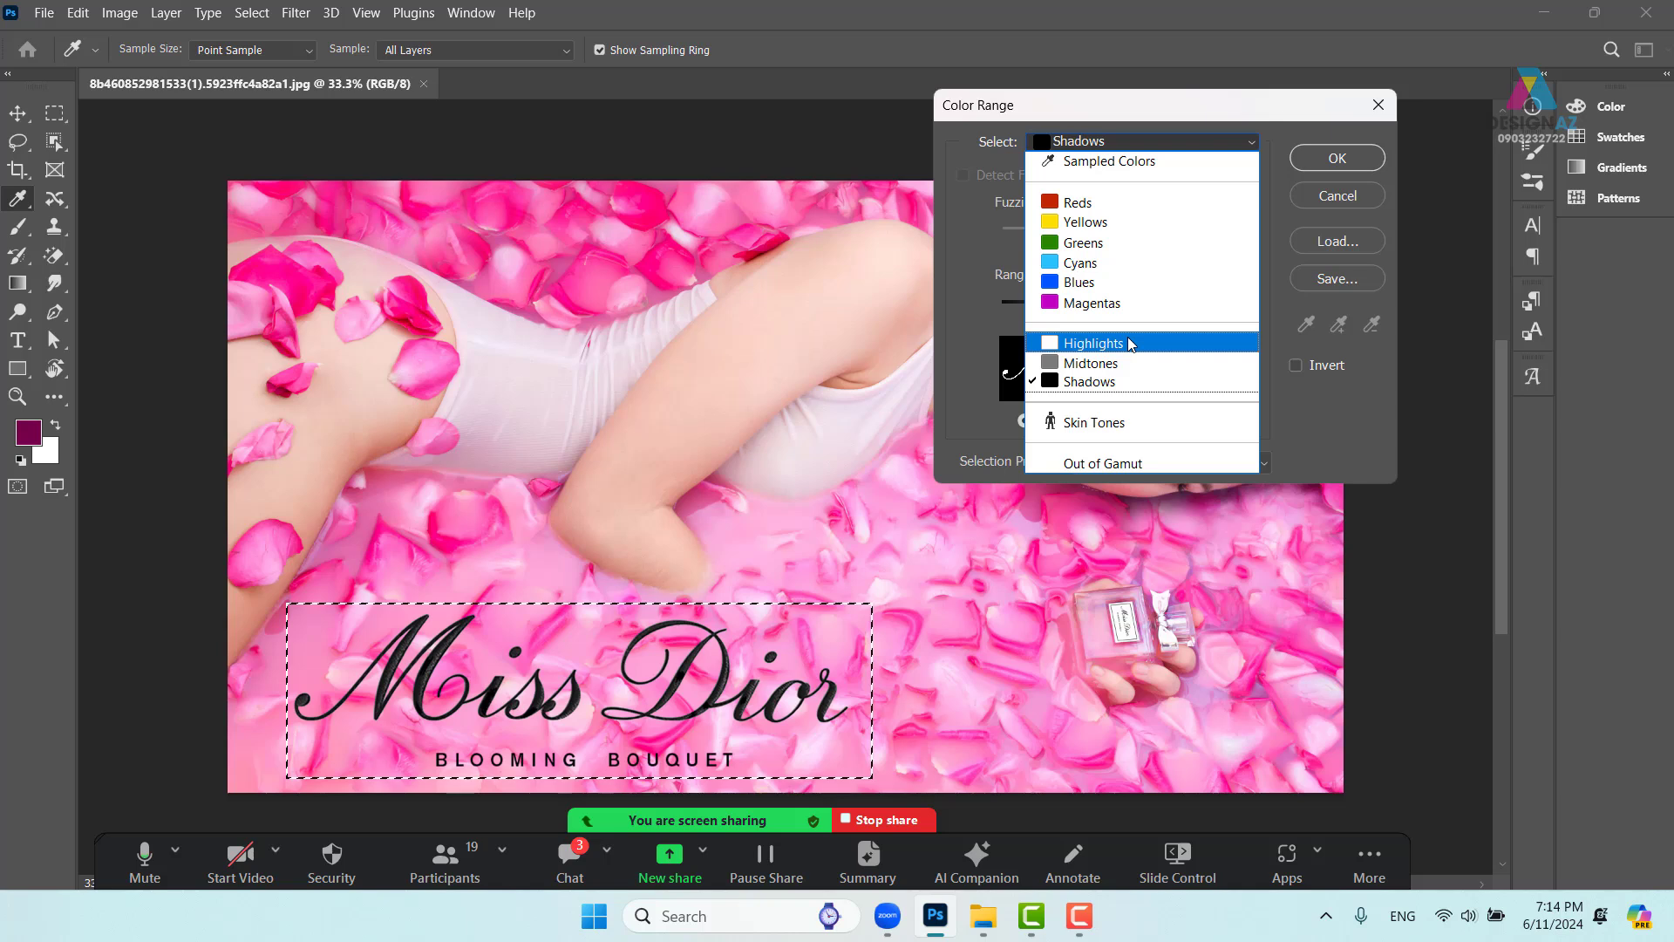
left_click(1123, 388)
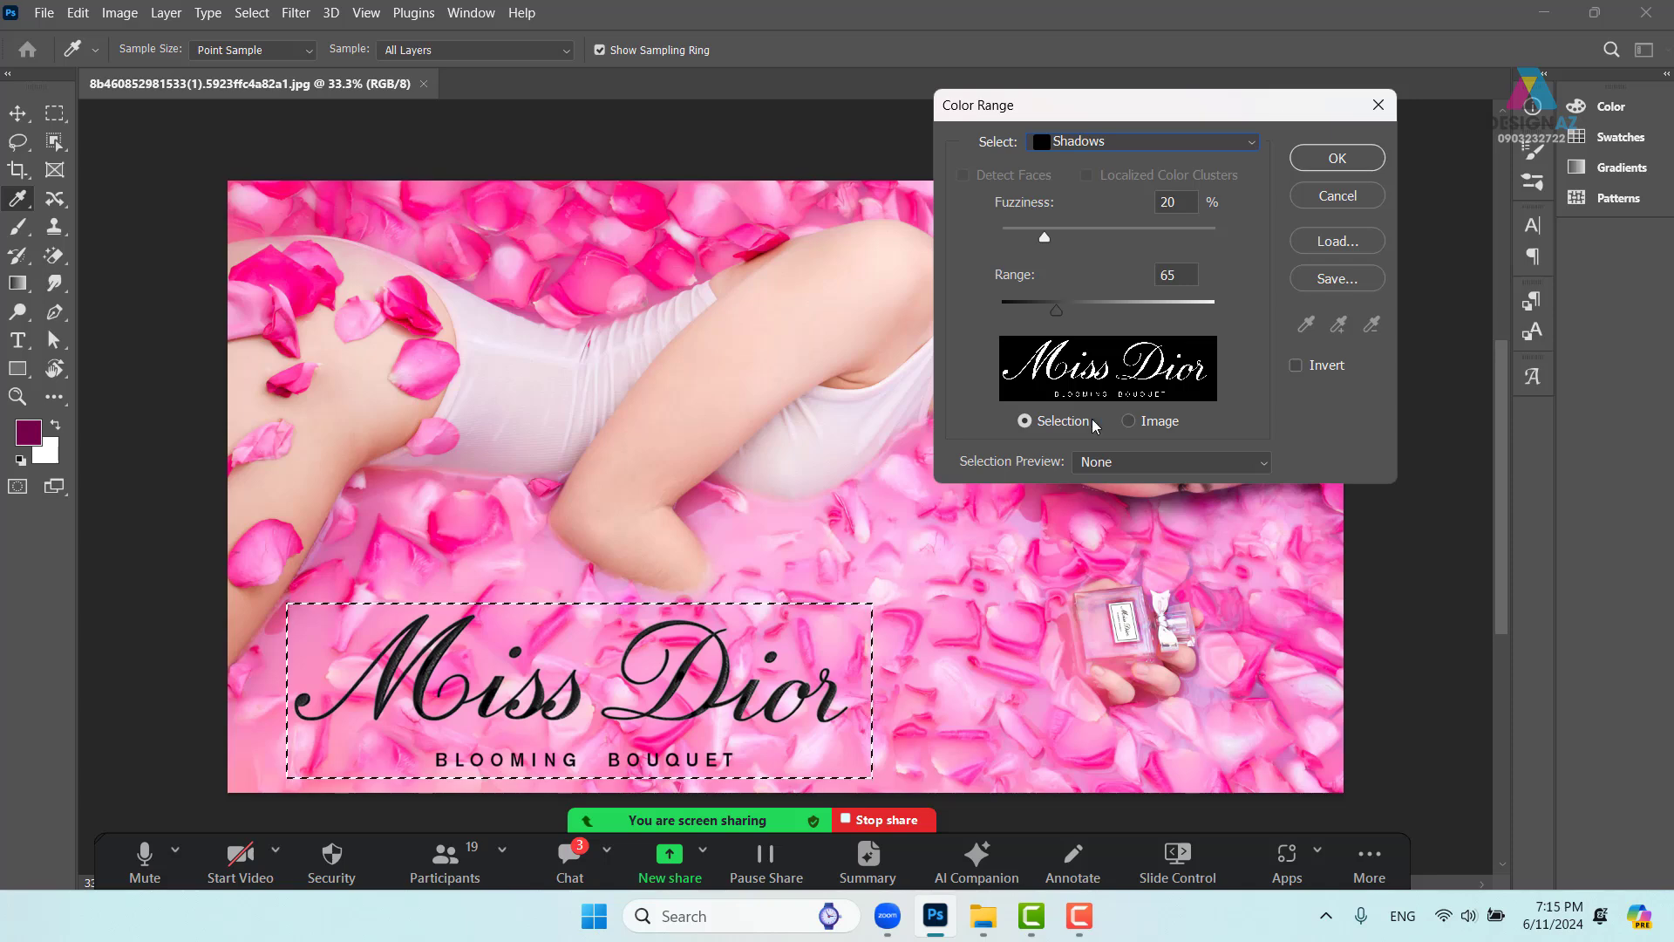
left_click(1337, 158)
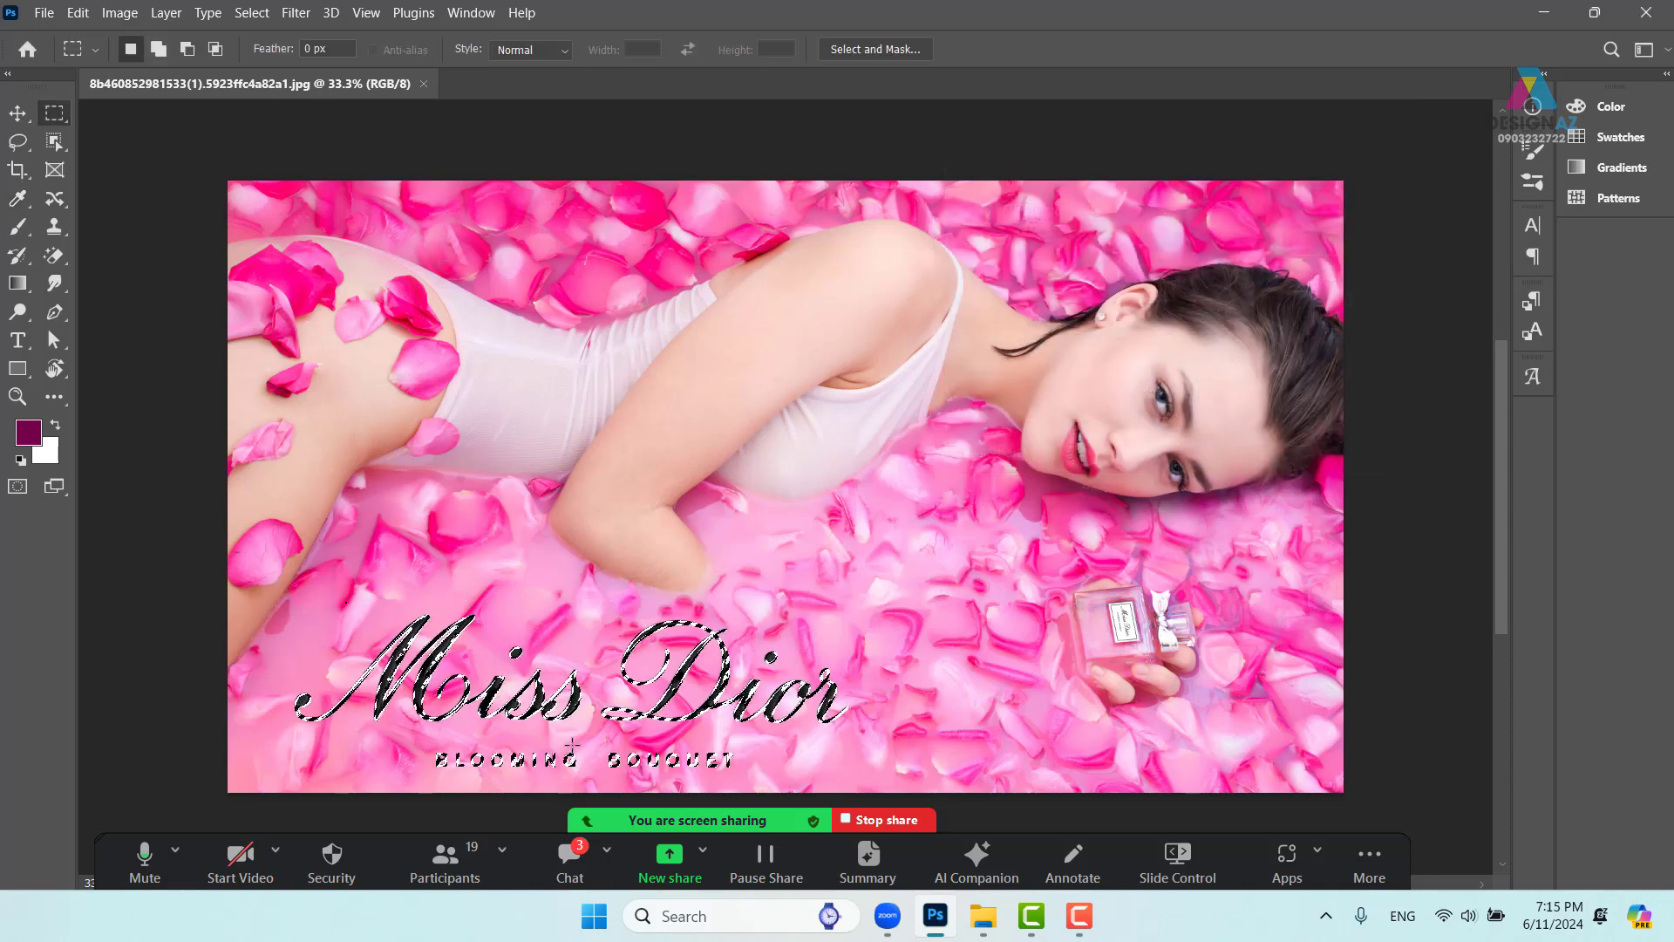
Expand the lettering selection by 5 pixels
key("ctrl+plus")
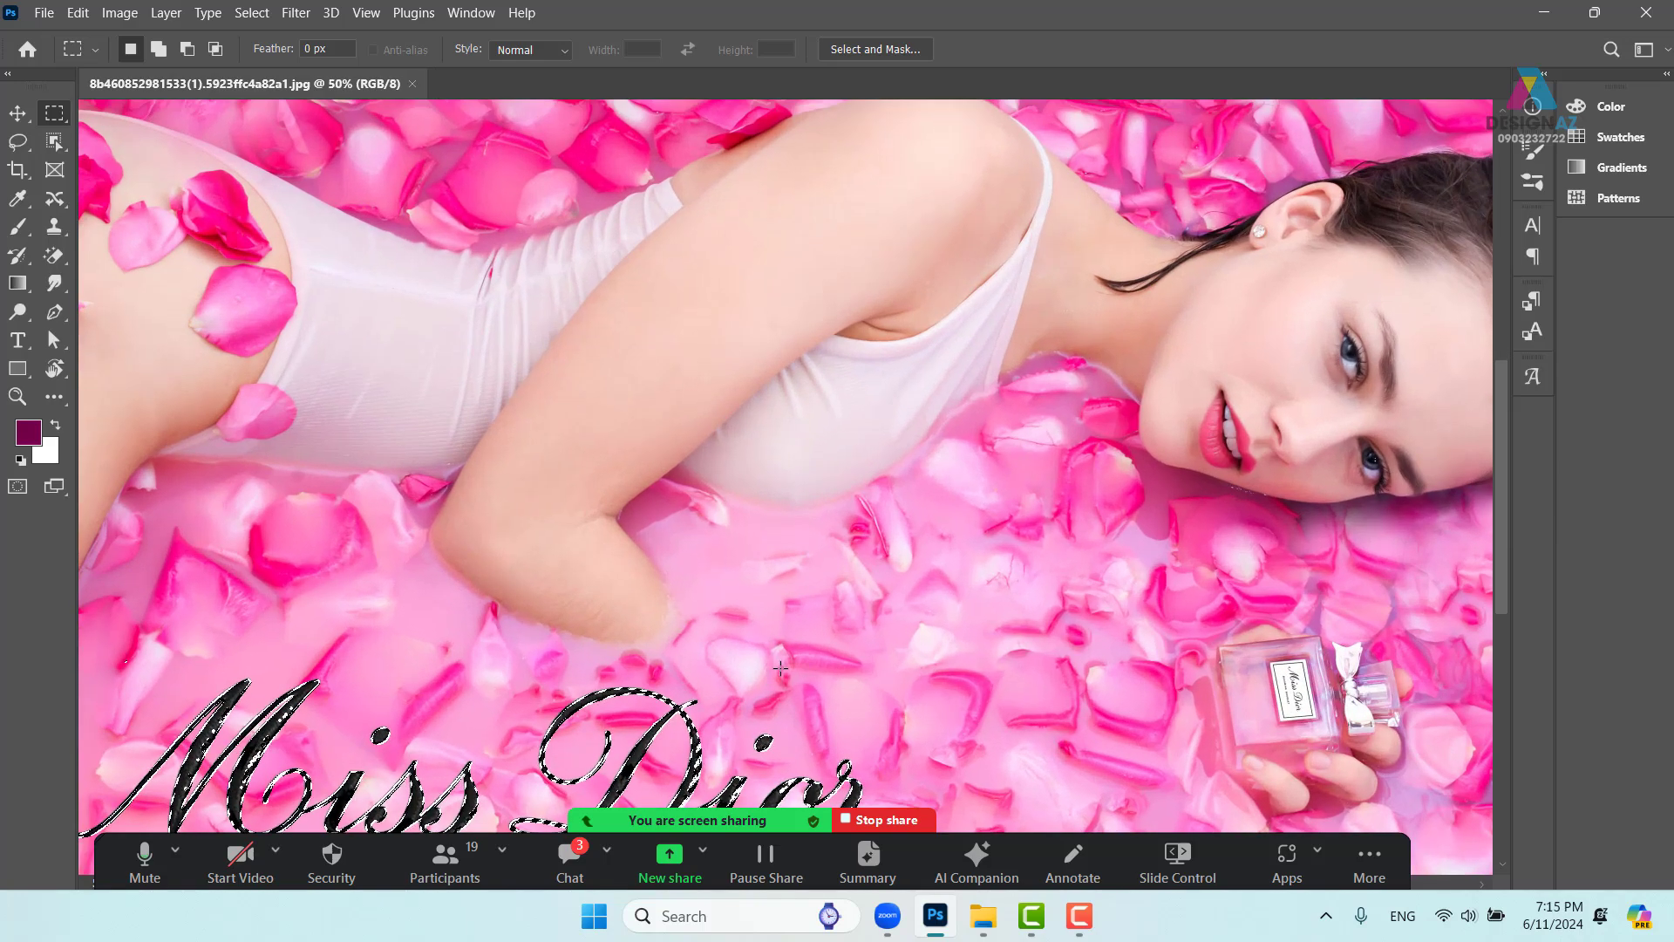
left_click_drag(820, 582, 927, 280)
left_click_drag(905, 358, 973, 379)
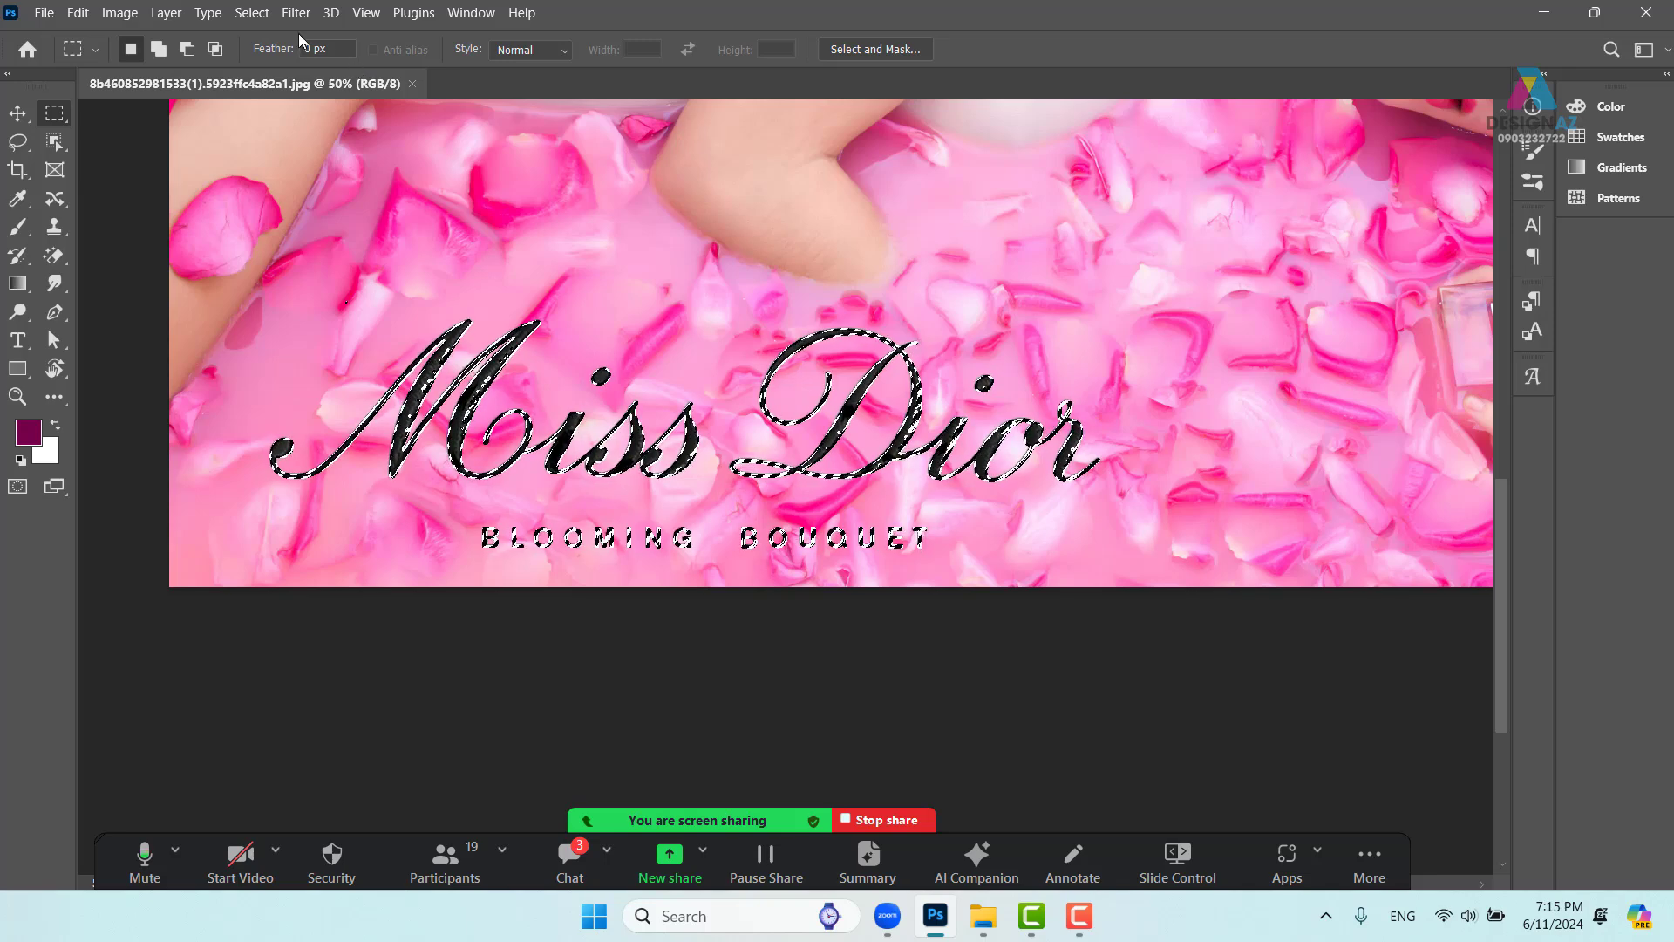
left_click(253, 21)
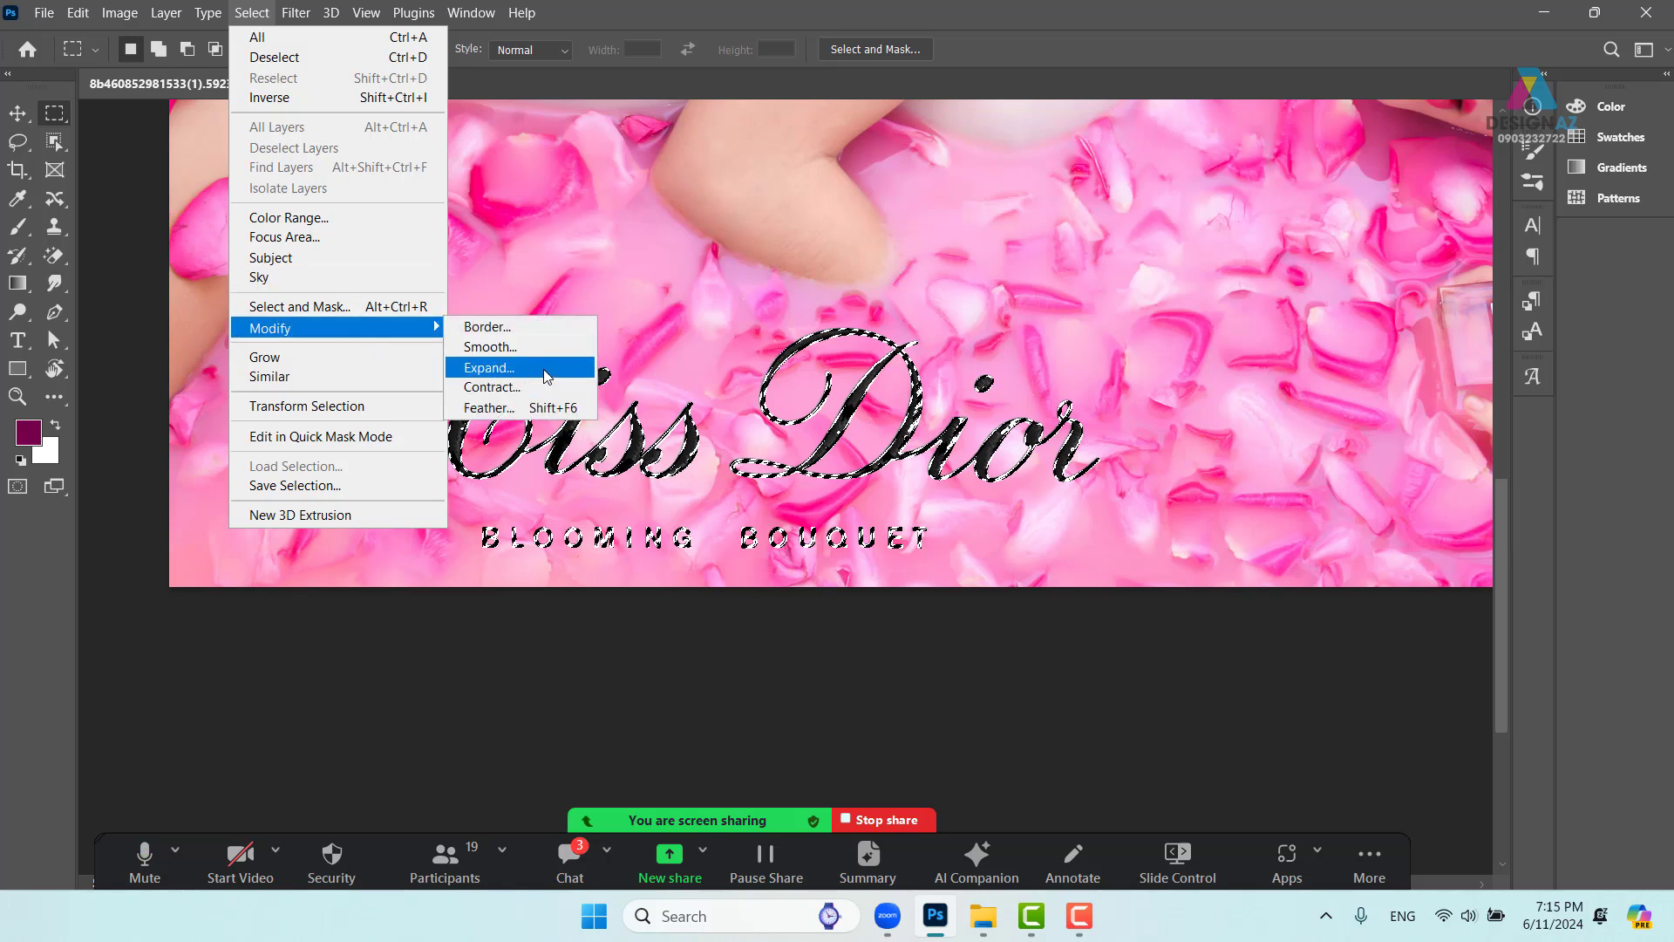
left_click(489, 367)
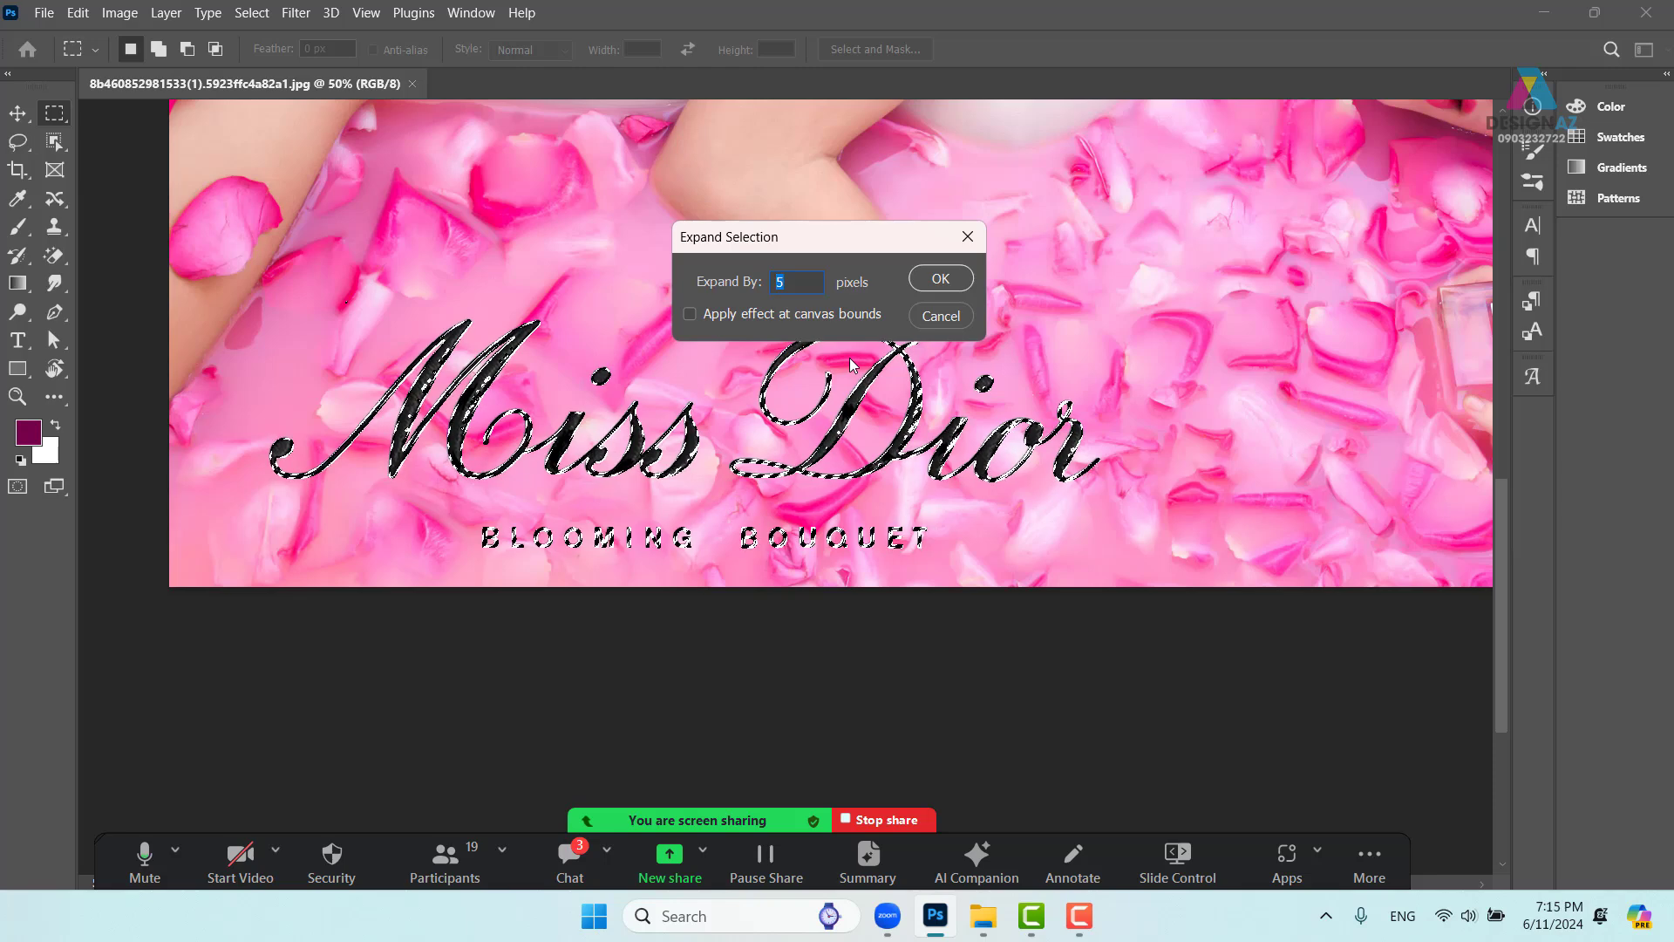
left_click(942, 279)
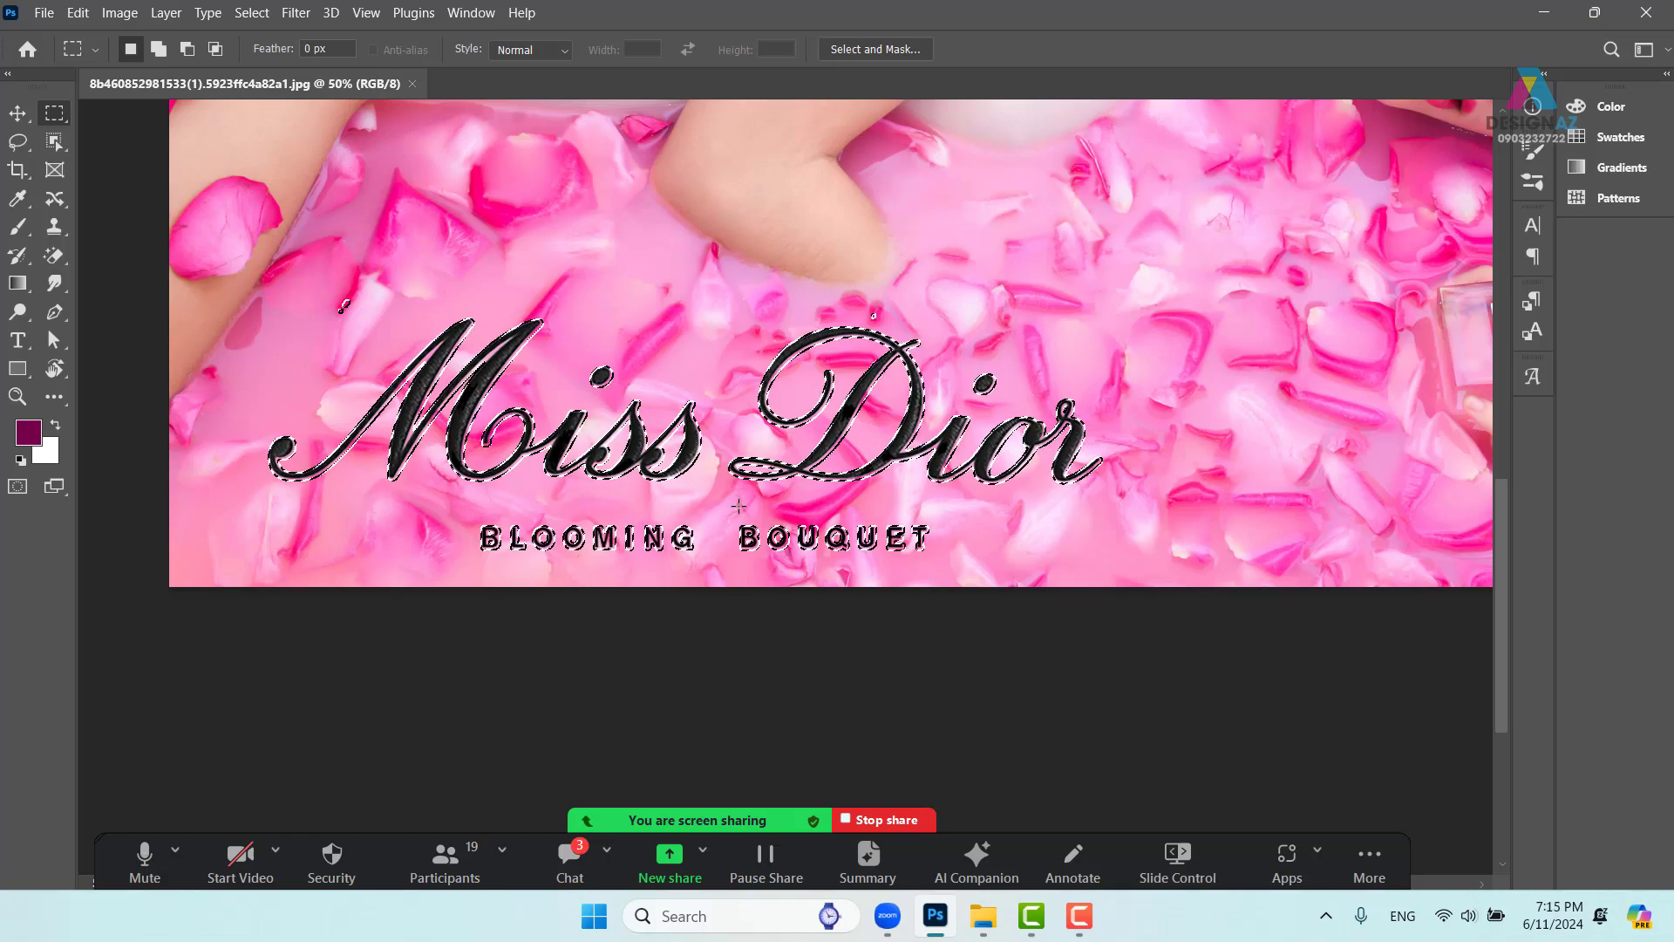
Check the expanded outline and fill the lettering selection with Content-Aware, using Color Adaptation, Normal mode and 100% opacity
key("ctrl+plus")
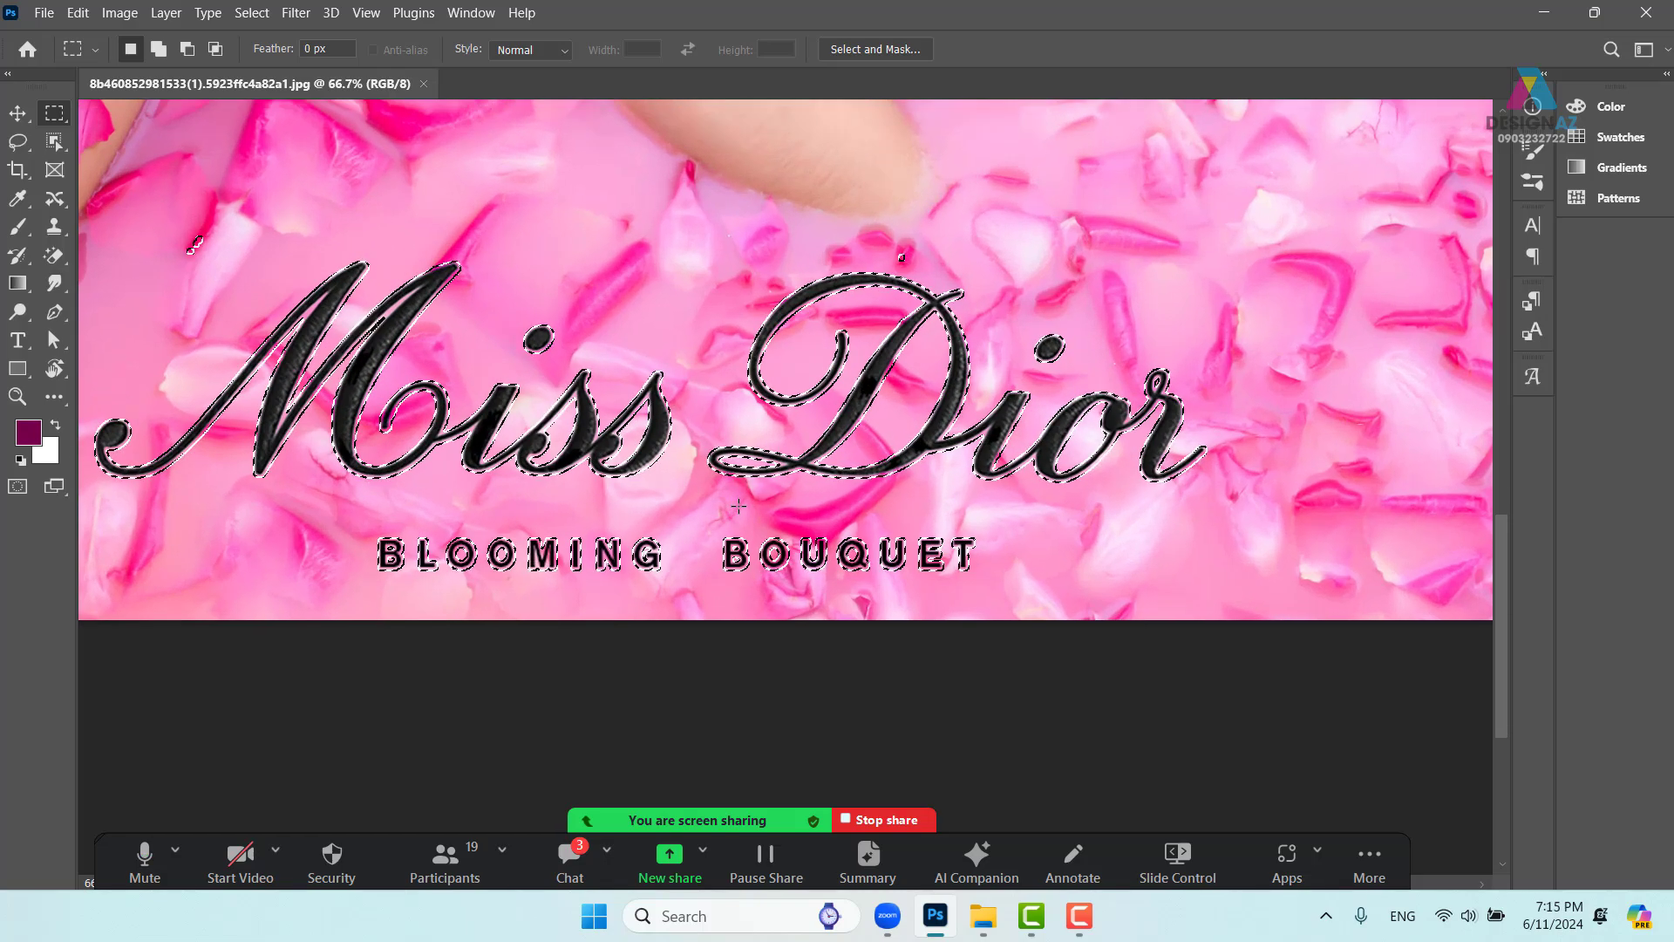
key("ctrl+plus")
key("ctrl+plus")
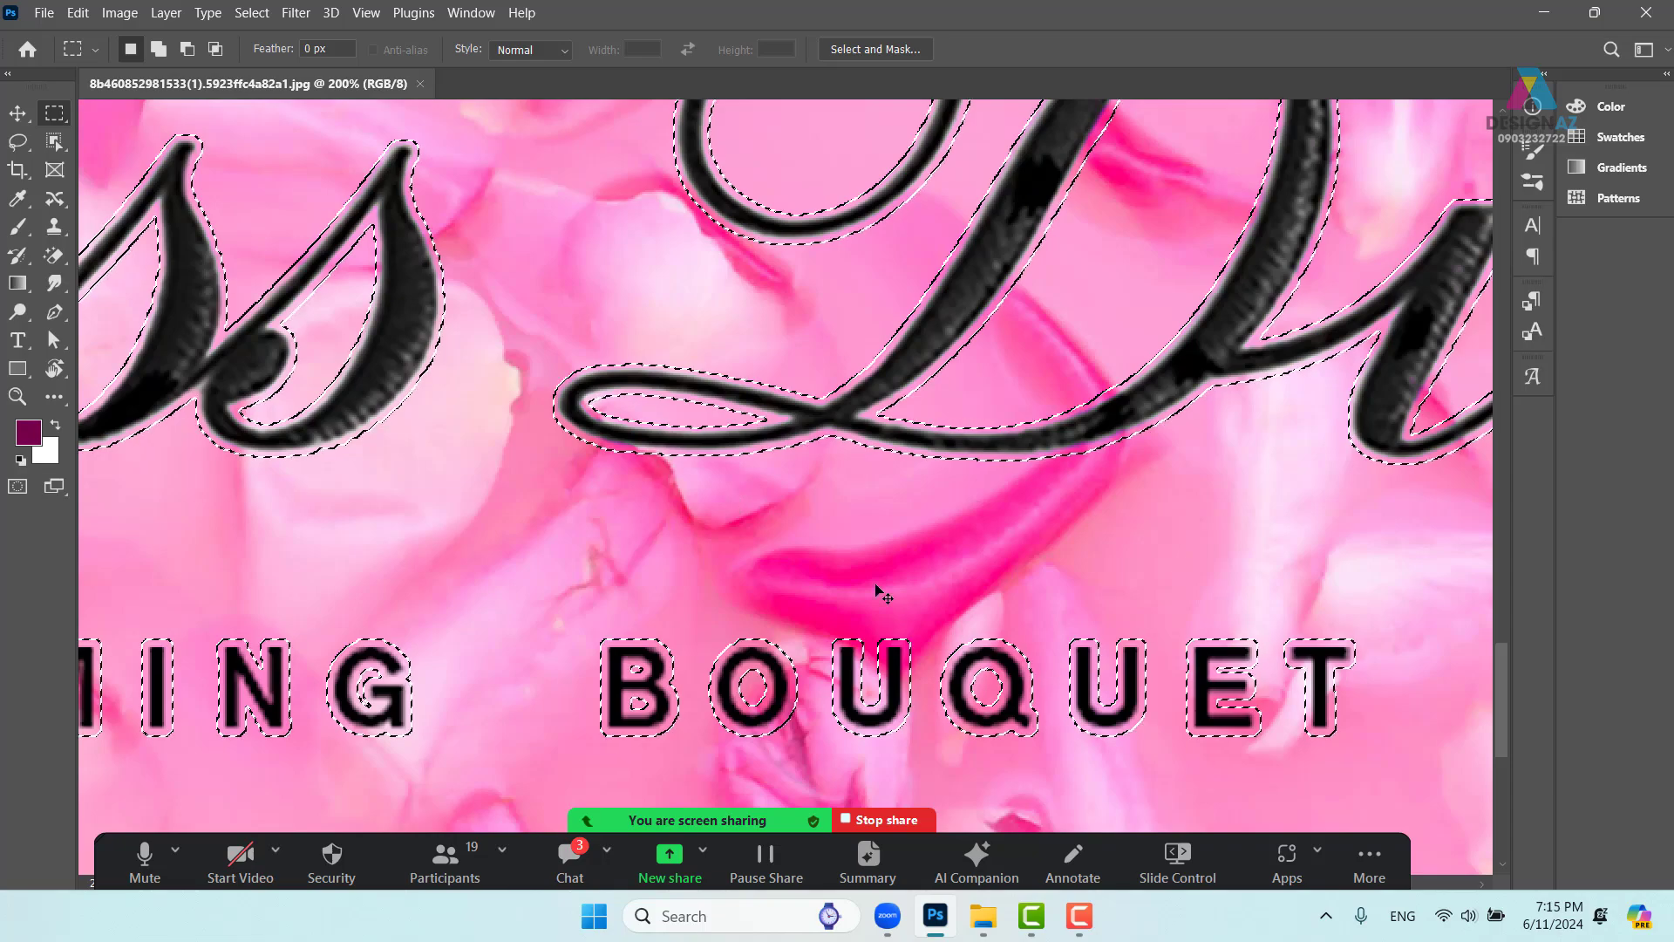
key("ctrl+minus")
key("ctrl+minus")
key("ctrl+minus")
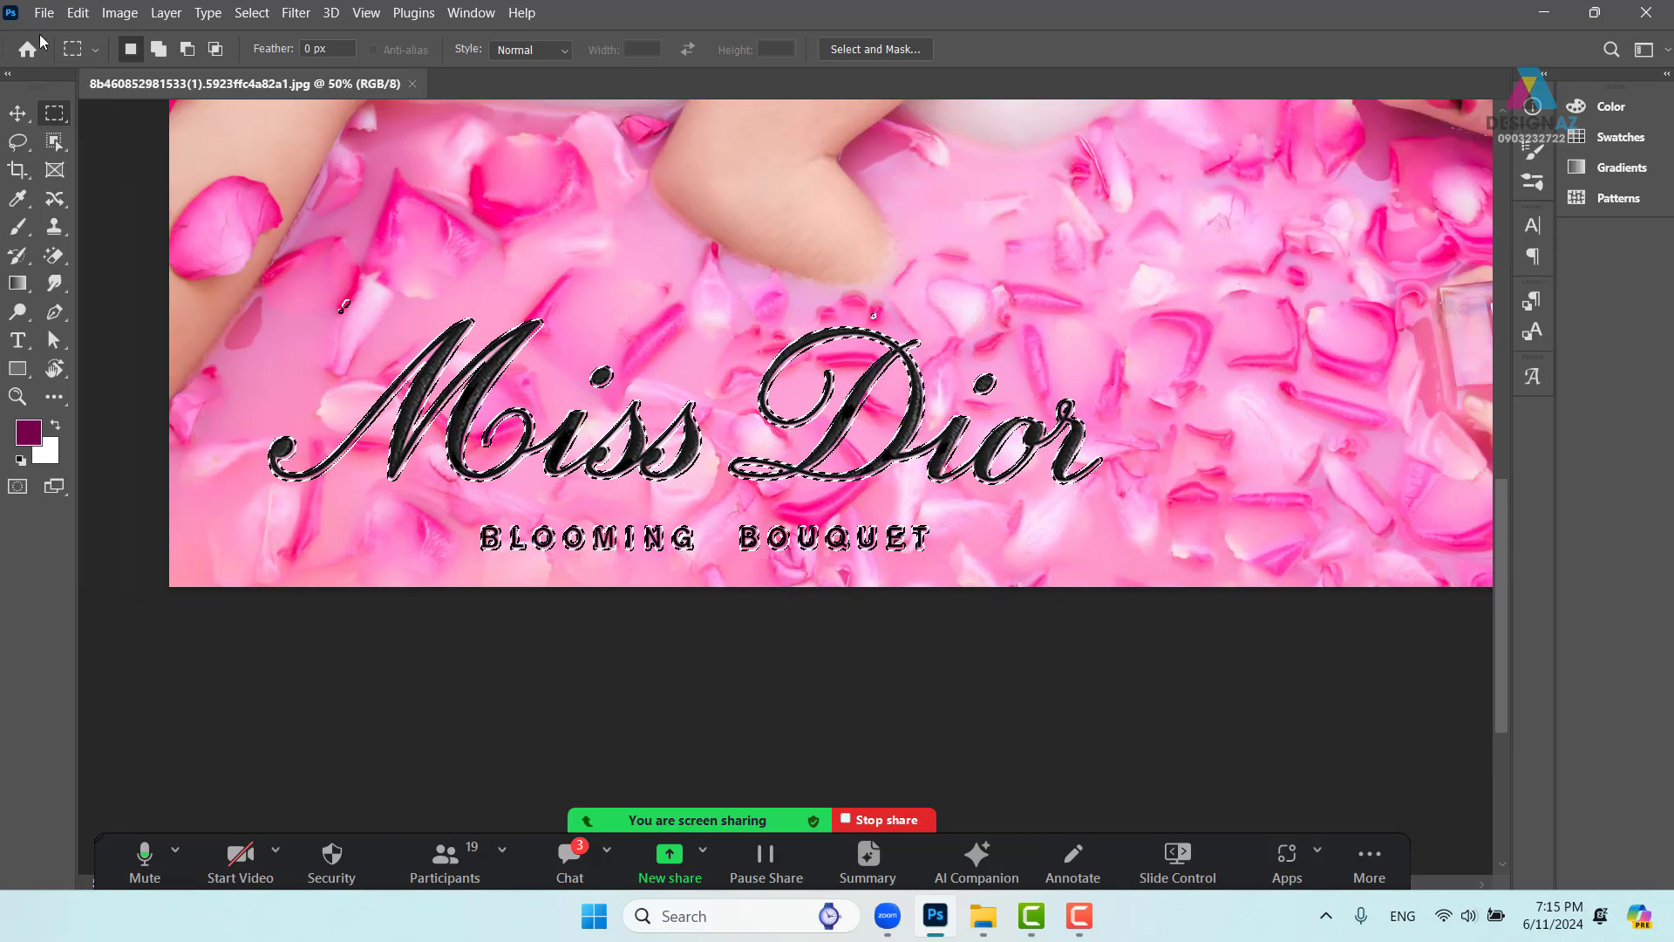
left_click(80, 14)
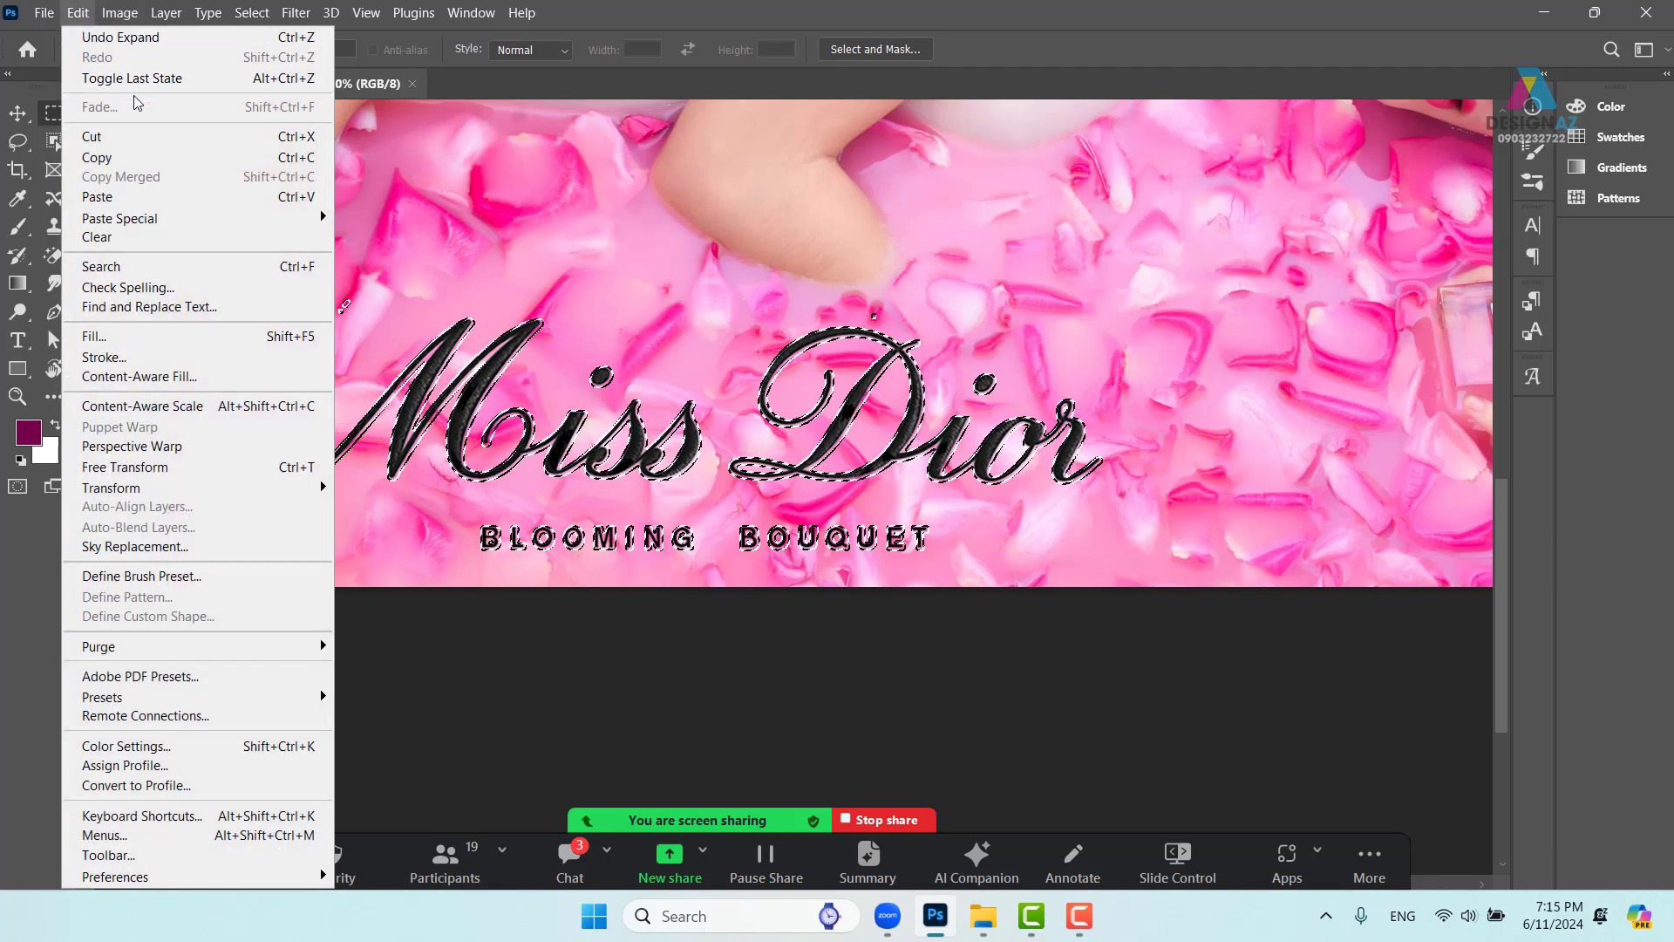
left_click(185, 338)
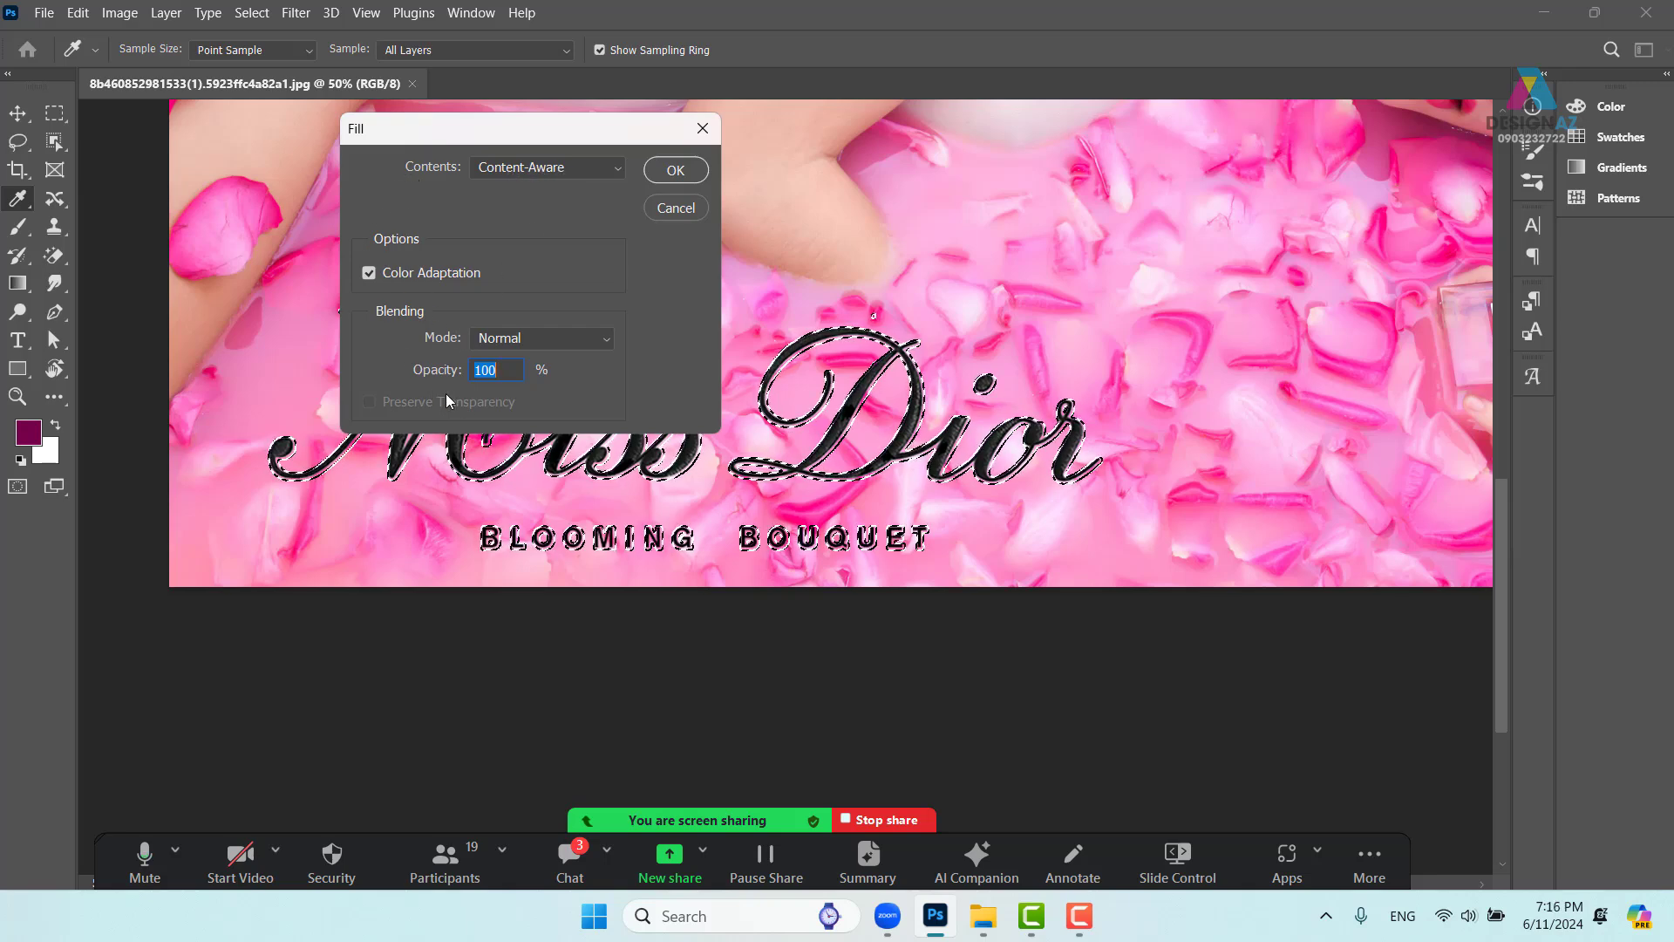
left_click(677, 169)
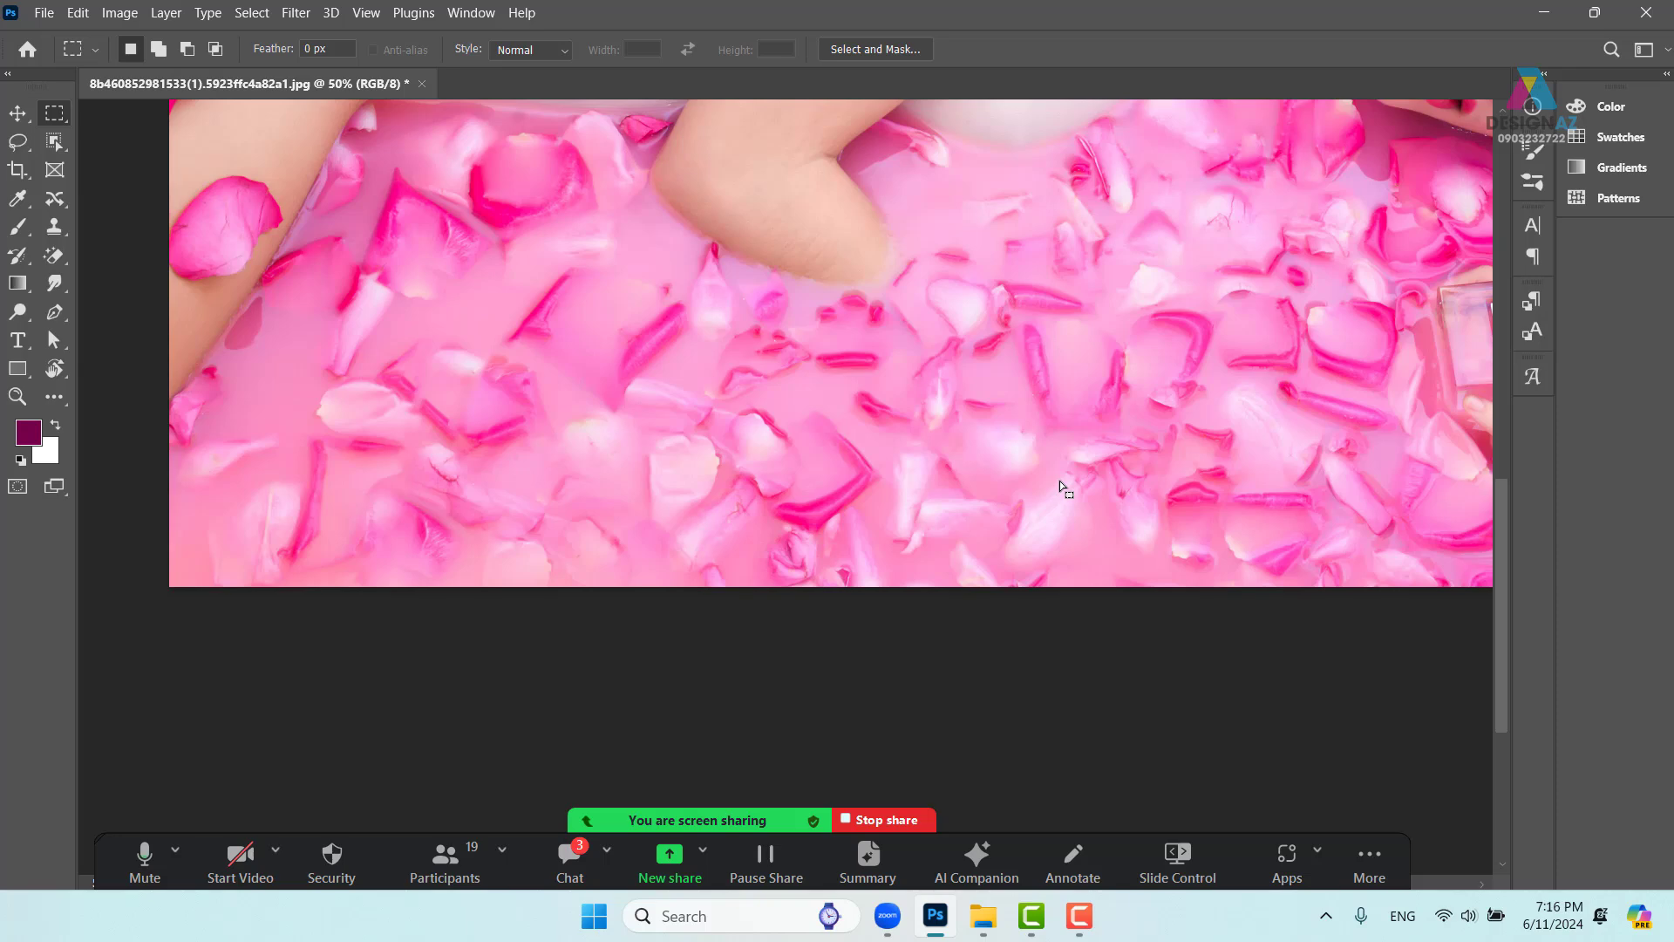
Close the retouched image without saving its changes
key("ctrl+minus")
key("ctrl+minus")
key("ctrl+minus")
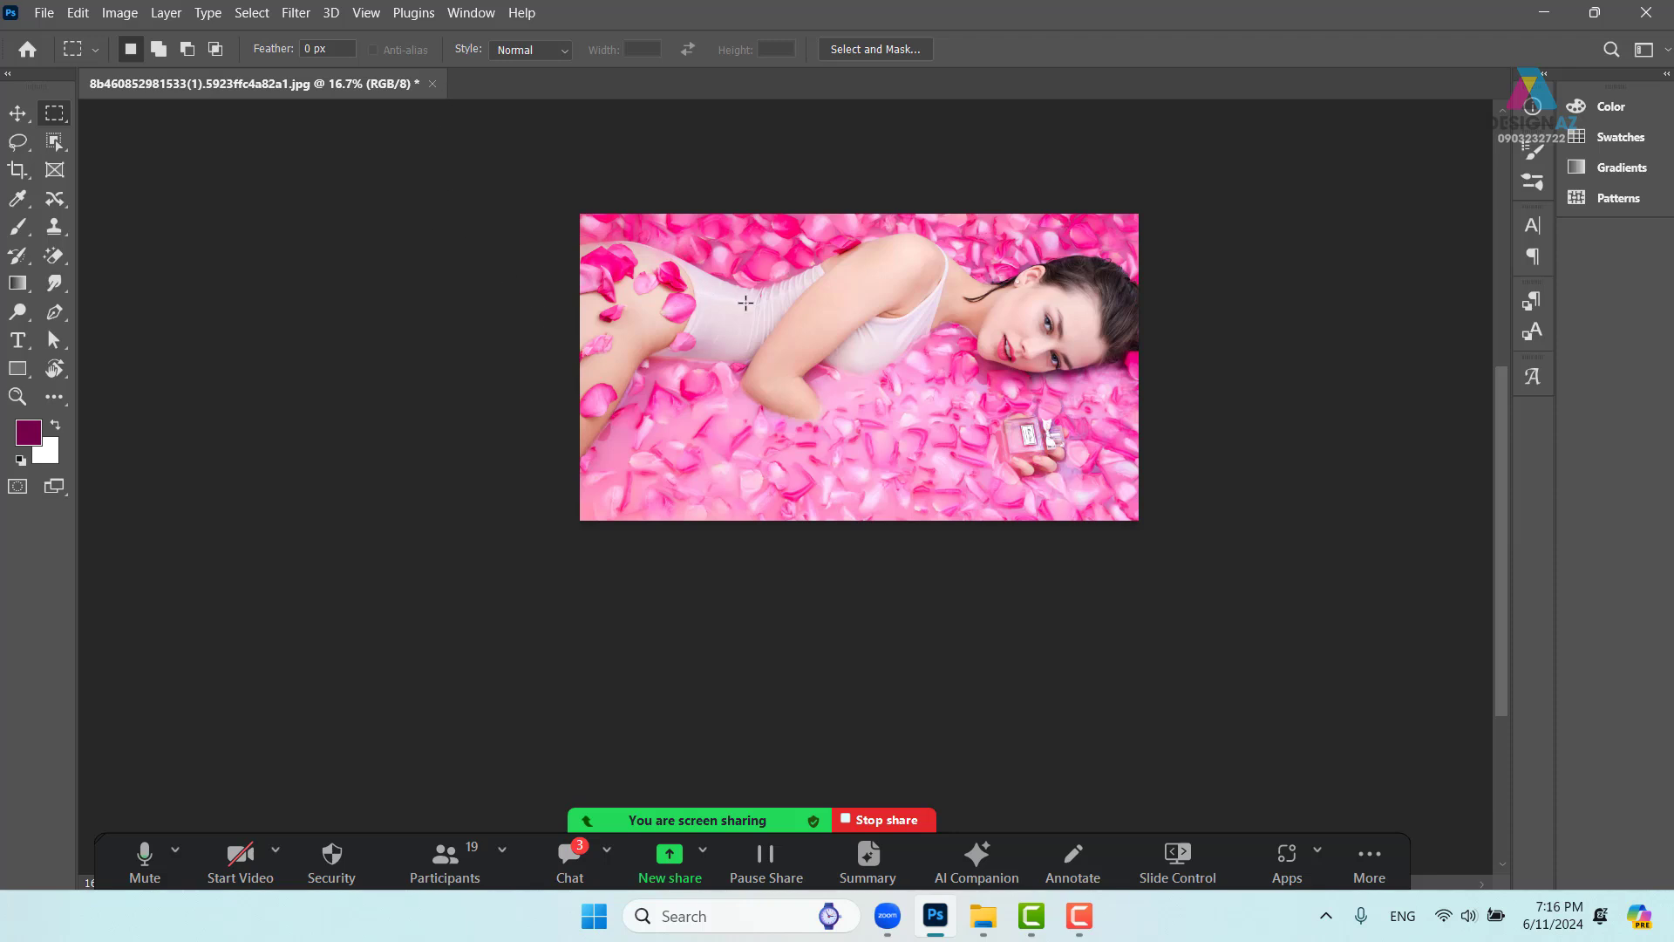
left_click(431, 88)
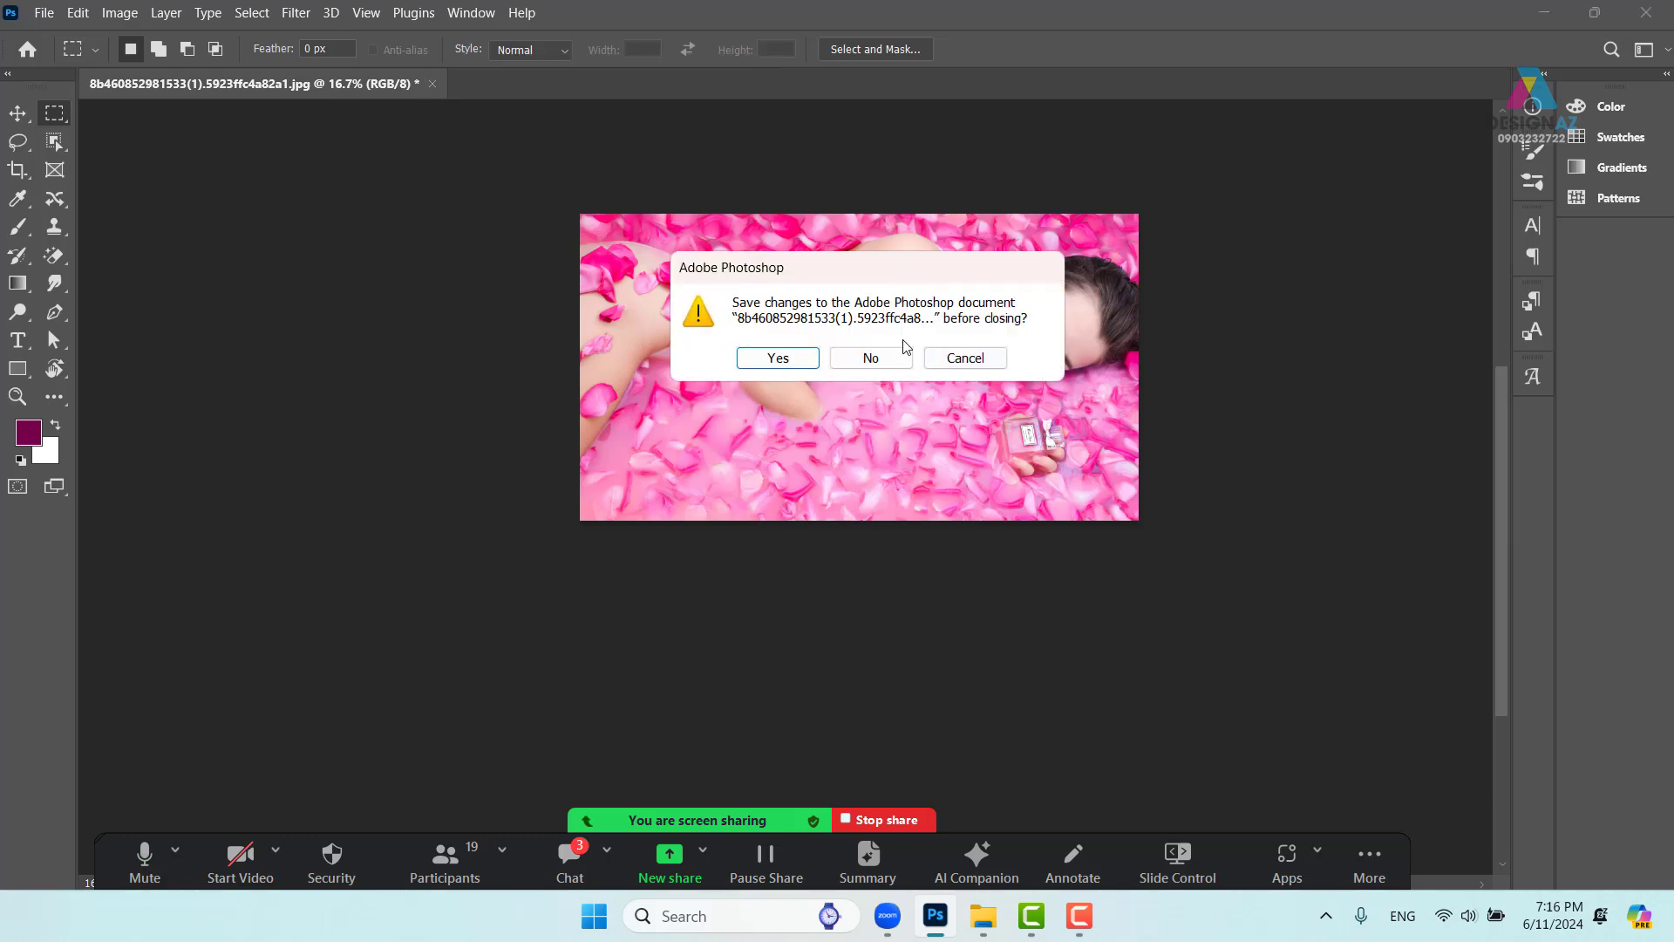
left_click(872, 362)
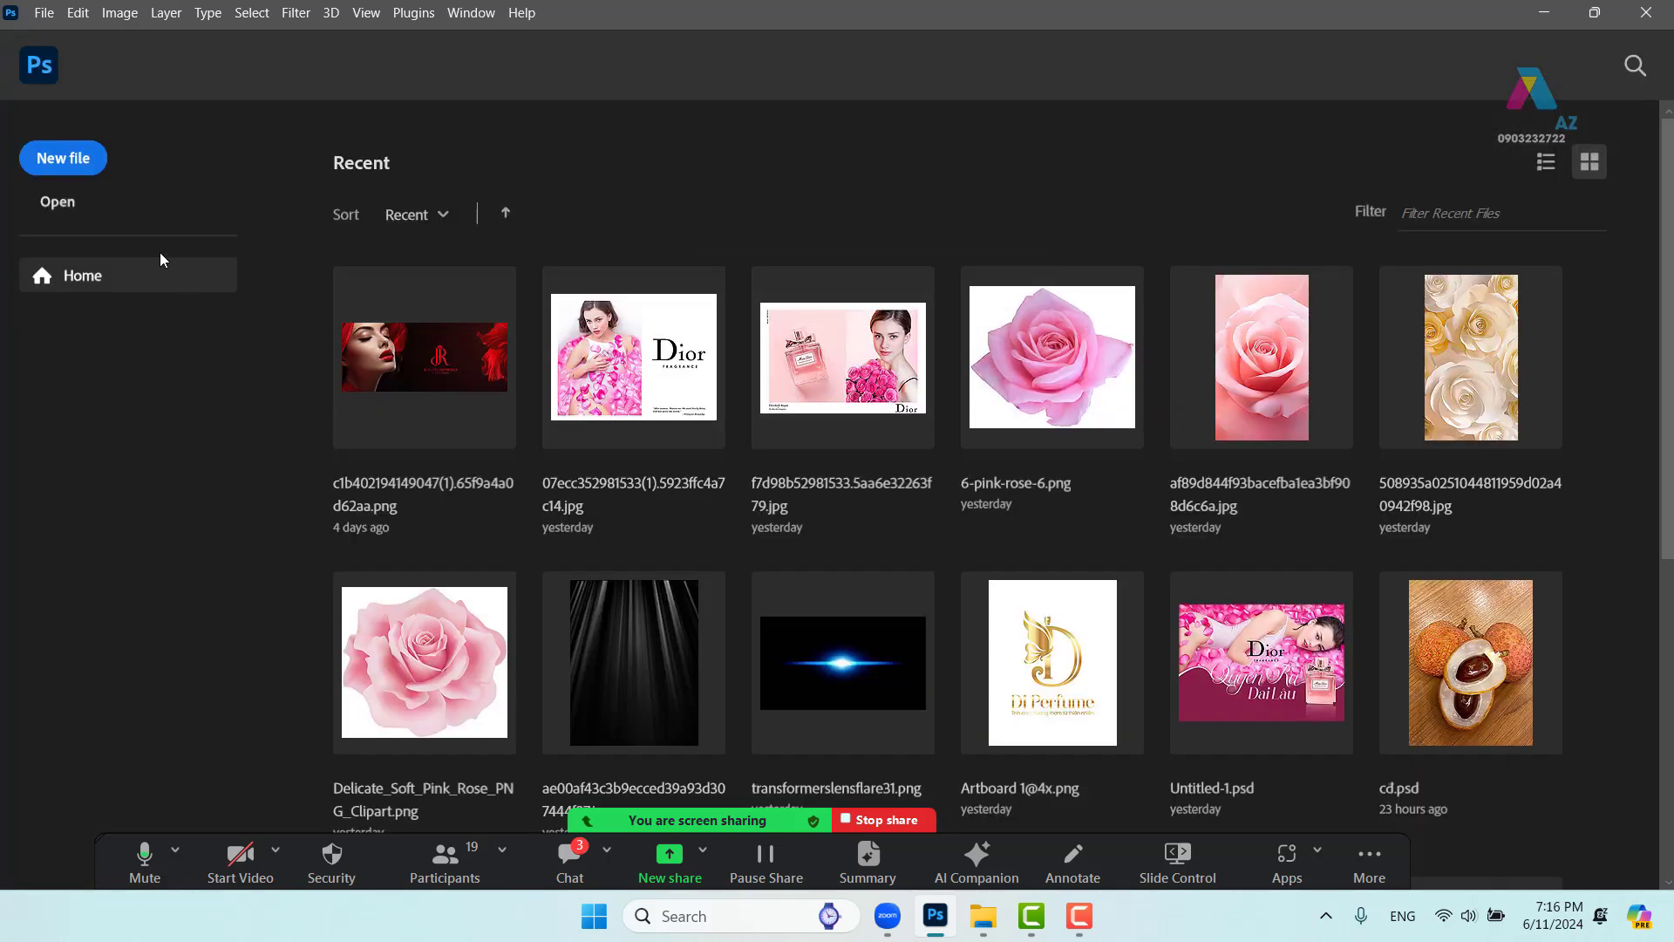
Open the text-free image 123.jpg from the same folder and display its layers
left_click(57, 202)
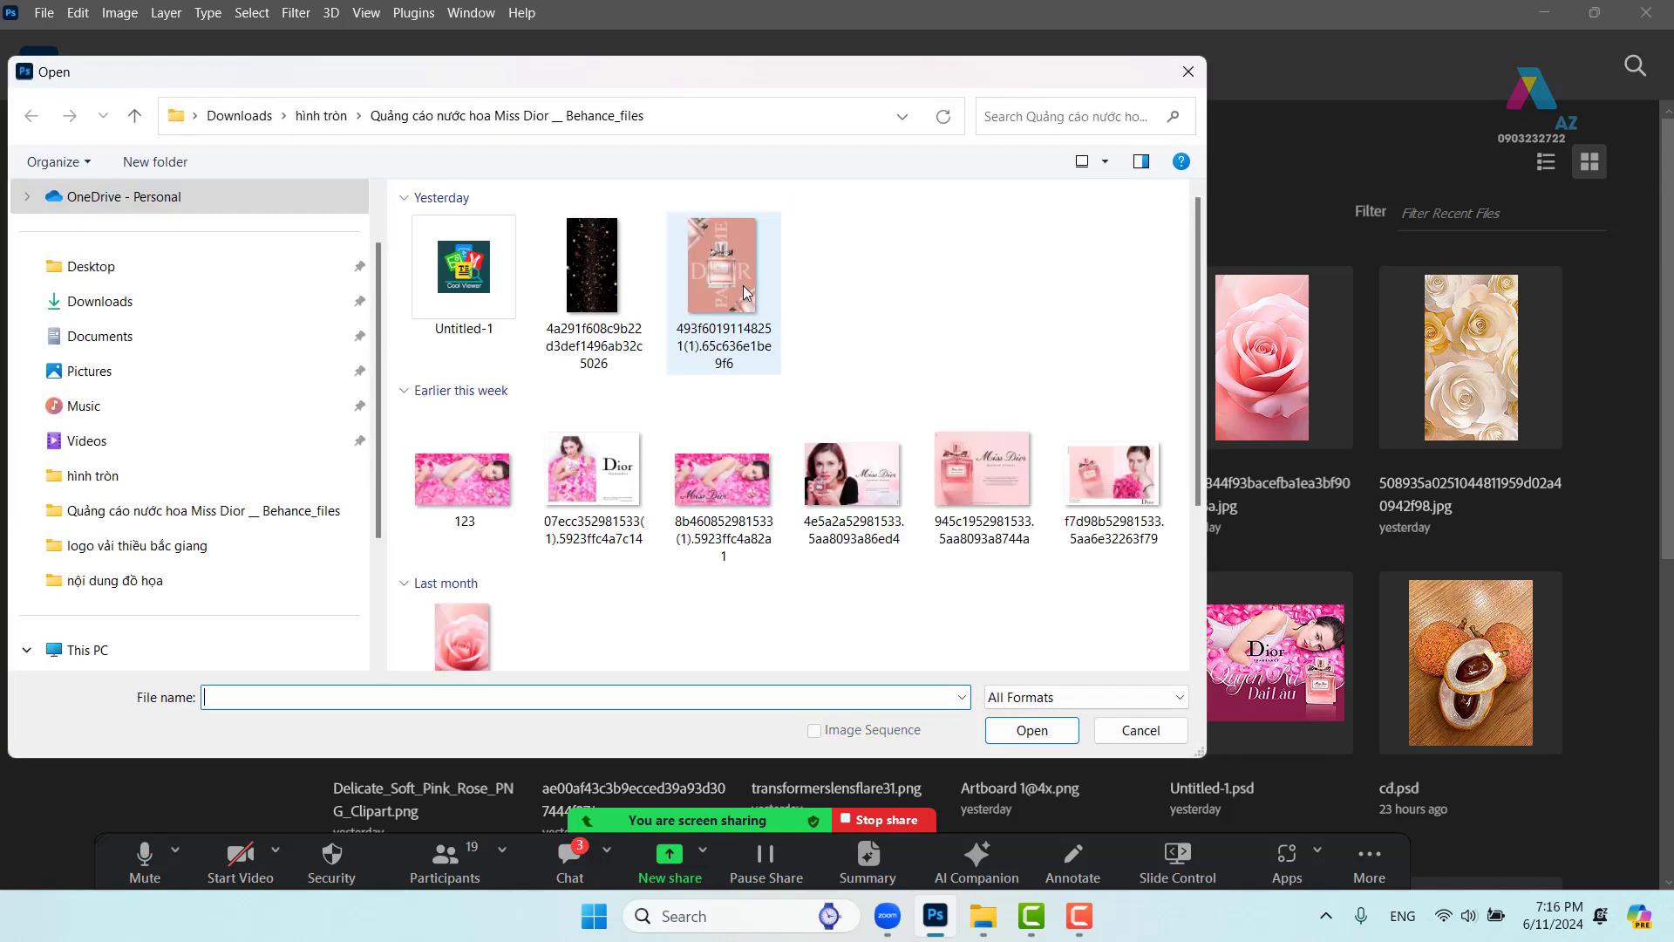
left_click(501, 495)
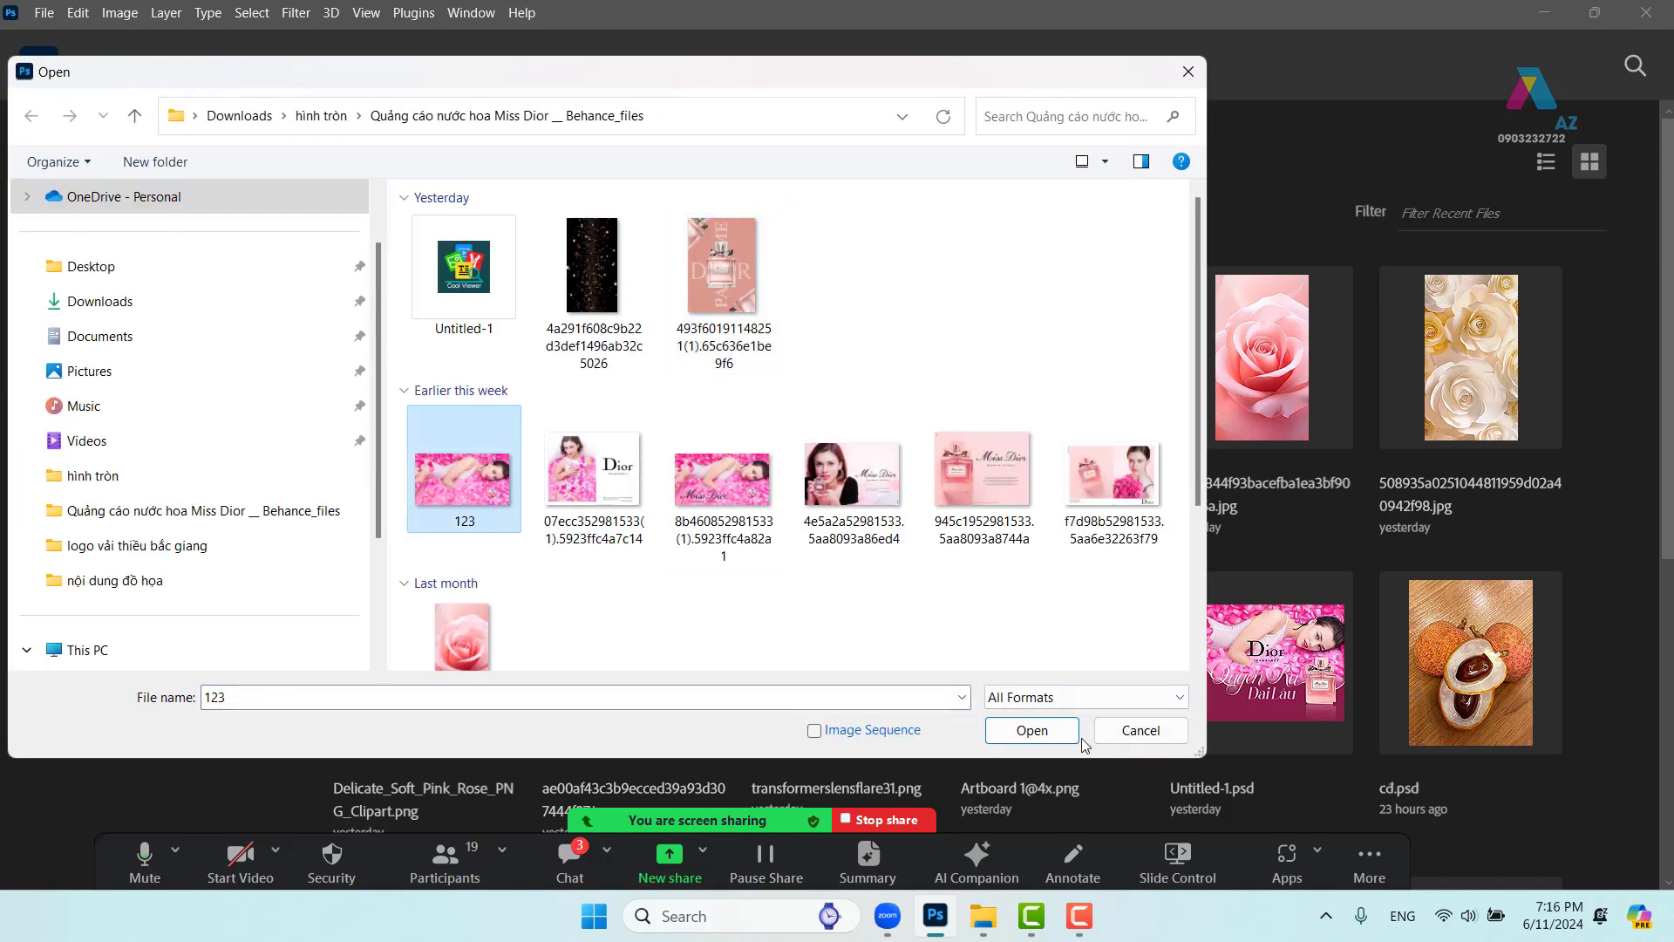
left_click(1051, 735)
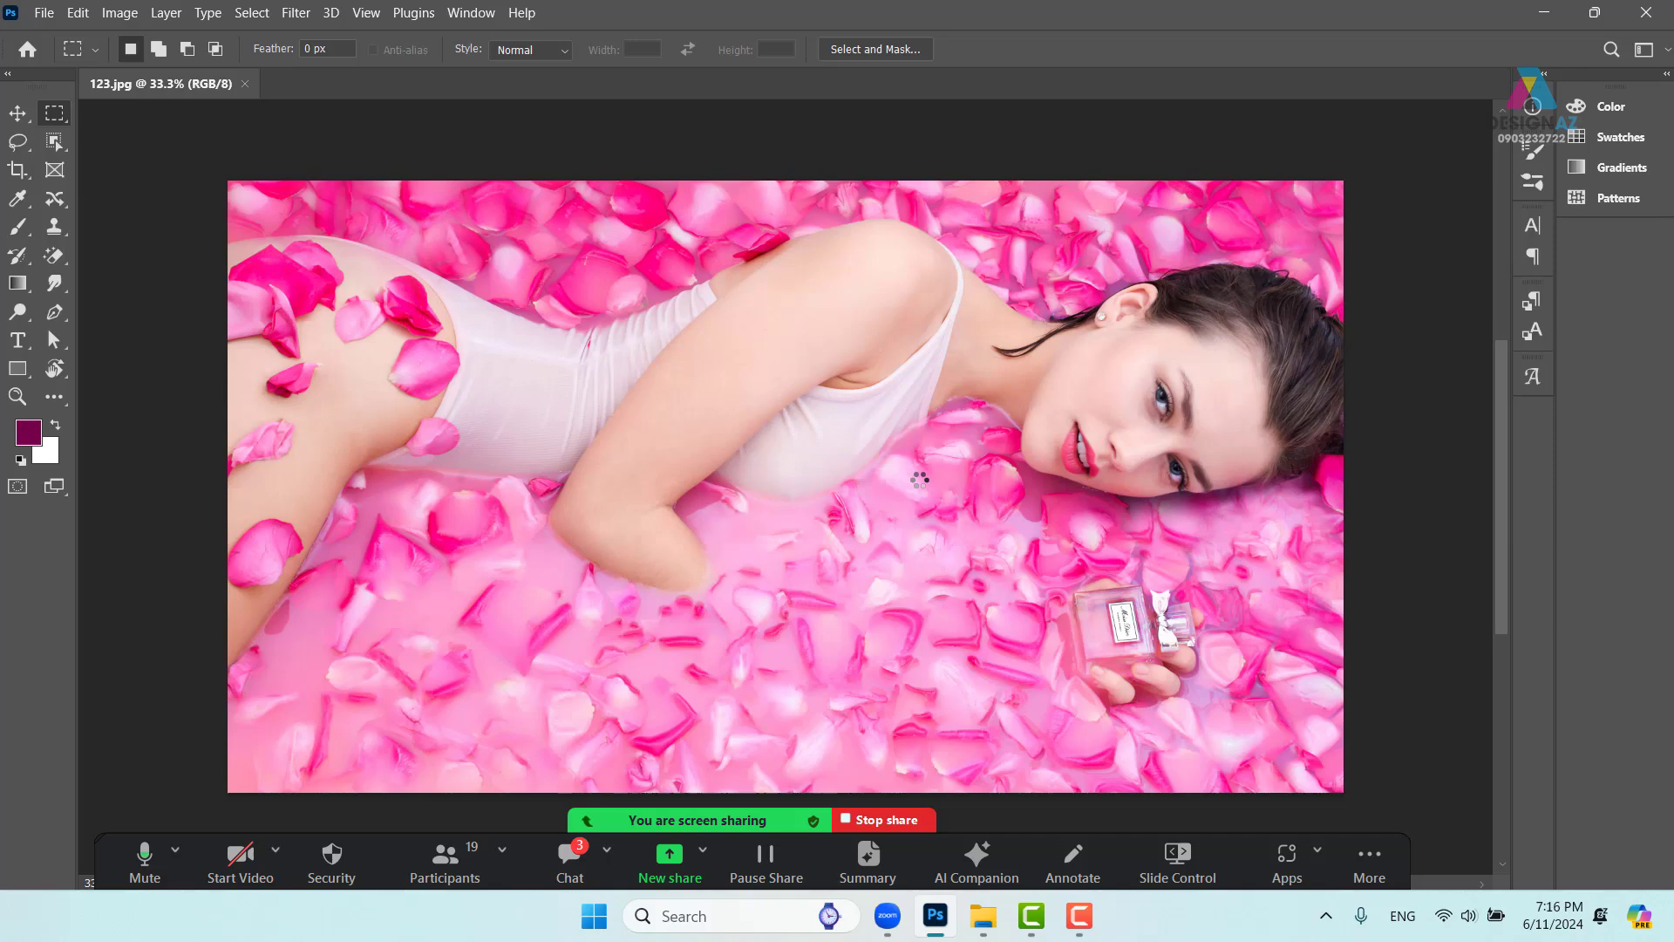
key("ctrl+minus")
key("ctrl+minus")
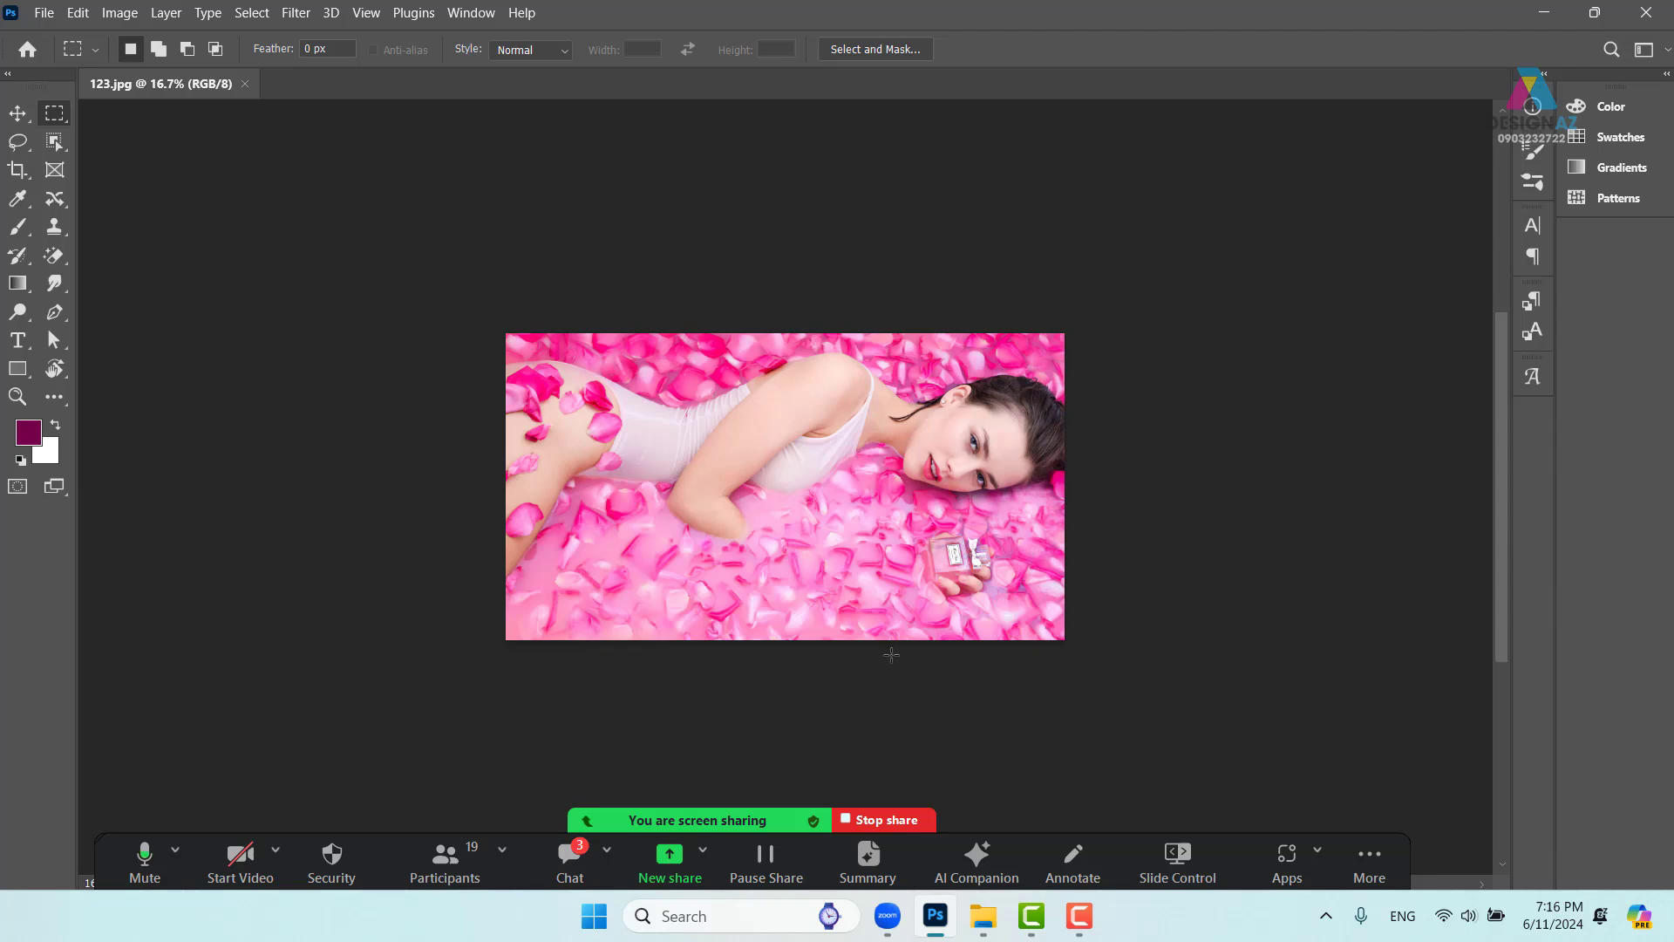
key("F7")
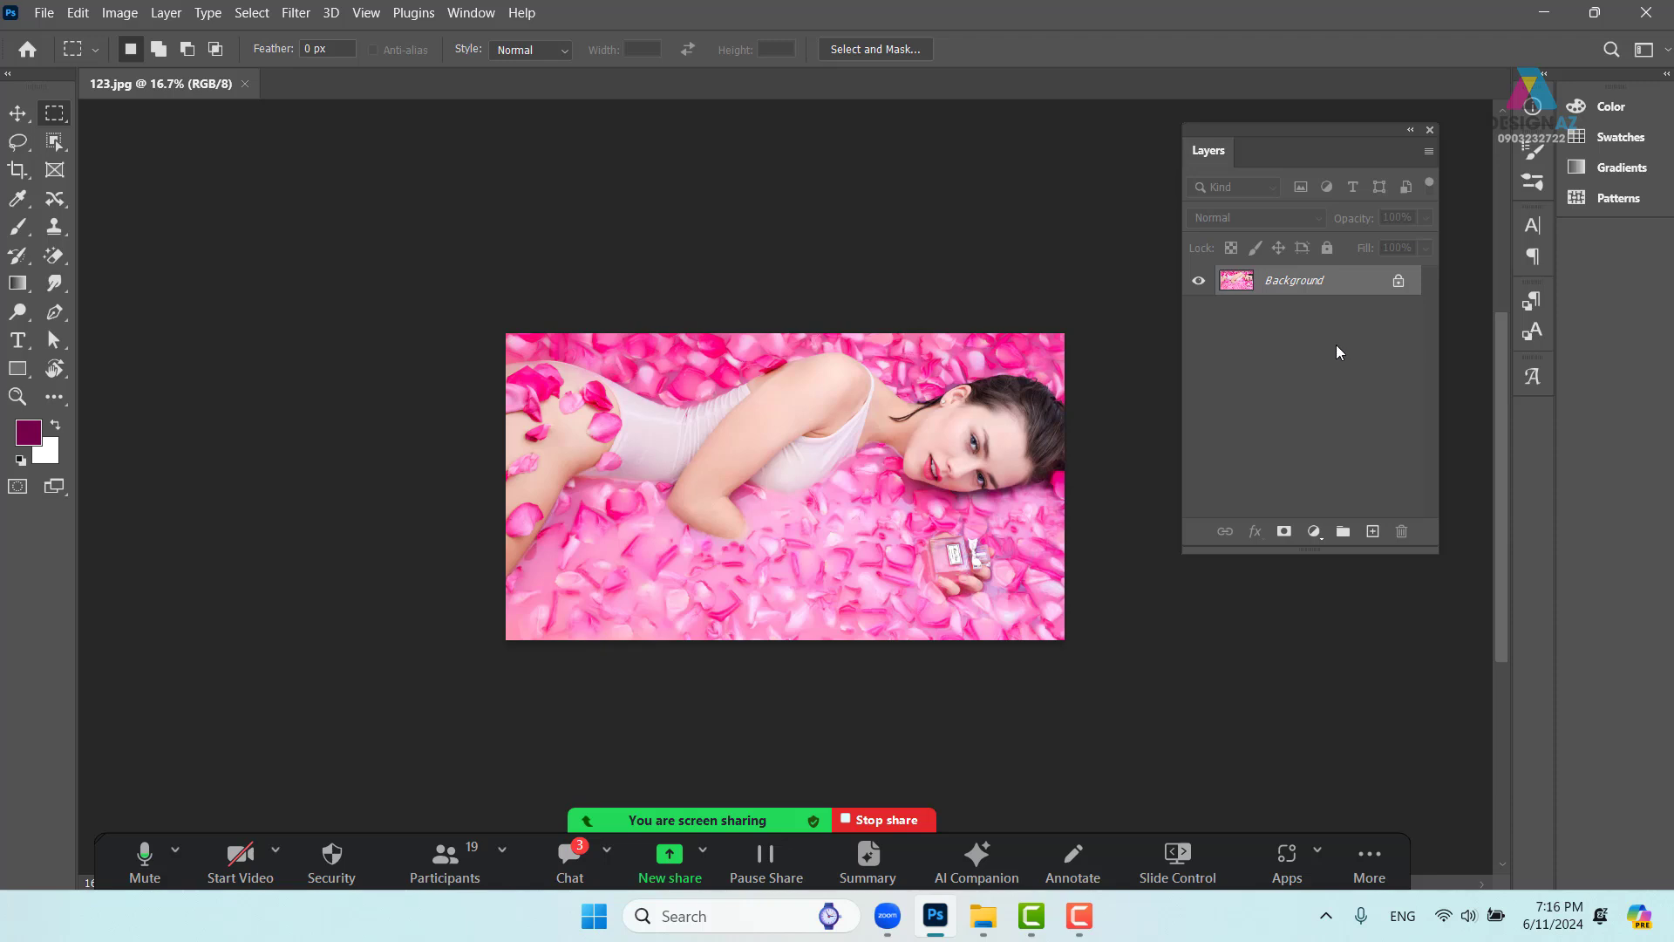
Unlock the Background layer and extend the canvas above and below the photo with the Crop tool
left_click(1397, 283)
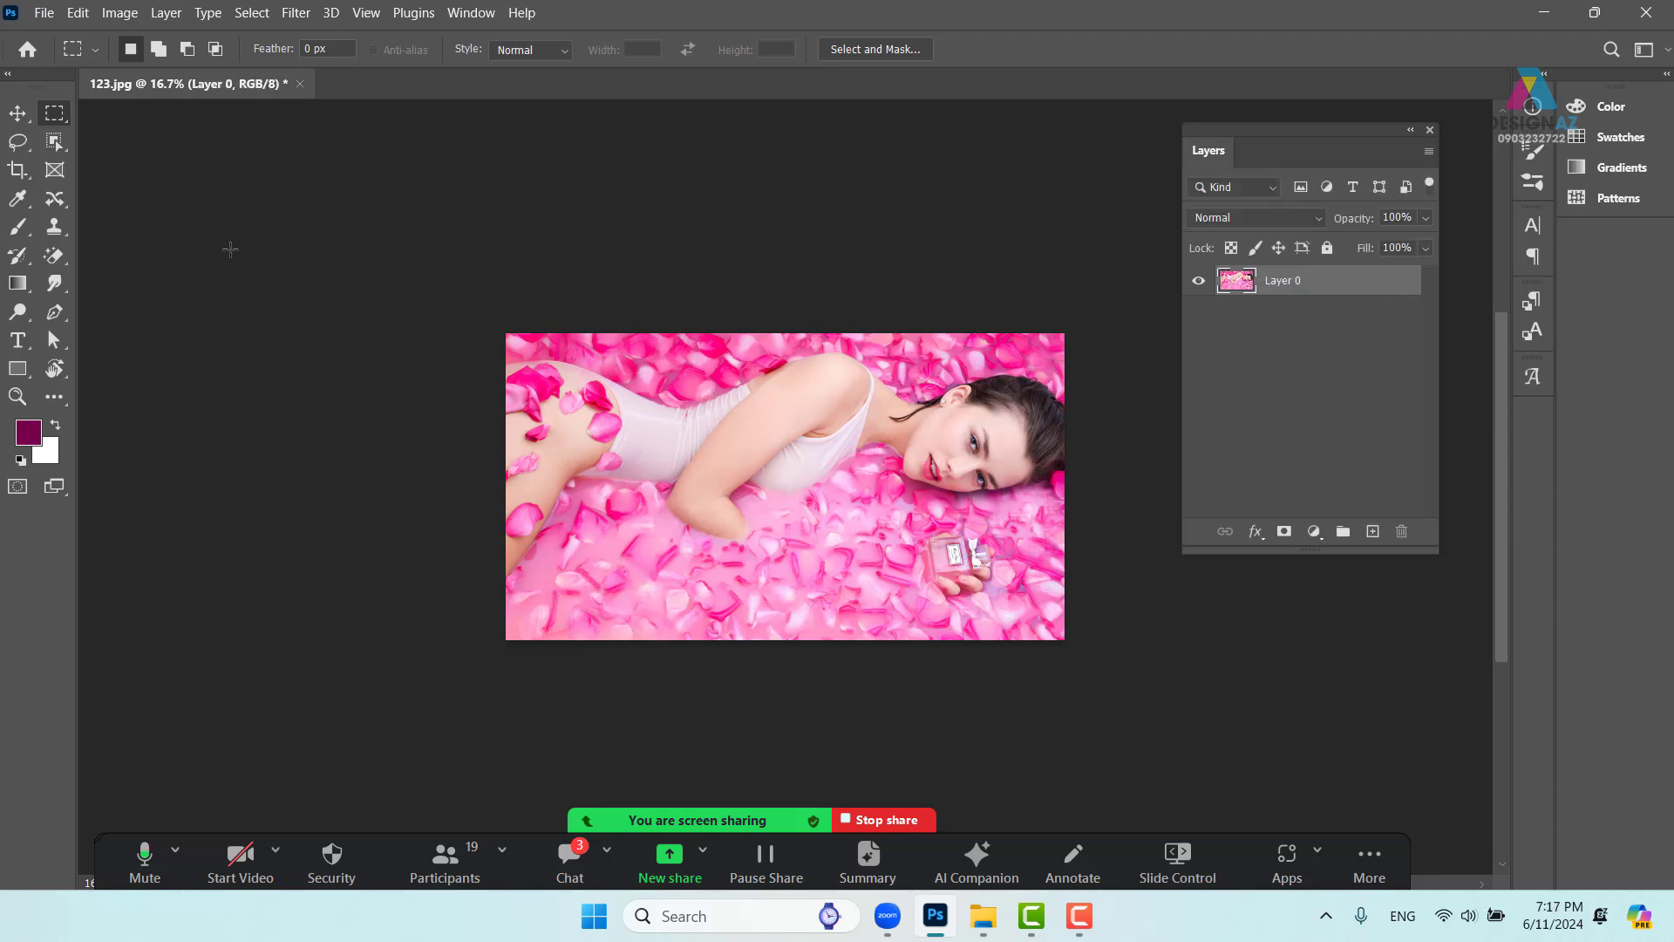
left_click(18, 172)
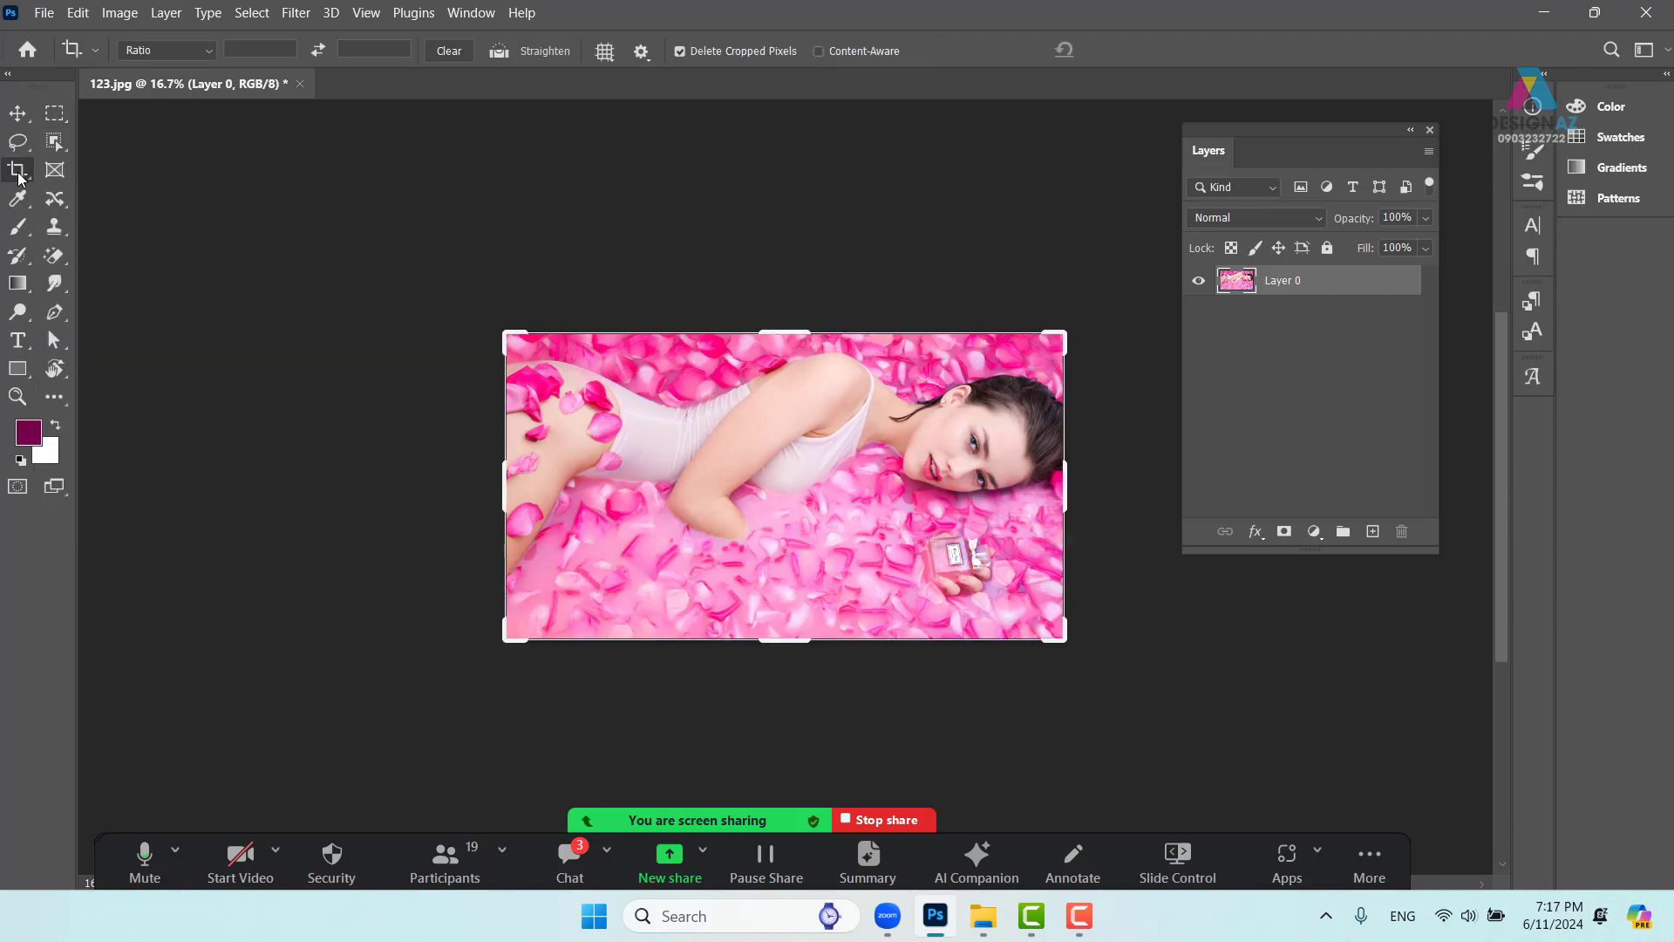
left_click(782, 324)
left_click_drag(785, 332, 784, 320)
left_click_drag(797, 658, 797, 673)
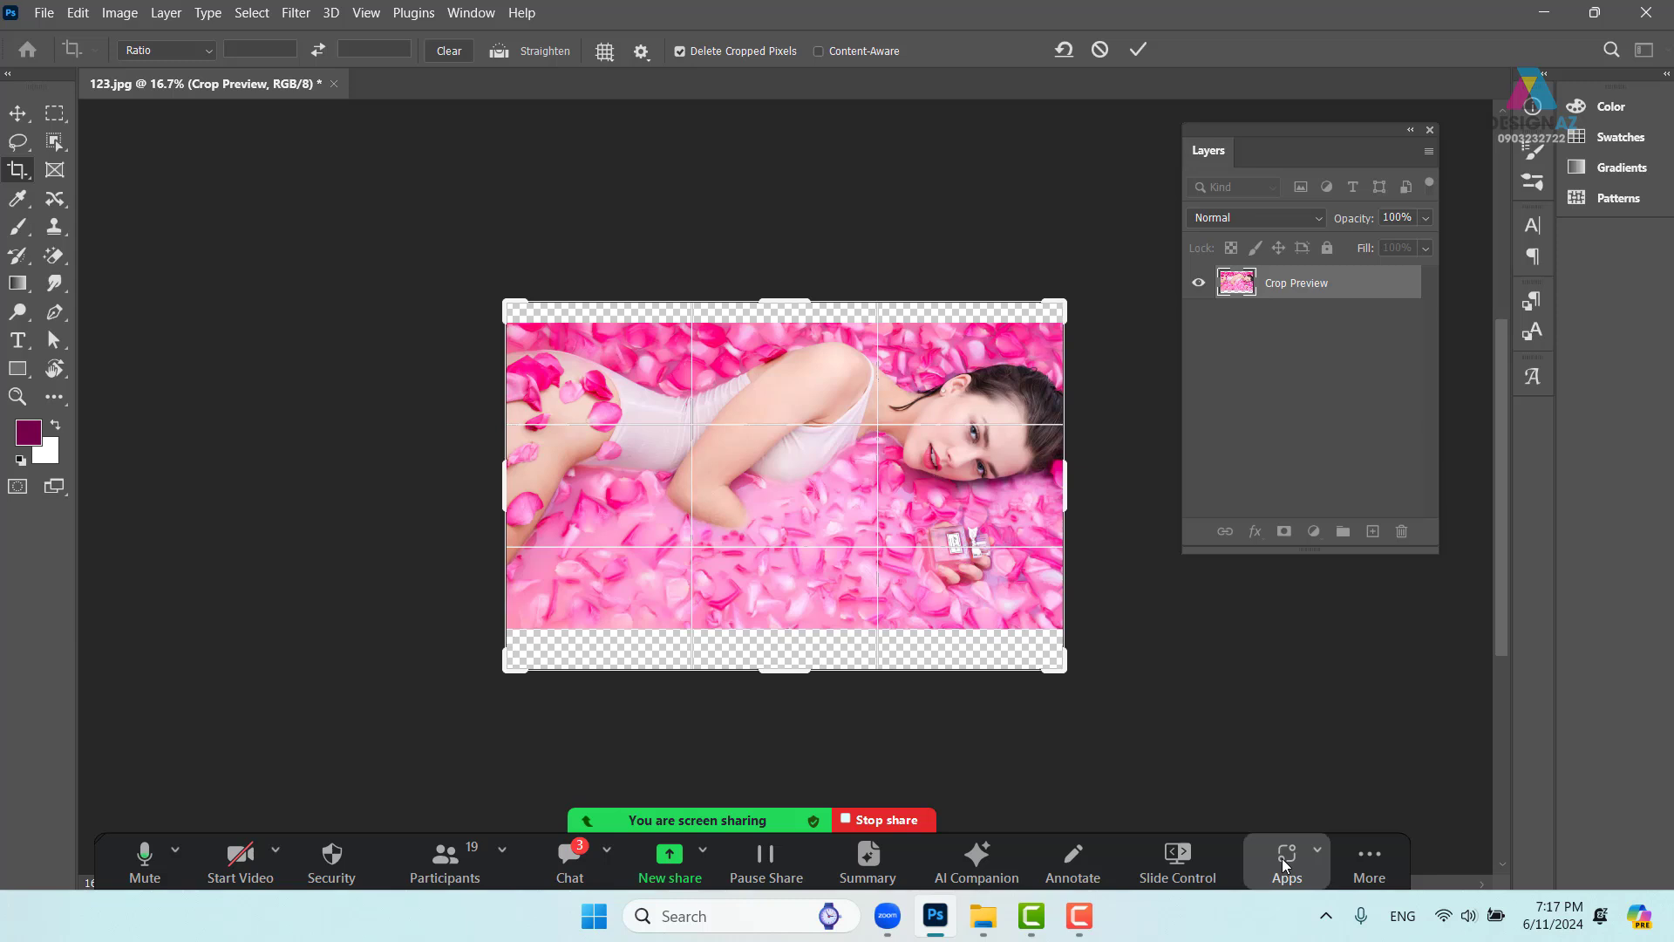
key("Return")
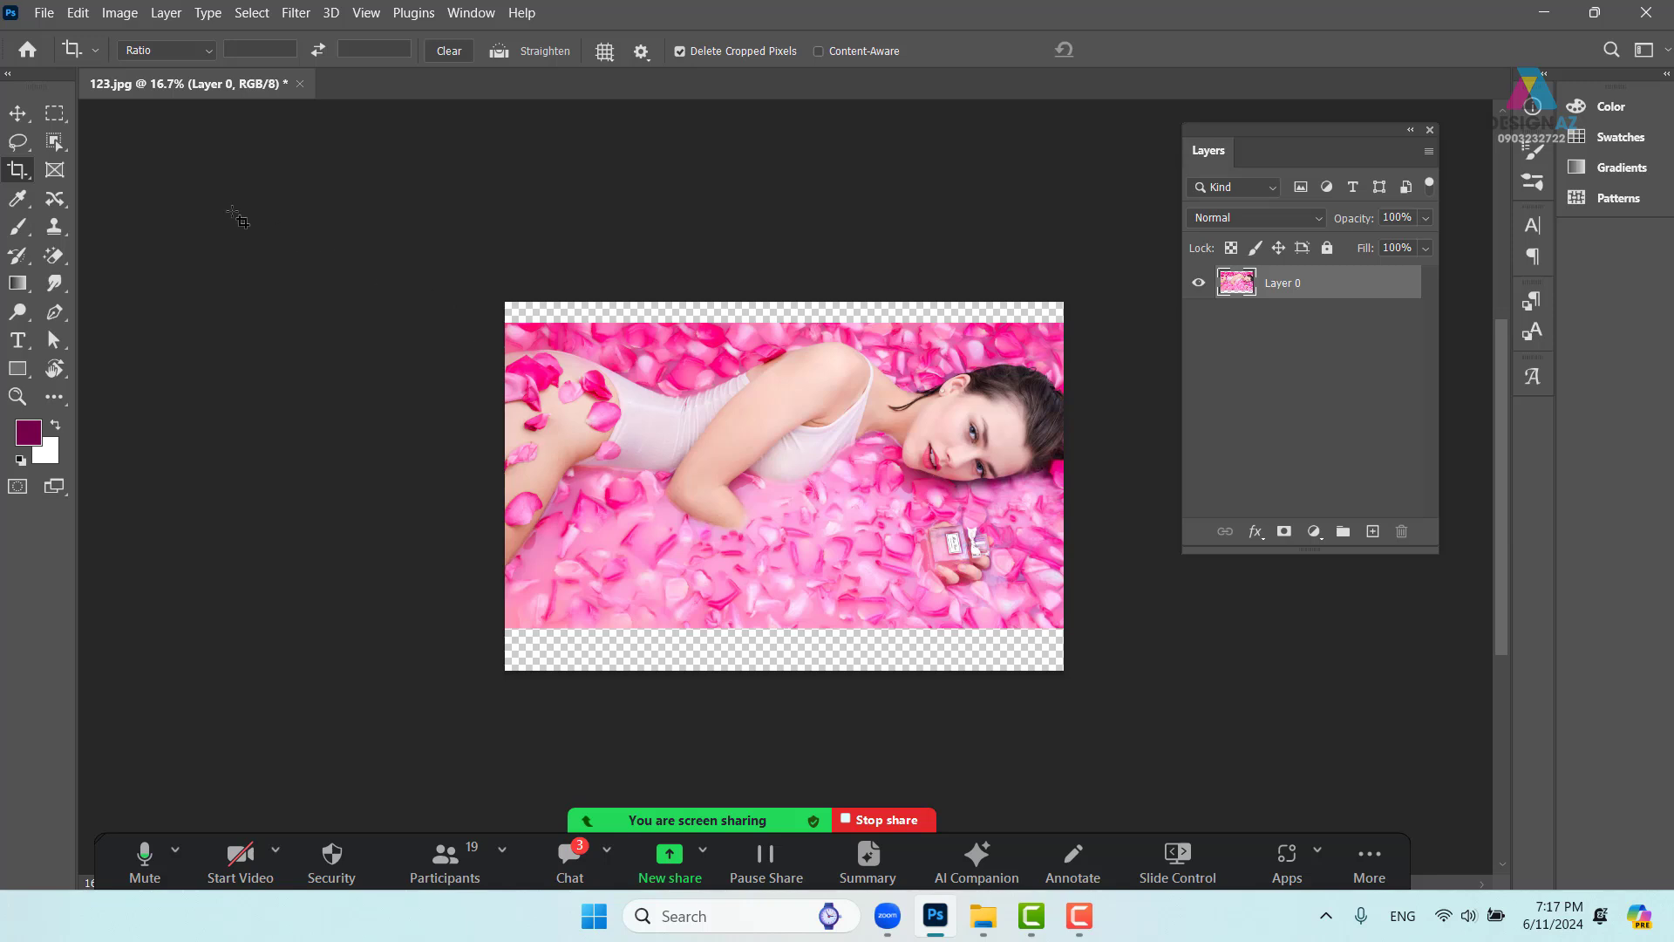
Fill the transparent strip above the photo with Content-Aware, using Color Adaptation, Normal mode and 100% opacity, and clear the selection
left_click(55, 113)
left_click_drag(505, 302, 1092, 323)
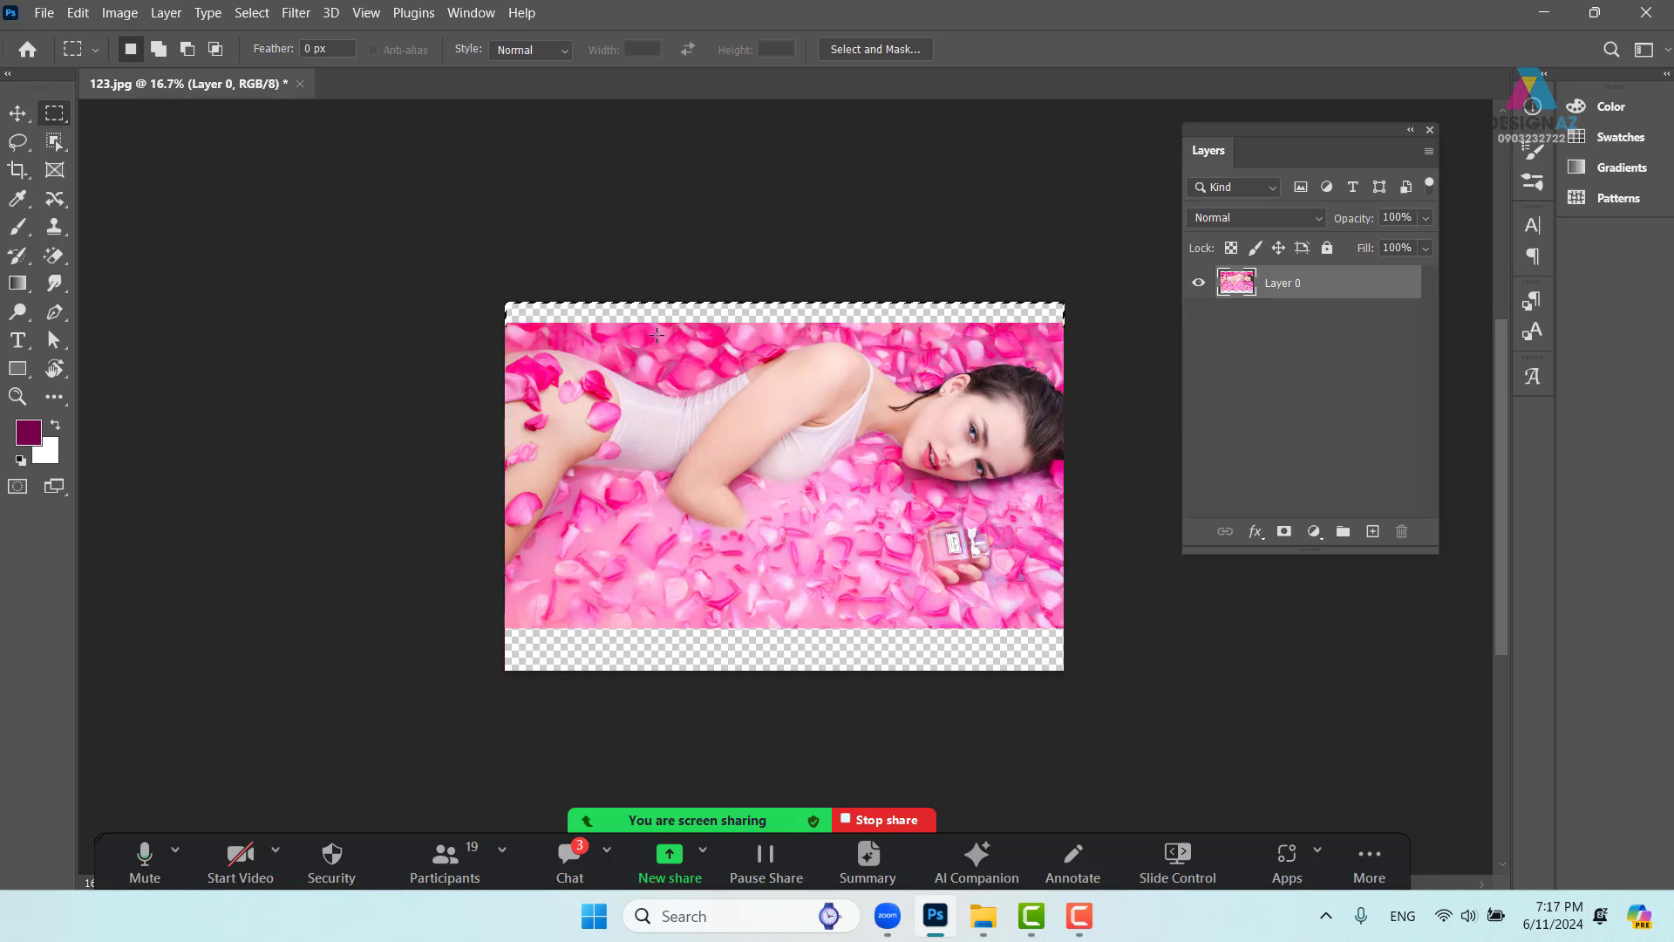
left_click(77, 13)
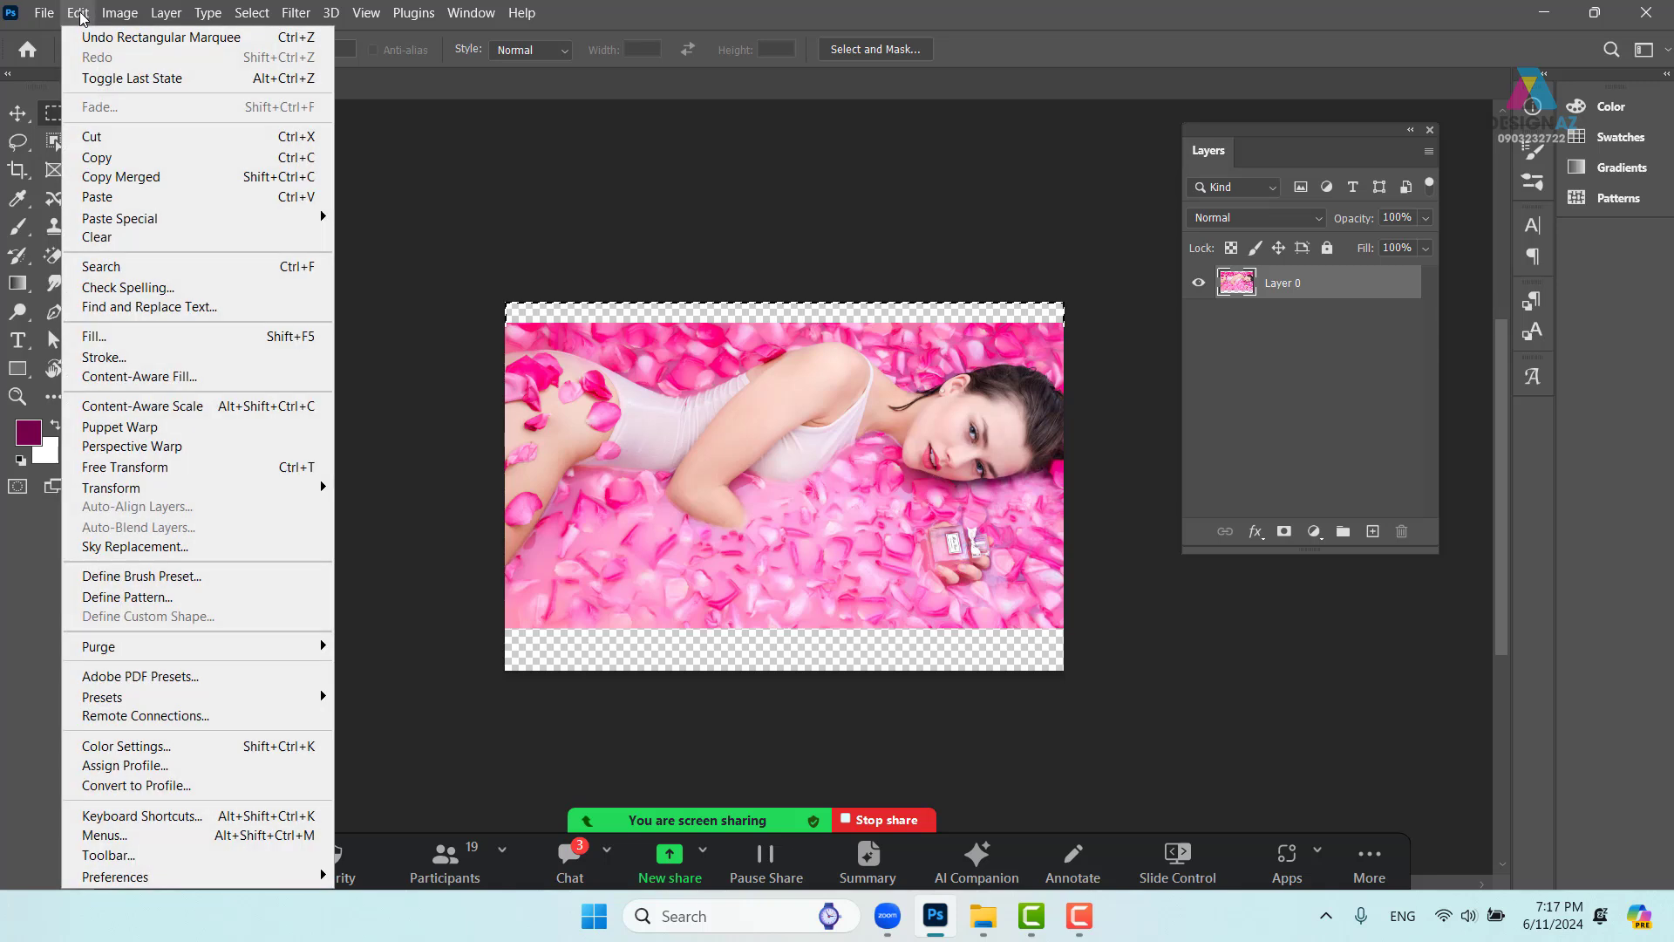
left_click(129, 339)
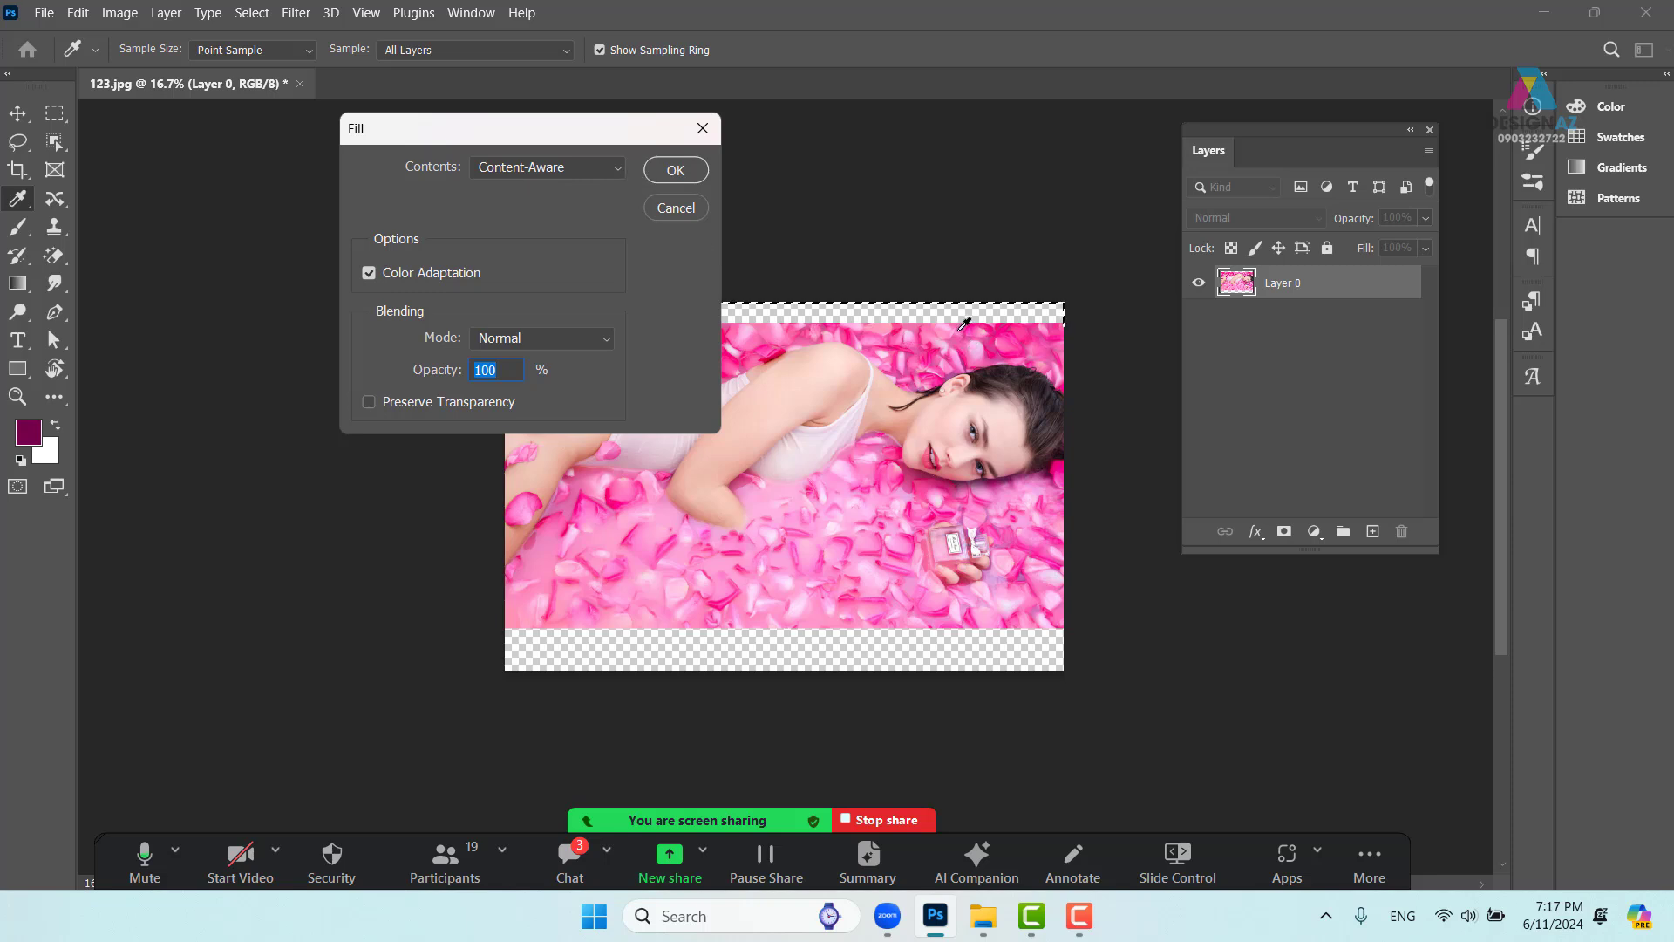
left_click(676, 170)
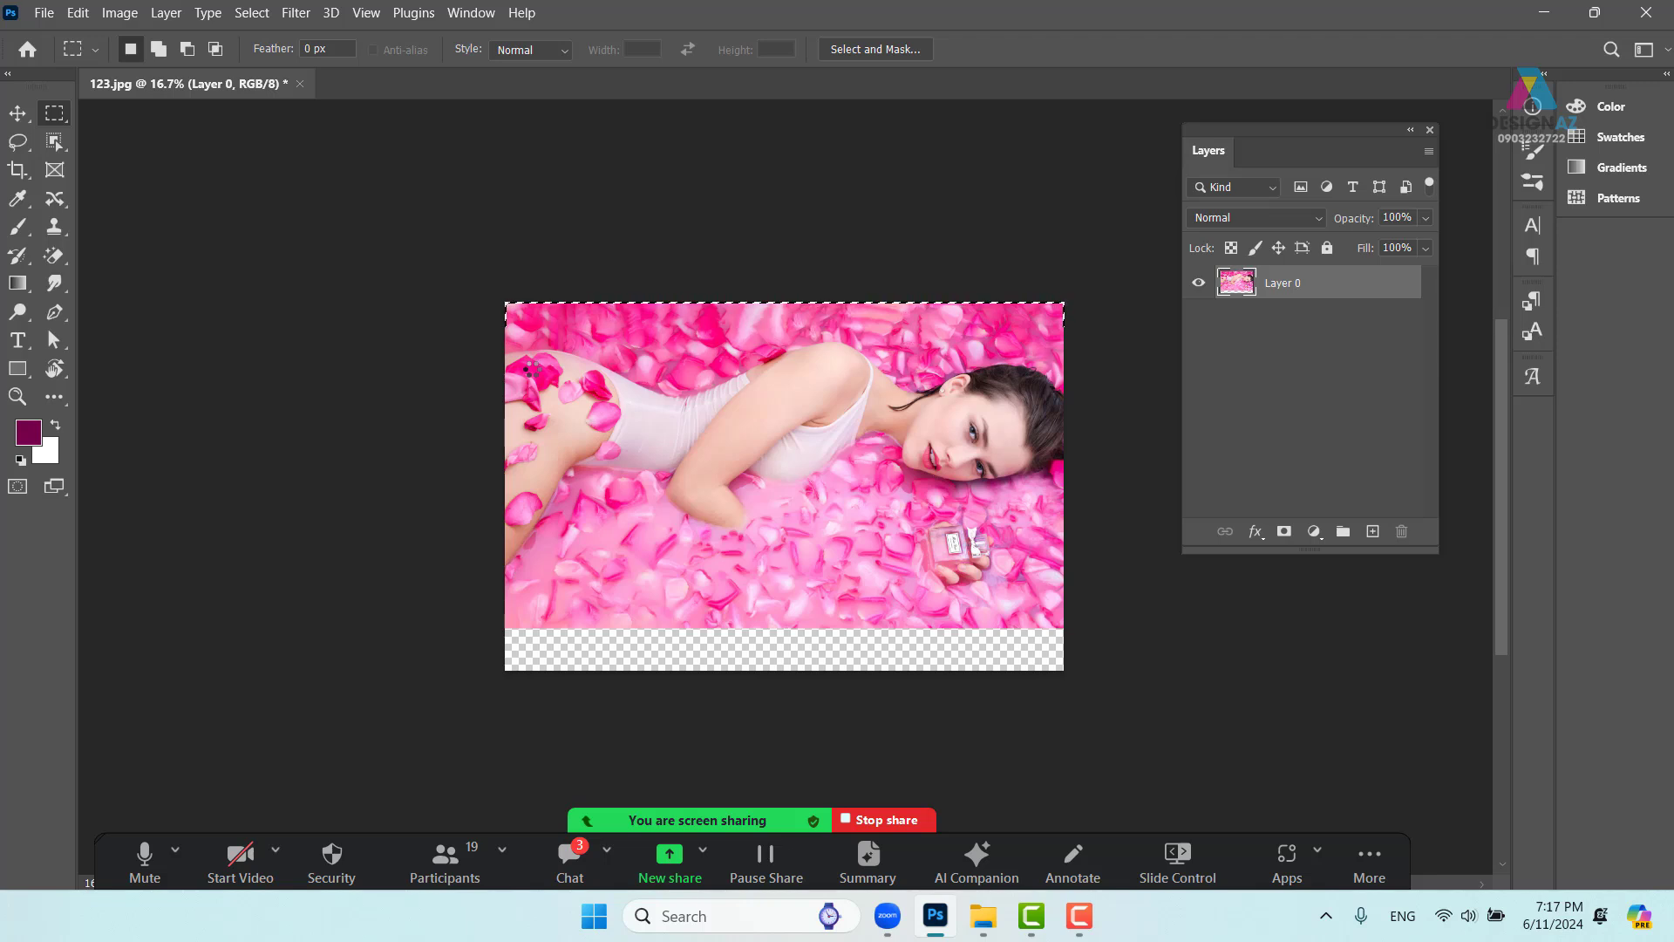
key("ctrl+d")
Try to fill the transparent strip below the photo with Content-Aware at 100% opacity, and undo the fill
left_click_drag(741, 511, 716, 401)
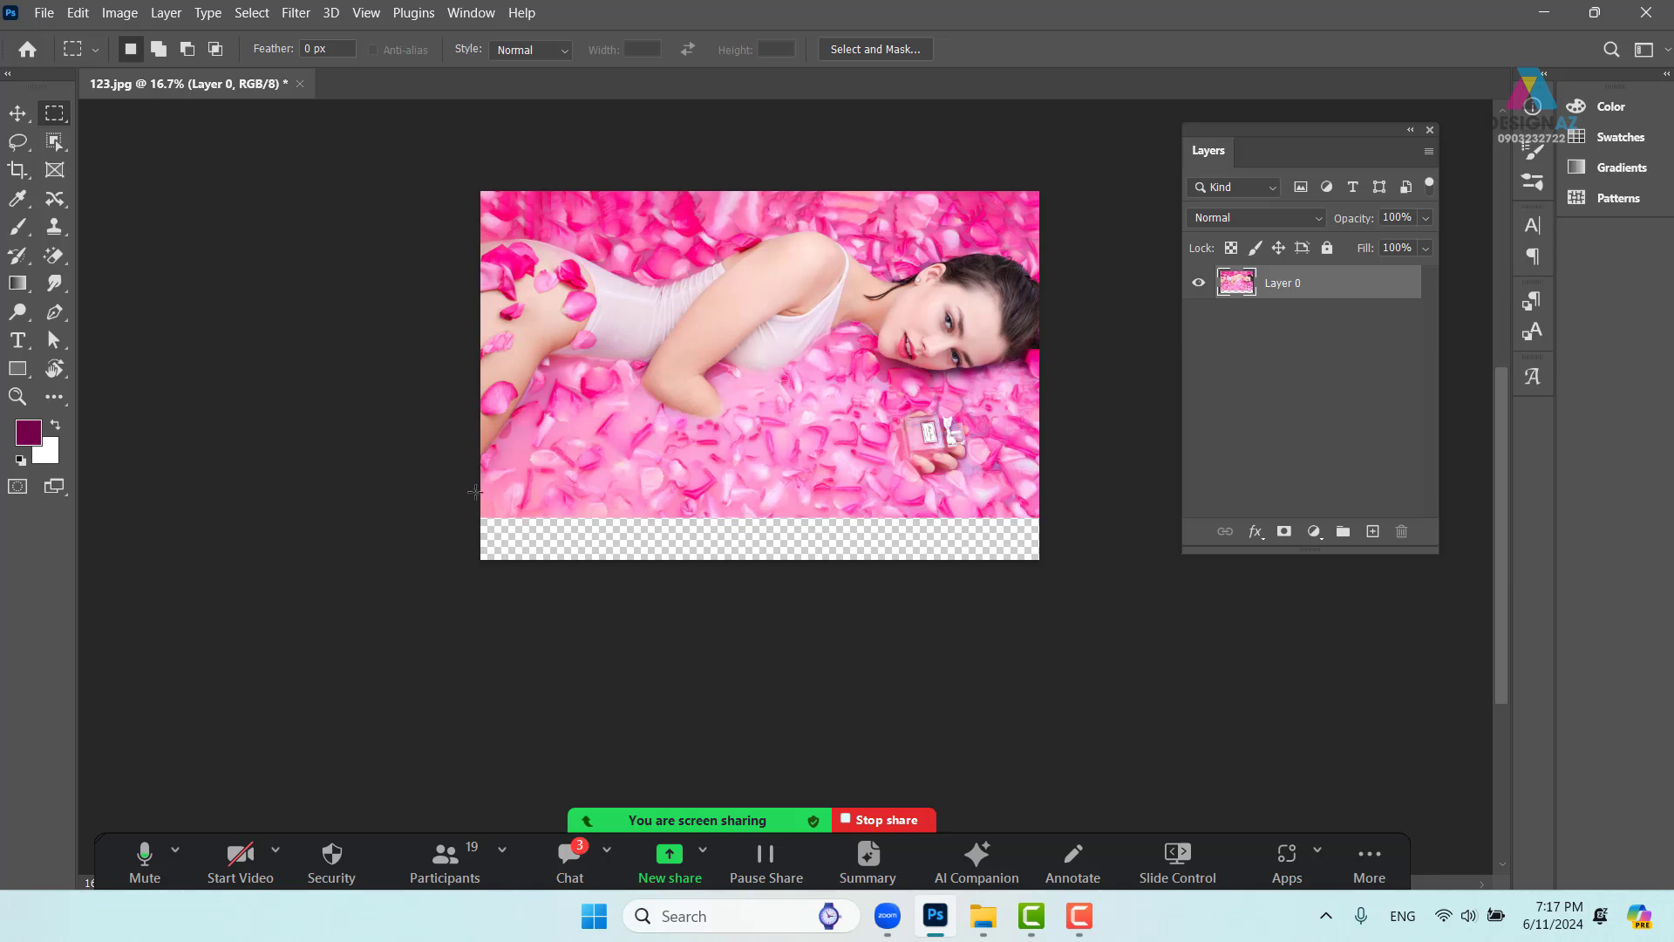
left_click_drag(469, 510, 1123, 695)
left_click(77, 12)
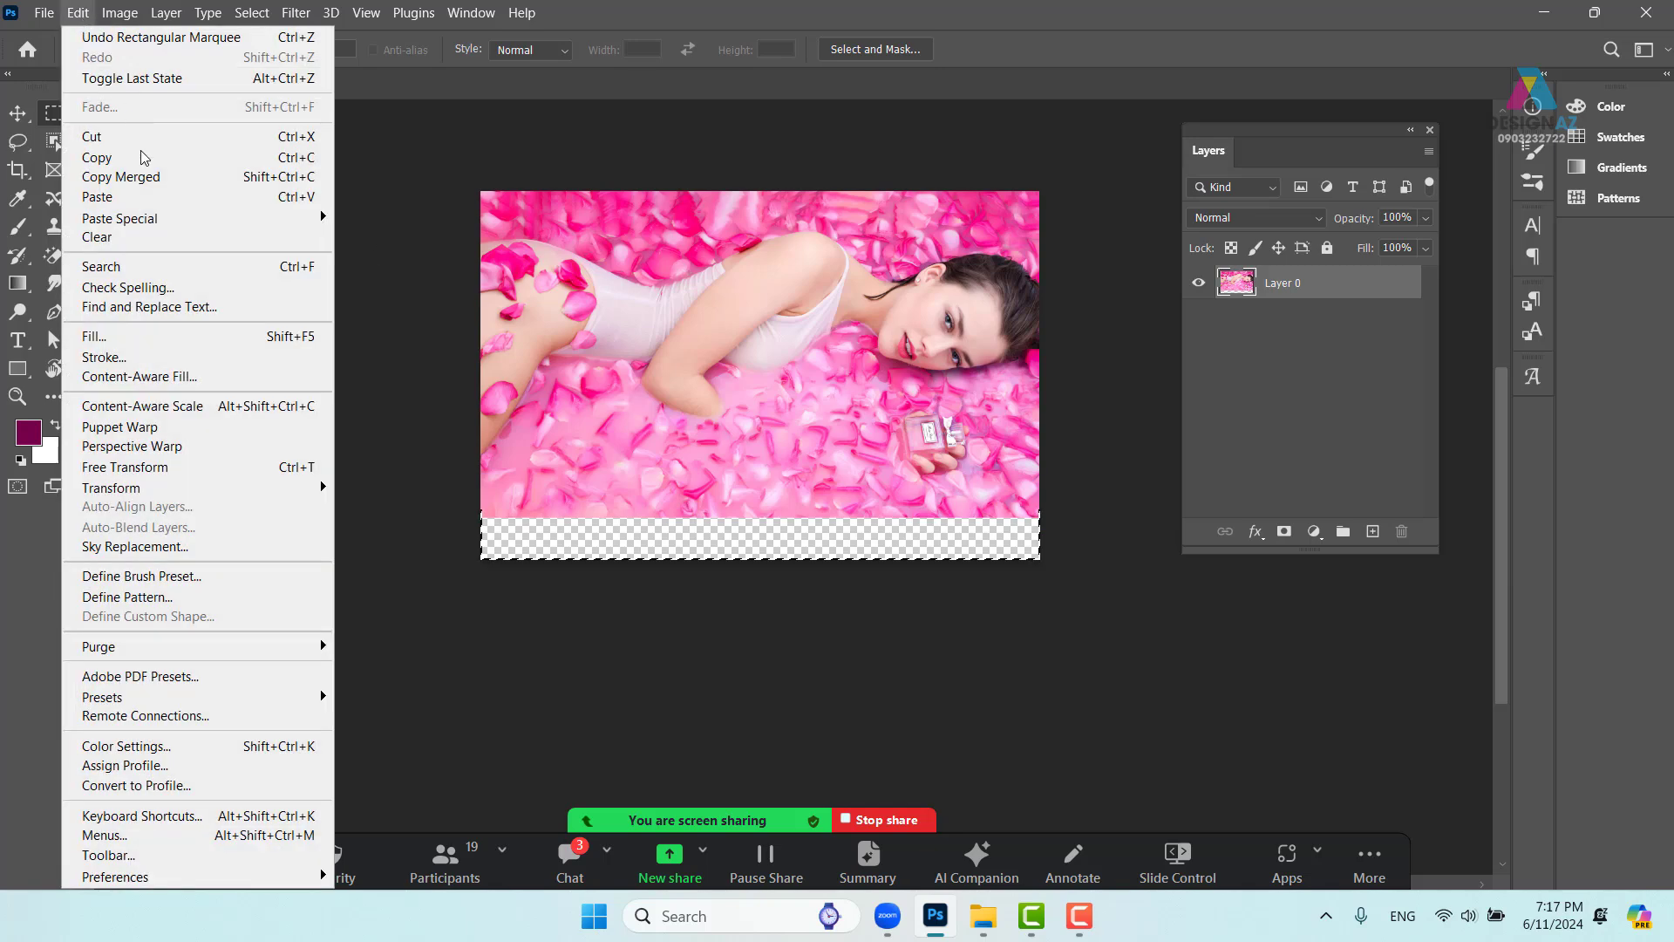
left_click(201, 337)
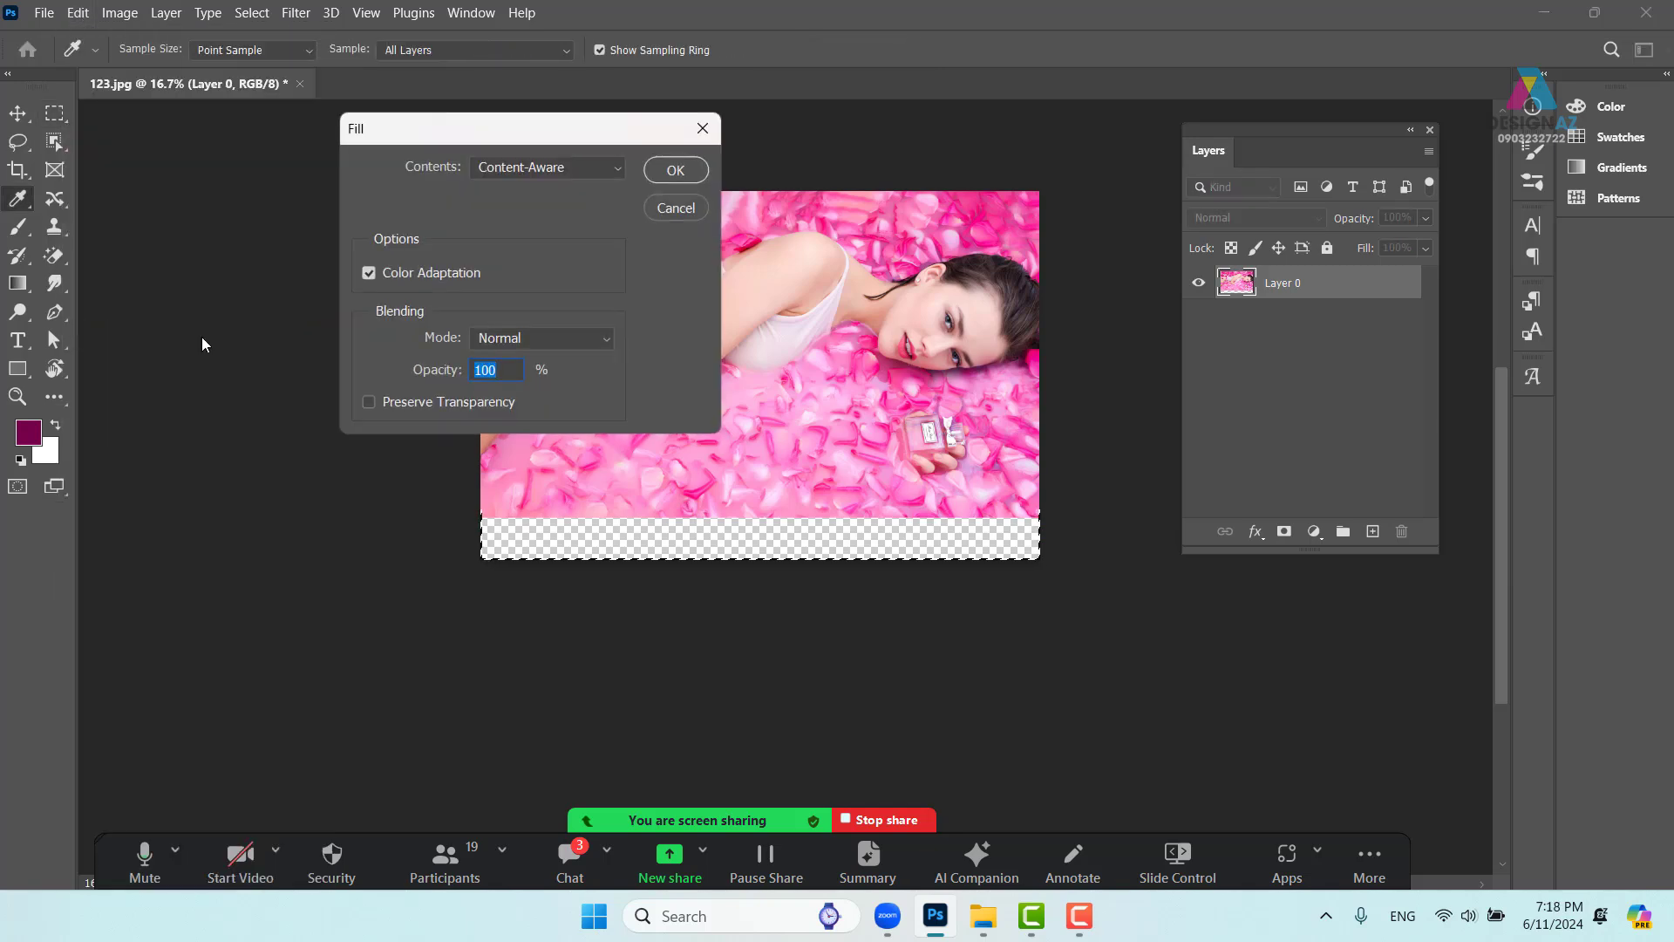
left_click(673, 168)
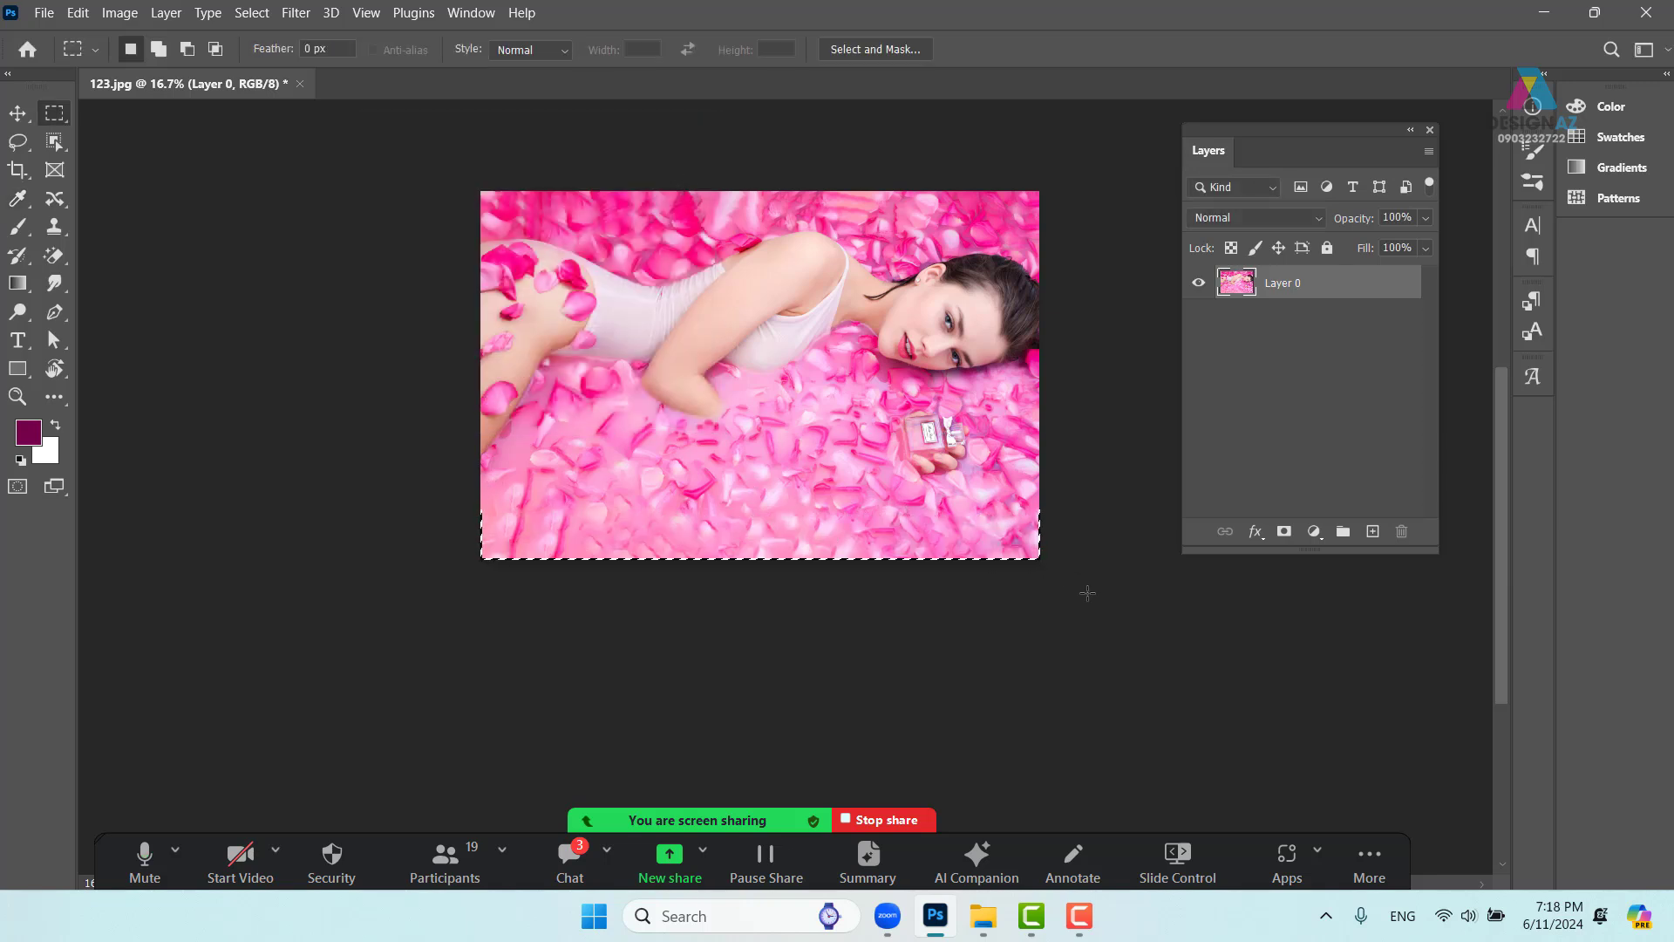
key("ctrl+plus")
key("ctrl+plus")
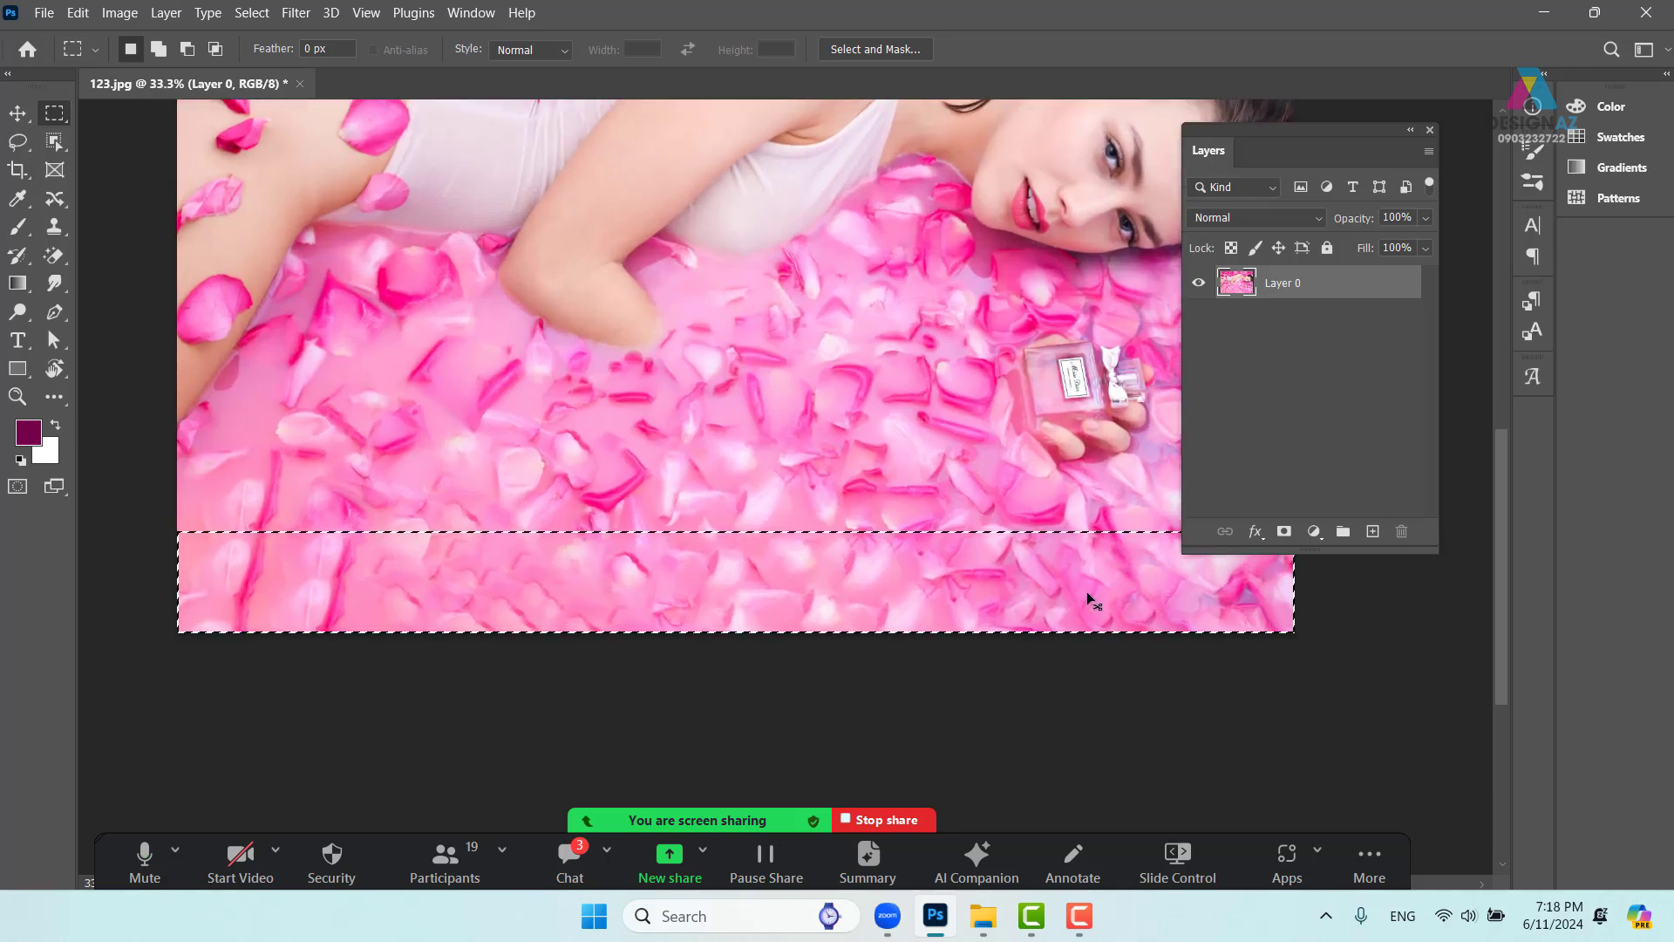
key("ctrl+d")
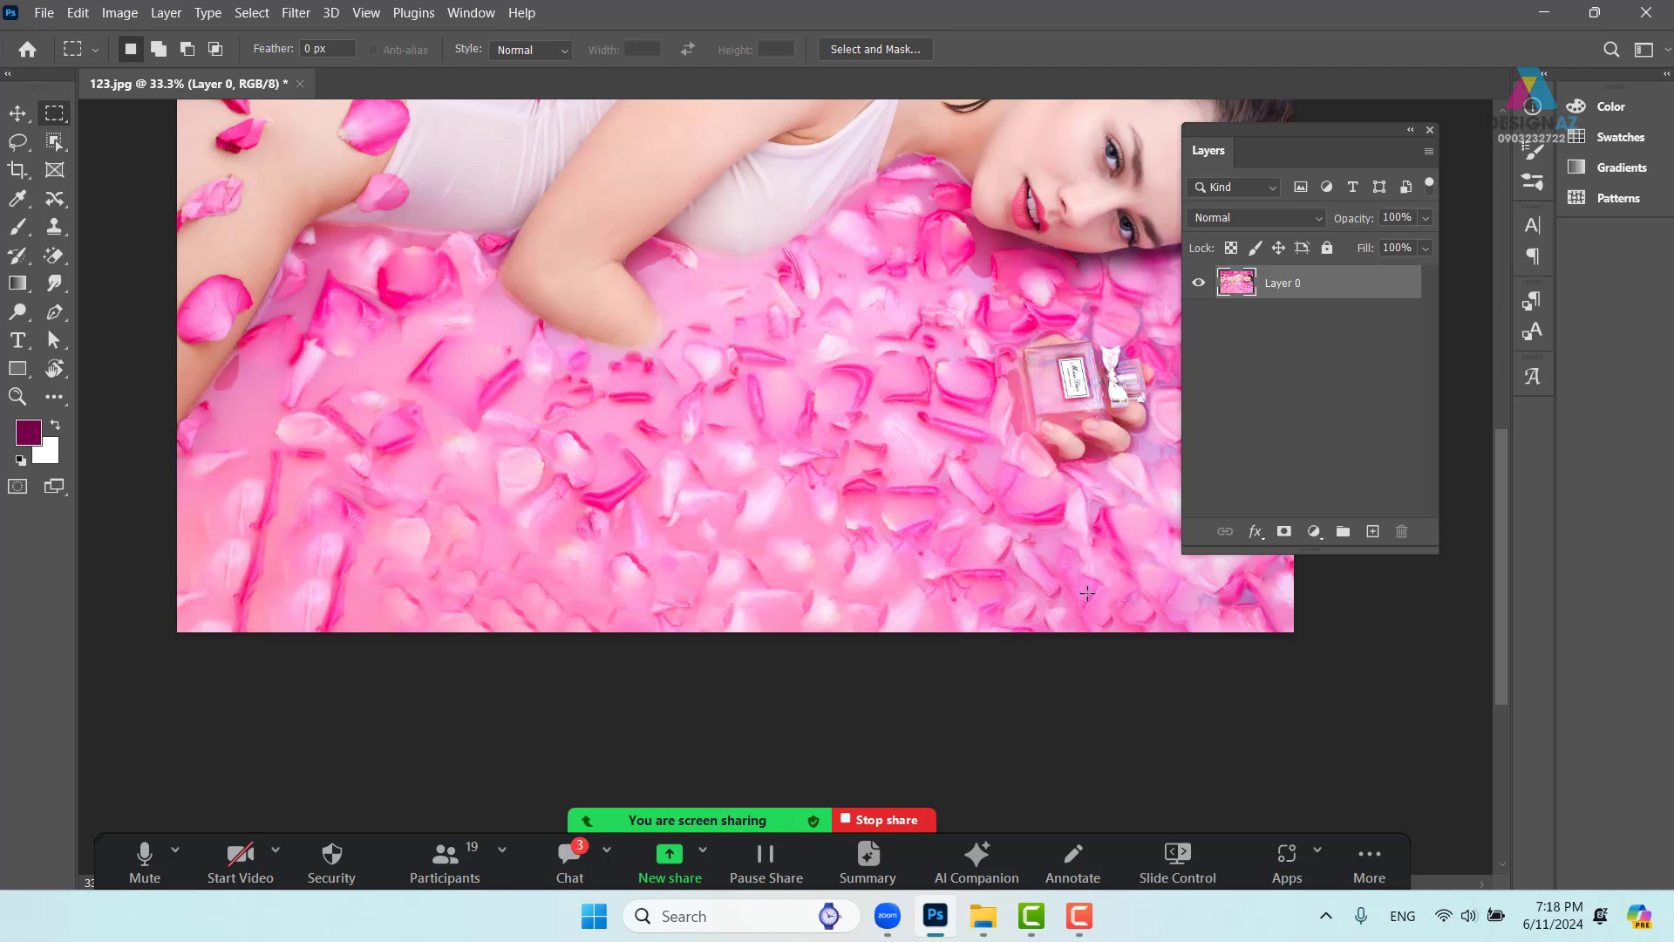
key("ctrl+z")
key("ctrl+z")
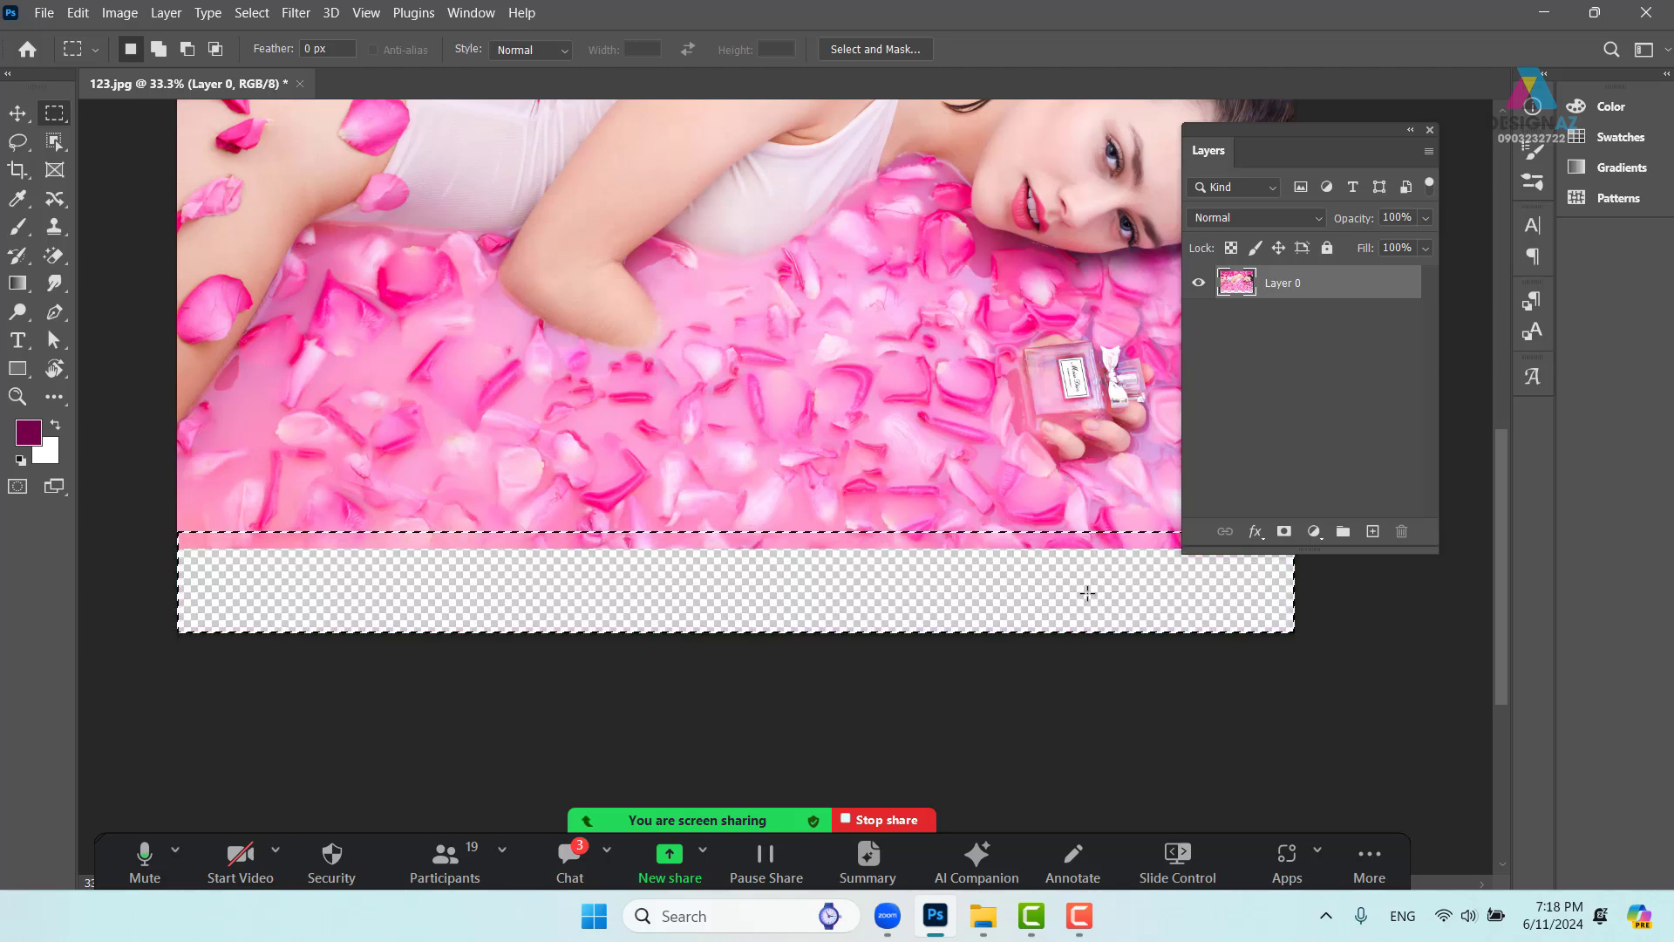
Clear the selection around the empty lower strip and activate the Move tool
key("ctrl+d")
key("ctrl+minus")
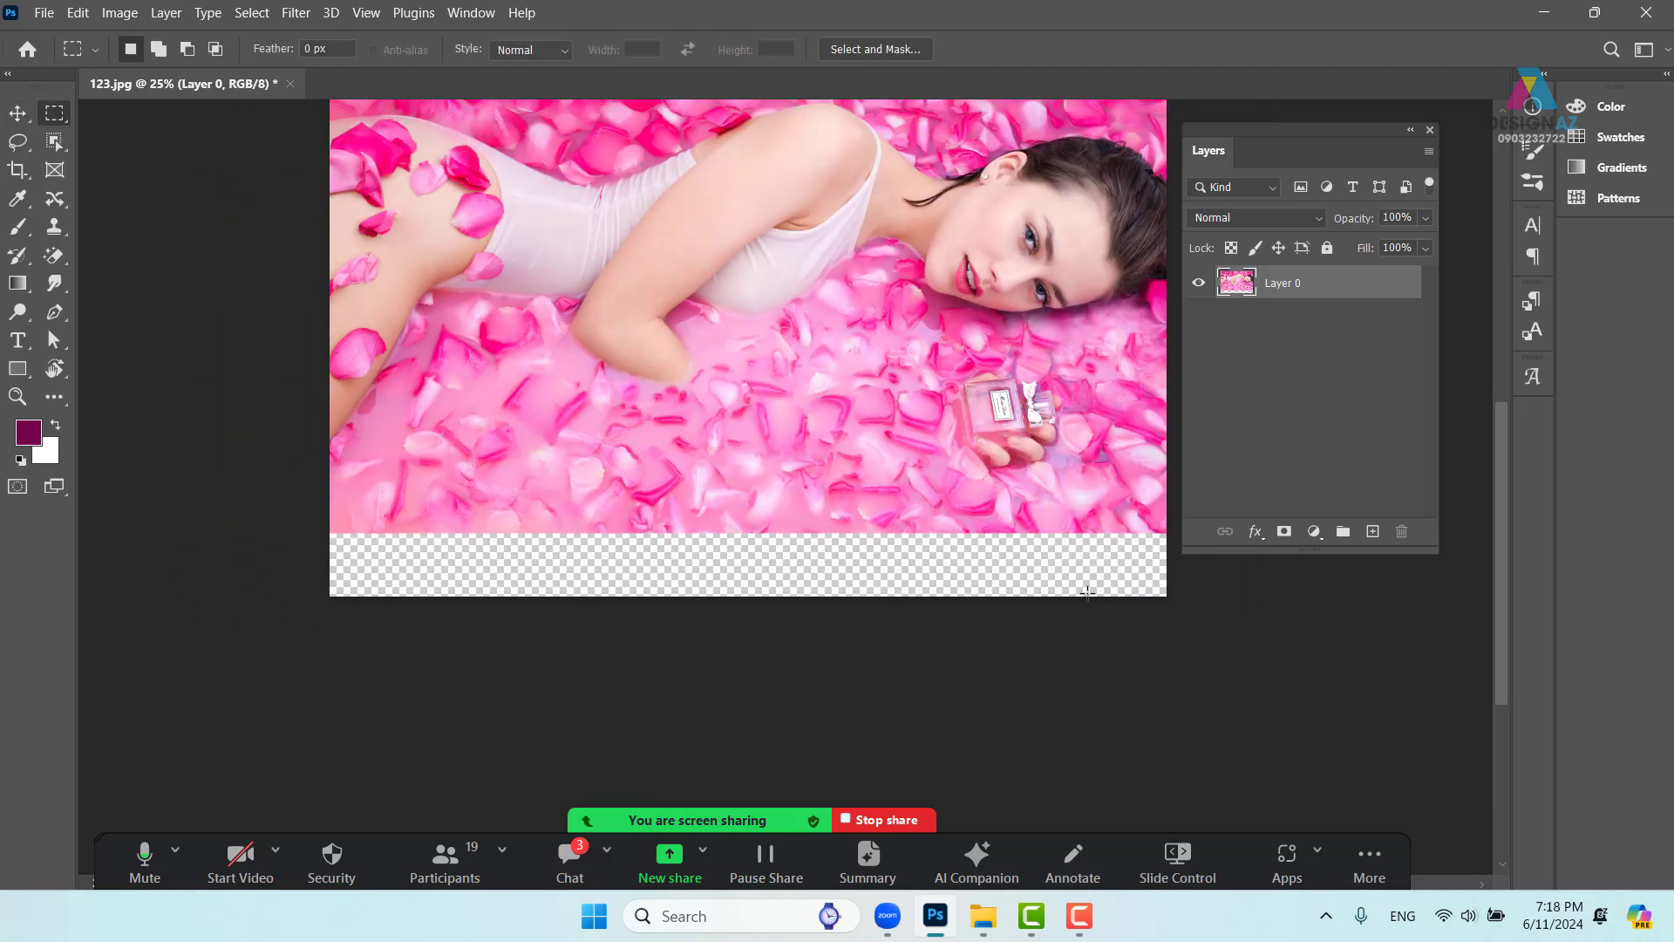
left_click_drag(898, 429, 829, 531)
key("ctrl+minus")
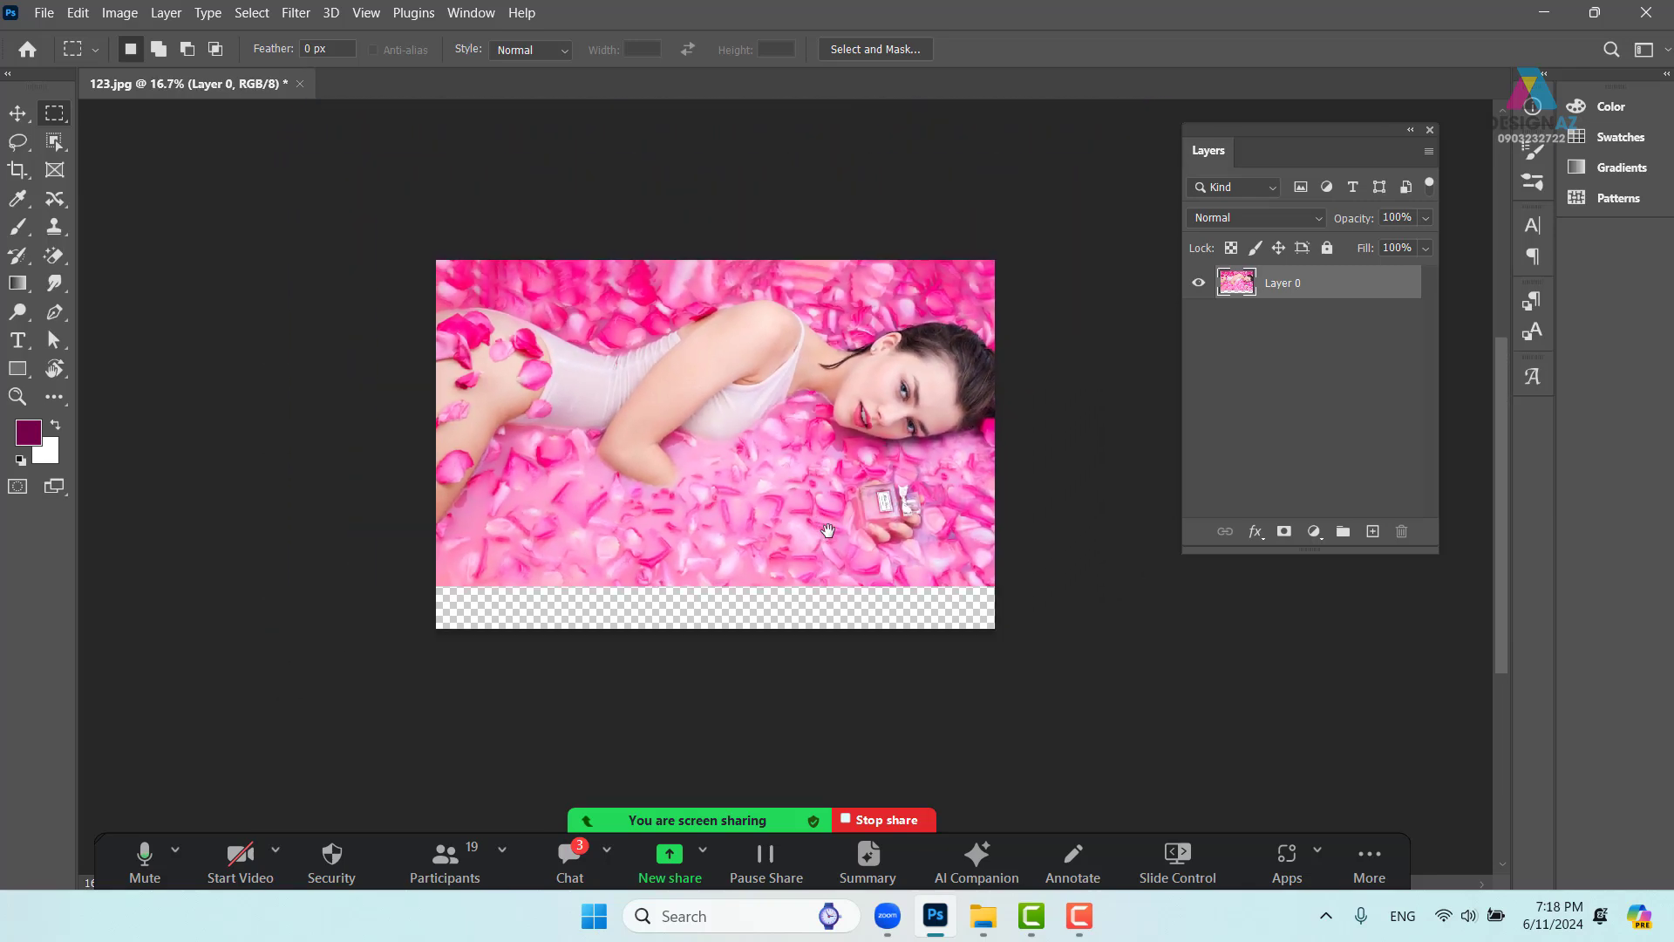
left_click(17, 114)
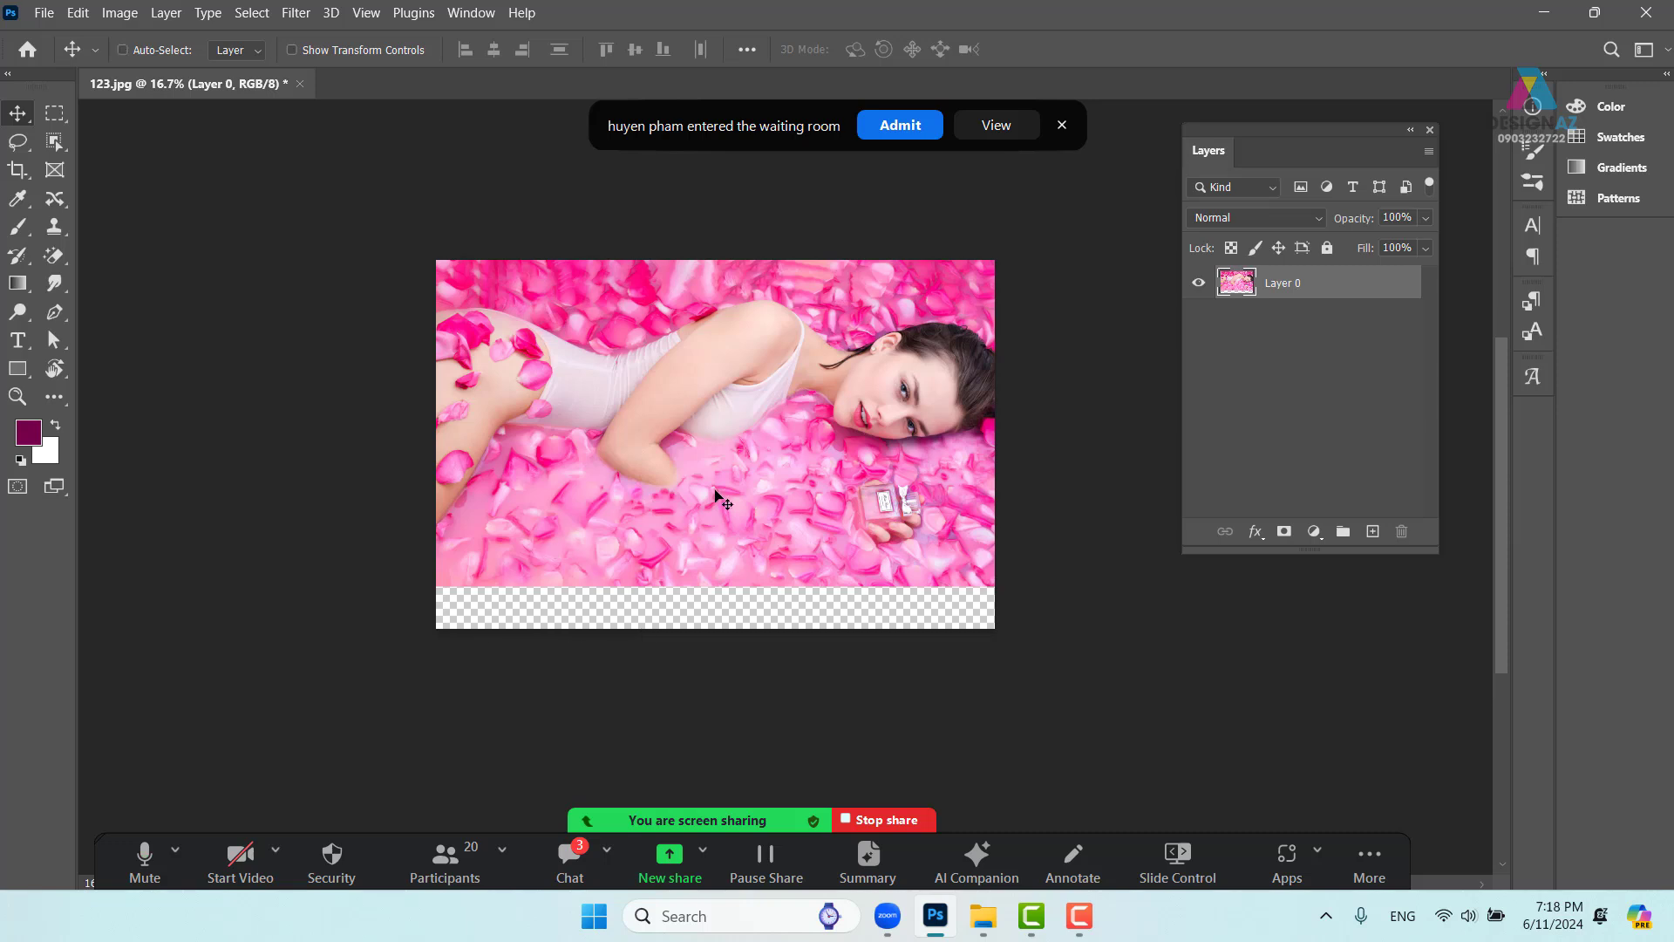
In the Zoom meeting, admit everyone in the waiting room and mute all participants, allowing them to unmute themselves
left_click(898, 133)
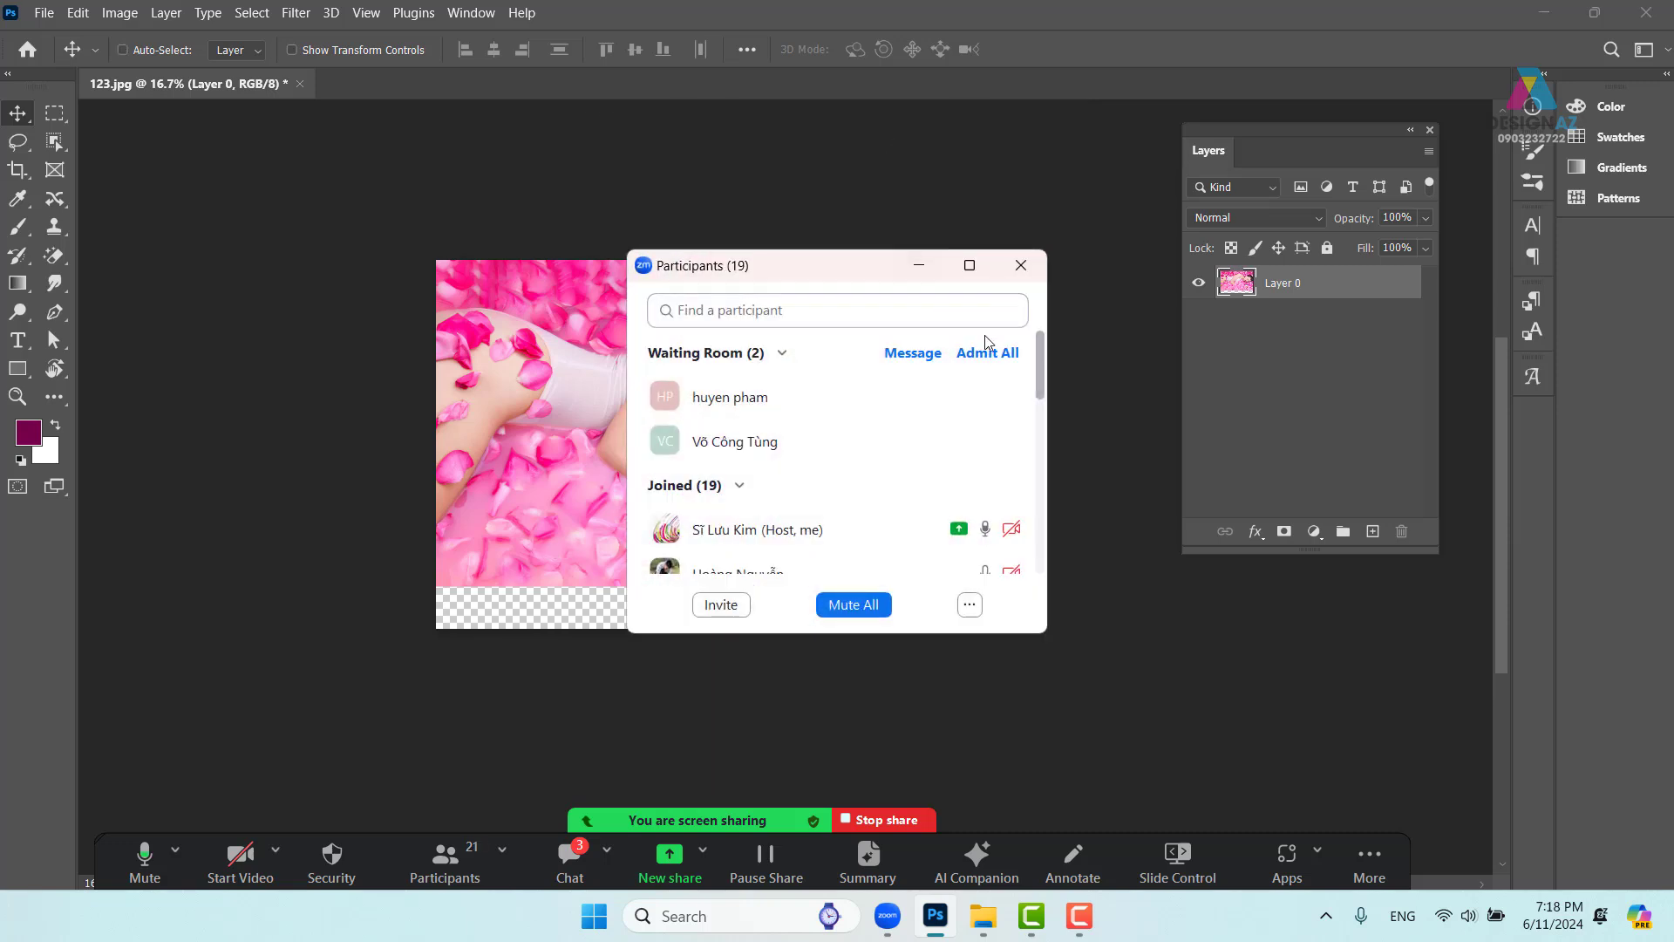
left_click(1008, 360)
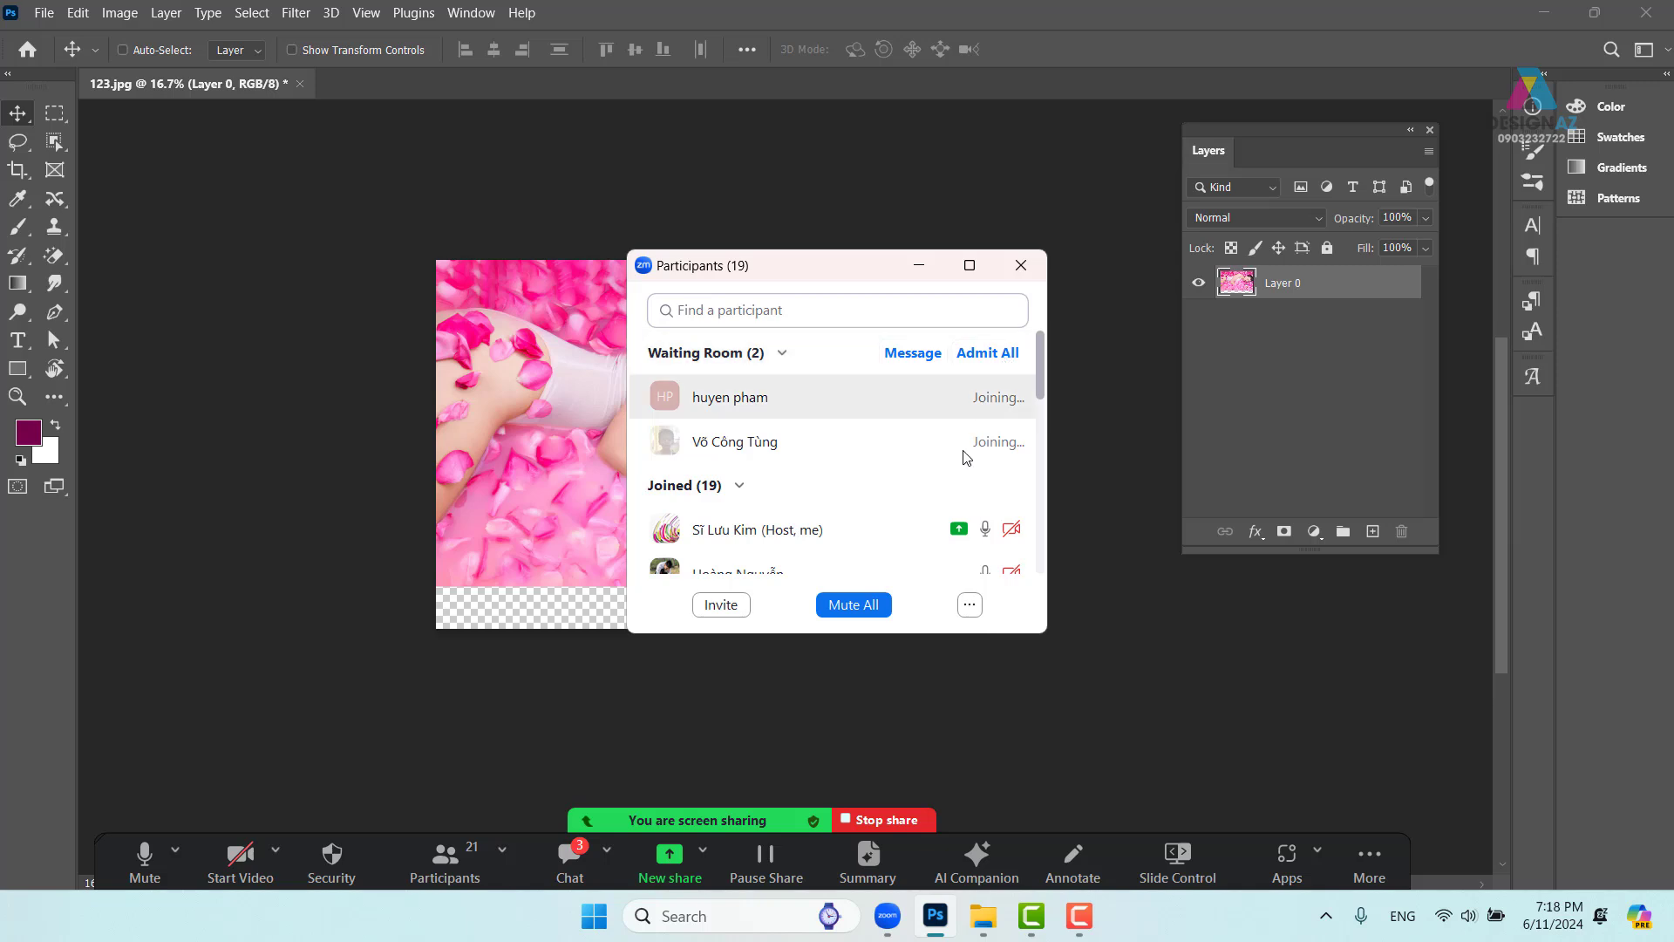
left_click(872, 607)
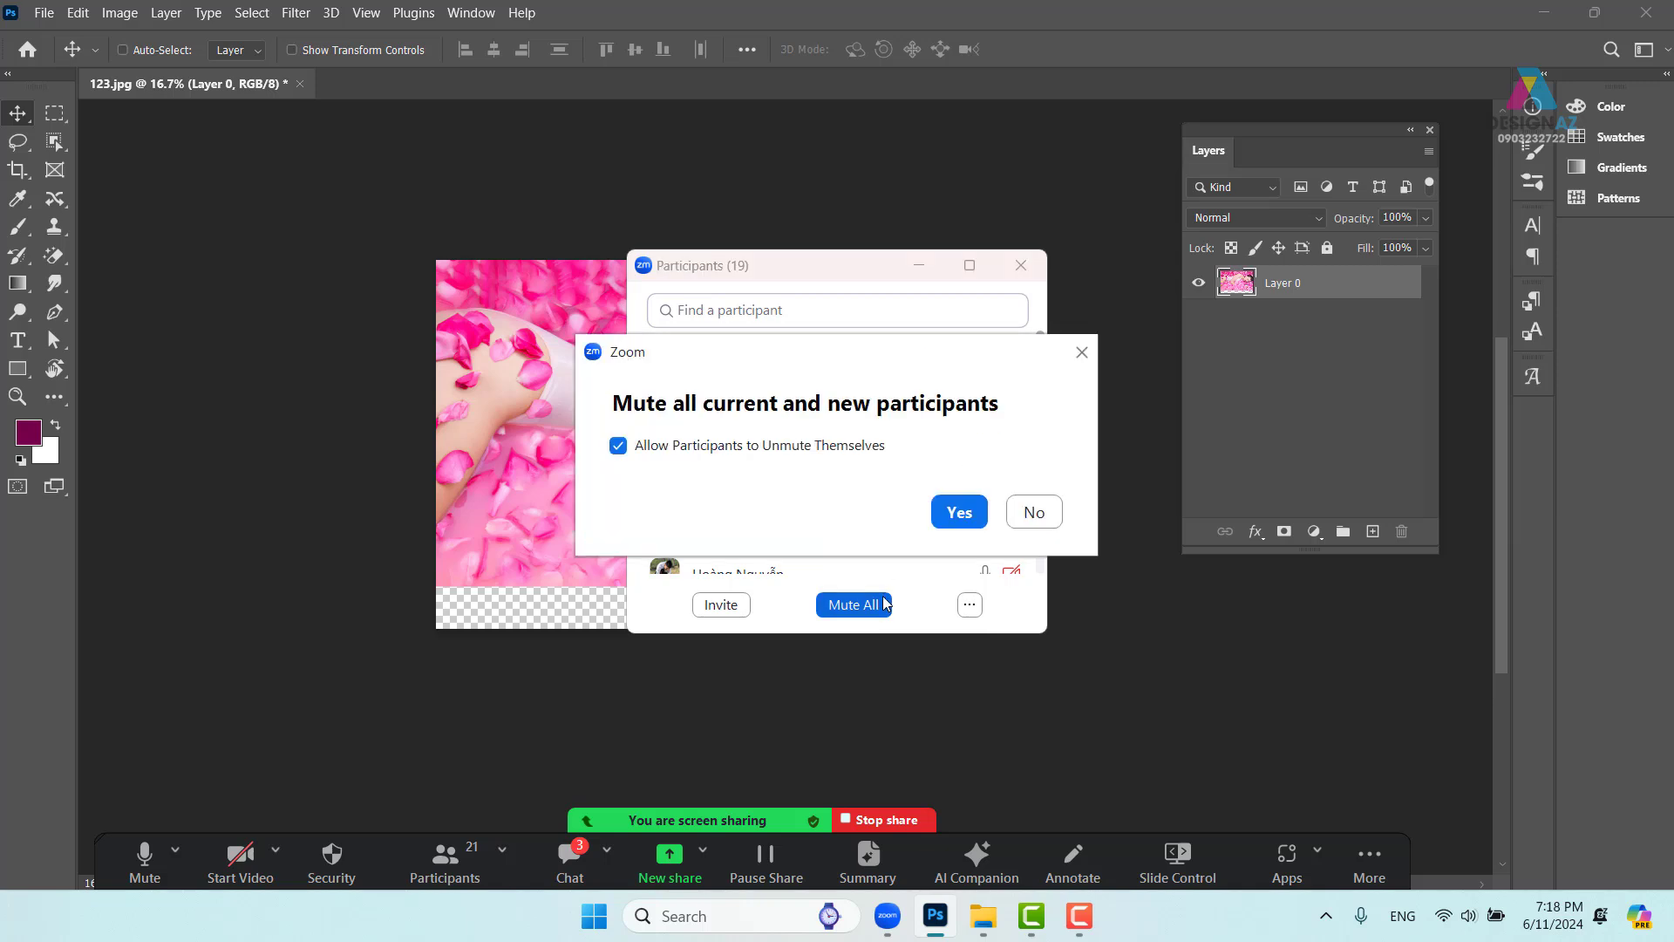
left_click(963, 514)
left_click(919, 267)
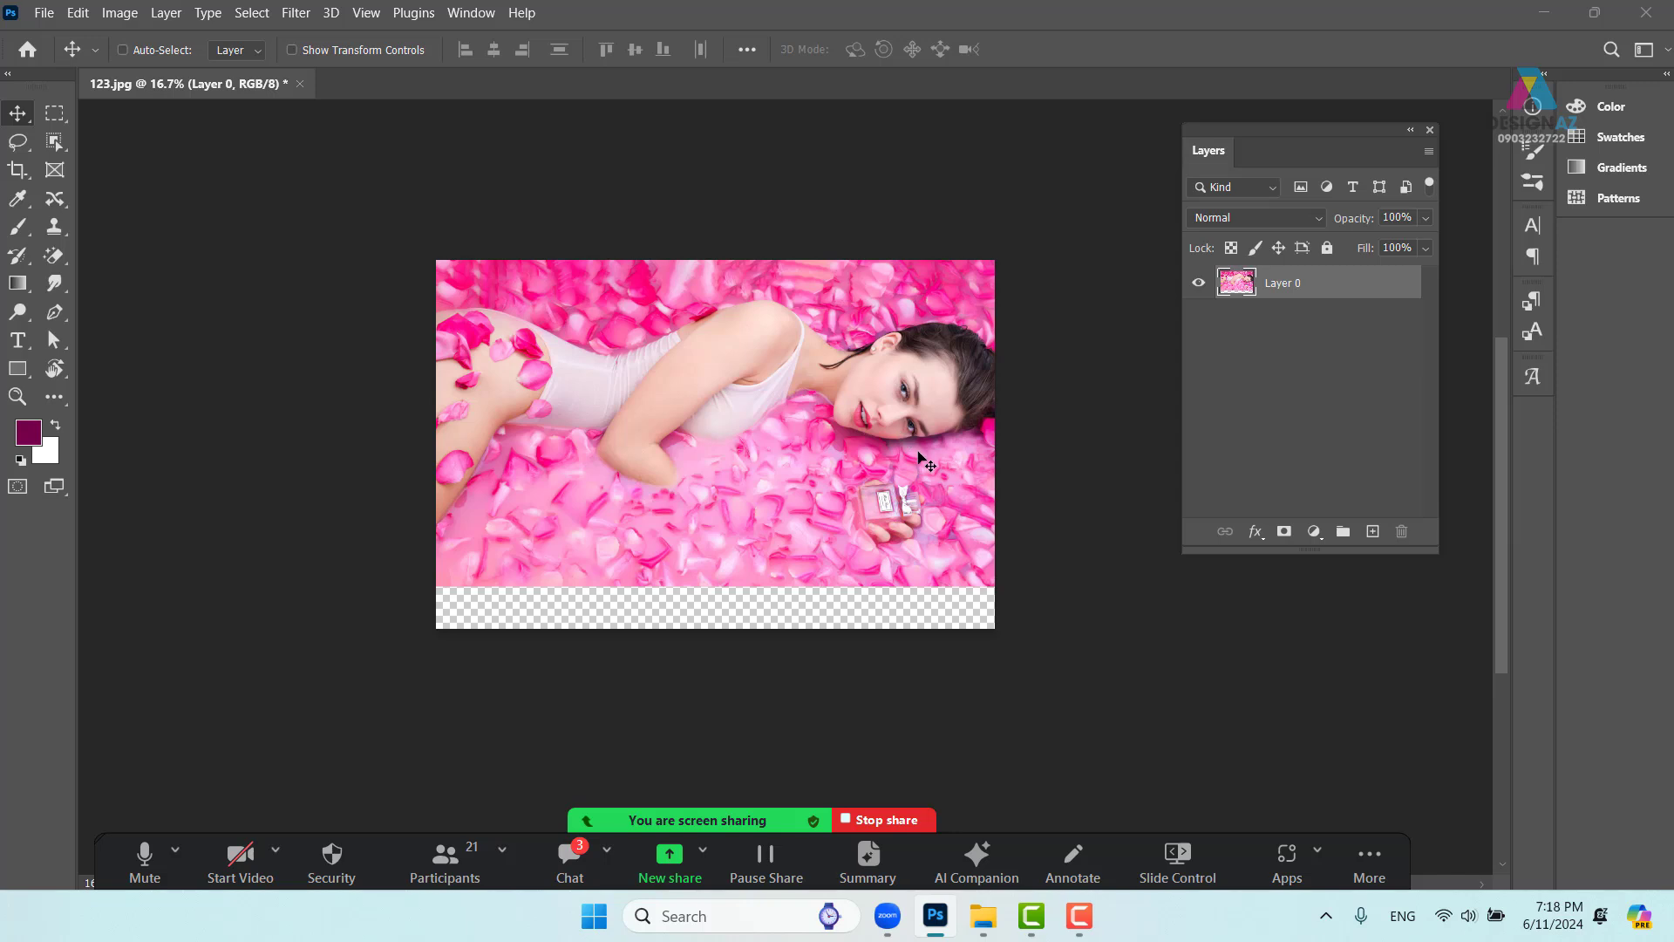
Duplicate Layer 0 and flip the copy vertically to about -102% height, so its mirrored petals cover the transparent strip below the photo
key("ctrl+j")
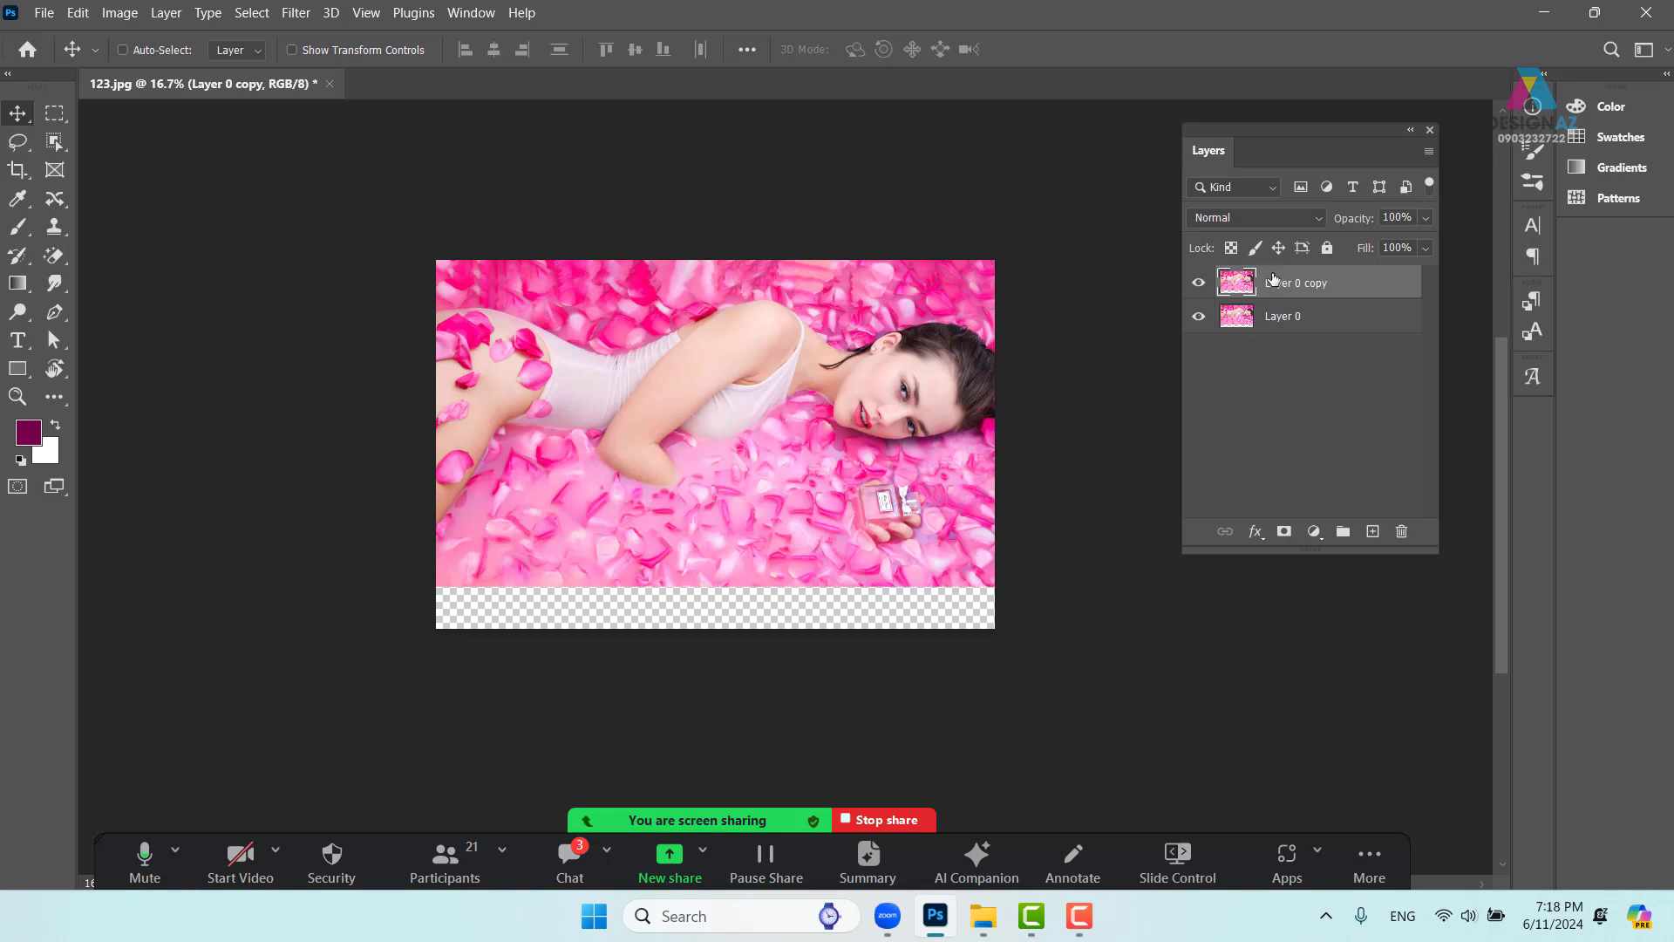
key("ctrl")
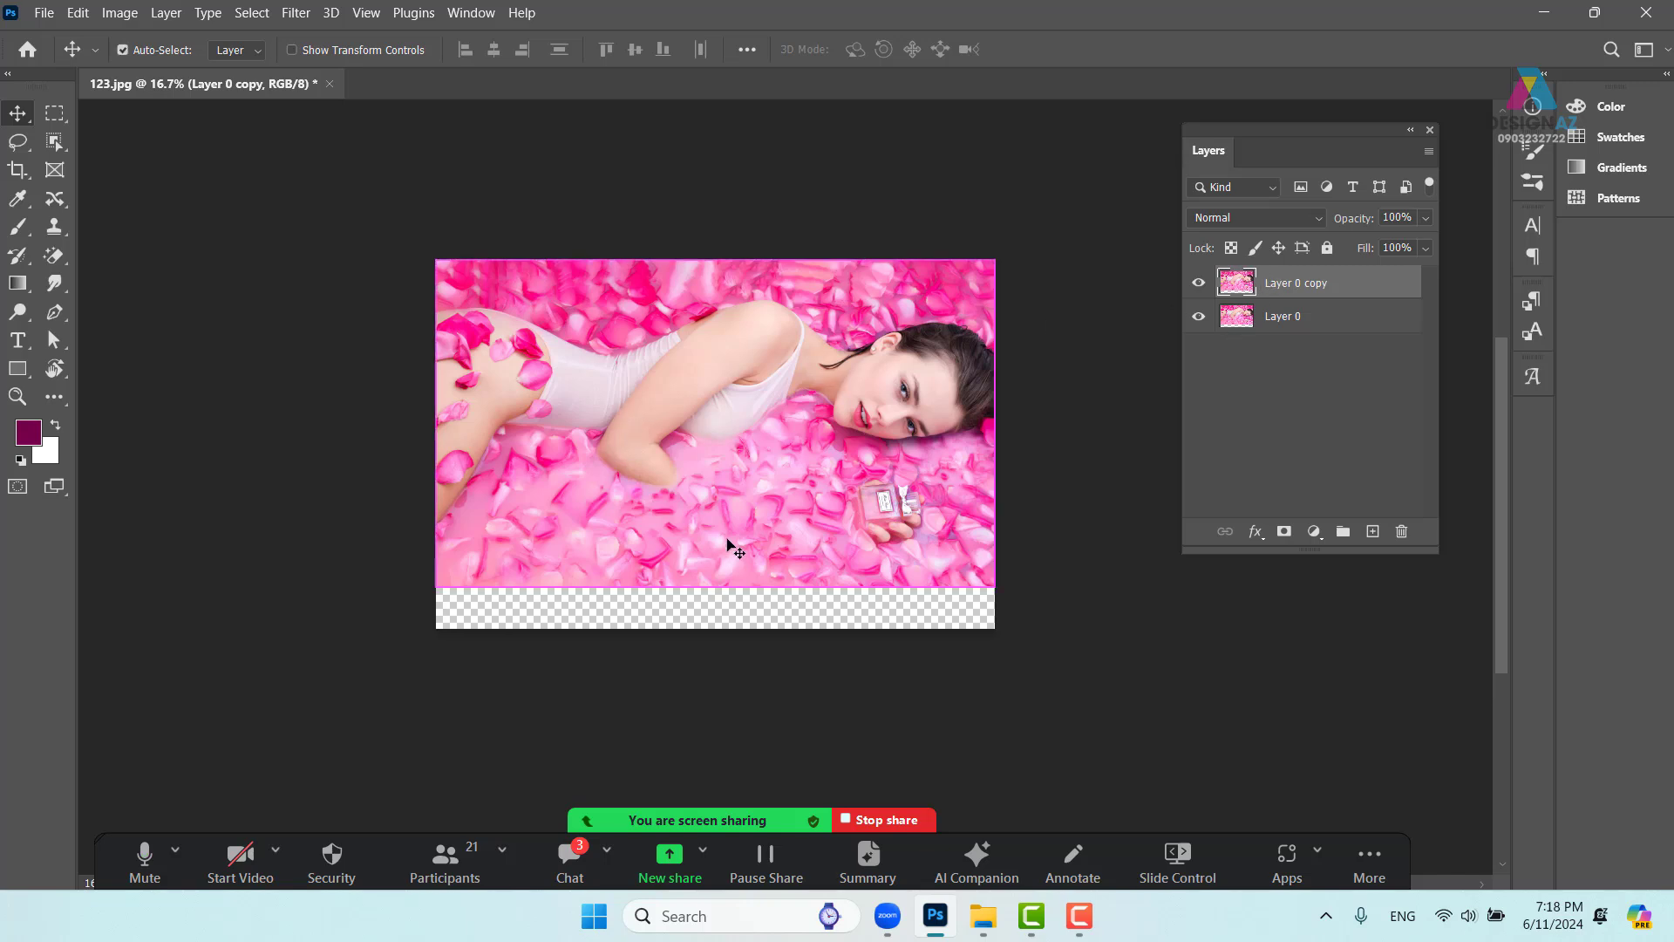
key("ctrl+t")
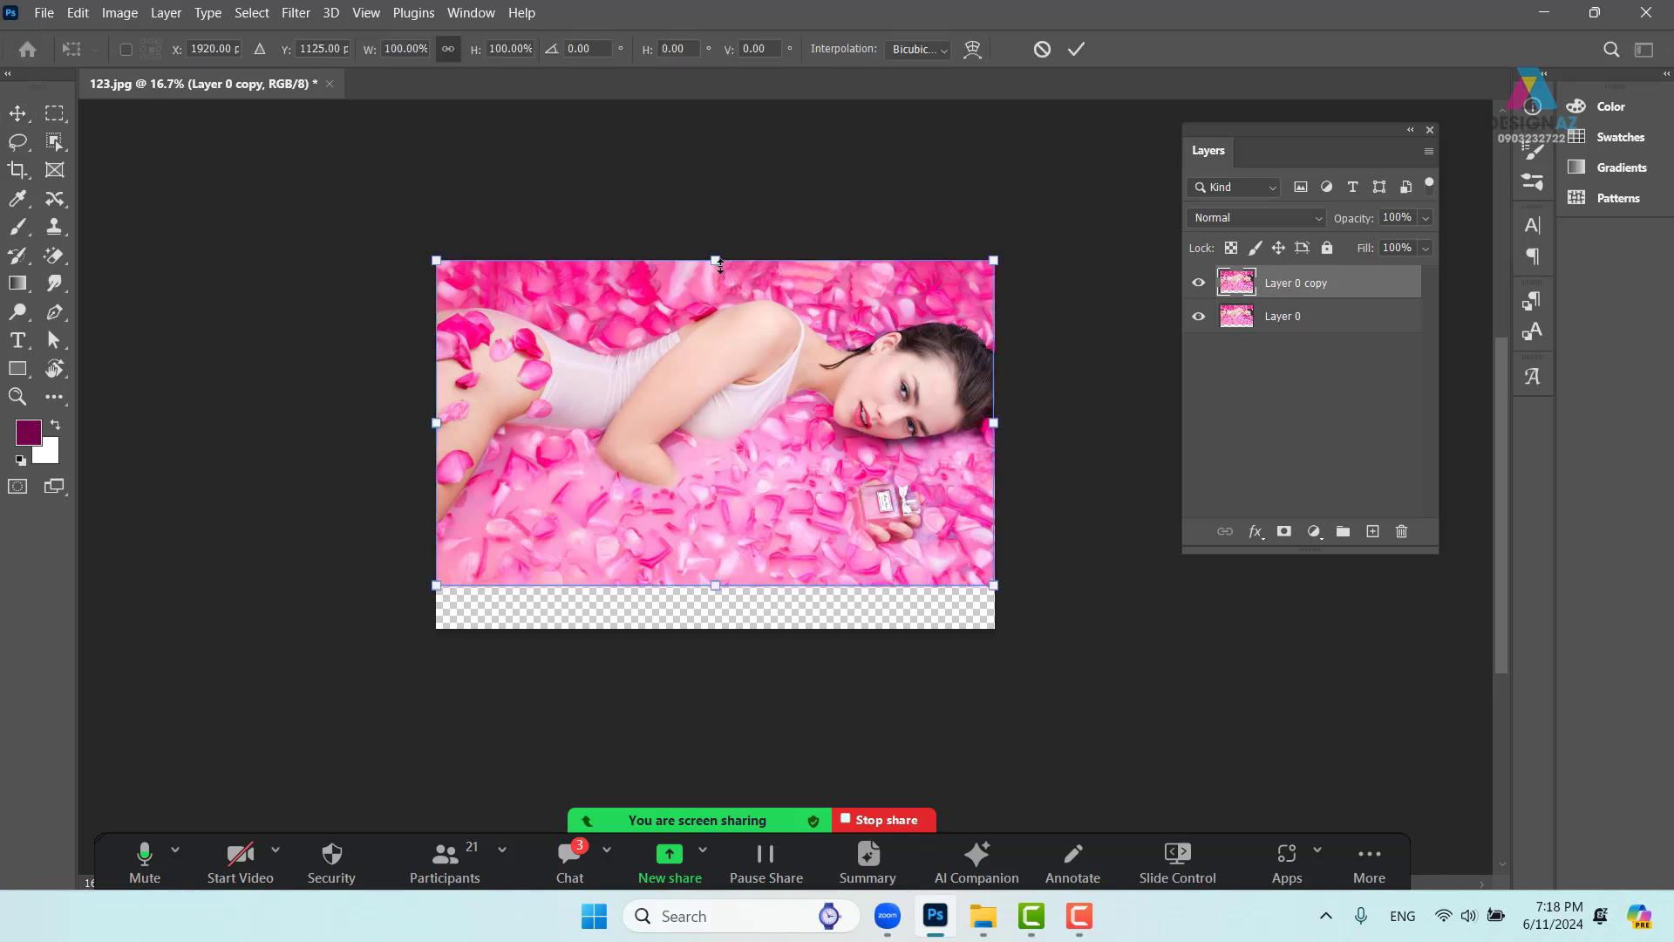
left_click_drag(715, 260, 716, 721)
key("space")
left_click_drag(788, 524, 829, 158)
left_click_drag(757, 357, 803, 562)
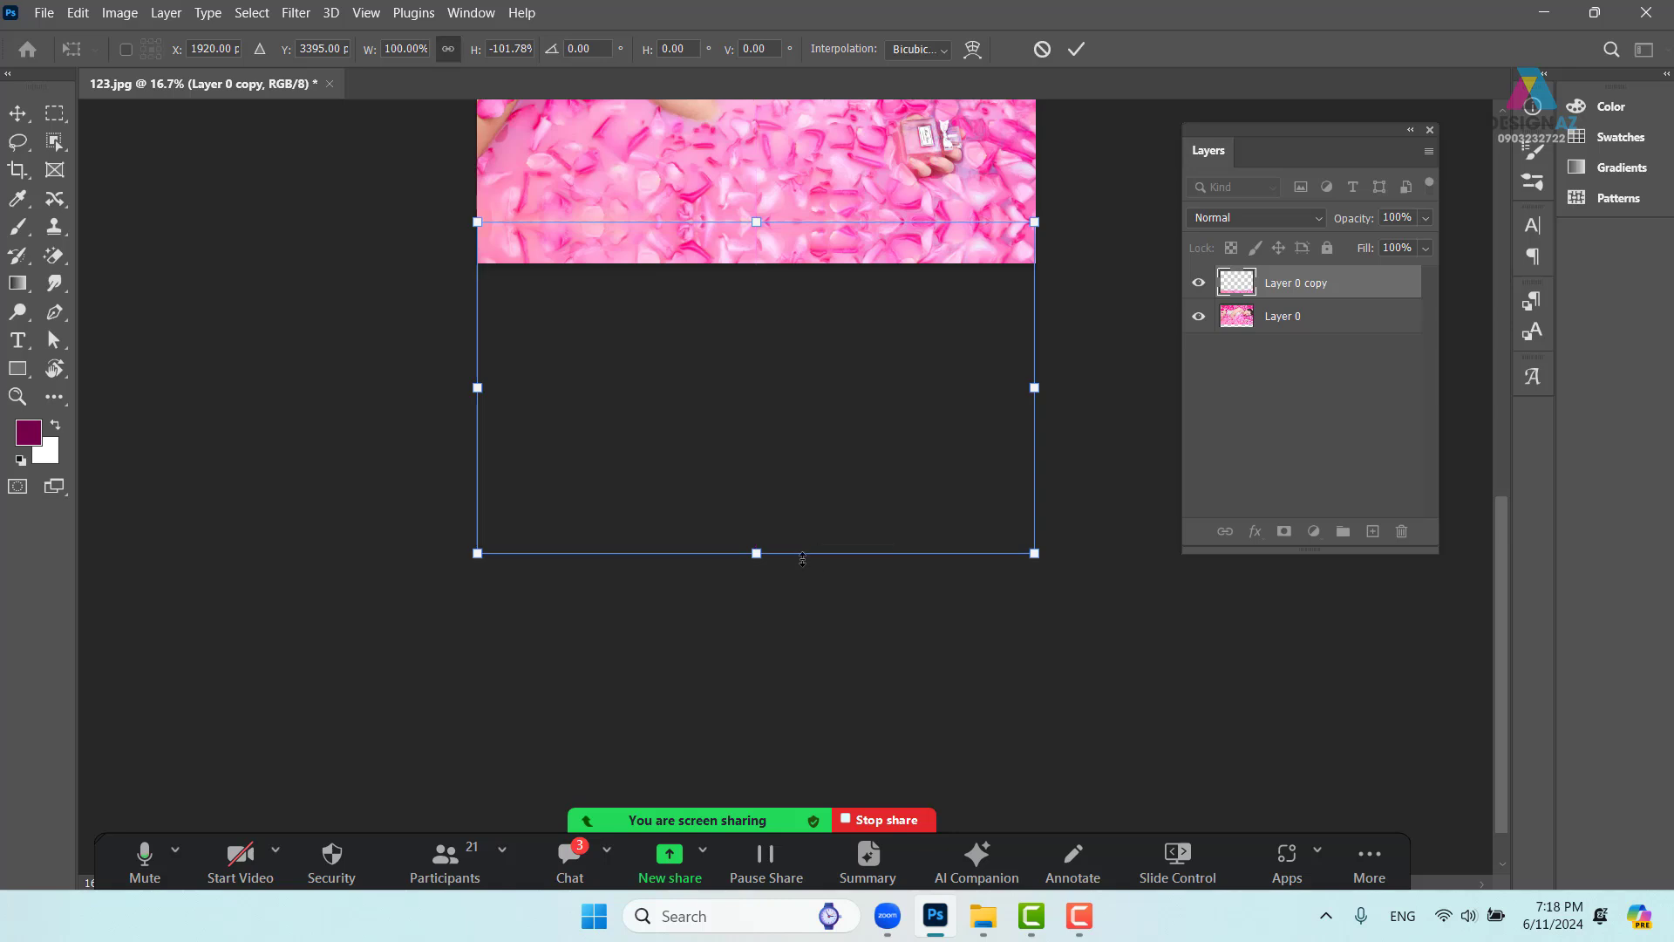
key("space")
left_click_drag(882, 295, 864, 402)
key("Return")
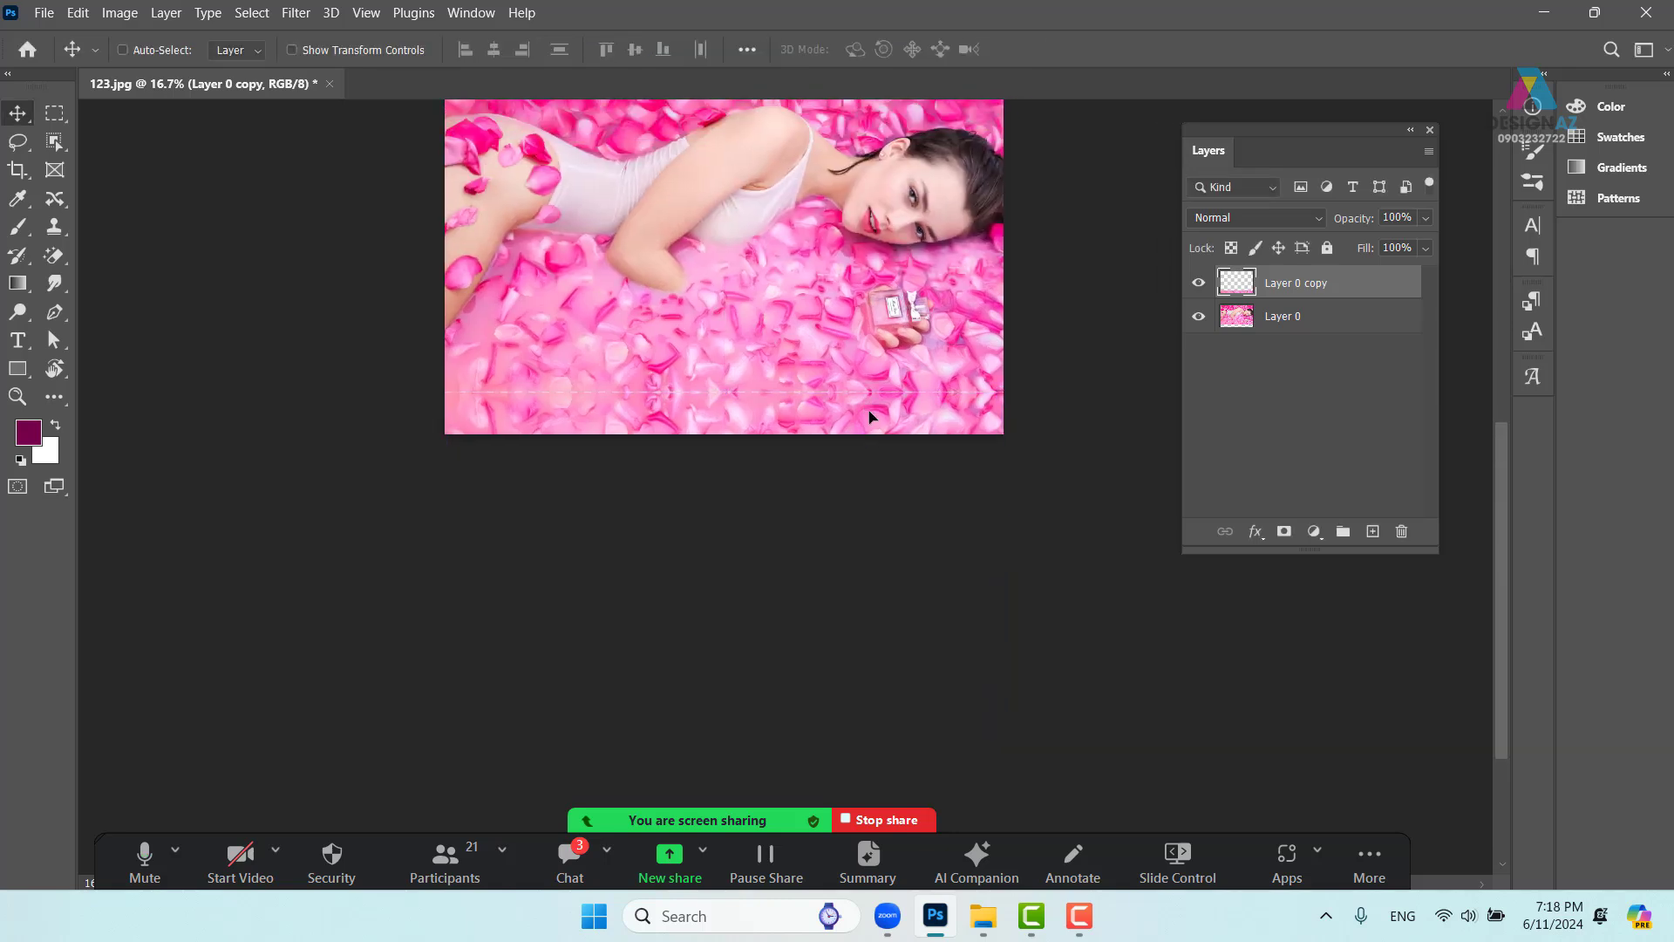
Check the mirrored petal extension and merge Layer 0 copy with Layer 0 into a single layer
key("ctrl+plus")
key("ctrl+plus")
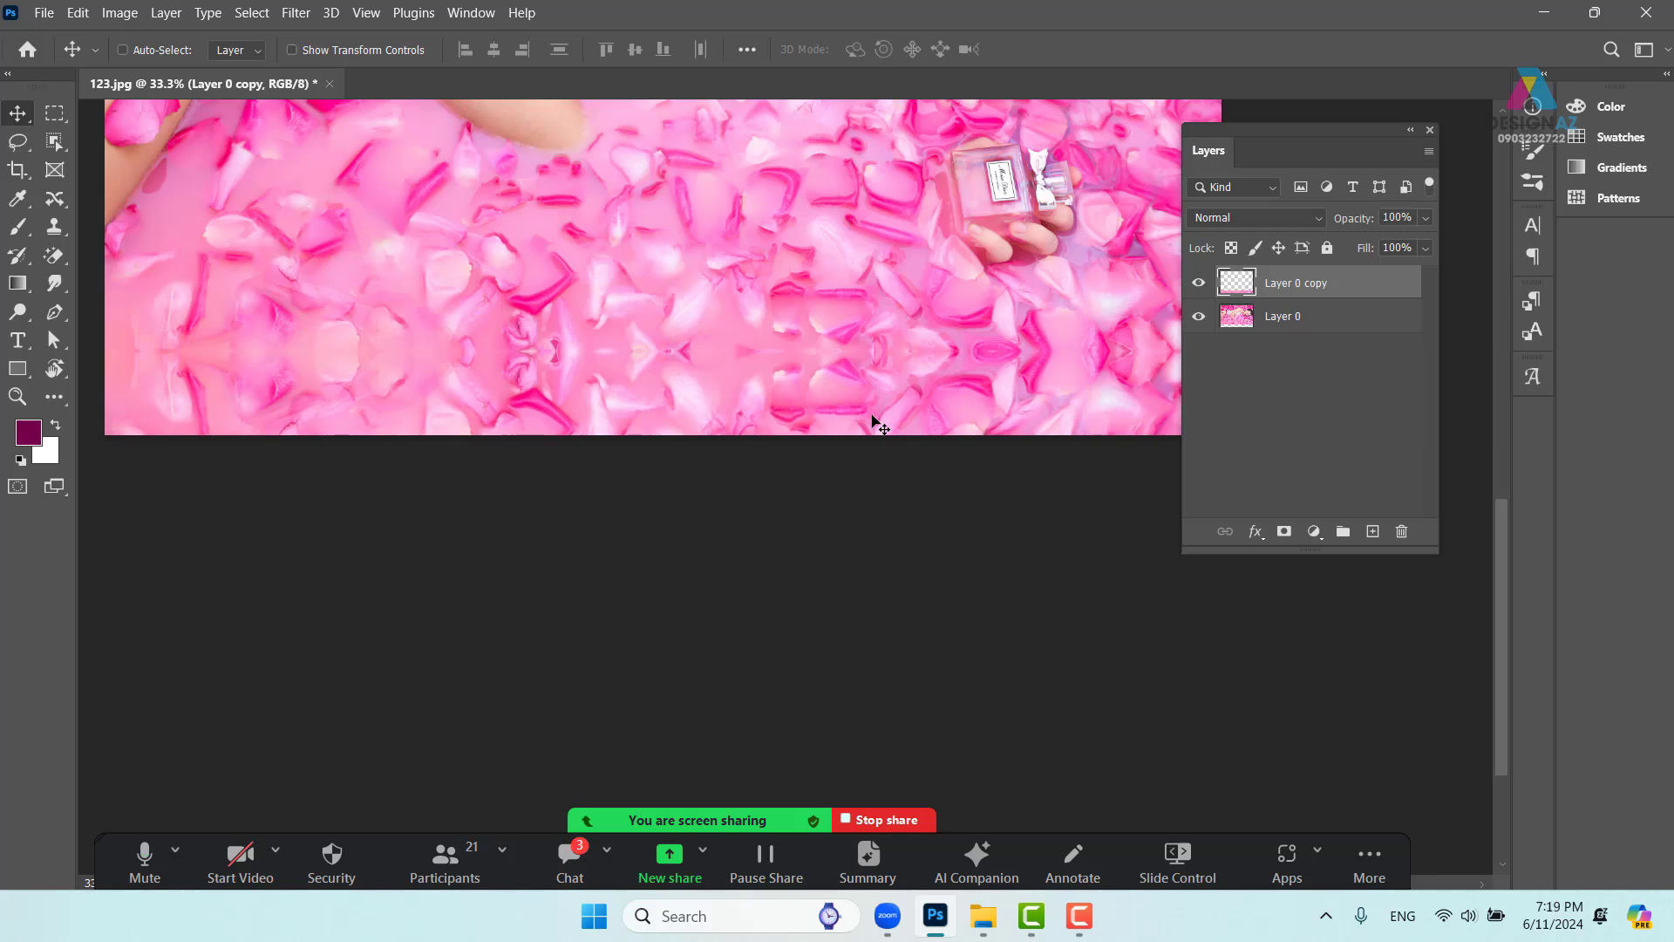
key("ctrl+minus")
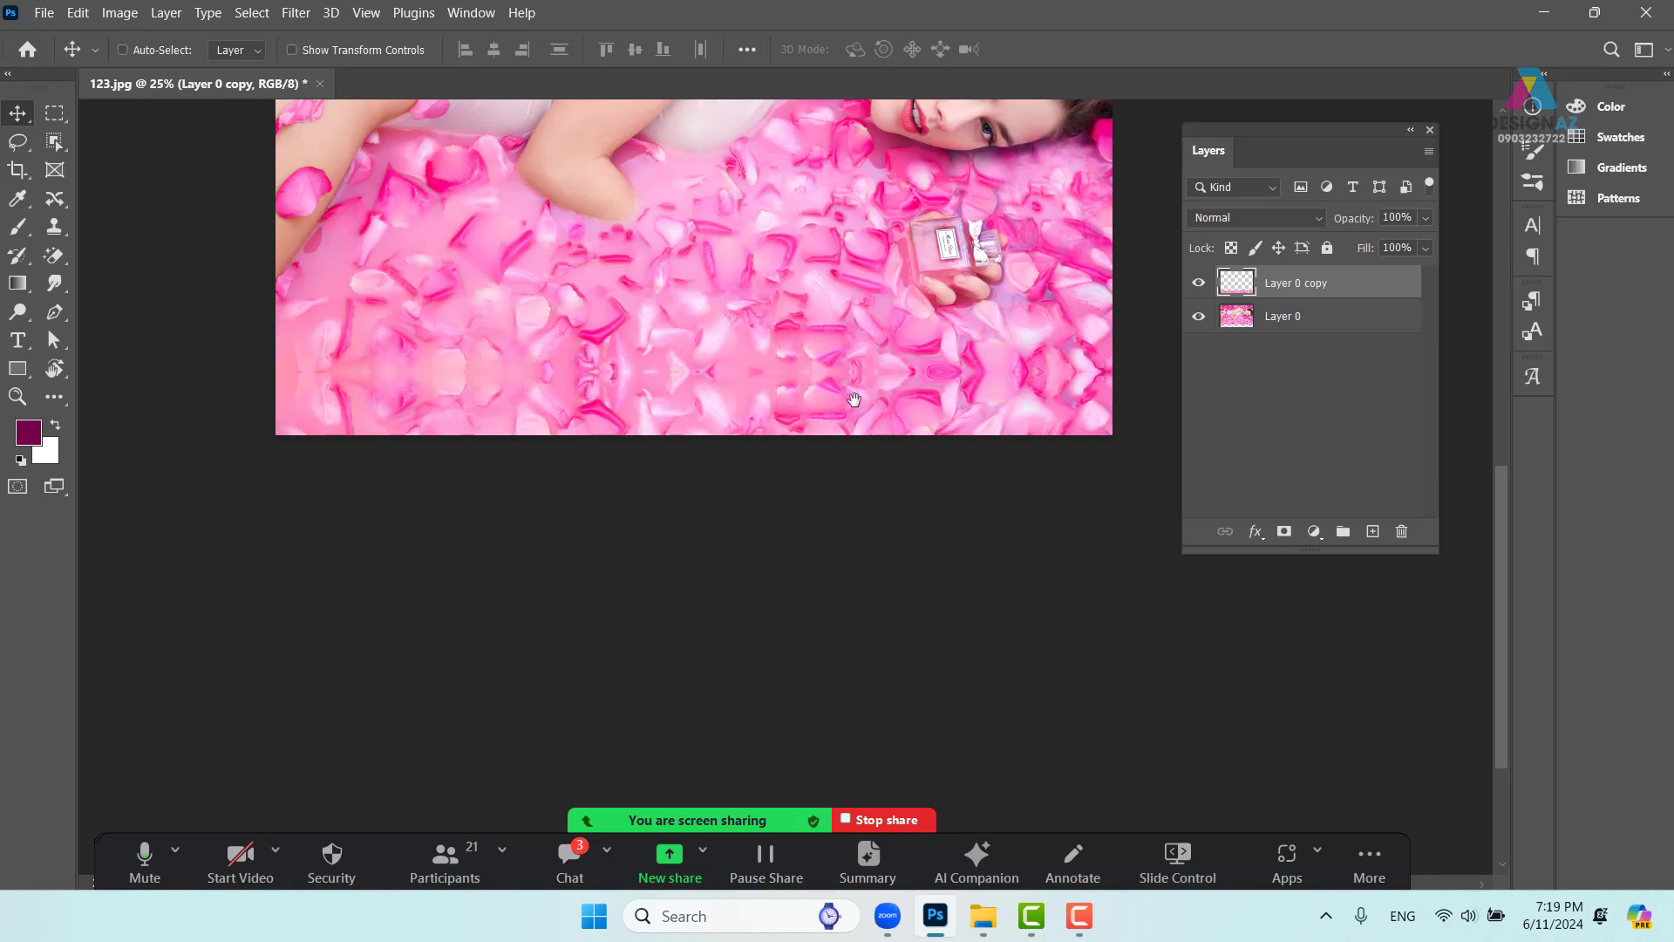
left_click_drag(839, 525, 838, 567)
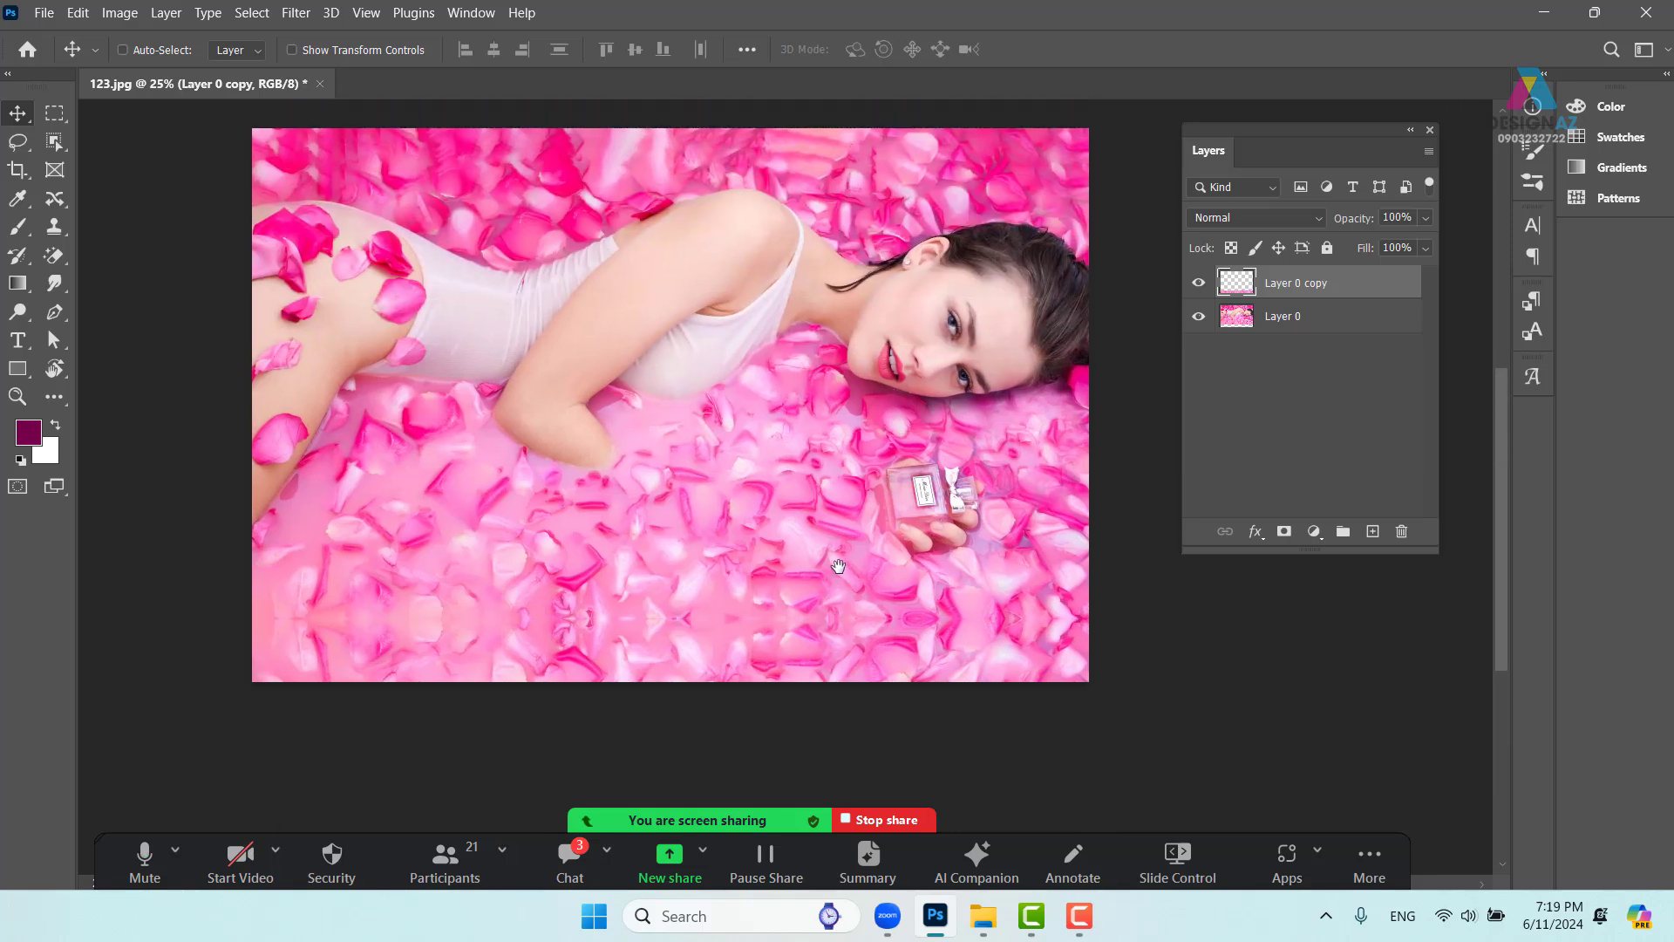
left_click_drag(756, 297, 755, 335)
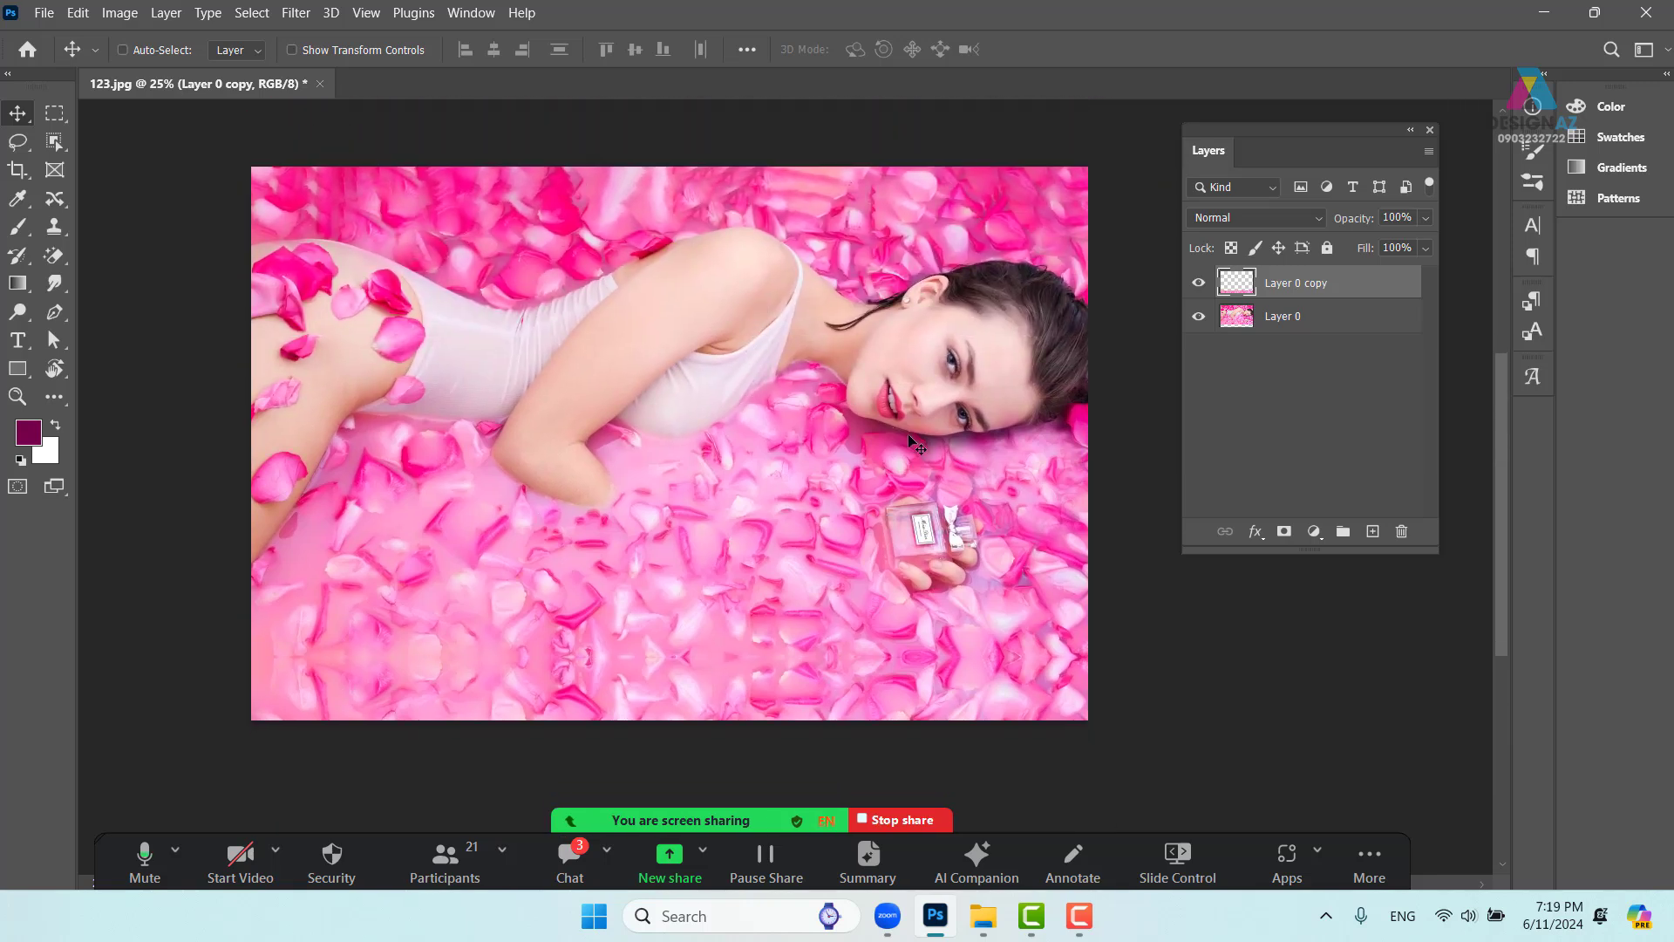
left_click(1338, 322, "shift")
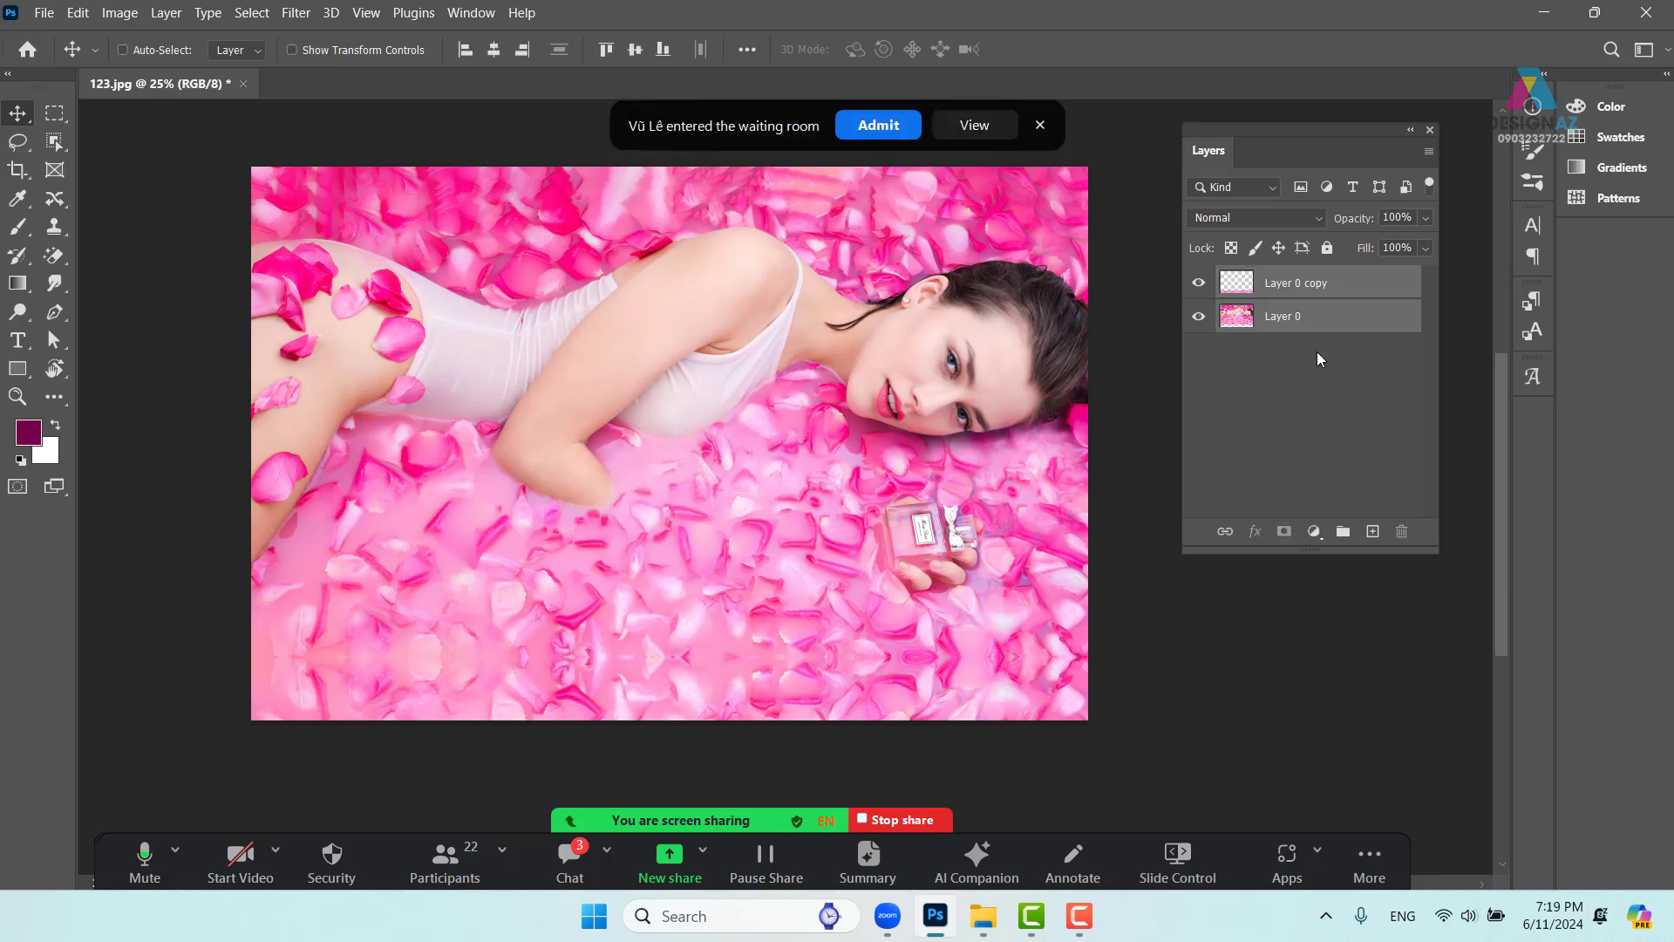
key("ctrl+e")
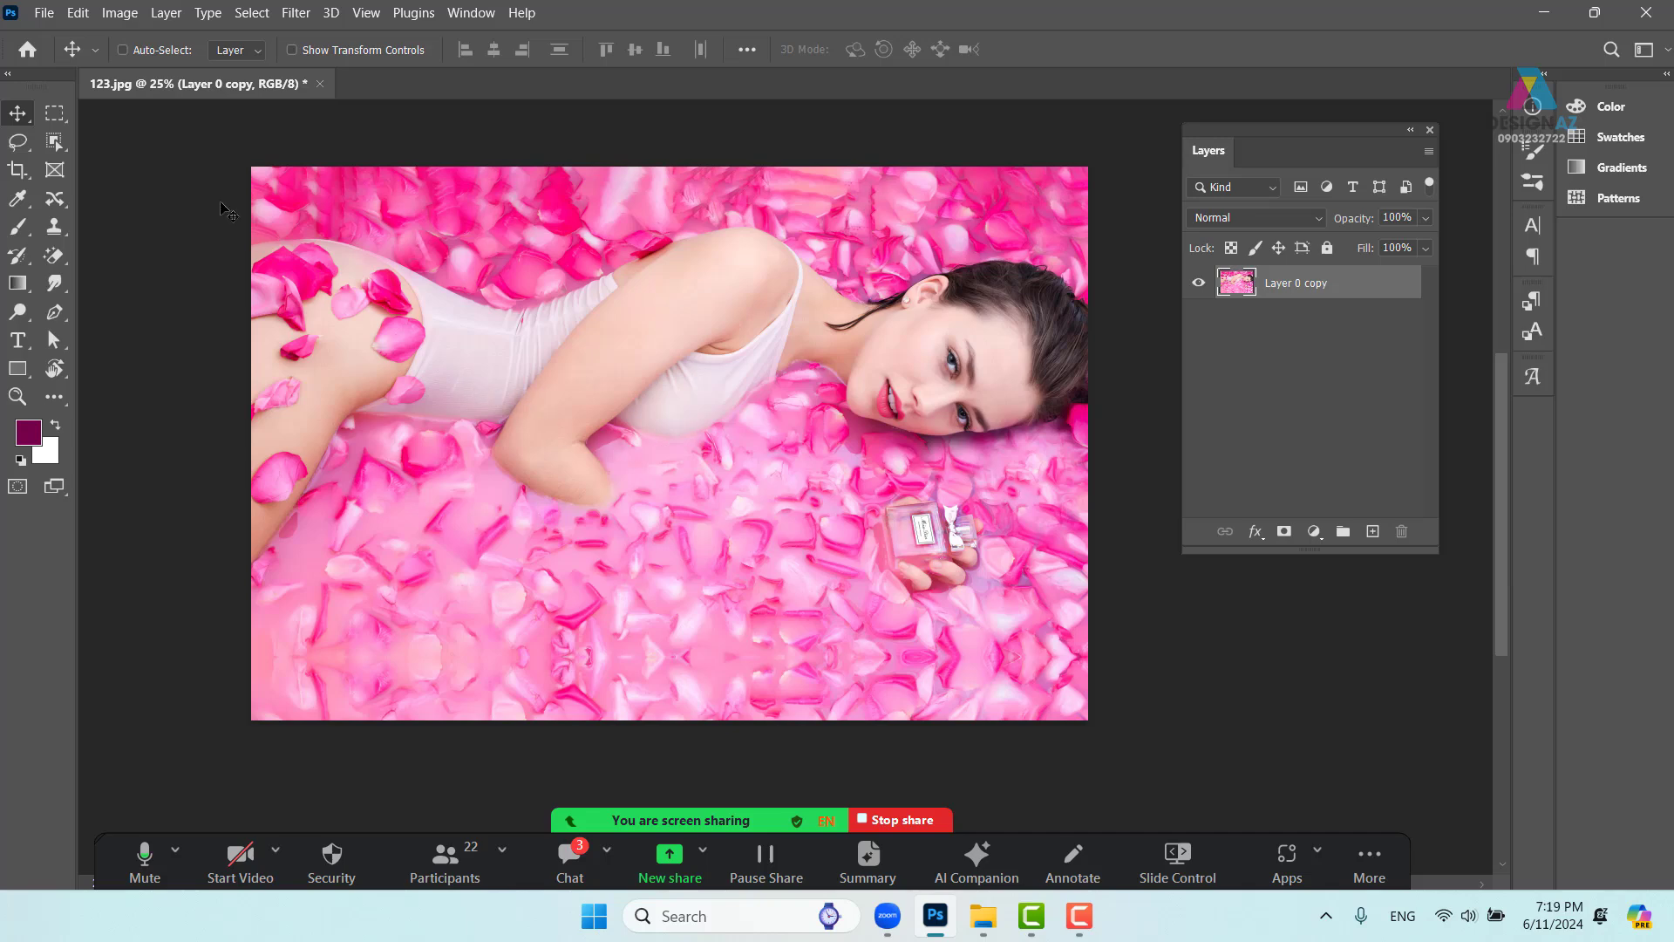
Create a new 1200 × 700 pixel document at 150 pixels/inch, admitting the participant from the Zoom waiting room along the way
left_click(46, 14)
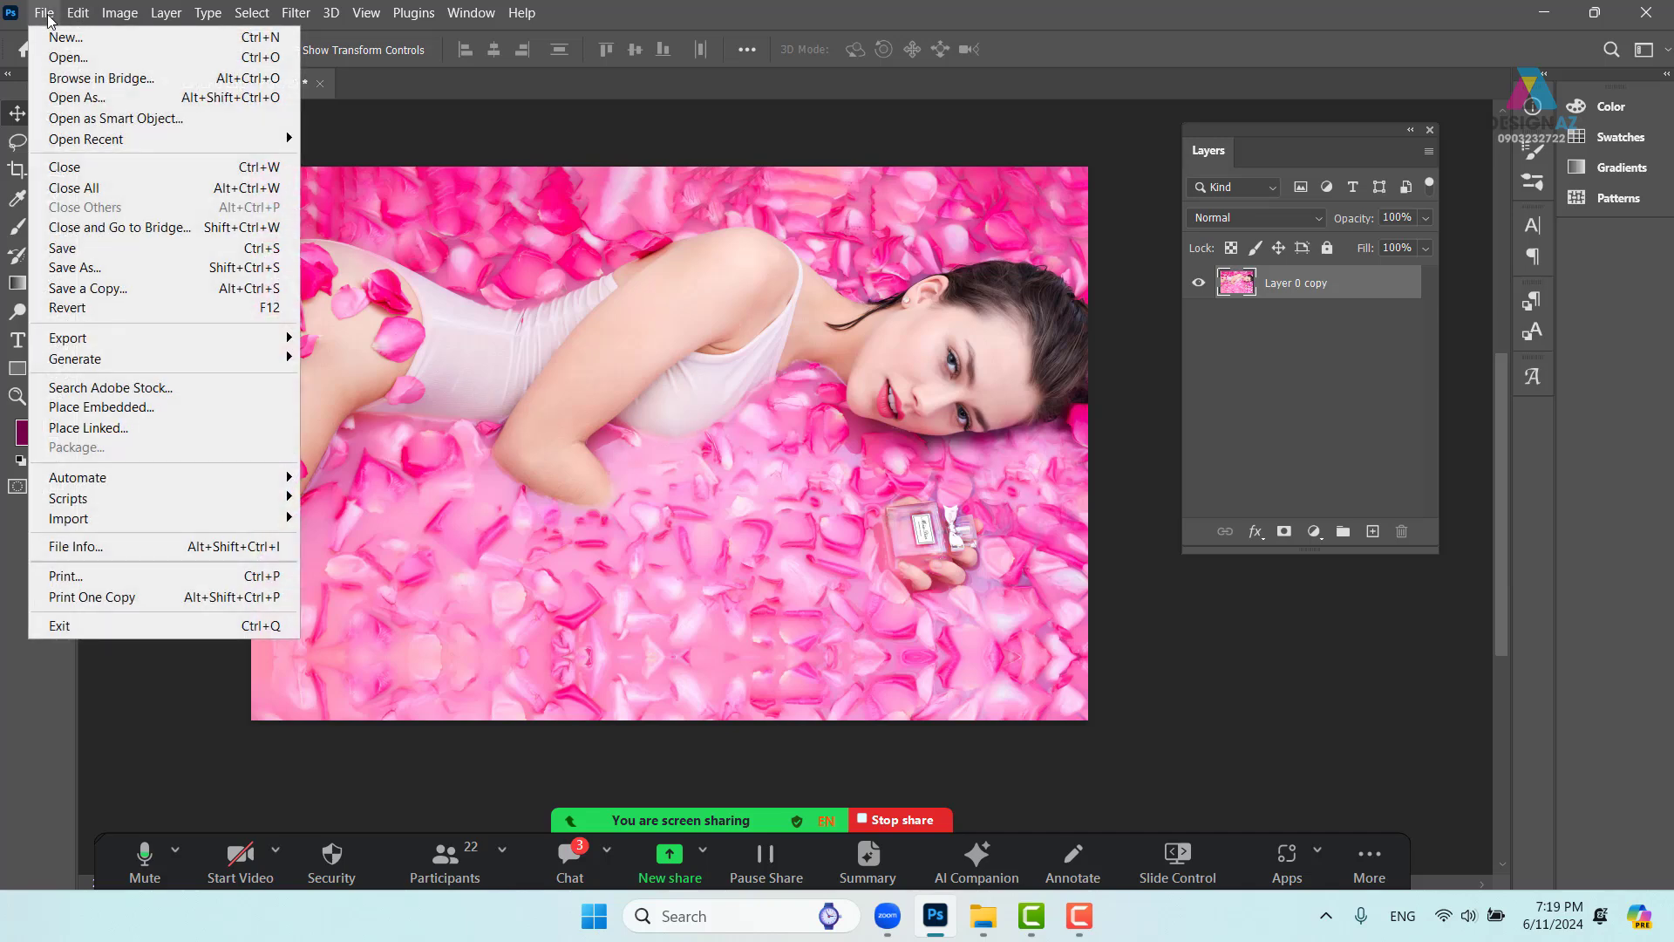
left_click(34, 18)
left_click(62, 37)
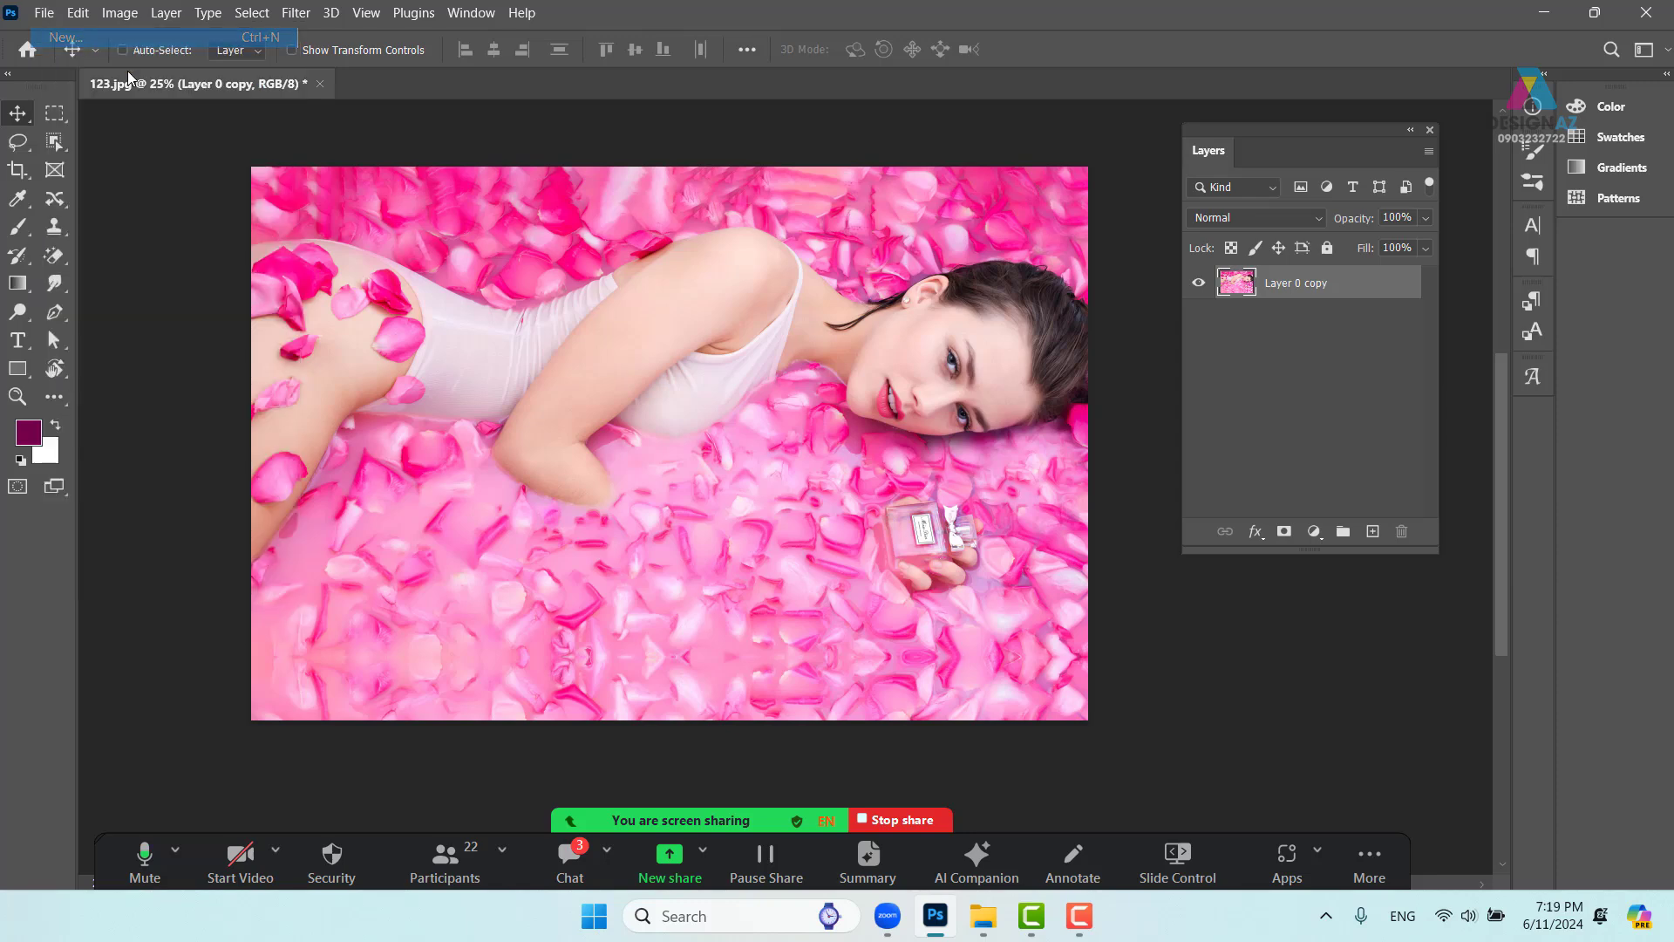
double_click(1158, 219)
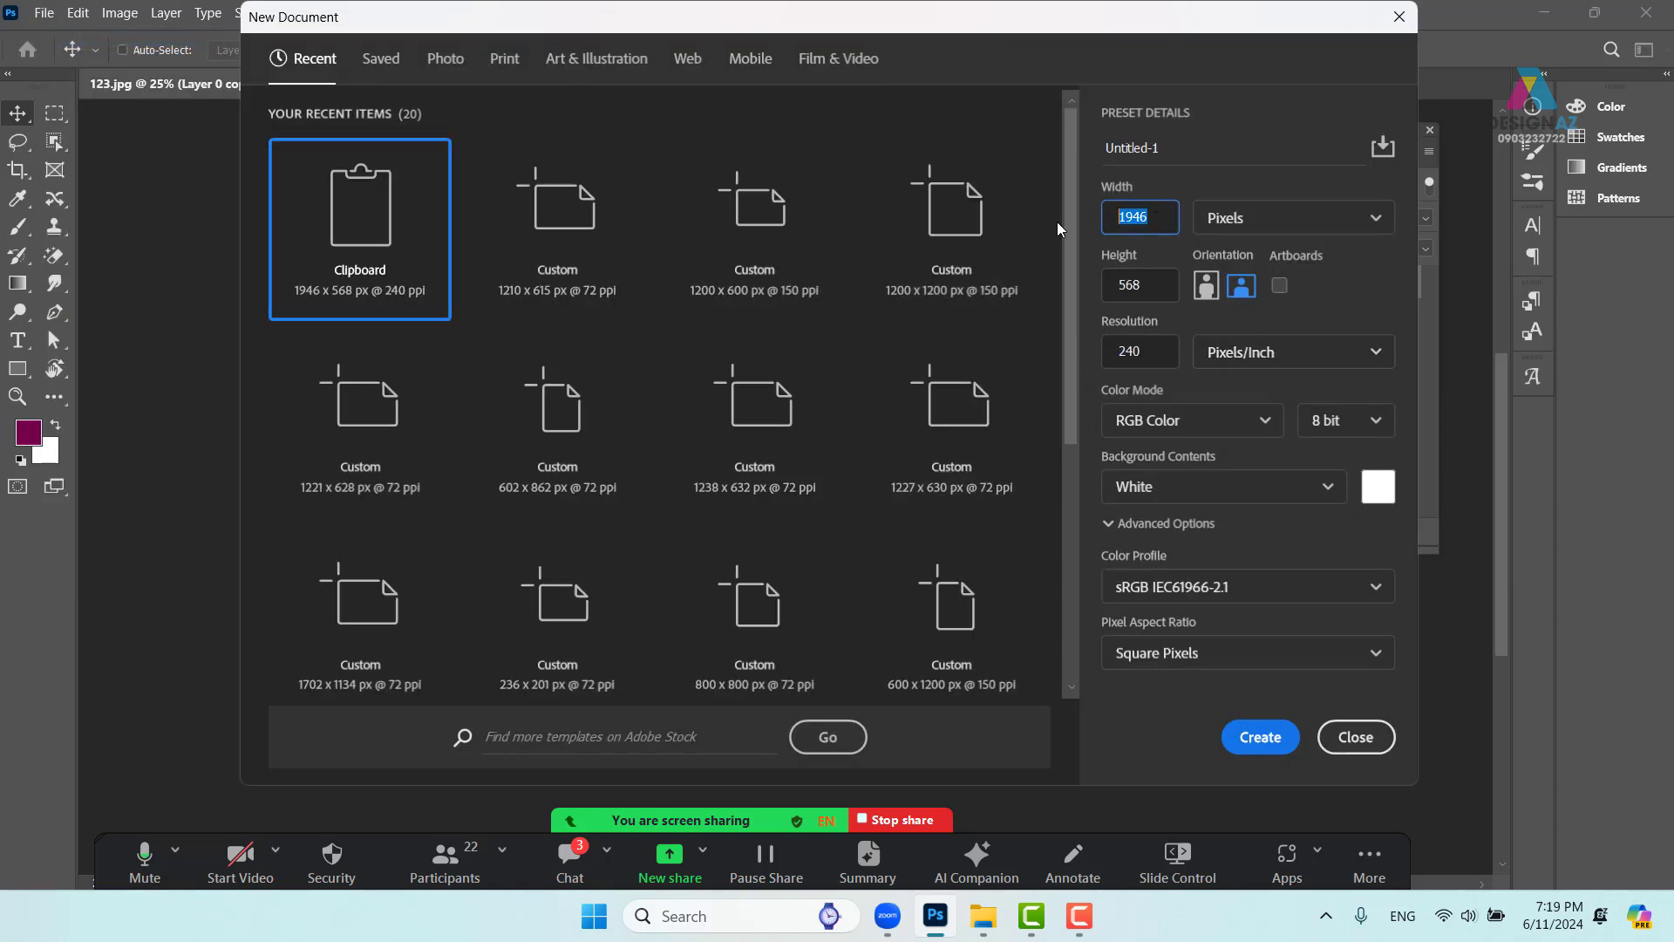
type("1200")
key("Tab")
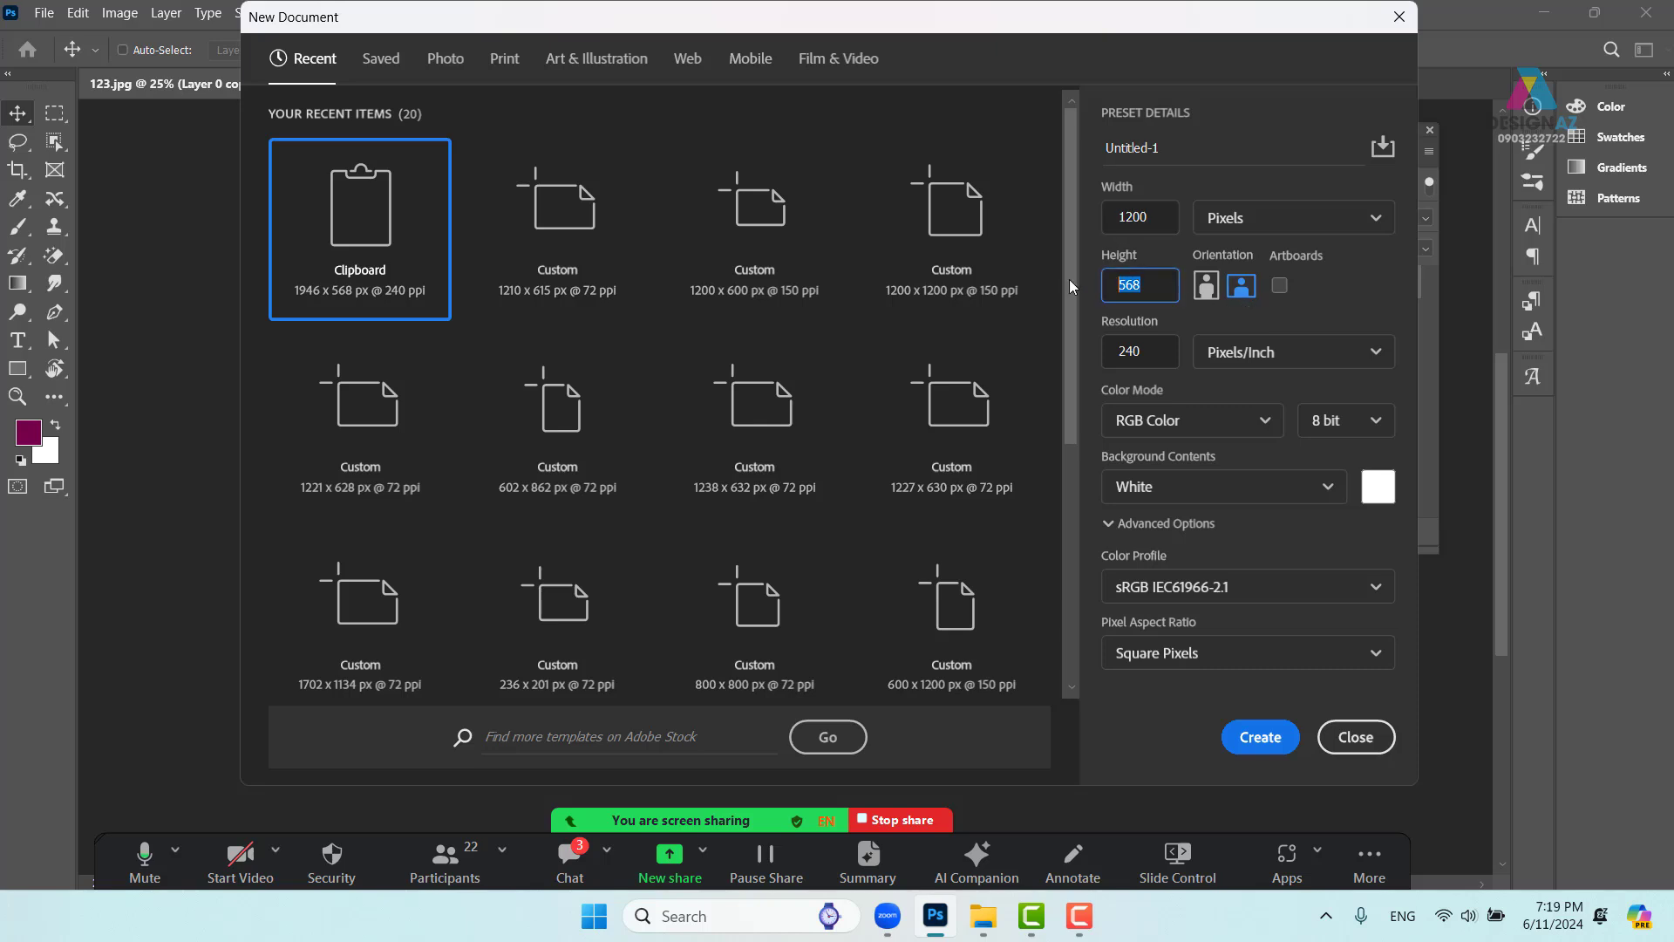
type("700")
key("Tab")
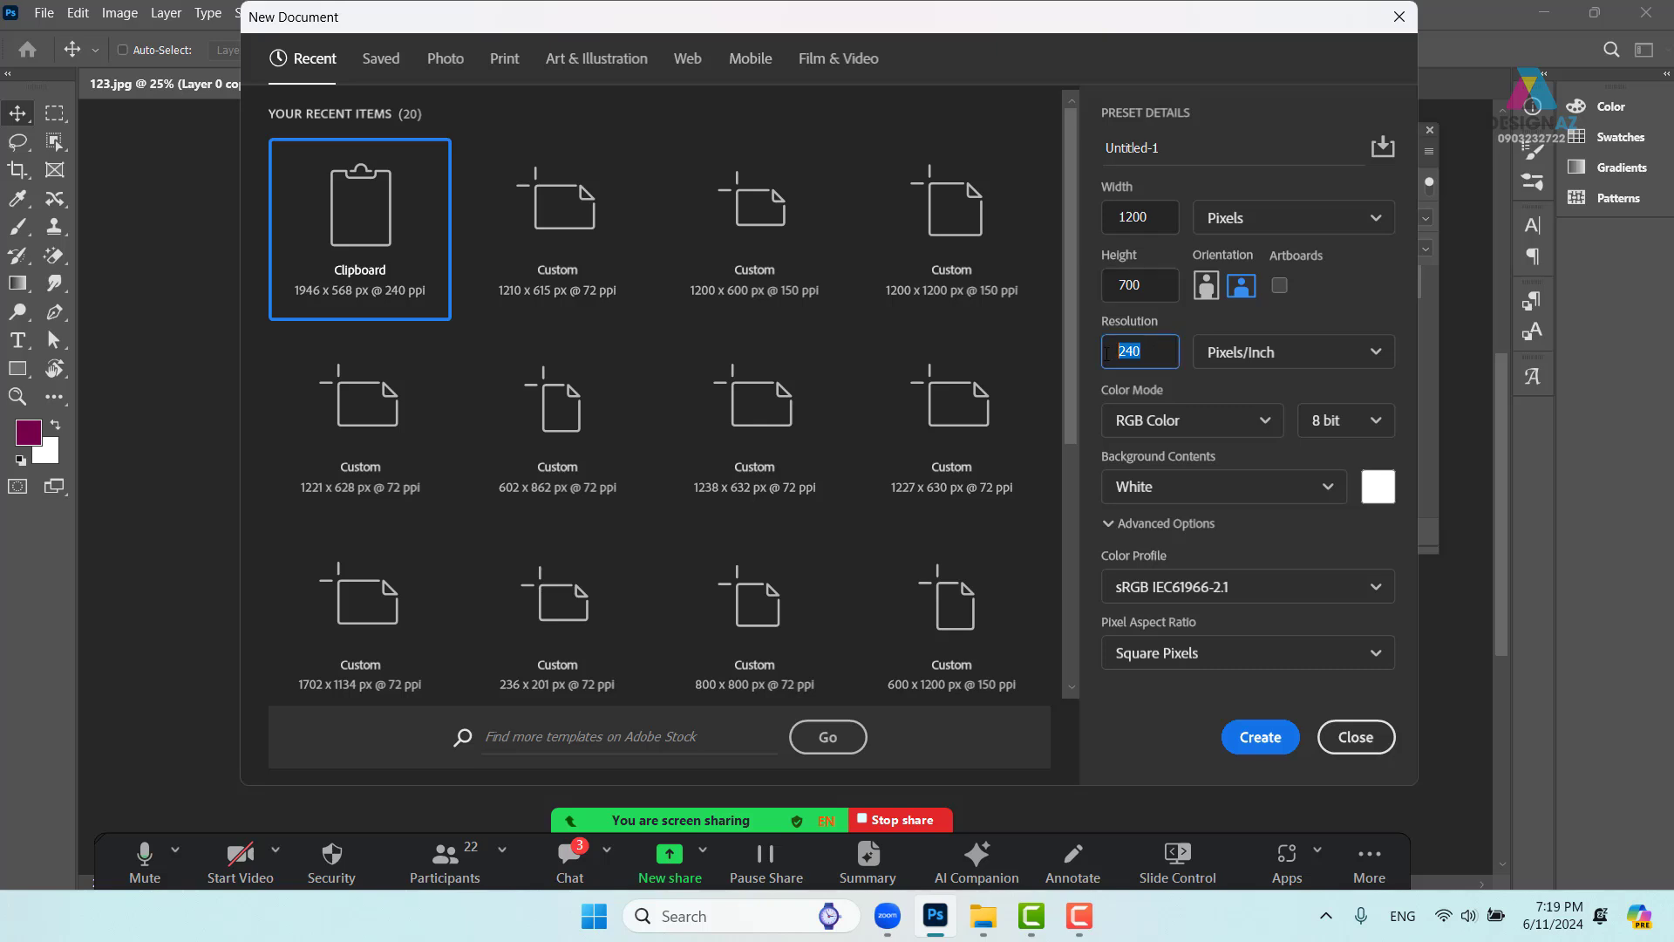
type("150")
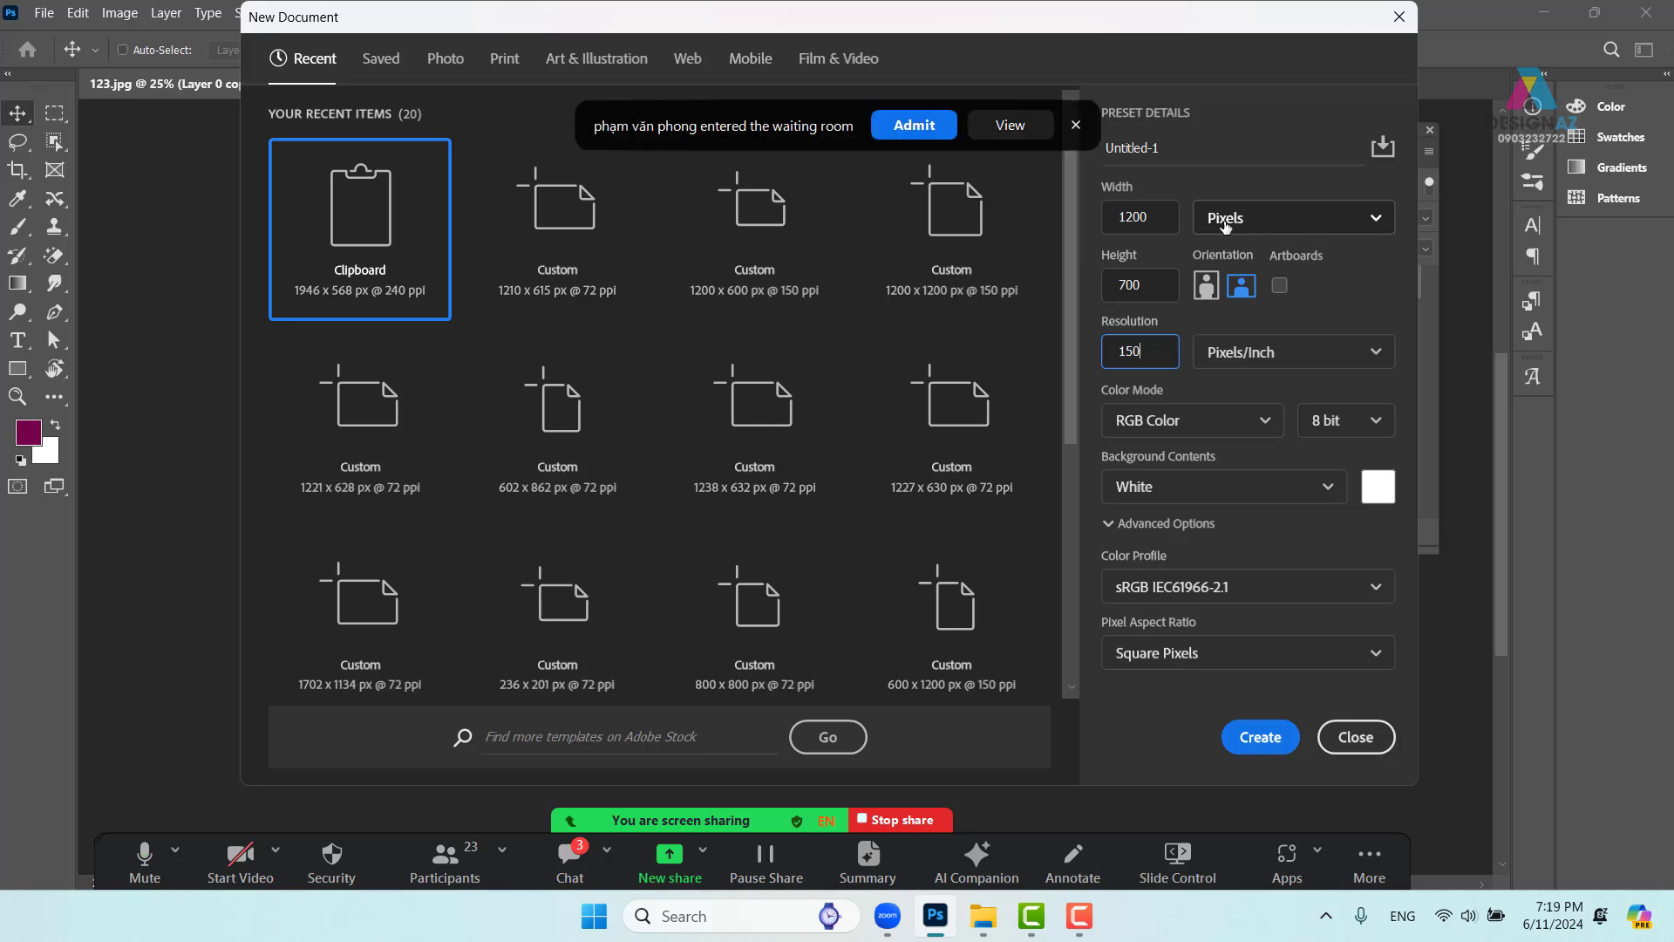
left_click(914, 127)
left_click(1261, 737)
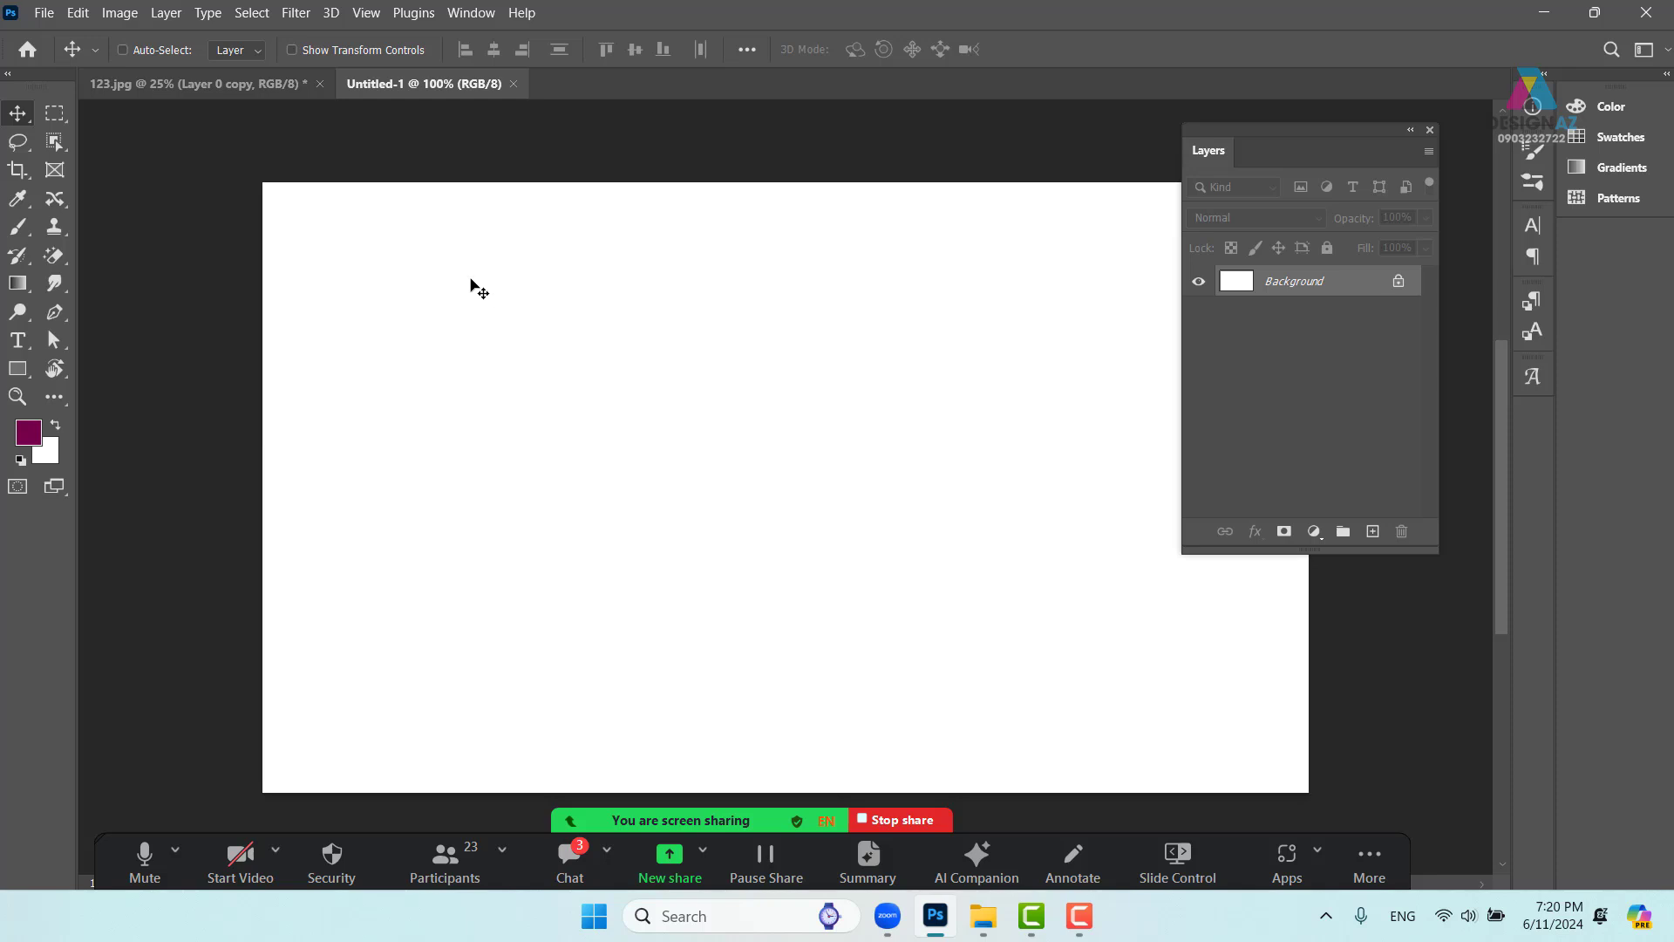
Copy the whole extended petal image from 123.jpg, close that file without saving, and paste the copy into Untitled-1
left_click(214, 87)
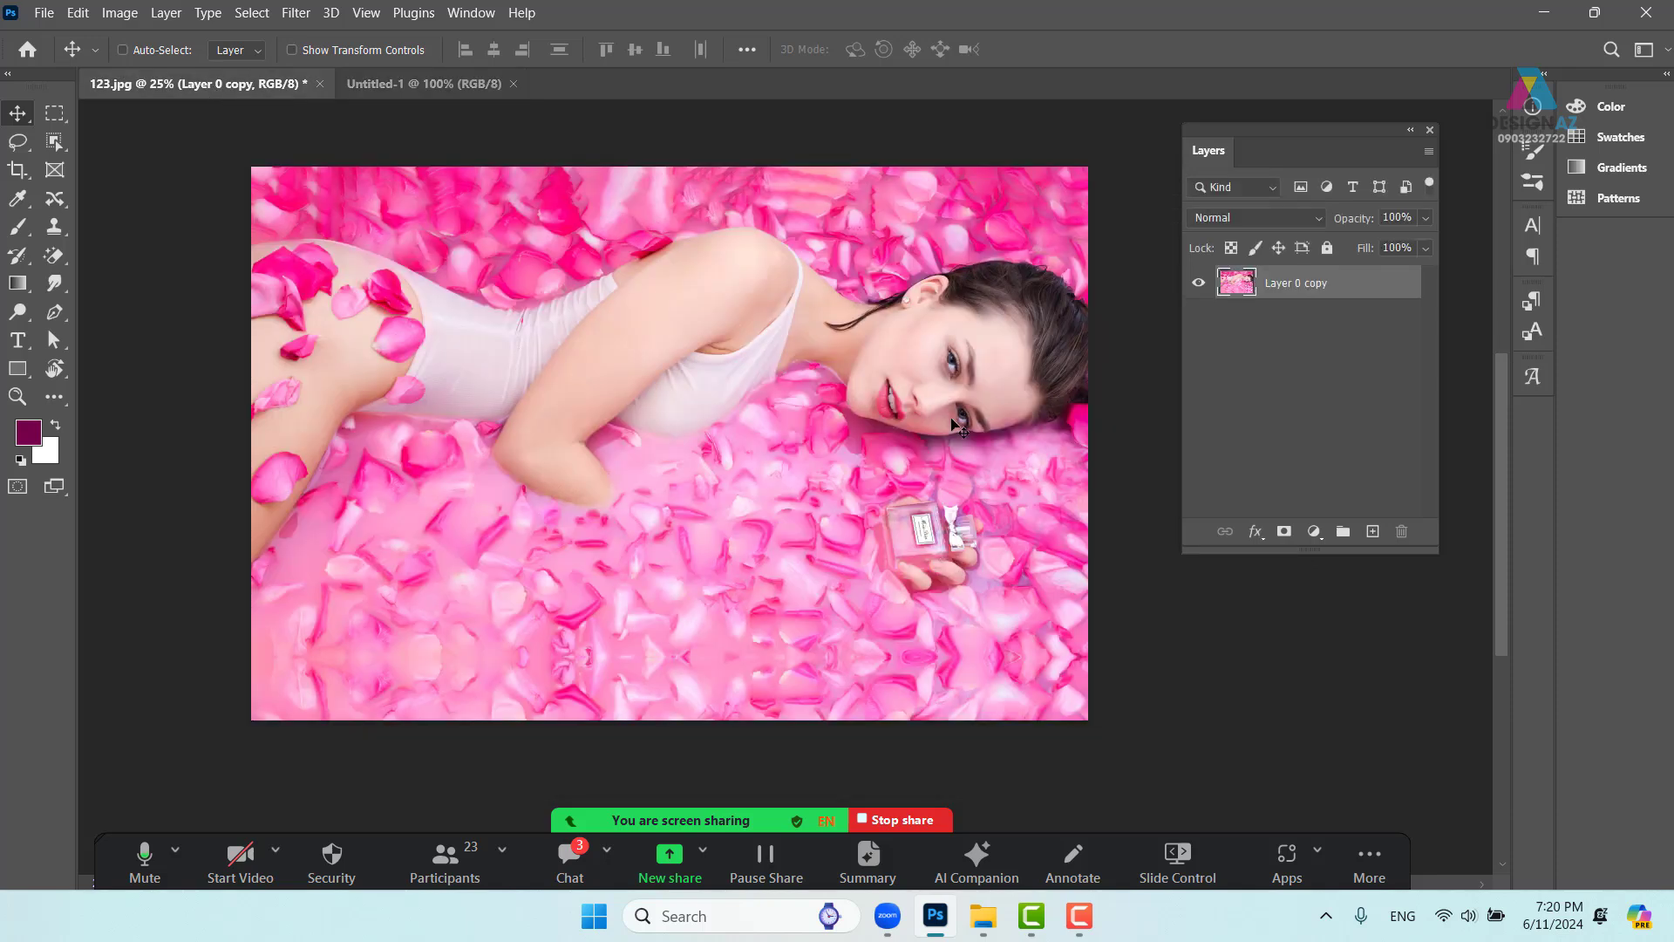
key("ctrl+a")
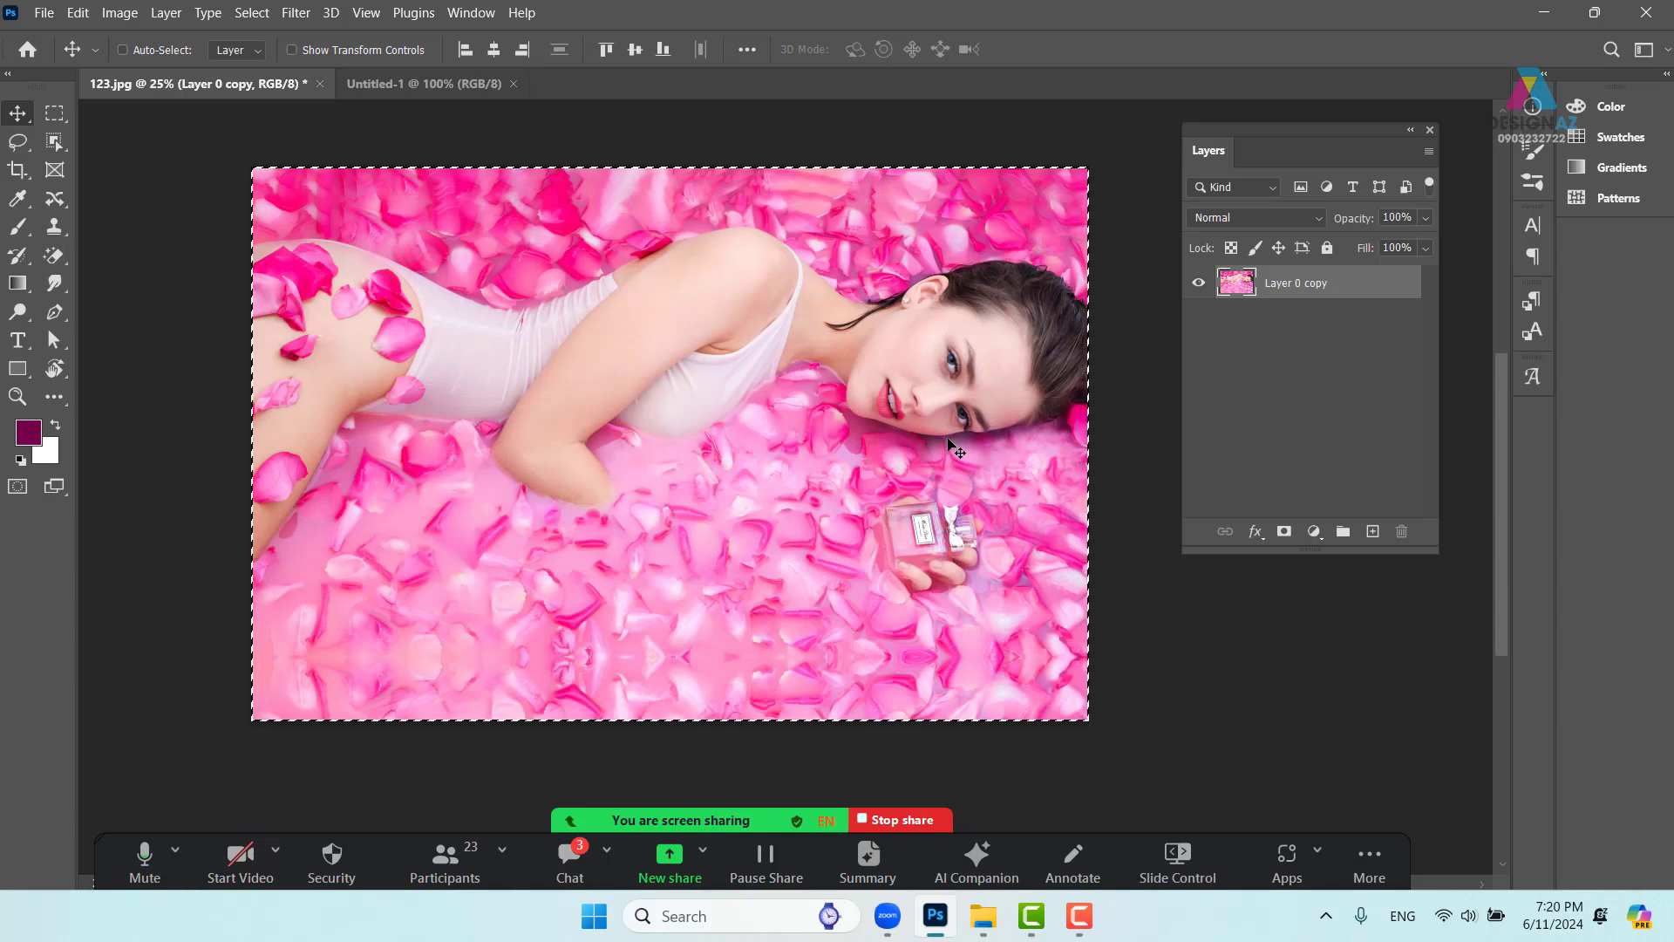
key("ctrl+c")
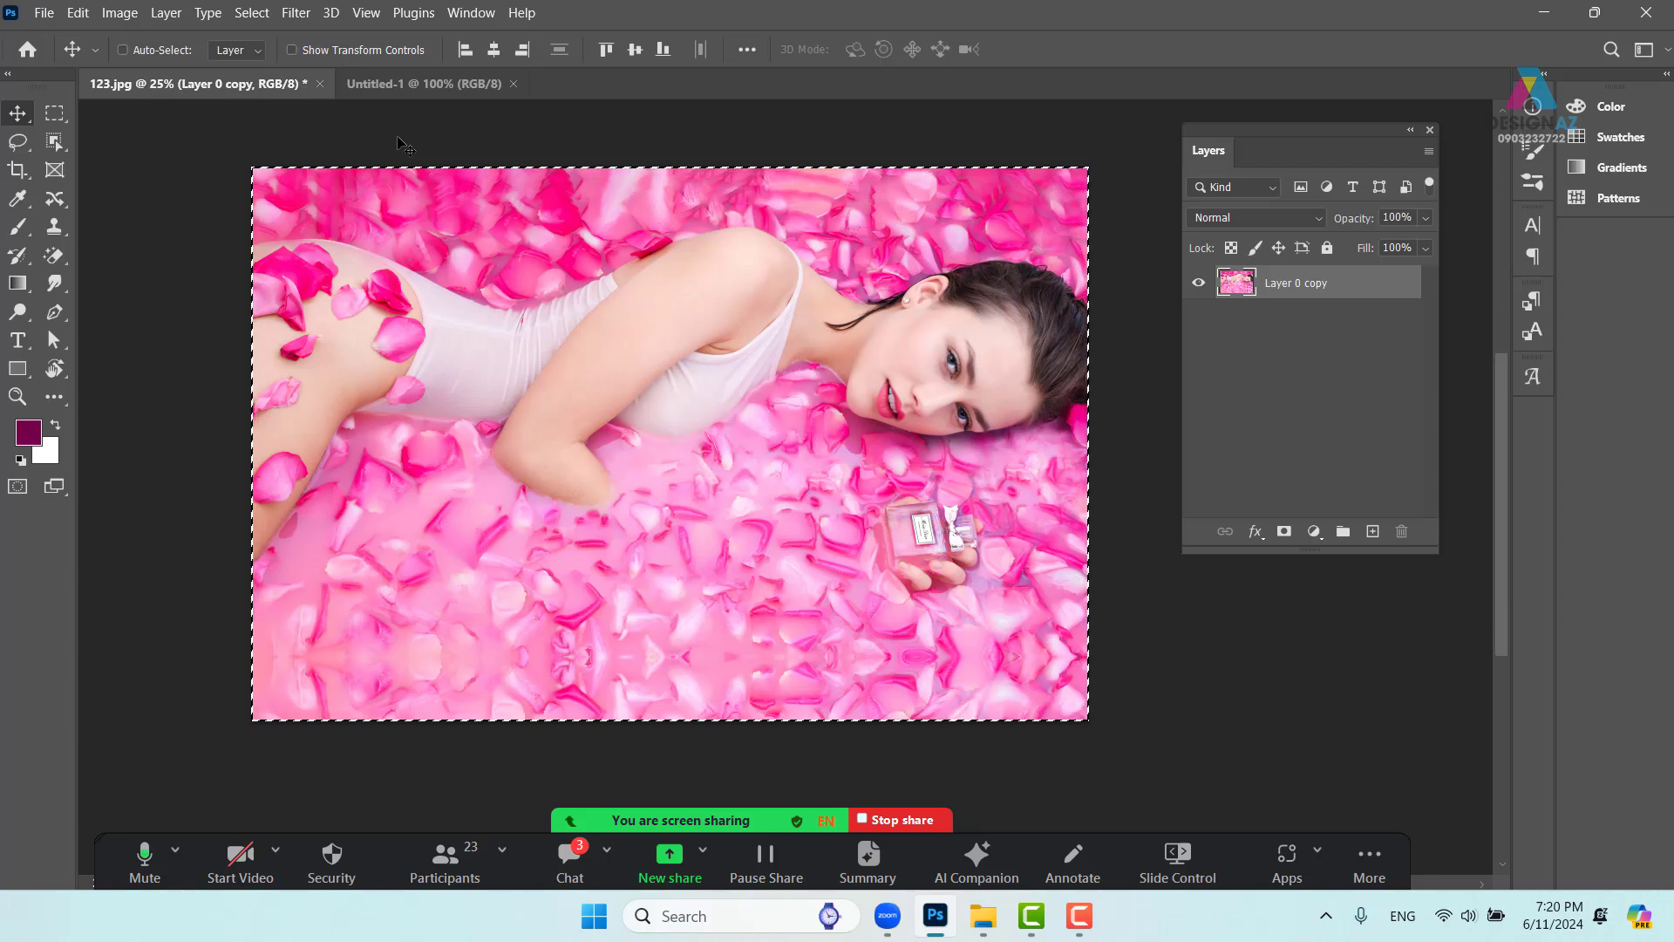
key("ctrl+w")
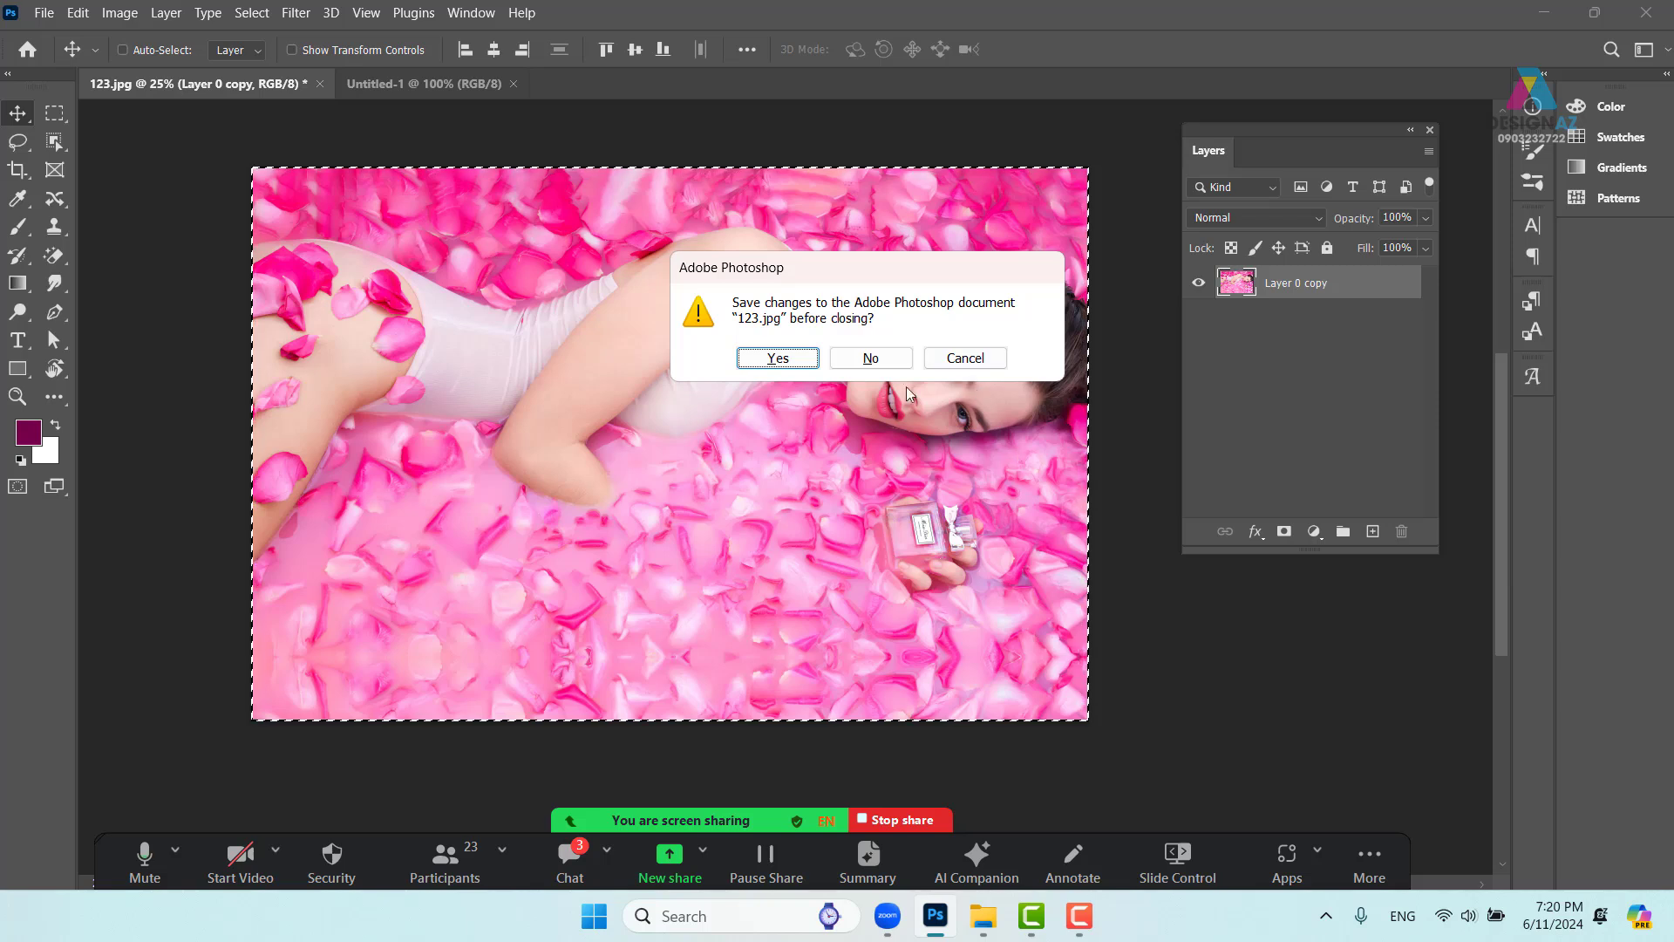
left_click(871, 359)
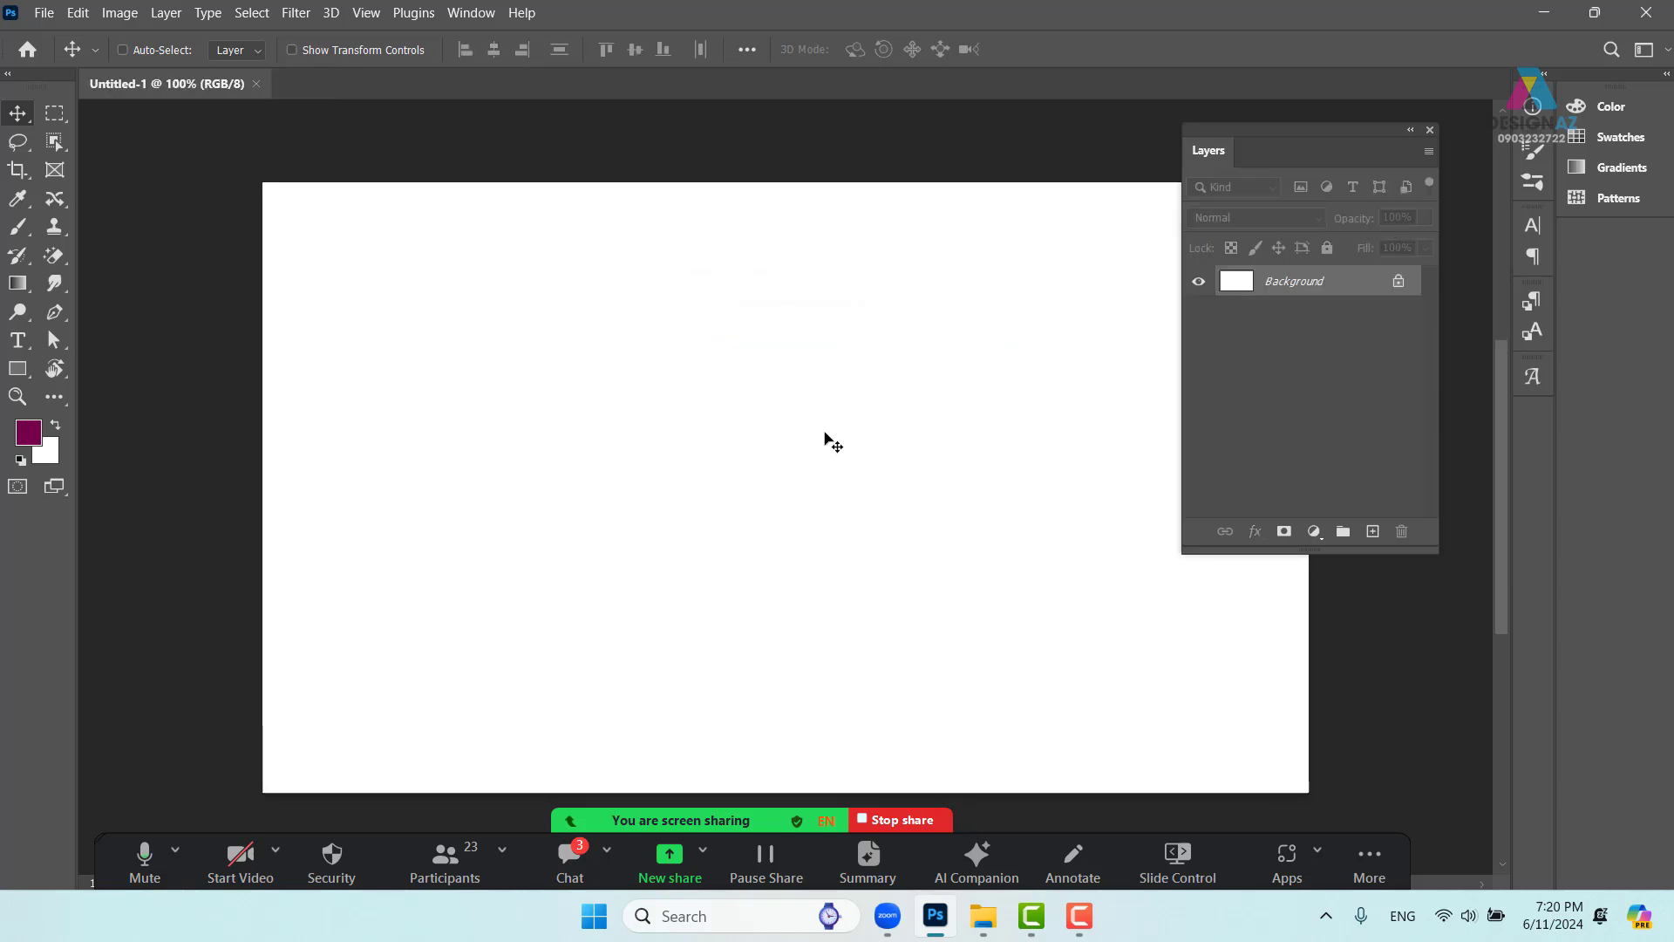
key("ctrl+v")
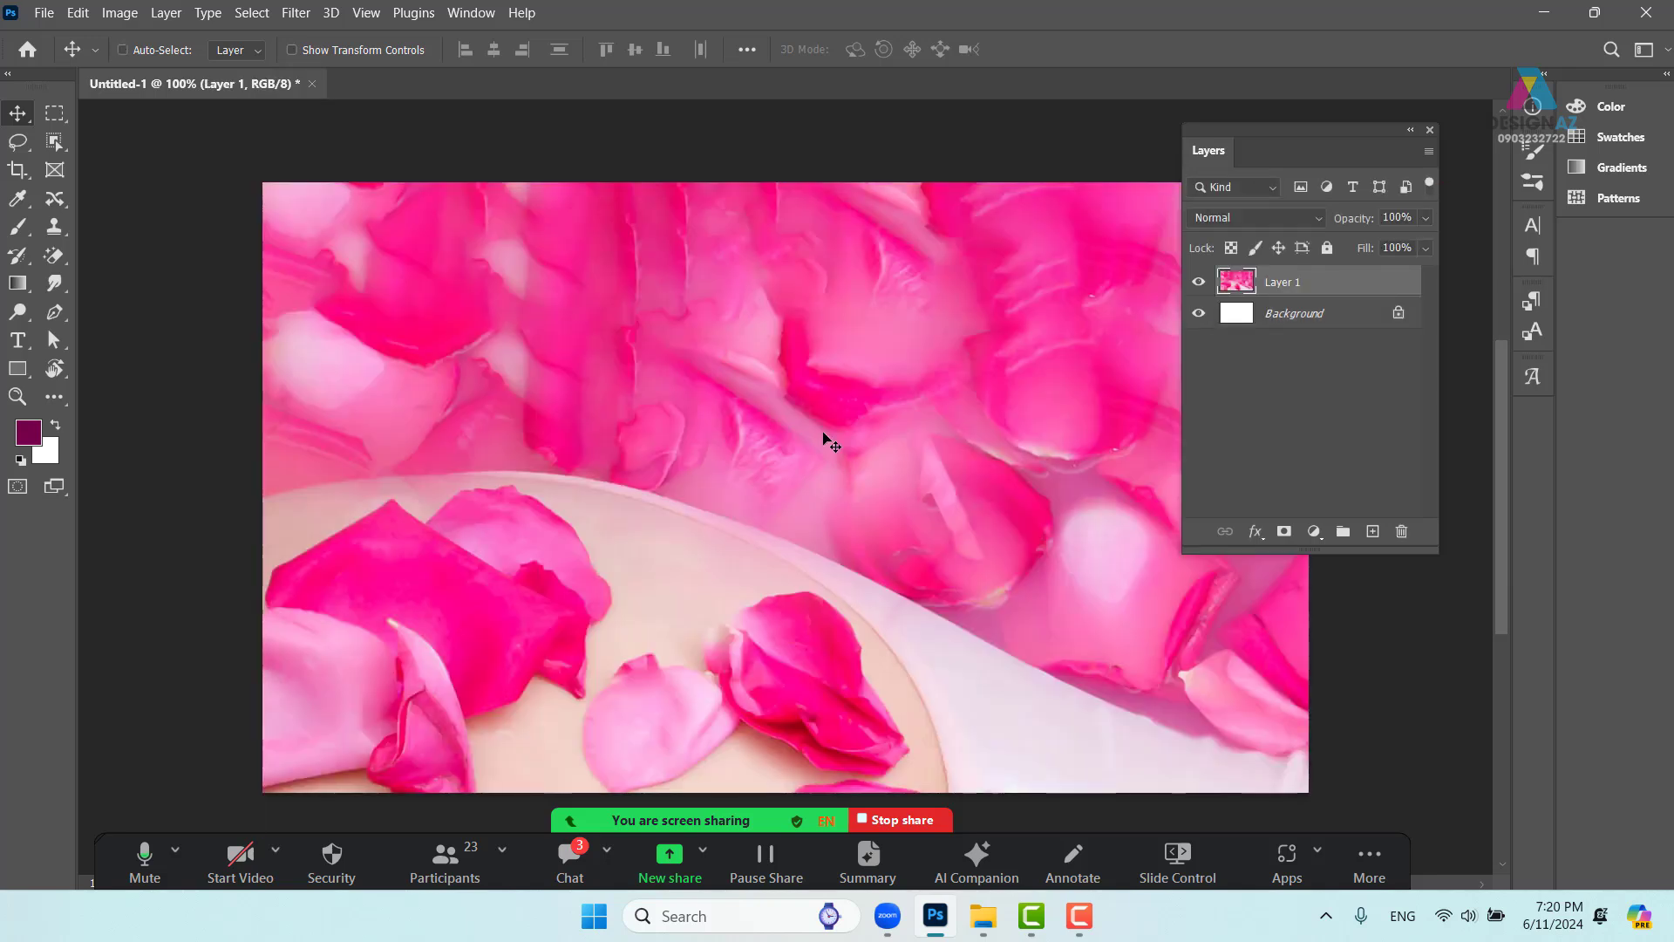
Scale the pasted Layer 1 to about 31.33% with its upper-left corner on the canvas corner, spanning the full canvas width
key("ctrl+minus")
key("ctrl+minus")
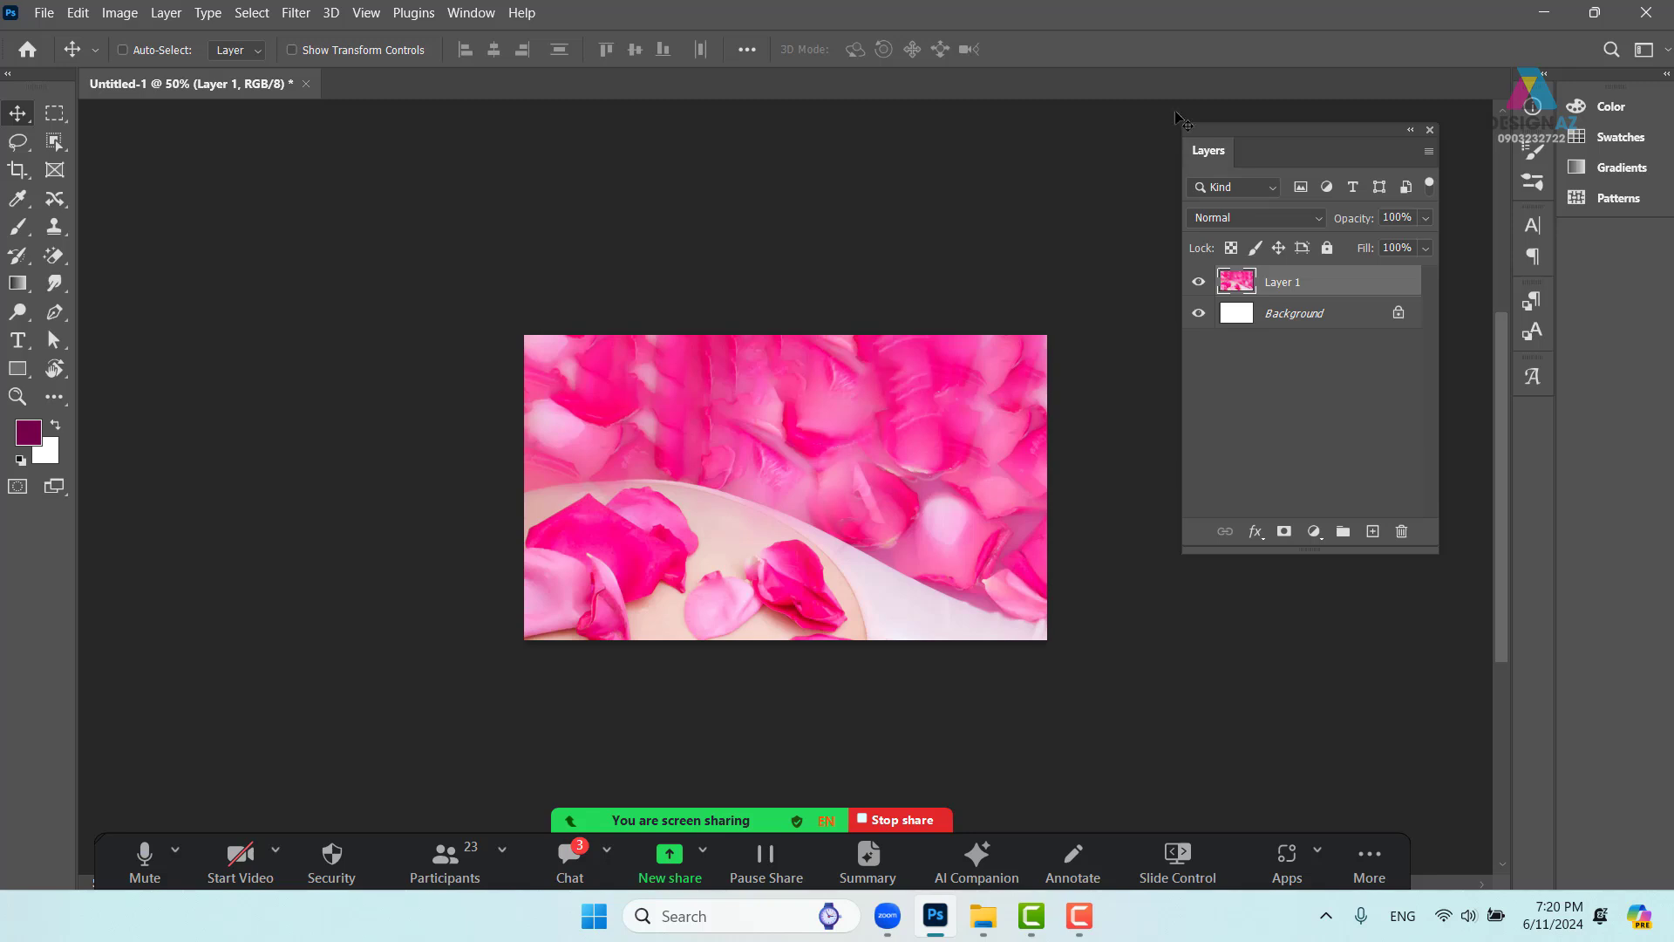
key("ctrl+t")
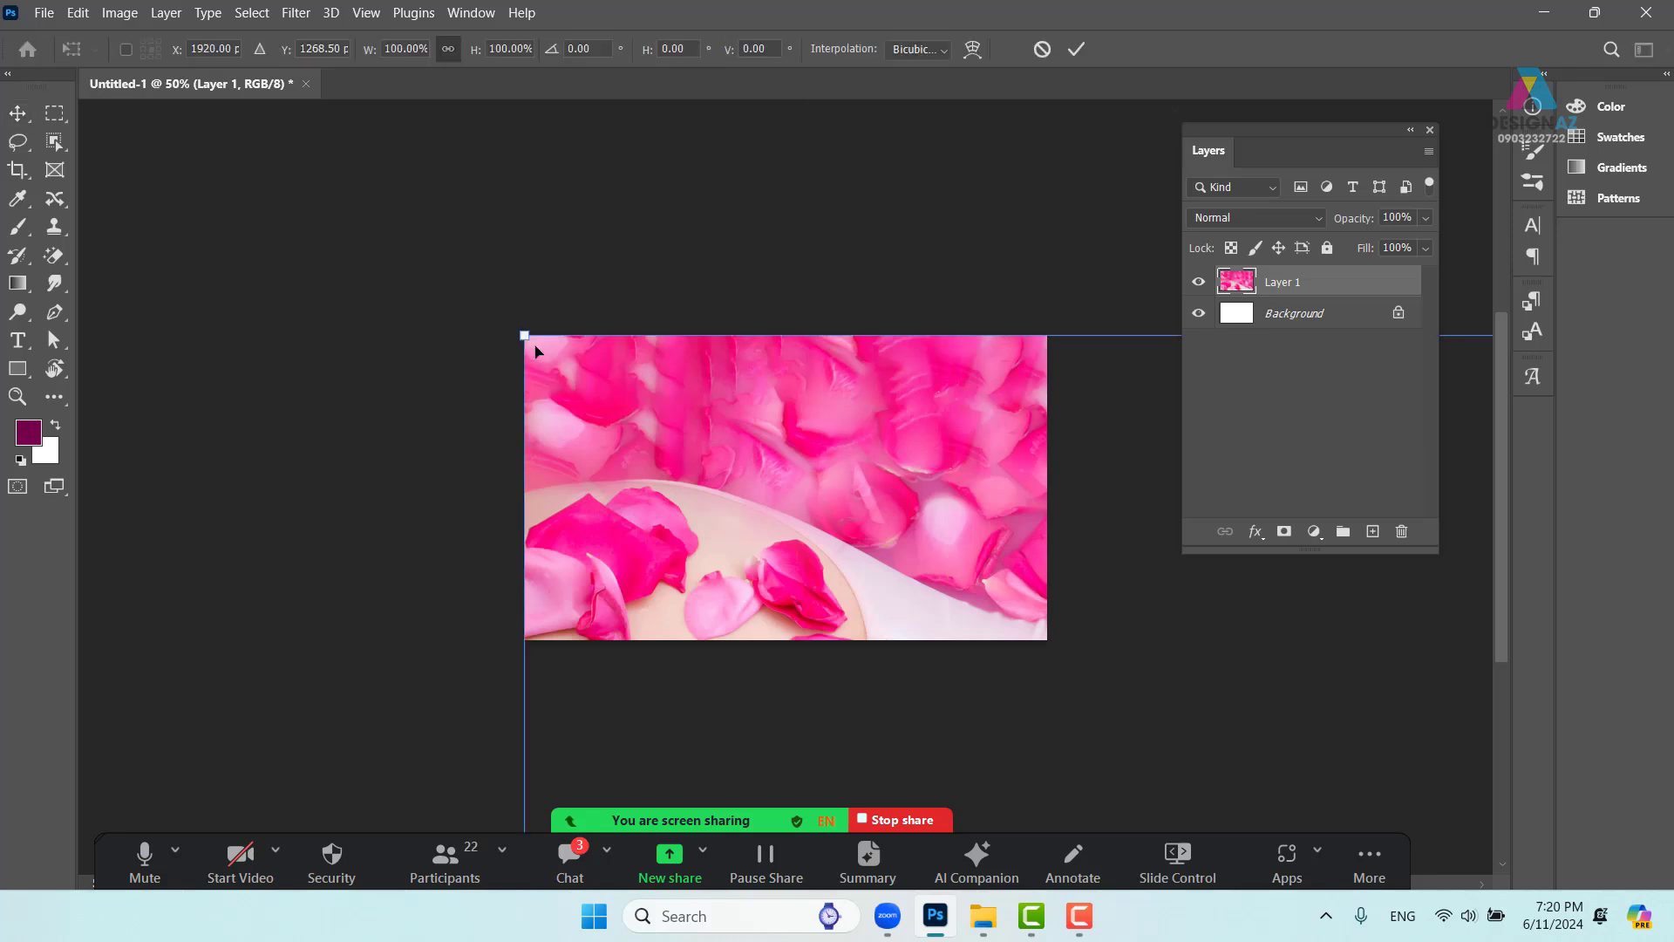
left_click_drag(524, 336, 949, 616)
left_click_drag(1119, 696, 550, 330)
left_click_drag(382, 251, 546, 341)
left_click_drag(759, 420, 785, 477)
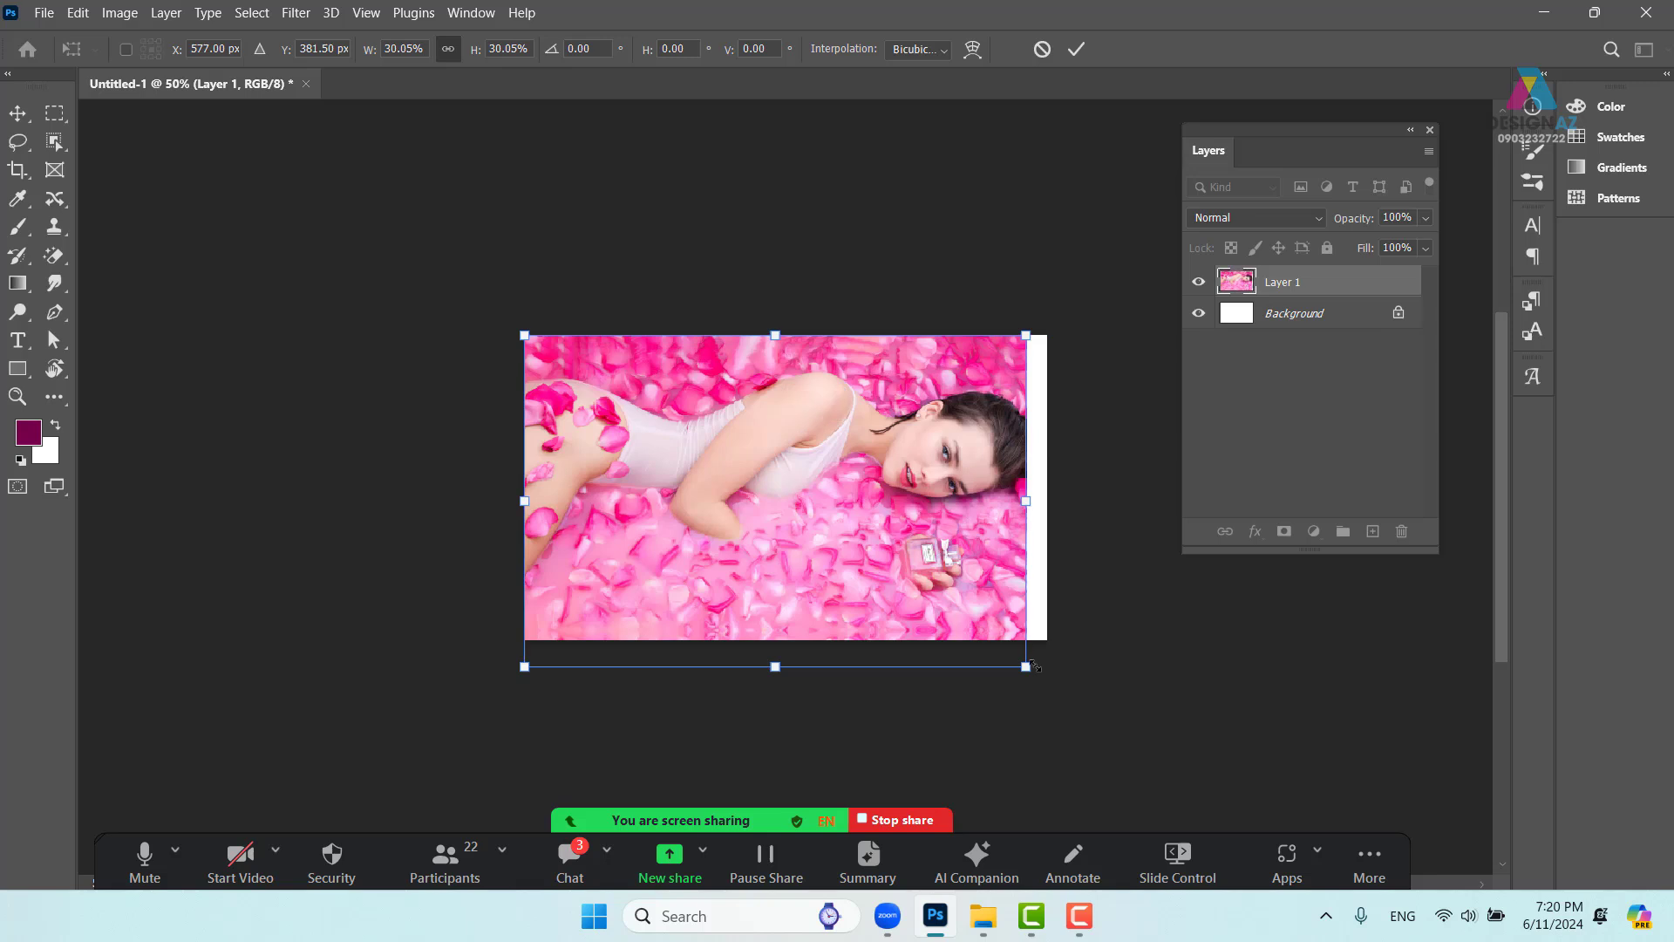
left_click_drag(1026, 667, 1051, 689)
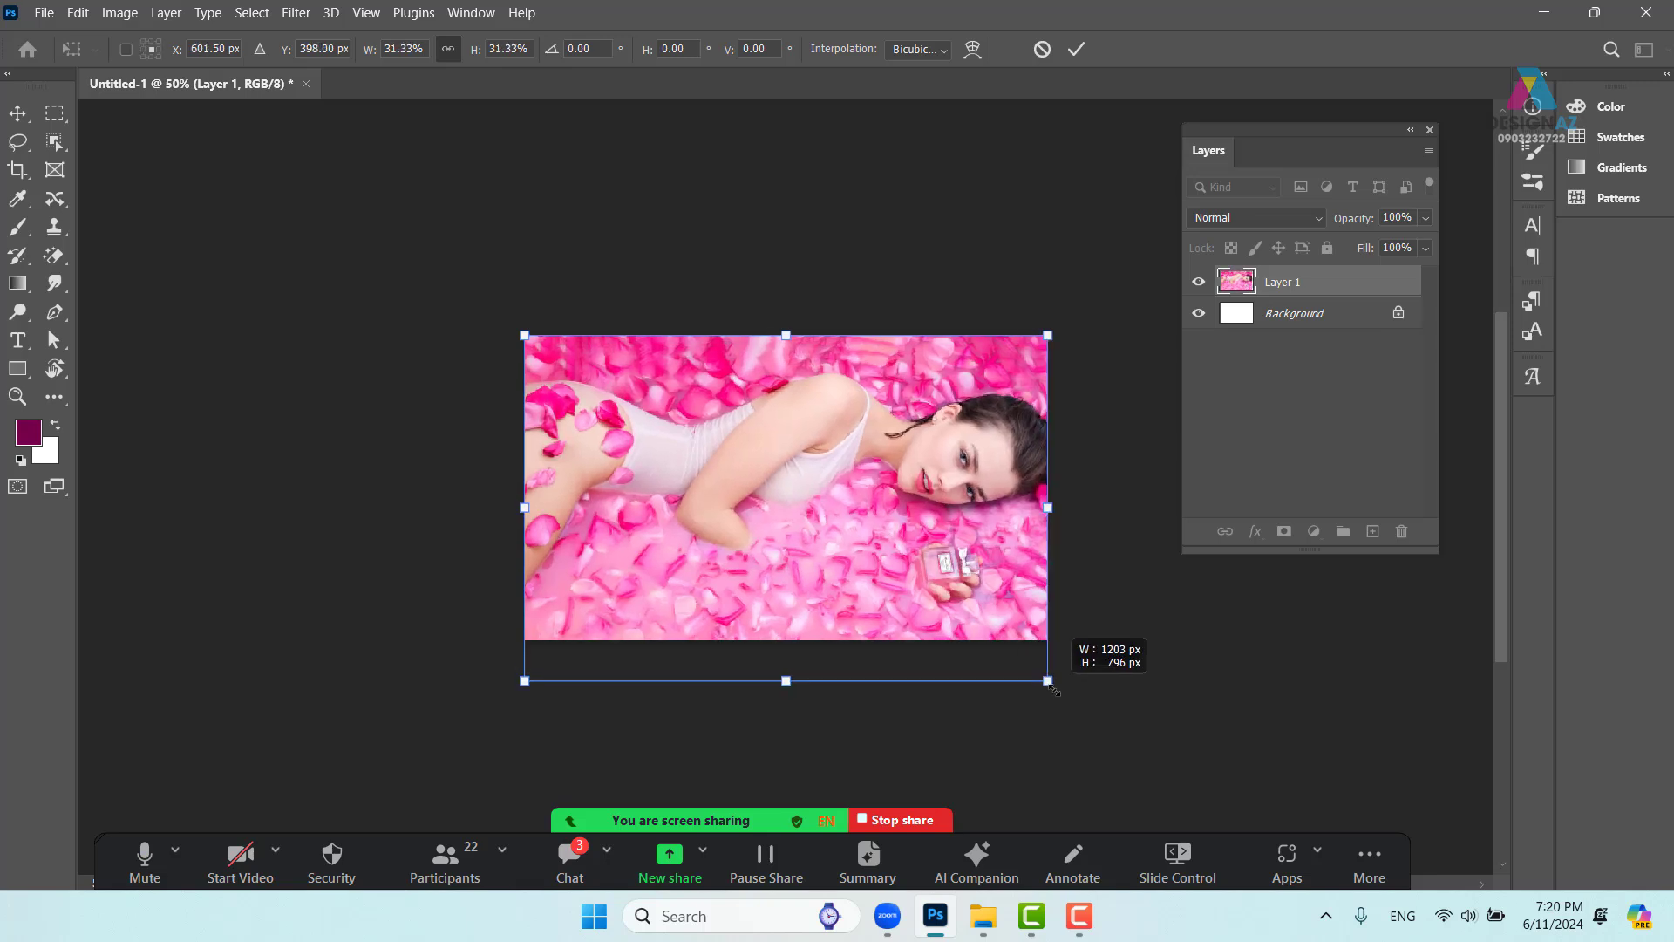
key("Return")
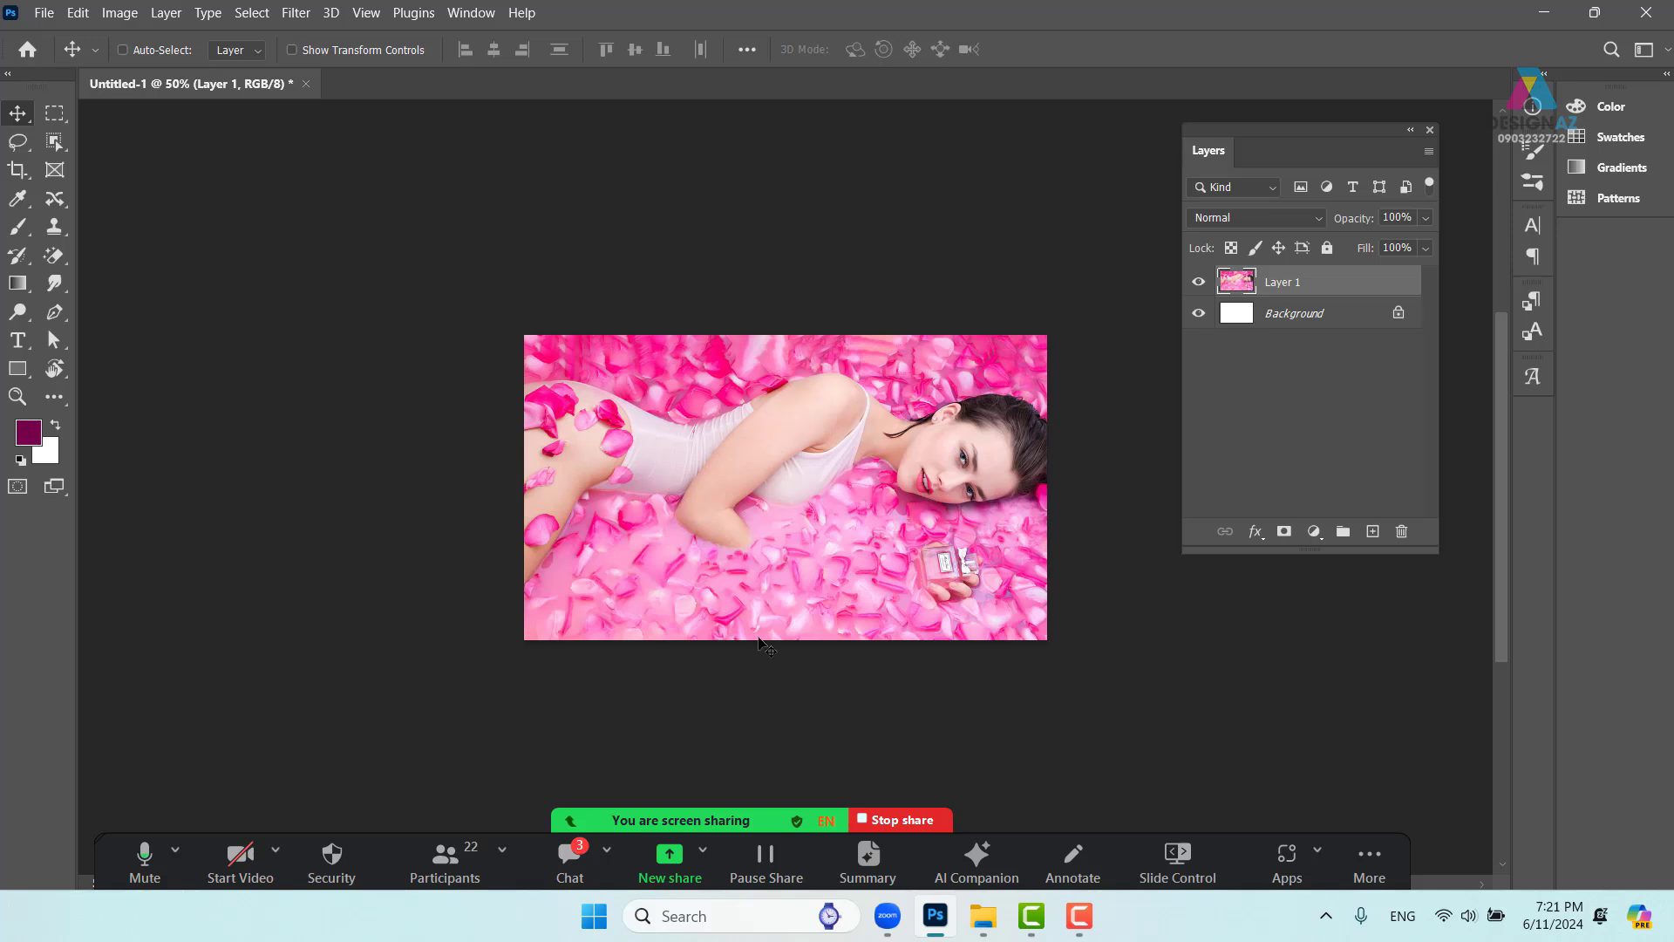
Scale Layer 1 to about 87.86% from its fixed upper-right corner so its height matches the canvas
key("ctrl+t")
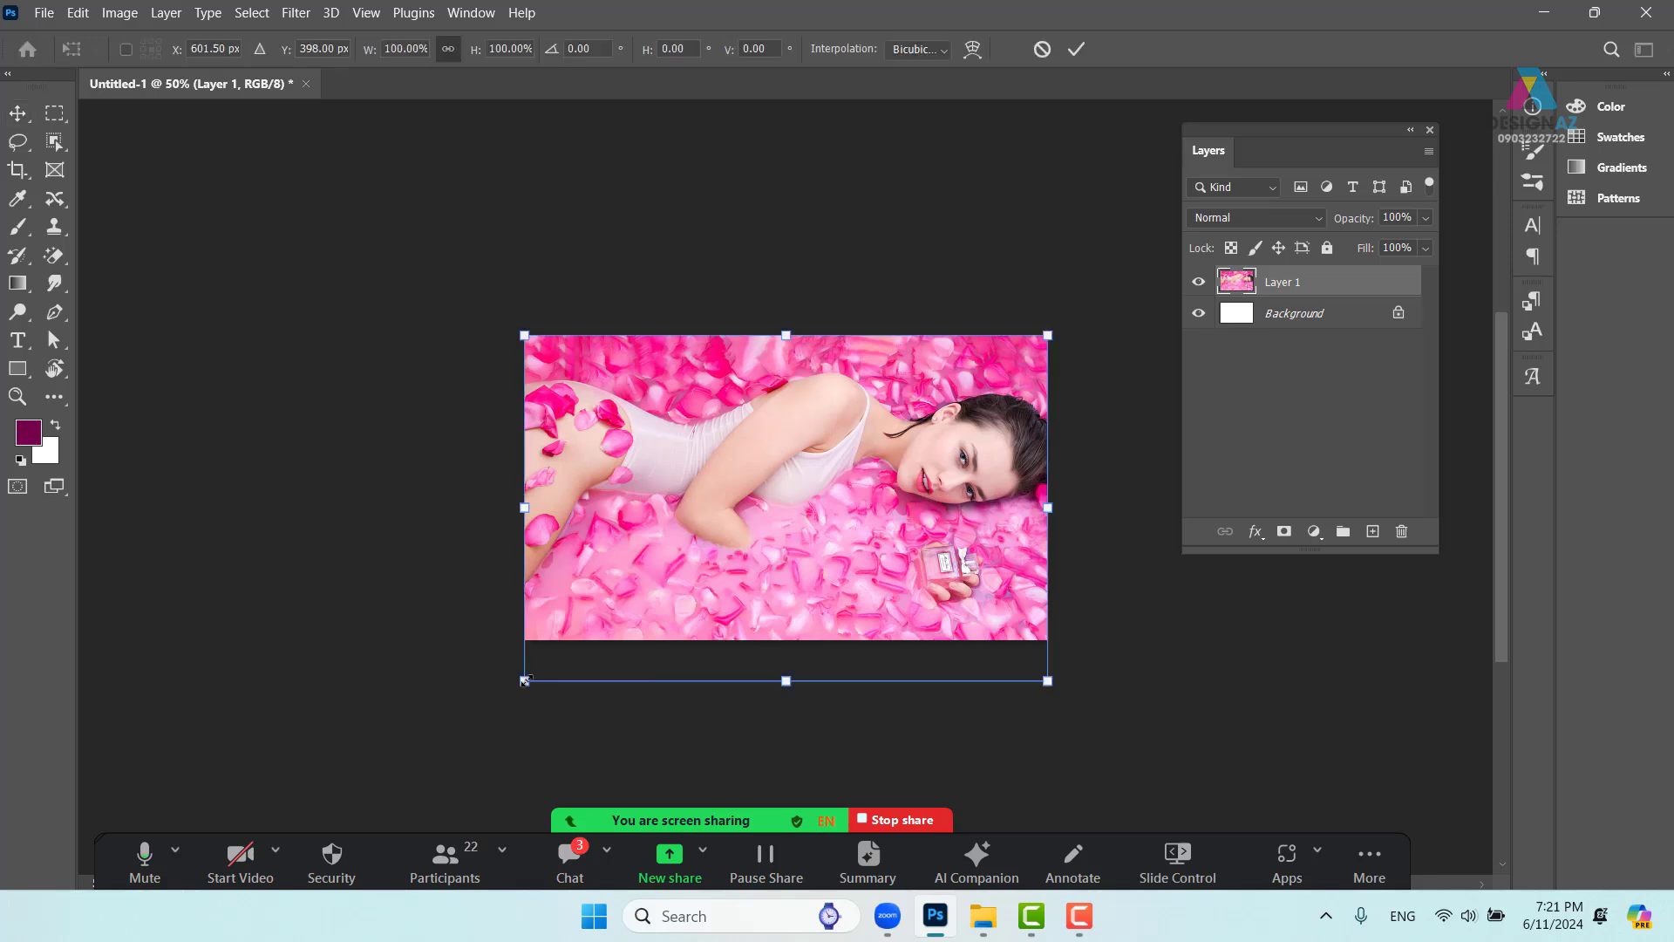
left_click_drag(524, 680, 589, 650)
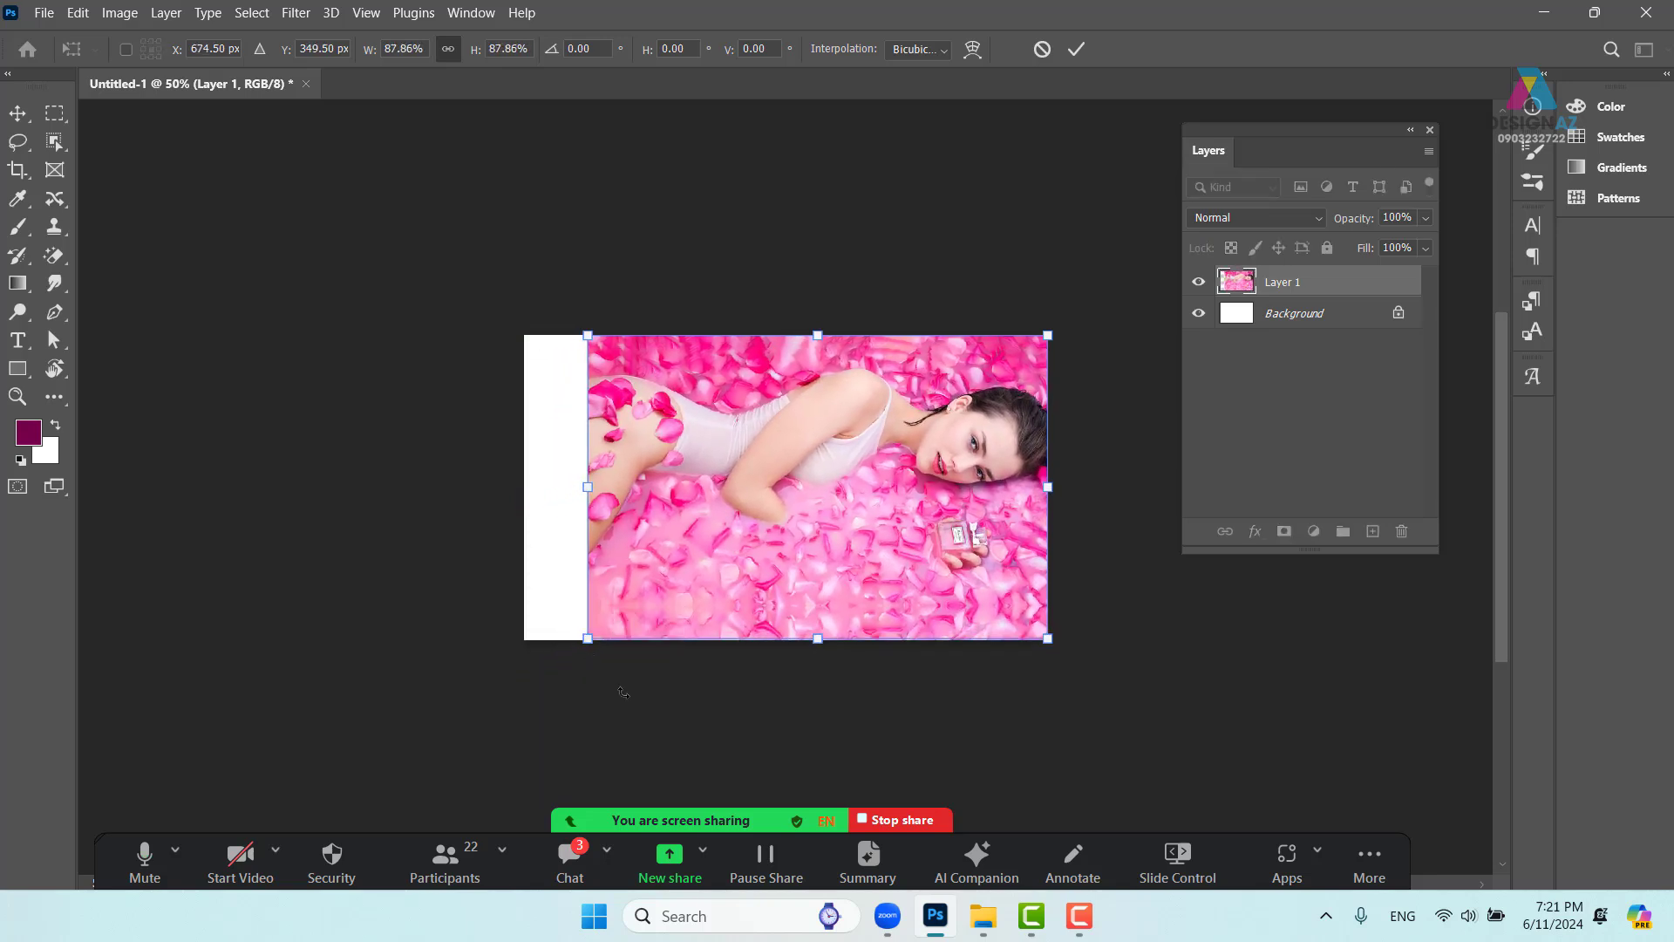
key("Return")
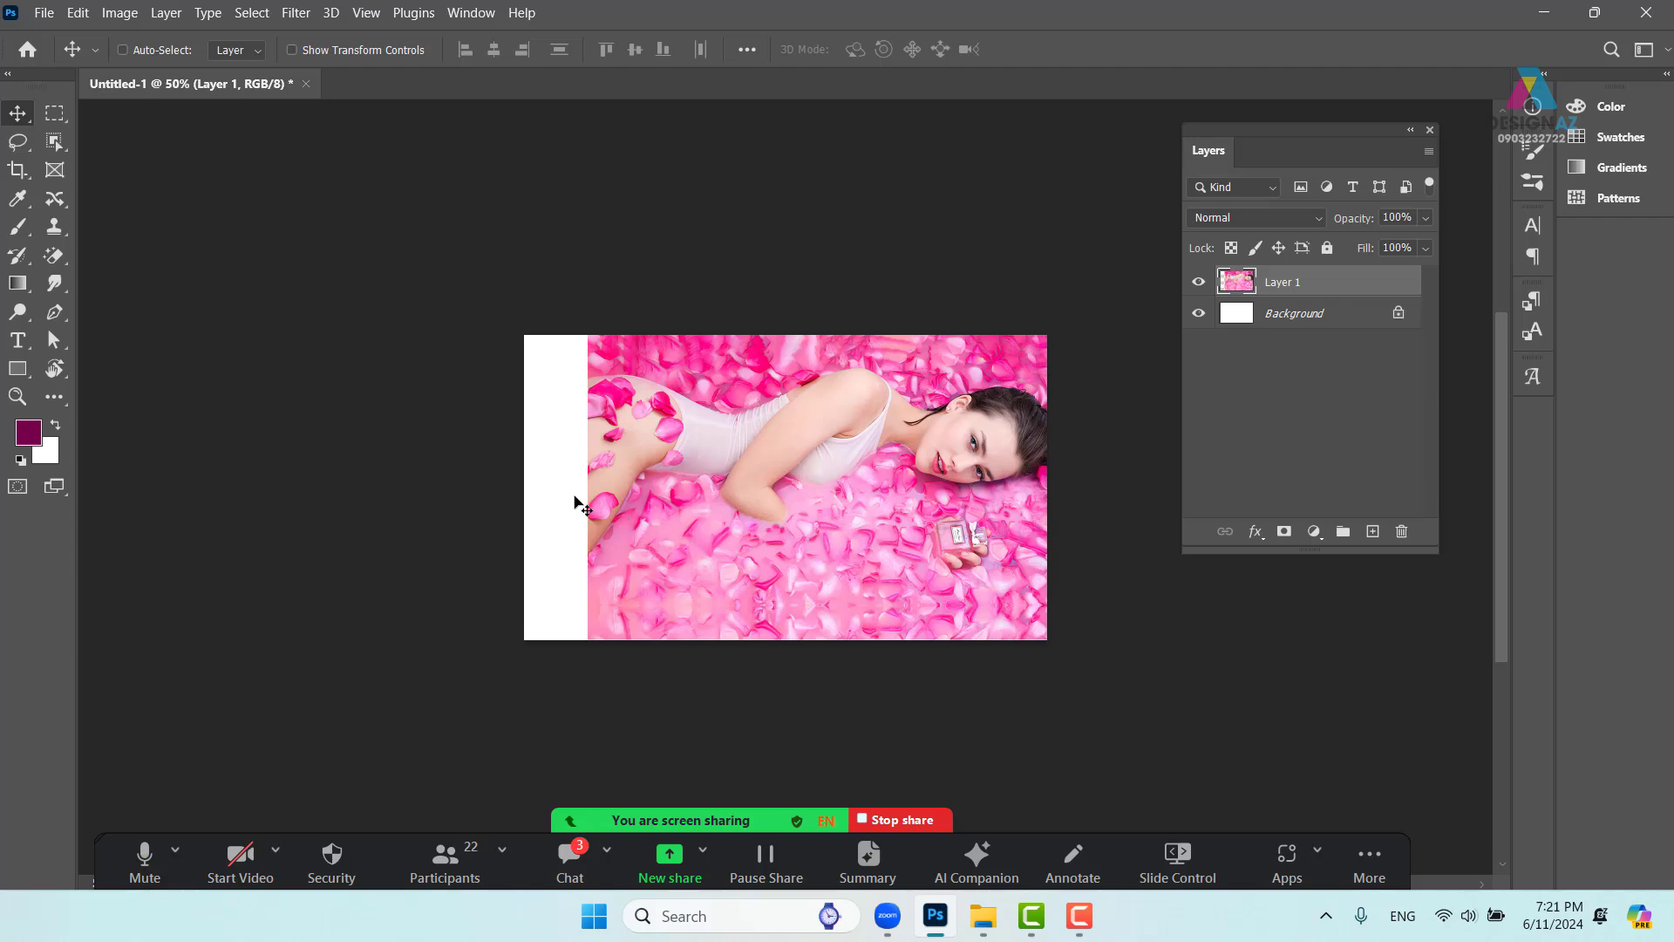
Admit the waiting Zoom participant, and fill the Background layer with a dark magenta sampled beside the model's mouth, leaving Layer 1 active
key("ctrl+plus")
key("ctrl+plus")
left_click_drag(881, 575, 778, 594)
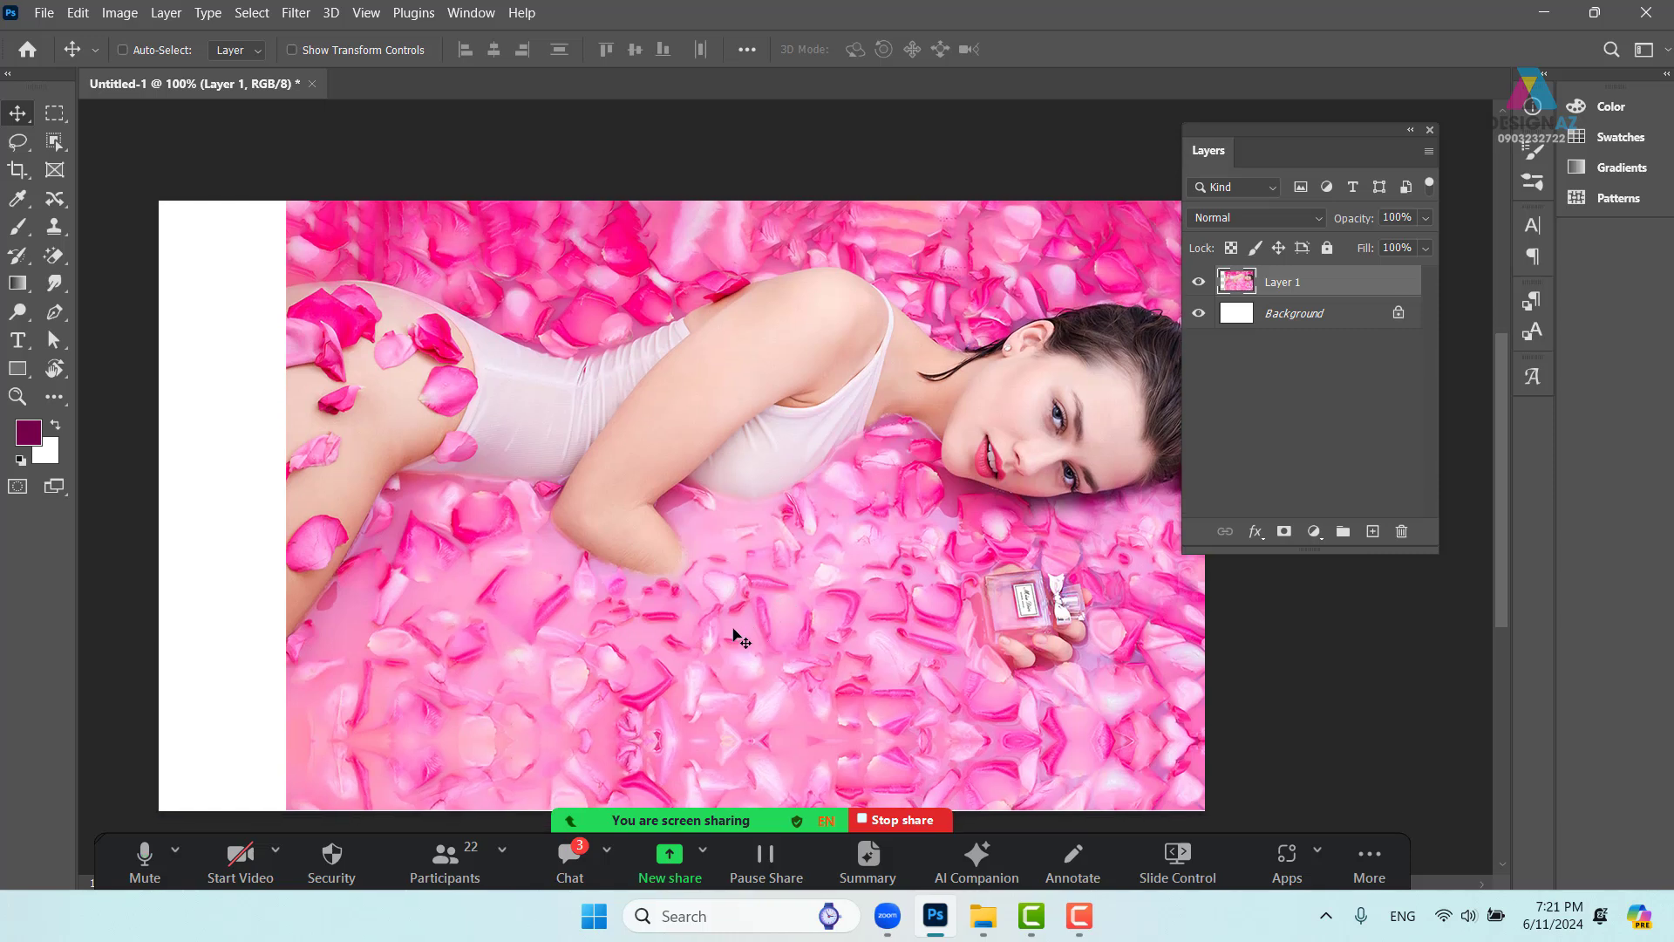
key("i")
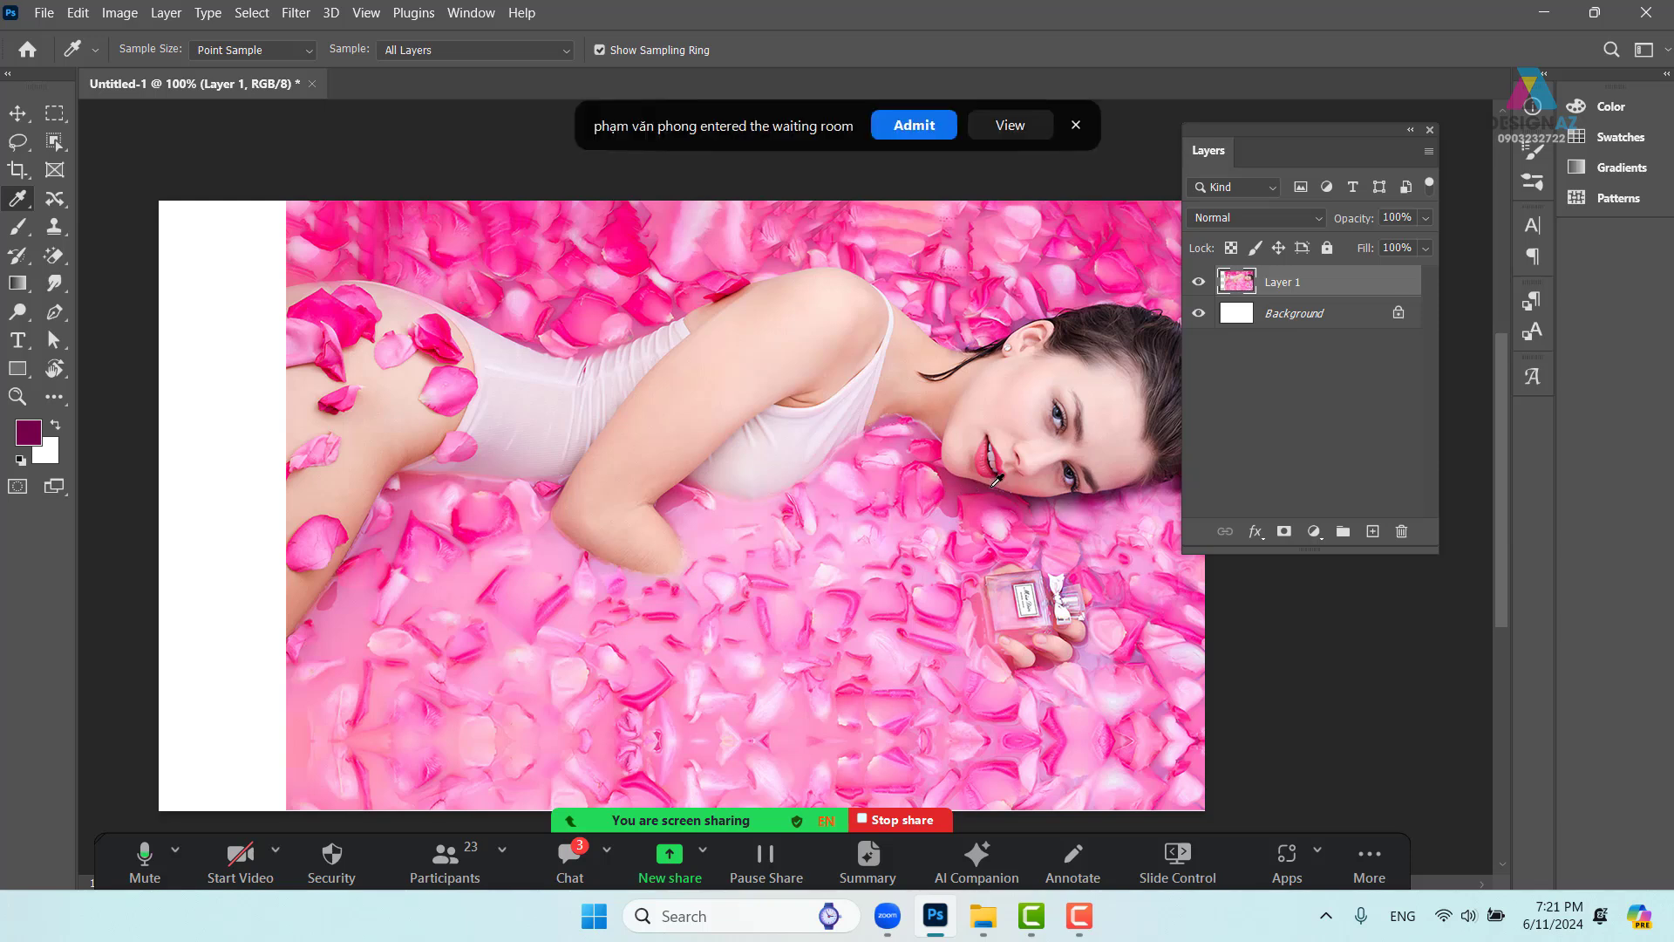
left_click(916, 133)
left_click(984, 486)
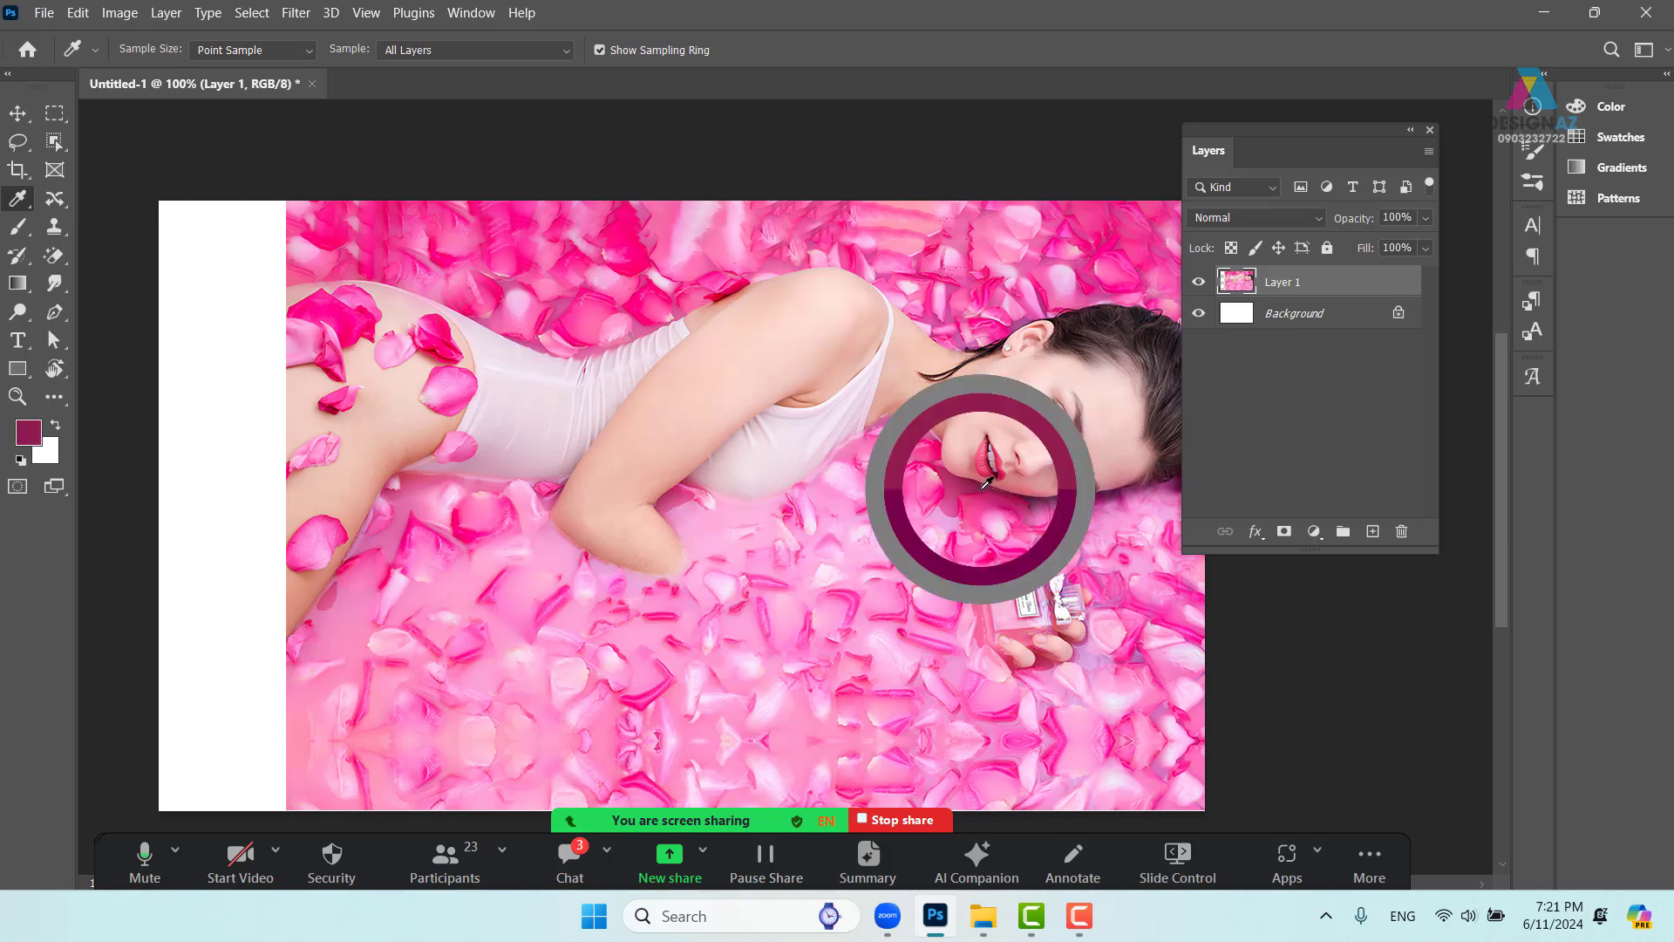
left_click(1343, 326)
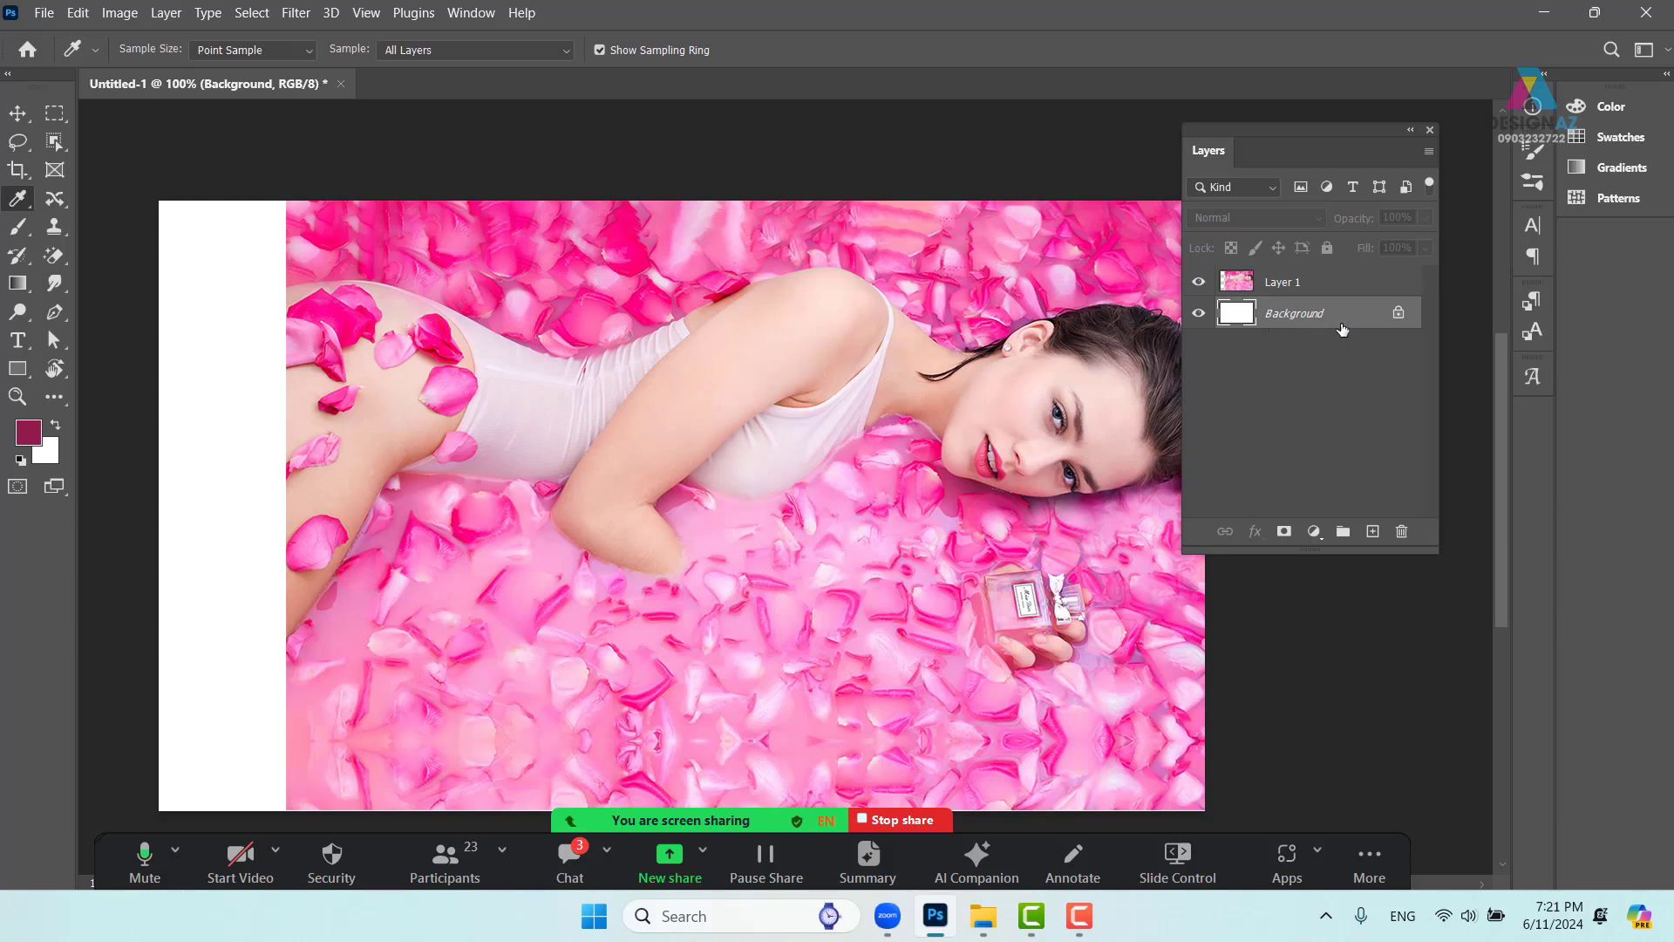
key("alt+BackSpace")
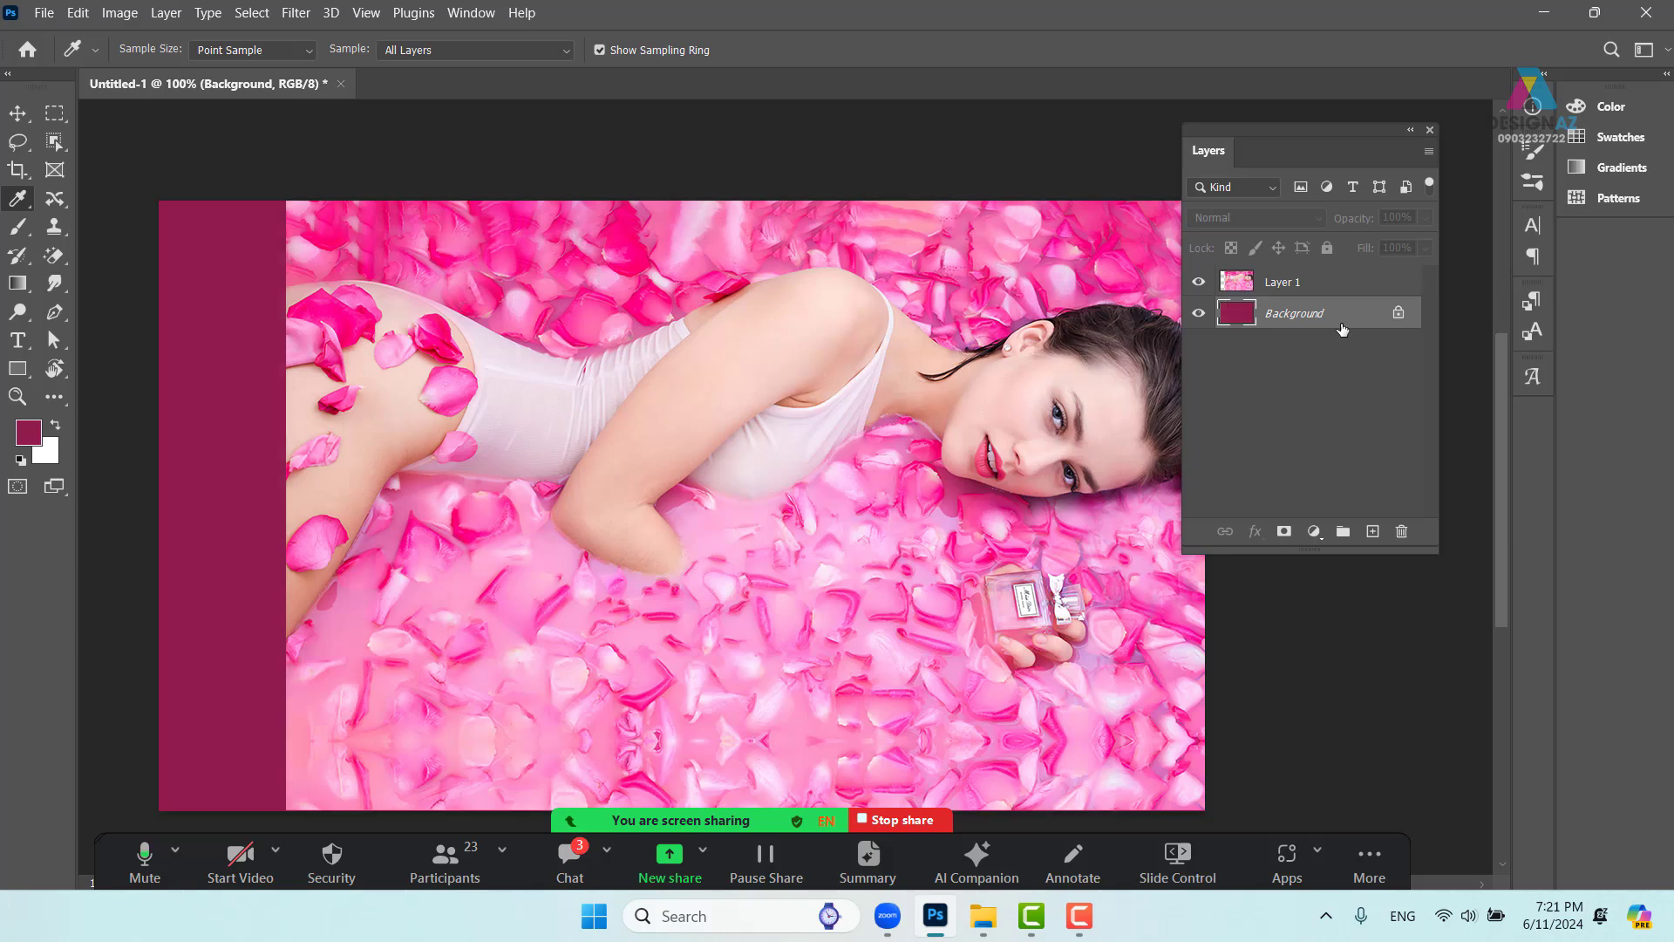
left_click(18, 113)
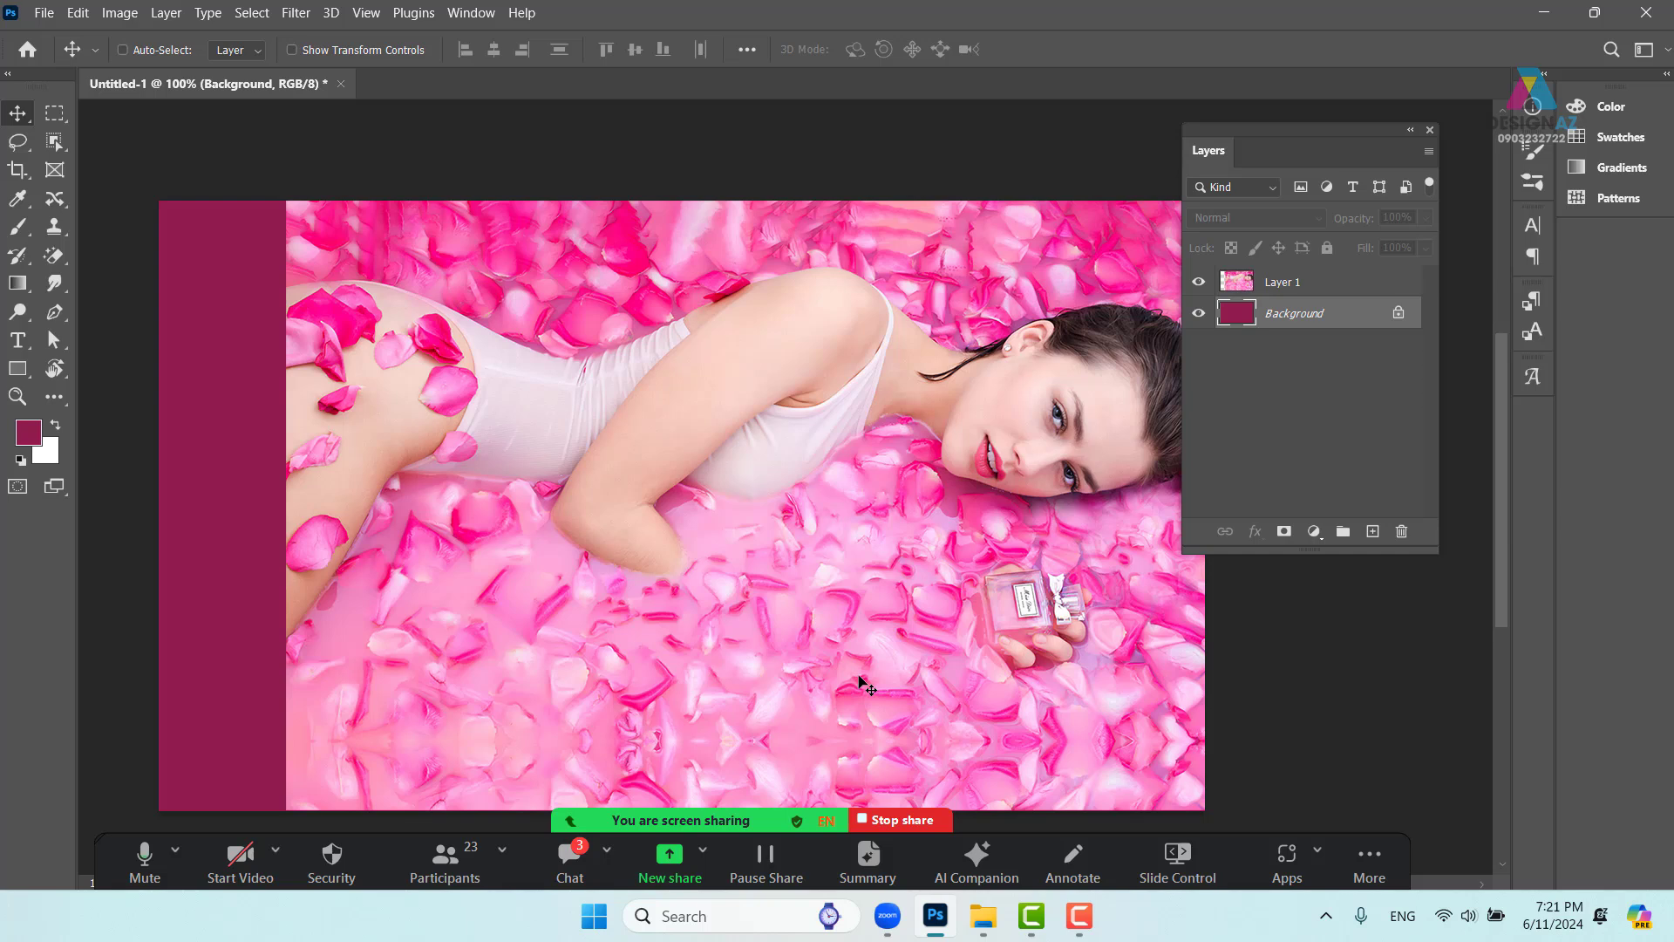
left_click(1351, 284)
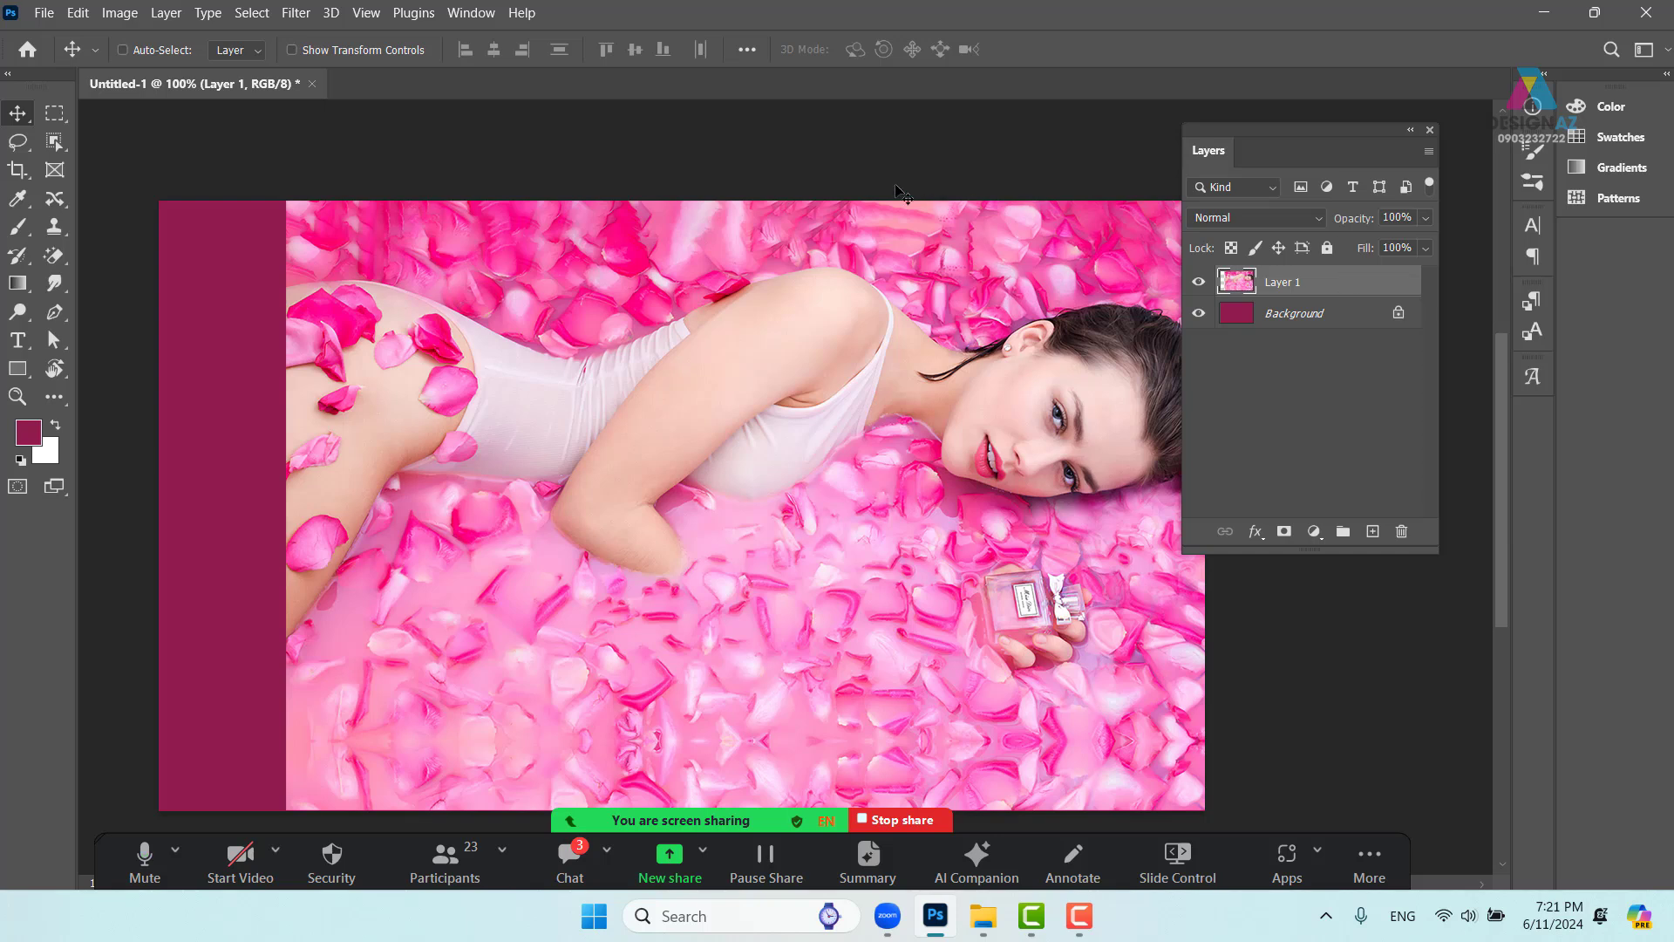
Open the original 123.jpg image and move the Layers panel farther off the picture
key("ctrl")
key("ctrl+o")
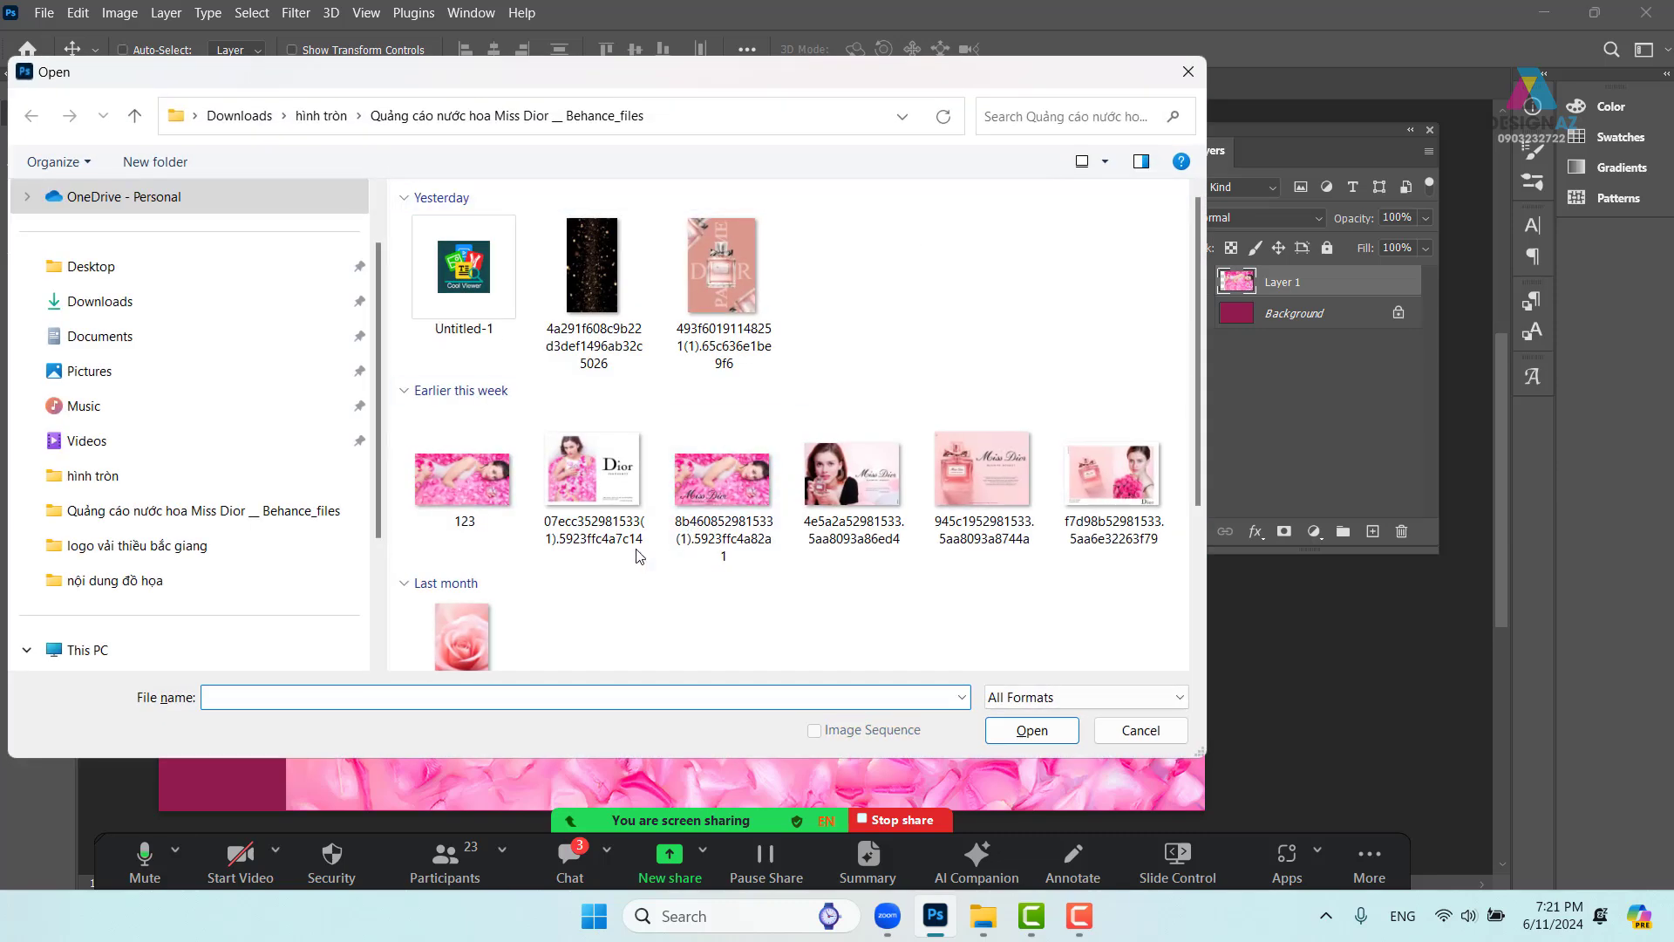
left_click(472, 504)
left_click(1029, 732)
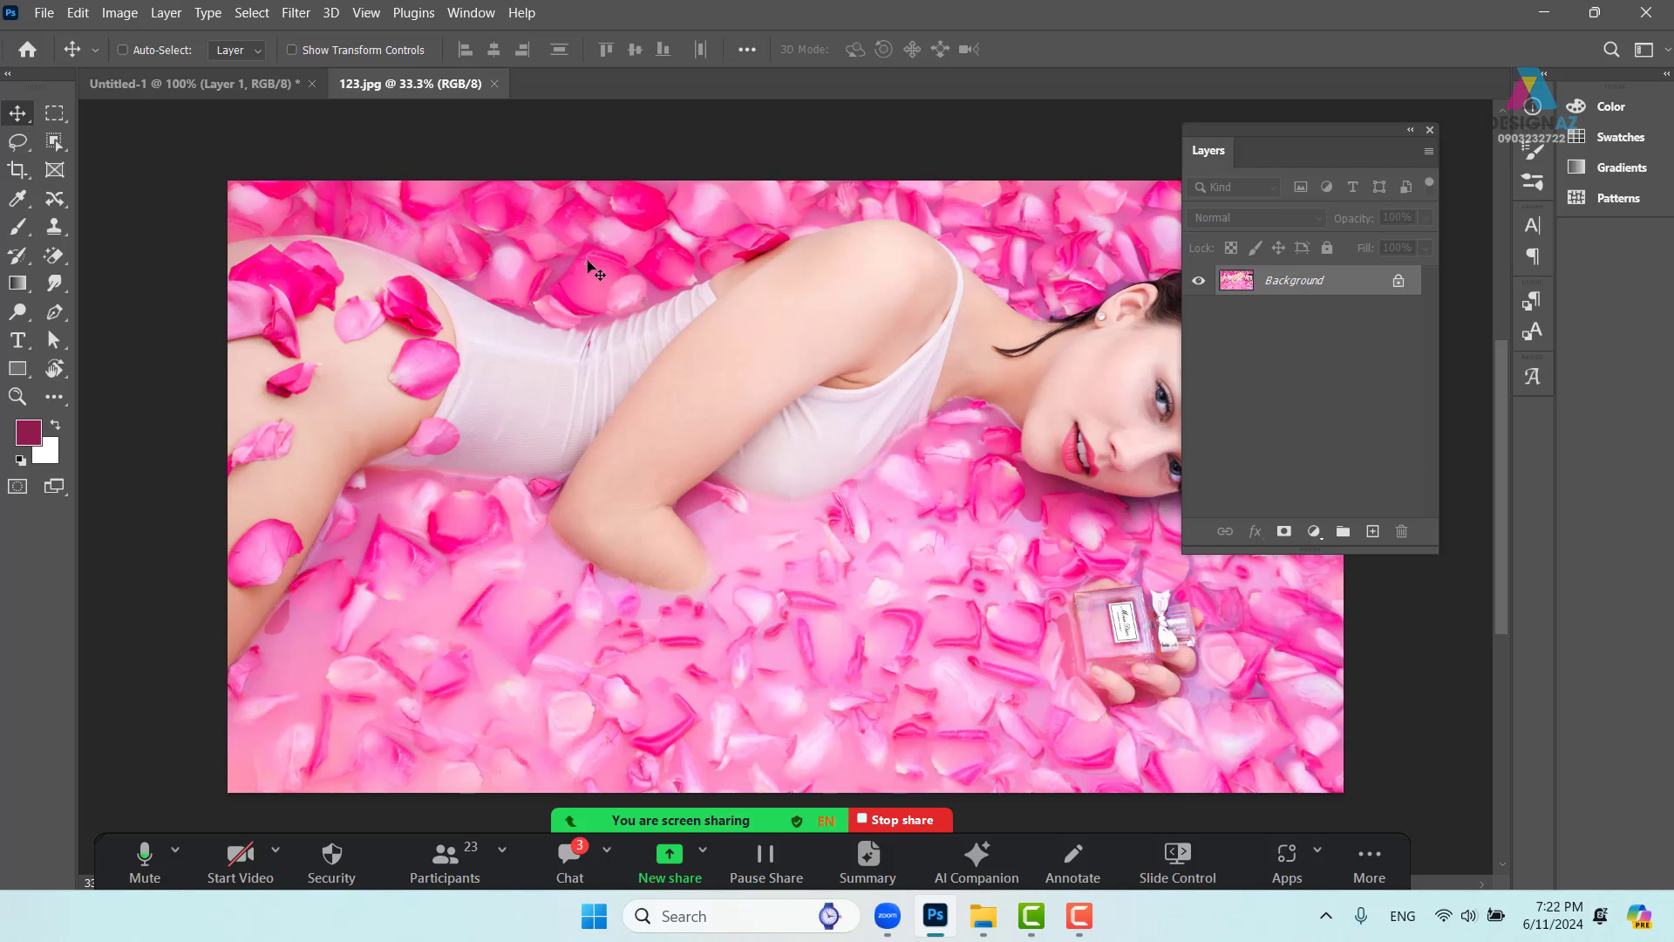
left_click_drag(1329, 147, 1407, 141)
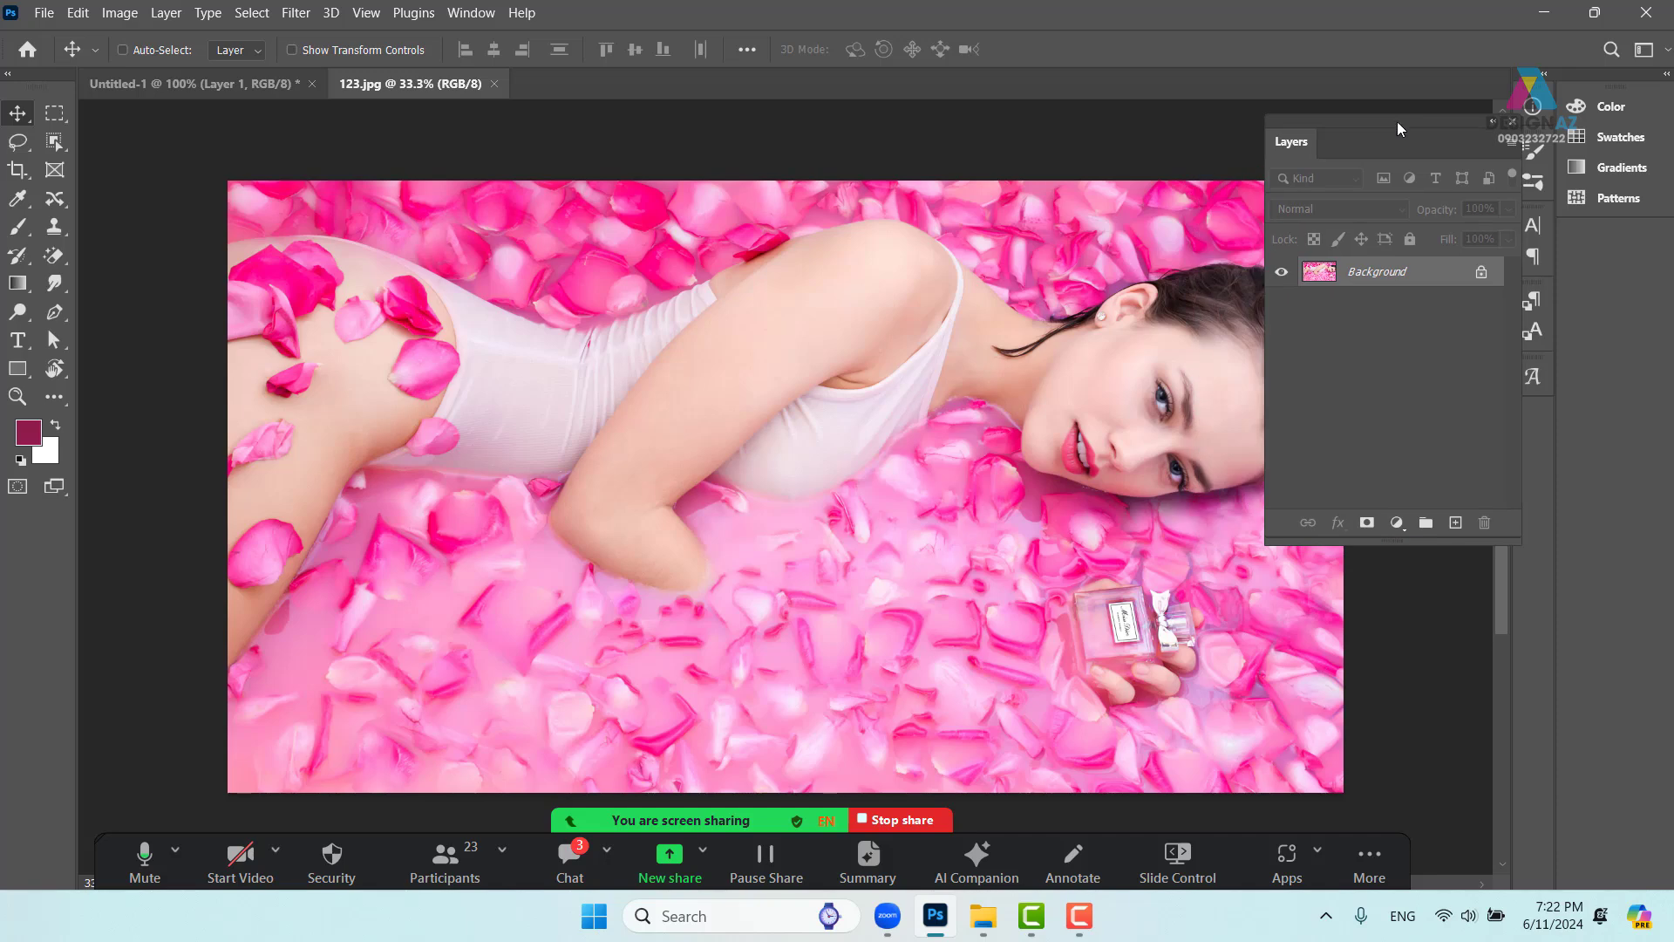
key("ctrl")
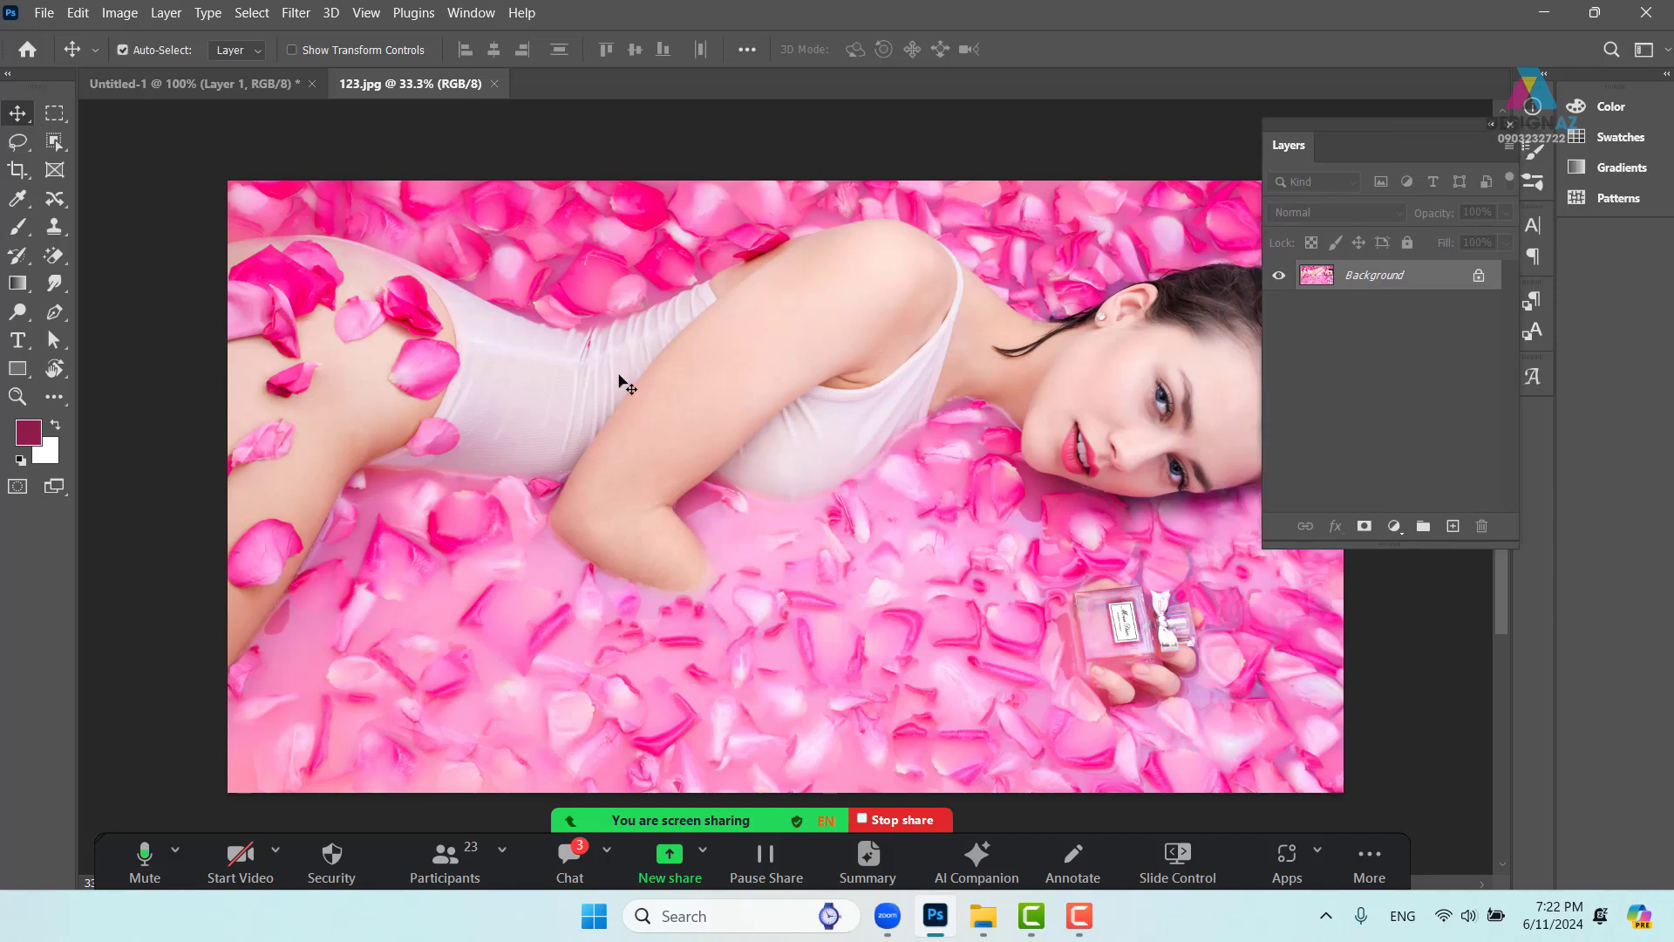
key("ctrl+o")
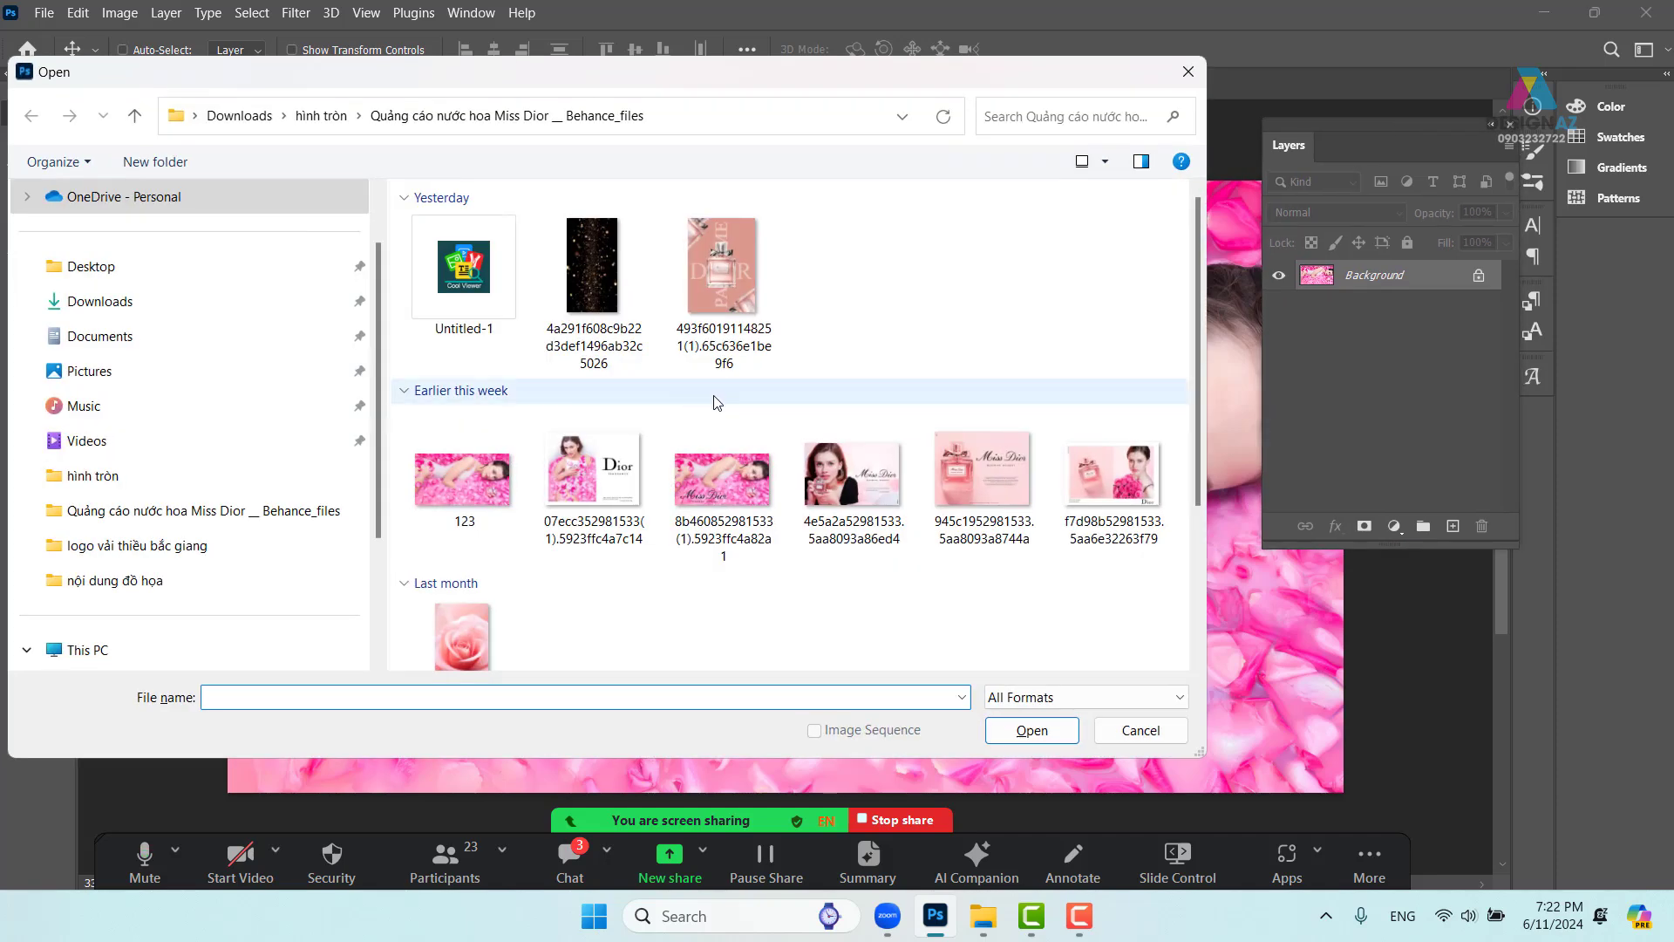
scroll(717, 403, "down", 3)
left_click(483, 582)
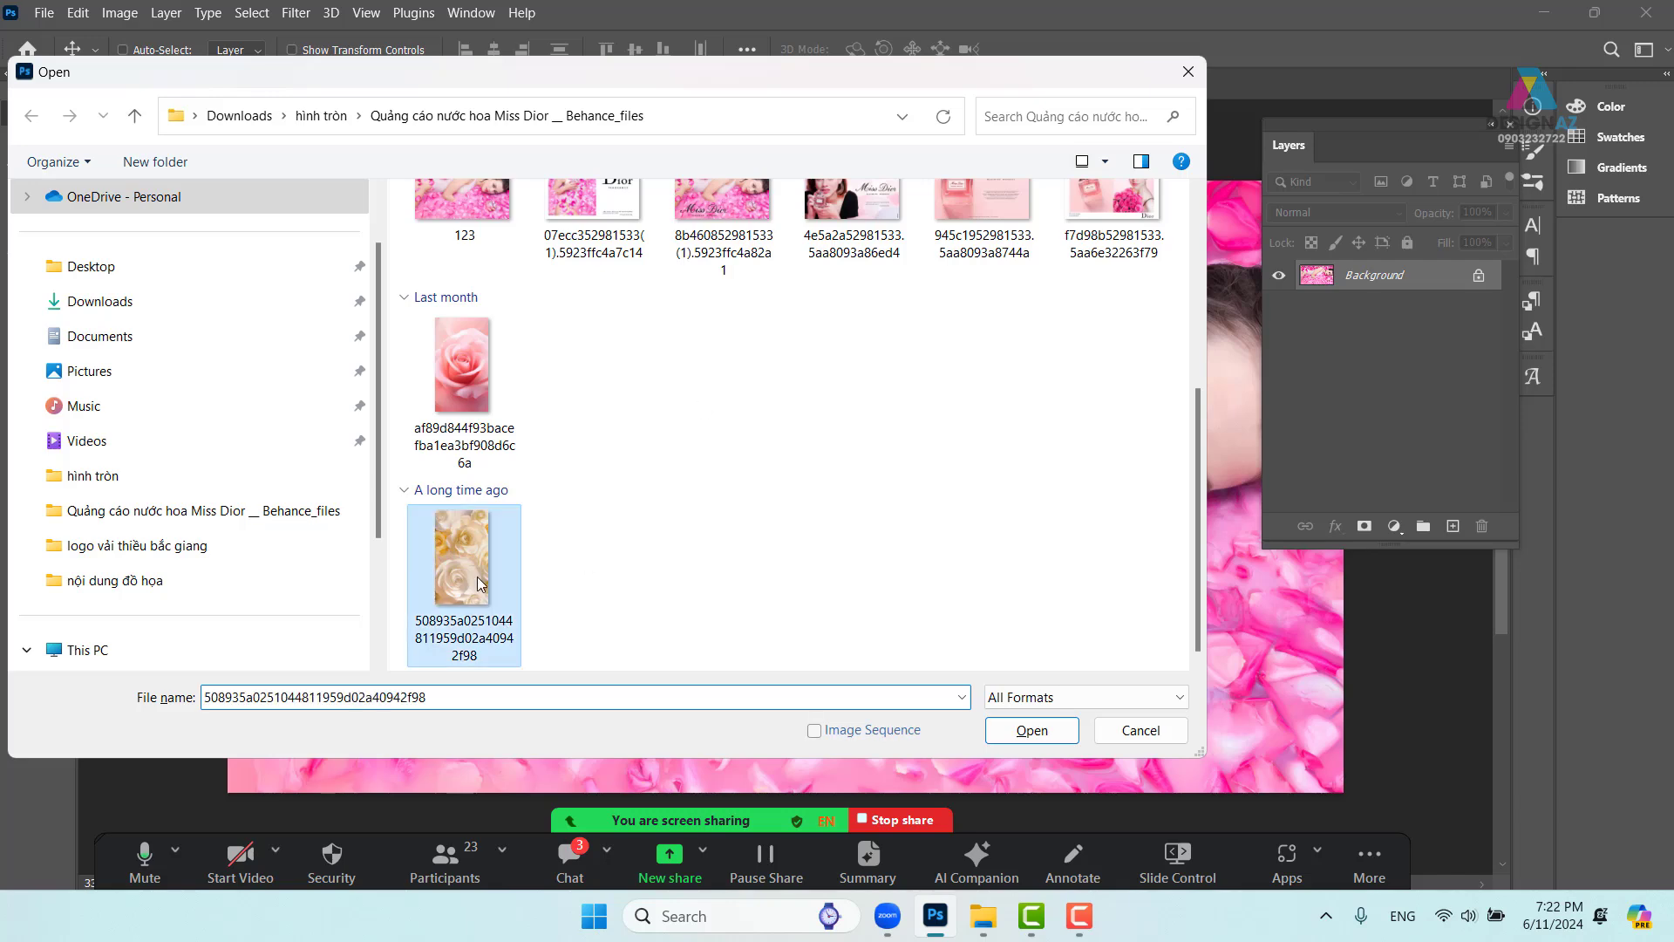
left_click(1029, 729)
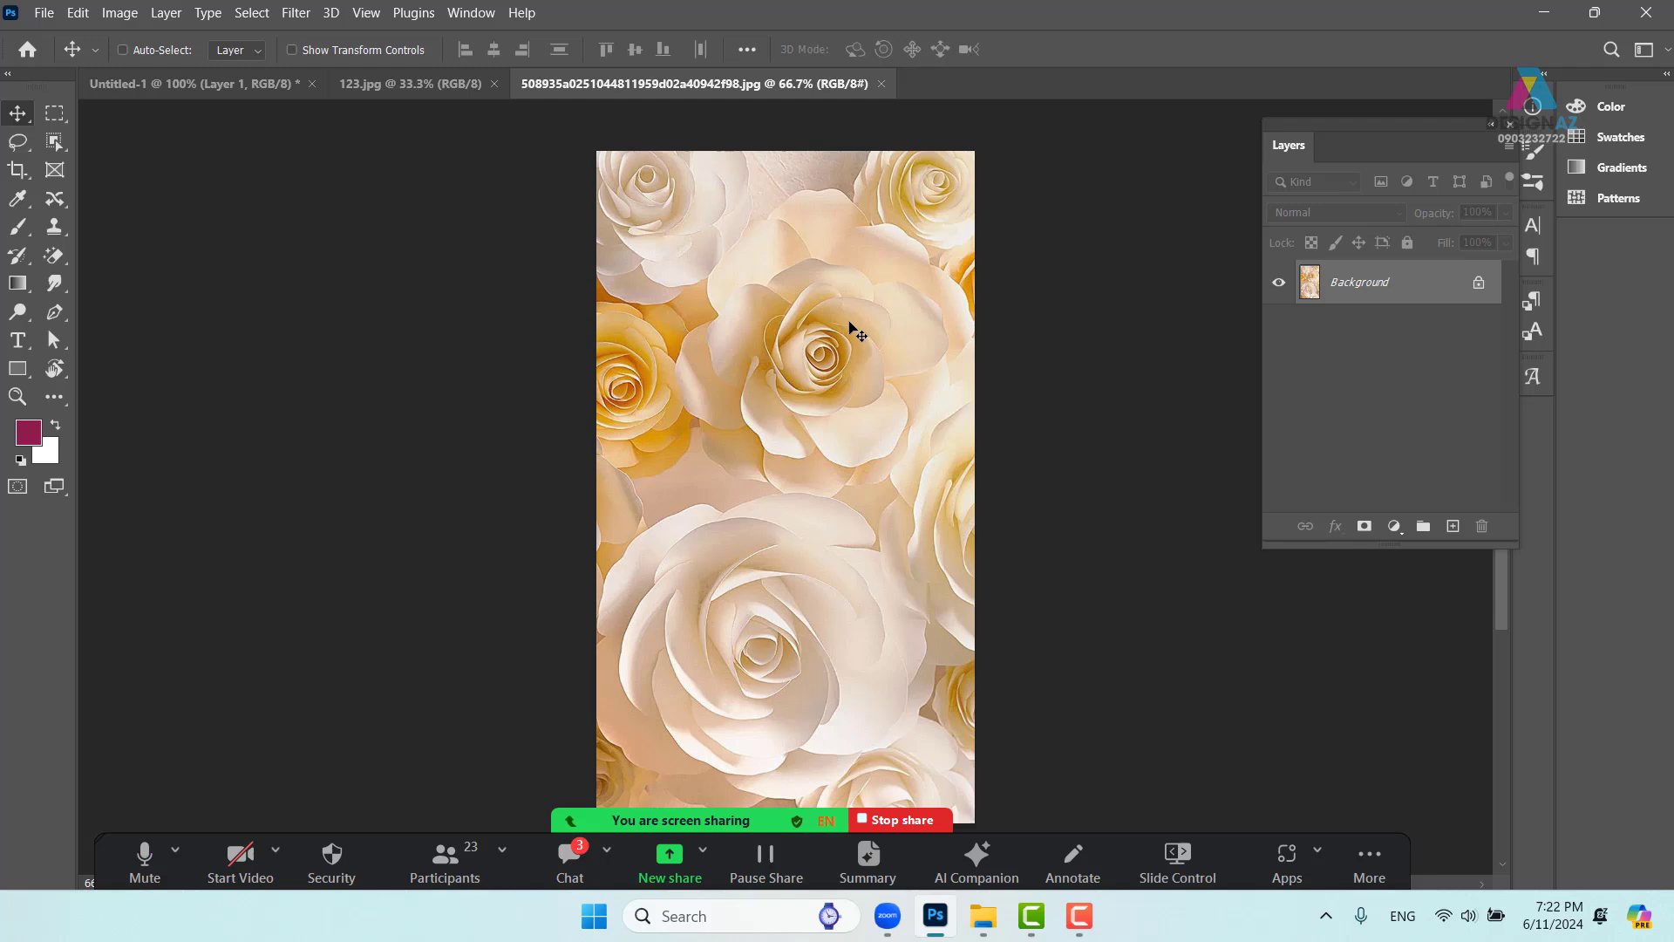
Apply Match Color to the cream rose image using 123.jpg as the source with Fade at 0, and admit the waiting Zoom participant
left_click(366, 83)
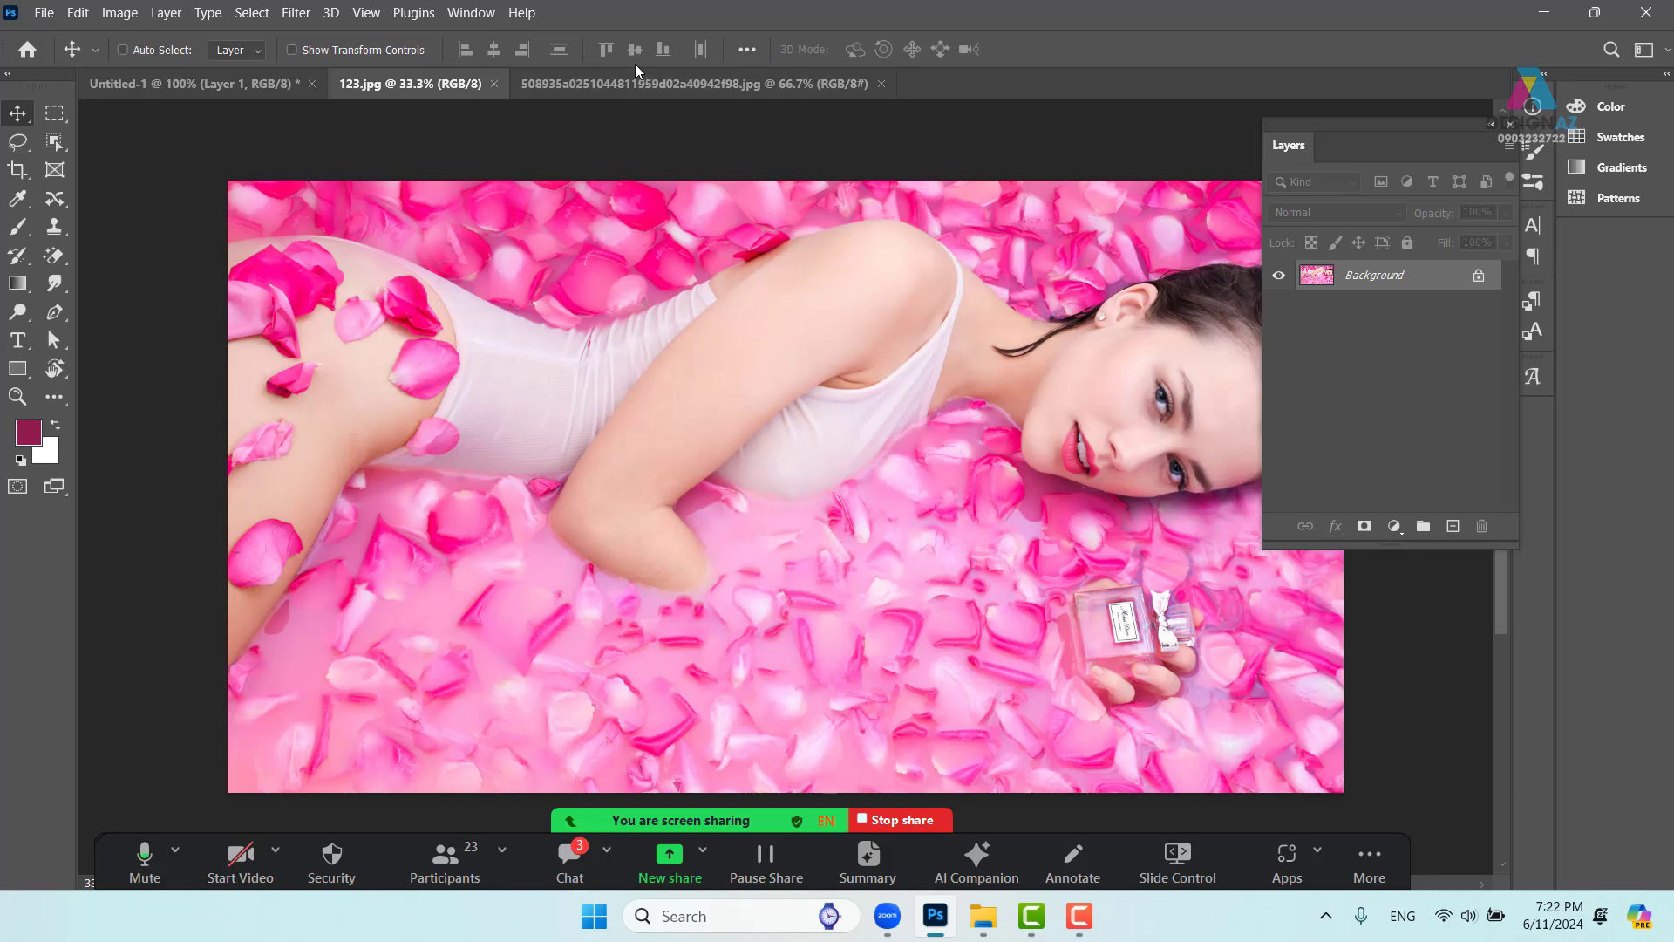
left_click(649, 84)
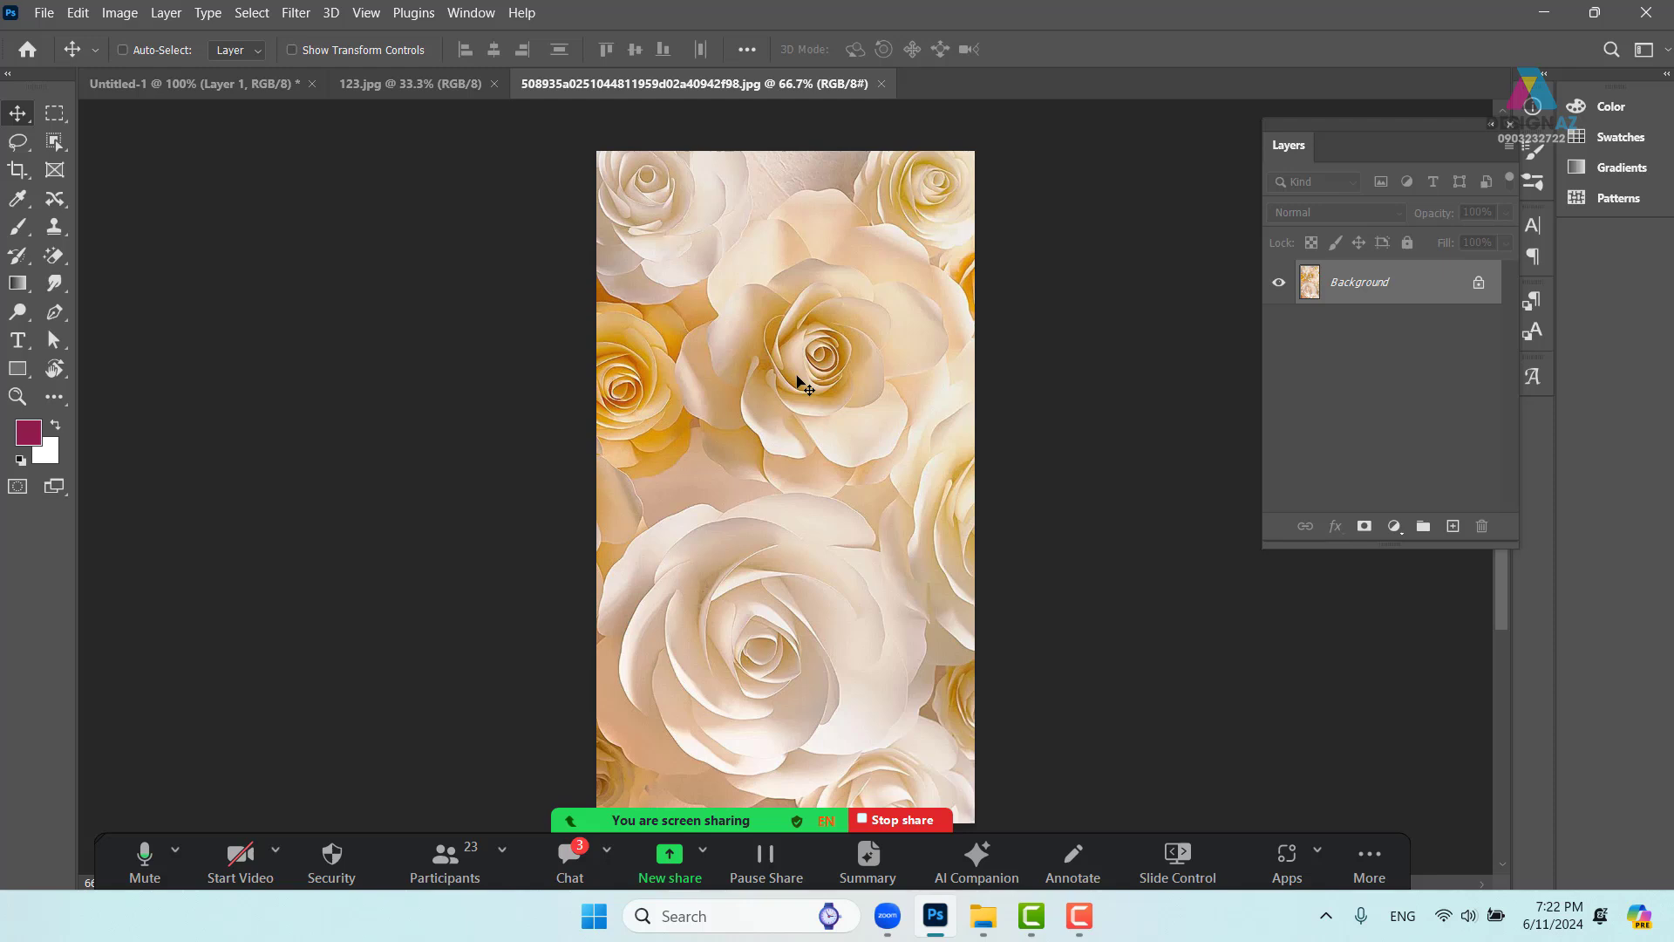
left_click(115, 13)
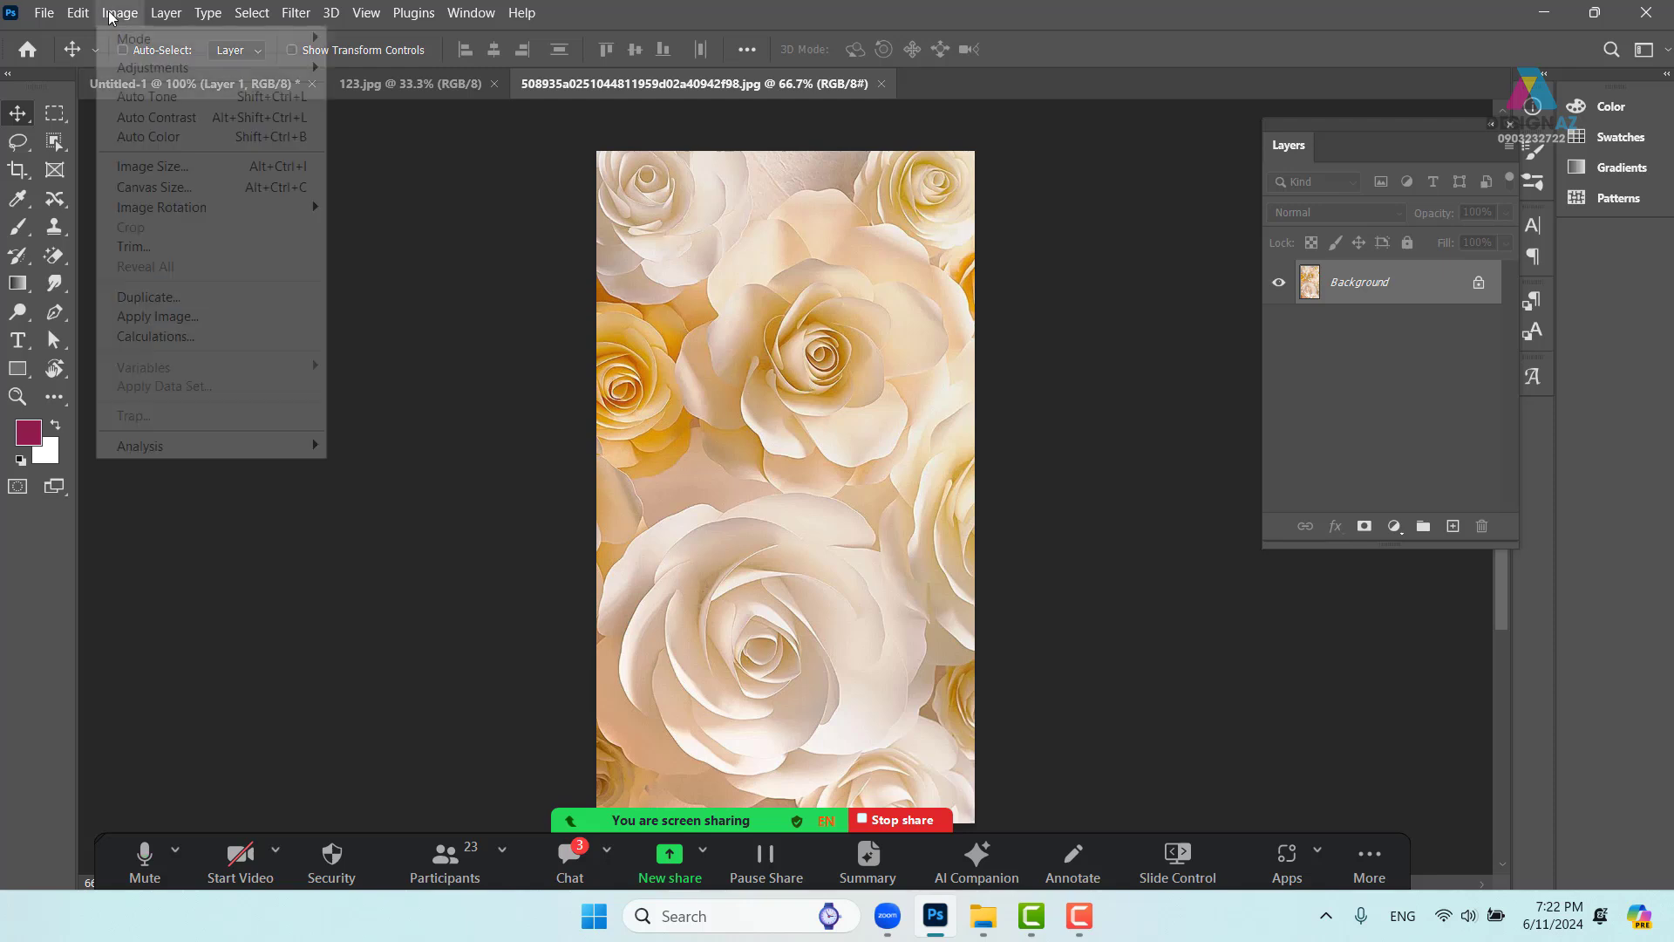
mouse_move(160, 73)
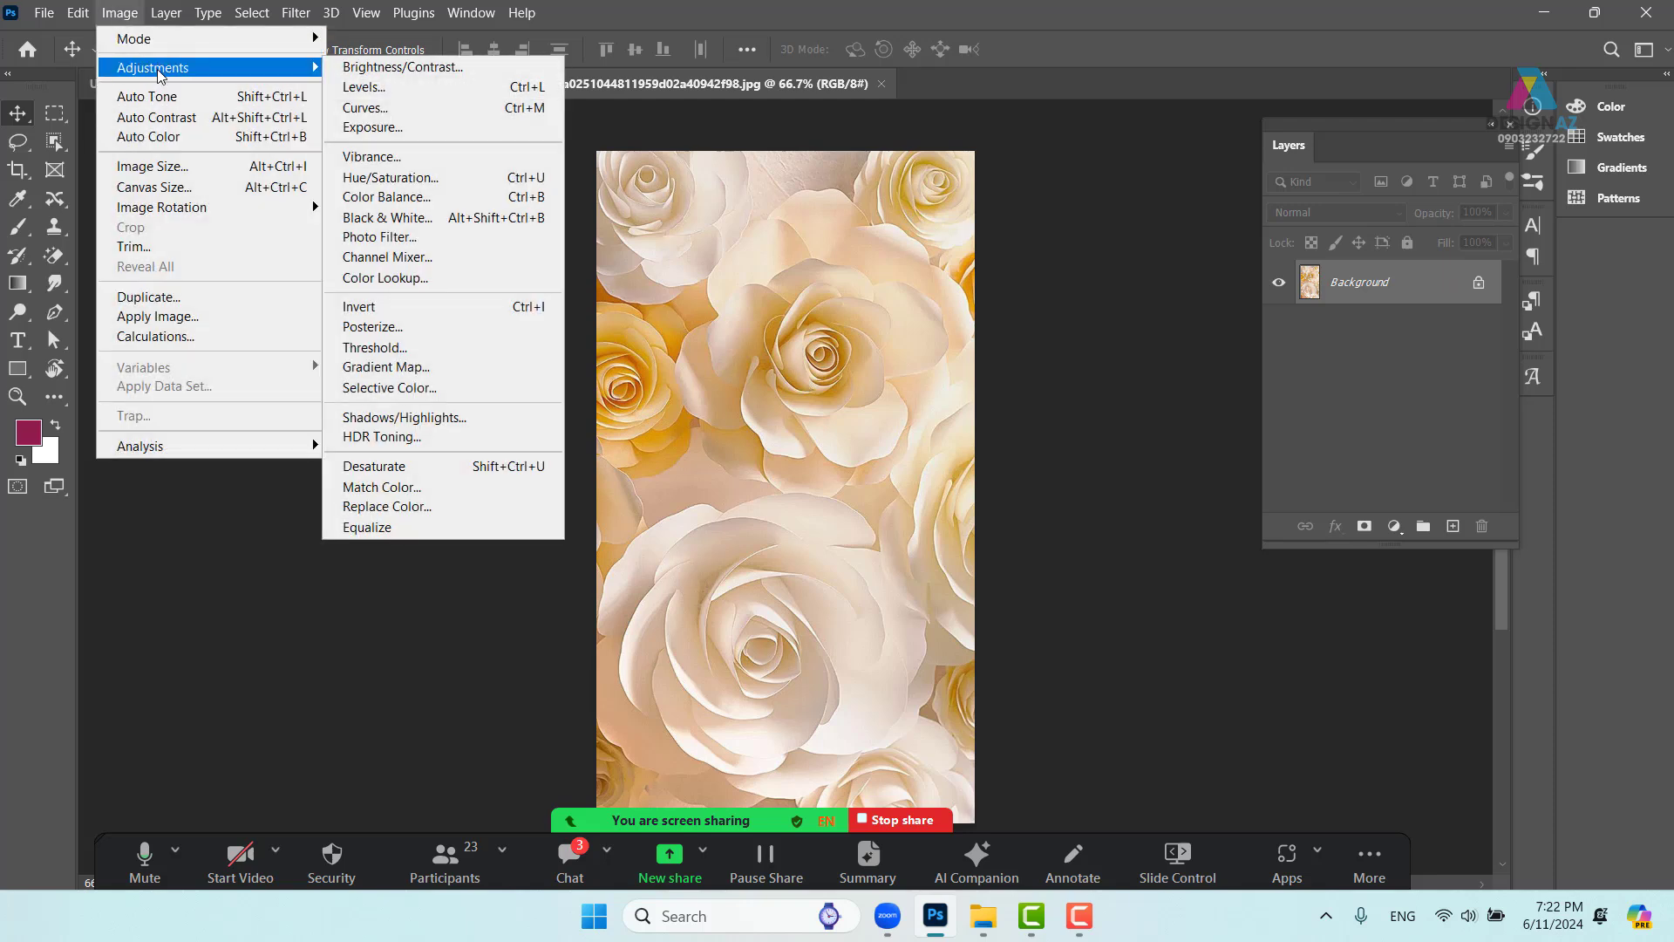
left_click(469, 495)
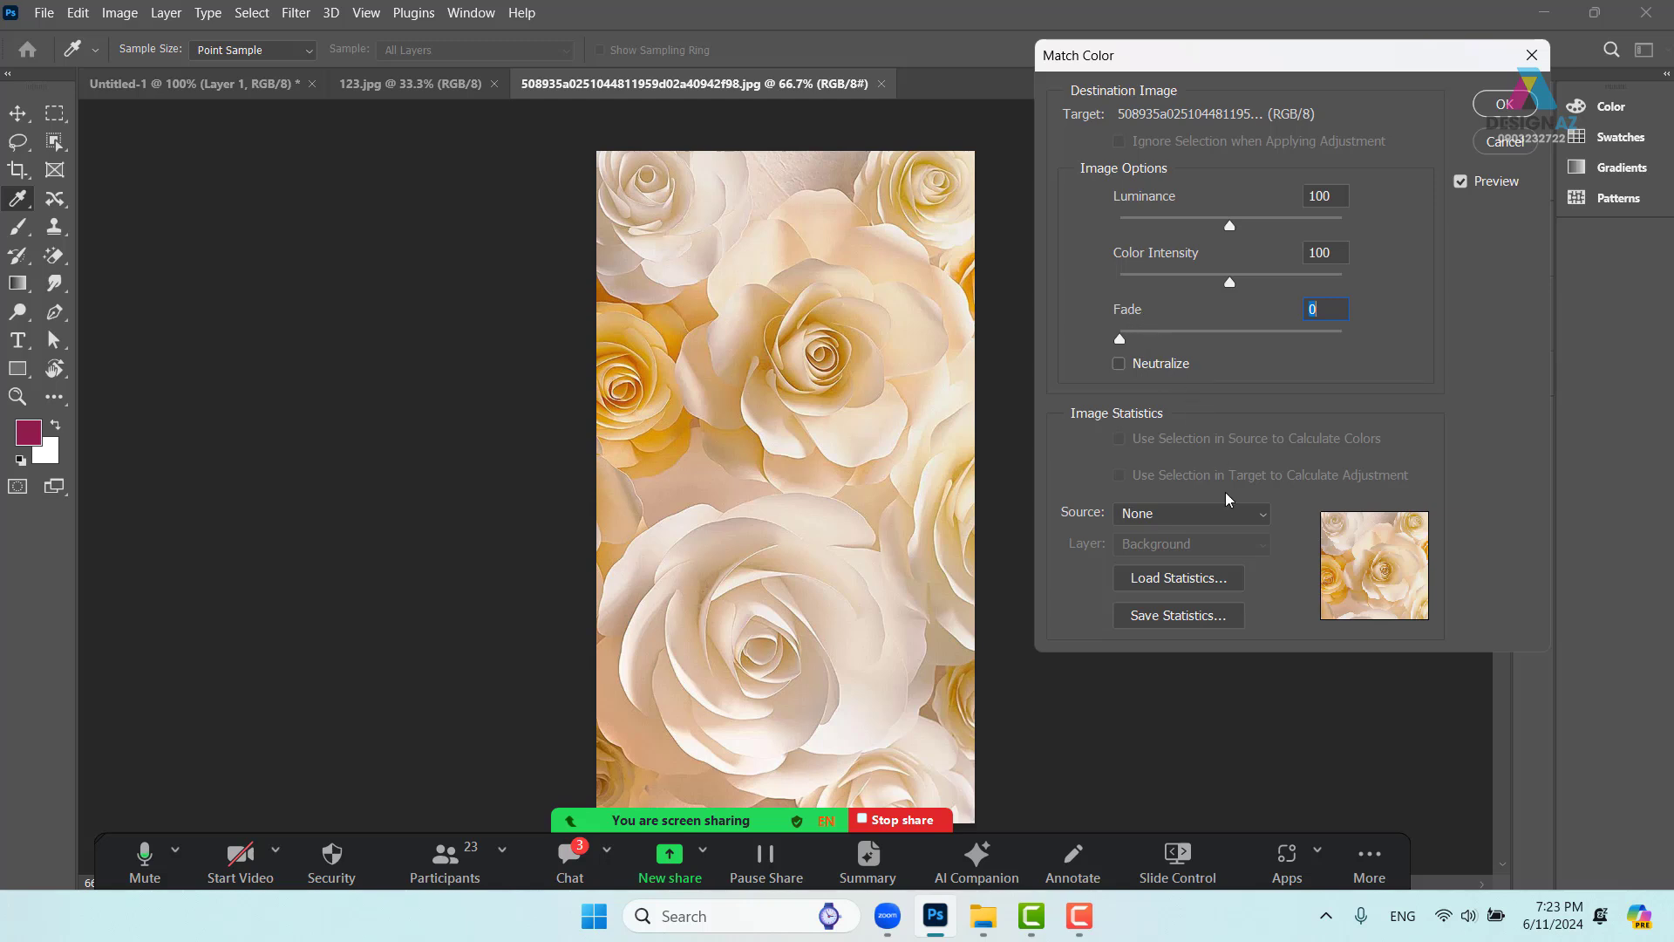
left_click(1225, 520)
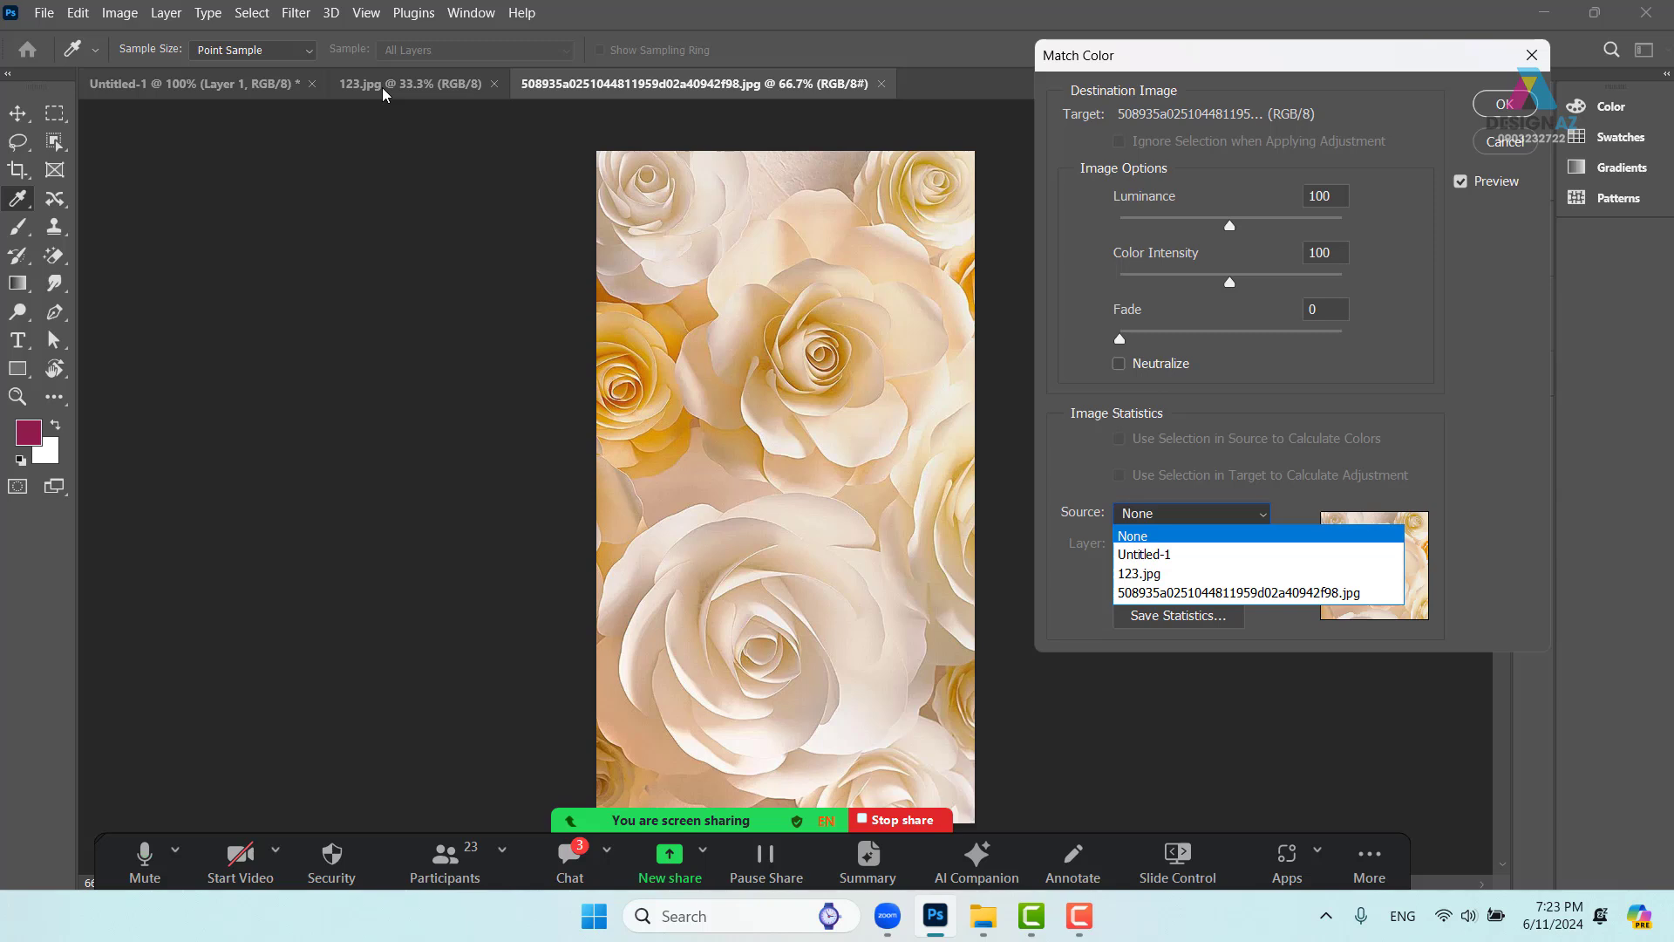
left_click(1195, 575)
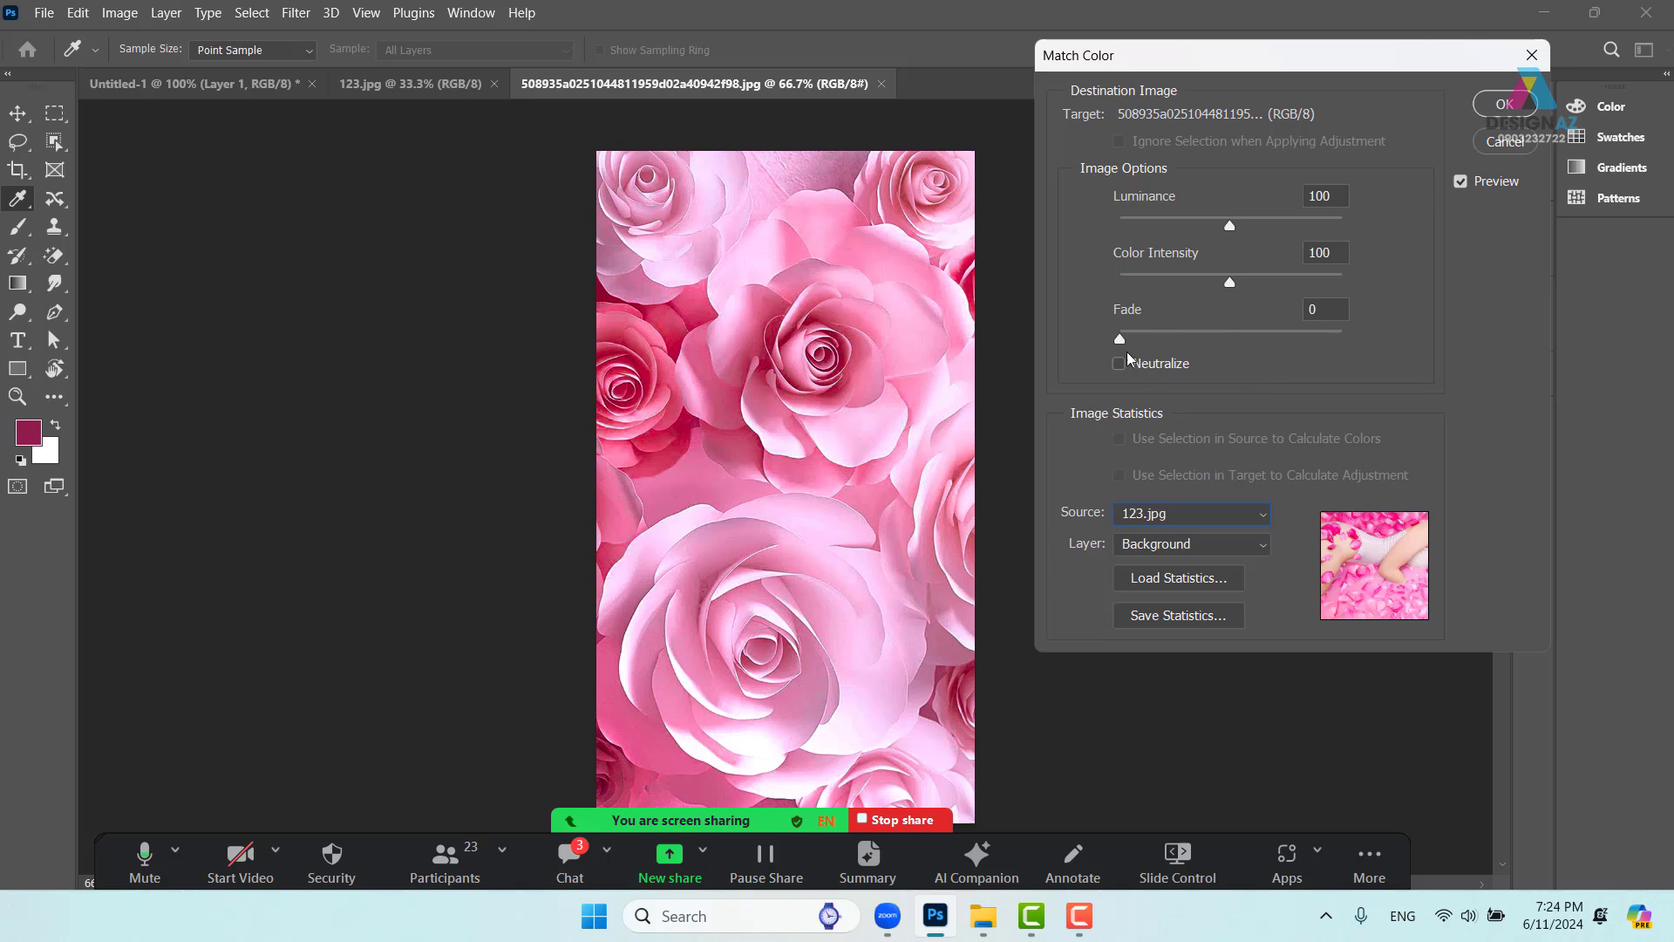
left_click_drag(1122, 337, 1080, 350)
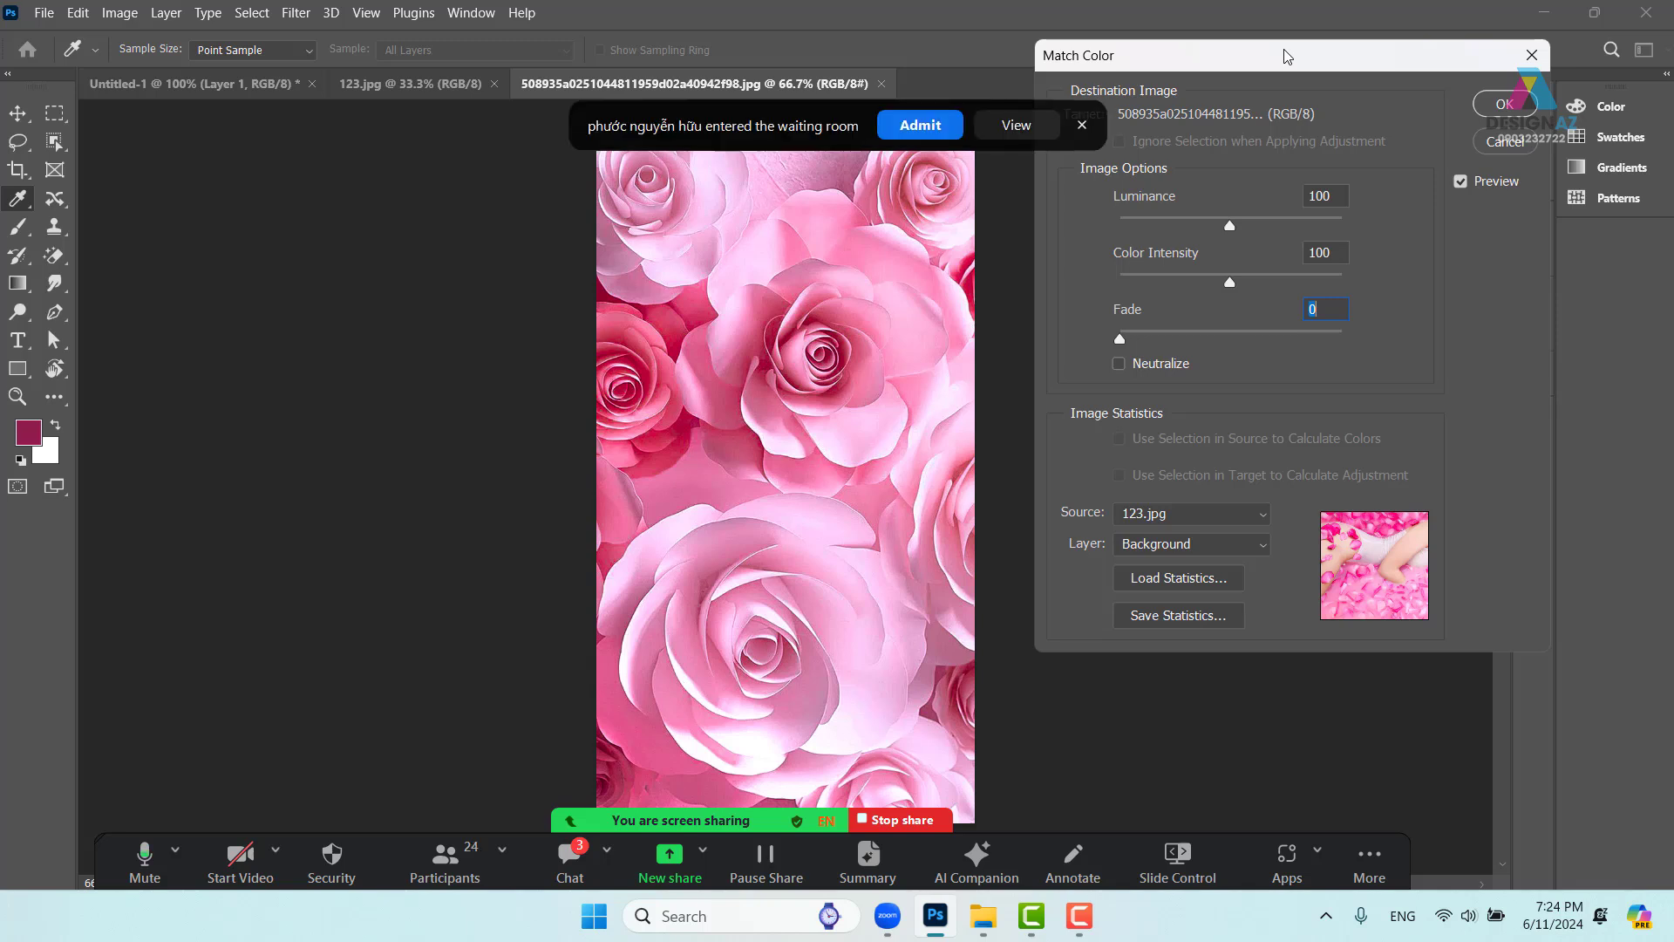
left_click(920, 131)
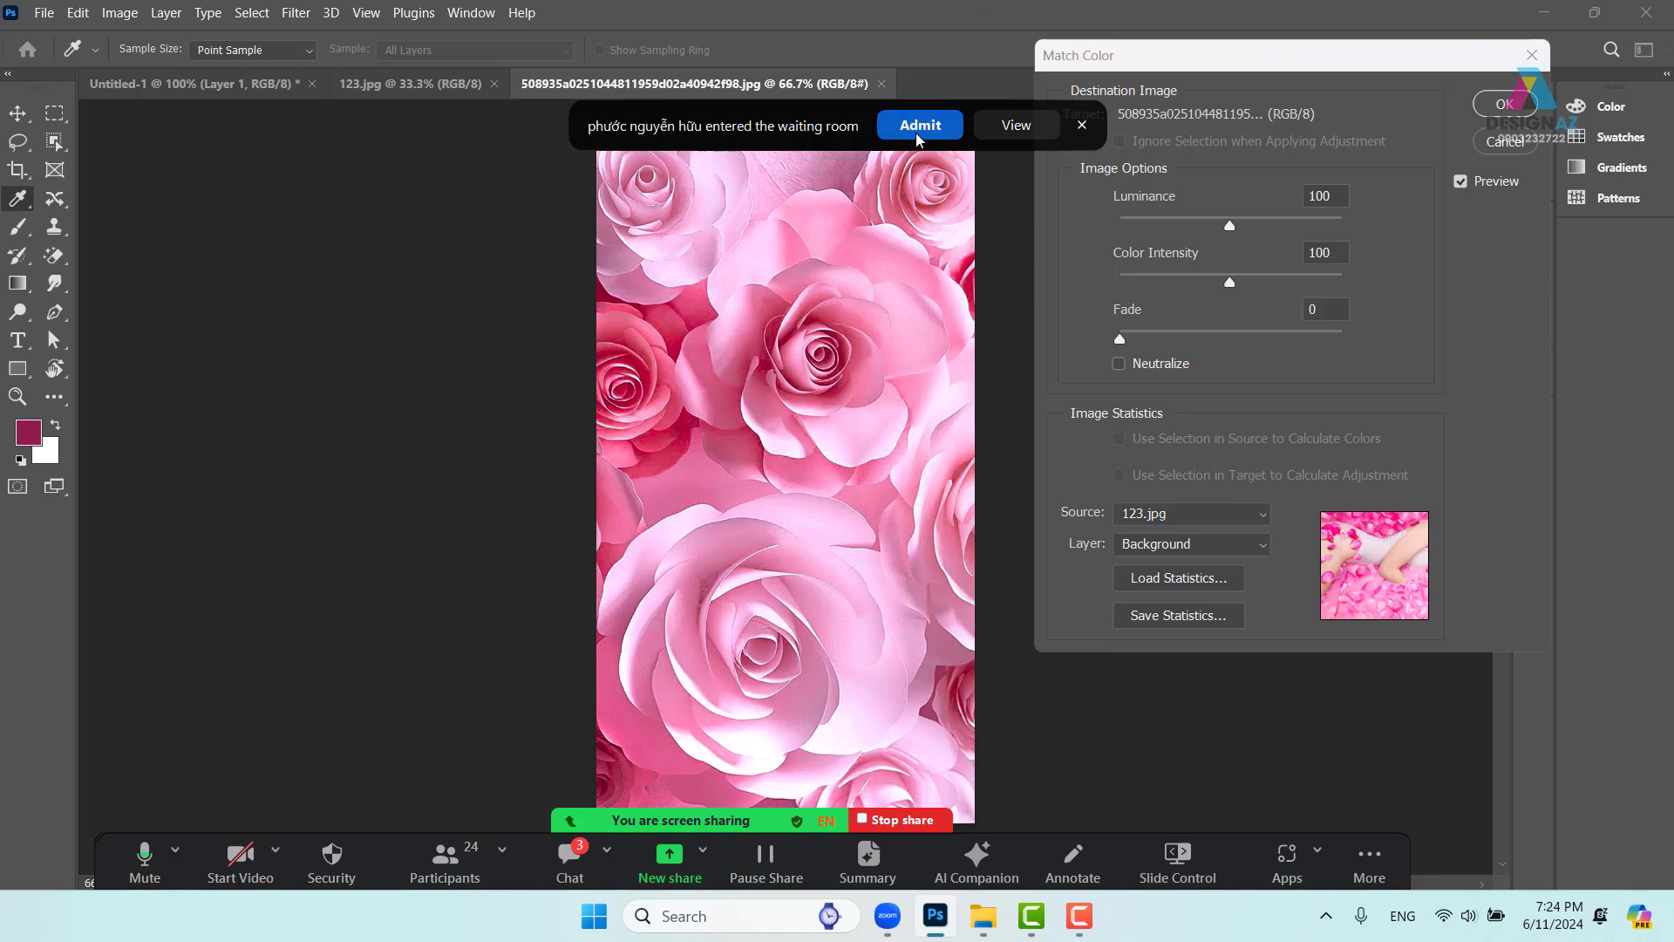
left_click(1506, 104)
Copy the entire pink-toned rose image into Untitled-1 as a new layer and start a free transform on it
key("v")
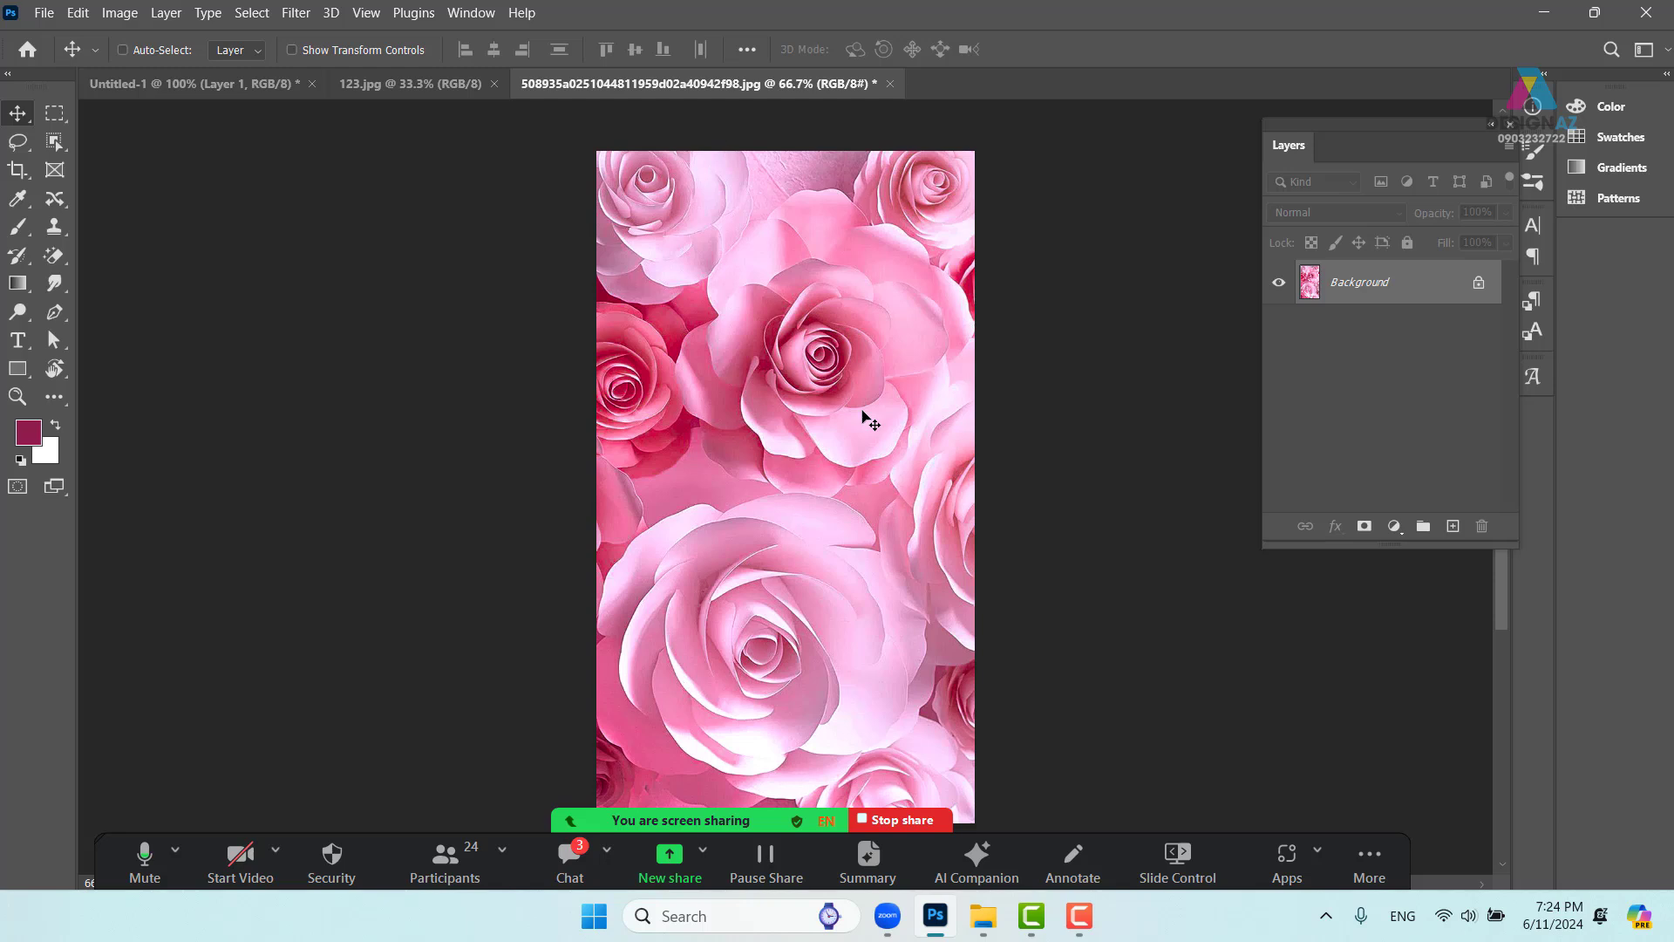
key("ctrl")
key("ctrl+a")
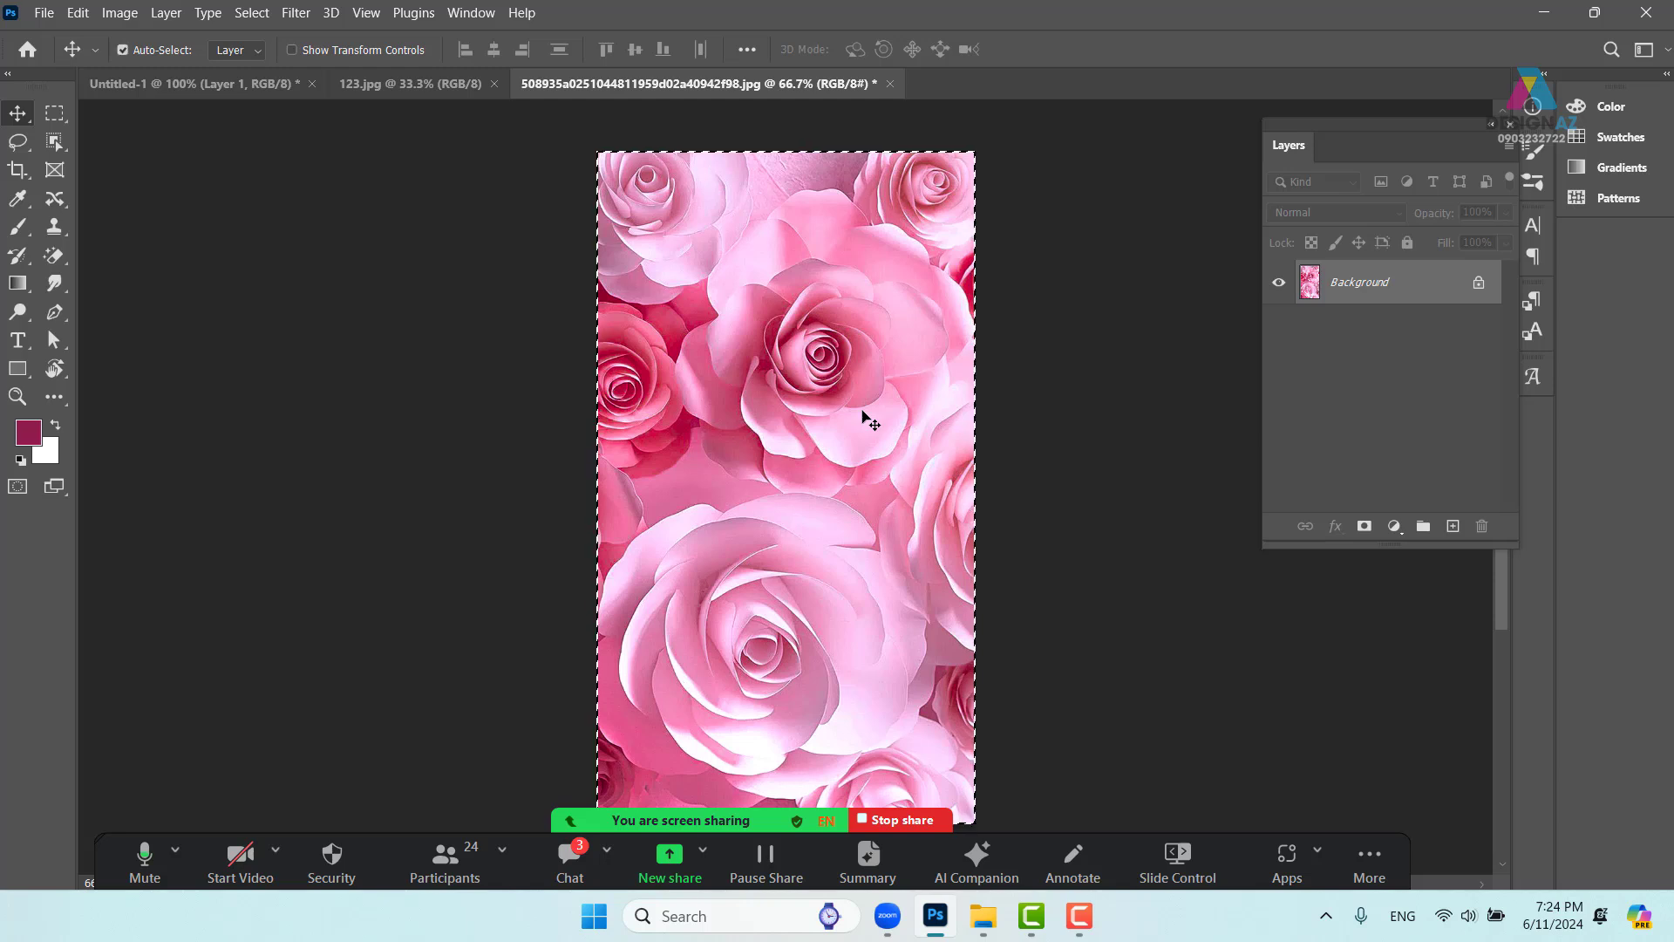
left_click_drag(717, 343, 610, 361)
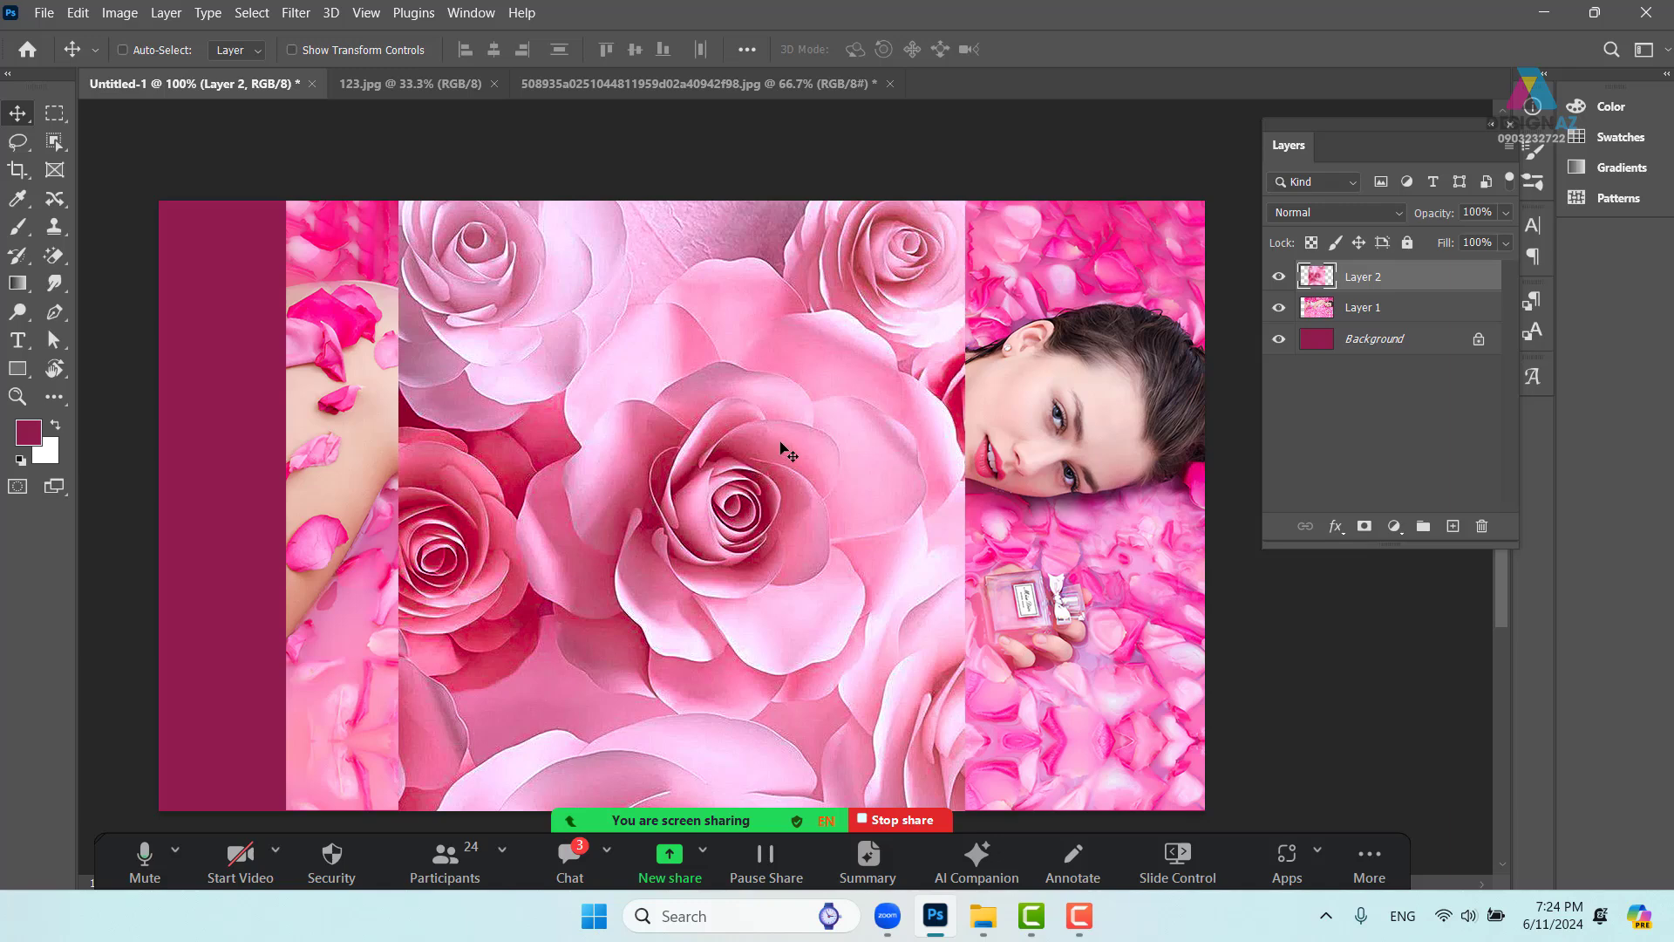
key("ctrl+t")
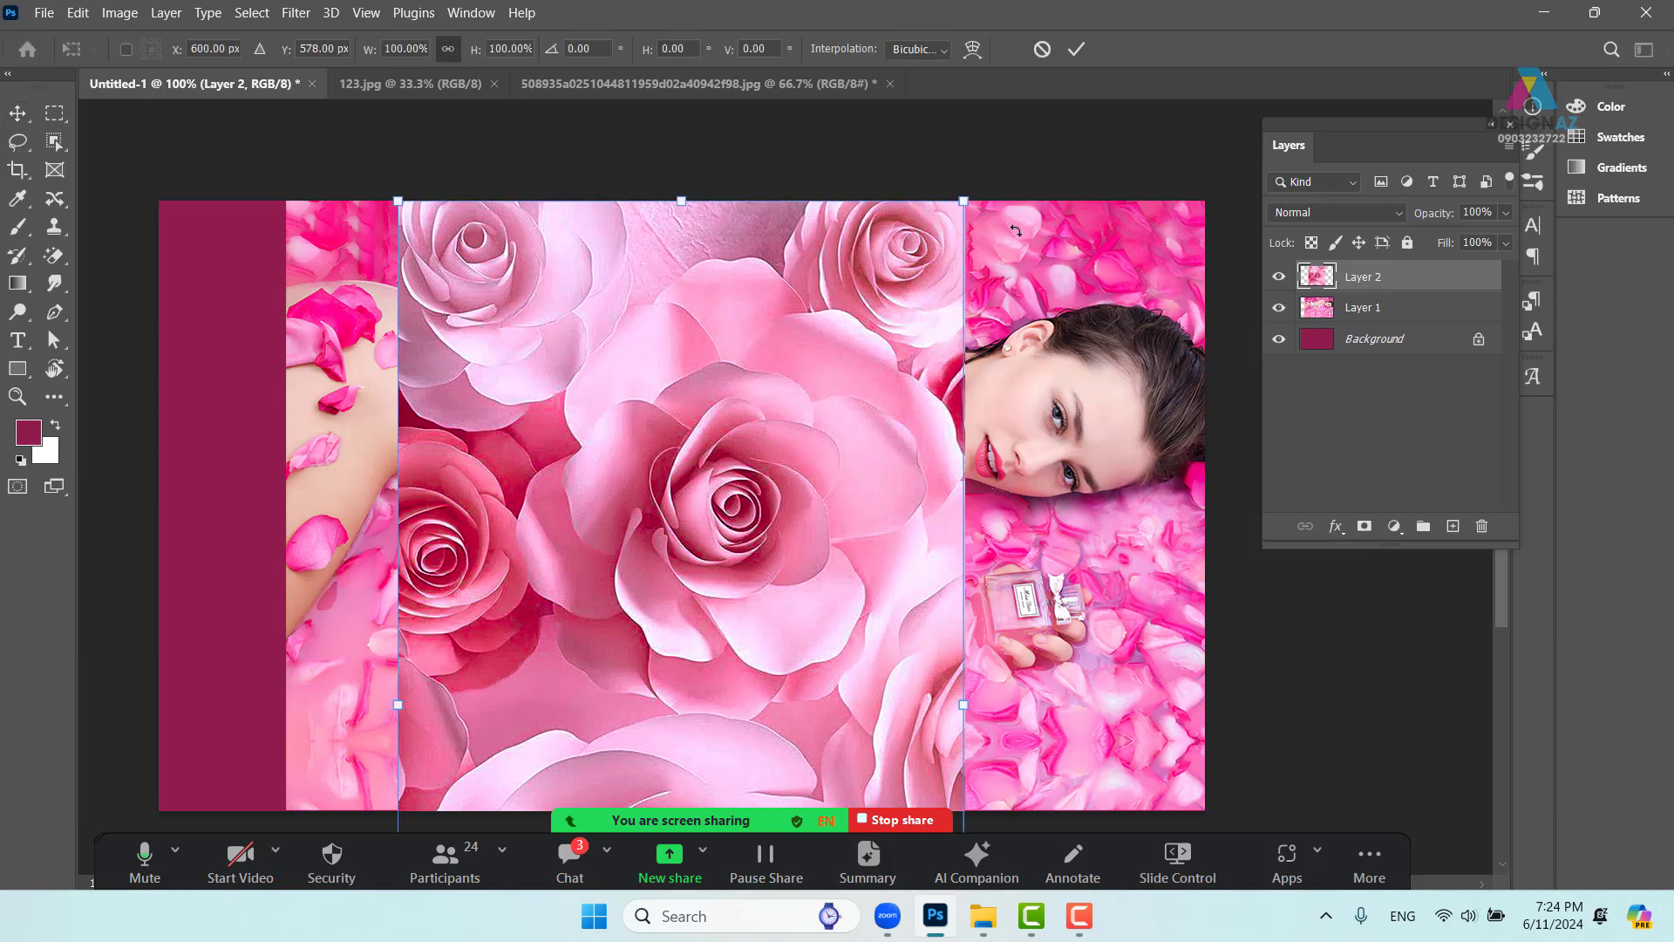
left_click_drag(1010, 220, 331, 431)
left_click_drag(524, 511, 748, 295)
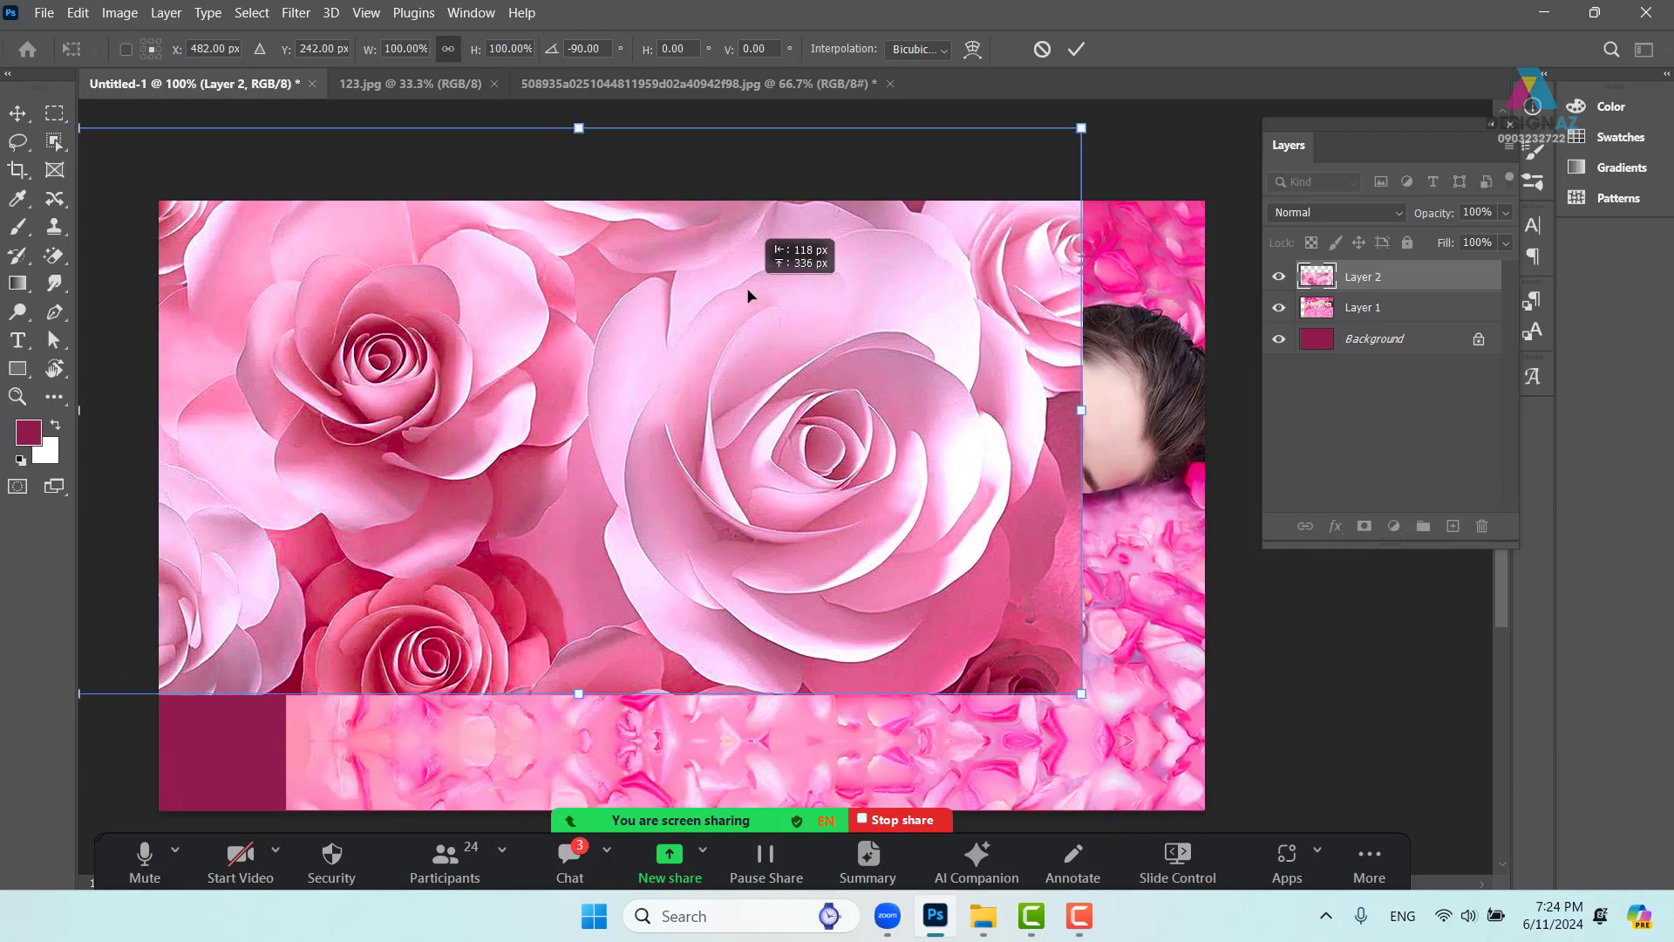
key("ctrl+z")
left_click_drag(1208, 408, 511, 591)
key("ctrl+z")
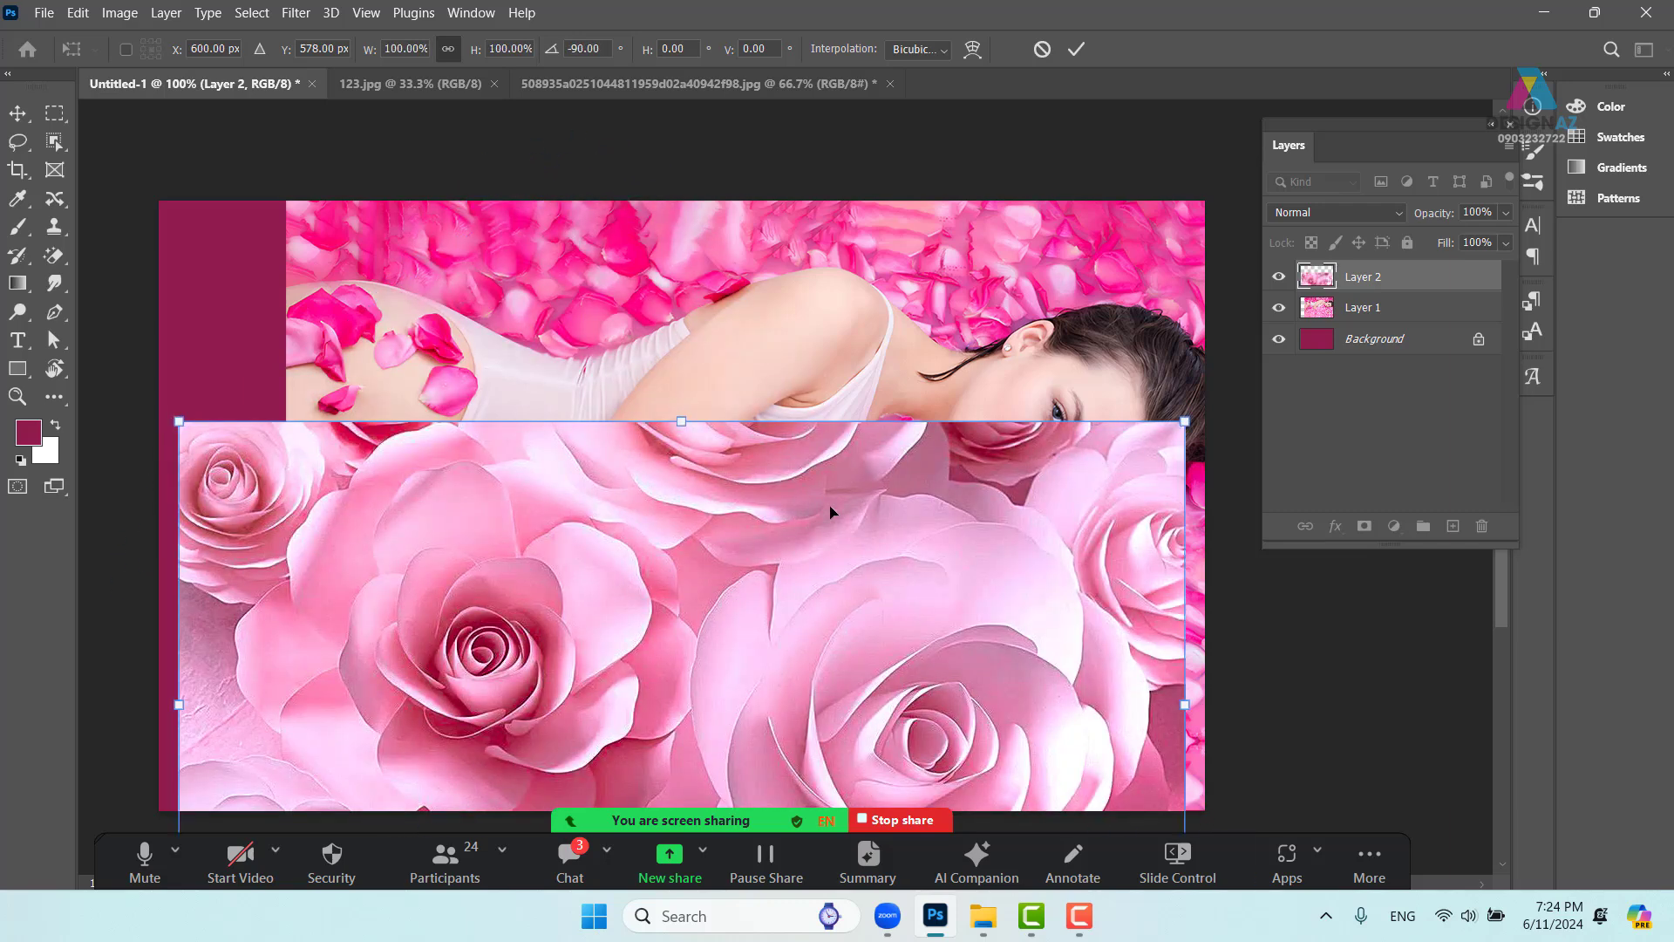
key("ctrl+z")
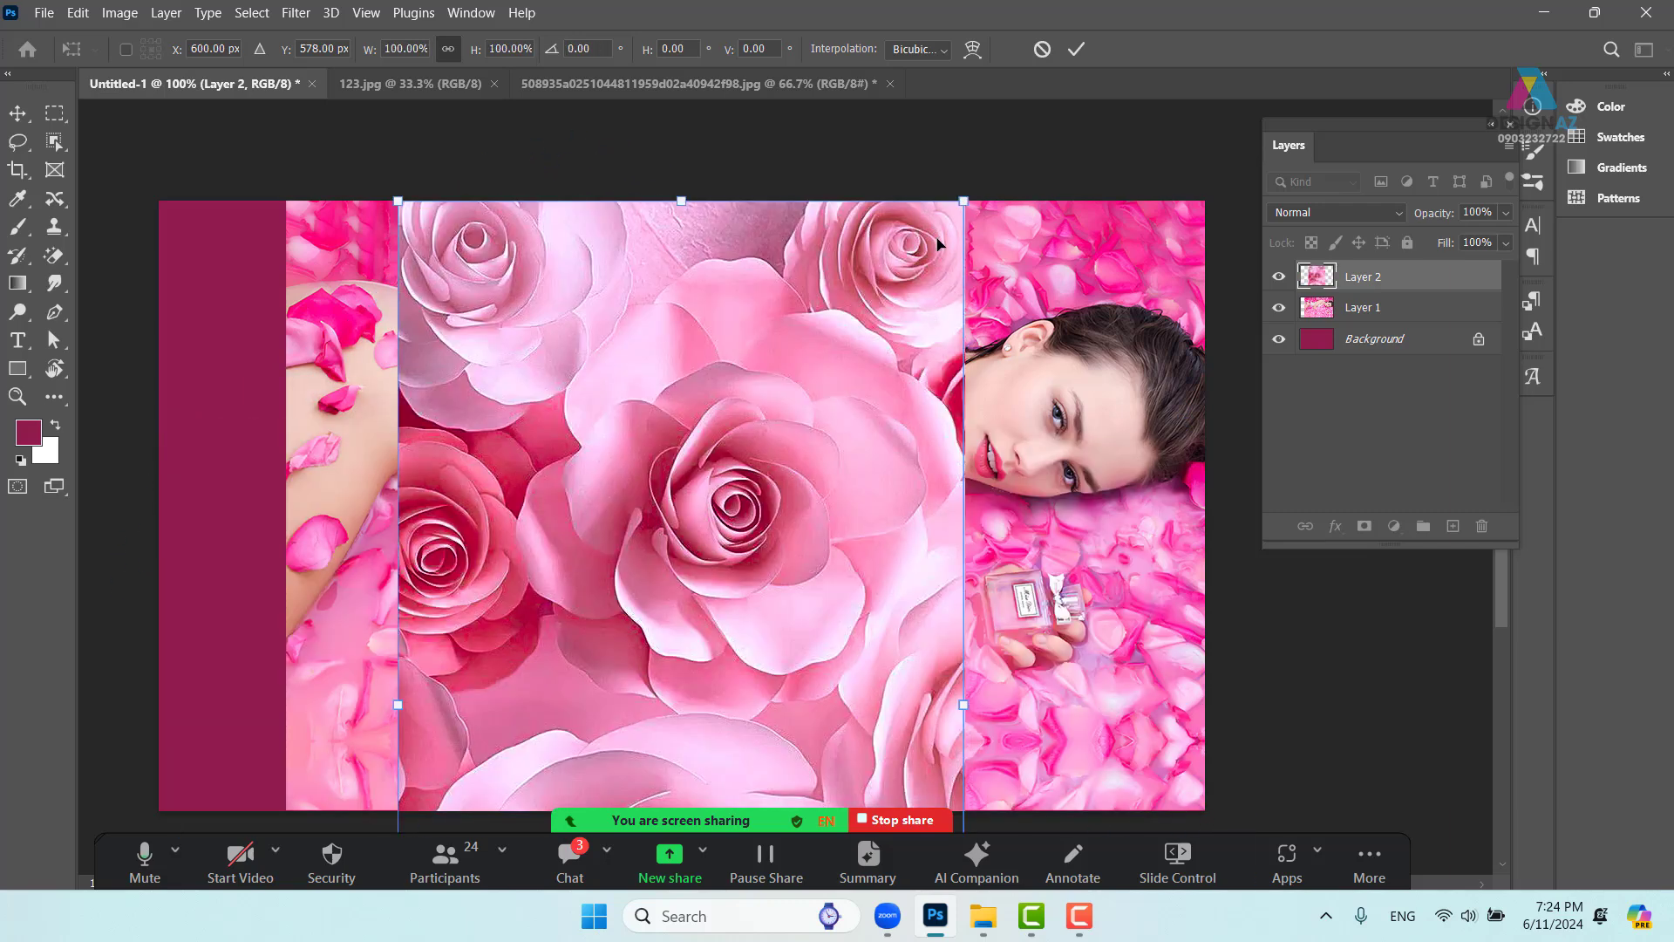
left_click_drag(981, 185, 1325, 840)
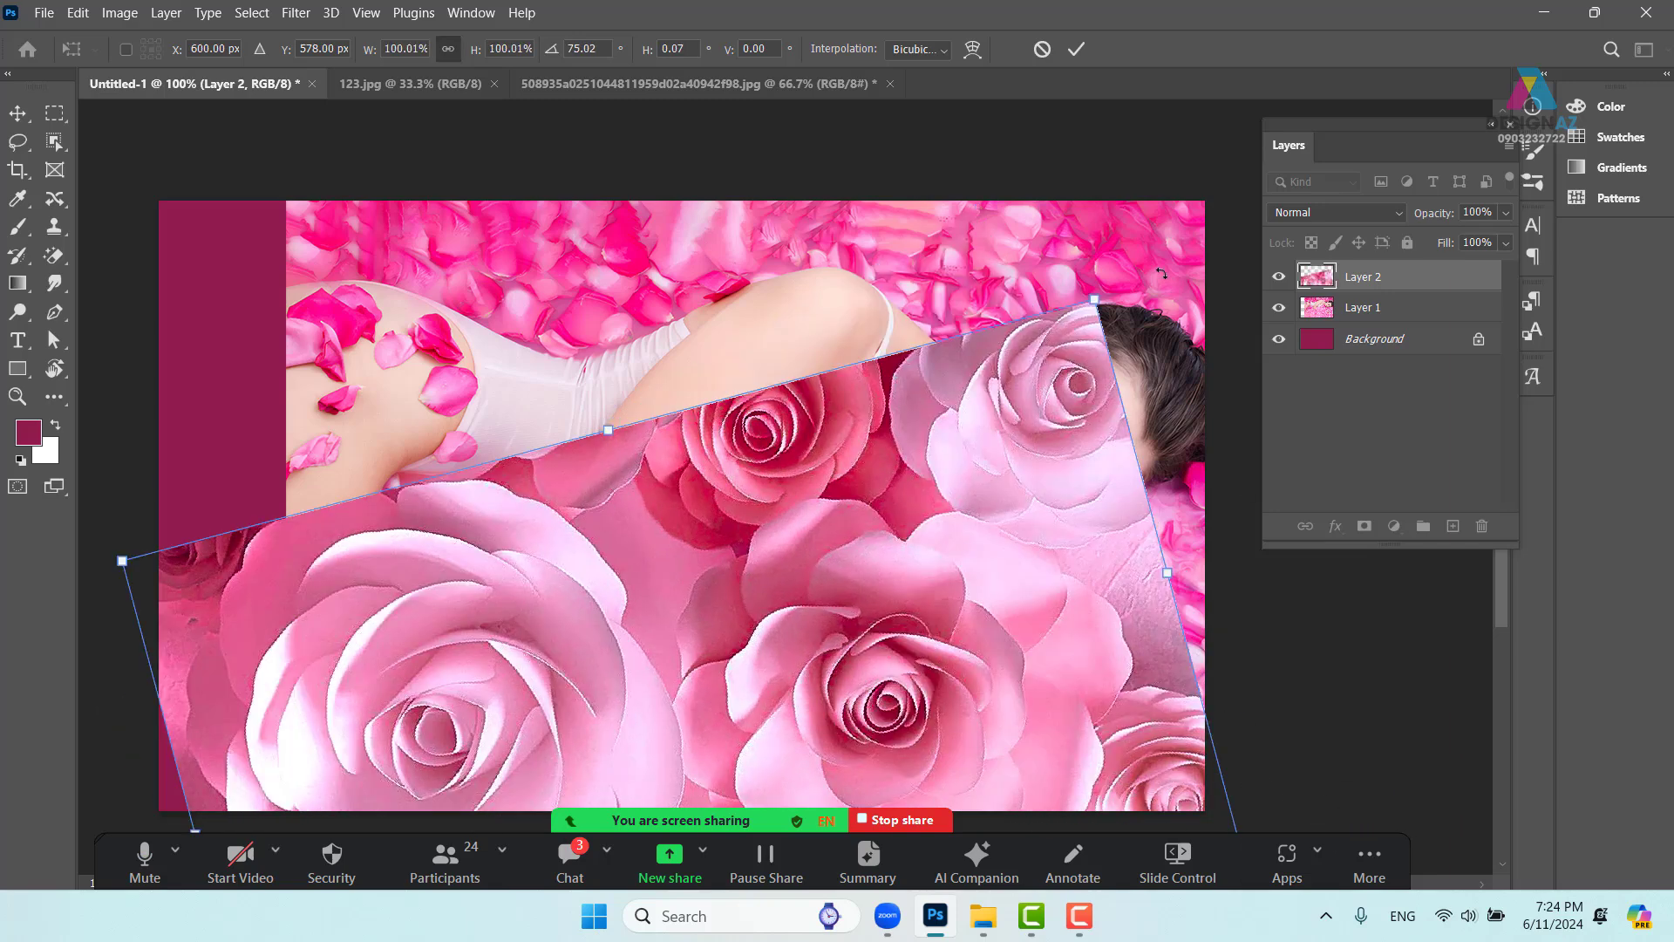
key("ctrl+z")
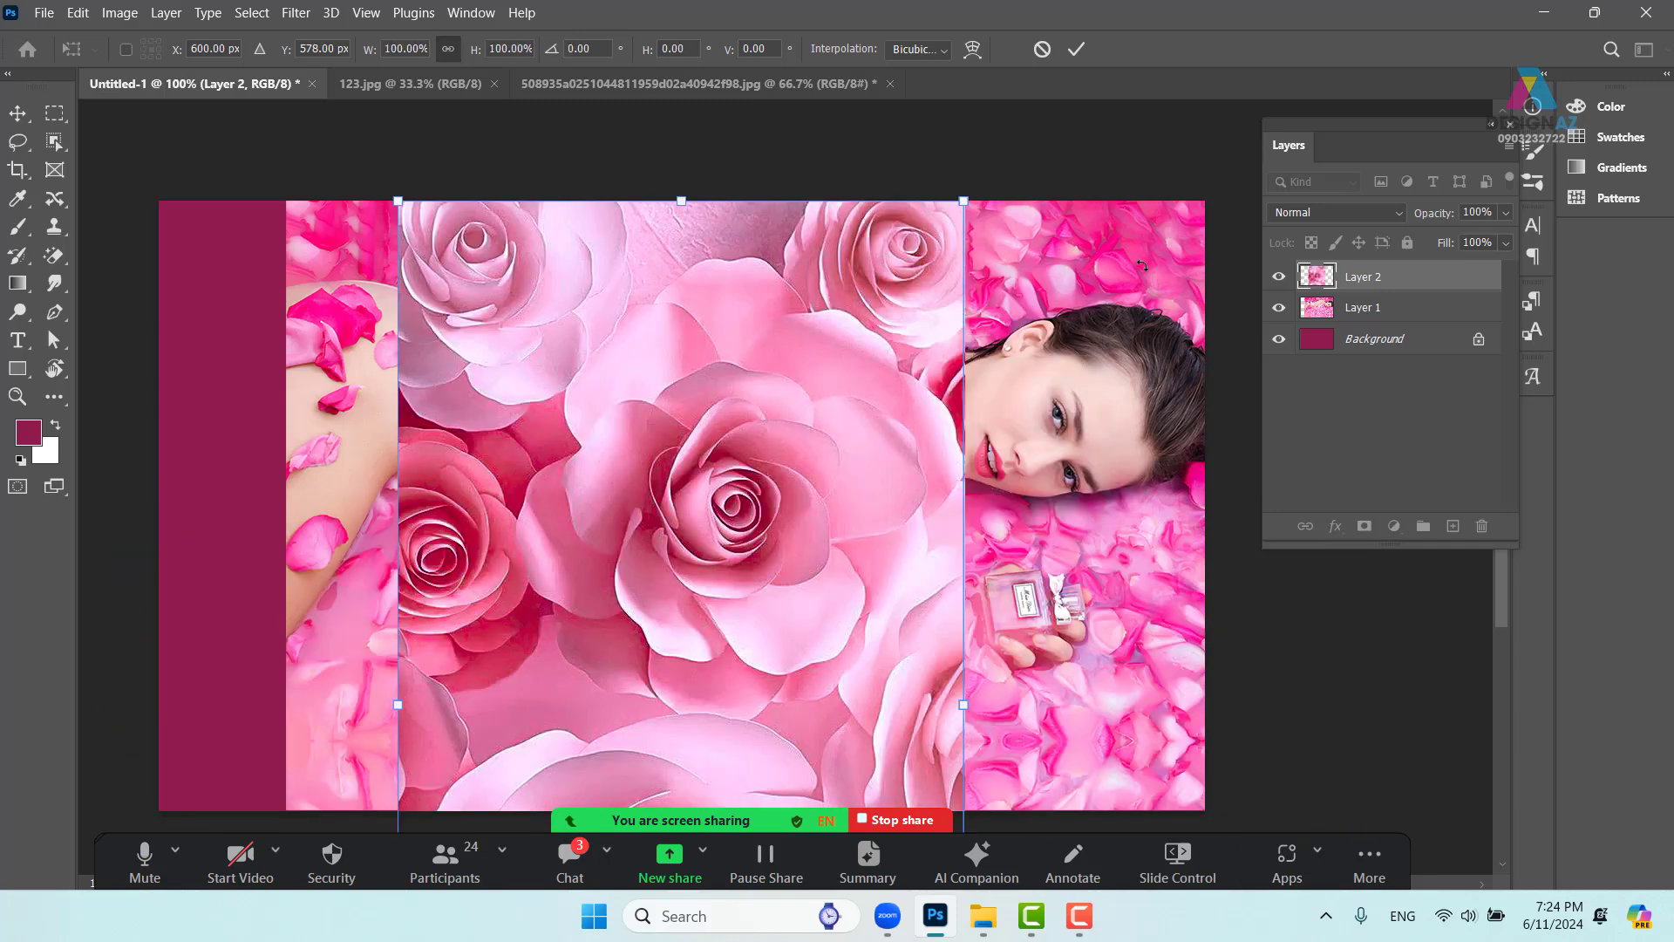
Rotate the rose layer by -90° into landscape orientation and place it flush with the canvas's upper-left corner
key("ctrl+minus")
key("ctrl+minus")
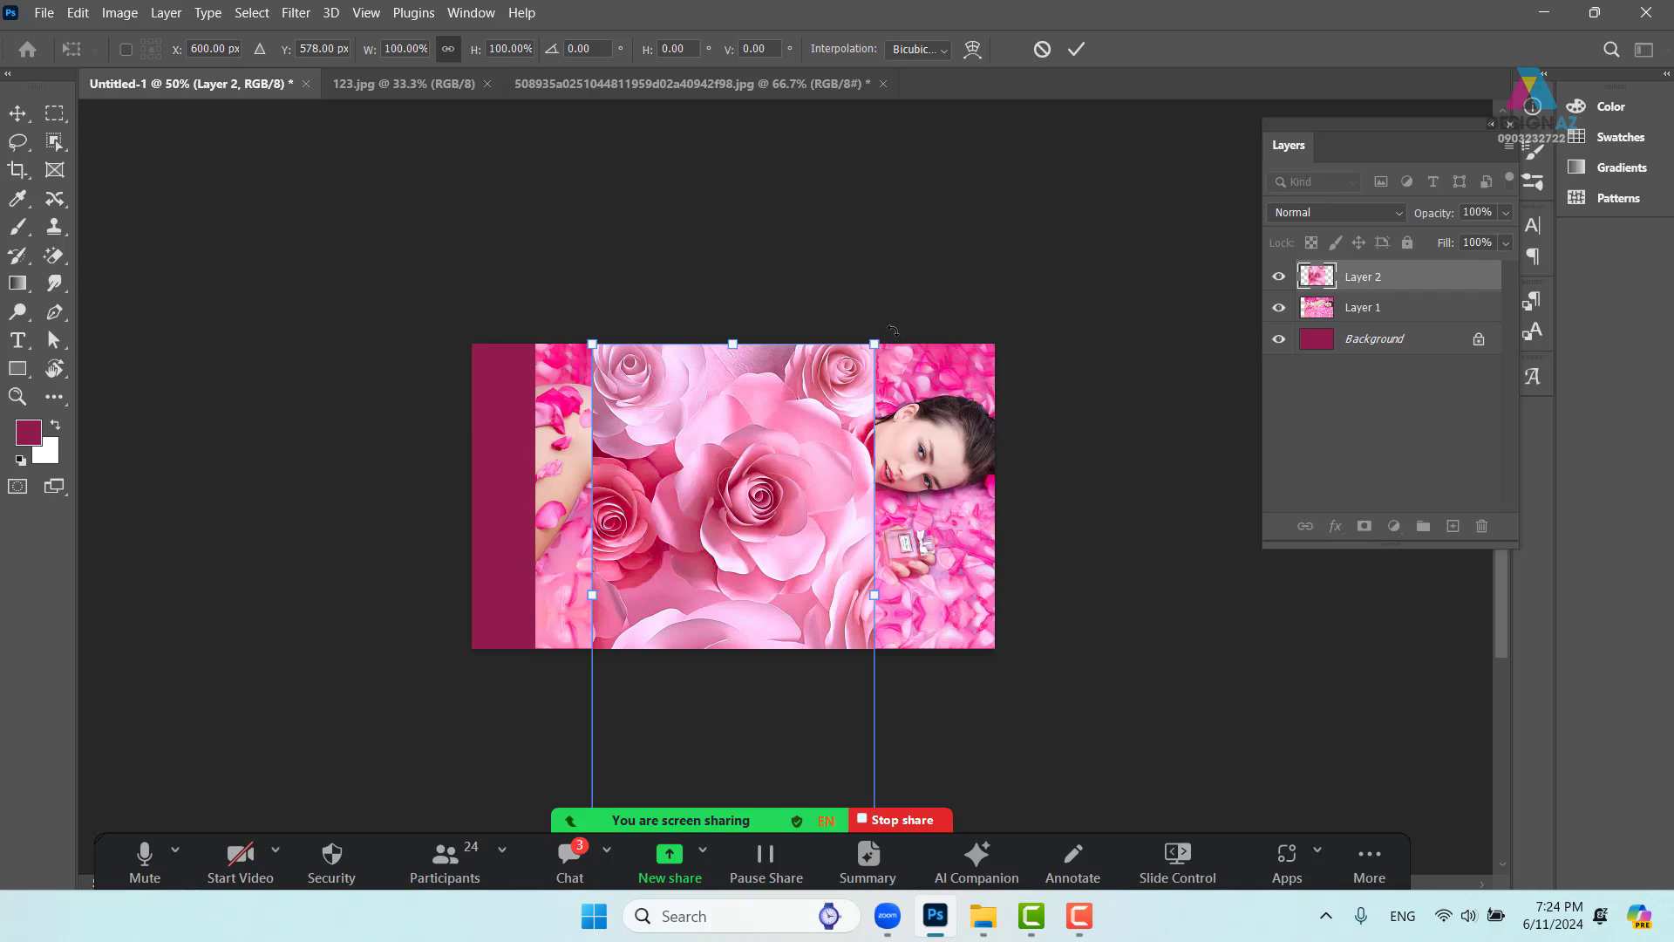
left_click_drag(893, 332, 1046, 773)
left_click_drag(853, 592, 765, 447)
left_click_drag(947, 338, 209, 632)
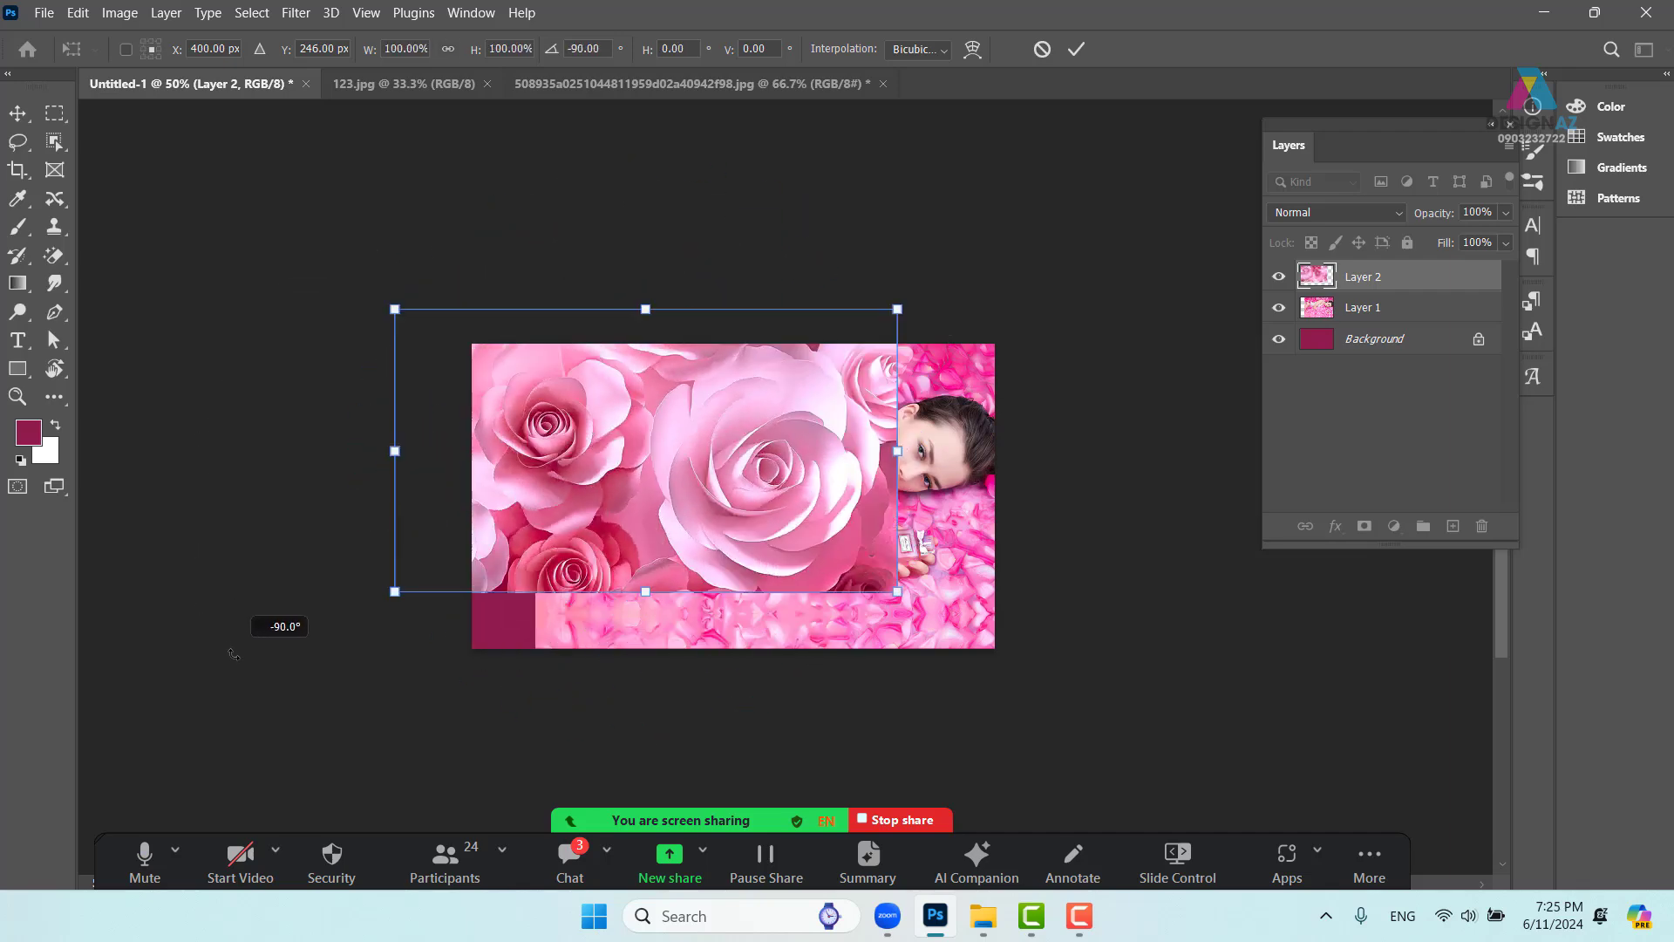
left_click_drag(618, 487, 694, 521)
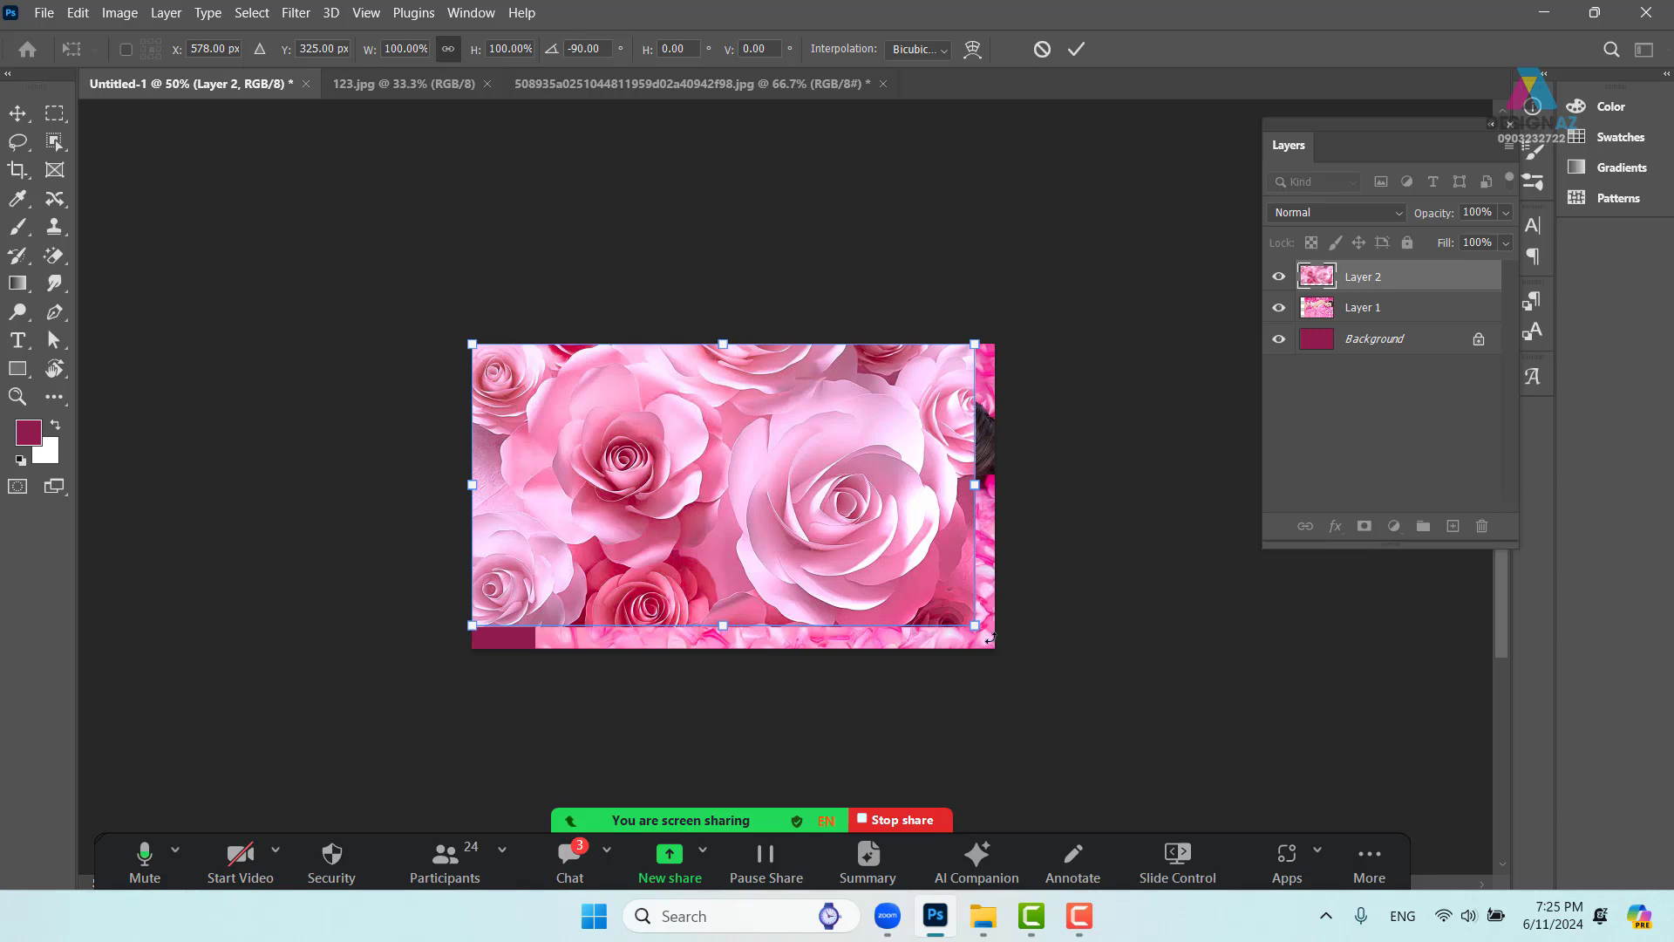
Scale the rose layer to about 88.15% and shift it left past the canvas edge to about X 304.5 px, then apply the transform
left_click_drag(974, 627, 903, 608)
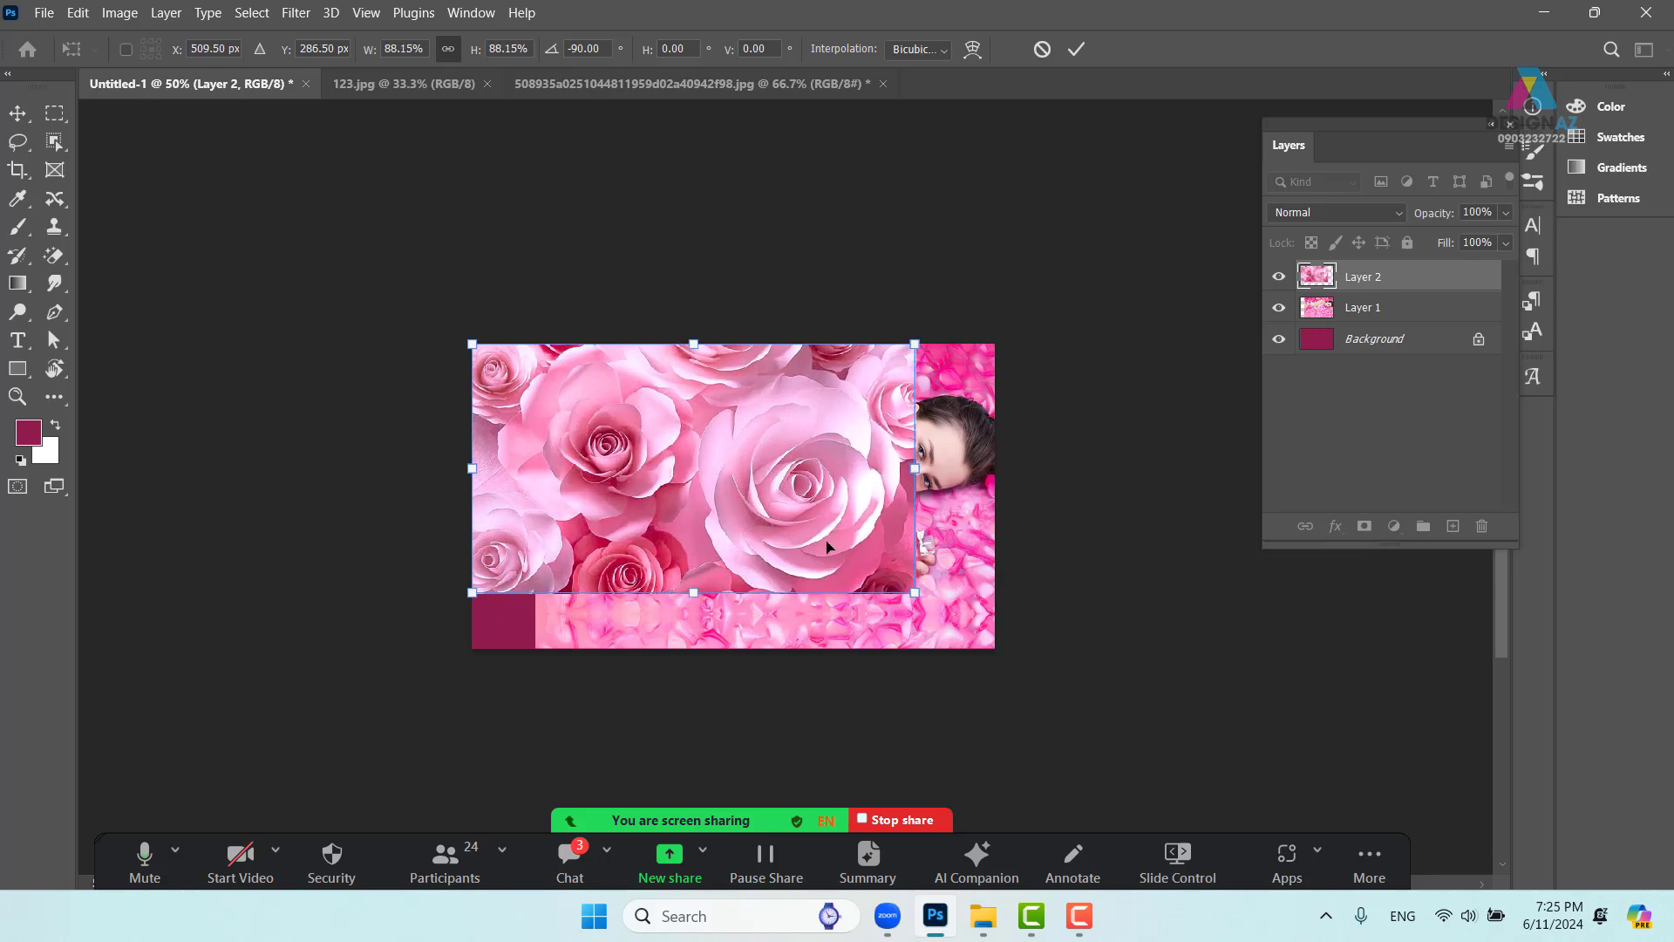
mouse_move(824, 546)
left_mouse_down()
mouse_move(708, 550)
mouse_move(842, 558)
mouse_move(825, 542)
left_mouse_up()
key("ctrl+plus")
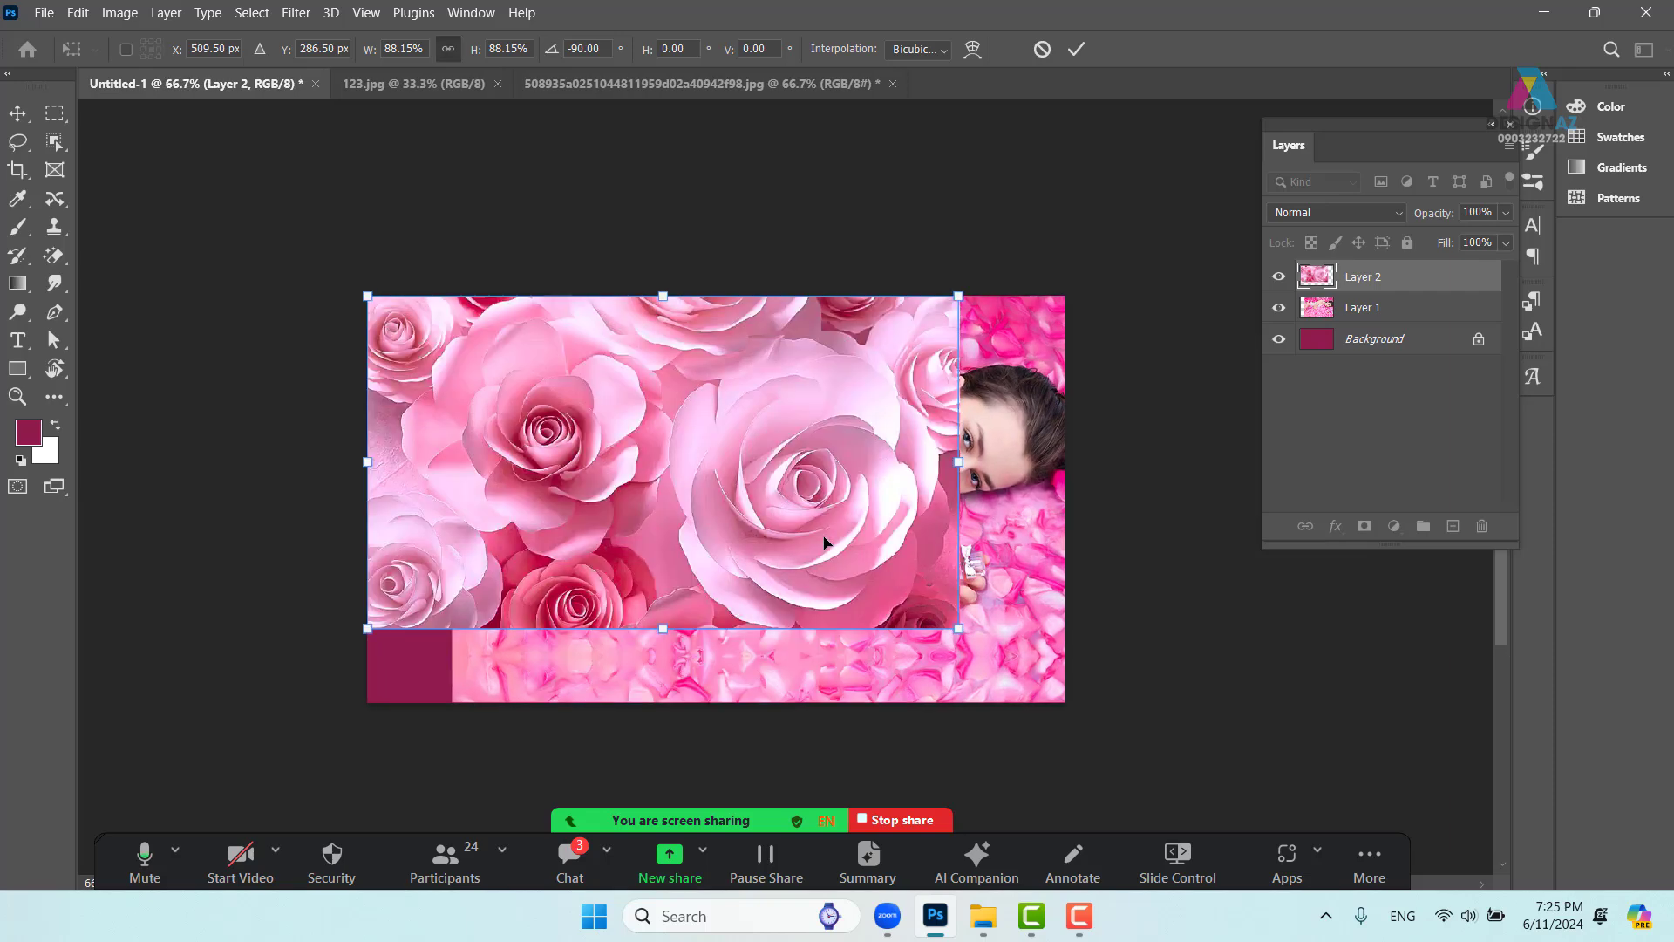
key("ctrl+plus")
left_click_drag(801, 590, 895, 579)
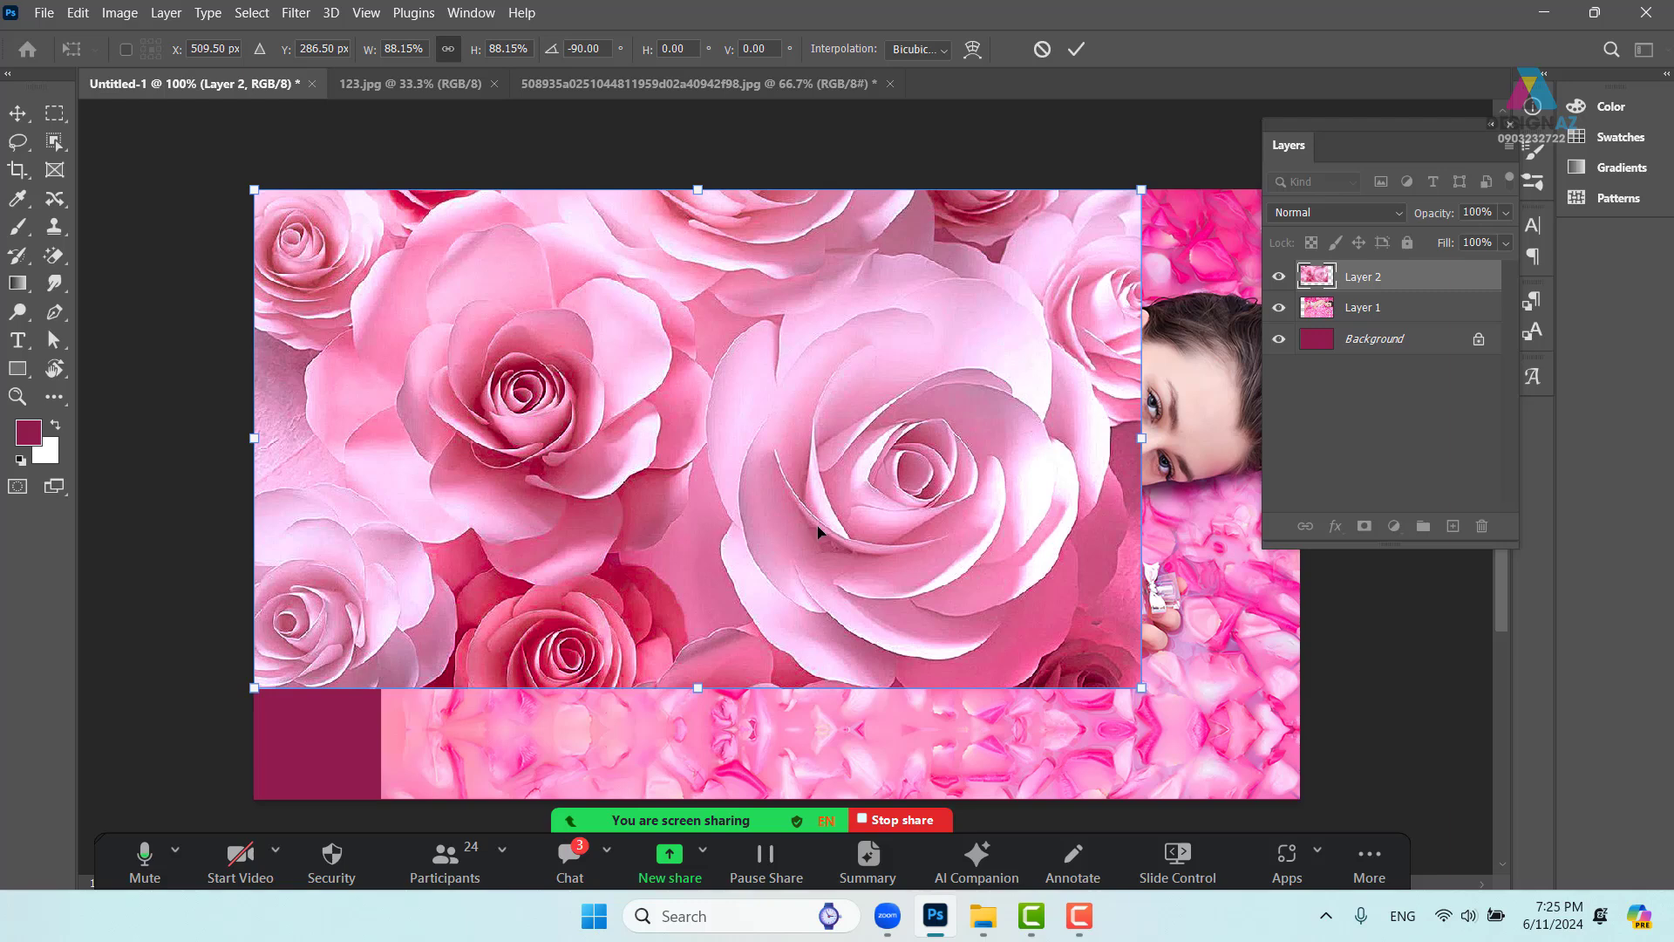
left_click_drag(825, 523, 655, 527)
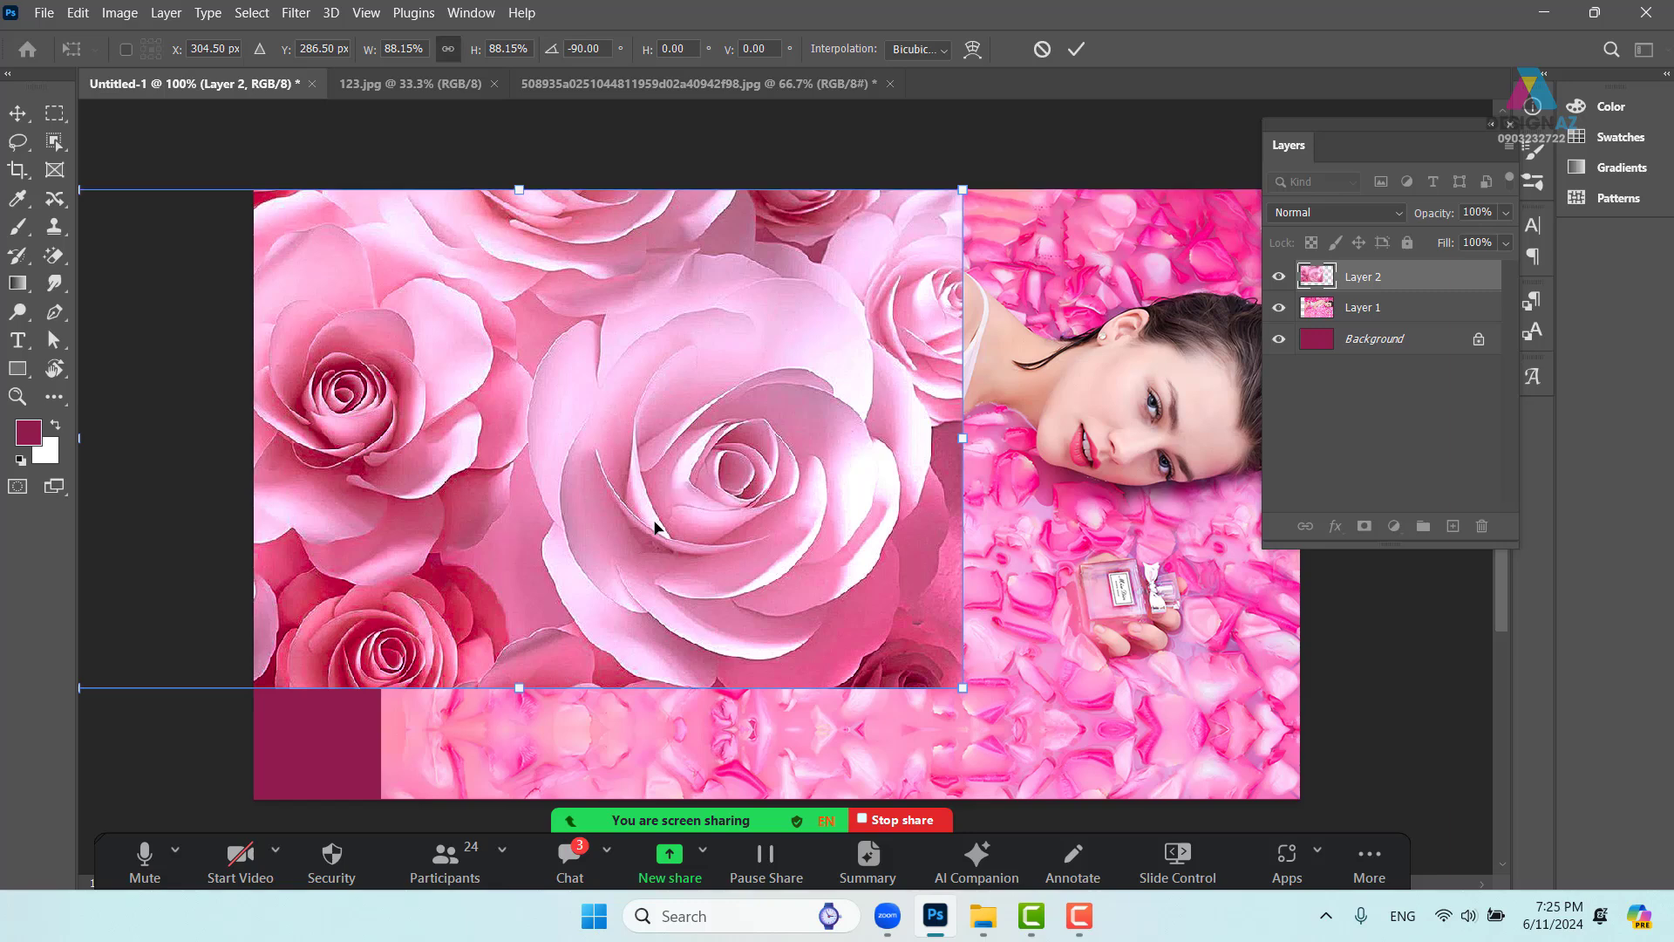
key("Return")
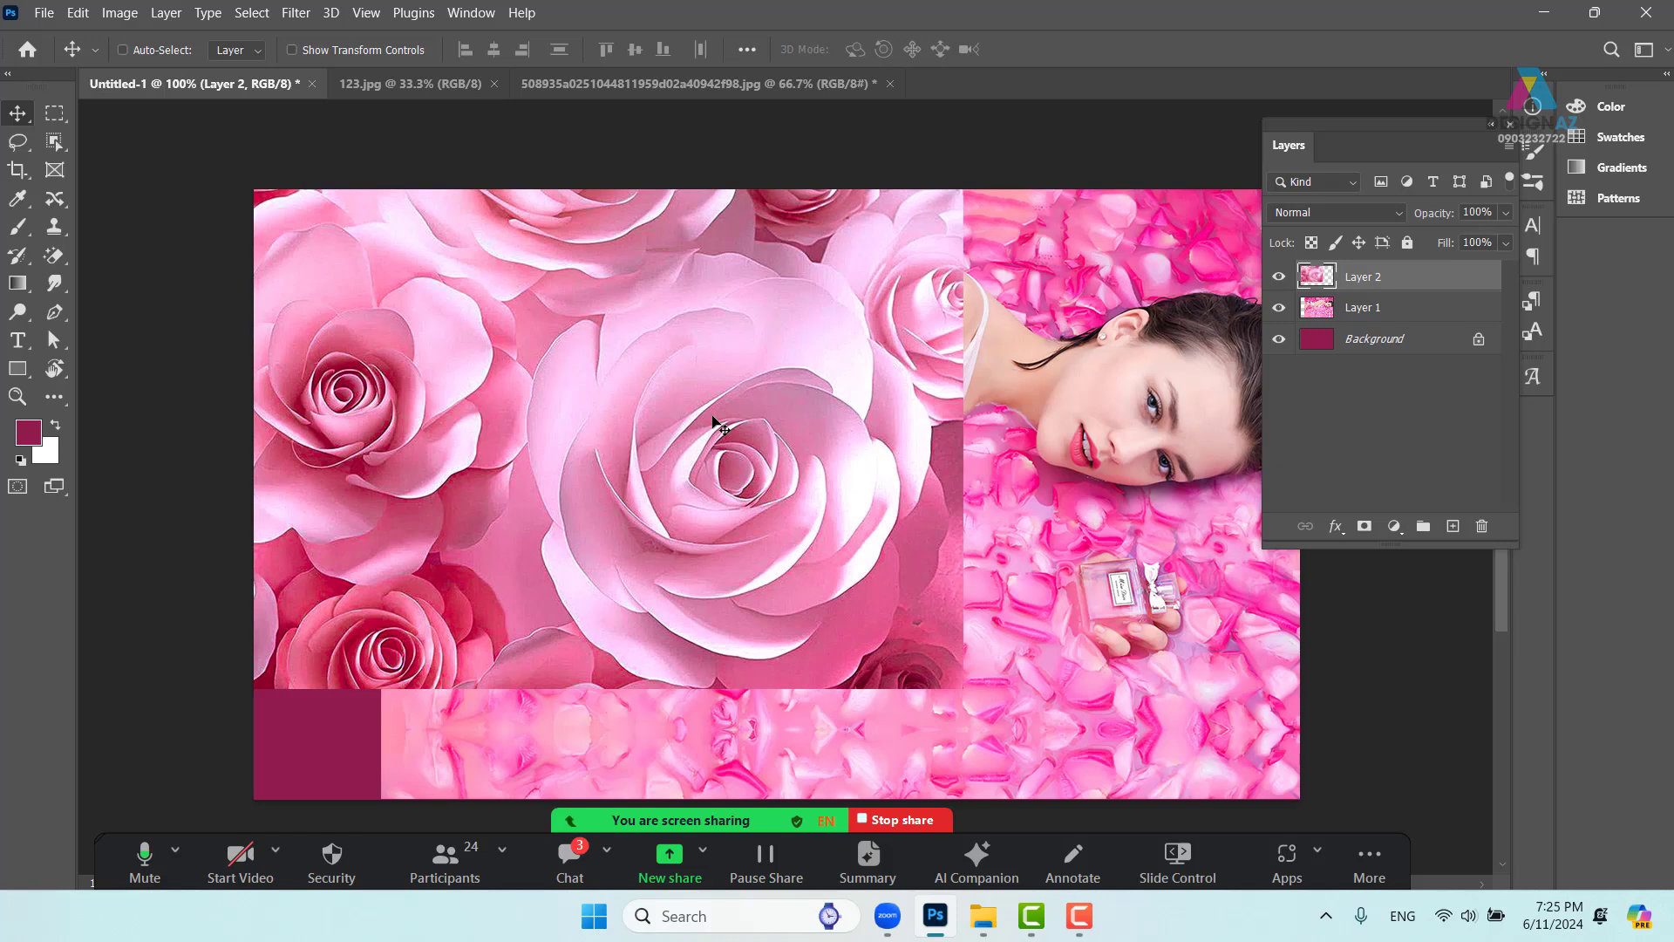
Try Layer 2 beneath Layer 1 with its Fill lowered to about 72%, and admit the waiting Zoom participant
key("ctrl+bracketleft")
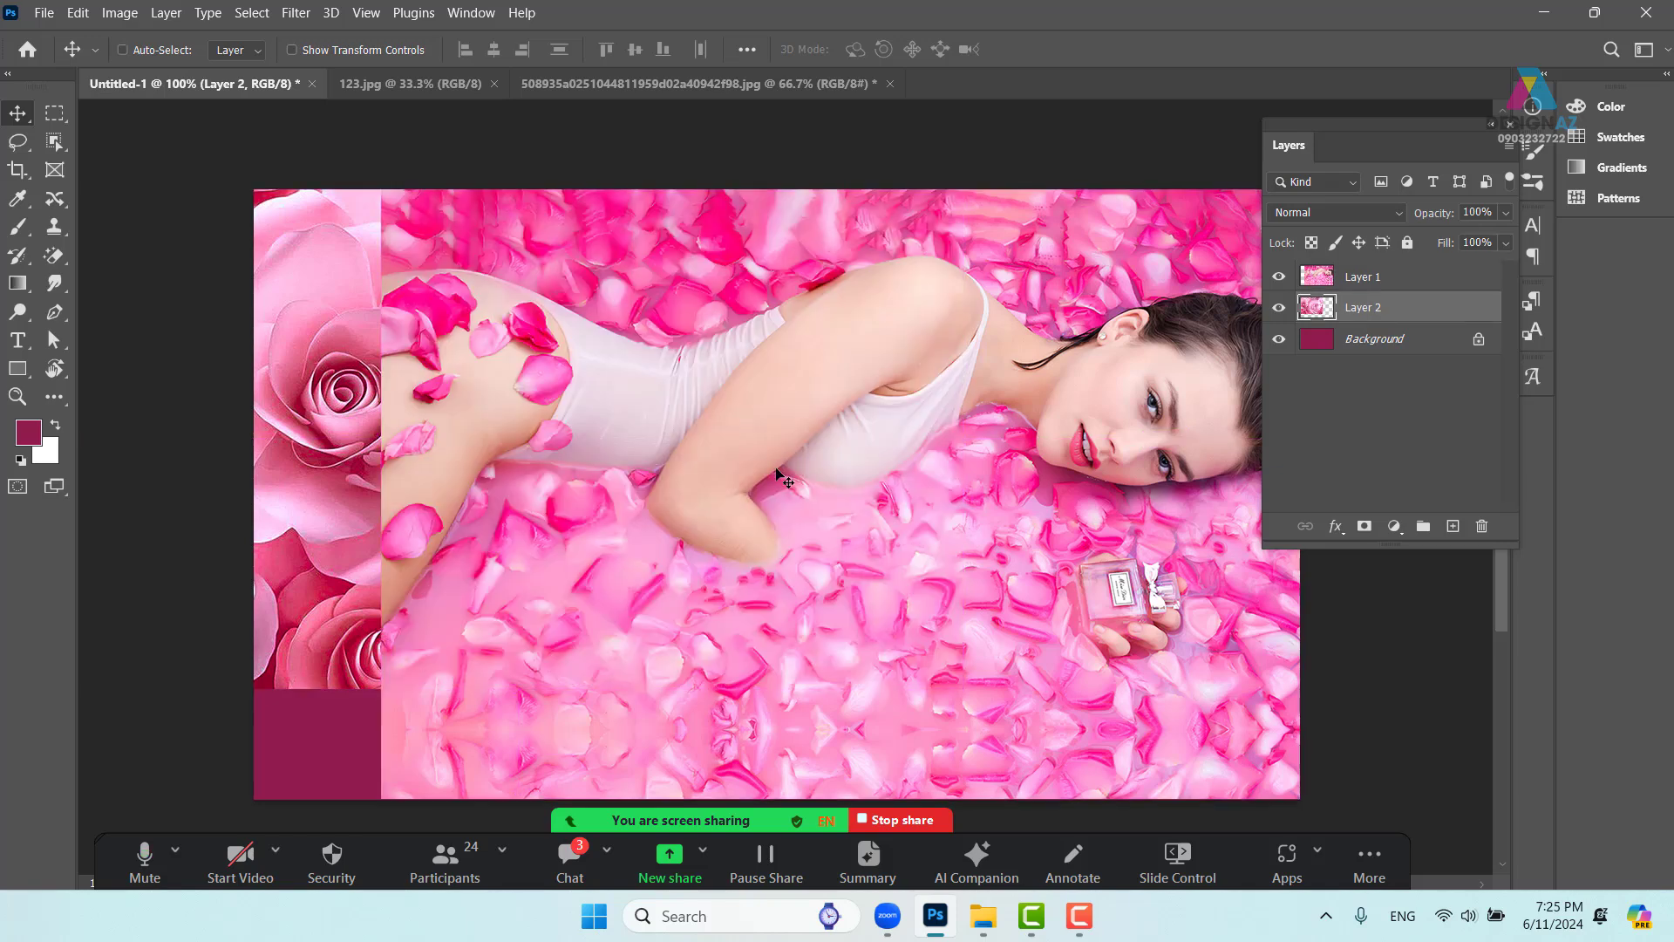
left_click(1506, 242)
left_click_drag(1483, 270, 1477, 270)
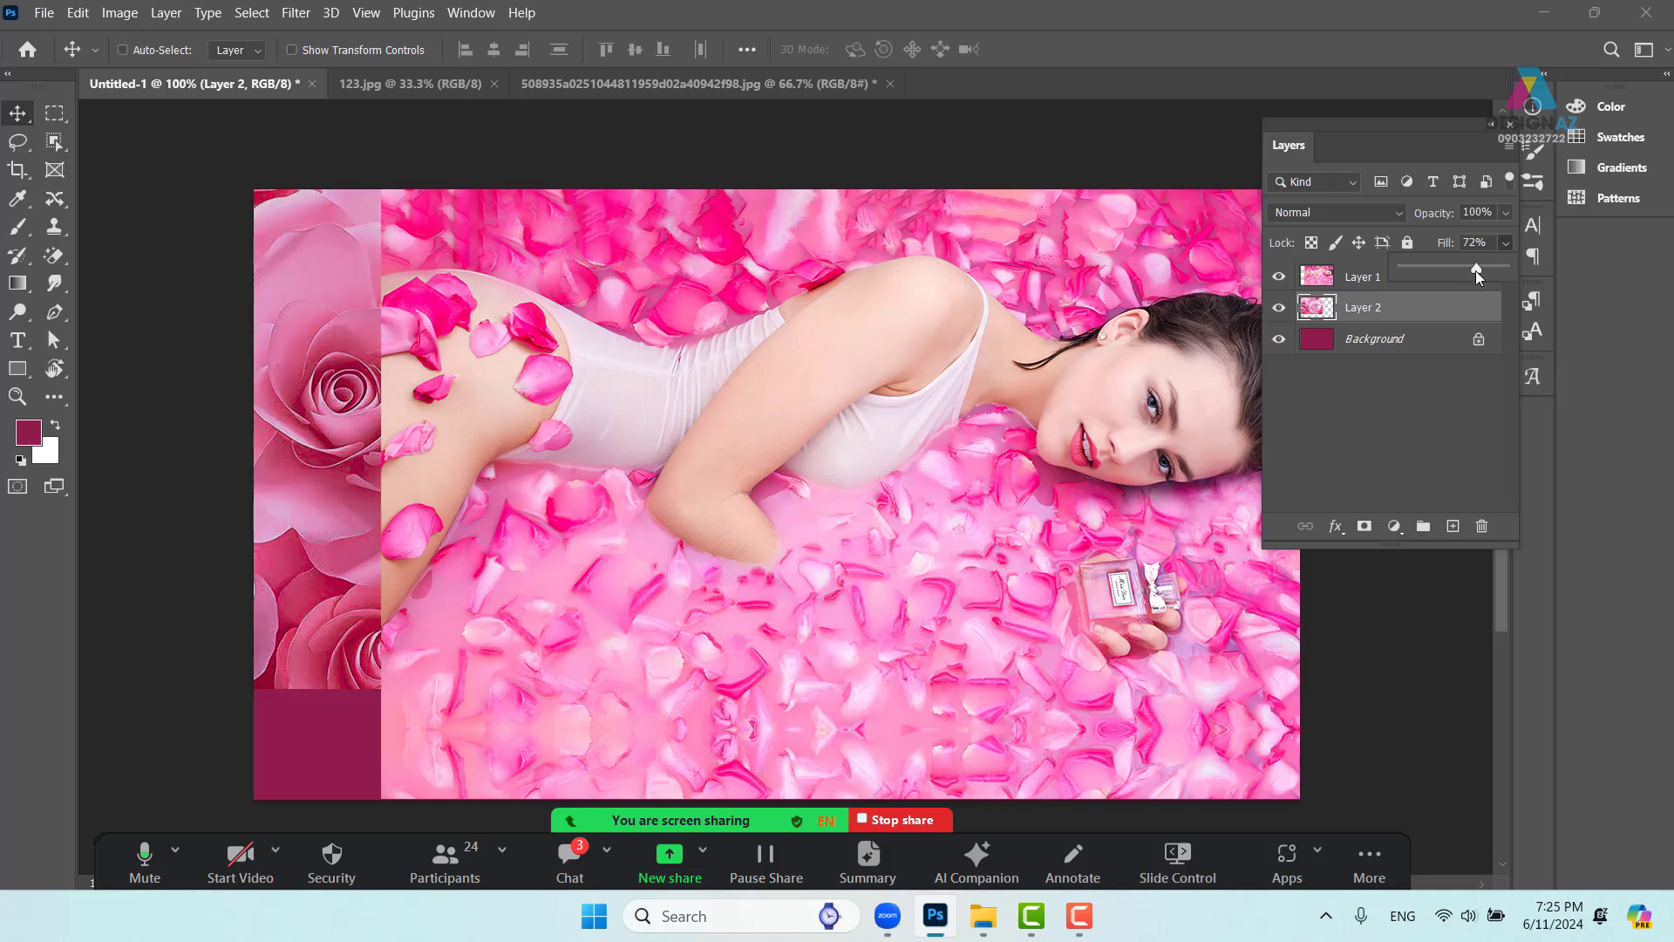
left_click(908, 125)
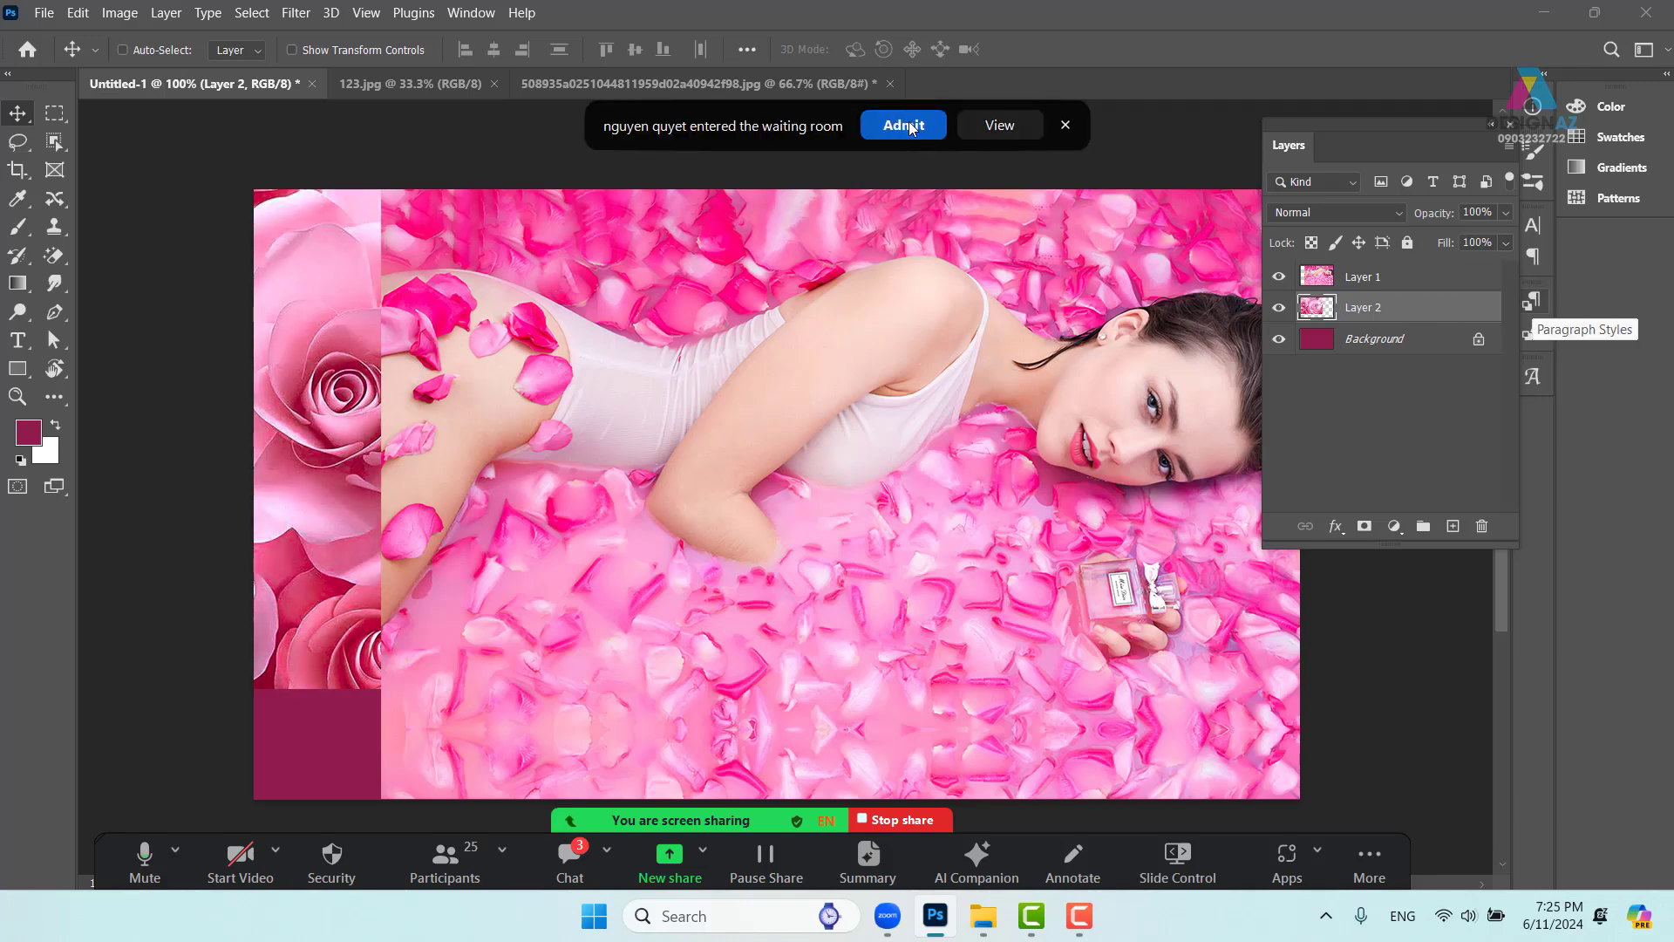
Try Layer 1 at about 62% Fill over the roses, restore it to 100%, and move Layer 2 back above Layer 1
left_click(1449, 281)
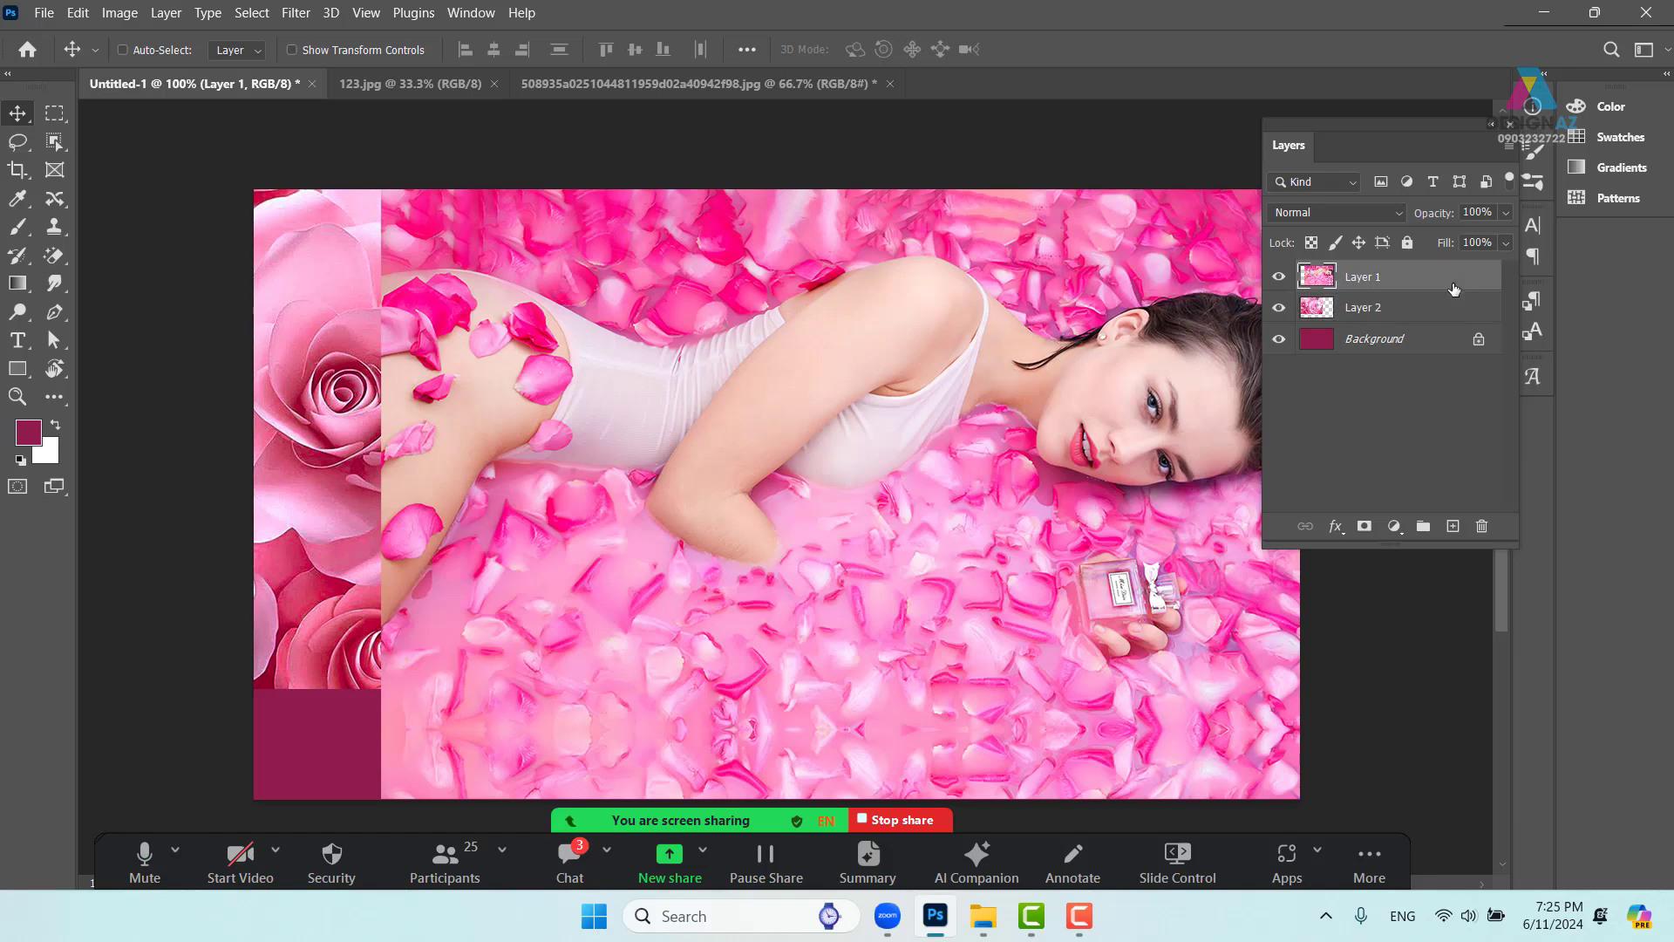
left_click(1505, 243)
left_click_drag(1488, 268, 1467, 274)
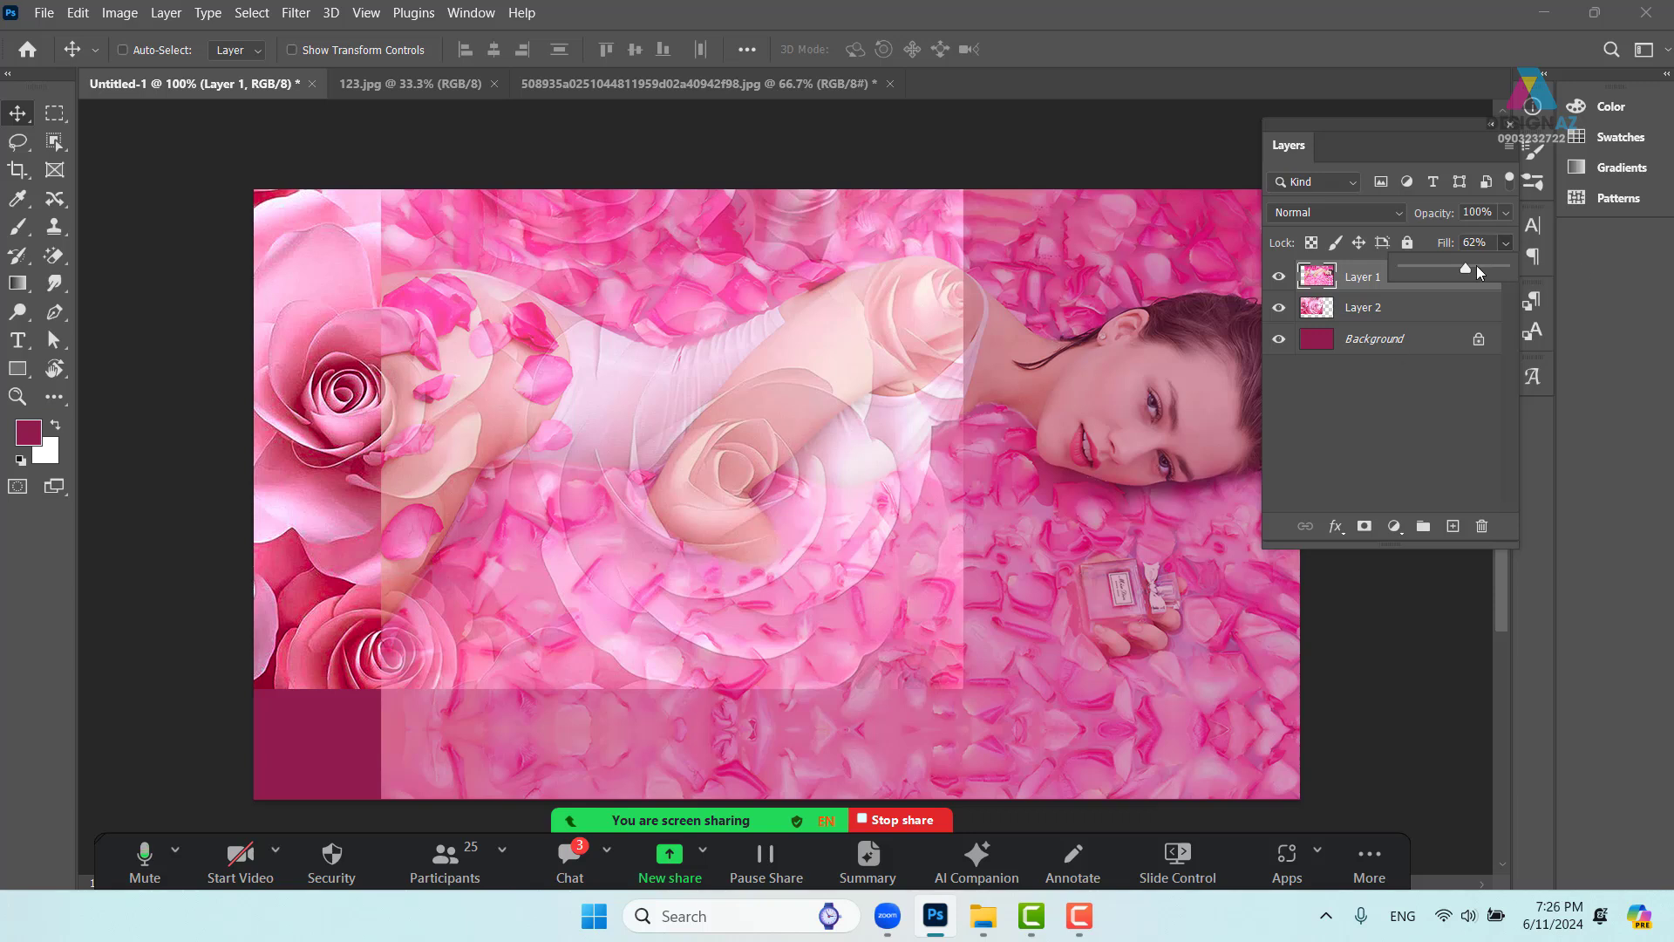
left_click_drag(1467, 265, 1546, 269)
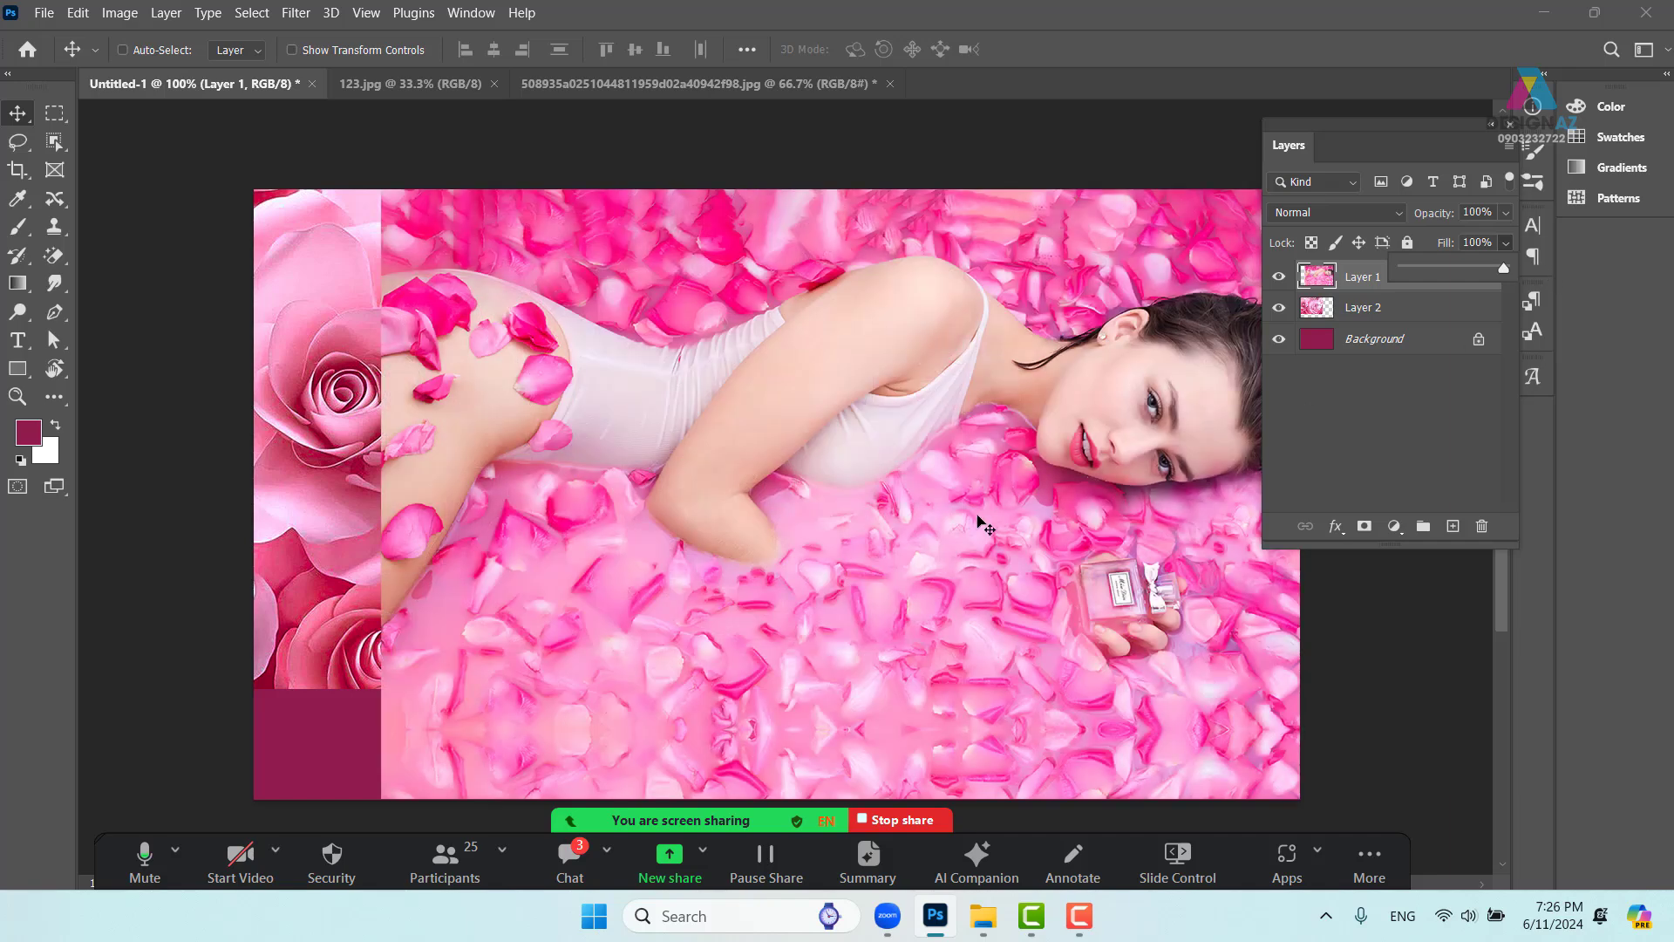
key("ctrl")
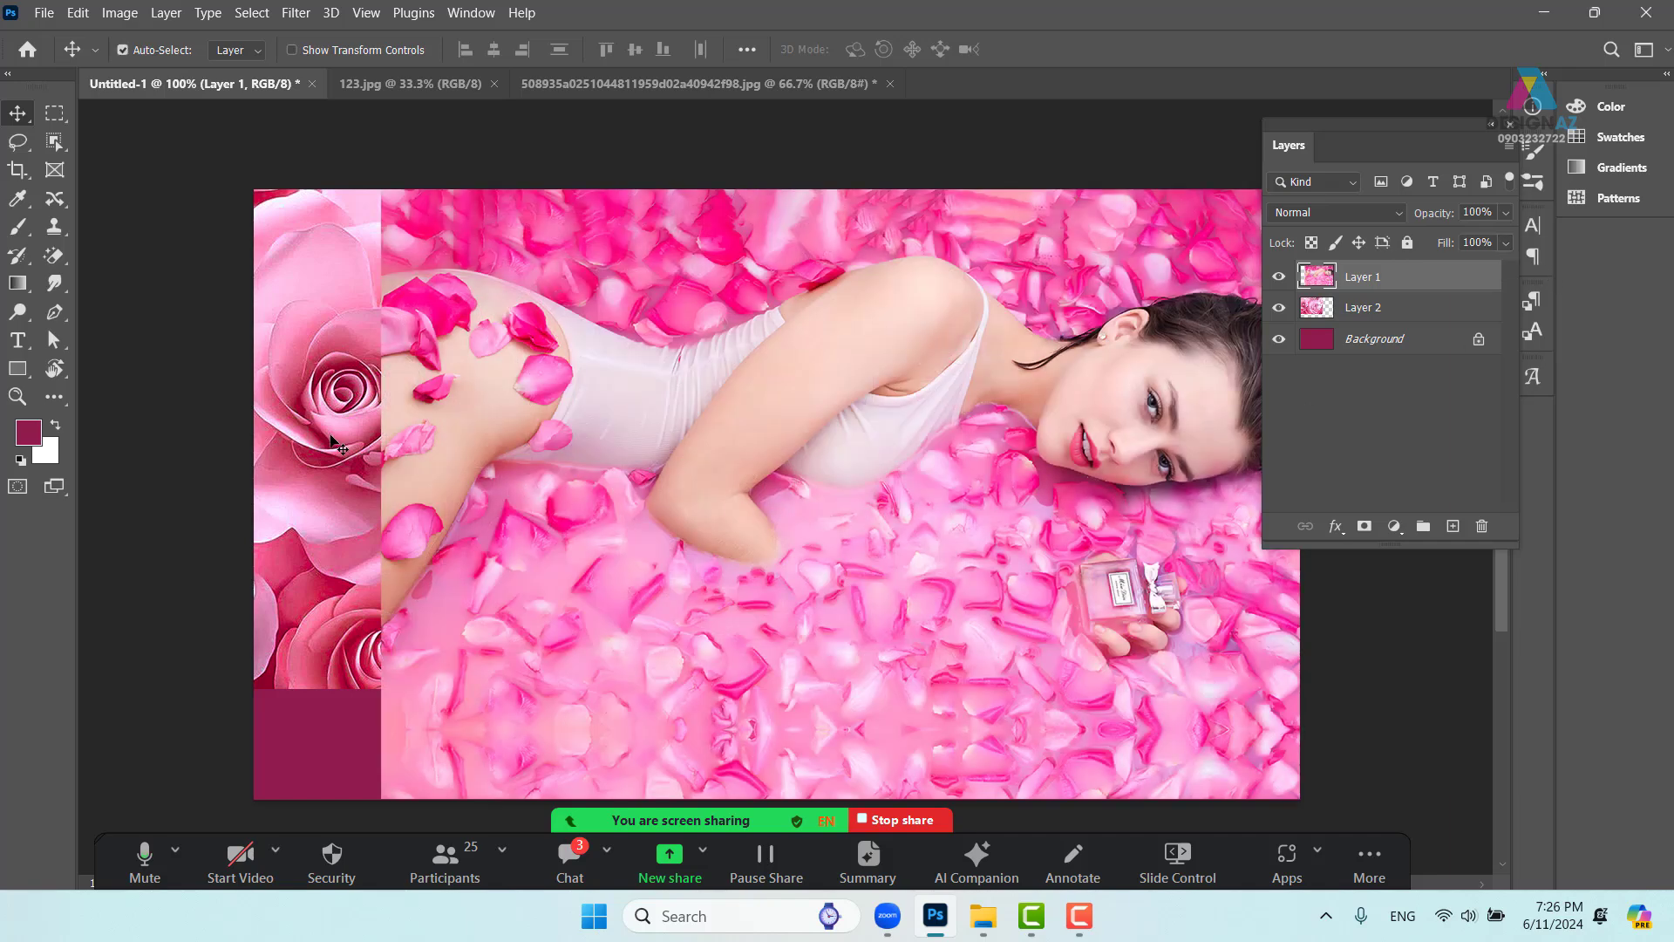
left_click(1414, 318)
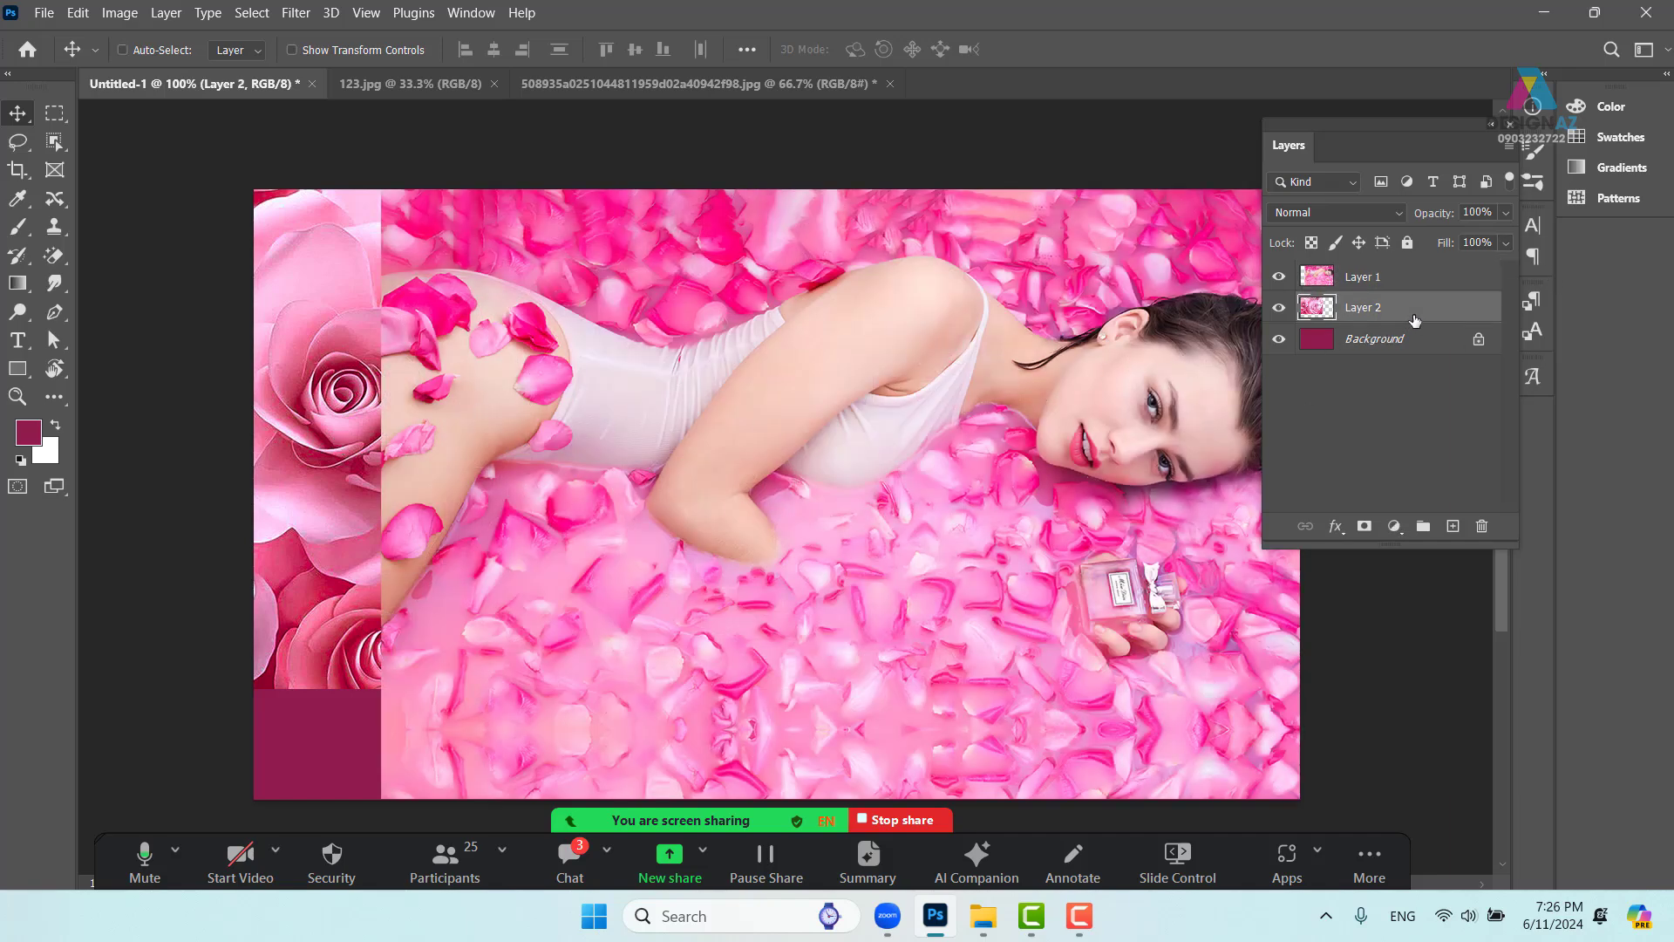
key("ctrl+bracketright")
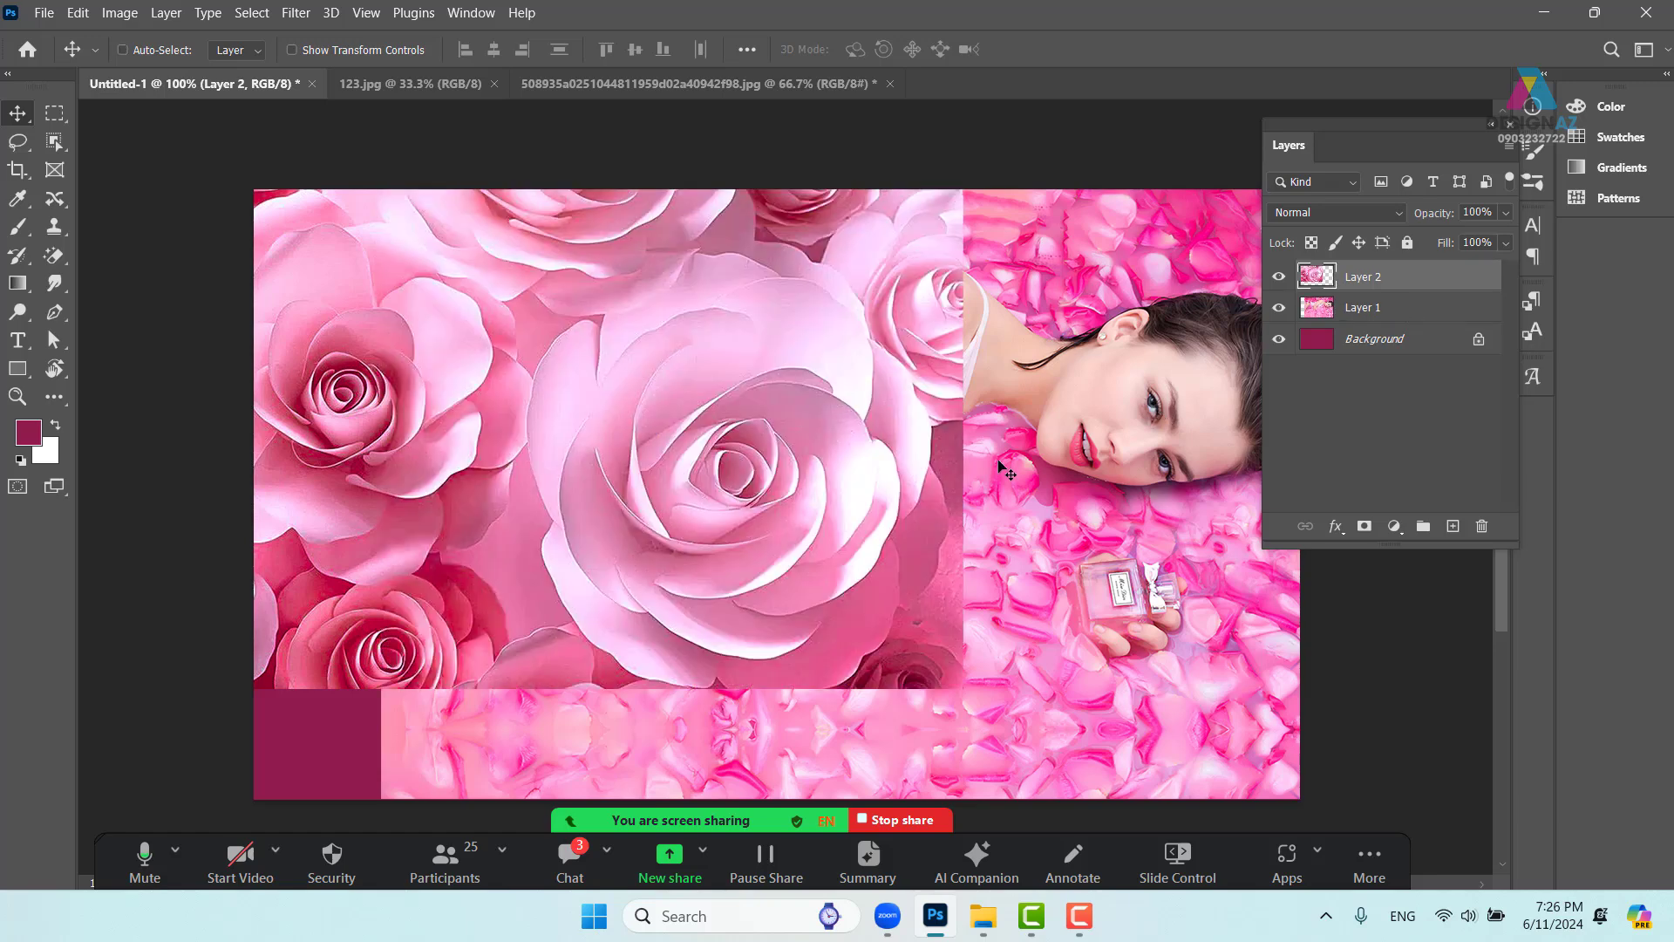
Scale the rose layer to about 77.72% at about X 279 px, Y 222.5 px, running past the canvas's left edge, and apply the transform
key("ctrl+t")
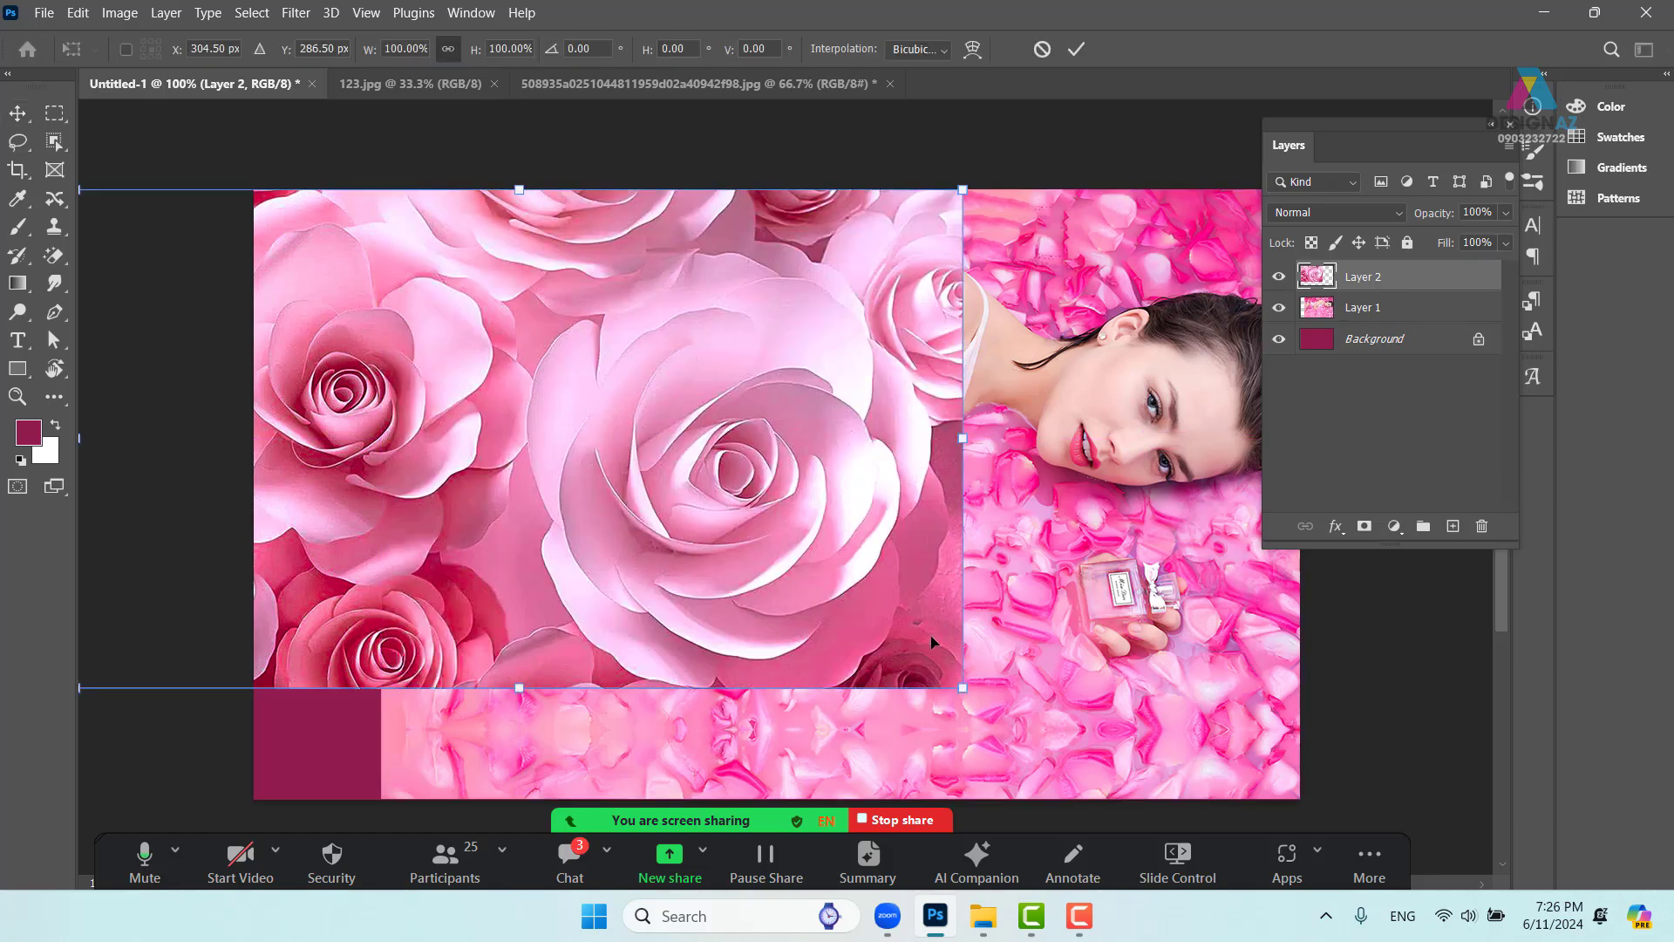
left_click_drag(708, 477, 717, 477)
left_click_drag(825, 485, 889, 485)
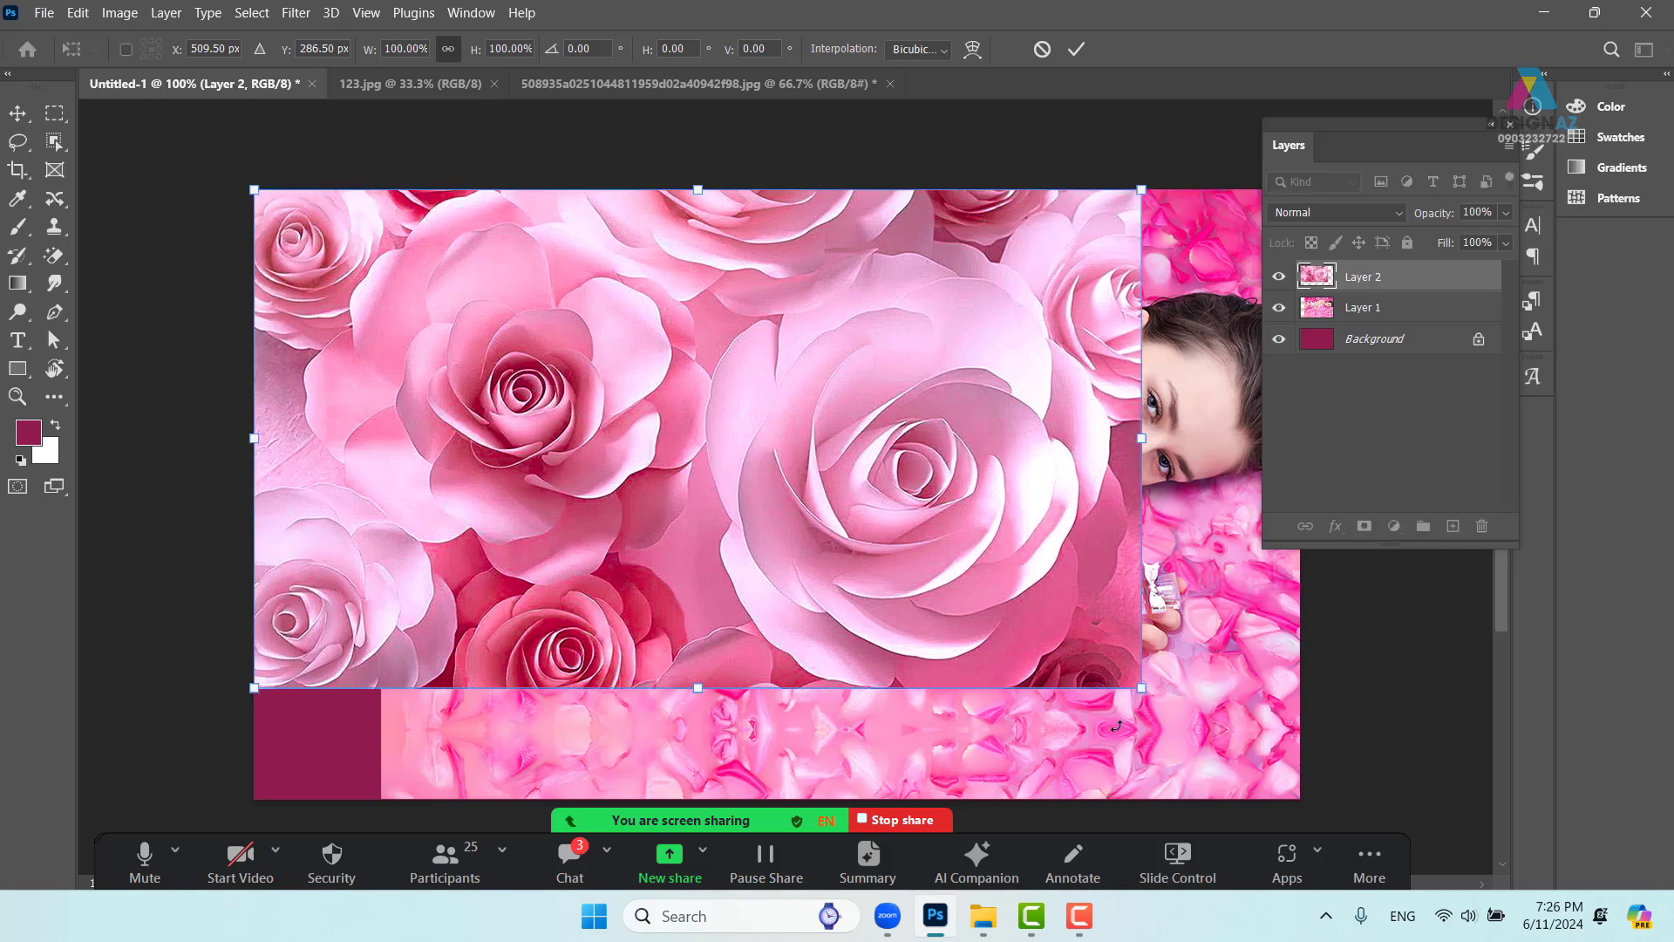
left_click_drag(1142, 689, 921, 628)
left_click_drag(849, 511, 753, 528)
left_click_drag(880, 469, 801, 487)
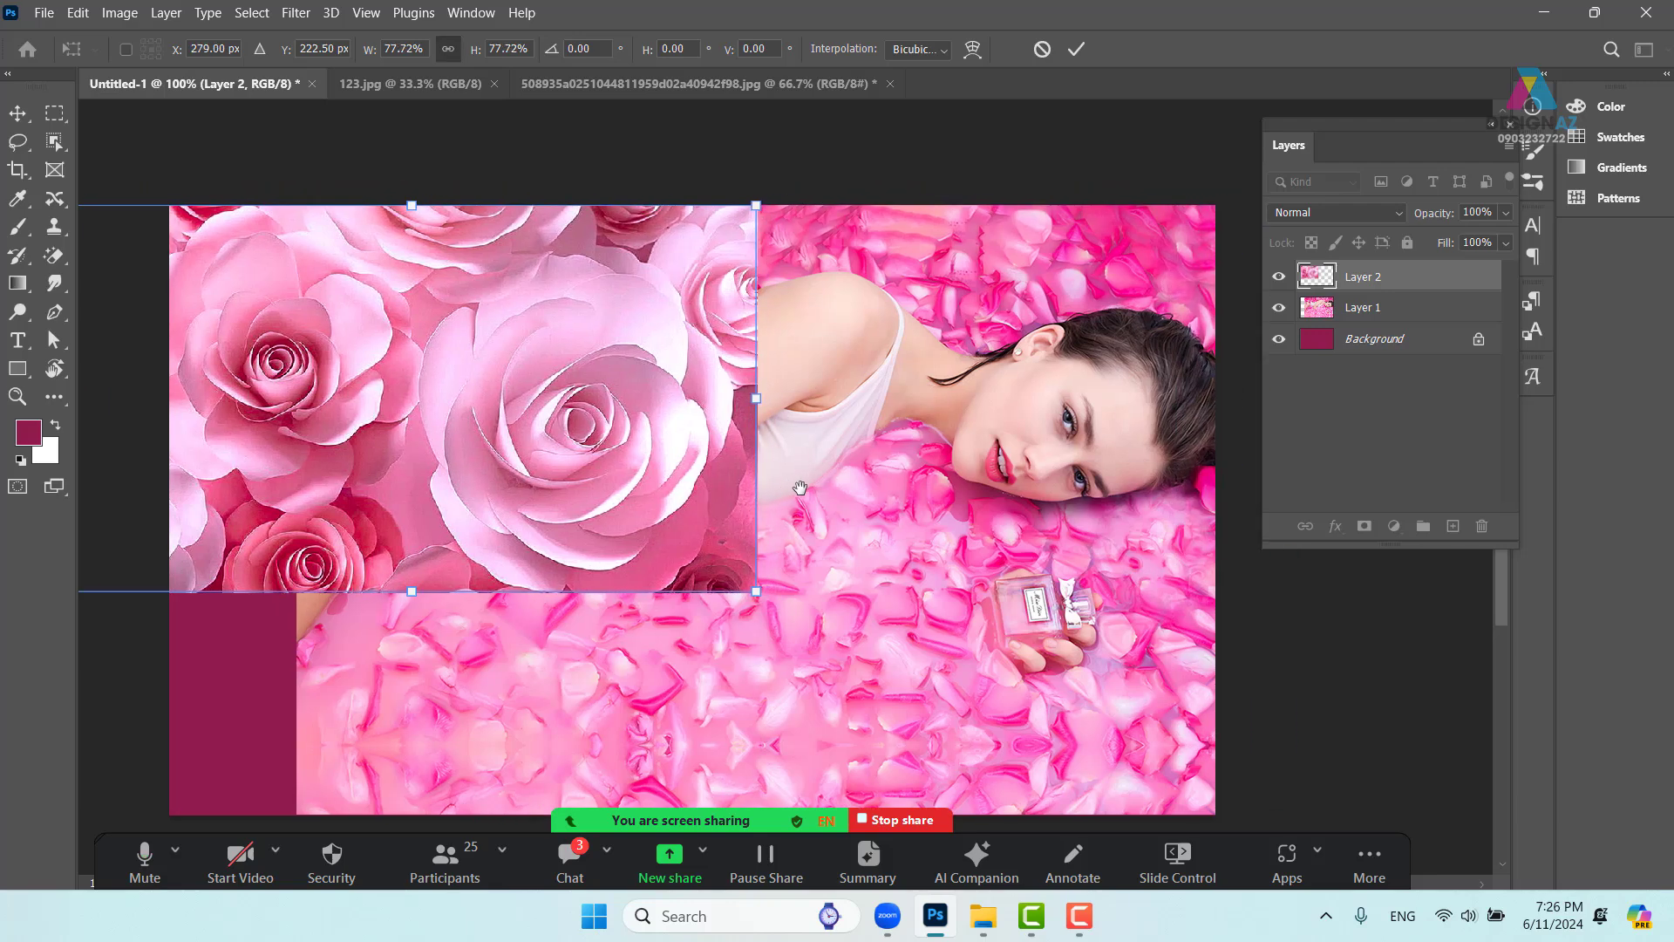
key("Return")
Try the rose layer farther left, undo that move, and settle it slightly left along the canvas's upper edge
left_click_drag(695, 501, 487, 508)
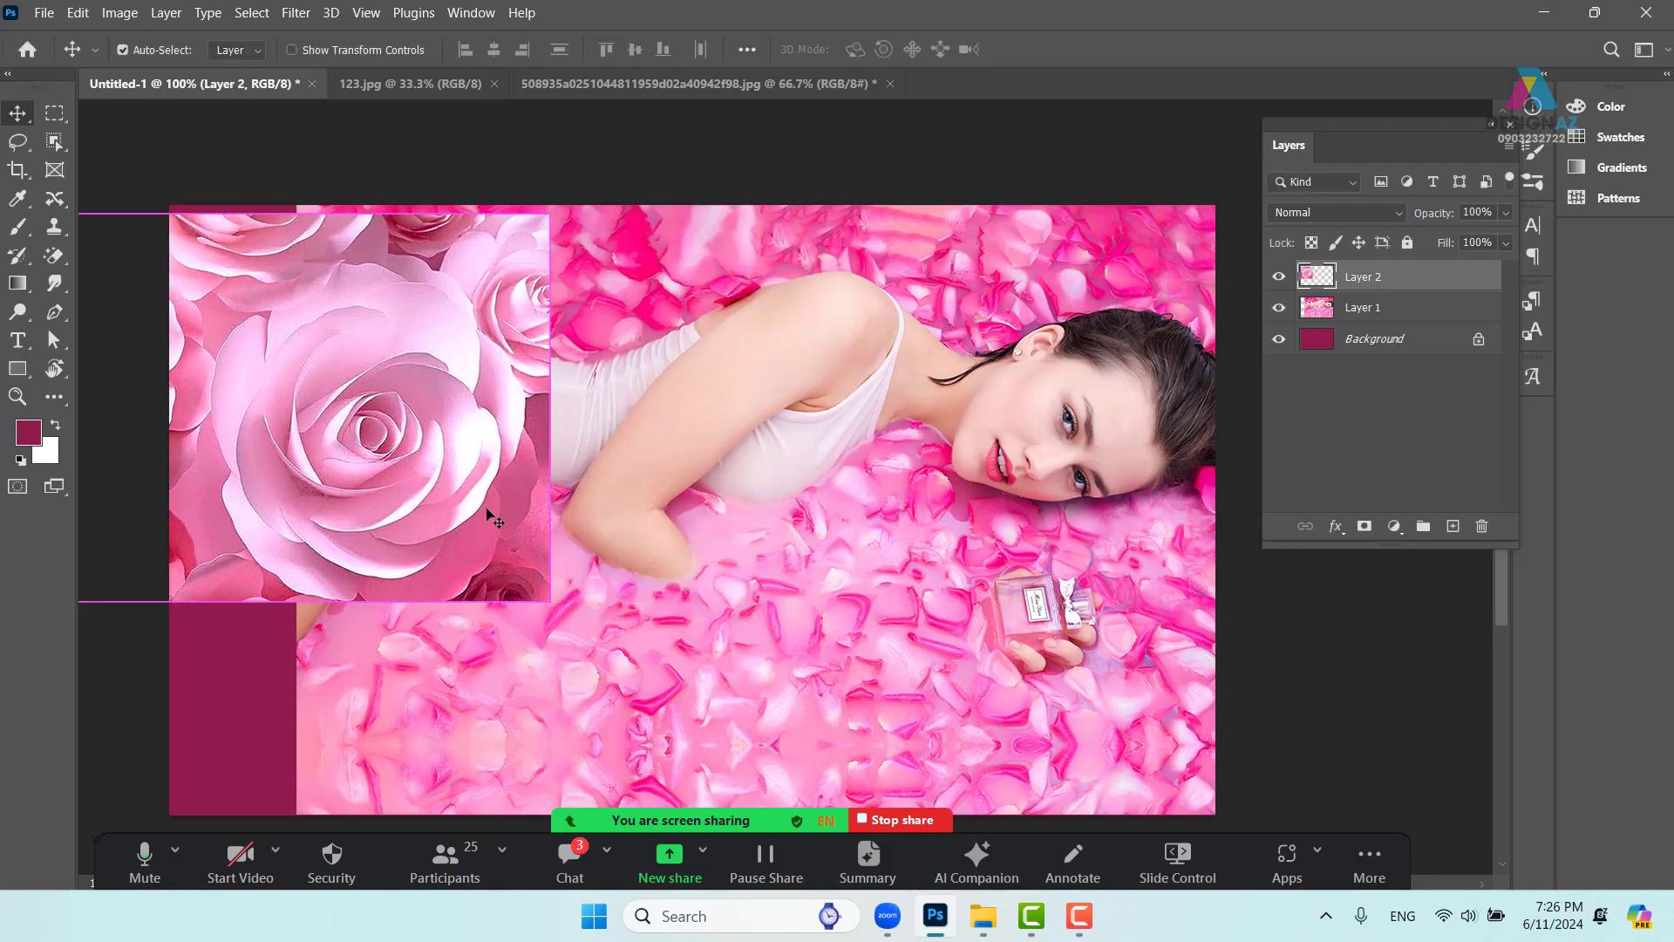
key("ctrl+z")
left_click_drag(653, 503, 607, 504)
key("ctrl+z")
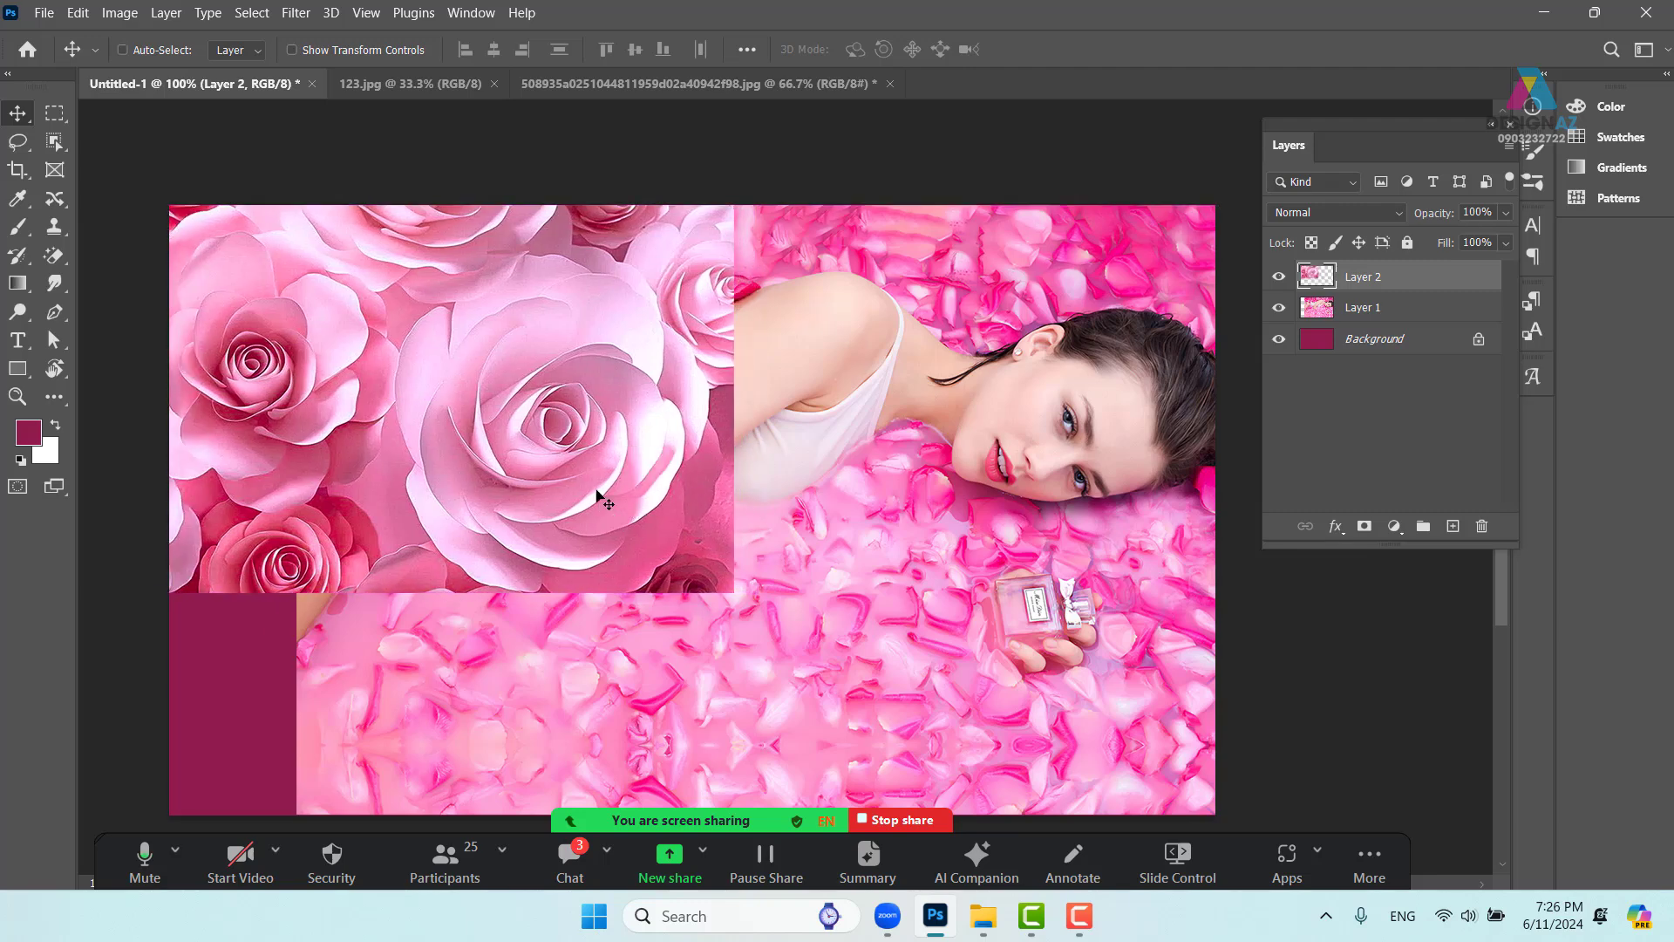
left_click_drag(705, 488, 741, 480)
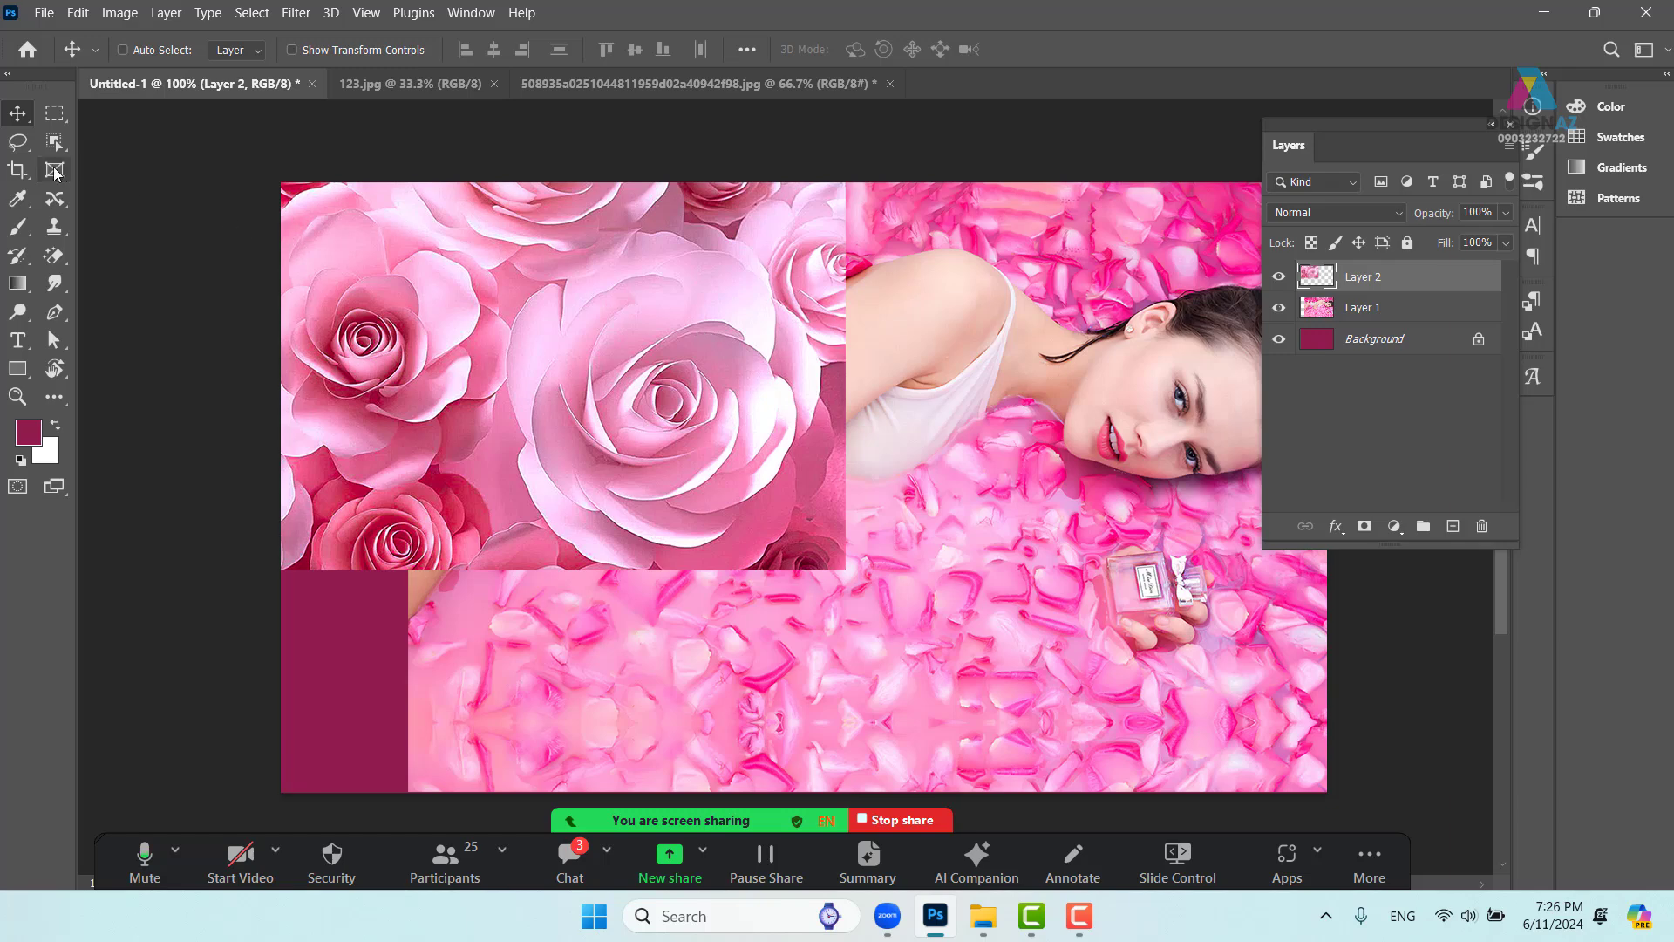
Try a freehand selection around the rose image's right-hand edge on Layer 2 with a 150-pixel feather
left_click(19, 144)
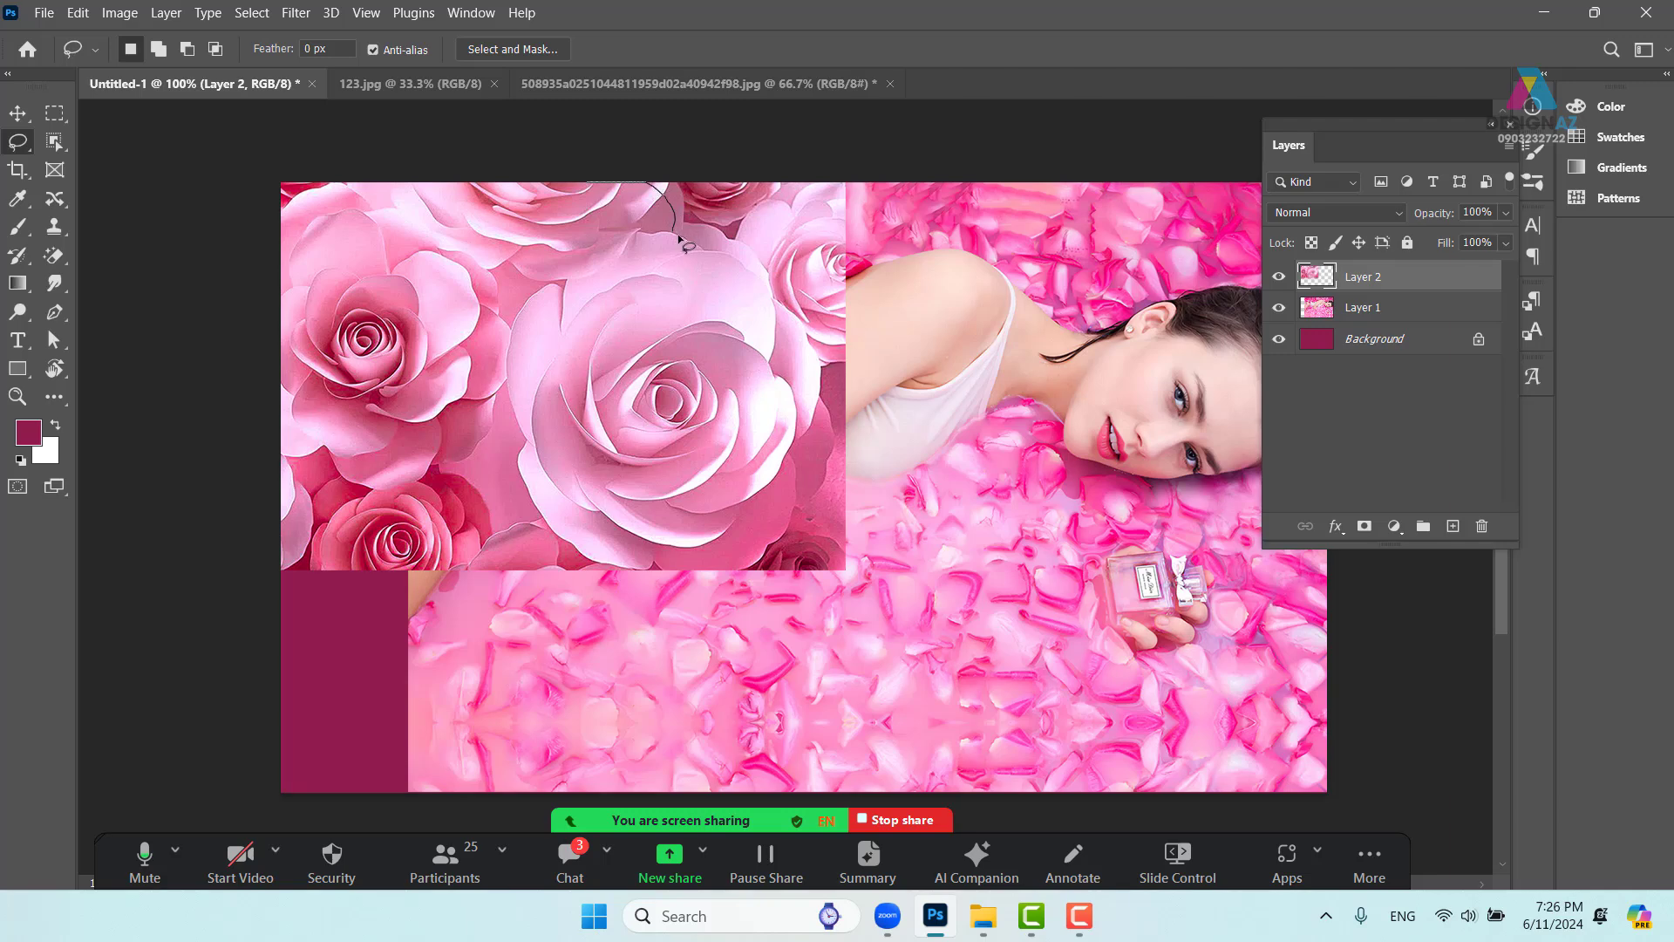
mouse_move(679, 236)
left_mouse_down()
mouse_move(753, 273)
mouse_move(825, 480)
mouse_move(773, 573)
mouse_move(670, 635)
mouse_move(939, 704)
mouse_move(1109, 254)
mouse_move(815, 62)
mouse_move(737, 112)
left_mouse_up()
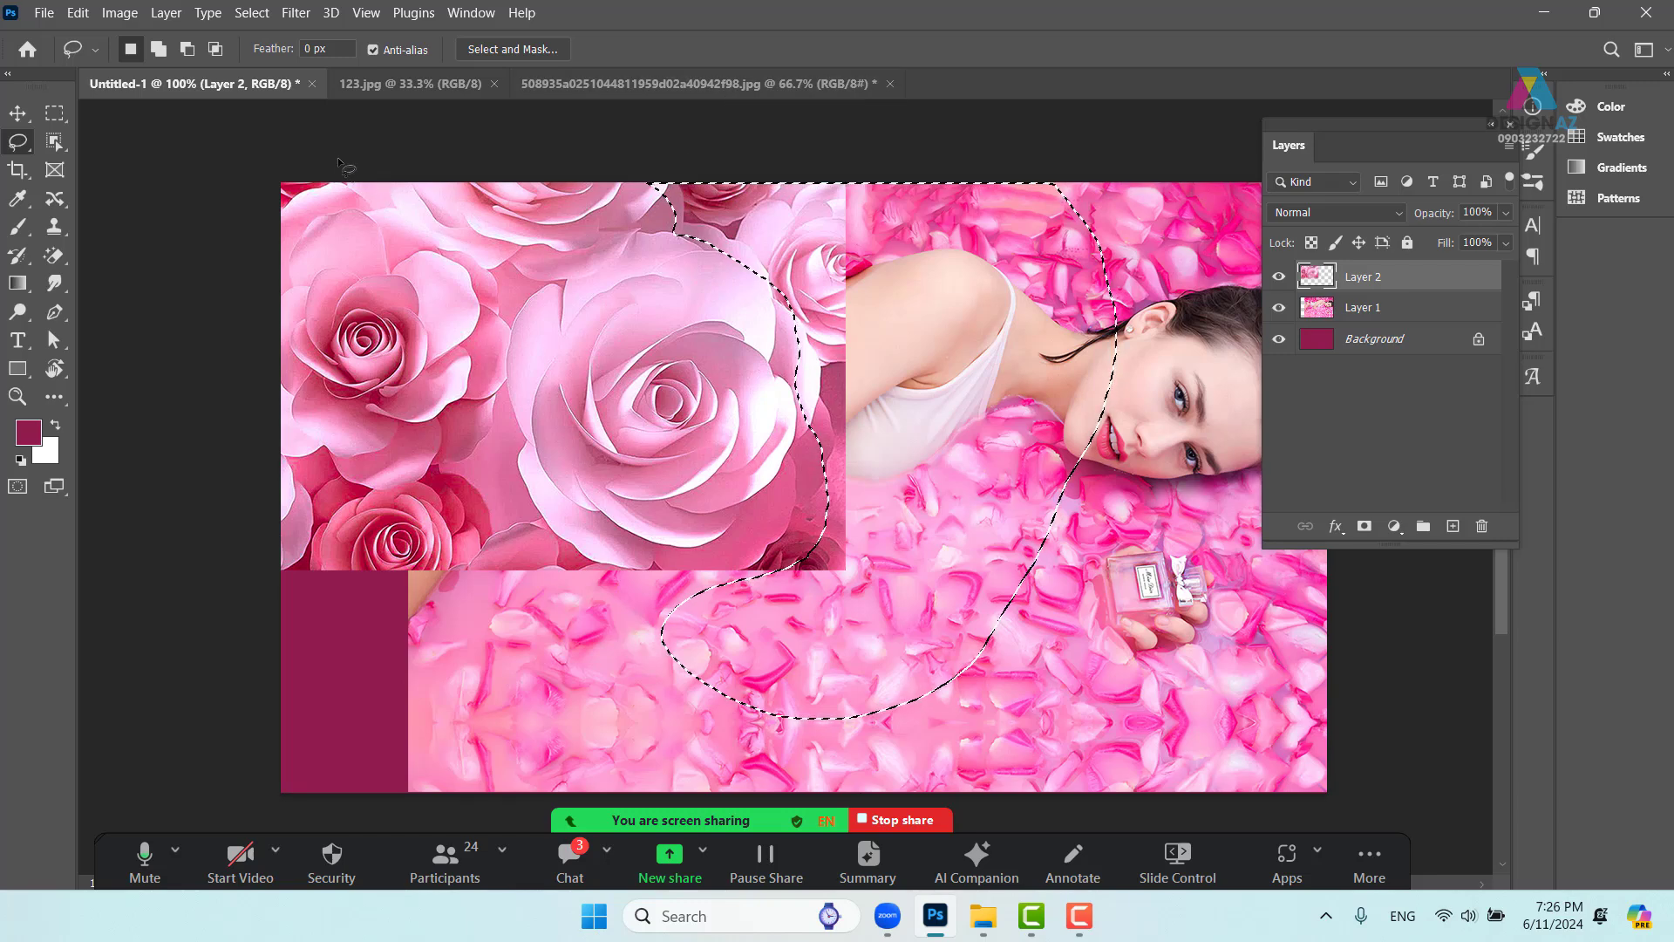
left_click(252, 13)
mouse_move(335, 330)
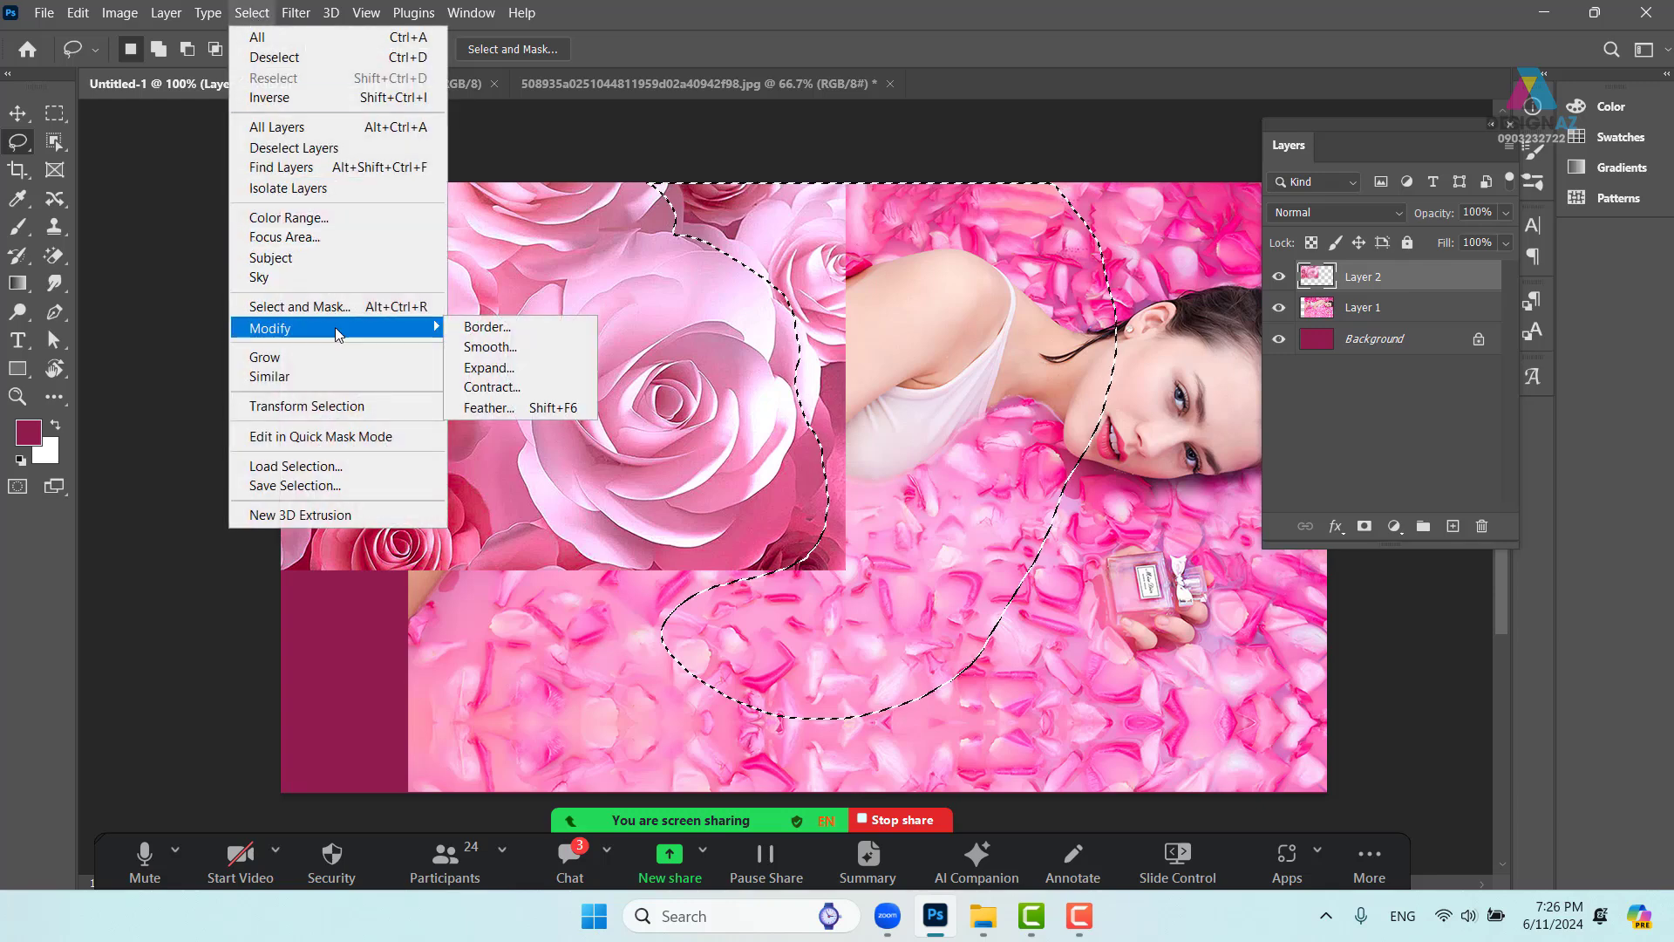
left_click(572, 415)
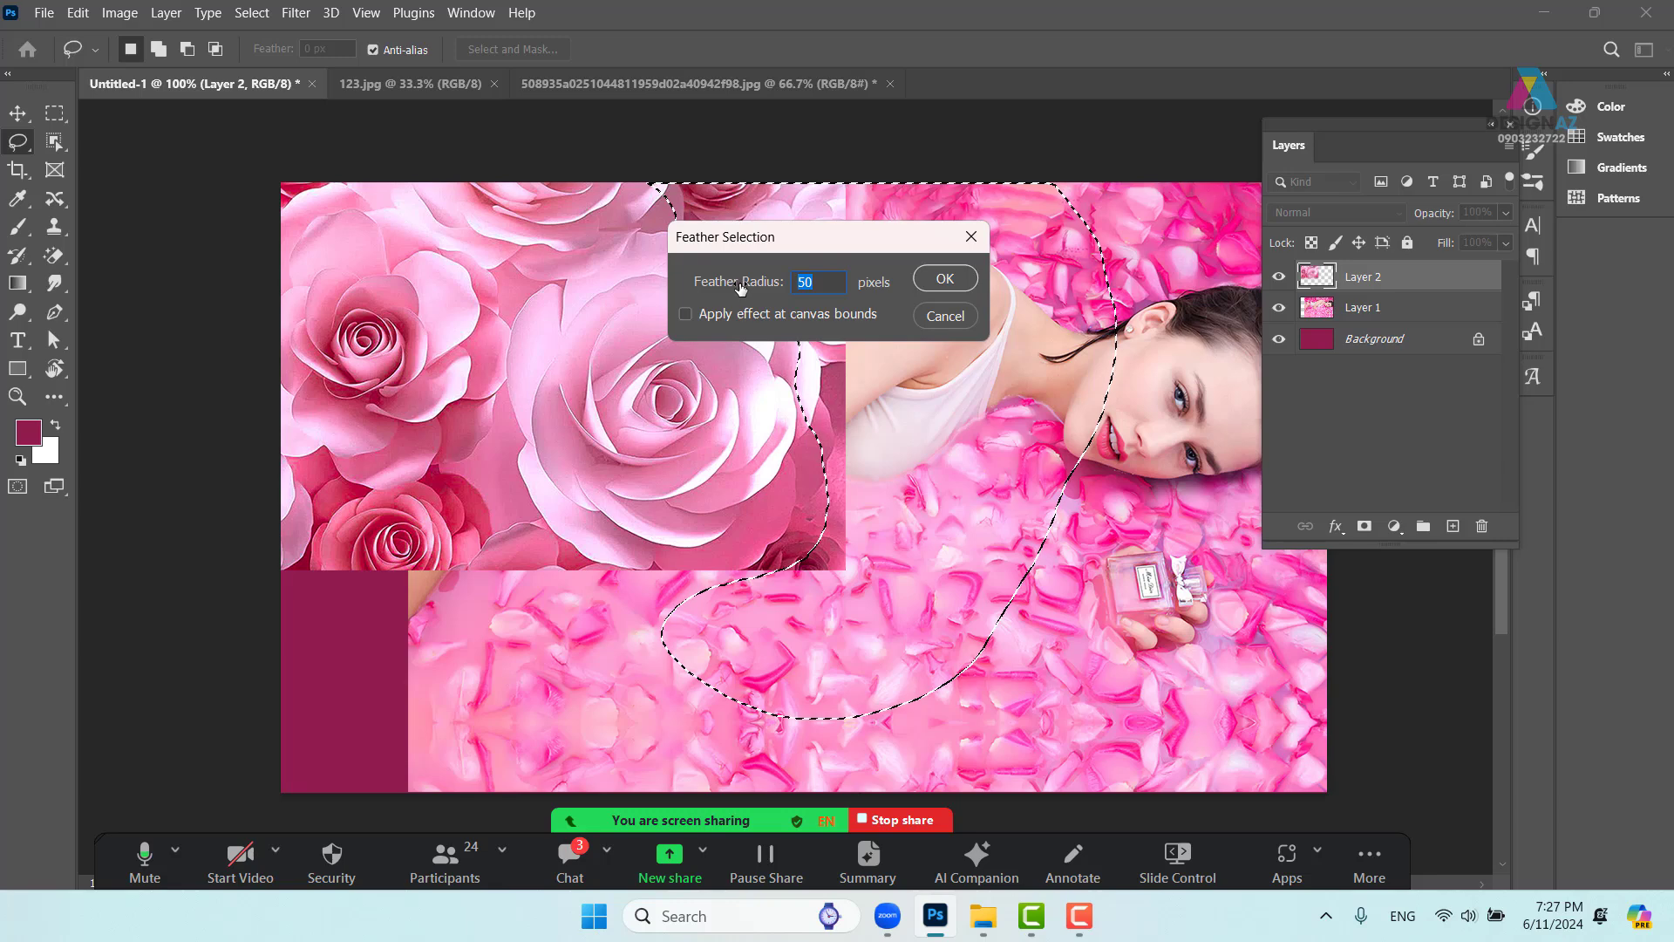
type("150")
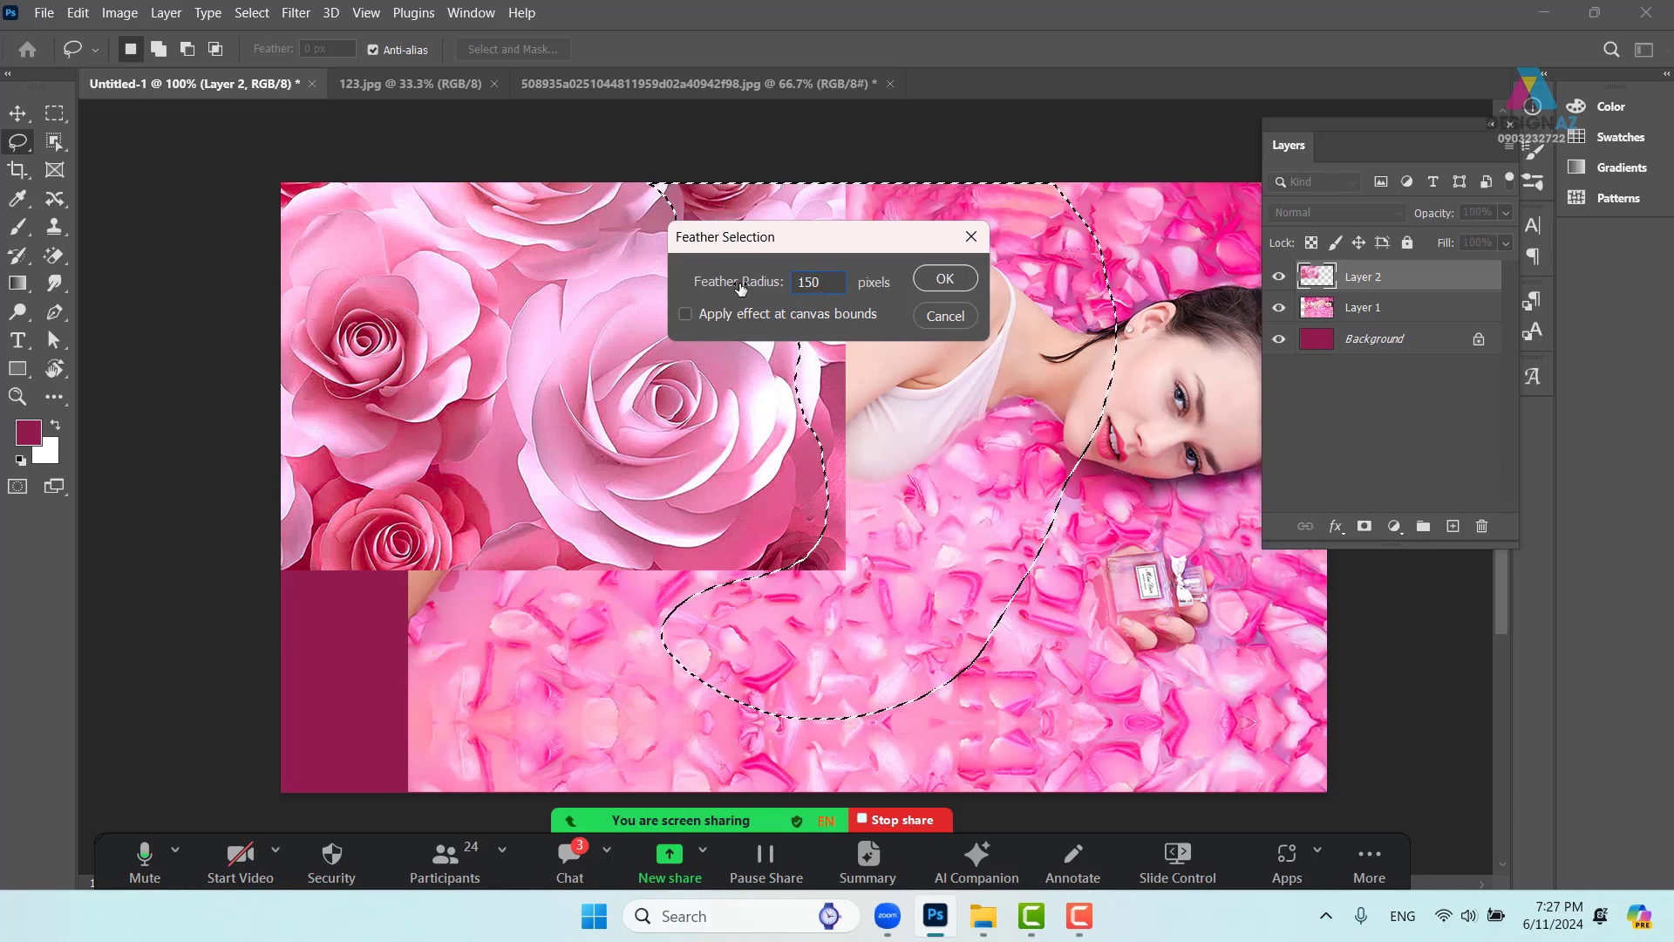
key("Return")
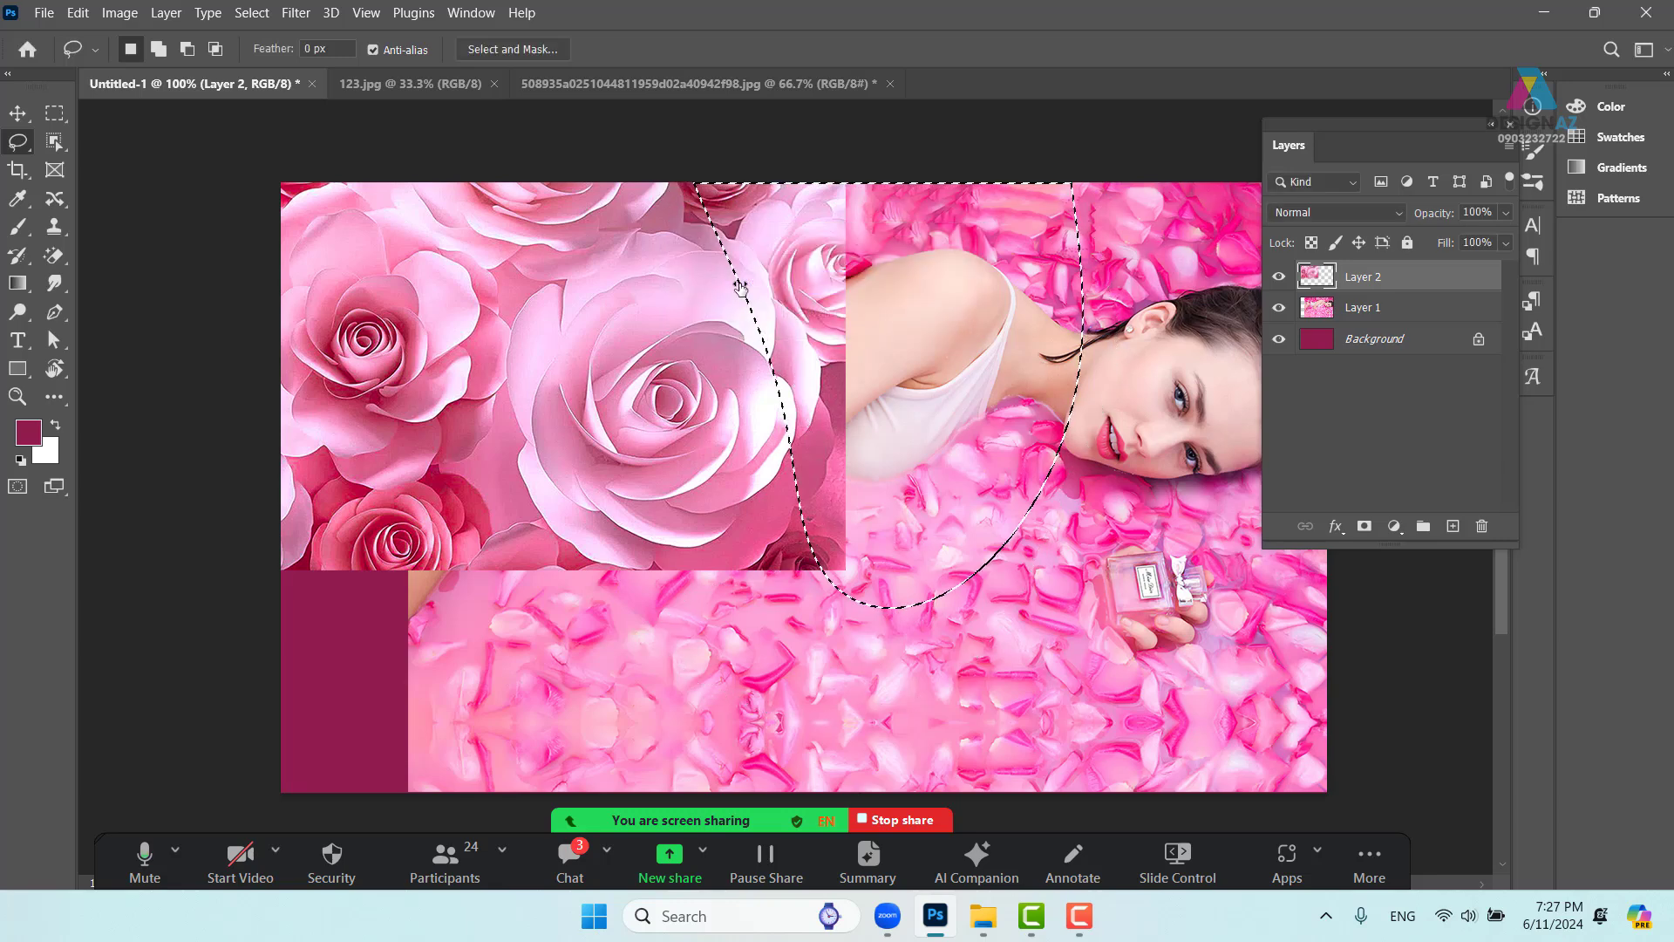
Try deleting the feathered area from Layer 2 twice, undo both deletions and clear the selection
key("Delete")
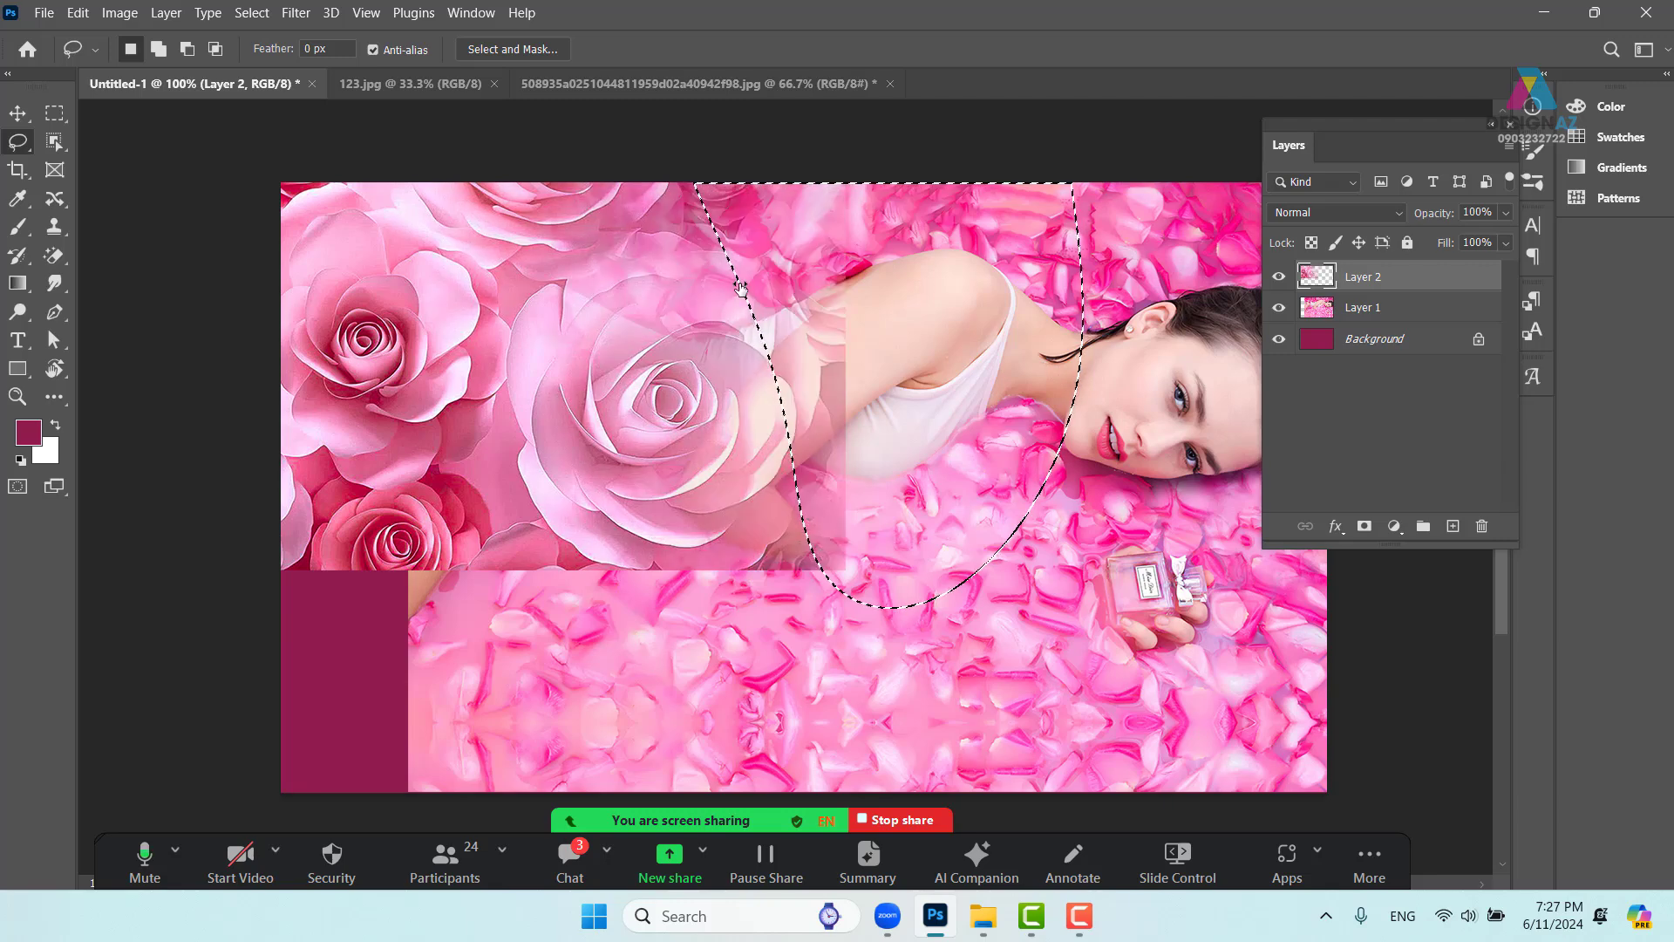
key("Delete")
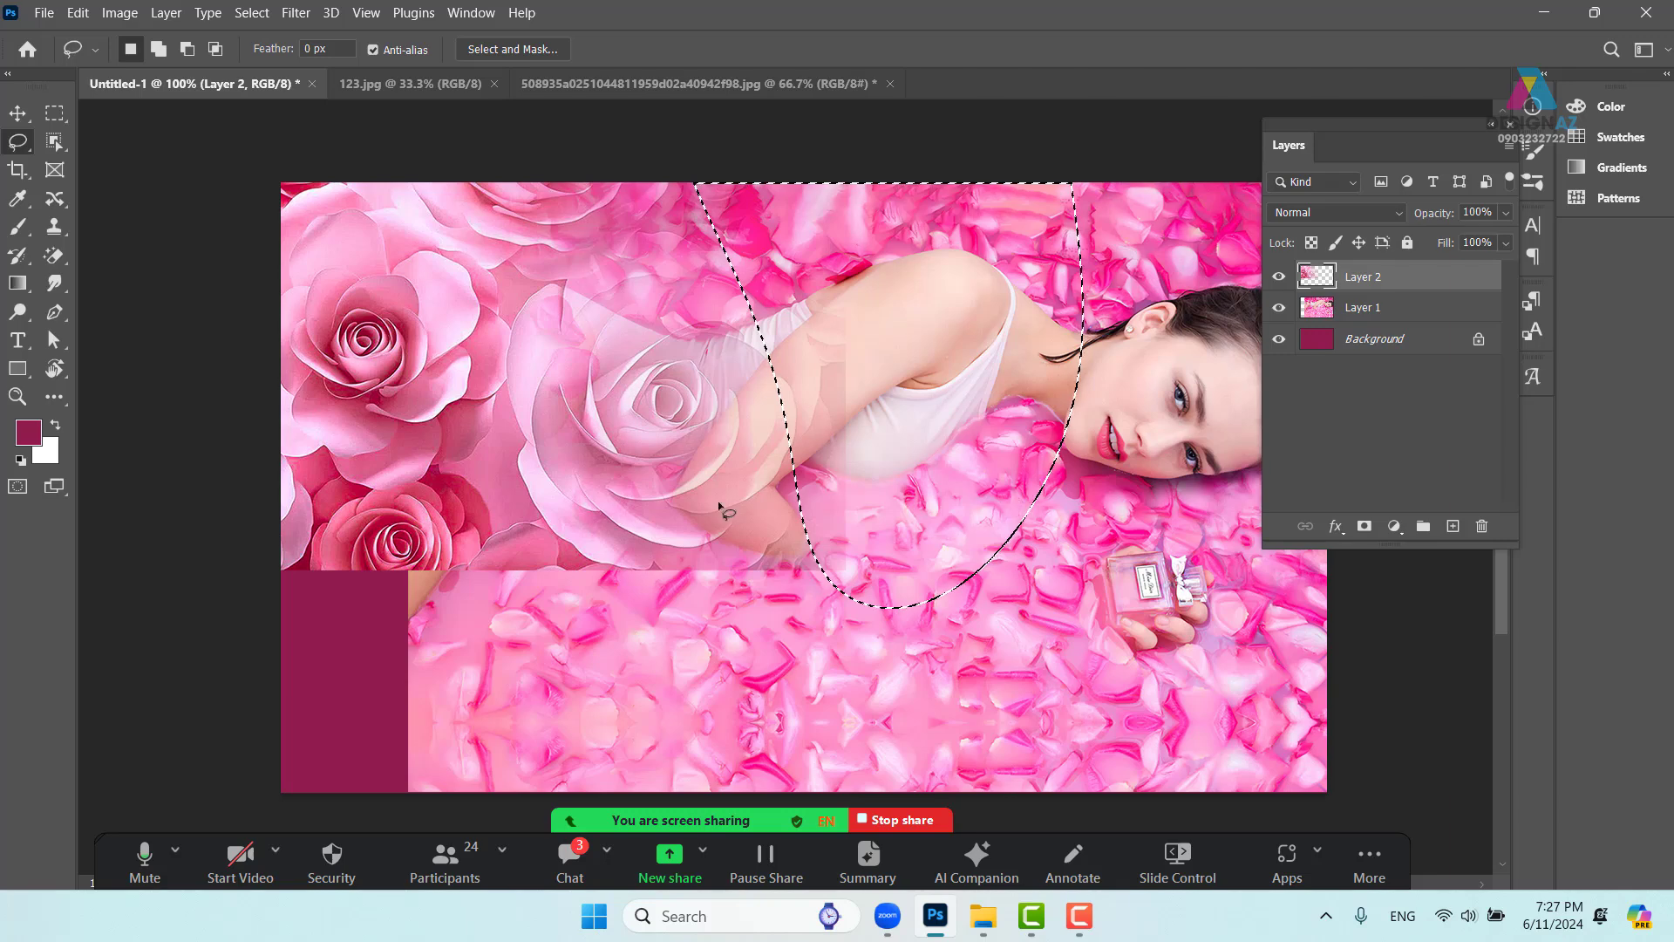
key("ctrl+z")
key("ctrl+z")
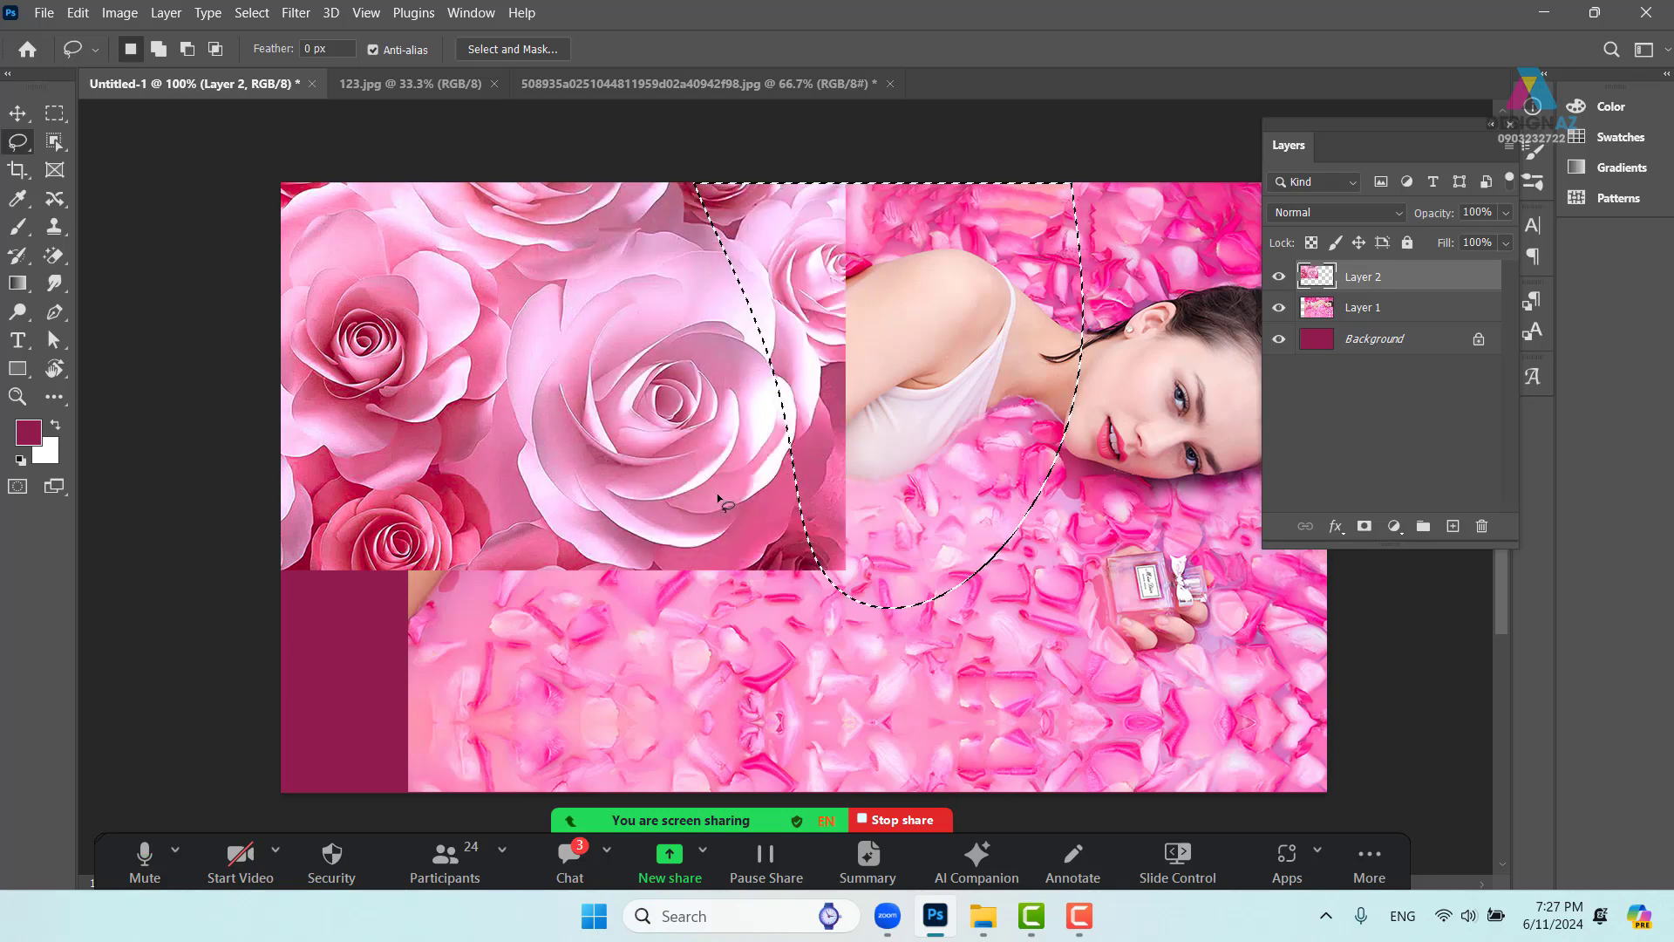
key("v")
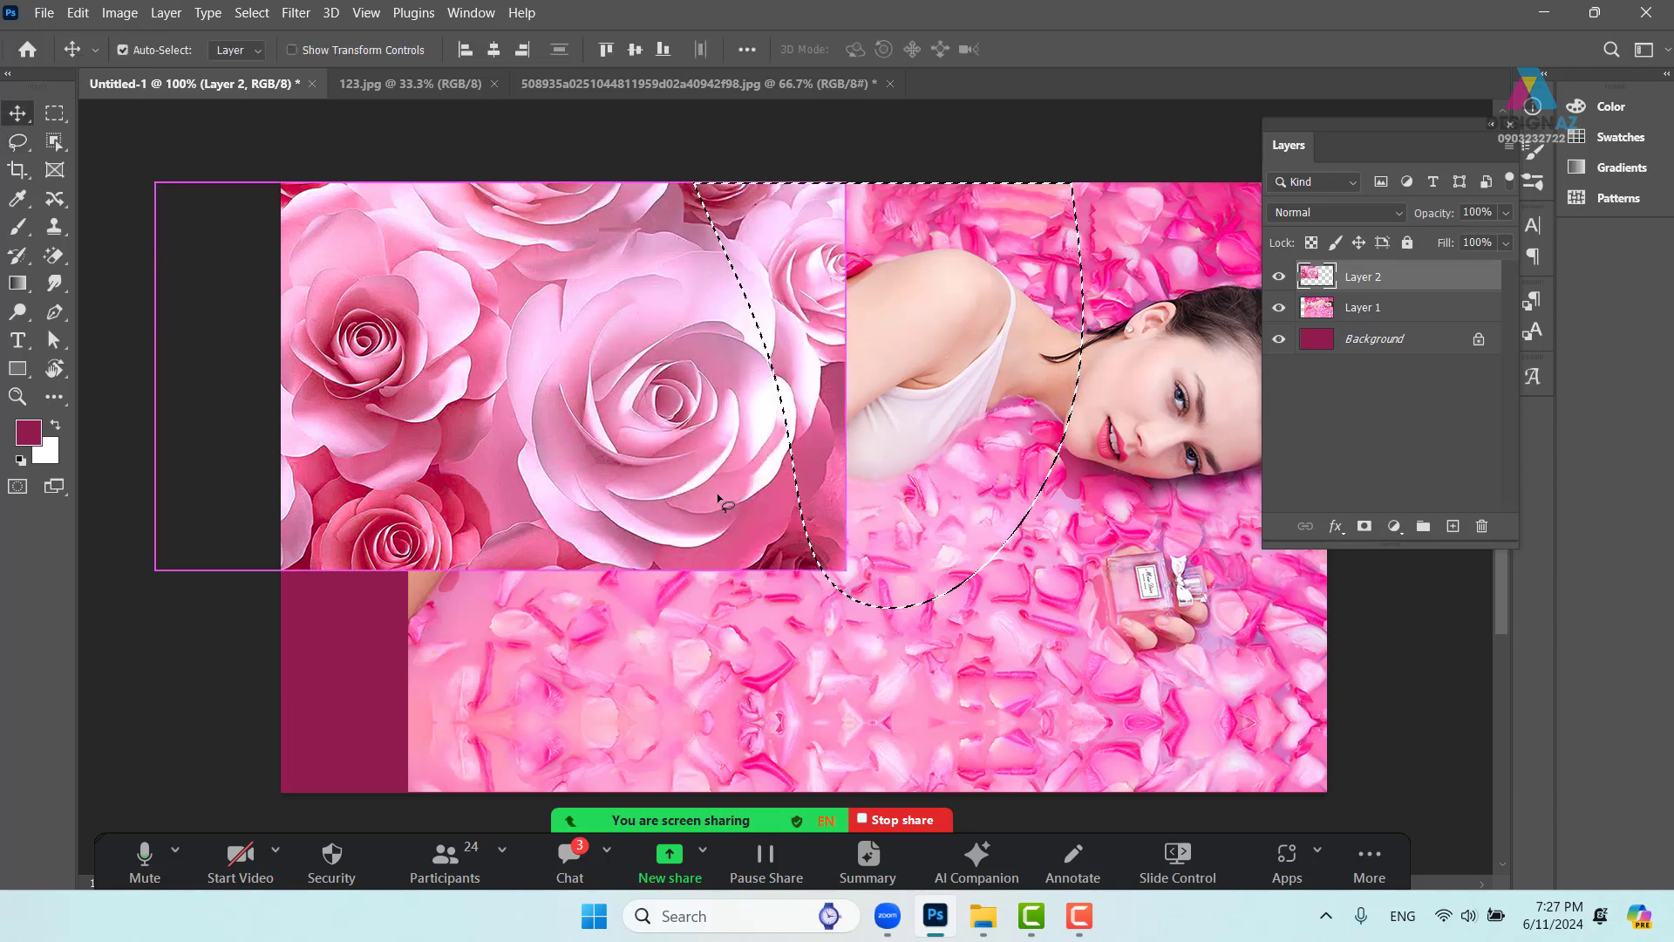
key("ctrl+d")
Lasso the rose image's right-hand edge on Layer 2, feather the selection by 80 pixels, delete the area and deselect
key("l")
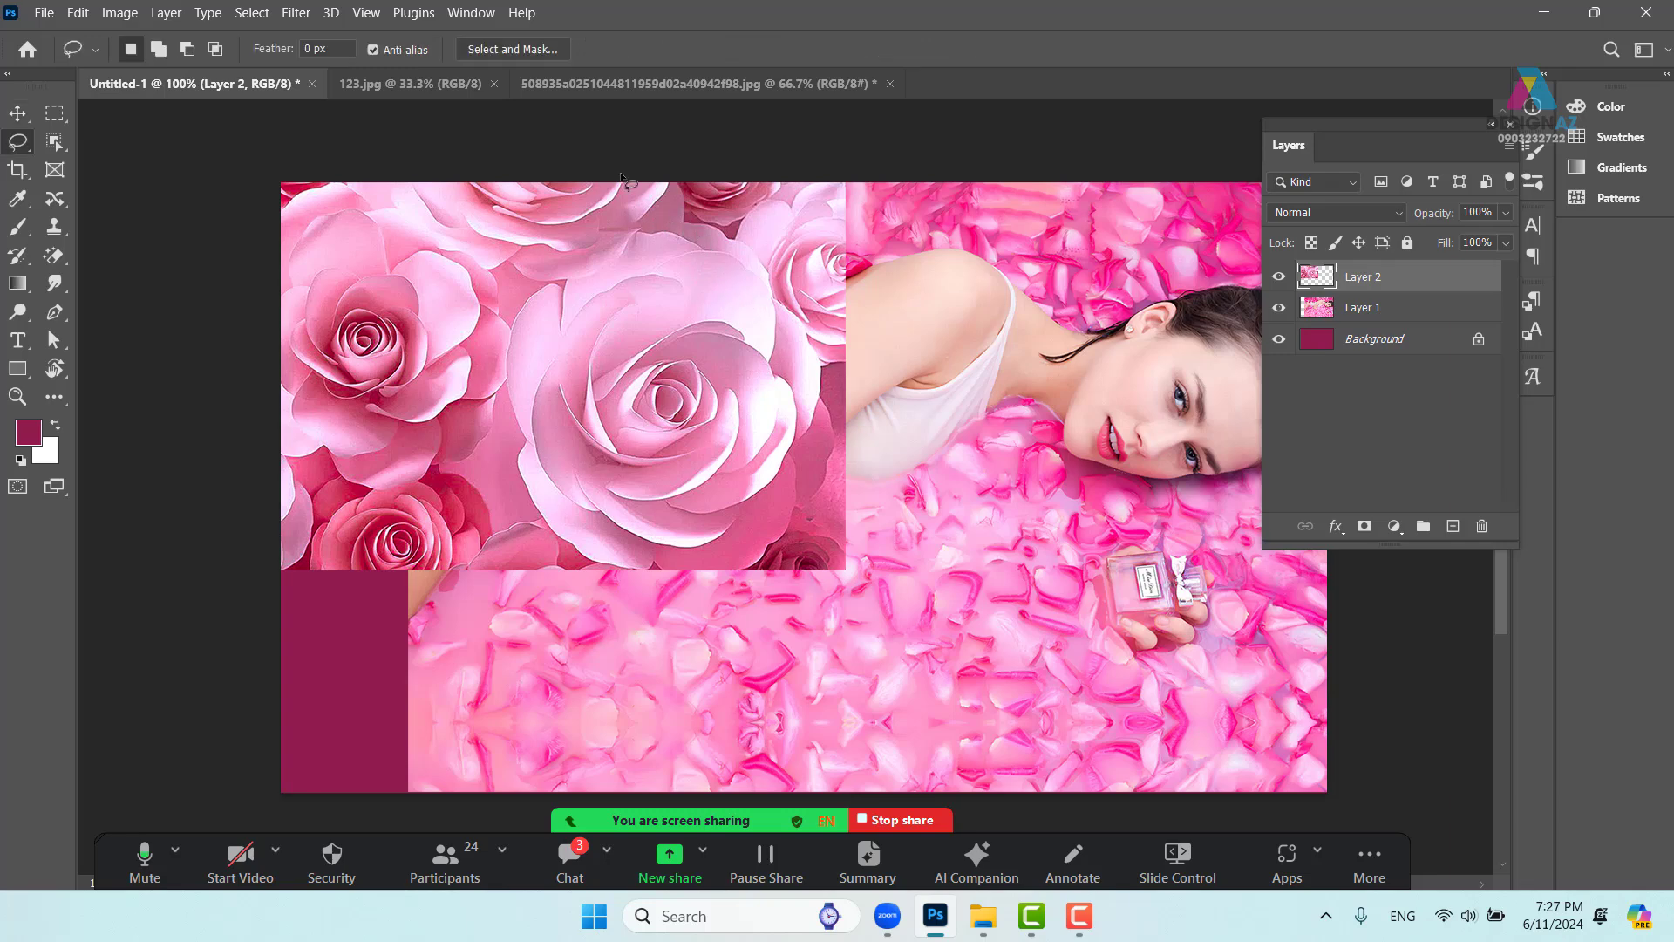
mouse_move(759, 266)
left_mouse_down()
mouse_move(792, 348)
mouse_move(803, 460)
mouse_move(759, 592)
mouse_move(674, 648)
mouse_move(879, 694)
mouse_move(1090, 449)
mouse_move(1052, 185)
left_mouse_up()
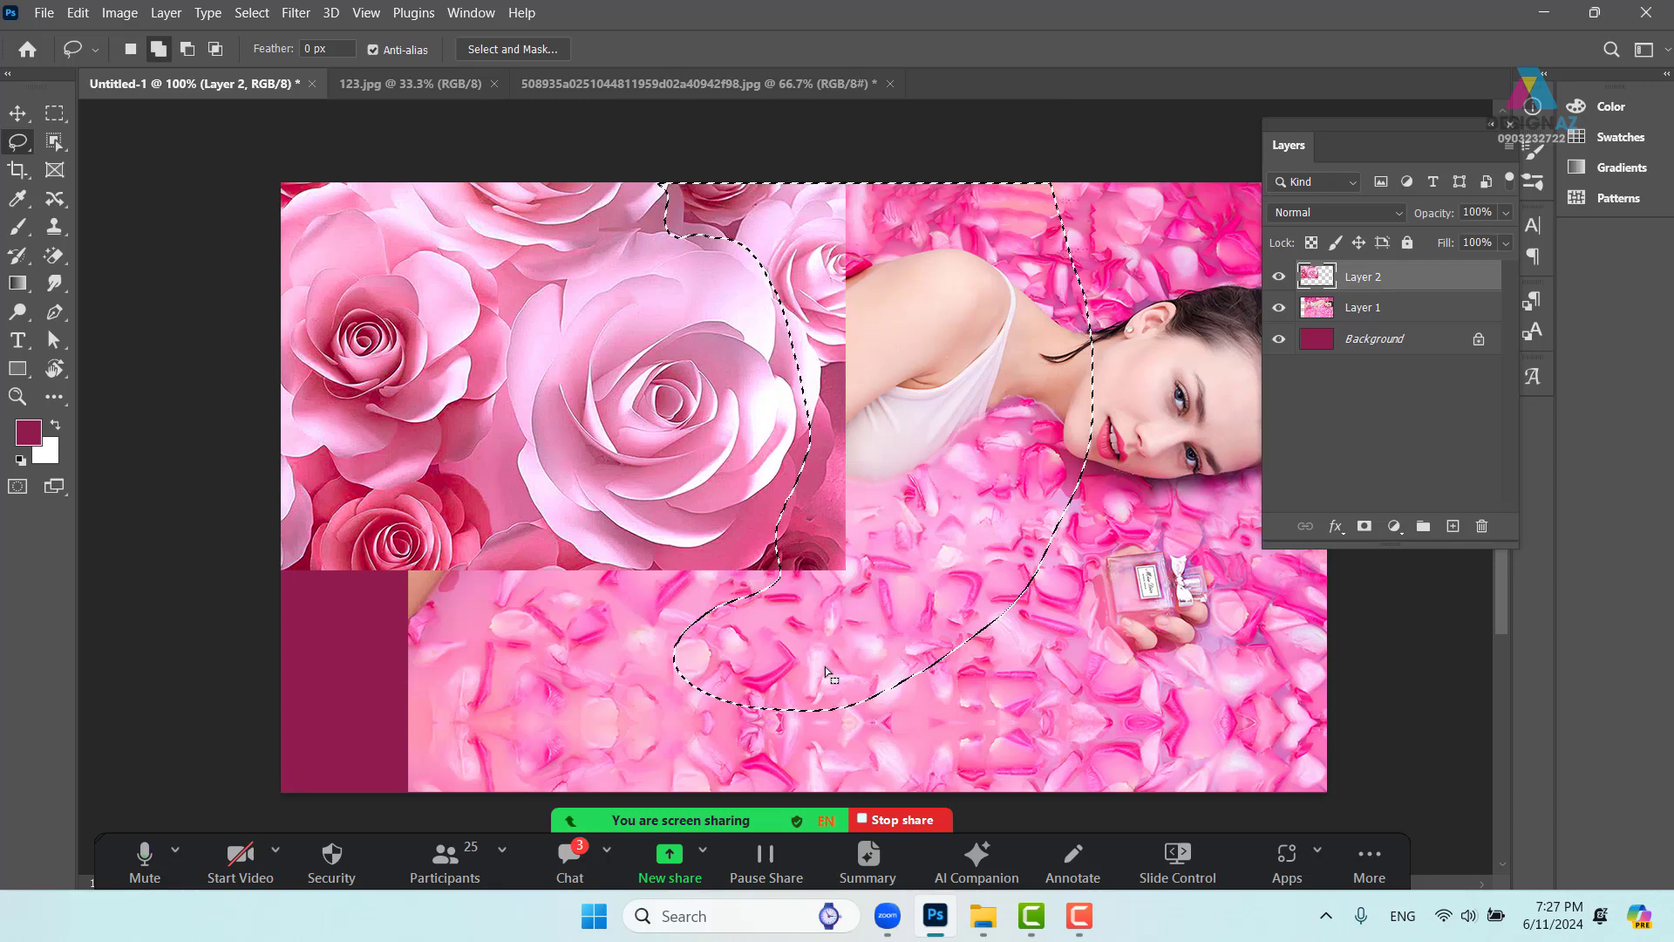
key("shift+F6")
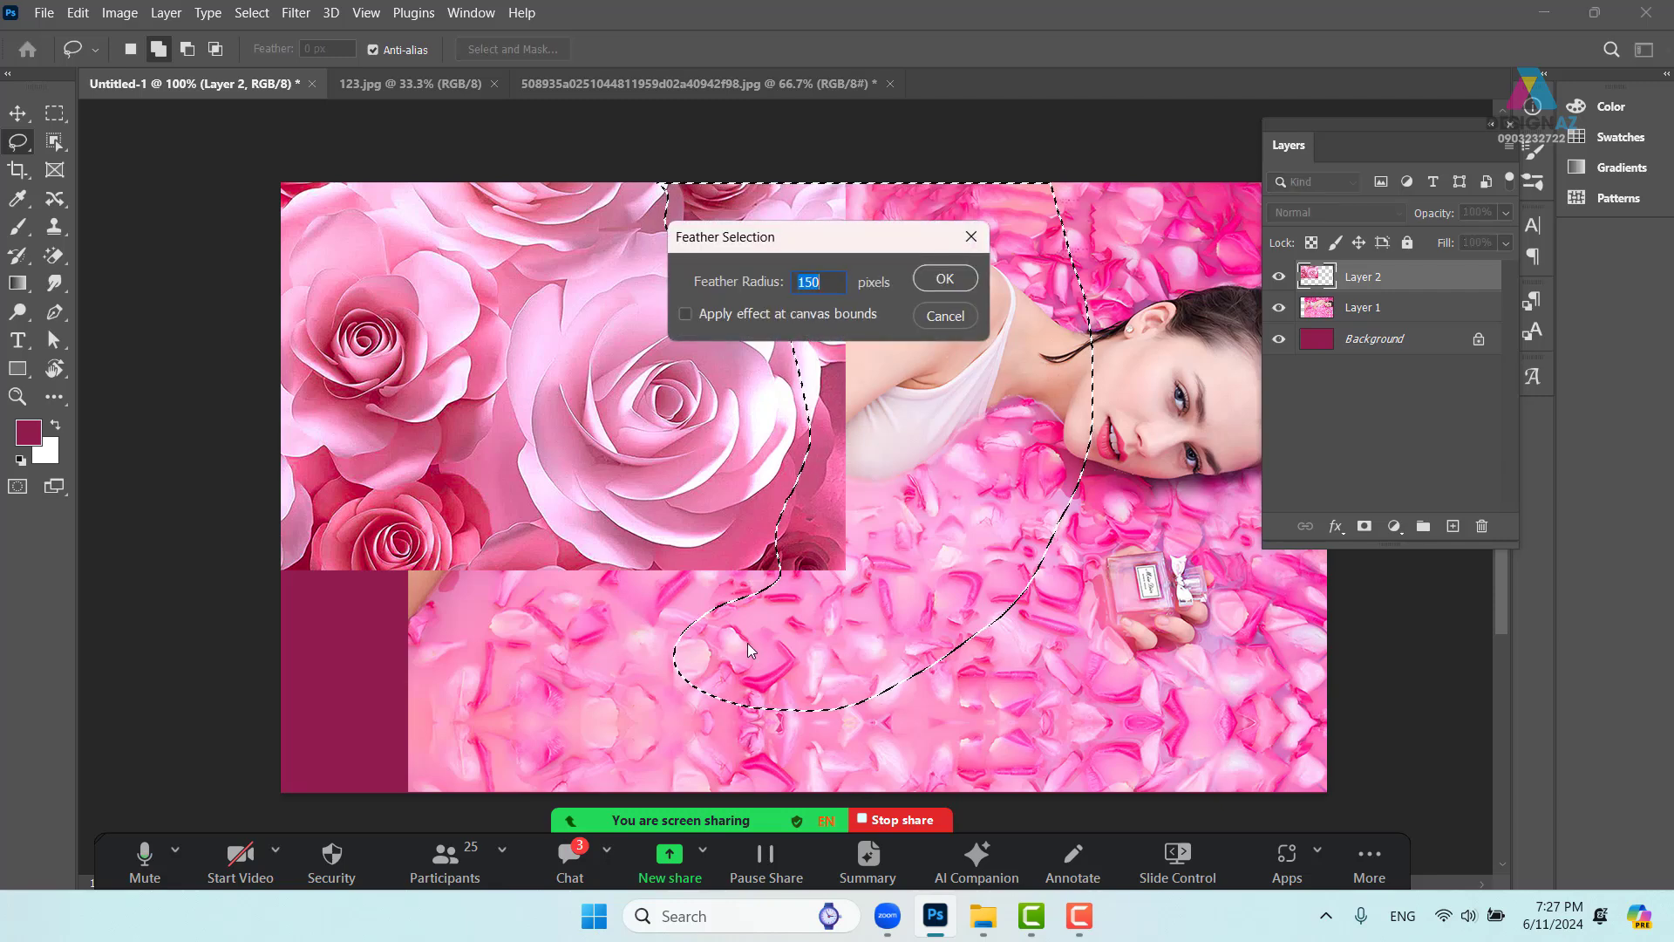
type("30")
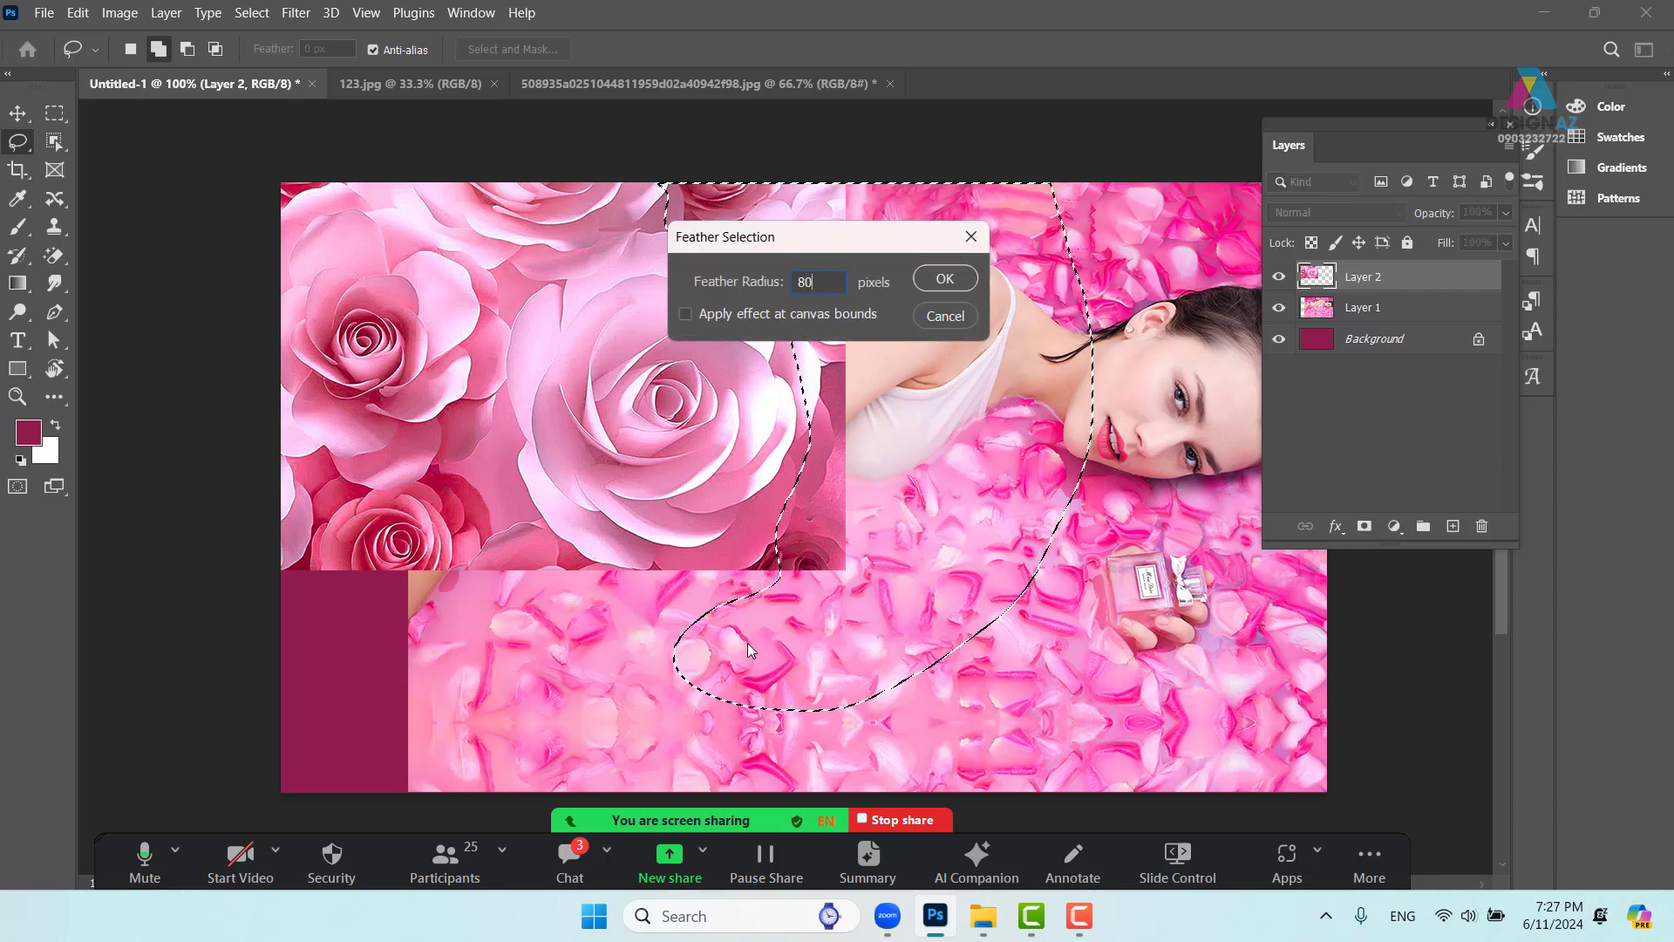
key("Return")
key("Delete")
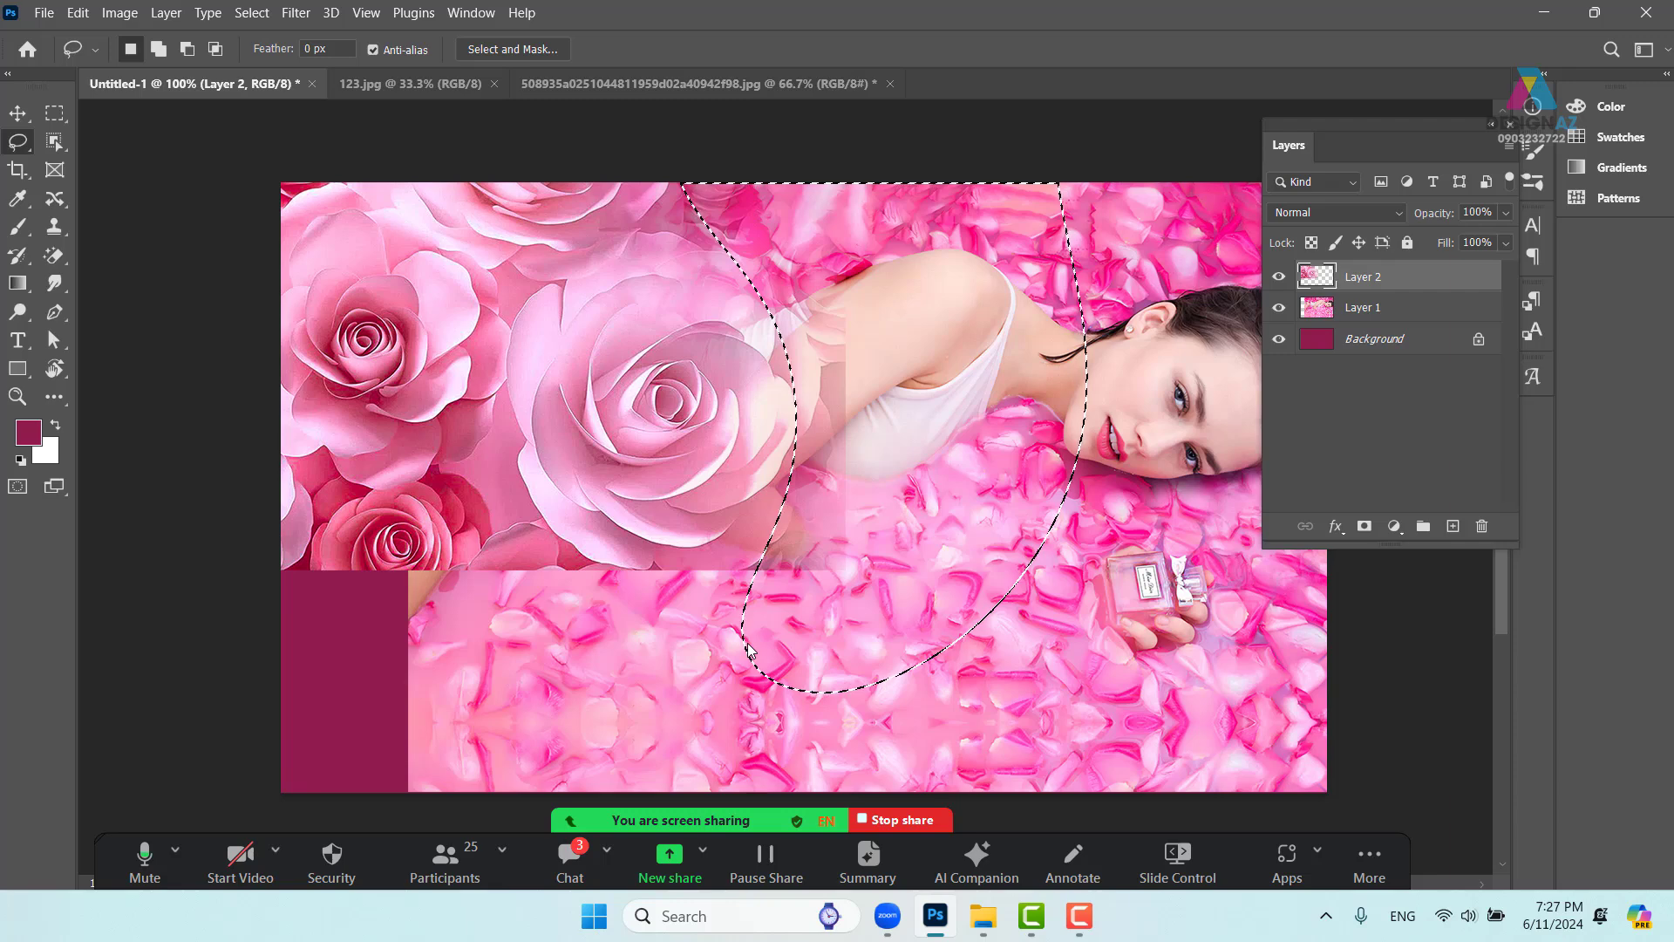
key("ctrl+d")
key("v")
key("l")
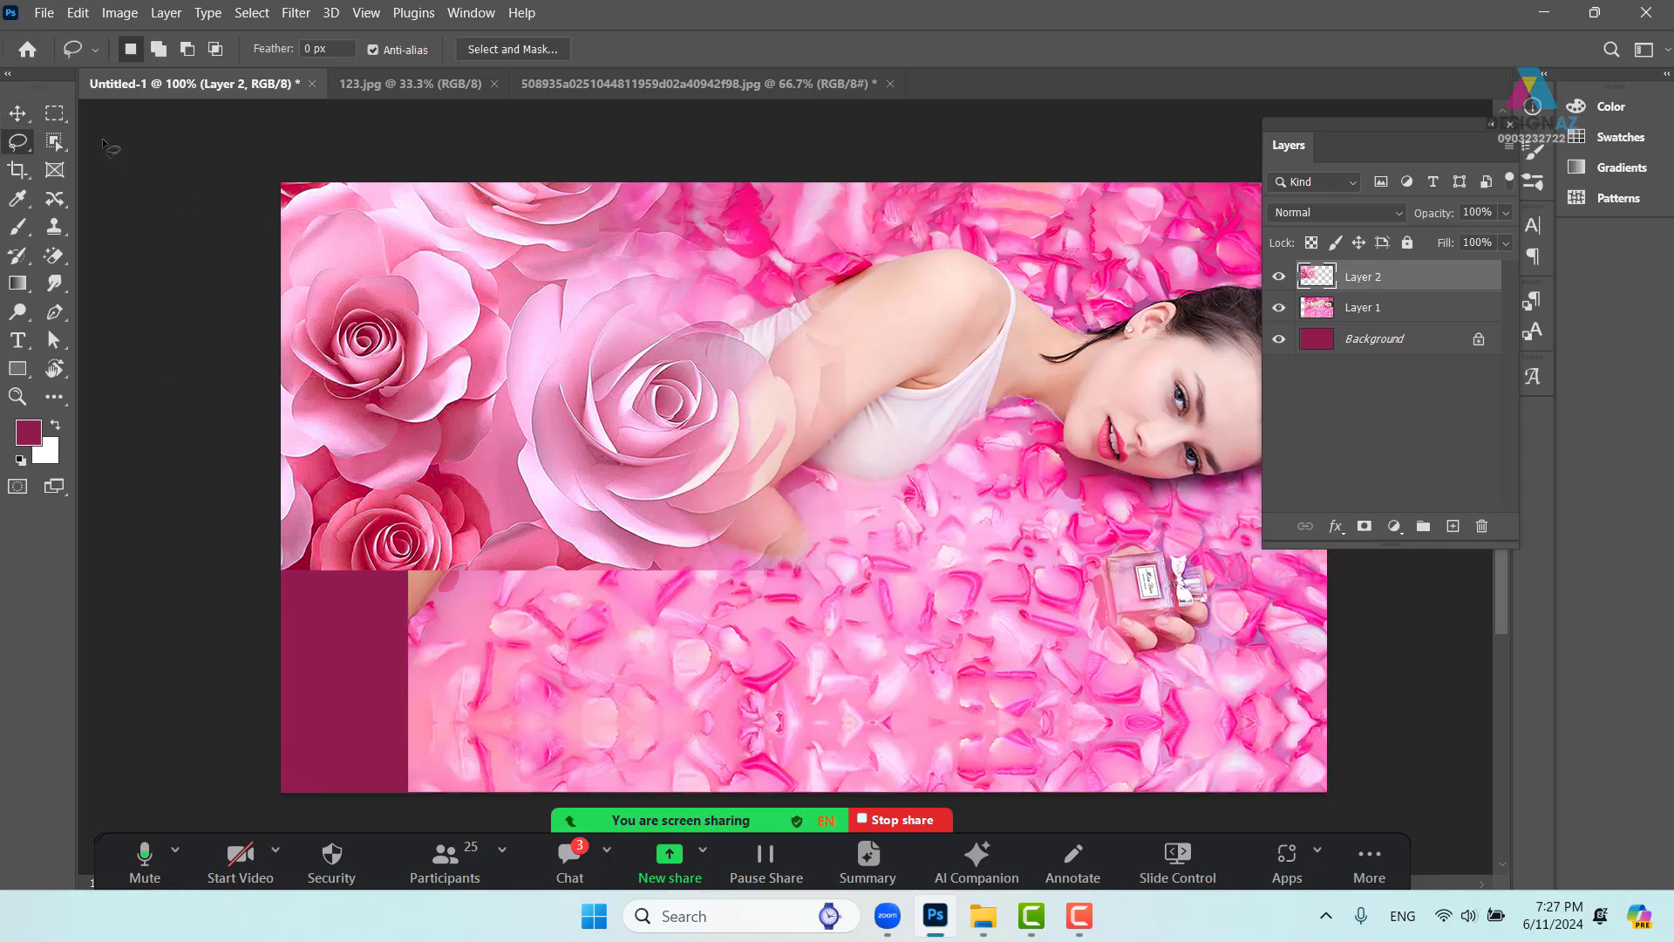
Fit the faded rose layer into the canvas's upper-left corner at about 77.27% scale, apply the transform, and admit the waiting Zoom participant
left_click(21, 116)
left_click_drag(646, 425, 767, 452)
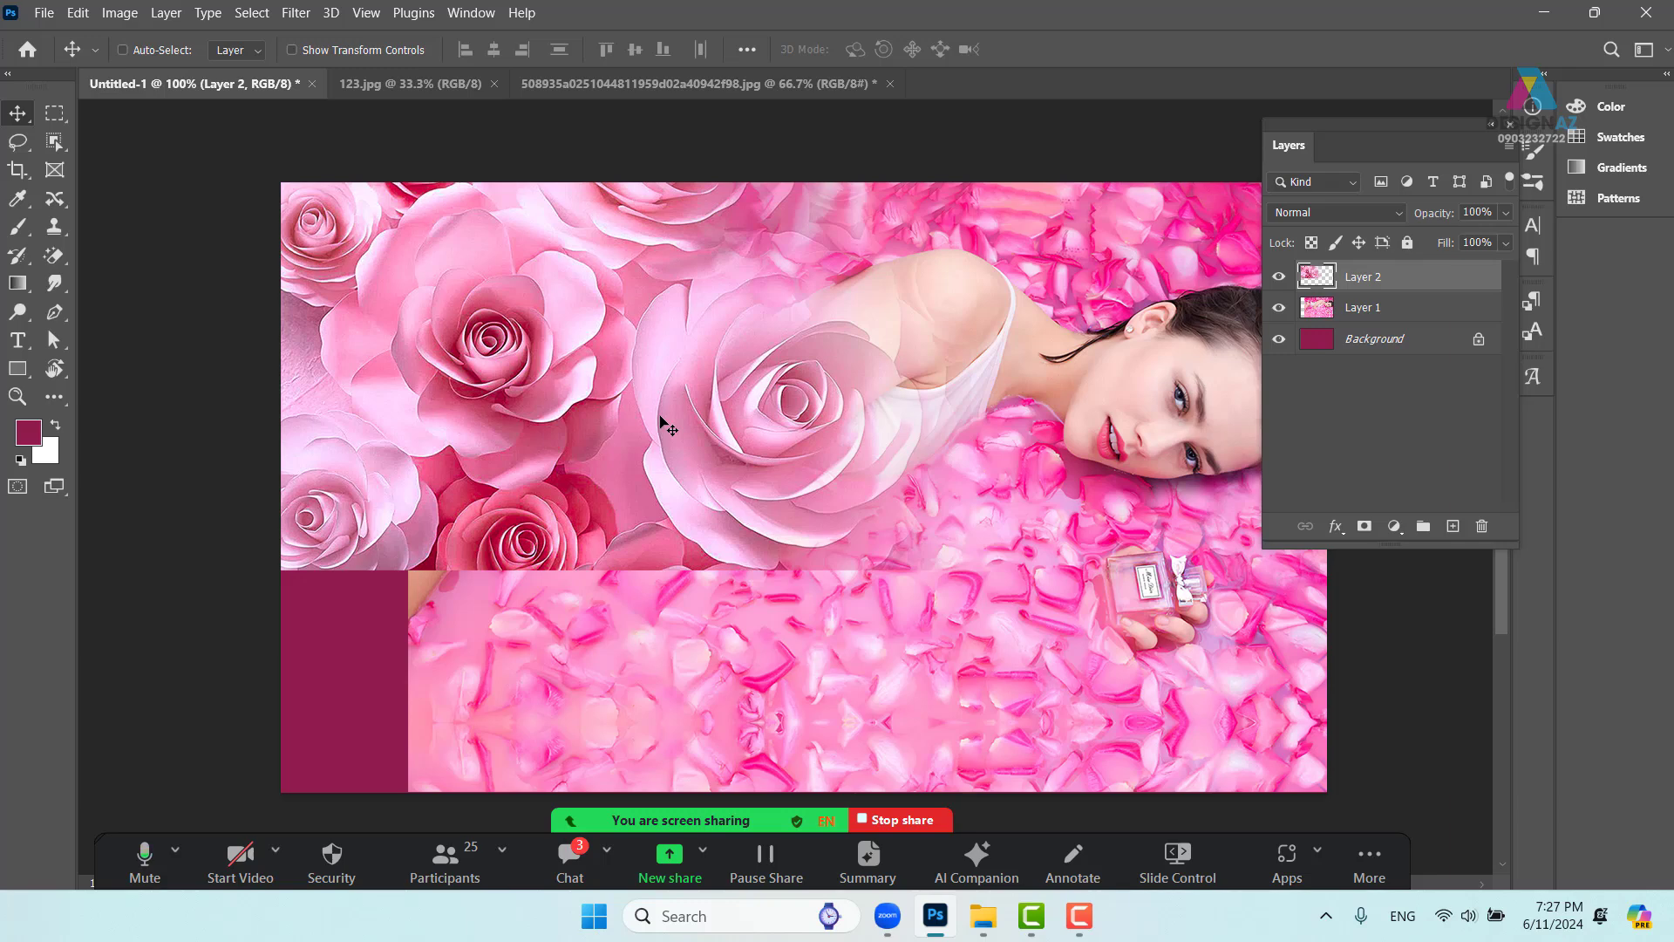
key("ctrl+t")
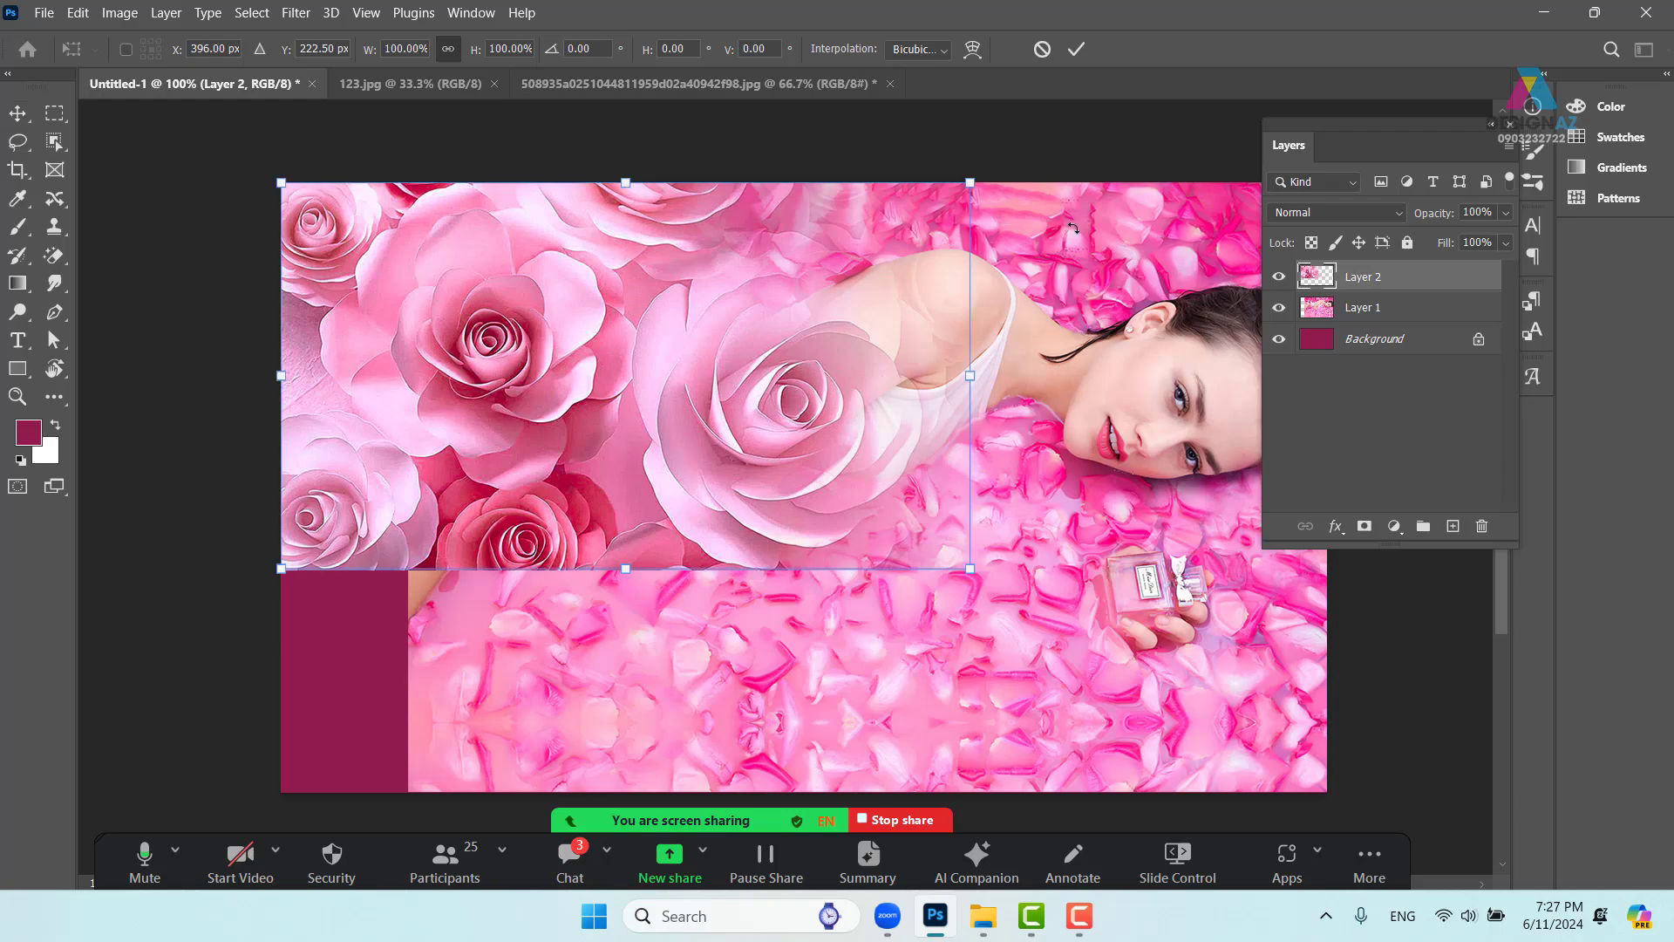
left_click_drag(1074, 228, 852, 307)
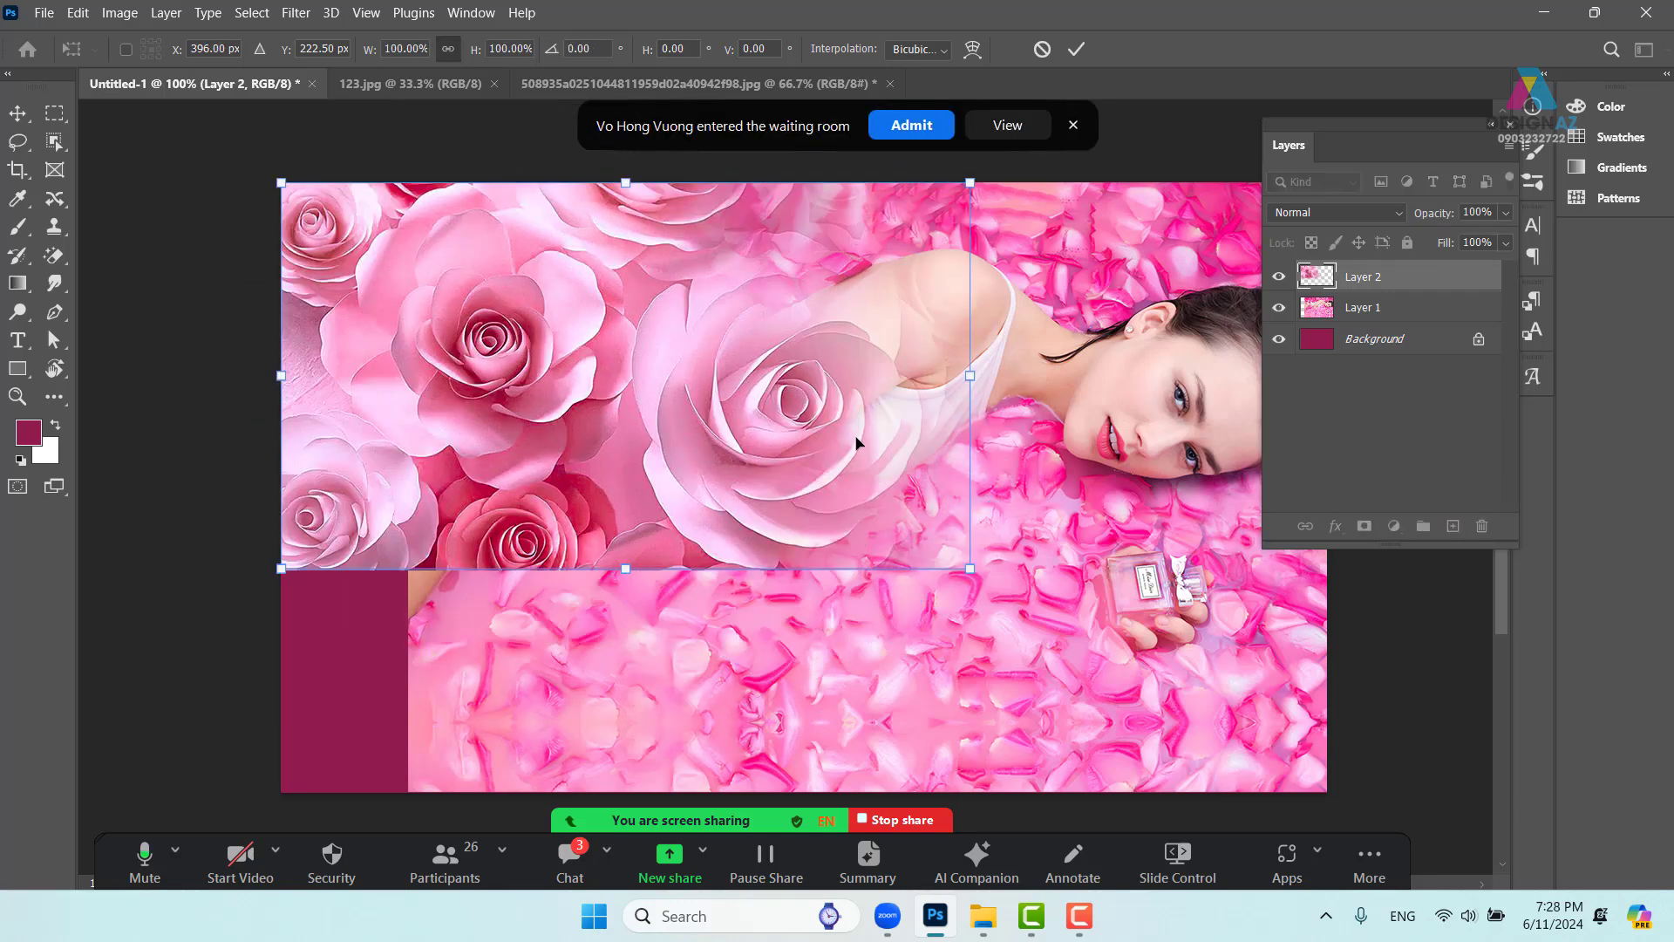
mouse_move(857, 443)
left_mouse_down()
mouse_move(667, 443)
mouse_move(826, 422)
mouse_move(842, 427)
mouse_move(826, 447)
mouse_move(850, 446)
left_mouse_up()
left_click_drag(977, 575, 854, 507)
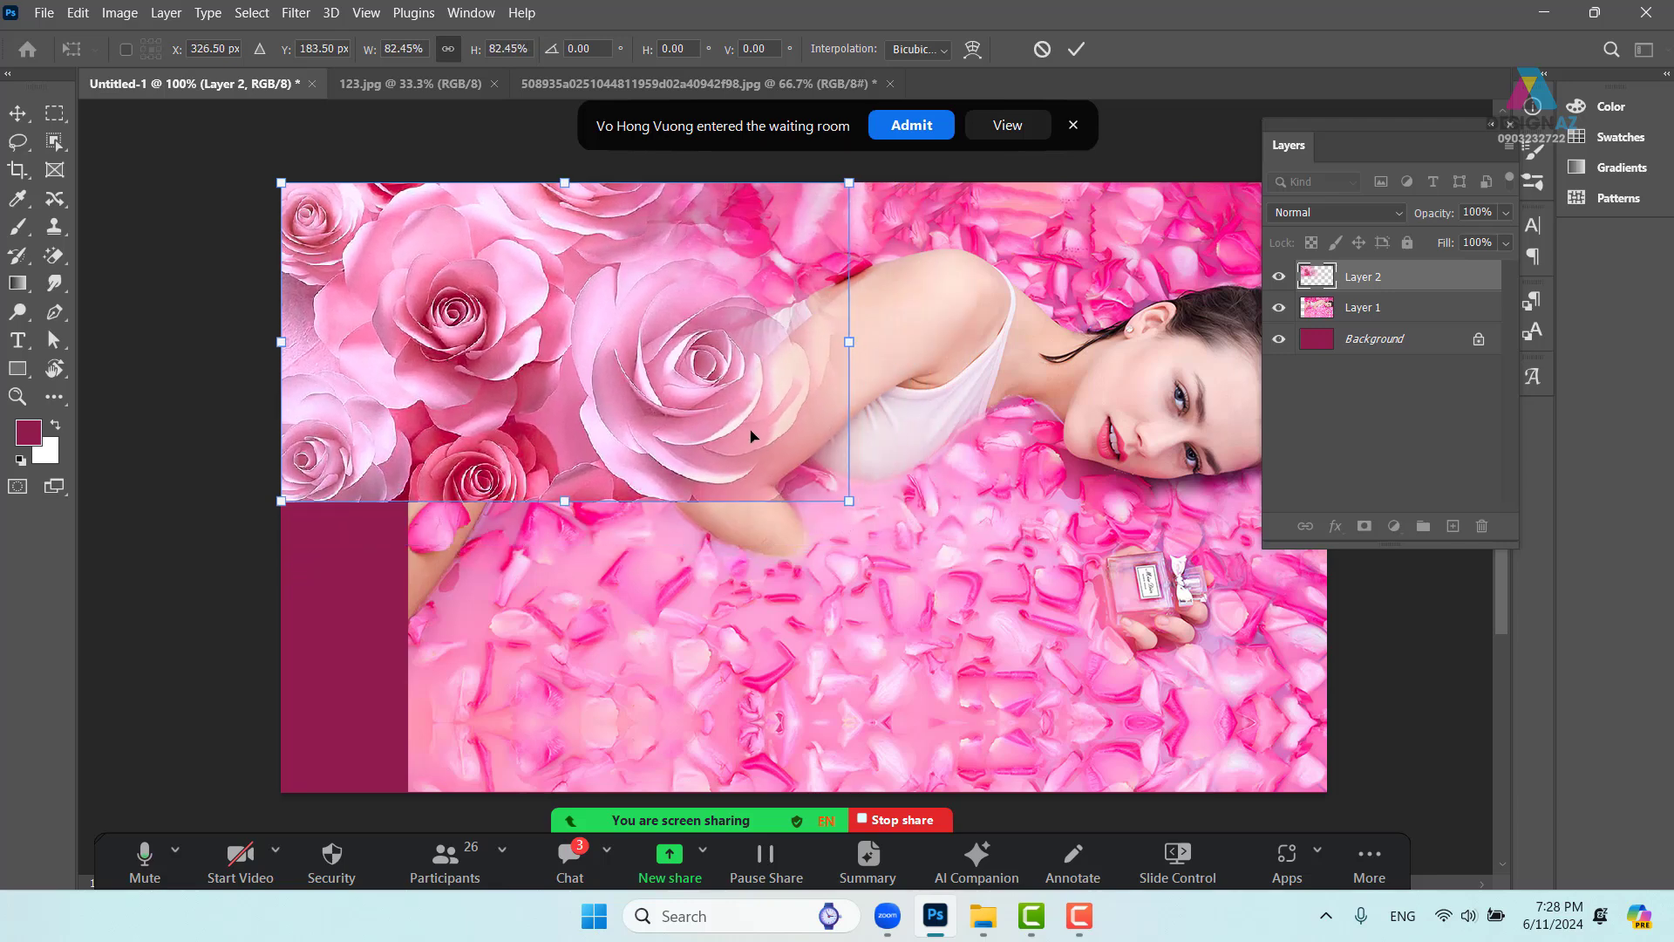
mouse_move(756, 439)
left_mouse_down()
mouse_move(711, 440)
mouse_move(746, 443)
left_mouse_up()
left_click_drag(850, 501, 804, 504)
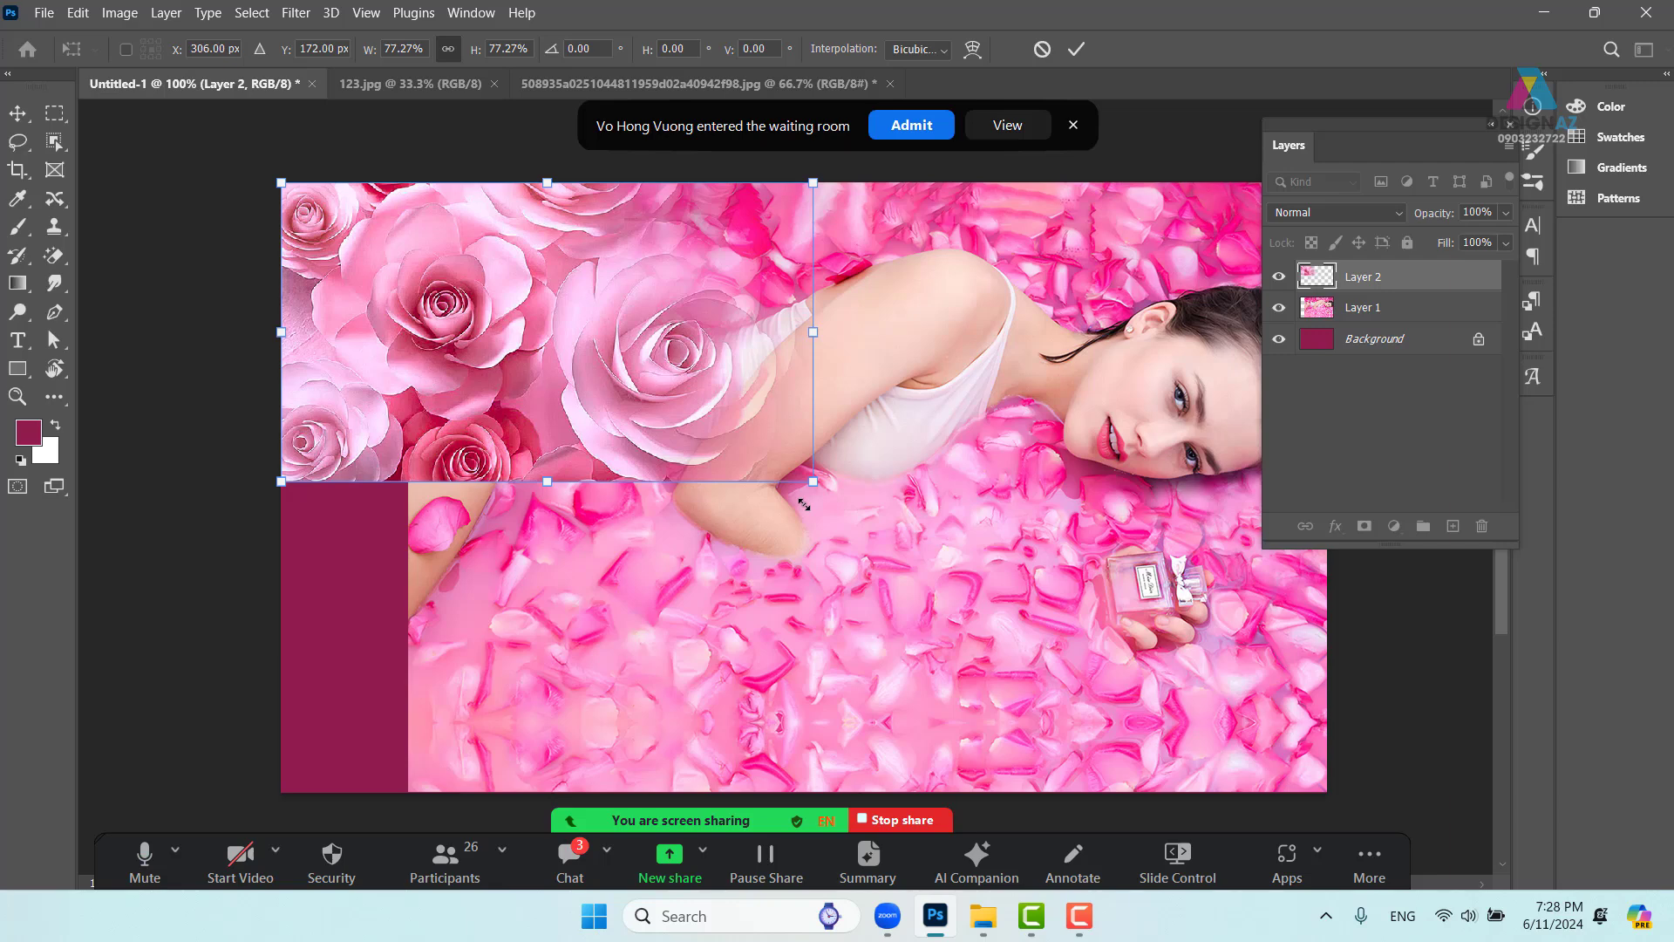
key("Return")
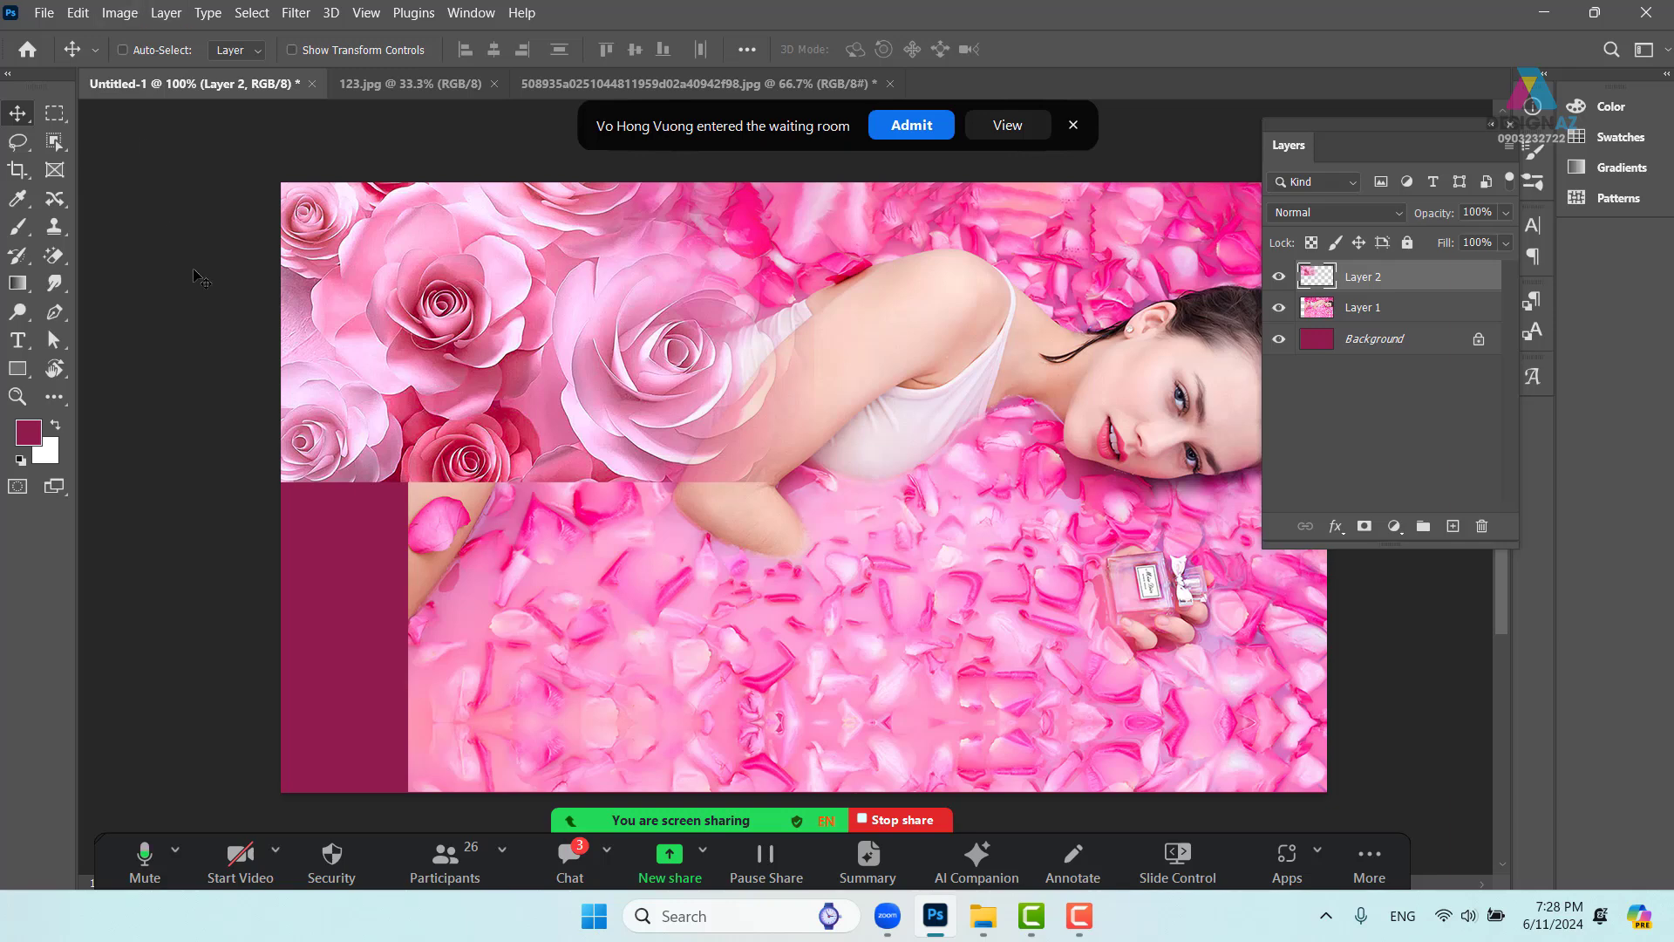
left_click(922, 129)
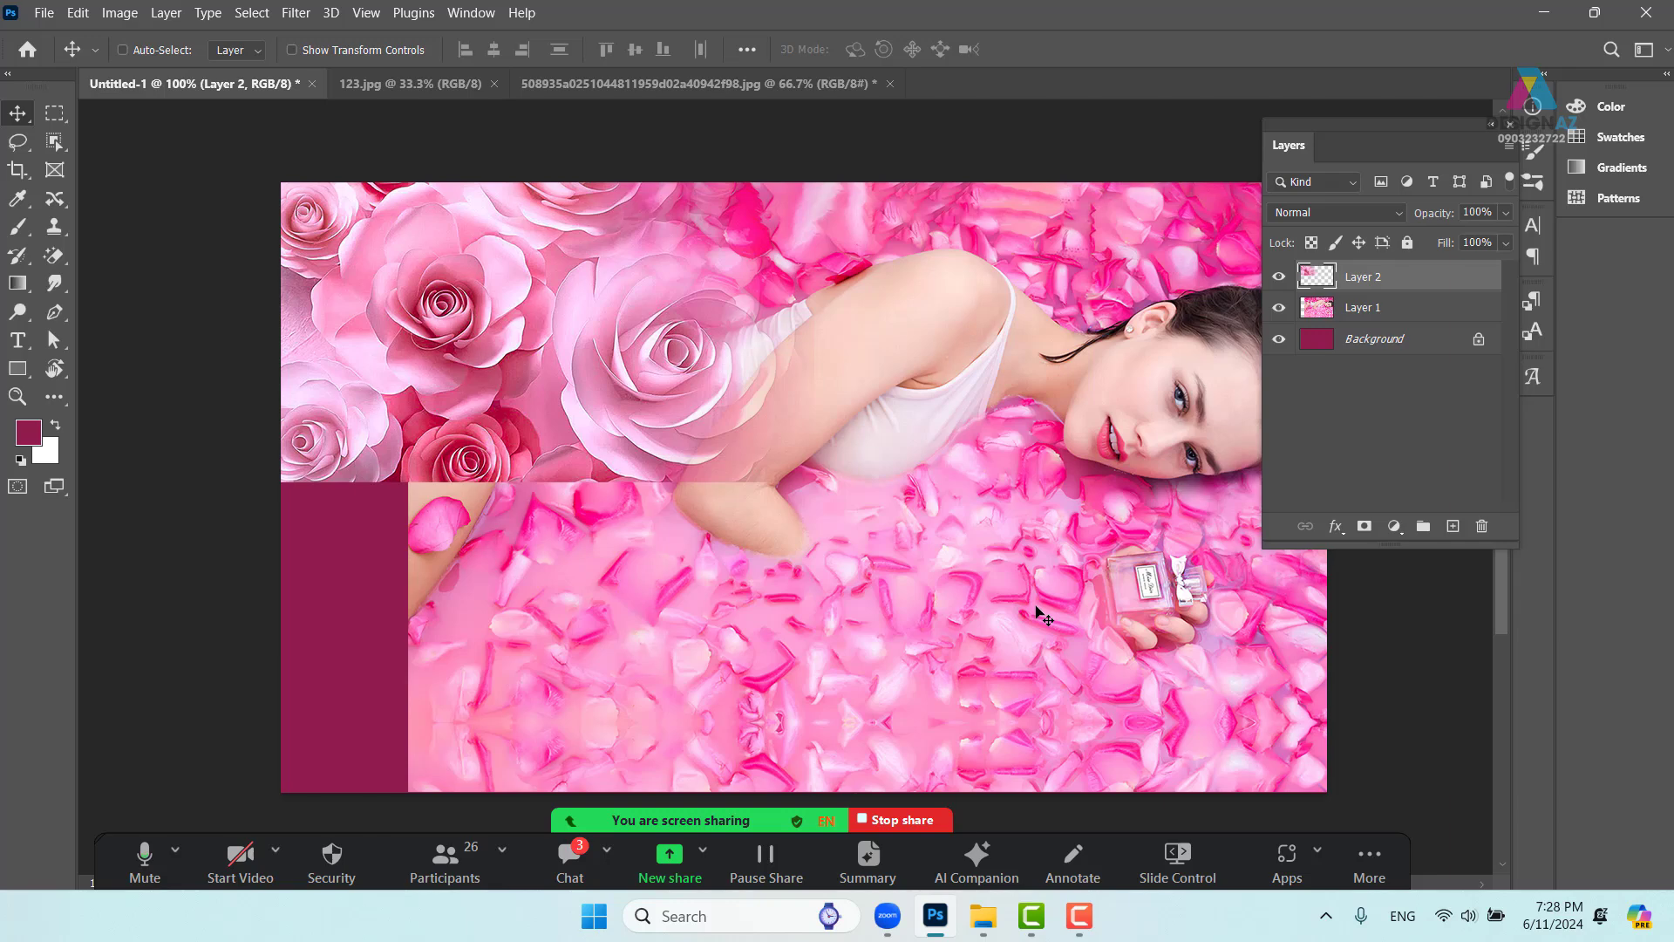
Marquee-select a full-height strip along the canvas's left side with Layer 1 active, and admit the waiting Zoom participant
right_click(527, 521)
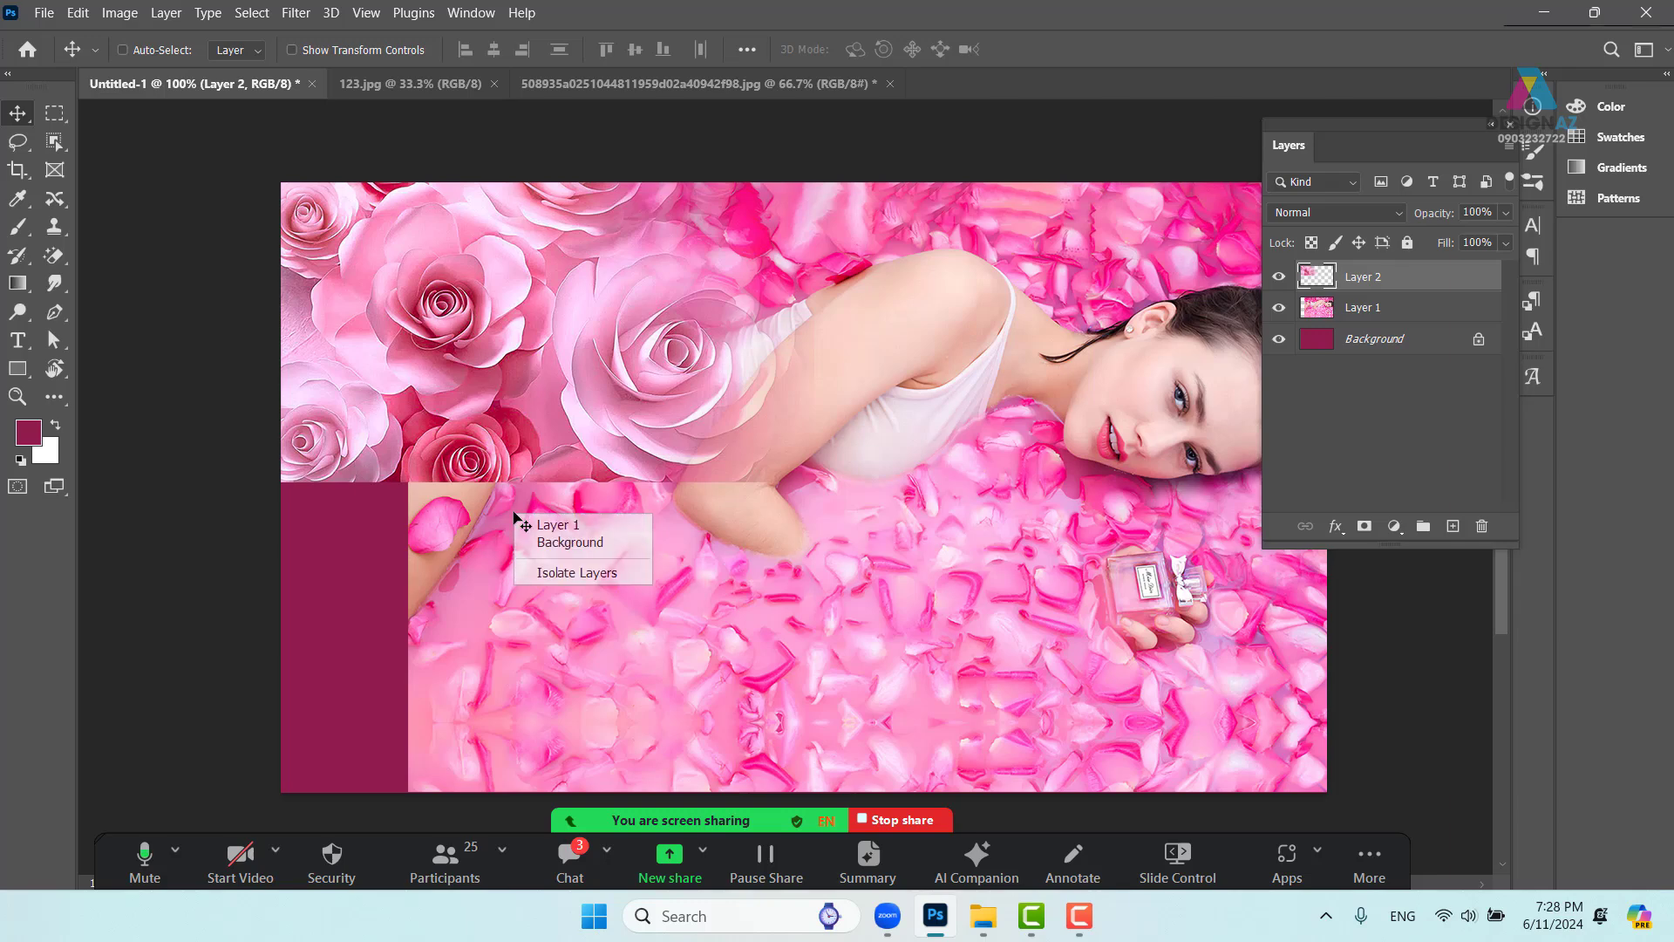
left_click(568, 527)
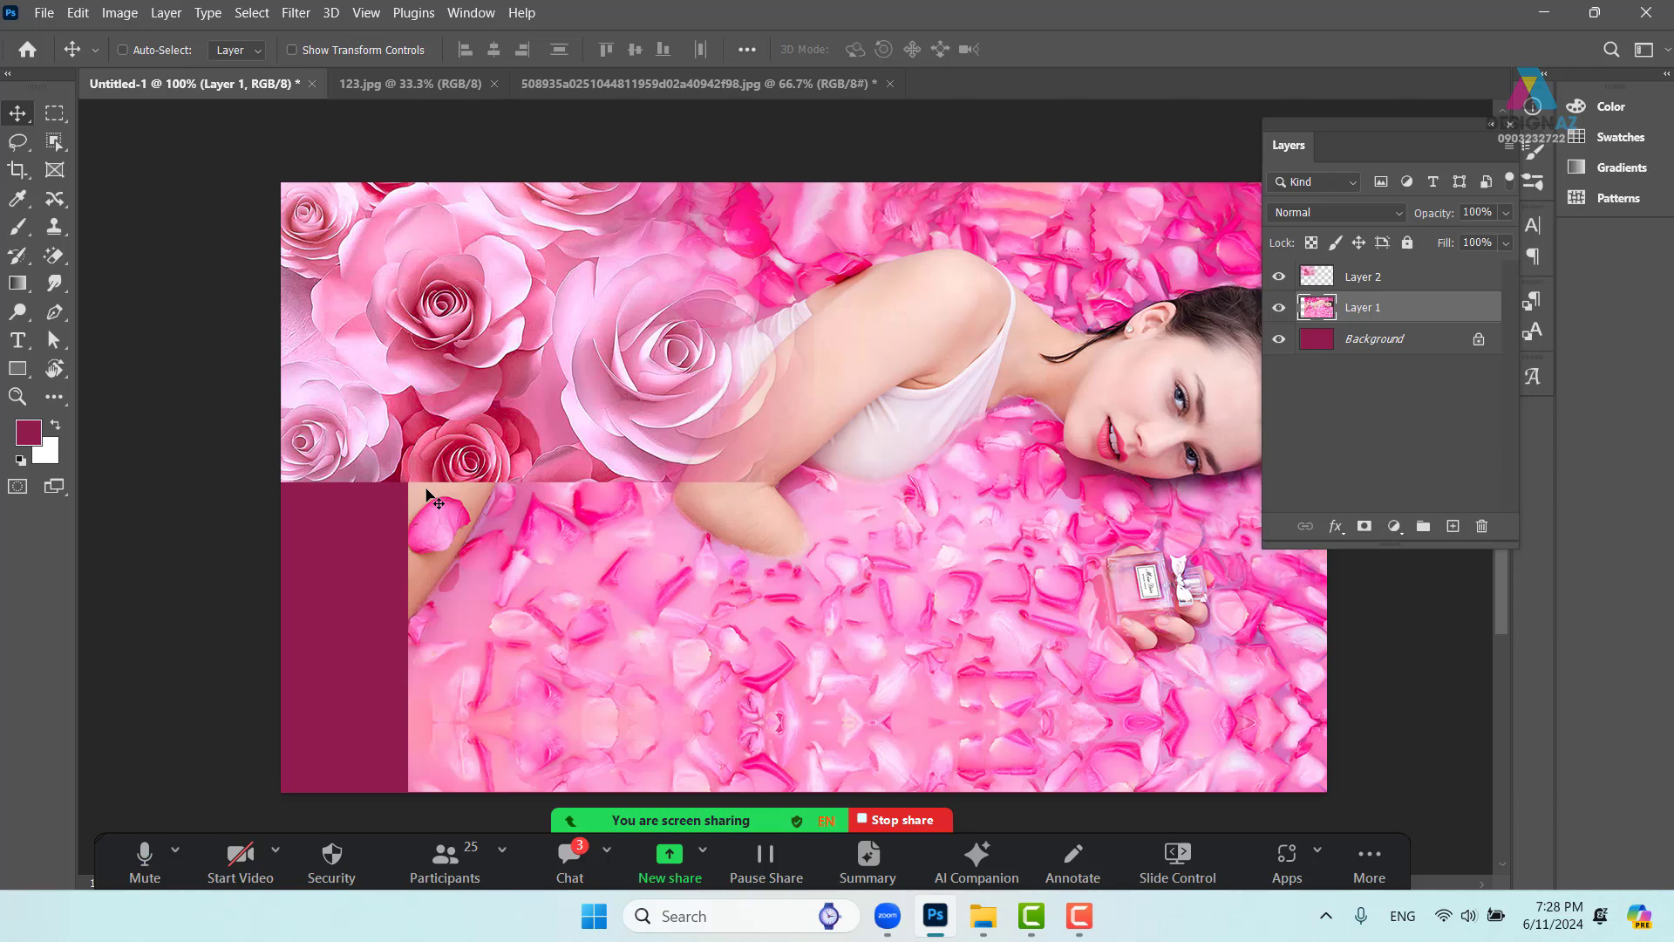
right_click(538, 516)
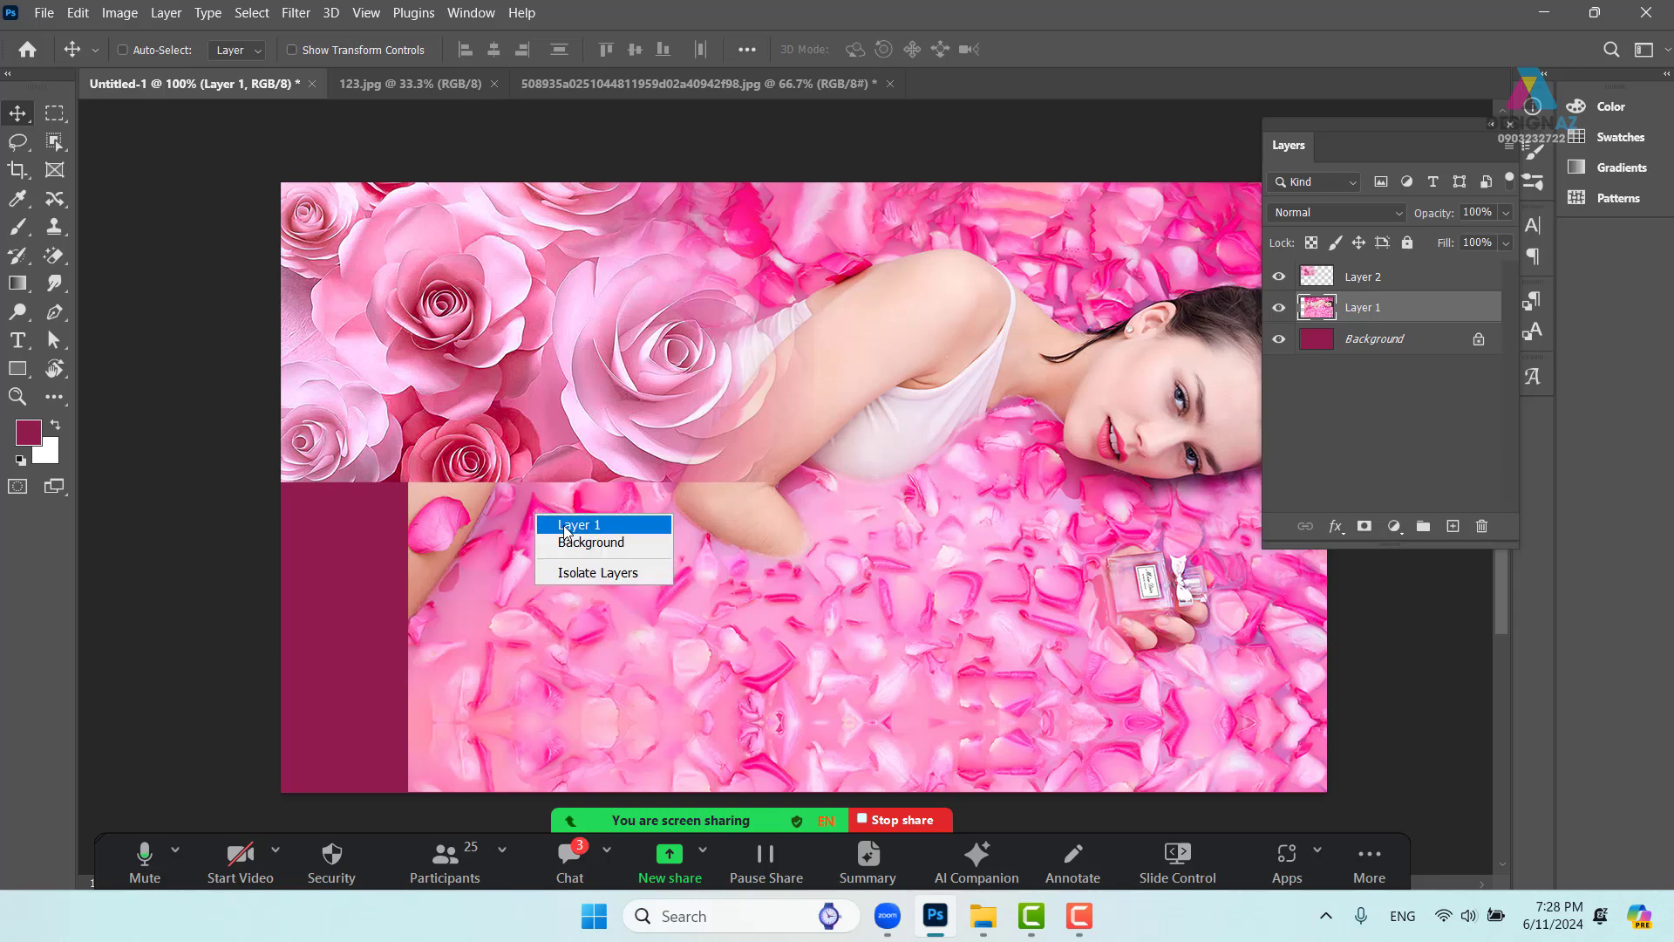
left_click(564, 525)
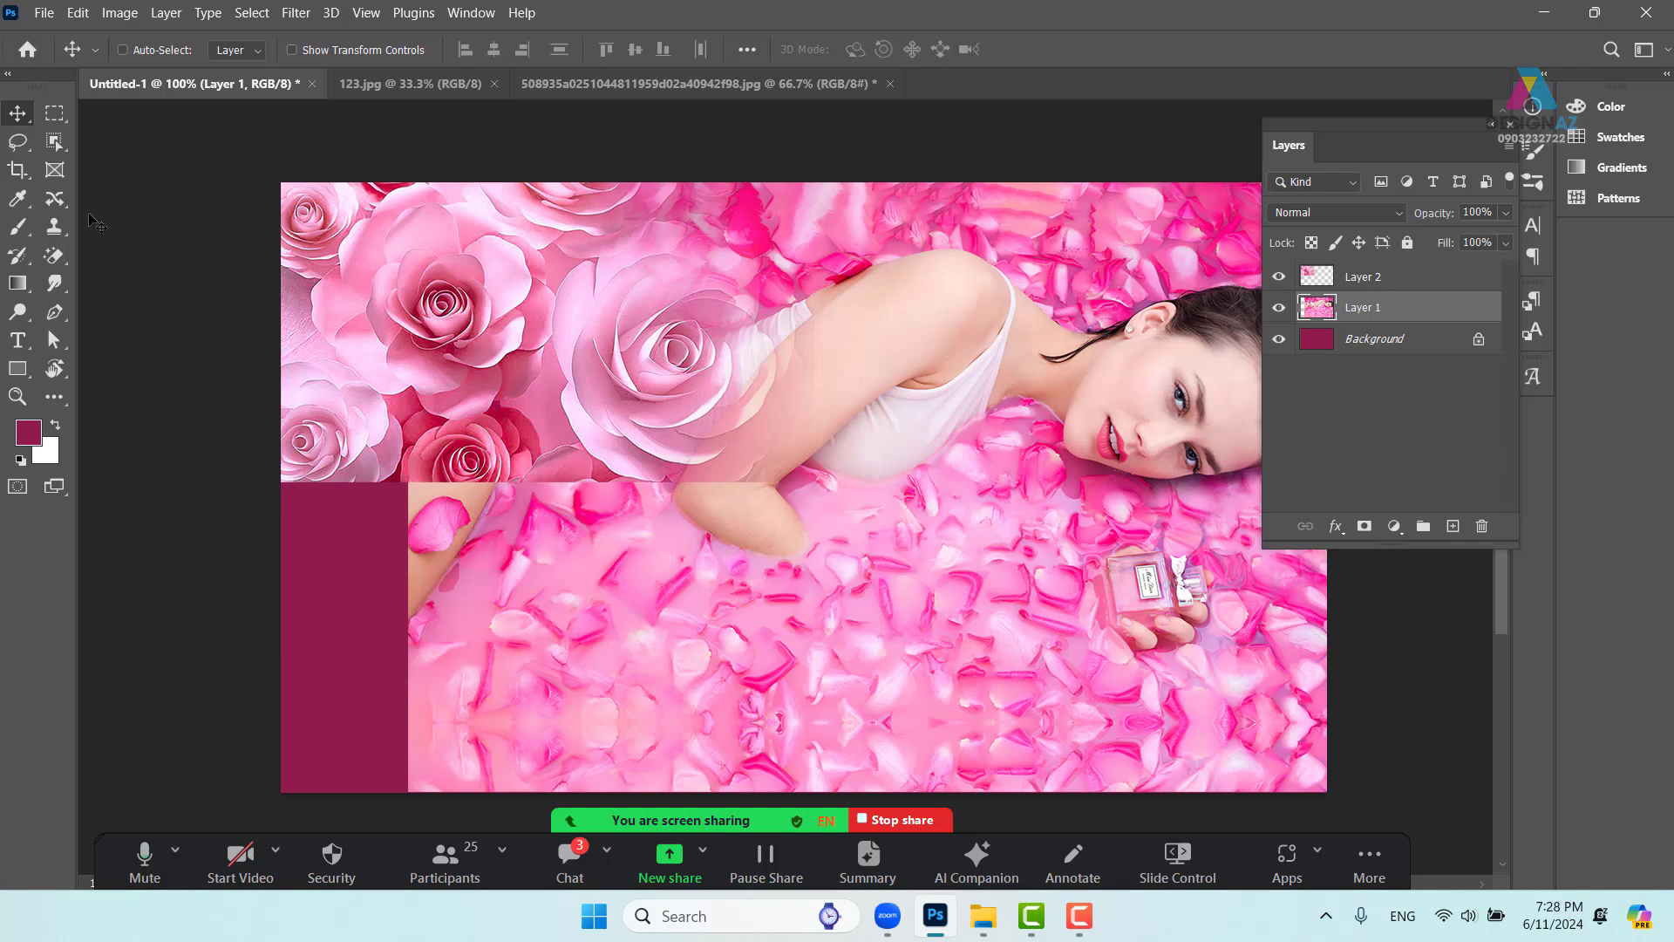
left_click(54, 113)
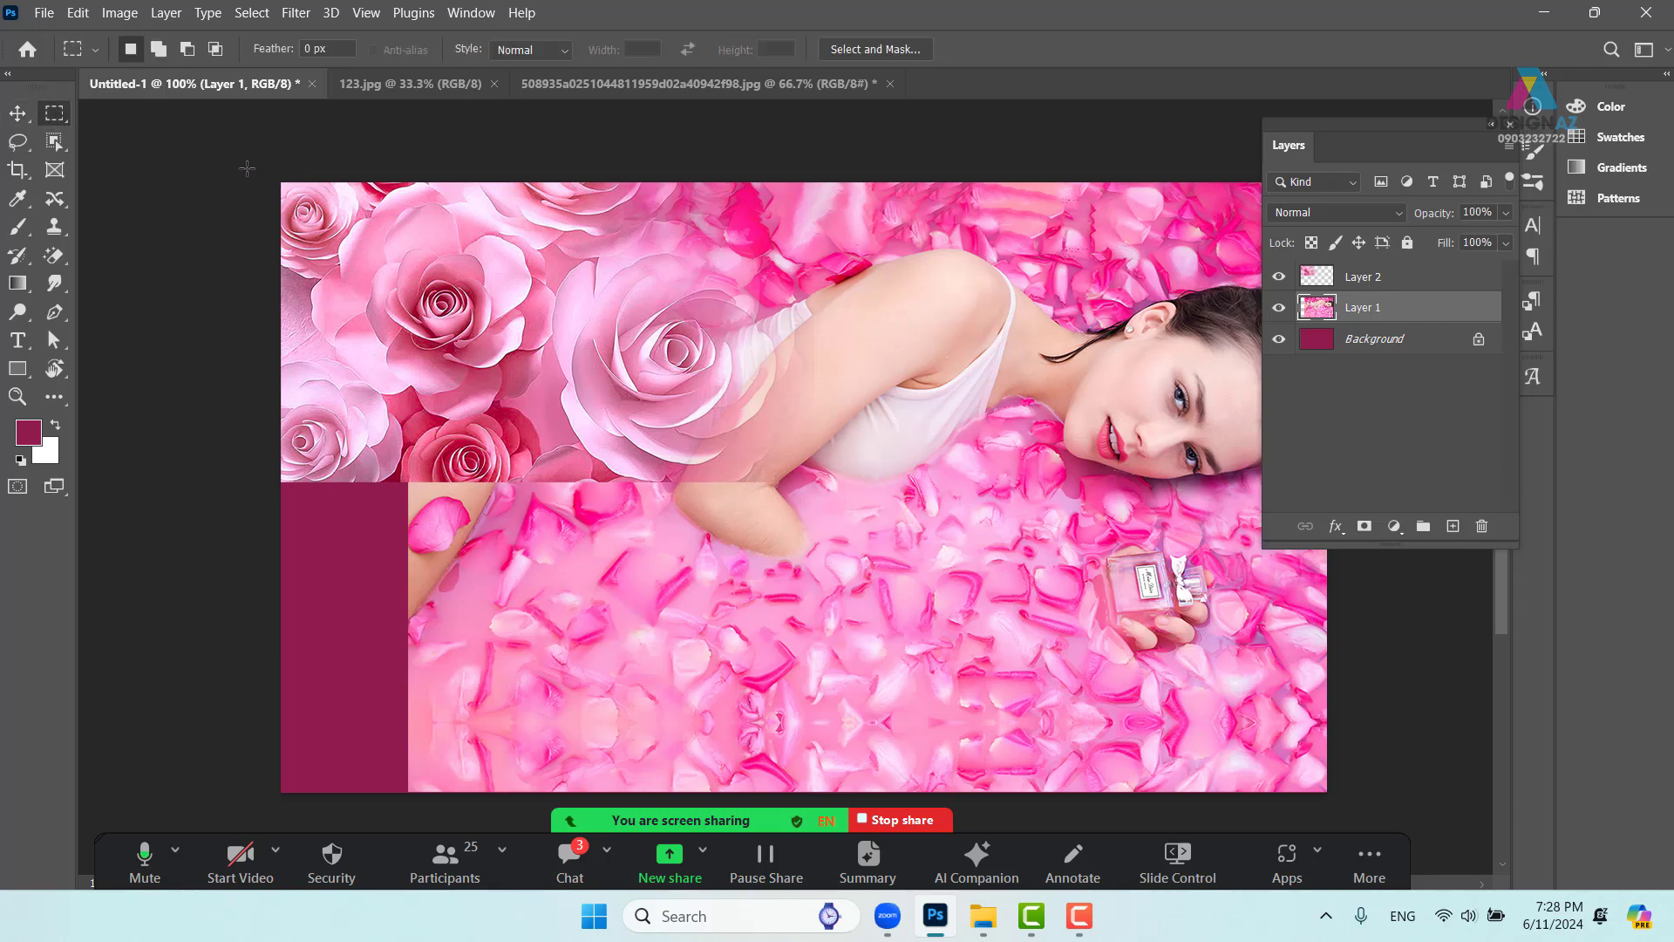
left_click_drag(247, 168, 421, 794)
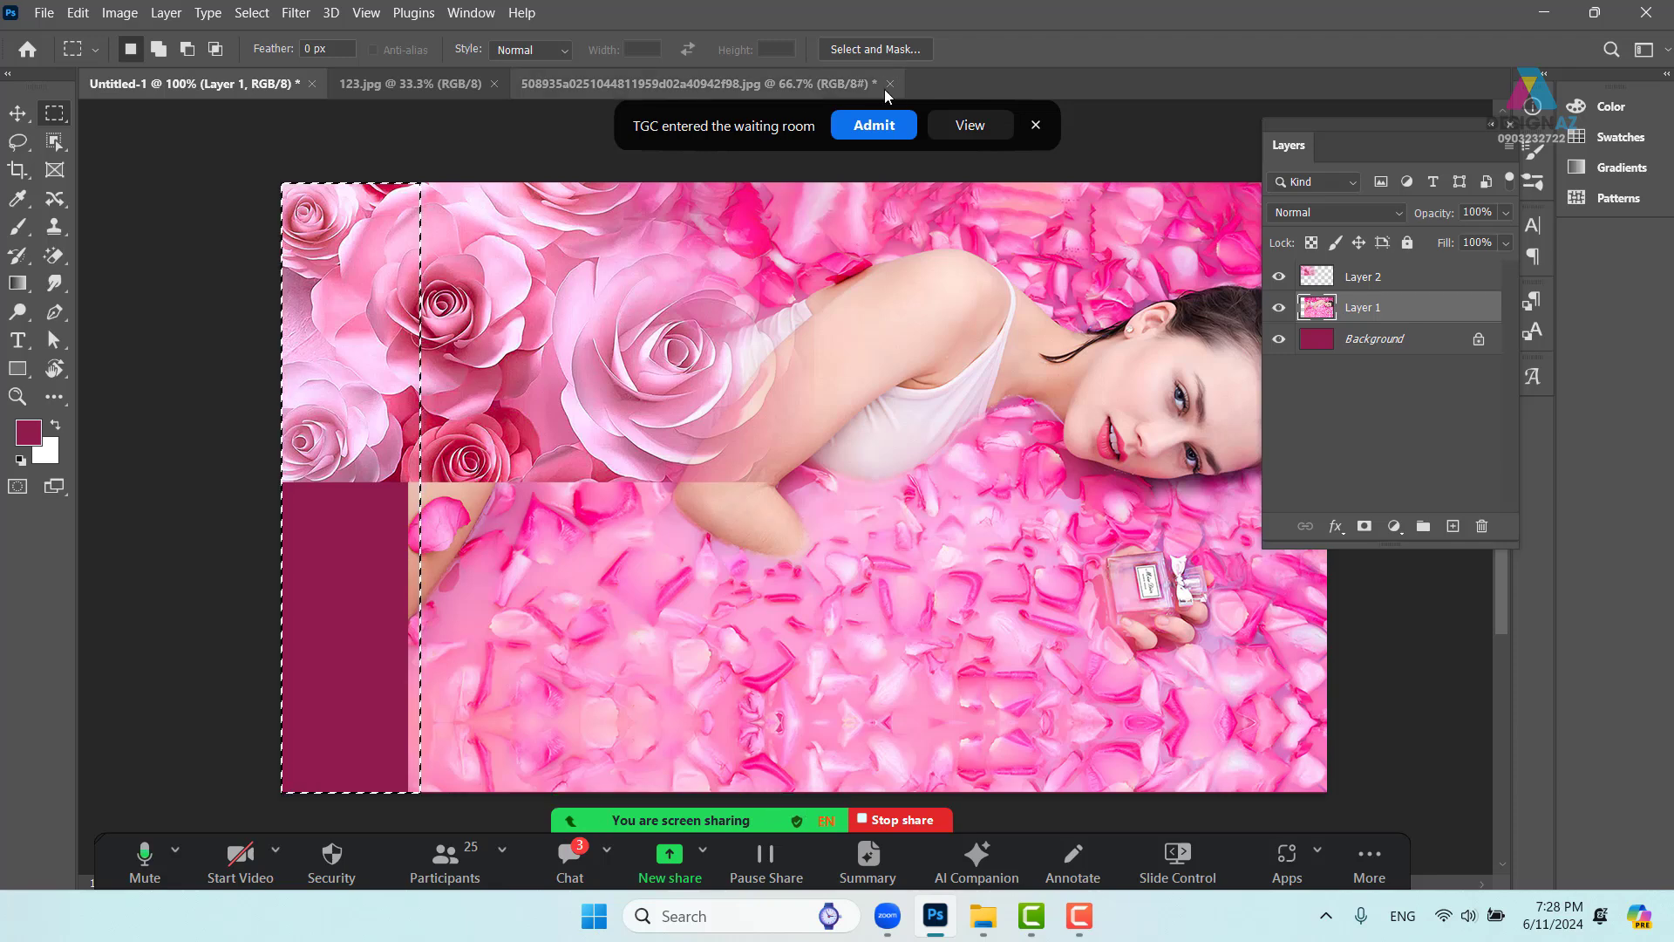
left_click(876, 130)
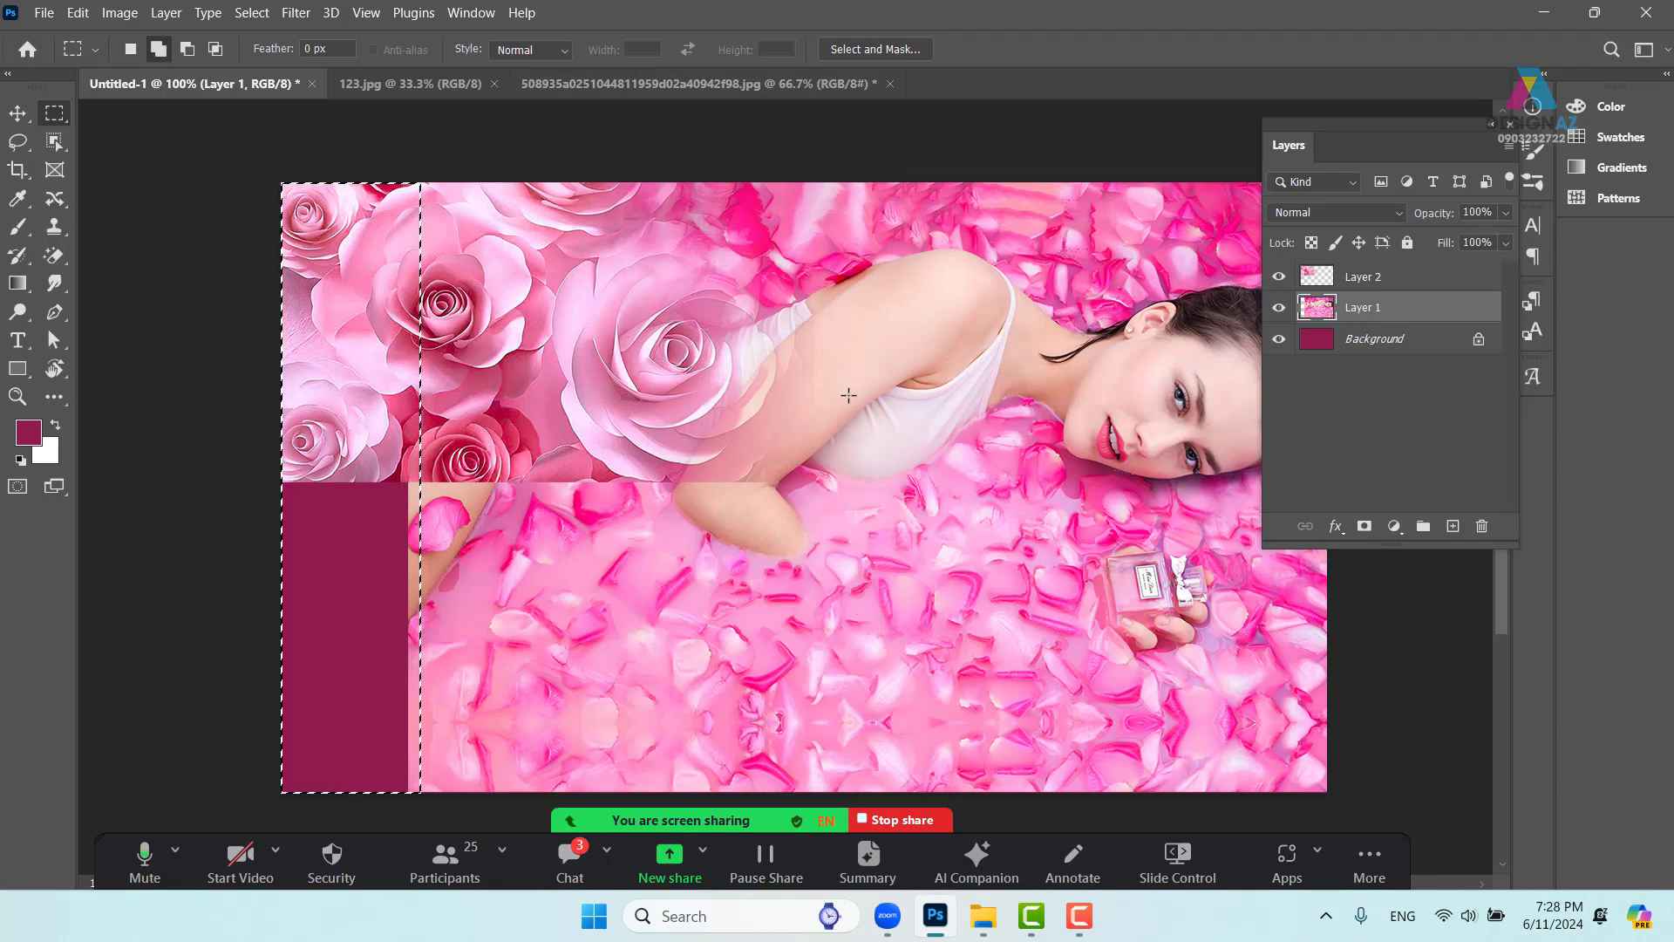
Feather the strip selection by 150 pixels, delete it repeatedly from Layer 1 to fade the photo's left edge, and deselect
key("shift+F6")
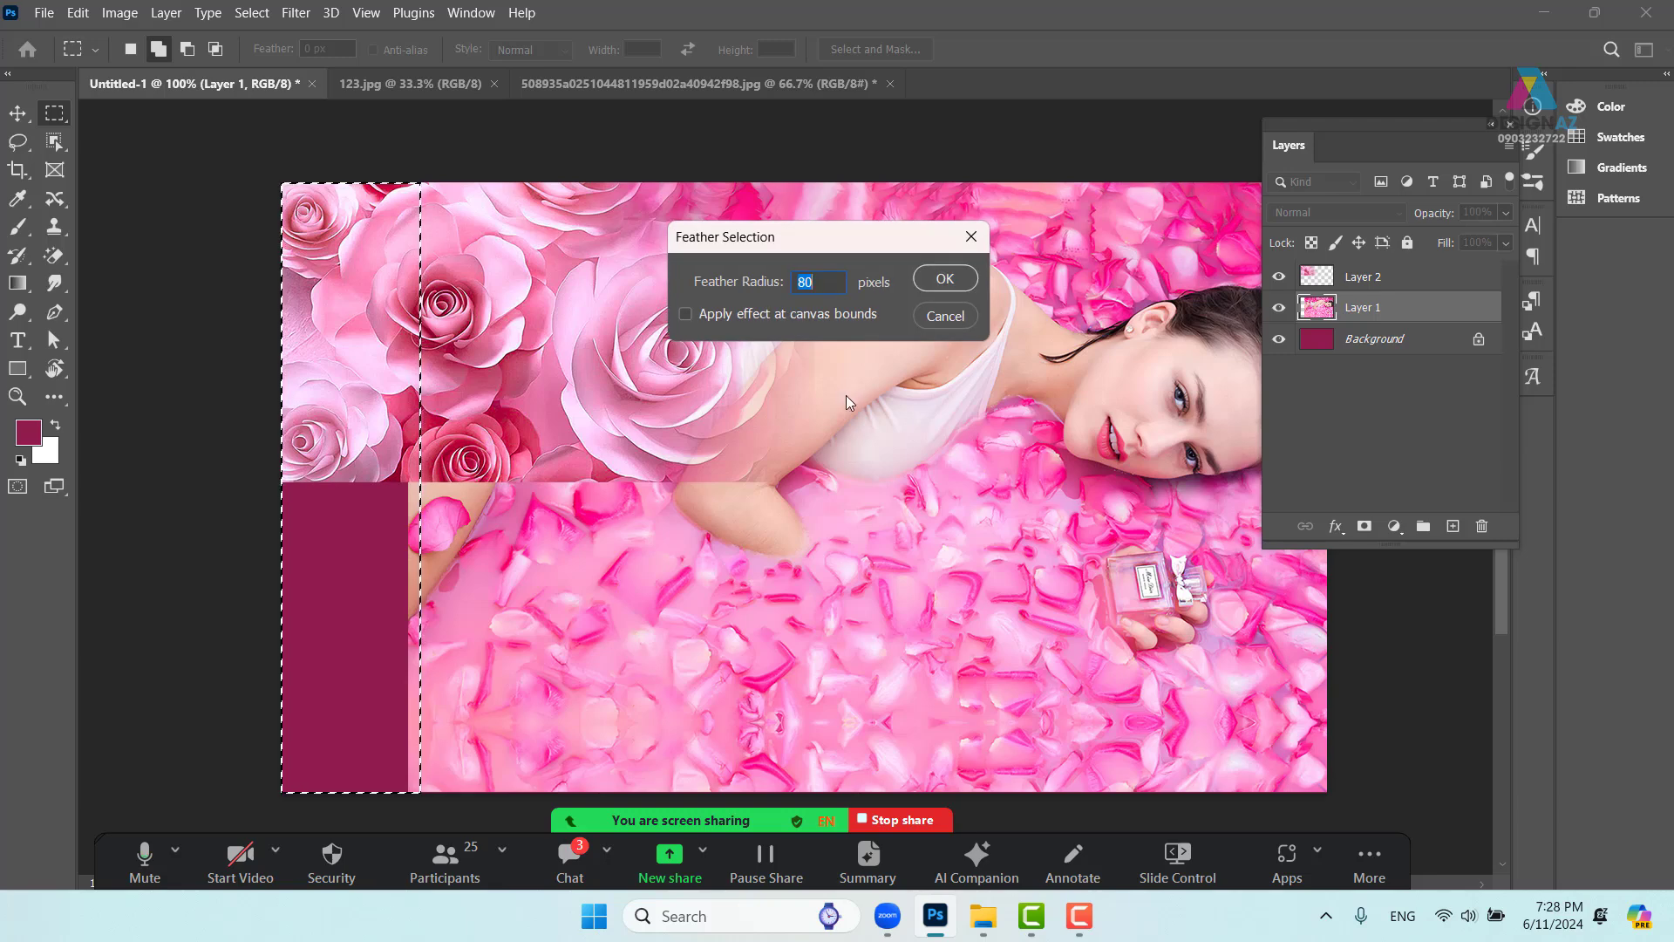
type("100")
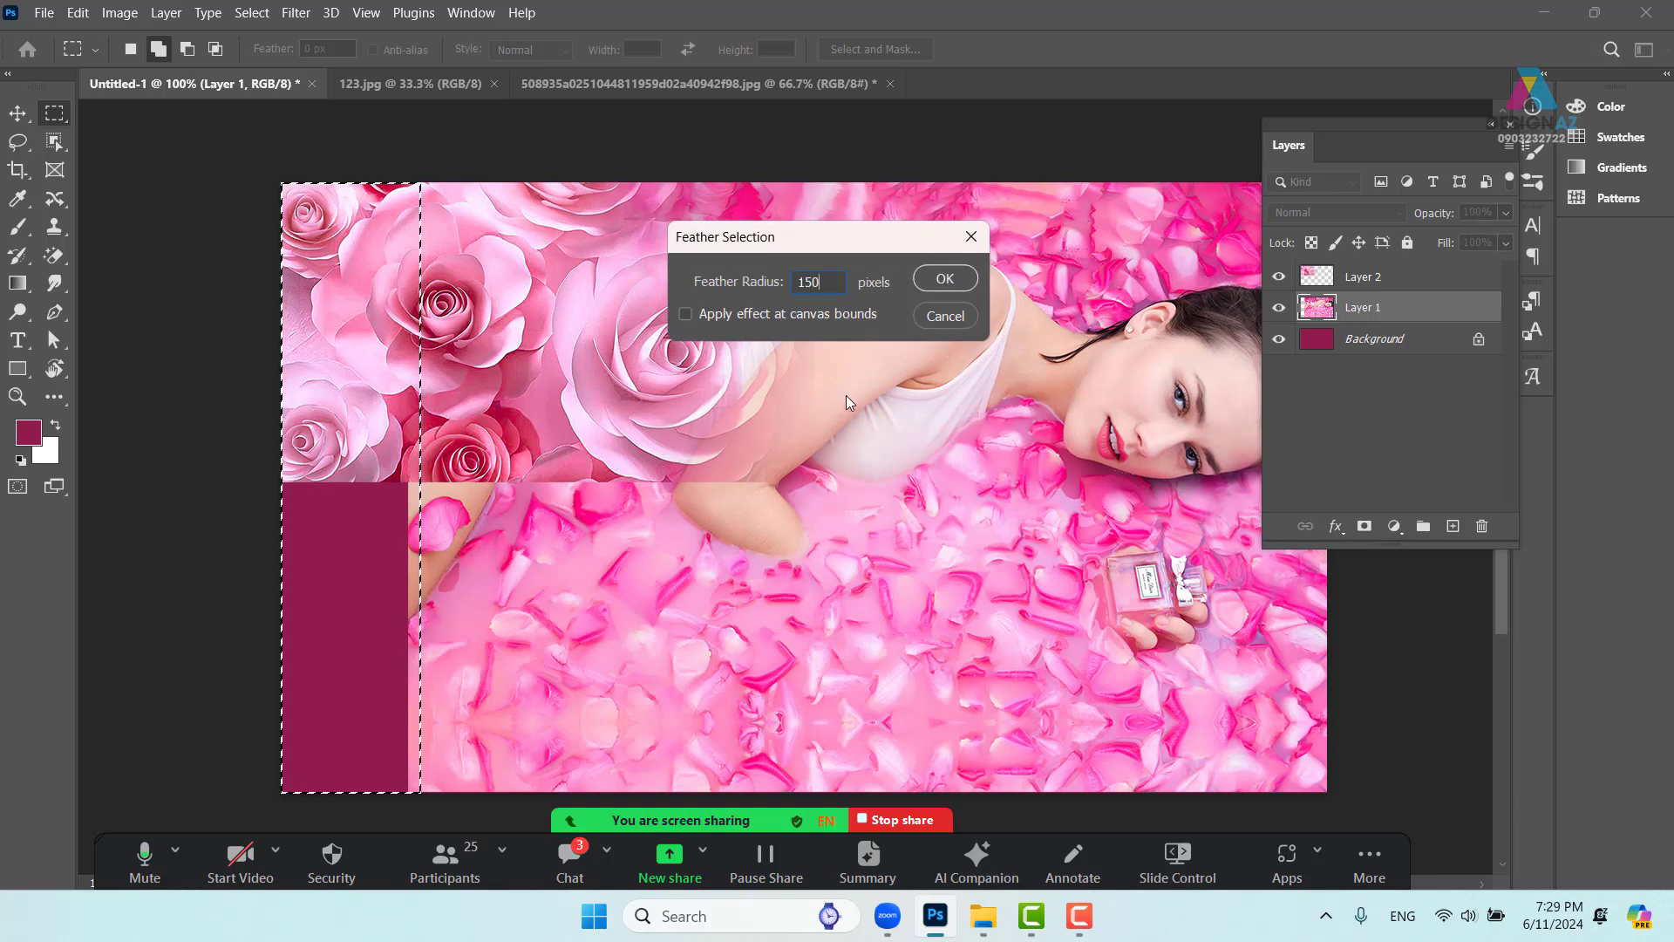
key("Return")
key("Delete")
key("Delete")
key("Delete")
key("Delete")
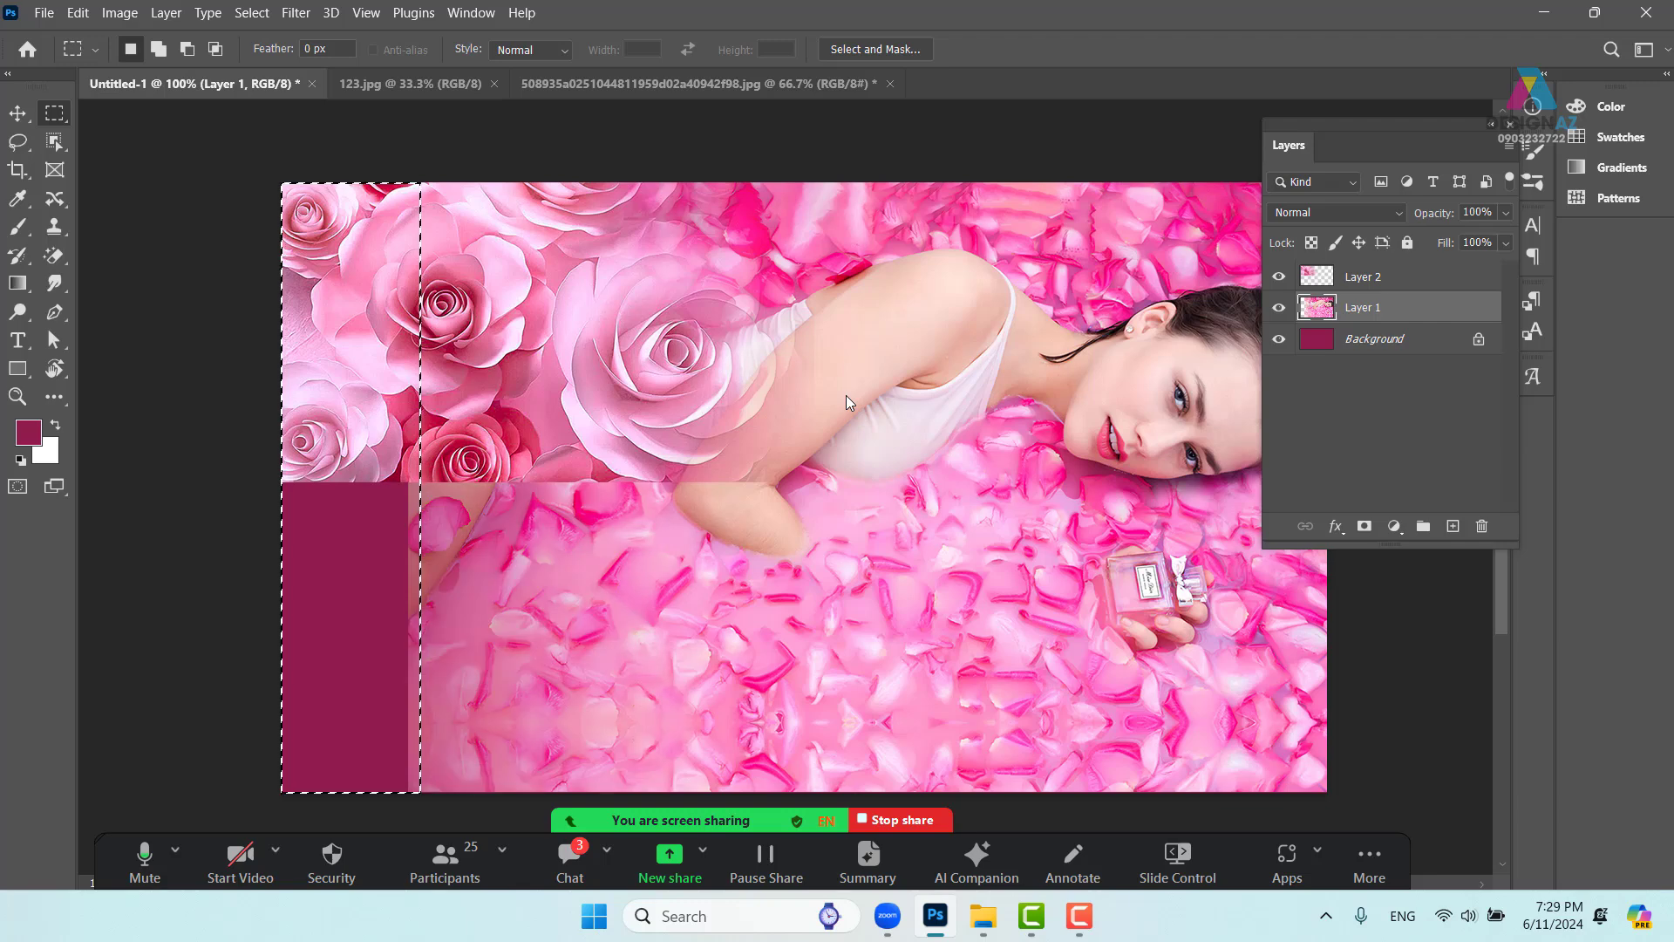
key("Delete")
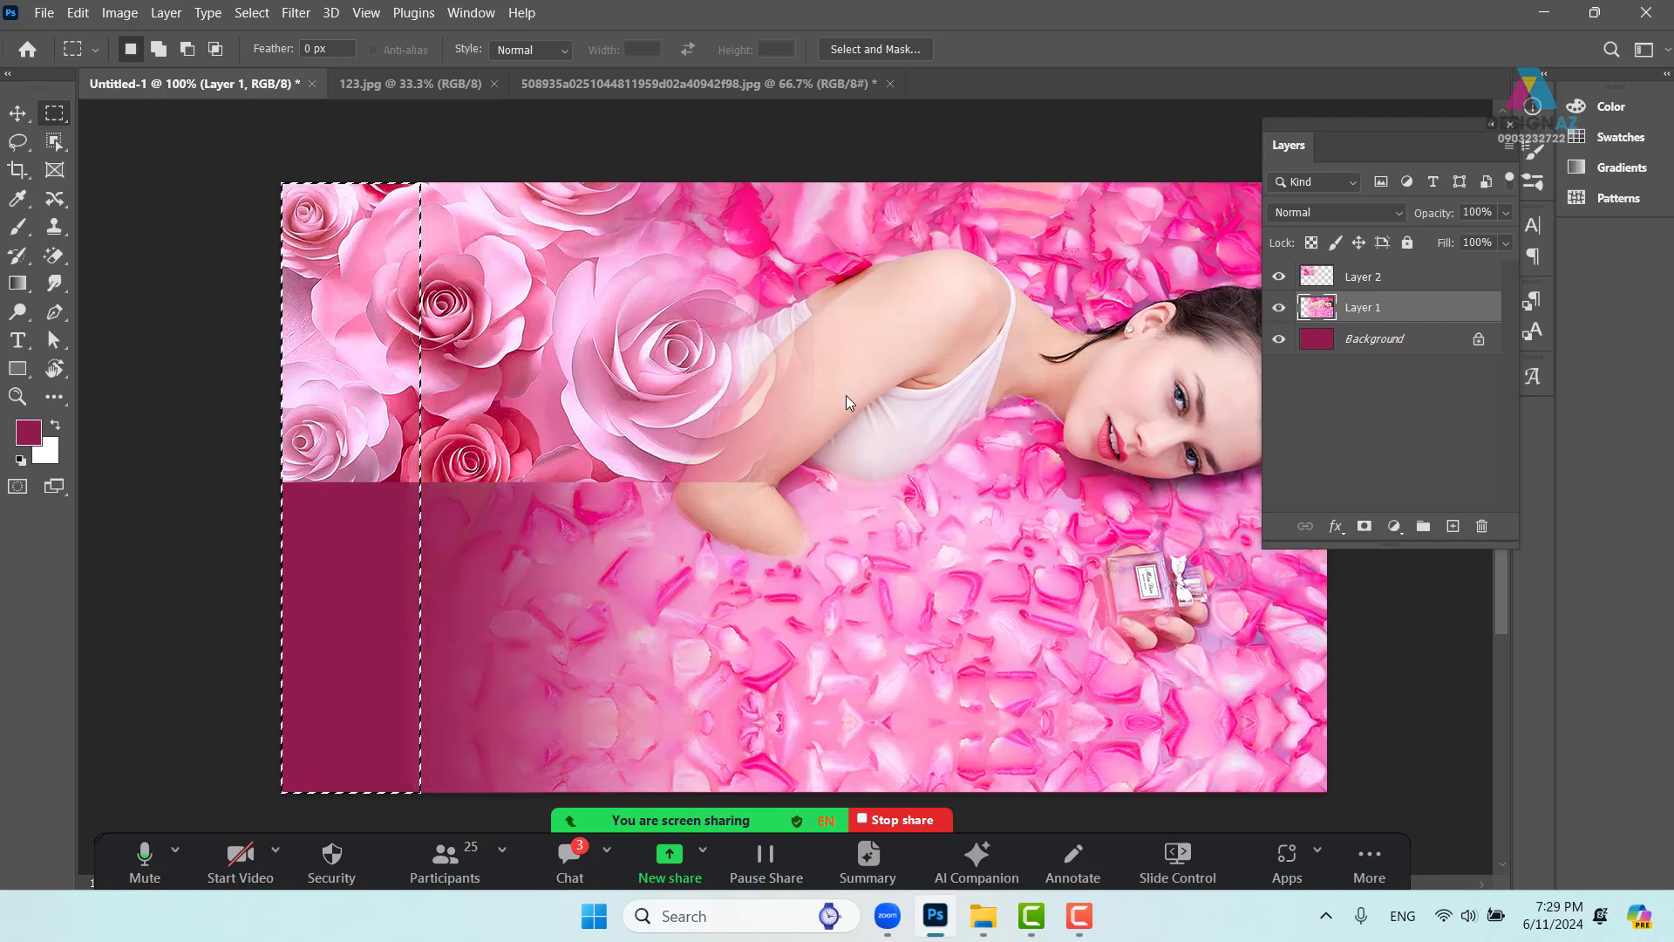
key("v")
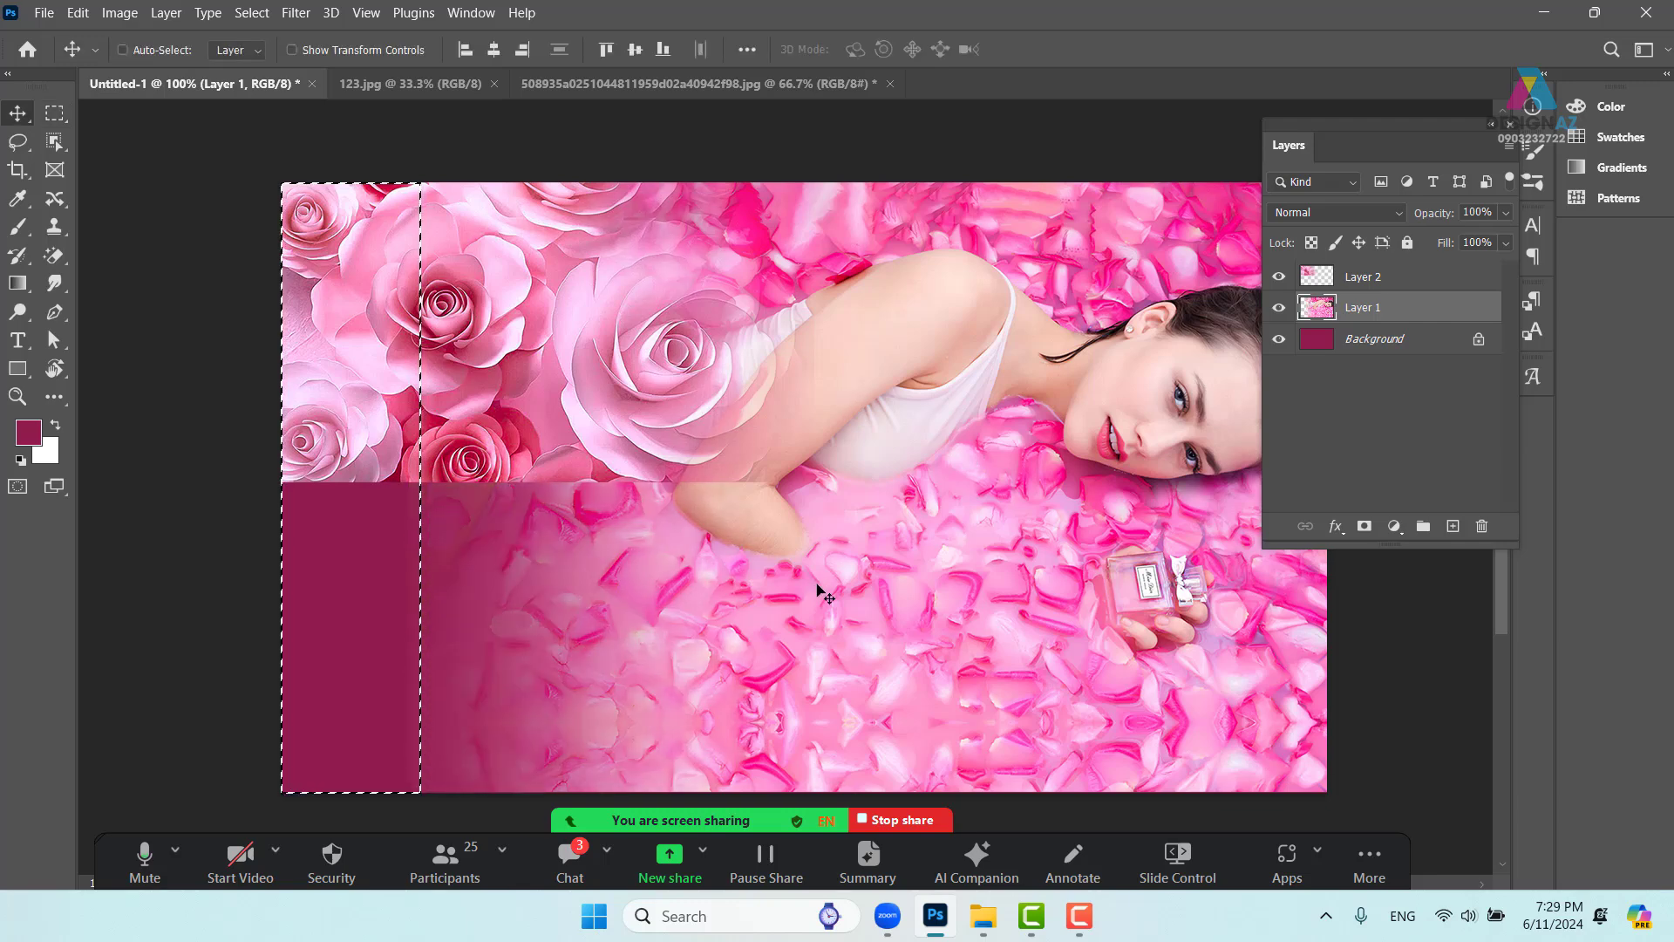
key("ctrl+d")
left_click_drag(887, 587, 914, 565)
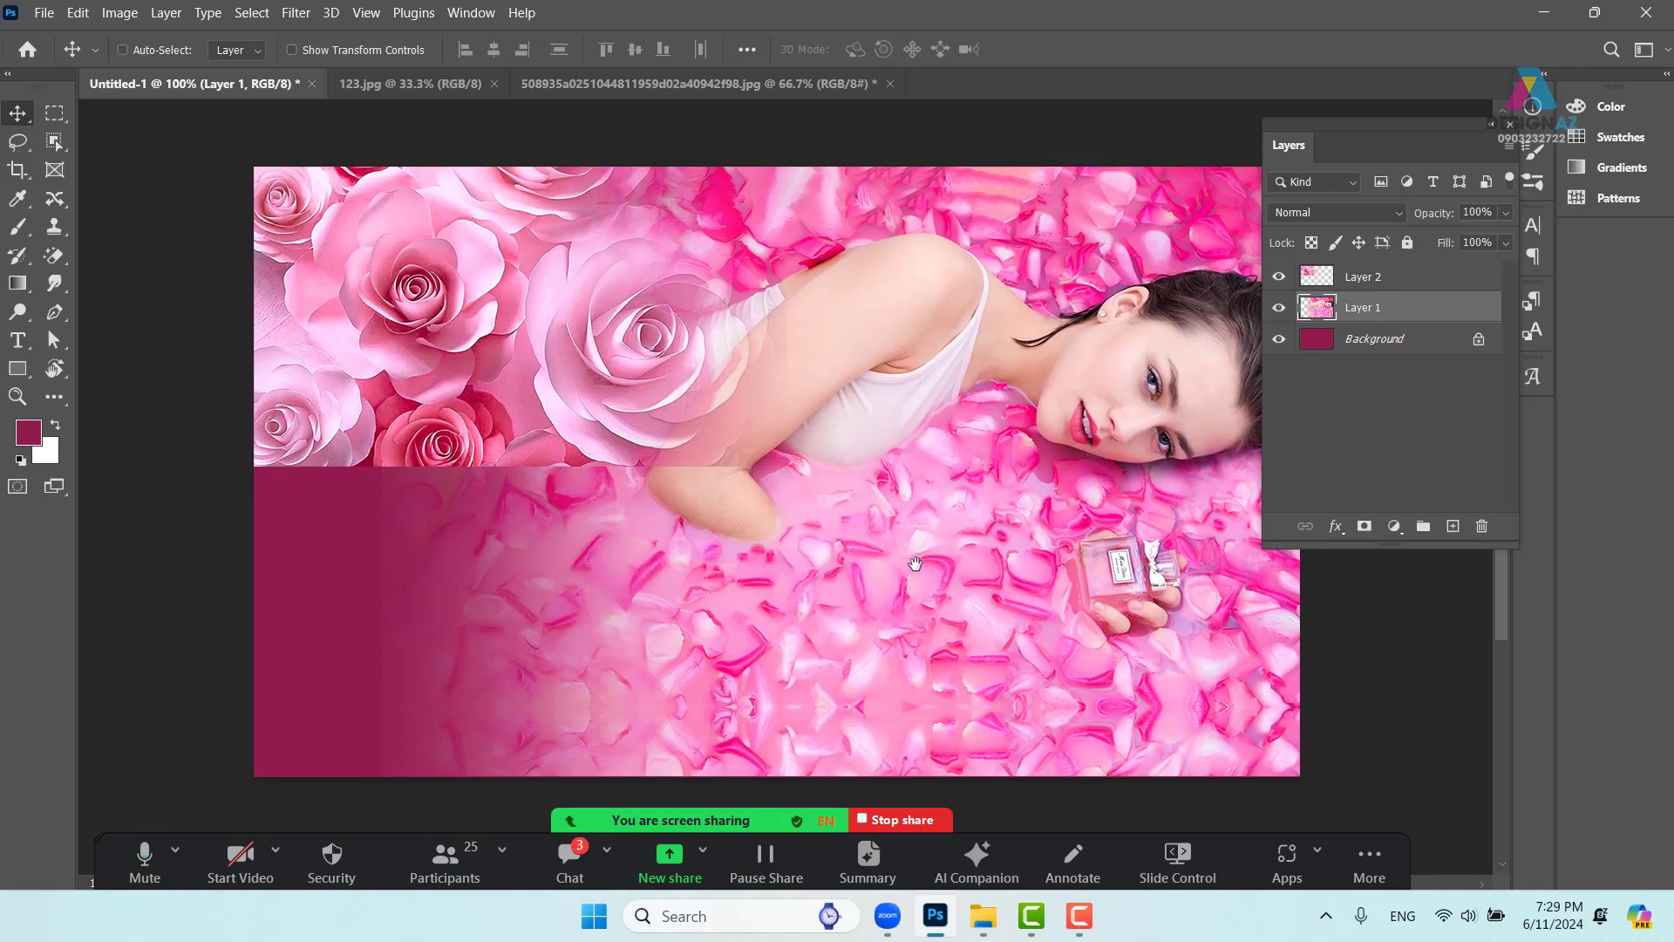
Undo and redo the feathered deletions on Layer 1 to compare the edge before and after fading
key("ctrl+z")
key("ctrl+z")
key("ctrl+z")
key("ctrl+z")
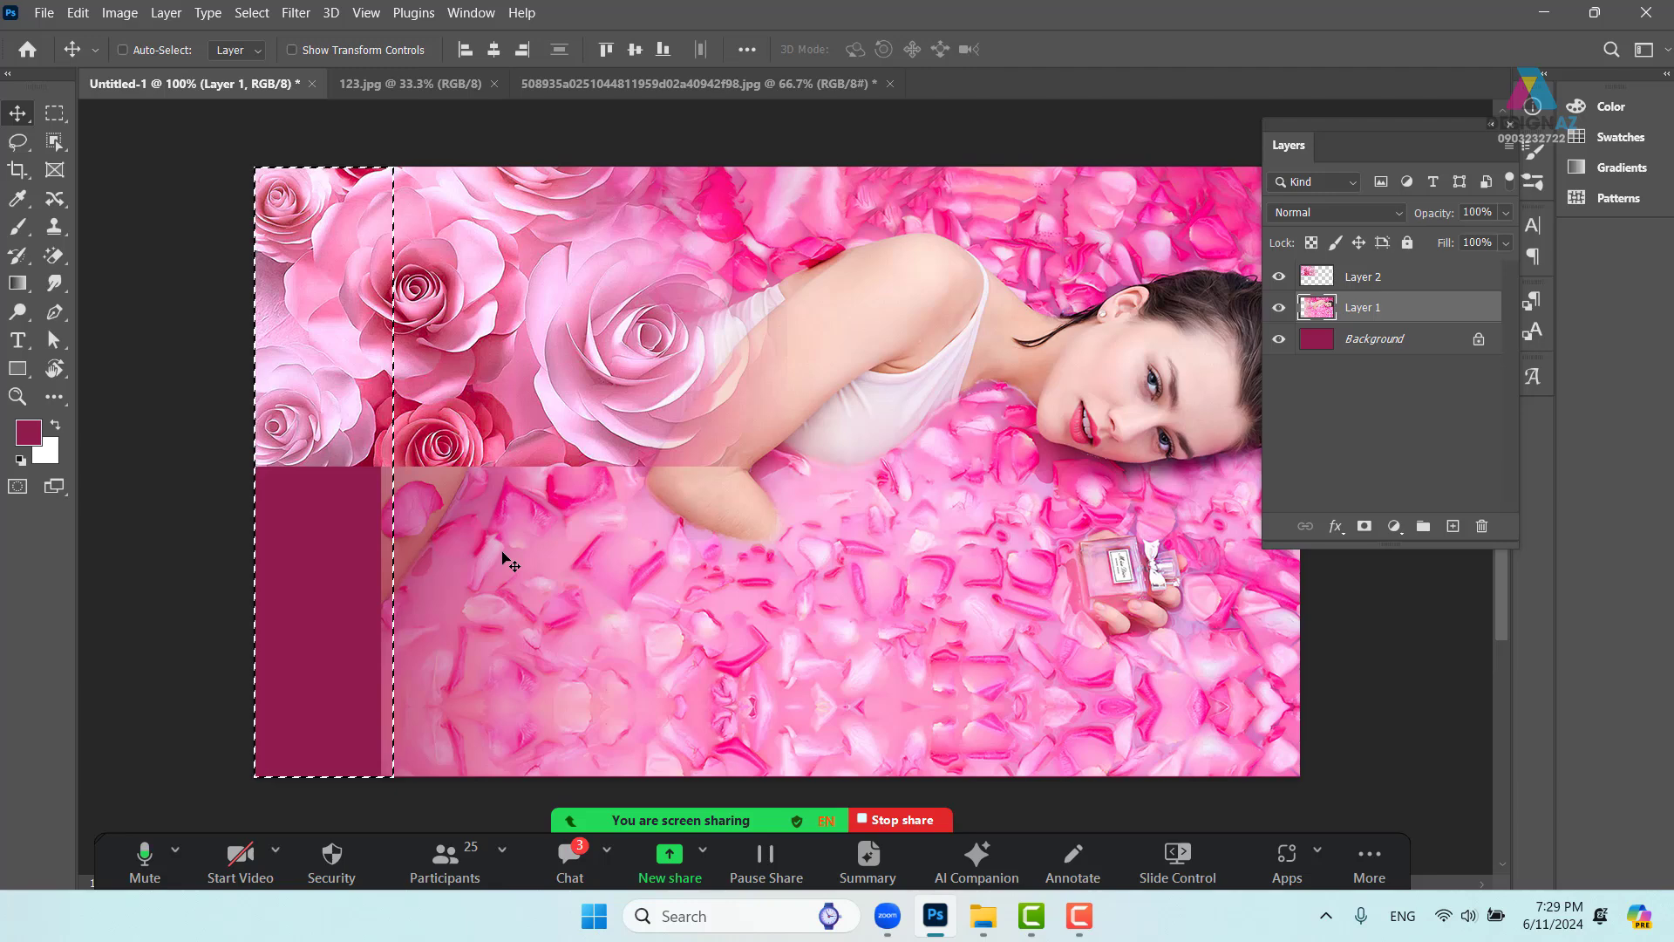
key("ctrl+shift+z")
key("ctrl+z")
key("ctrl+z")
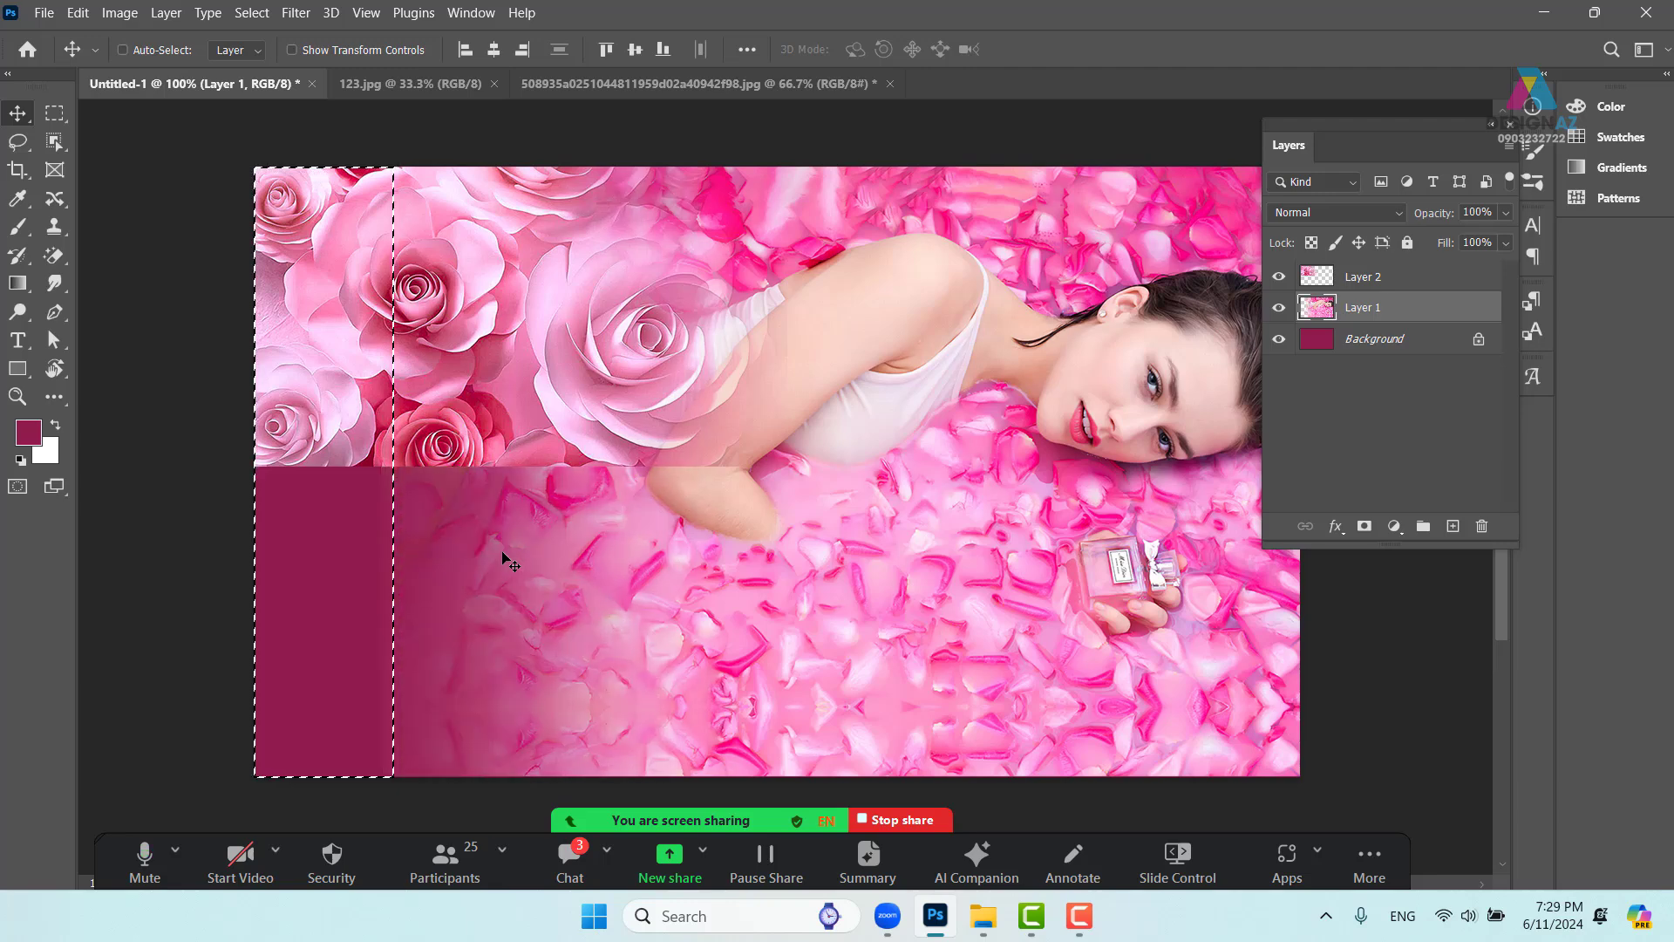
key("ctrl+shift+z")
key("ctrl+shift+z")
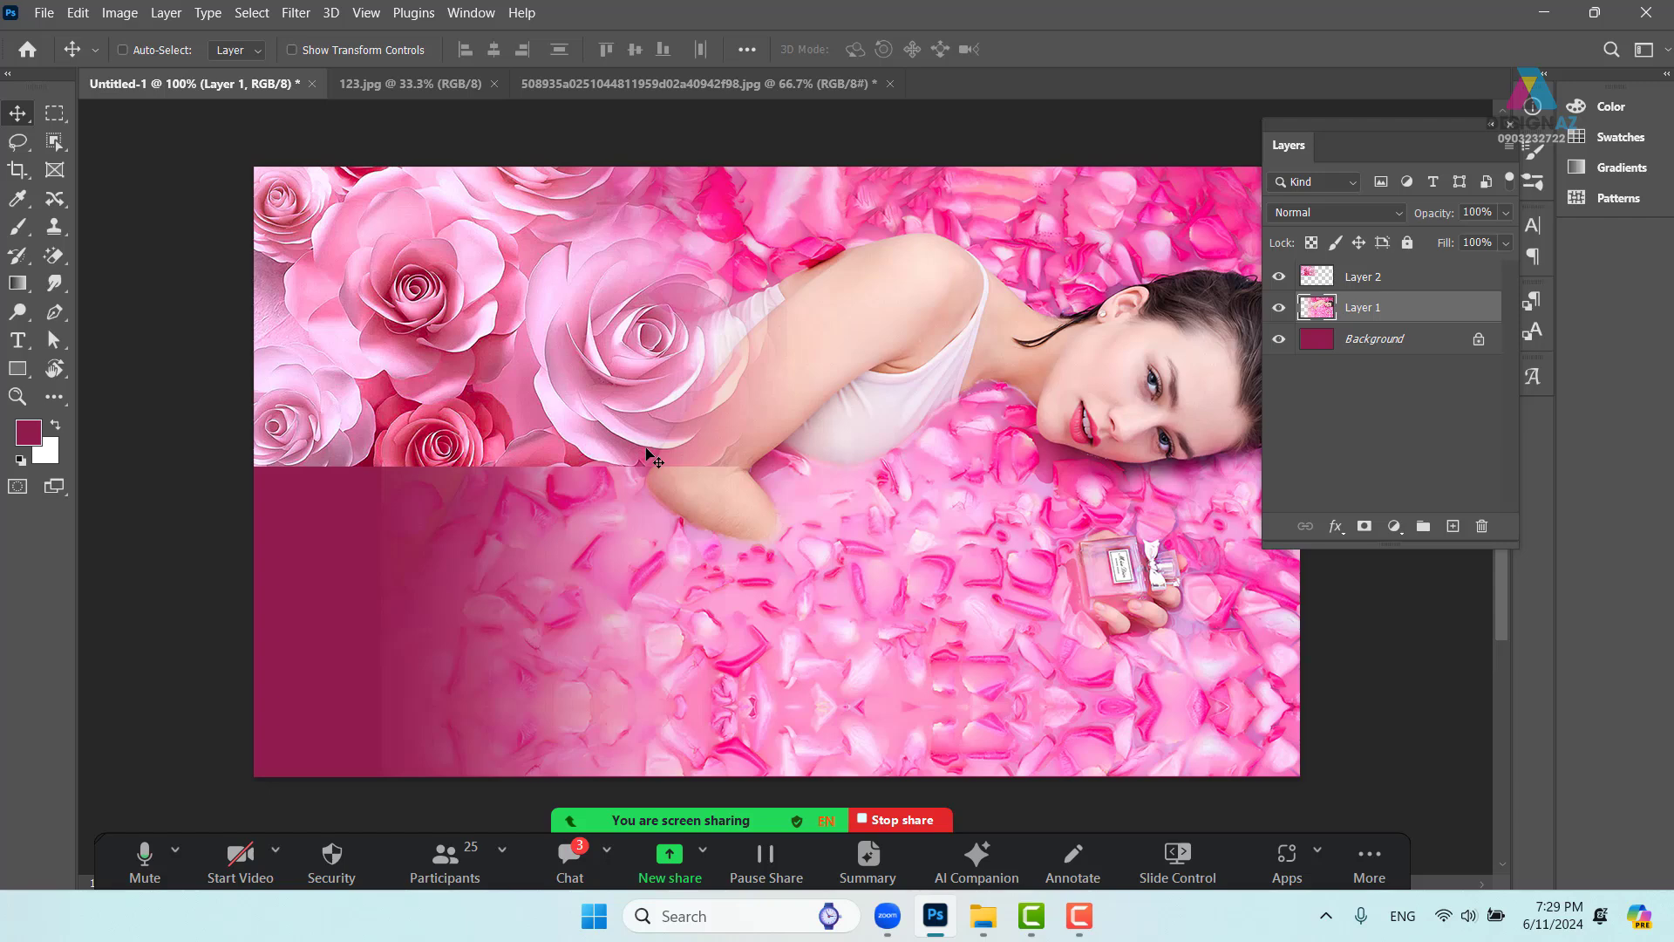
Duplicate the rose layer, Layer 2, and flip the copy vertically so it mirrors directly beneath the original
right_click(616, 329)
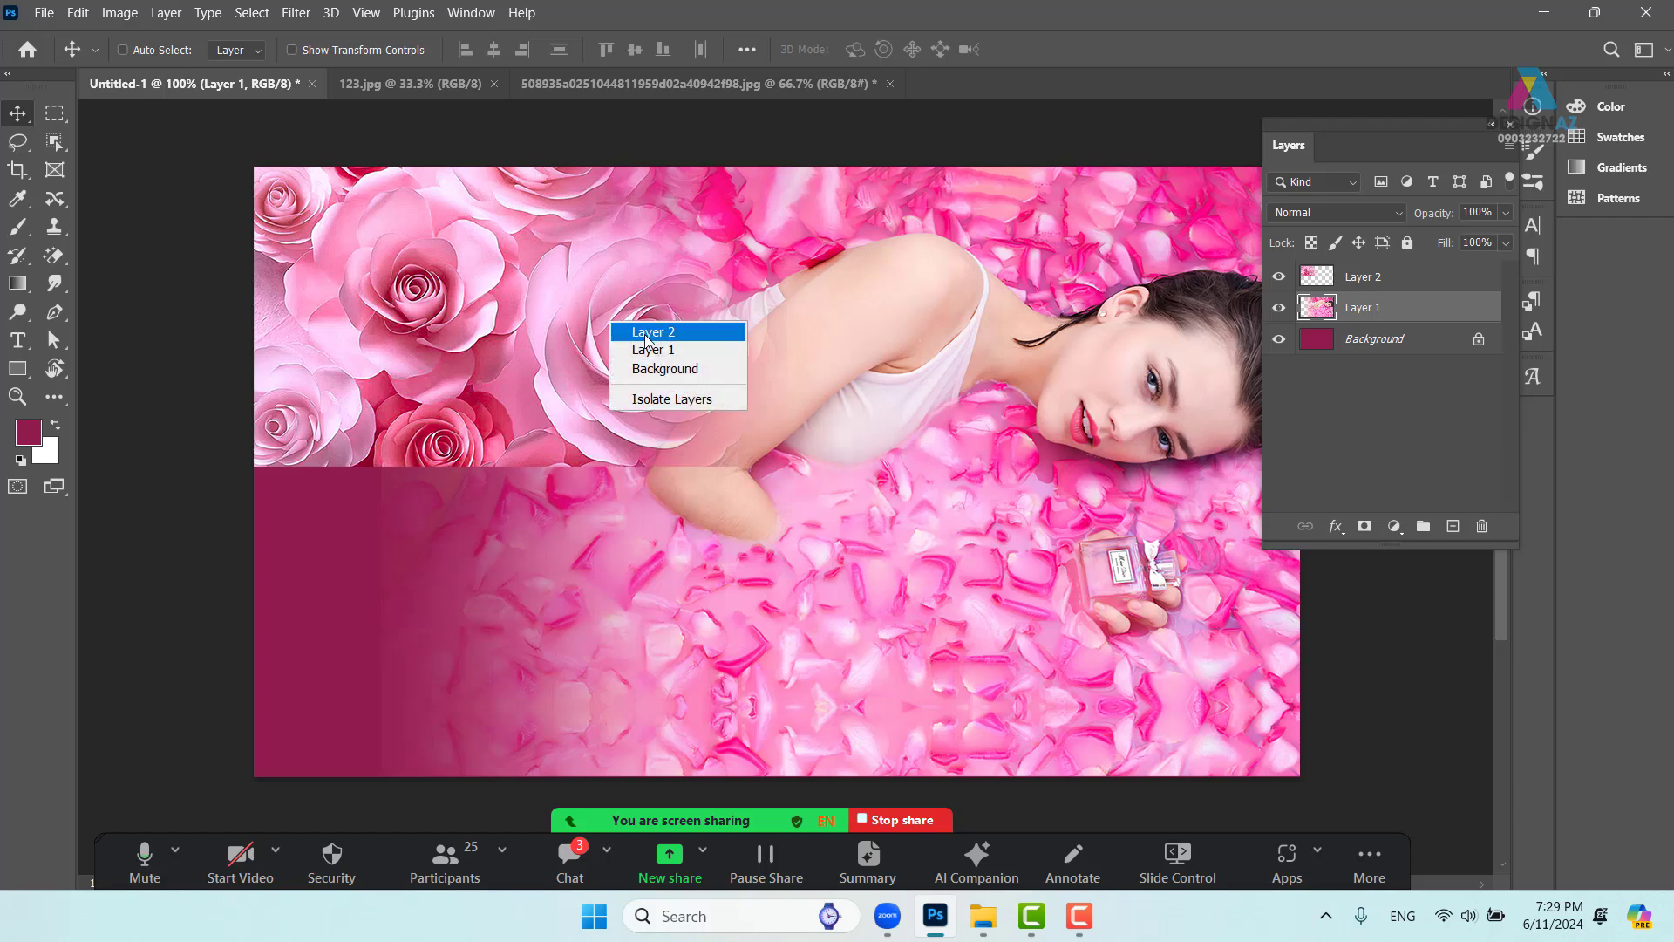
left_click(646, 333)
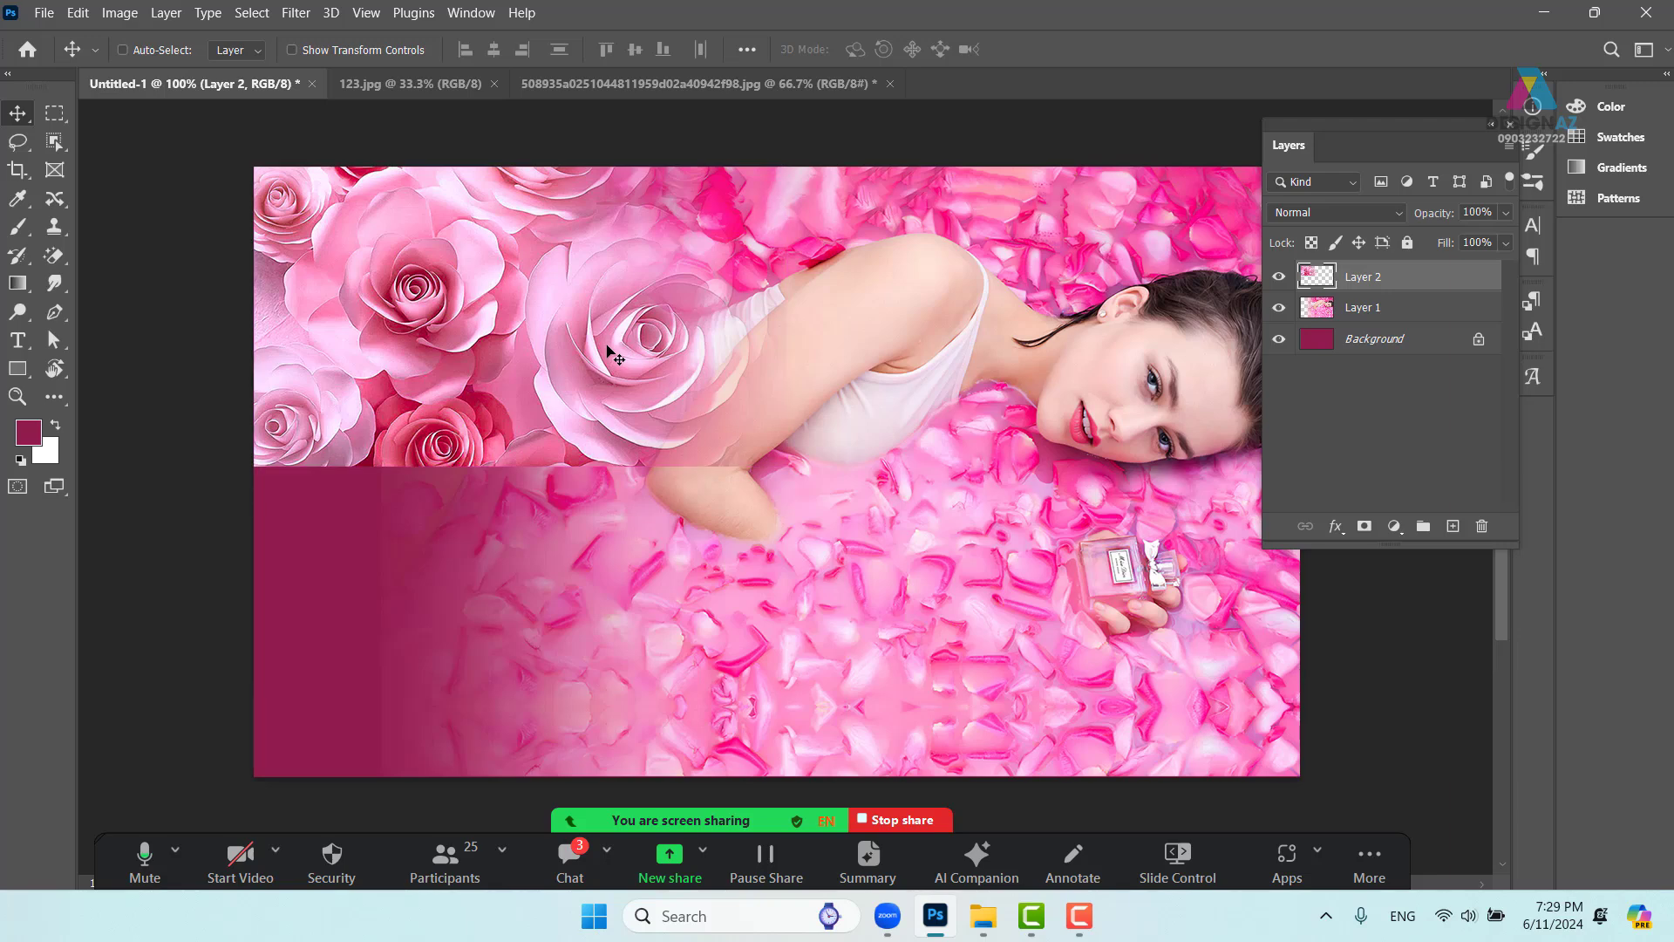
key("ctrl+j")
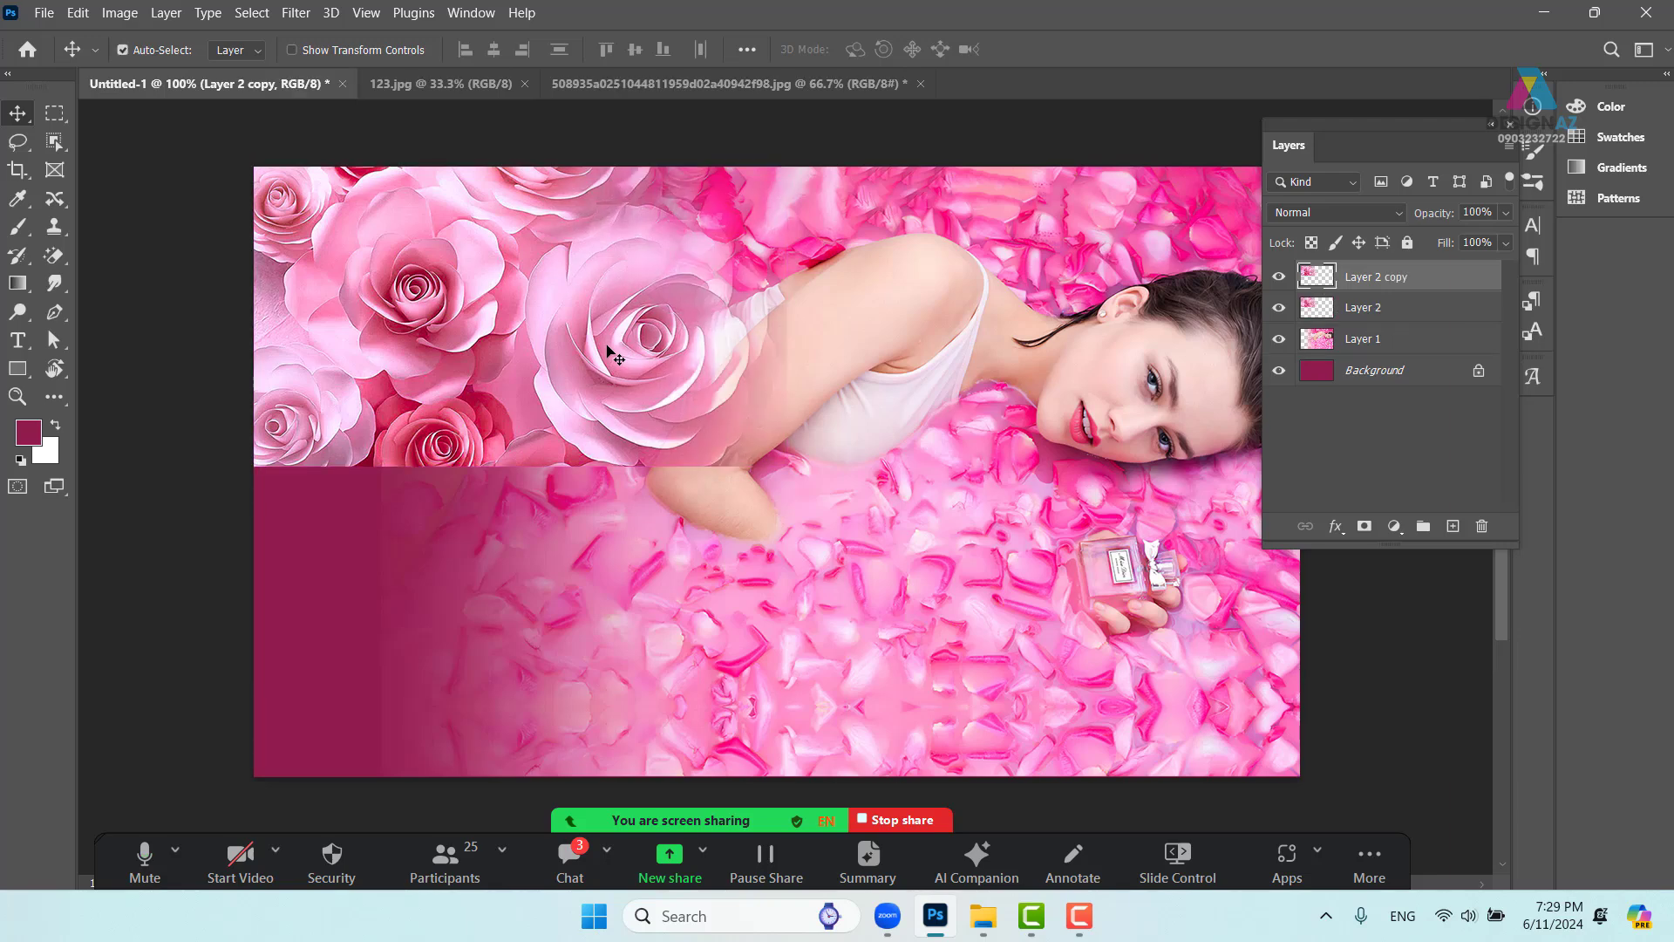
key("ctrl+t")
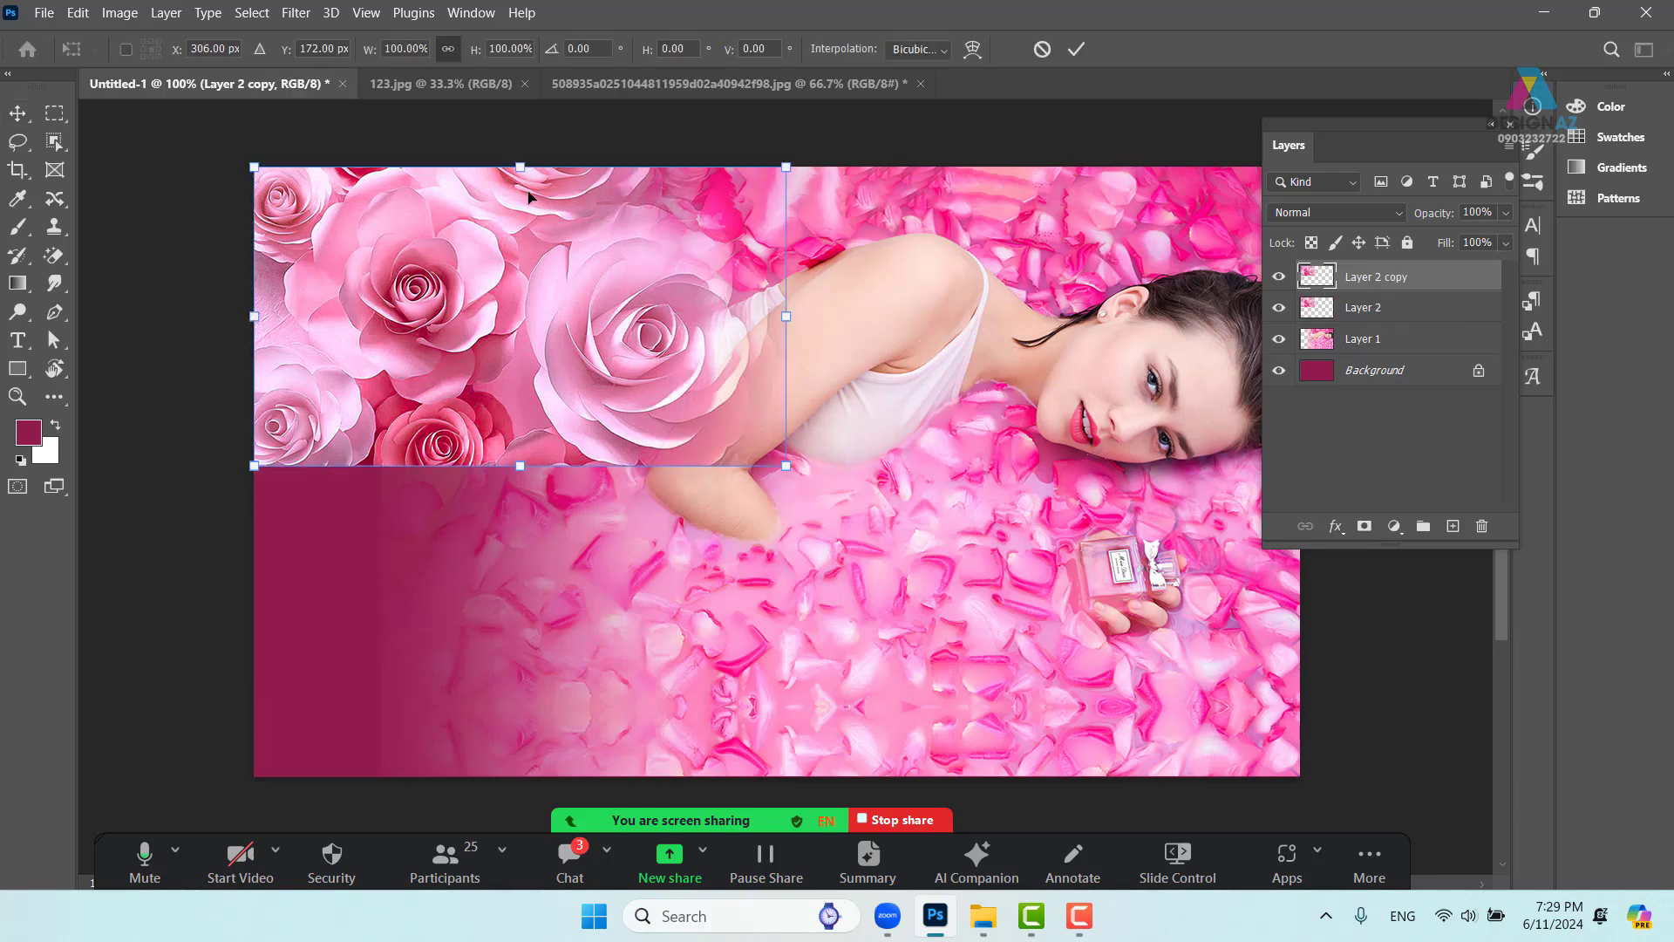
left_click_drag(518, 165, 412, 765)
left_click_drag(412, 771, 420, 752)
key("Return")
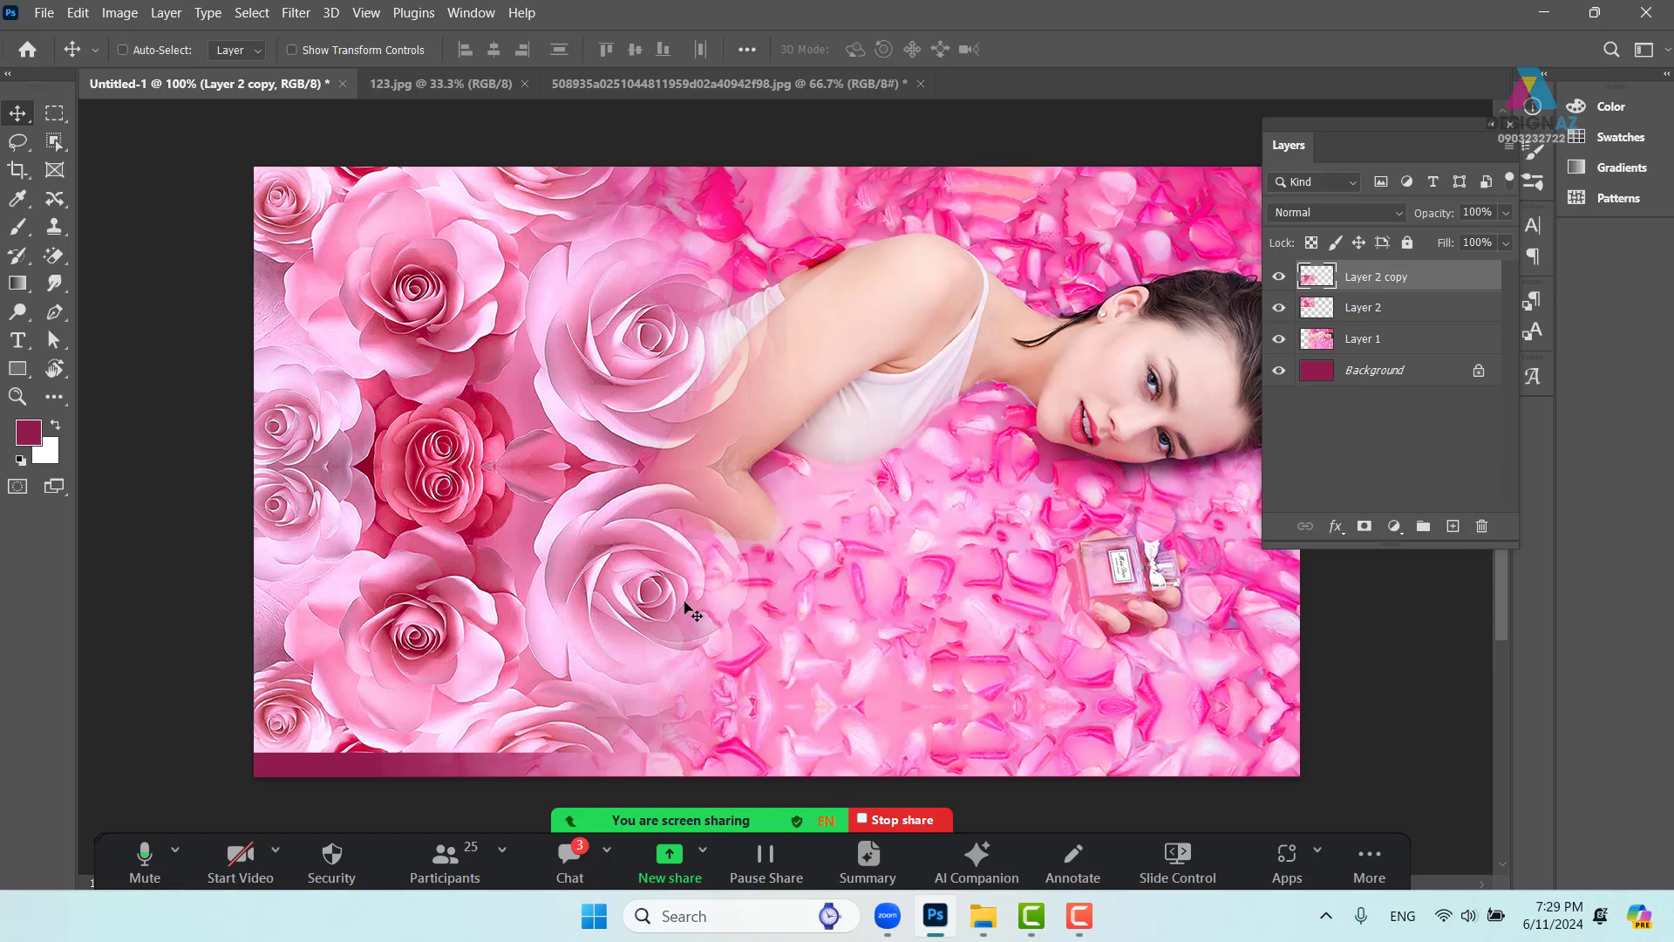
Nudge the mirrored rose copy upward and merge it with Layer 2 into one layer
key("Up")
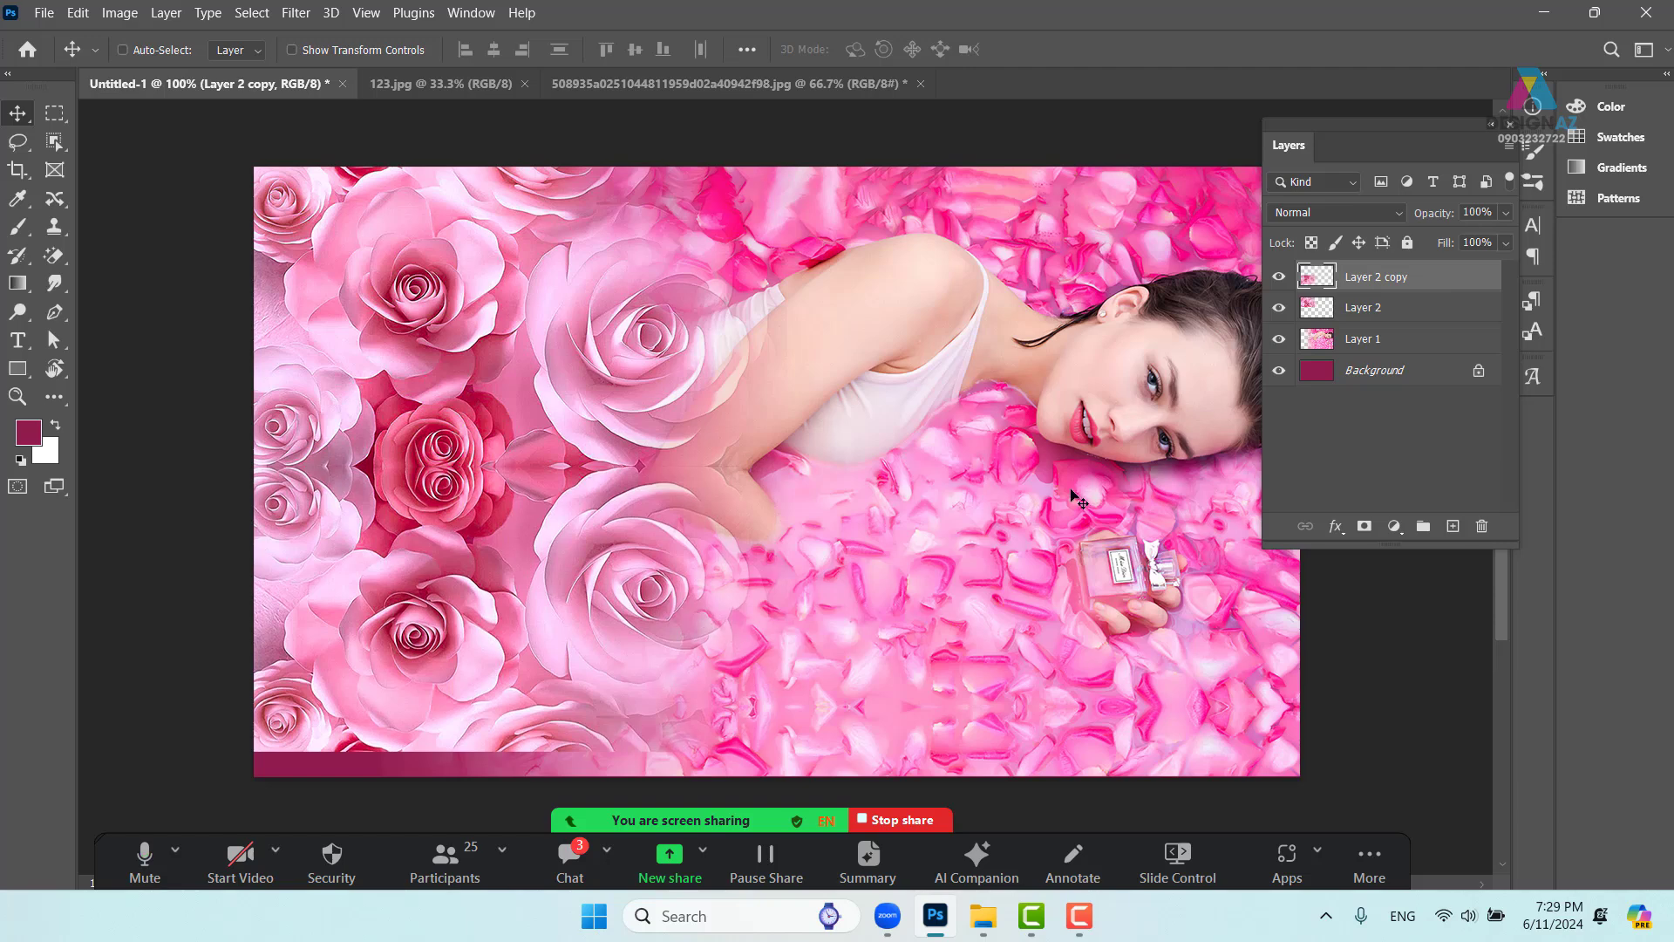
left_click(1415, 310, "shift")
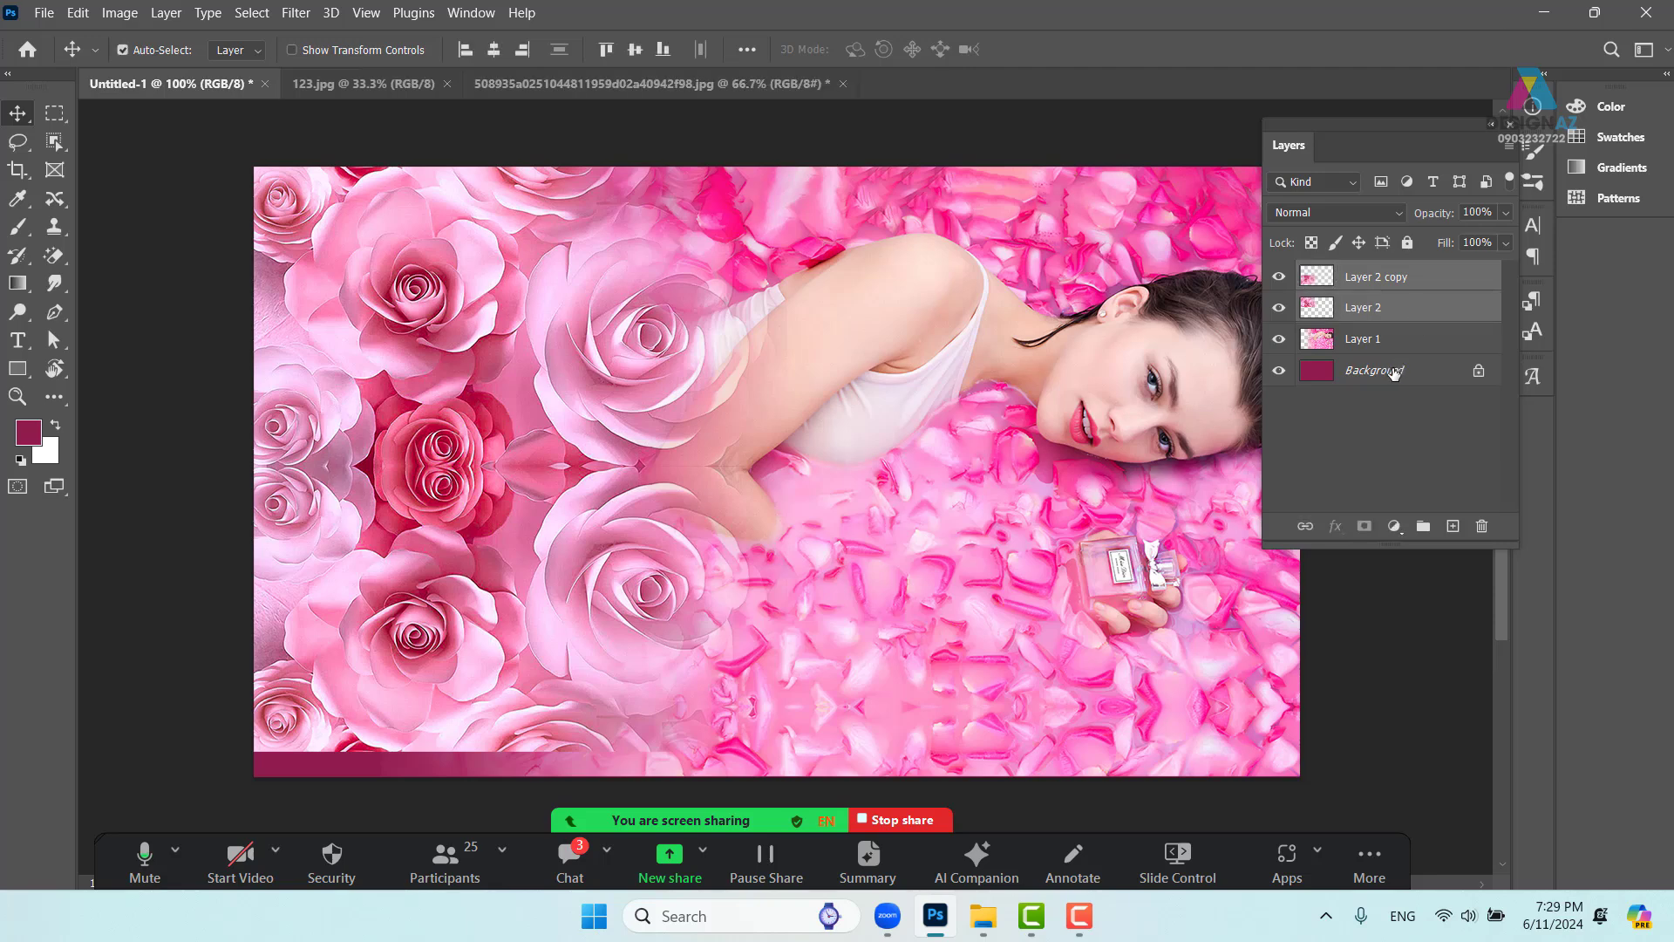
key("ctrl+e")
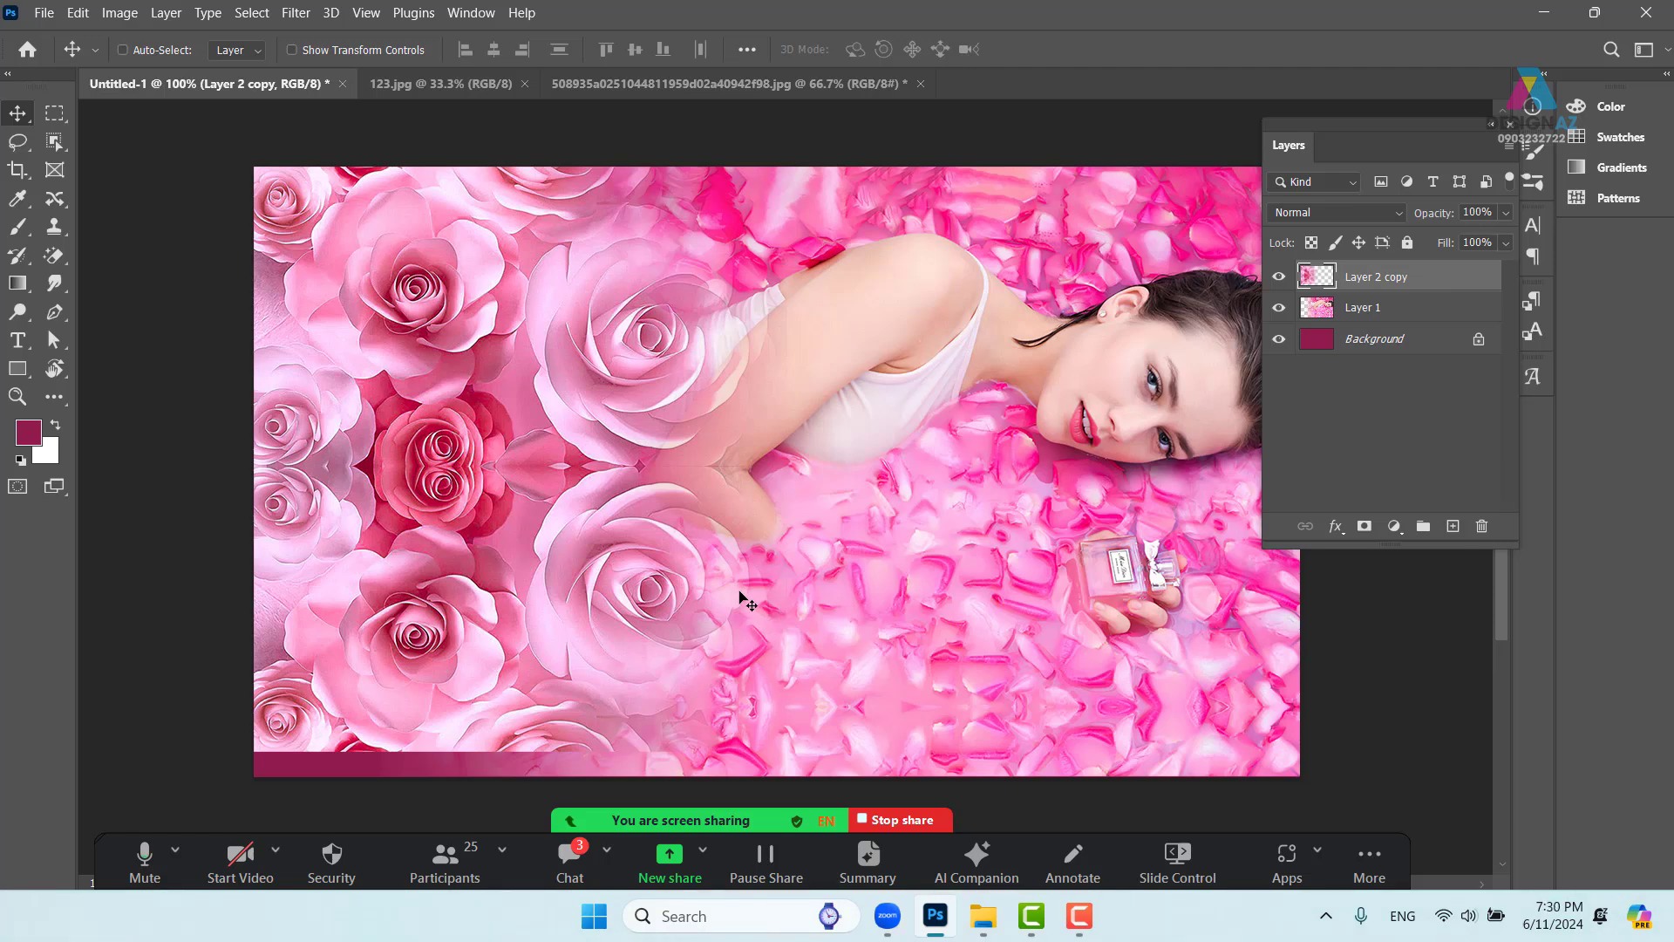
Close 123.jpg and the rose image document without saving changes
left_click(469, 85)
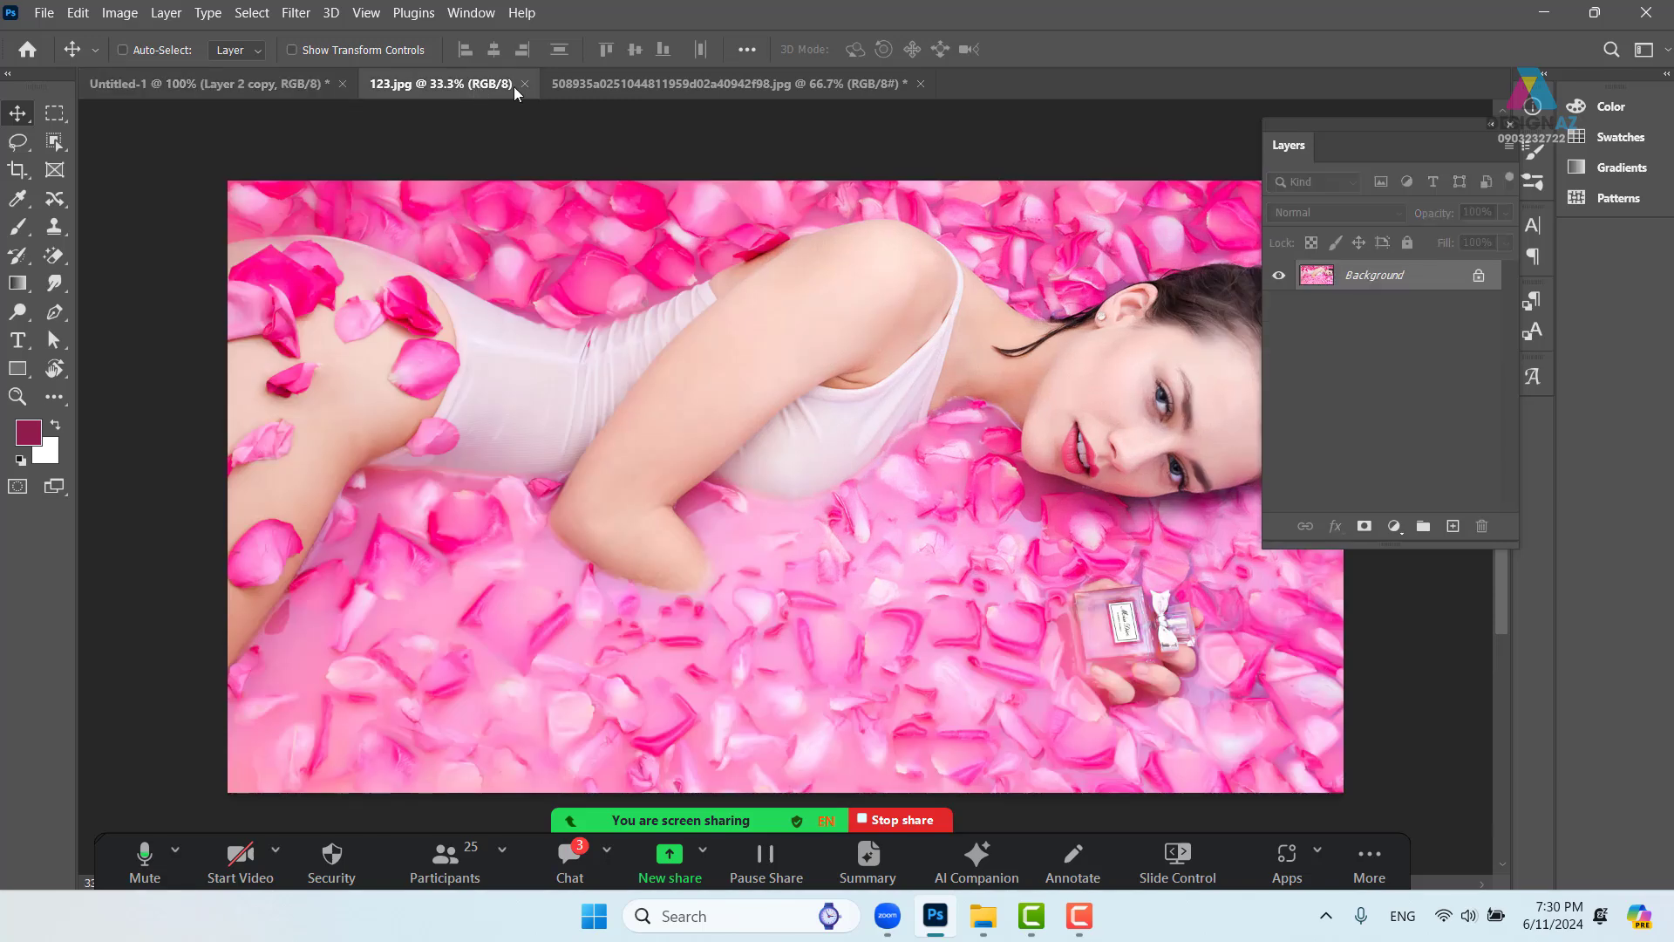
left_click(523, 84)
left_click(579, 84)
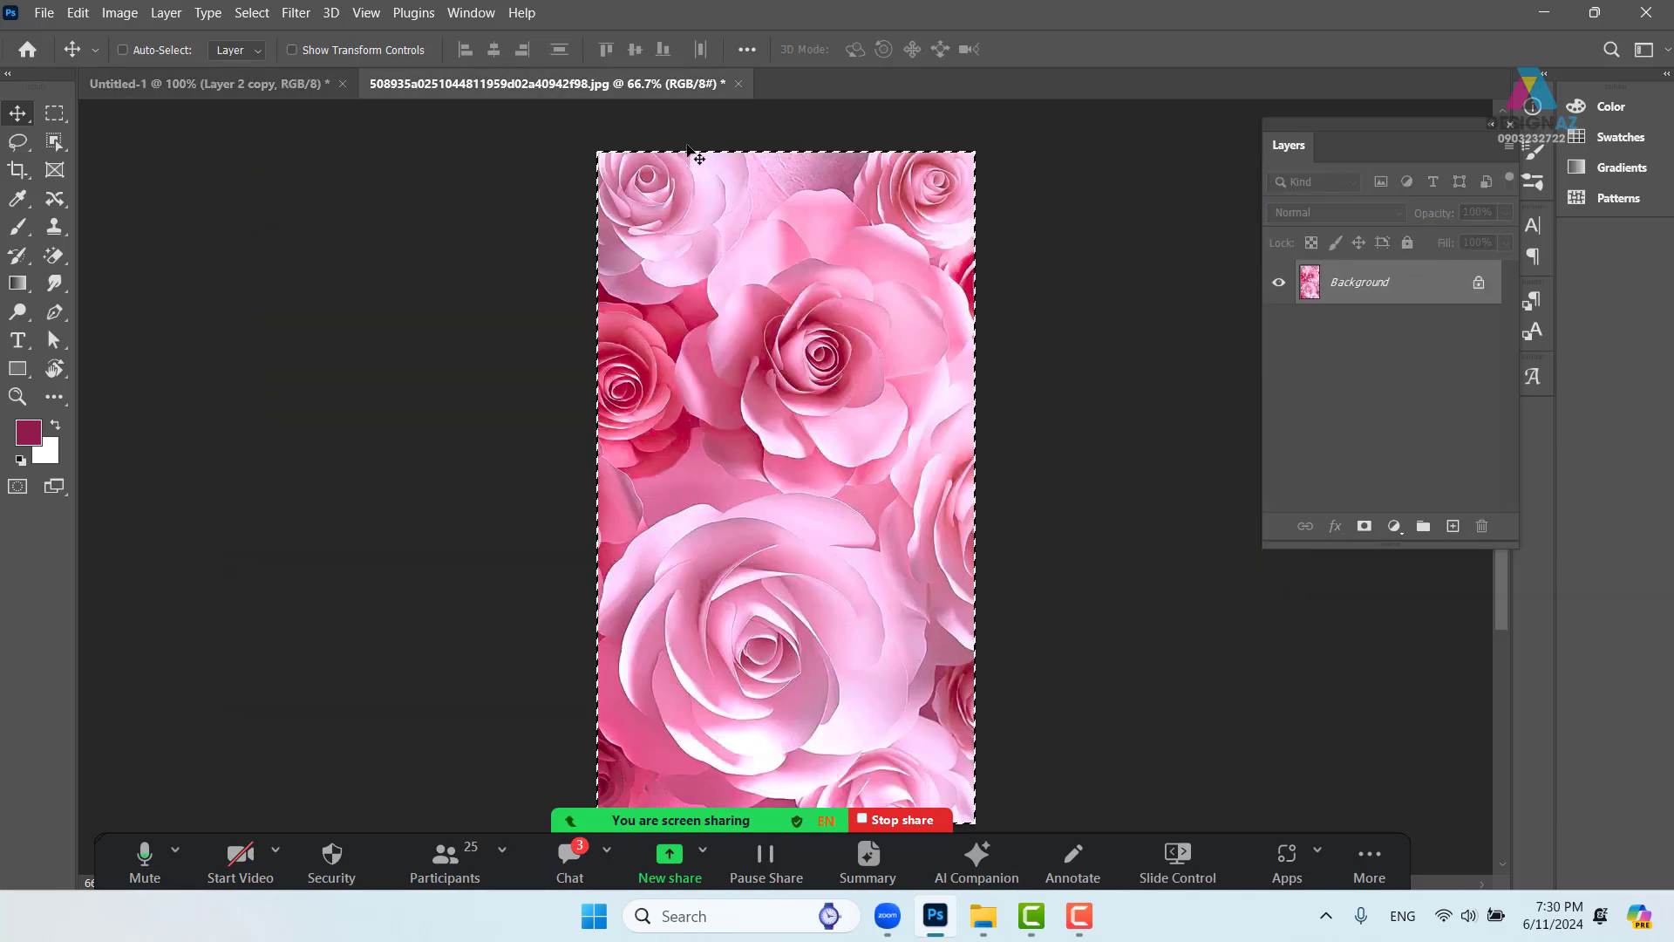
left_click(738, 83)
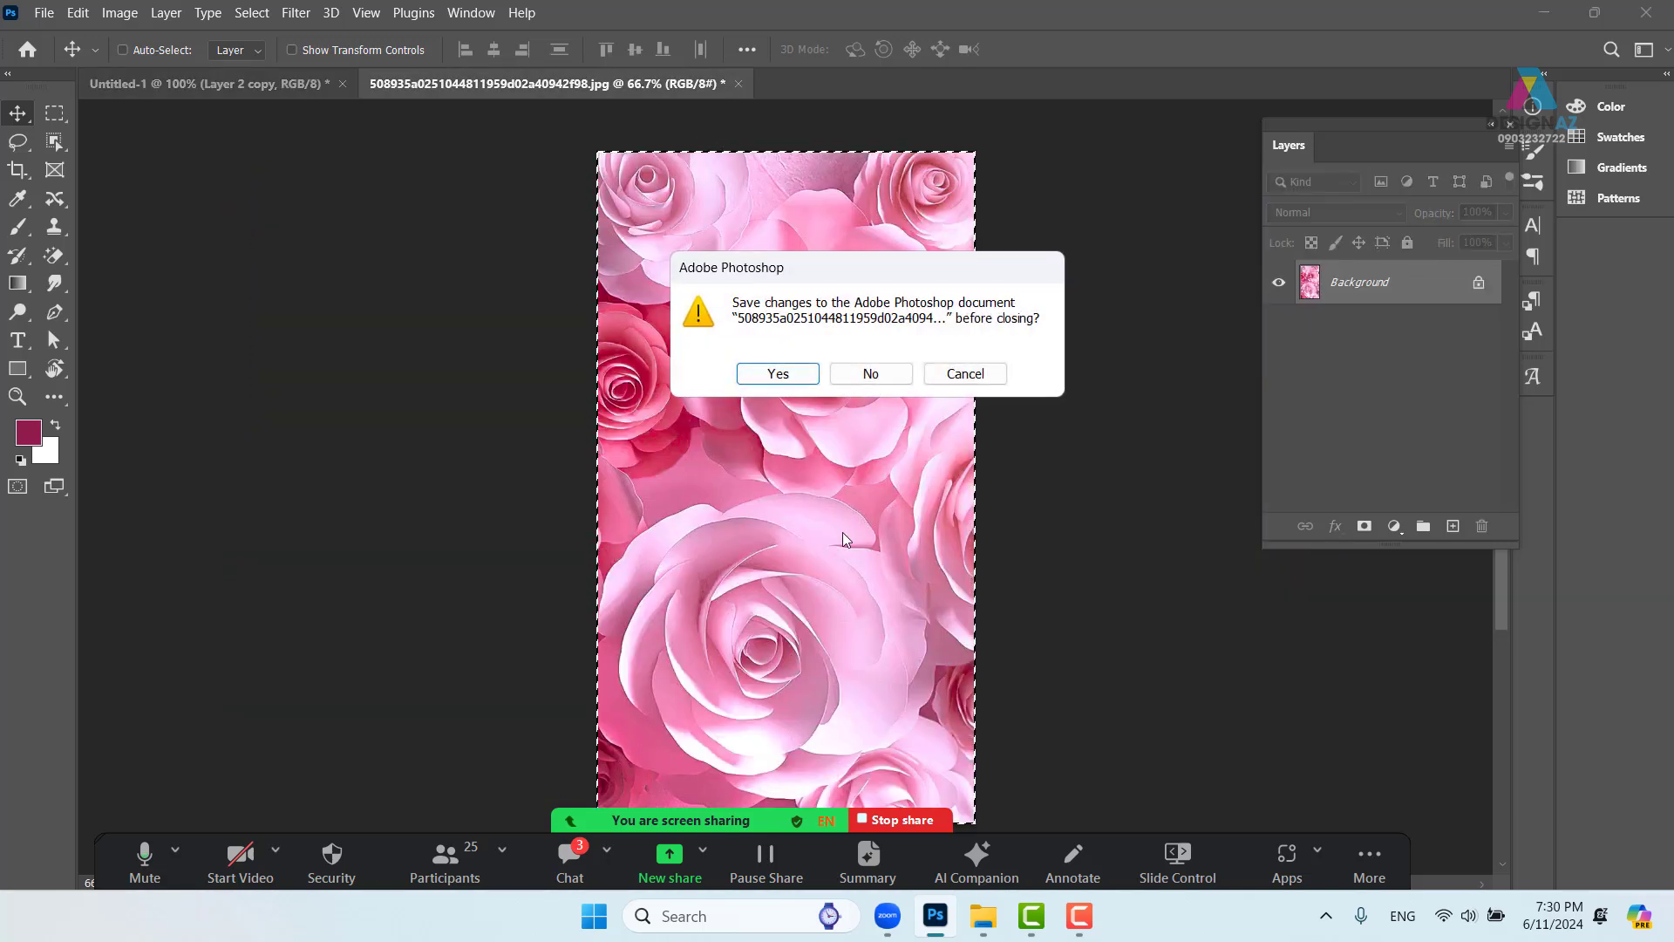
left_click(868, 374)
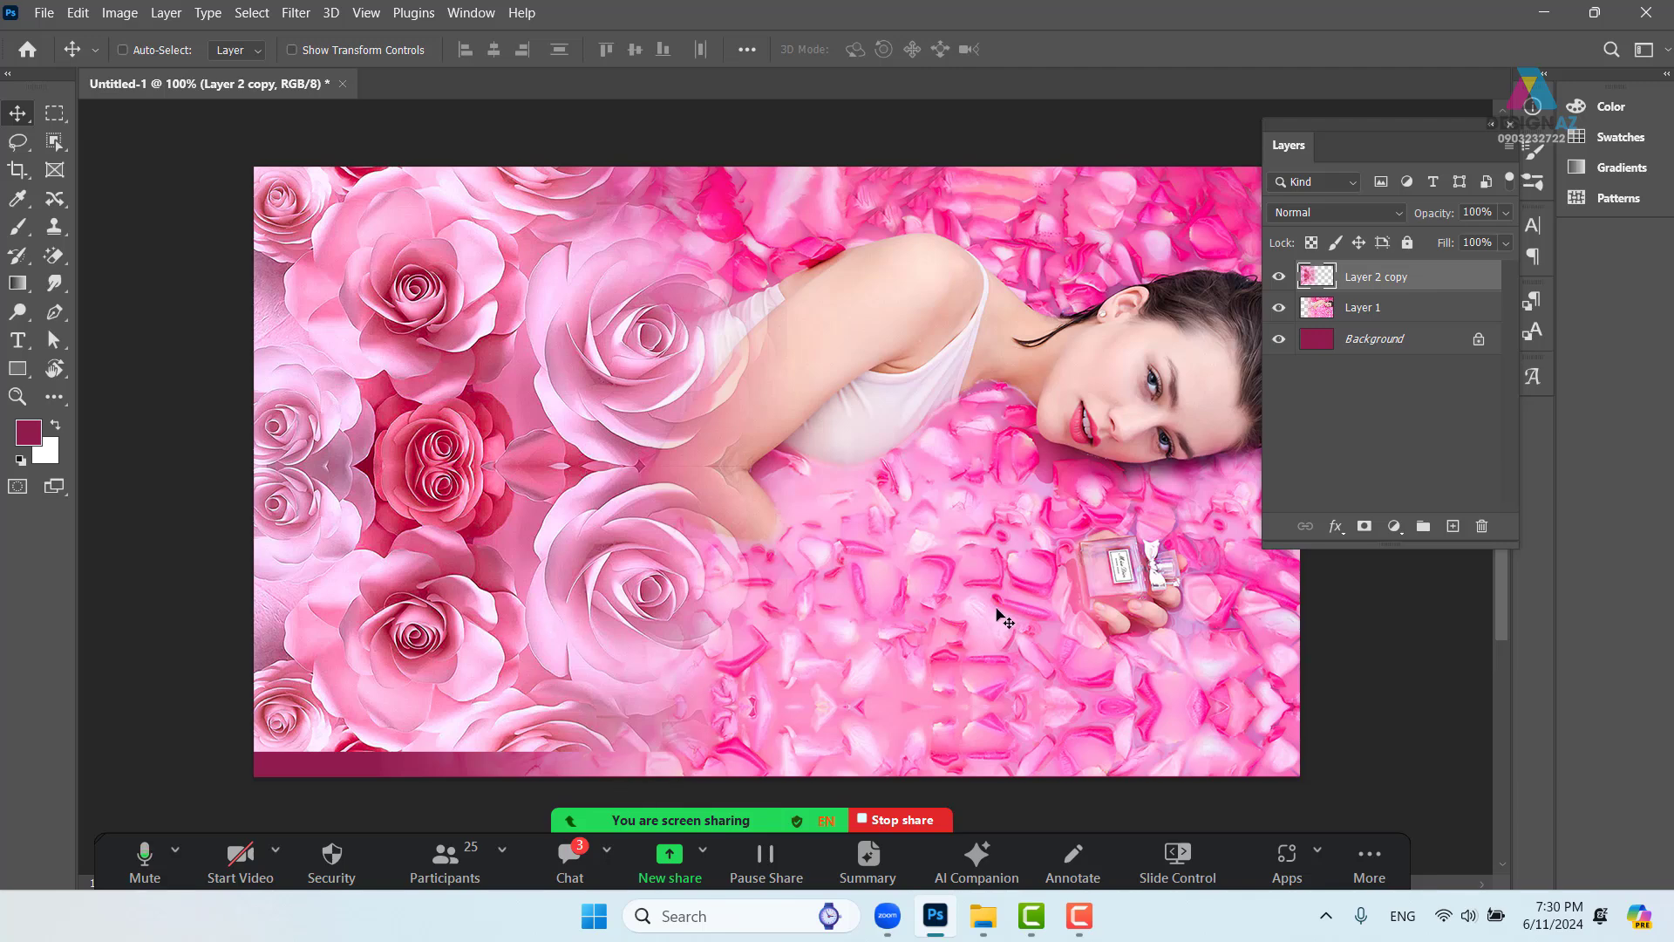
left_click(44, 13)
left_click(101, 61)
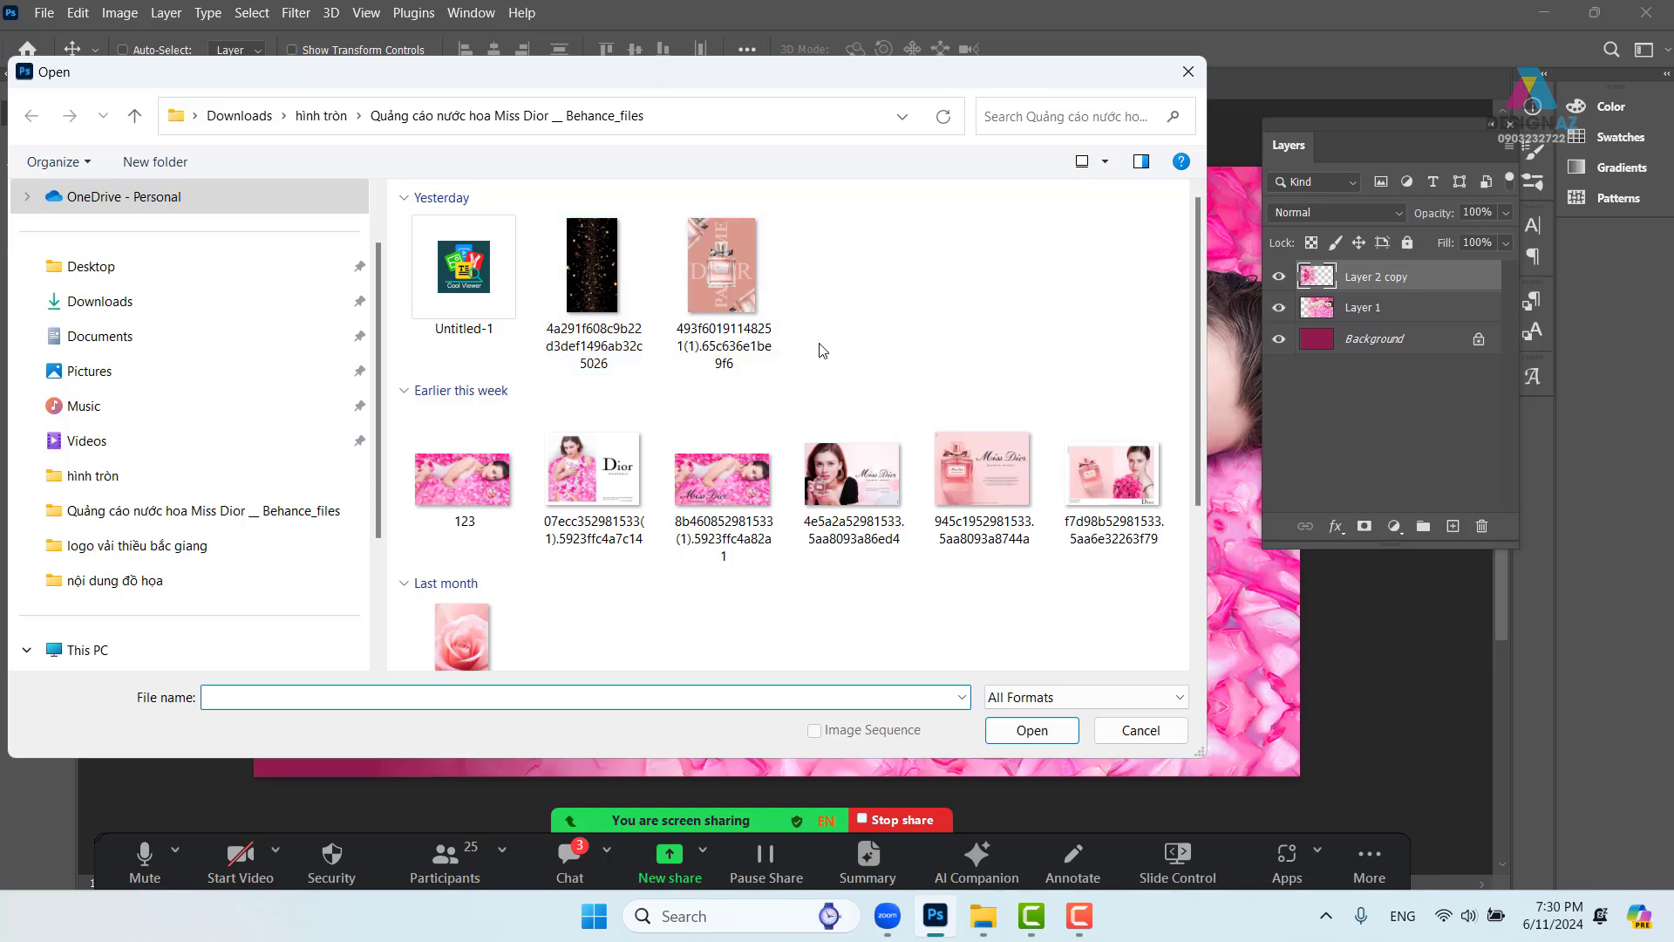
left_click(741, 284)
left_click(1007, 729)
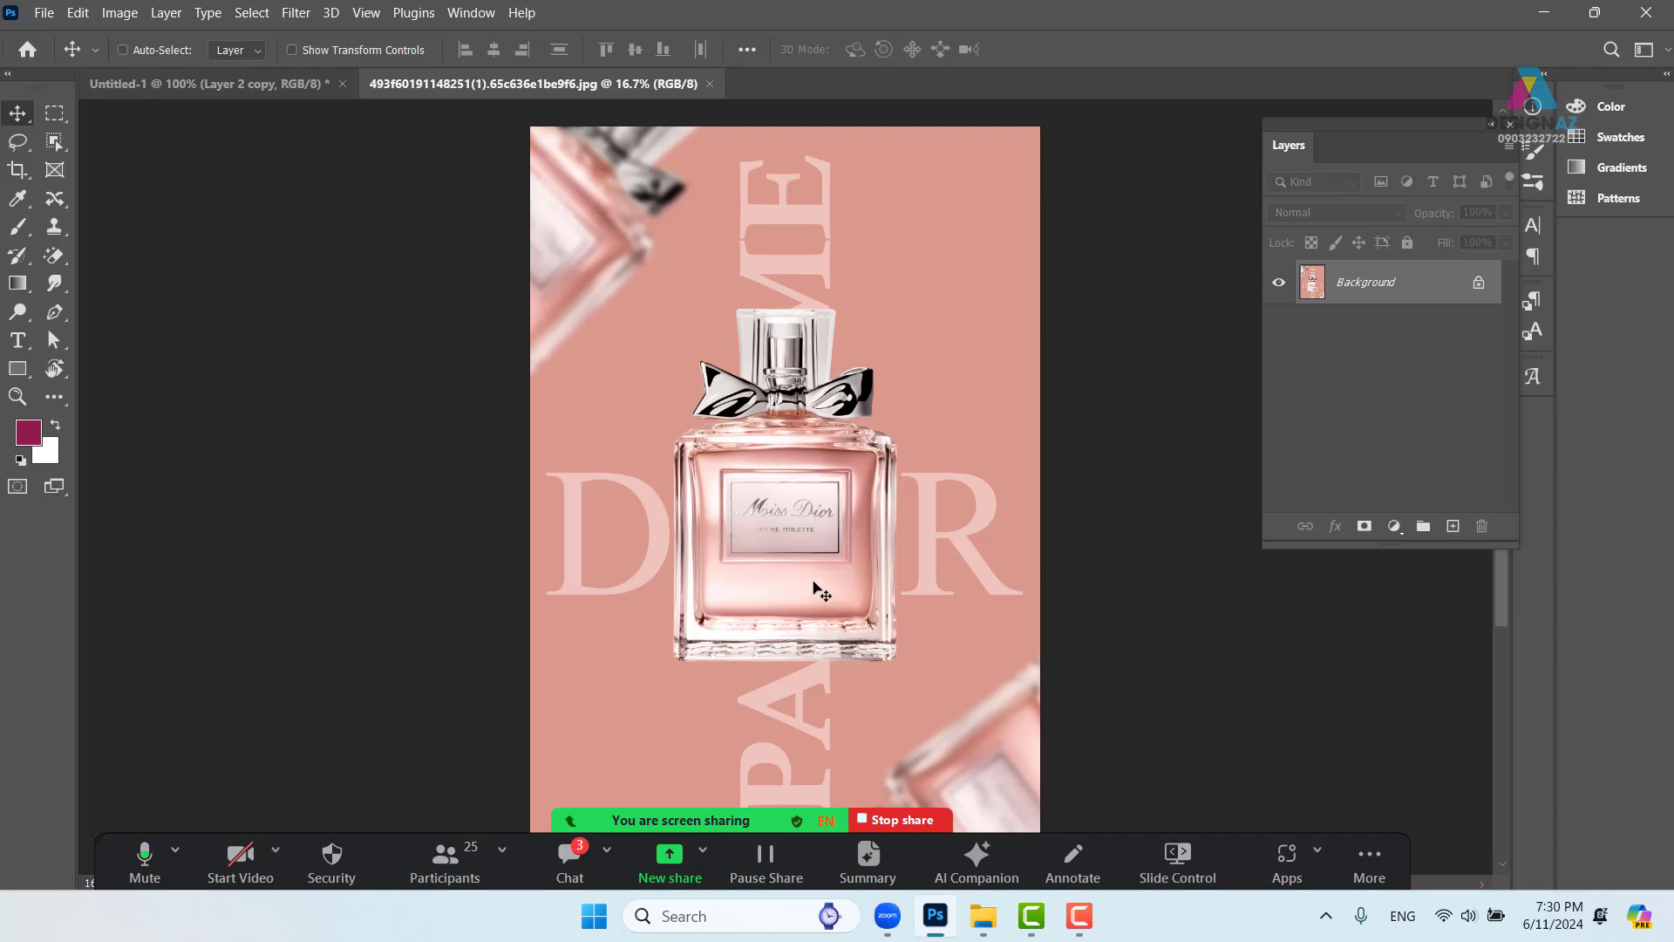
Start a Pen tool path at the right corner of the bottle's base and run it along the bottom edge to the left corner
key("ctrl+plus")
key("ctrl+plus")
key("ctrl+plus")
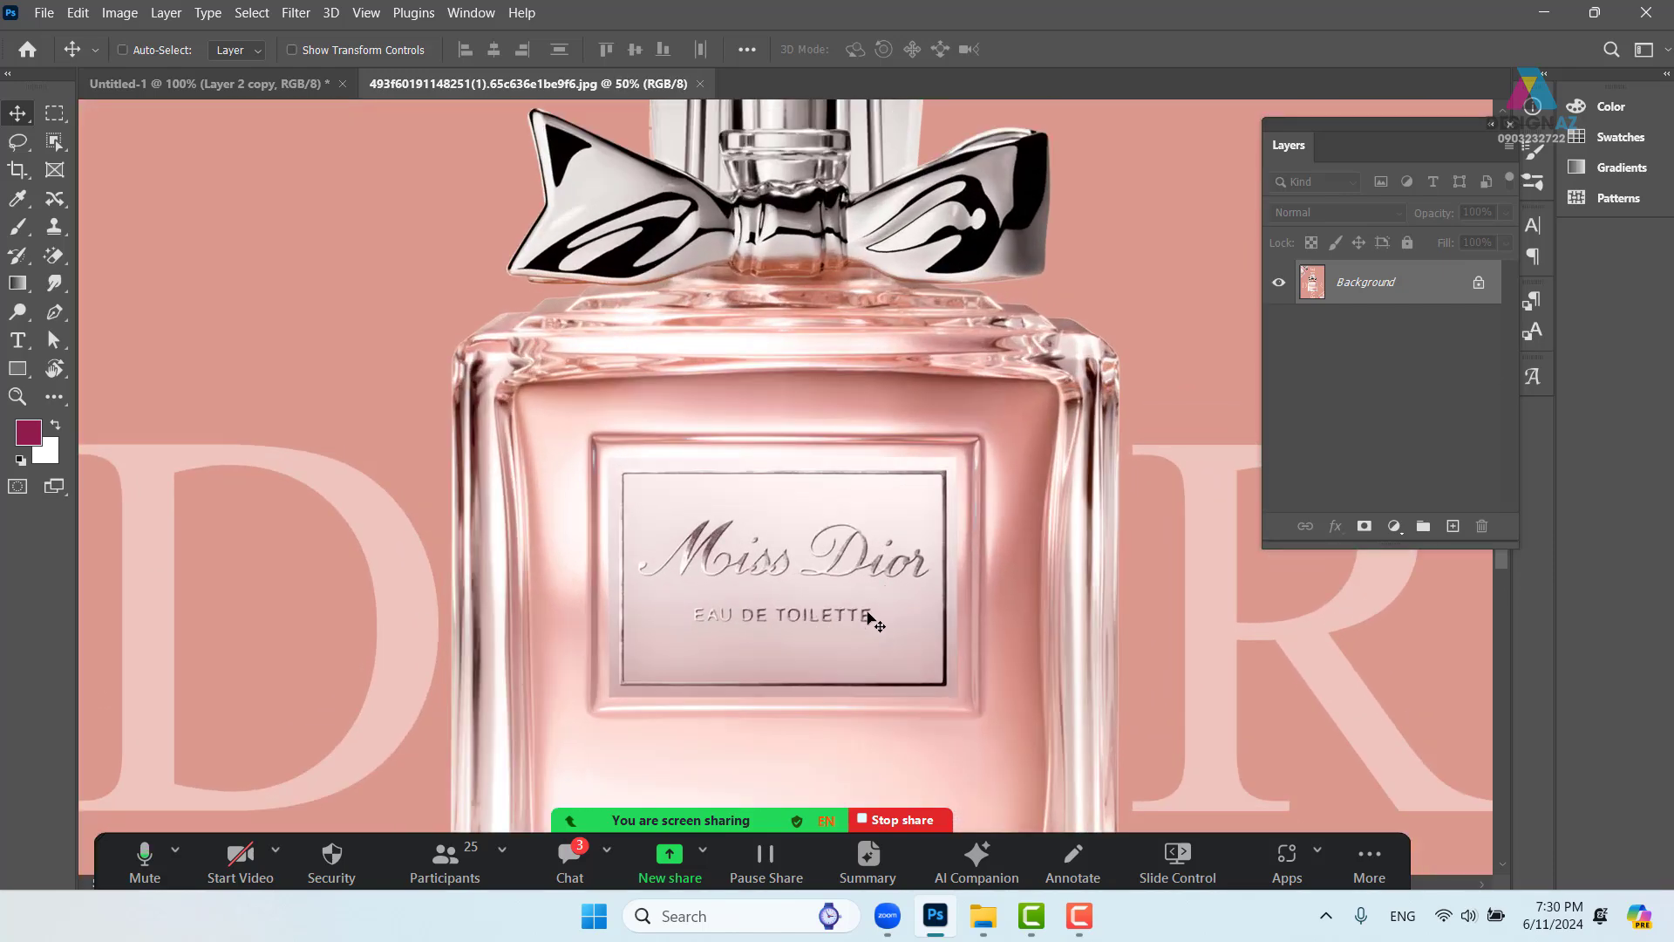
left_click_drag(865, 576, 877, 242)
scroll(878, 242, "down", 2)
scroll(959, 475, "right", 2)
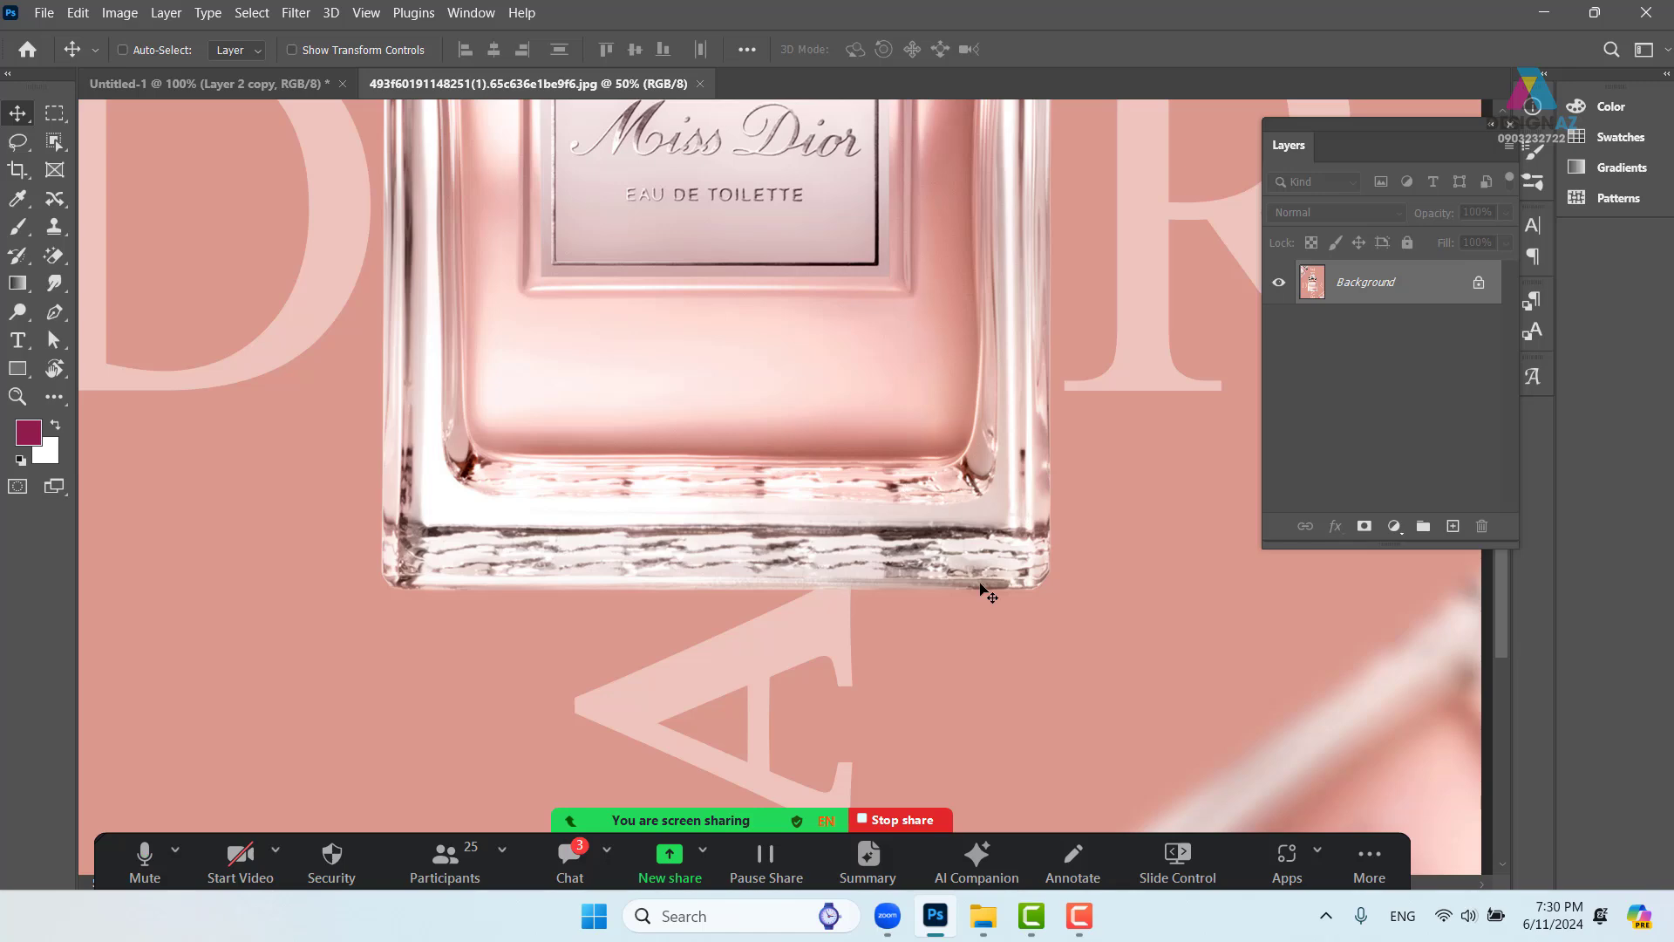
key("ctrl+plus")
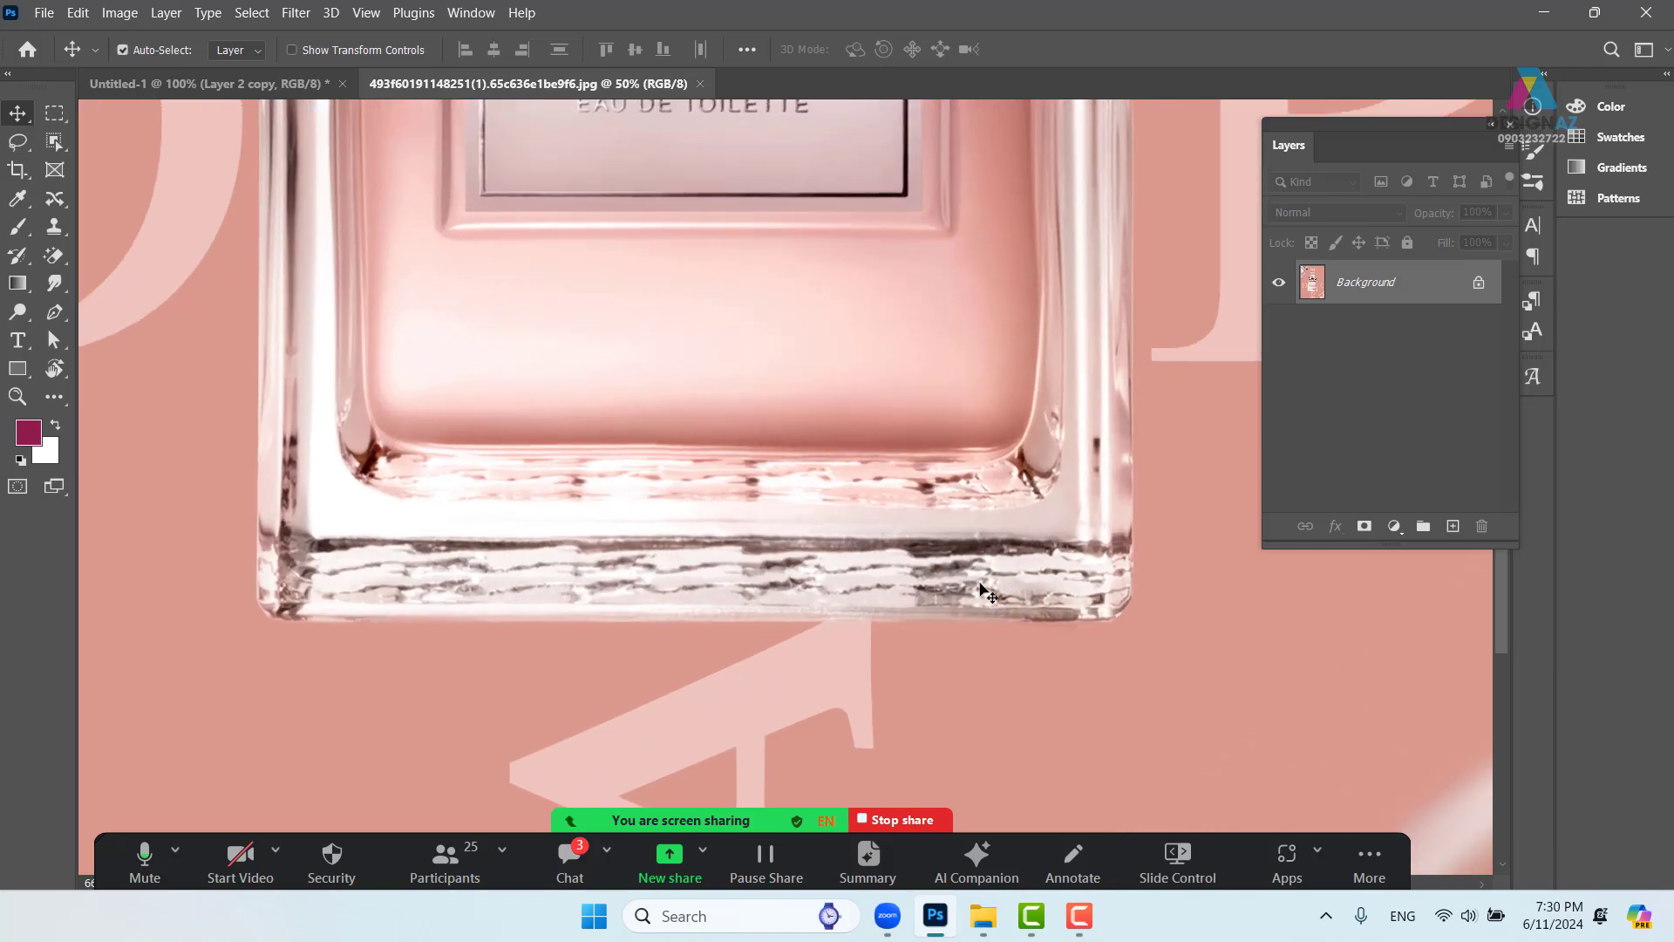
key("ctrl+plus")
left_click_drag(805, 728, 675, 354)
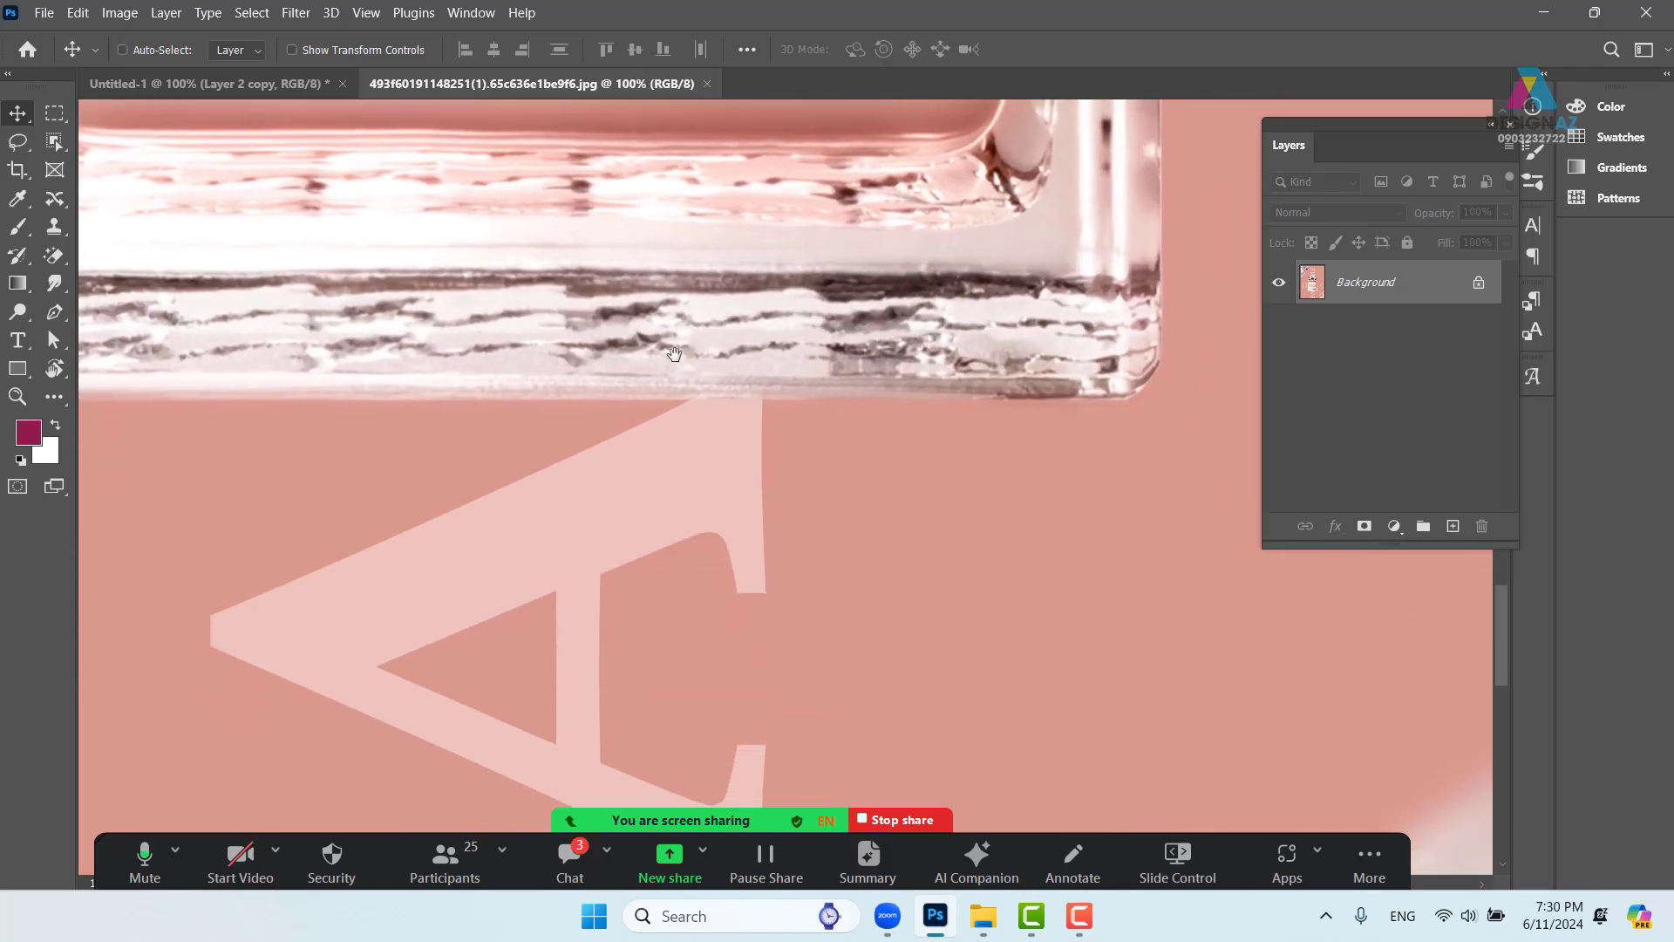
key("p")
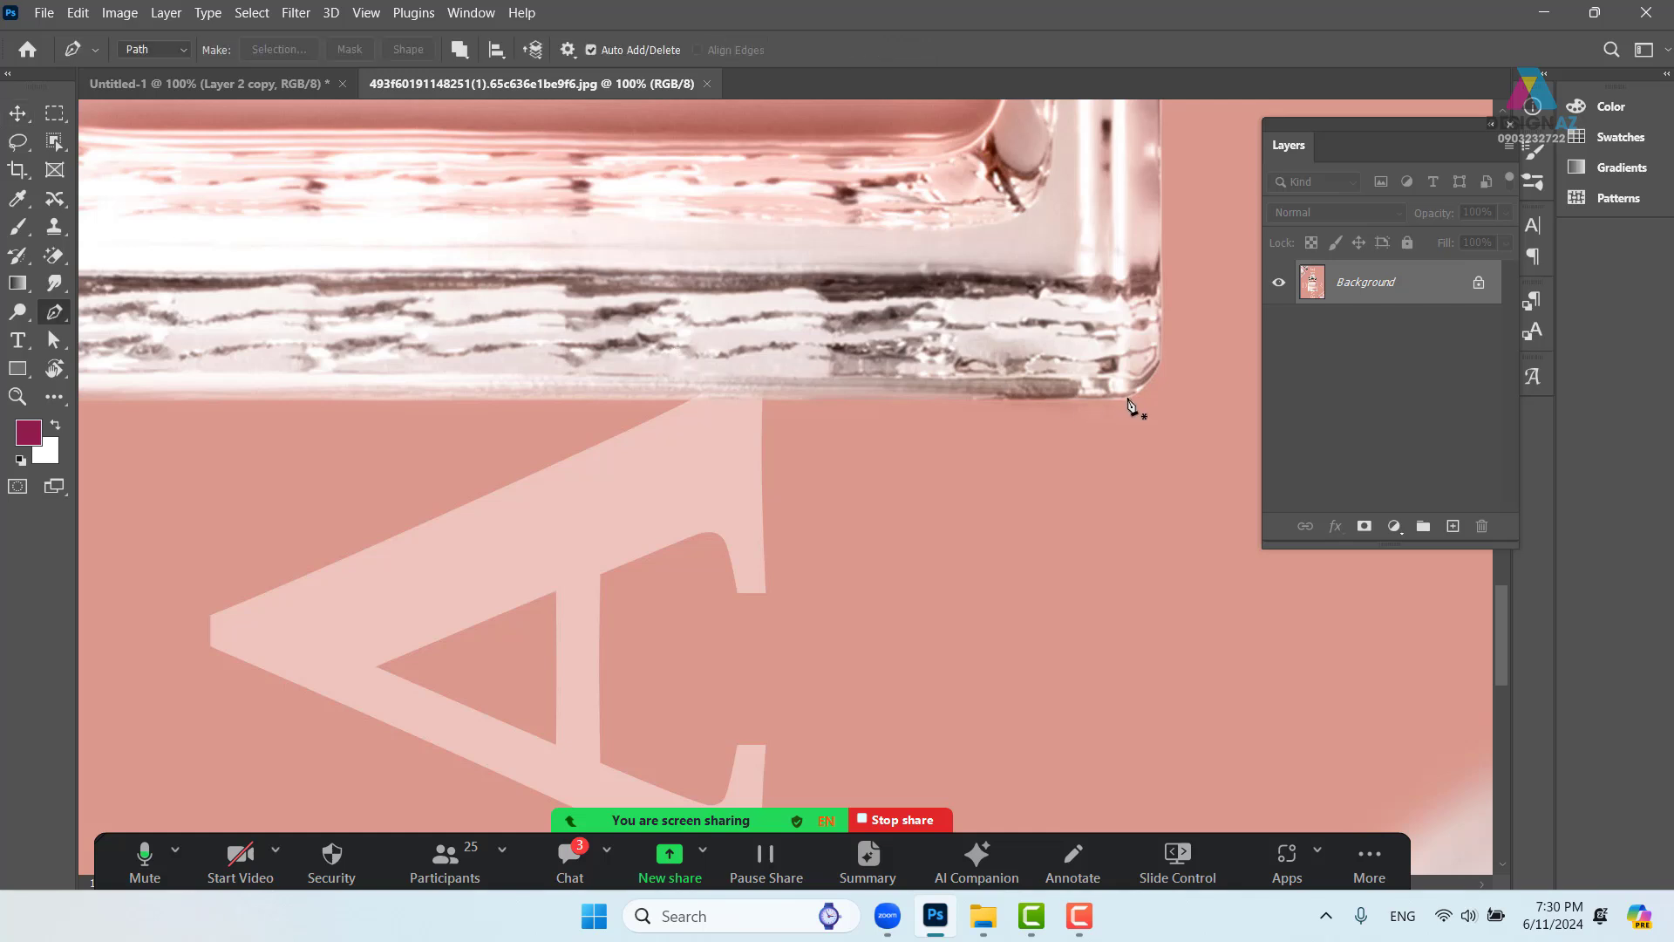
left_click(1127, 399)
left_click(385, 398)
left_click_drag(385, 399, 1023, 420)
left_click(516, 420)
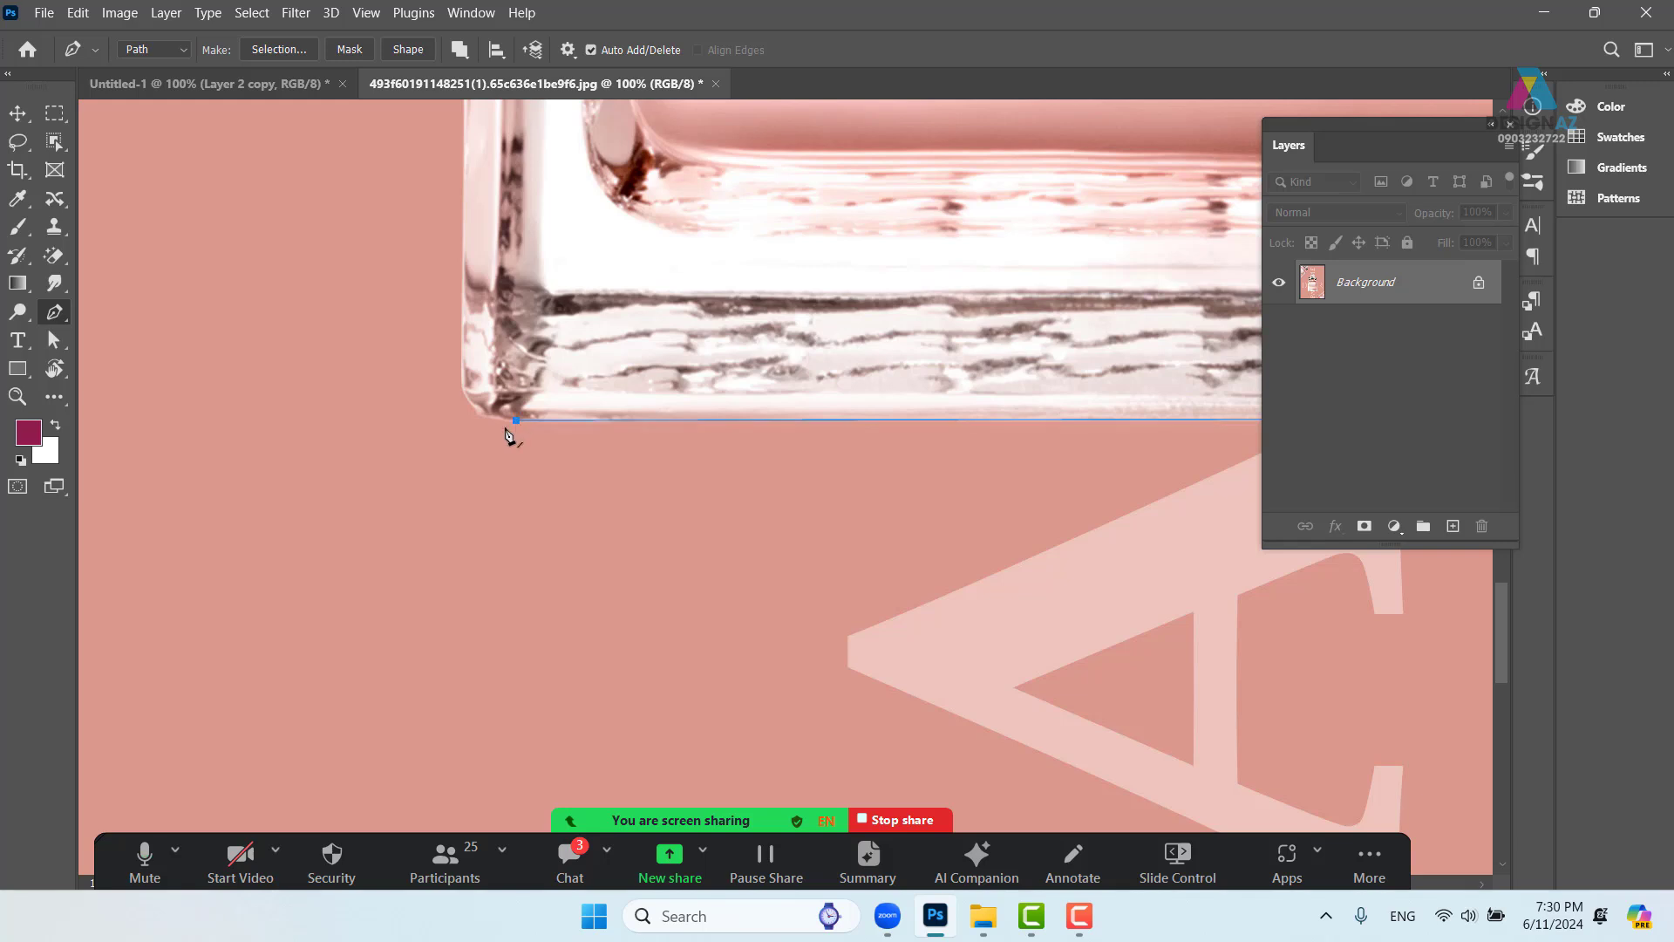
Continue the path around the rounded left base corner and up the bottle's left side to the shoulder
left_click_drag(462, 367, 458, 315)
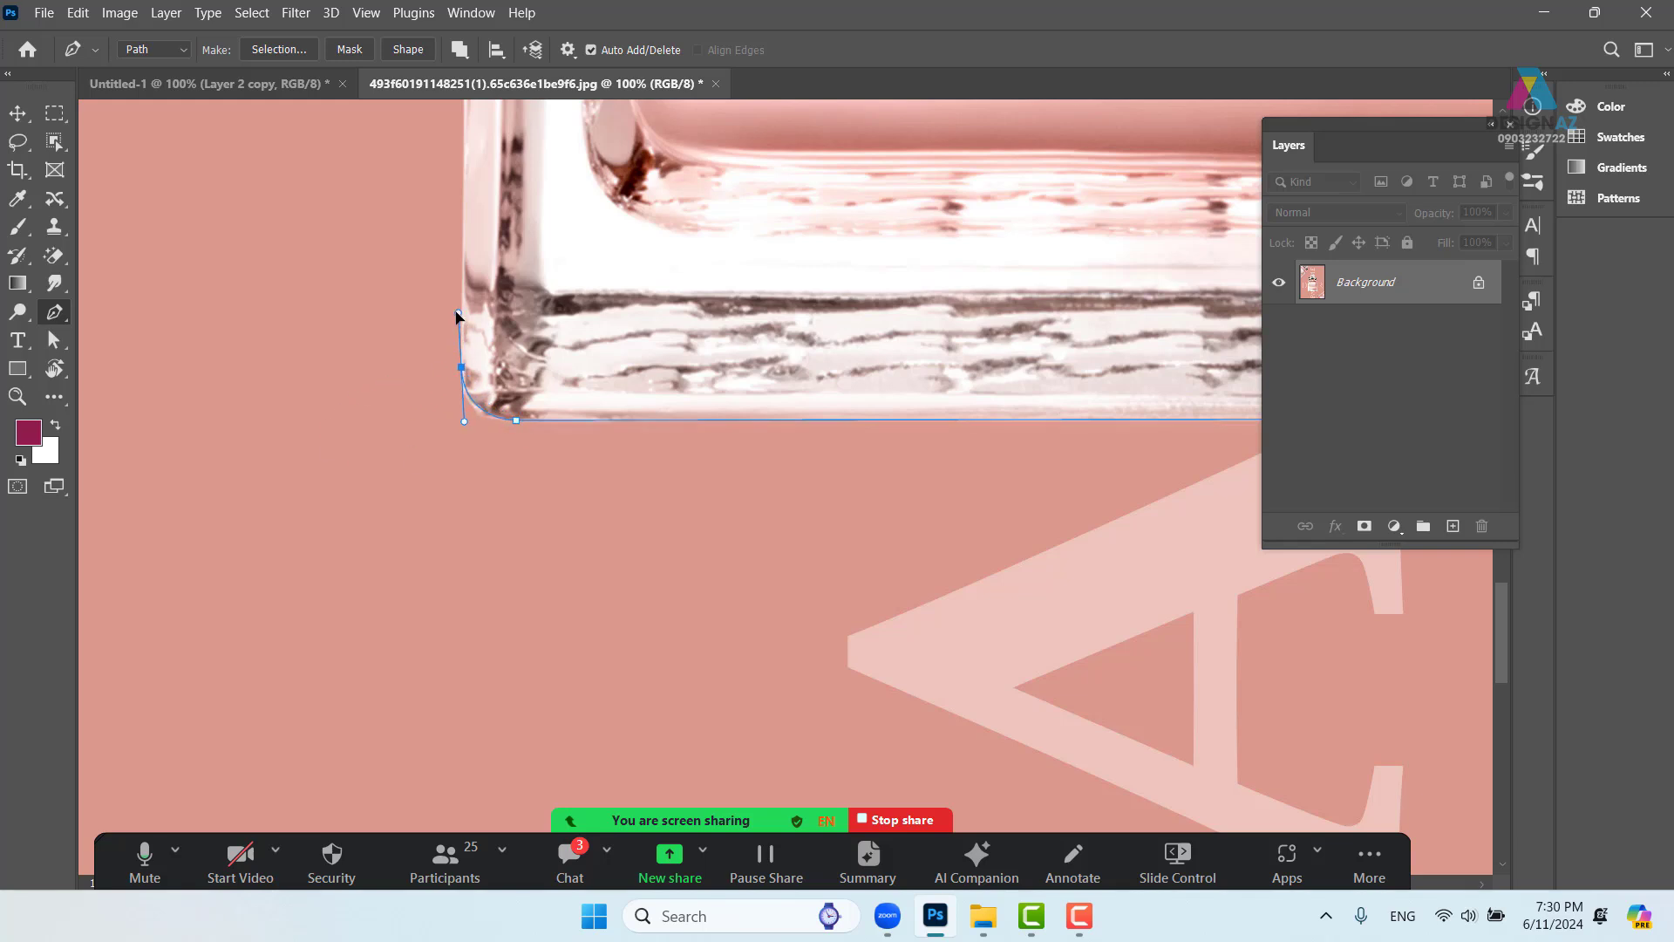
left_click(462, 368)
scroll(568, 232, "up", 10)
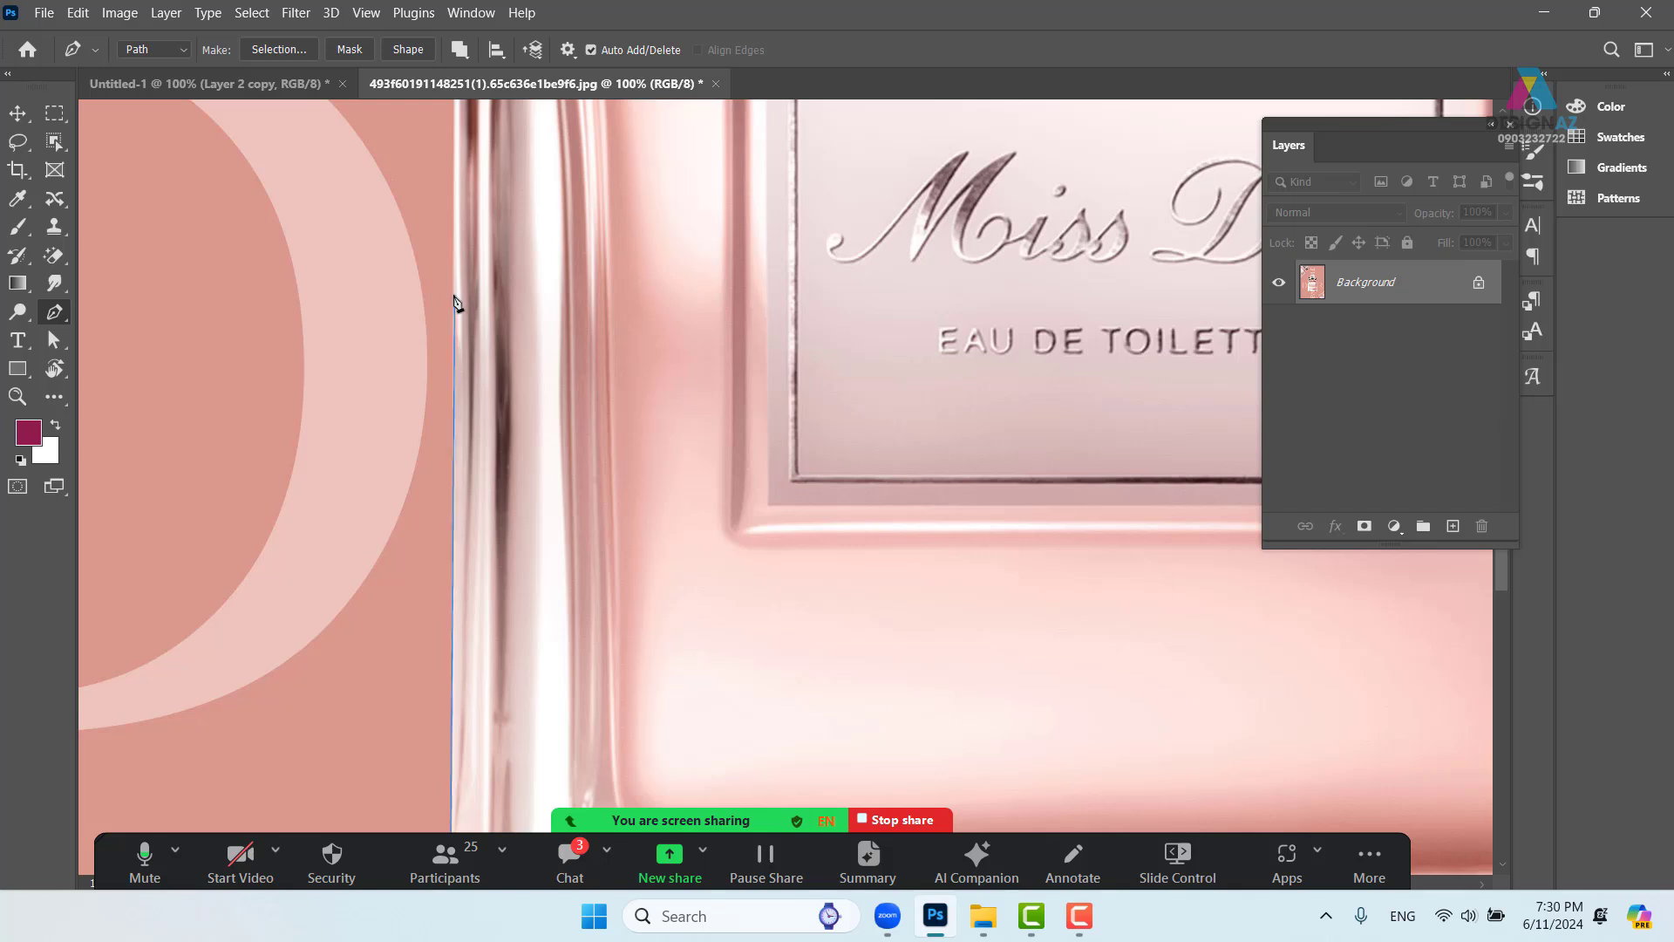
scroll(488, 310, "up", 10)
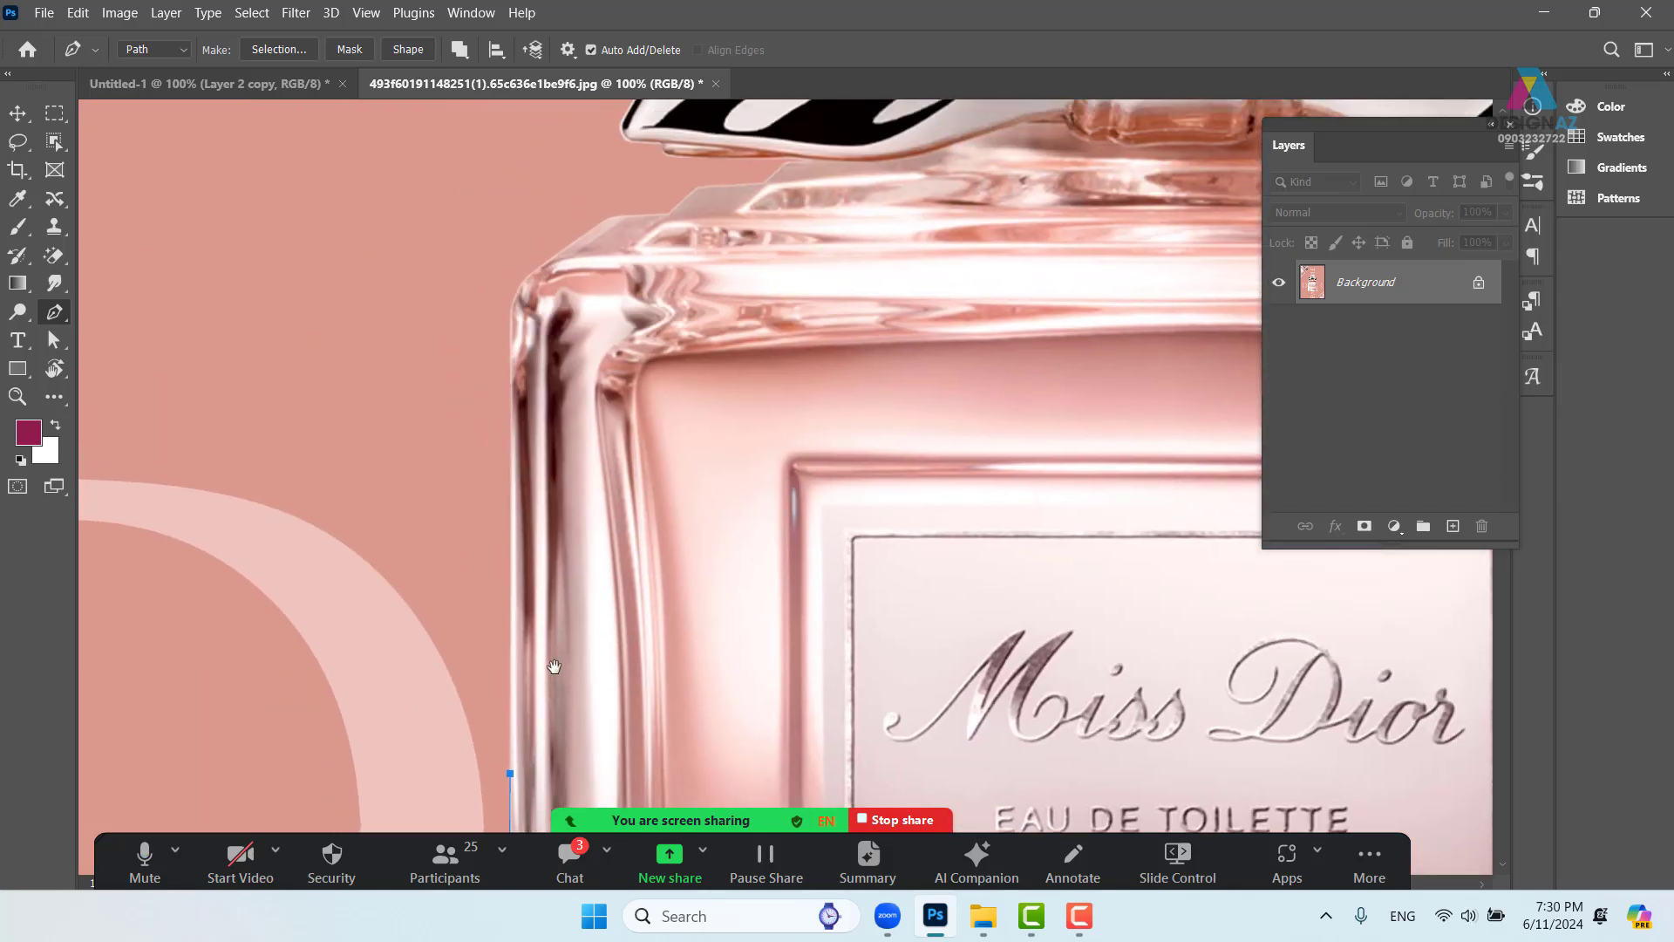
left_click(512, 333)
left_click_drag(544, 268, 582, 241)
left_click(610, 218)
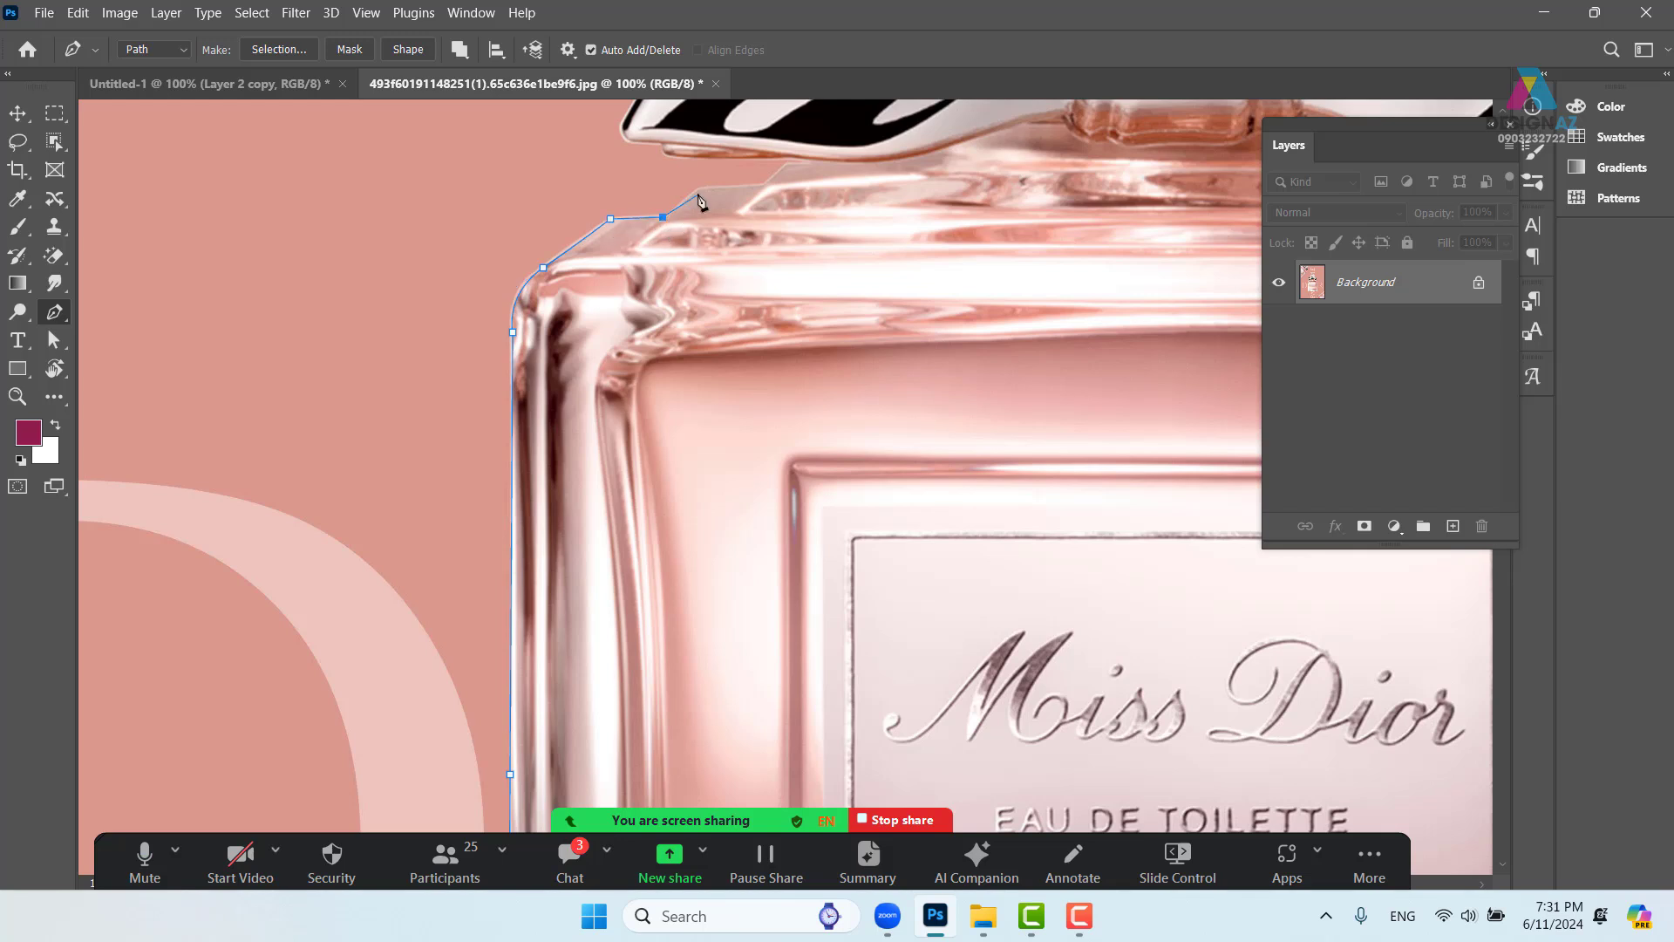
Trace the stepped left shoulder and the underside of the bow's left wing to its lower tip
left_click(764, 187)
left_click(789, 166)
left_click_drag(803, 179, 726, 238)
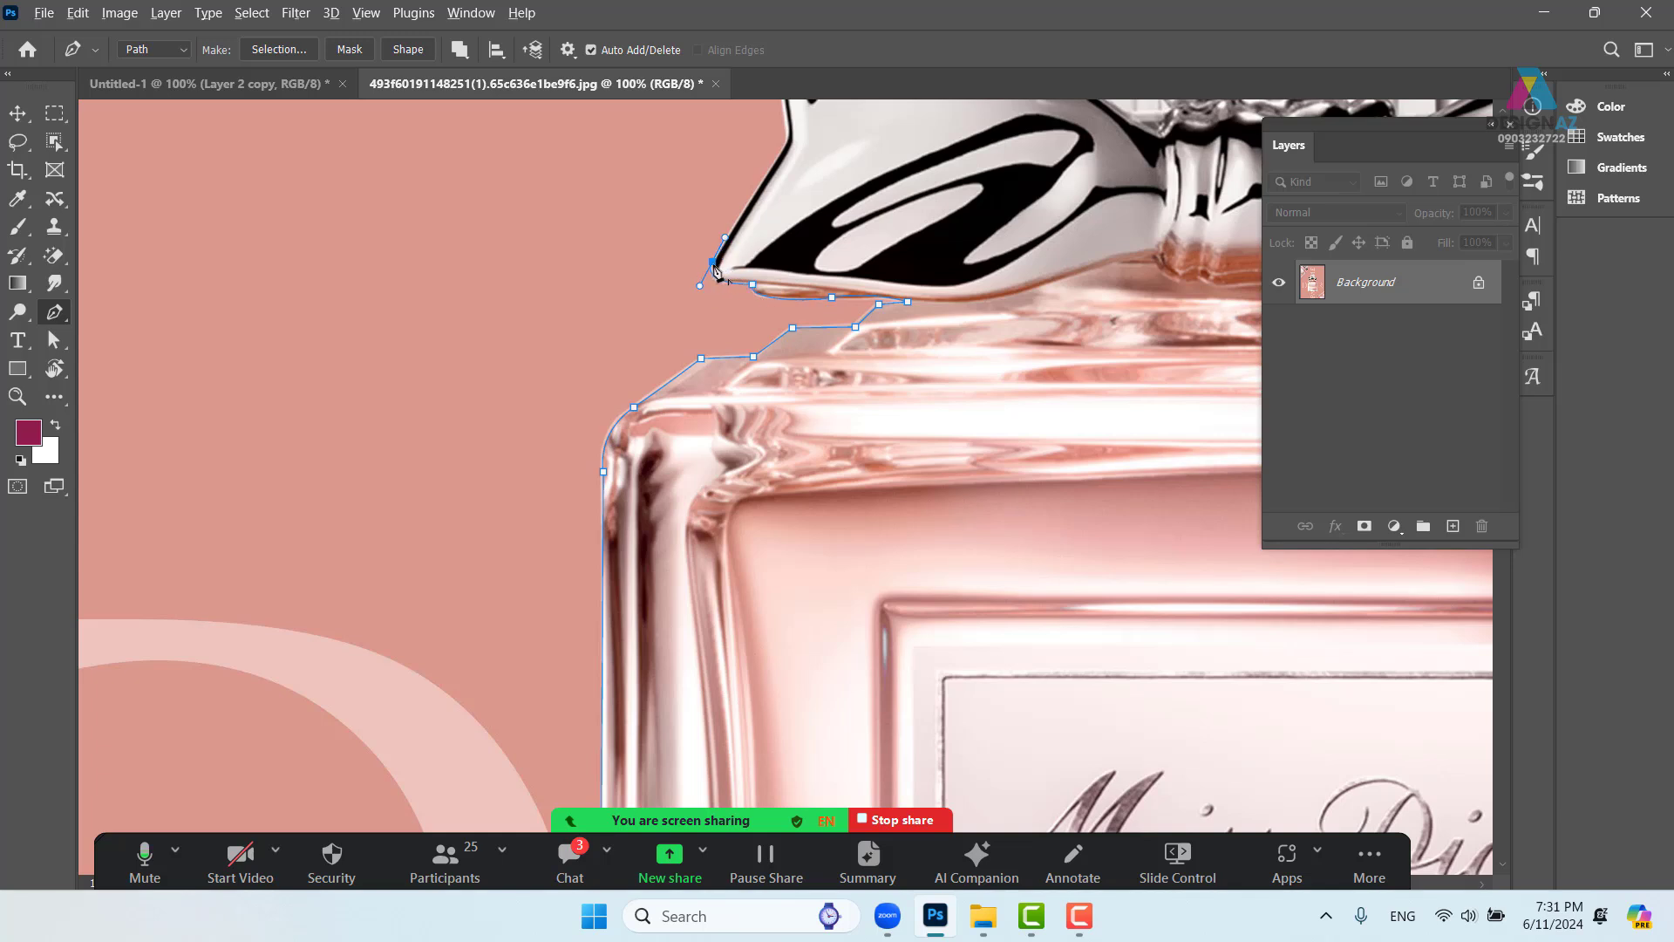
Outline the bow's left wing around its notch and upper tip to where it meets the cap
left_click_drag(826, 203, 734, 419)
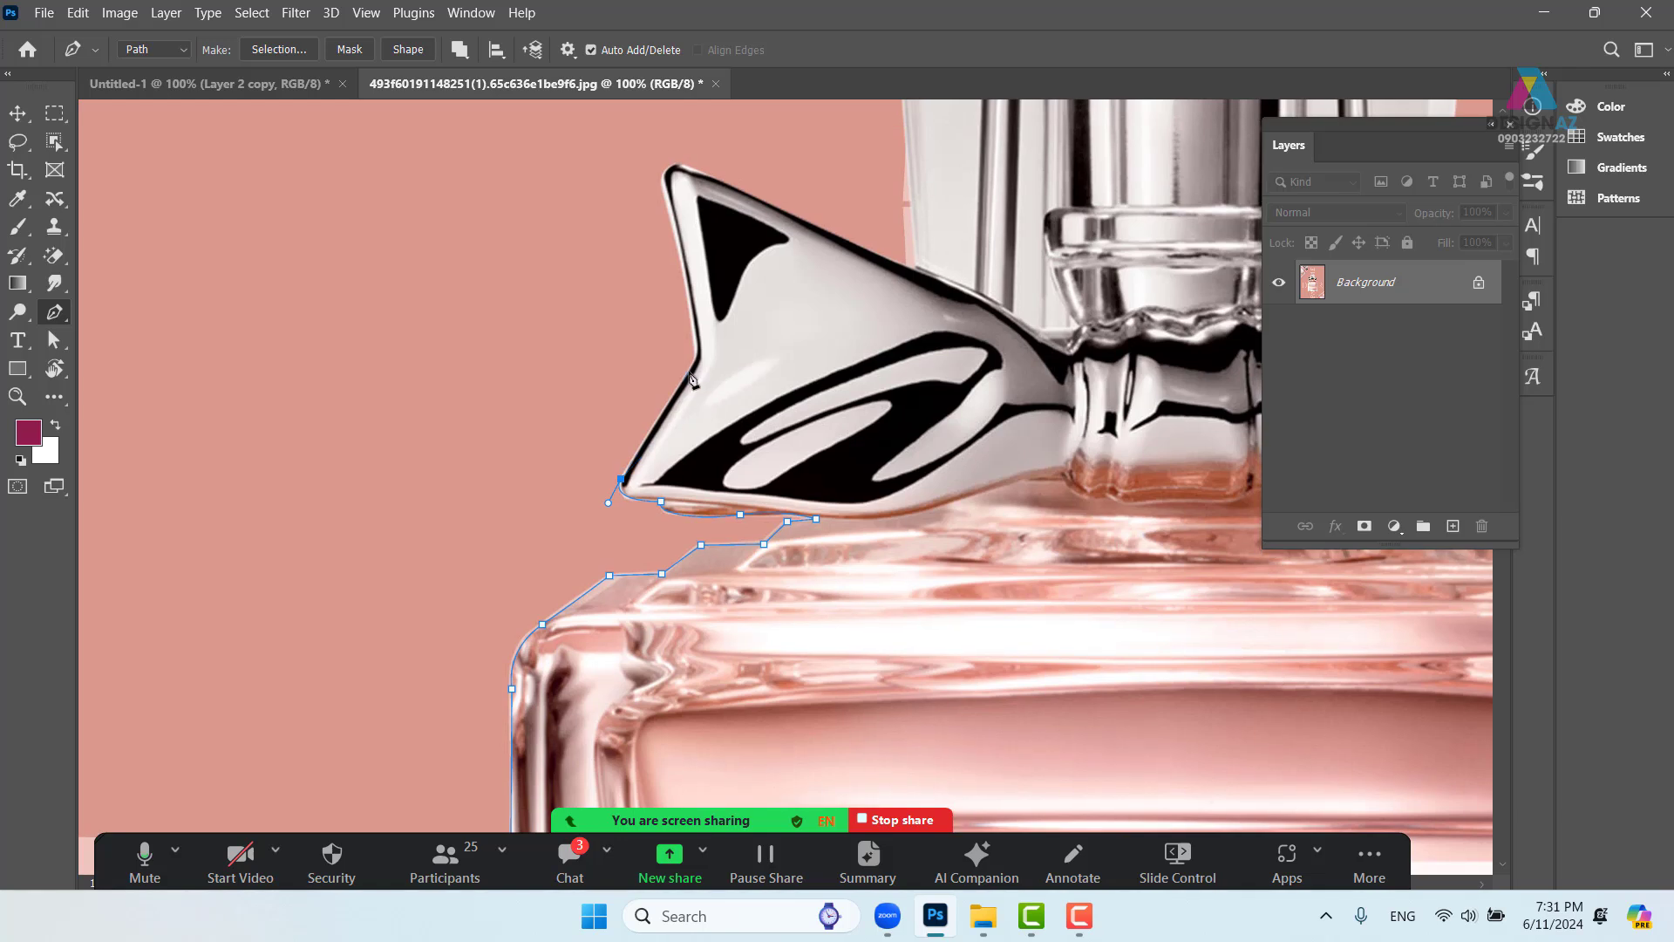
left_click(699, 356)
left_click(668, 205)
left_click_drag(682, 166, 714, 178)
left_click(913, 273)
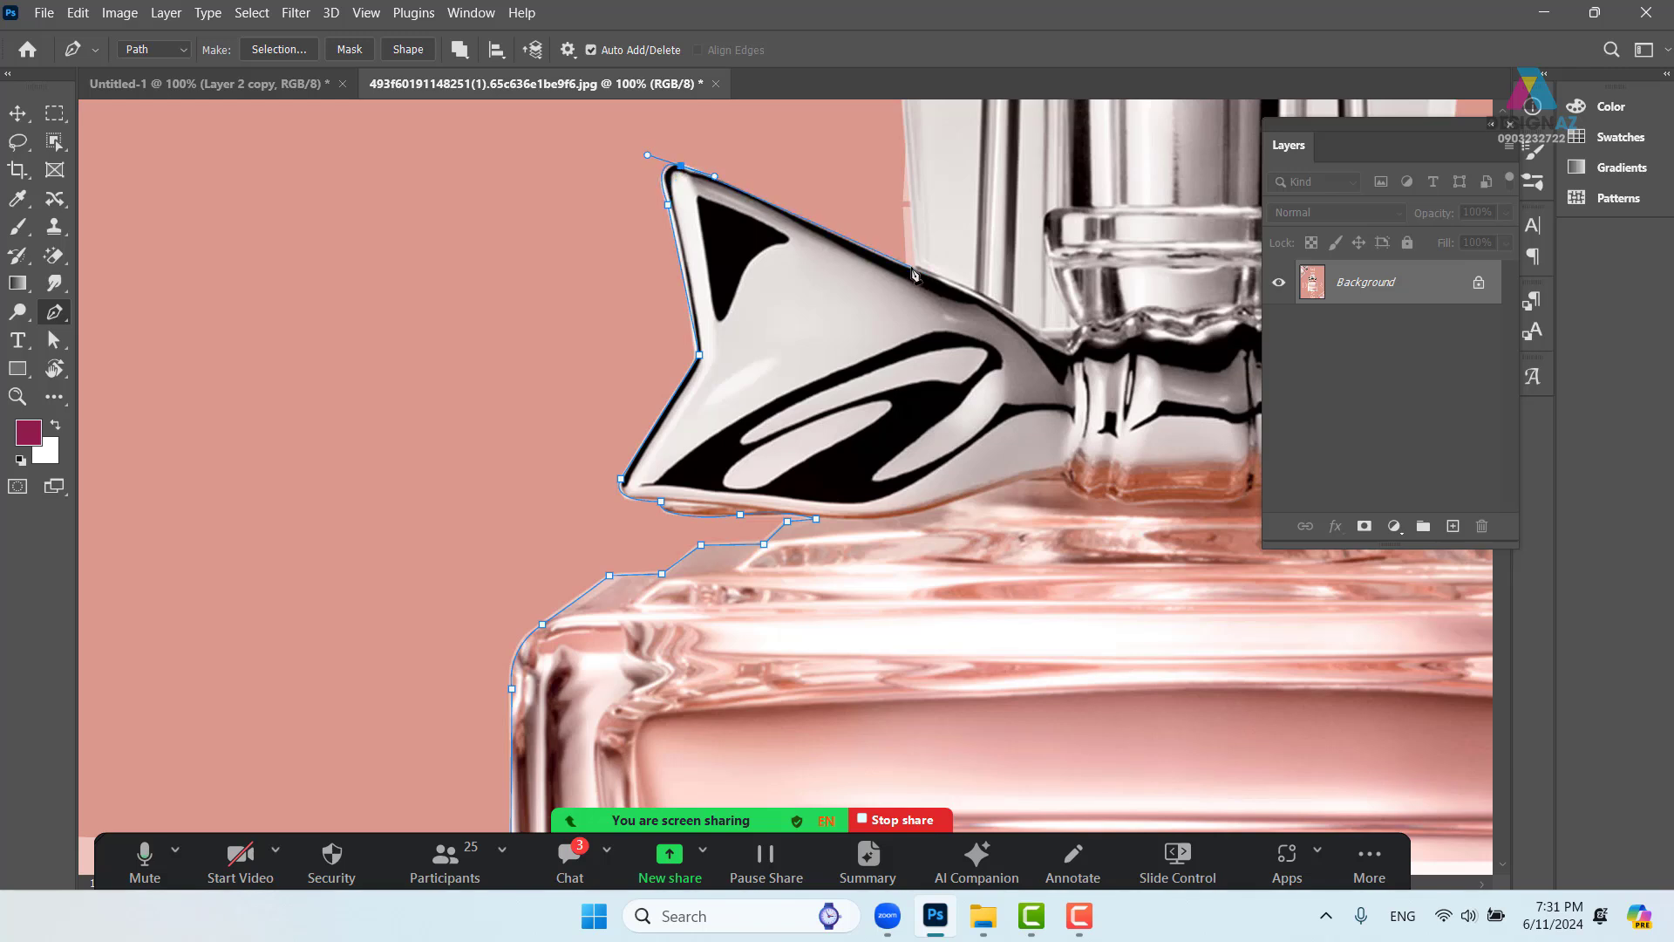
Trace the glass cap up its left side, across the top with its cut corners, and down to the bow's right wing
scroll(907, 297, "up", 5)
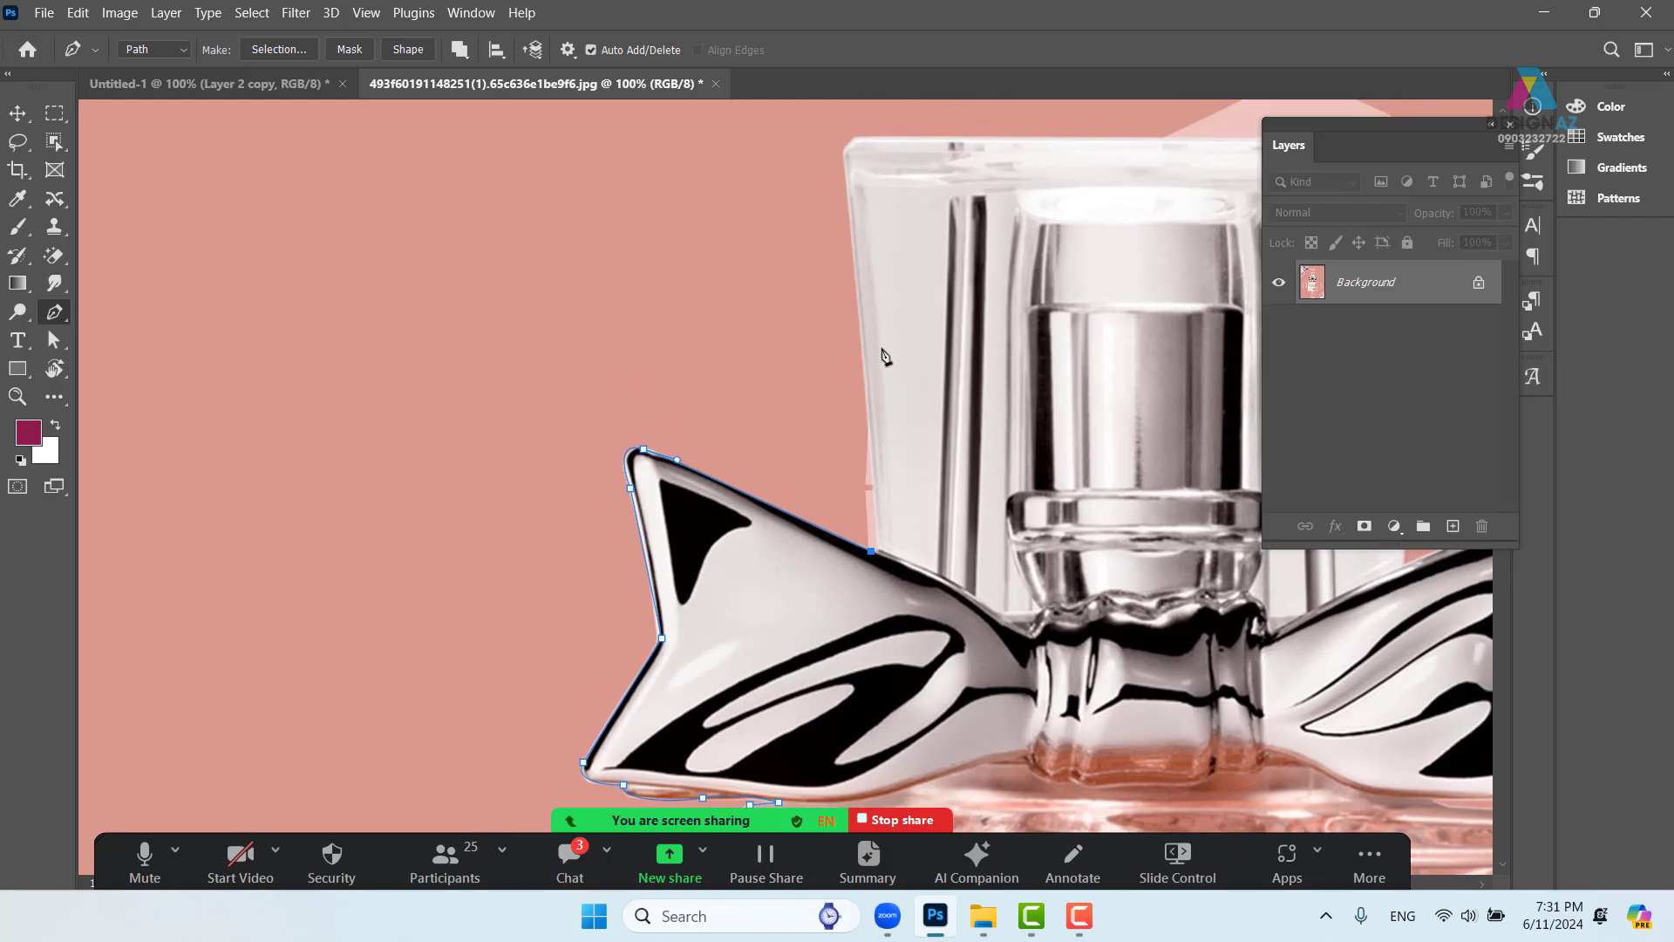
left_click(870, 436)
left_click(846, 155)
left_click_drag(1061, 181, 548, 299)
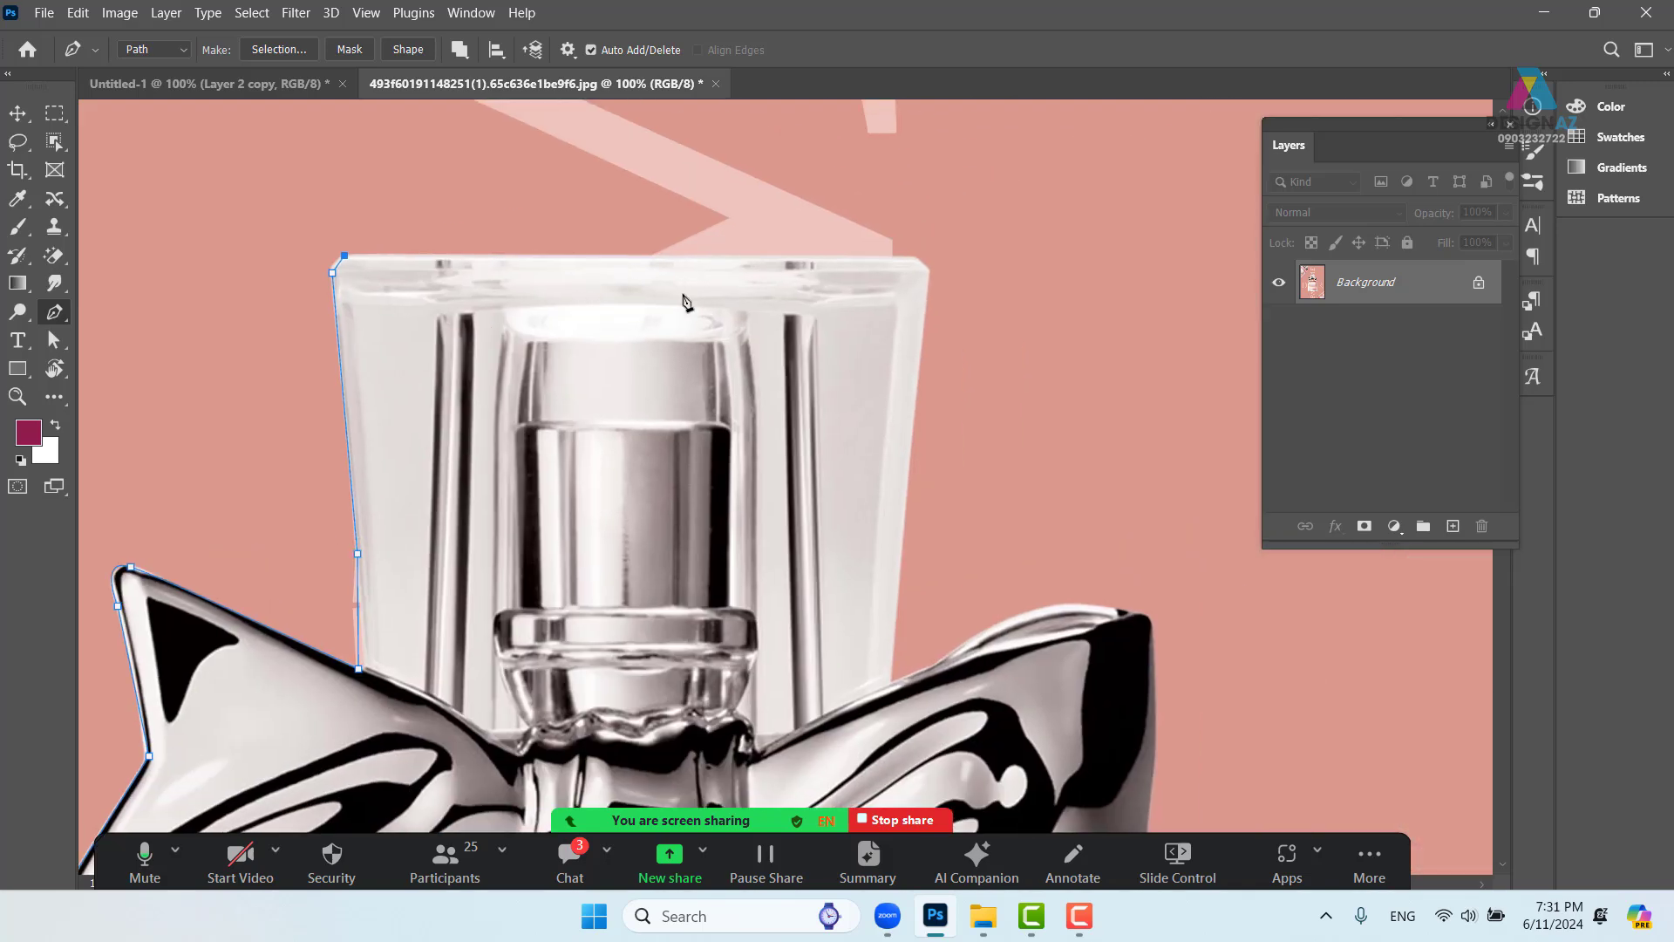
left_click(913, 257)
left_click(929, 272)
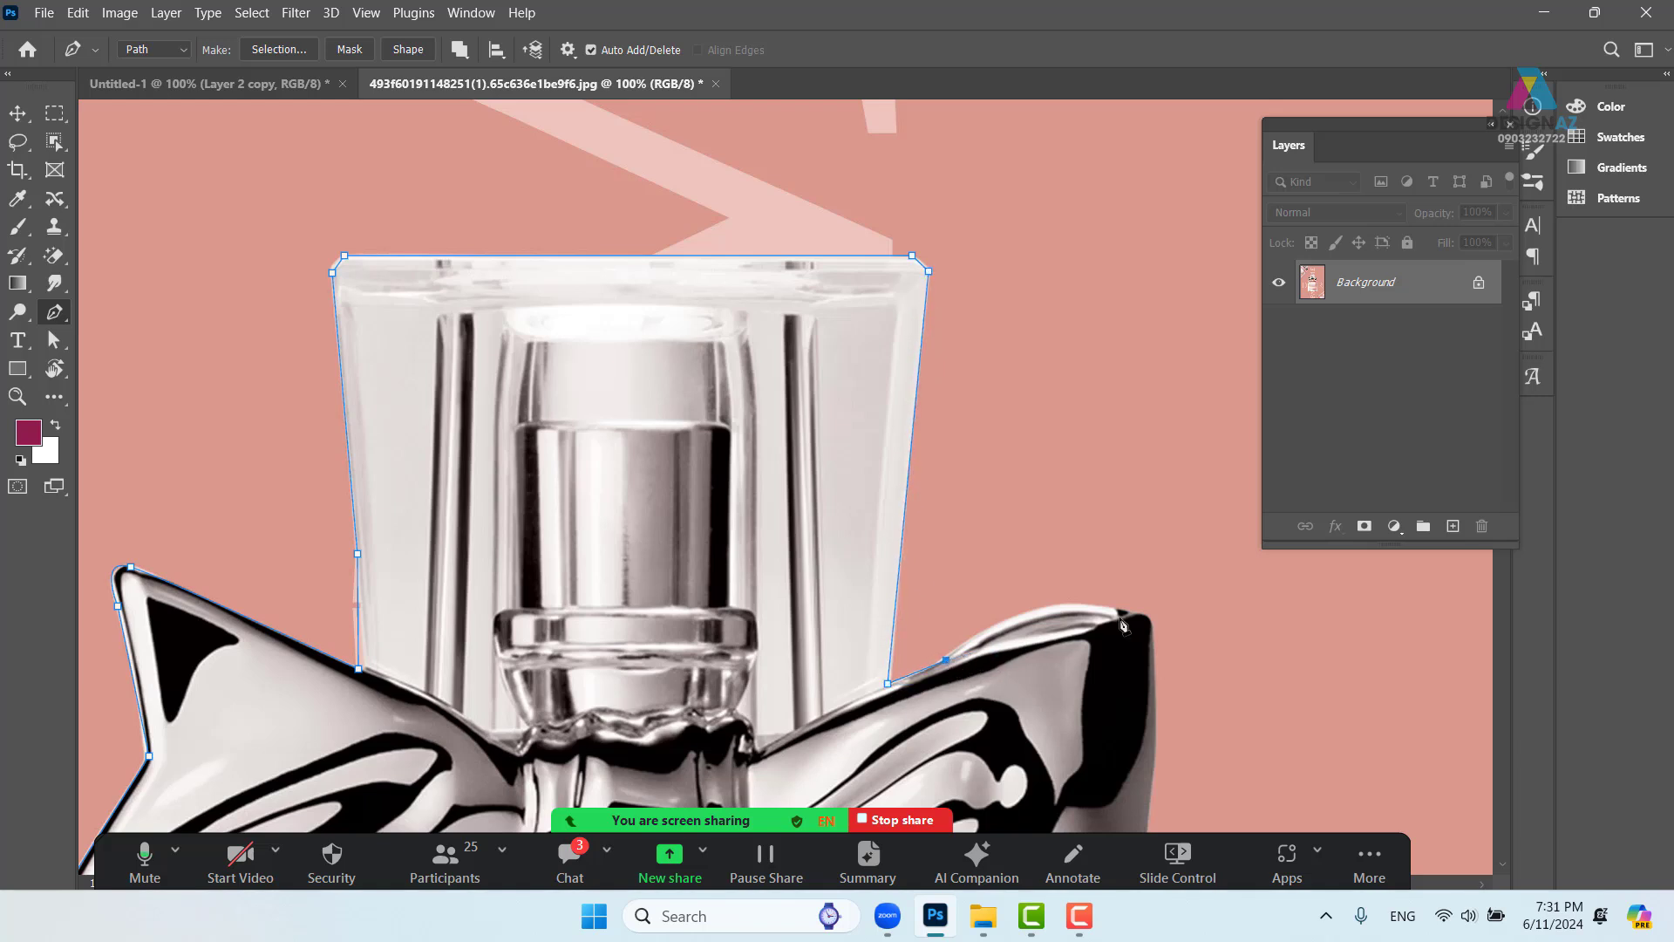
Outline the bow's right wing over its upper corner, down the outer end and back along its underside
left_click_drag(1125, 613, 1224, 642)
left_click(1124, 616, "alt")
left_click_drag(1150, 618, 1154, 635)
left_click_drag(1152, 695, 1091, 271)
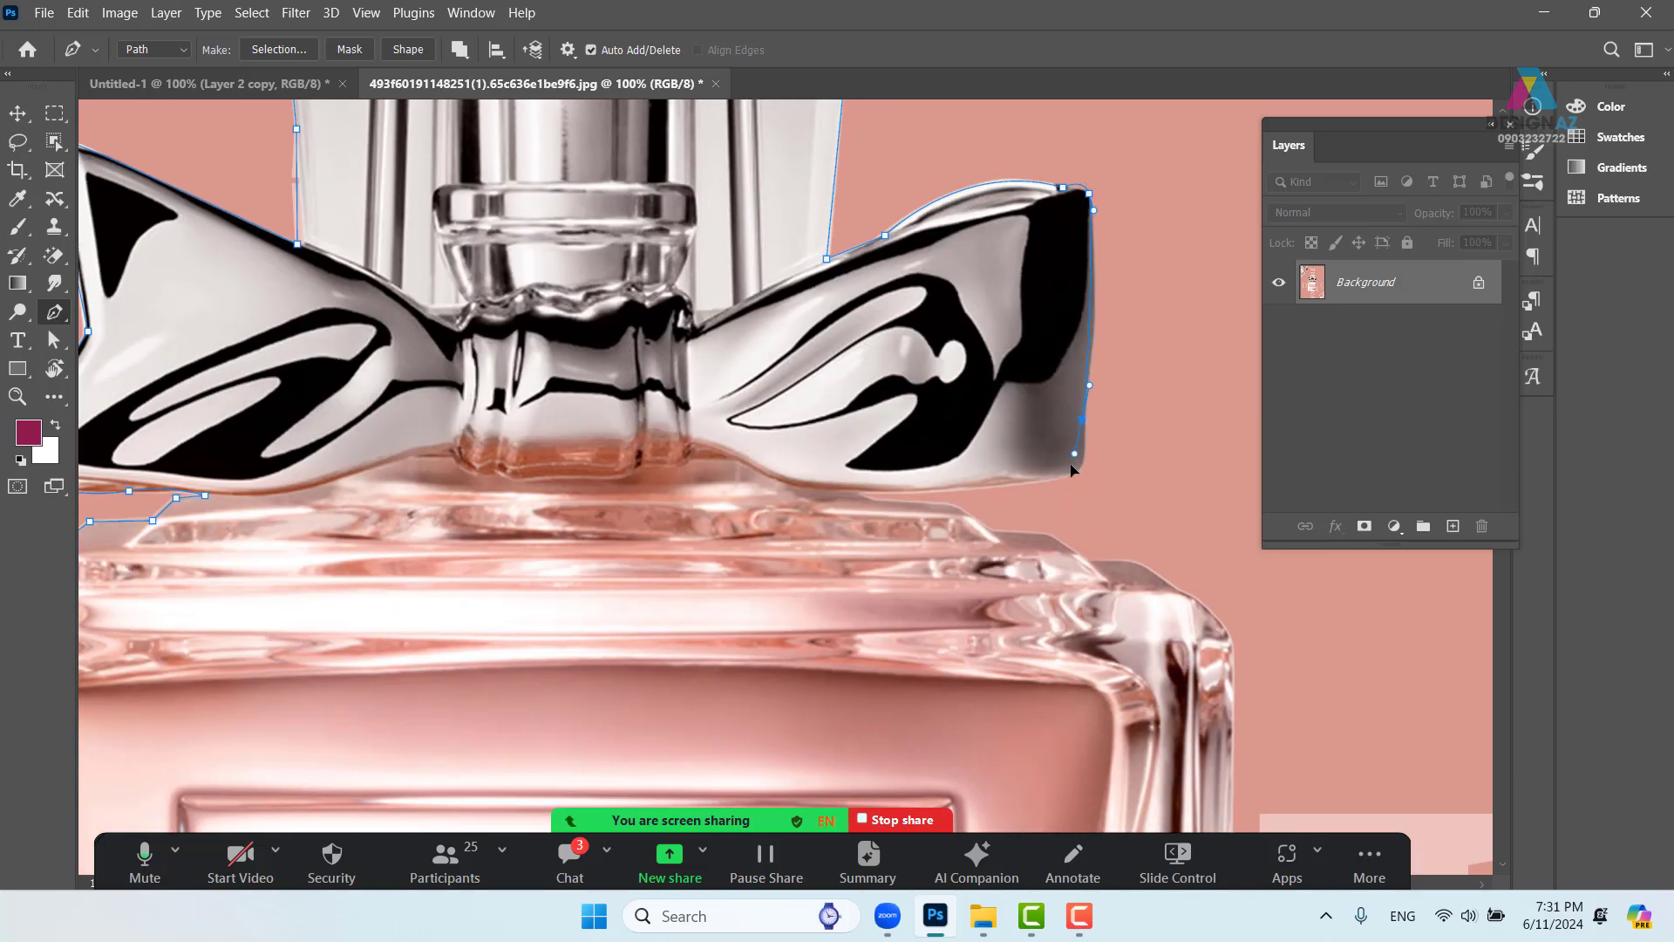
left_click(1082, 421)
left_click_drag(1030, 481, 948, 493)
left_click_drag(856, 486, 820, 489)
Trace the right shoulder and the bottle's right side down to the base, closing the path at its starting point
left_click_drag(931, 504, 890, 291)
left_click(931, 504, "alt")
left_click(1091, 564)
left_click(1174, 588)
left_click_drag(948, 363, 952, 426)
scroll(953, 478, "down", 10)
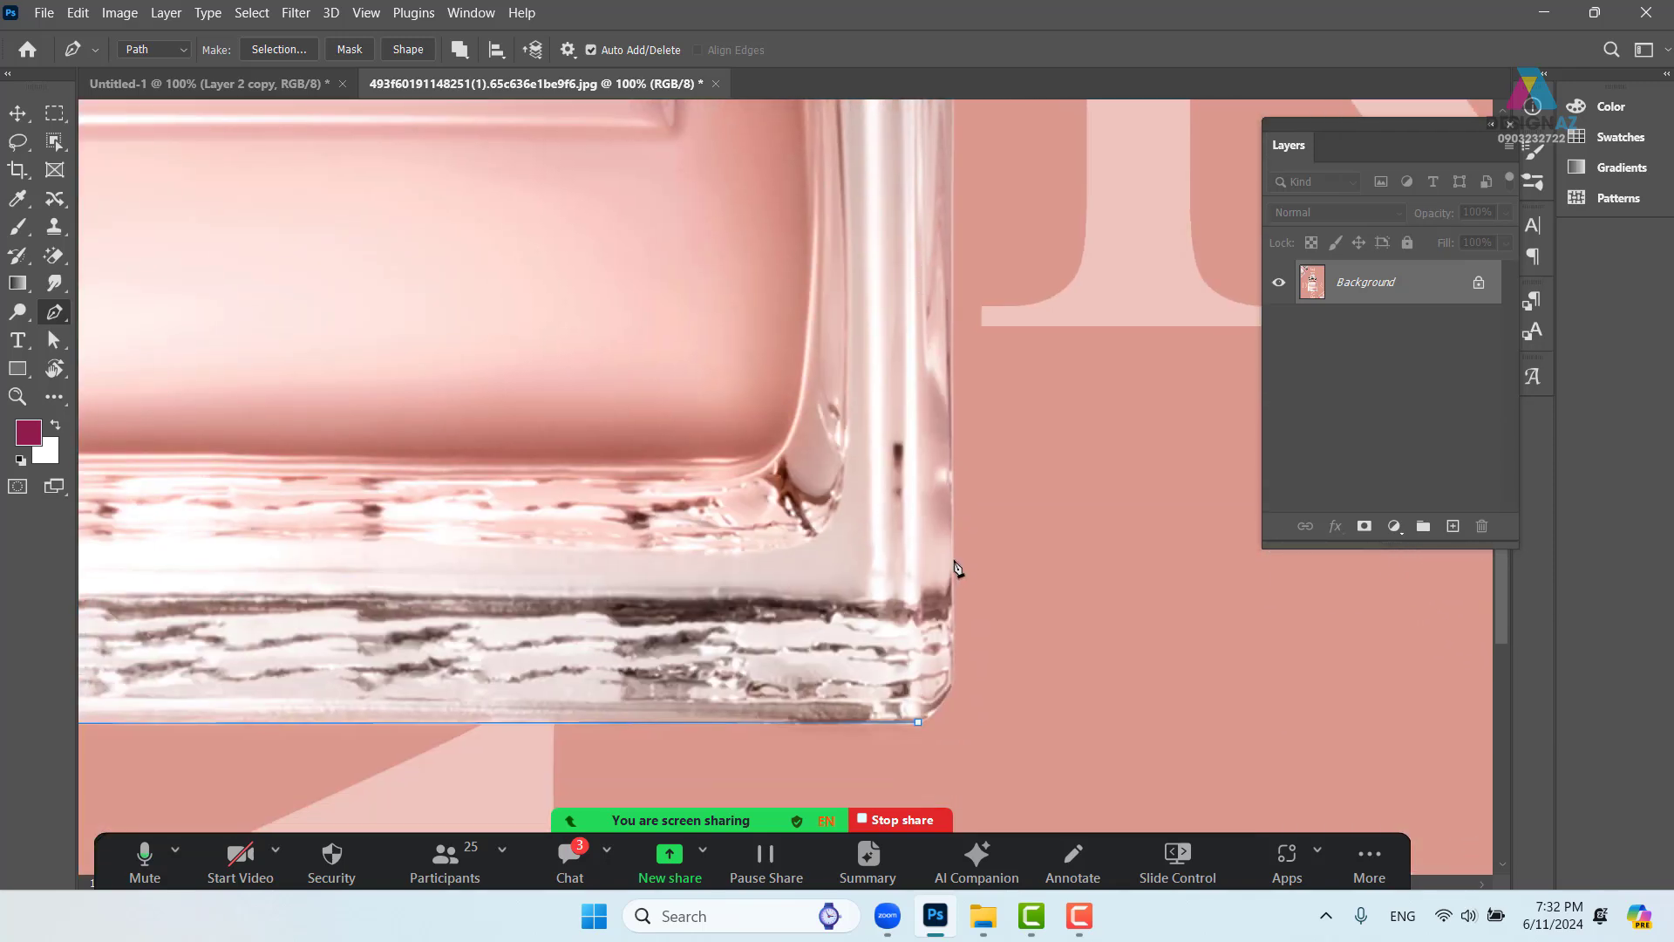
left_click(952, 562)
left_click(952, 682)
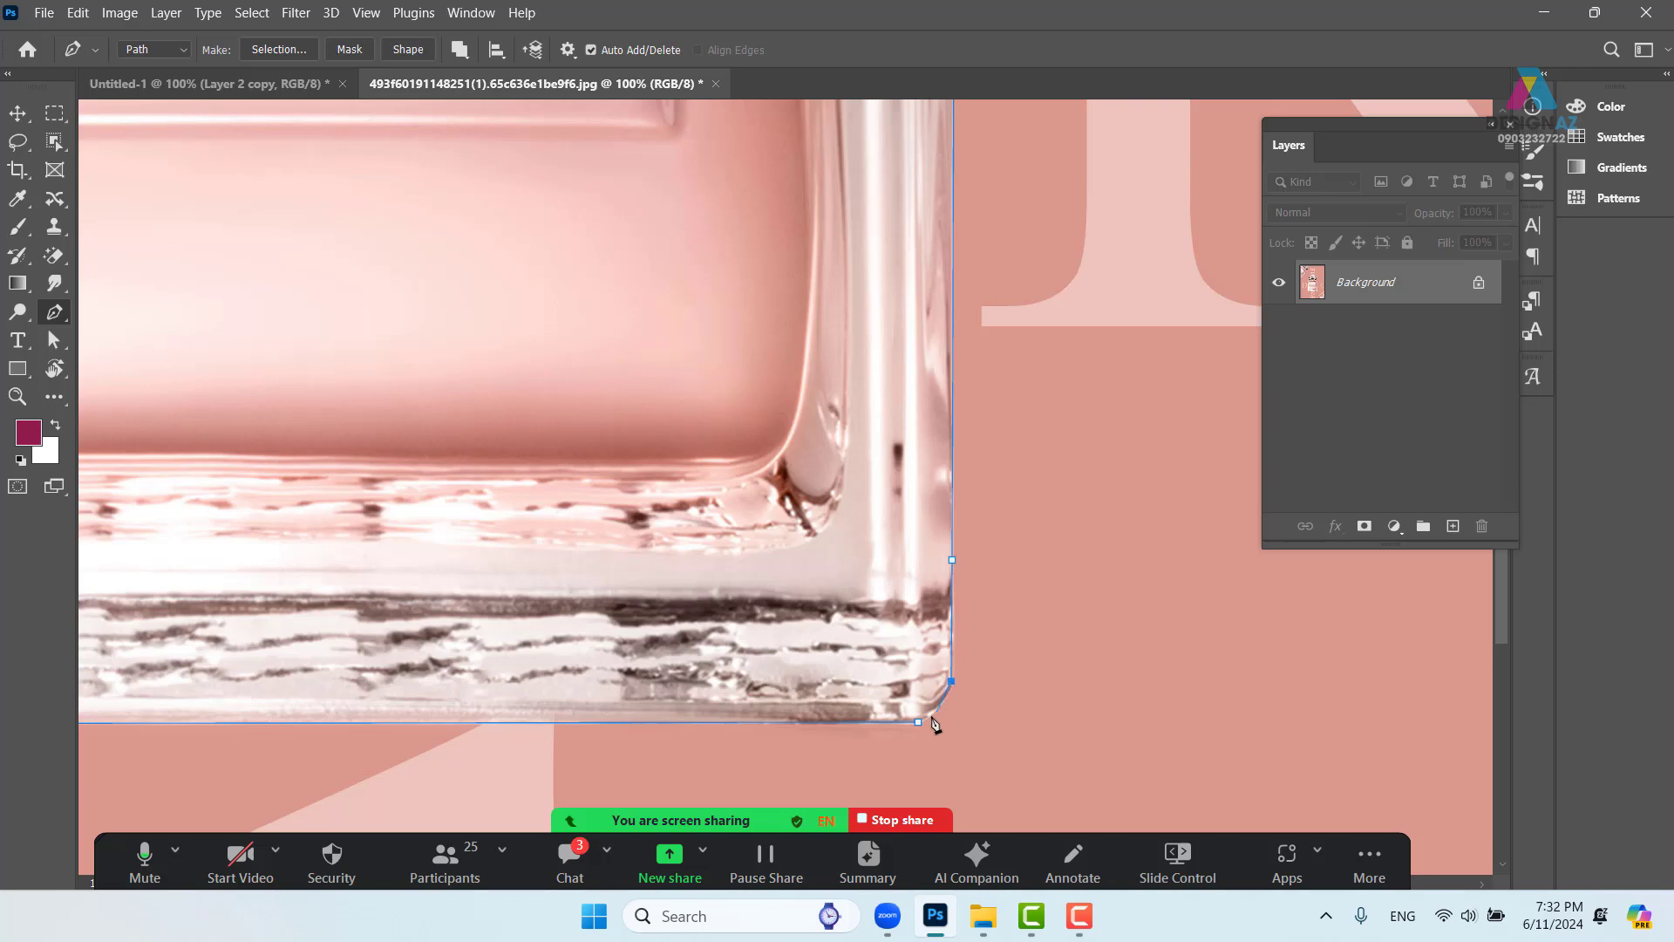
left_click_drag(919, 722, 894, 729)
Convert the closed bottle path into a selection
key("ctrl+minus")
key("ctrl+minus")
key("ctrl+minus")
key("ctrl+minus")
key("ctrl+minus")
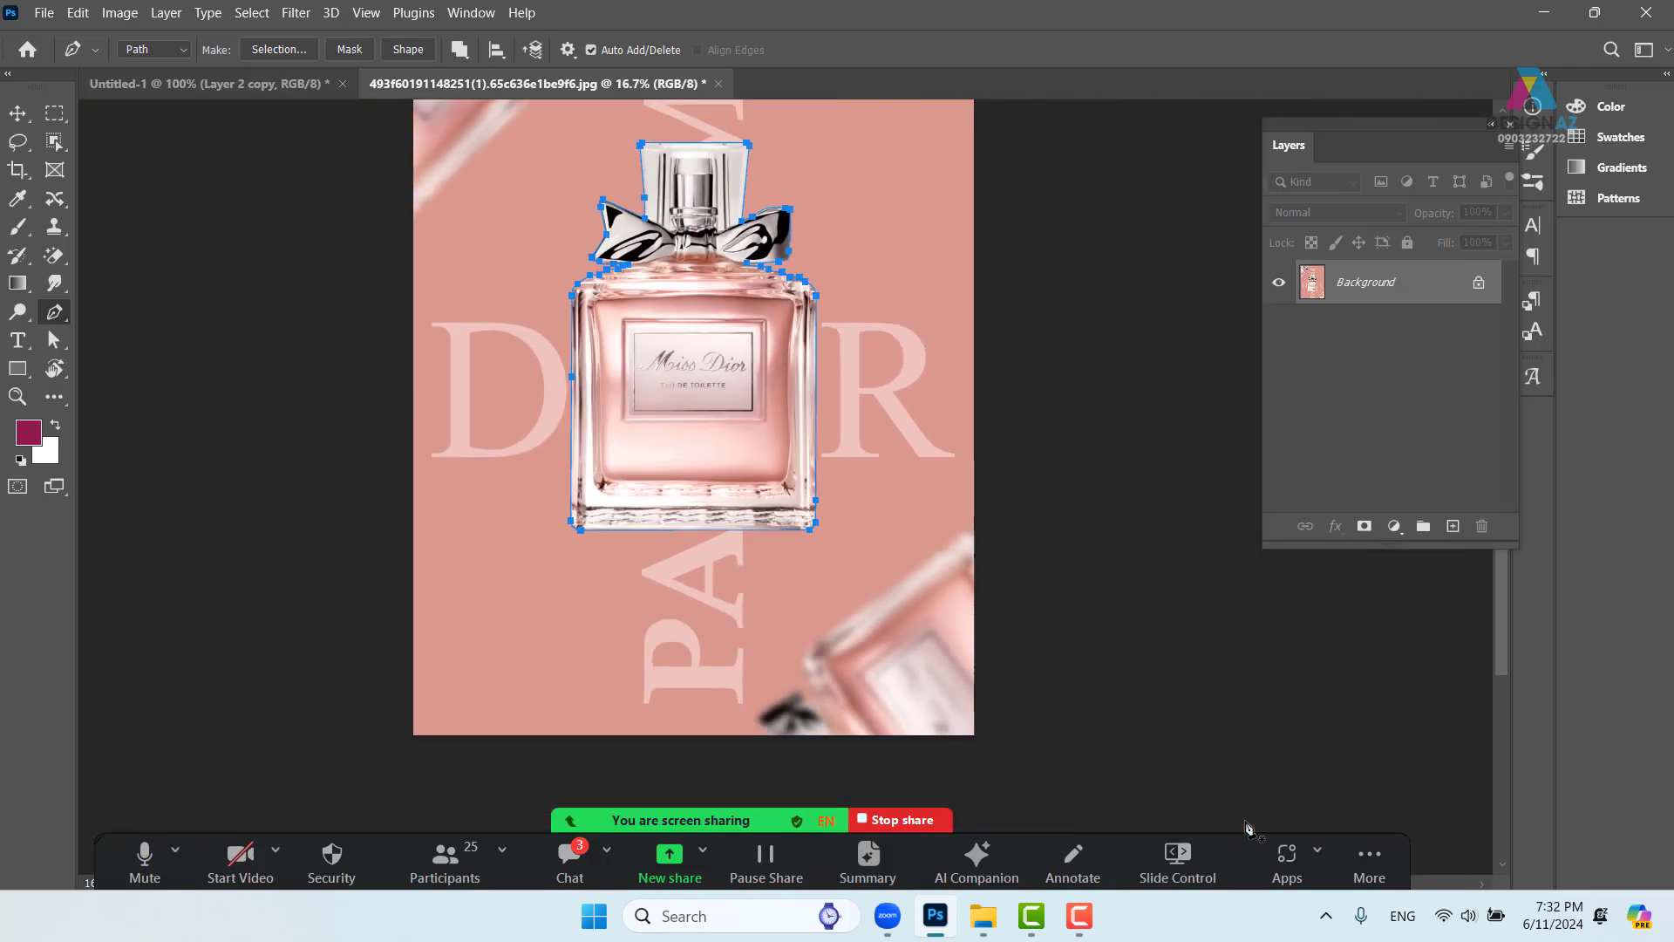
left_click_drag(751, 392, 803, 472)
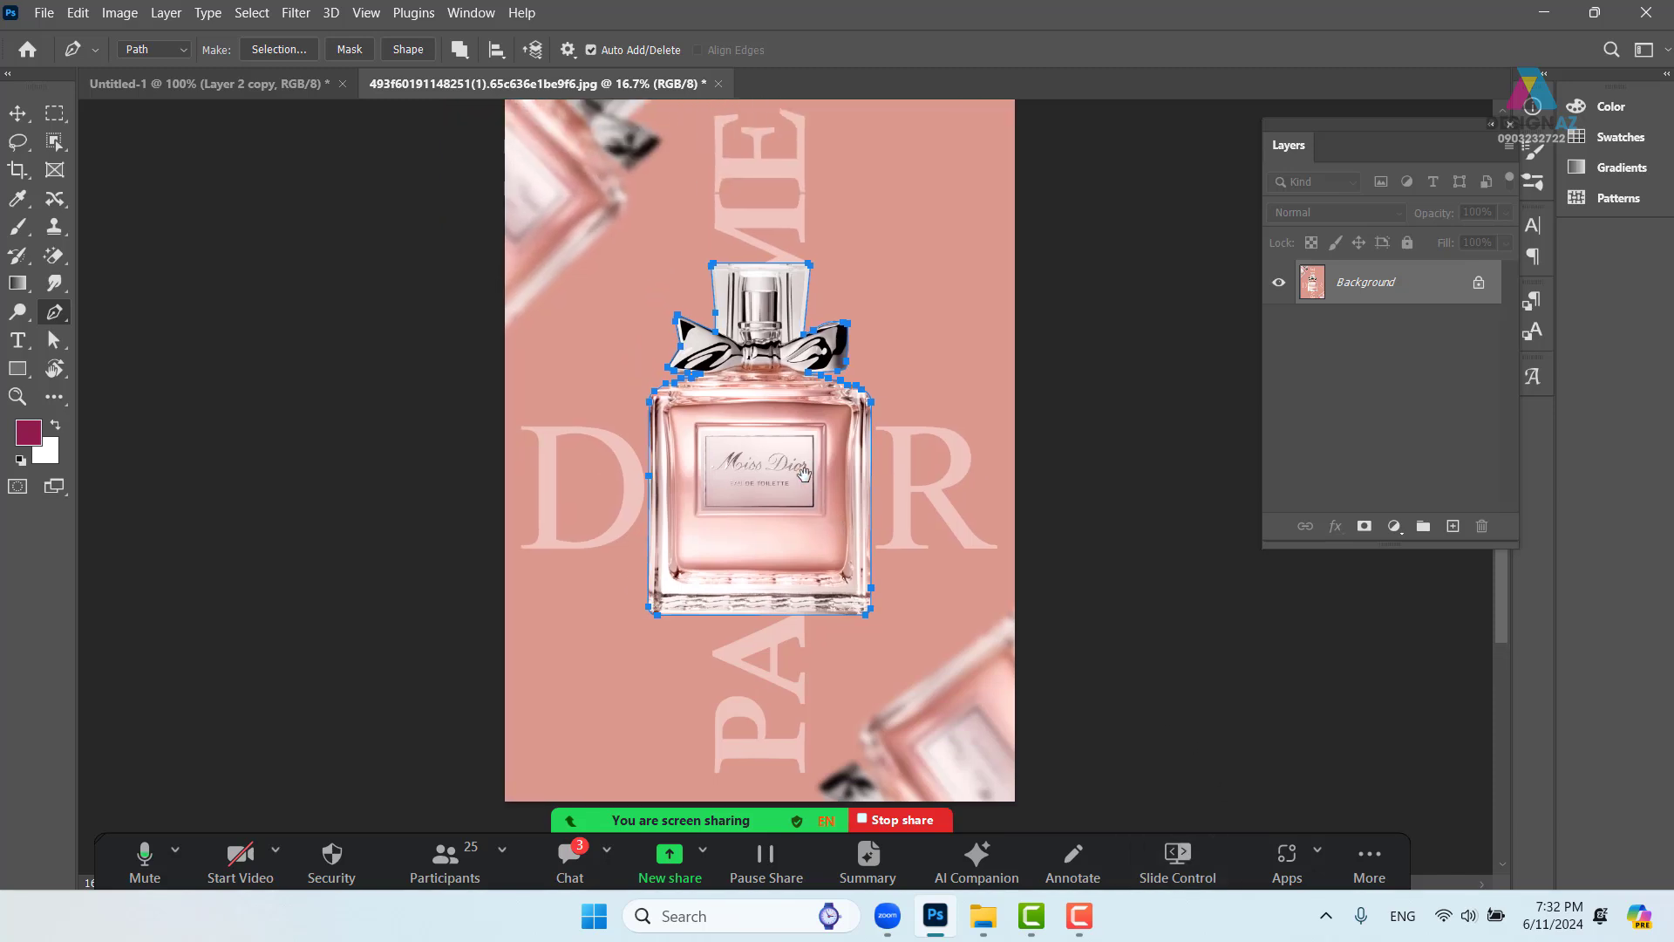
key("ctrl+Return")
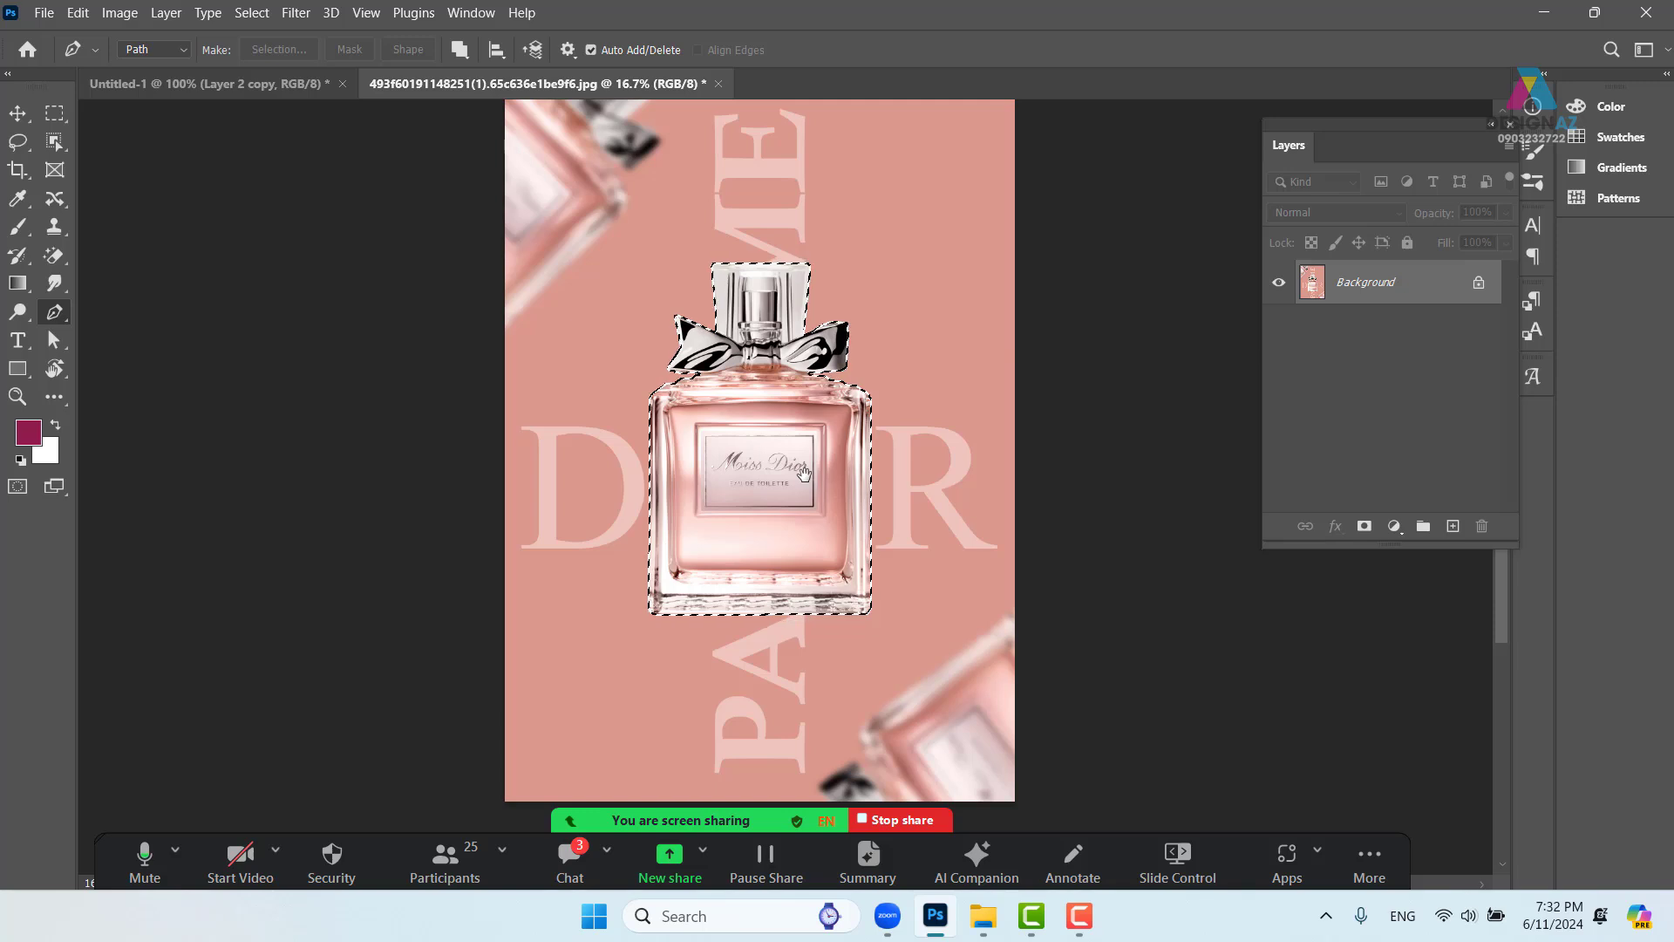
Cut the selected bottle from its image and paste it into the Untitled-1 document as a new layer
key("ctrl+BackSpace")
key("ctrl+d")
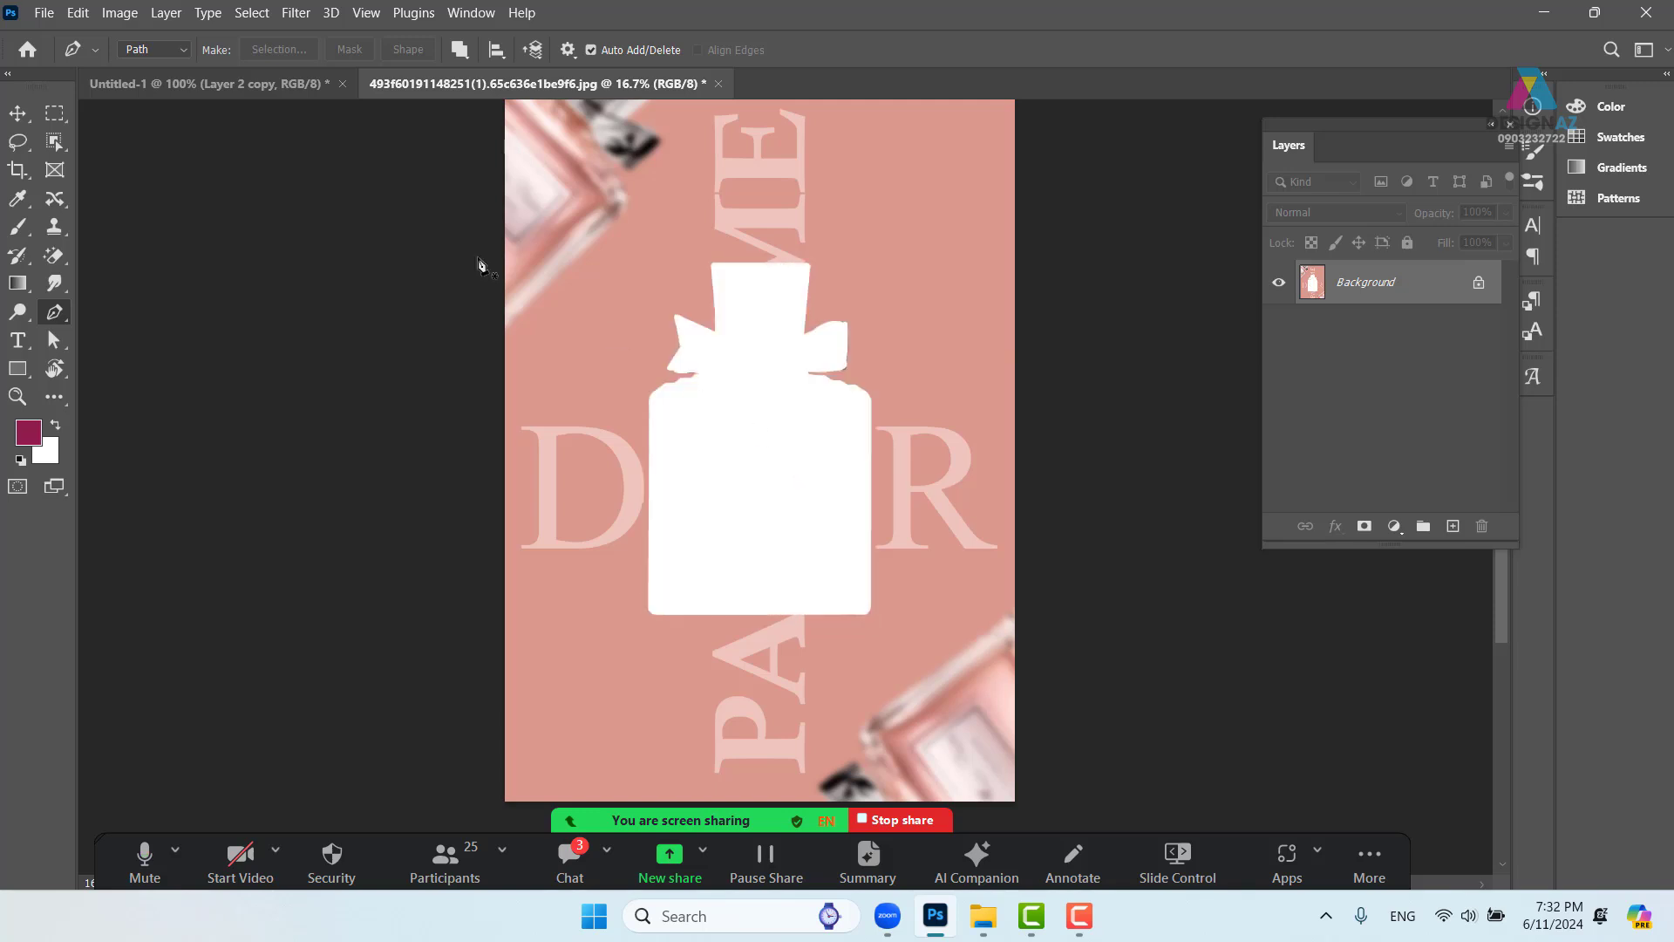
left_click(272, 82)
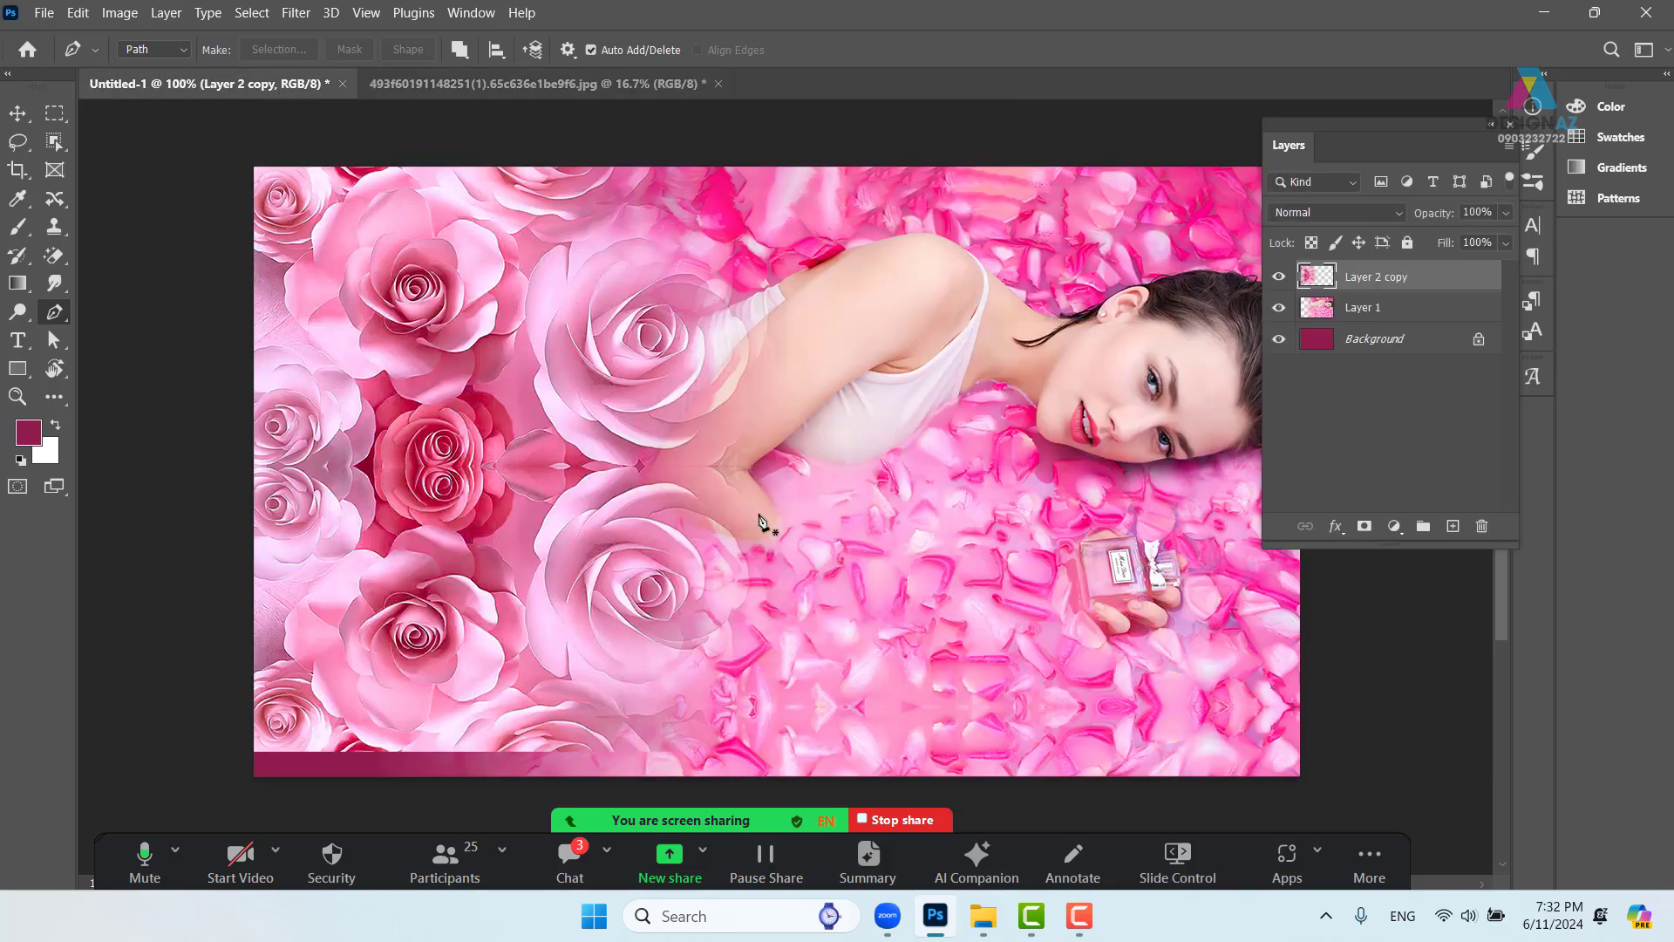
key("ctrl+v")
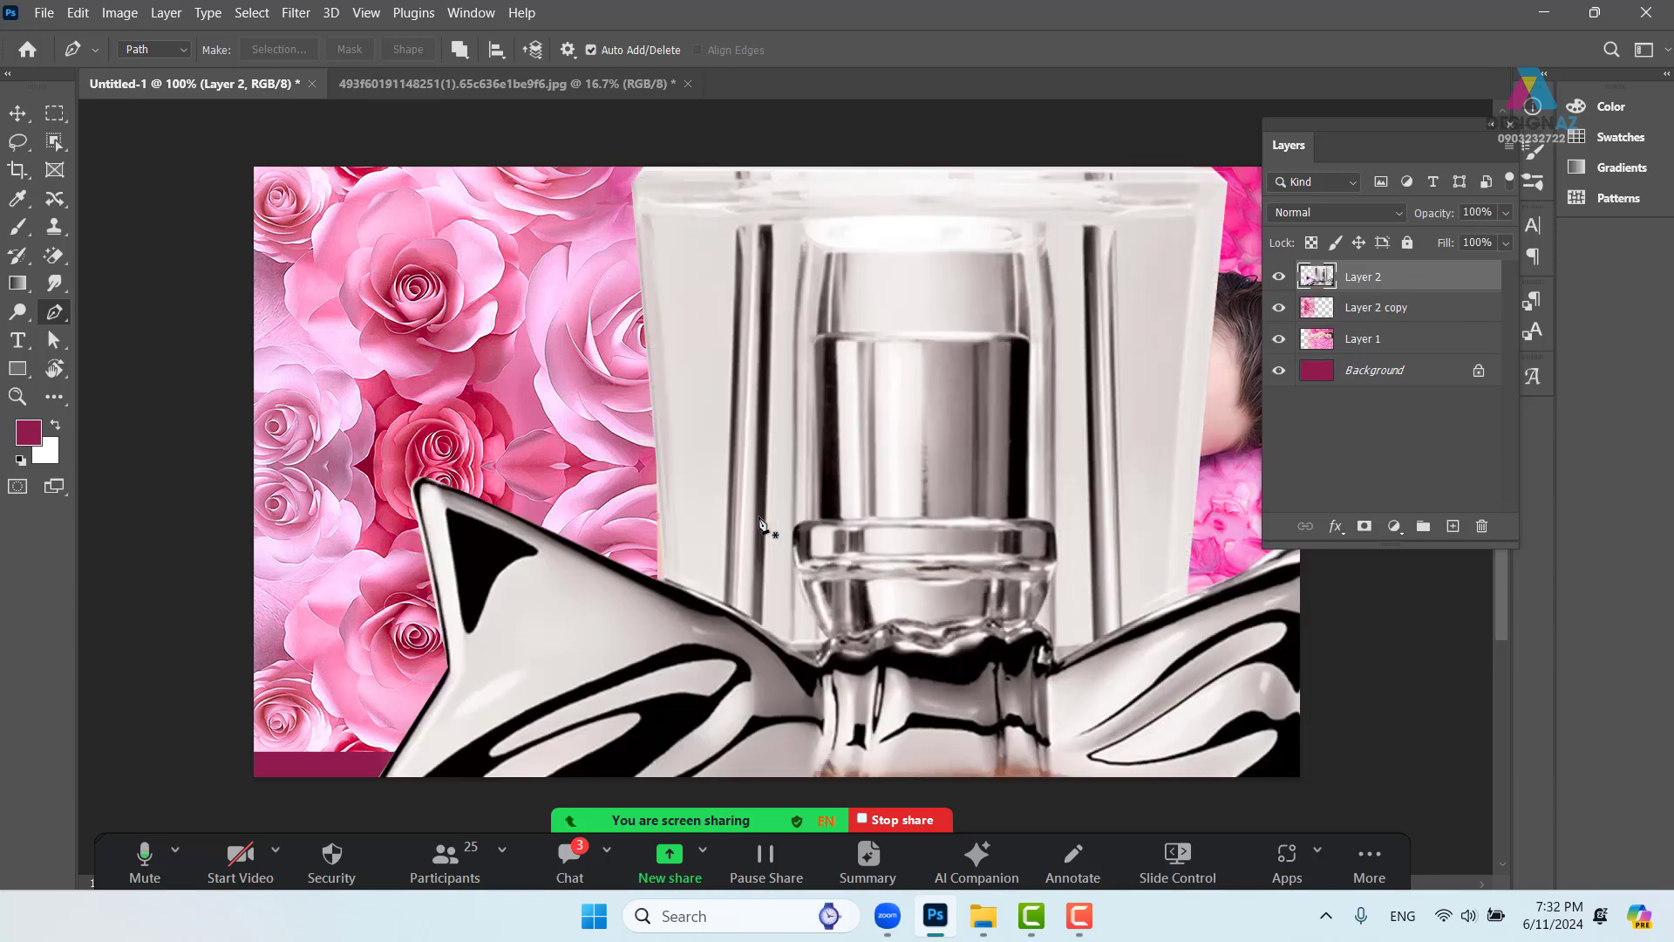
Scale the pasted bottle proportionally to about 18.88% with Free Transform and move it over the roses on the left of the canvas
left_click(17, 115)
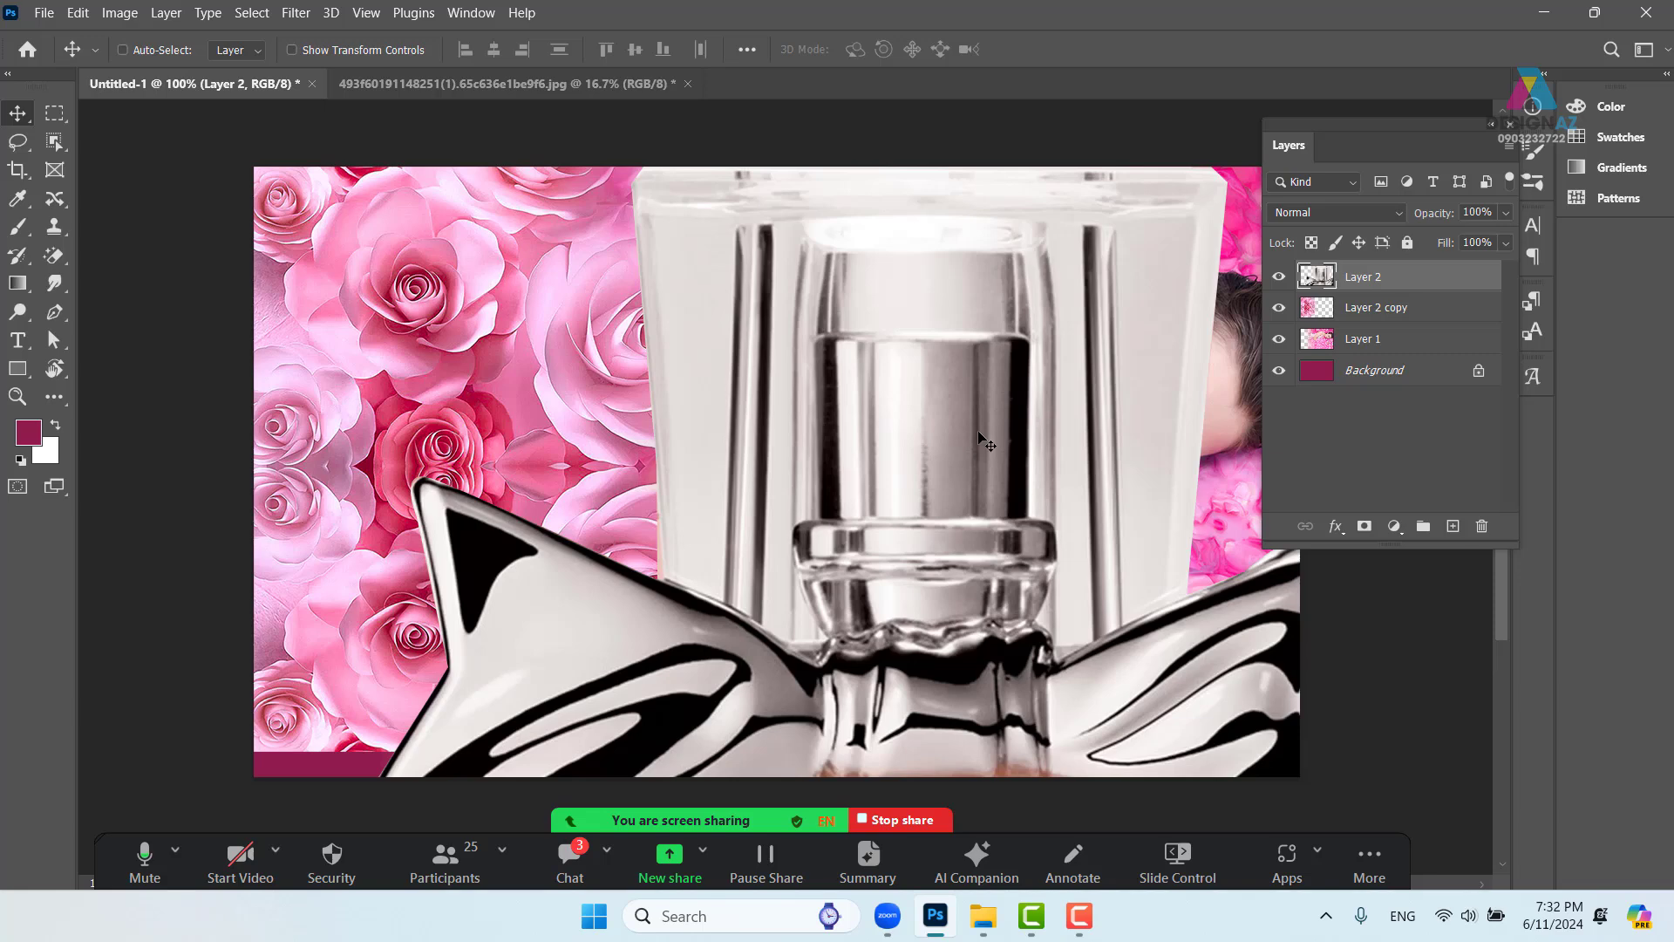
key("ctrl+t")
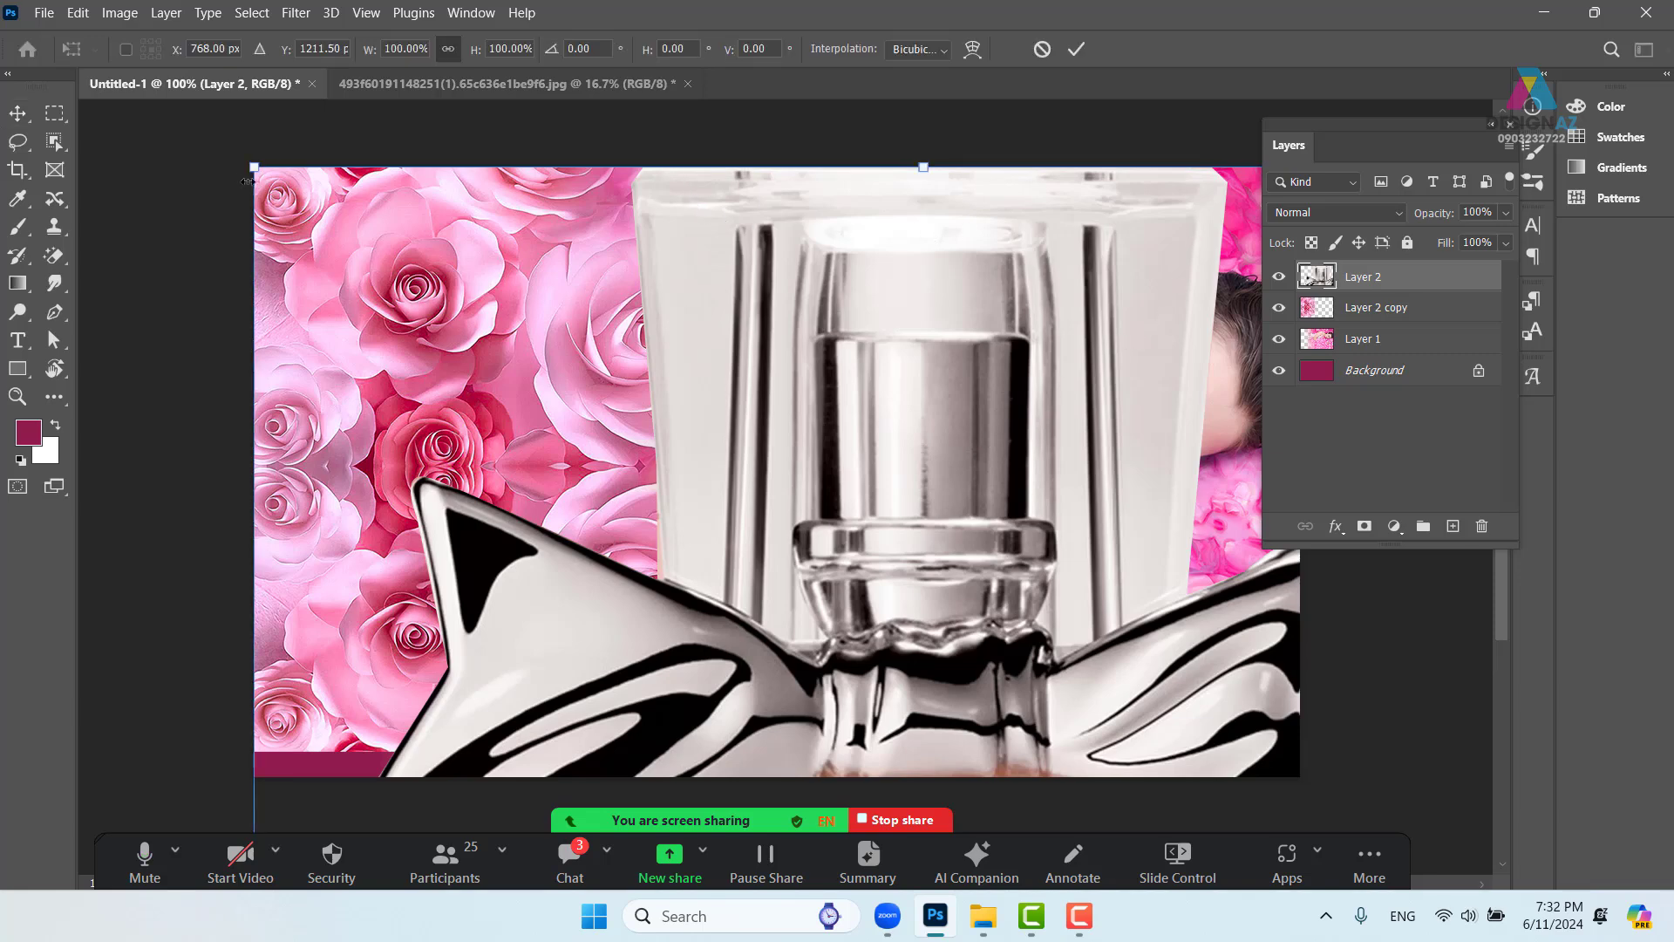
left_click_drag(255, 168, 319, 172)
left_click_drag(203, 167, 683, 483)
left_click_drag(708, 679, 625, 273)
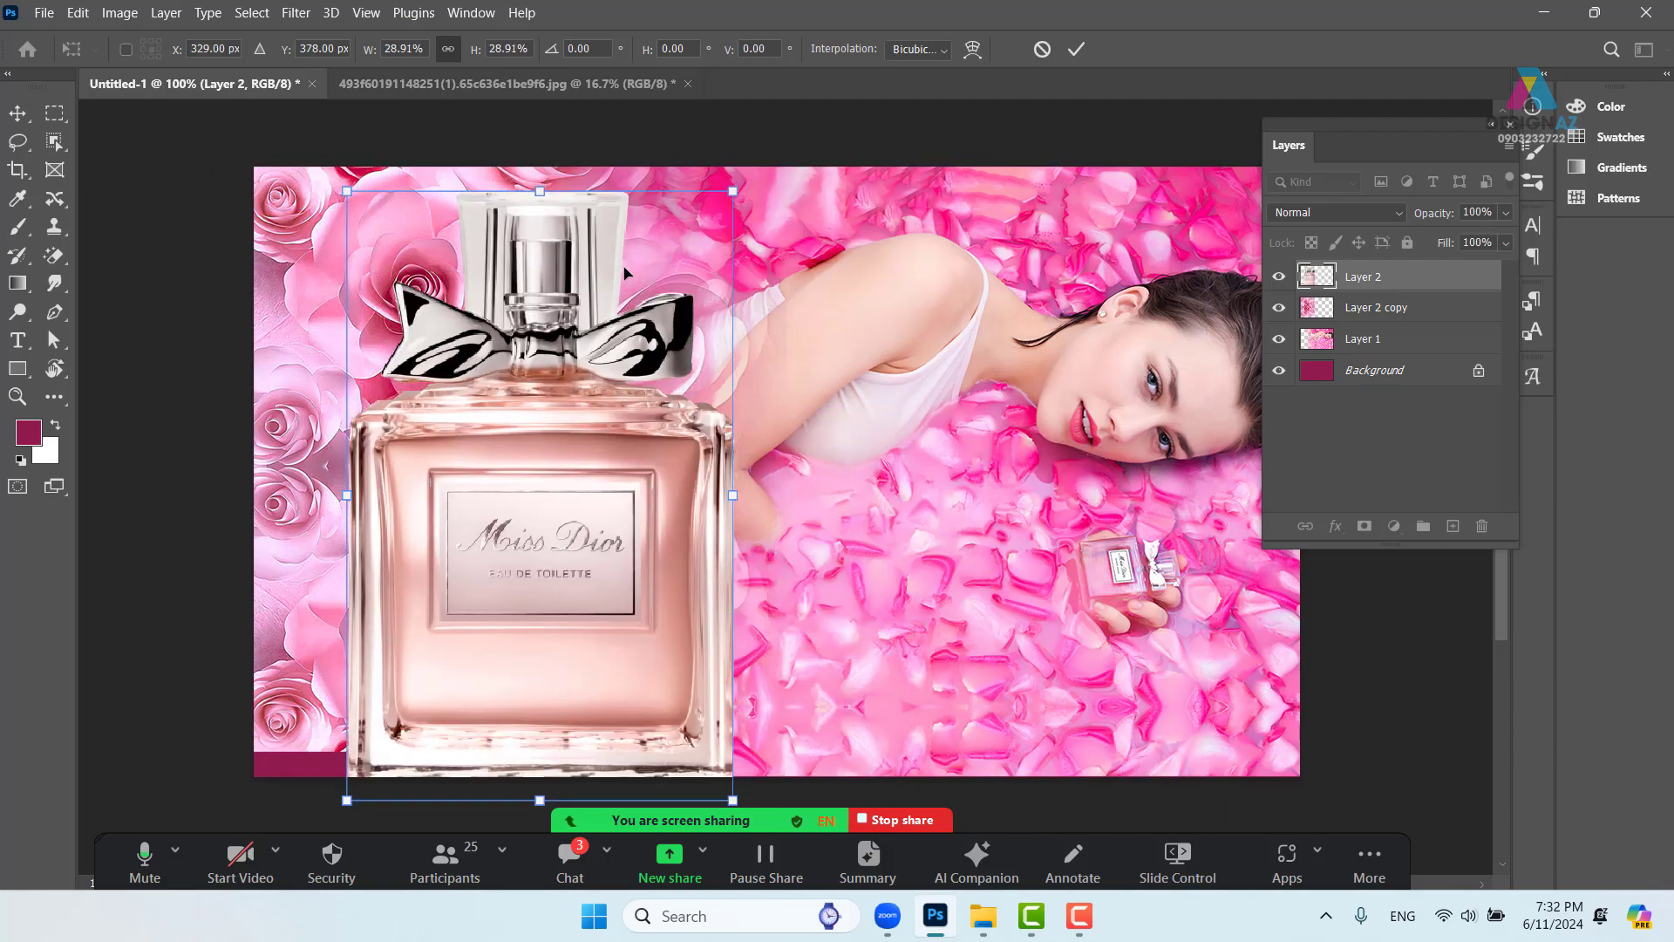
left_click_drag(734, 192, 689, 245)
left_click_drag(654, 287, 645, 301)
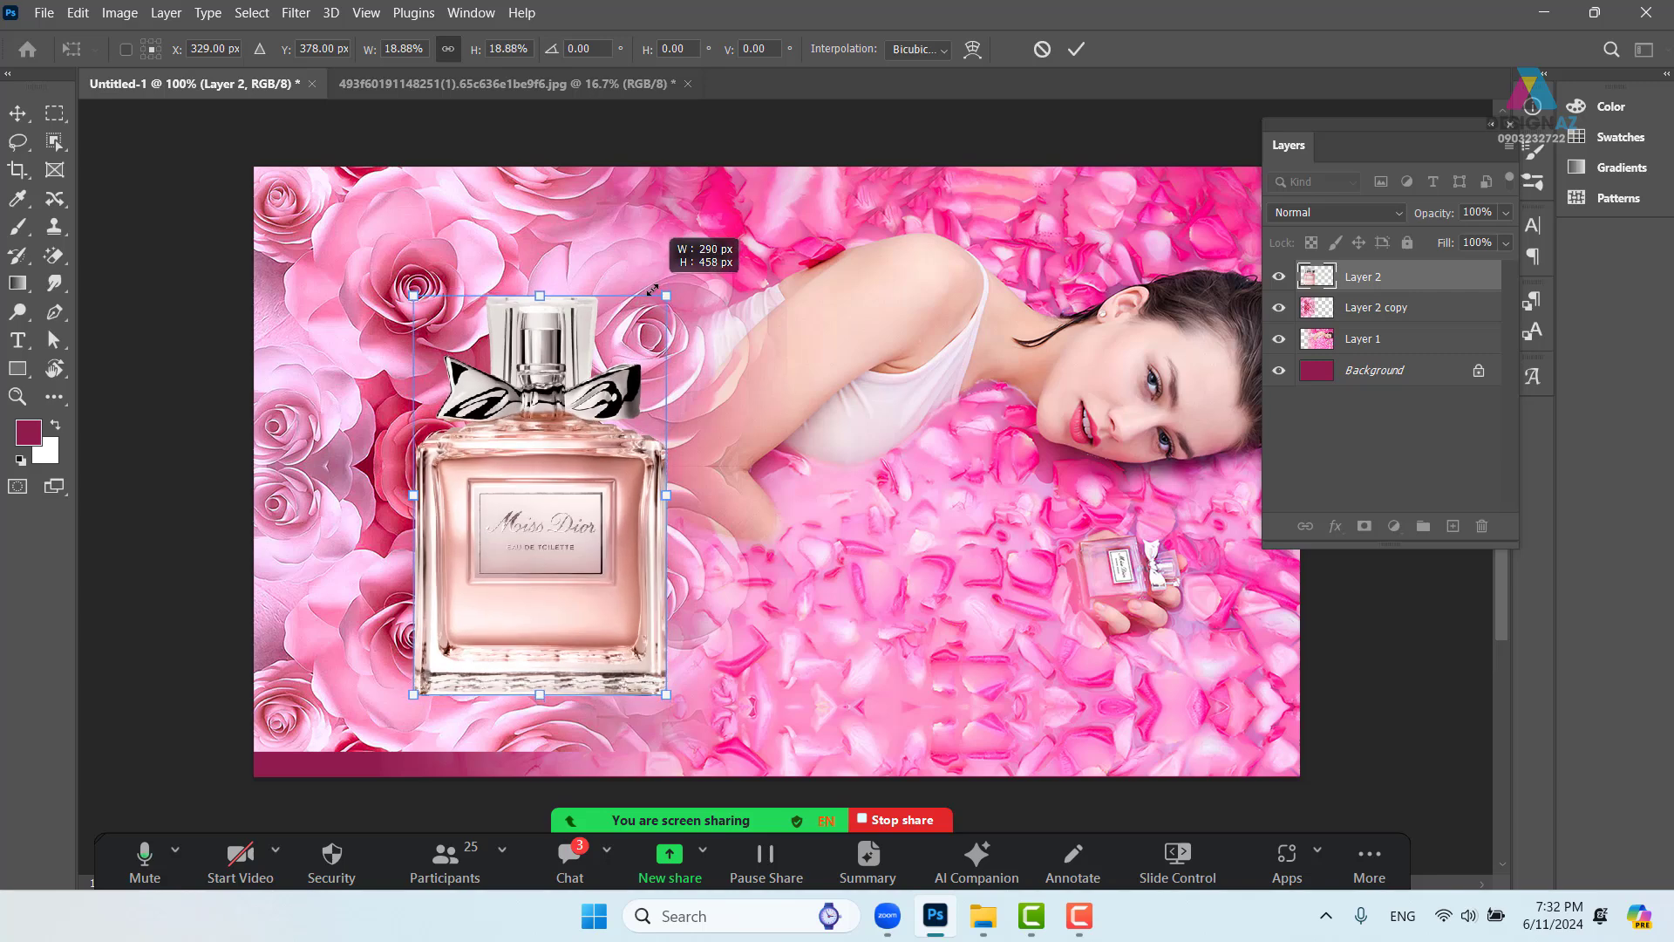
left_click_drag(665, 381, 612, 380)
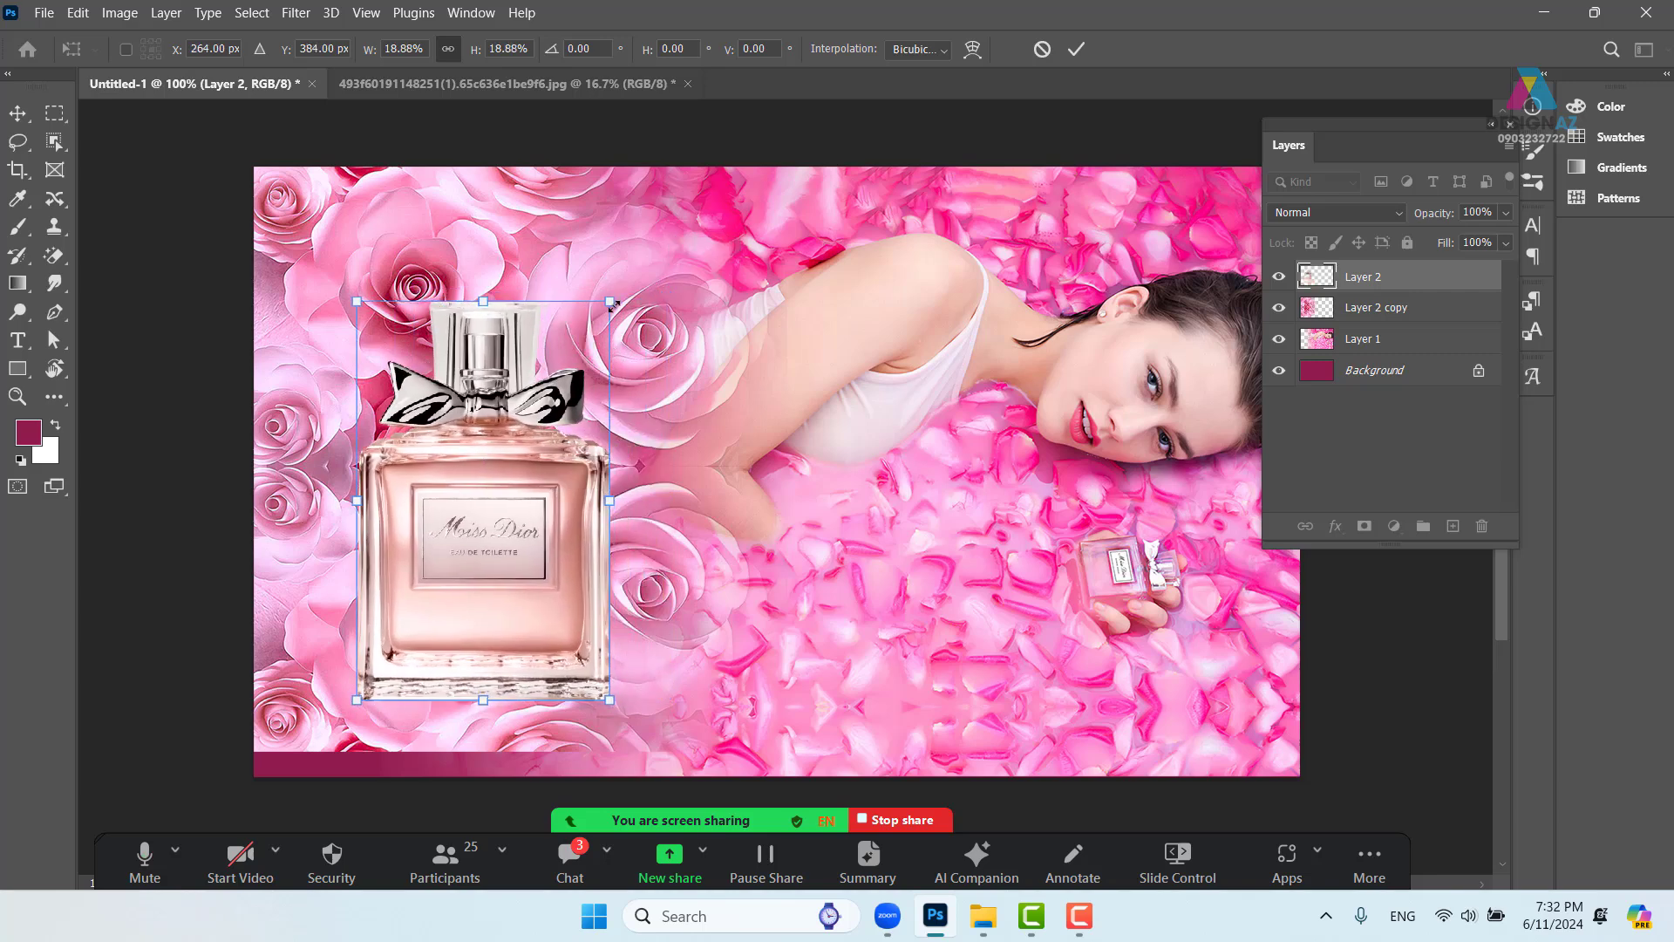
Reduce the bottle to about 14.58%, position it over the left roses at about X 223 px, Y 394 px, and apply the transform
left_click_drag(609, 300, 580, 347)
left_click_drag(539, 516, 499, 526)
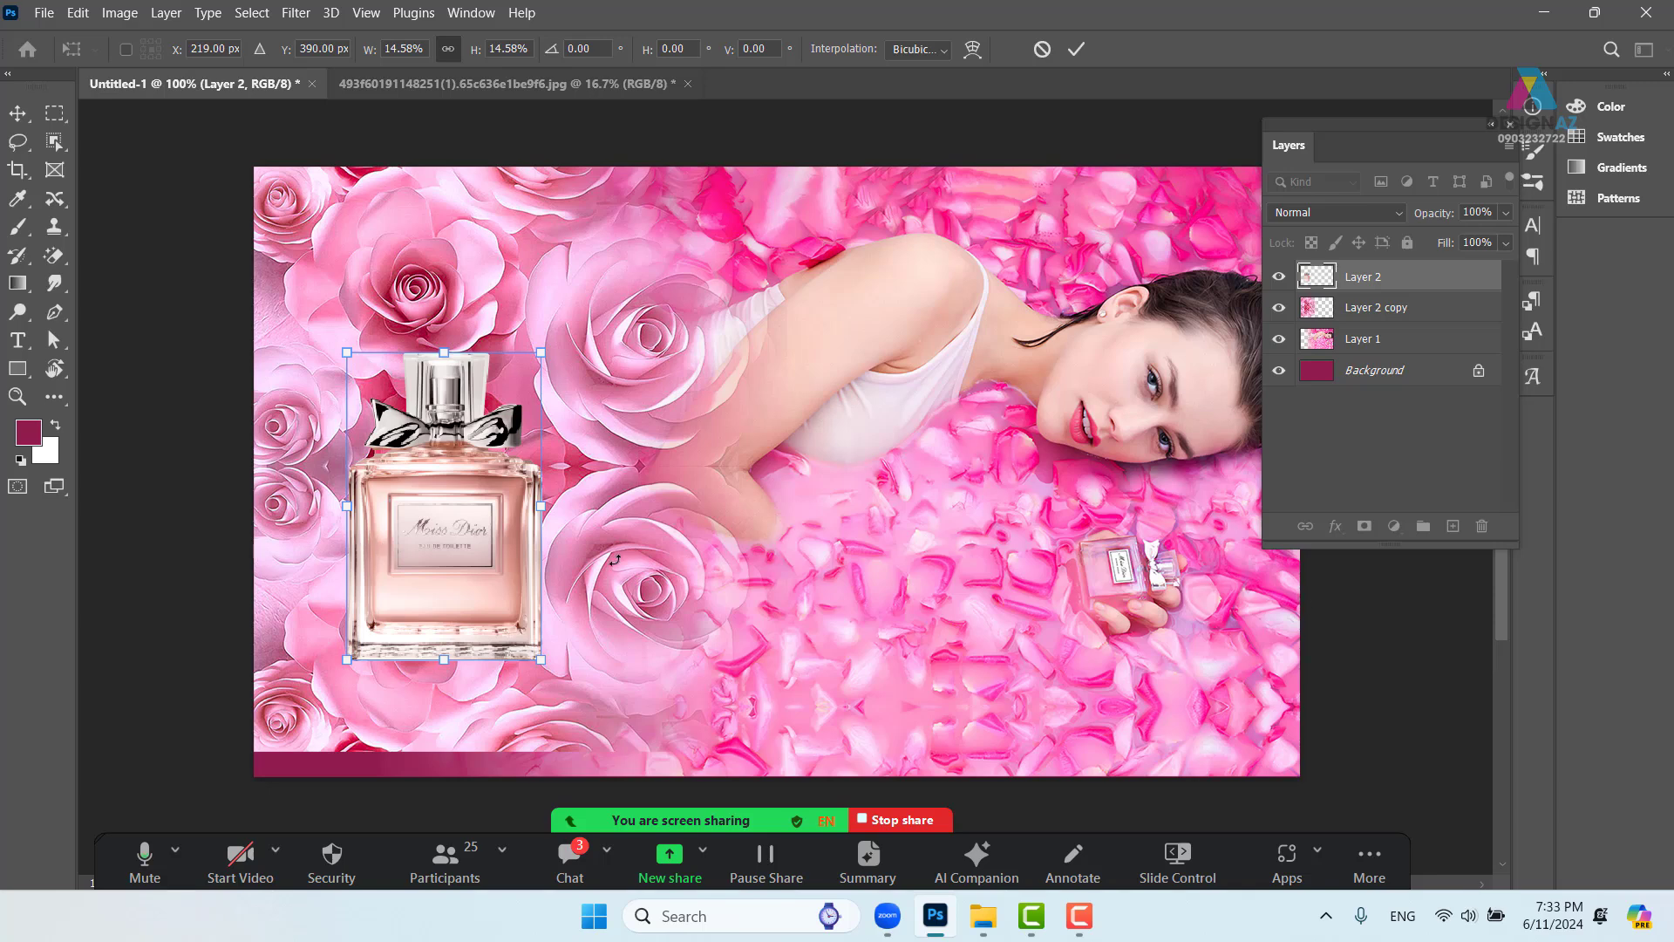
left_click_drag(486, 580, 449, 552)
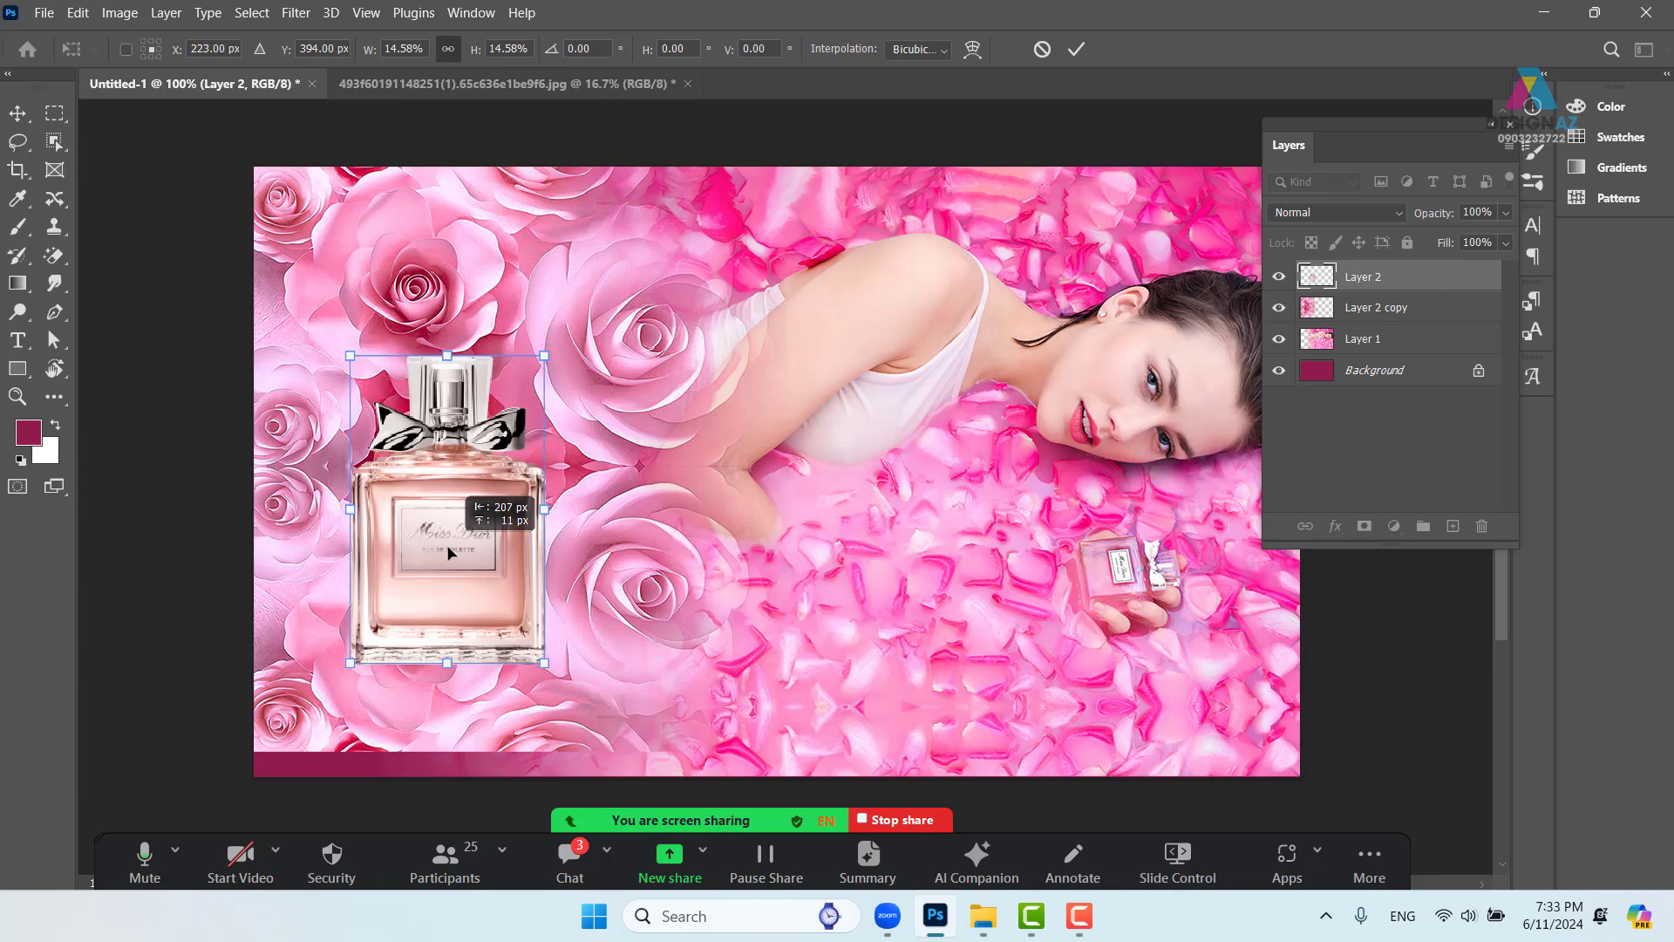
left_click_drag(449, 550, 449, 551)
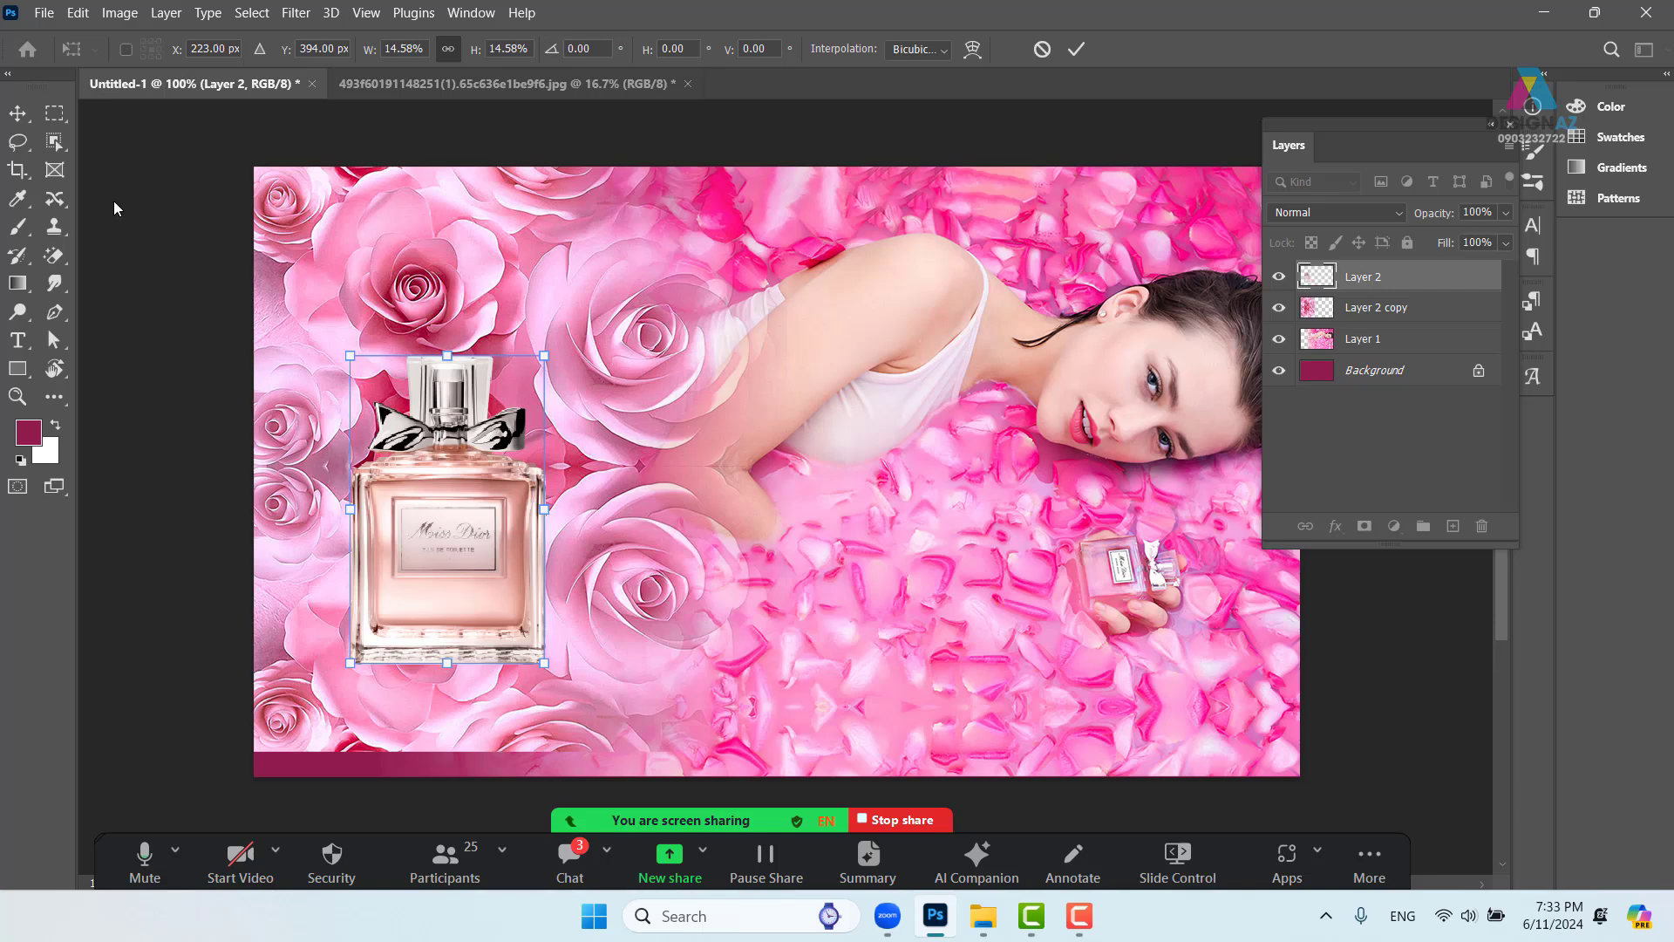
left_click(18, 113)
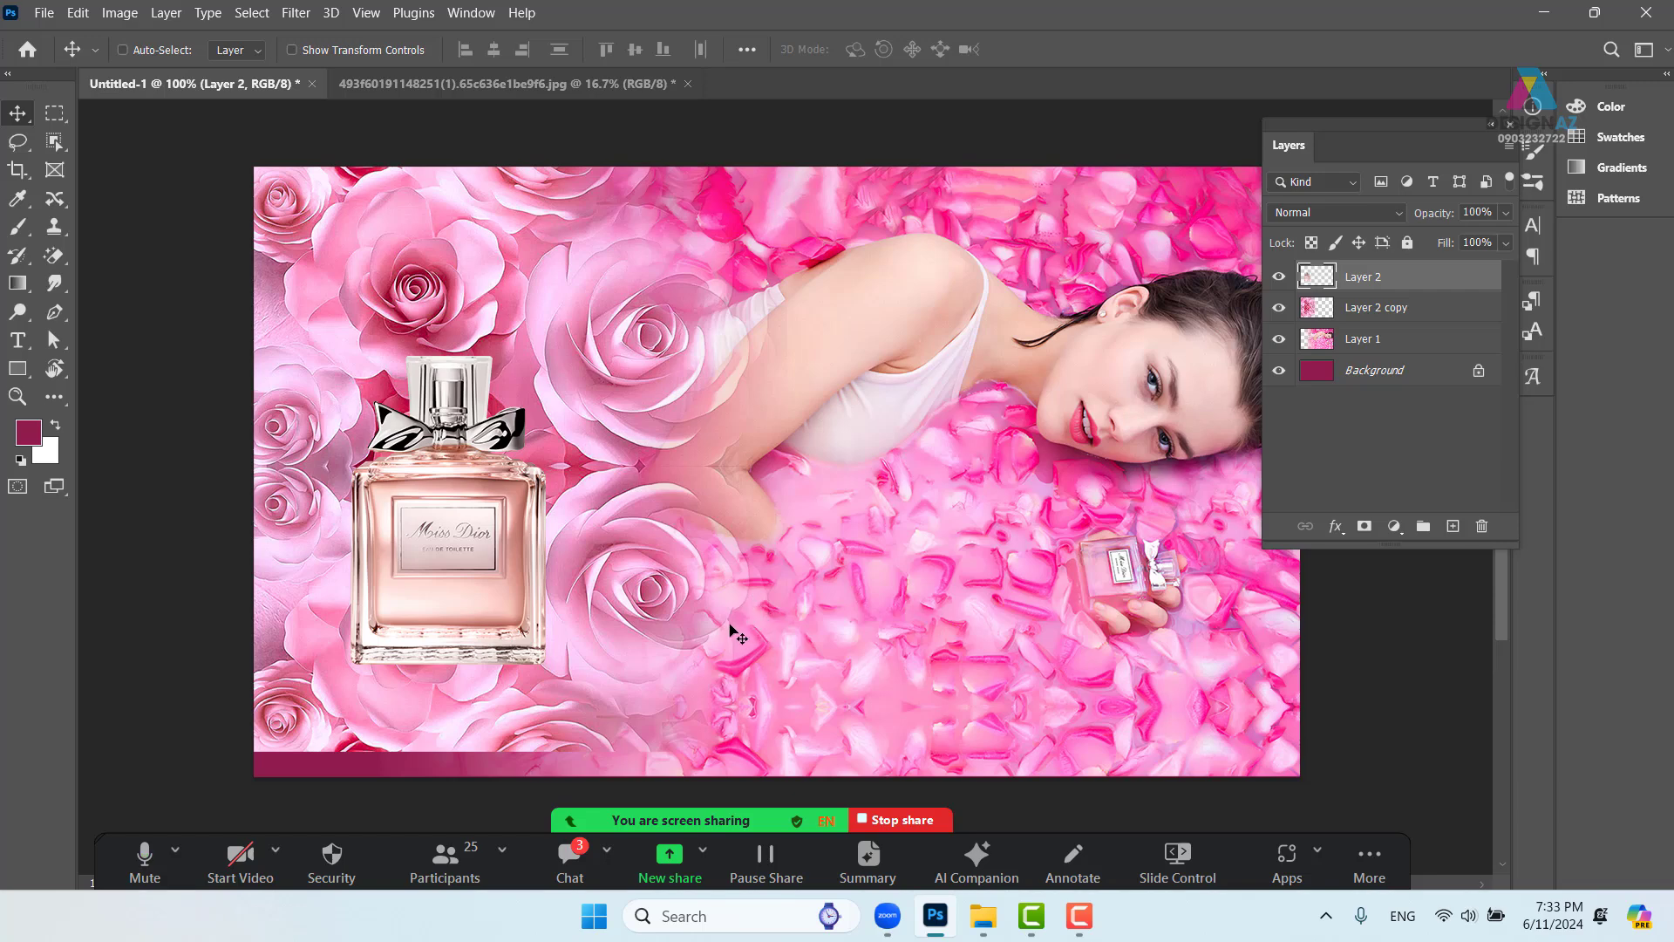
left_click_drag(863, 616, 760, 598)
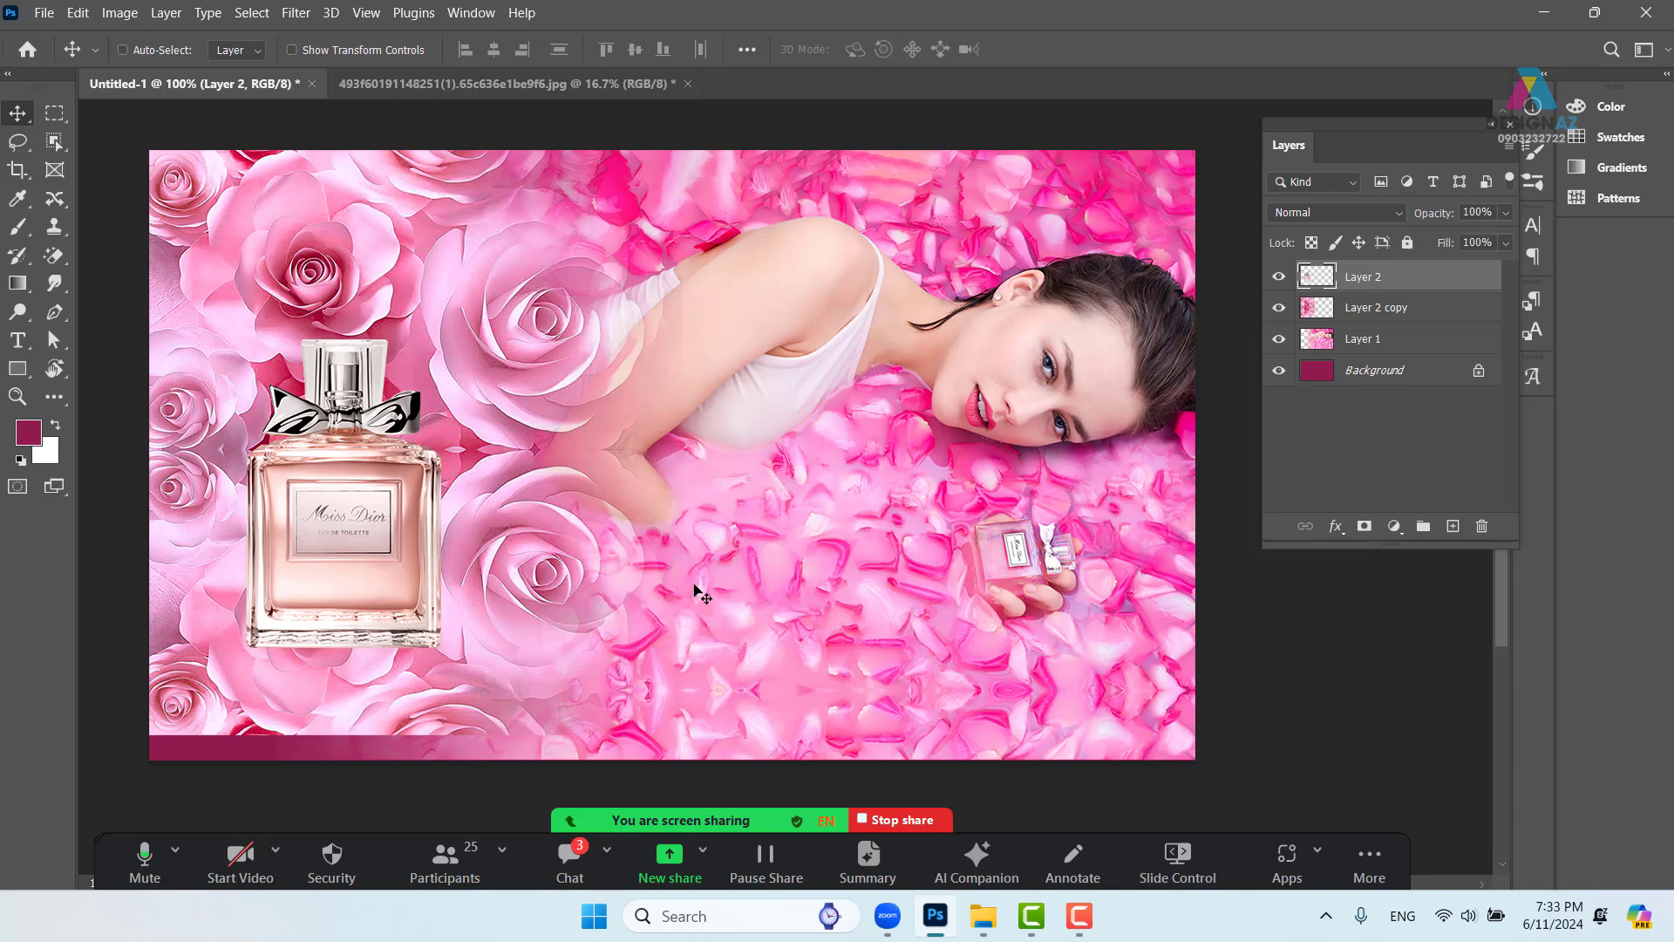
Move the perfume bottle slightly straight down over the roses
mouse_move(695, 587)
left_mouse_down()
mouse_move(670, 548)
mouse_move(690, 568)
left_mouse_up()
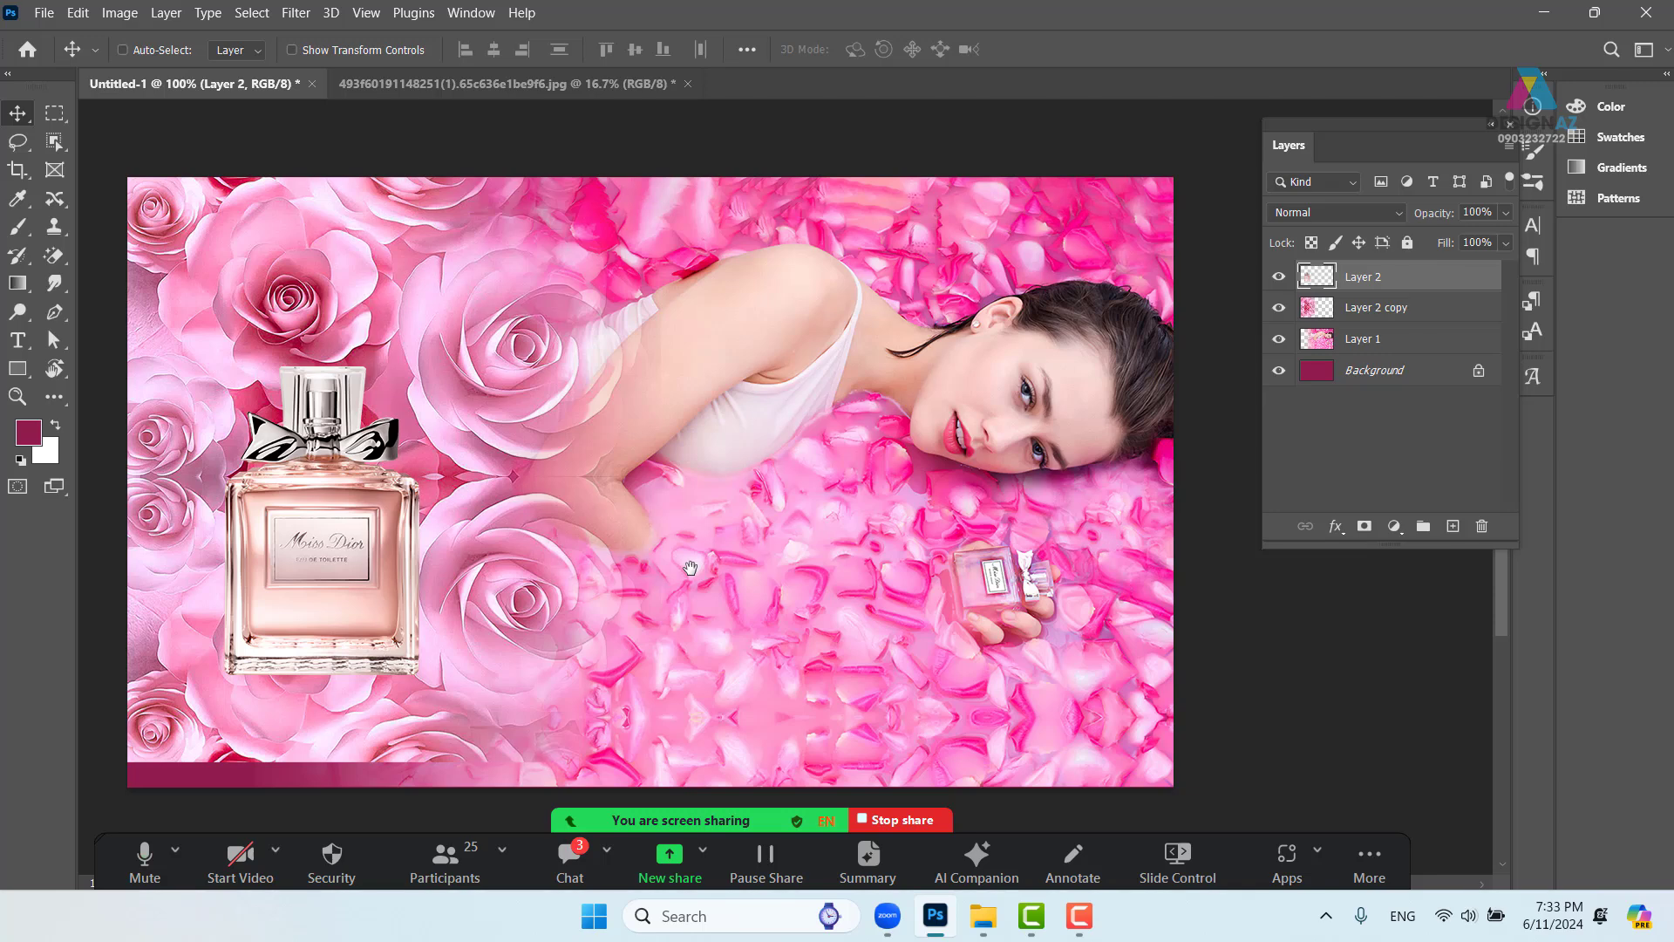
left_click_drag(357, 601, 357, 628)
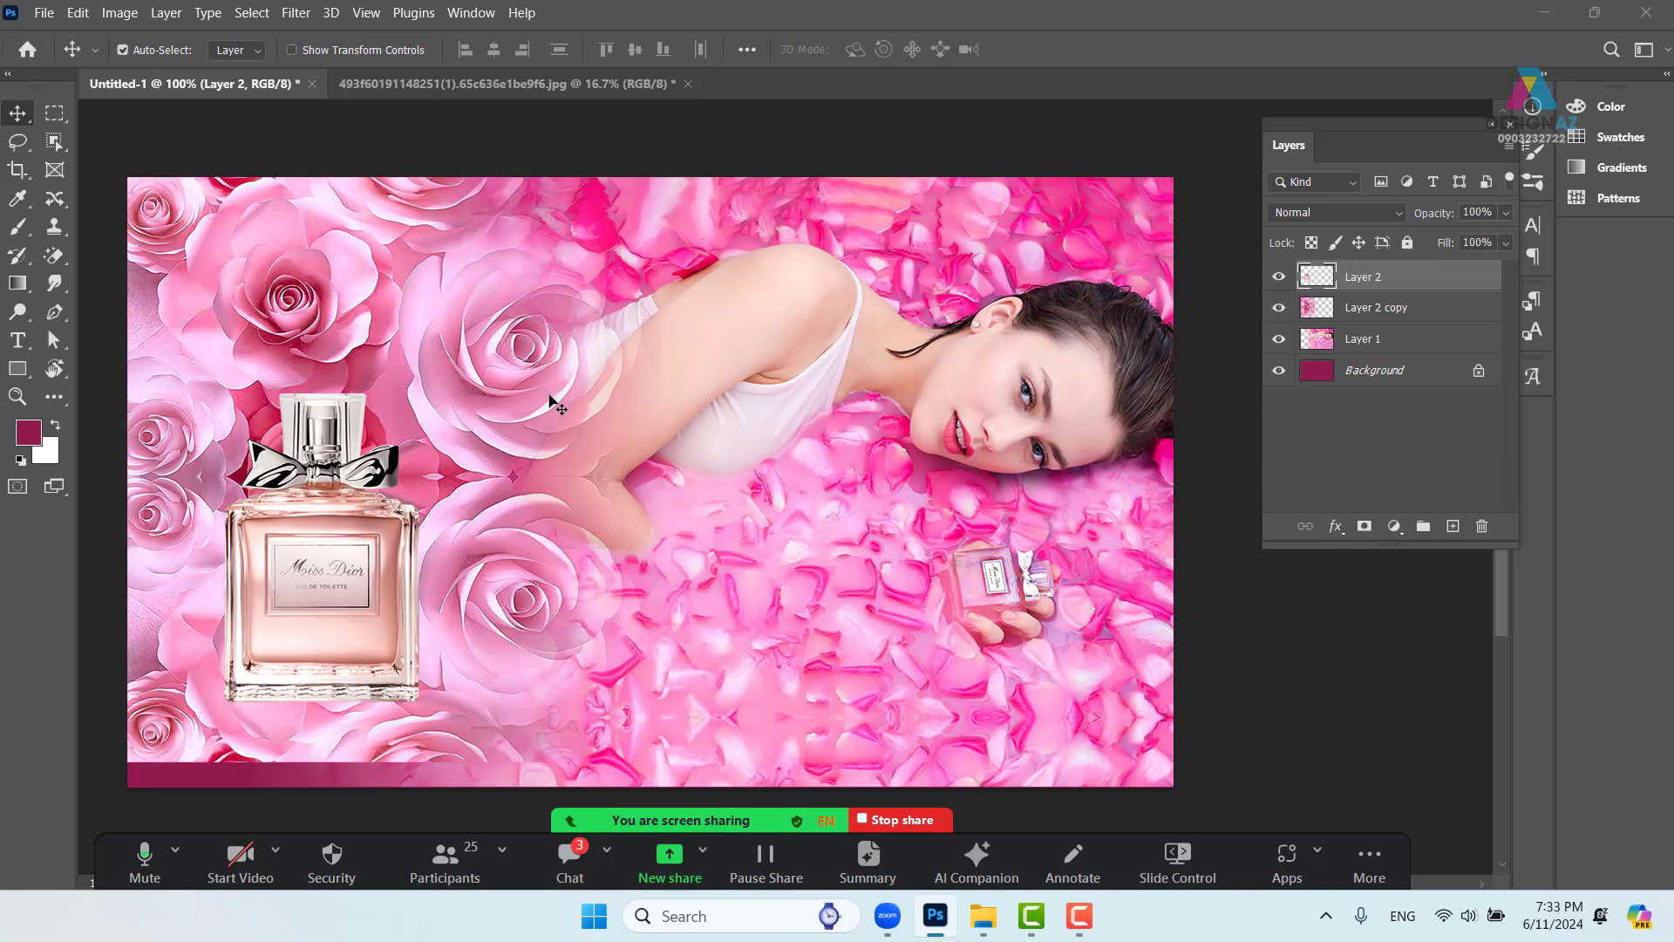
Start opening another file, look through the Miss Dior Behance_files folder for a logo and switch to drive D:
key("ctrl+o")
scroll(833, 571, "down", 3)
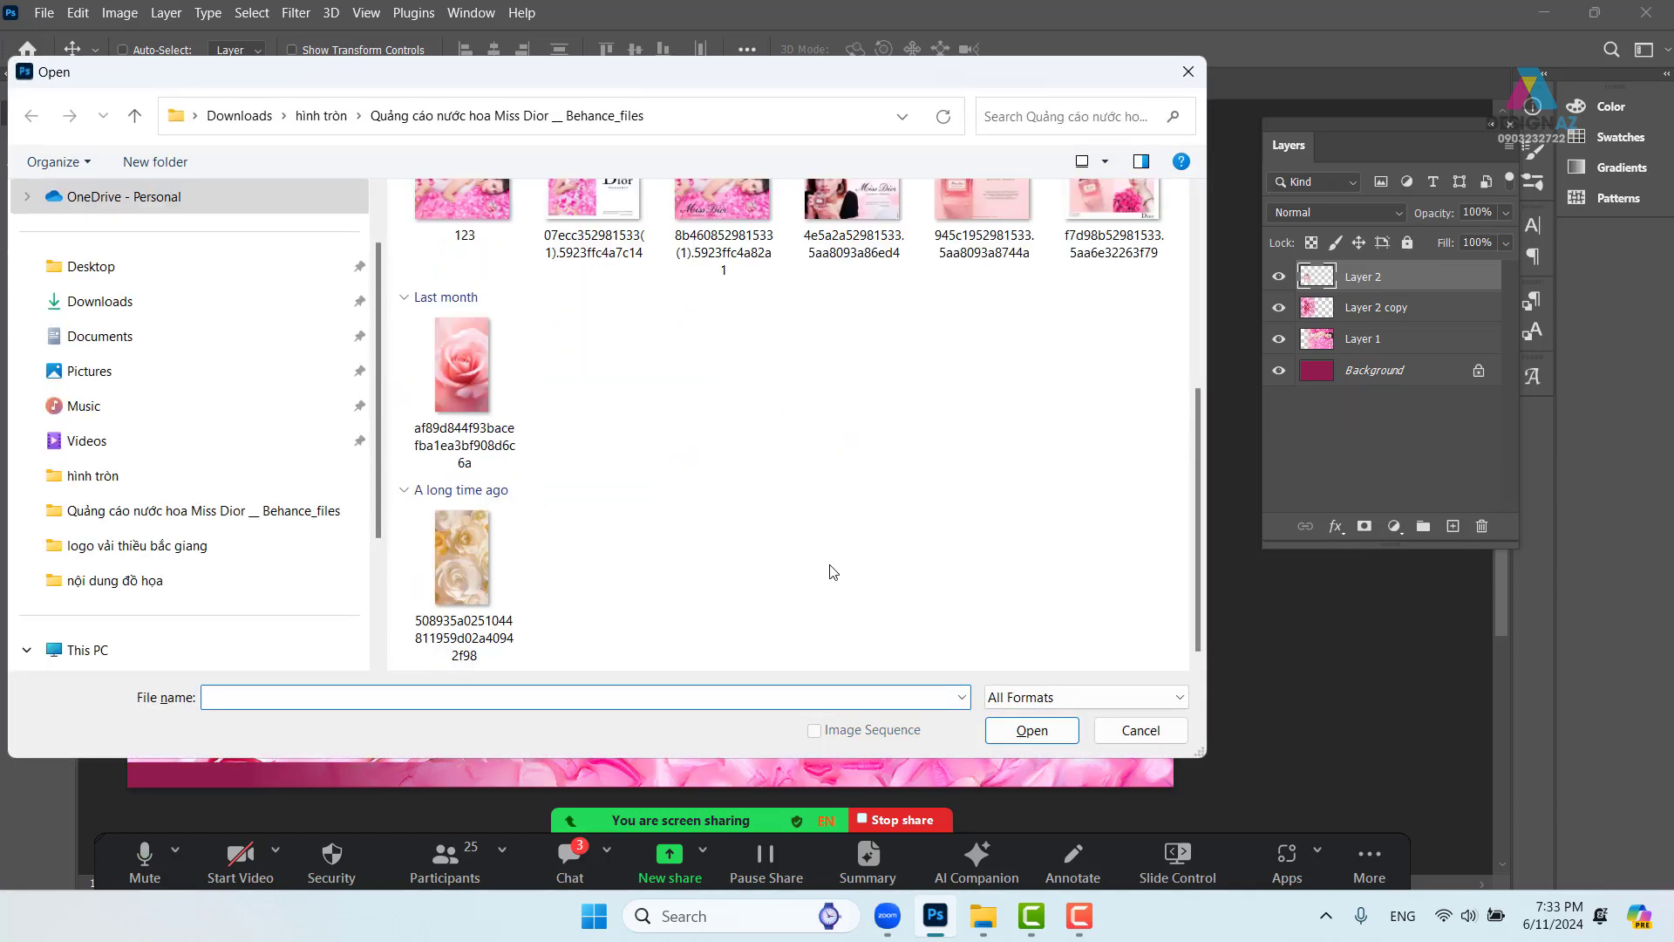
scroll(832, 572, "up", 3)
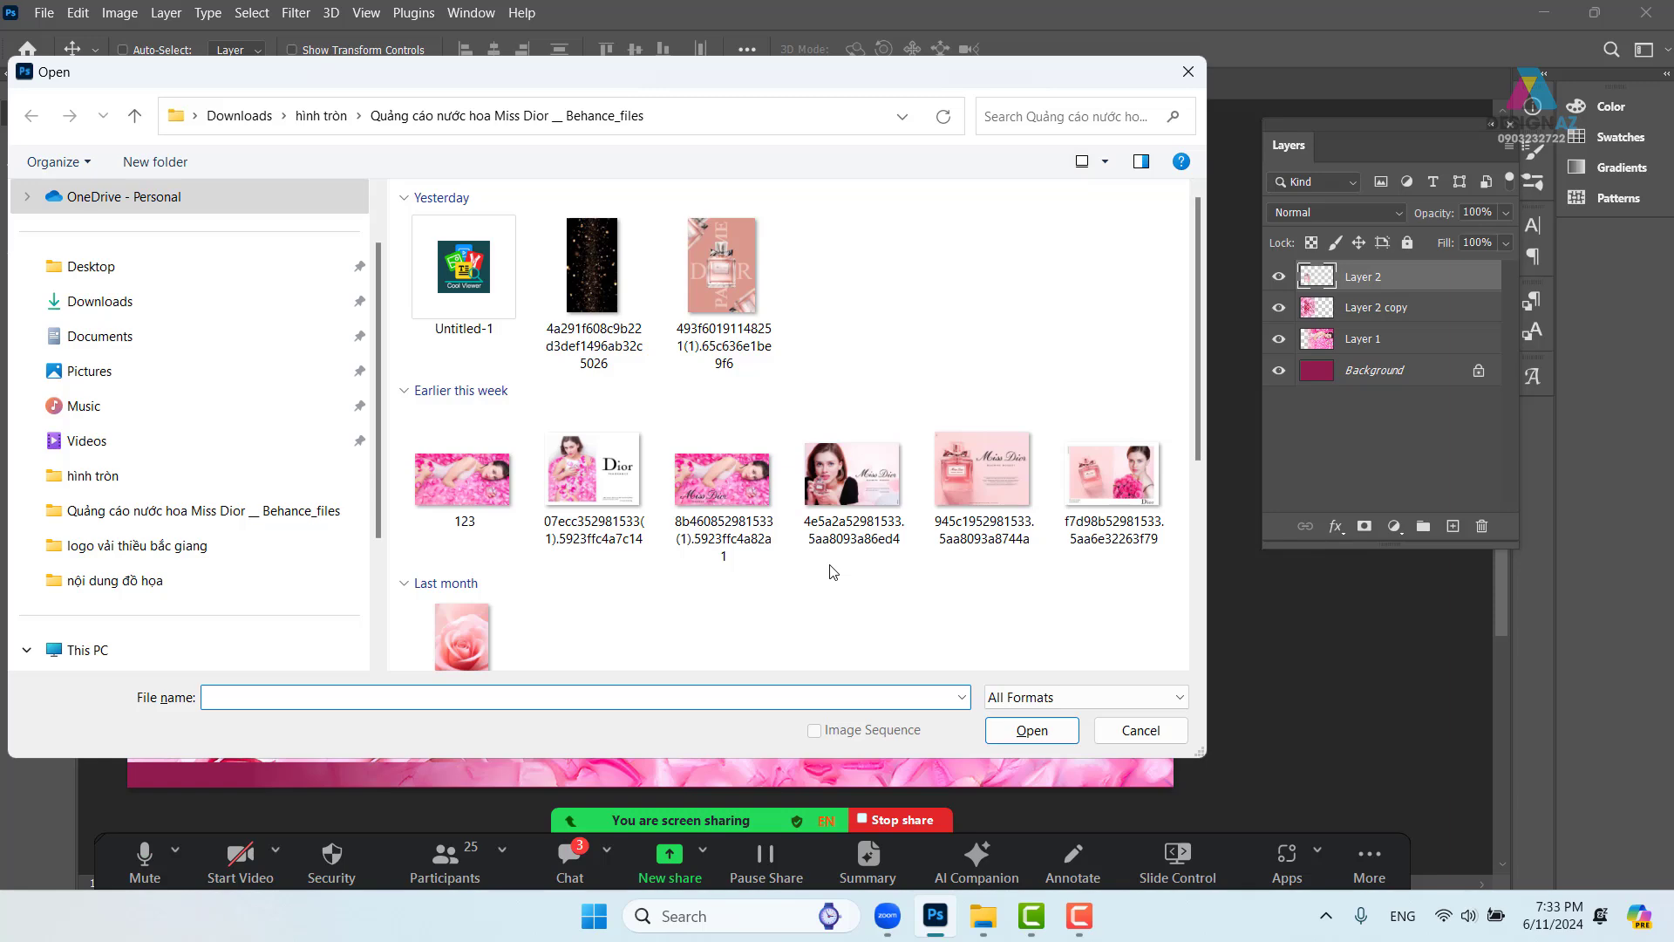
scroll(833, 572, "down", 1)
scroll(833, 573, "down", 3)
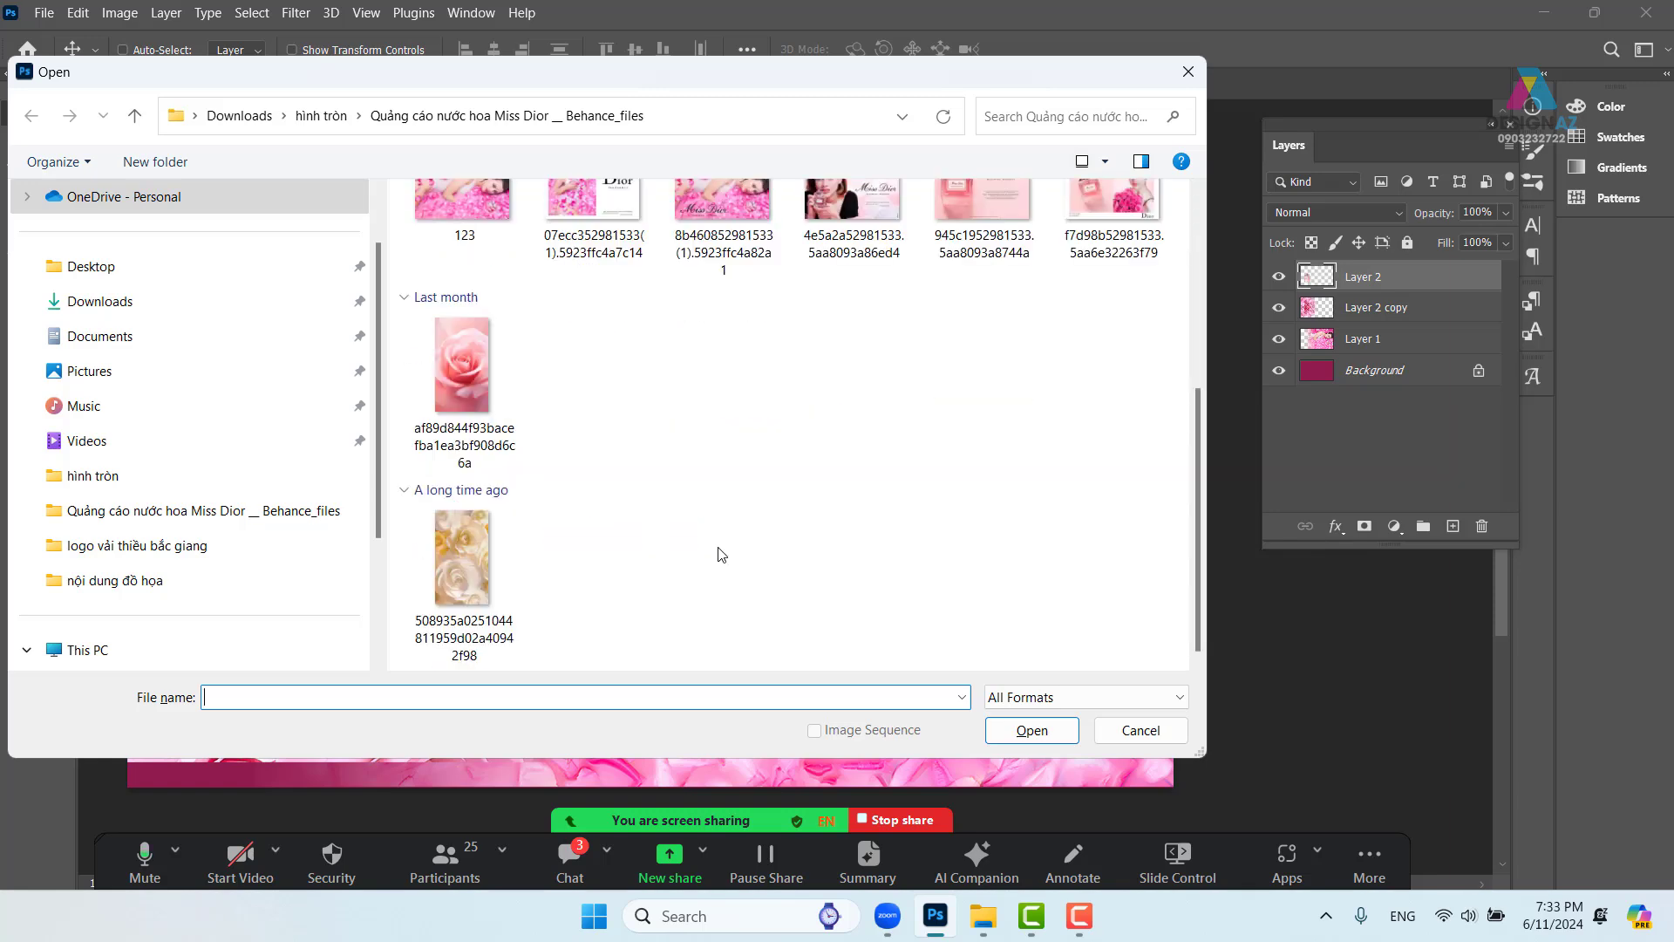
scroll(185, 579, "down", 2)
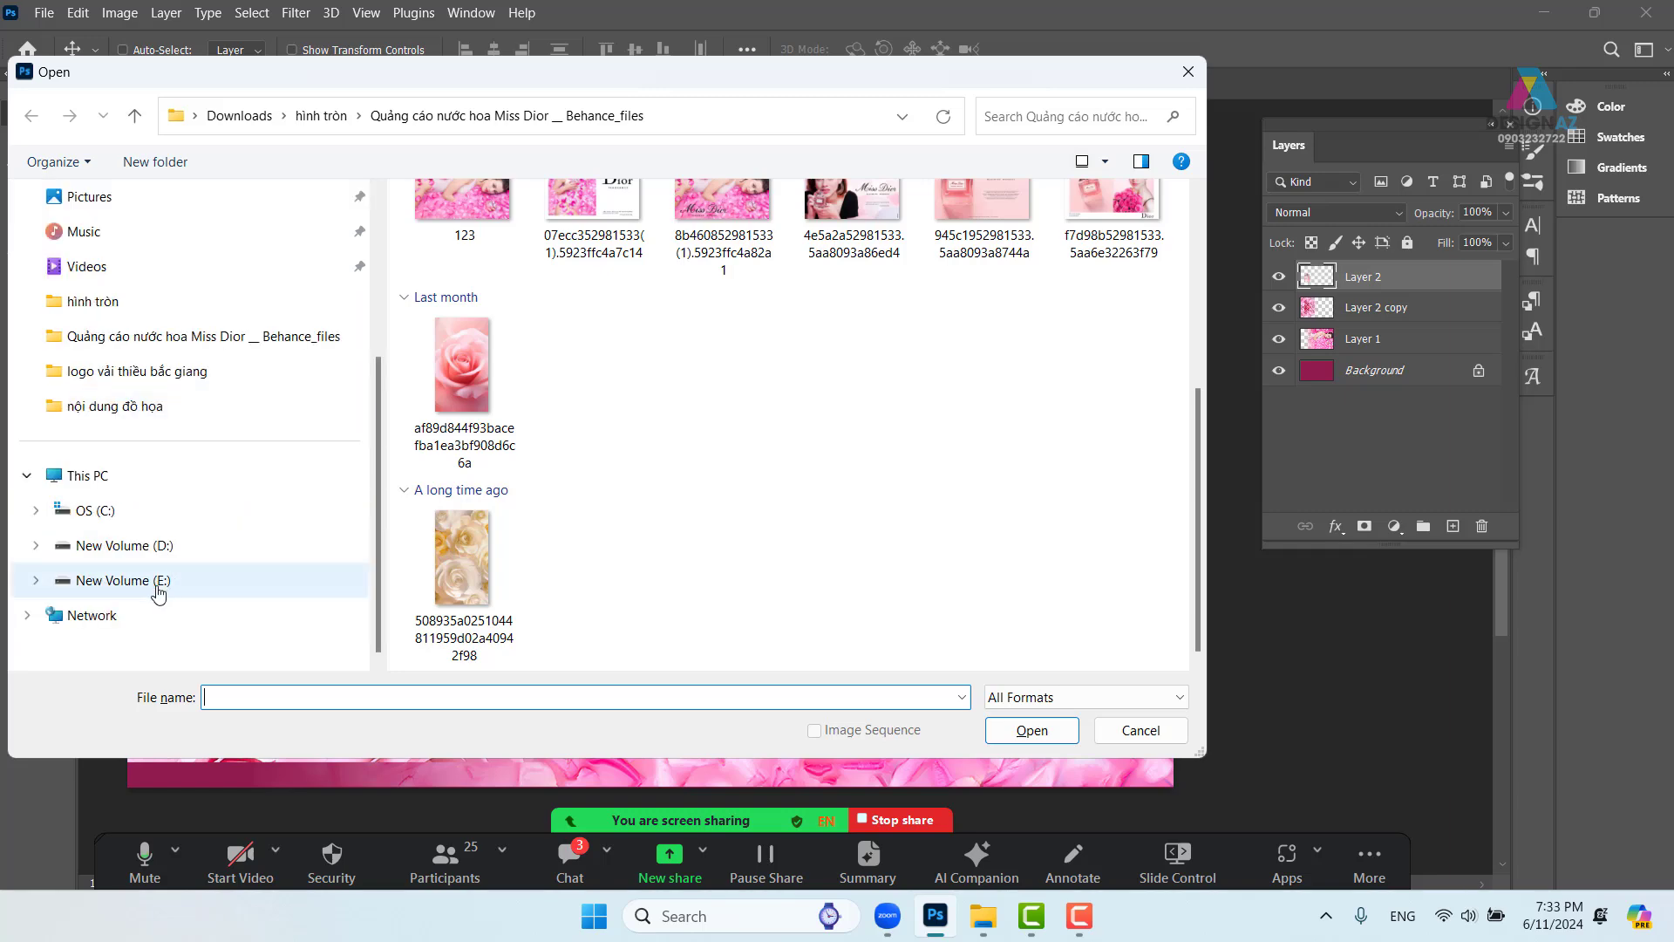
scroll(778, 449, "up", 3)
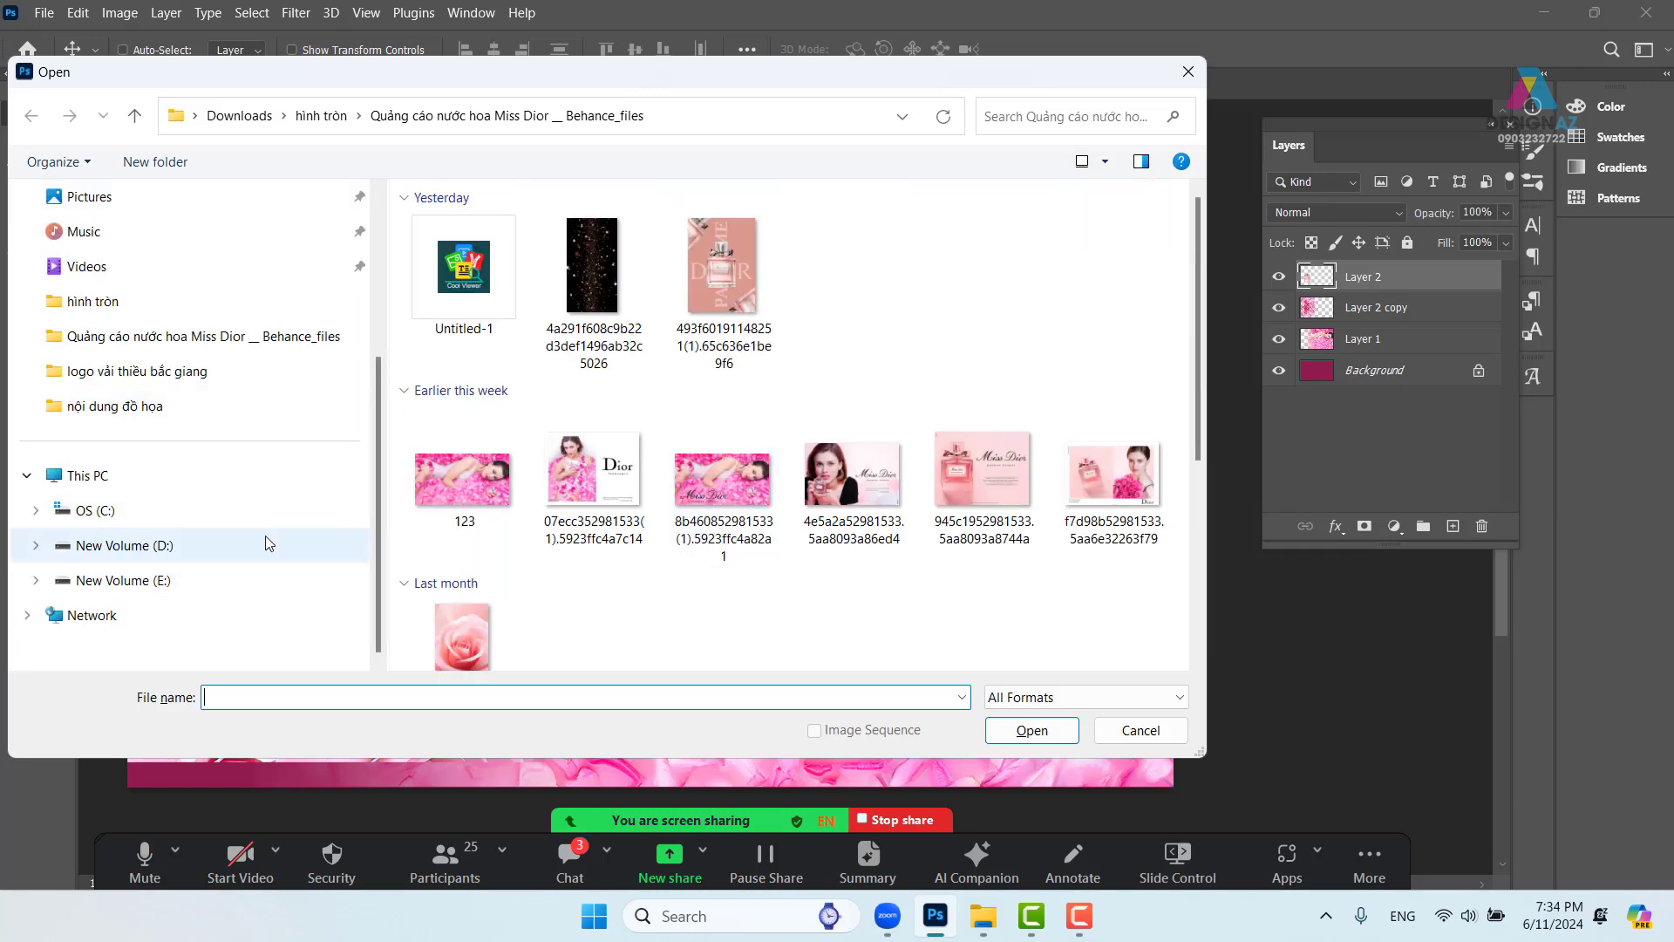
left_click(143, 583)
left_click(157, 545)
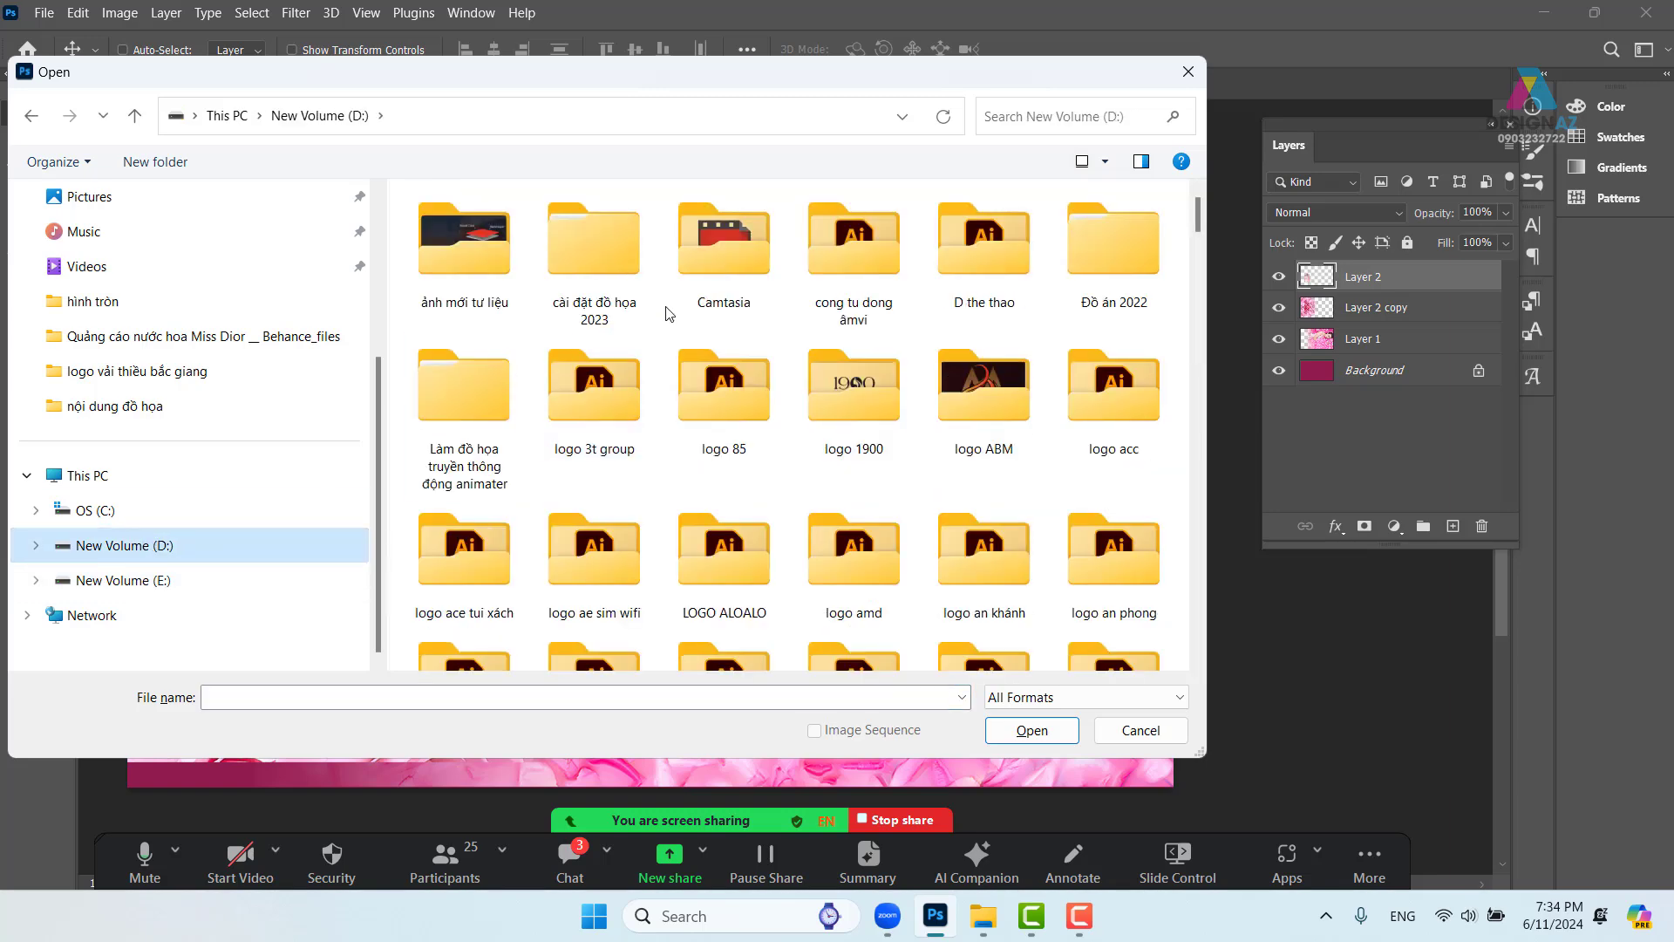
Open Artboard 1@4x from Tư liệu học đồ họa > Học photoshop mới cập nhật > the Bài 1 folder
scroll(877, 536, "down", 15)
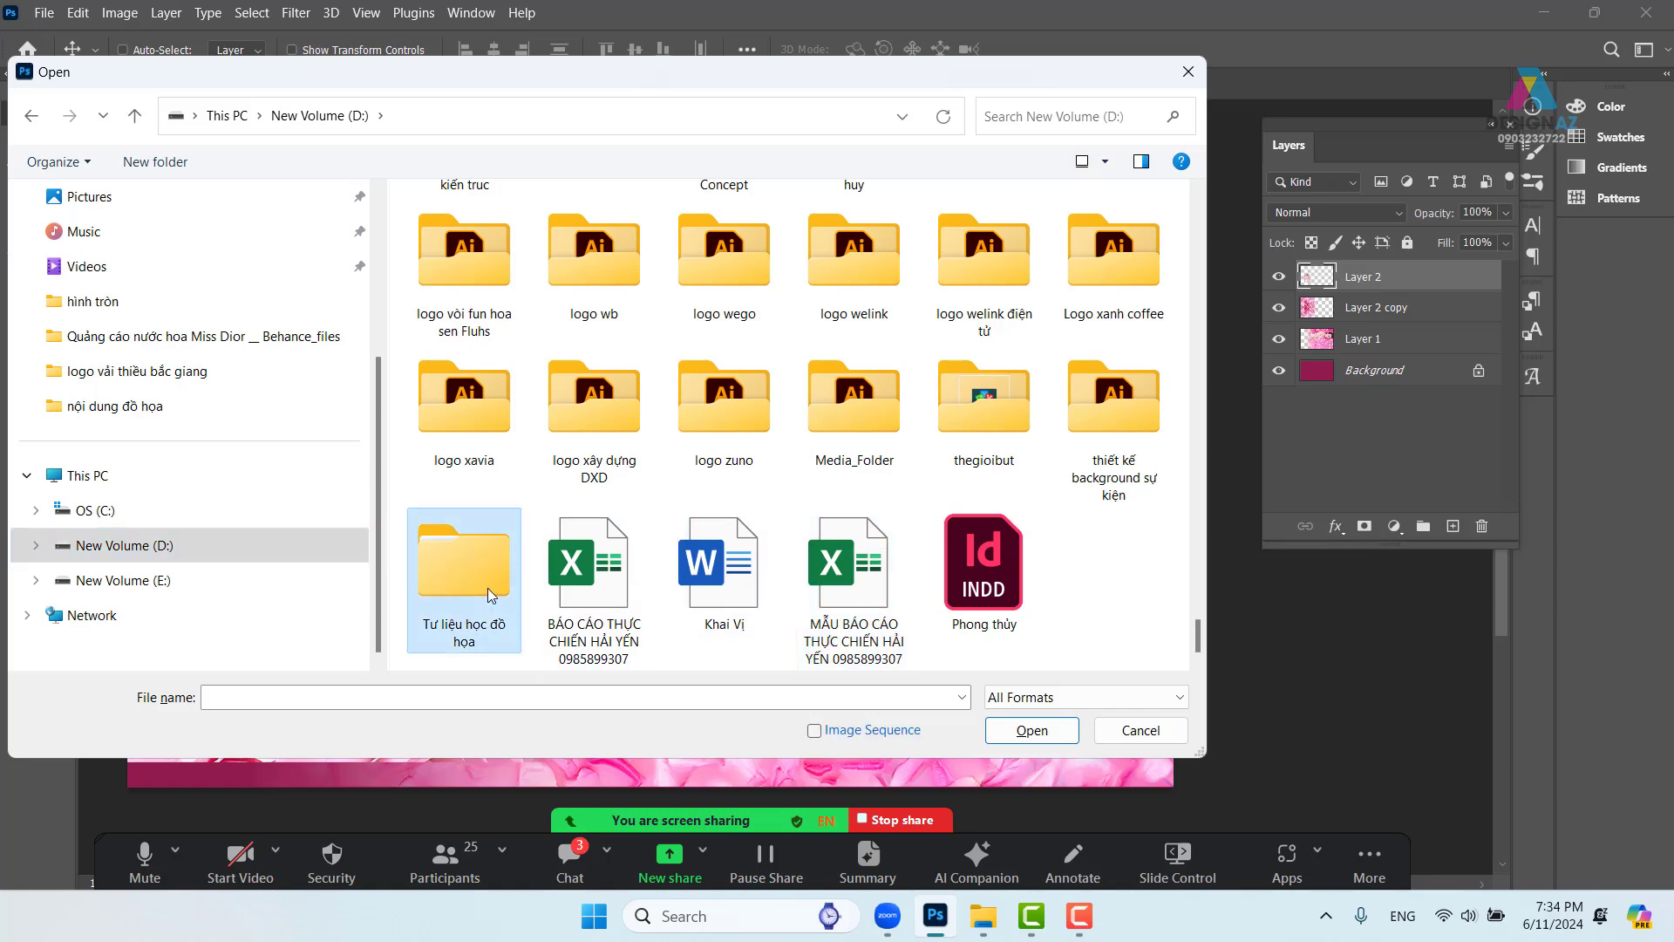
double_click(464, 565)
scroll(584, 375, "down", 4)
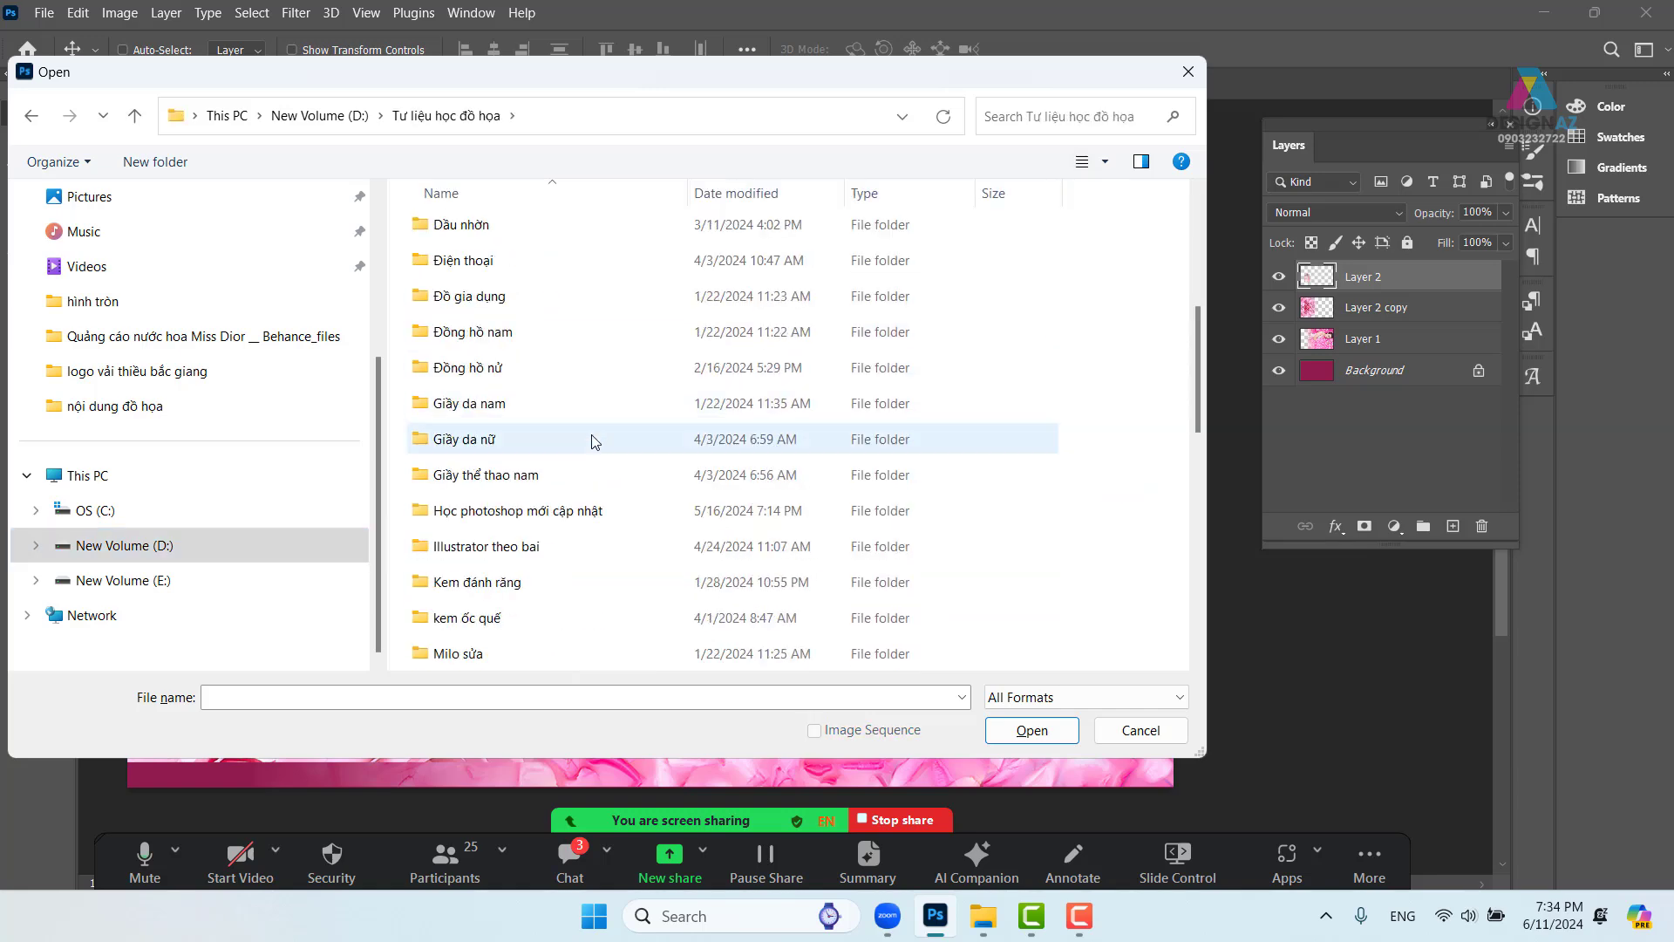
double_click(538, 511)
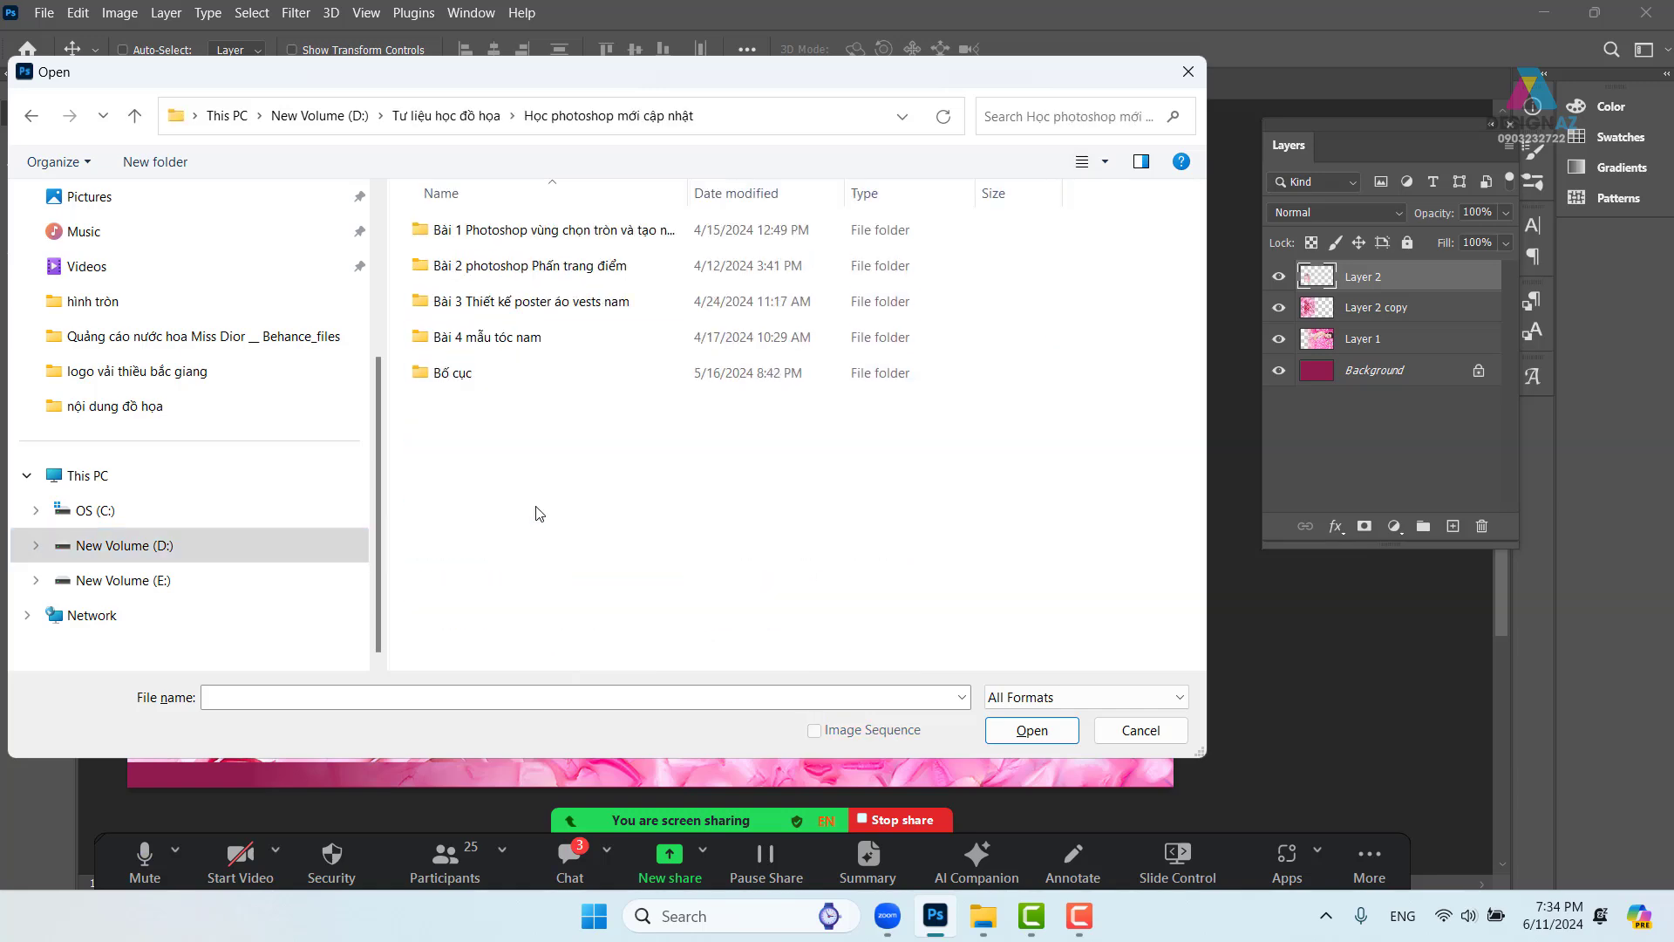
double_click(611, 228)
scroll(808, 383, "down", 2)
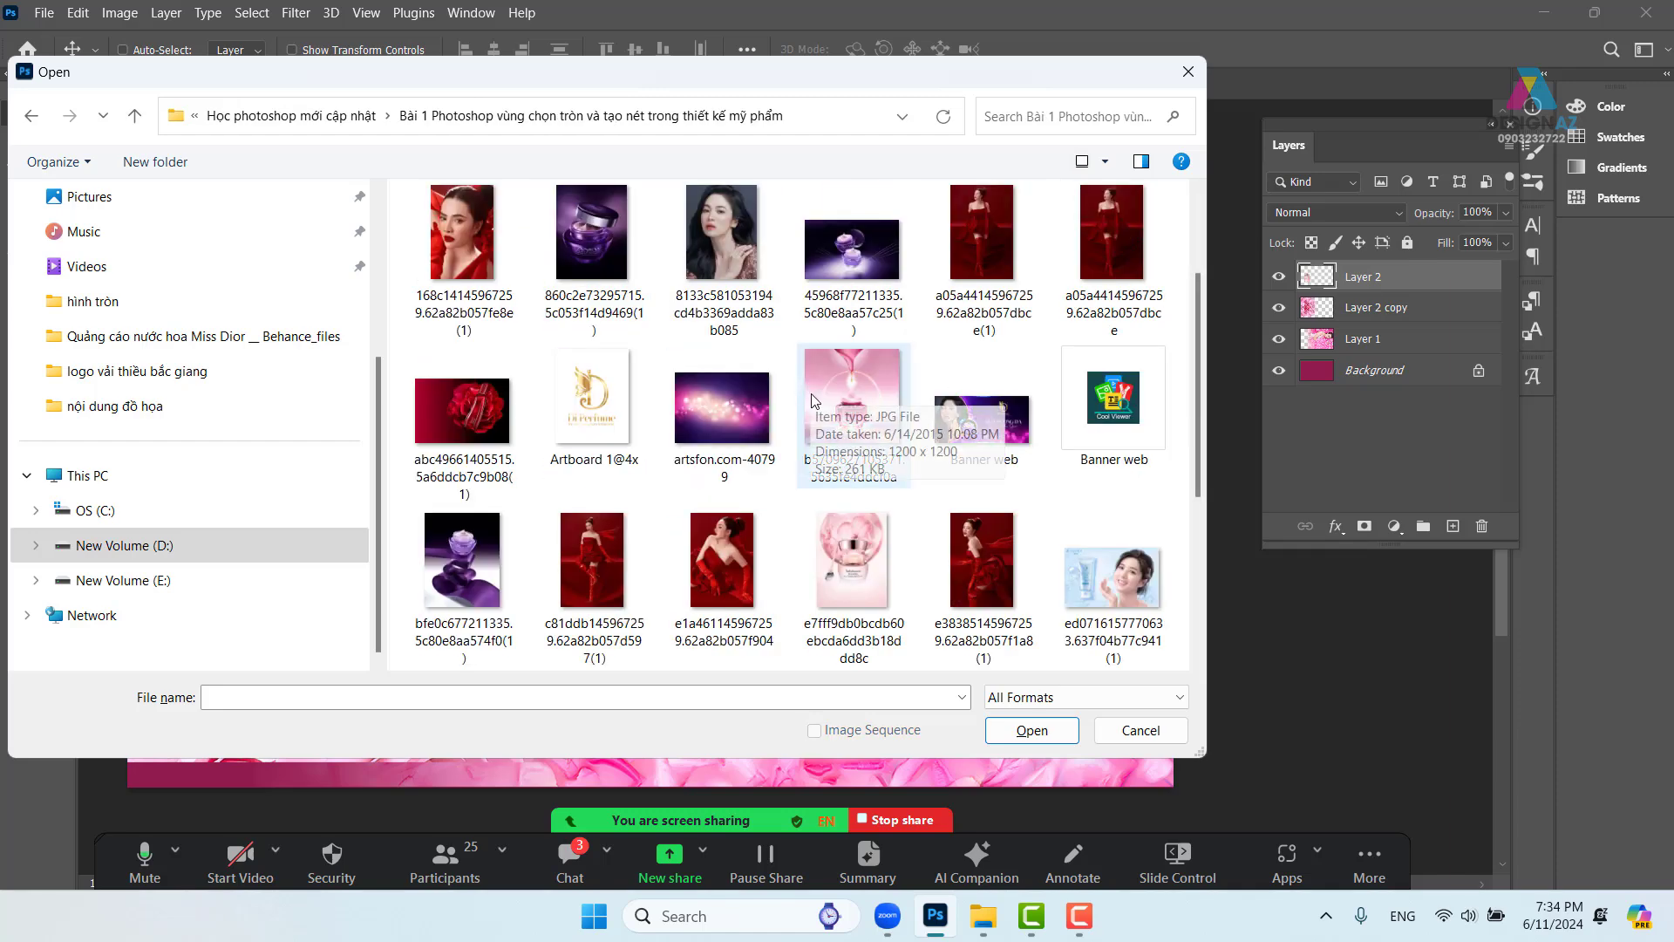
left_click(596, 423)
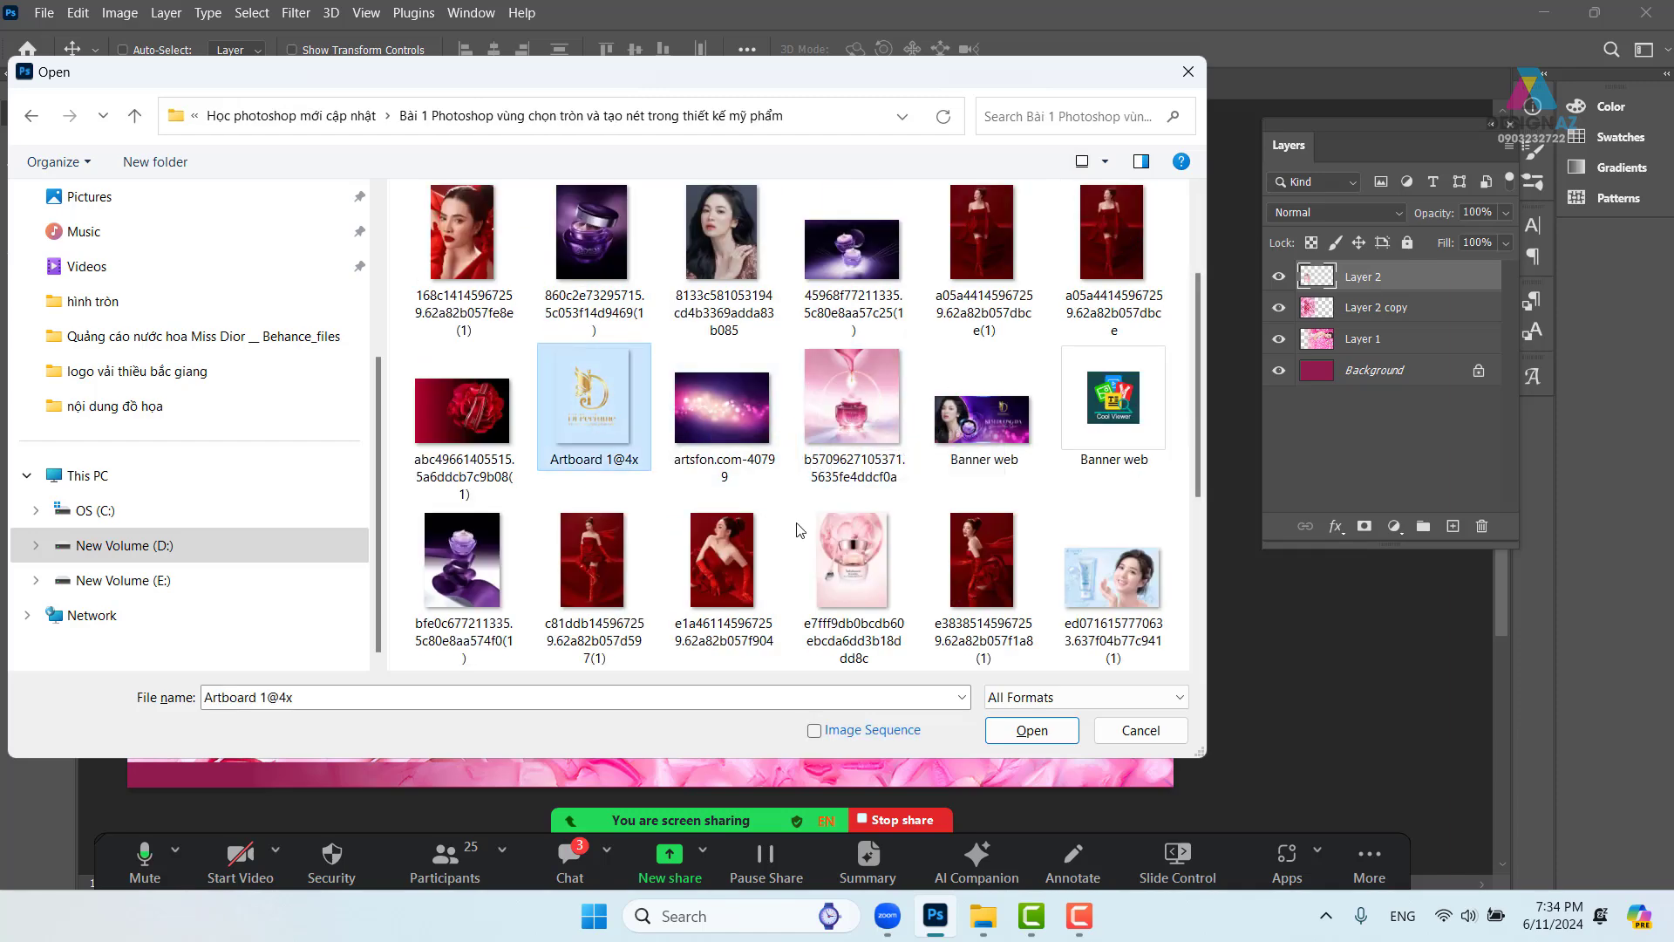
left_click(1033, 731)
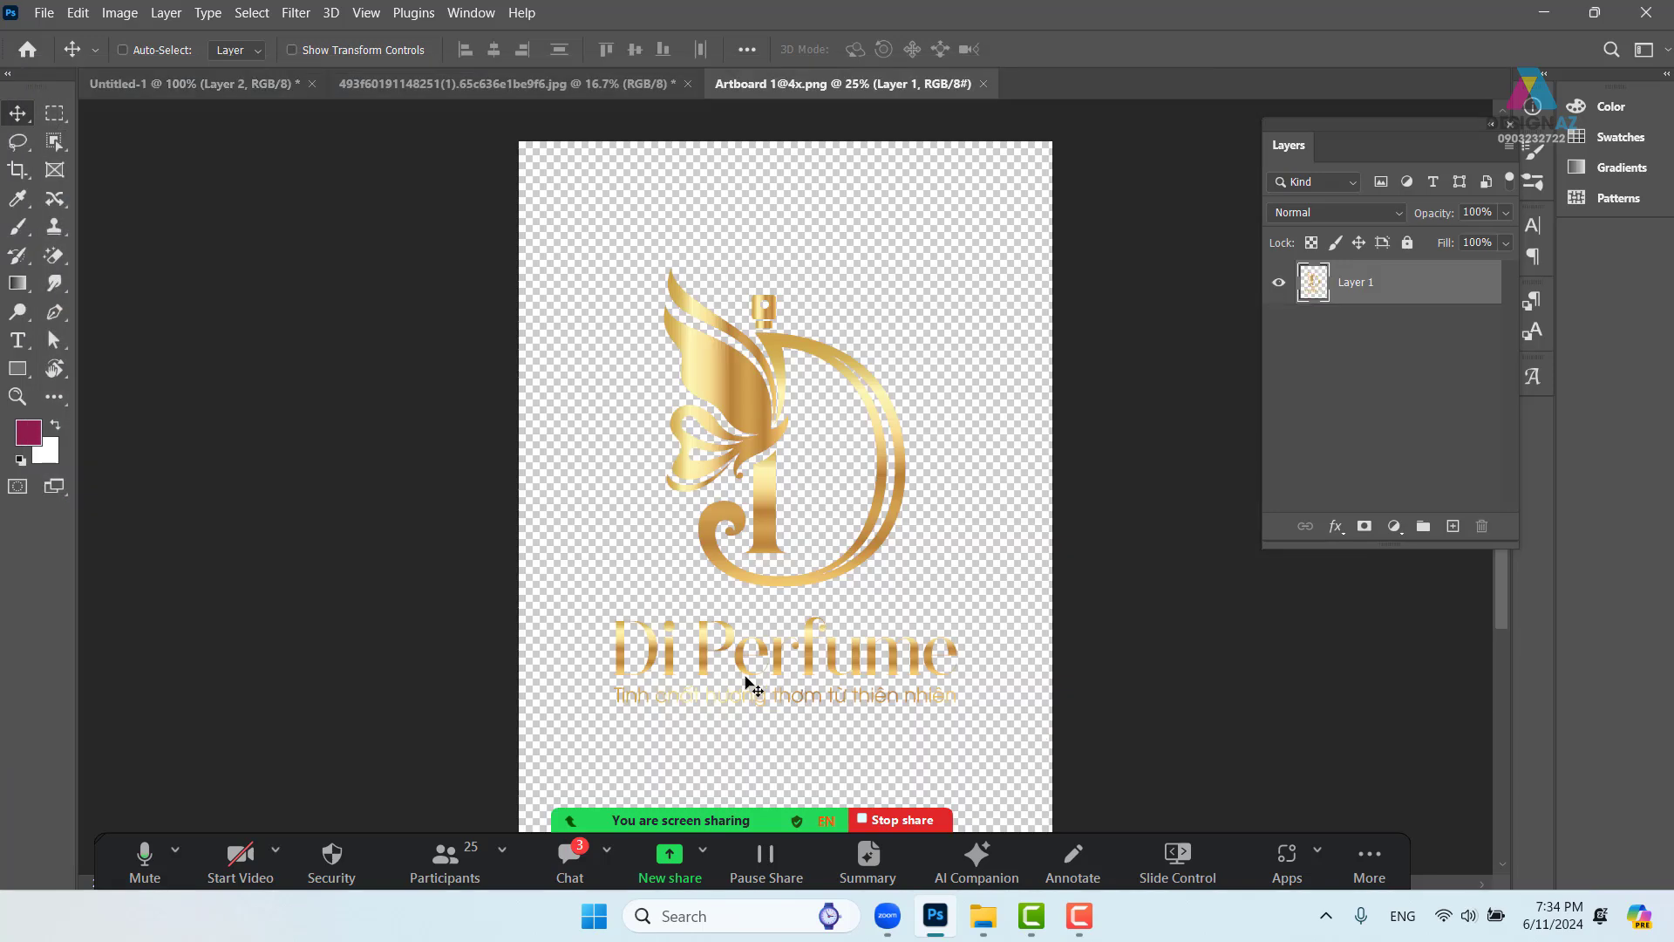
Copy the whole gold Di Perfume logo and paste it into the Untitled-1 document as a new layer
key("ctrl+a")
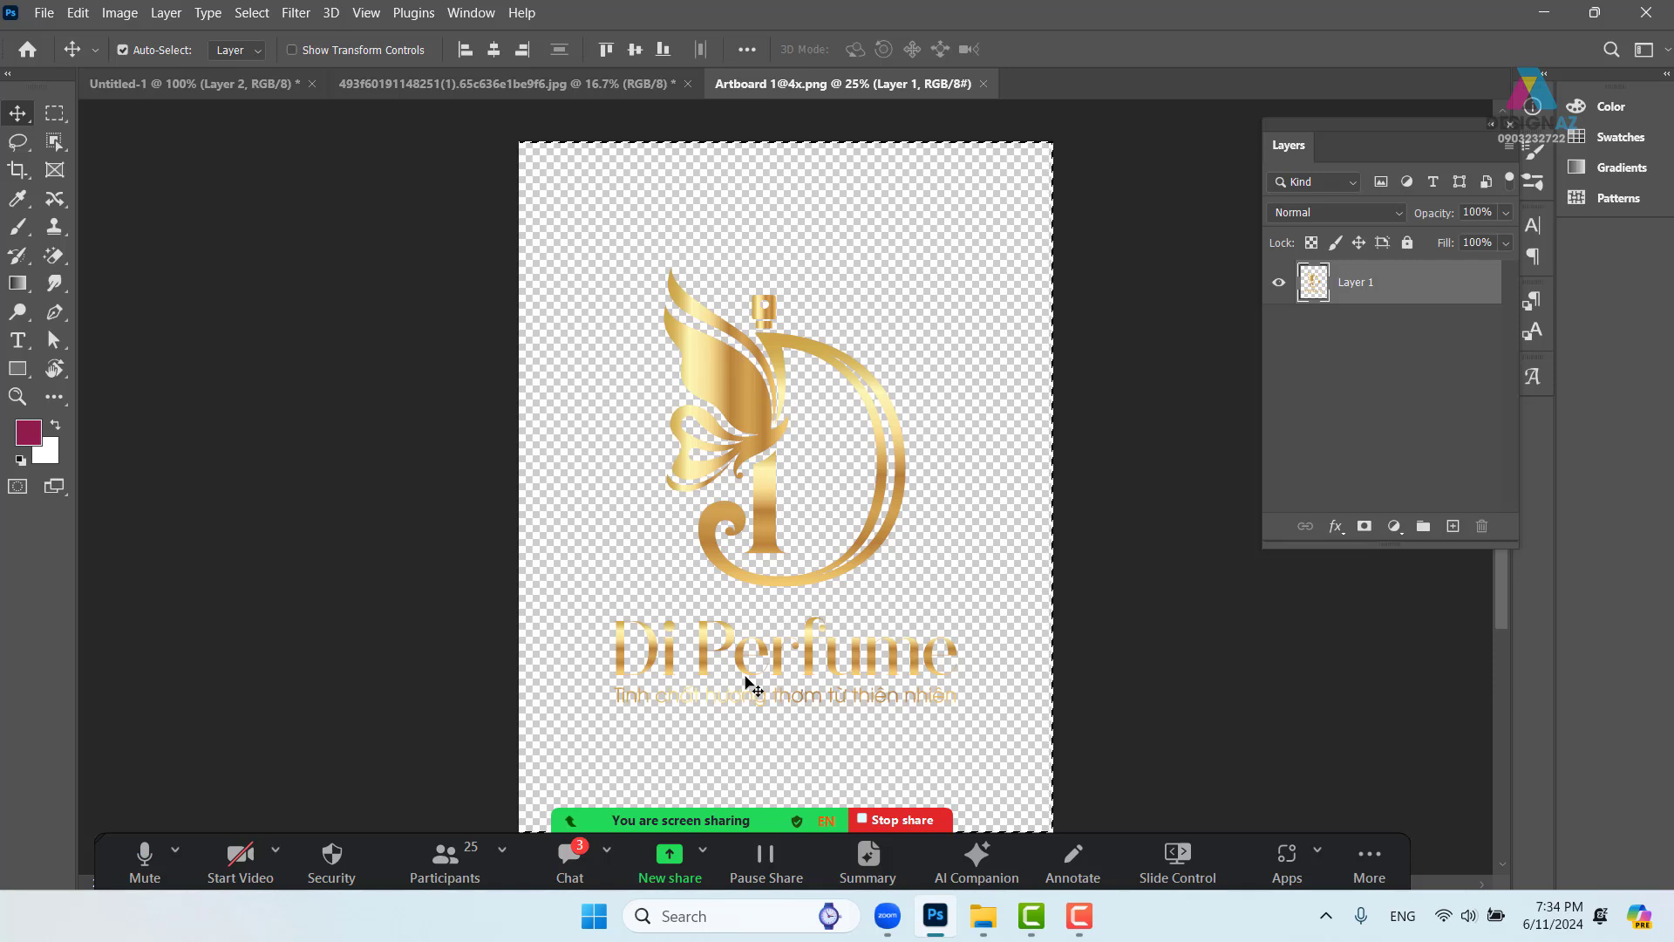
key("ctrl+Tab")
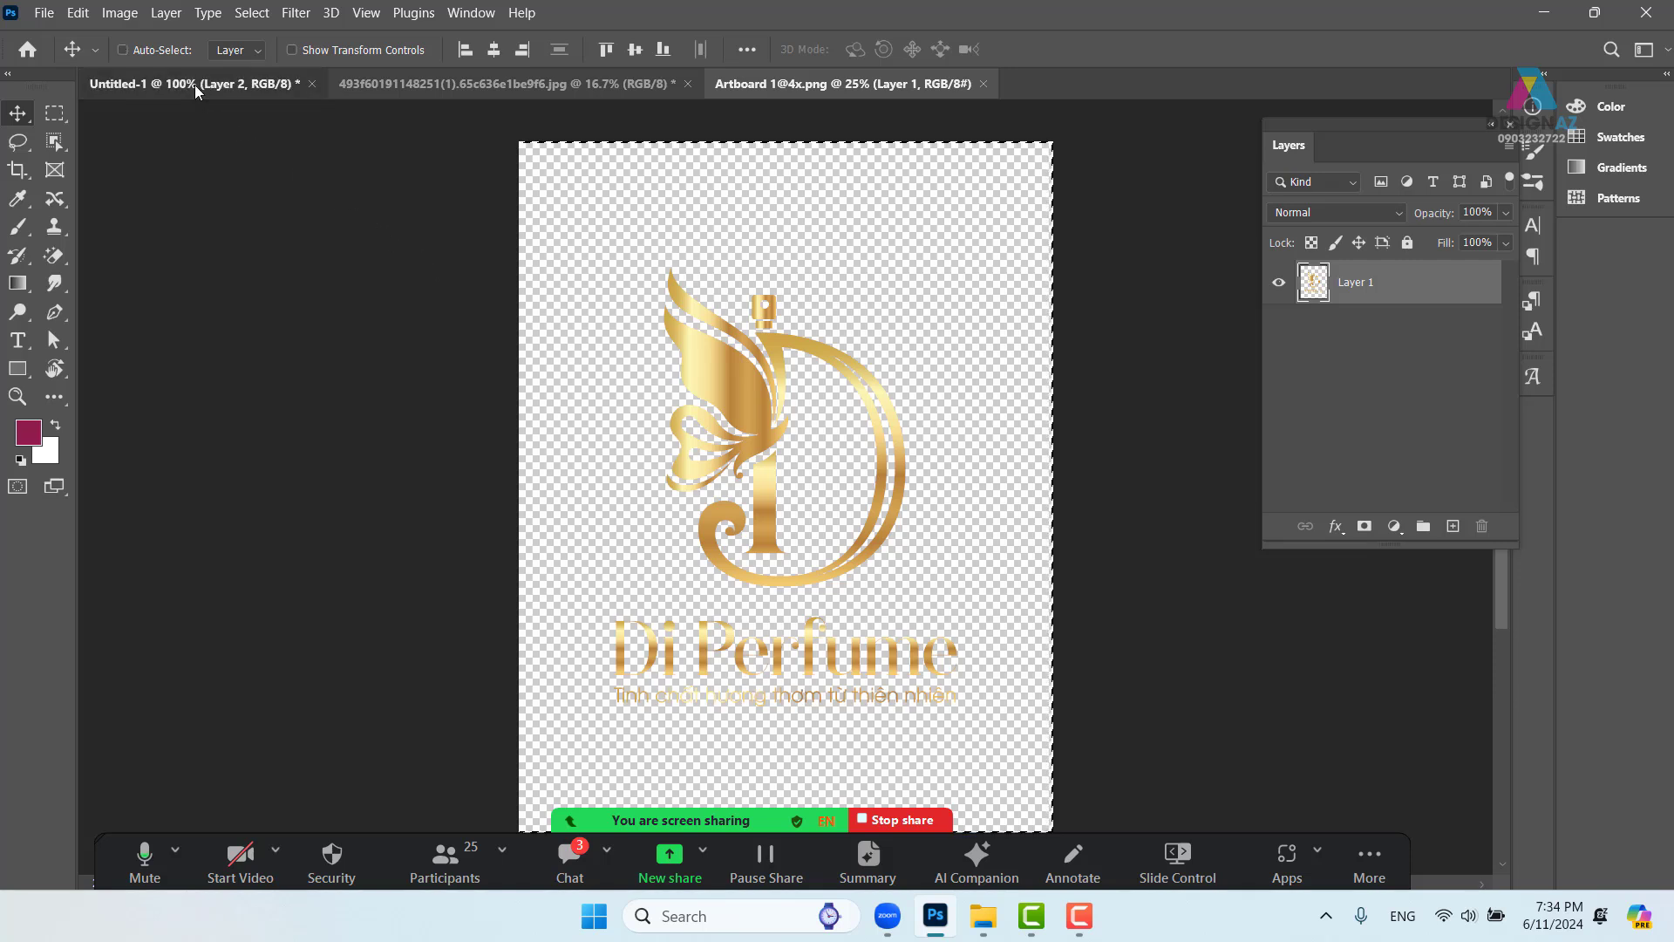
key("ctrl+v")
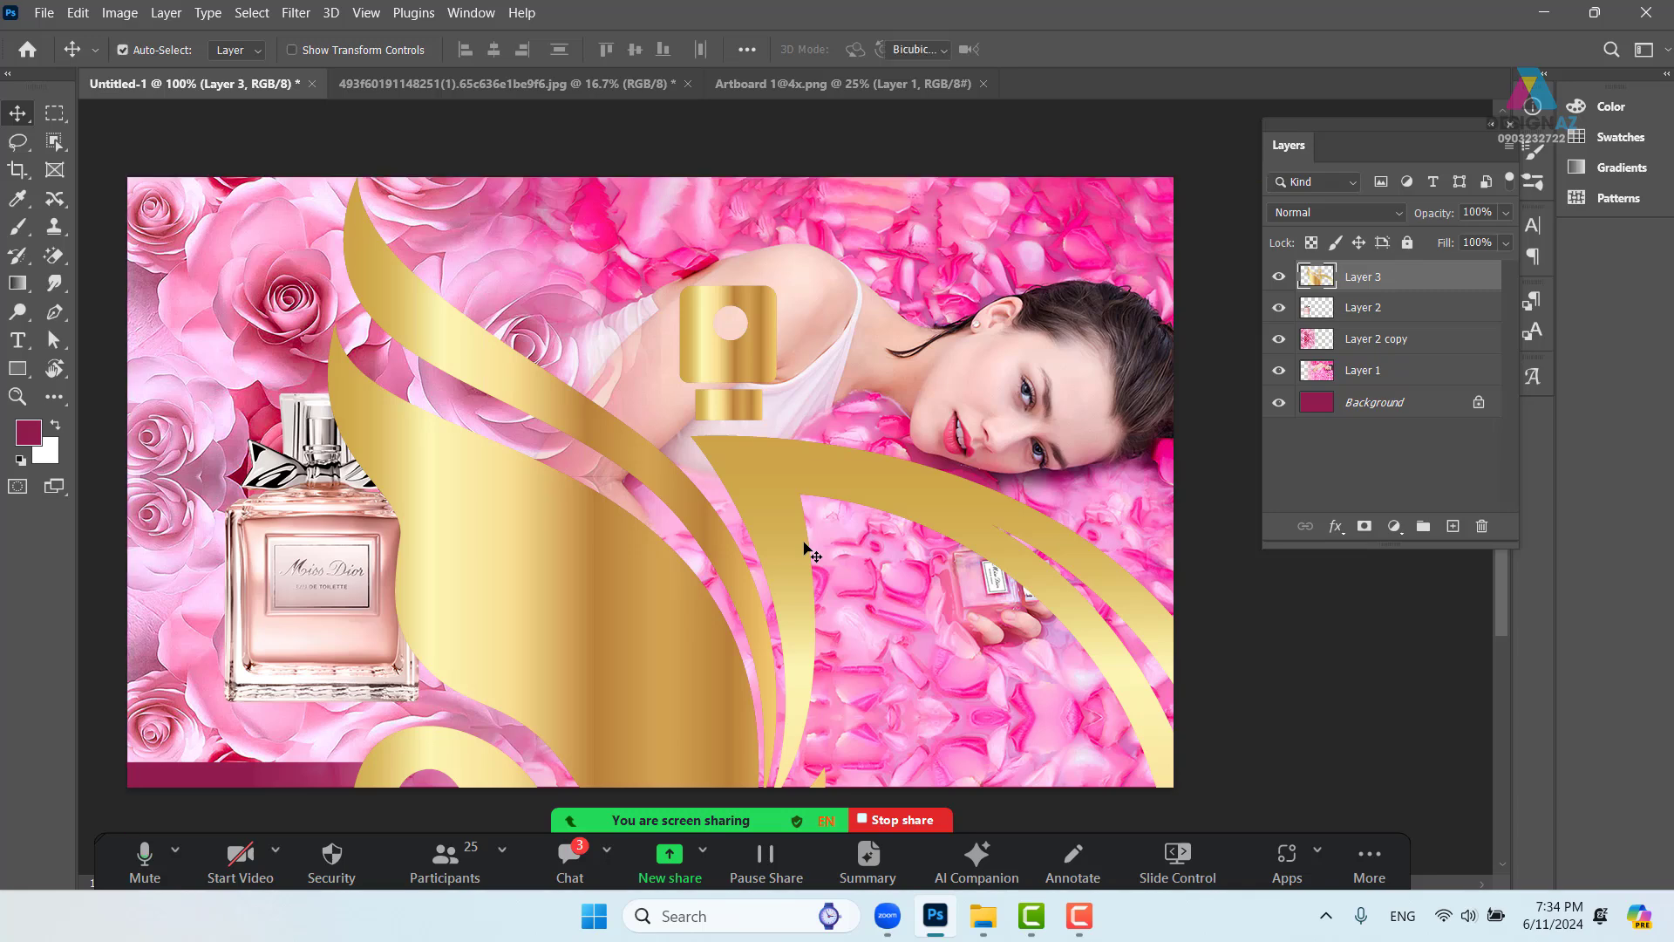
Scale the pasted logo proportionally to about 34.54% with Free Transform and bring it fully into view beside the bottle
key("ctrl+t")
left_click_drag(133, 183, 672, 546)
left_click_drag(749, 664, 581, 250)
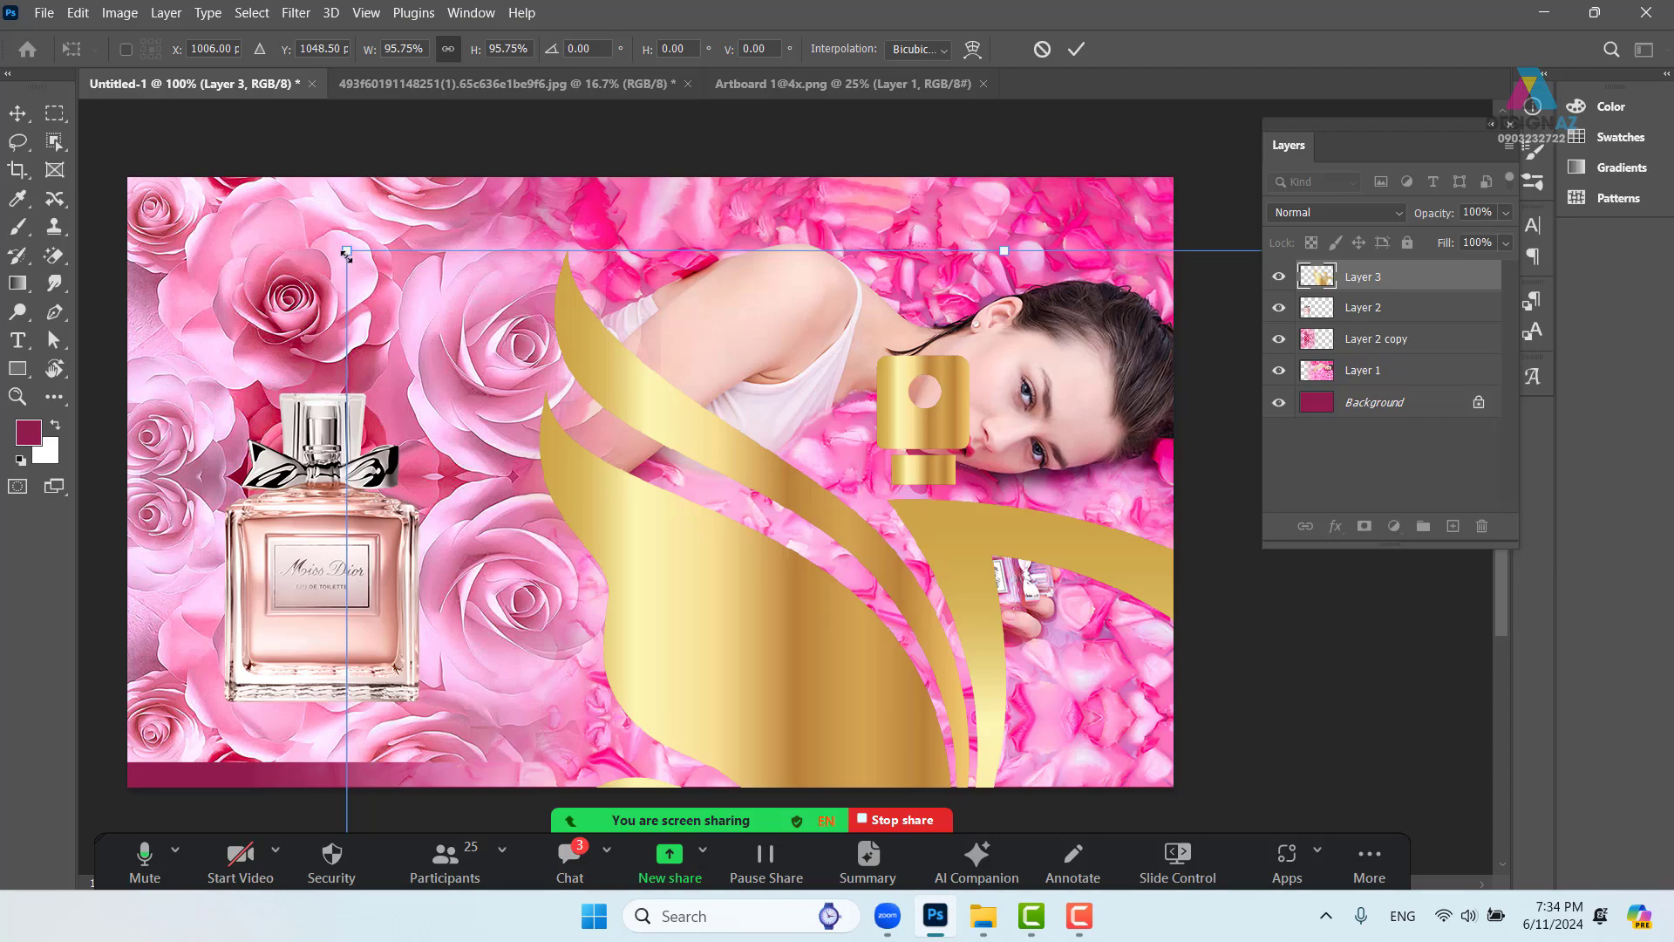
left_click_drag(347, 250, 636, 621)
left_click_drag(853, 764, 433, 502)
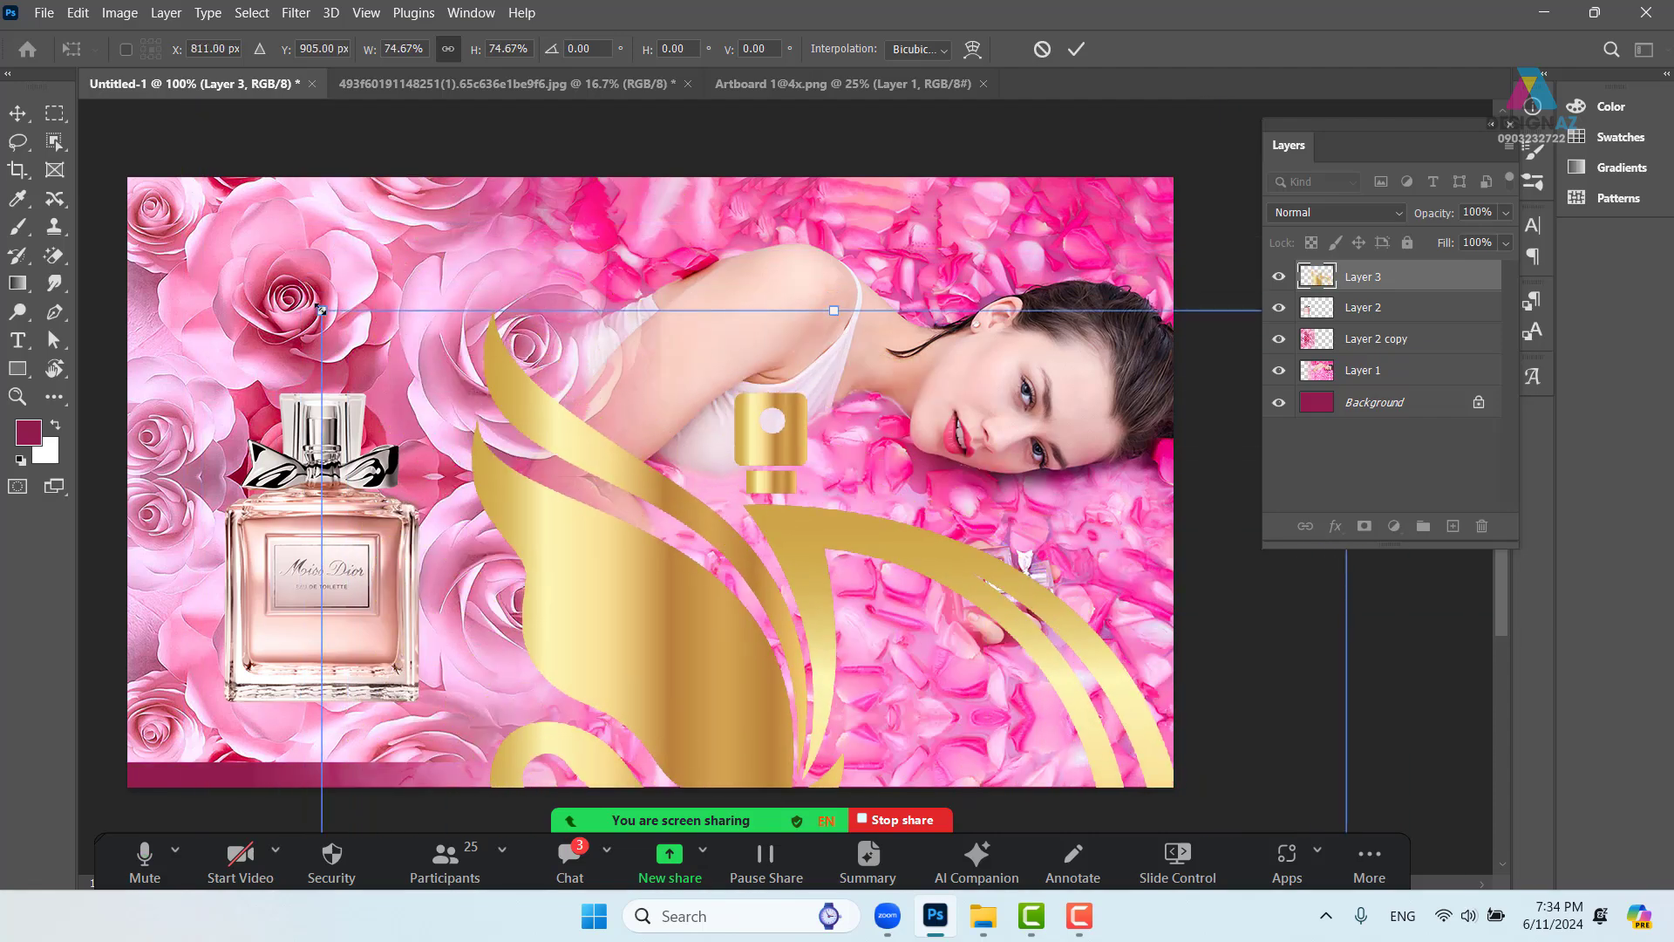
left_click_drag(323, 311, 596, 664)
left_click_drag(734, 740, 493, 225)
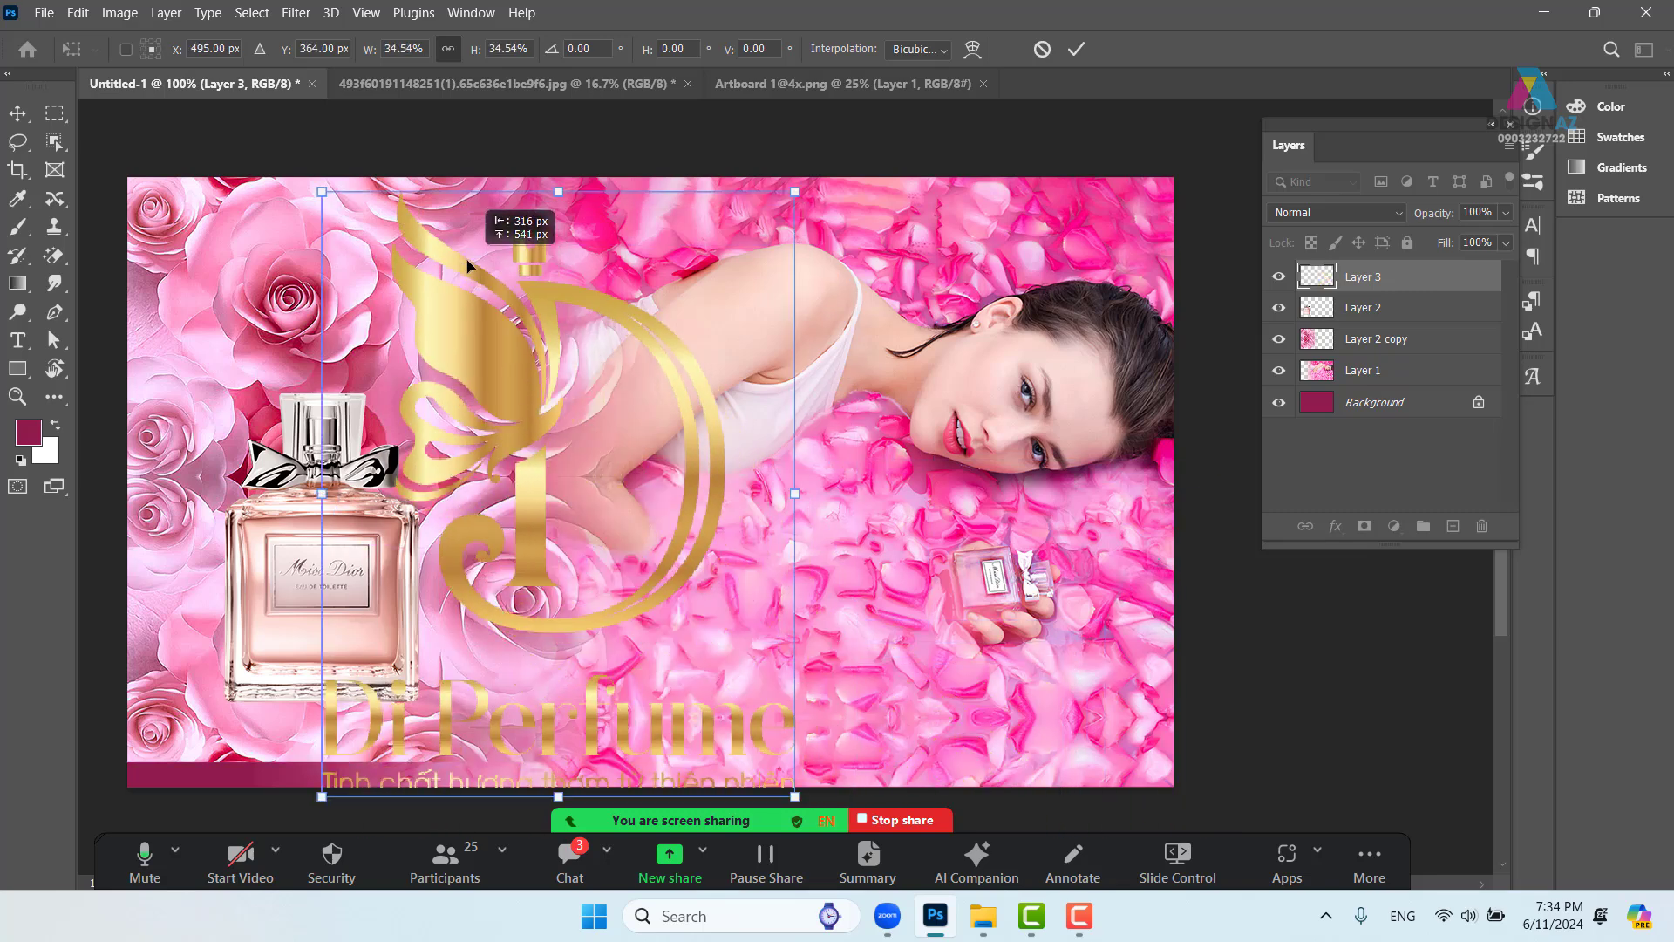
Reduce the logo to about 10.29%, place it above the bottle at about X 227 px, Y 134 px, and apply the transform
left_click_drag(801, 194, 635, 395)
left_click_drag(619, 506, 367, 296)
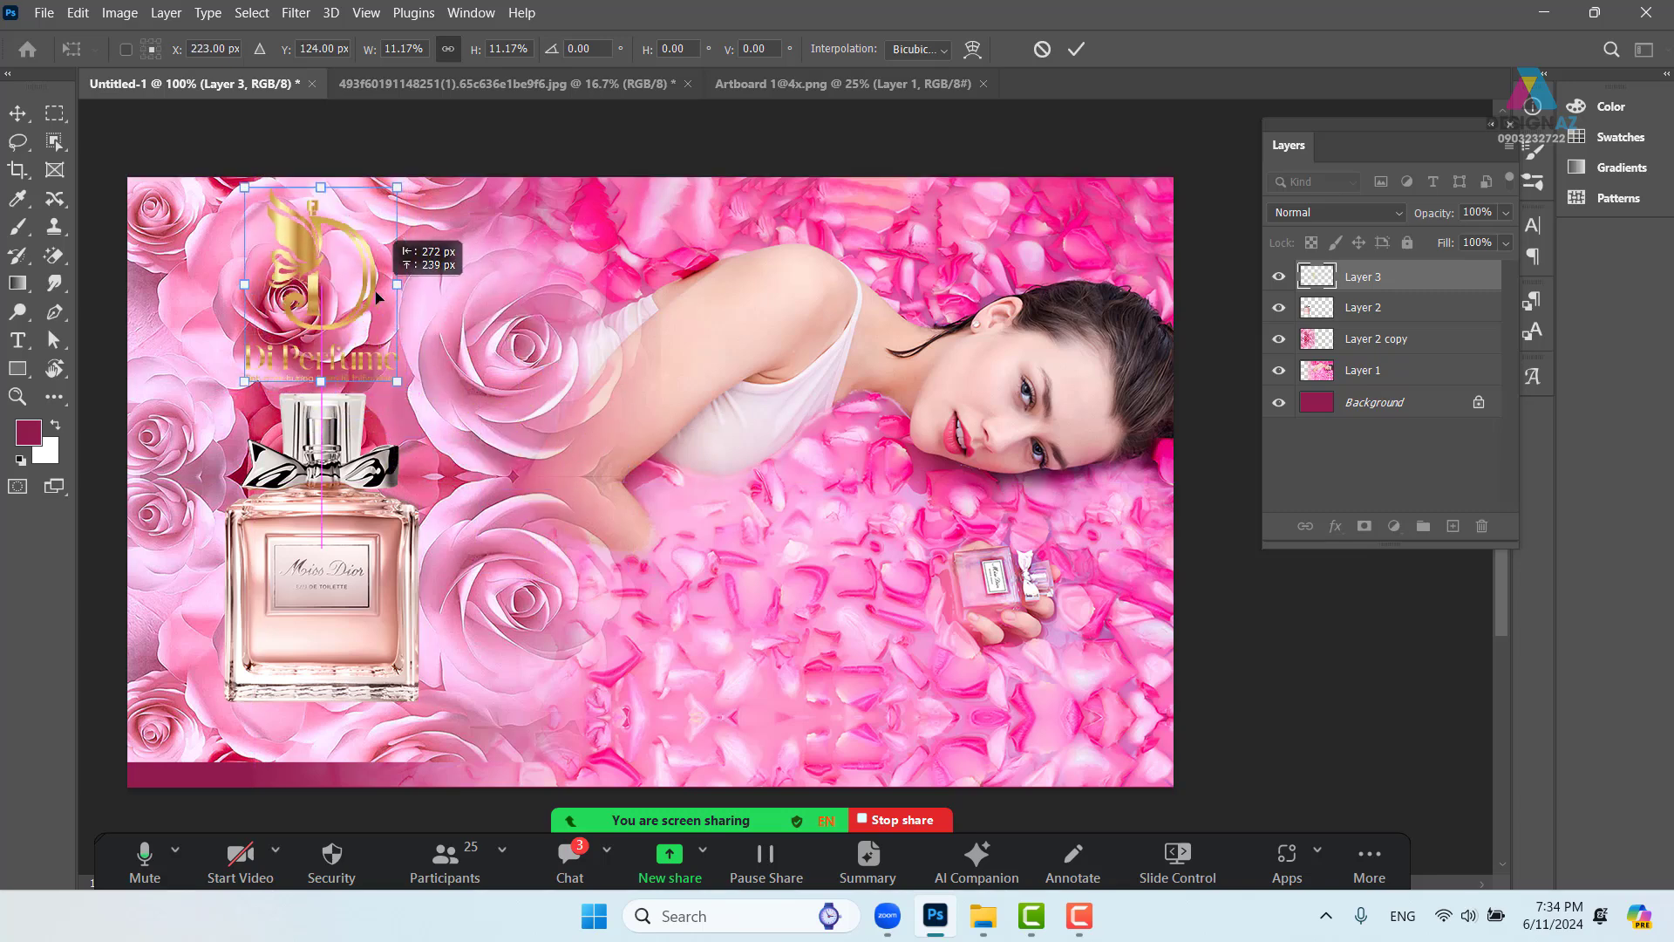
left_click_drag(398, 186, 386, 203)
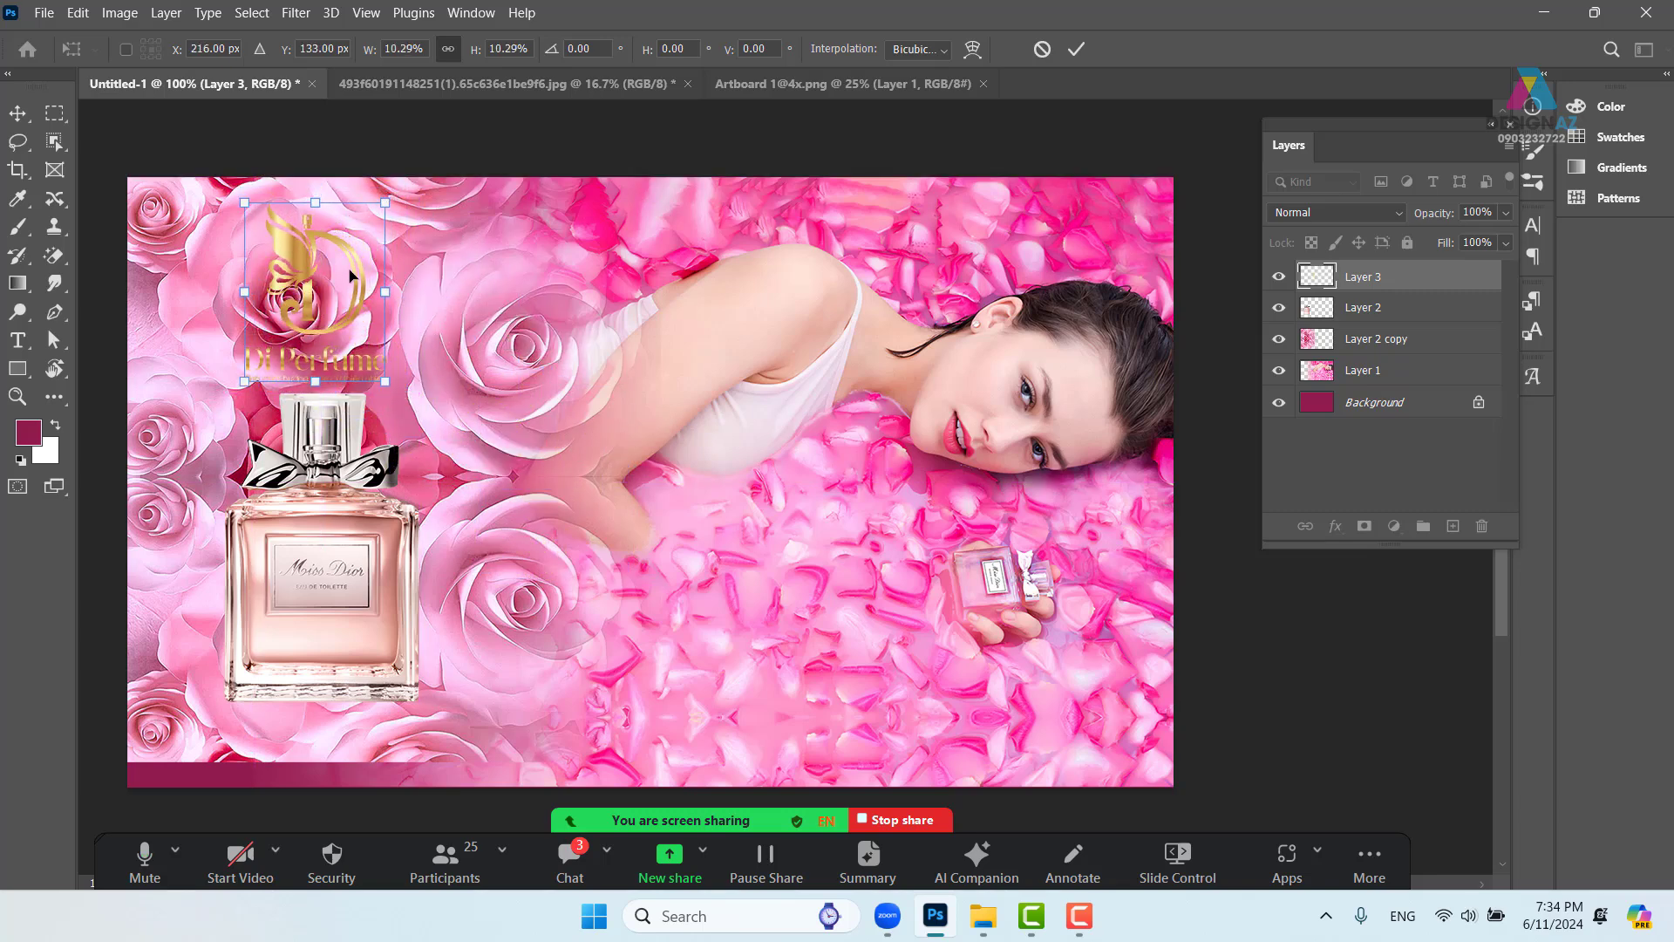
left_click_drag(355, 273, 365, 276)
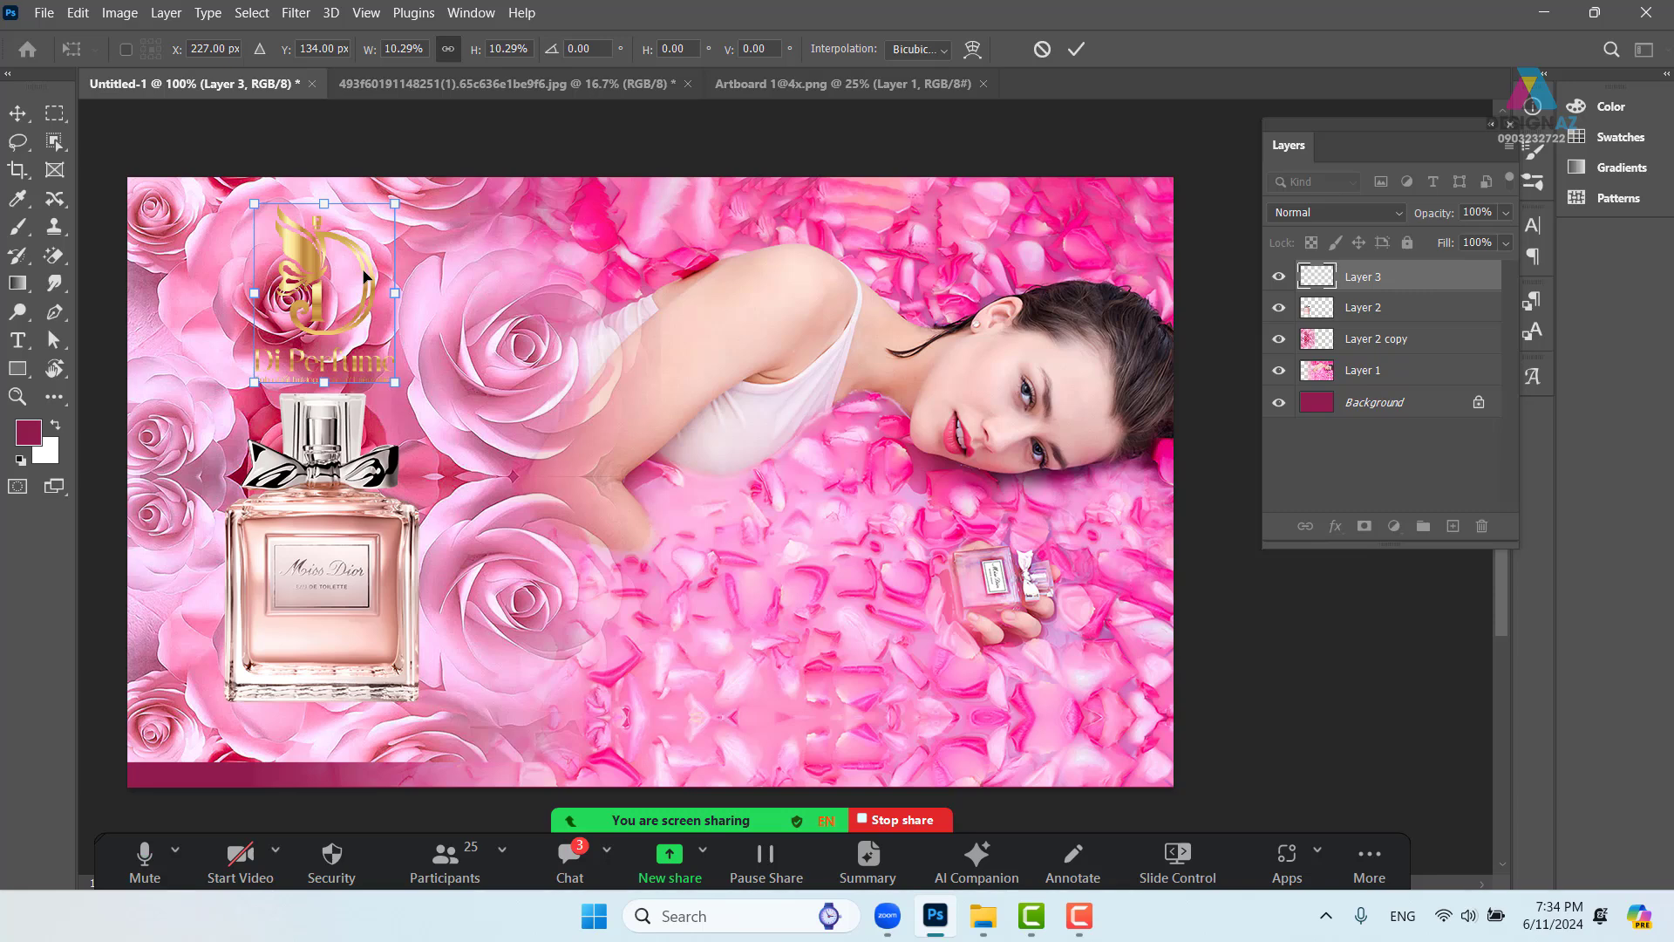
key("Return")
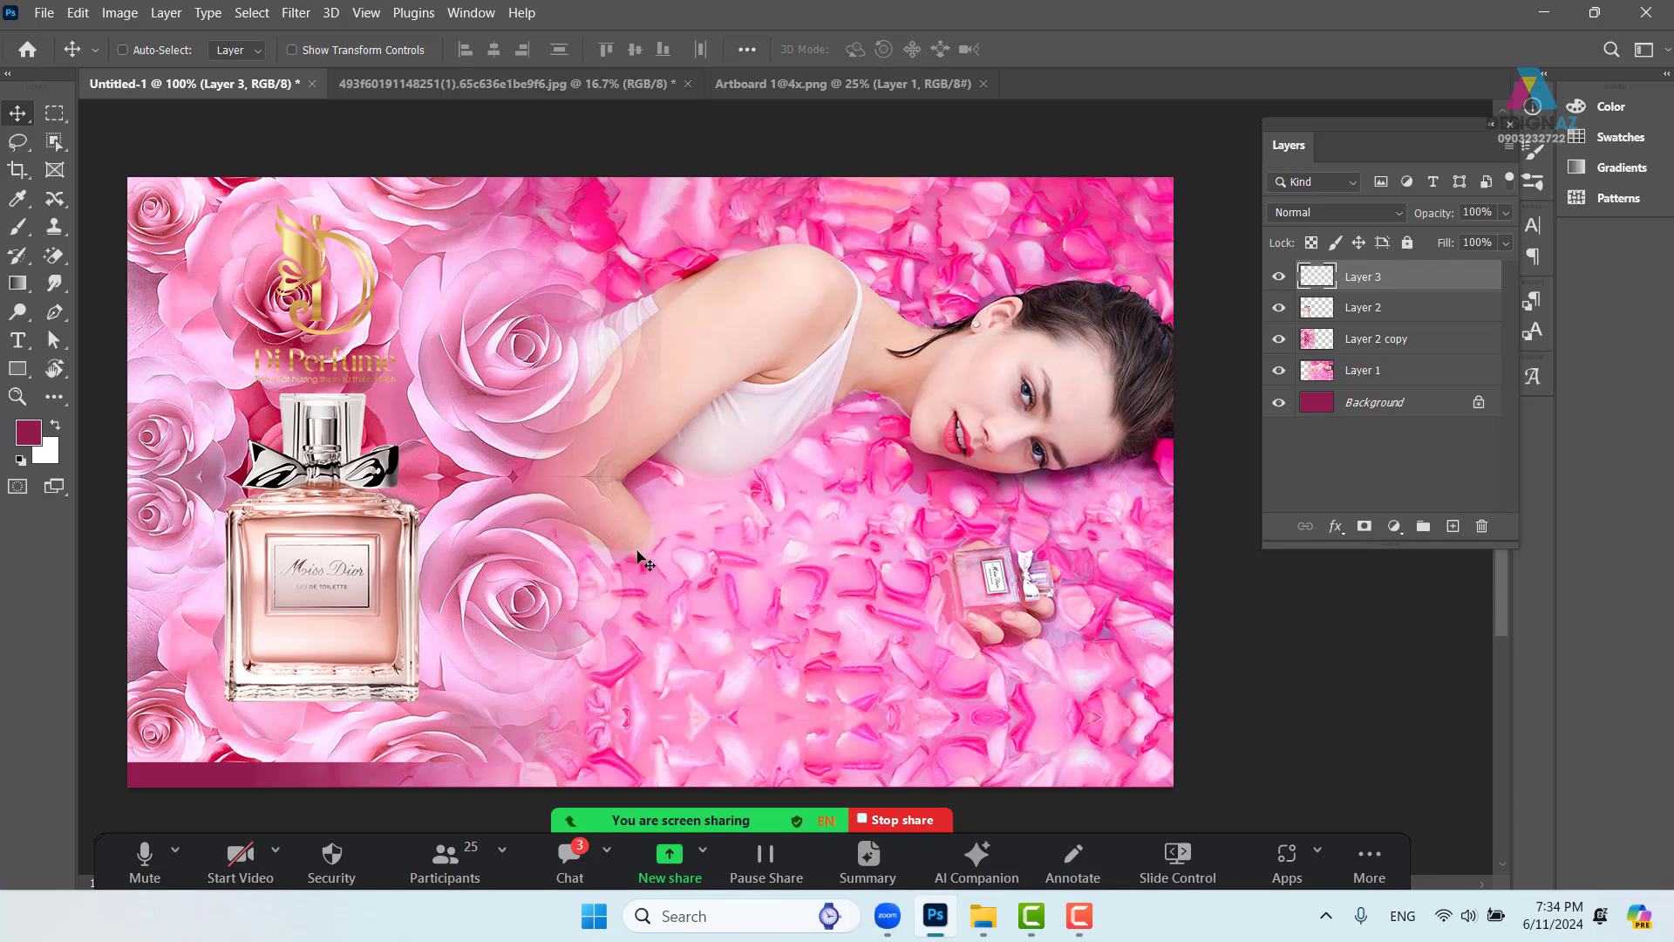
Add the text "Quyên rũ" in magenta Gagisra Rigade at 11 pt over the petals near the canvas centre
left_click(18, 341)
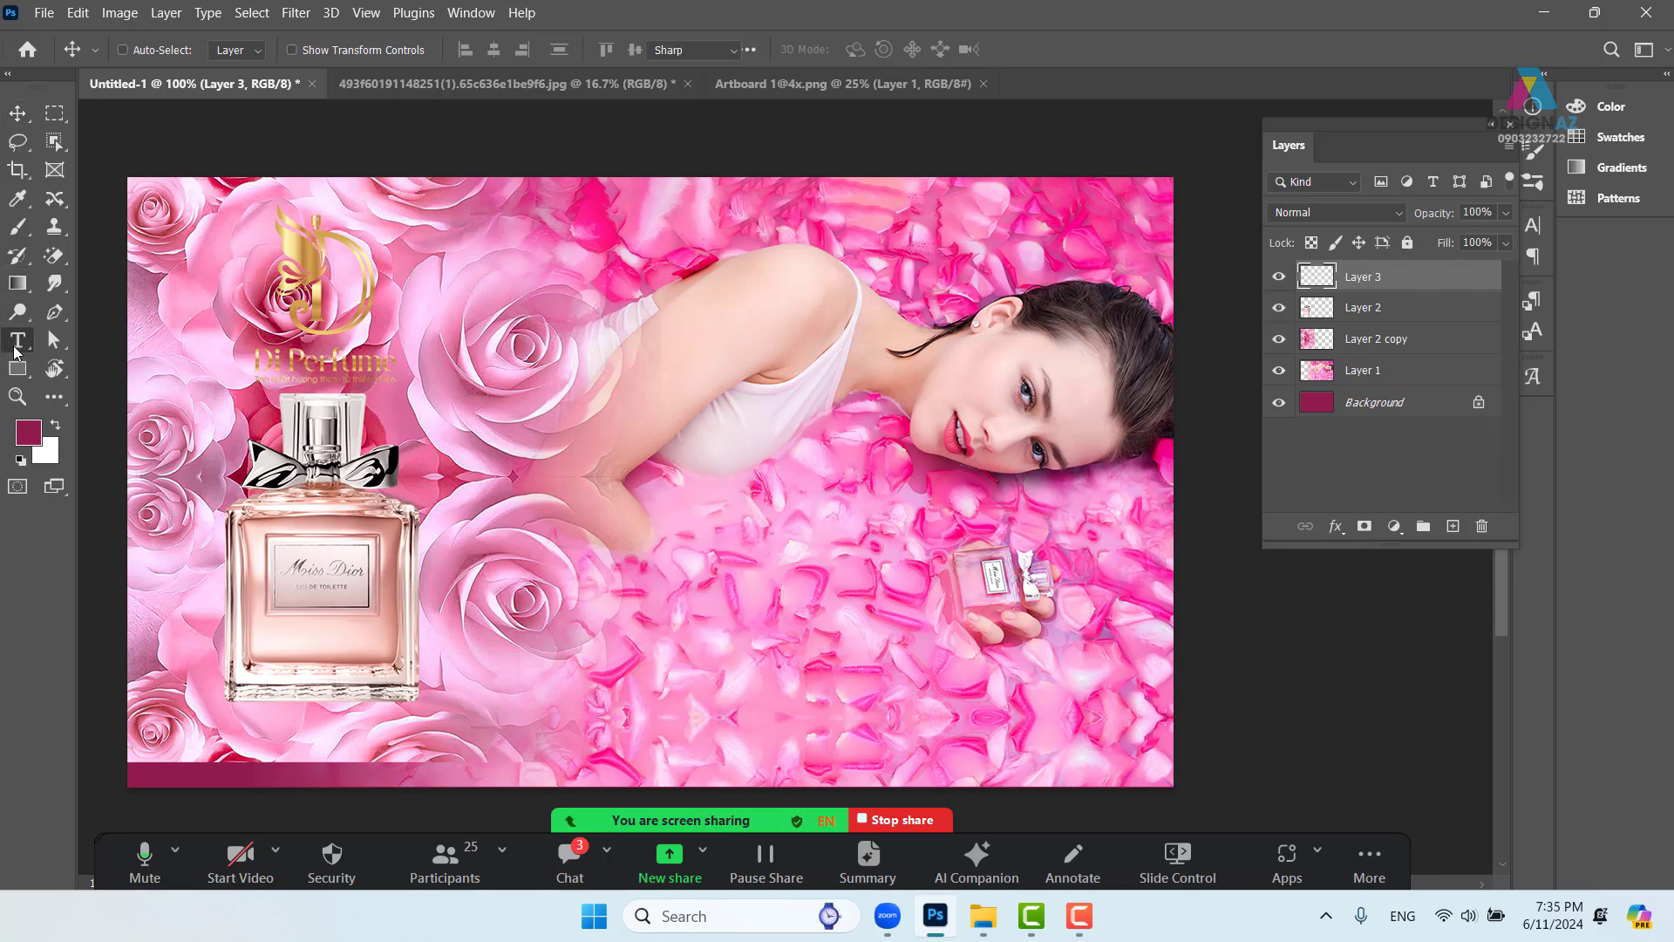
left_click(670, 716)
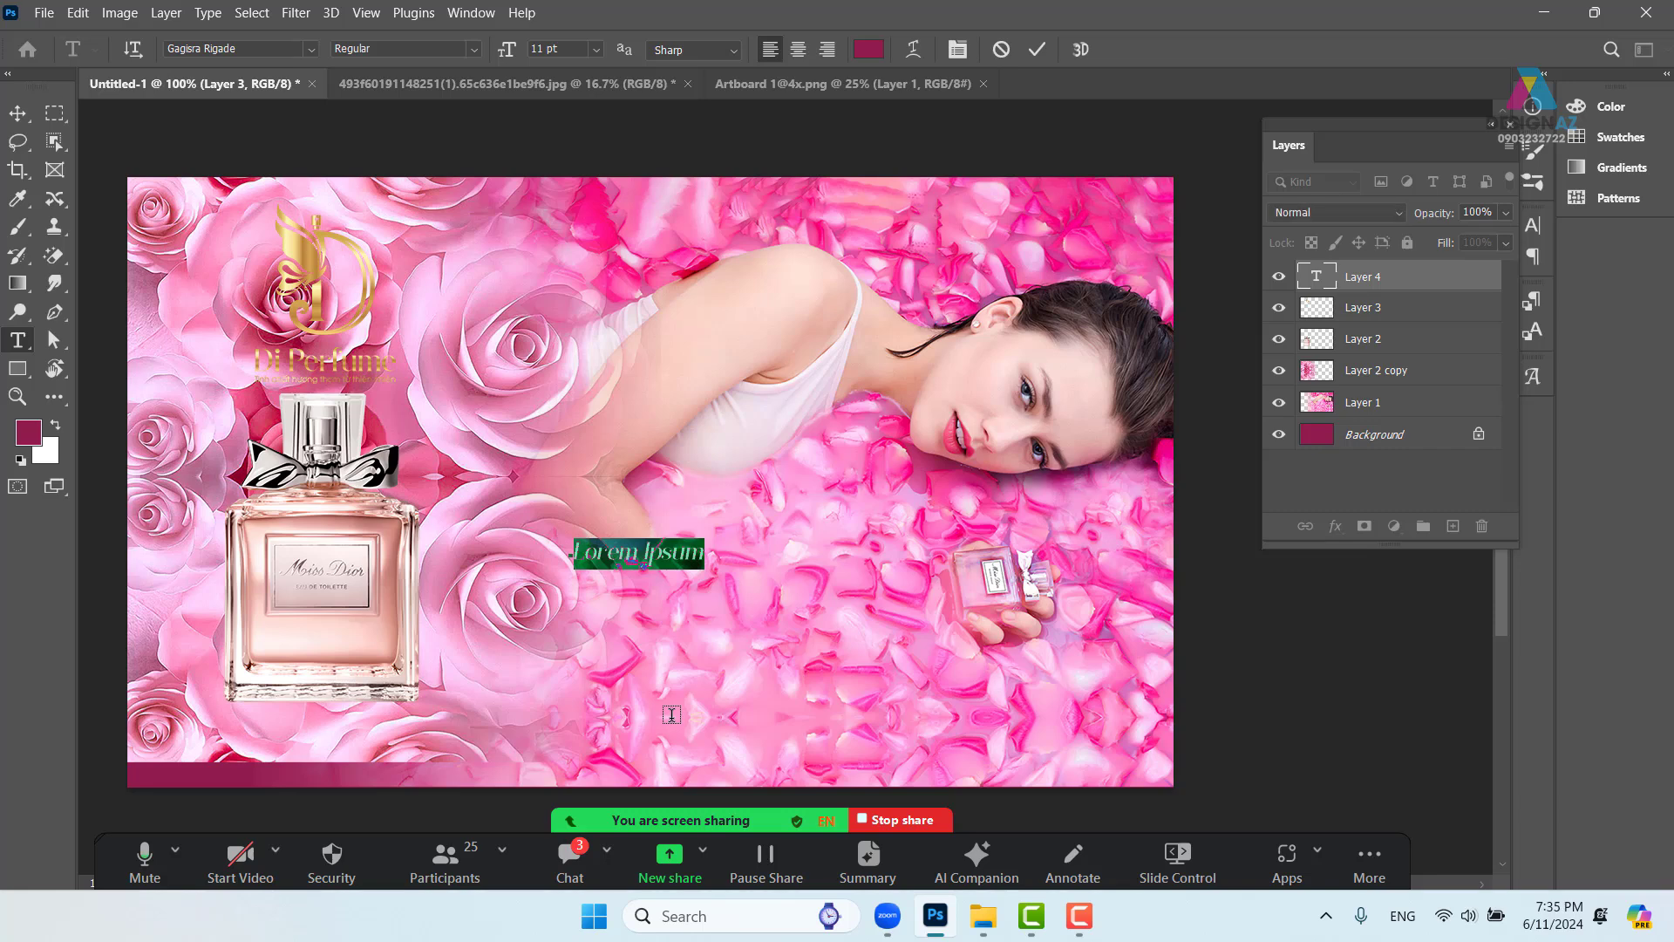
key("BackSpace")
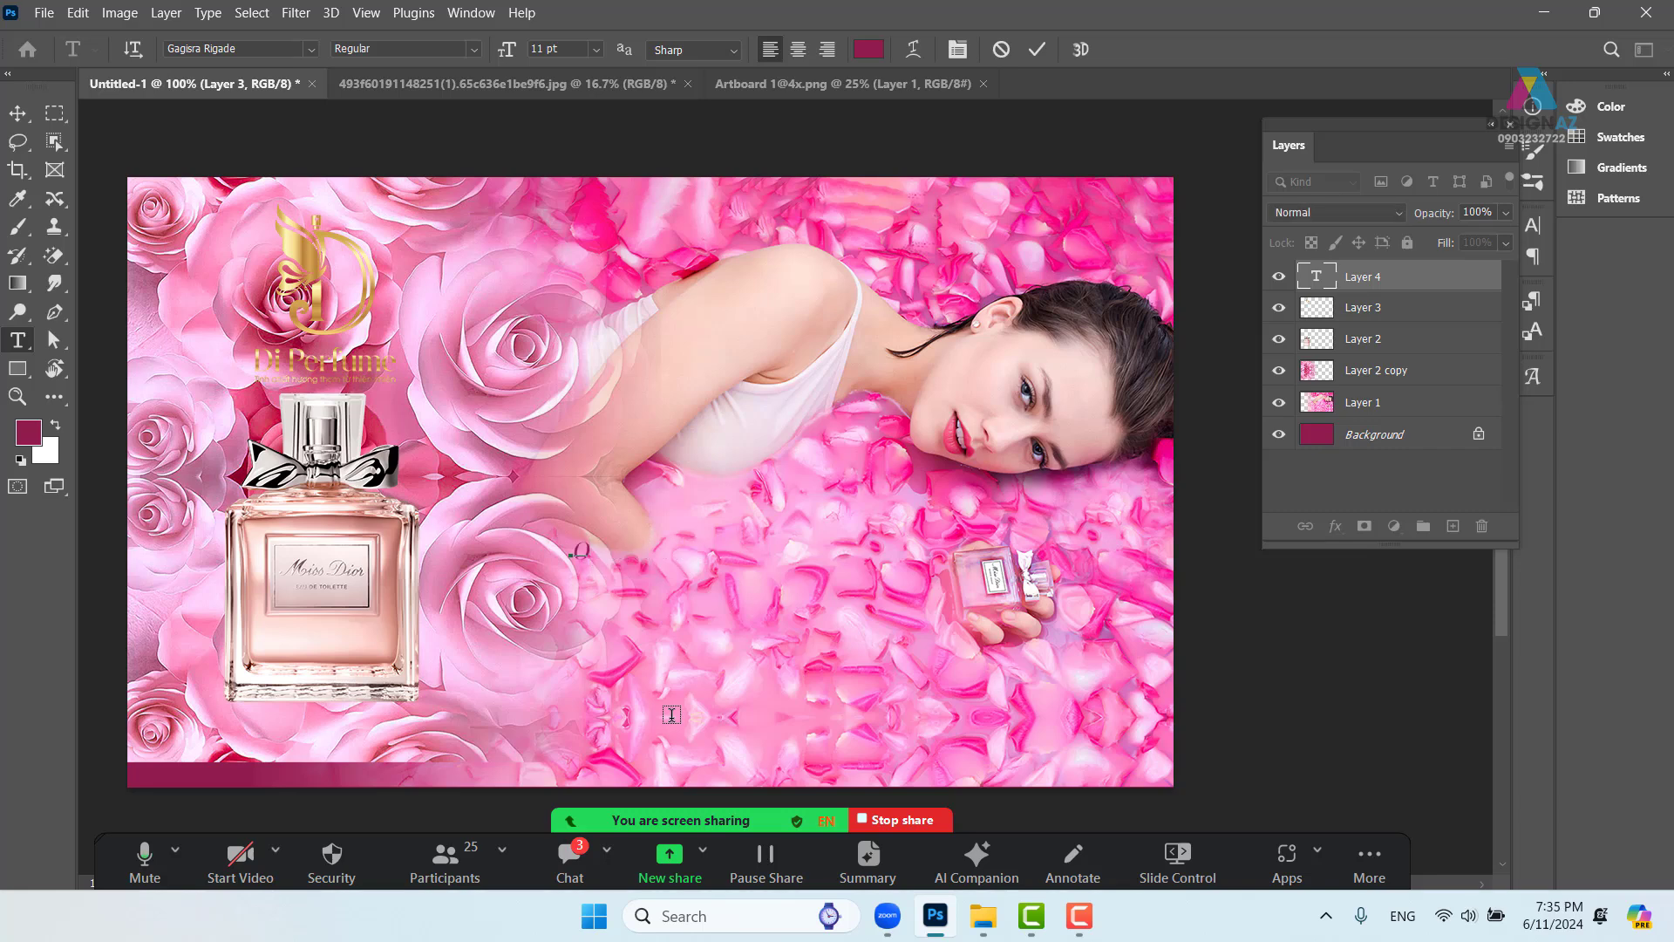
type("Quyen rũ")
left_click(18, 115)
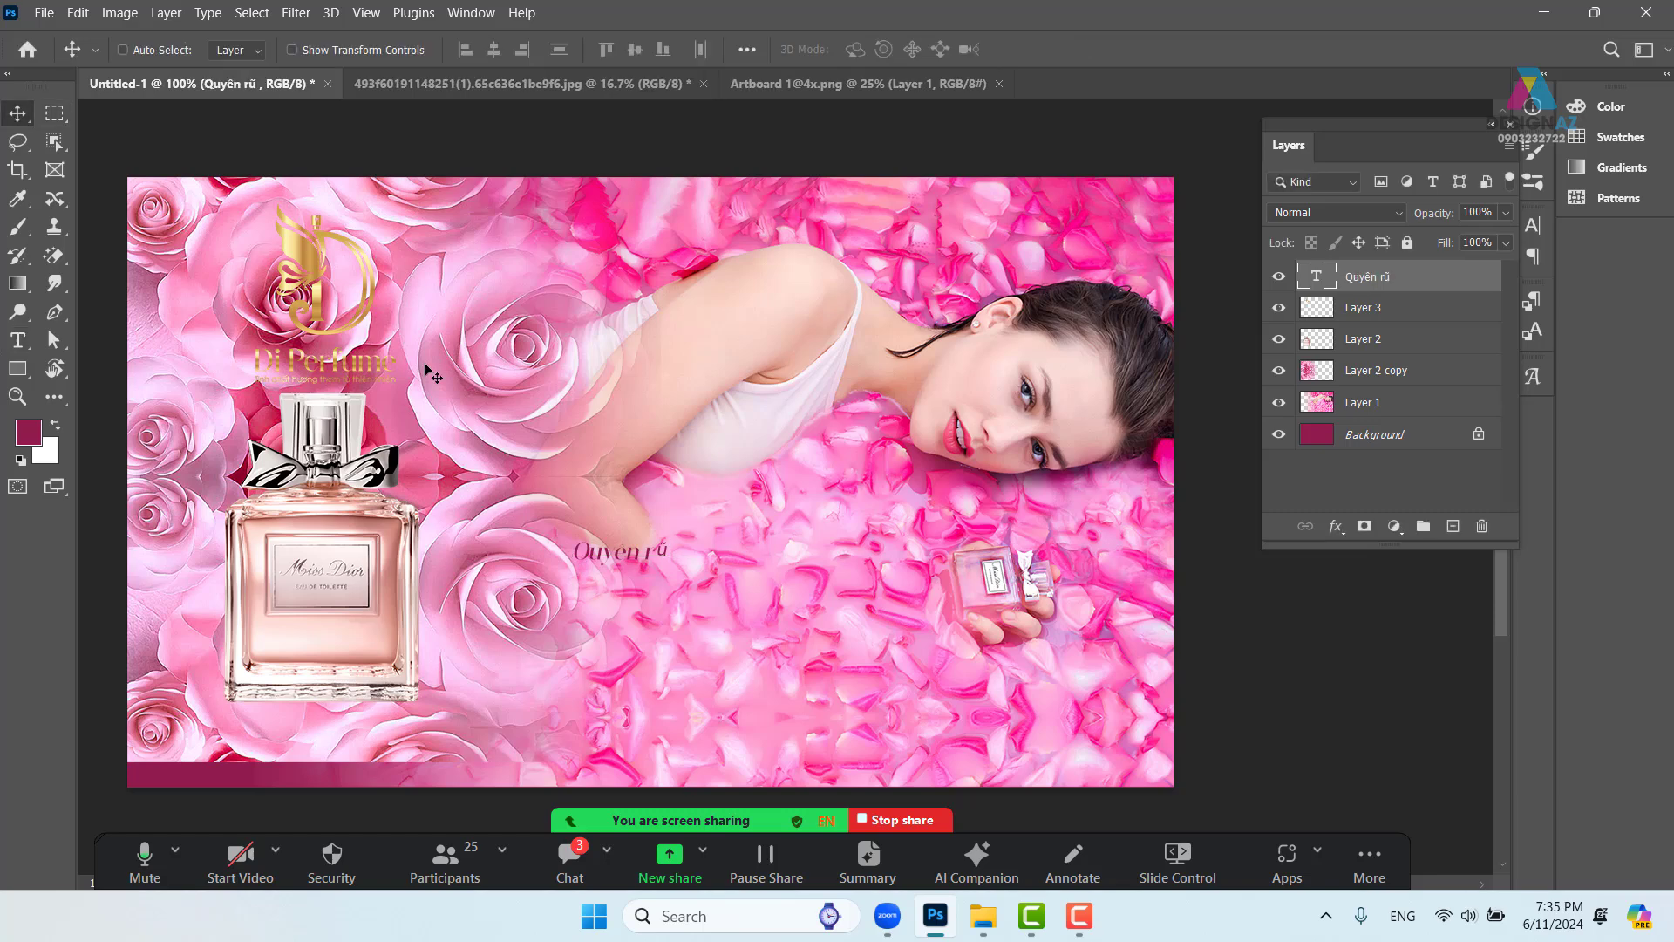
Enlarge the "Quyên rũ" text to about 531%, position it at about X 612 px, Y 350.5 px, and apply the transform
key("ctrl+t")
left_click_drag(670, 535, 1076, 354)
left_click_drag(995, 418, 824, 413)
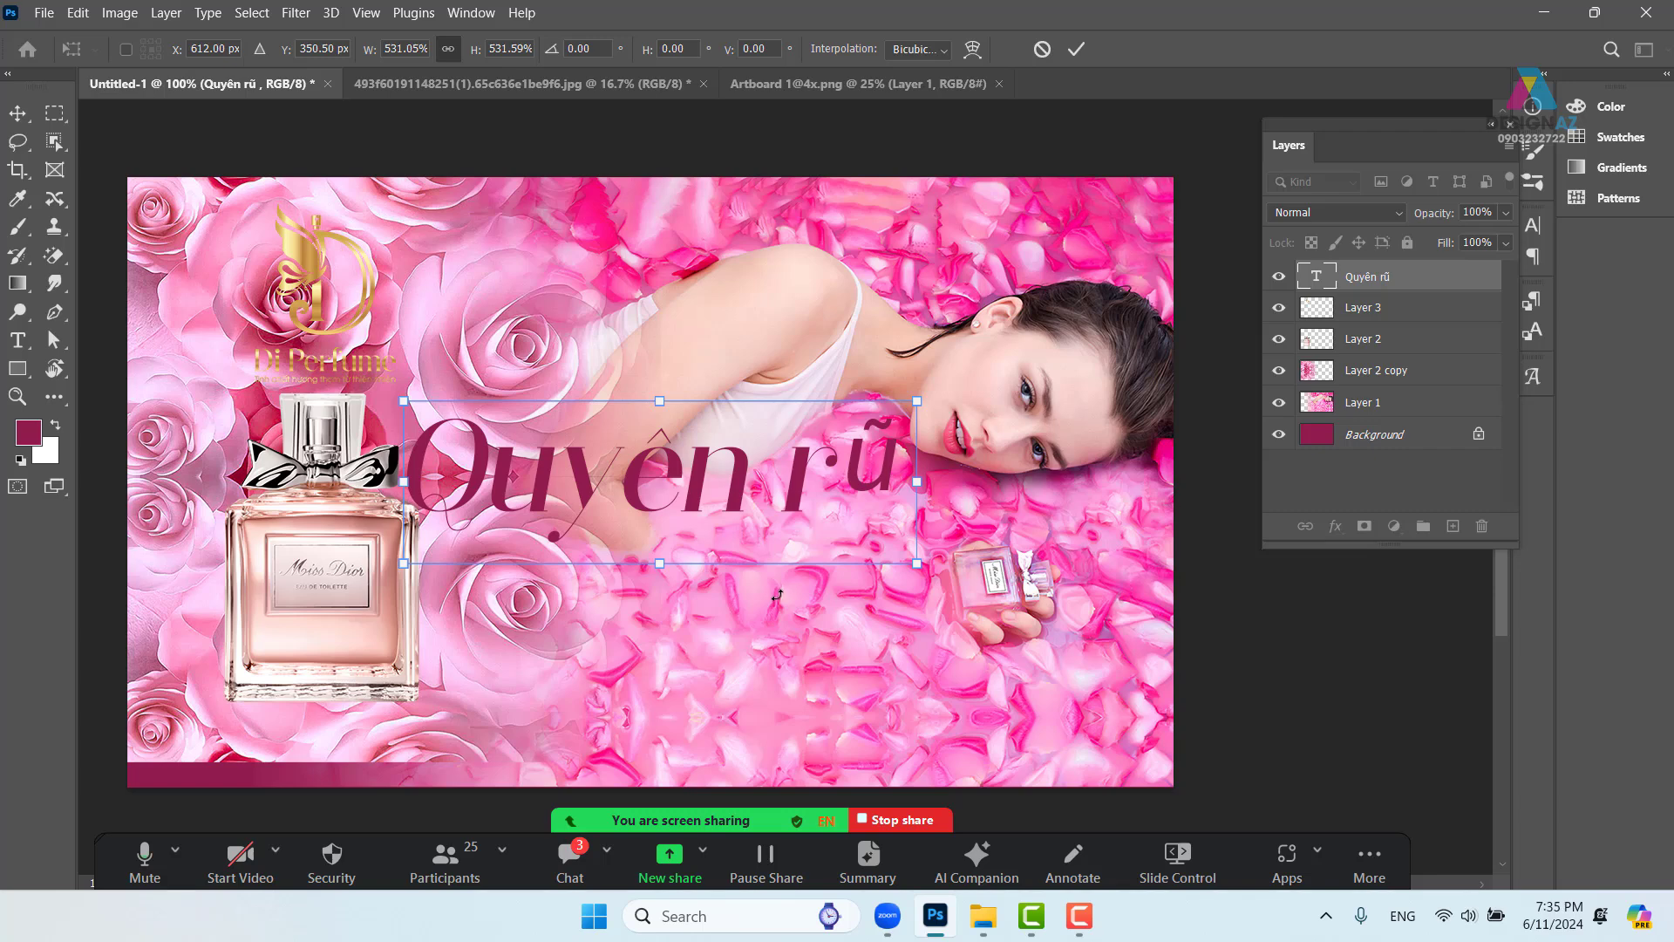
key("Return")
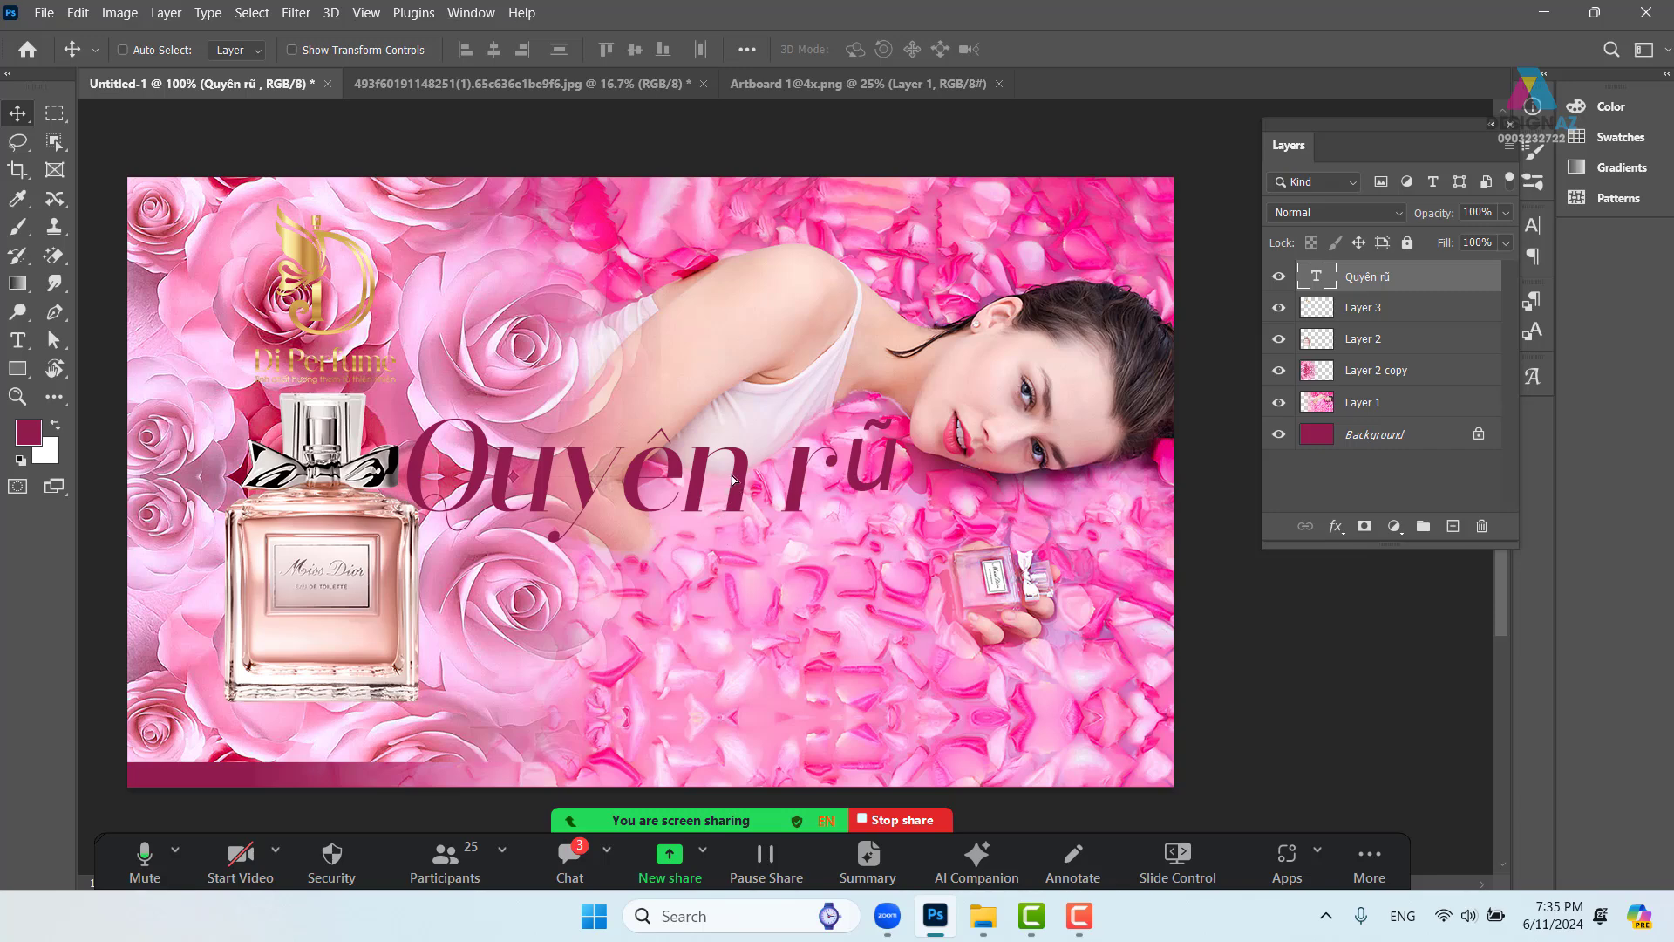
Duplicate the "Quyên rũ" text and place the copy directly above the original
left_click_drag(731, 474, 738, 336)
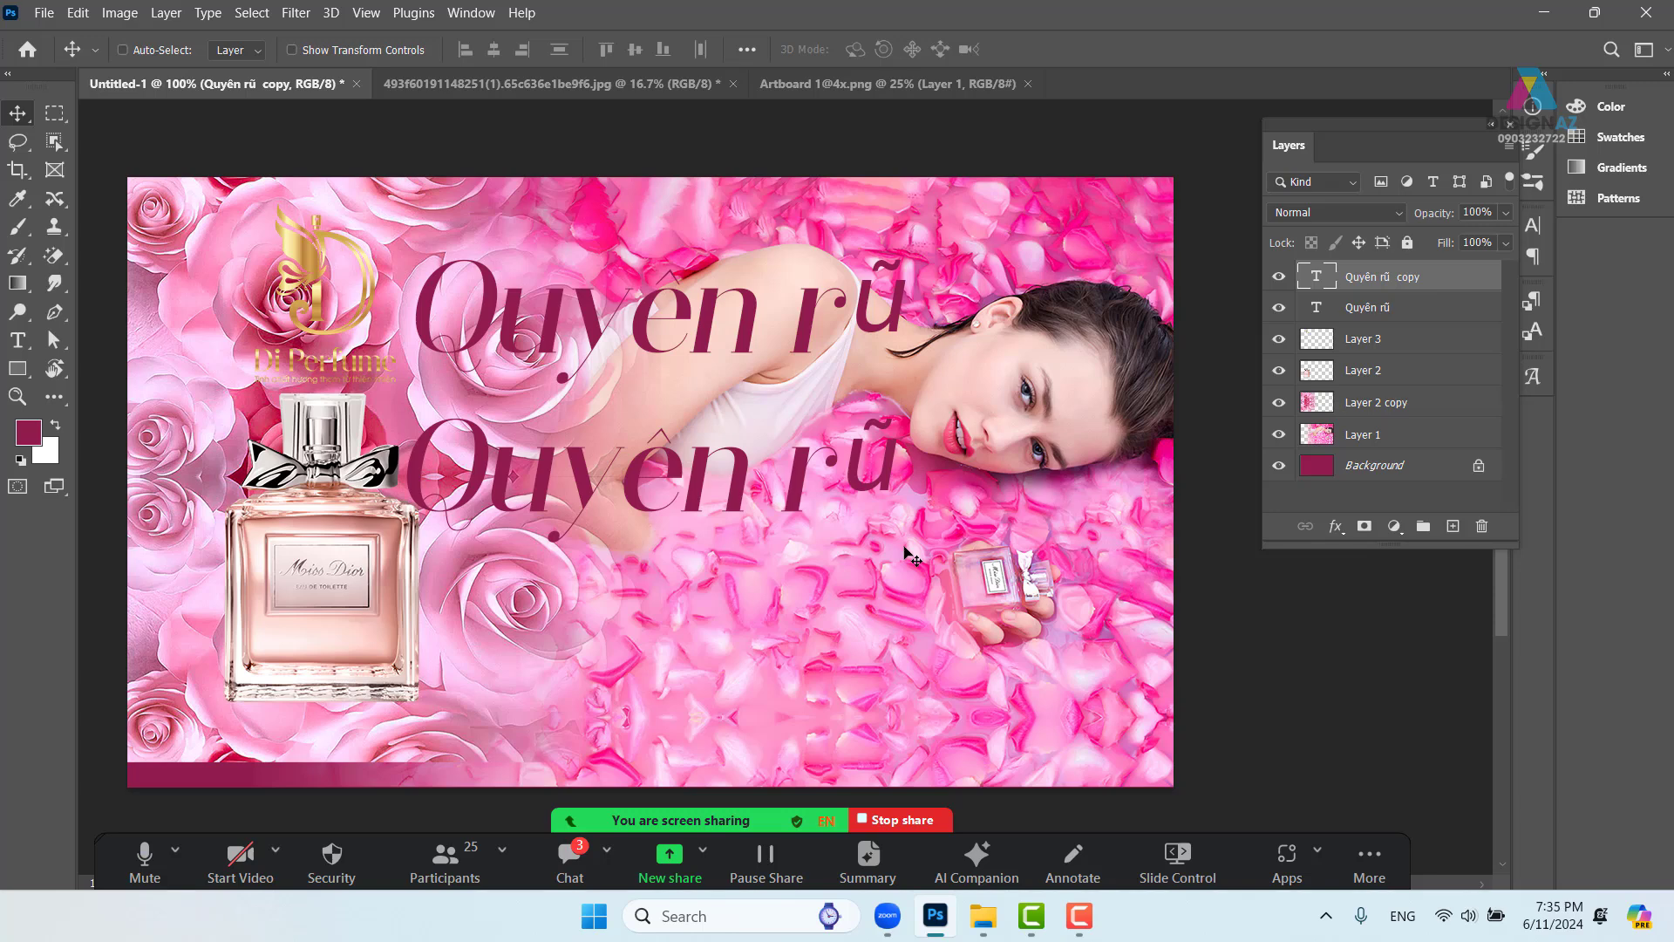
mouse_move(901, 320)
left_mouse_down()
mouse_move(893, 293)
mouse_move(888, 310)
left_mouse_up()
Select the original lower "Quyên rũ" text layer and set its font to Benitta
right_click(740, 488)
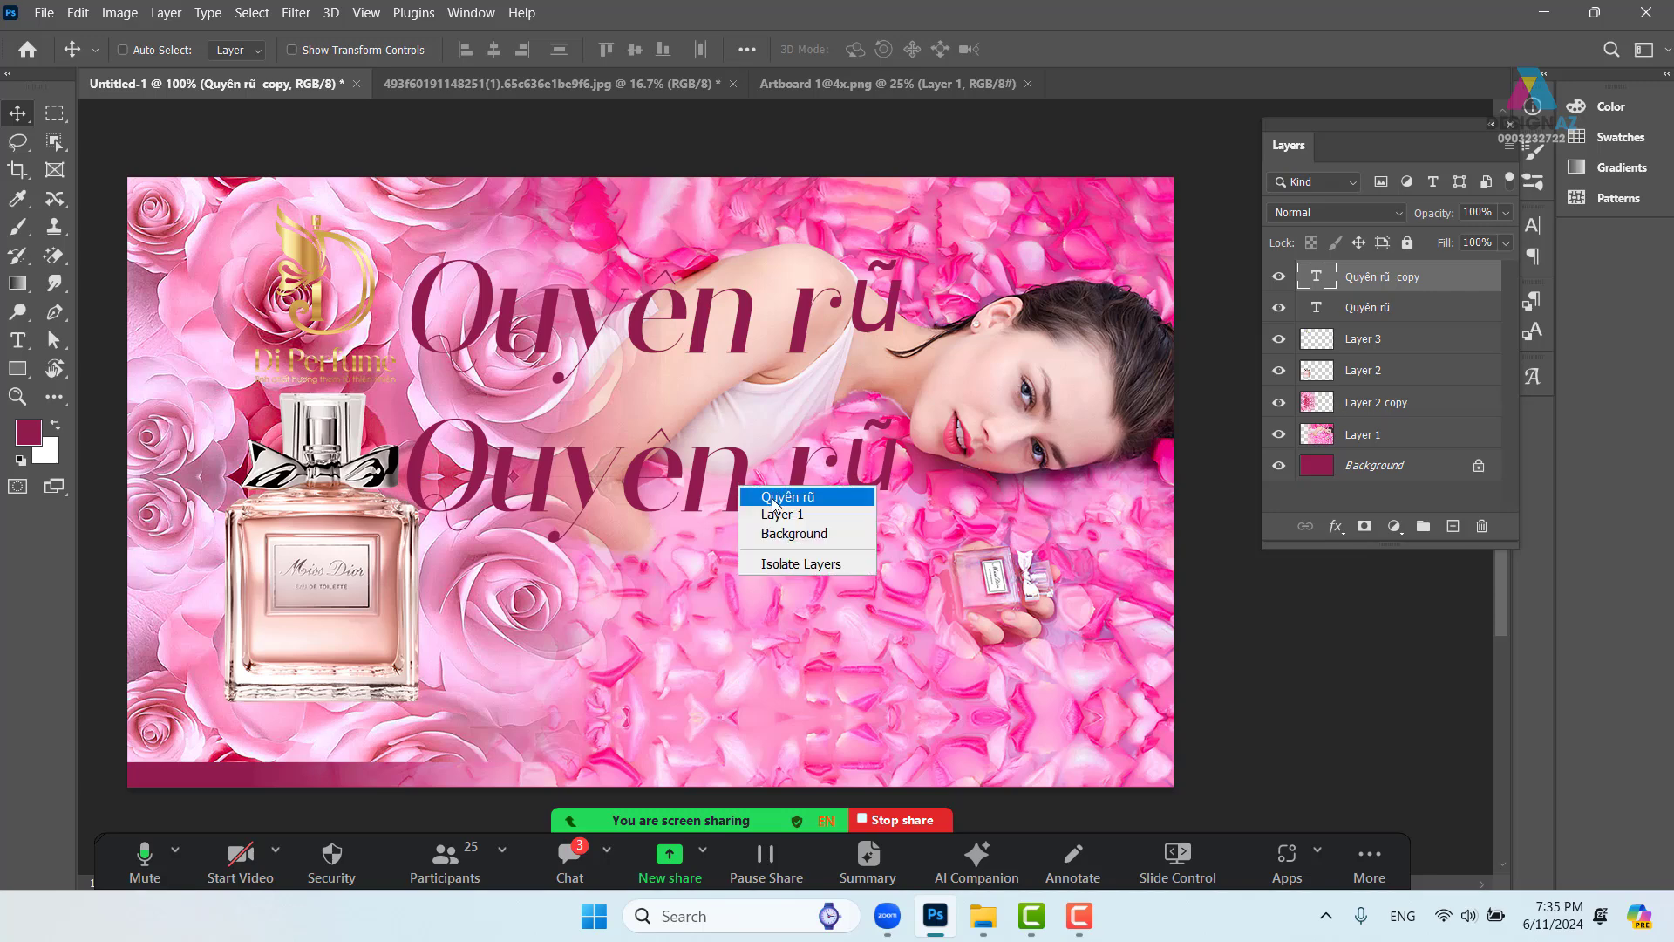
left_click(773, 498)
key("t")
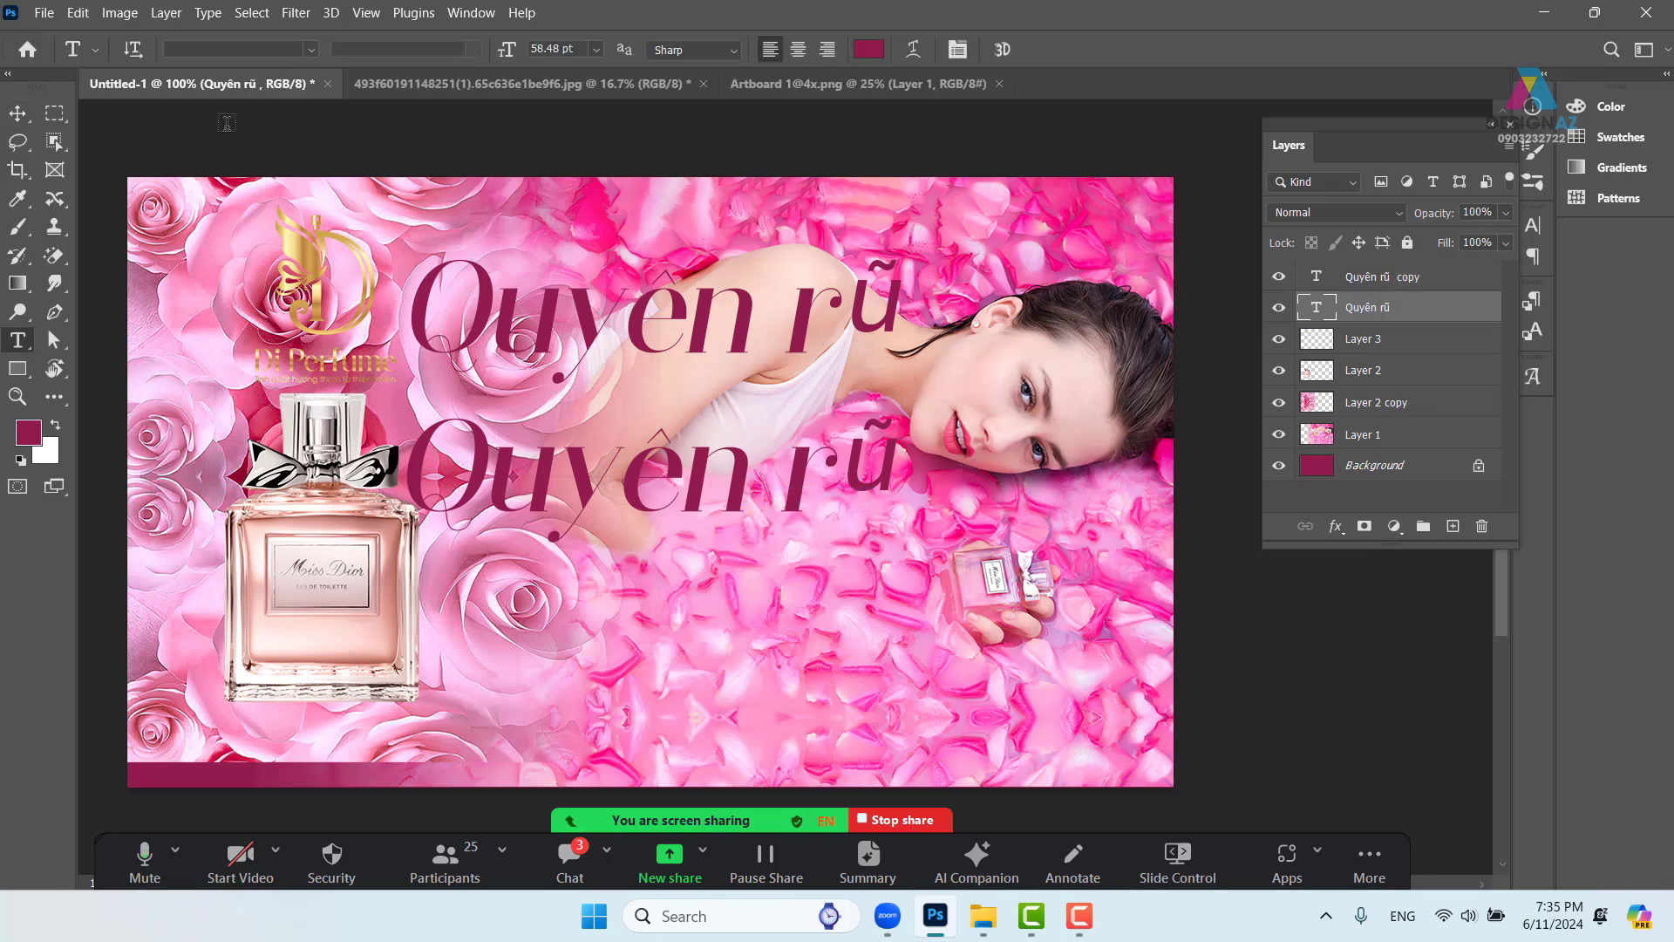
left_click(314, 49)
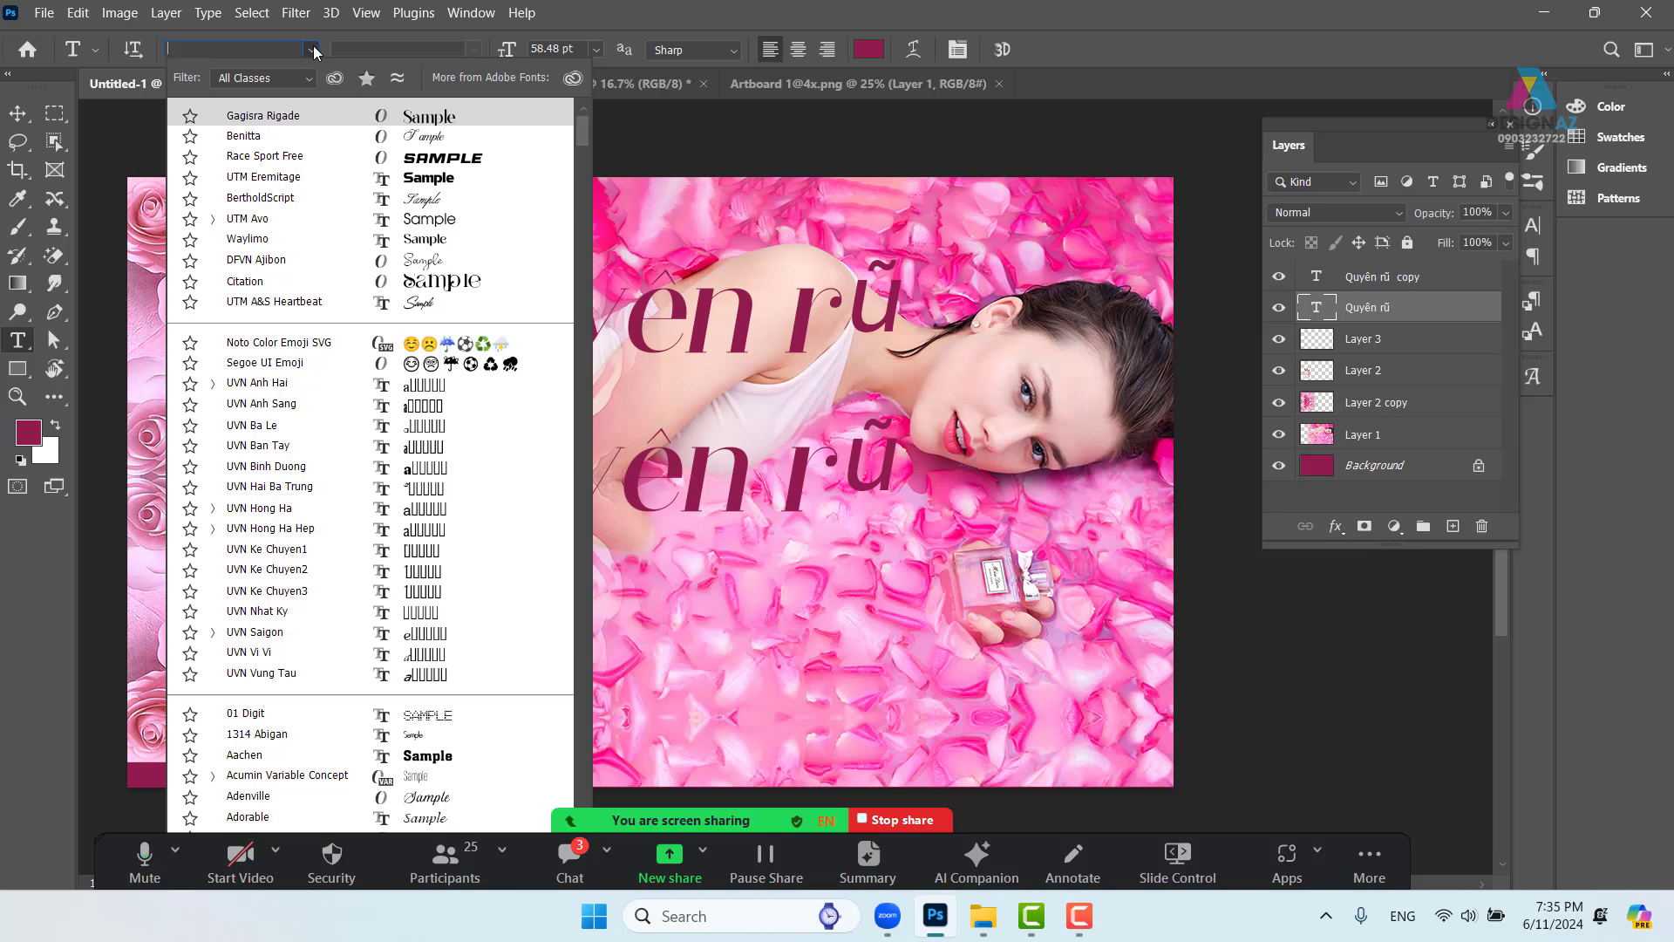
left_click(304, 140)
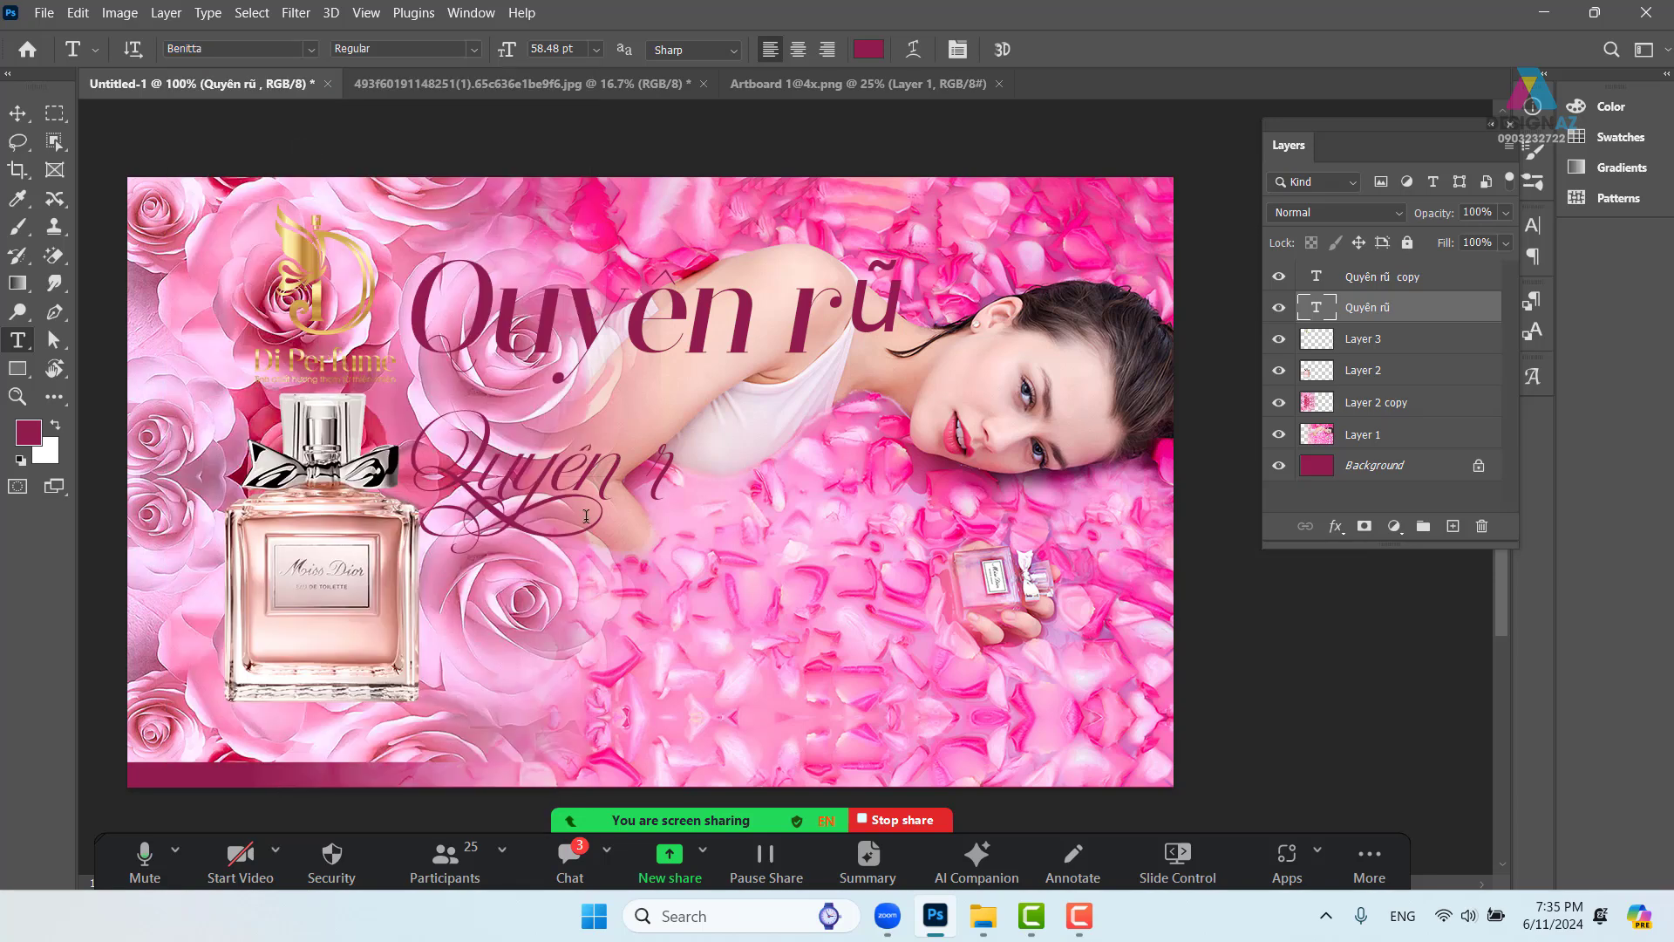
Replace the second word of the lower text with "Ru" and move the text slightly down over the petals
double_click(643, 464)
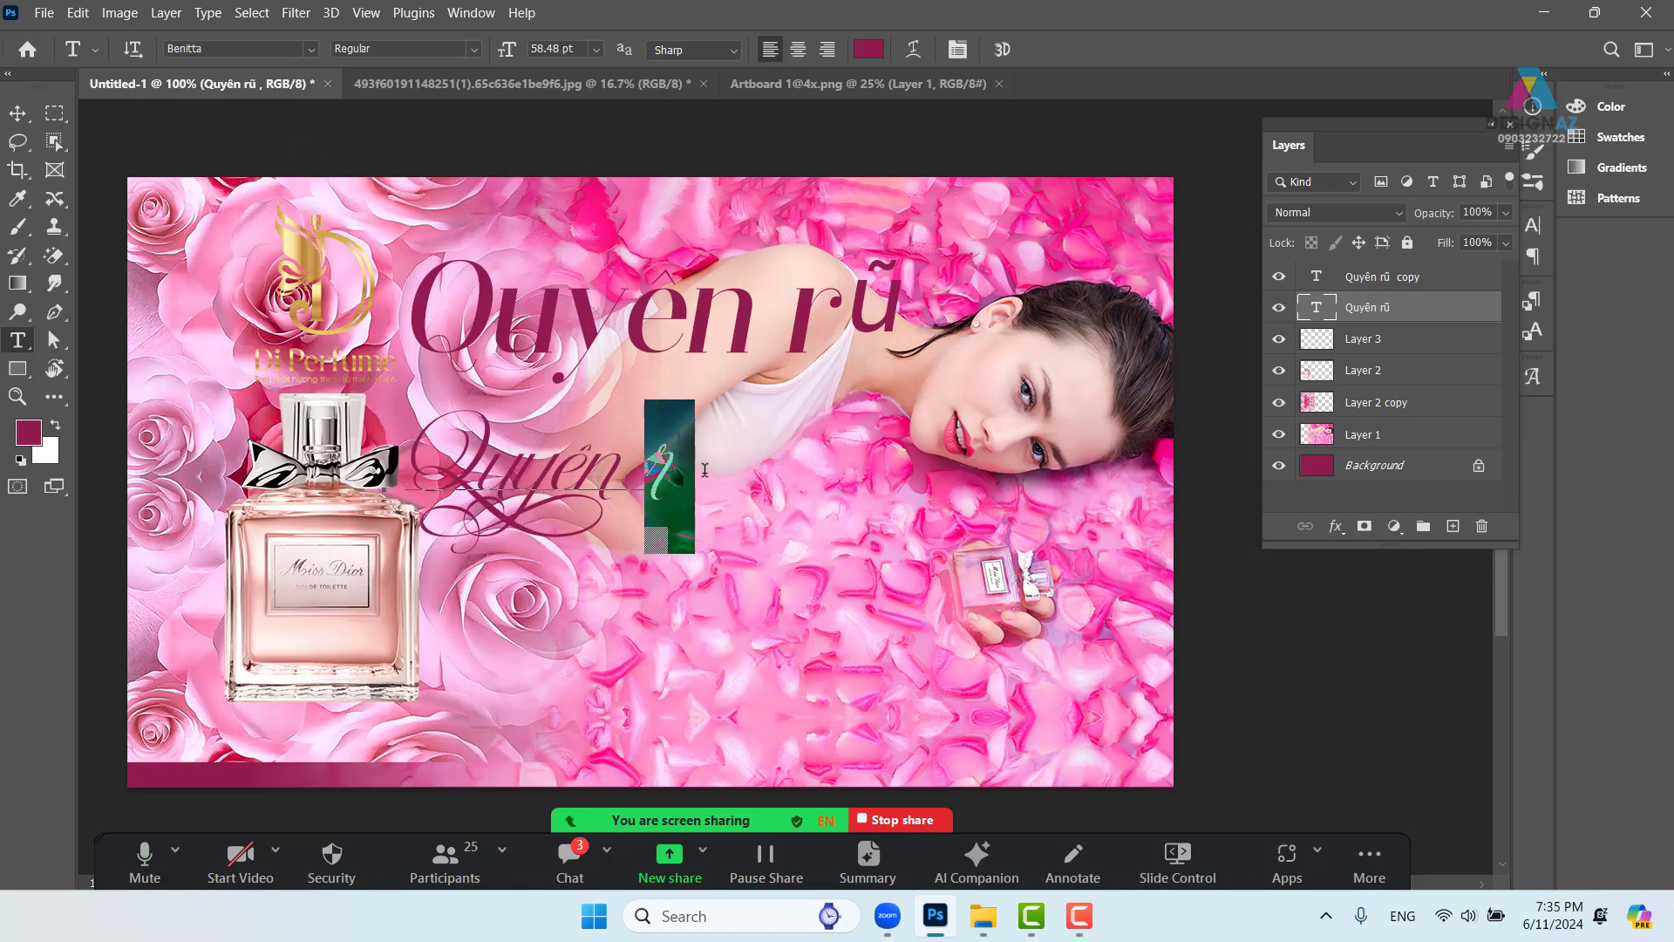
key("BackSpace")
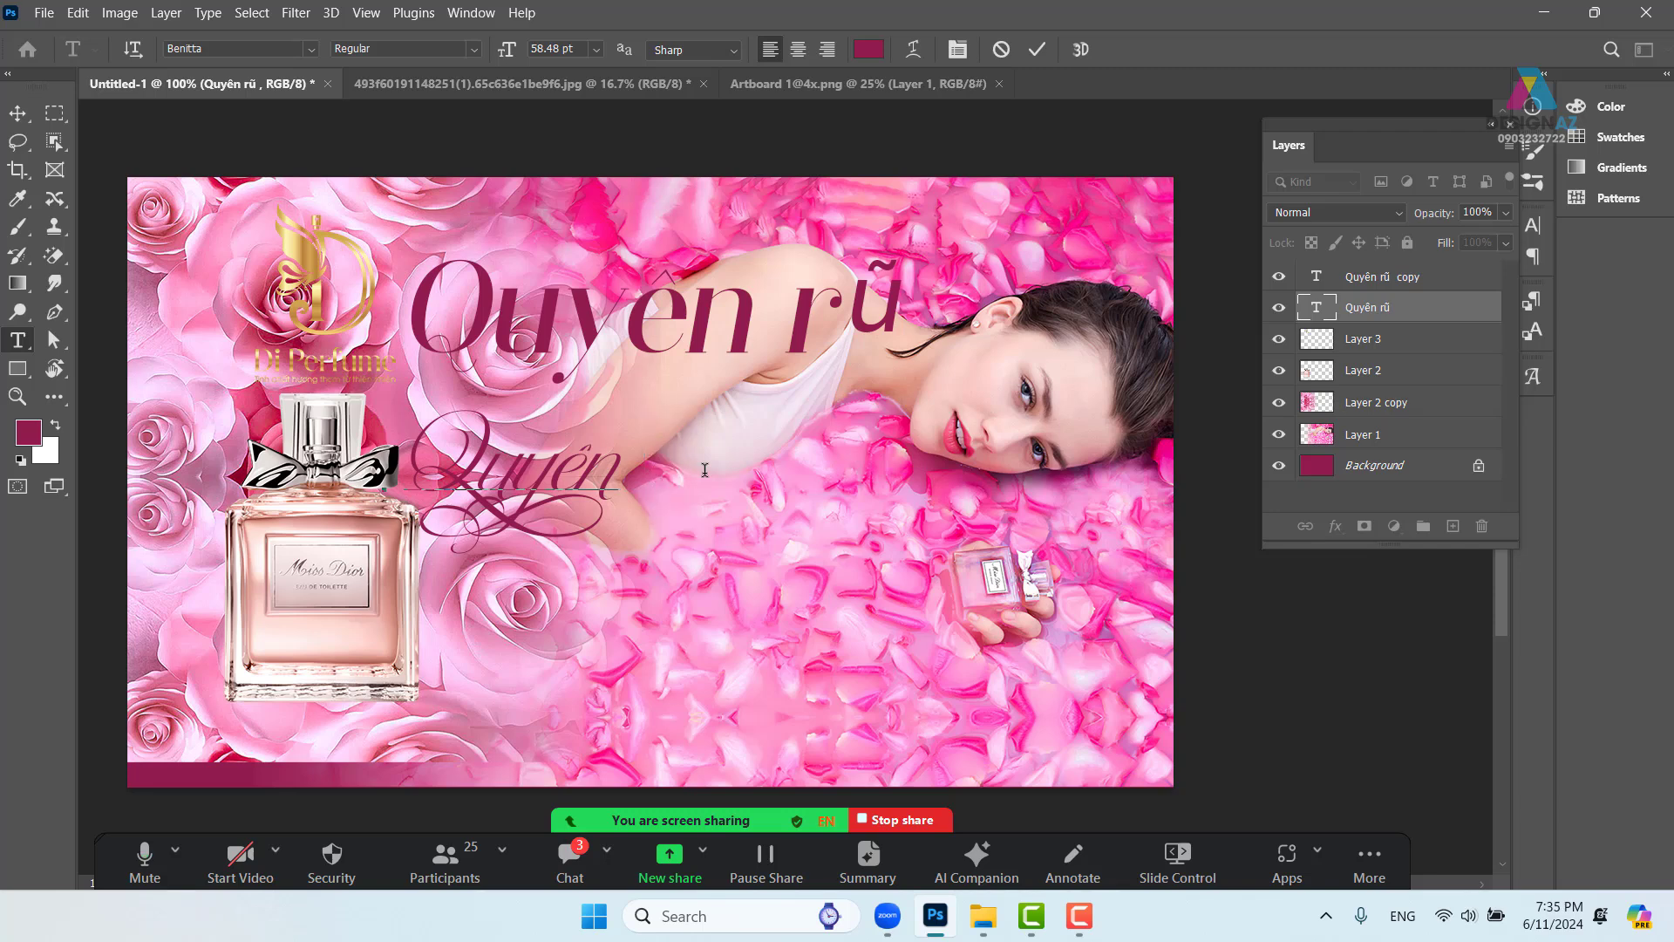
type("R")
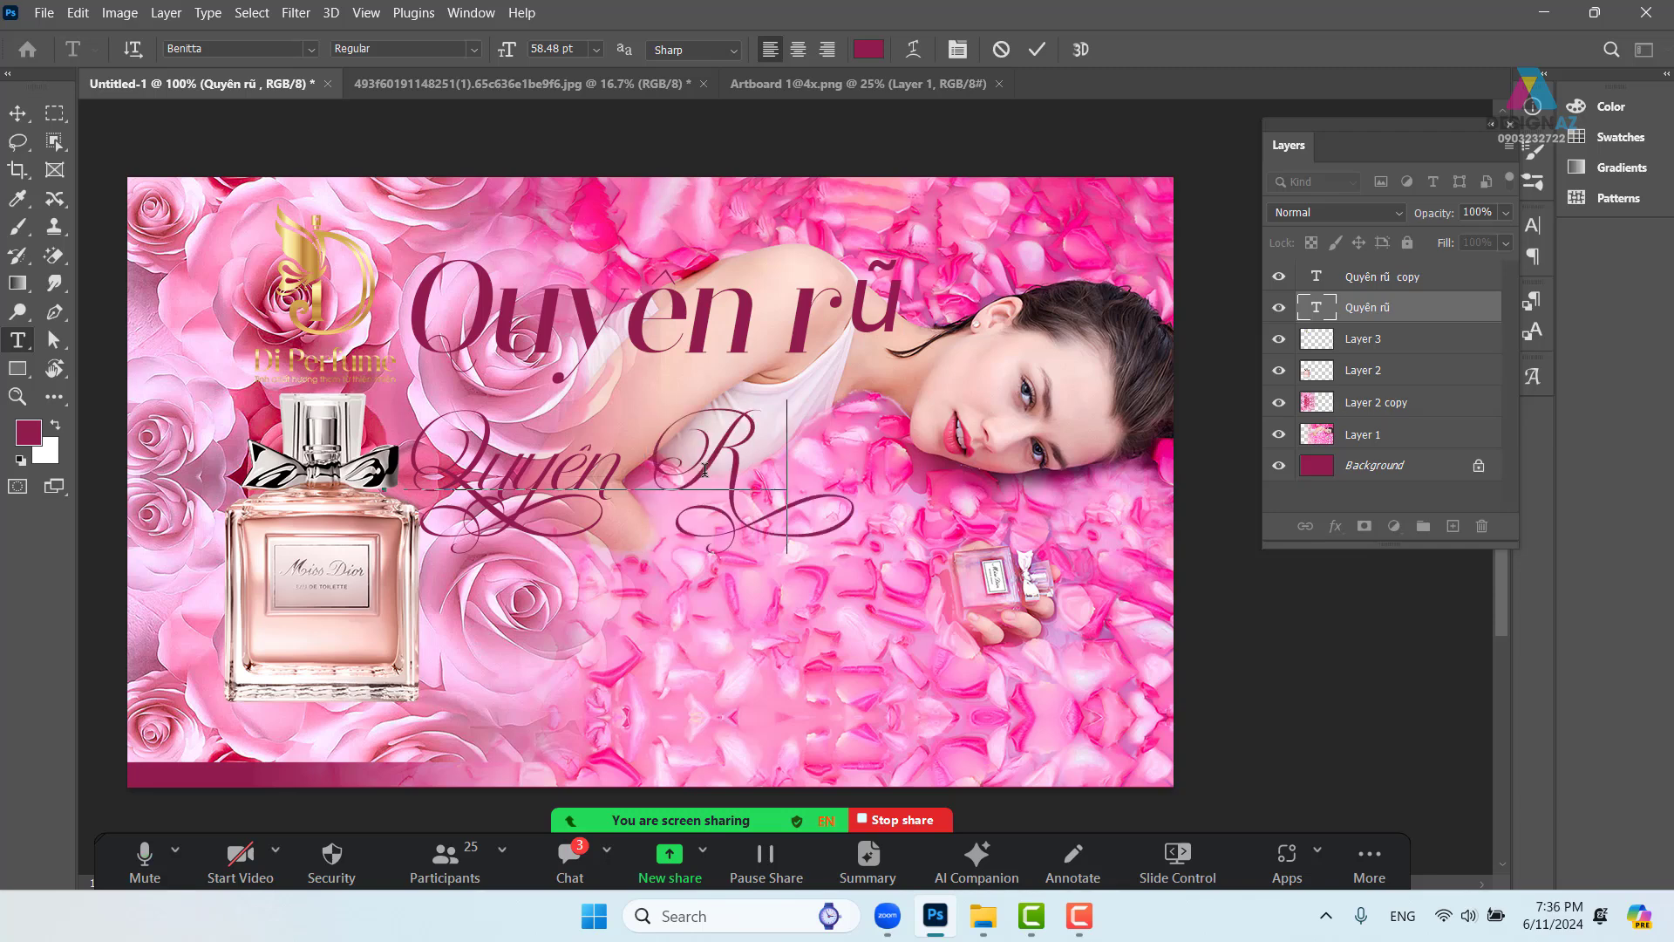
type("u")
left_click(17, 114)
left_click_drag(542, 495, 585, 566)
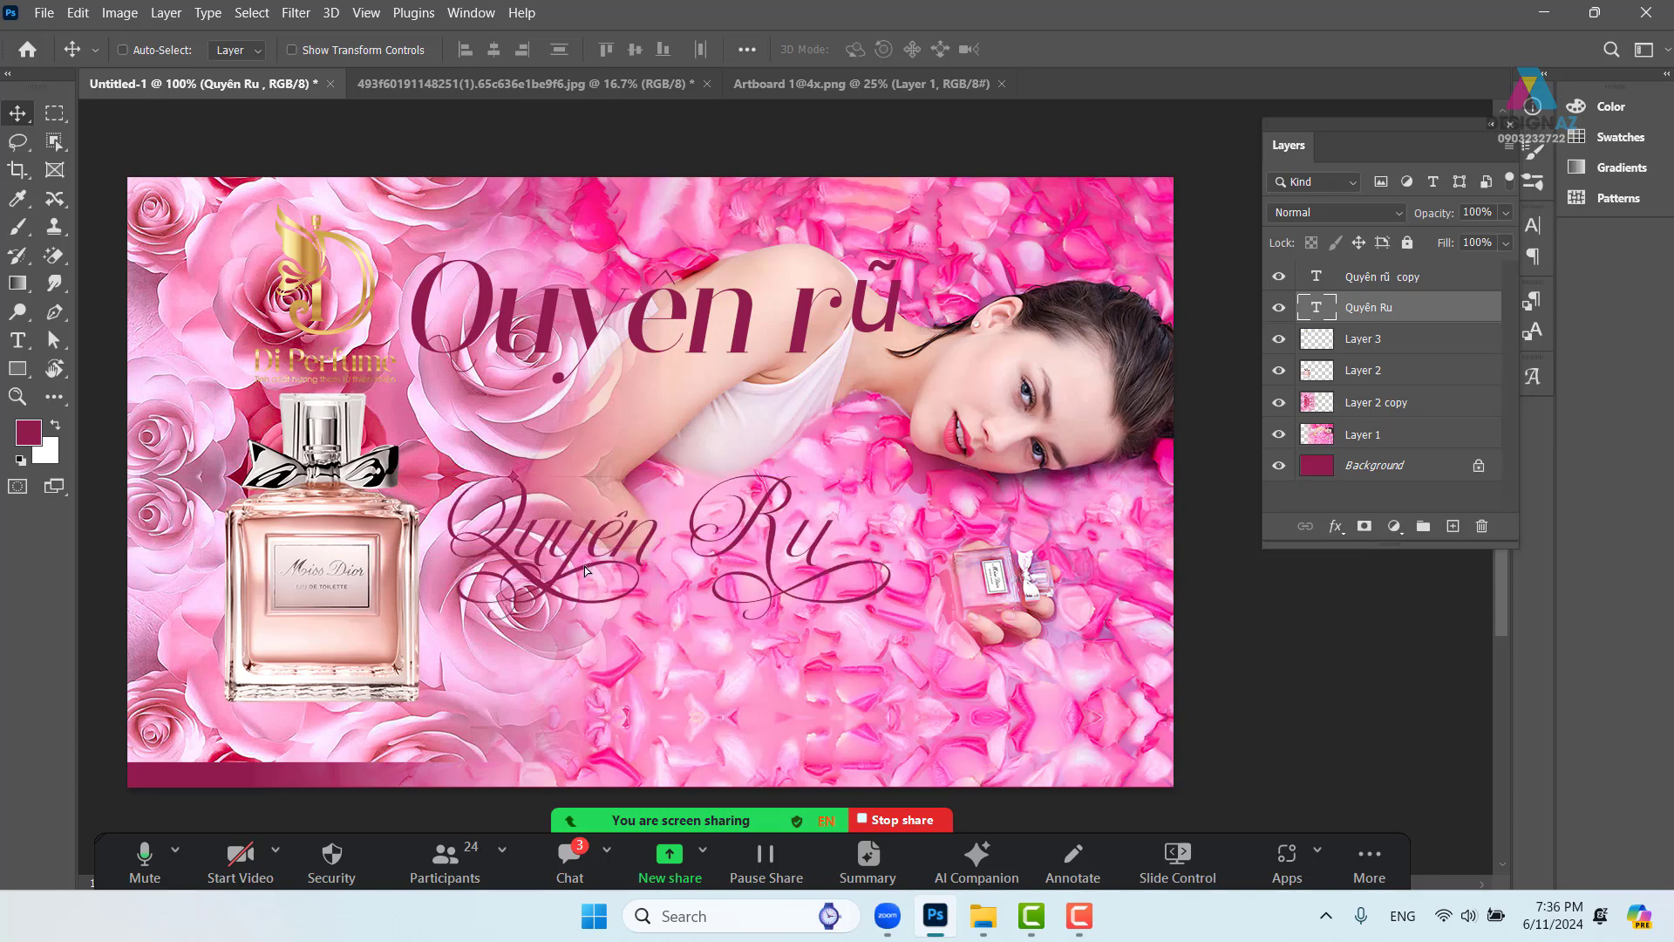
Apply a recently used Q glyph to the initial Q of "Quyên Ru" and nudge the text down and to the right
key("t")
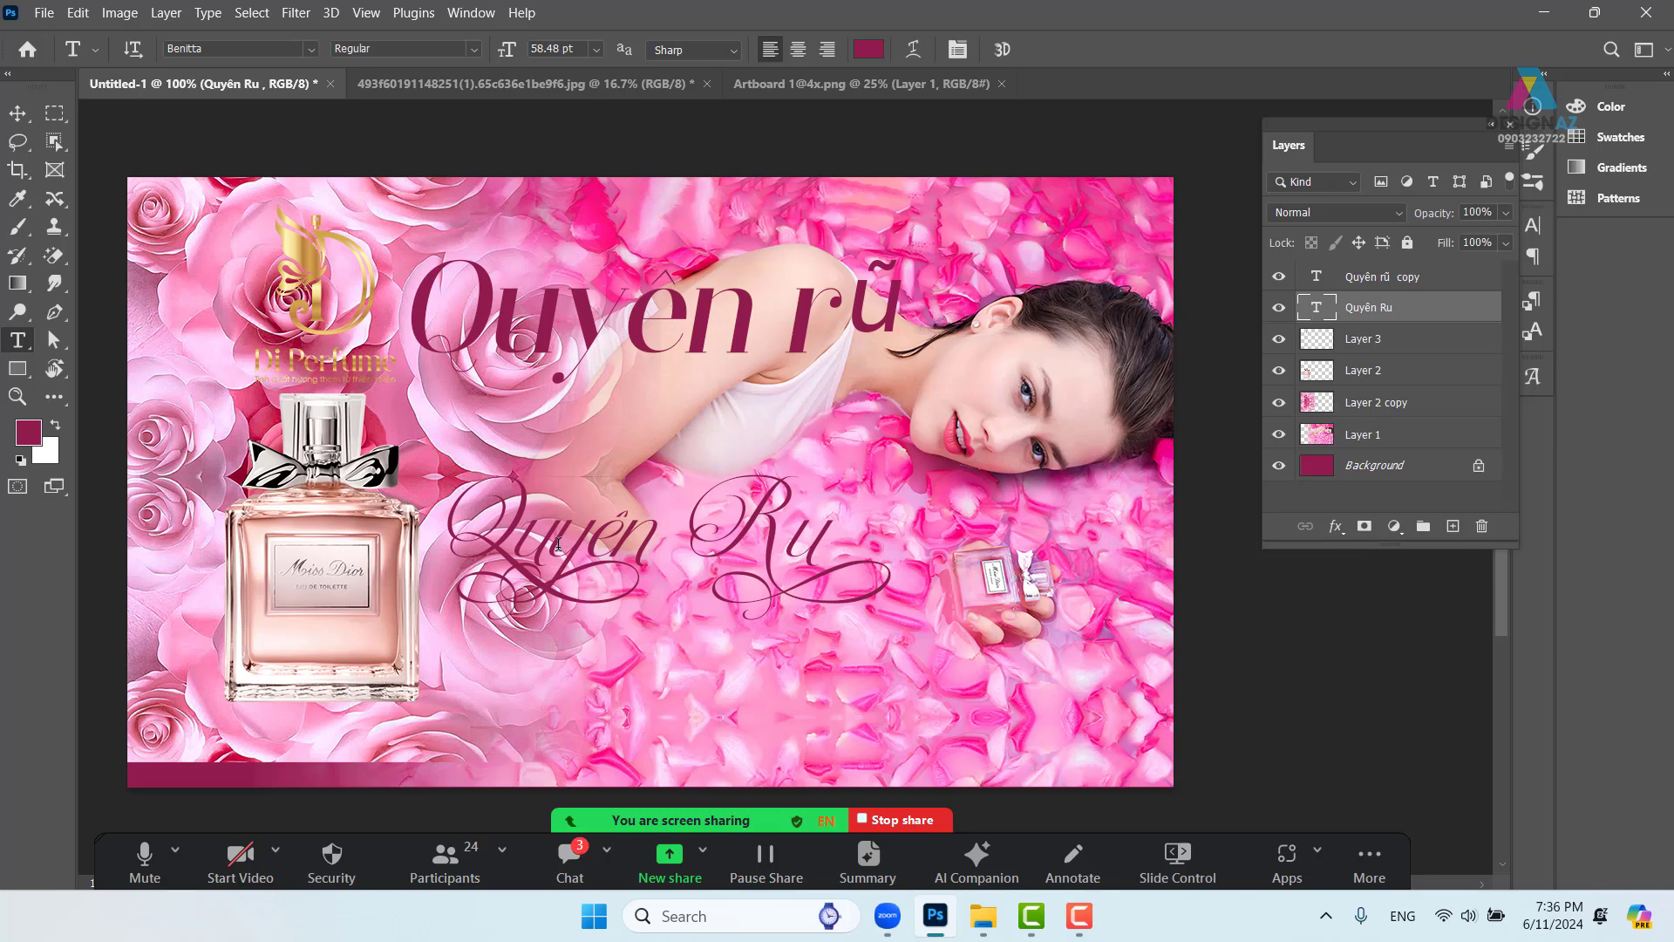
left_click_drag(559, 545, 577, 546)
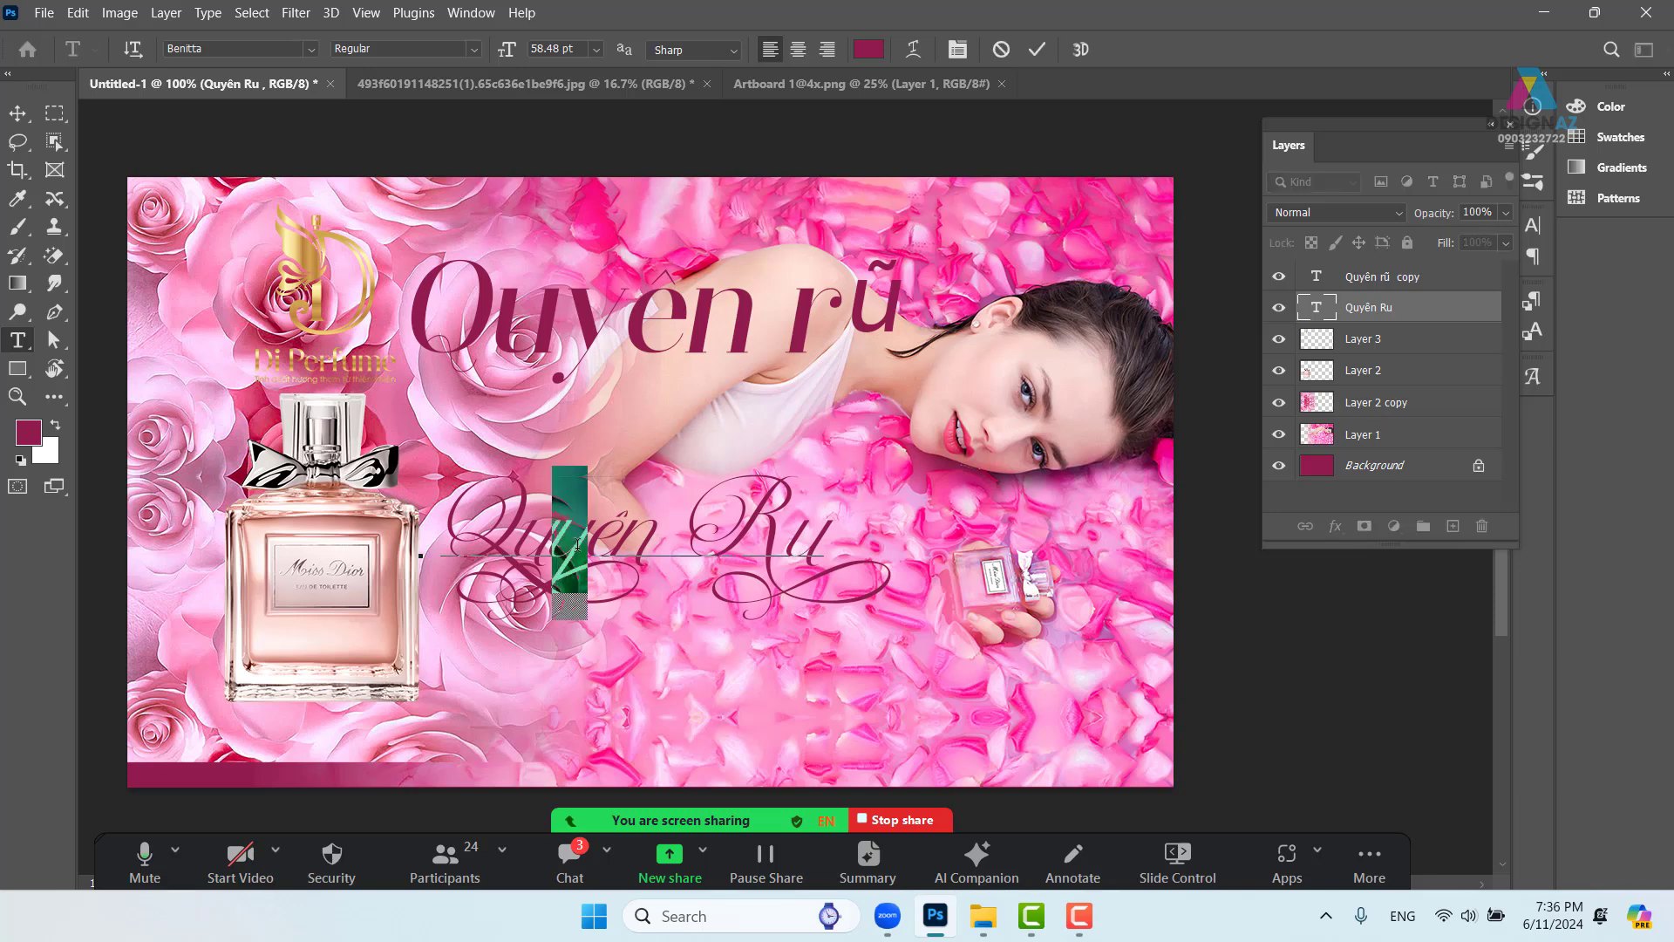
left_click(578, 546)
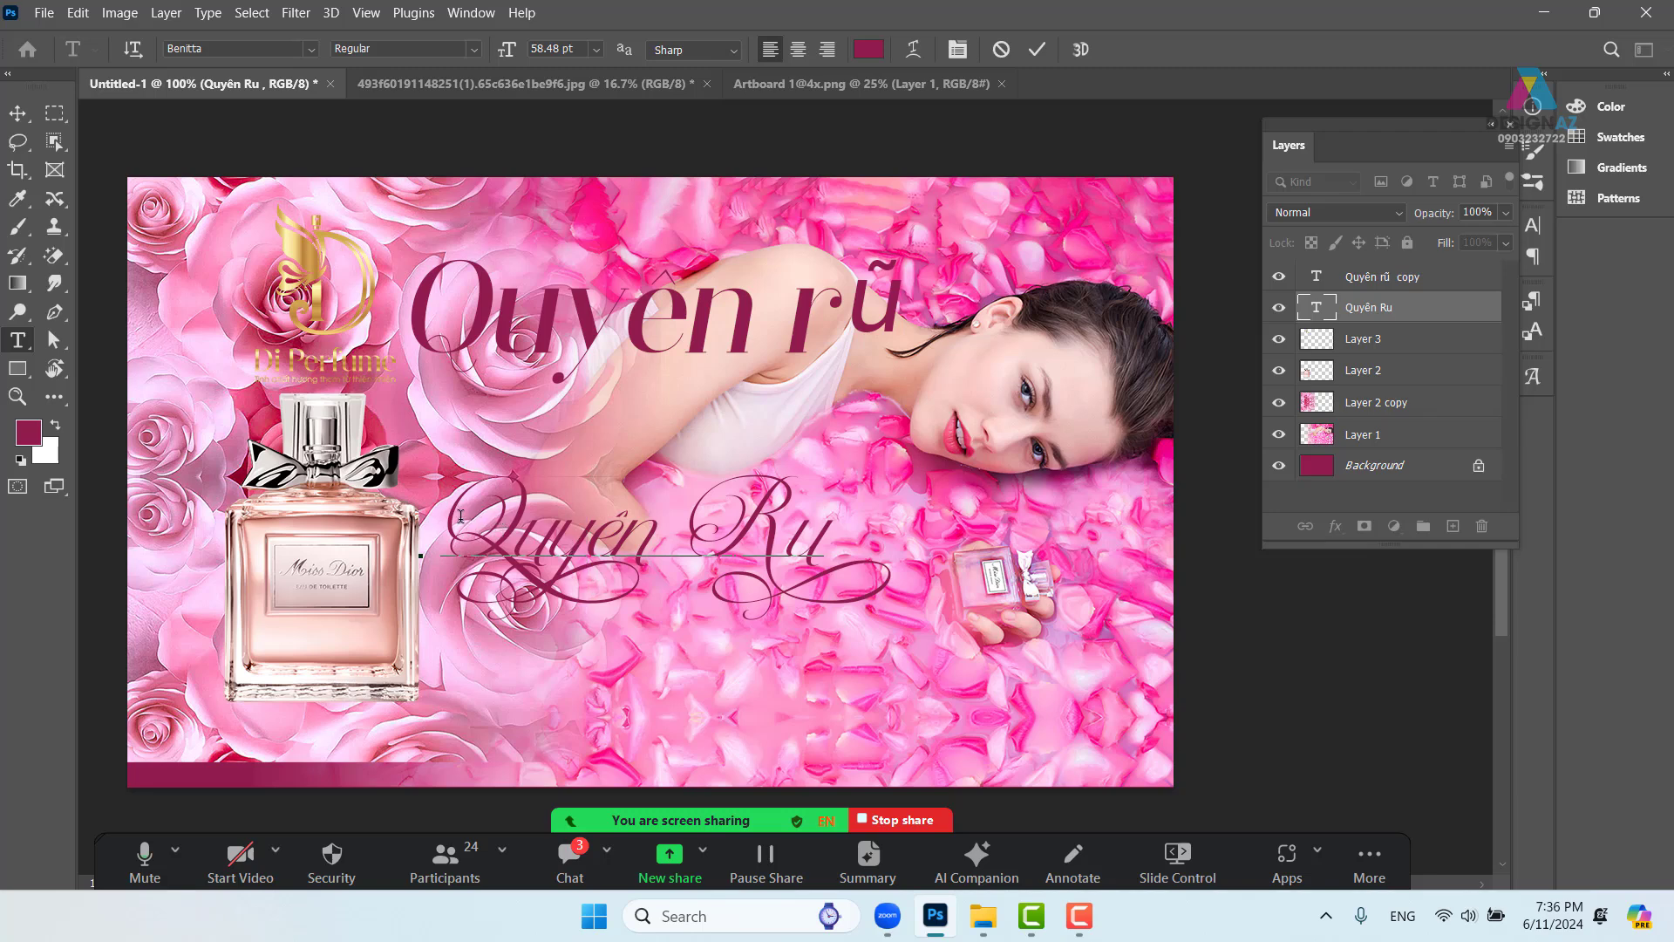
left_click_drag(440, 519, 534, 551)
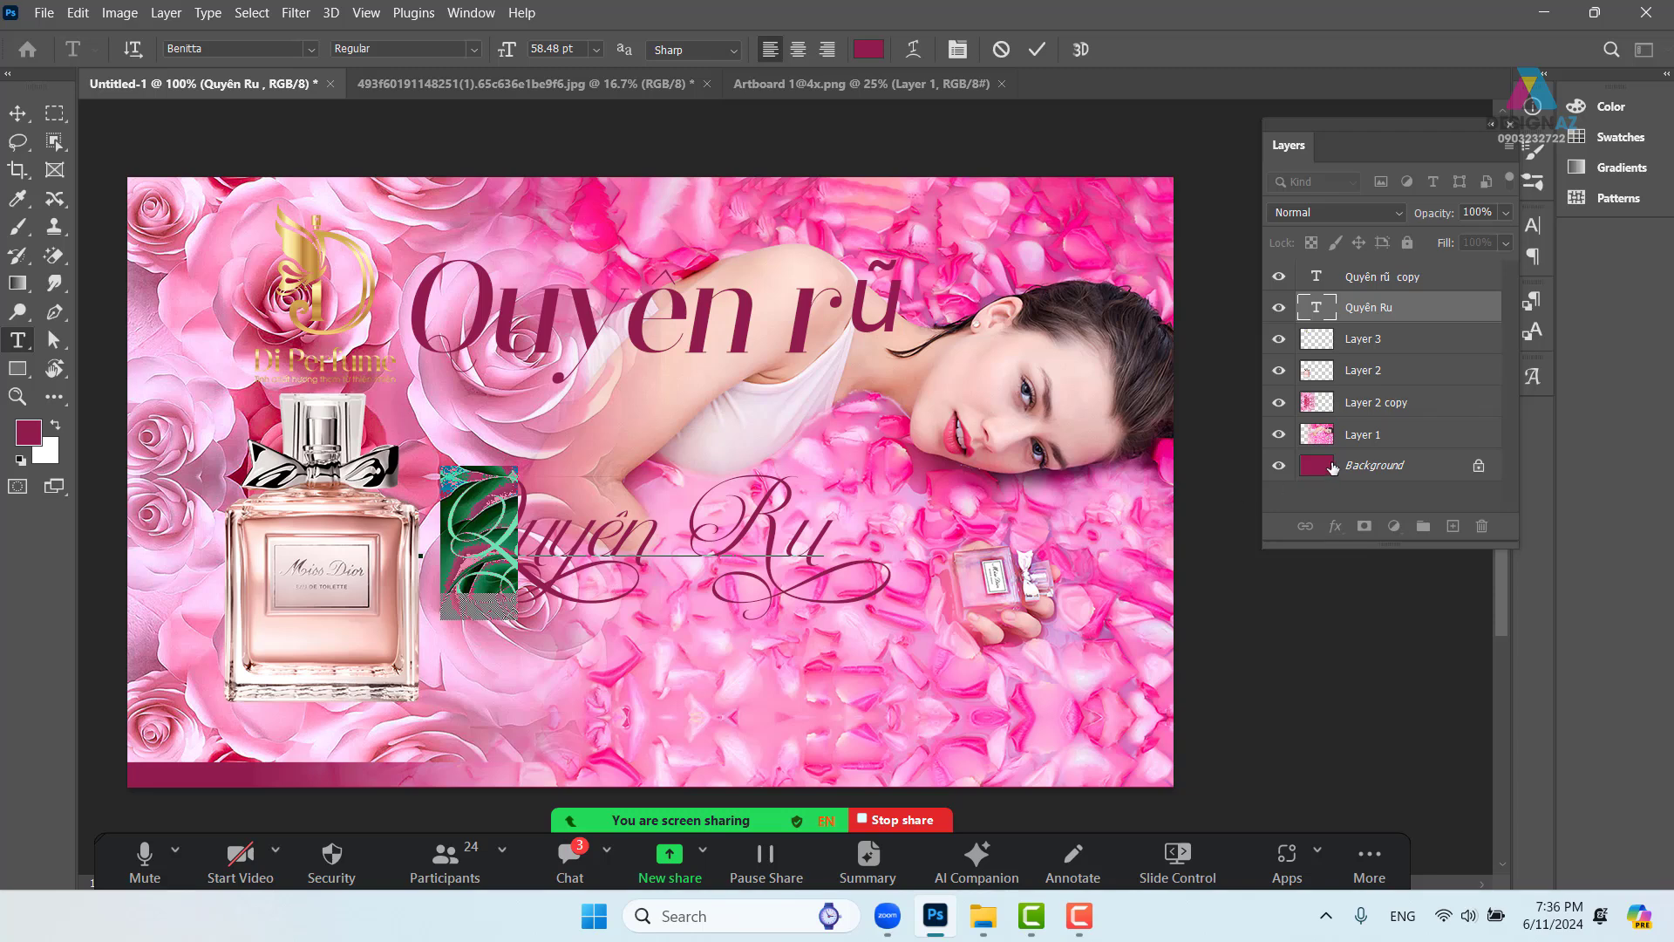
left_click(1535, 378)
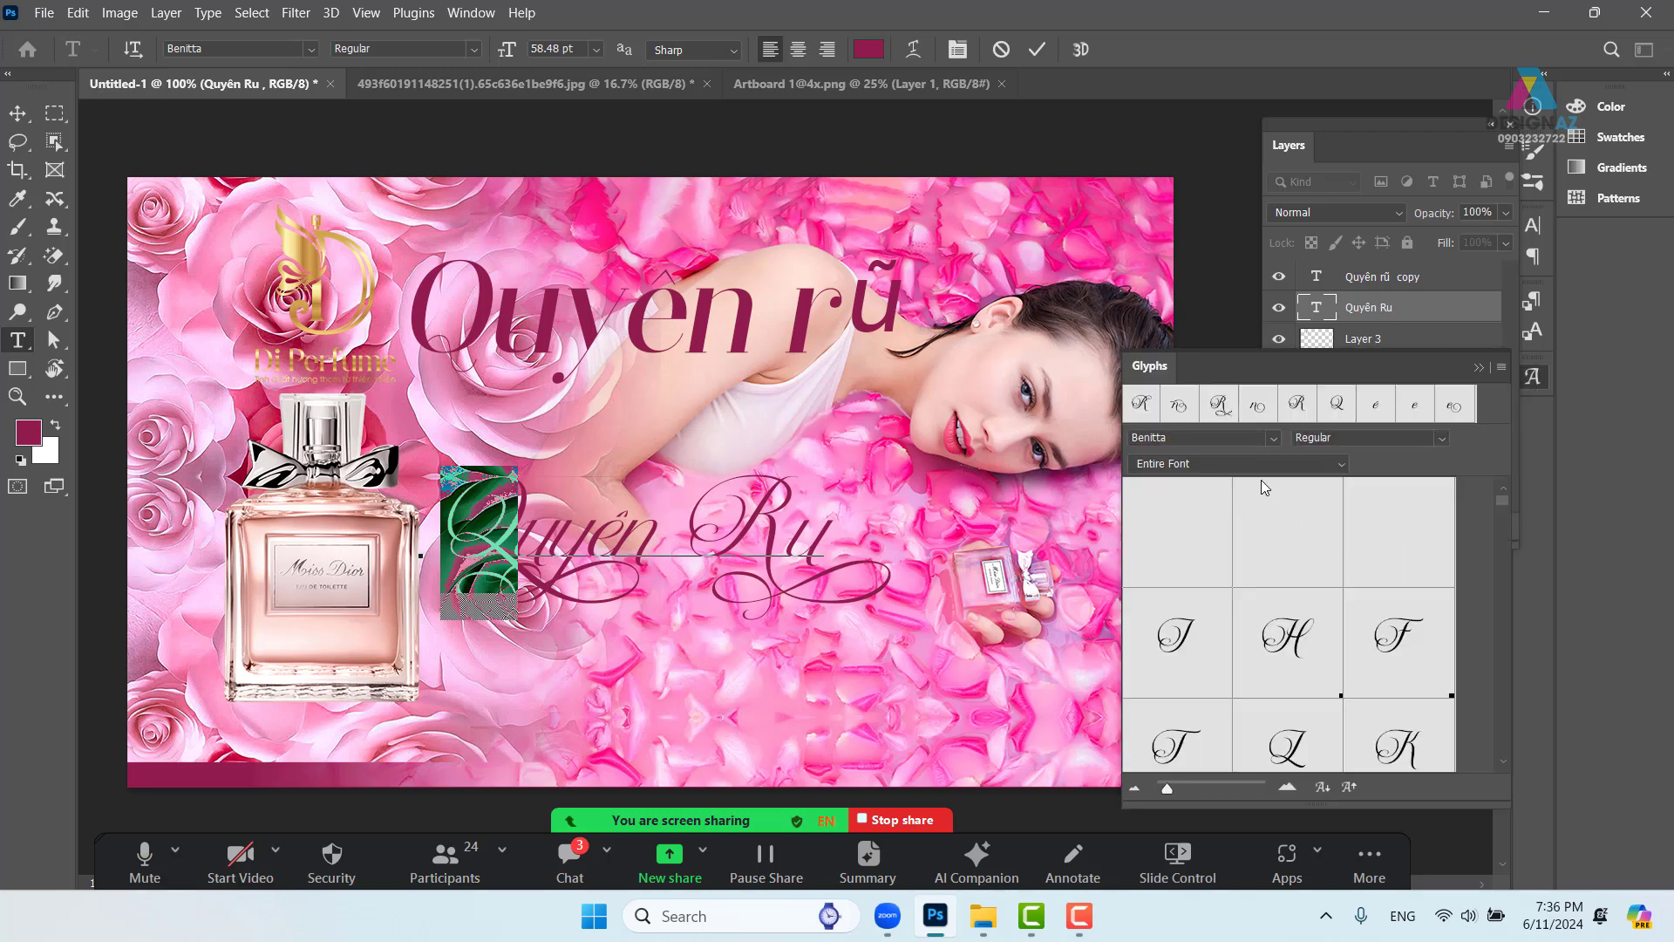
double_click(1339, 406)
left_click(17, 113)
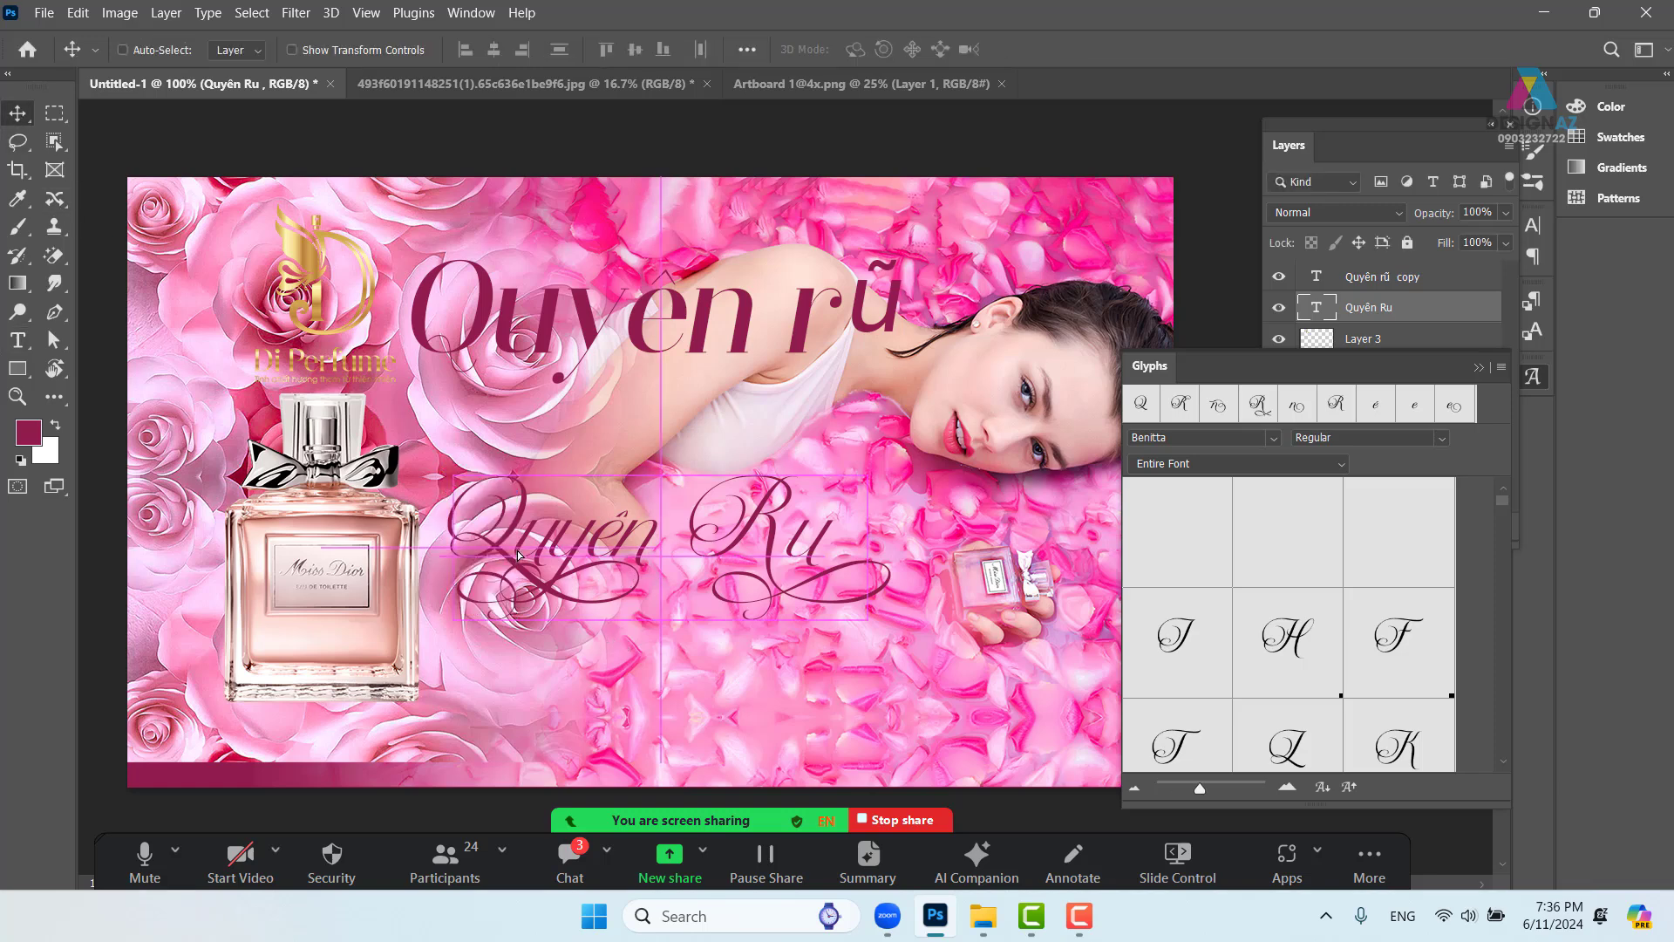
left_click_drag(517, 555, 460, 551)
List the glyph alternates for the selected Q, apply the plain Q without a swash, and commit the text
key("t")
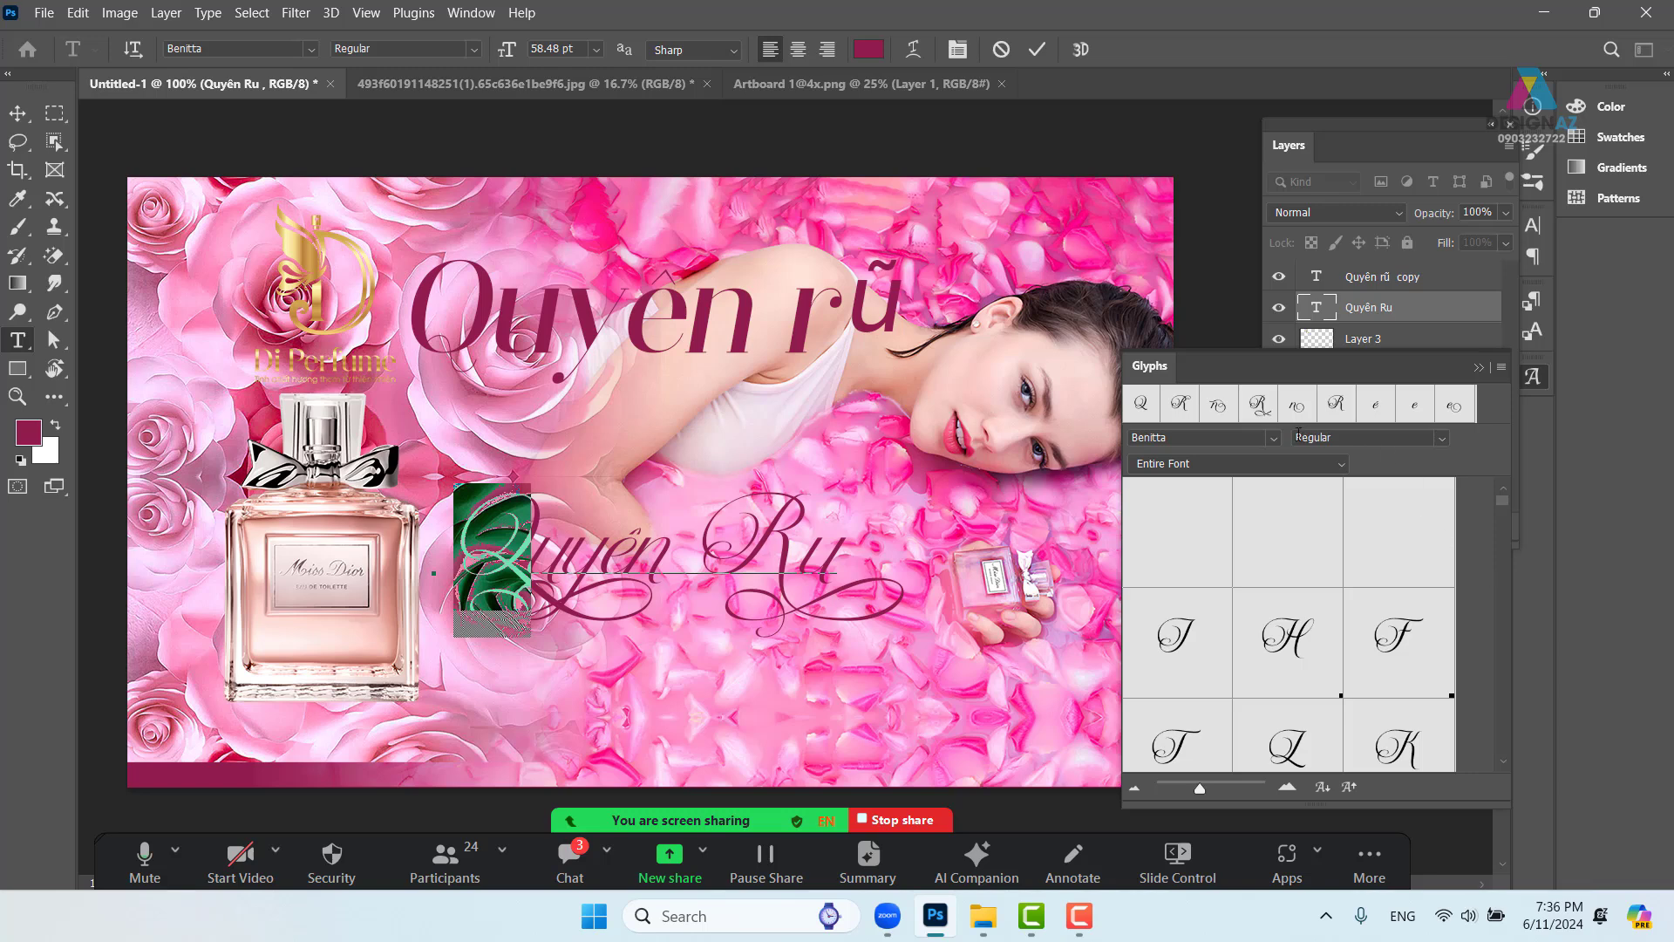
left_click(1289, 464)
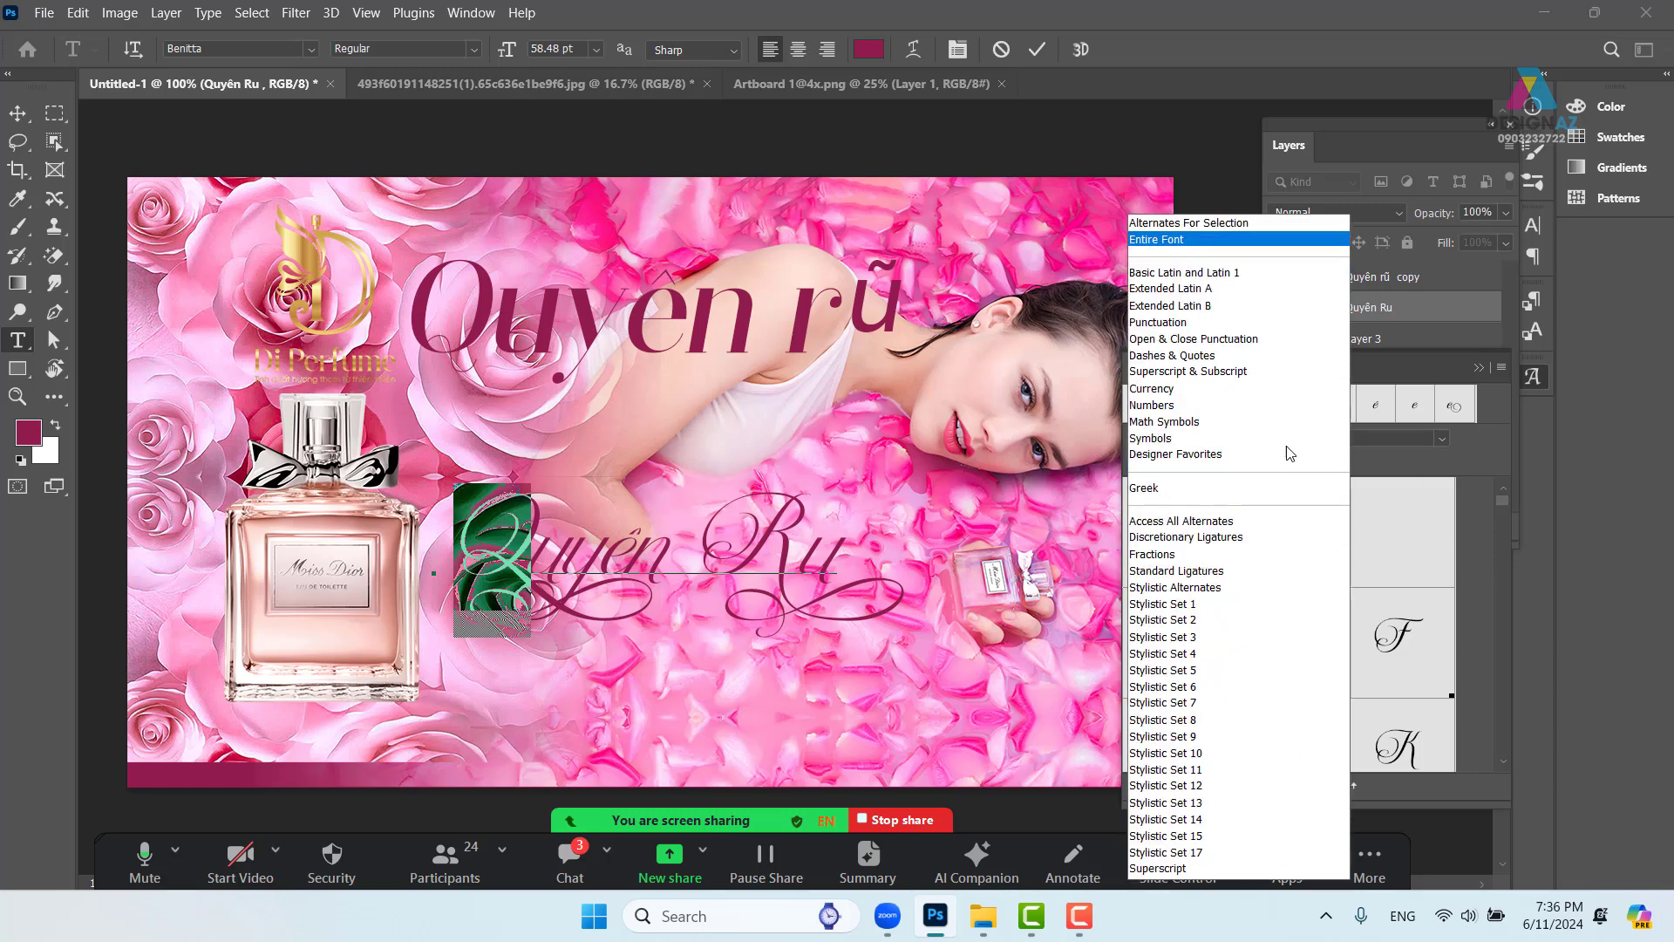
left_click(1217, 224)
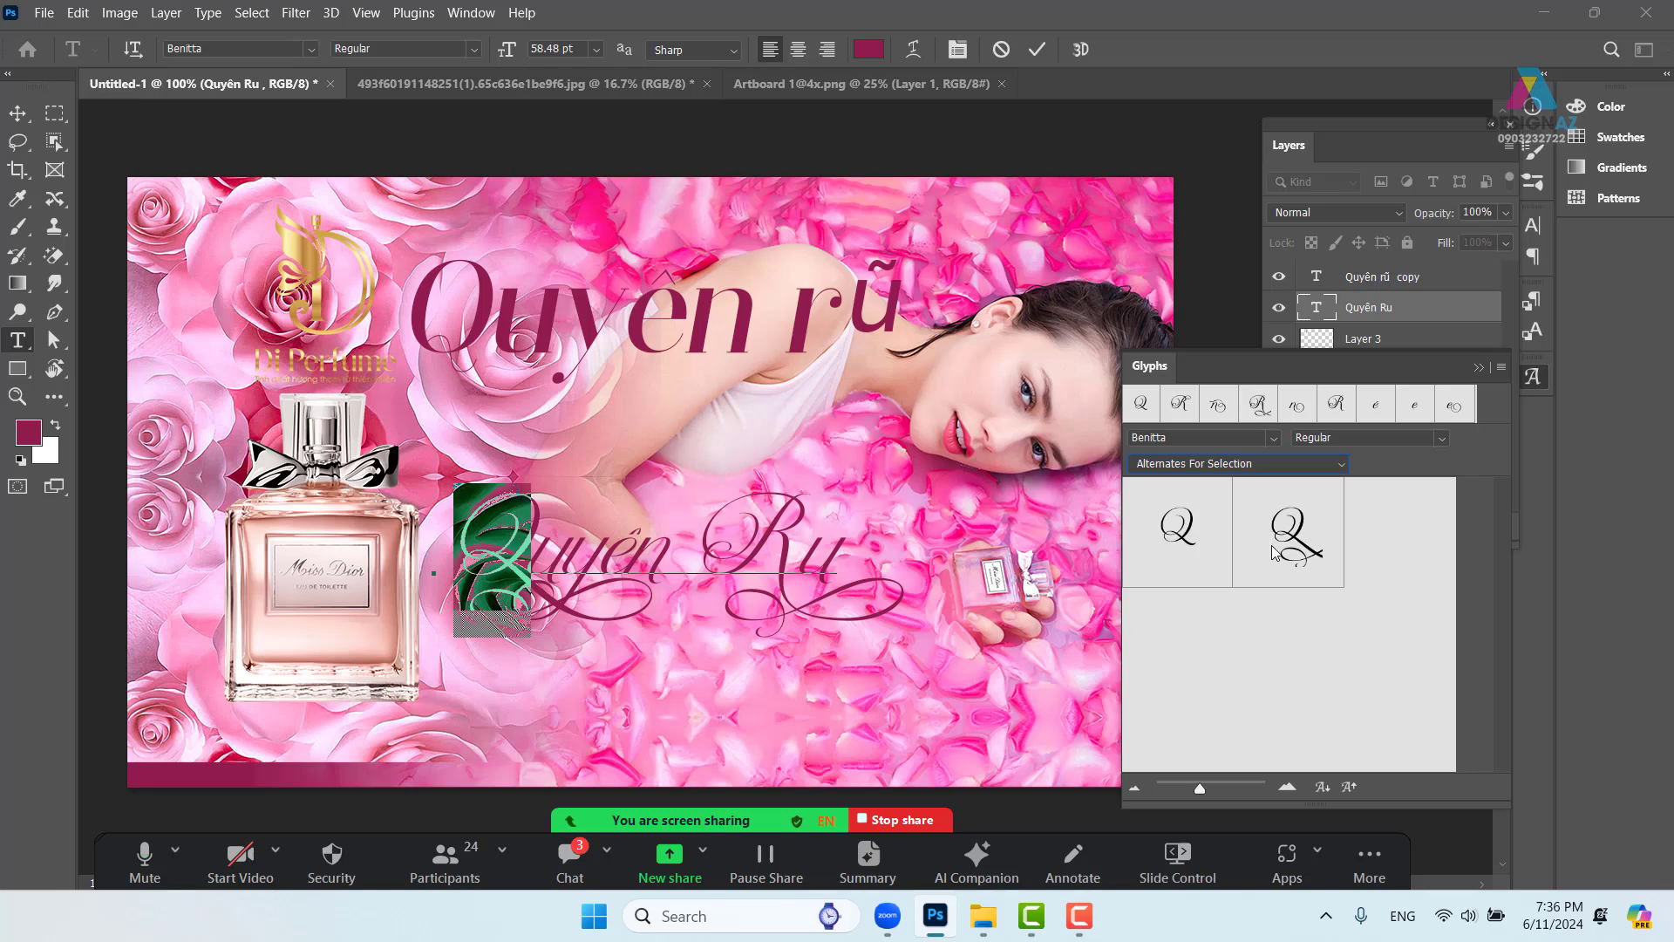
double_click(1195, 544)
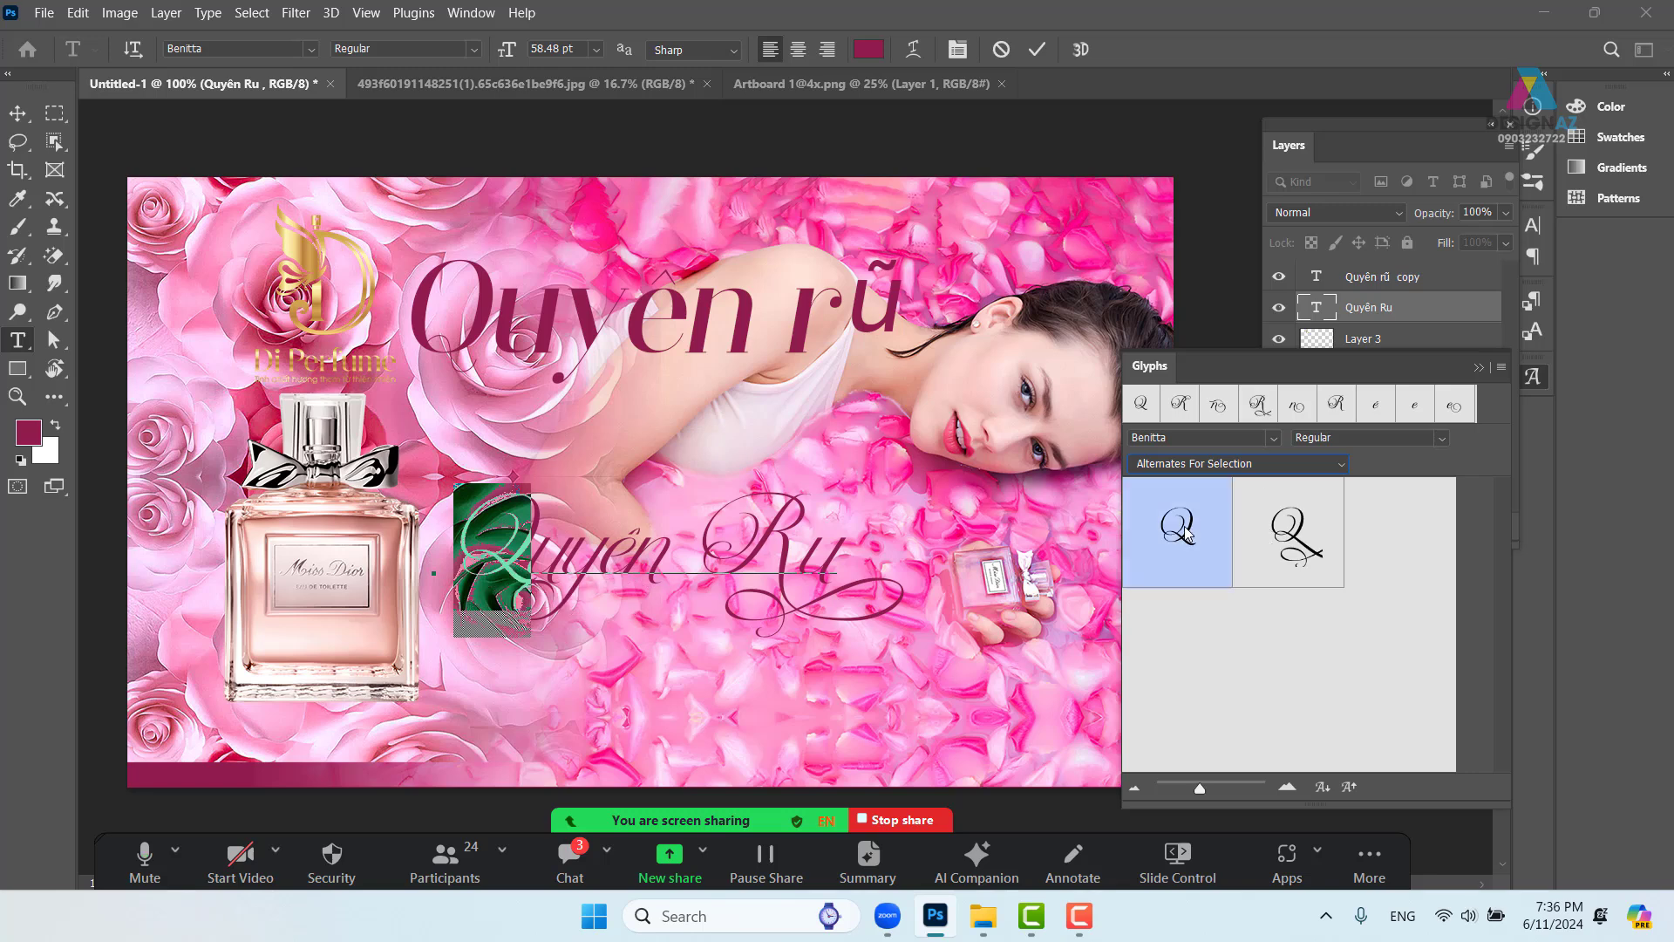
left_click(18, 112)
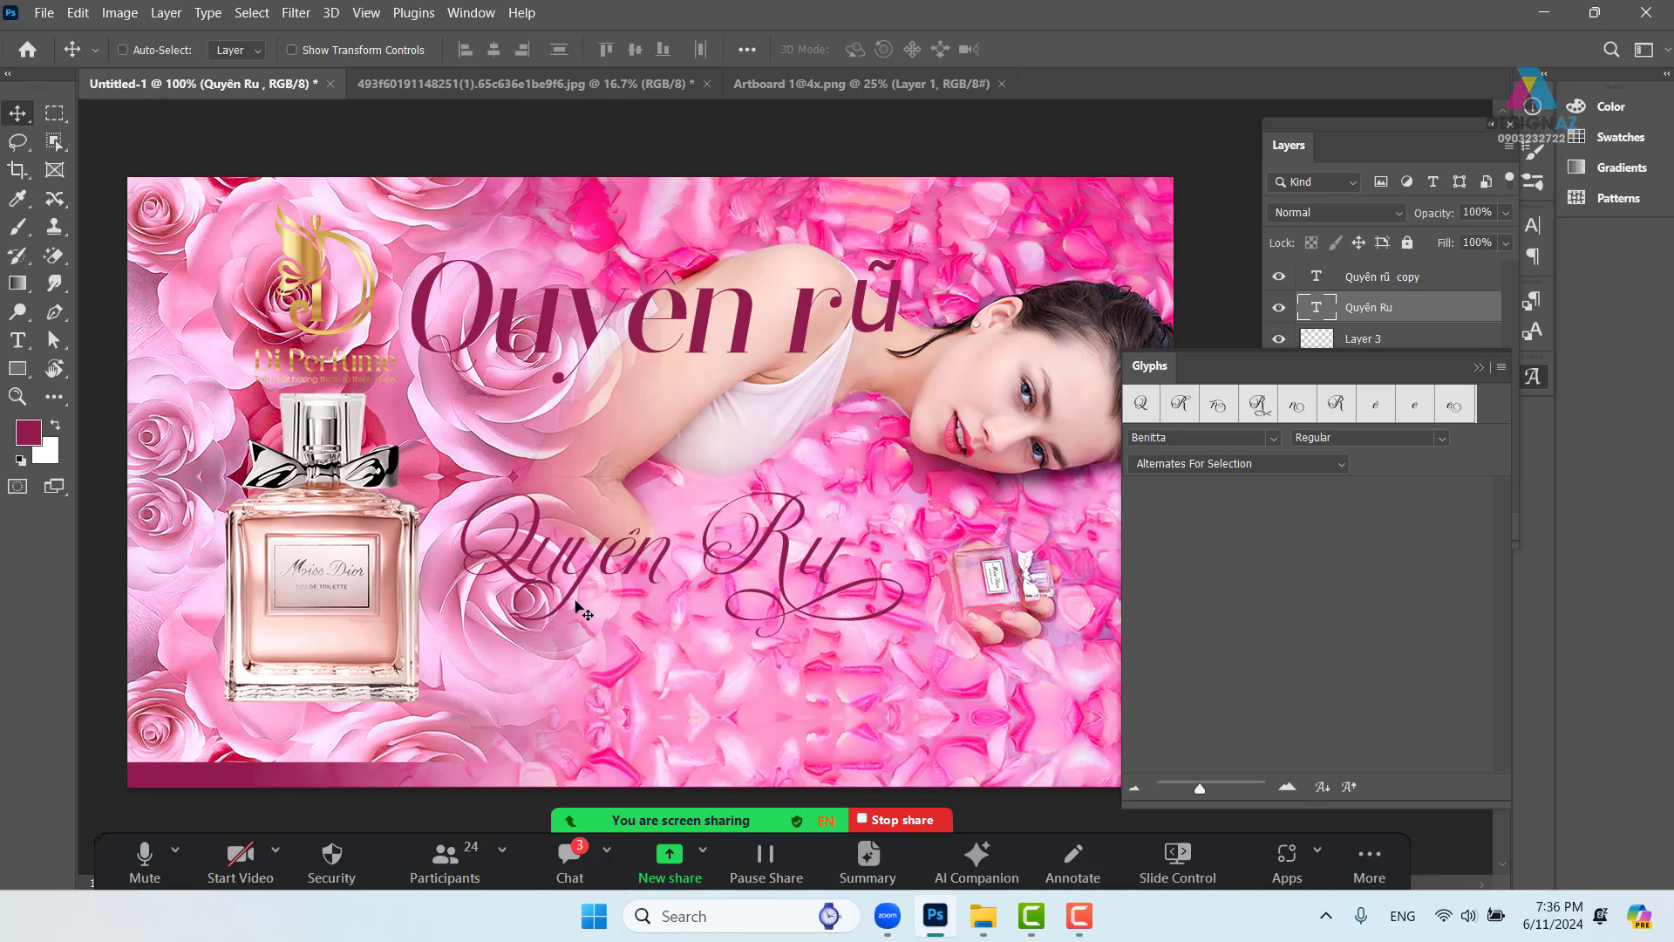
Compare glyph alternates for the "y" in "Quyên", apply the one with the curled descender, and admit the waiting meeting participant
double_click(580, 597)
left_click_drag(571, 562, 591, 559)
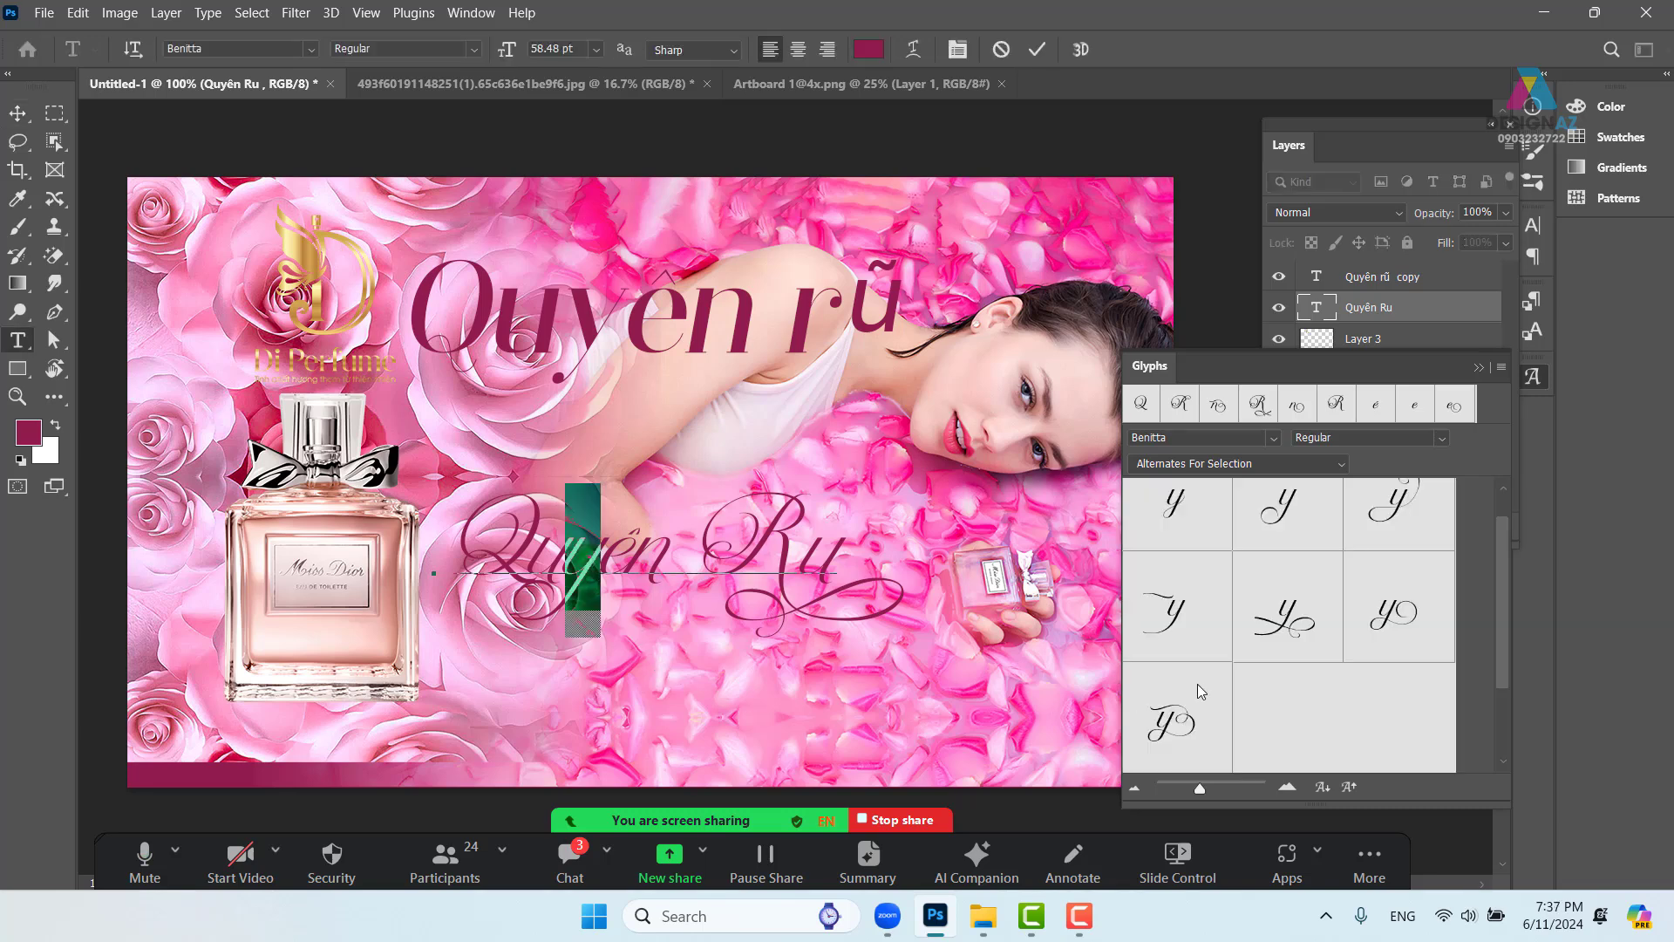
double_click(1280, 520)
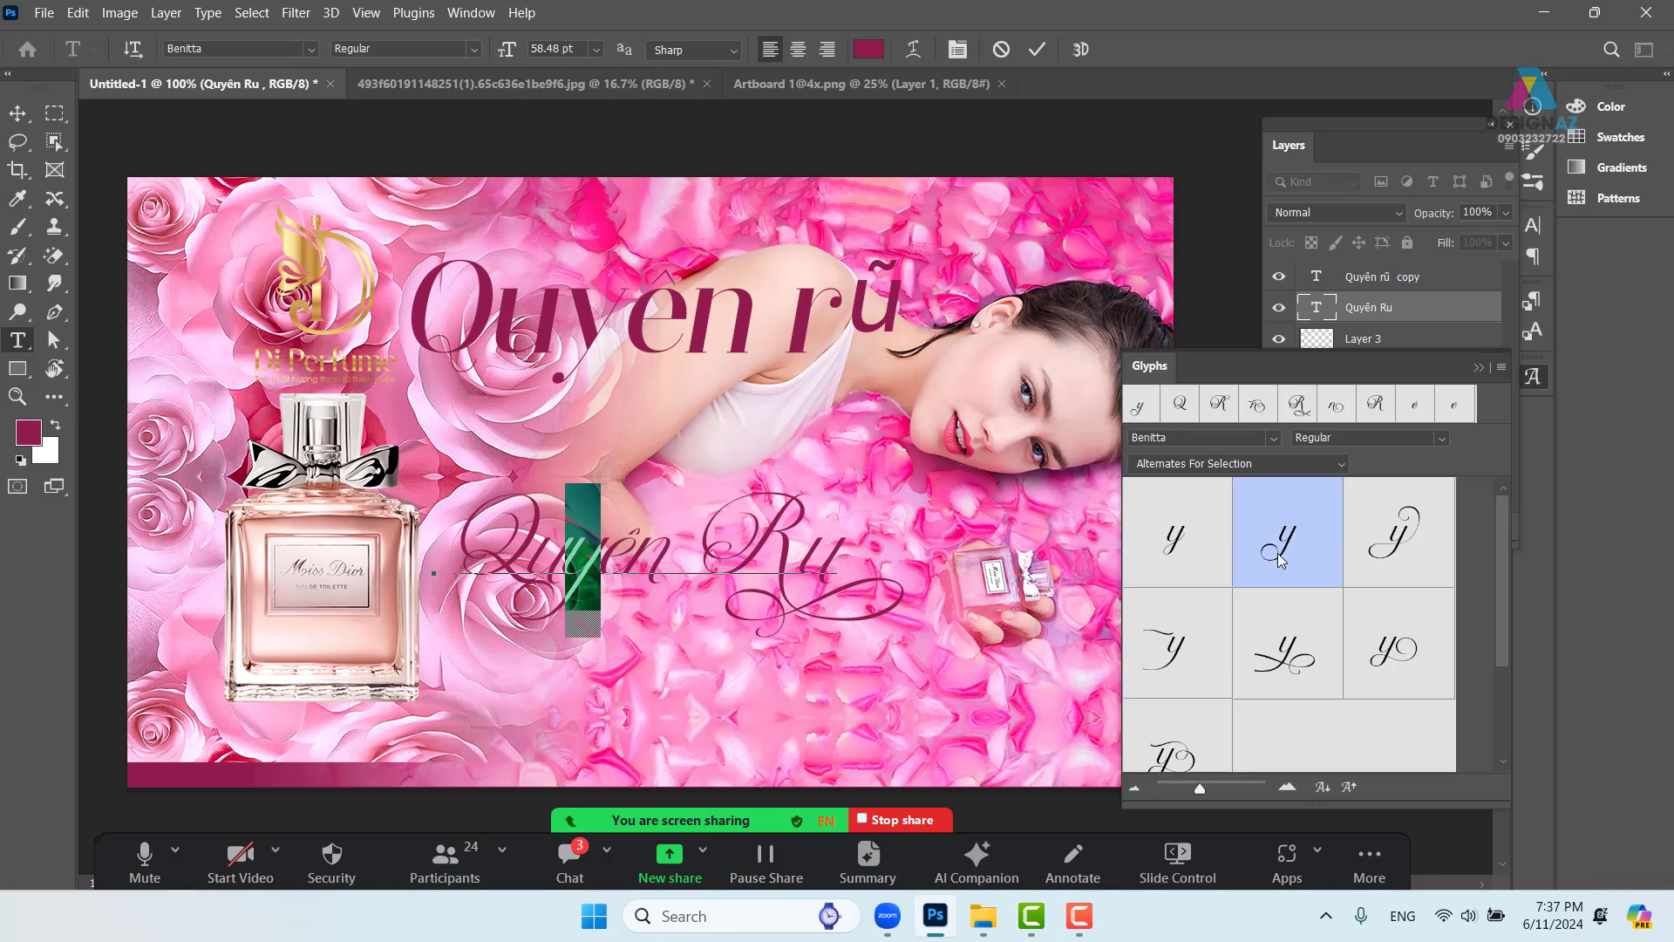
double_click(1175, 542)
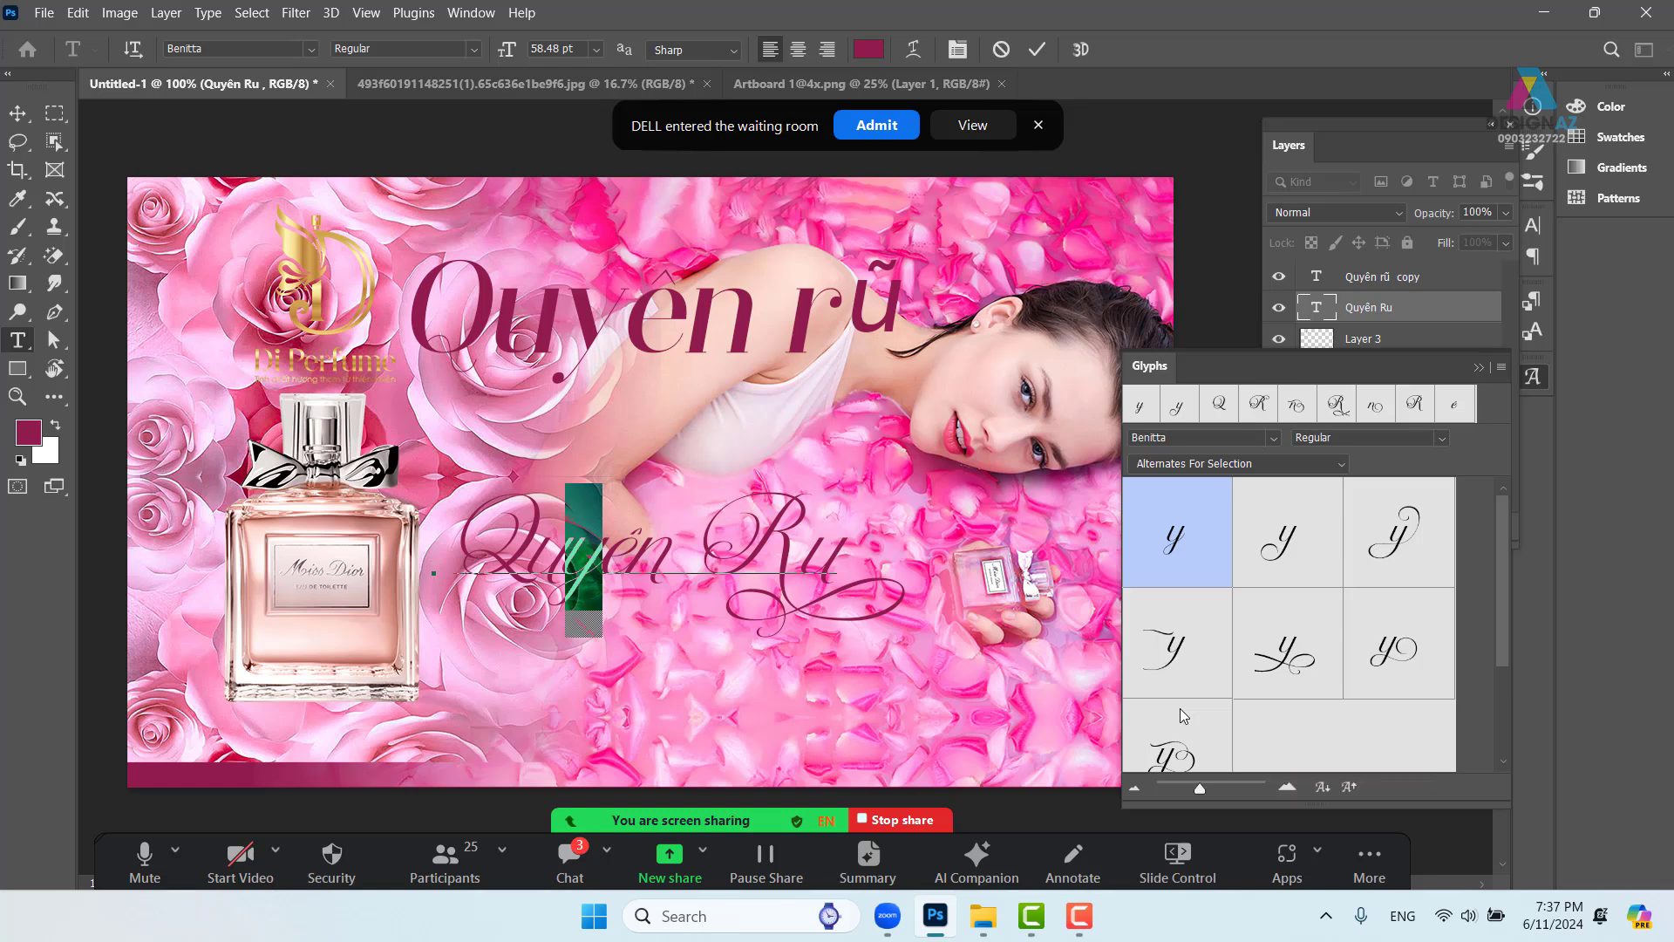
double_click(1270, 522)
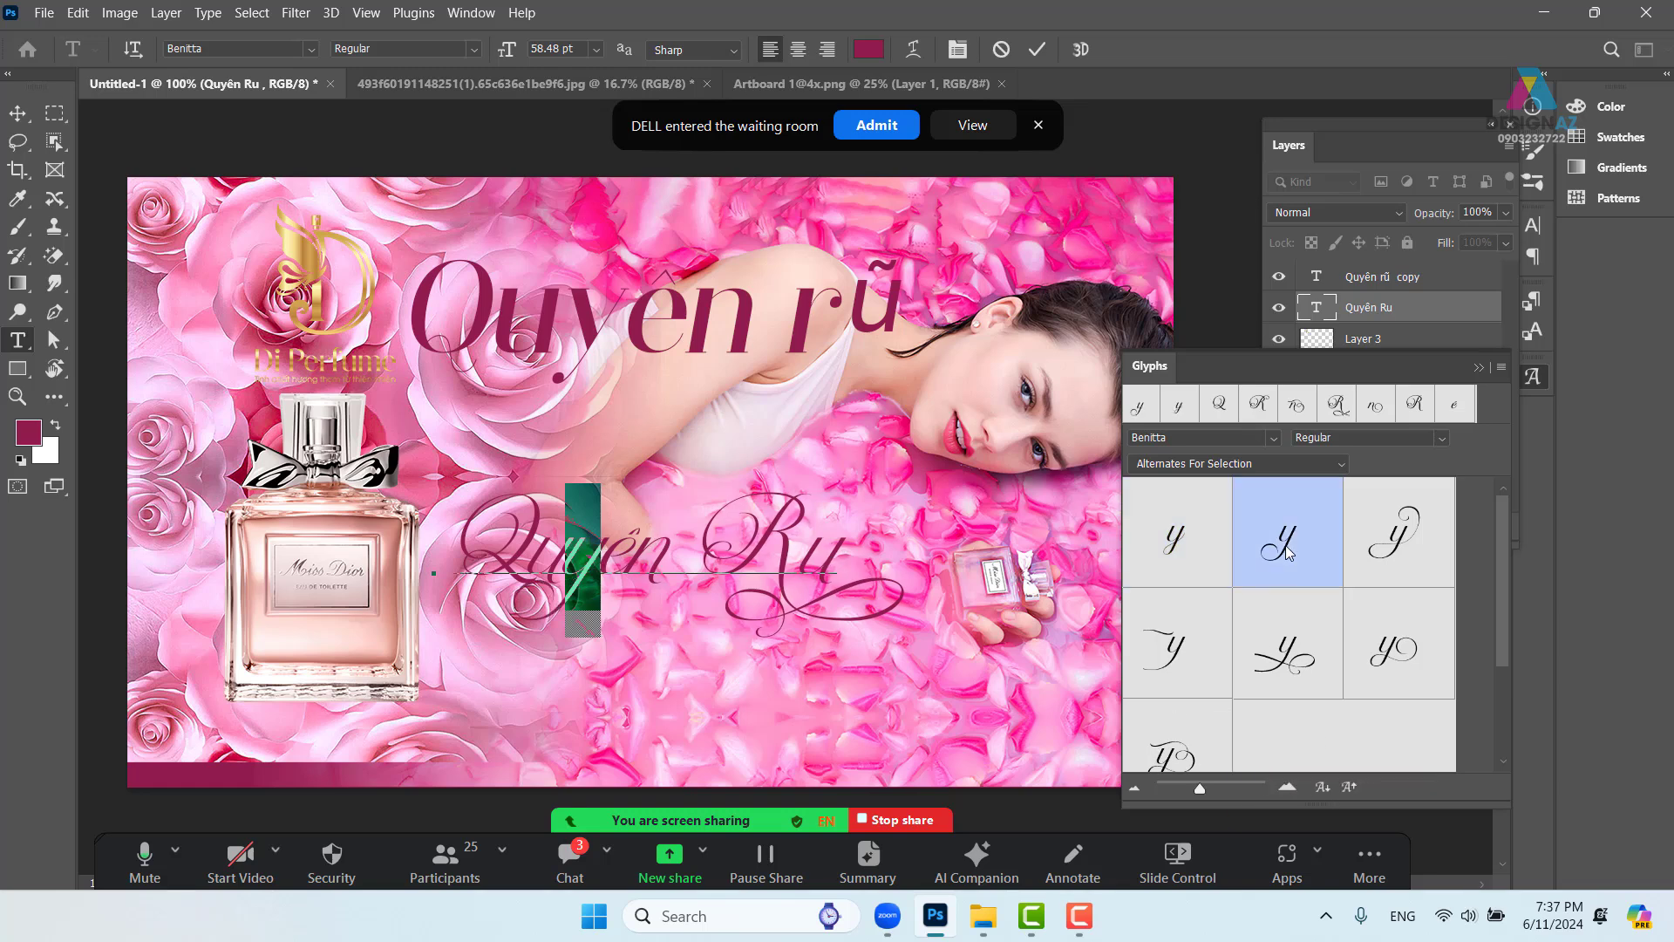
left_click(886, 129)
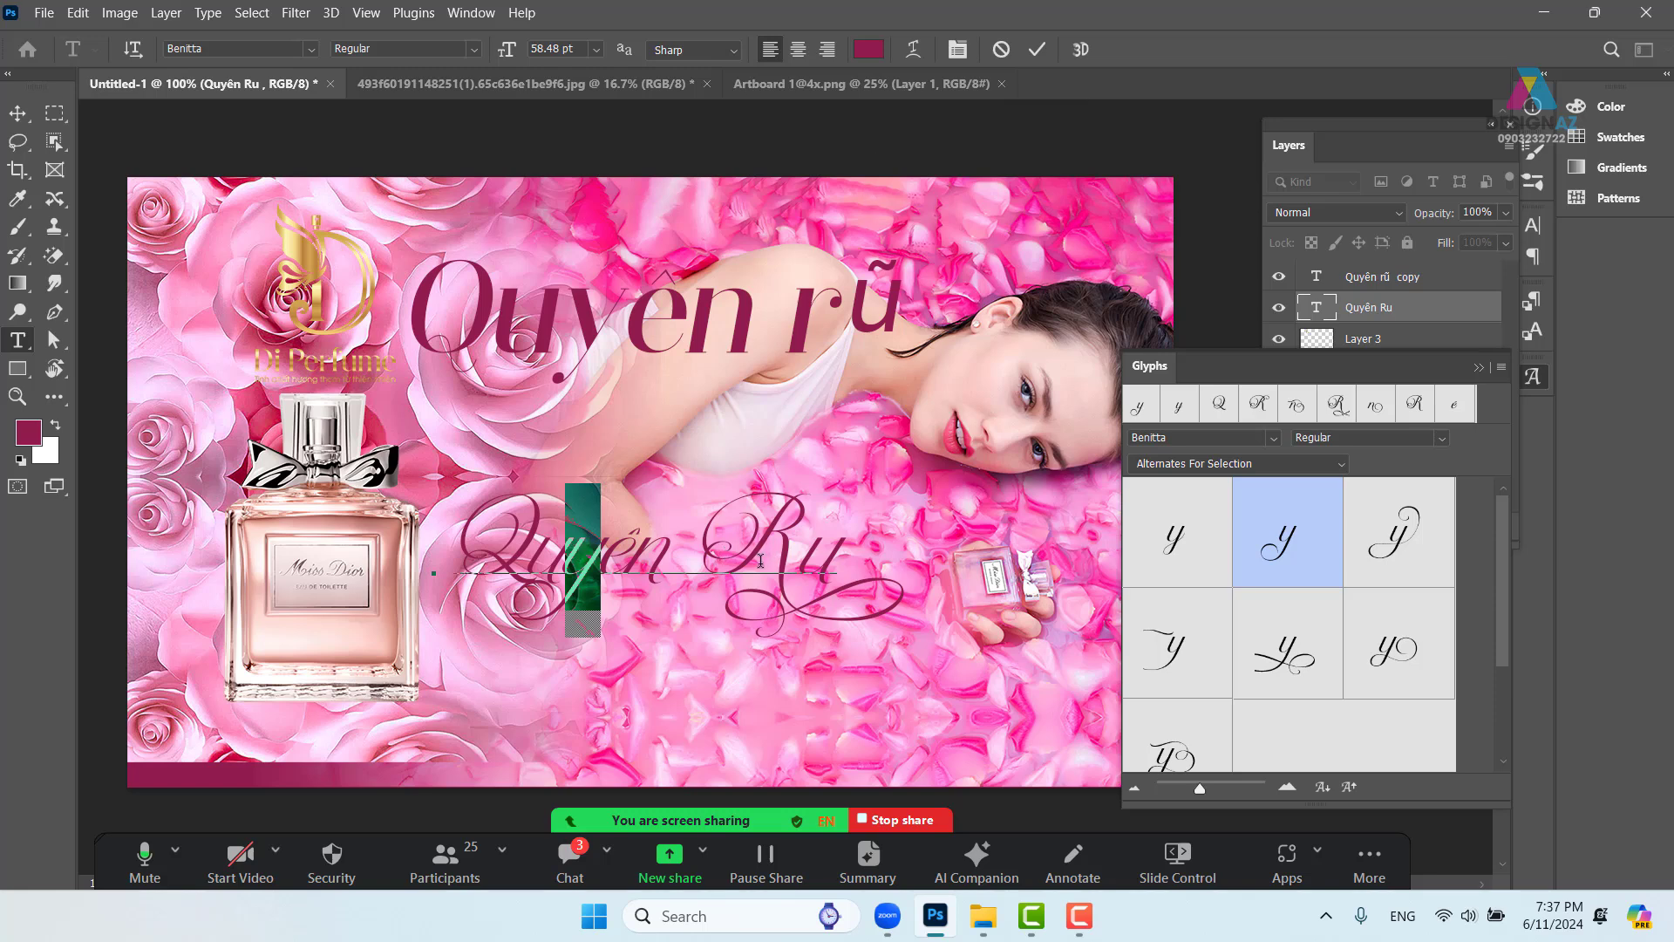
Tighten the gap between "Quyên" and "Ru", commit the text, and shift it slightly to the left
left_click(702, 566)
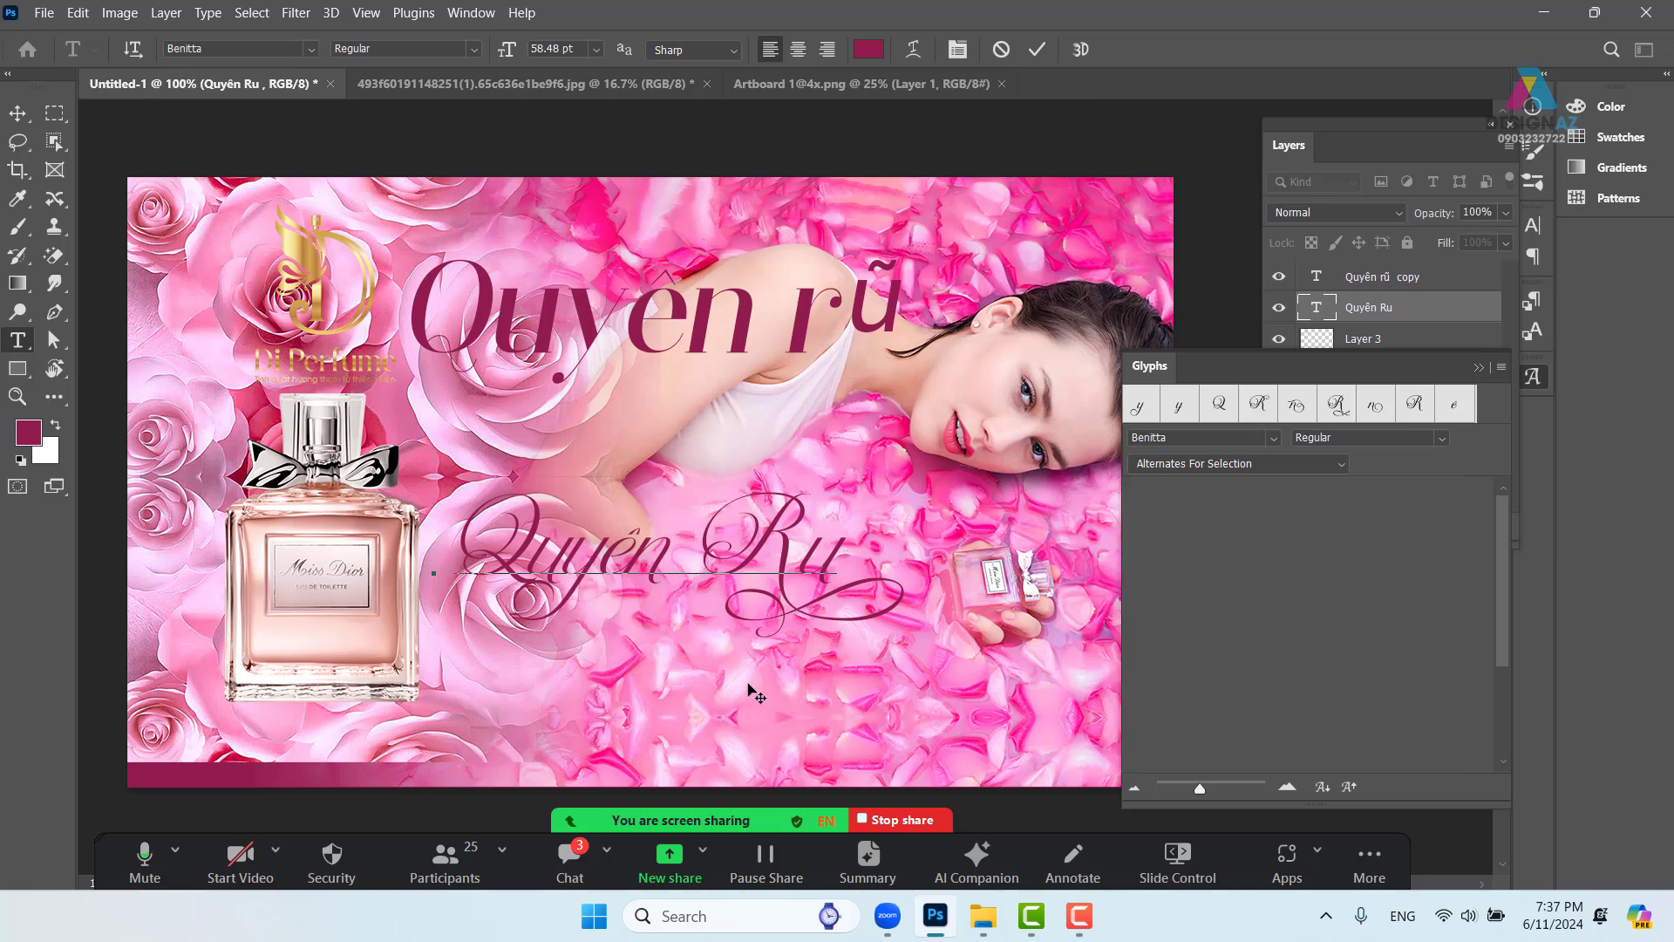
key("alt+Left")
key("alt+Left")
key("alt+Left")
key("alt+Left")
key("alt+Left")
key("alt+Left")
key("alt+Left")
key("alt+Left")
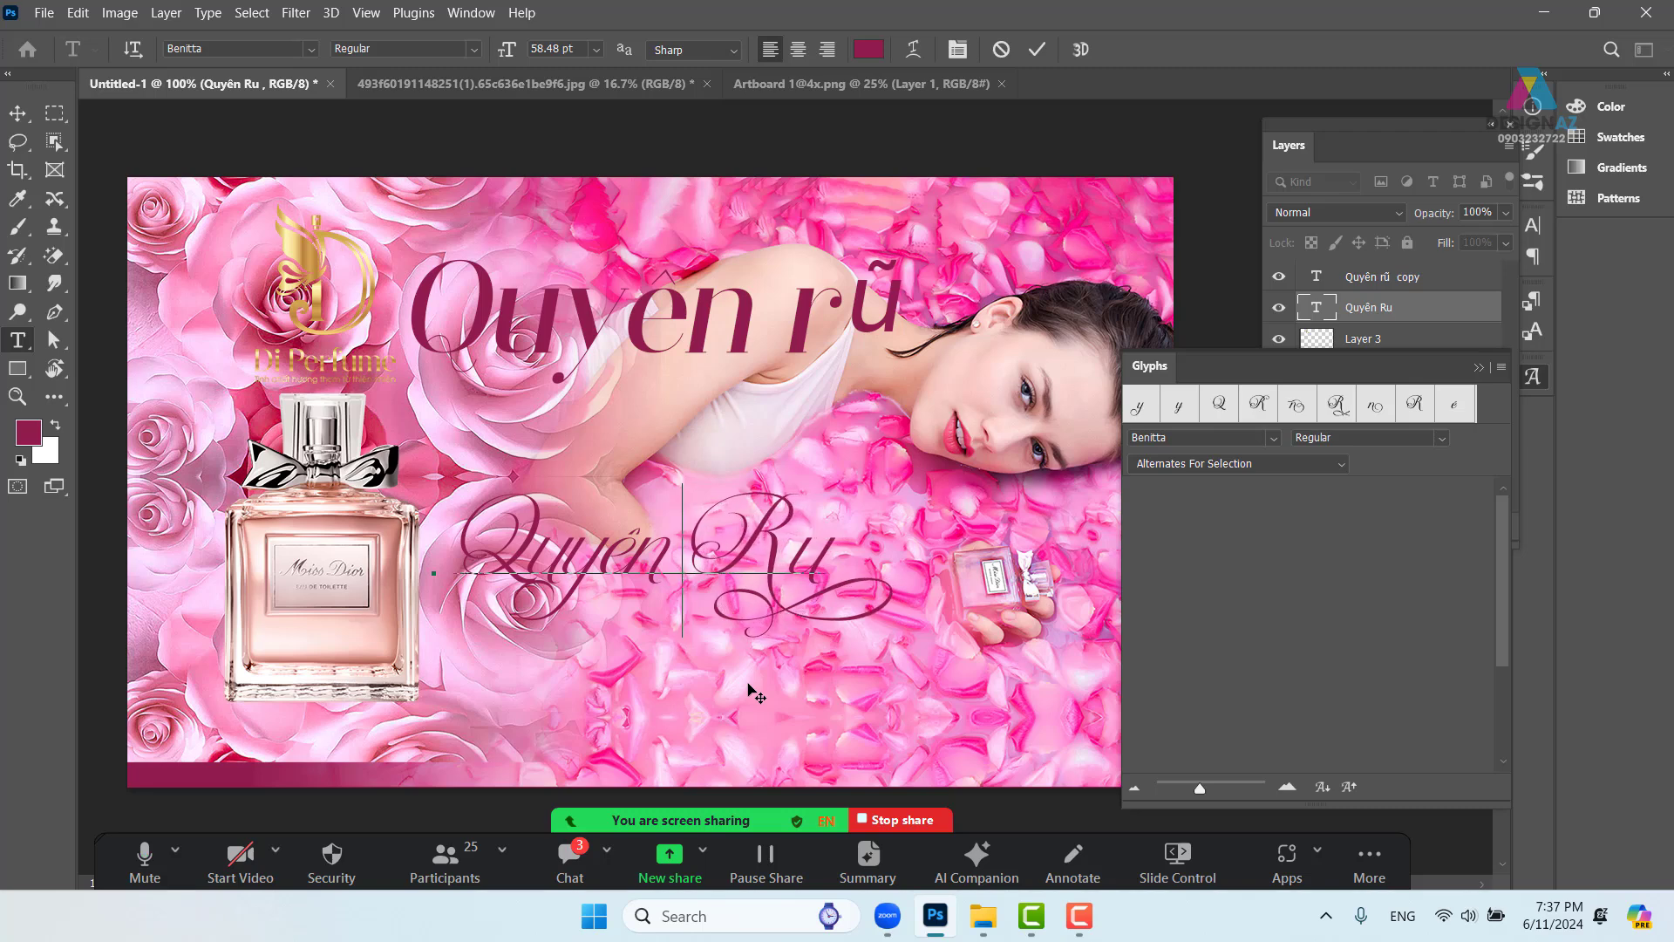
key("alt+Left")
key("alt+Left")
key("alt+Left")
left_click(17, 120)
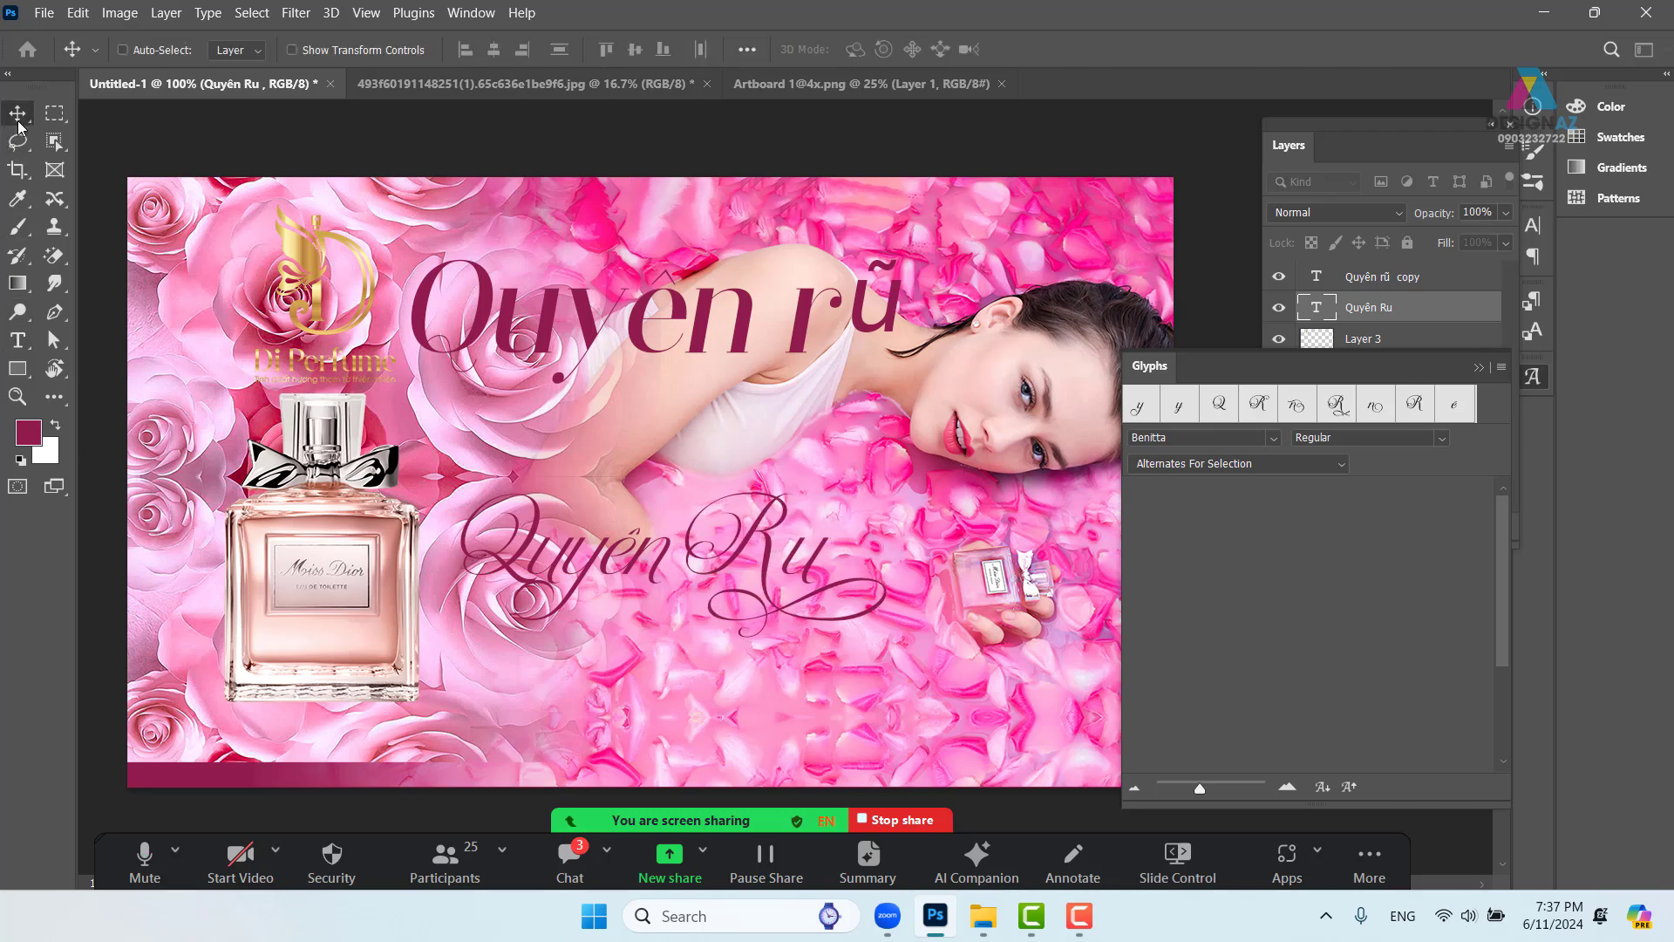
left_click_drag(757, 563, 742, 563)
Enlarge the "Quyên Ru" text to about 112%, position it at about X 648 px, Y 443.5 px, and apply the transform
key("ctrl+t")
left_click_drag(869, 486, 948, 463)
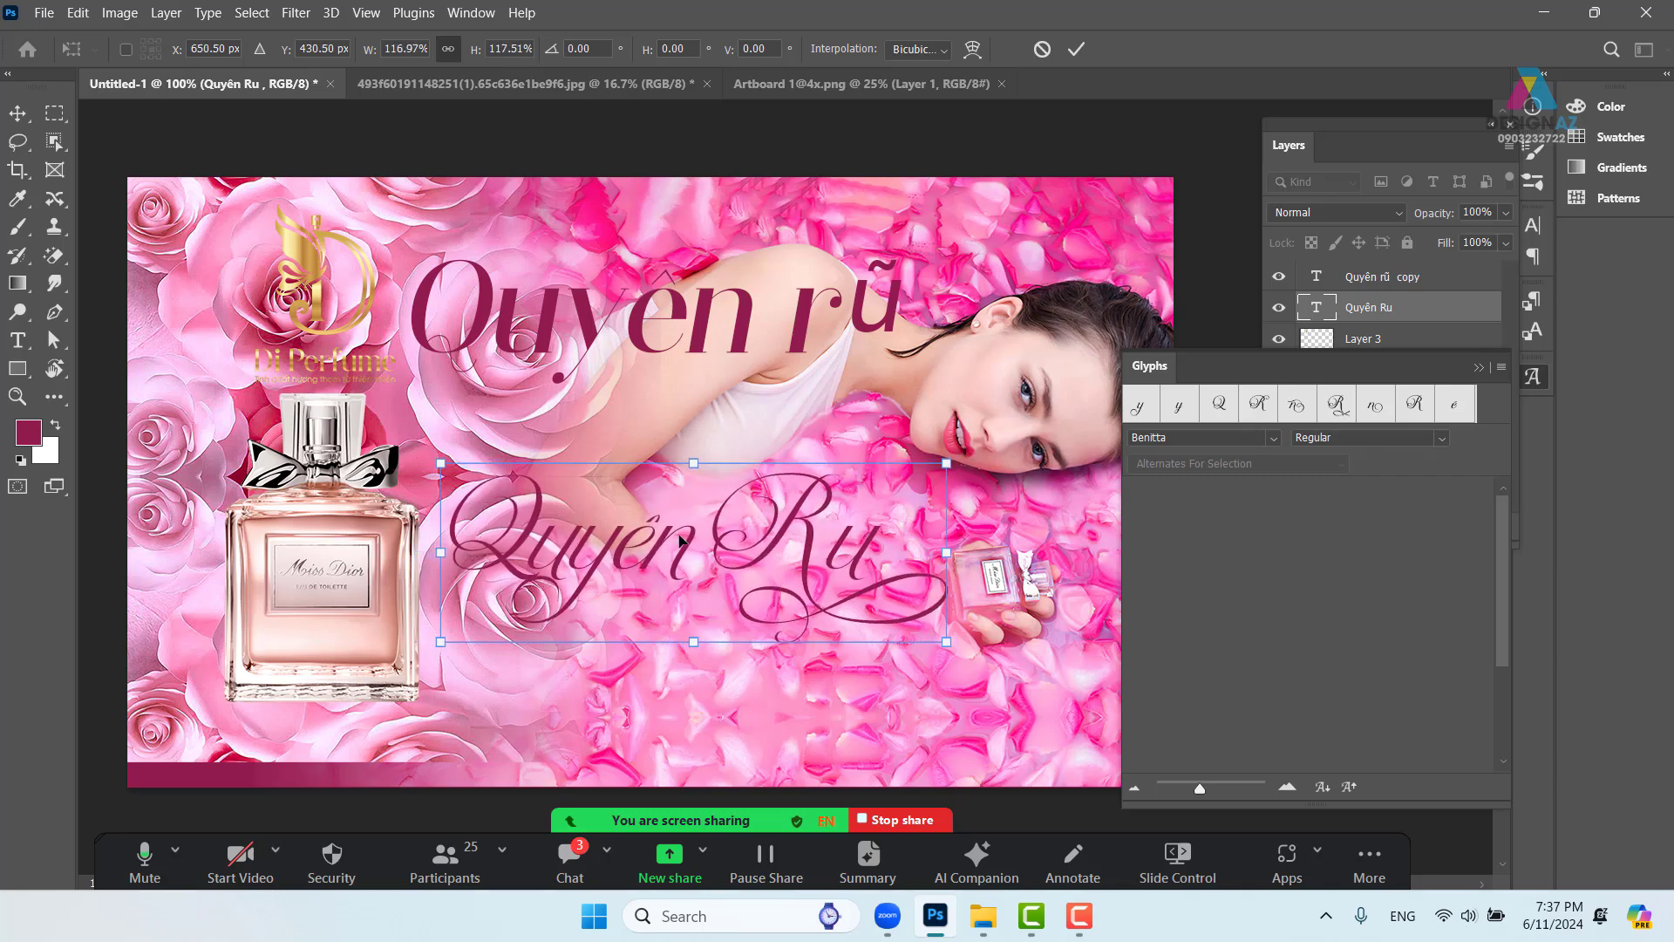
mouse_move(682, 540)
left_mouse_down()
mouse_move(669, 546)
mouse_move(690, 546)
left_mouse_up()
left_click_drag(956, 473, 937, 479)
left_click_drag(865, 586, 796, 560)
left_click_drag(696, 525, 725, 535)
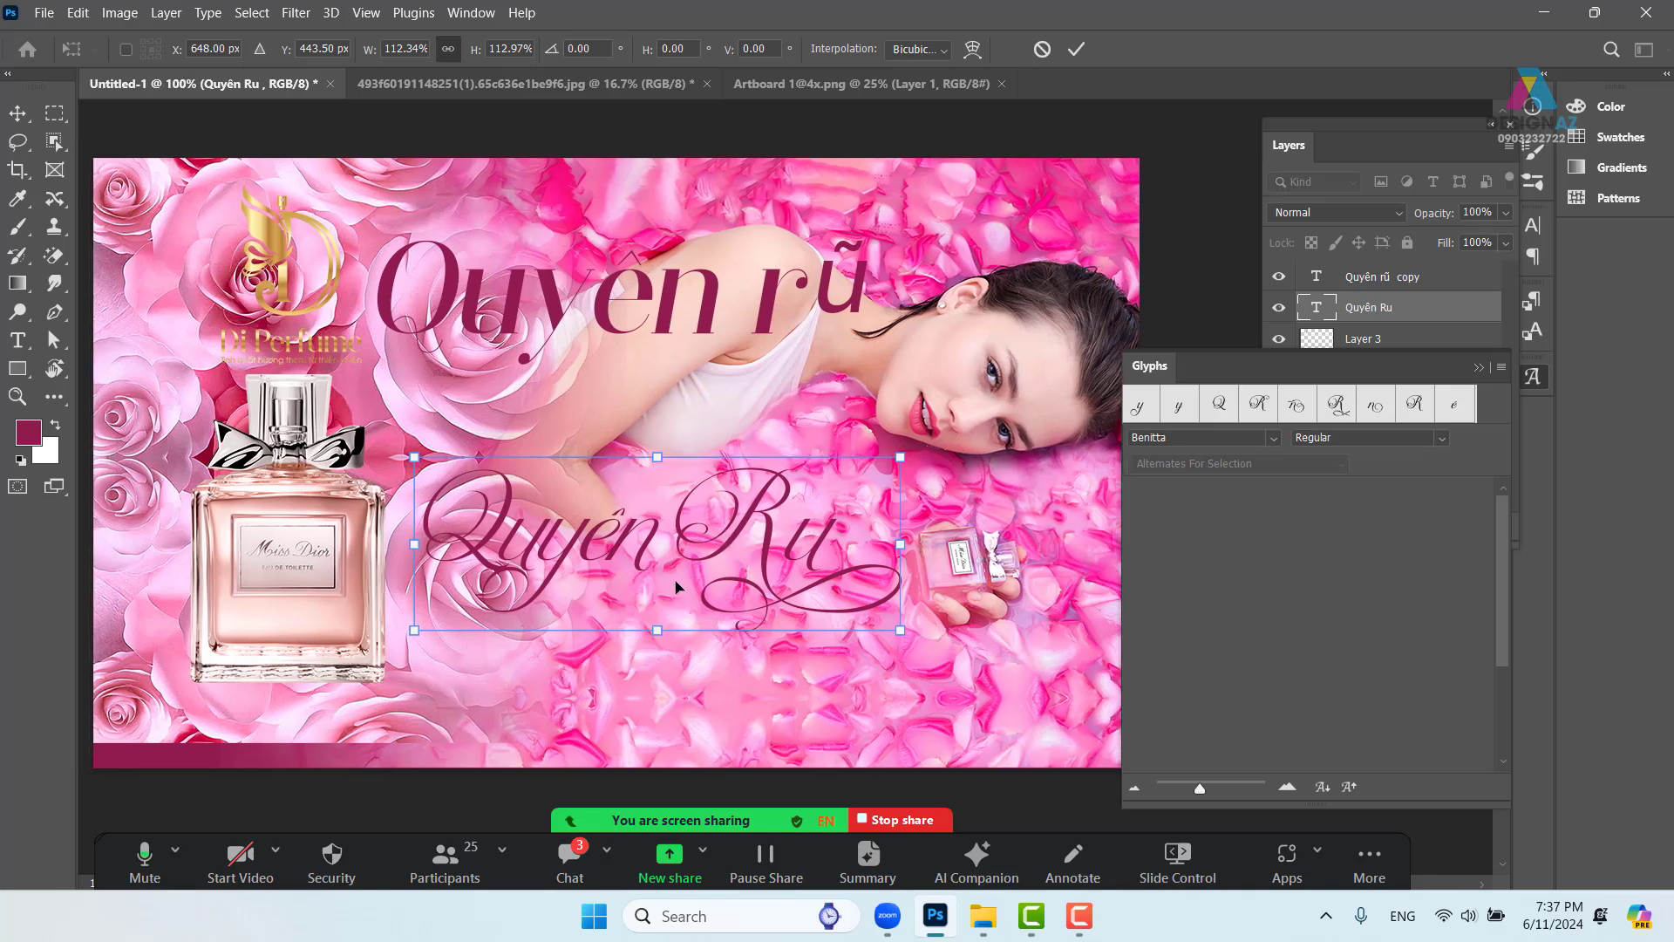
key("Return")
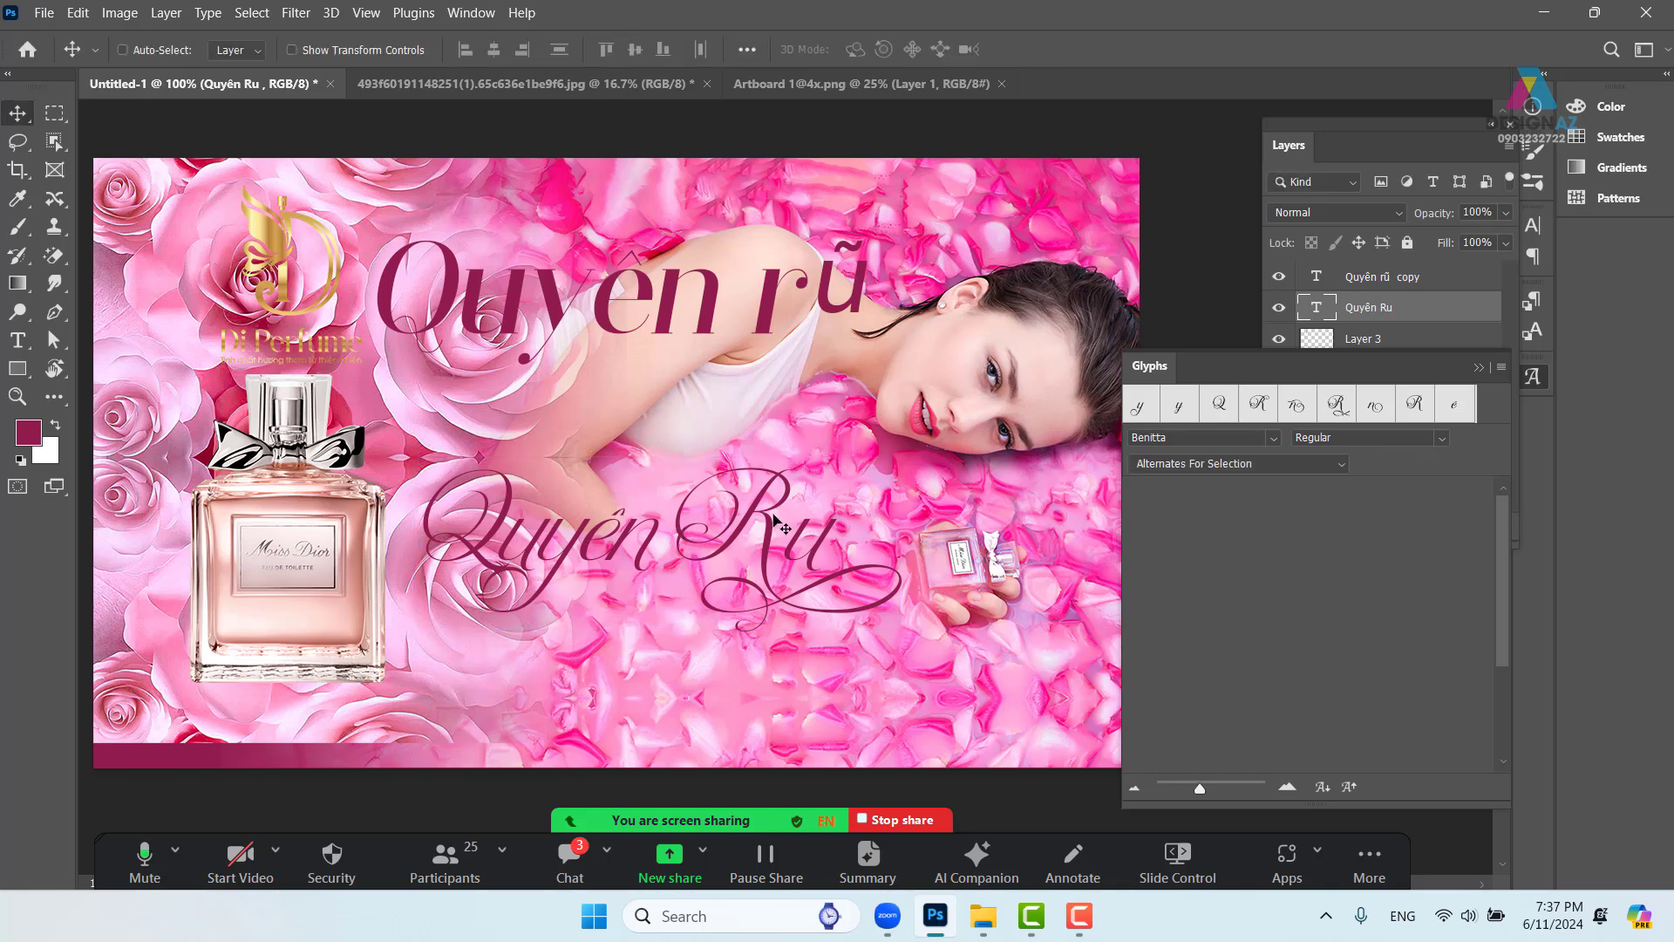
Select the upper "Quyên rũ" copy, move it slightly down and to the right, and close the glyph list
right_click(852, 253)
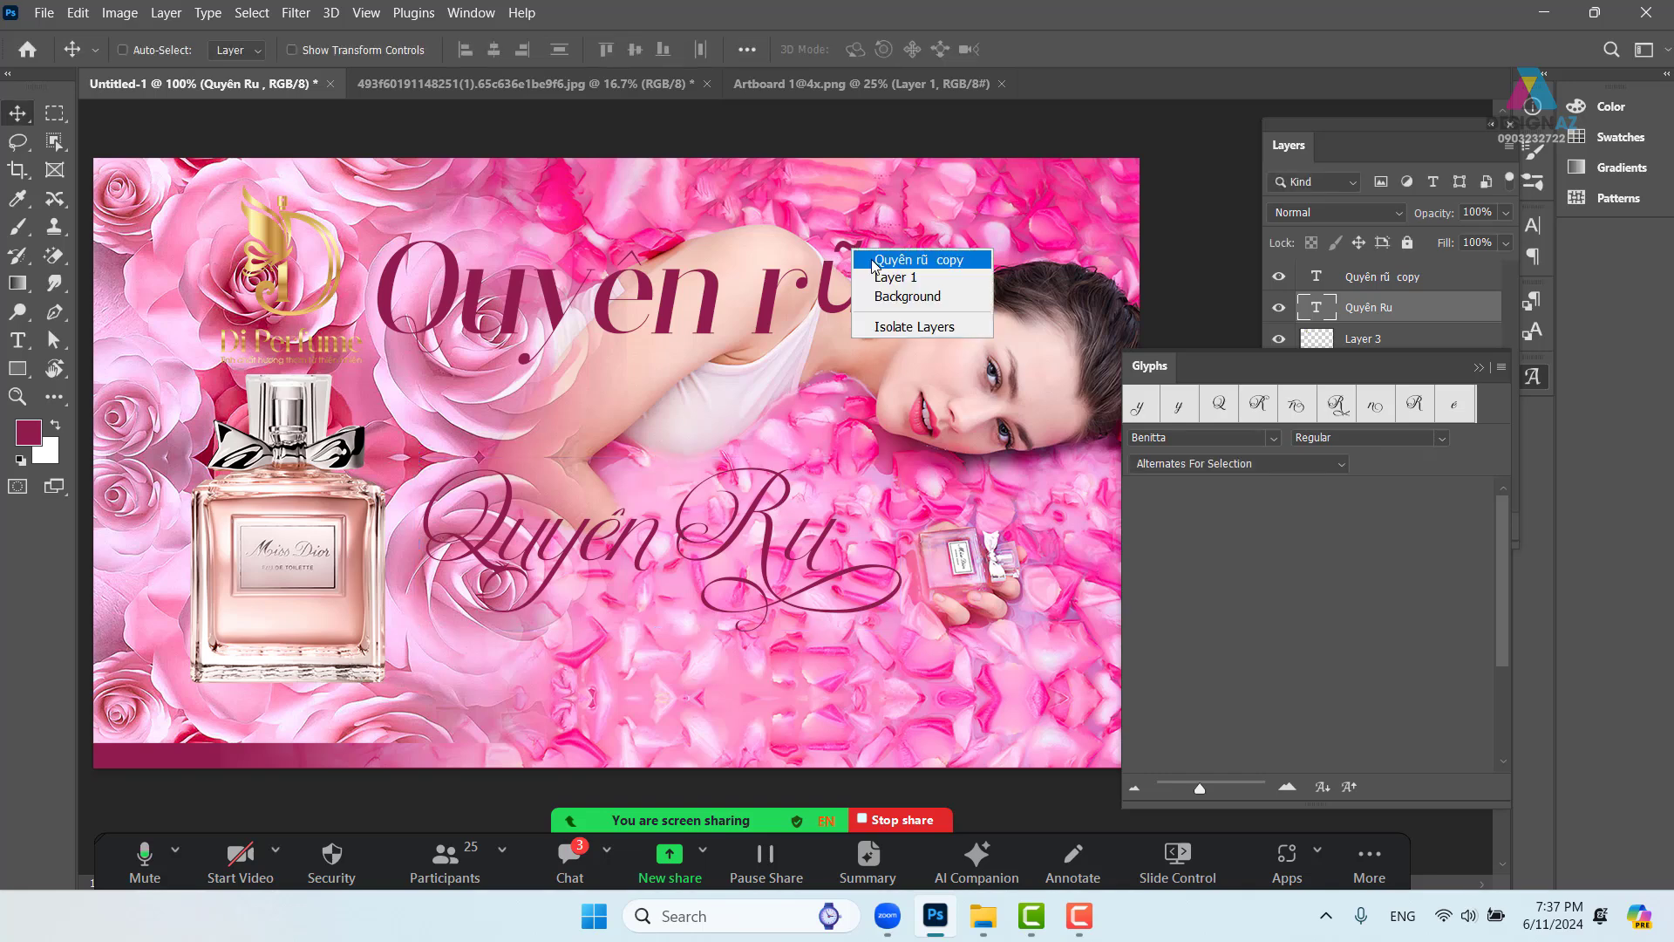
left_click(885, 261)
left_click_drag(877, 261, 864, 296)
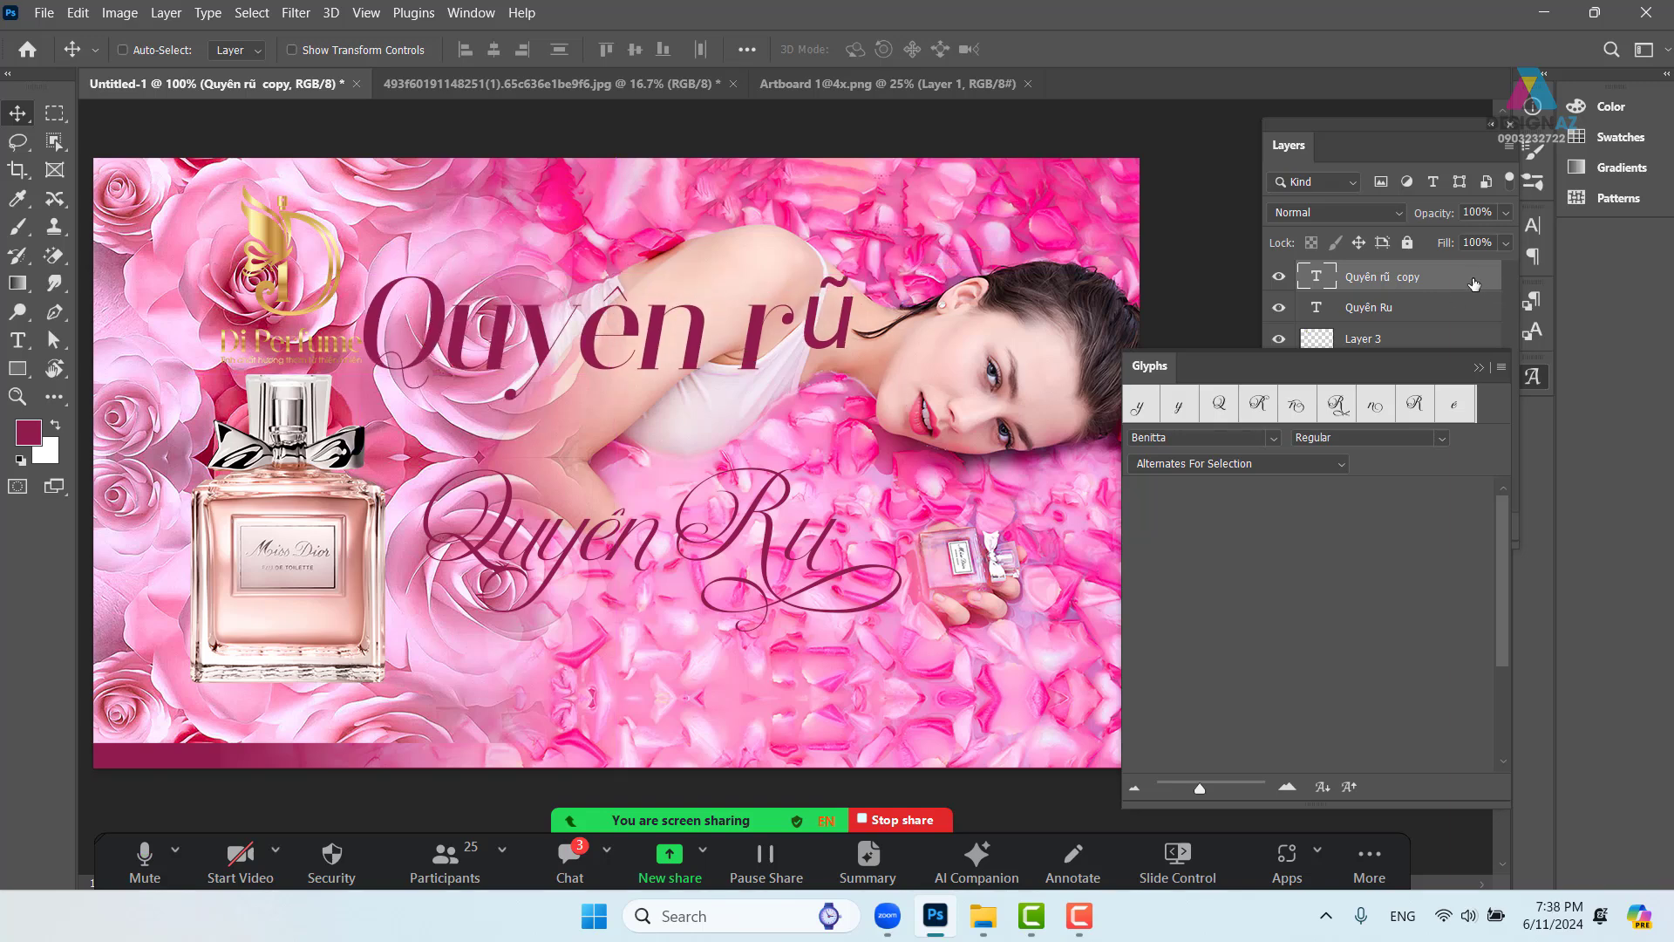
left_click(1480, 369)
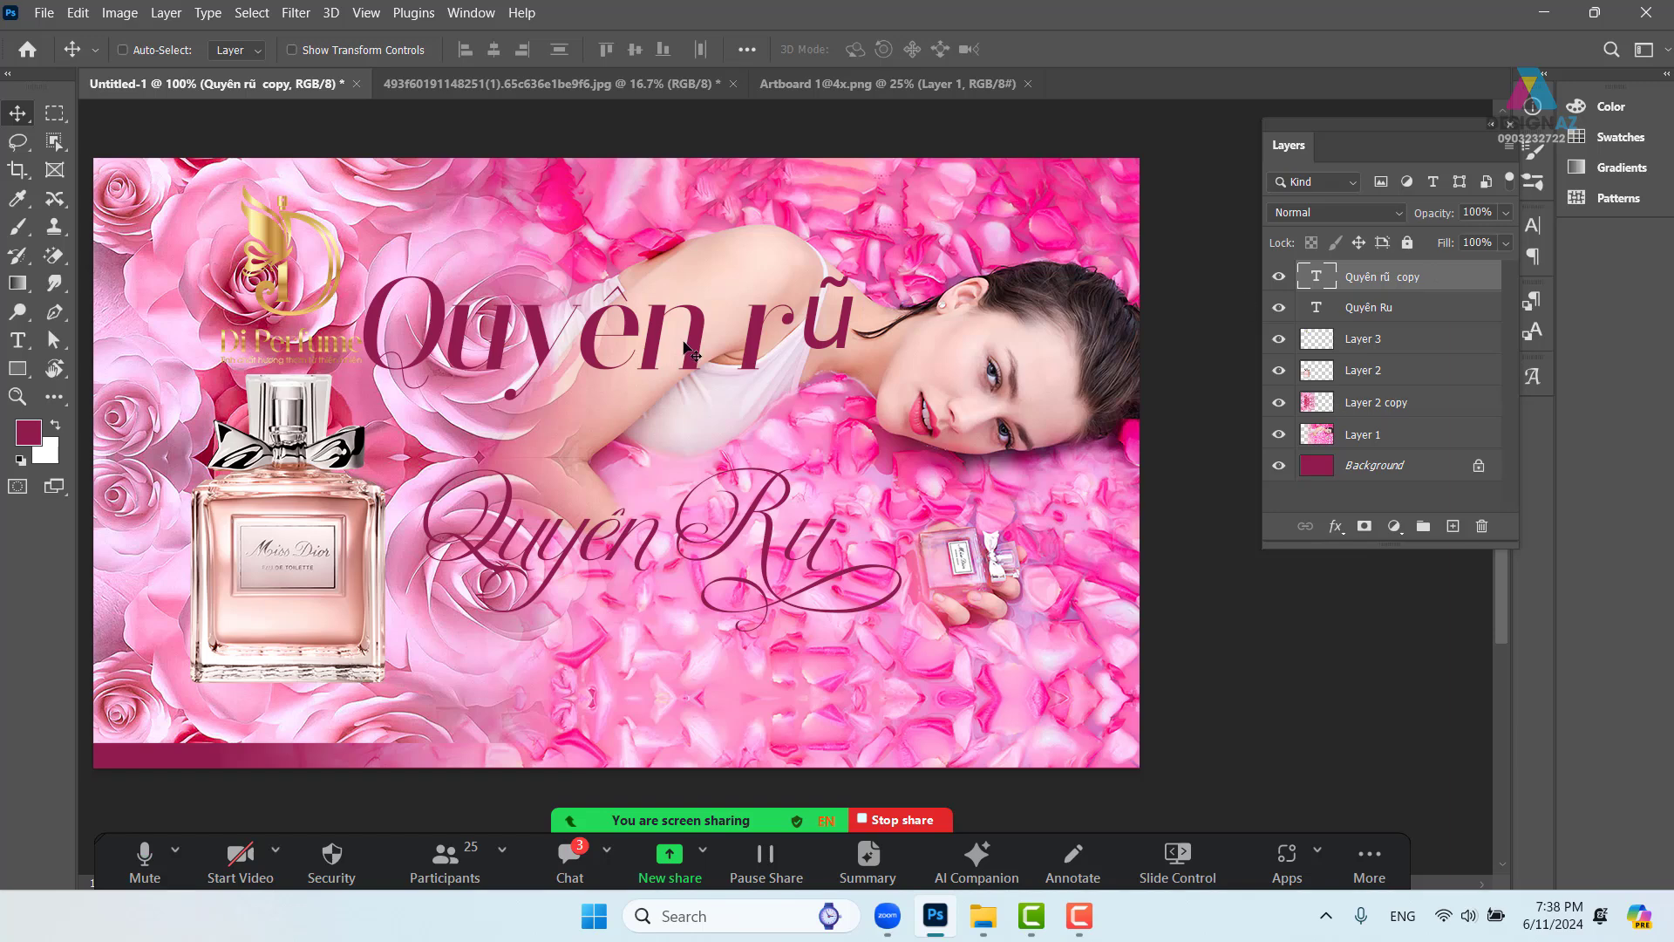
left_click_drag(744, 335, 789, 335)
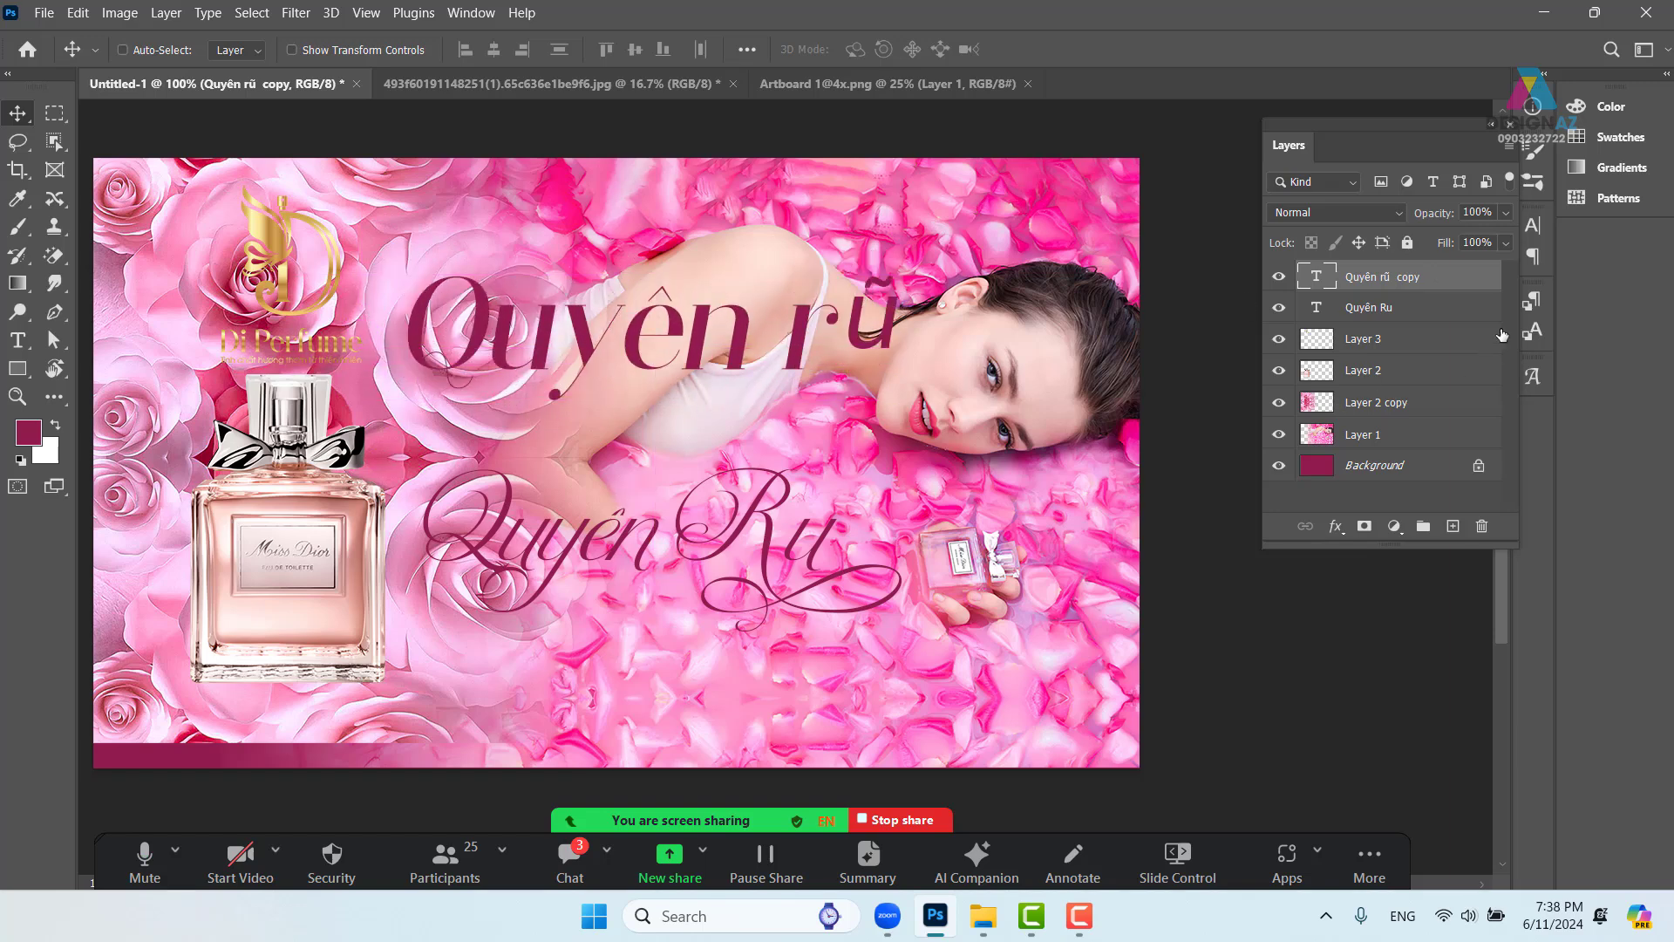
Rasterize the "Quyên rũ" copy layer and move it farther right toward the woman's face
right_click(1455, 279)
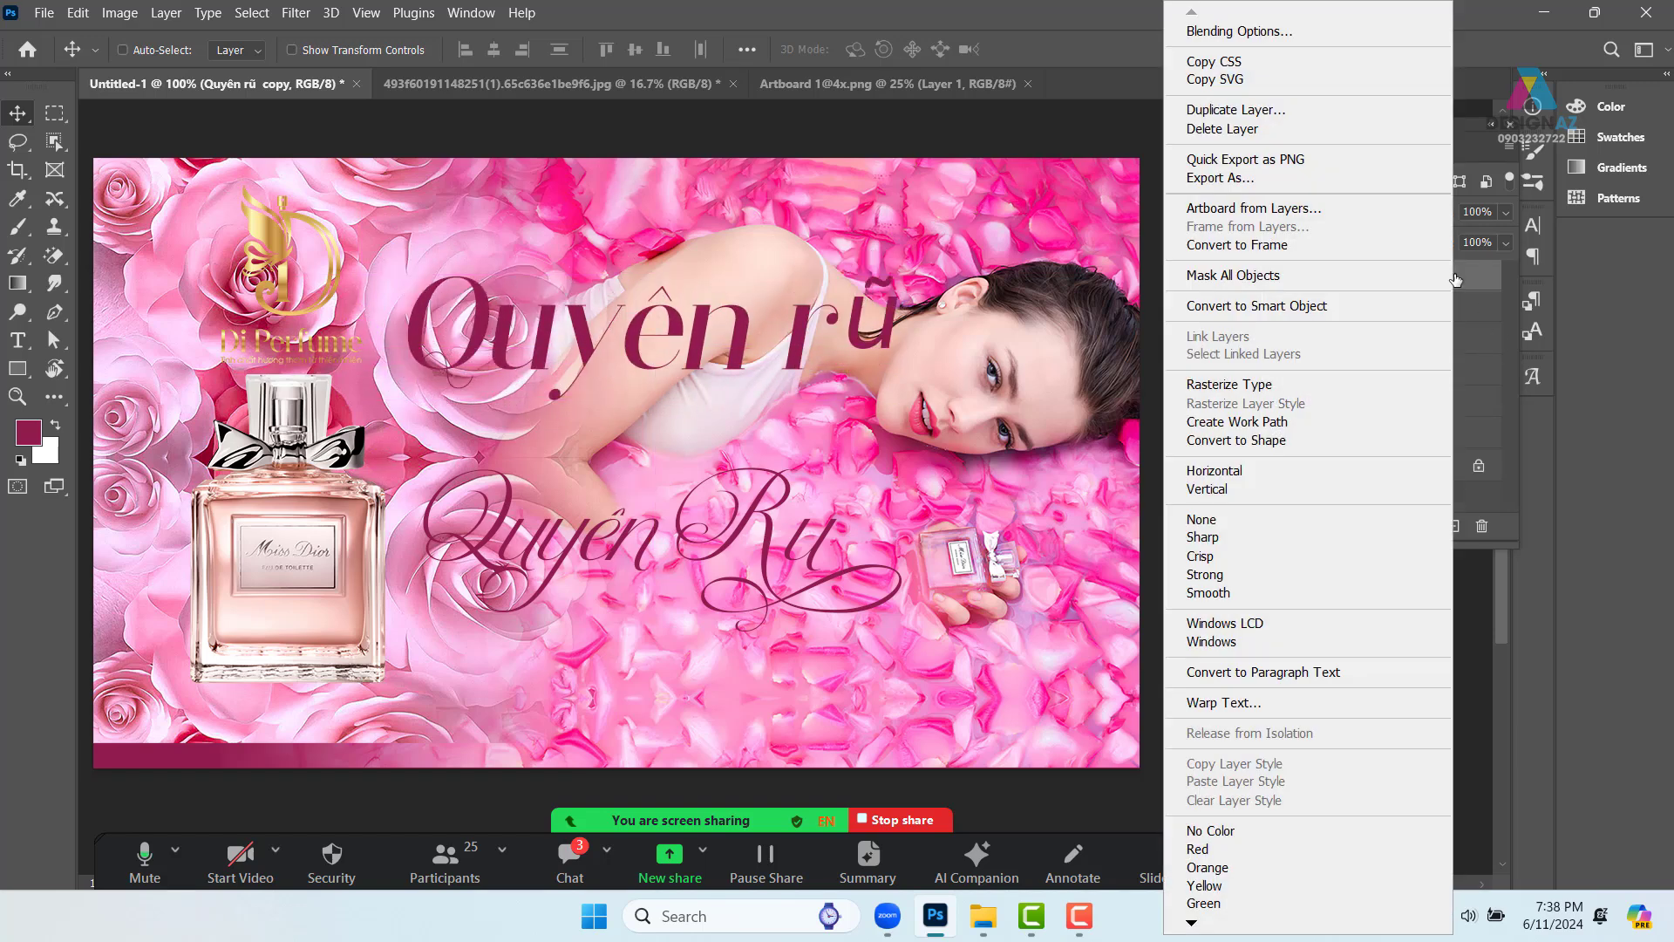
left_click(1275, 384)
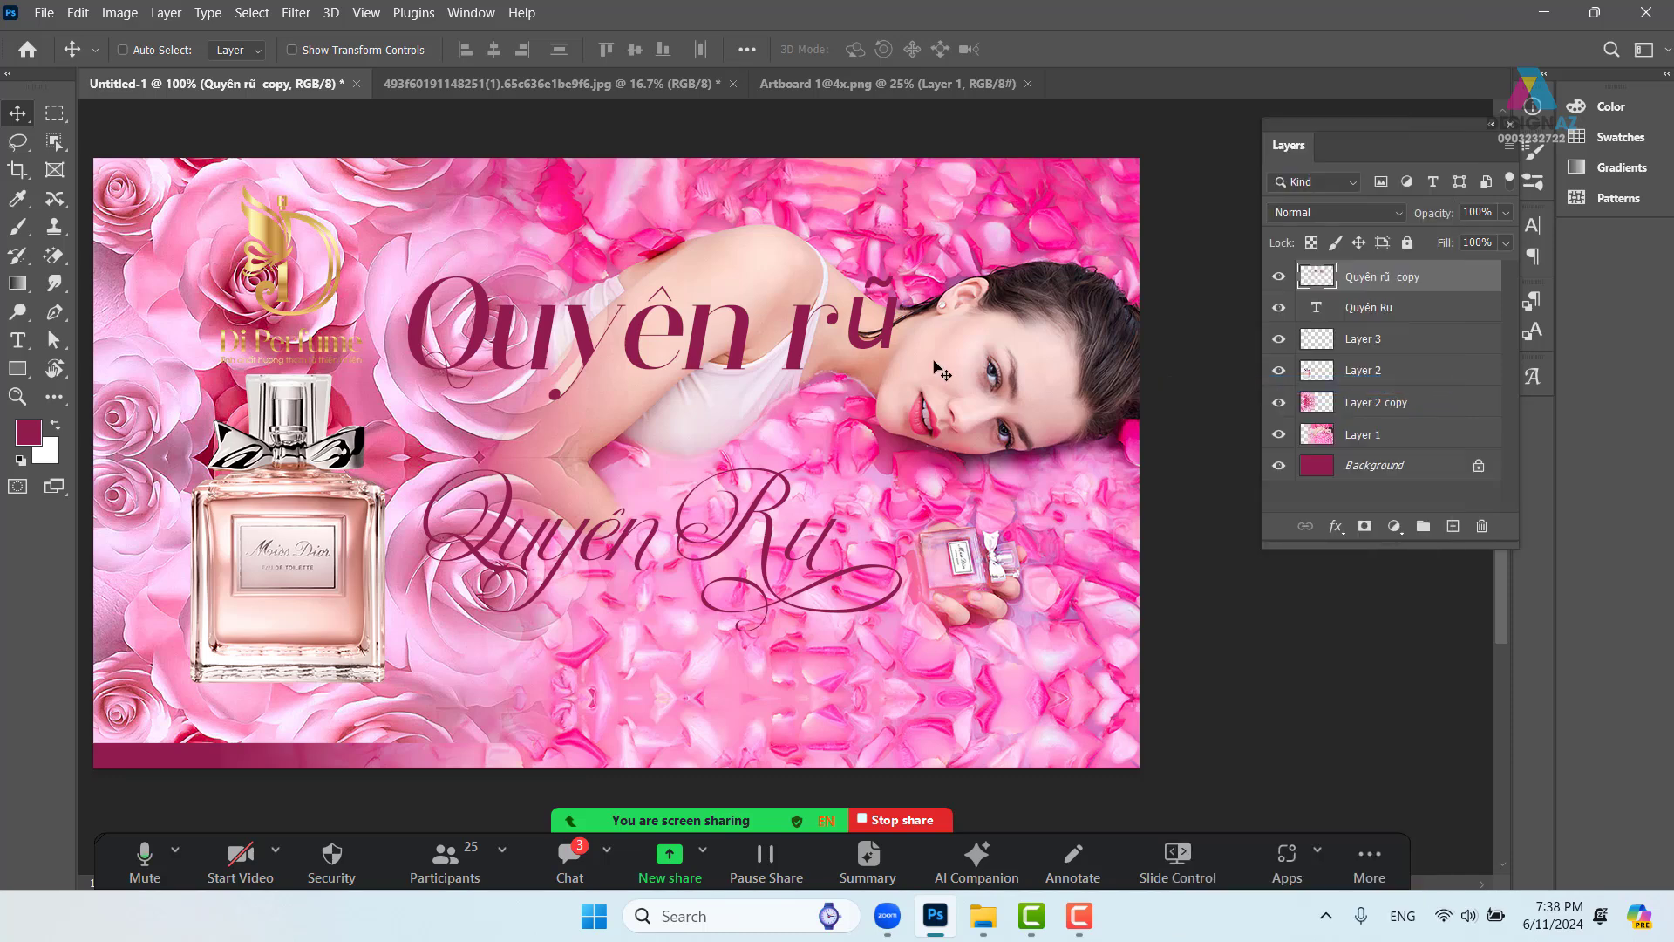
left_click_drag(885, 337, 928, 339)
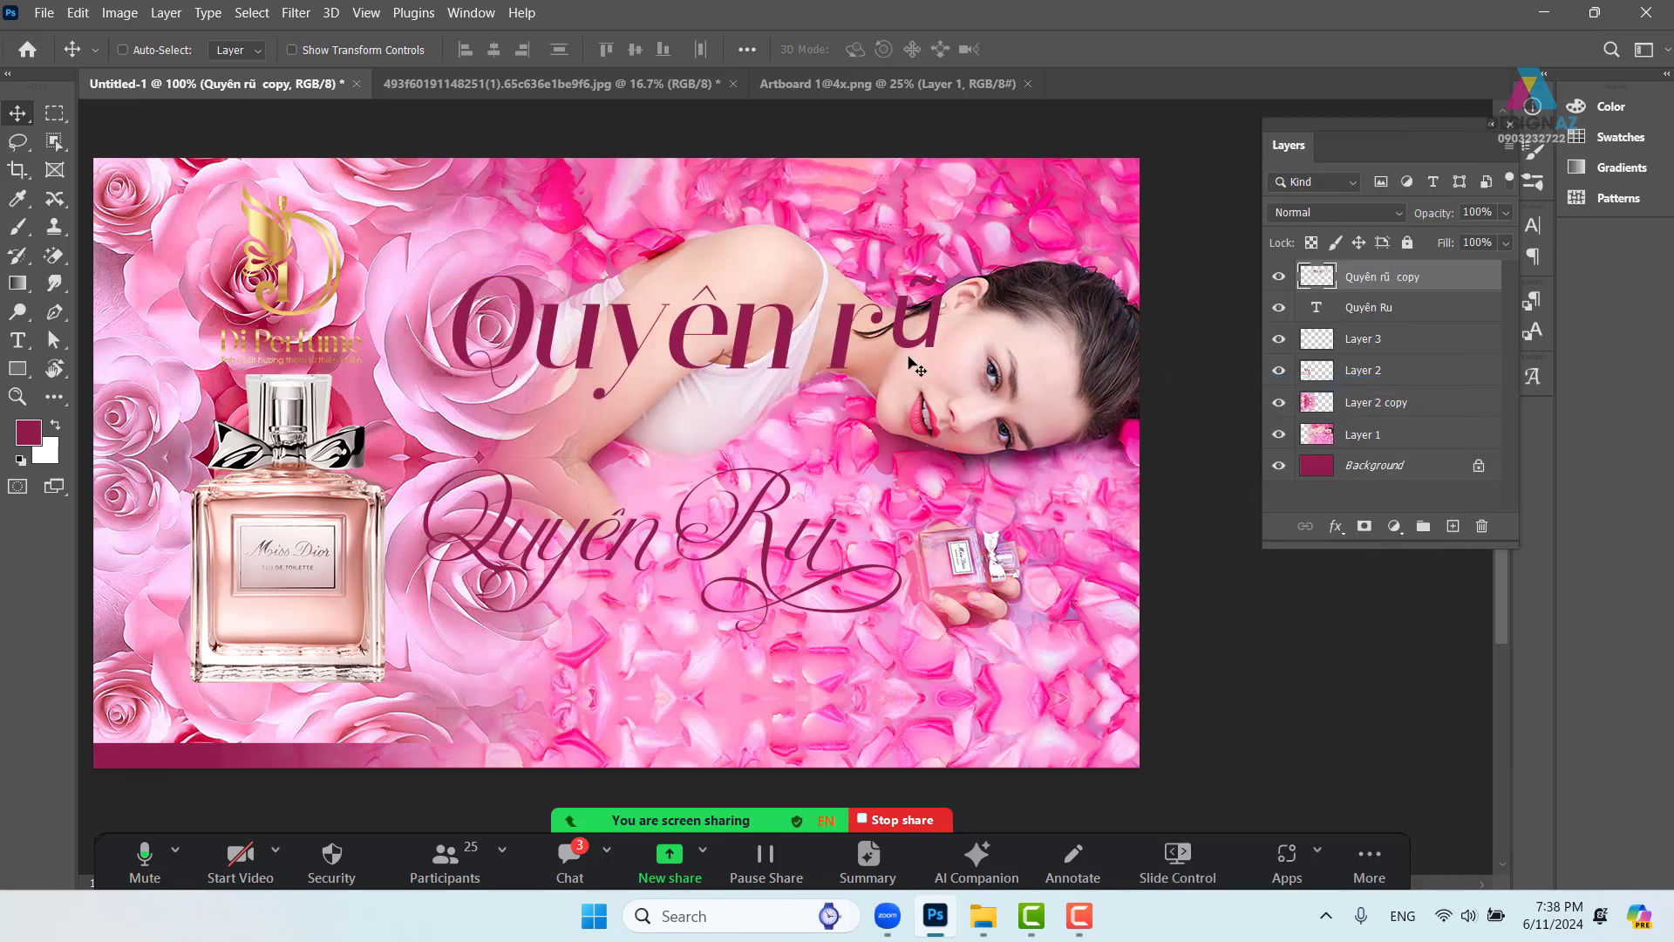
Delete the letters and leftover fragments of the rasterized "Quyên rũ" copy with rectangular selections, keeping only the tilde accent
key("m")
left_click_drag(422, 425, 1026, 295)
key("Delete")
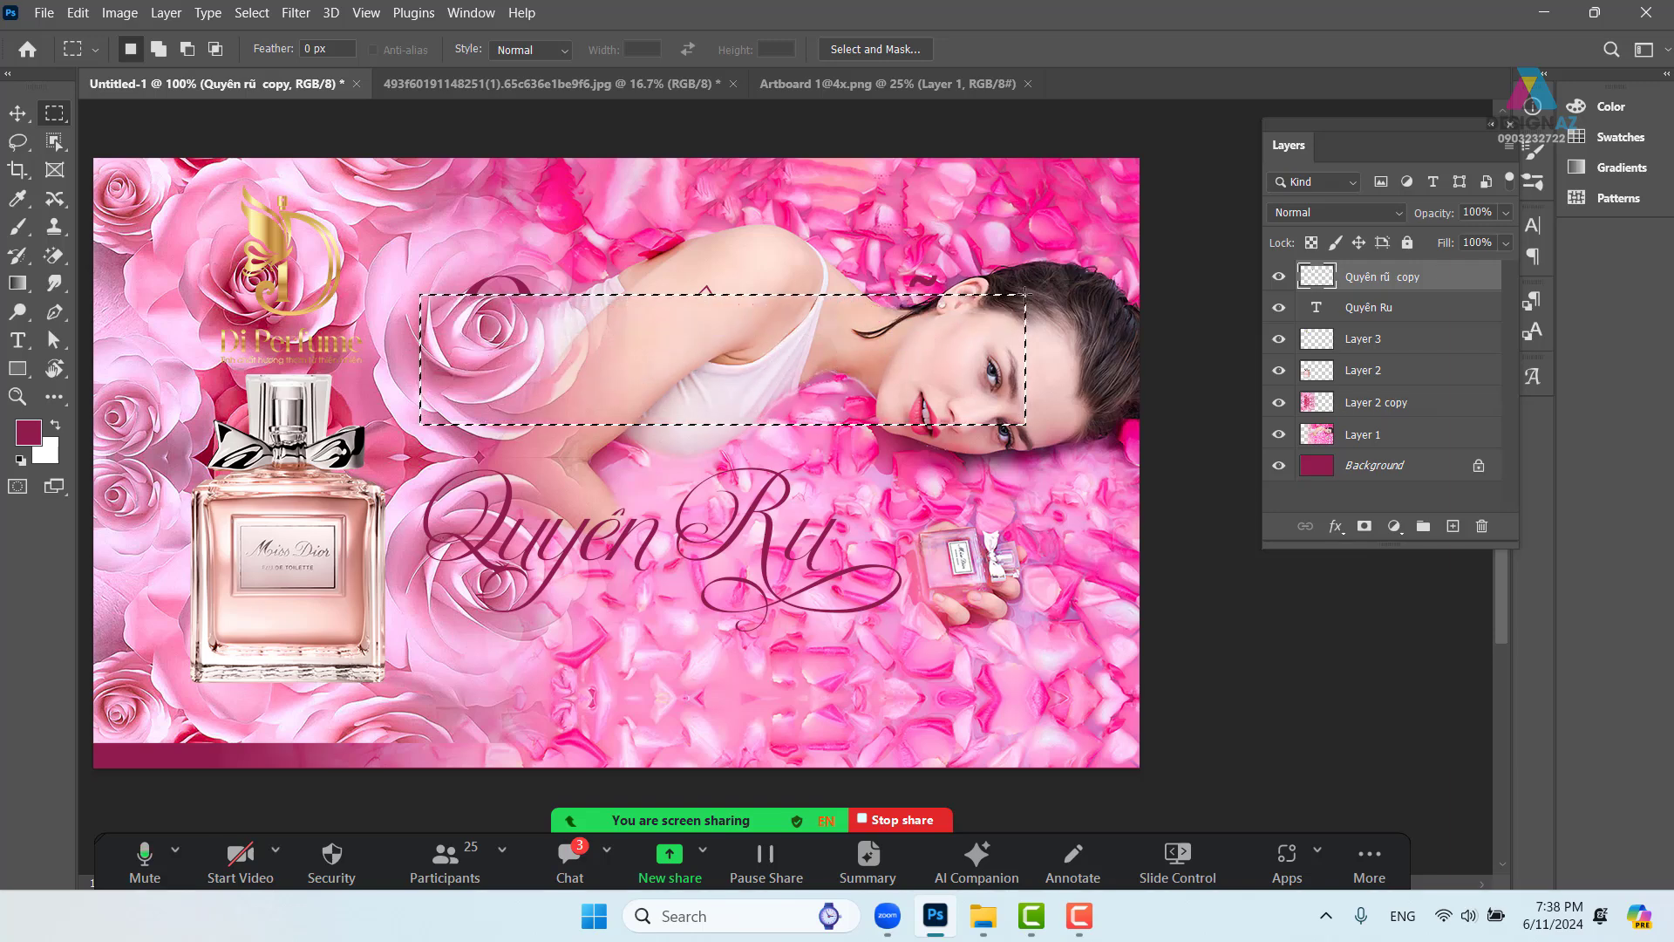
left_click_drag(462, 234, 768, 377)
key("v")
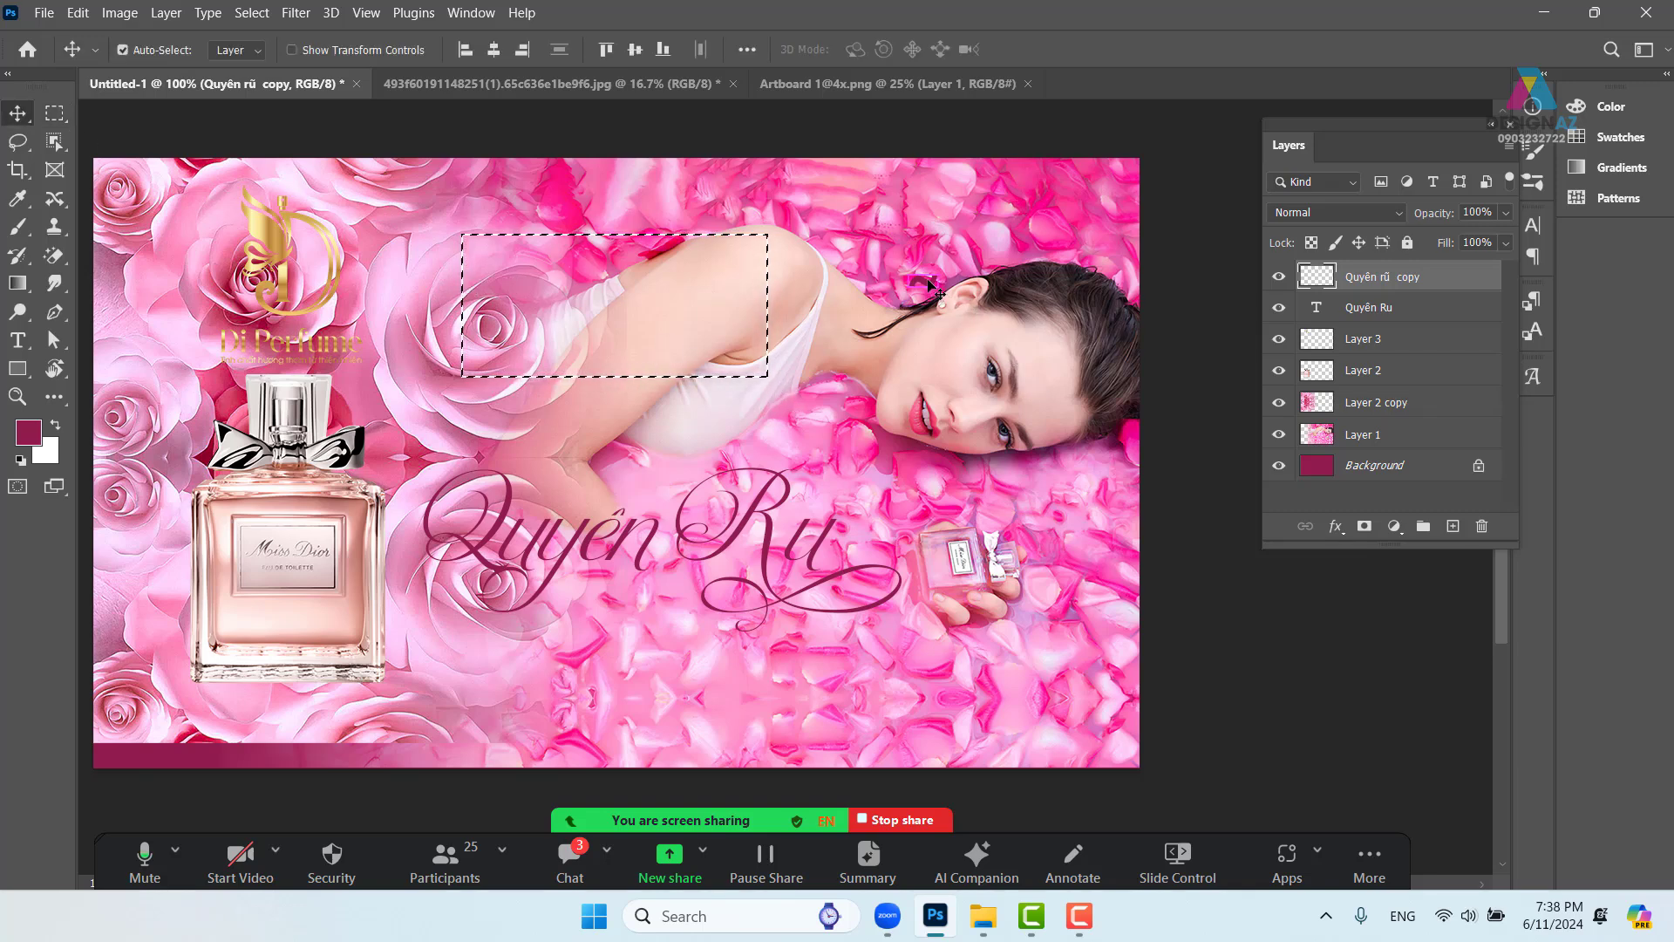
Deselect, move the tilde accent above the "u" of "Ru", scale it down slightly and apply the transform
key("ctrl+d")
mouse_move(947, 299)
left_mouse_down()
mouse_move(882, 396)
mouse_move(815, 567)
left_mouse_up()
key("ctrl+plus")
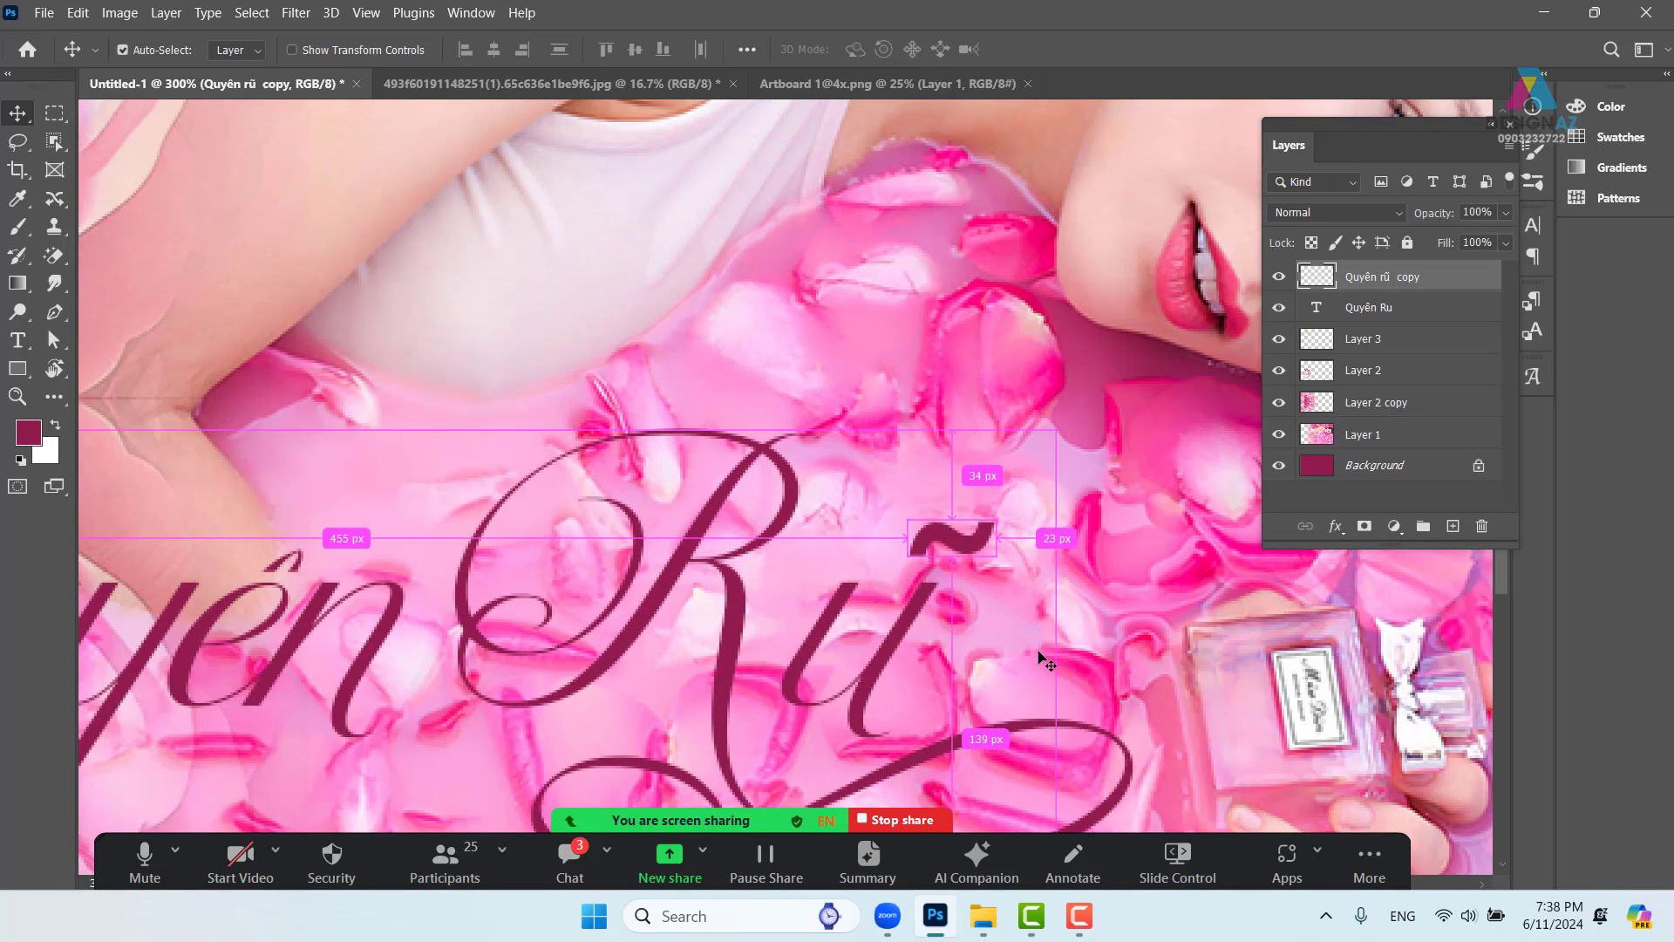
key("ctrl+plus")
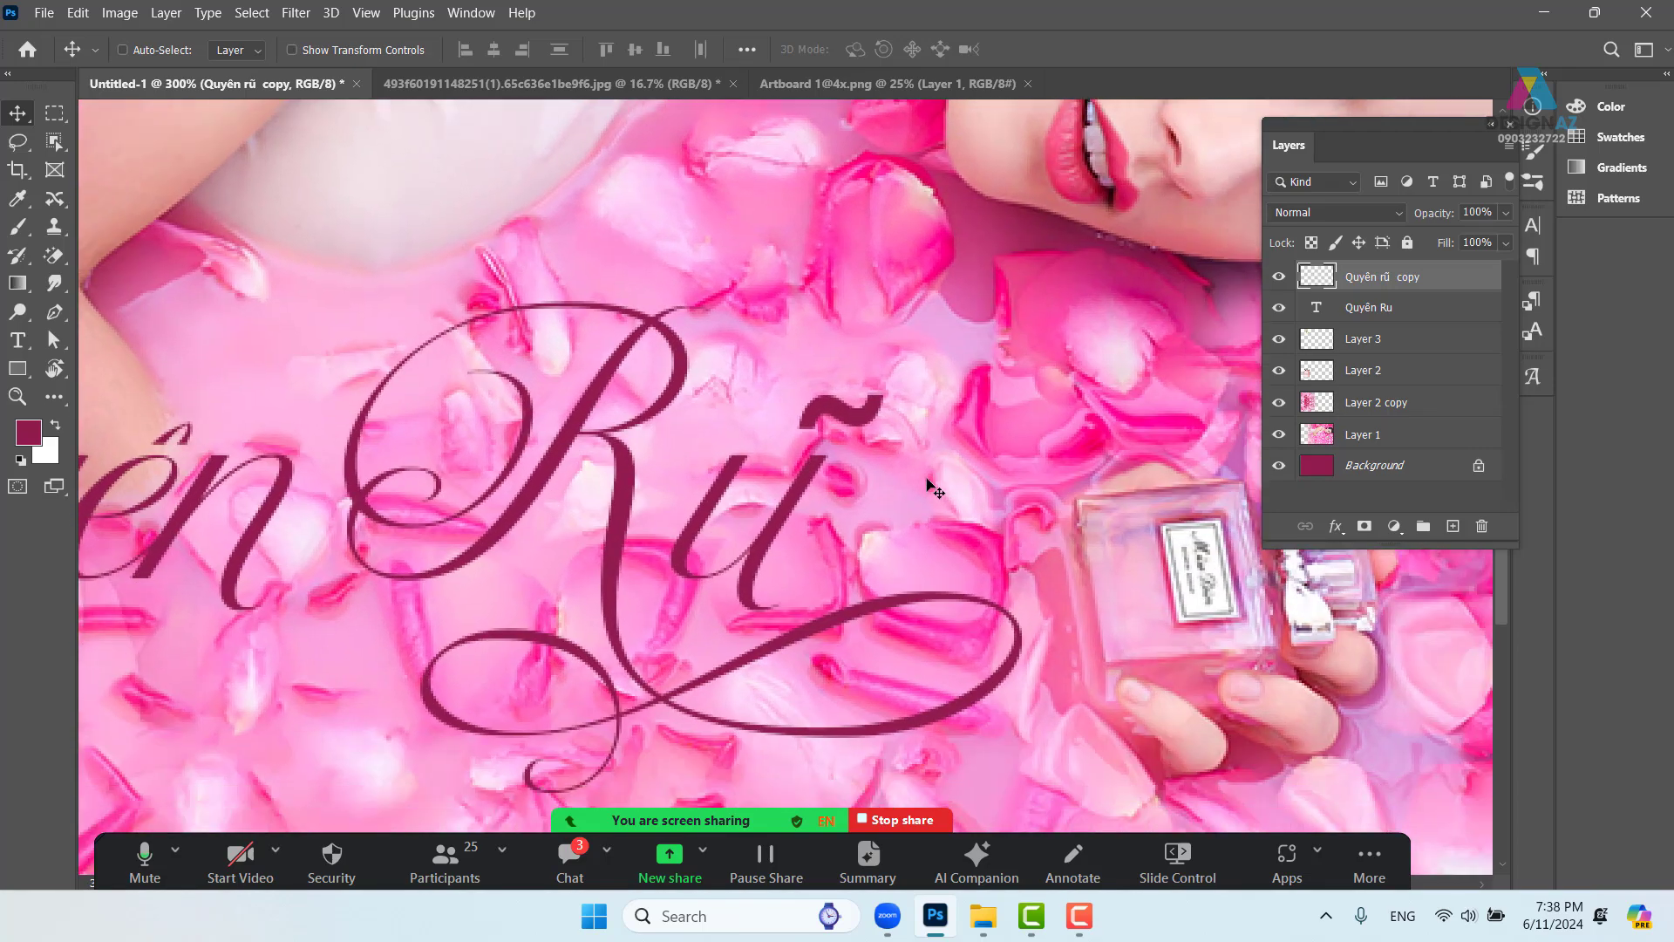
key("ctrl+t")
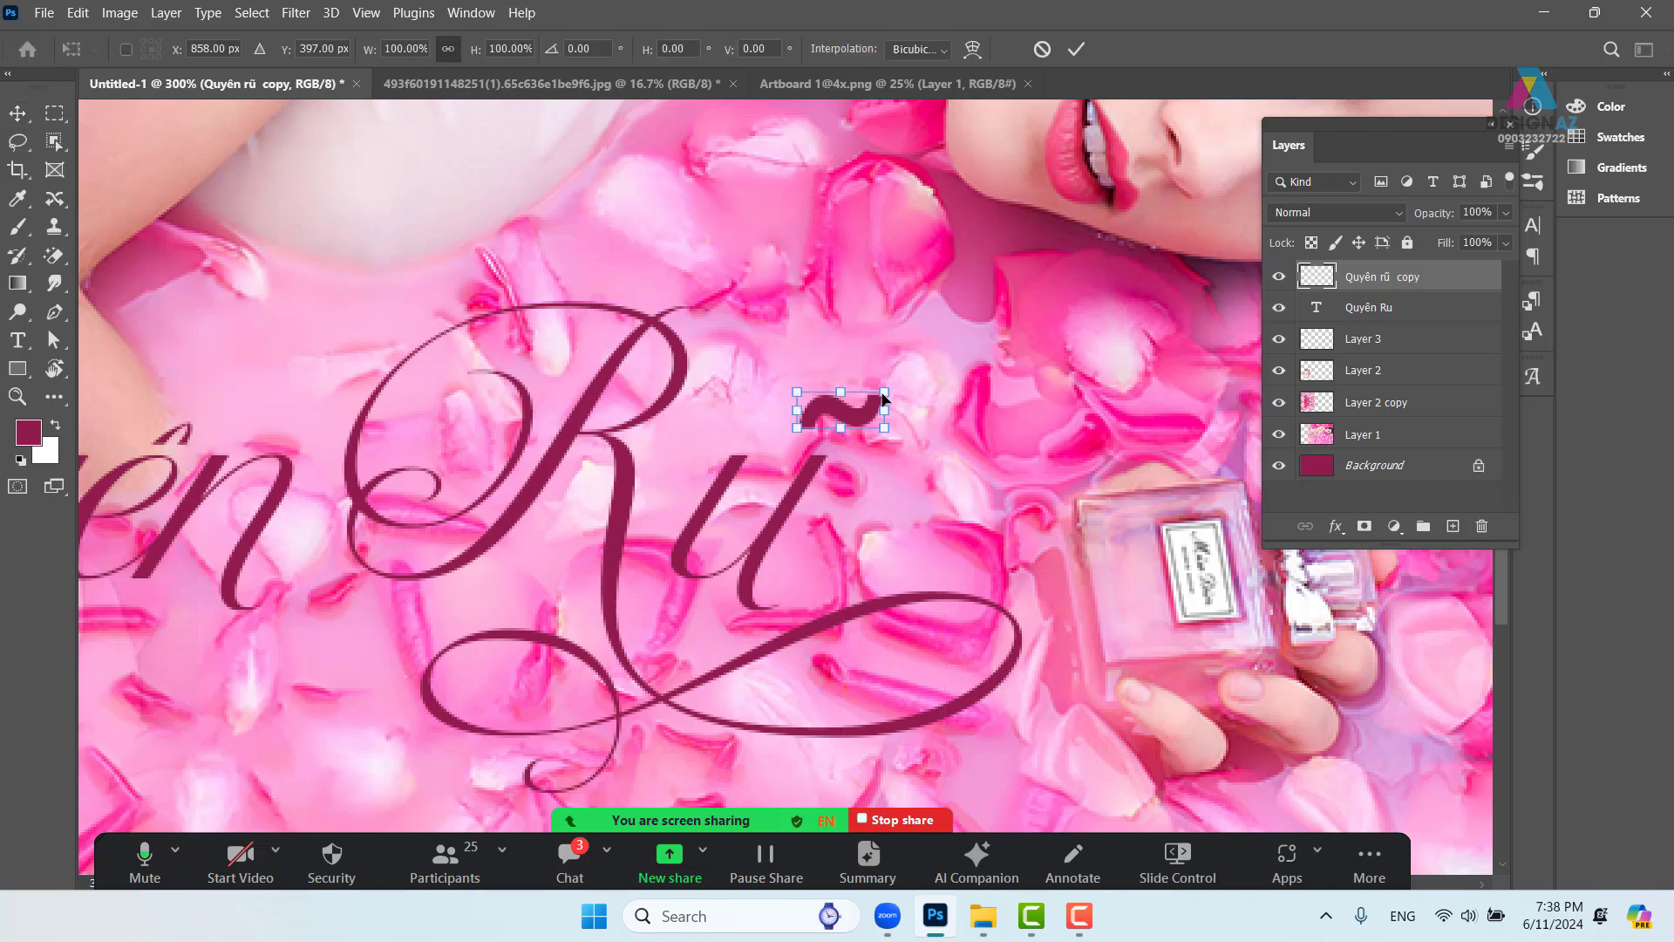
left_click_drag(884, 397, 852, 403)
key("Return")
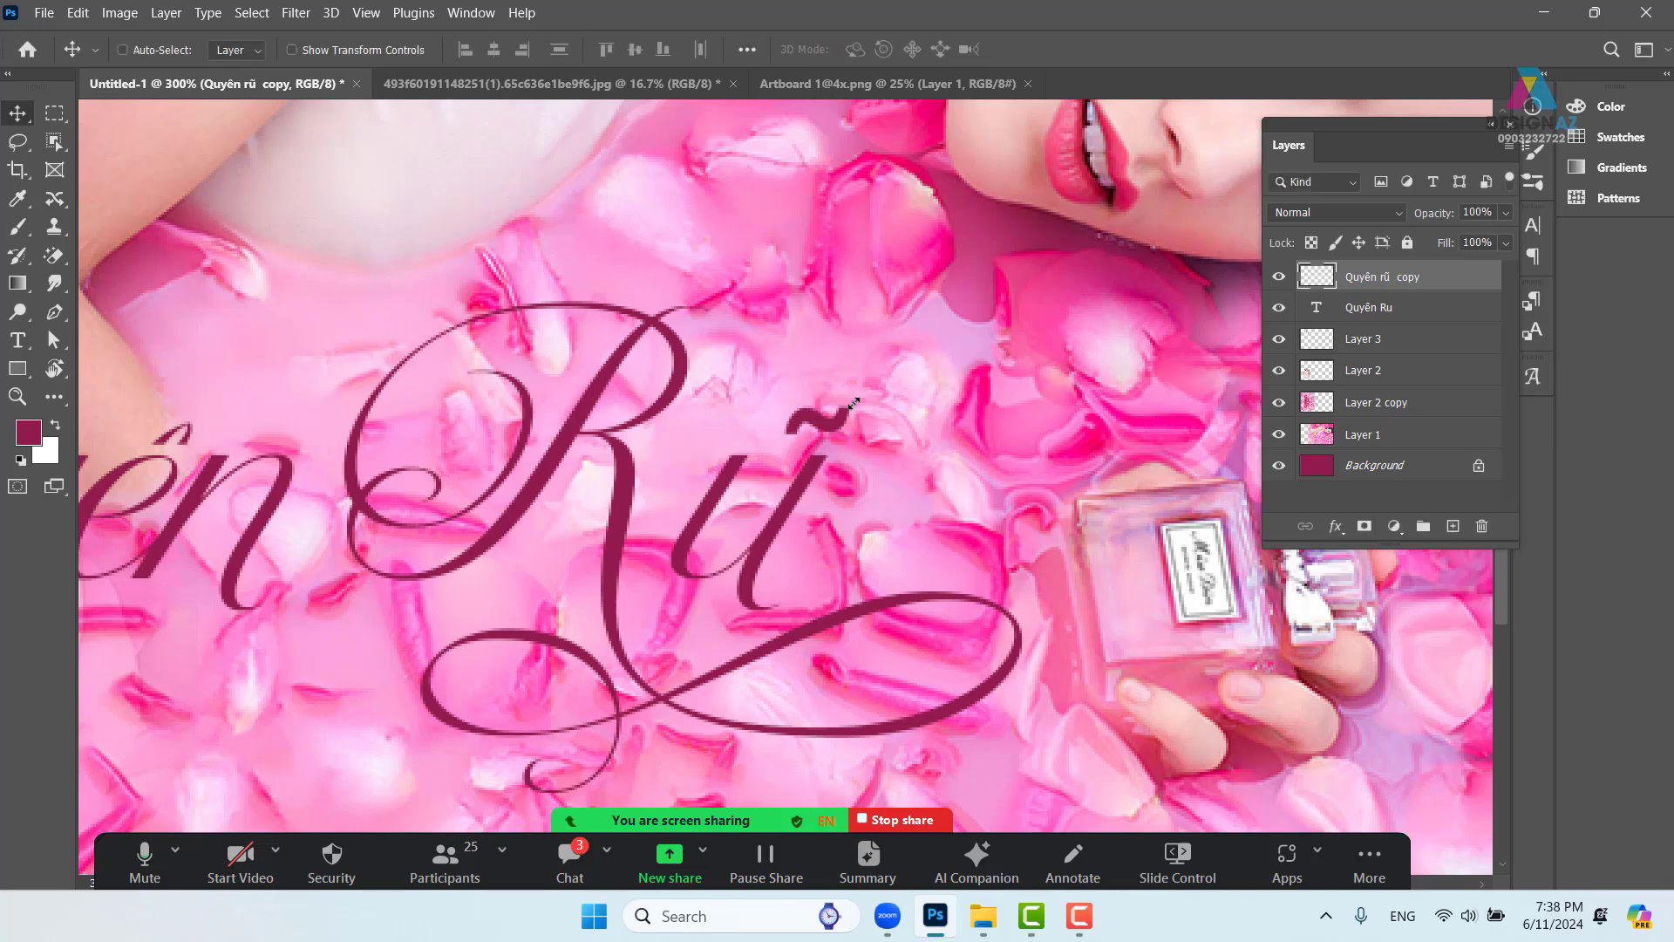
Trim the lower edge of the tilde along a curved Pen path converted to a selection, and deselect
key("ctrl+plus")
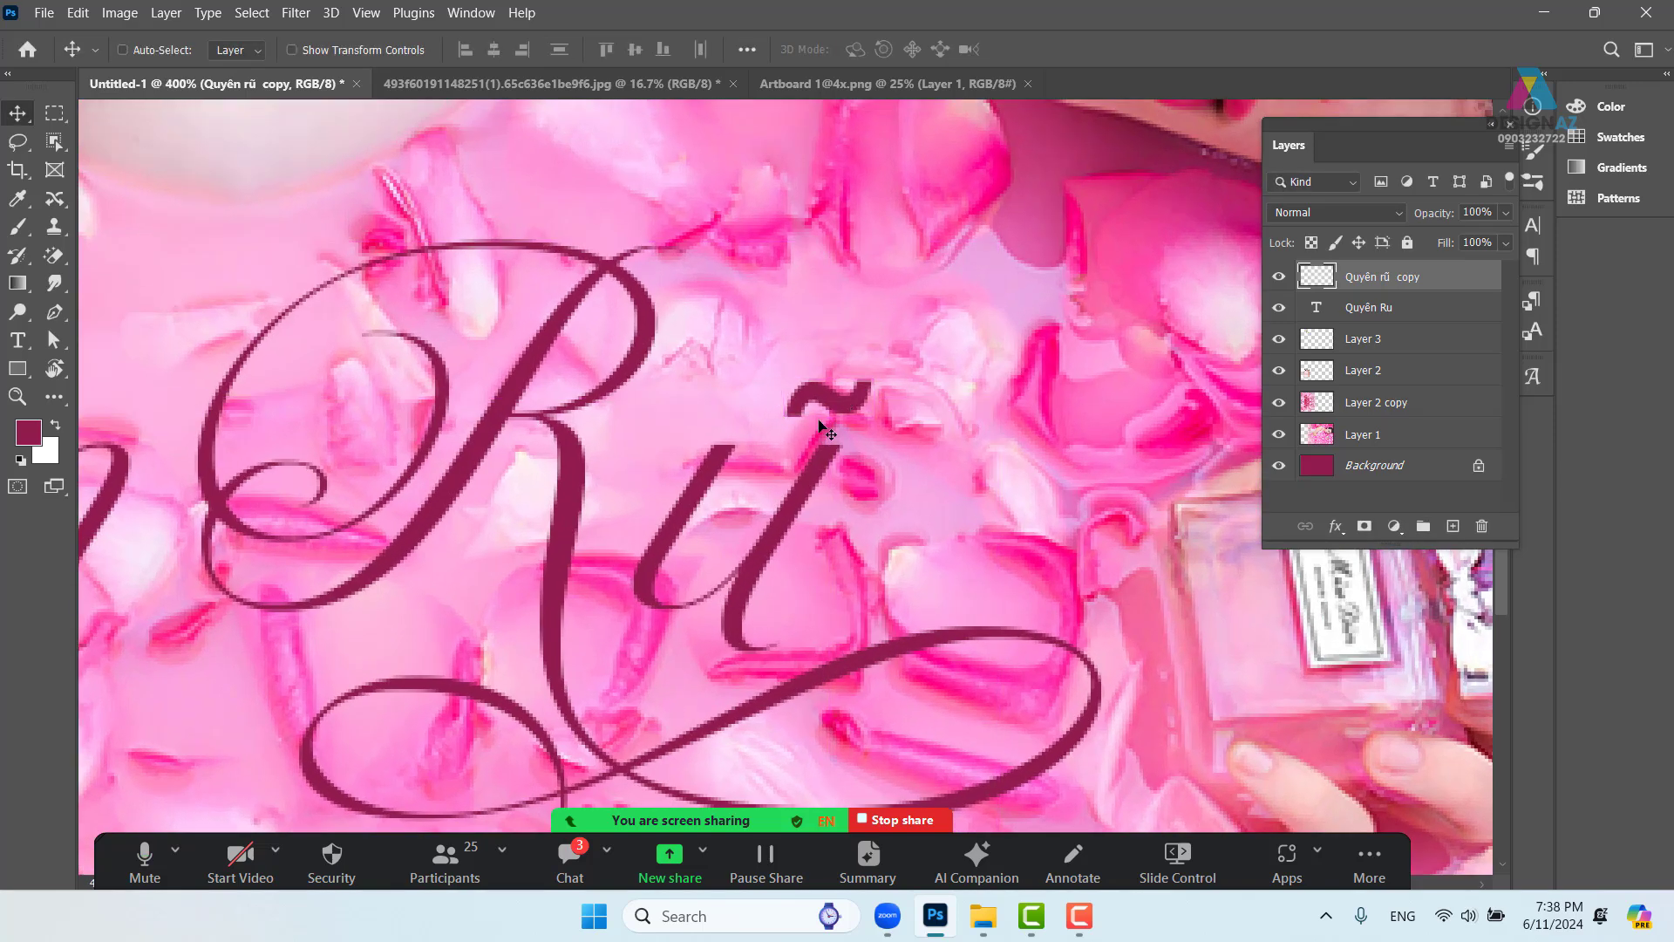
key("p")
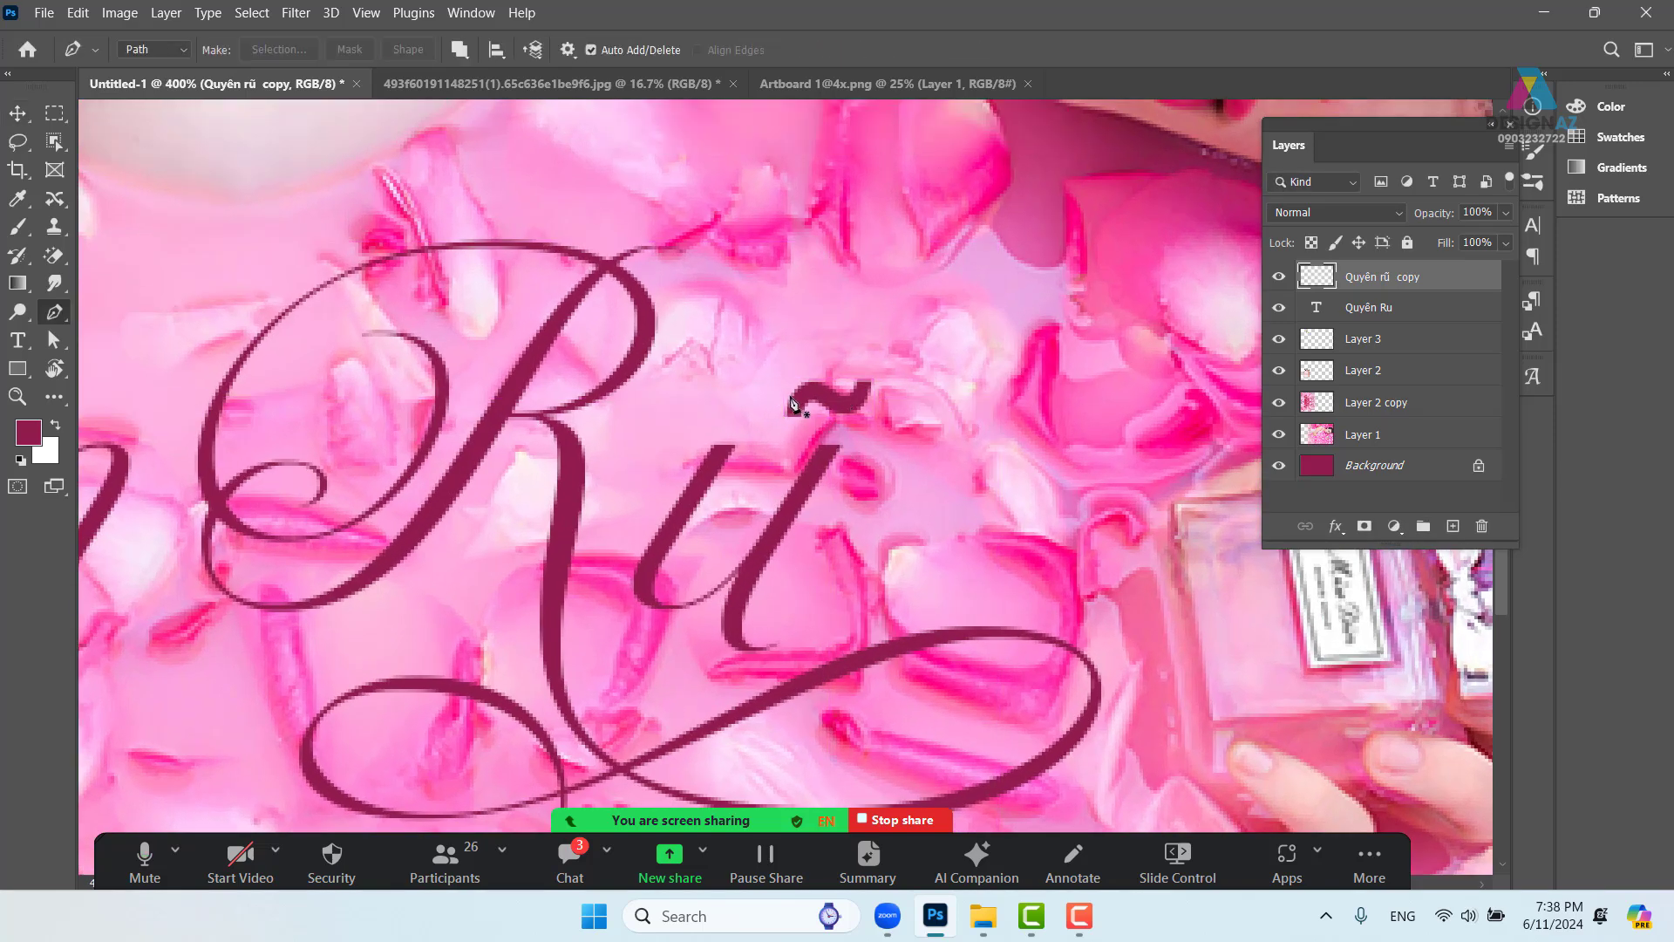
left_click(784, 421)
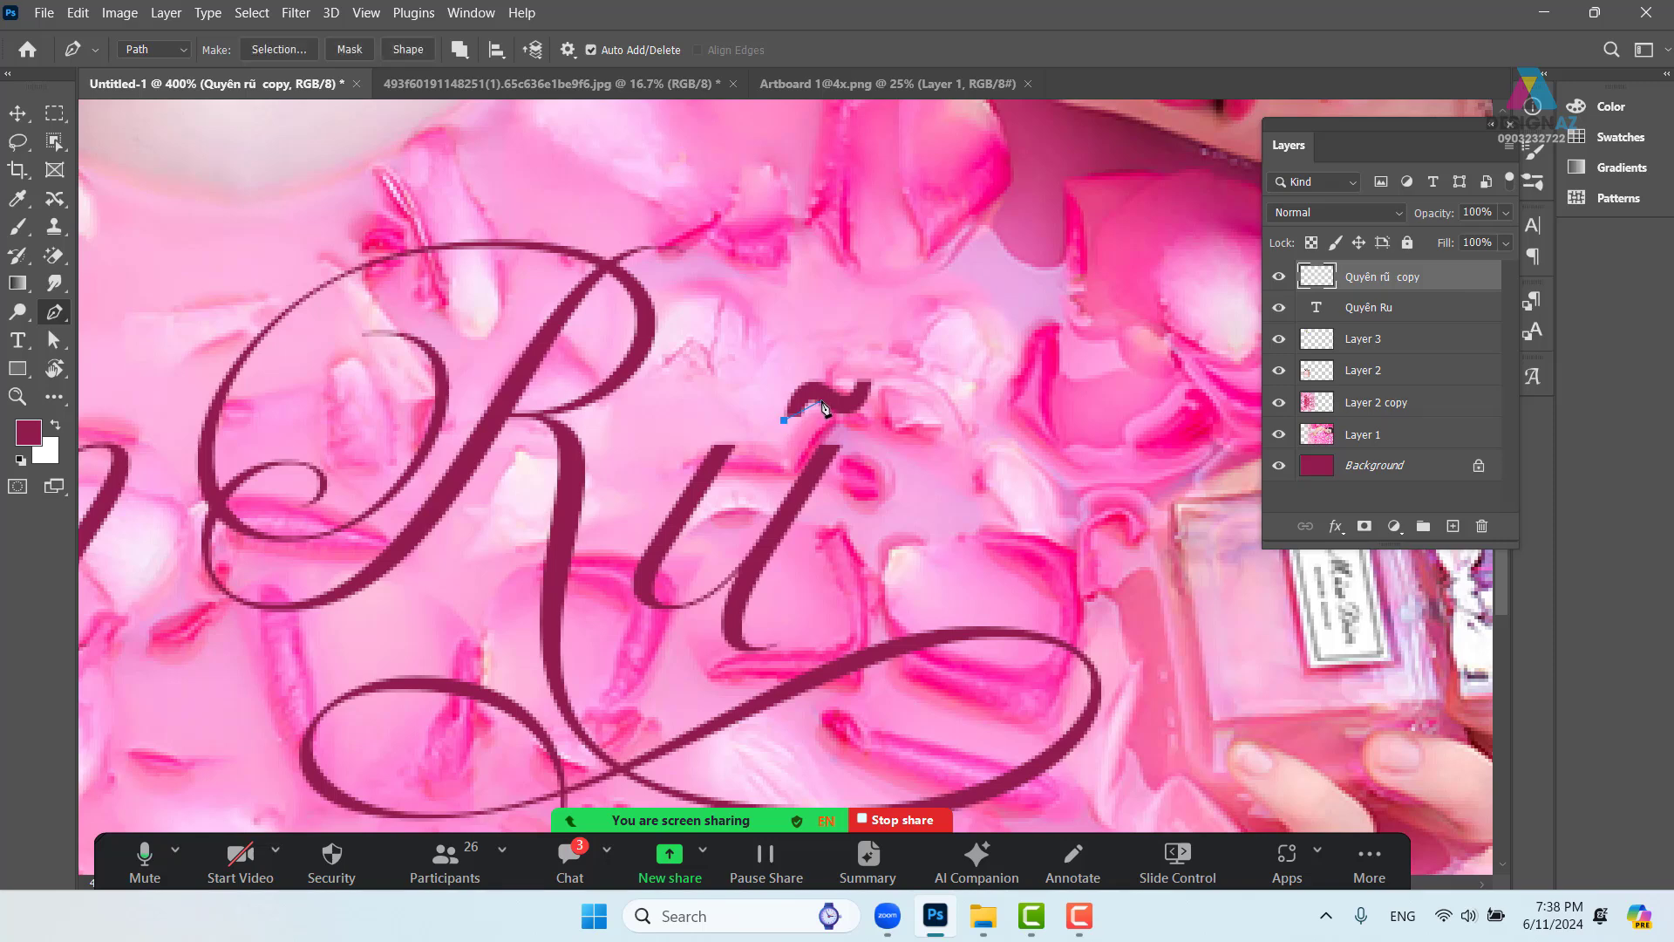
left_click_drag(822, 398, 845, 416)
left_click(873, 389)
left_click_drag(870, 382, 874, 354)
left_click_drag(951, 471, 924, 493)
left_click(850, 504)
left_click(749, 483)
left_click(739, 442)
left_click(785, 421)
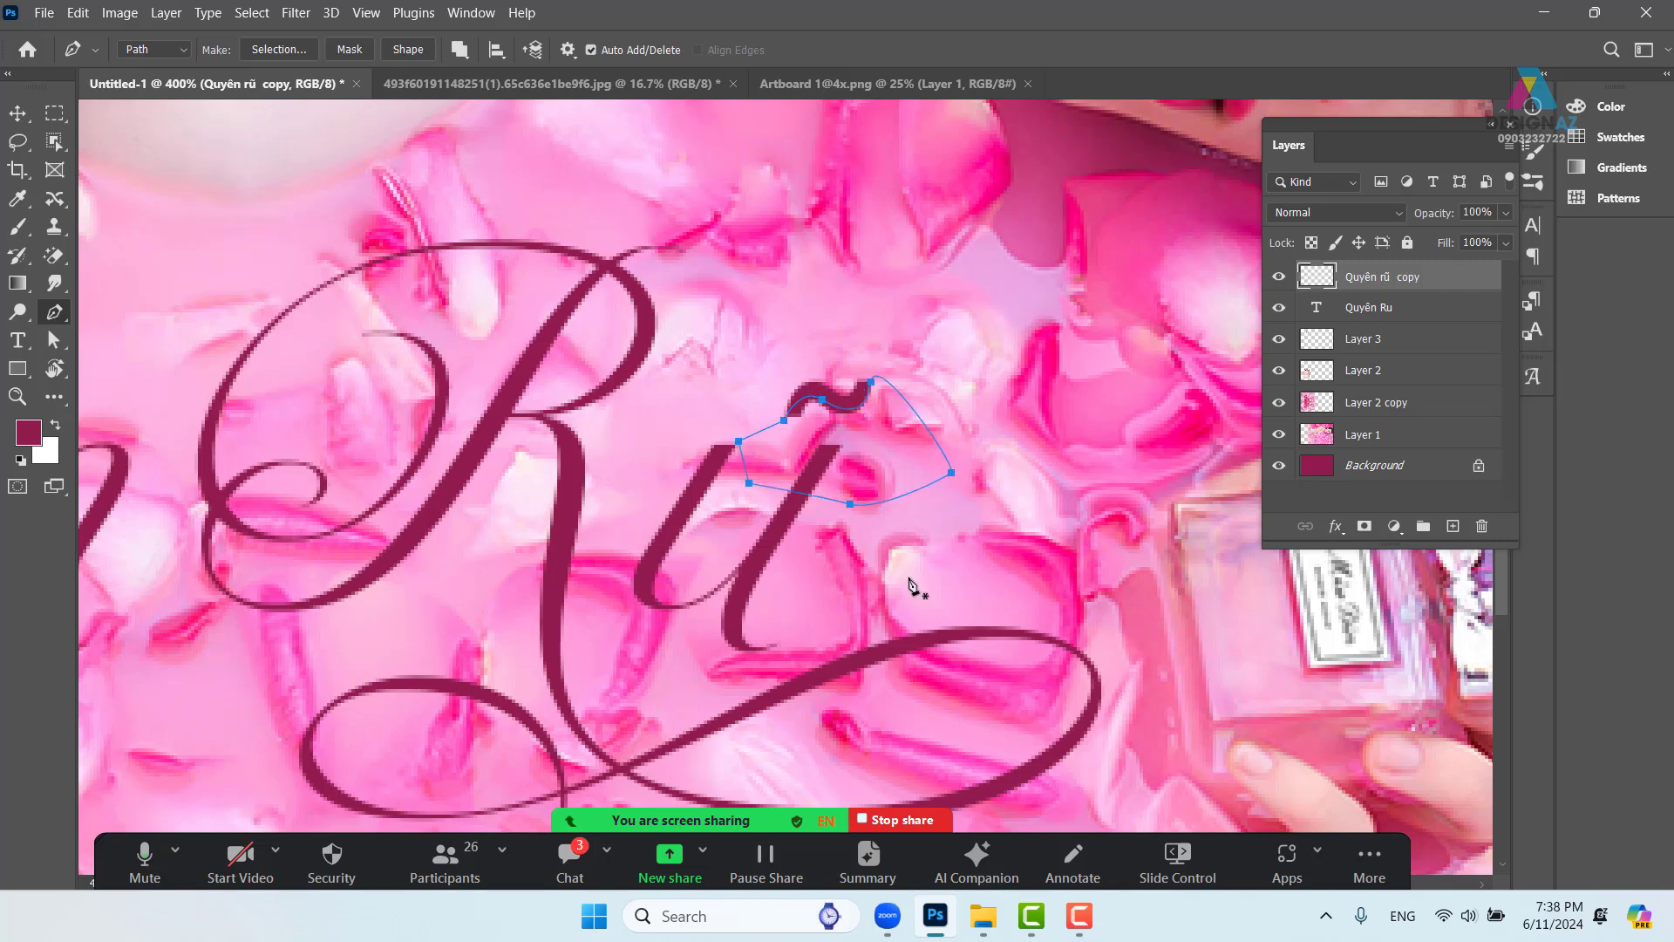
key("ctrl+Return")
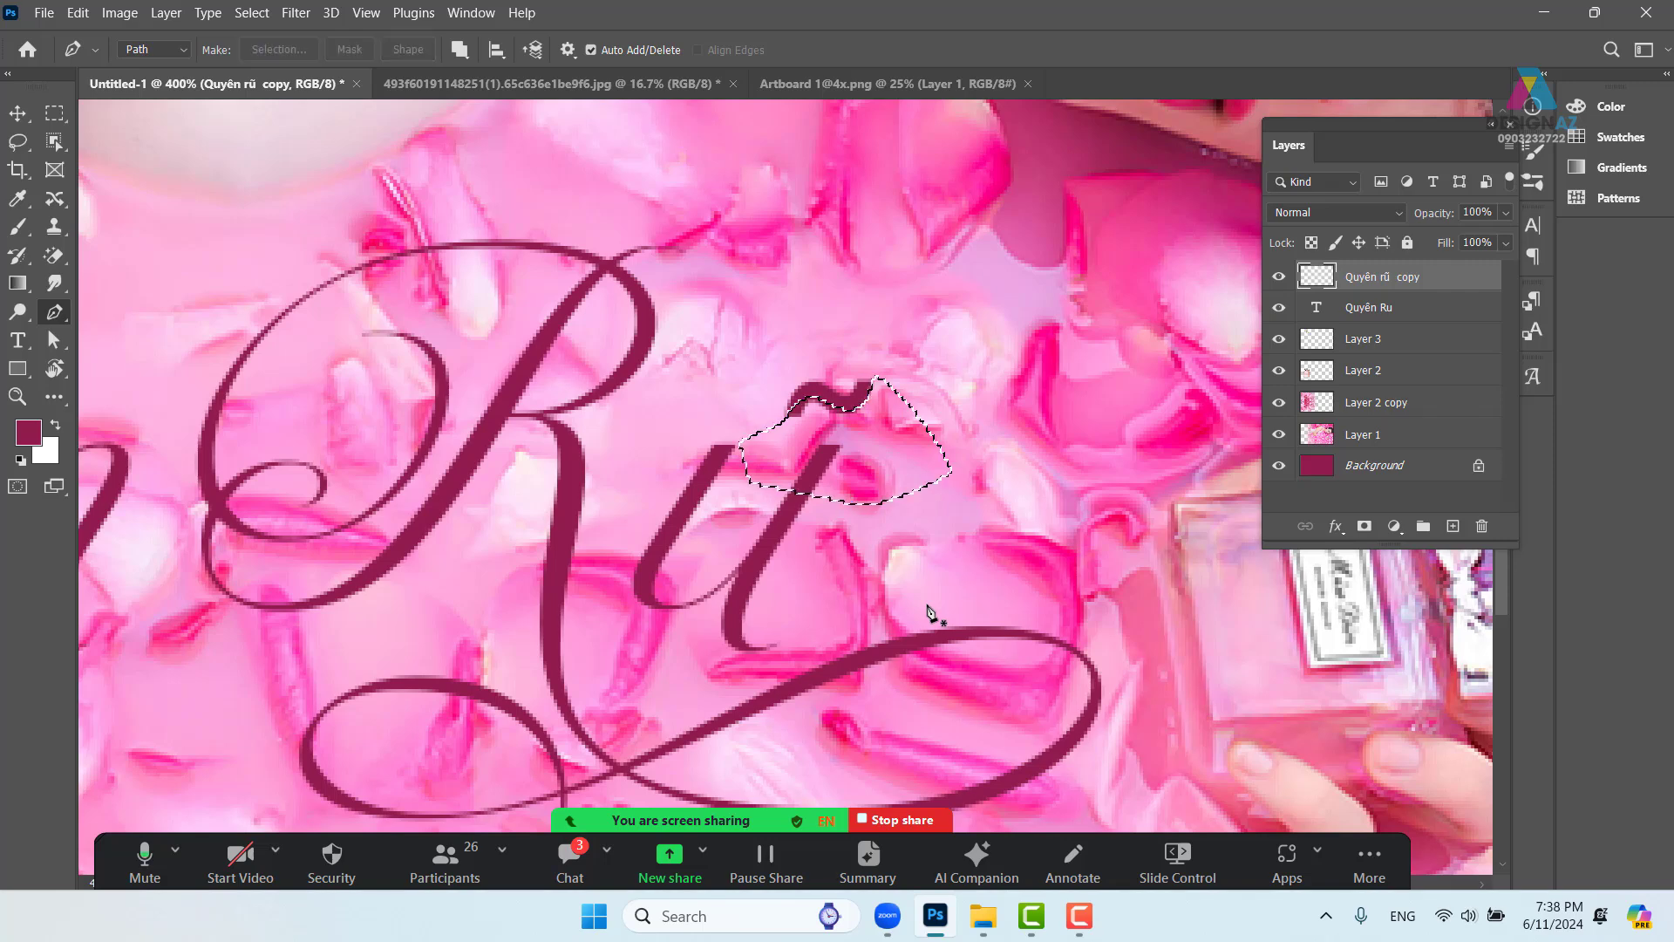
key("v")
key("ctrl+d")
Trim the tilde's upper edge with a second curved Pen selection, deselect, and move the slimmer accent slightly down and right
key("p")
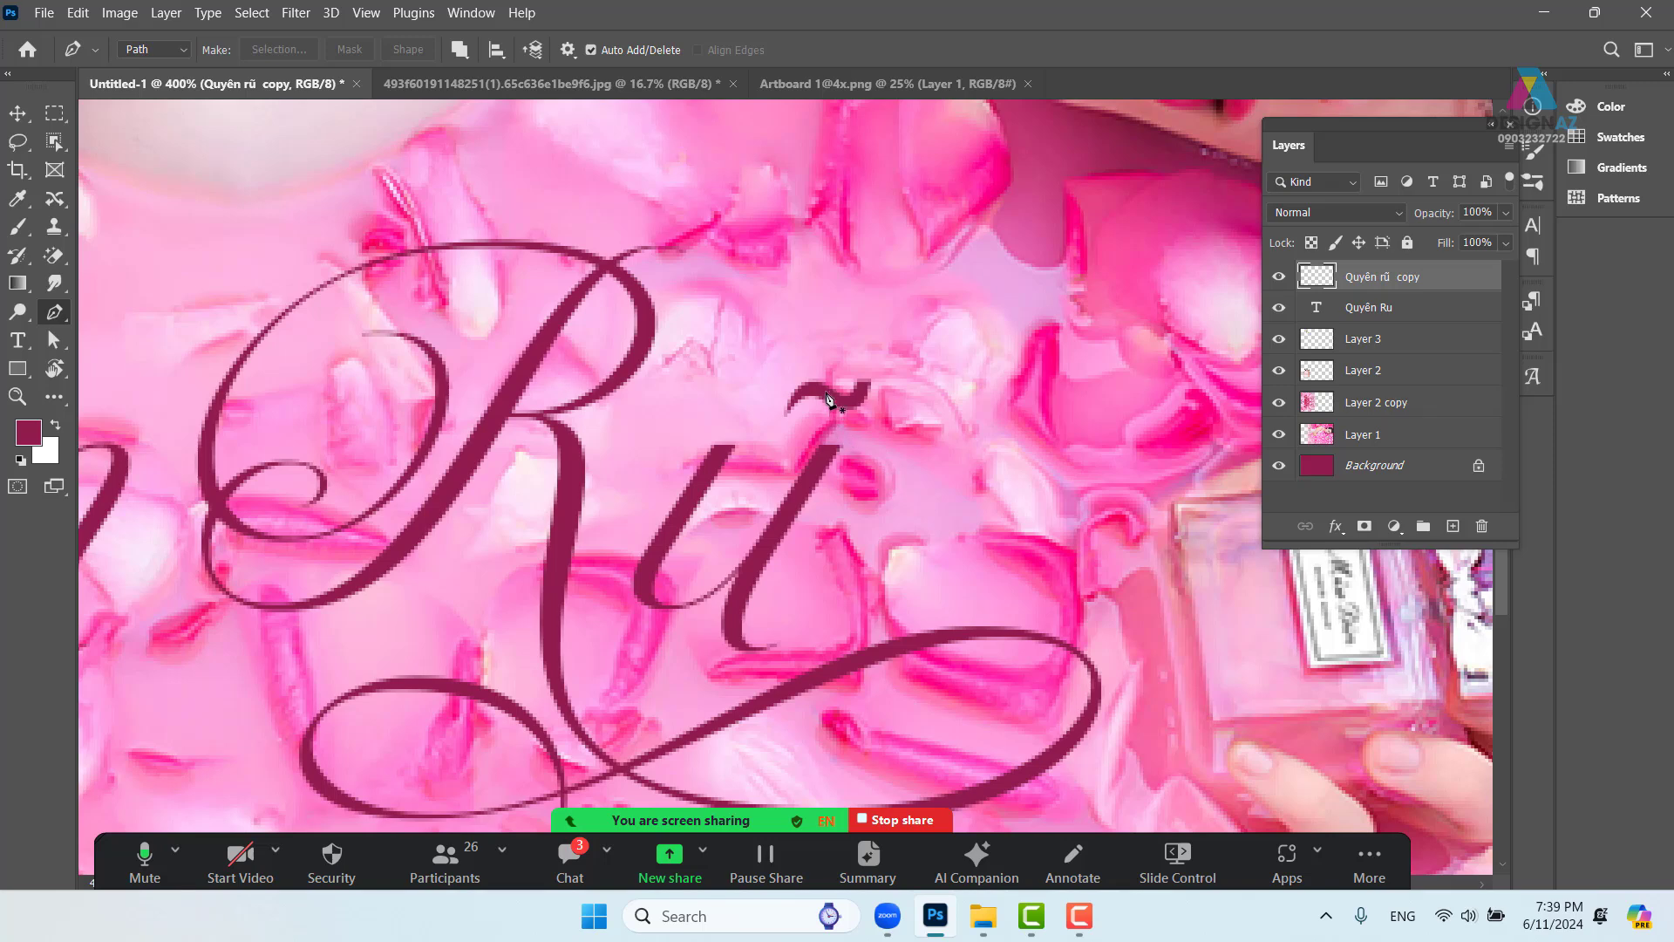
left_click(812, 380)
left_click_drag(846, 398, 892, 332)
left_click(885, 295)
left_click_drag(780, 281, 772, 283)
left_click(712, 340)
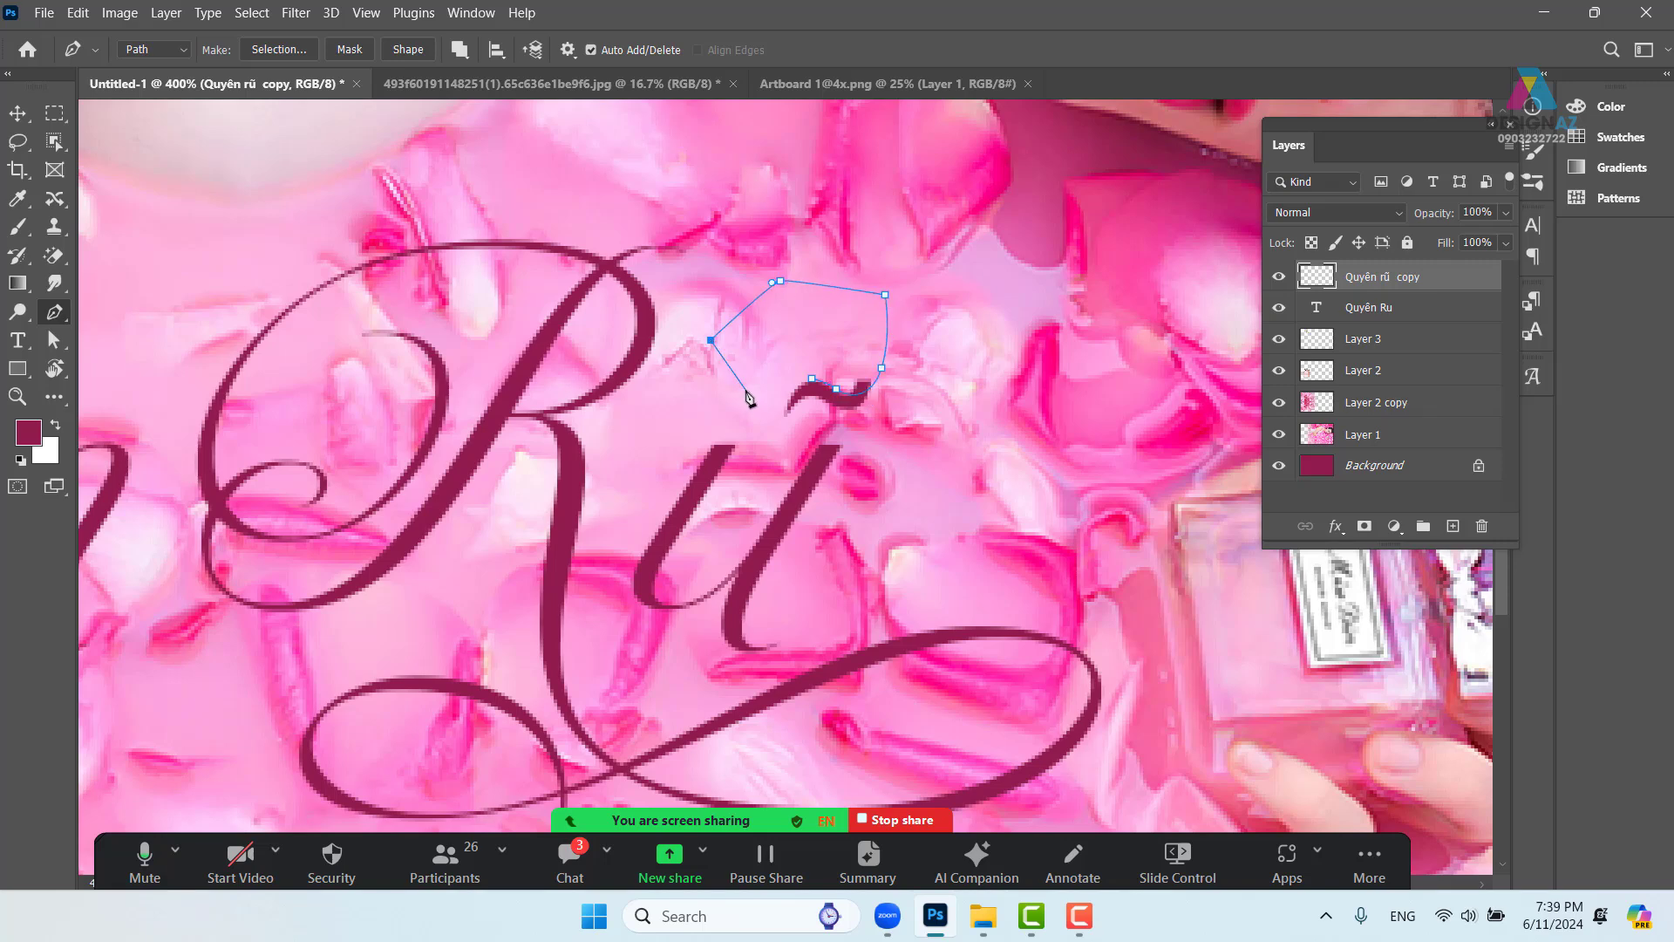
key("ctrl+Return")
key("ctrl+d")
key("v")
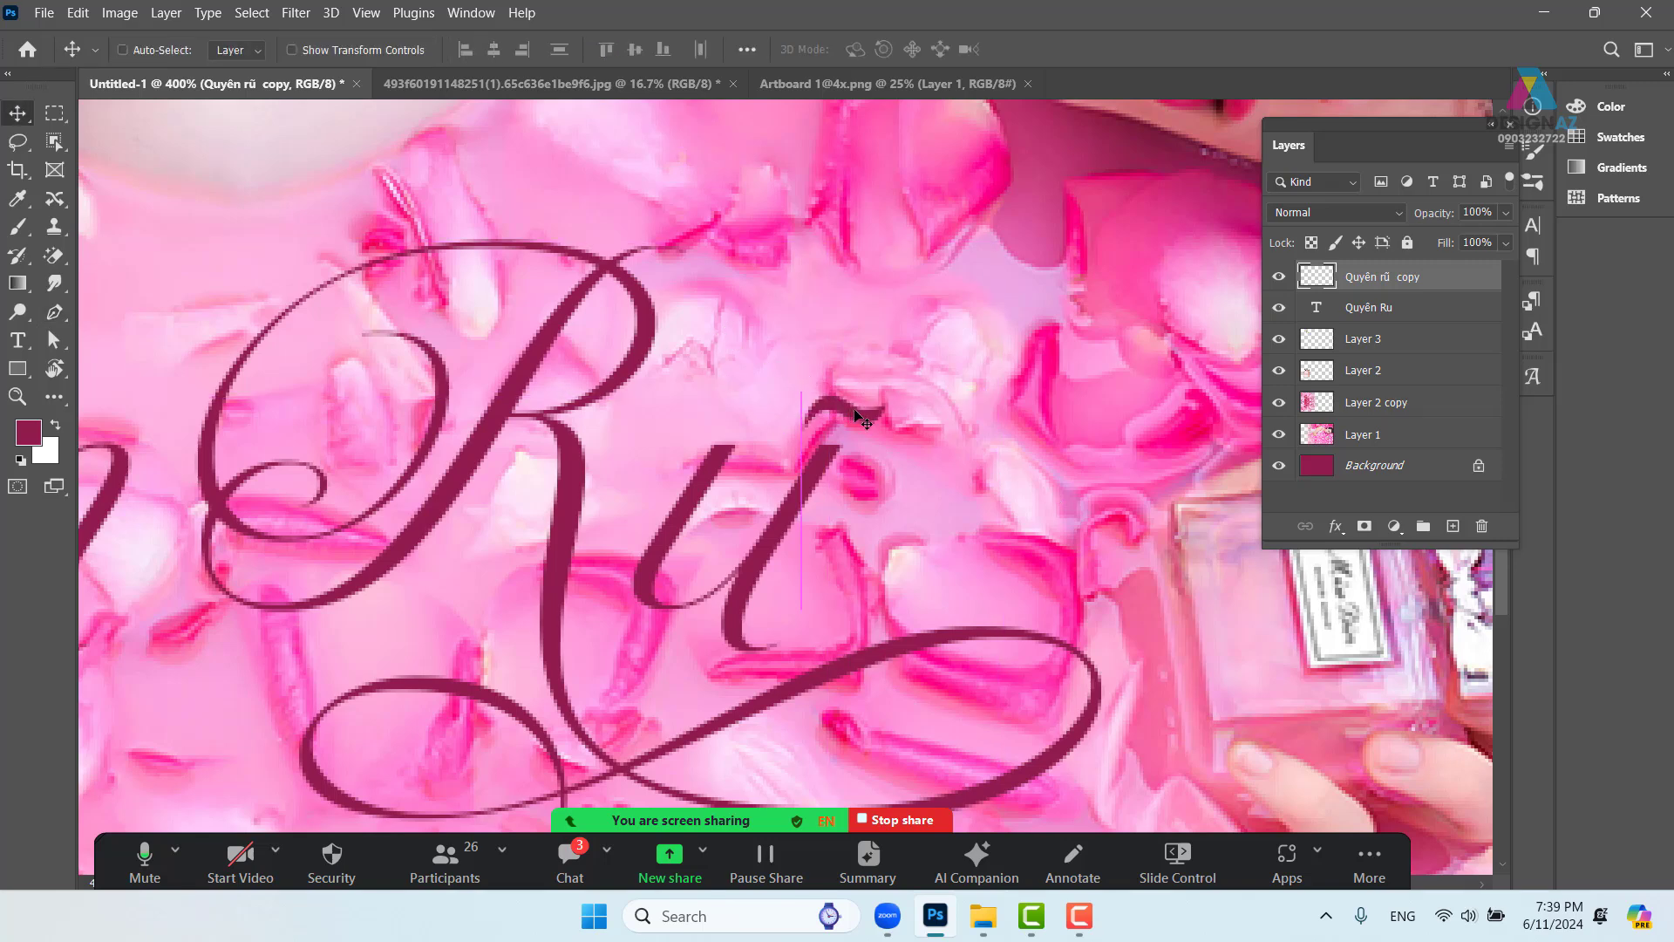
Widen the kerning between "u" and "y" and between "y" and "ê" in the "Quyên Ru" text, and commit the edit
key("ctrl+minus")
key("ctrl+minus")
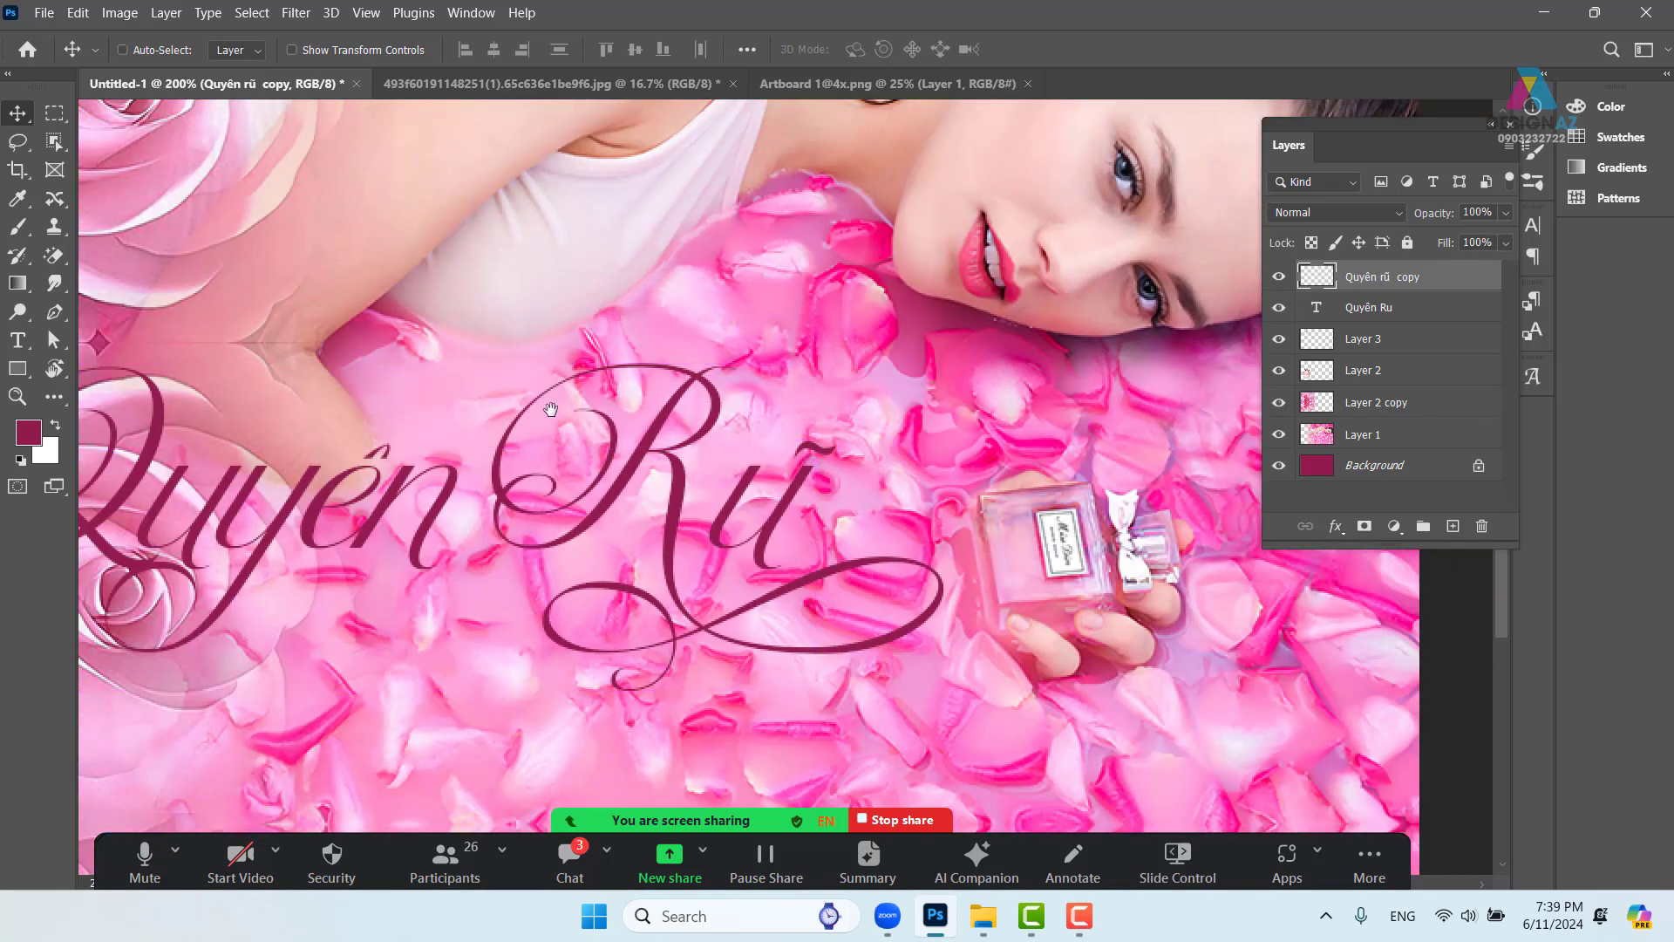
left_click_drag(526, 405, 777, 392)
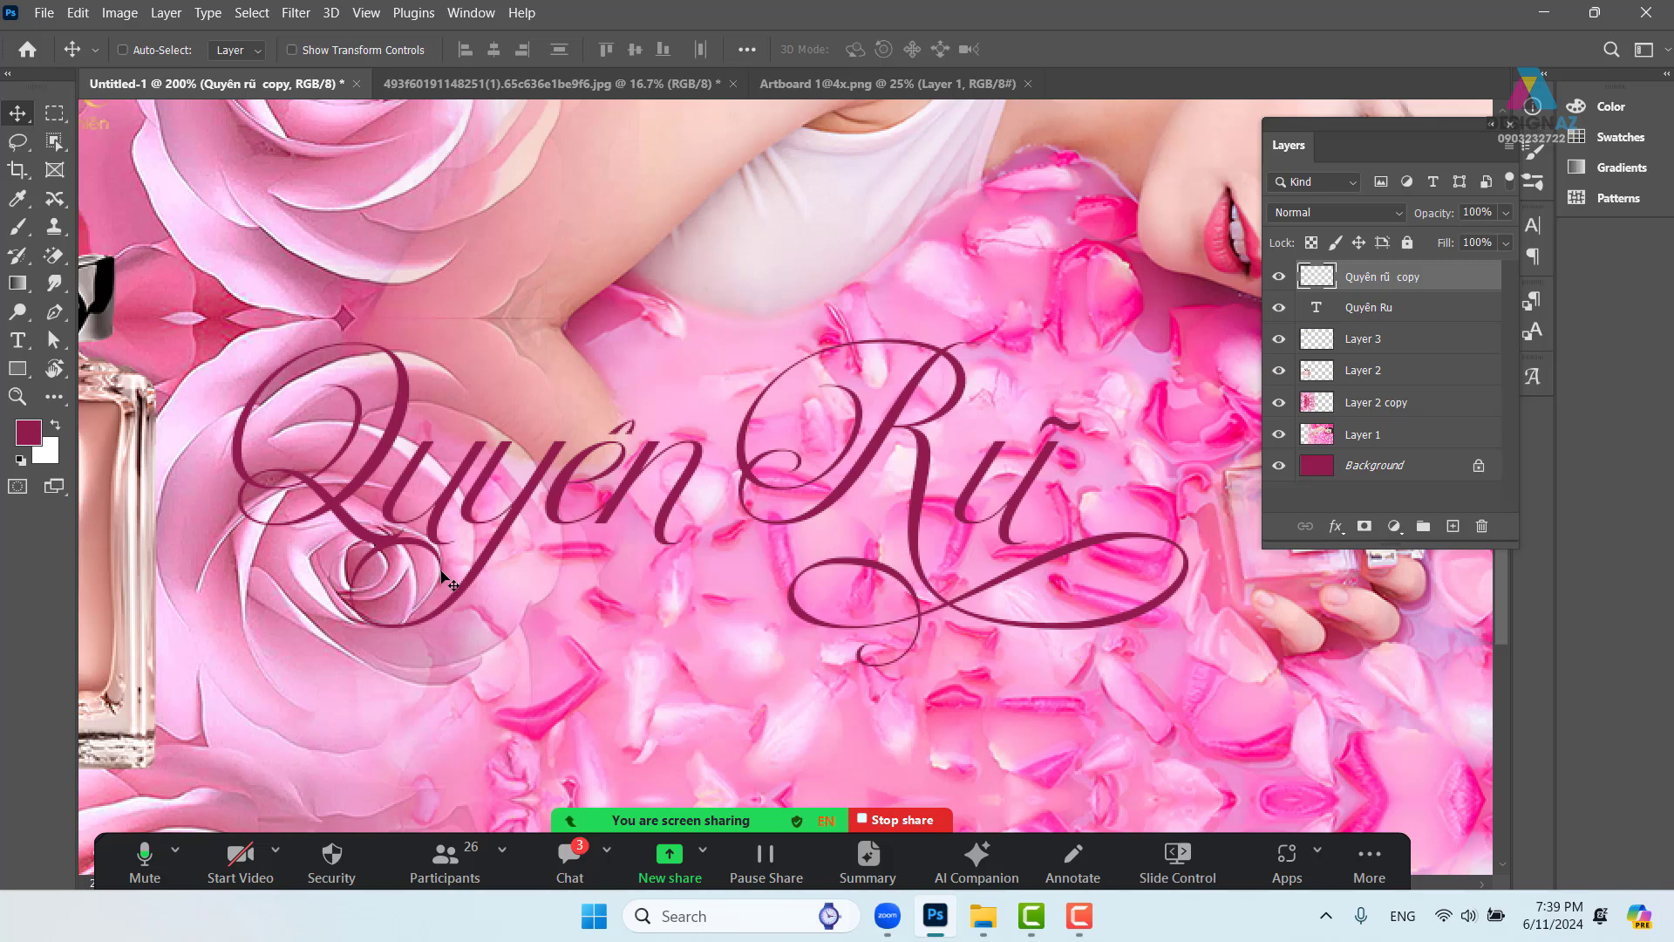
key("t")
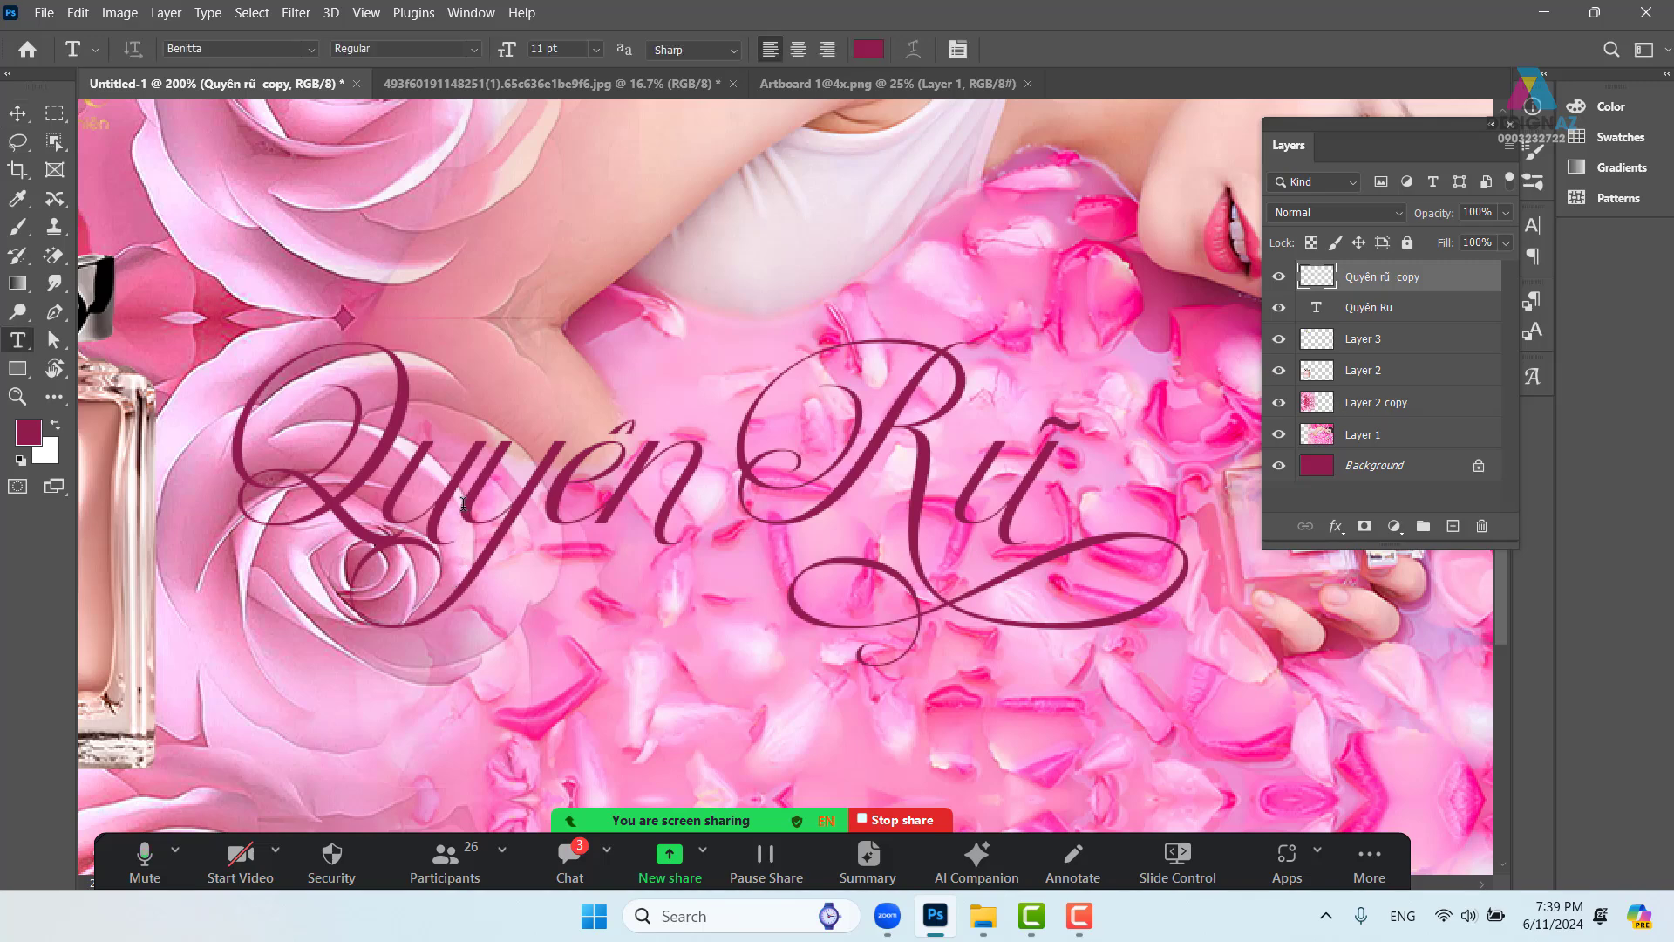
left_click(463, 503)
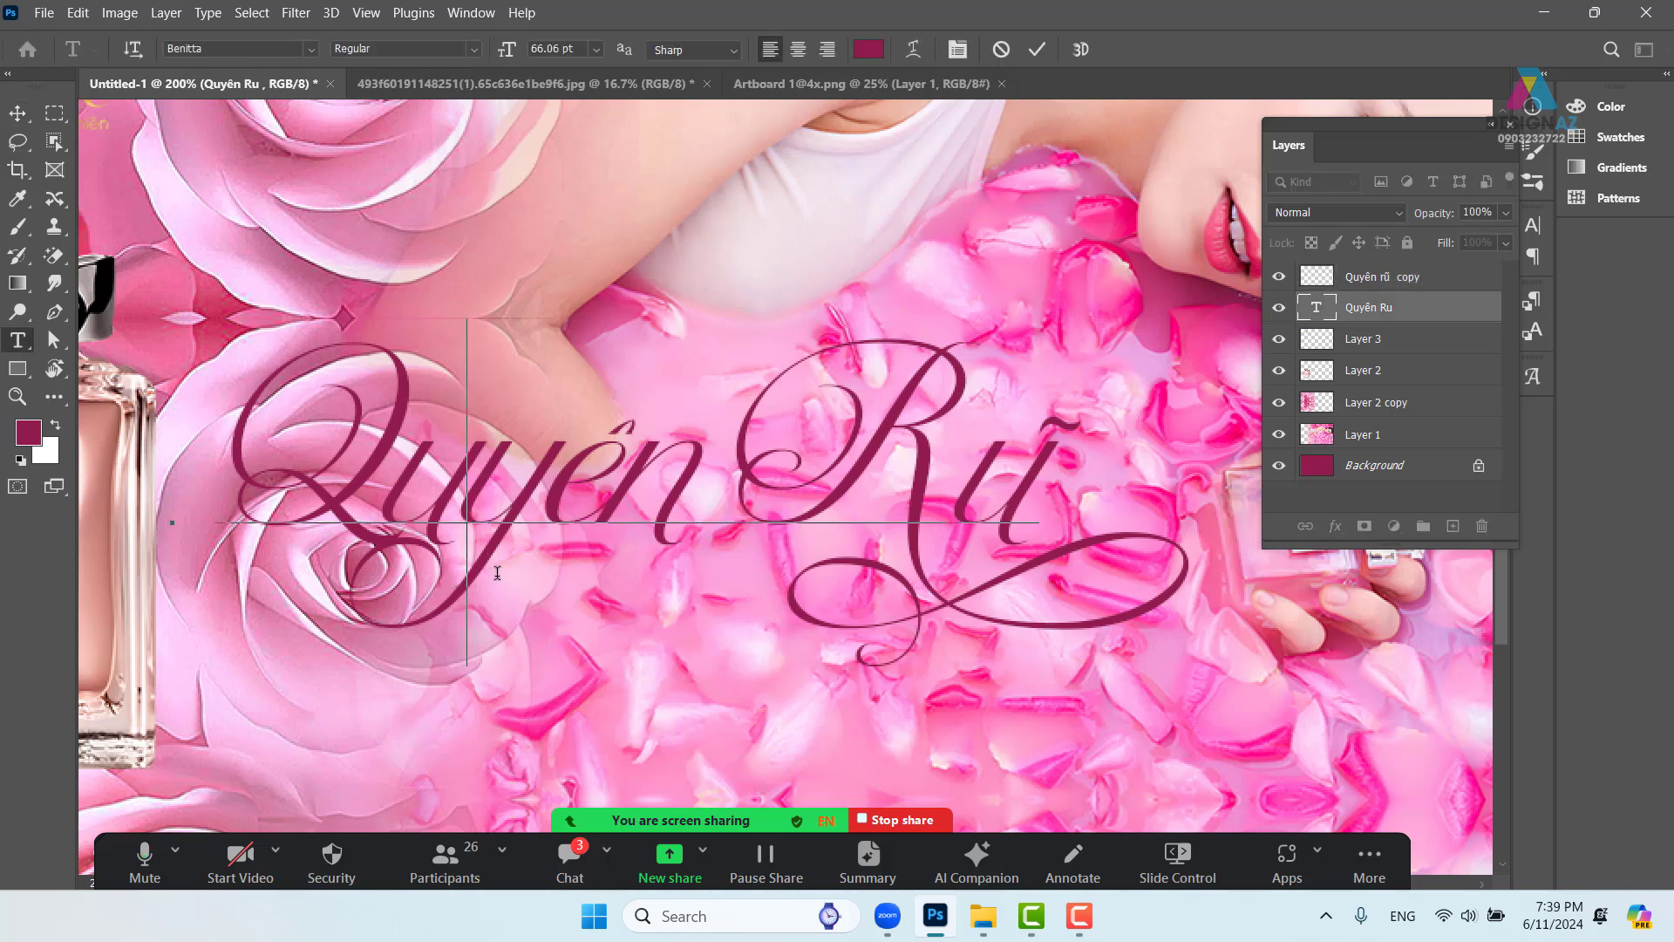
key("alt+Right")
key("alt+Right")
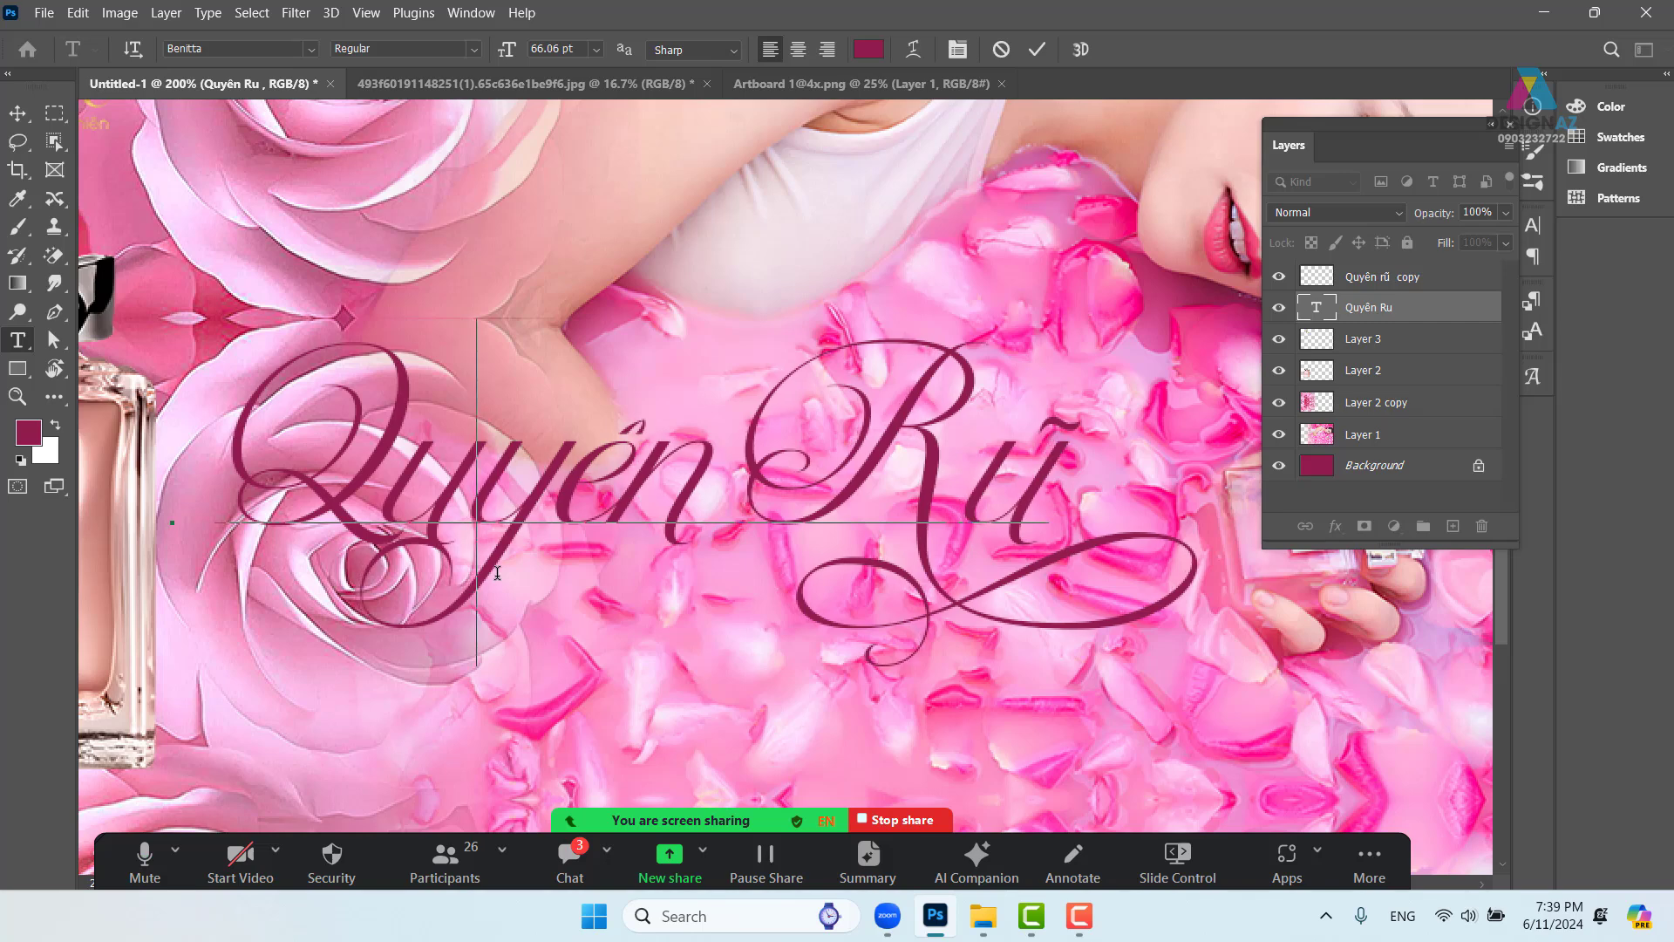
key("Right")
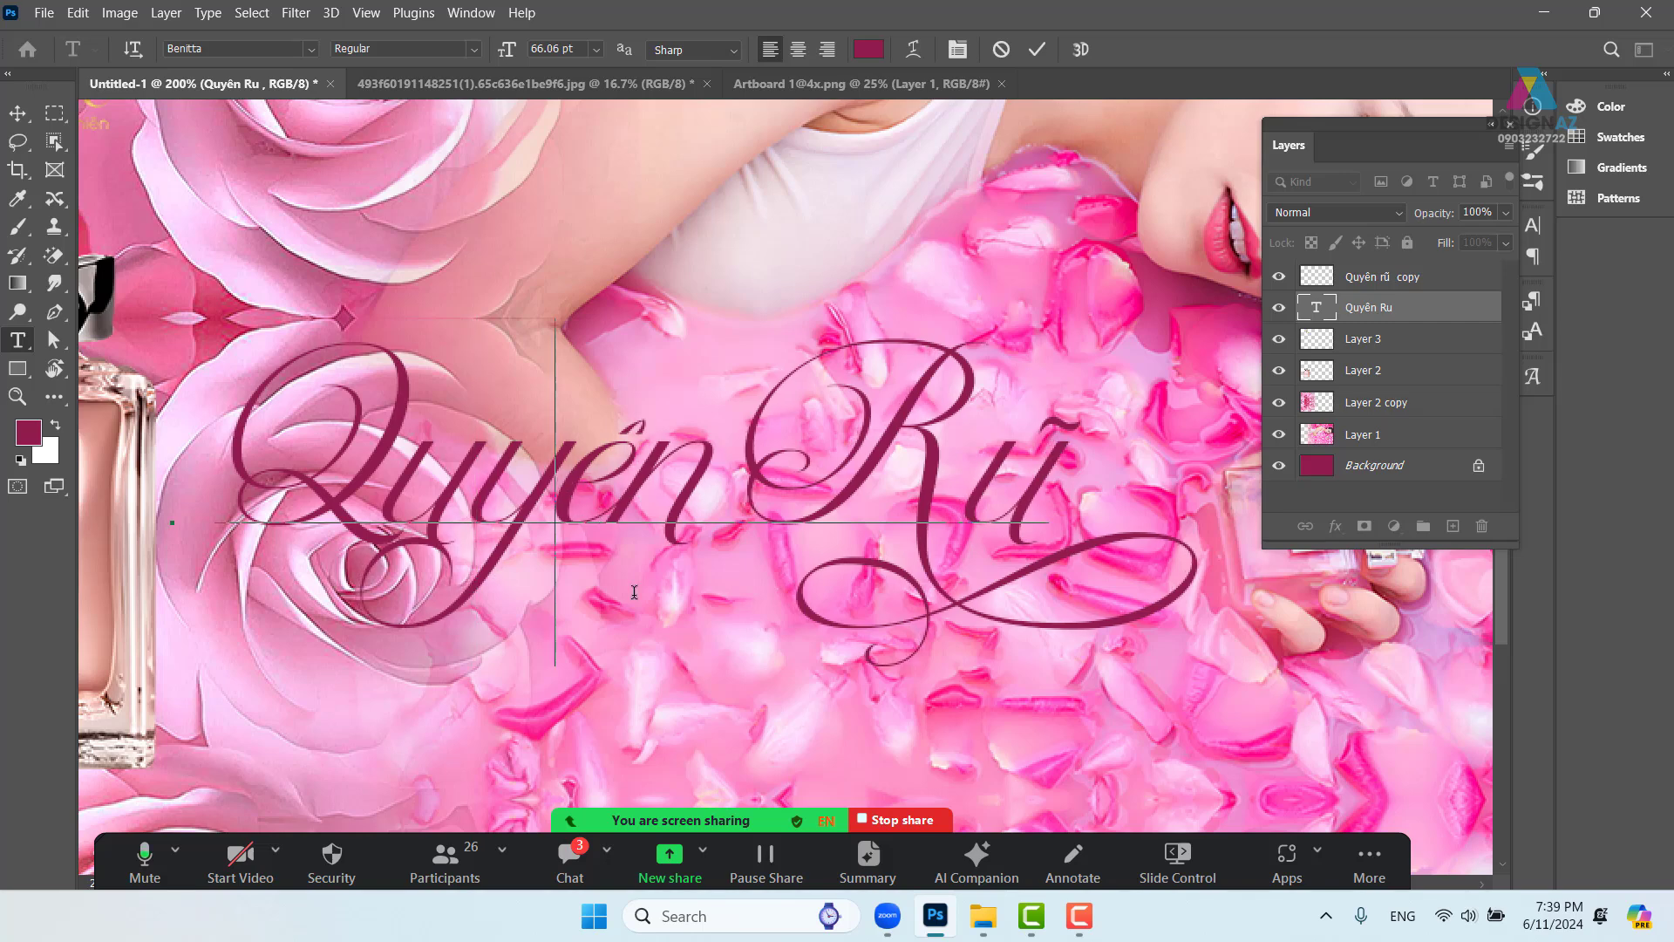
key("alt+Right")
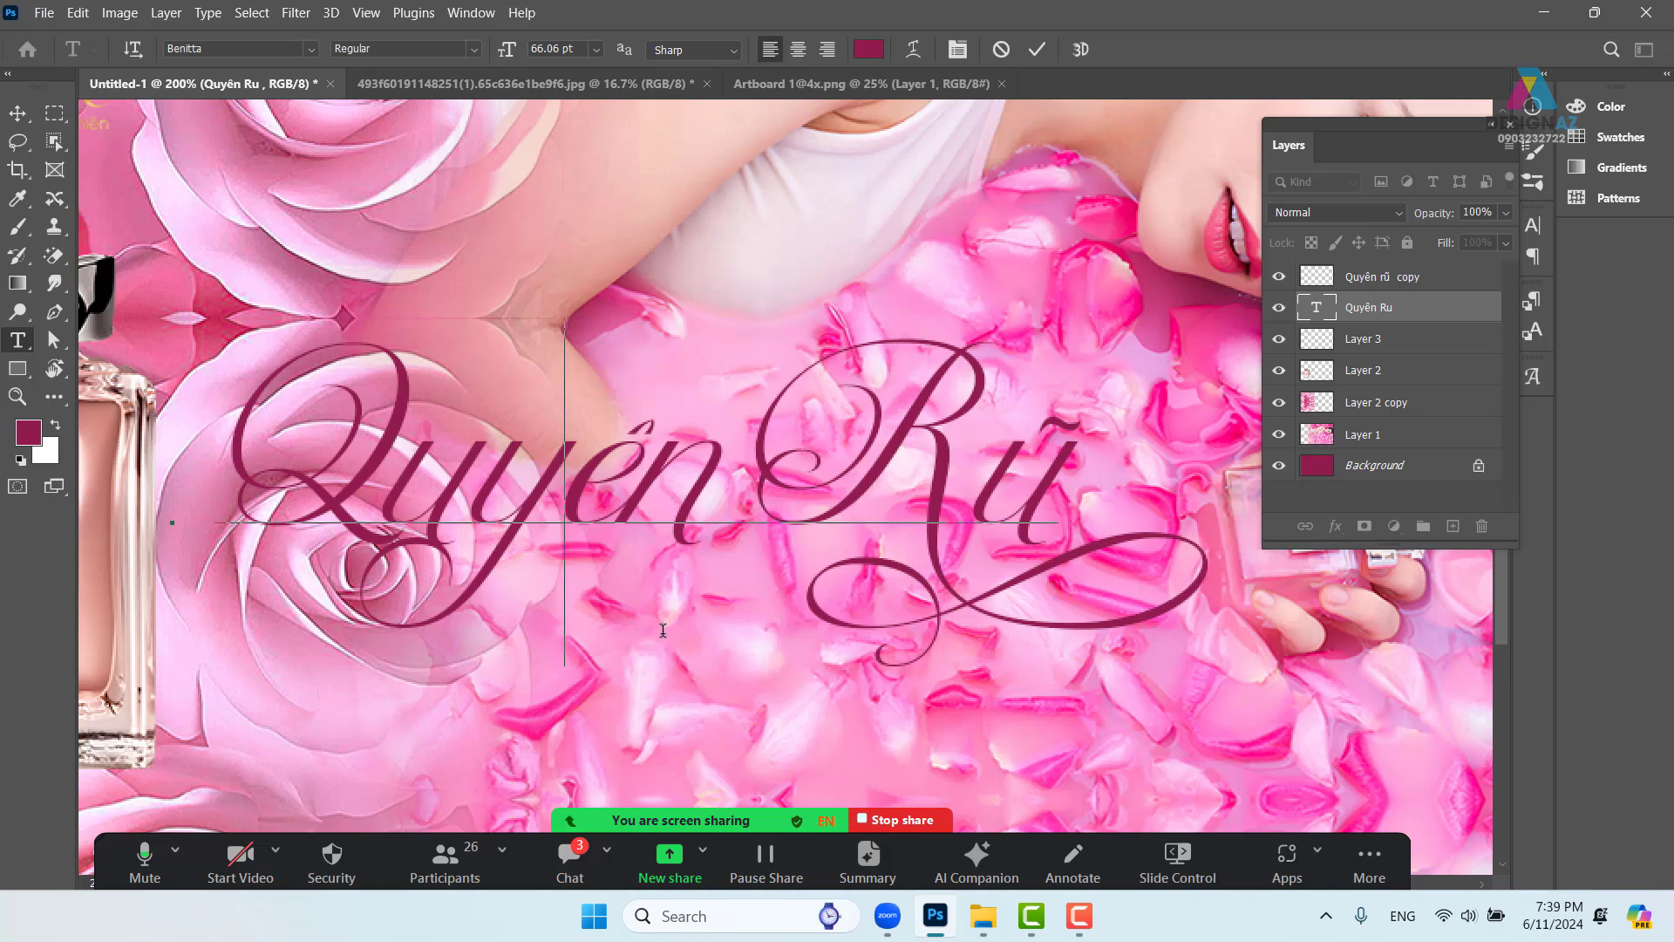
left_click(18, 111)
left_click_drag(1116, 509, 1072, 509)
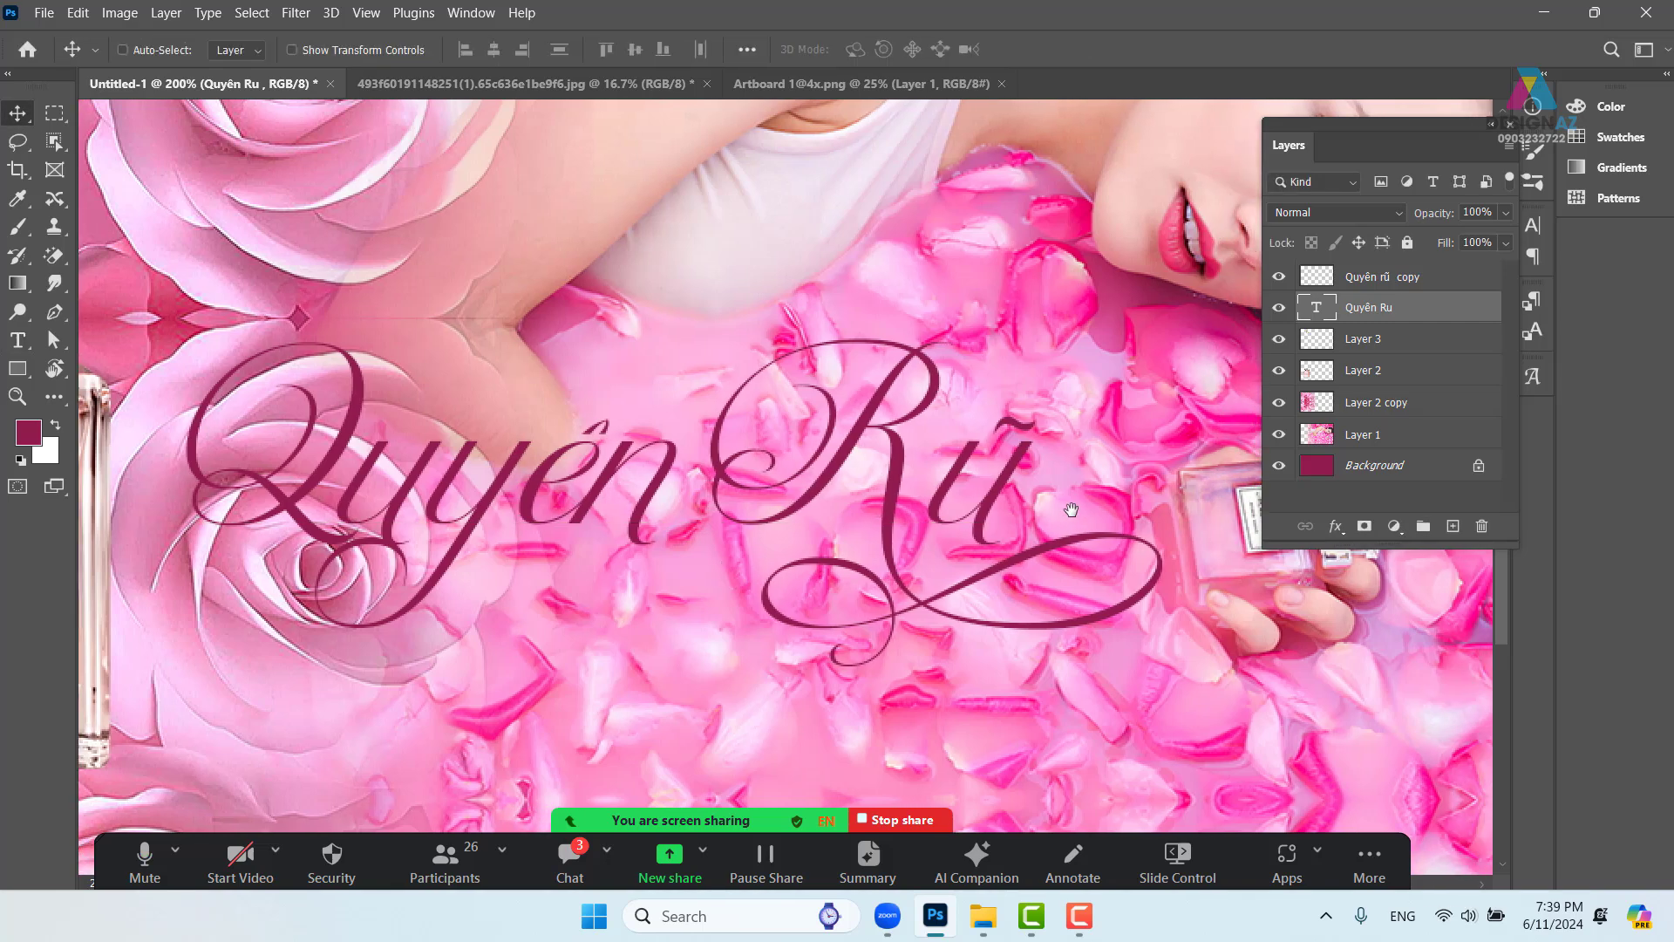
key("t")
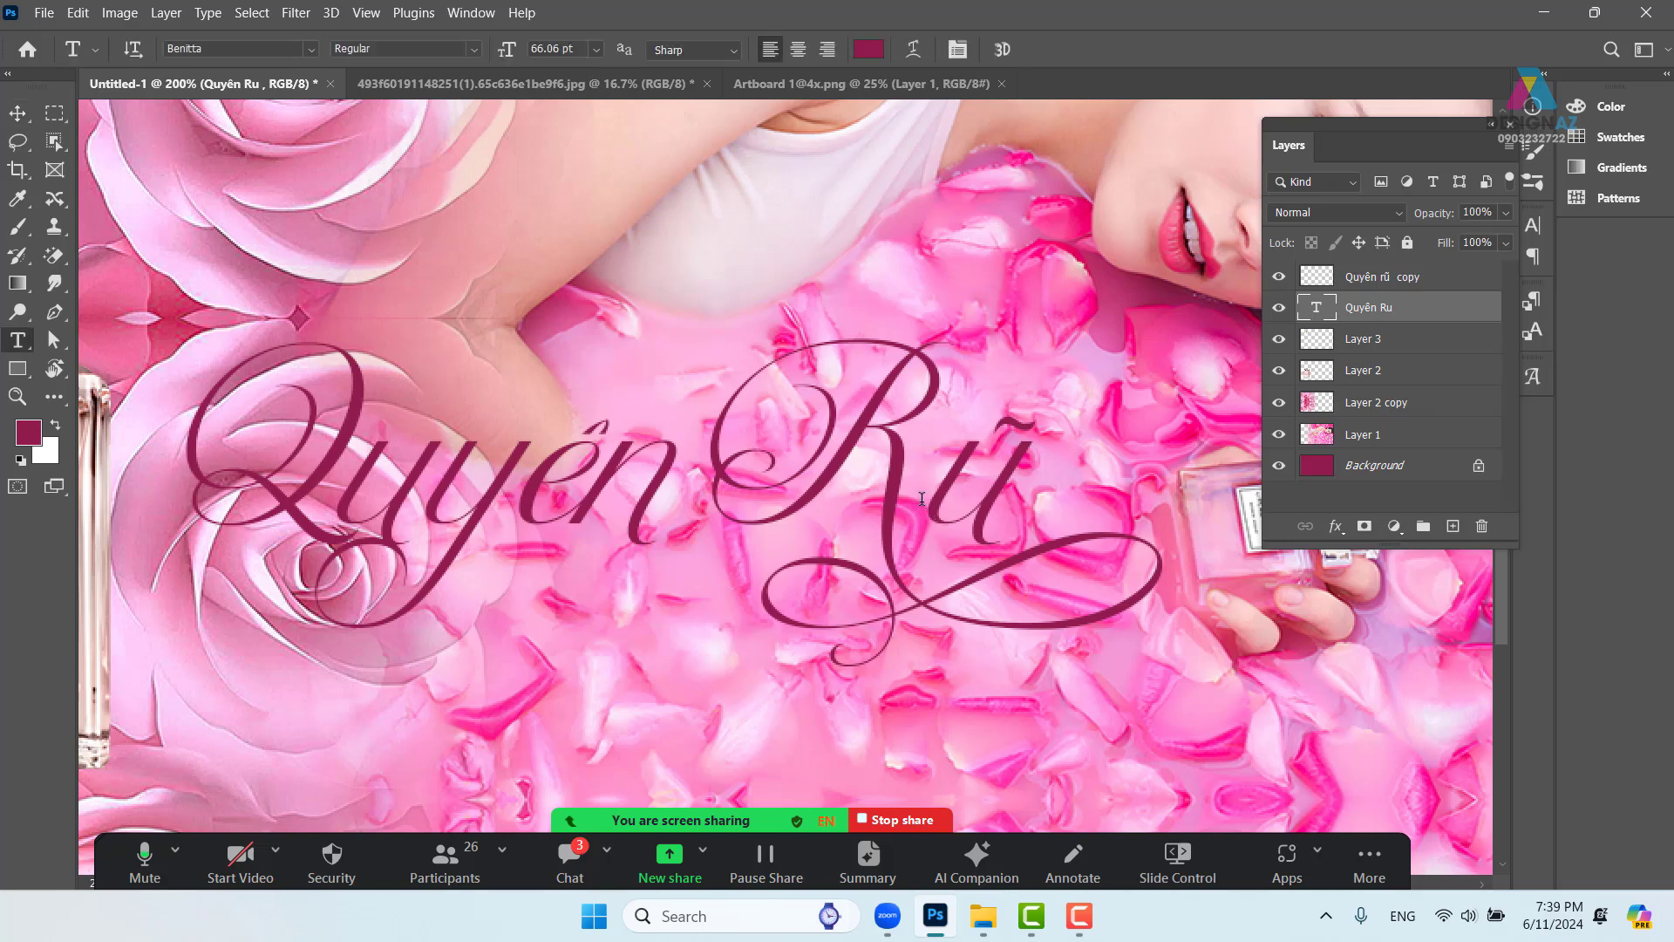
left_click(942, 523)
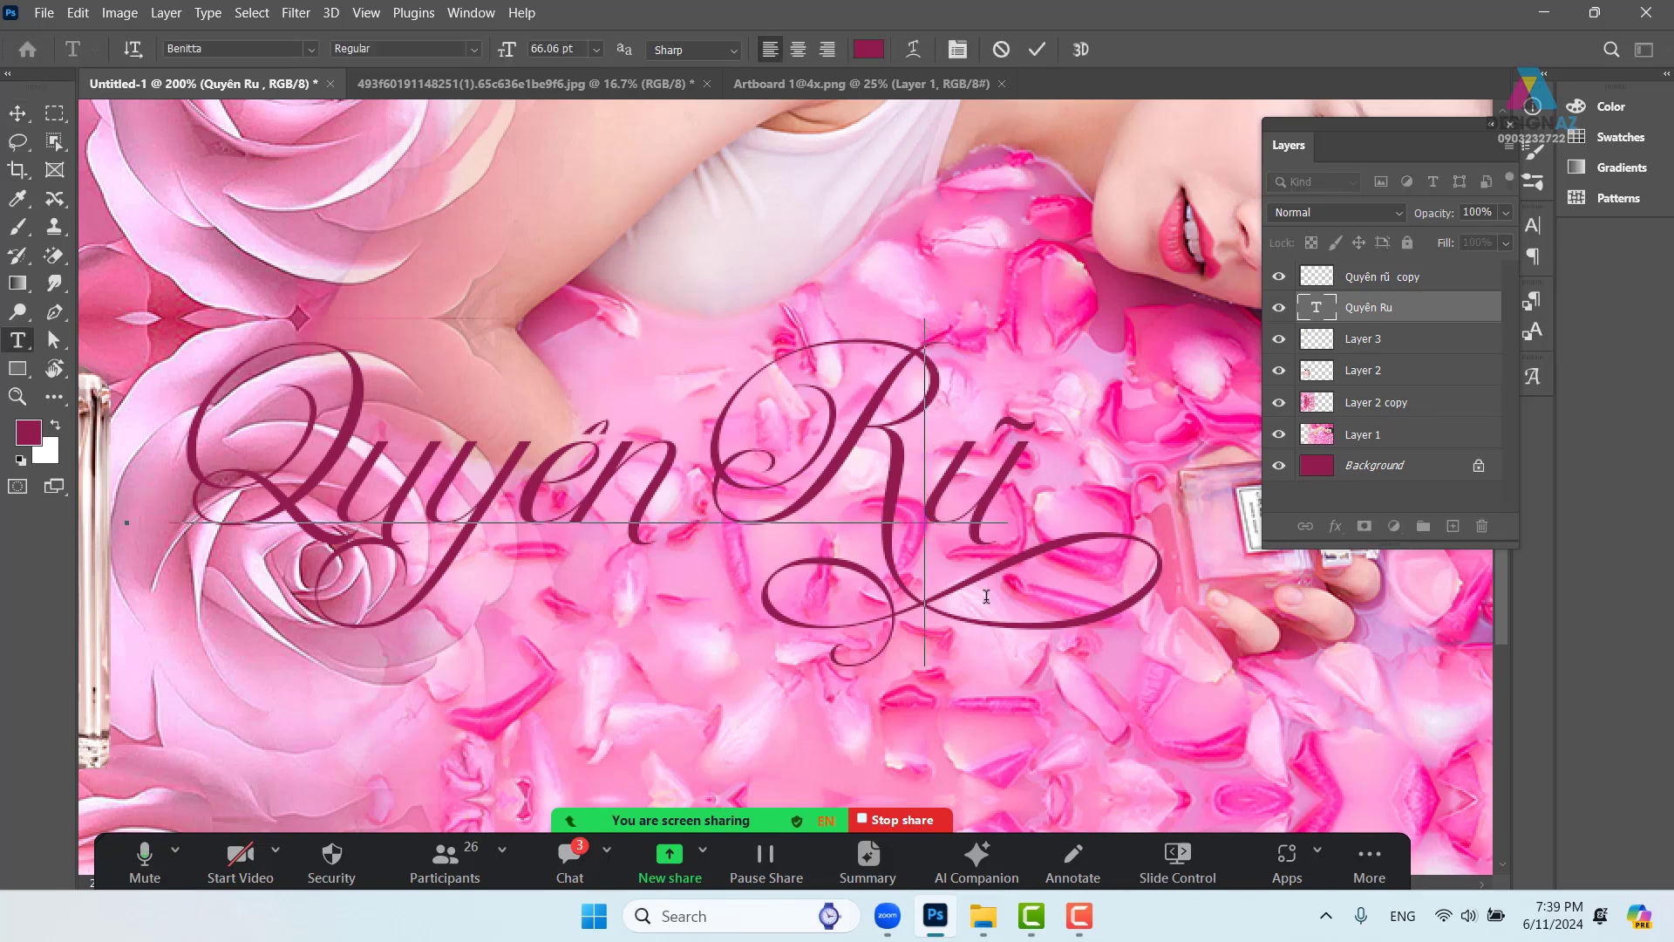
left_click(18, 115)
Select the tilde's "Quyên rũ copy" layer and nudge the accent into place above the respaced "u"
right_click(1021, 436)
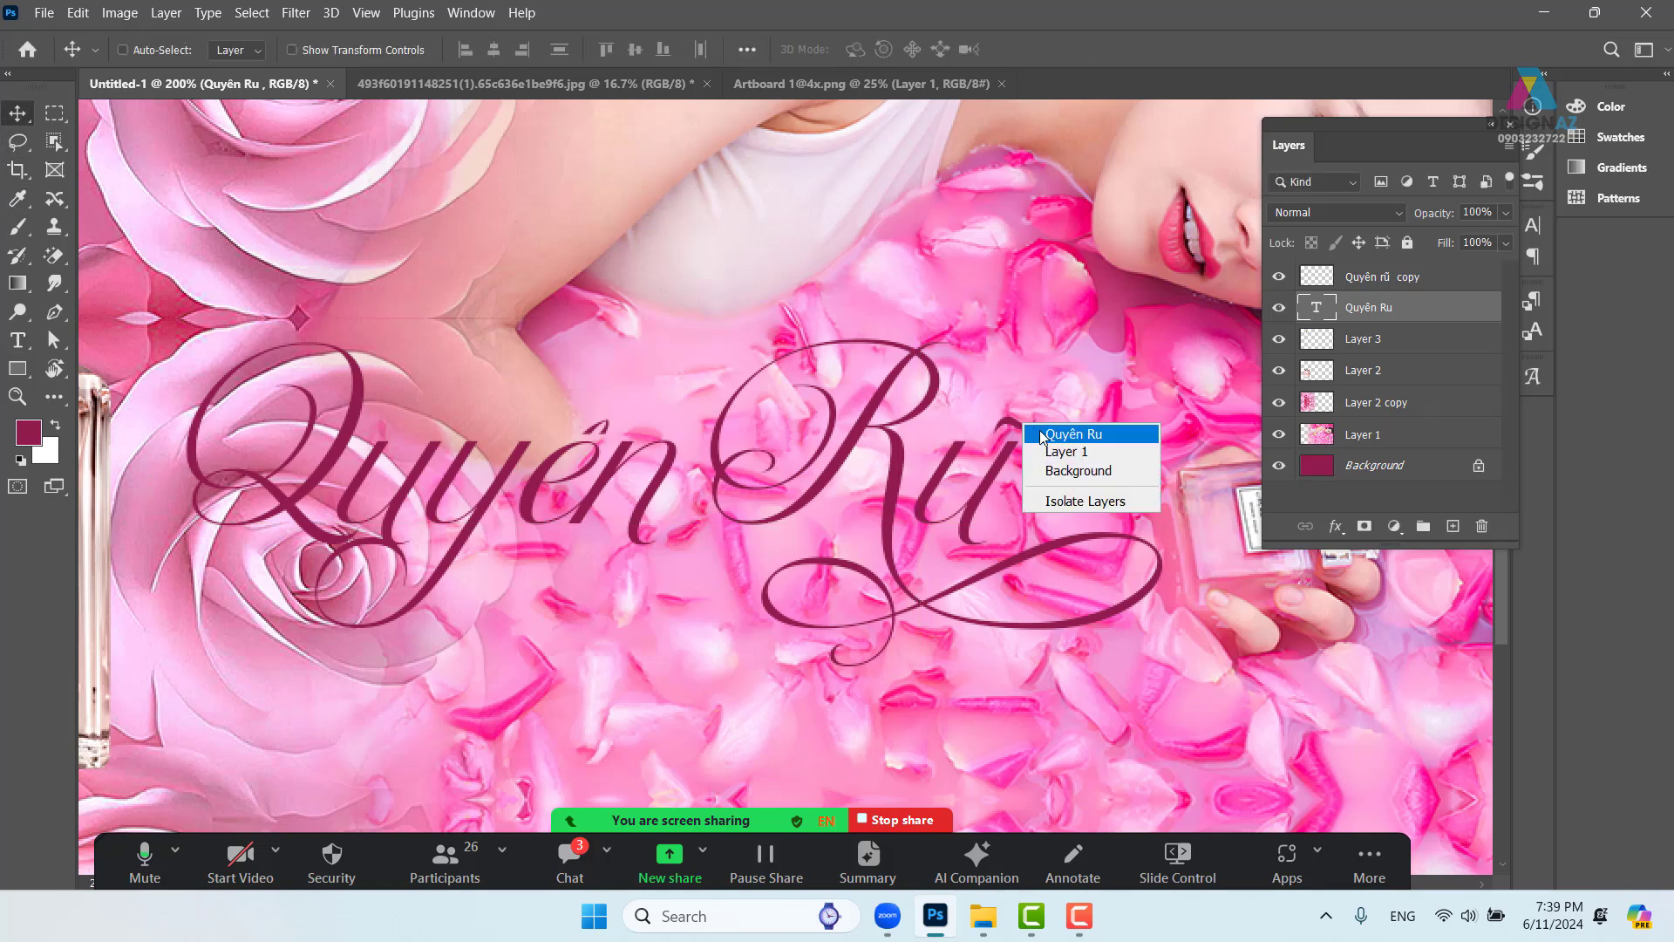
left_click(1042, 436)
left_click_drag(1020, 436, 1019, 429)
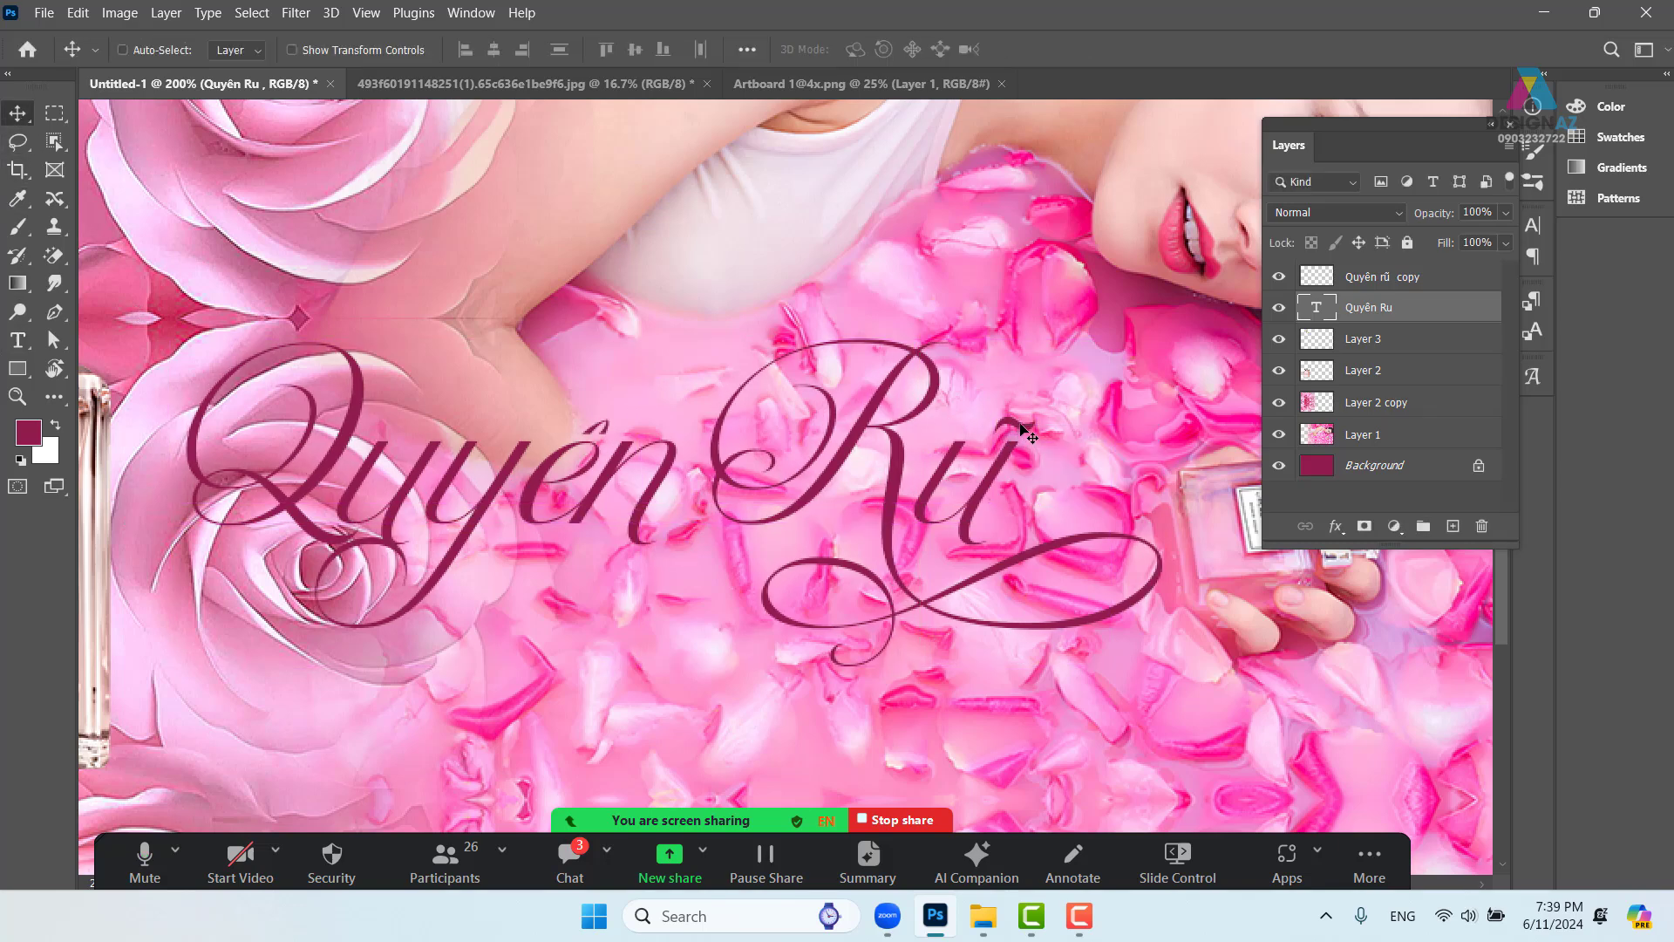
right_click(1023, 428)
left_click(1064, 455)
right_click(1027, 429)
left_click(1060, 441)
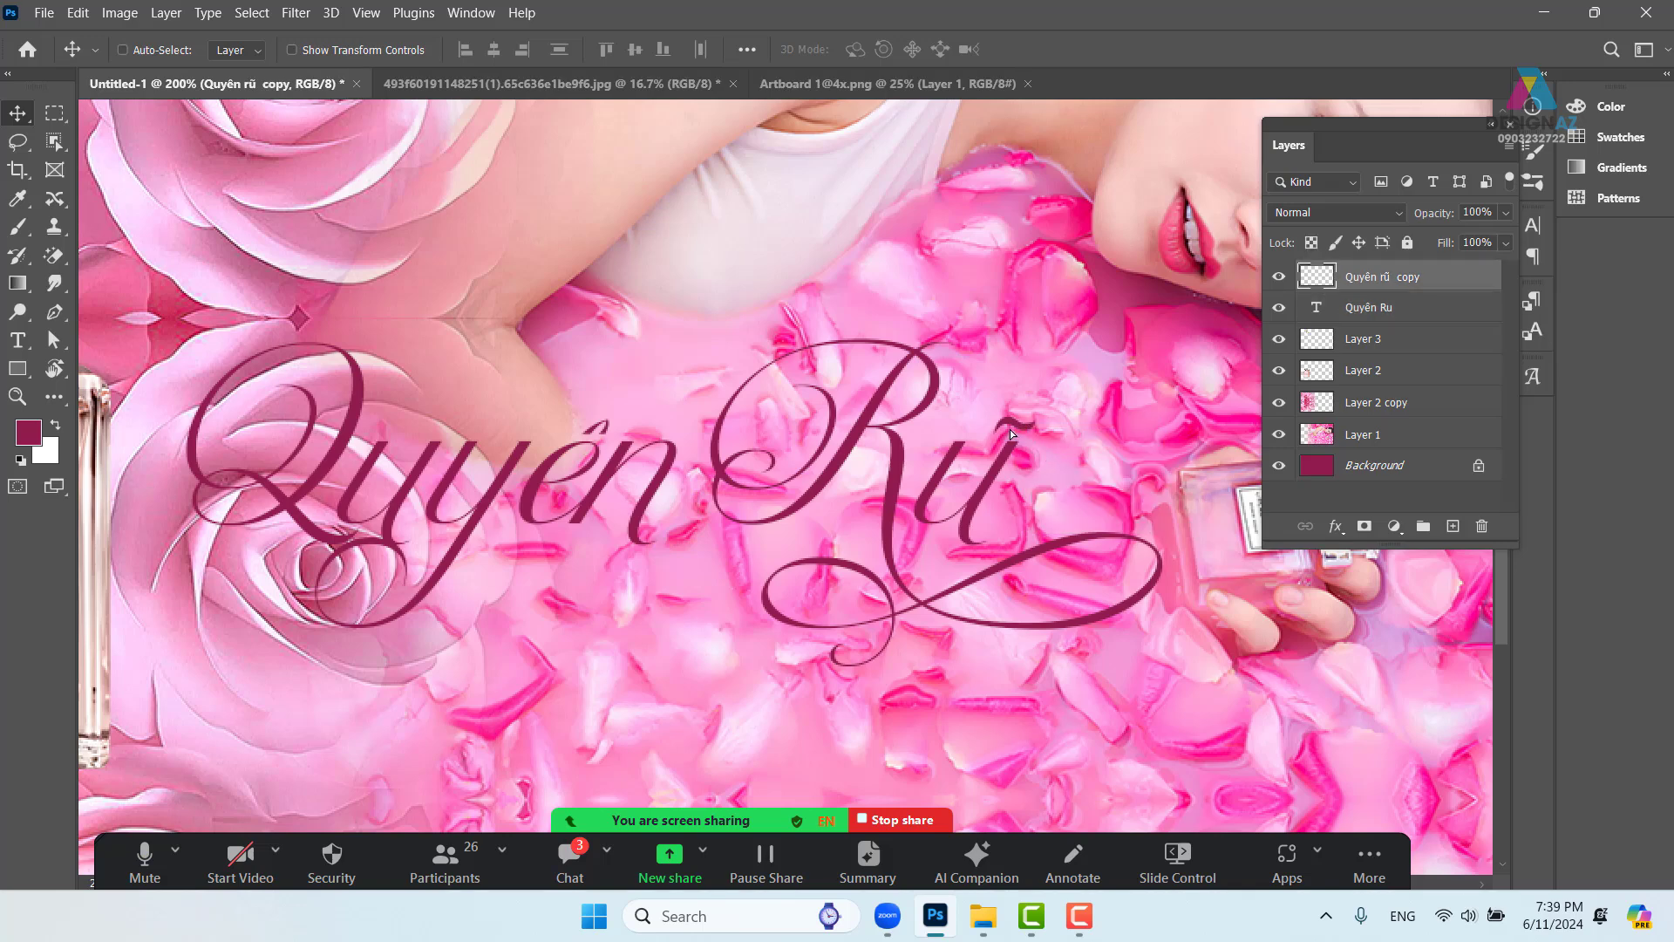
mouse_move(1027, 431)
left_mouse_down()
mouse_move(1009, 433)
mouse_move(1027, 426)
left_mouse_up()
Draw a slim acute accent above the "ê" with the Pen tool, fill it maroon on a new layer, and deselect
key("p")
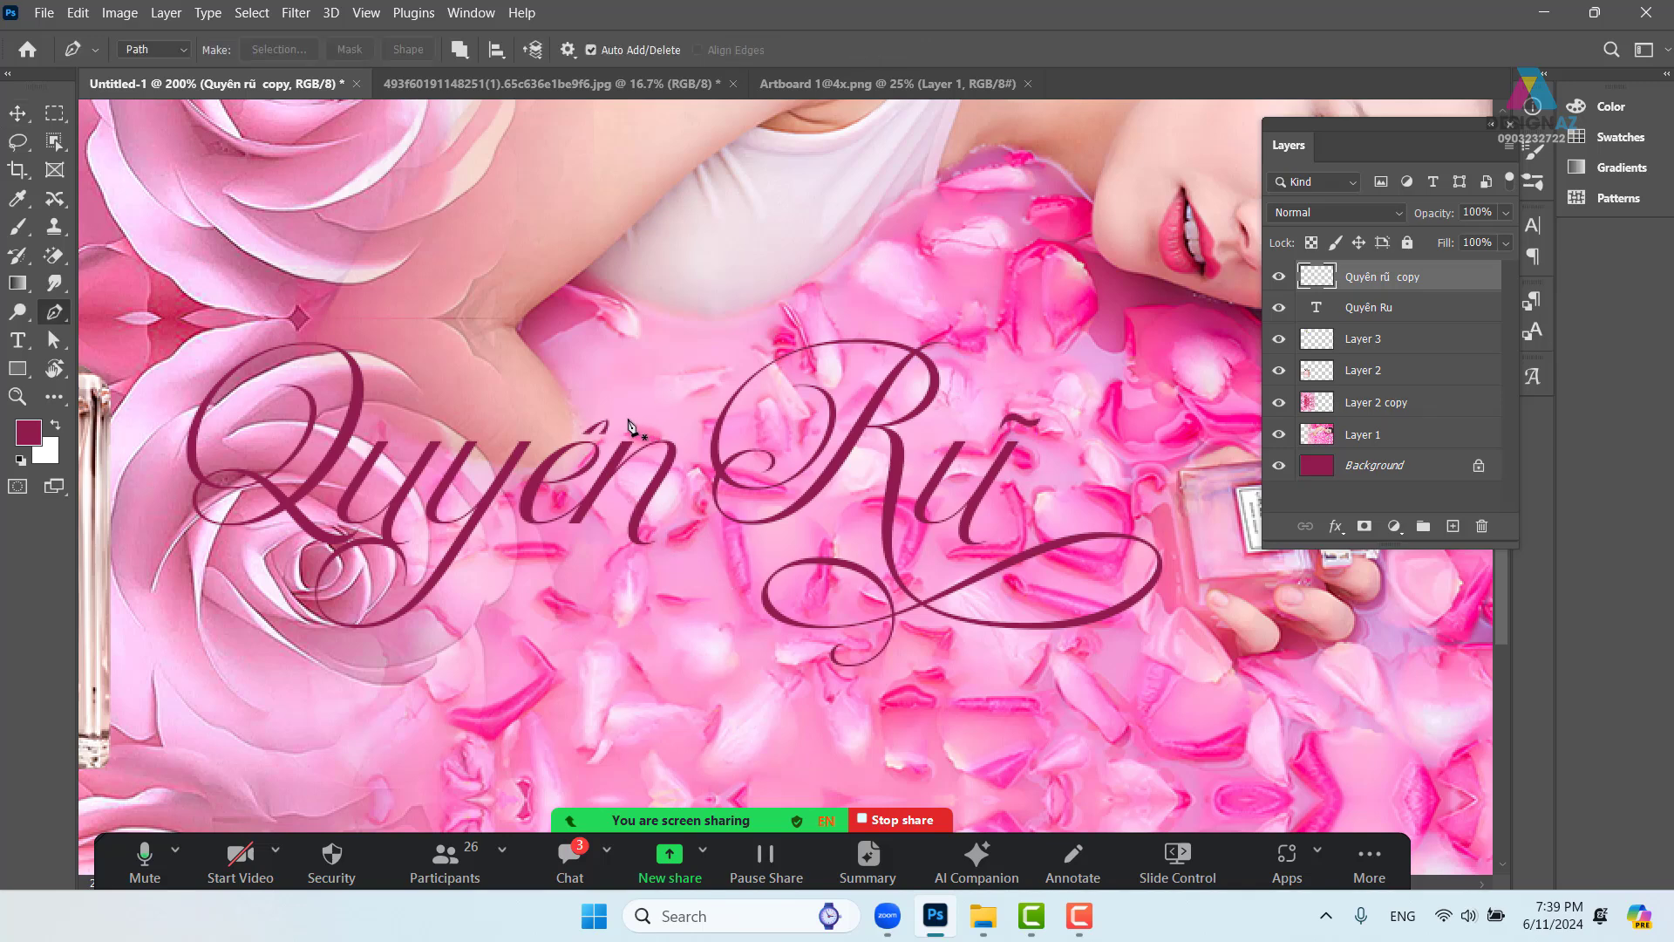
left_click(620, 419)
left_click(652, 396)
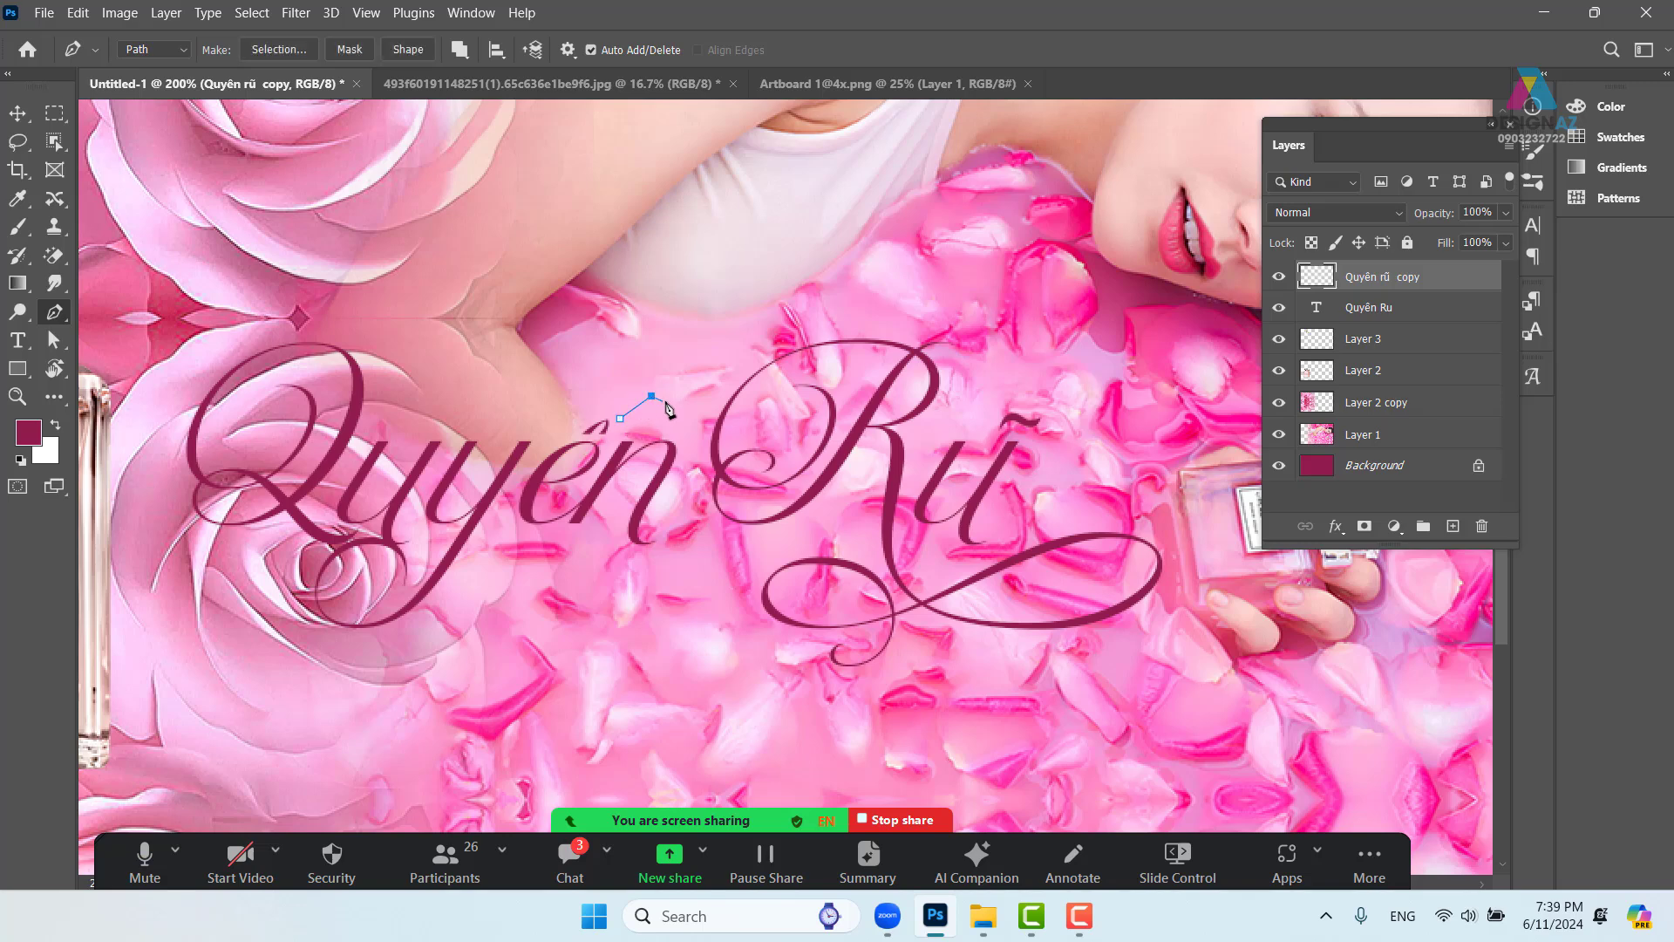
left_click(620, 419)
key("ctrl+Return")
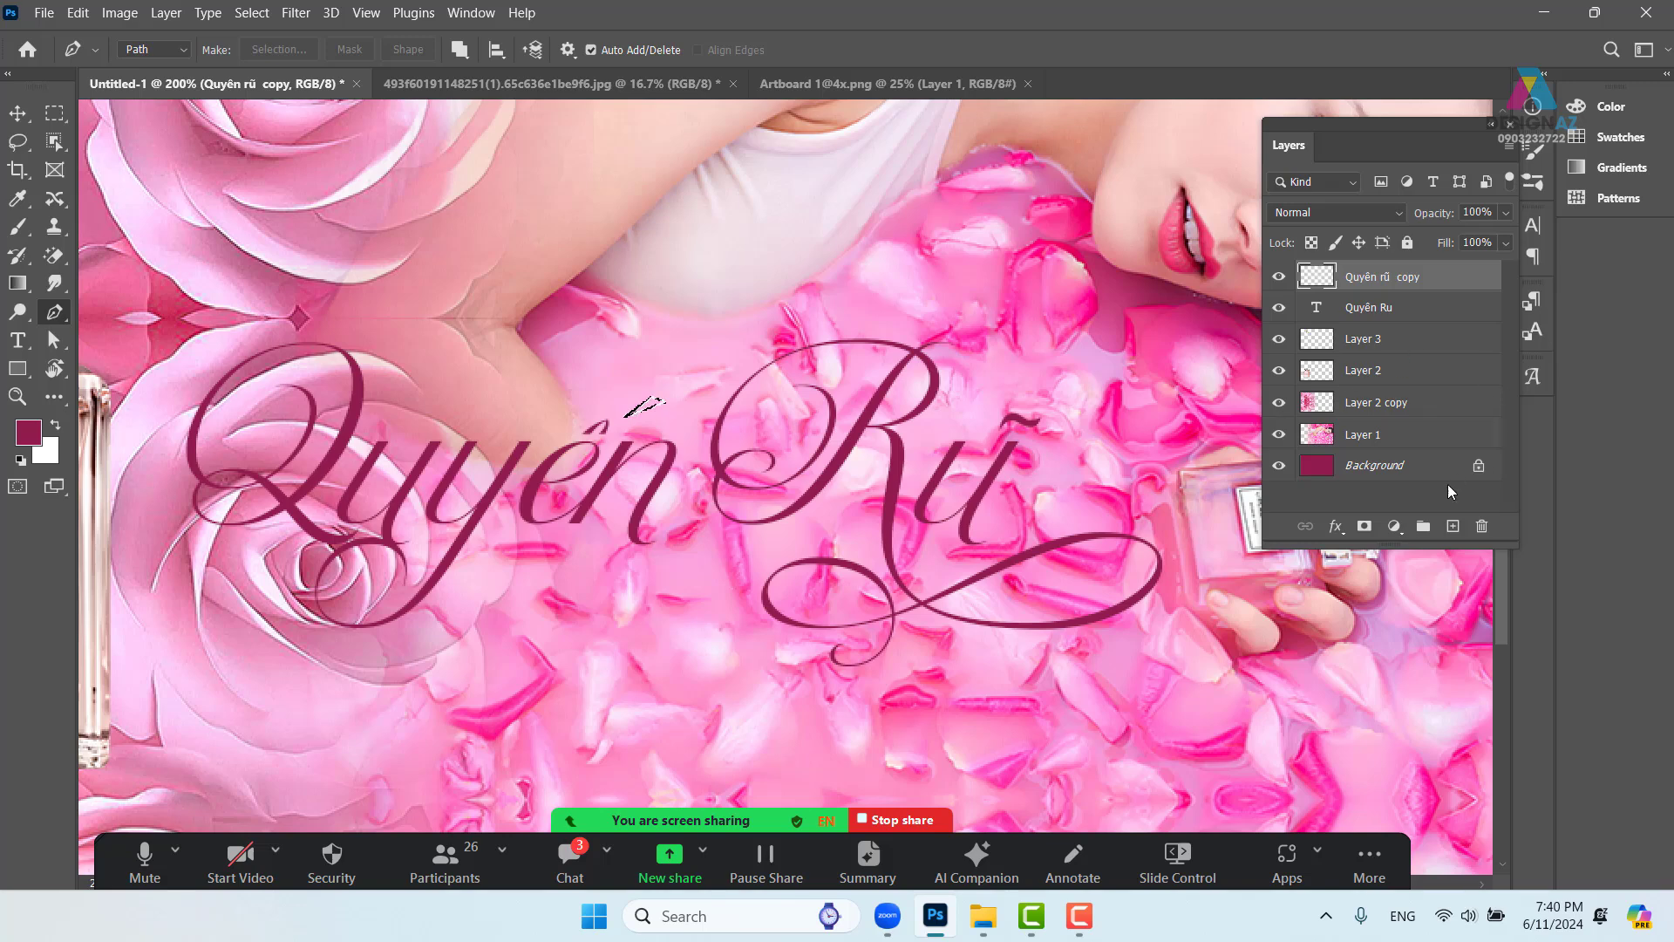
left_click(1453, 527)
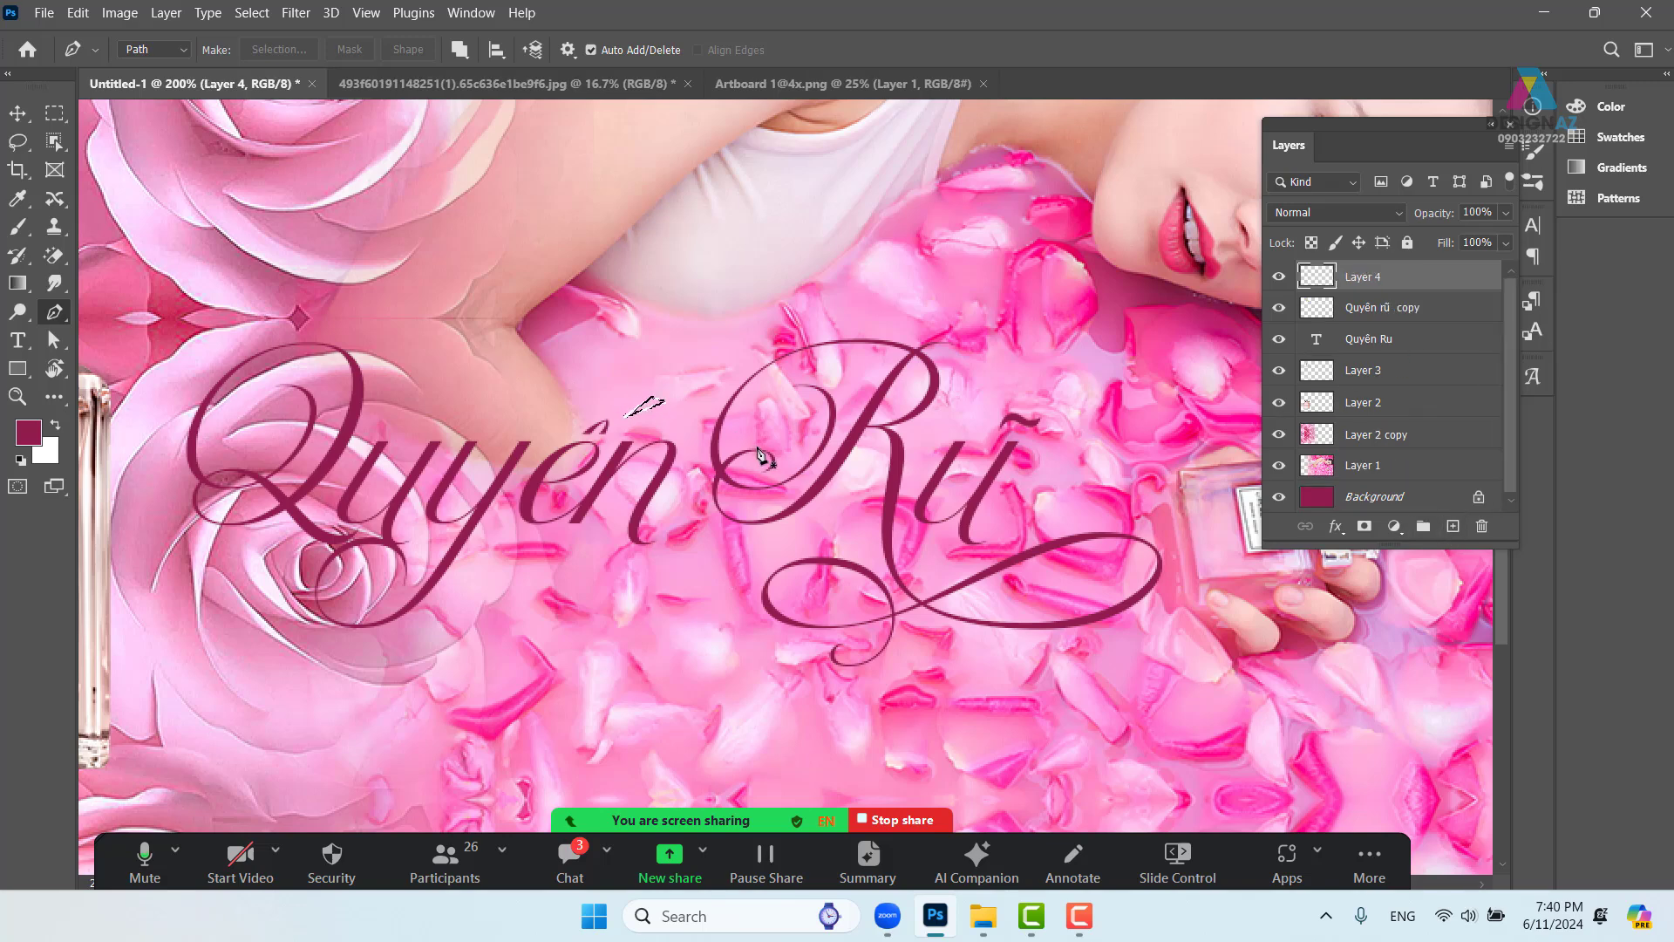
key("alt+BackSpace")
key("v")
key("ctrl+d")
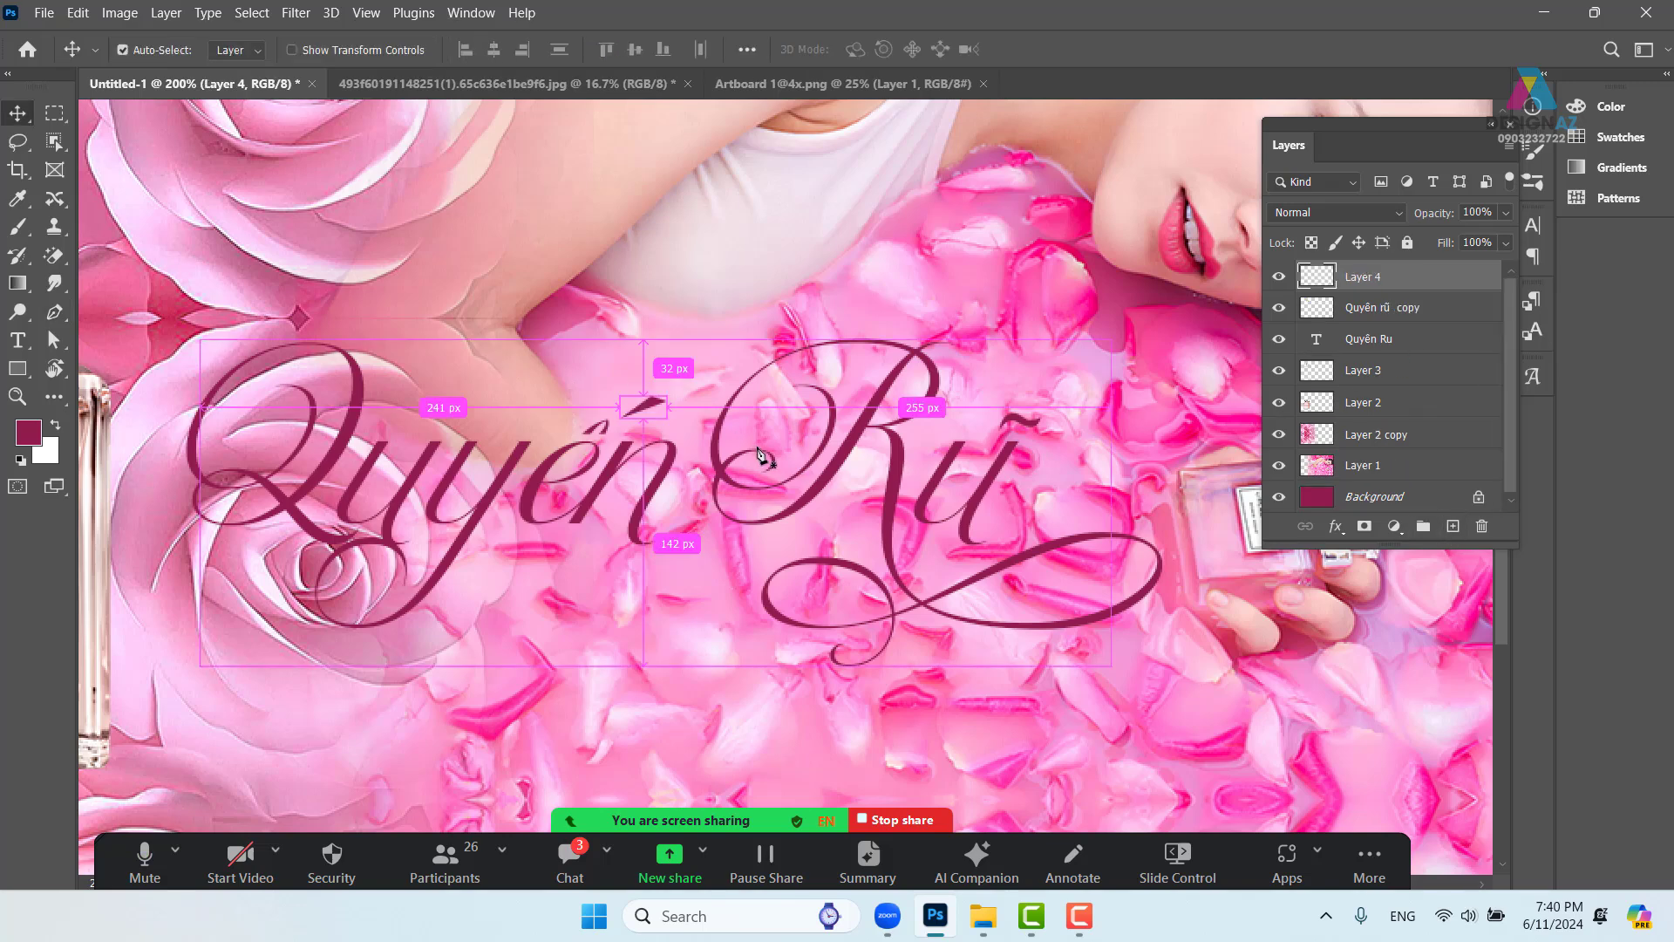
scroll(761, 453, "down", 3)
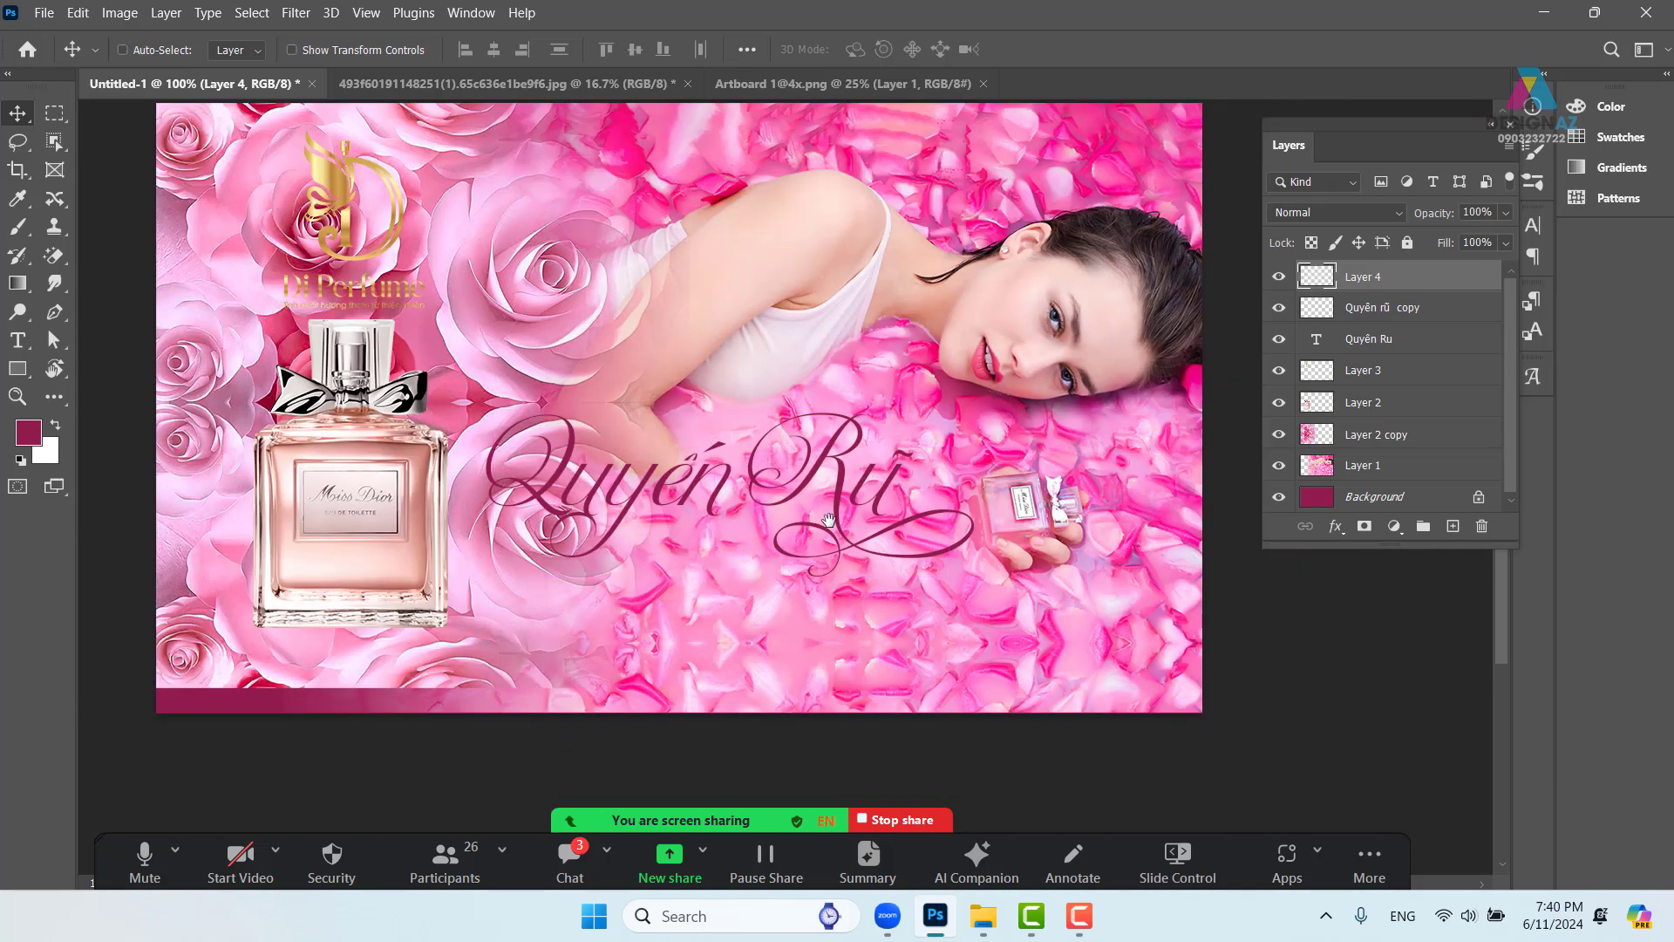
left_click_drag(829, 521, 802, 450)
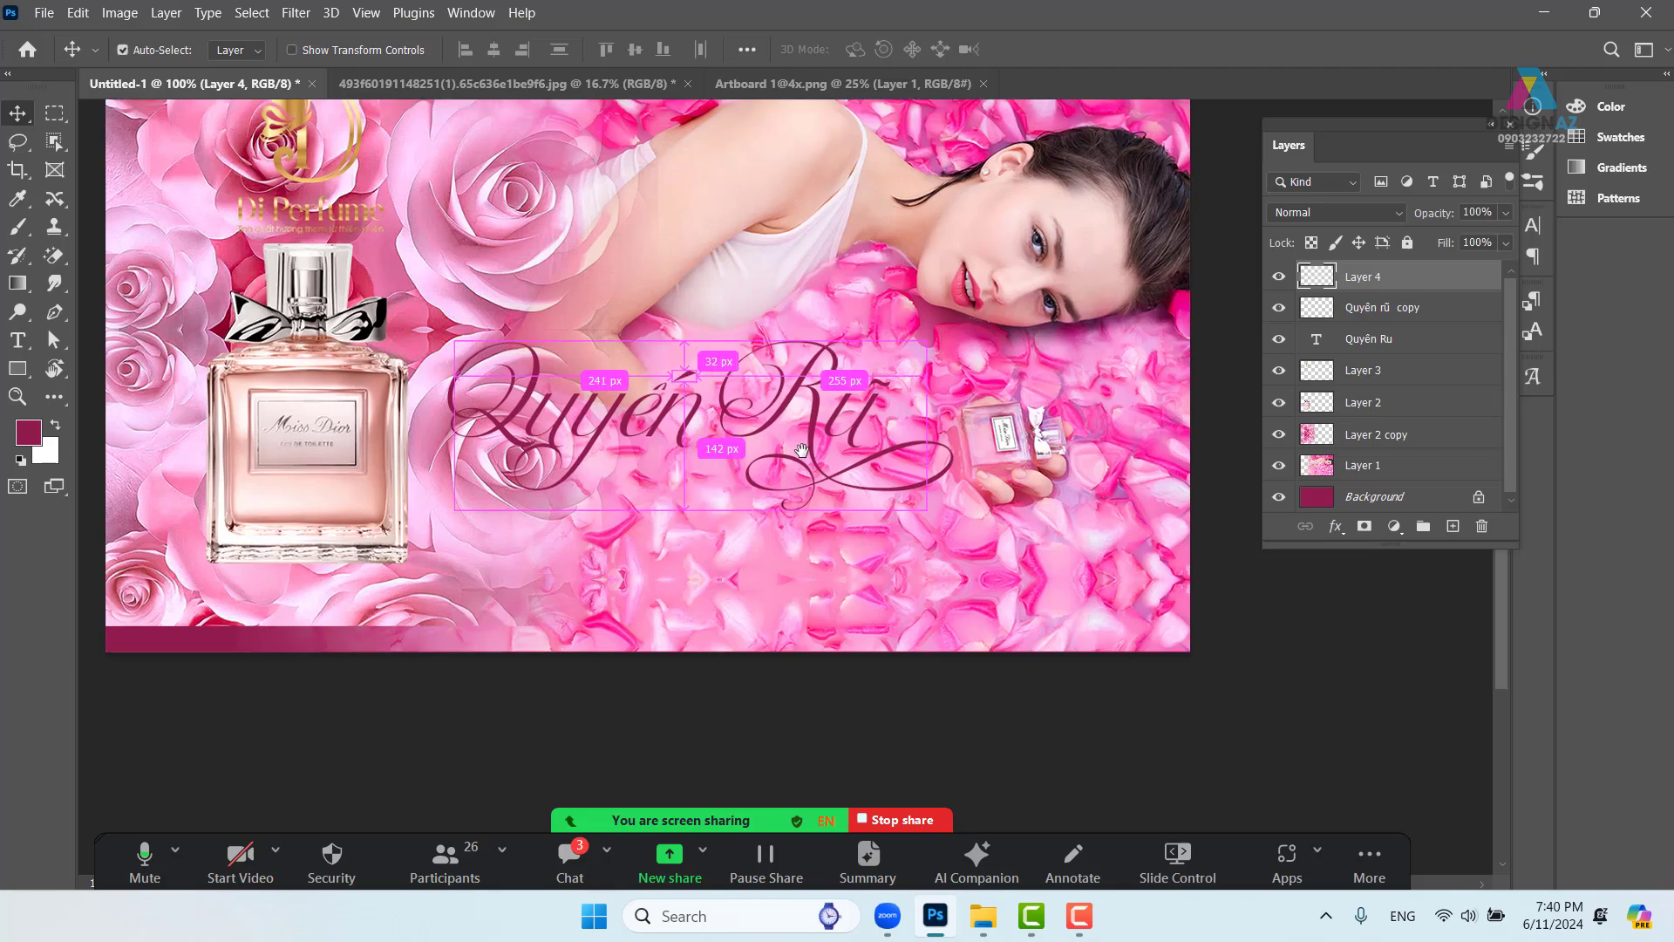
scroll(801, 450, "up", 5)
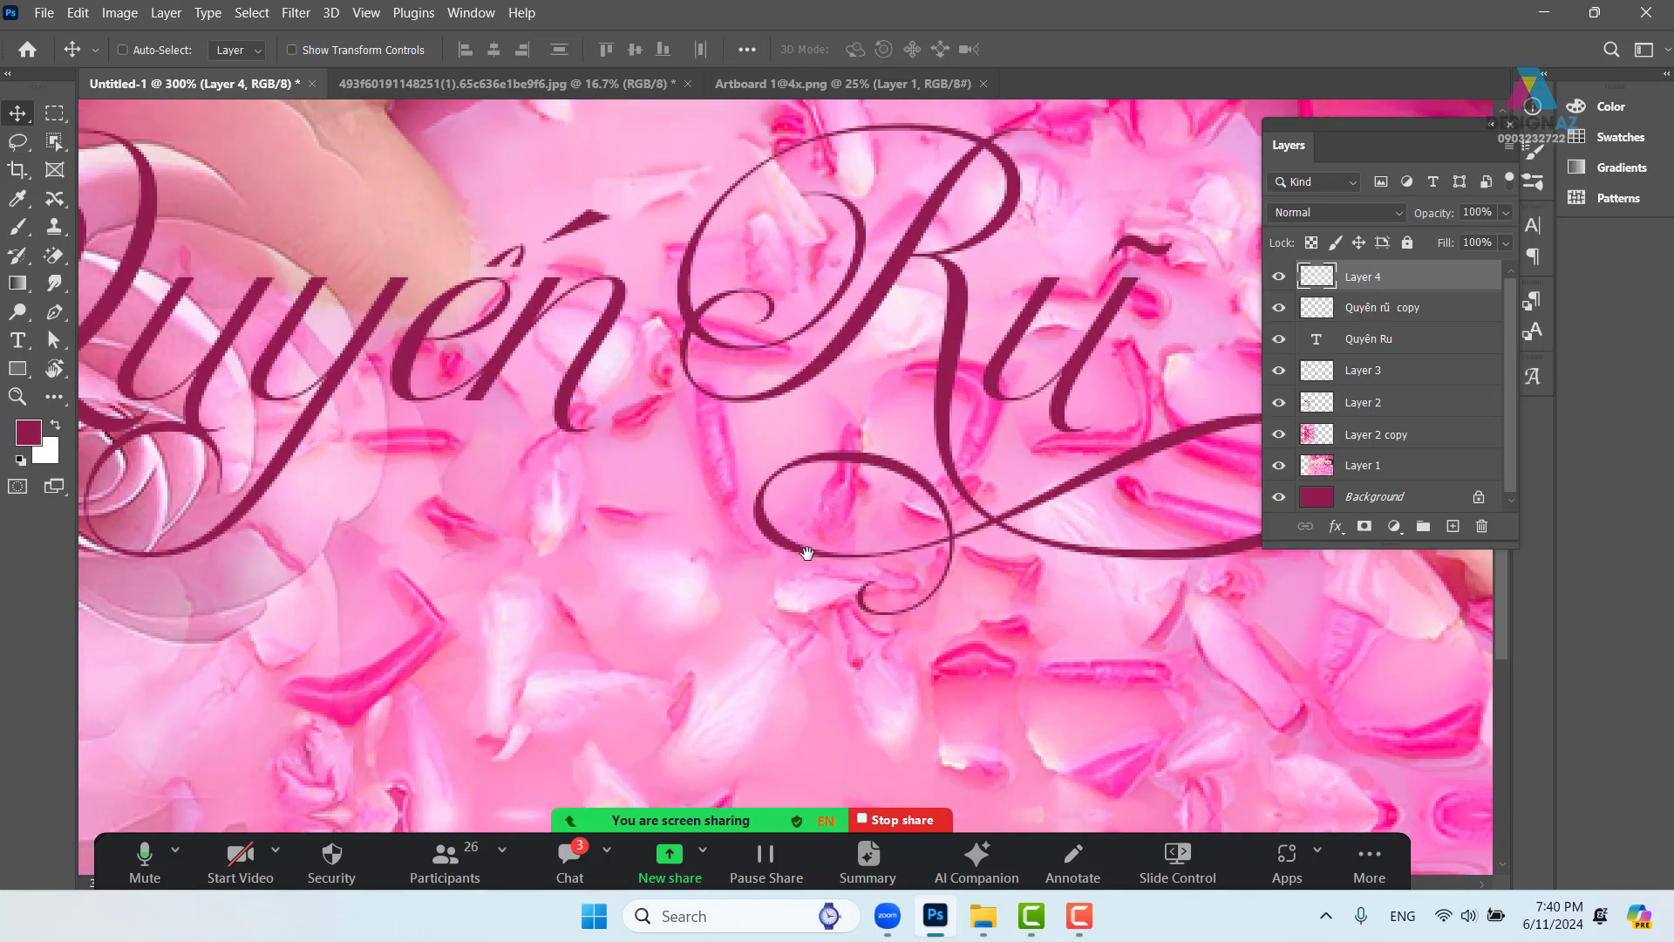
left_click_drag(807, 553, 869, 621)
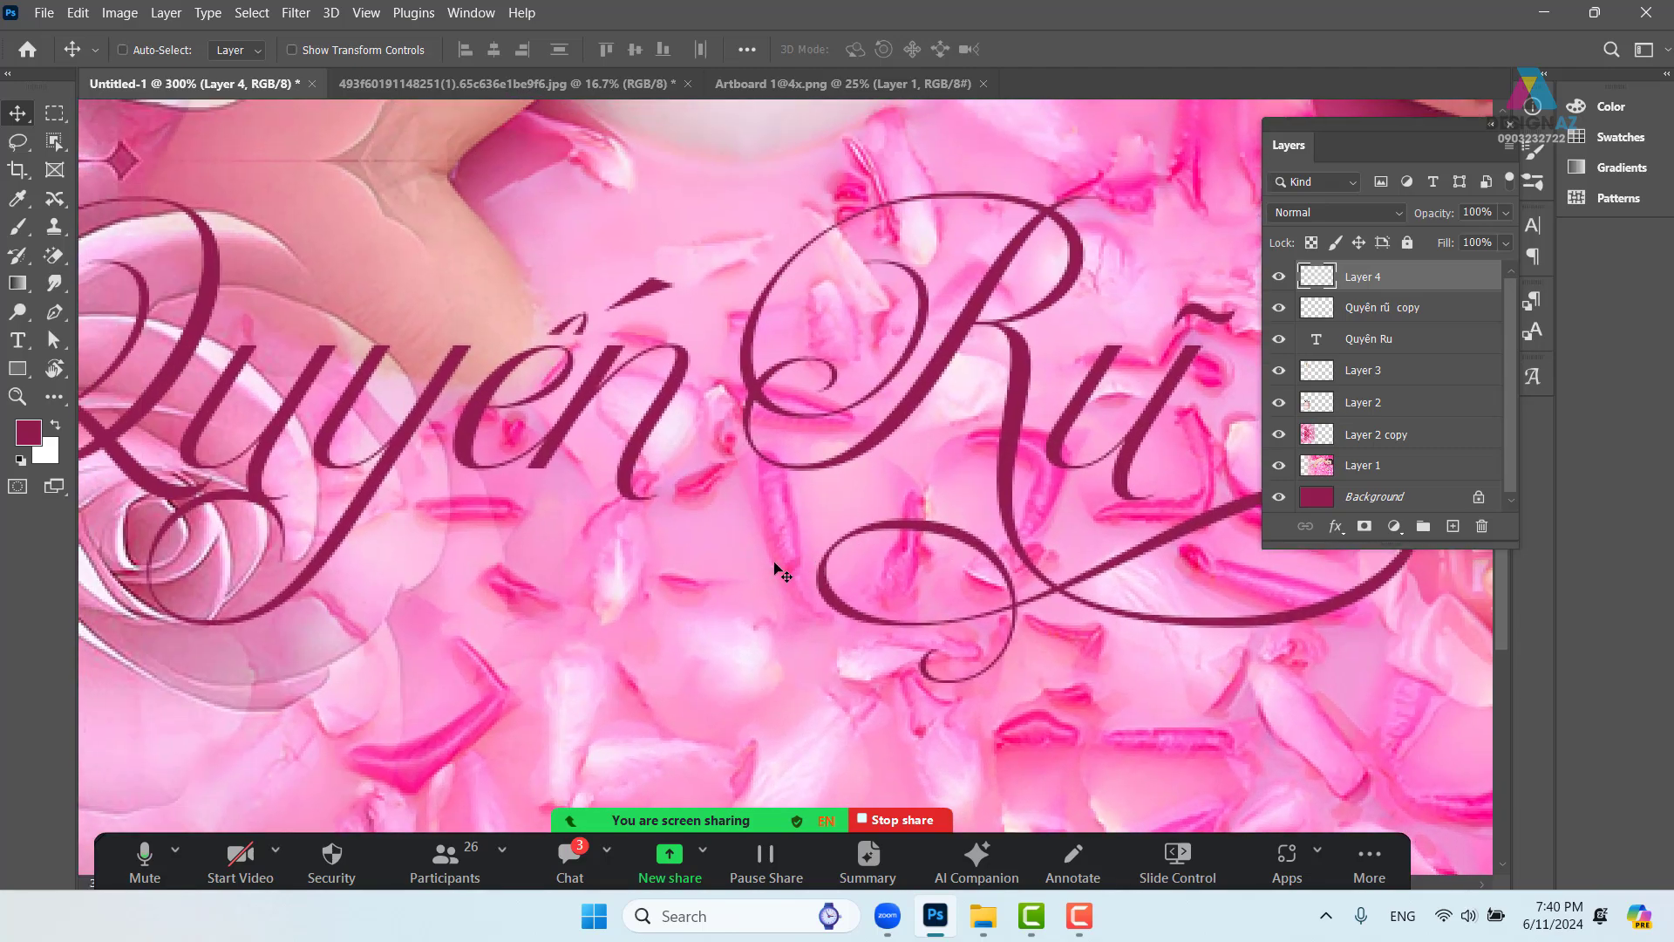
scroll(778, 573, "up", 1)
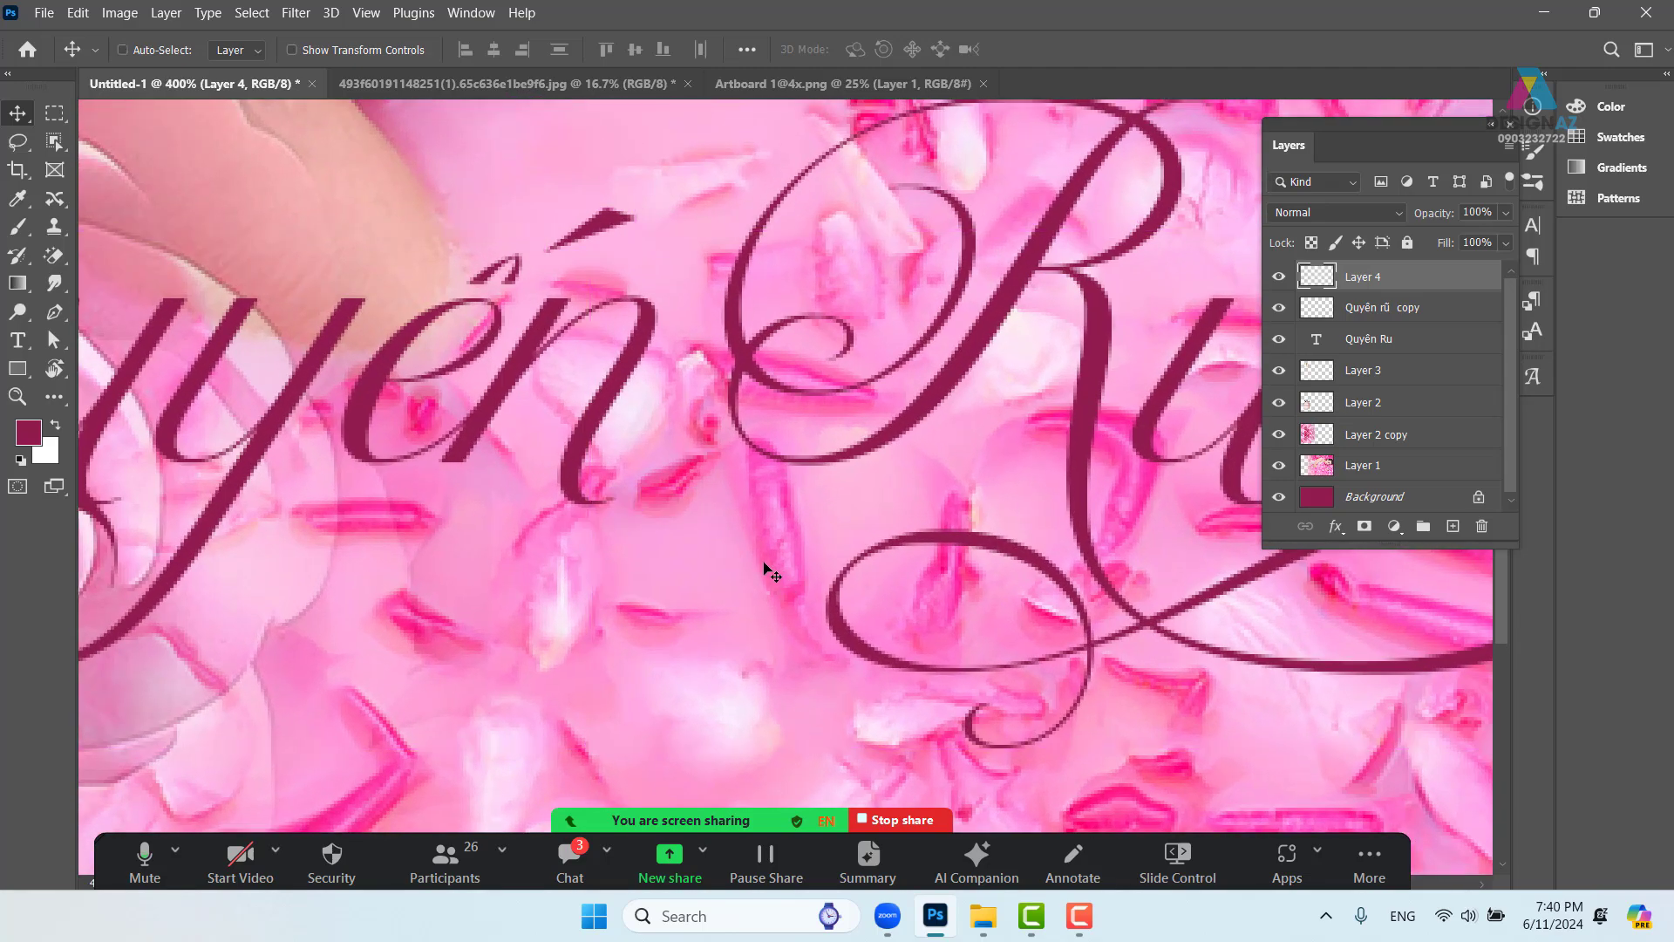
Draw a thin curved stroke joining the tail of "n" to the "R" with the Pen tool, fill it maroon on a new layer, and deselect
key("p")
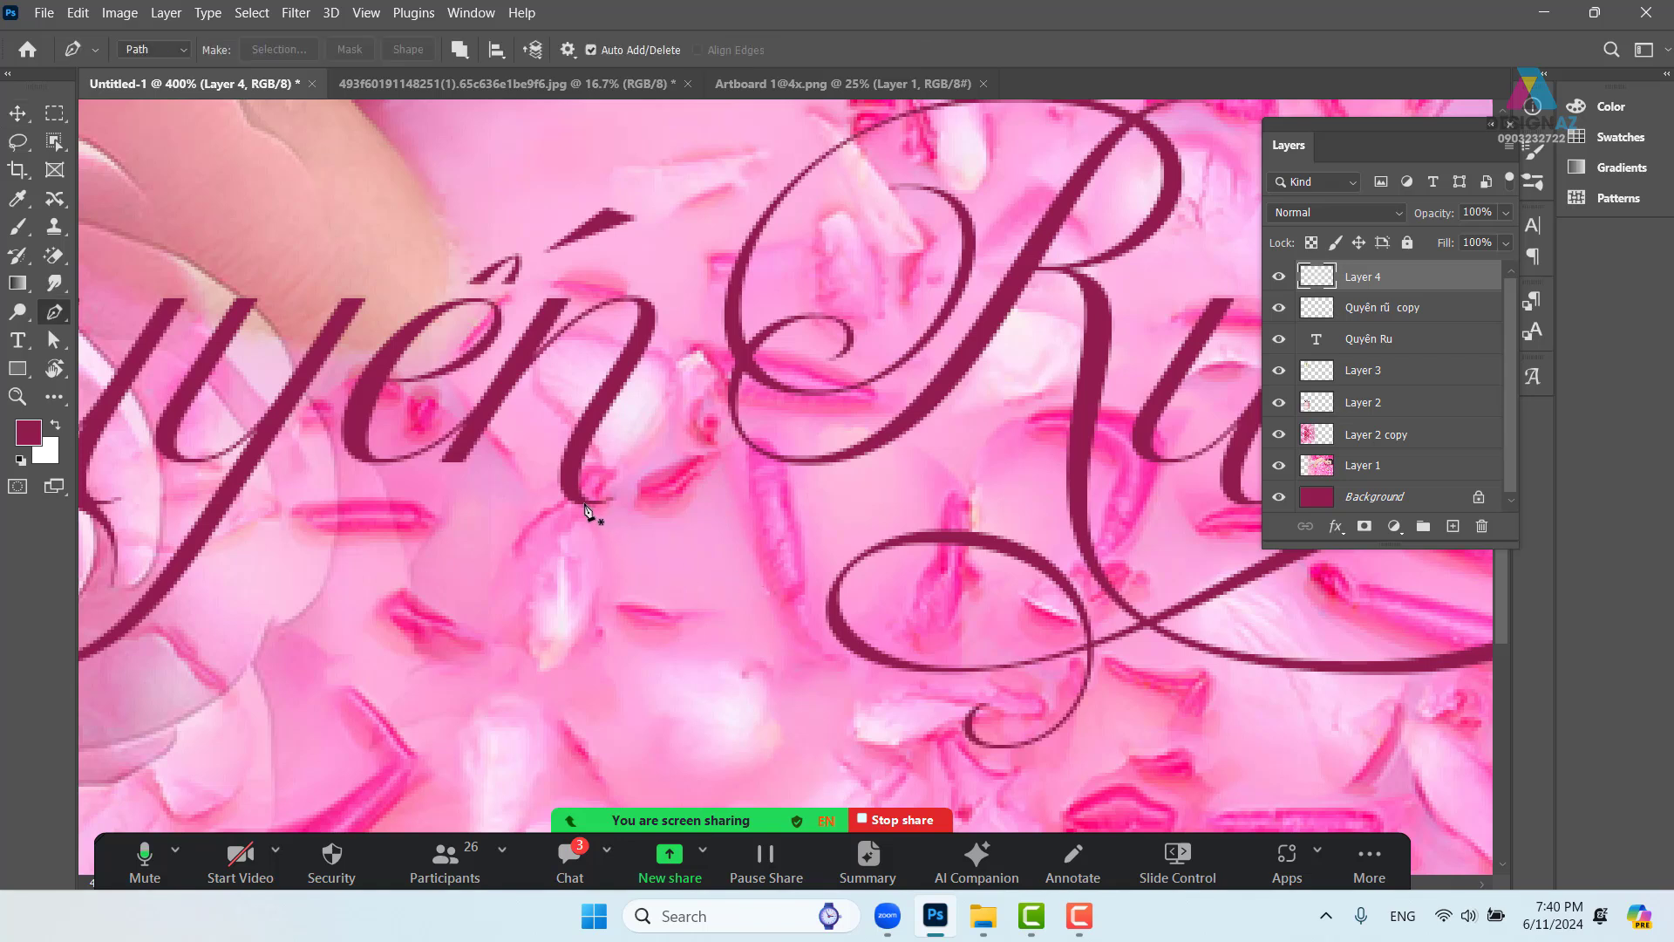
left_click(583, 504)
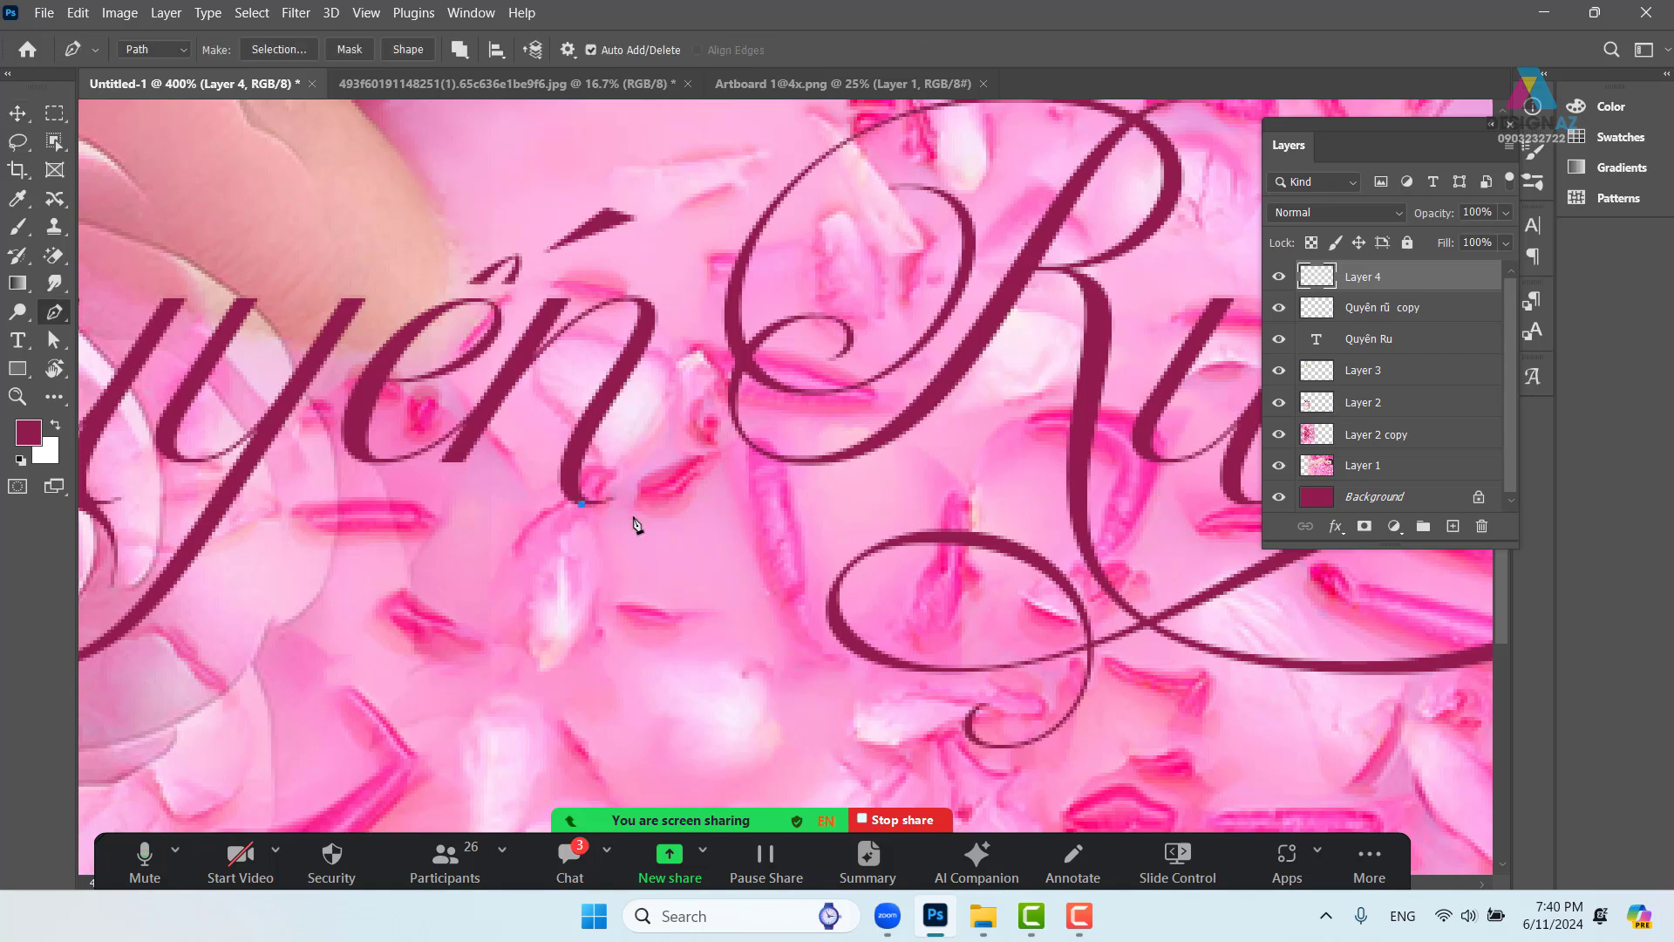
left_click_drag(731, 425, 781, 344)
key("ctrl+z")
left_click(733, 424)
left_click(735, 410)
left_click_drag(581, 506, 440, 504)
key("ctrl+Return")
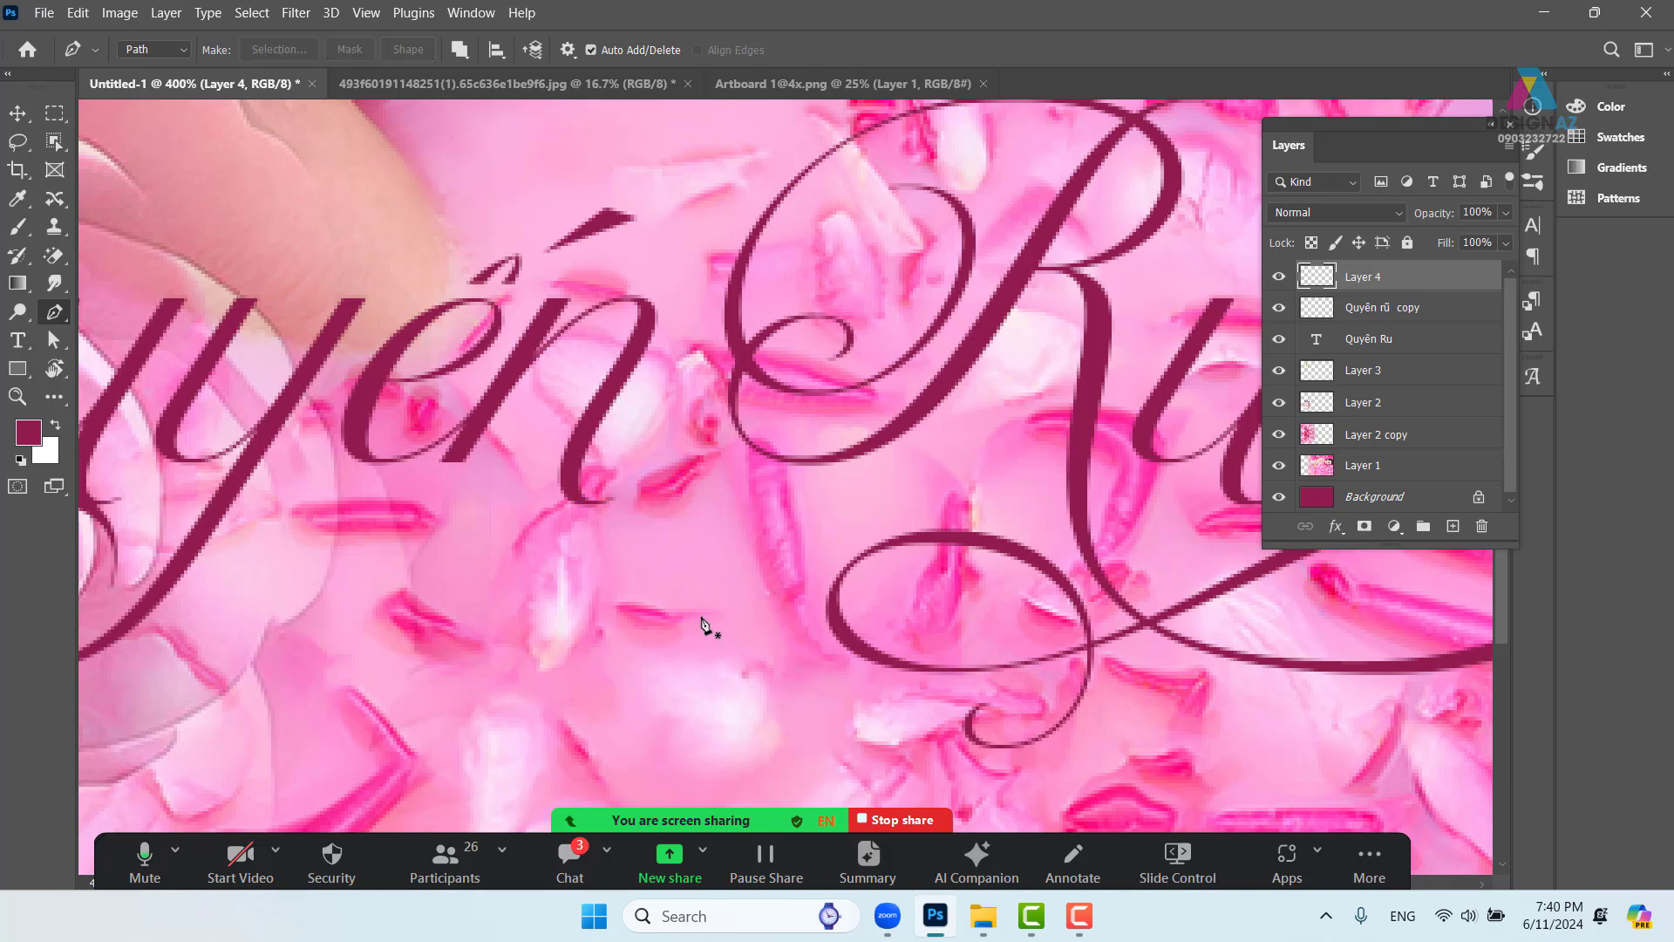
left_click(1449, 527)
key("alt+BackSpace")
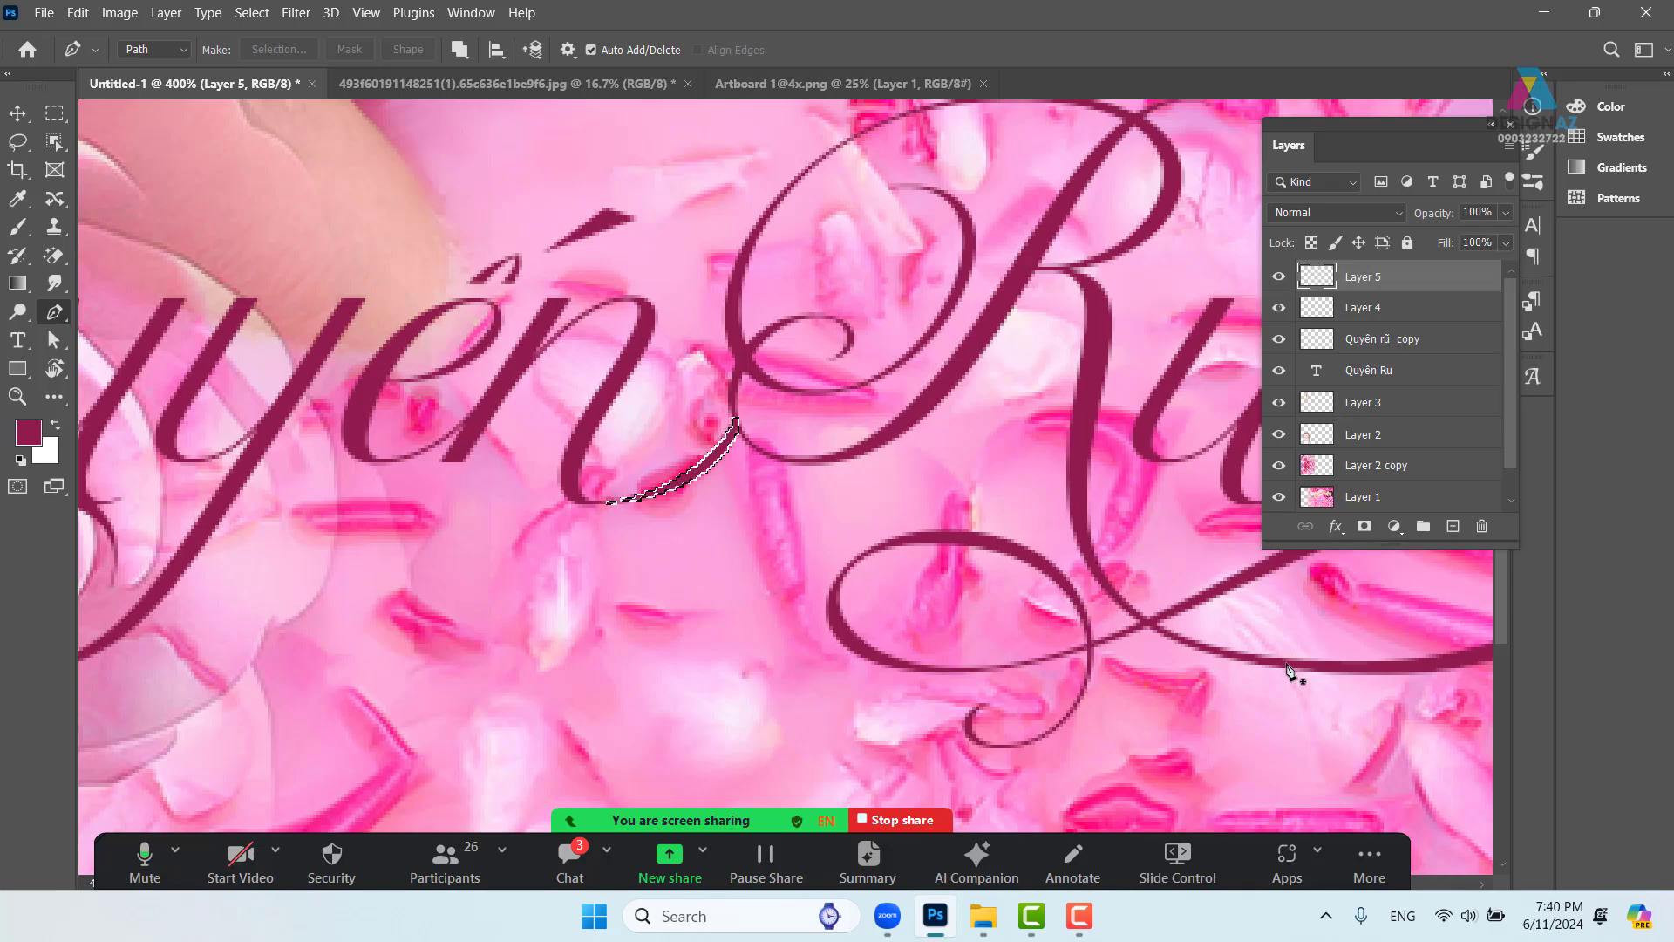
key("ctrl+d")
Draw a slim curved stroke joining "y" to "ê" with the Pen tool, fill it maroon on a new layer, and deselect
left_click_drag(859, 542, 698, 526)
left_click_drag(544, 438, 629, 424)
left_click_drag(810, 487, 466, 592)
left_click_drag(912, 605, 1000, 528)
left_click_drag(637, 458, 1421, 574)
left_click_drag(970, 548, 1109, 546)
left_click_drag(827, 461, 833, 449)
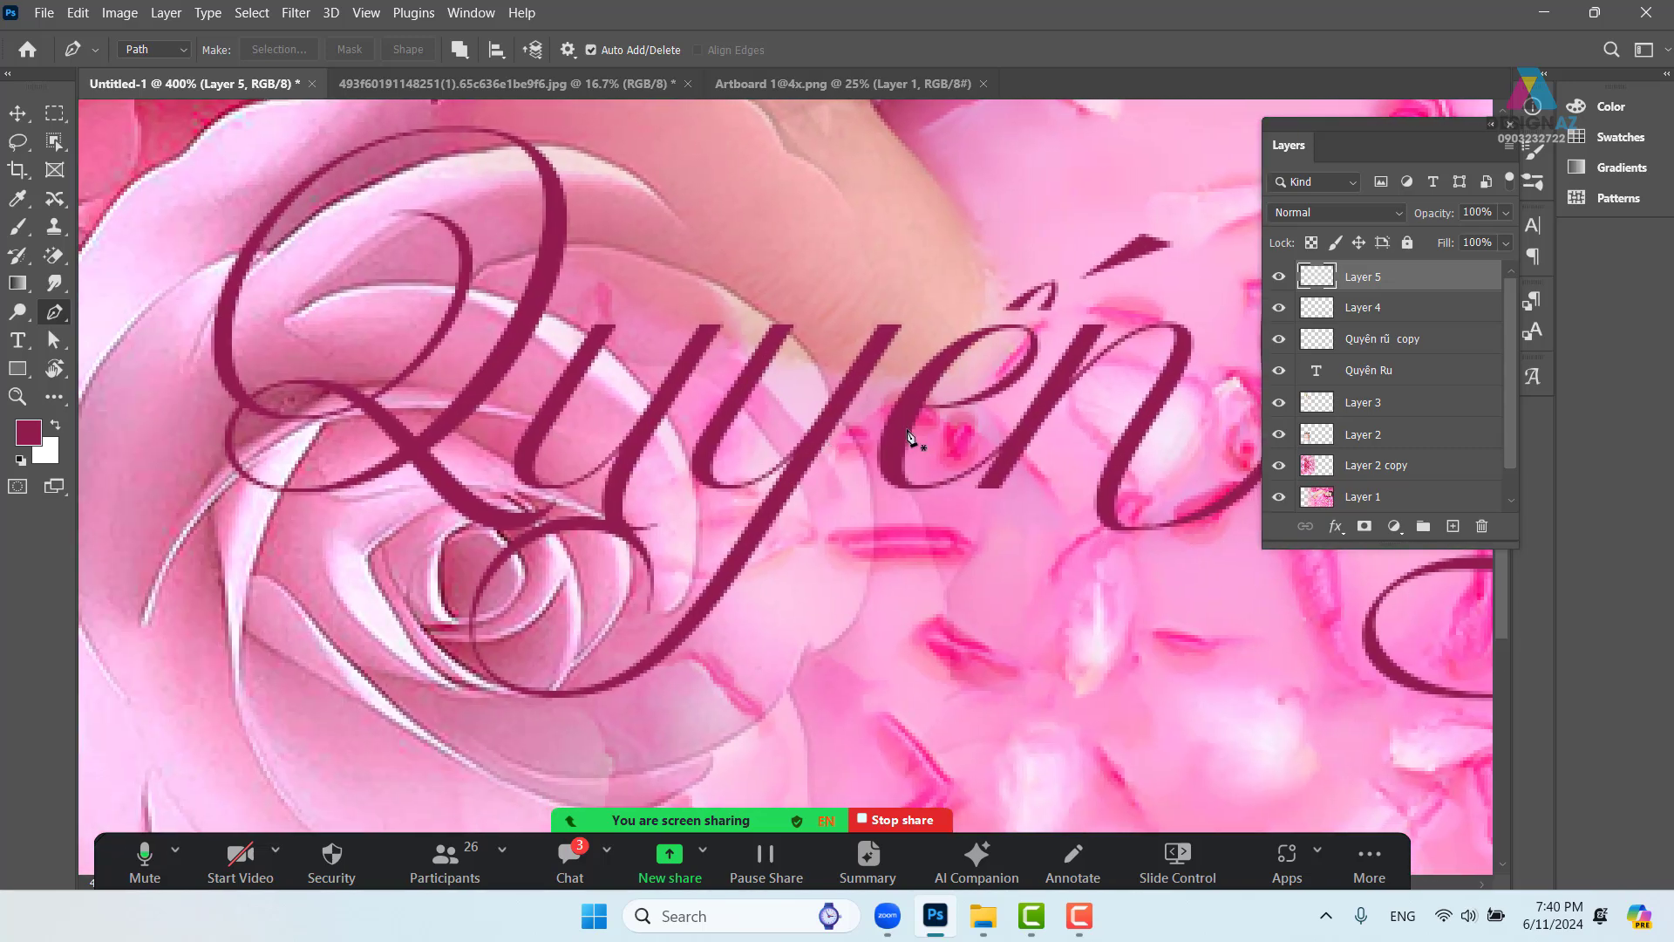
left_click(857, 376)
left_click_drag(966, 403, 1009, 384)
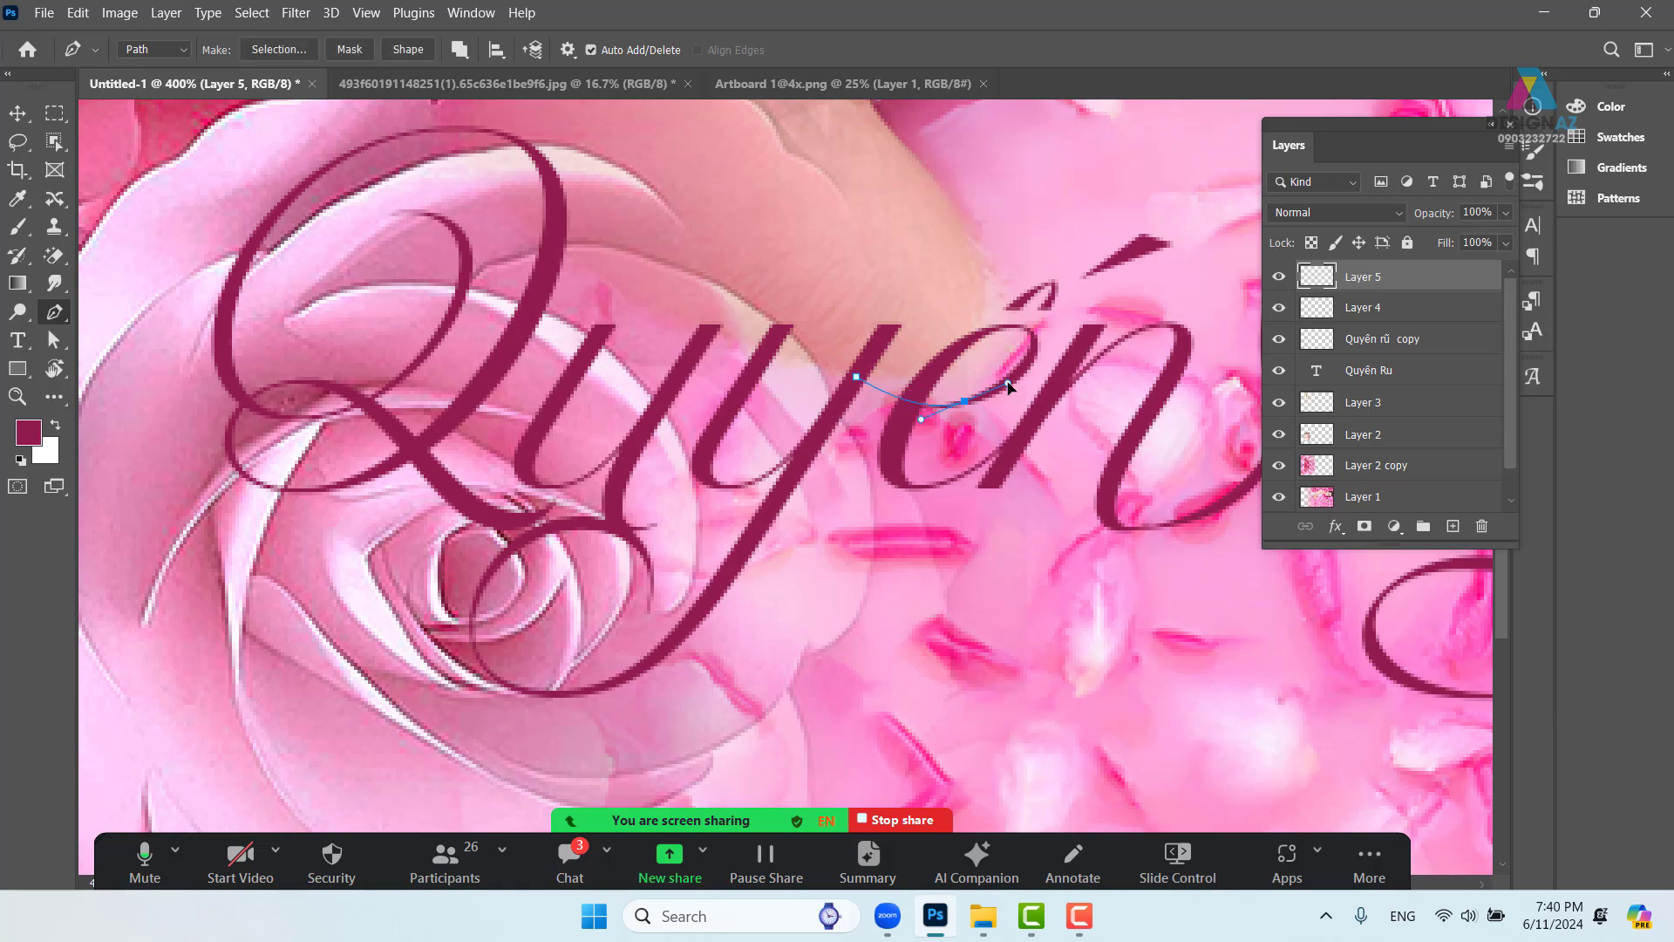
left_click(964, 402, "alt")
left_click_drag(850, 386, 771, 351)
left_click(850, 387, "alt")
key("ctrl+Return")
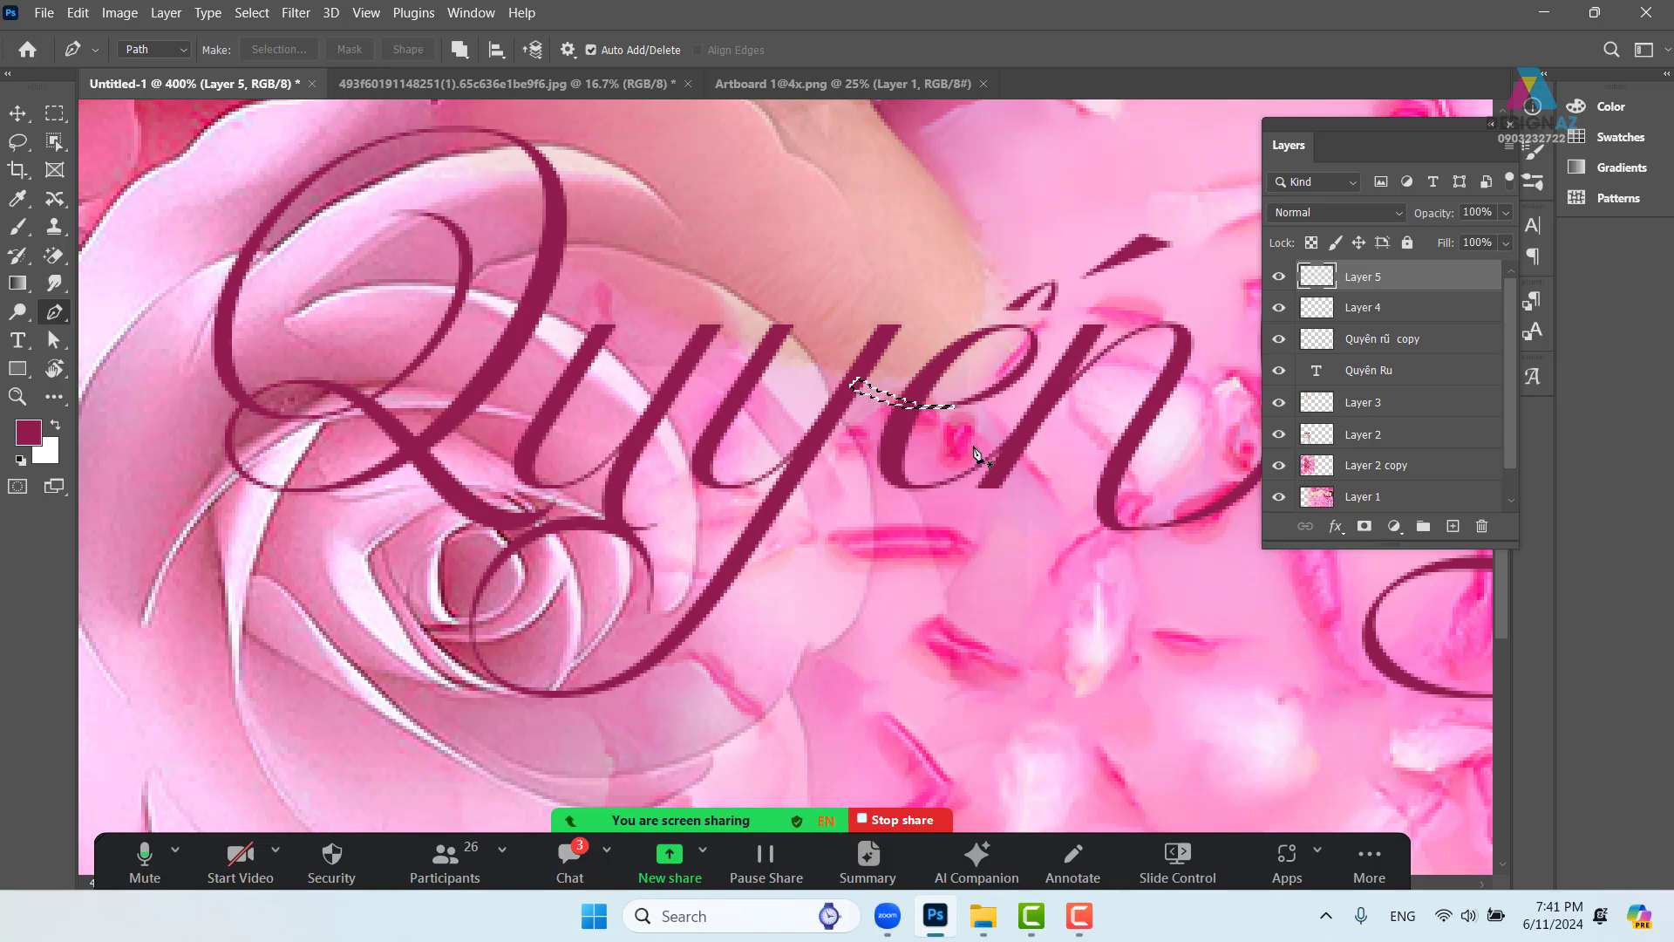
left_click(1453, 527)
key("alt+BackSpace")
key("ctrl+d")
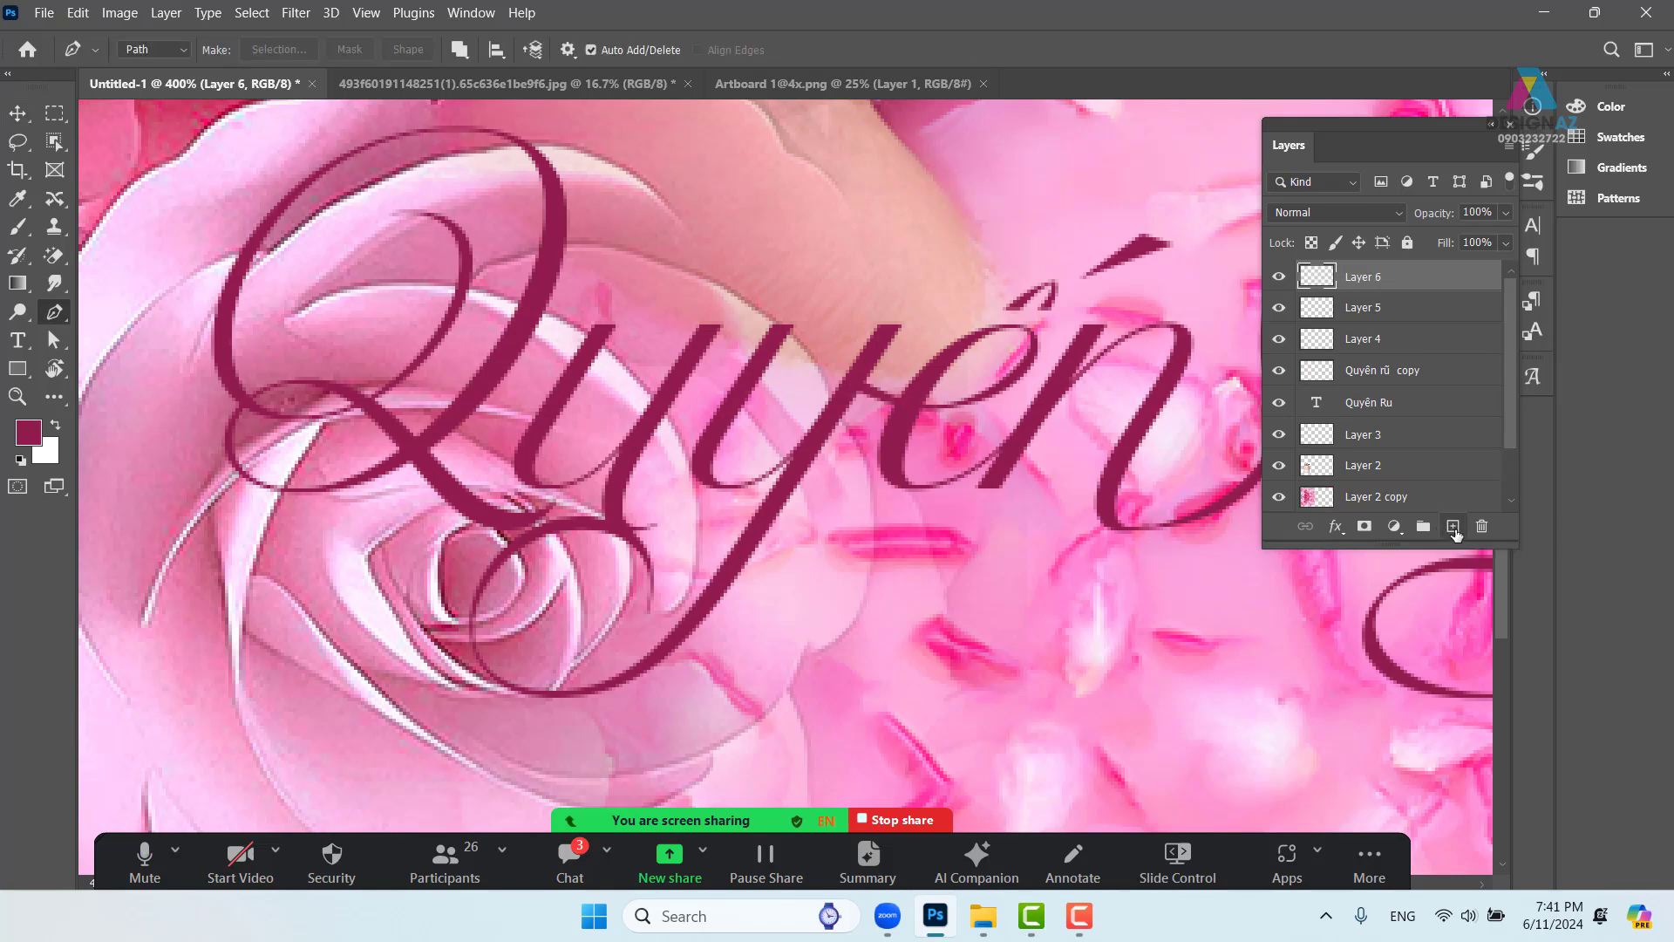
Examine the connected headline lettering up close and within the whole advertisement
key("ctrl+minus")
key("ctrl+minus")
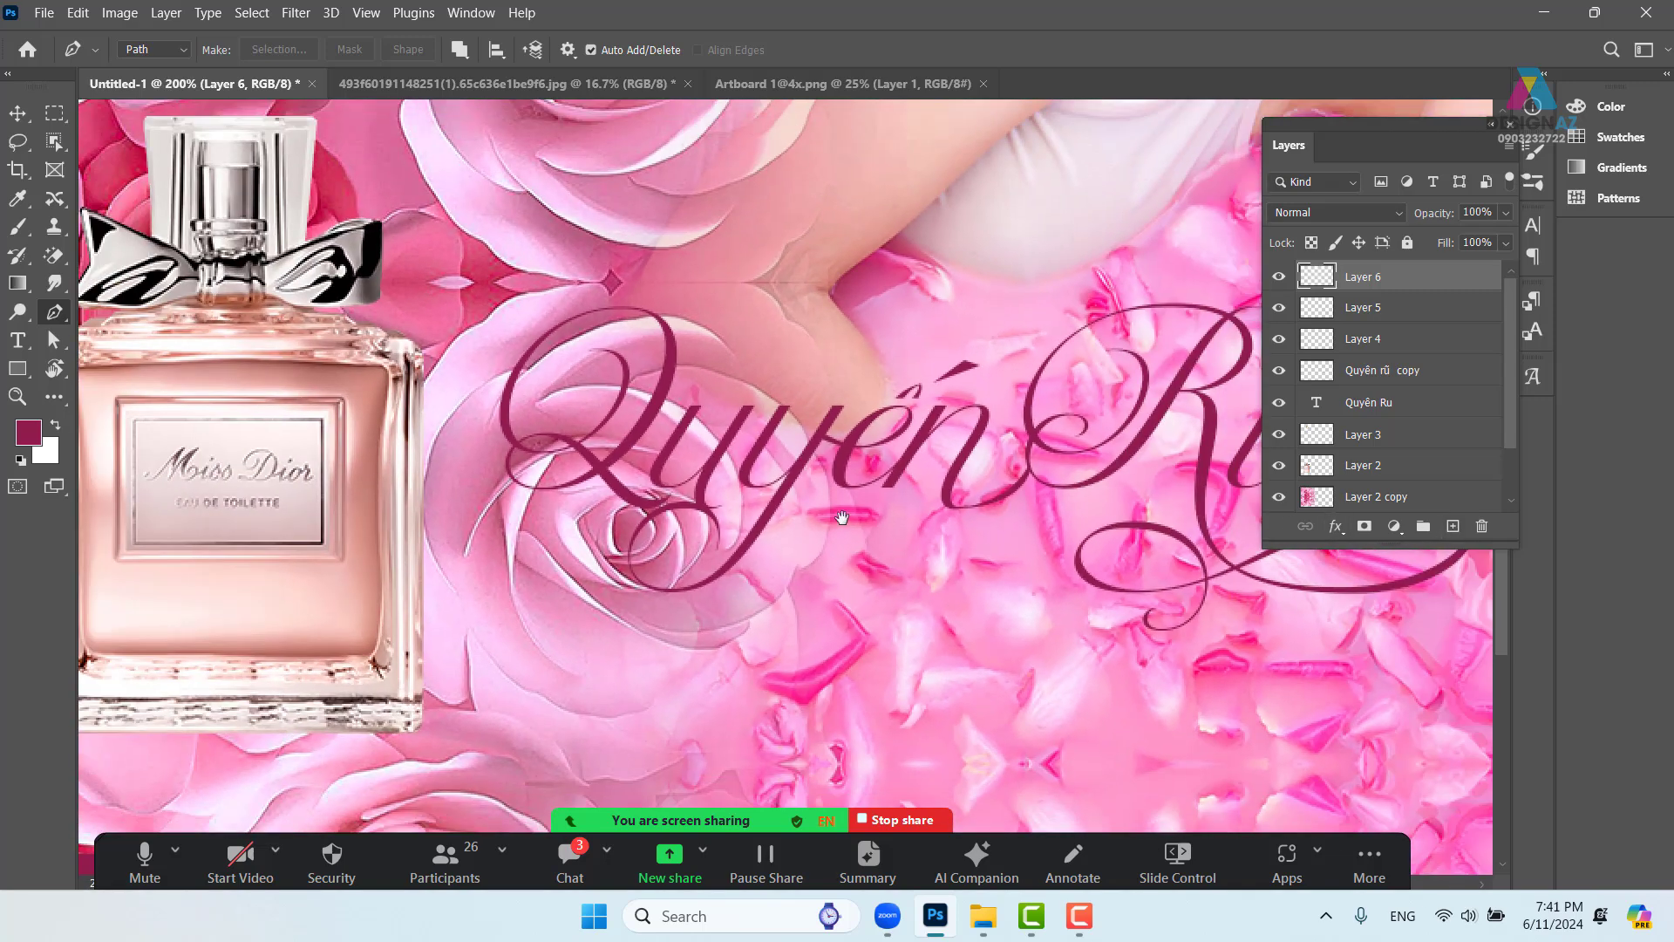
left_click_drag(784, 503, 688, 560)
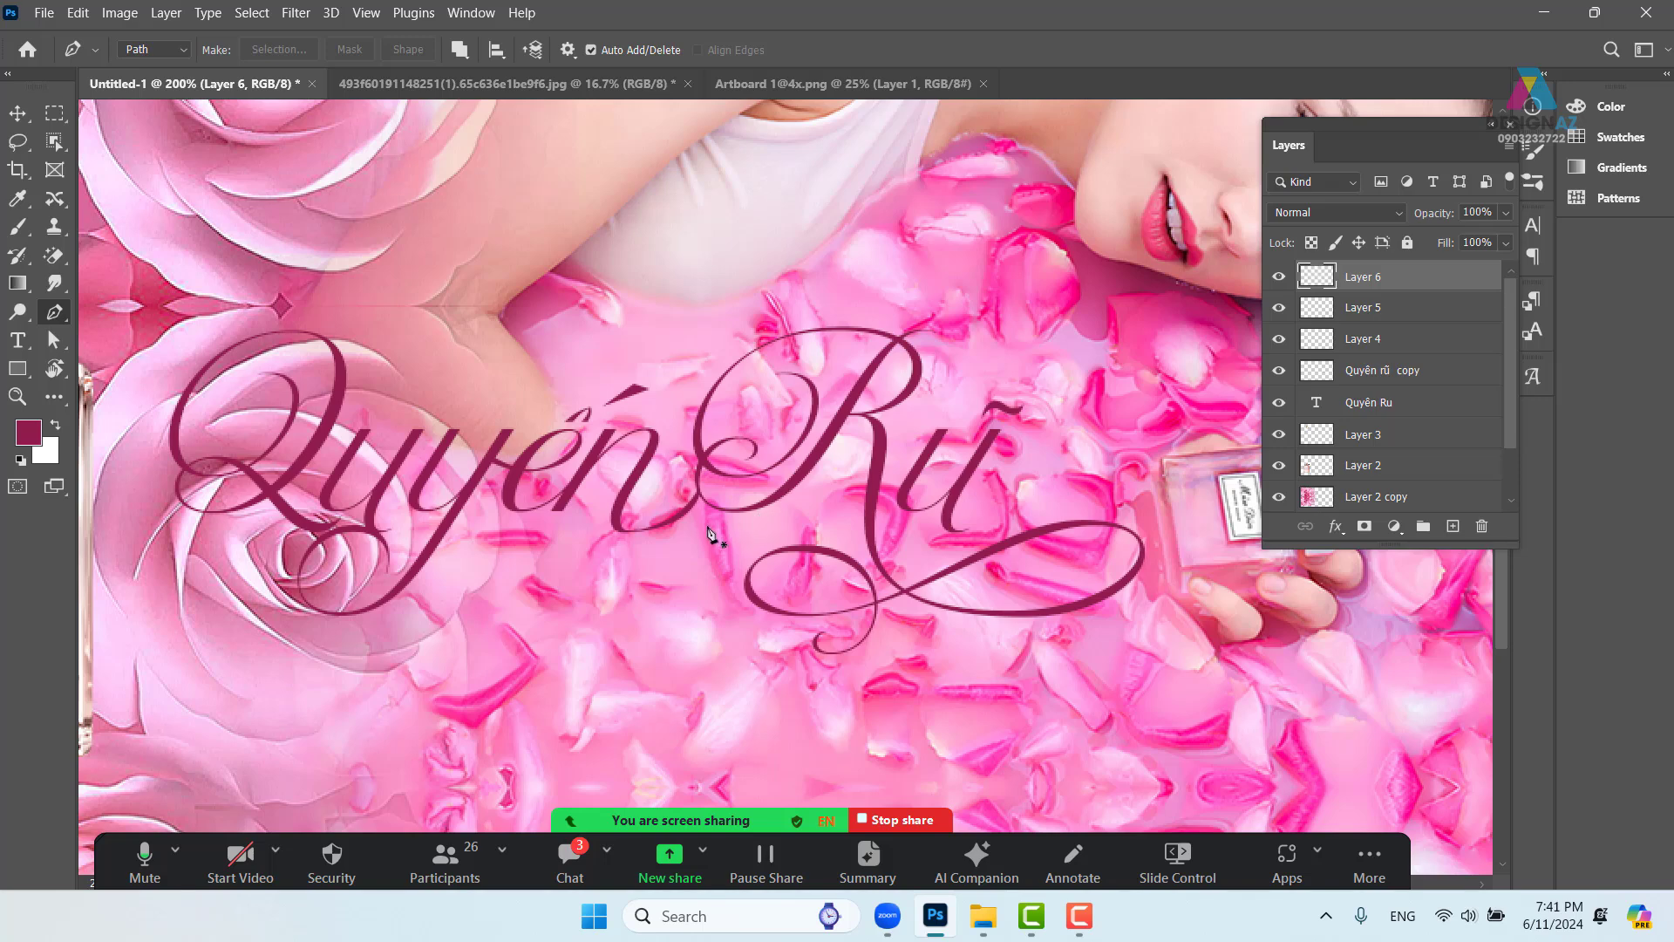
key("ctrl+minus")
key("ctrl+minus")
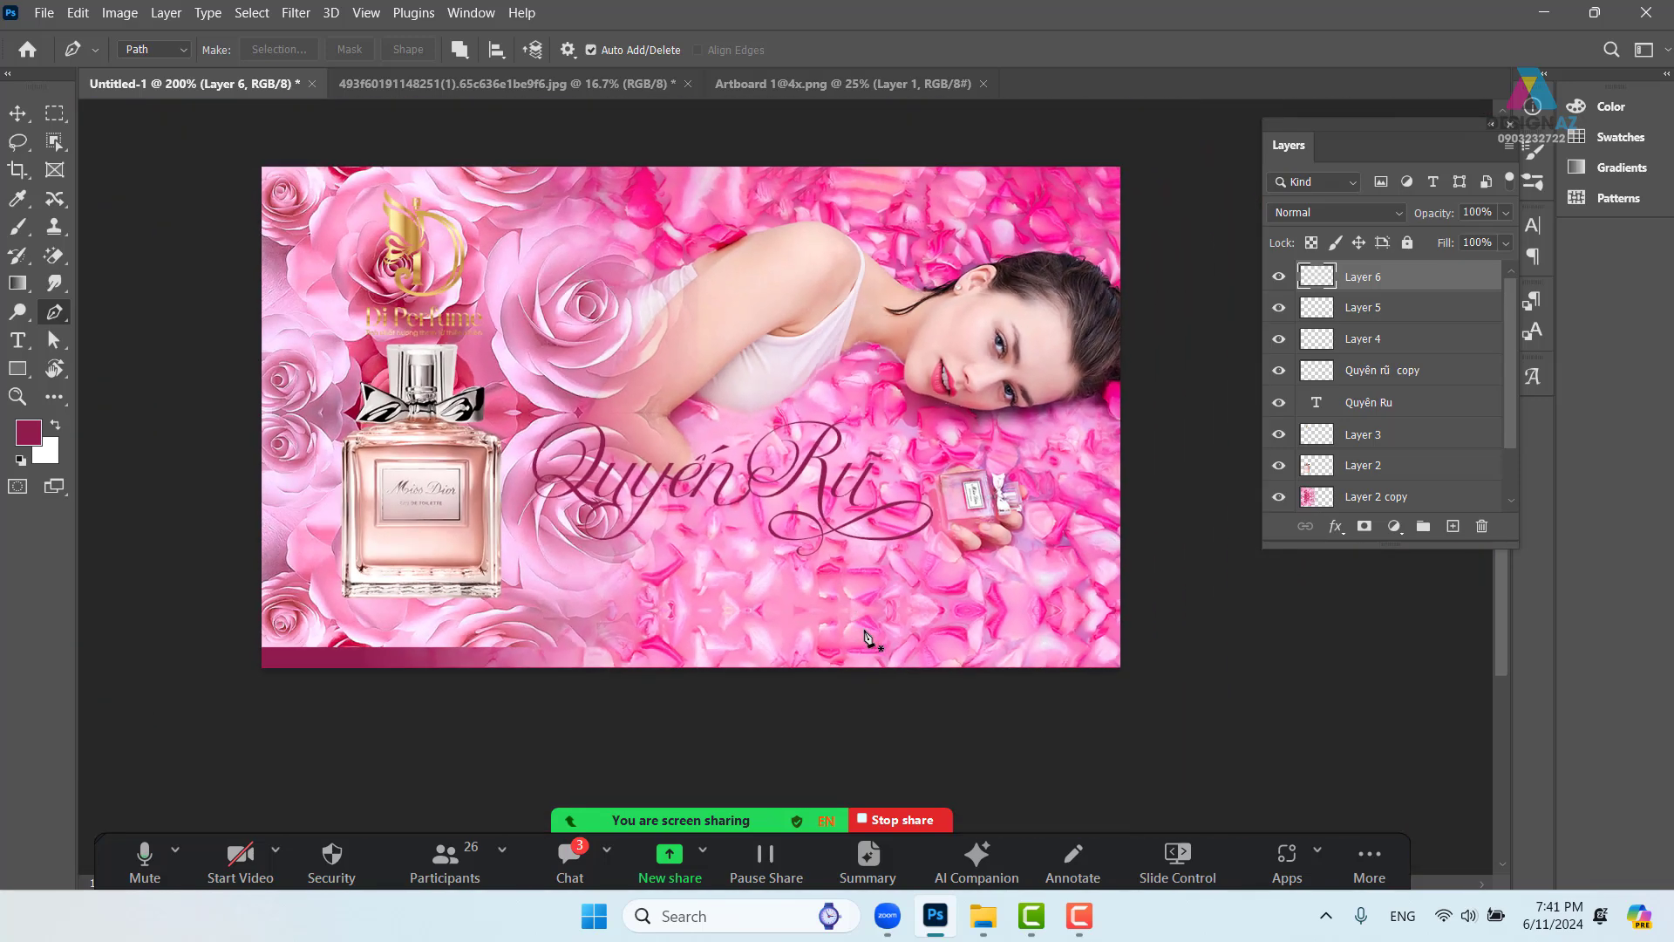
left_click_drag(813, 565, 764, 569)
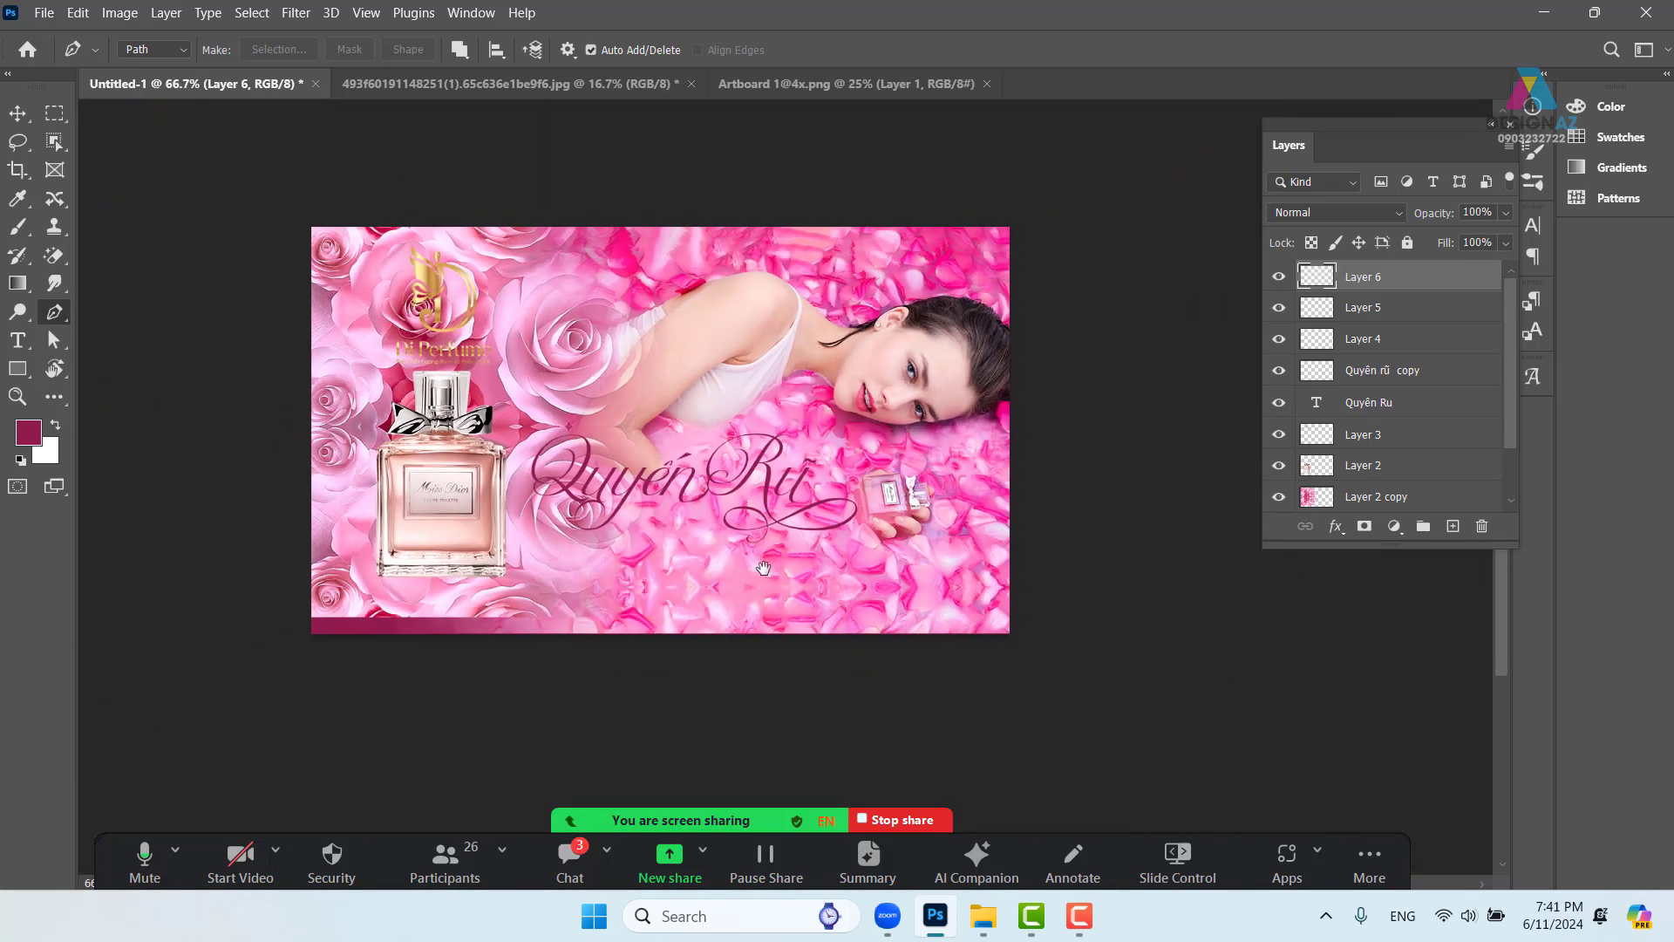
key("ctrl+plus")
left_click_drag(522, 510, 615, 536)
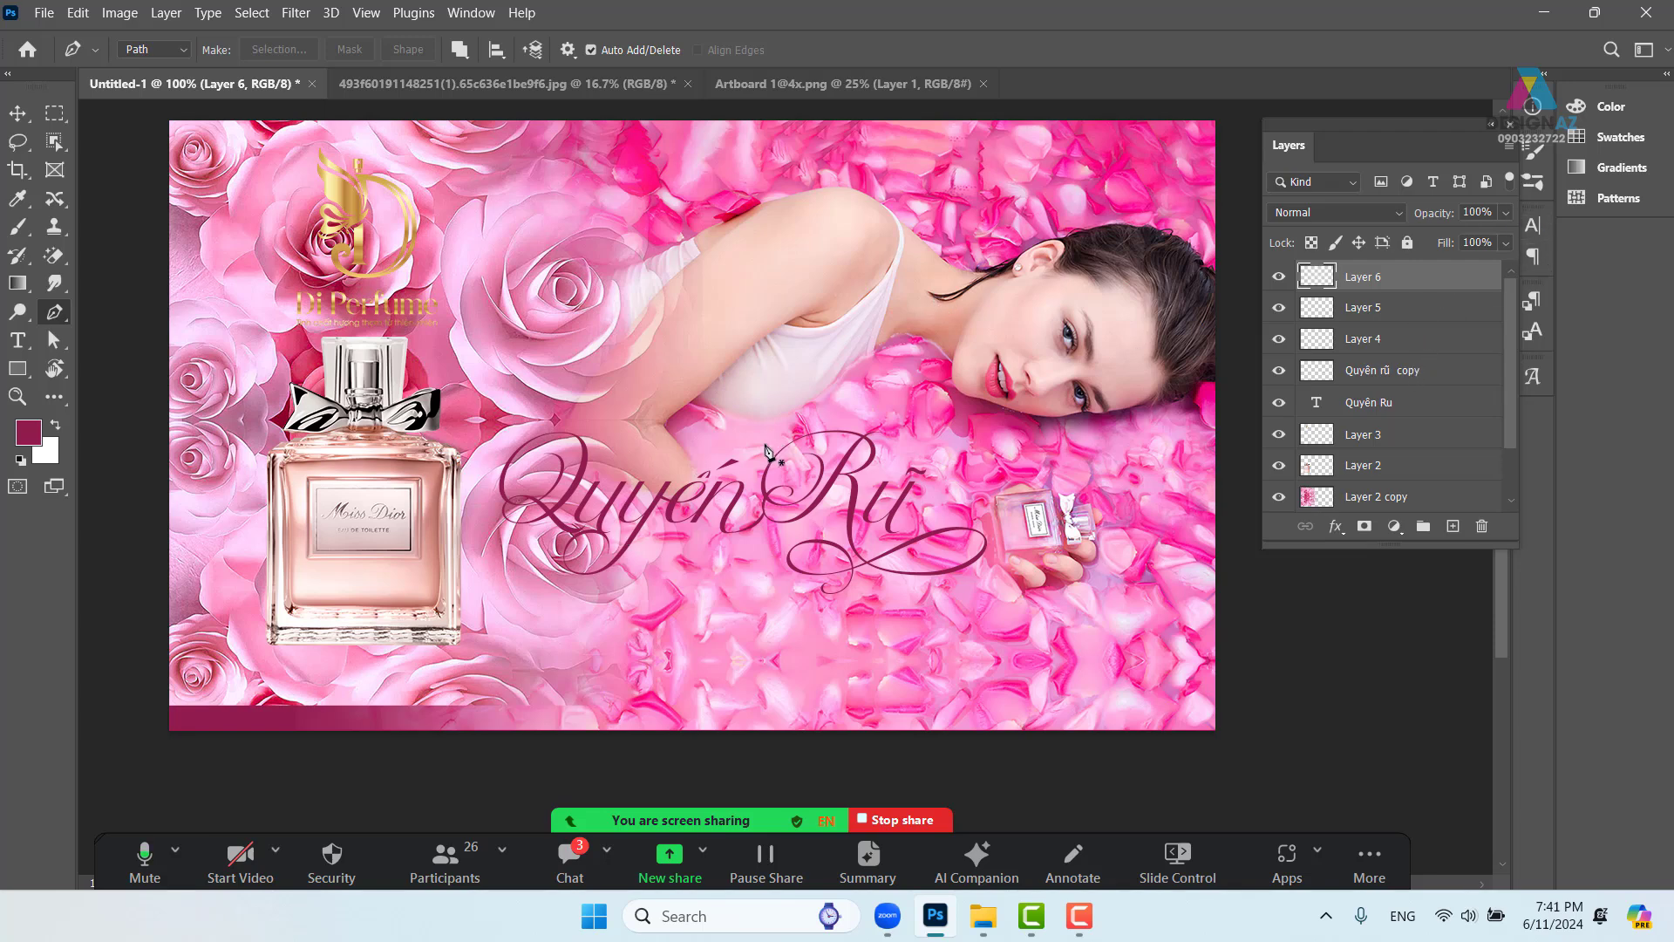
Try to select the headline text together with its hand-drawn strokes using the Move tool, and undo the test move
left_click(19, 115)
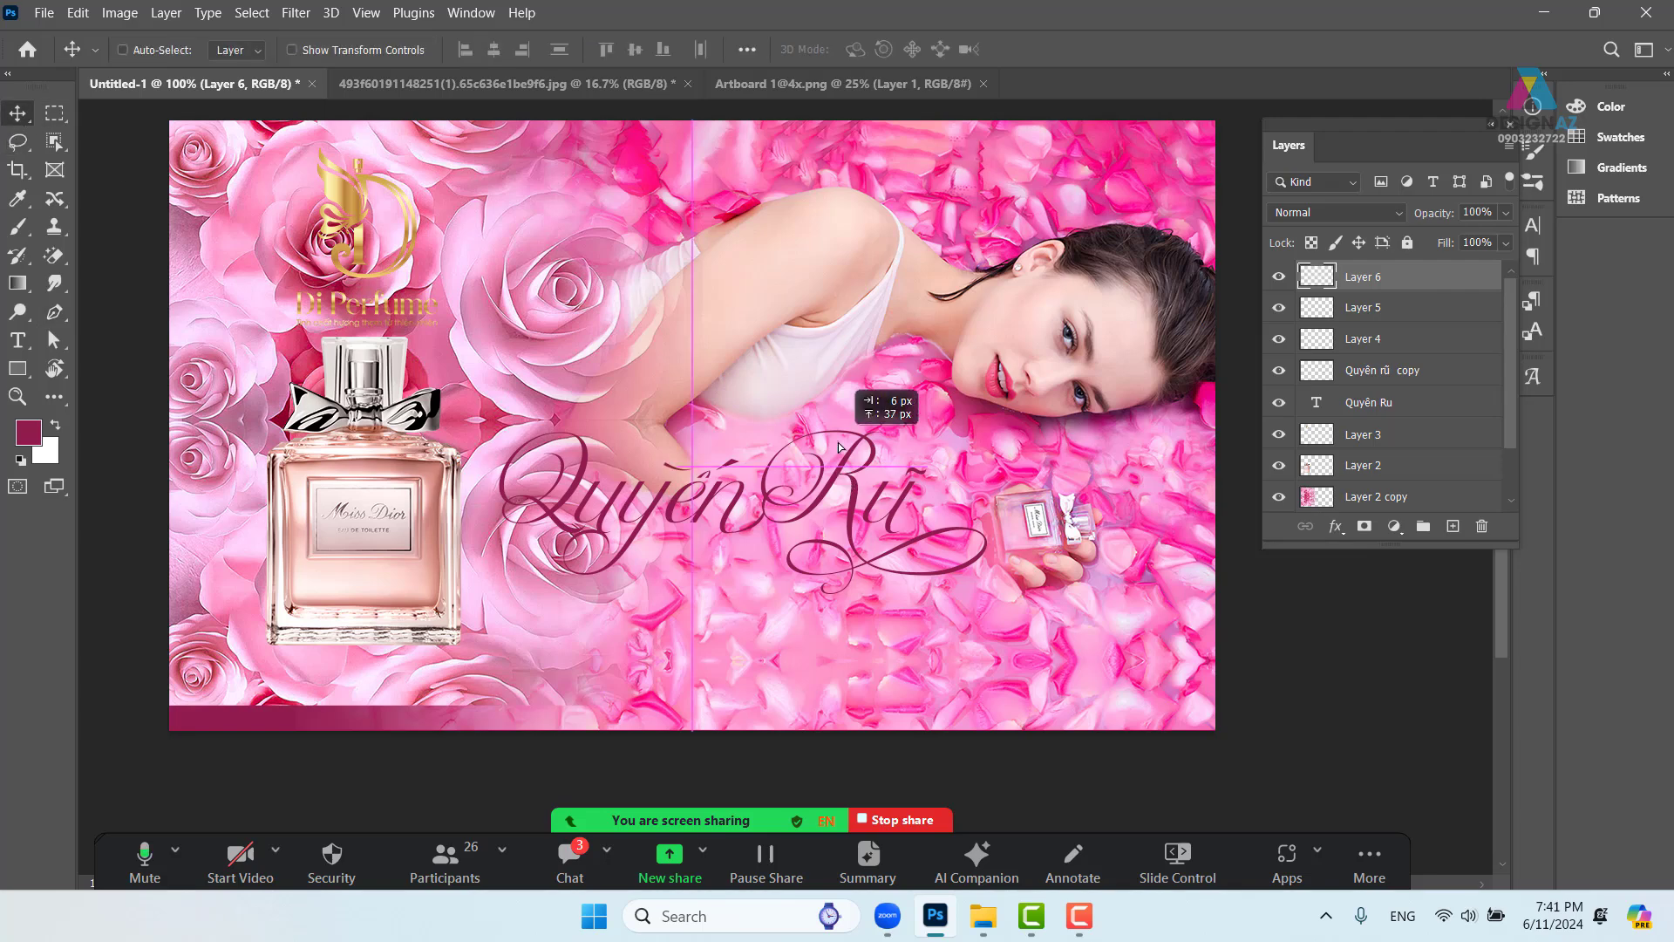
right_click(733, 467)
left_click(767, 474)
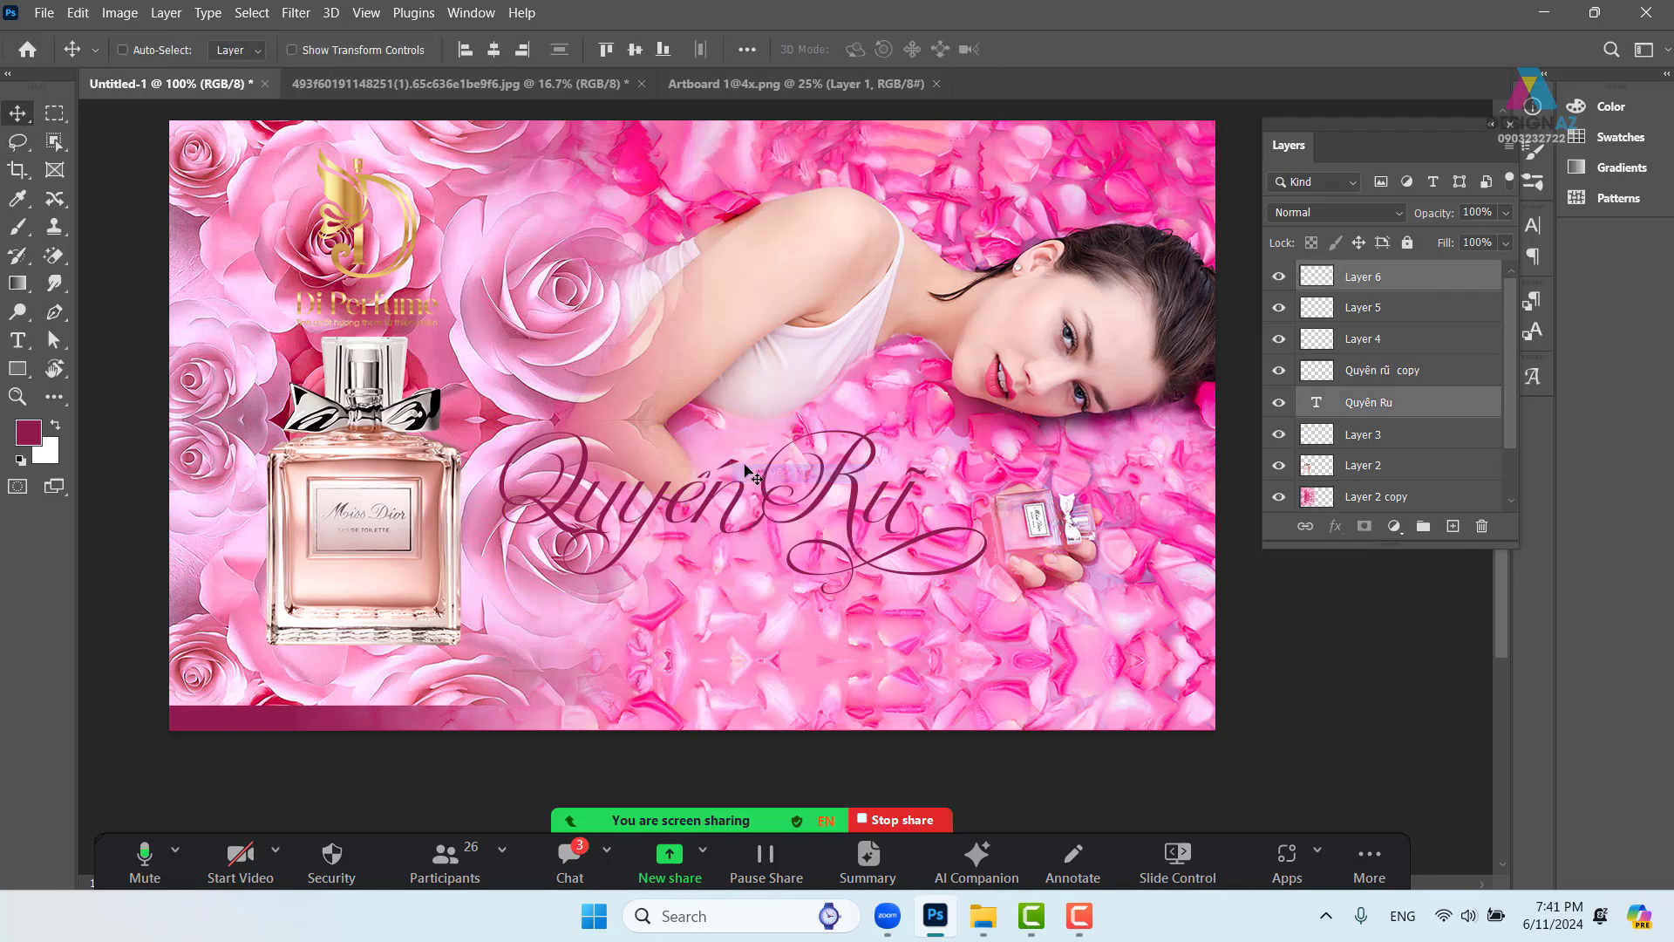
right_click(727, 464, "shift")
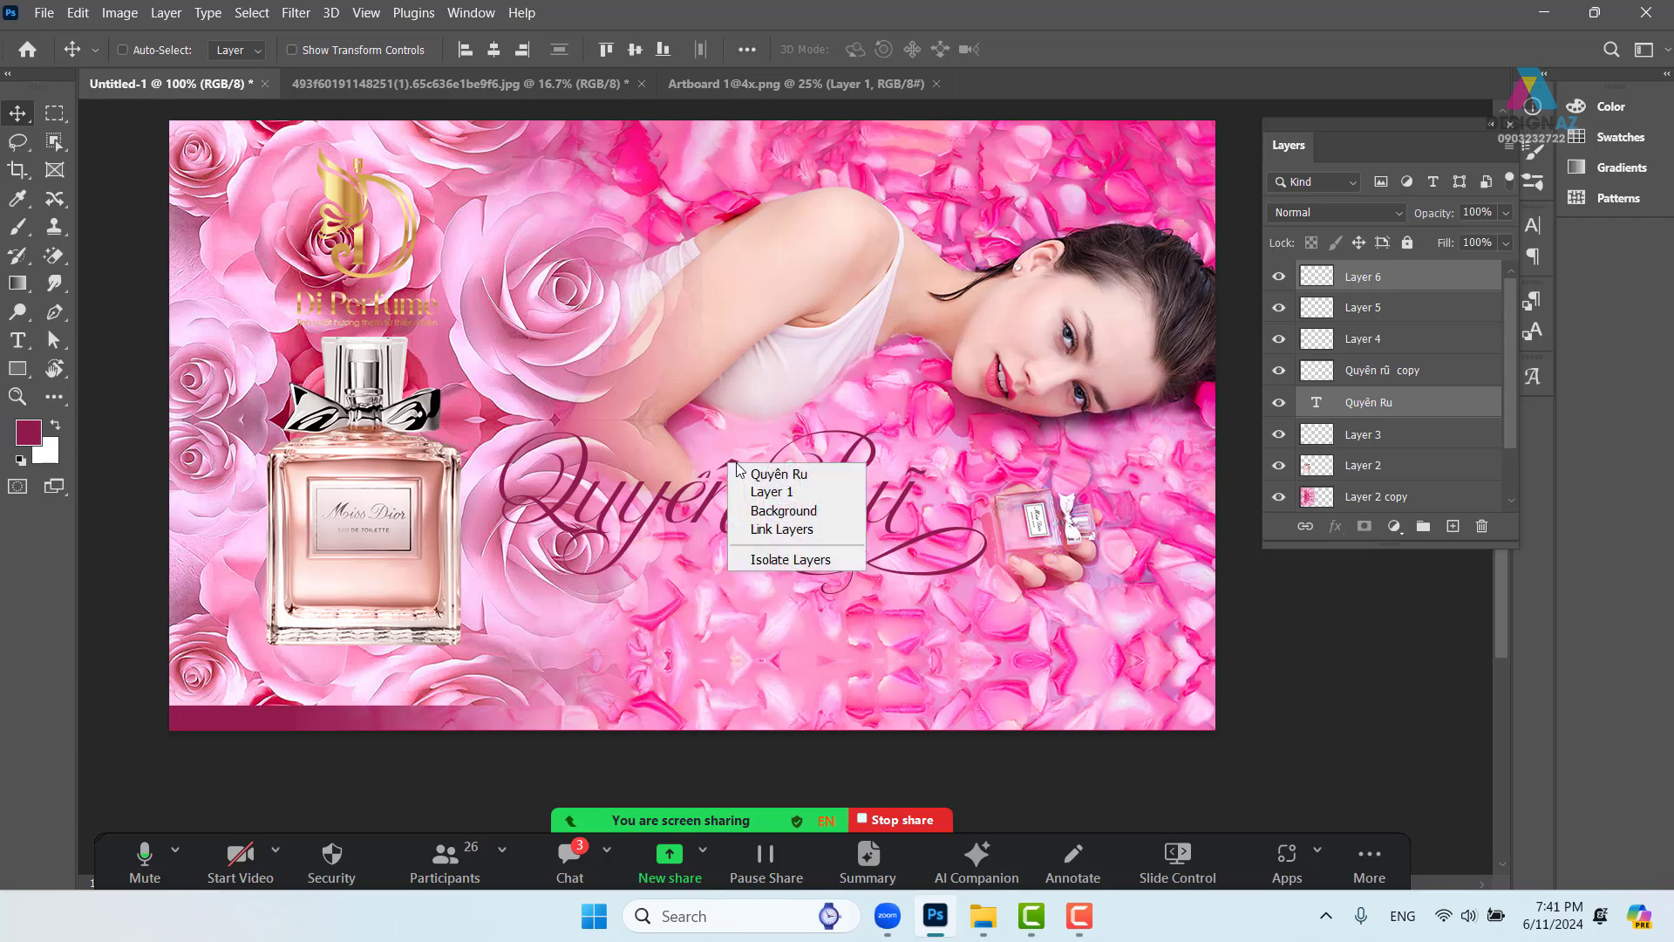
left_click(775, 493)
left_click_drag(761, 484, 757, 458)
key("ctrl+z")
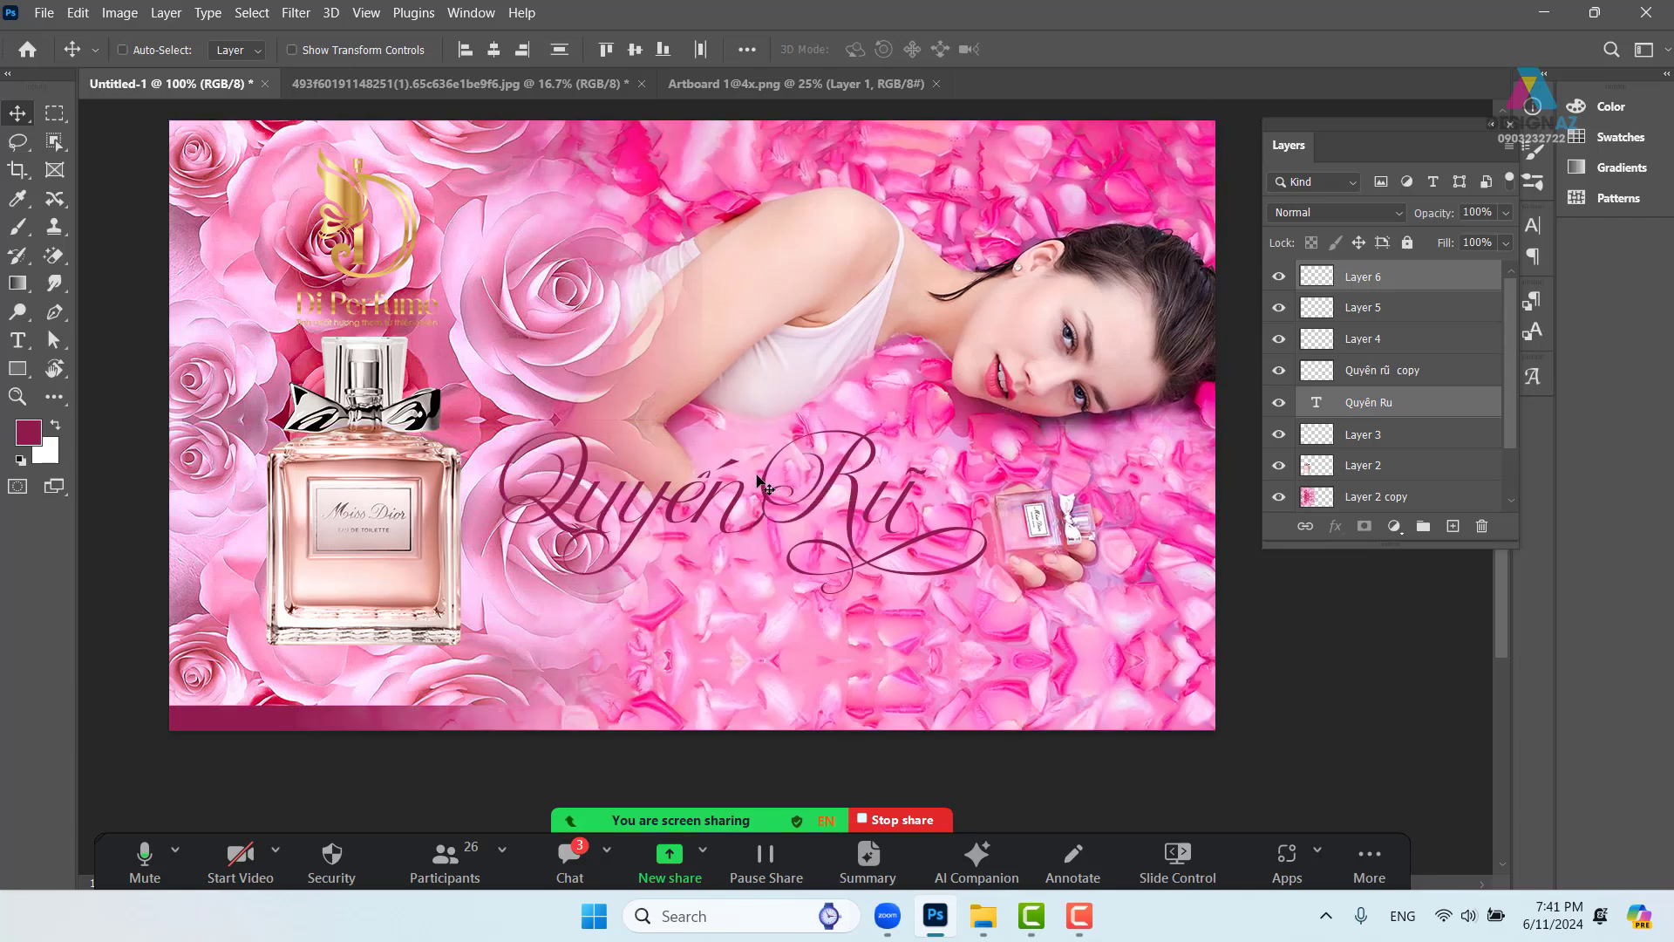
Select the acute accent's Layer 4 and add the "y"–"ê" connecting stroke's Layer 6 to the selection
key("ctrl+plus")
key("ctrl+plus")
left_click_drag(478, 421, 668, 386)
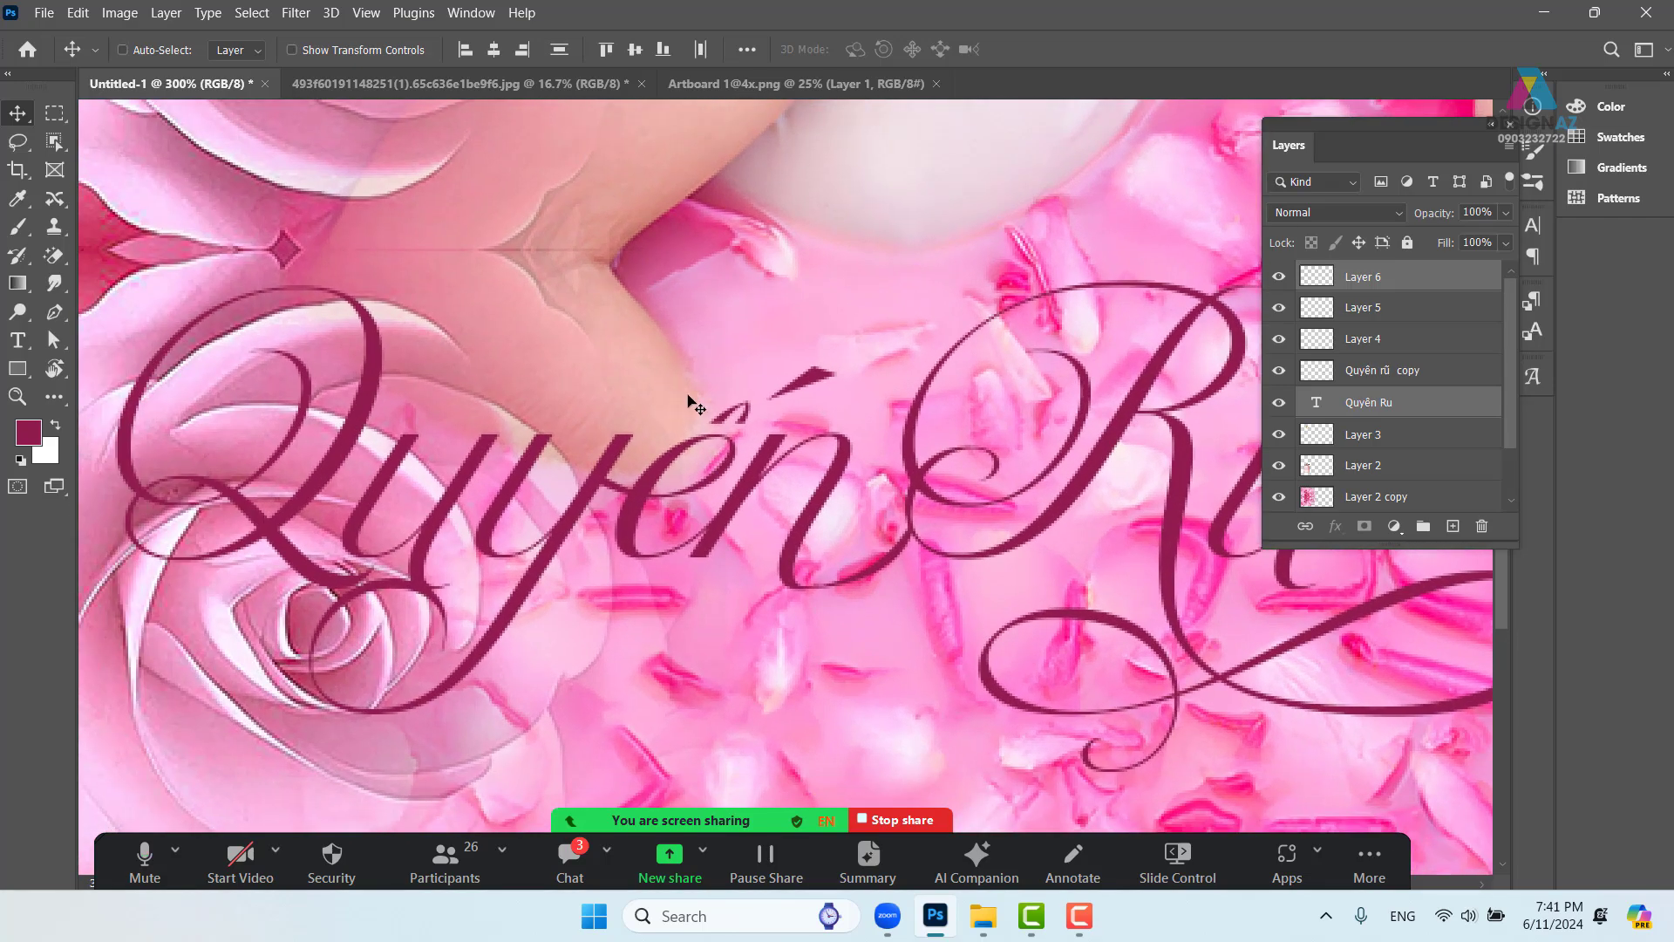
right_click(825, 384)
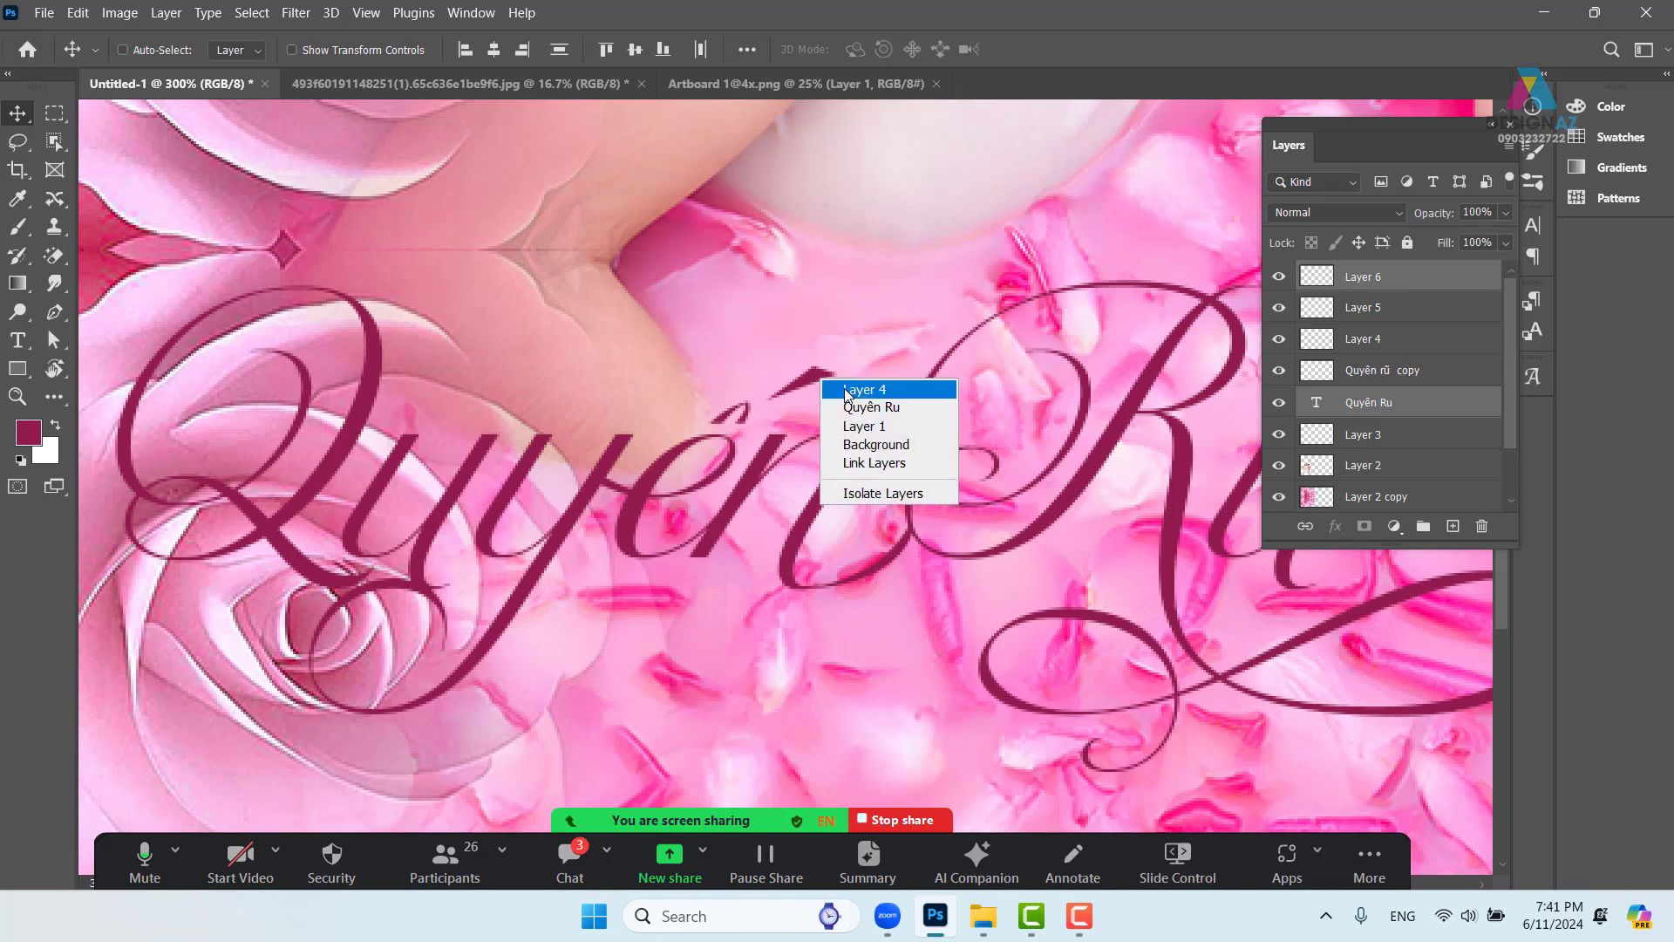
left_click(850, 392)
left_click_drag(806, 381, 808, 367)
key("ctrl+z")
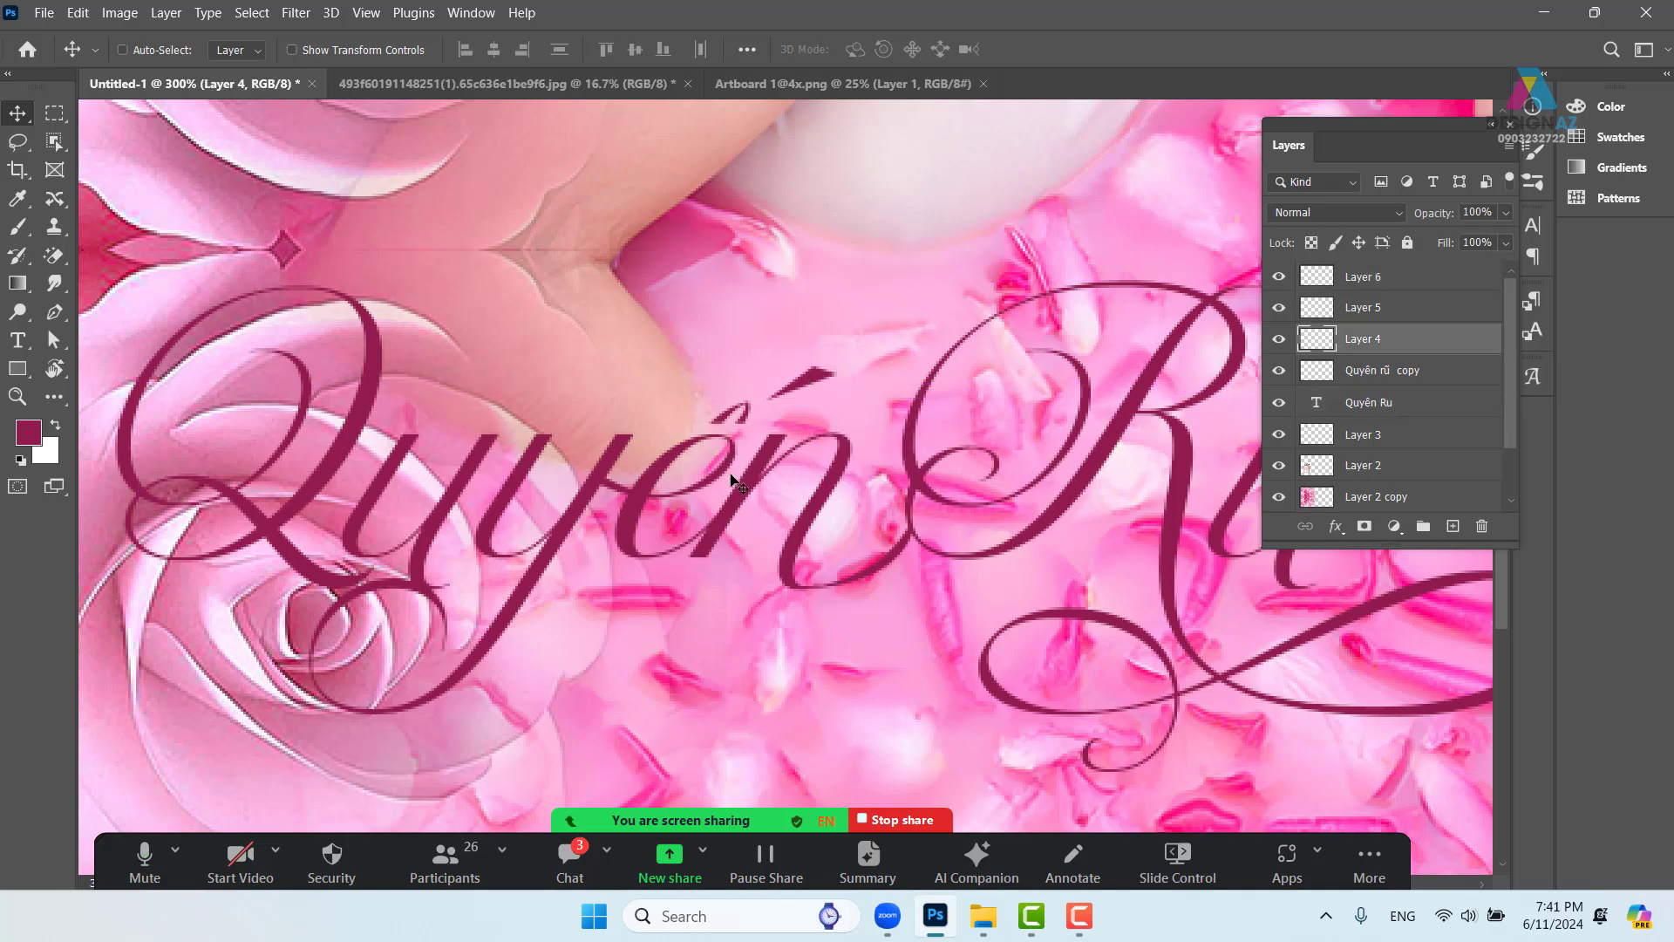
right_click(623, 493)
left_click(649, 500, "shift")
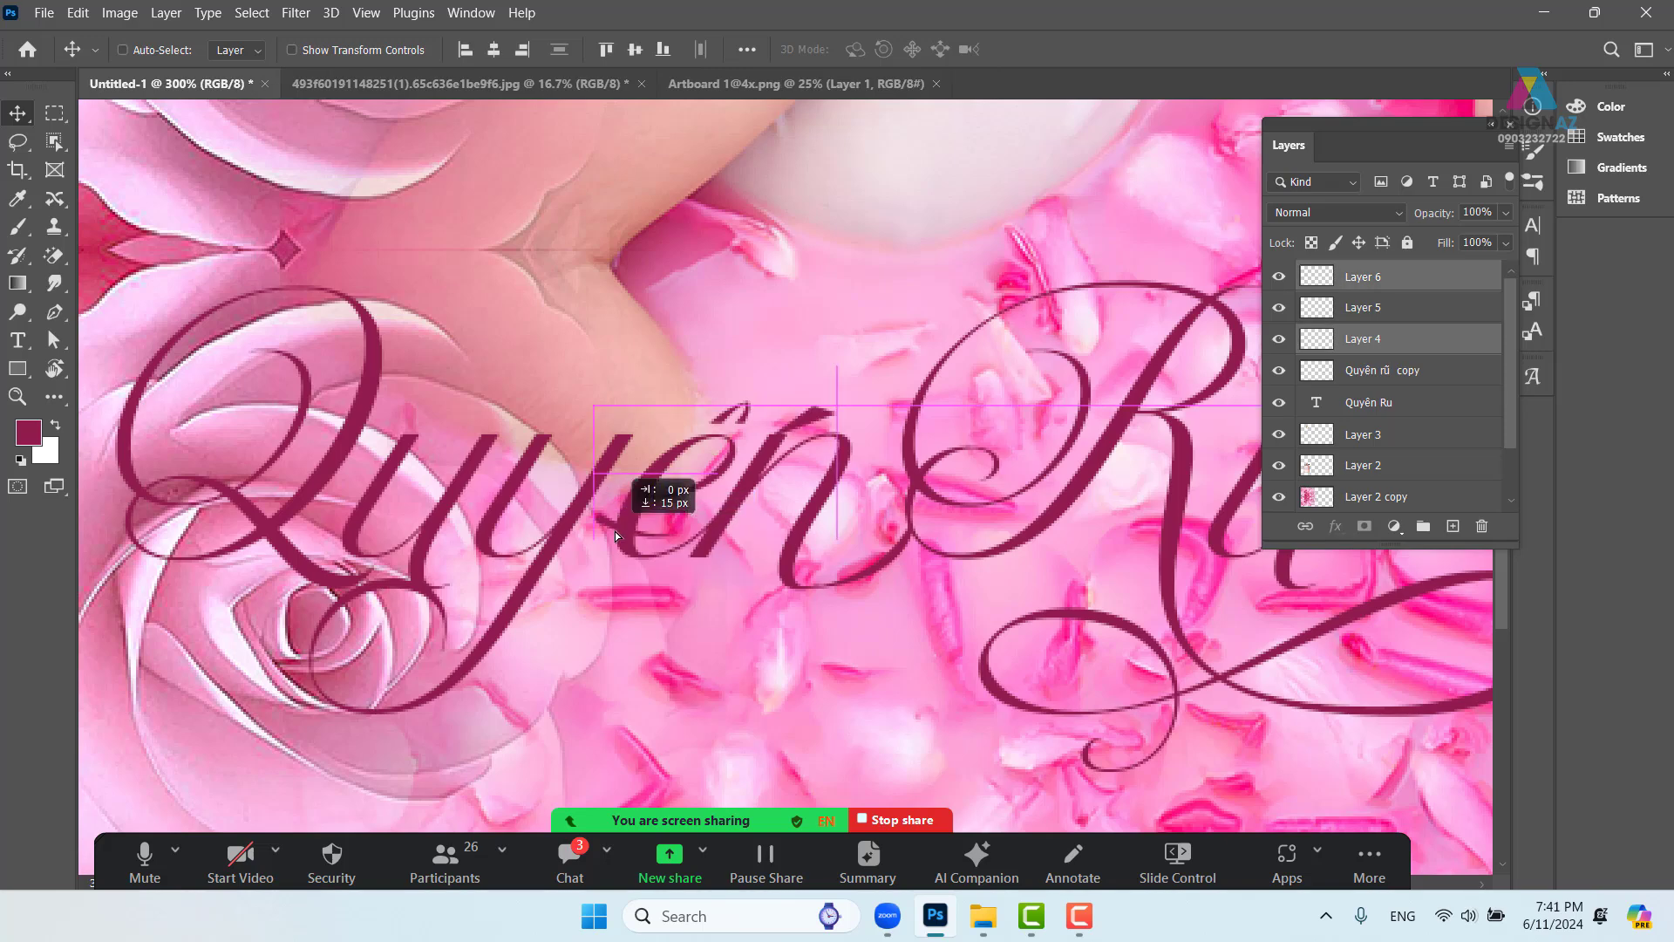
Add the "Quyên Ru" text layer and the "n"–"R" connecting stroke's Layer 5 to the selected layers
right_click(714, 482)
left_click(779, 494, "shift")
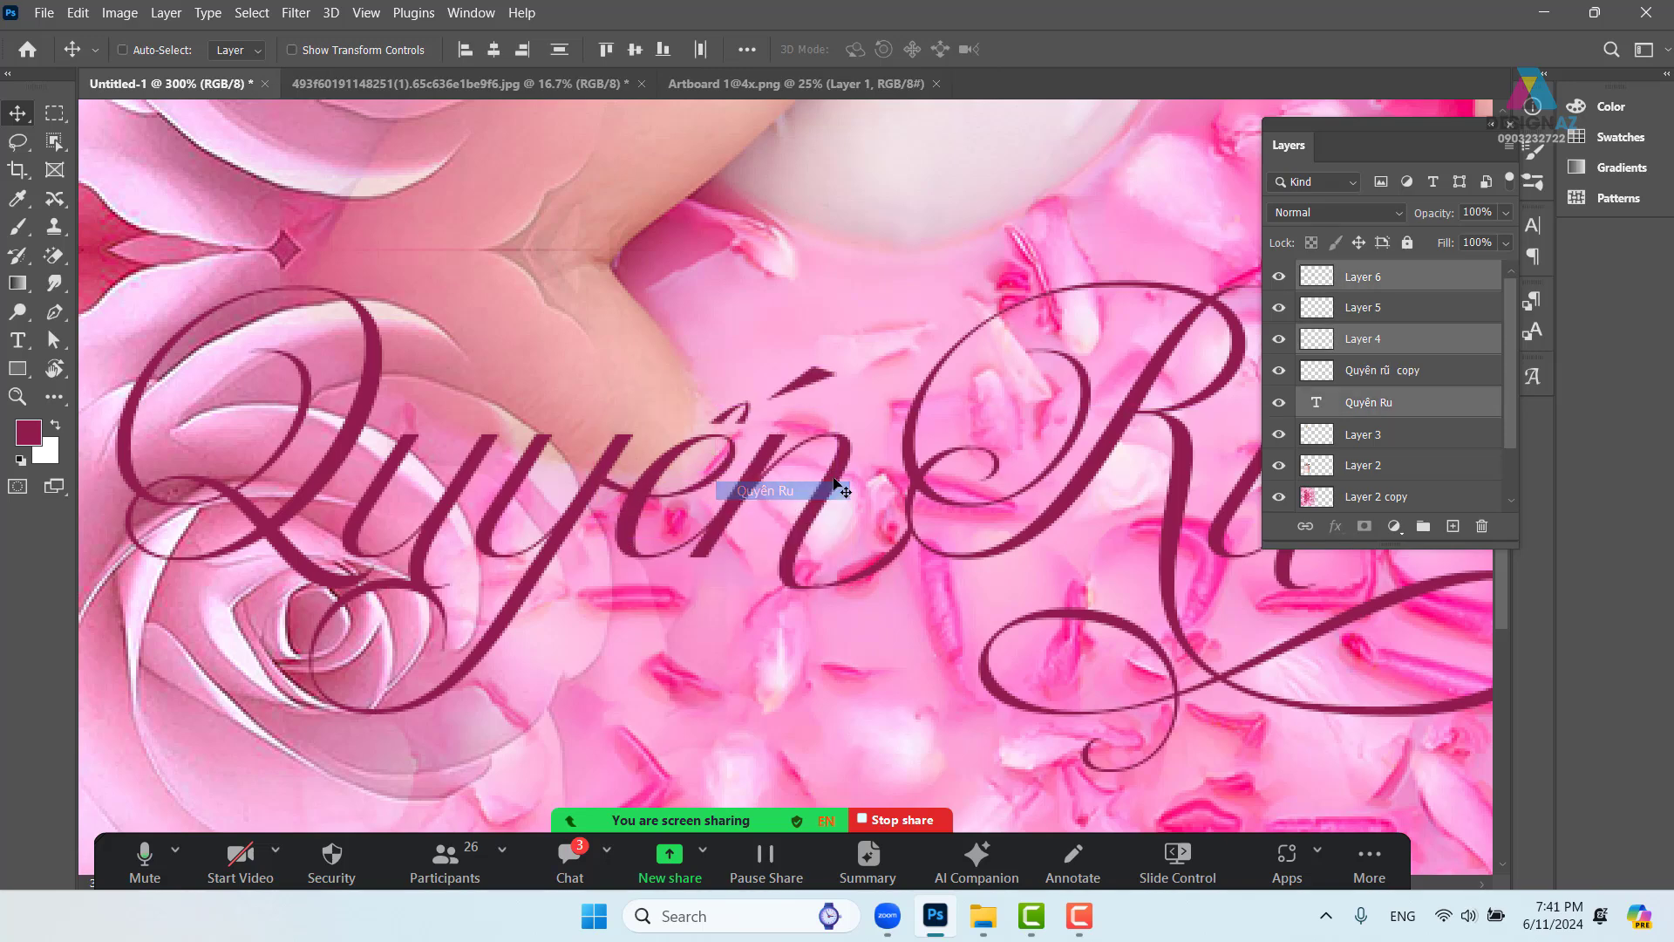
left_click_drag(921, 518, 886, 527)
key("ctrl+z")
left_click_drag(1027, 549, 961, 505)
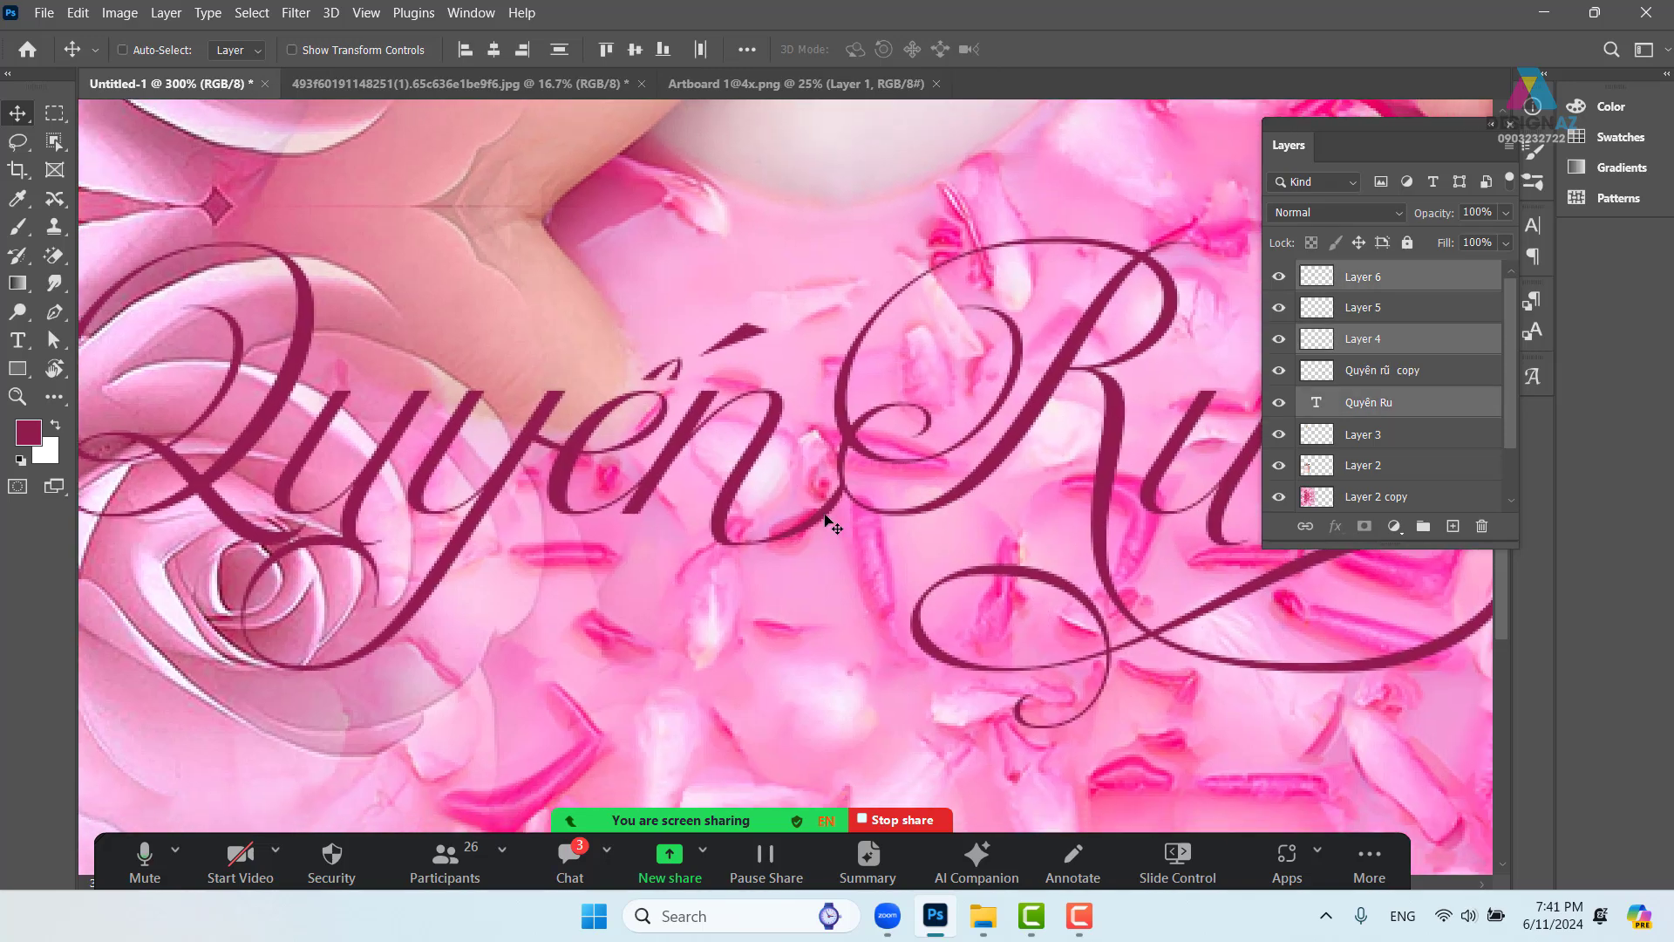
right_click(824, 516)
key("Escape")
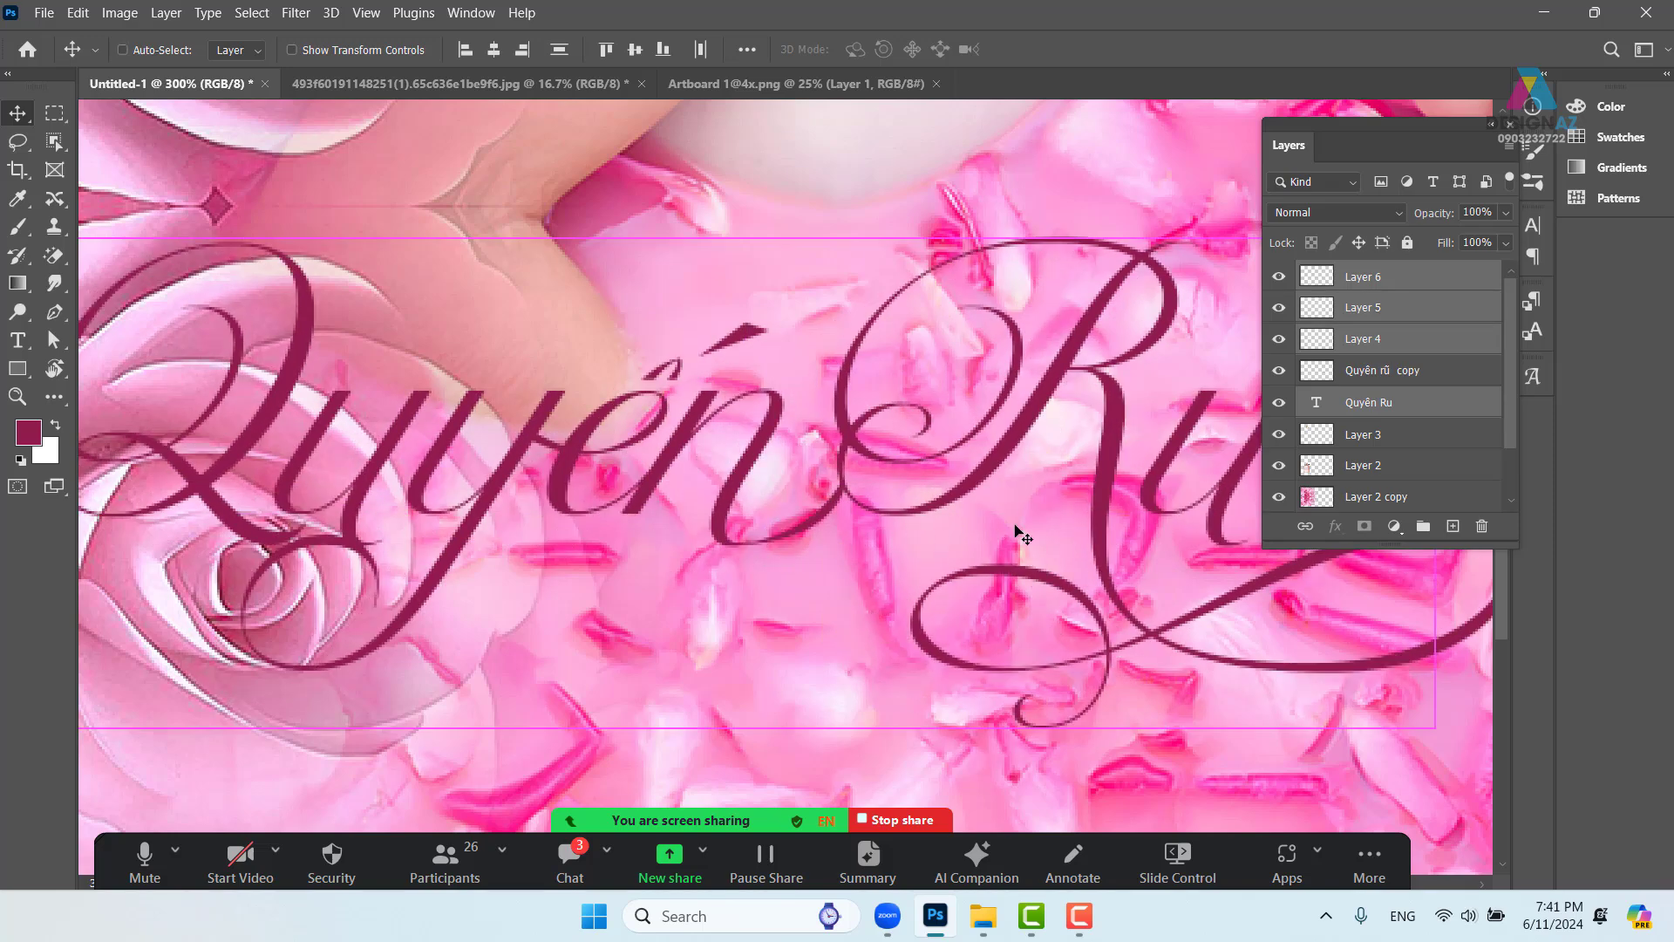
Add the tilde's "Quyên rũ copy" layer to the selection and group all five headline layers
left_click_drag(1017, 534, 717, 524)
right_click(893, 375)
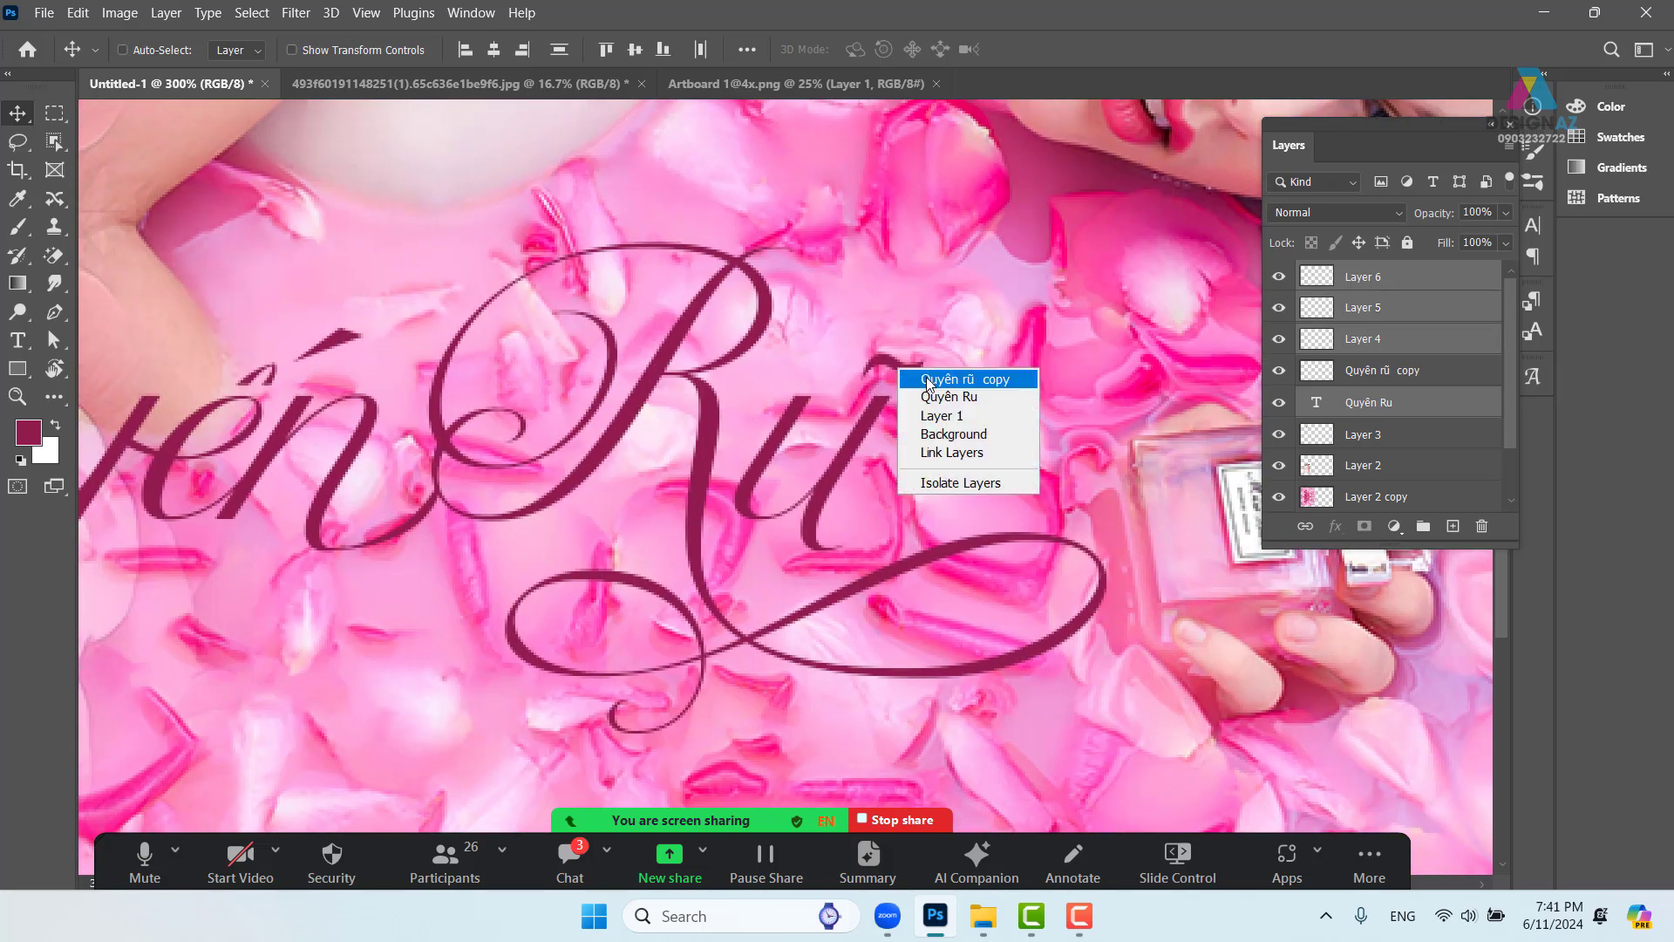
left_click(895, 377)
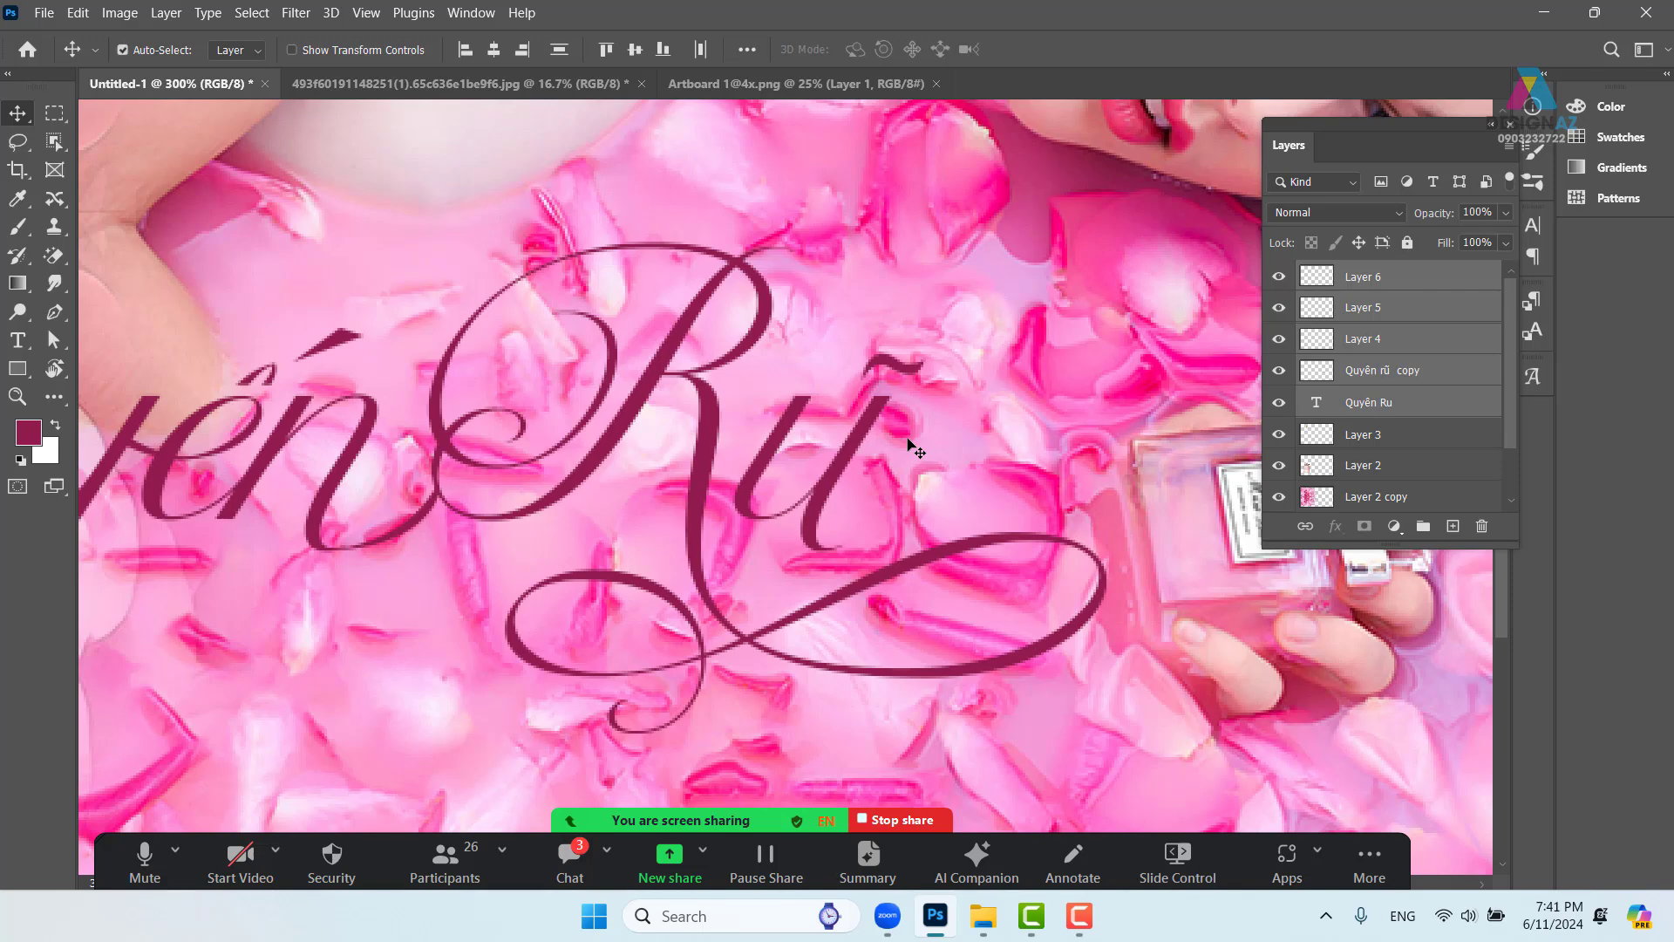
key("ctrl+minus")
key("ctrl+minus")
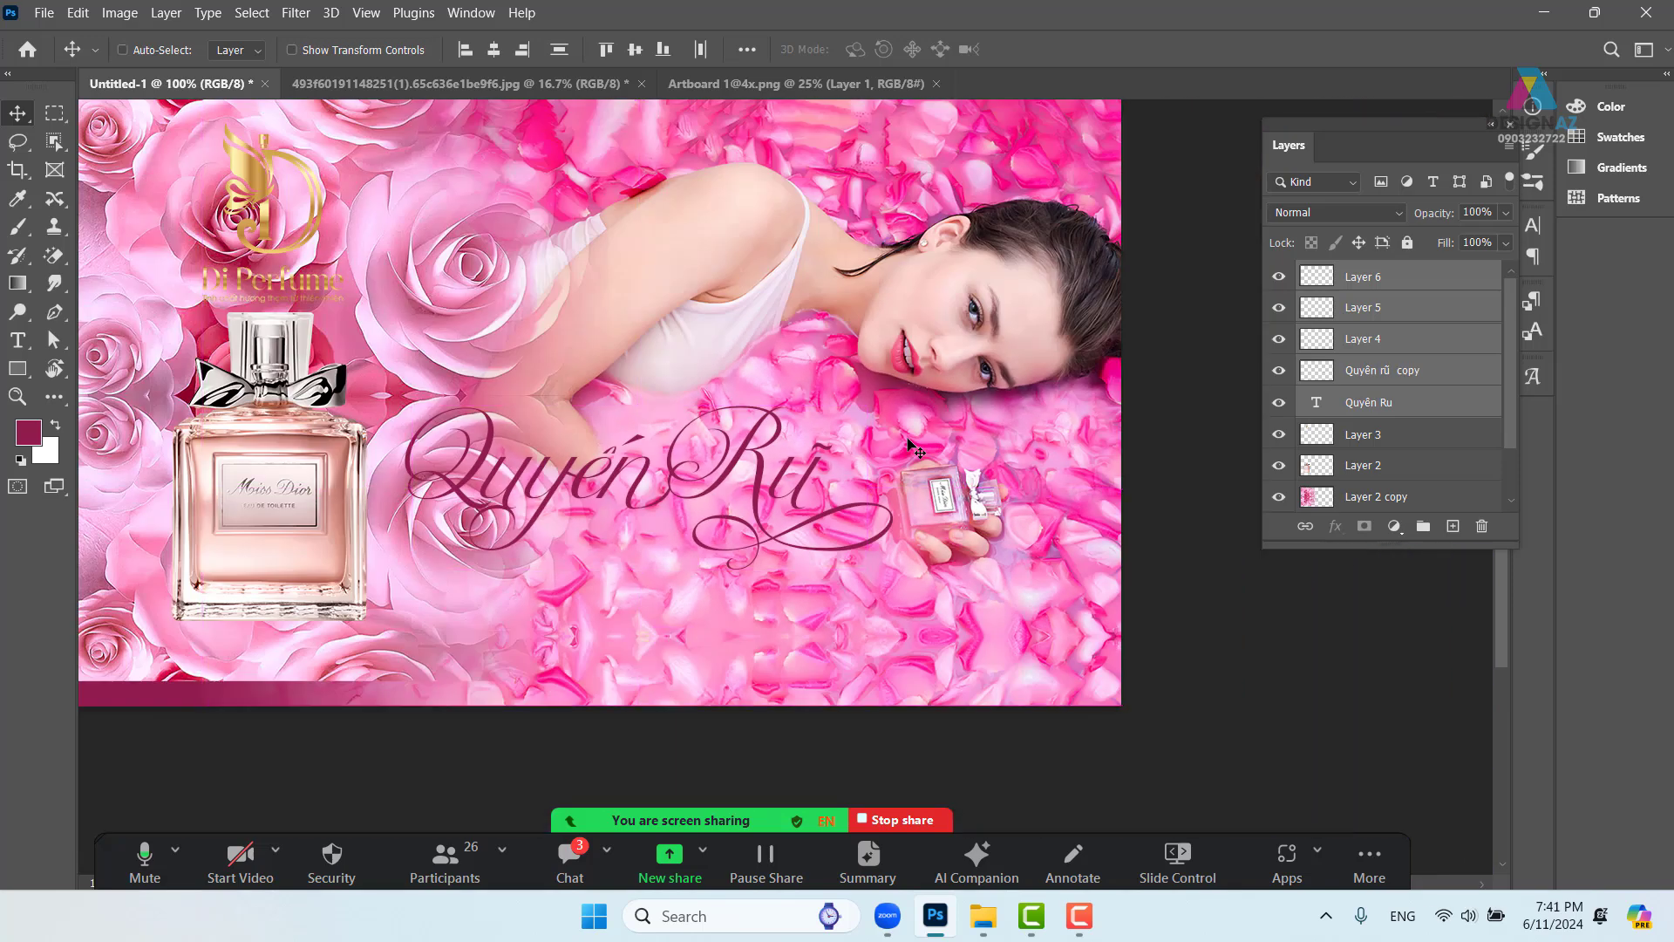
key("ctrl+g")
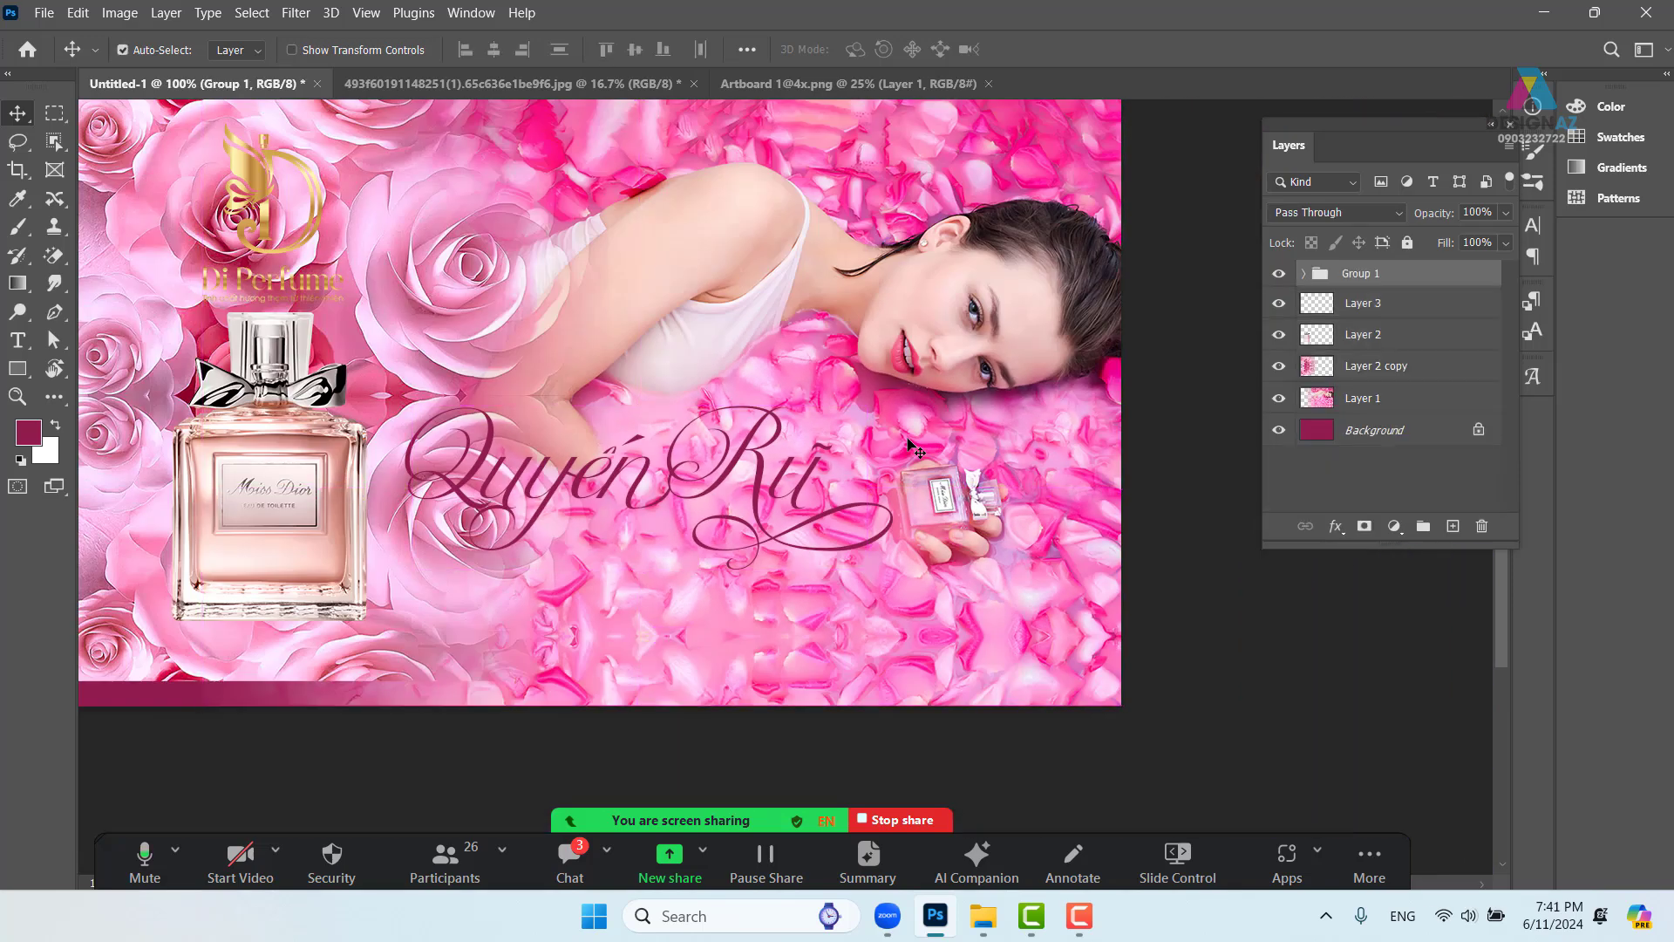
Rename the headline layer group as "têt"
double_click(1363, 275)
key("BackSpace")
key("Return")
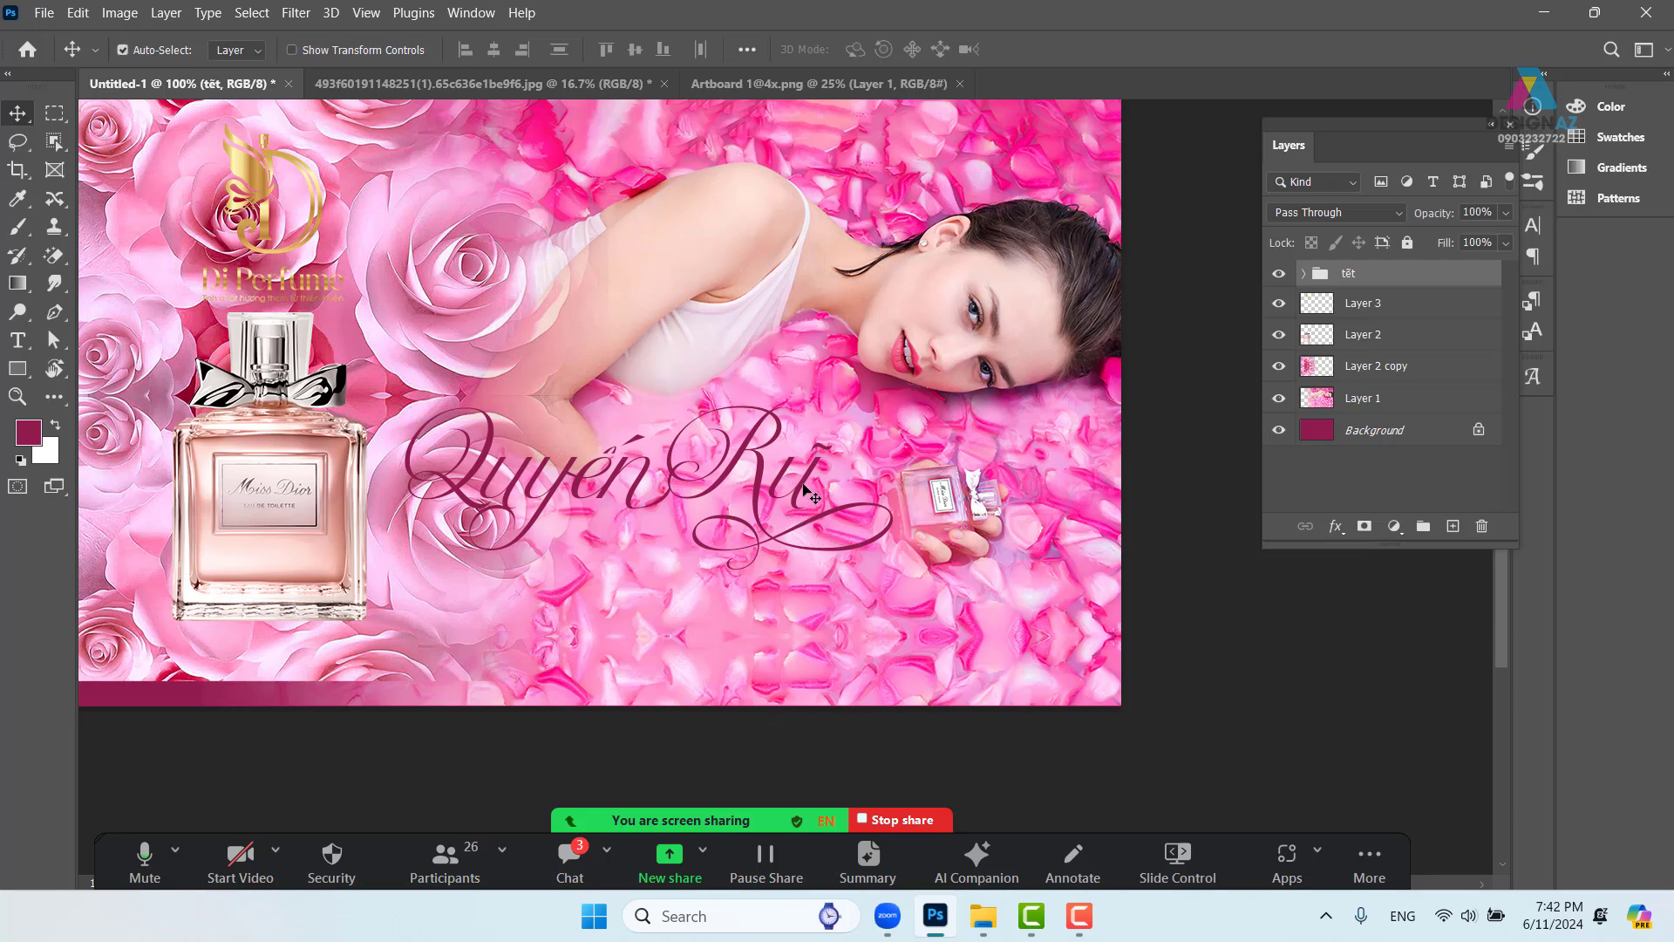
Scale the "têt" headline group down to about 93% and shift it slightly down and left
key("ctrl+t")
left_click_drag(864, 407, 836, 417)
left_click_drag(666, 492, 663, 501)
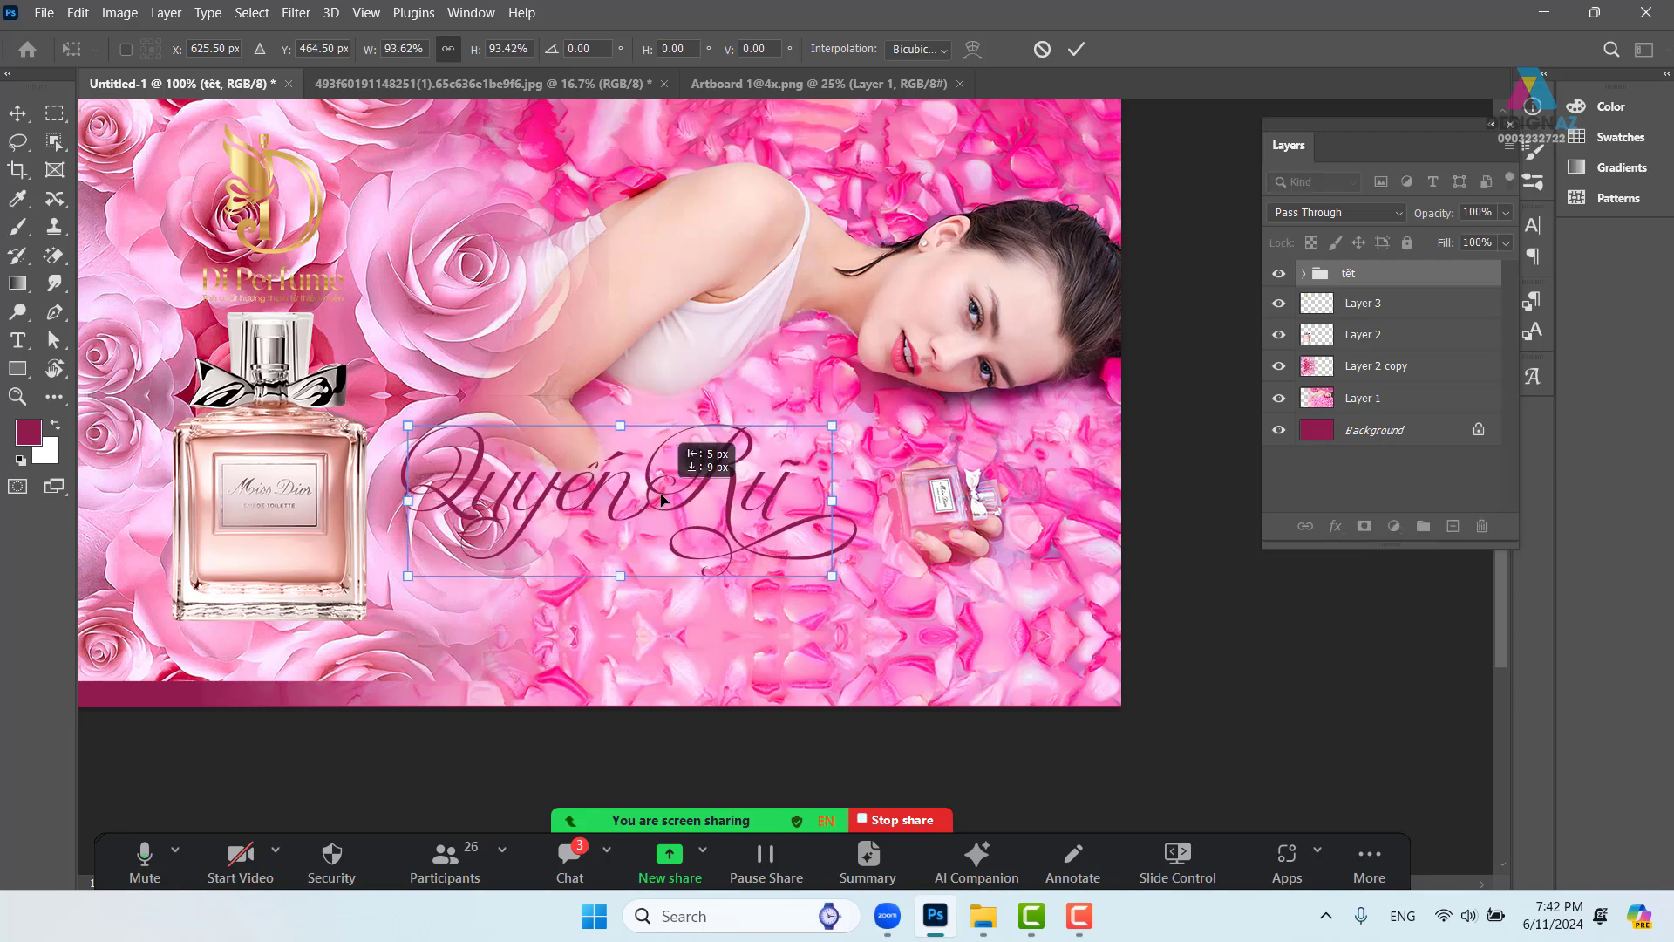
Apply the pending transform to the "Quyến Rũ" lettering group and switch to the Pen tool
left_click_drag(682, 568, 754, 561)
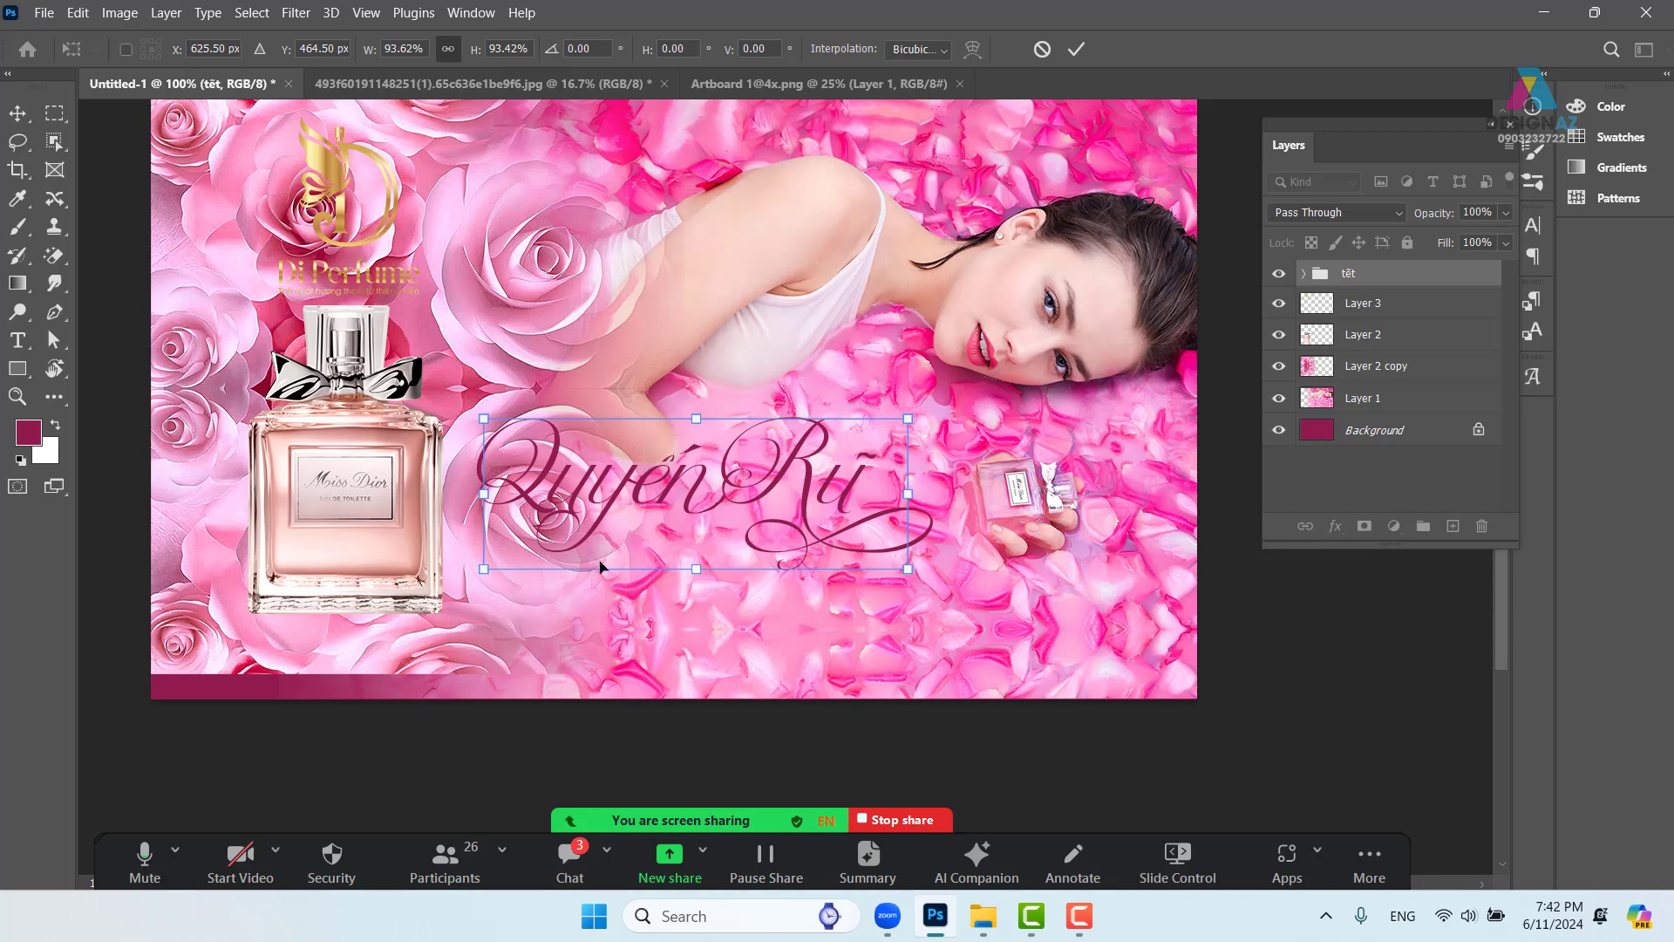
left_click_drag(496, 520, 552, 512)
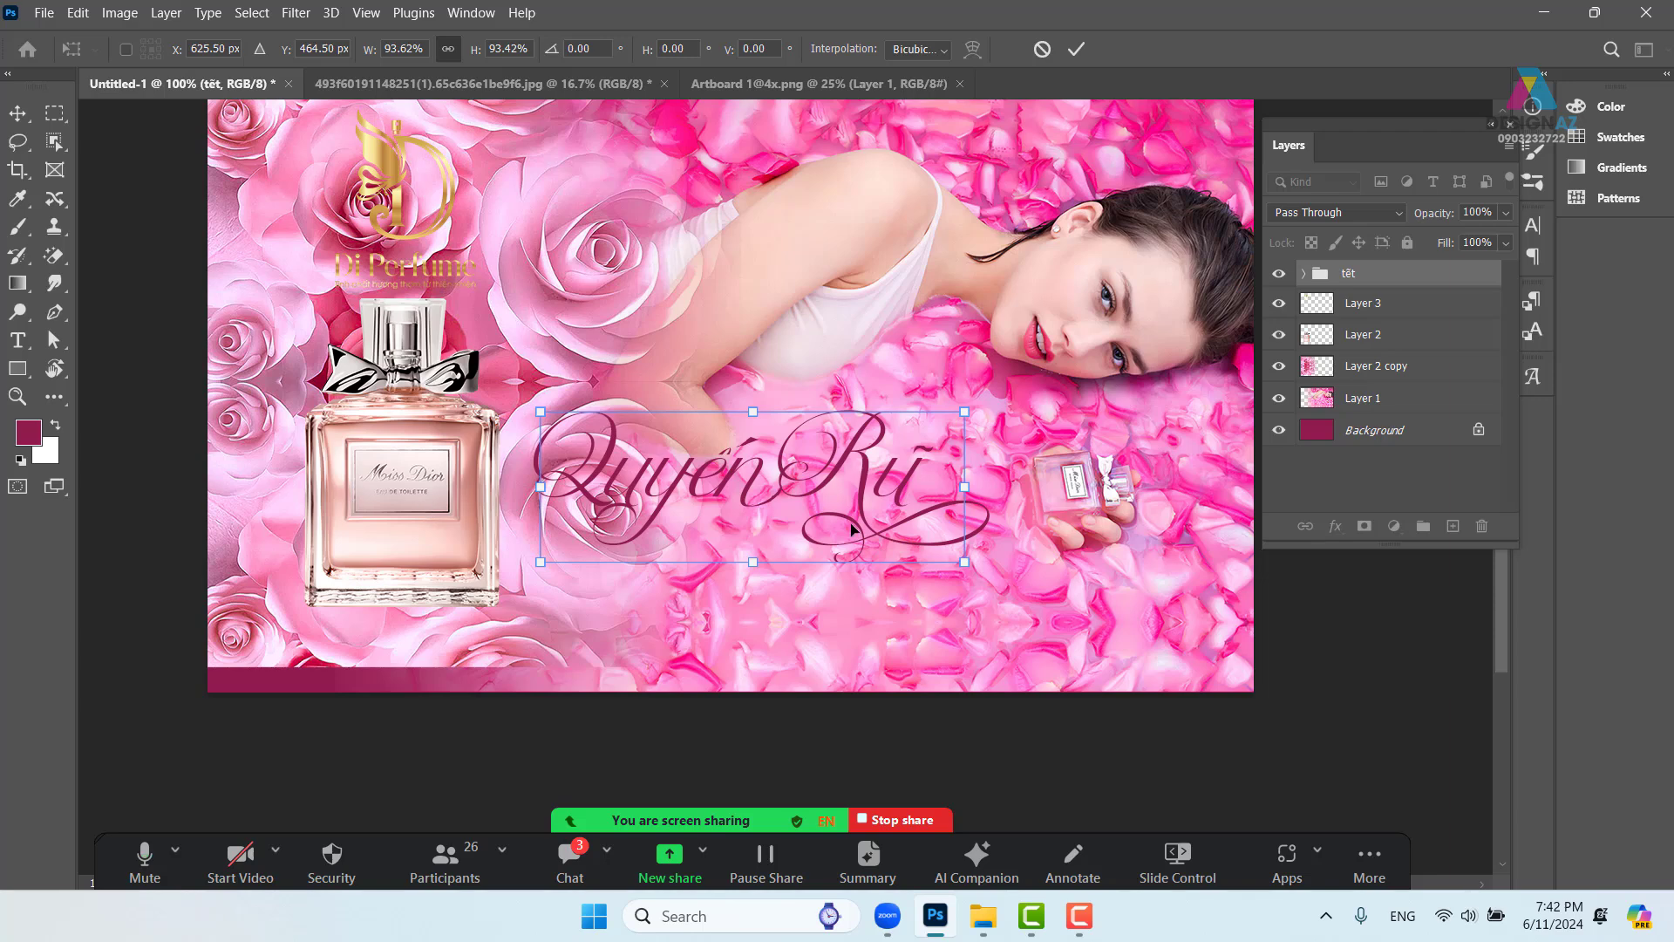
left_click_drag(1079, 518, 1009, 528)
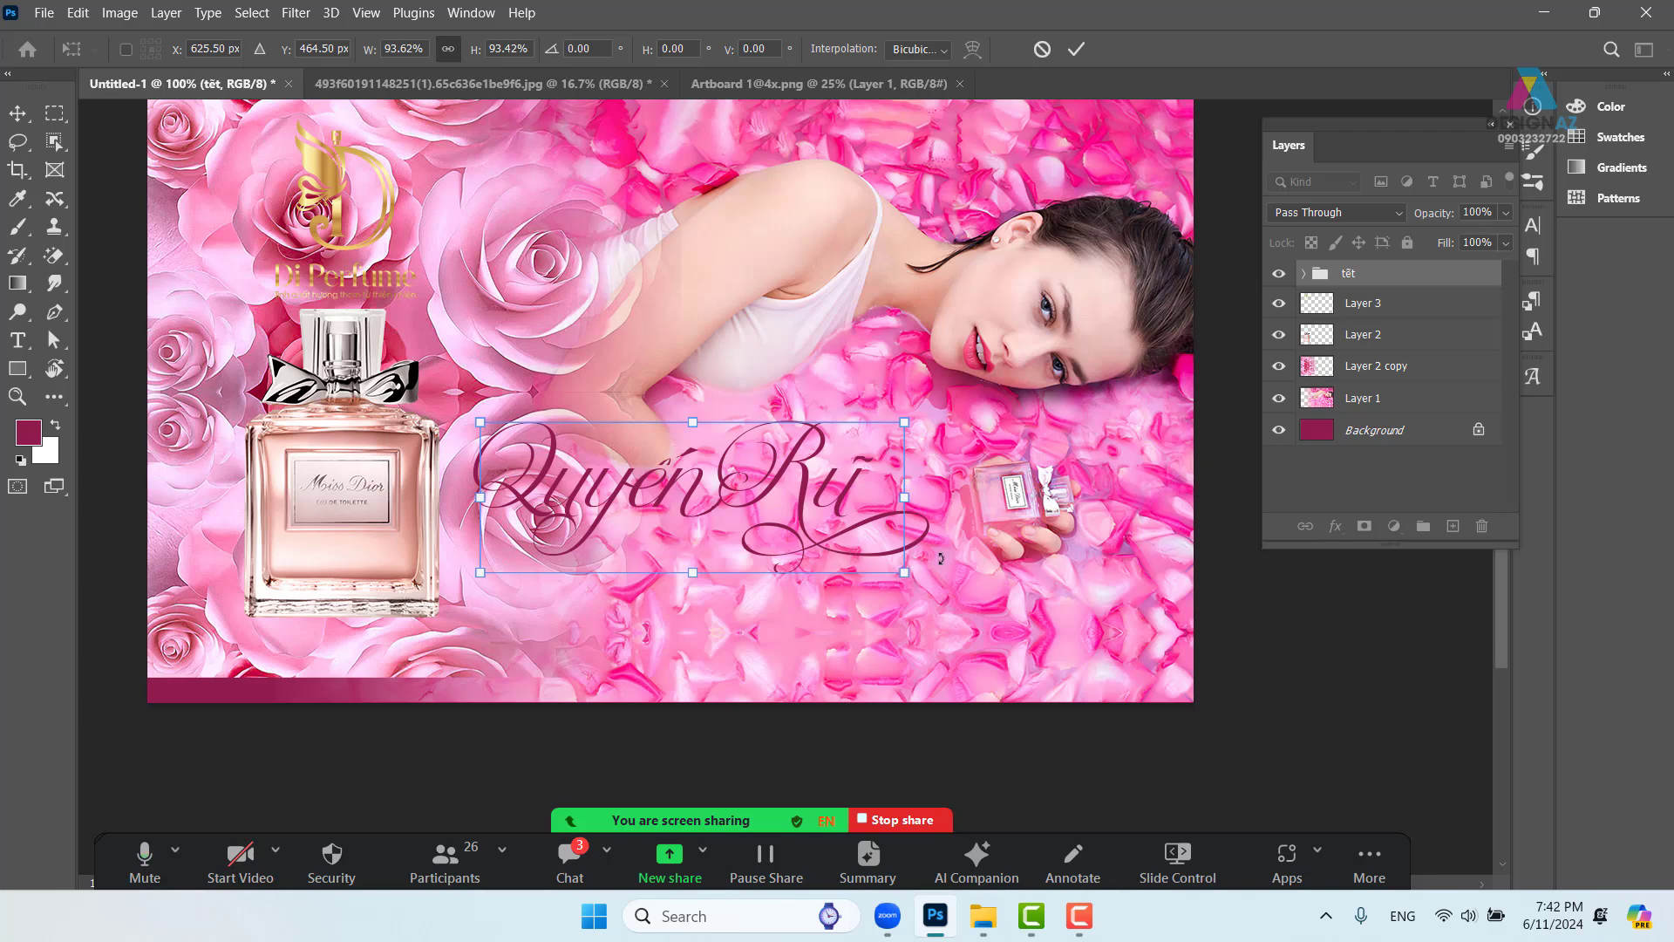
left_click_drag(891, 506, 855, 493)
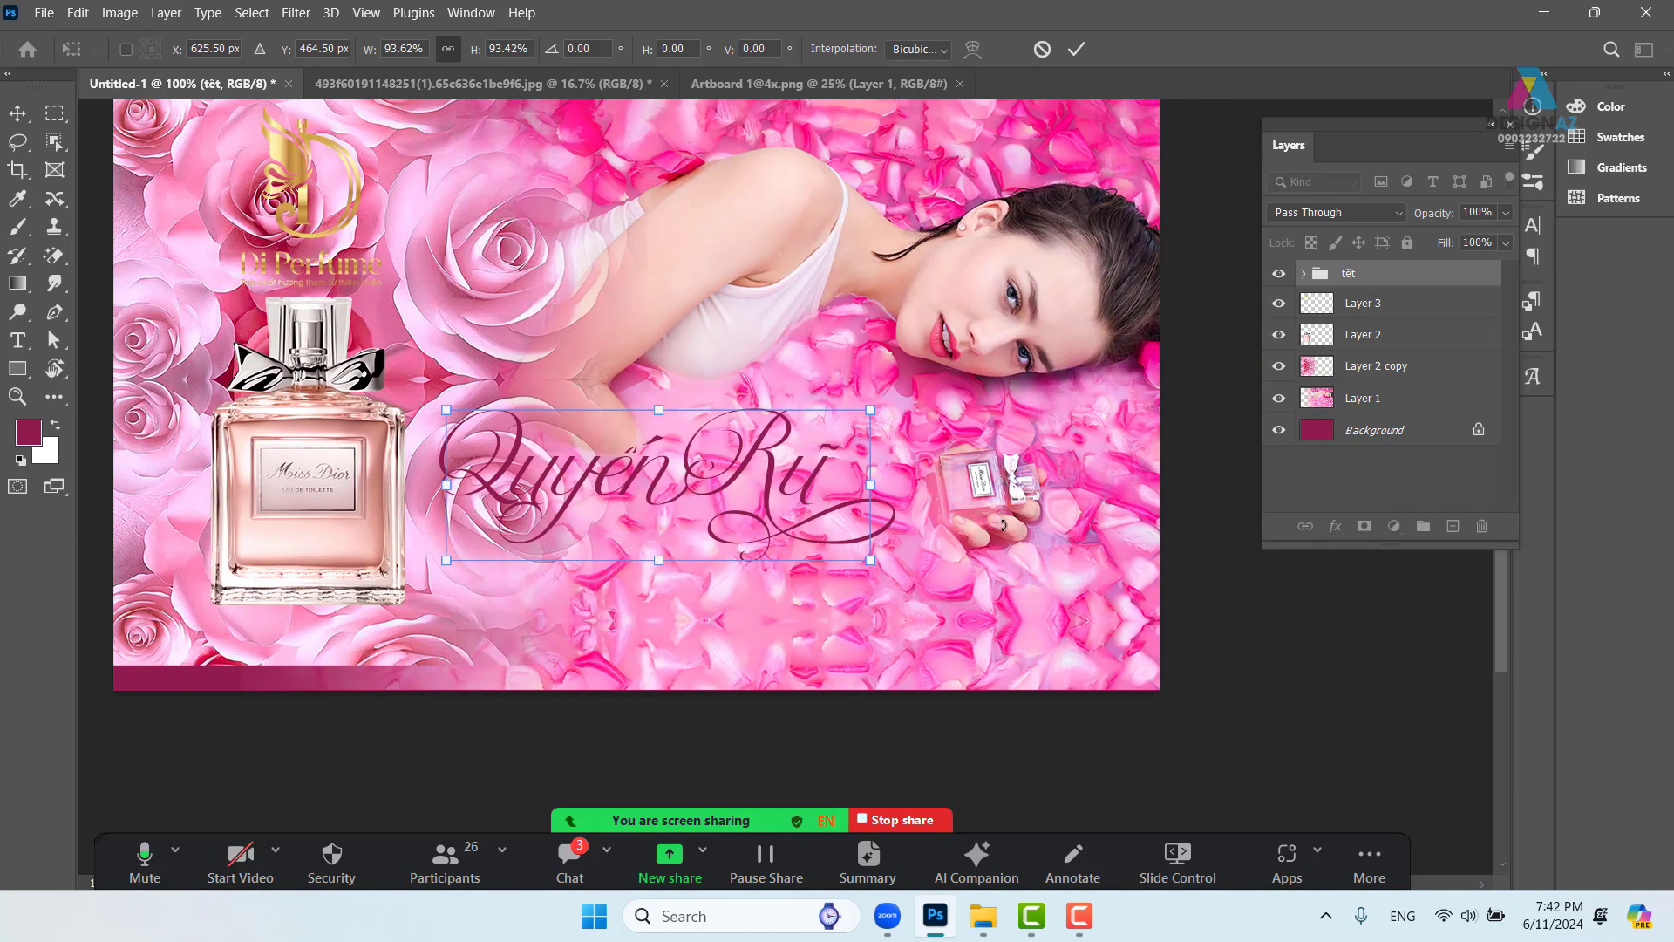
key("Return")
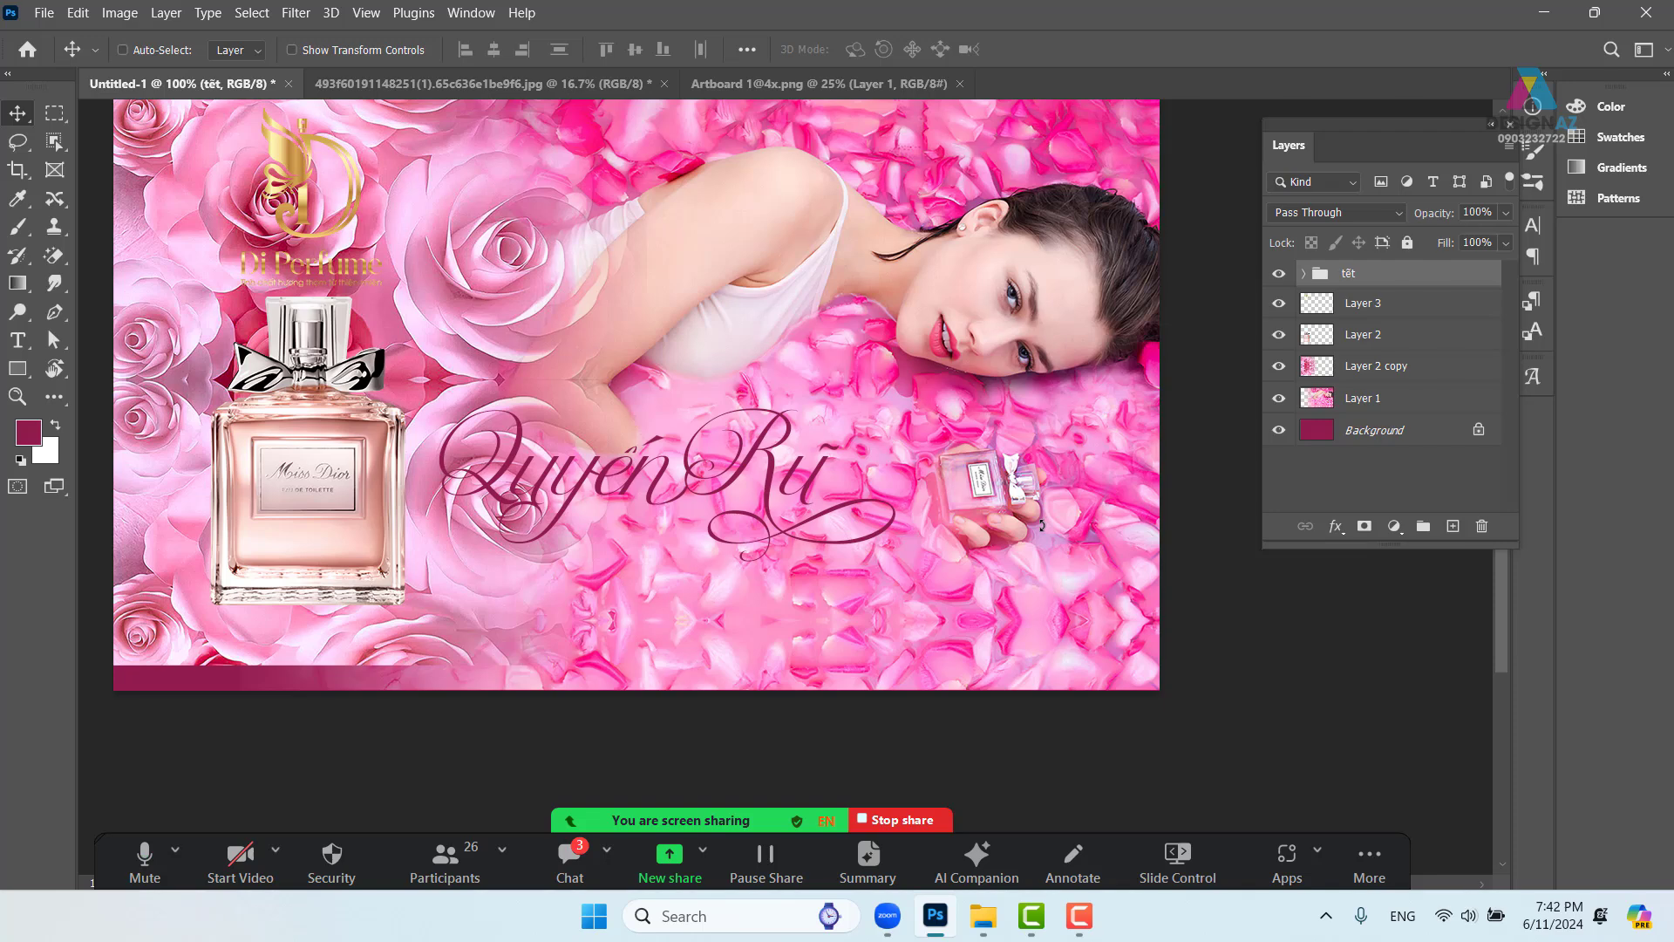
key("p")
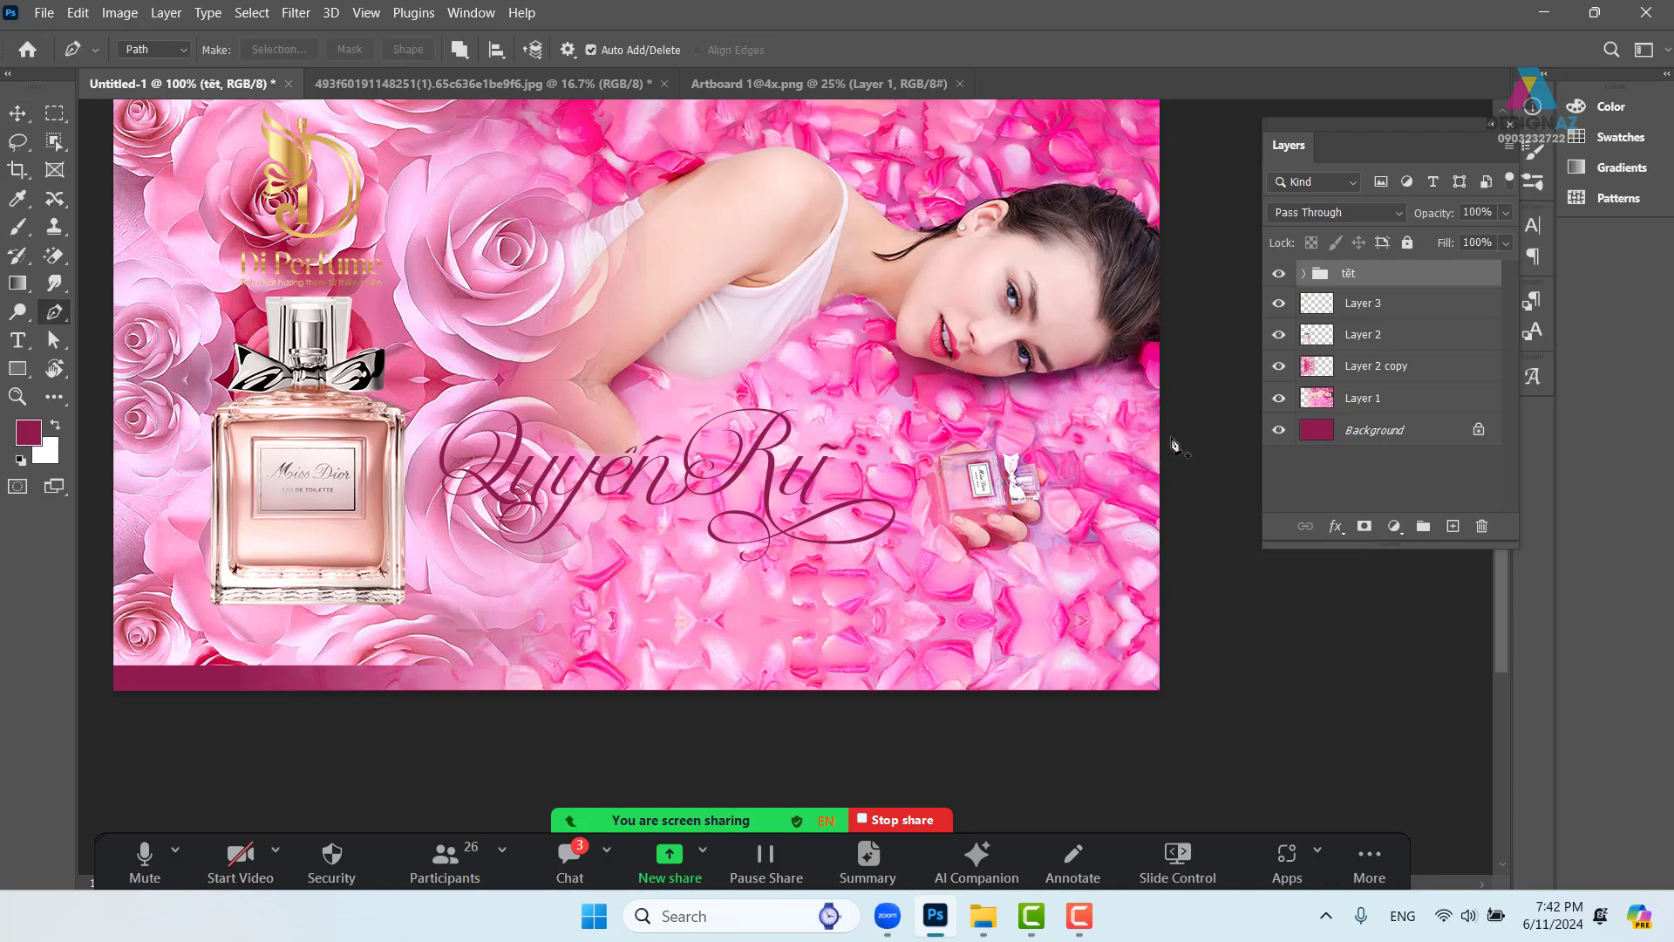
left_click(1174, 392)
left_click_drag(850, 543, 576, 444)
key("ctrl+z")
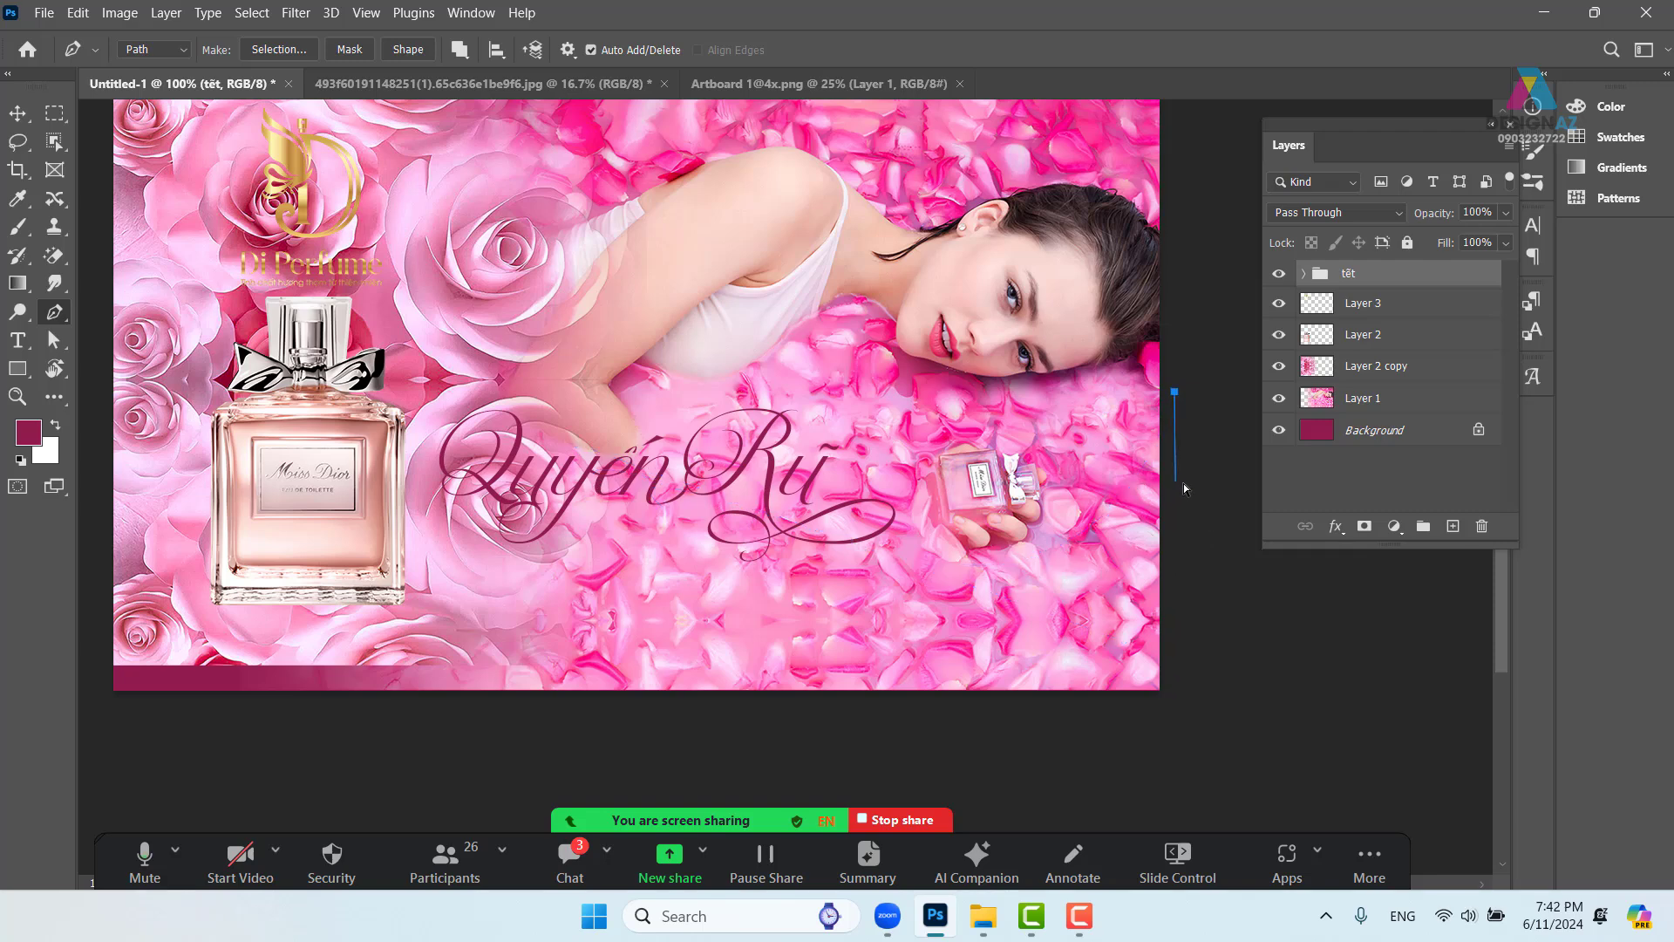
key("ctrl+z")
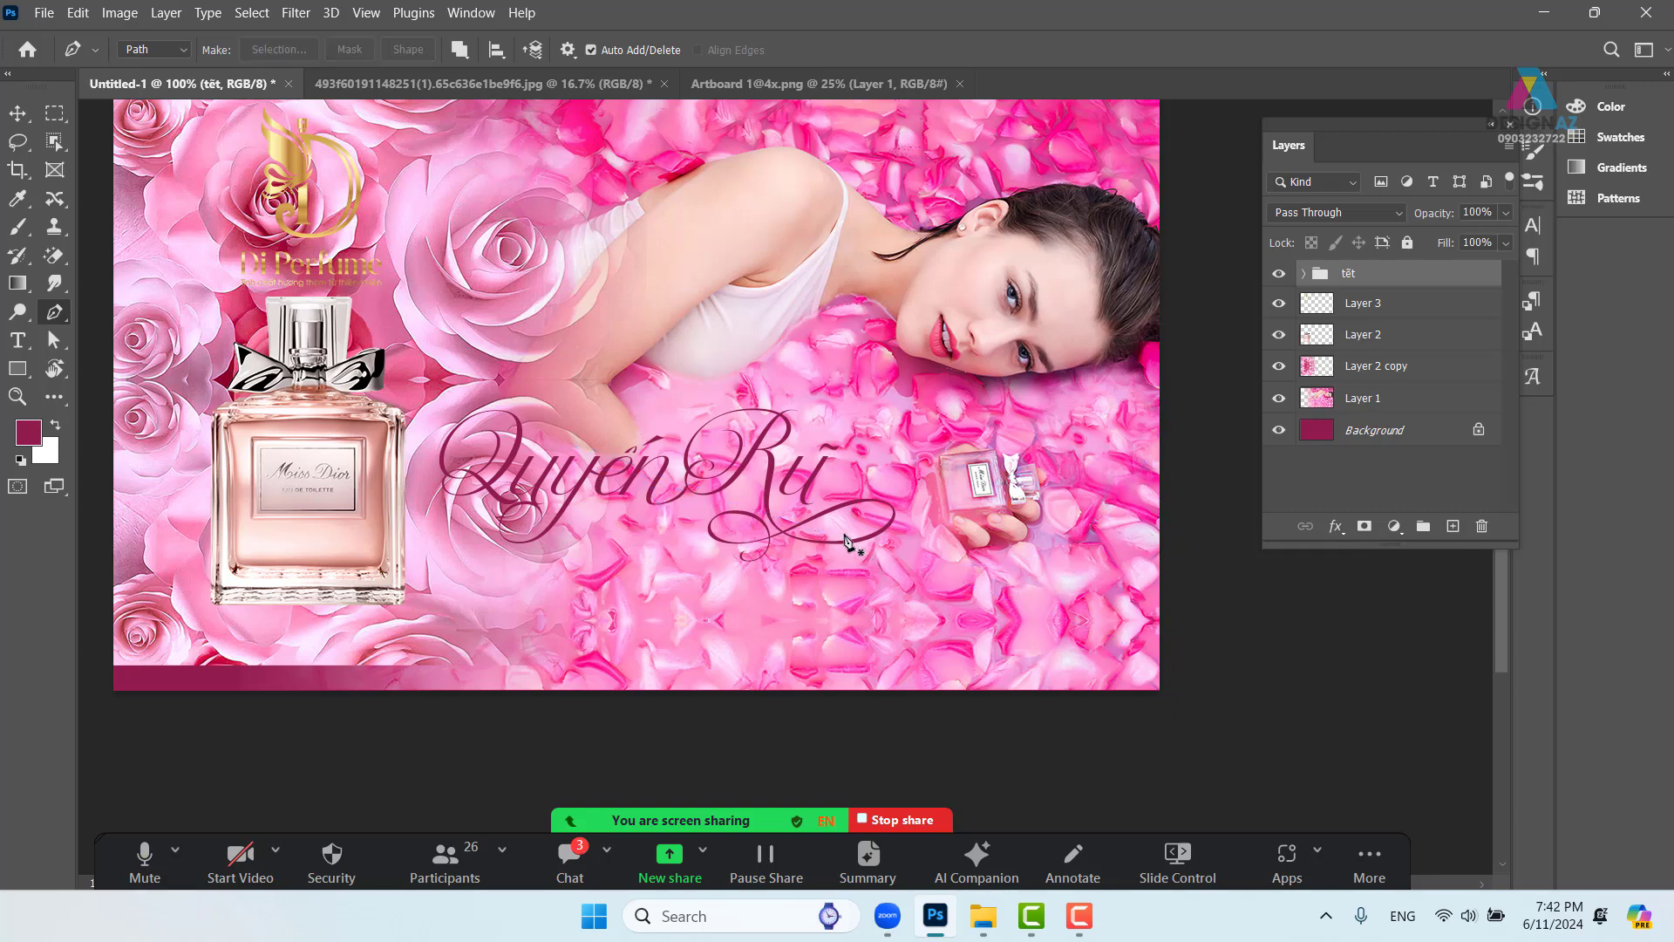
Start a Pen path just outside the canvas's right edge and curve it below the hand-held bottle to the crossing of the R's flourish
left_click_drag(968, 560, 719, 516)
key("ctrl+plus")
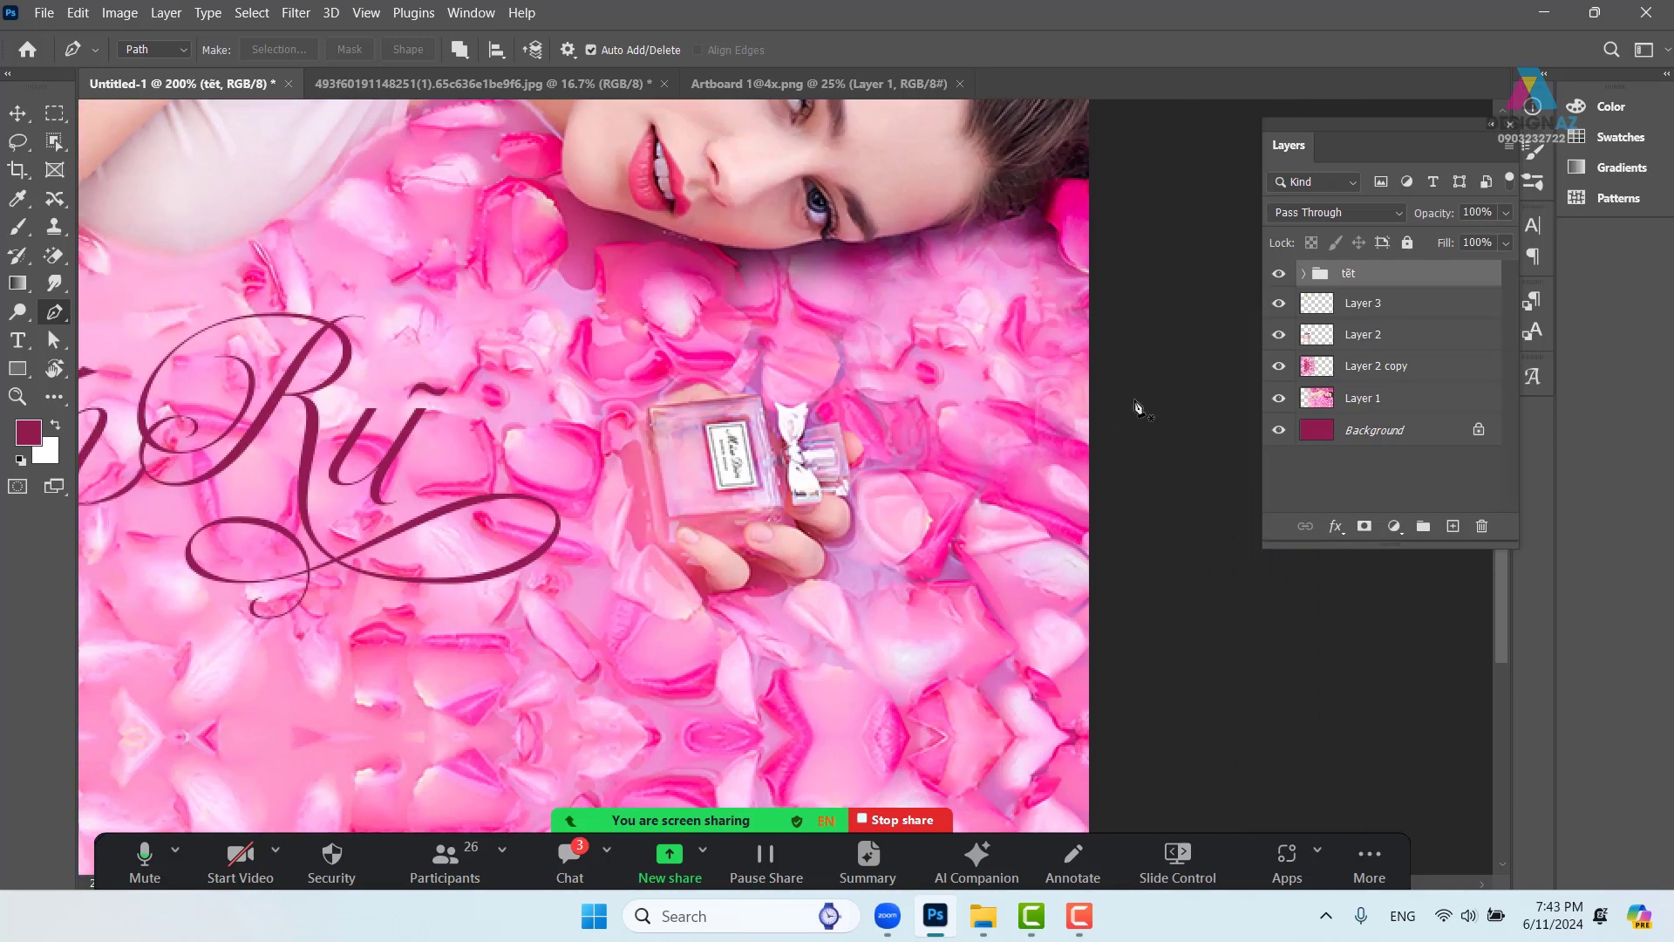
left_click(1117, 489)
left_click_drag(336, 561, 72, 370)
left_click_drag(631, 662, 797, 585)
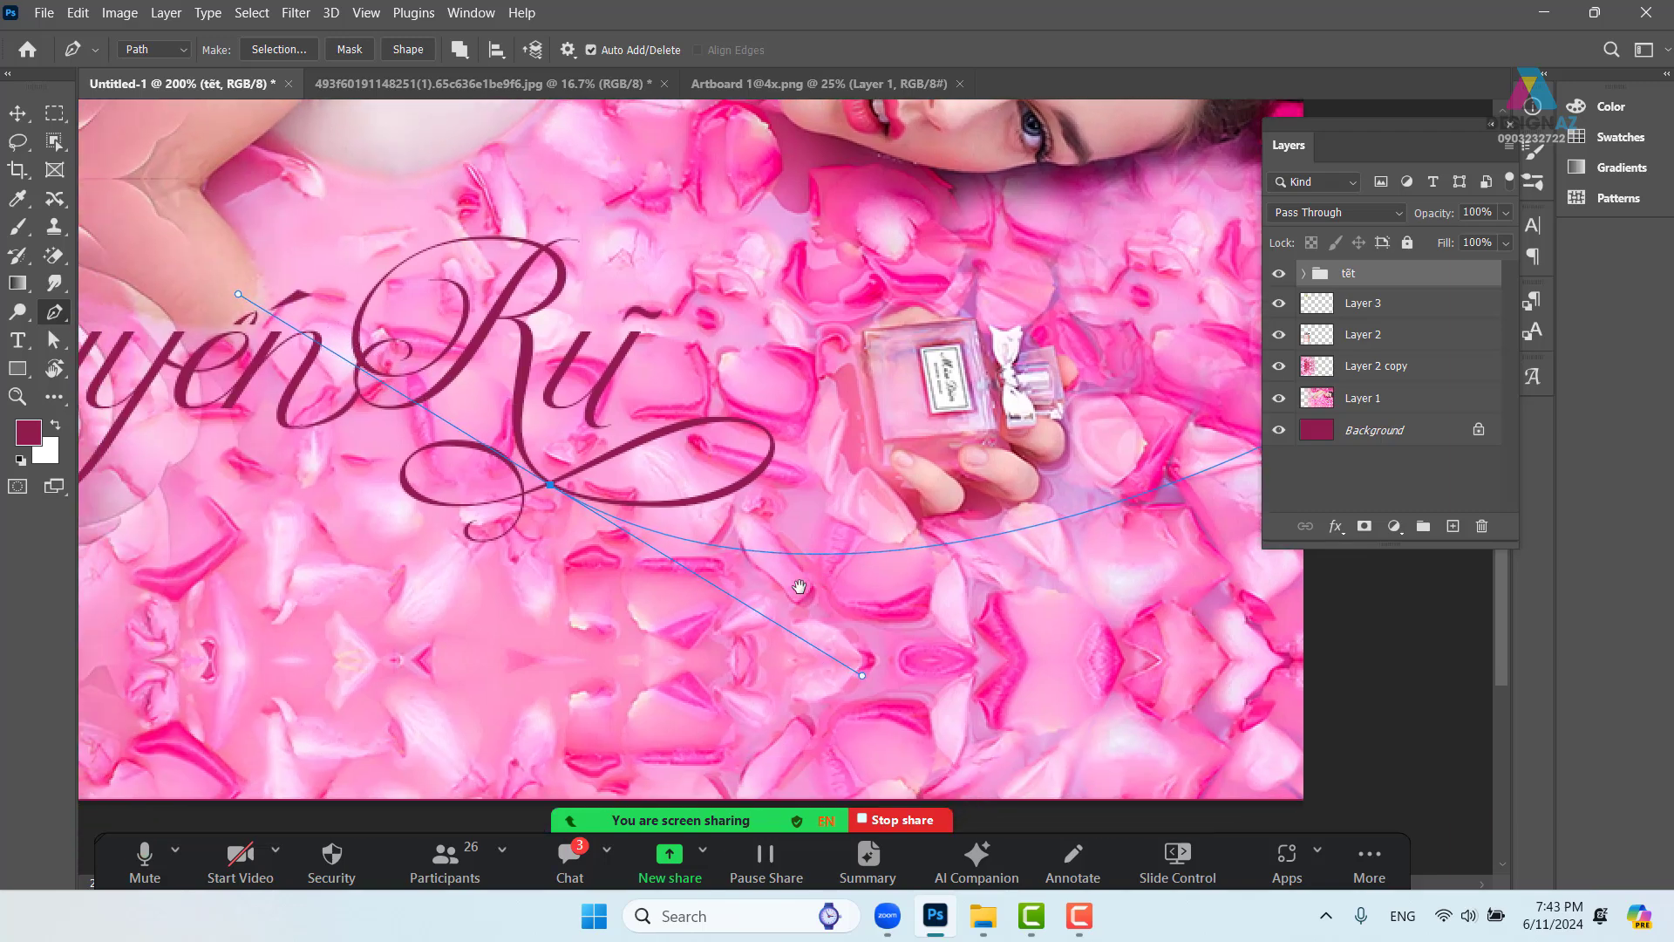
mouse_move(861, 673)
left_mouse_down()
mouse_move(968, 703)
mouse_move(835, 687)
mouse_move(834, 710)
mouse_move(869, 699)
left_mouse_up()
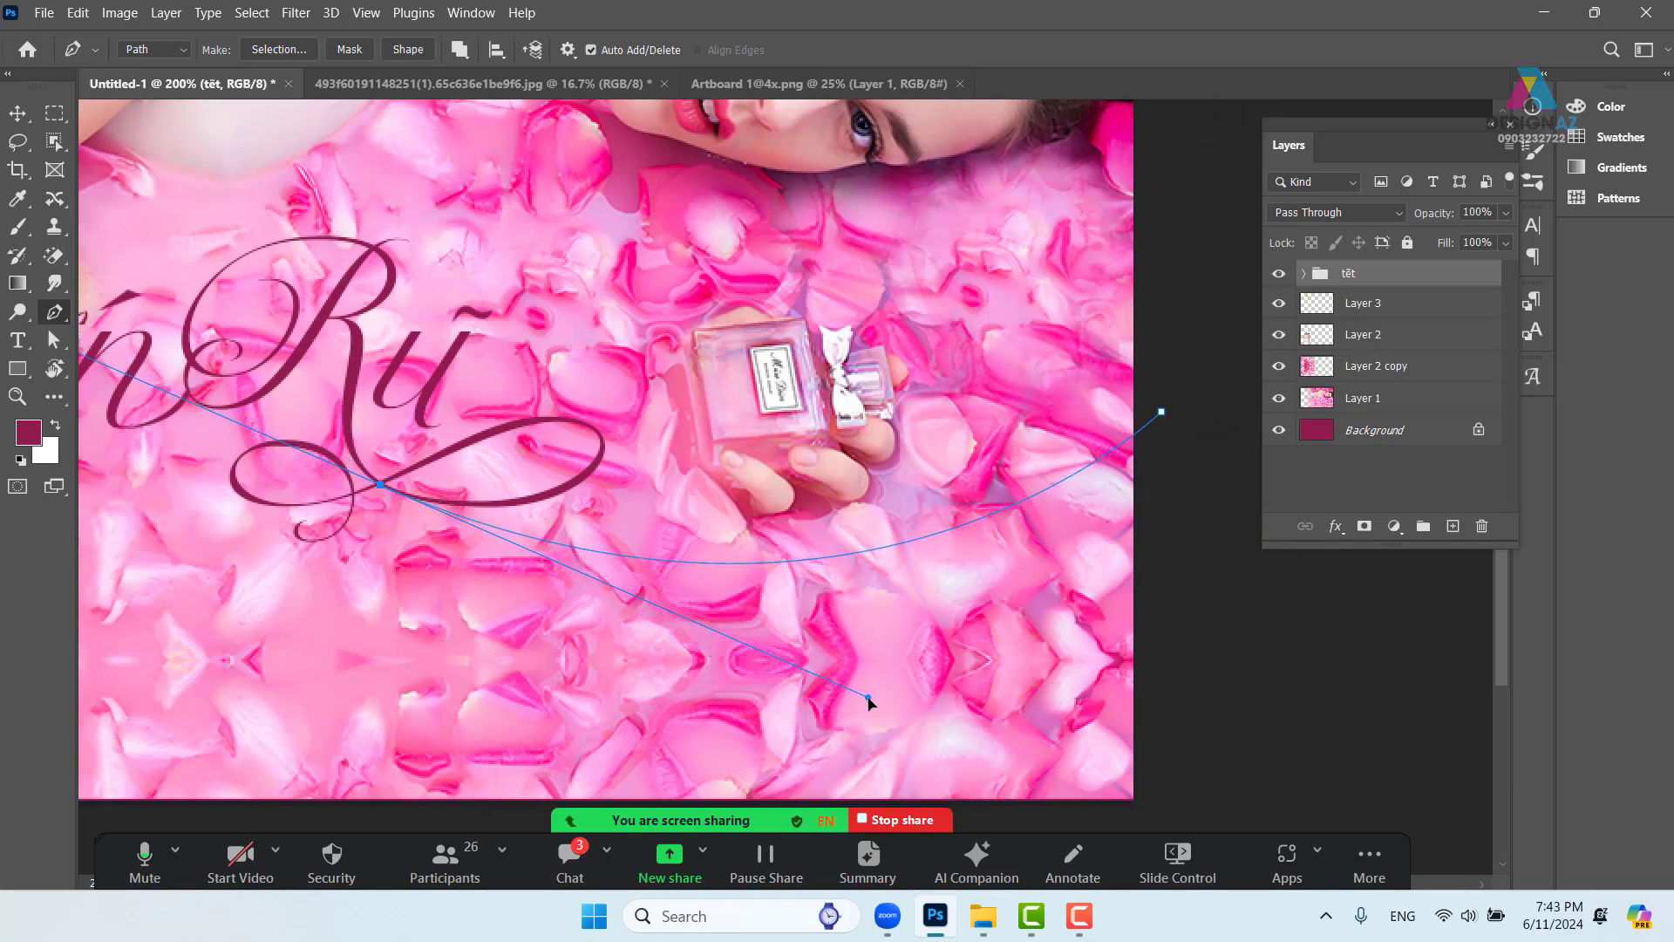
Remove the anchor's forward handle at the crossing and trace the path around the flourish loop beneath the R
left_click_drag(628, 600, 800, 618)
key("ctrl+plus")
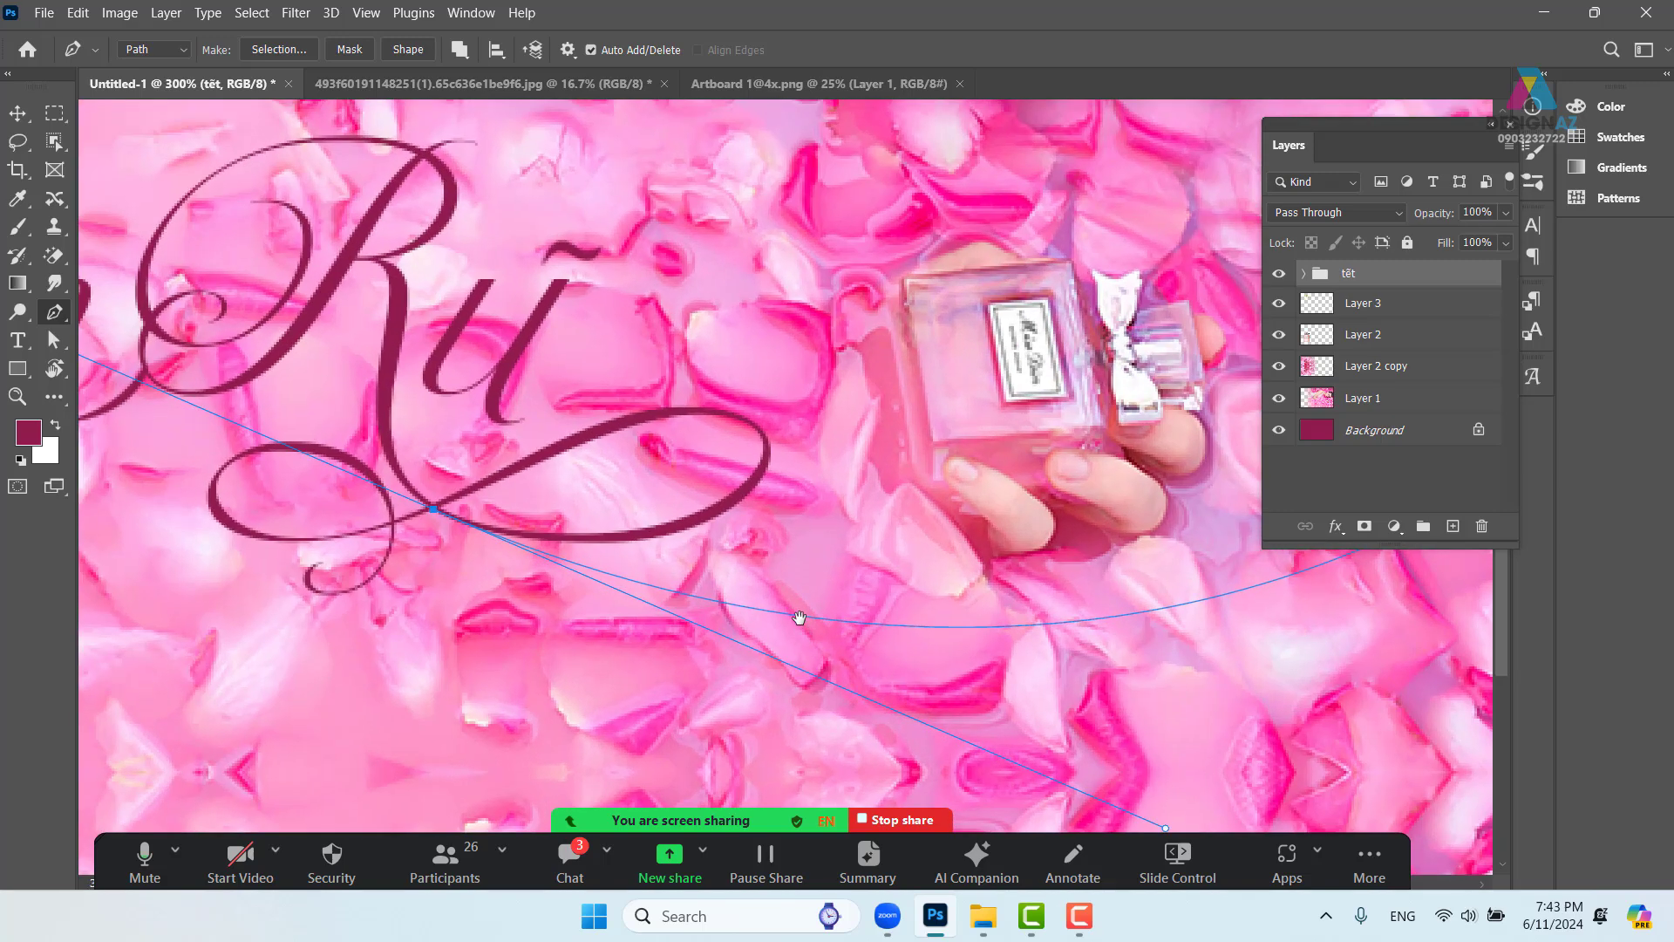
key("ctrl+plus")
left_click_drag(467, 499, 869, 495)
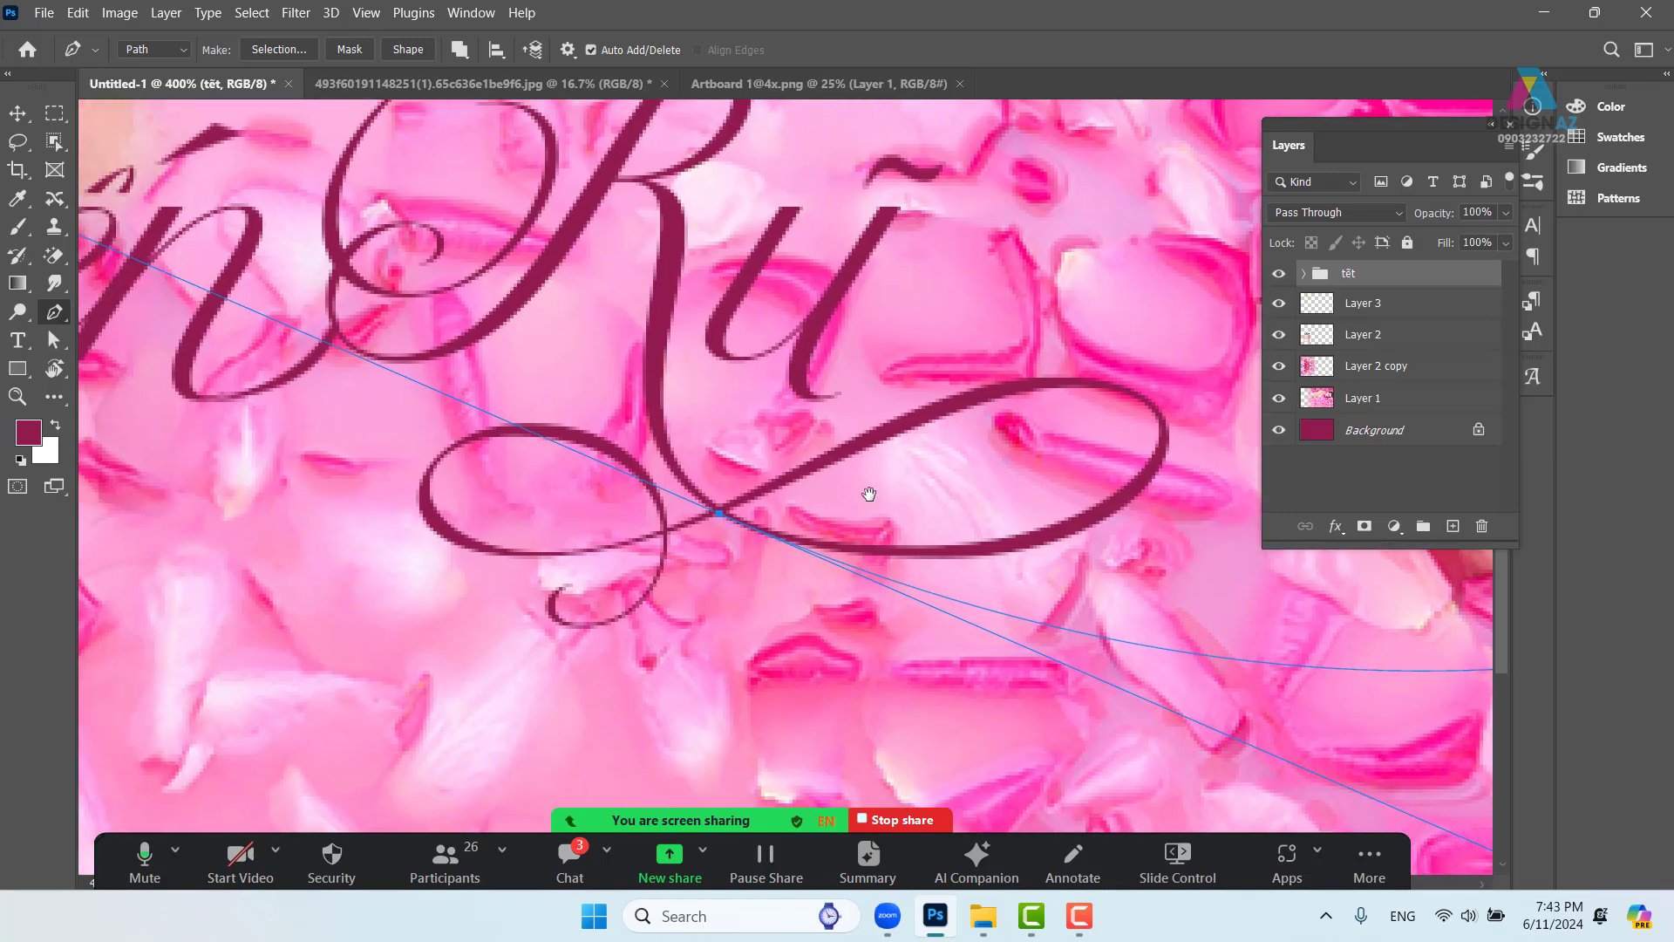
left_click(720, 516)
left_click(665, 531)
left_click_drag(587, 552, 558, 553)
left_click_drag(422, 489, 426, 411)
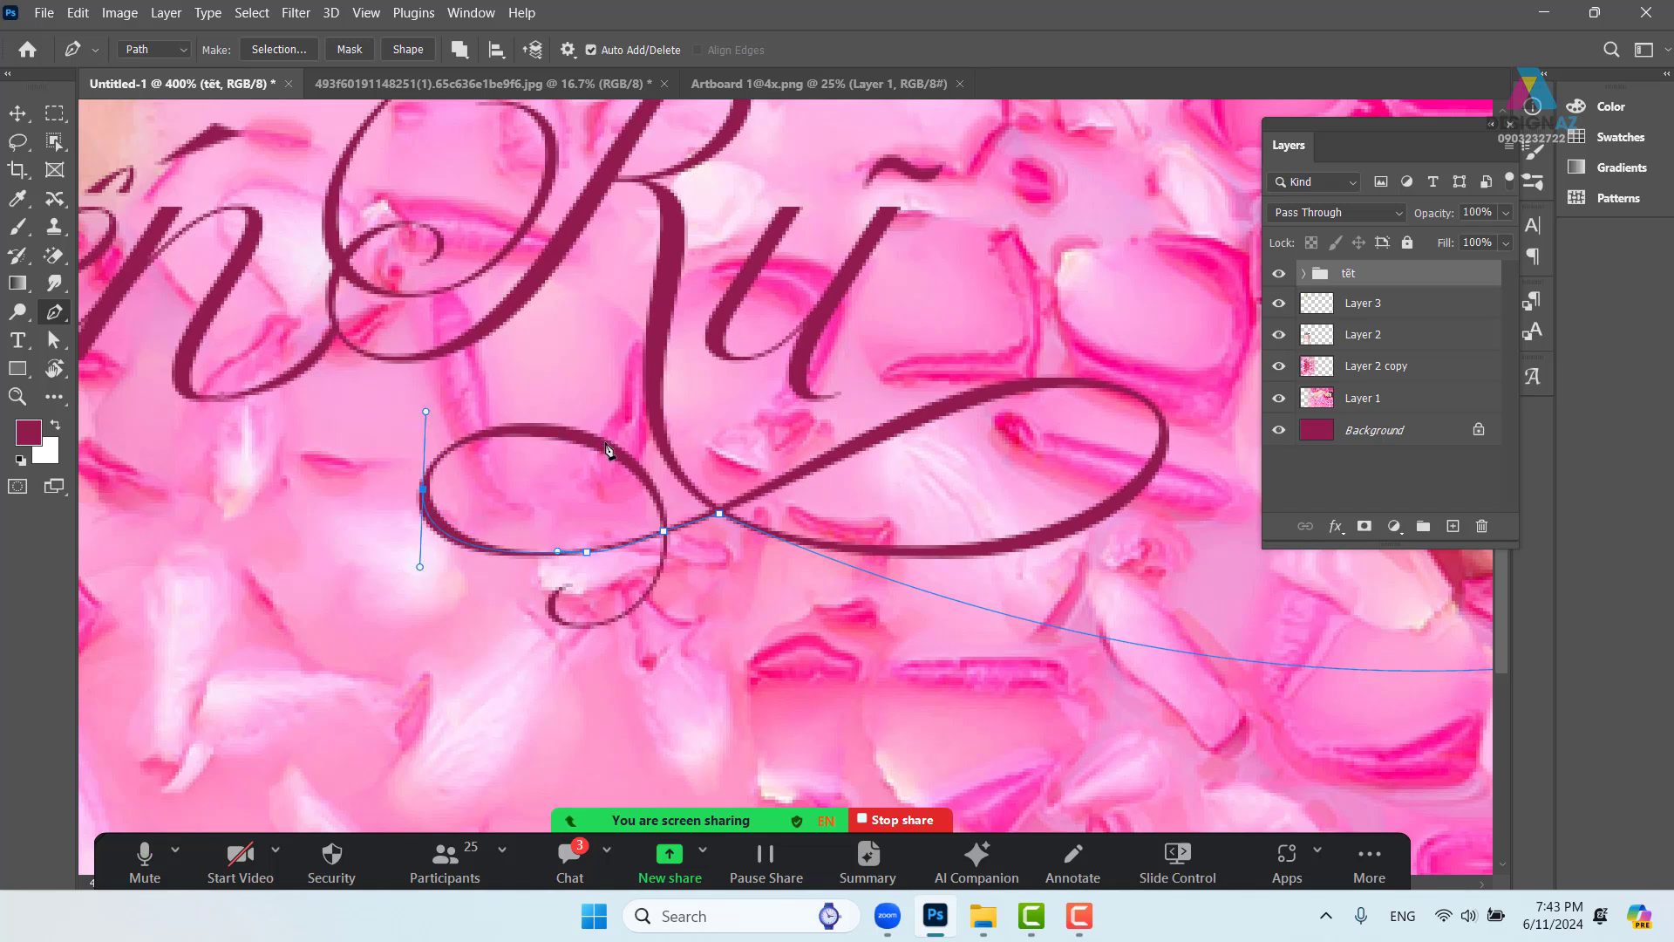
left_click_drag(604, 440, 644, 469)
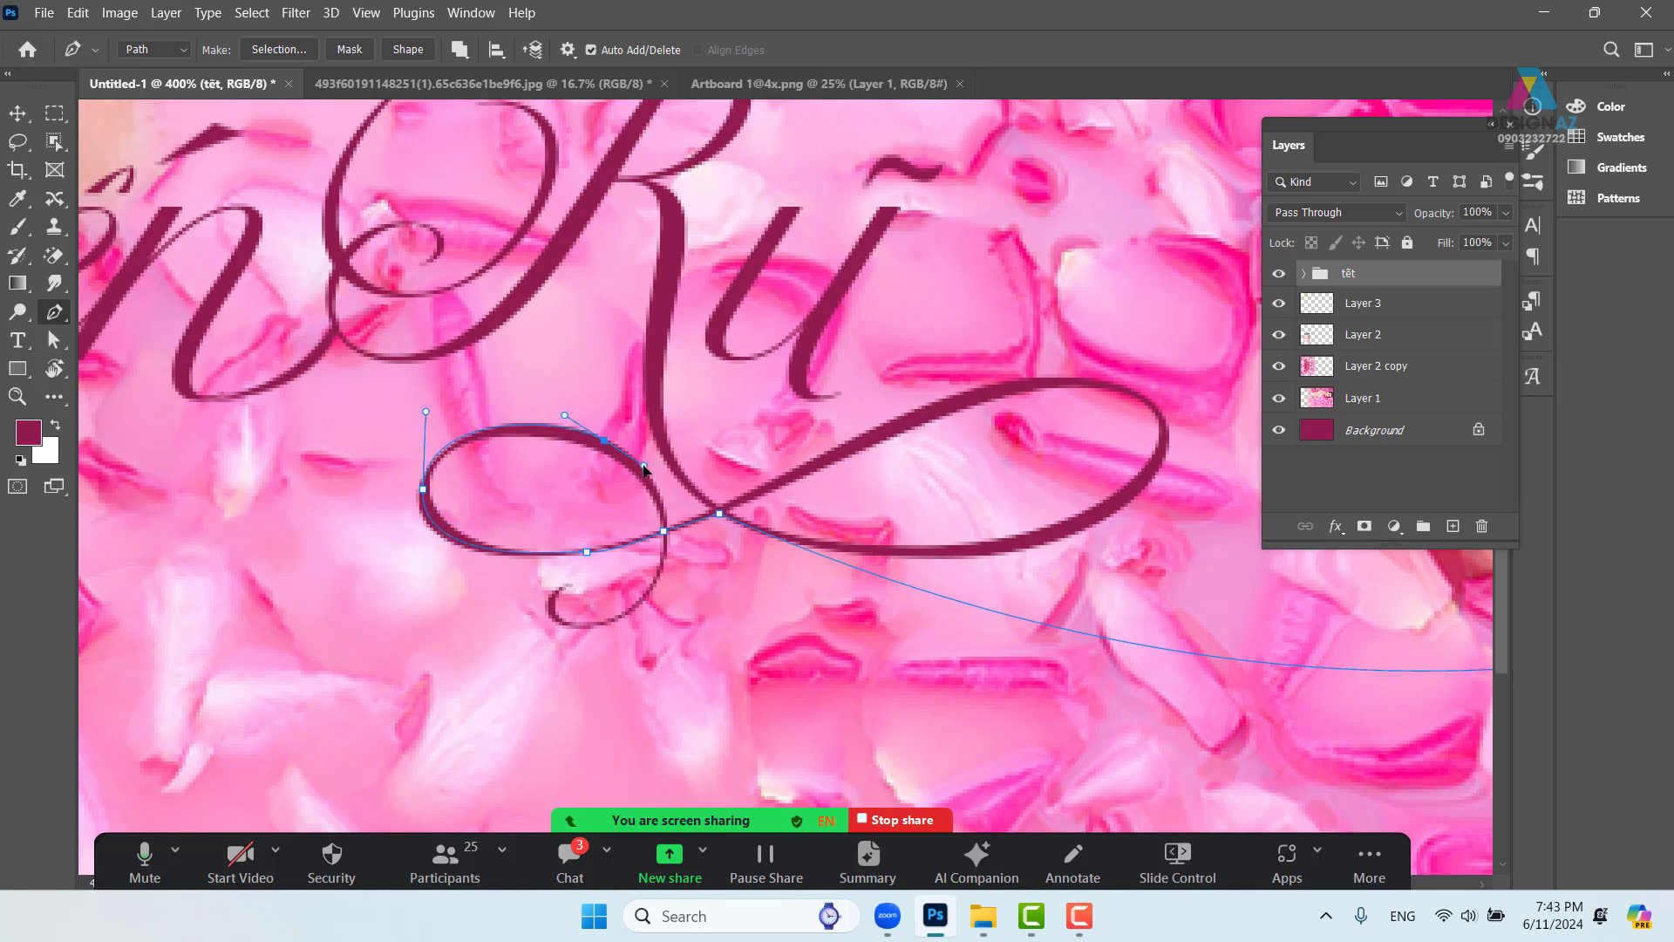
left_click(665, 529)
Refine the path where the loop closes and bring it back along the thin stroke towards the crossing
key("ctrl+plus")
key("ctrl+plus")
key("ctrl+plus")
key("ctrl+plus")
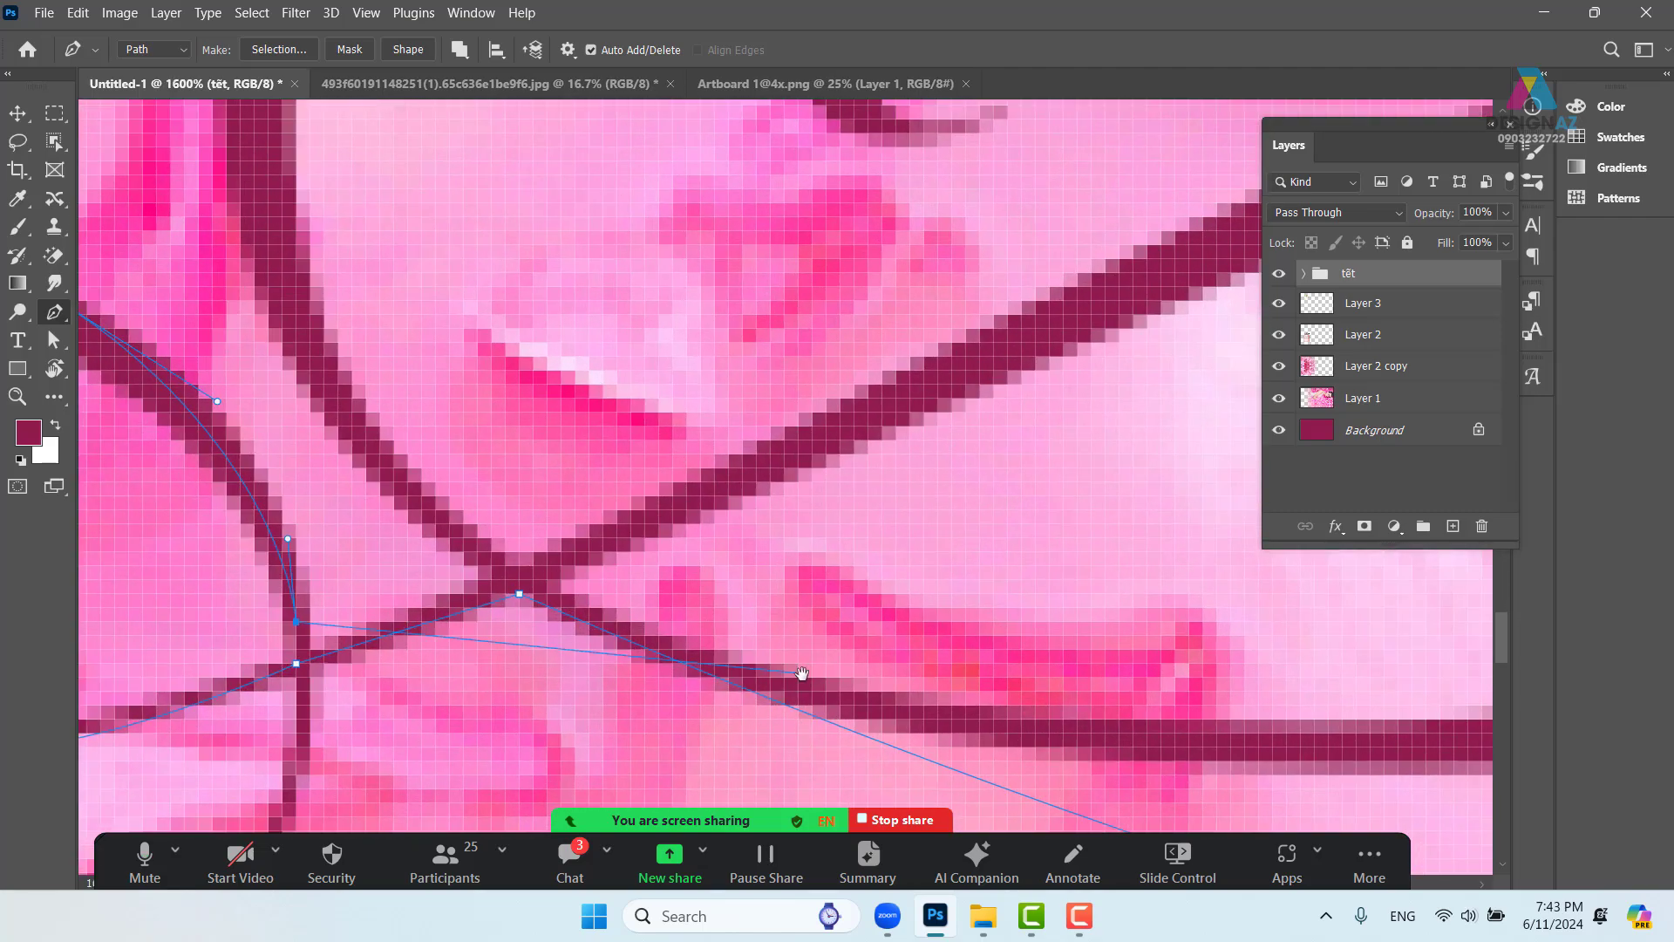
left_click_drag(407, 633, 774, 509)
left_click_drag(666, 545, 672, 558)
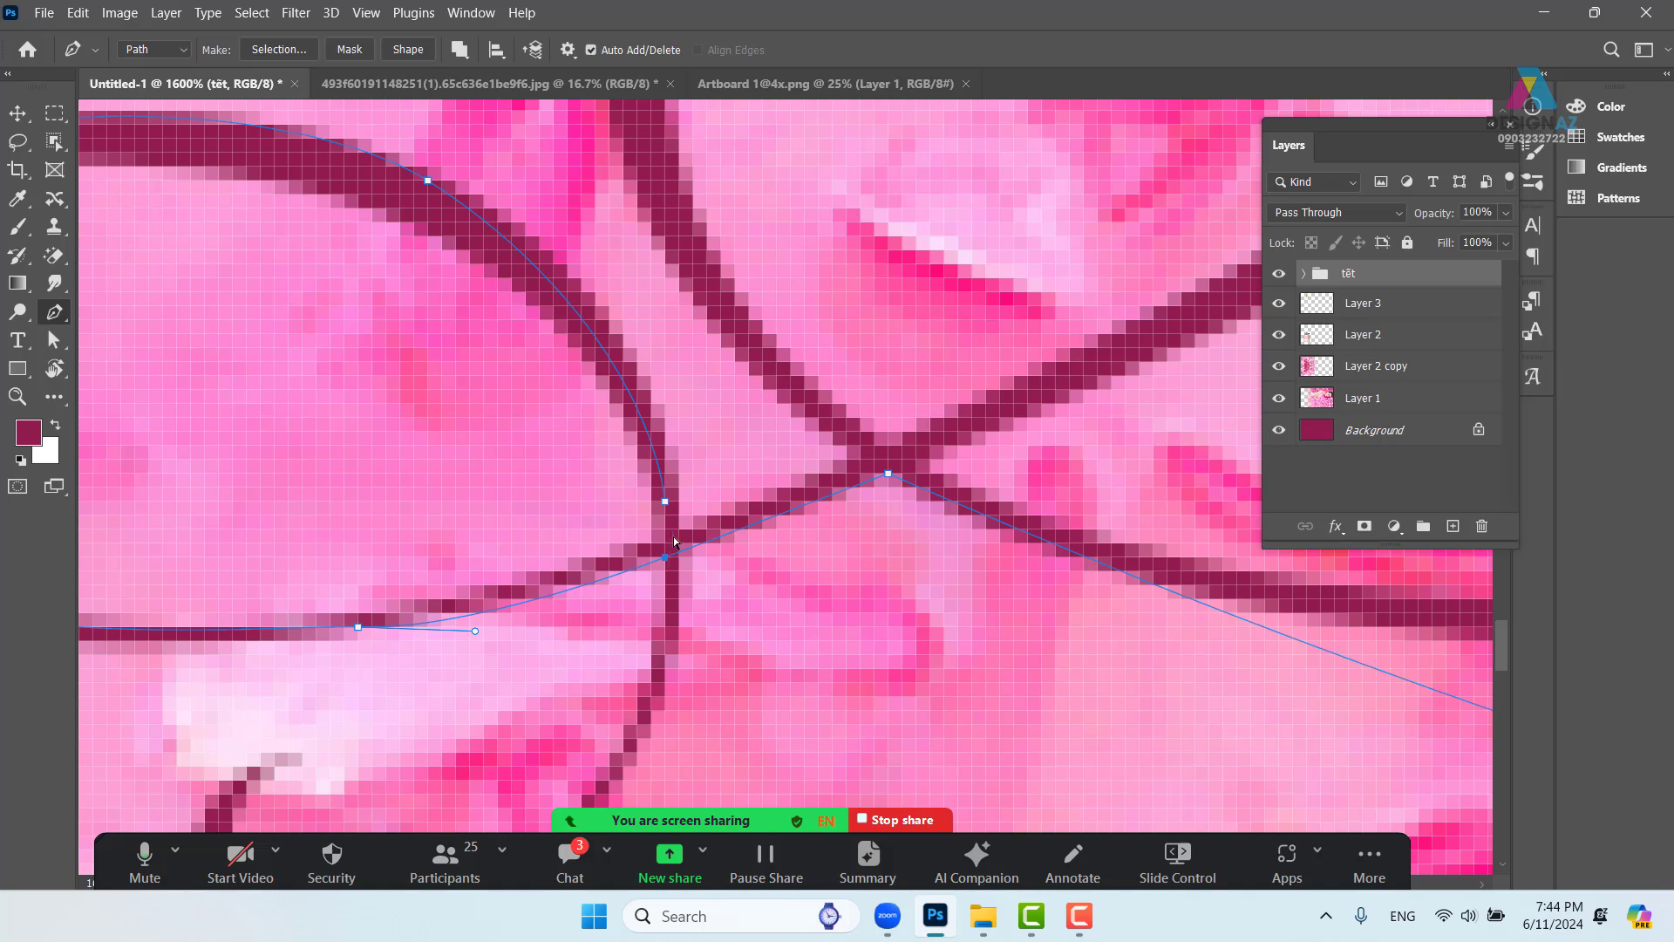
left_click(678, 529)
Trace the path from the crossing up the left side of the R's leg to its top bend
scroll(876, 468, "up", 5)
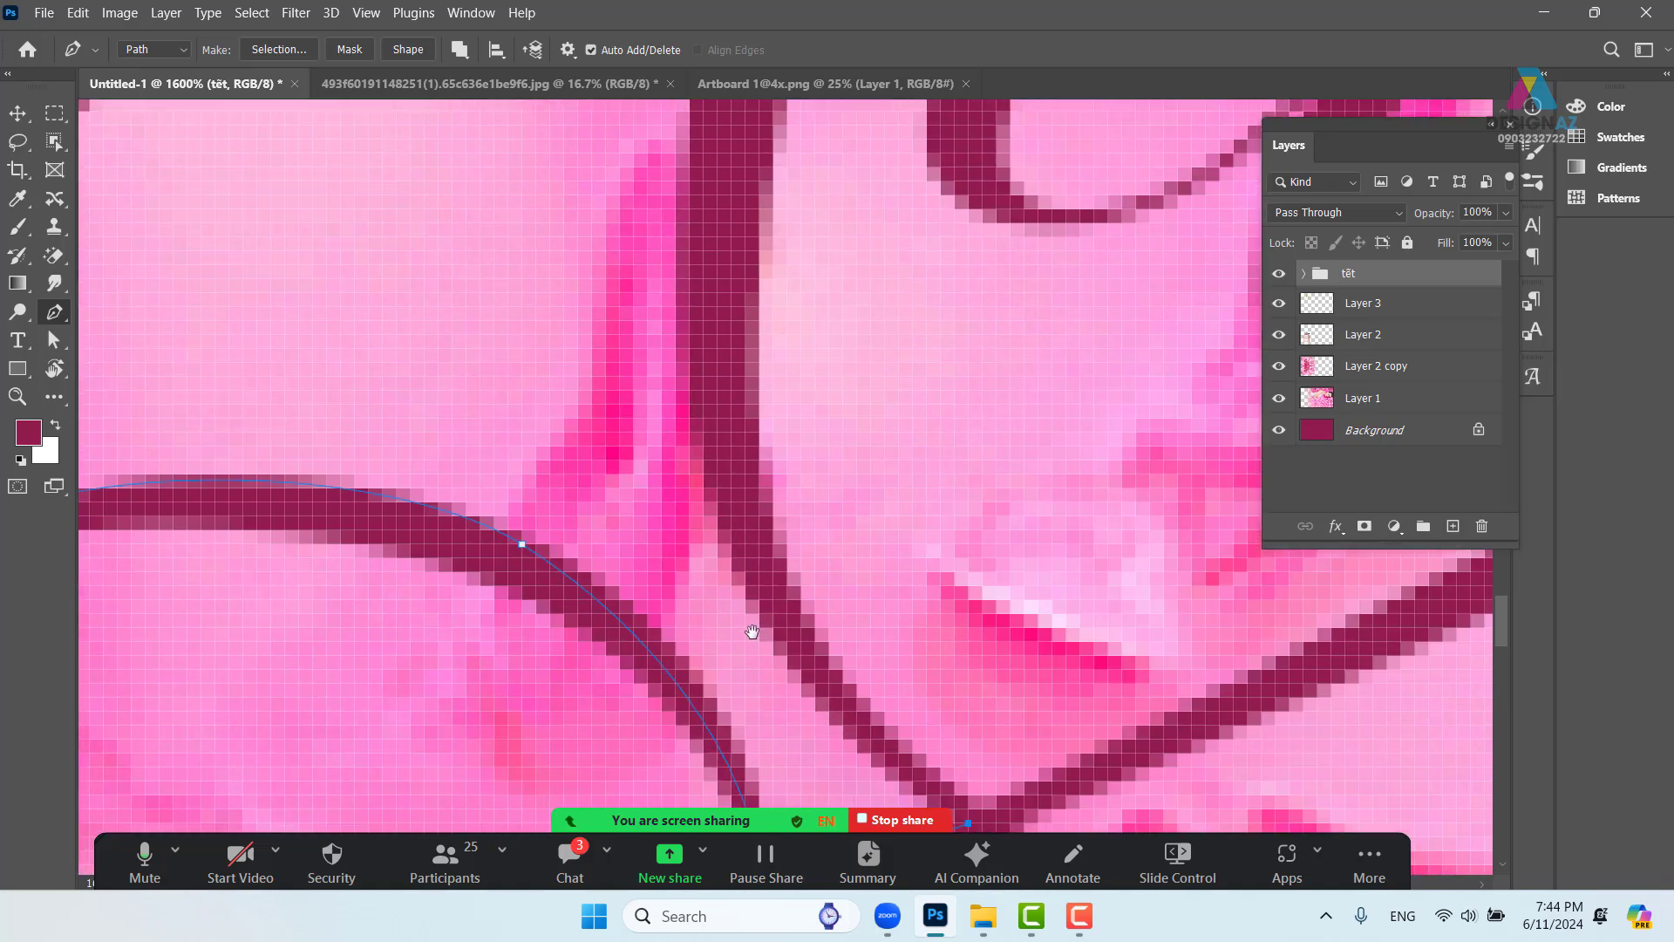
scroll(746, 562, "down", 4)
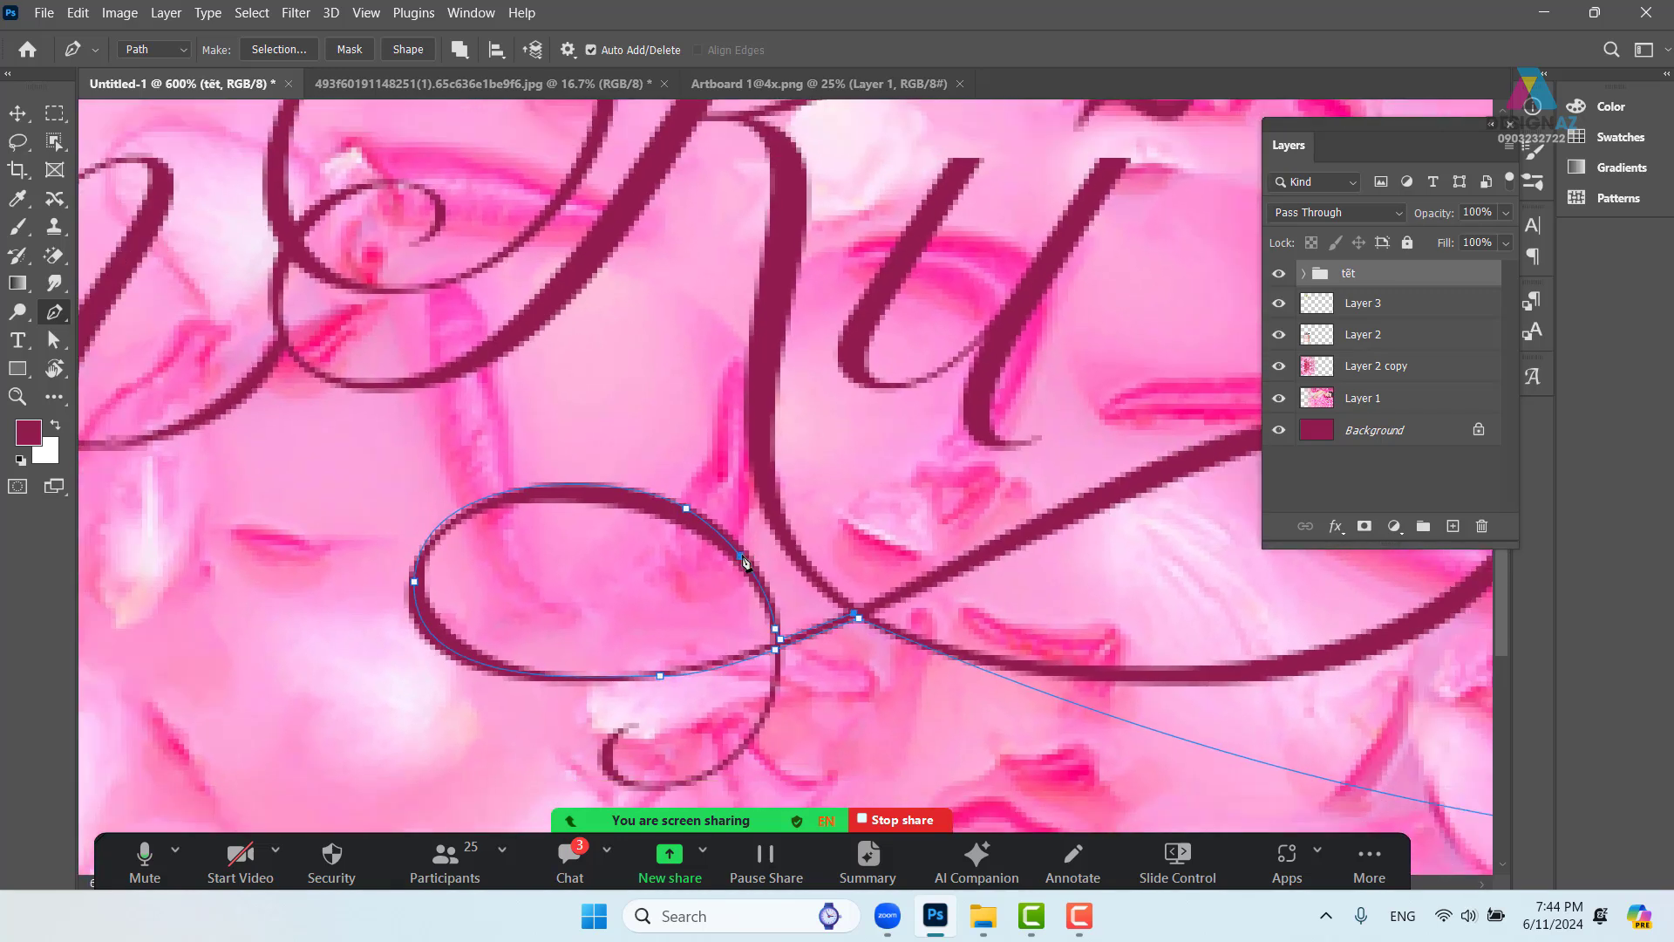
left_click_drag(867, 431, 875, 589)
left_click_drag(755, 602, 754, 480)
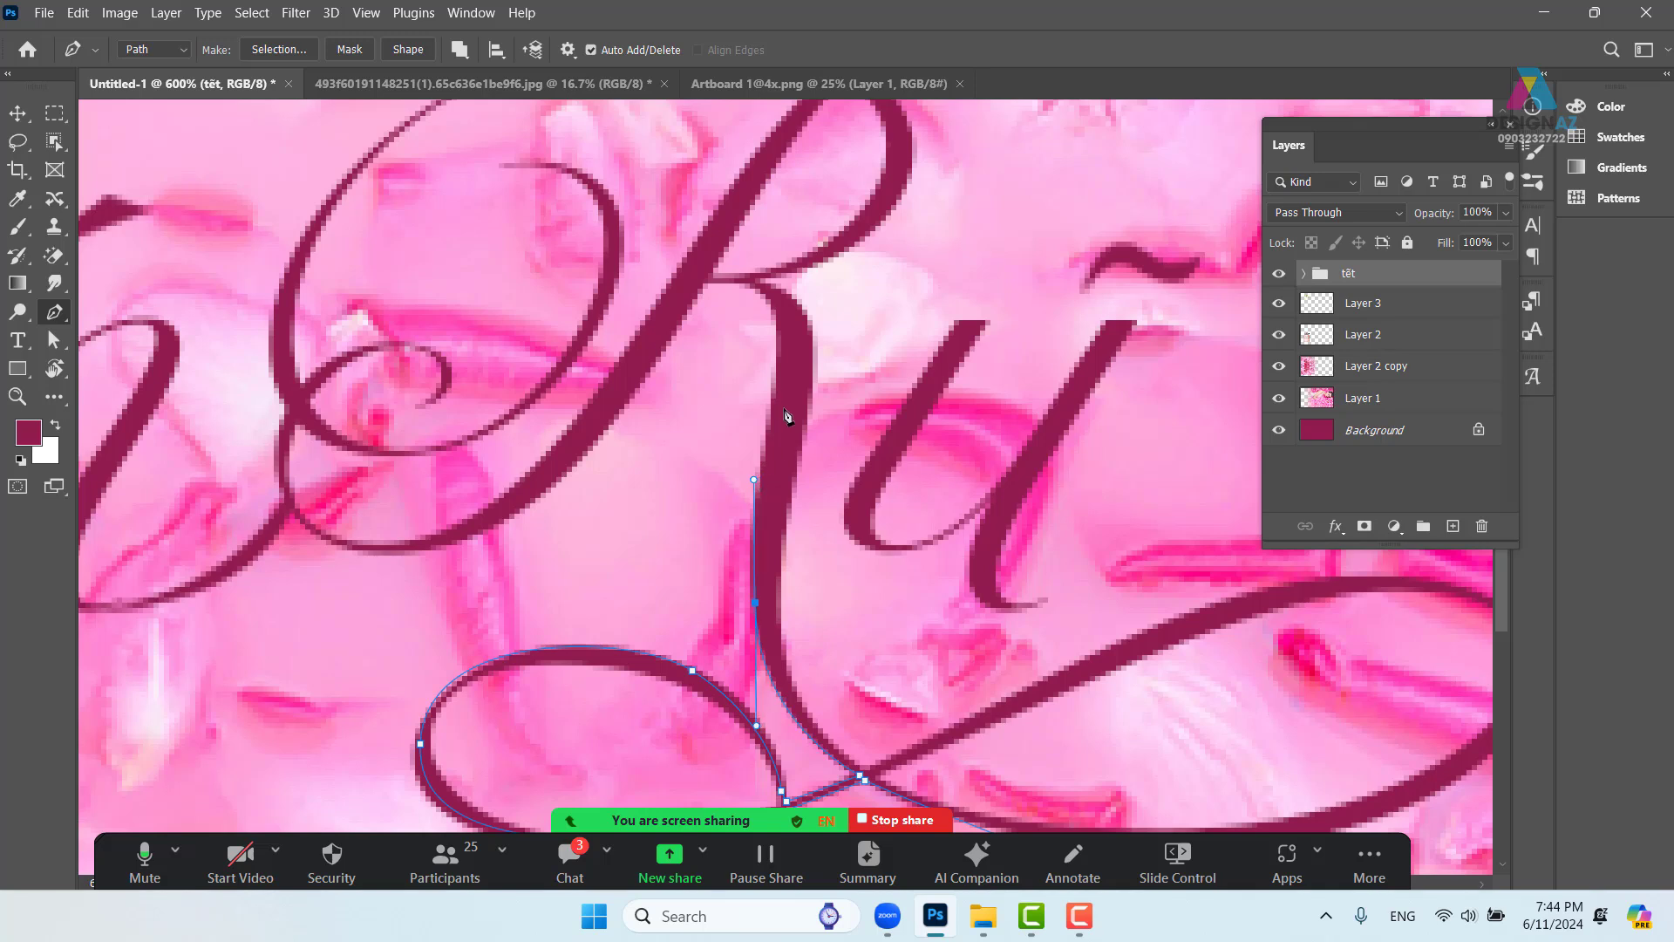
left_click(780, 360)
left_click_drag(782, 361, 777, 333)
left_click_drag(740, 278, 700, 277)
Continue the path down the R's main slanted stroke and around its lower curve to the join with the n
left_click_drag(606, 512, 1108, 412)
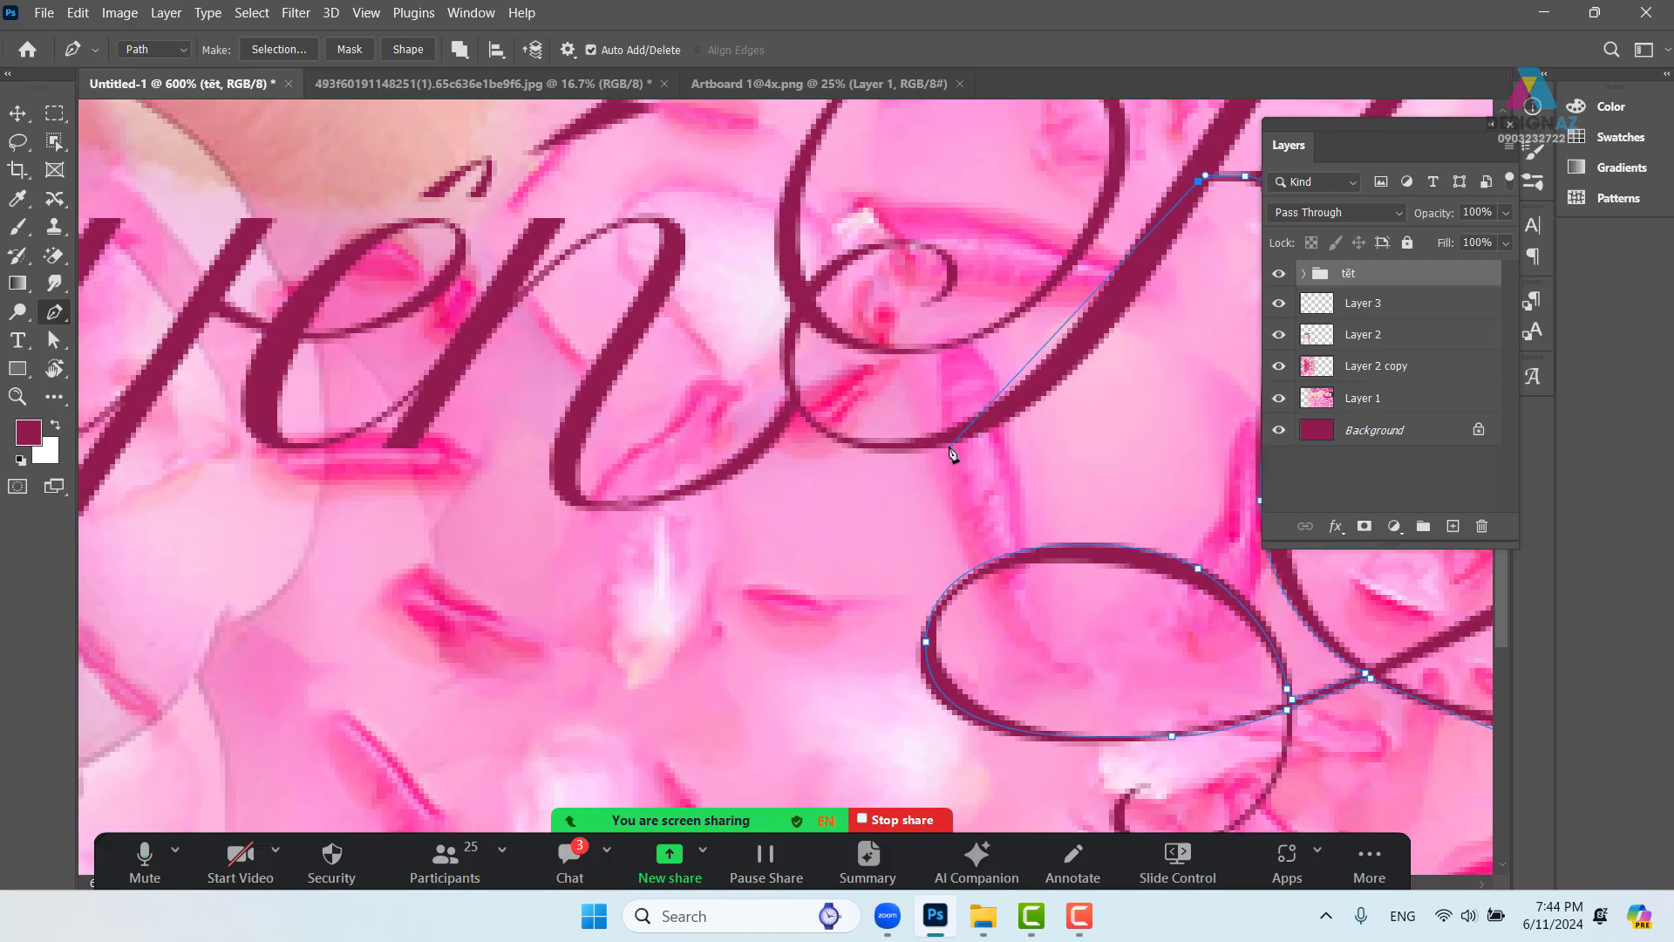
left_click_drag(948, 447, 788, 478)
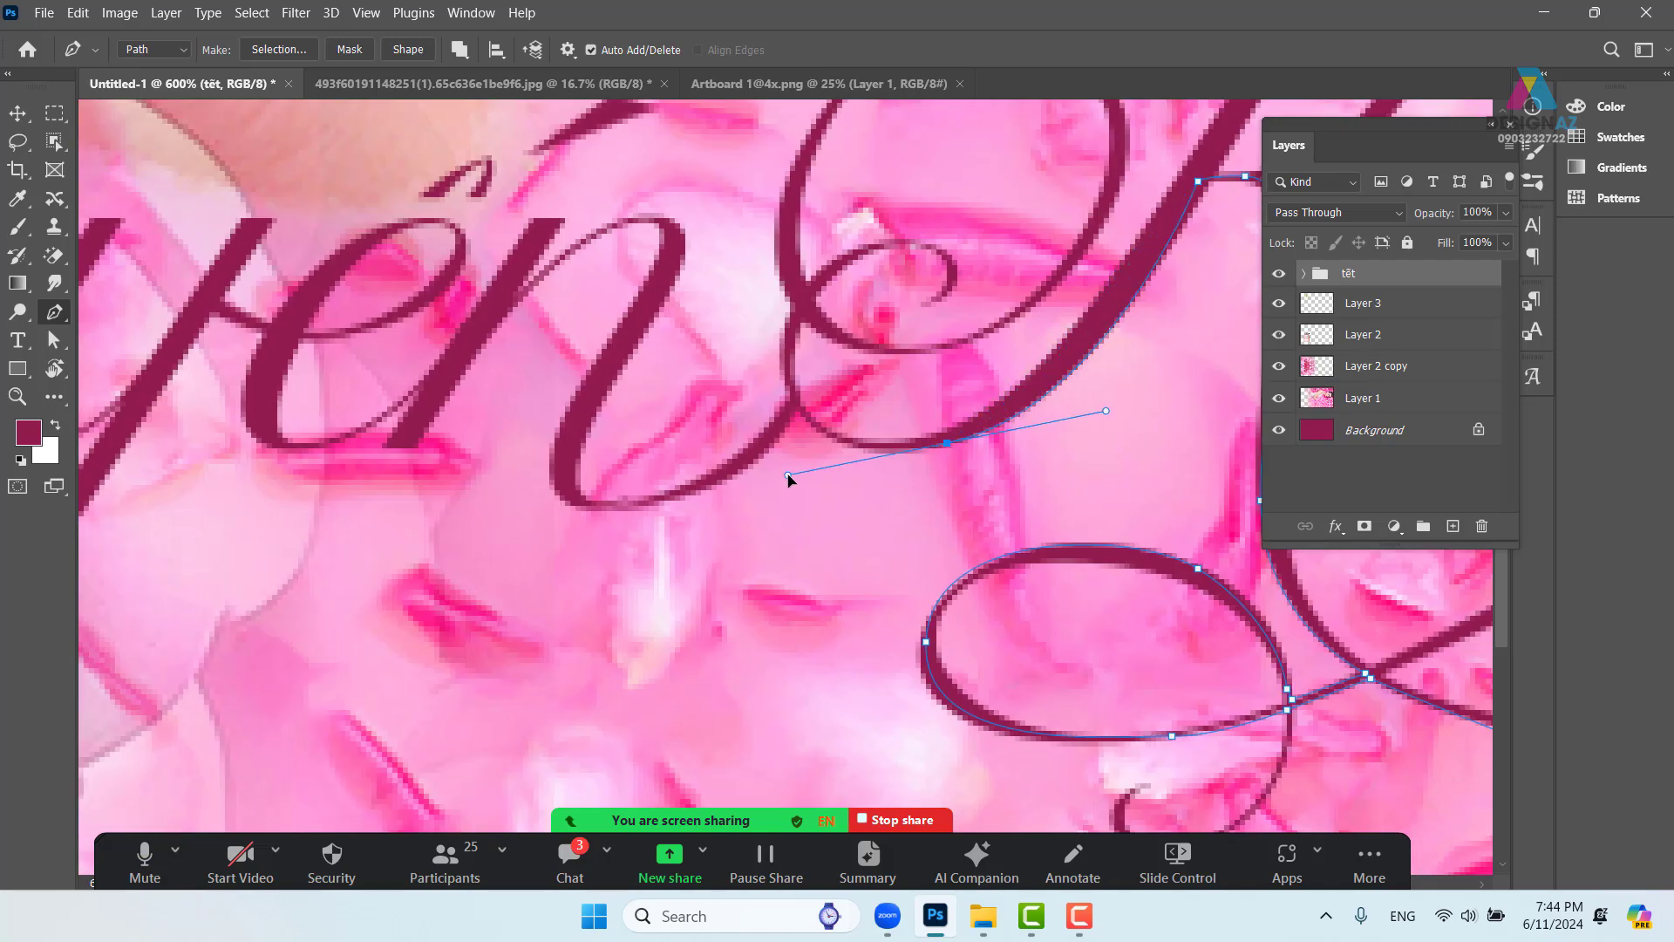
left_click(792, 384)
left_click_drag(793, 388, 970, 361)
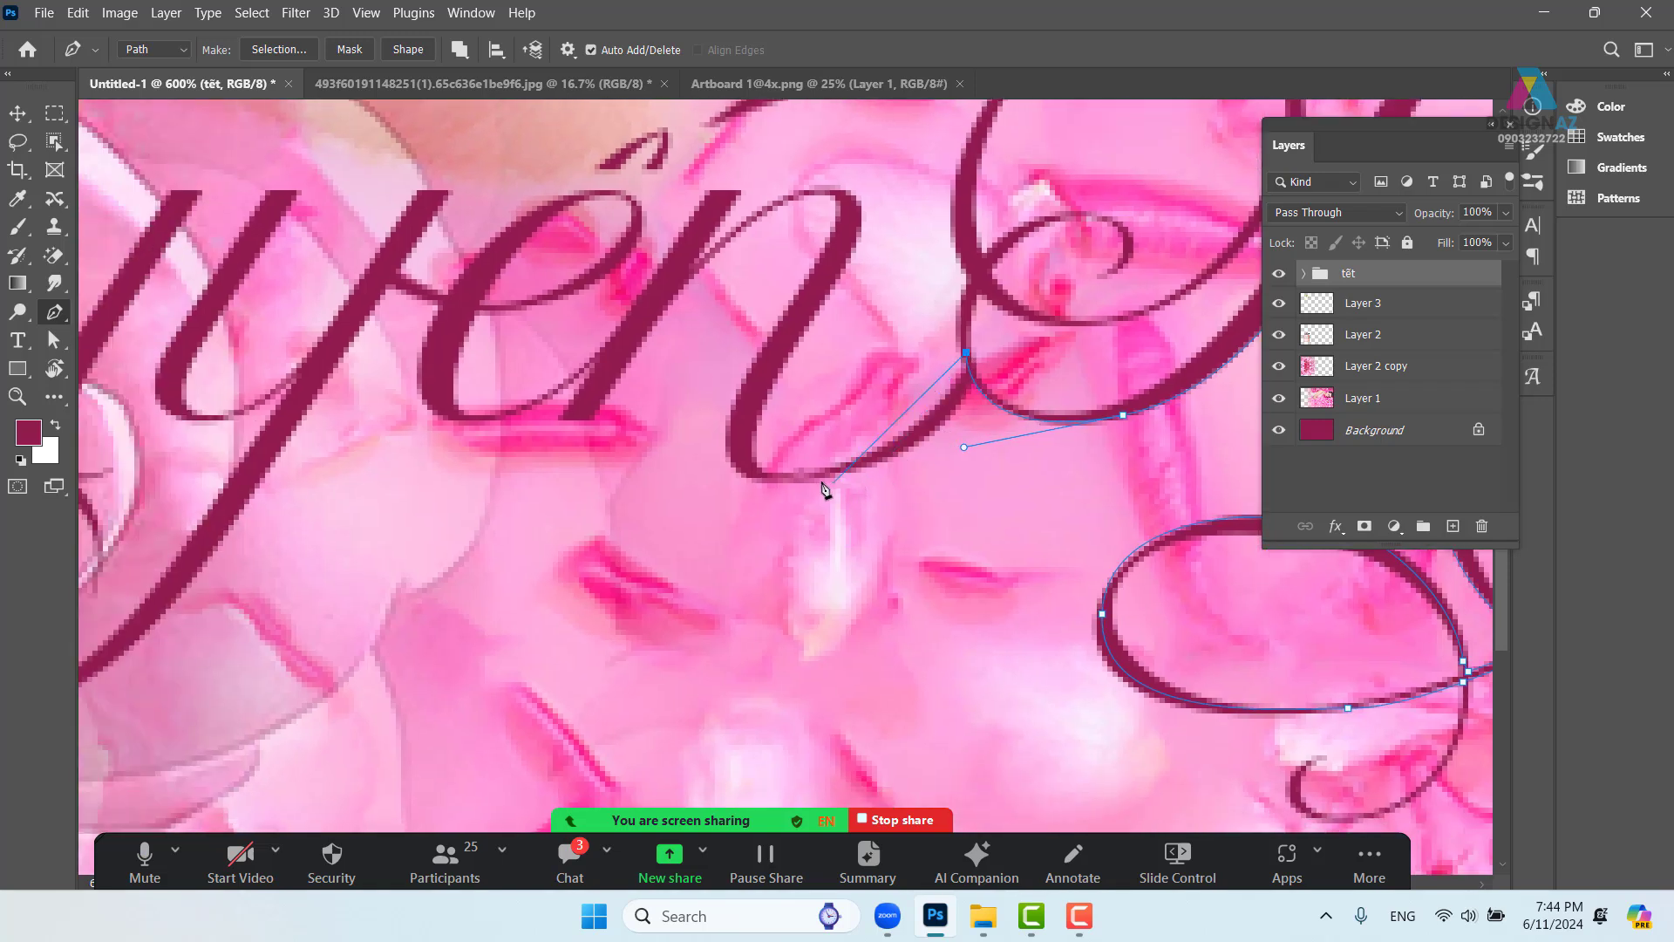
Trace the path around the letter n, following its lower curve, arch and stem base towards the ê
left_click(796, 478)
left_click_drag(796, 481, 634, 493)
left_click(814, 273)
left_click_drag(836, 196, 820, 192)
left_click_drag(678, 289, 592, 394)
left_click_drag(581, 389, 882, 400)
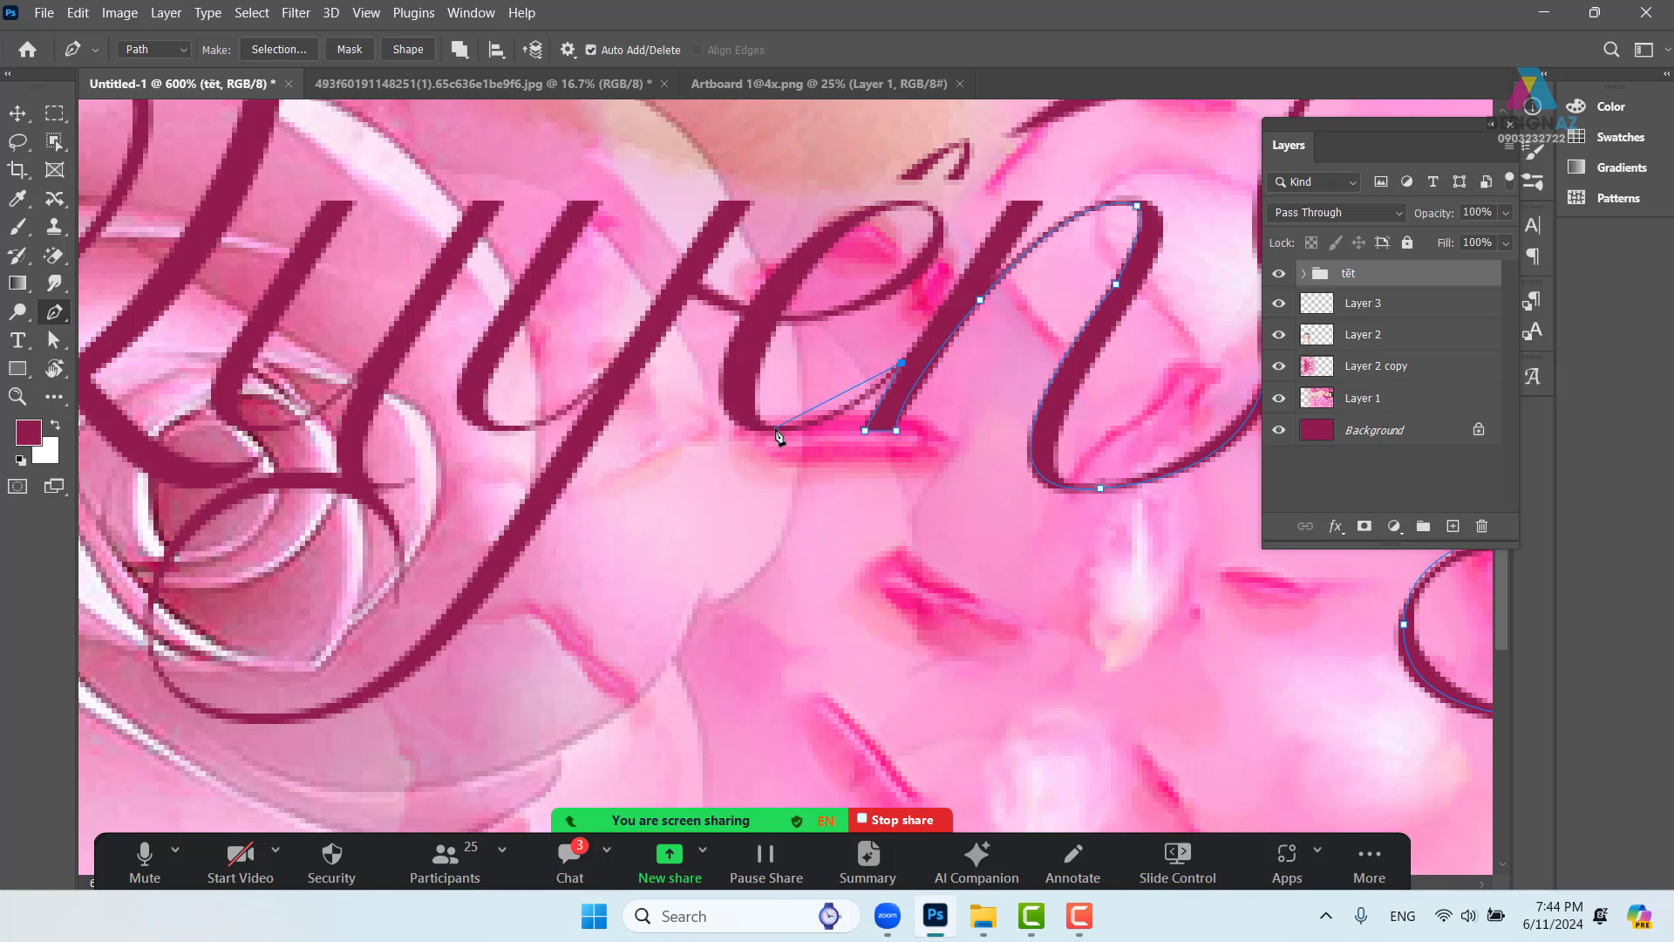
Trace the lower curve of the ê and carry the path over to the y's stem
left_click_drag(771, 426, 700, 411)
left_click(686, 291)
left_click(686, 291, "alt")
Trace the path down the y's descender and around its tail loop, adjusting the curve's handles to follow the stroke
left_click_drag(600, 435, 877, 298)
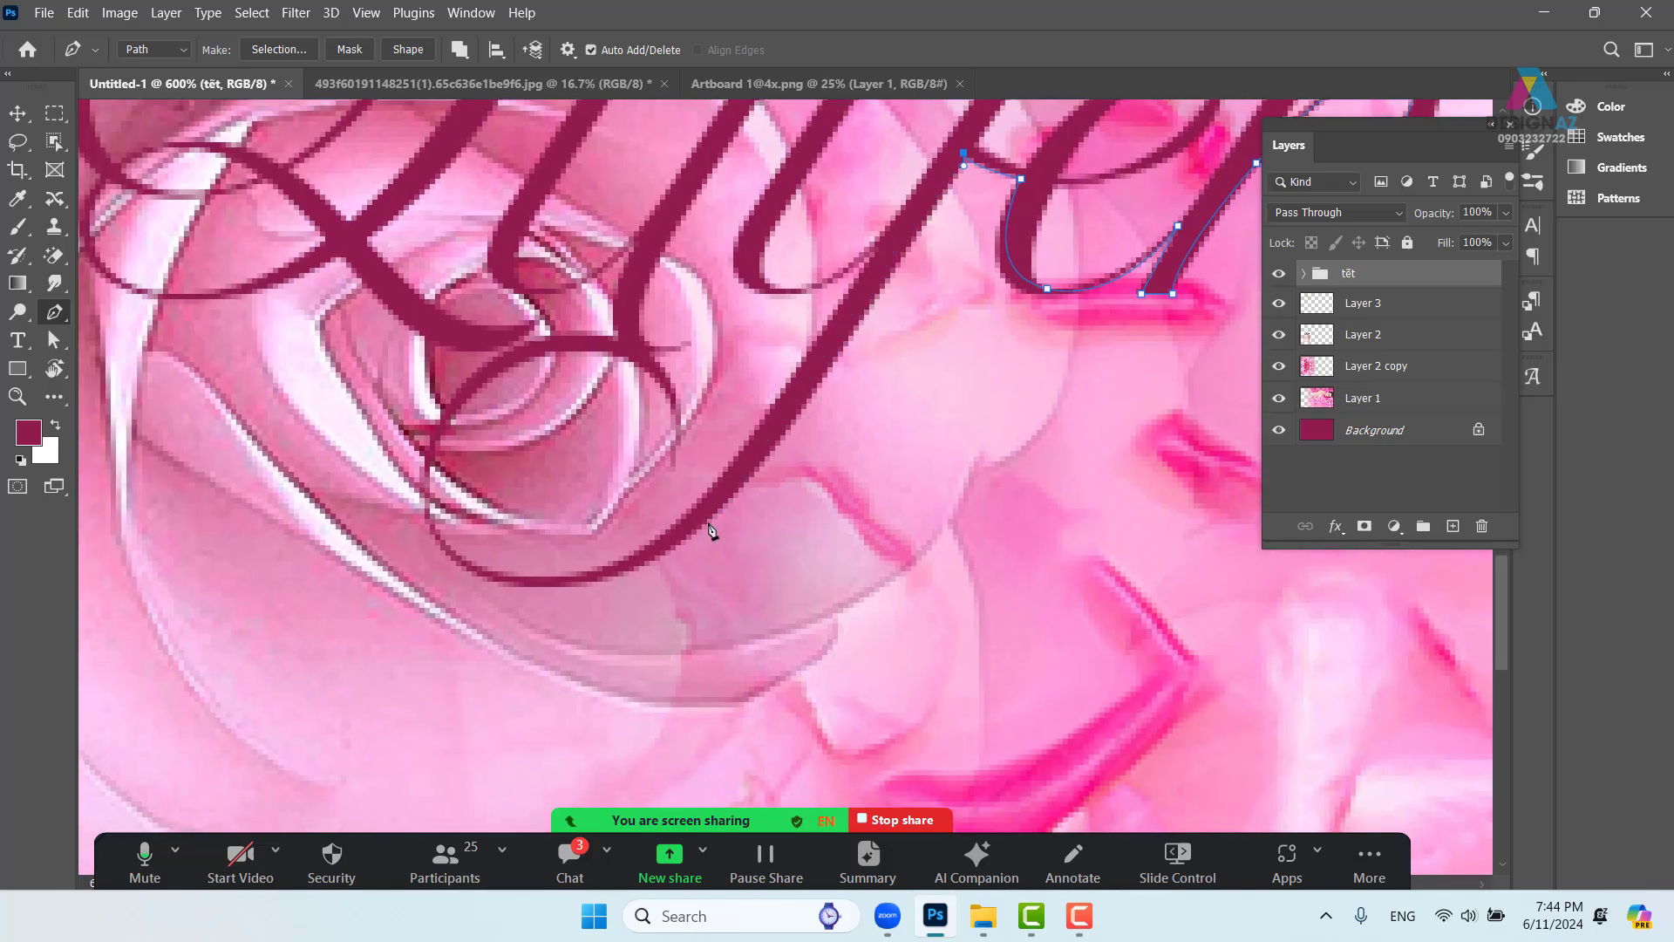
left_click_drag(703, 524, 640, 556)
left_click_drag(421, 493, 402, 422)
left_click_drag(523, 346, 556, 343)
left_click_drag(420, 495, 429, 514)
left_click_drag(471, 687, 472, 646)
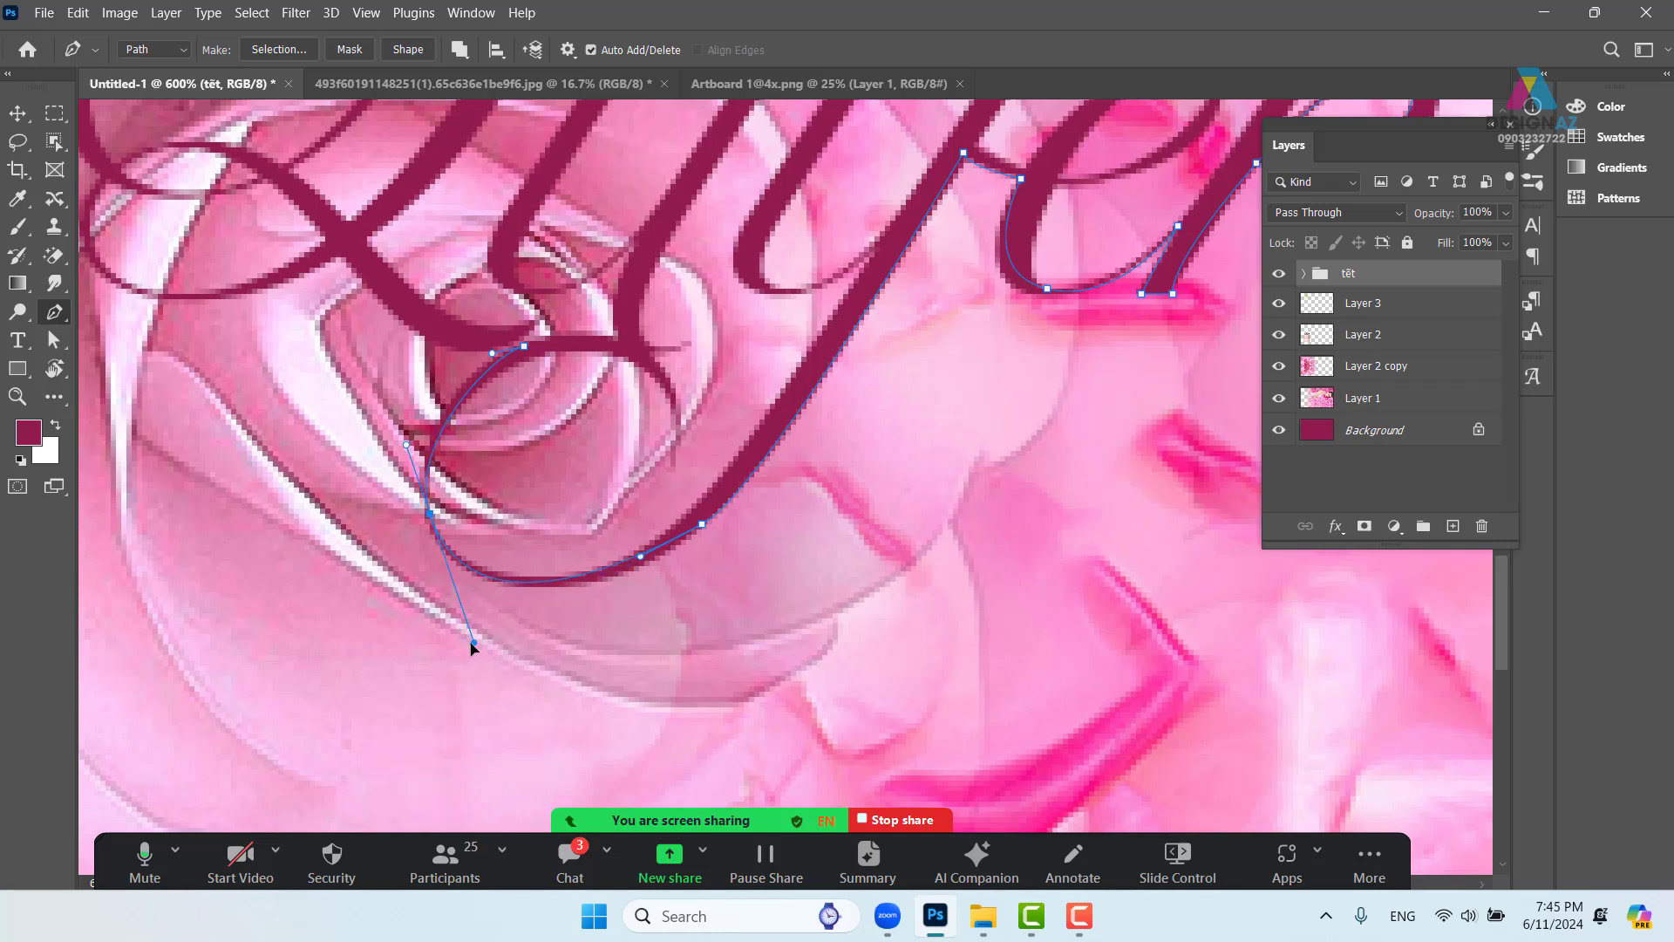
Connect the path from the y's tail to the Q's tail and trace along it to the Q's lower loop
left_click(523, 347)
left_click(519, 336)
left_click_drag(380, 301, 586, 323)
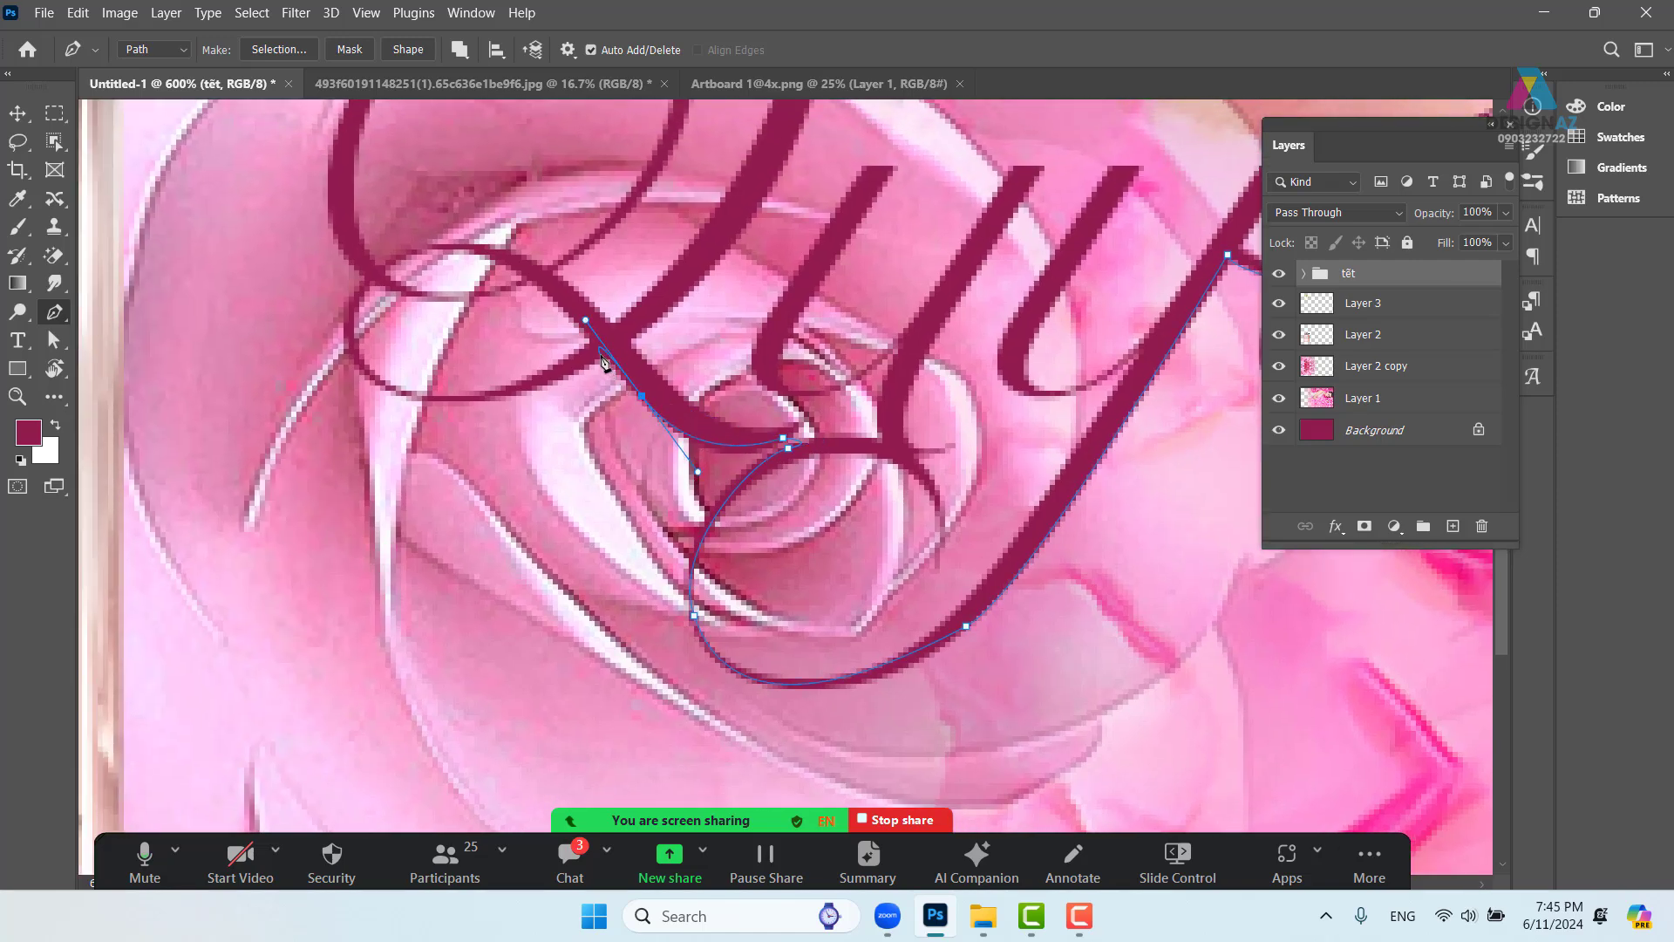
left_click_drag(443, 441, 688, 545)
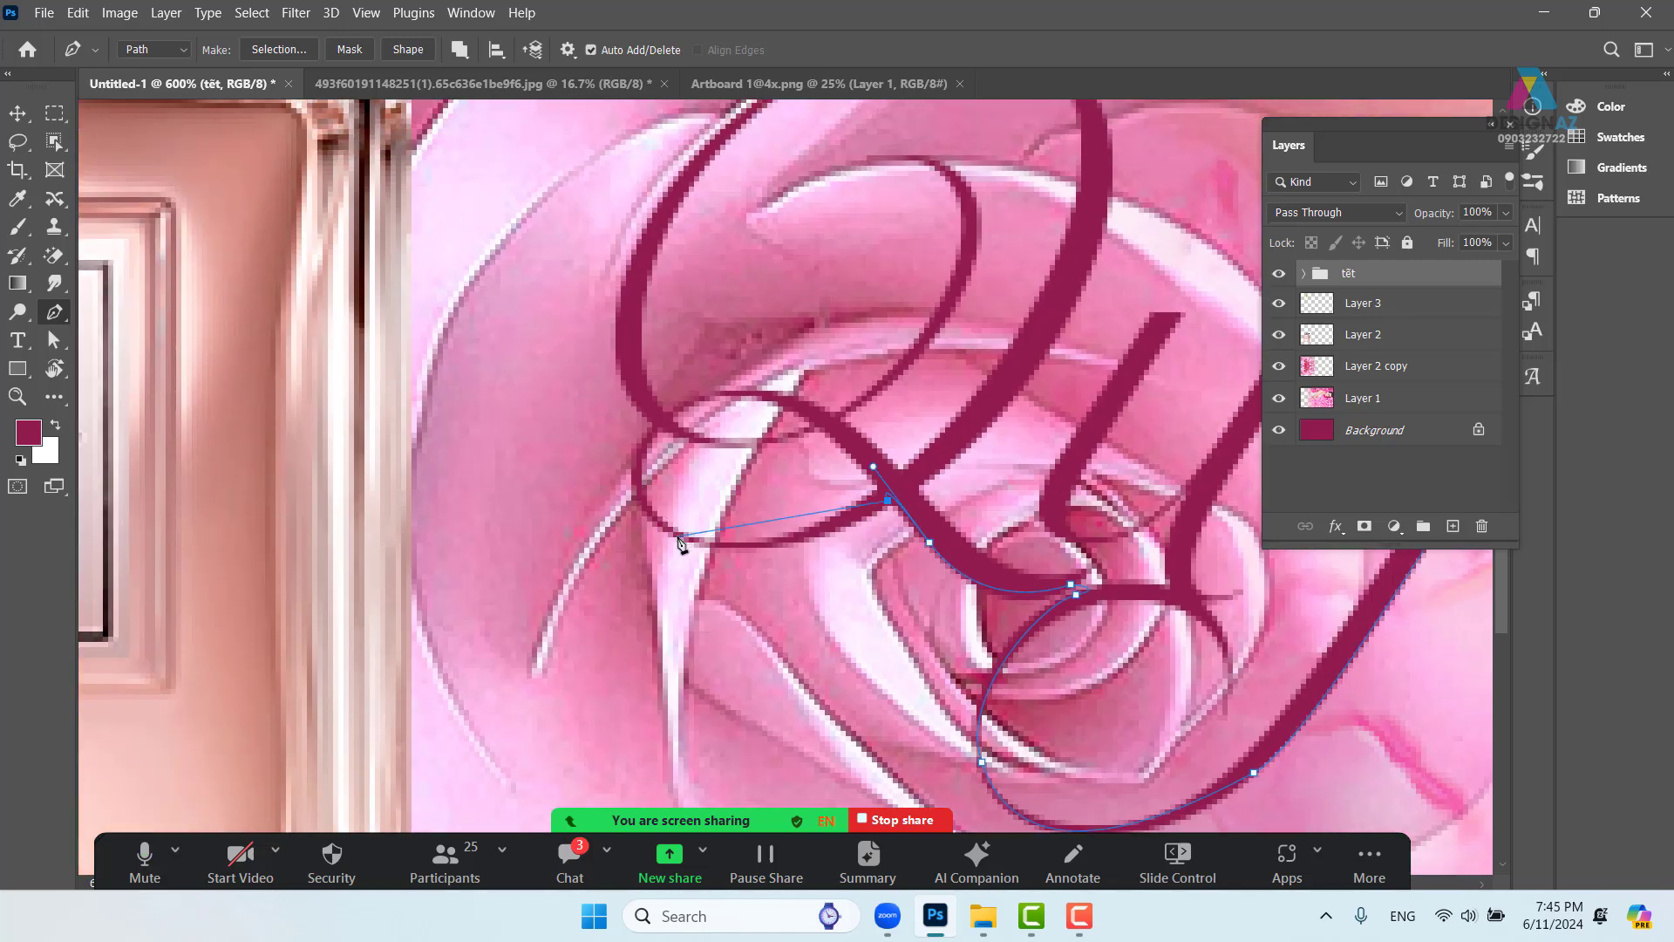
left_click_drag(679, 538, 605, 510)
Extend the path from the Q in an arc across the large perfume bottle to the canvas's left edge
scroll(605, 510, "down", 8)
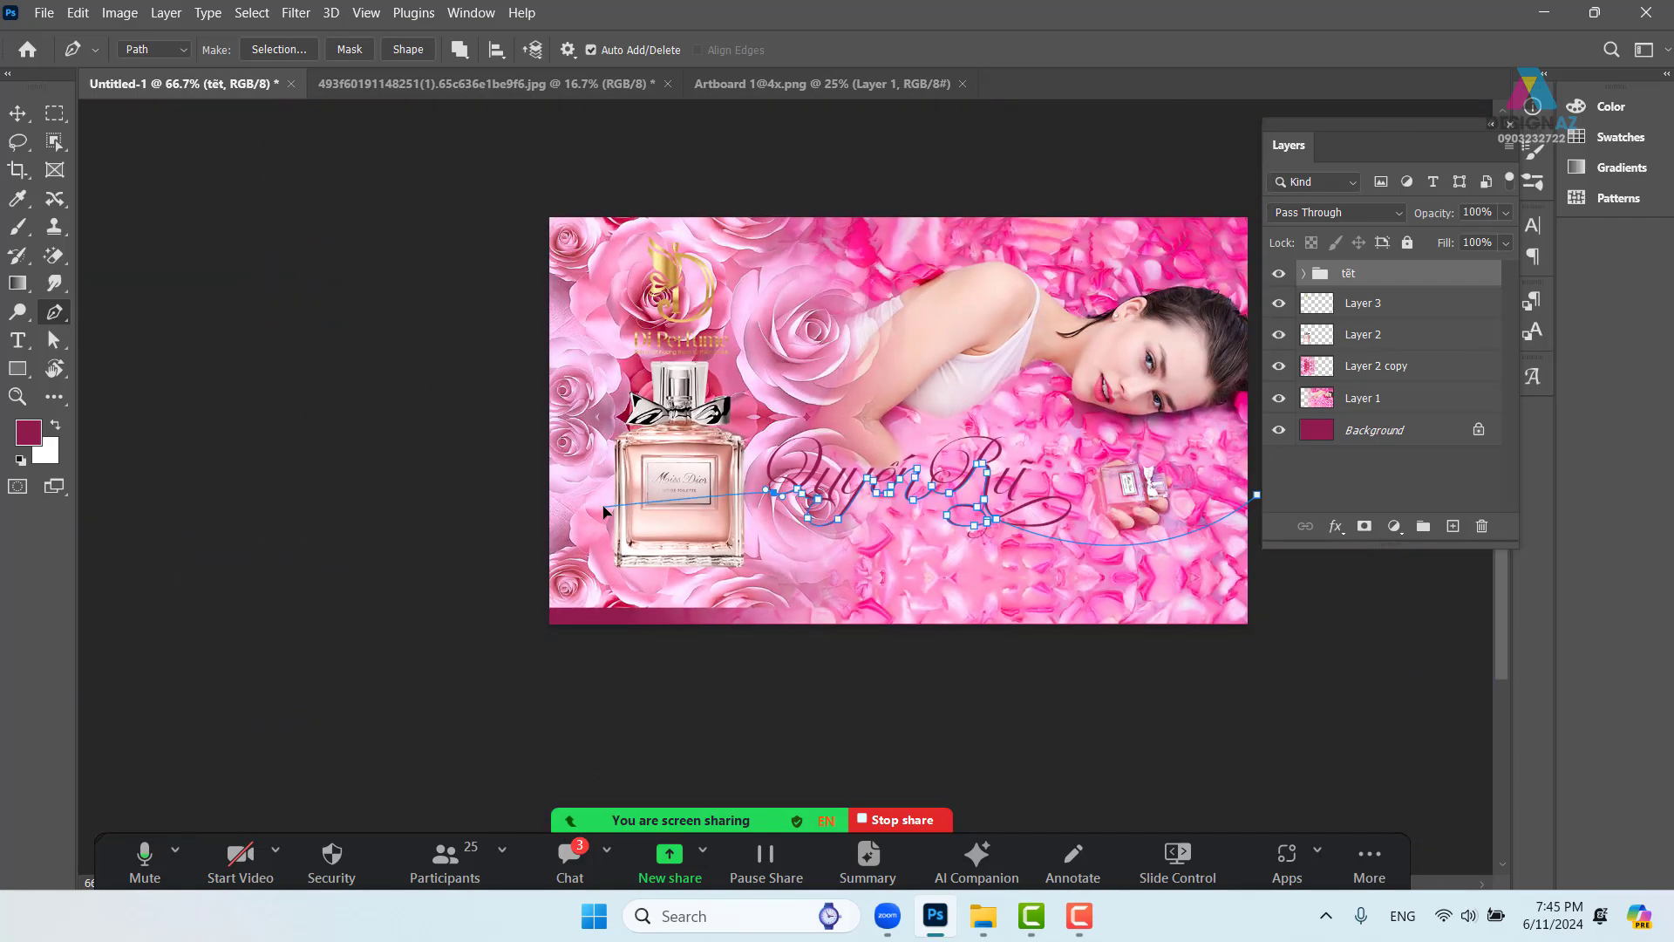
scroll(605, 510, "up", 1)
left_click_drag(784, 538, 610, 570)
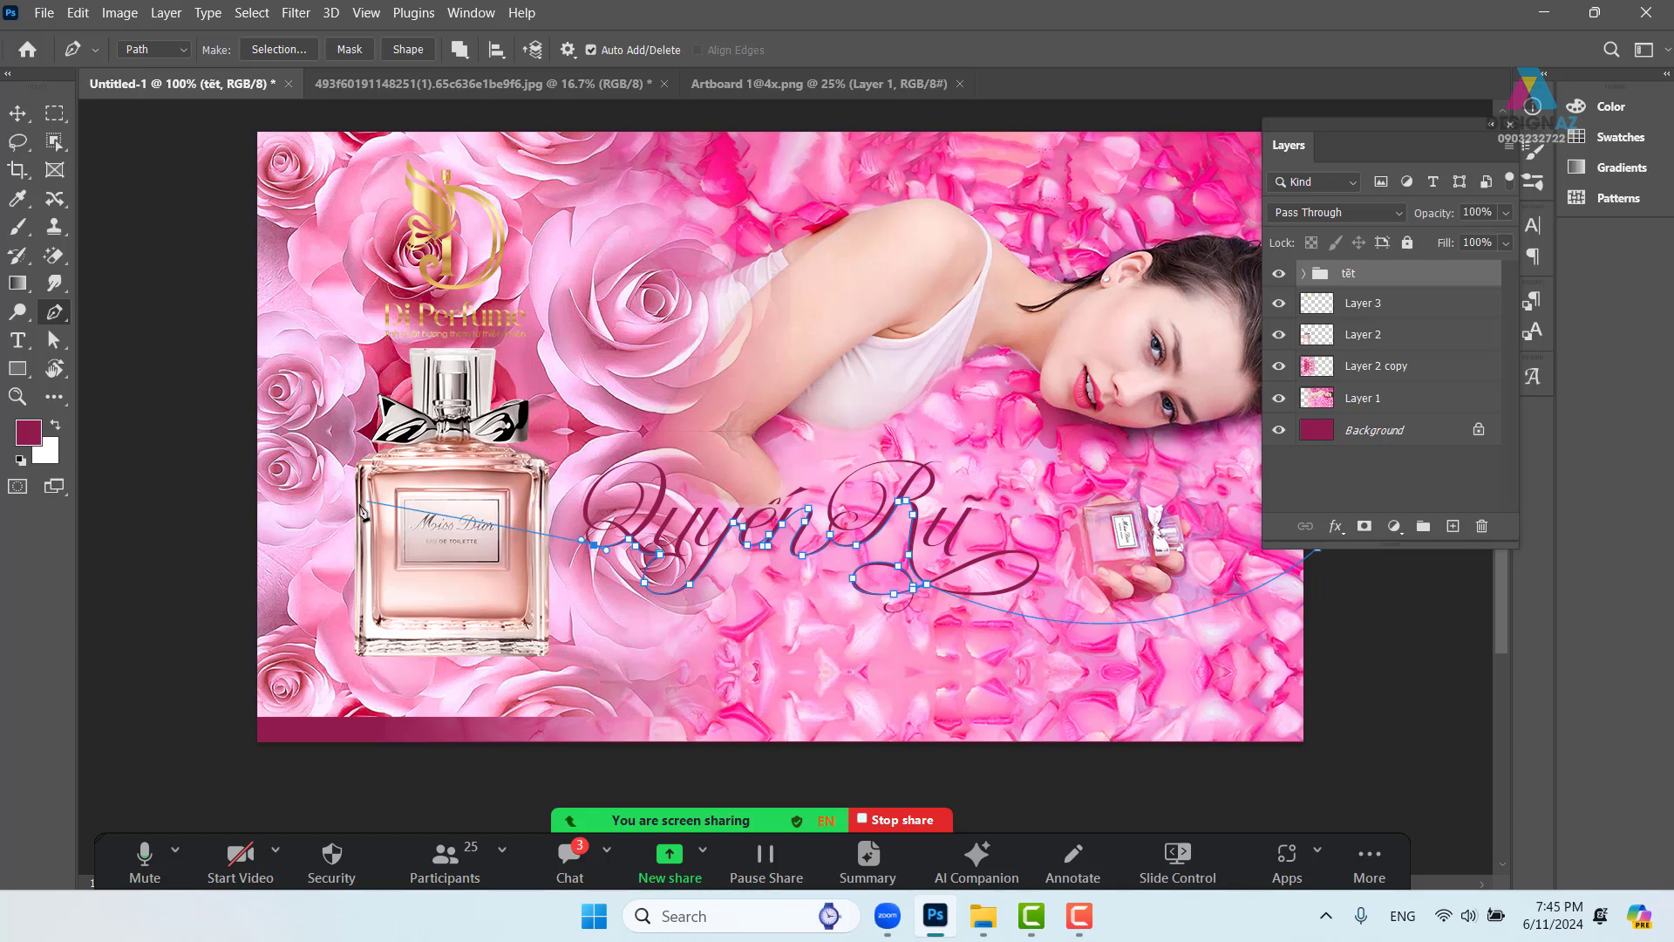
left_click_drag(452, 508, 366, 530)
key("ctrl+z")
left_click_drag(253, 540, 309, 671)
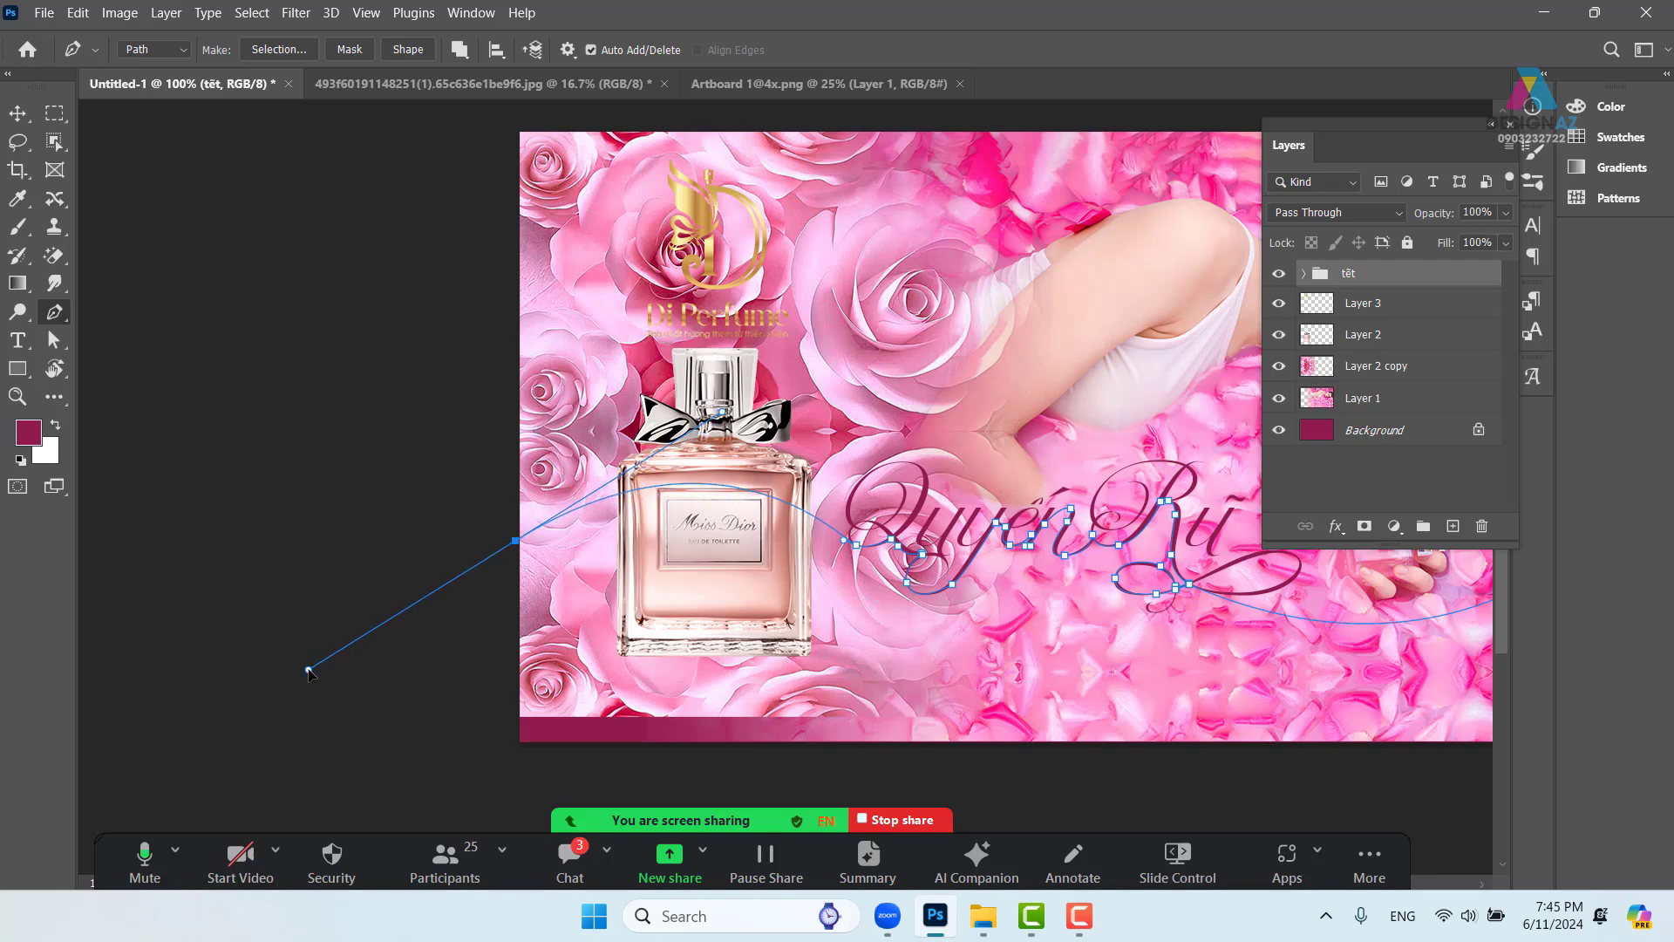
left_click_drag(422, 616, 227, 655)
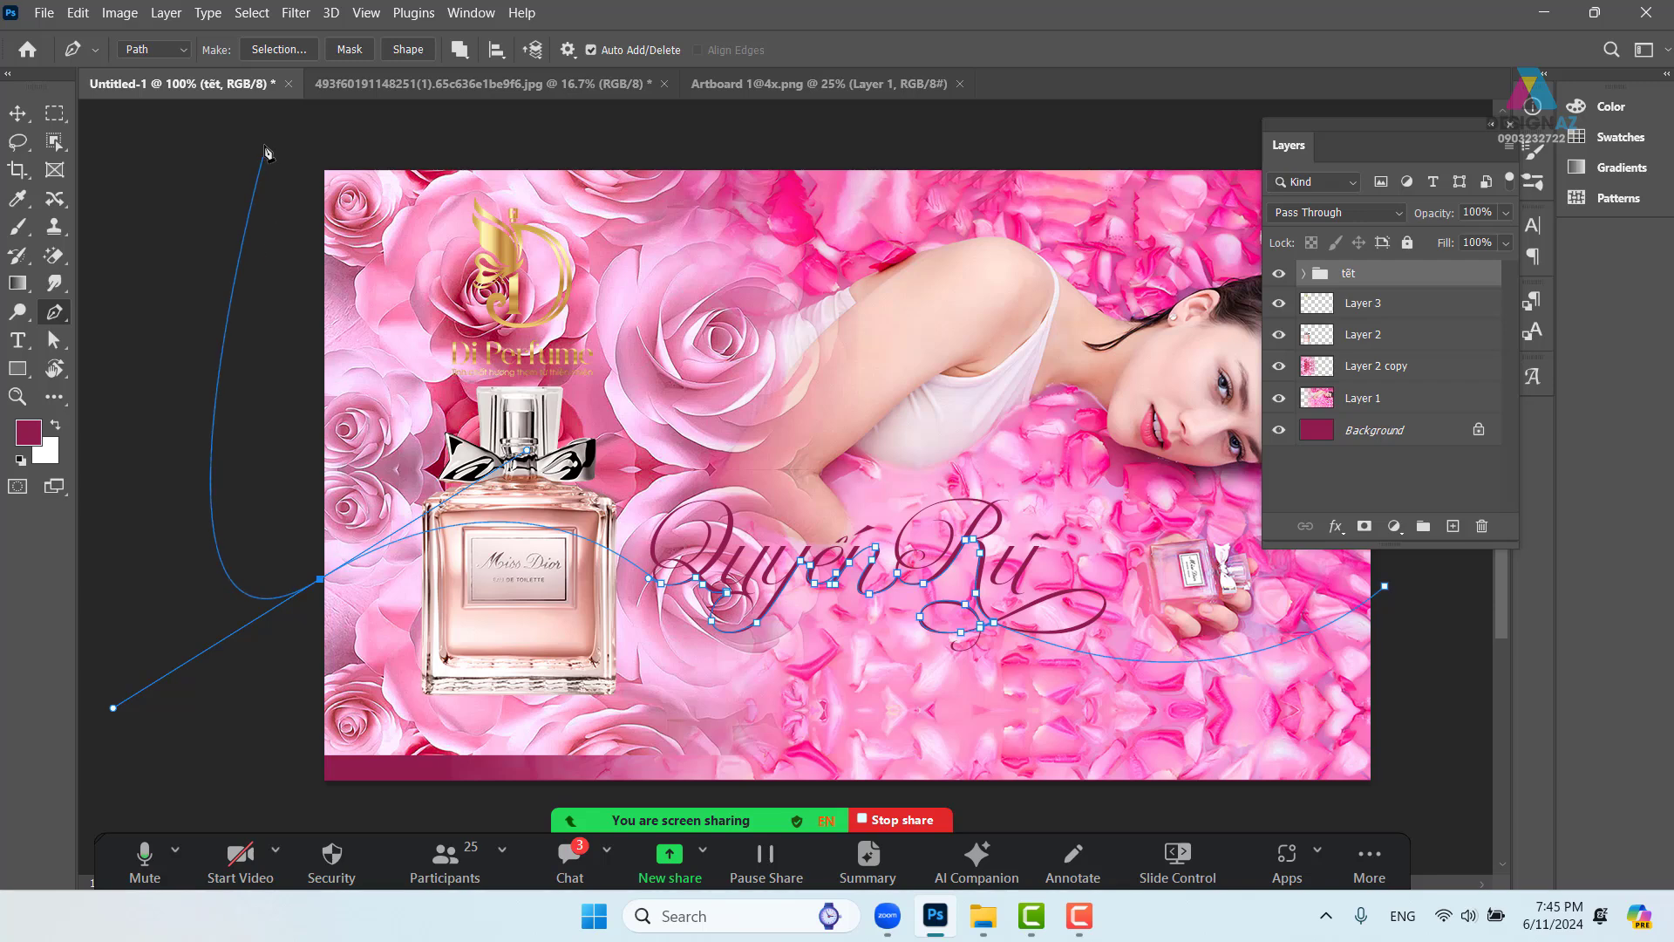
Run the path outside the canvas along its left, upper and right sides and close it at the starting anchor
left_click_drag(270, 128, 853, 137)
left_click_drag(1032, 142, 654, 168)
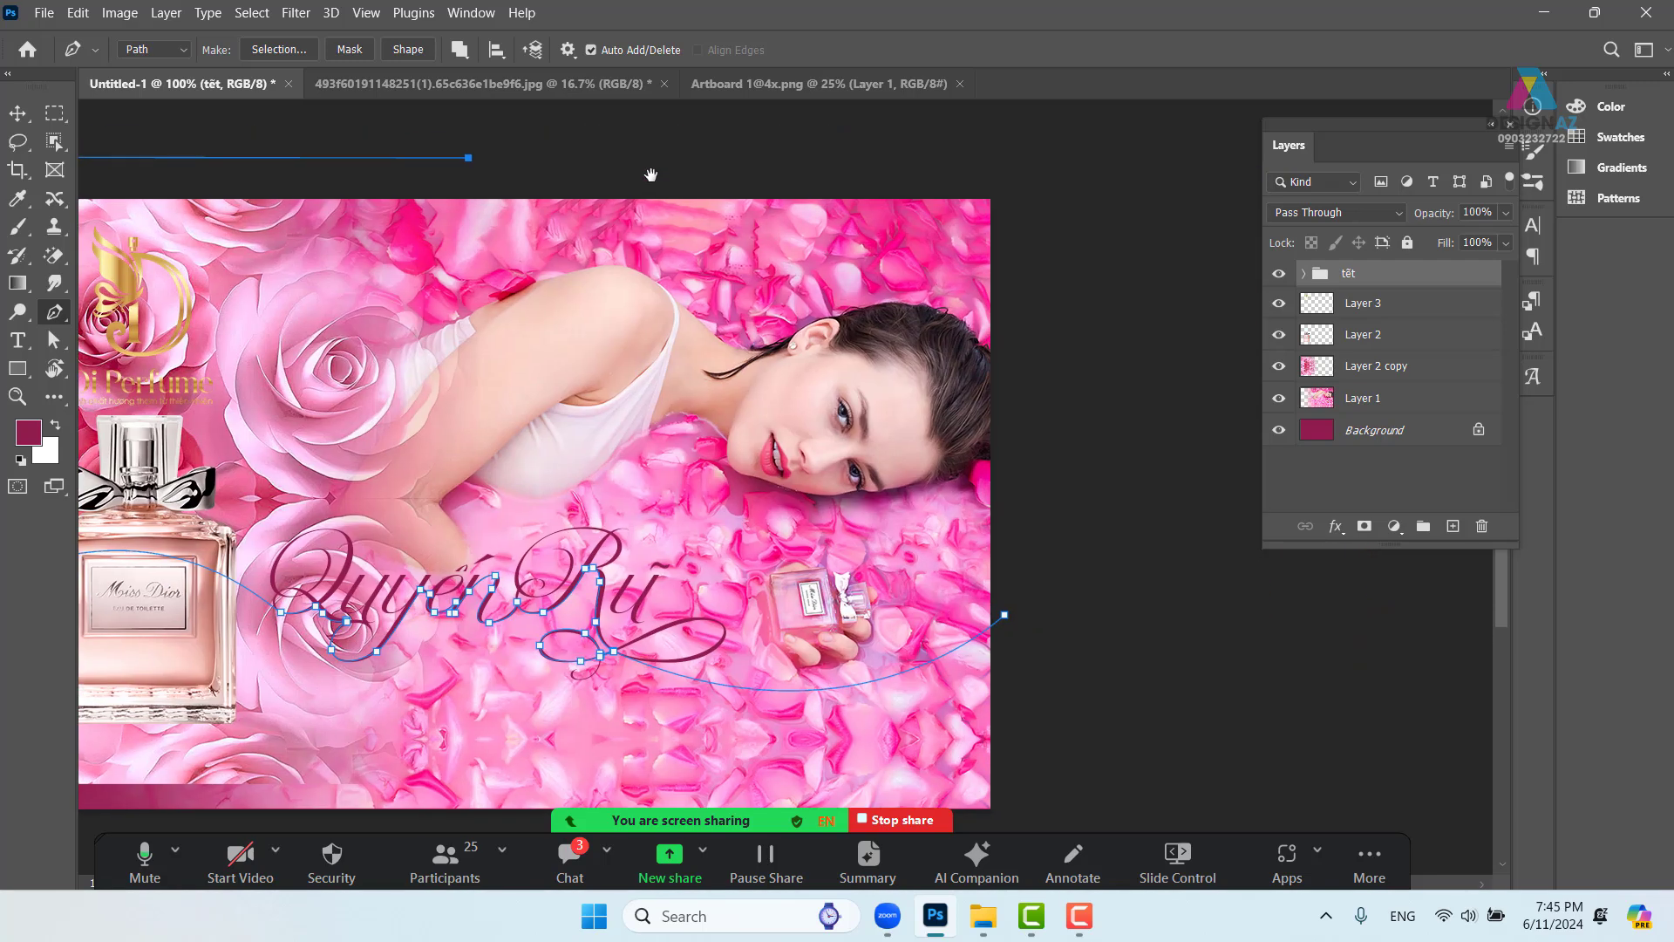
left_click(1035, 128)
left_click(1005, 616)
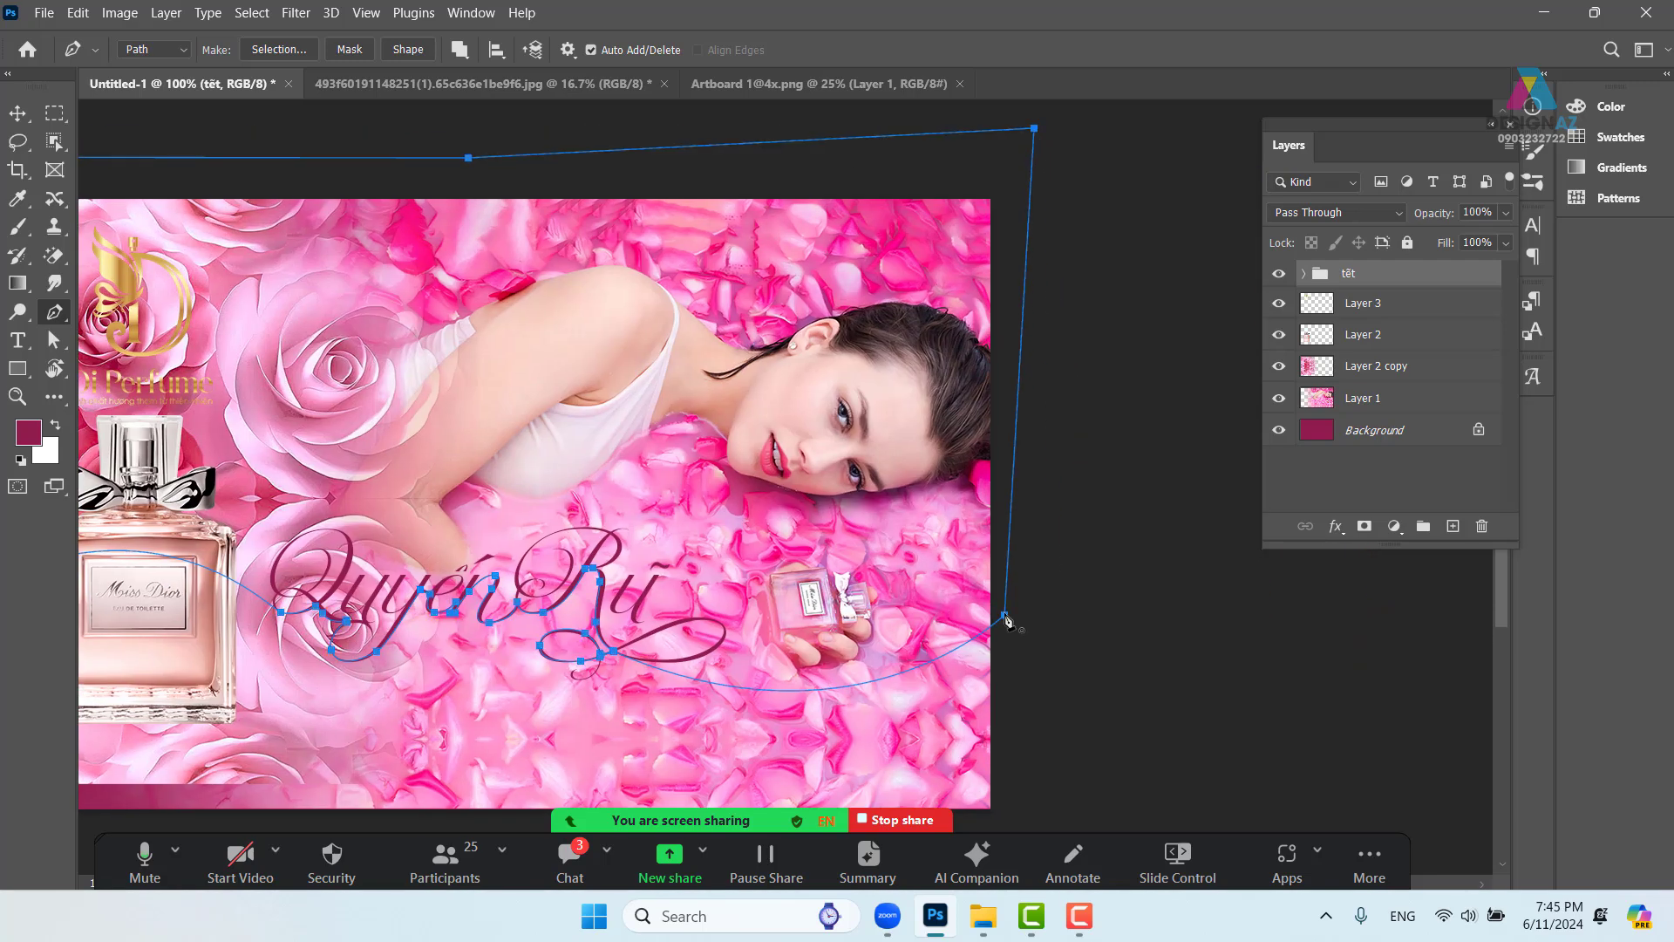
left_click_drag(547, 475, 726, 514)
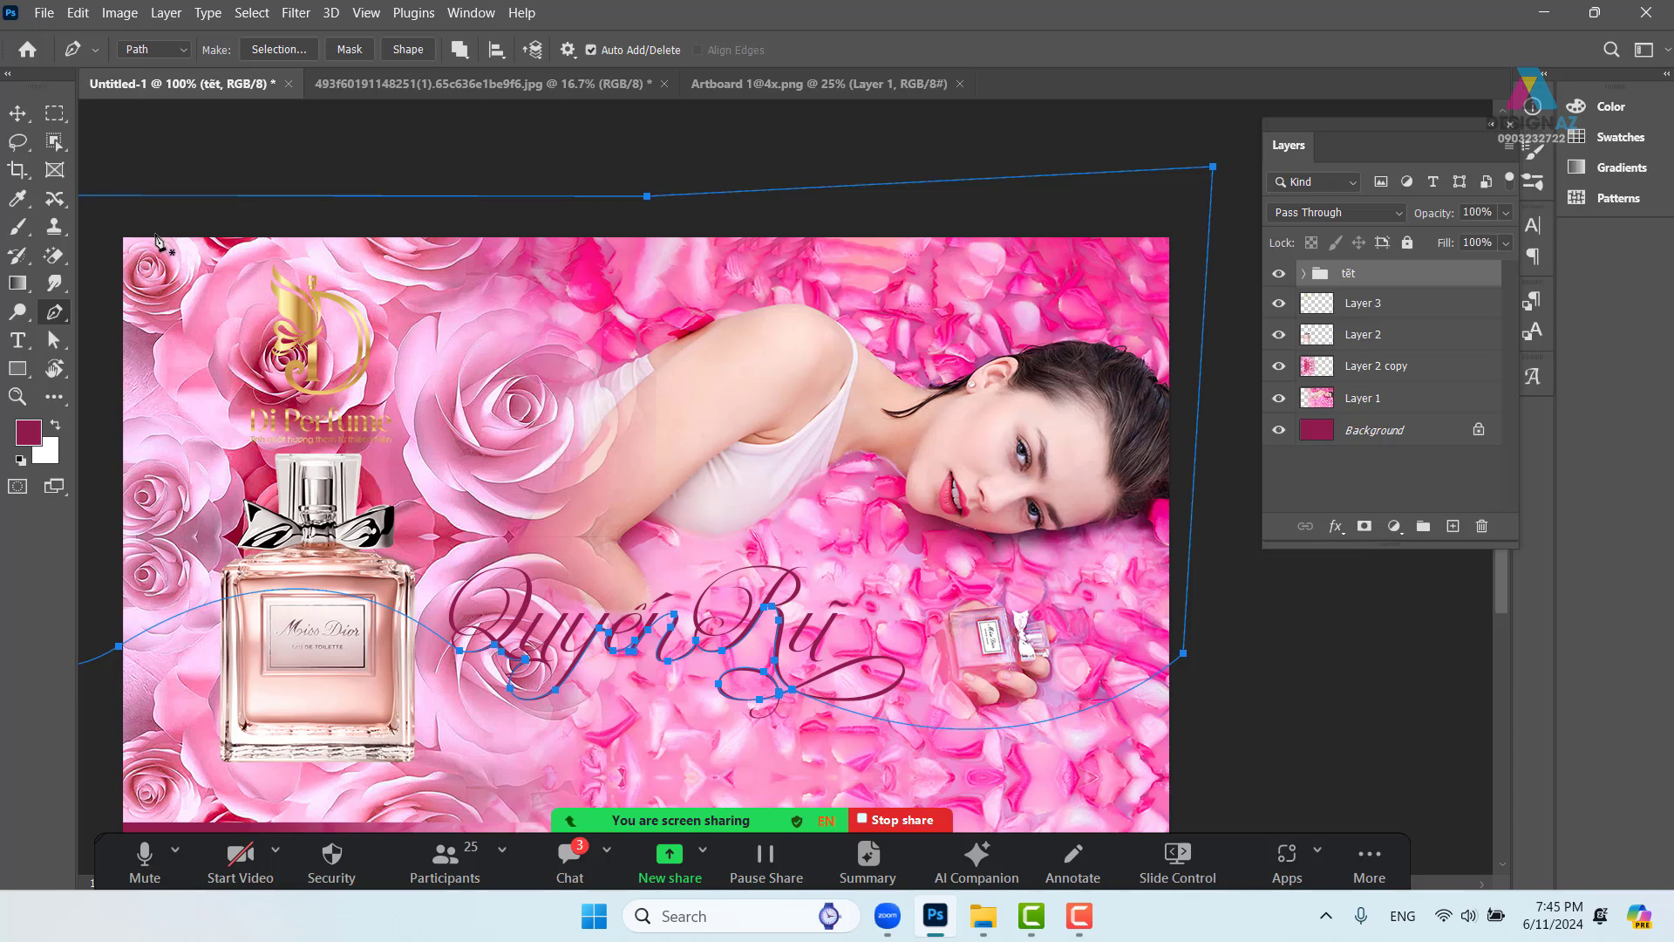
Convert the closed path into a shape and fill it with the dark purple from the recently used colors
left_click(408, 50)
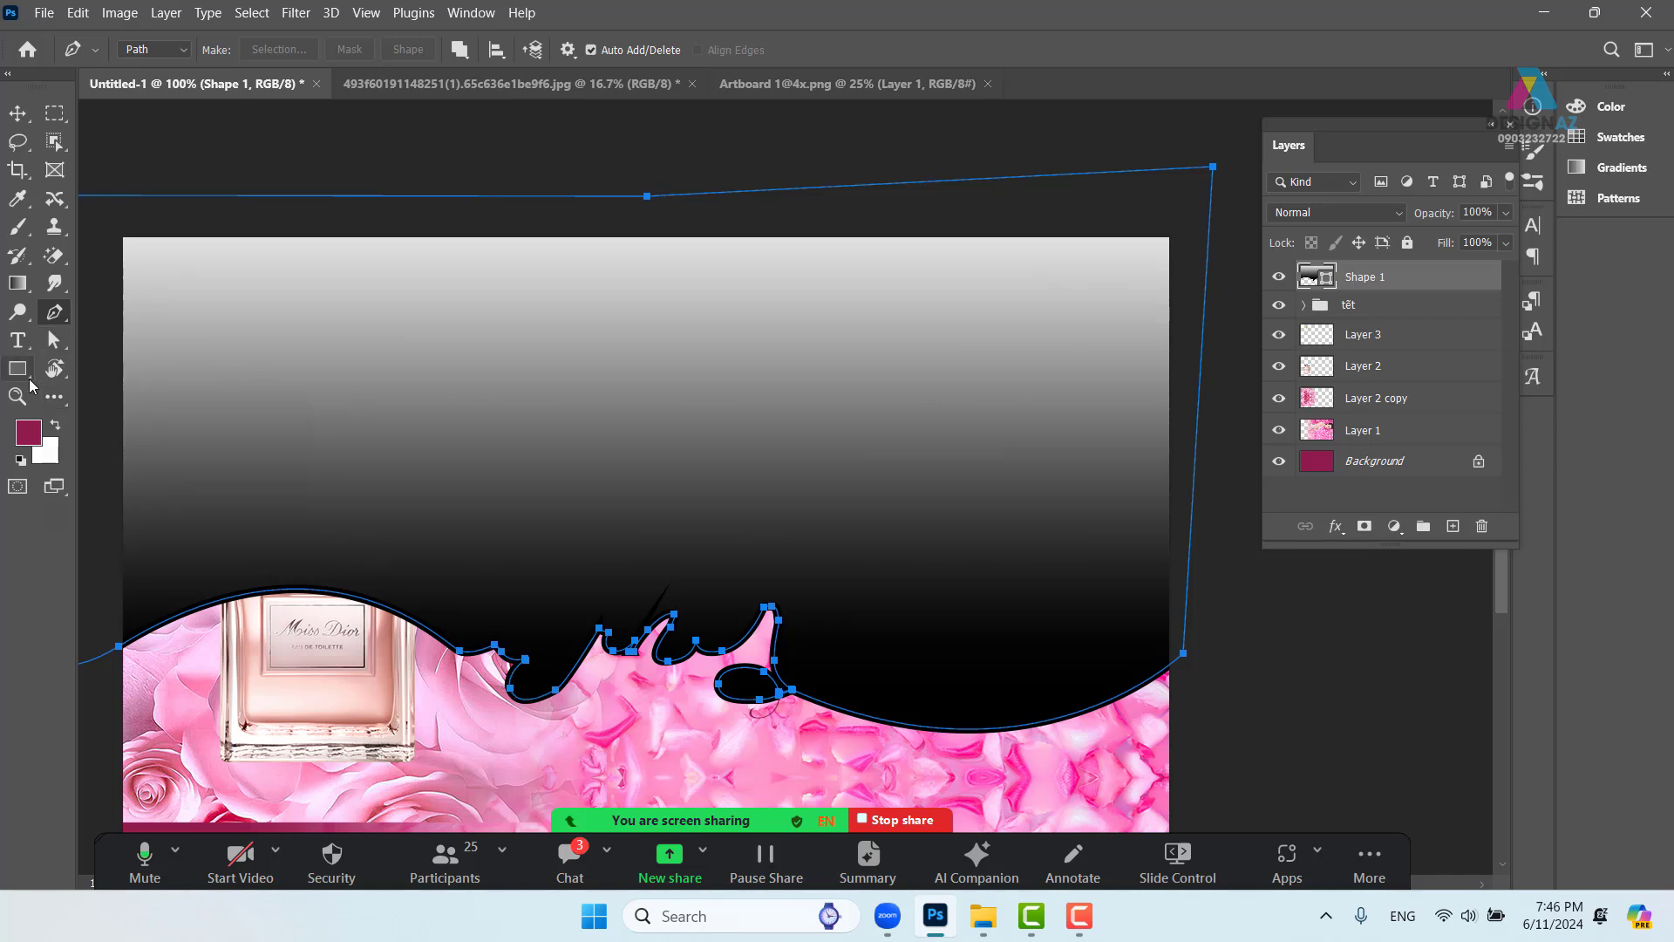
left_click(180, 50)
left_click(183, 98)
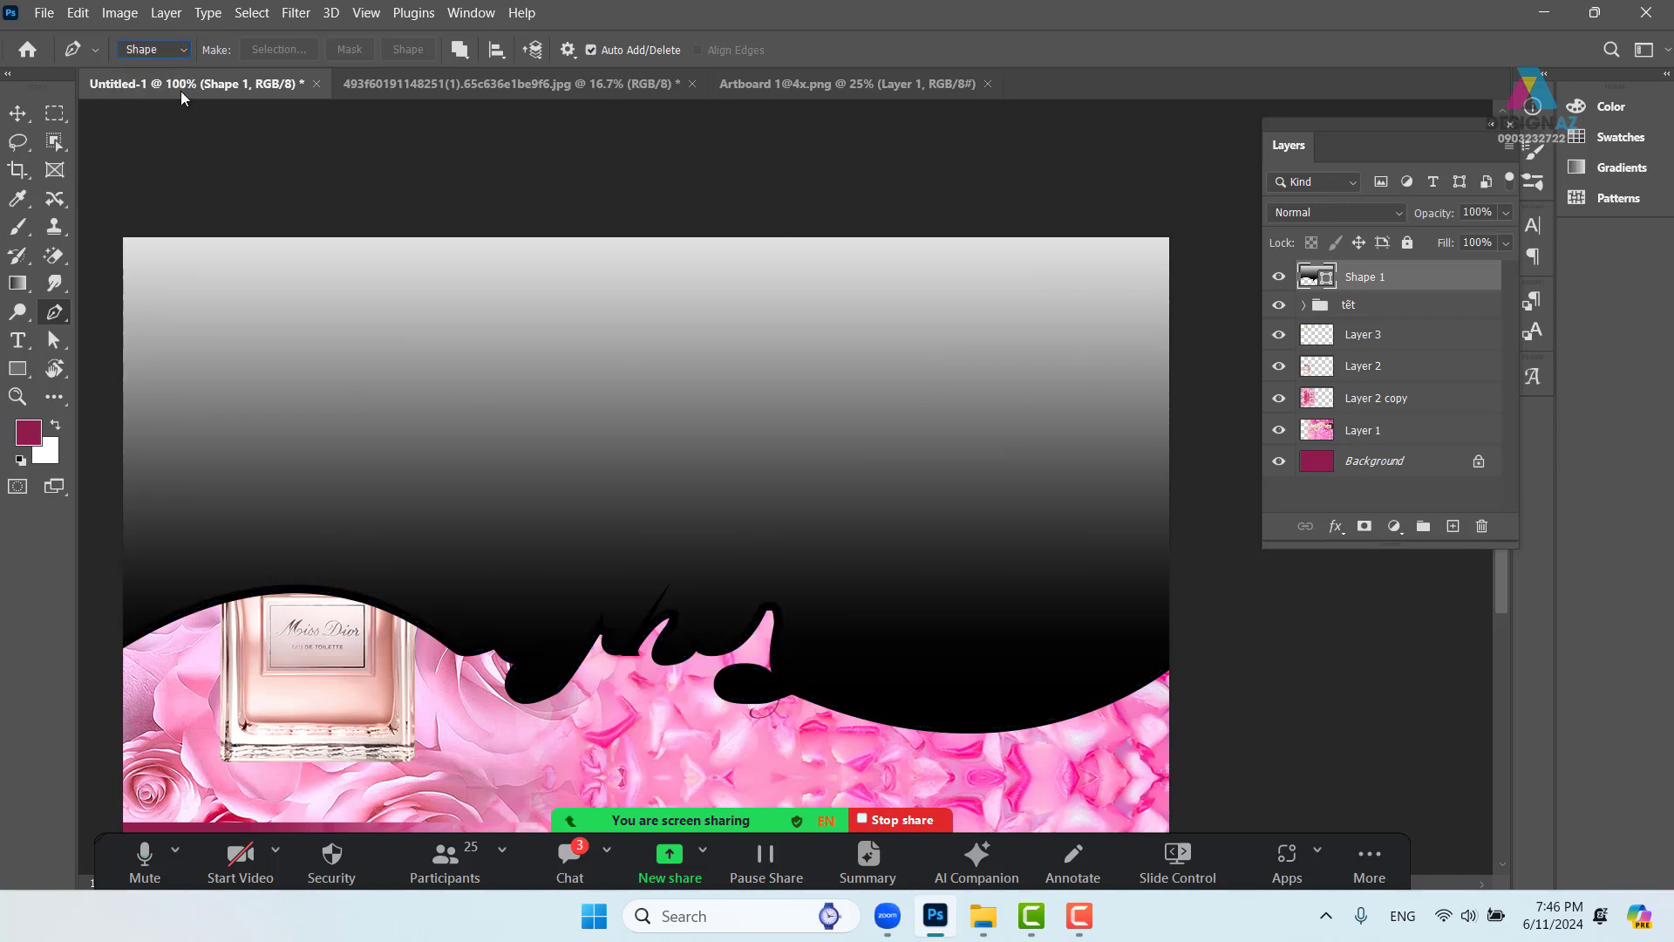
left_click(16, 112)
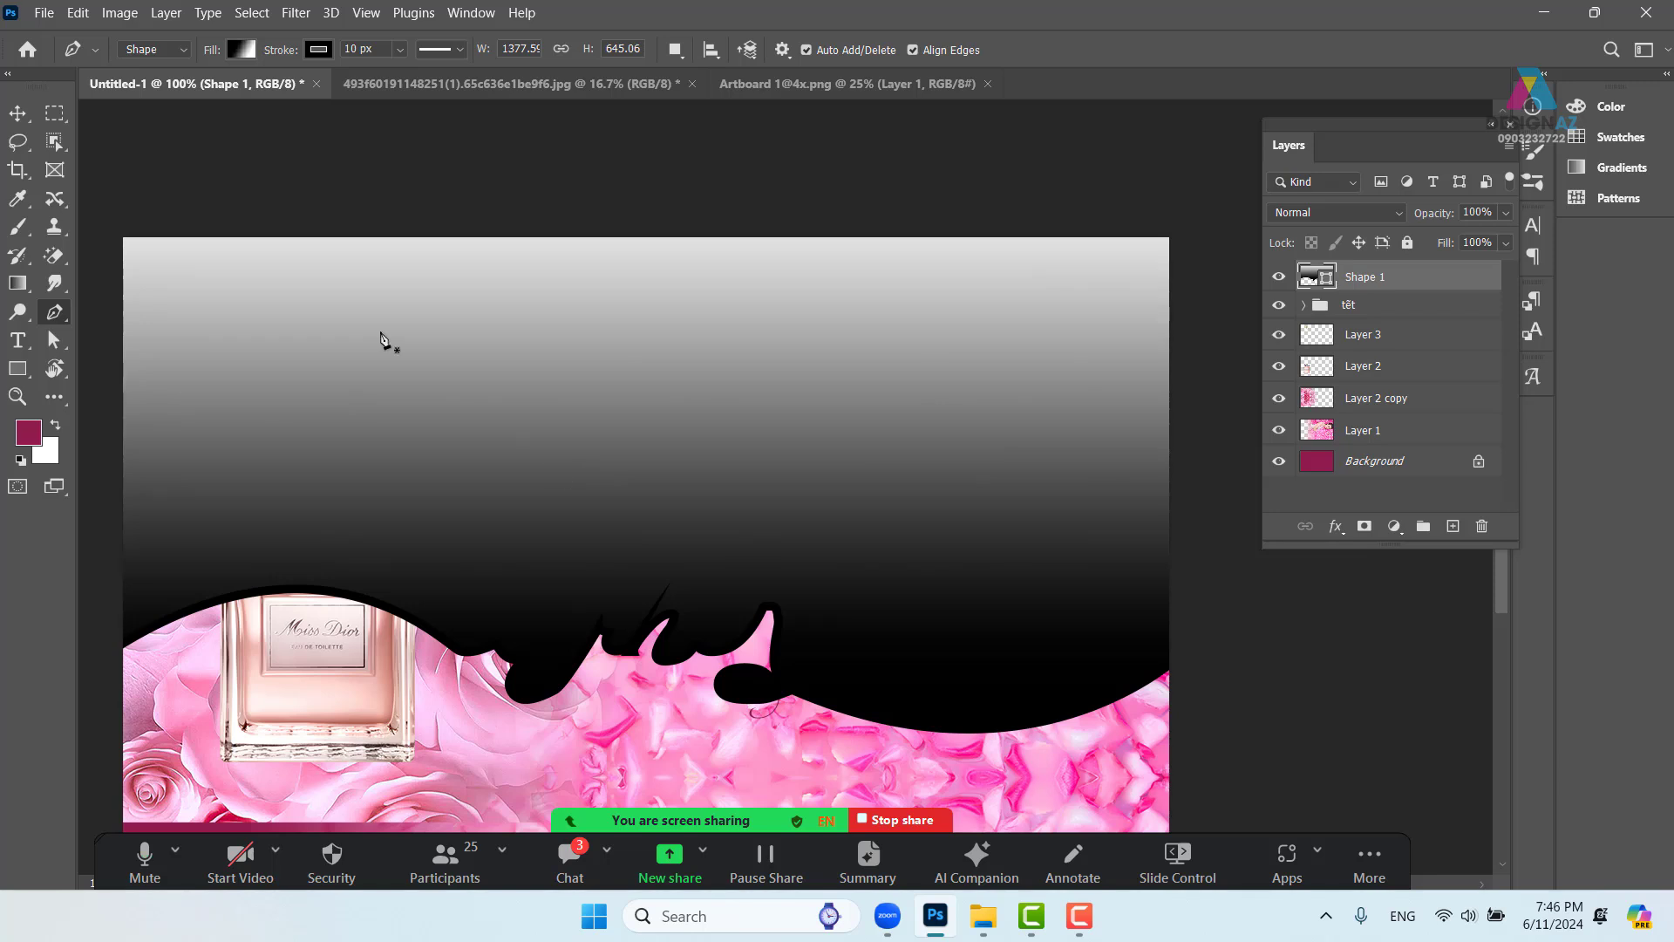
left_click(244, 51)
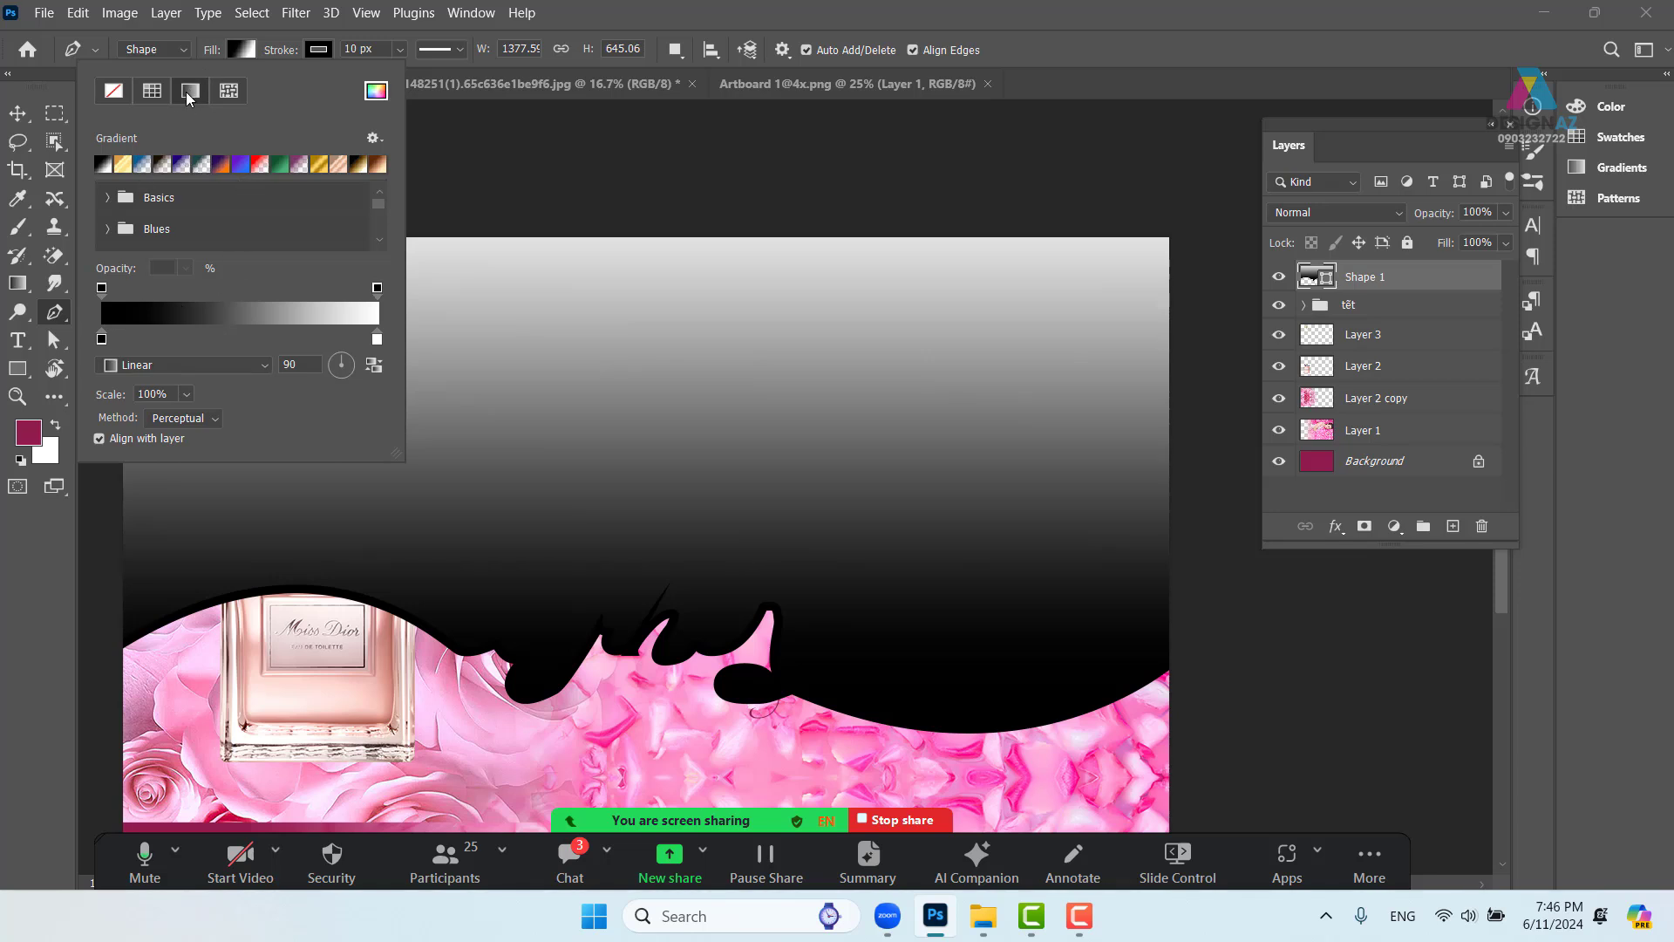
left_click(150, 96)
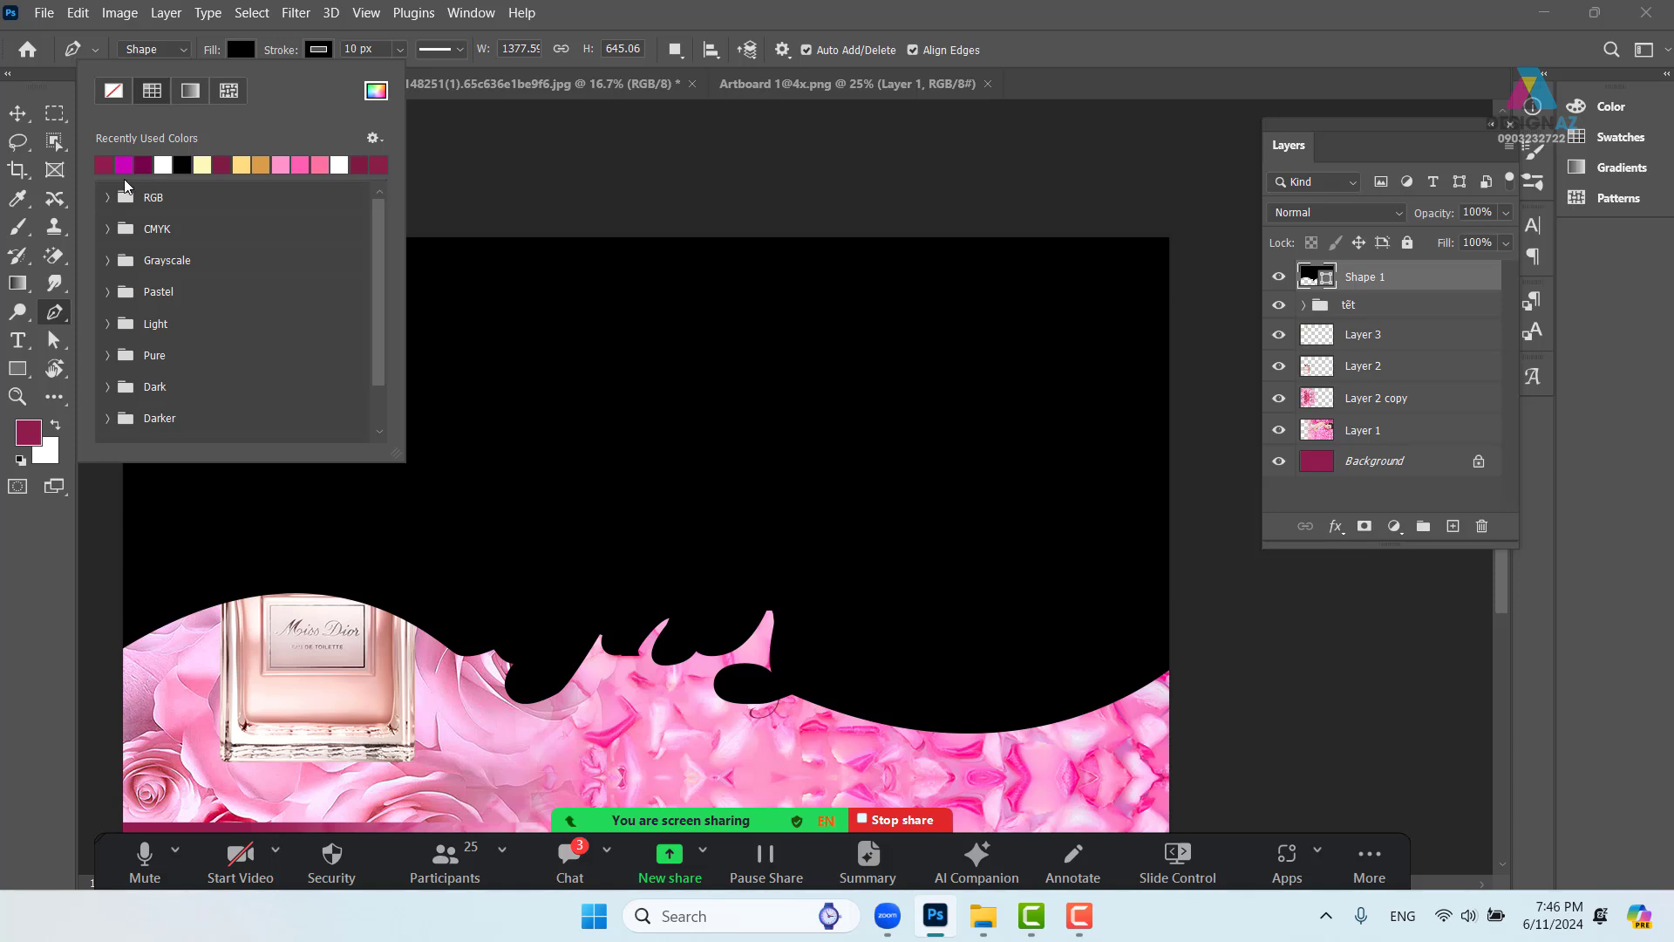
left_click(145, 164)
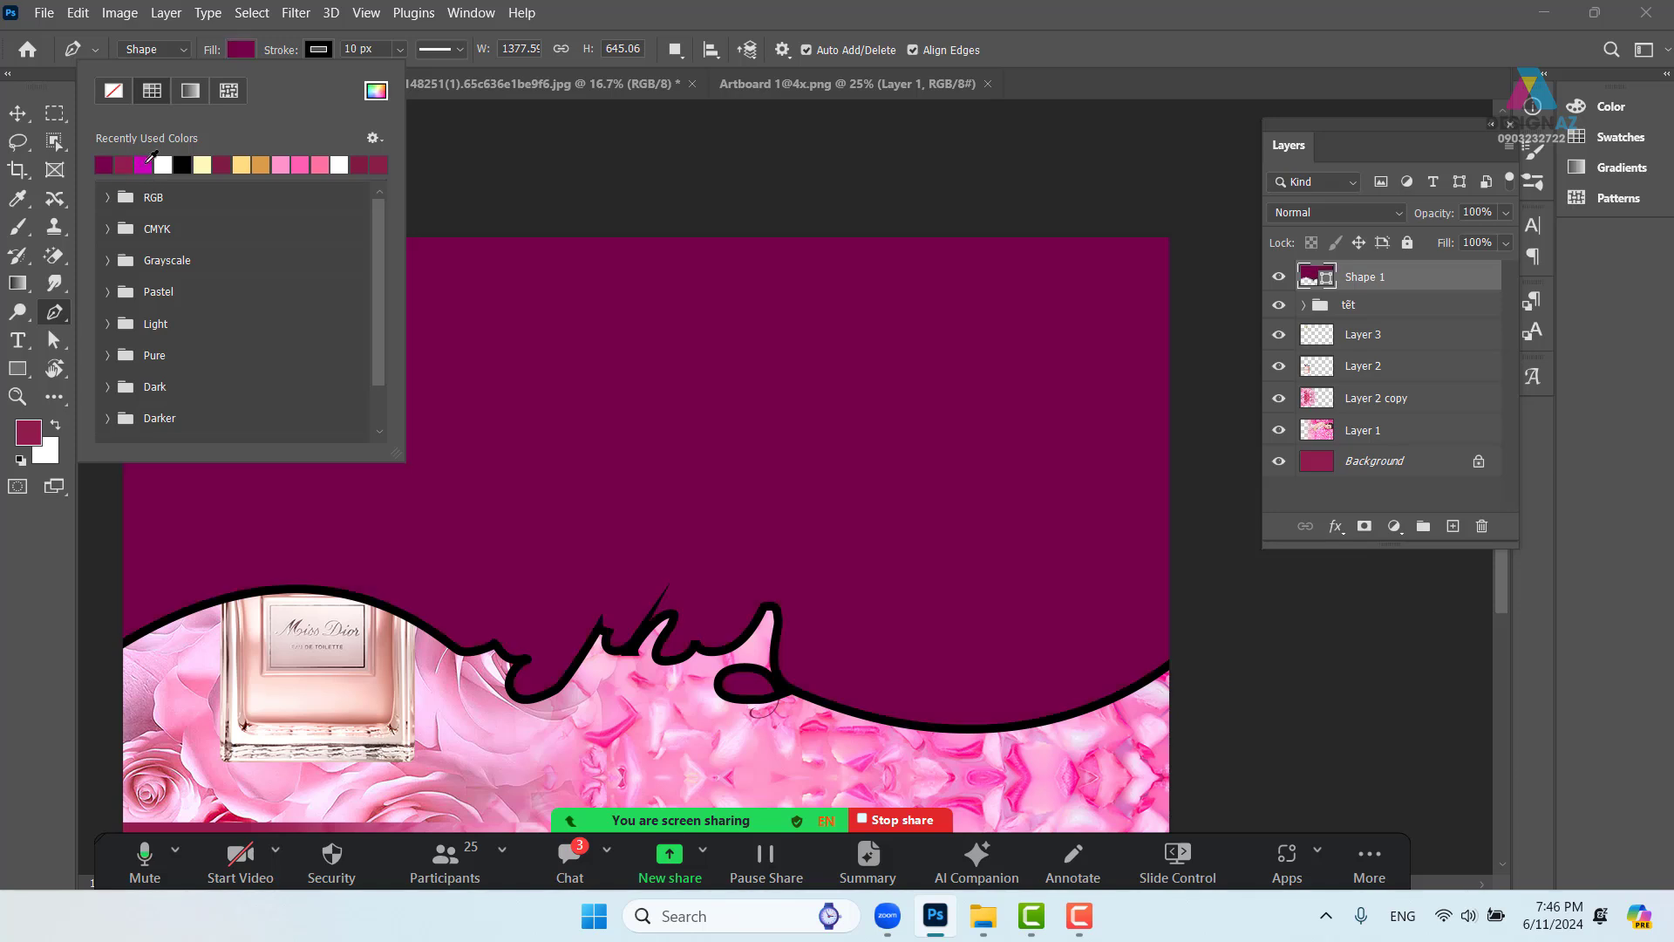
Set the new shape's stroke width to 0 px
left_click(387, 48)
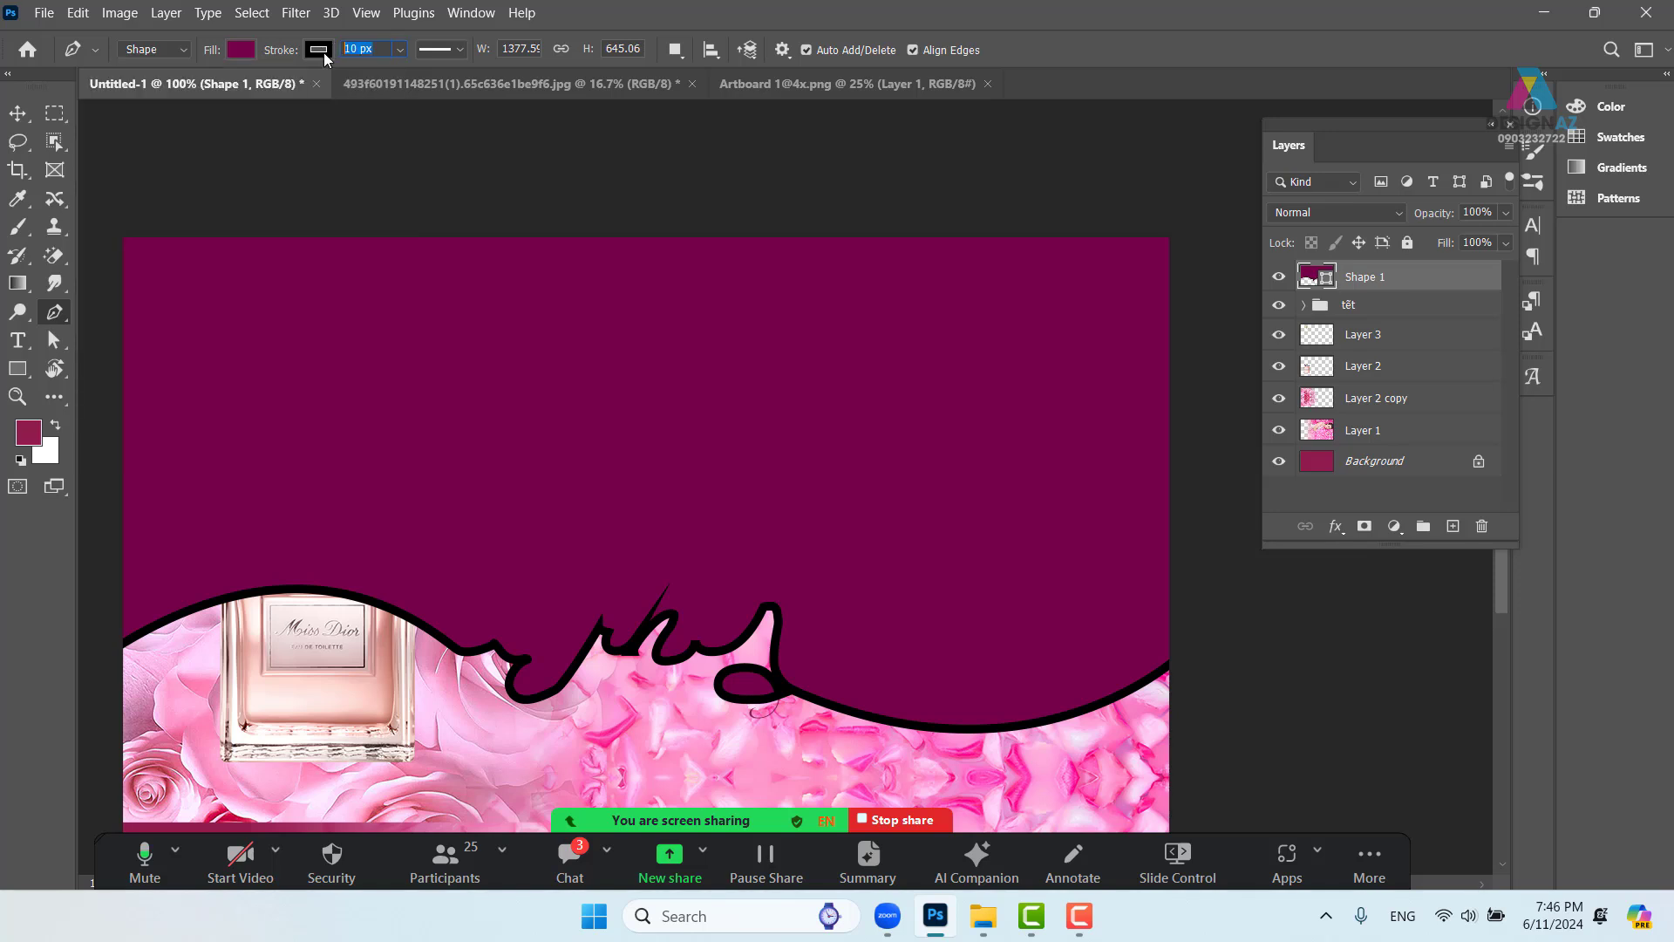
type("0")
key("Return")
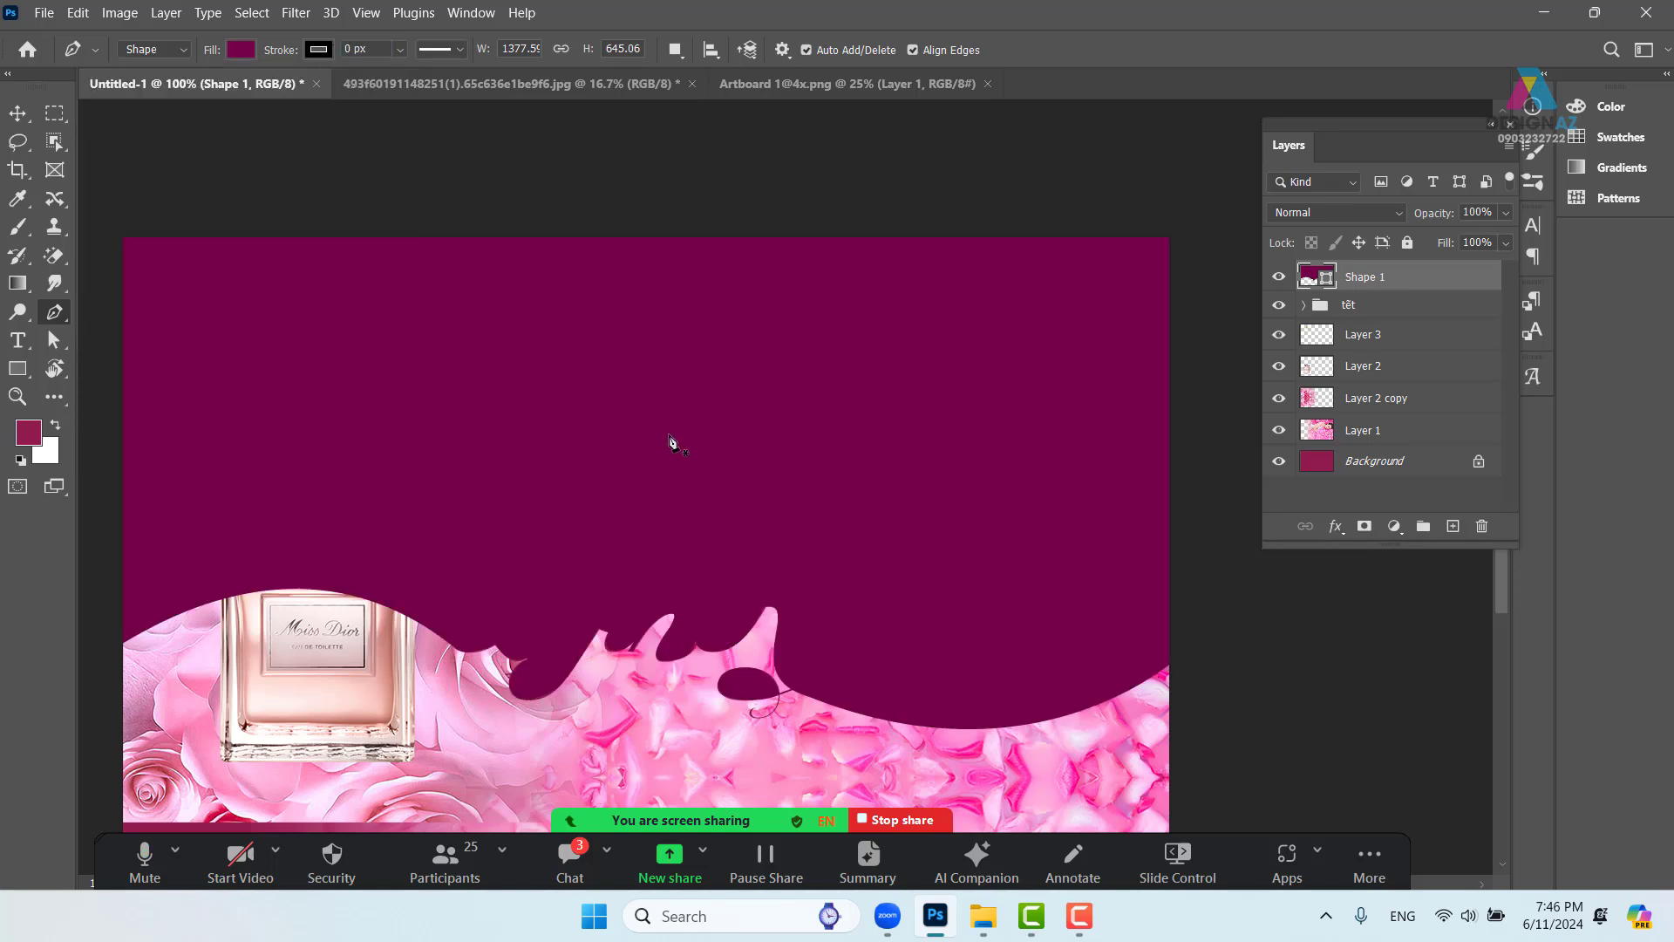
Move the Shape 1 layer below Layer 1, directly above the Background
key("v")
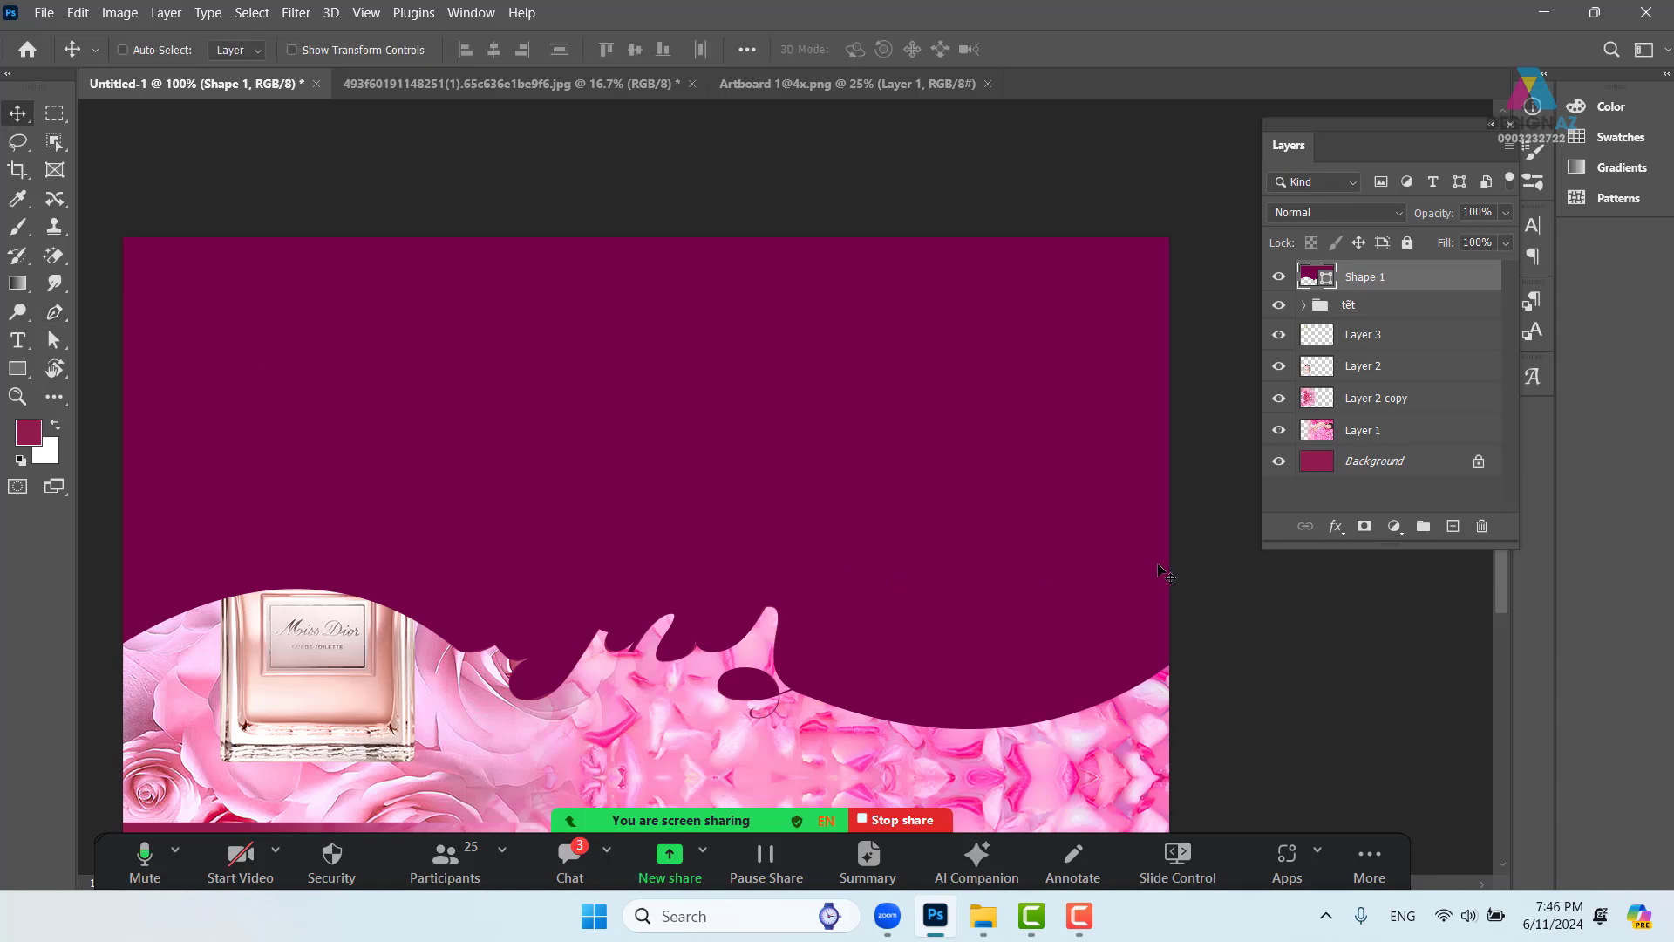
left_click(1393, 402)
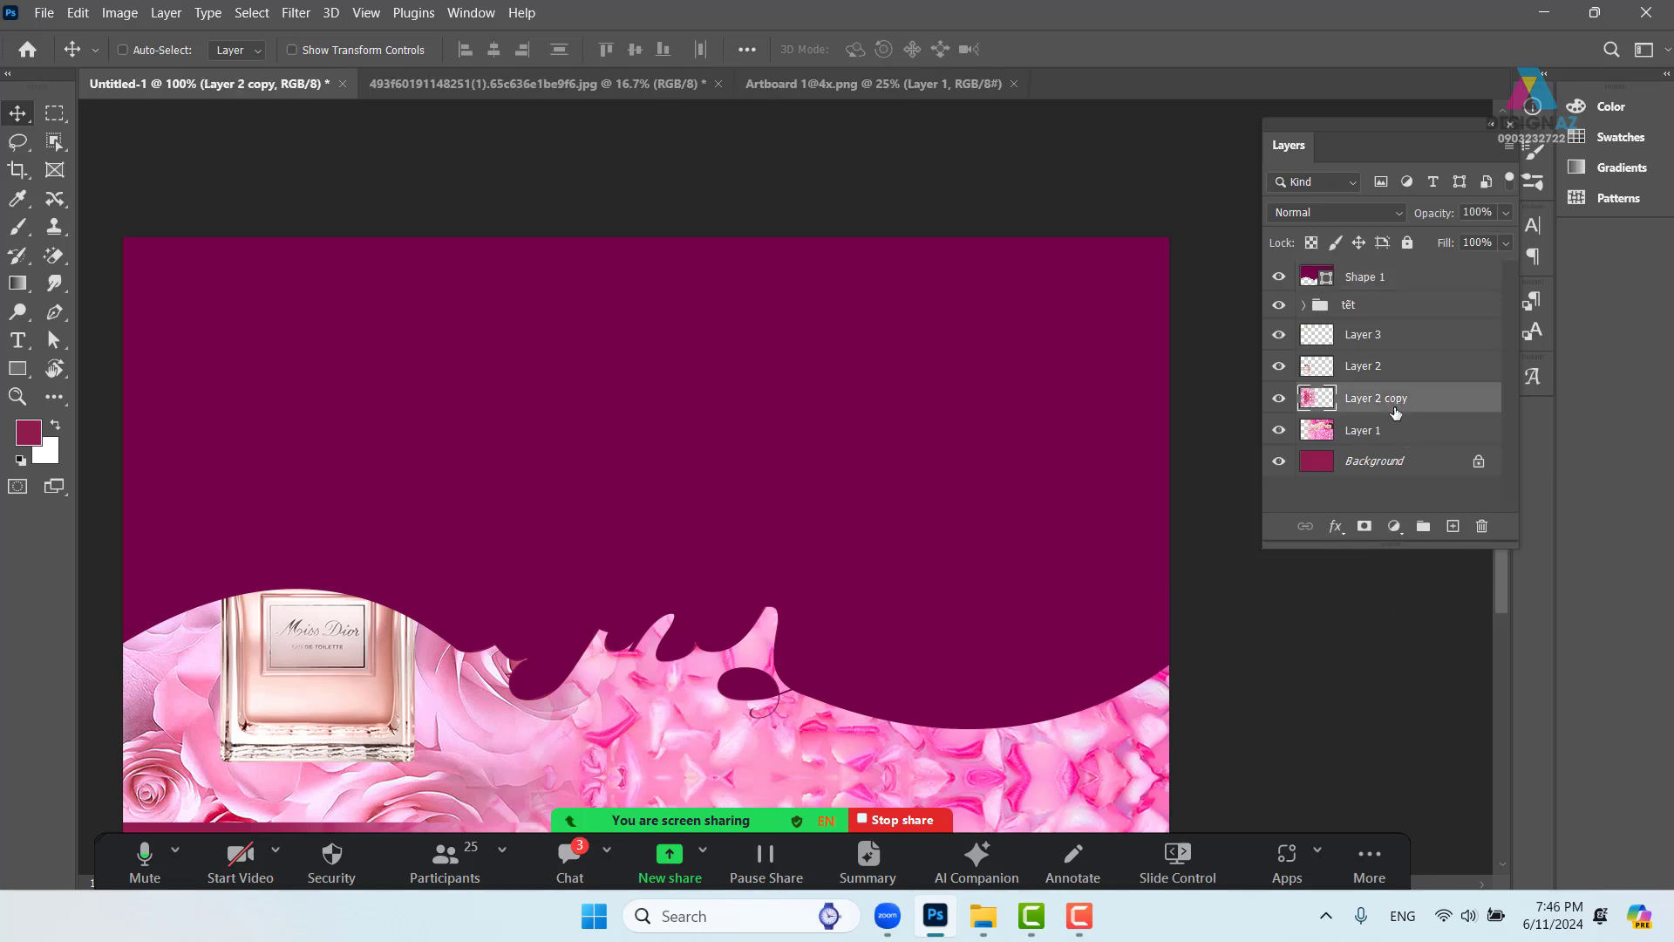
left_click(1395, 281)
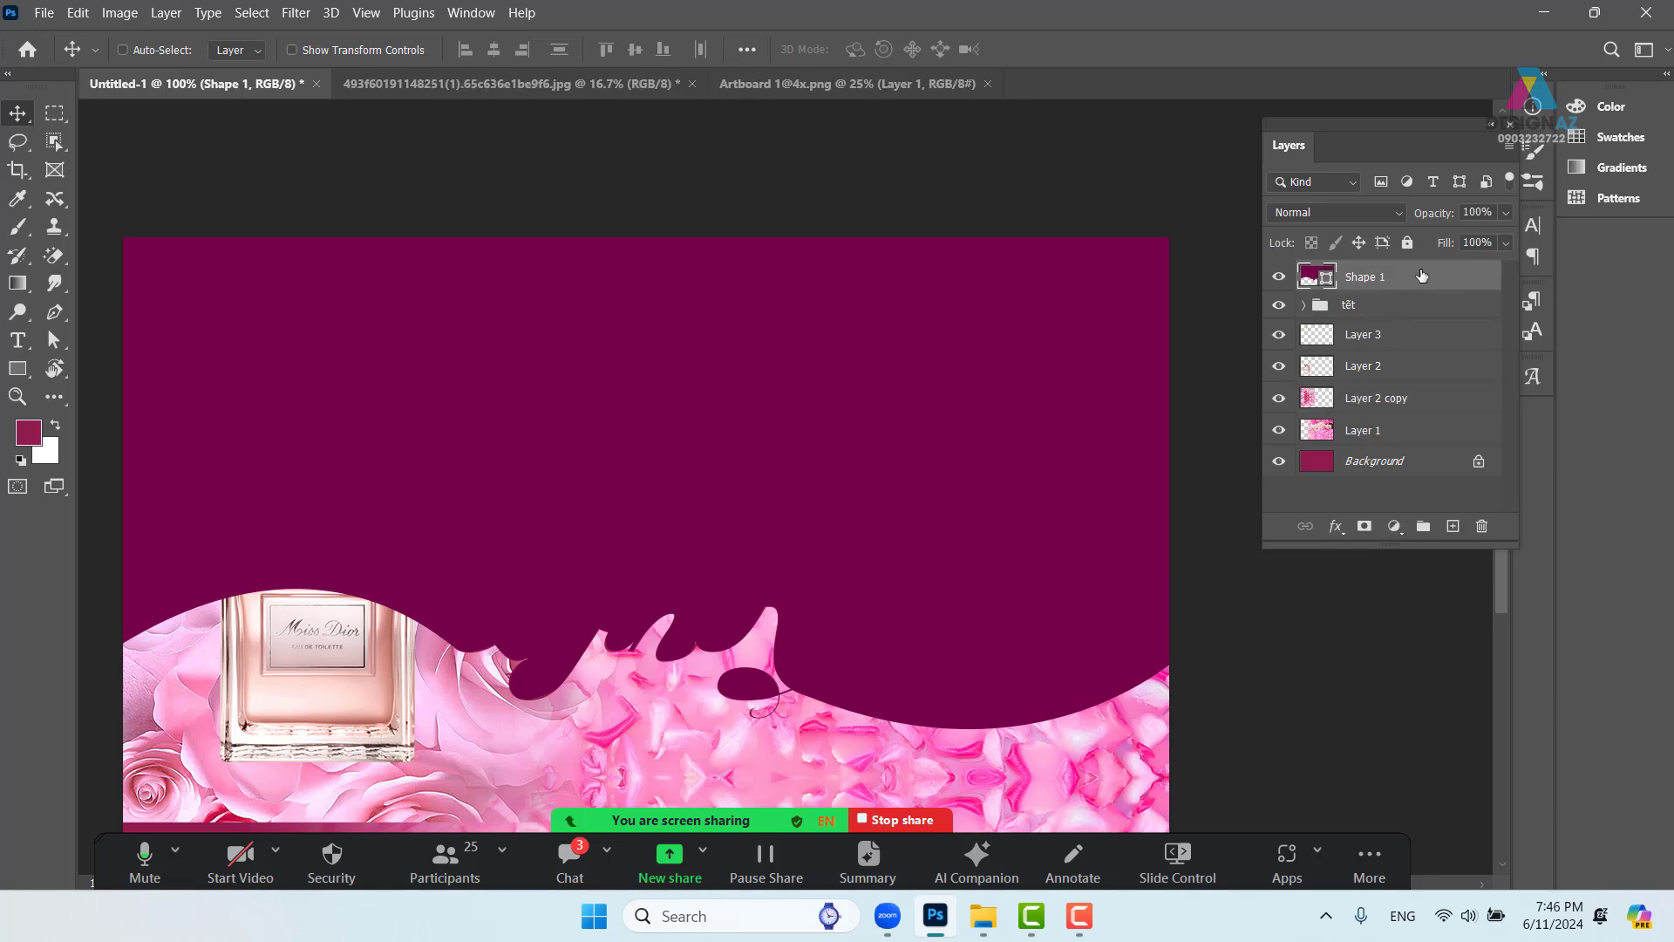
left_click_drag(1422, 276, 1415, 446)
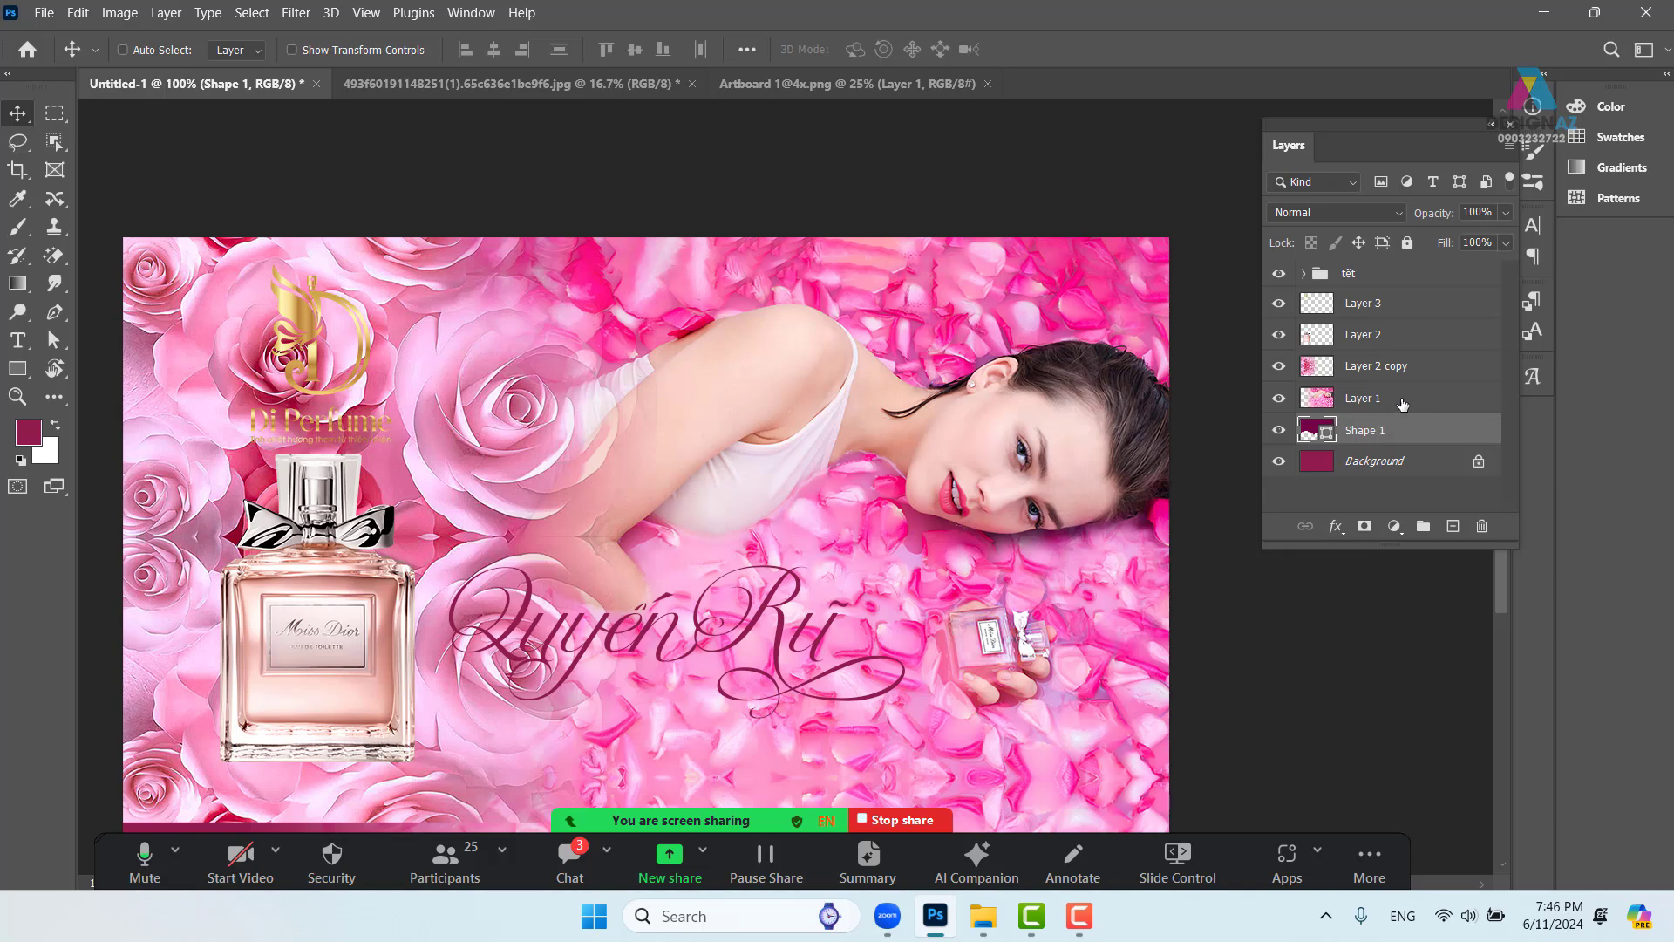
Clip Layer 2 copy and Layer 1 to Shape 1 with a clipping mask
left_click(1403, 401)
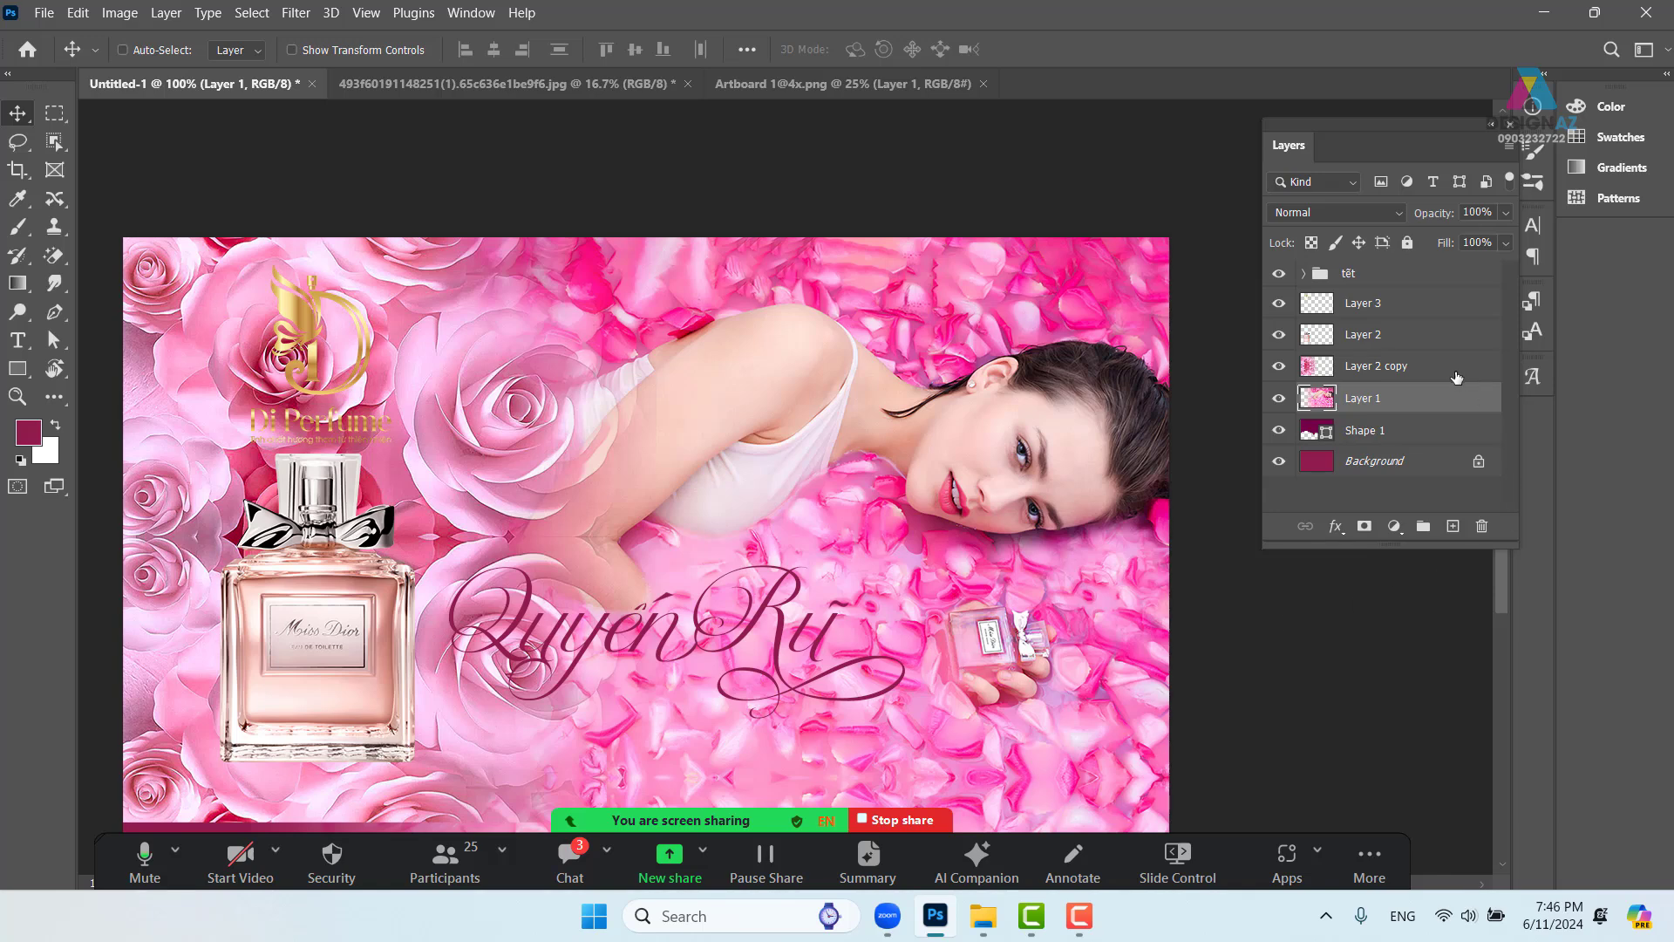
left_click(1427, 369)
left_click(1430, 401, "shift")
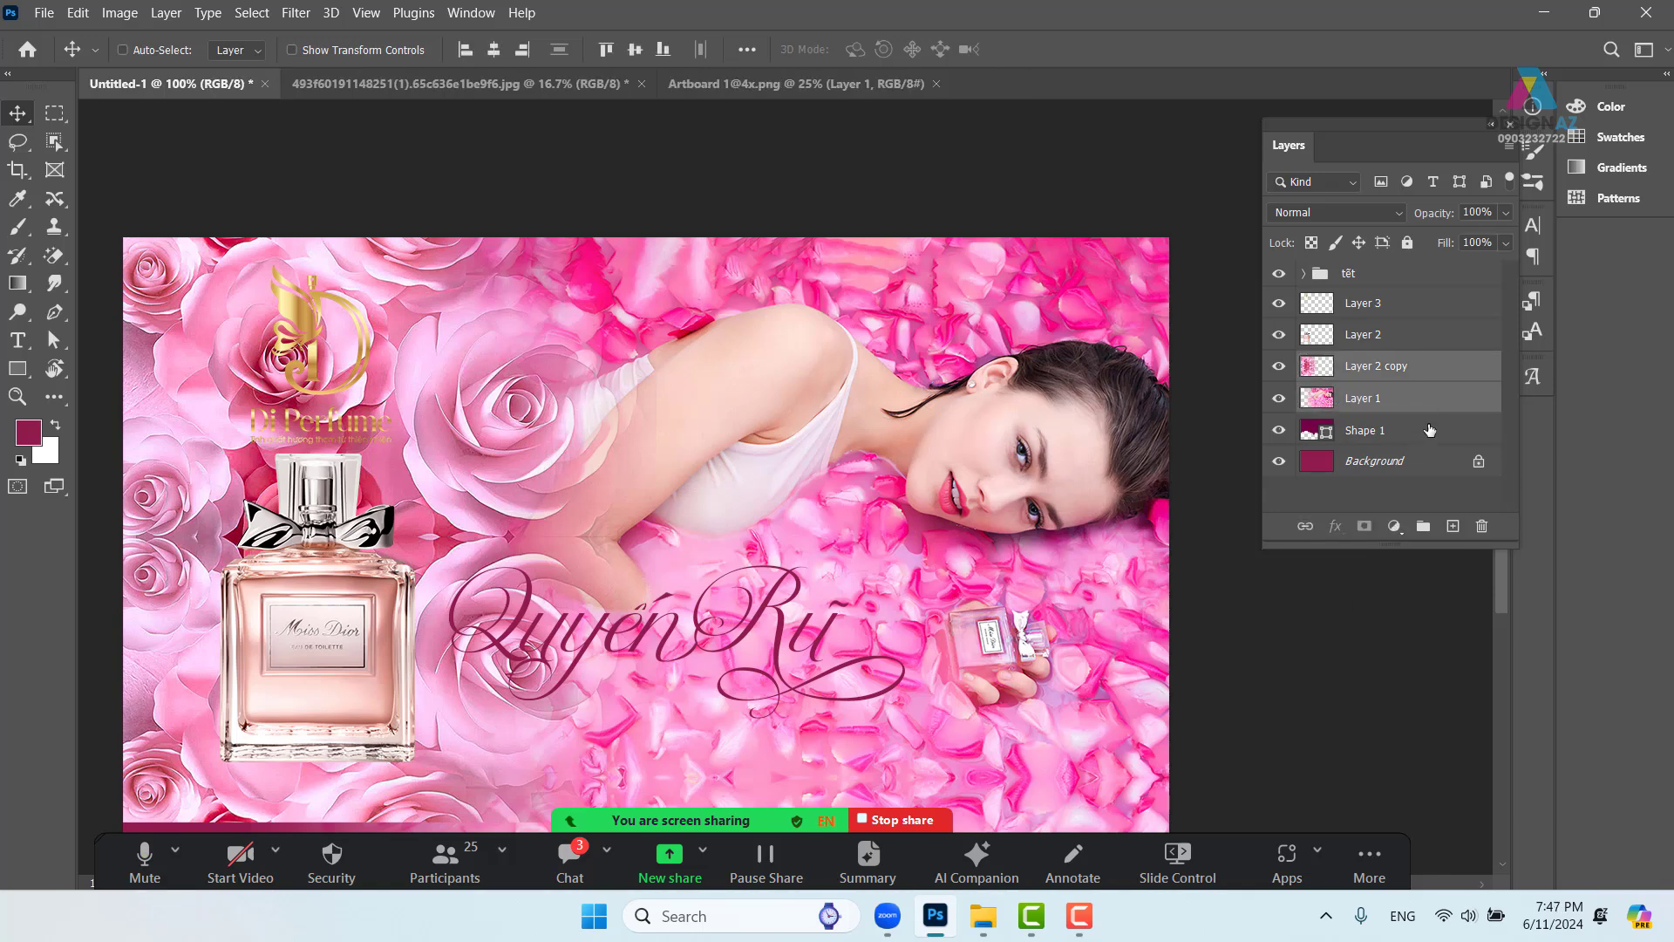
key("ctrl+alt+g")
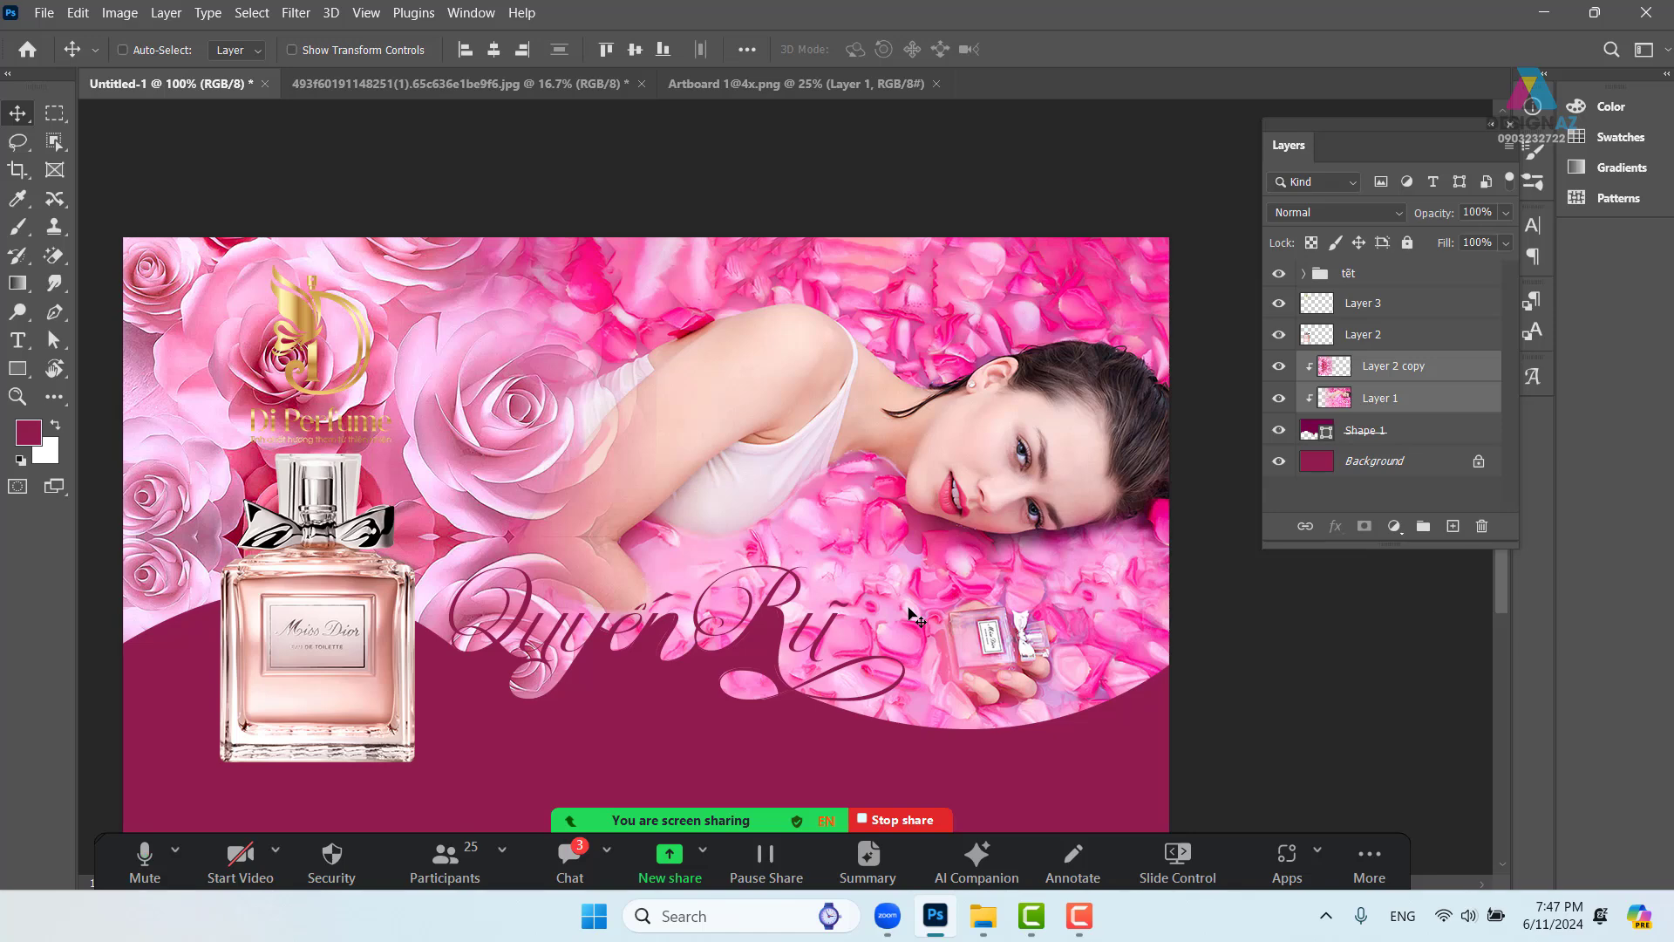
Expand the tết layer group that holds the lettering's layers
key("ctrl+plus")
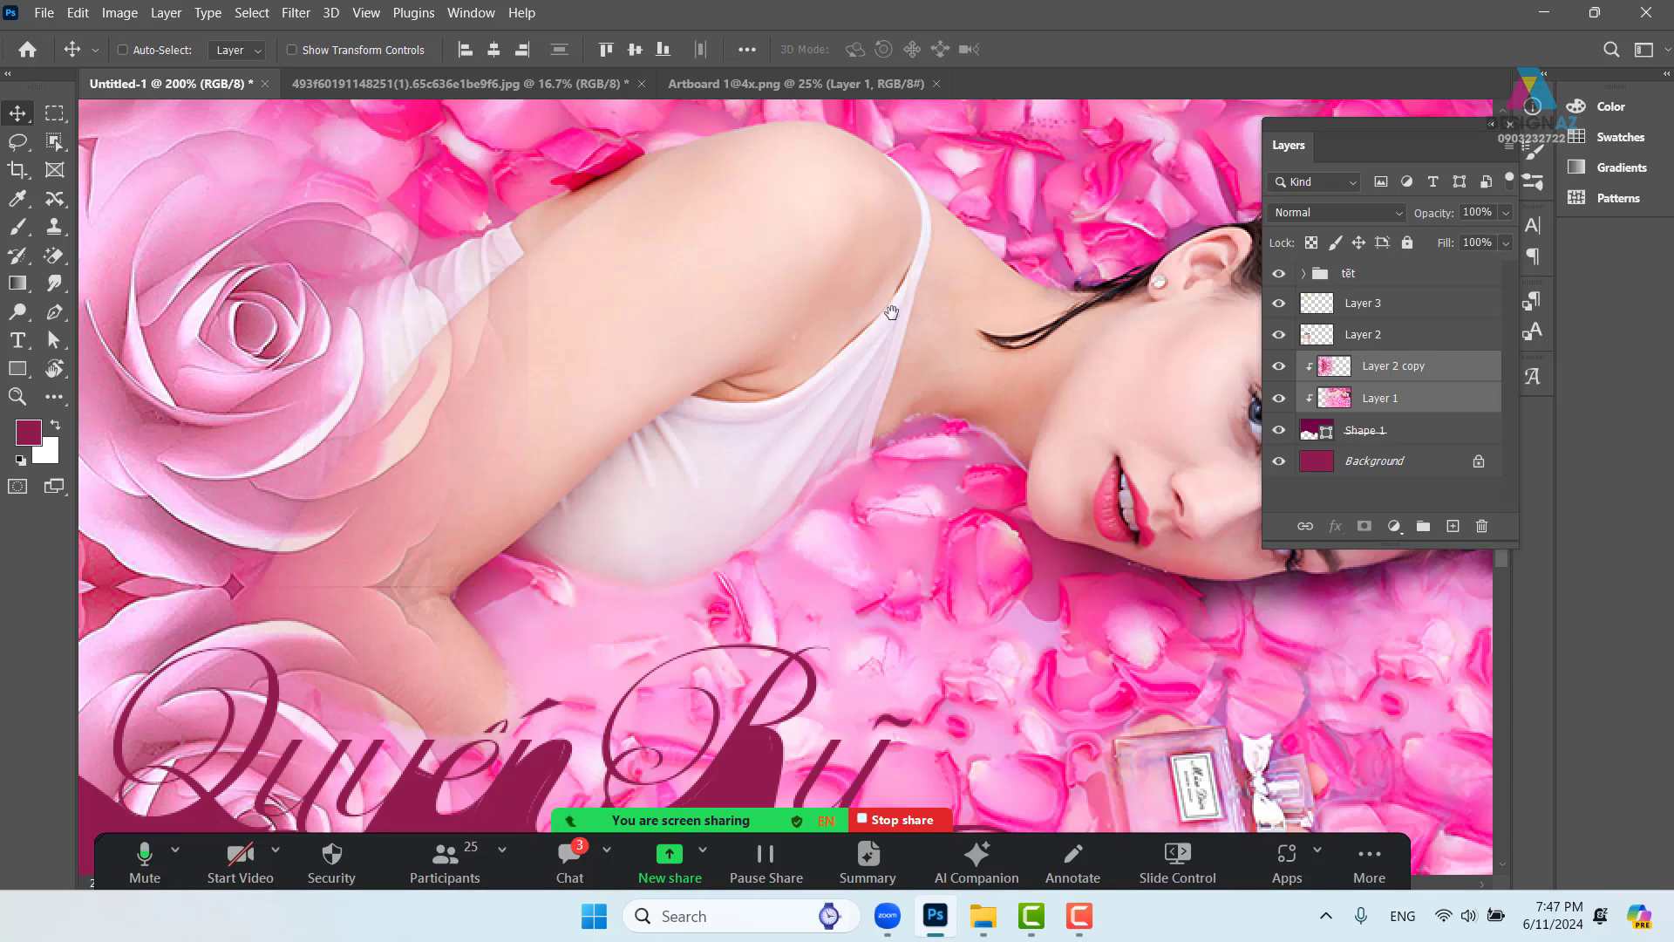
left_click_drag(757, 455, 800, 292)
left_click_drag(586, 499, 744, 420)
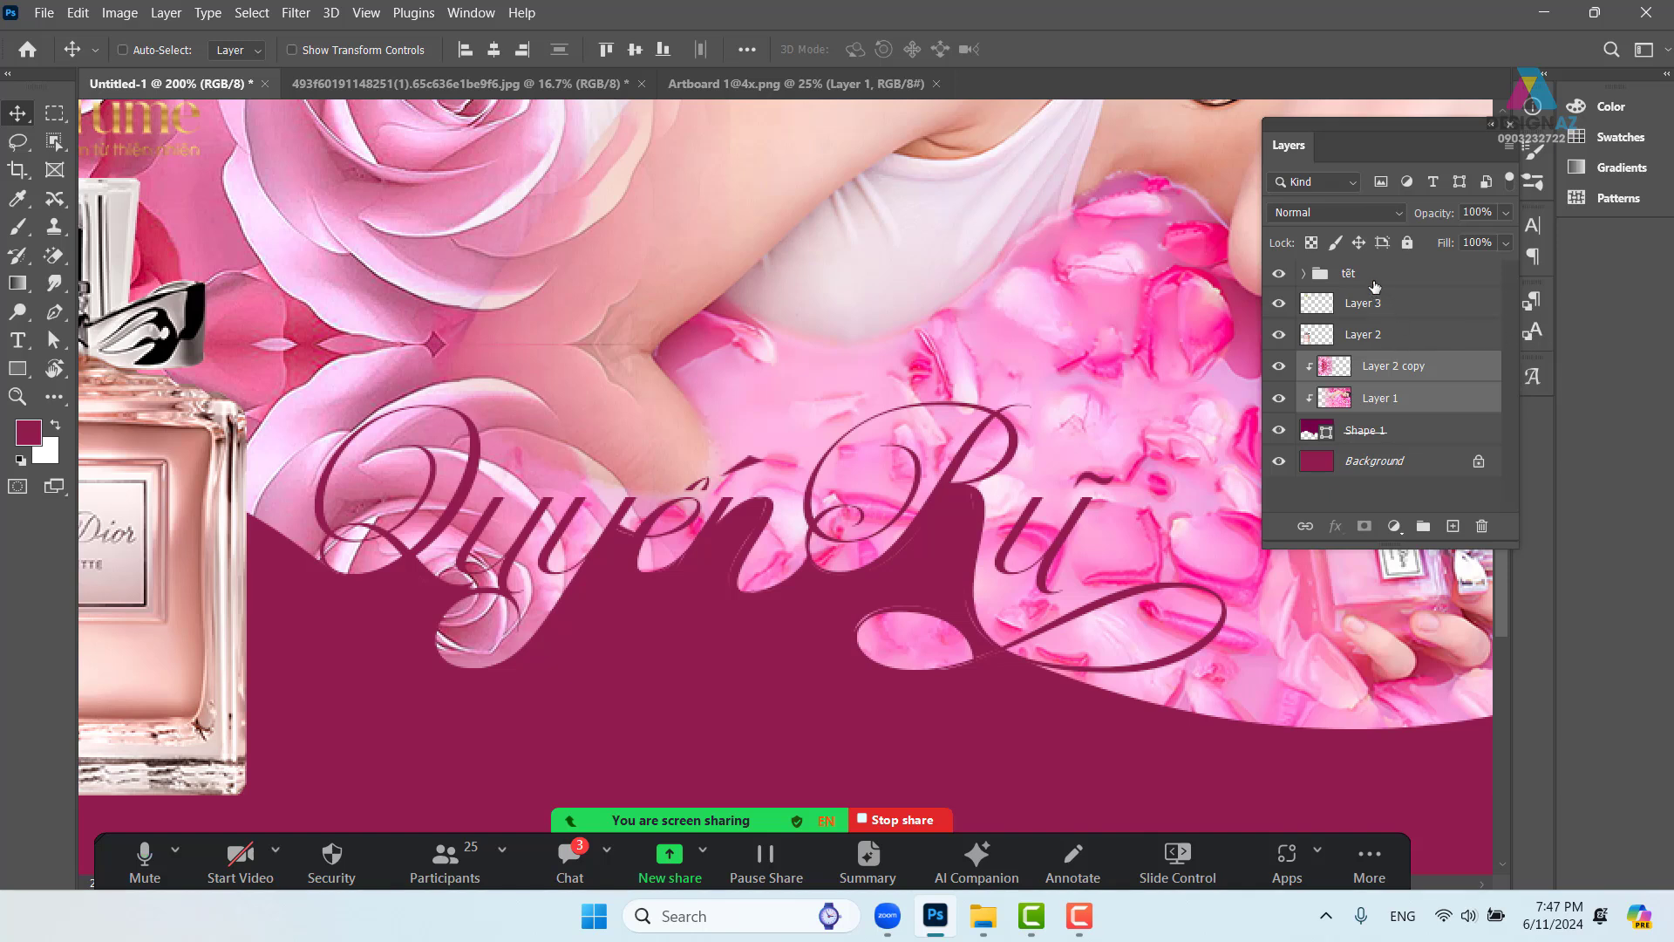
left_click(1304, 274)
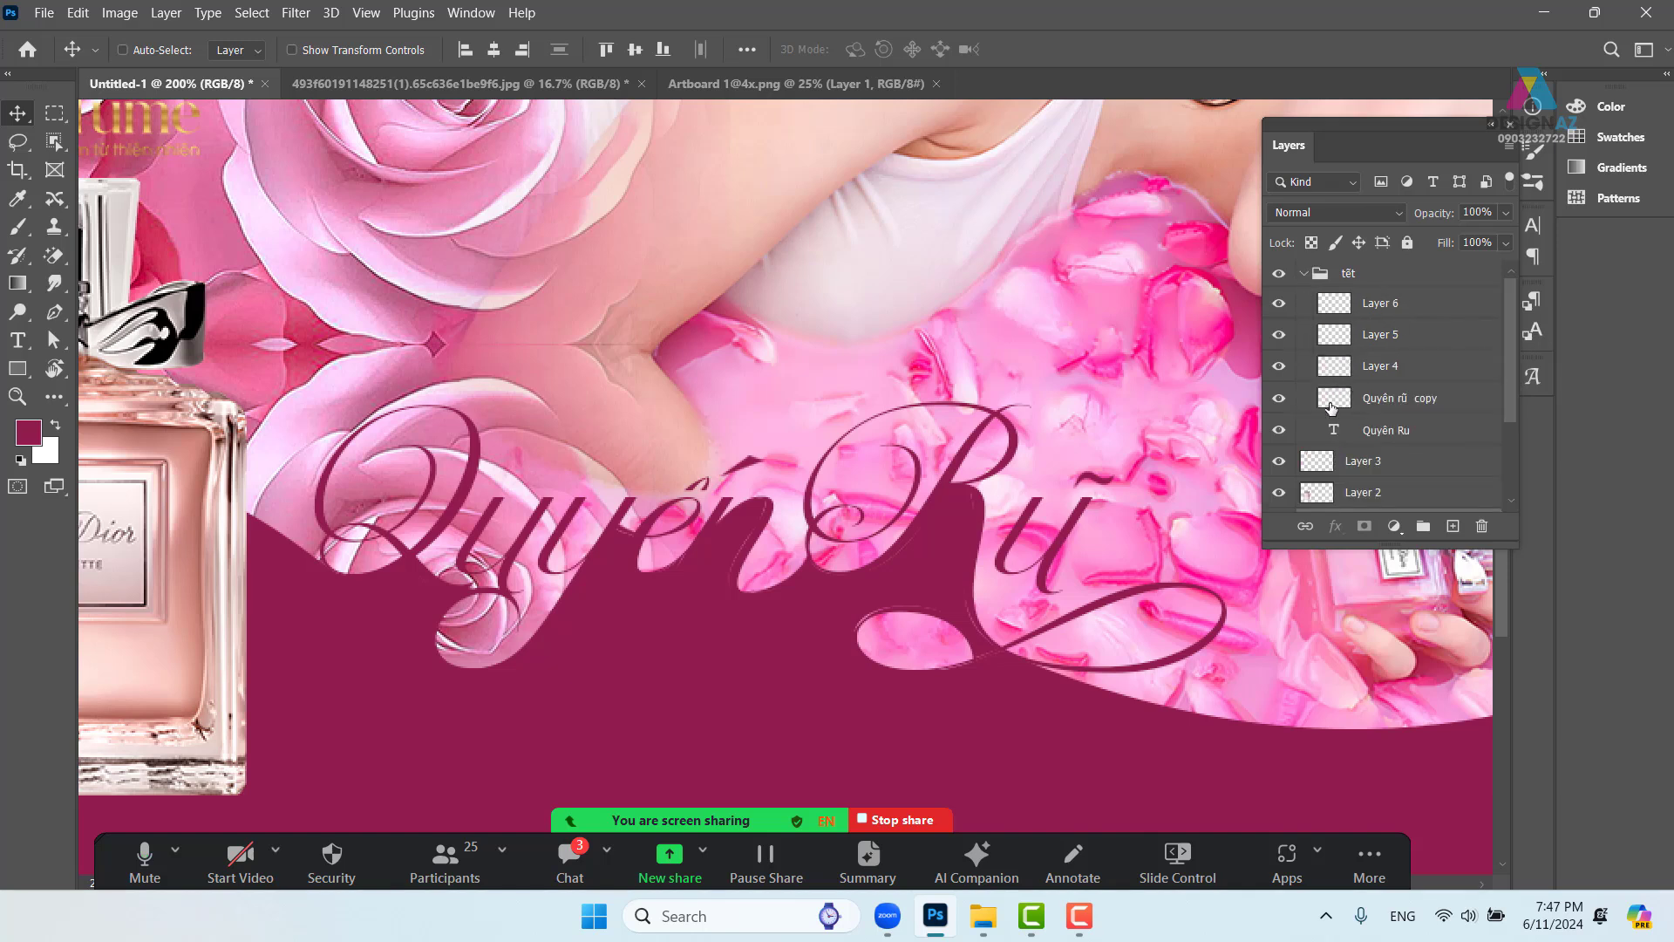
Try to recolor the lettering white (#ffffff) with the whole tết group selected
right_click(624, 513)
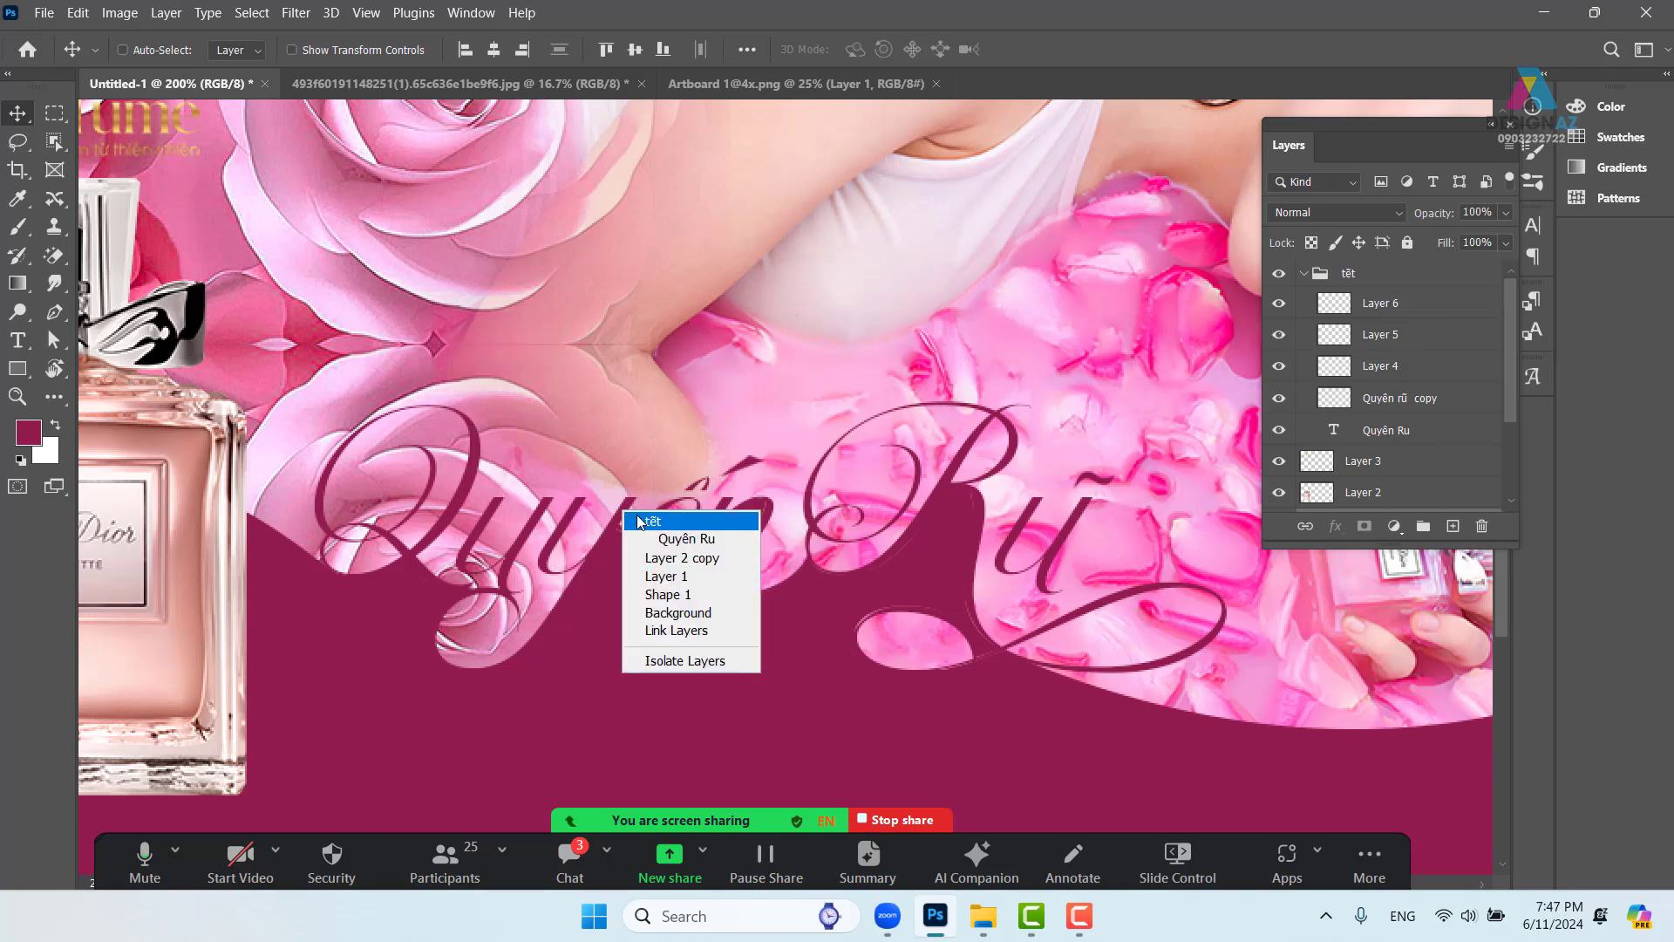
left_click(667, 520)
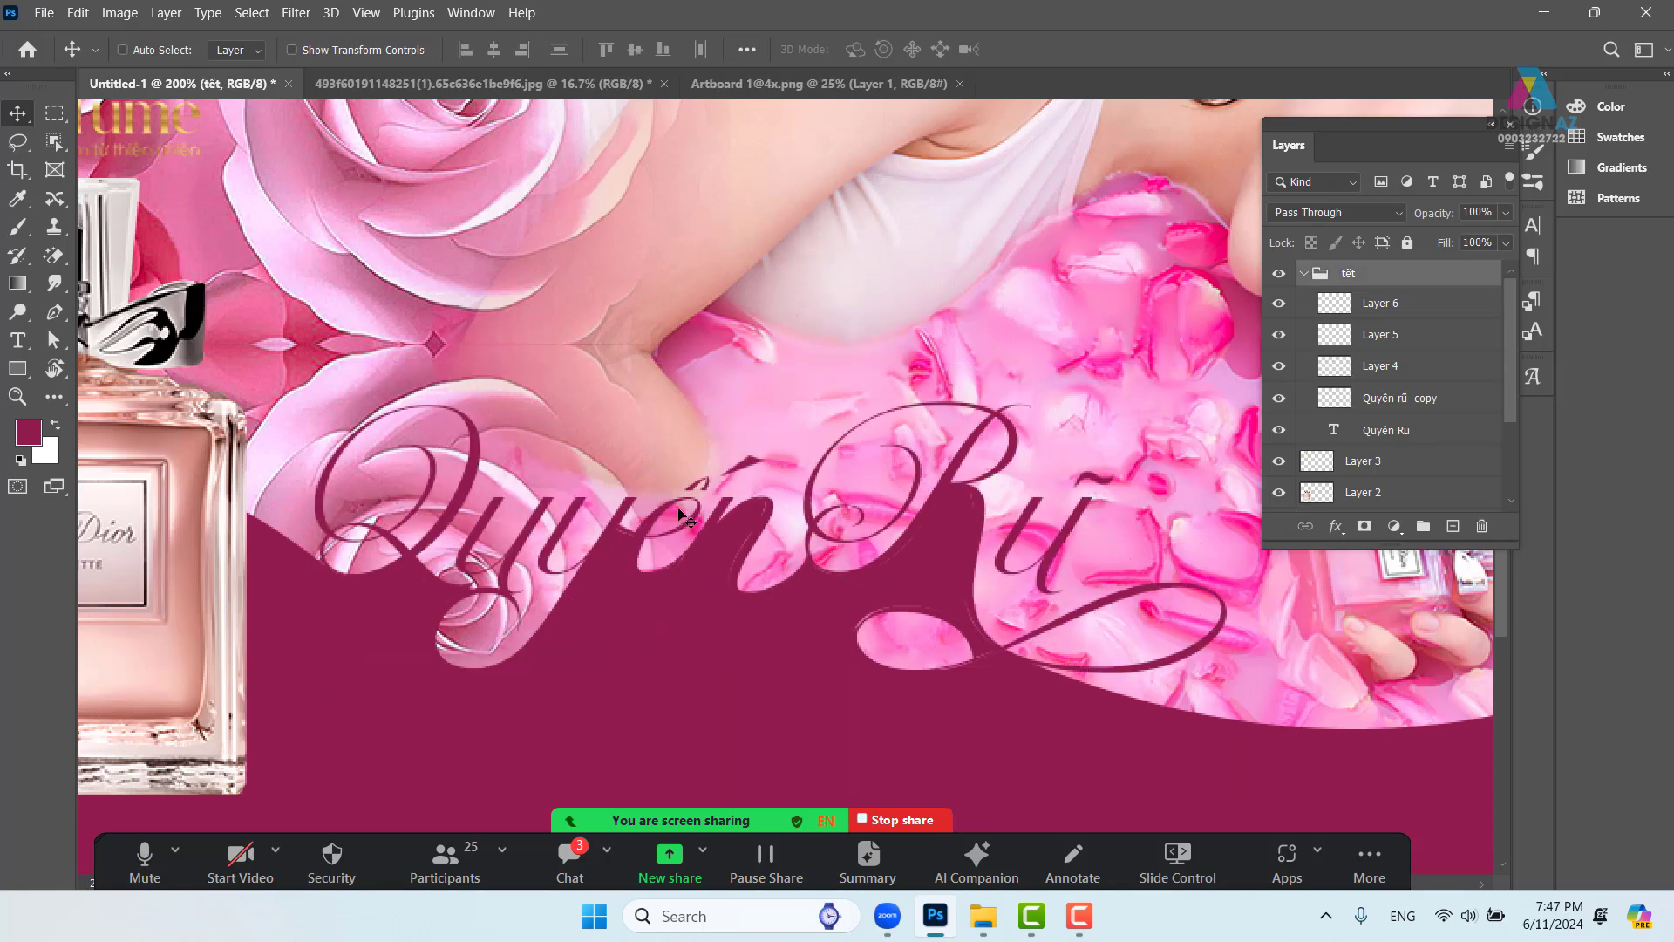
key("t")
left_click(859, 50)
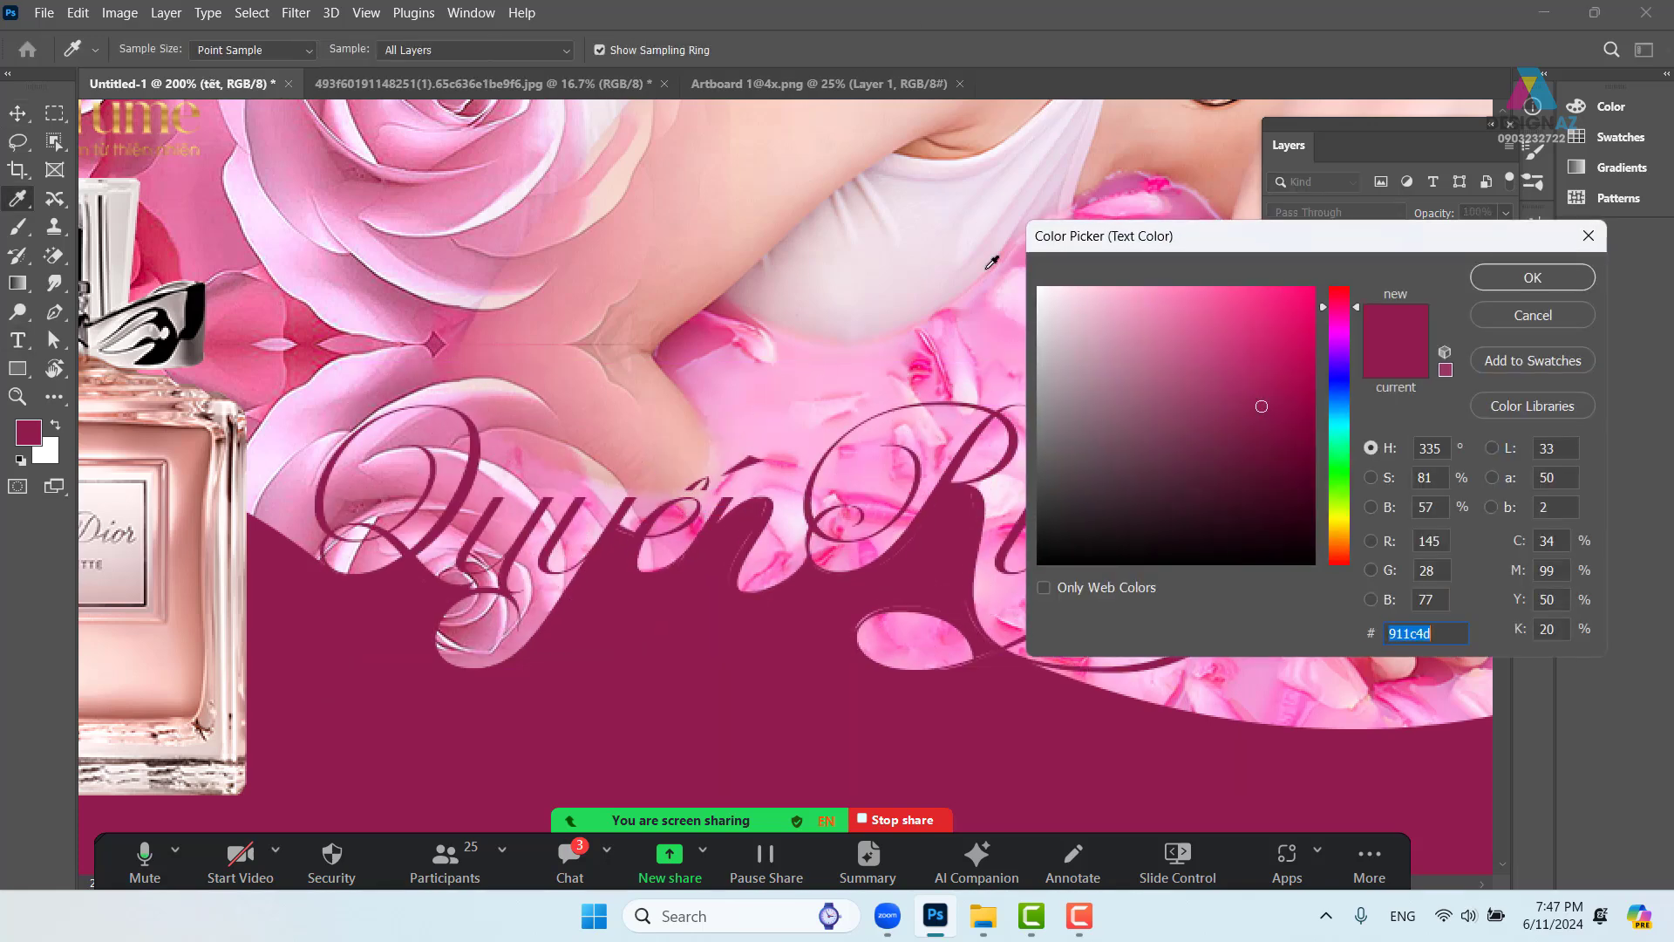
left_click_drag(1071, 312, 1022, 255)
left_click(1557, 279)
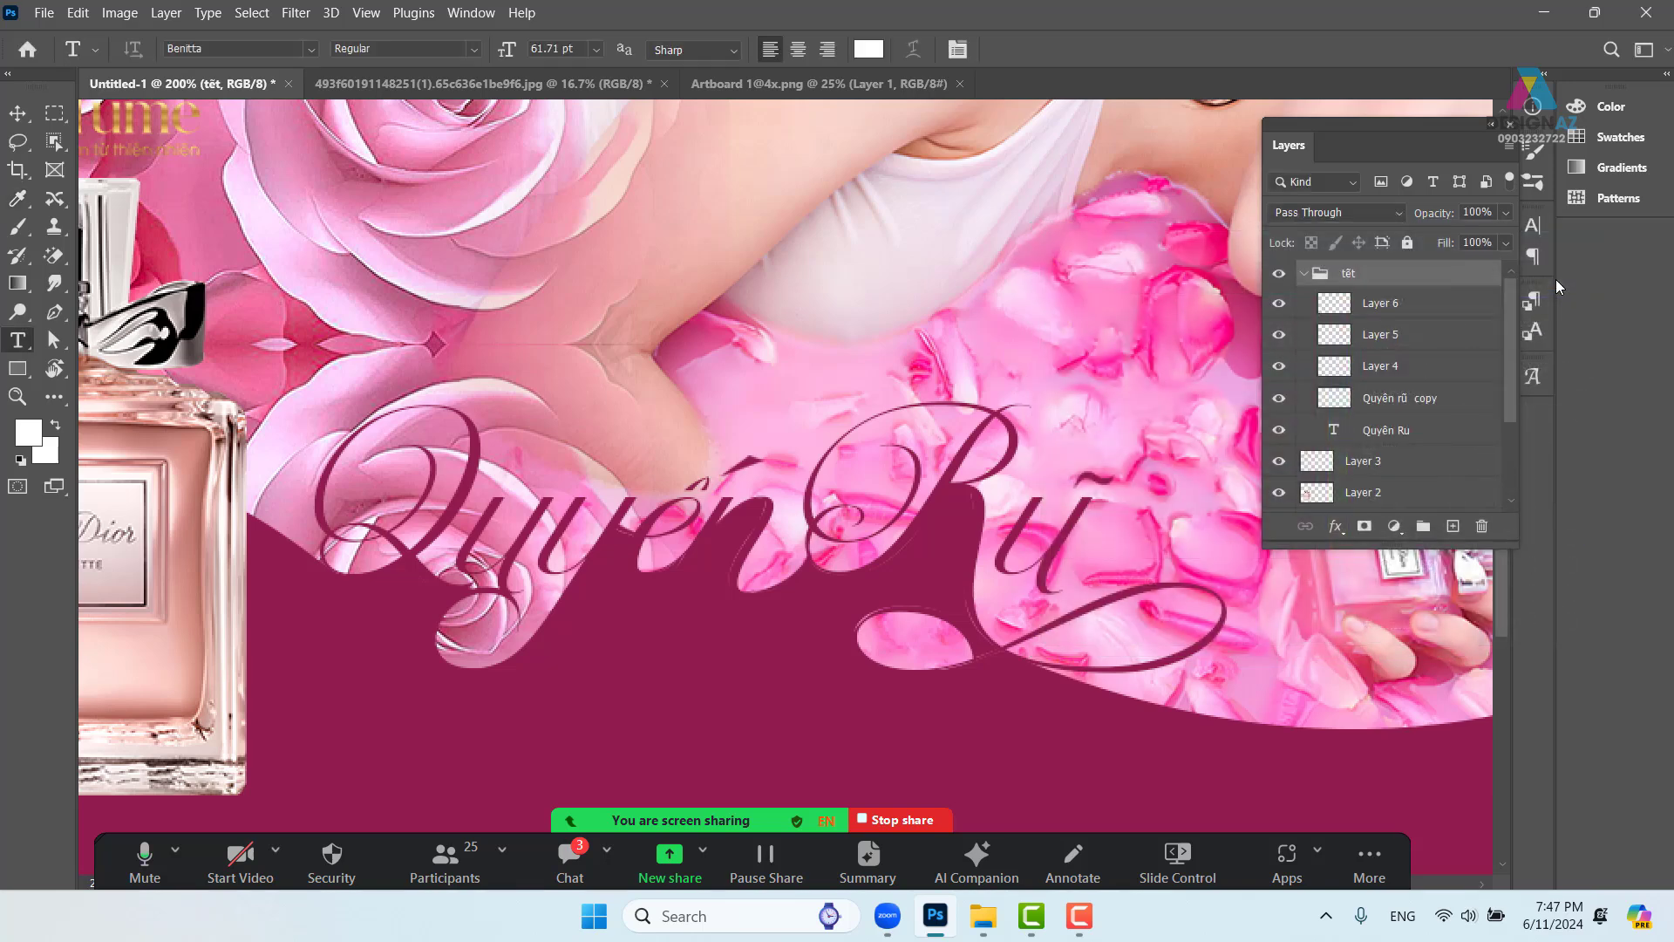
left_click(869, 50)
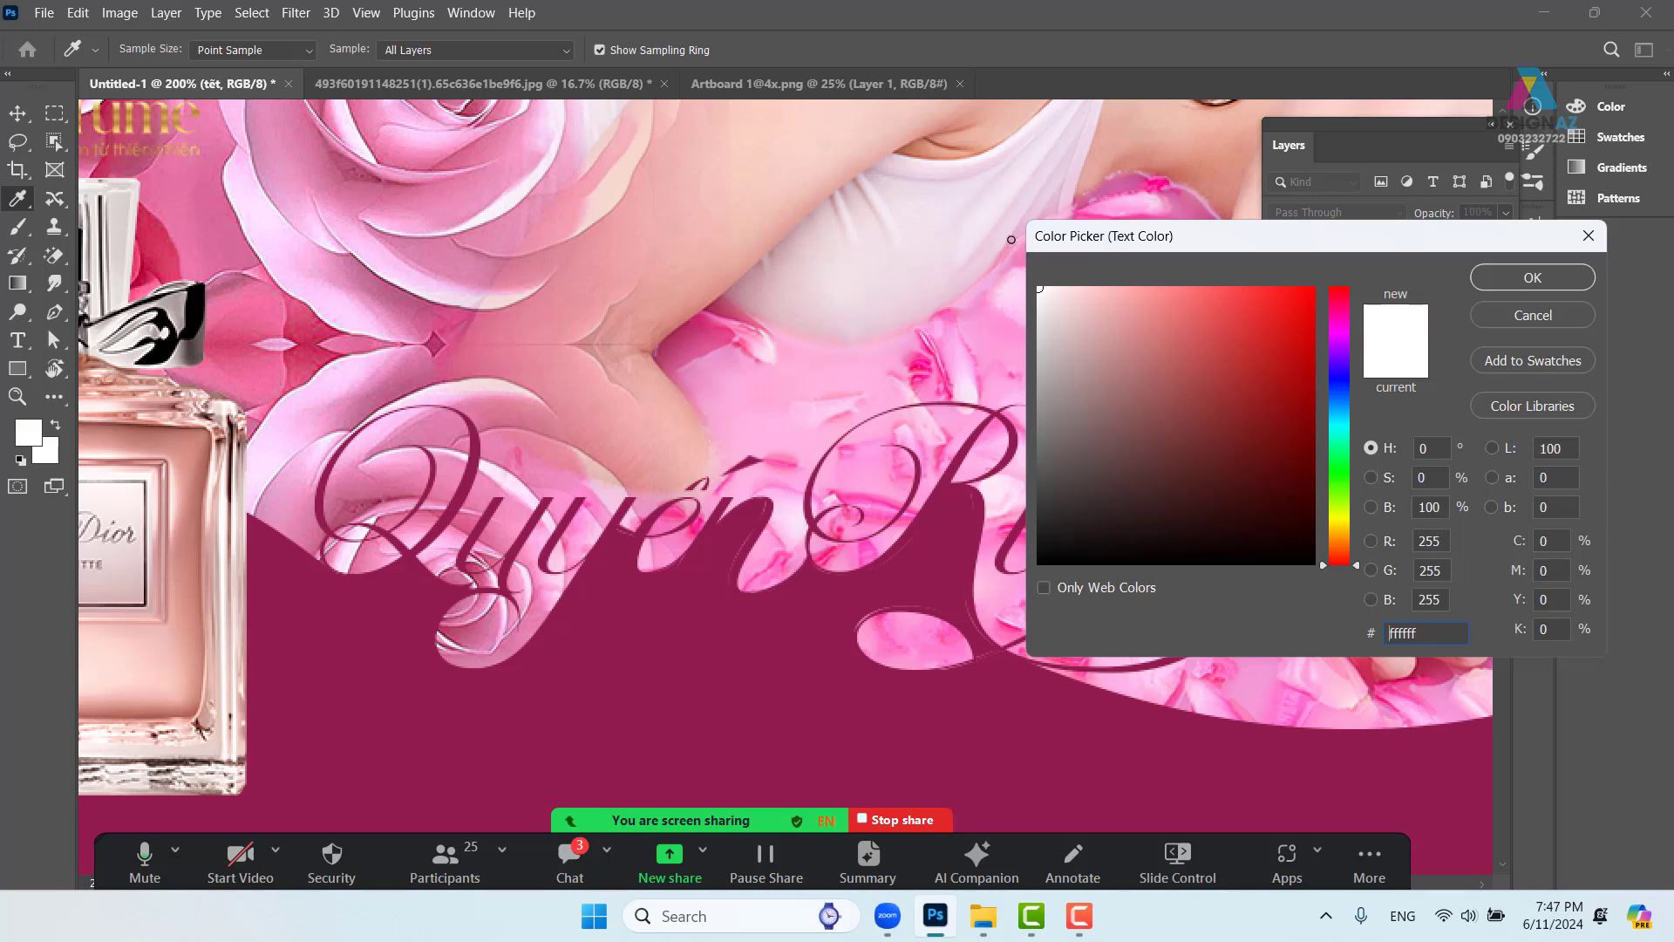
left_click(1488, 275)
key("v")
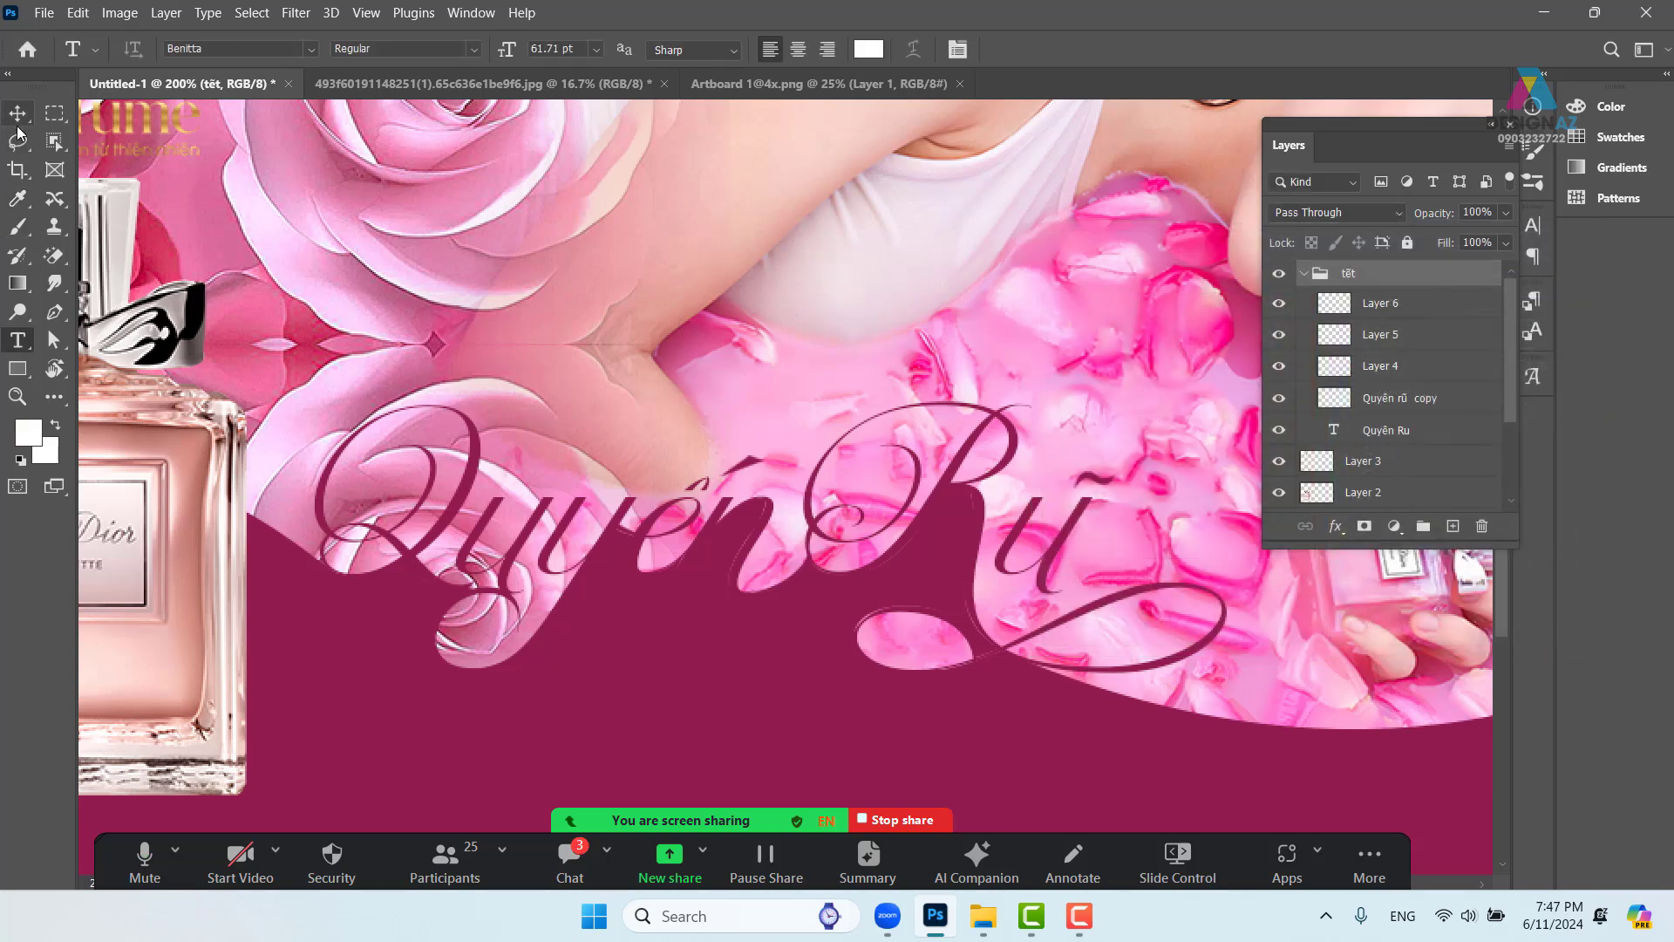
Select the Quyên Ru text layer inside the group and set its text color to white (#ffffff)
right_click(472, 476)
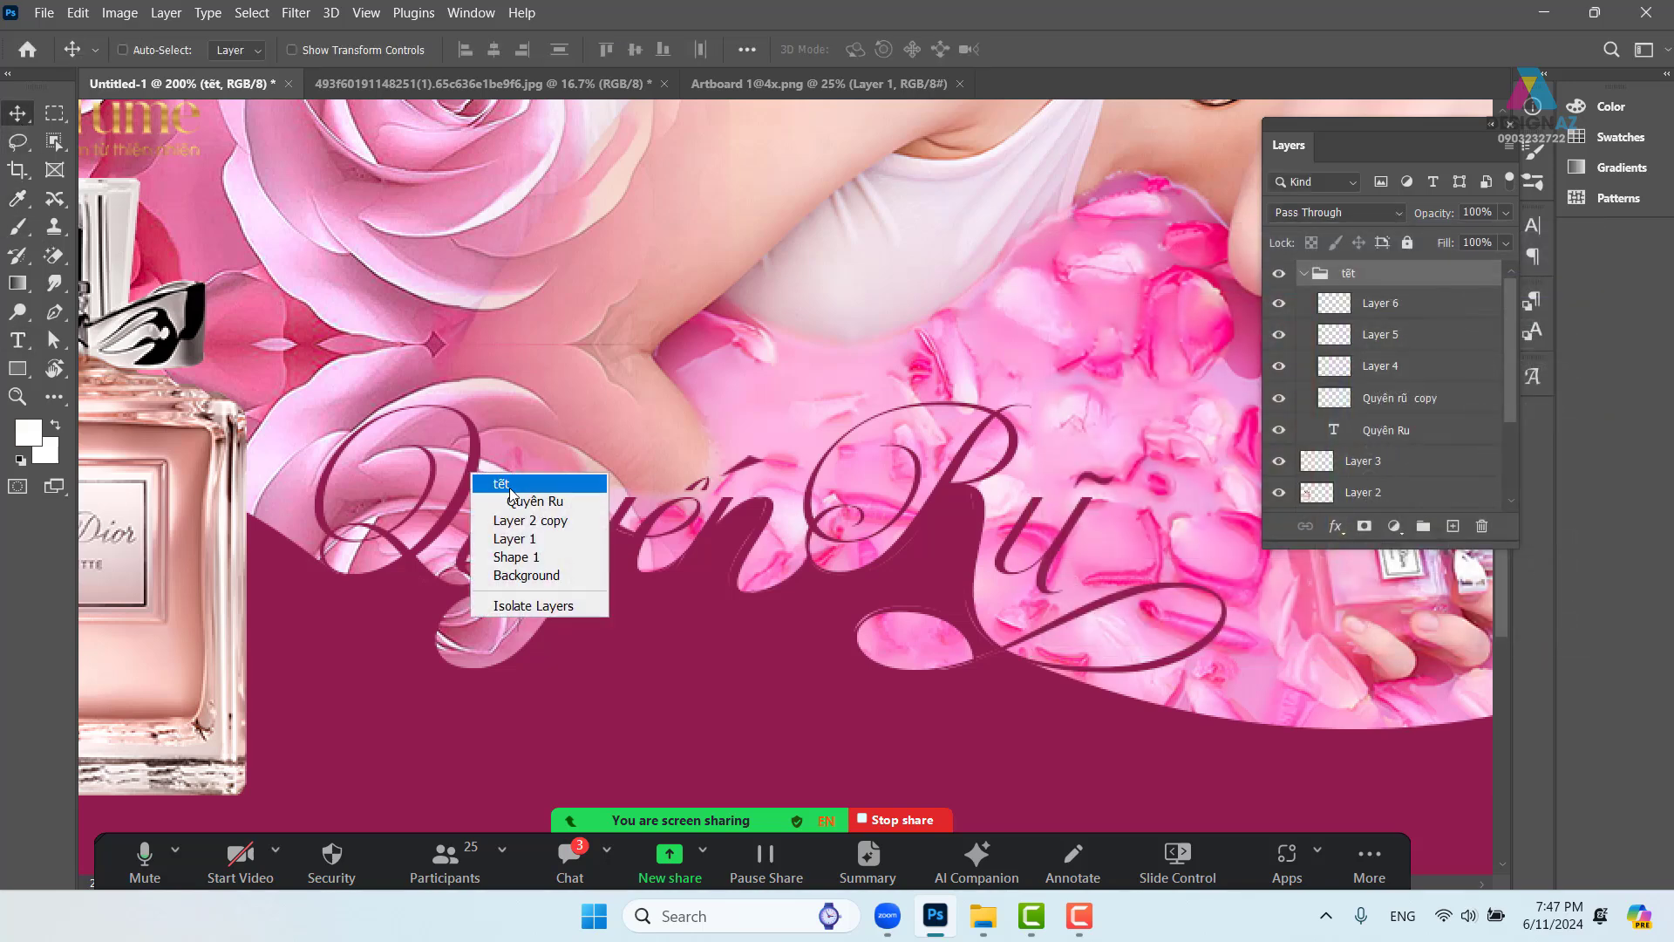
left_click(518, 502)
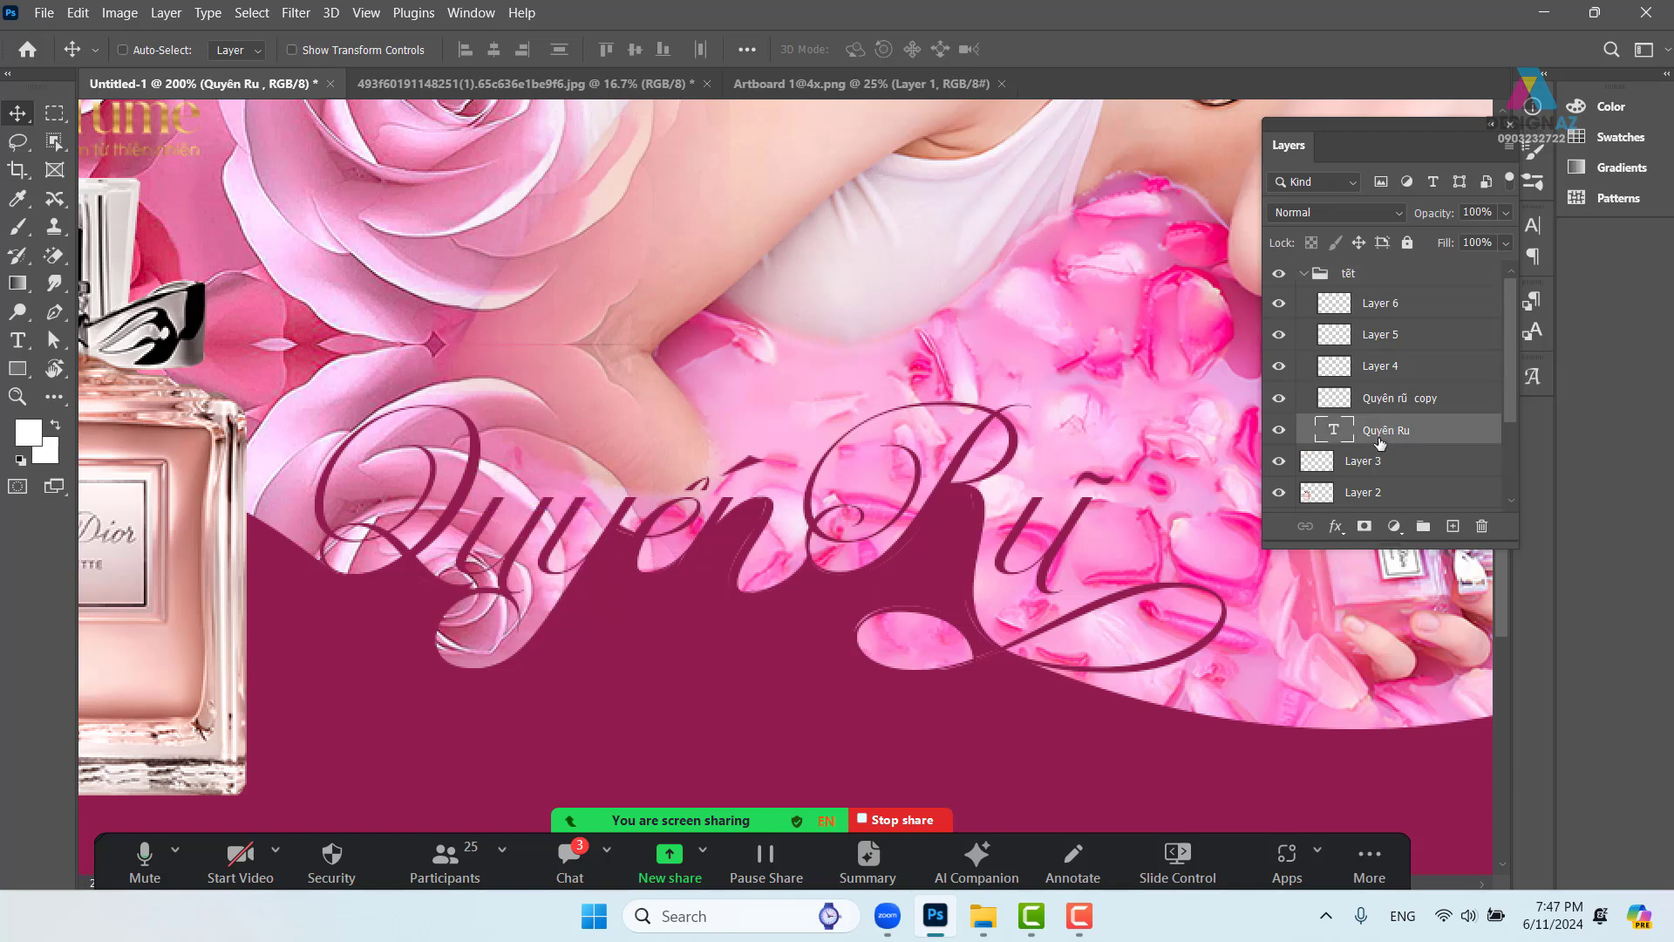
key("t")
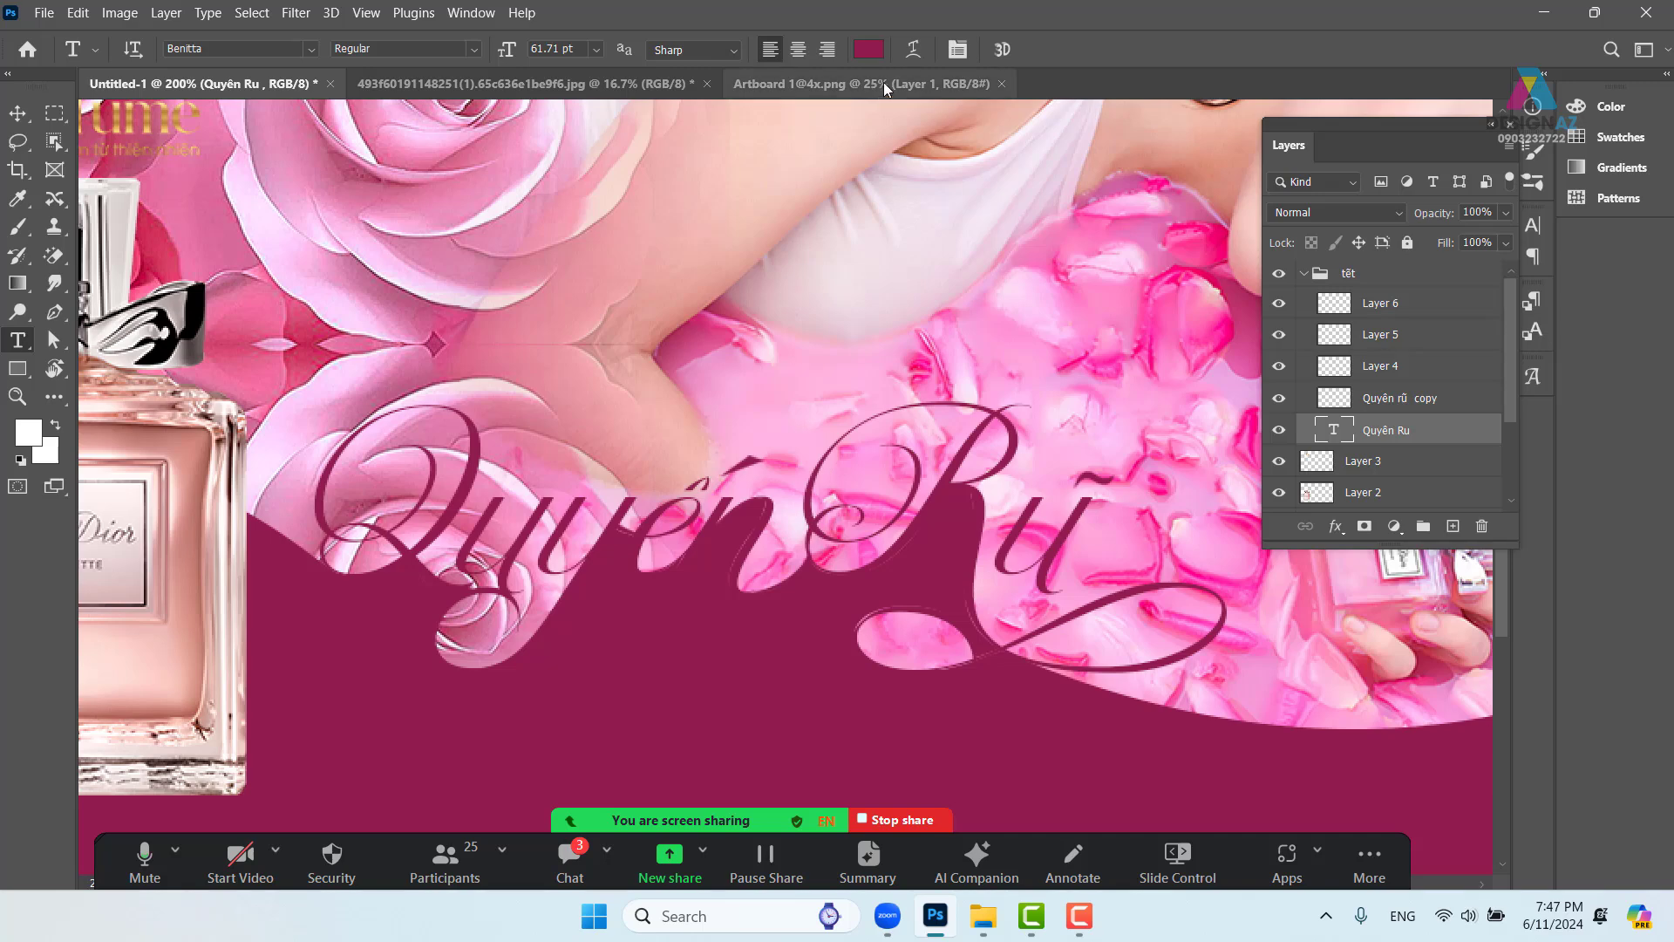
left_click(870, 50)
left_click(1041, 289)
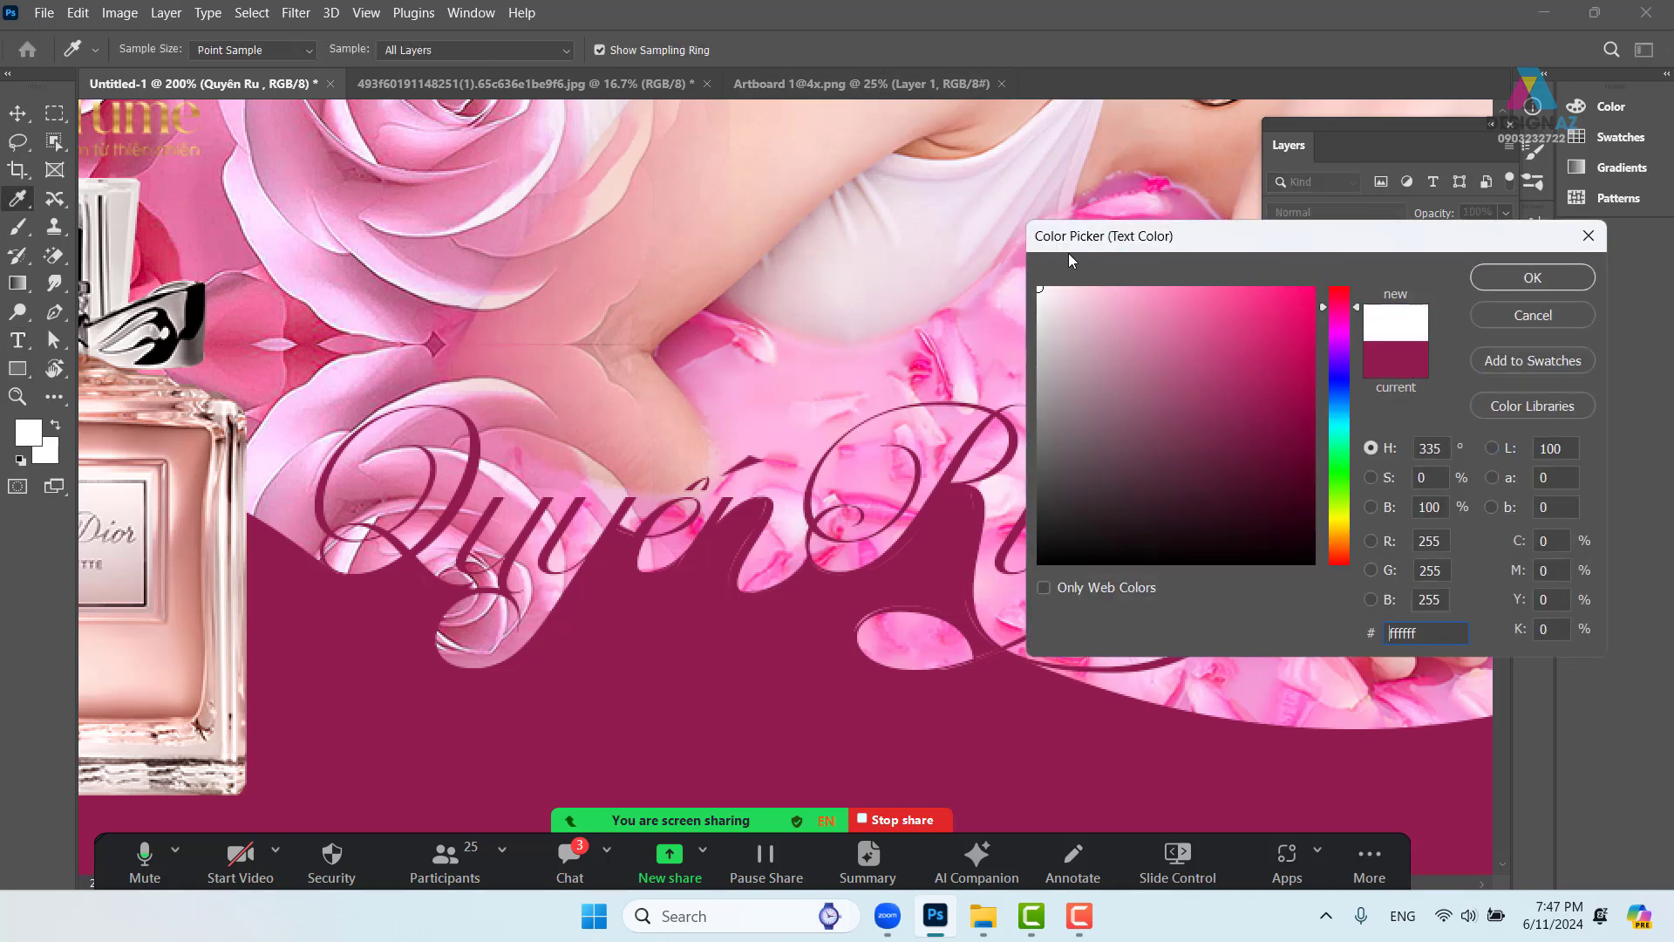
left_click(1482, 279)
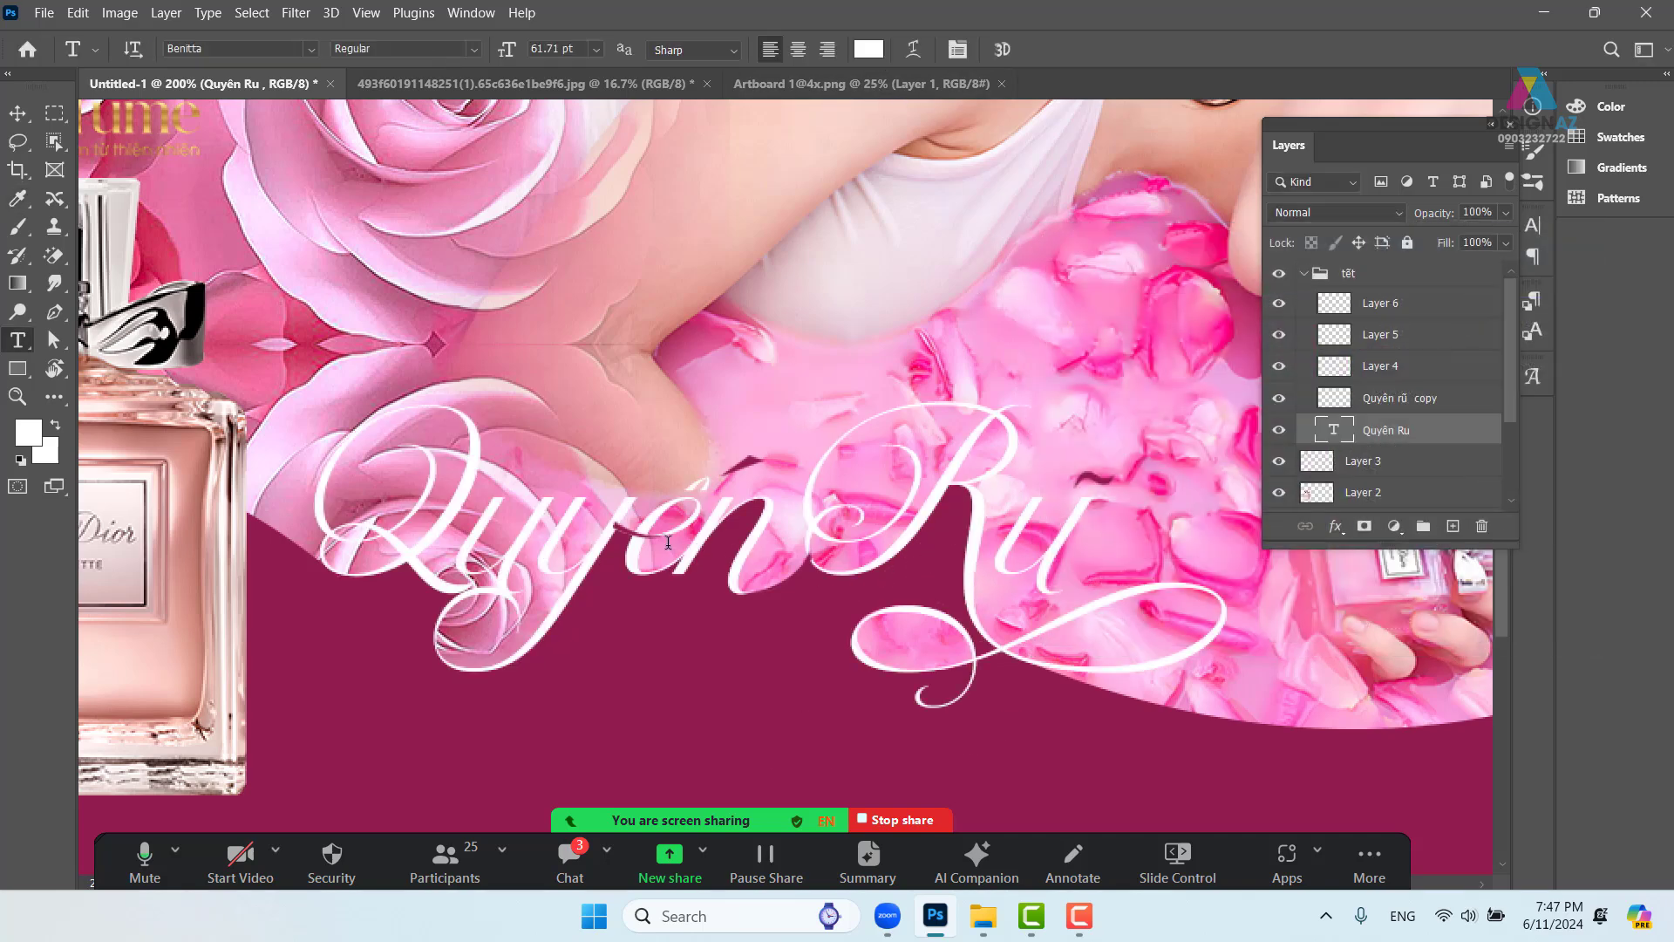
Select Layer 4 with the acute accent above the ê, lock its transparent pixels and fill the accent with white
left_click(26, 112)
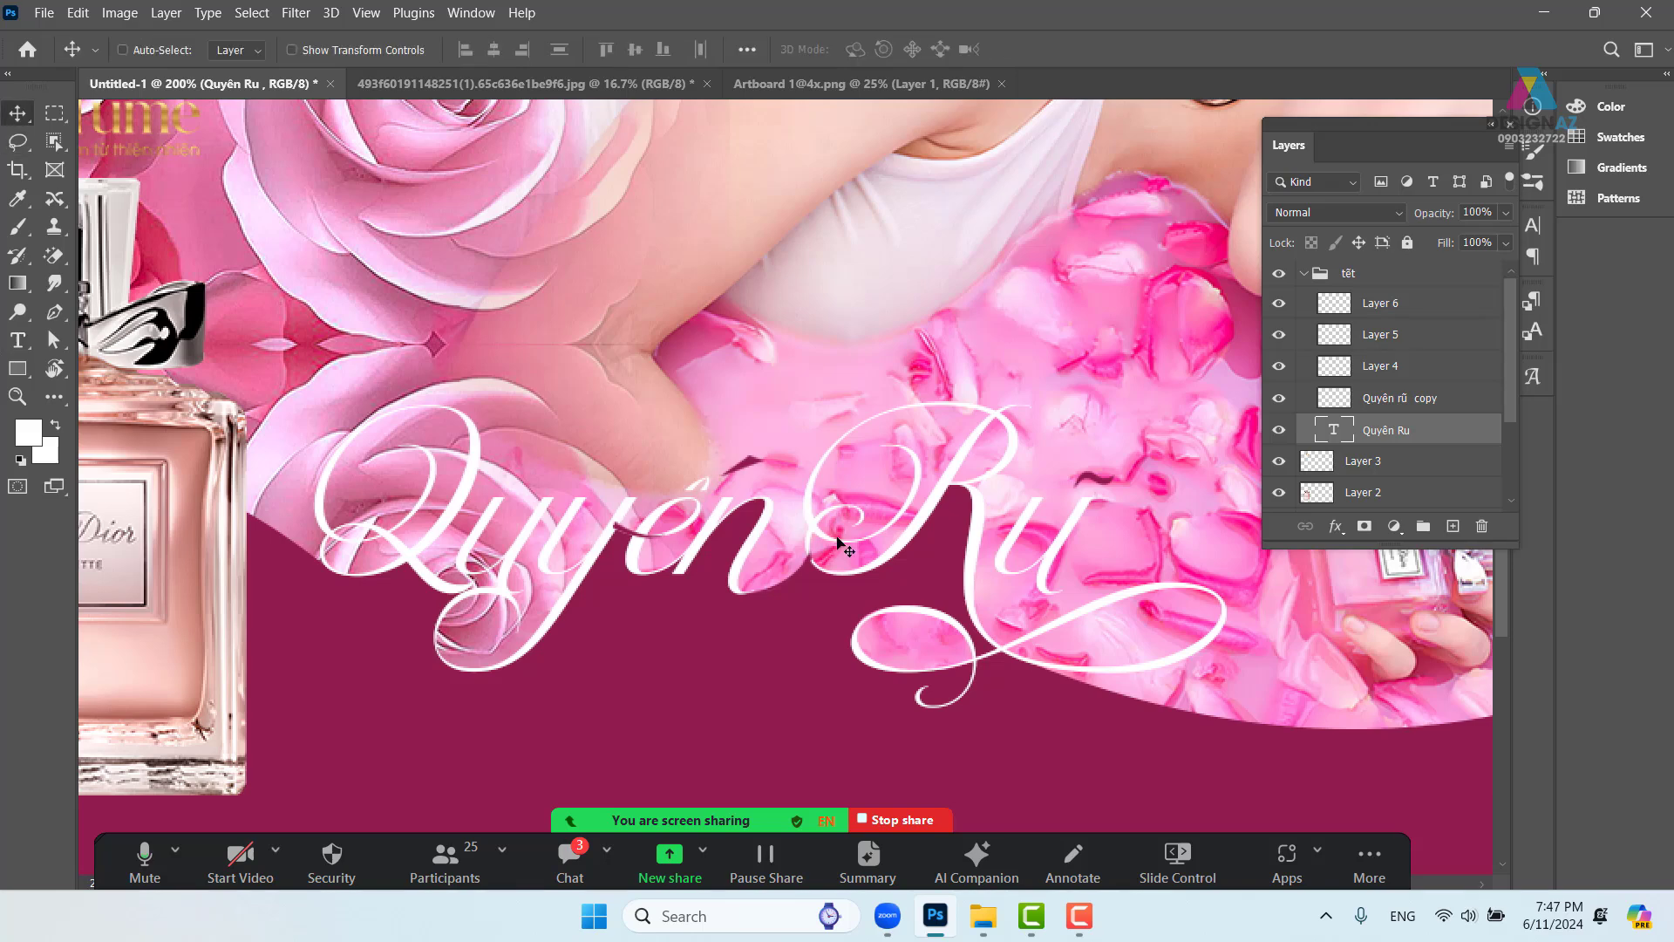
right_click(767, 473)
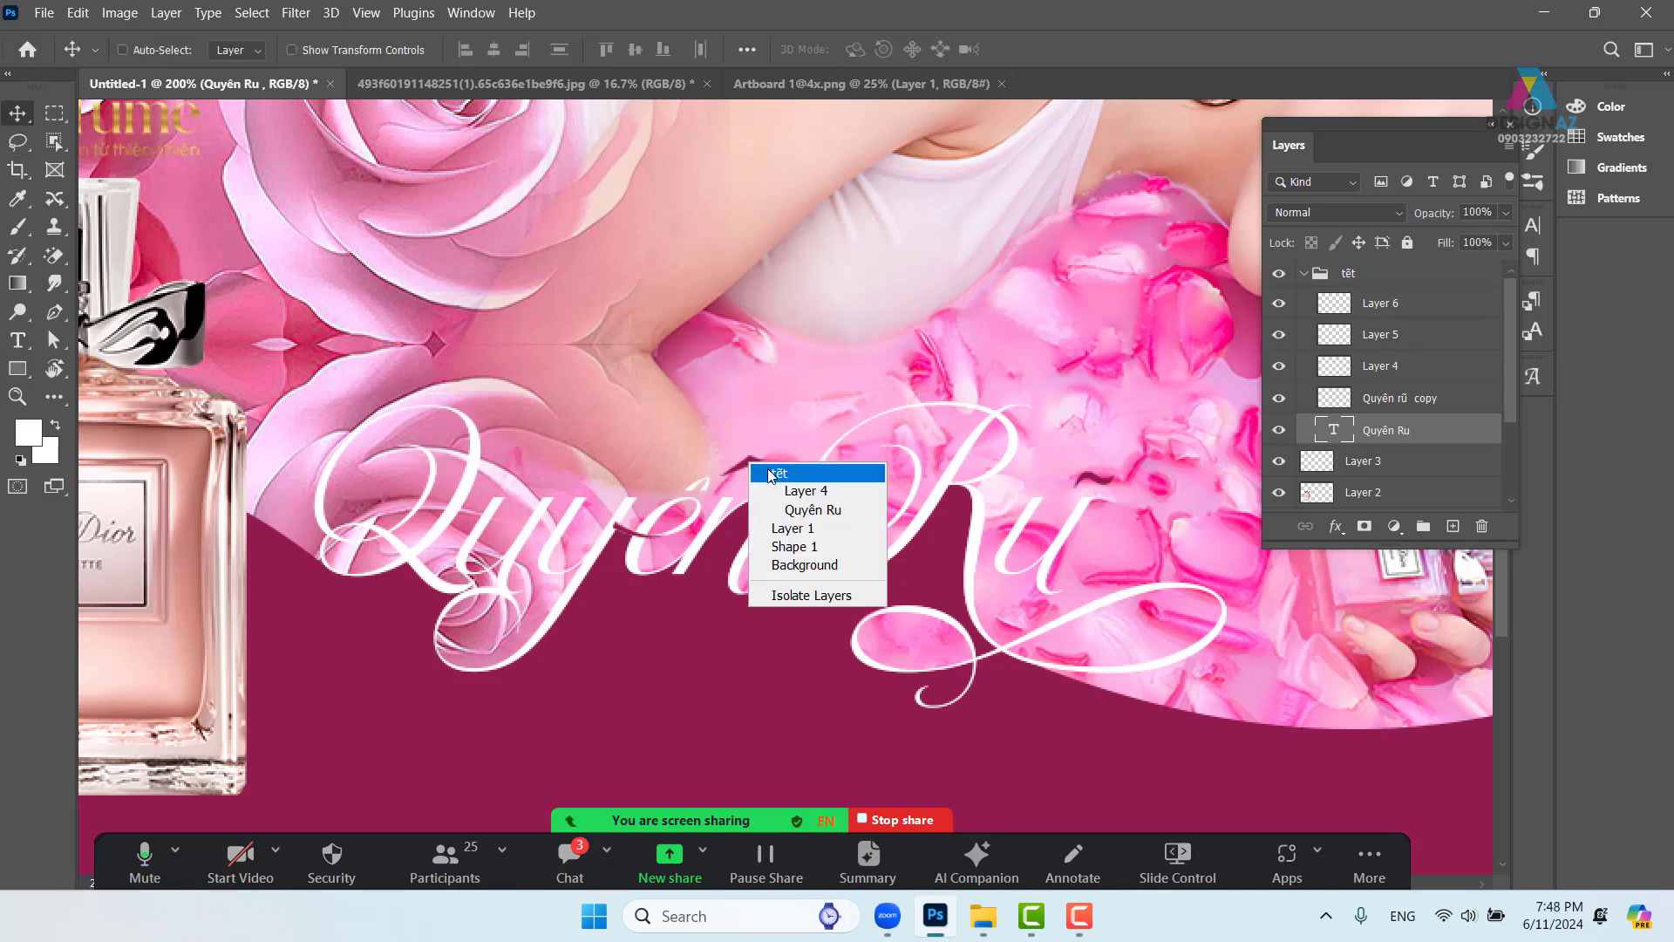
left_click(777, 474)
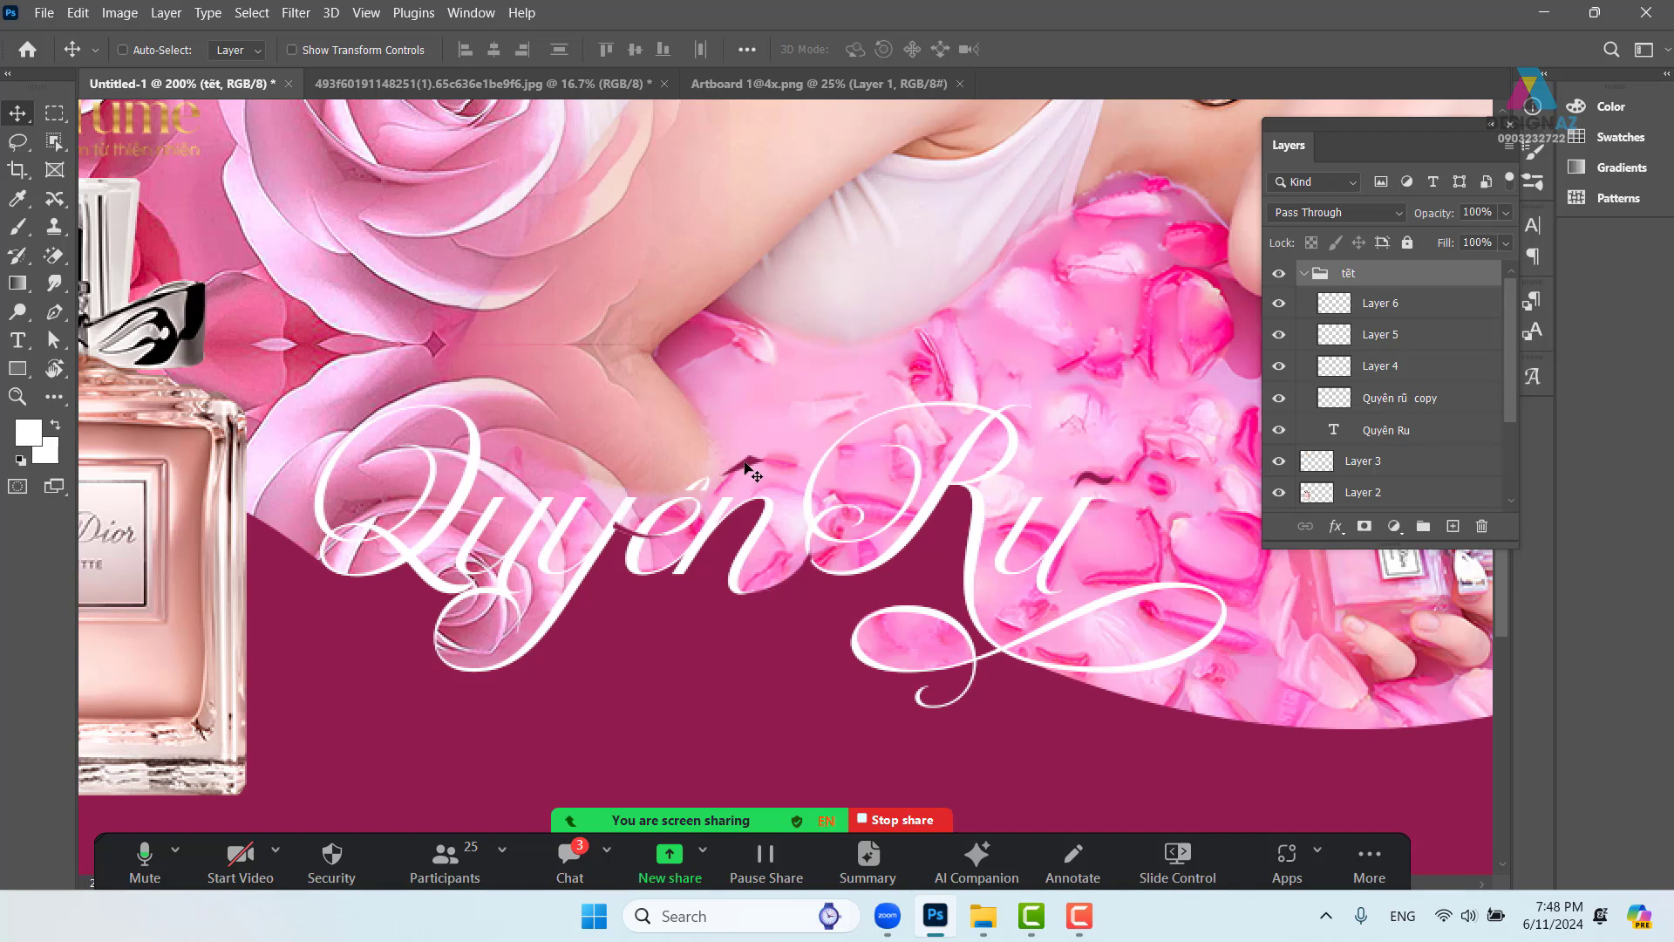
right_click(748, 469)
left_click(794, 491)
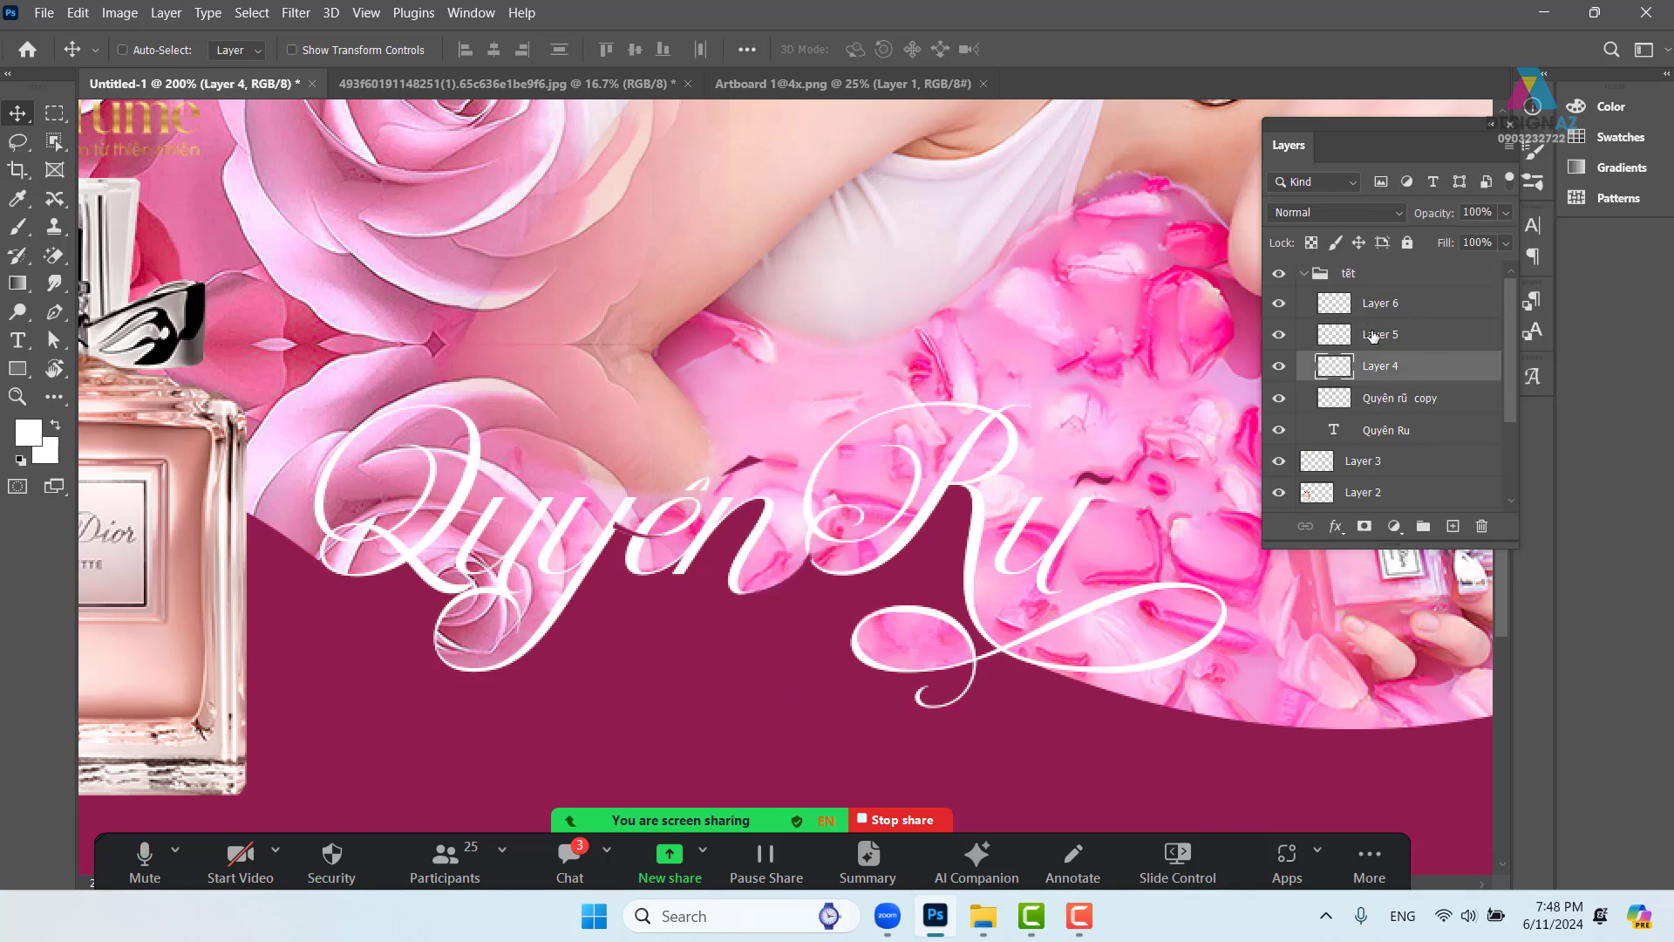
left_click(1312, 243)
Select Layer 6 with the accent mark above the ê, lock its transparent pixels and fill it with white
right_click(625, 529)
left_click(644, 555)
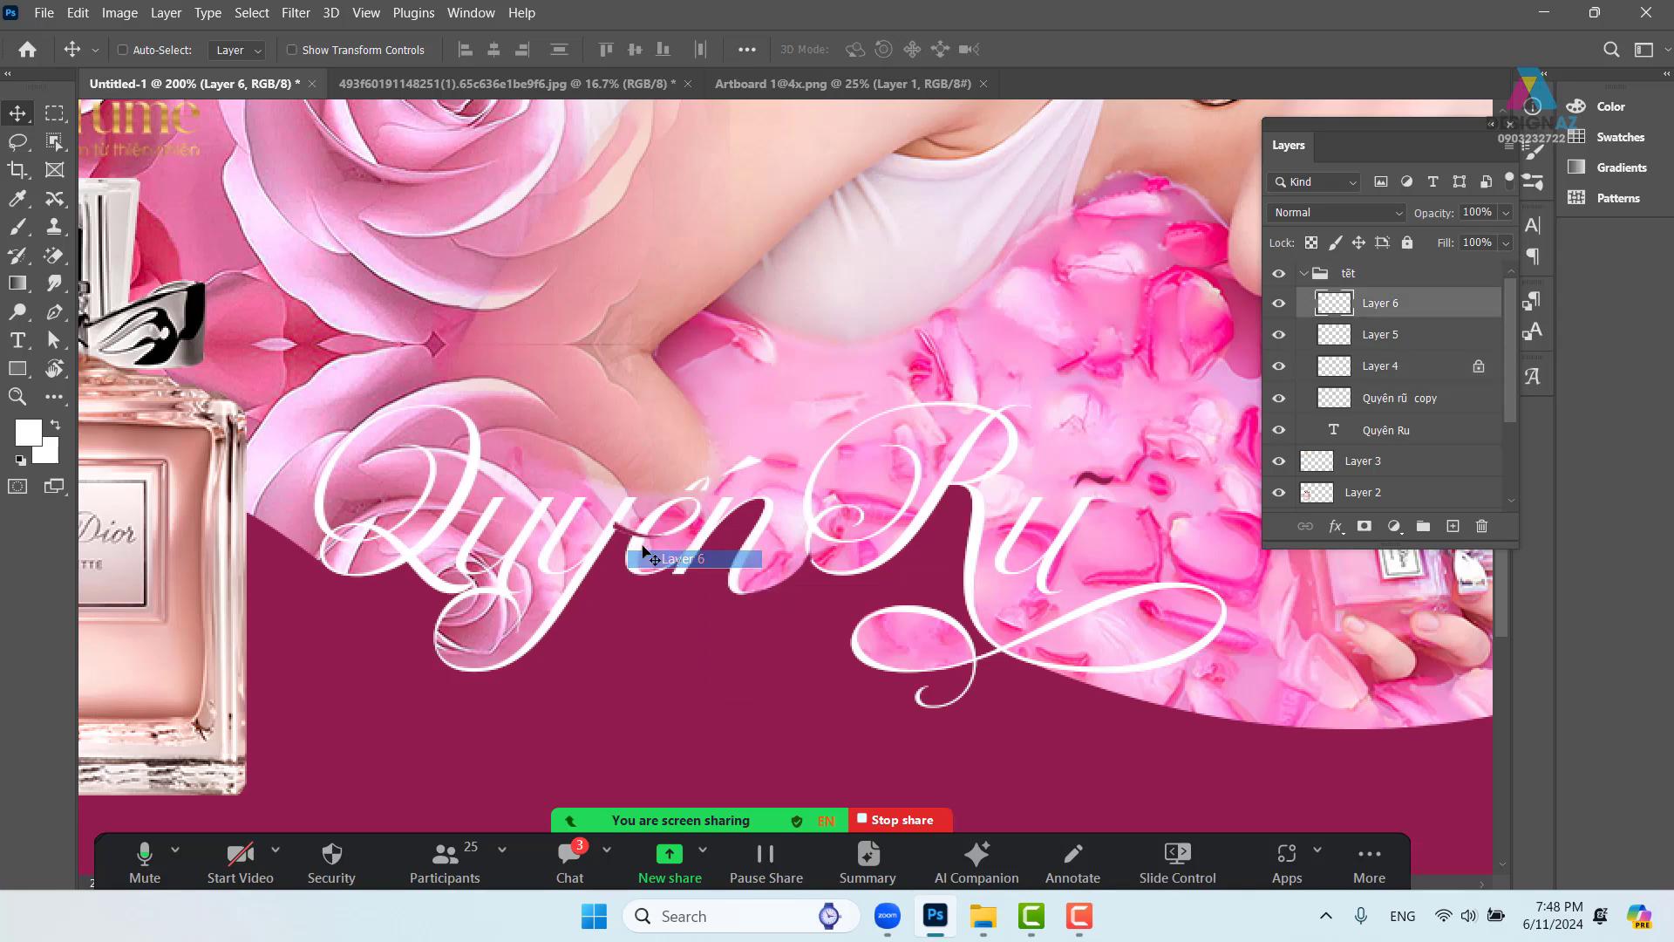
left_click_drag(643, 551, 644, 526)
key("ctrl+z")
left_click(1311, 243)
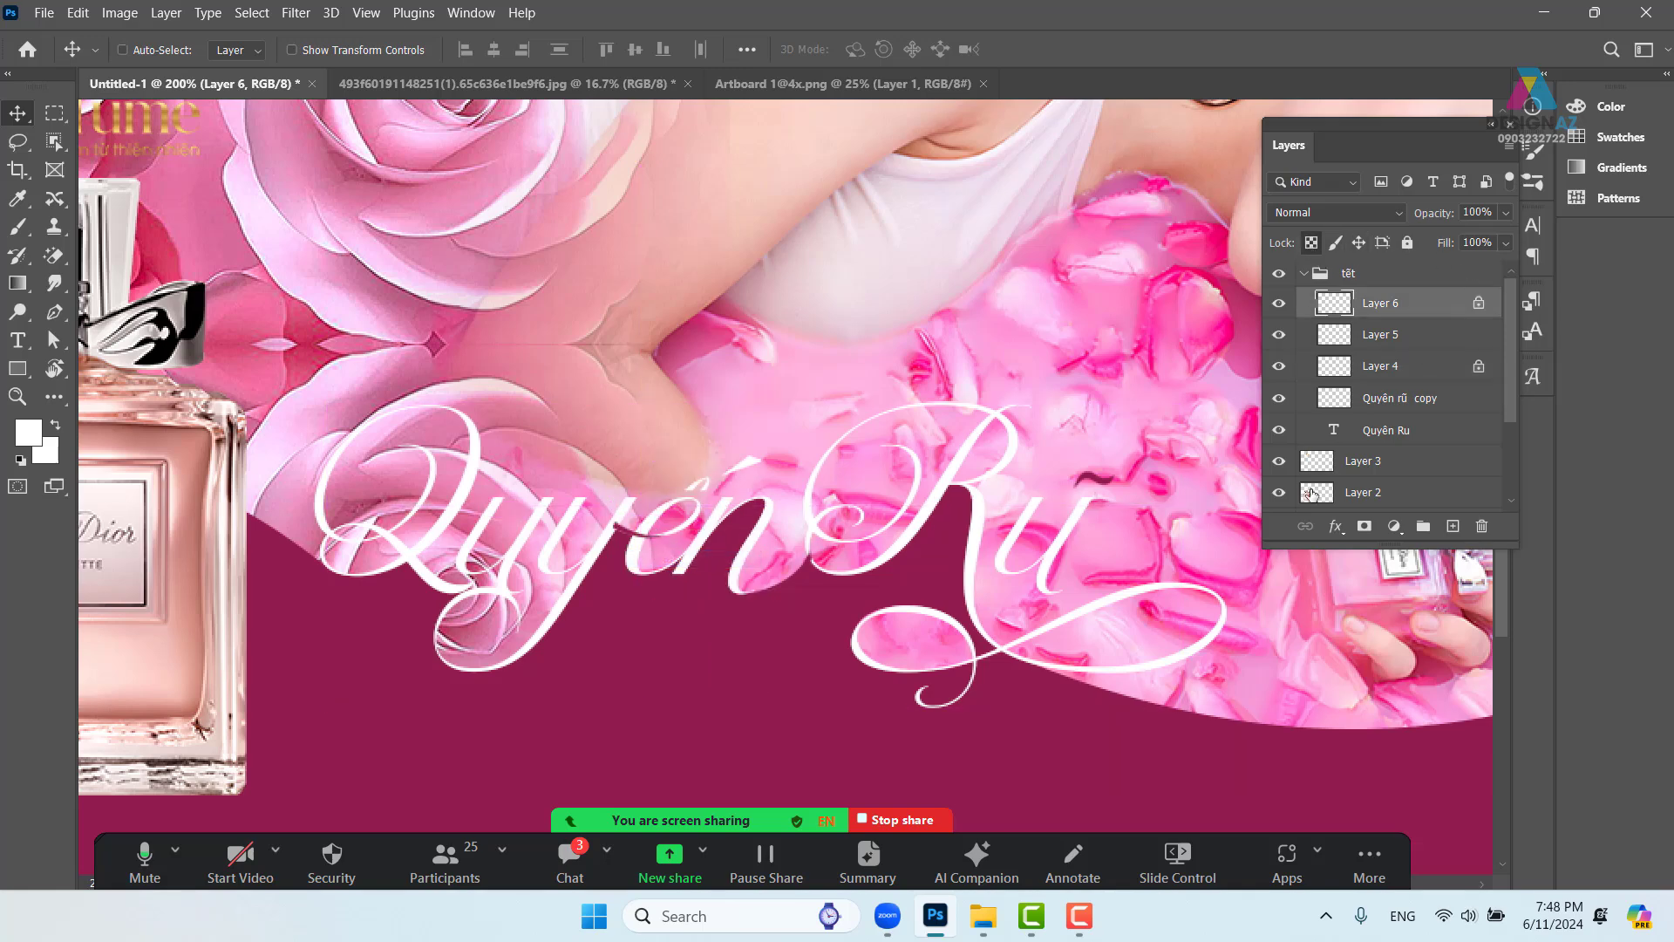
key("alt+BackSpace")
Select the Quyên rũ copy layer with the tilde above the u, lock its transparent pixels and fill the tilde with white
right_click(1098, 482)
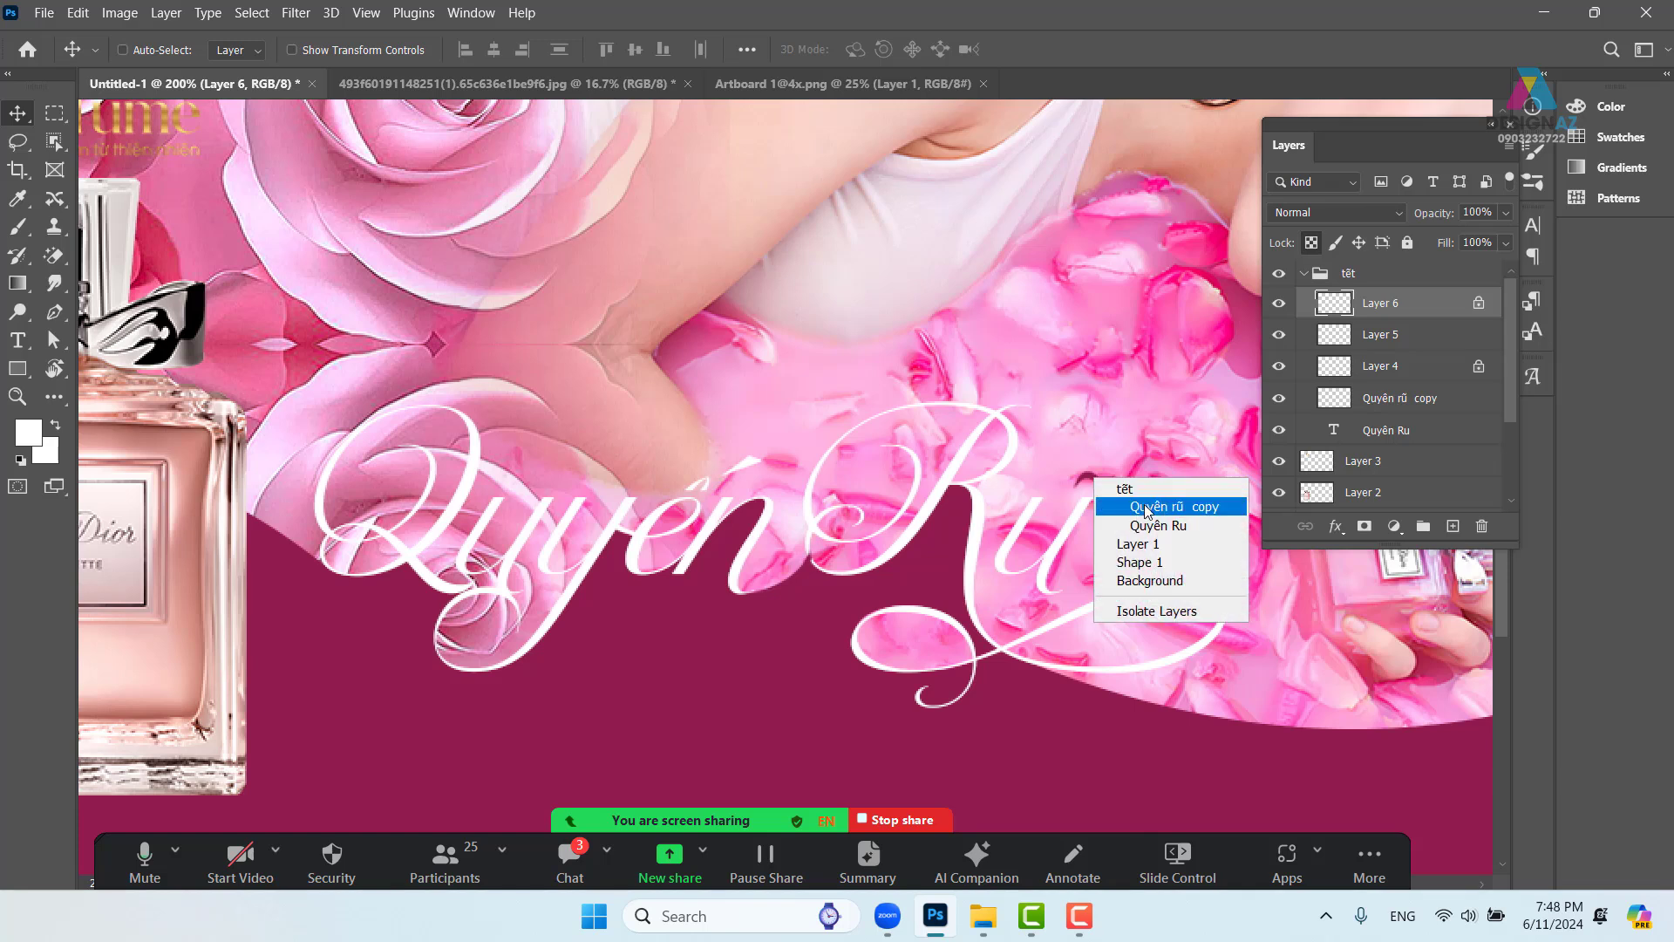
left_click(1117, 502)
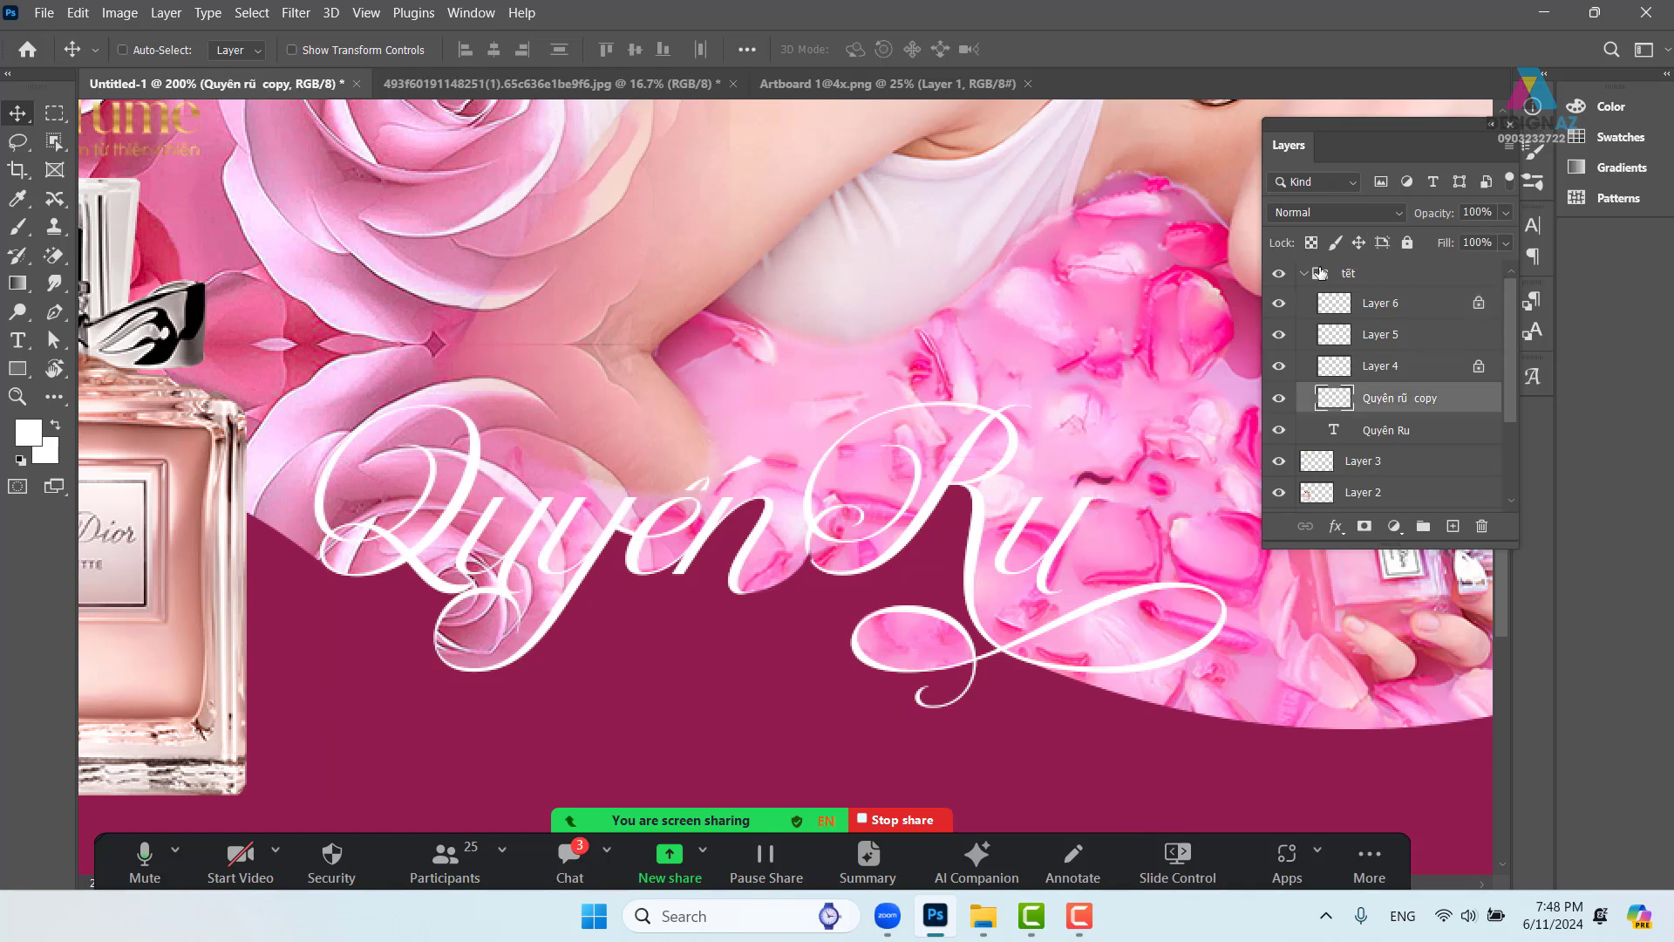
key("slash")
key("alt+BackSpace")
Start a Pen shape at the banner's left edge, curving along the maroon area's upper edge and across the bottle to its label's upper corner
key("ctrl+minus")
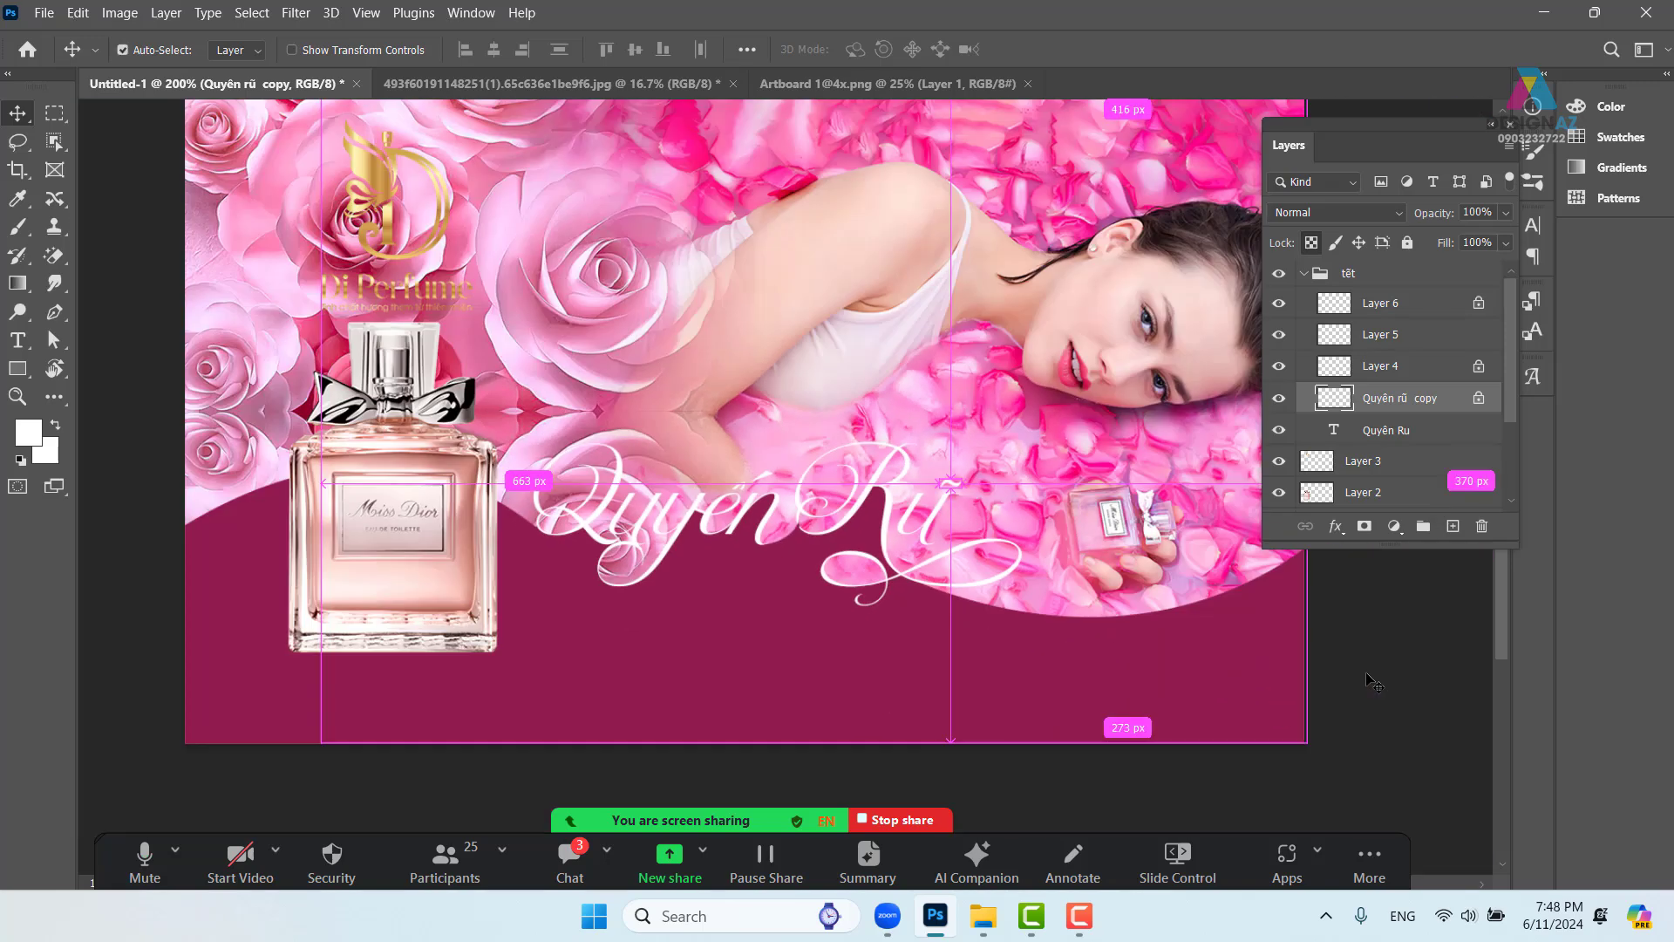
left_click_drag(647, 590, 702, 586)
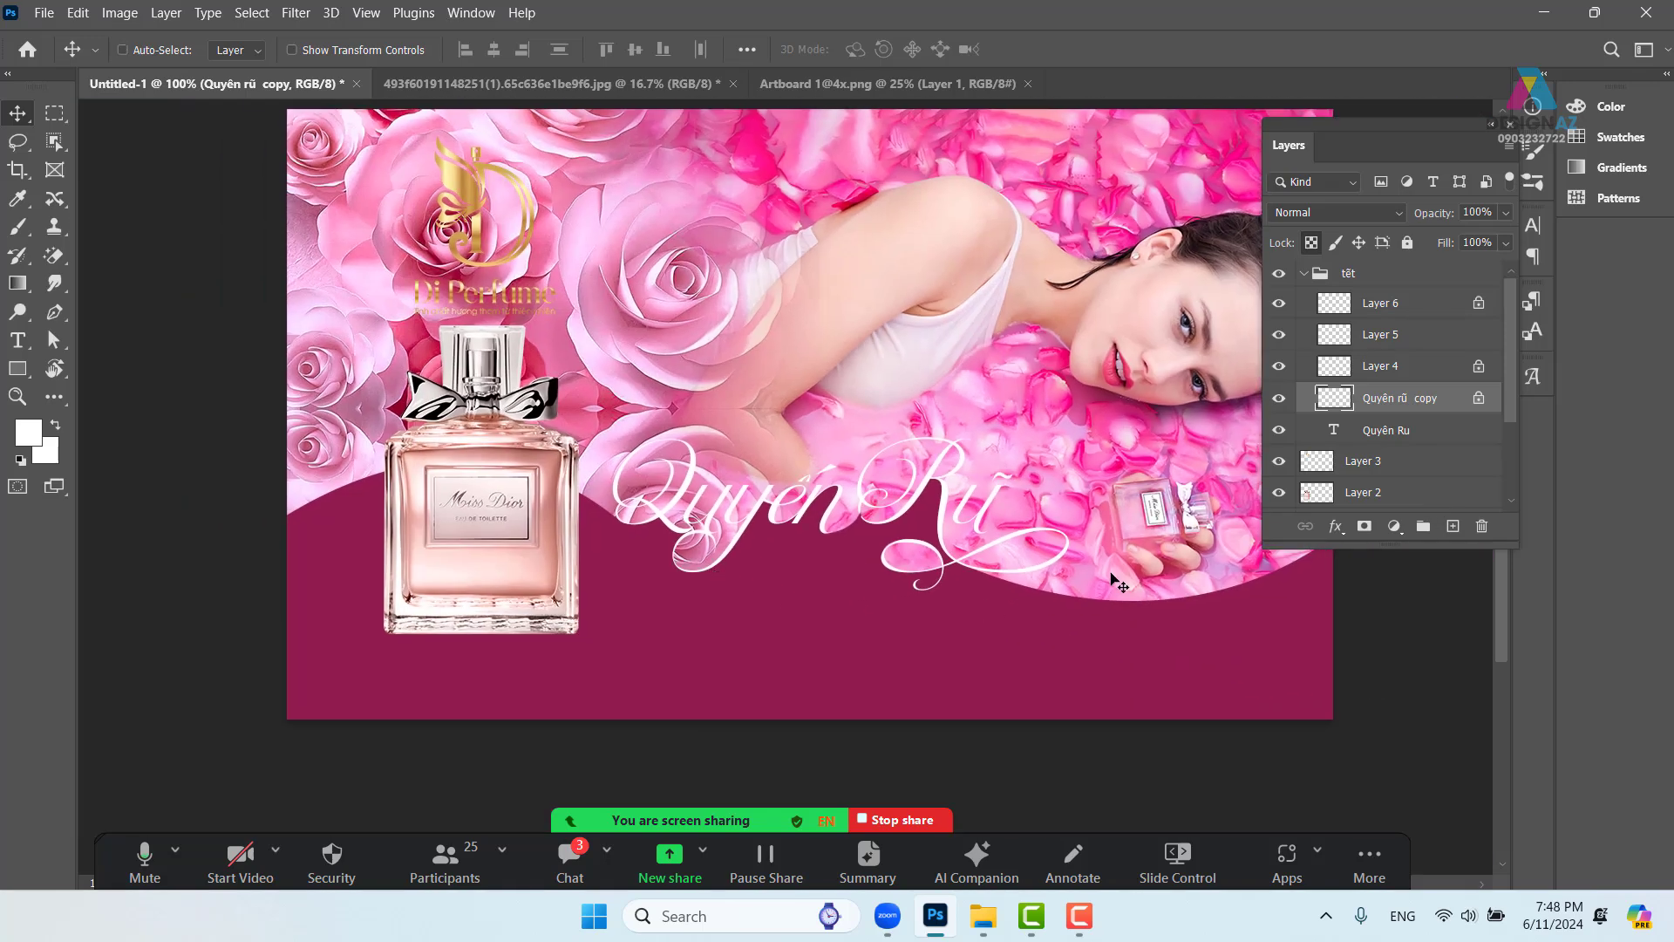
left_click_drag(922, 587, 1145, 576)
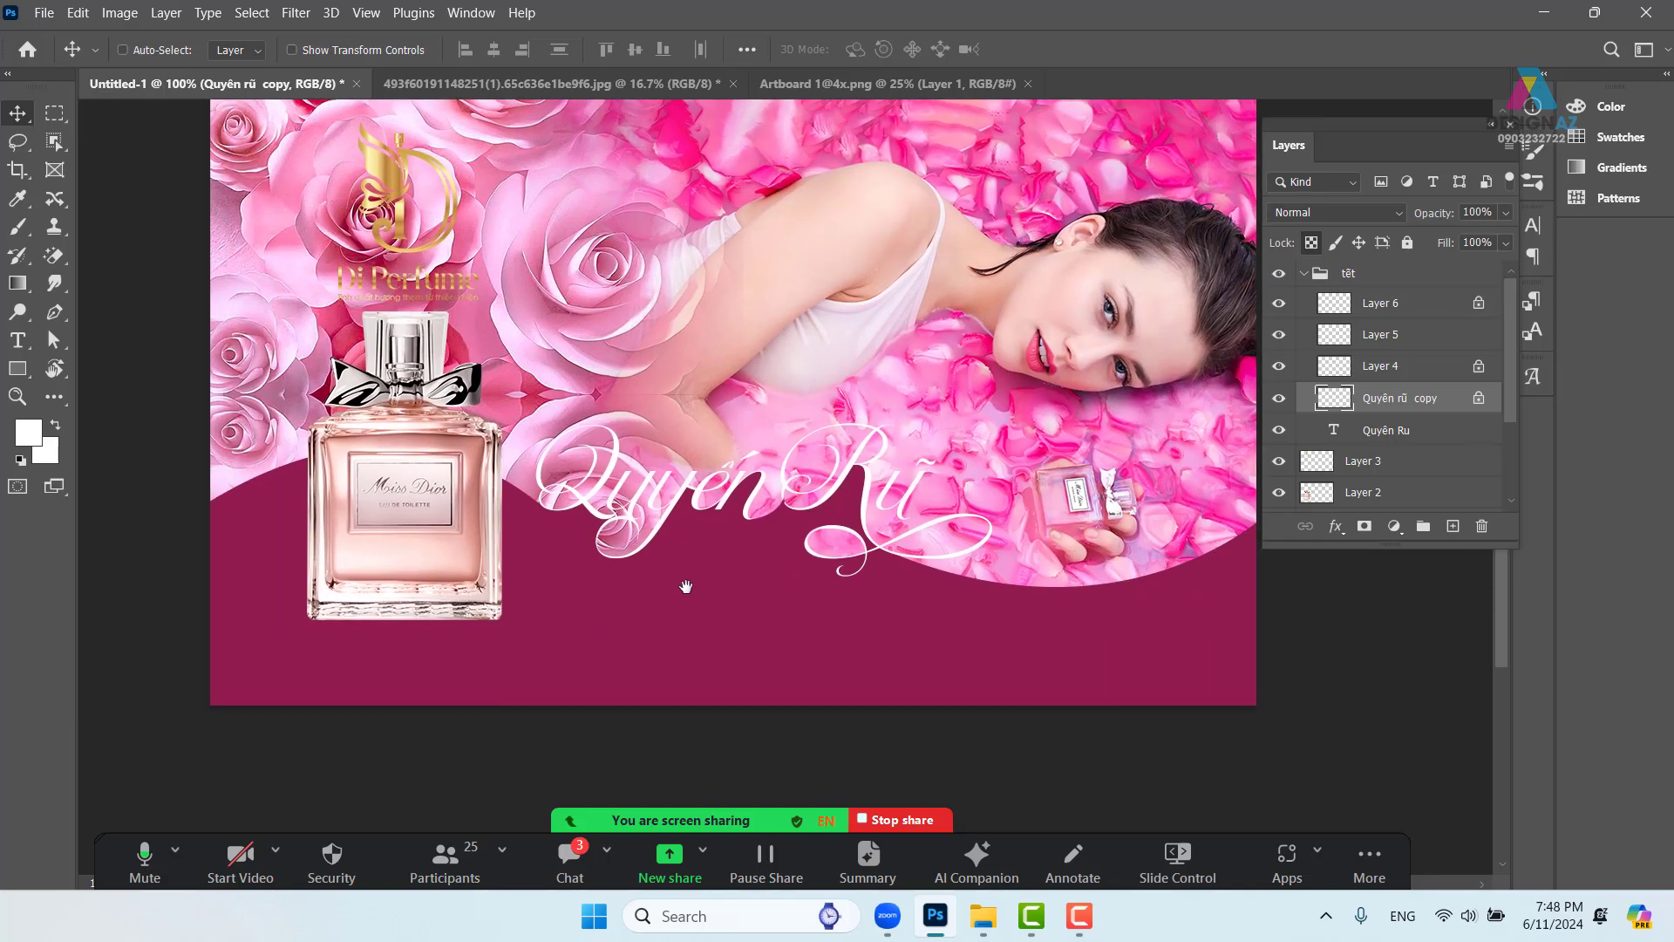
left_click_drag(552, 530, 598, 527)
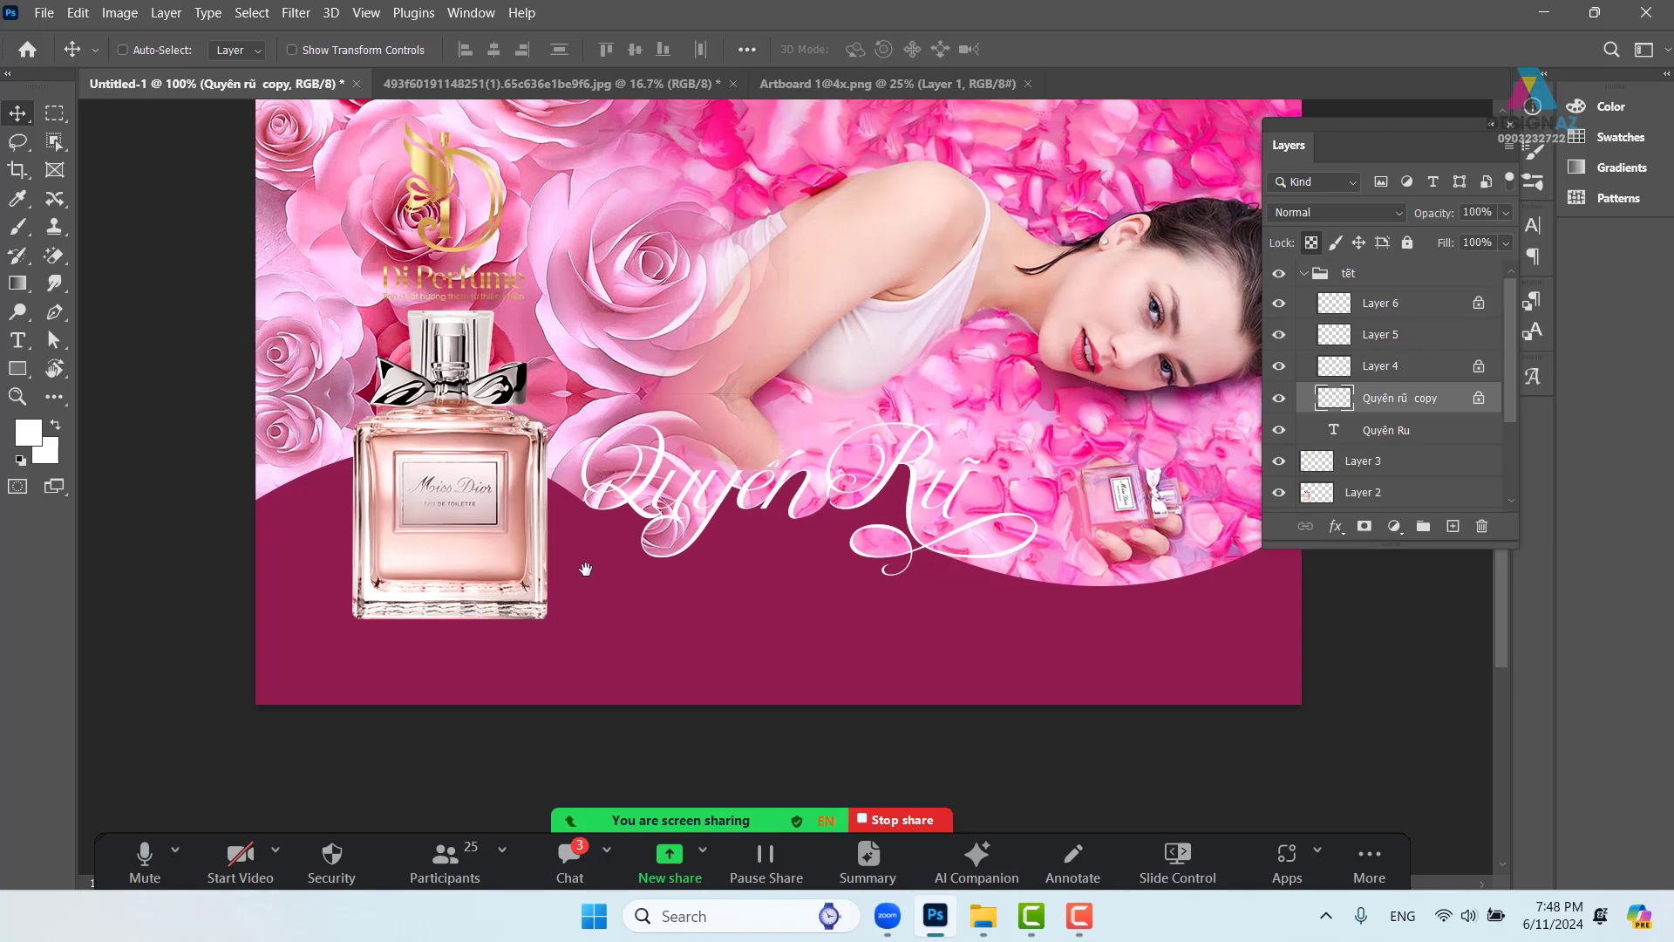
key("ctrl+plus")
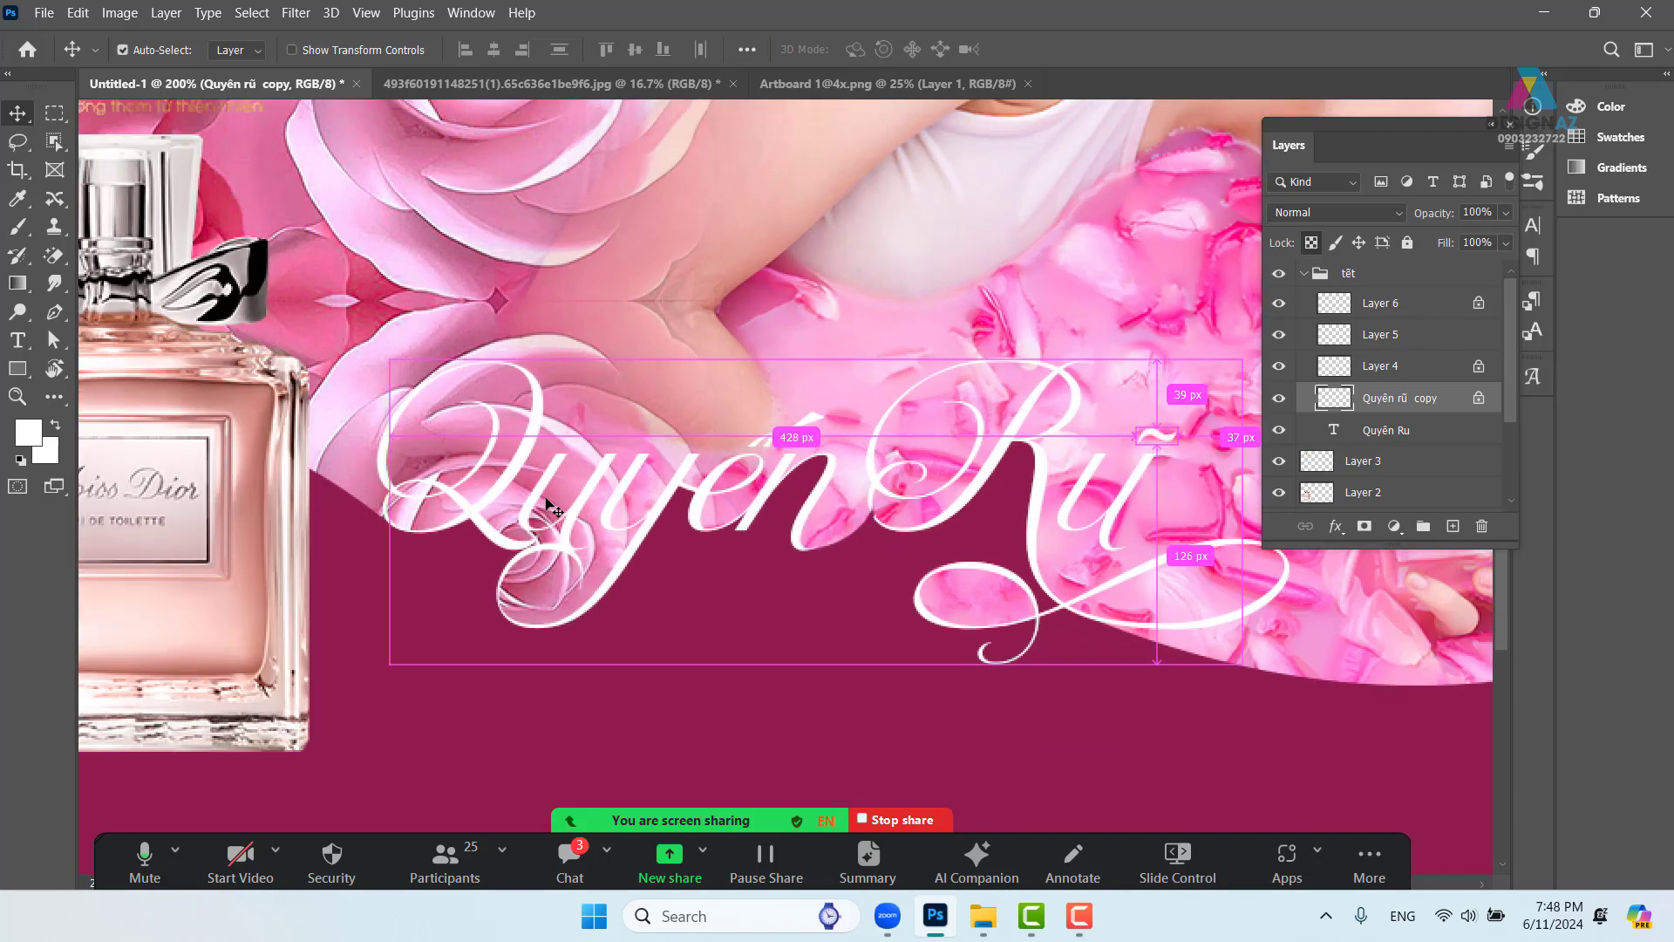
left_click_drag(432, 494, 873, 506)
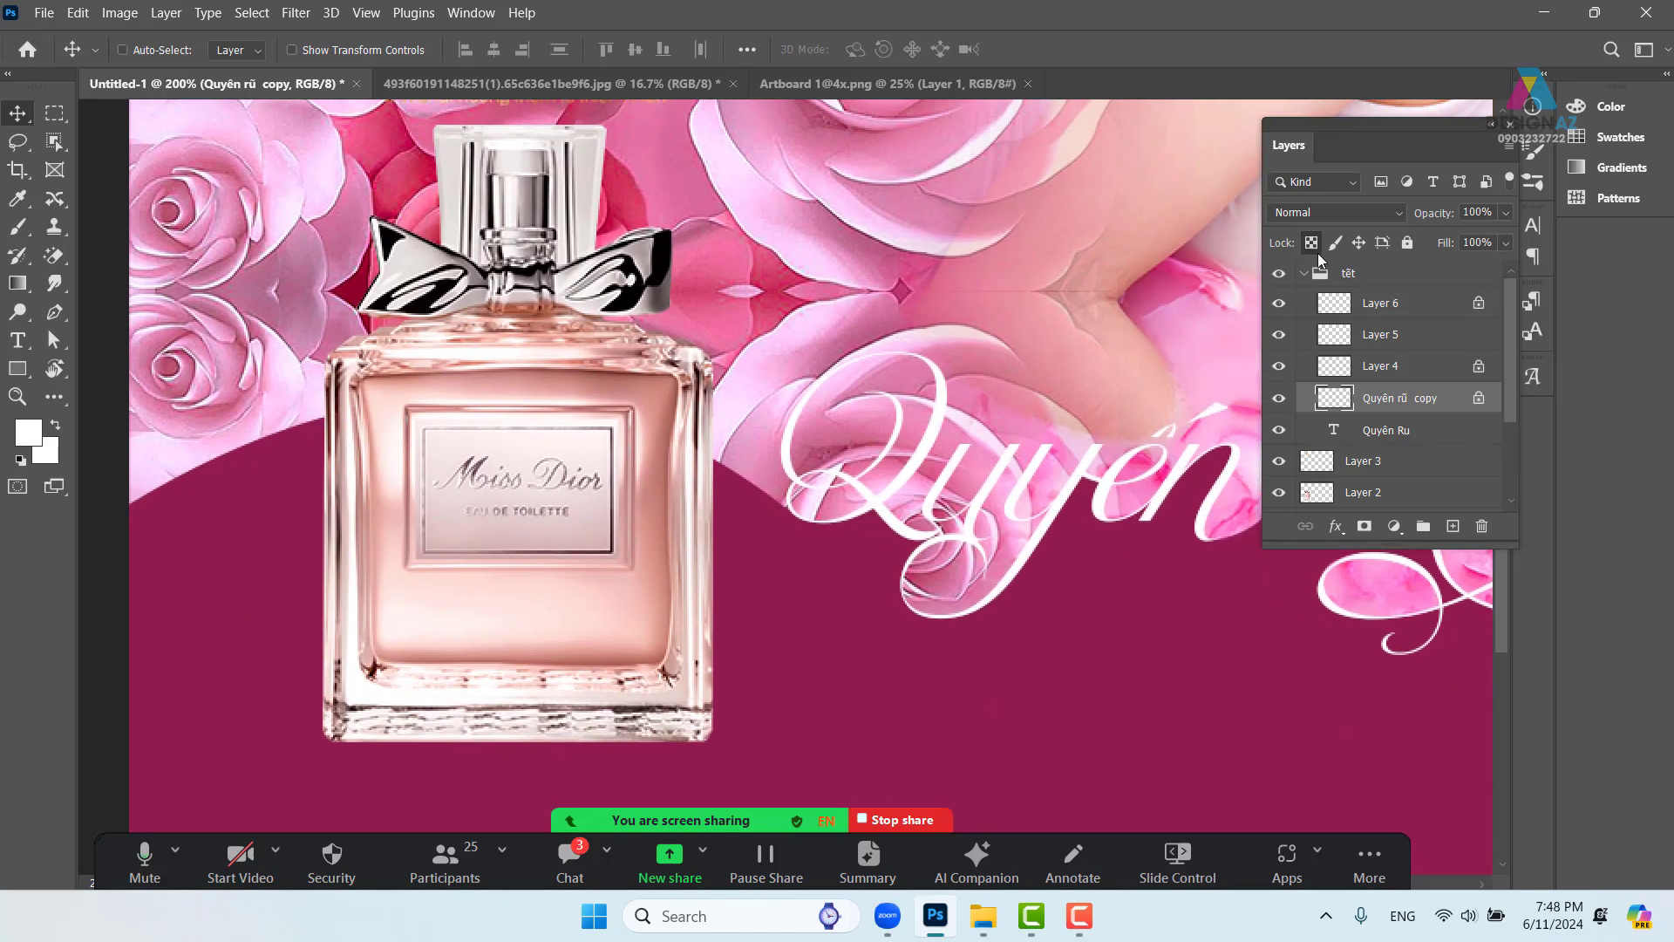
left_click_drag(637, 464, 767, 431)
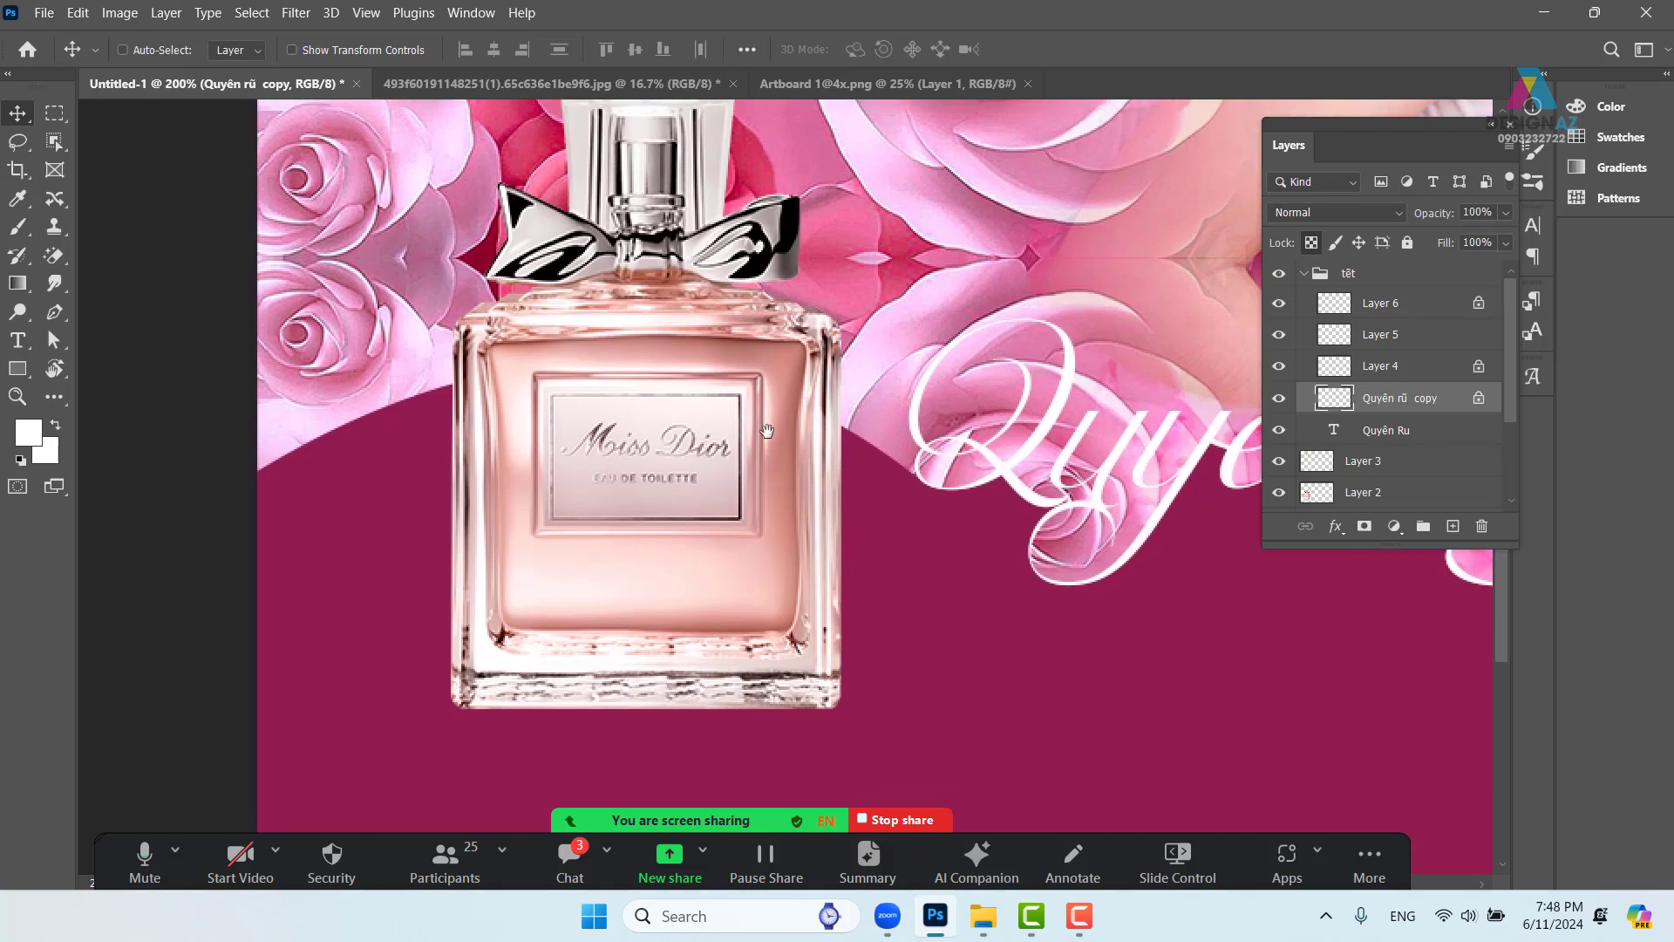
key("p")
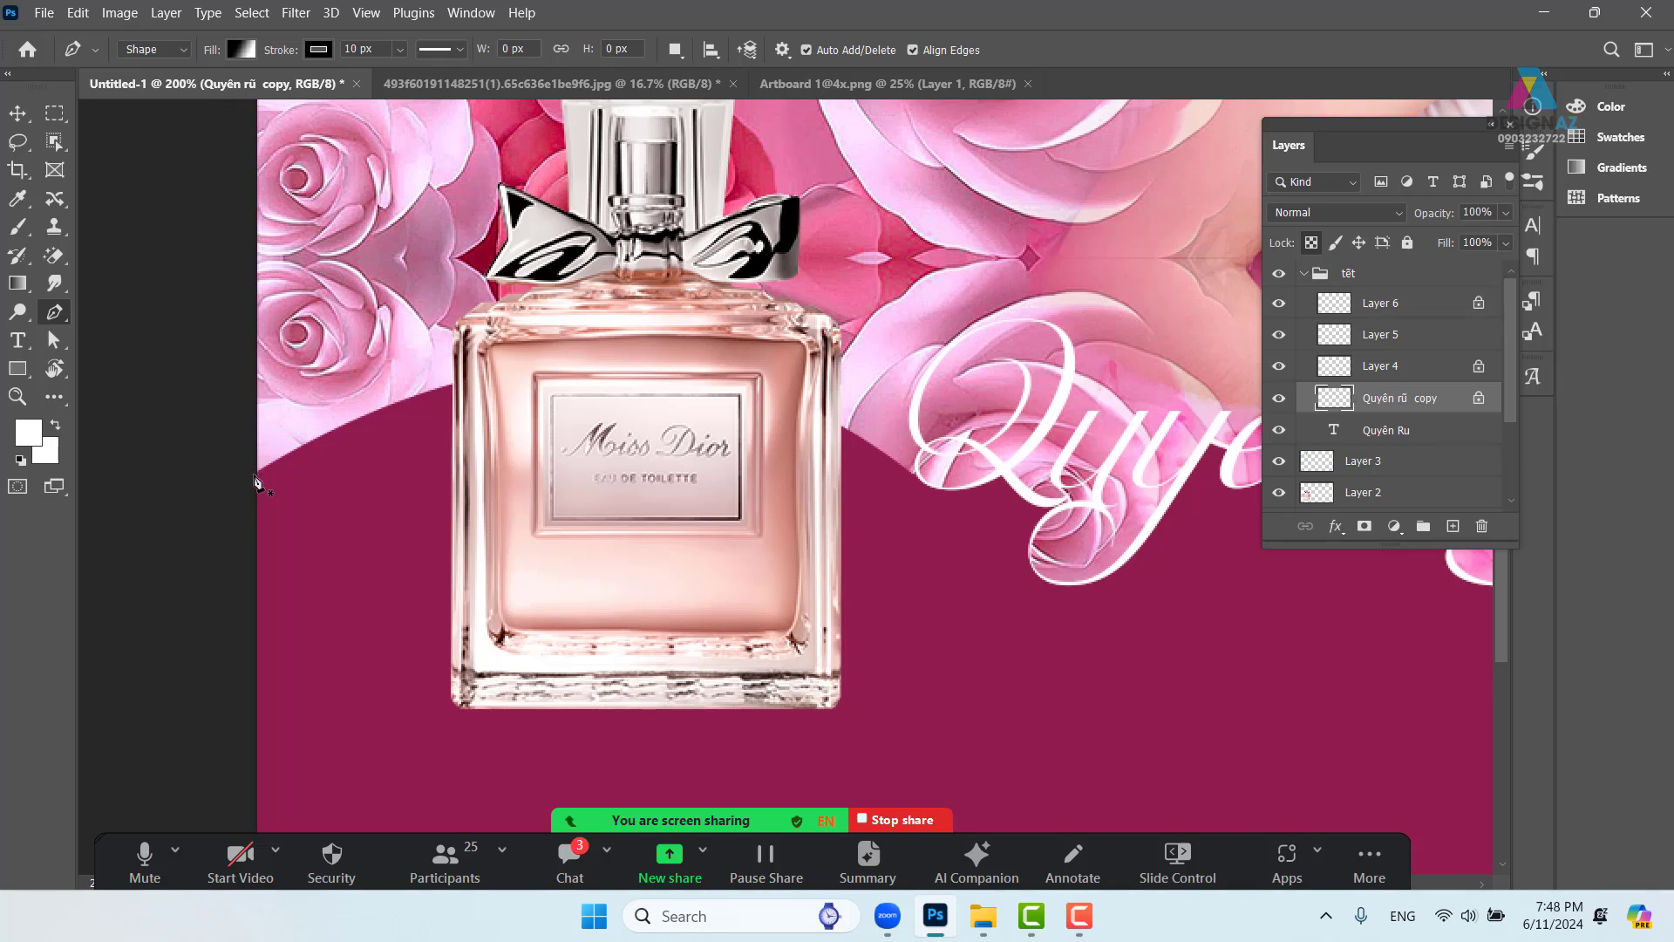
left_click(254, 473)
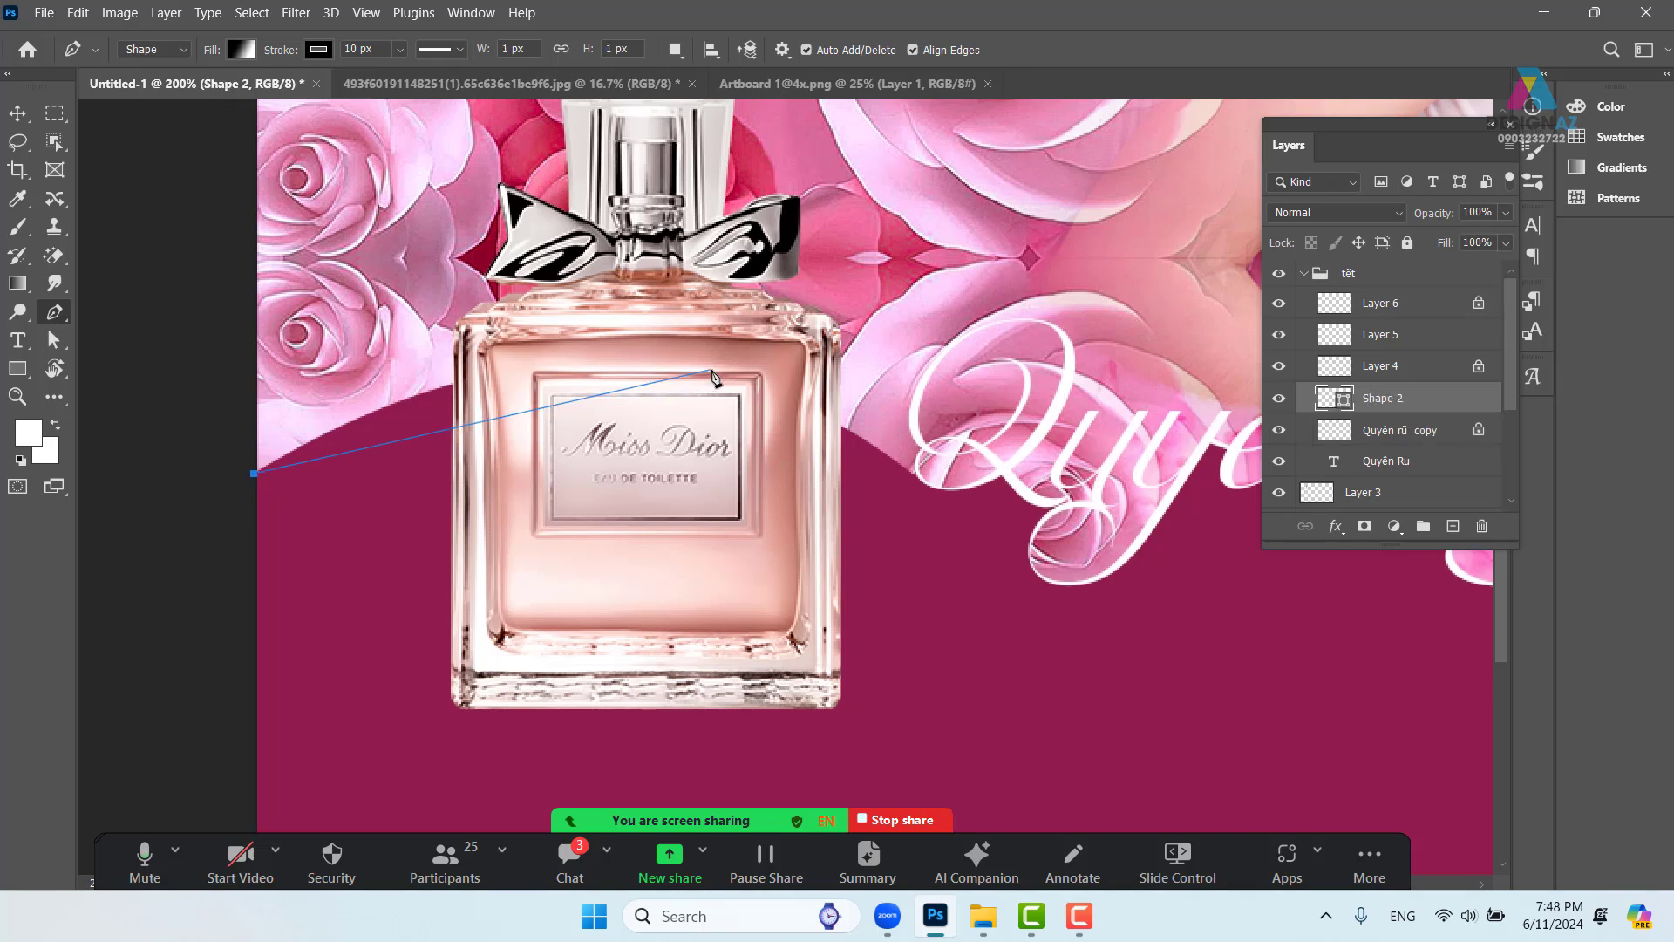
left_click_drag(712, 370, 907, 438)
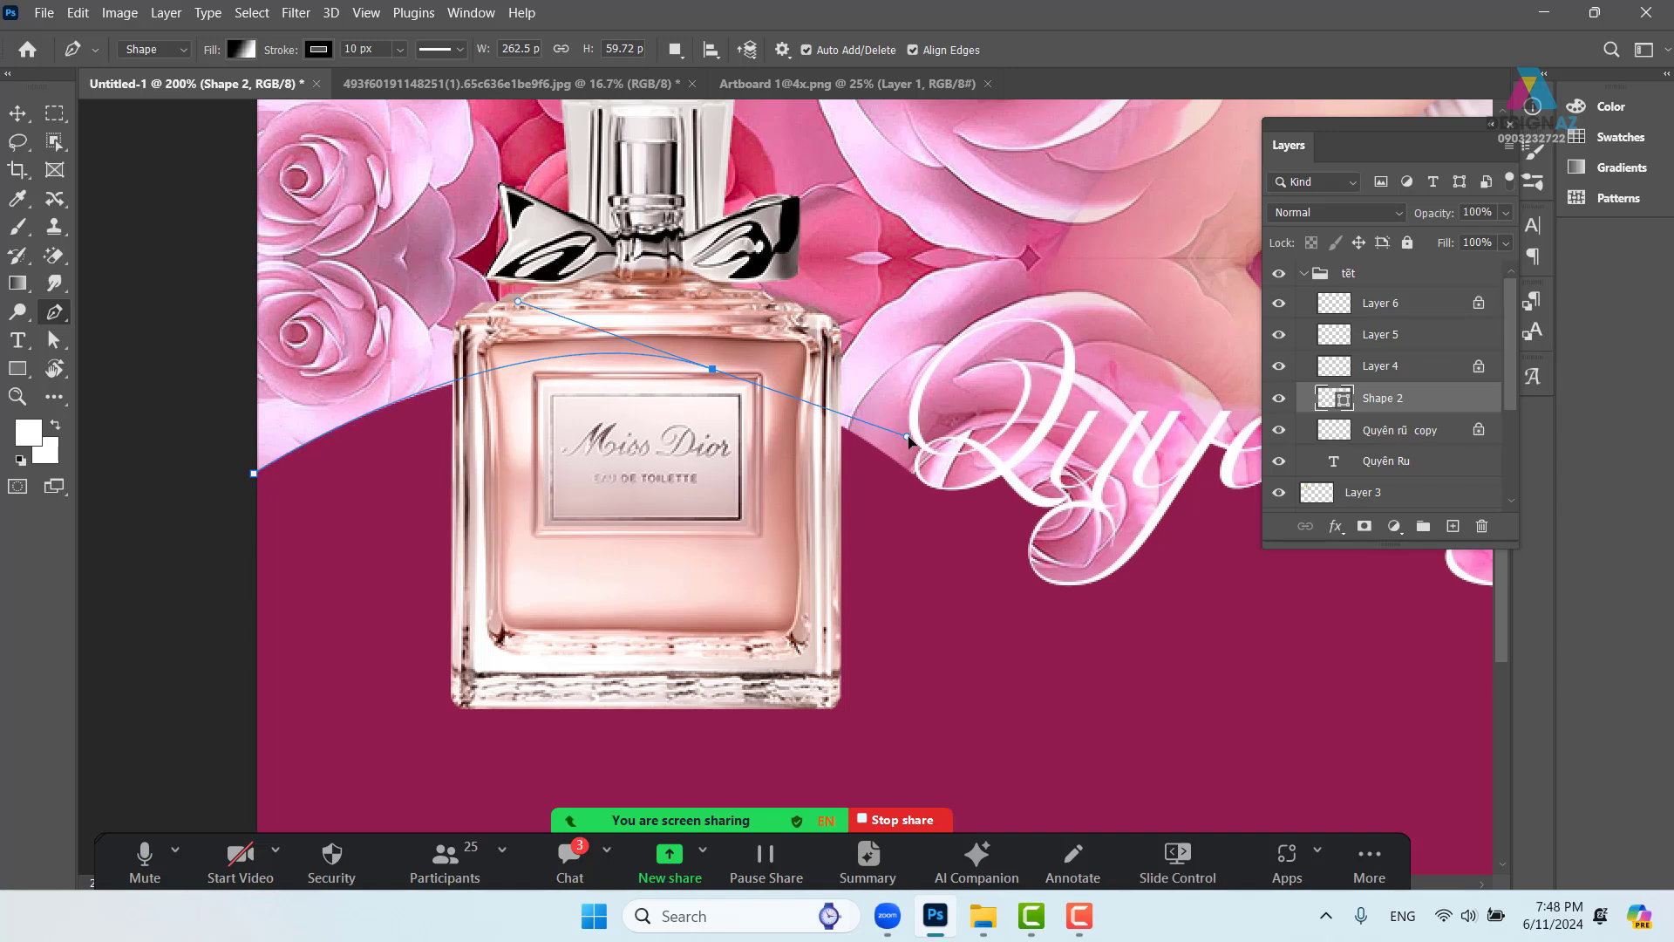
key("ctrl+z")
left_click_drag(739, 379, 826, 419)
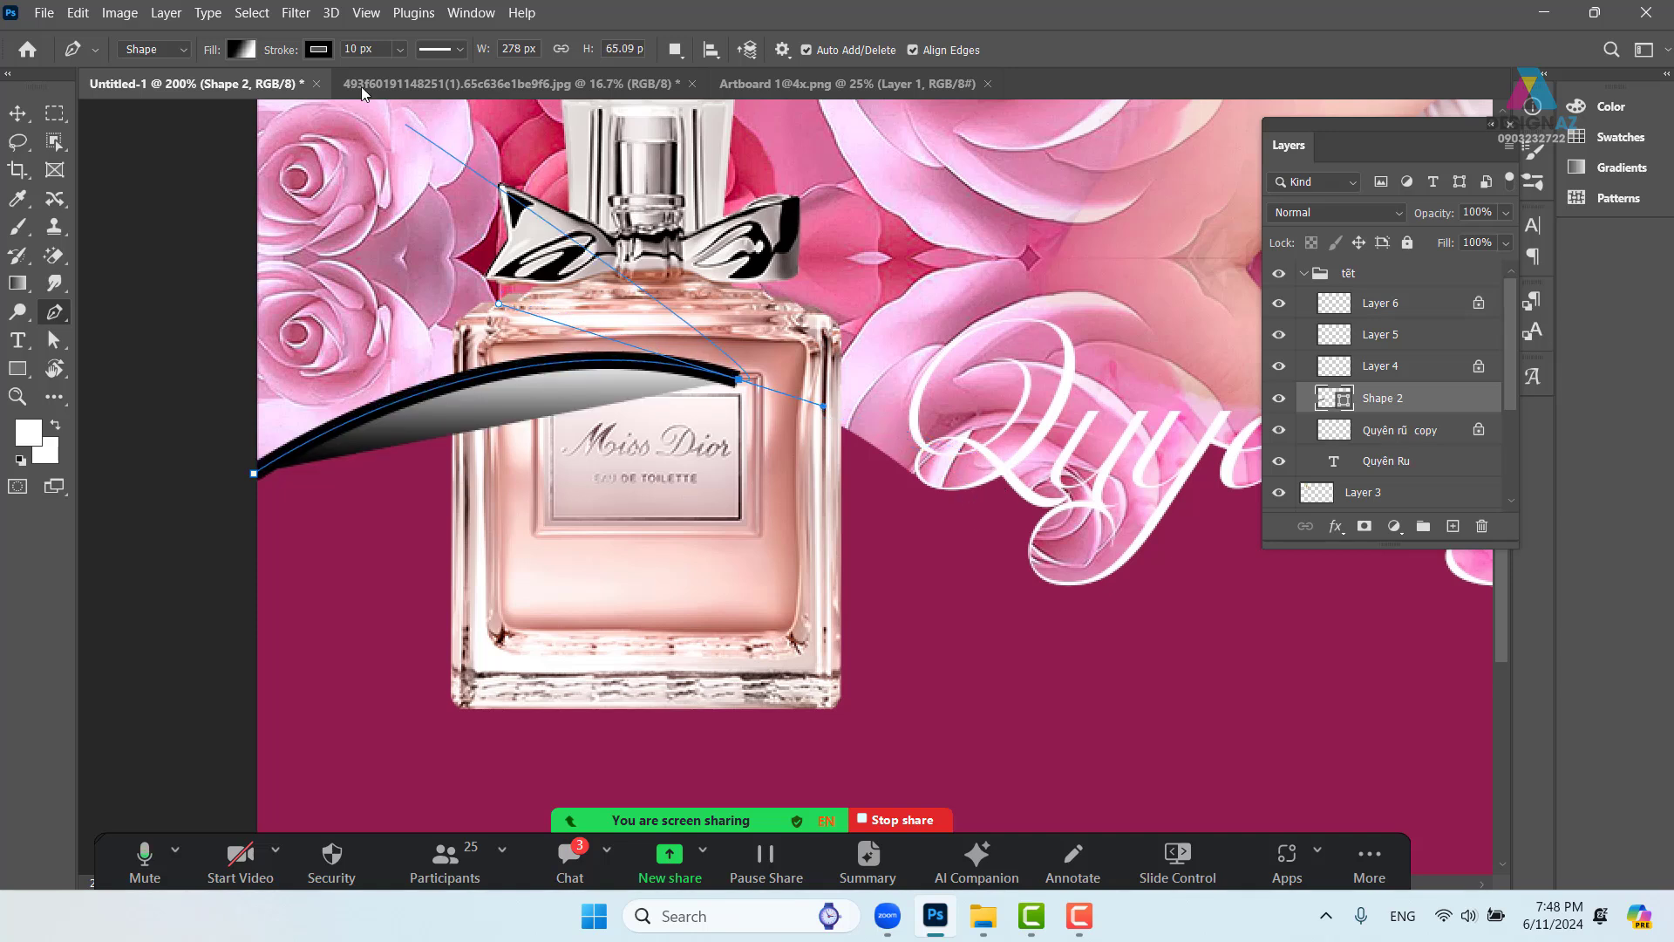
Remove the new shape's stroke and change its fill from the gradient to solid white
left_click(319, 50)
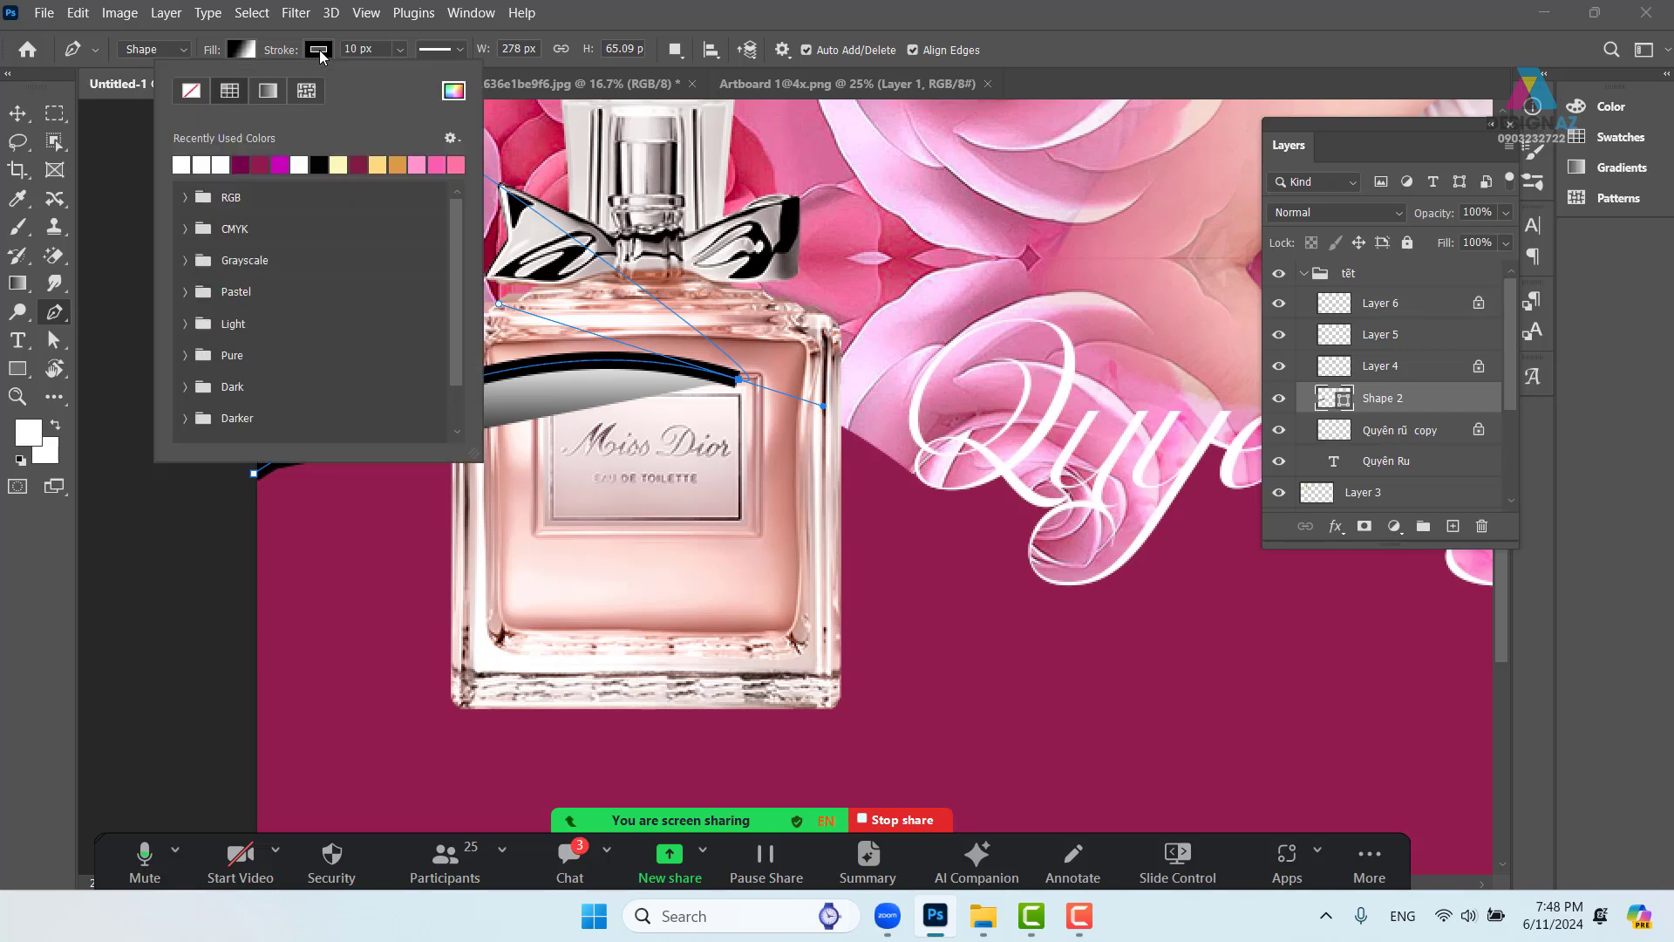
left_click(190, 97)
left_click(240, 50)
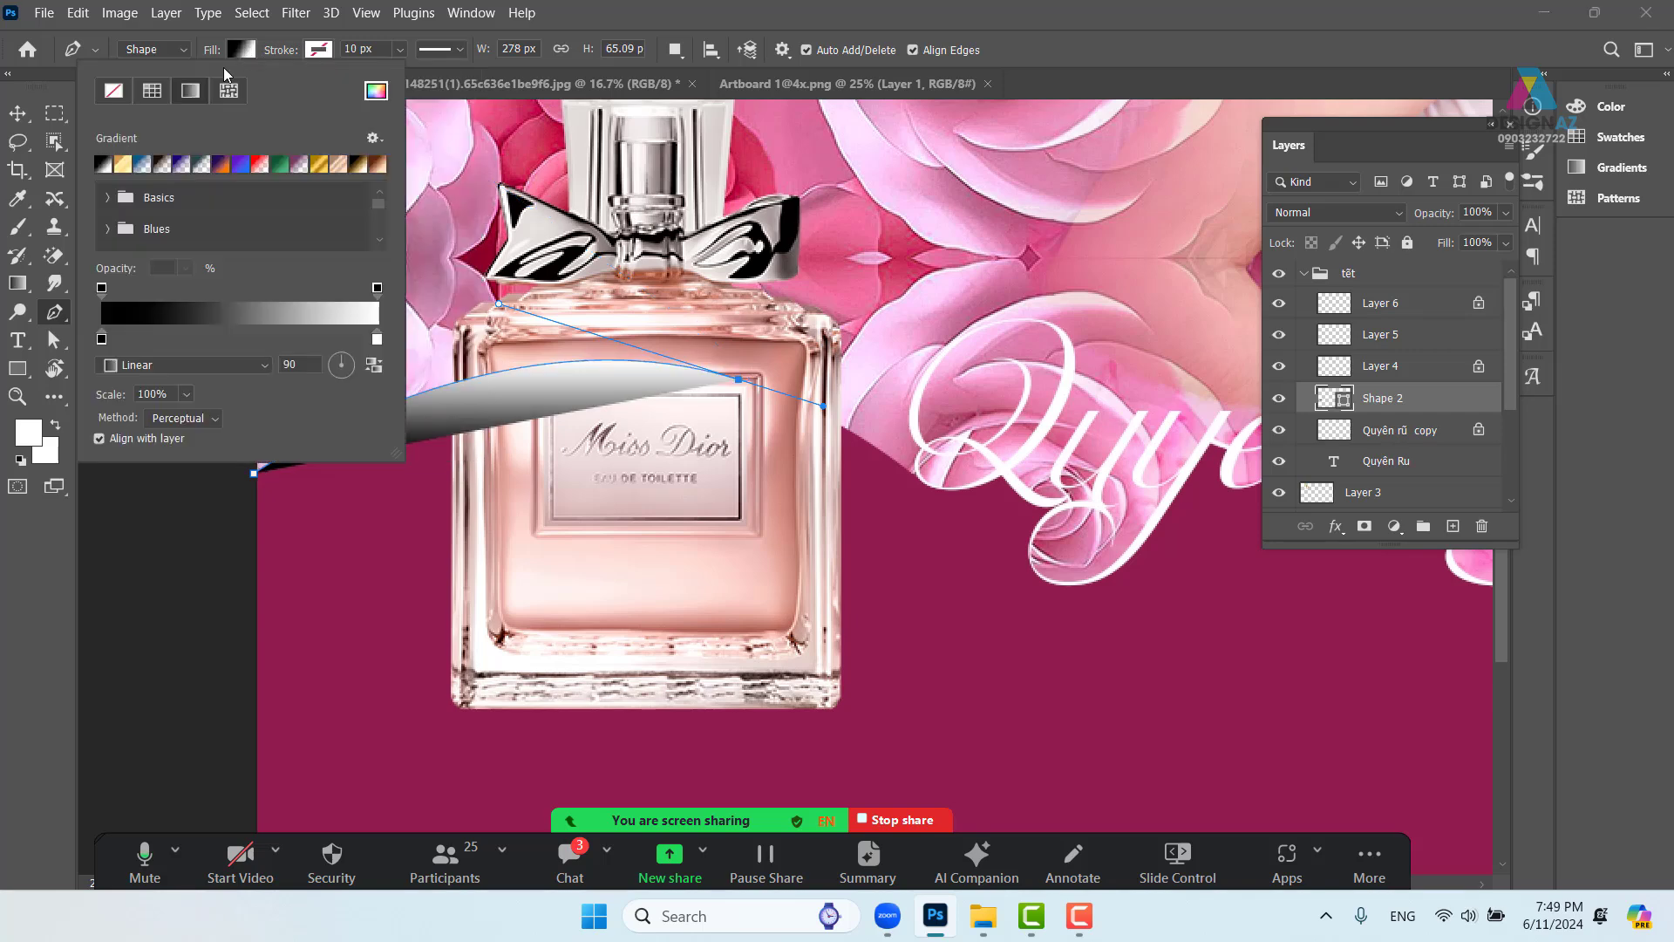
left_click(153, 91)
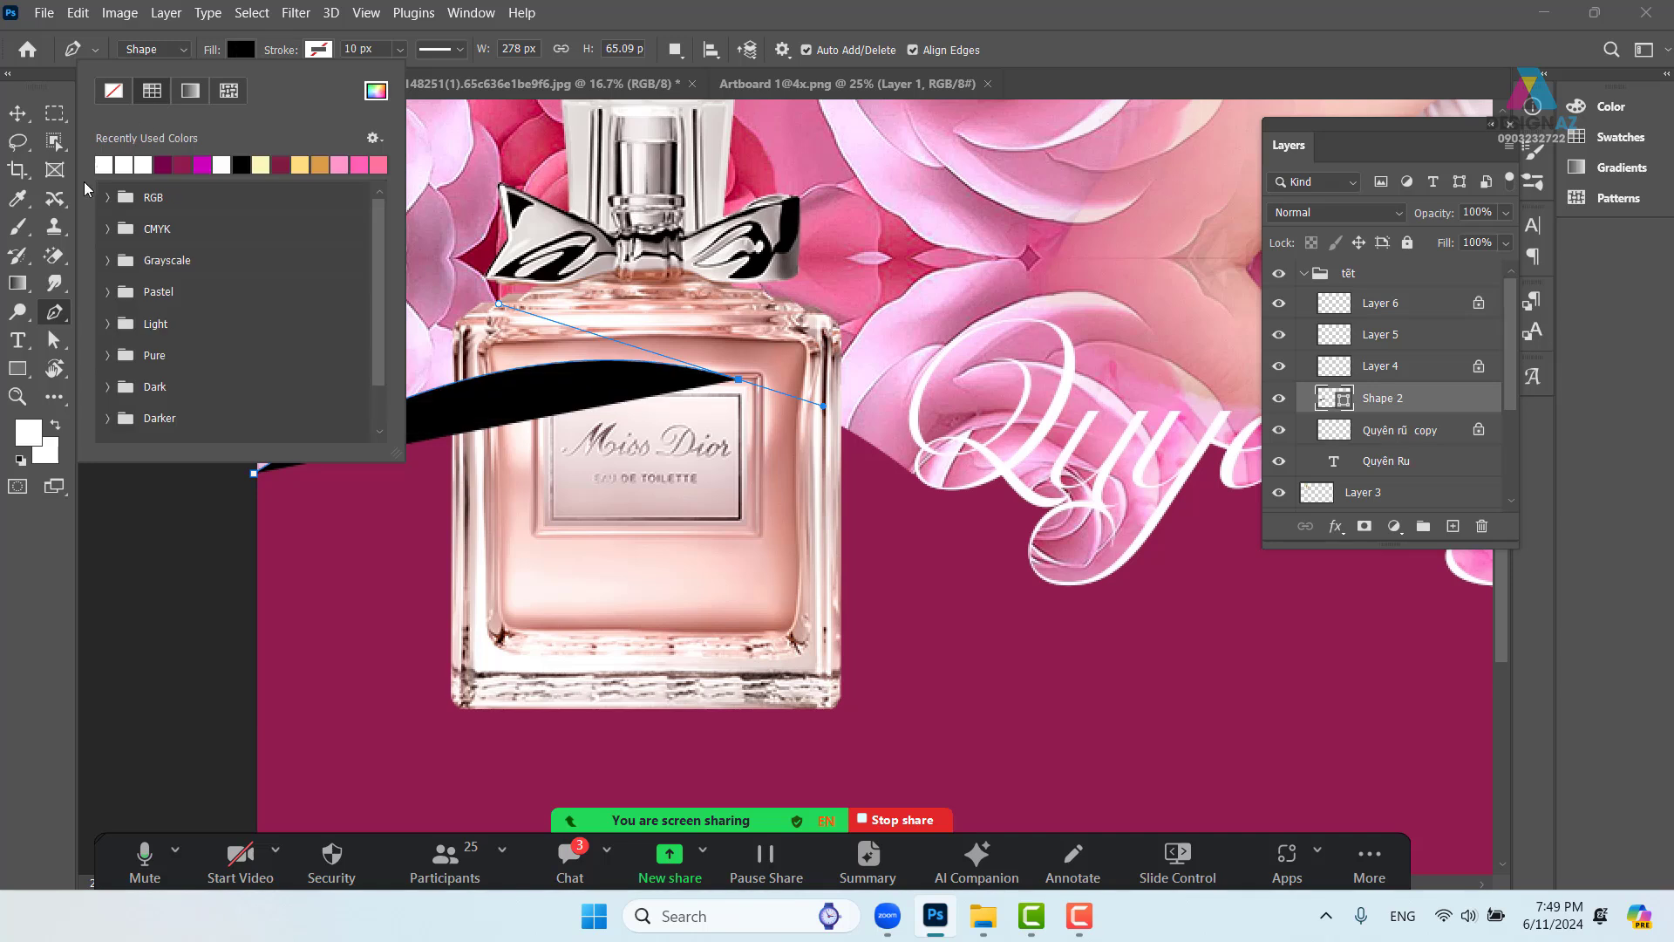
left_click(104, 165)
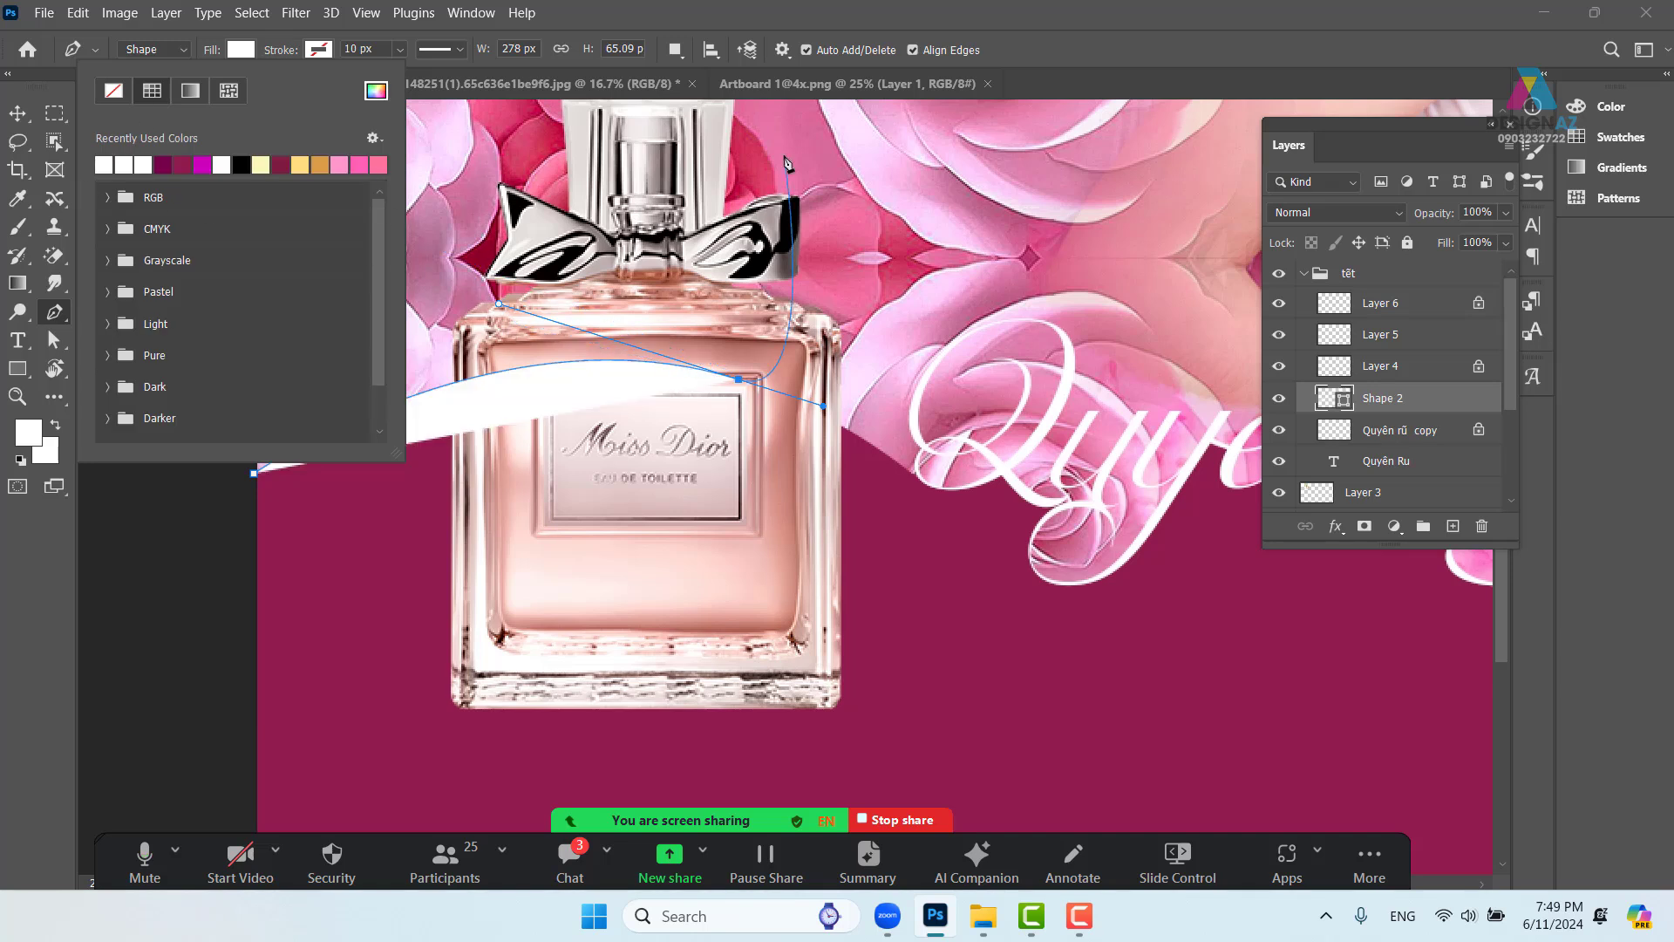
left_click(1073, 27)
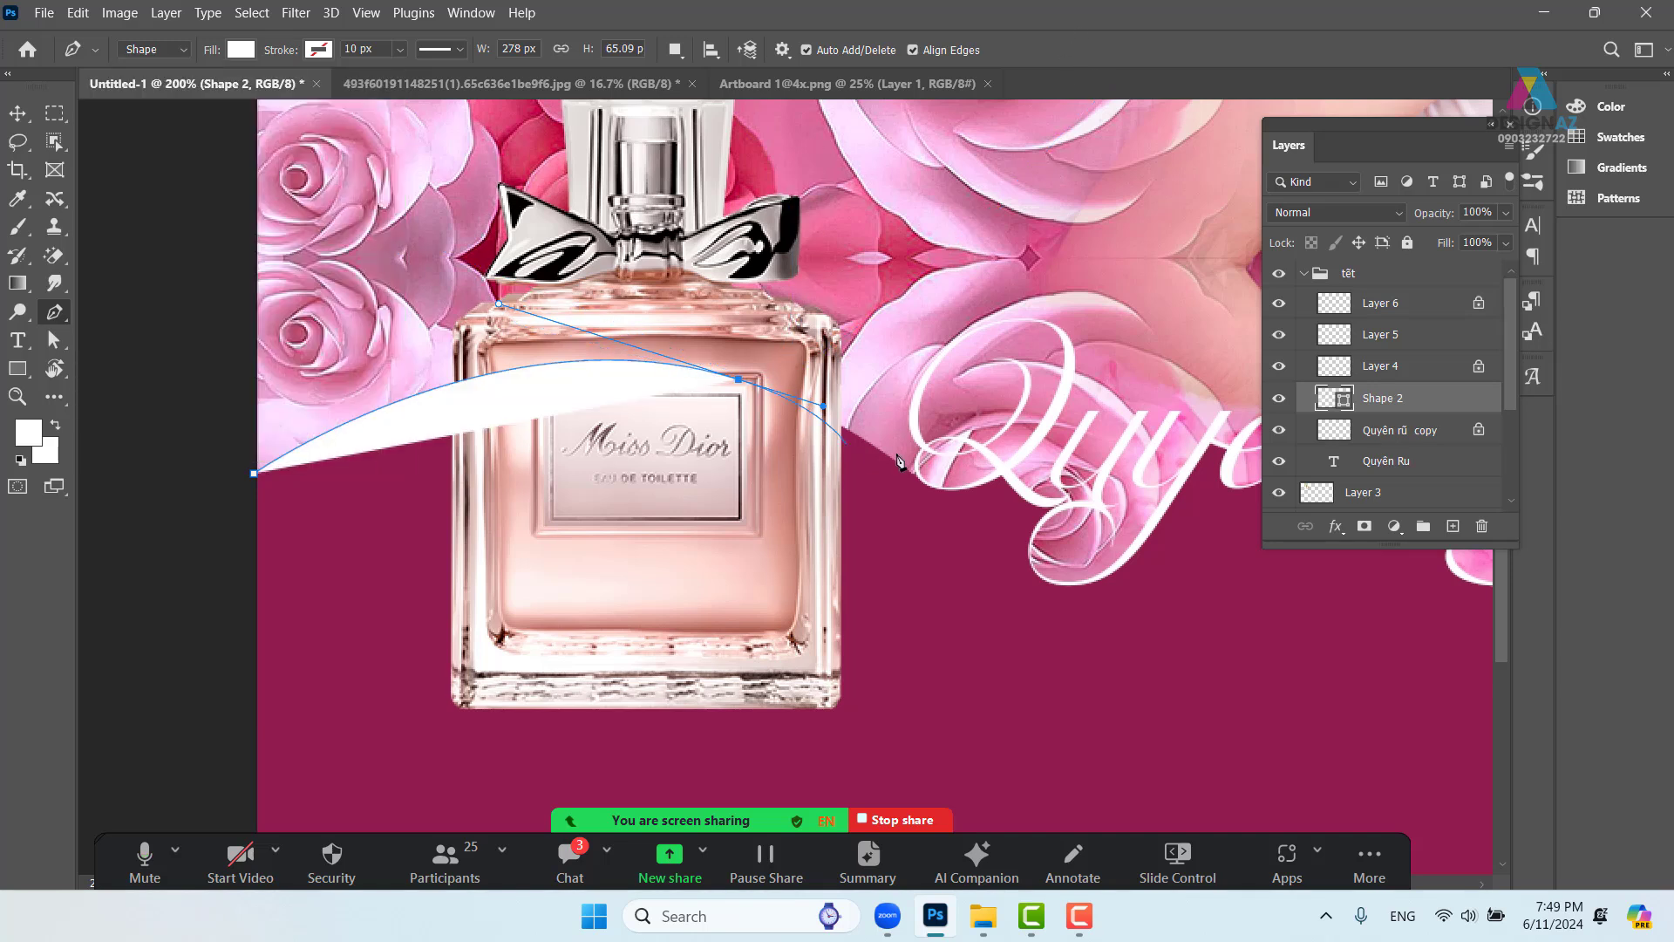
Extend the shape's curve down along the photo's edge to the bottom of the Q's lower loop
scroll(934, 493, "up", 5)
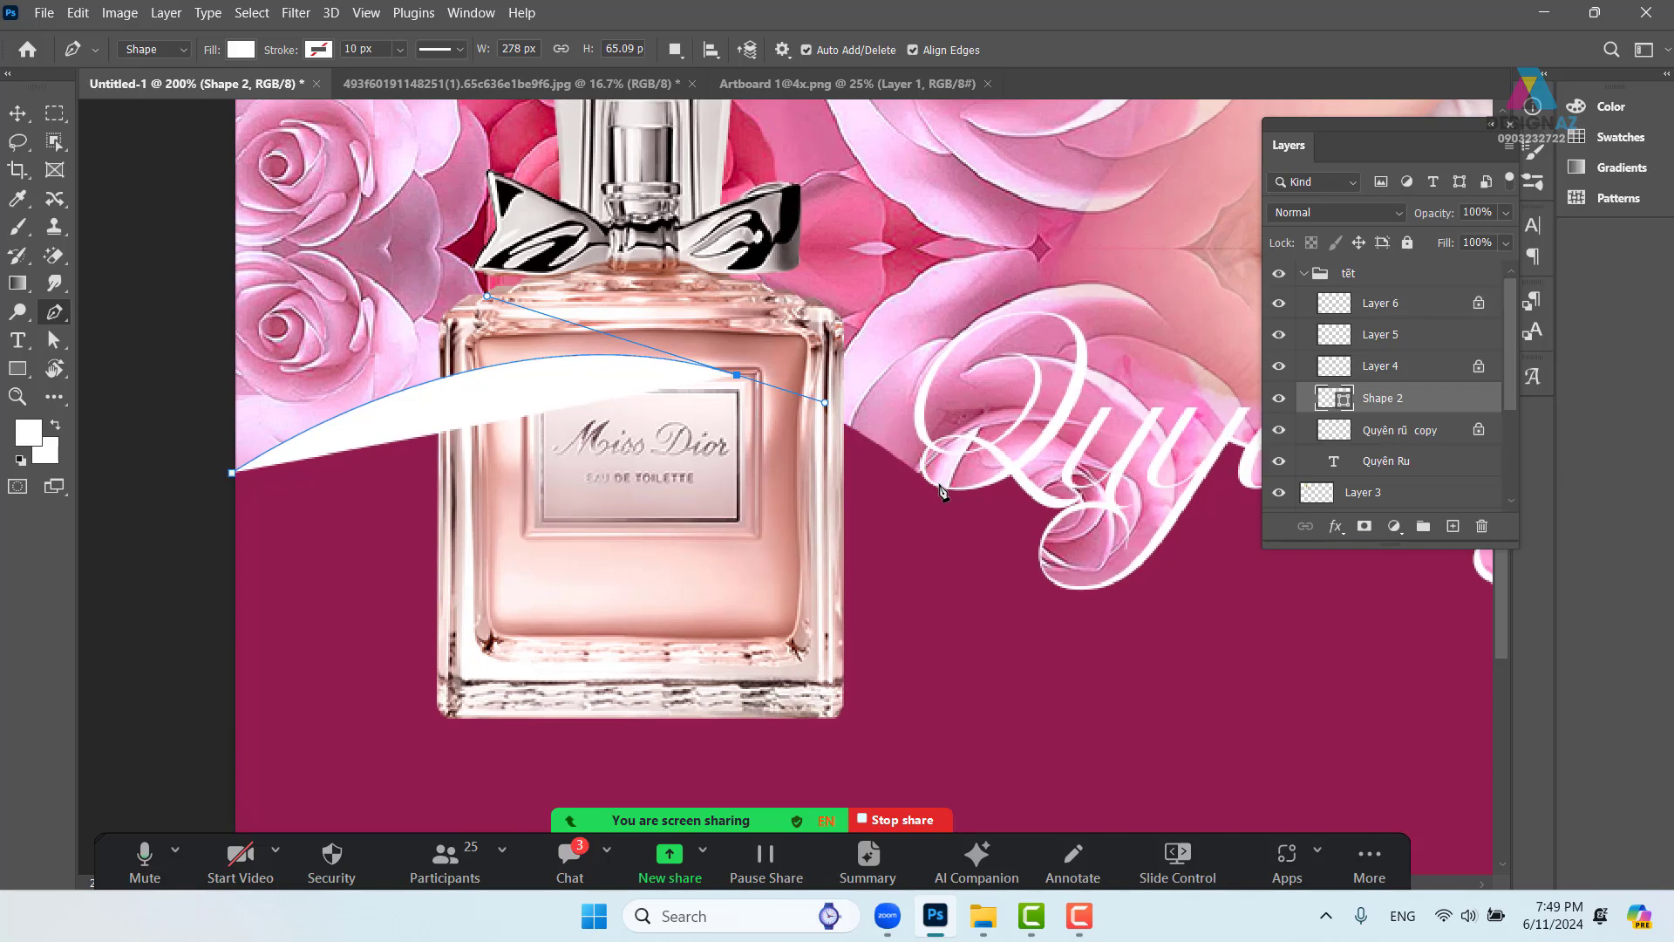
scroll(943, 494, "right", 4)
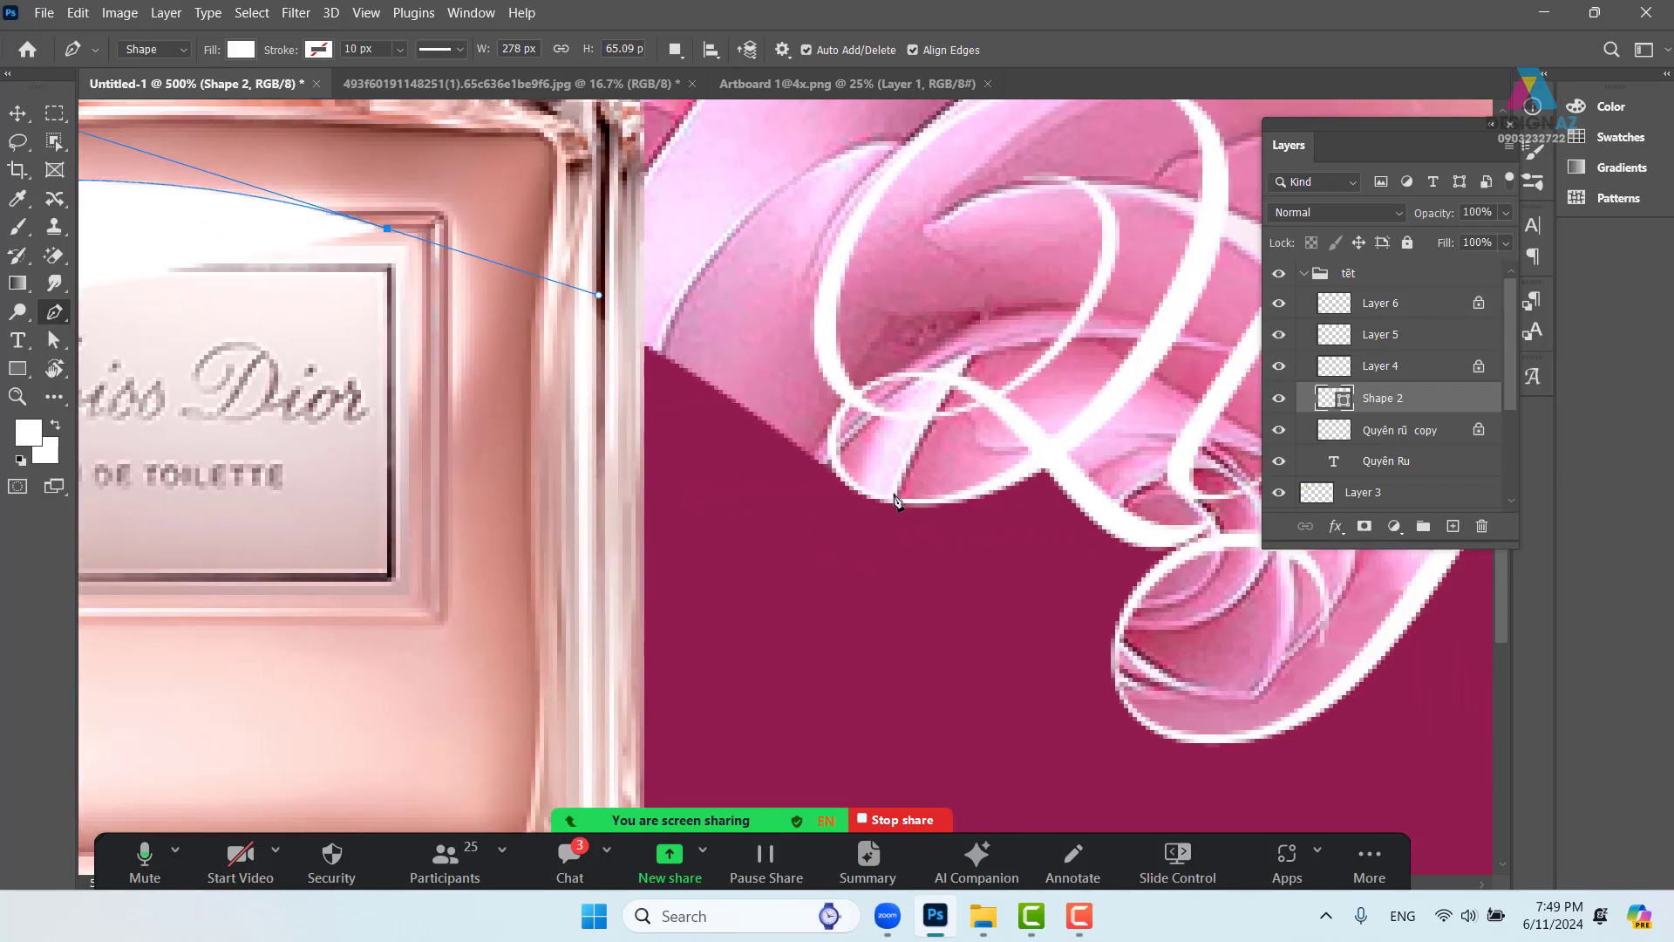
left_click_drag(881, 500, 935, 510)
key("ctrl+z")
left_click_drag(881, 502, 922, 504)
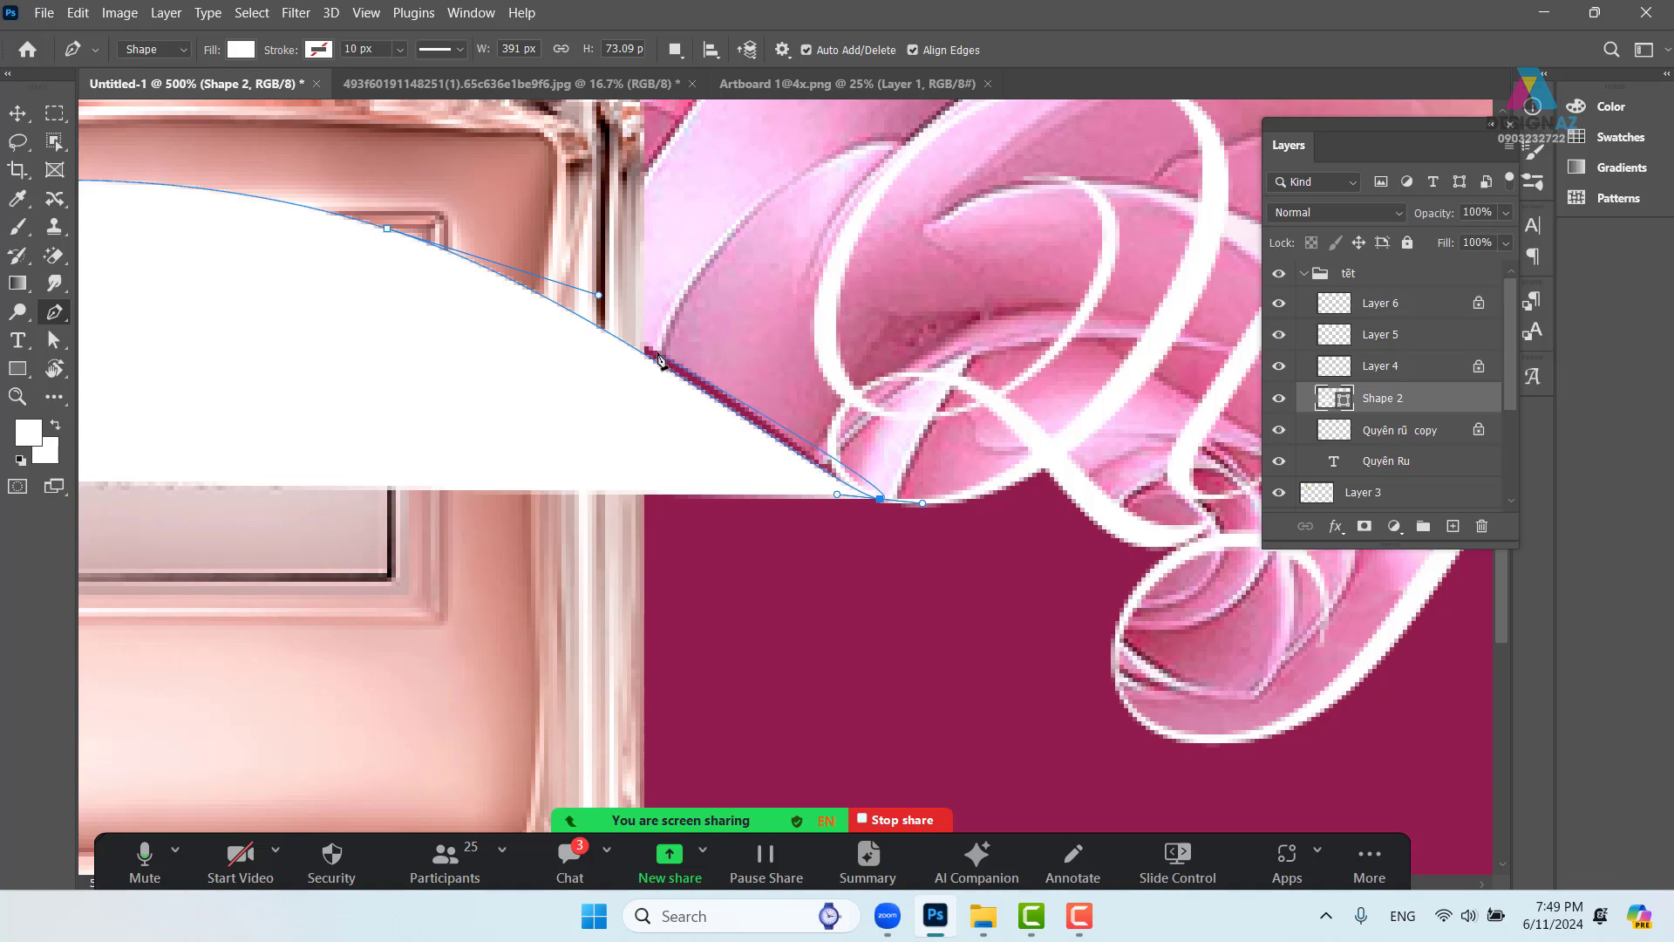
Remove the end point's outgoing handle and trace the band's upper edge back from the Q across the bottle
left_click(881, 500, "alt")
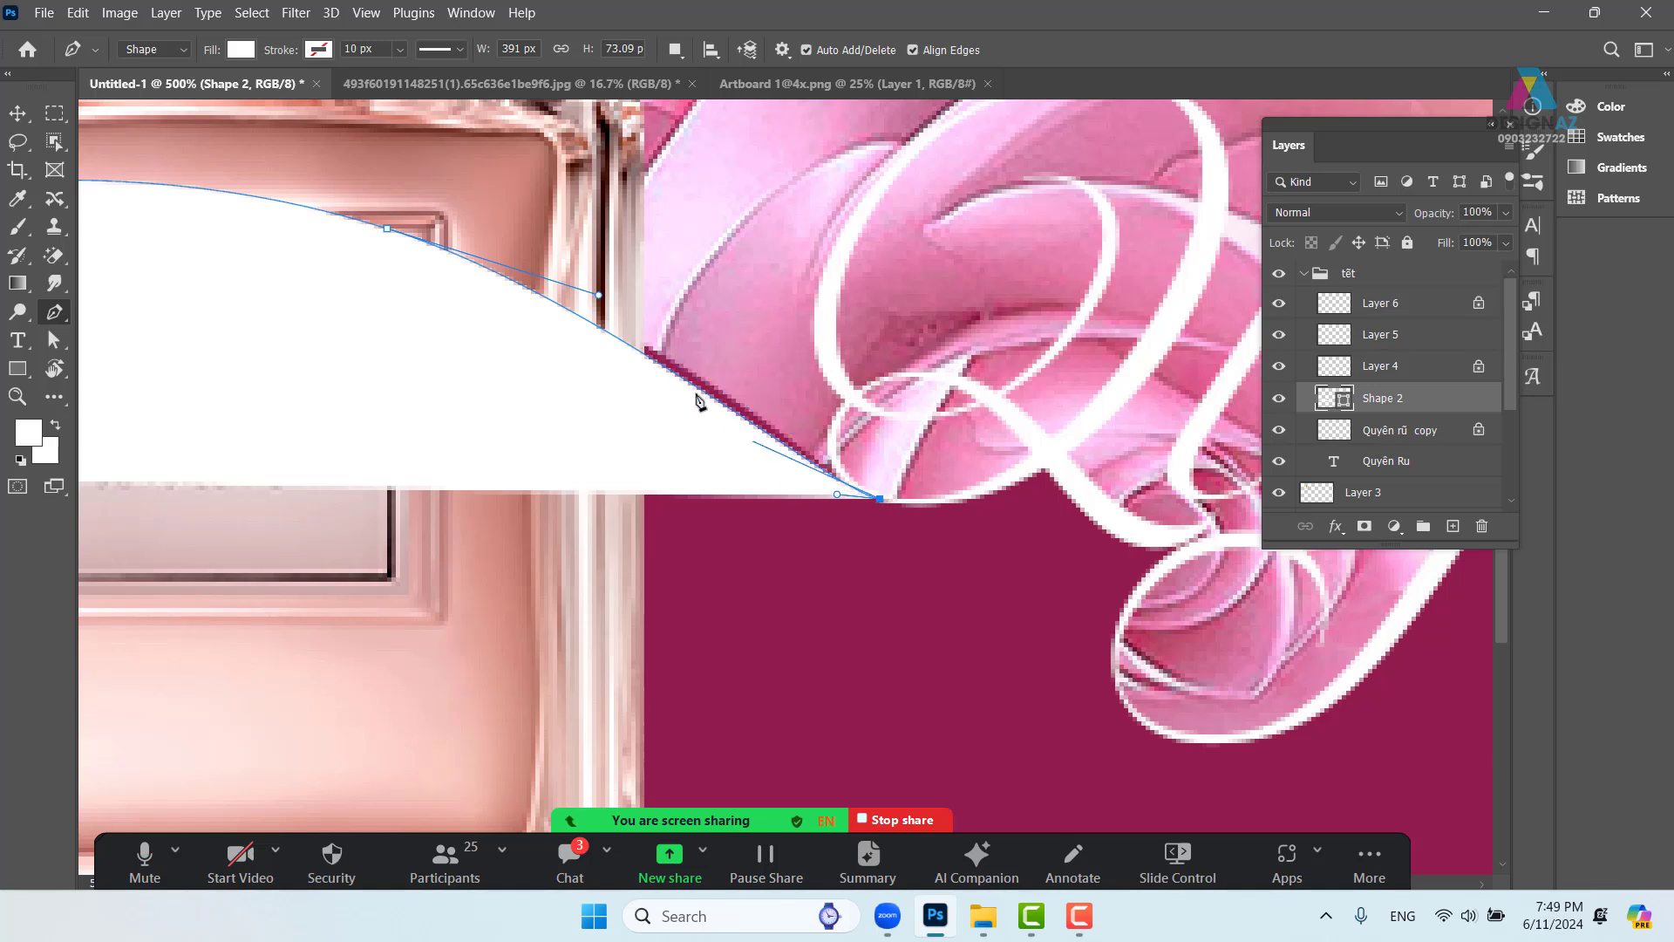
left_click(648, 342)
left_click_drag(502, 299, 1002, 468)
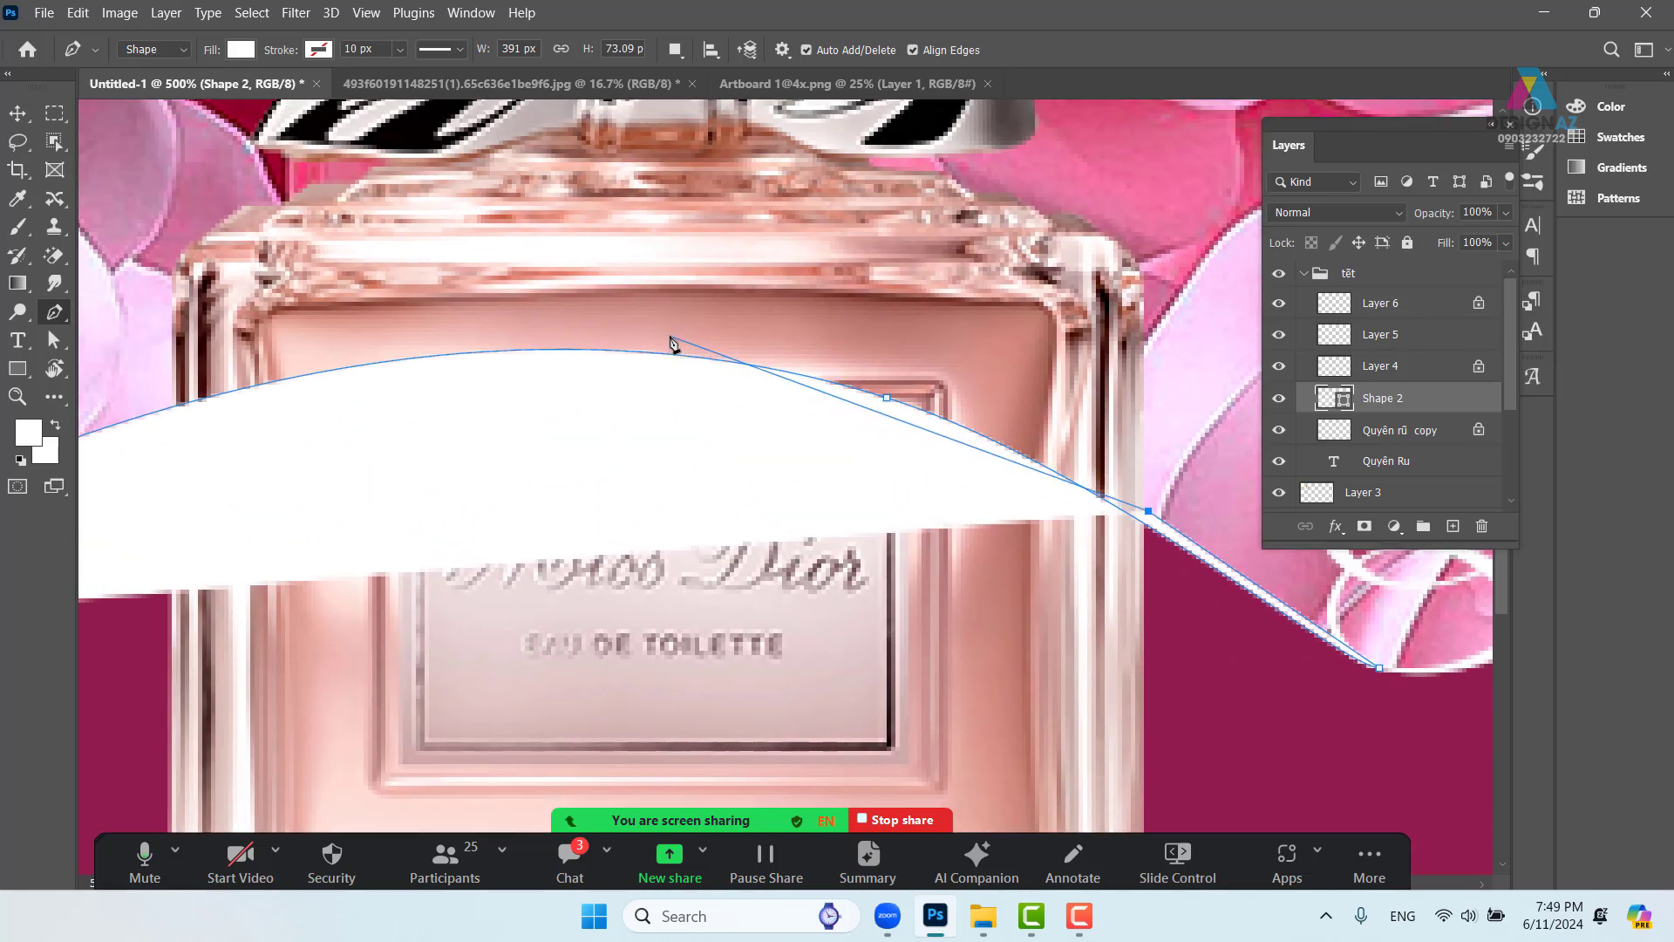
left_click_drag(669, 332, 519, 332)
left_click_drag(438, 321, 416, 326)
left_click_drag(268, 336, 723, 306)
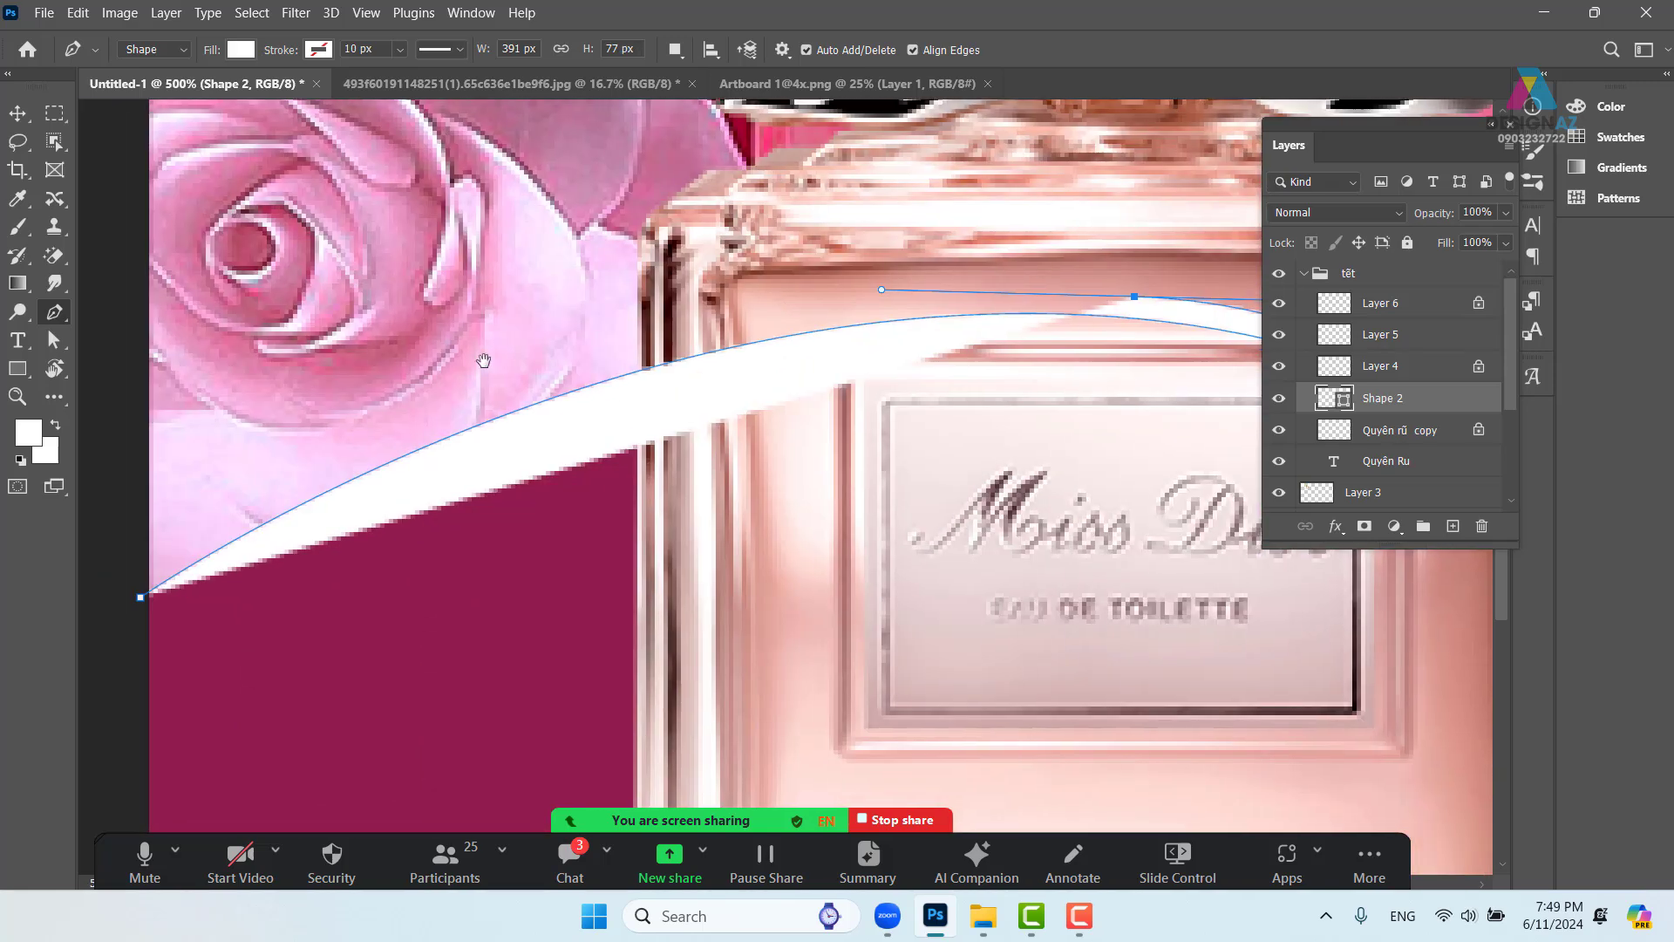
Add an end point just beyond the canvas's left edge and adjust the curve handles to form a thin band along the maroon edge
left_click_drag(130, 508, 72, 619)
key("ctrl+z")
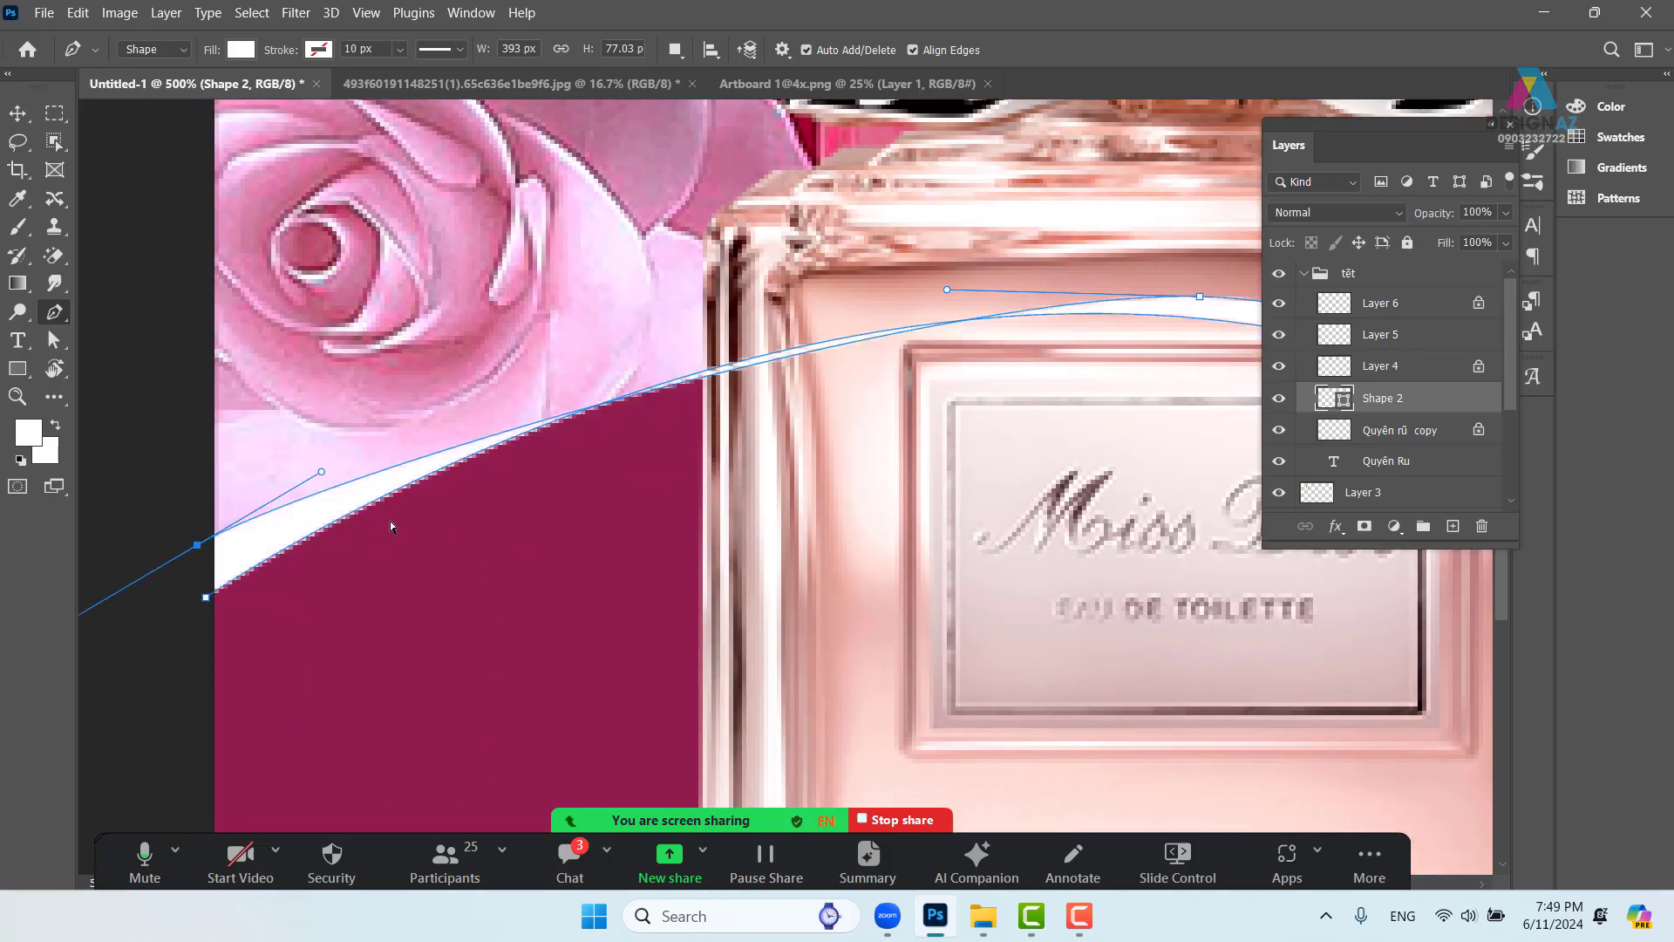
left_click_drag(323, 474, 750, 295)
left_click_drag(914, 347, 661, 365)
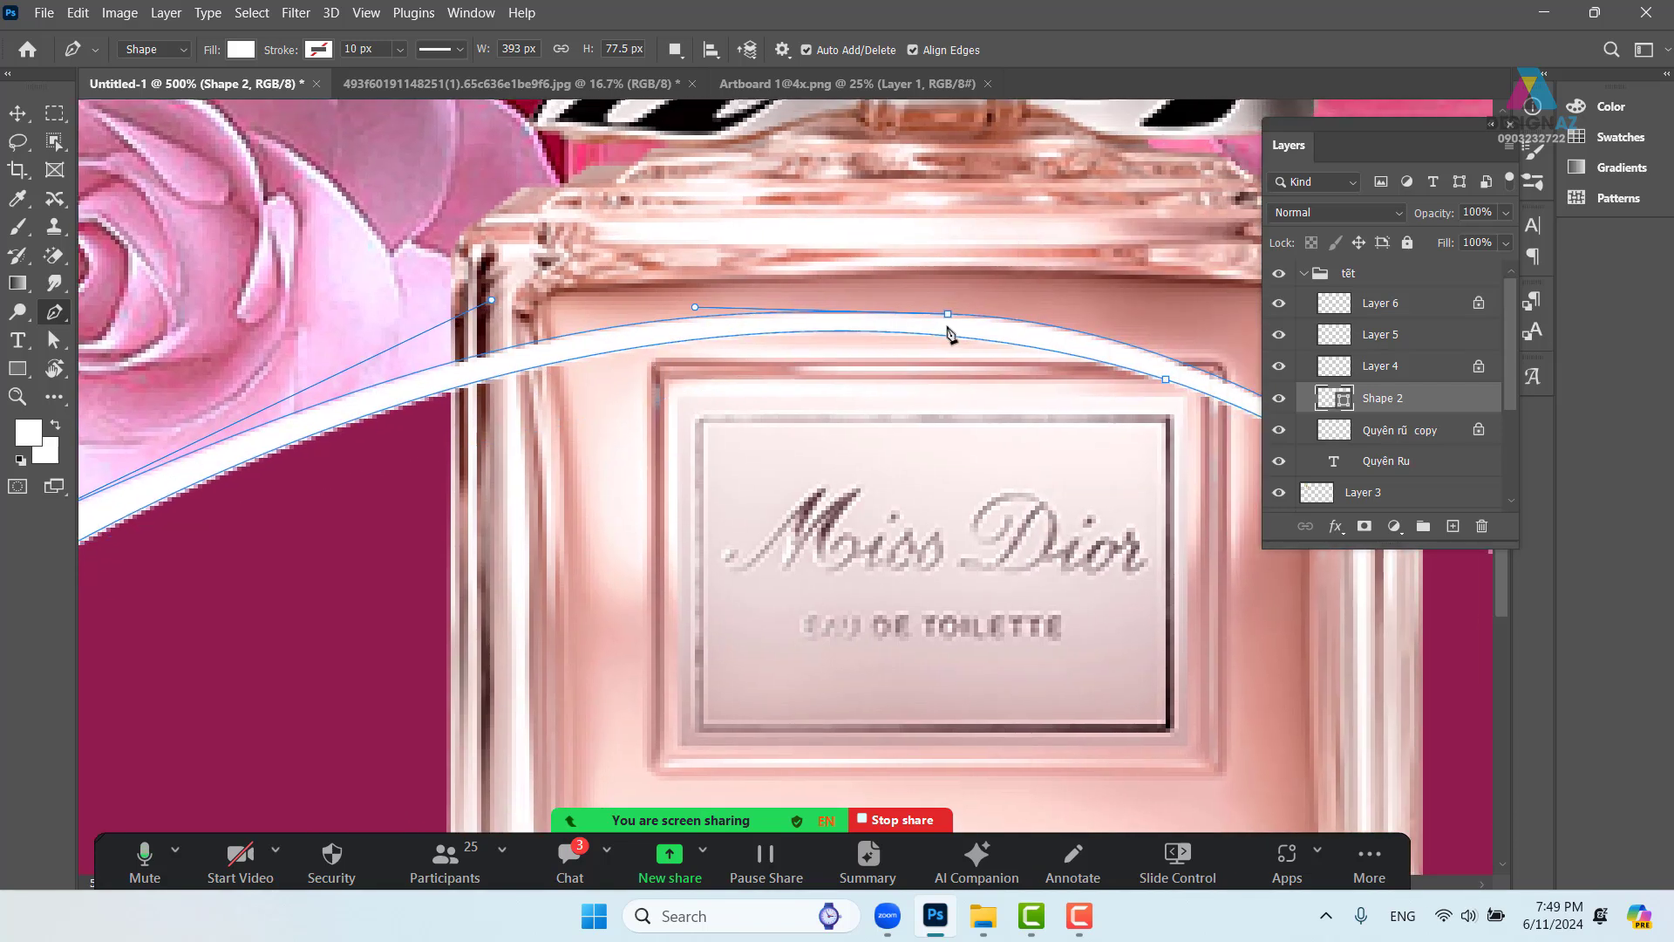
left_click_drag(953, 321, 700, 301)
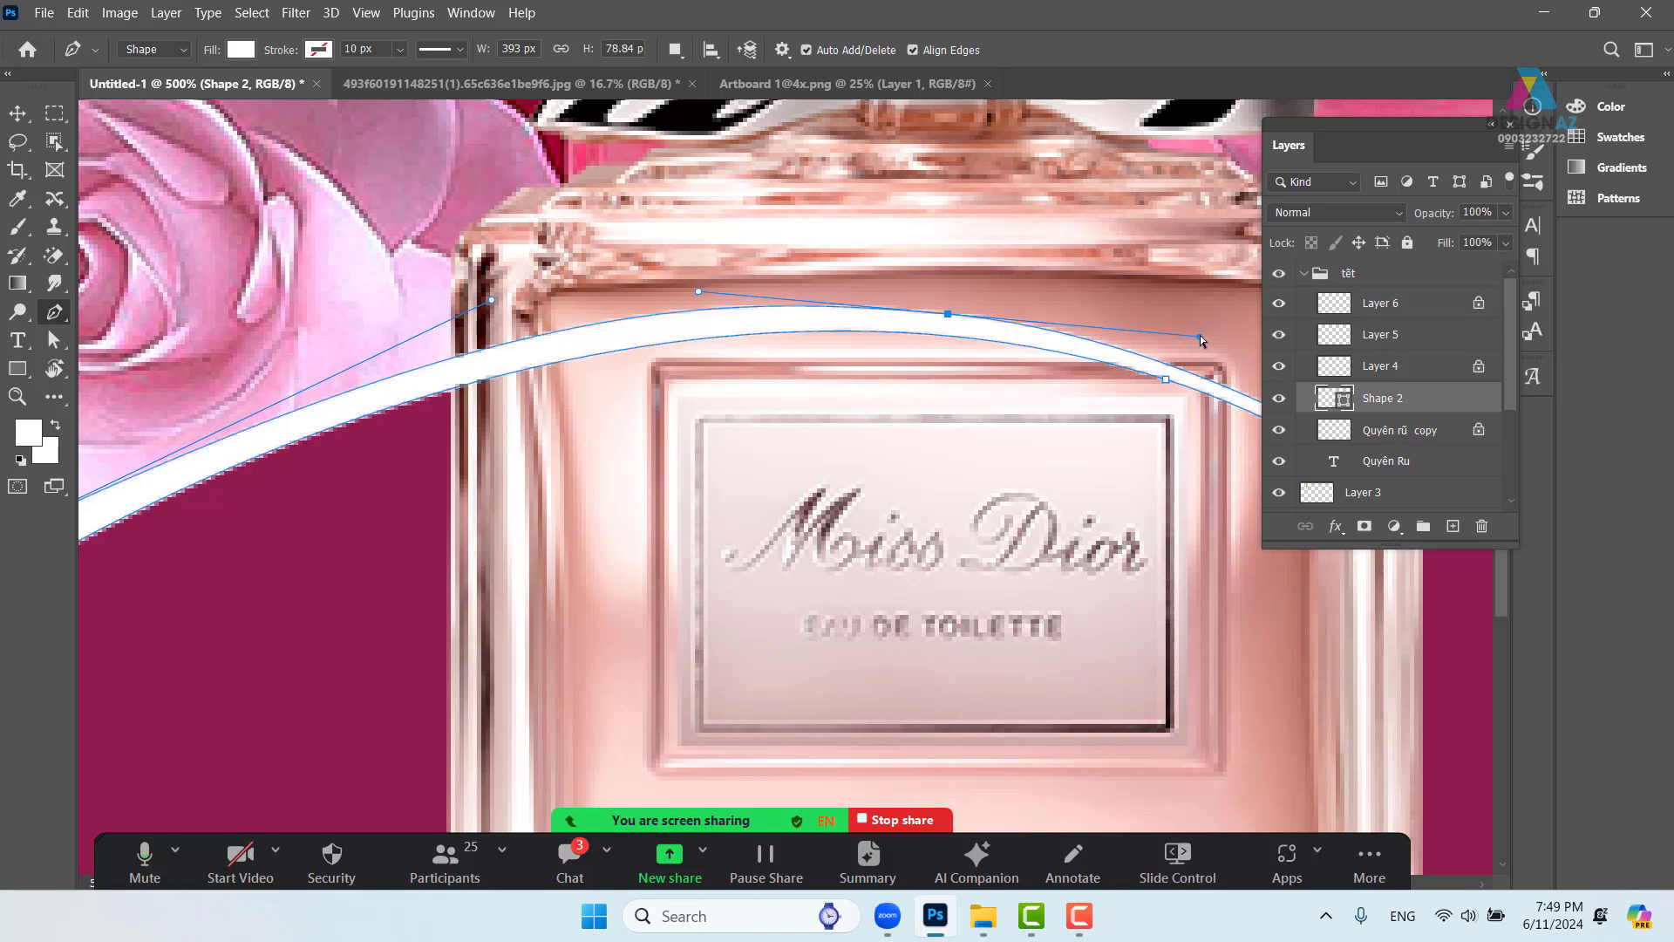
left_click_drag(1201, 340, 1219, 344)
Close the white band's path at its starting point on the banner's left edge and leave the Pen tool
left_click_drag(443, 380, 650, 354)
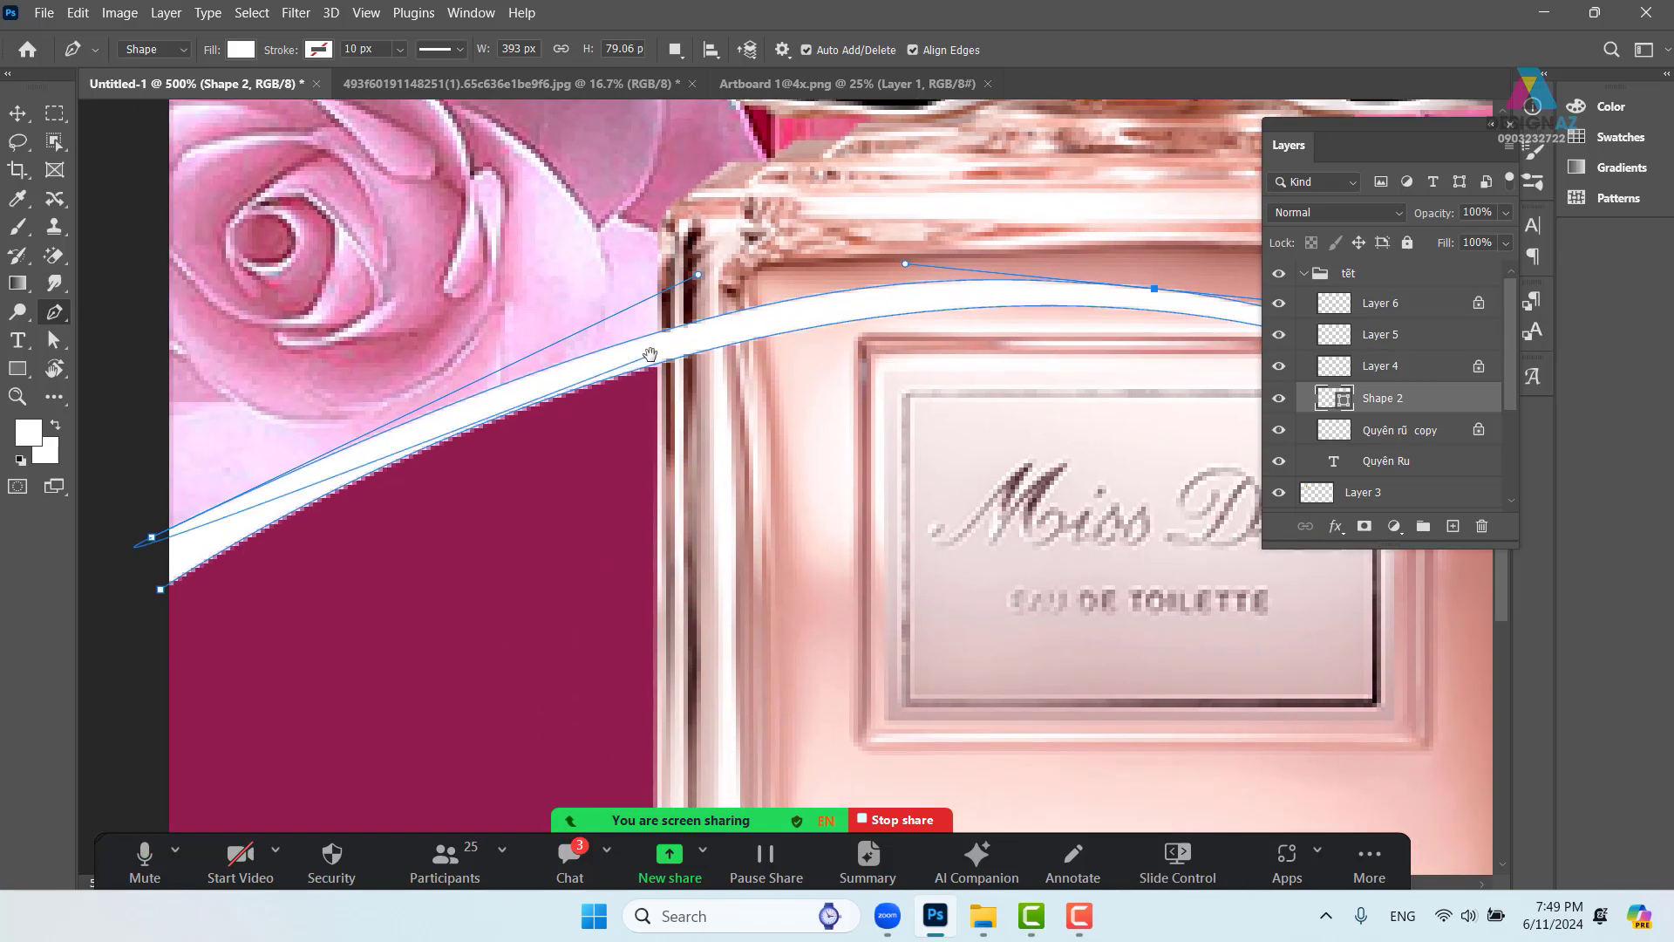
key("ctrl+1")
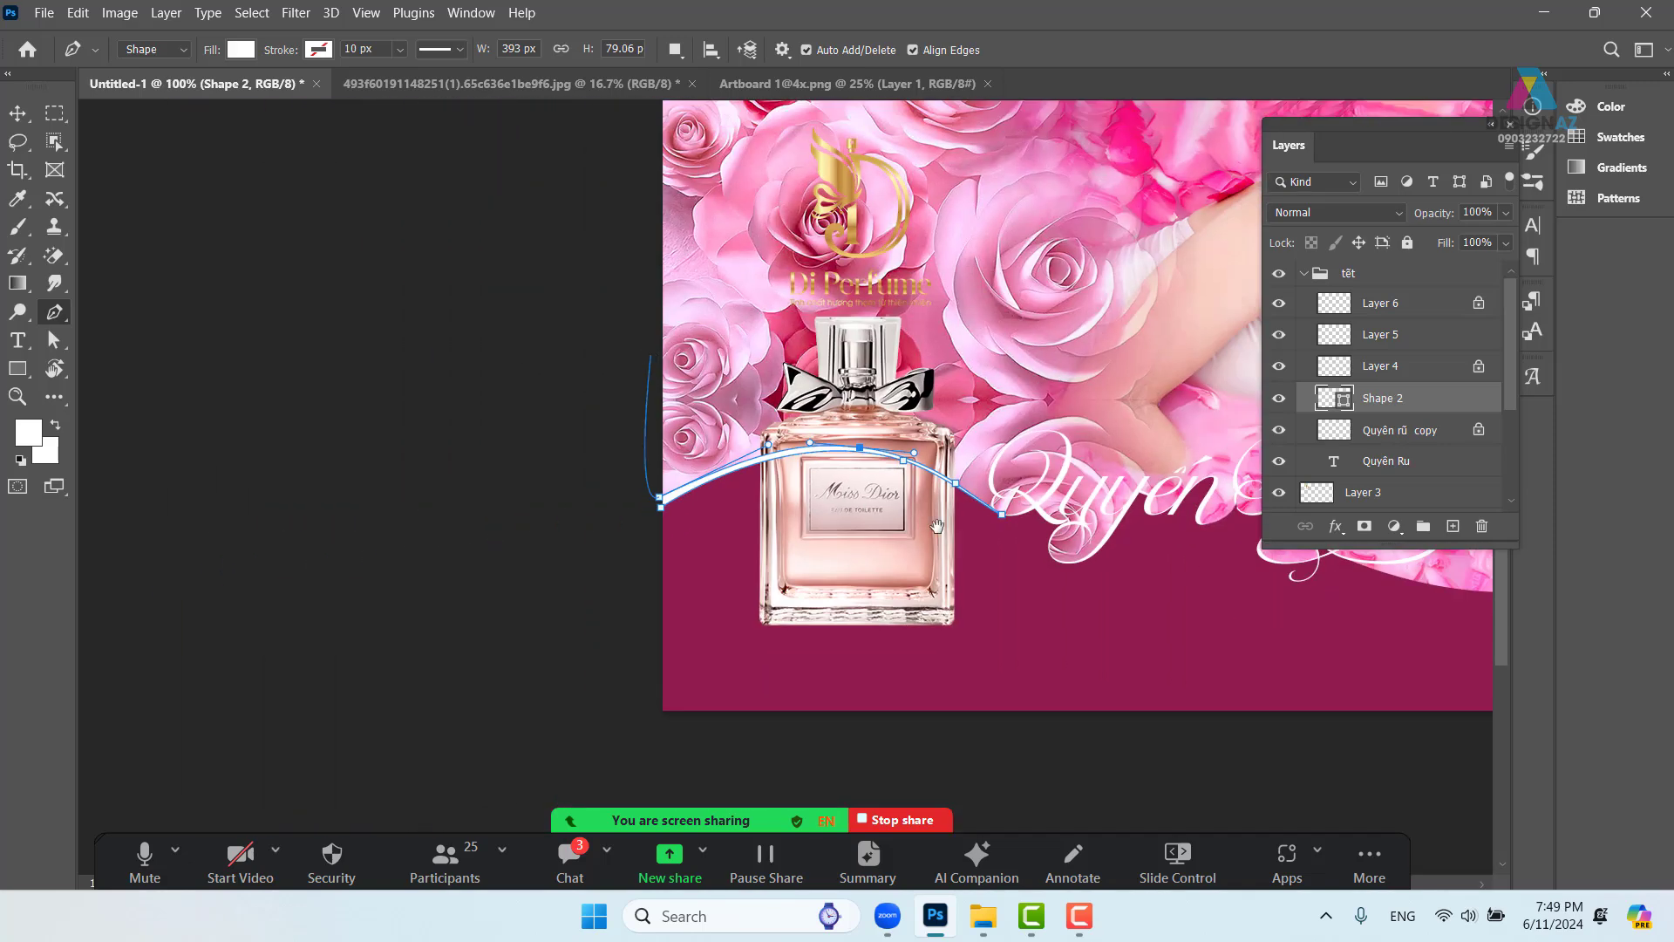
left_click_drag(938, 525, 768, 529)
left_click(490, 511)
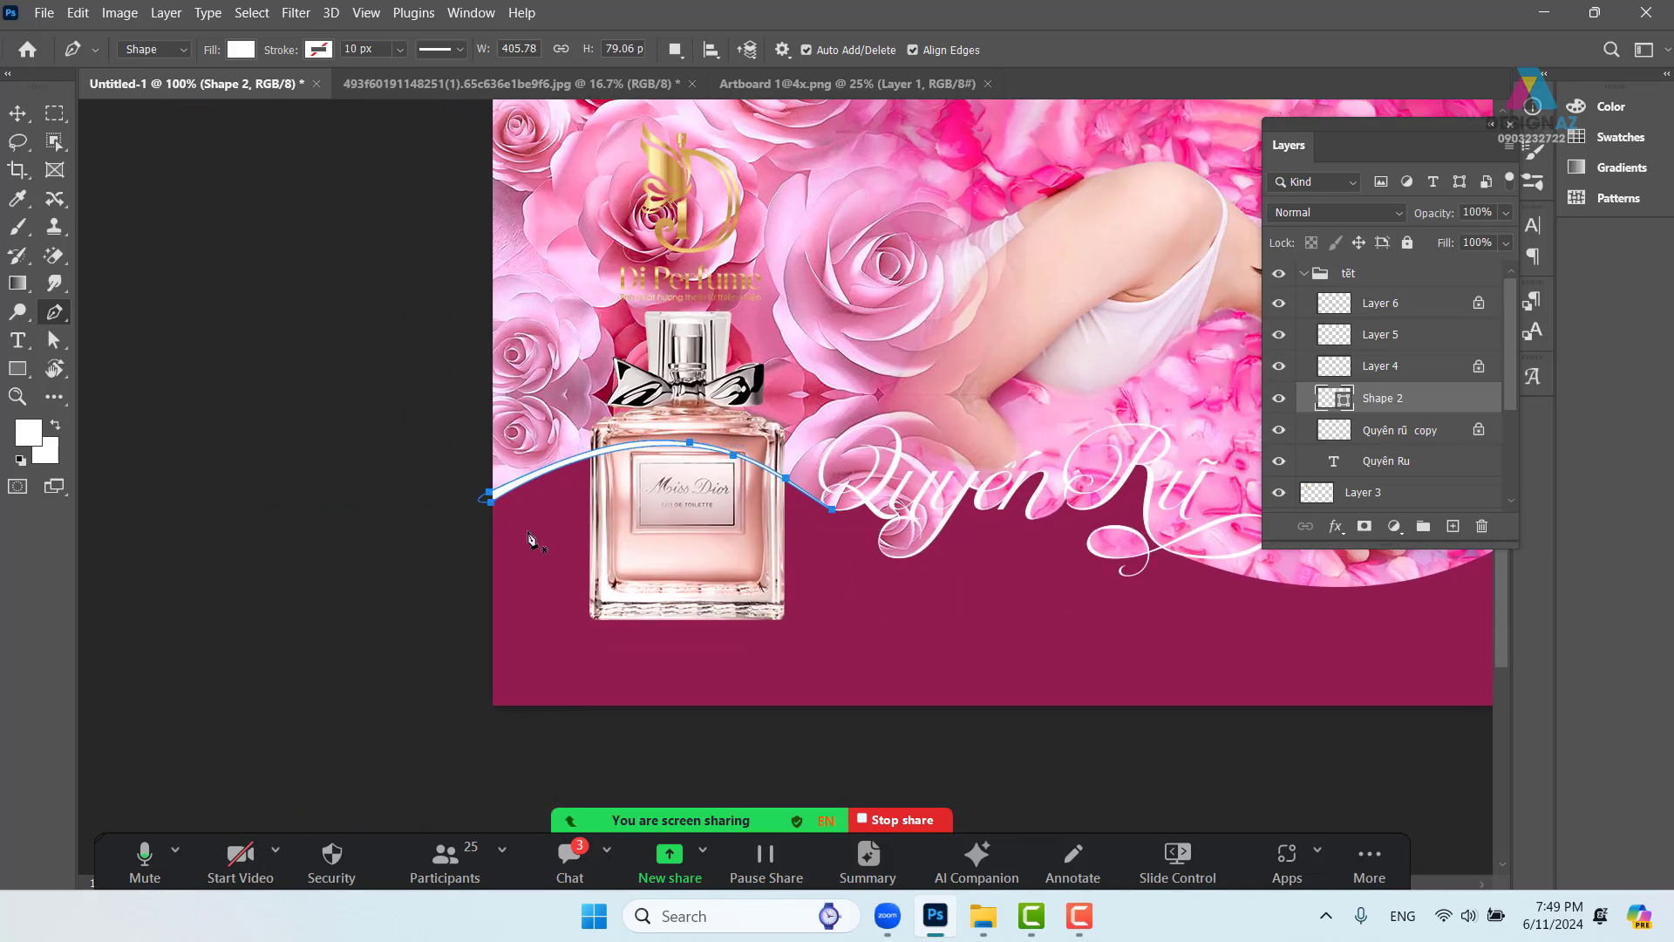
left_click(18, 112)
Start a new white shape at the R's swash crossing and trace the photo's lower curved edge to just beyond the canvas's right edge
left_click_drag(882, 680, 536, 610)
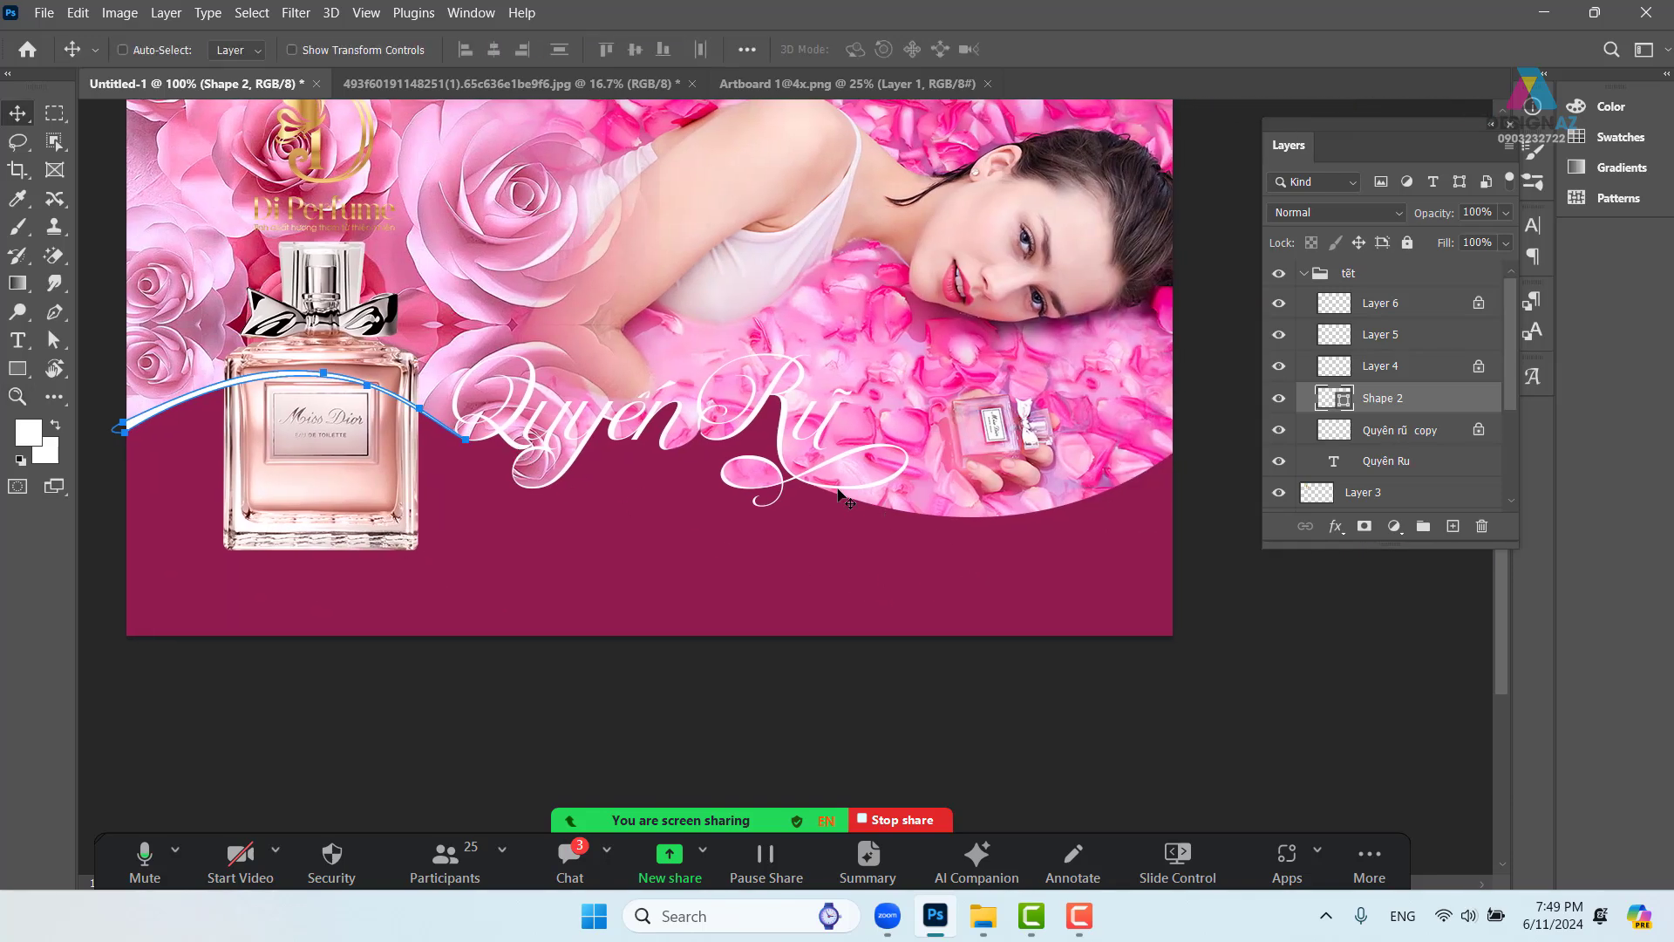
left_click_drag(916, 558, 558, 522)
scroll(1041, 537, "right", 1)
key("ctrl+plus")
key("p")
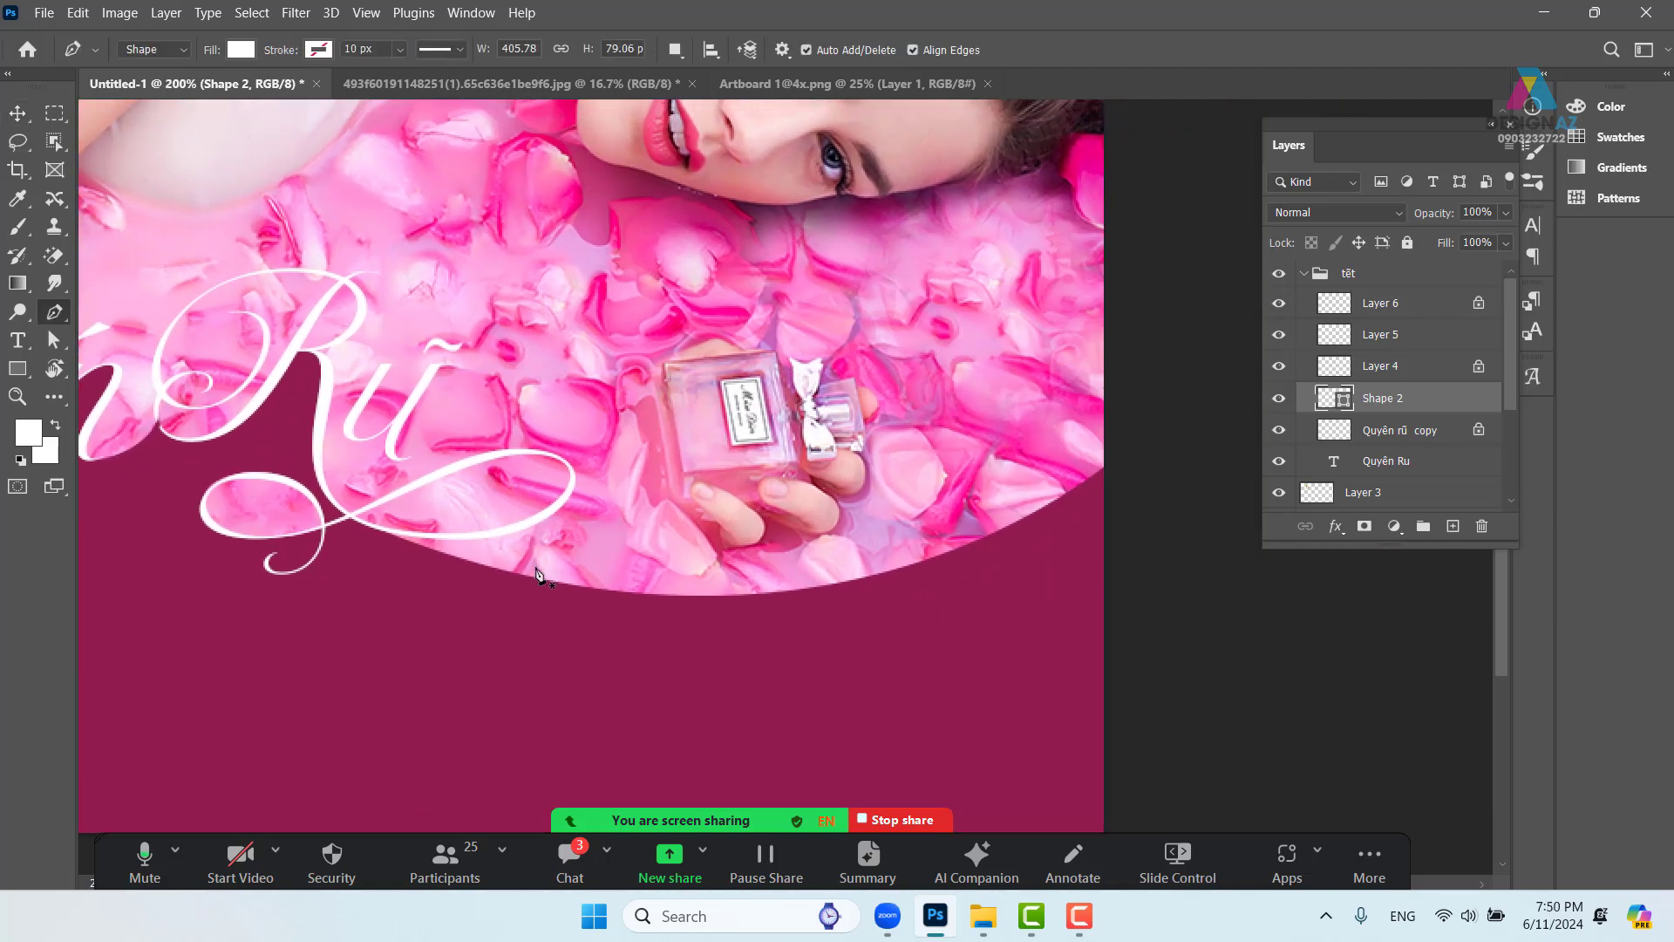
left_click(350, 514)
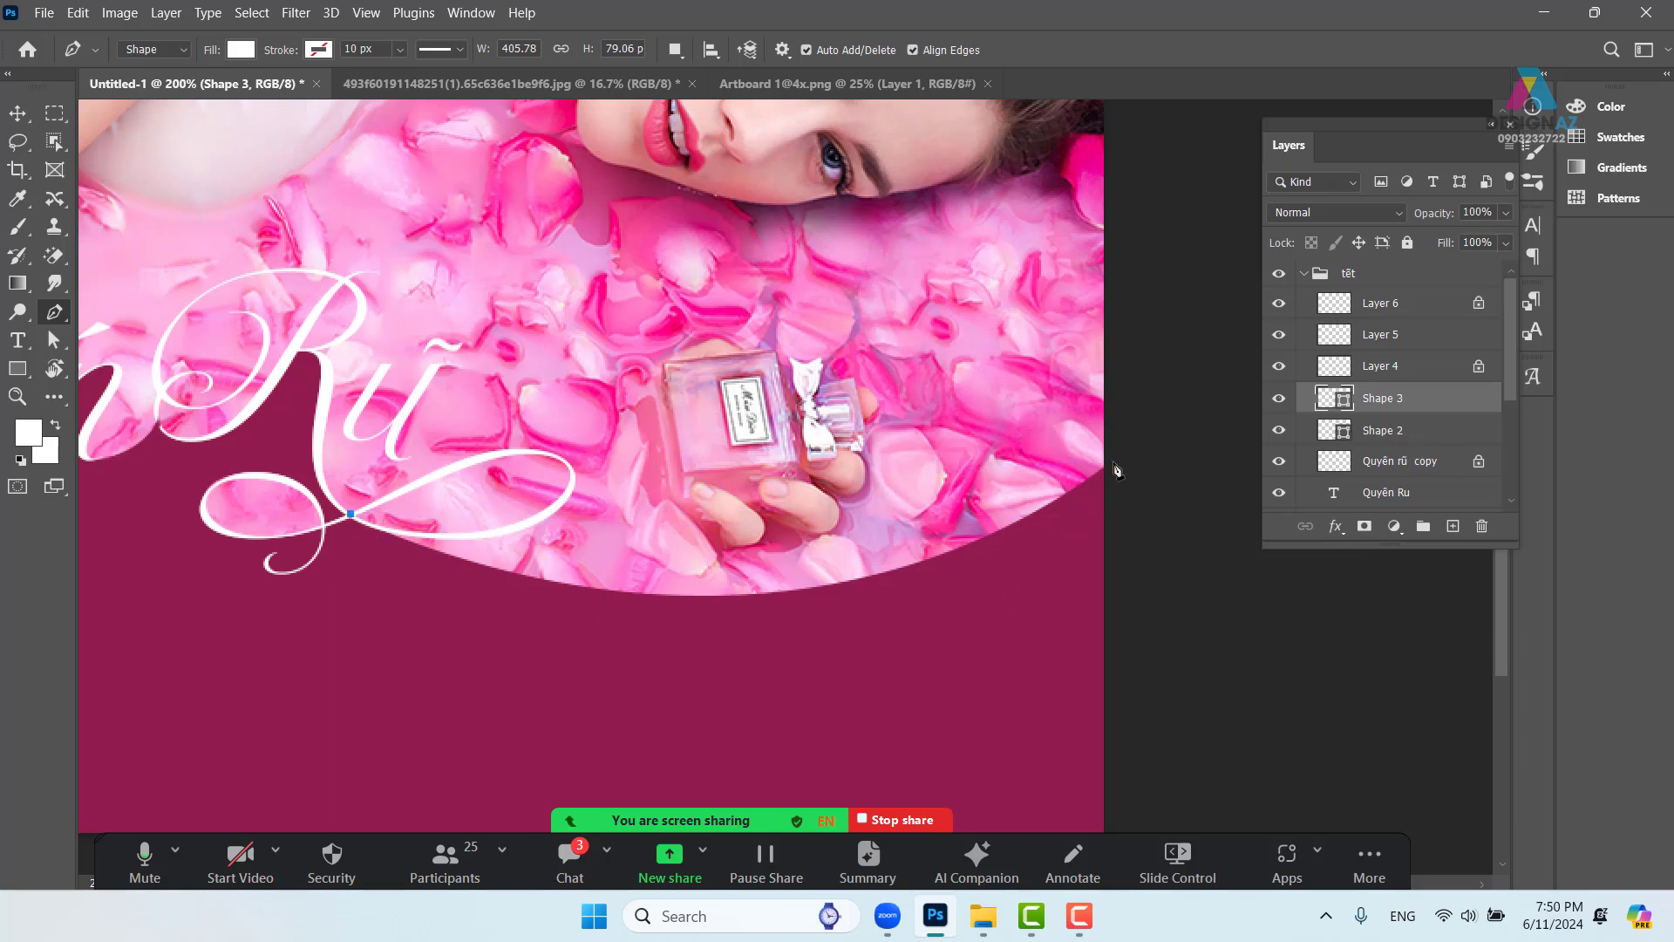
left_click_drag(1106, 465, 1349, 305)
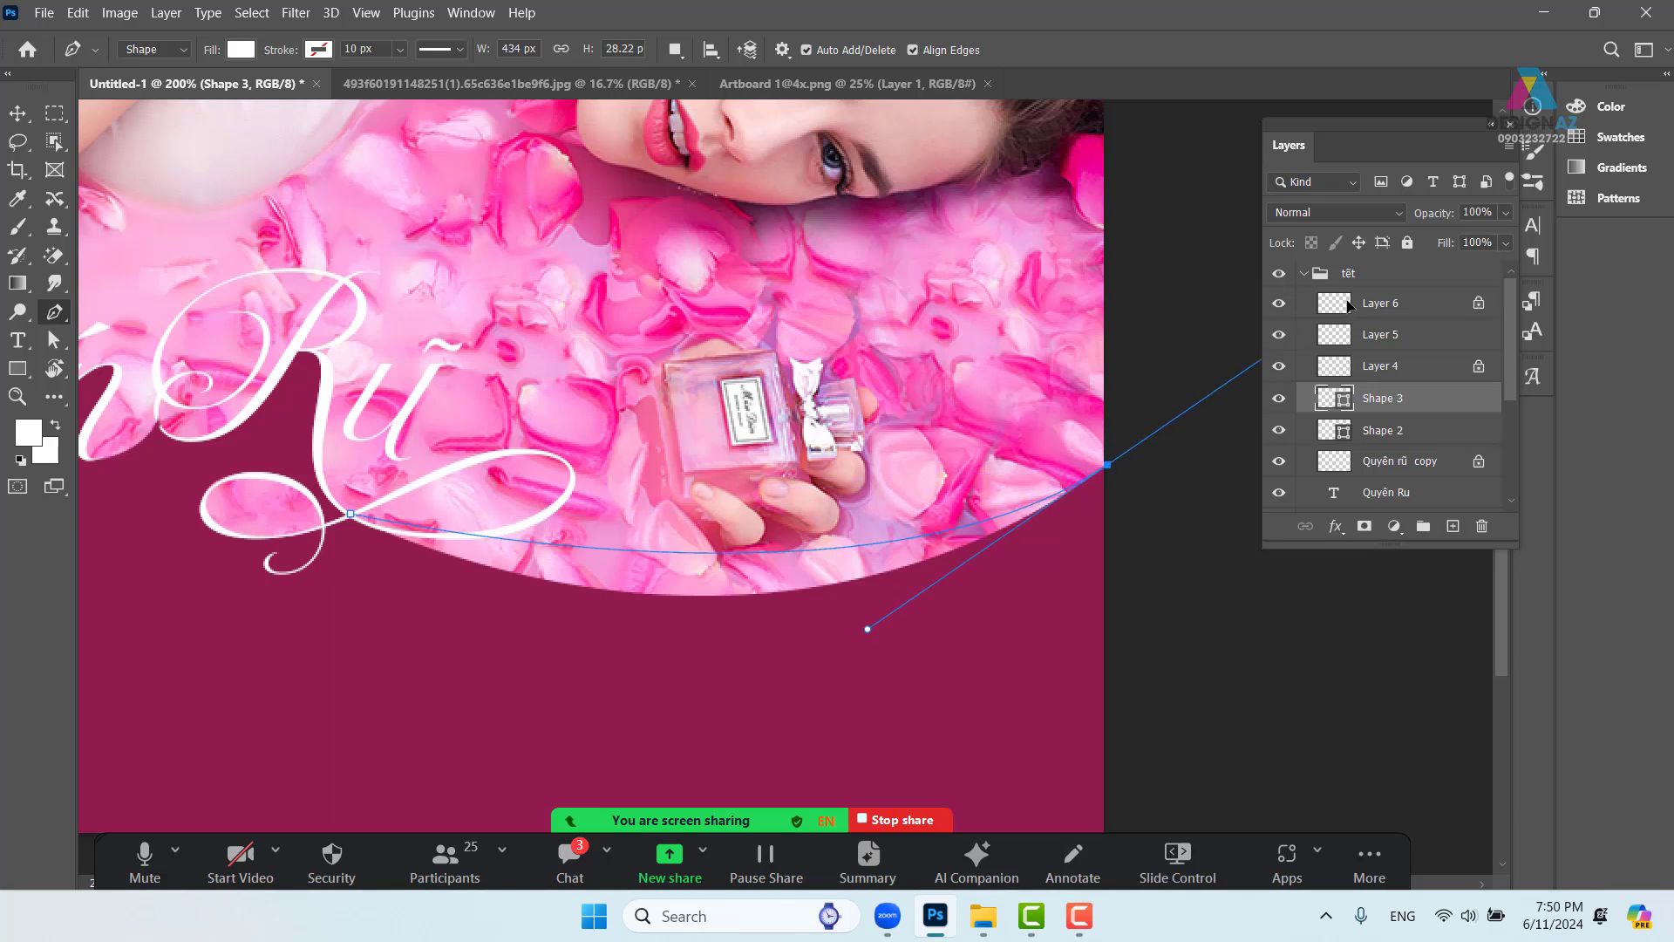
key("ctrl+z")
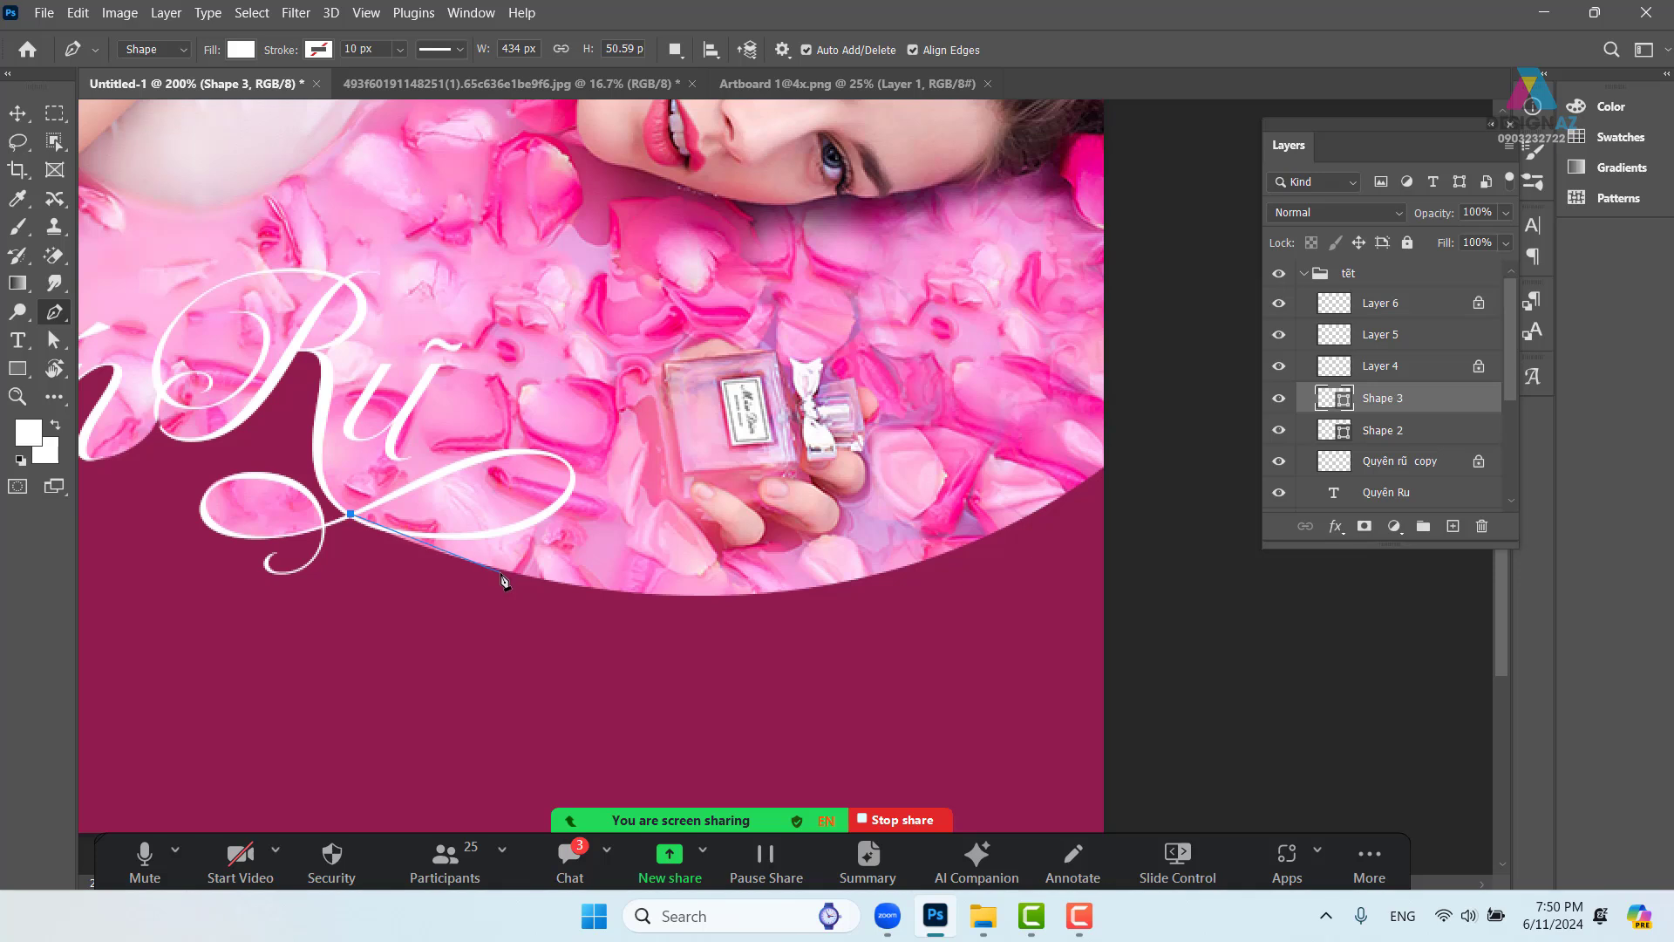
left_click_drag(500, 571, 567, 588)
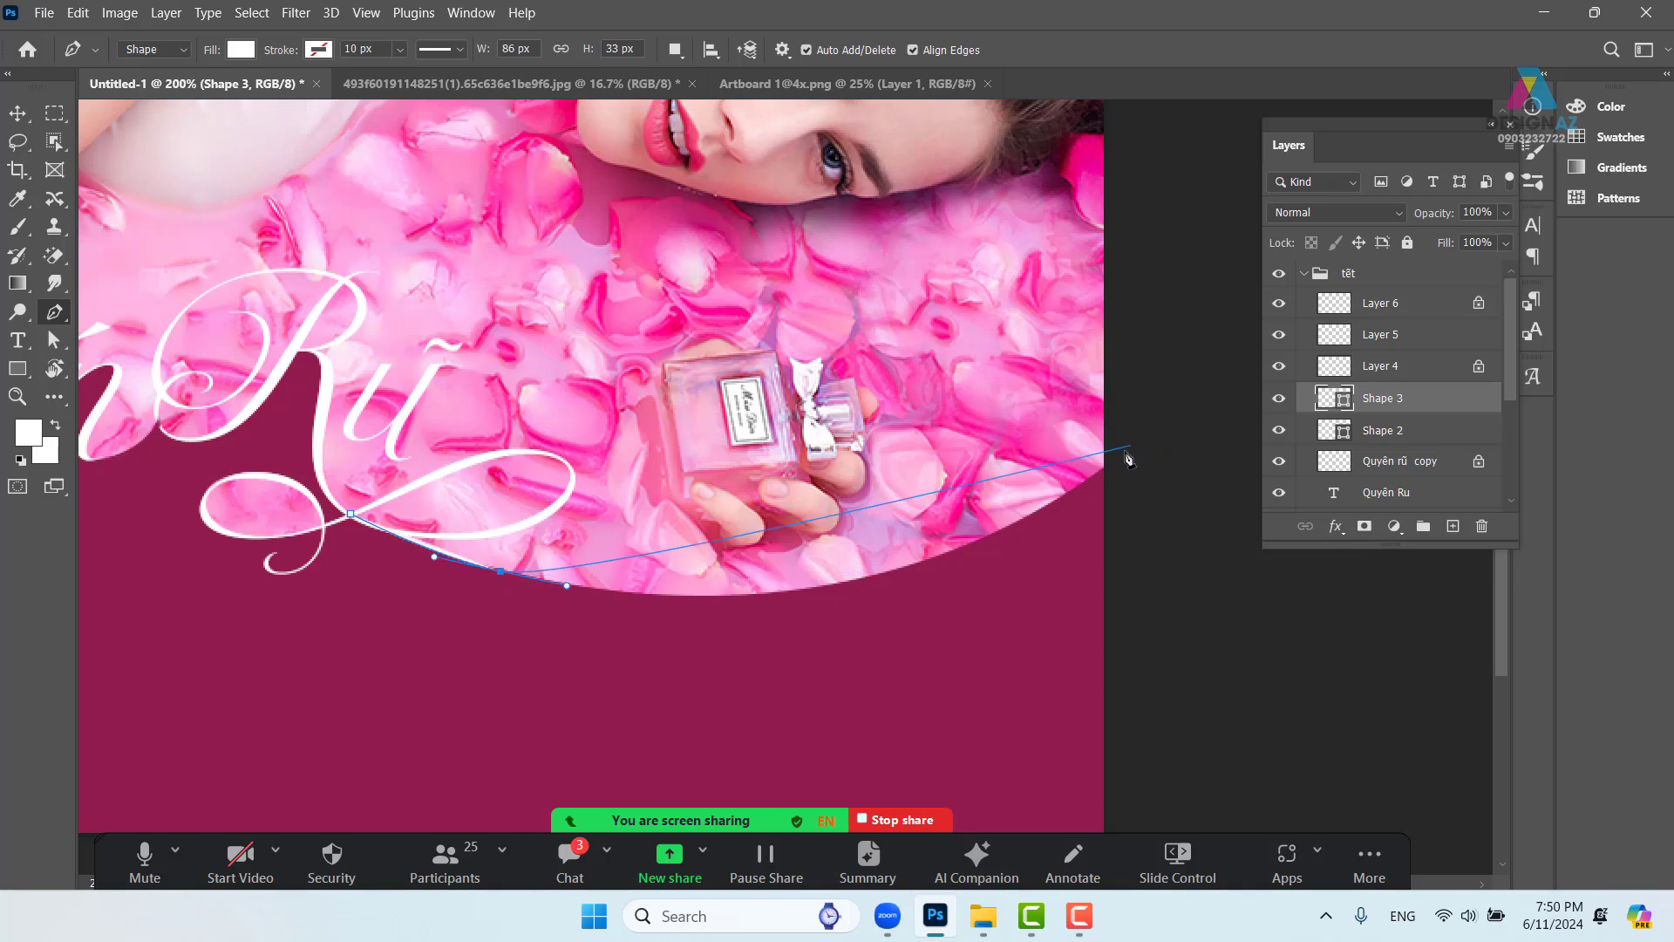
left_click_drag(1125, 452, 1200, 394)
left_click_drag(1051, 510, 845, 661)
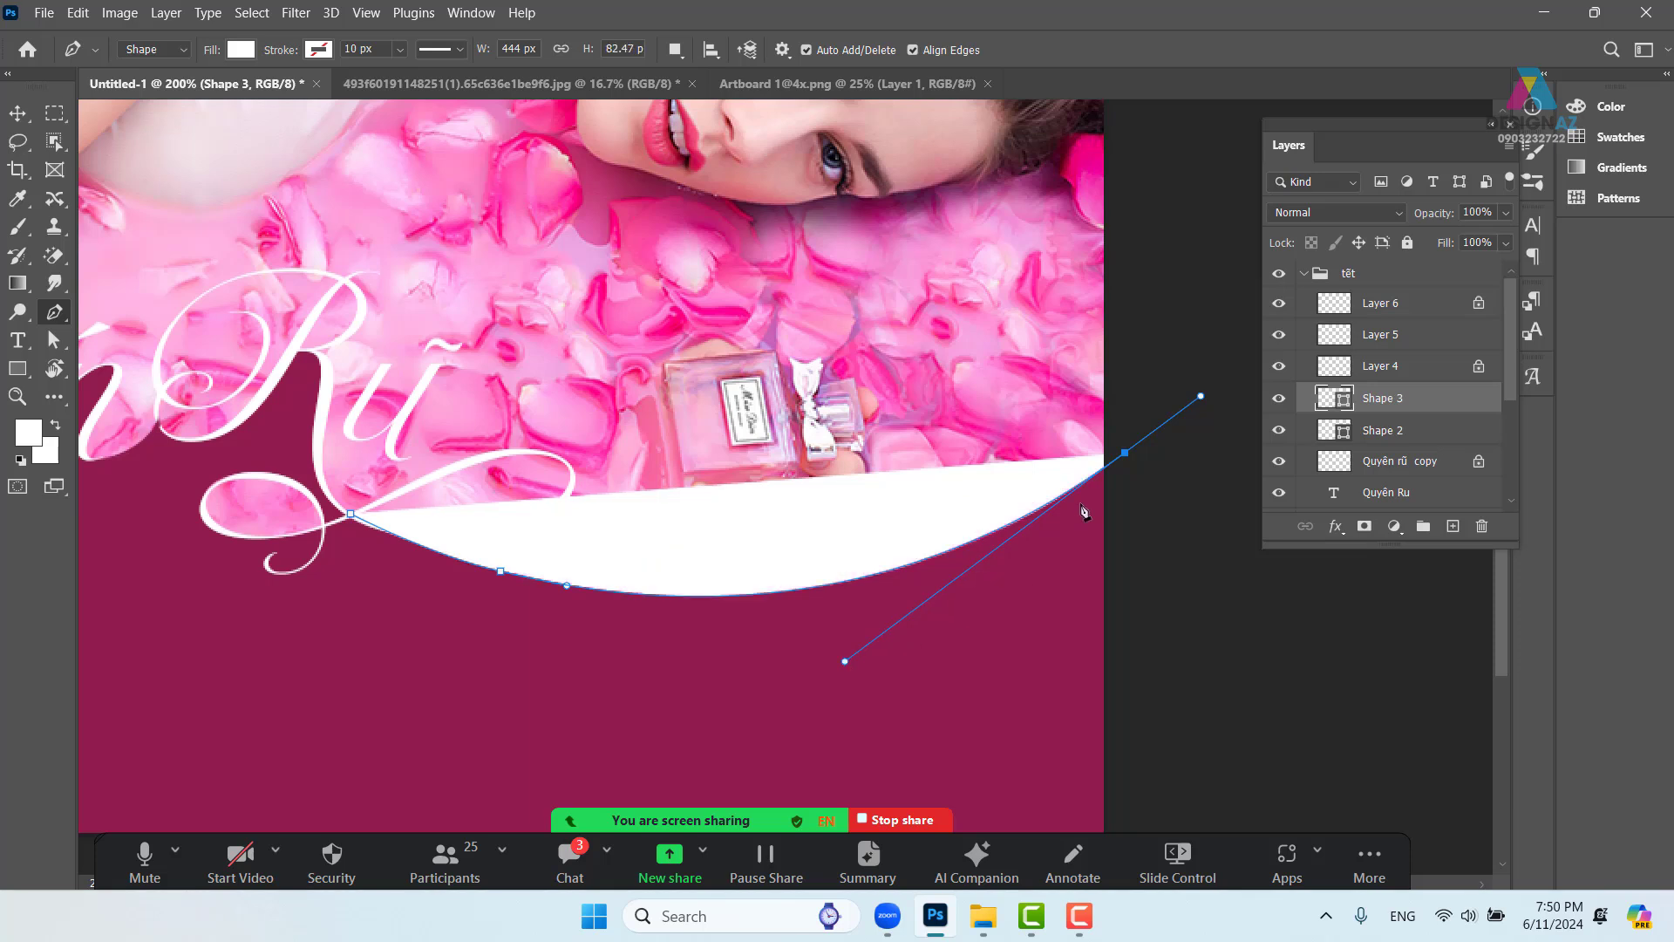
Add an upper end point beyond the canvas's right edge, curve the band's upper edge back towards the R, and close the path
left_click(1127, 447)
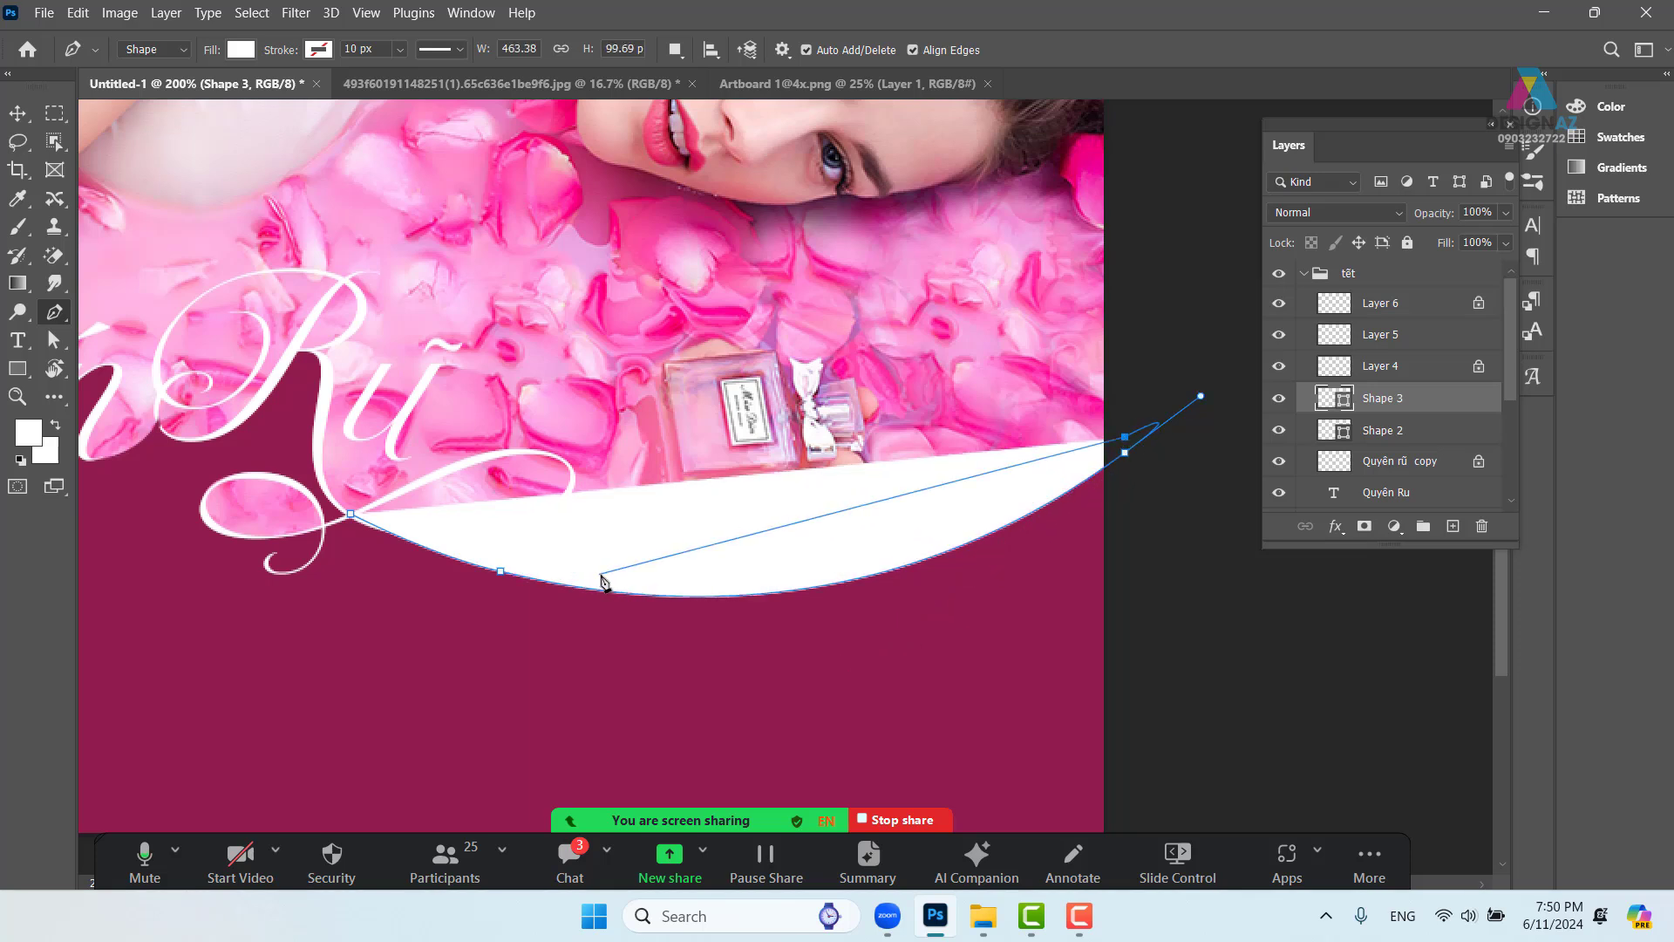
left_click_drag(604, 575, 315, 531)
left_click(350, 515)
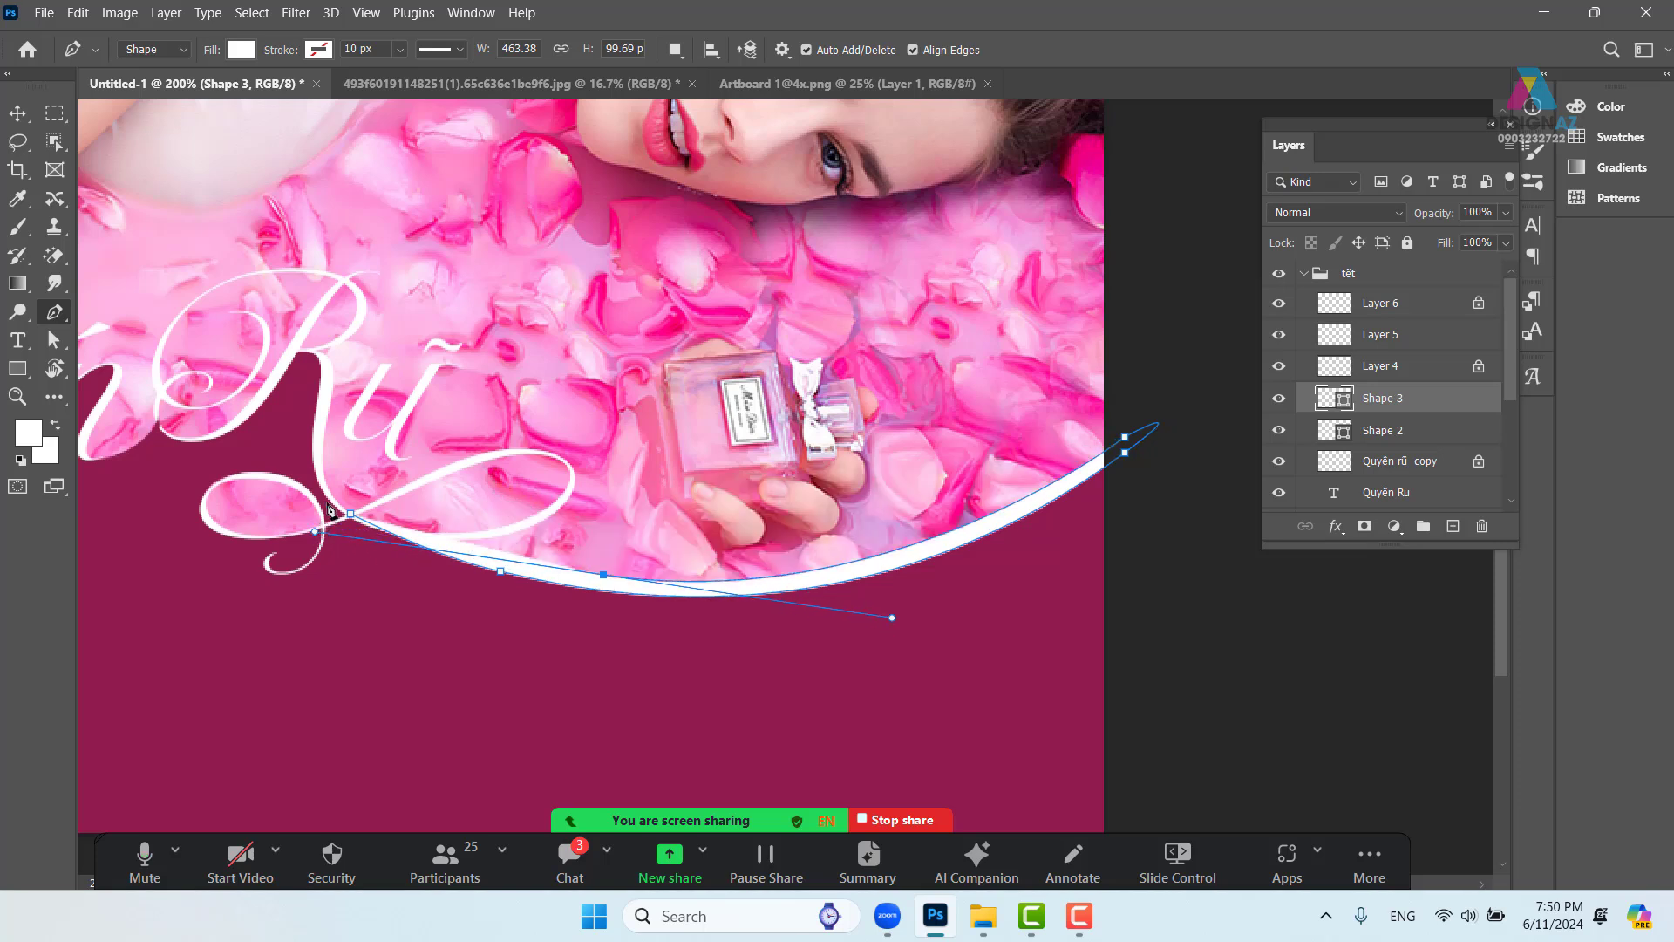
Shorten the upper curve's handle and nudge the starting point down so the right band tapers thinly into the R's swash
key("z")
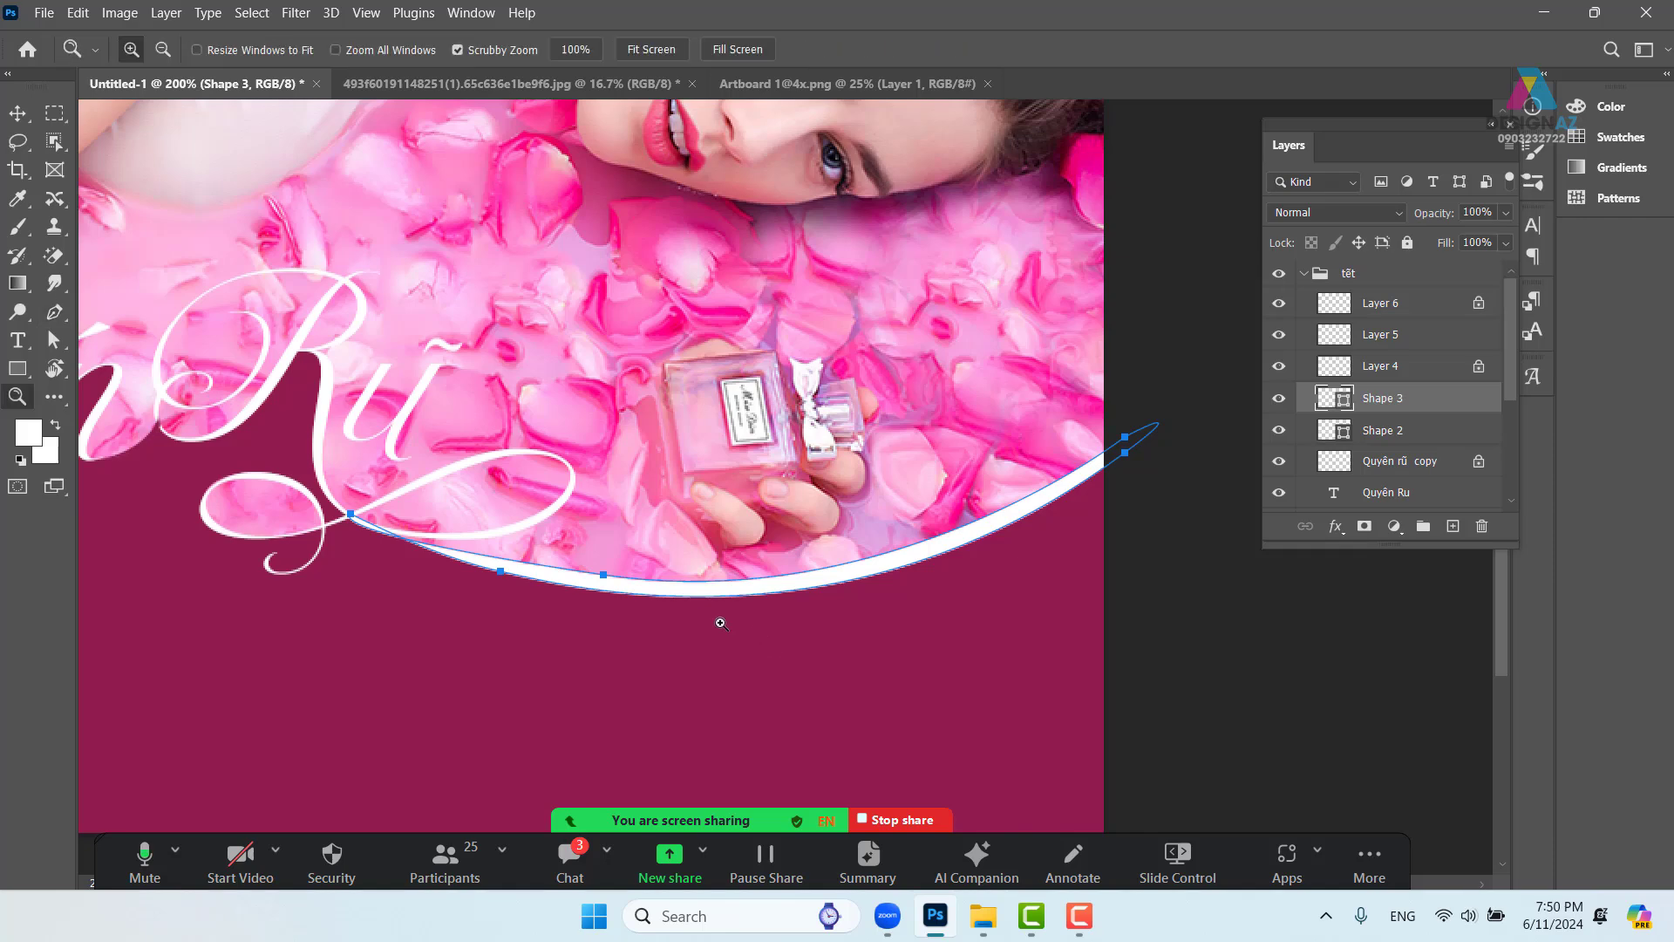
left_click_drag(577, 542, 228, 573)
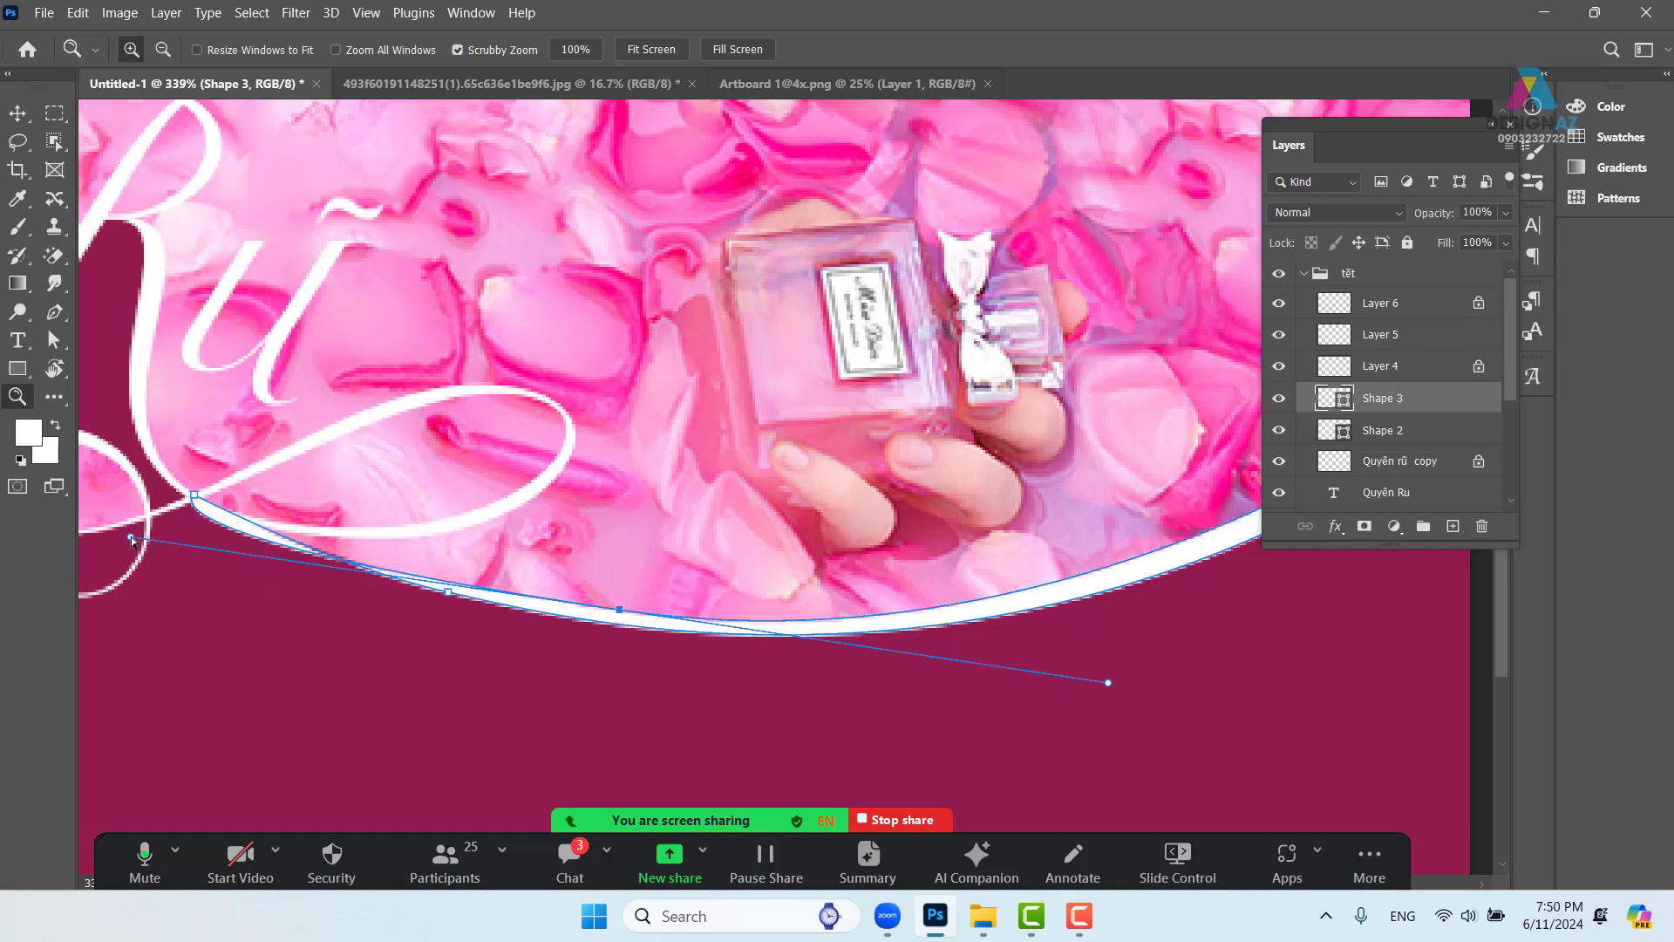
left_click_drag(133, 541, 314, 564)
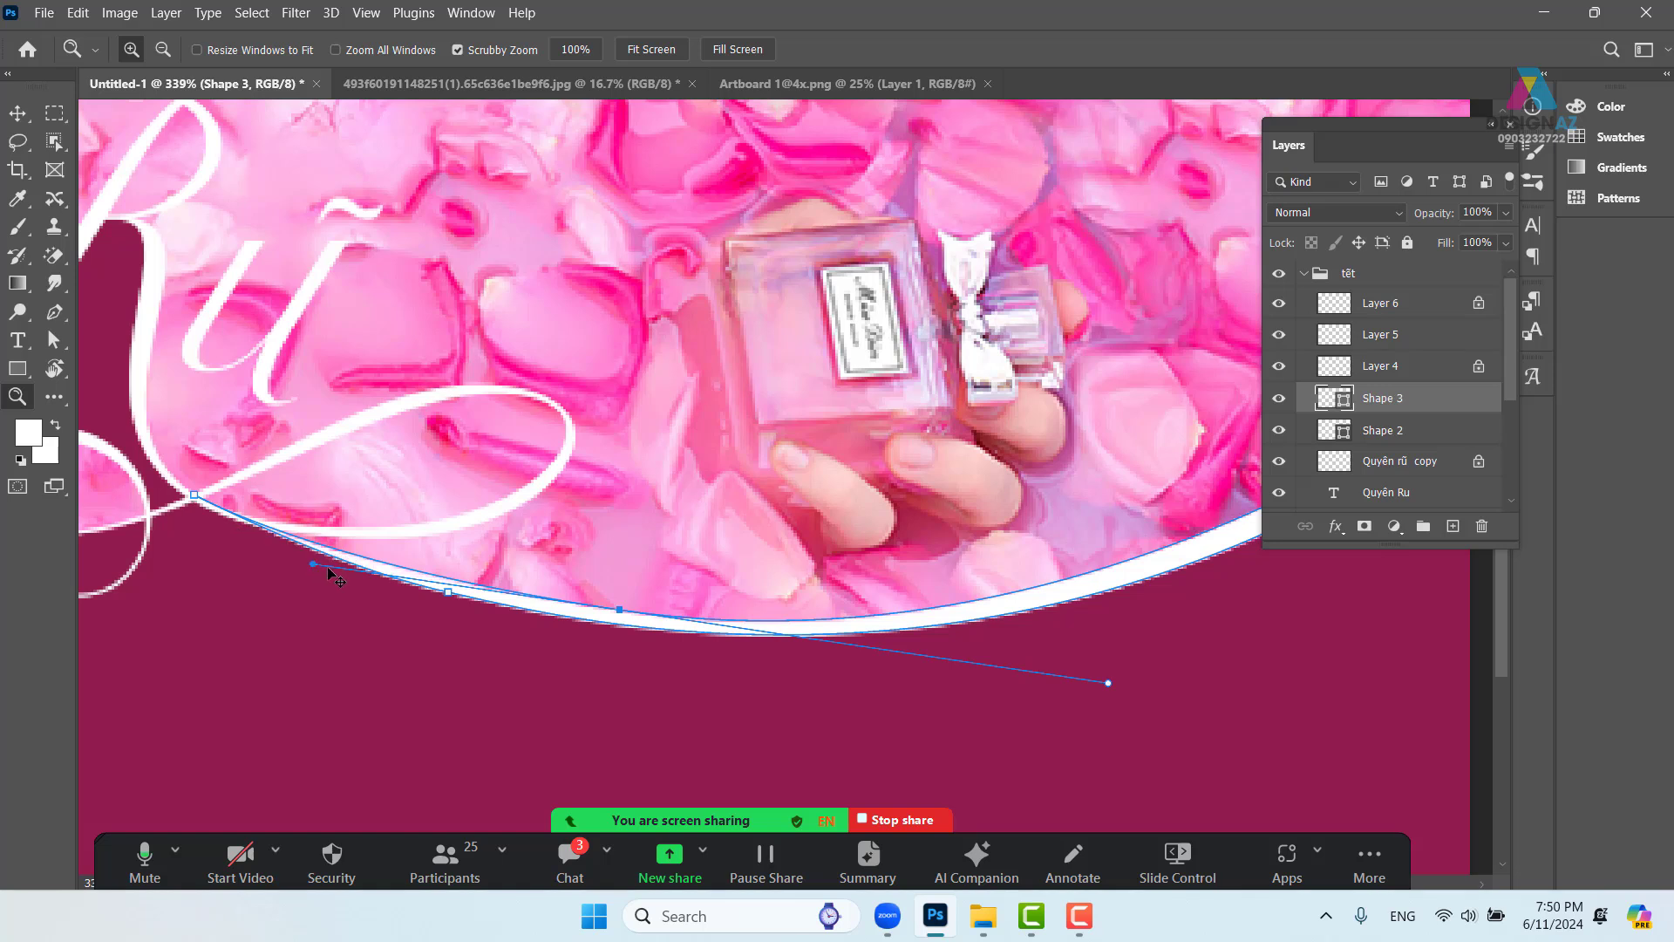
left_click_drag(195, 496, 195, 503)
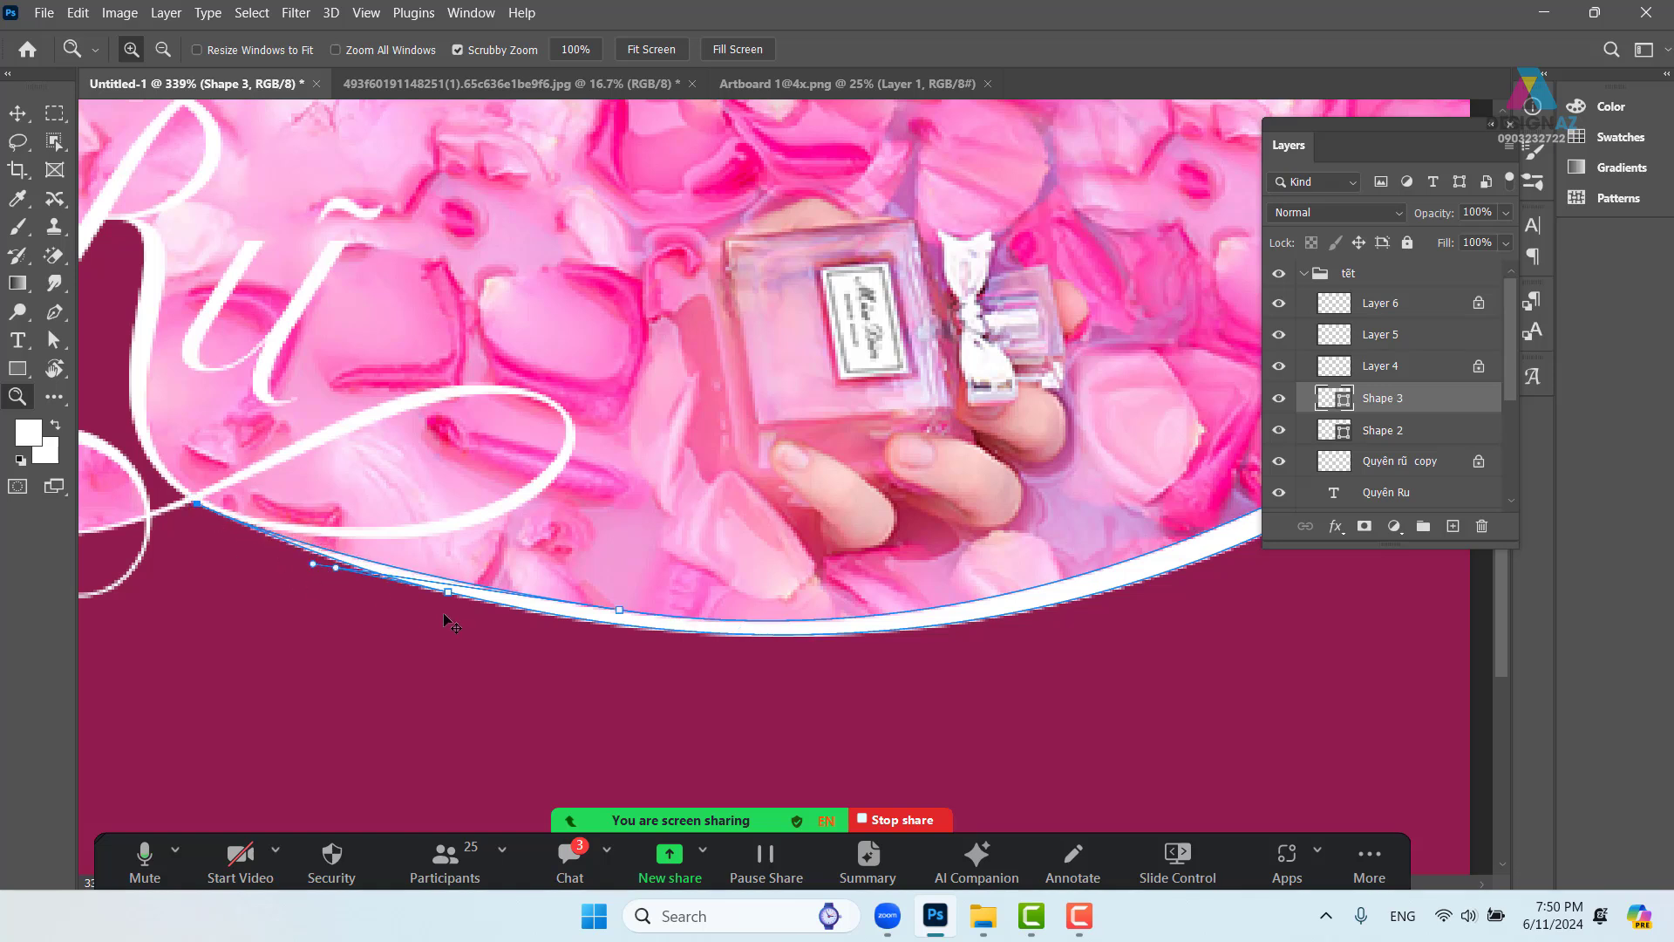
Raise the right band's upper end point beyond the canvas edge to widen the band towards the right
left_click_drag(983, 648, 484, 660)
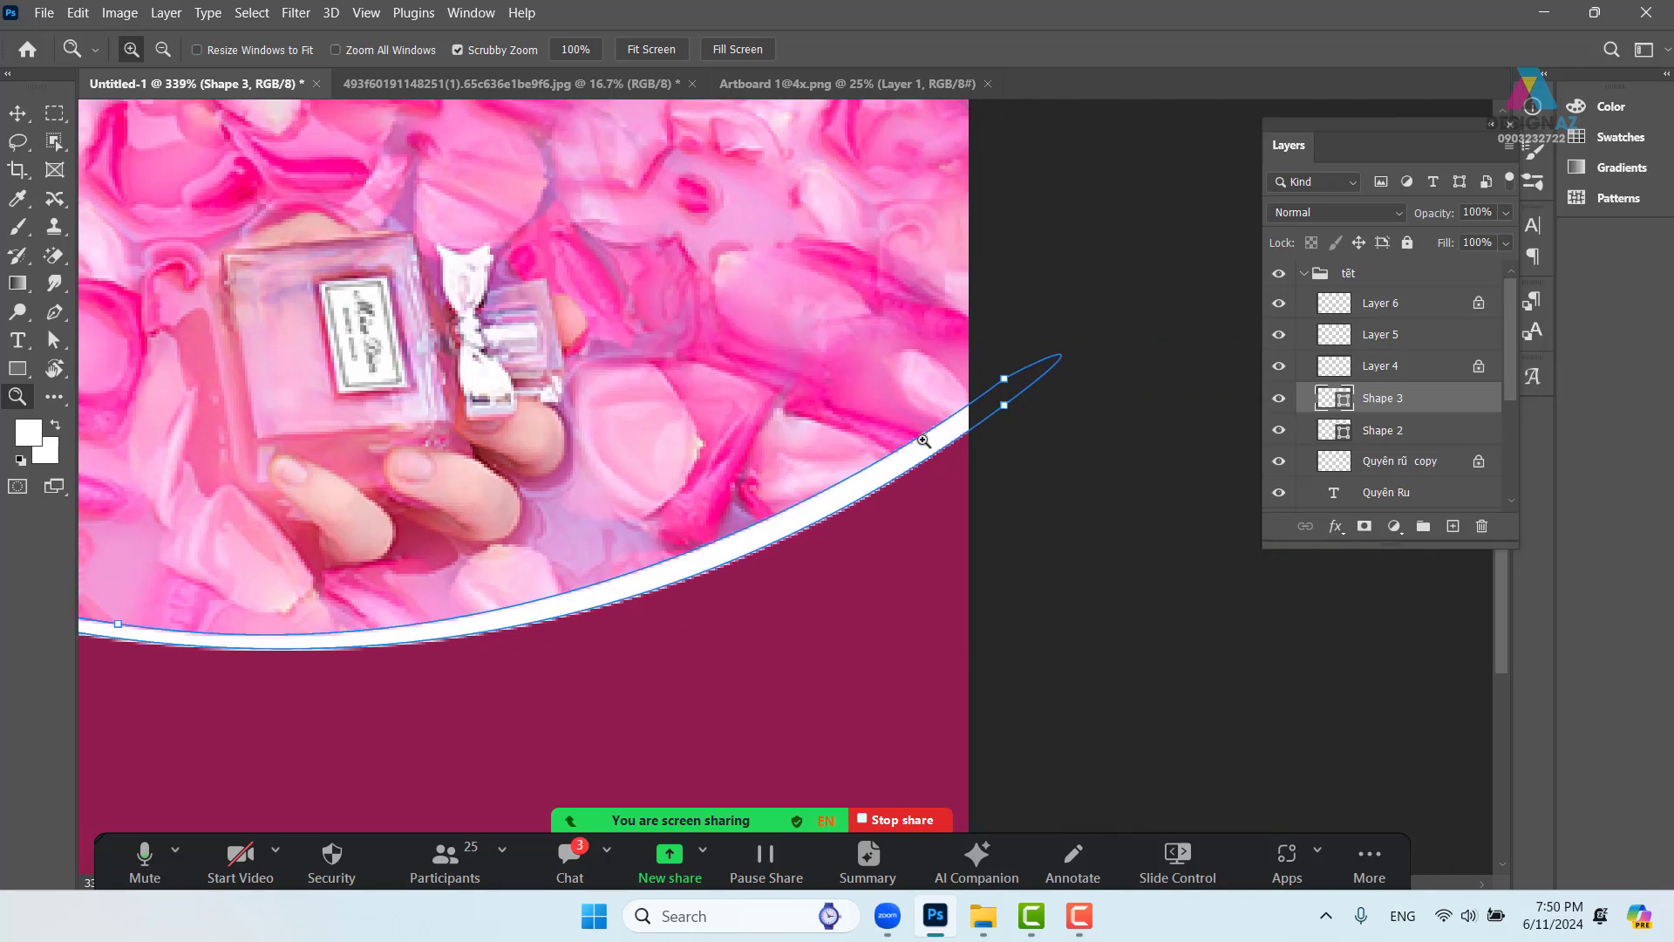
left_click_drag(1005, 381, 1007, 337)
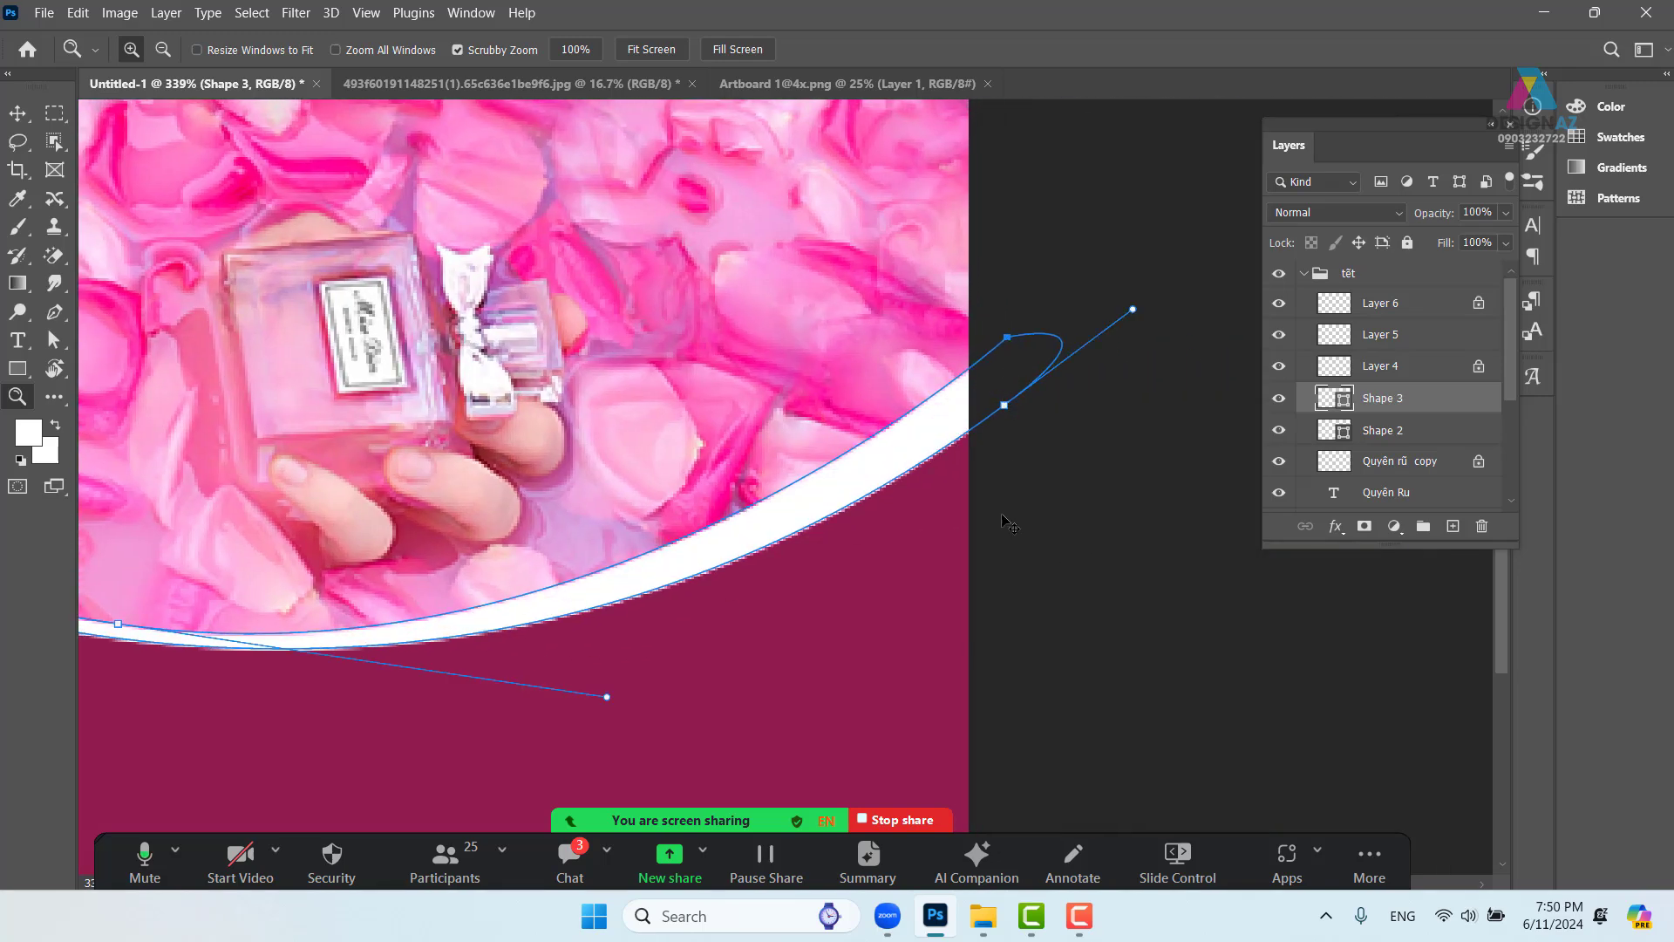
scroll(1016, 541, "down", 5)
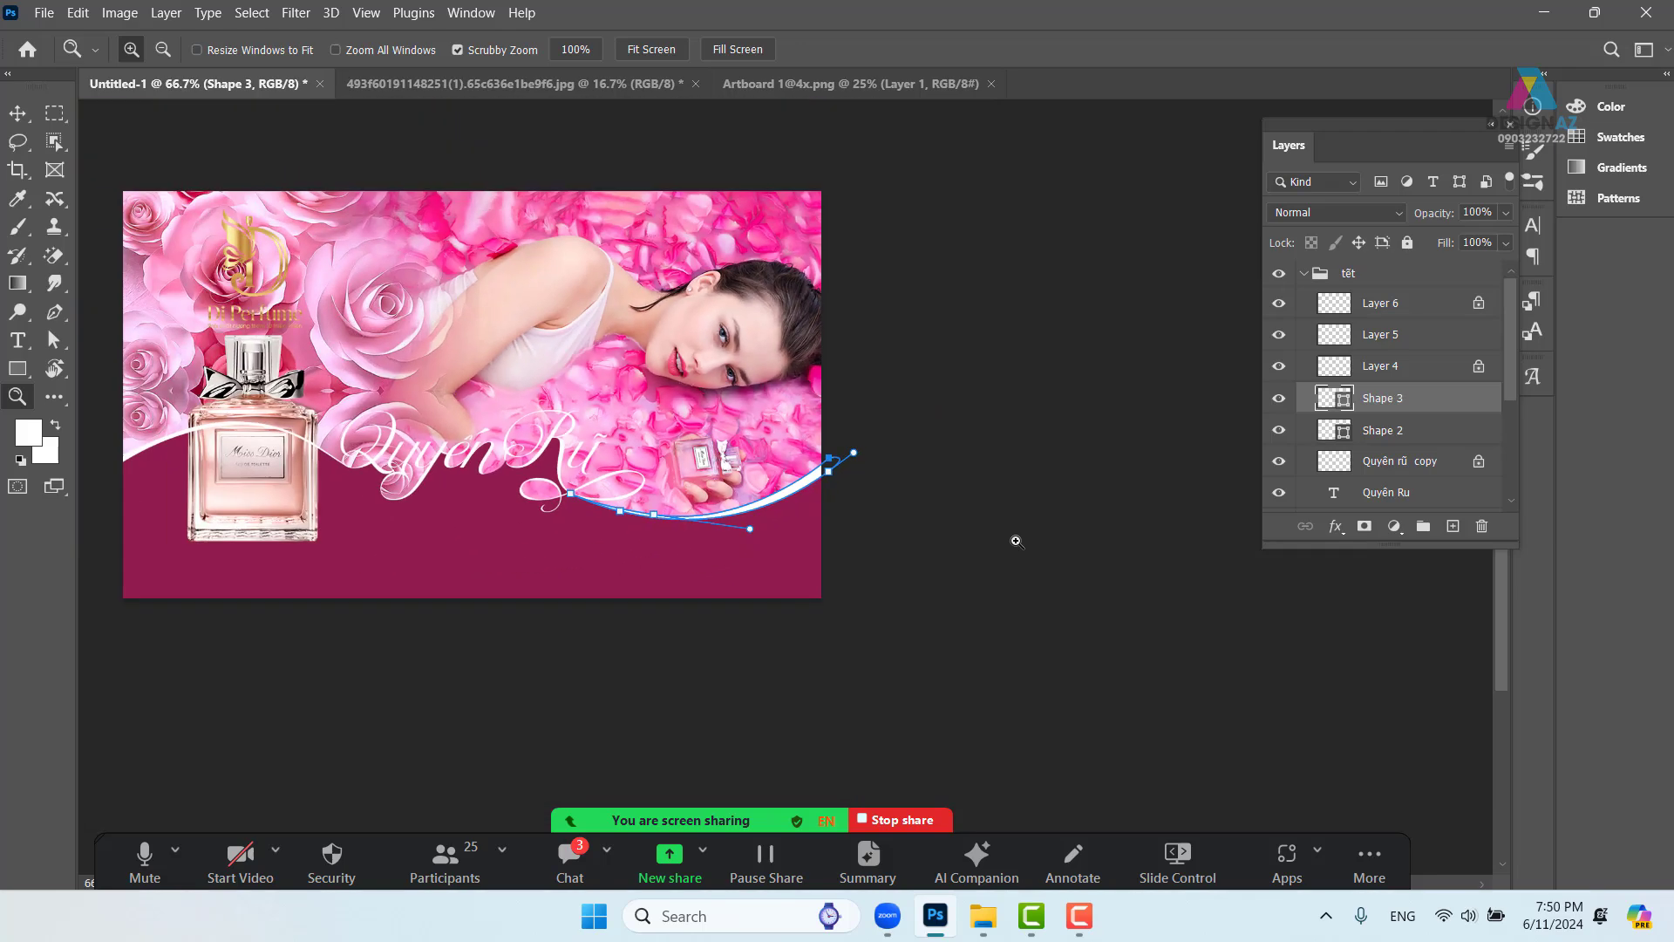
left_click(17, 114)
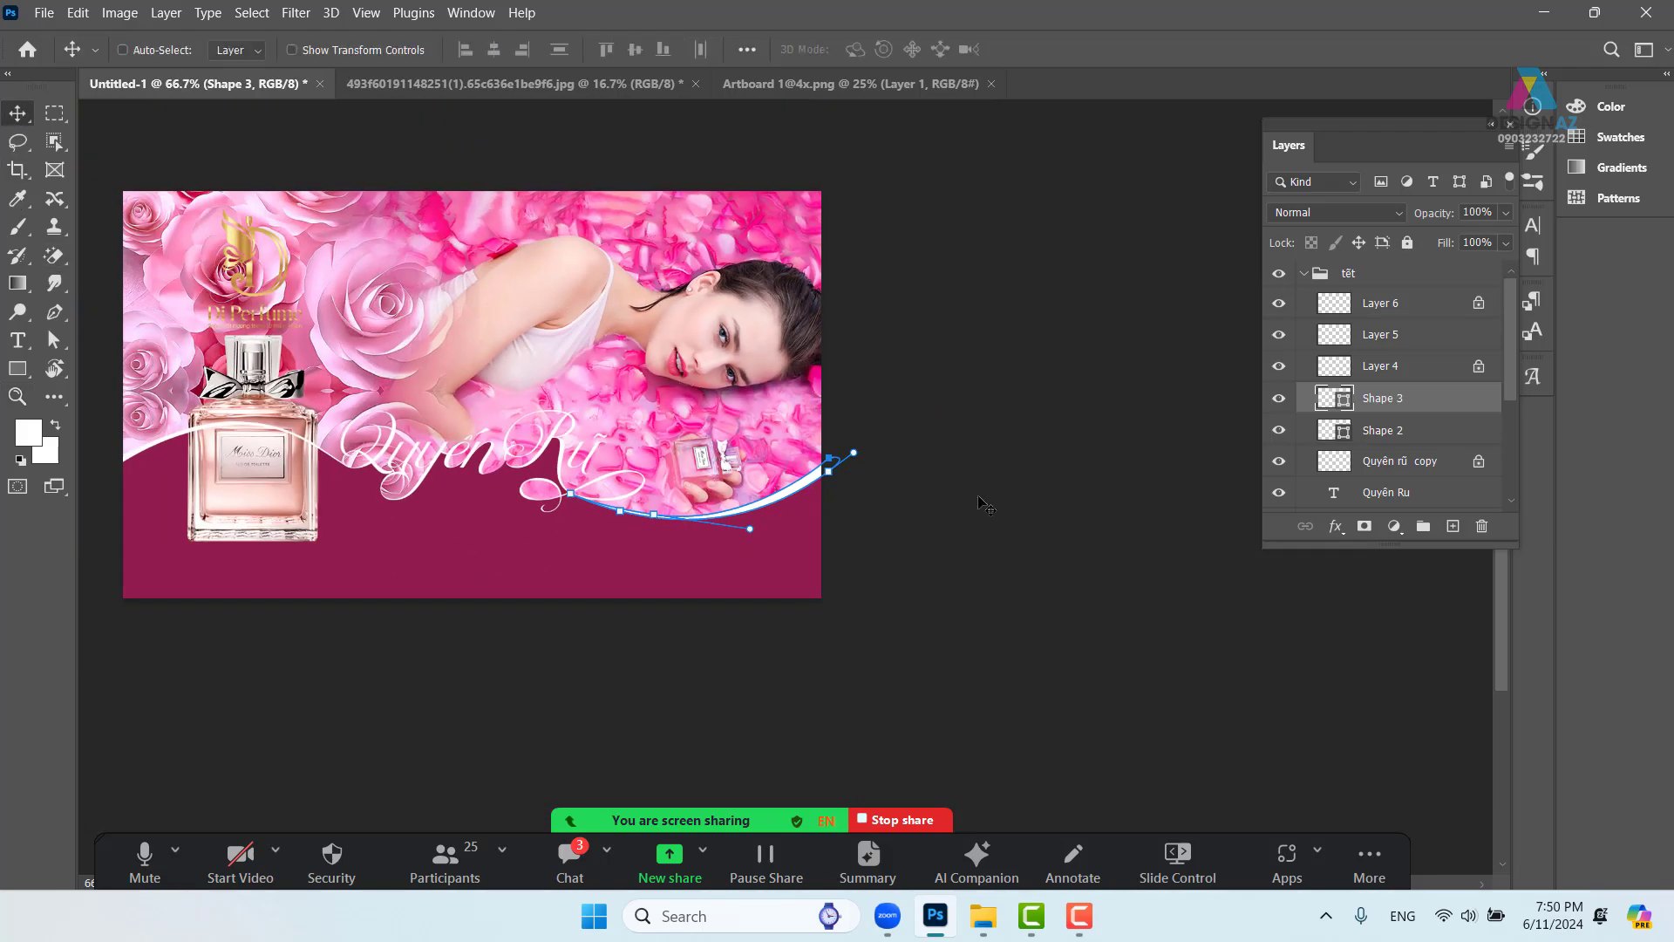
Widen the left white band by raising its upper end point at the canvas edge and its crest point over the bottle
left_click_drag(335, 520, 596, 542)
scroll(598, 547, "up", 3)
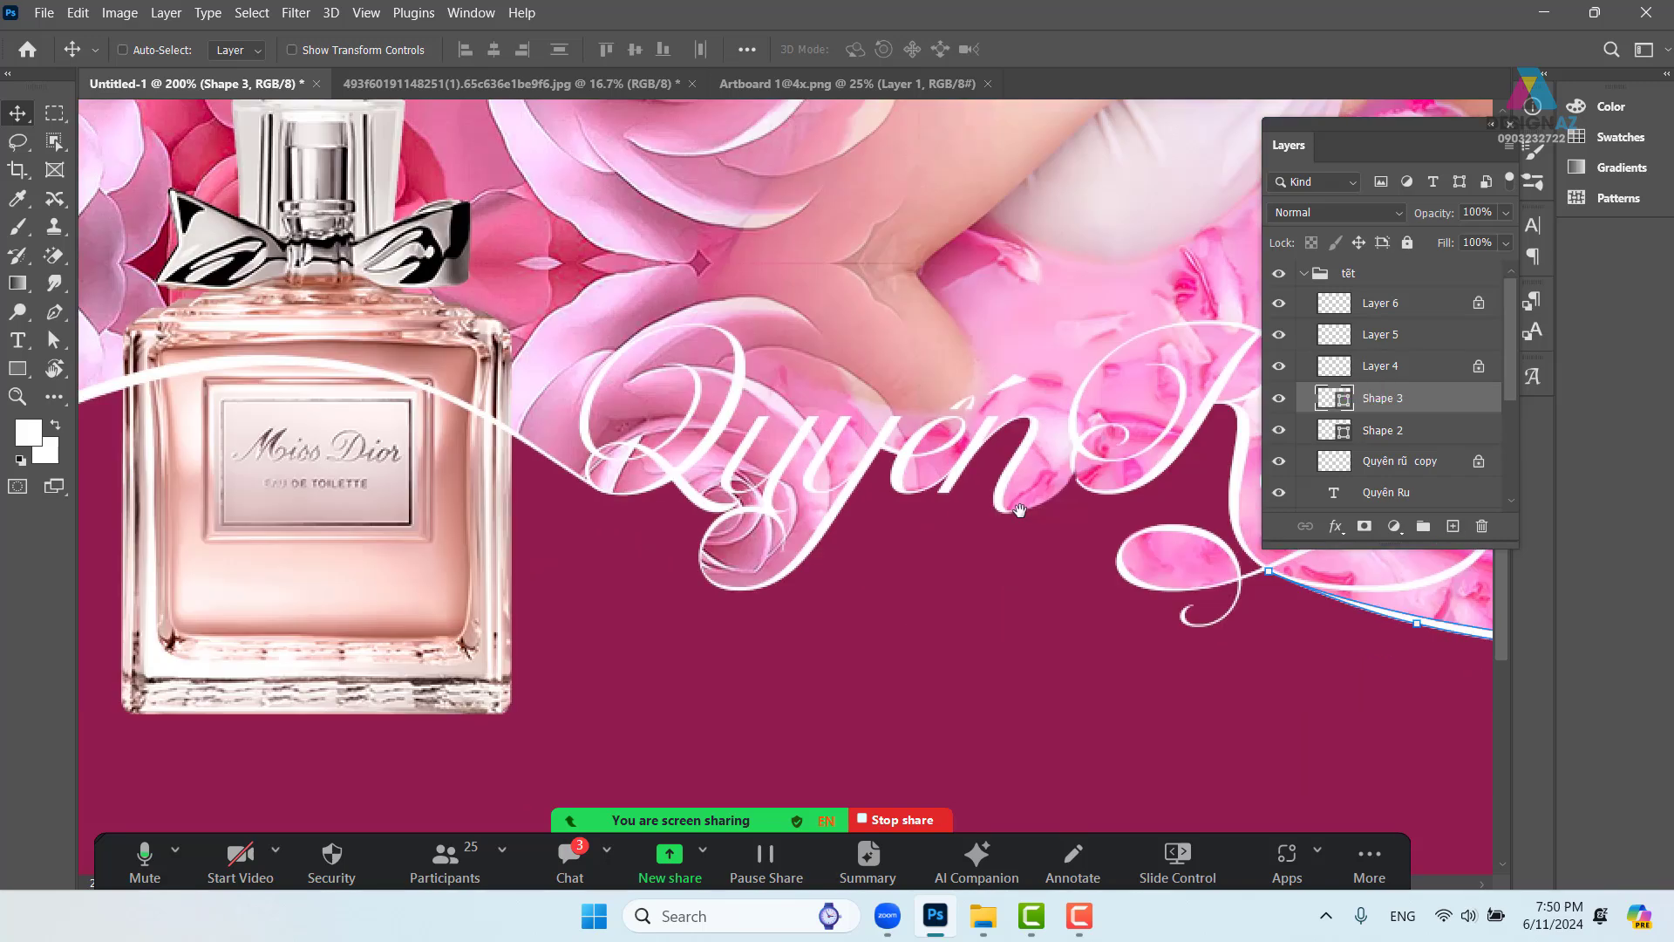
left_click_drag(227, 487, 617, 514)
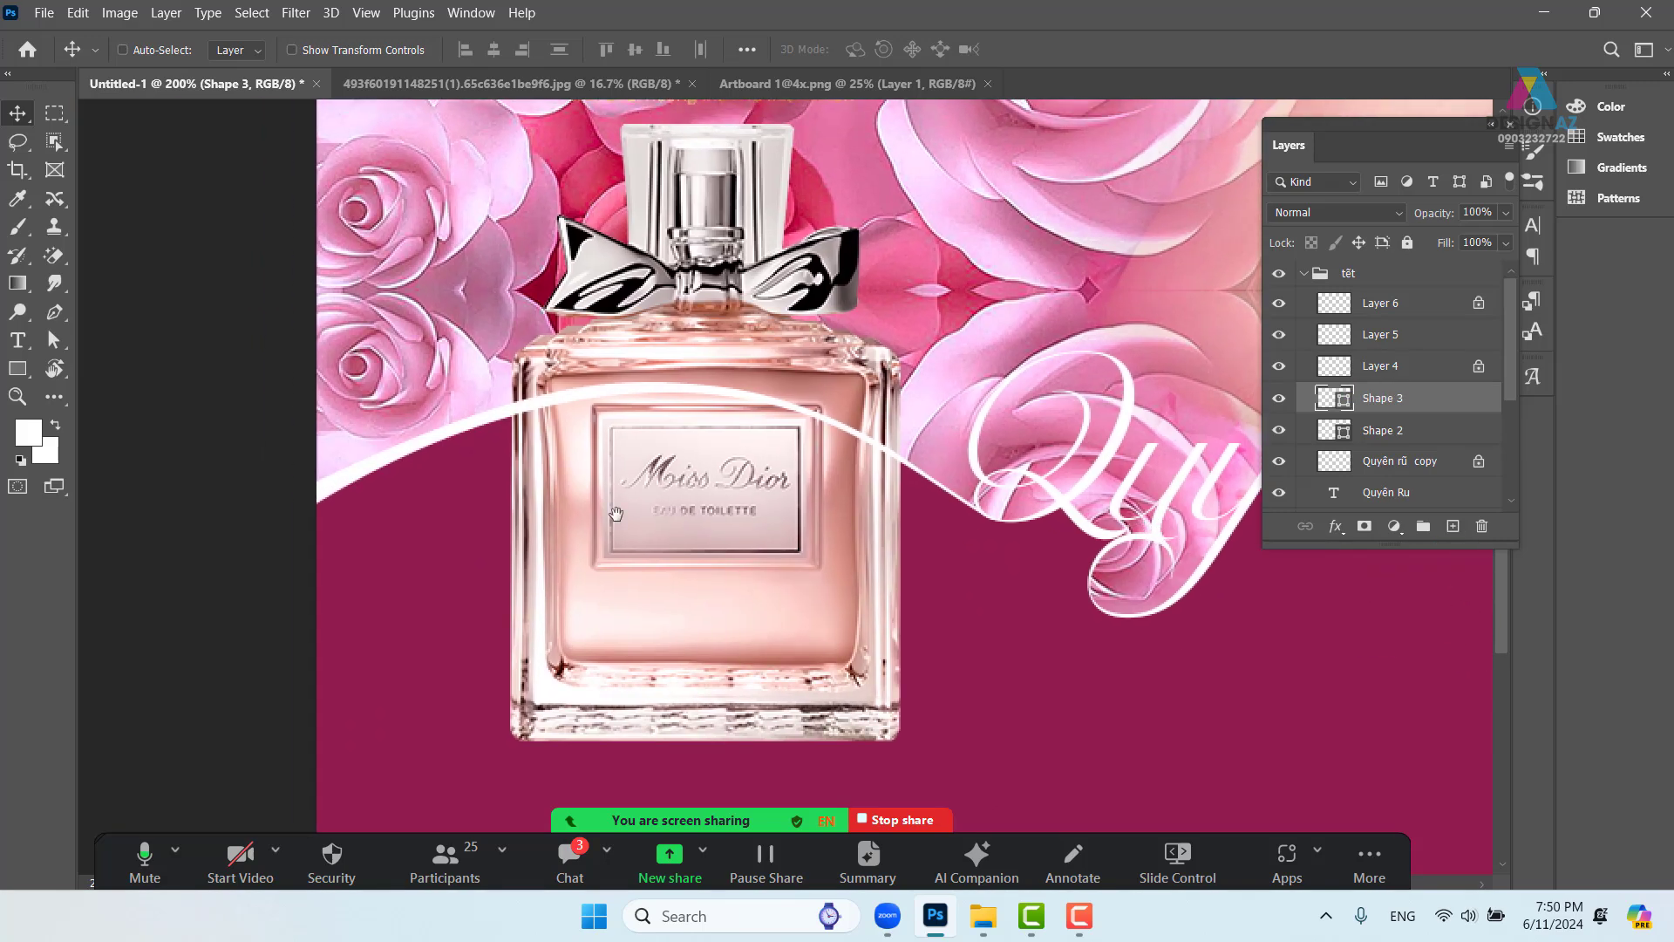
left_click(315, 492)
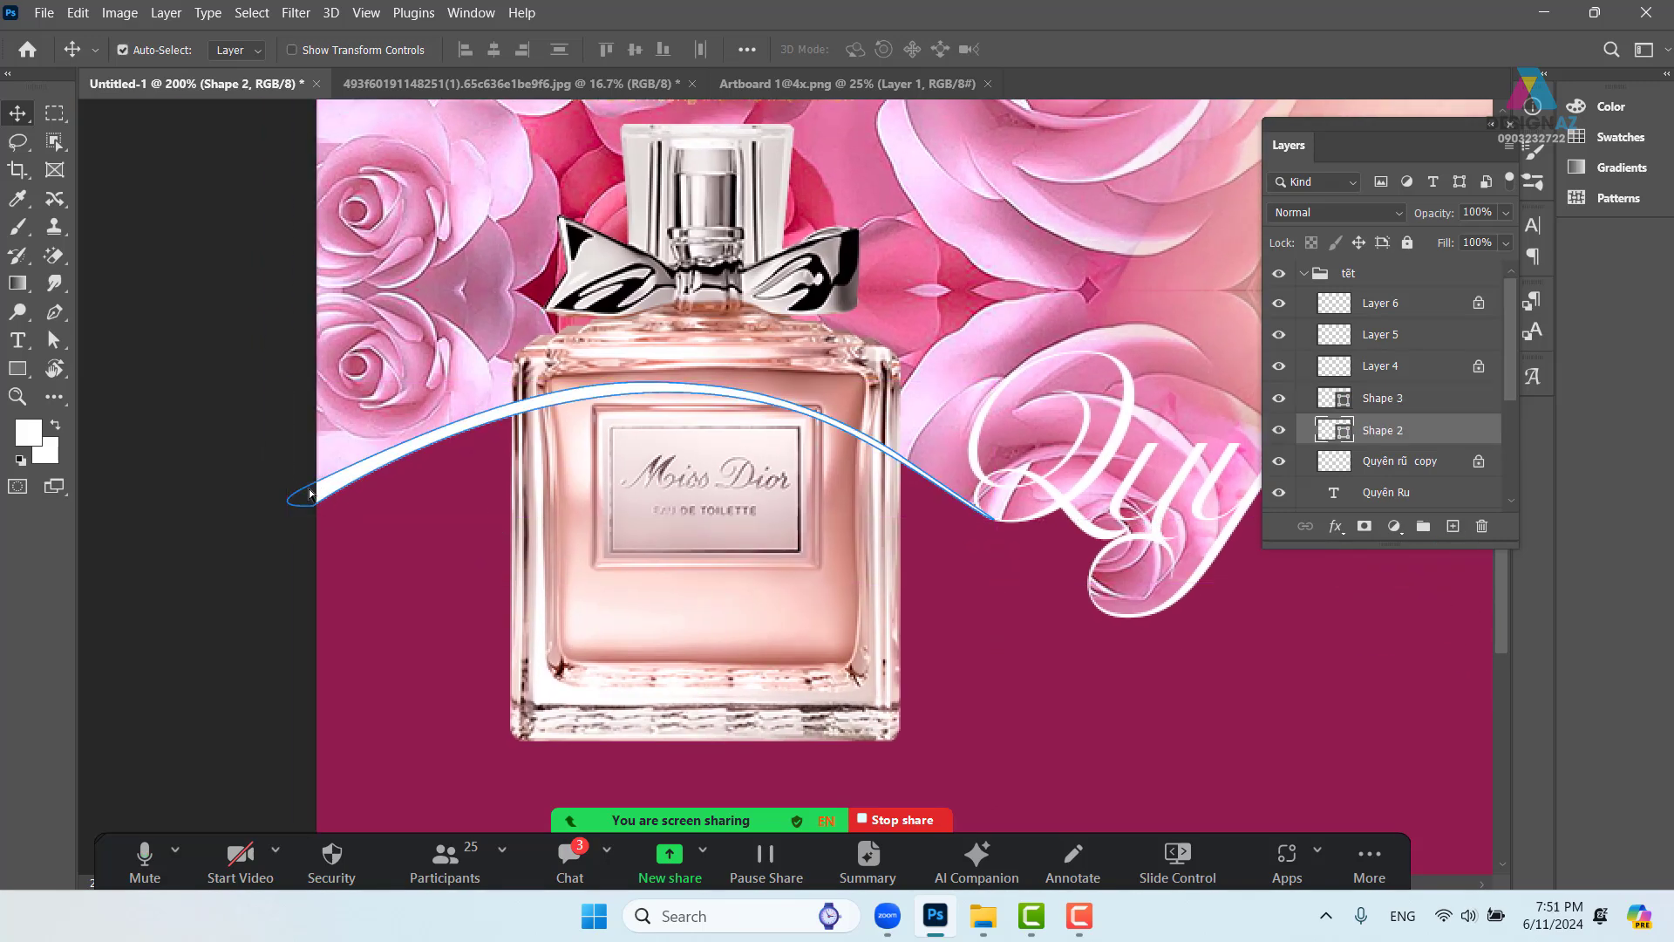
left_click_drag(307, 482, 305, 471)
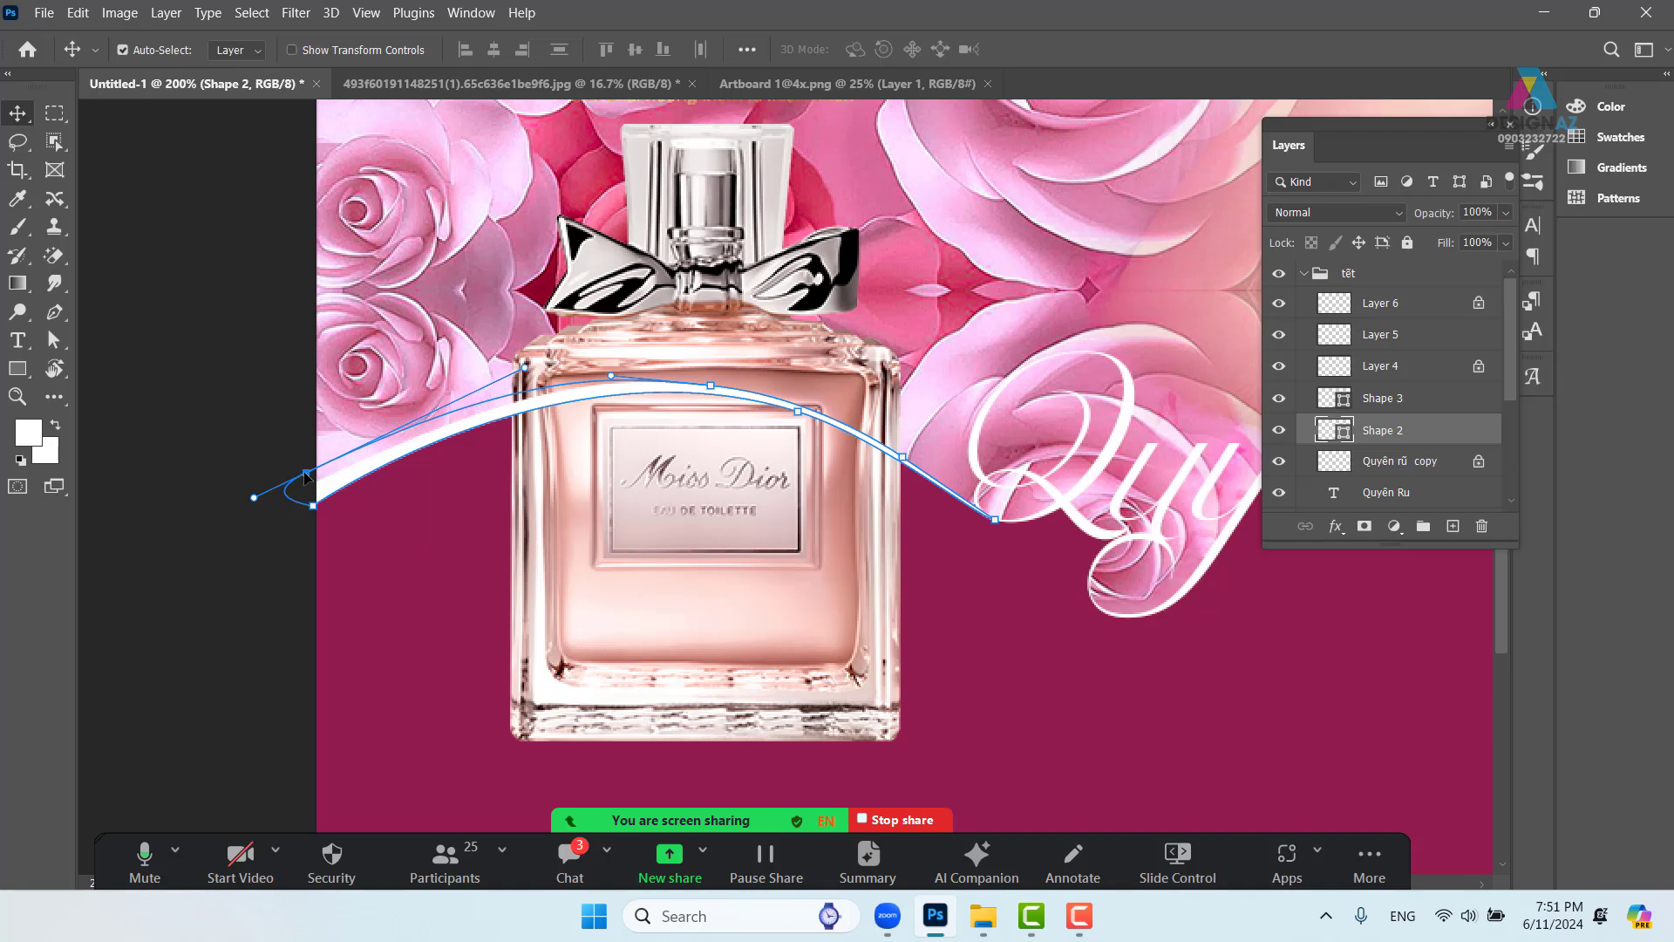
left_click_drag(712, 386, 712, 378)
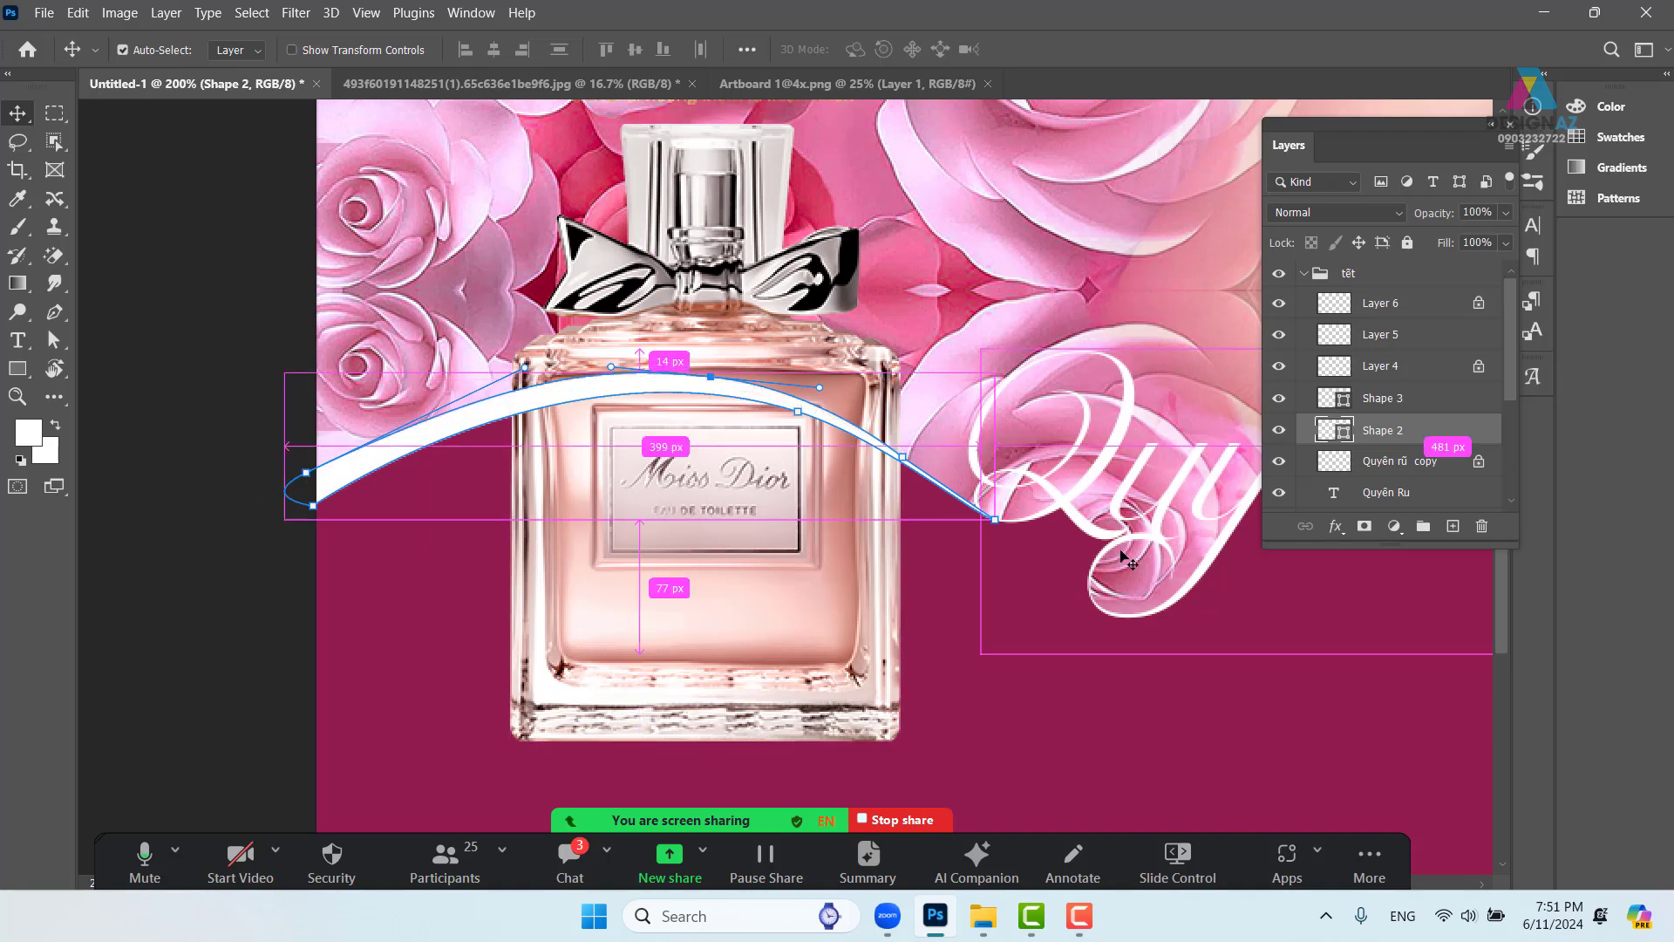
Level the curve handle at the left band's tip so it blends into the bottom of the Q's loop
key("z")
left_click_drag(1032, 558, 828, 559)
left_click_drag(917, 503, 873, 511)
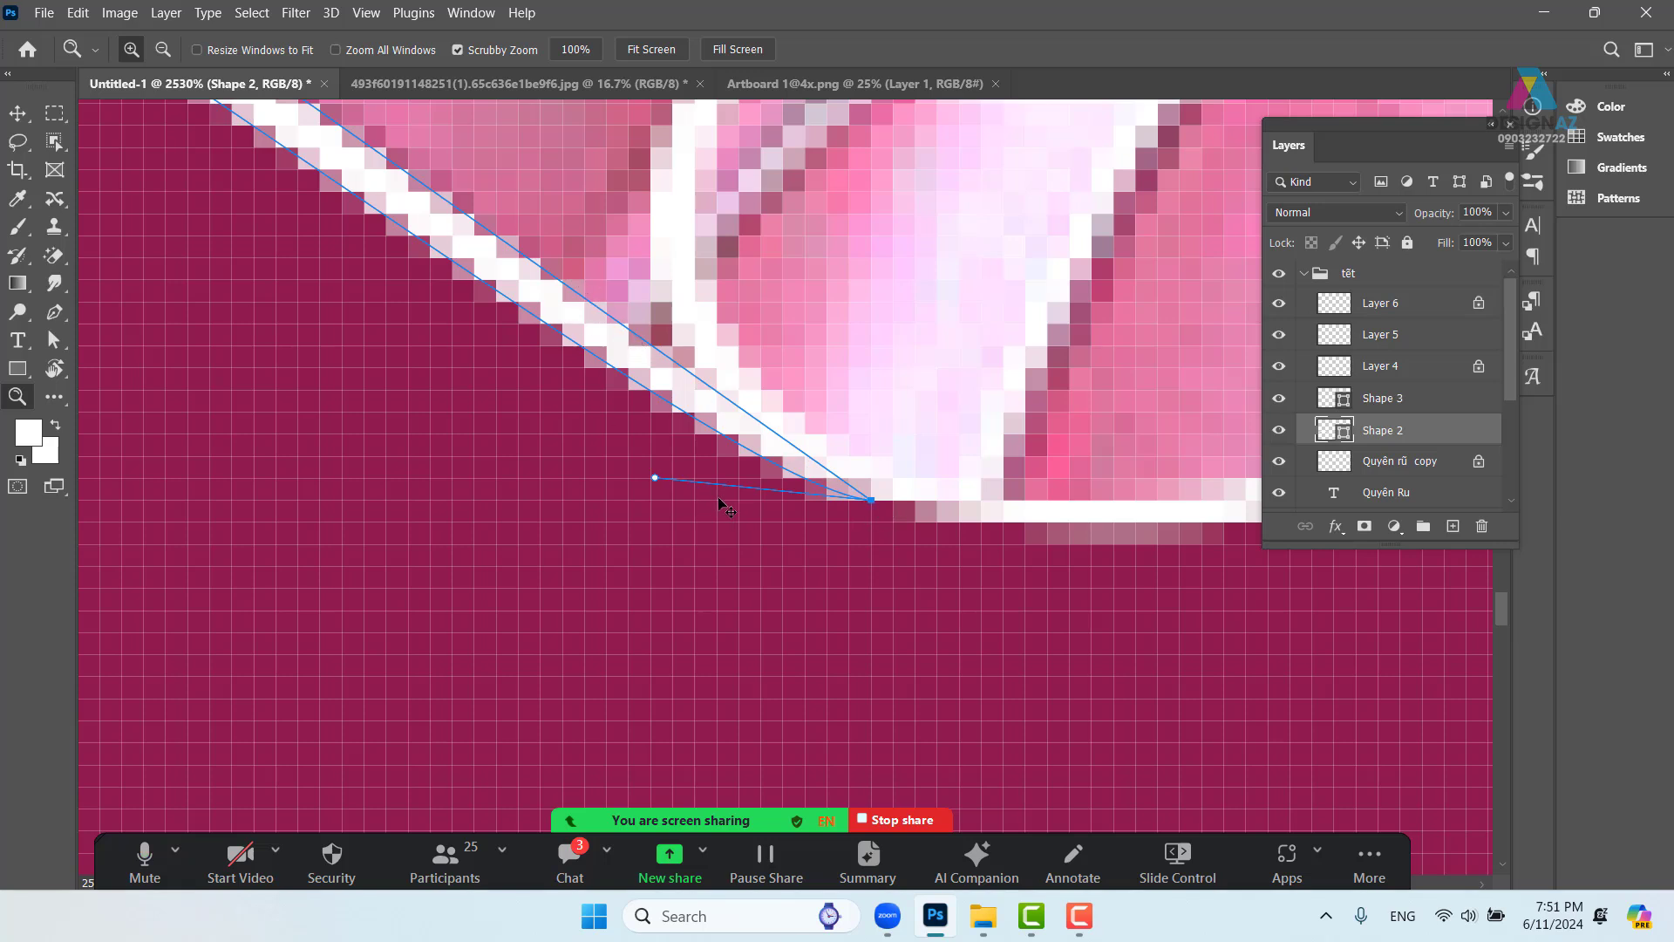
left_click_drag(655, 478, 636, 501)
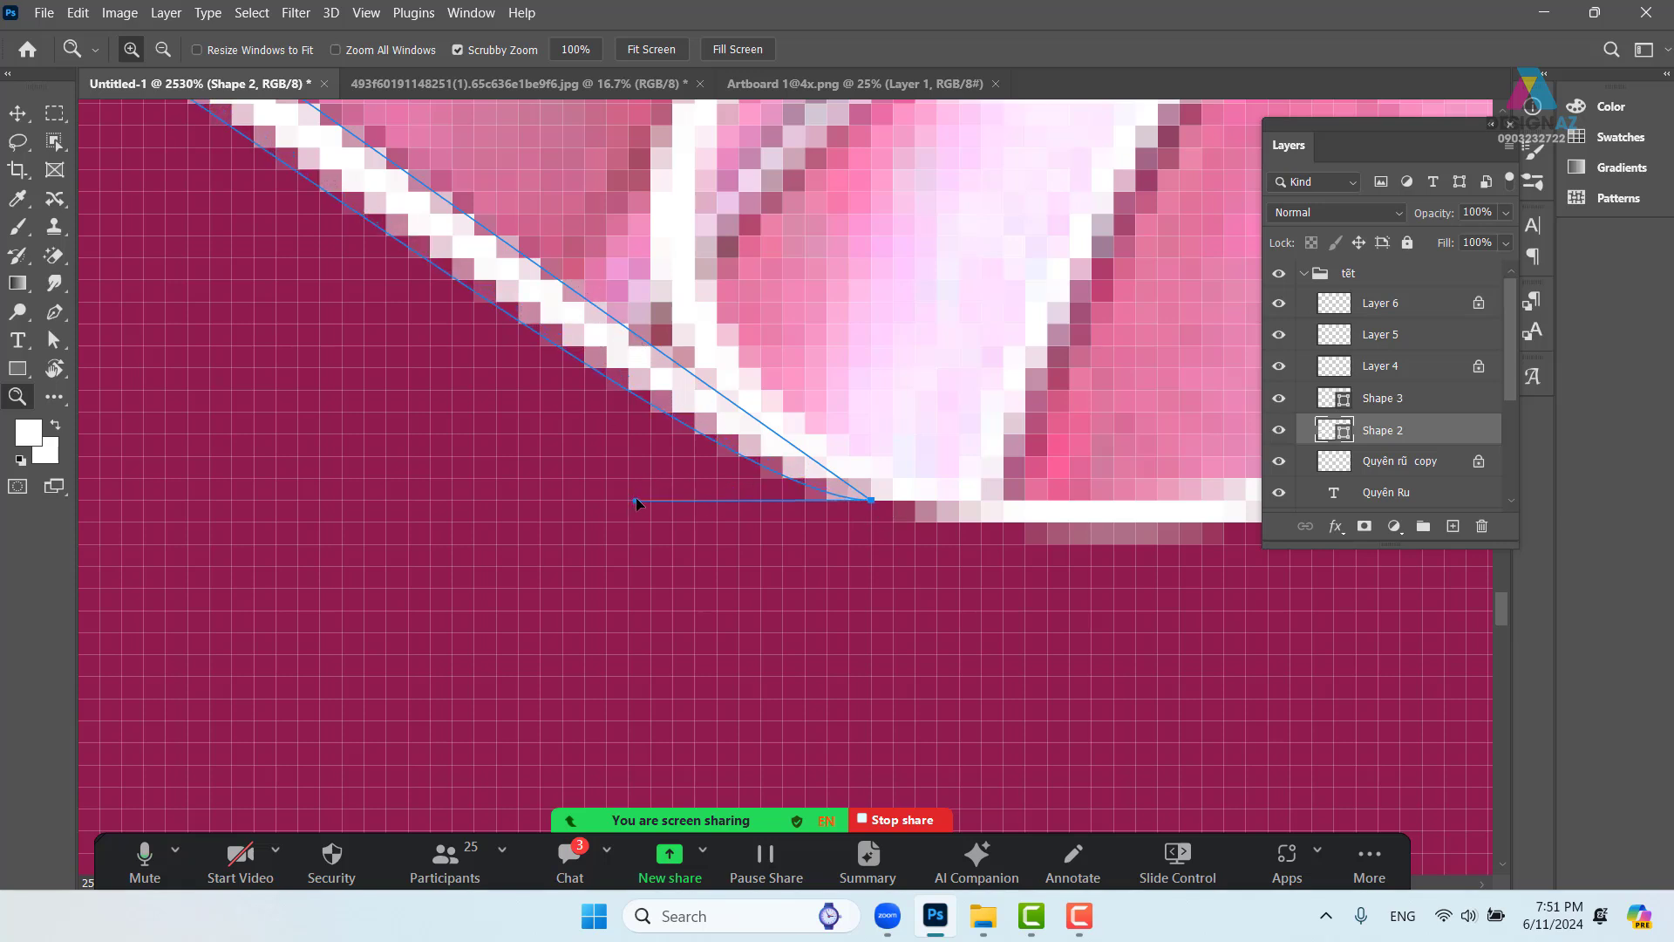
scroll(663, 510, "down", 5)
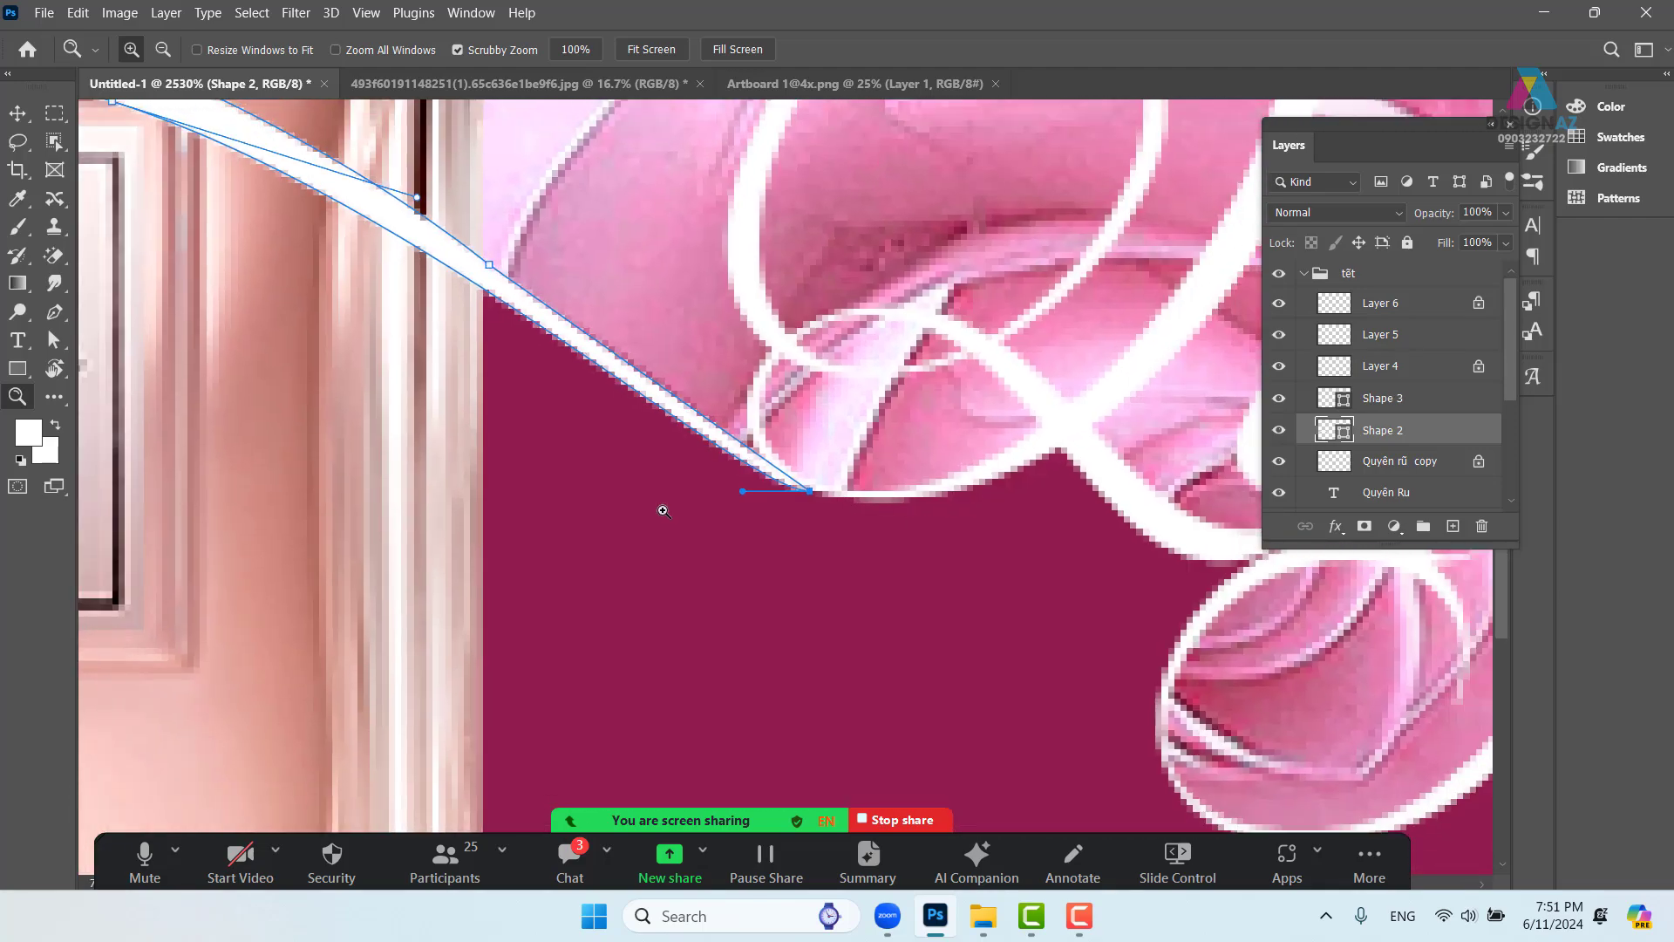
scroll(663, 510, "down", 5)
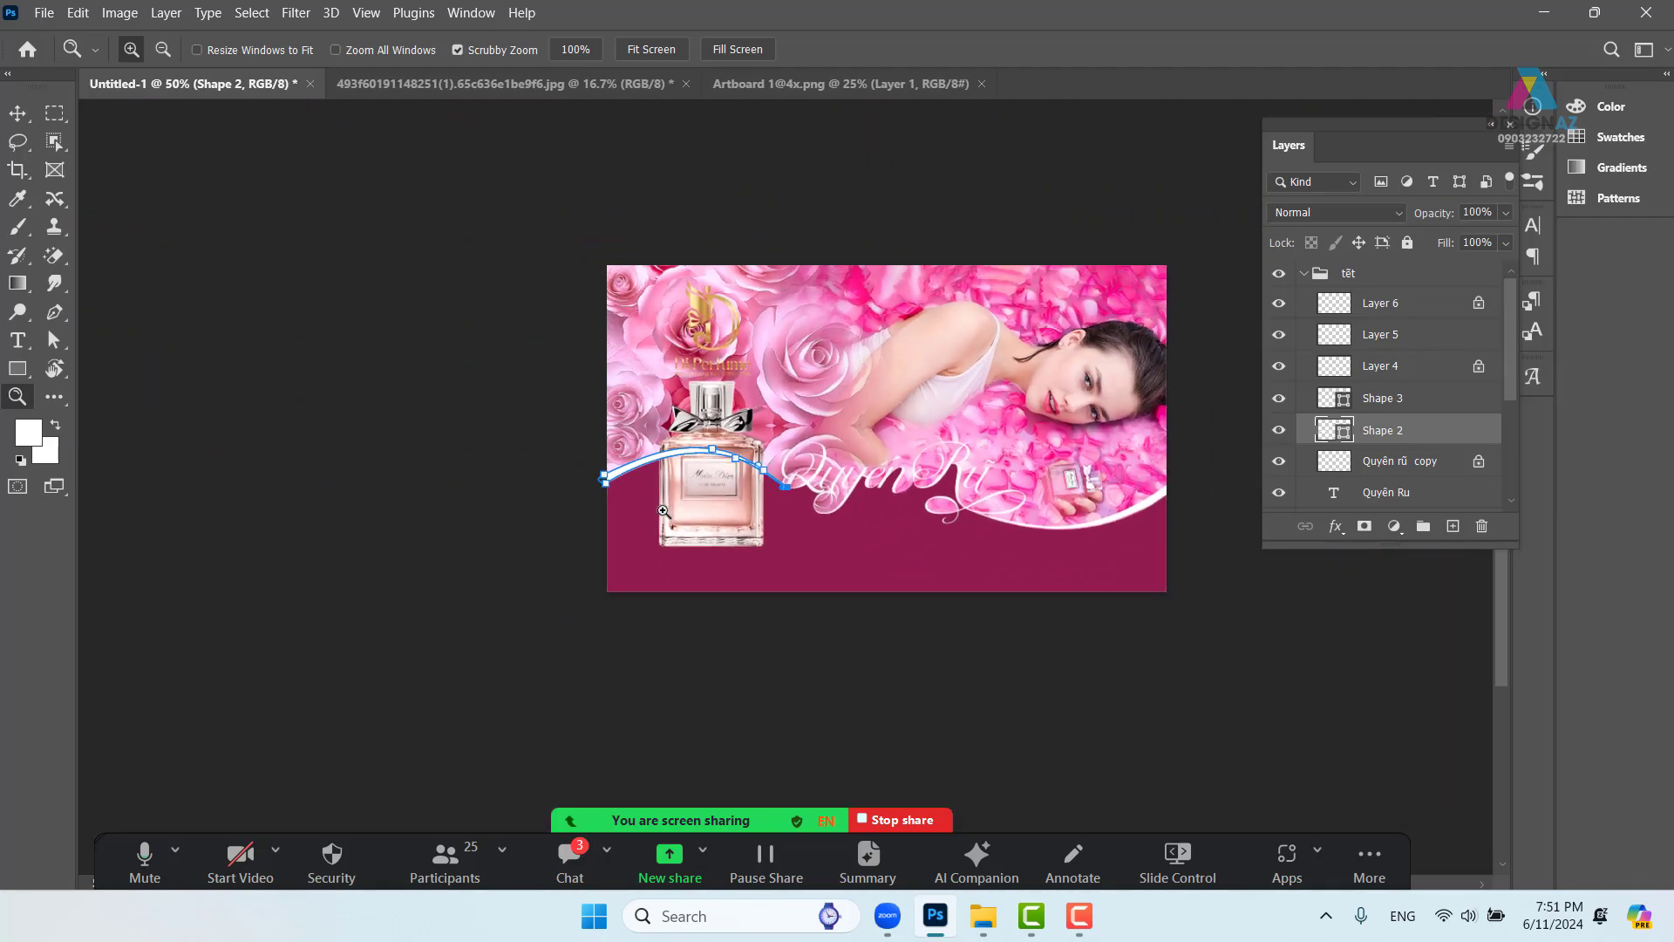
left_click(17, 112)
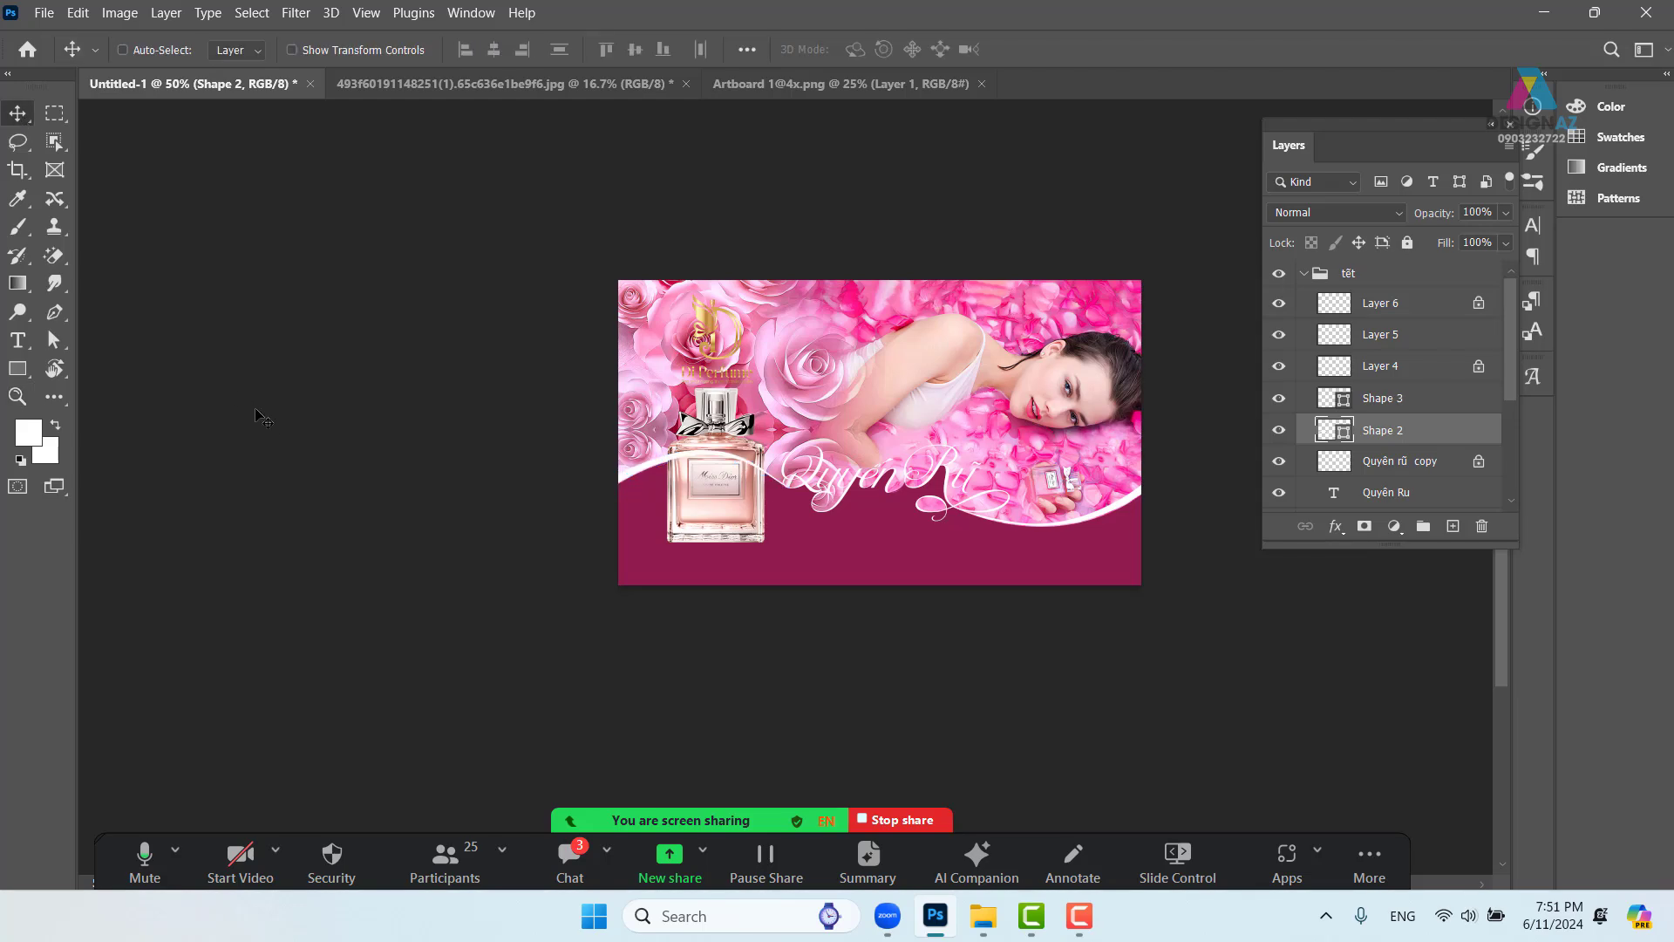
Bring the perfume bottle on Layer 2 to the front, above the white band and all other layers
key("ctrl+plus")
key("ctrl+plus")
key("ctrl+plus")
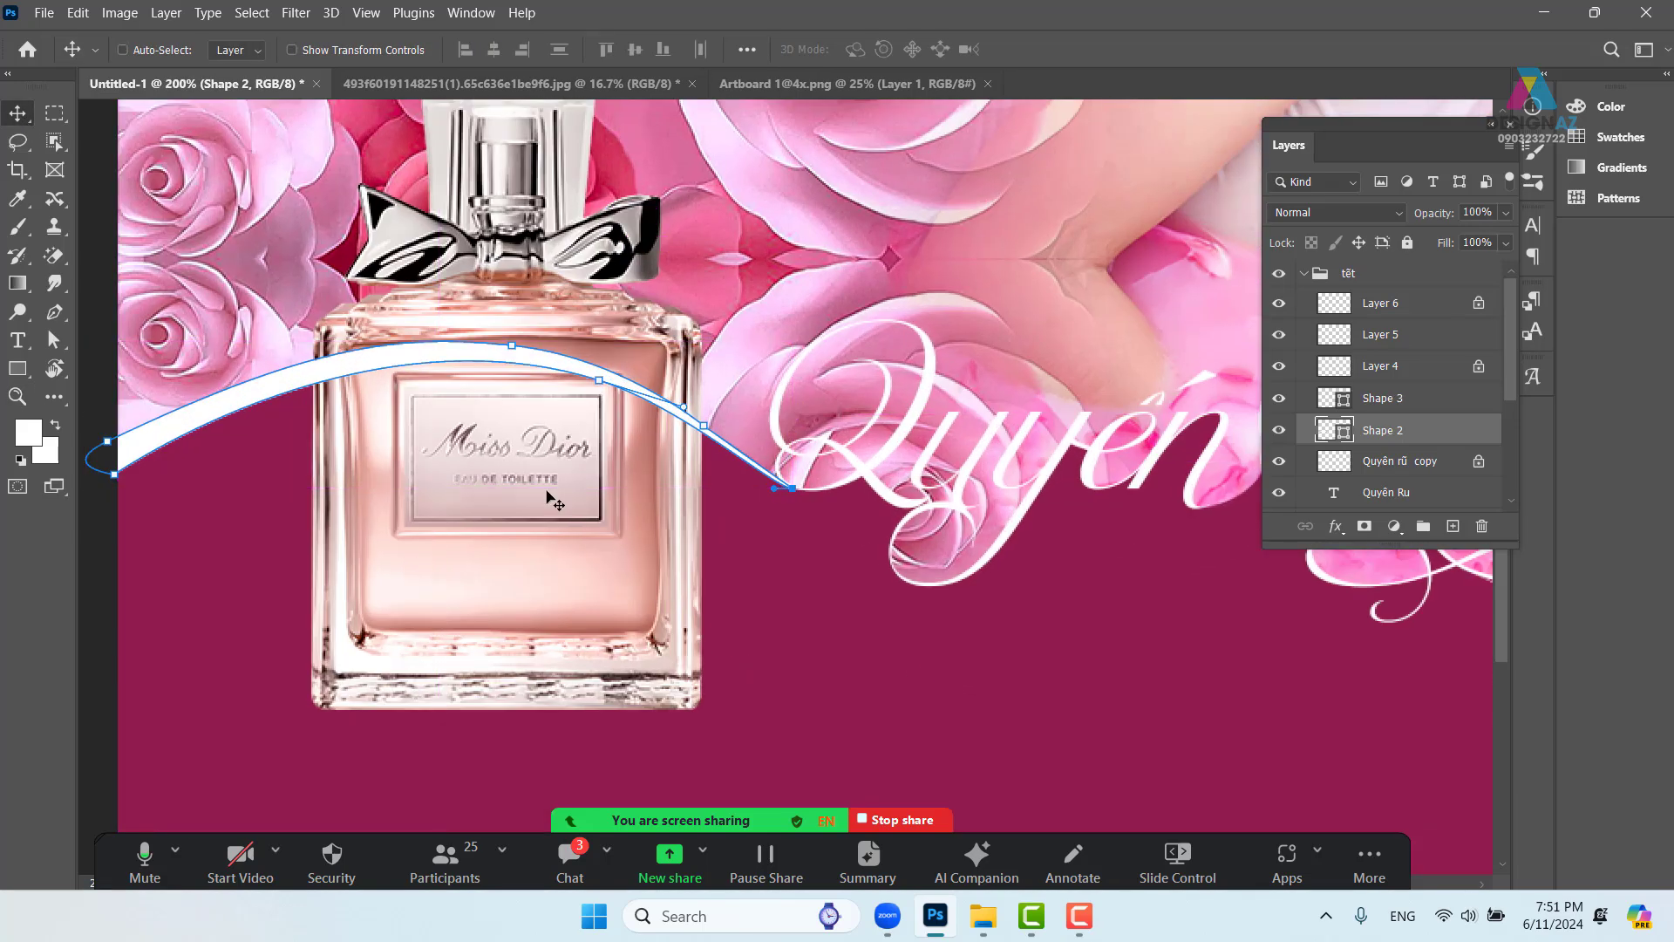
right_click(562, 475)
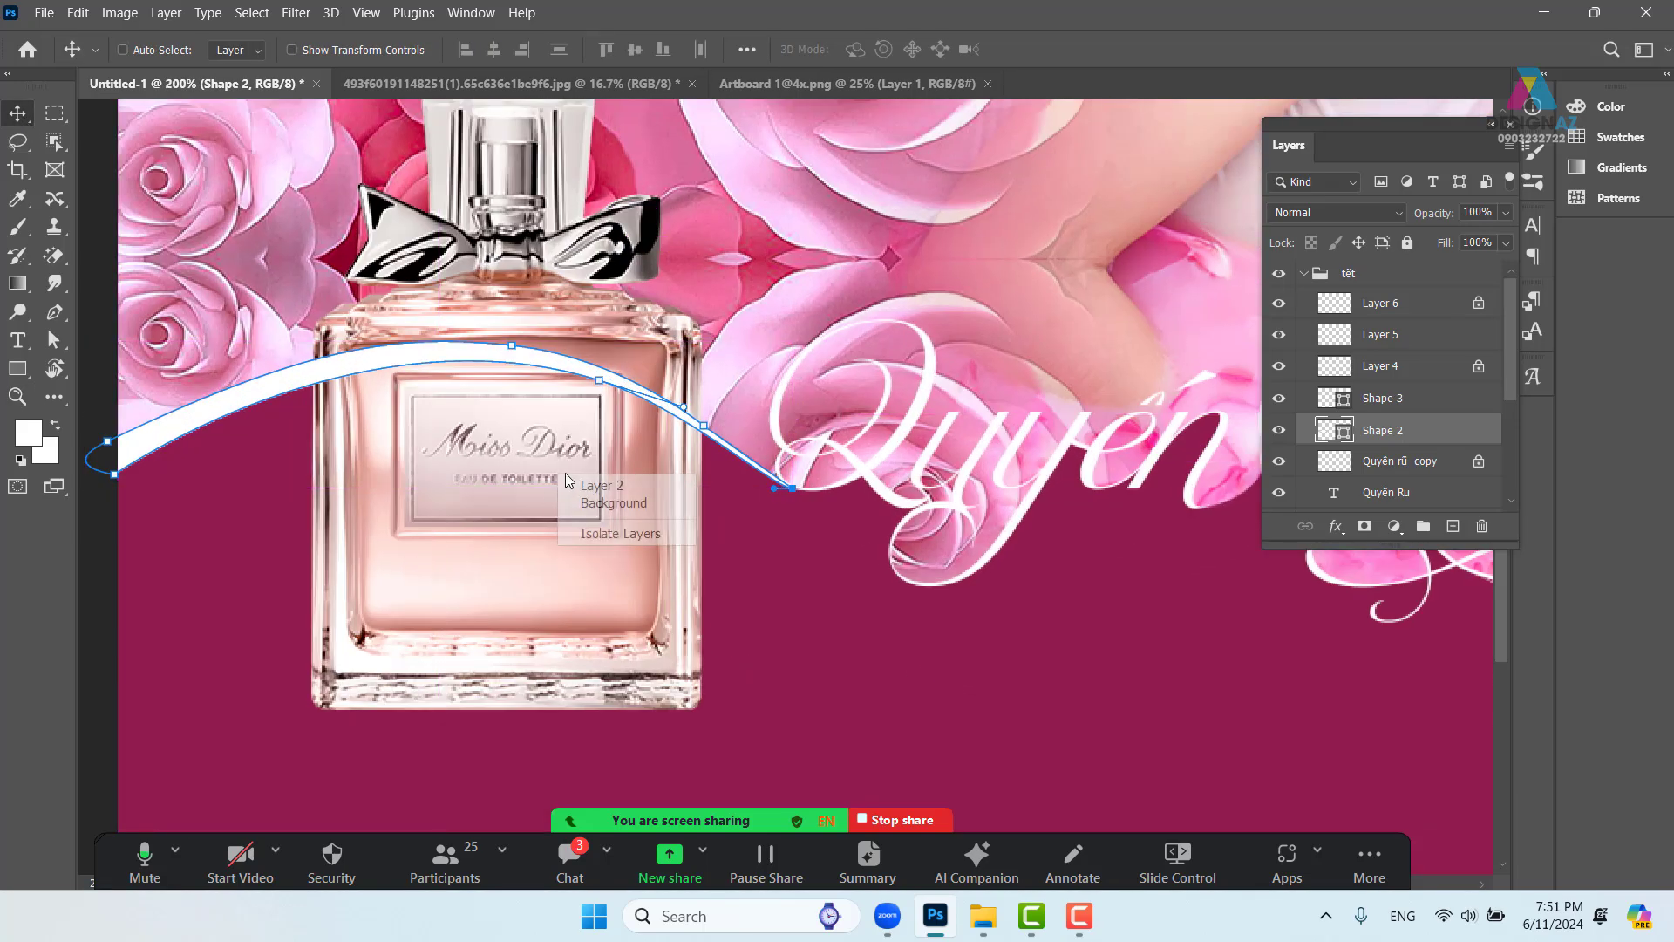
left_click(593, 481)
key("ctrl+shift+bracketright")
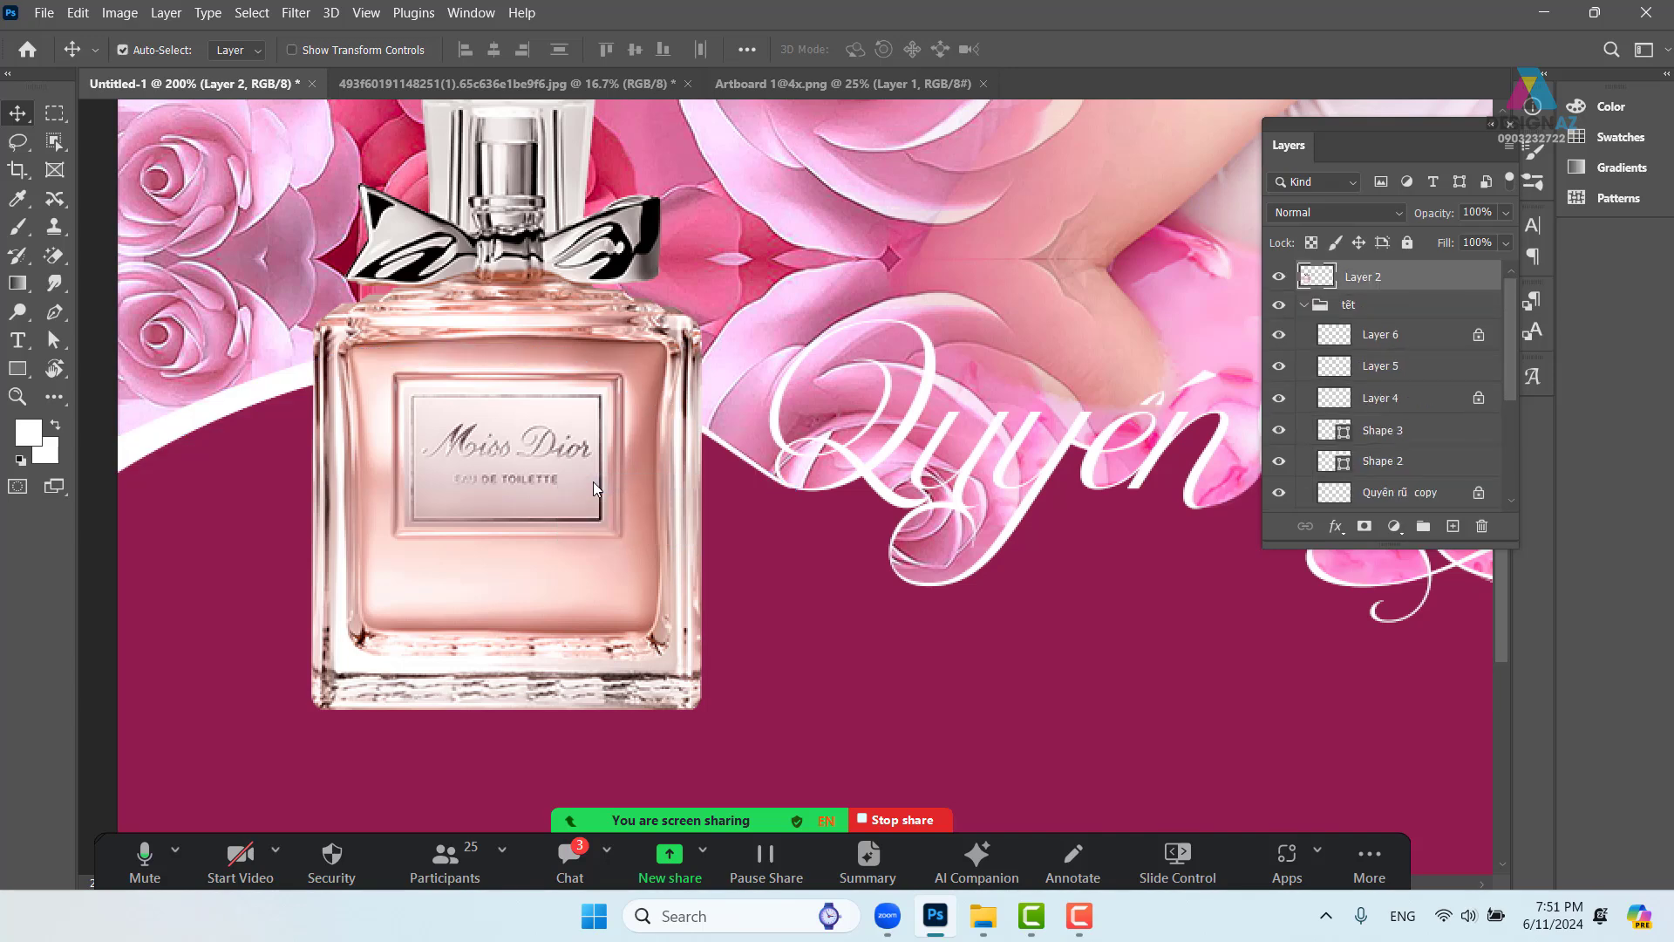
key("ctrl+minus")
key("ctrl+minus")
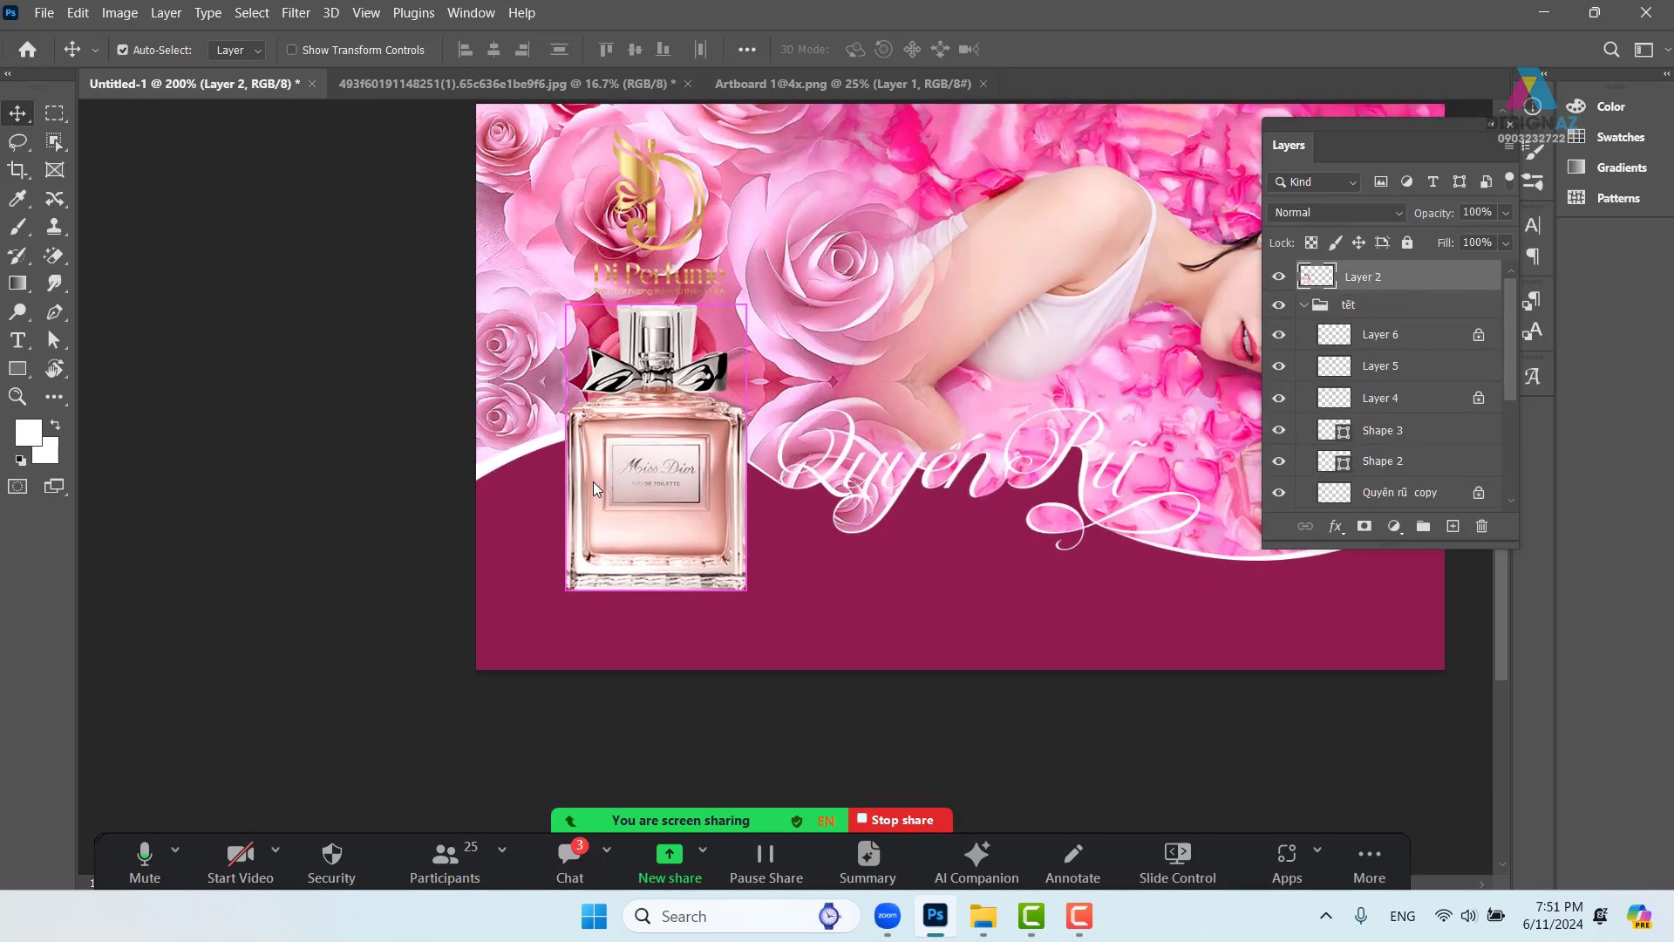
left_click_drag(706, 493, 612, 503)
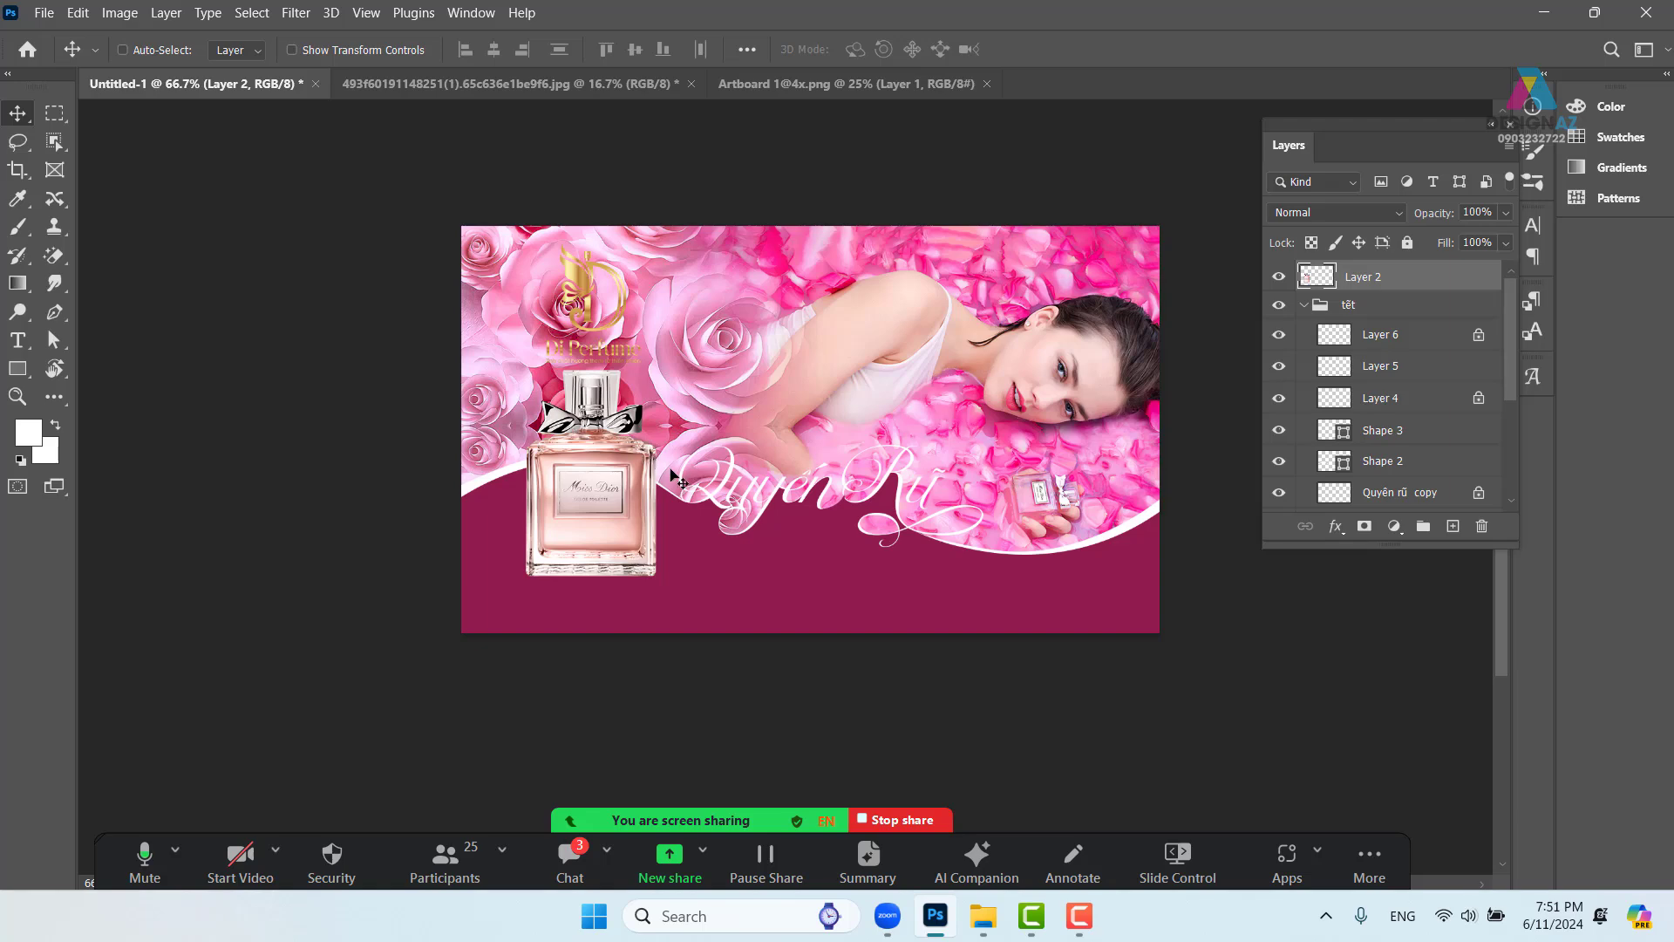
key("ctrl+plus")
left_click_drag(665, 458, 693, 510)
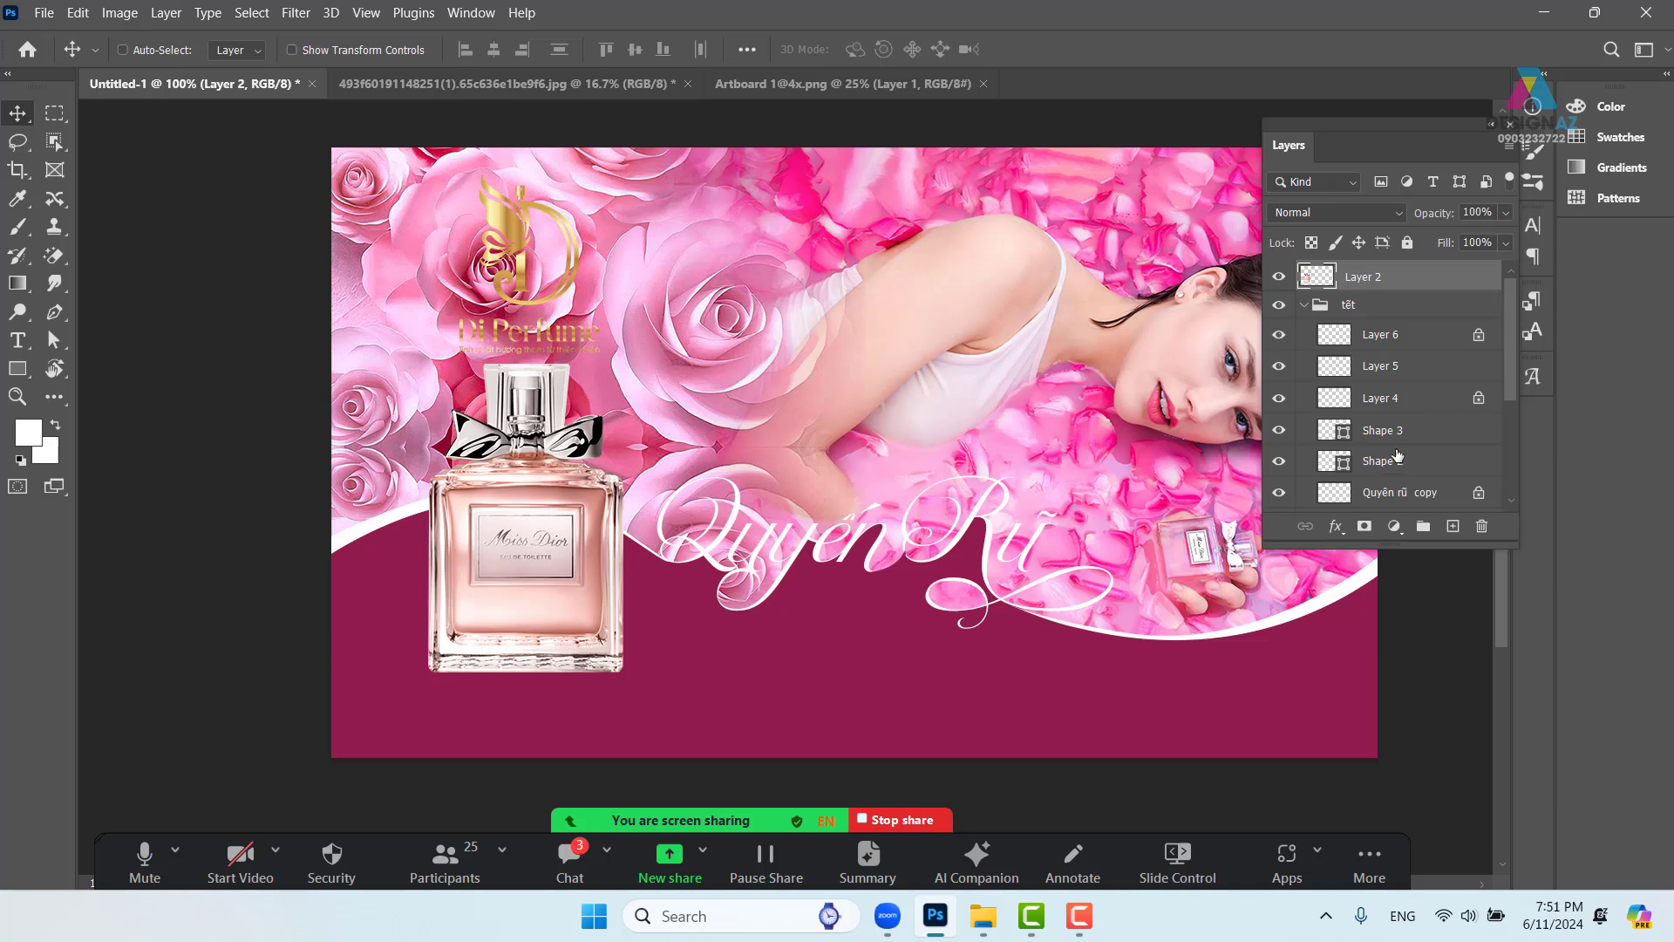
Try to move the roses image on Layer 2 copy up and to the right, and undo the move
left_click_drag(1511, 361, 1510, 436)
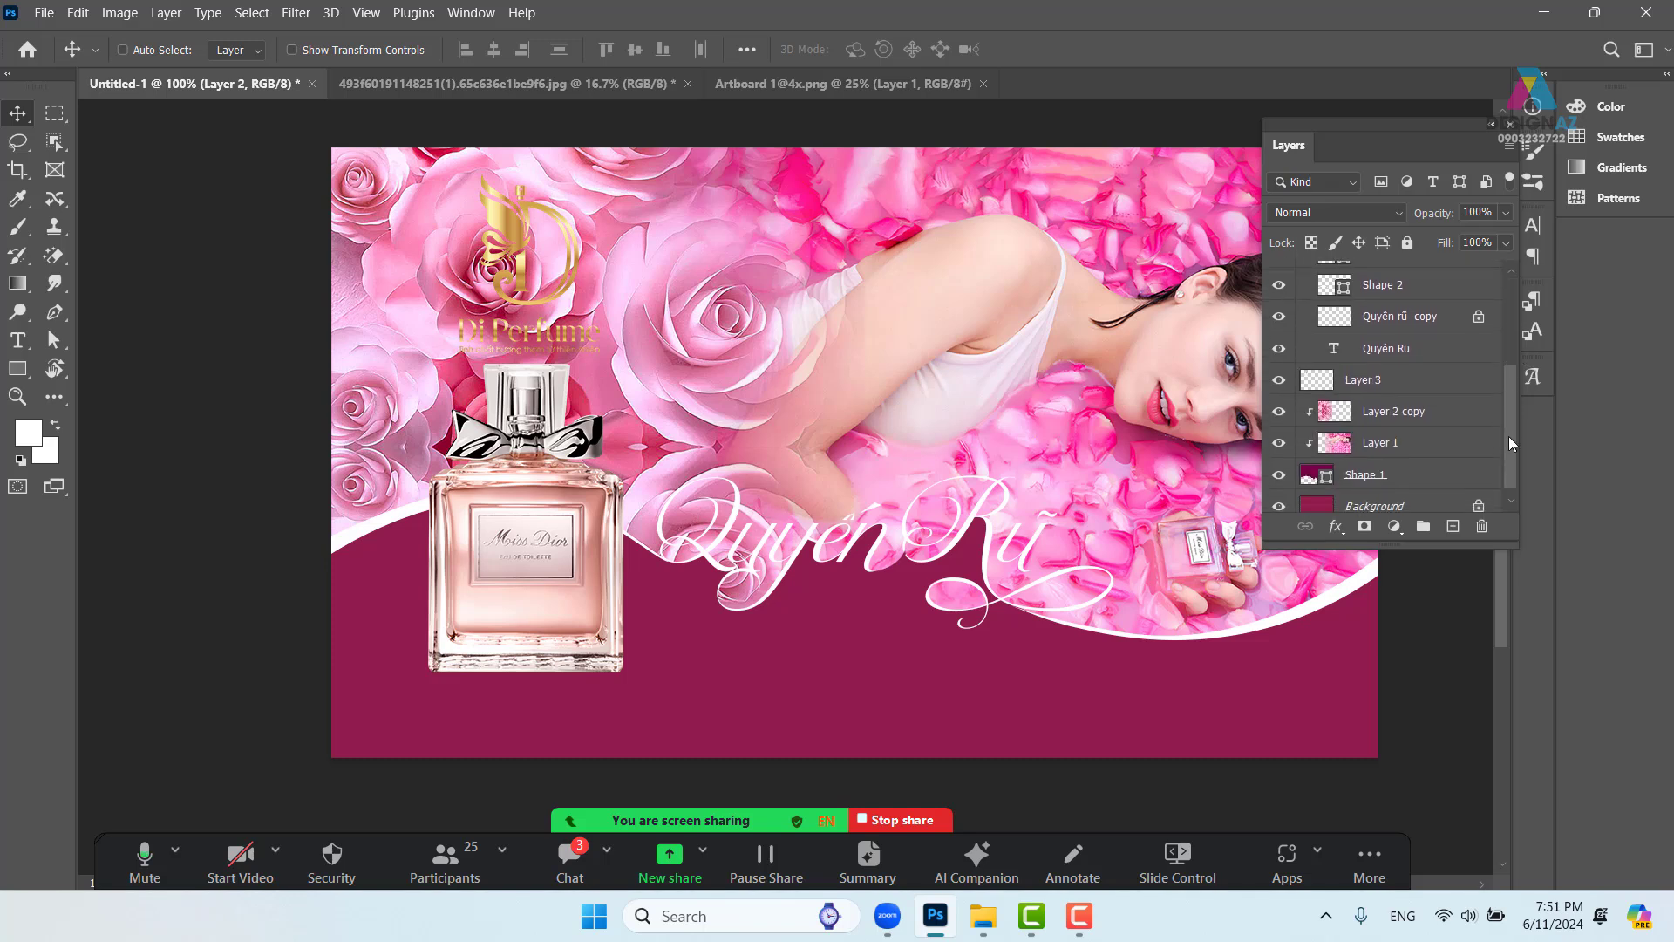
left_click(1341, 414)
left_click_drag(415, 398, 479, 321)
key("ctrl+z")
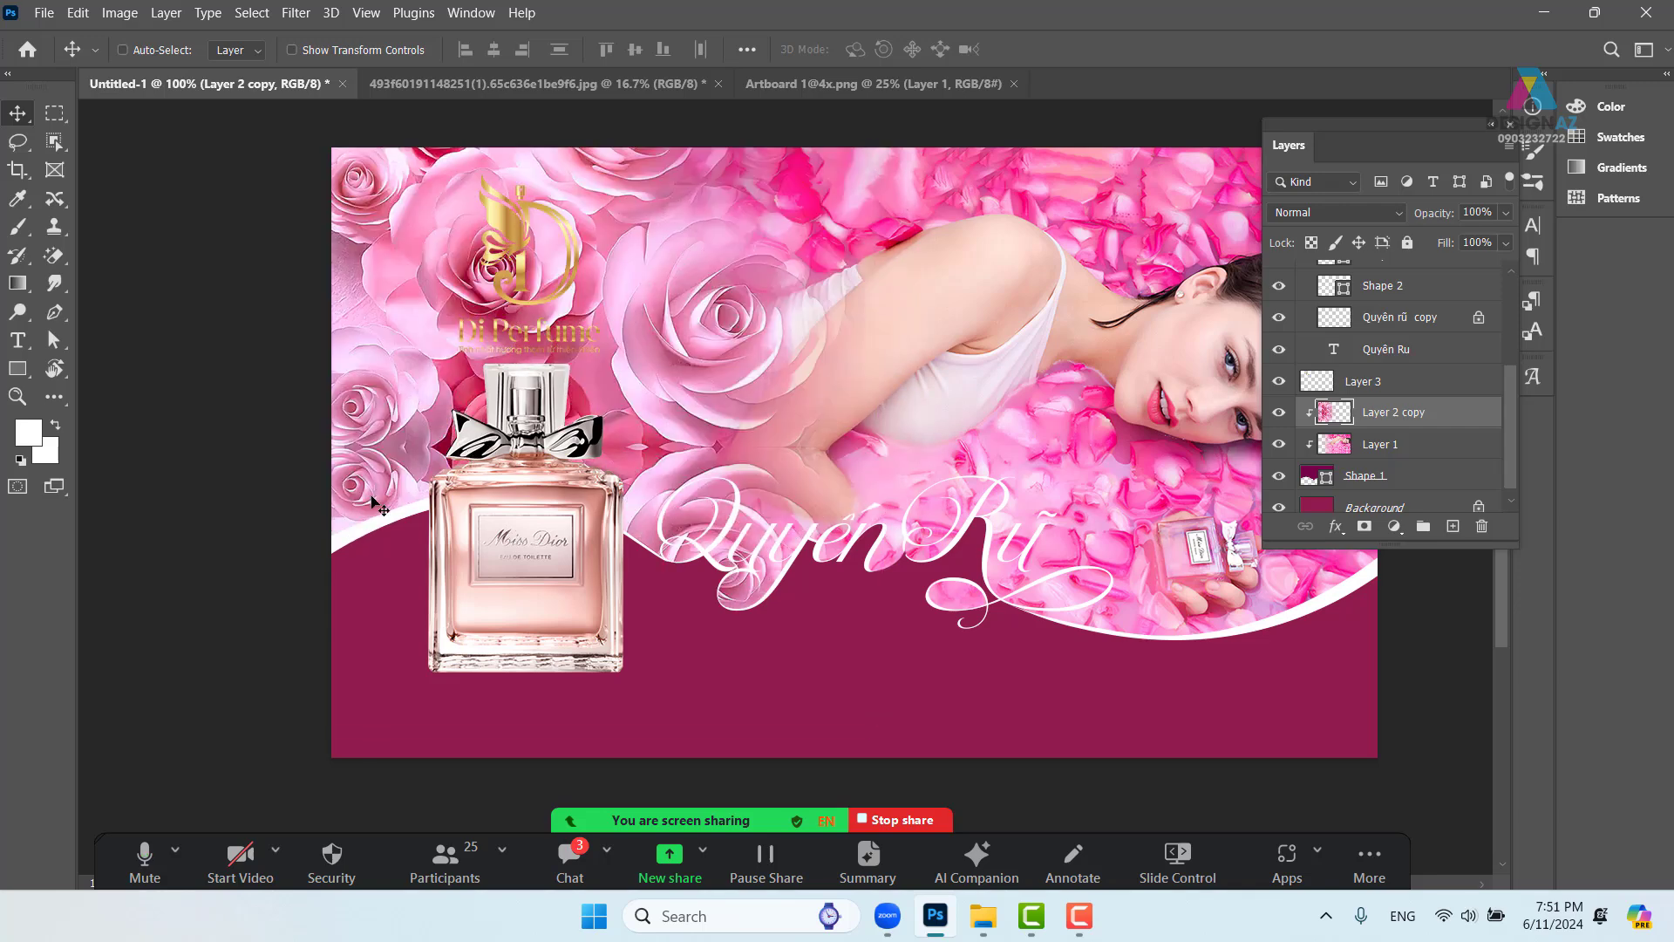
Fade out the lower roses on Layer 2 copy around the bottle by erasing a lasso selection feathered by 100 pixels, and deselect
key("l")
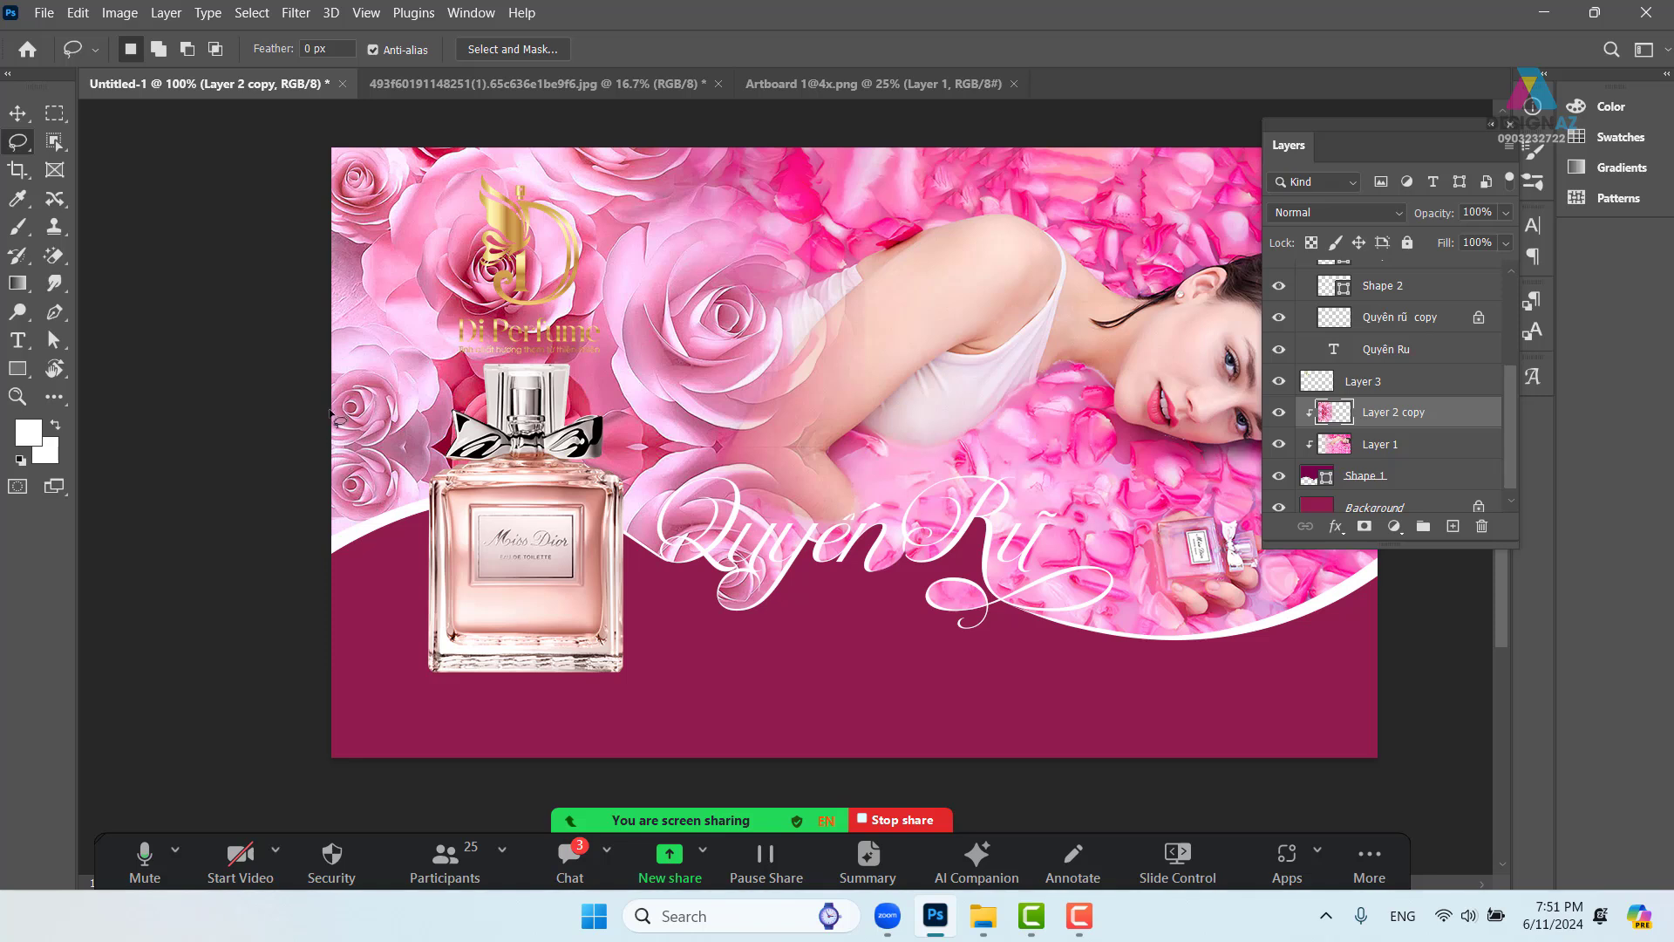
mouse_move(300, 455)
left_mouse_down()
mouse_move(536, 437)
mouse_move(630, 471)
mouse_move(706, 464)
mouse_move(800, 529)
mouse_move(851, 616)
mouse_move(715, 681)
mouse_move(44, 720)
mouse_move(217, 610)
left_mouse_up()
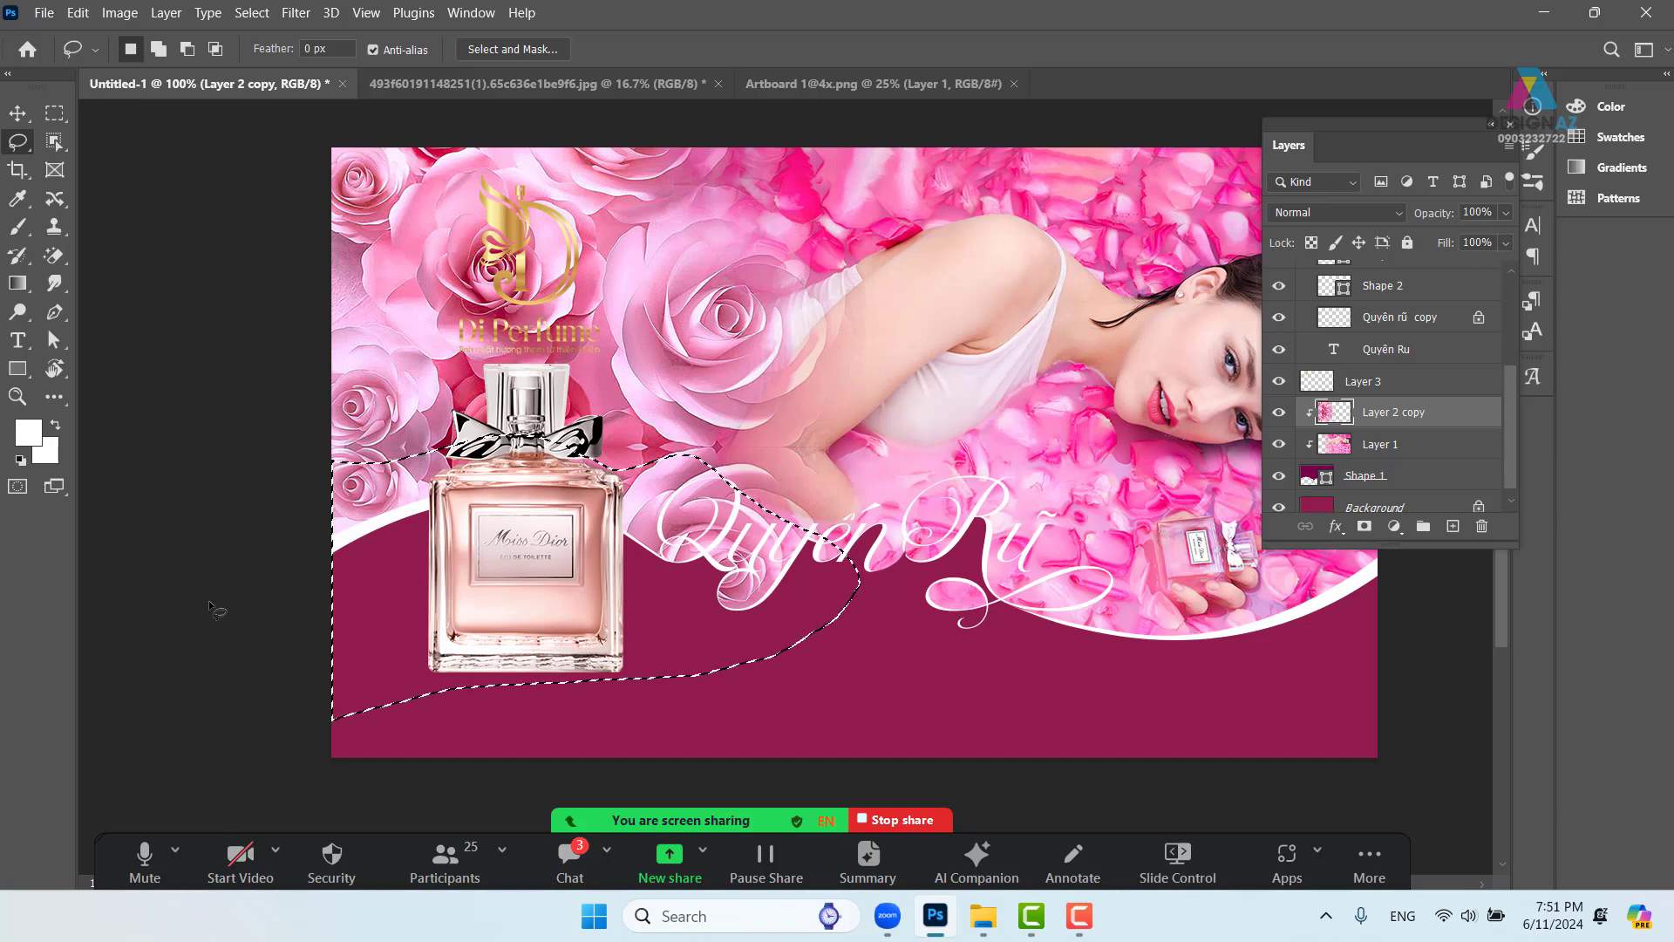
key("shift+F6")
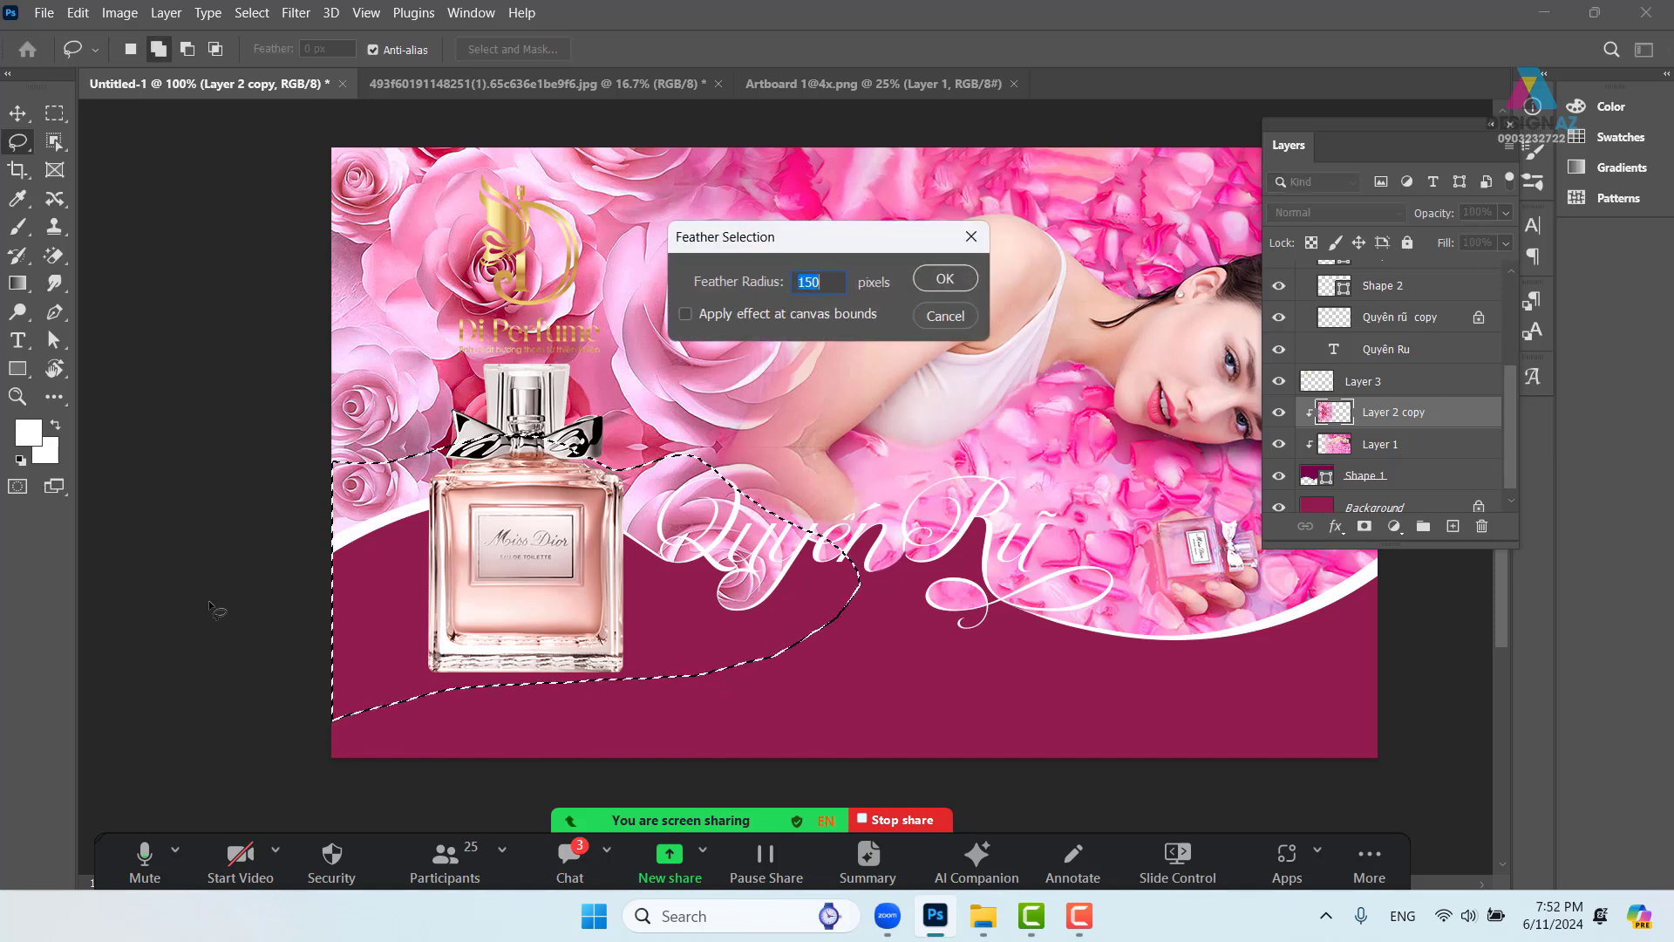
type("100")
key("Return")
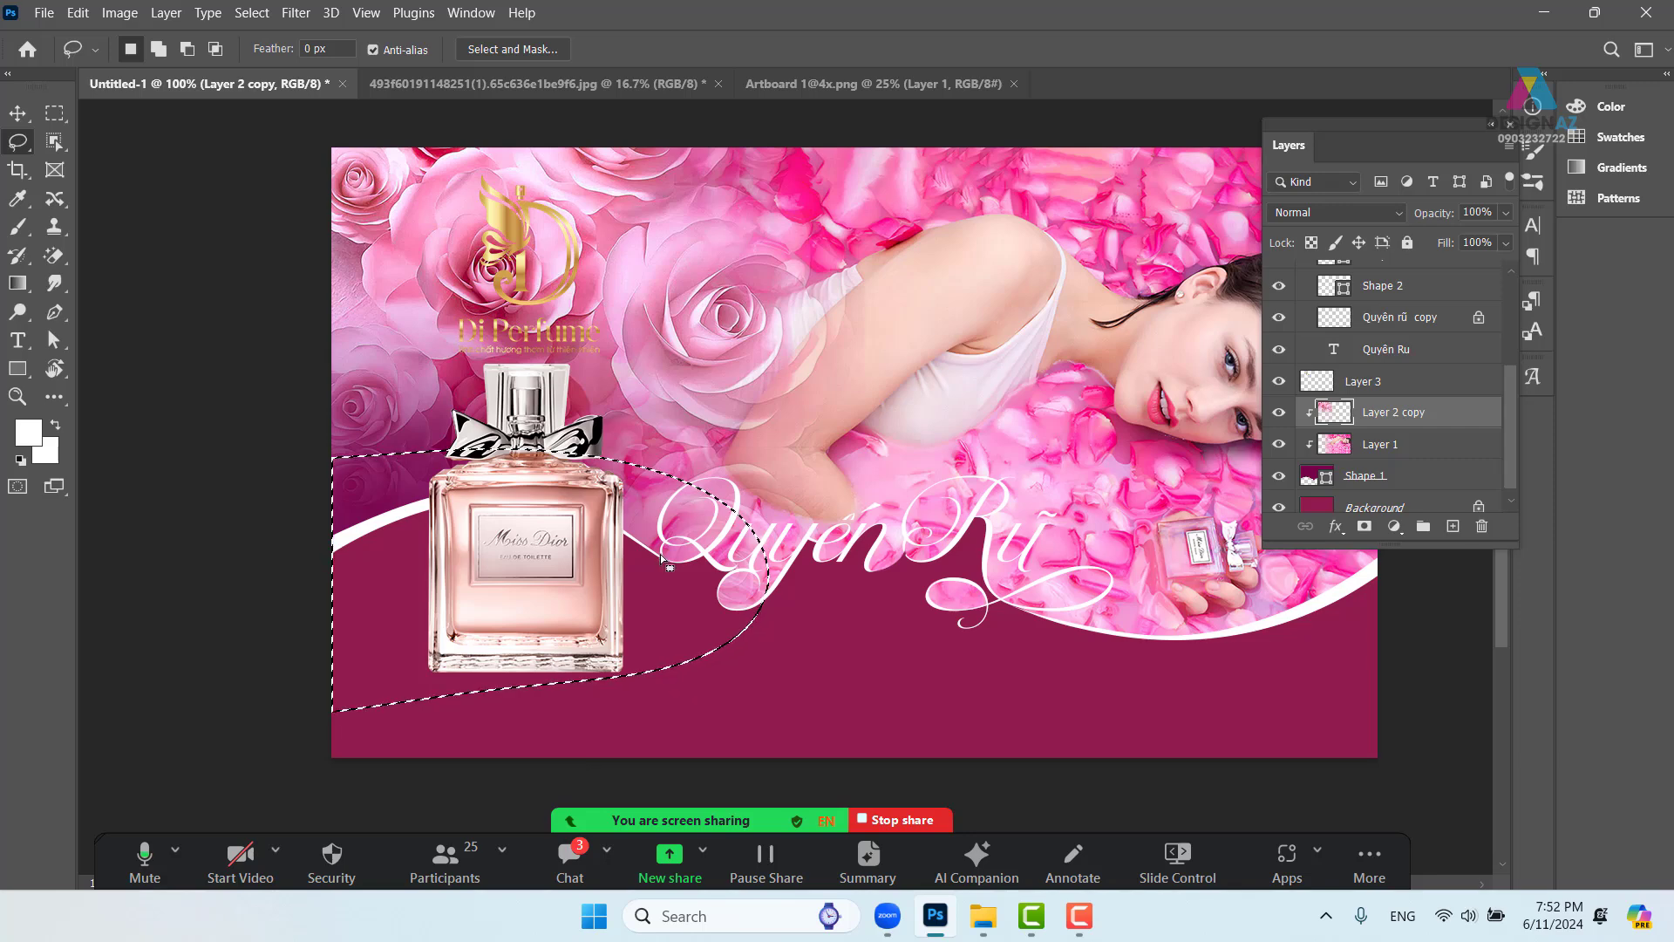
key("c")
key("l")
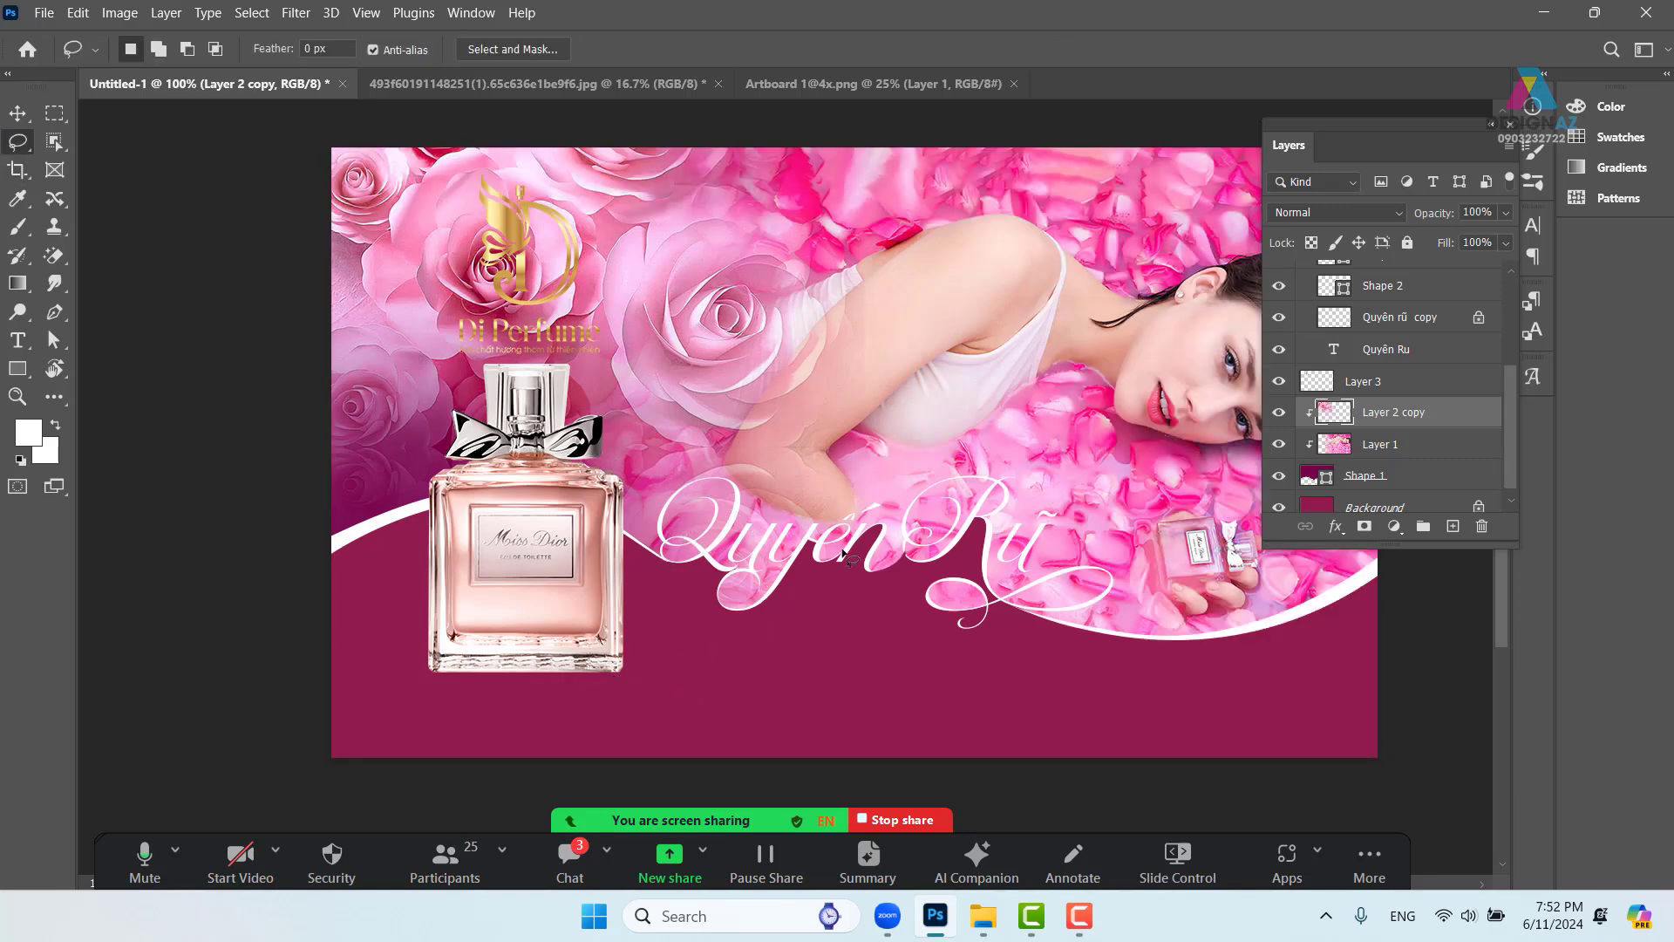
Lasso the area along the photo's lower curved edge, feather it by 100 pixels, erase it from Layer 1, and deselect
left_click_drag(1050, 596, 971, 640)
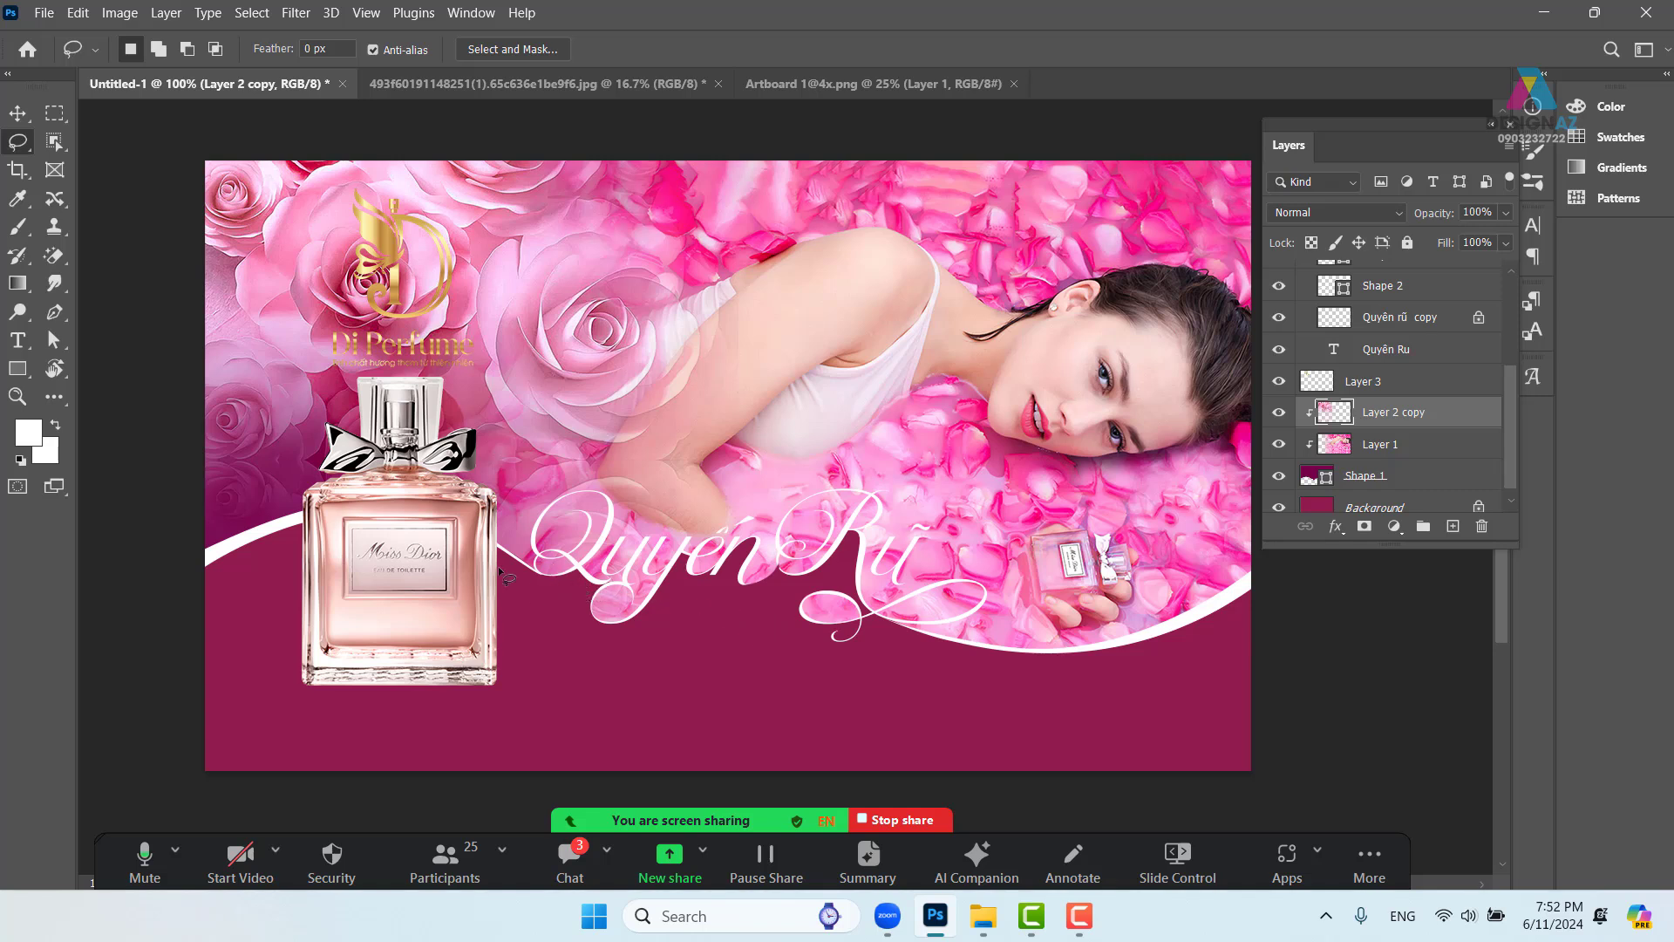
mouse_move(486, 533)
left_mouse_down()
mouse_move(555, 569)
mouse_move(637, 550)
mouse_move(616, 612)
left_mouse_up()
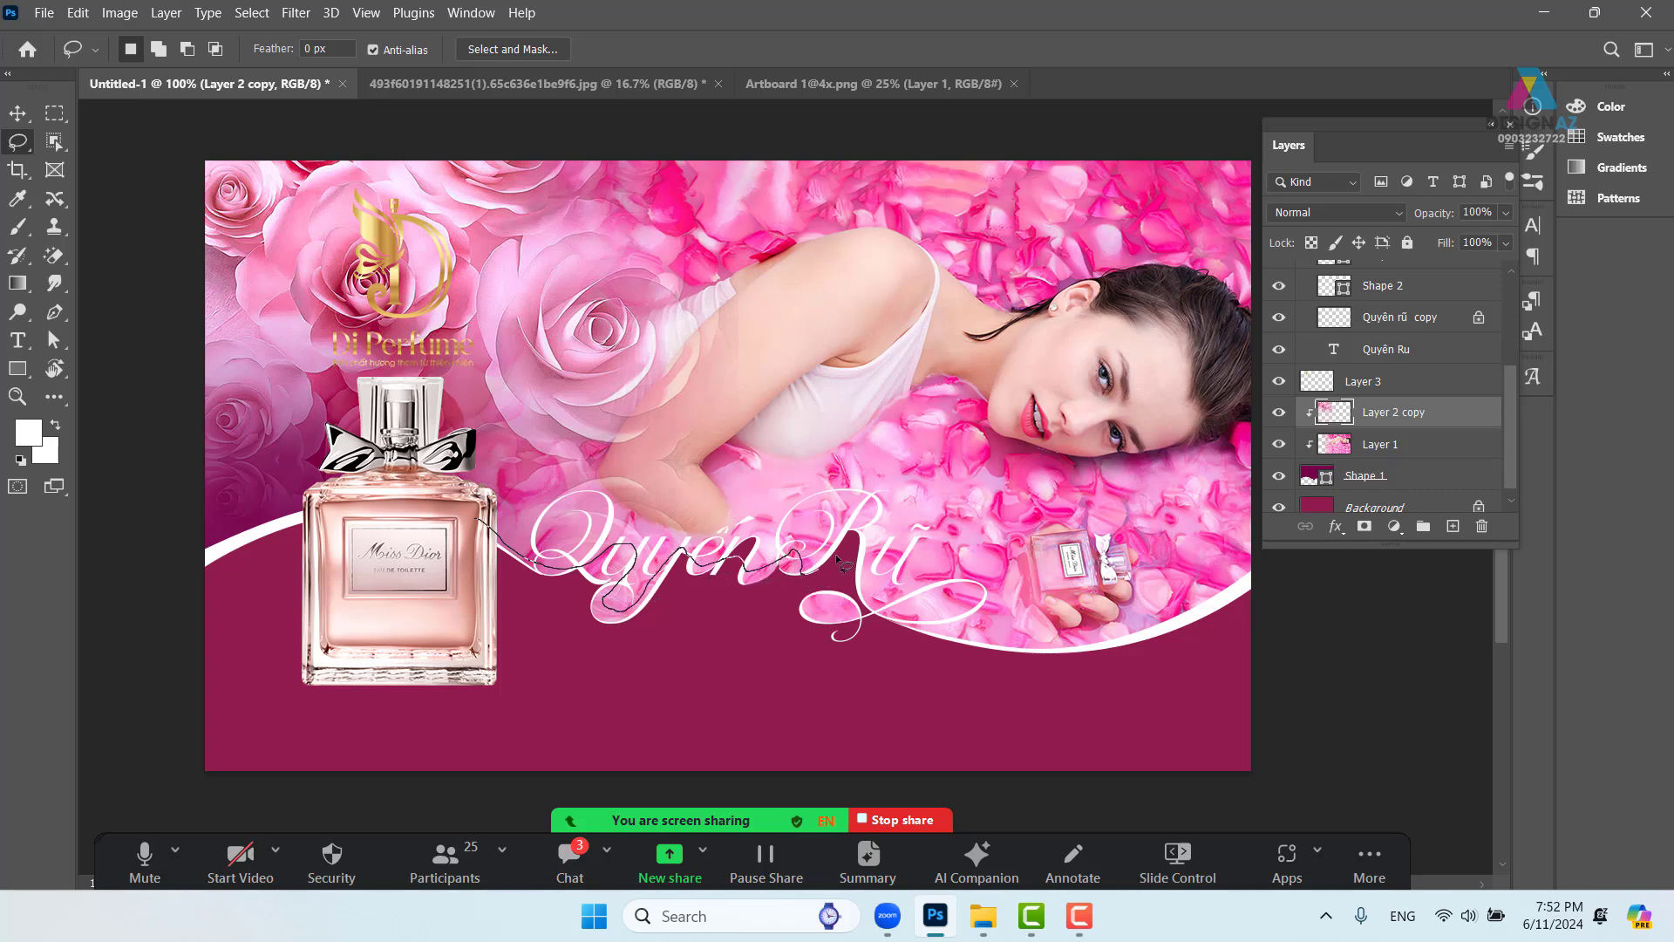
mouse_move(837, 557)
left_mouse_down()
mouse_move(875, 564)
mouse_move(887, 619)
left_mouse_up()
mouse_move(1046, 650)
left_mouse_down()
mouse_move(1222, 569)
mouse_move(1288, 572)
mouse_move(1355, 658)
mouse_move(1086, 821)
mouse_move(625, 845)
mouse_move(356, 828)
mouse_move(216, 773)
mouse_move(202, 704)
left_mouse_up()
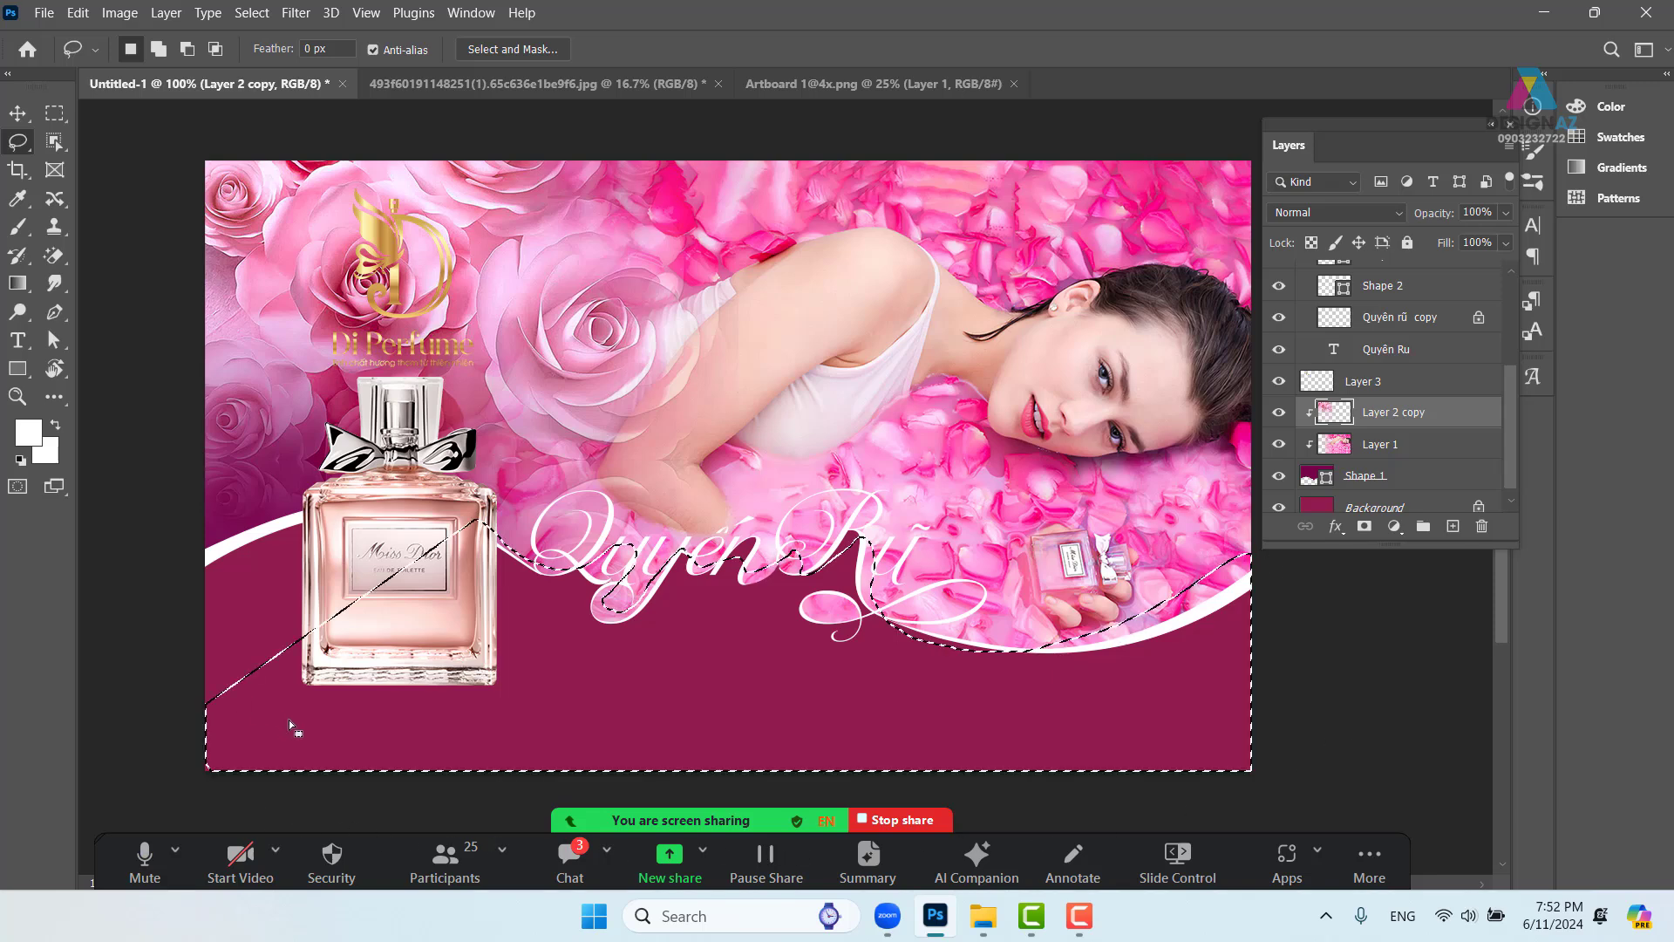
key("shift+F6")
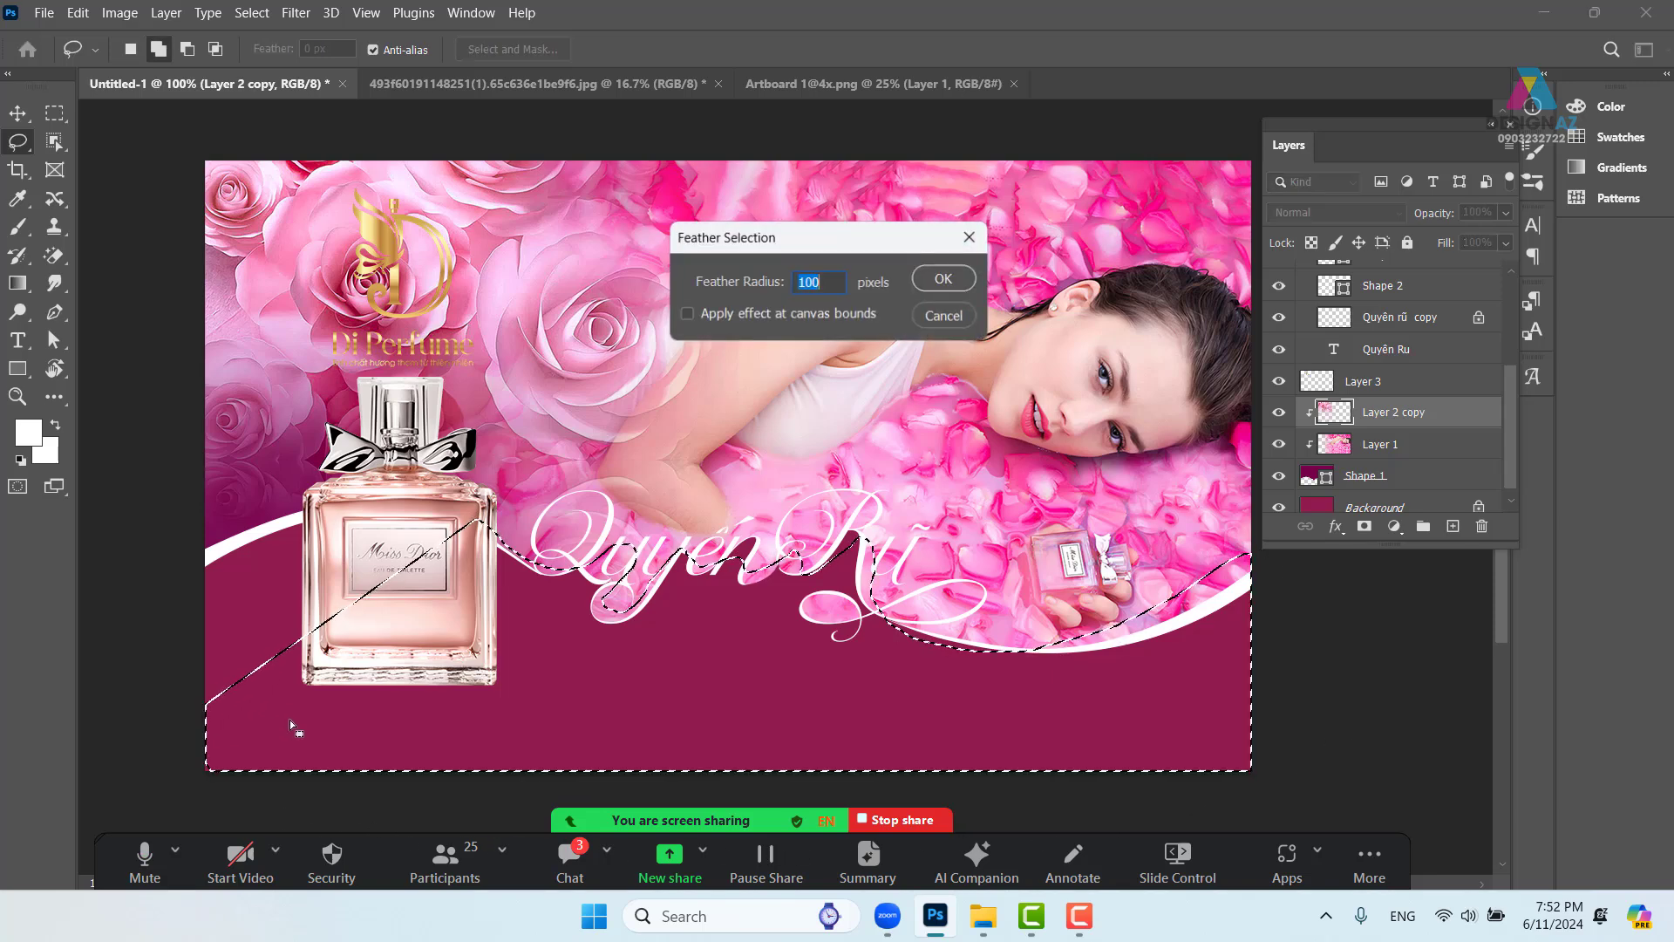
key("Return")
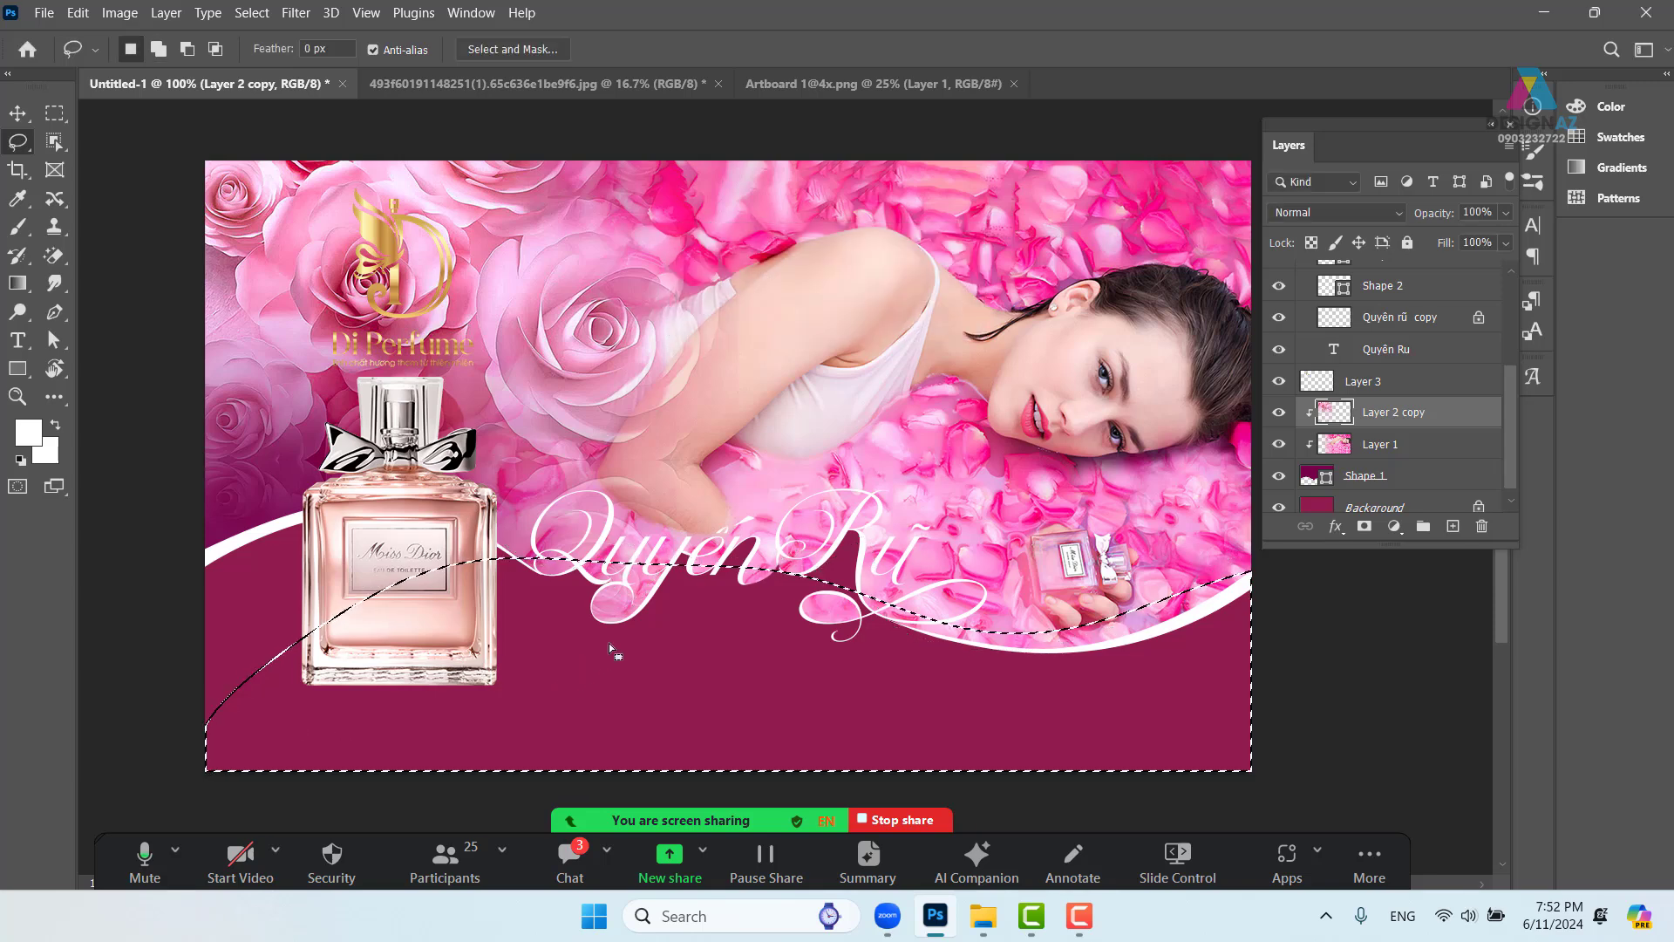
key("v")
right_click(1086, 425)
left_click(1127, 436)
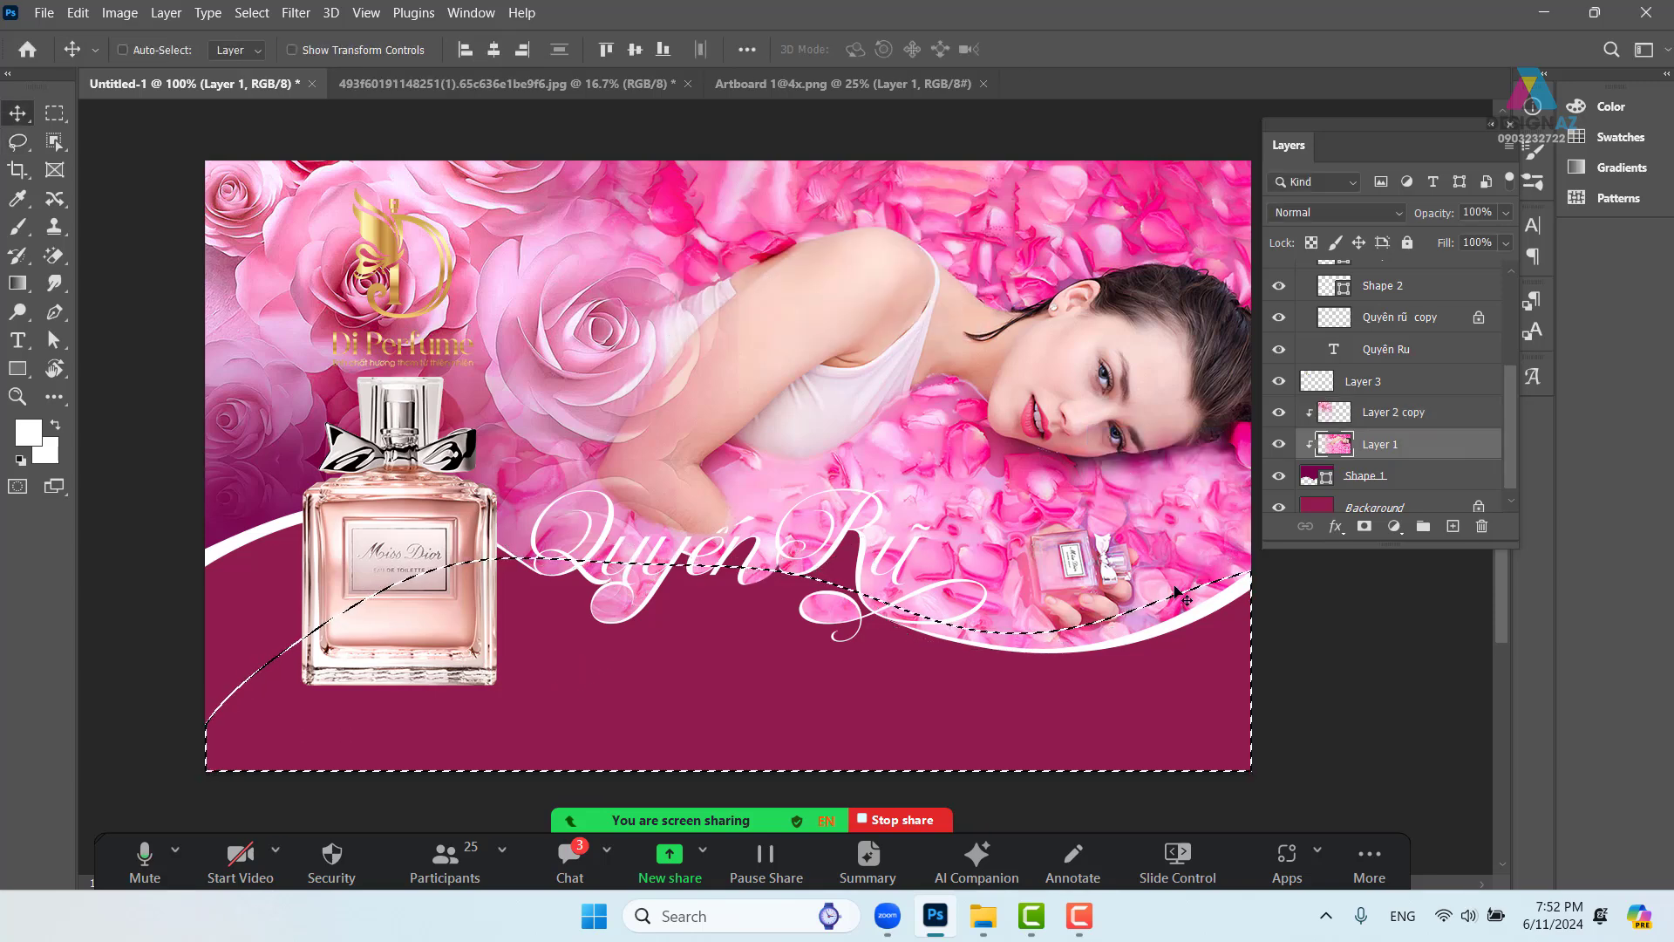
key("Delete")
key("ctrl+d")
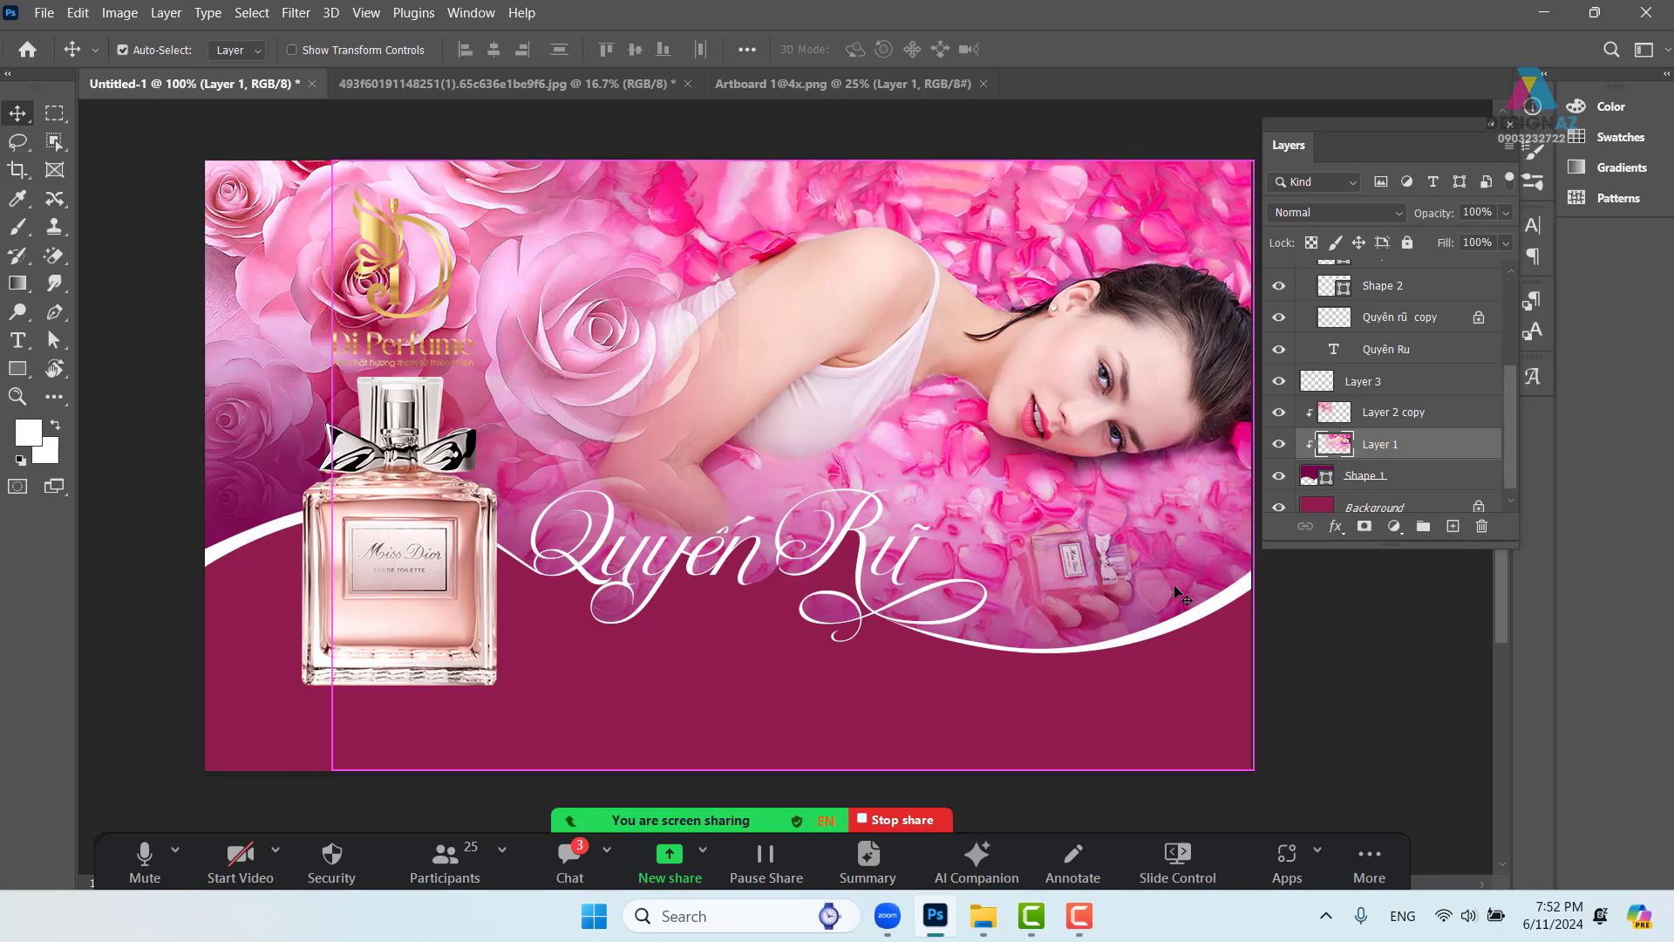
Move the perfume bottle on Layer 2 slightly up and to the left, and the Di Perfume logo on Layer 3 slightly up
left_click_drag(880, 613, 870, 647)
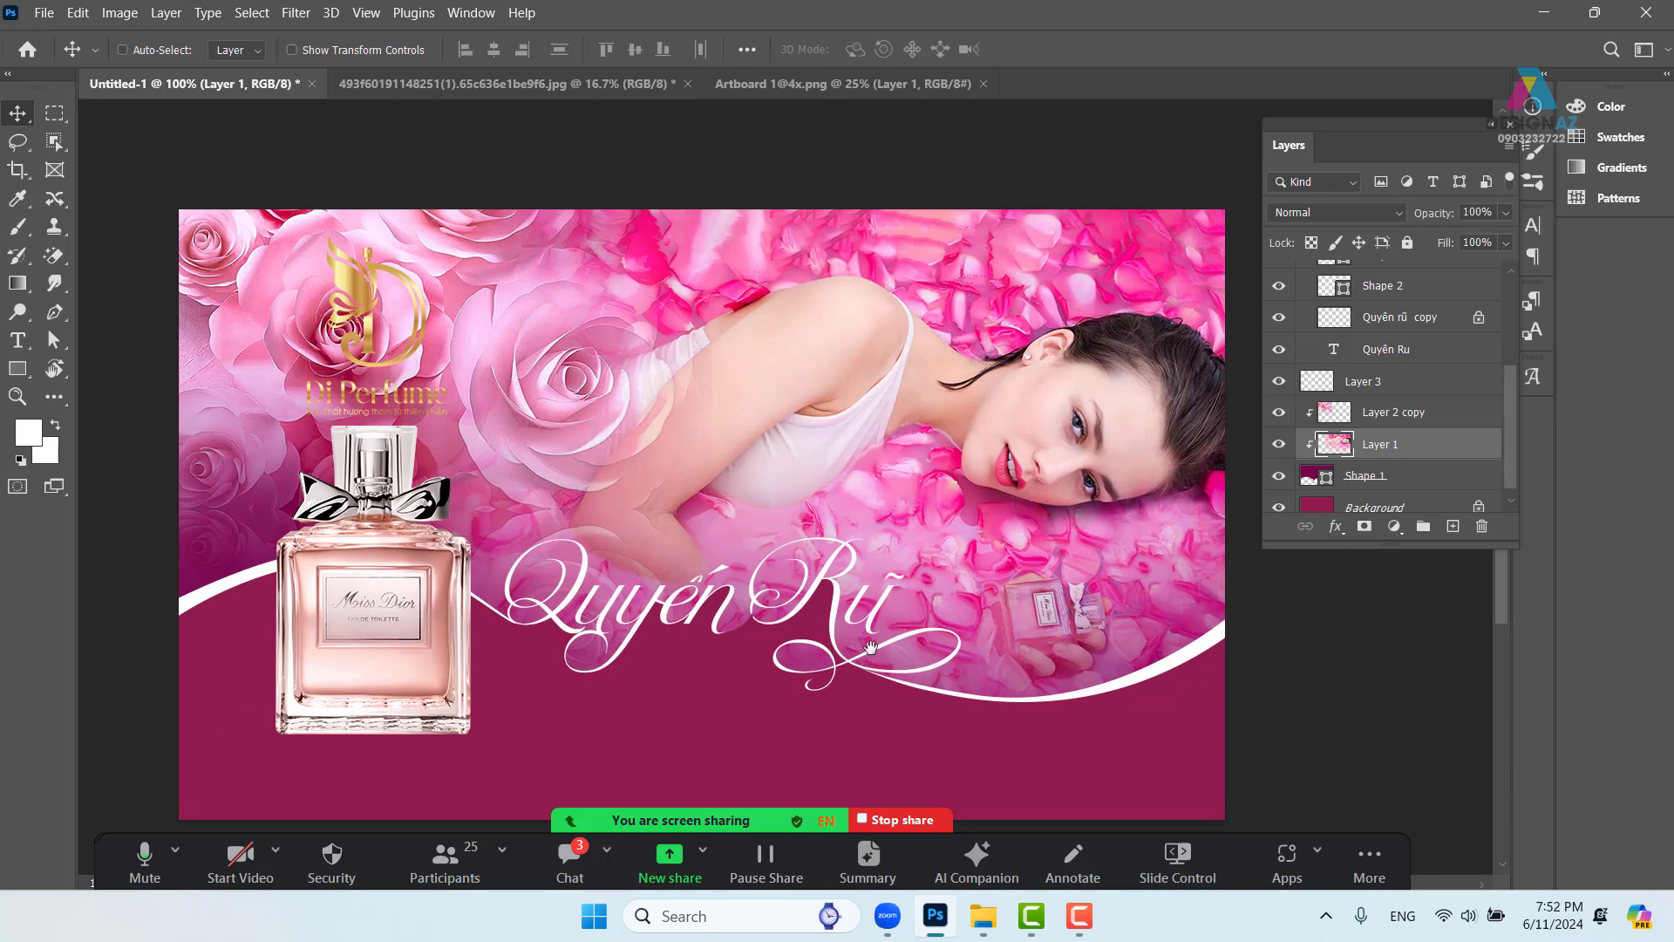
left_click_drag(551, 608, 589, 611)
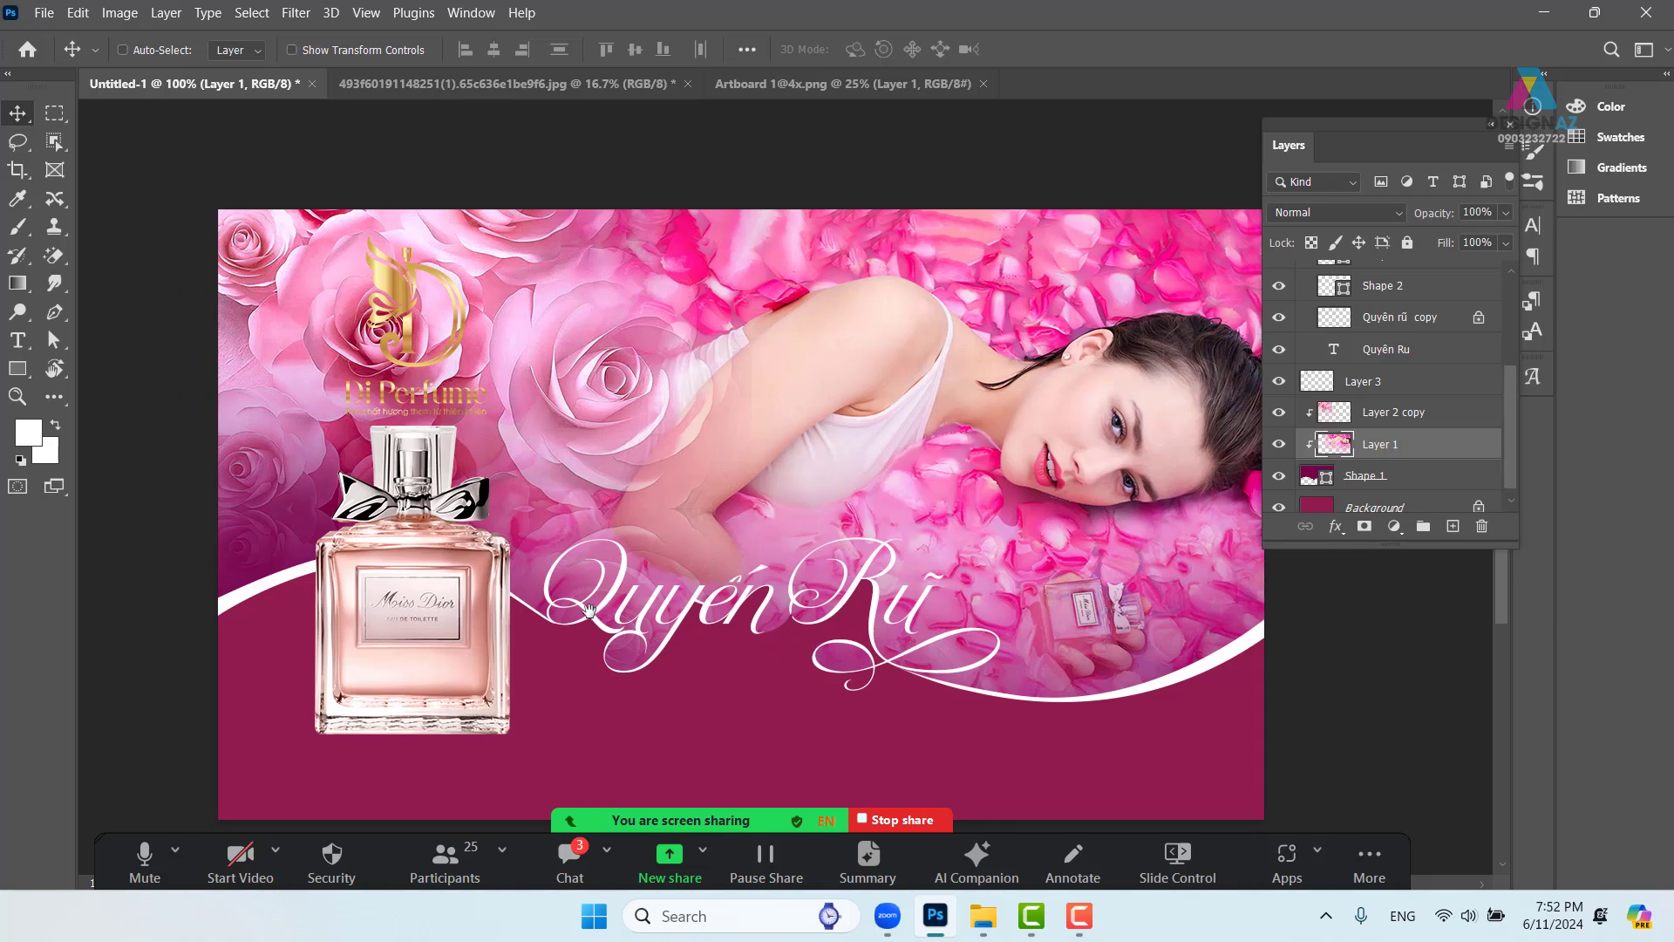
left_click_drag(762, 603, 778, 617)
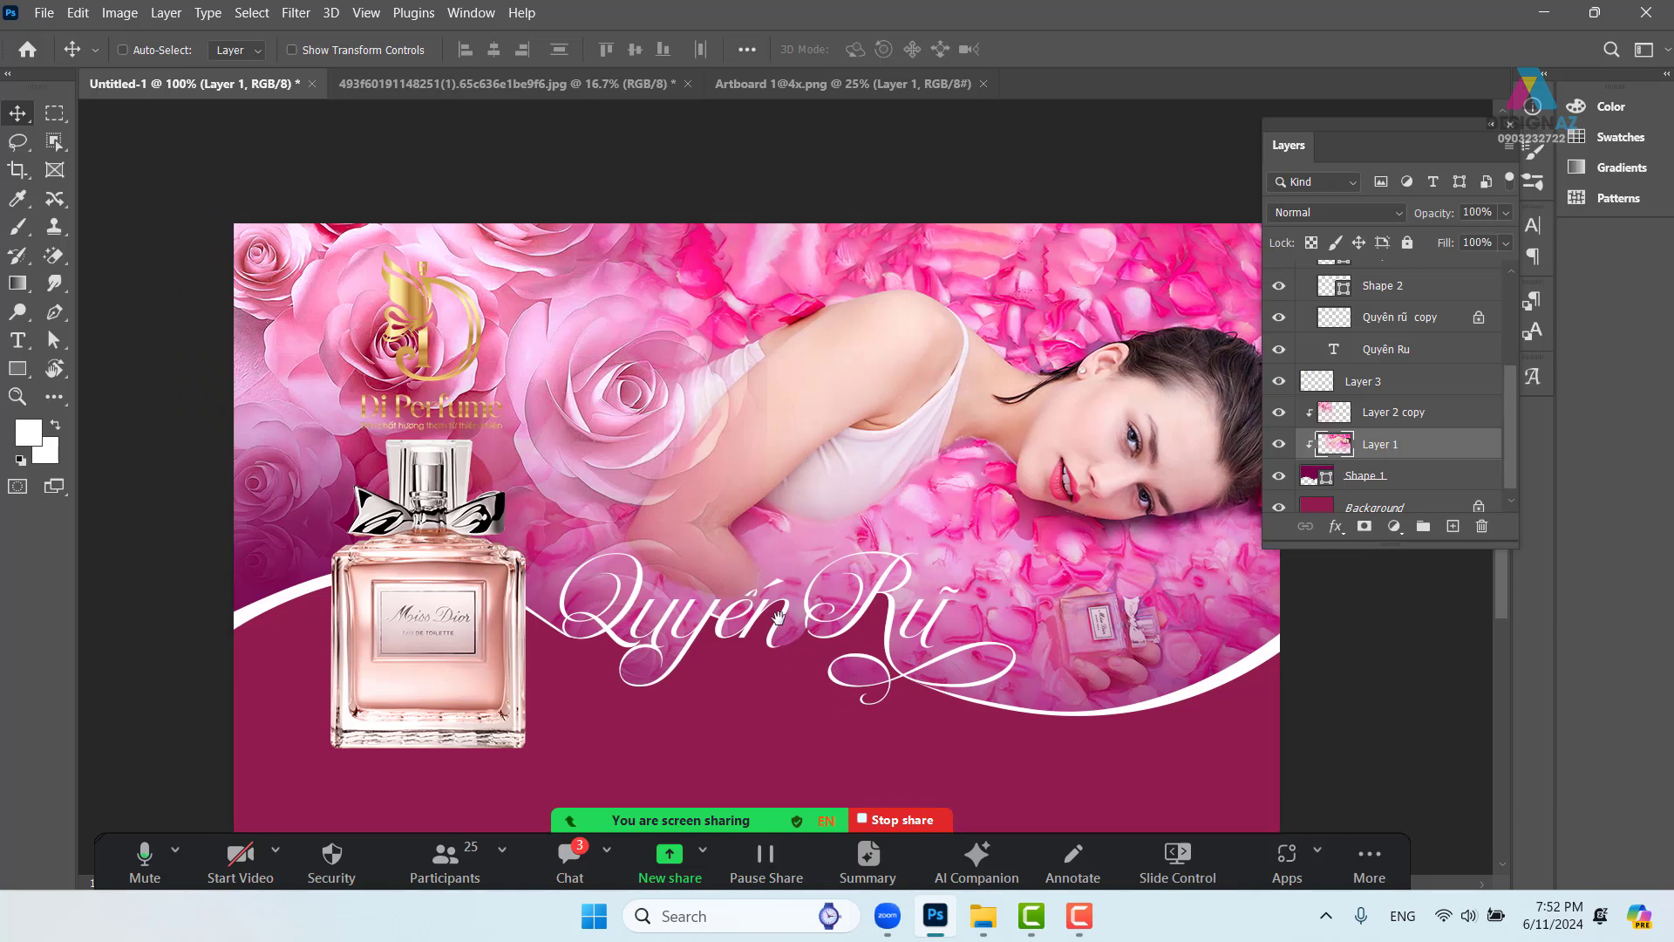
right_click(460, 589)
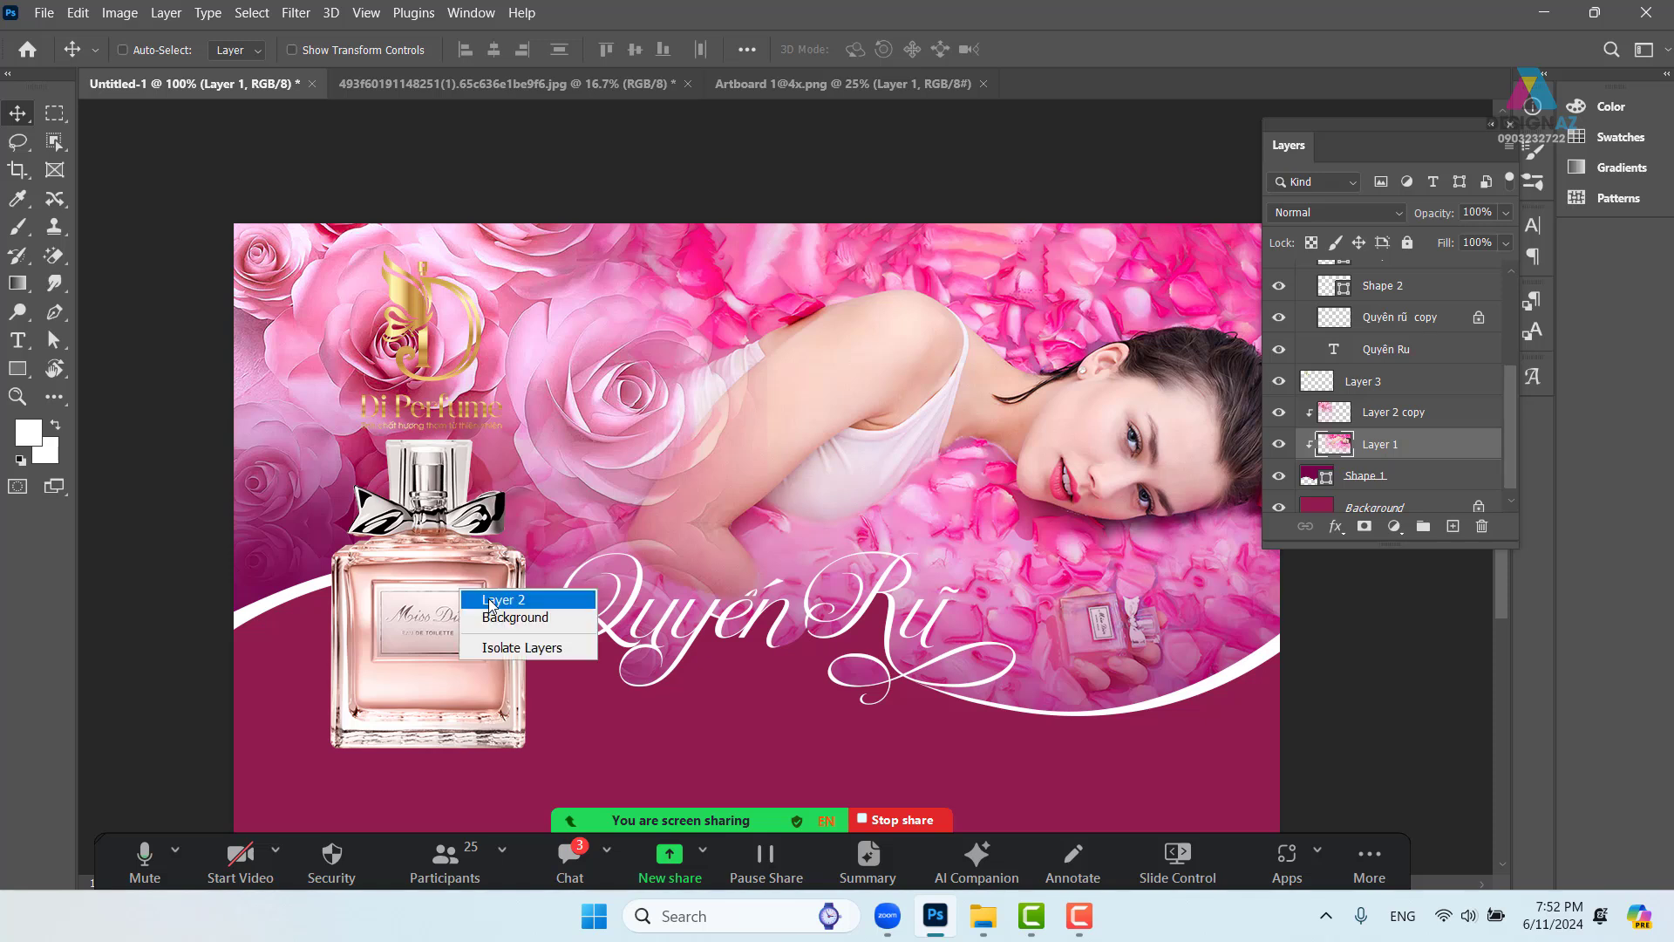
left_click(489, 598)
mouse_move(451, 622)
left_mouse_down()
mouse_move(426, 613)
mouse_move(441, 611)
left_mouse_up()
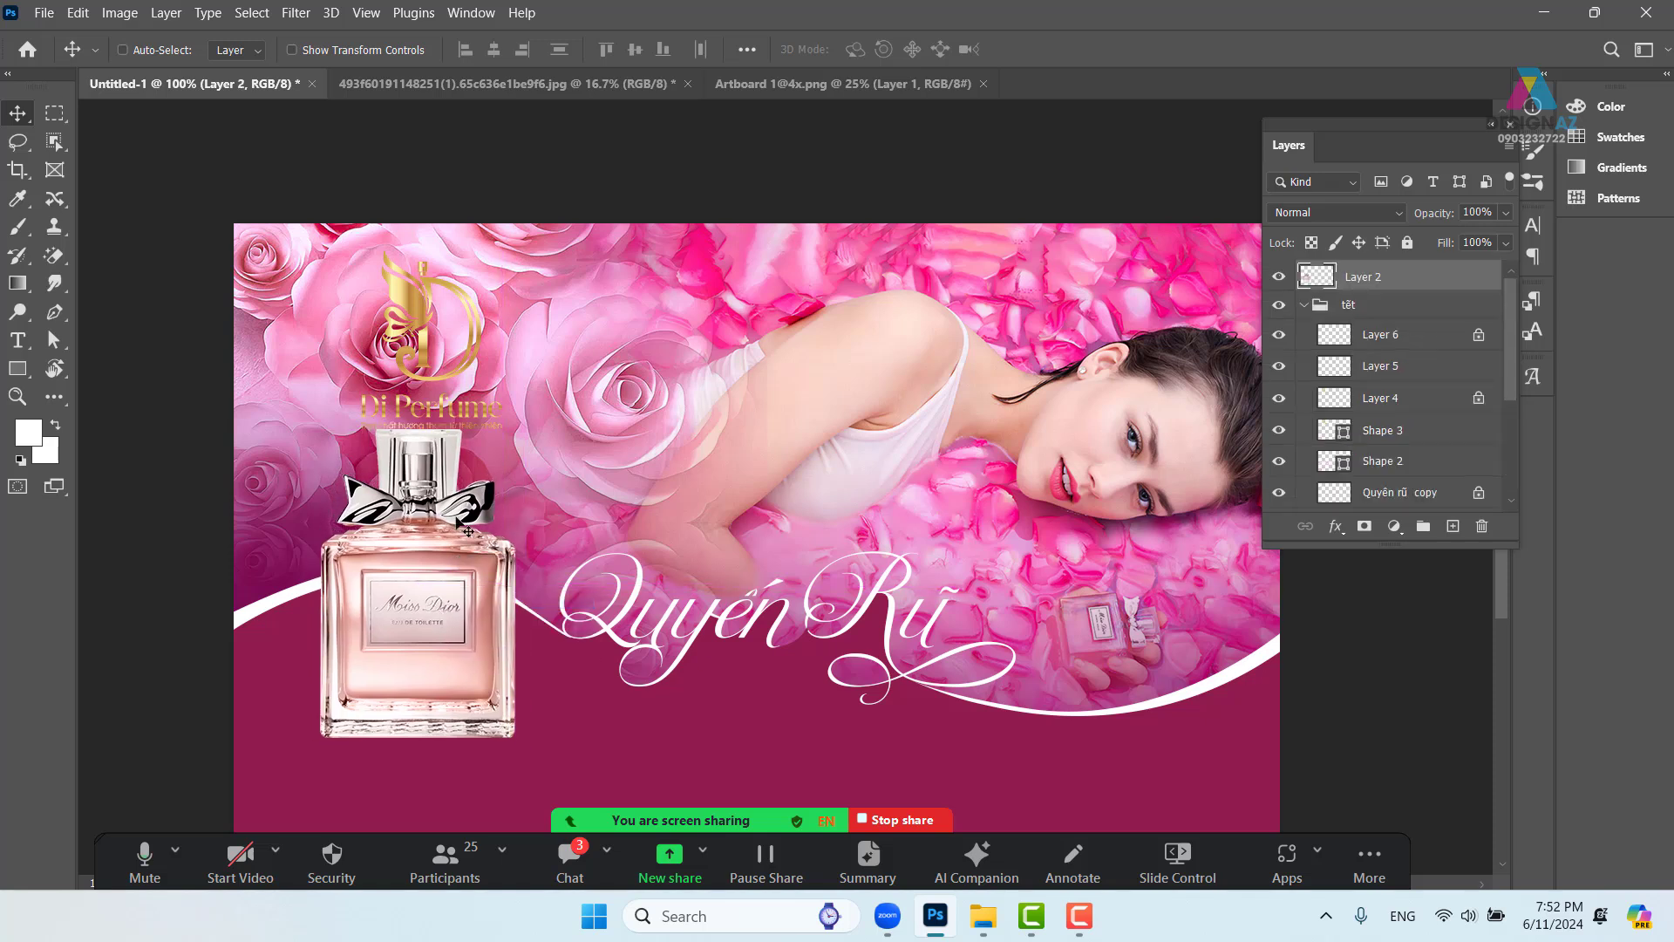
right_click(472, 363)
left_click(502, 415)
left_click_drag(471, 359, 469, 346)
Try to fade the roses behind the logo on Layer 2 copy with a lasso selection feathered by 100 pixels, undo it, and deselect
left_click_drag(559, 431, 648, 489)
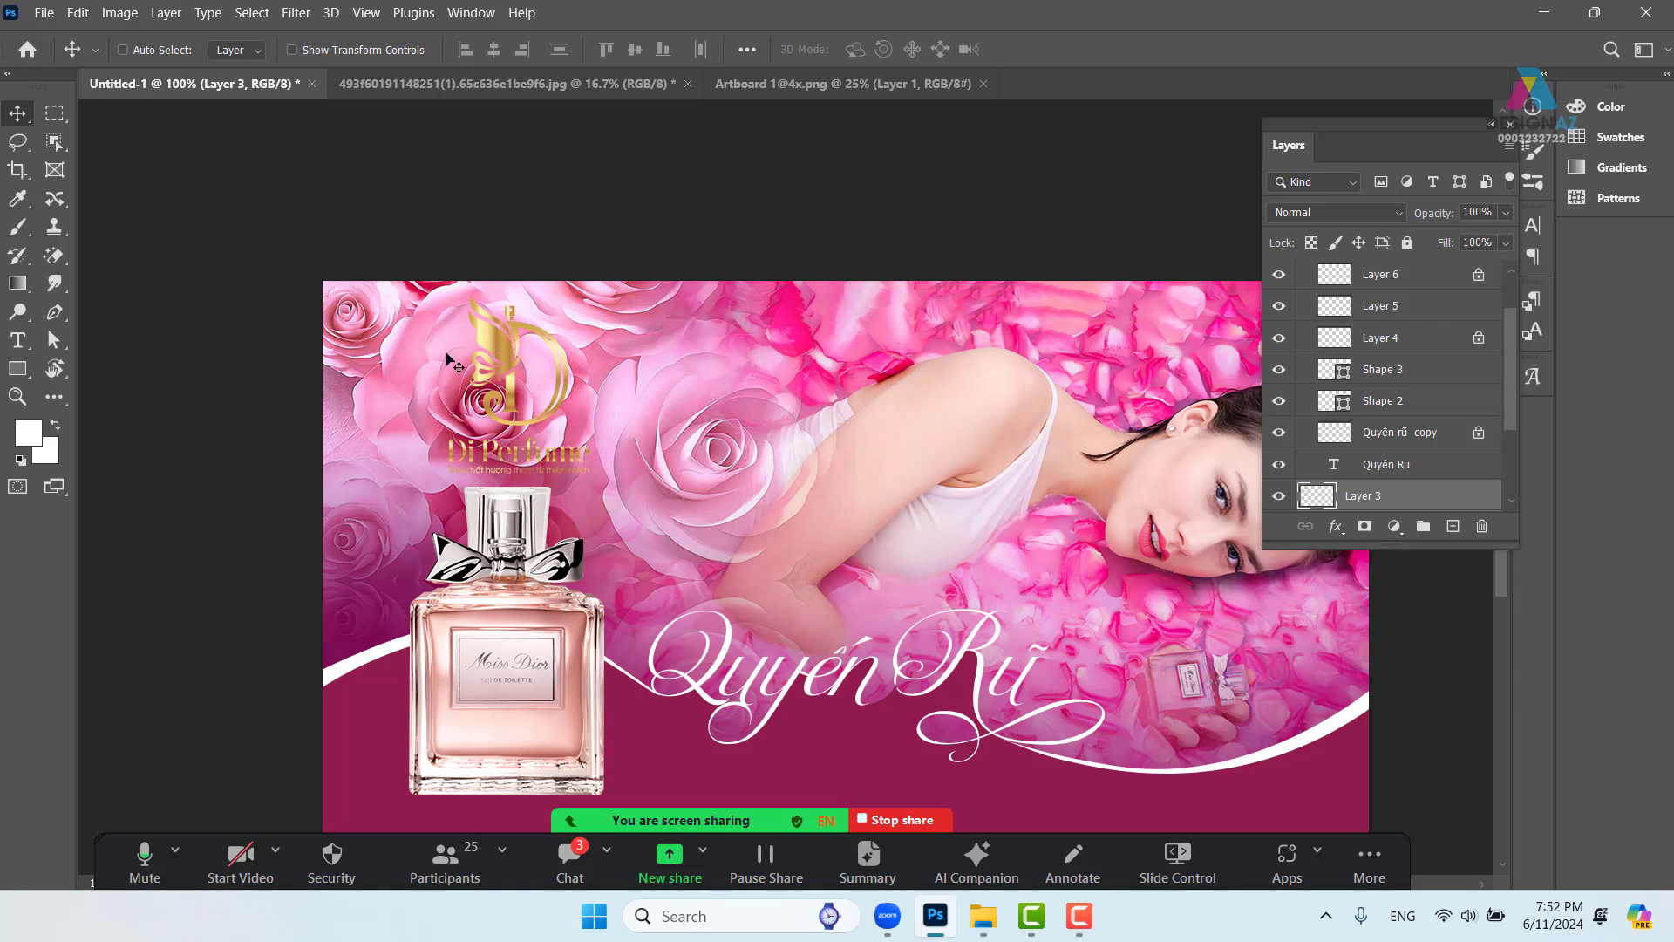
left_click(18, 141)
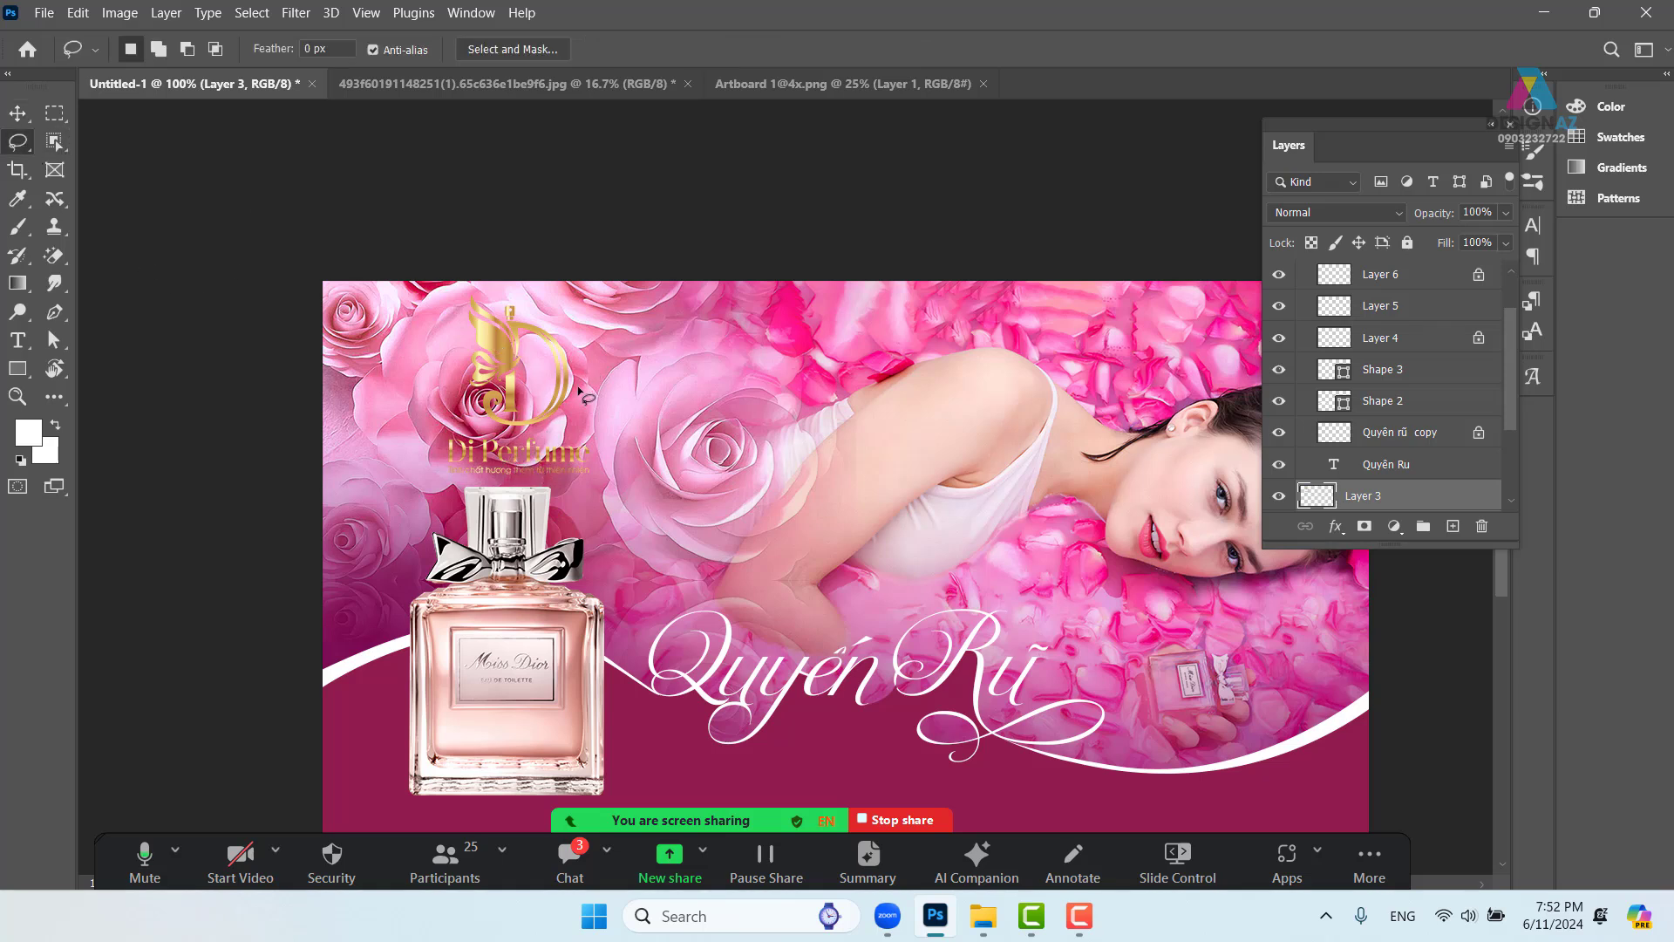
mouse_move(461, 321)
left_mouse_down()
mouse_move(430, 455)
mouse_move(451, 484)
mouse_move(623, 487)
mouse_move(600, 408)
mouse_move(621, 347)
left_mouse_up()
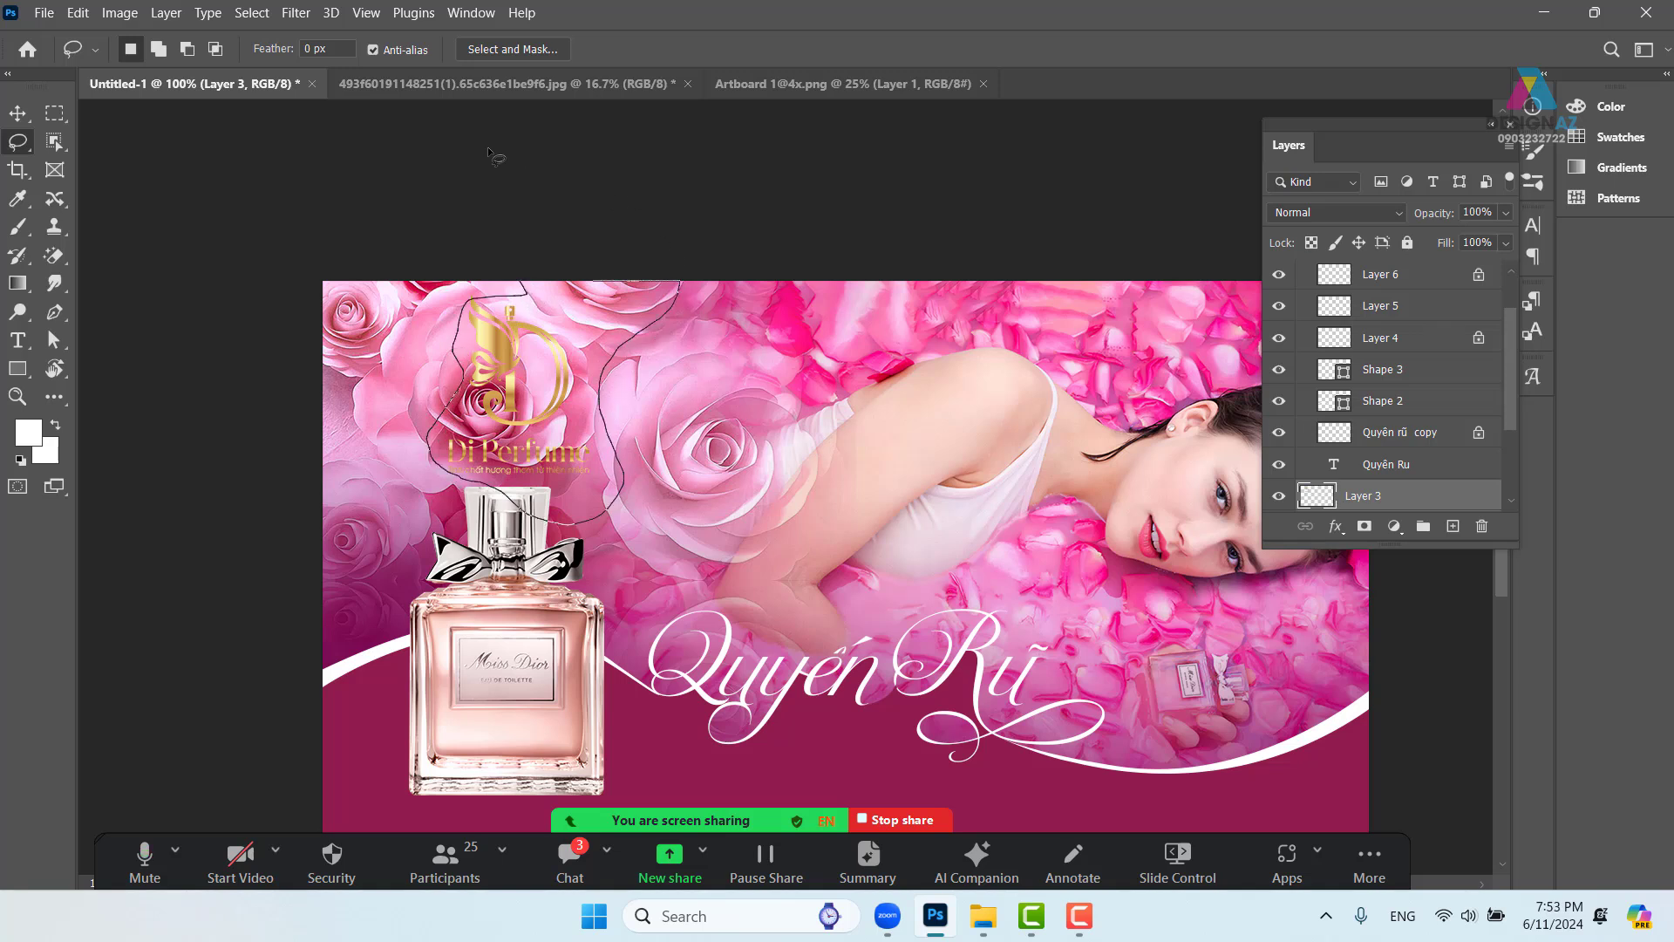
left_click_drag(493, 156, 345, 186)
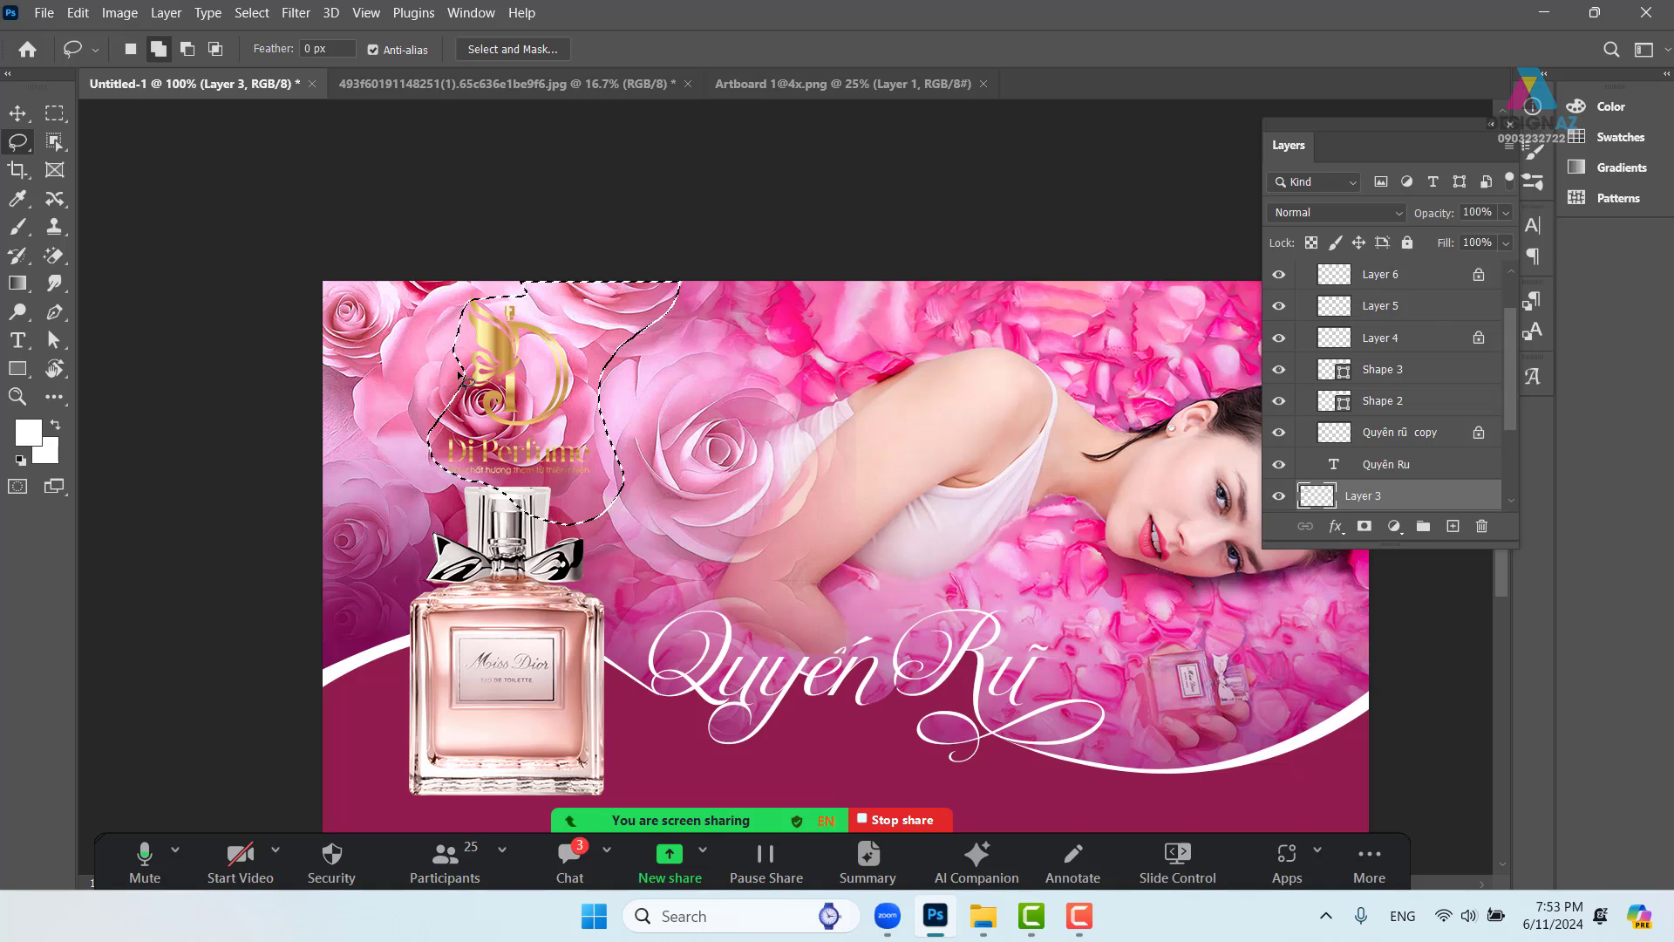
key("shift+F6")
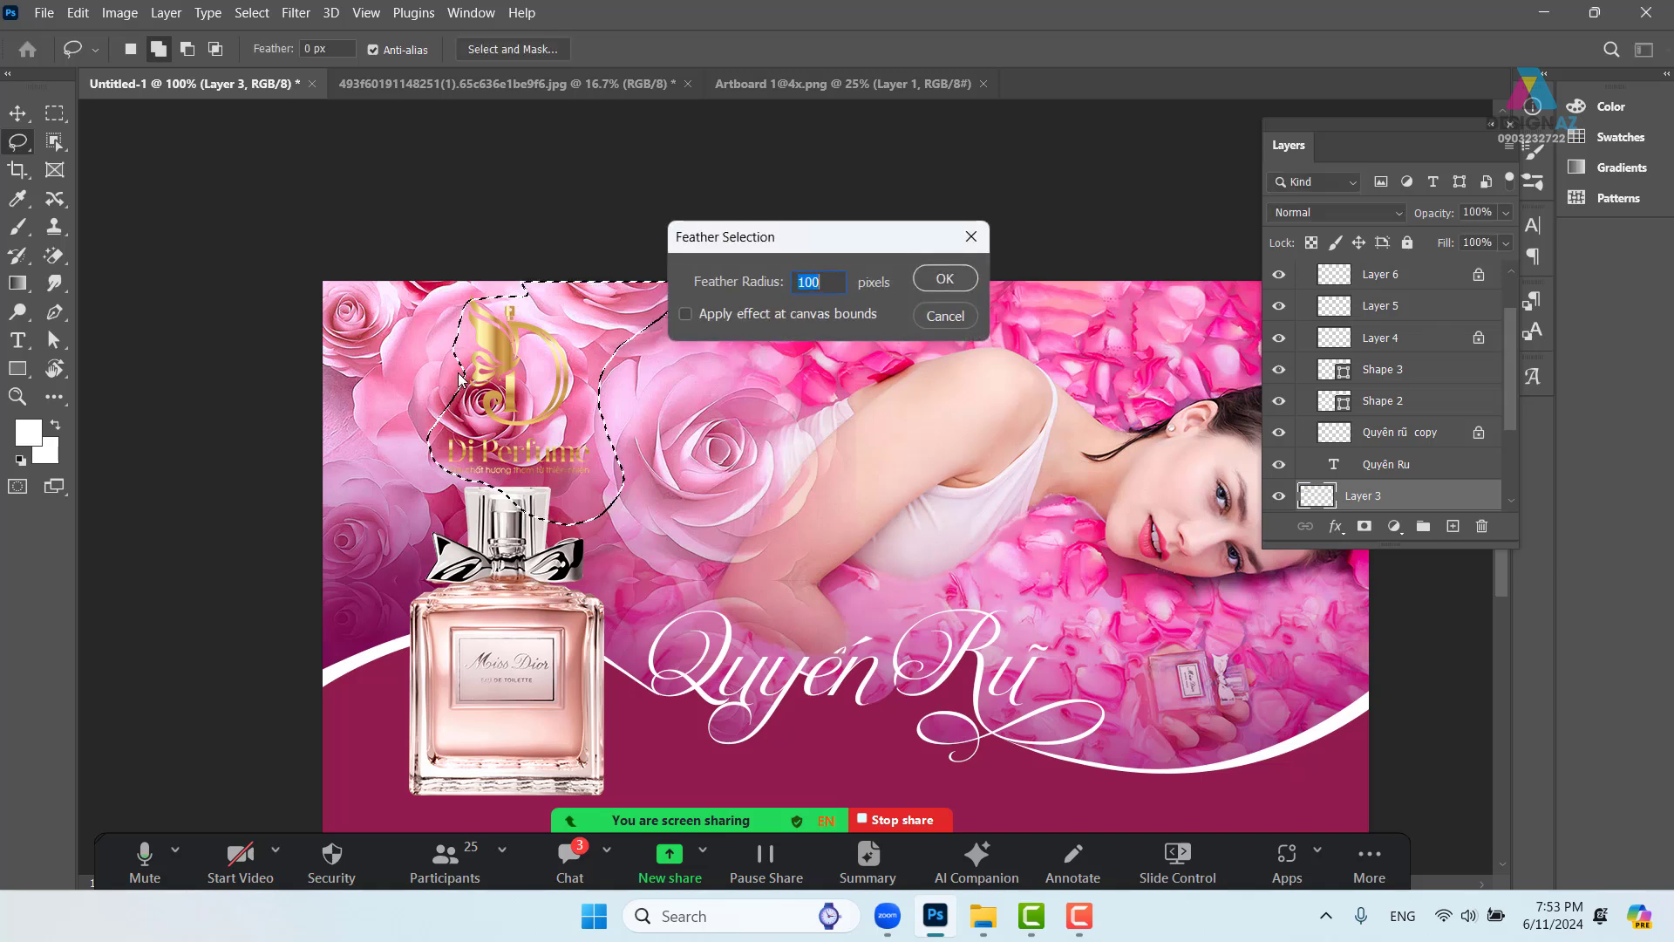
key("Return")
key("v")
right_click(378, 414)
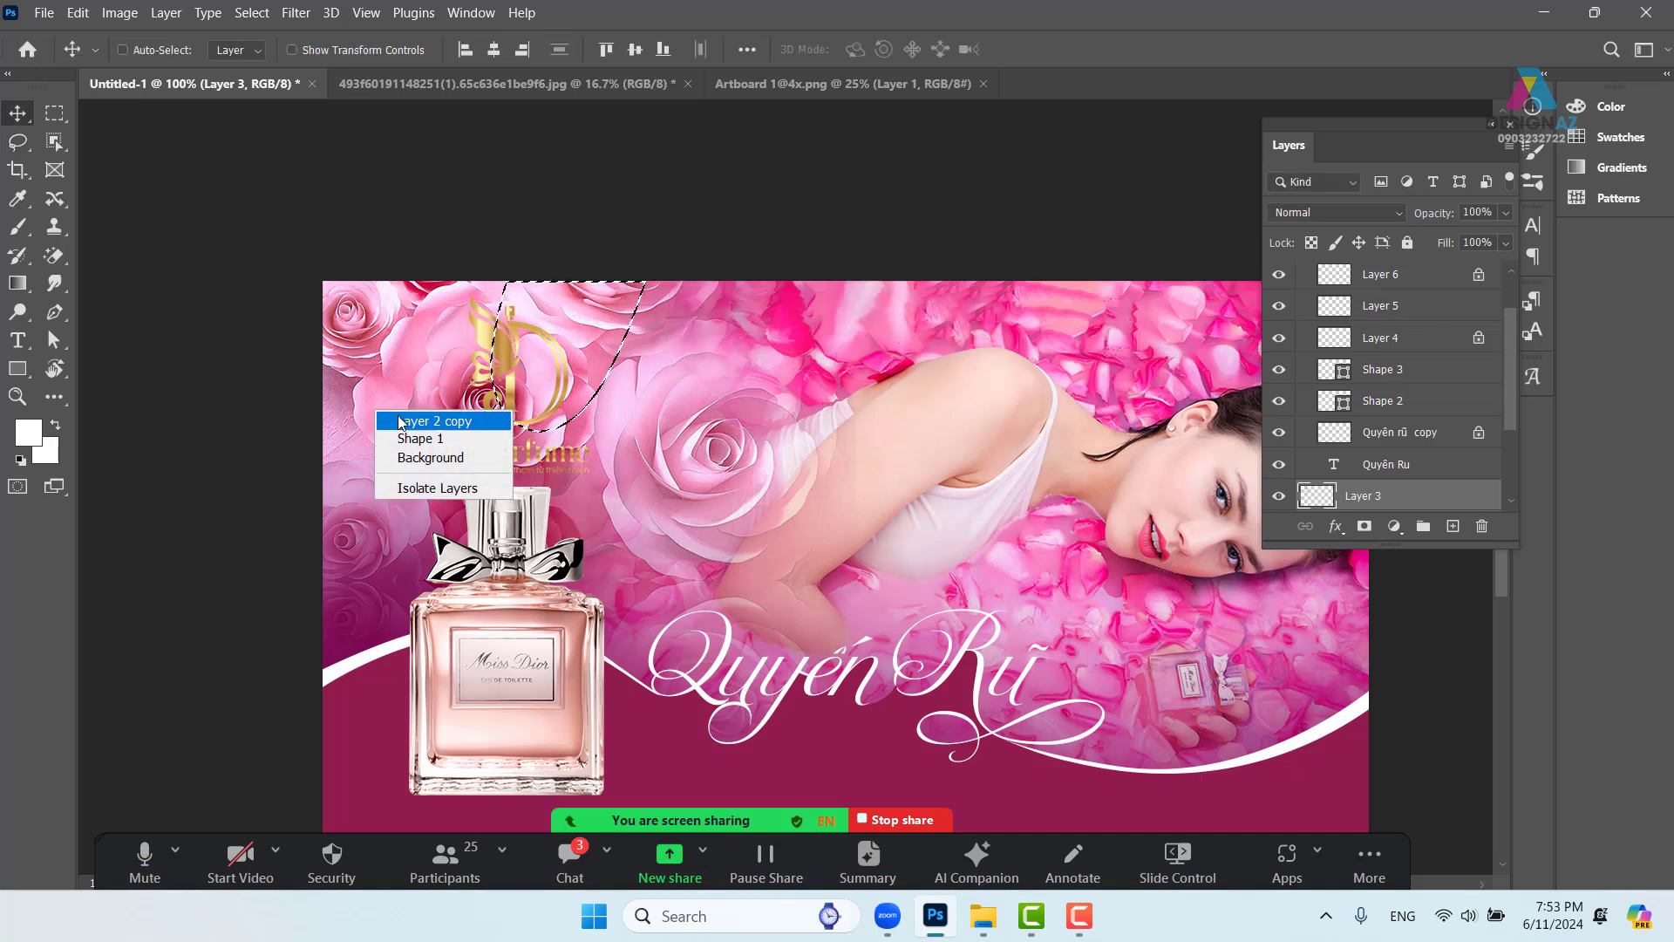
left_click(400, 418)
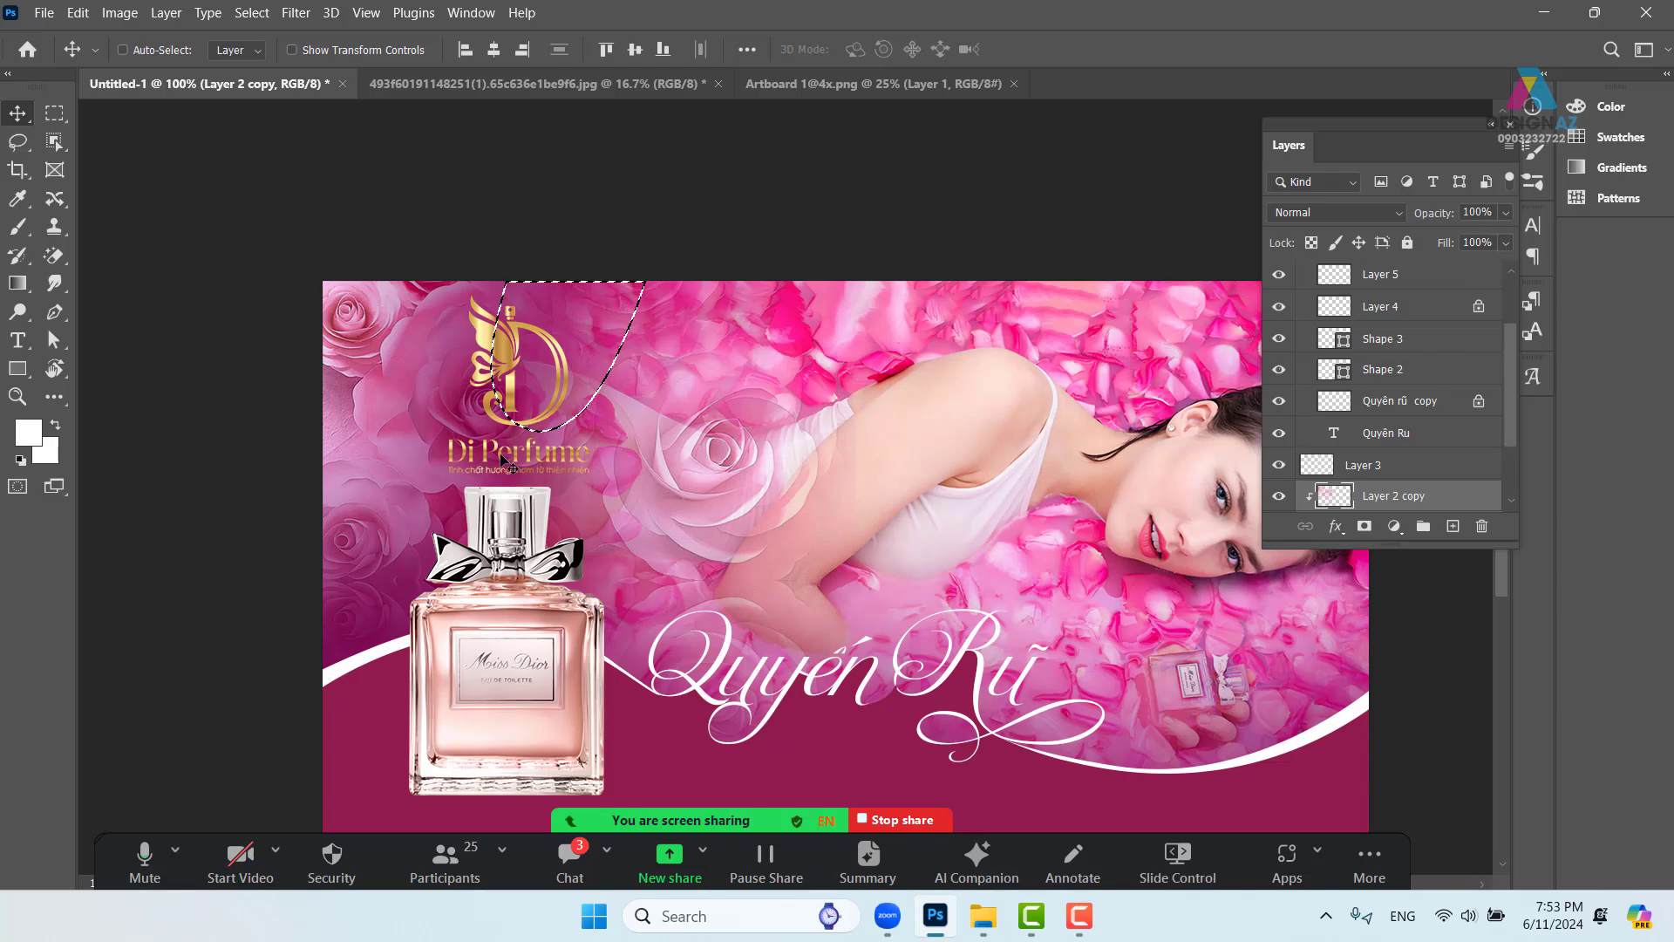
left_click_drag(503, 460, 463, 429)
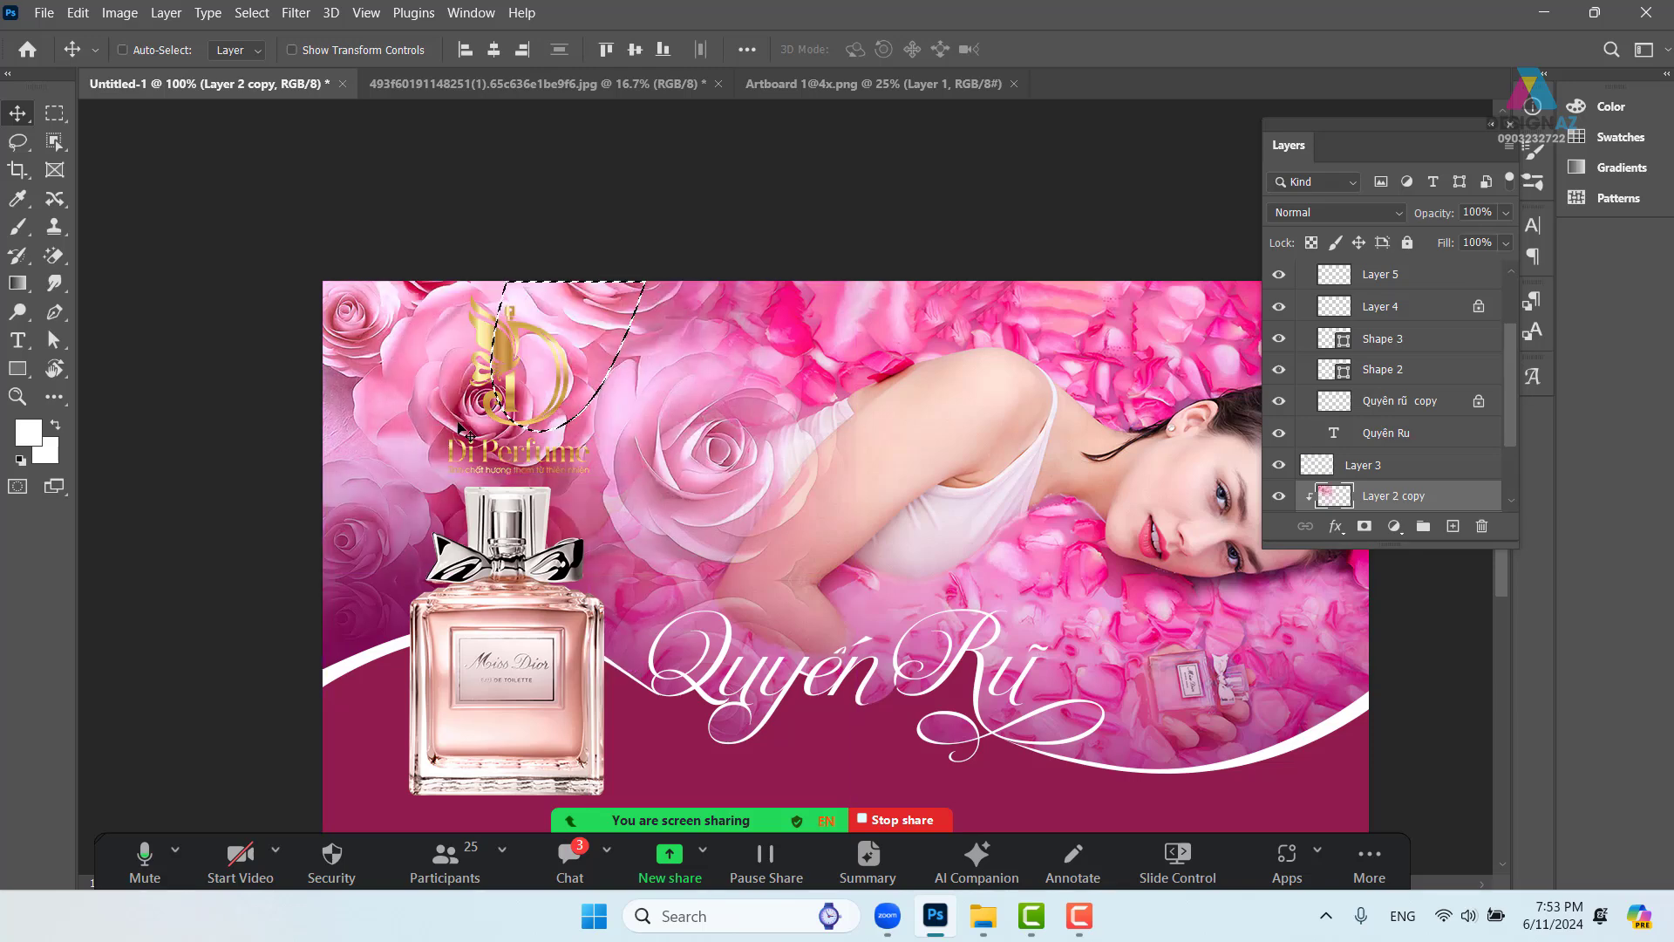
key("ctrl+d")
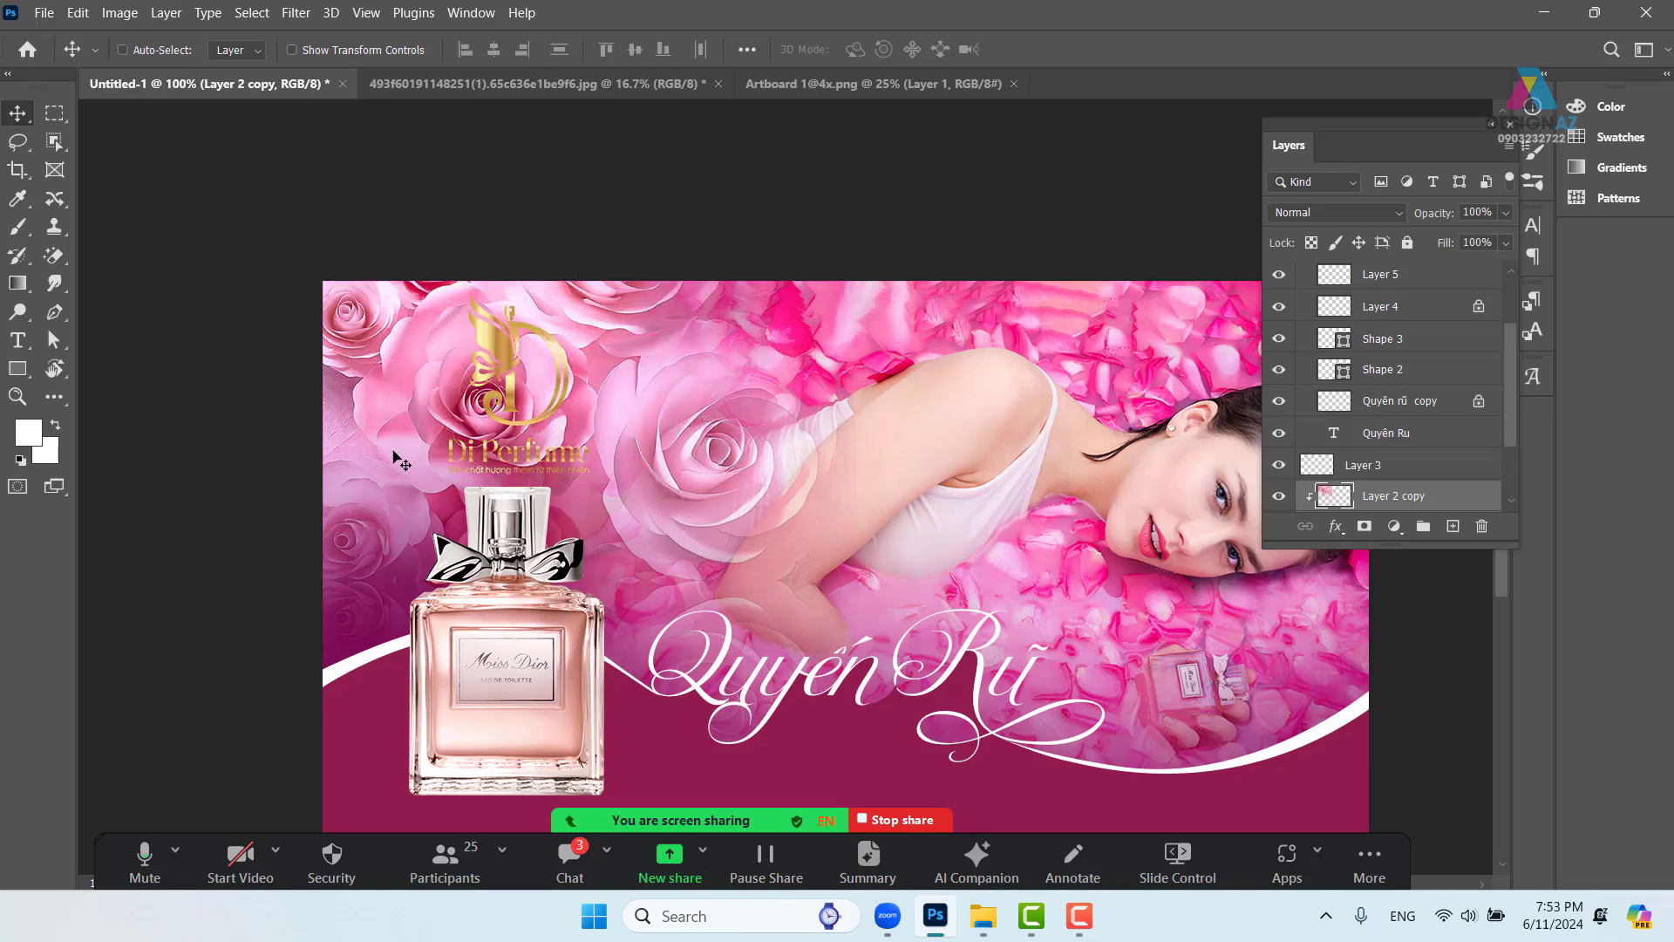
Fade the roses behind the logo and in the canvas corner on Layer 2 copy by erasing a lasso selection feathered by 150 pixels
left_click(19, 141)
mouse_move(339, 493)
left_mouse_down()
mouse_move(440, 455)
mouse_move(526, 451)
mouse_move(586, 348)
mouse_move(552, 178)
mouse_move(184, 193)
mouse_move(318, 418)
left_mouse_up()
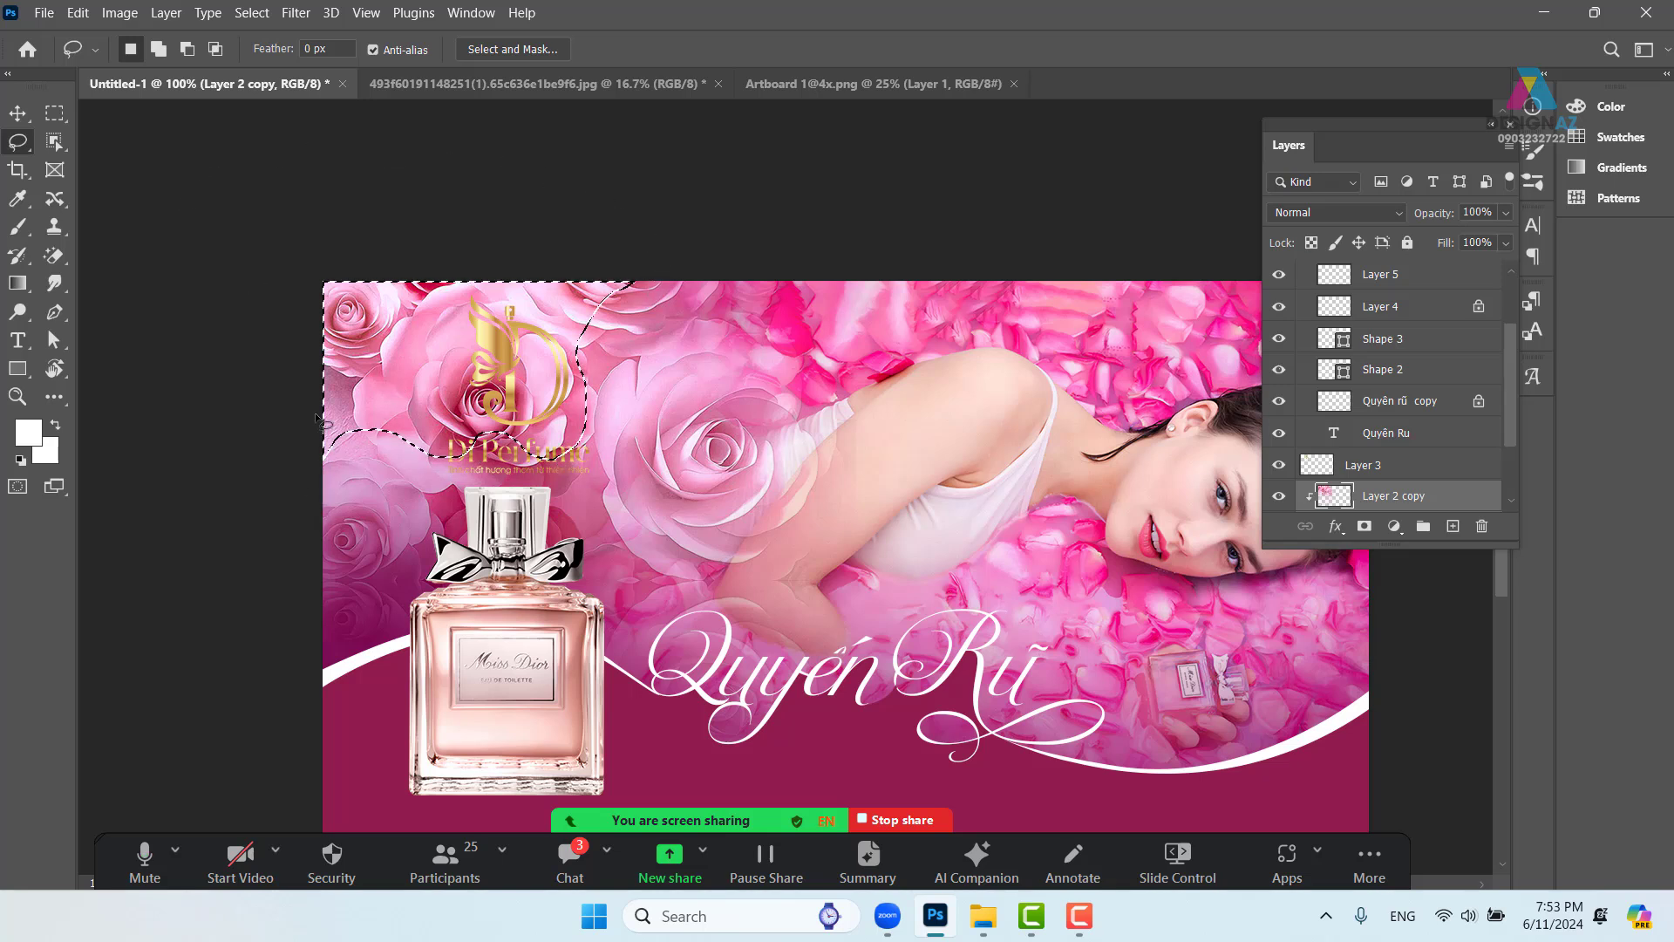
key("shift")
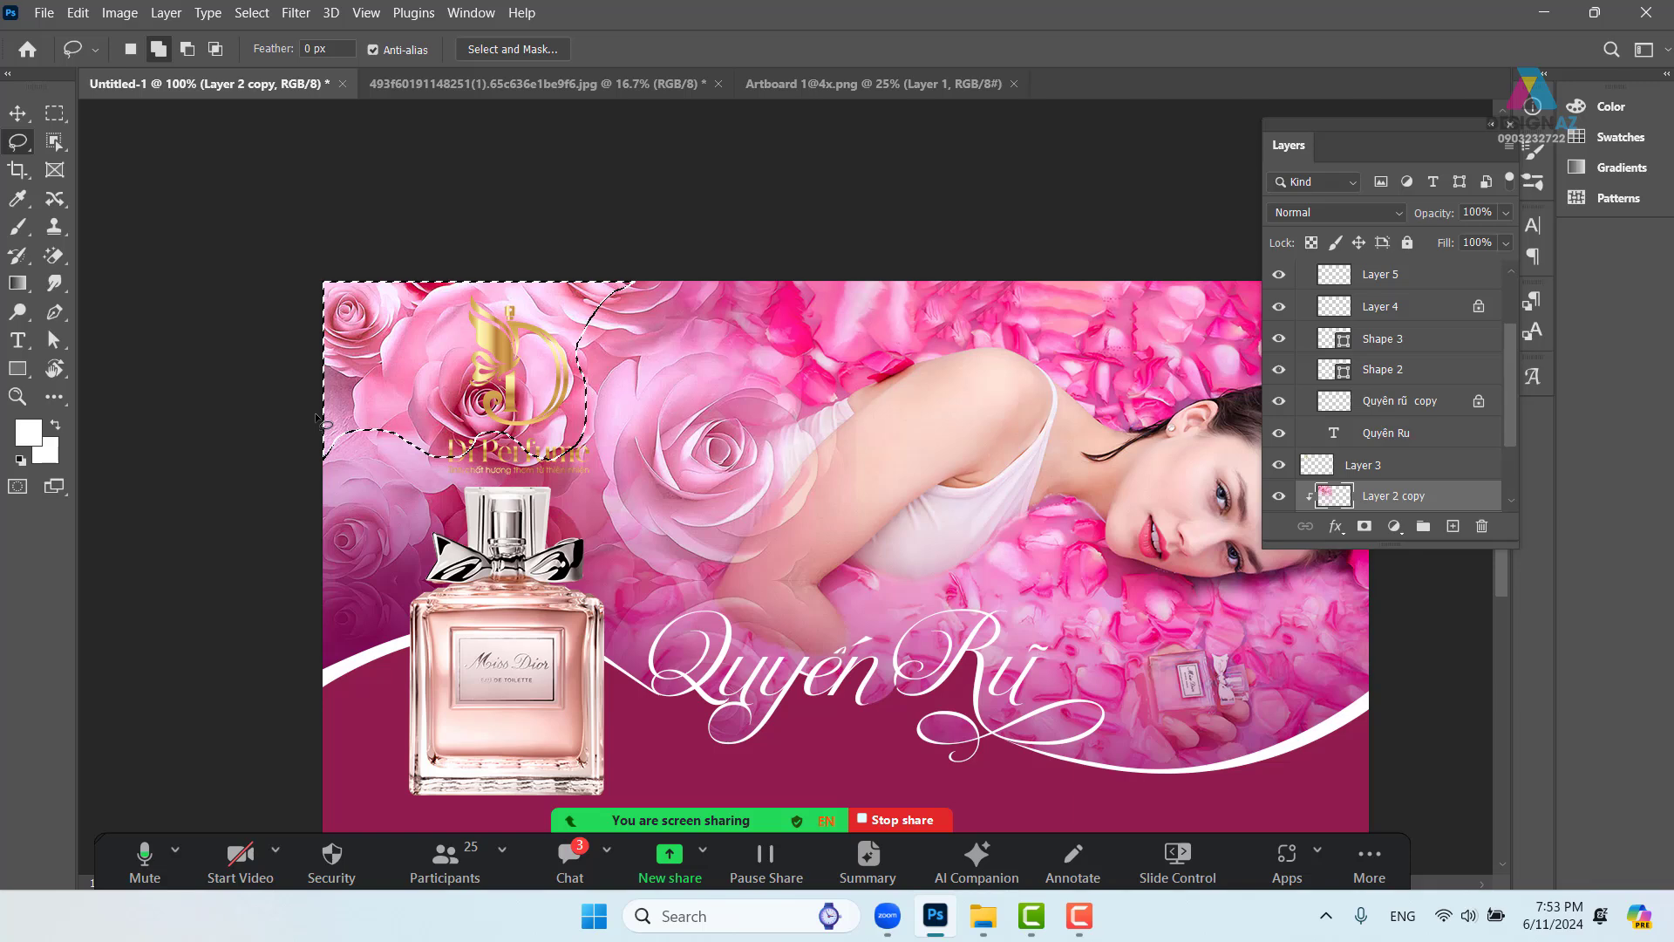
key("shift+F6")
type("15")
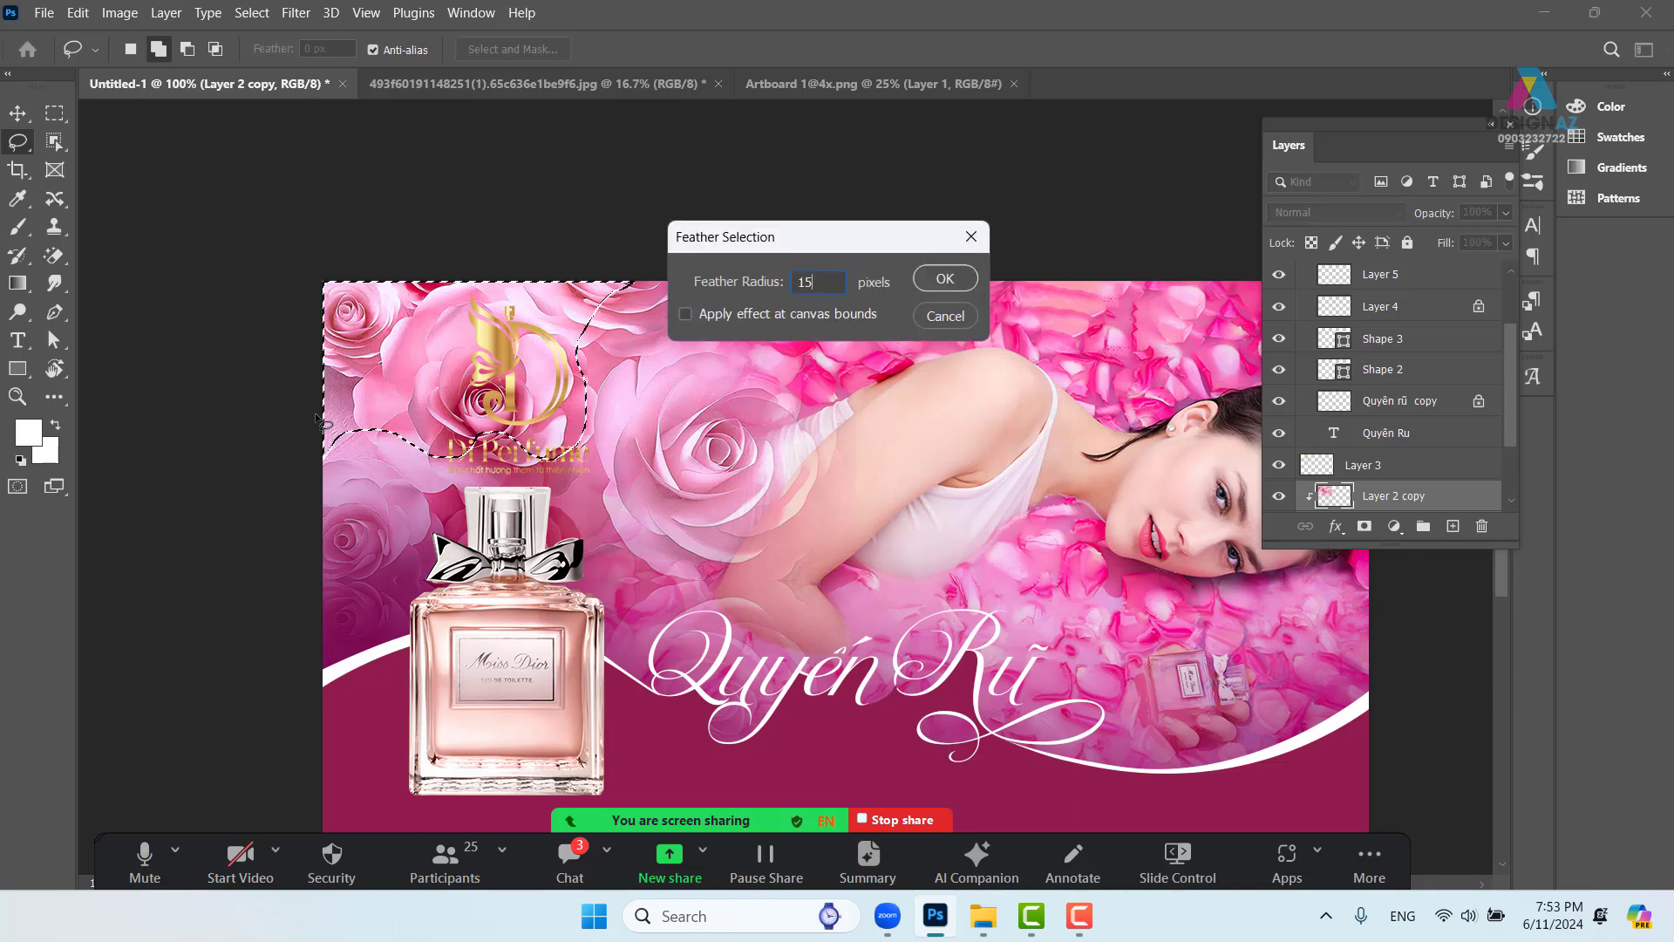
type("0")
key("Return")
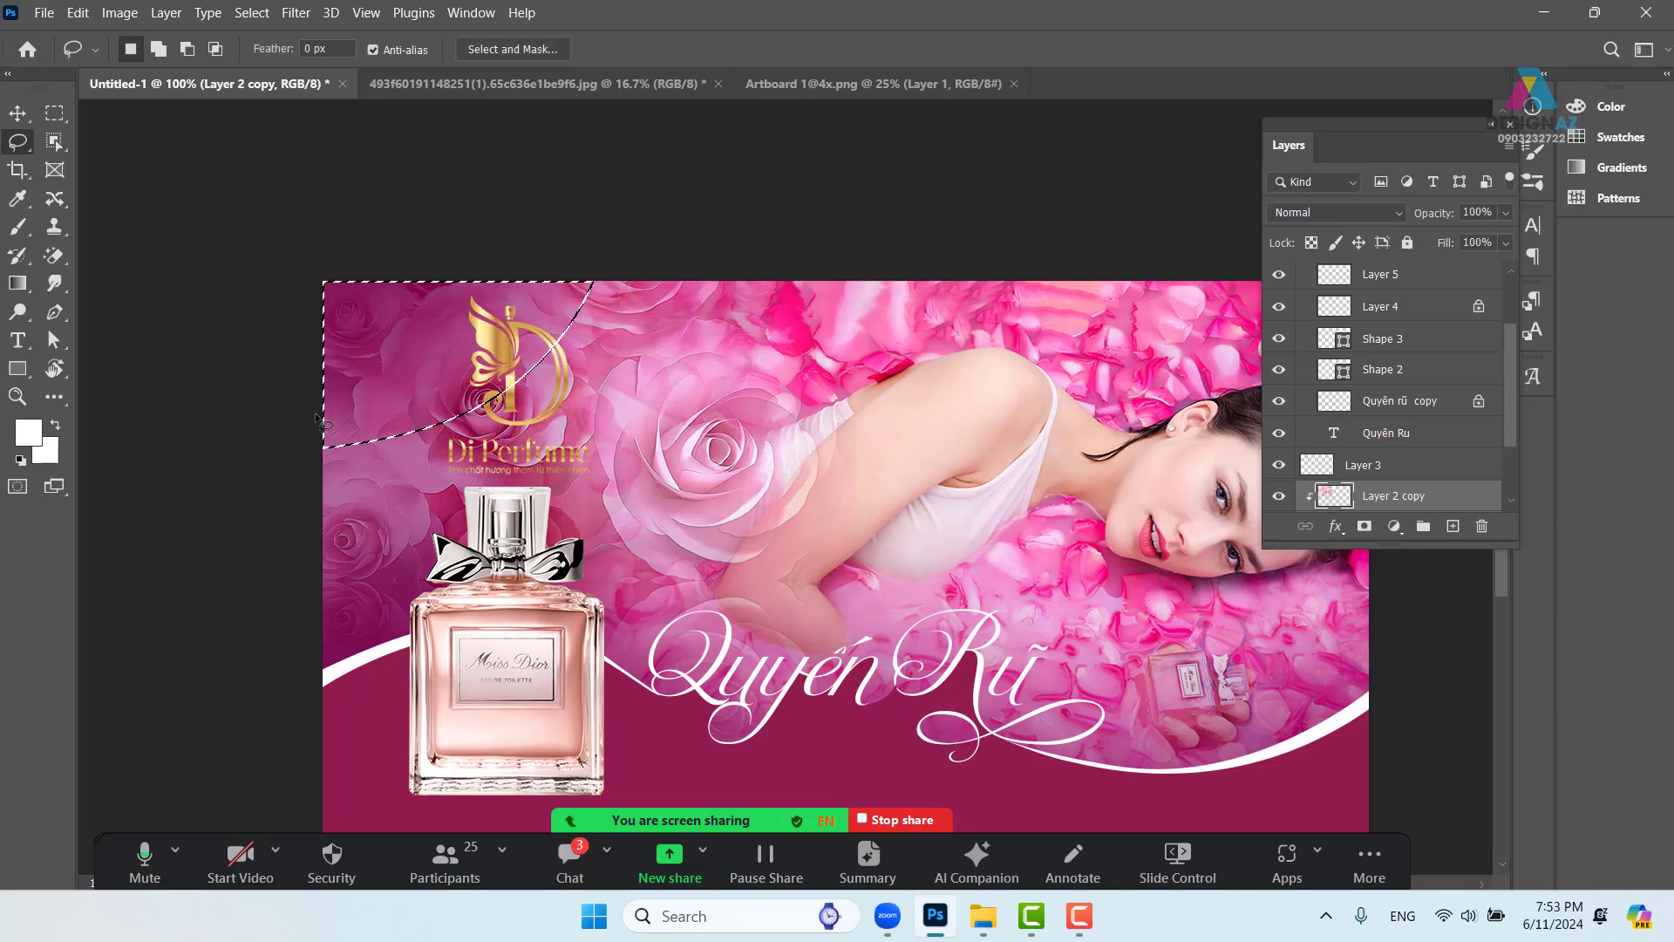
key("v")
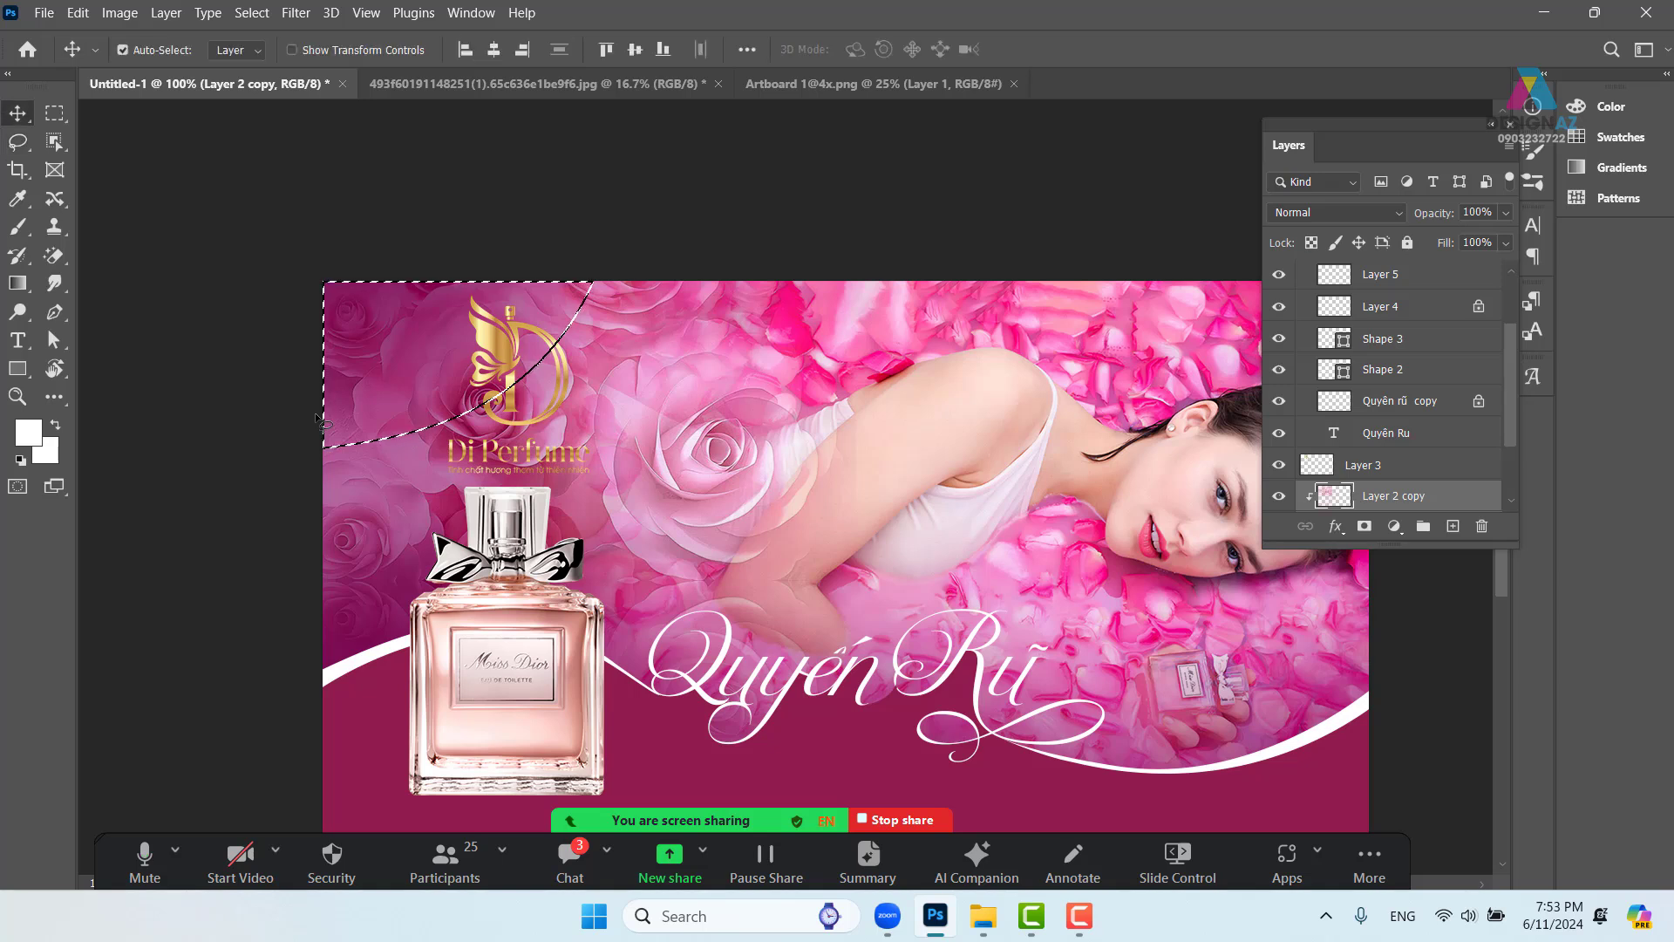
key("l")
Try to shift the Di Perfume logo on Layer 3 slightly to the left, and undo the move
scroll(531, 580, "right", 3)
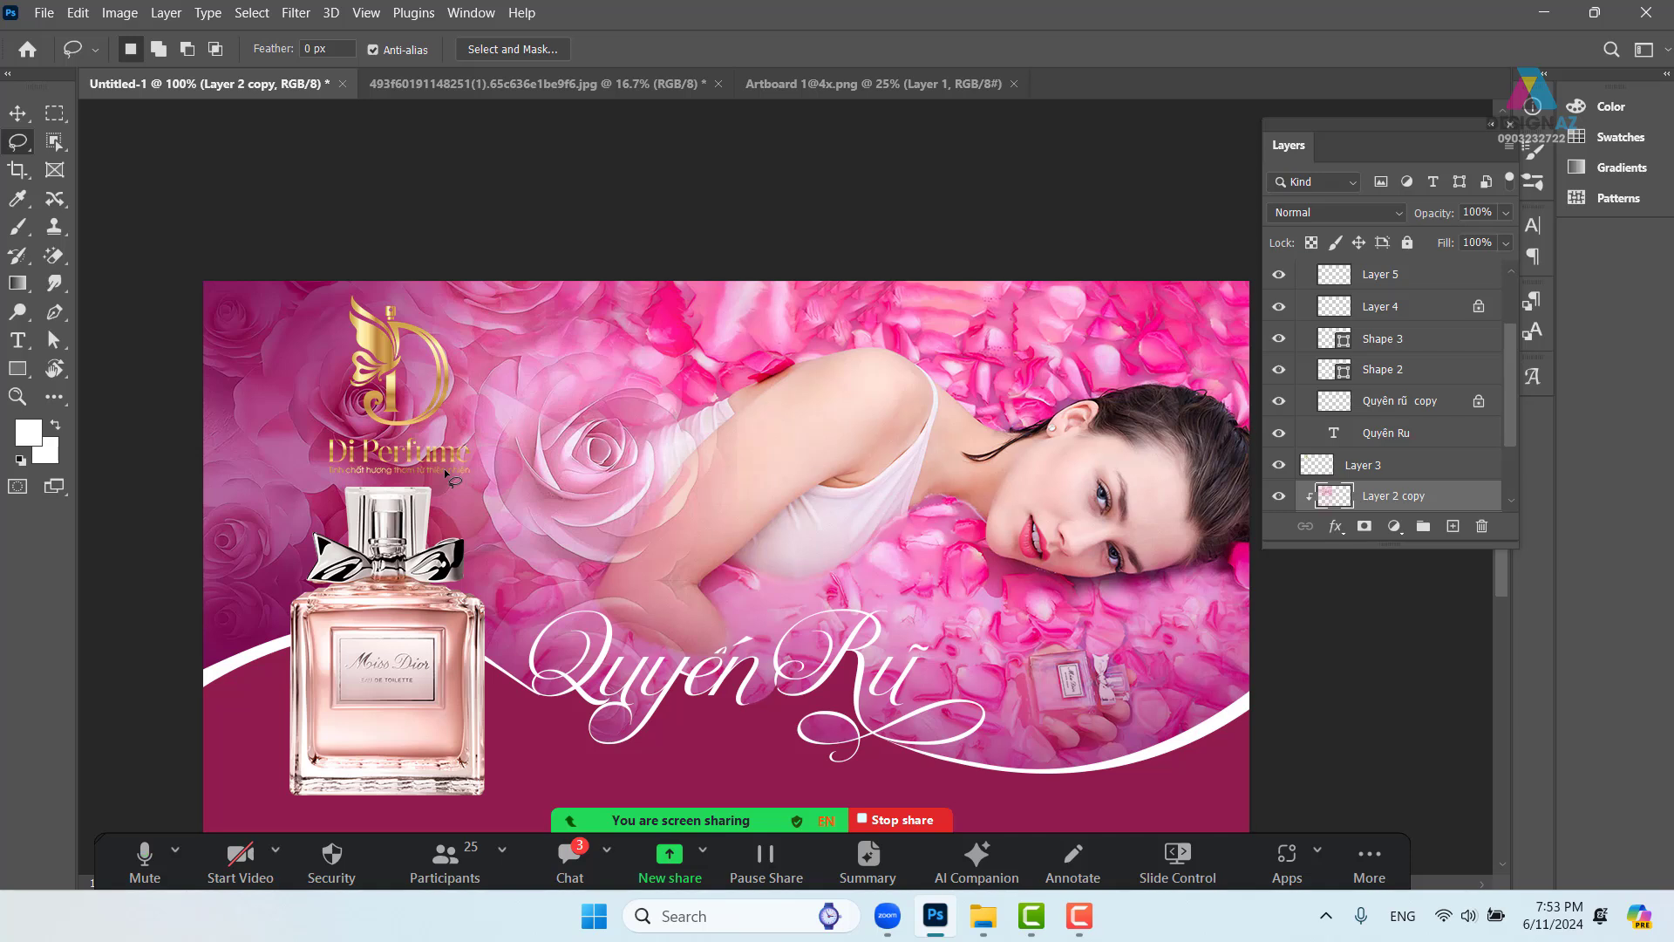
left_click_drag(554, 544, 538, 433)
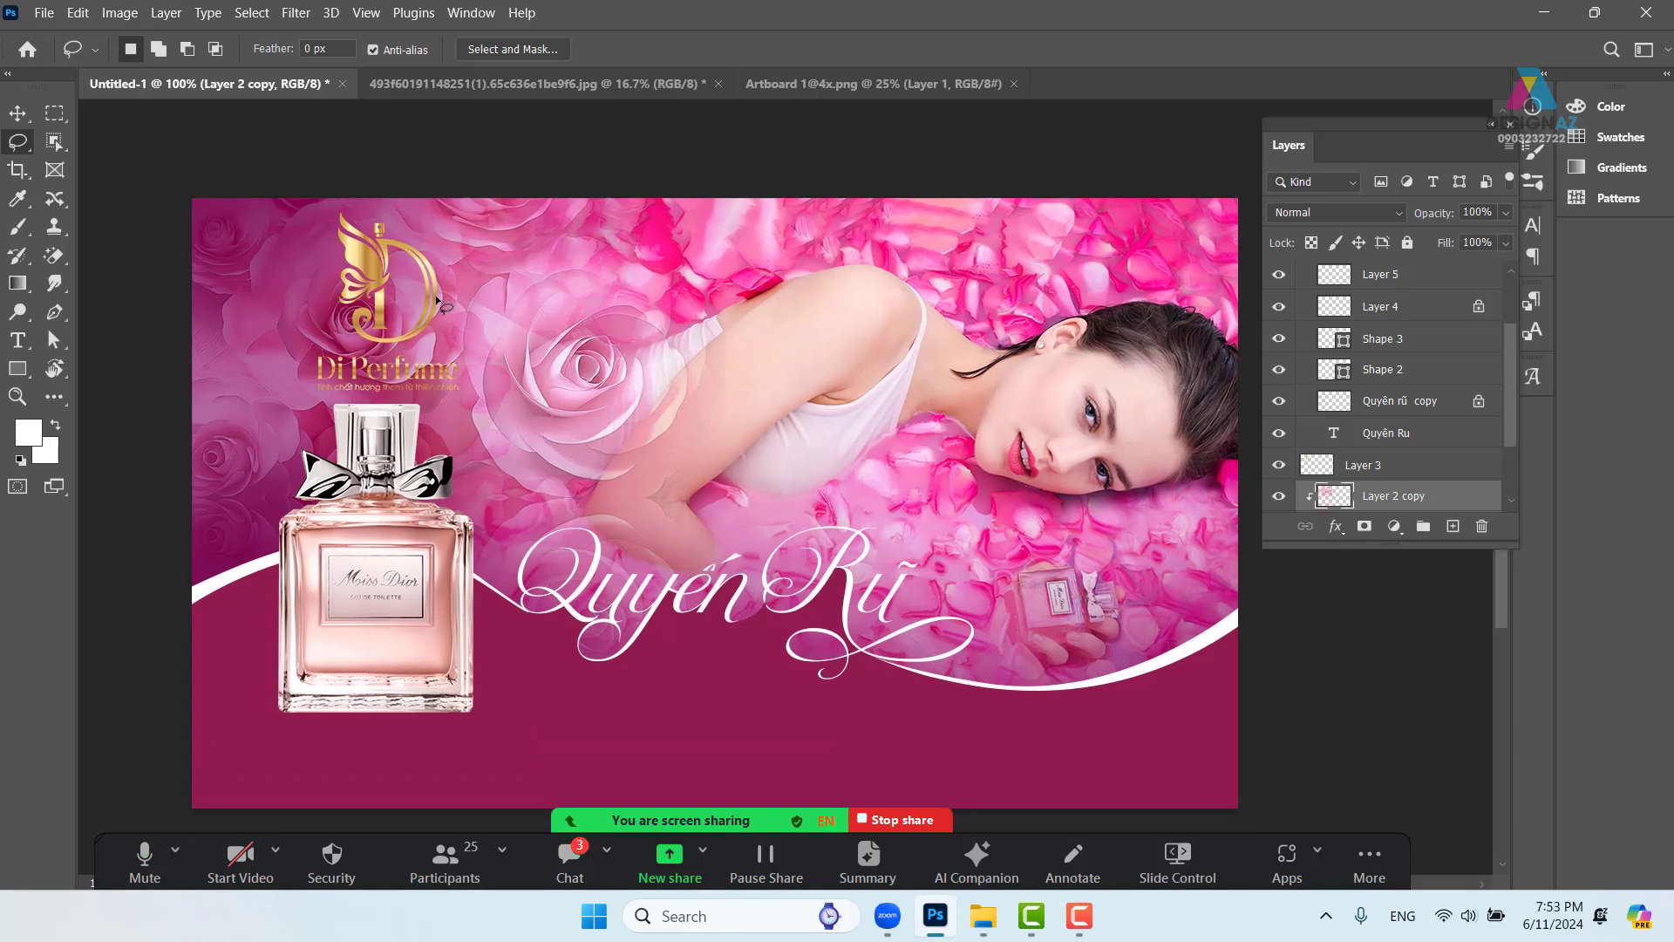
key("v")
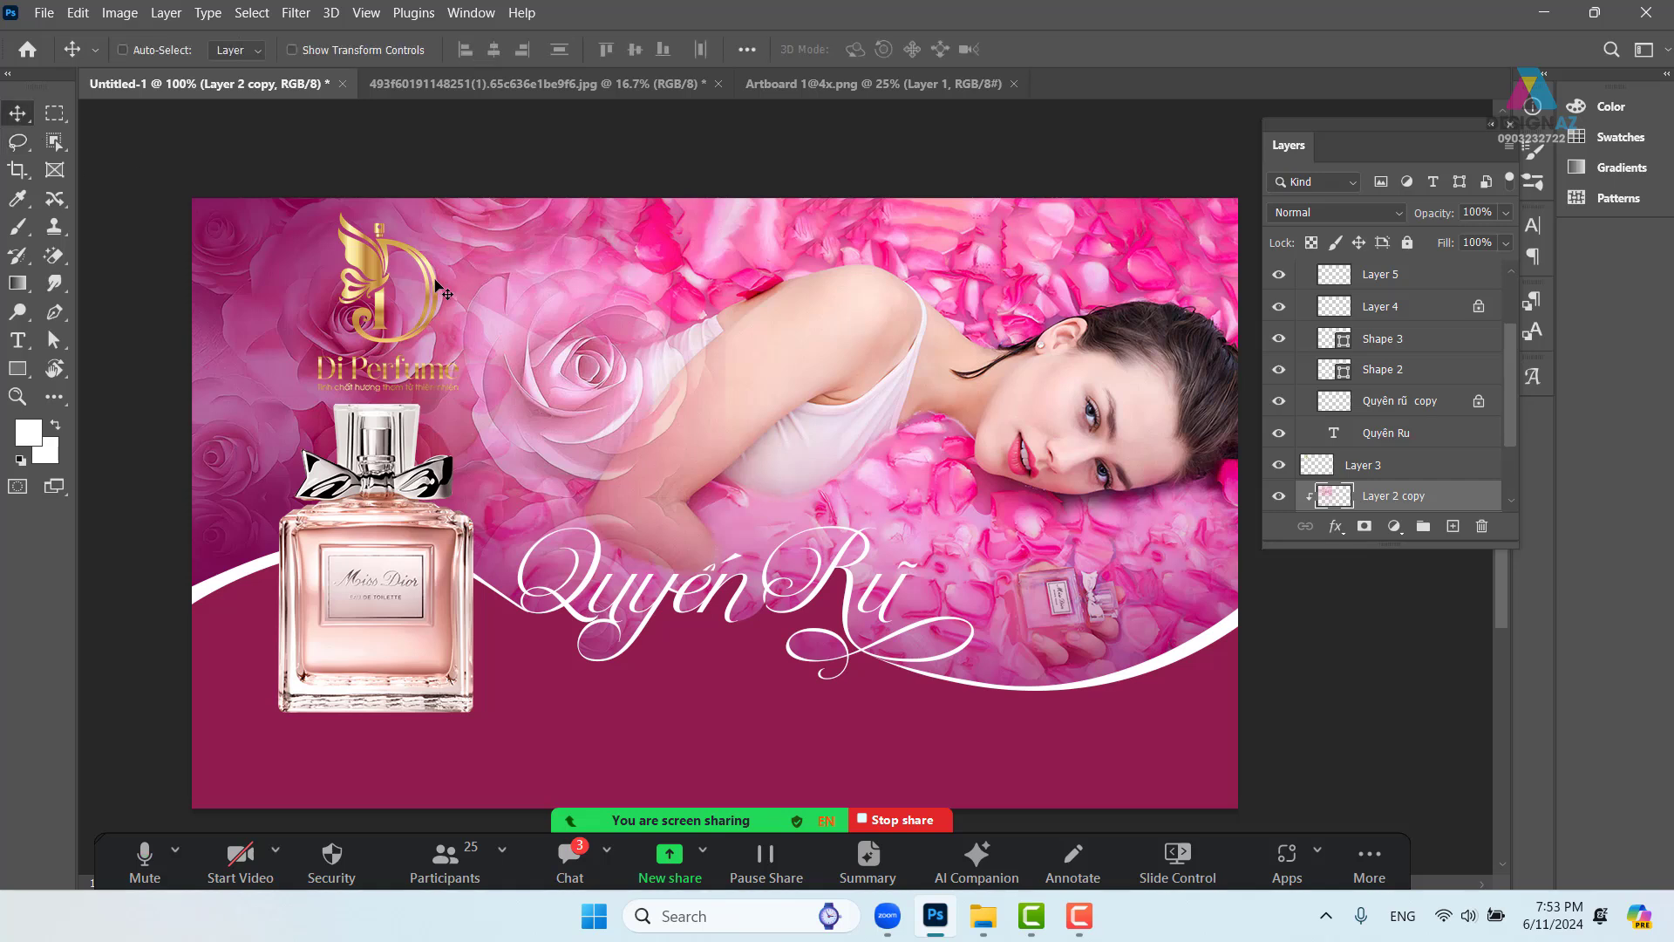
right_click(442, 283)
left_click(463, 290)
left_click_drag(426, 301, 414, 301)
key("ctrl+z")
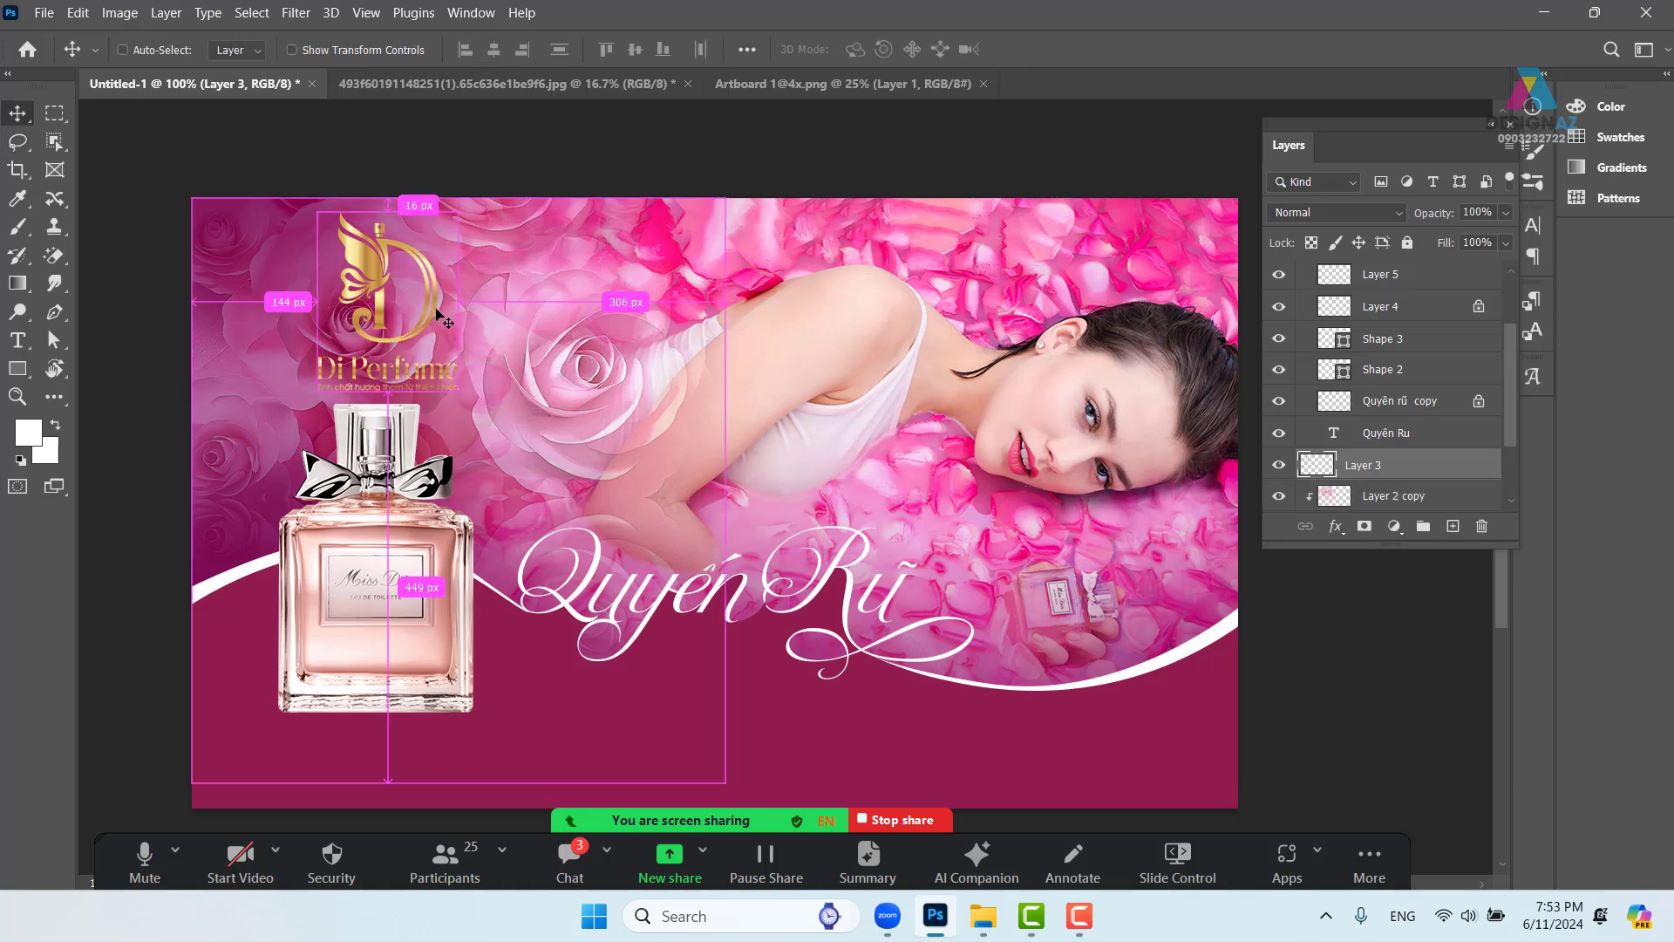
Select the rose layer, Layer 2 copy, try to shift it to the right, and undo the move
left_click_drag(512, 406, 481, 402)
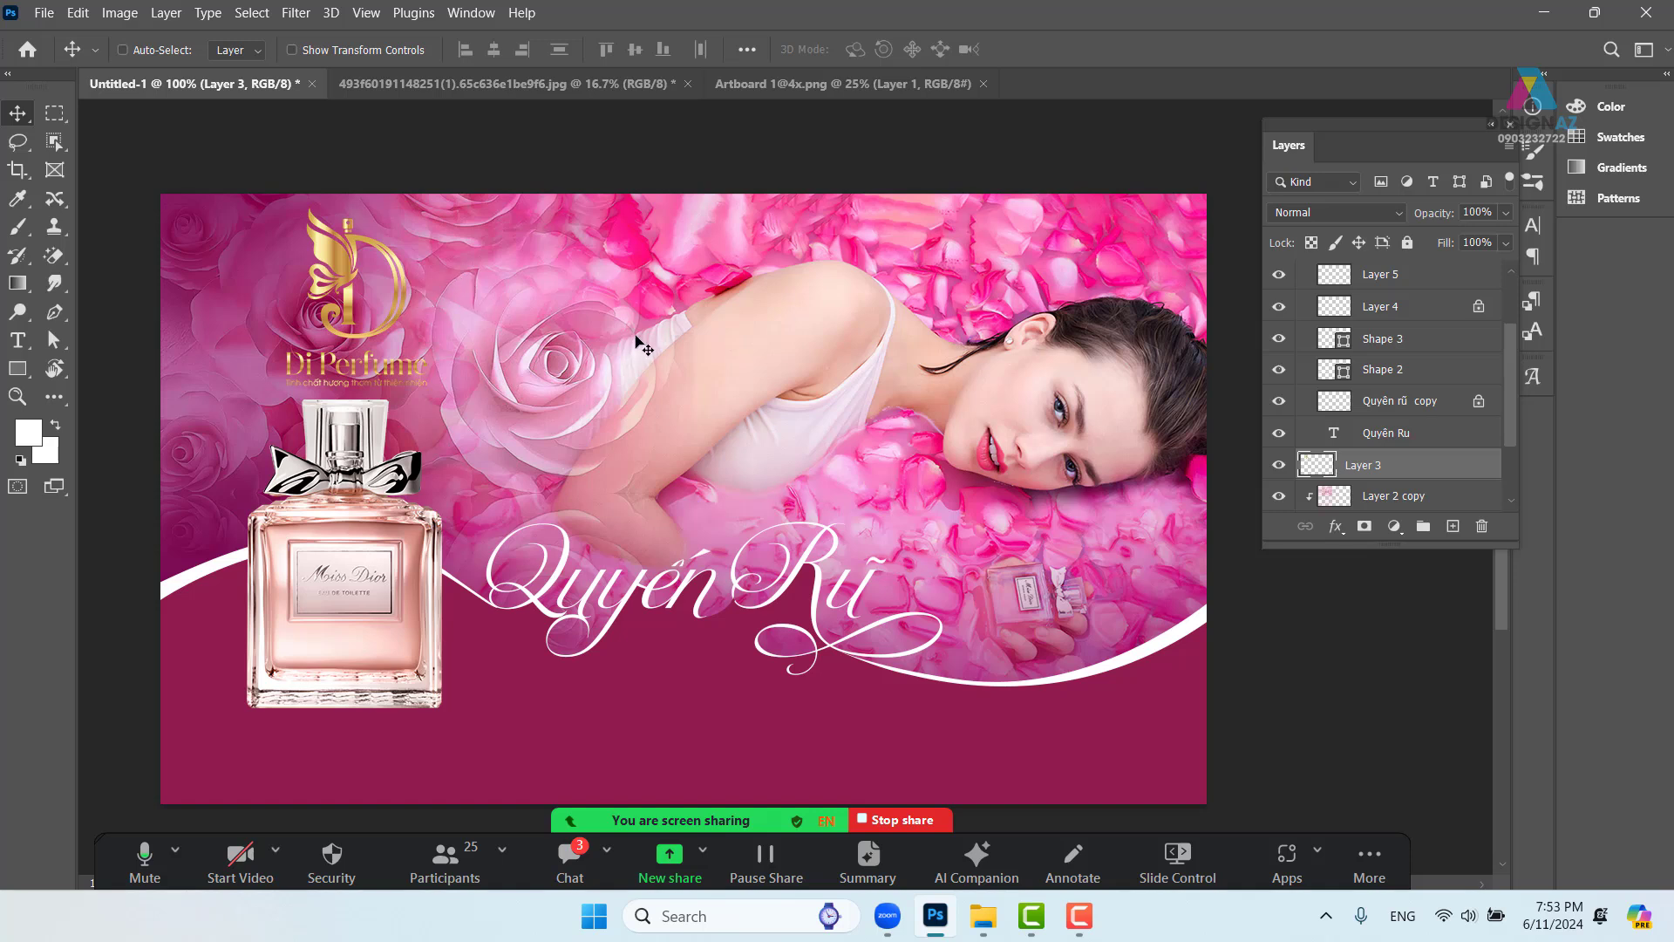
right_click(397, 310)
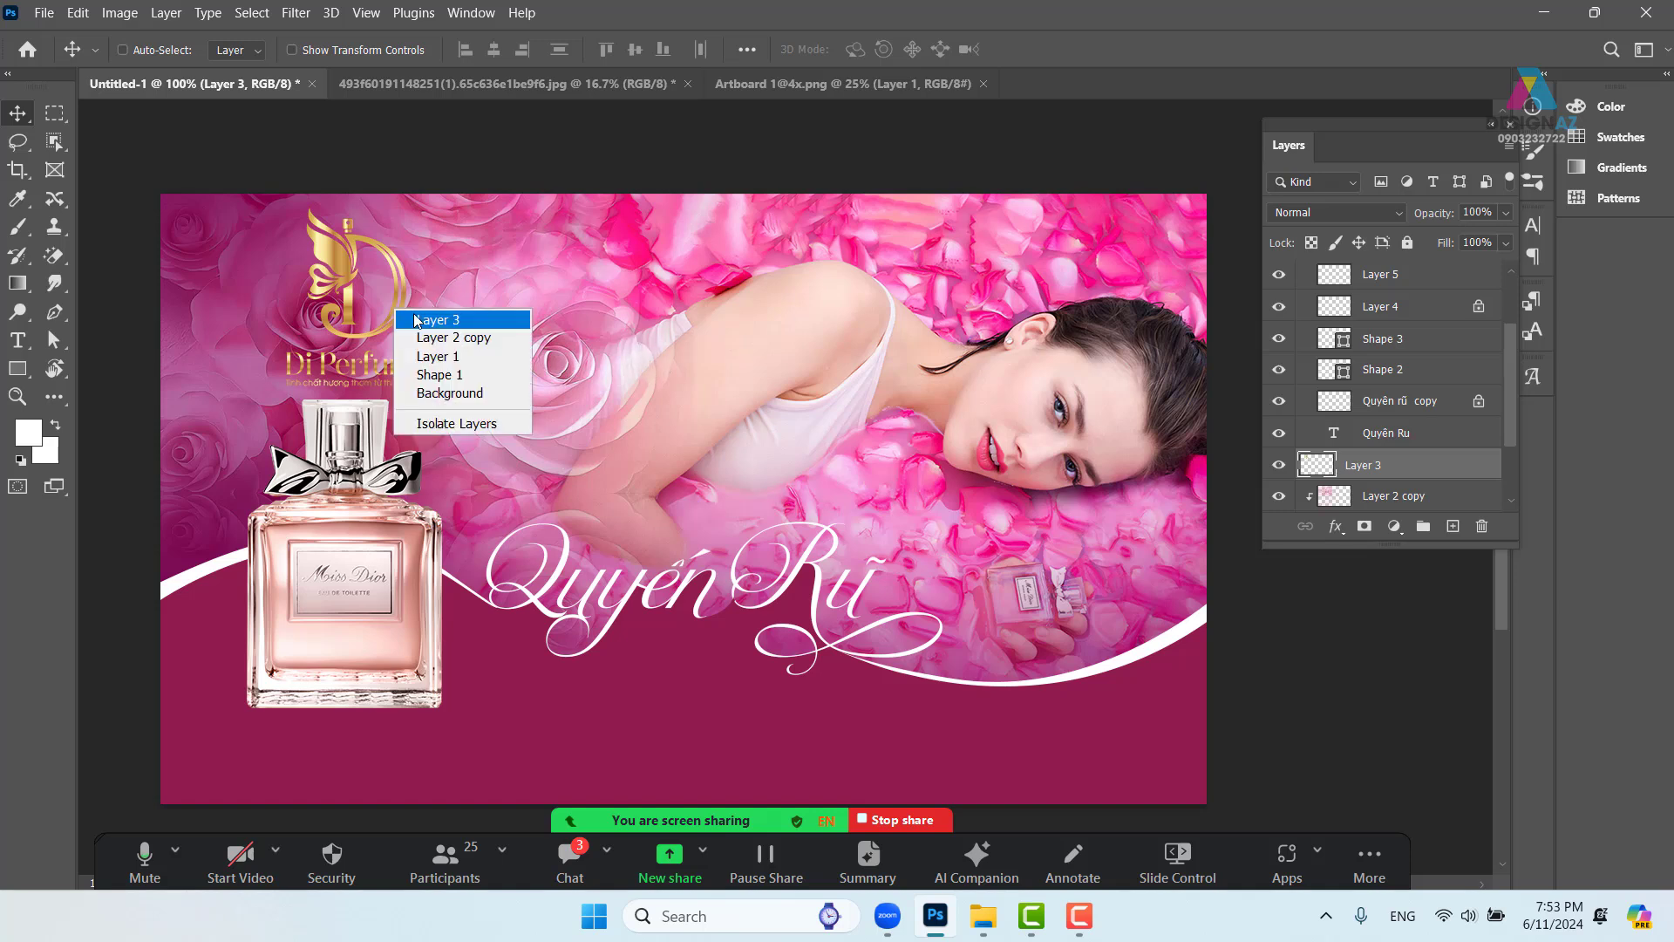
key("Escape")
right_click(532, 368)
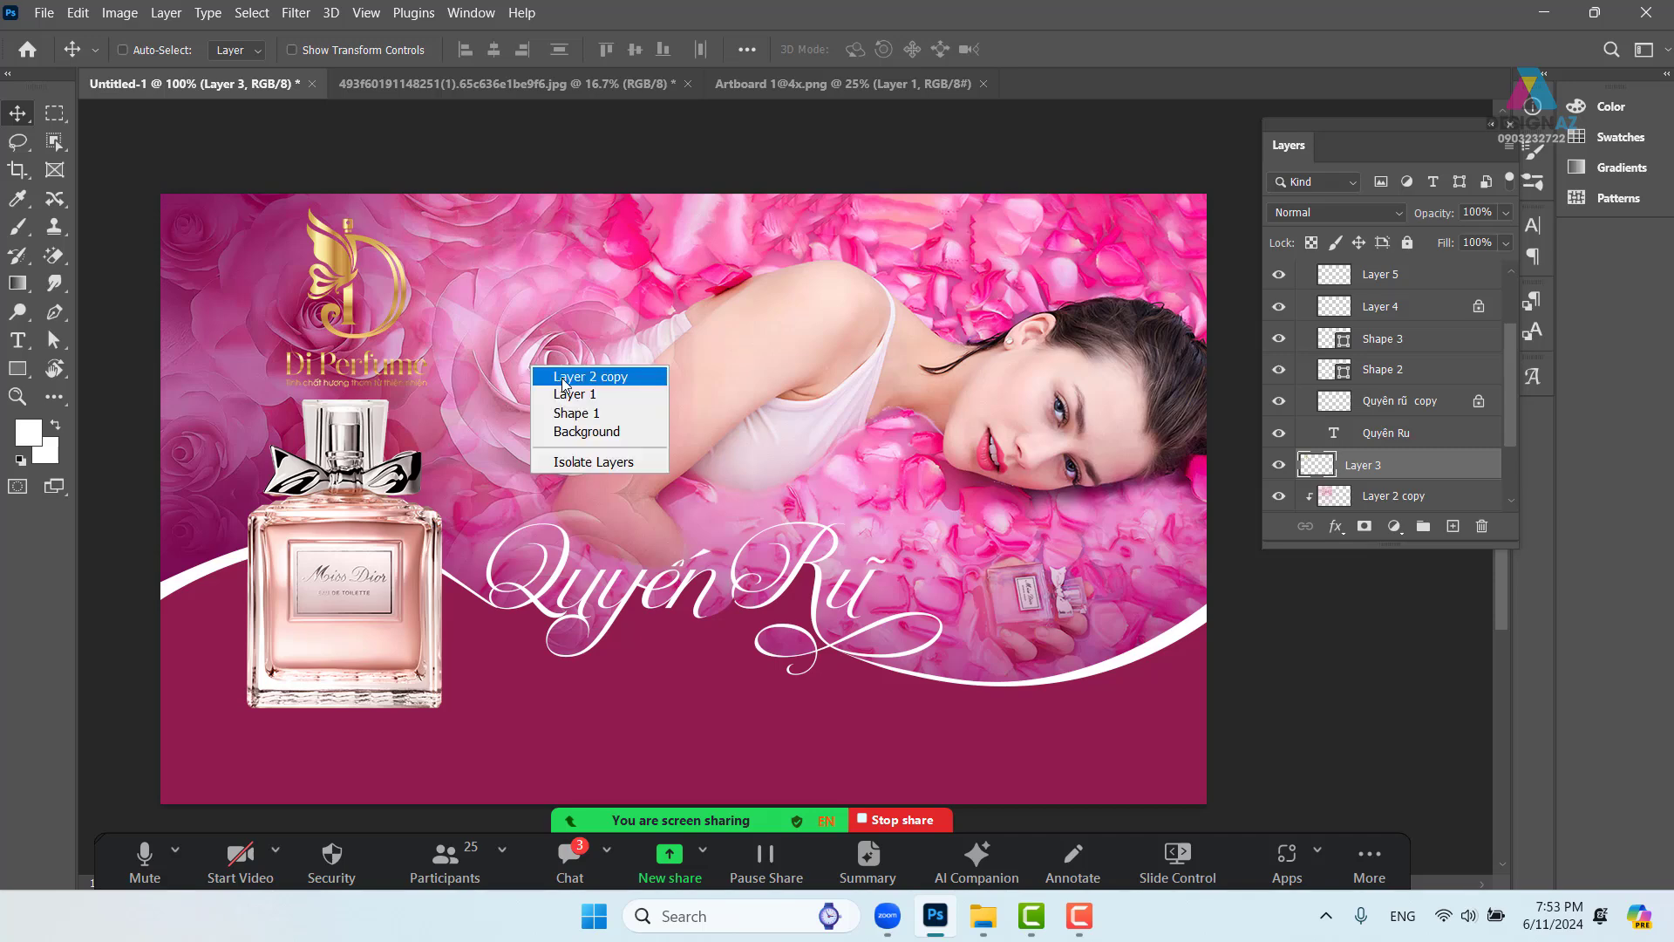
left_click(558, 373)
left_click_drag(545, 384, 686, 401)
key("ctrl+z")
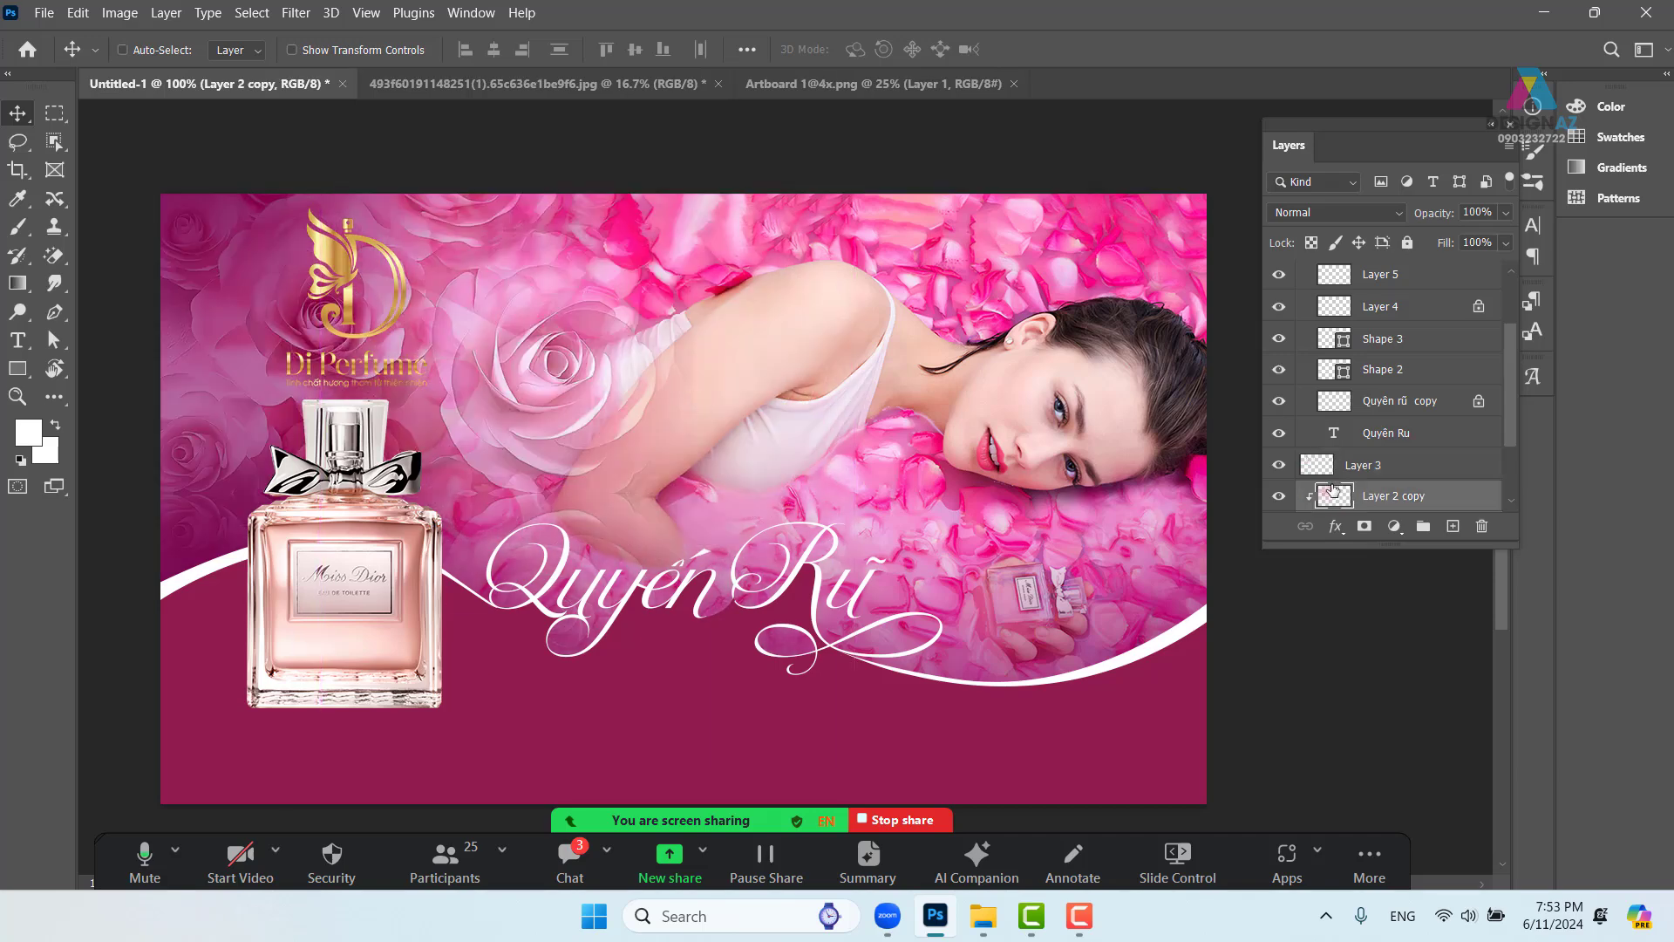
Start a Field Blur on Layer 2 copy, place its pin on the large rose, and set that pin's blur to 0 px
left_click(296, 13)
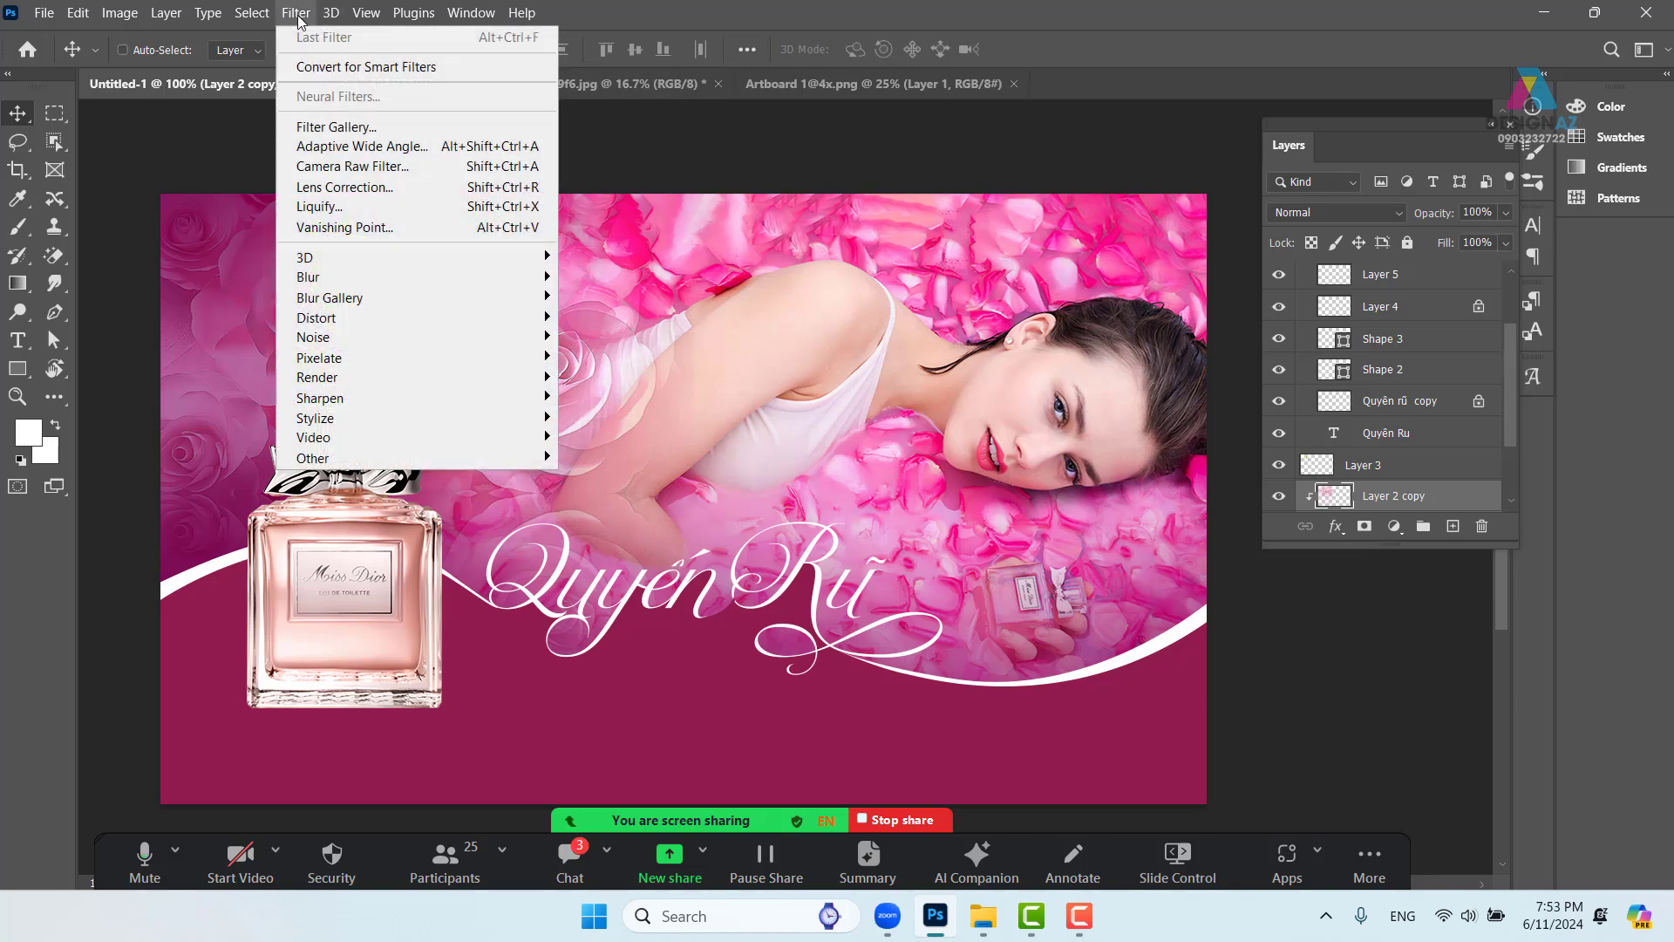
mouse_move(403, 305)
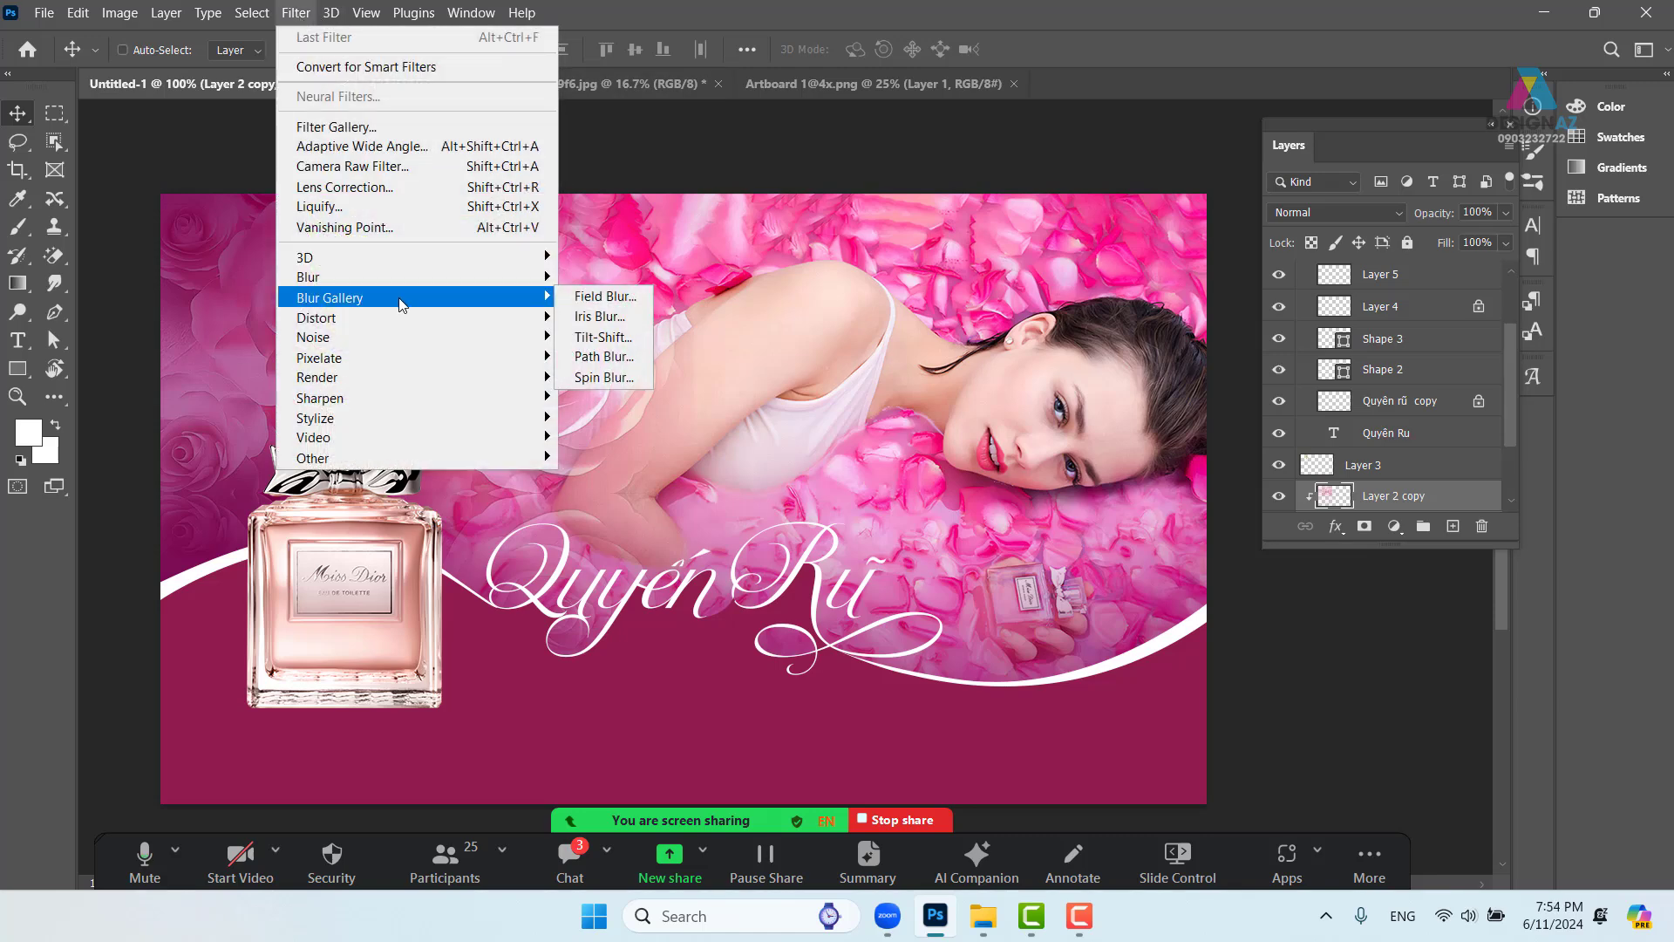
left_click(619, 298)
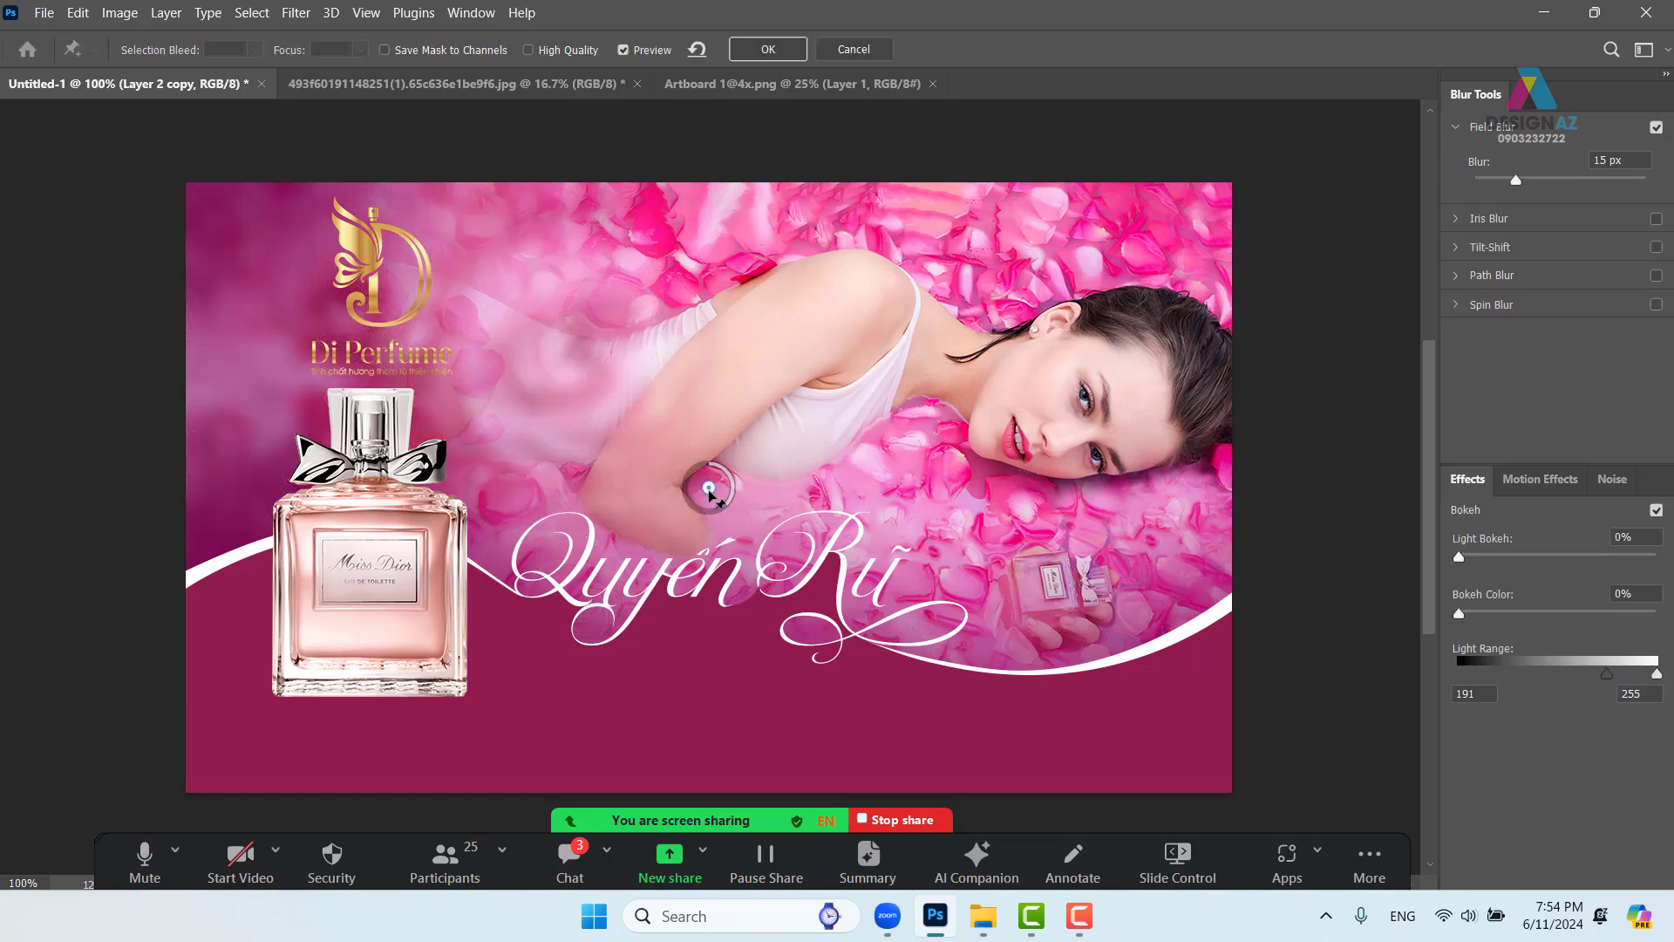
left_click_drag(709, 493, 531, 330)
left_click_drag(1513, 193, 1473, 181)
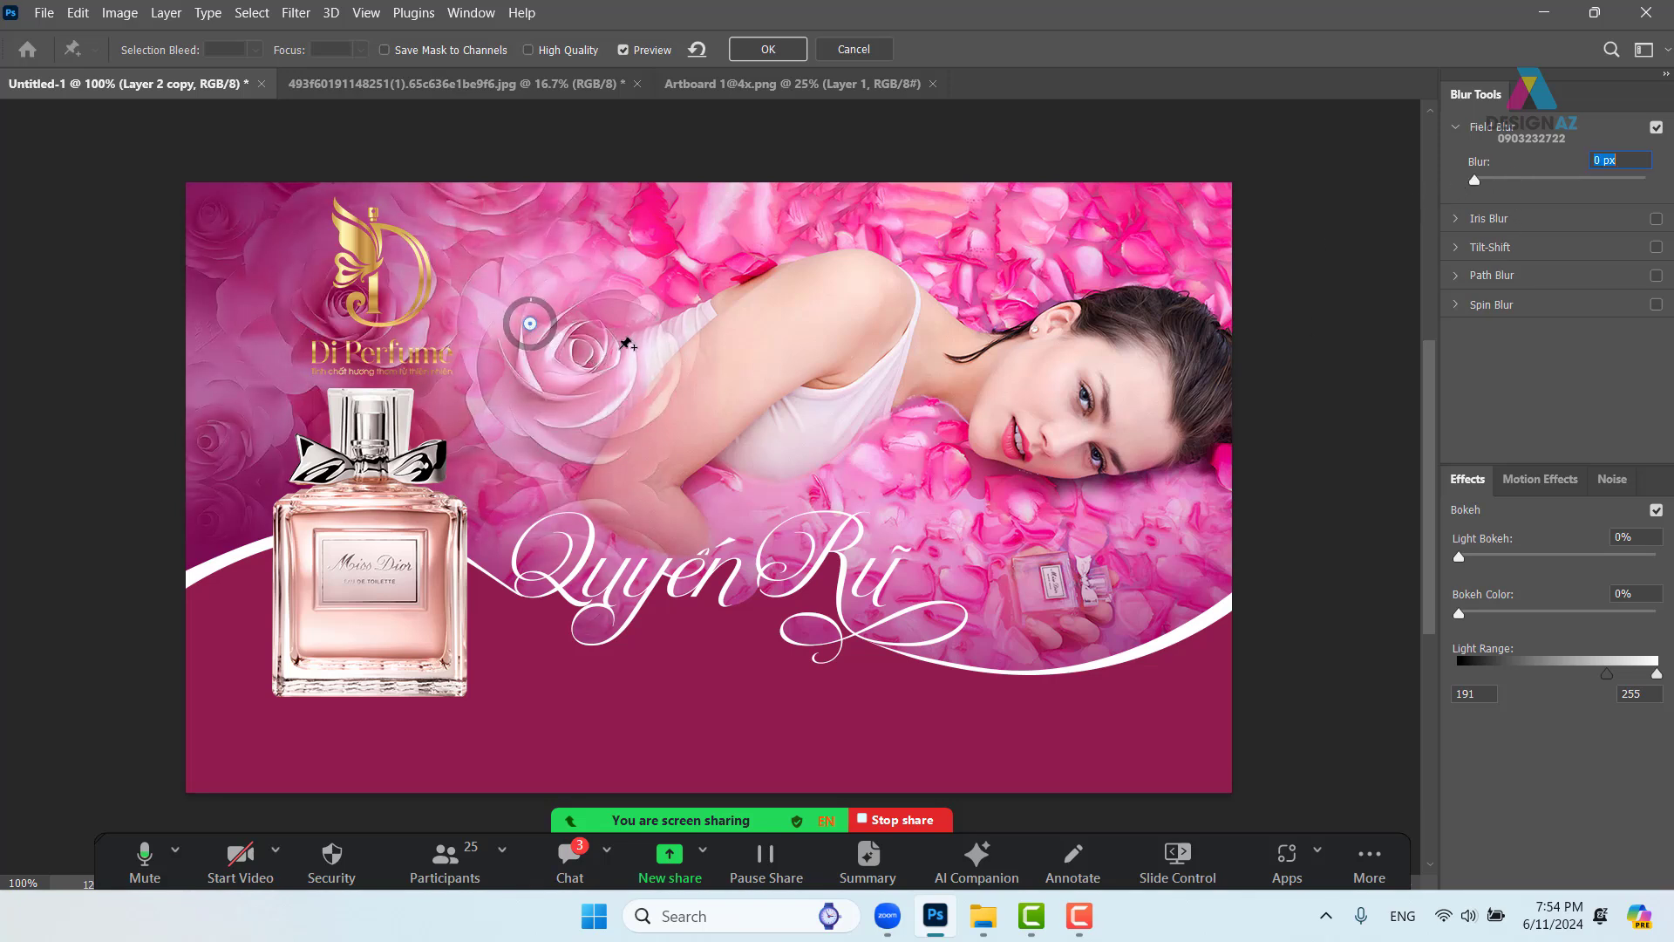
Replace the trial blur pin on the logo with one on the corner roses beside it, and set its blur to 5 px
left_click(394, 212)
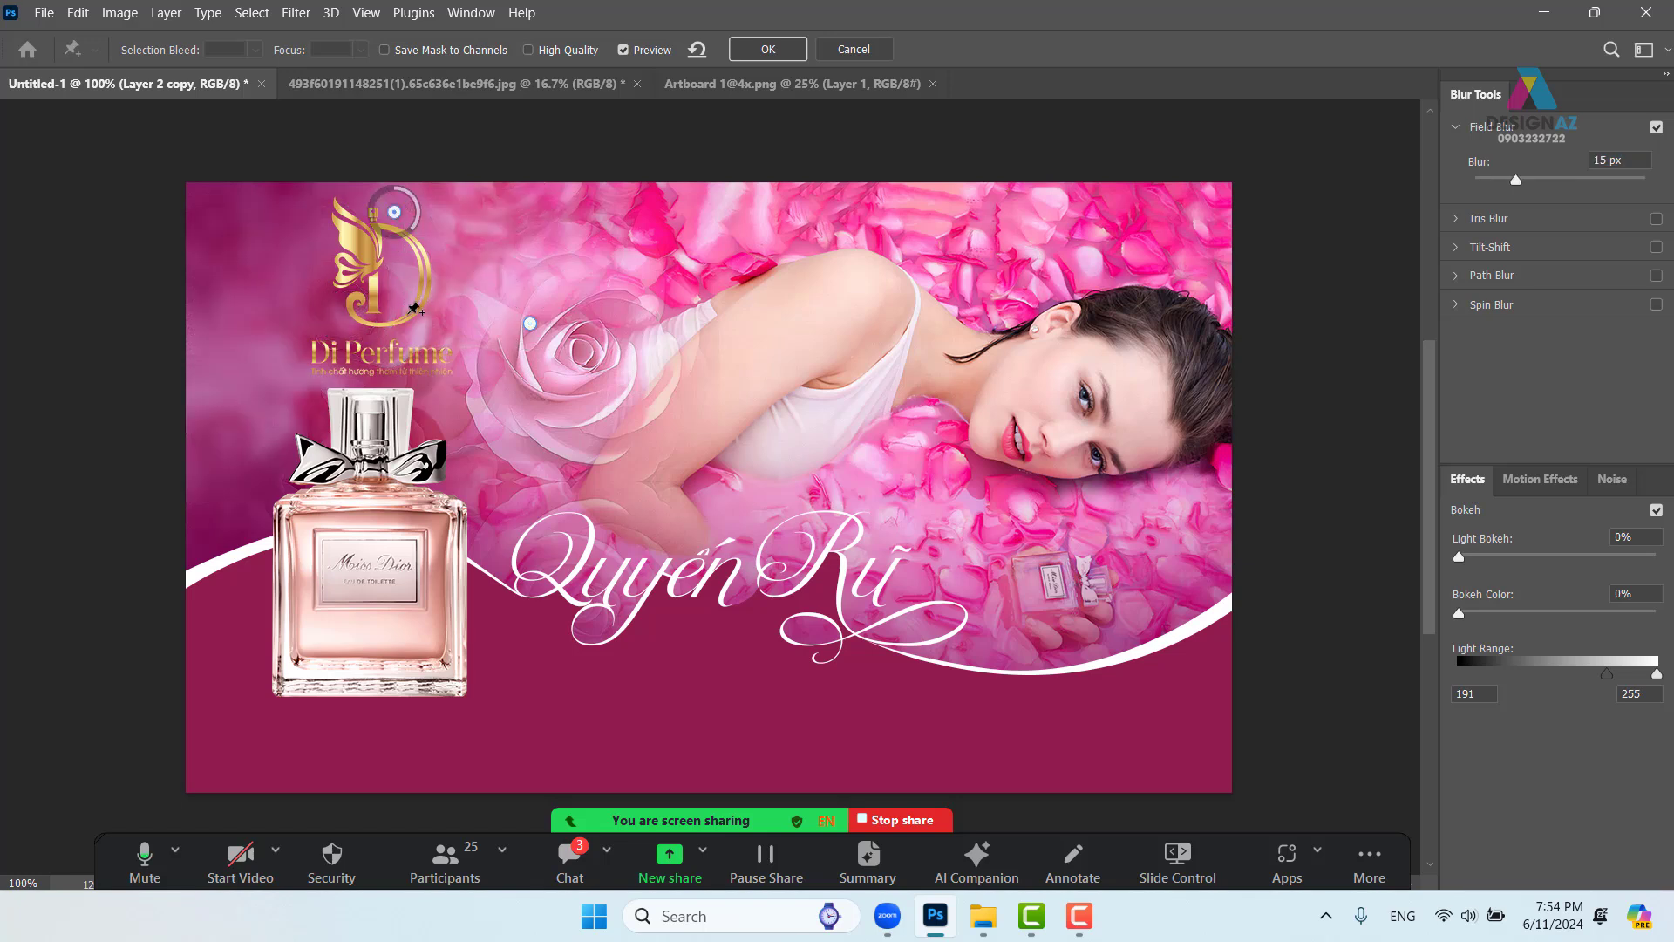
key("Delete")
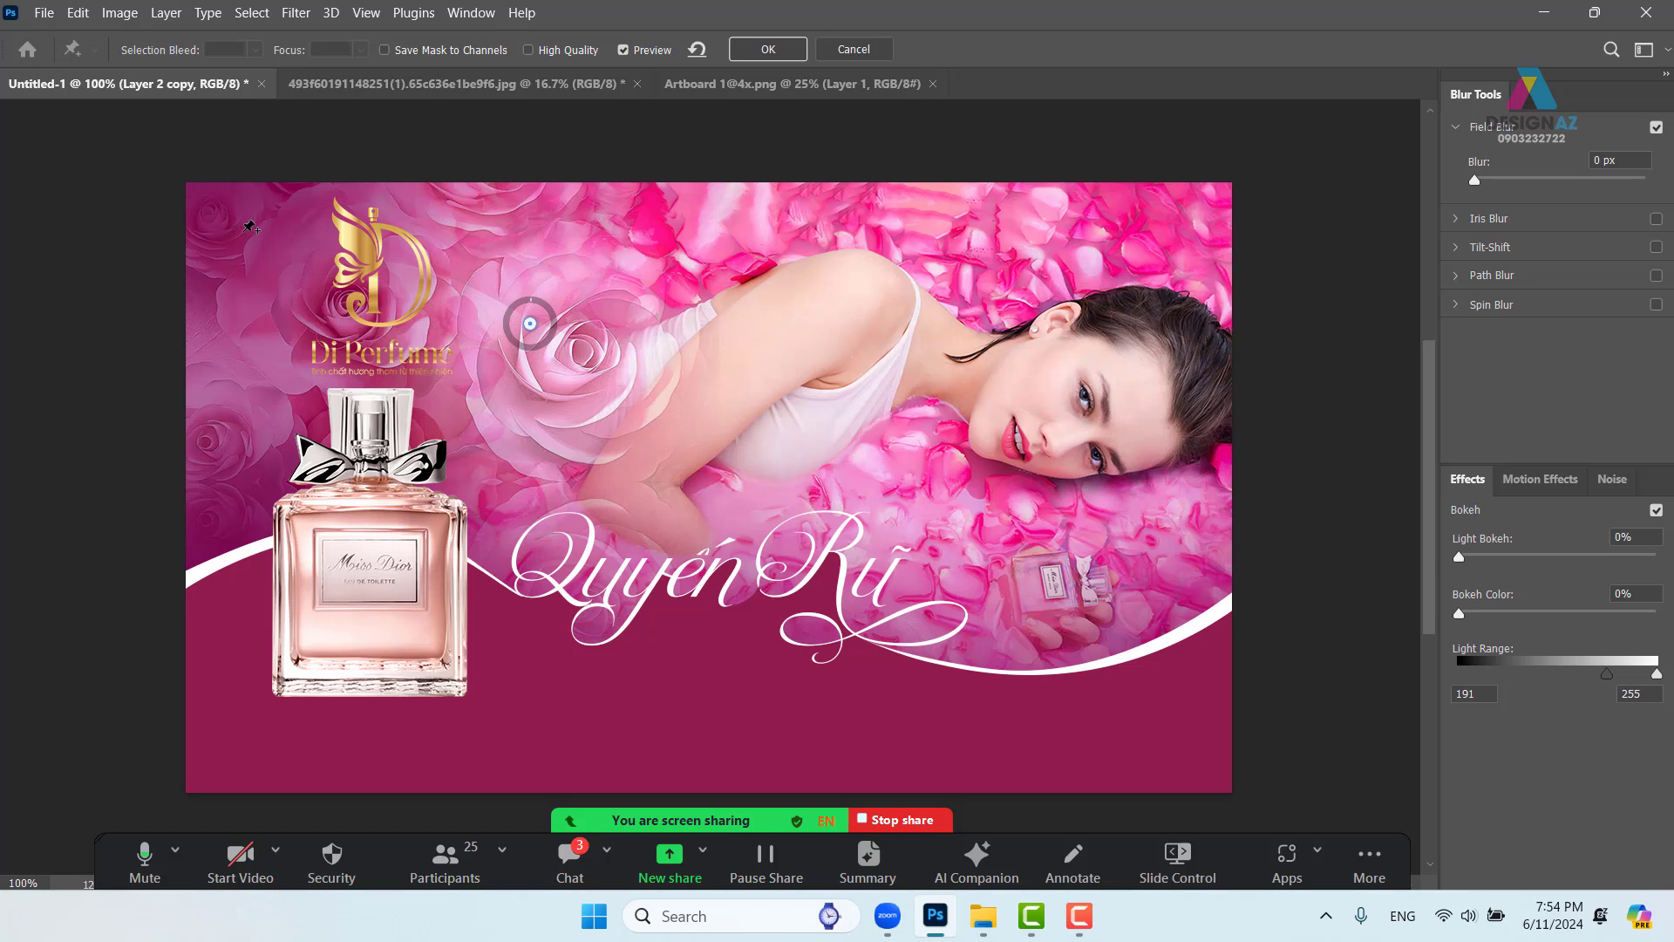
left_click(246, 229)
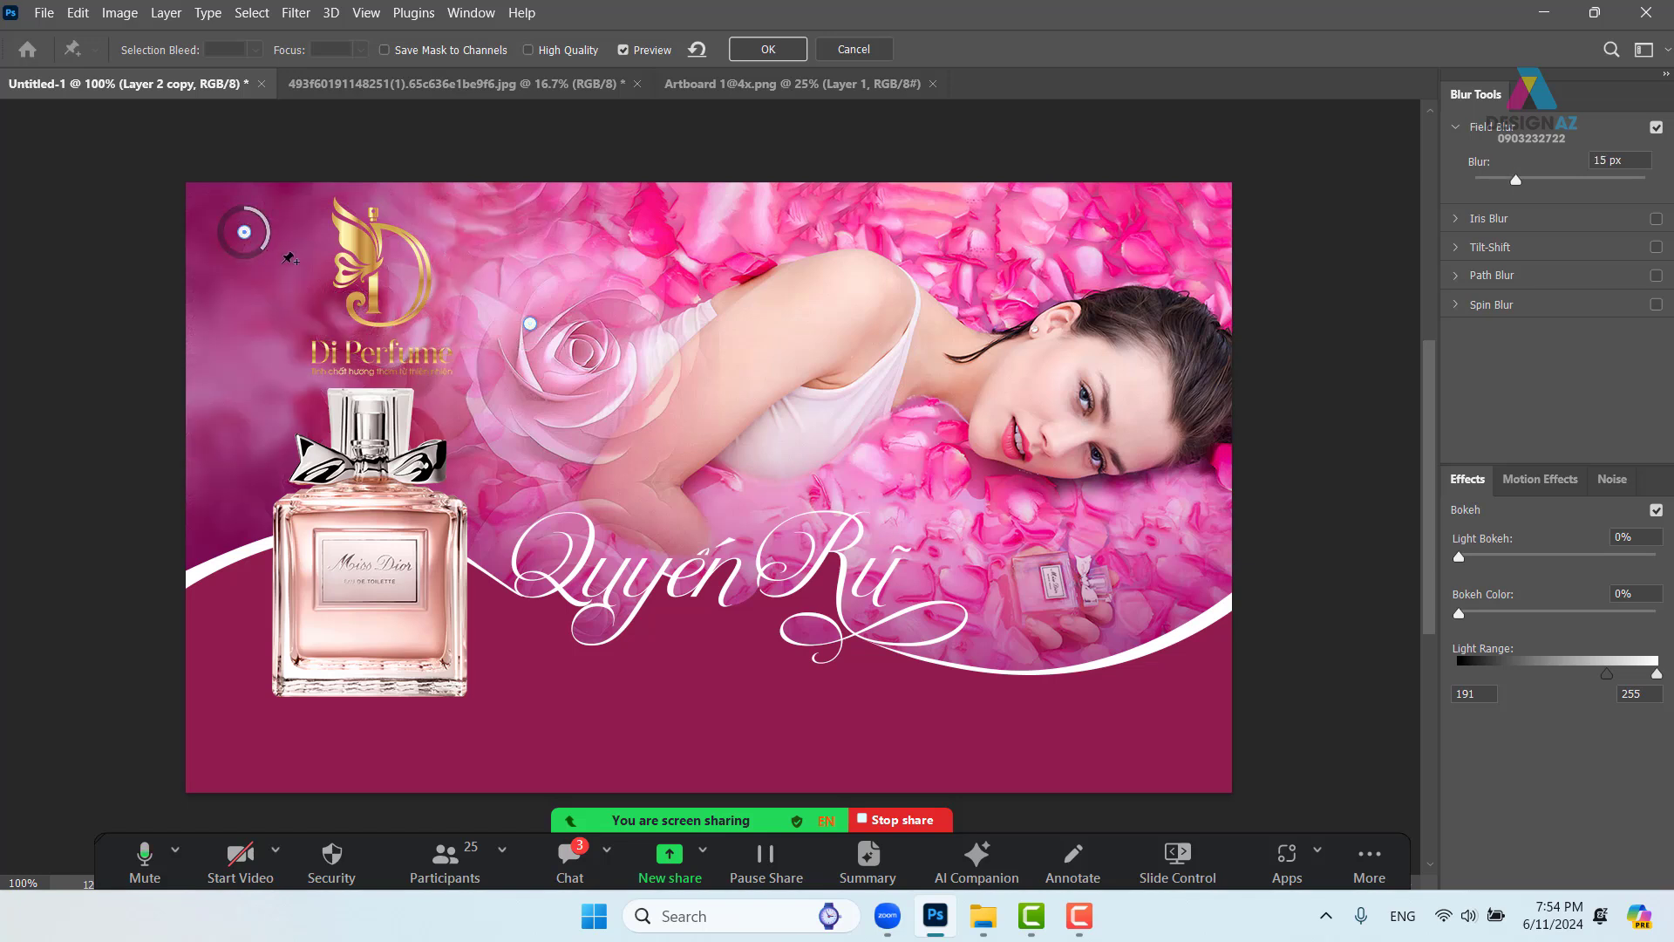
left_click_drag(1514, 177, 1492, 180)
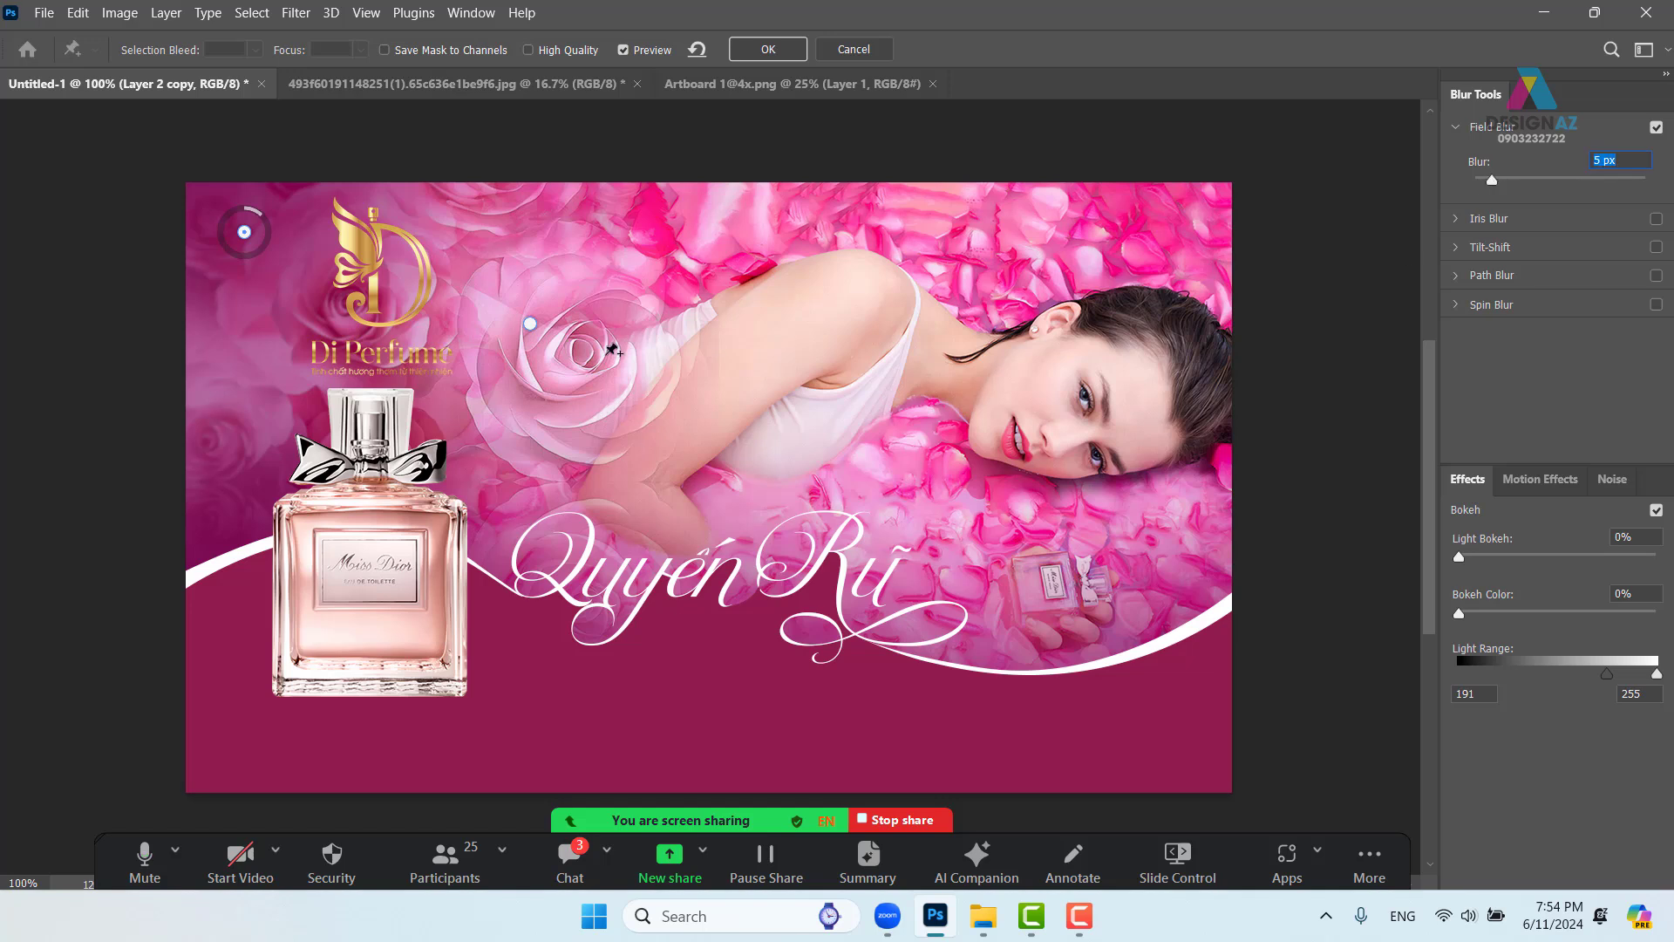
Add a blur pin at the canvas edge above the large rose with a blur of 2 px, and apply the Field Blur
left_click(481, 191)
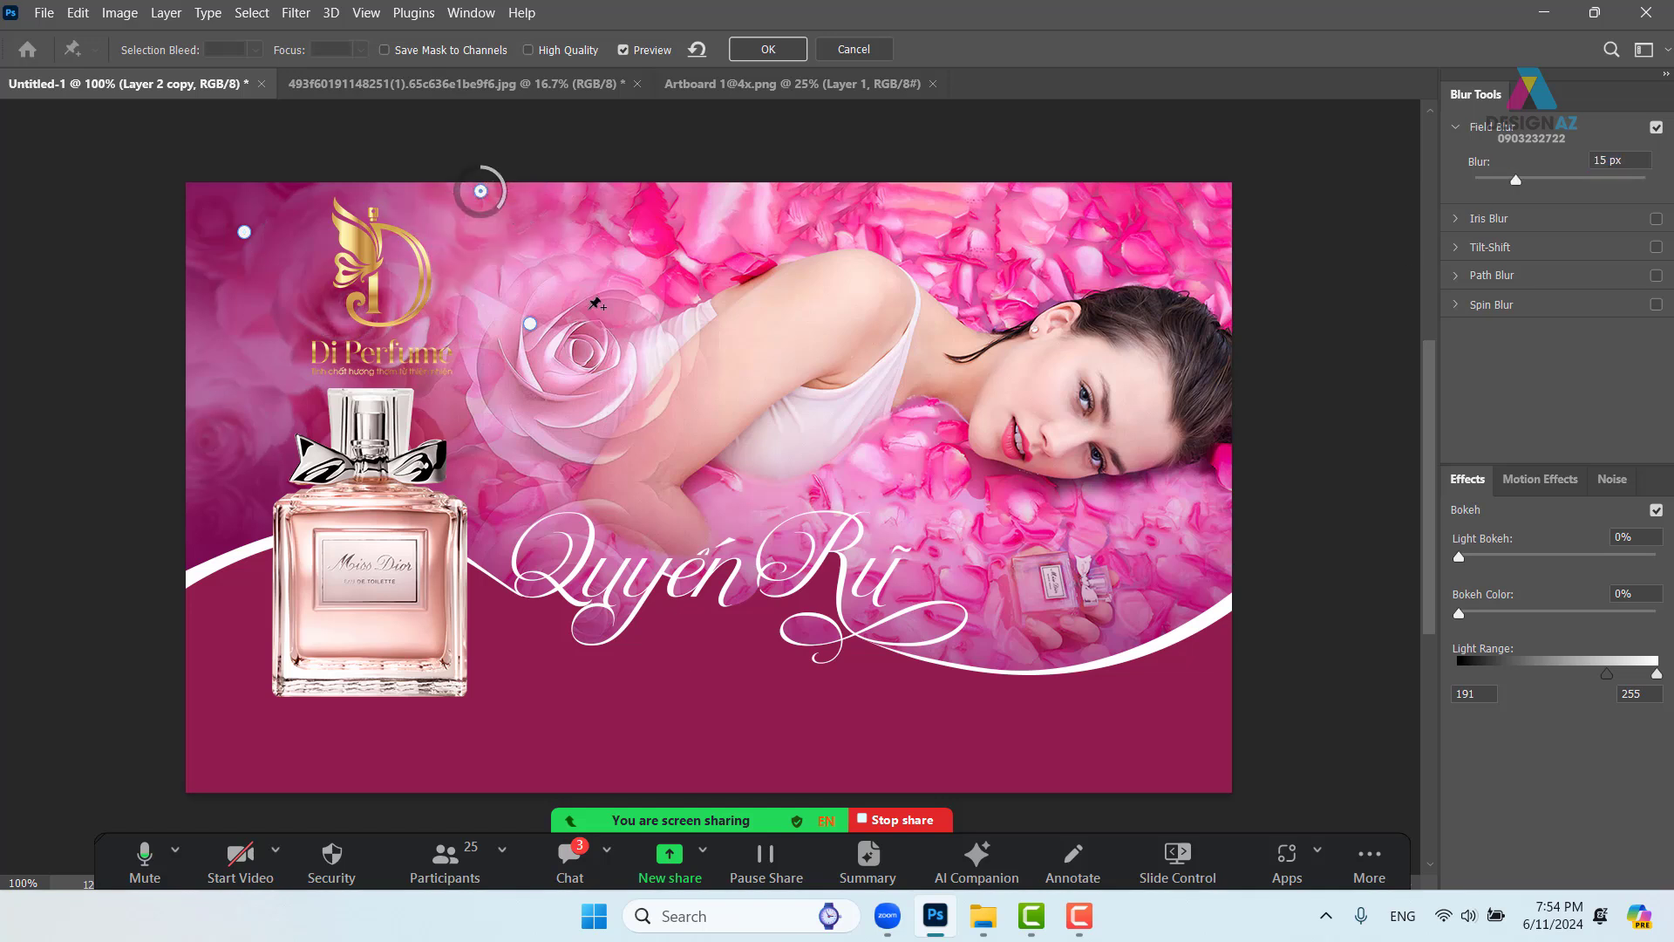
left_click_drag(1521, 174, 1493, 176)
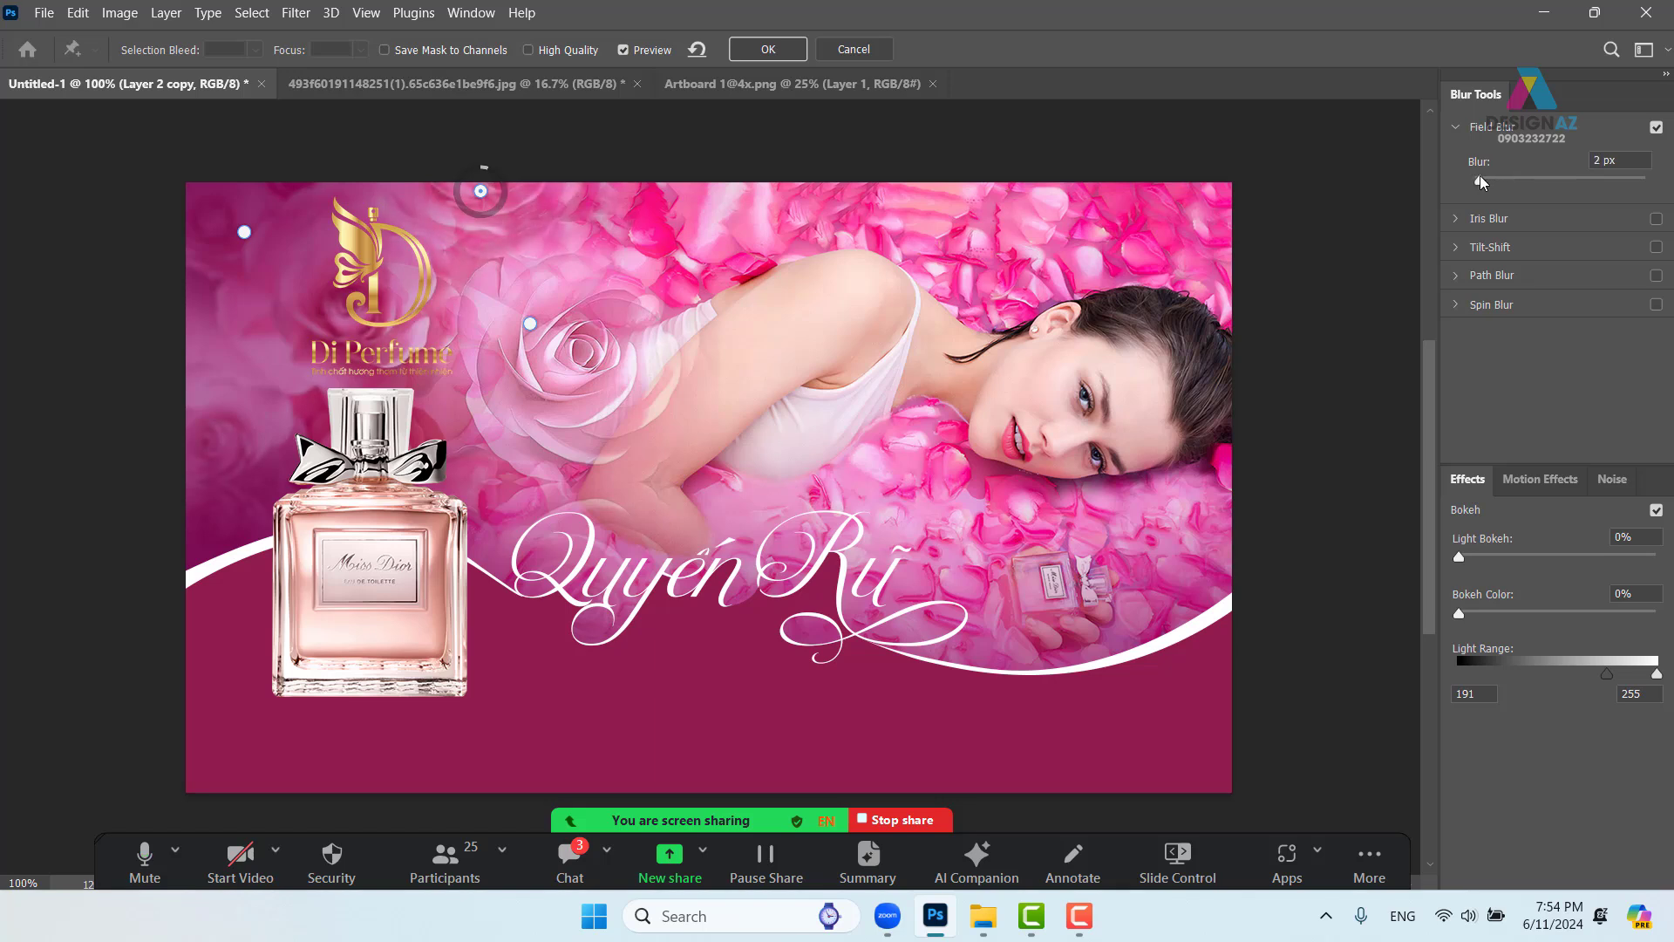
left_click(1479, 175)
left_click(774, 50)
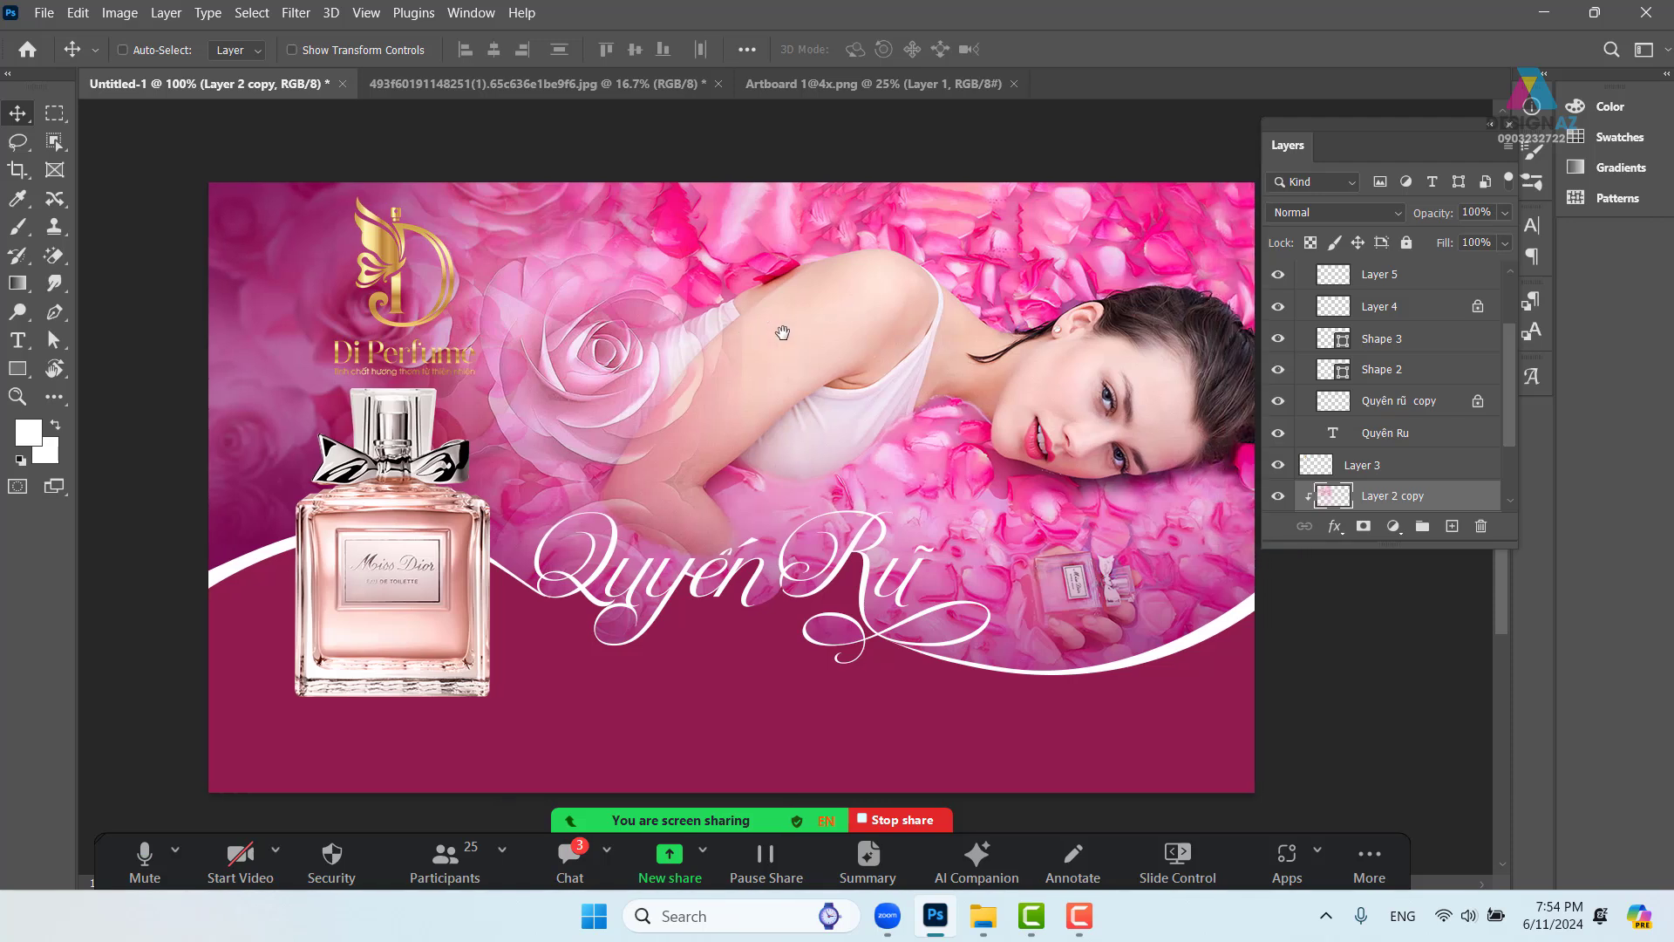
Duplicate the gold Di Perfume logo on Layer 3 and place the copy beside the original, partly over the large rose
right_click(450, 273)
left_click(489, 280)
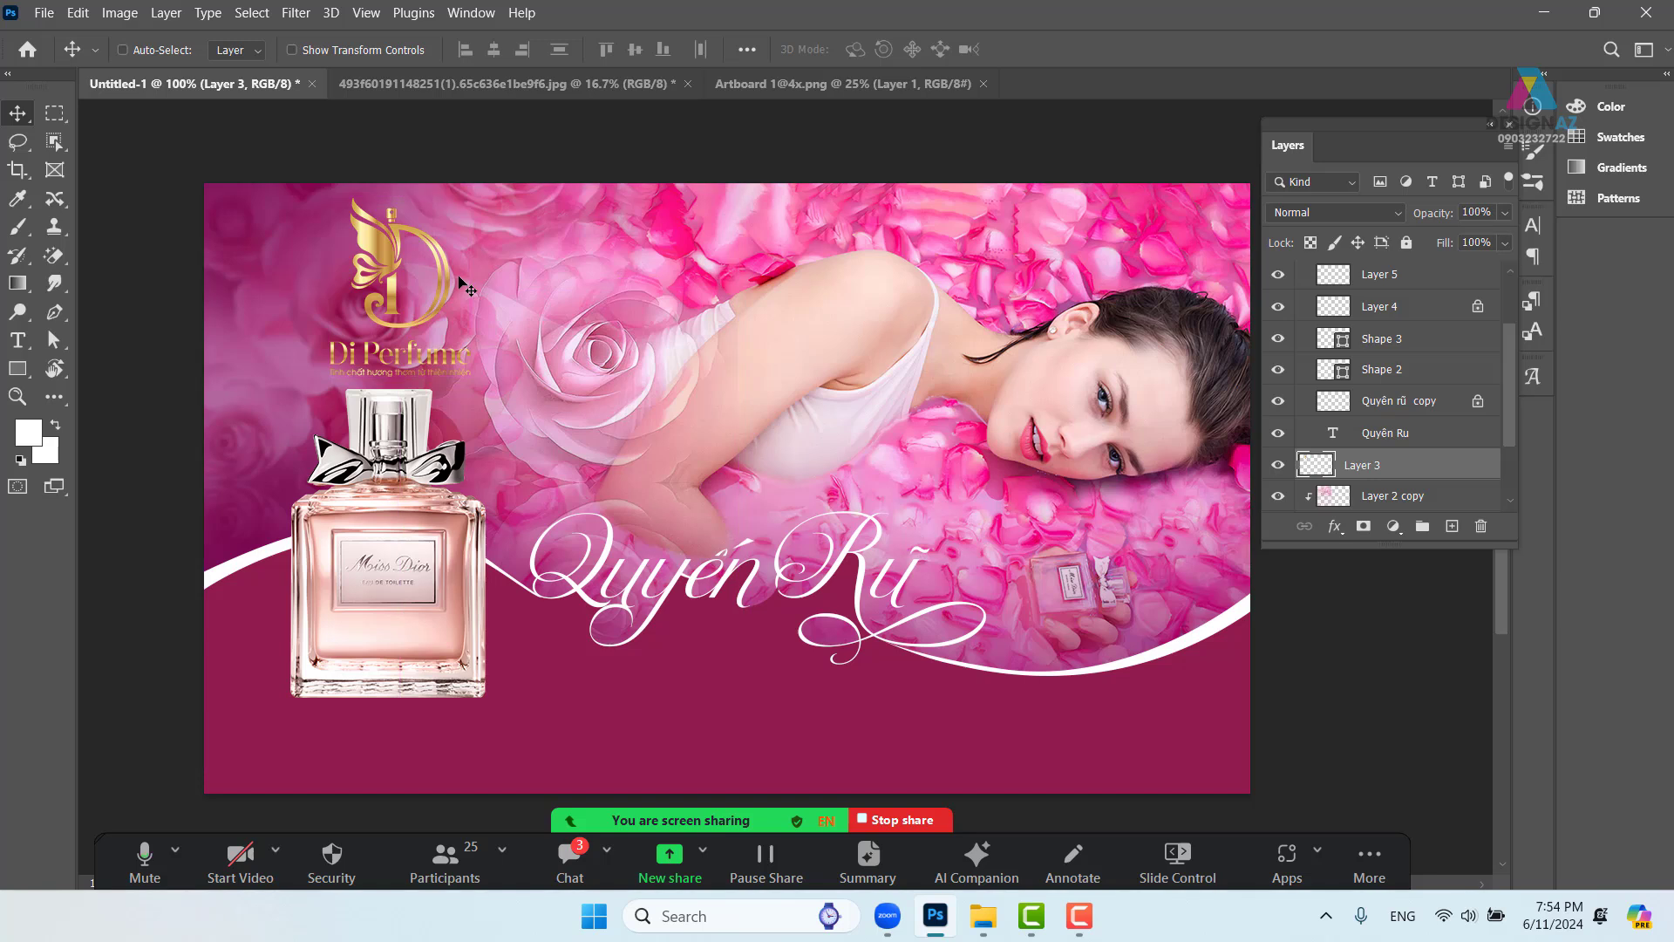
left_click_drag(462, 323, 647, 483)
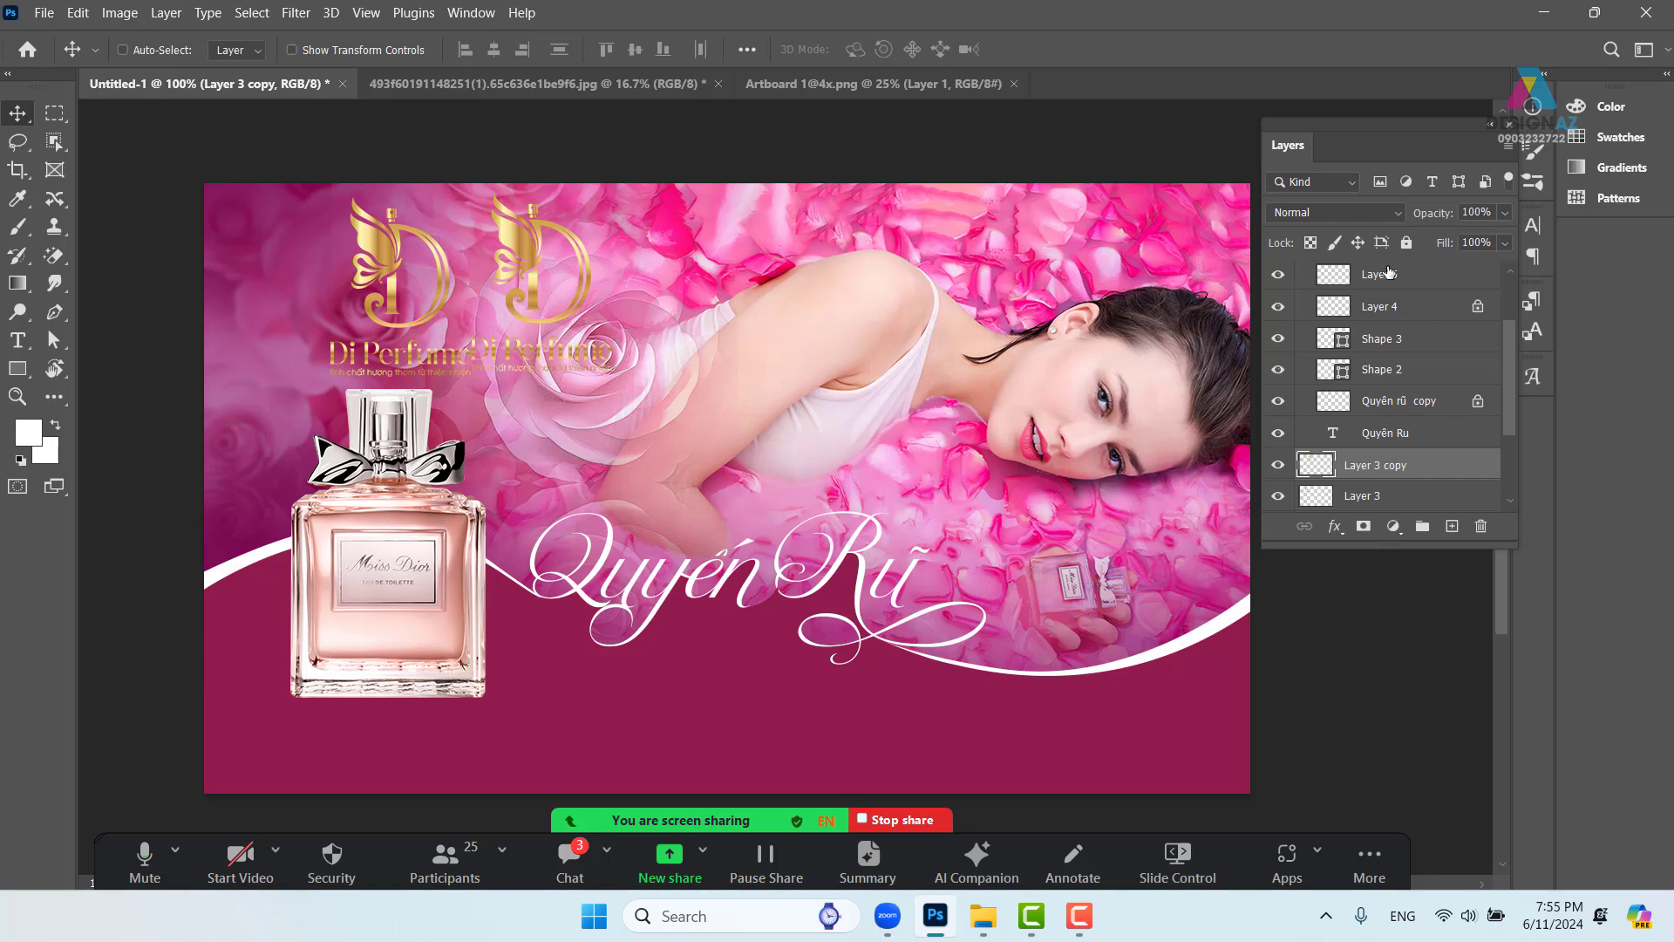
Lock the logo copy's transparent pixels and fill it with a dark magenta sampled from the background beside the gold logo
left_click(1312, 244)
key("i")
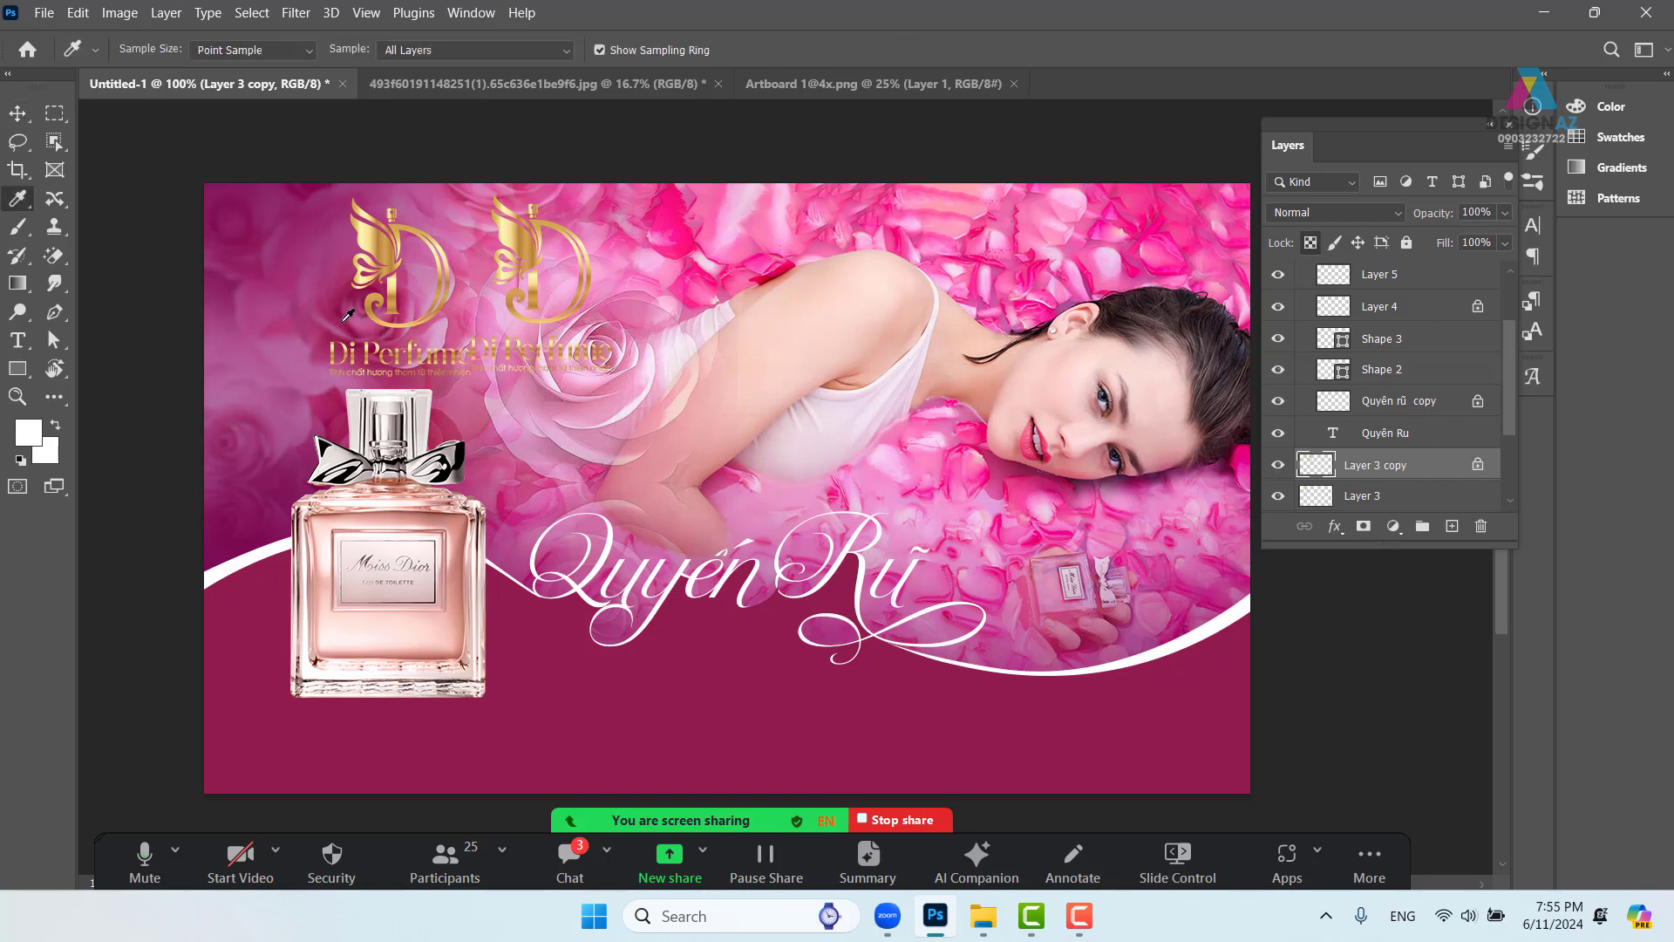
left_click(346, 319)
key("alt+BackSpace")
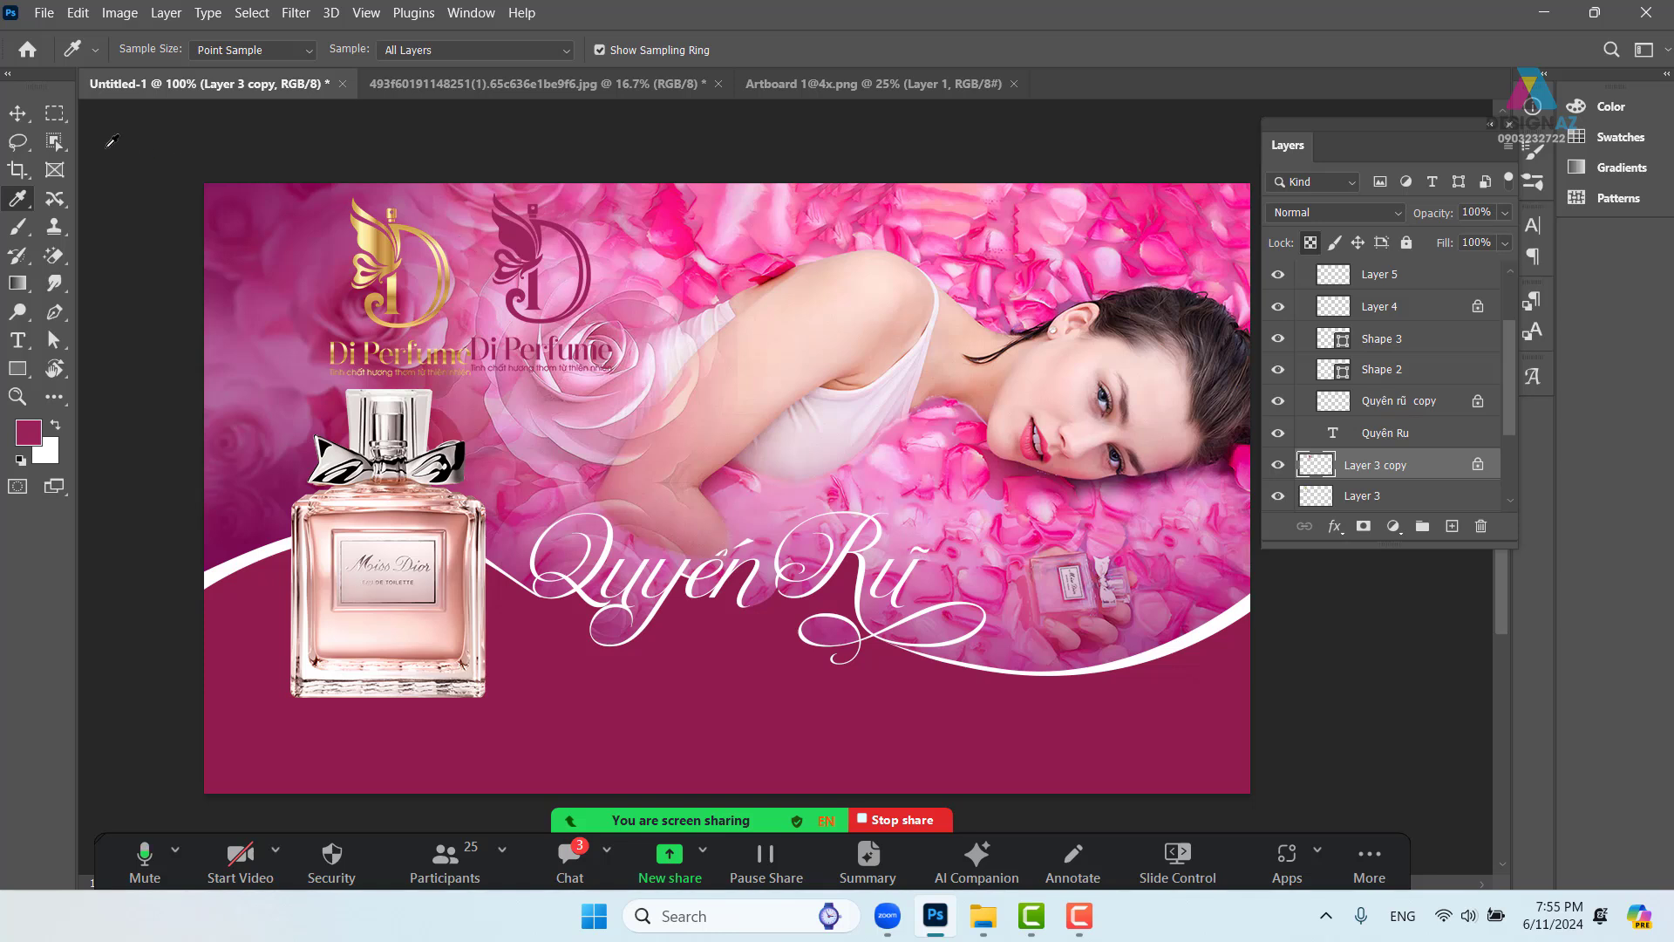
left_click(18, 114)
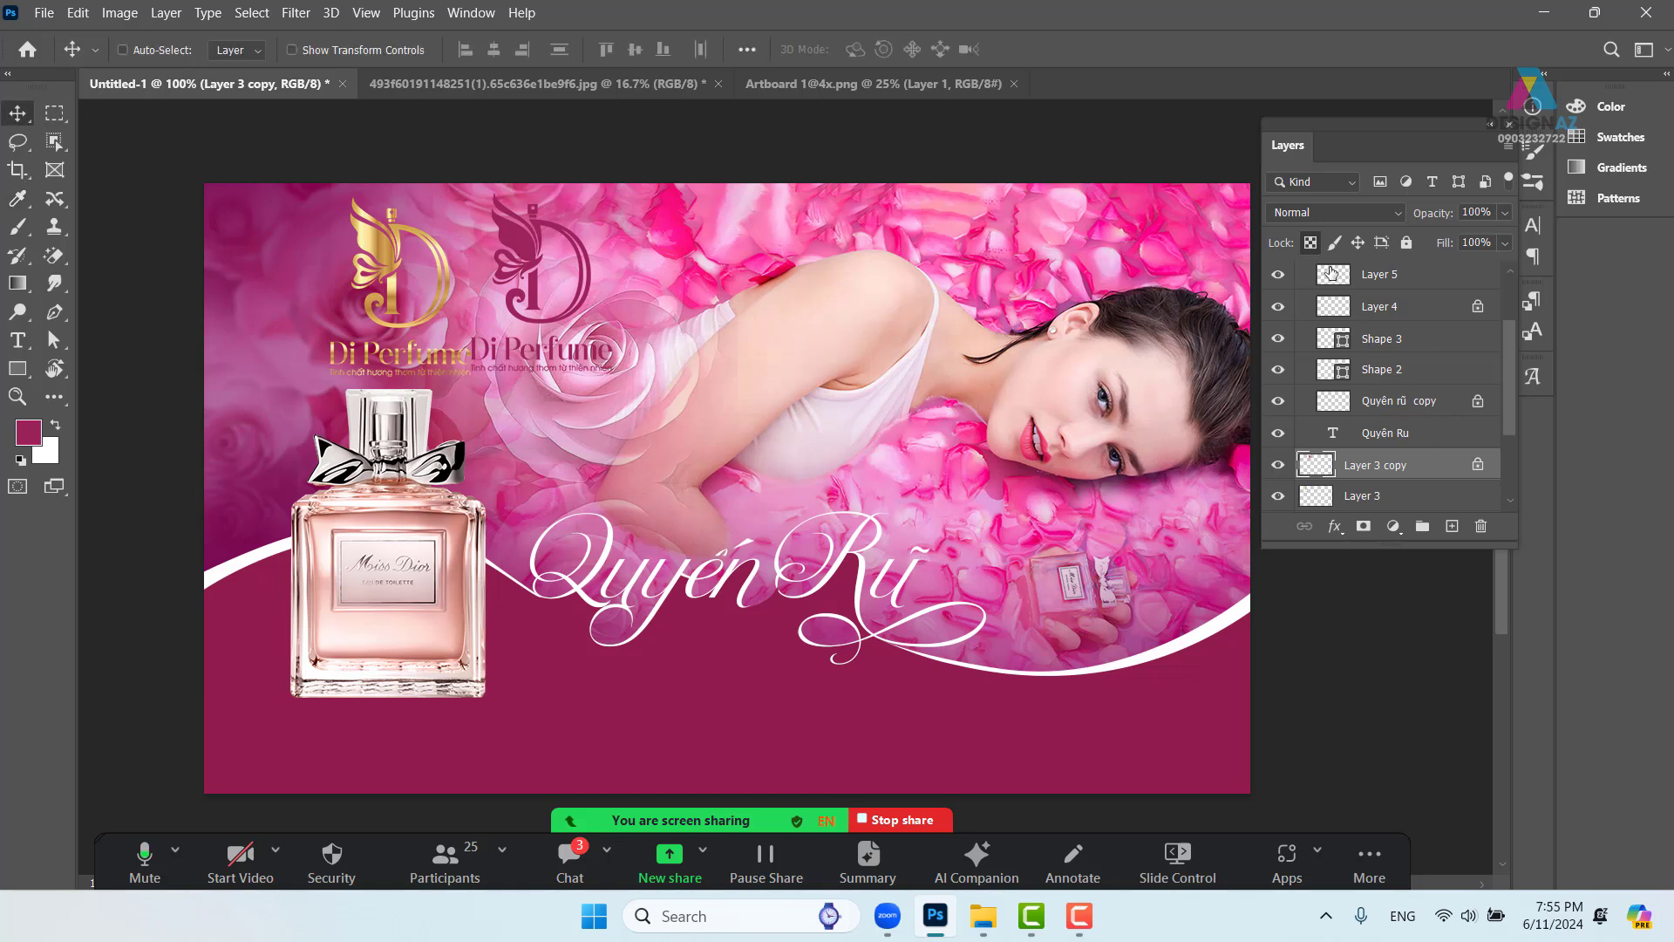
Unlock the magenta logo copy's transparent pixels and apply a Gaussian Blur with a radius of 2.0 pixels
left_click(1311, 245)
left_click(297, 14)
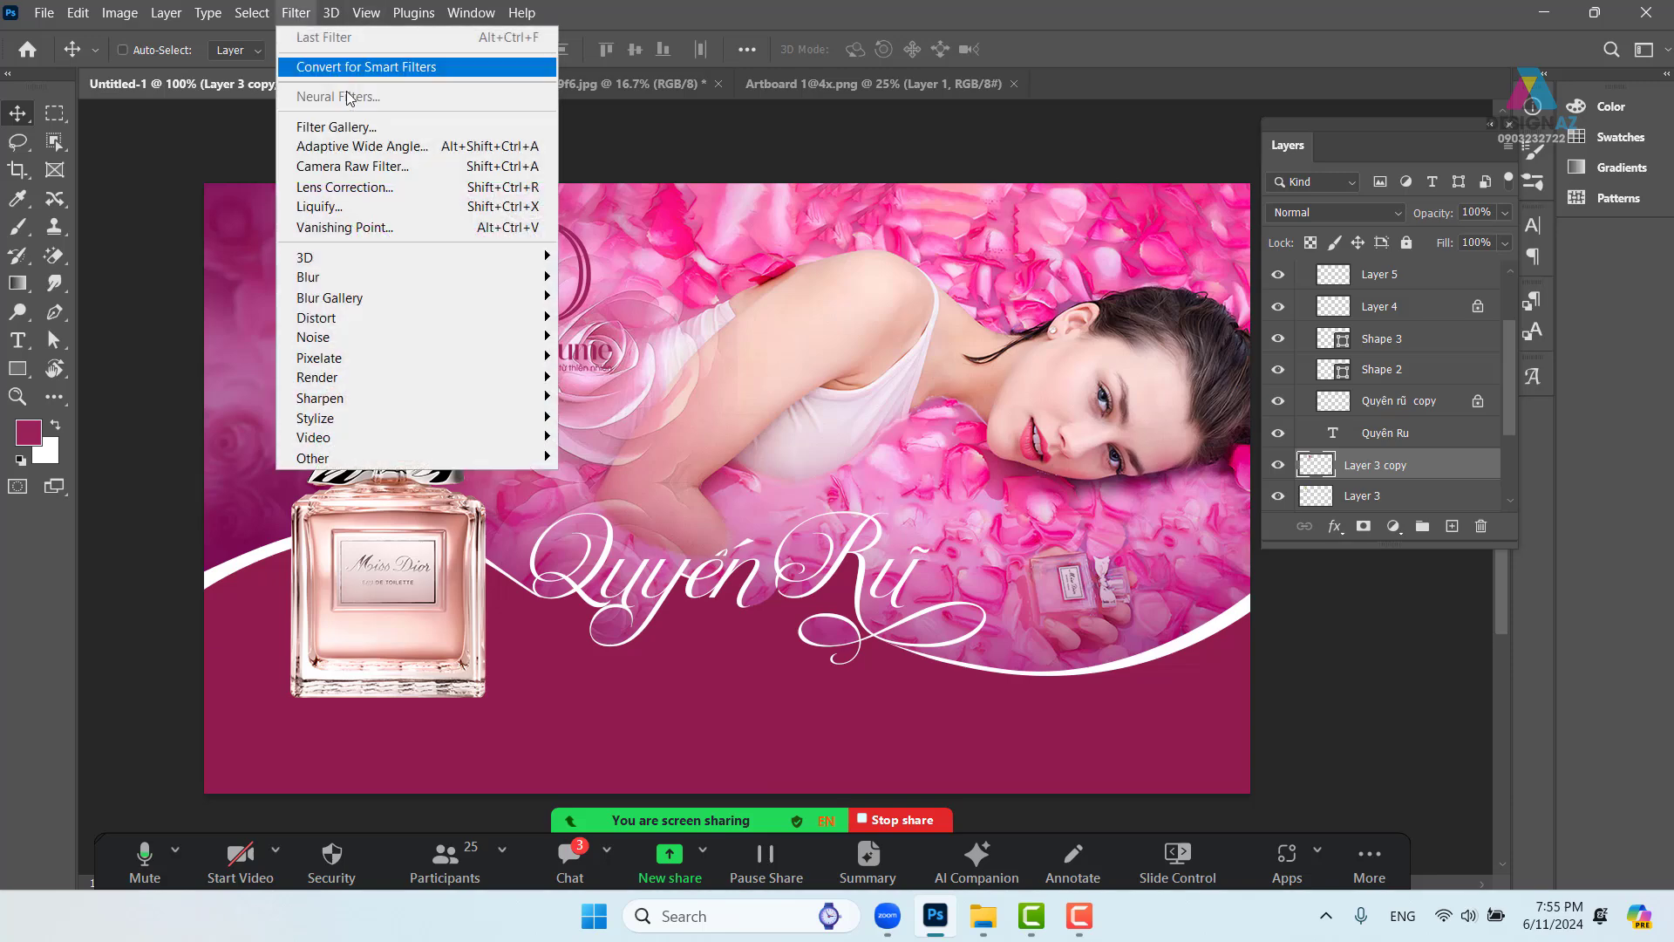
mouse_move(365, 280)
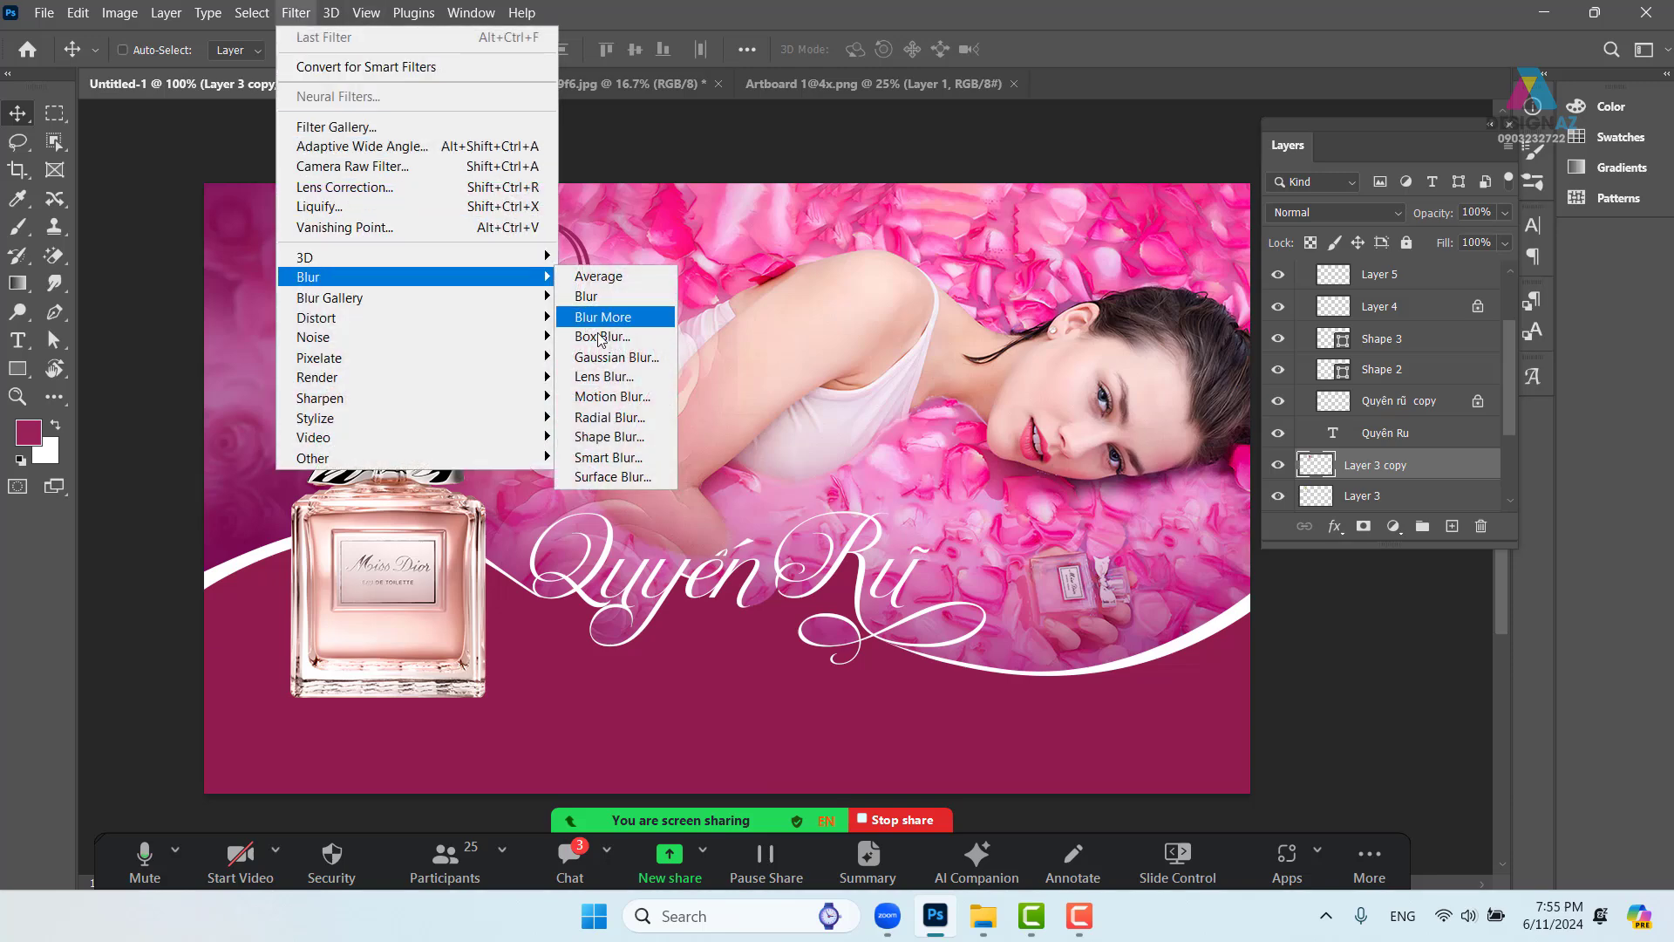
left_click(611, 357)
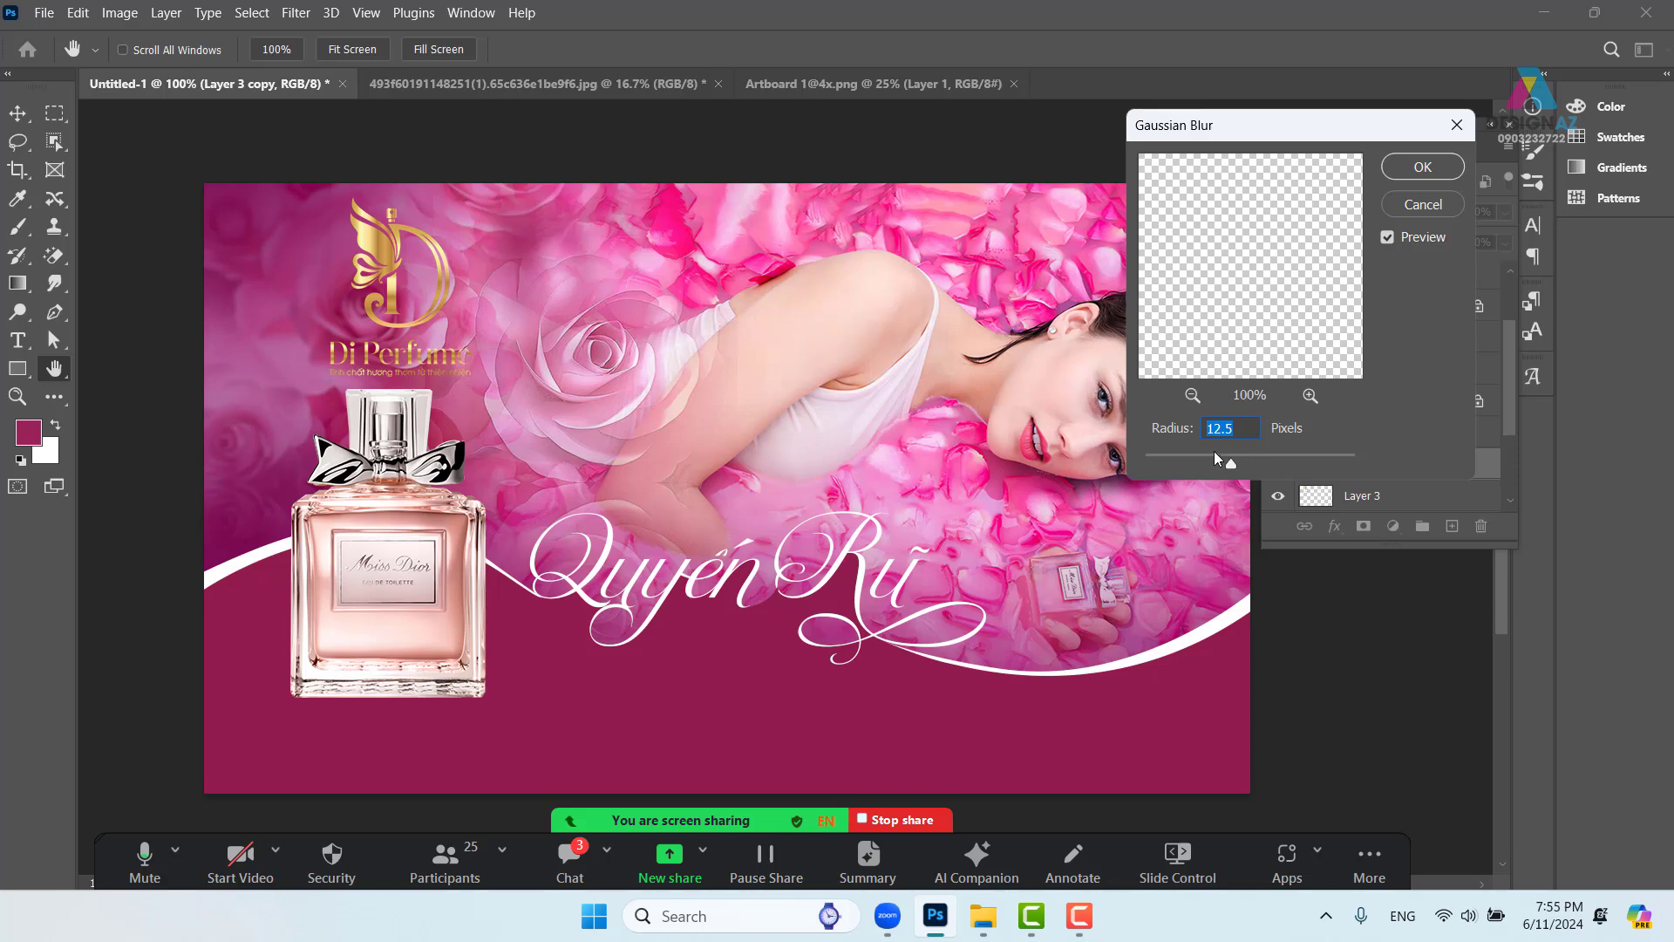
left_click_drag(1180, 460, 1169, 460)
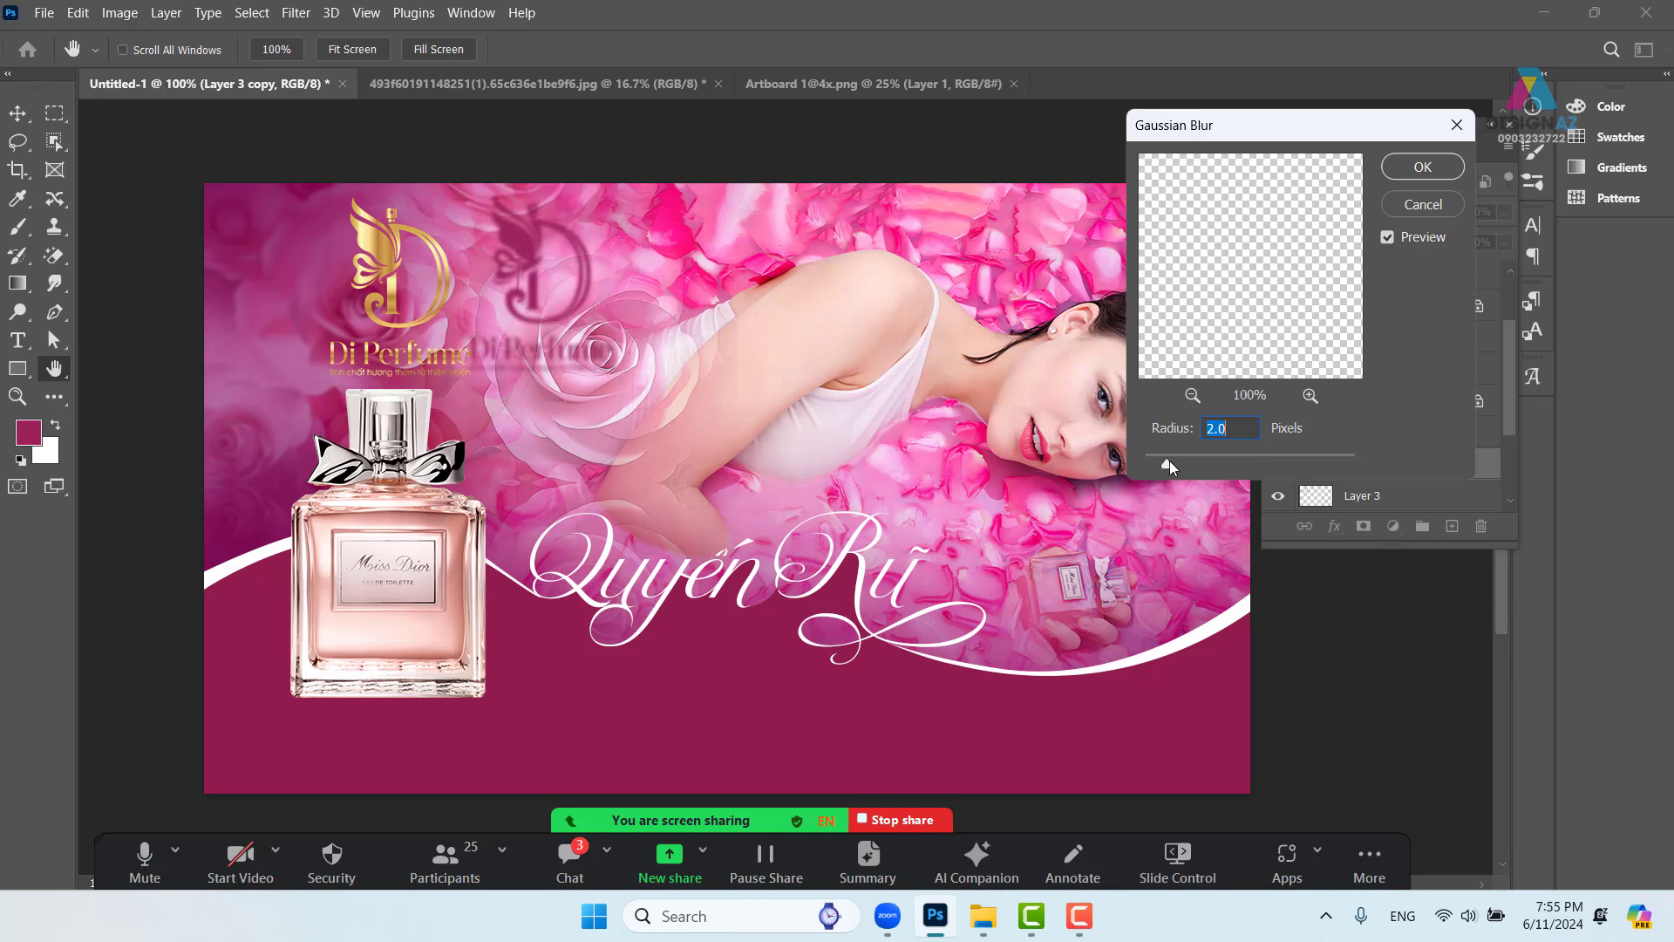
left_click(1423, 166)
Move the blurred logo copy onto the gold Di Perfume logo and place Layer 3 copy beneath Layer 3 as its shadow
key("v")
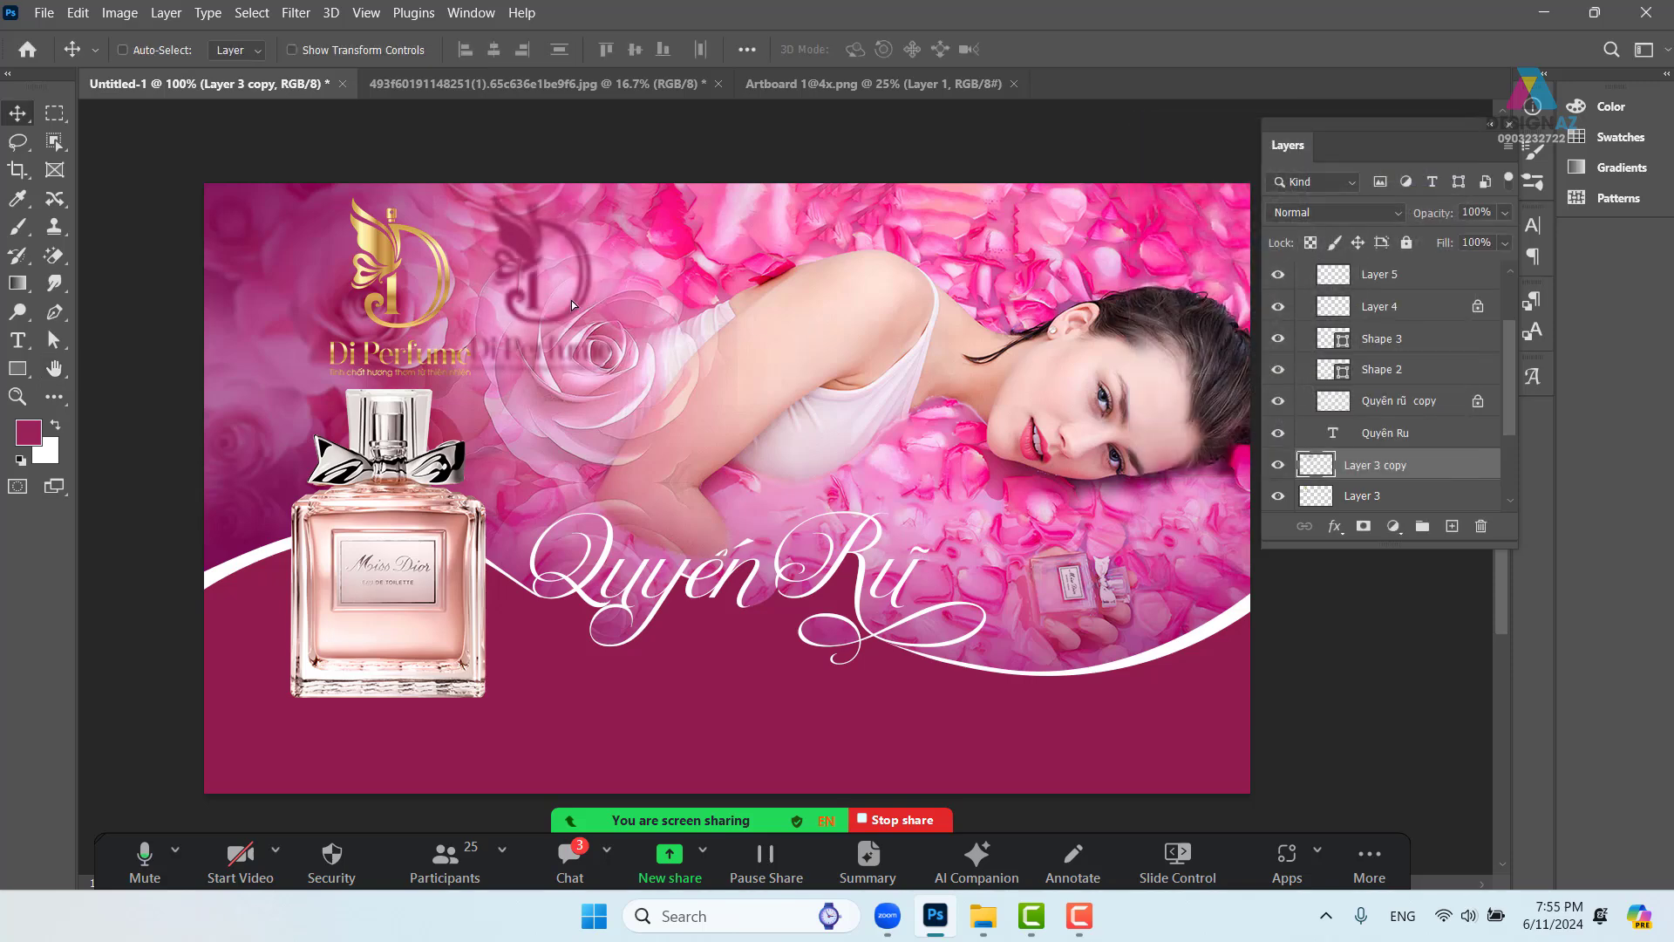
left_click_drag(584, 299, 444, 311)
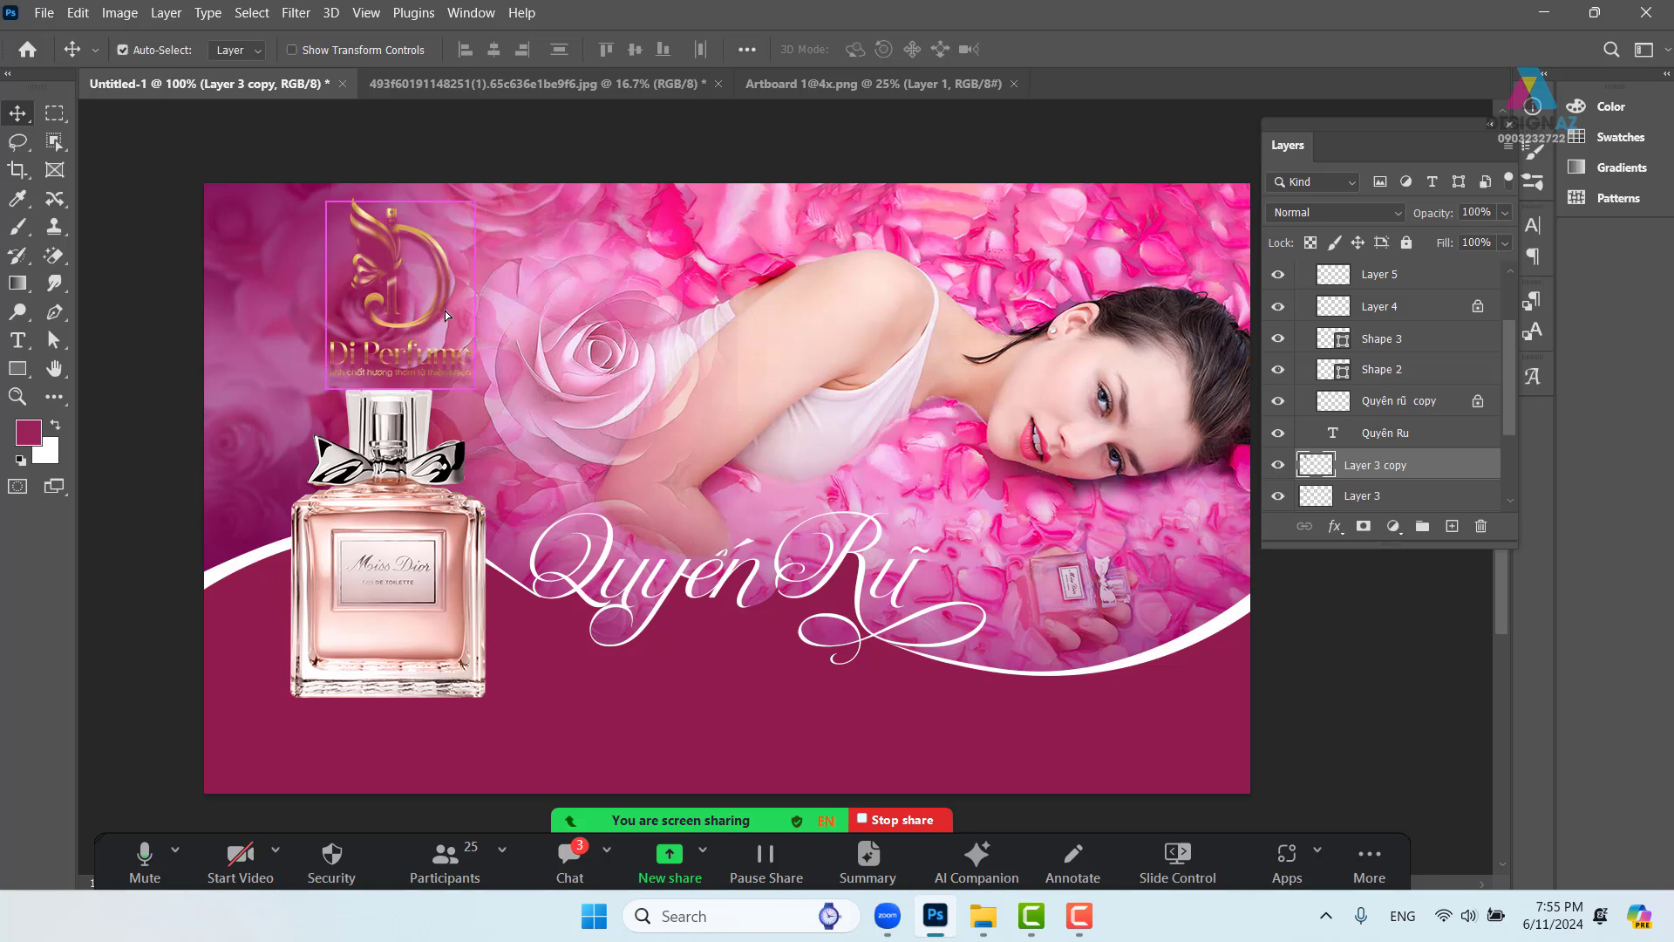
key("ctrl+bracketleft")
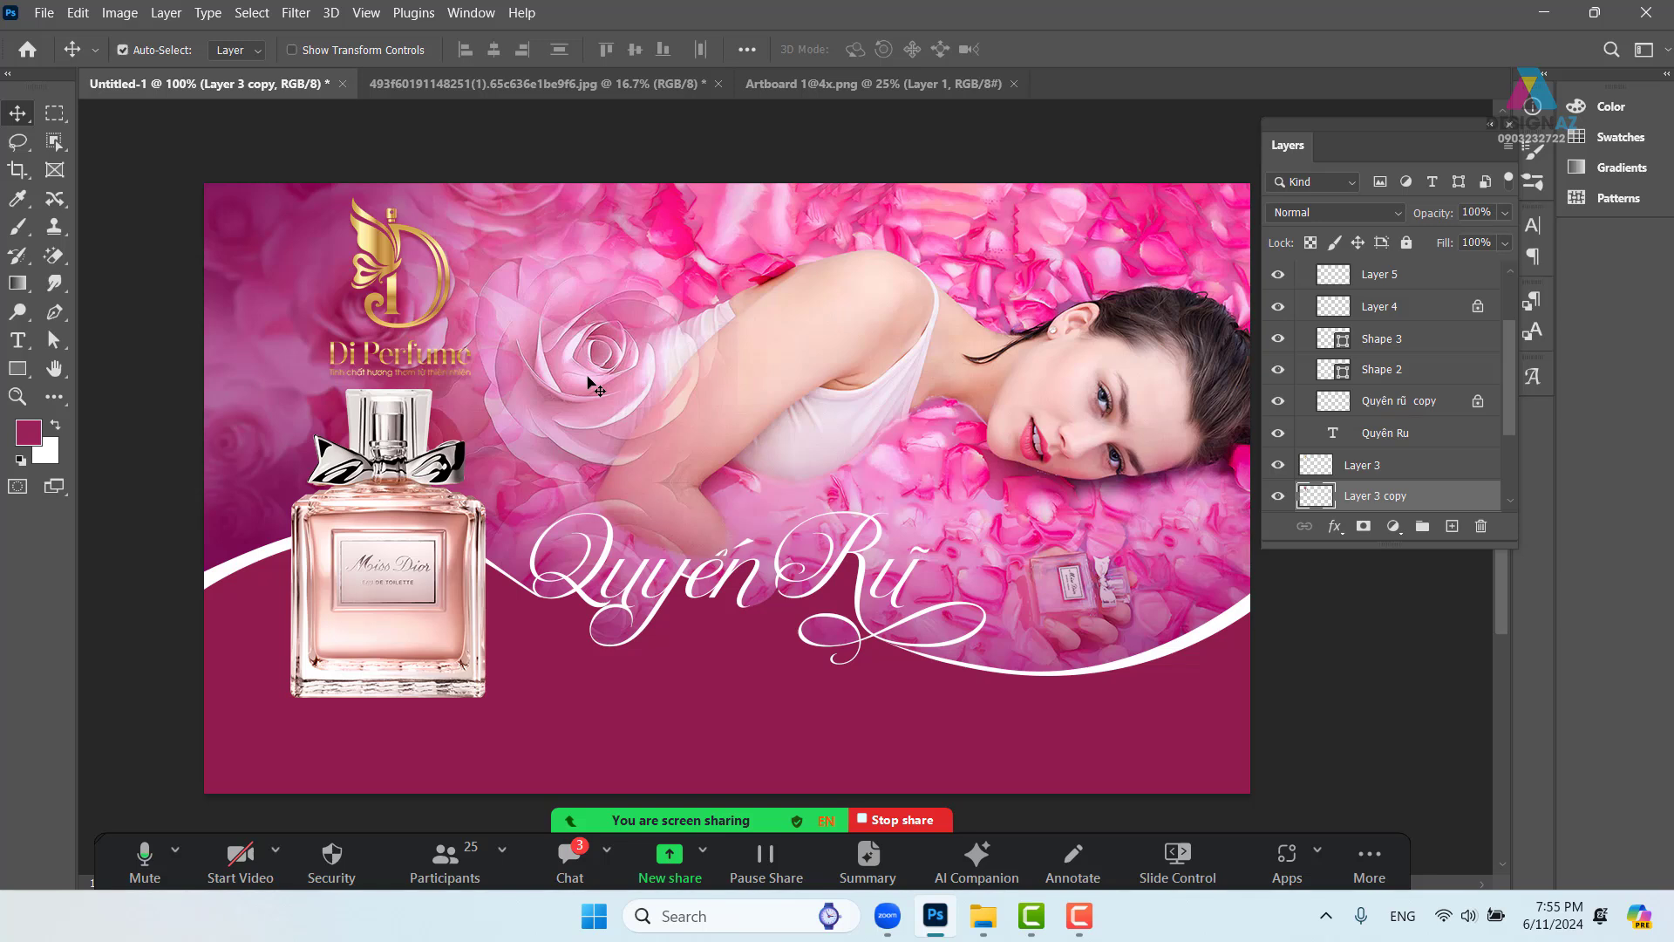
Duplicate the logo shadow on Layer 3 copy and set the duplicate's blend mode to Multiply
key("ctrl+j")
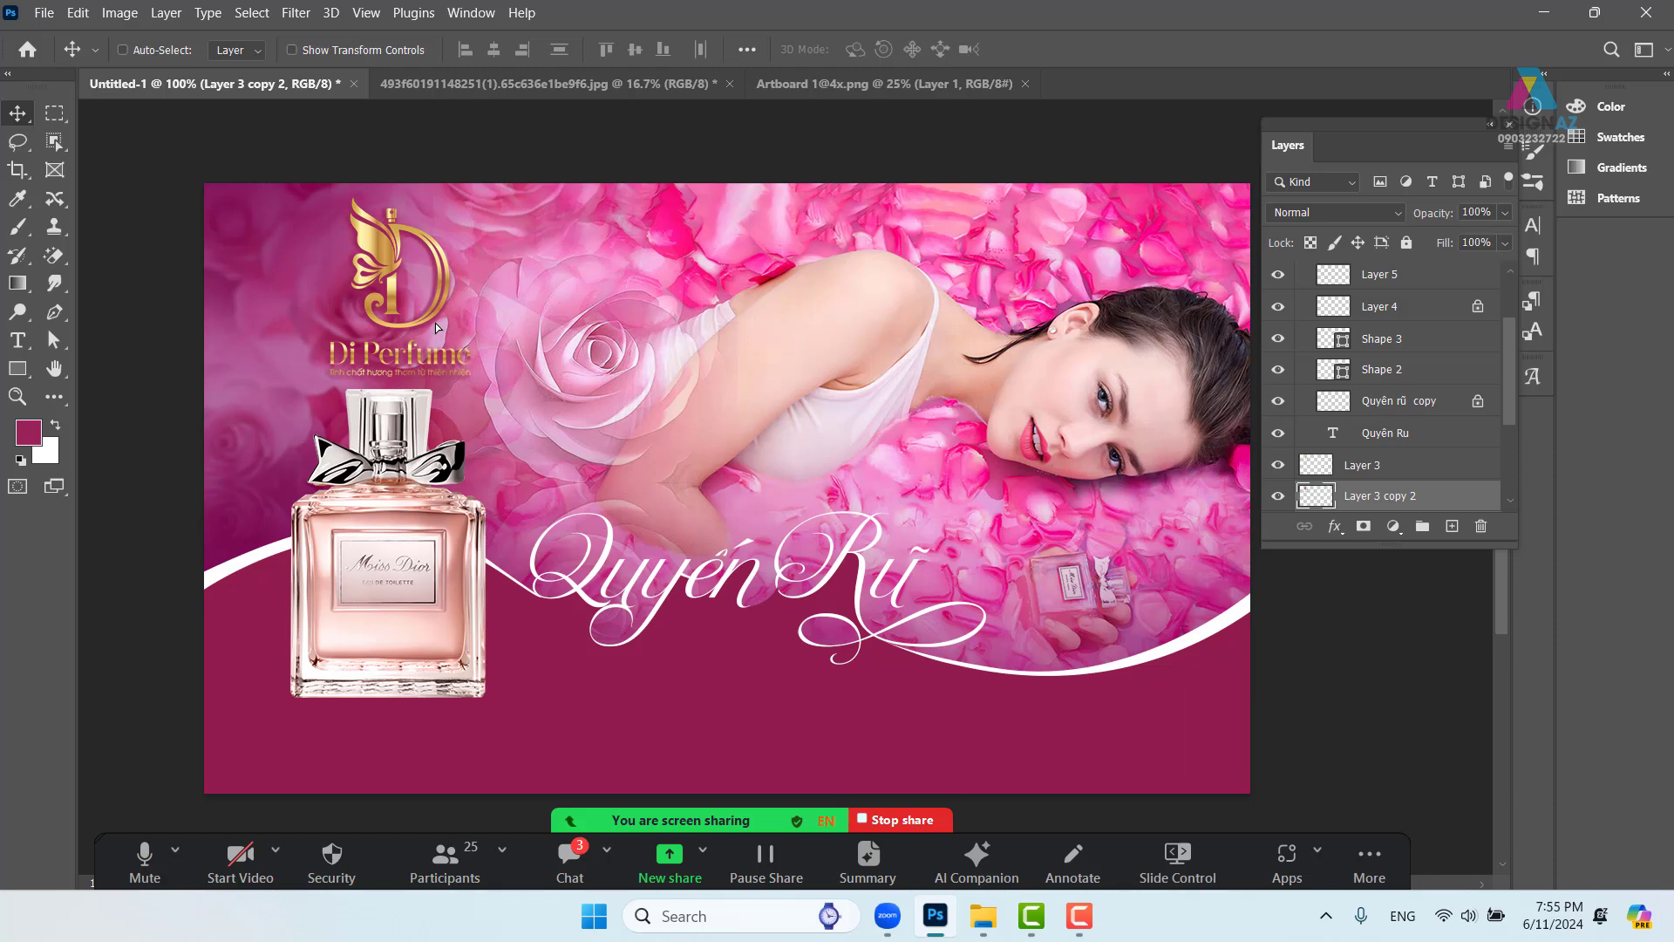
left_click(1368, 217)
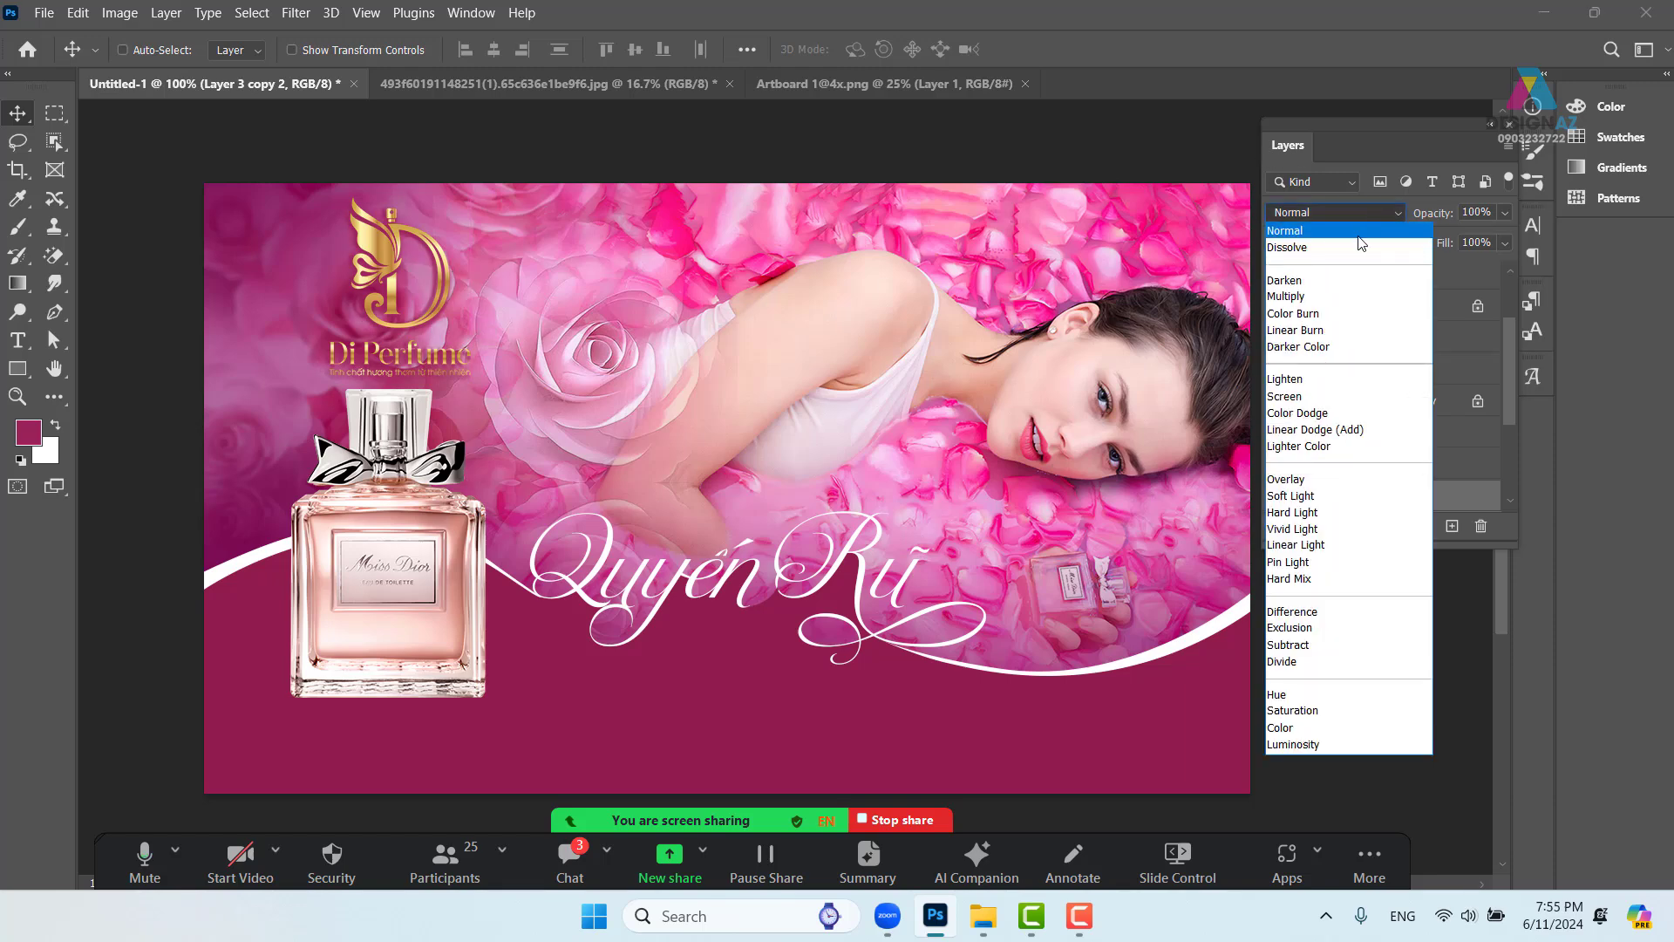
left_click(1335, 297)
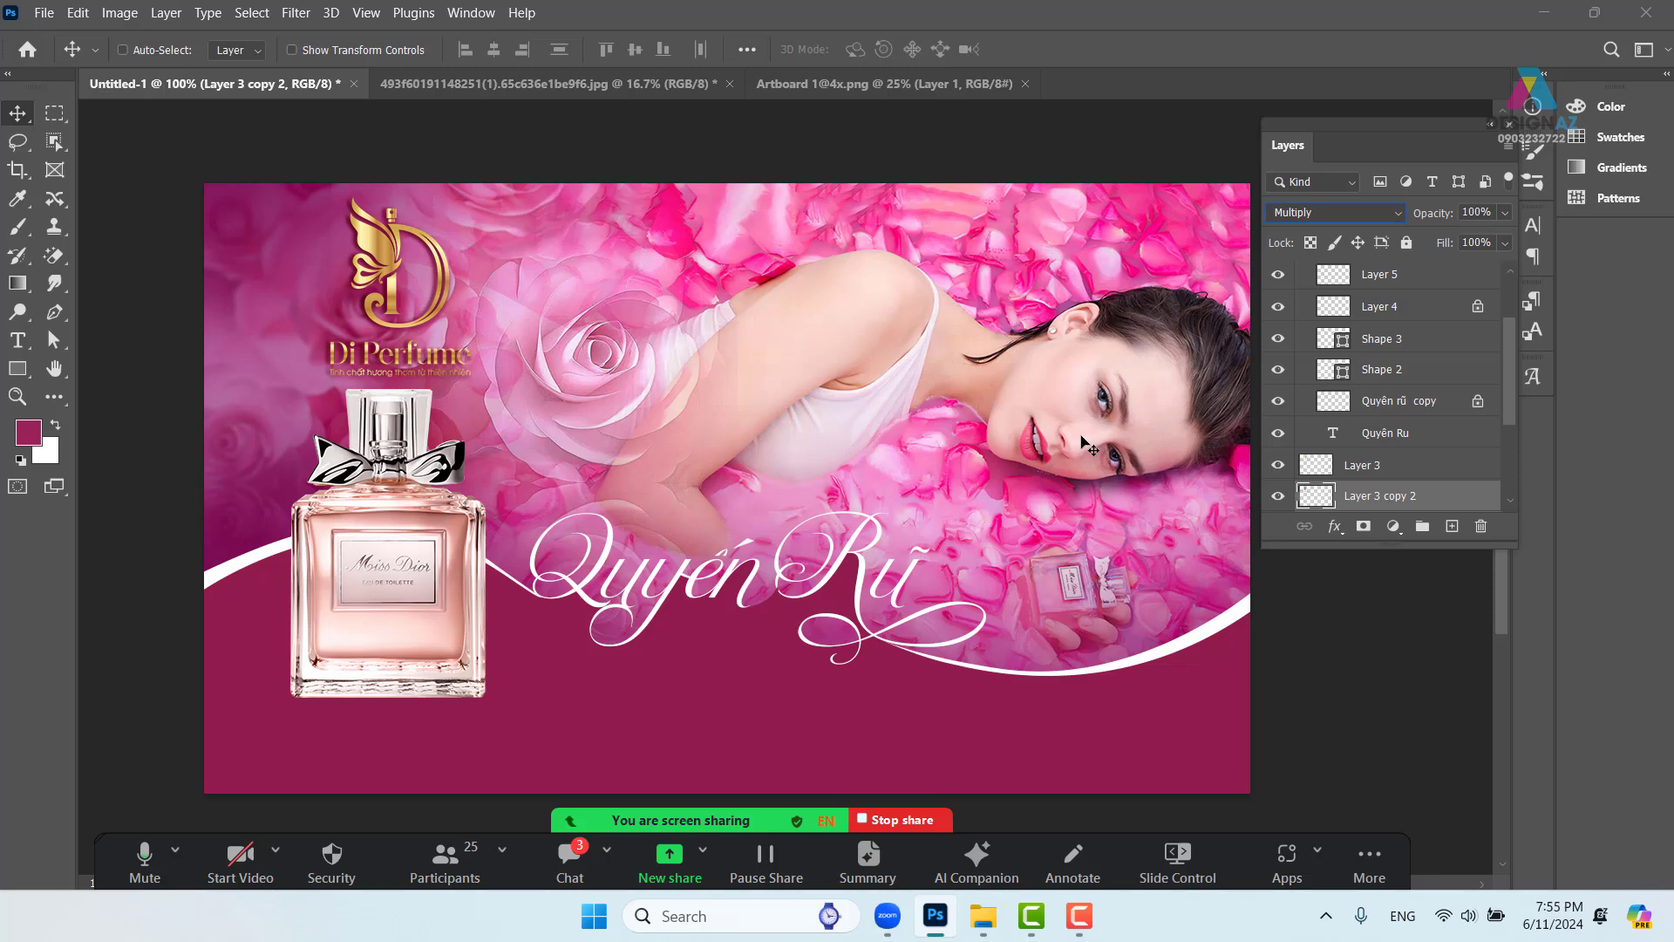
Apply a Gaussian Blur with a radius of 4.3 pixels to the Multiply shadow on Layer 3 copy 2
left_click(295, 13)
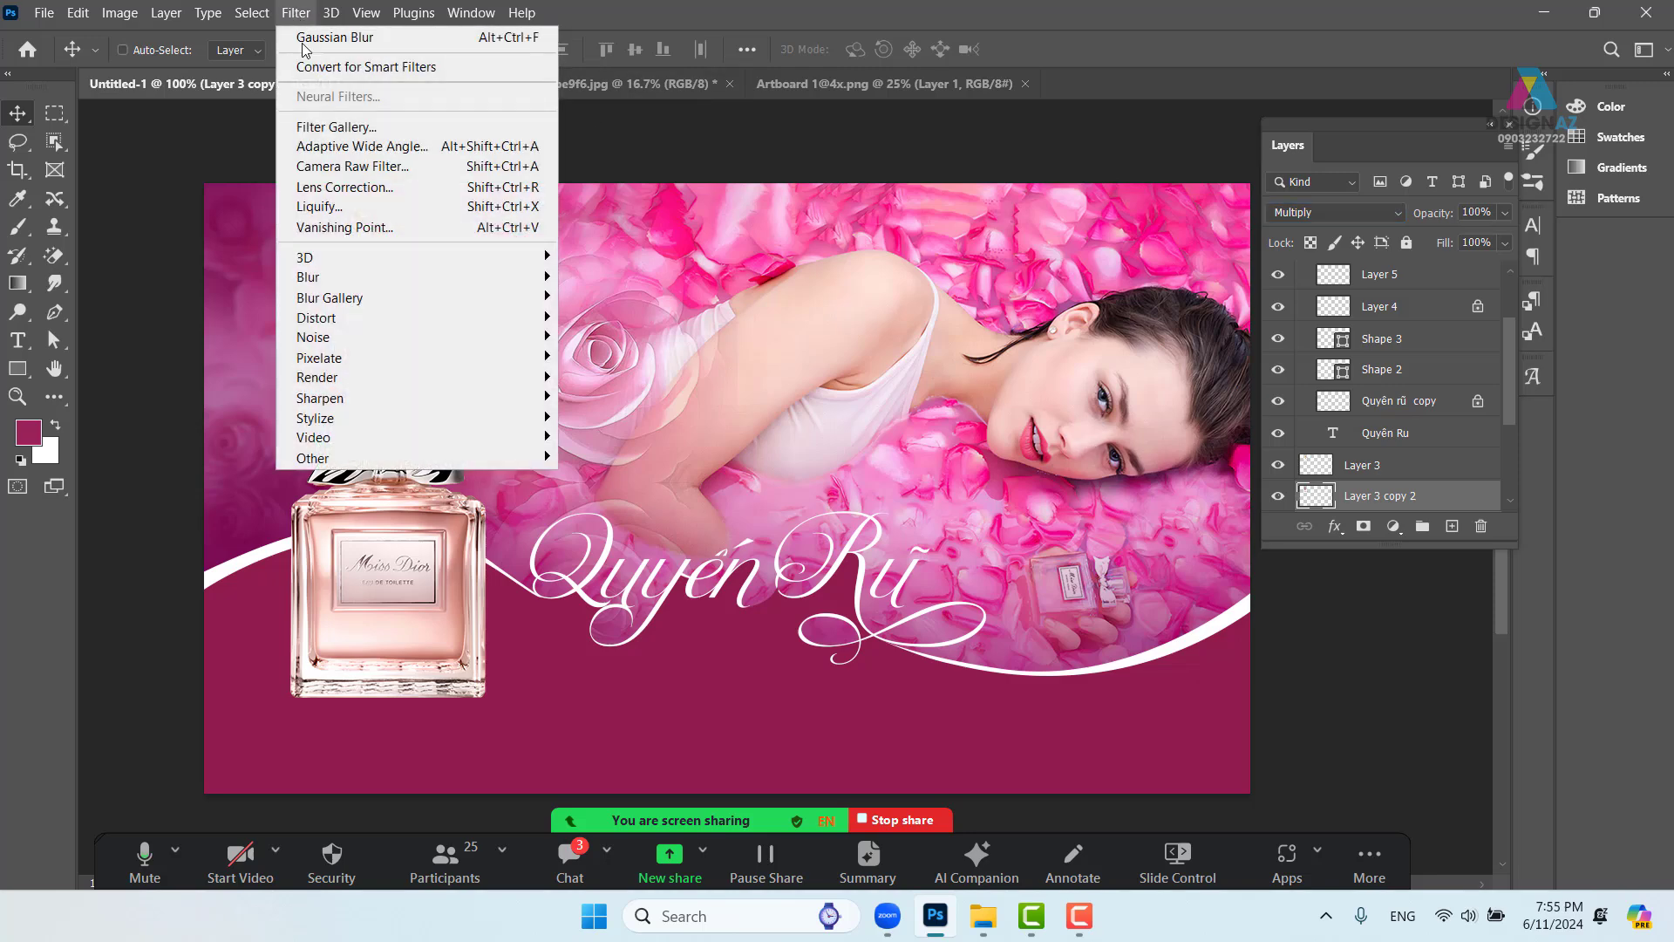
mouse_move(407, 279)
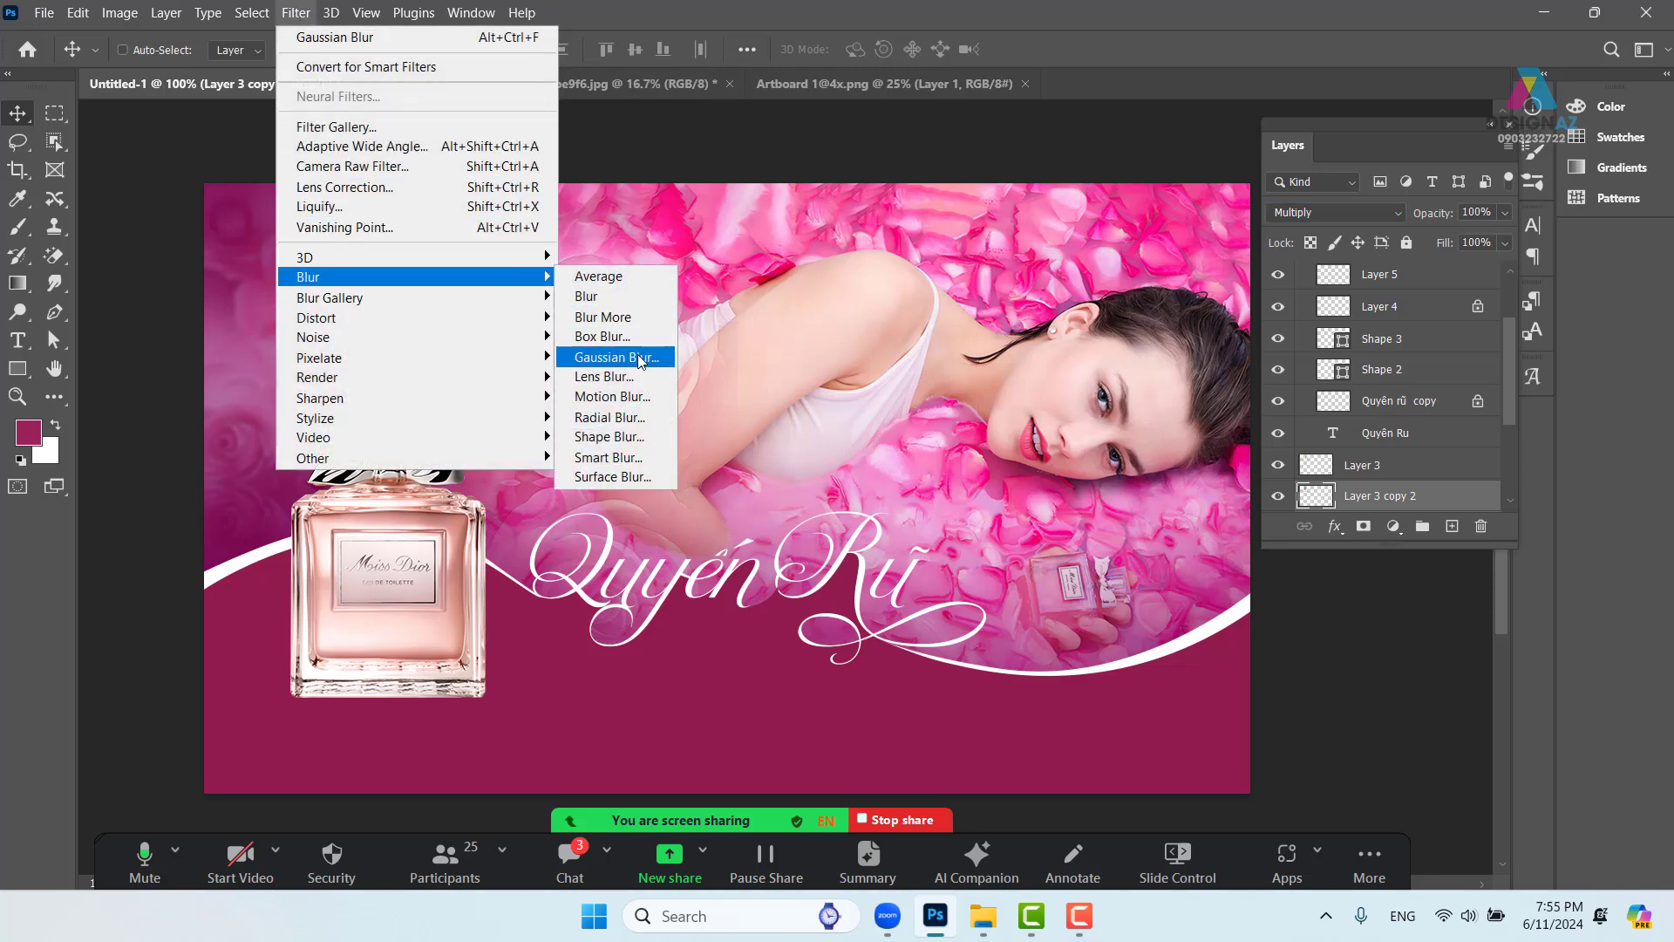
left_click(640, 361)
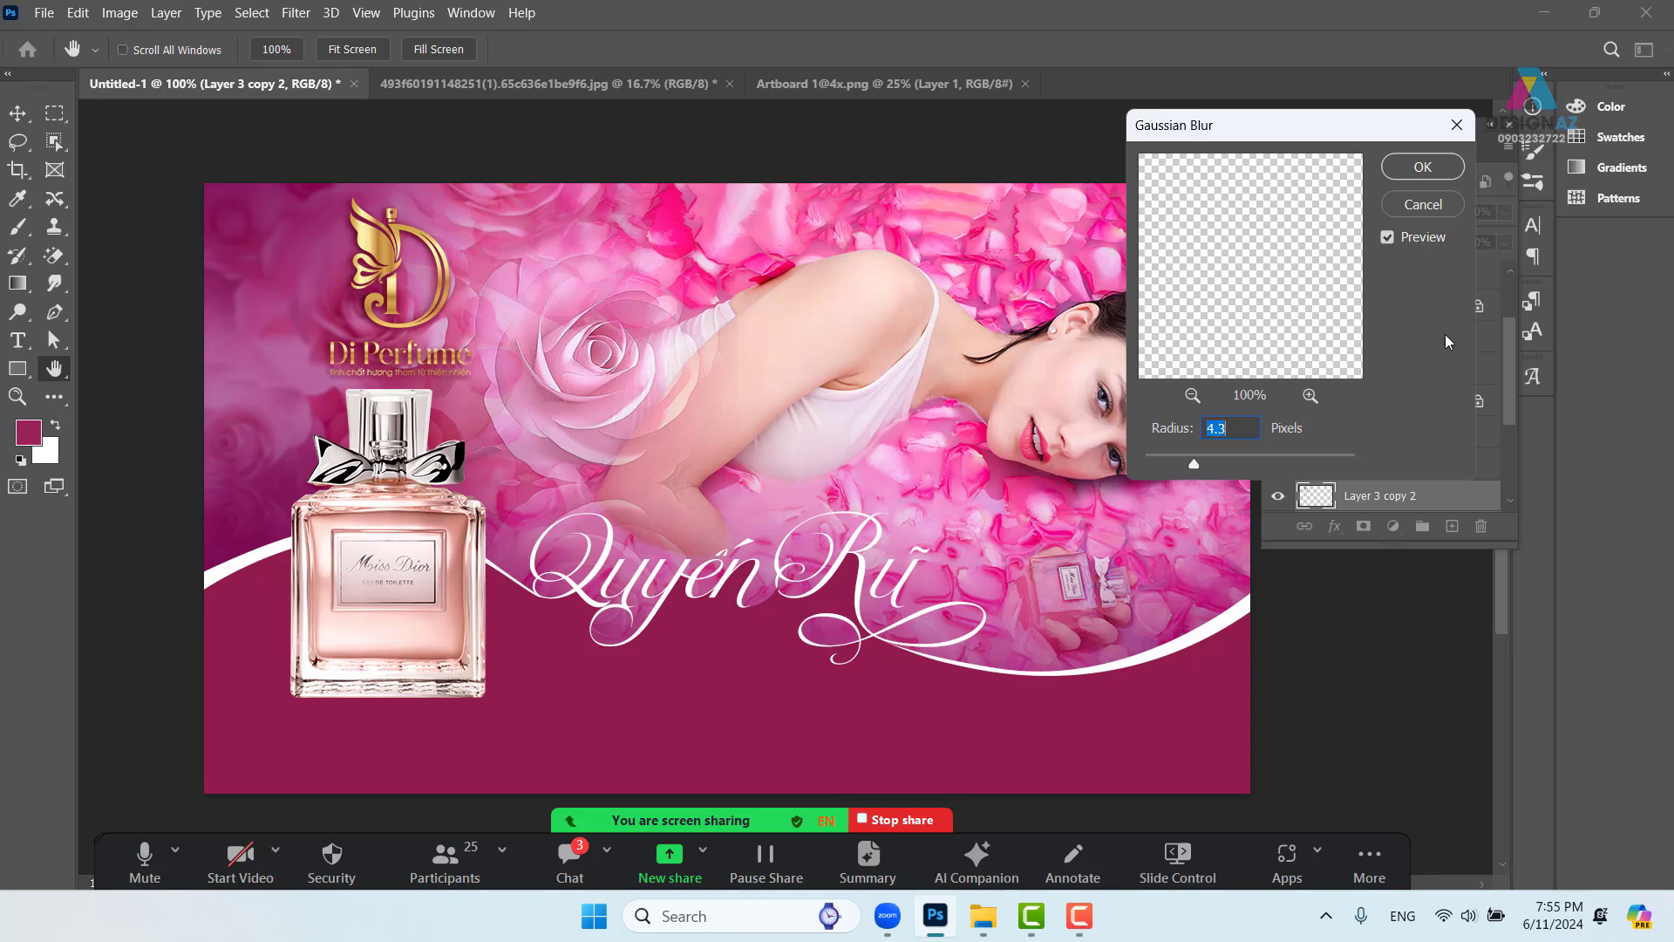
left_click(1422, 166)
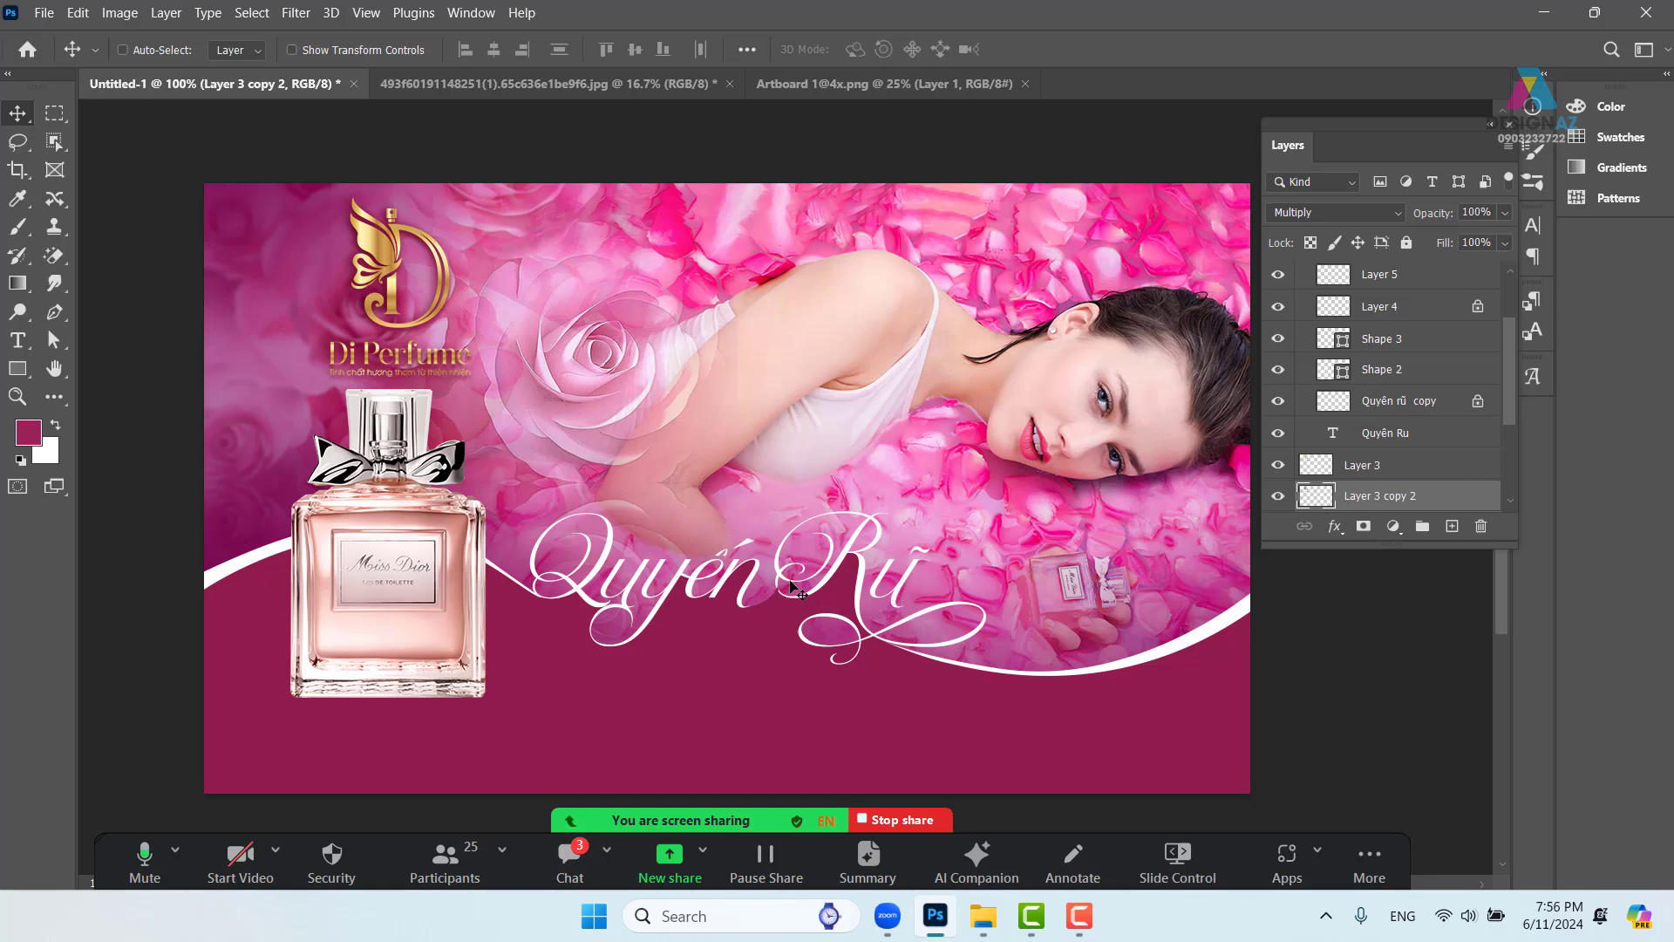
Try shifting the tết layer group slightly upward, undo the move, and collapse the group
right_click(761, 578)
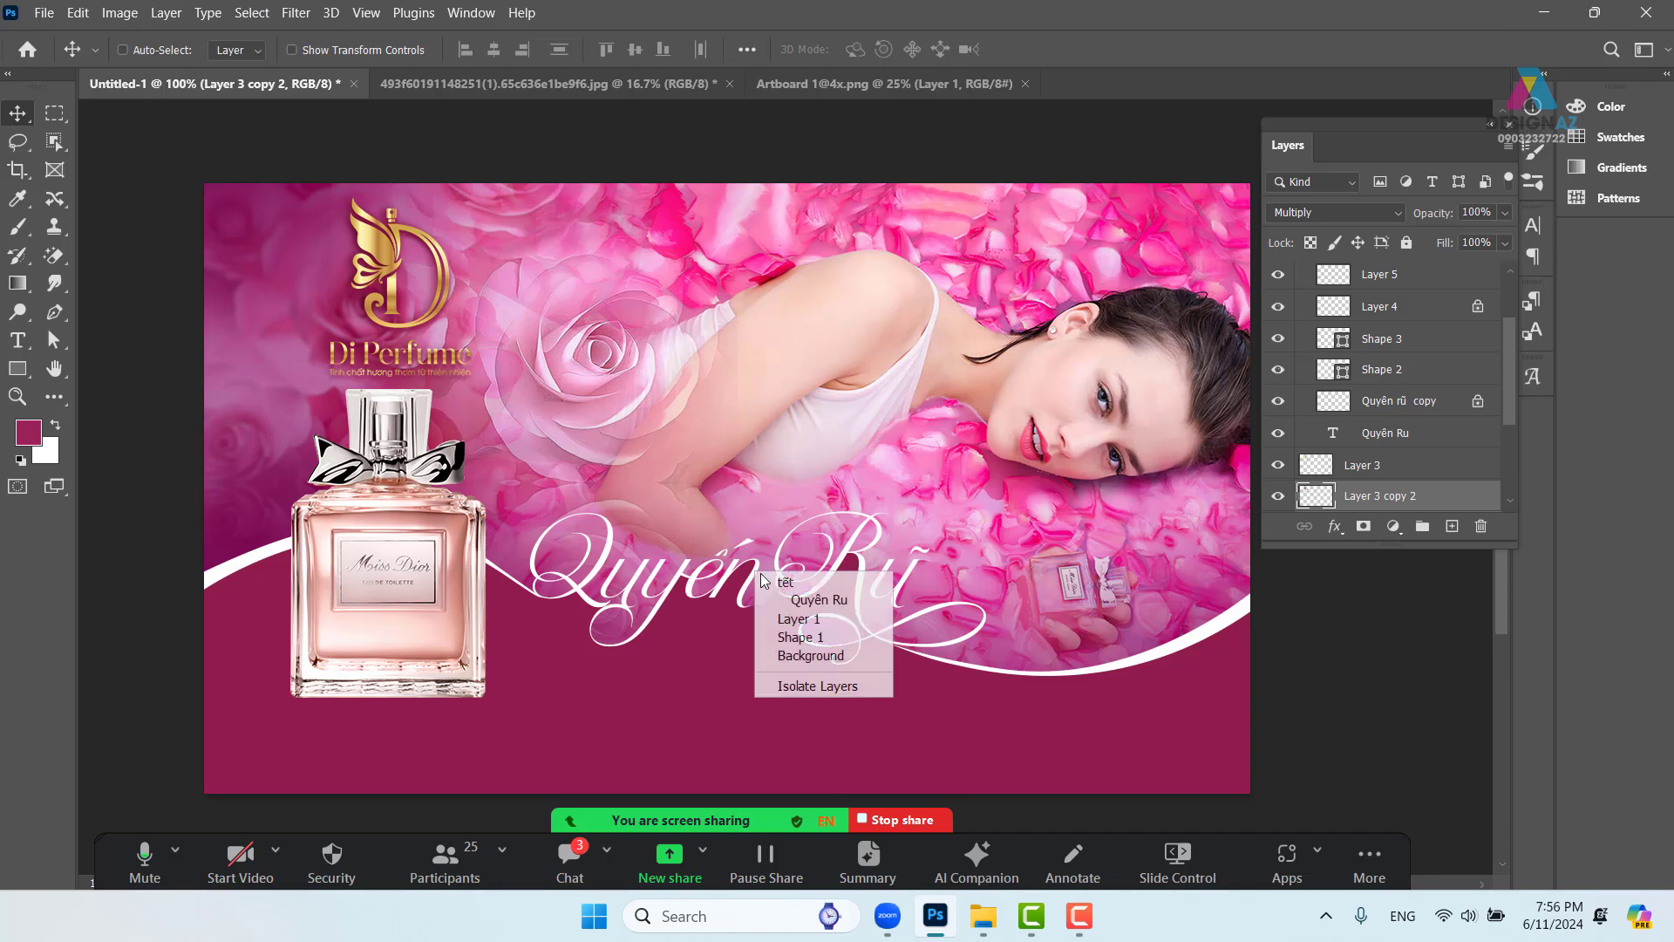
left_click(781, 582)
left_click_drag(1107, 695, 1054, 619)
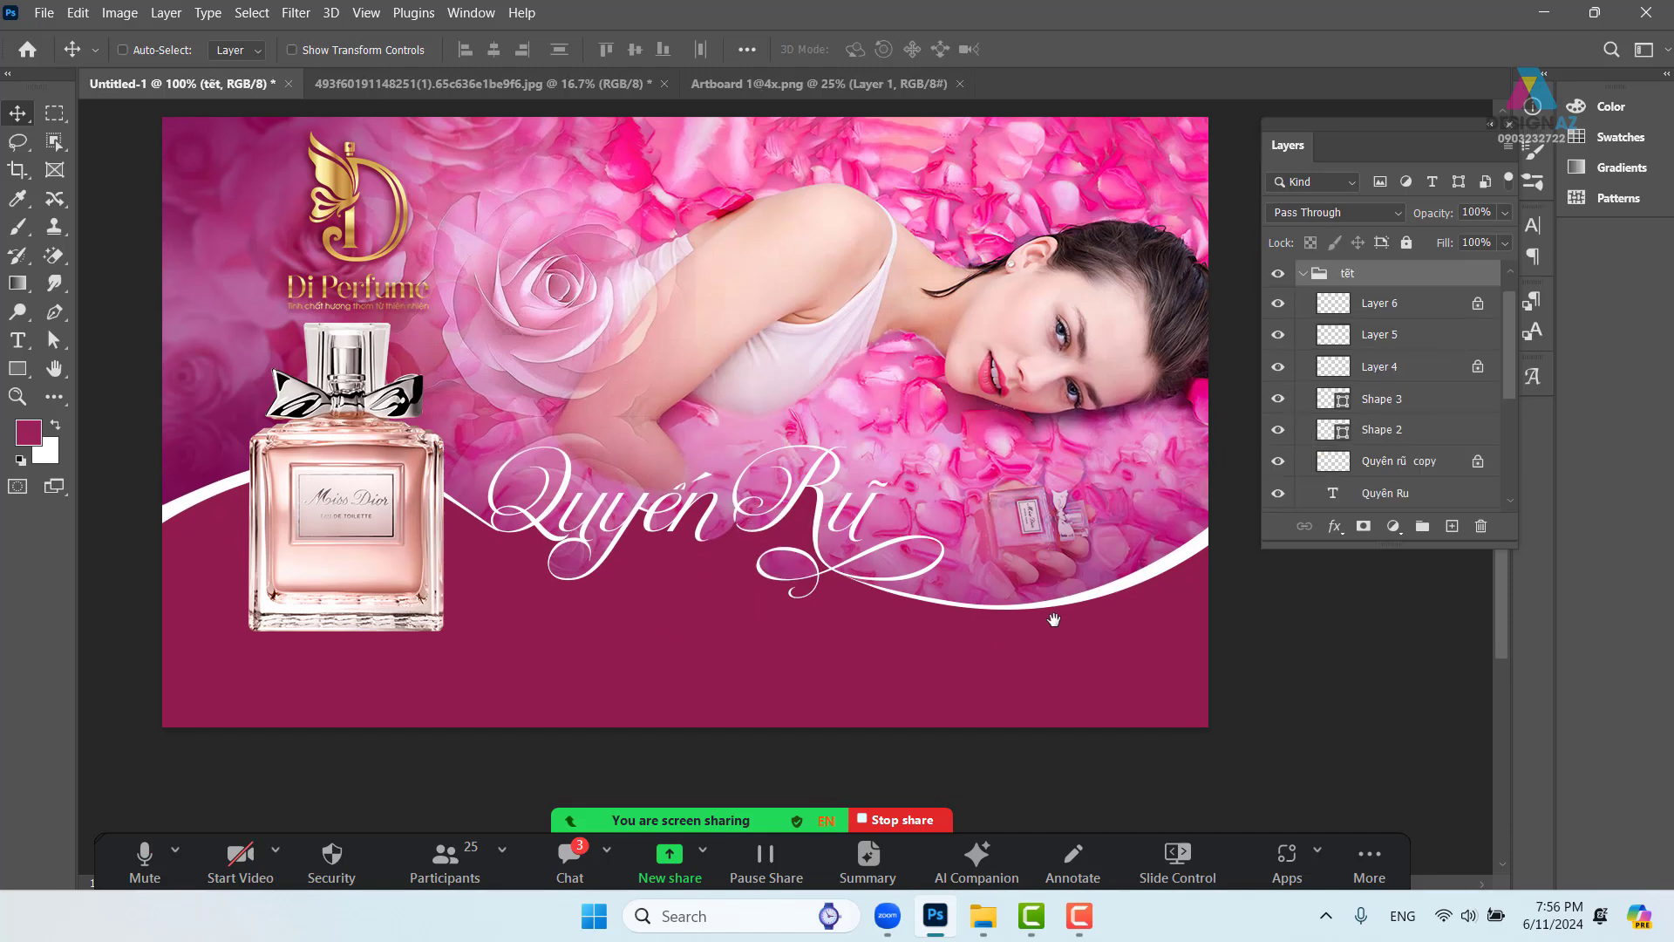
left_click_drag(670, 499, 682, 464)
key("ctrl+z")
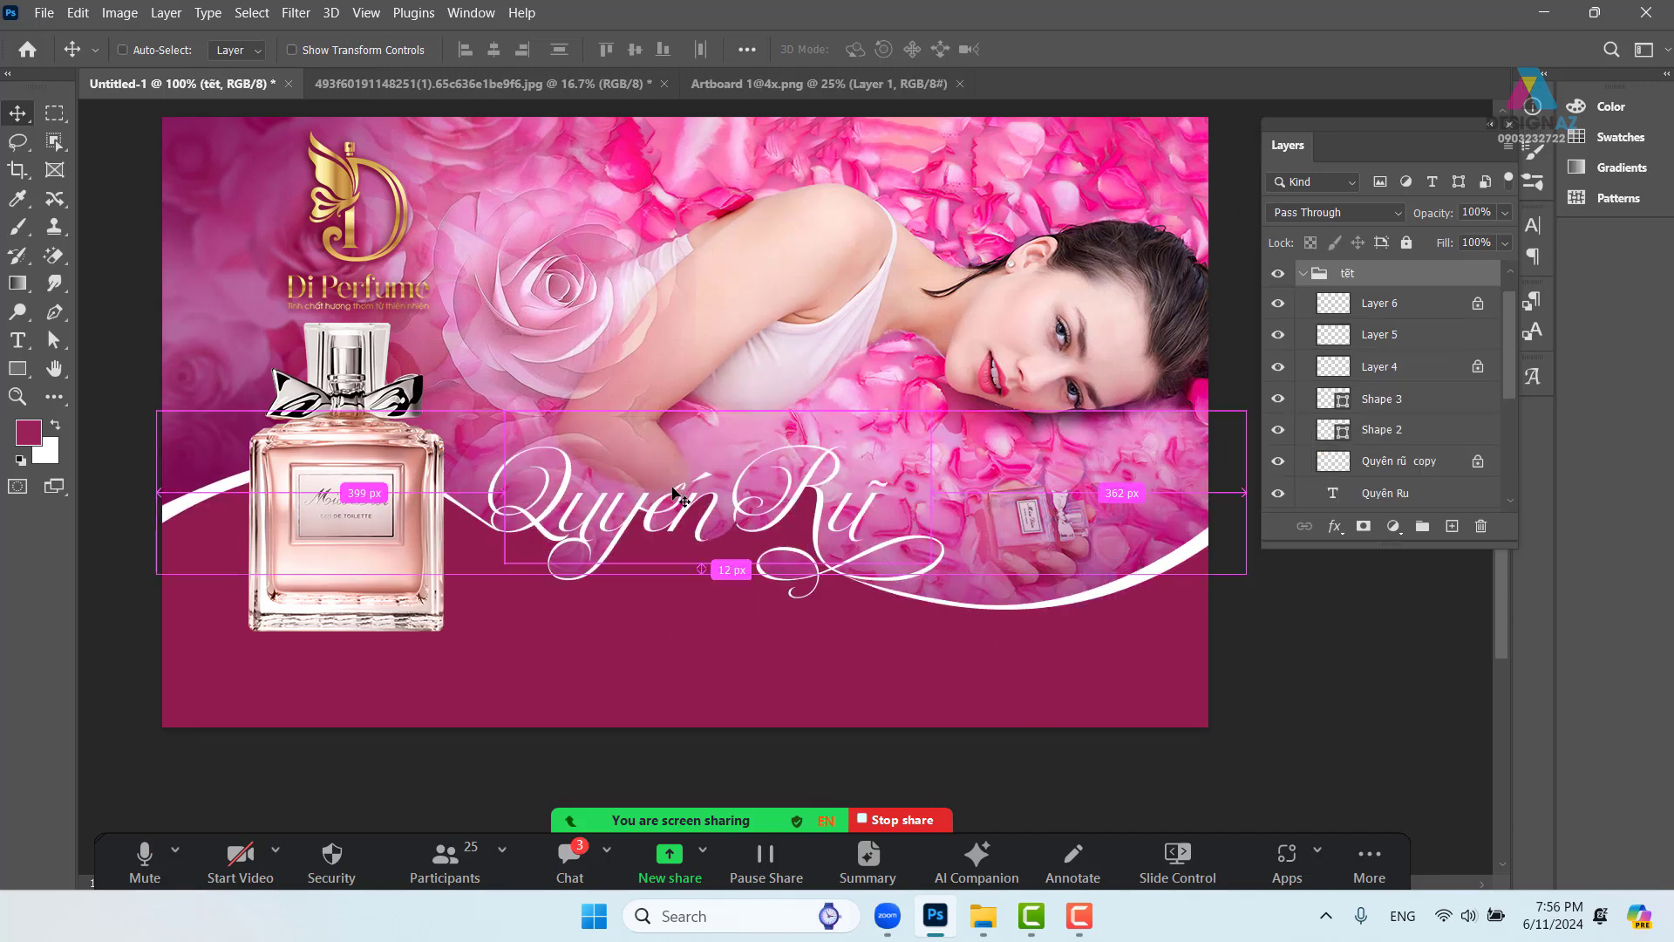
left_click_drag(649, 558, 685, 558)
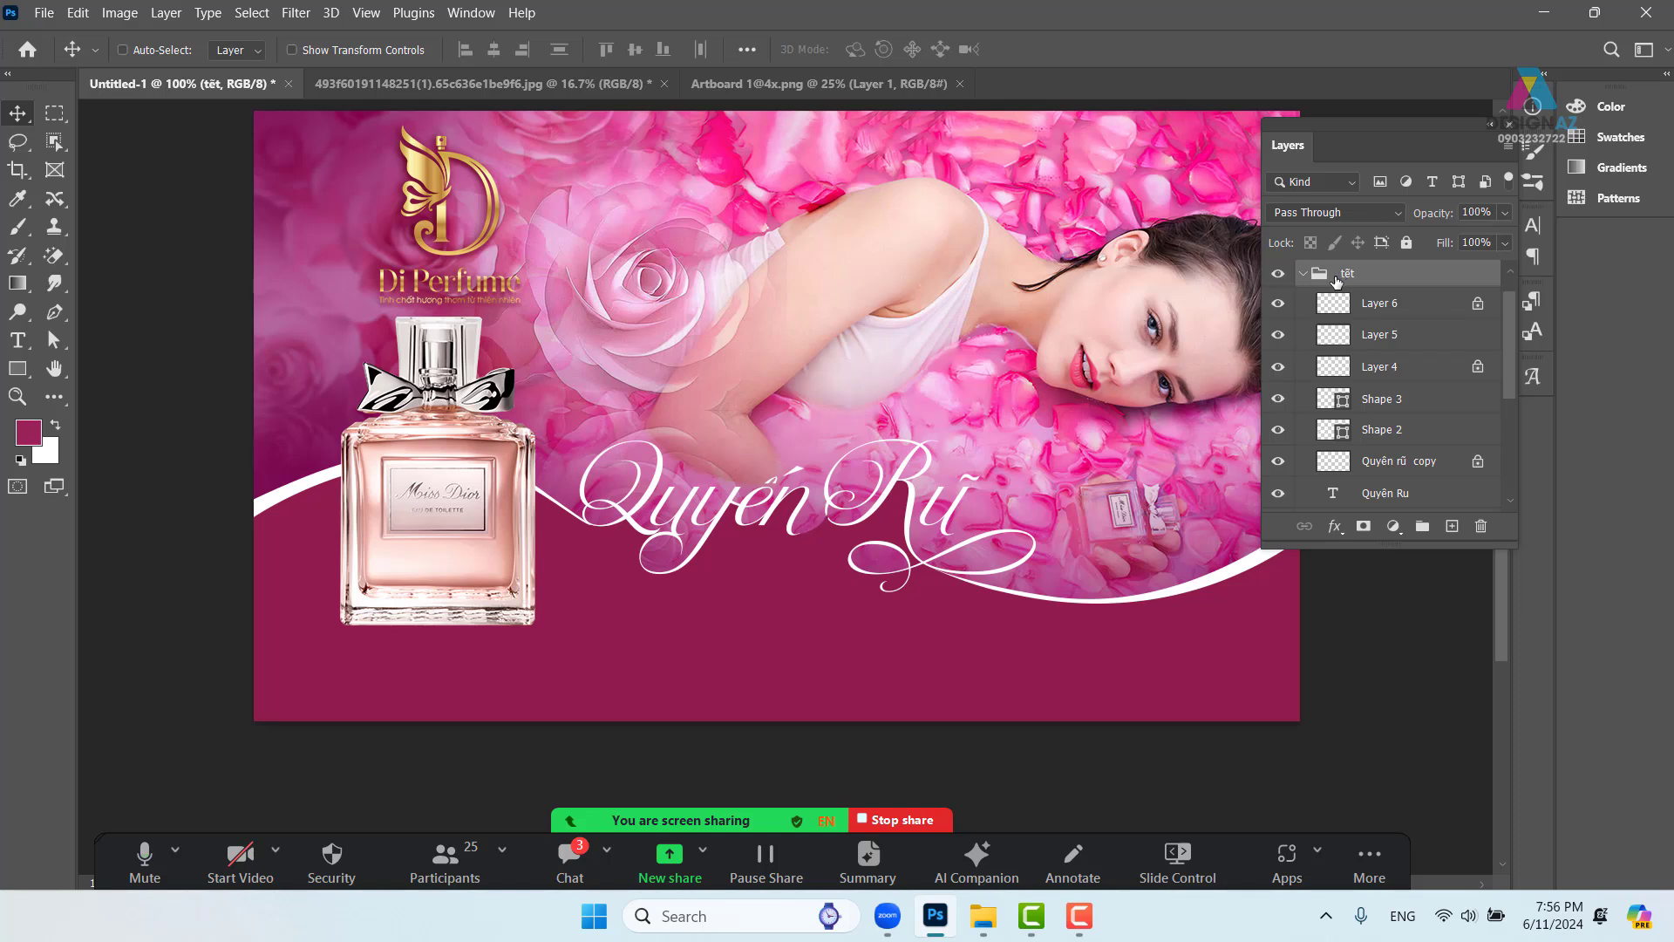
left_click(1305, 275)
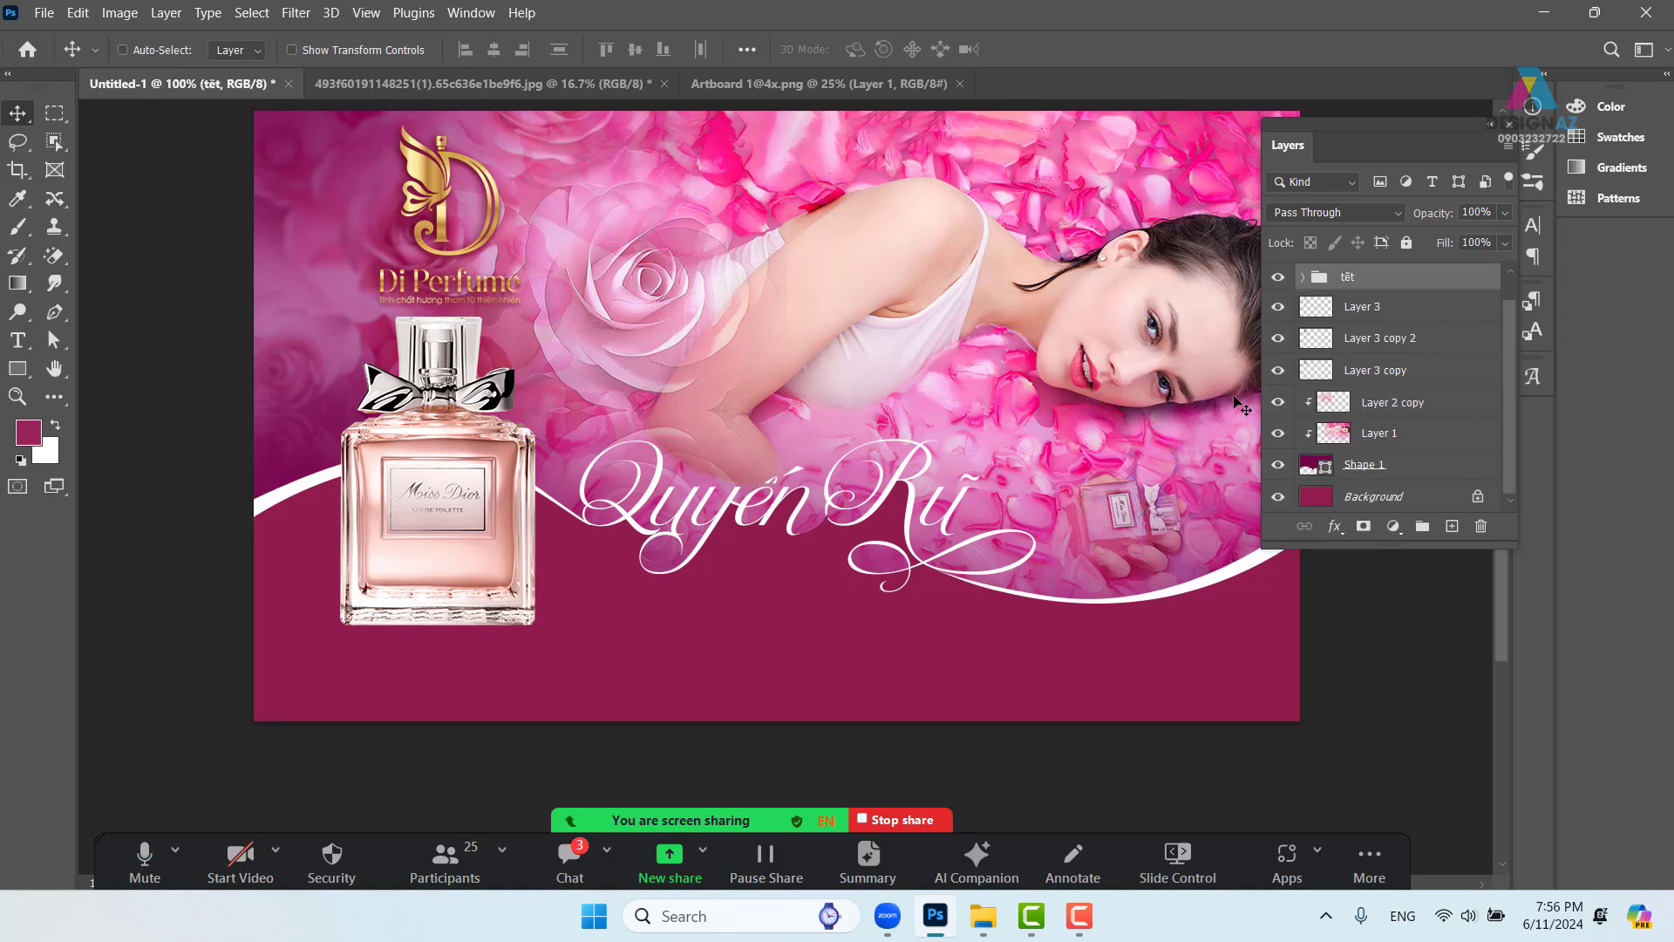
Select Shape 2, the white curve behind the perfume bottle, and convert it to a smart object
right_click(280, 496)
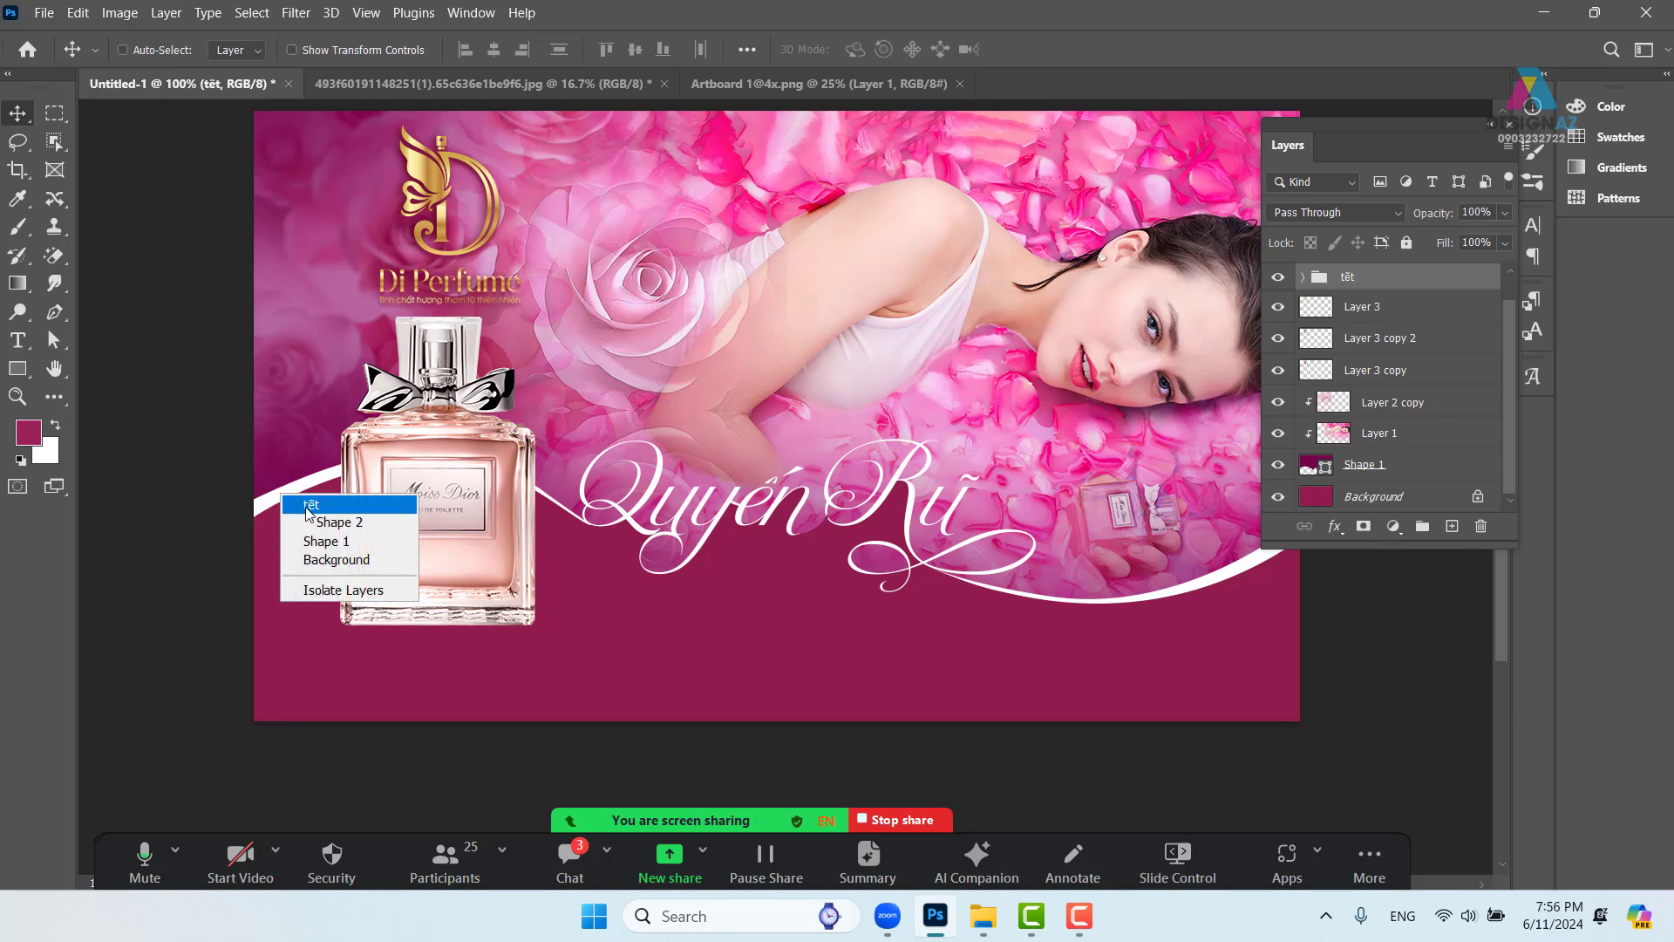
left_click(296, 512)
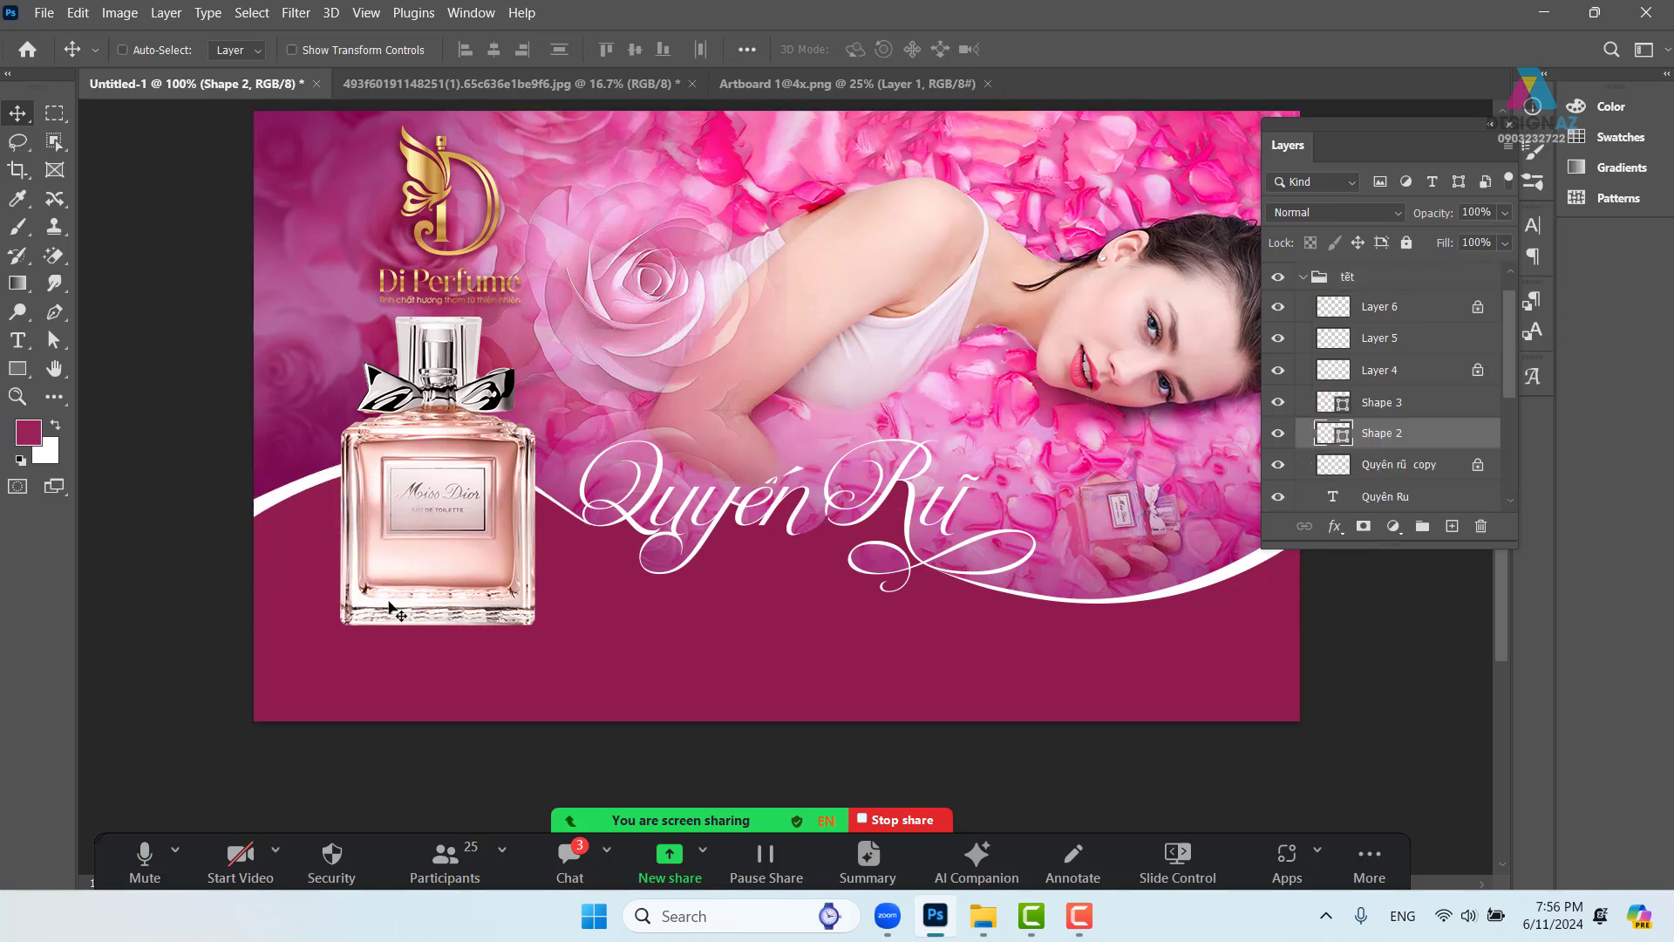
left_click_drag(660, 596, 787, 612)
key("ctrl+plus")
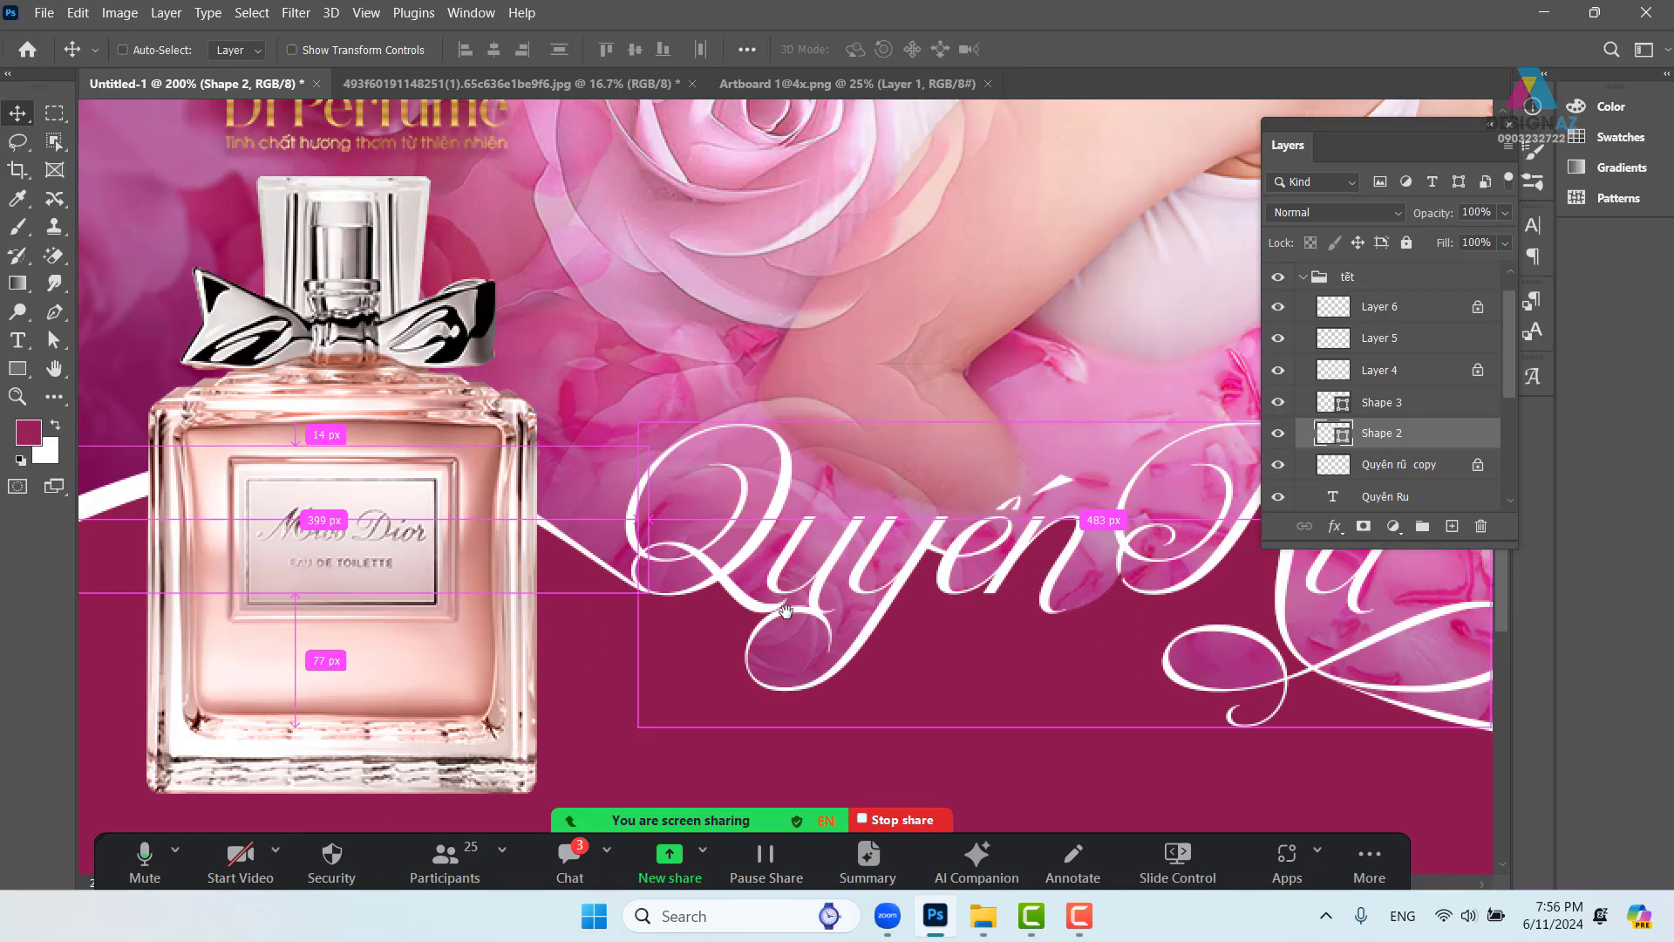
left_click_drag(615, 519, 888, 463)
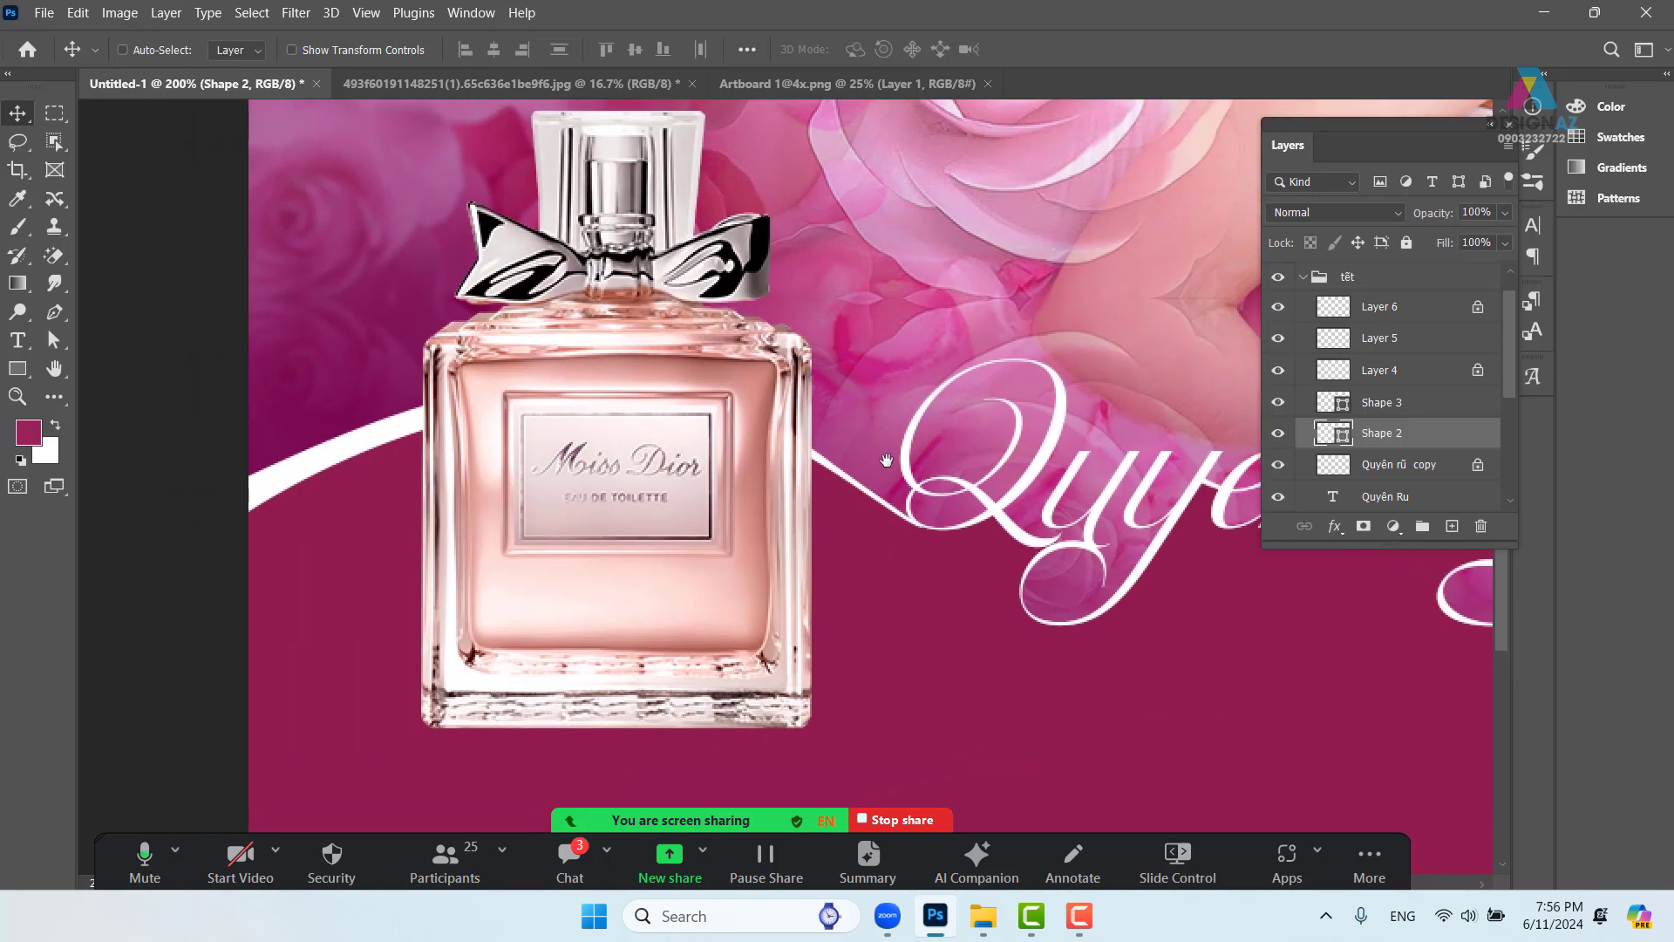
right_click(1423, 439)
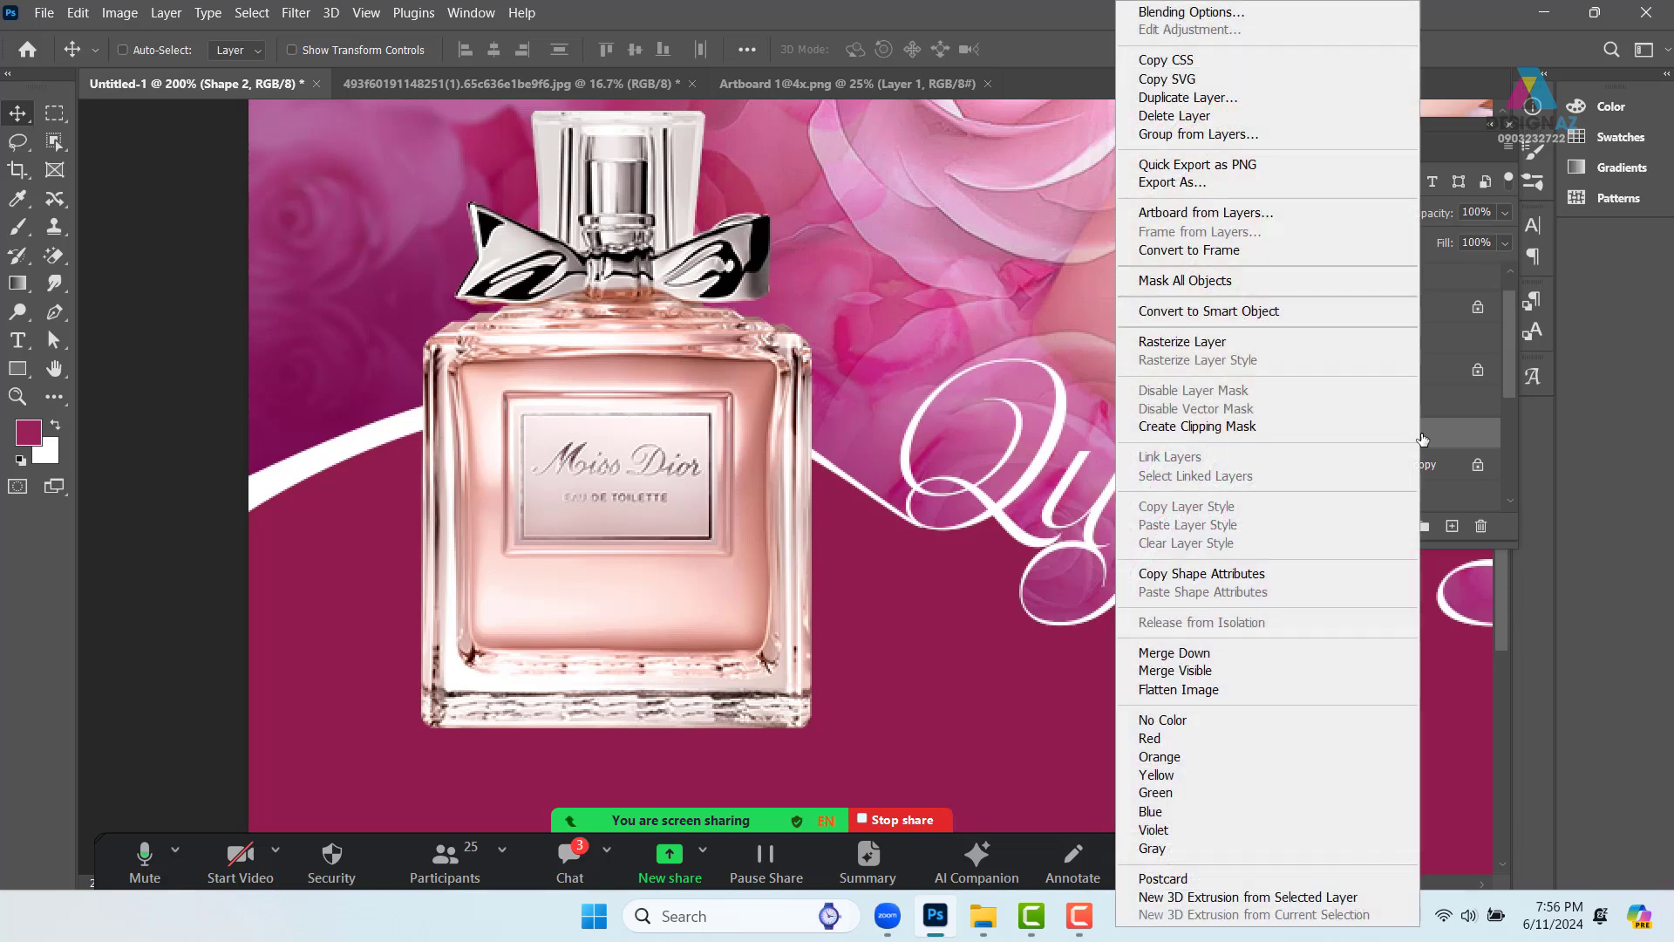
left_click(1258, 320)
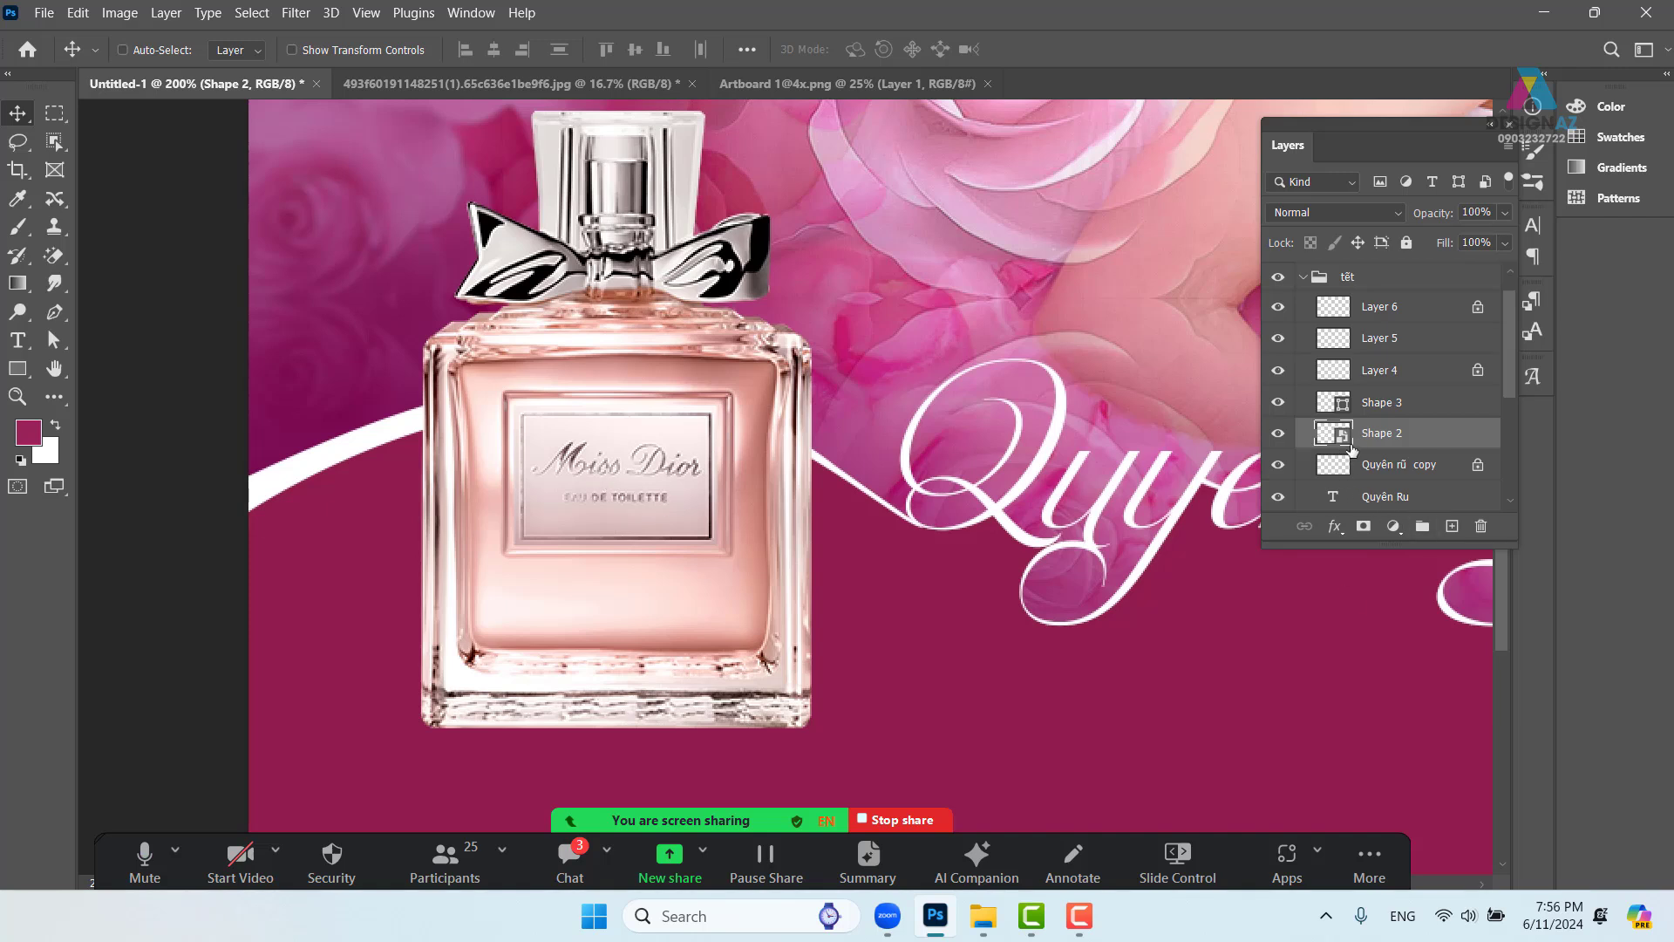
Try moving the Shape 2 curve, undo the move, and set its blend mode to Dissolve
left_click_drag(812, 432, 836, 401)
key("ctrl+z")
left_click(1389, 217)
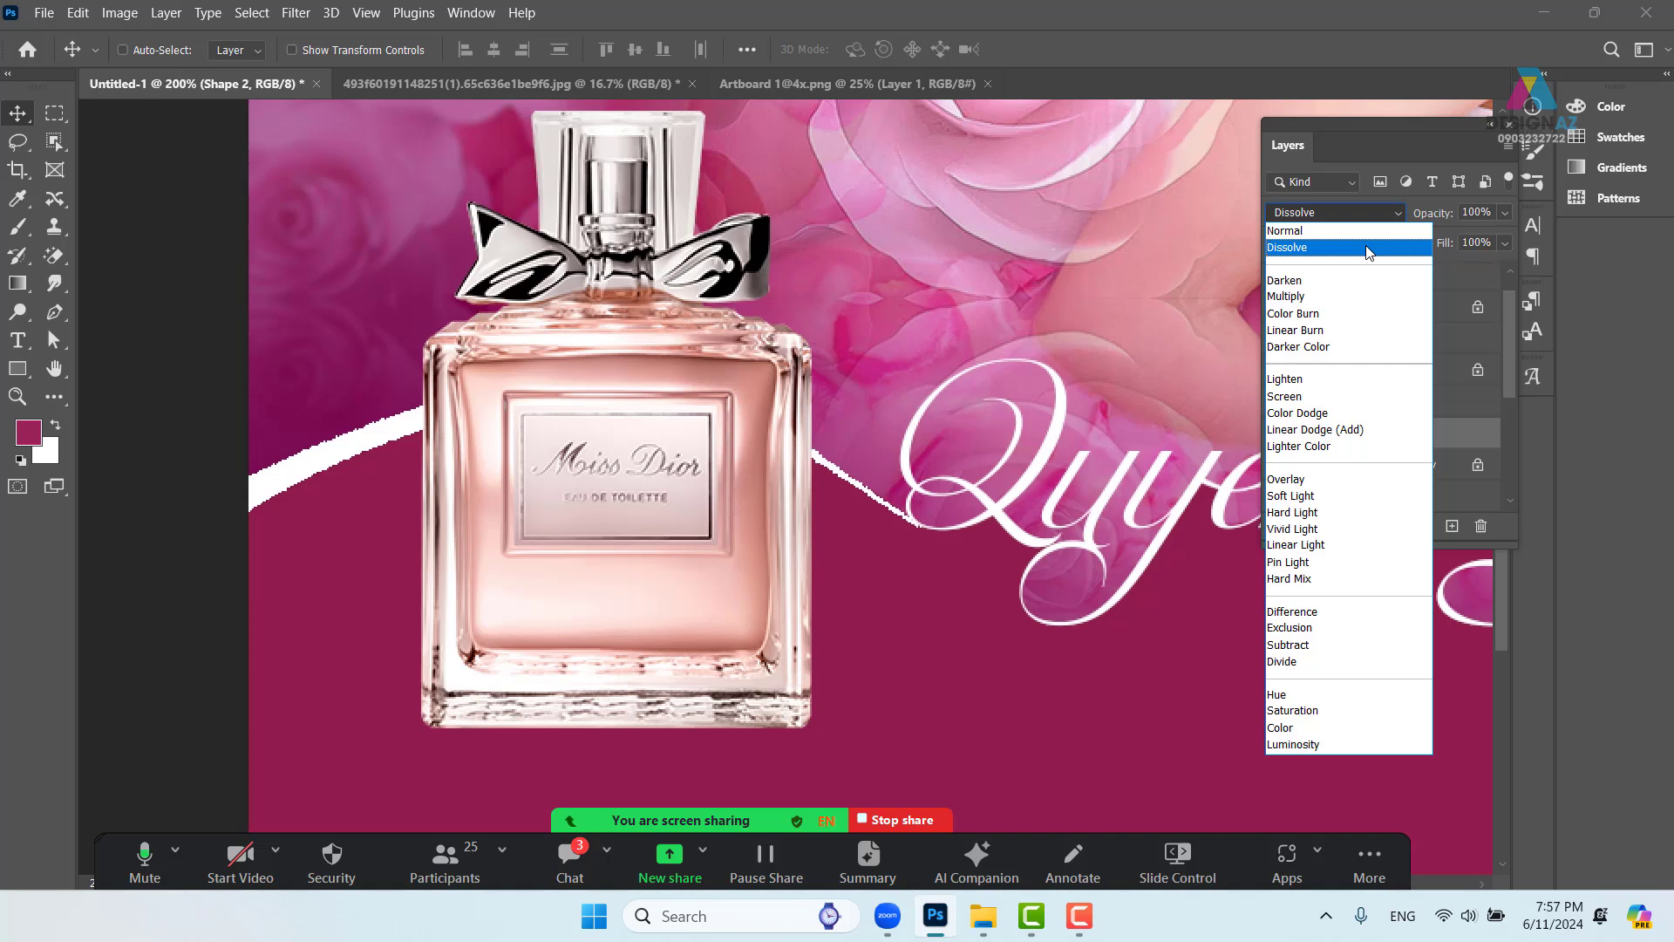
left_click(1366, 247)
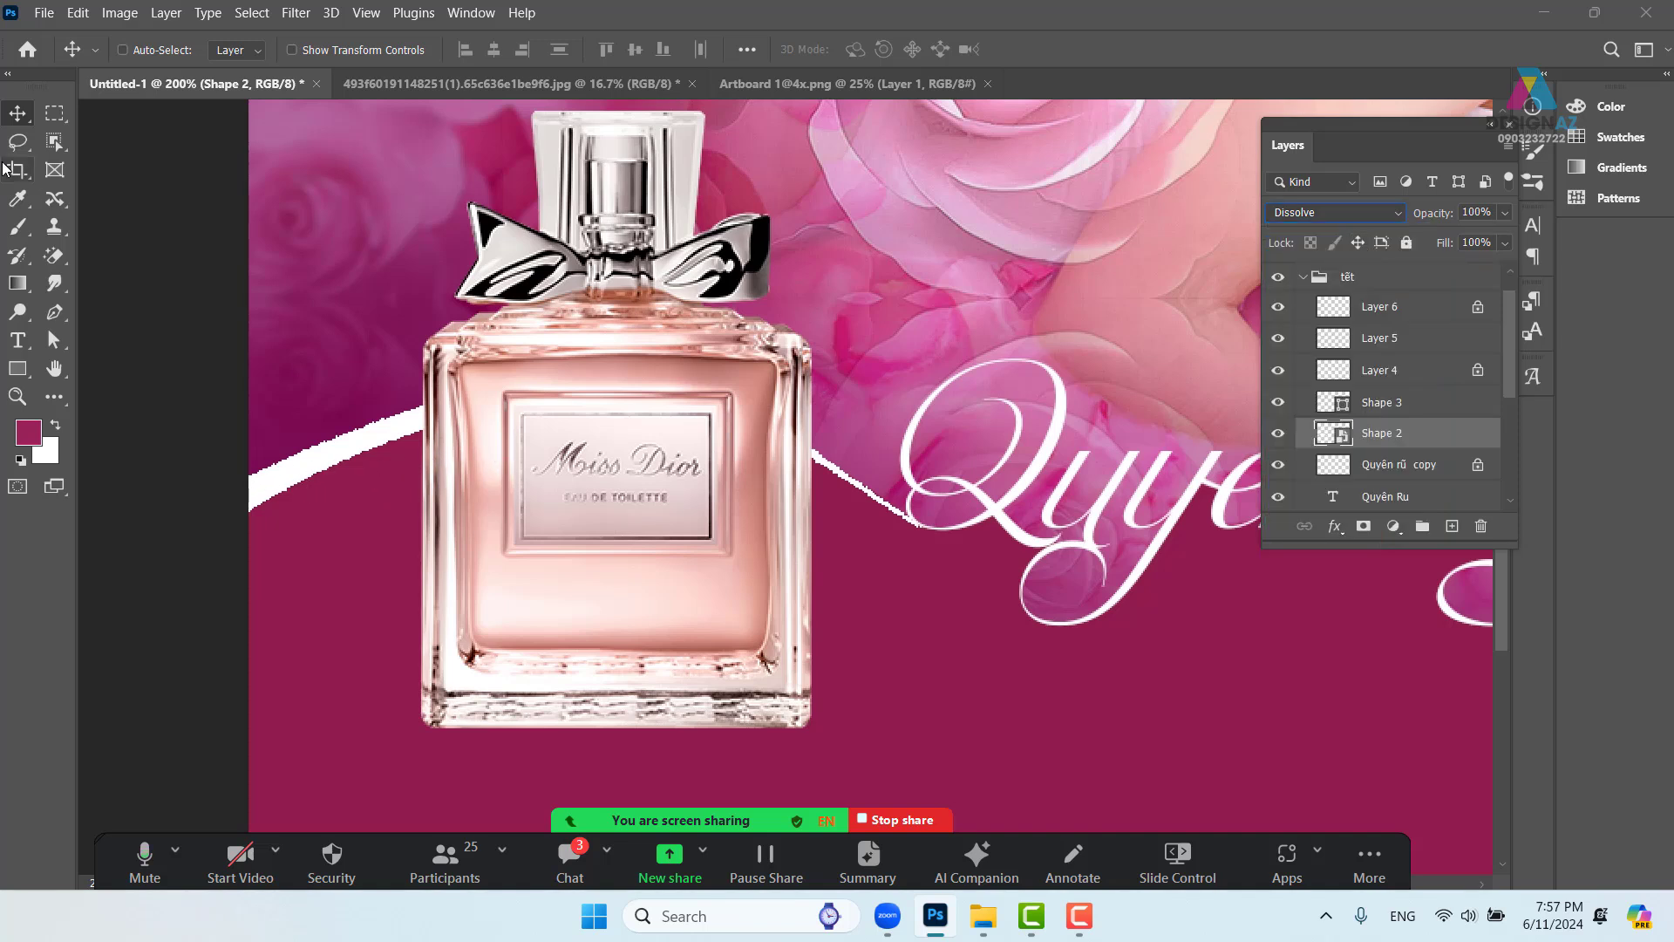
Marquee-select the curve beside the bottle's left side, preview a Gaussian Blur with a radius of 10.0 pixels, and cancel it
left_click(58, 114)
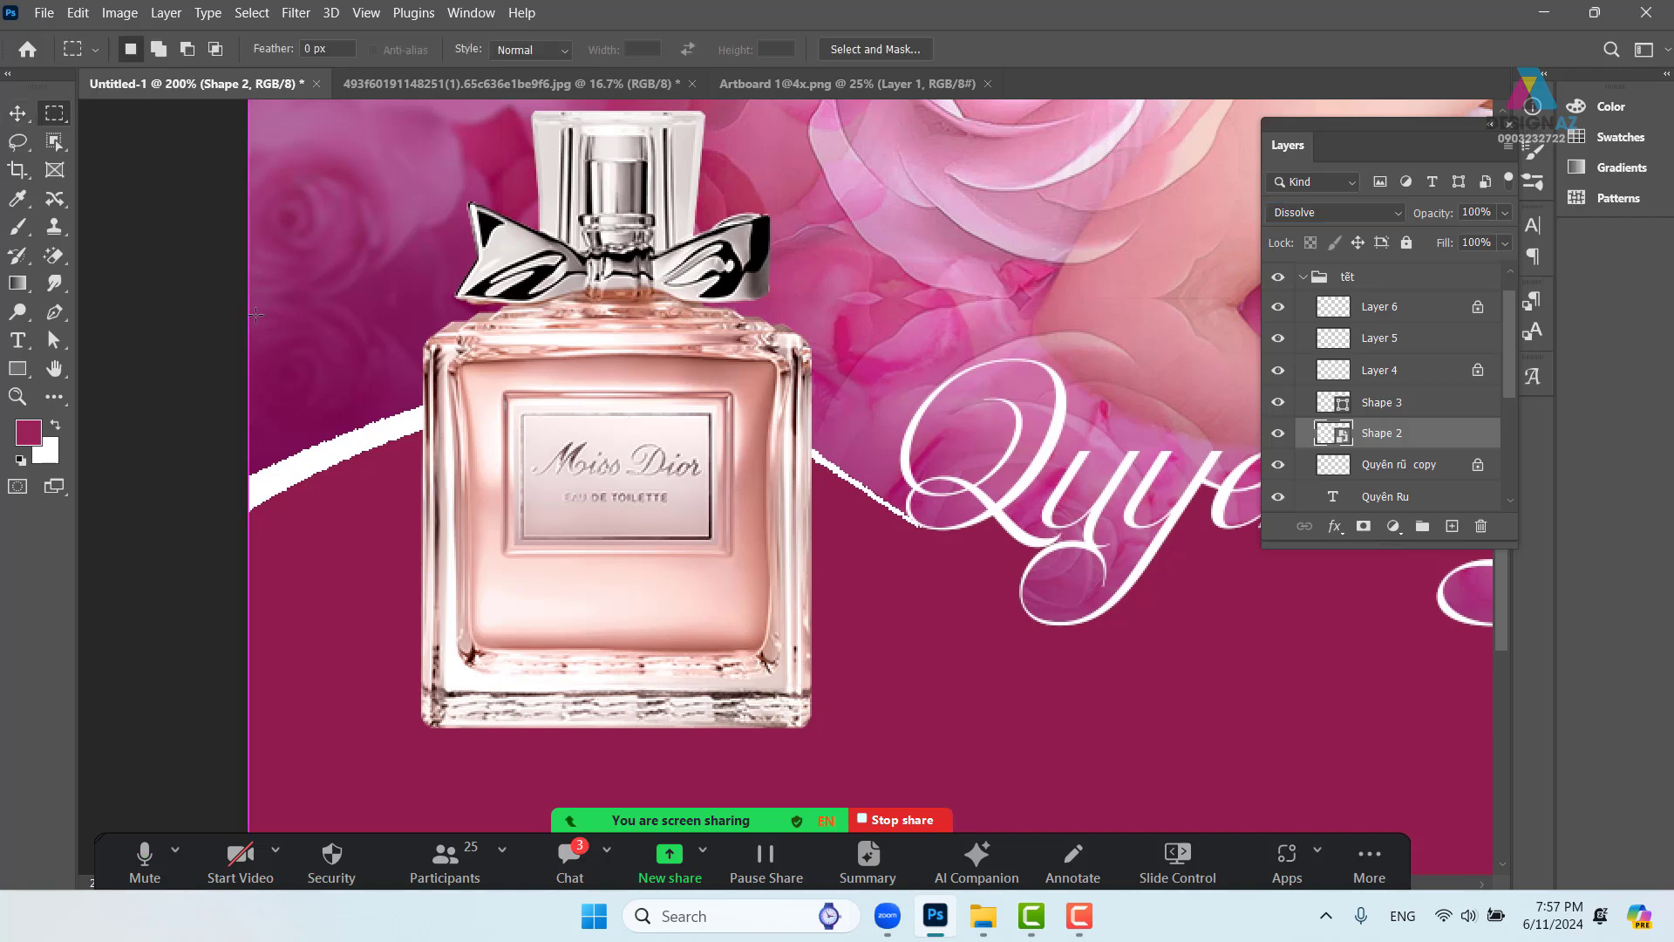
left_click_drag(251, 223, 572, 672)
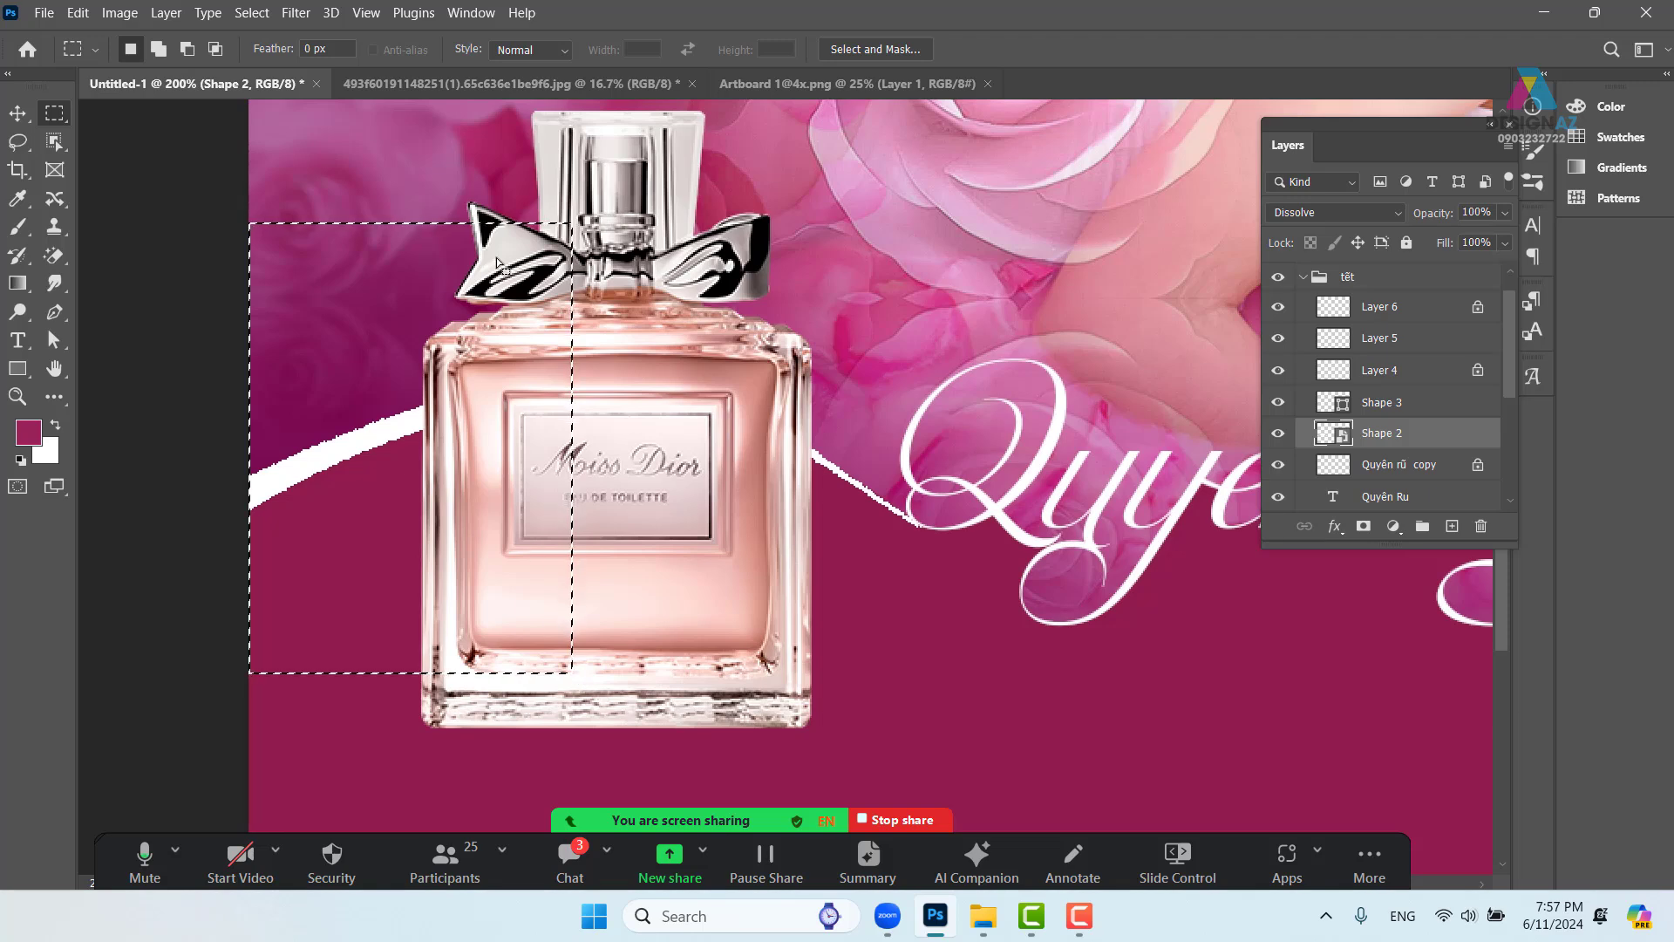
left_click(301, 15)
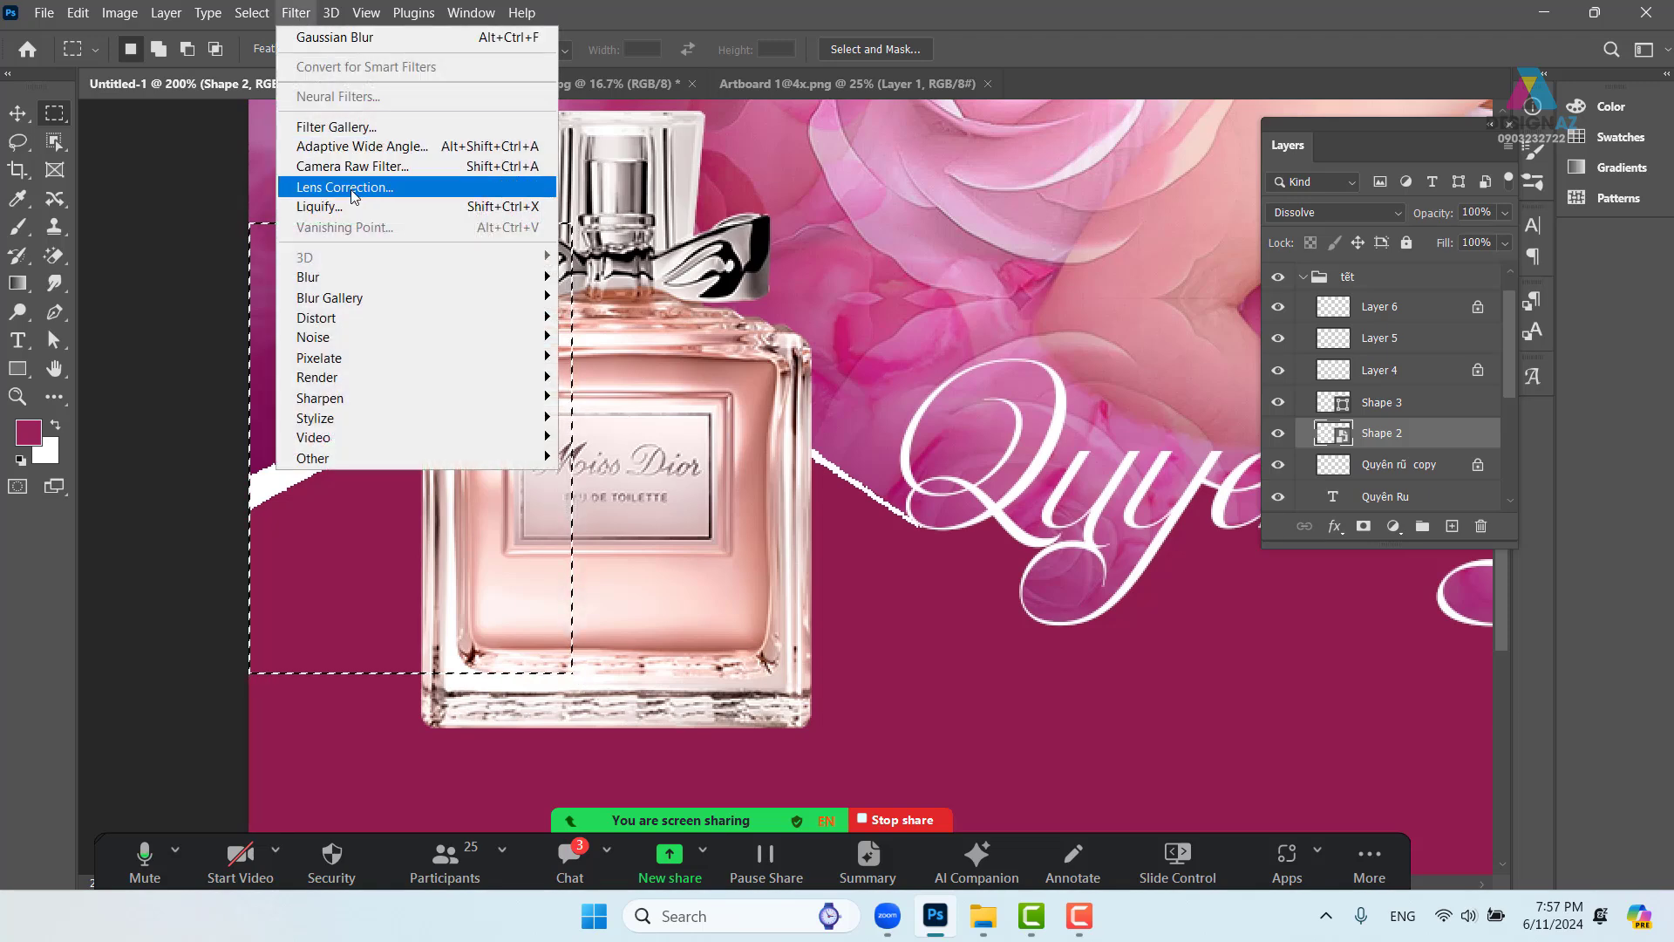
mouse_move(347, 277)
left_click(614, 354)
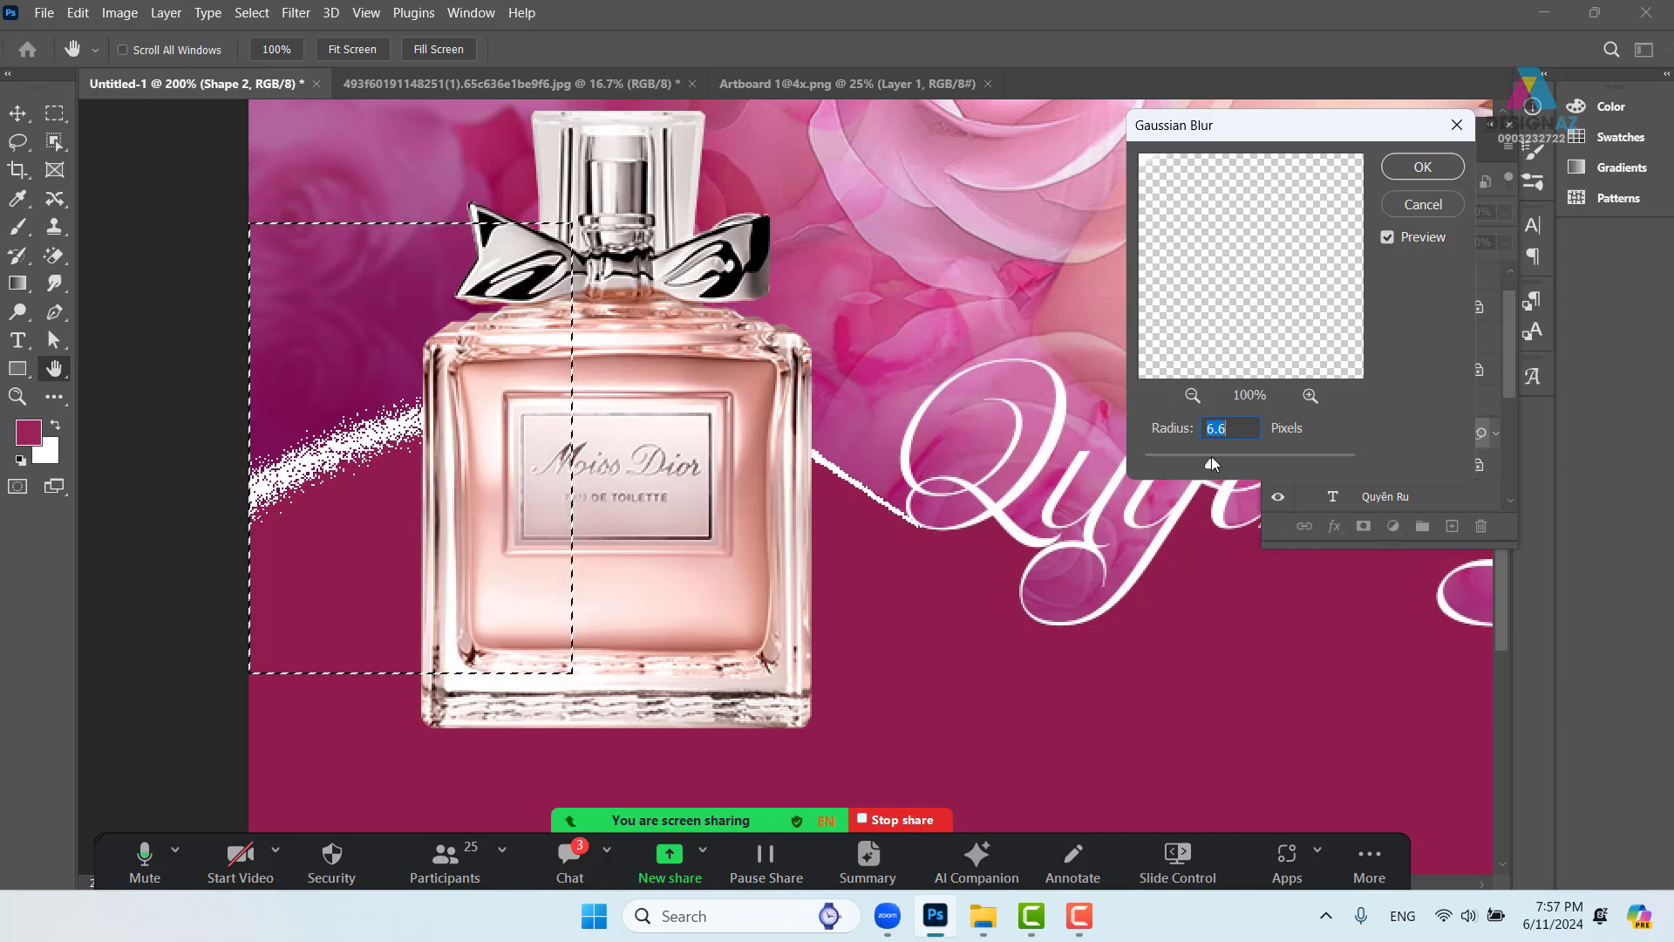
left_click_drag(1211, 457, 1230, 457)
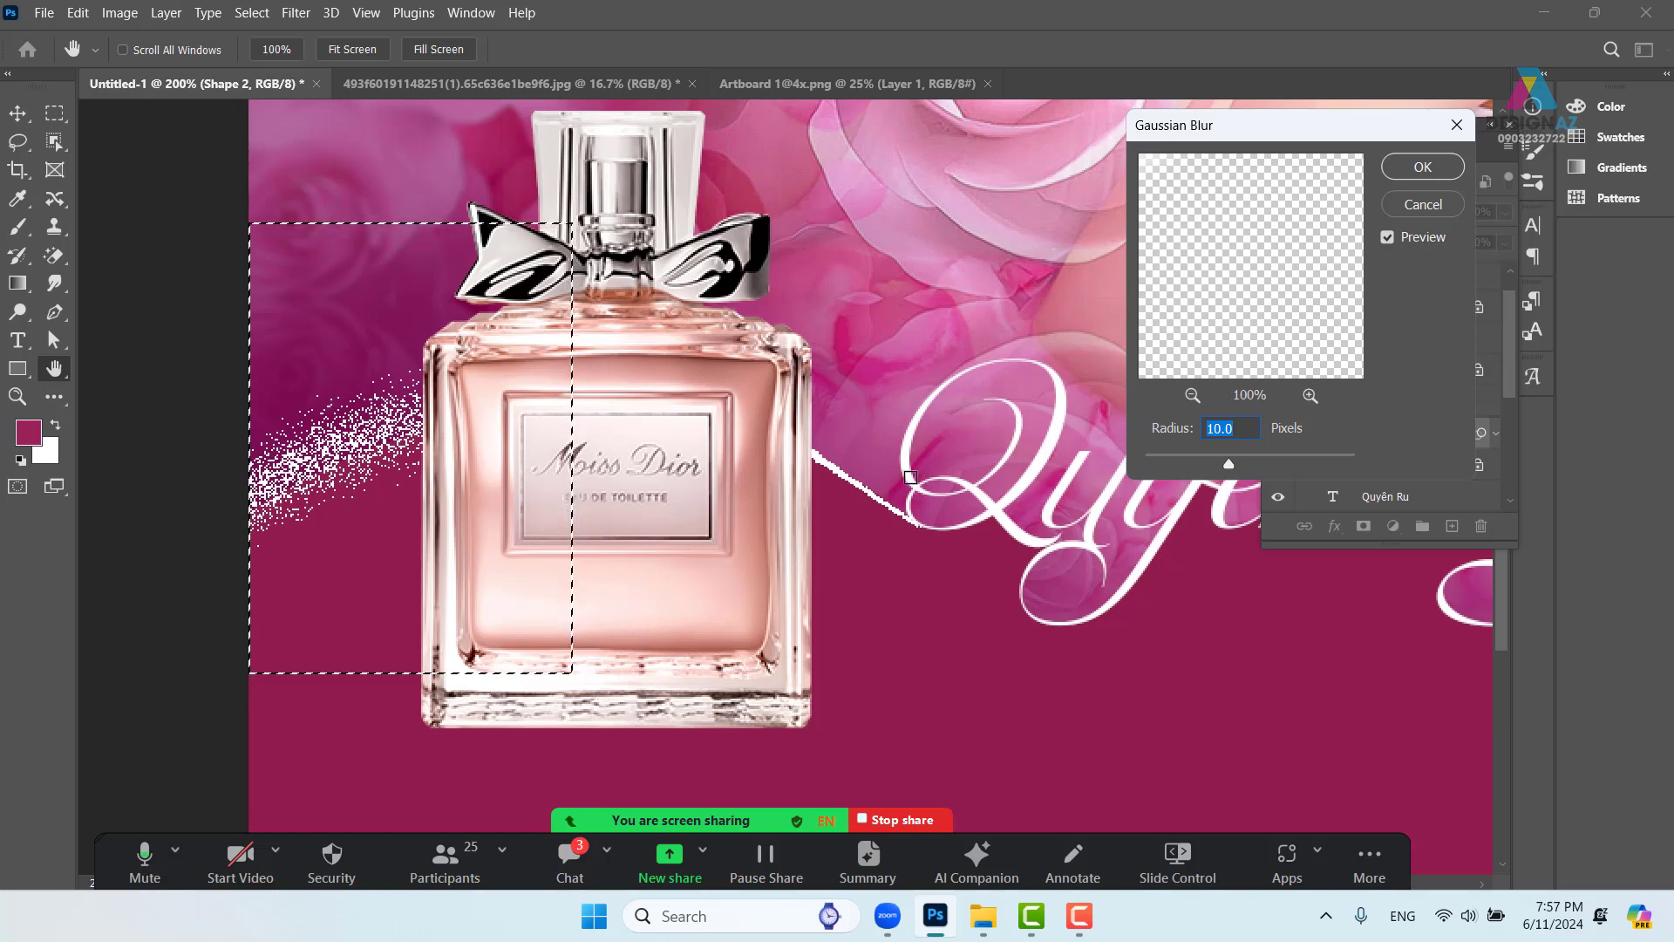
left_click(1410, 201)
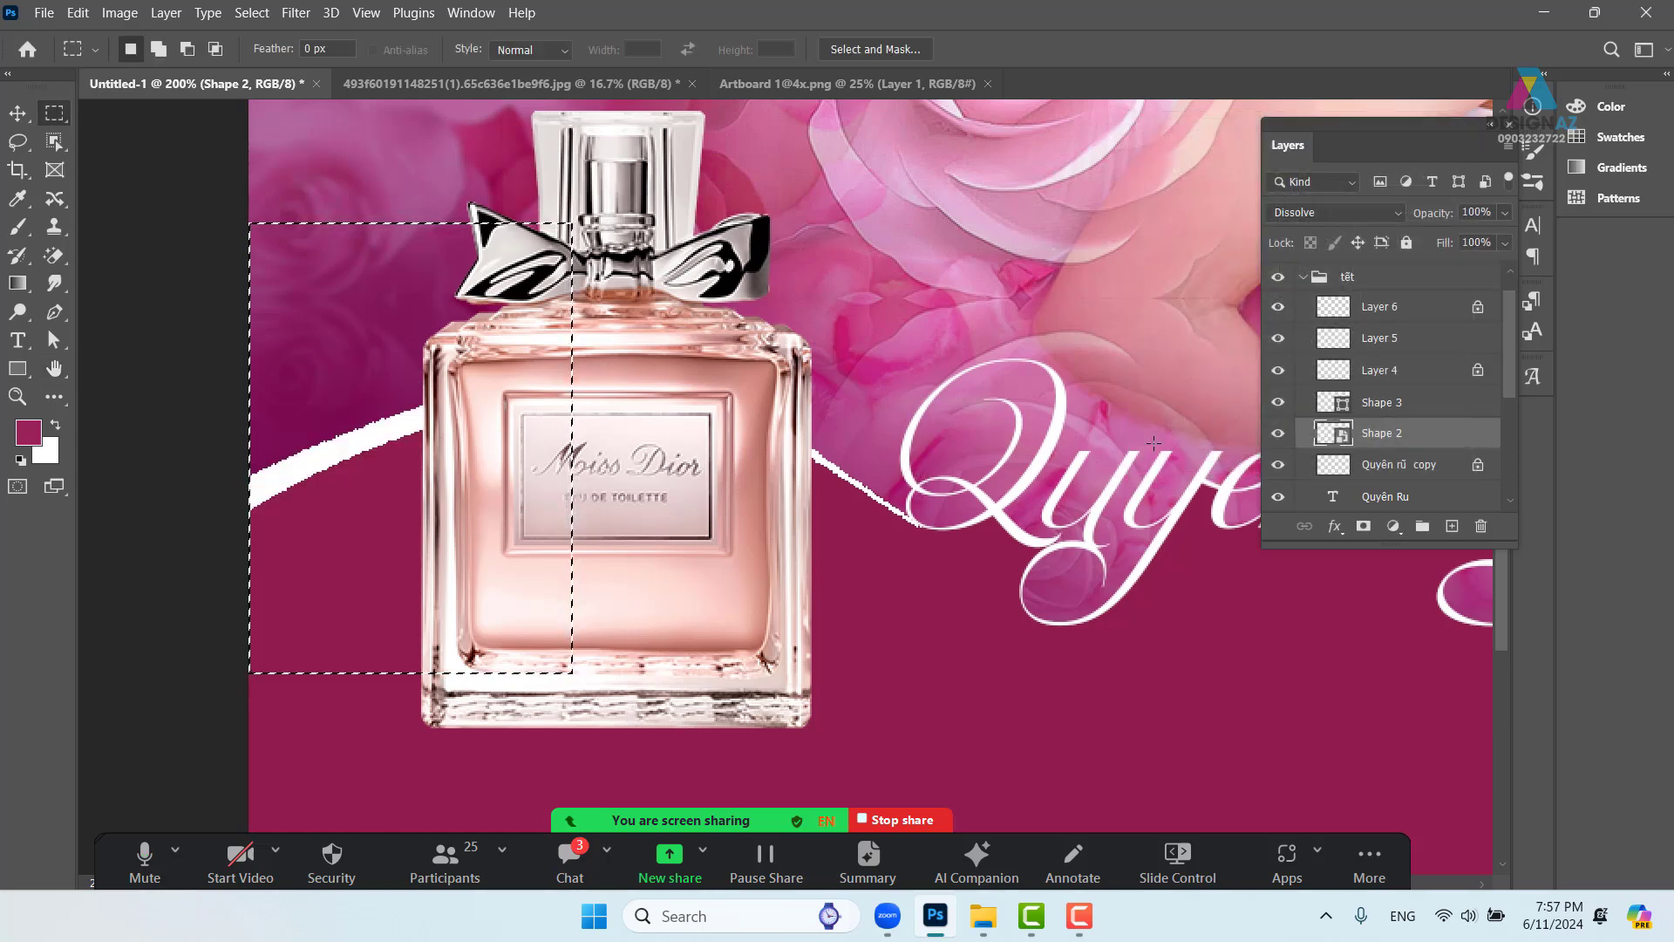
Clear the marquee selection and undo the Dissolve blend mode and smart object conversion on Shape 2
key("ctrl+d")
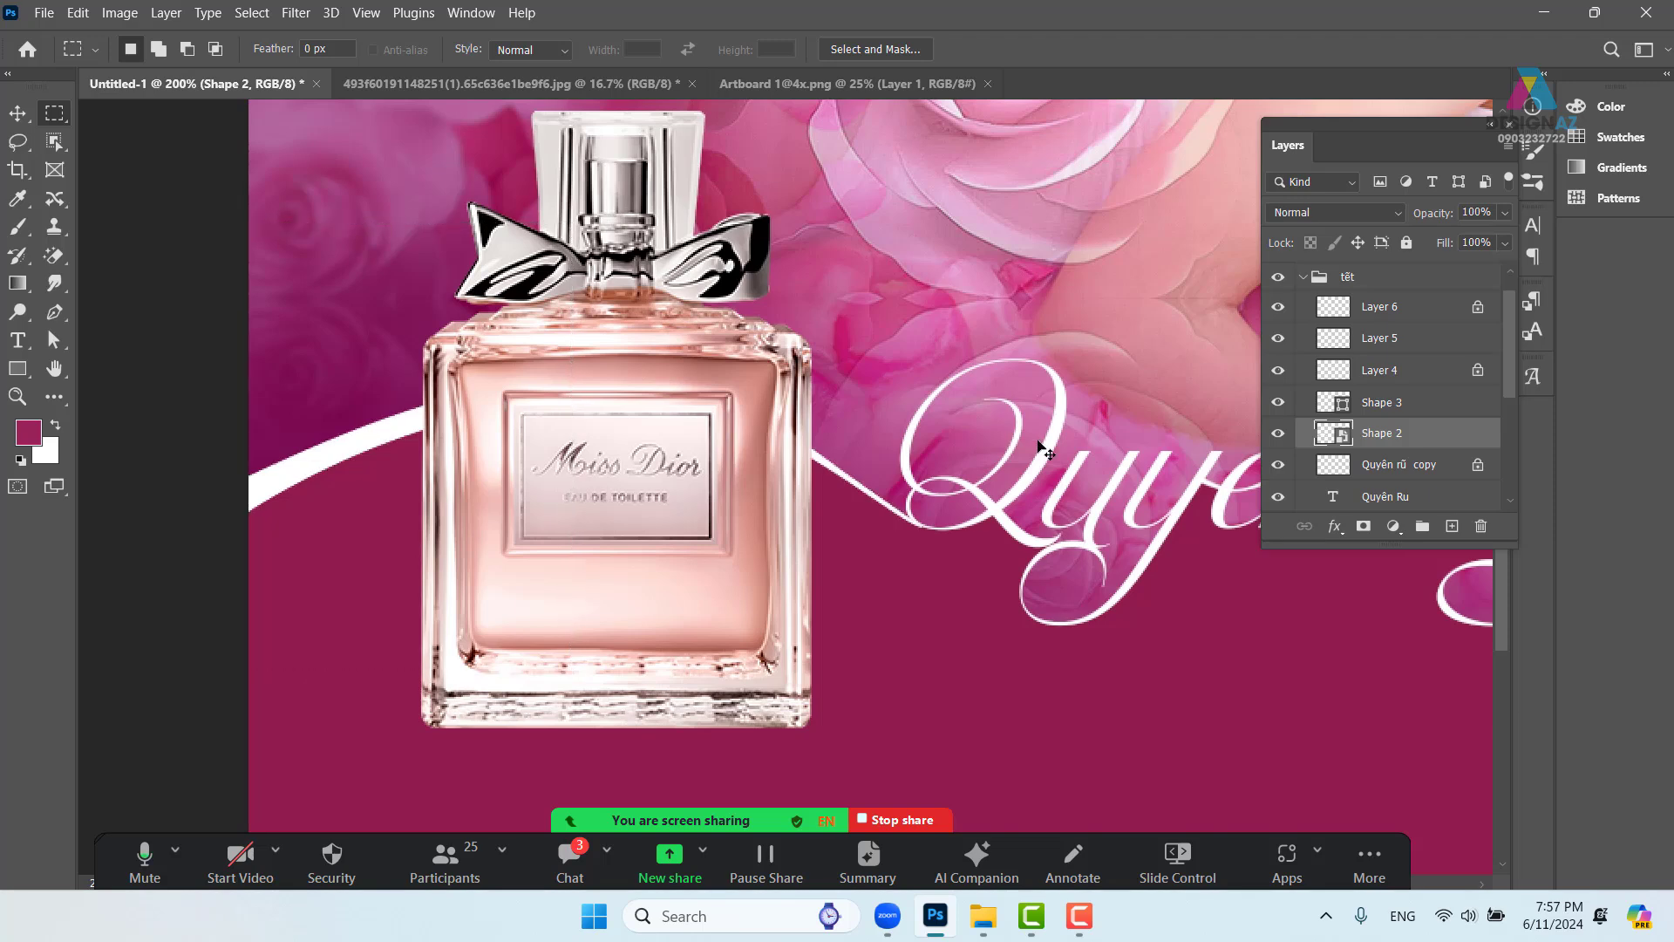
left_click_drag(1062, 523, 647, 588)
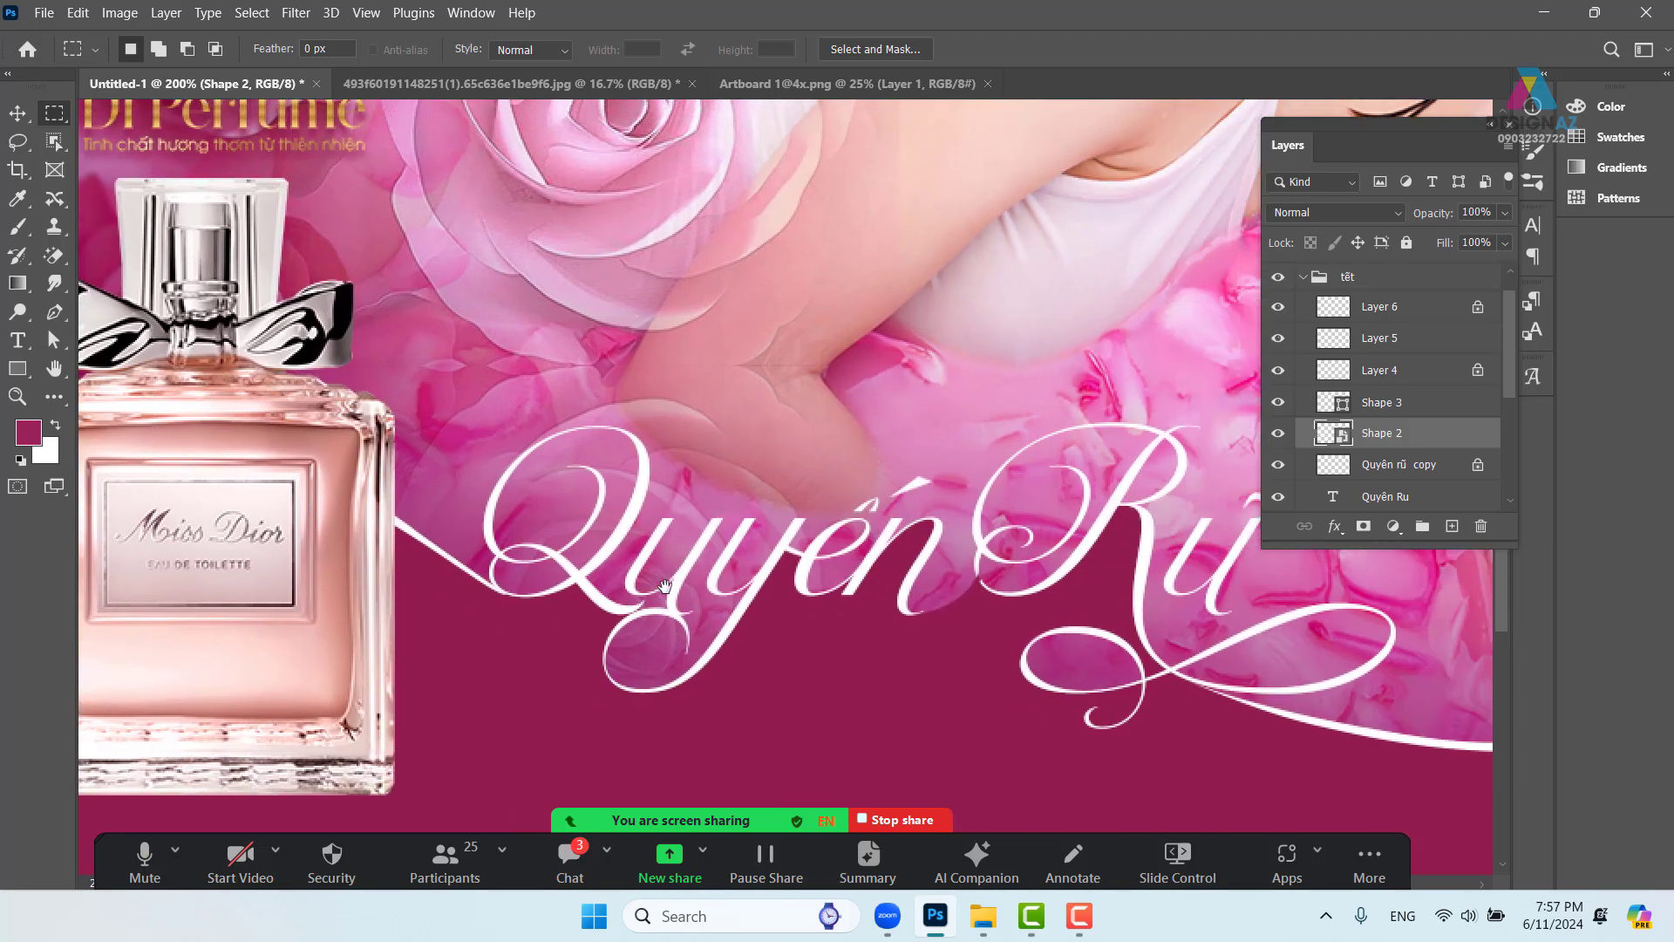
key("ctrl+minus")
key("ctrl+minus")
key("ctrl+minus")
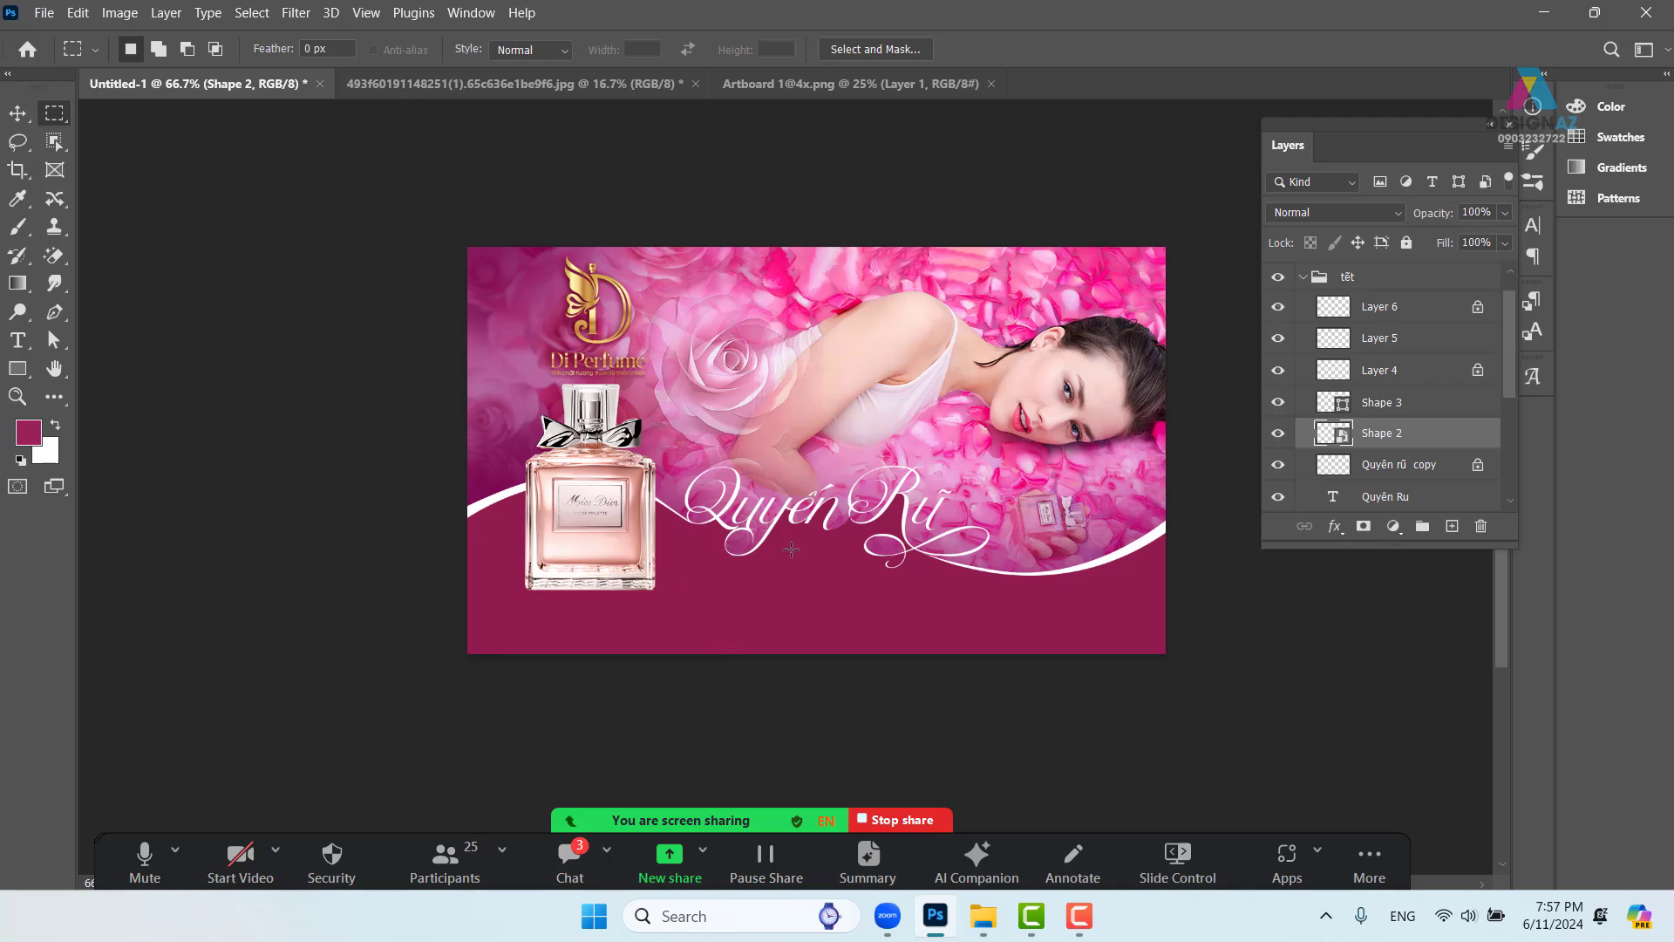
scroll(1438, 514, "down", 1)
left_click(1438, 502)
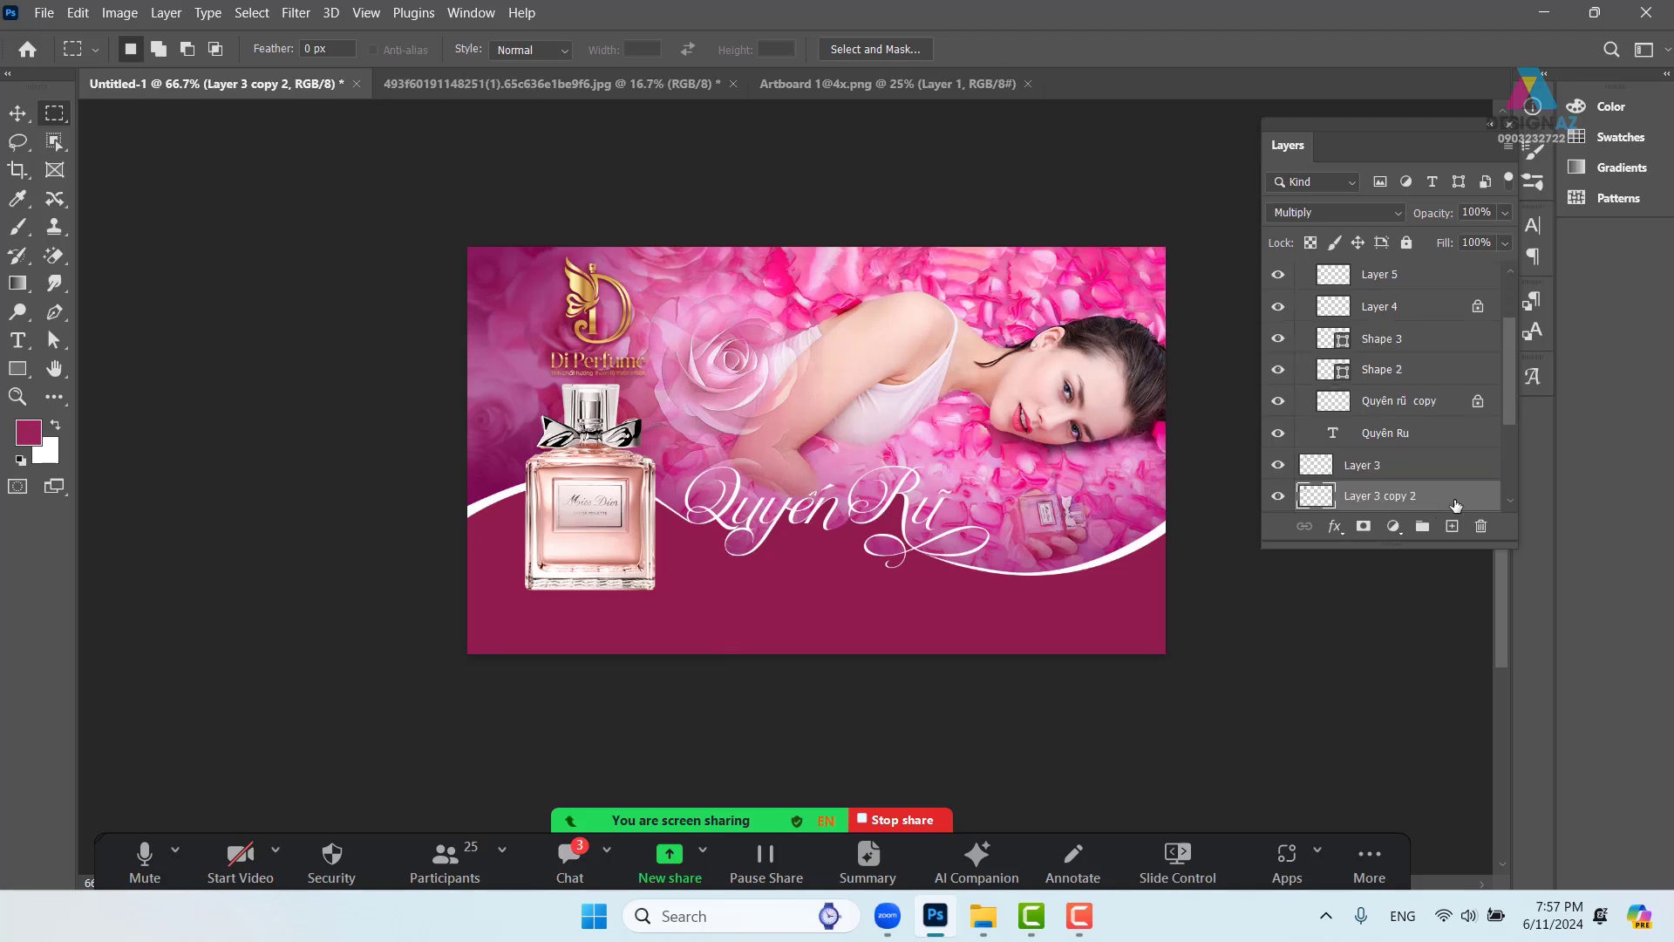
Target the Quyên Ru text layer, undo a trial move of it, and load its letter outlines as a selection
left_click_drag(1511, 369, 1519, 425)
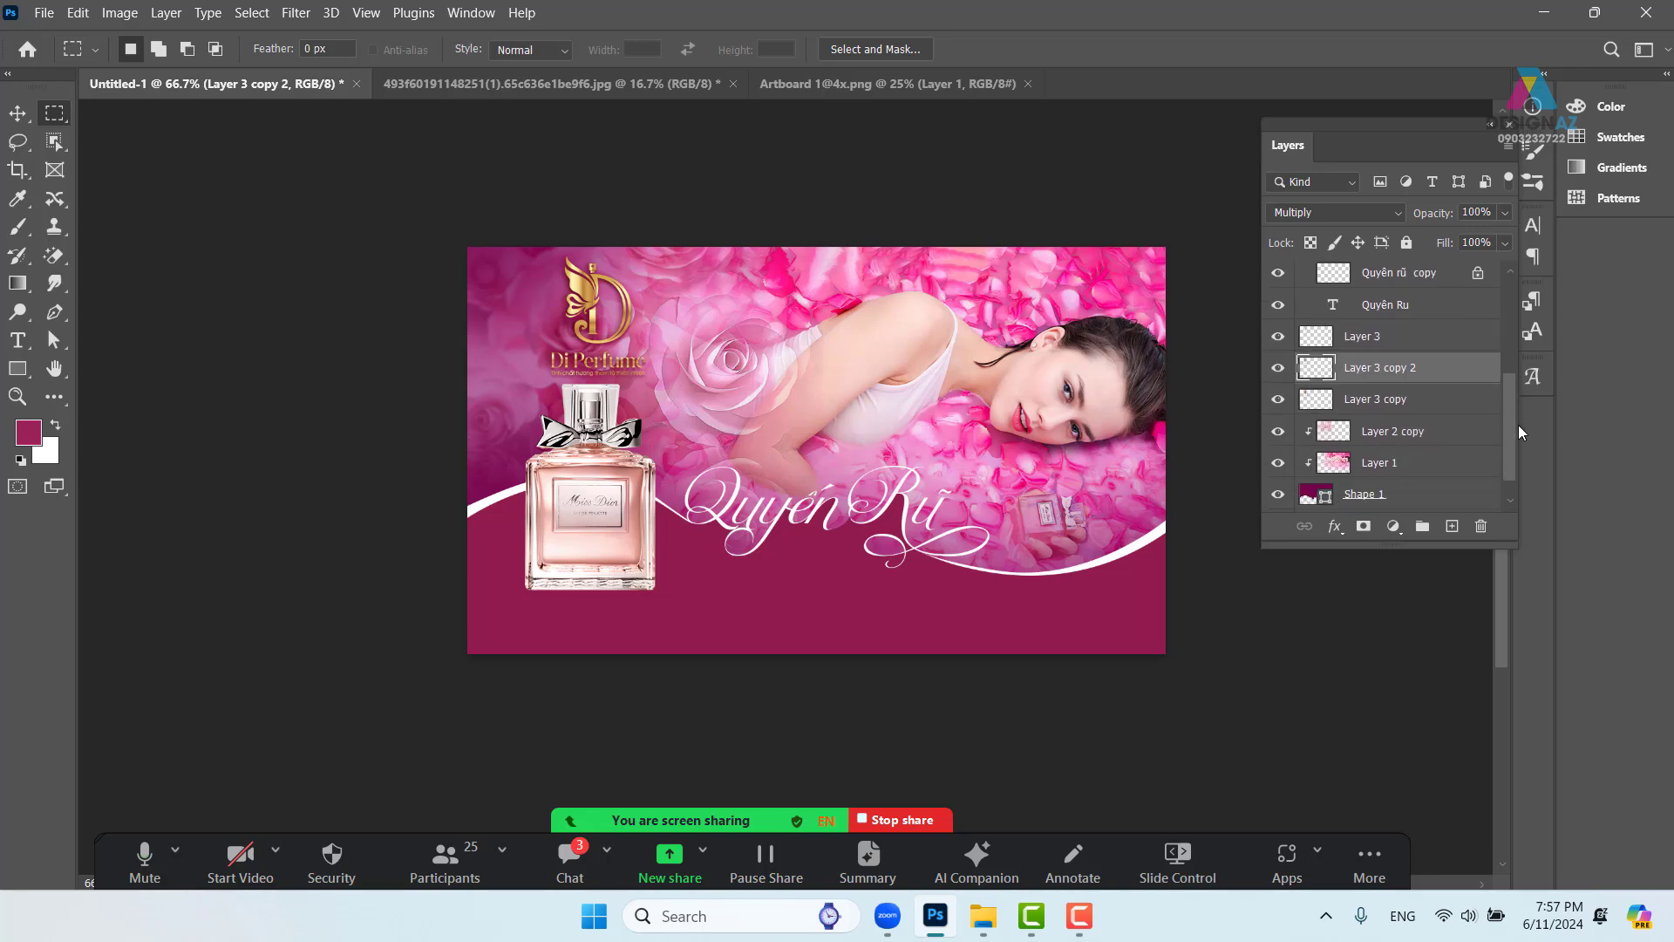
key("v")
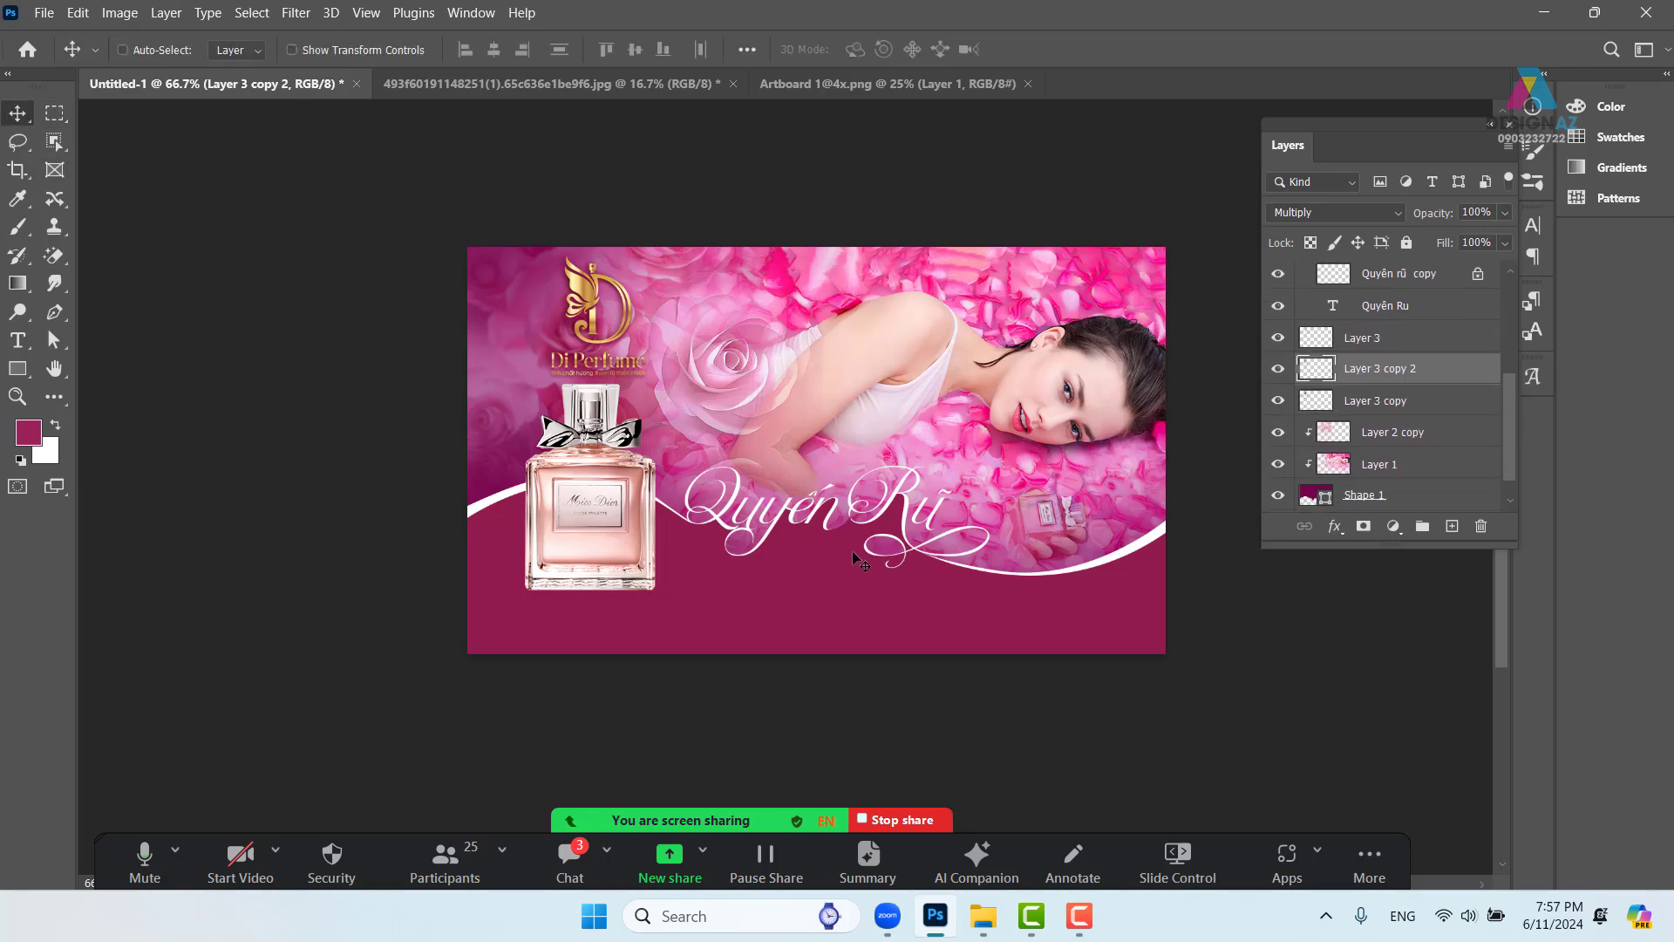
key("ctrl+plus")
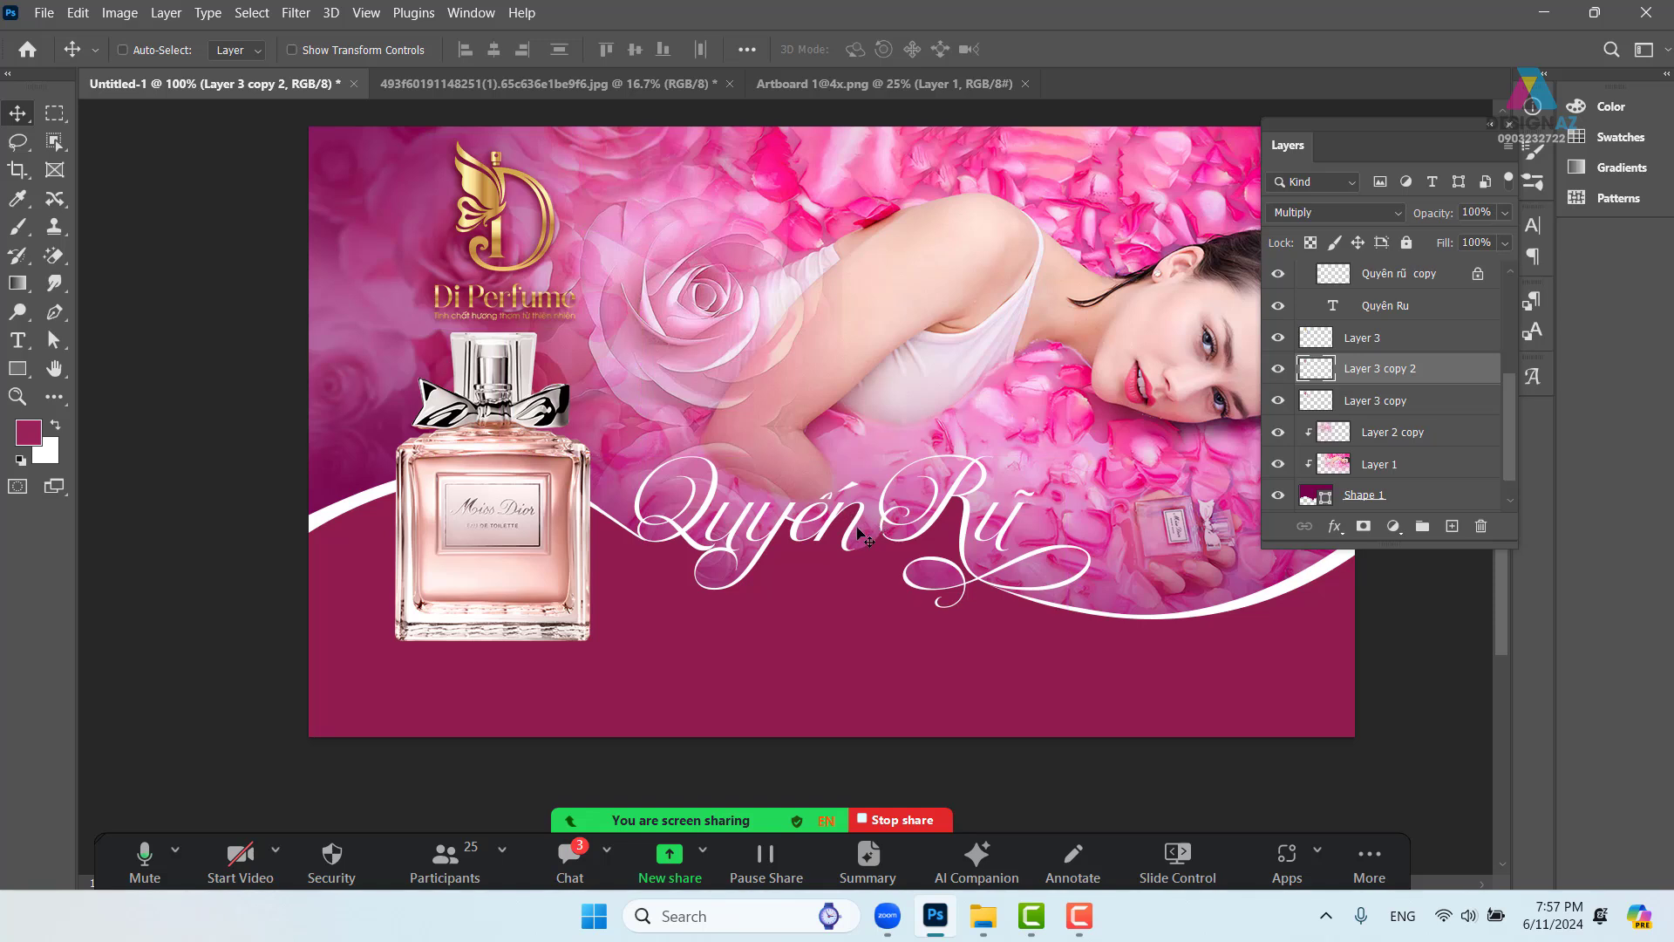
right_click(857, 523)
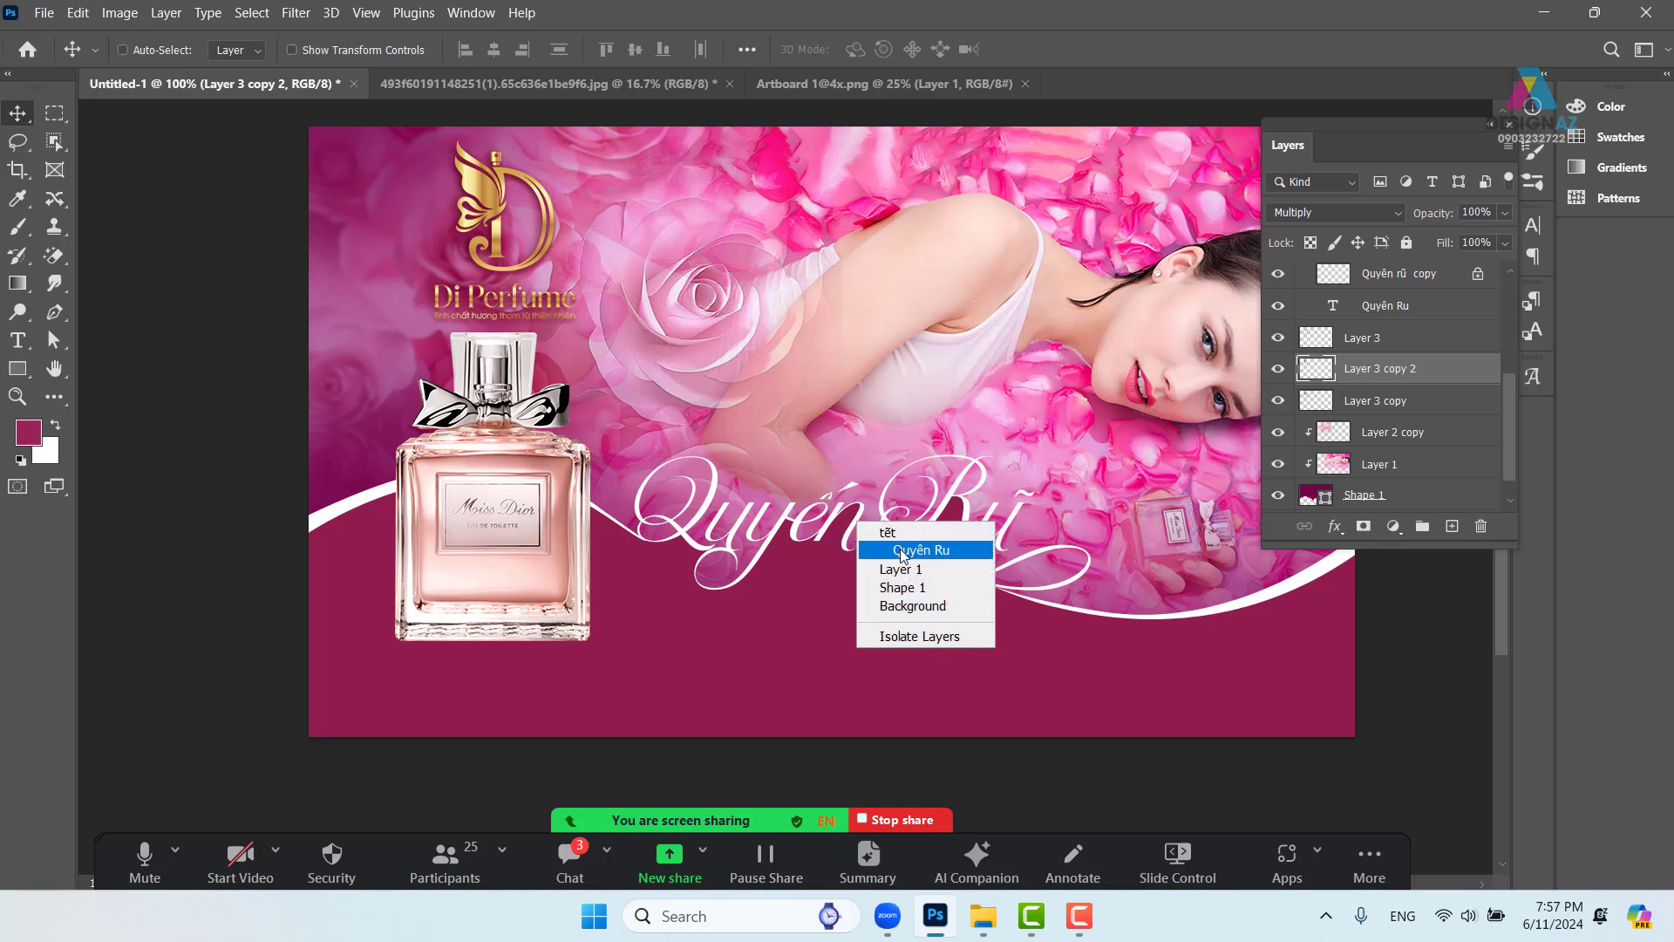
left_click(890, 538)
left_click_drag(877, 532, 897, 492)
key("ctrl+z")
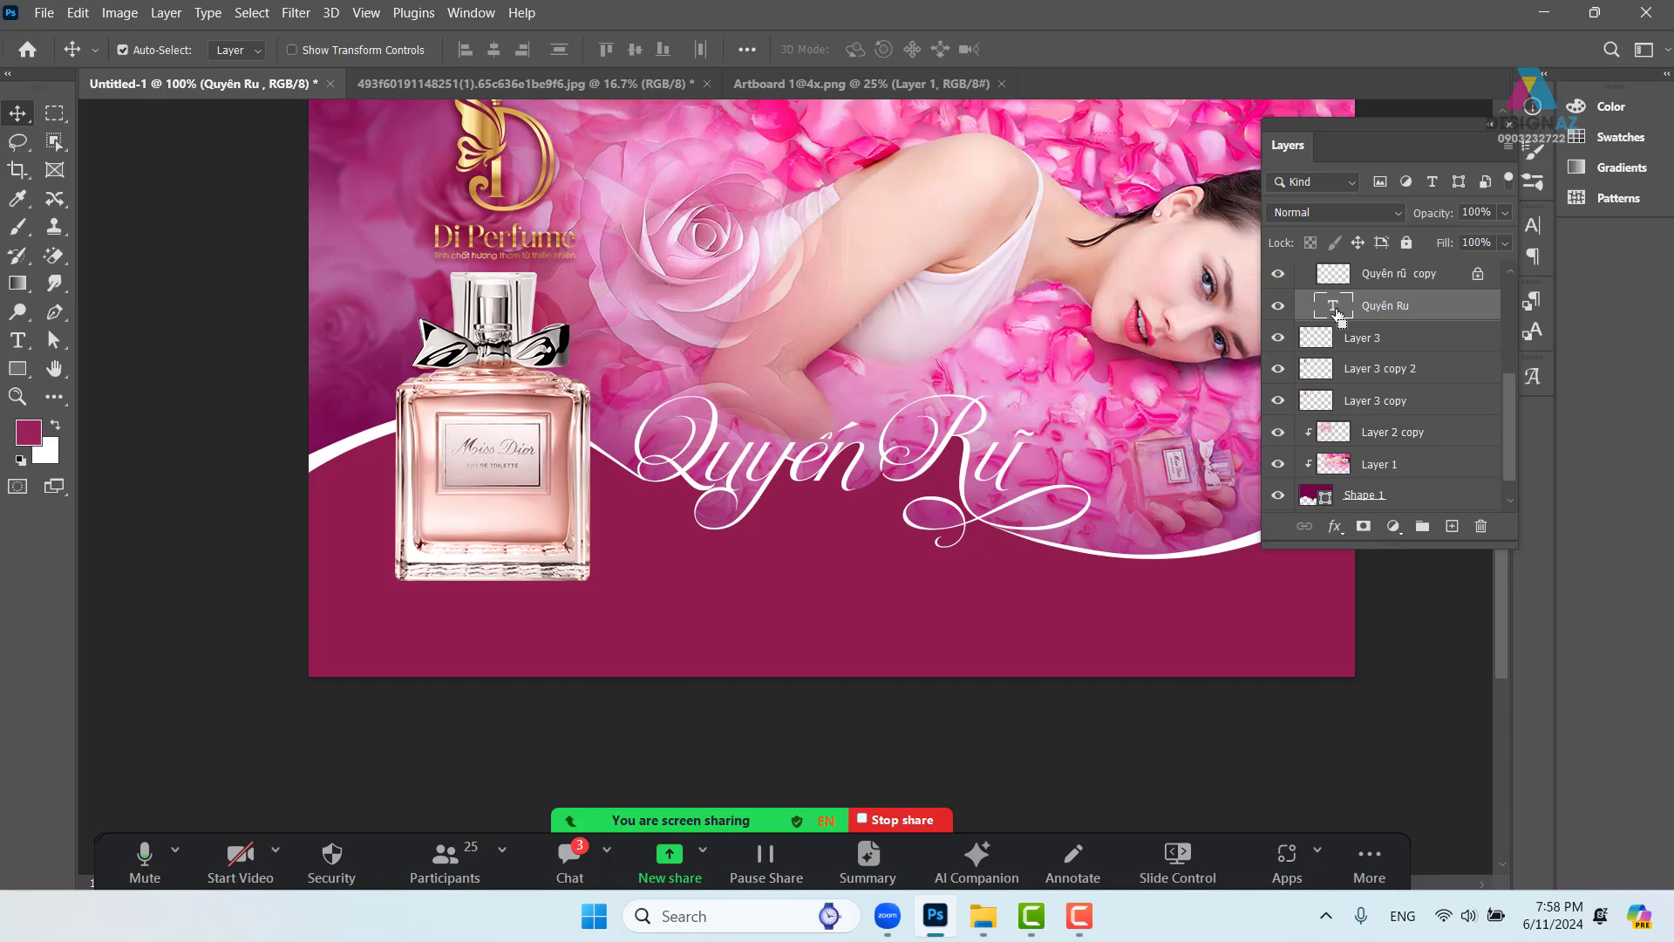
left_click(1339, 312, "ctrl")
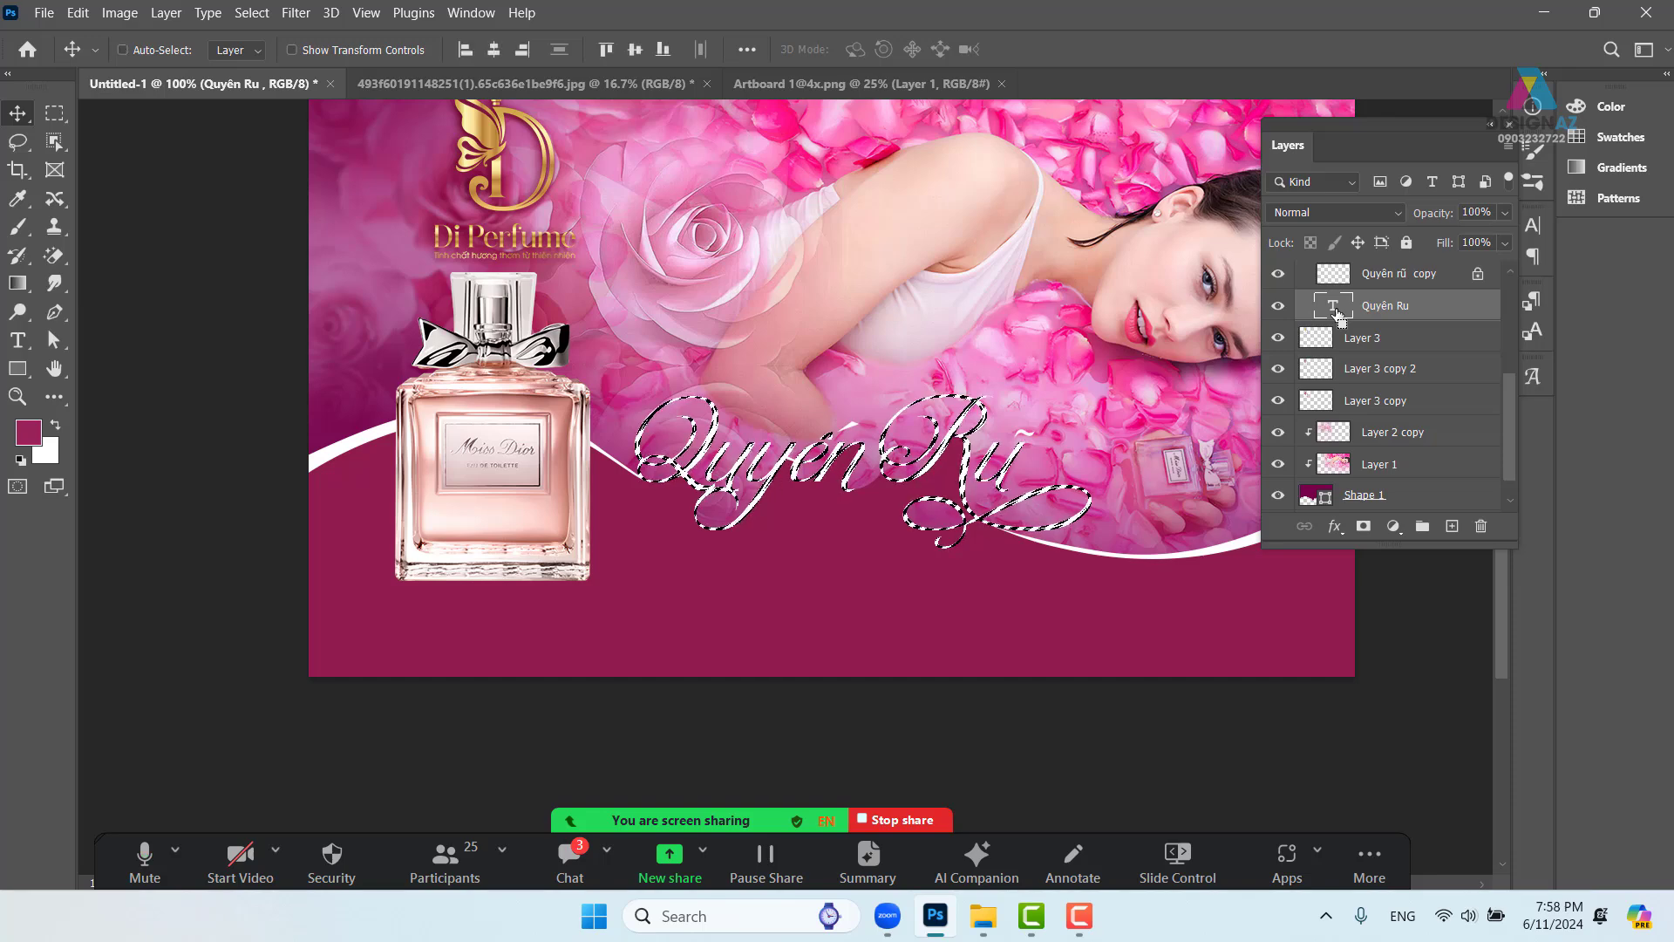
Expand the Quyên Ru lettering selection by 4 pixels
key("ctrl+plus")
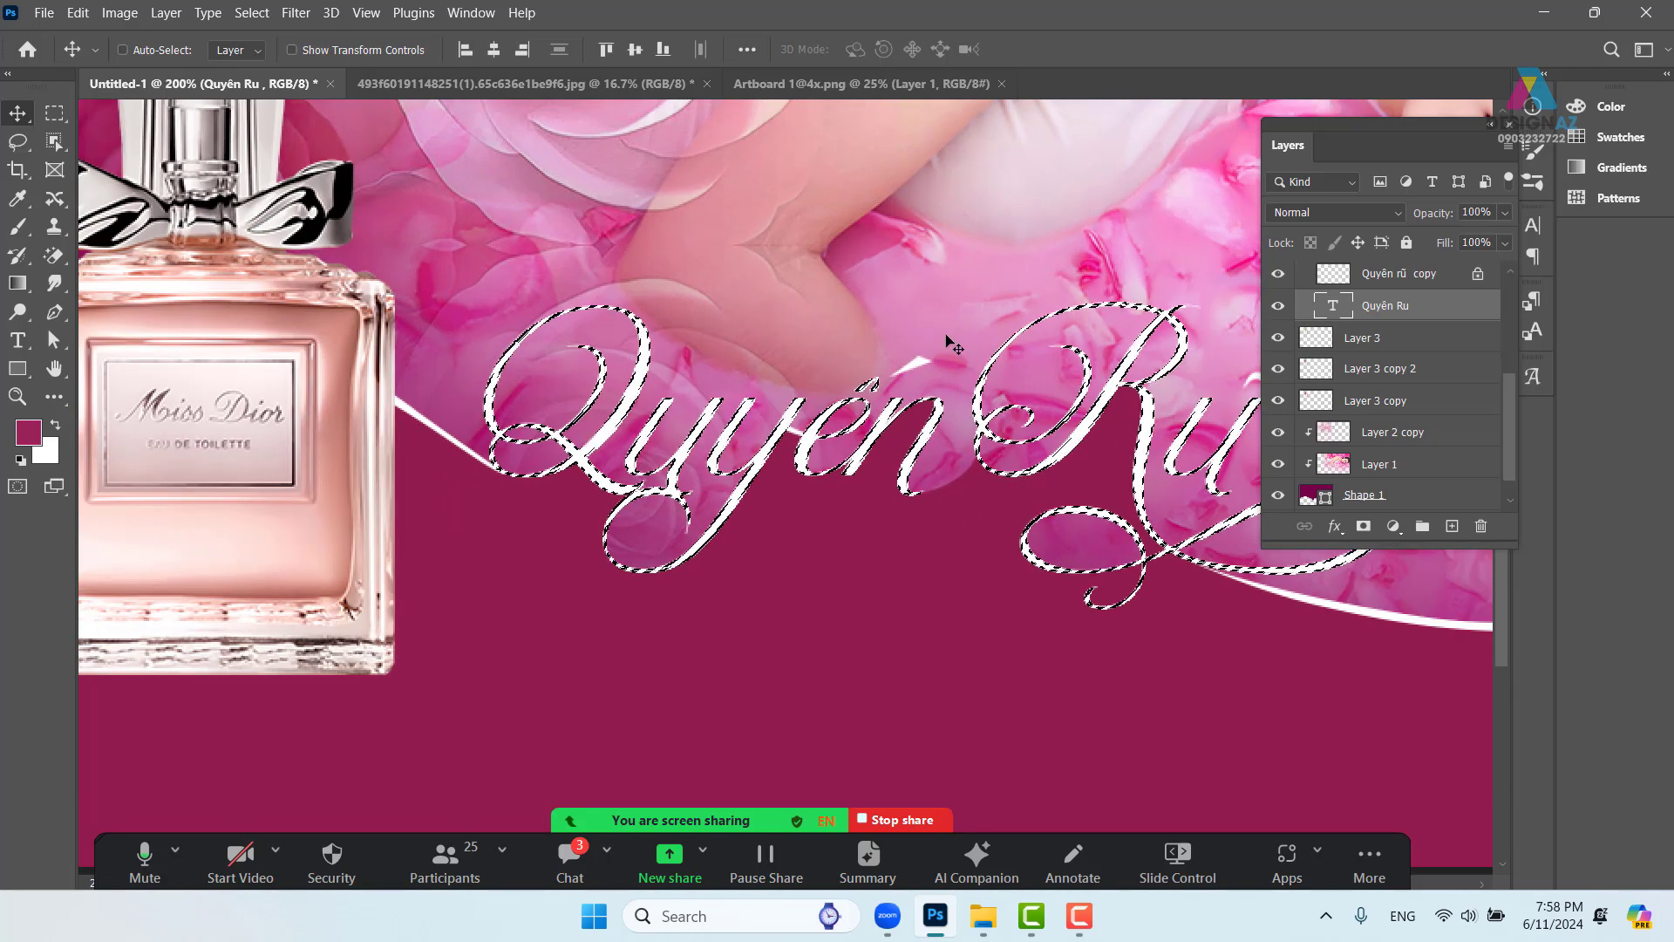
left_click(255, 14)
mouse_move(310, 338)
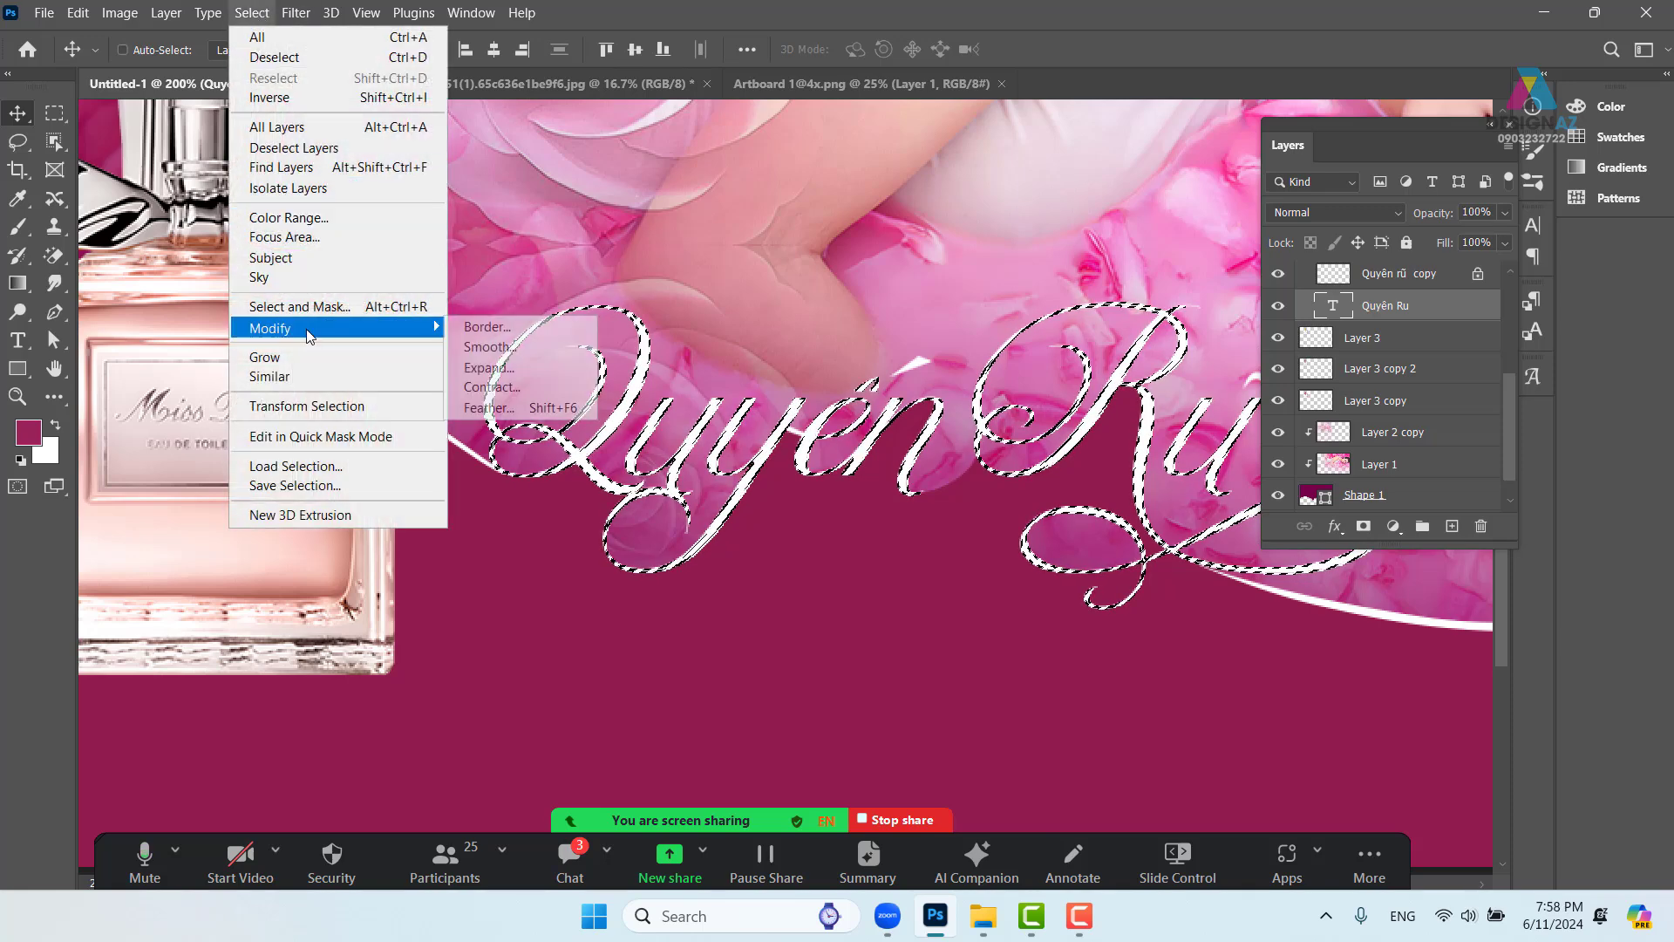
left_click(488, 368)
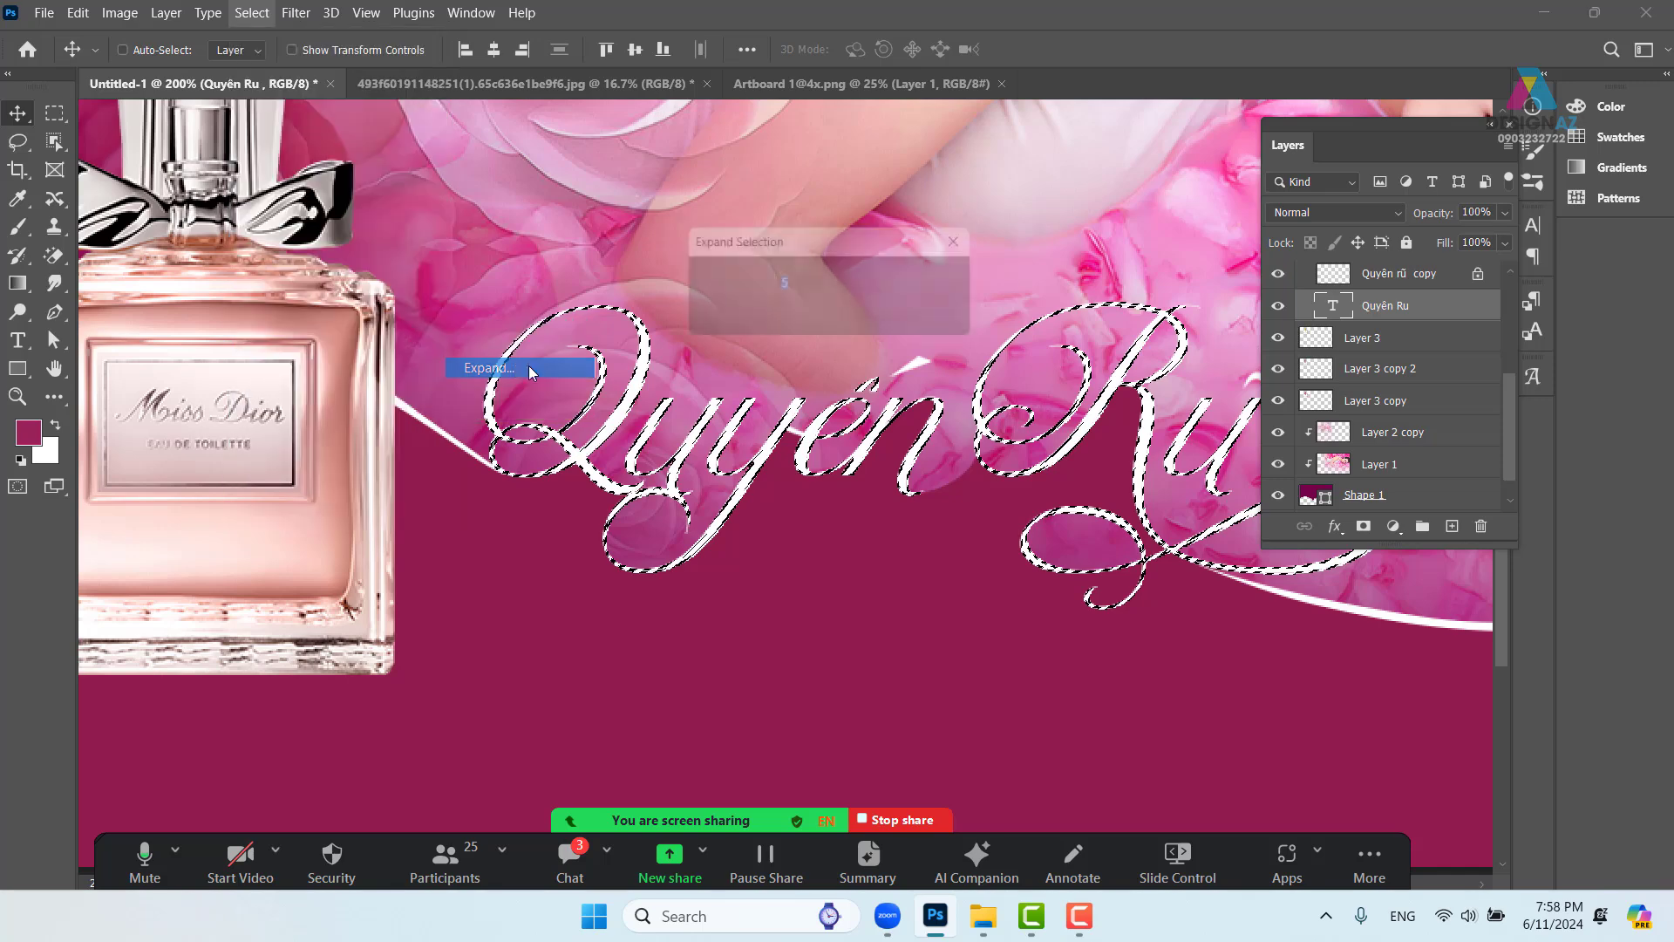
type("4")
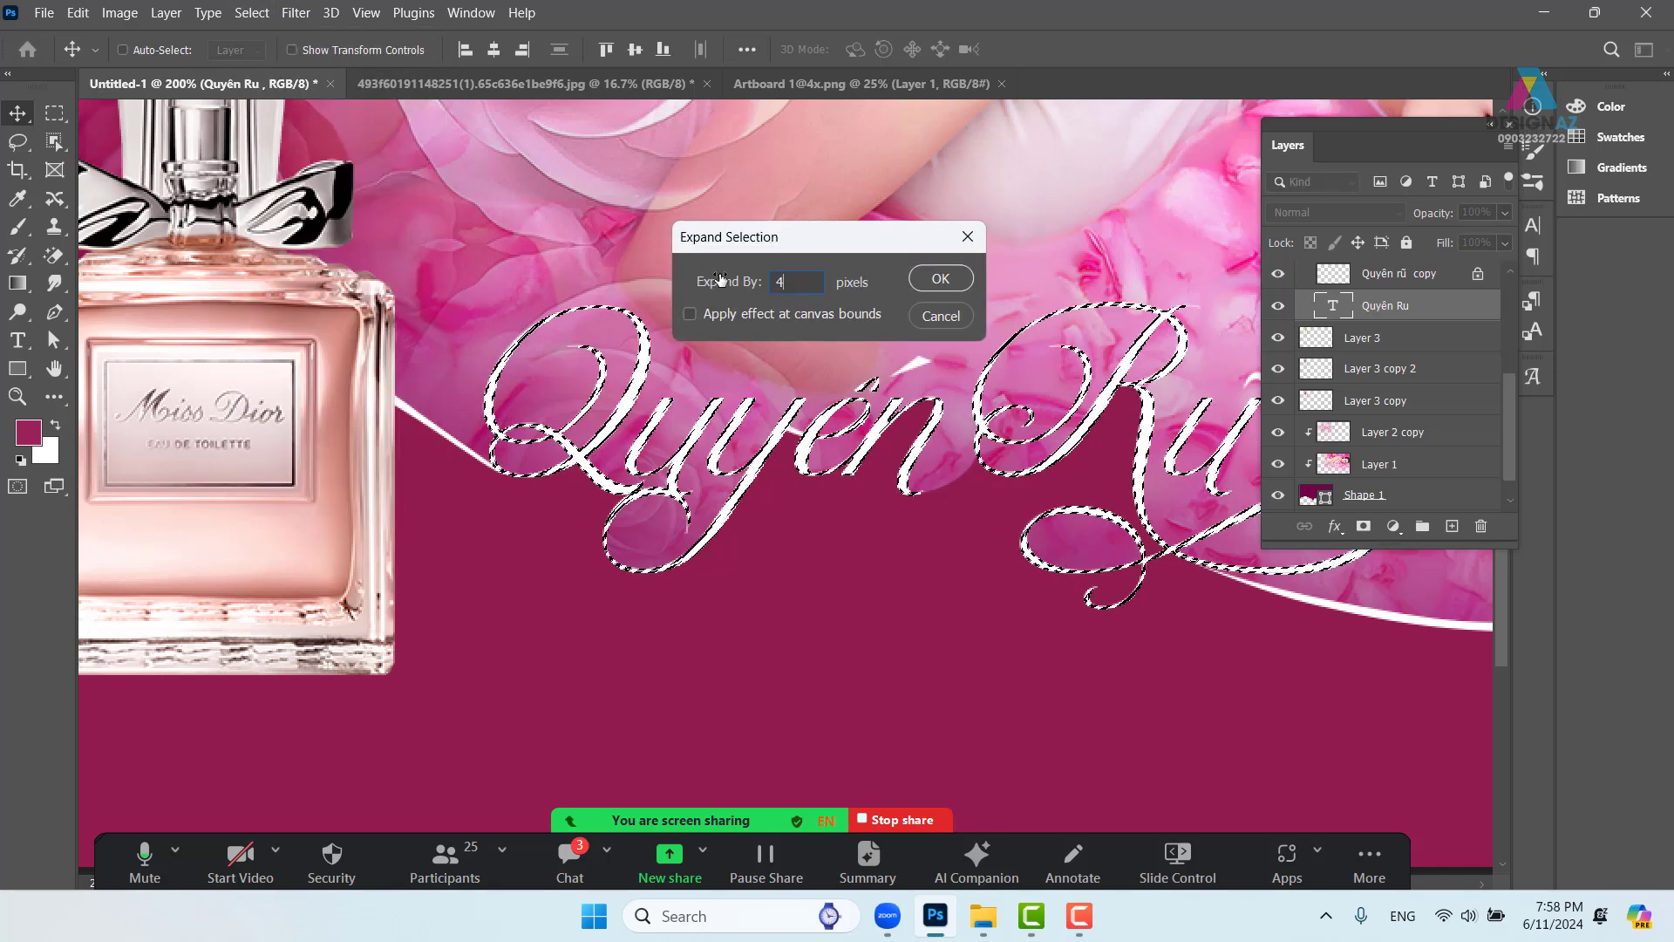
key("Return")
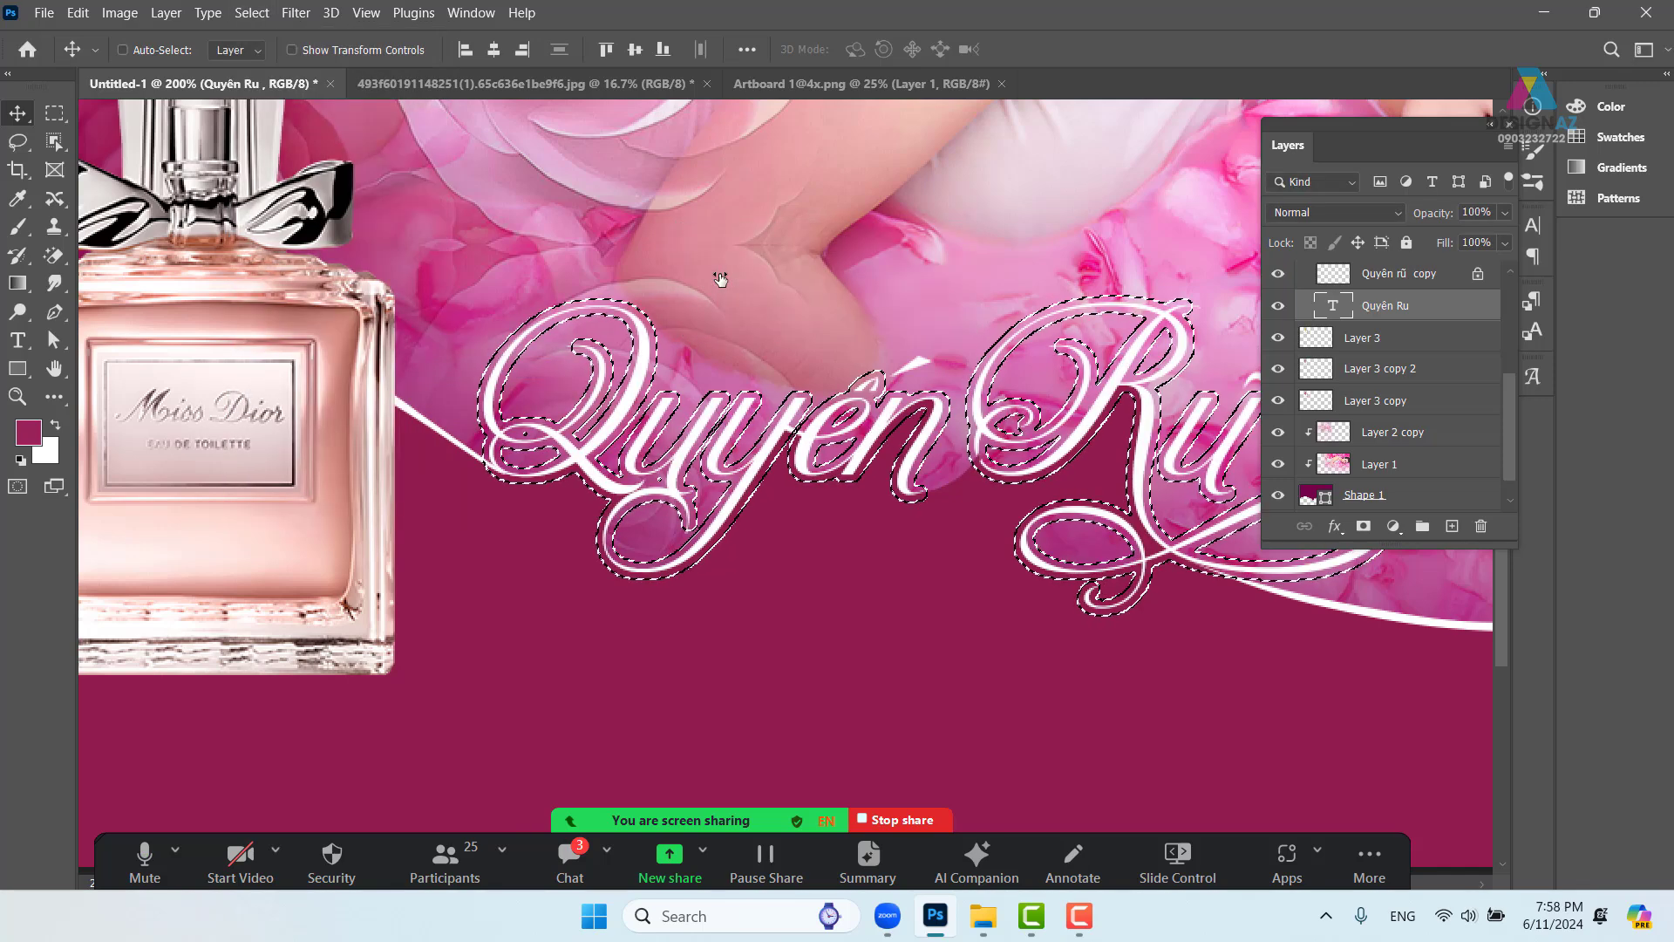
Redo the expansion of the Quyên Ru lettering selection with a smaller pixel amount
left_click(251, 12)
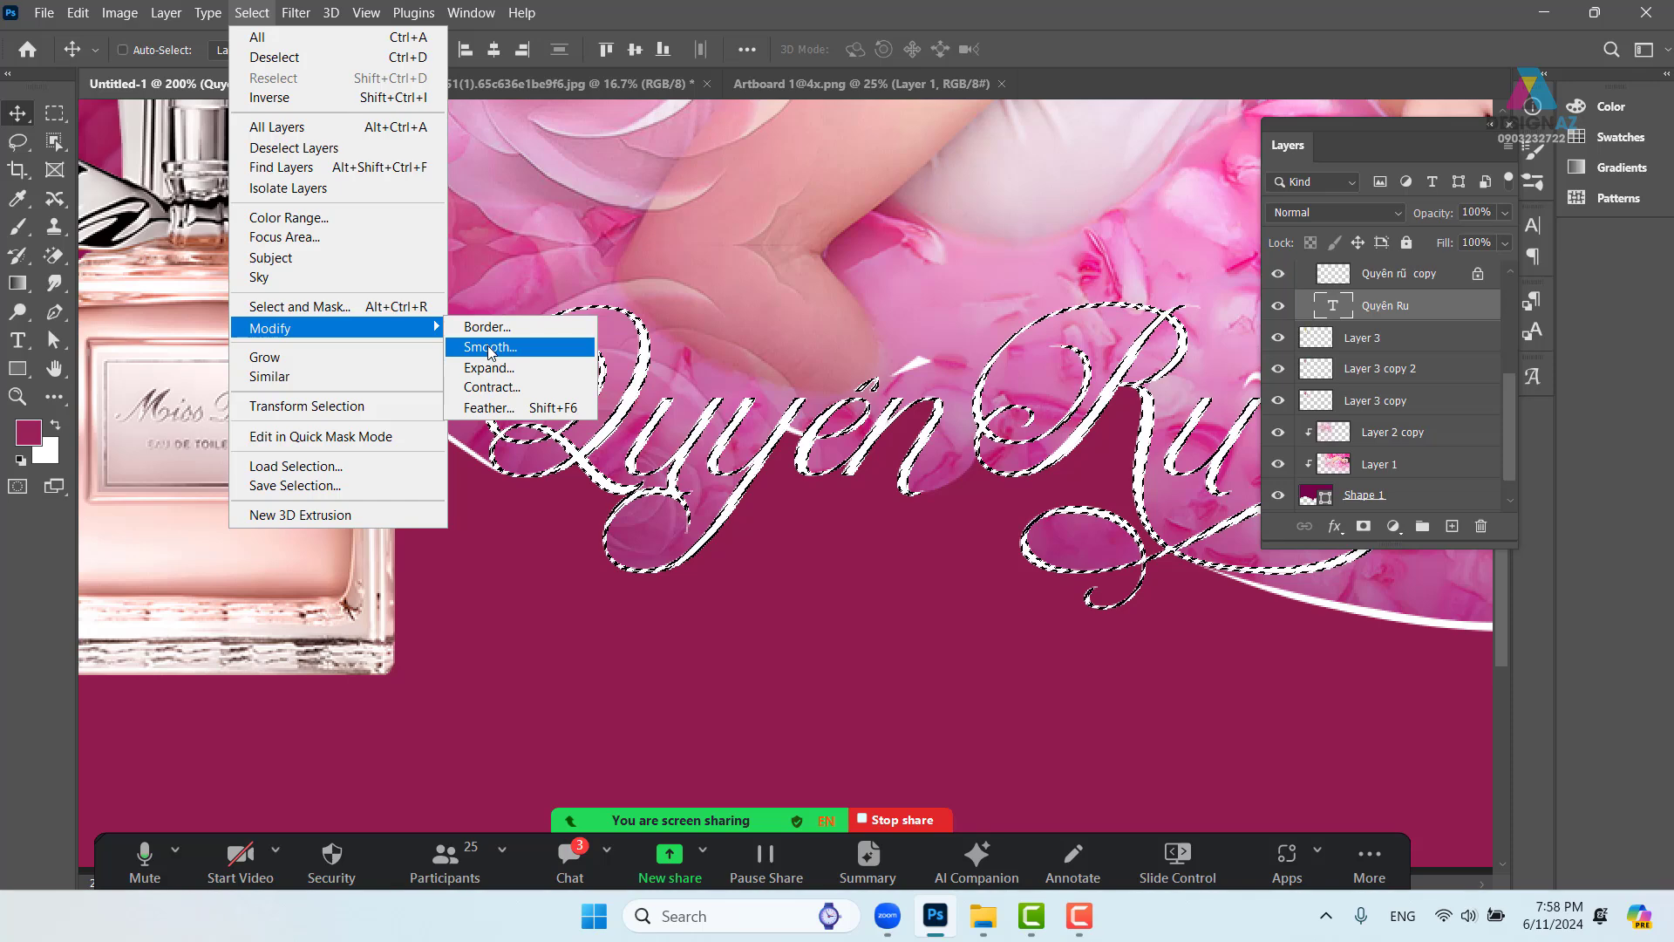
left_click(489, 368)
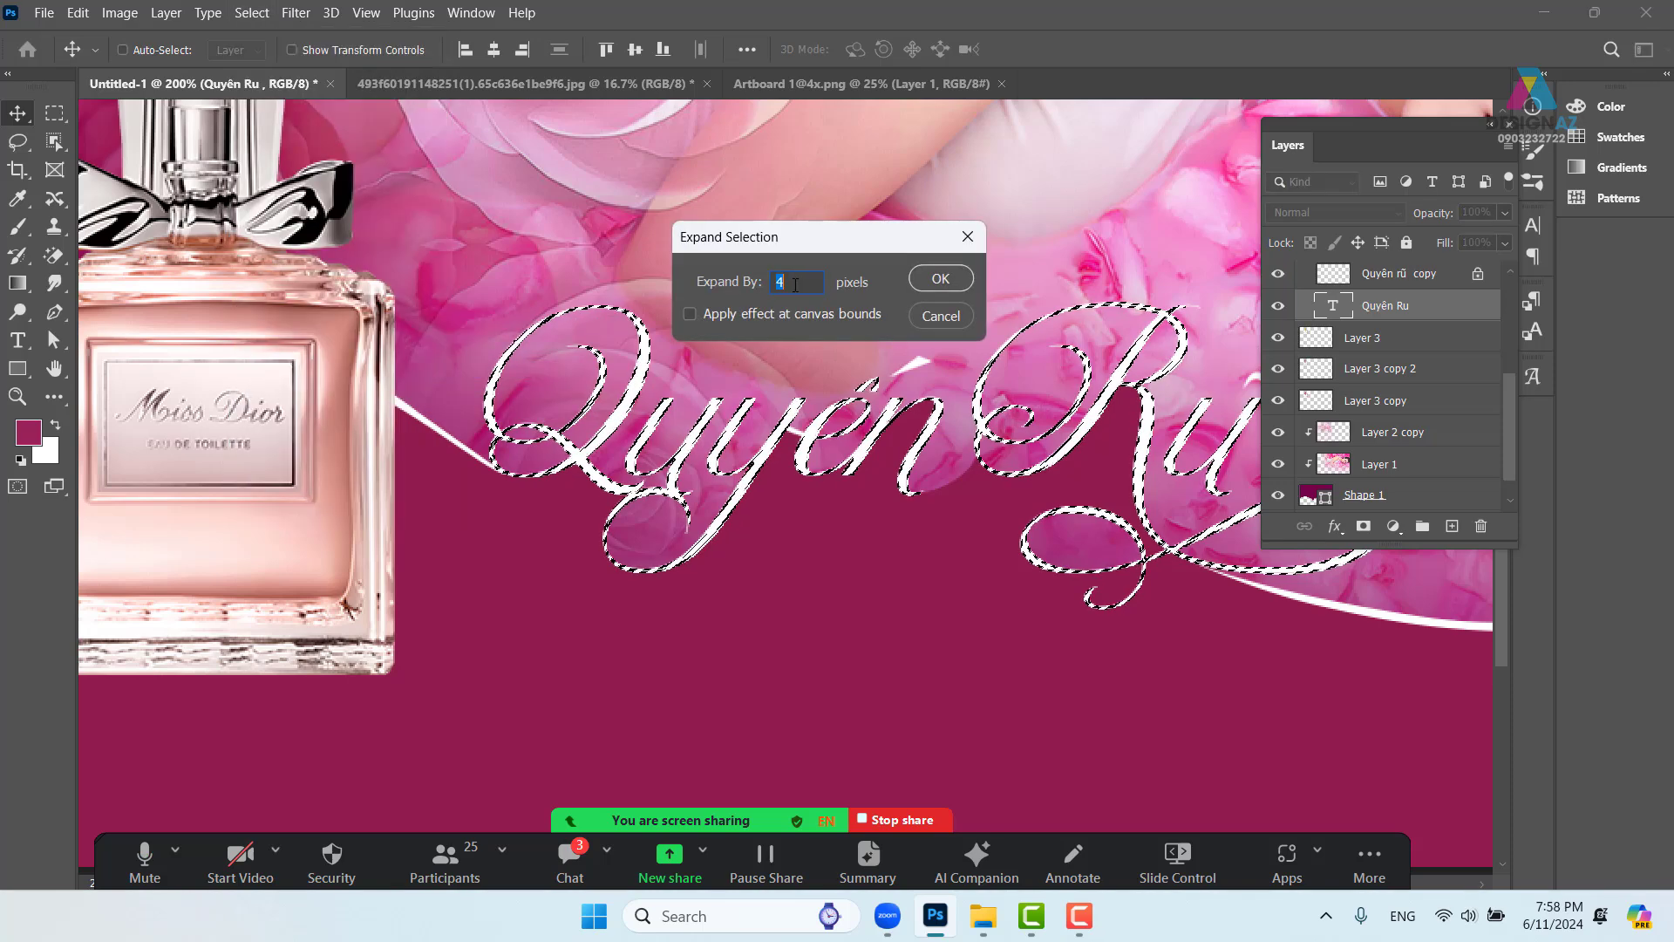
key("Return")
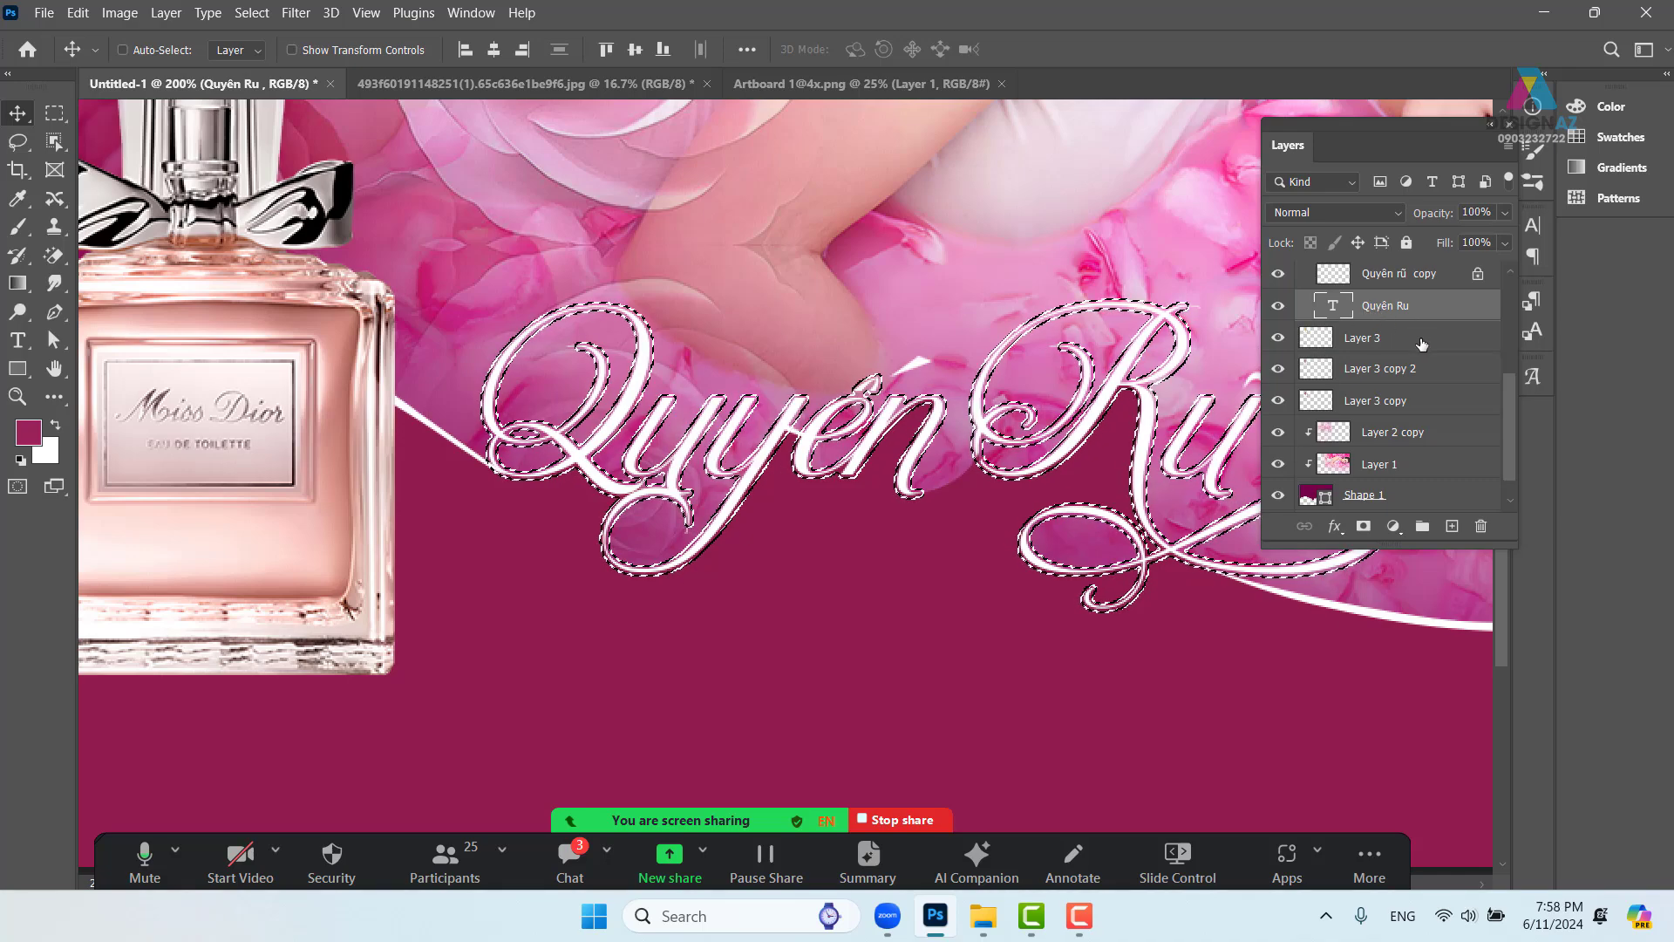
Fill the expanded lettering selection with maroon on a new layer below the Quyên Ru text, deselect, and undo a trial move
mouse_move(1514, 411)
left_mouse_down()
mouse_move(1520, 311)
mouse_move(1512, 378)
left_mouse_up()
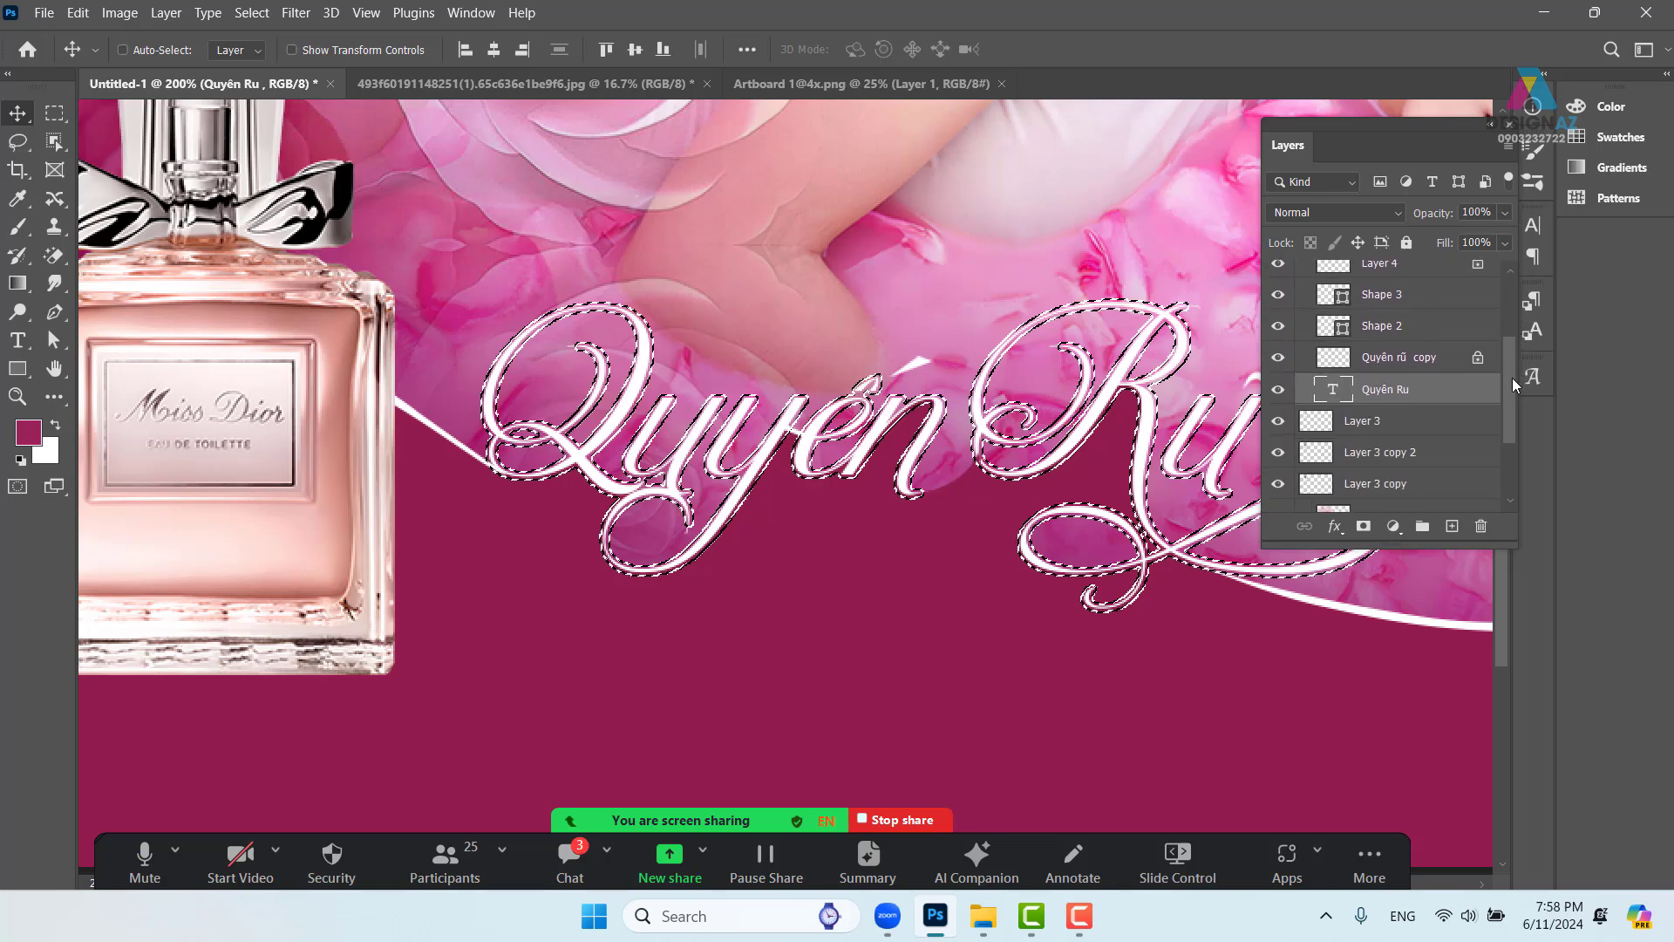
left_click(1453, 526)
left_click_drag(1455, 399, 1449, 438)
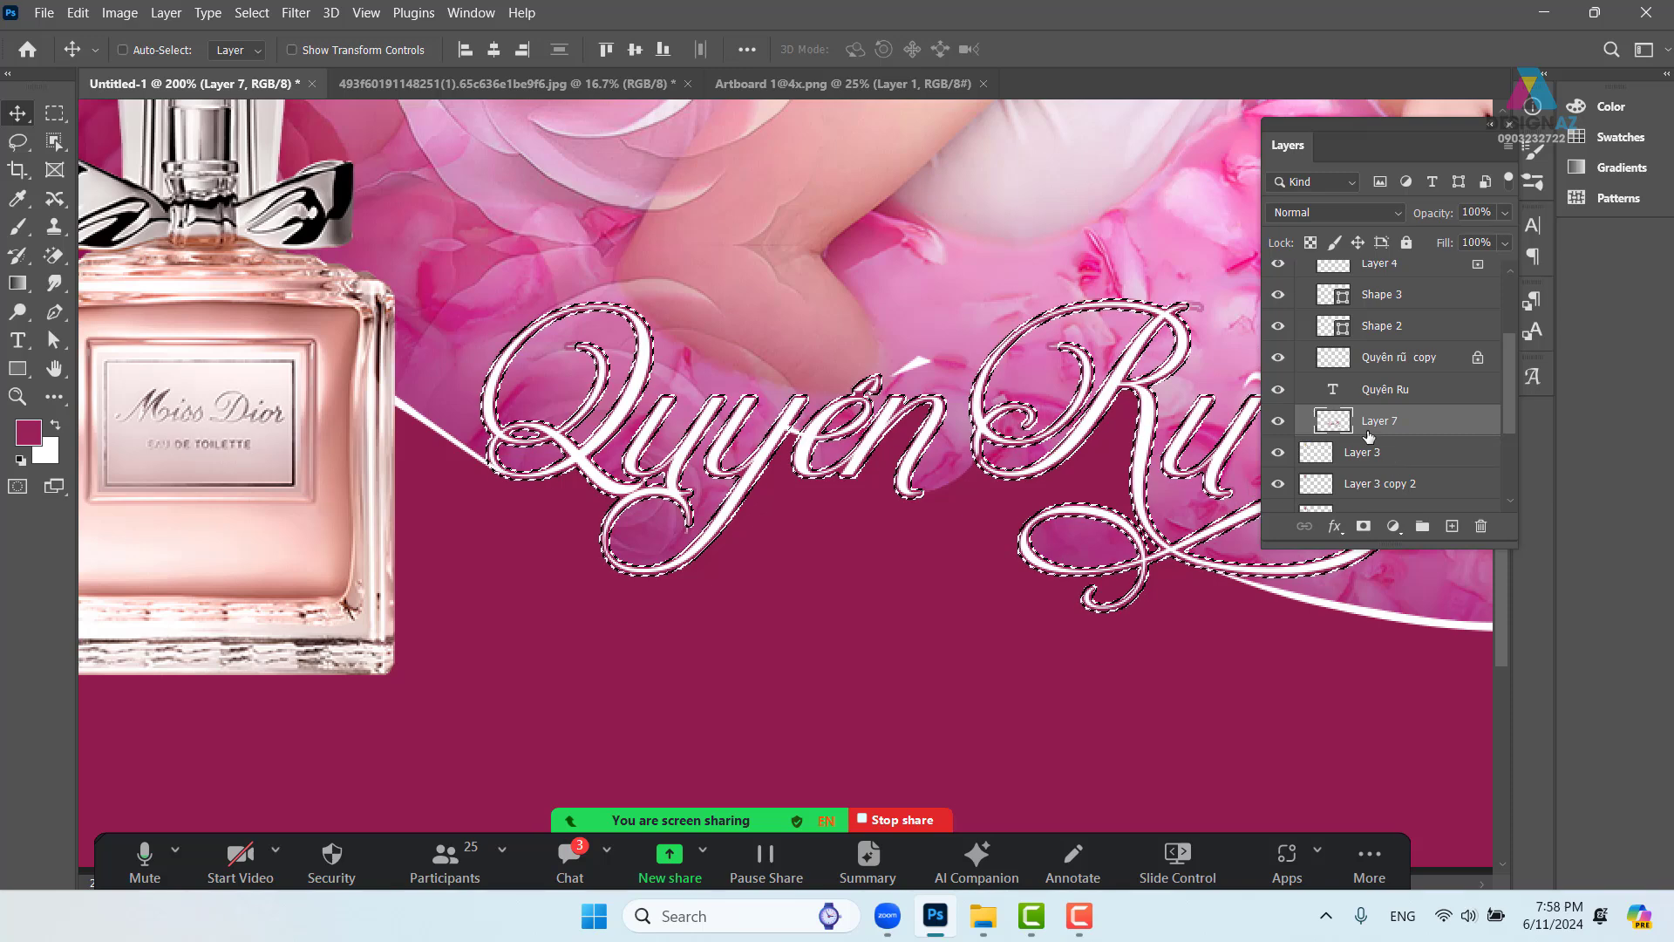
key("ctrl+d")
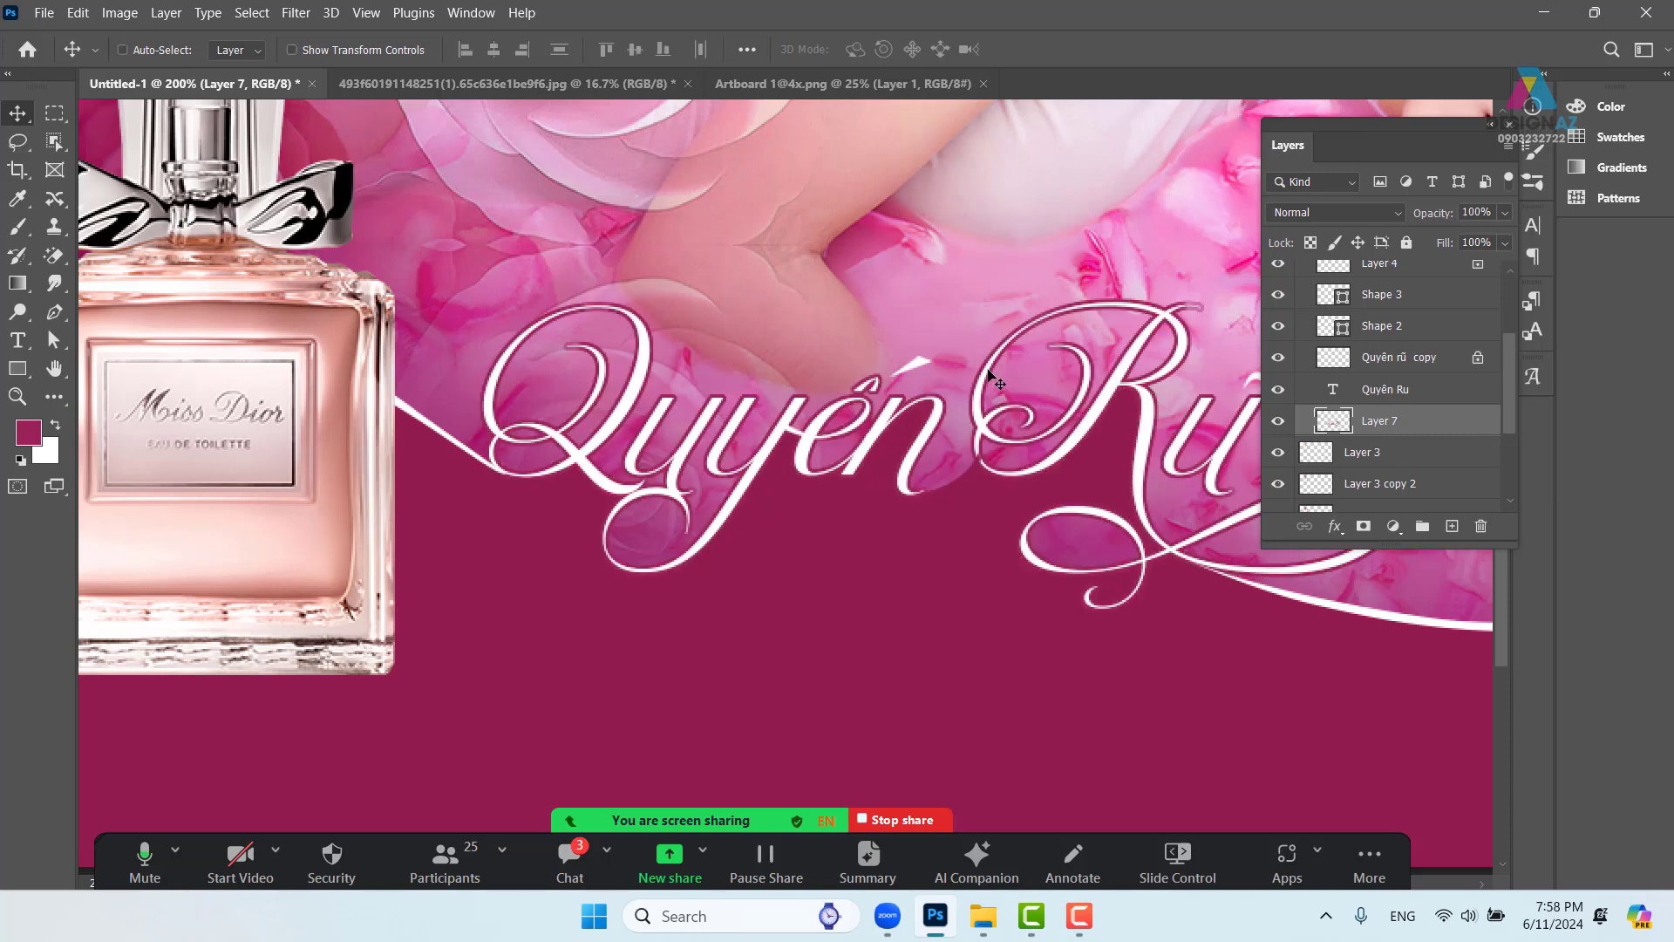
left_click_drag(988, 372, 994, 288)
key("ctrl+z")
Apply a Gaussian Blur with a radius of 4.3 pixels to the maroon lettering on Layer 7
left_click(301, 15)
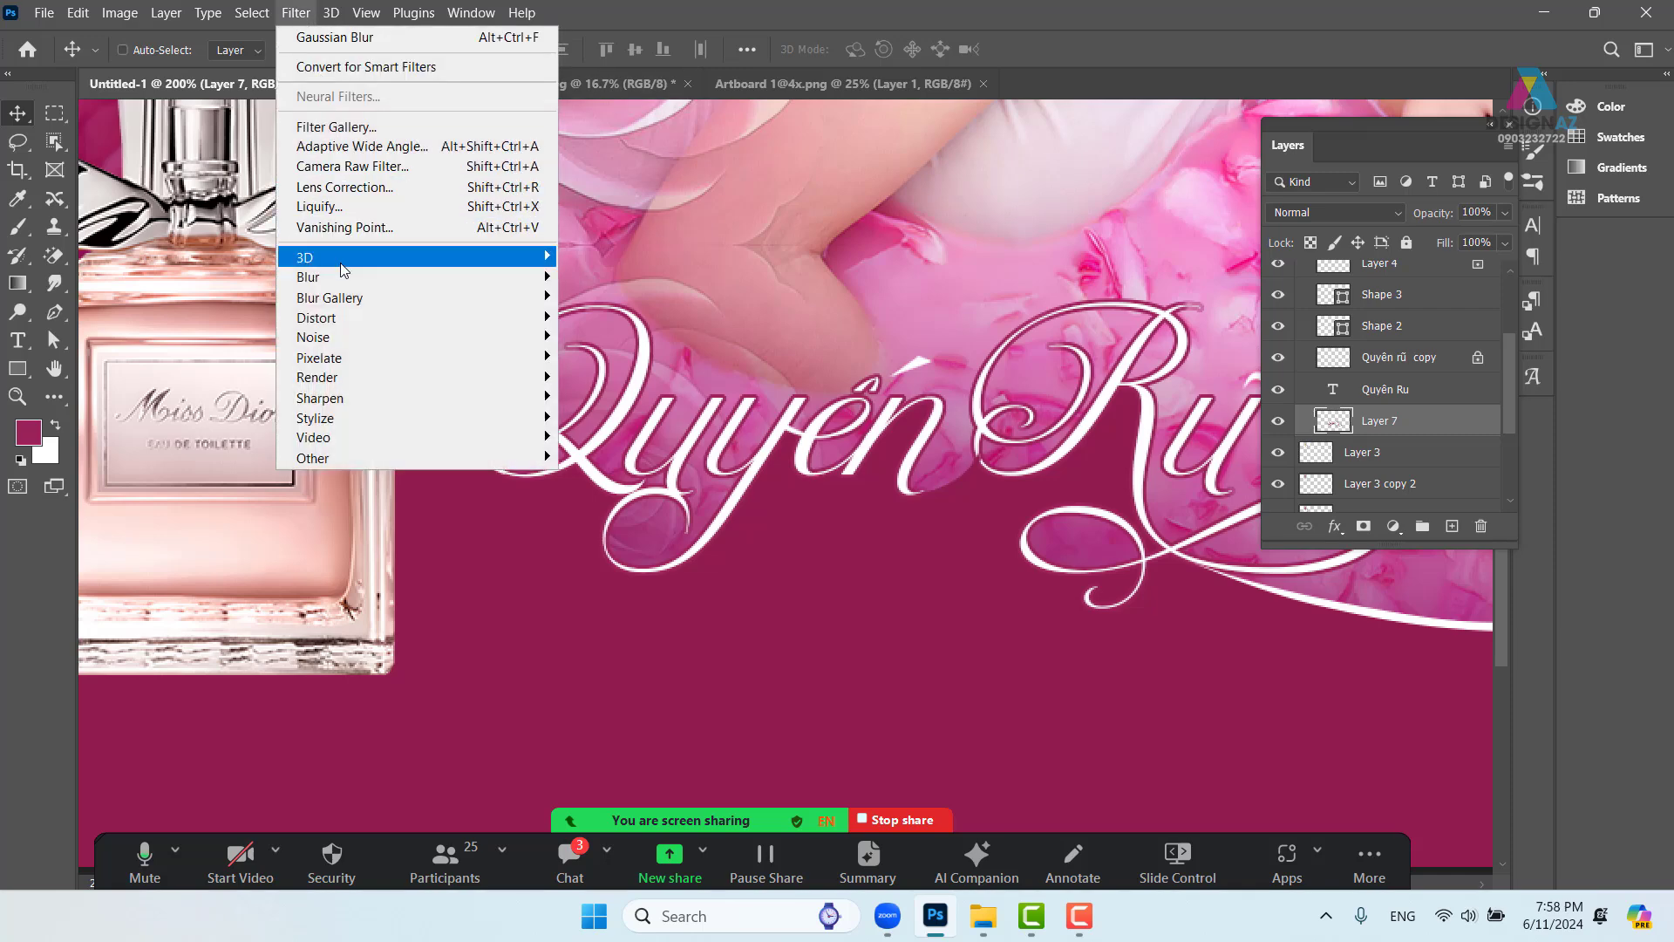
mouse_move(345, 279)
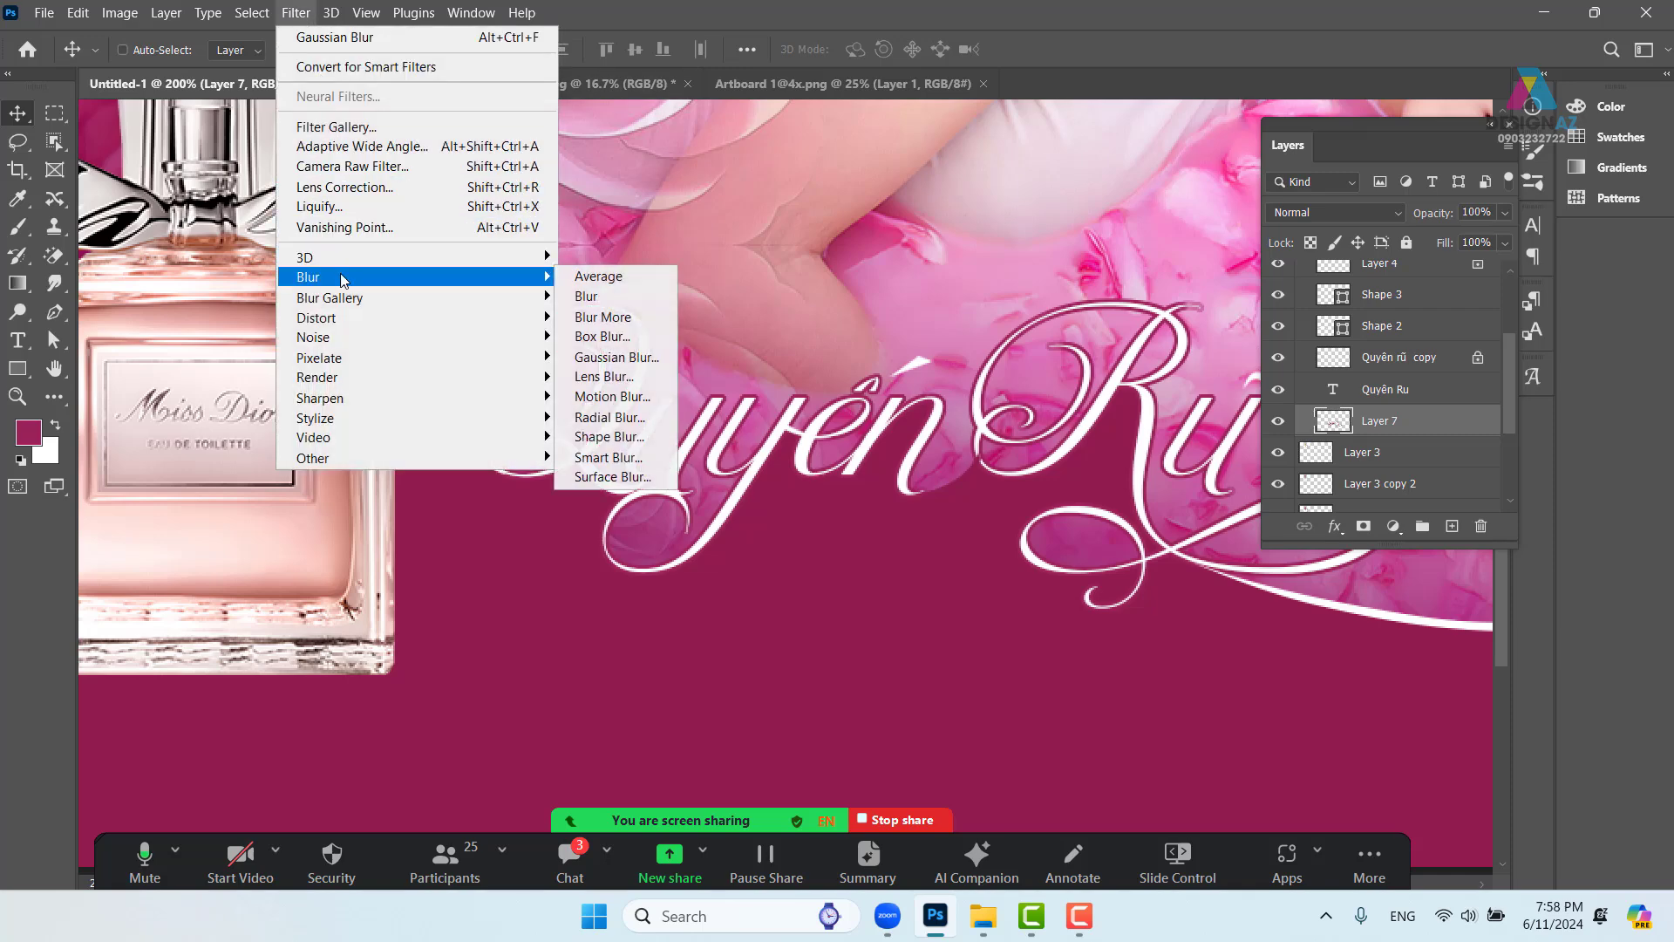
left_click(644, 366)
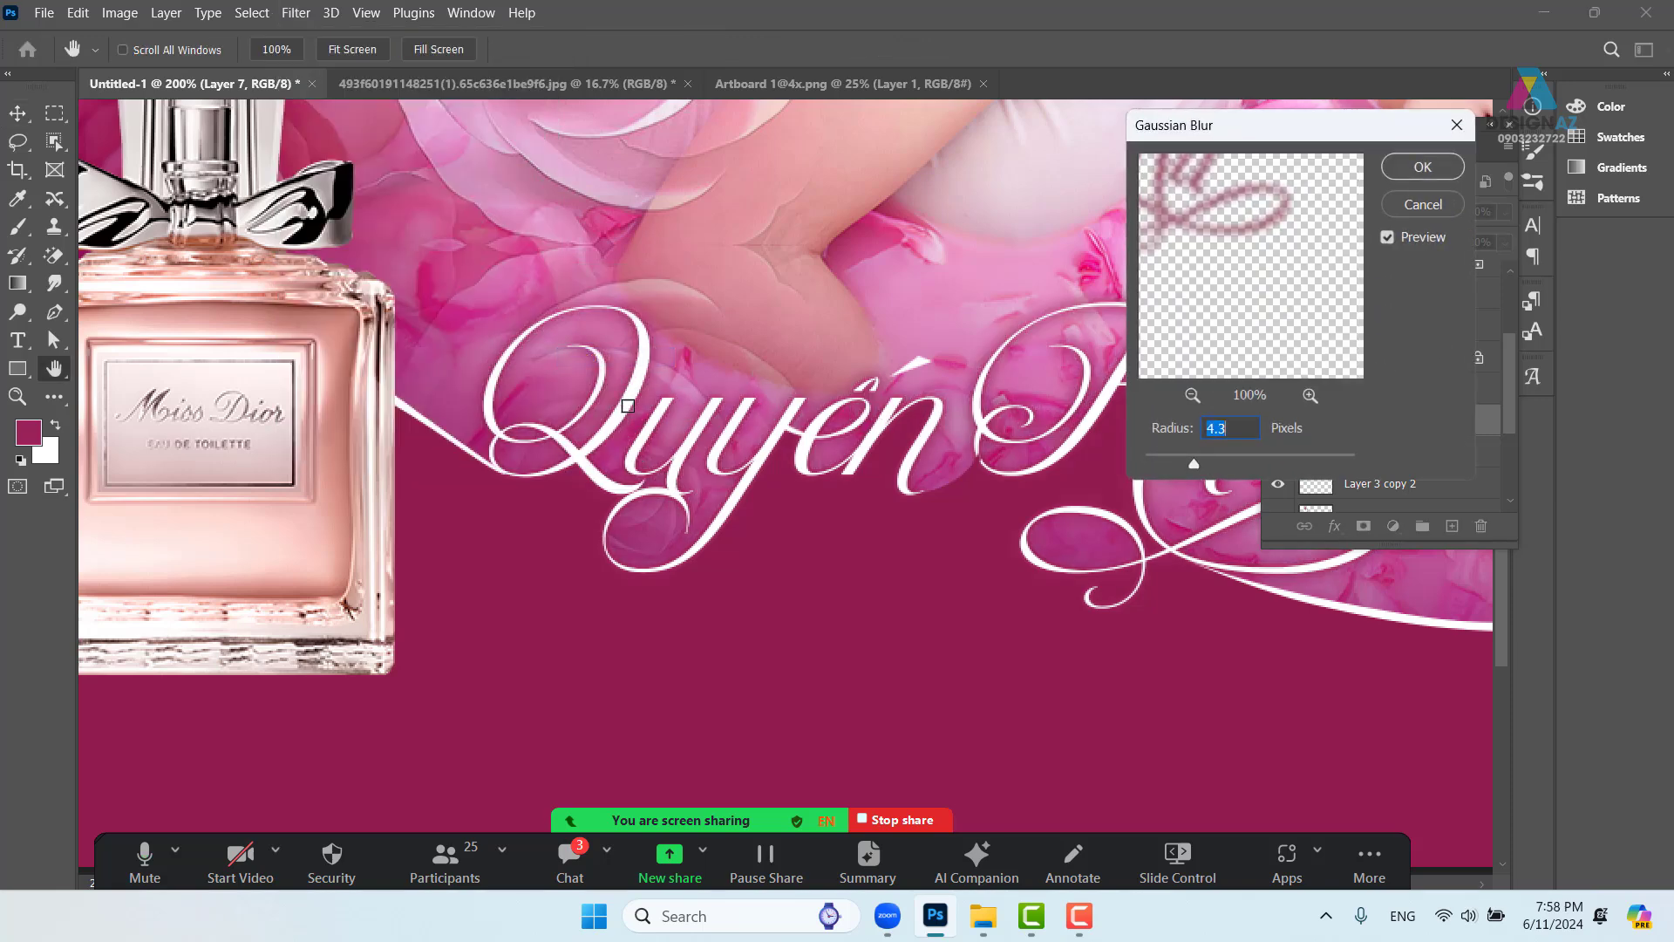
left_click(1423, 167)
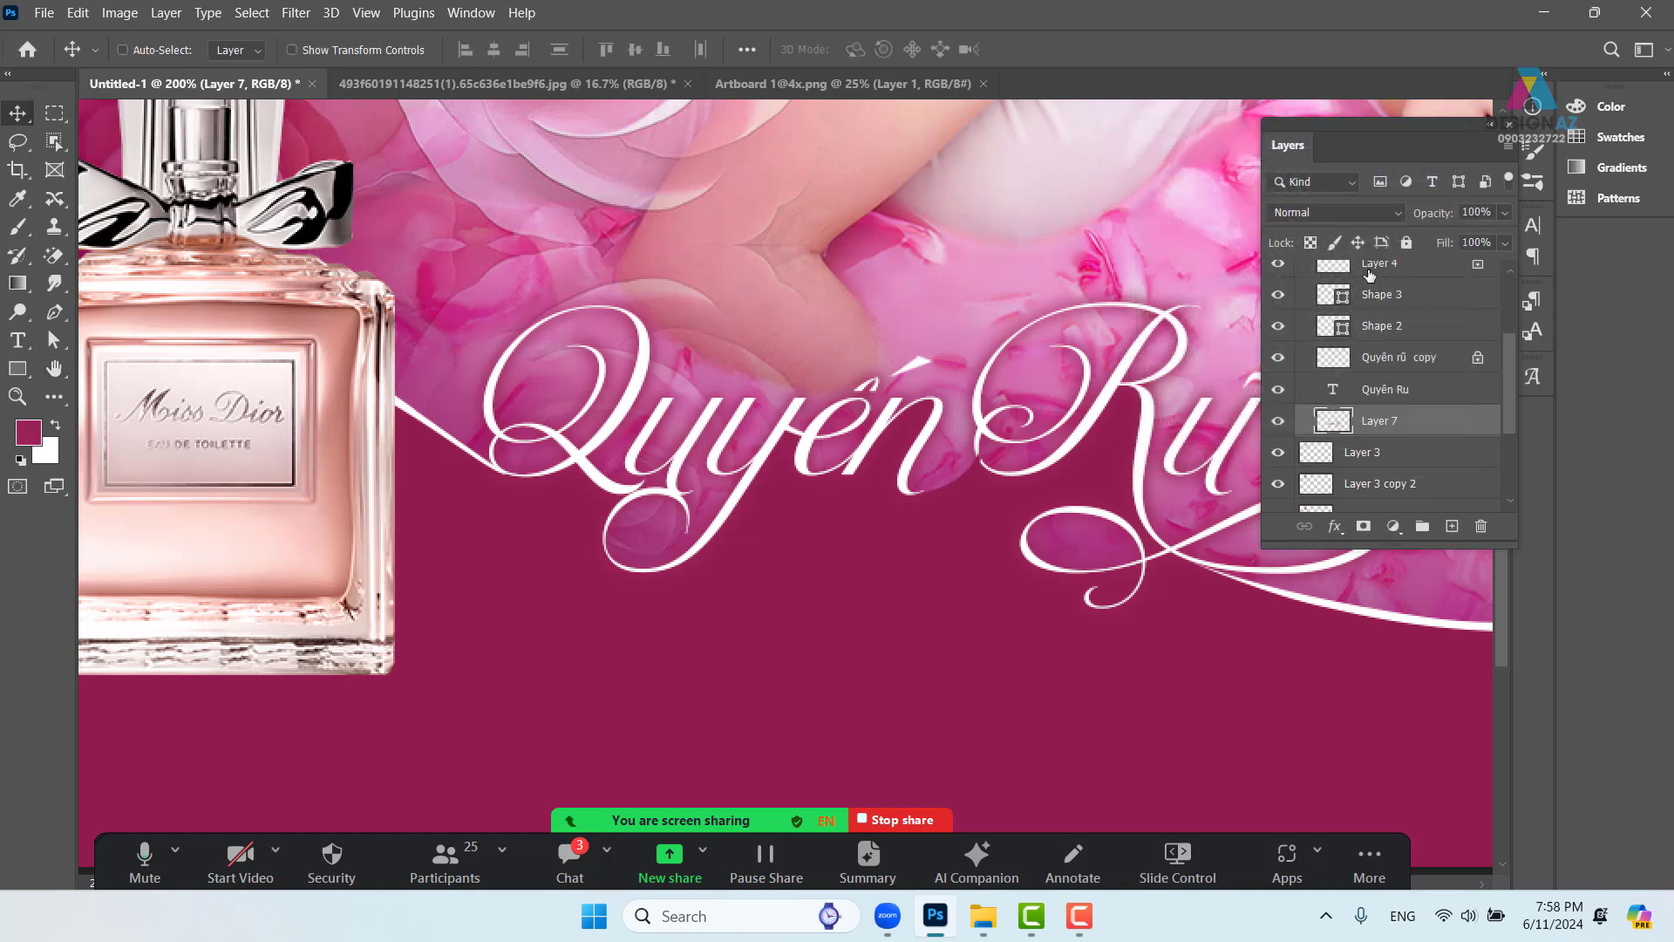
Set the blurred lettering layer's blend mode to Multiply and check the shadow at full-banner and close-up scale
left_click(1357, 211)
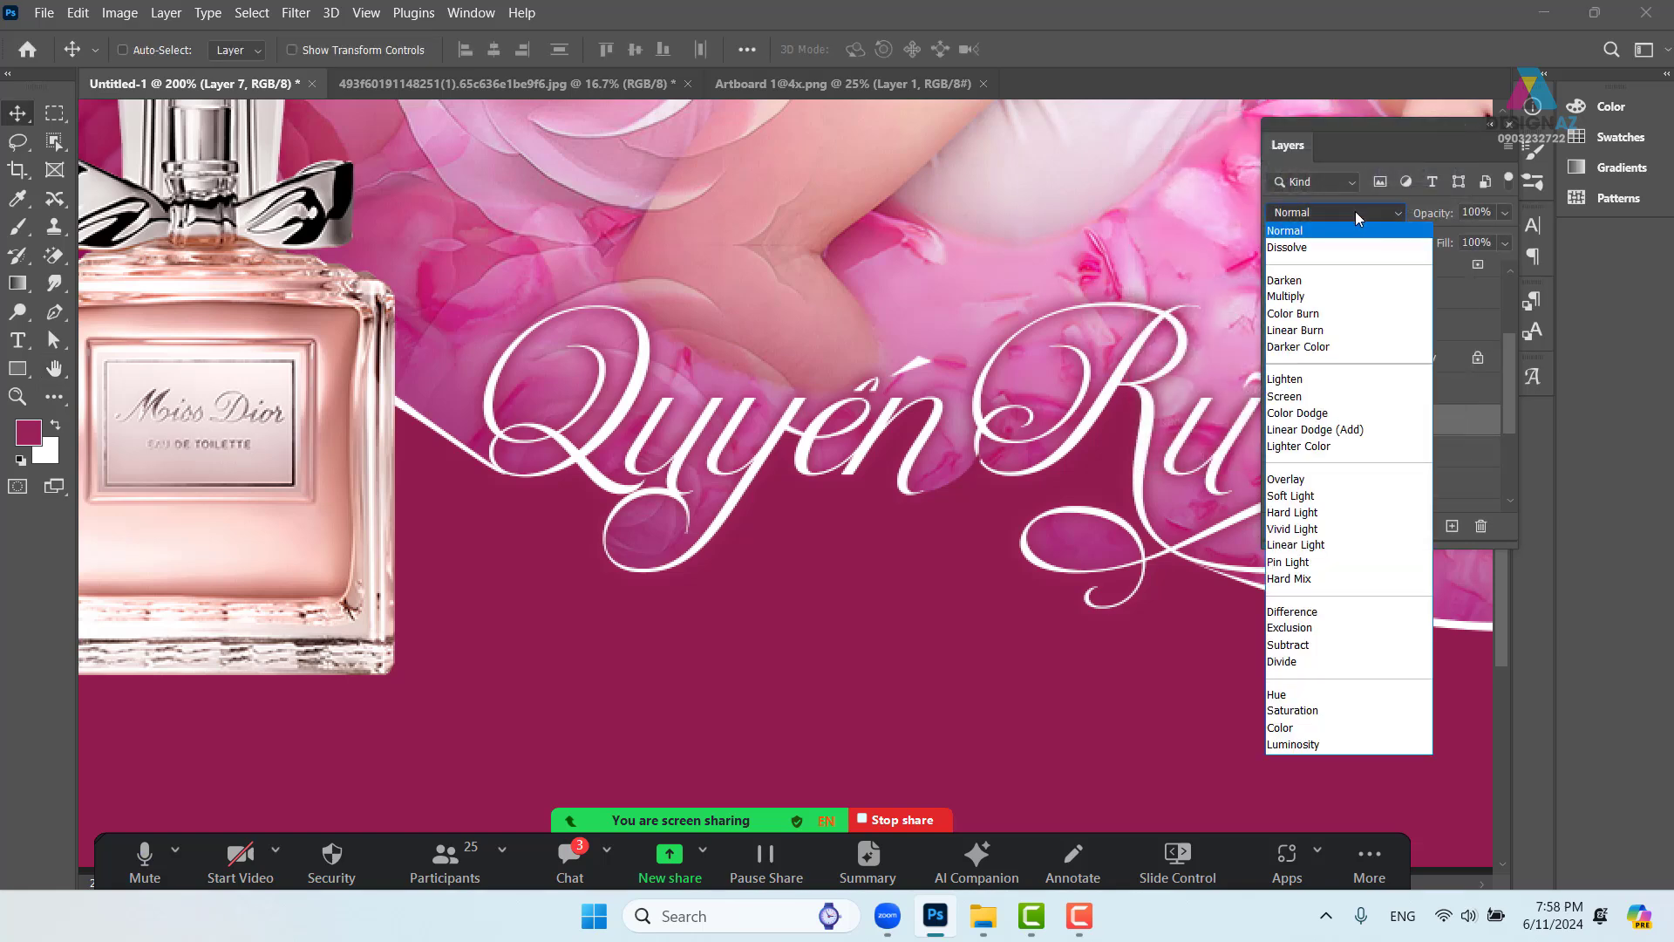
left_click(1308, 301)
key("ctrl+minus")
key("ctrl+minus")
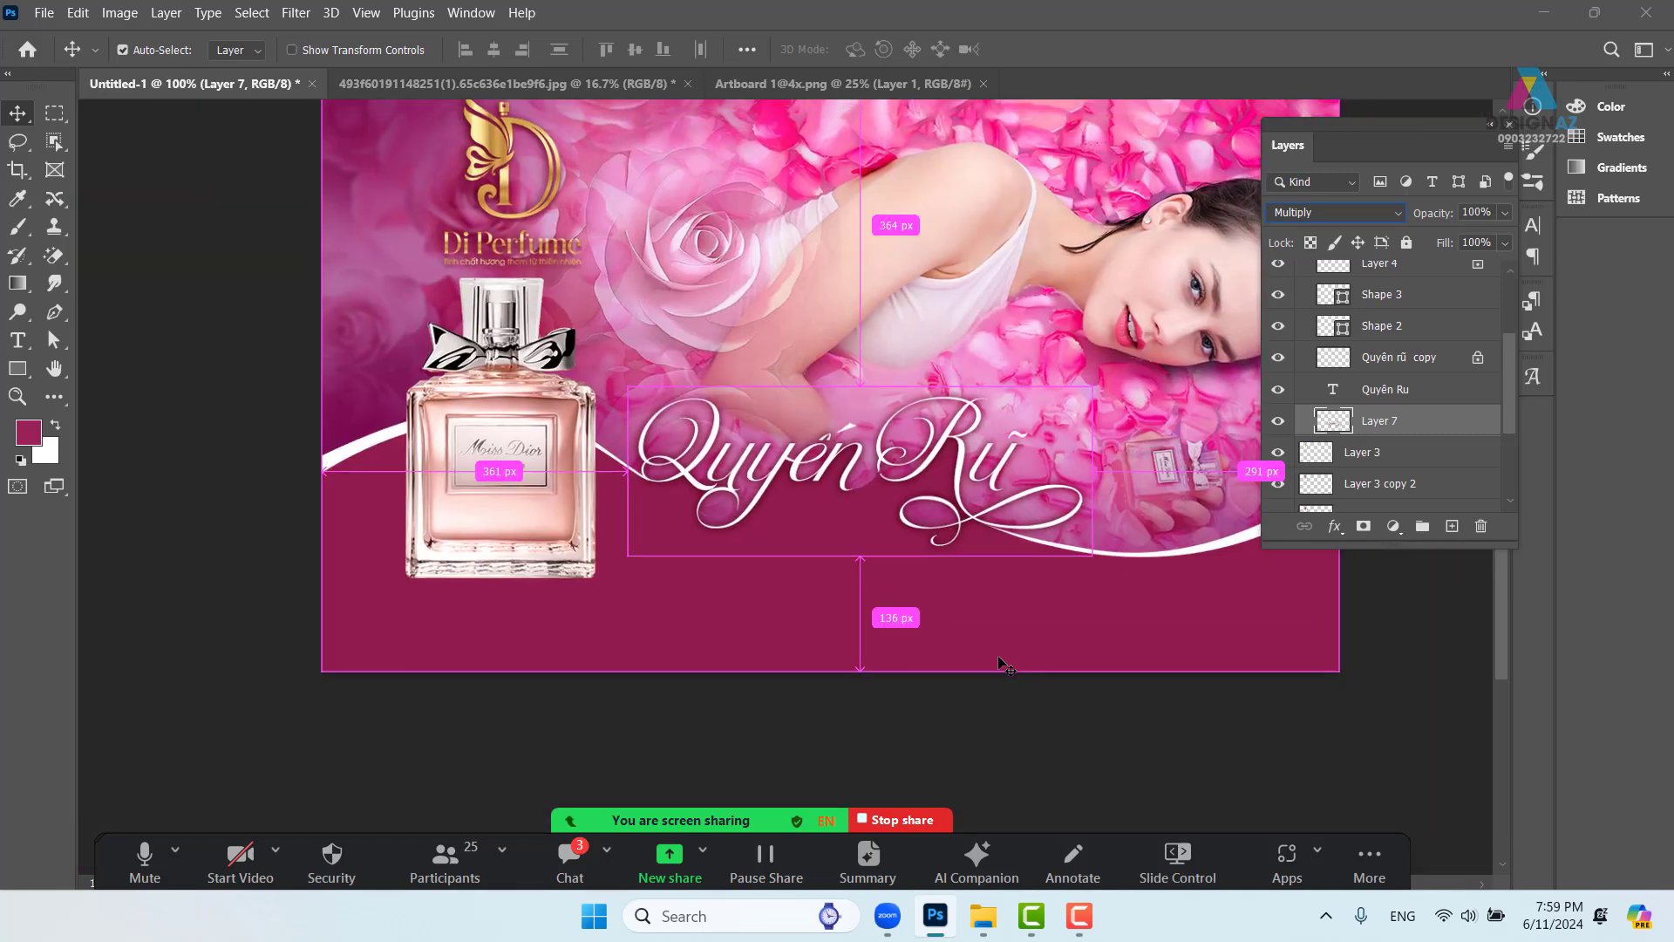
left_click_drag(914, 576, 852, 572)
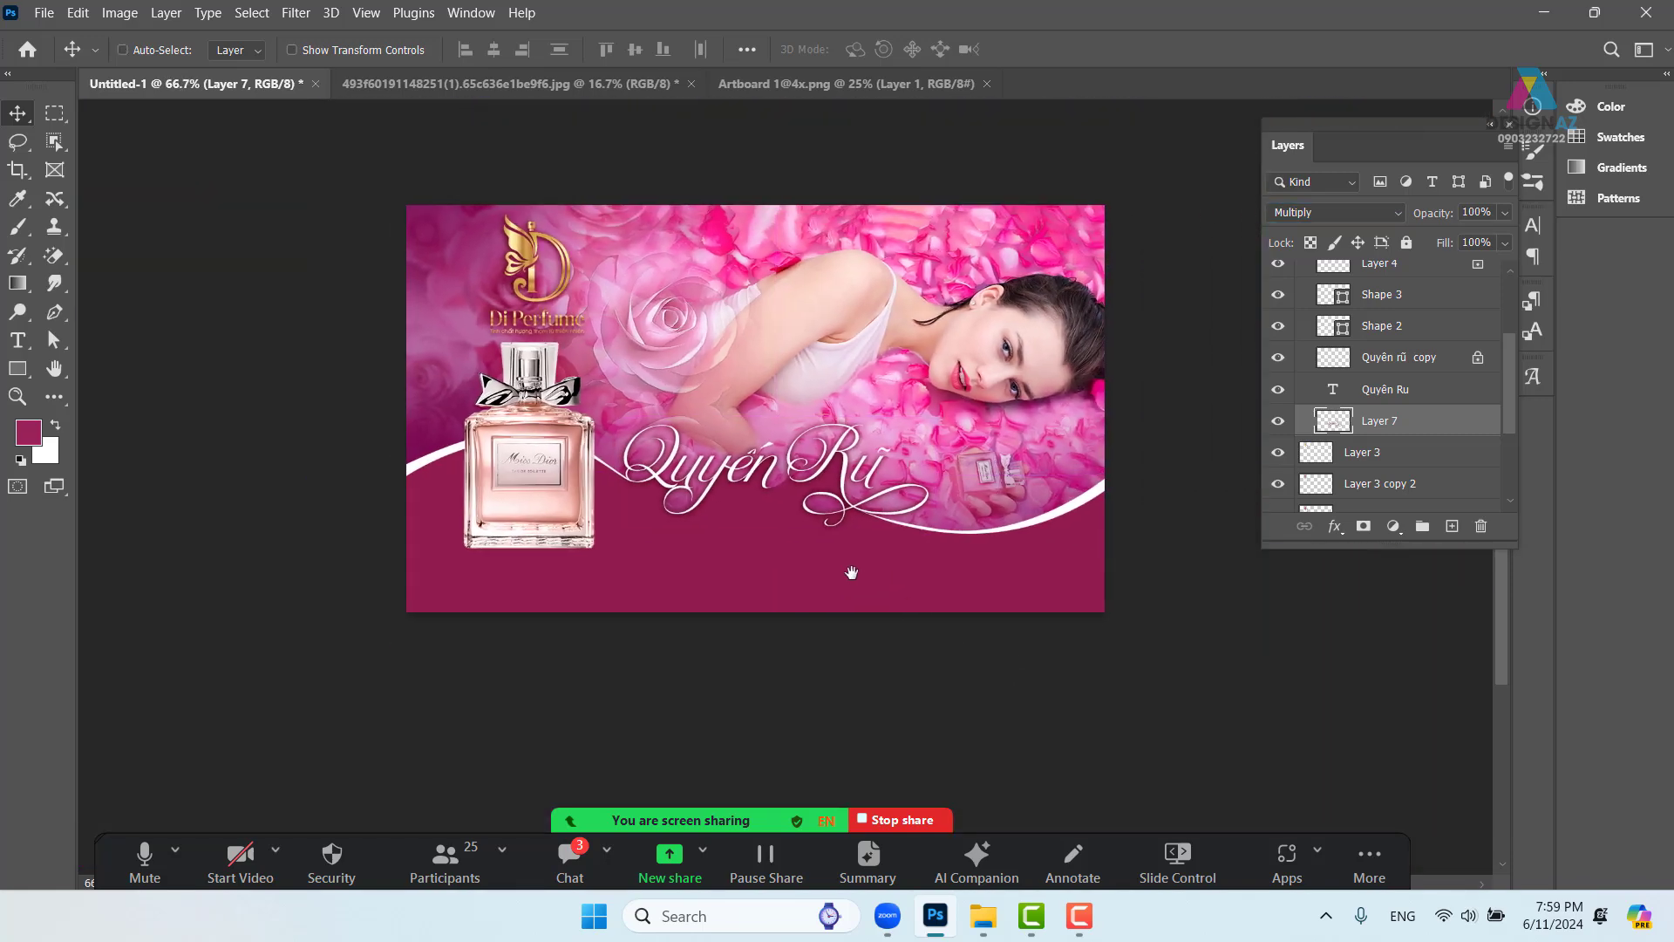
key("ctrl+plus")
key("ctrl+plus")
key("ctrl+plus")
key("ctrl+plus")
key("ctrl+plus")
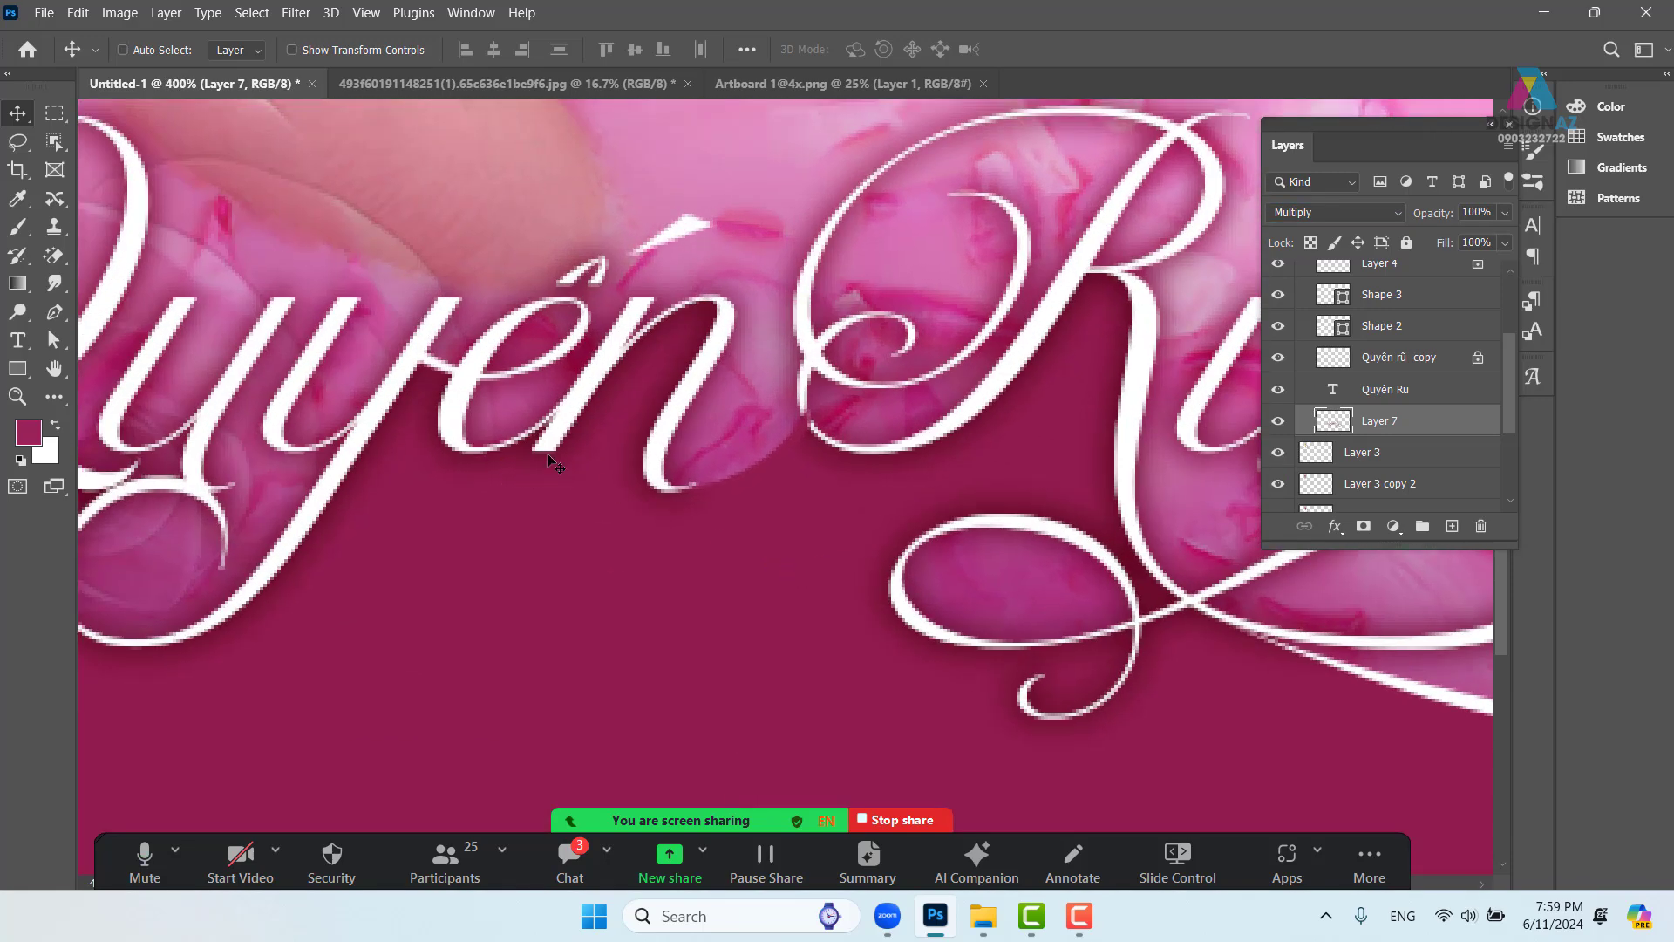
Select Layer 5, the connecting stroke after the n, lock its transparent pixels, and fill it with white
right_click(775, 461)
left_click(822, 488)
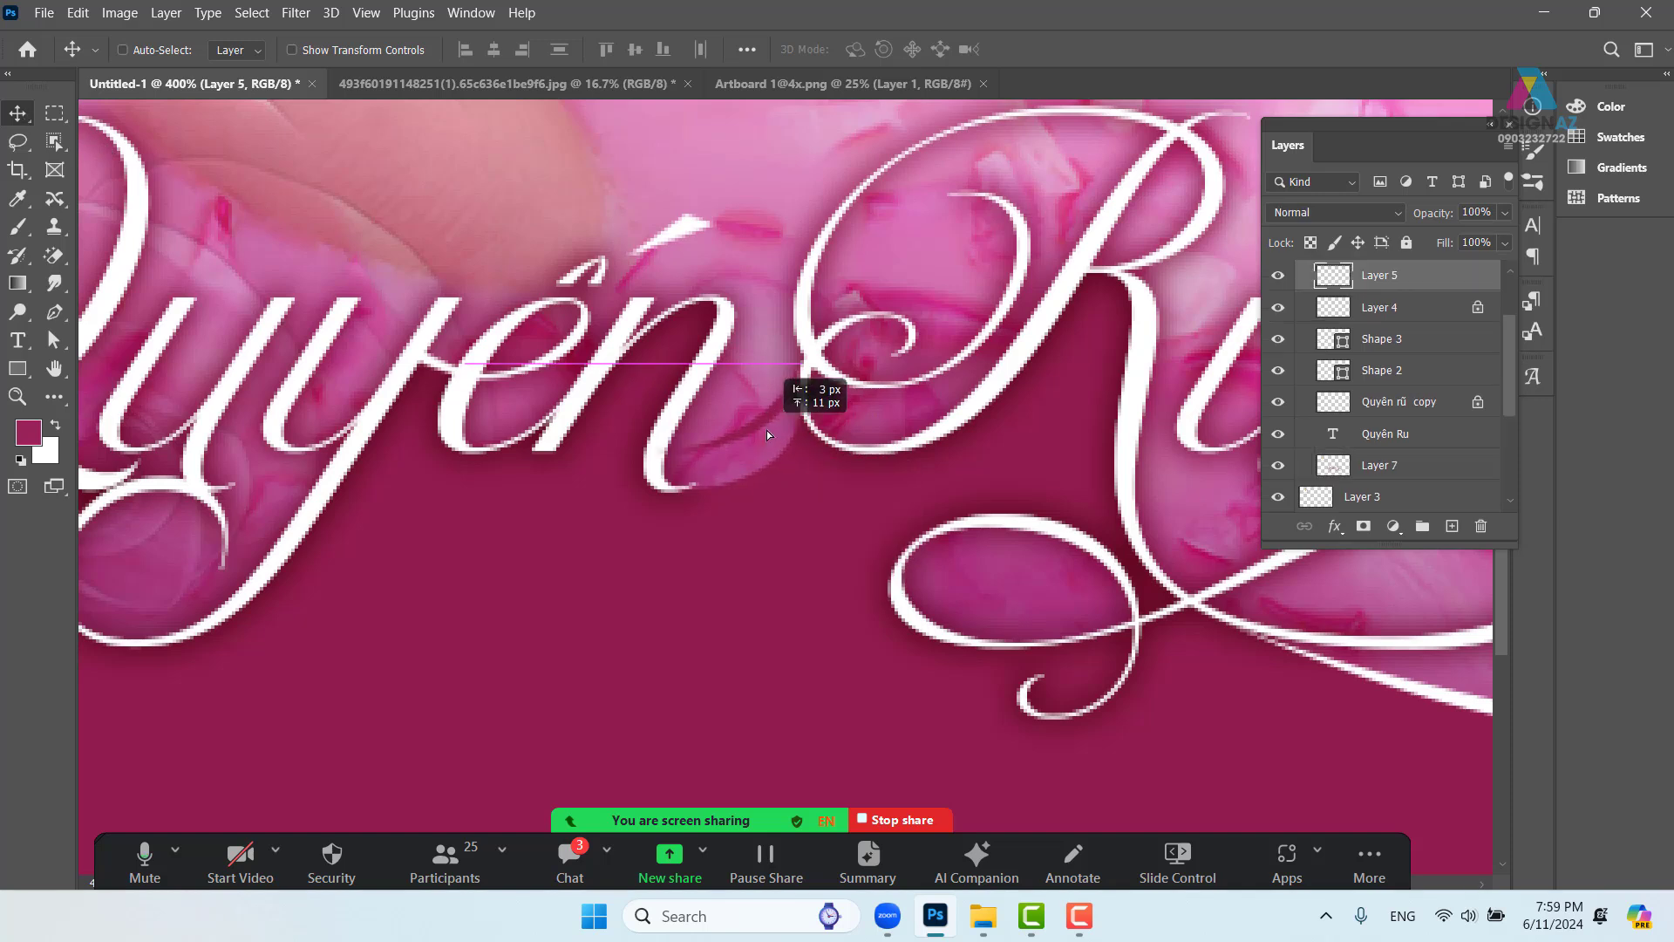
left_click(1311, 243)
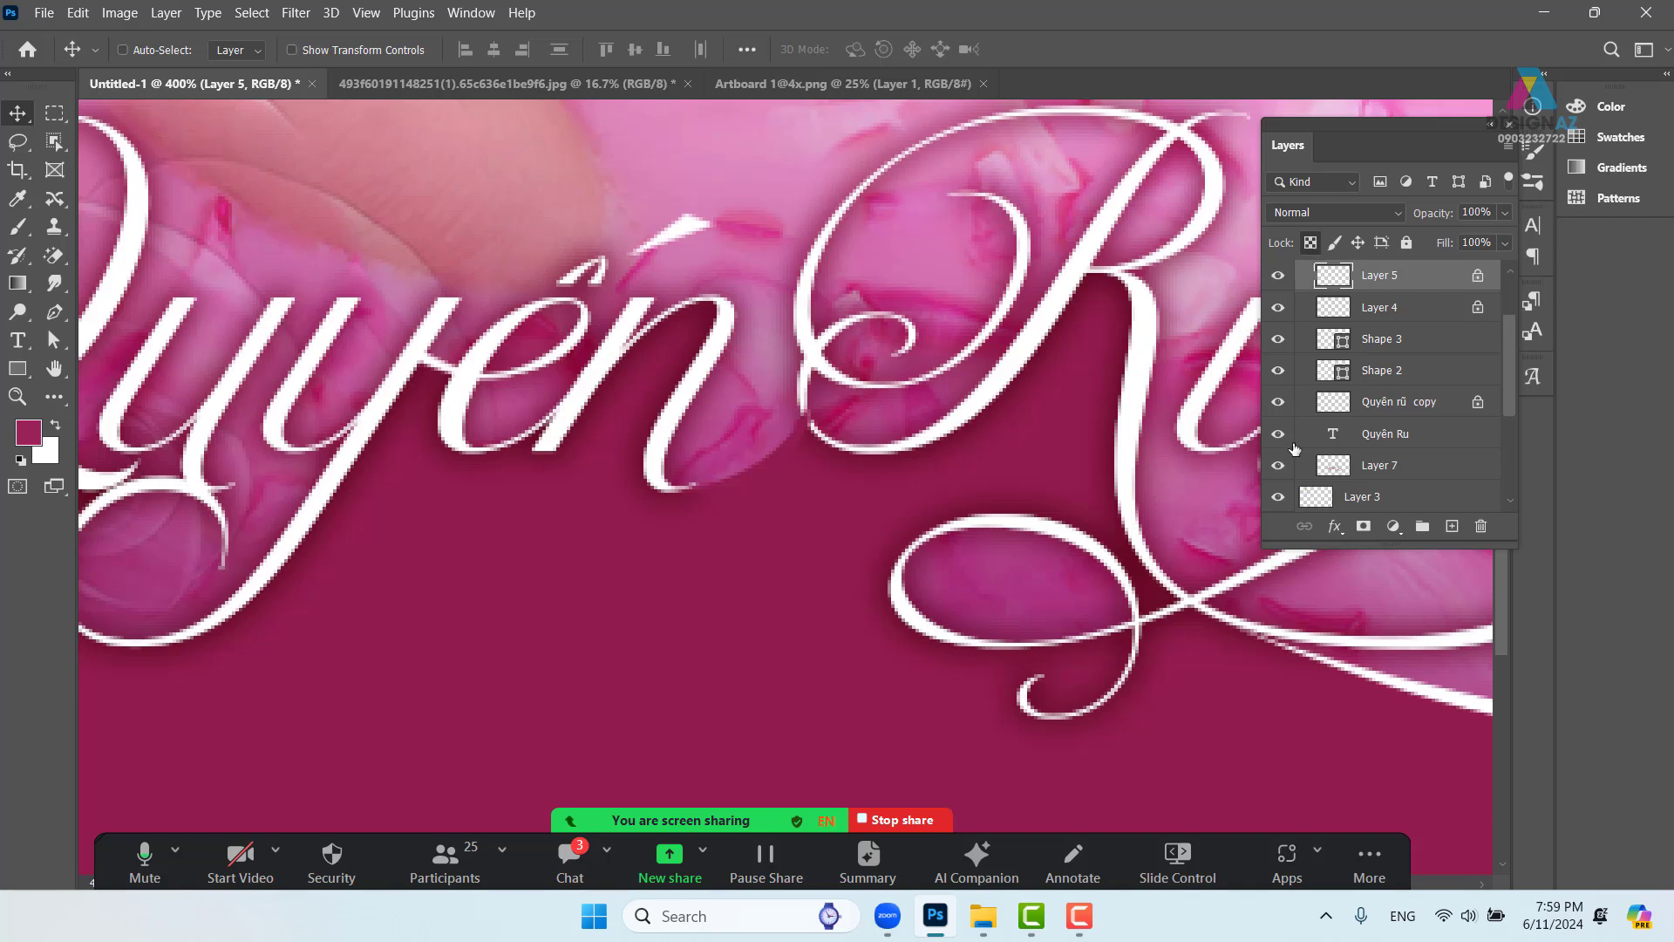
key("ctrl+BackSpace")
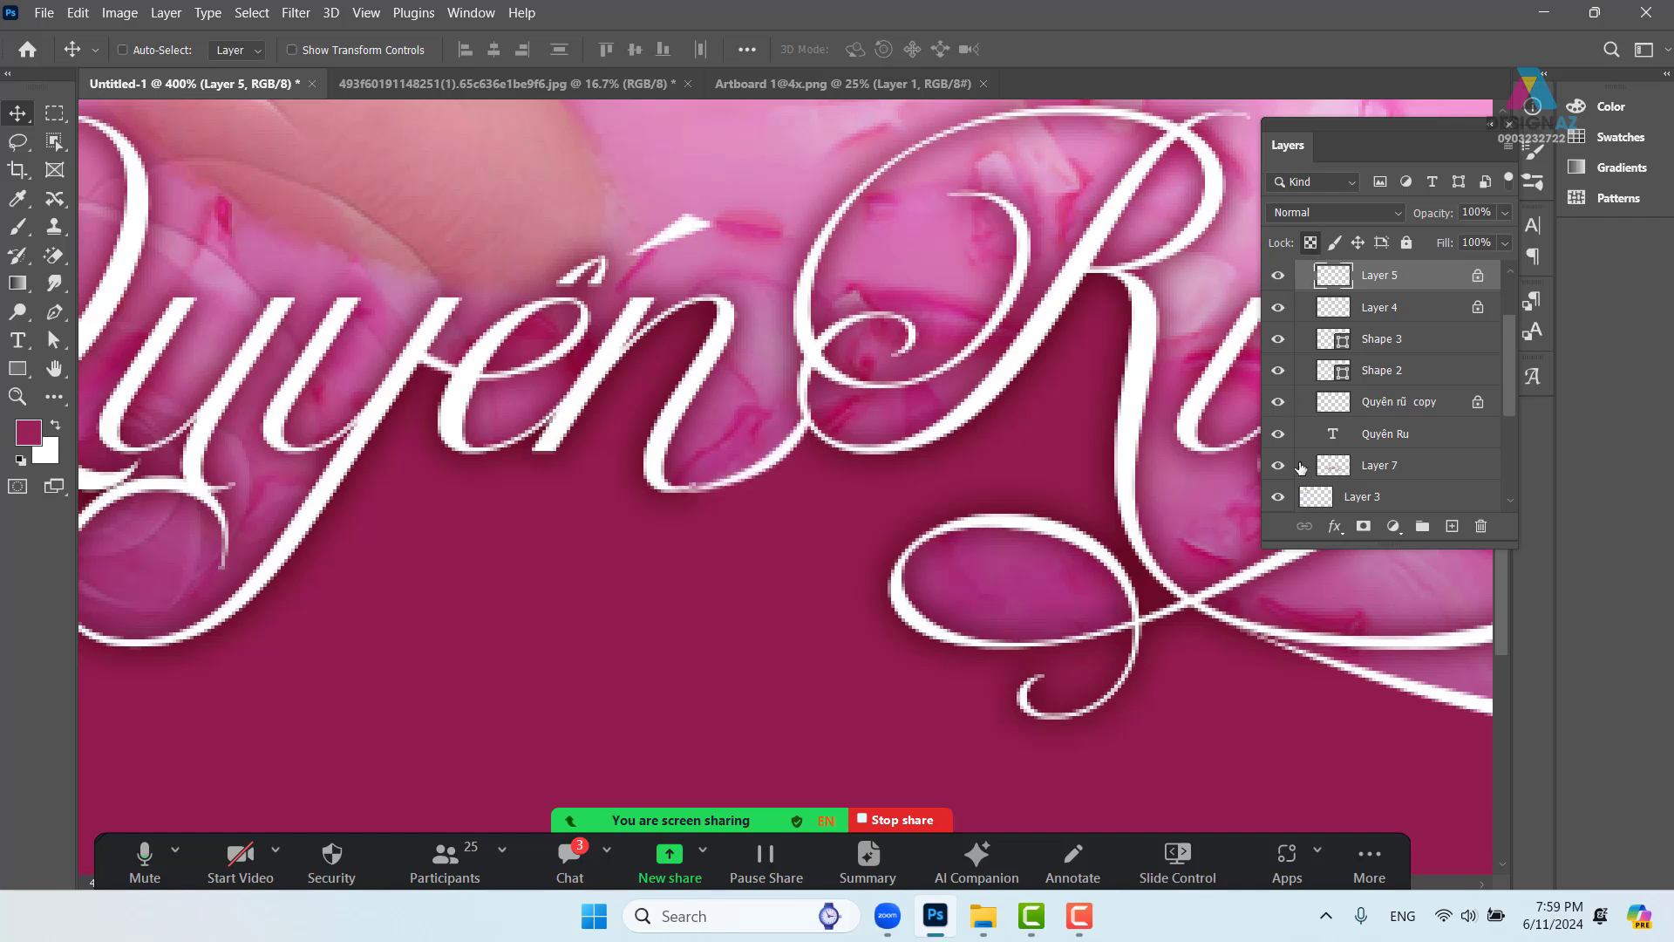
Shift the white connecting stroke slightly and nudge it up so it joins the n to the R
left_click_drag(764, 461, 757, 465)
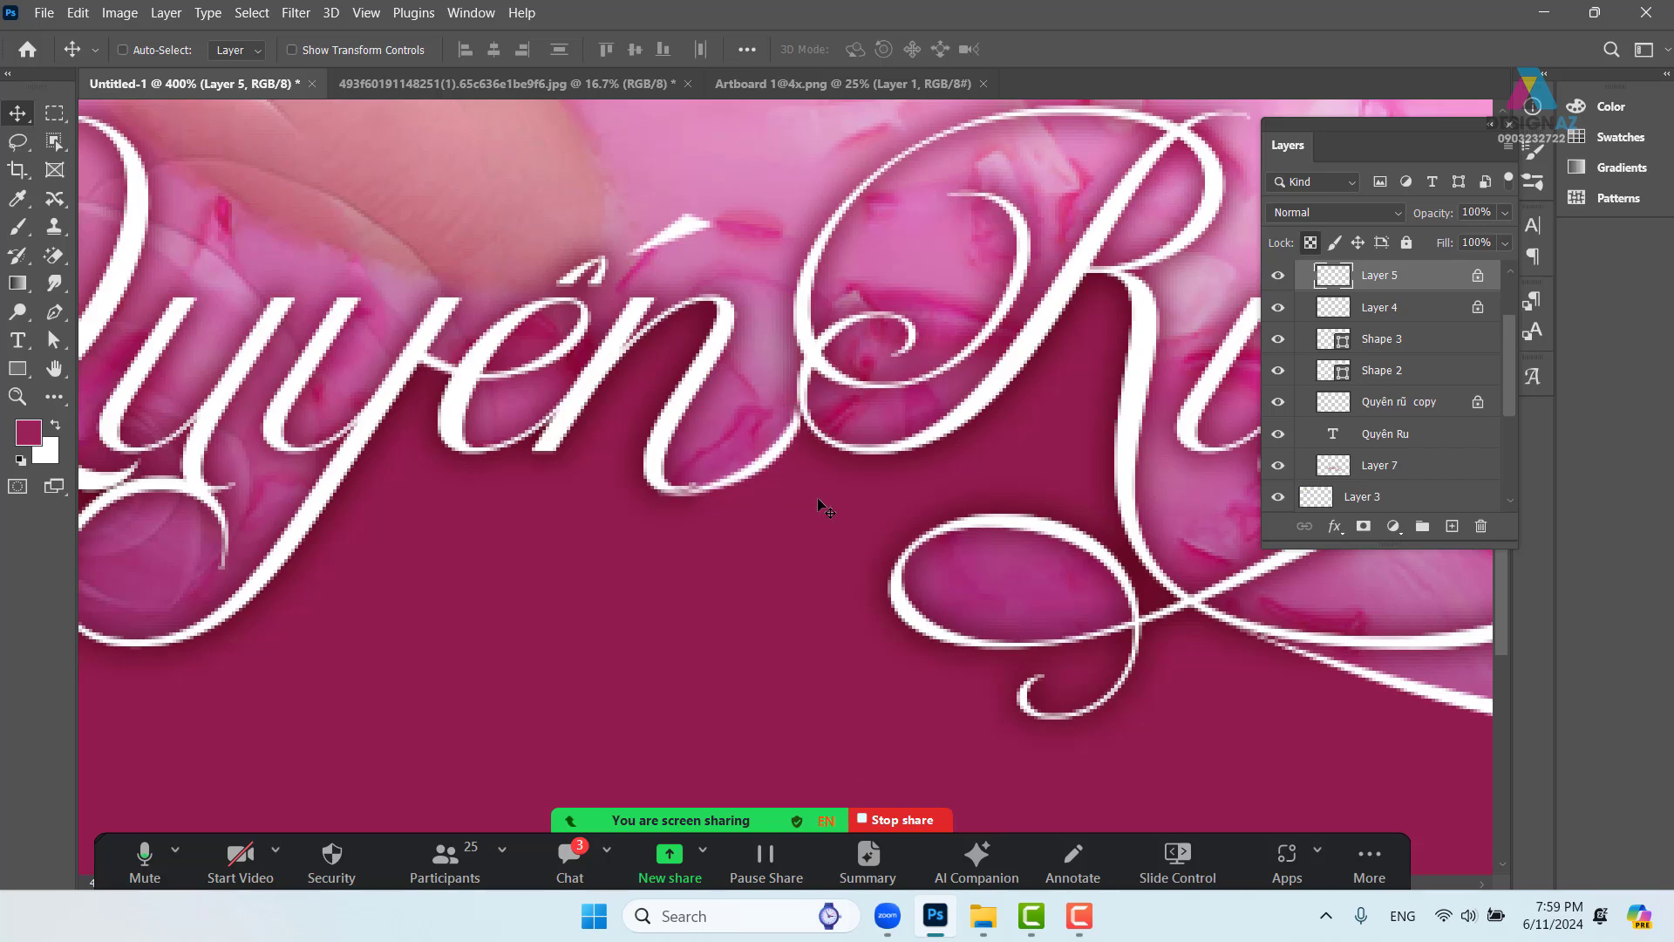
key("Up")
key("ctrl+minus")
key("ctrl+minus")
key("ctrl+minus")
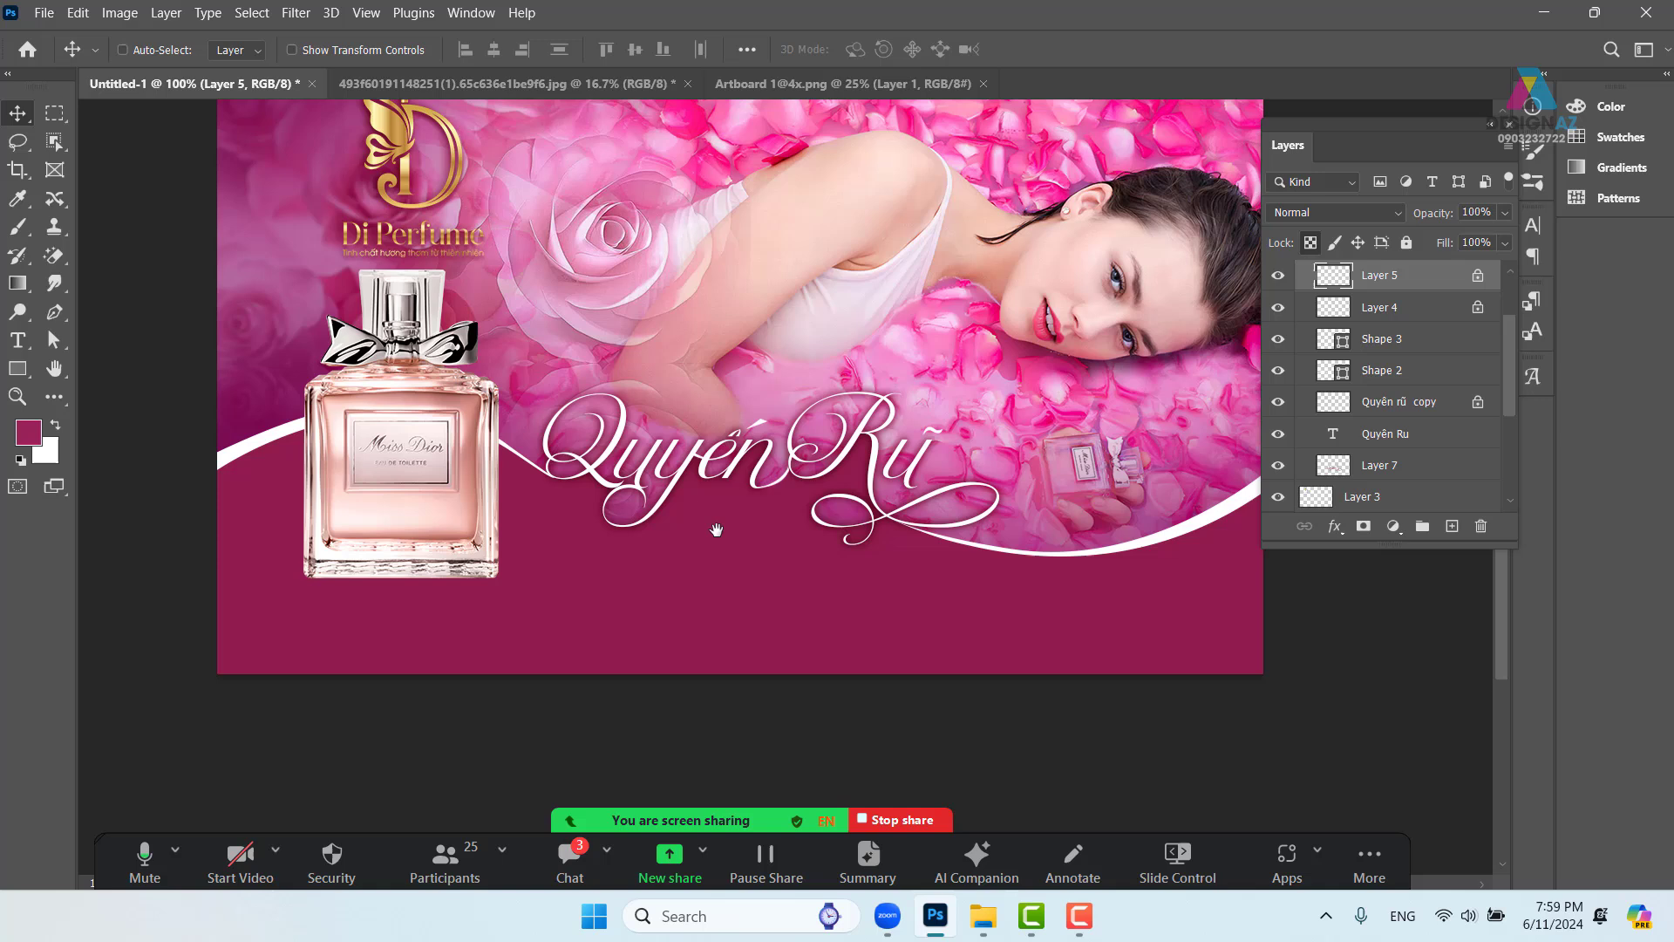
Rename the tết layer group as text
left_click_drag(717, 529, 694, 610)
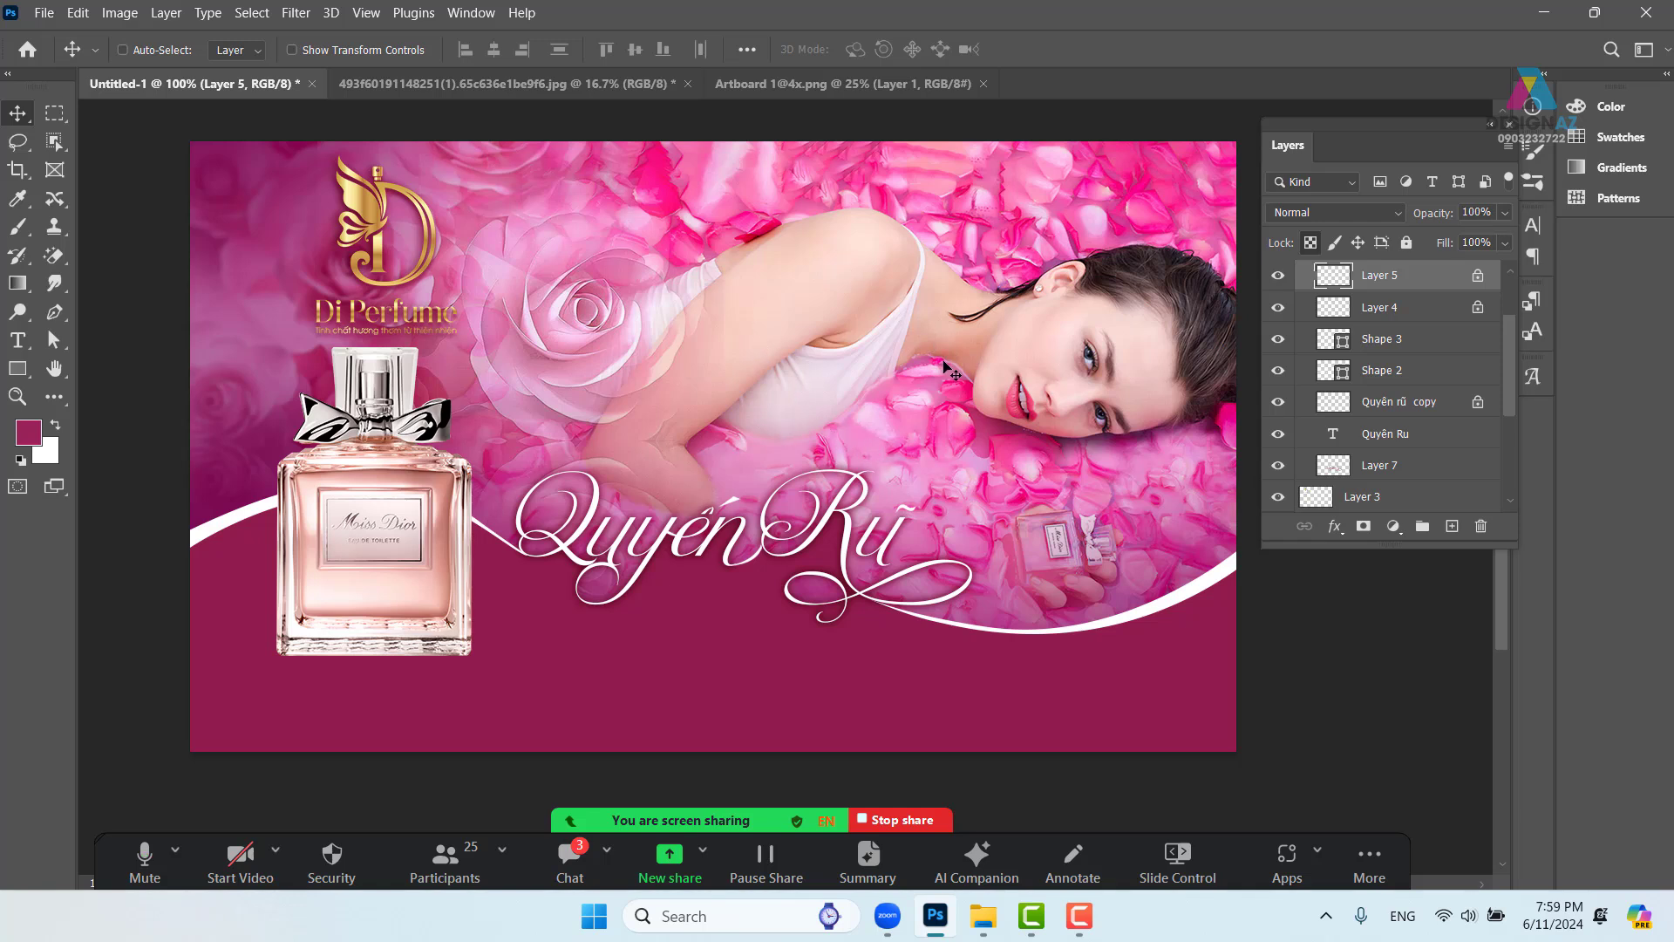
mouse_move(894, 376)
left_mouse_down()
mouse_move(857, 386)
mouse_move(912, 348)
left_mouse_up()
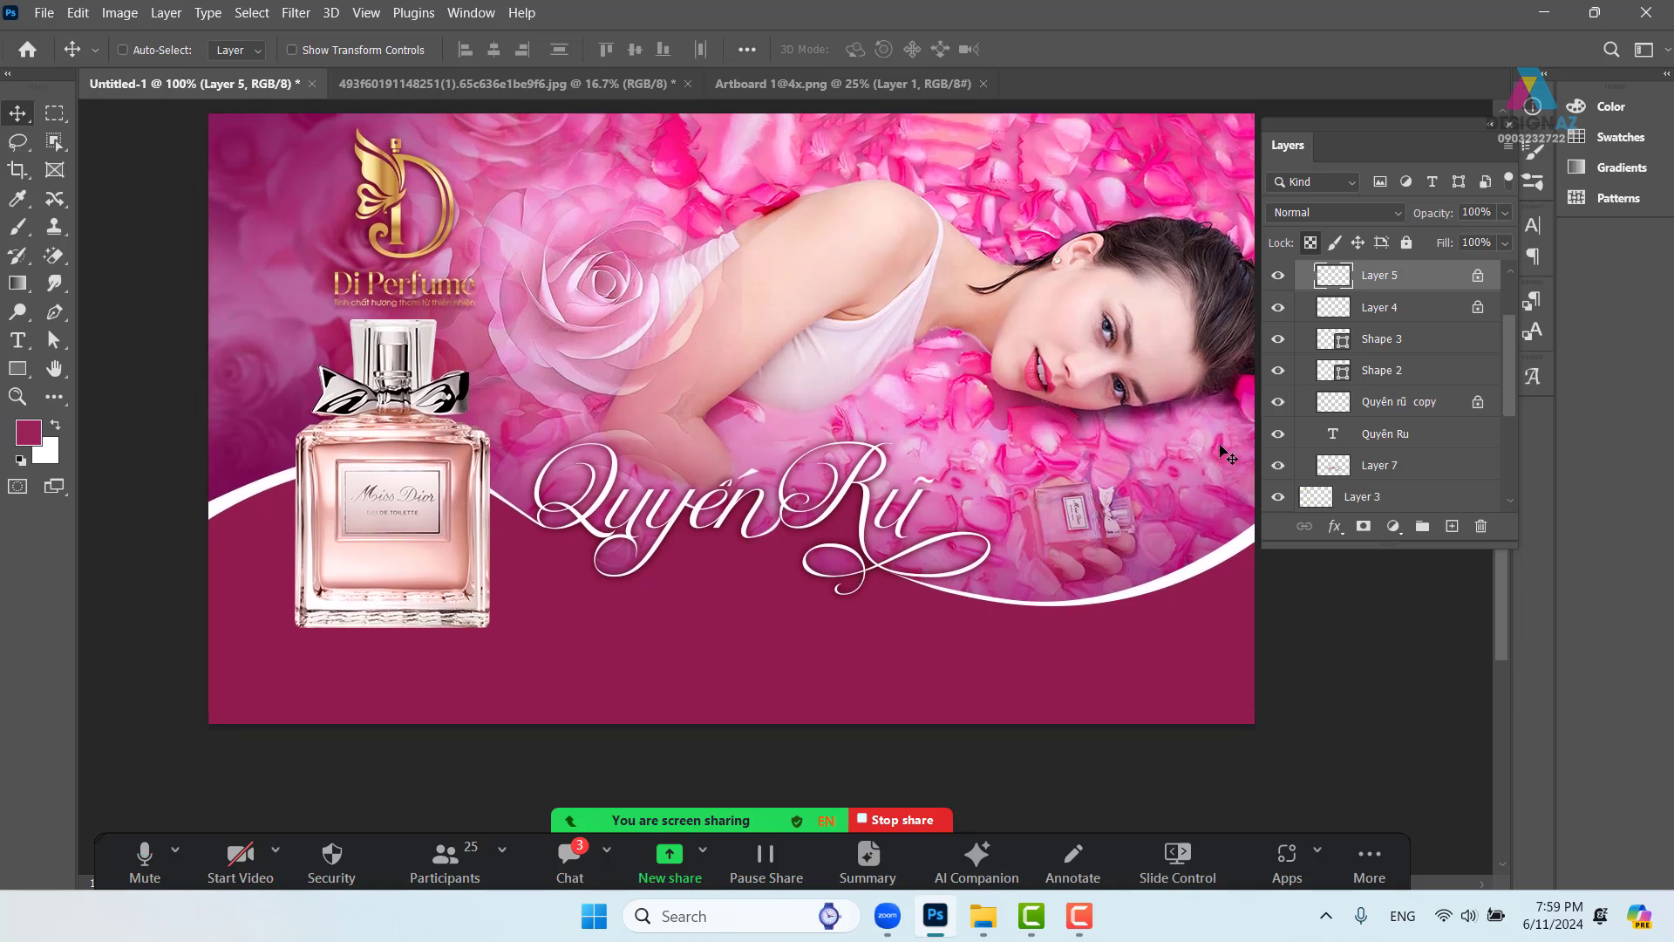
scroll(1512, 344, "up", 2)
scroll(1513, 301, "up", 1)
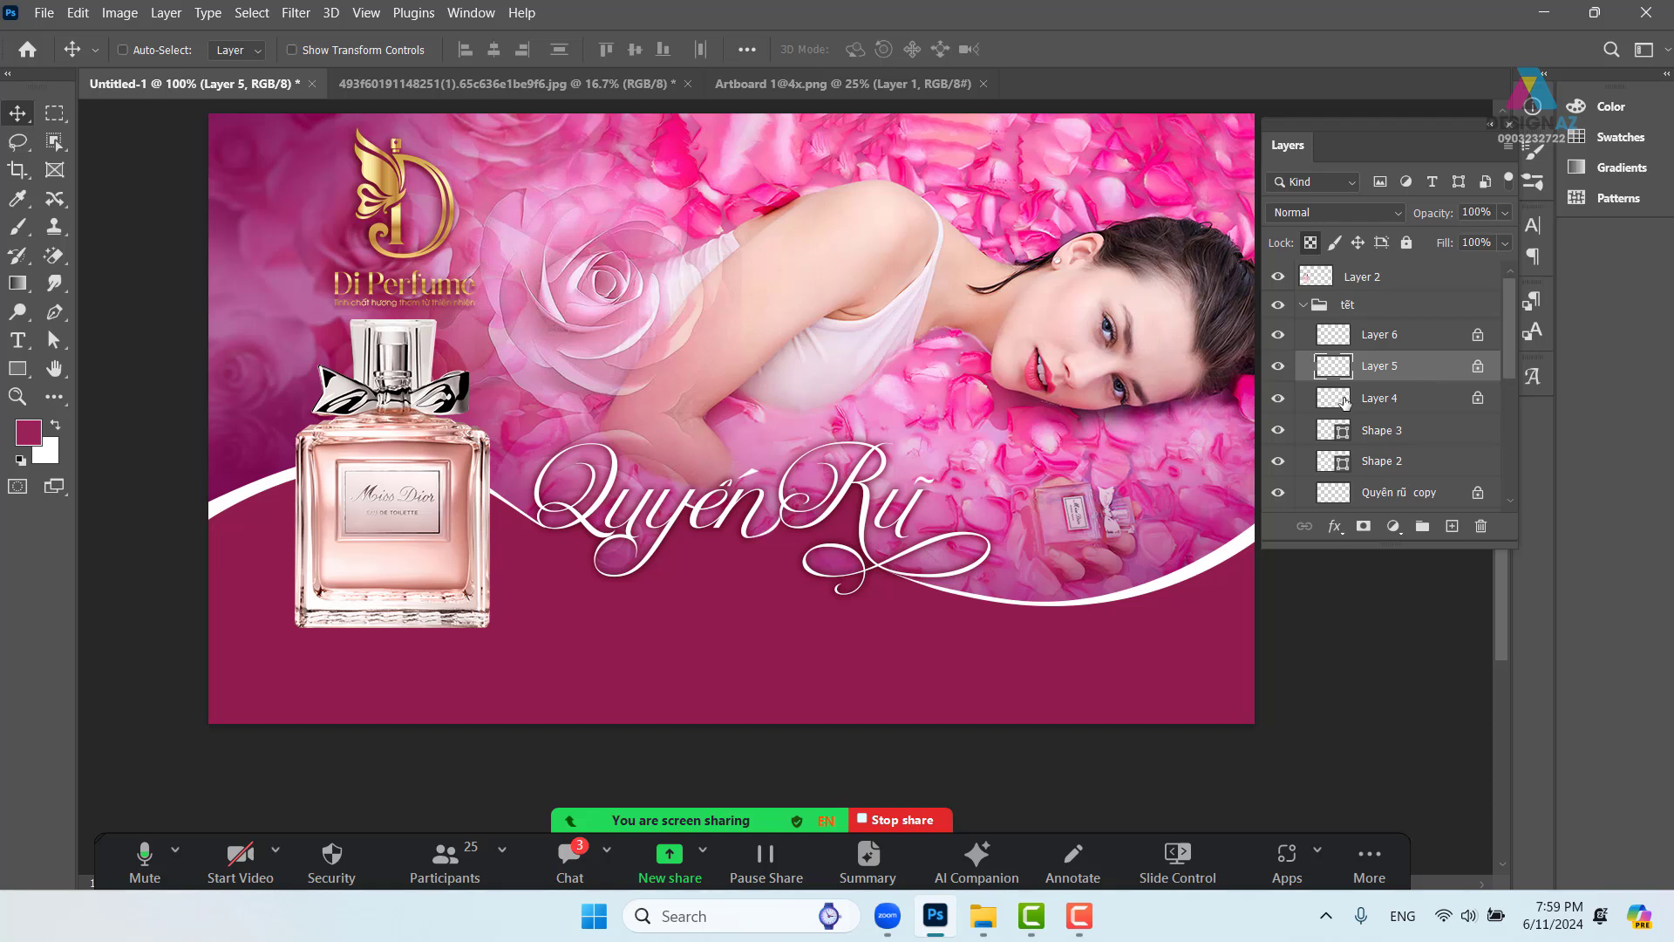
left_click(1332, 305)
left_click(1303, 307)
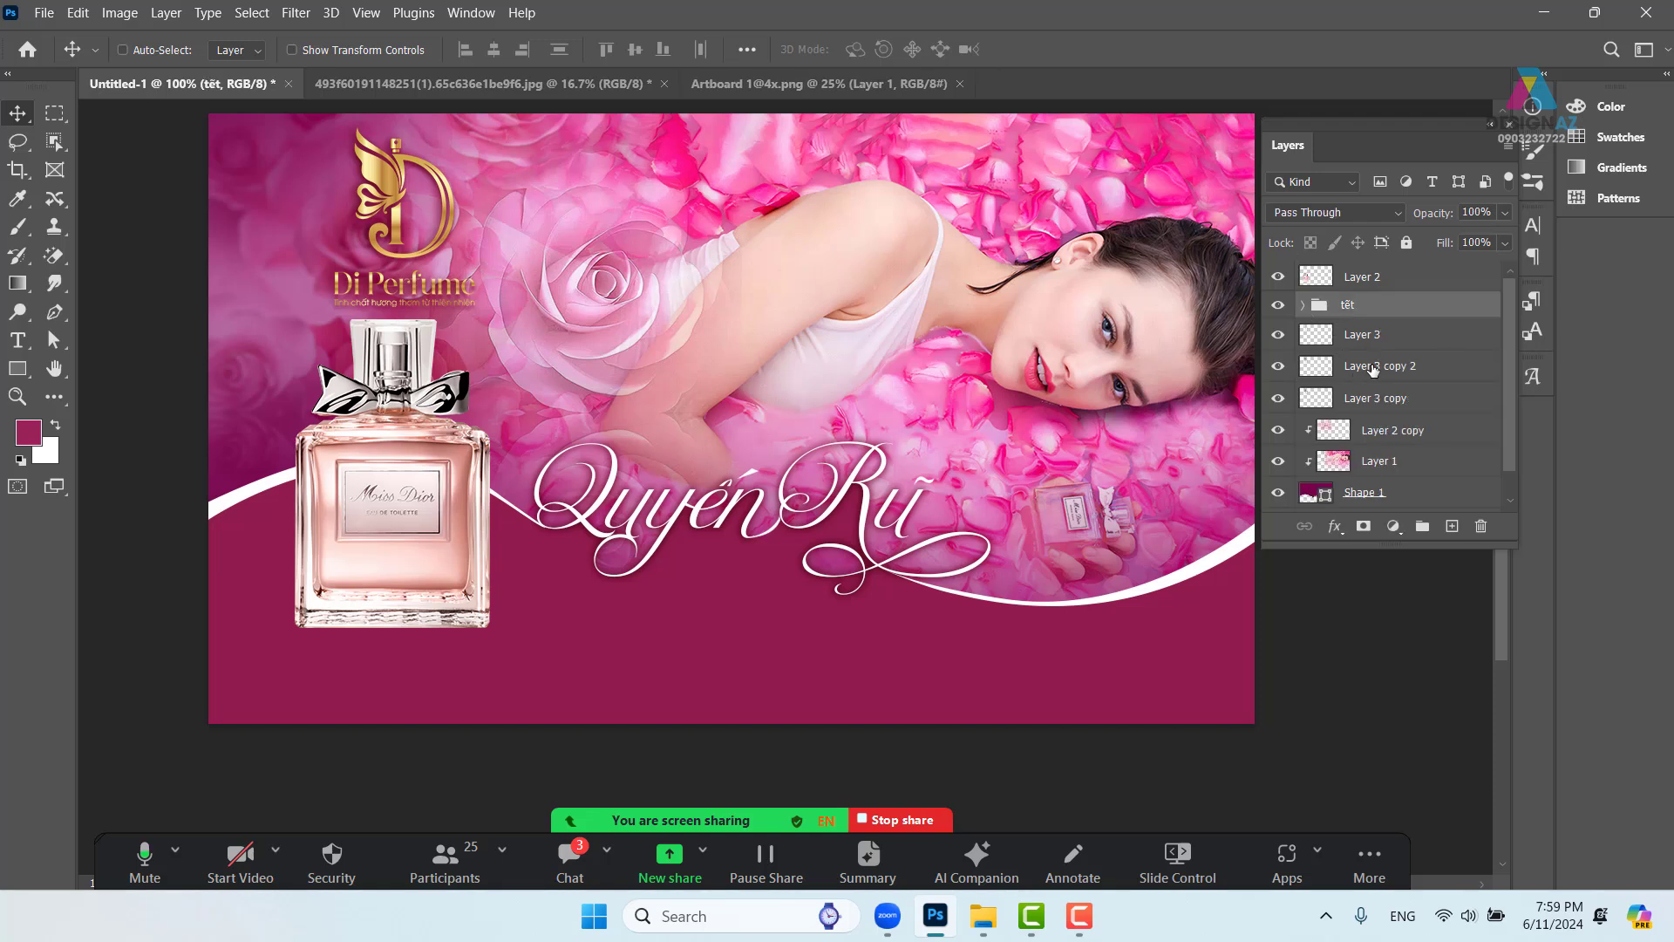
double_click(1363, 313)
key("Return")
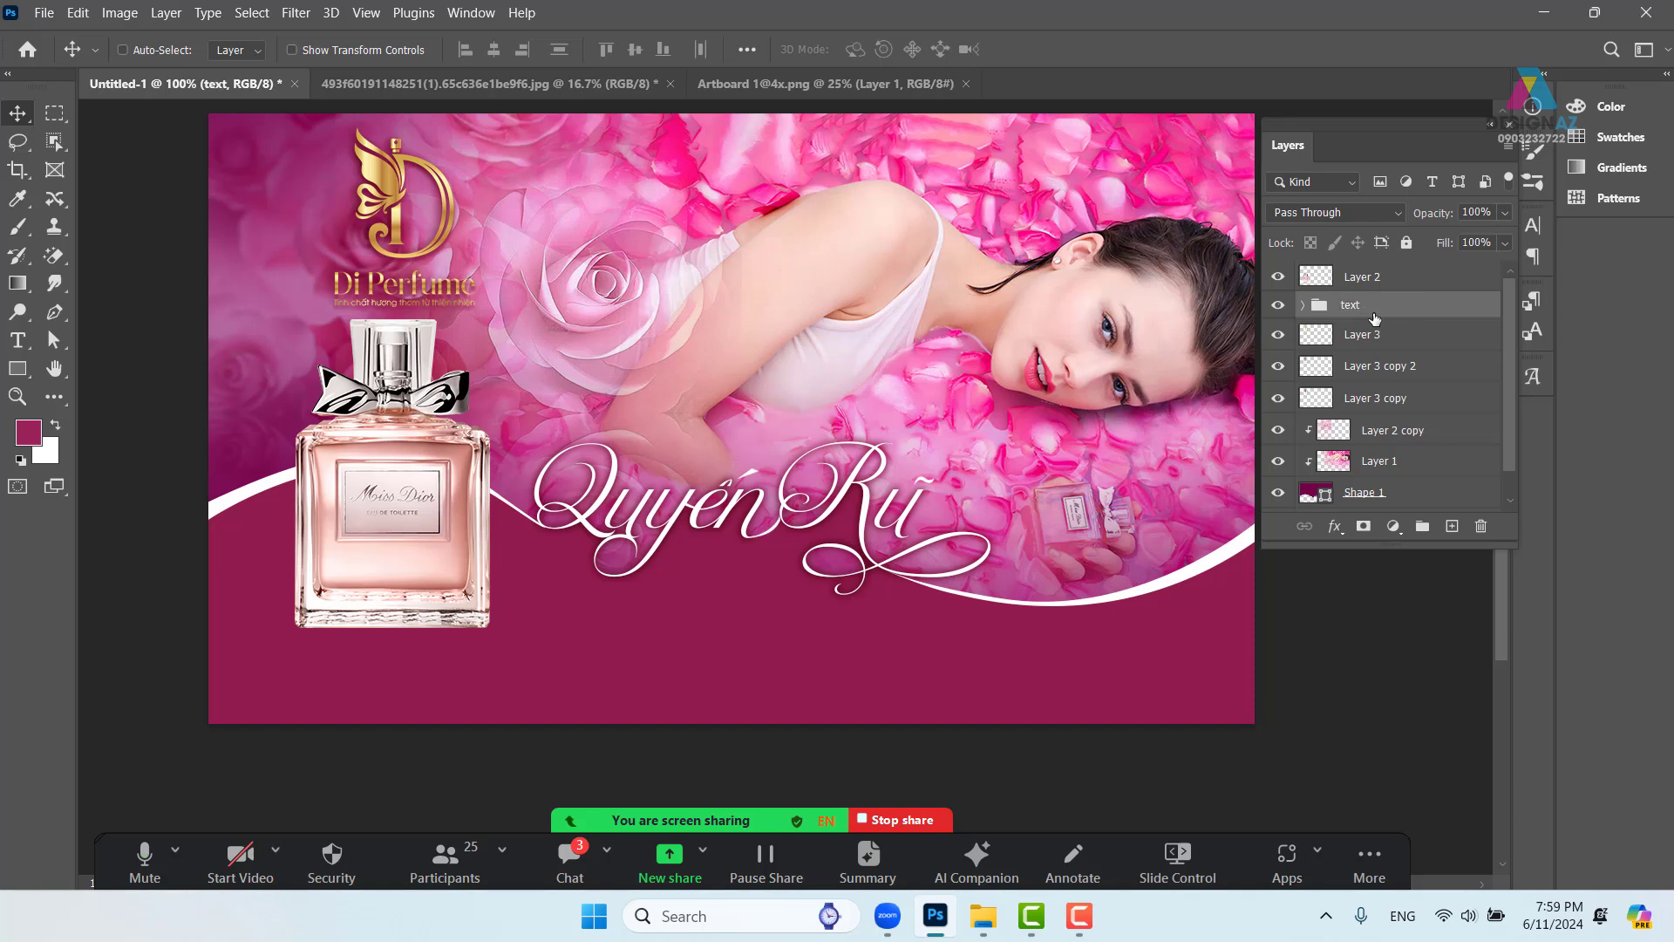
left_click(1304, 307)
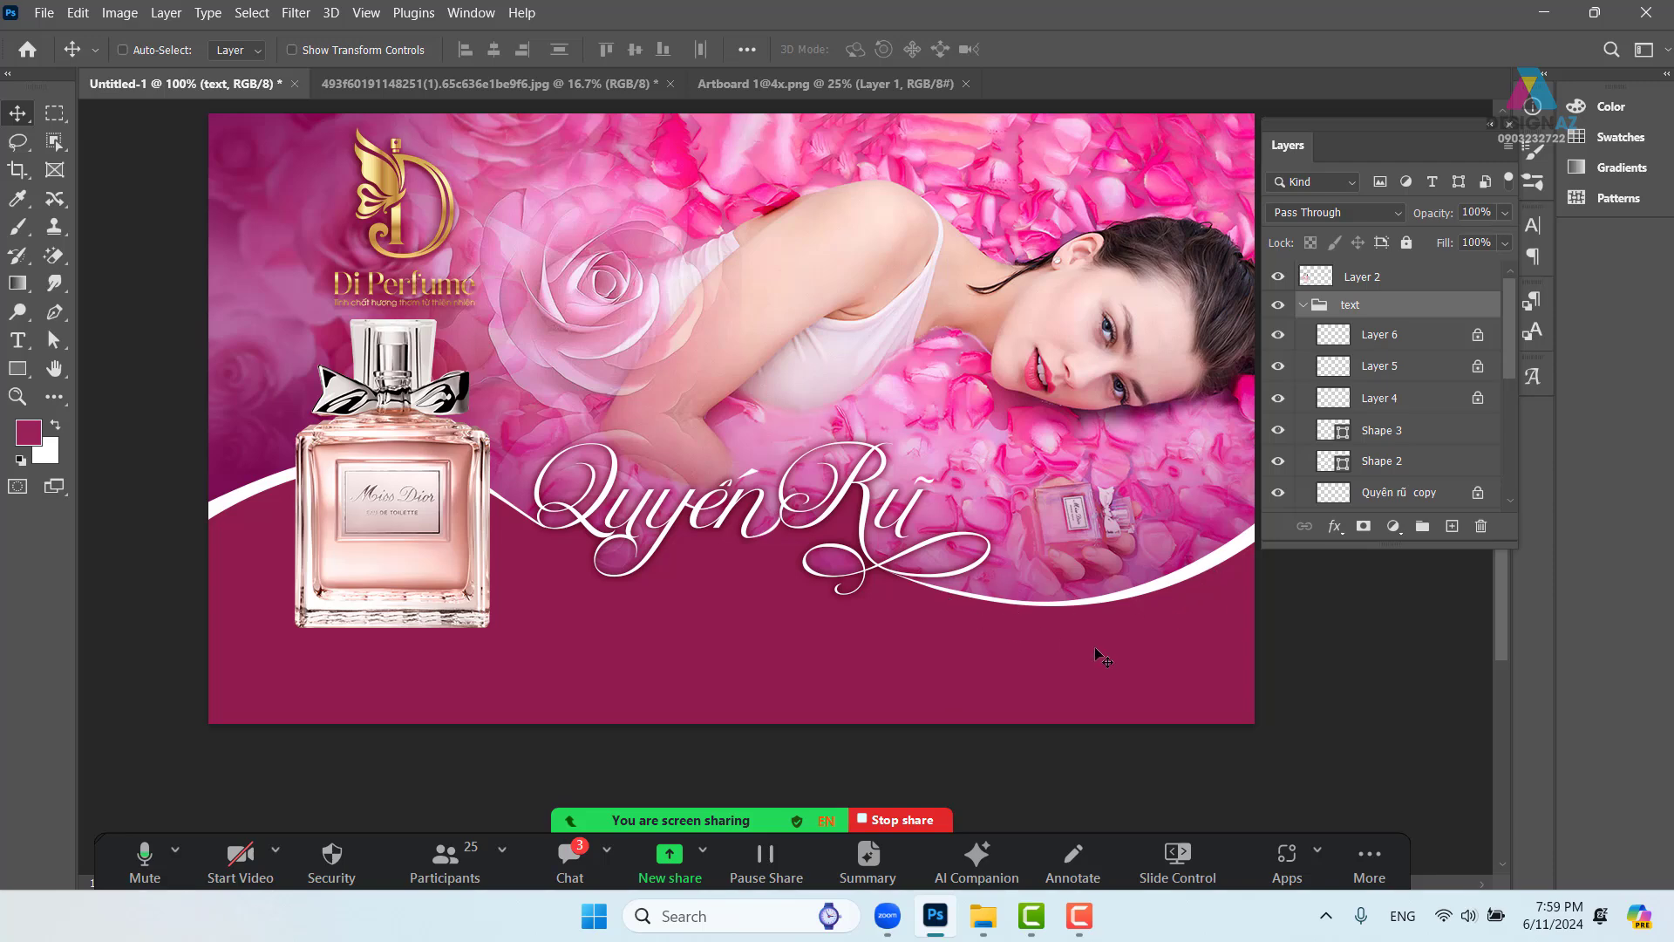
Reshape Shape 3, the white curve below the small bottle, by lengthening its lower anchor's handle, and collapse the text group
key("ctrl+plus")
left_click_drag(1197, 656, 533, 411)
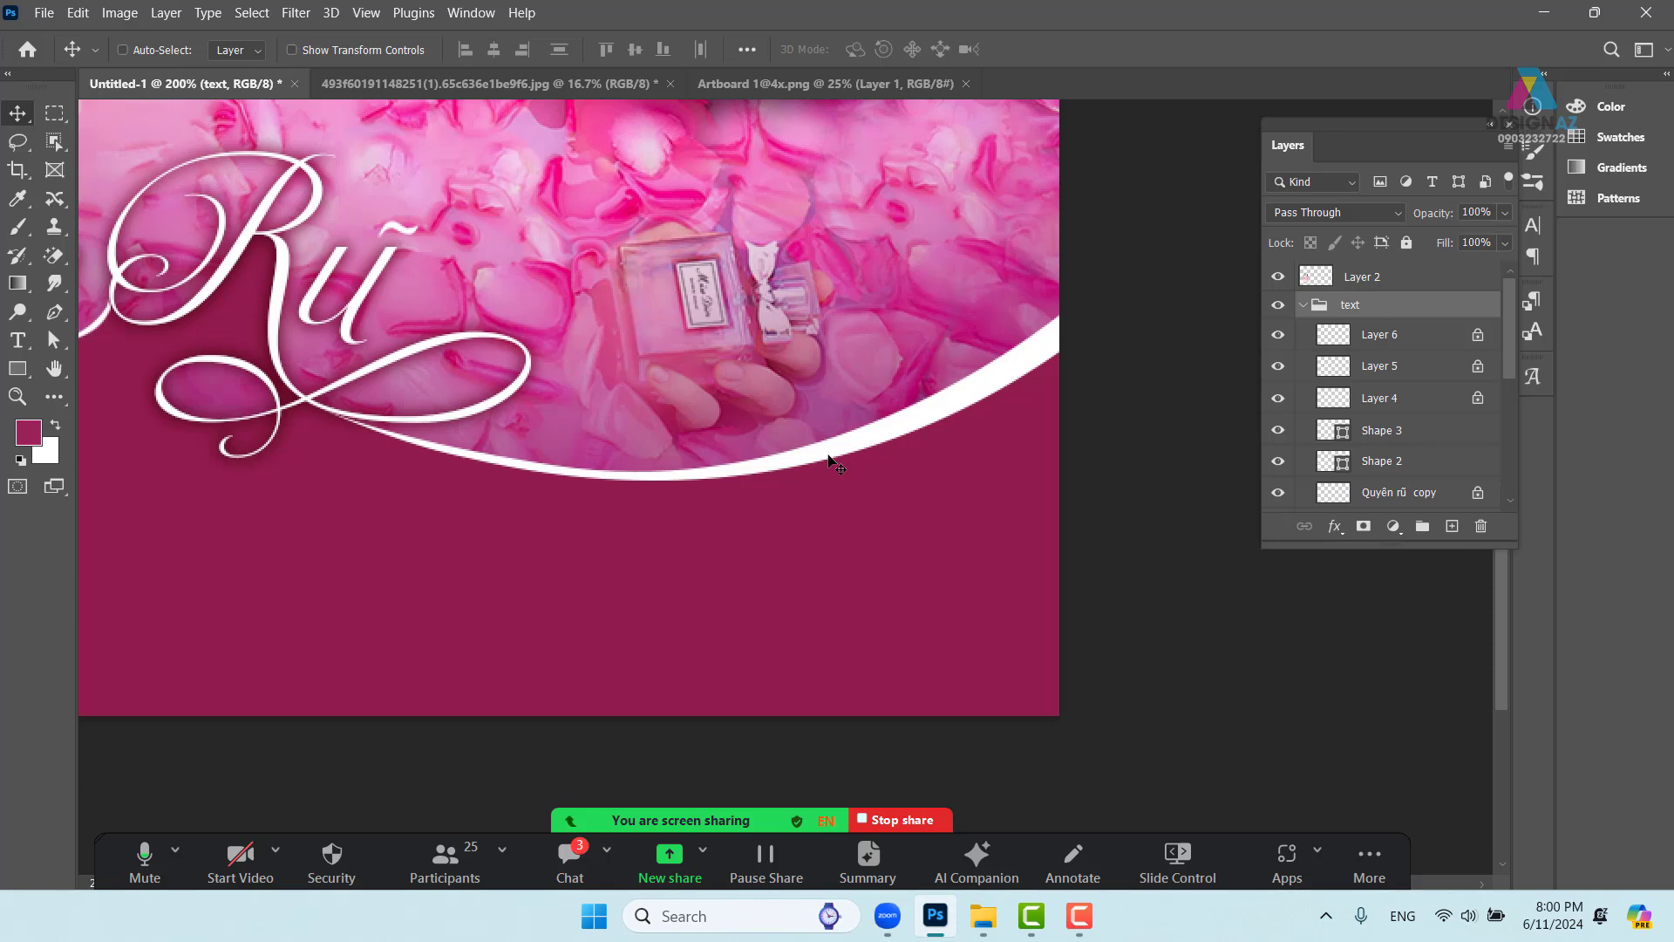
key("p")
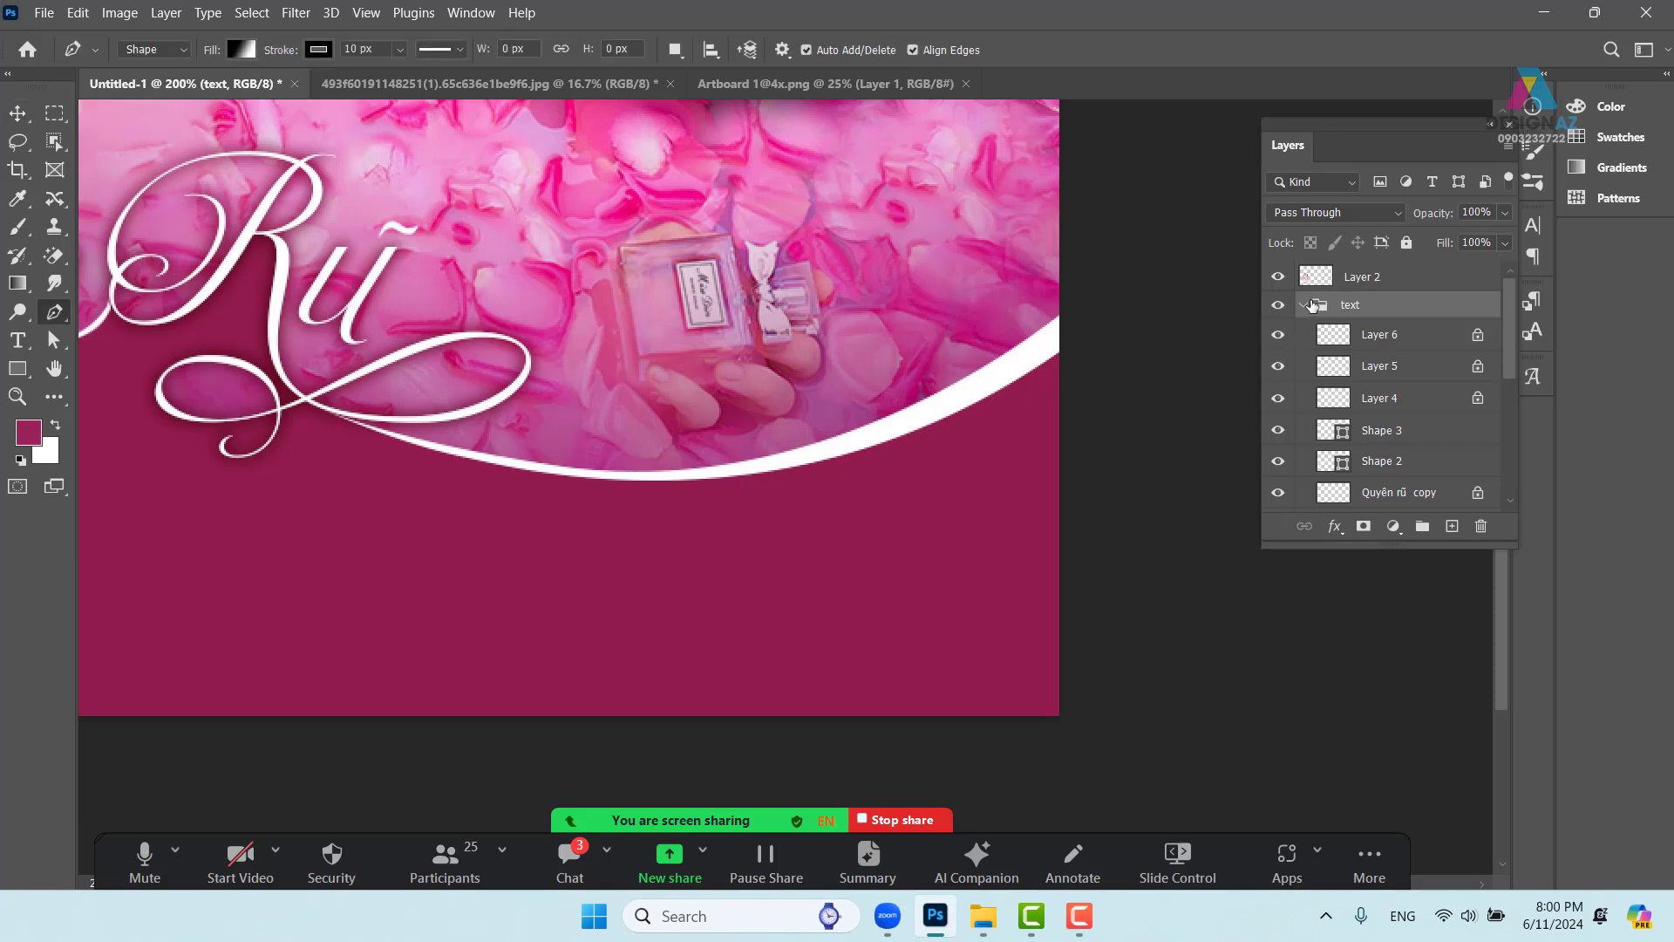
left_click(1302, 305)
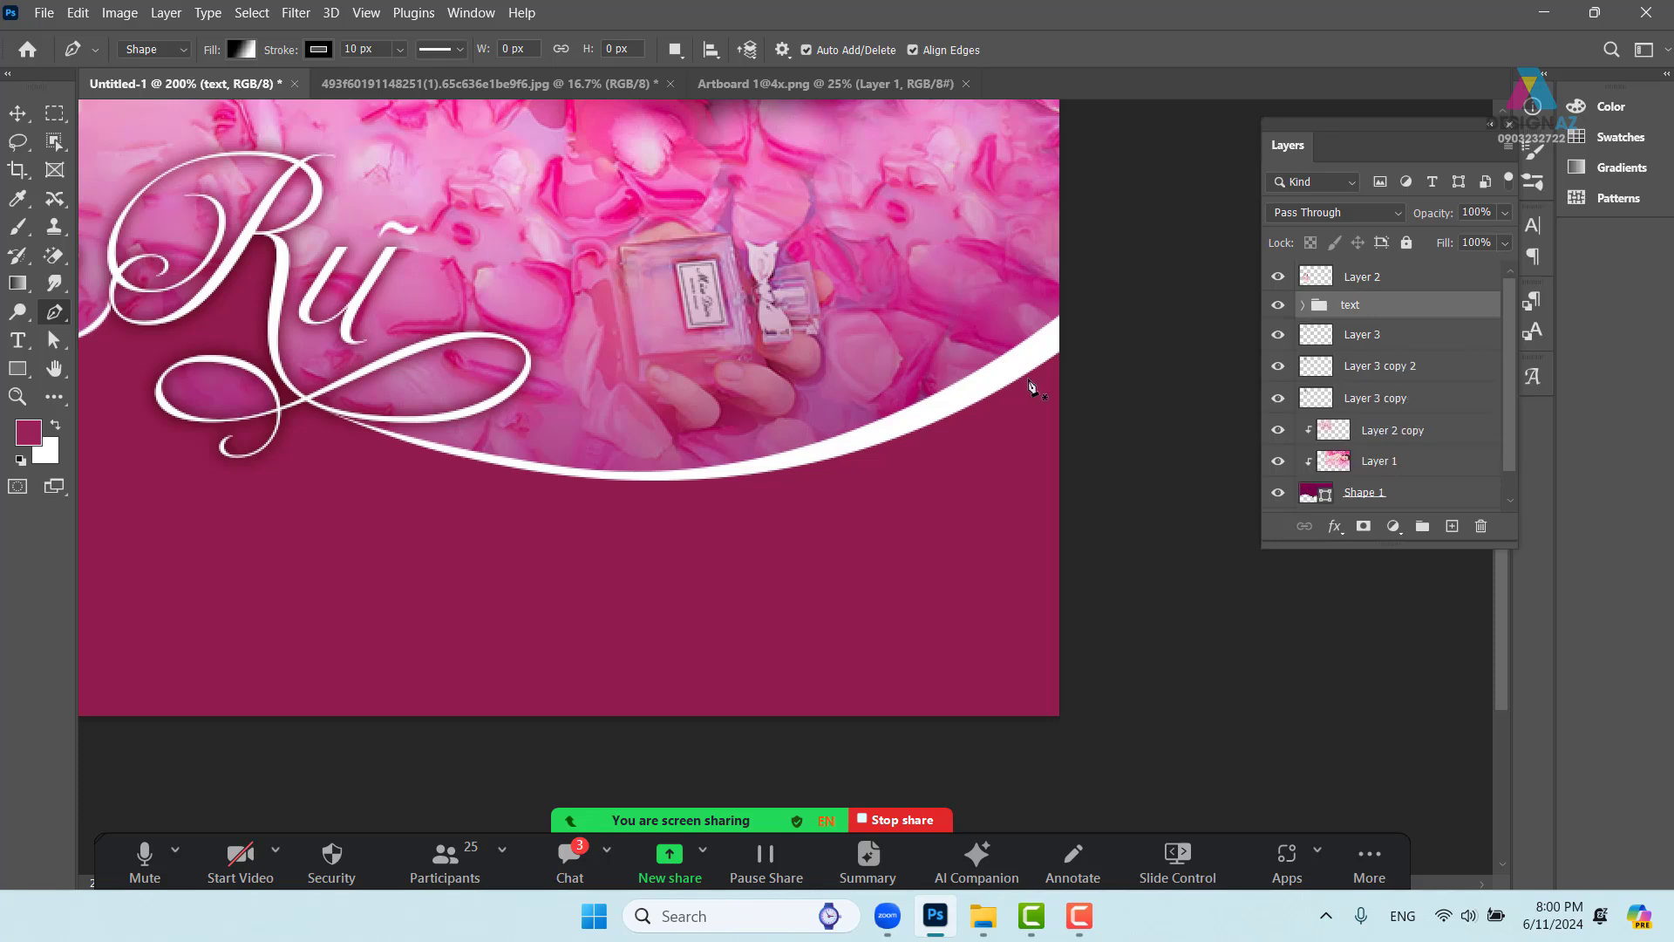
left_click(19, 115)
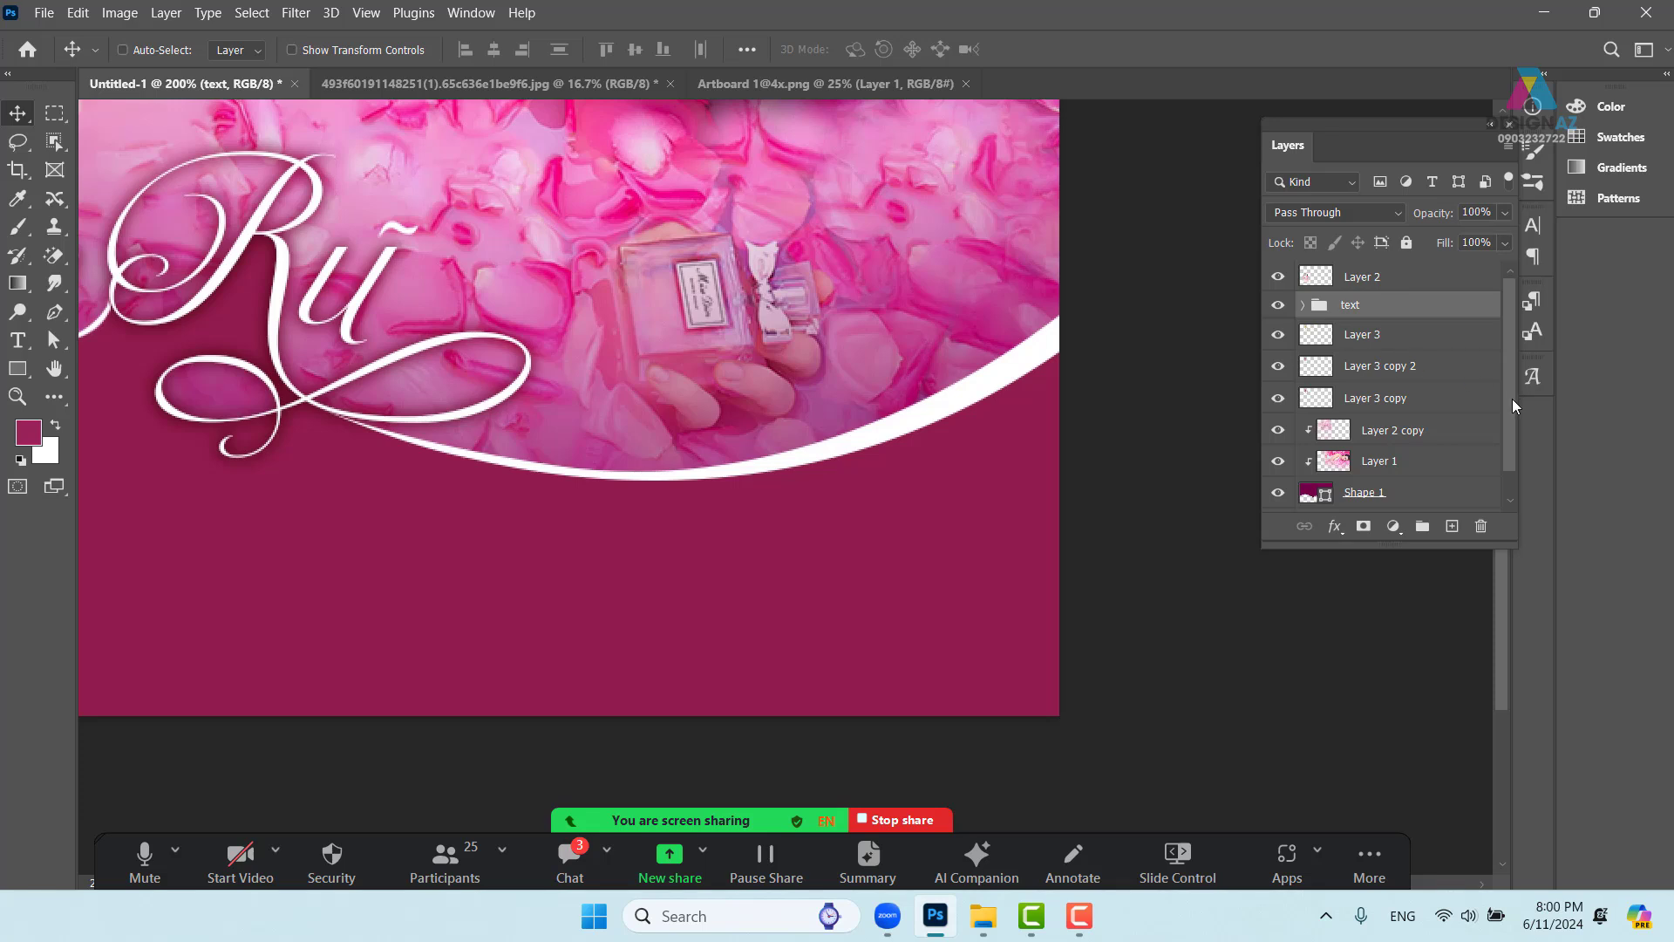
left_click_drag(1511, 382, 1516, 425)
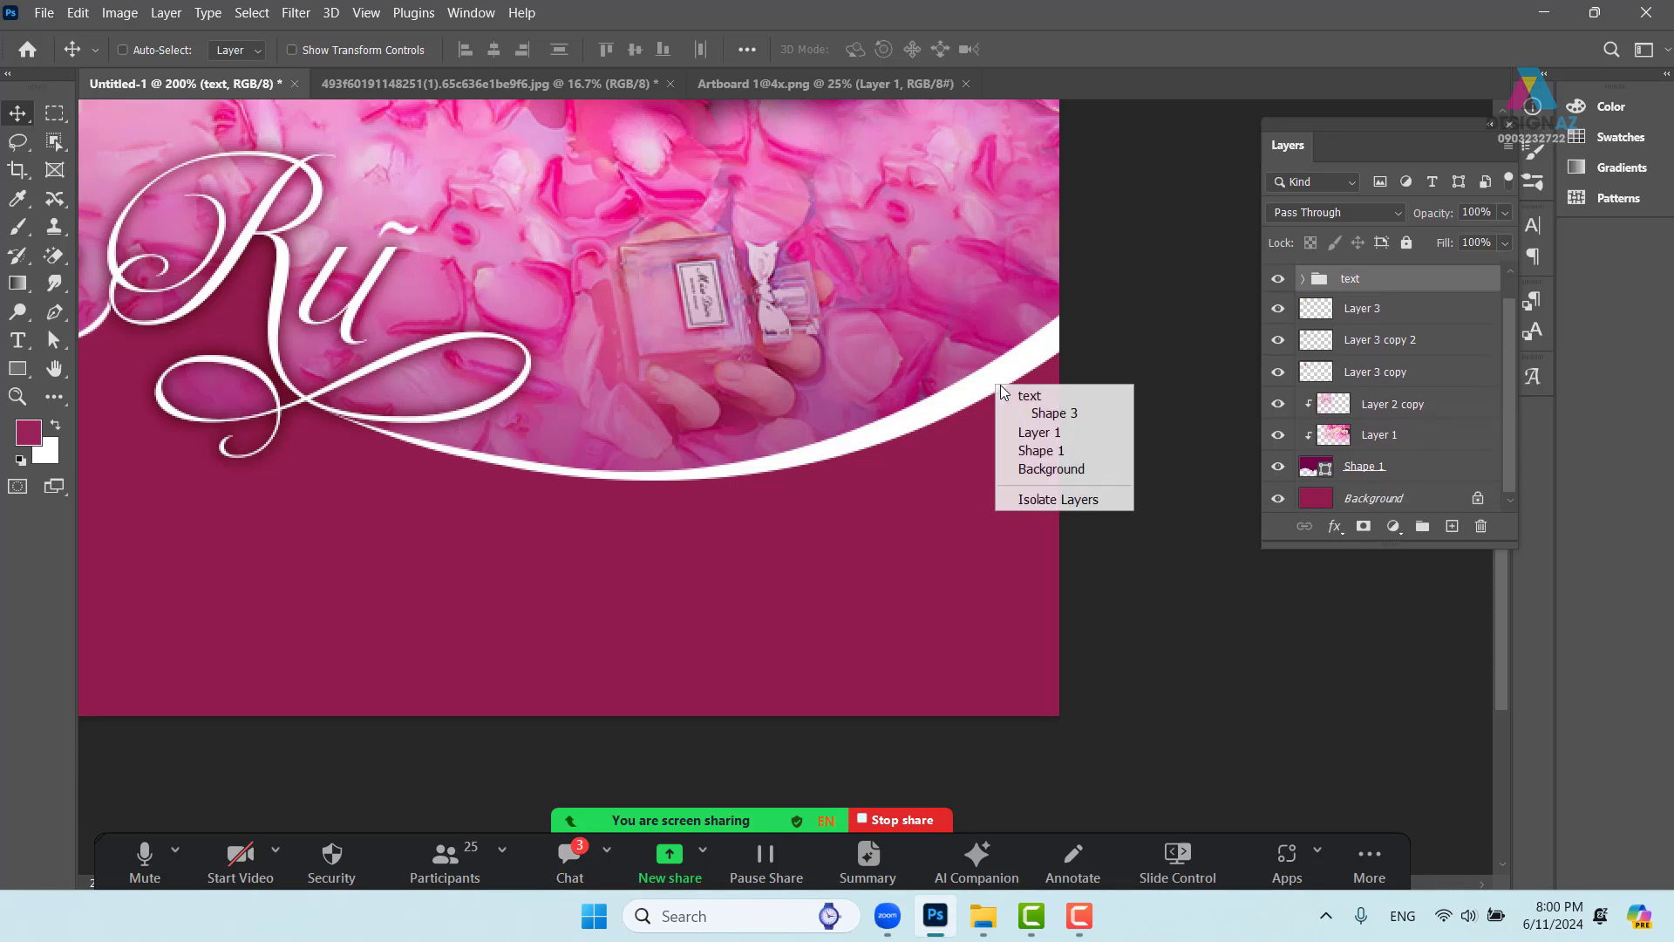
right_click(996, 385)
left_click(1050, 413)
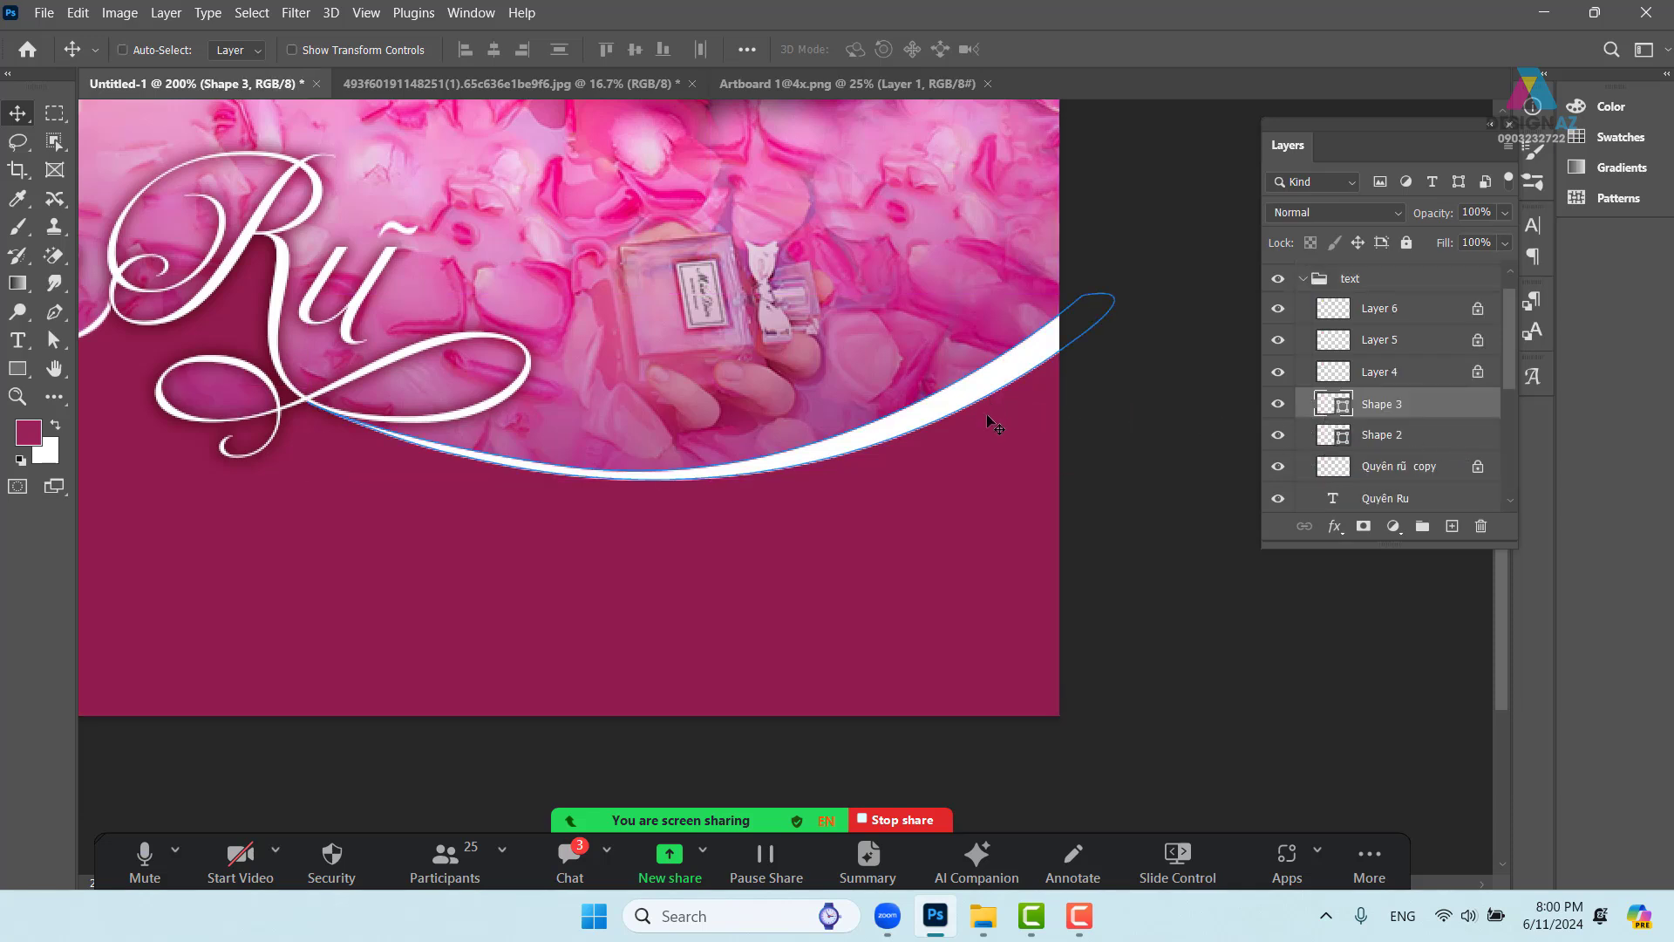
key("p")
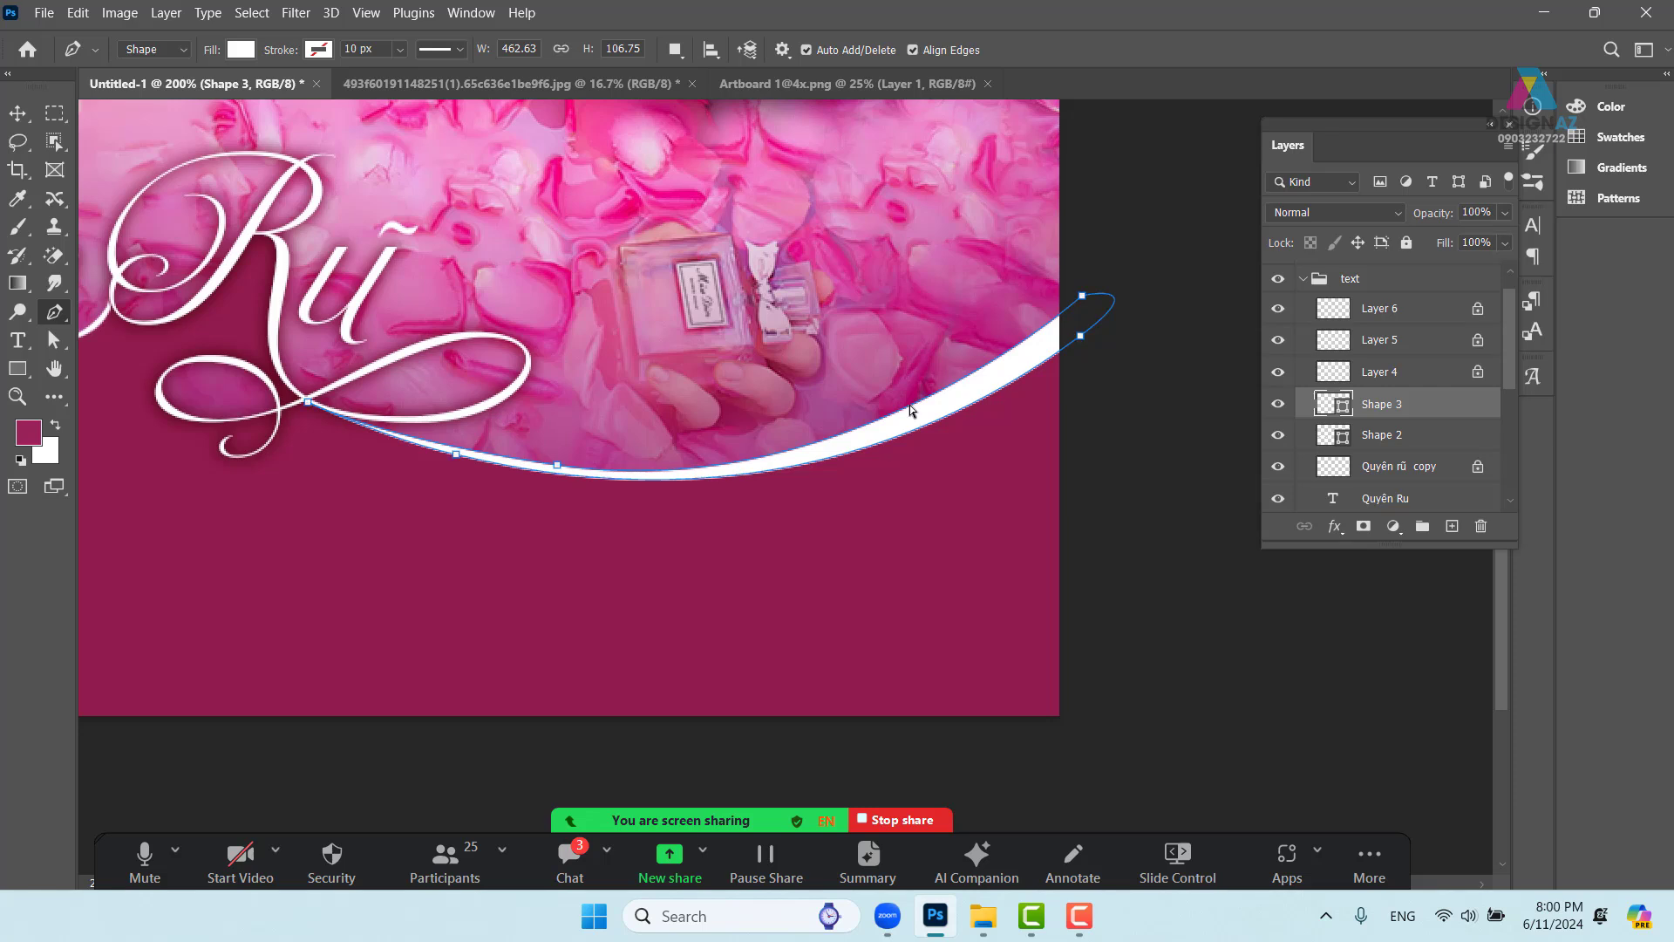
left_click_drag(558, 468, 828, 500)
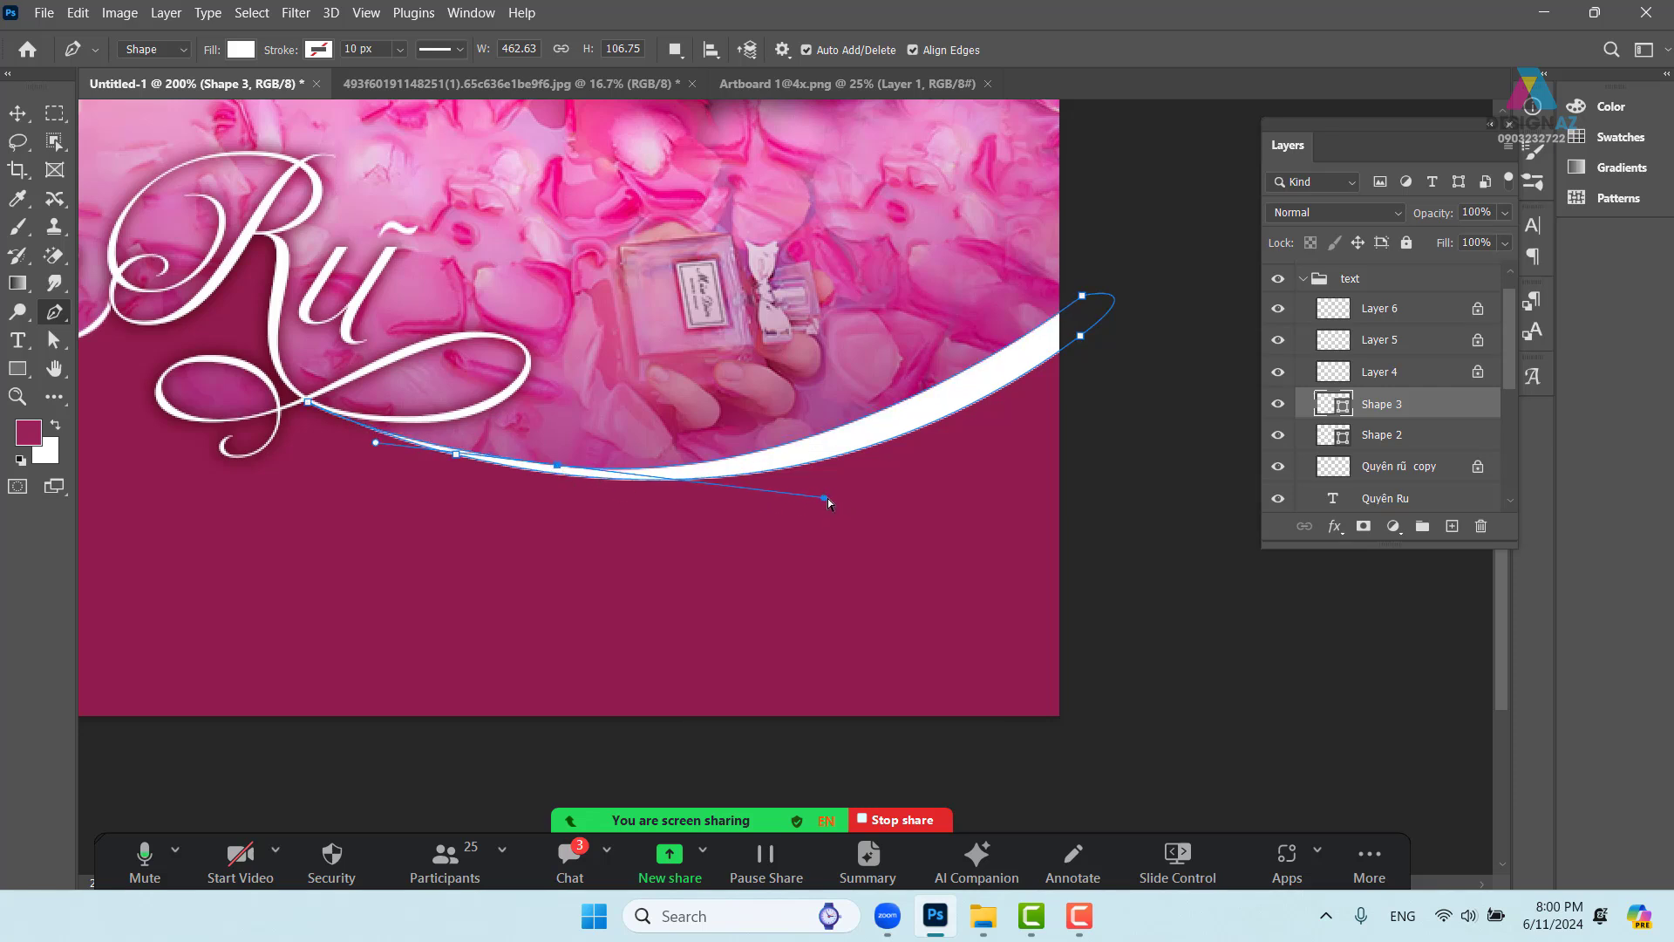
left_click(17, 114)
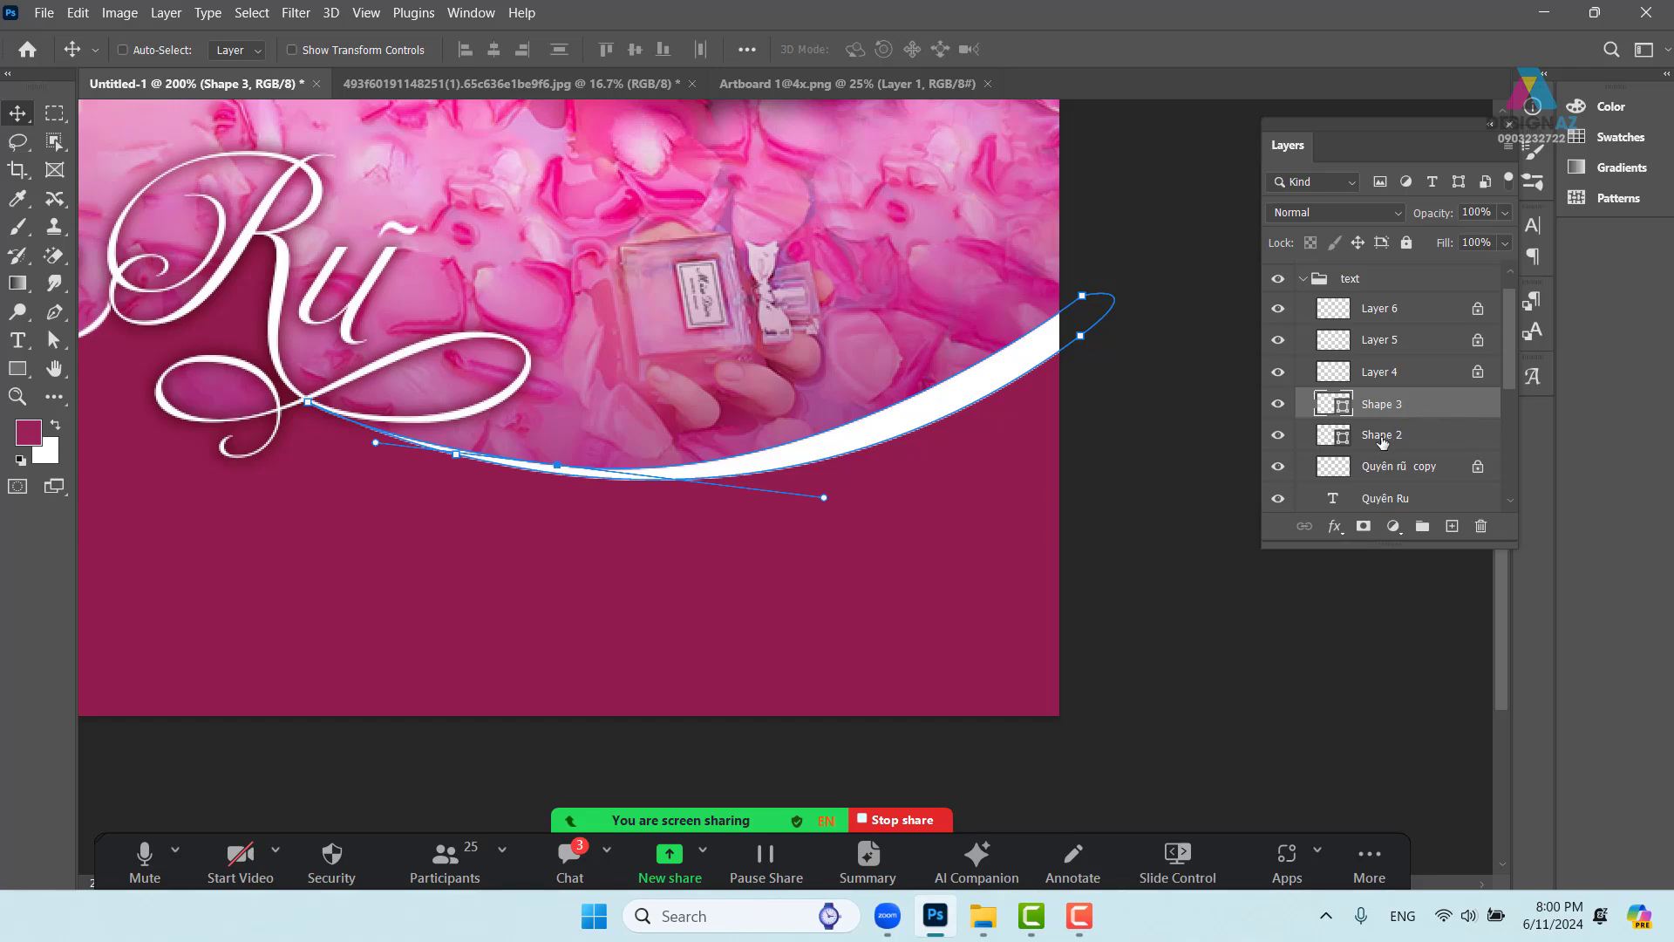
left_click(1303, 279)
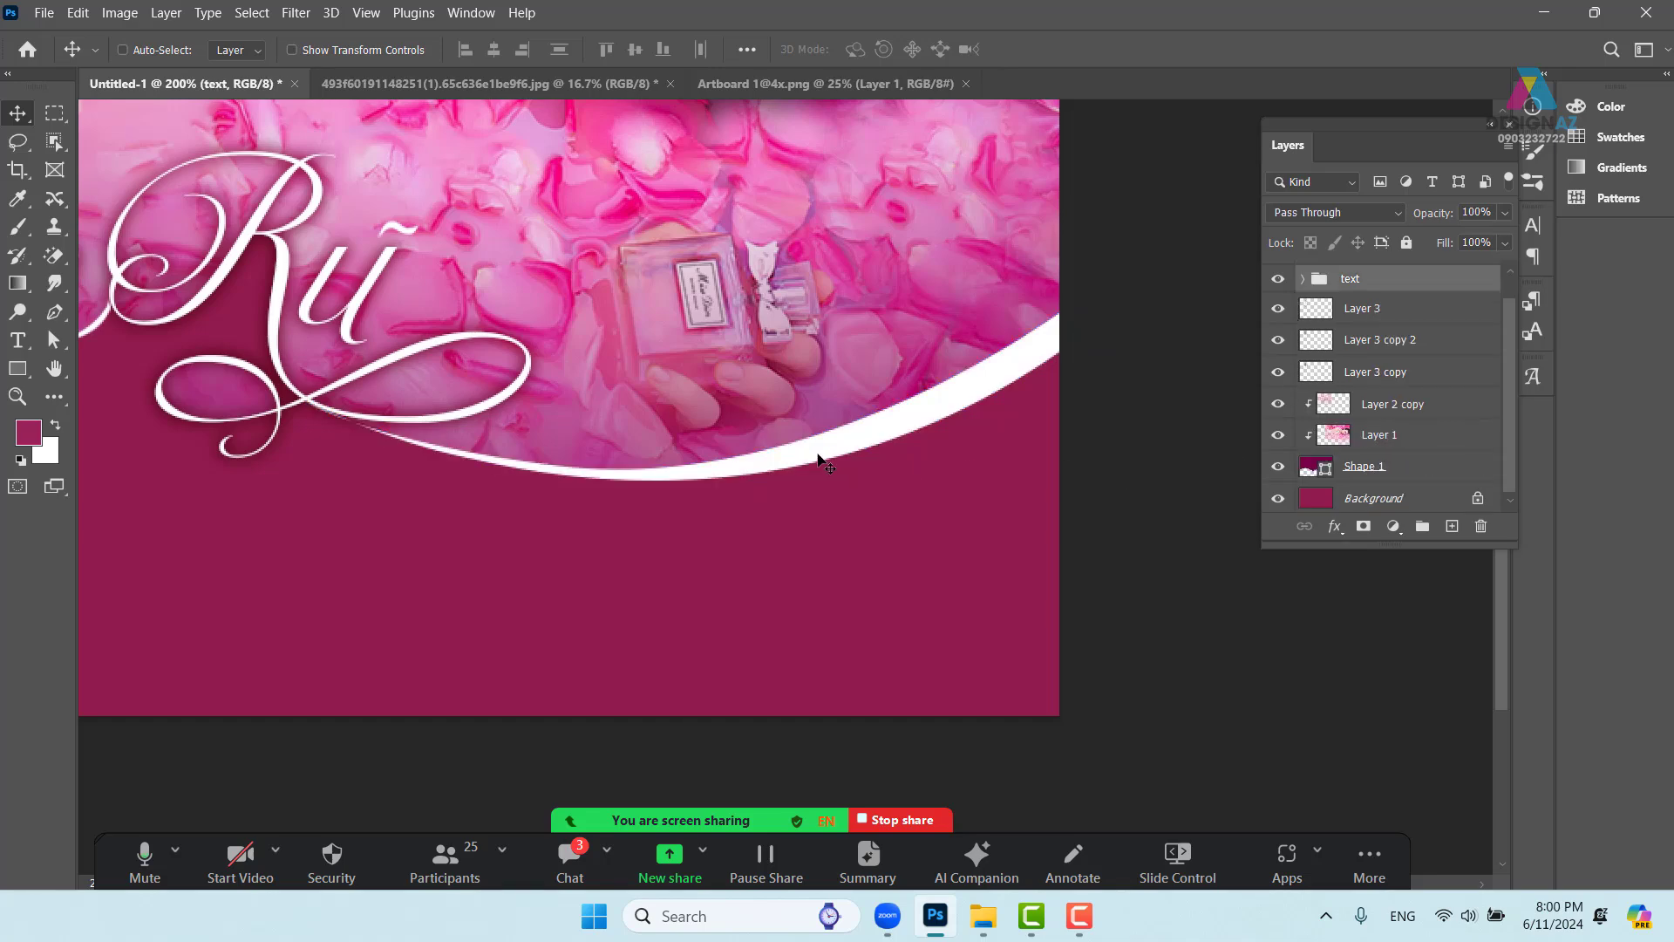
Reshape Shape 2, the white curve behind the large bottle, by adjusting its far-left anchor's handle, and collapse the text group
left_click_drag(818, 455, 911, 438)
key("ctrl+z")
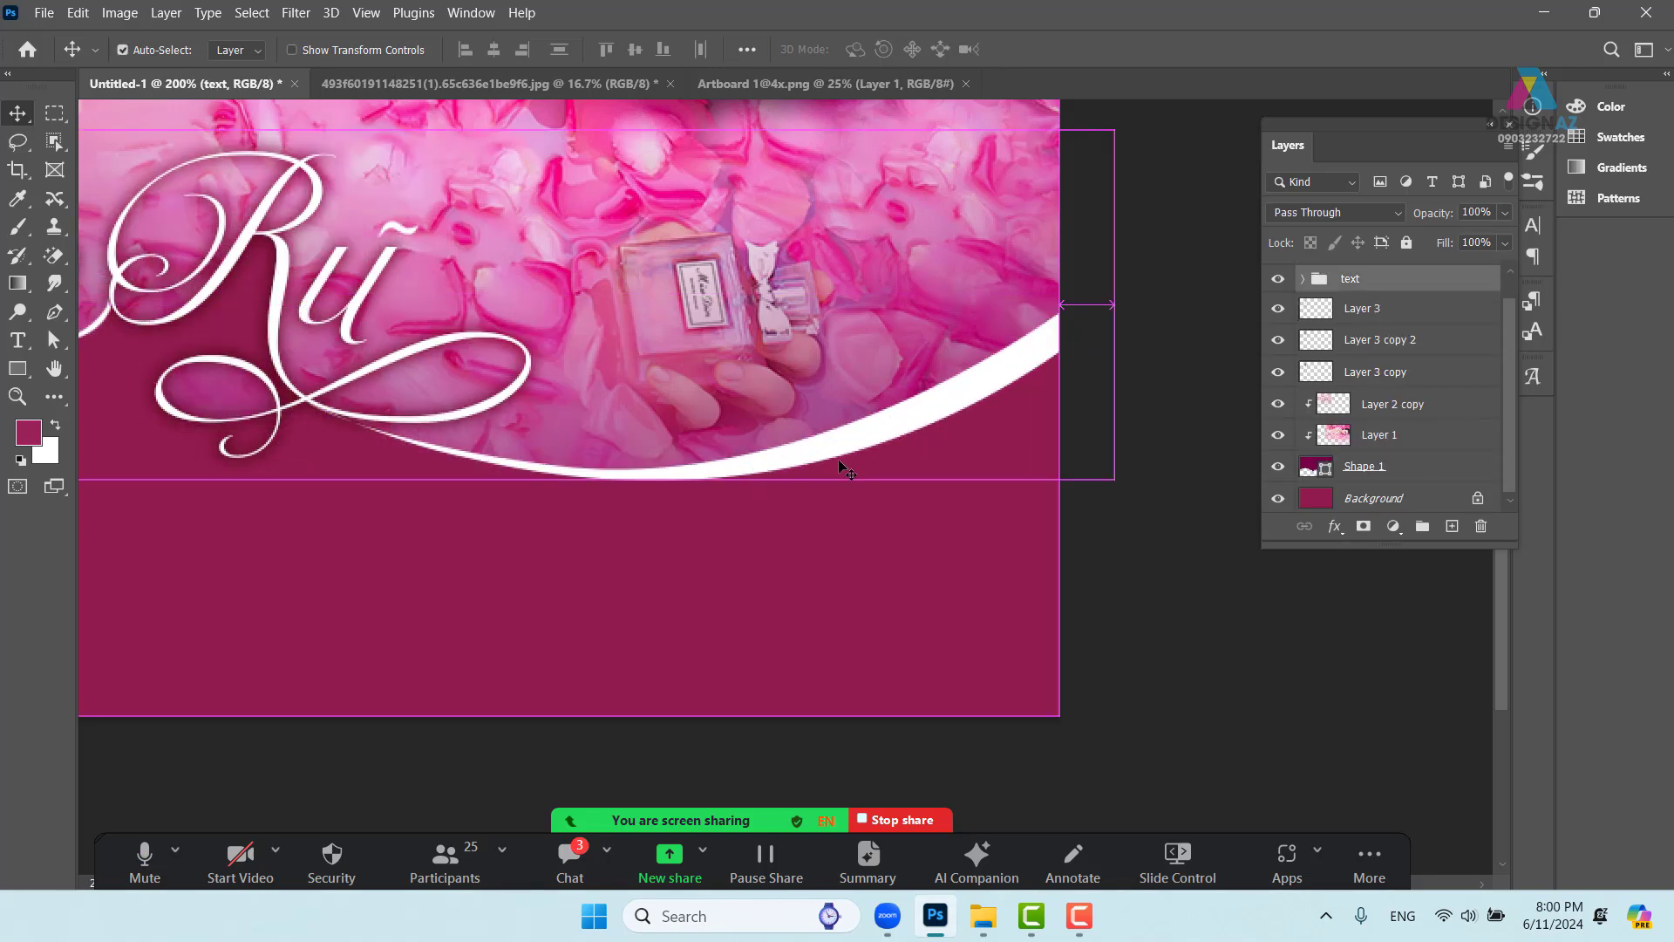
key("ctrl+minus")
key("ctrl+minus")
left_click_drag(345, 417, 710, 412)
key("ctrl+plus")
key("ctrl+plus")
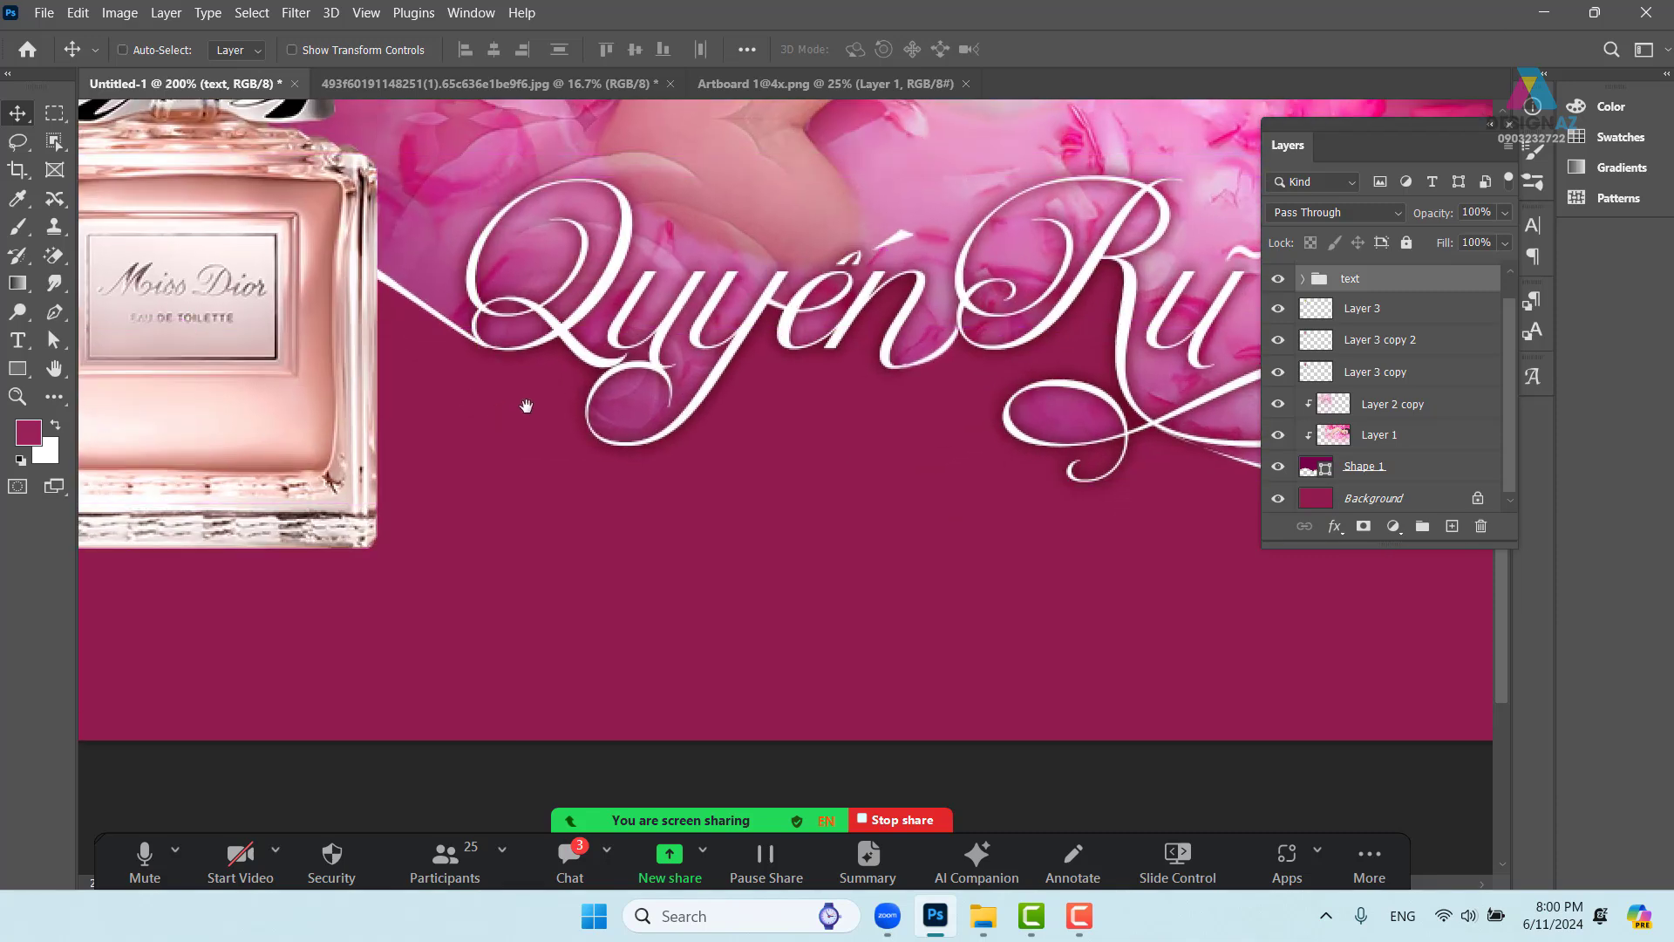
left_click_drag(592, 396, 1252, 566)
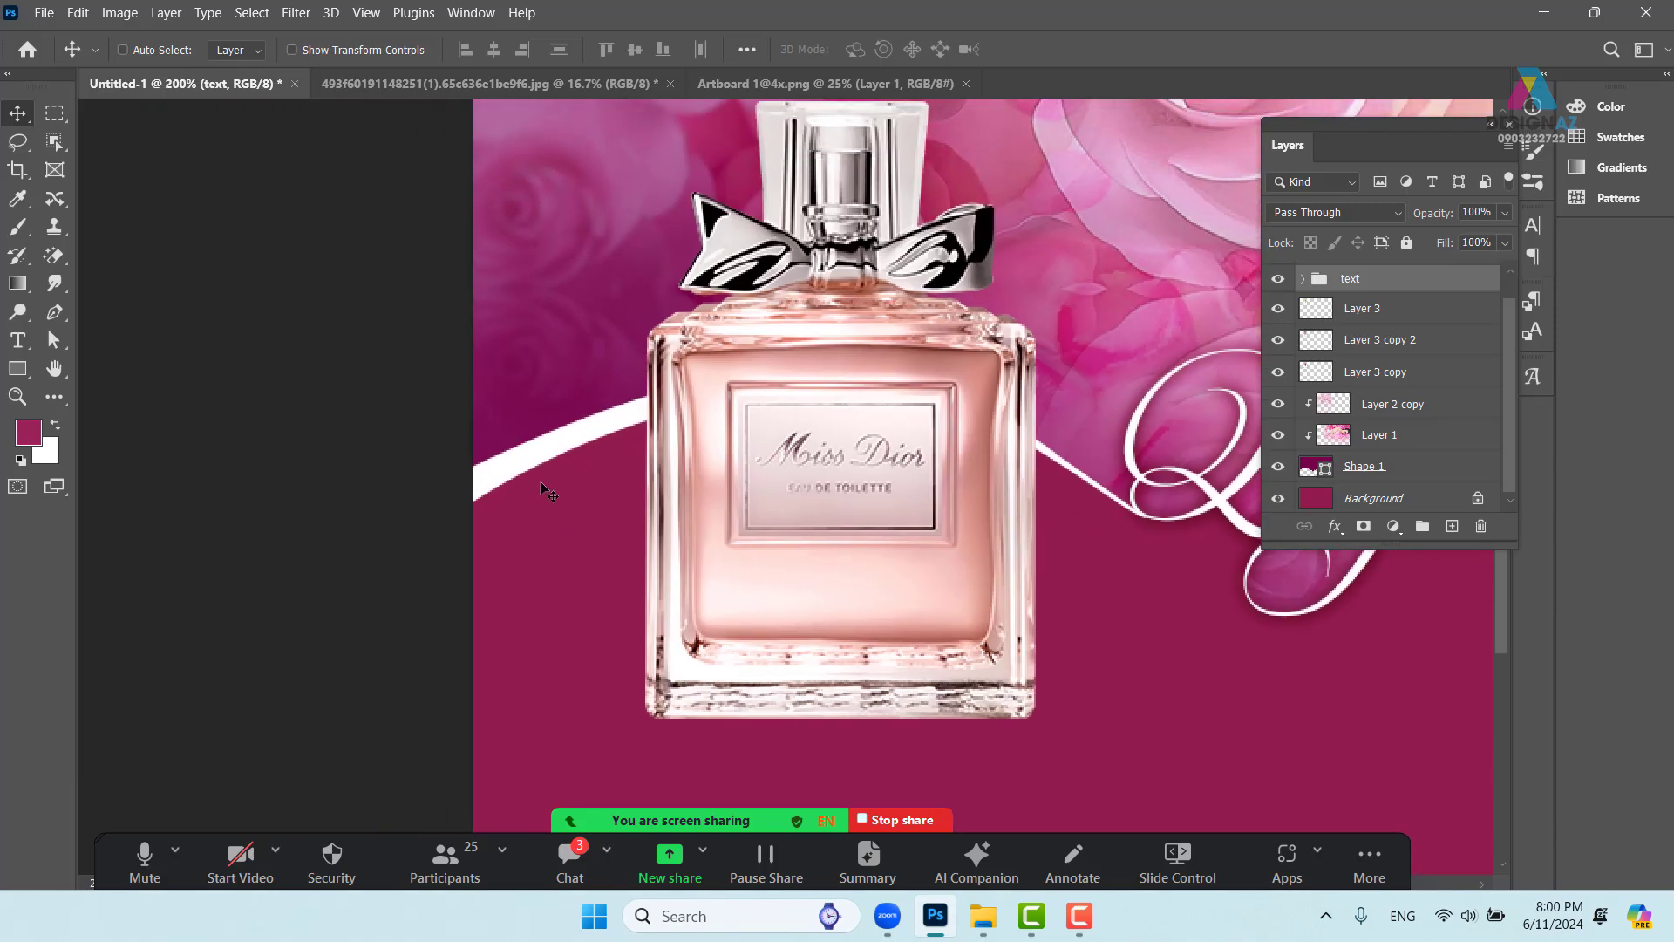
key("p")
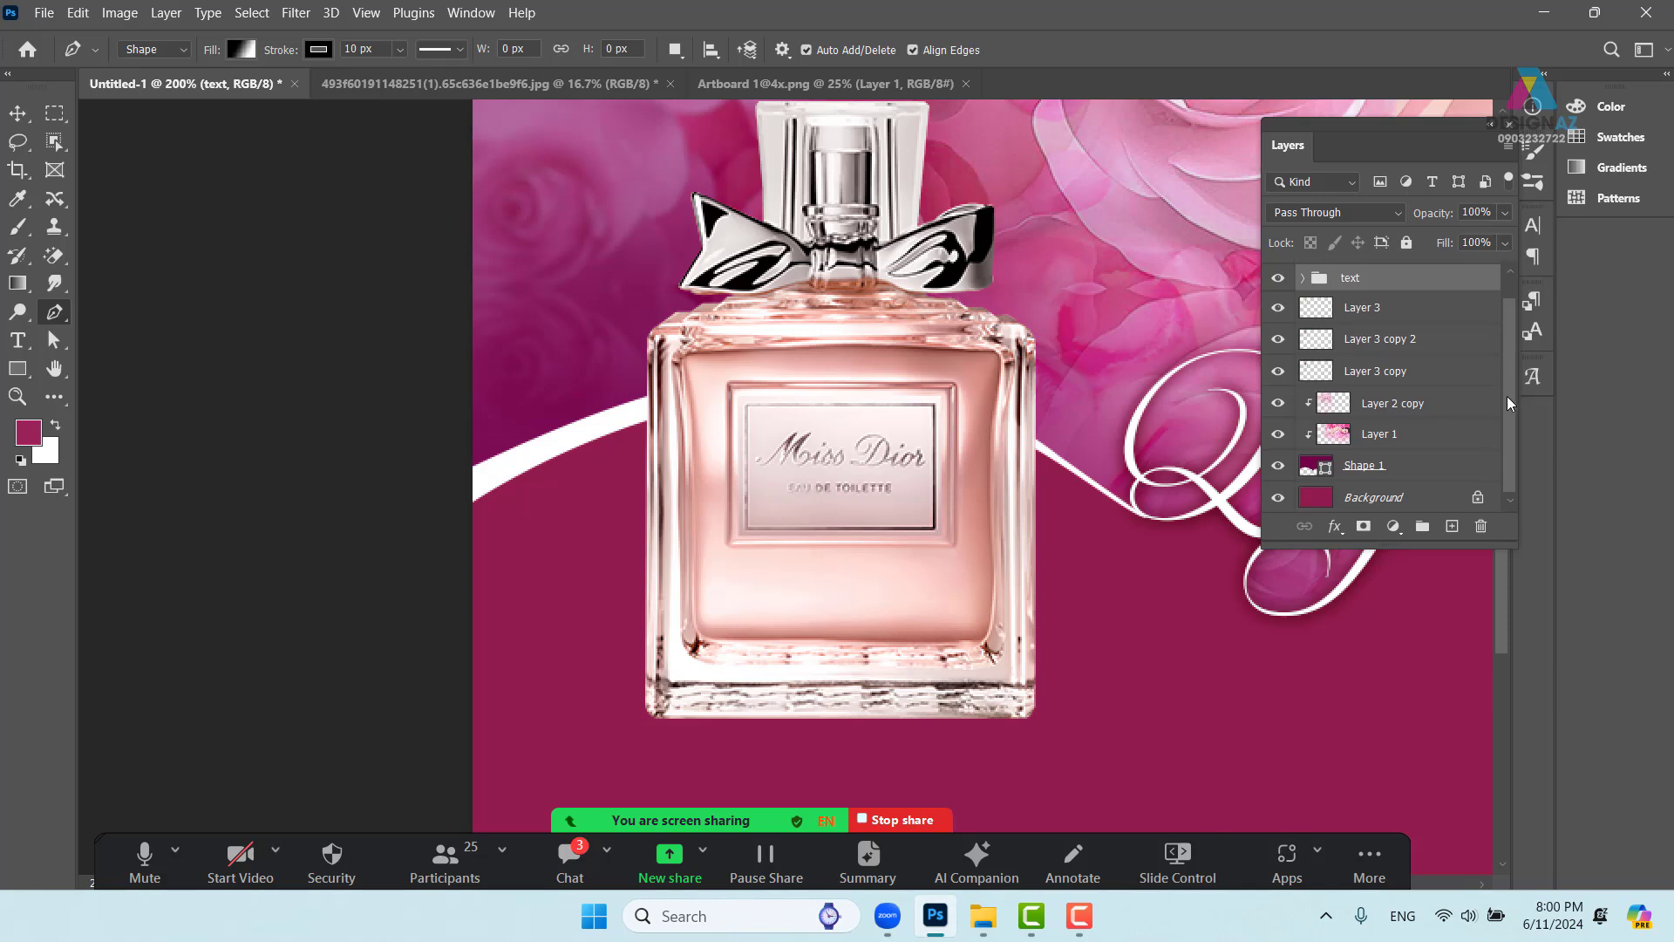
left_click(1302, 279)
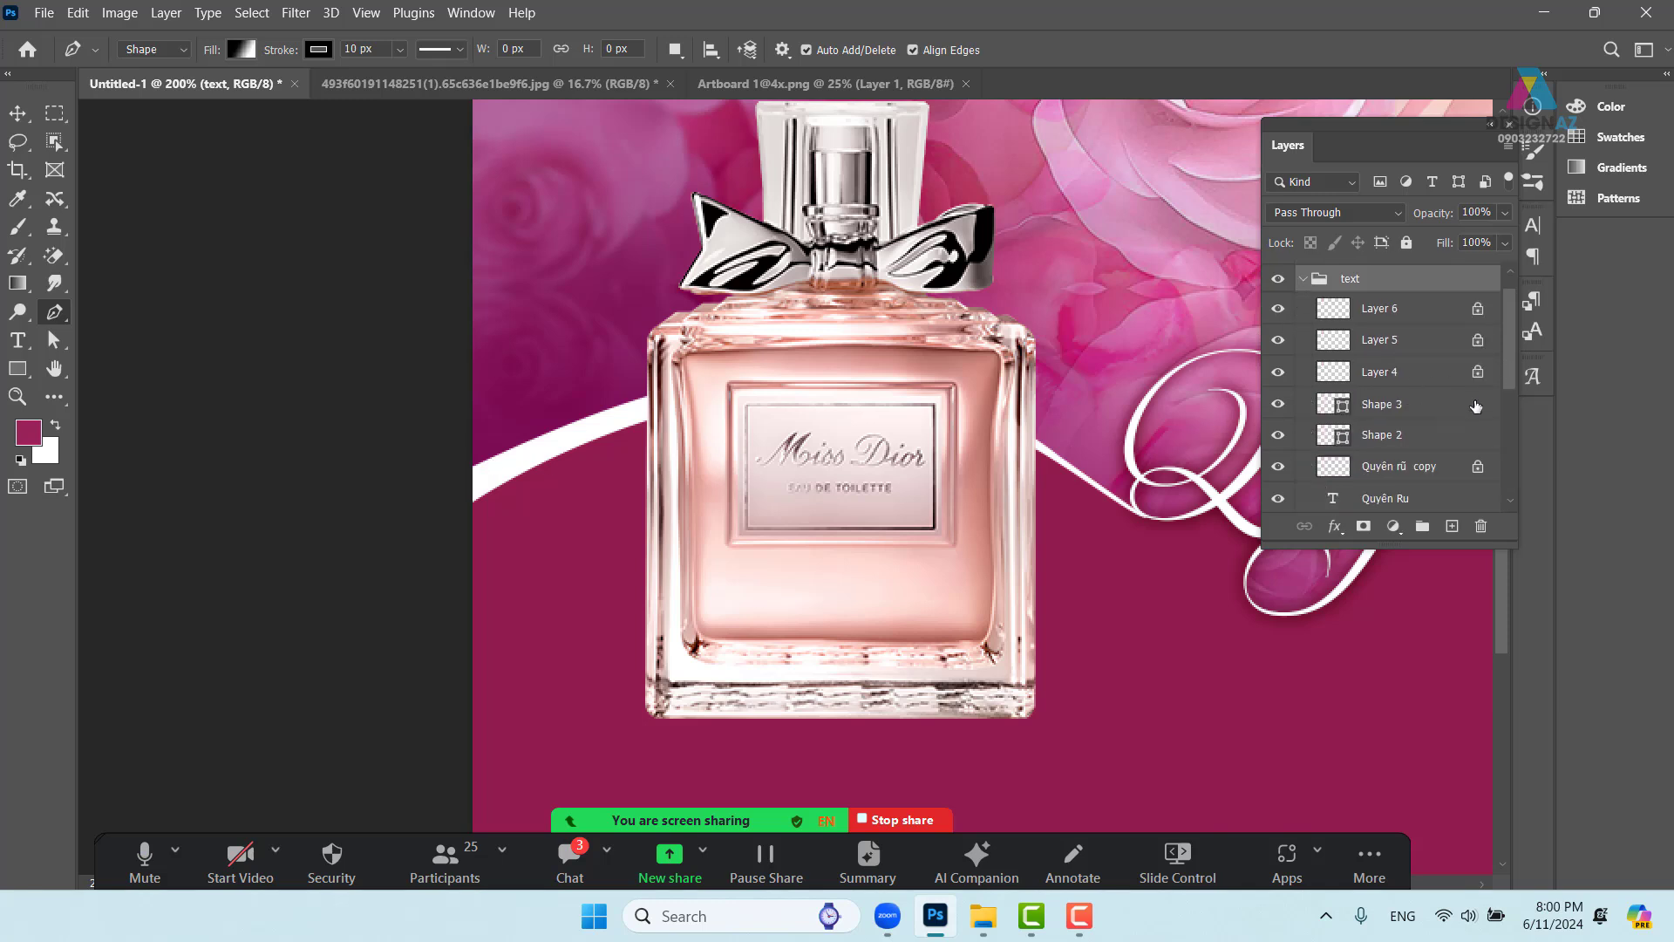
left_click(1400, 443)
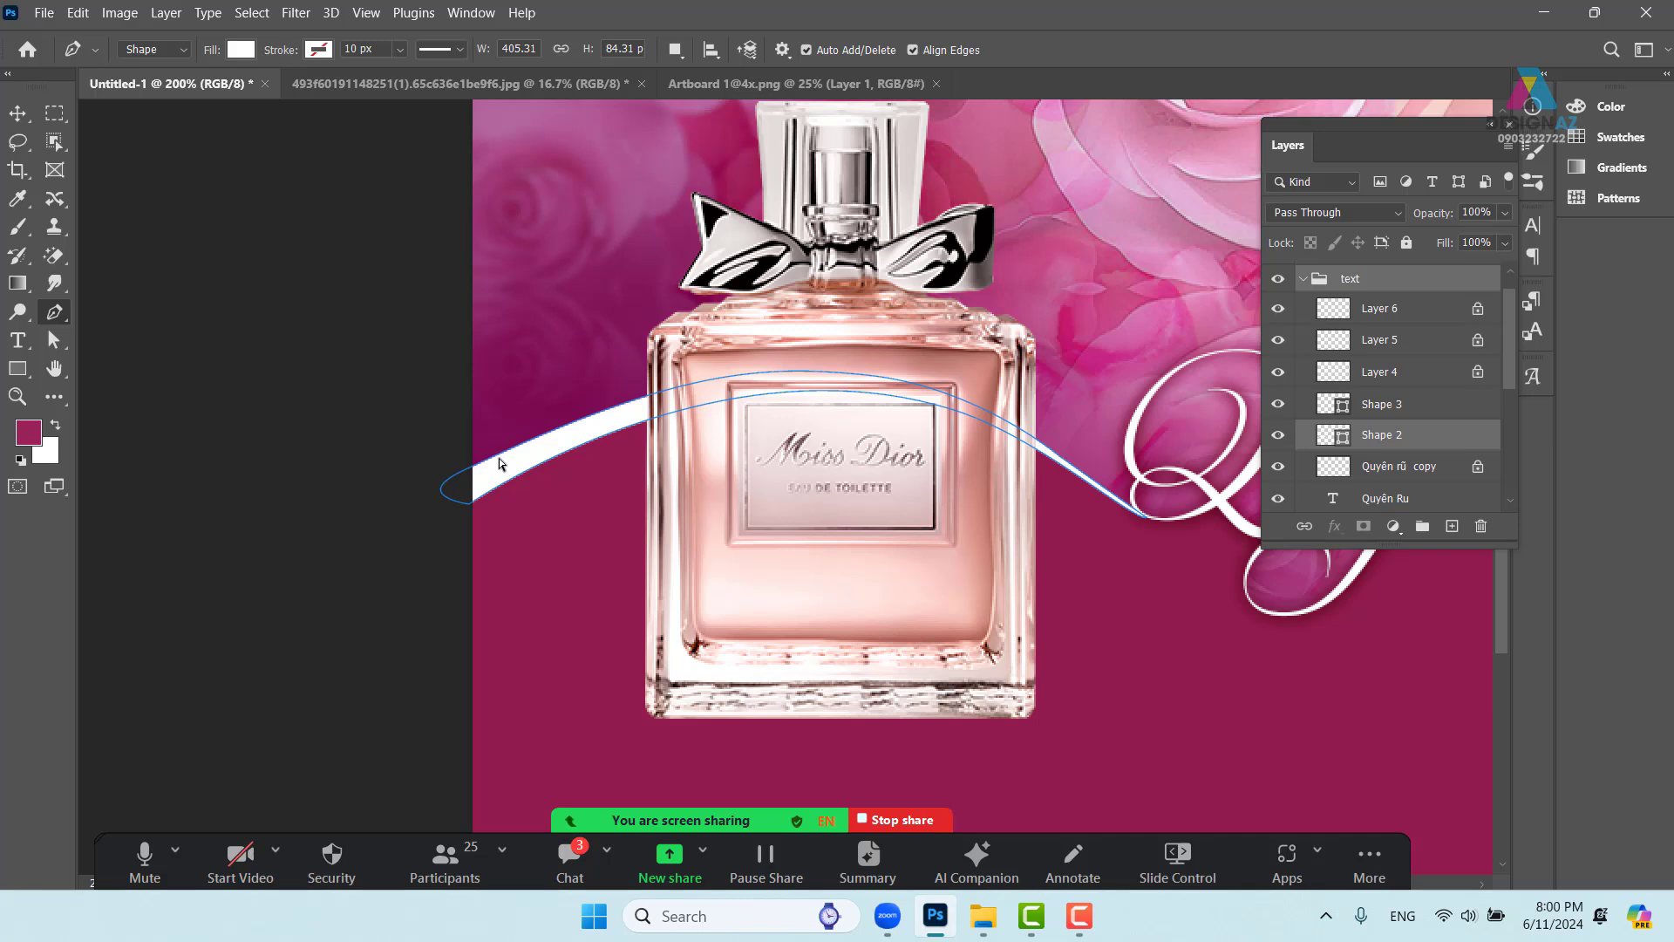
left_click(462, 472, "ctrl")
left_click_drag(681, 367, 663, 362)
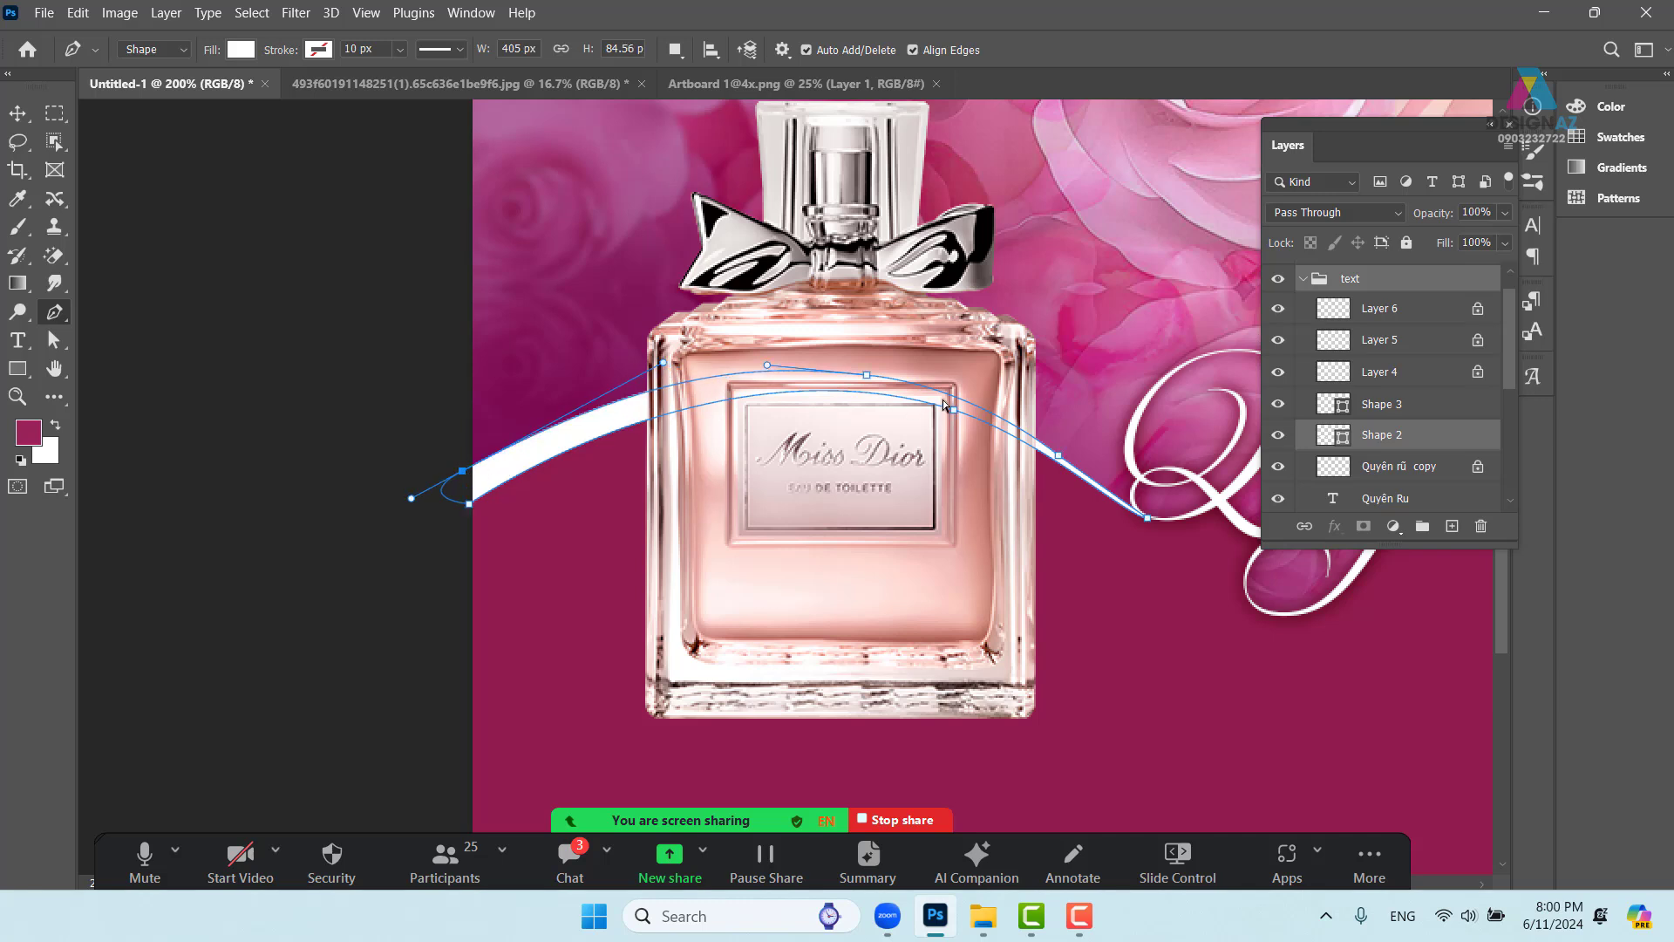
left_click(18, 113)
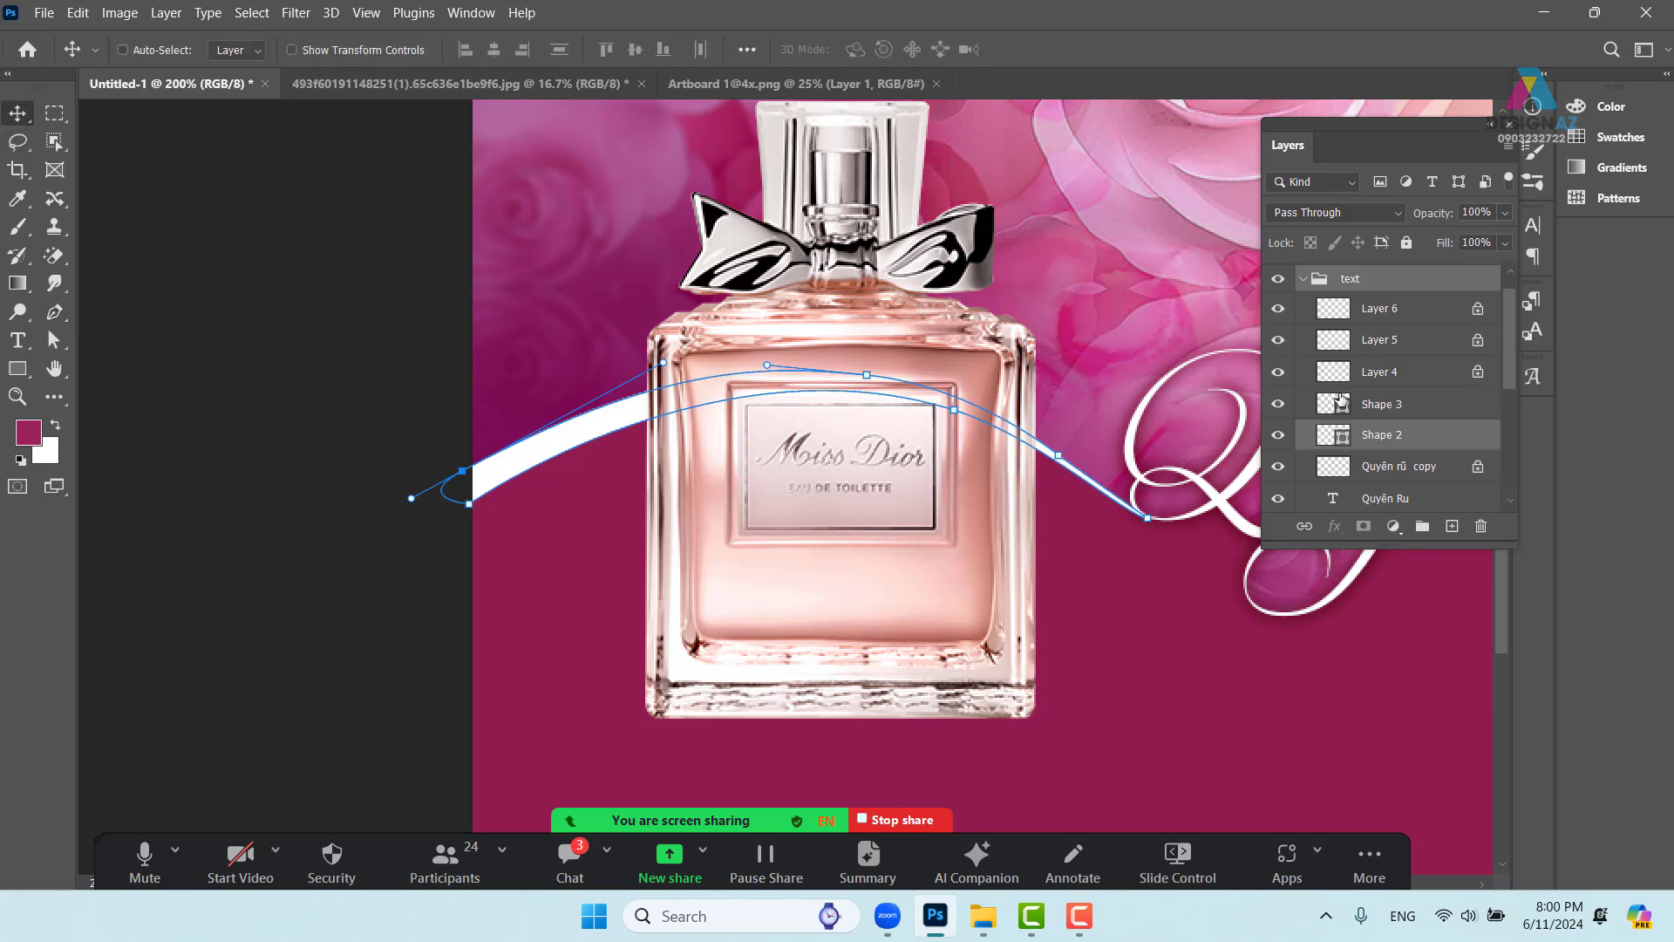
left_click(1319, 280)
Add a Gradient Overlay effect to the text group
left_click_drag(1085, 527, 380, 519)
key("ctrl+minus")
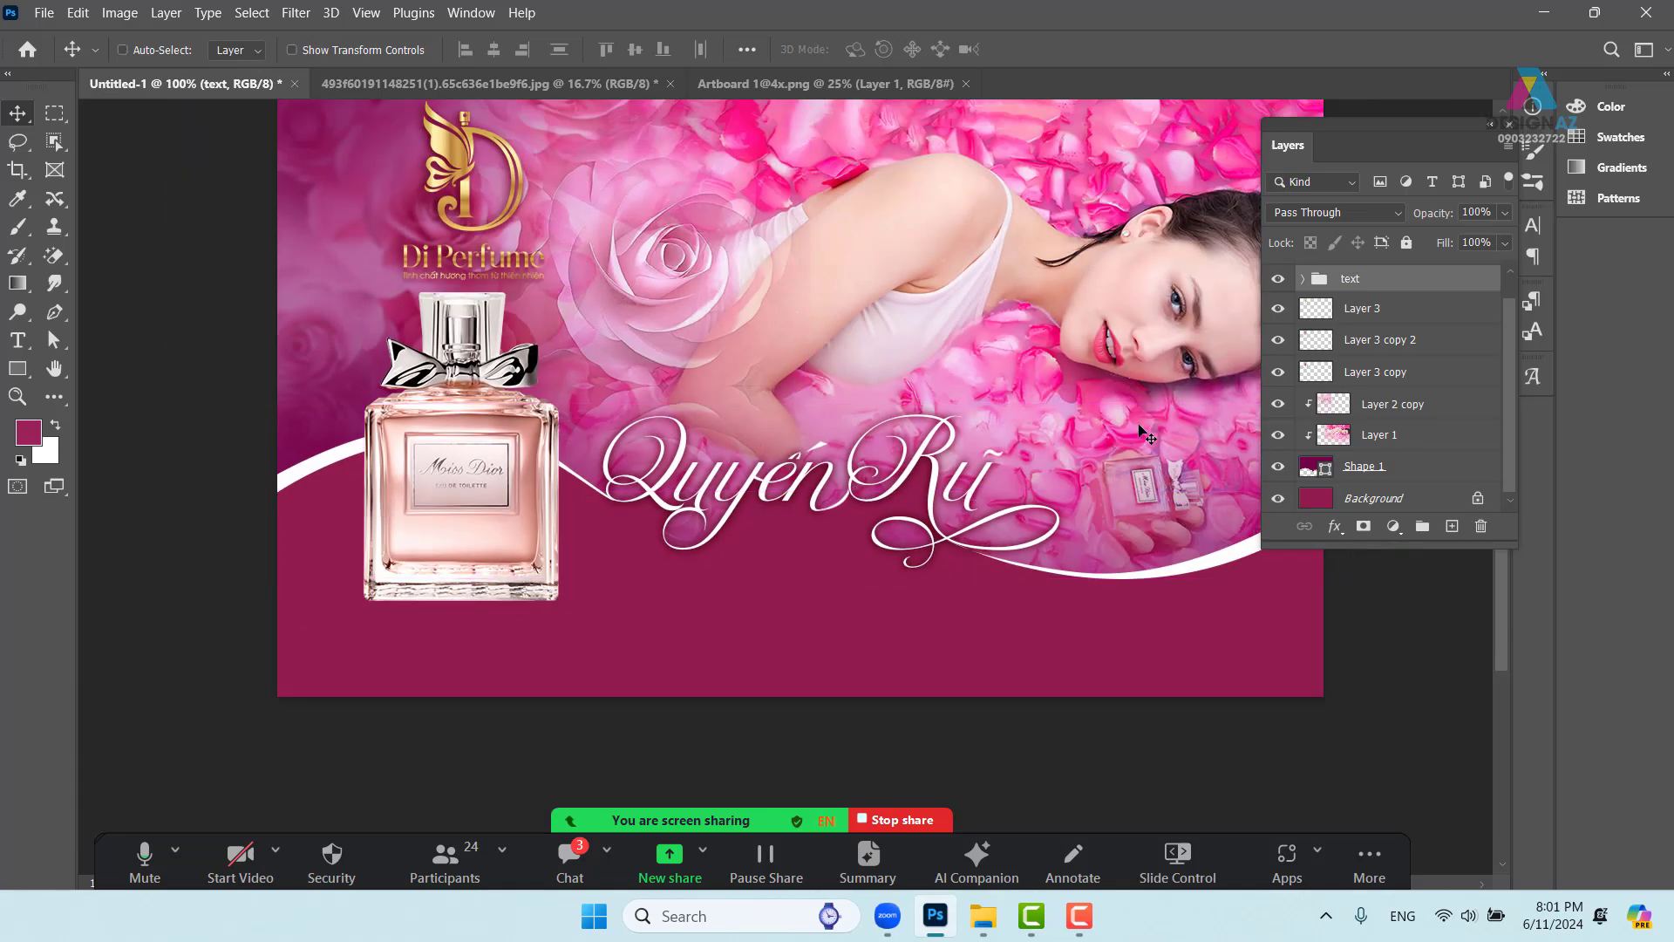
right_click(1410, 288)
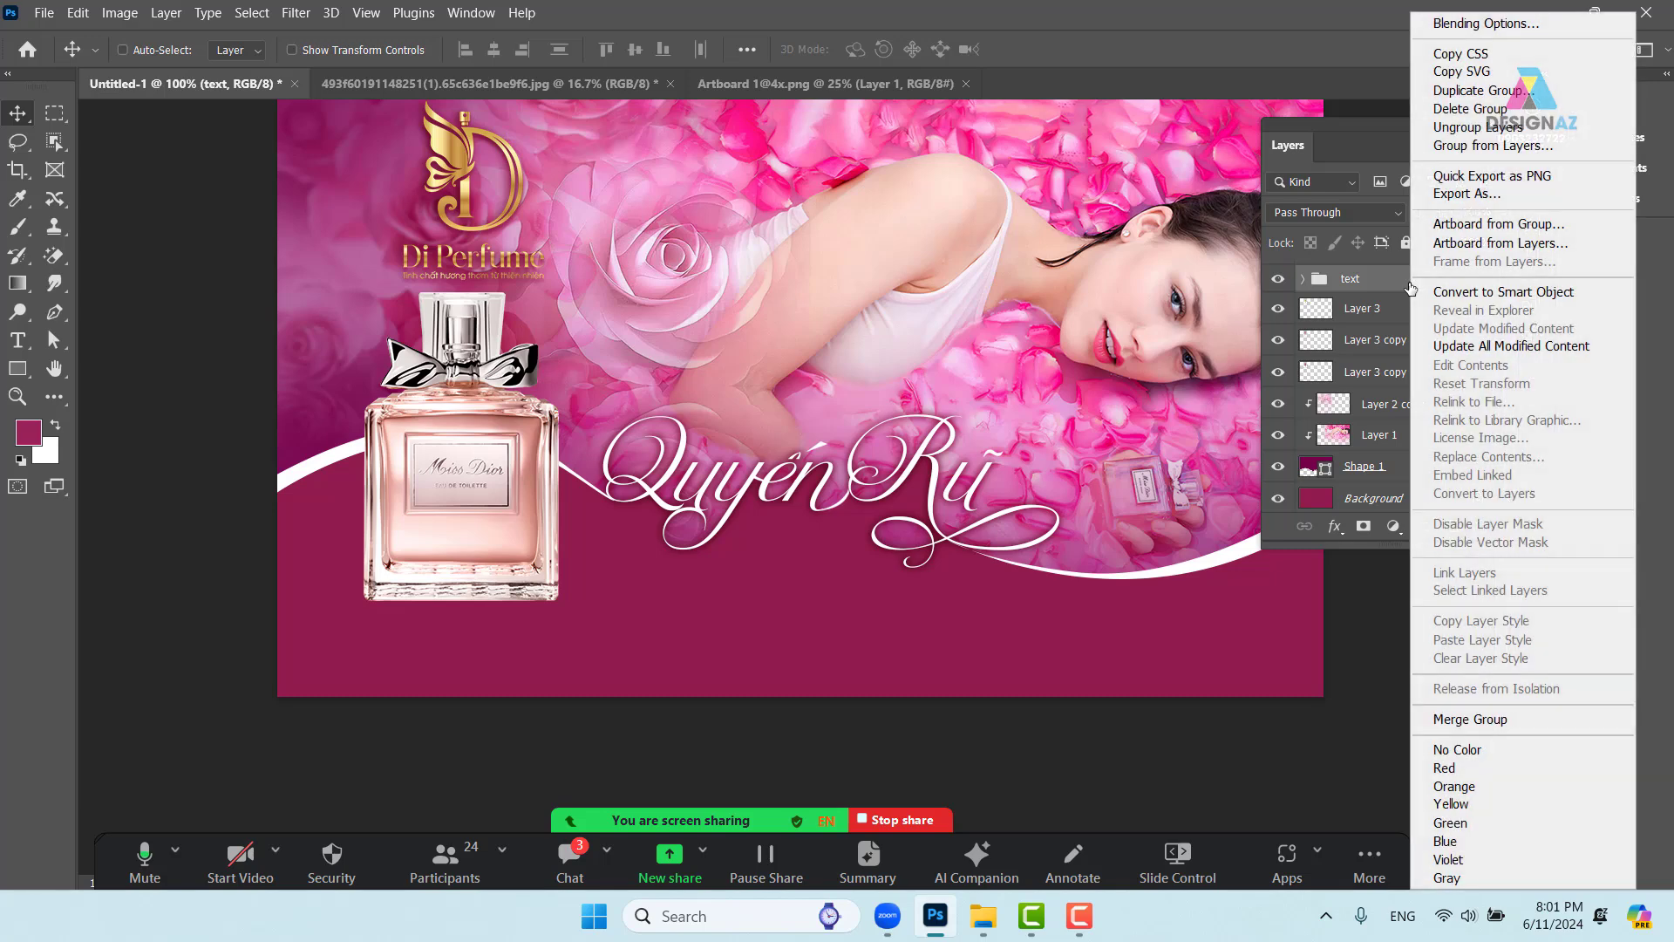
left_click(1528, 26)
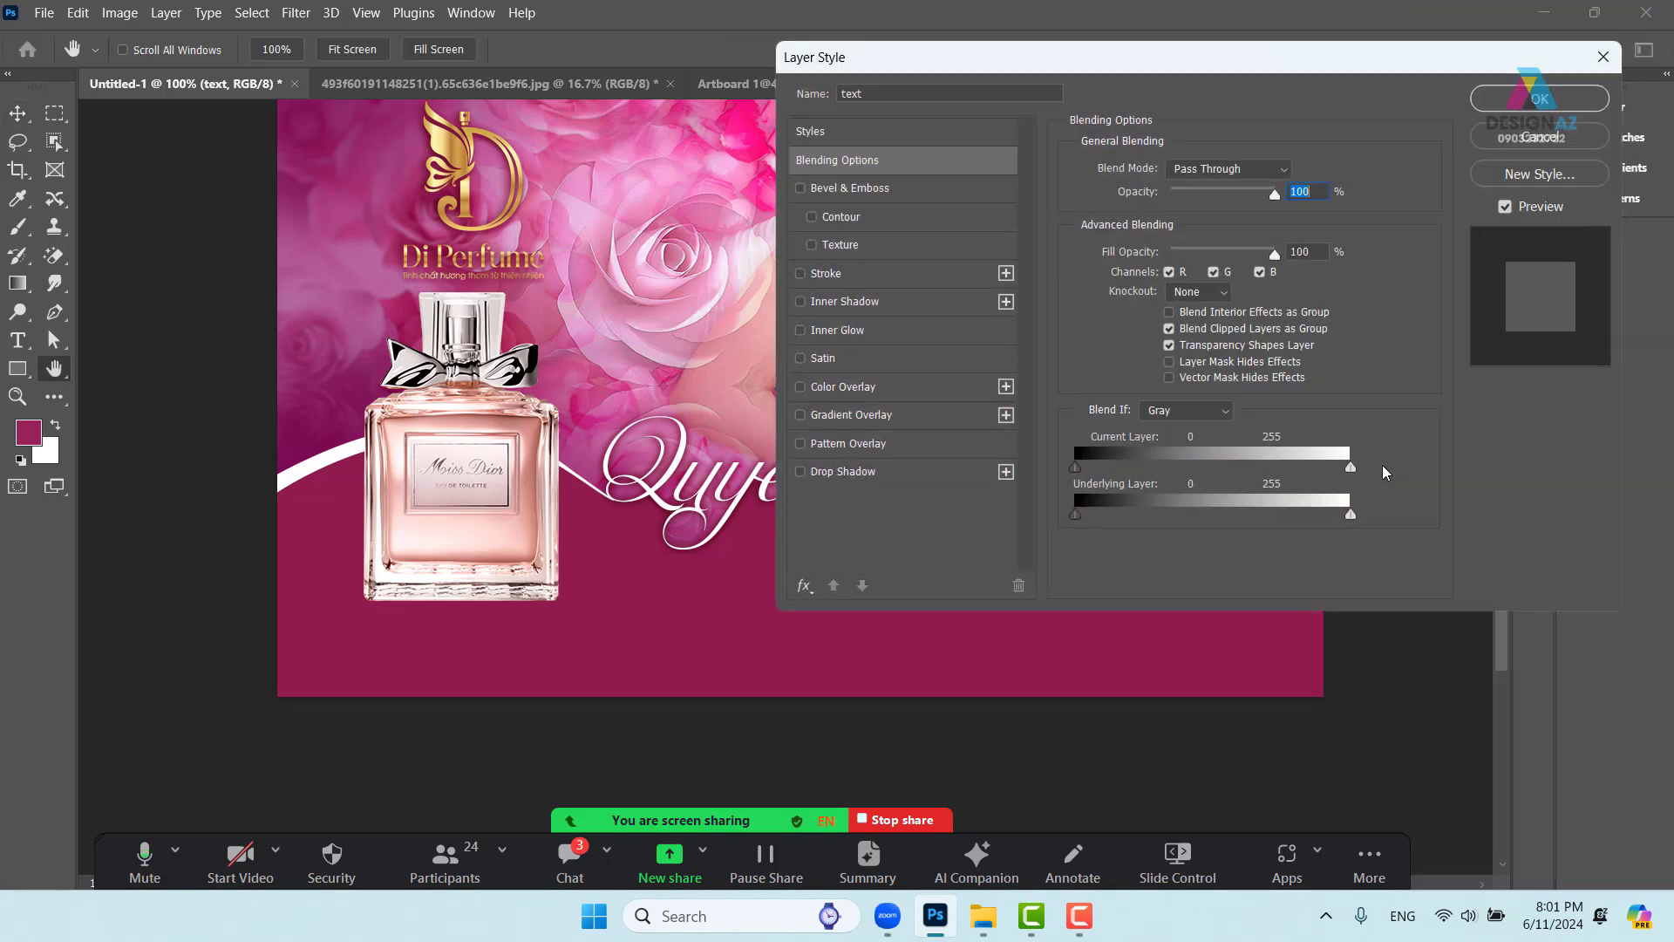
left_click_drag(1138, 63, 1162, 107)
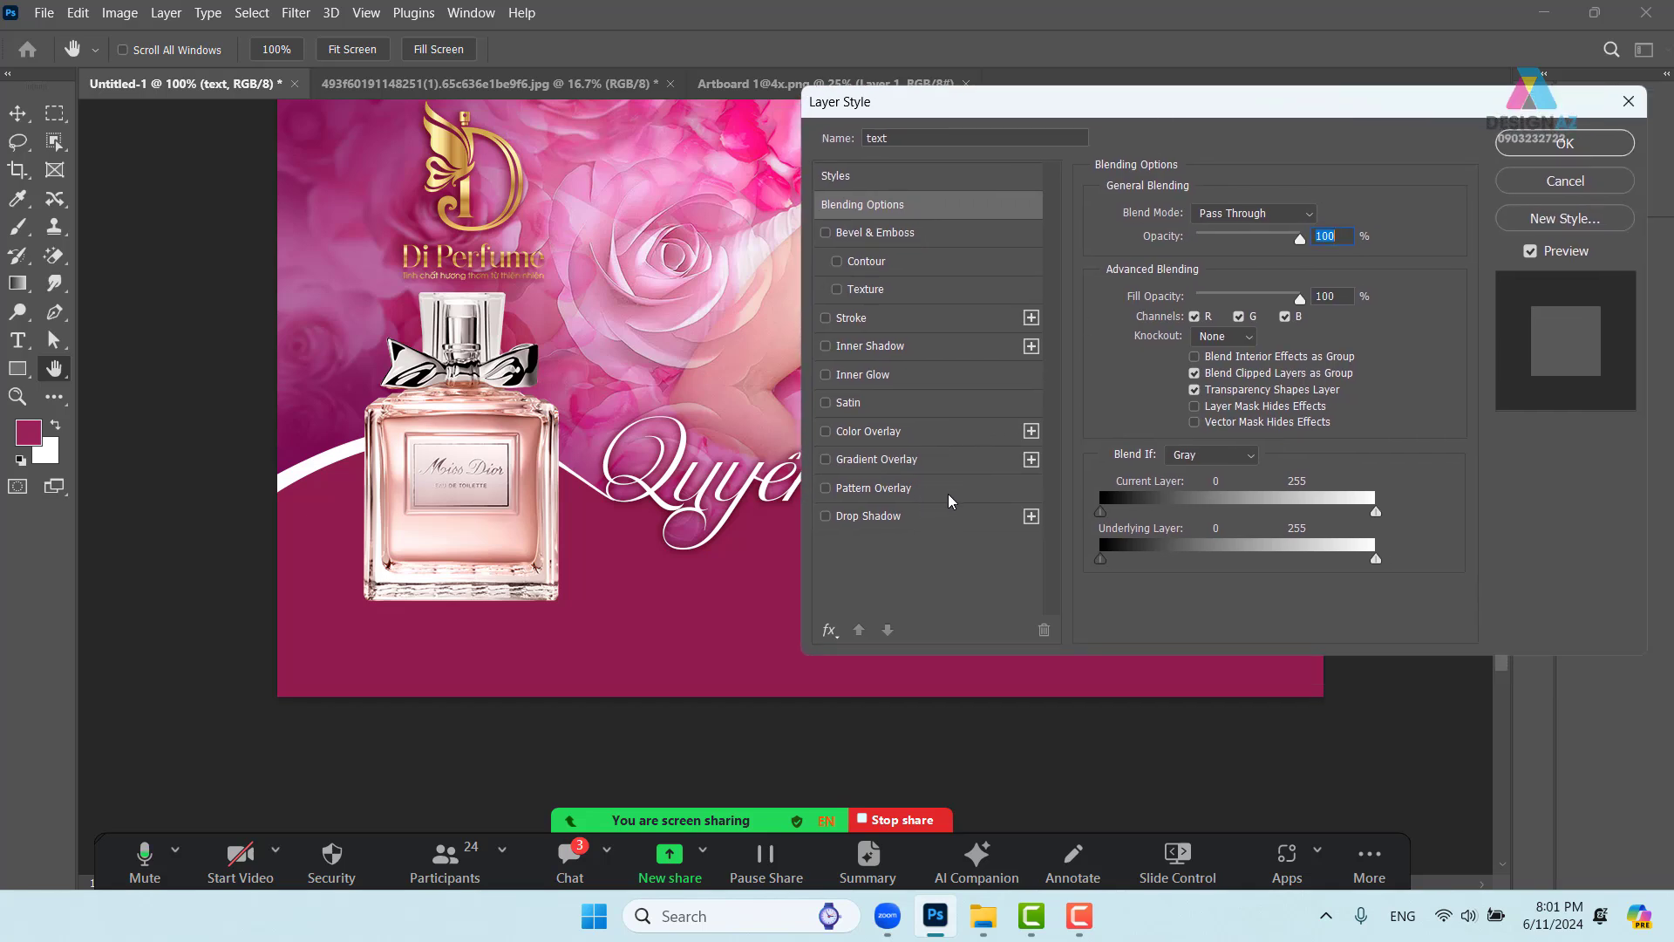
left_click(964, 459)
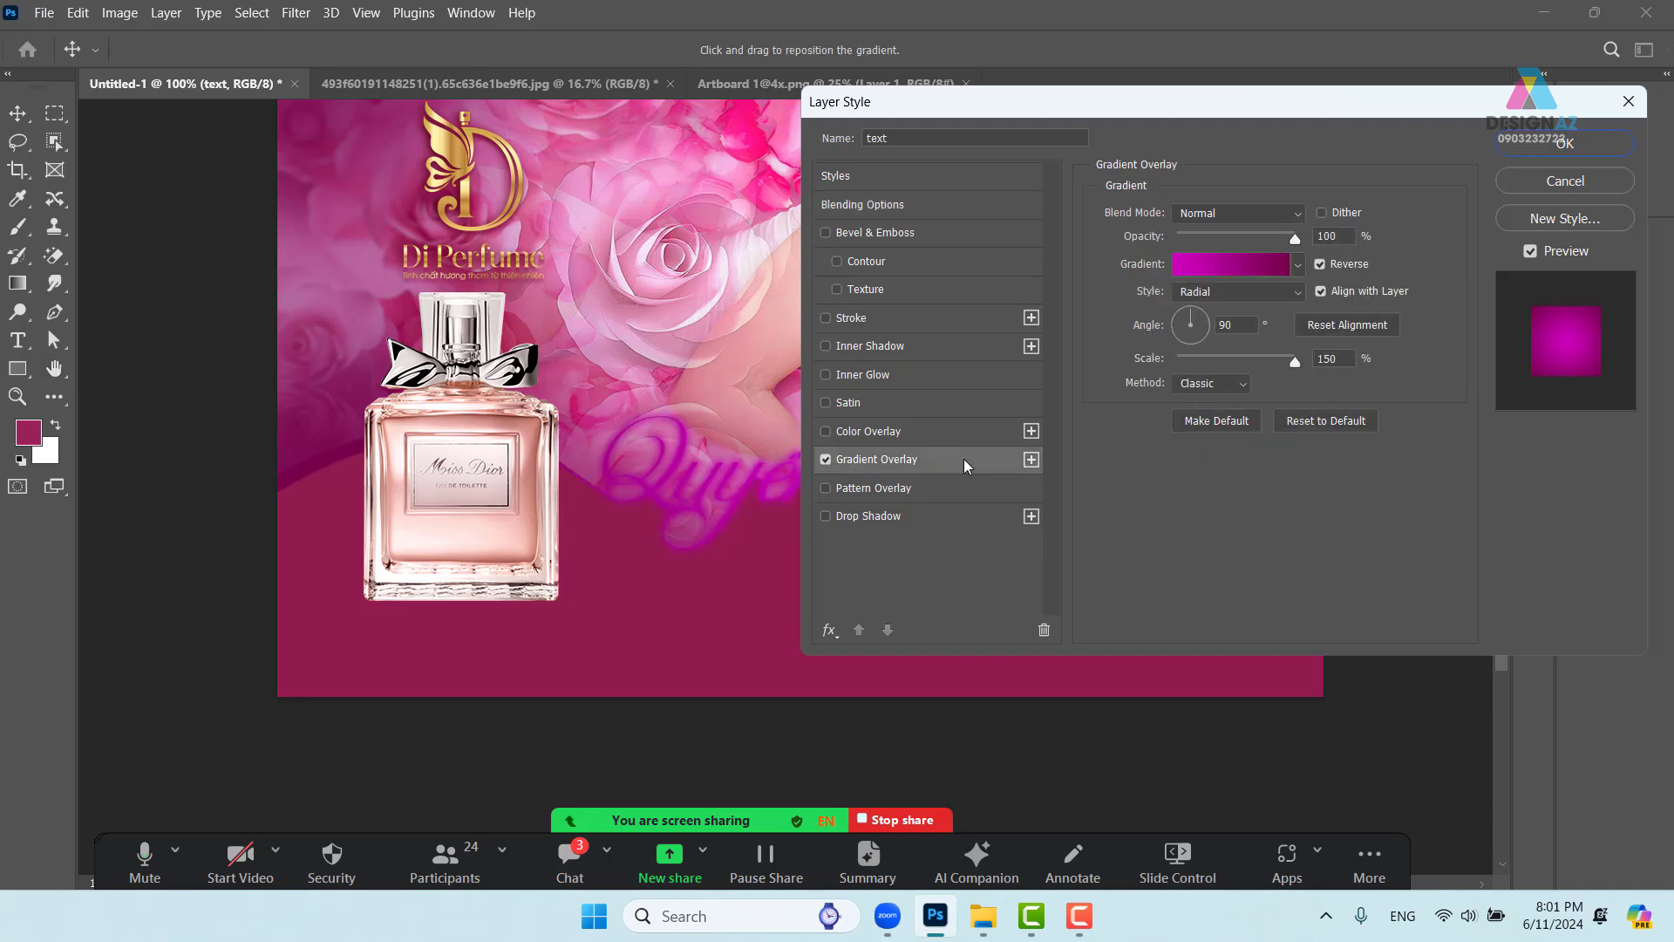
Recolor the overlay gradient's starting stop with gold sampled from the logo, and add a pale-gold logo-sampled stop at 19%
left_click(1235, 263)
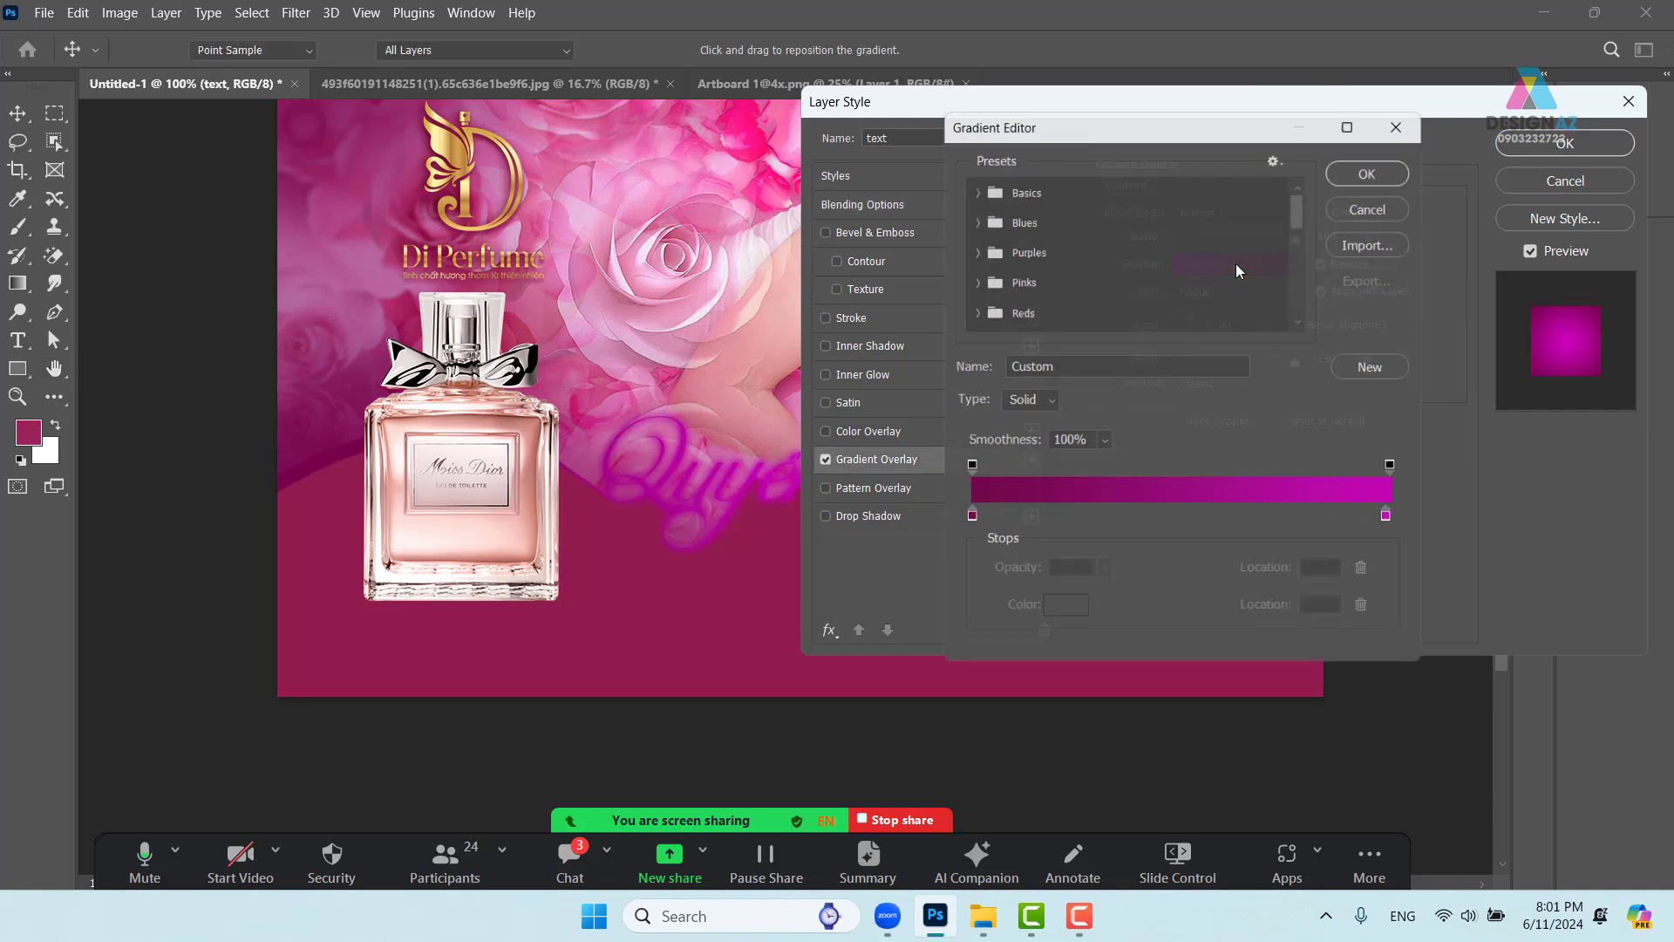
left_click(962, 524)
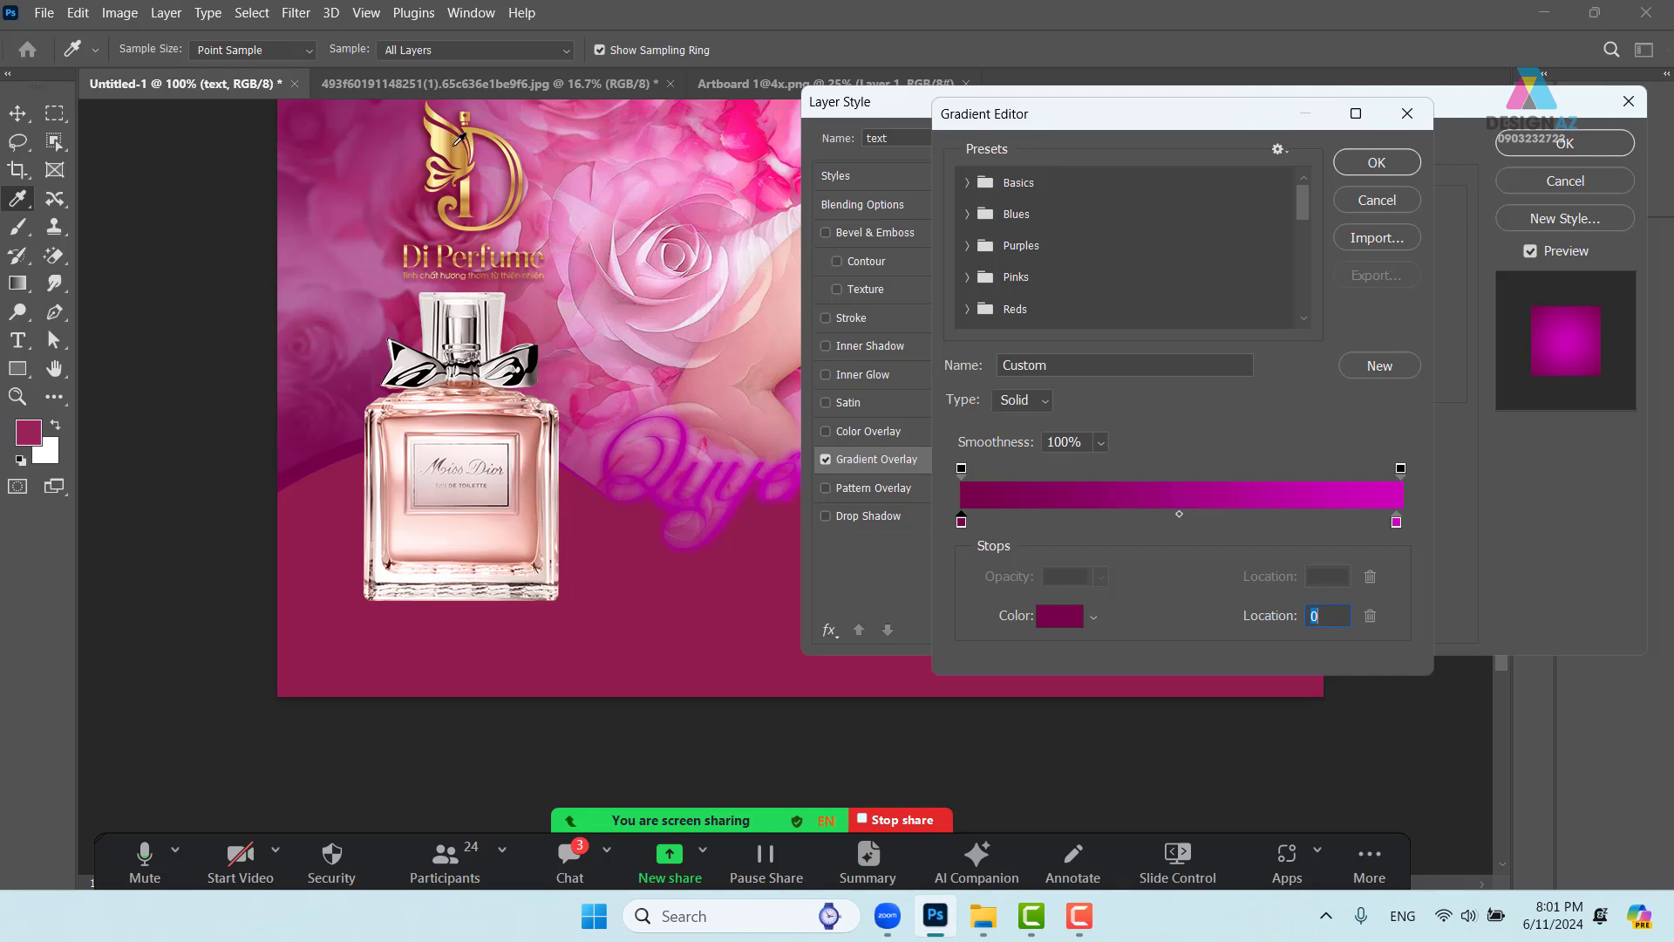
left_click(428, 121)
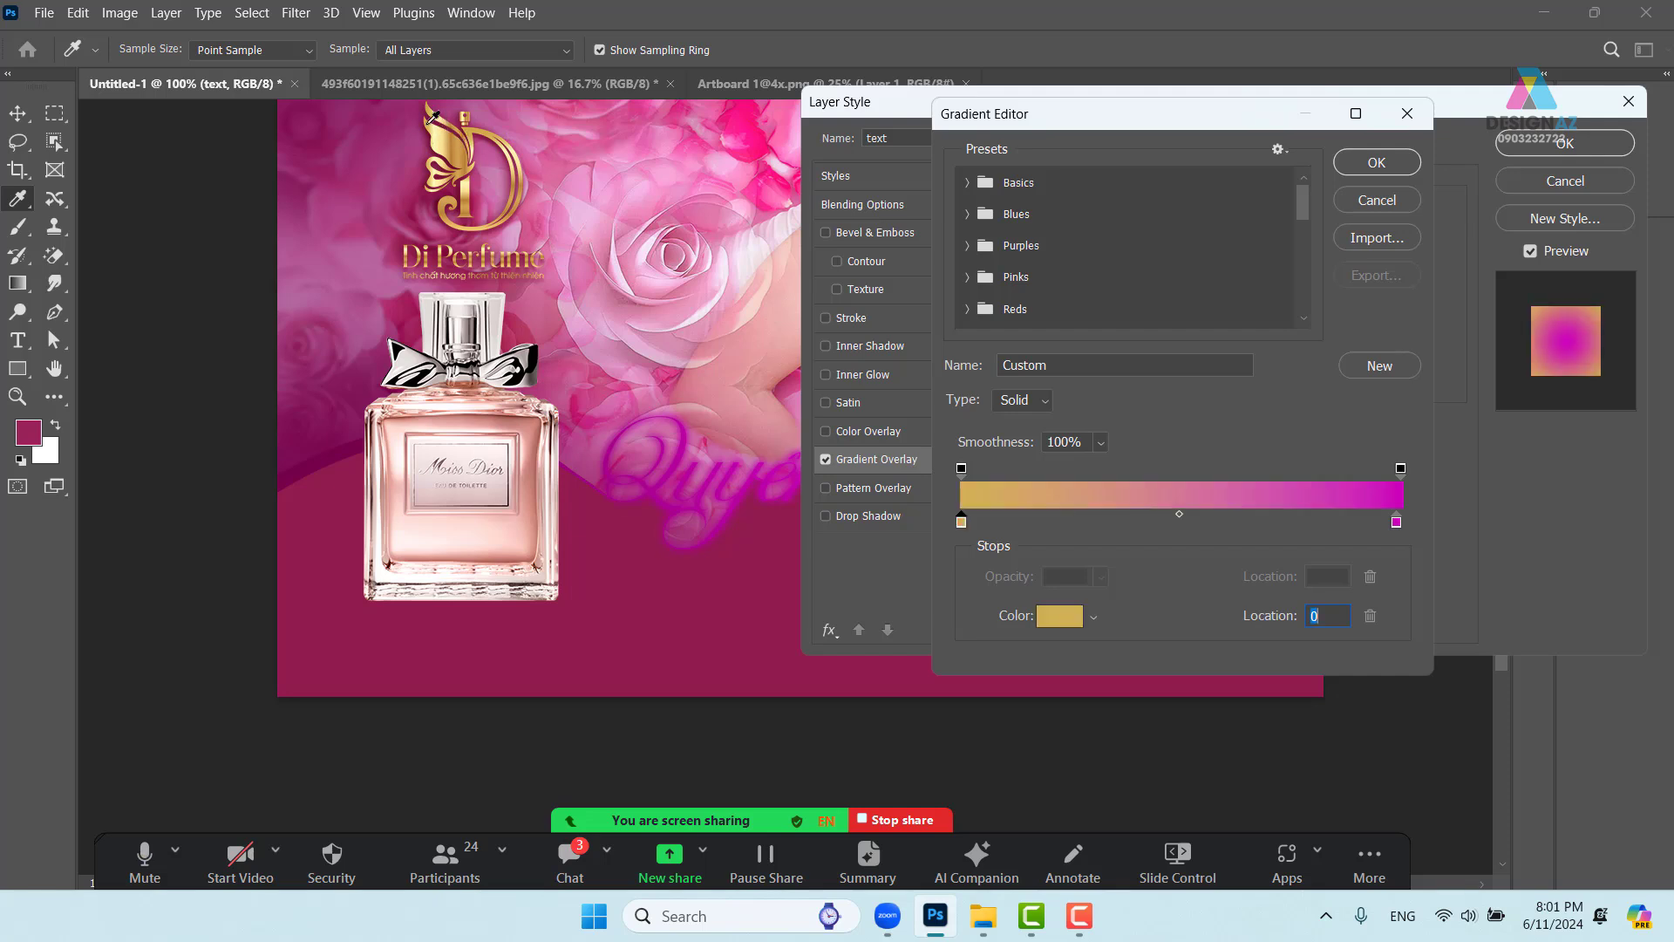
left_click(1044, 521)
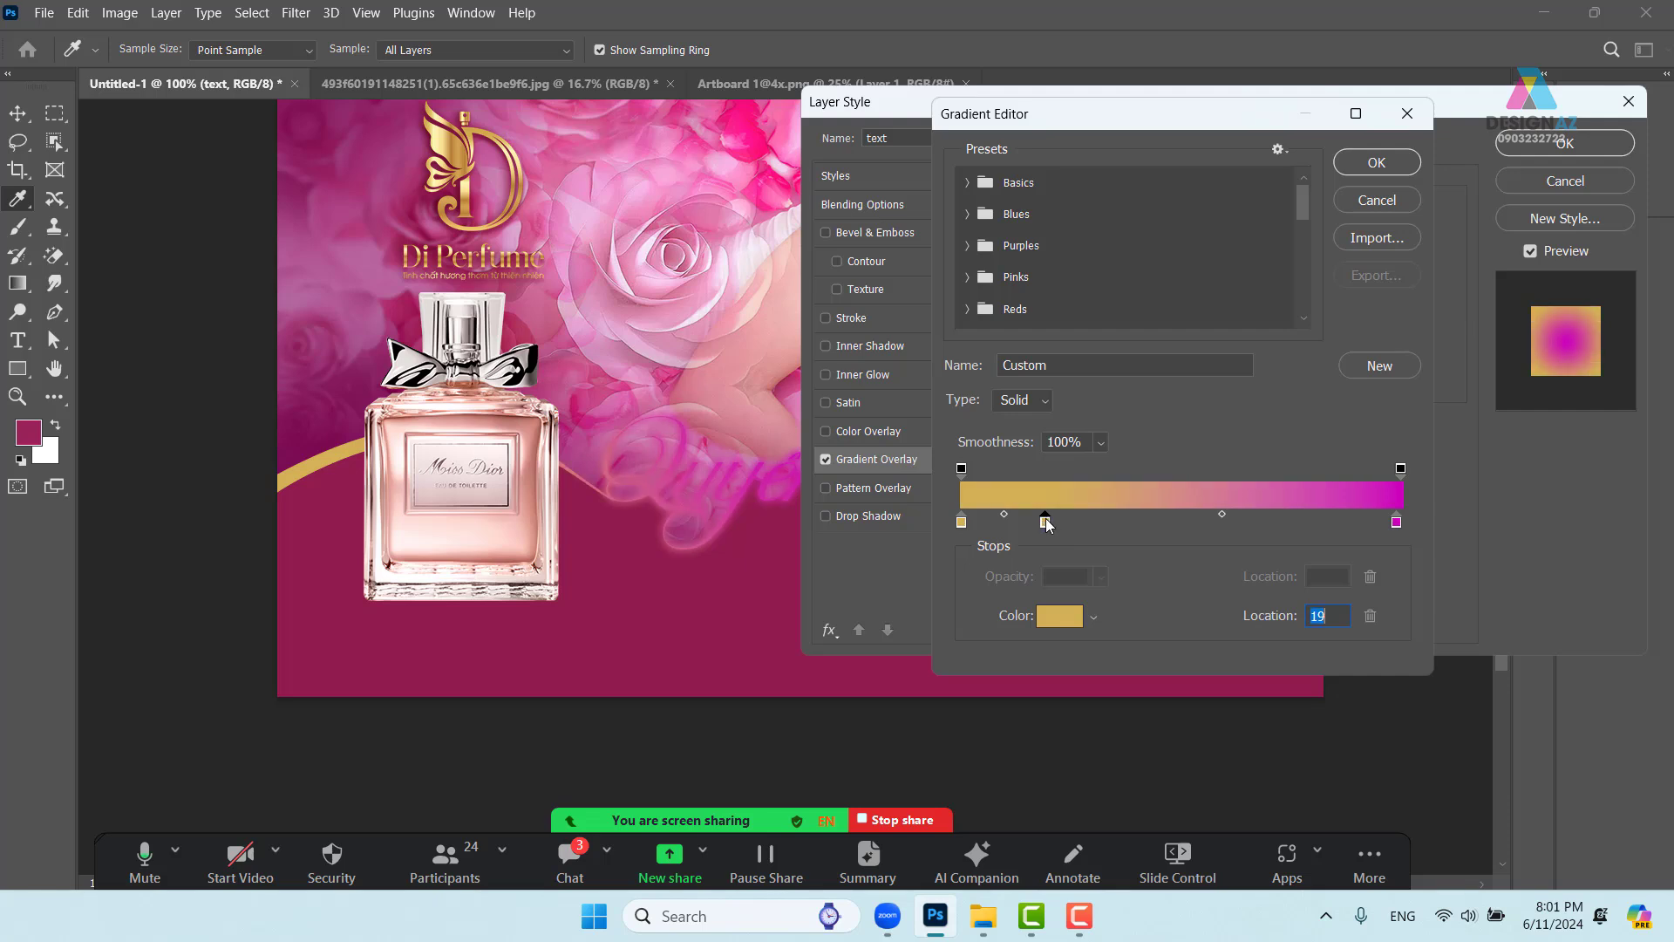
left_click(442, 129)
Add a bronze stop at 45% and a golden stop at 67% to the gradient, sampling both colors from the logo
left_click(1158, 521)
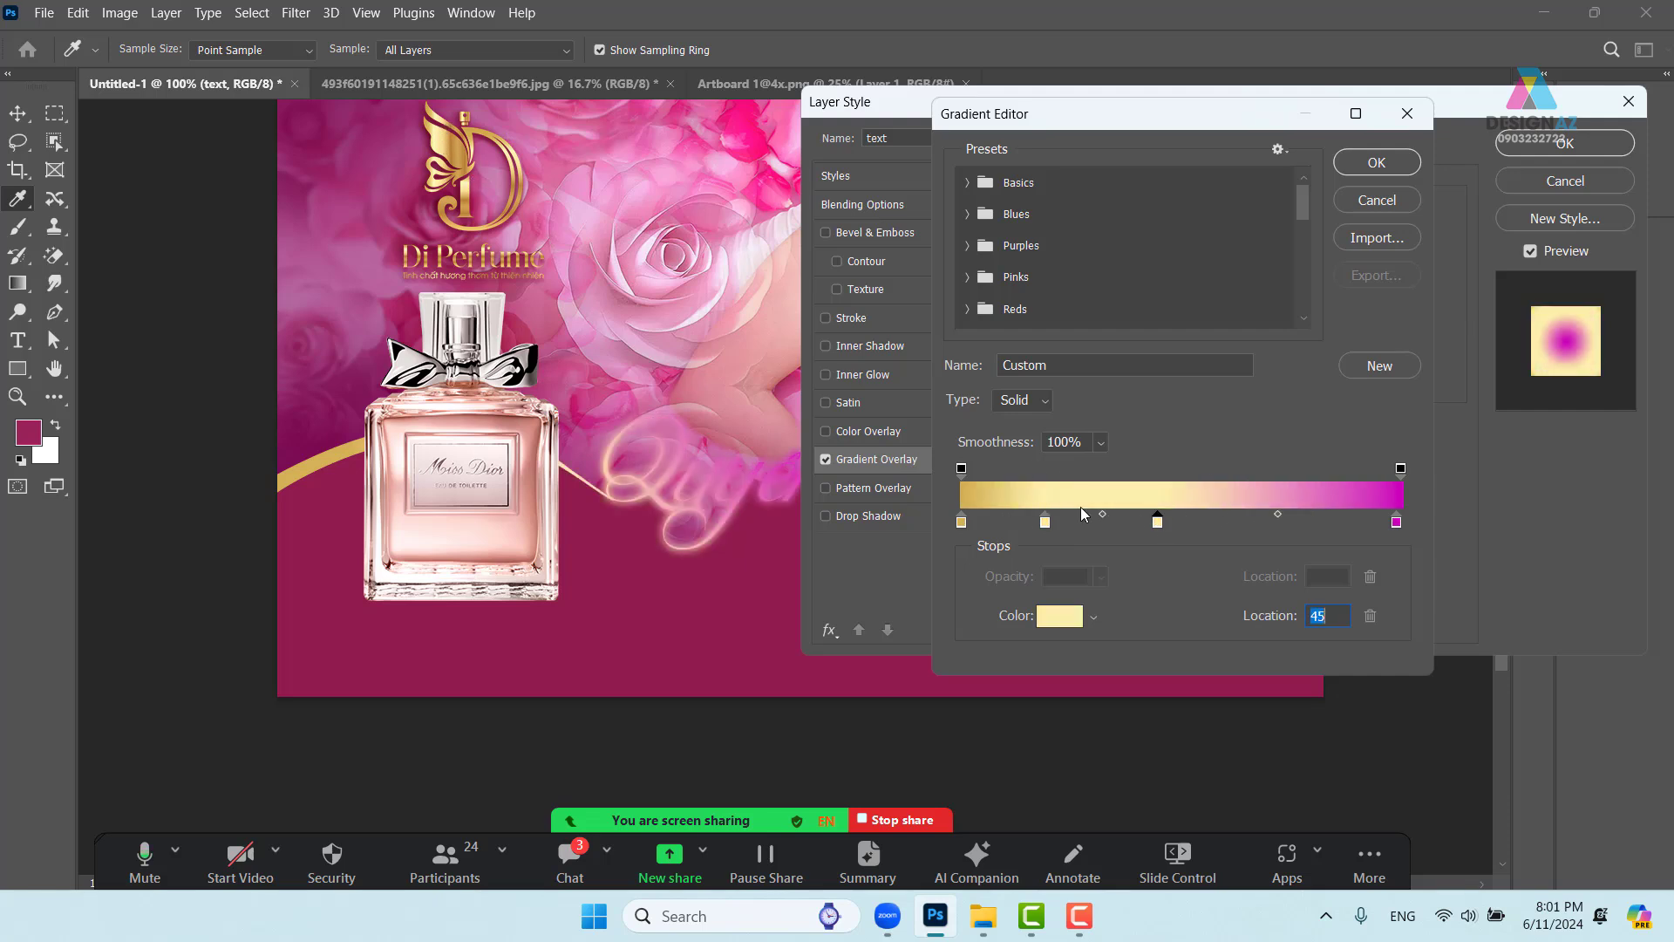
left_click(453, 141)
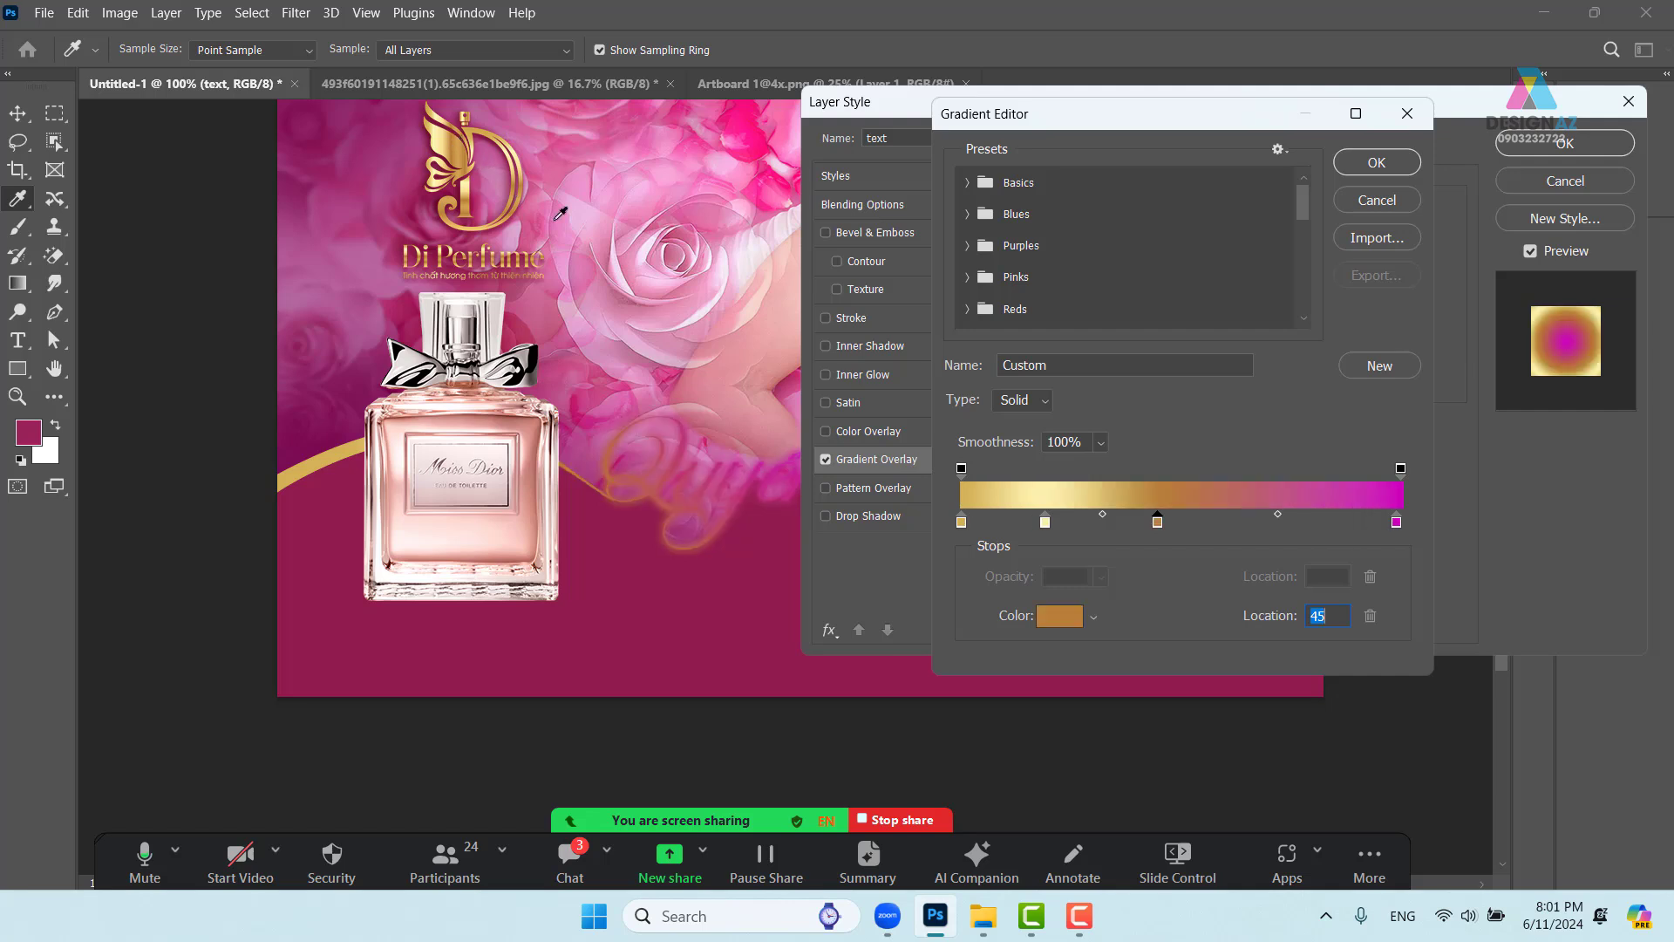
left_click(1255, 521)
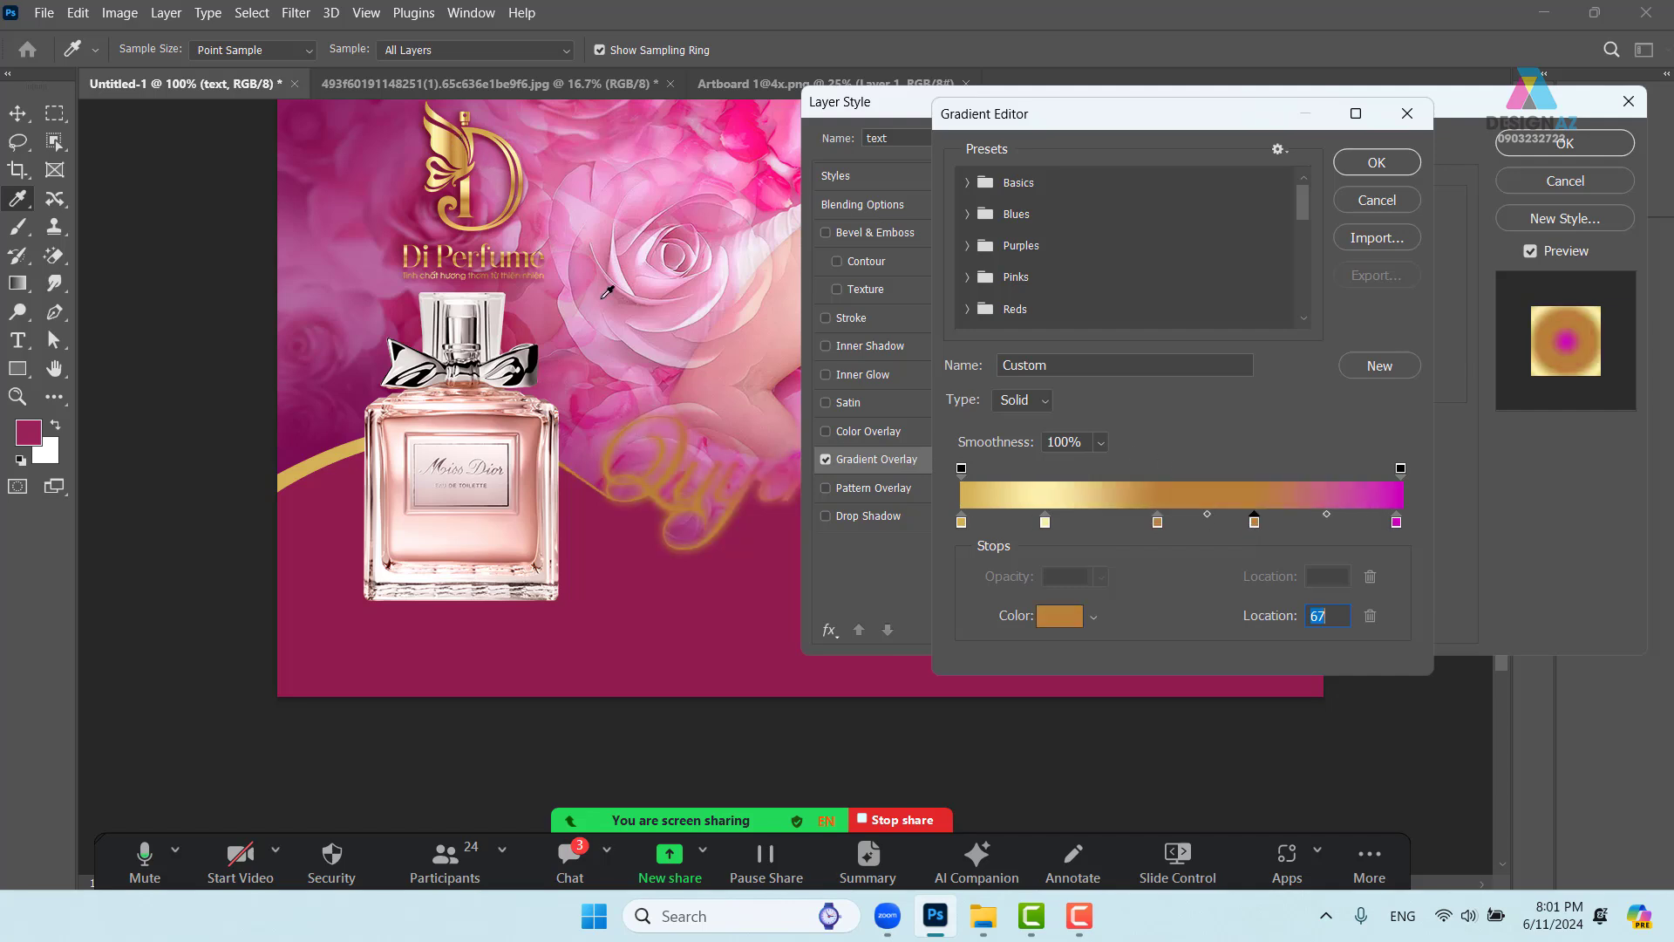
left_click(463, 153)
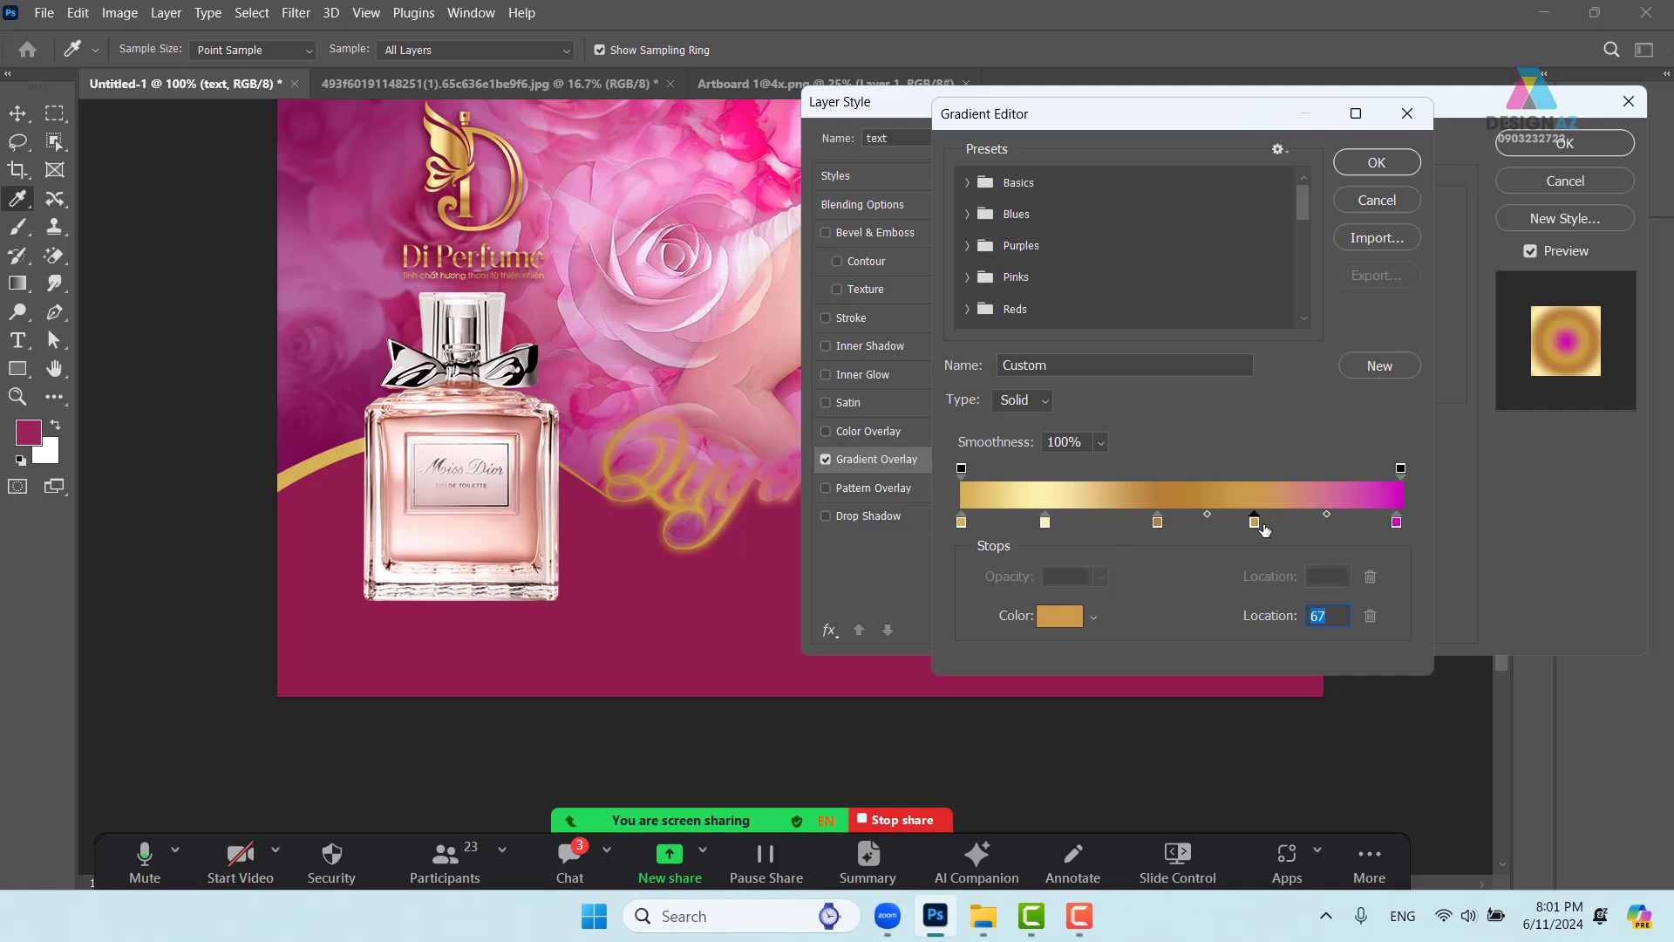
Duplicate the pale-gold stop at 84%, replace the magenta end stop with the starting gold at 100%, and apply the gradient
left_click(1046, 523)
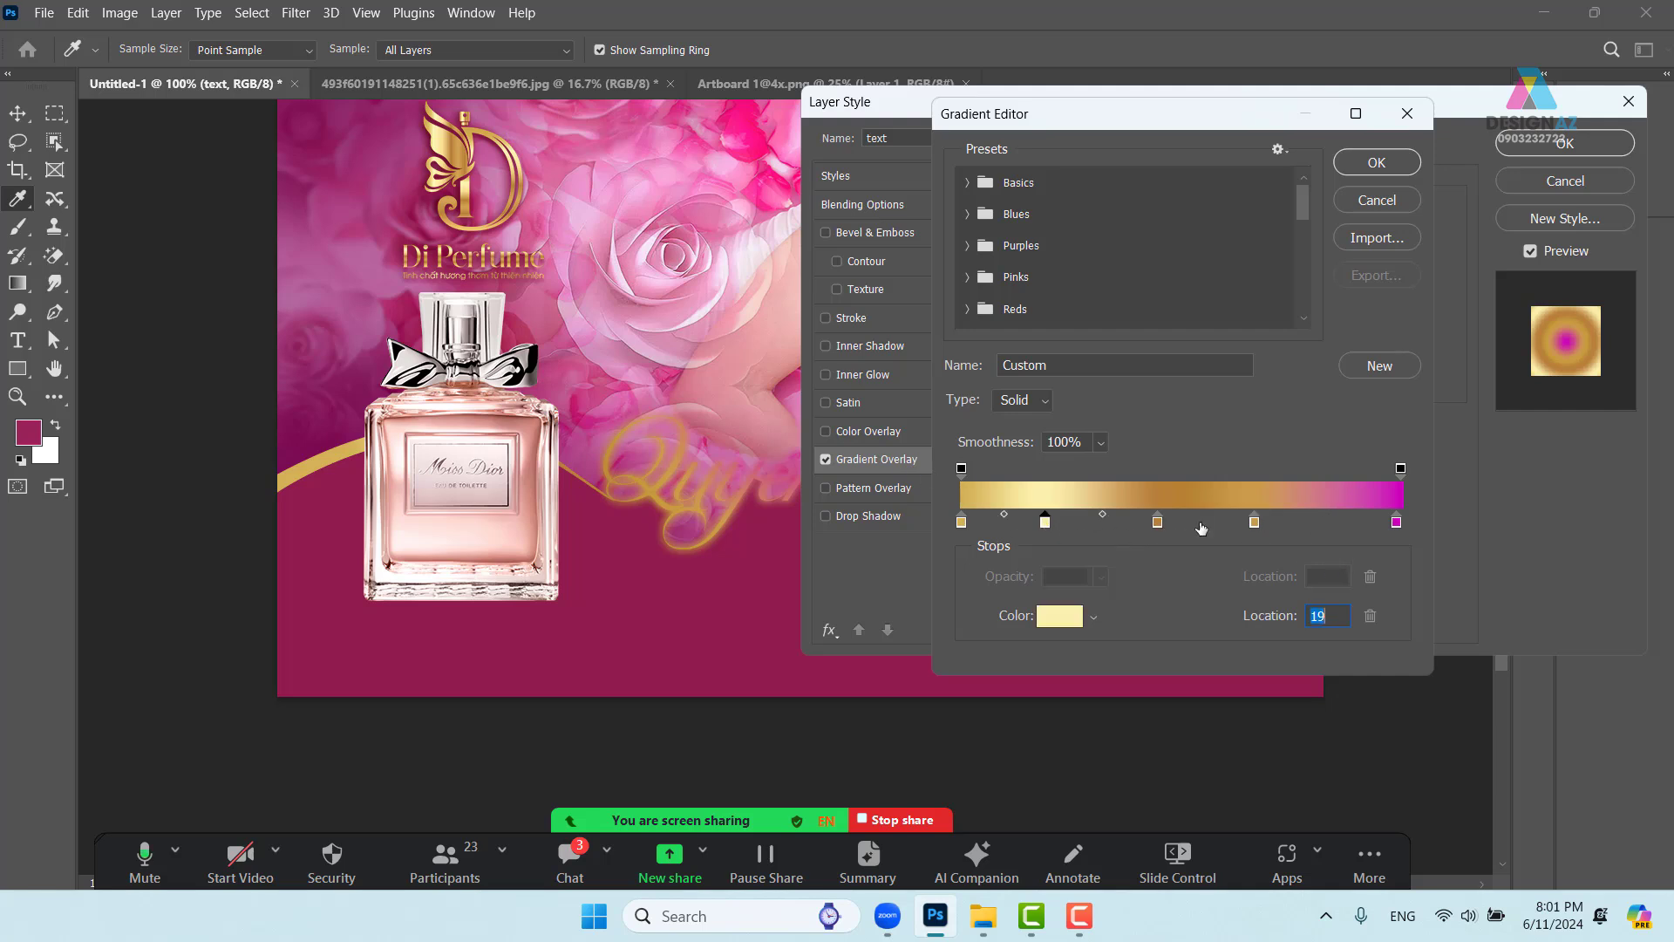
left_click(1330, 522)
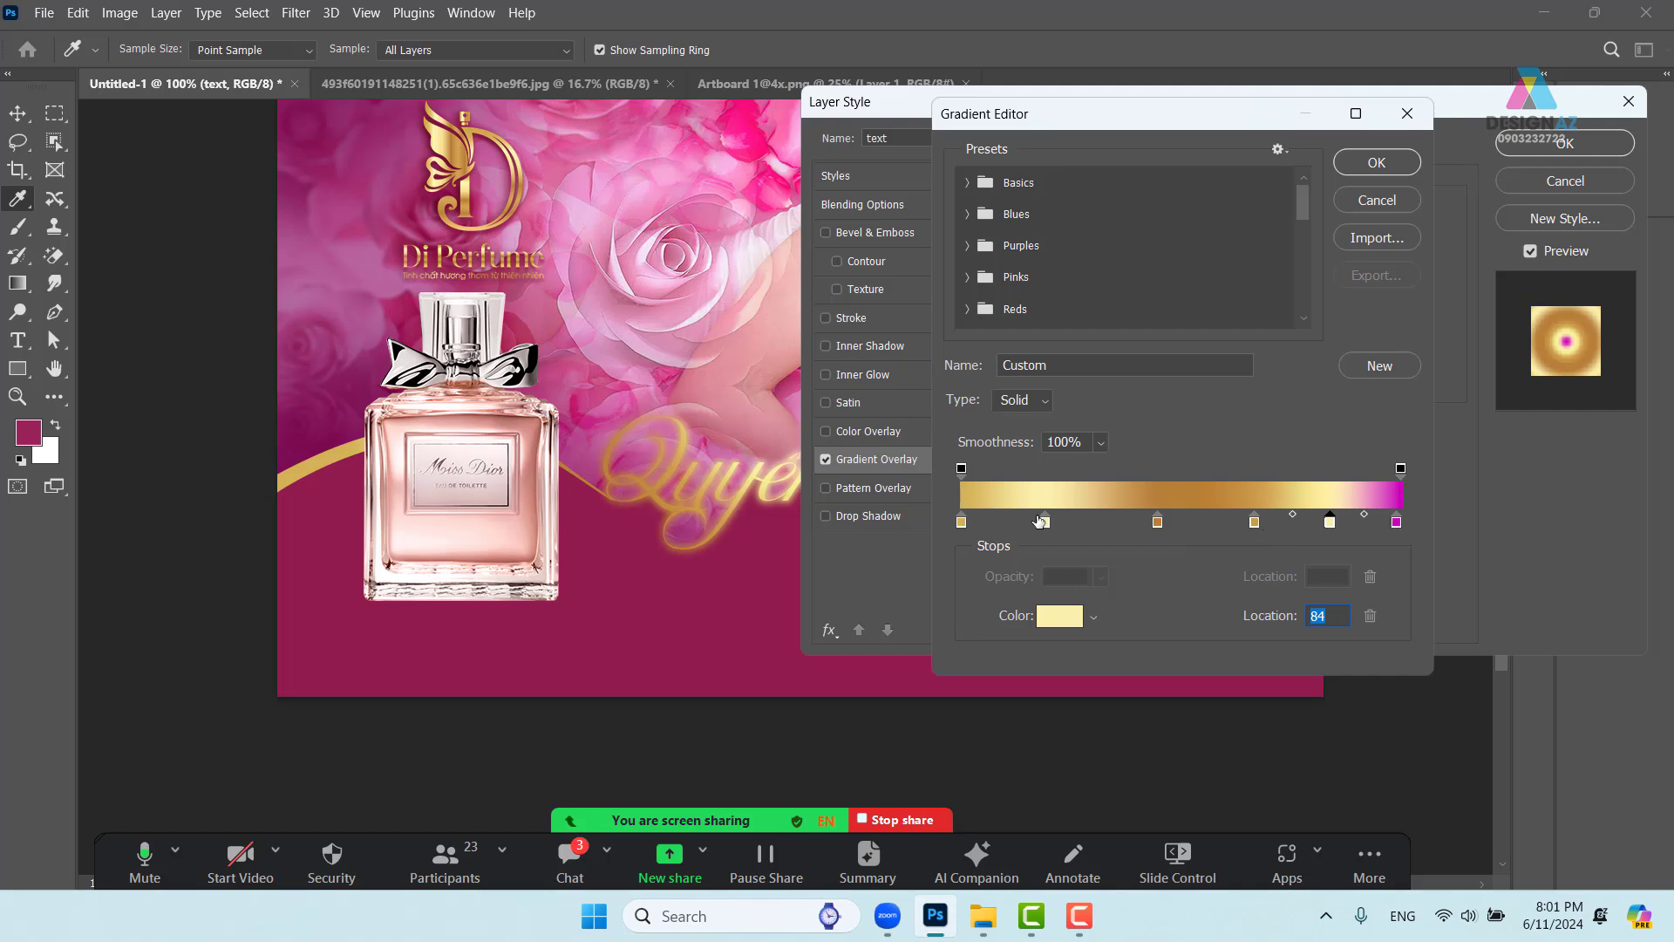
left_click(962, 523)
left_click_drag(1386, 523, 1431, 531)
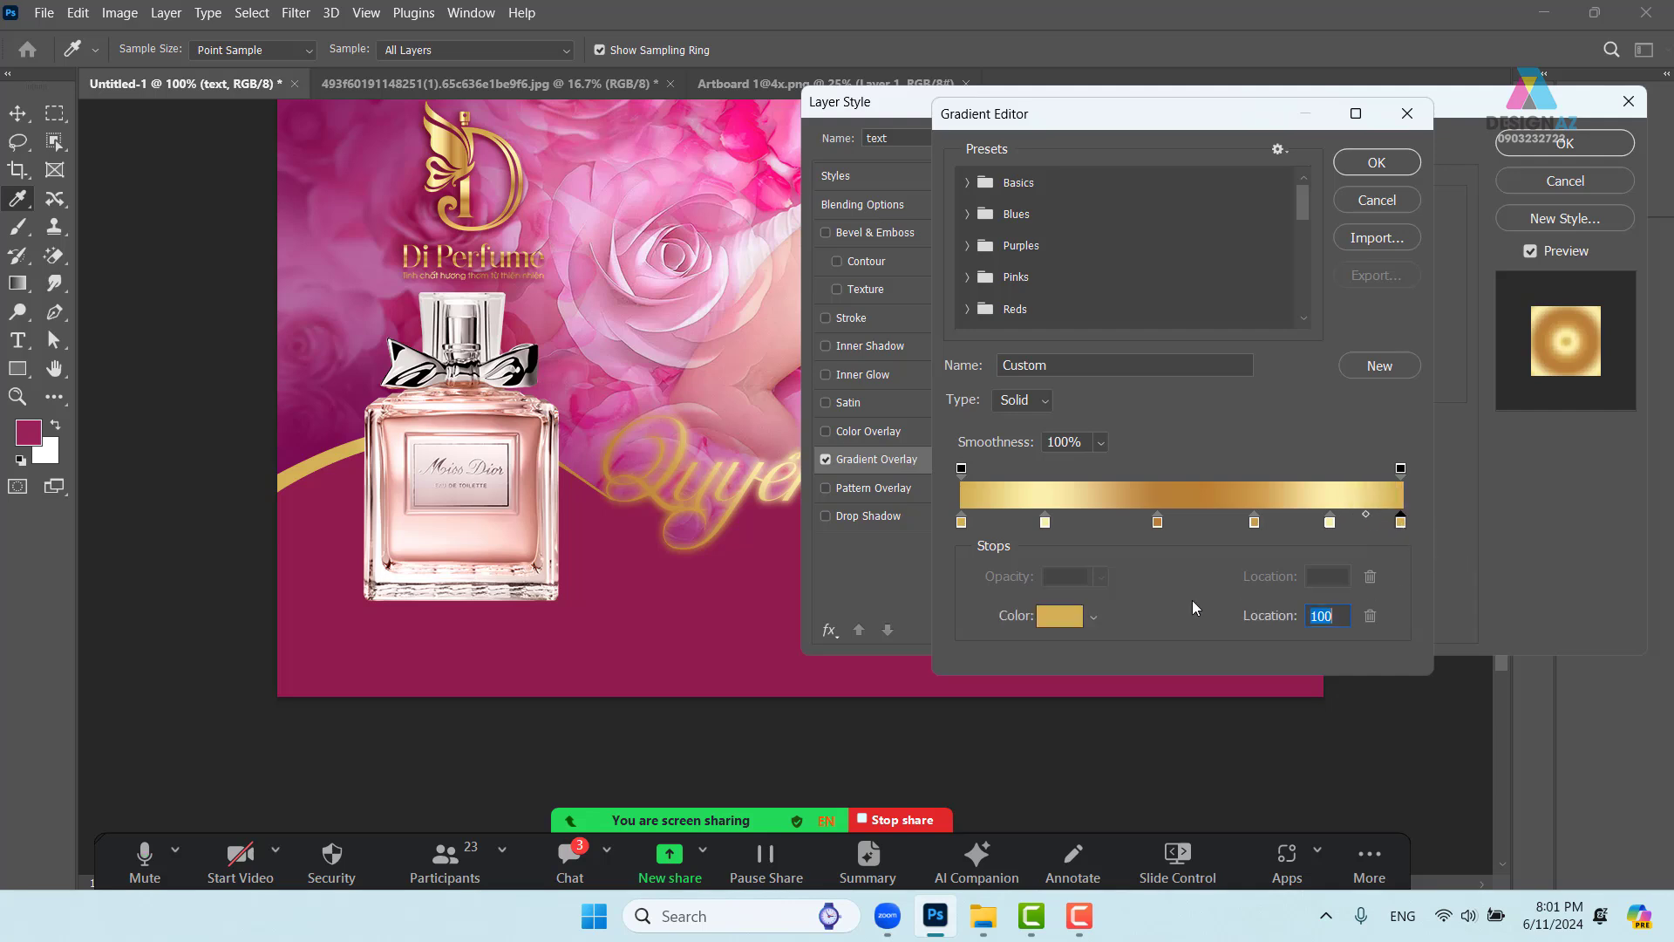
left_click_drag(1219, 120, 1096, 192)
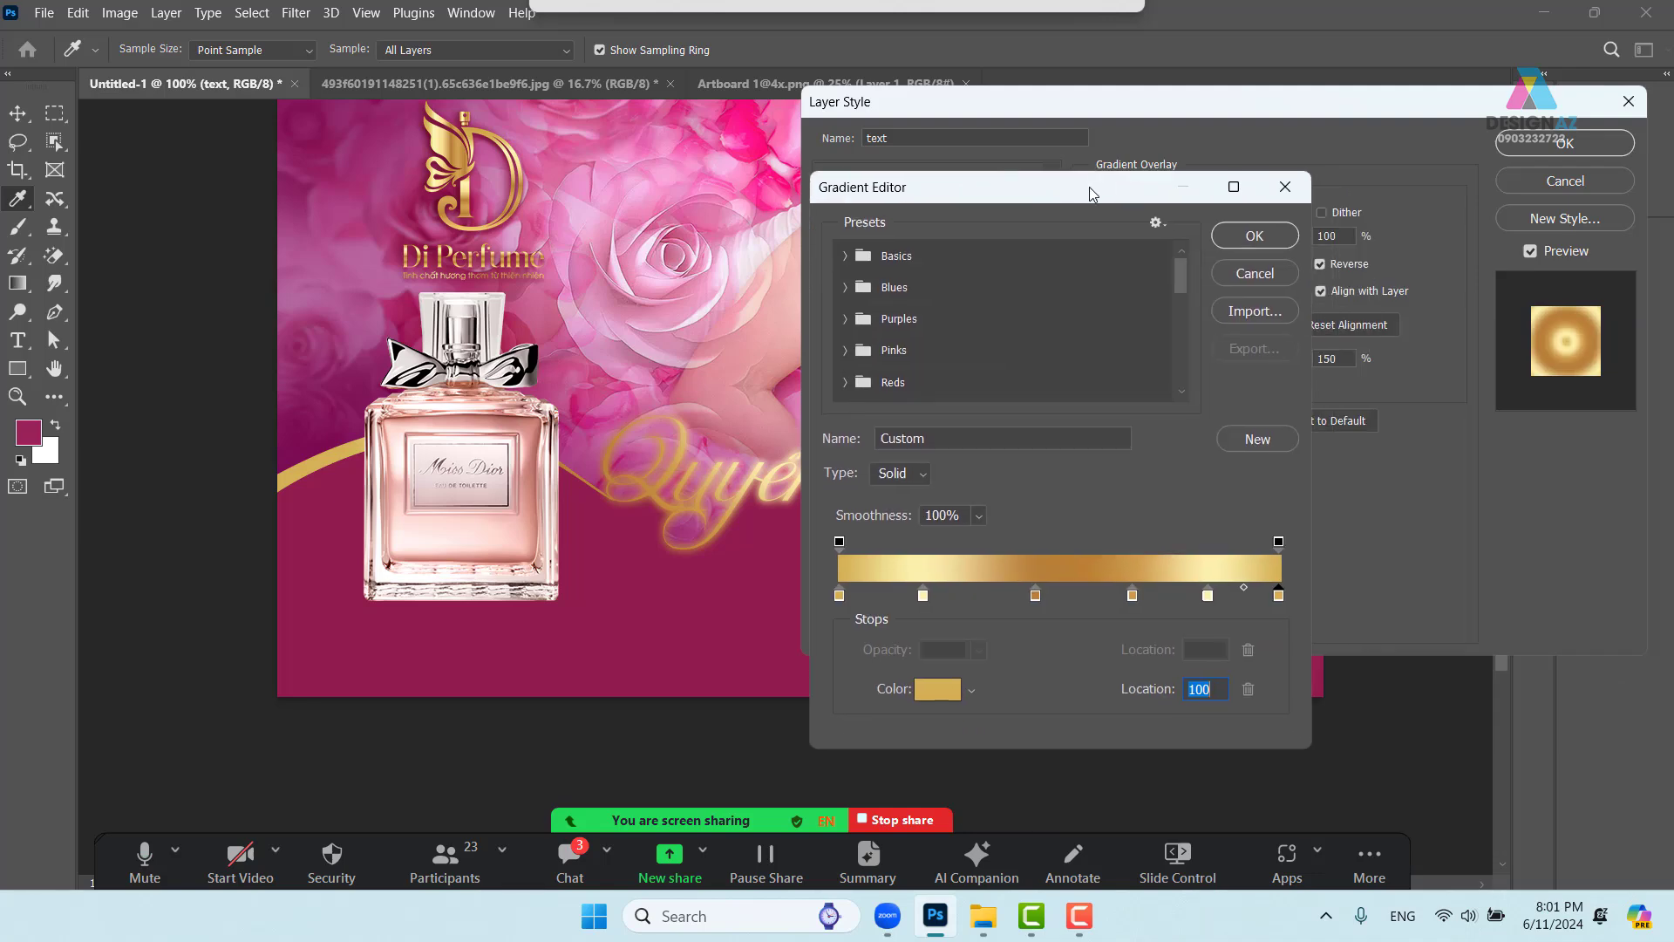
left_click(1254, 237)
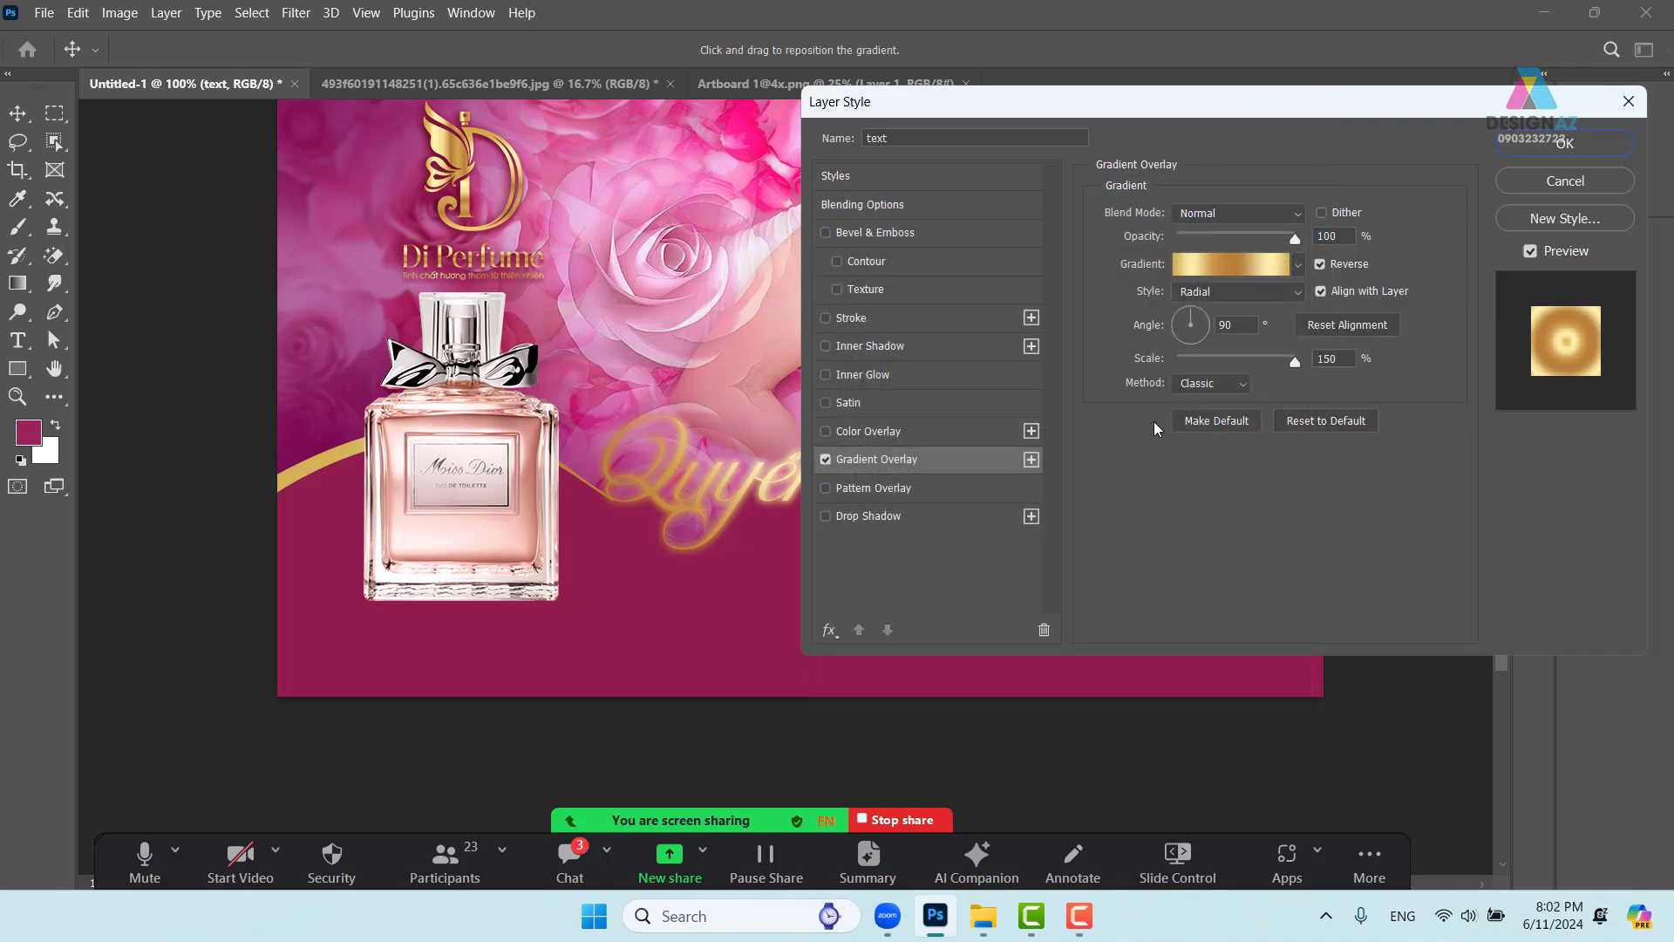
Switch the gradient overlay to Linear style and compare angles of 0, 90 and 180 degrees, settling on 90
left_click(1238, 293)
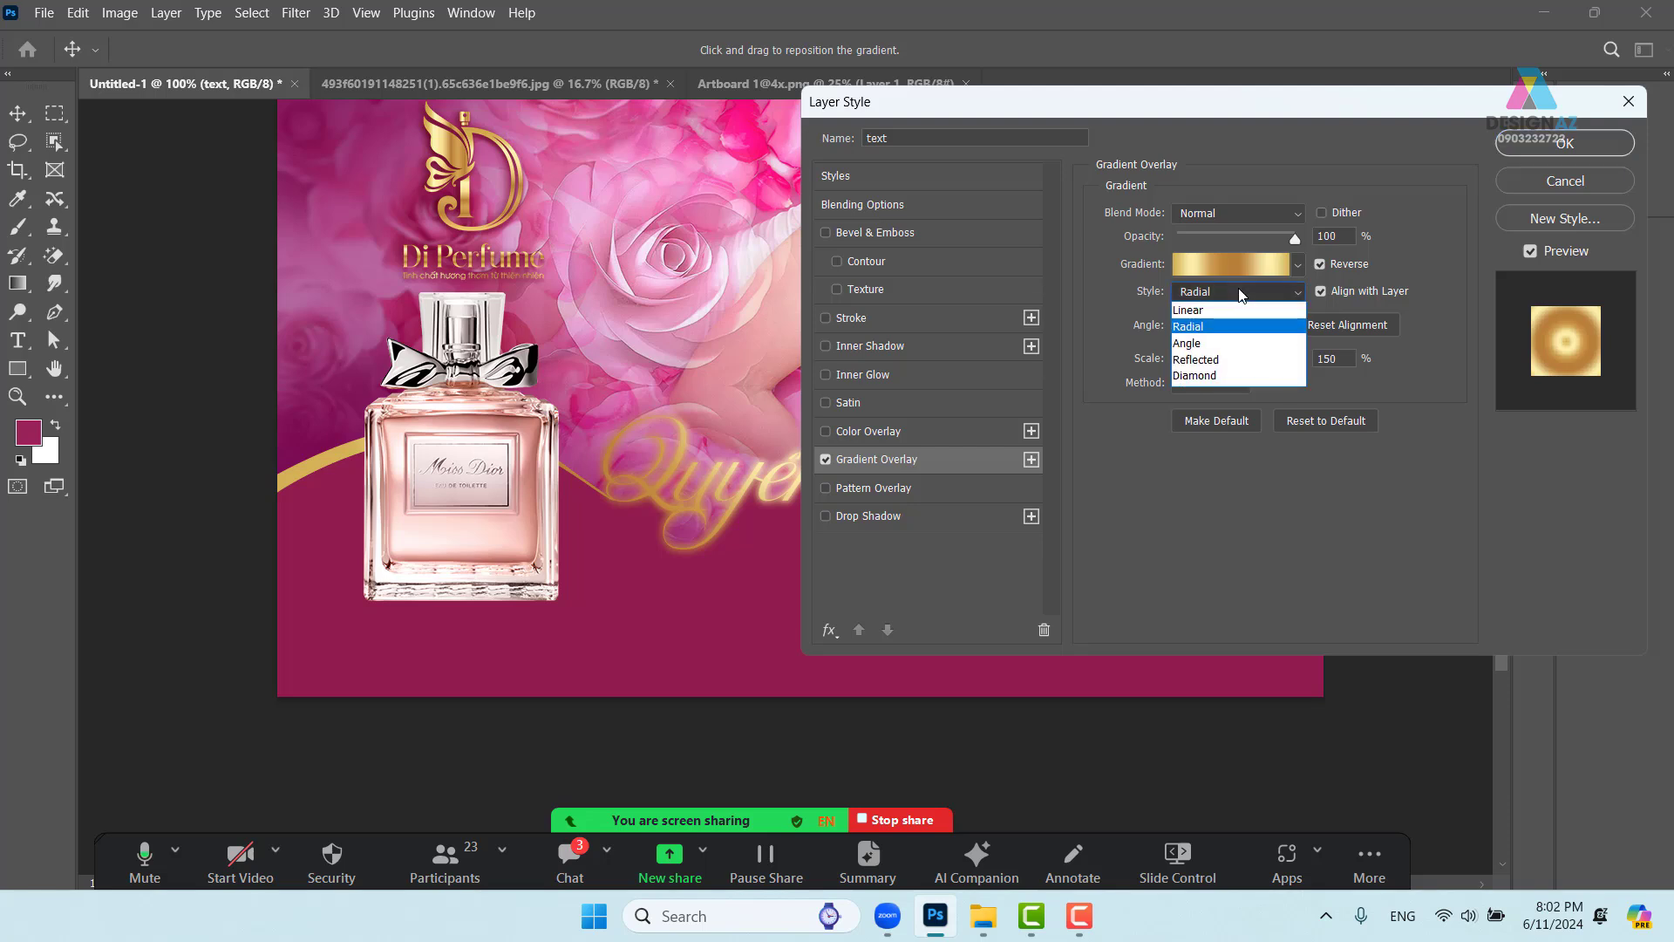
left_click(1229, 316)
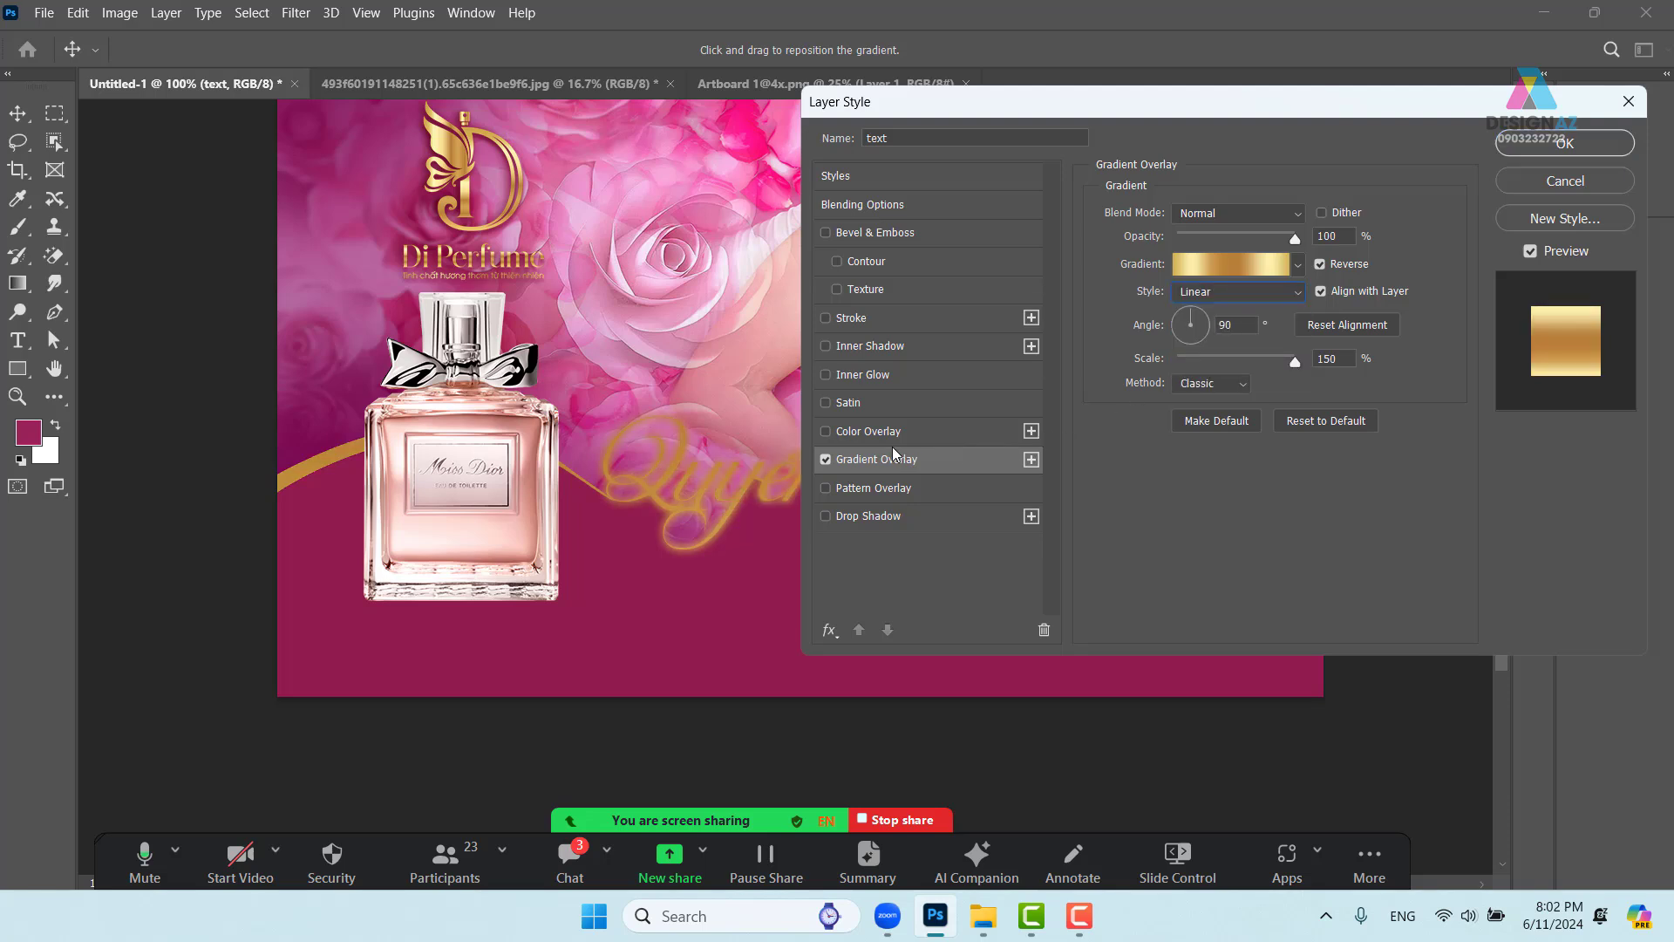
left_click_drag(1228, 320, 1184, 321)
type("0")
left_click_drag(1200, 103, 243, 202)
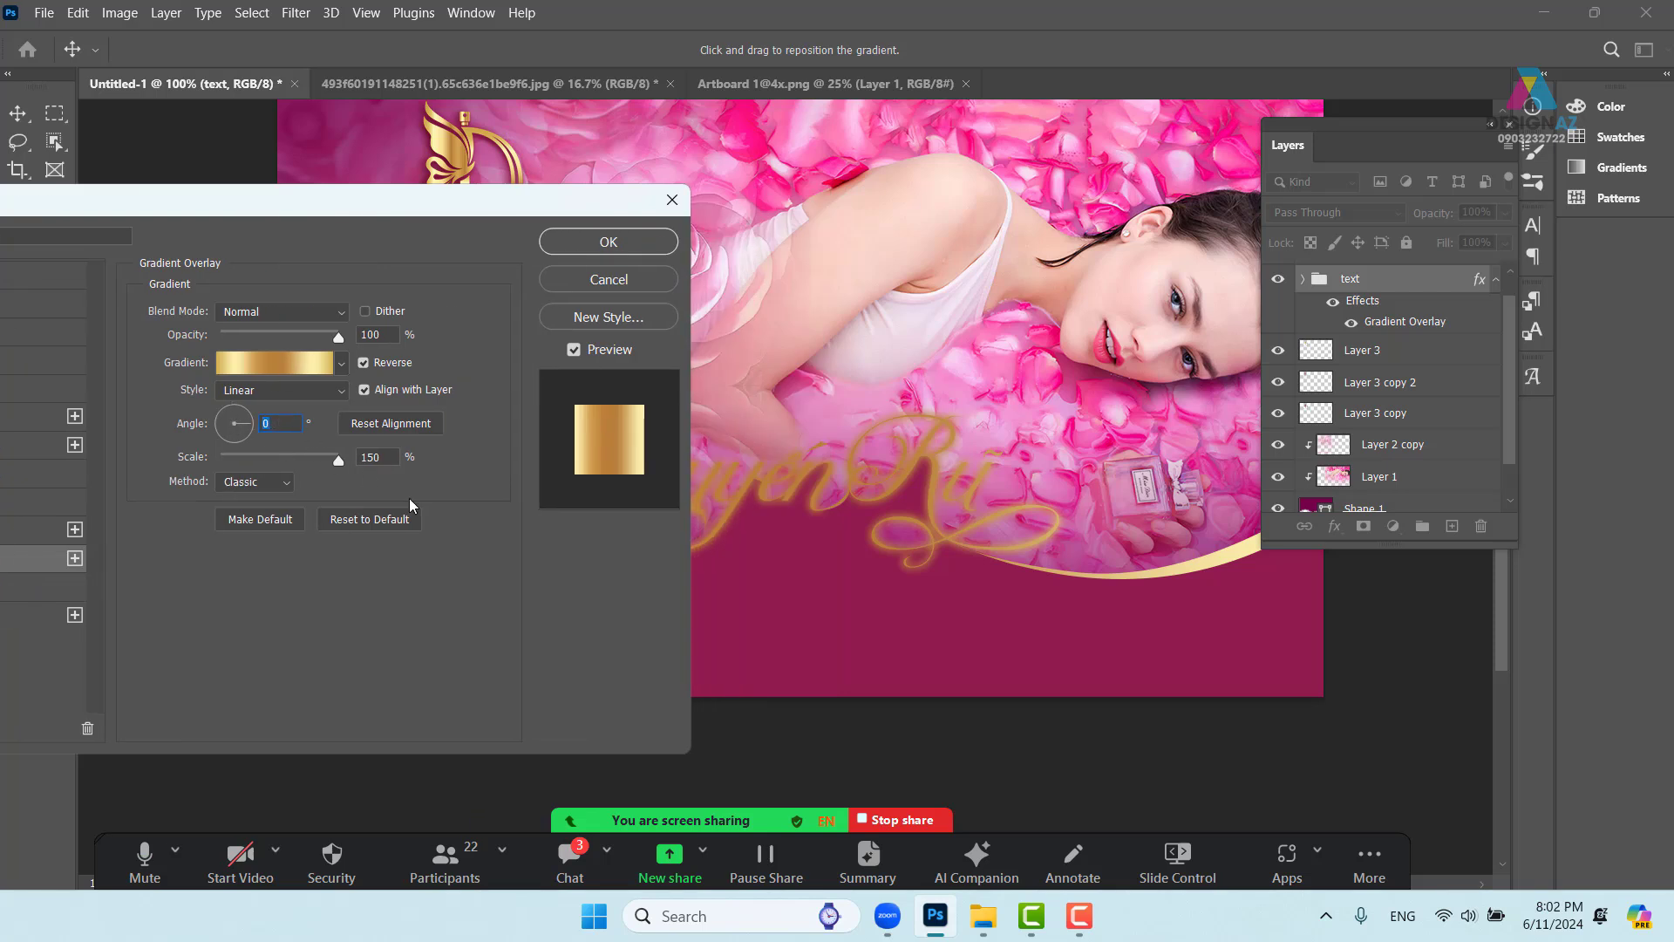
type("90")
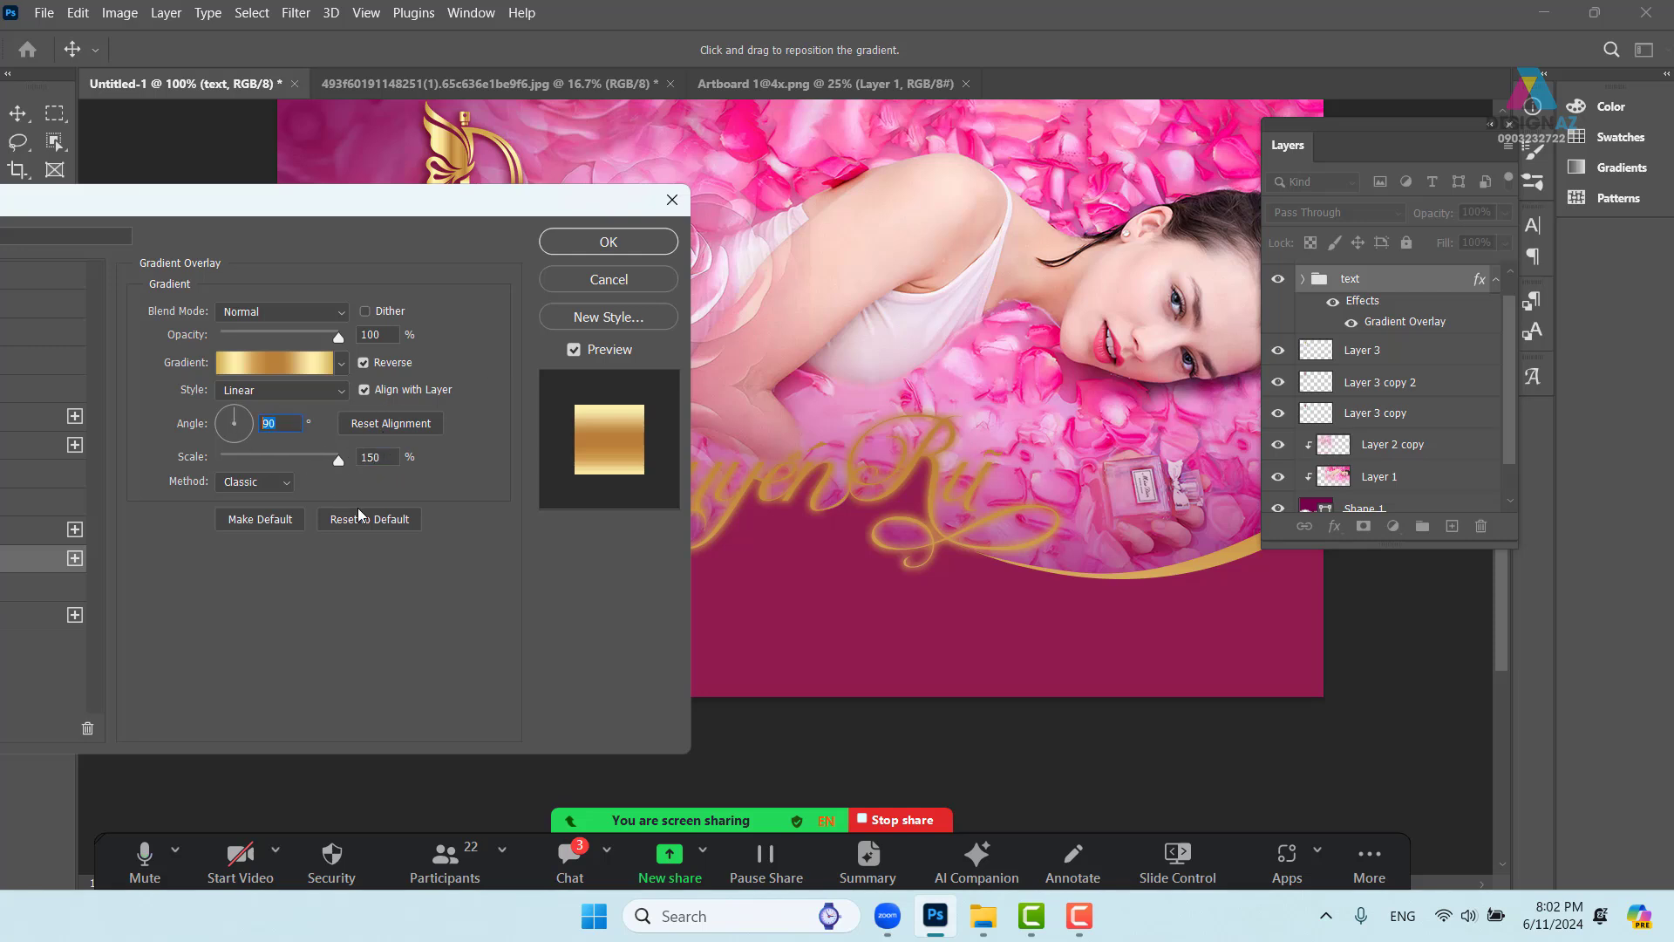
type("180")
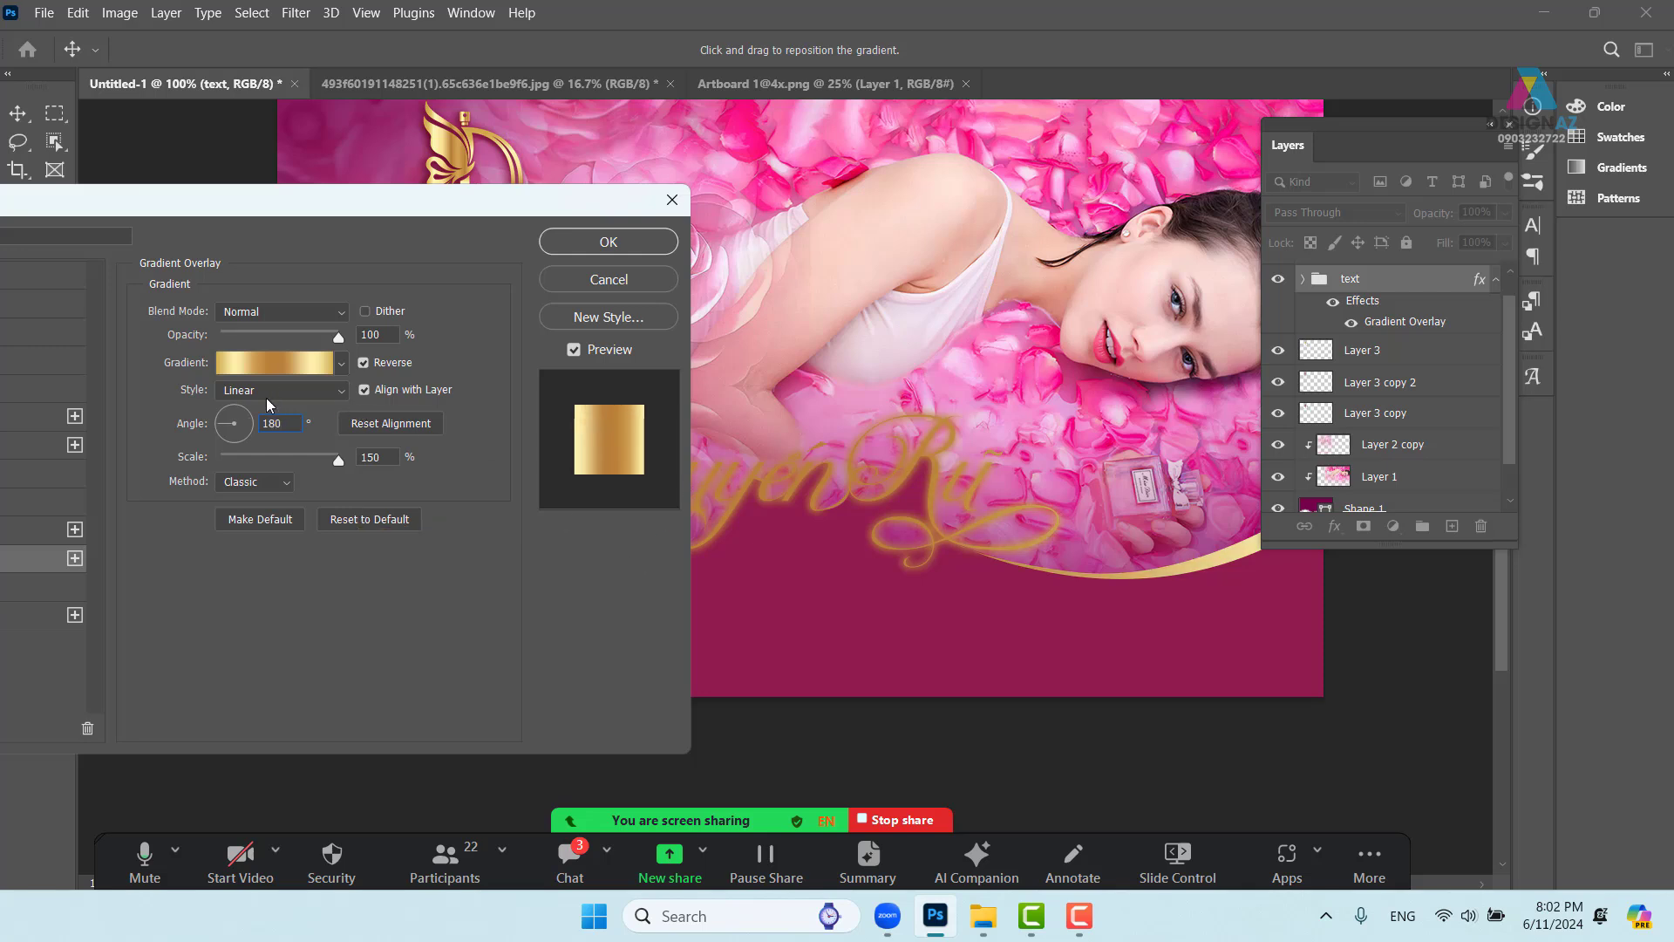
key("Return")
type("90")
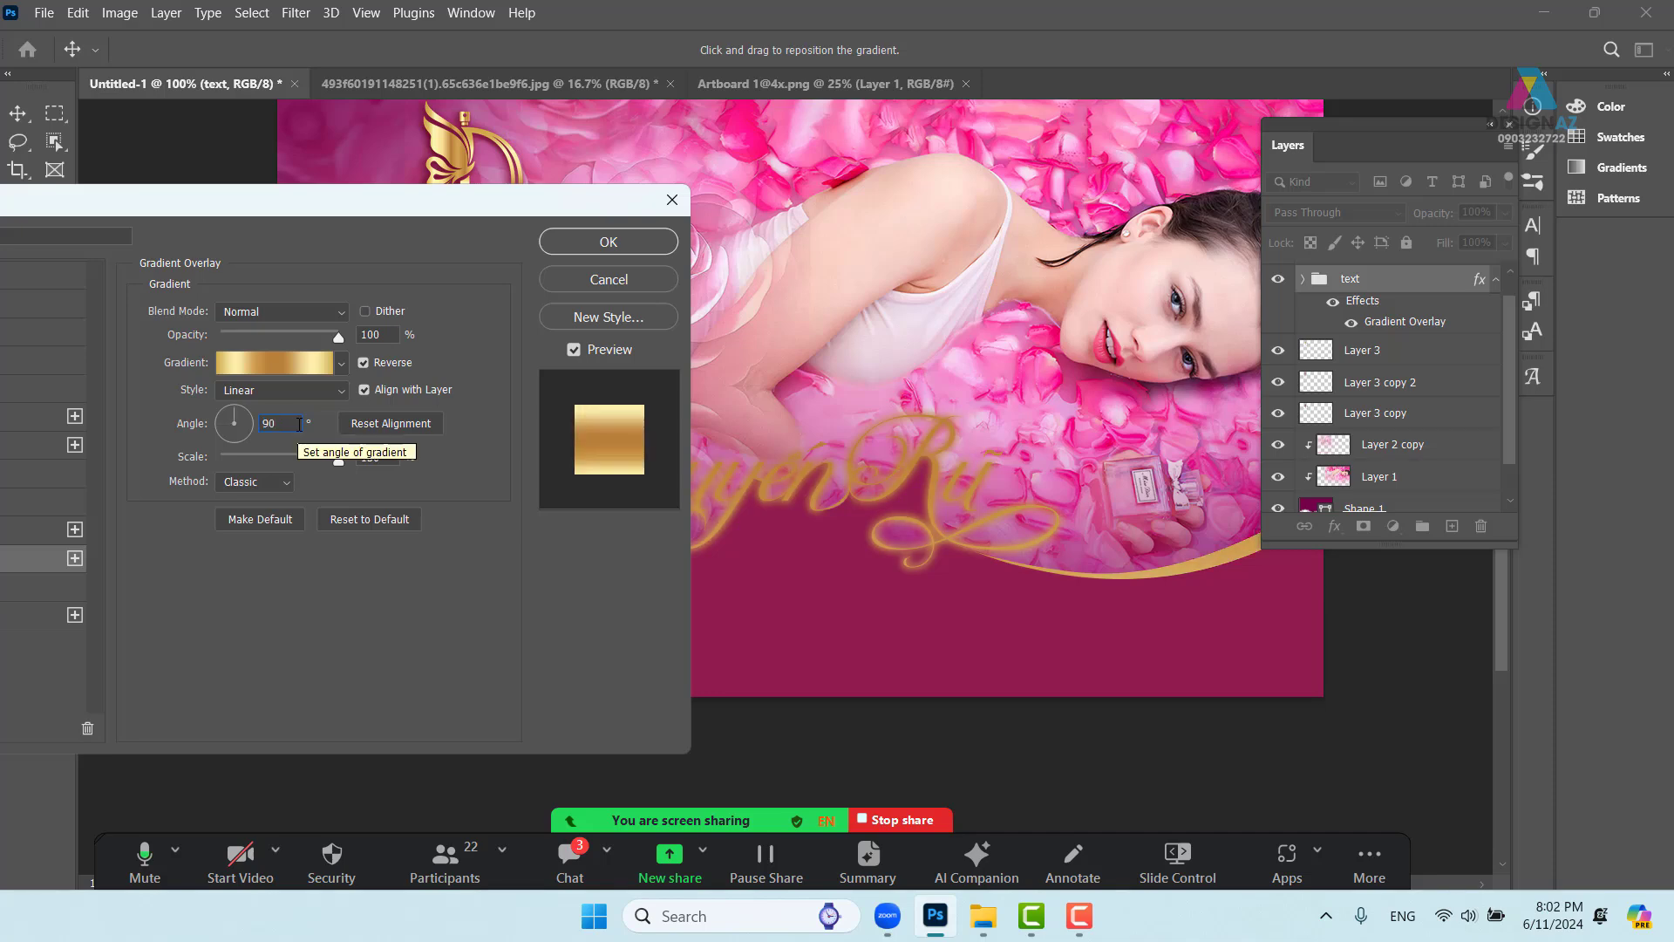
Move the gradient's bronze stop to 39%, golden stop to 52% and first pale-gold stop to 13%, shift the other pale-gold stop inward, and apply the style
left_click(279, 361)
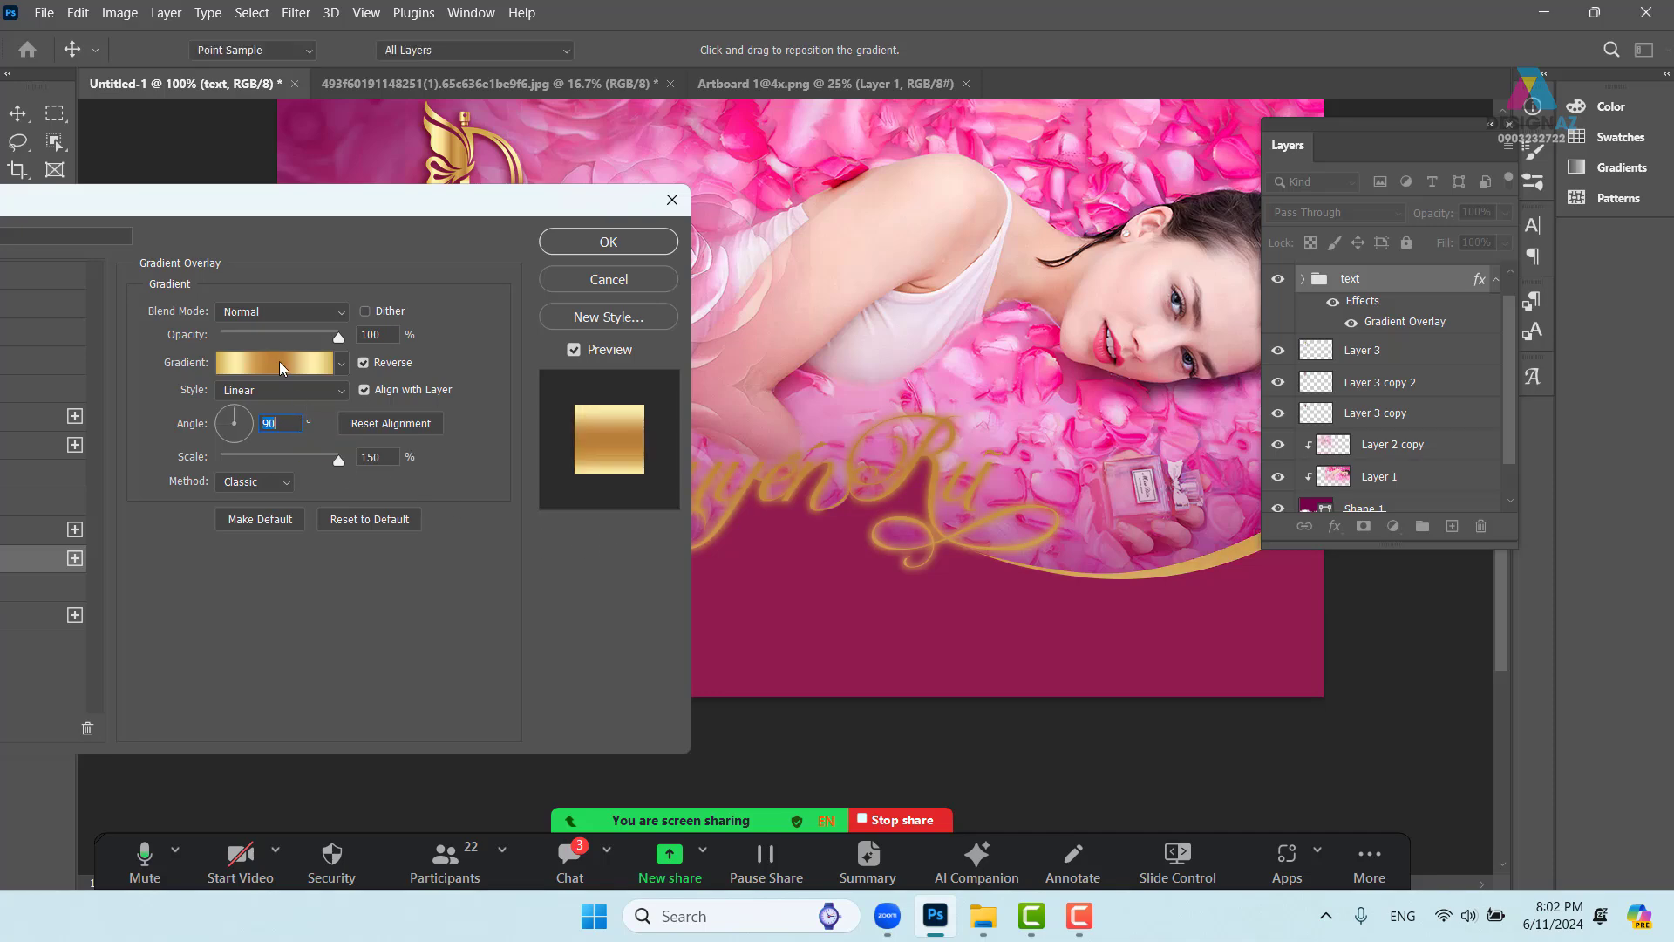
left_click_drag(1113, 189, 562, 60)
left_click_drag(490, 471, 463, 471)
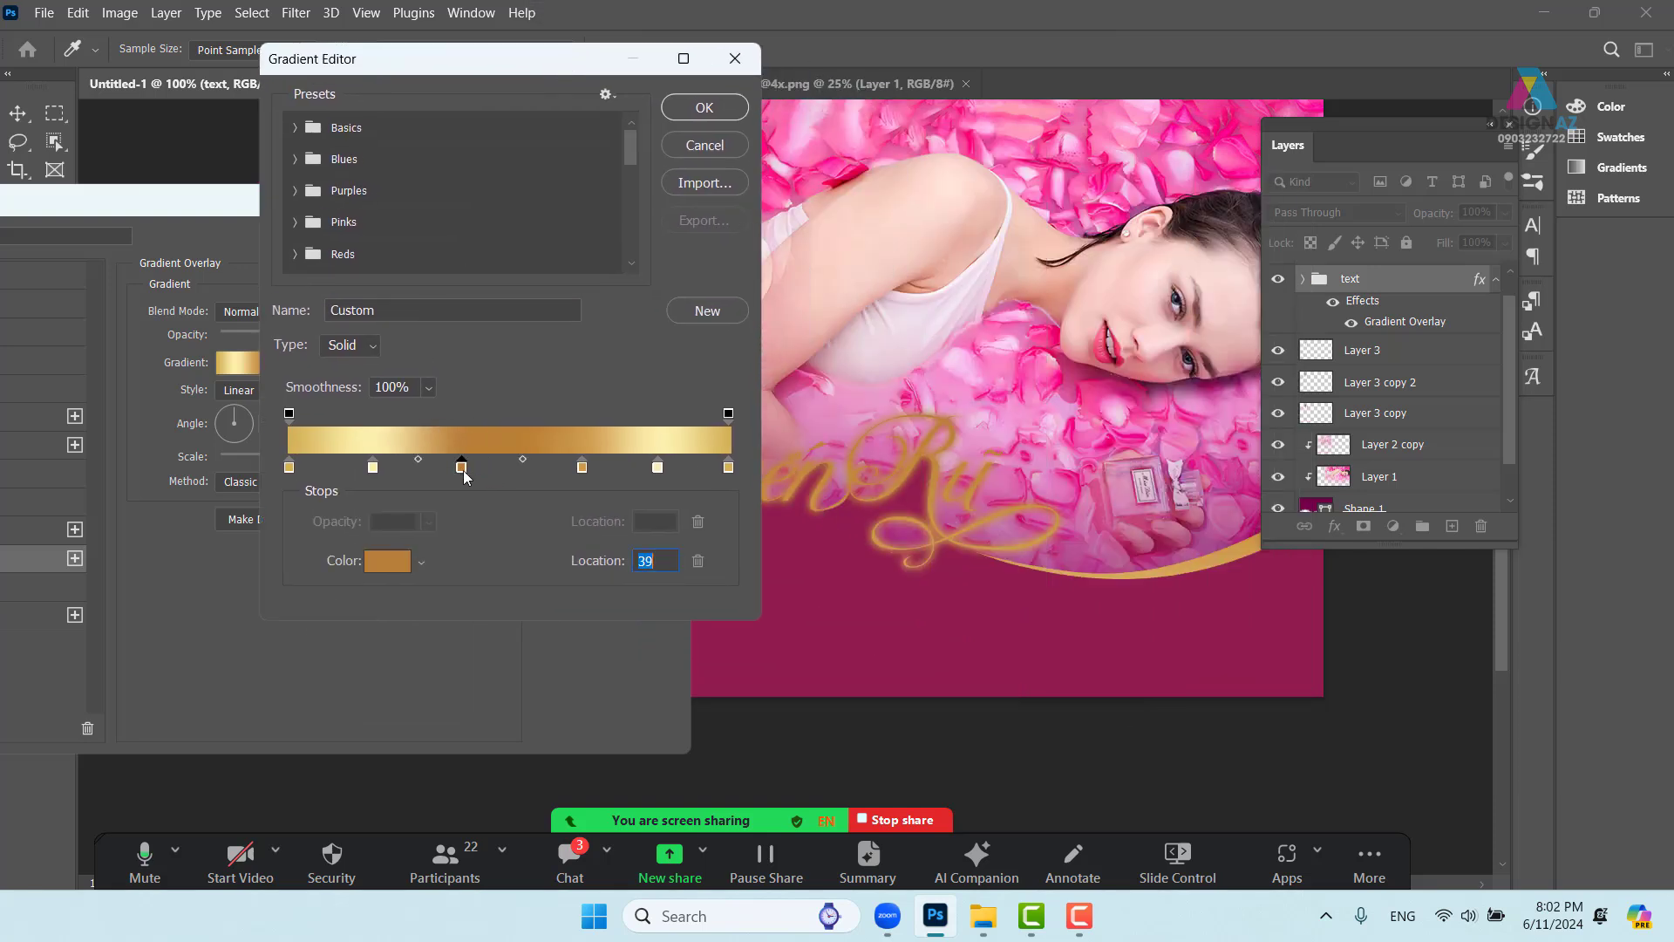
left_click_drag(583, 471, 517, 475)
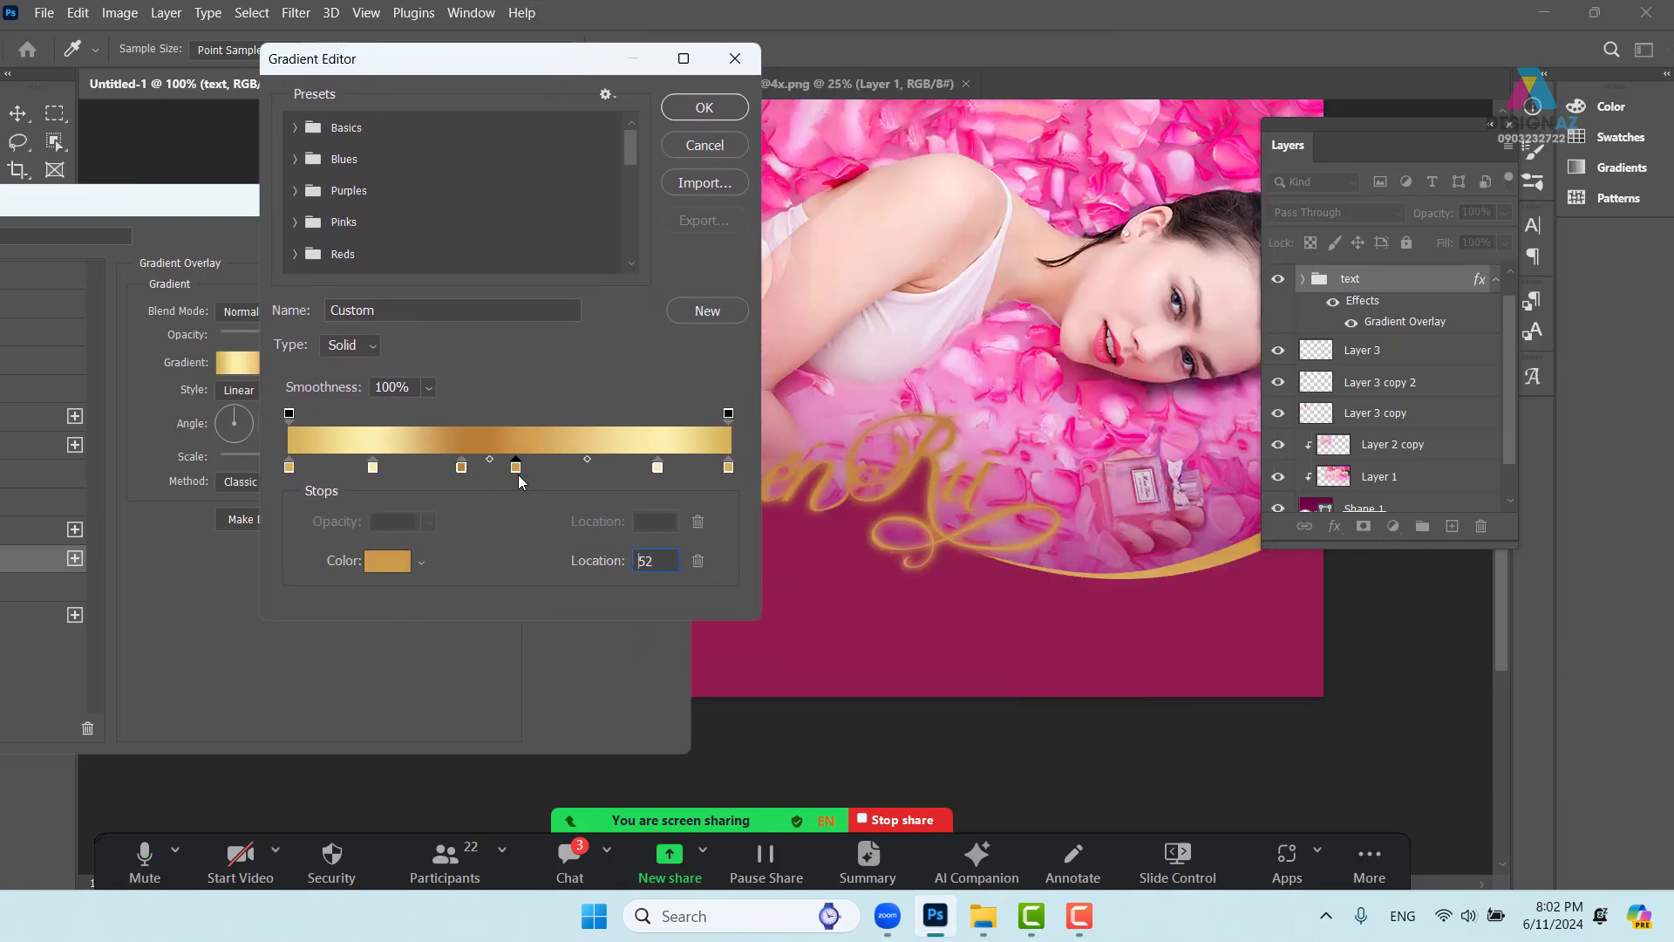
left_click_drag(658, 471, 620, 469)
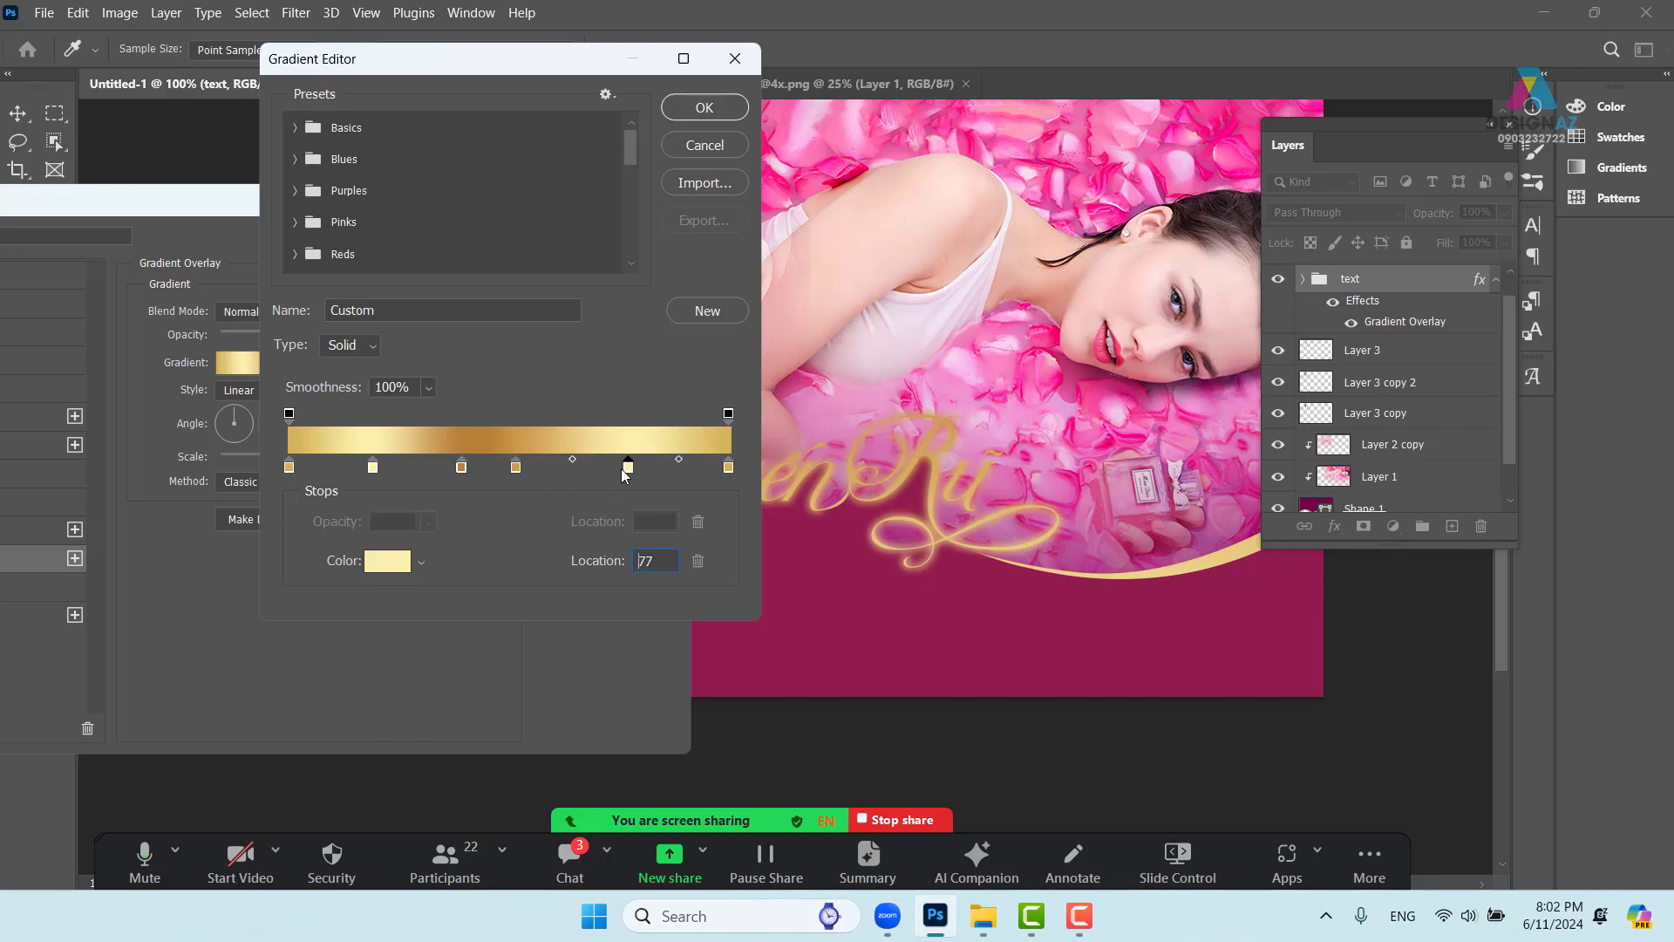
left_click(373, 468)
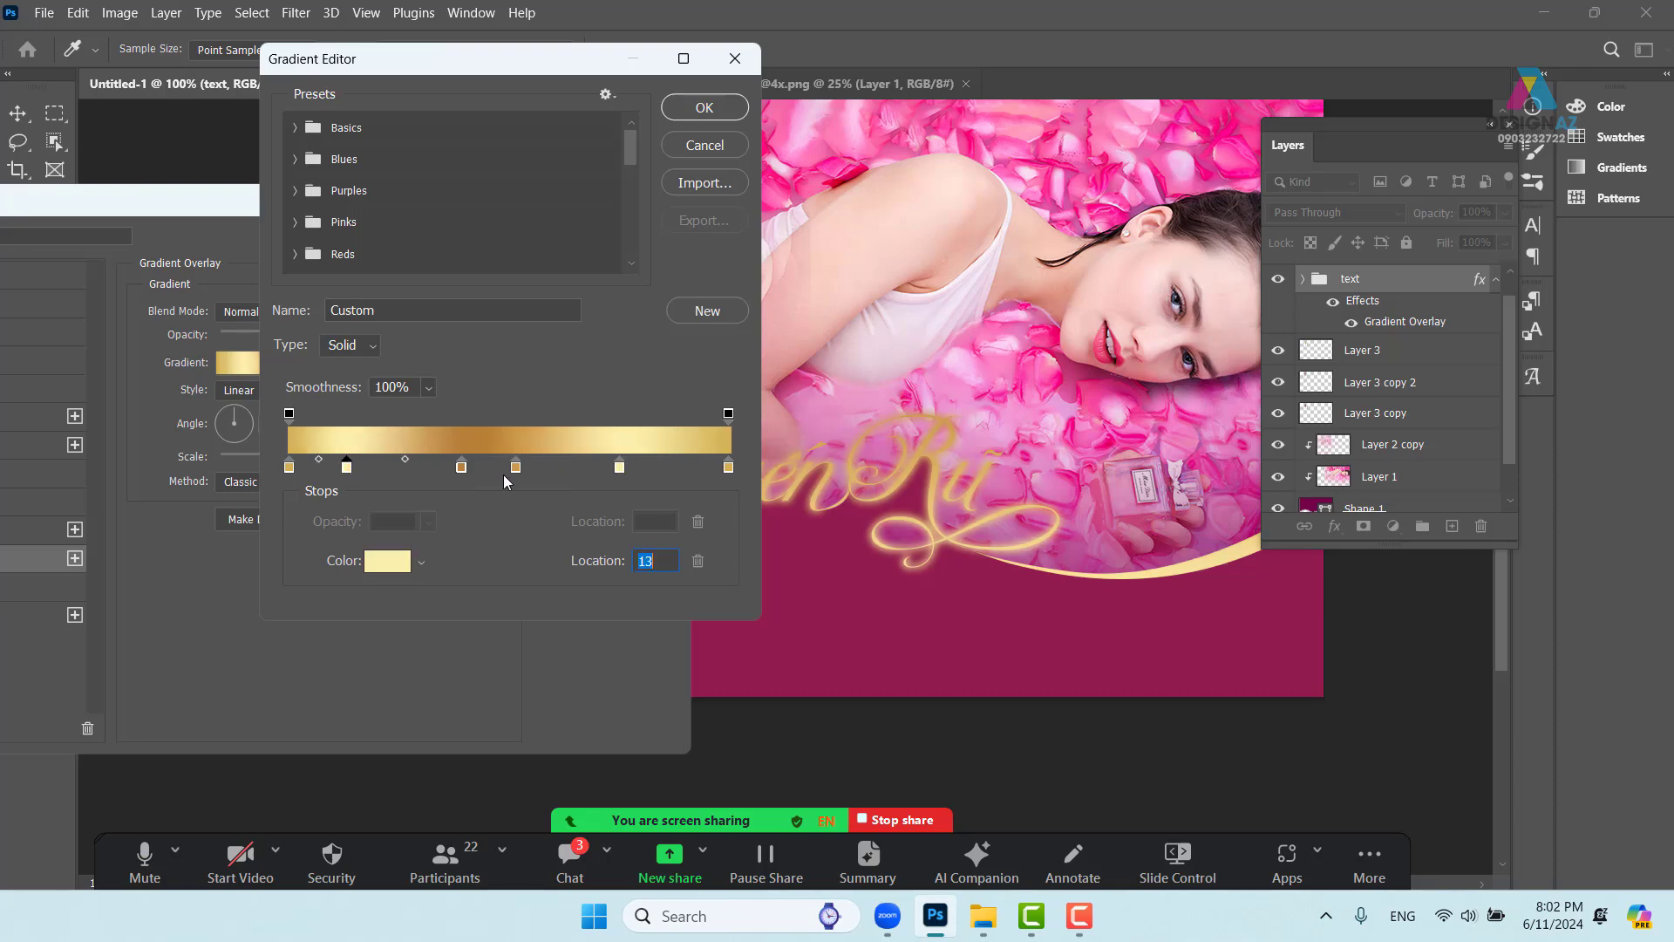
left_click(705, 106)
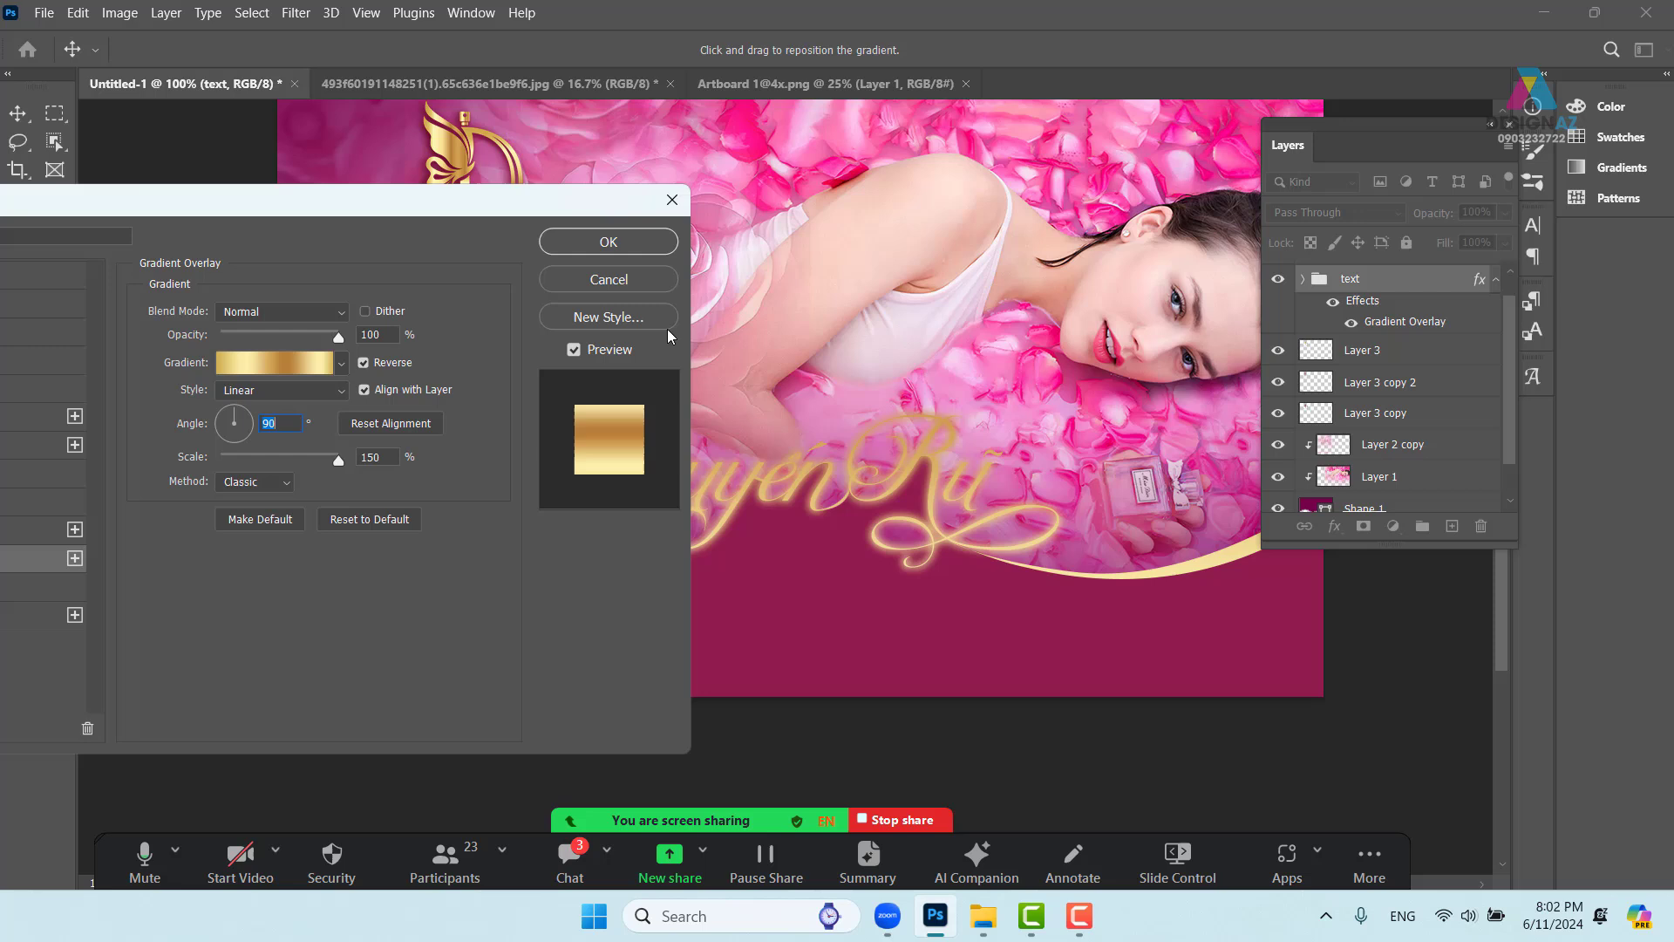
left_click(642, 246)
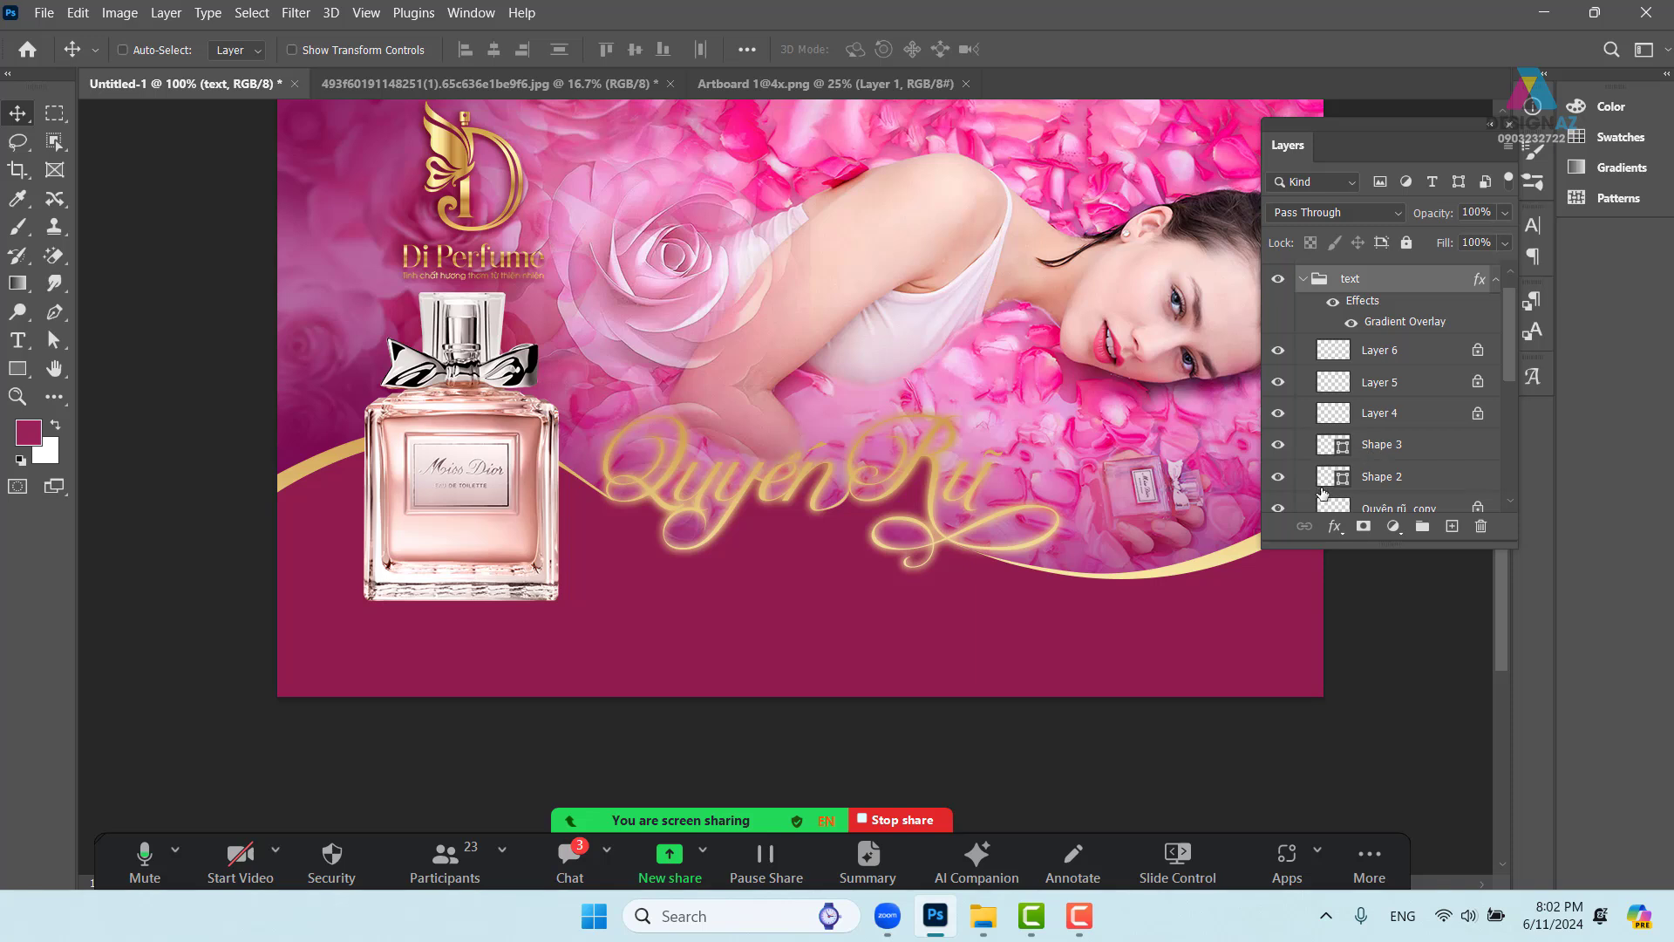
Pick the layers beneath the Quyến Rũ lettering to select Layer 7, the multiply shadow, and undo a trial move of it
right_click(880, 540)
left_click(924, 561)
left_click_drag(908, 503, 981, 532)
key("ctrl+plus")
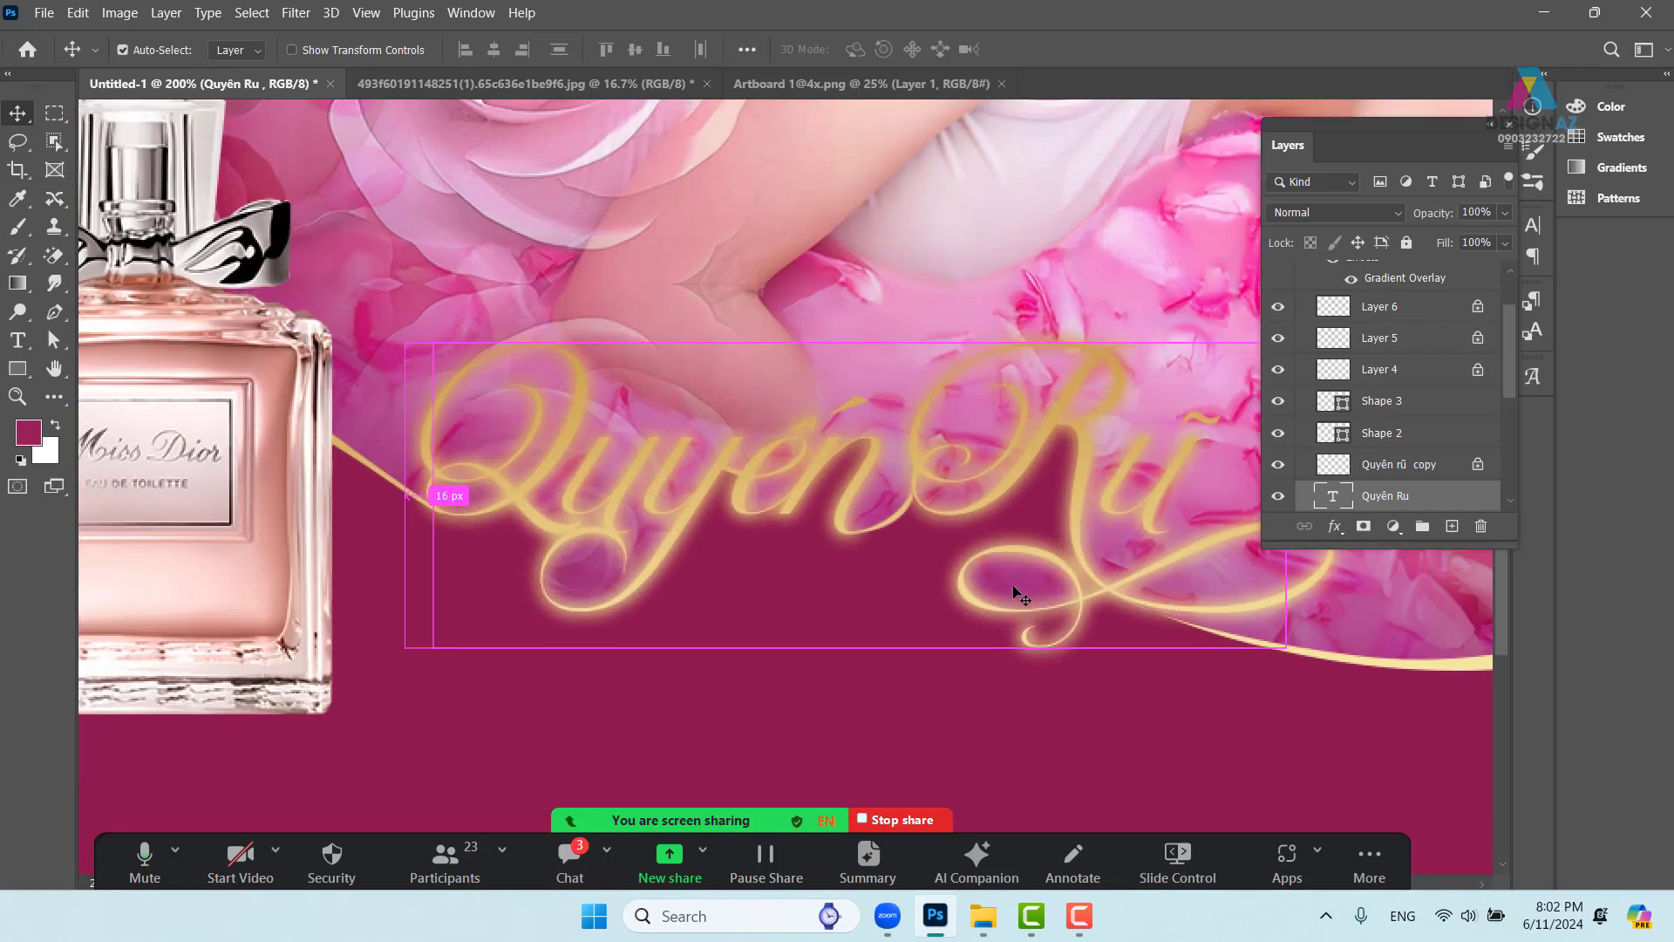
left_click_drag(1168, 611, 887, 500)
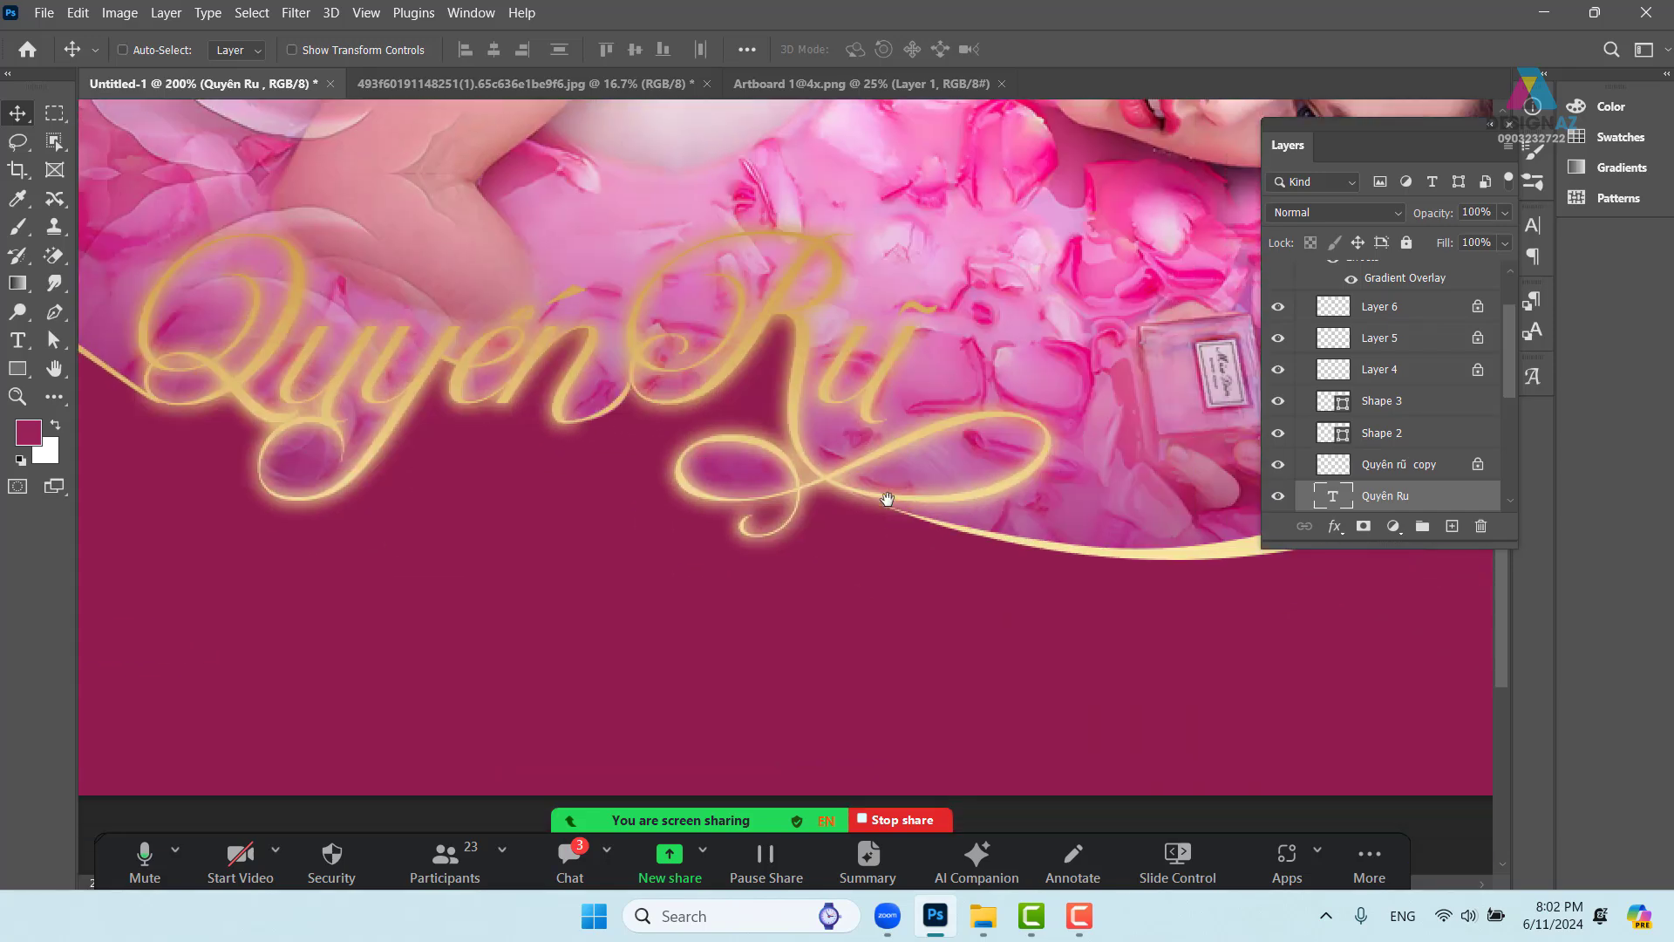
right_click(994, 506)
left_click(1042, 546)
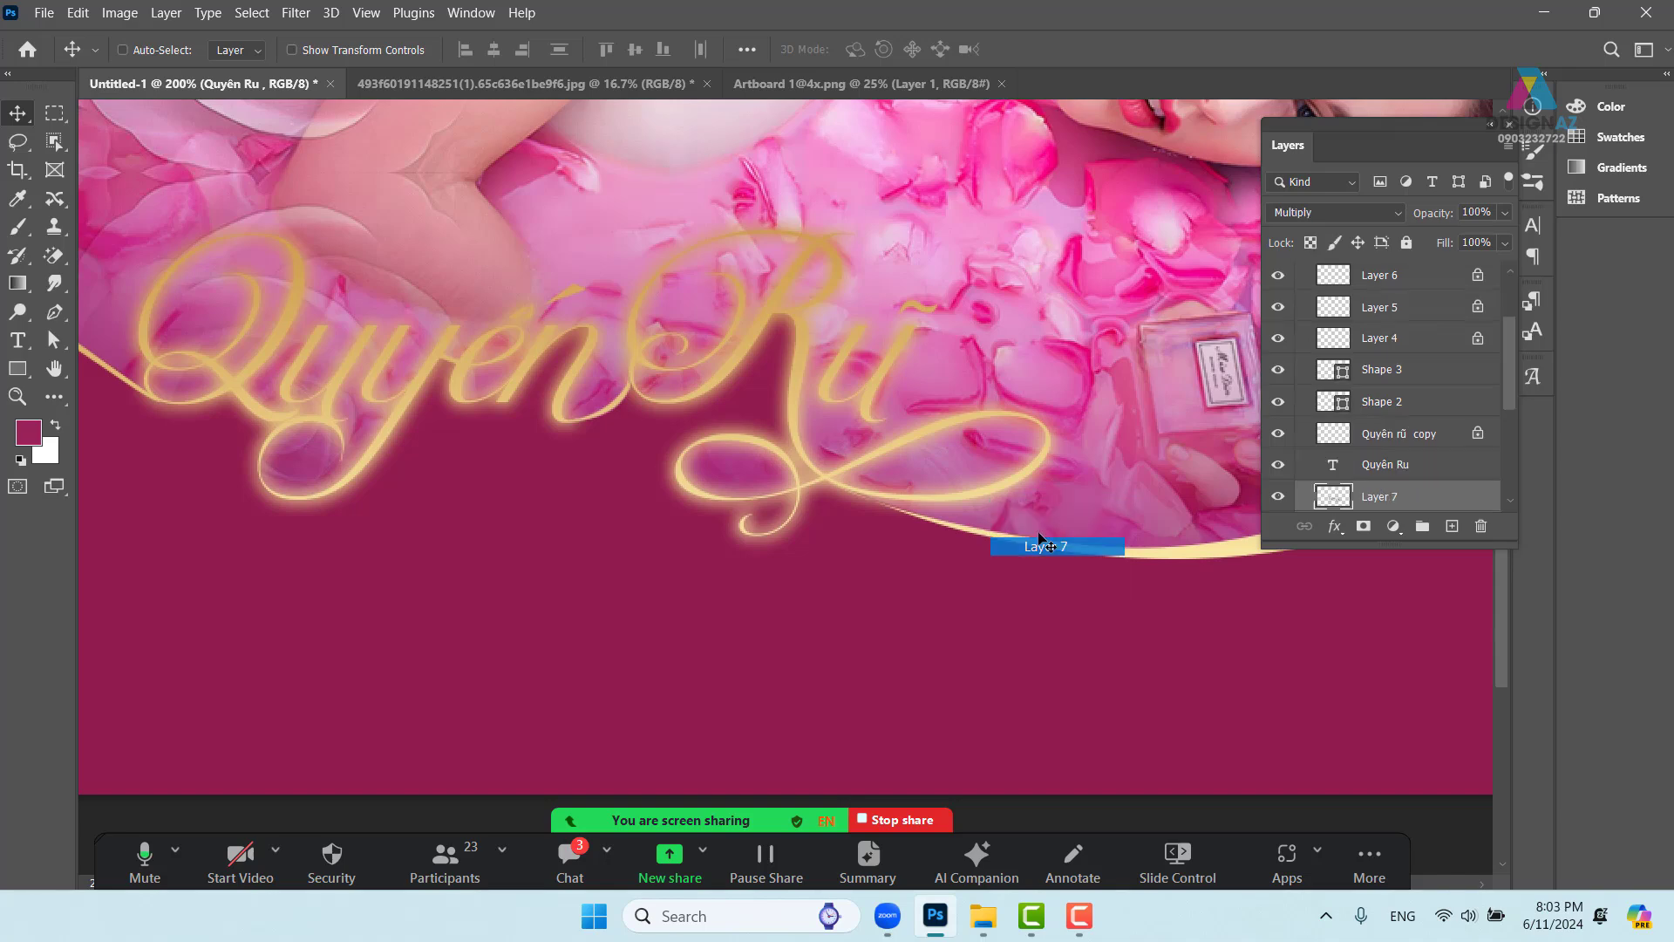
left_click_drag(996, 483, 1109, 459)
key("ctrl+z")
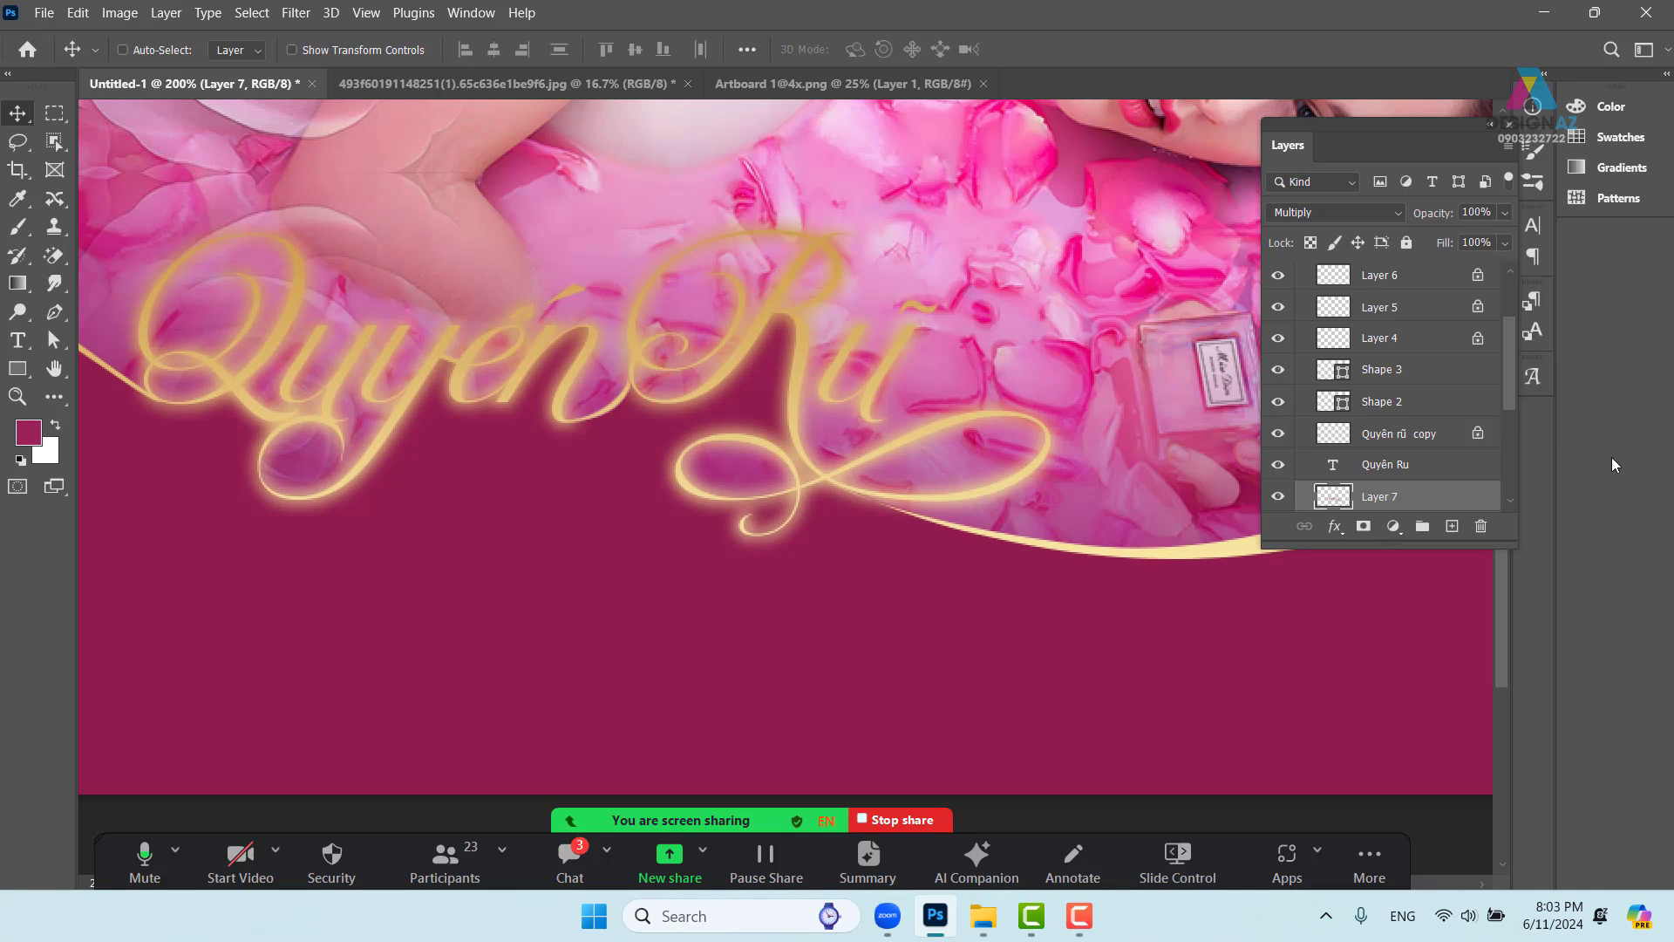
Move Layer 7 out of the text group to directly above Layer 3 copy, and undo a trial repositioning of the shadow
left_click_drag(1516, 370, 1516, 416)
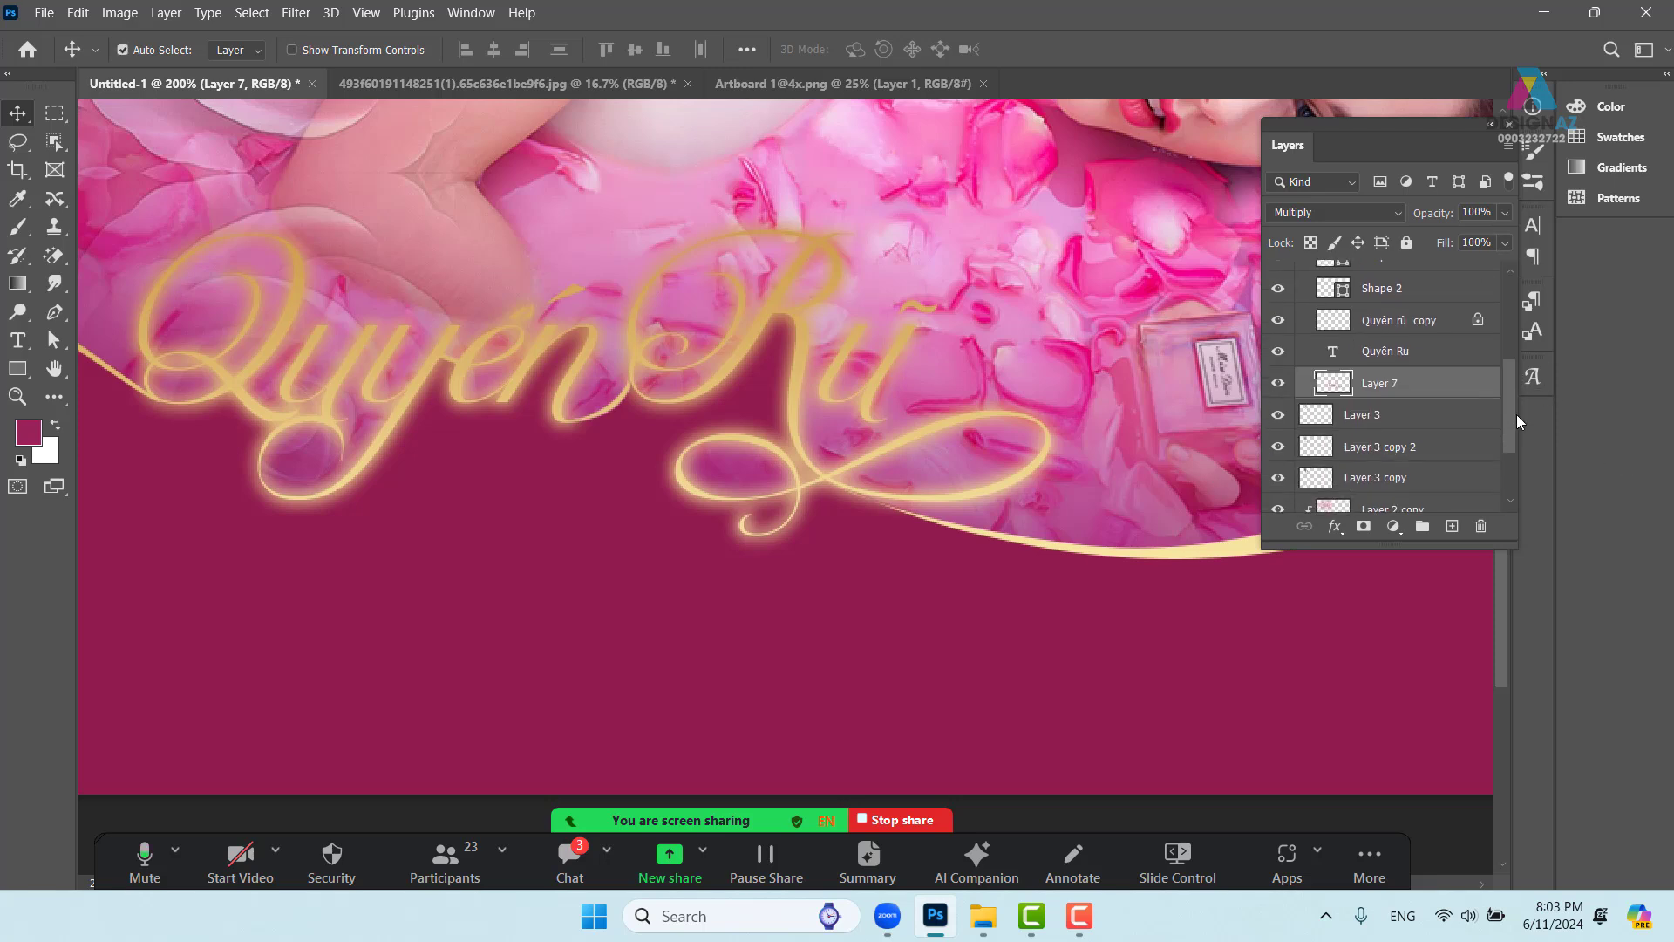
key("ctrl+shift+bracketleft")
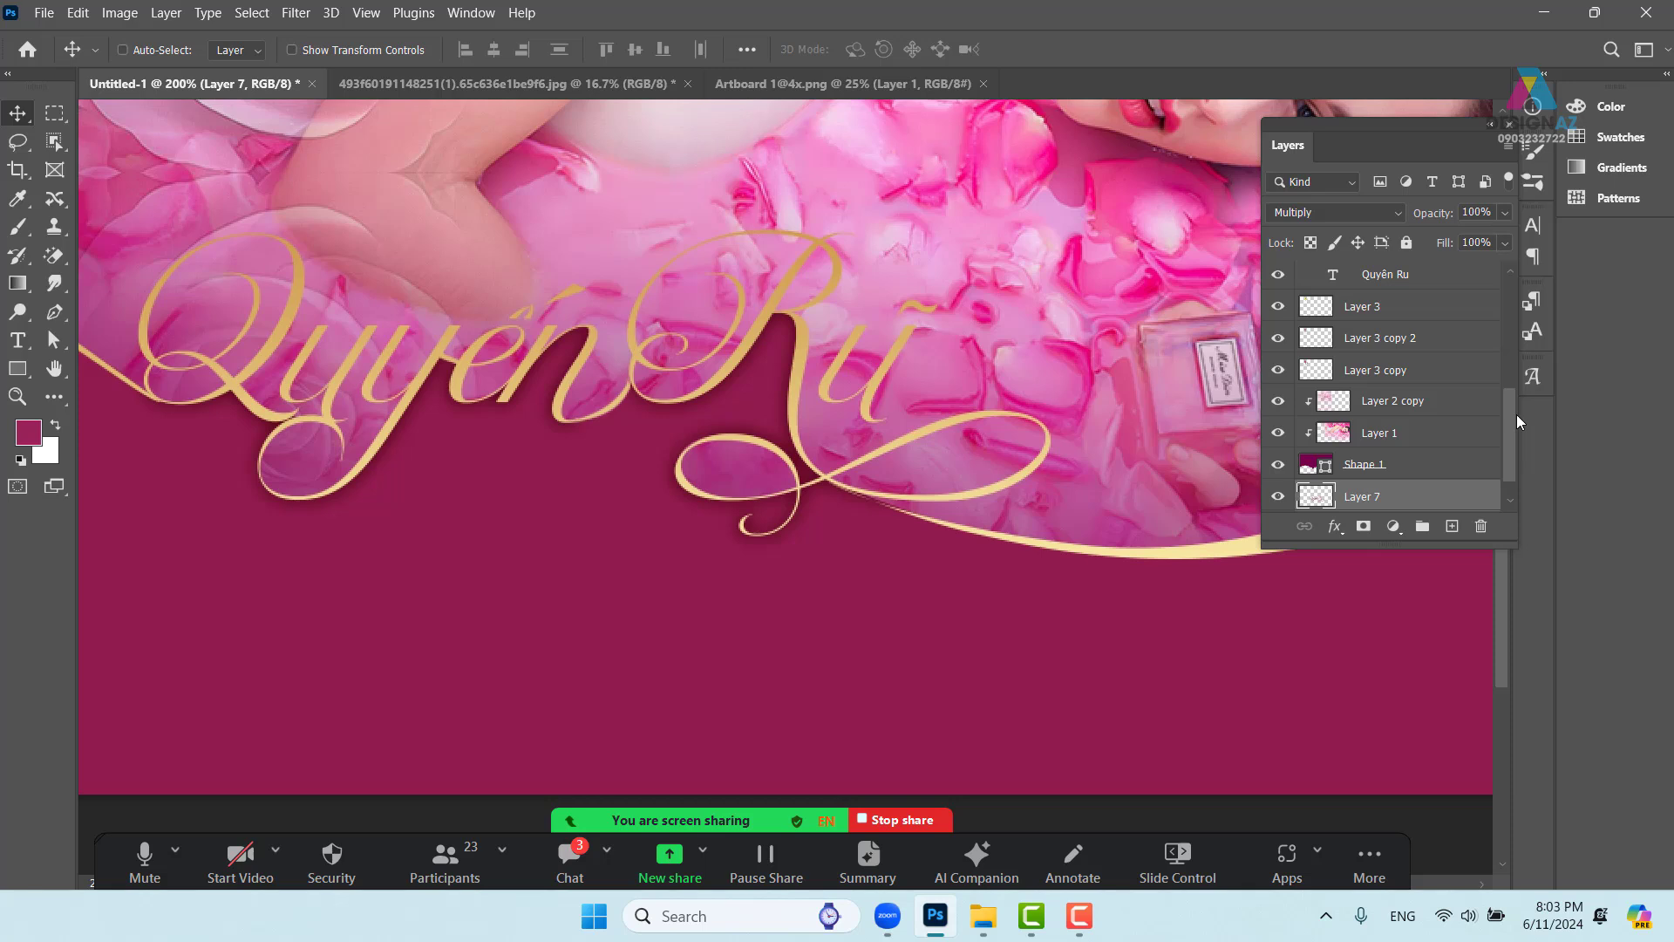
key("ctrl")
key("ctrl+bracketright")
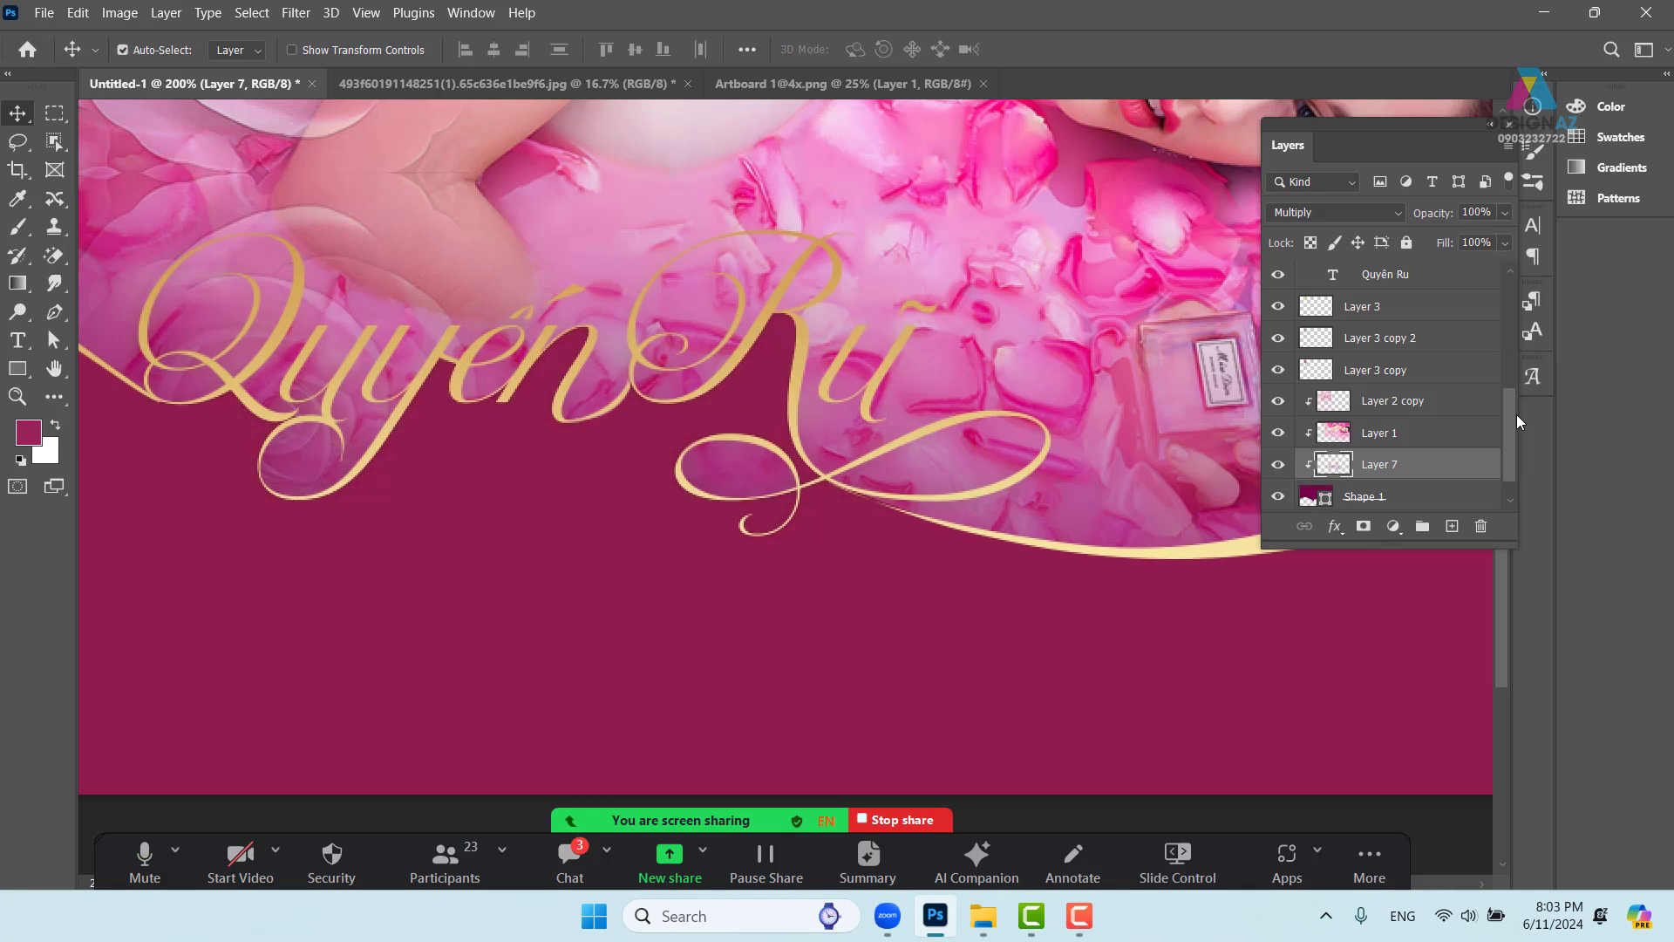
key("ctrl+bracketright")
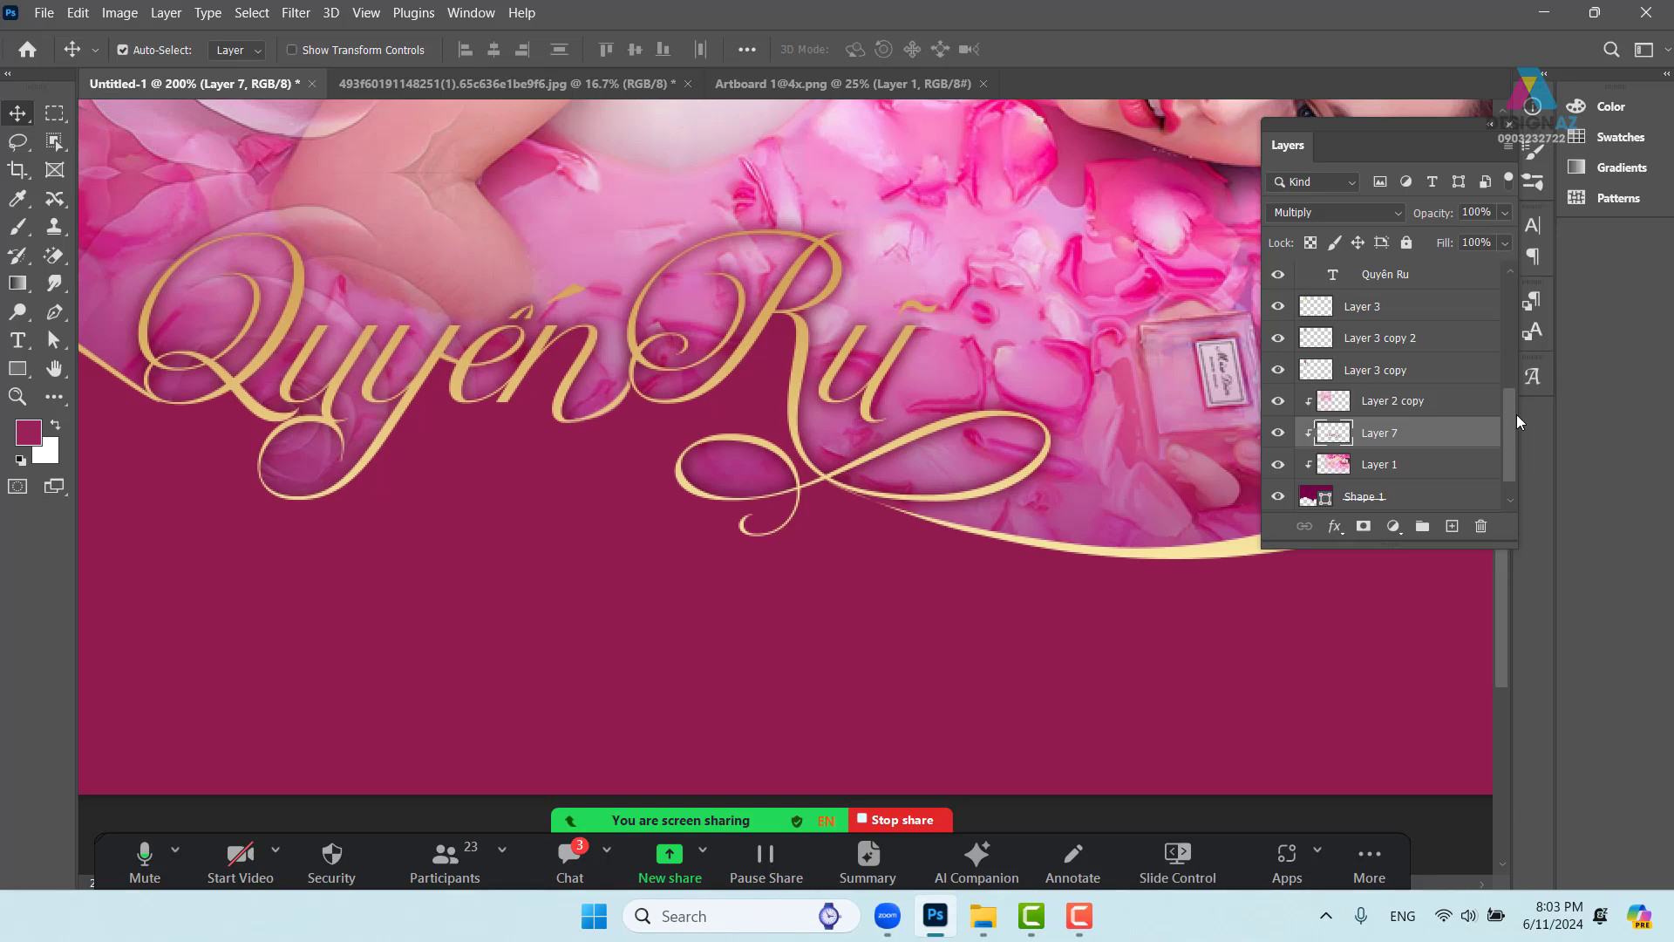
key("ctrl+bracketright")
key("ctrl+bracketright")
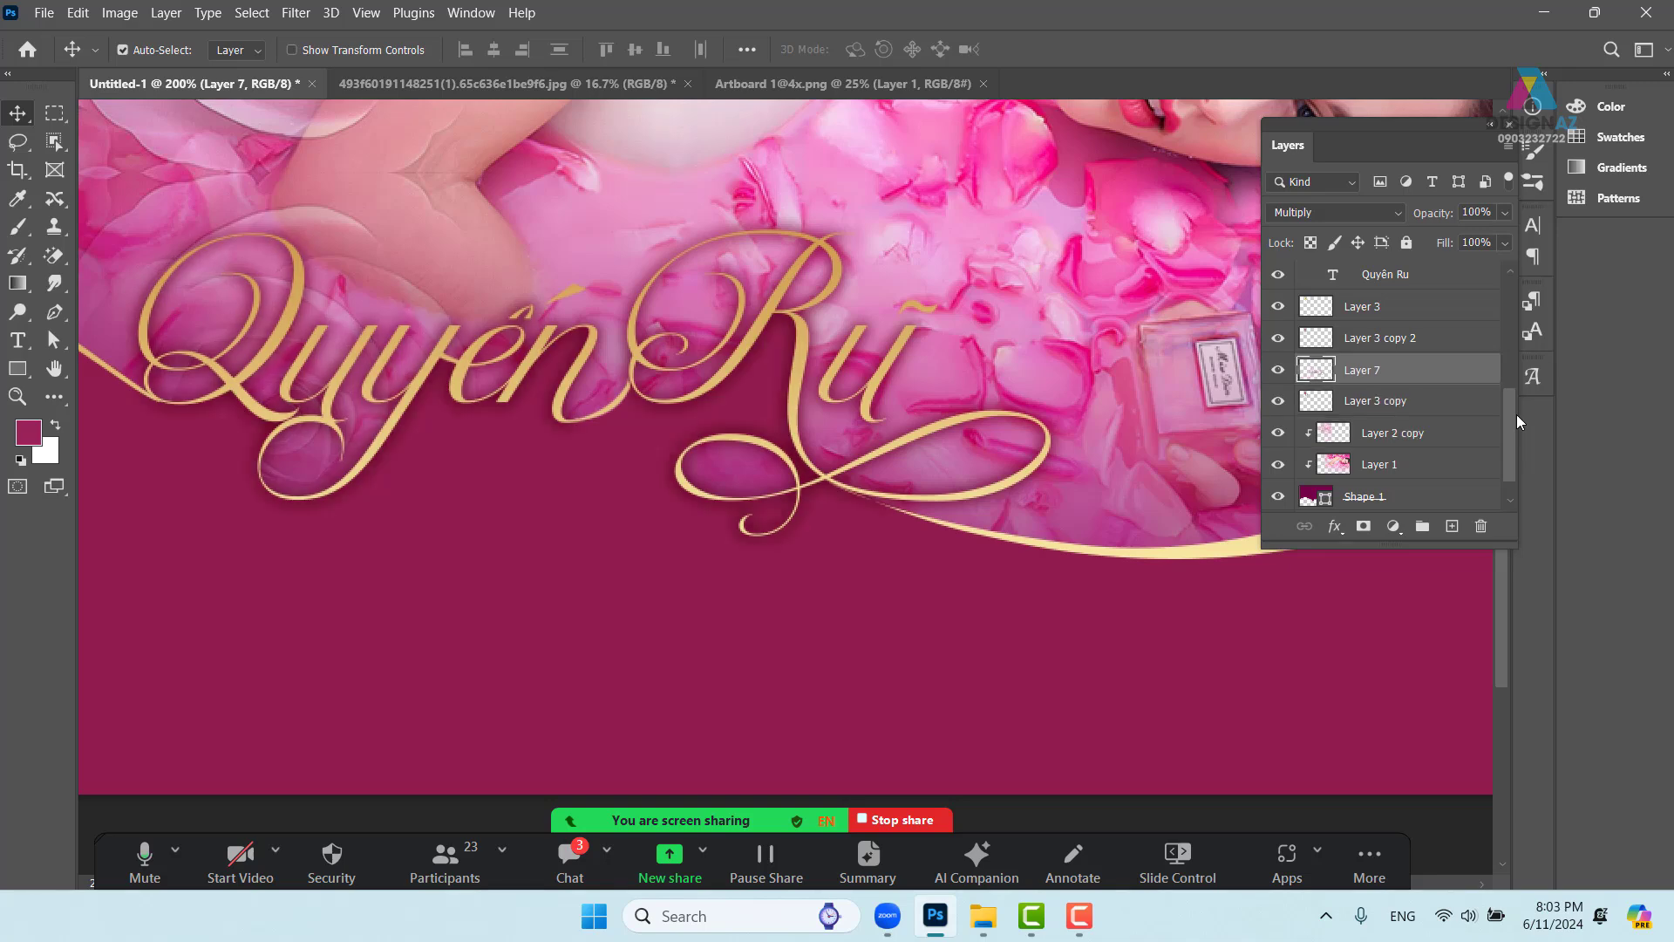
left_click_drag(843, 433, 856, 360)
key("ctrl+z")
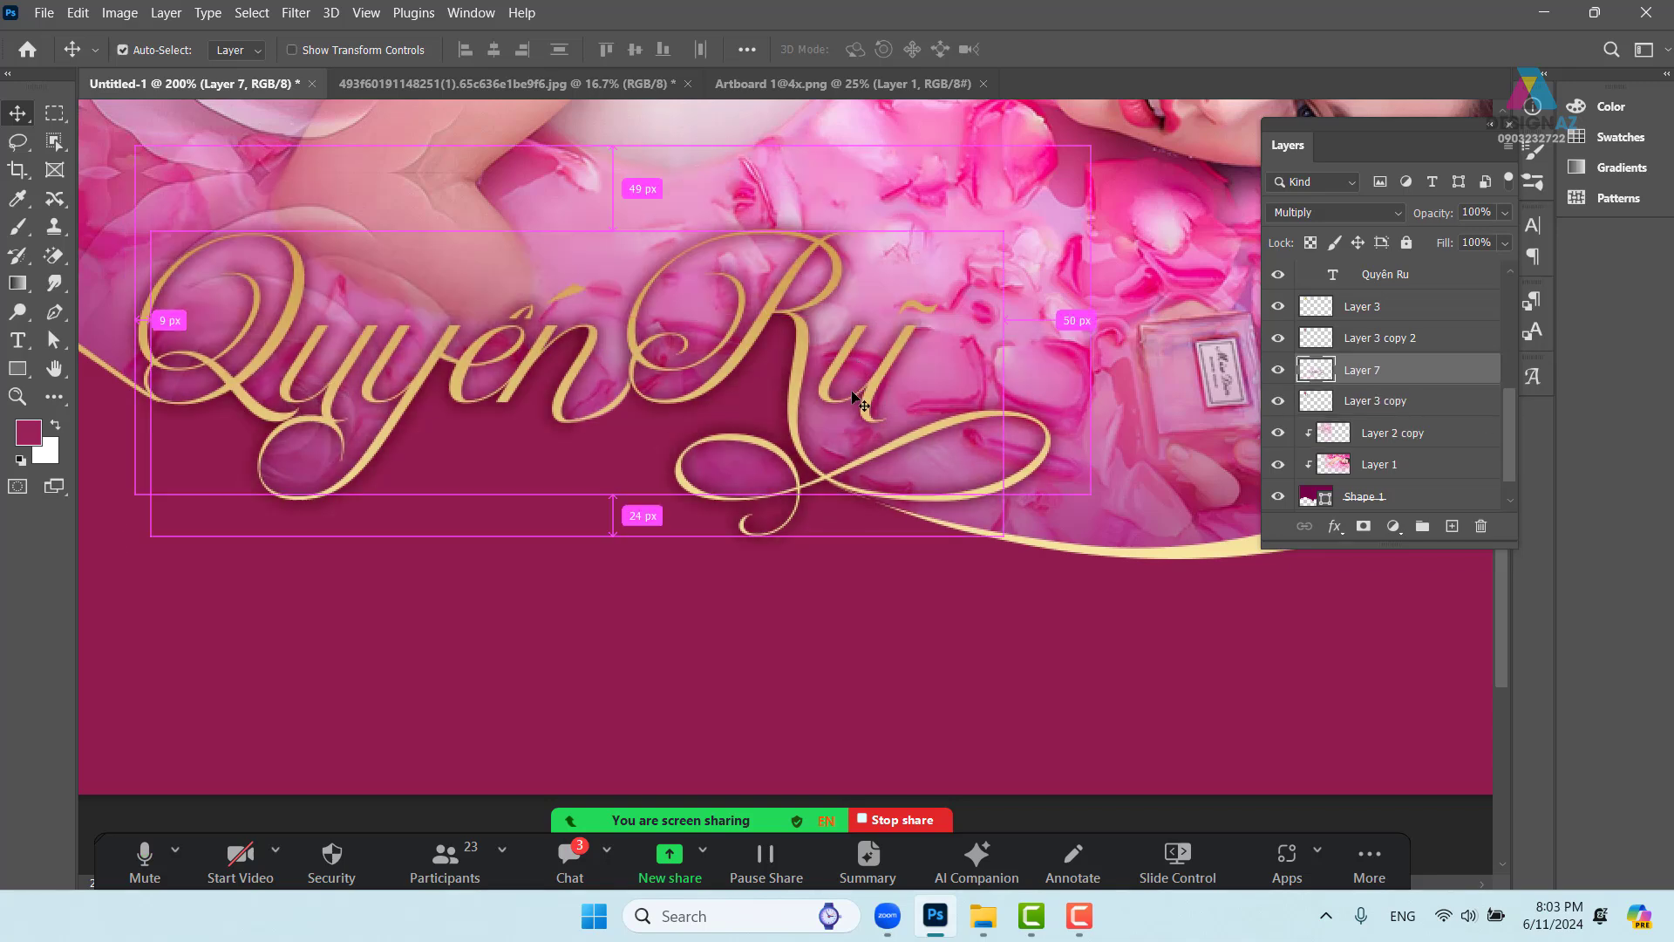
Check the lettering at banner scale, select the text group that holds it, and collapse the group
scroll(857, 360, "down", 3)
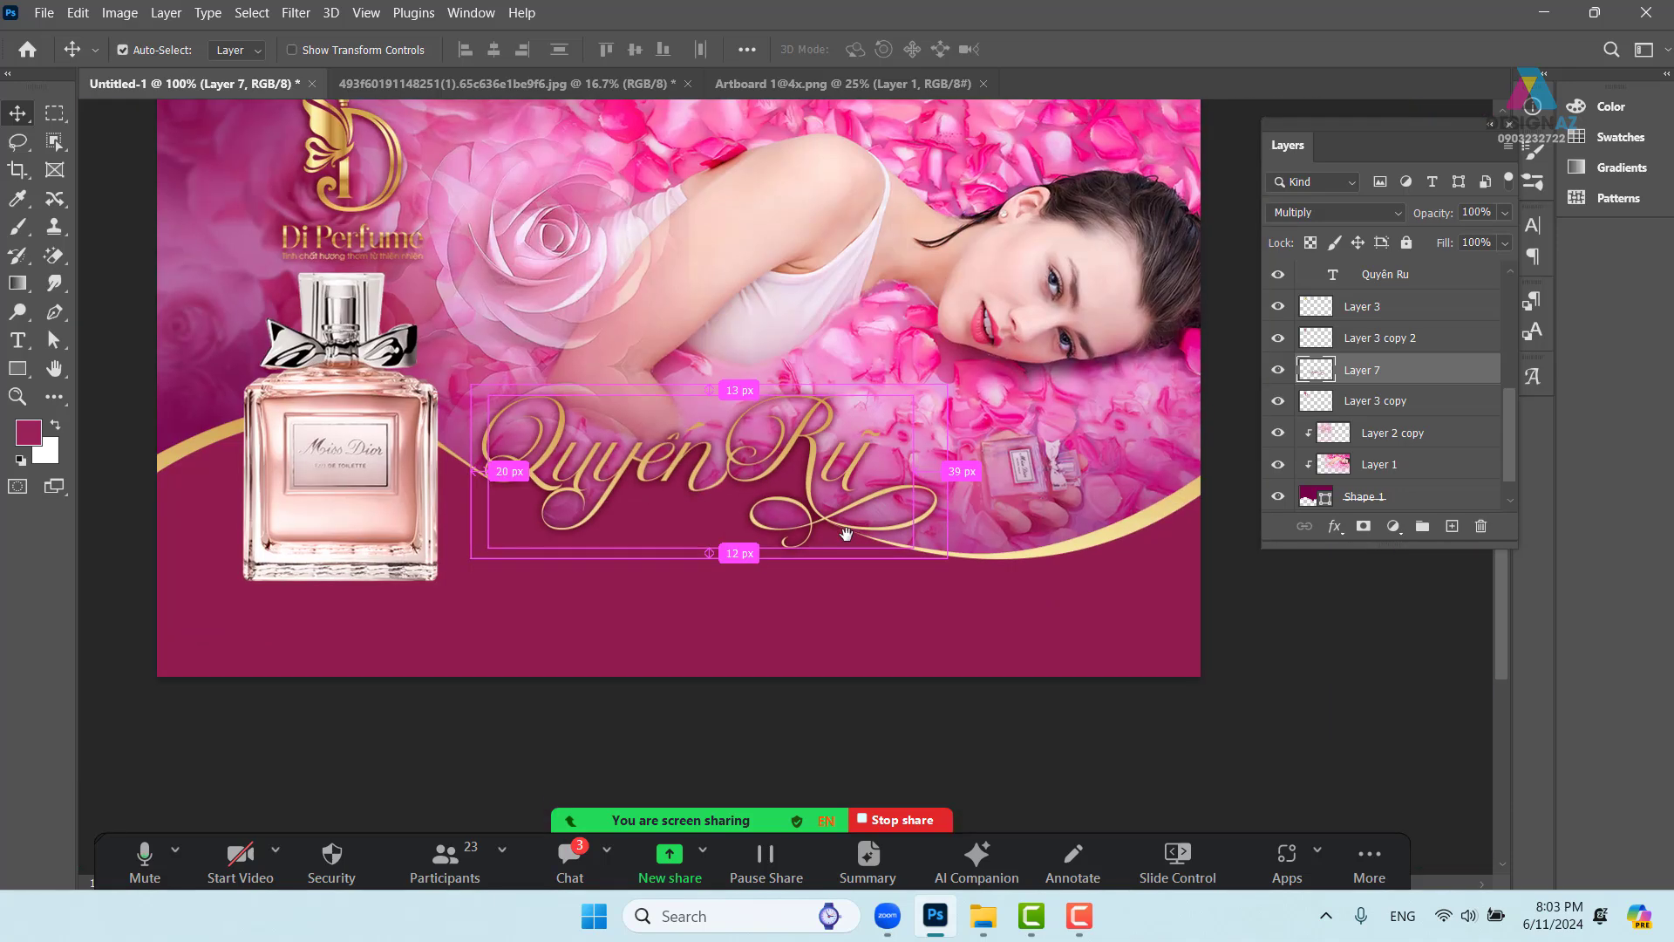
scroll(845, 534, "down", 1)
left_click_drag(882, 570, 867, 583)
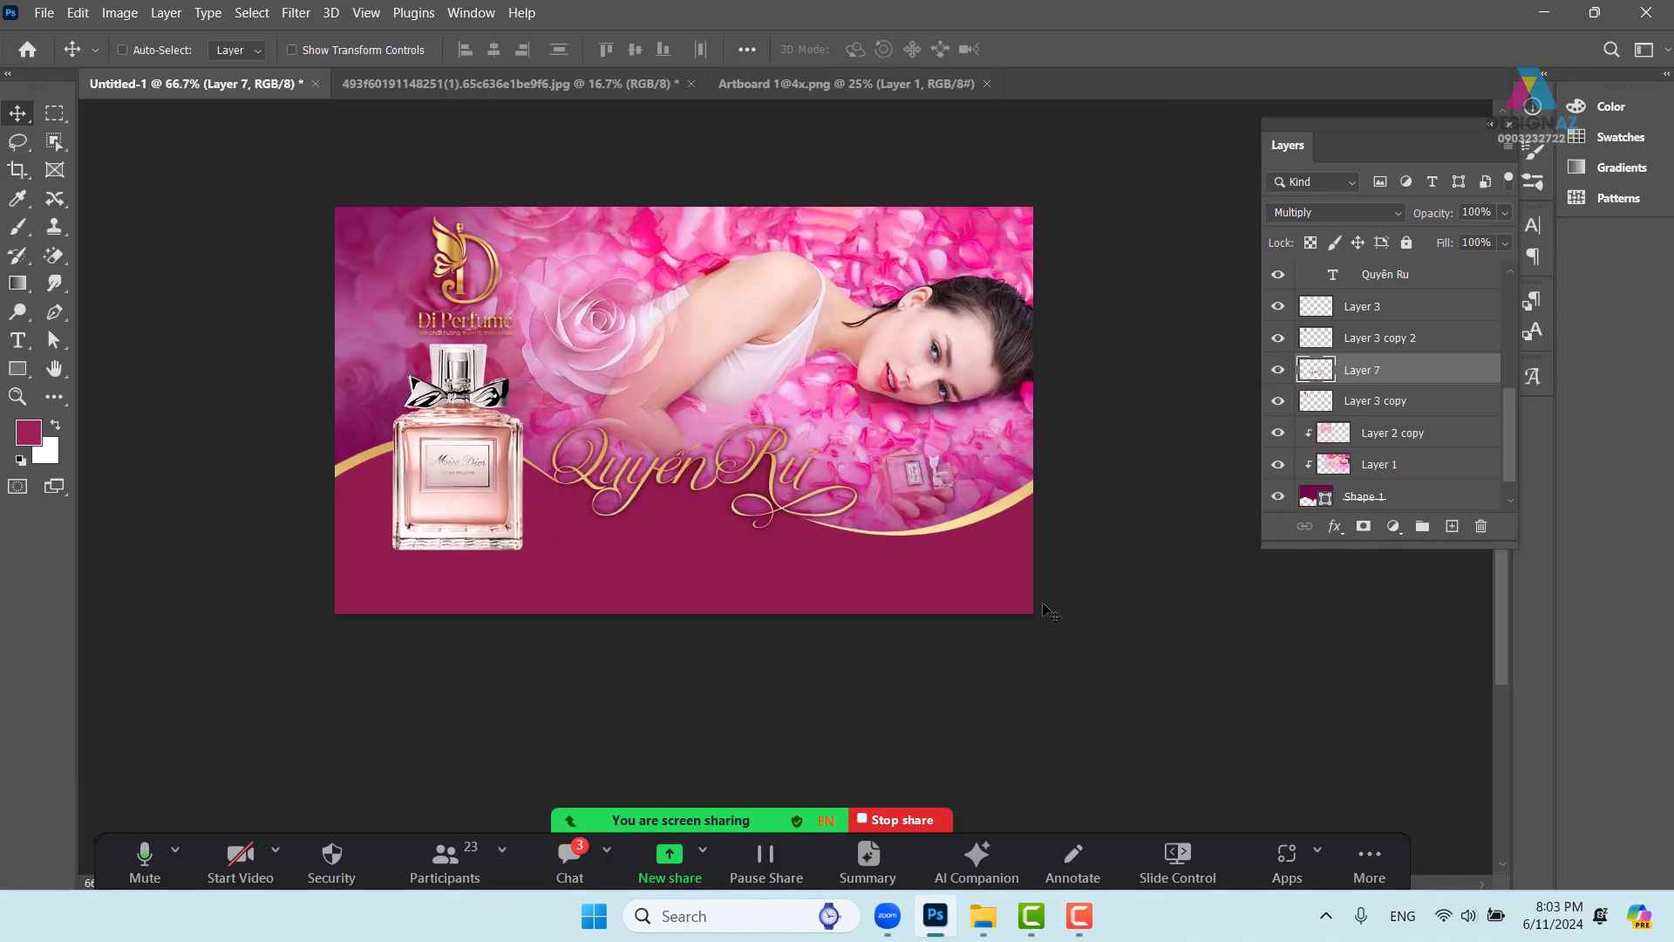
key("ctrl+plus")
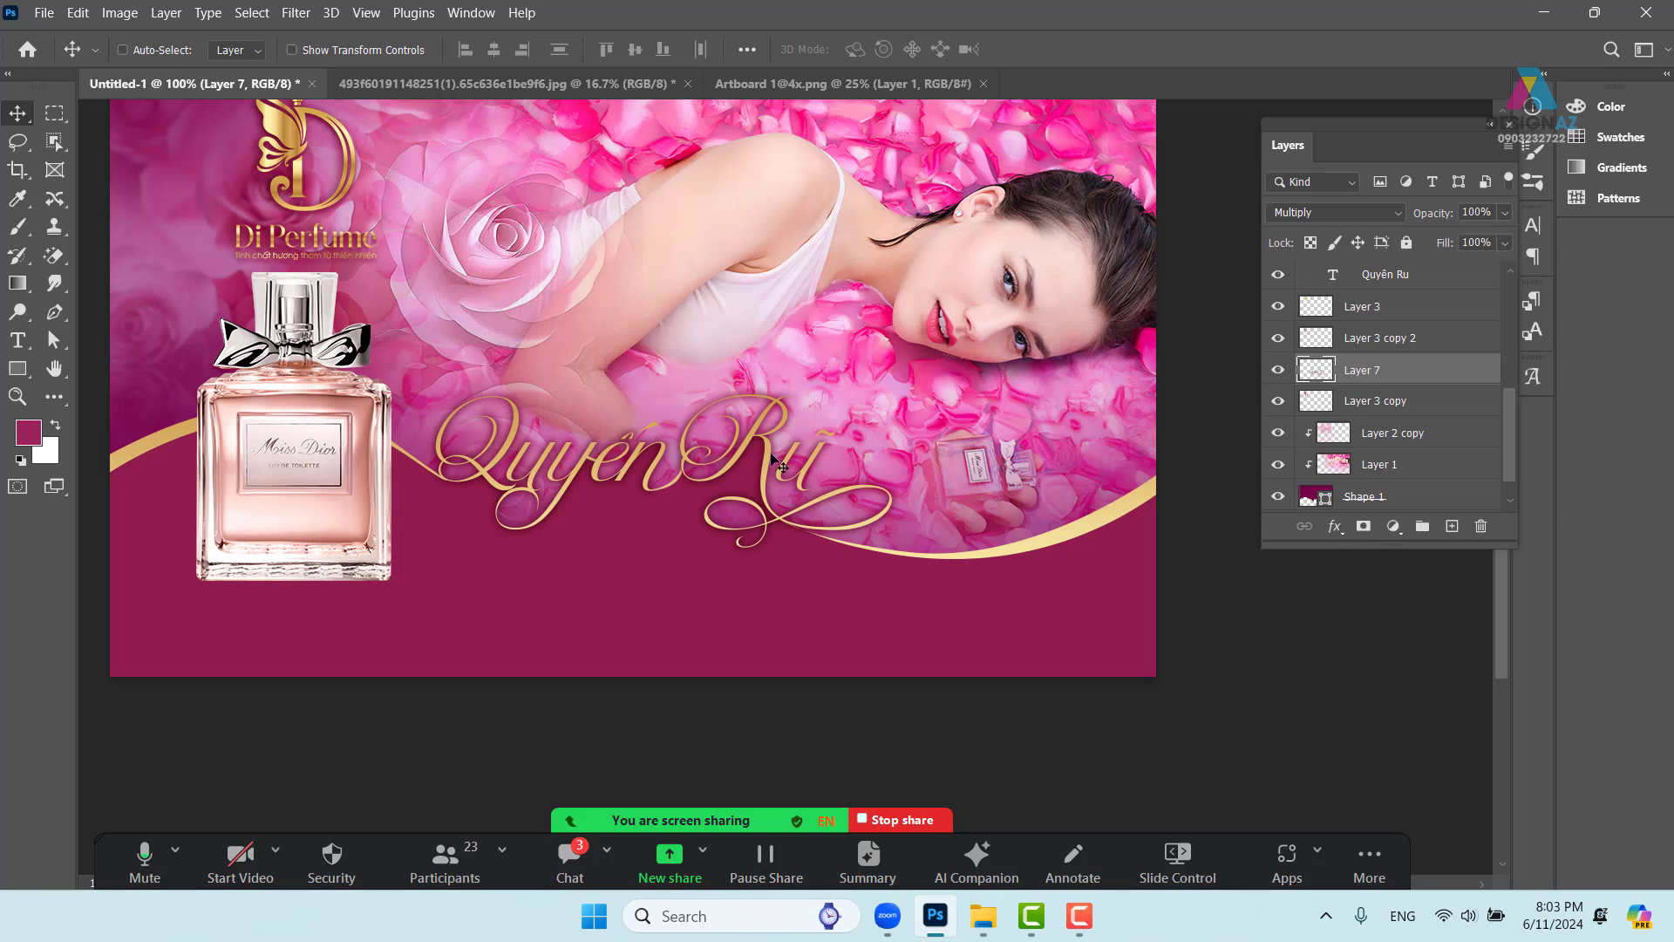
right_click(764, 462)
left_click(781, 473)
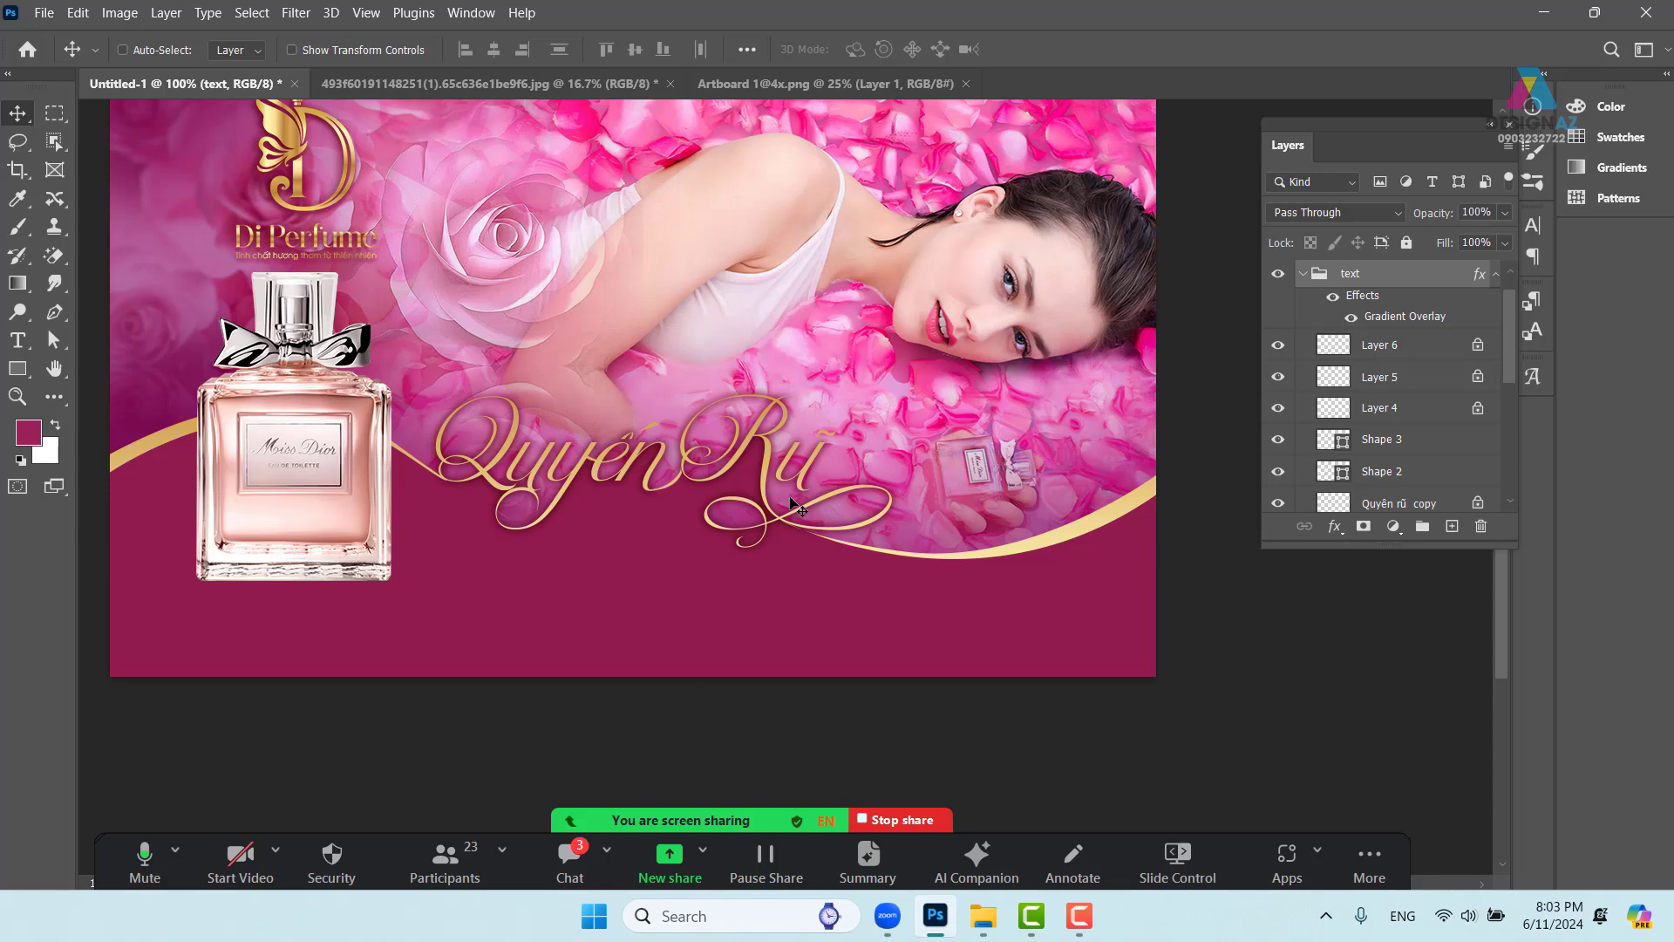
key("ctrl+plus")
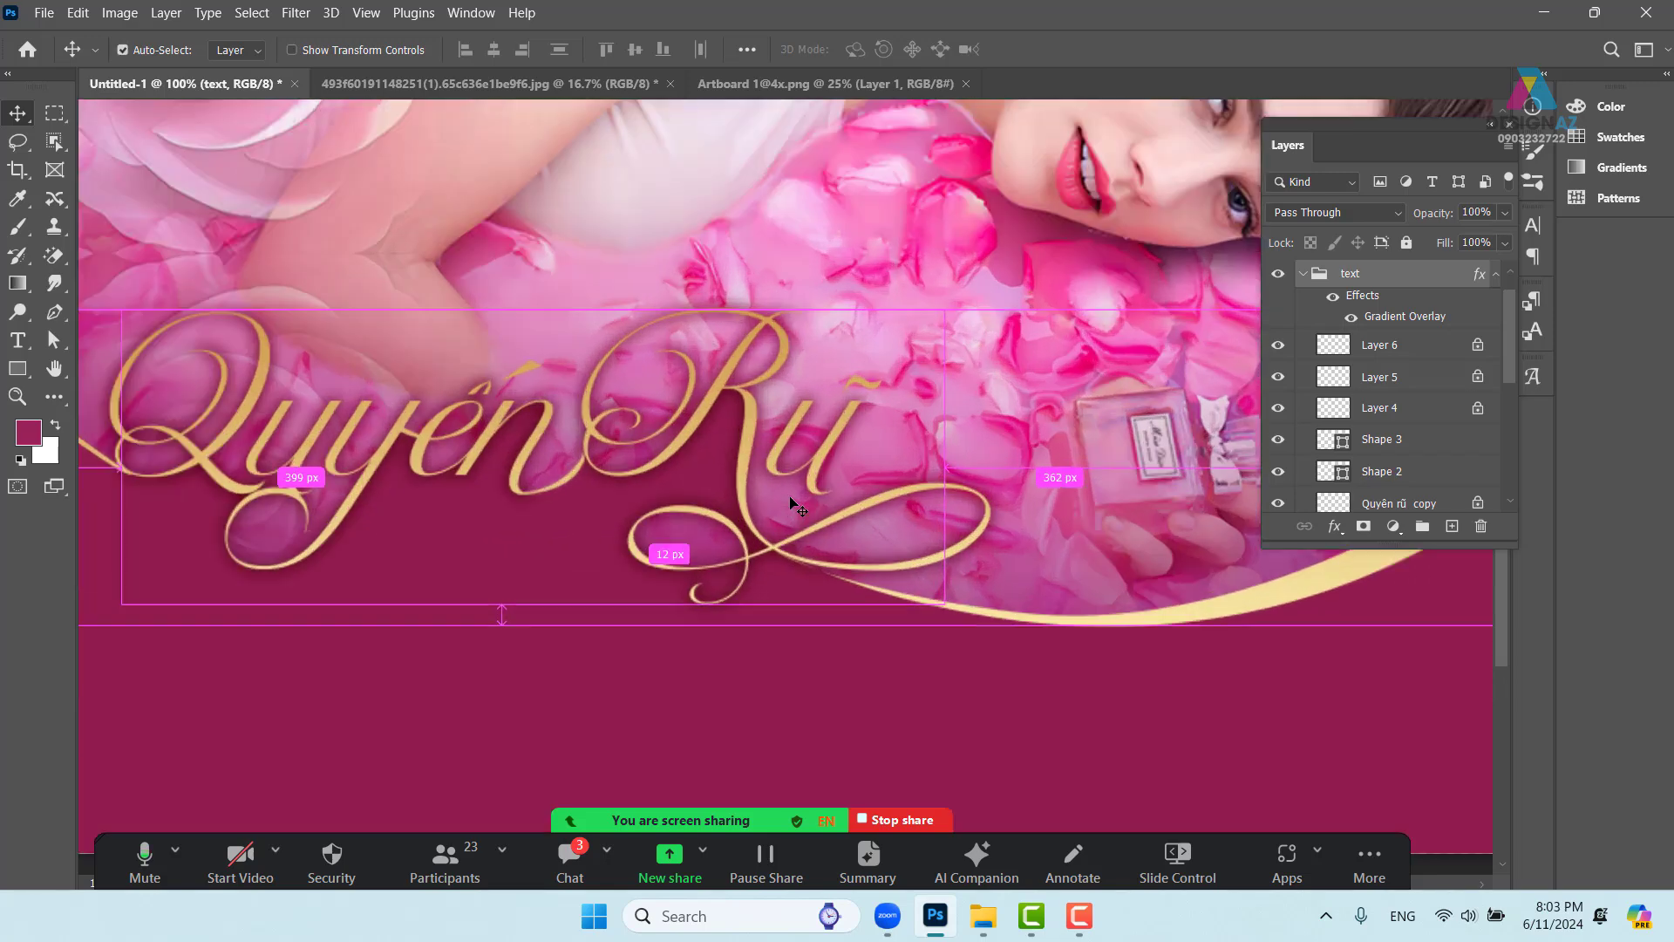
left_click_drag(771, 467, 900, 442)
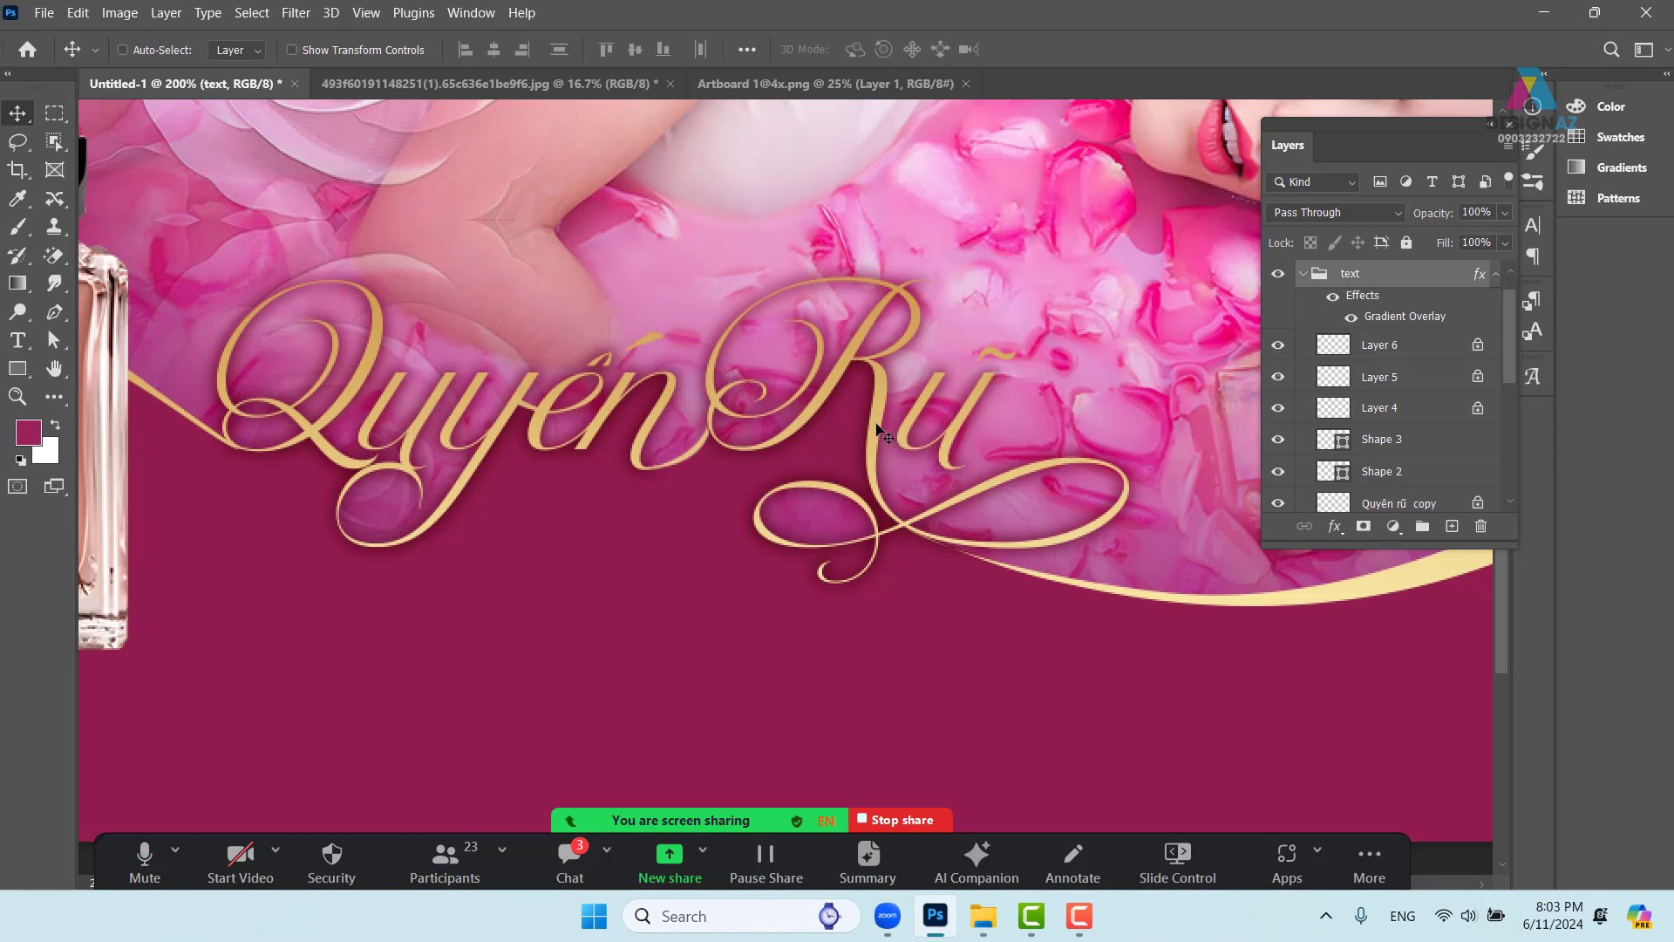
left_click(1304, 274)
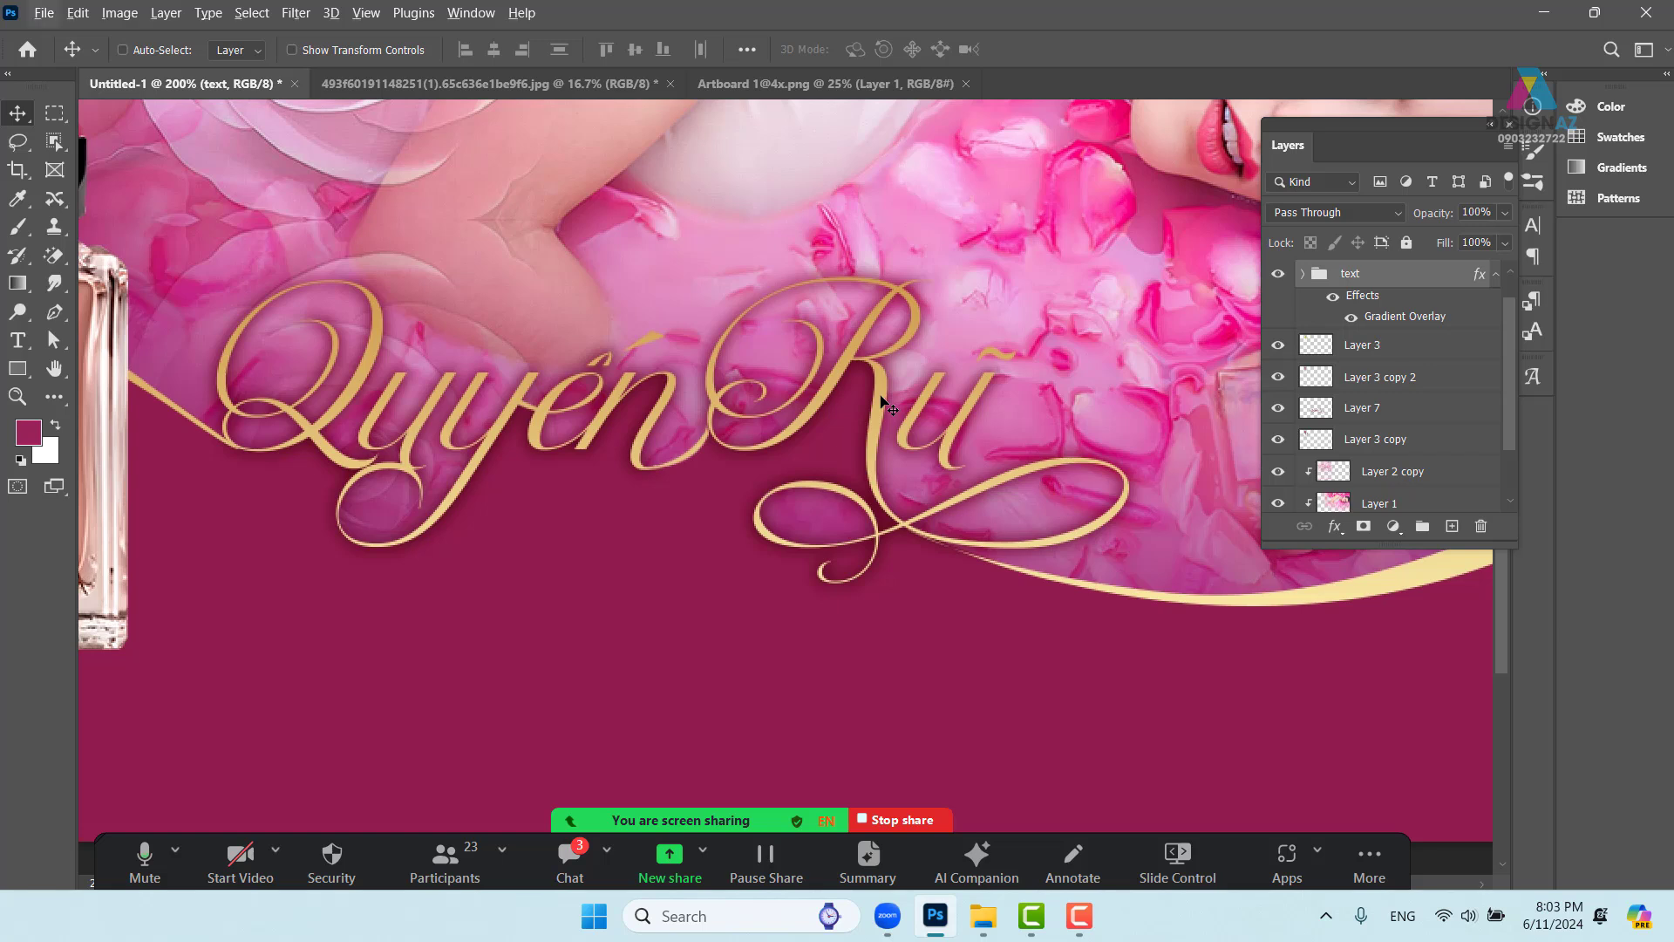
Try a duplicate of the text group at 50% fill, restore its fill to 100%, test 50% opacity, and delete the duplicate
key("ctrl+j")
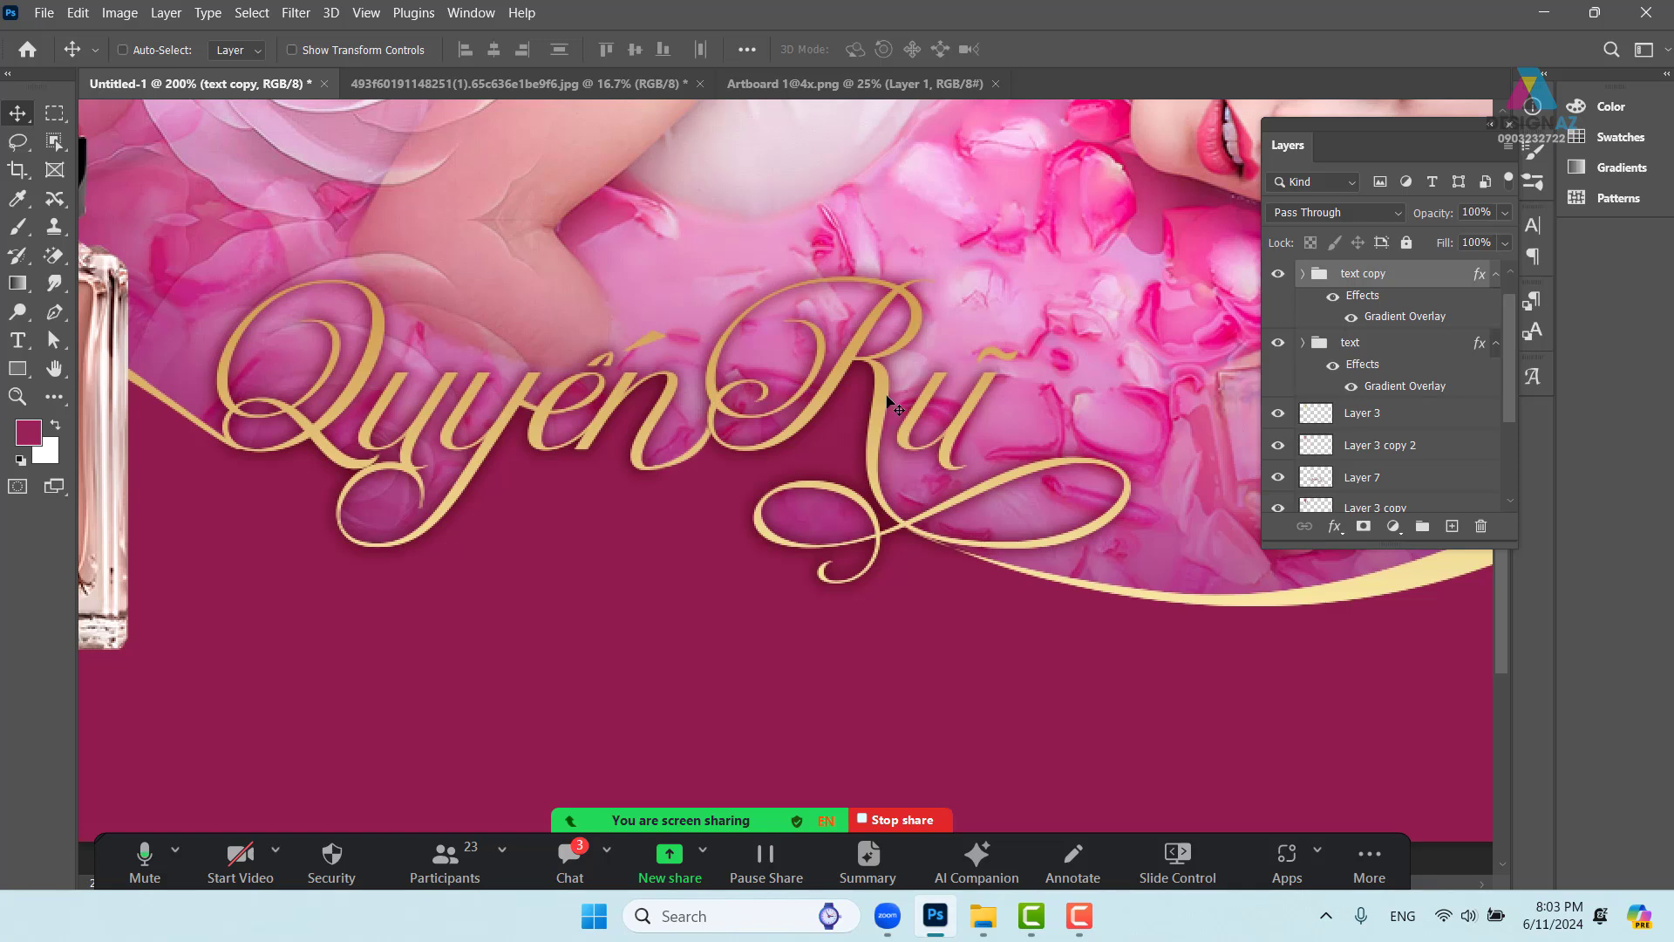
left_click_drag(1495, 245, 1432, 245)
type("50")
key("Return")
left_click(1440, 245)
type("100")
key("Return")
left_click(1415, 212)
type("50")
key("Return")
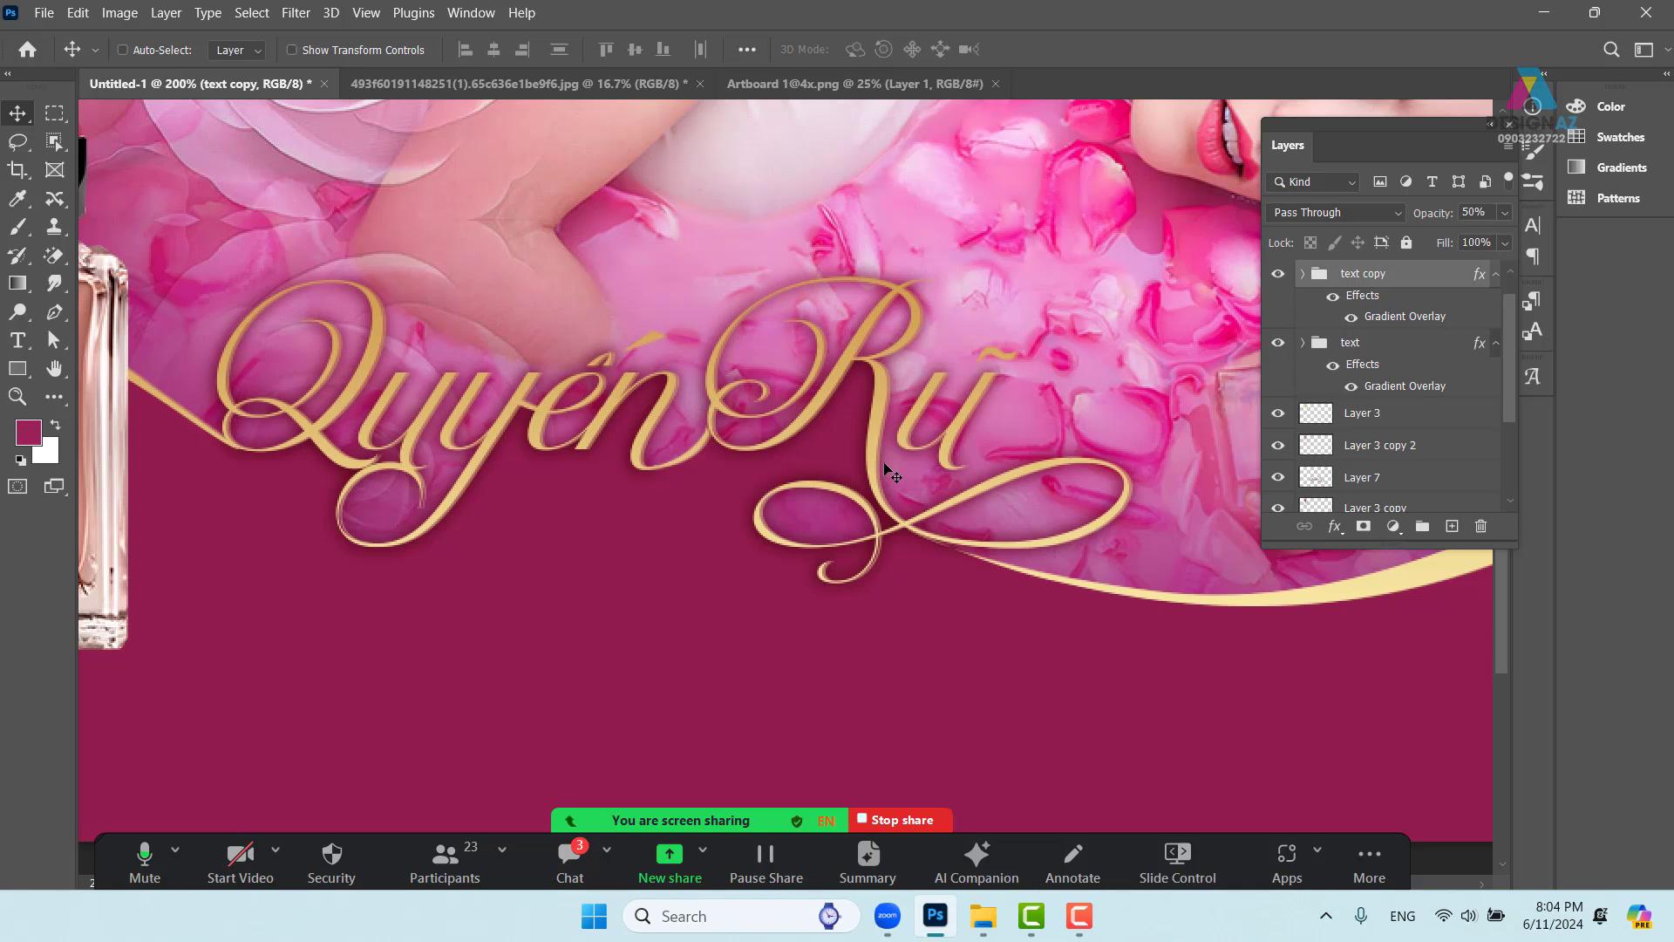
key("Delete")
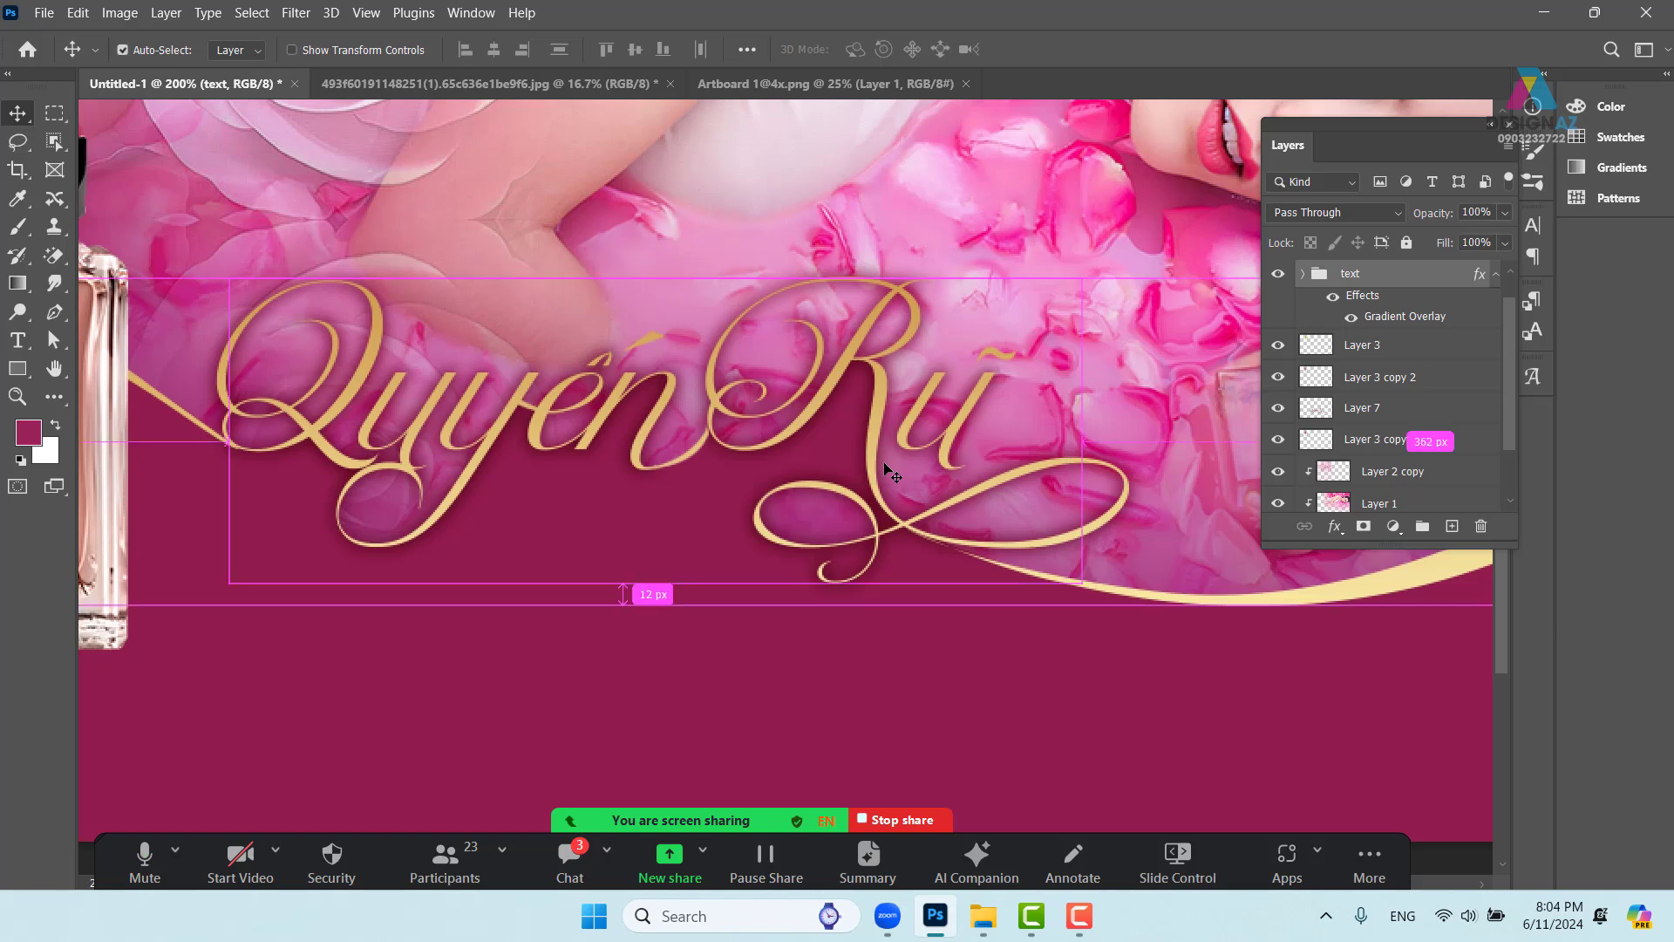
Duplicate the text group and set the duplicate's opacity to 50%
key("ctrl+j")
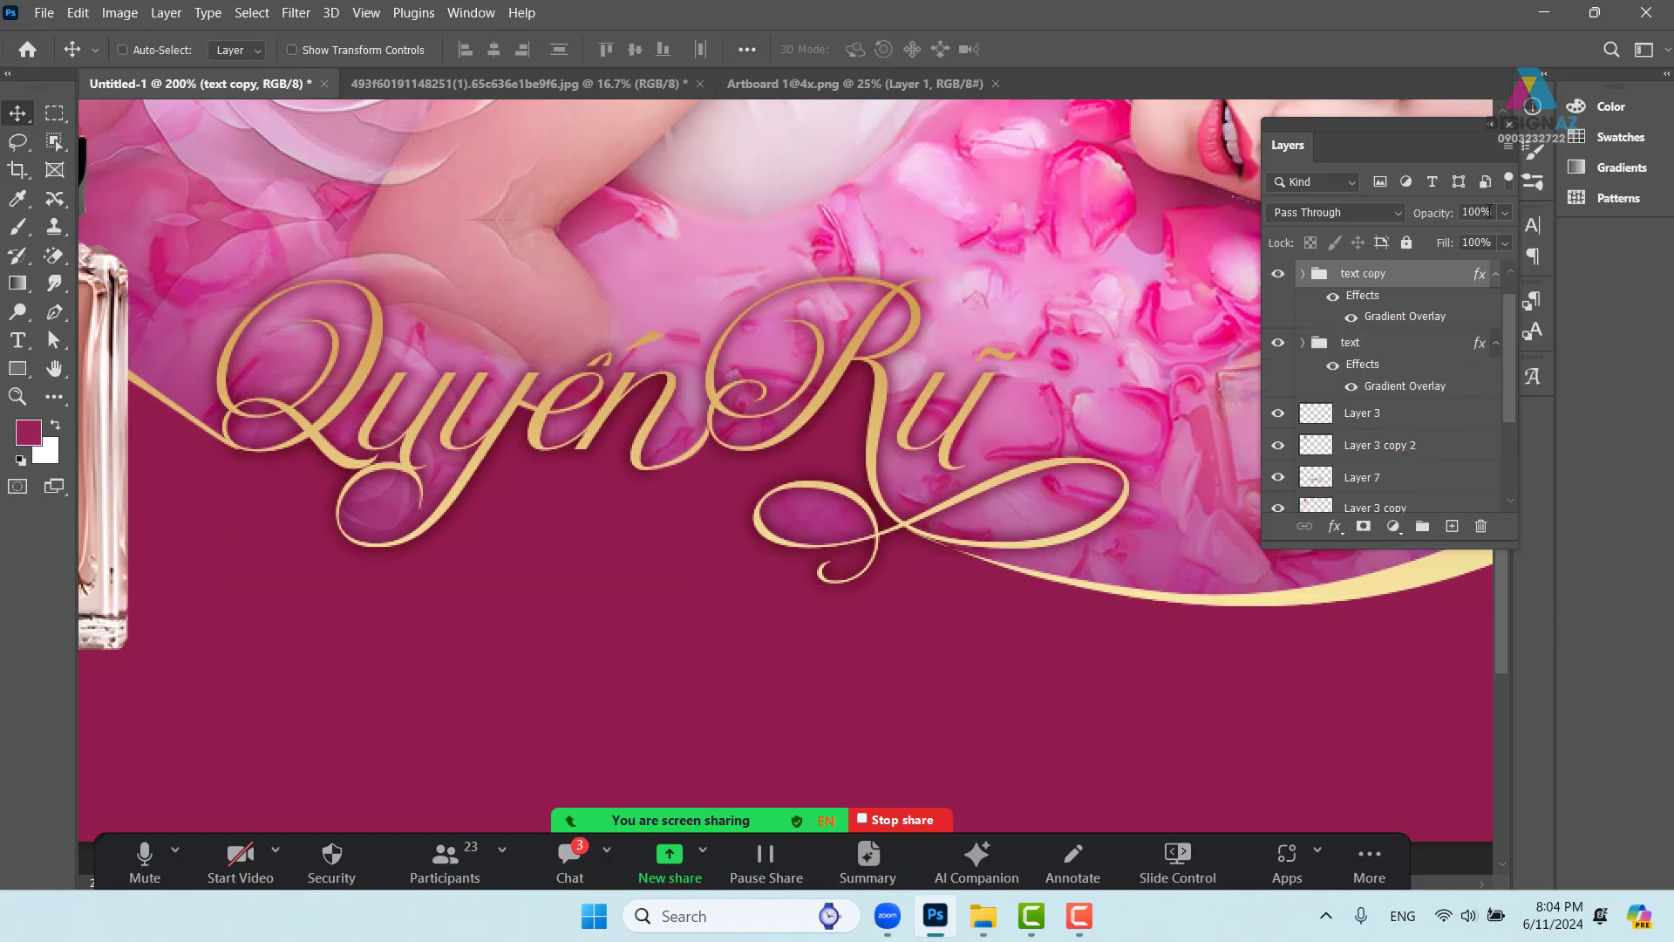
left_click(1416, 212)
type("50")
Offset the half-transparent text copy 2 px to the right and 1 px down with Free Transform
key("ctrl+t")
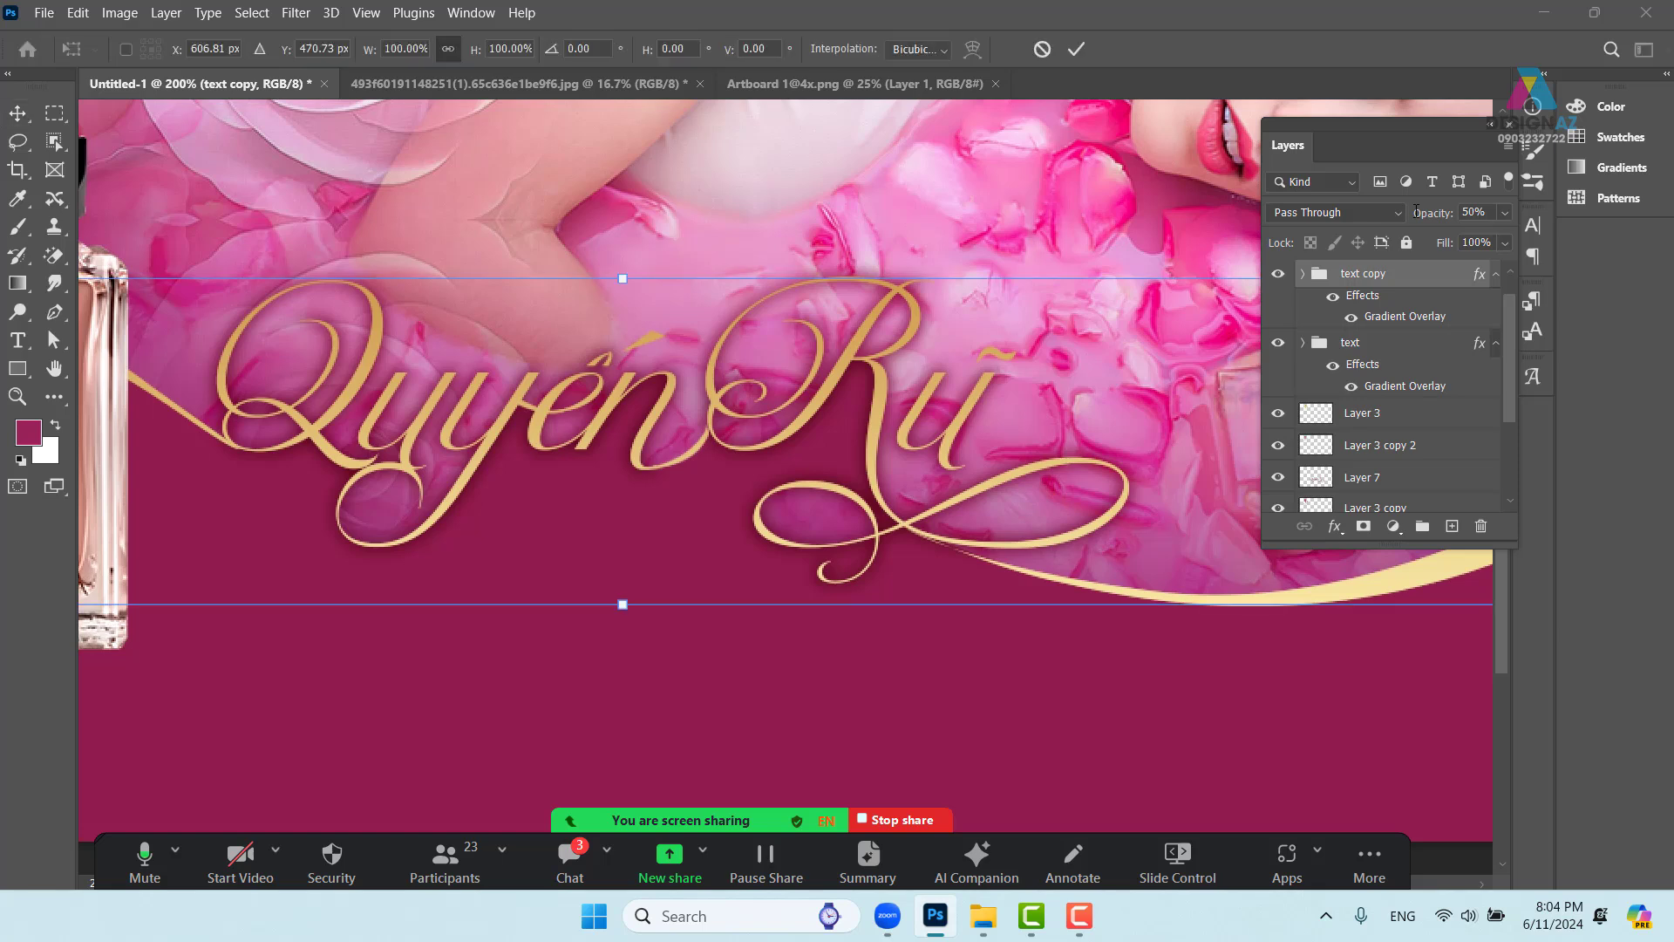
key("Right")
key("Right")
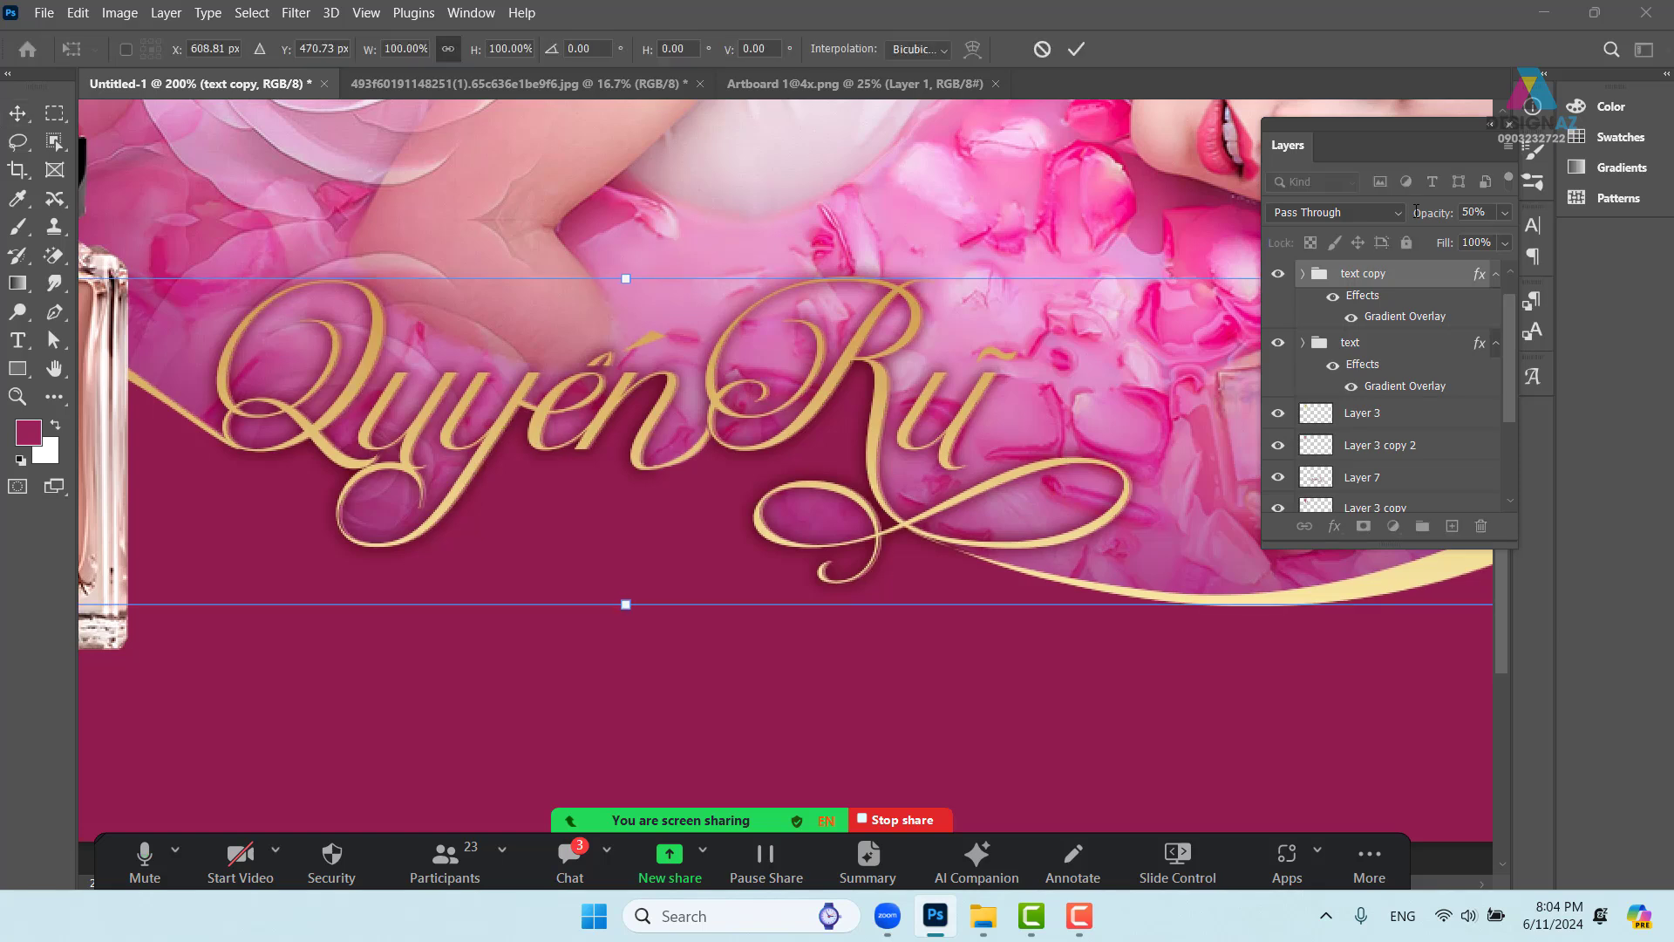
key("Right")
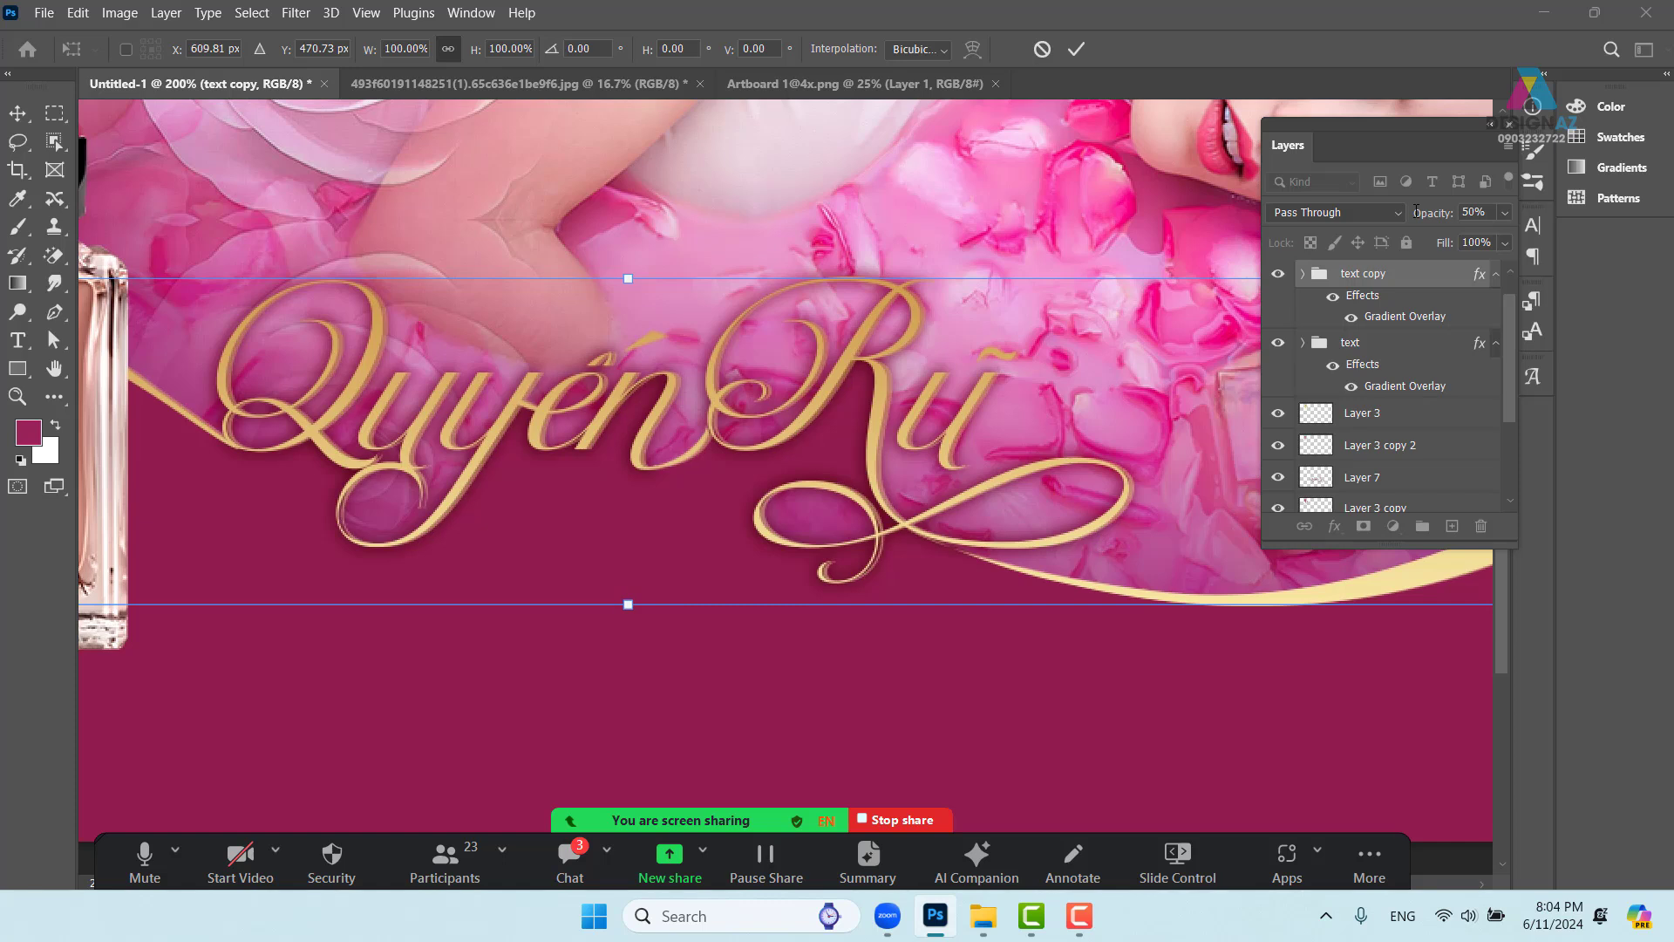
key("Left")
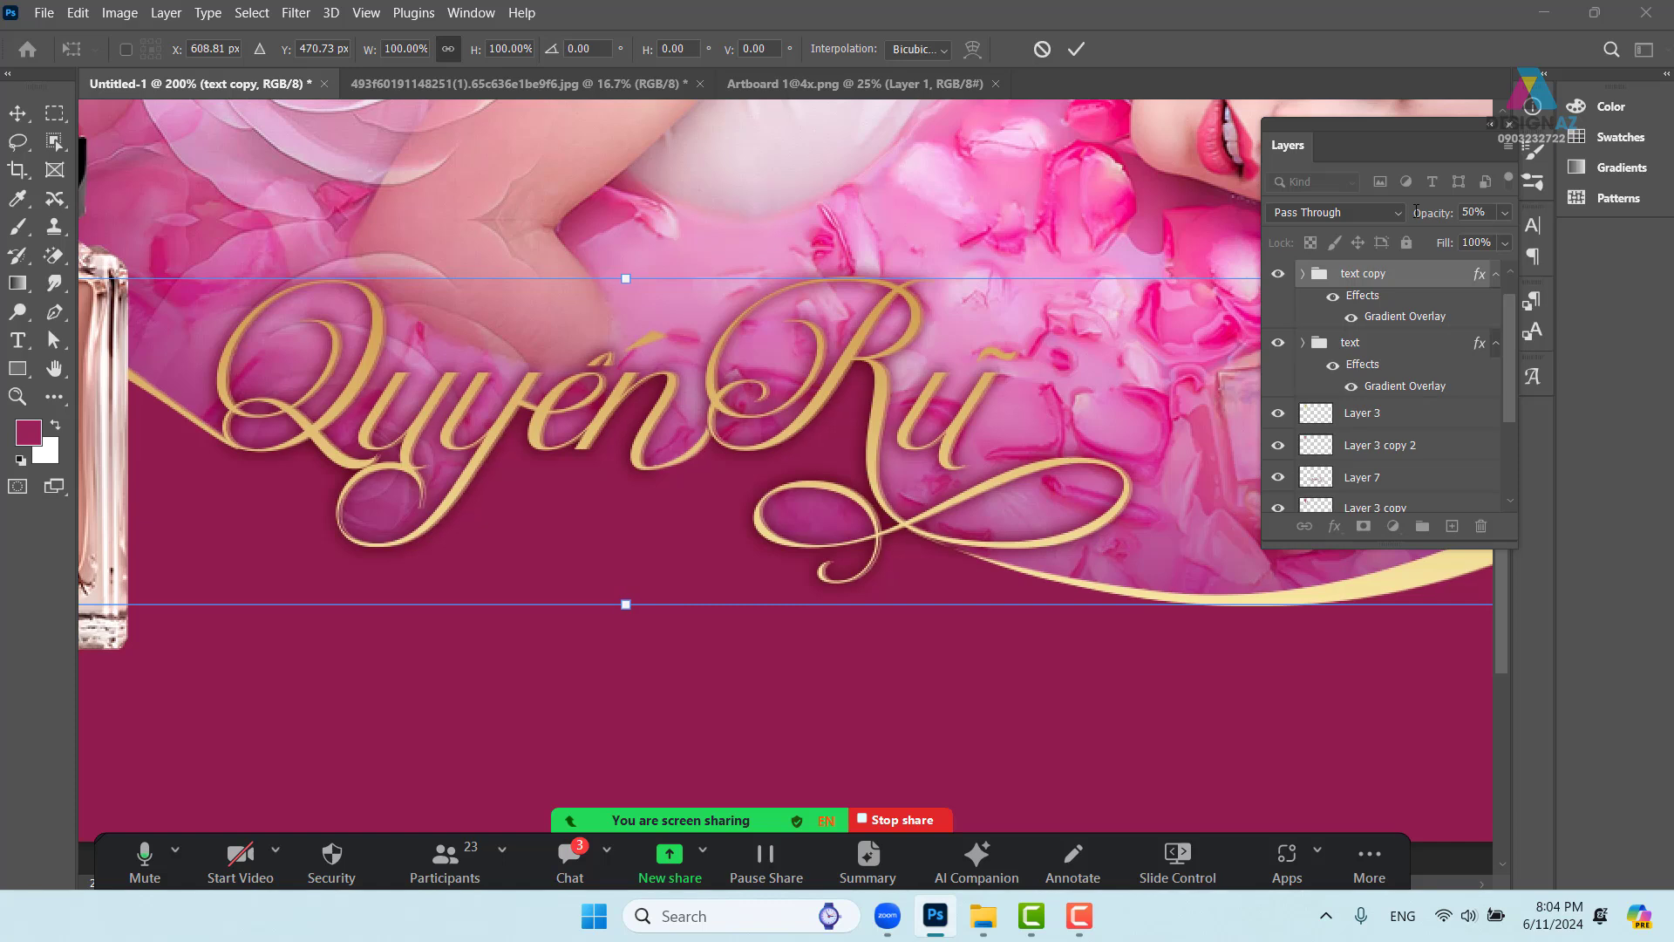
key("Down")
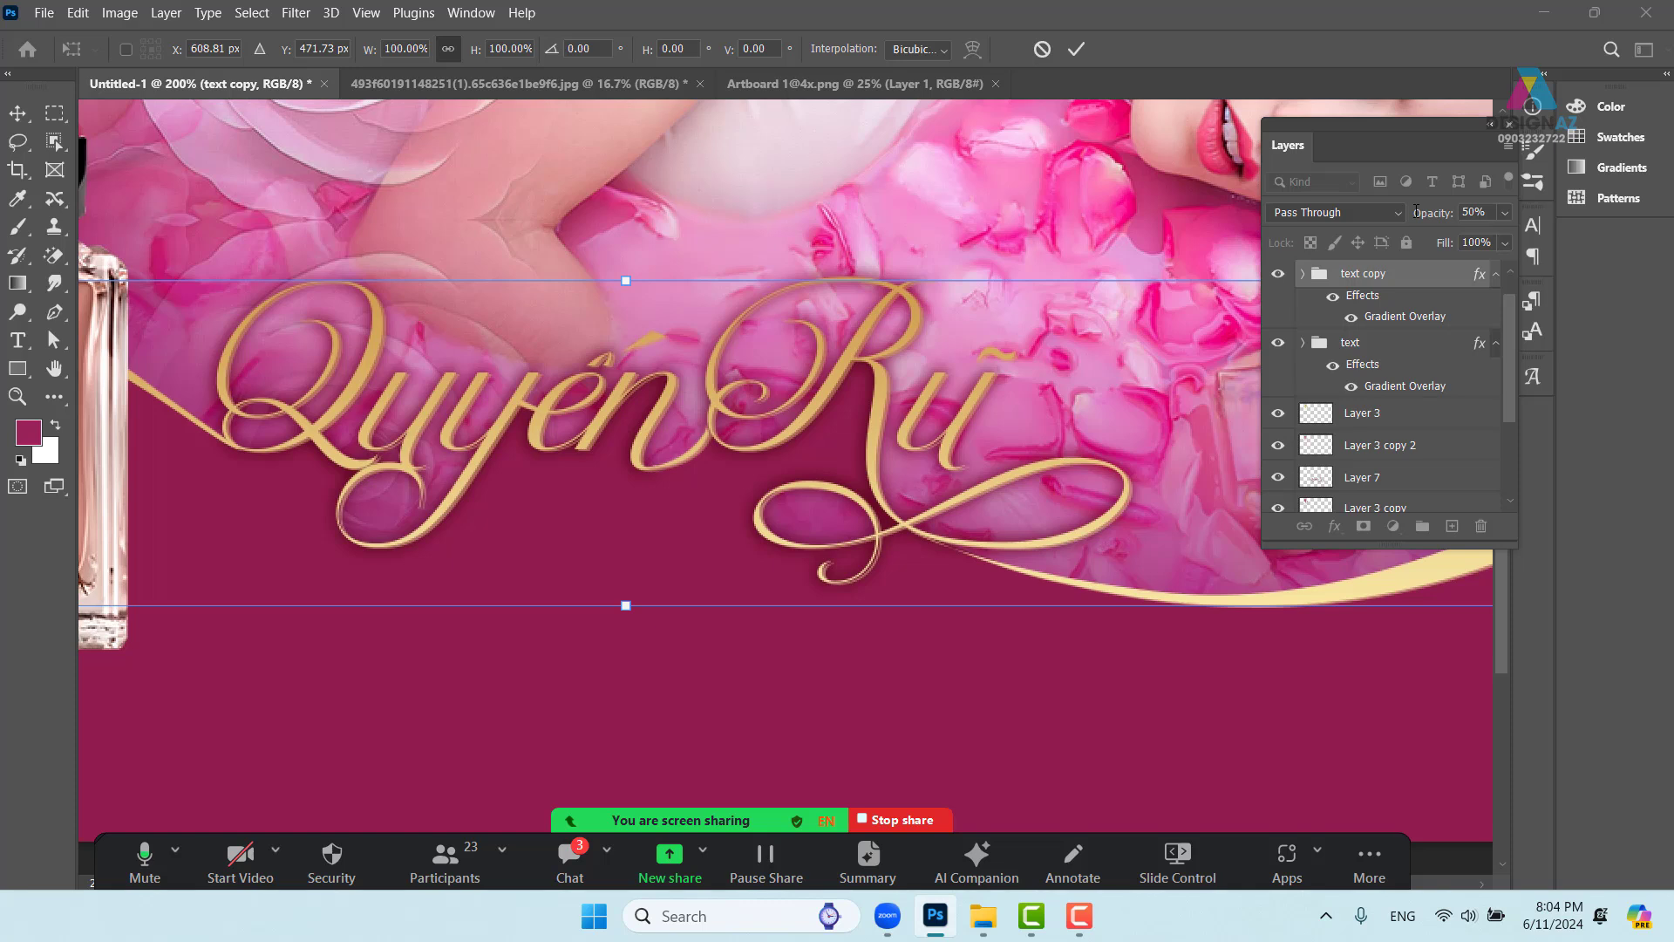
key("Return")
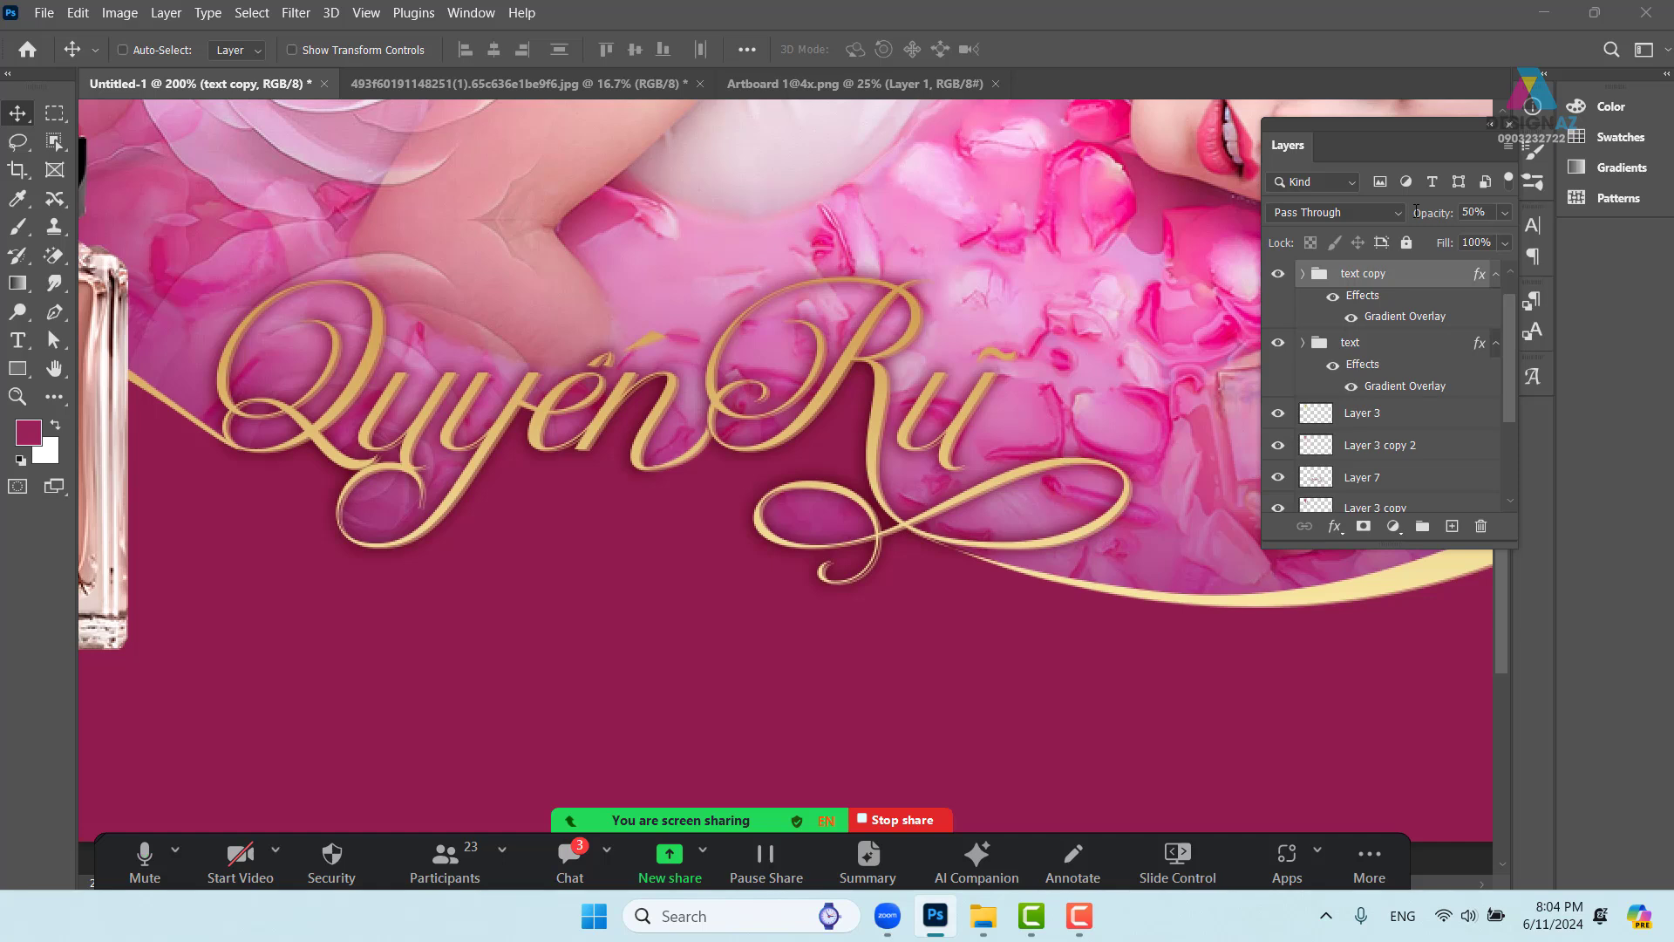
Try stacking repeated offset copies of the half-transparent lettering with the repeat-transform command, and undo the repetitions
key("ctrl+alt")
key("ctrl+alt+shift+t")
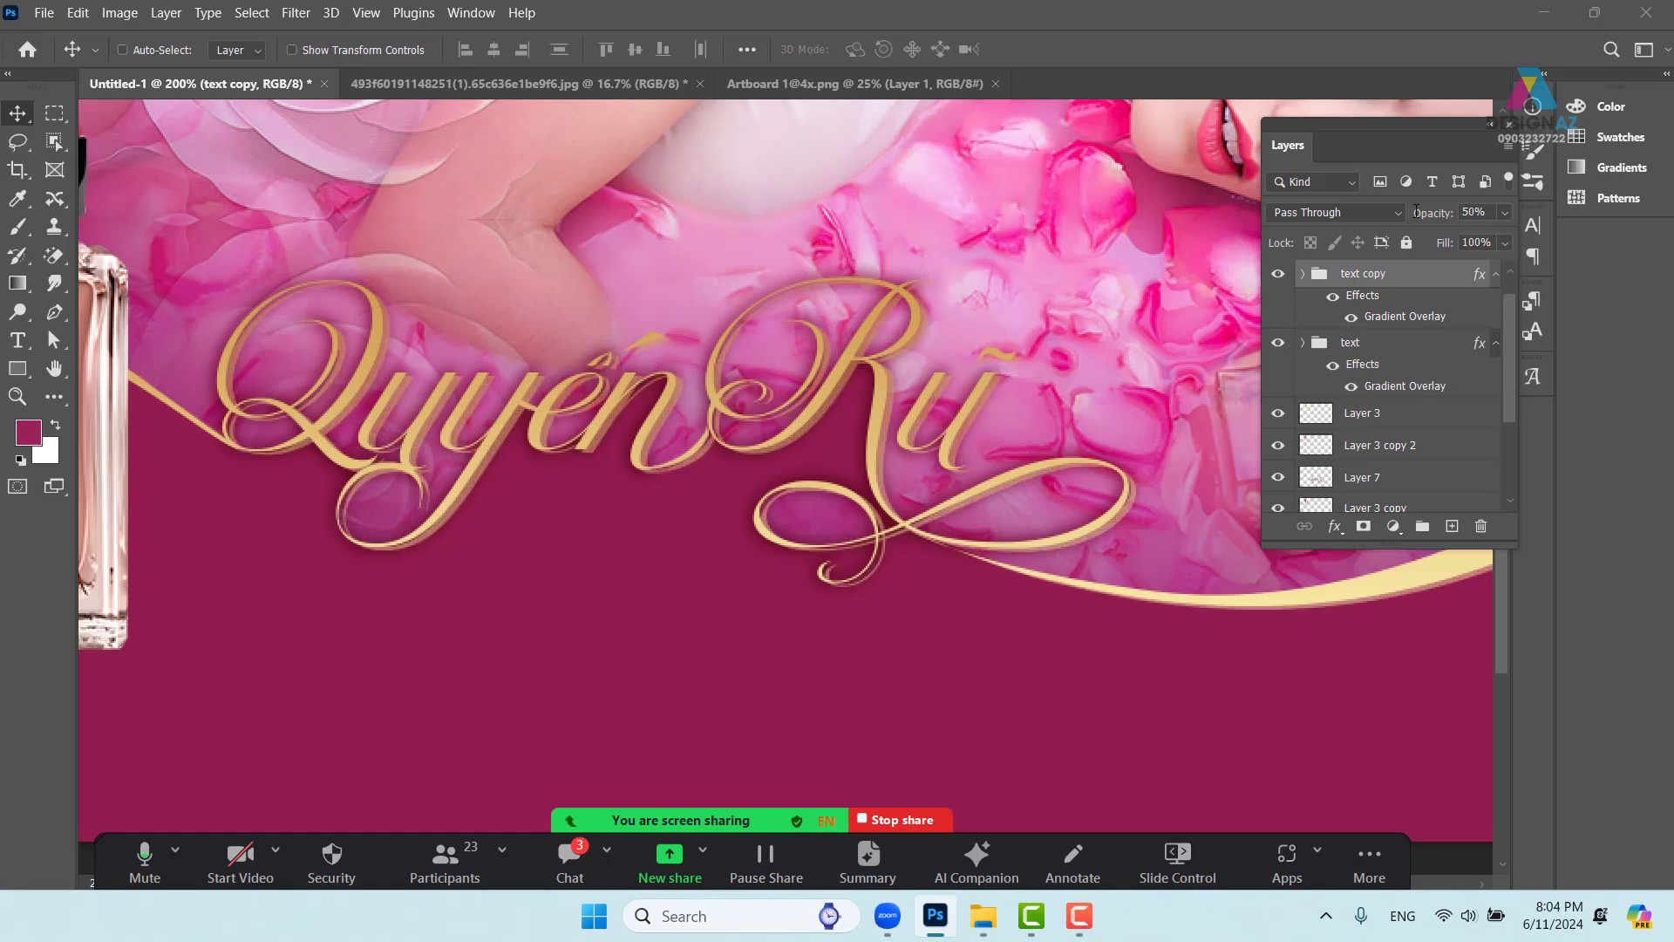
key("ctrl+alt+shift+t")
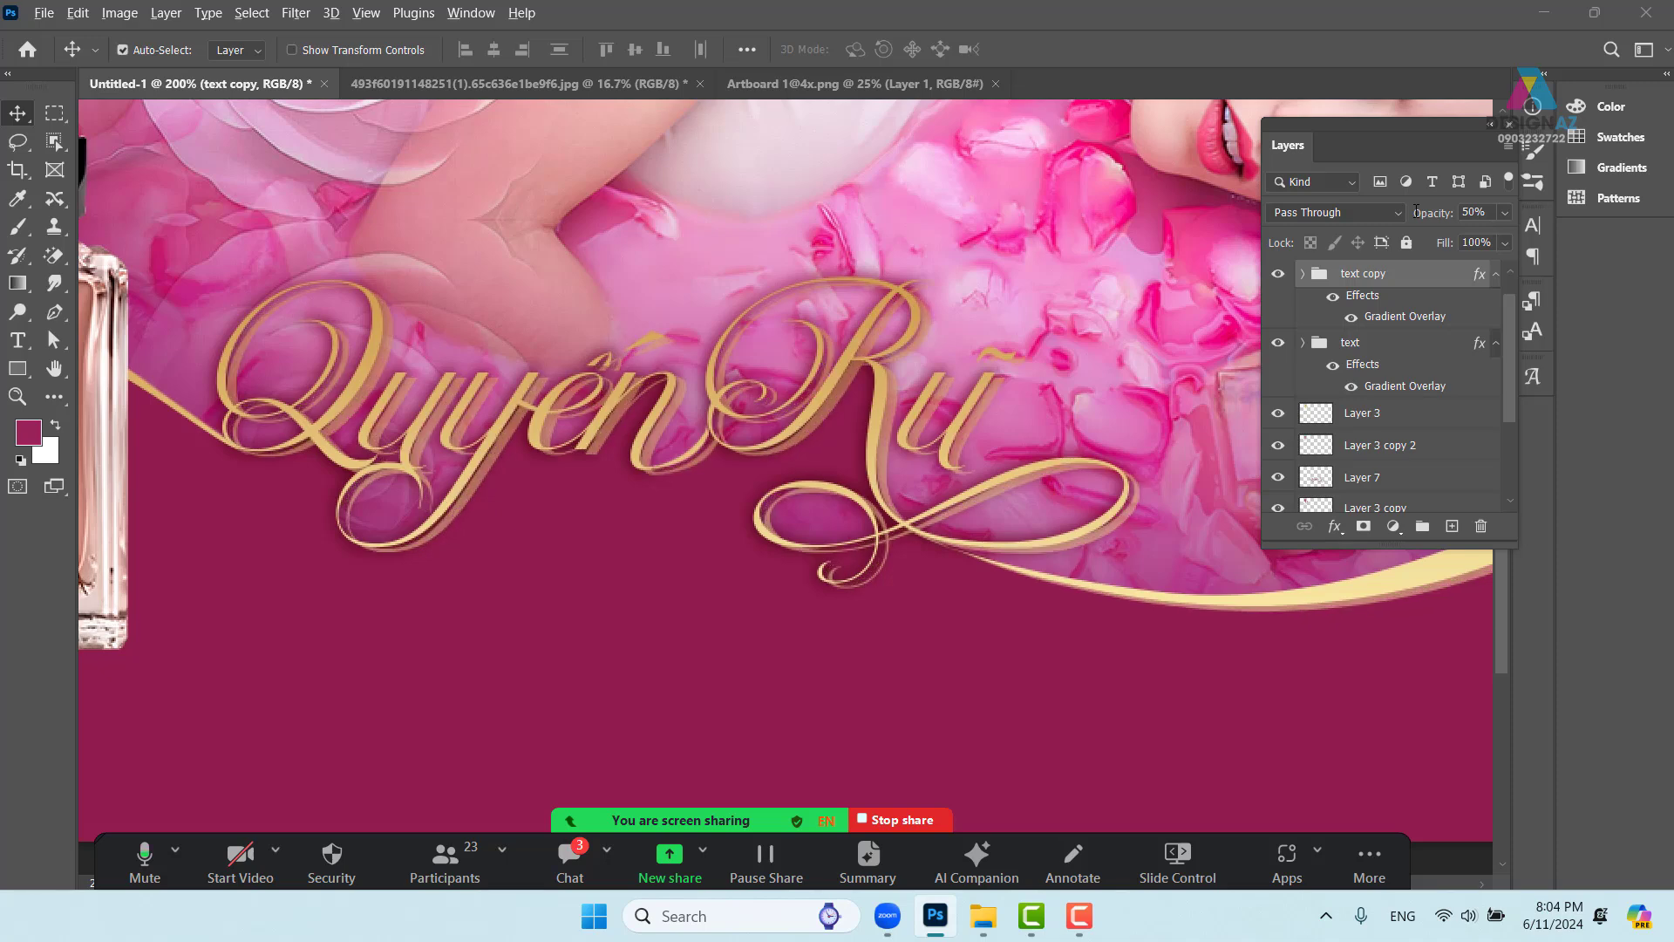
key("ctrl+alt+shift+t")
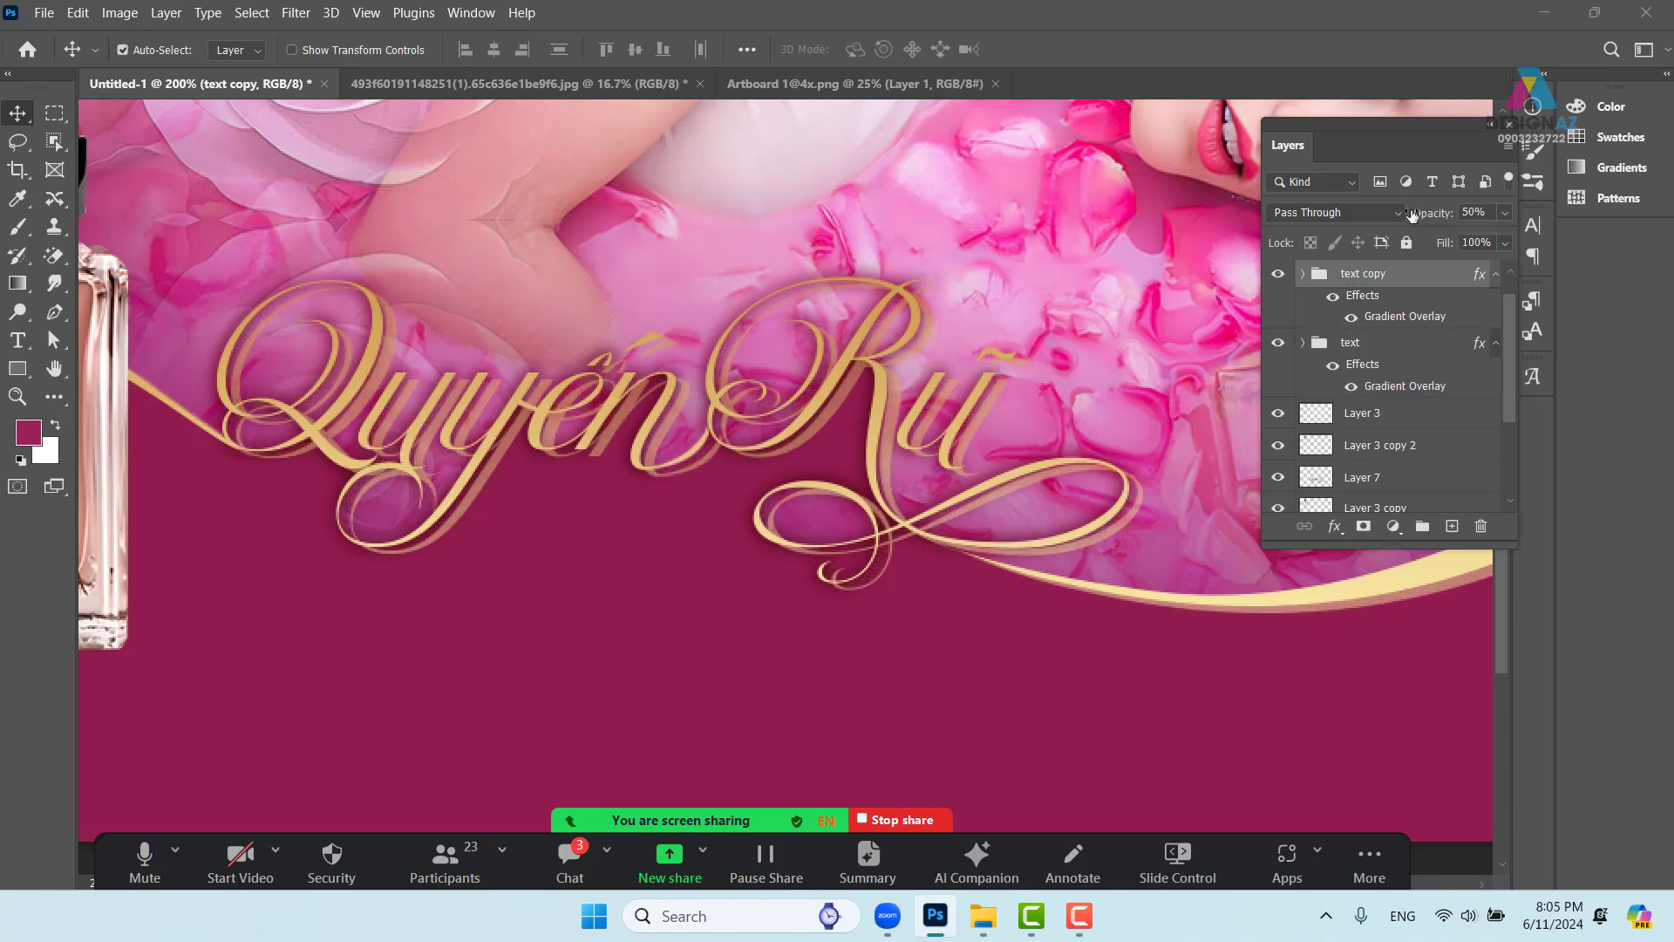
key("ctrl+z")
key("ctrl+z")
key("ctrl+z")
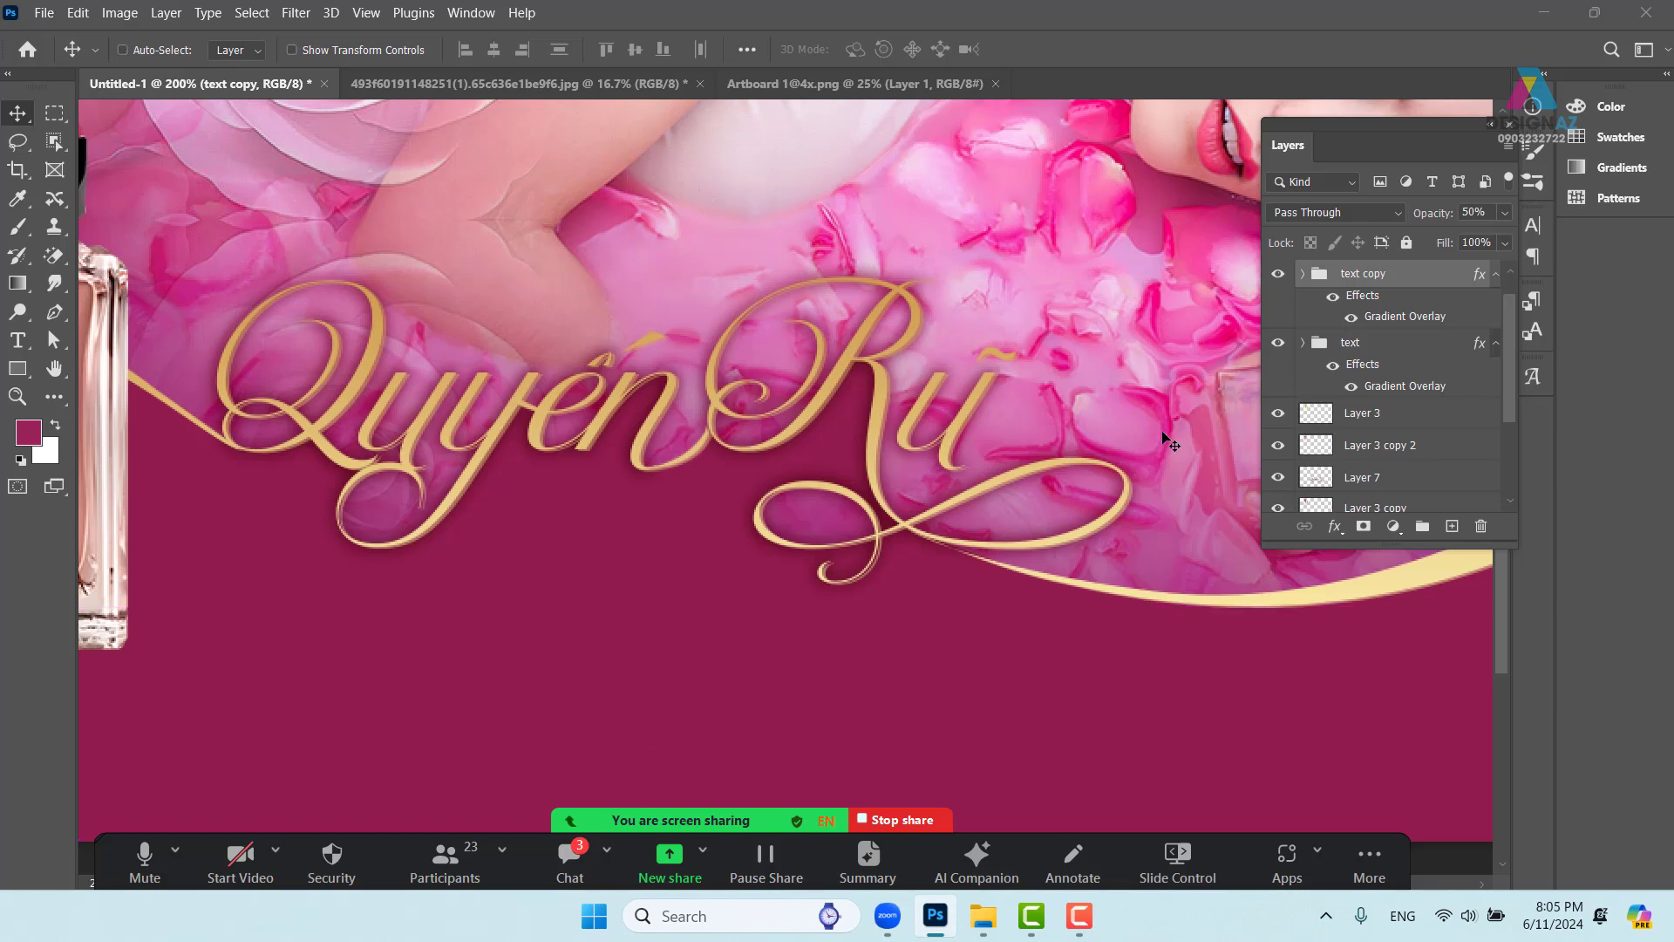
Replace the half-transparent text copy with a fresh duplicate of the text group, offset 2 px to the right and 1 px down
key("Delete")
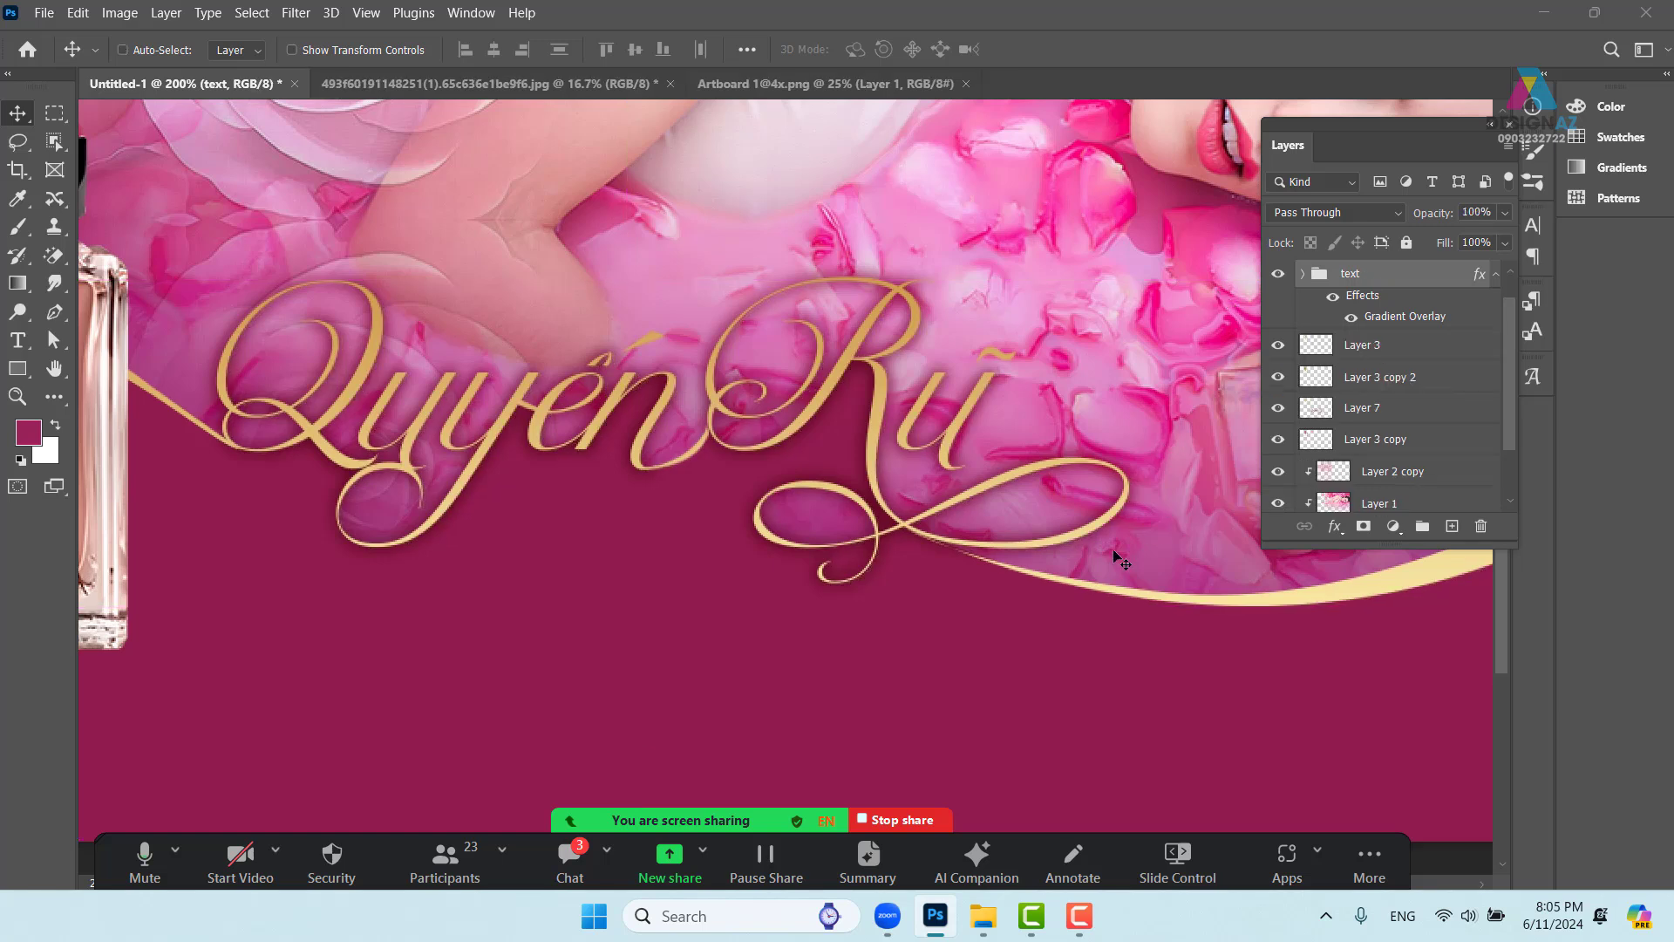
key("ctrl+j")
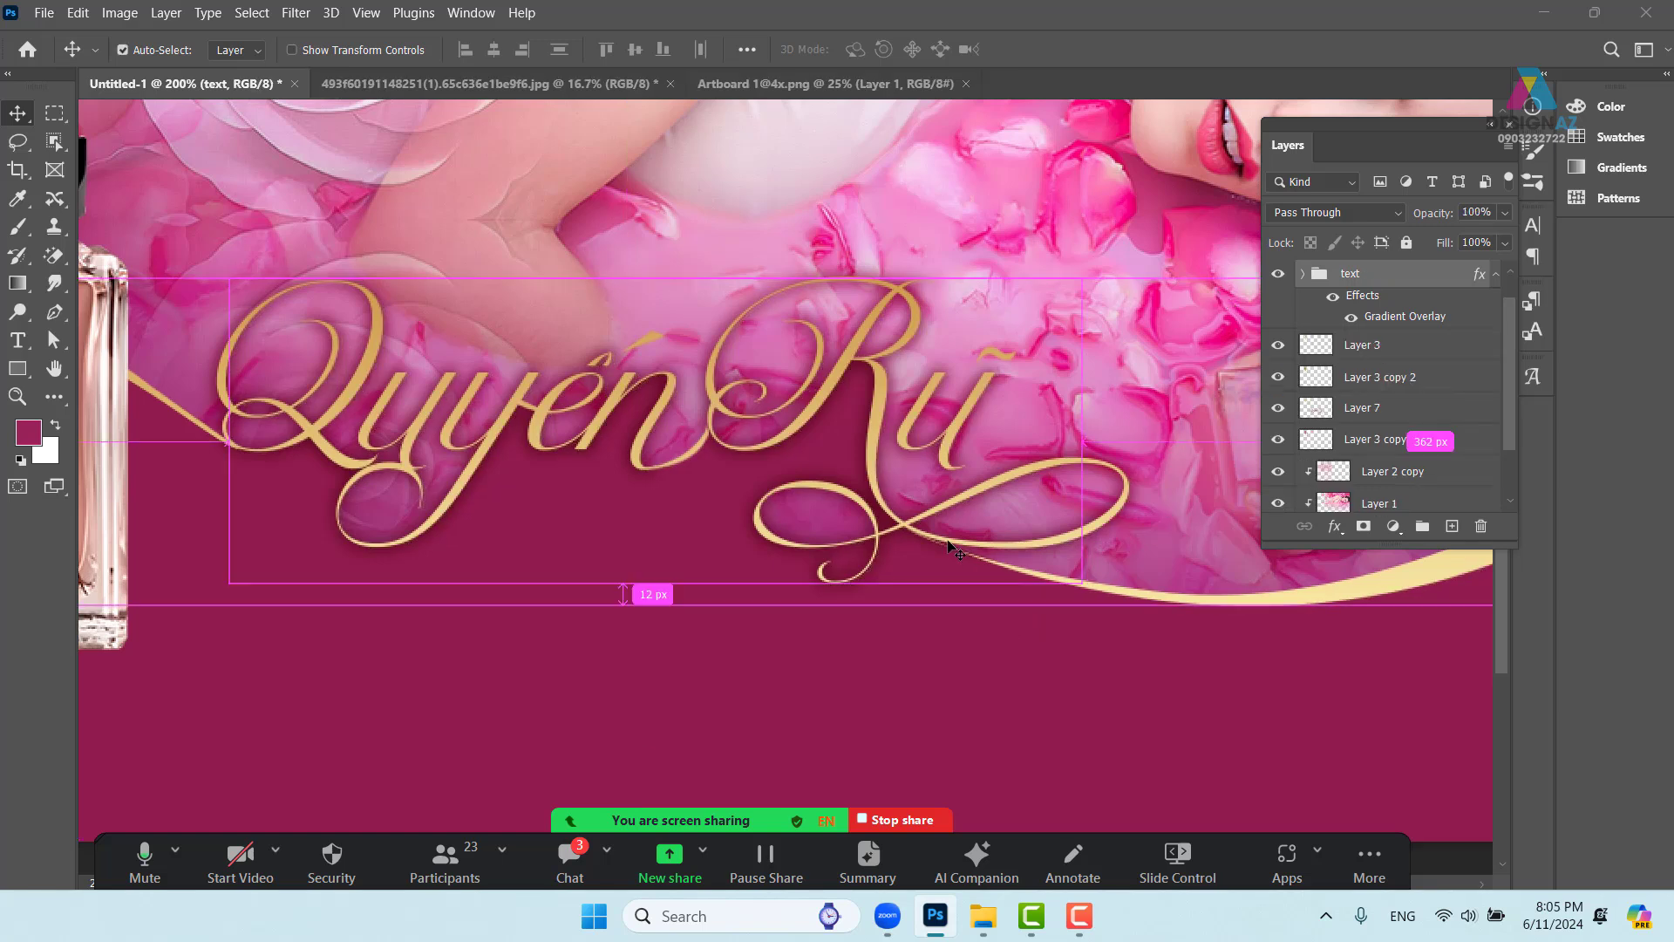
key("ctrl+t")
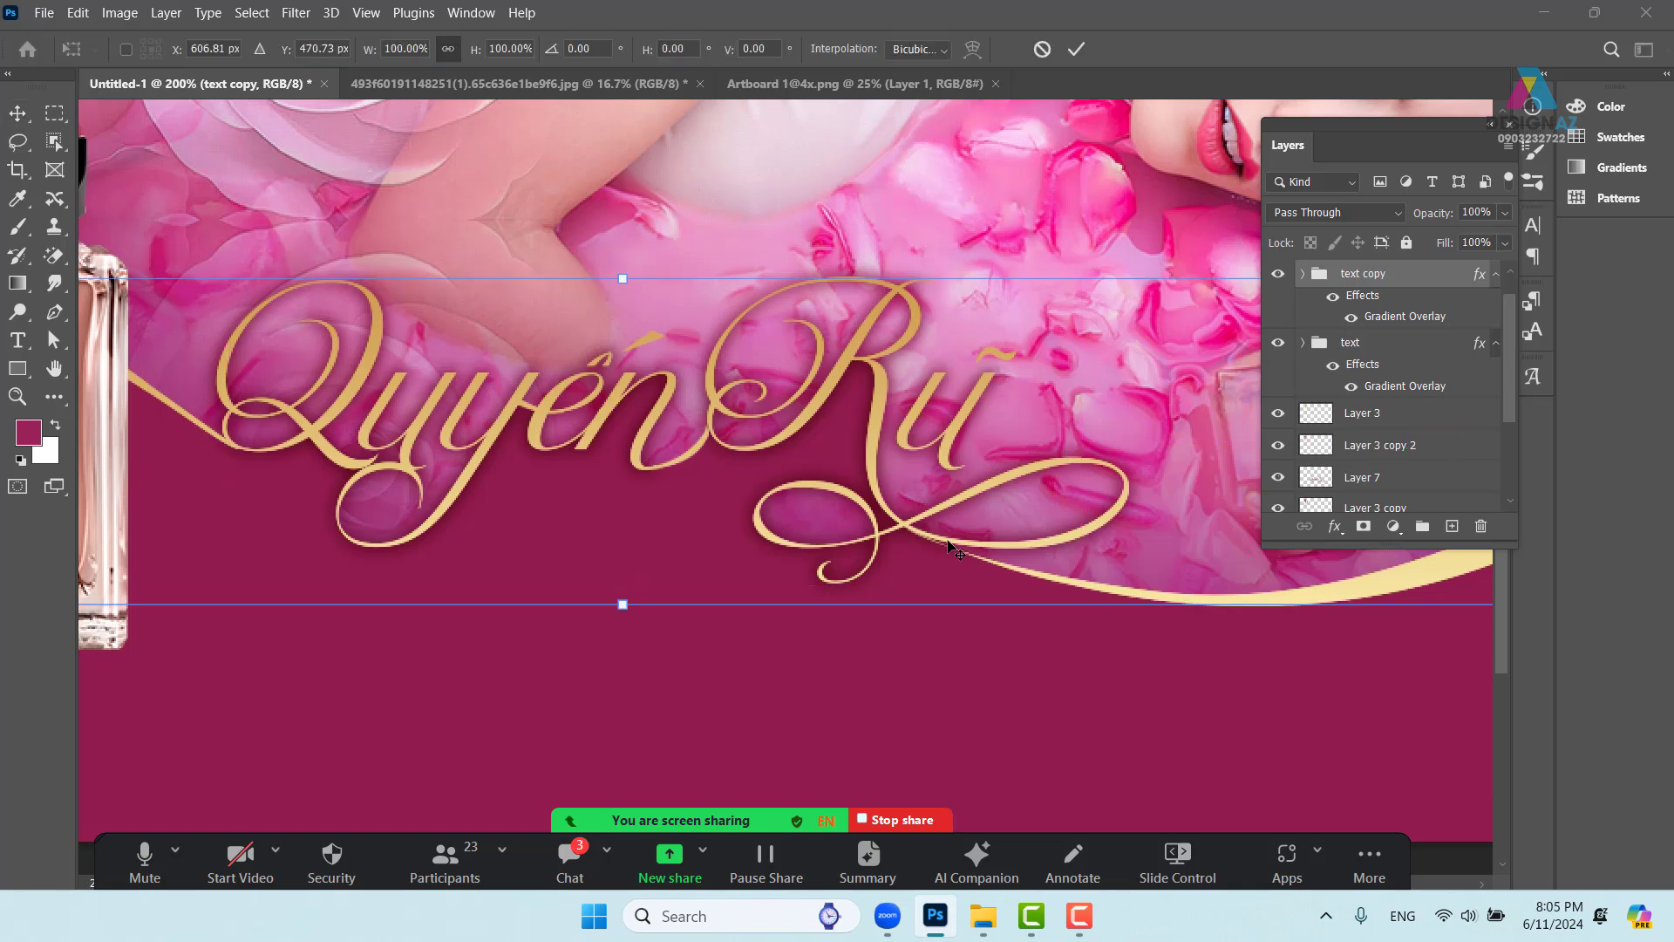
key("Right")
key("Right")
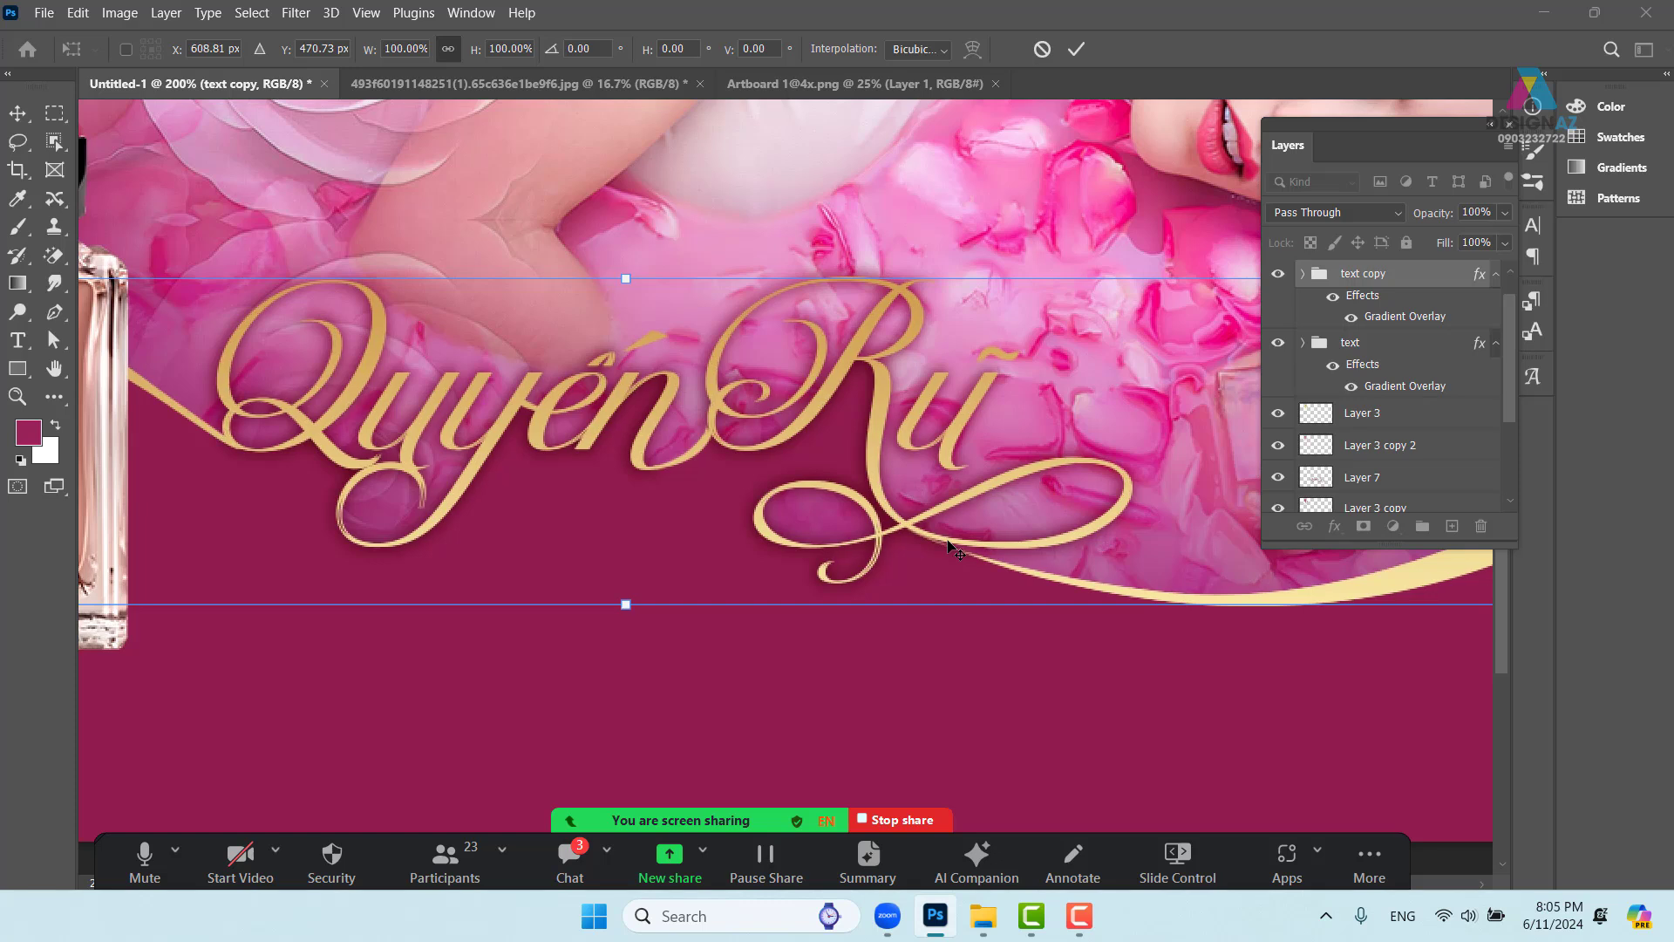
key("Down")
key("Return")
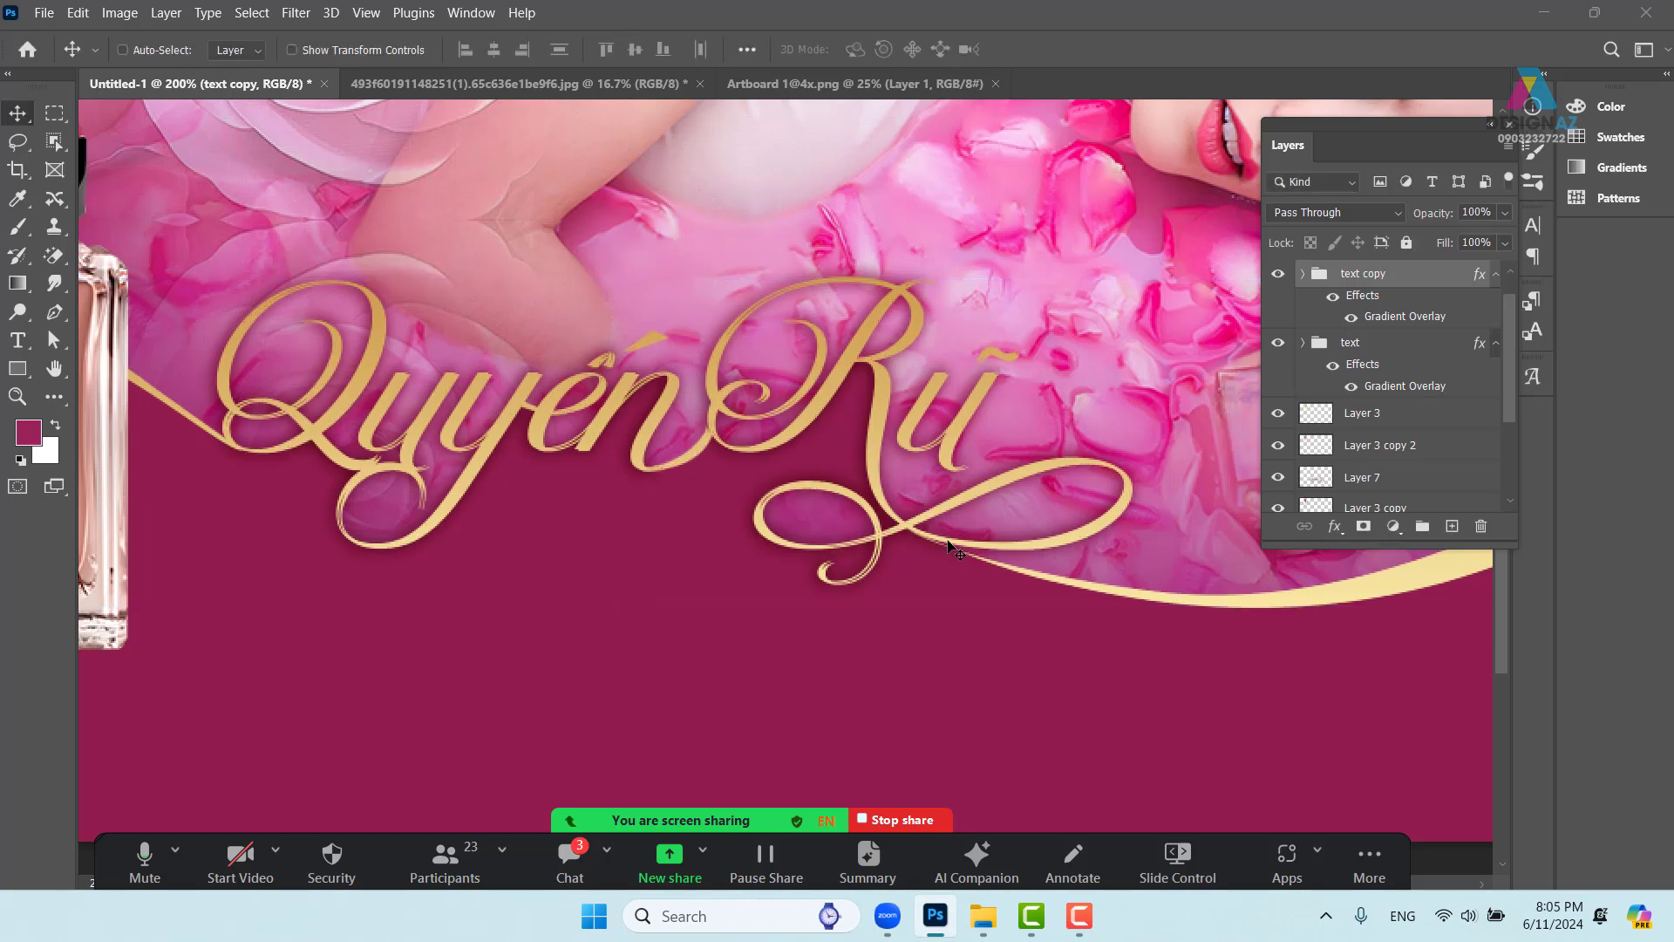
Try repeating the offset duplication of the lettering twice, and undo both the repetitions and the offset of the text copy
key("ctrl+alt+shift+t")
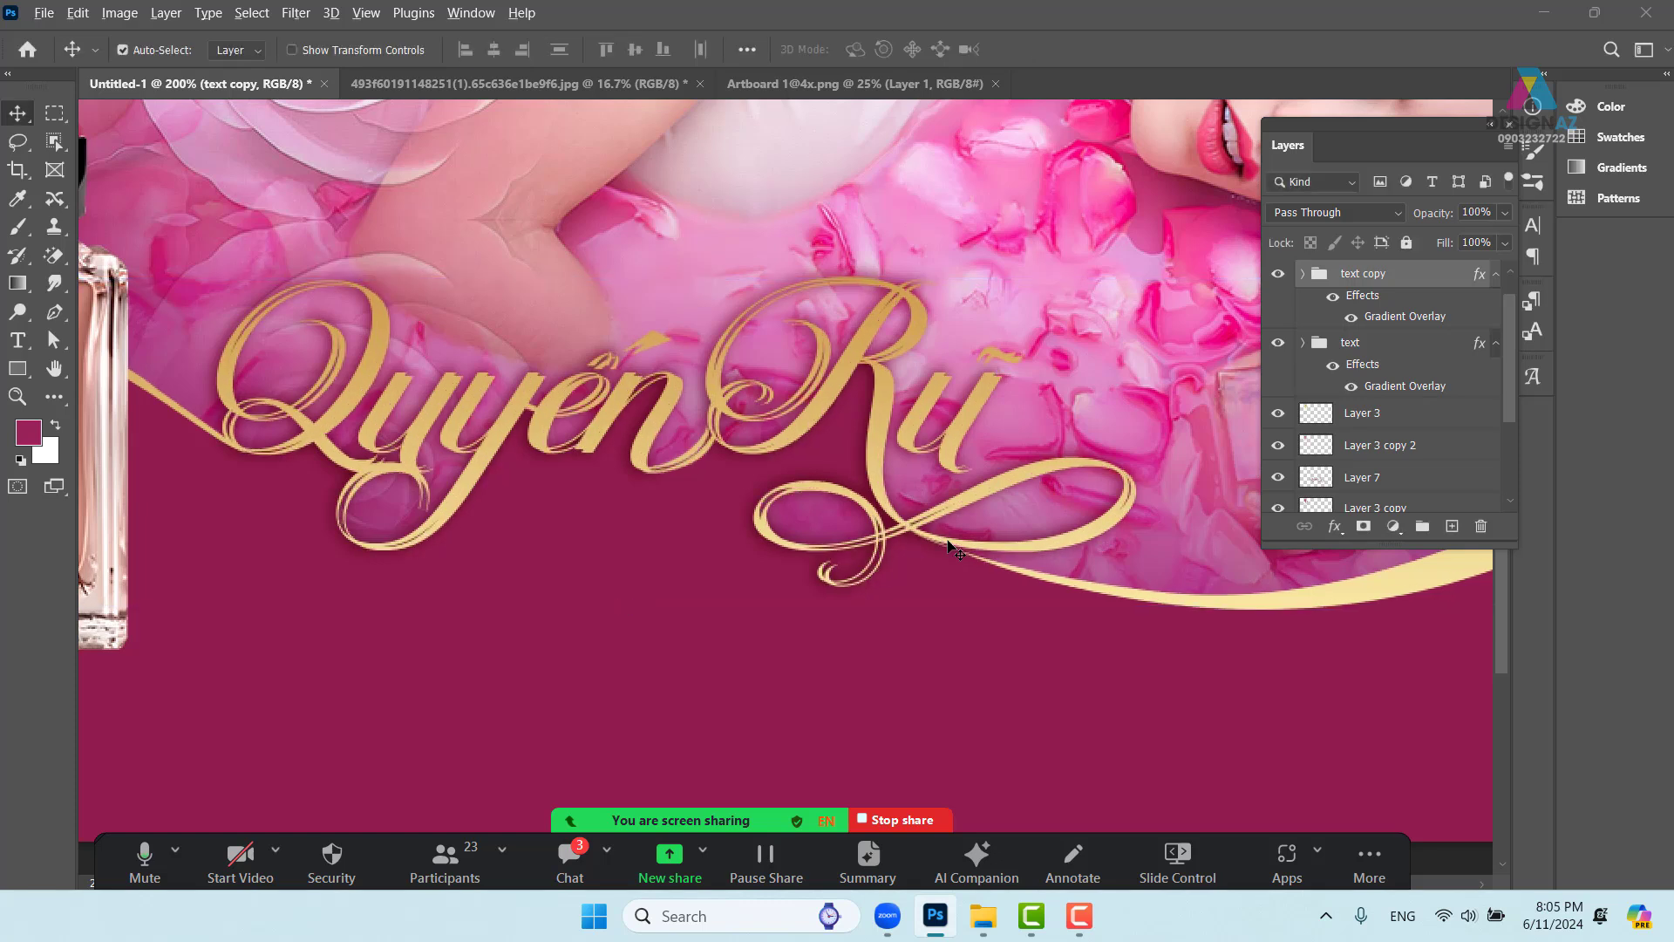
key("ctrl+alt+shift+t")
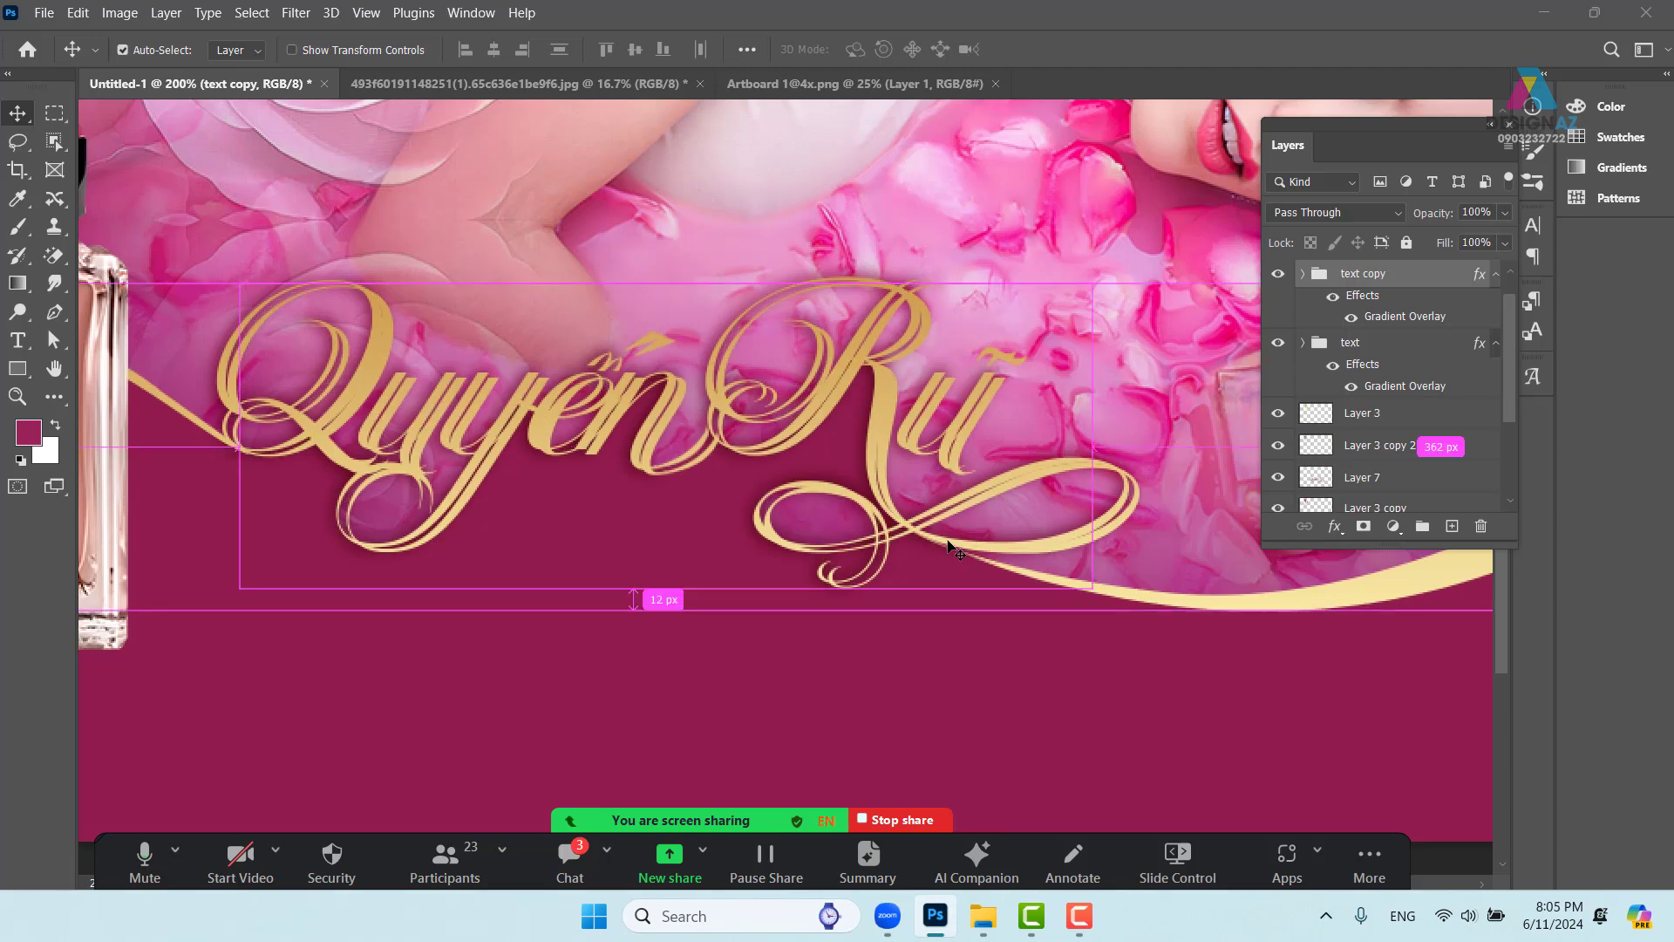
key("ctrl+z")
key("ctrl+z")
key("ctrl+z")
left_click_drag(944, 541, 932, 604)
key("ctrl+z")
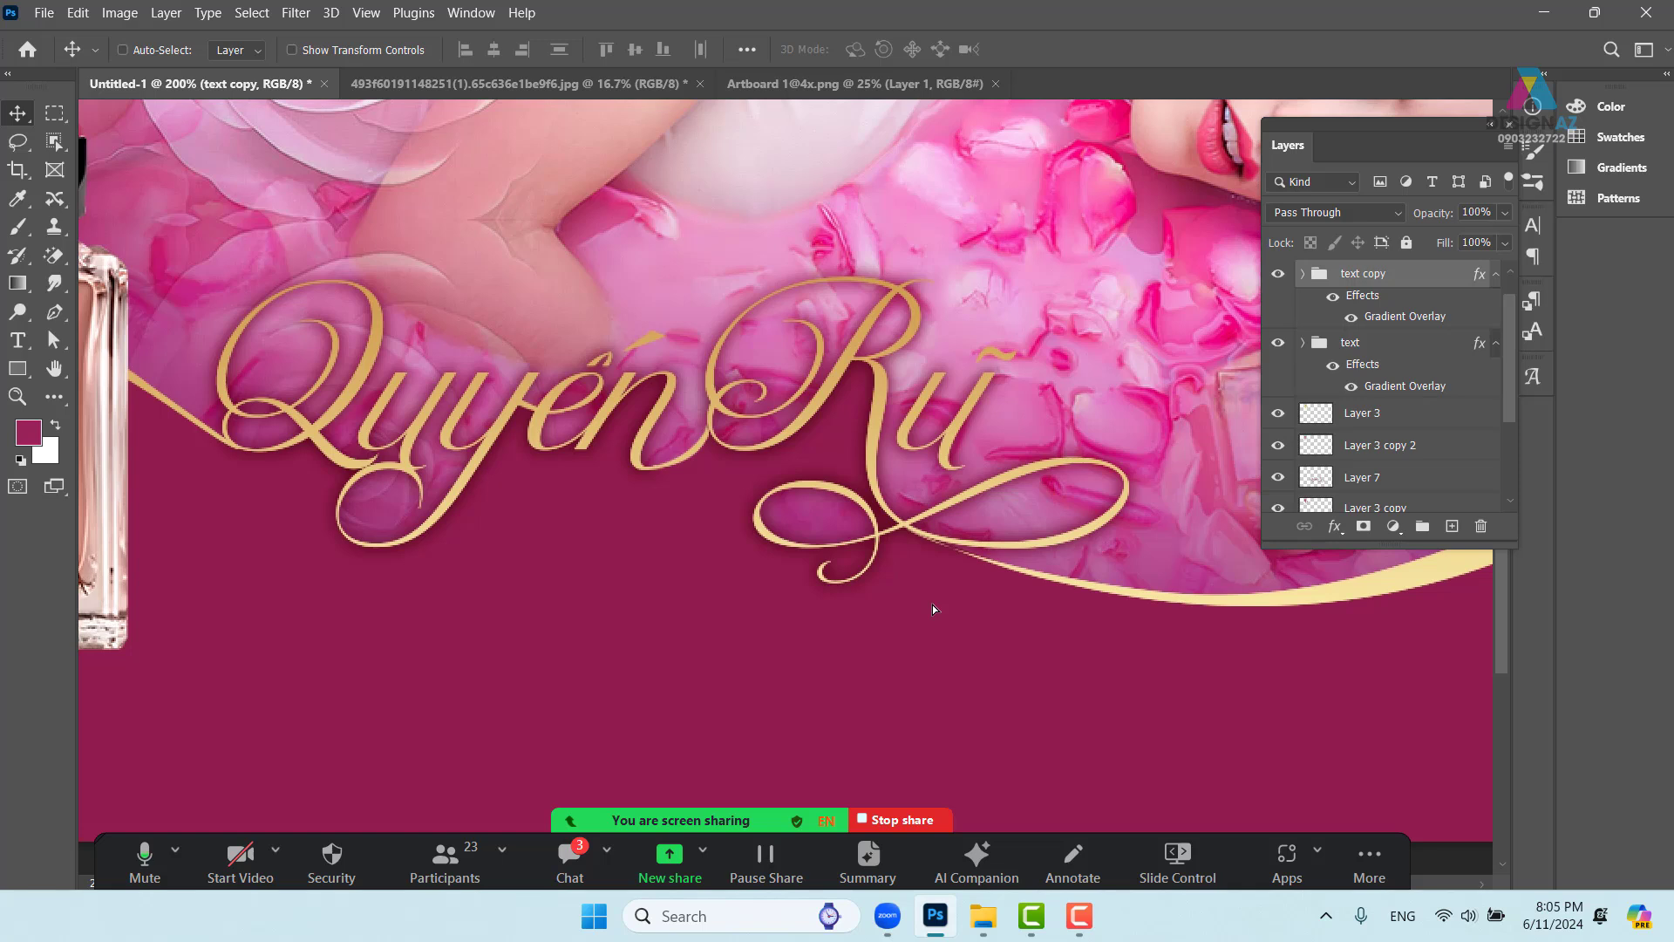
Nudge the text copy group 2 px to the right and set its opacity to 50%
key("Right")
key("Right")
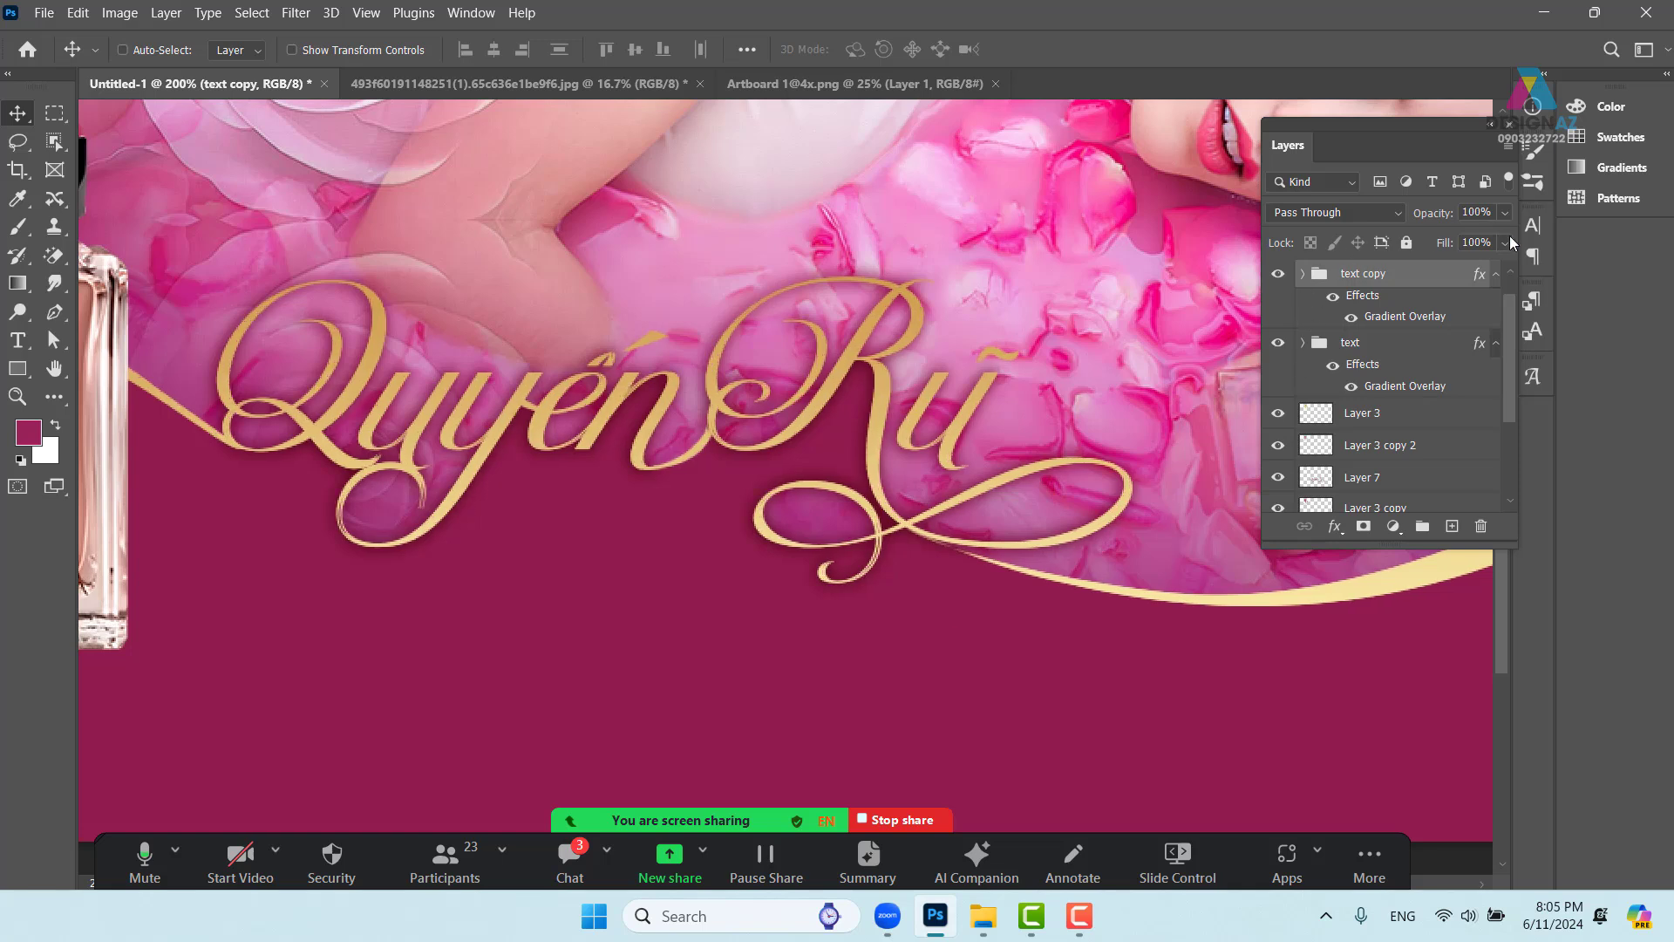
left_click(1482, 213)
type("50")
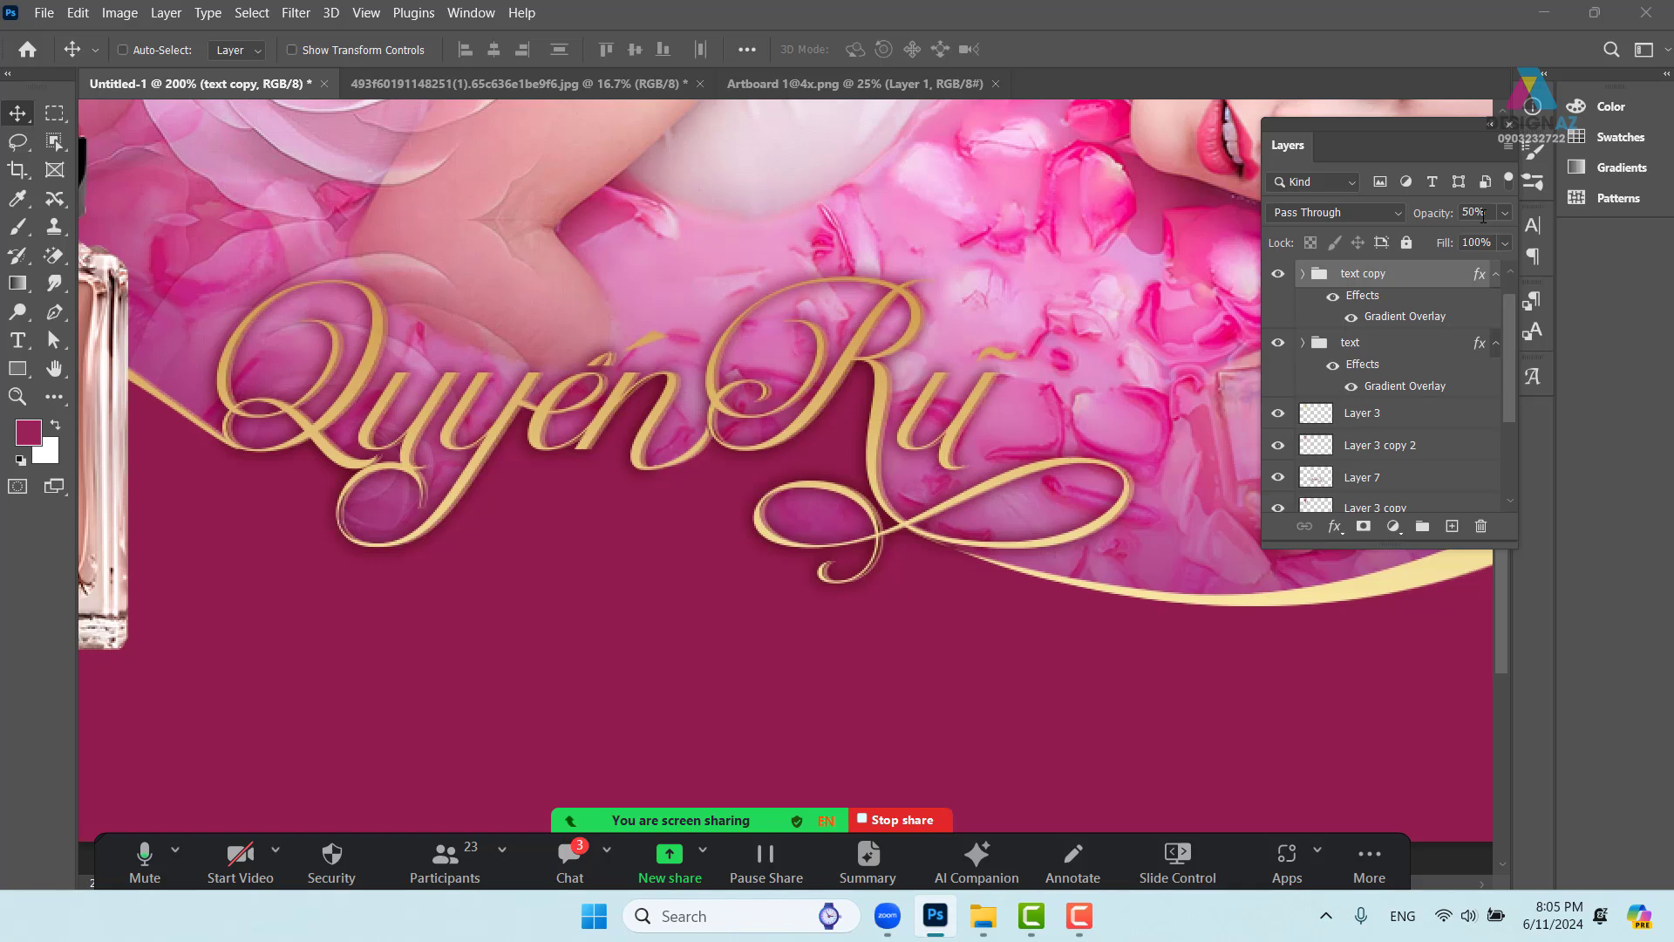
Try a second text copy at 30% opacity beside the first one, and undo it
key("ctrl+j")
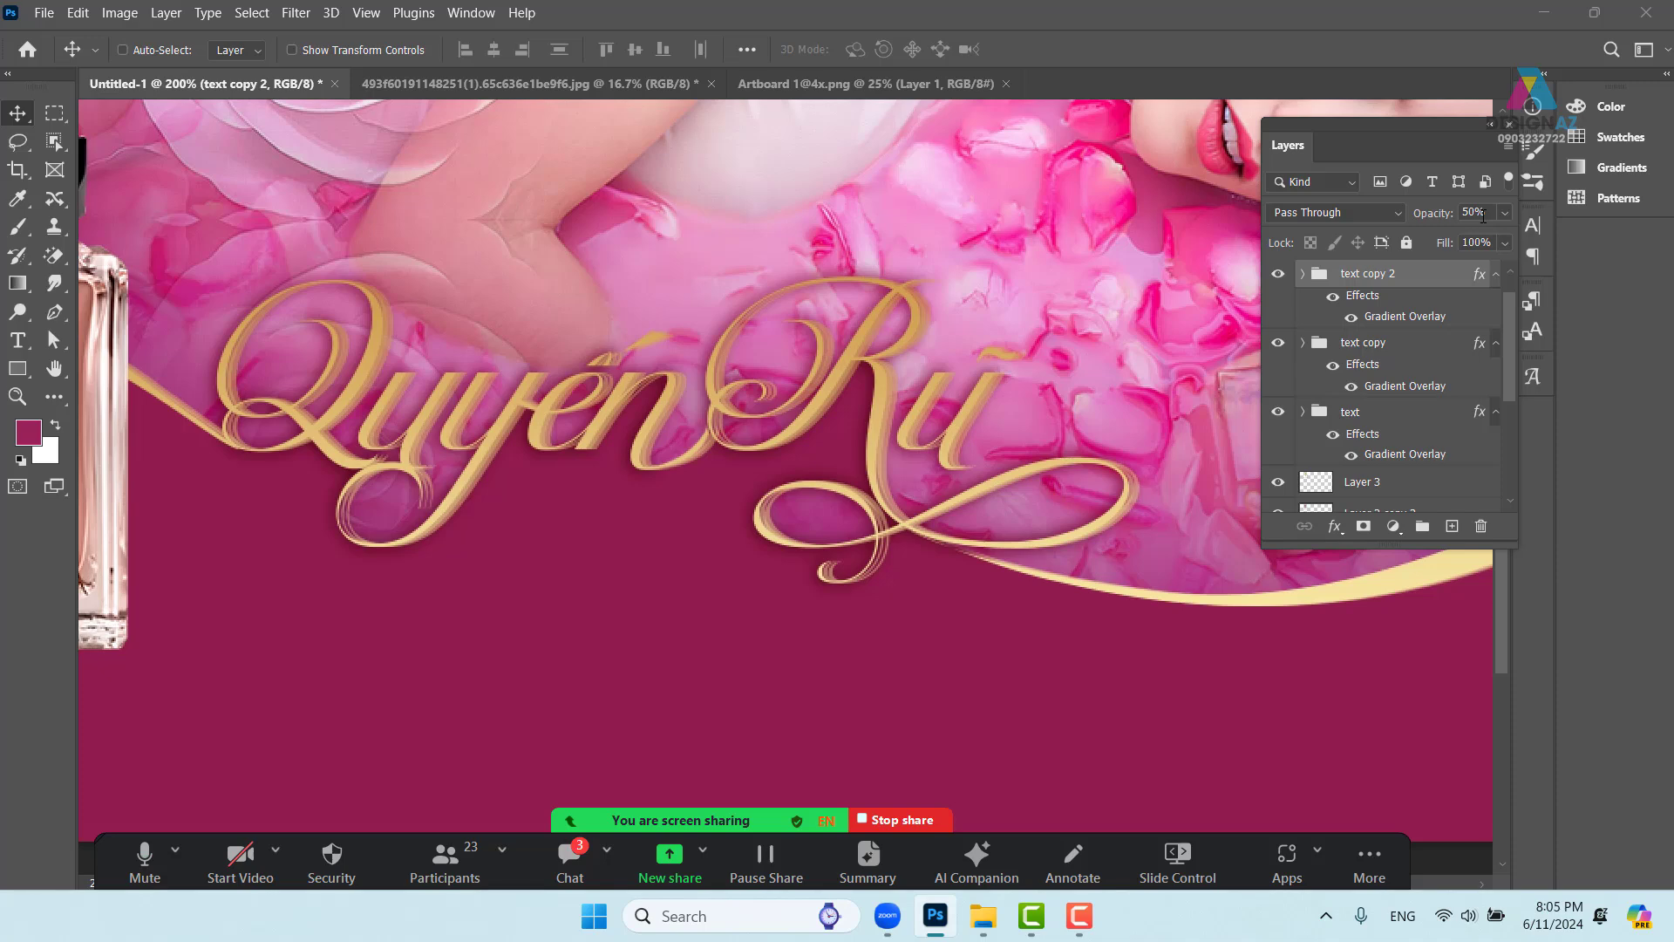
key("3")
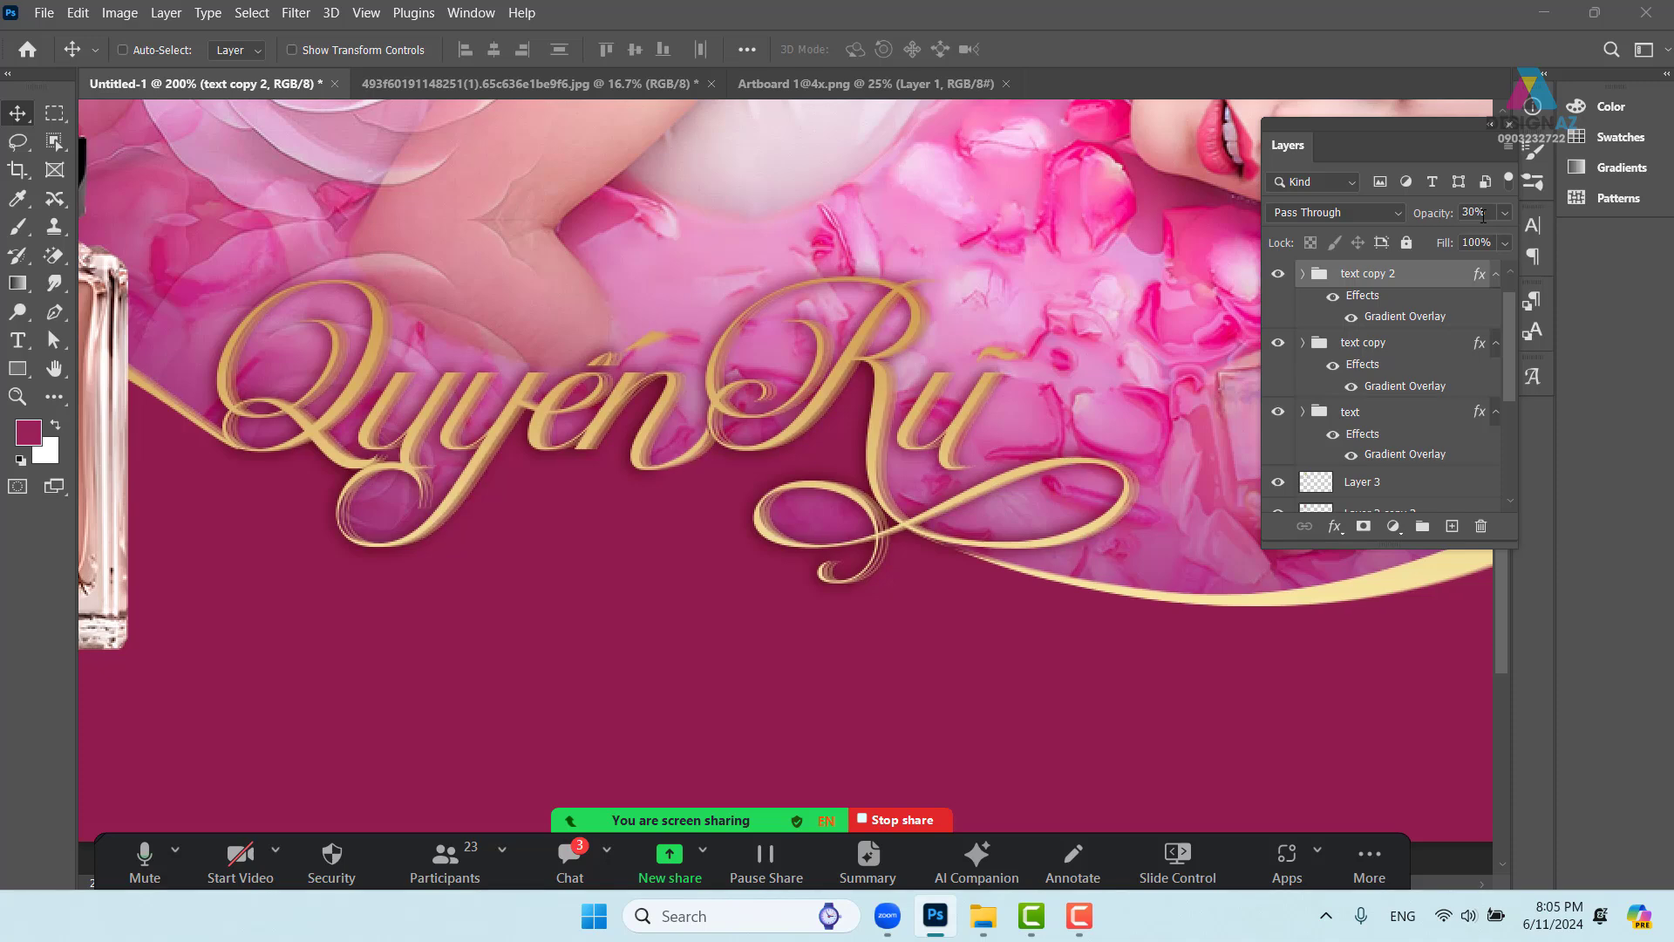
key("ctrl+z")
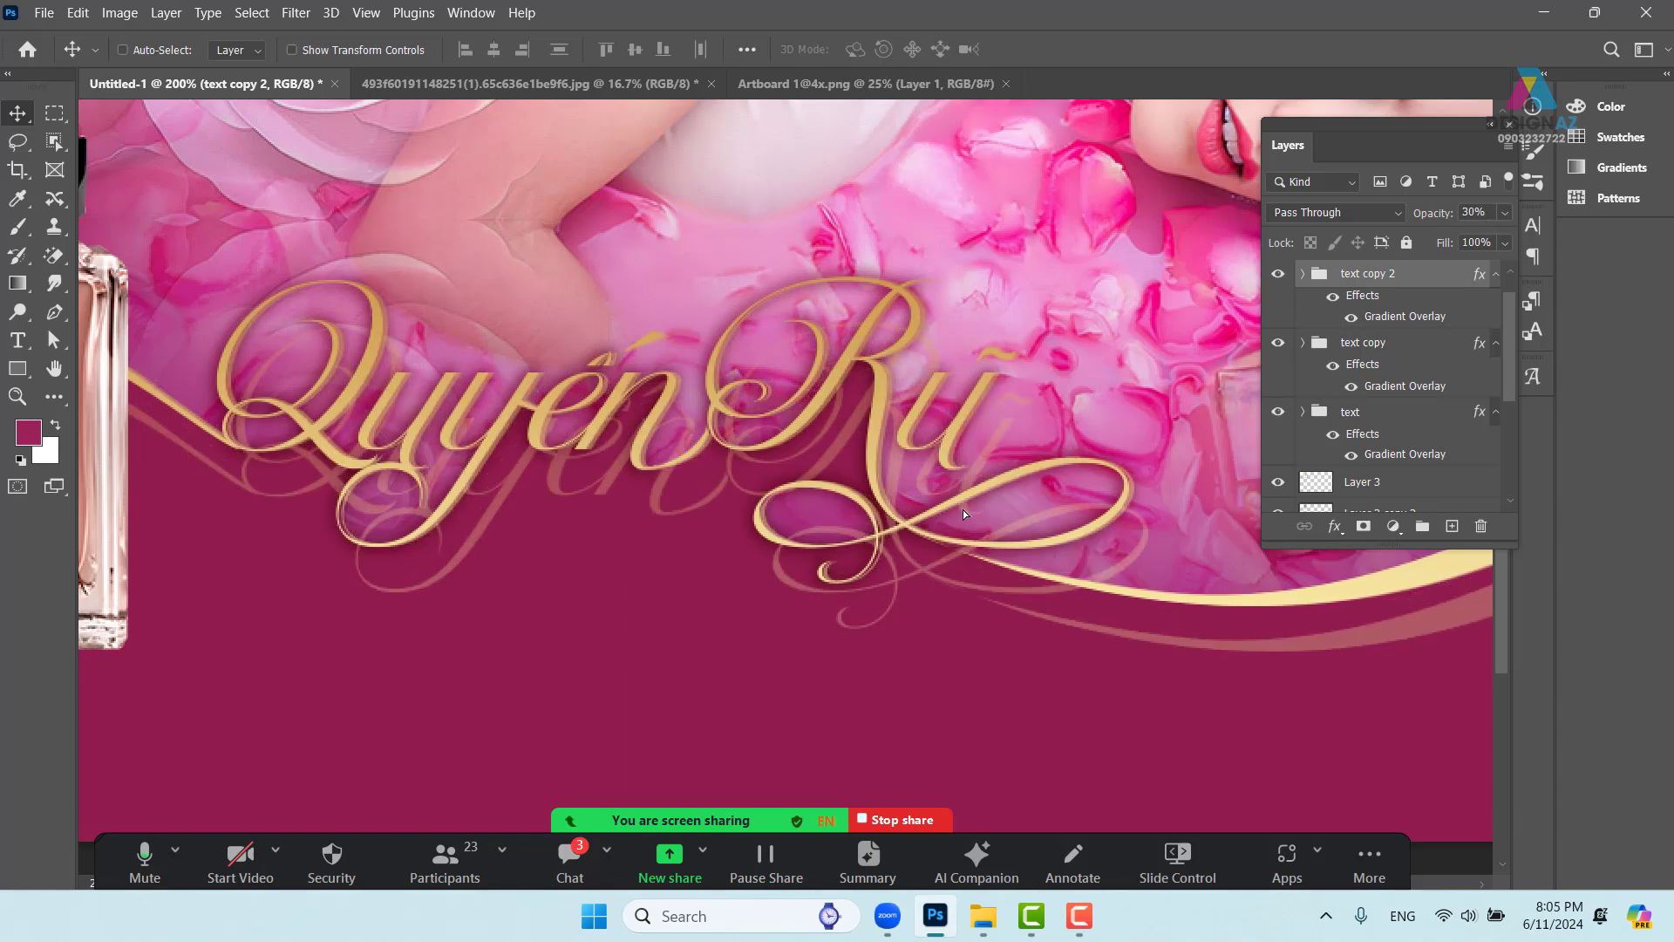
key("ctrl+z")
Shift the text copy slightly down from the original lettering, try 80% opacity, and set it back to 50%
left_click_drag(922, 484, 929, 484)
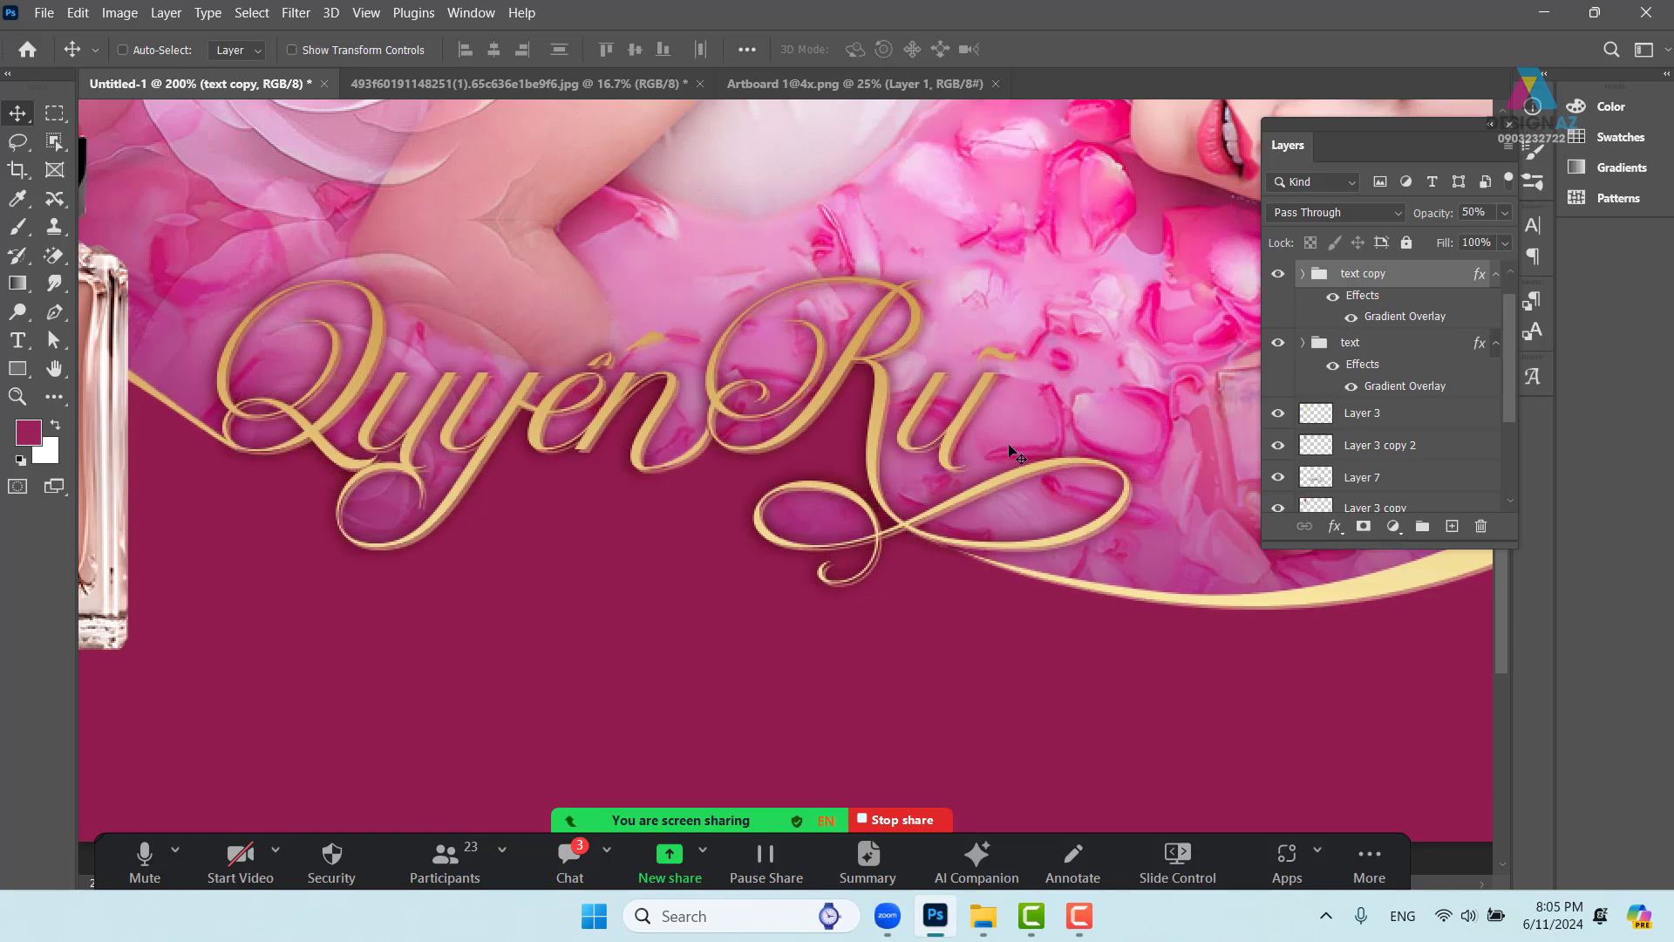
left_click(1489, 213)
type("80")
key("Return")
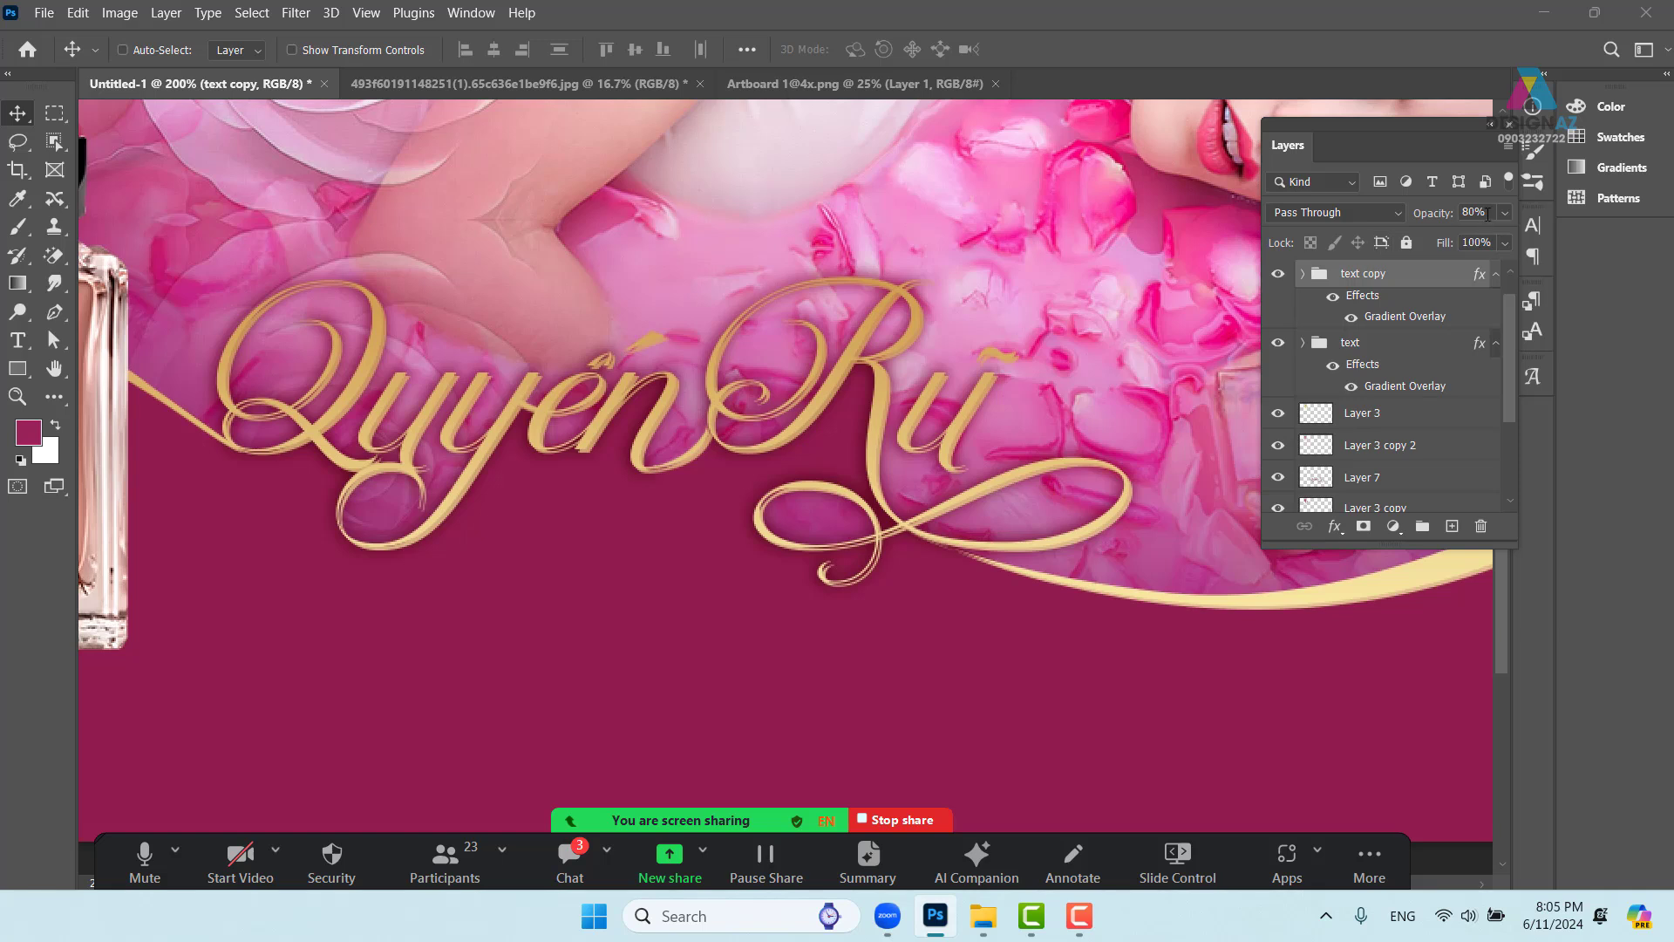
left_click(1414, 215)
type("50")
key("Return")
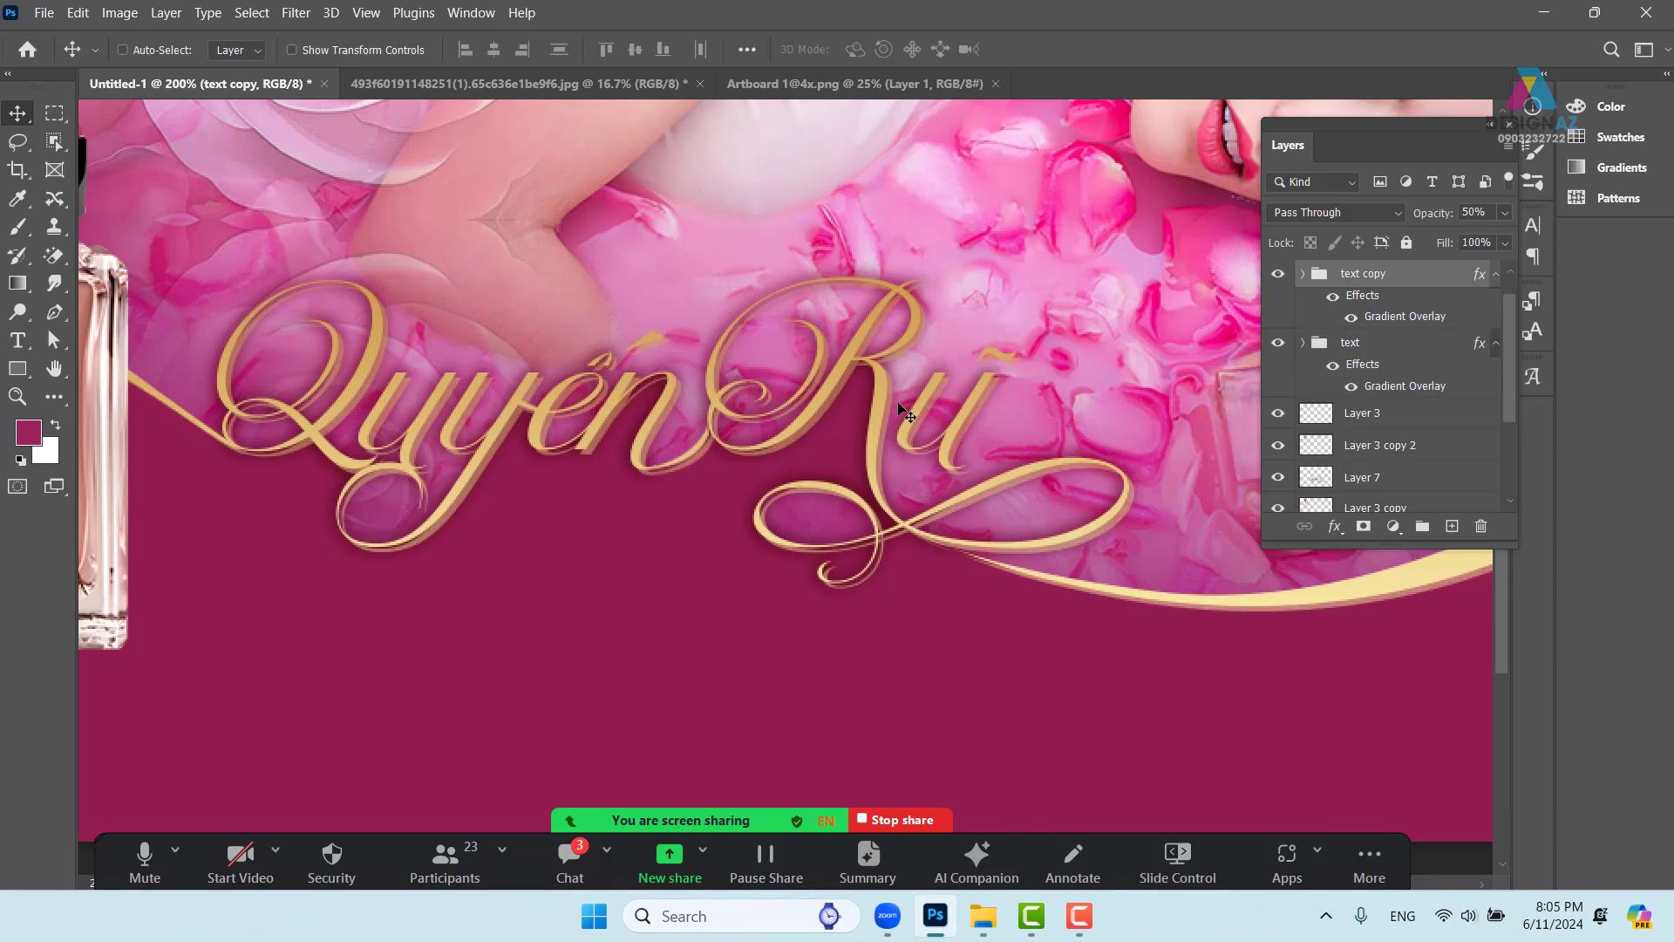
Move the text copy group inside the text group so both lettering layers sit in one group
key("ctrl+minus")
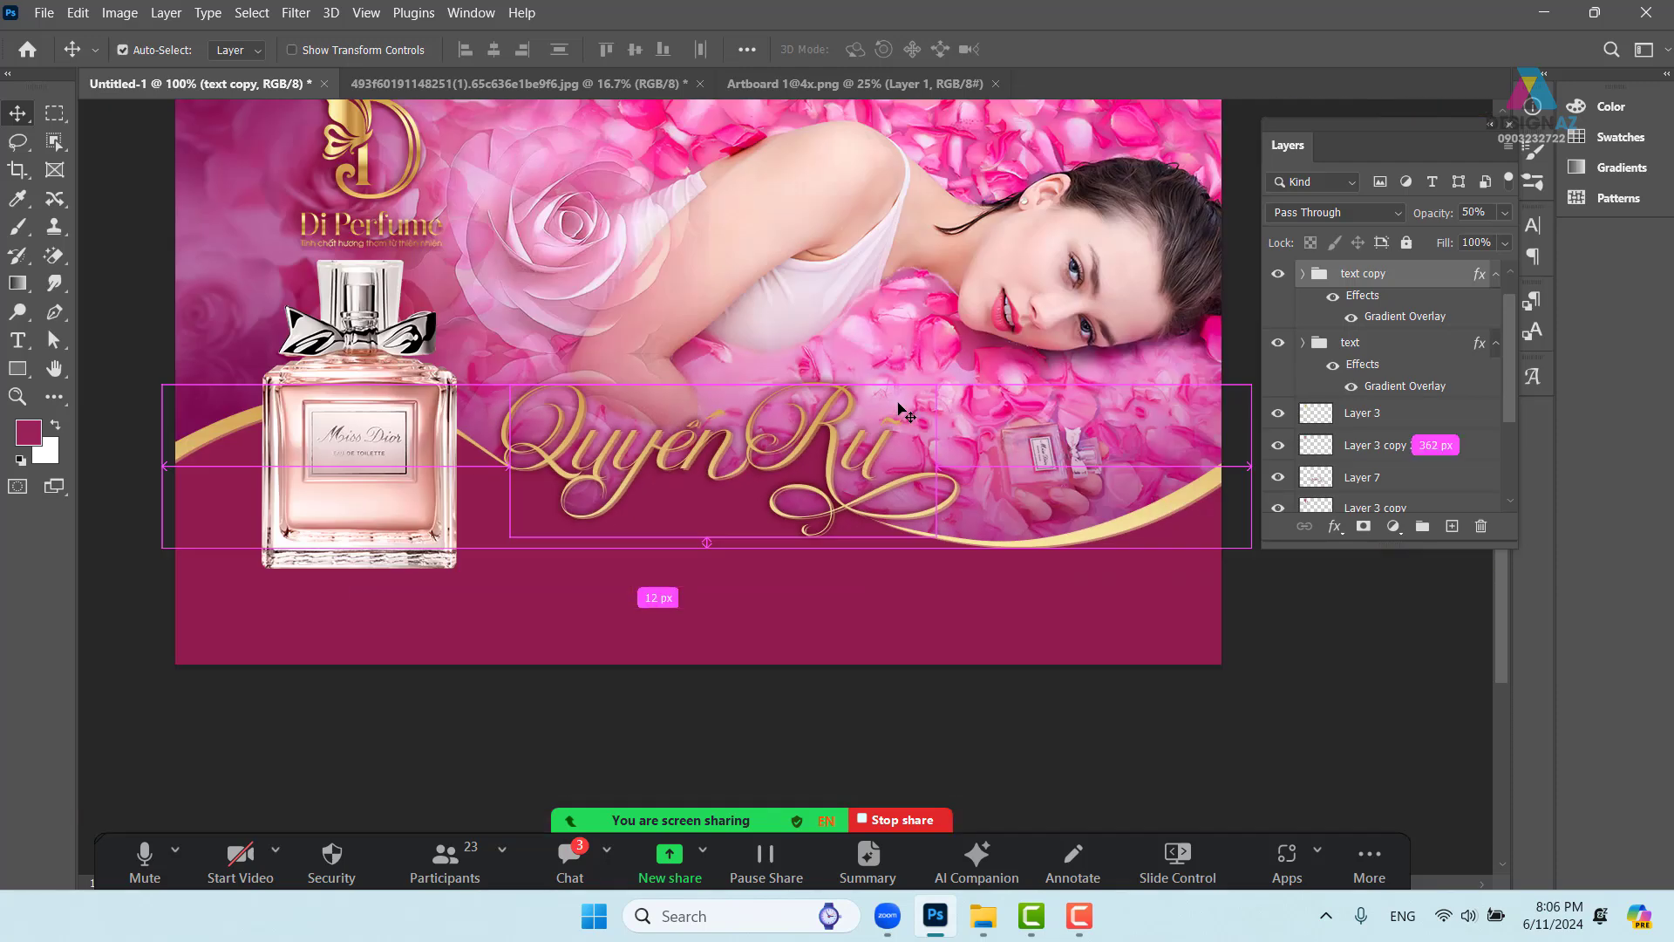
left_click_drag(760, 554, 745, 634)
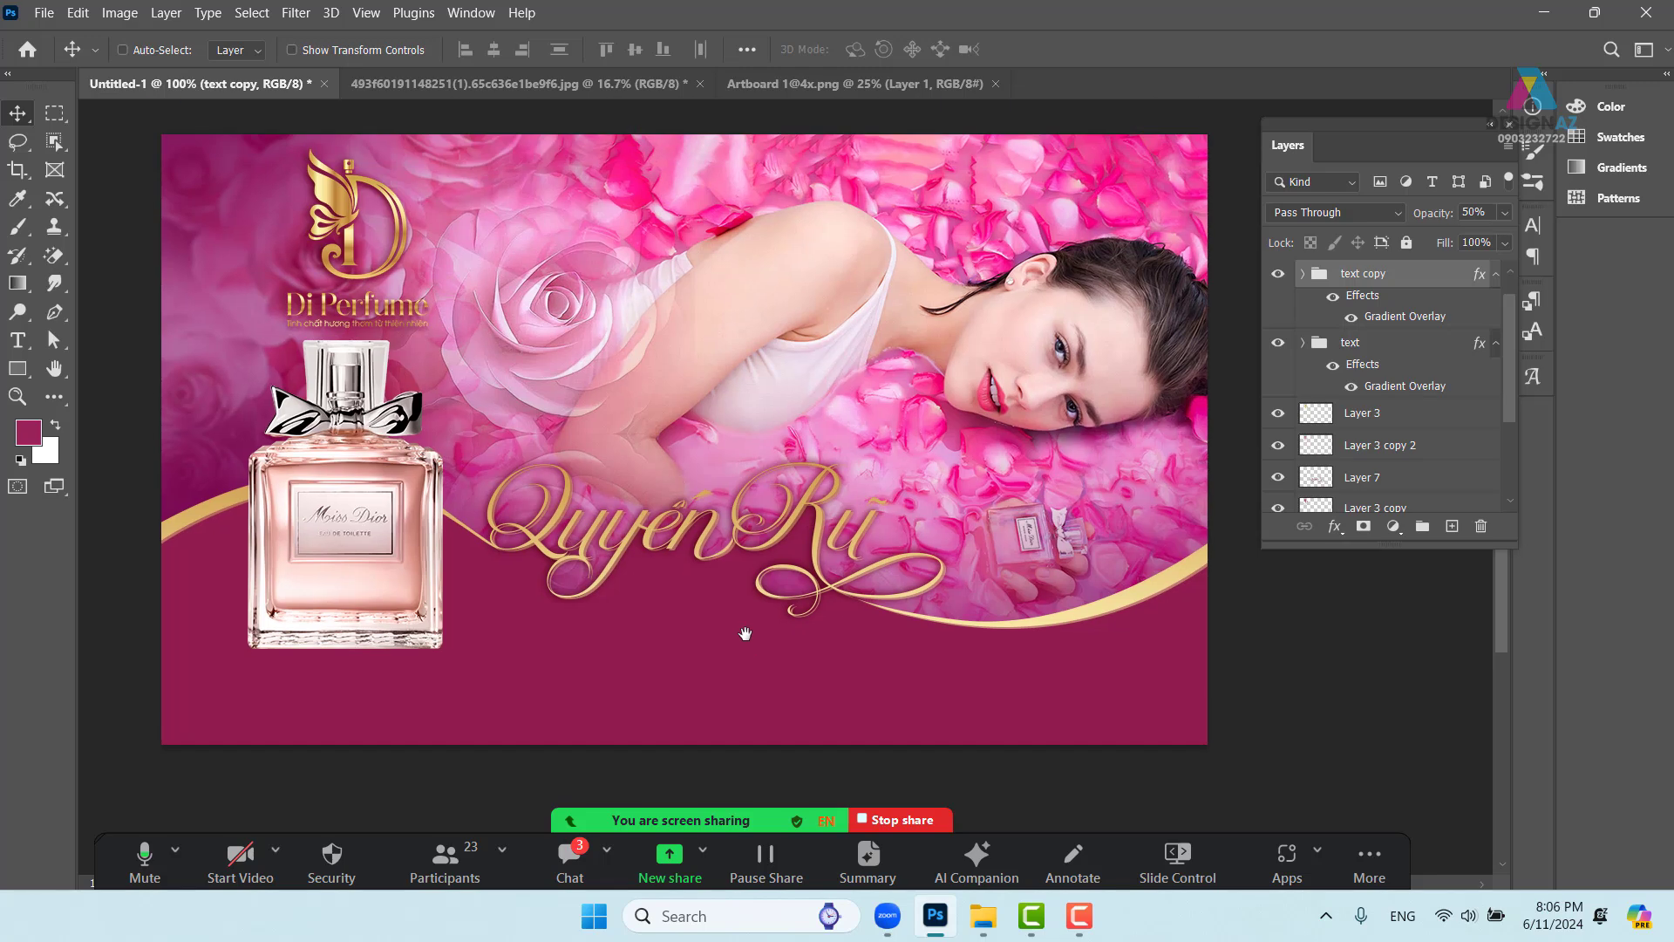
key("ctrl+plus")
left_click_drag(639, 565, 705, 554)
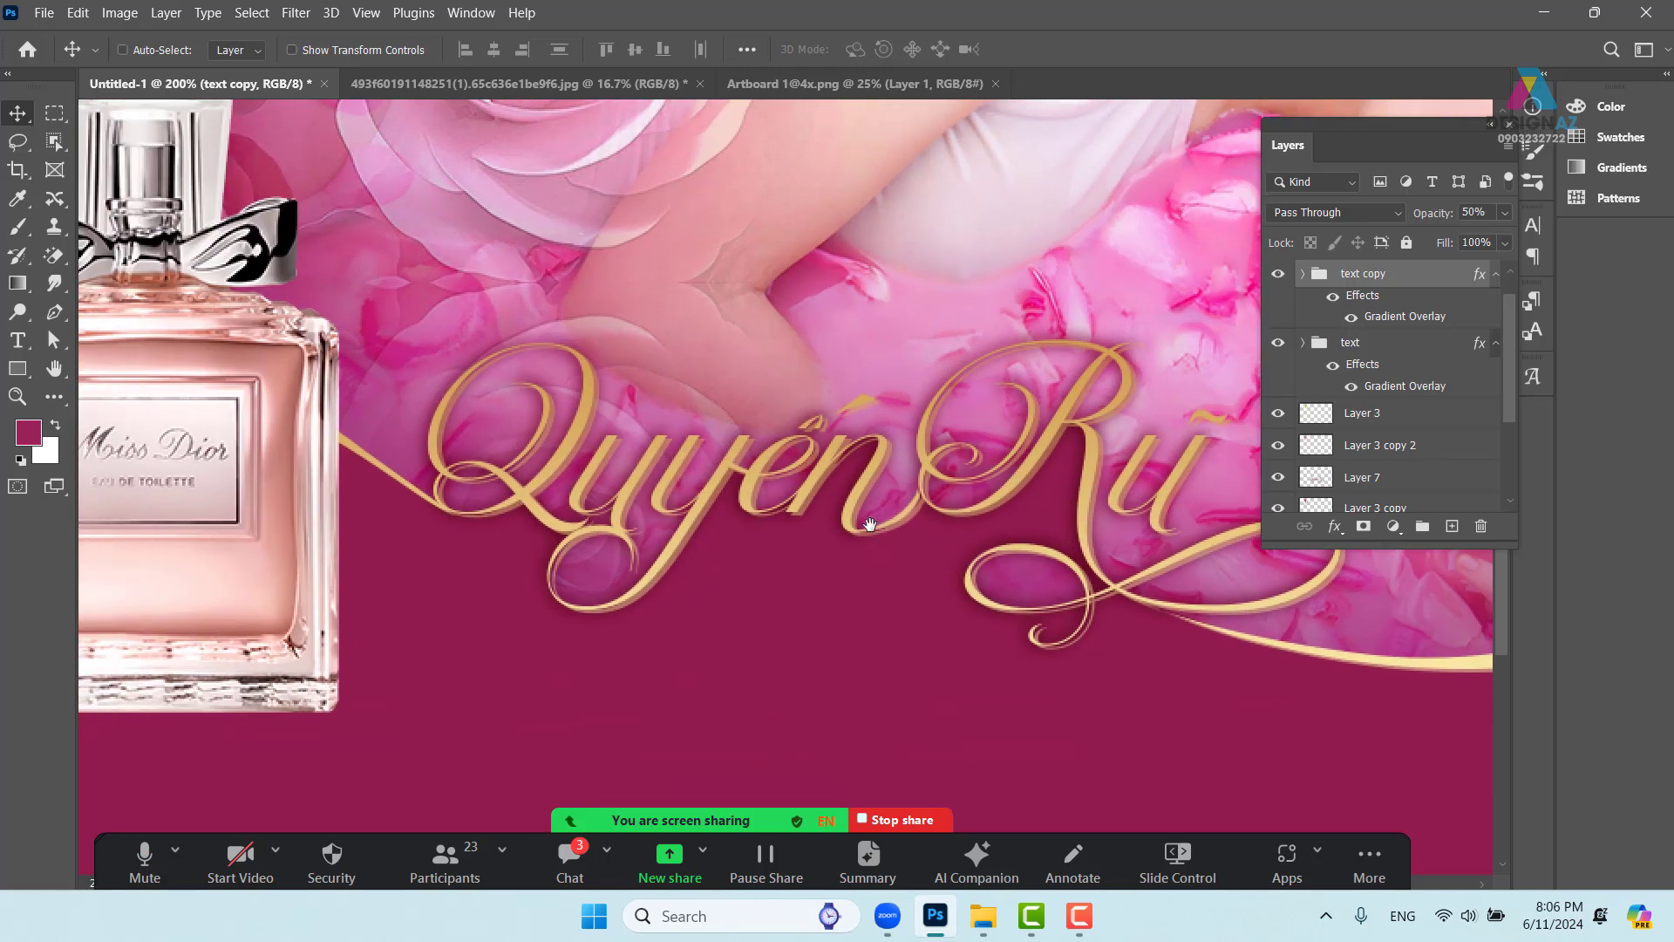
right_click(676, 541)
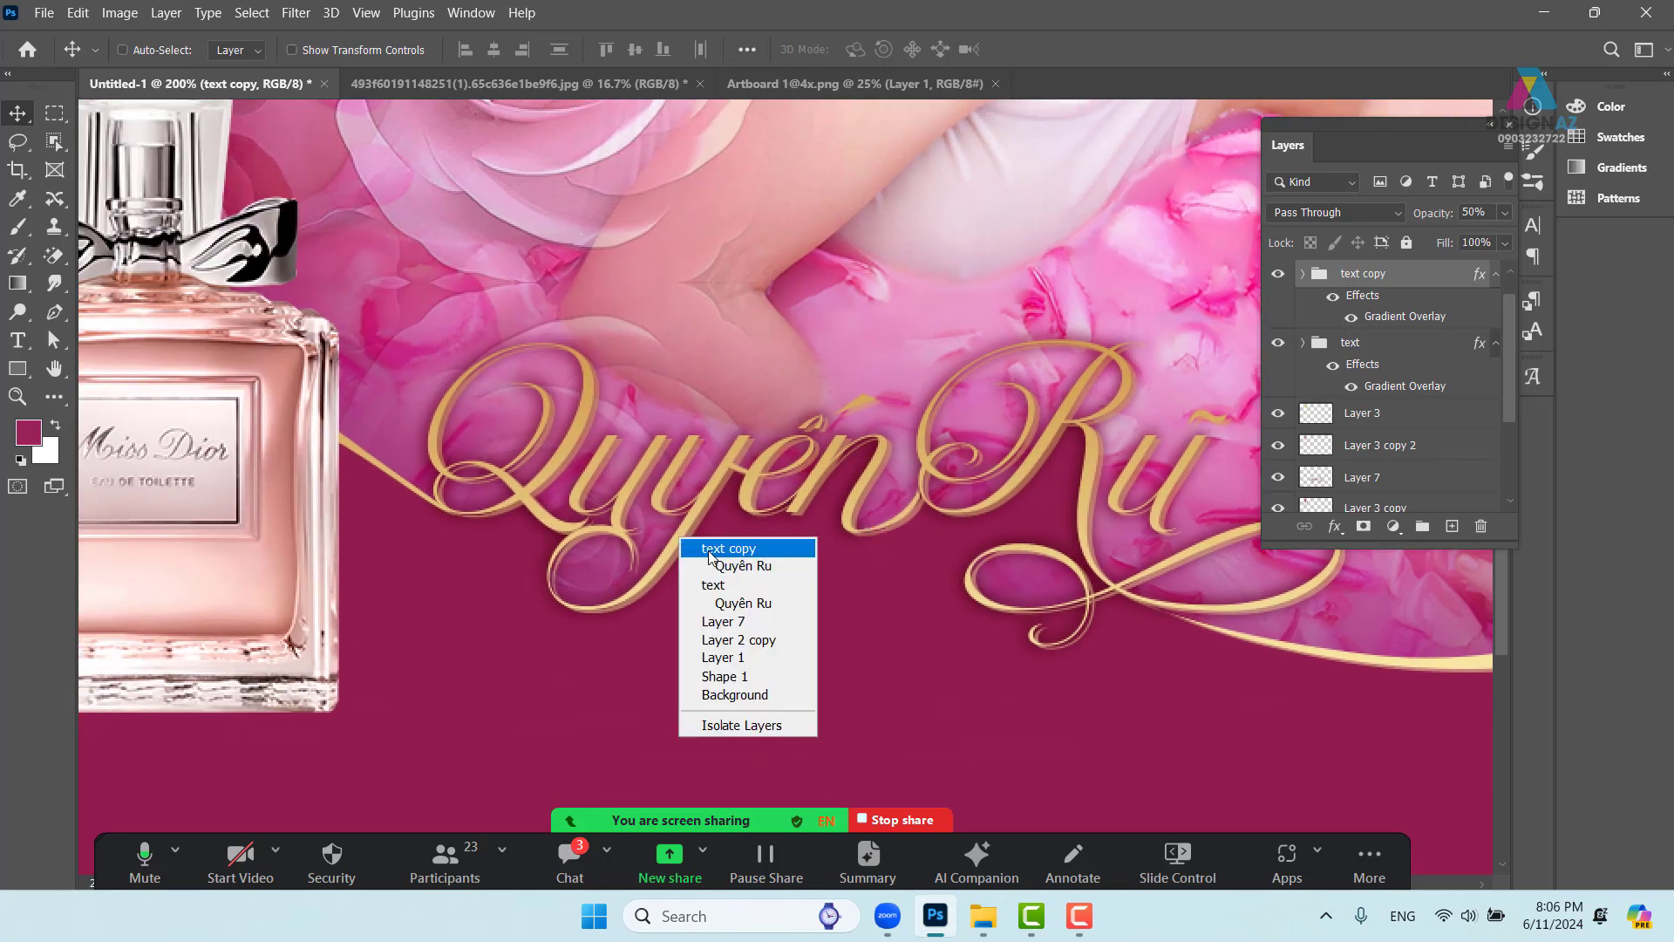
key("Escape")
mouse_move(676, 545)
left_mouse_down()
mouse_move(724, 462)
mouse_move(689, 539)
left_mouse_up()
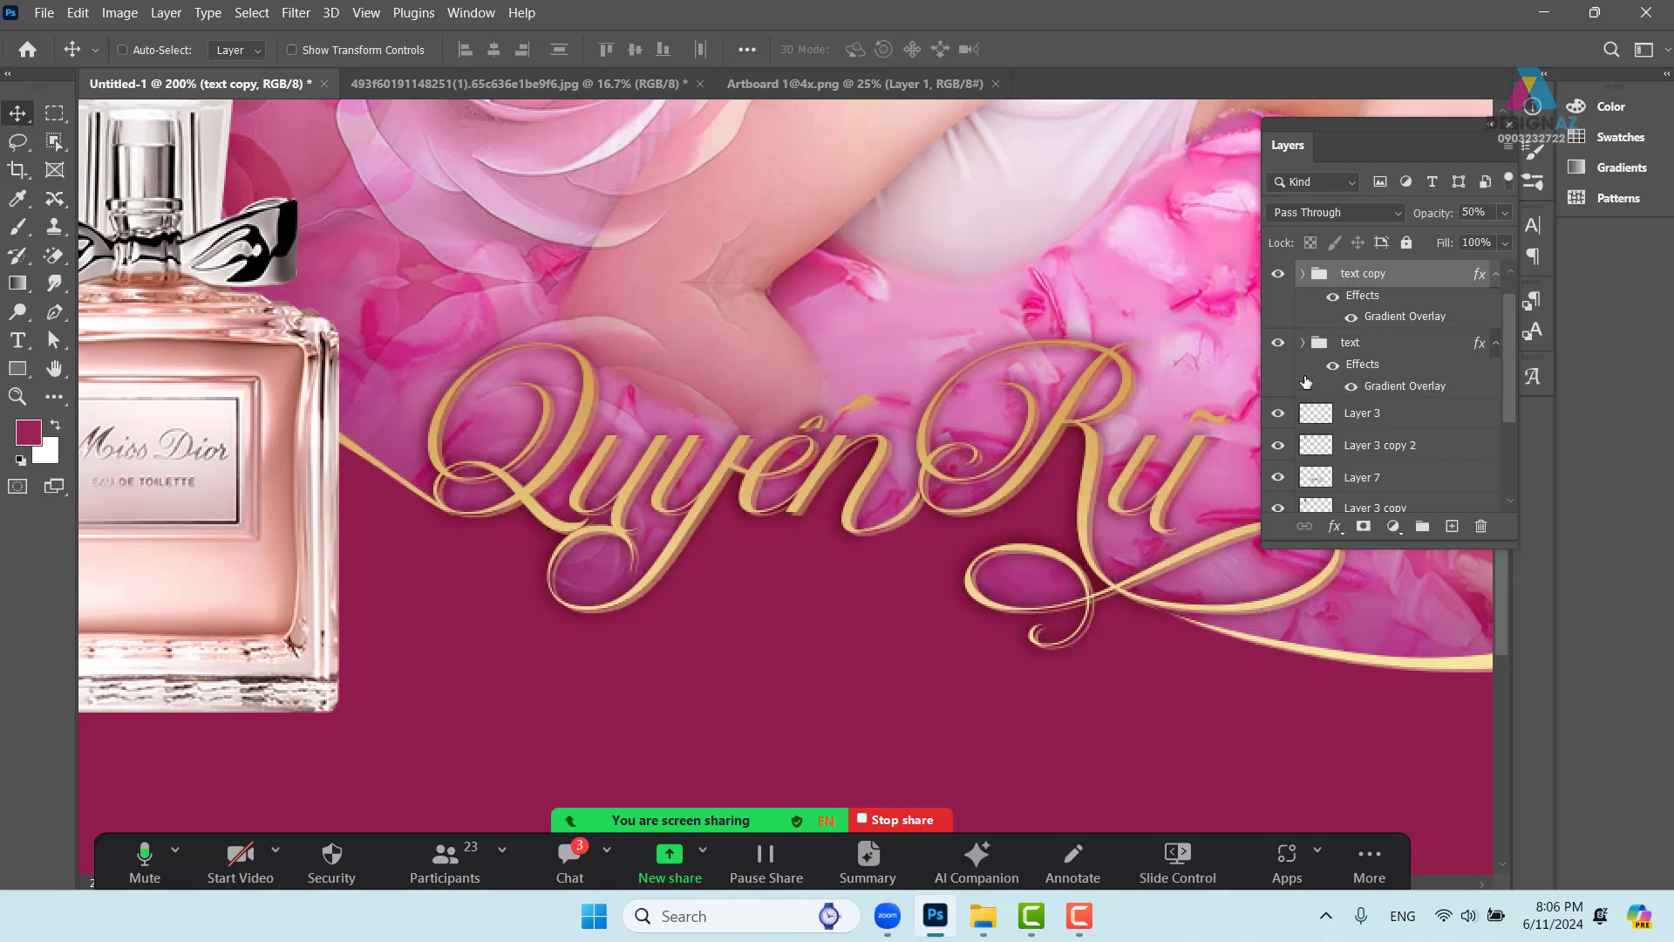
key("Delete")
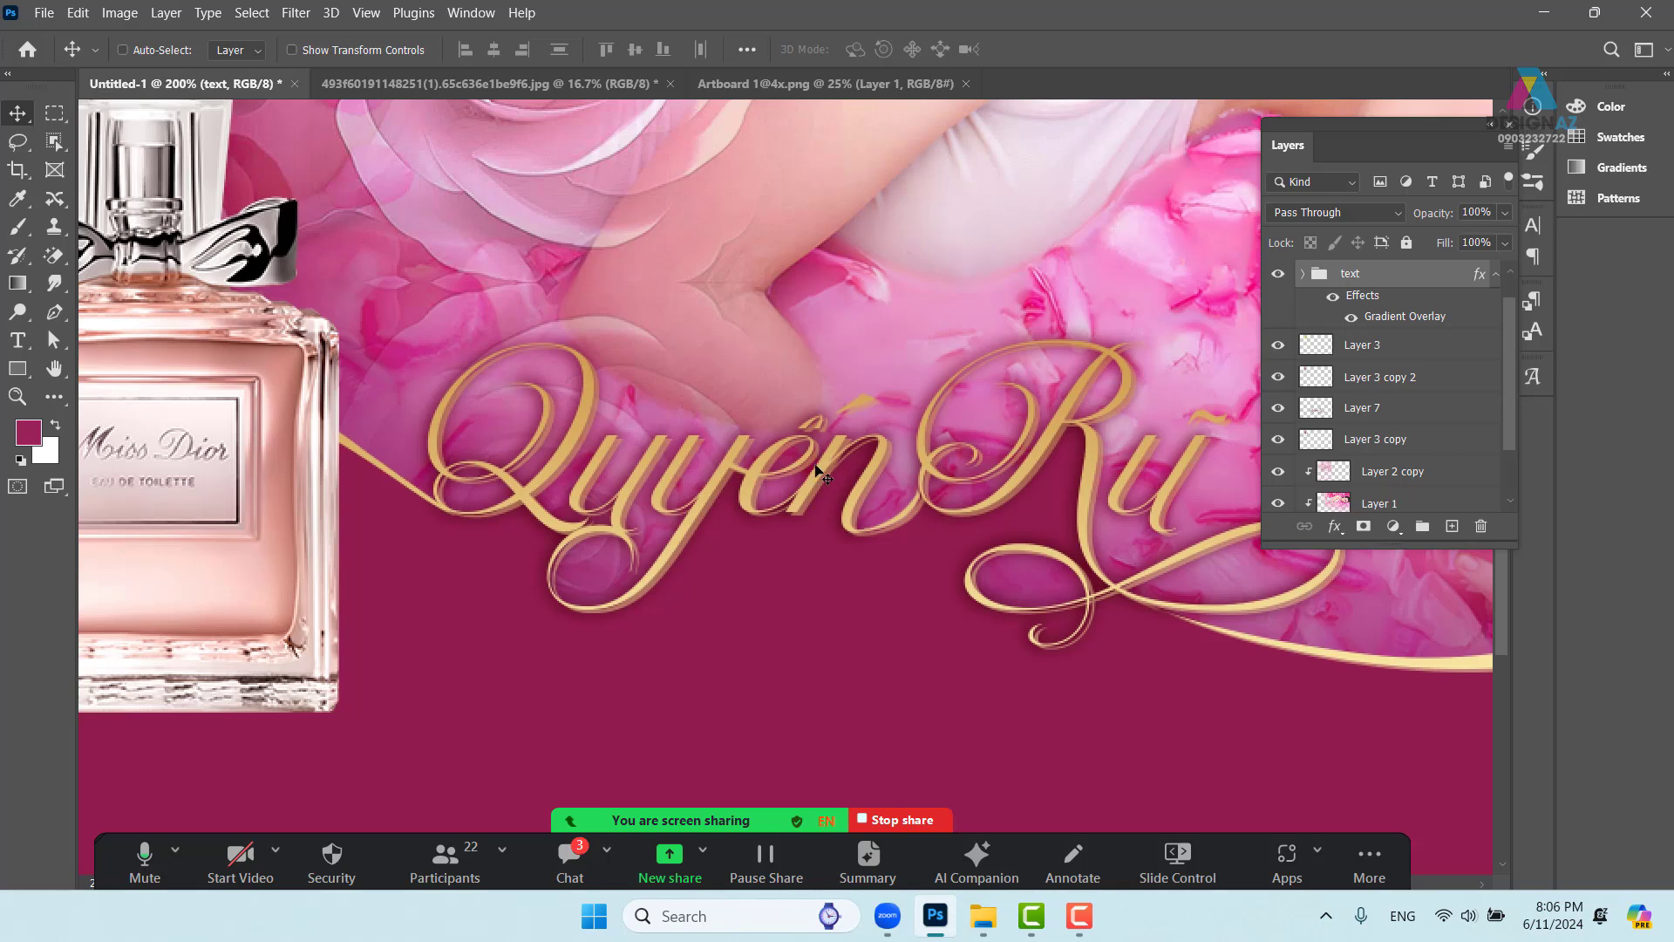
Select the combined text group from the layers under the Quyến Rũ lettering on the canvas
left_click_drag(816, 468, 870, 449)
scroll(1044, 534, "right", 2)
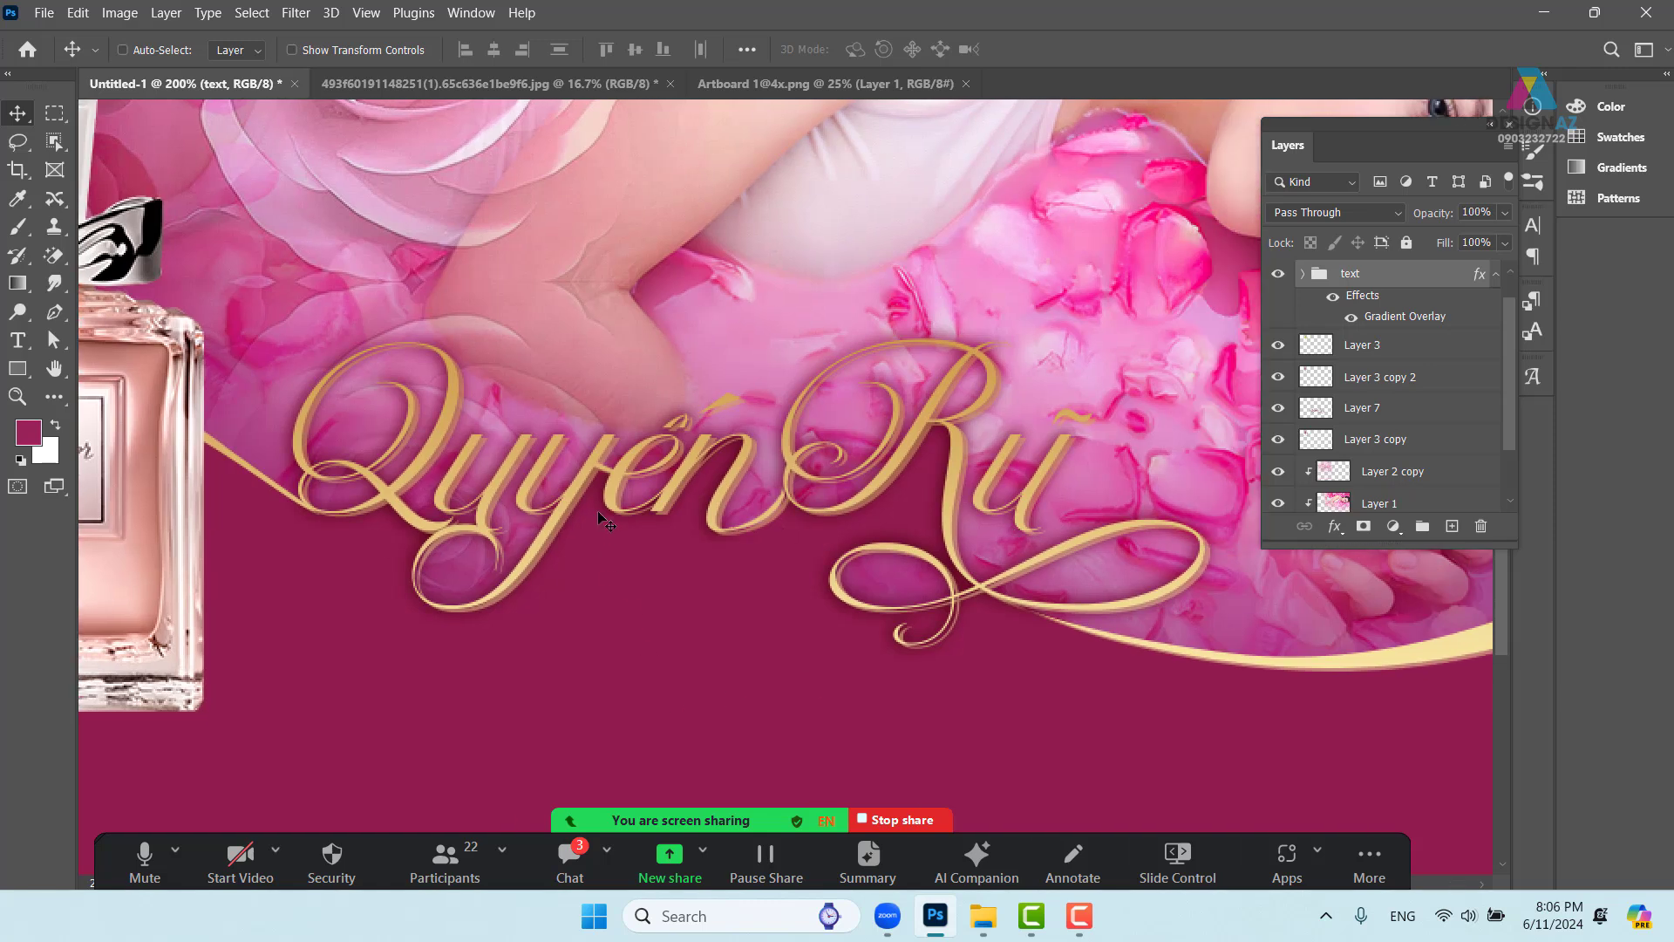
right_click(621, 471)
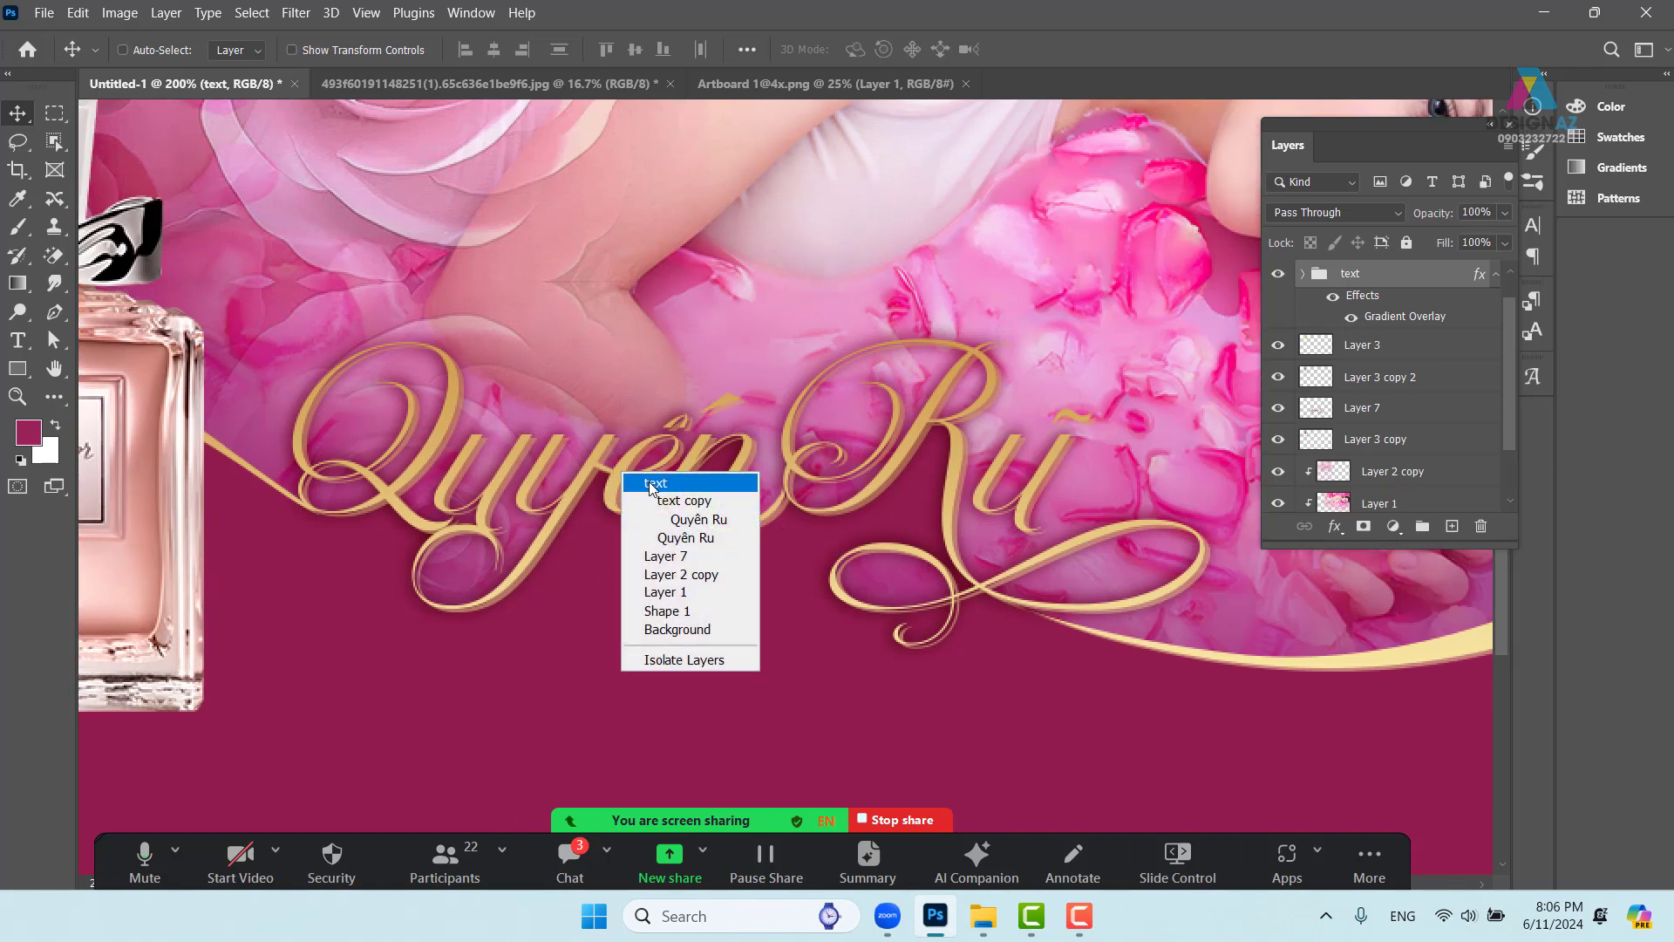
left_click(631, 482)
left_click_drag(623, 506, 773, 552)
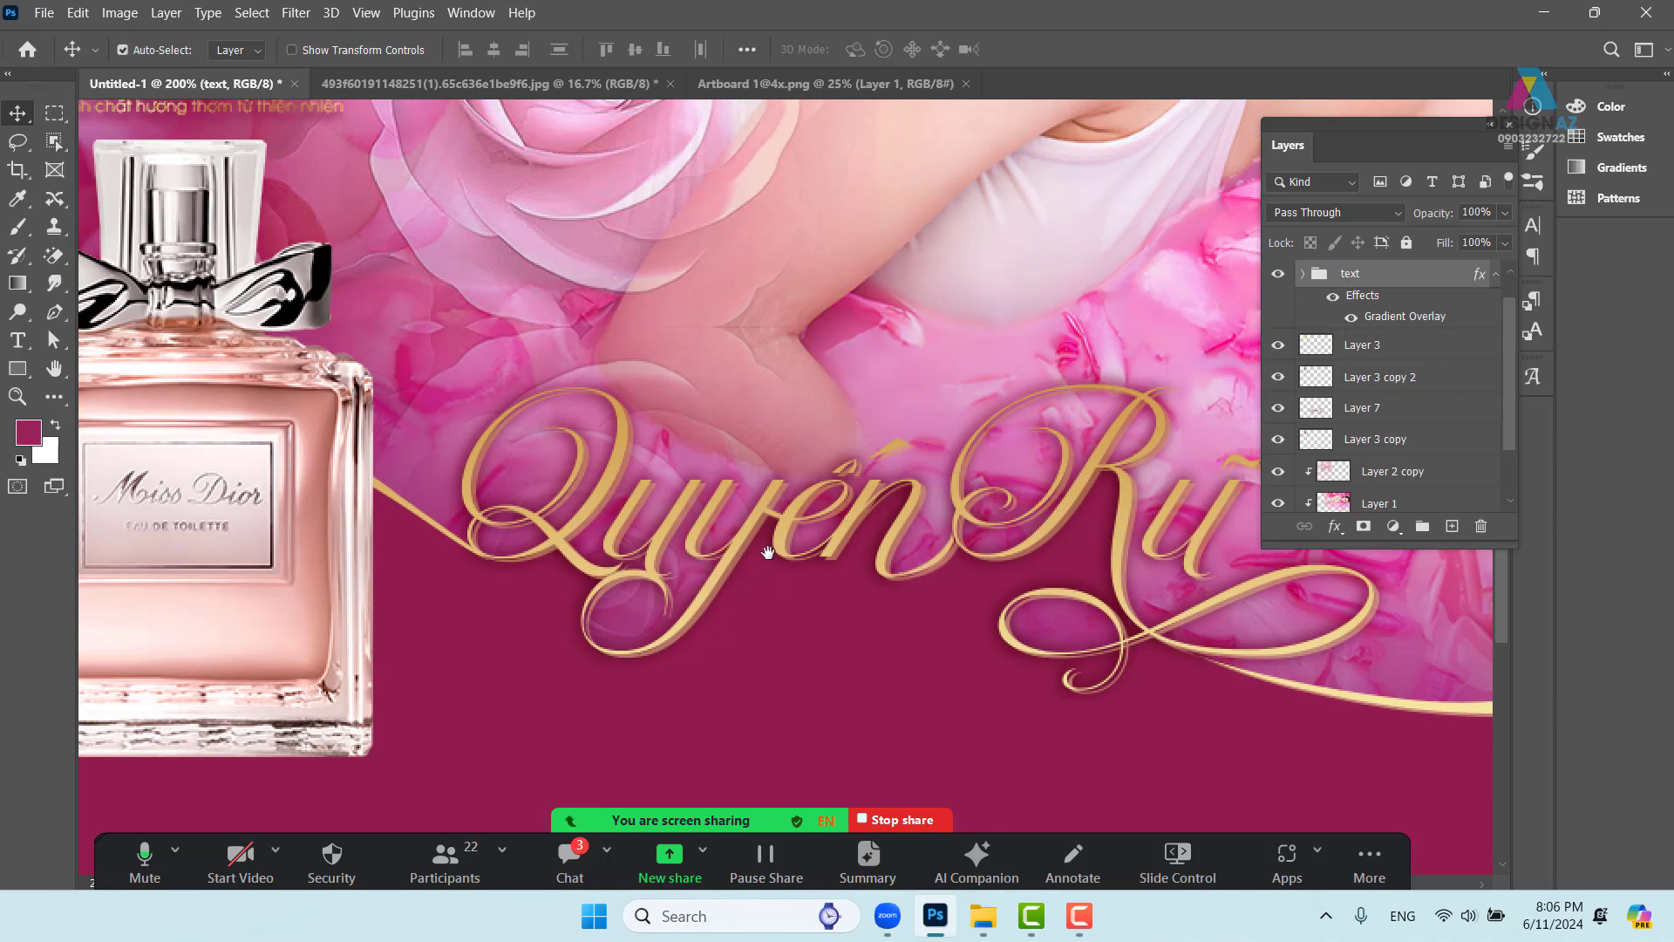
Add a white Inner Shadow in Screen blend mode to the text group
key("ctrl+minus")
key("ctrl+minus")
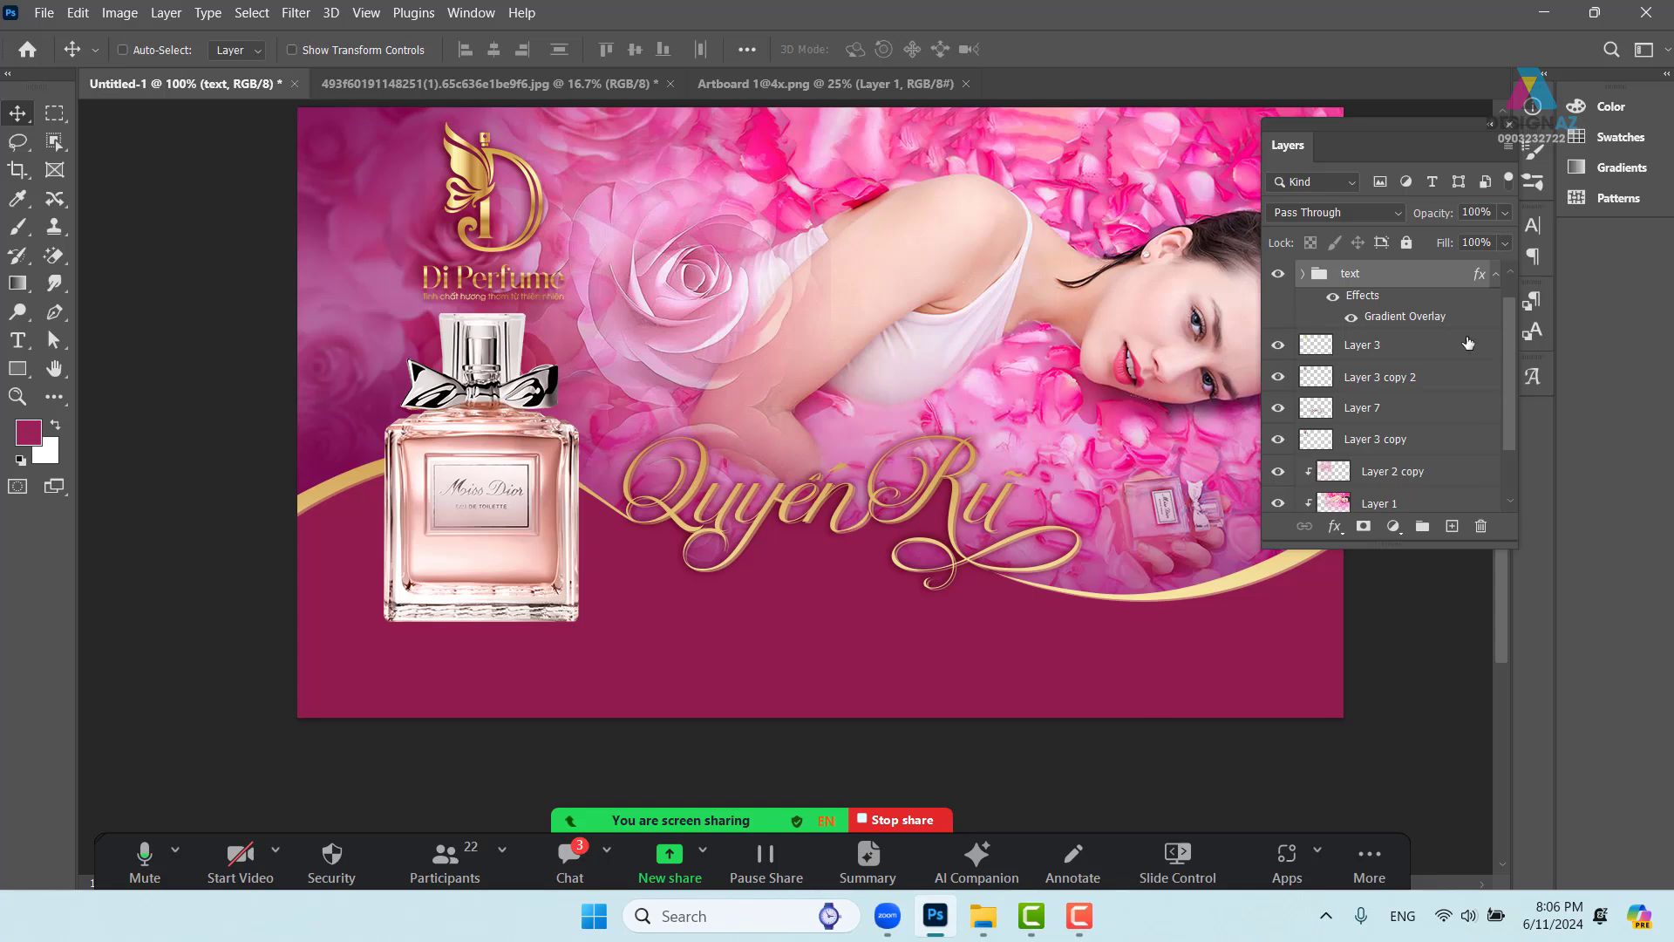
right_click(1373, 291)
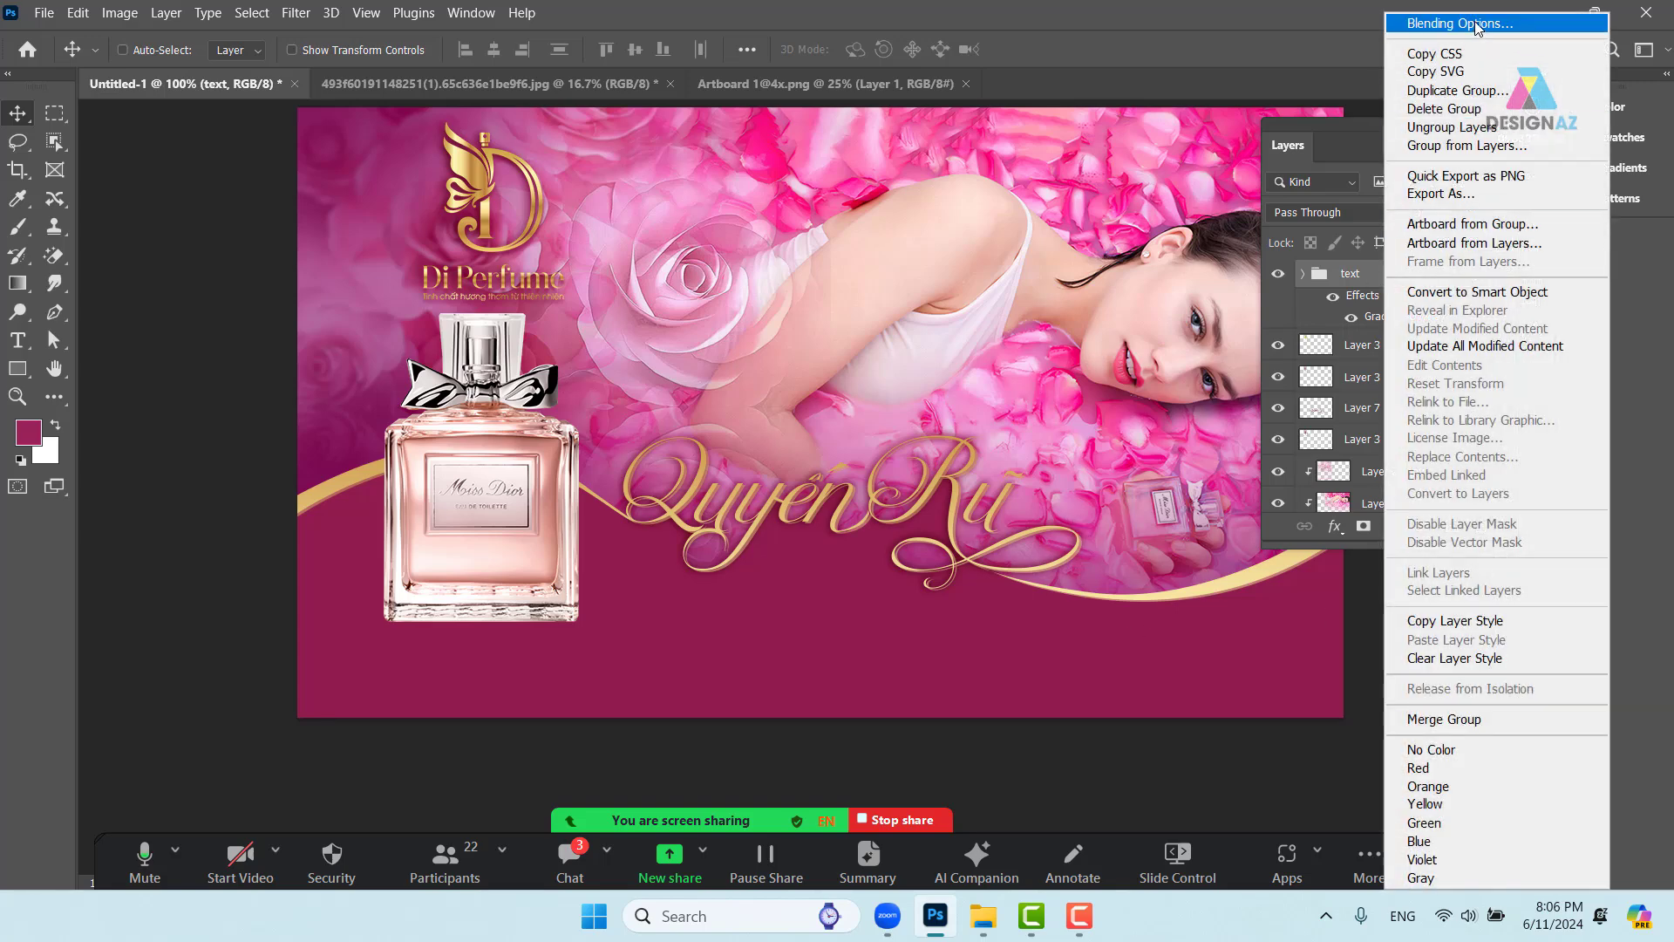
left_click(1477, 24)
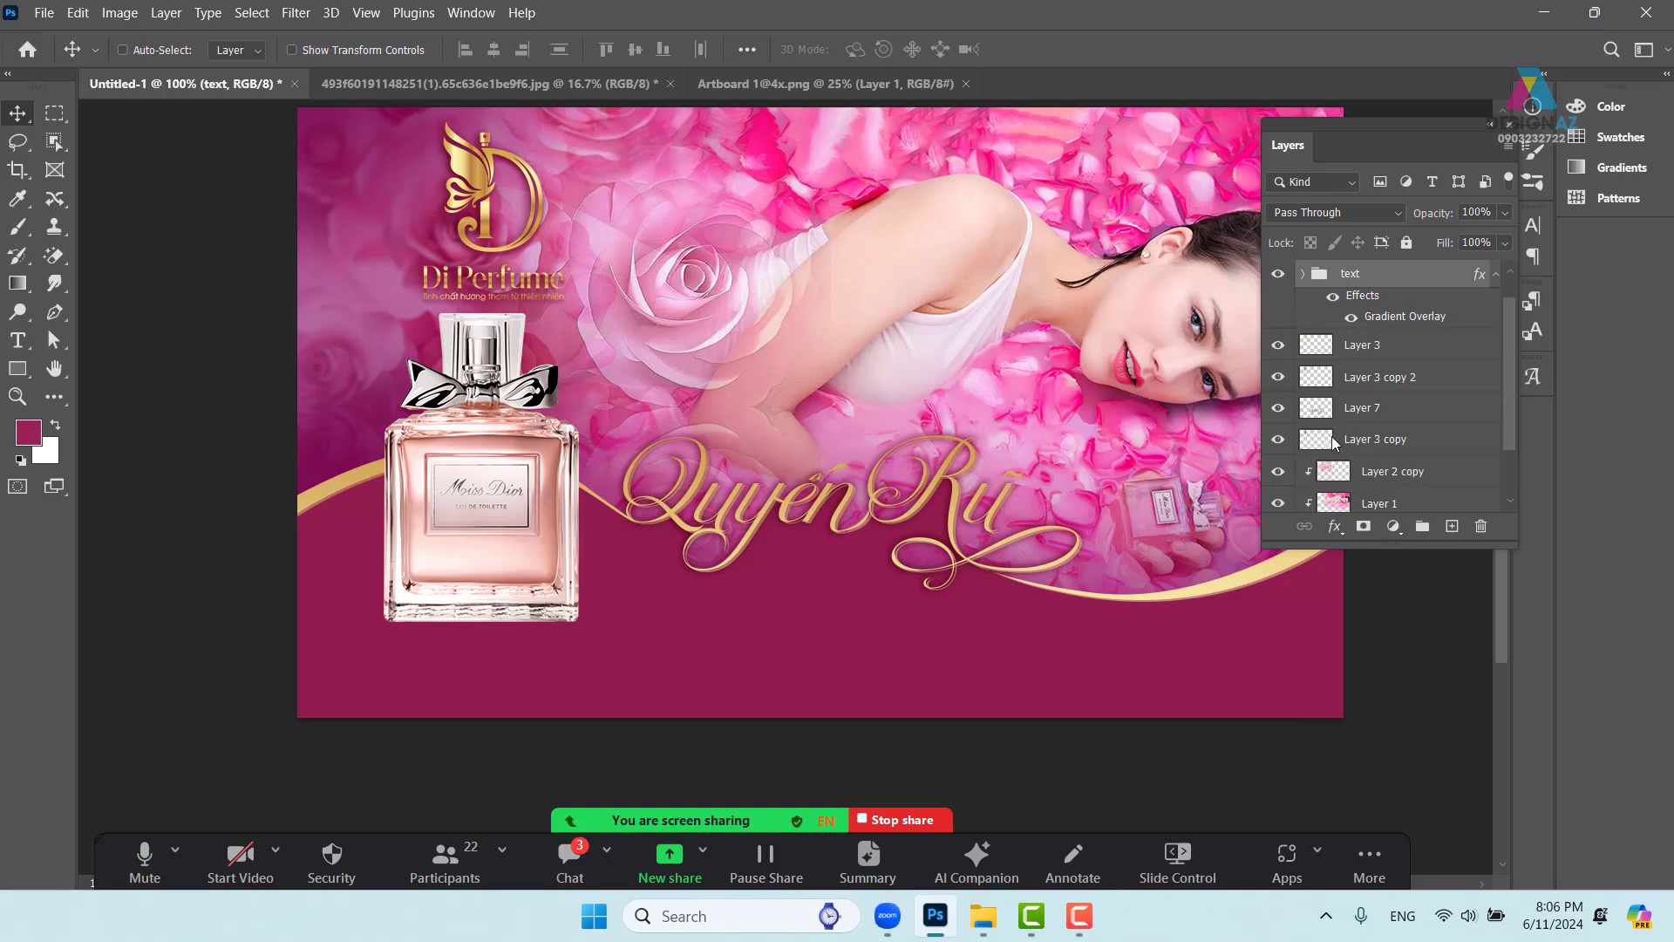
left_click_drag(595, 212, 1423, 181)
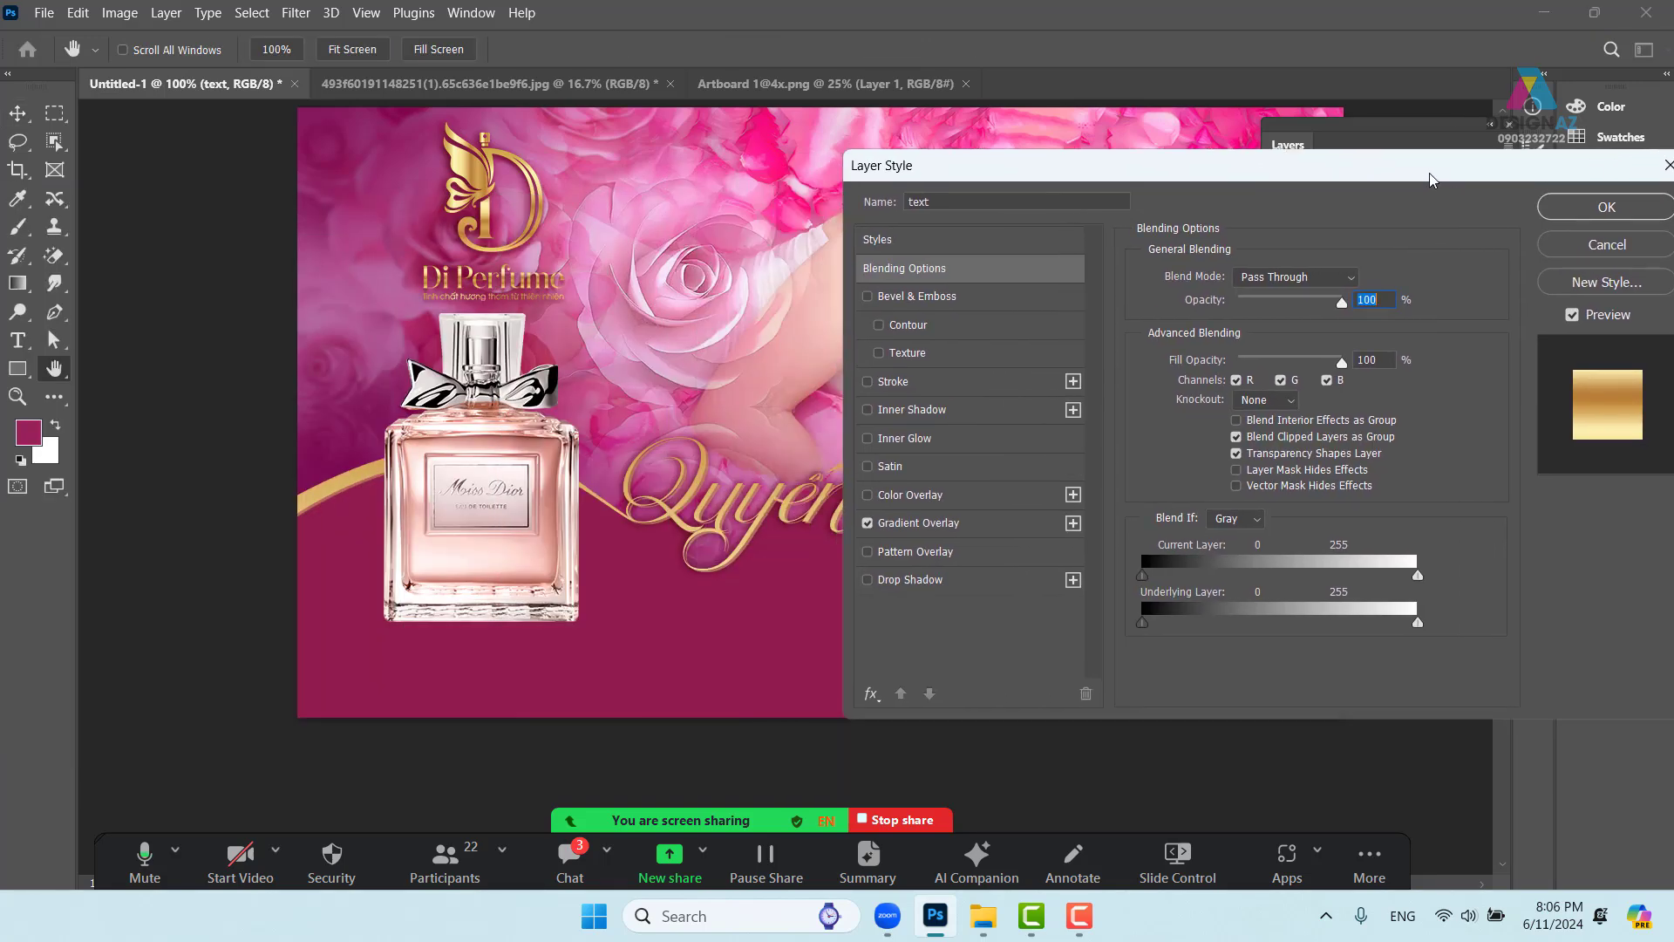
left_click(956, 415)
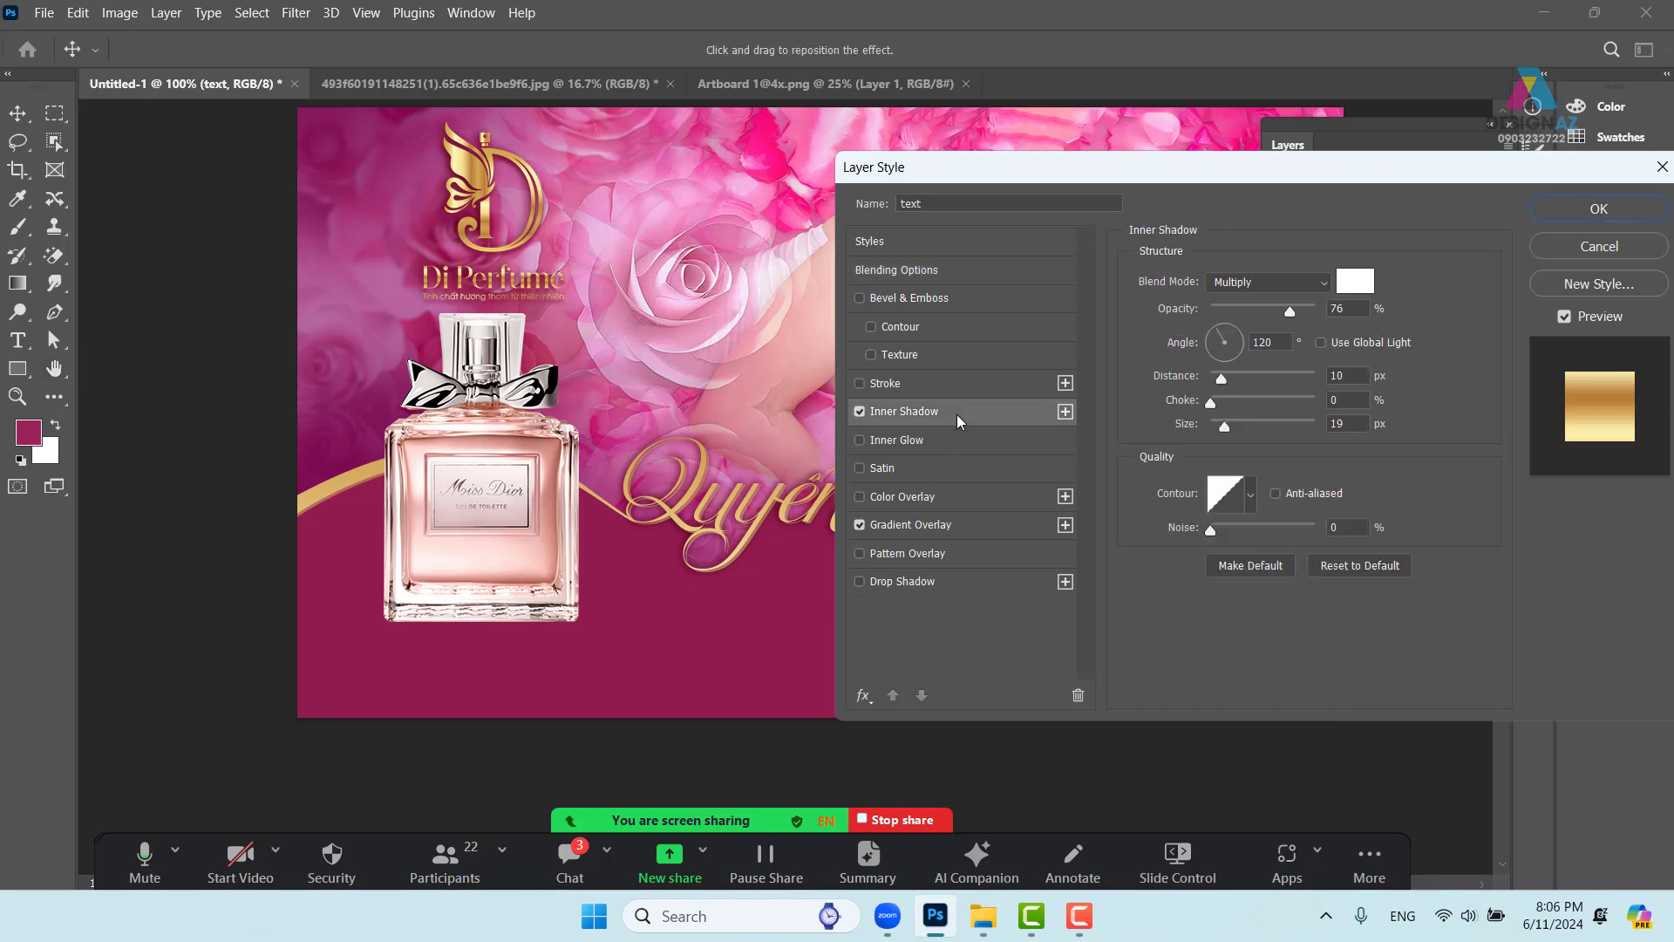
left_click(1314, 283)
left_click(1229, 464)
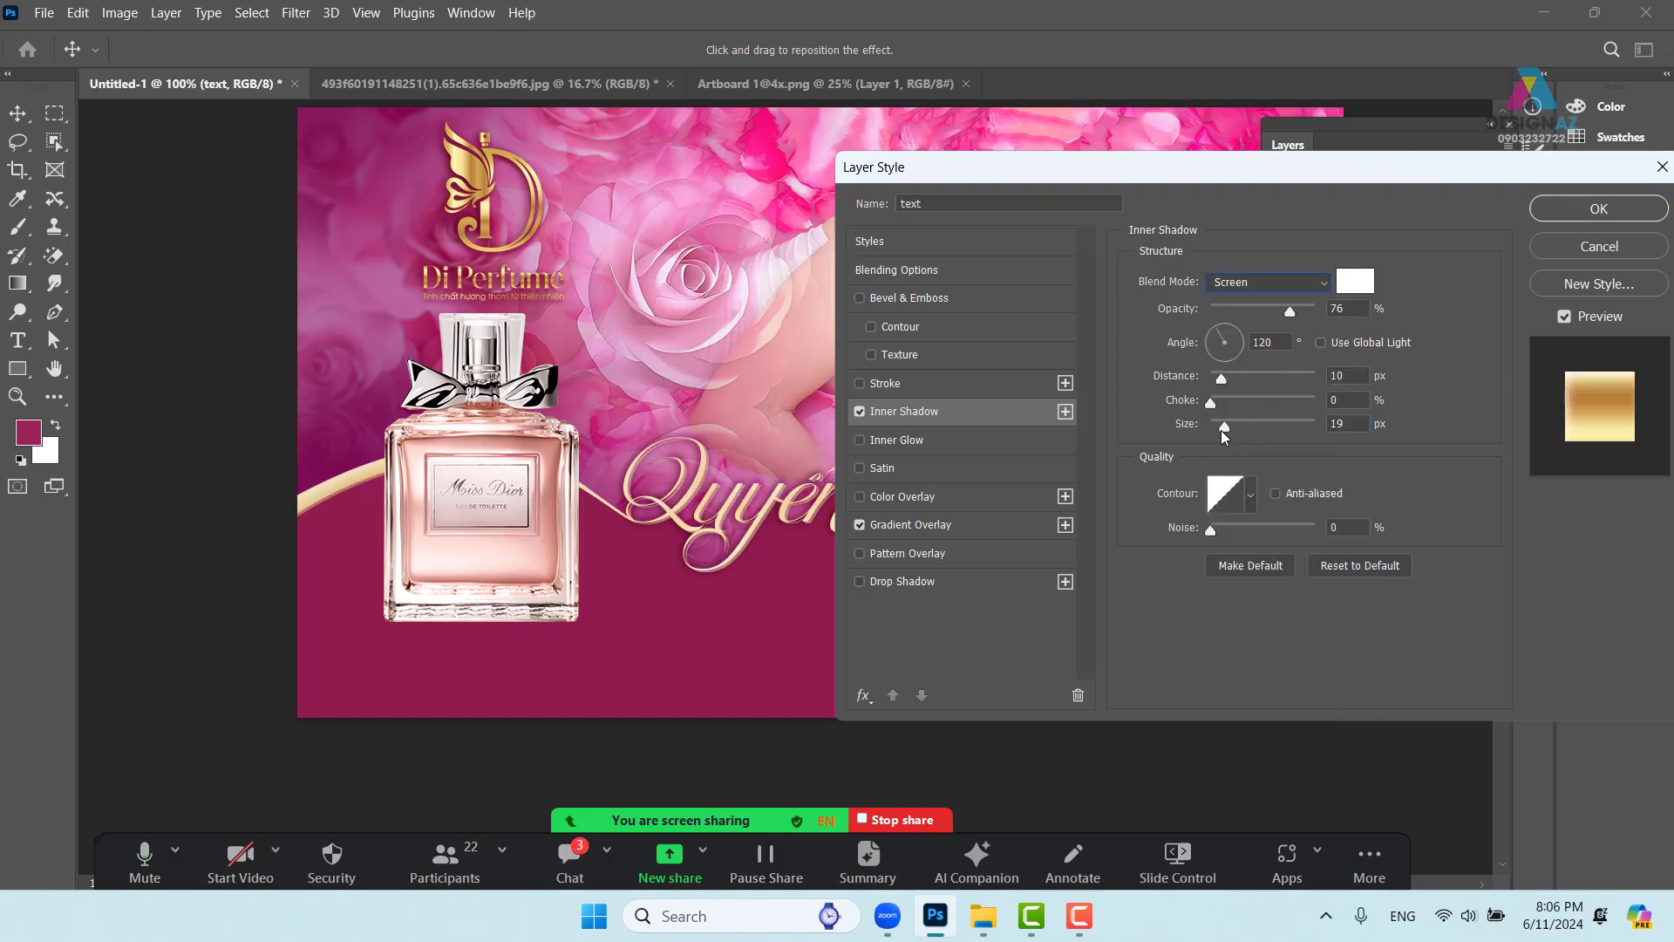
Set the inner shadow's size to 2 px and its distance to 2 px
left_click_drag(1222, 427, 1212, 429)
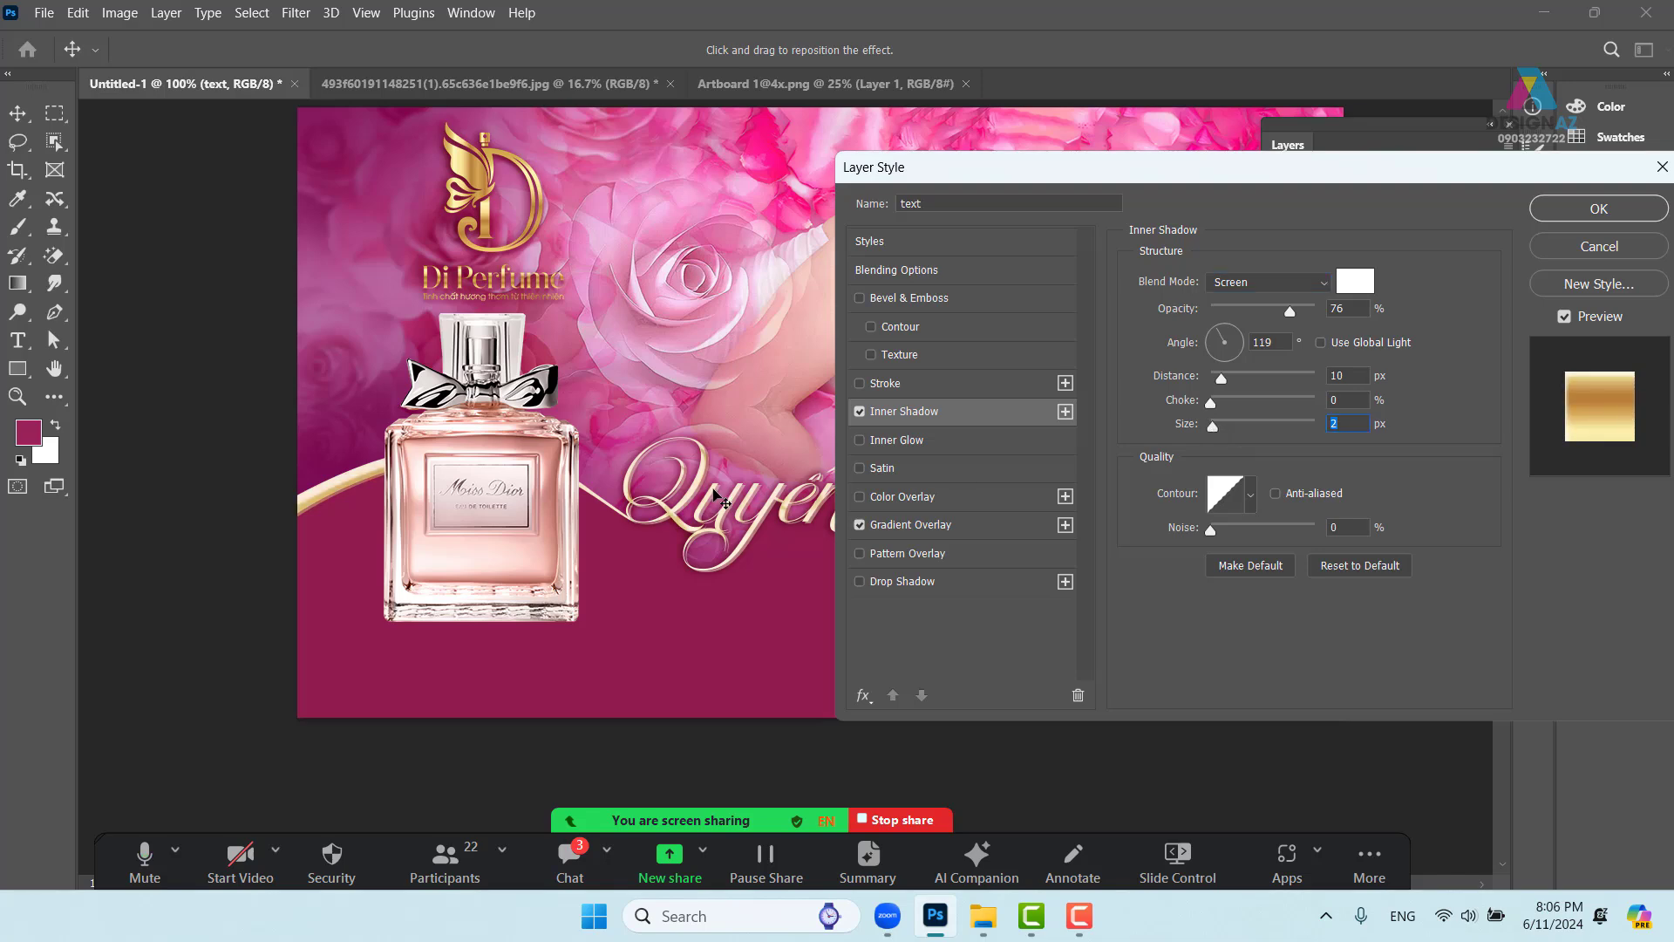
key("ctrl+plus")
key("ctrl+plus")
key("ctrl+plus")
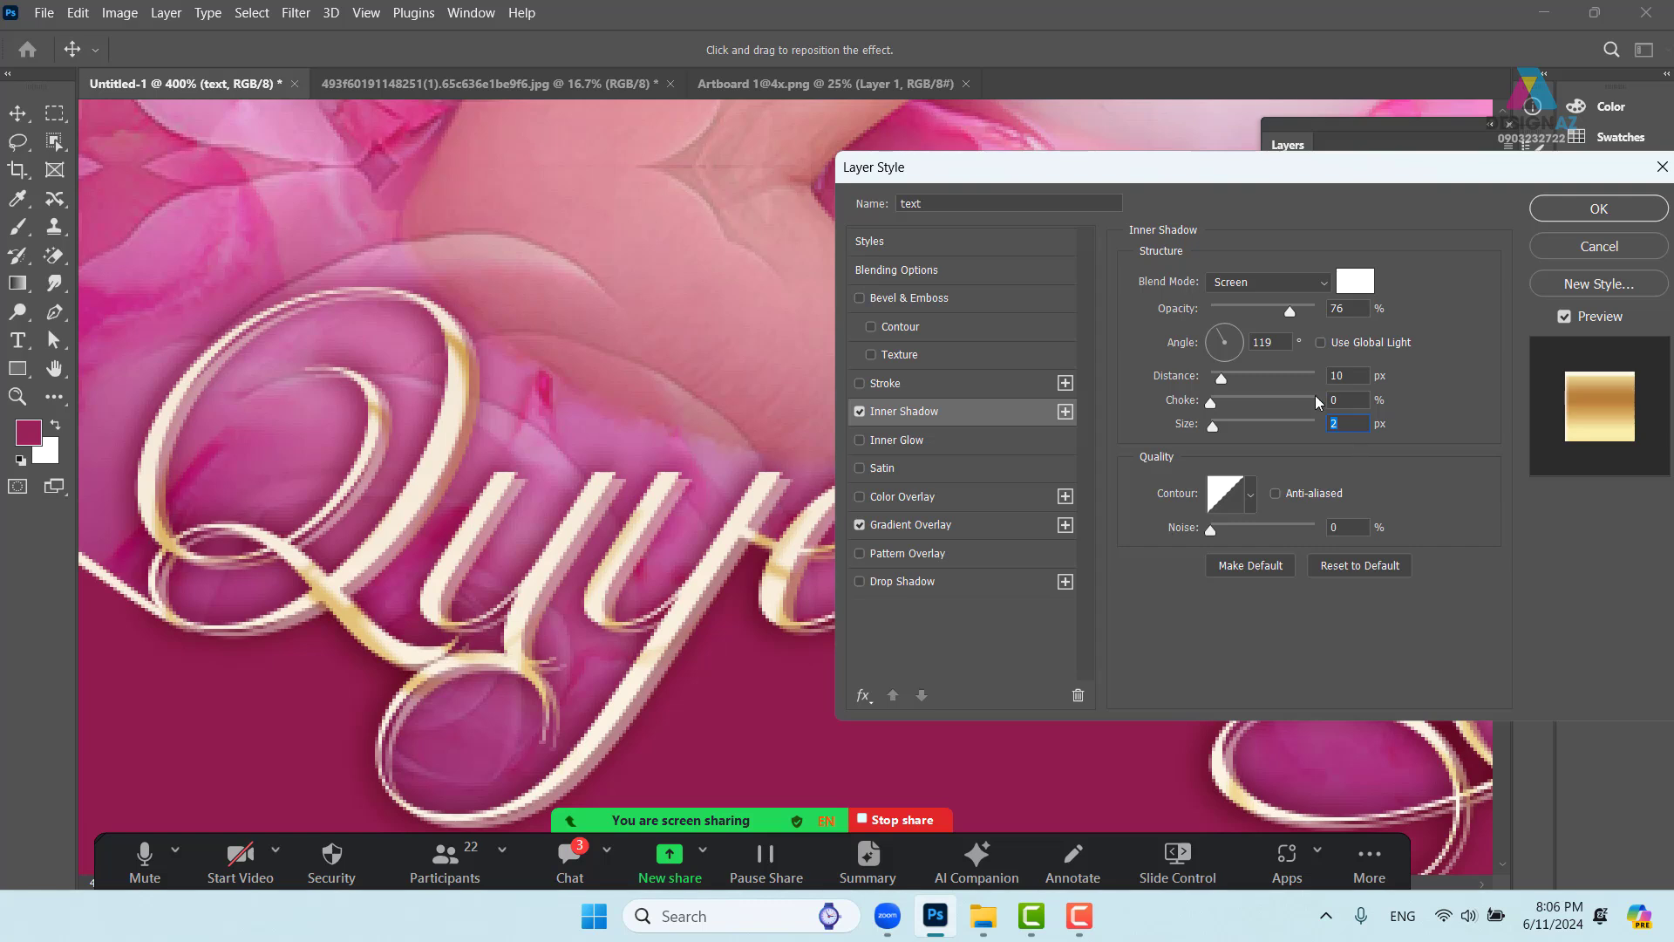
left_click_drag(1225, 379, 1212, 385)
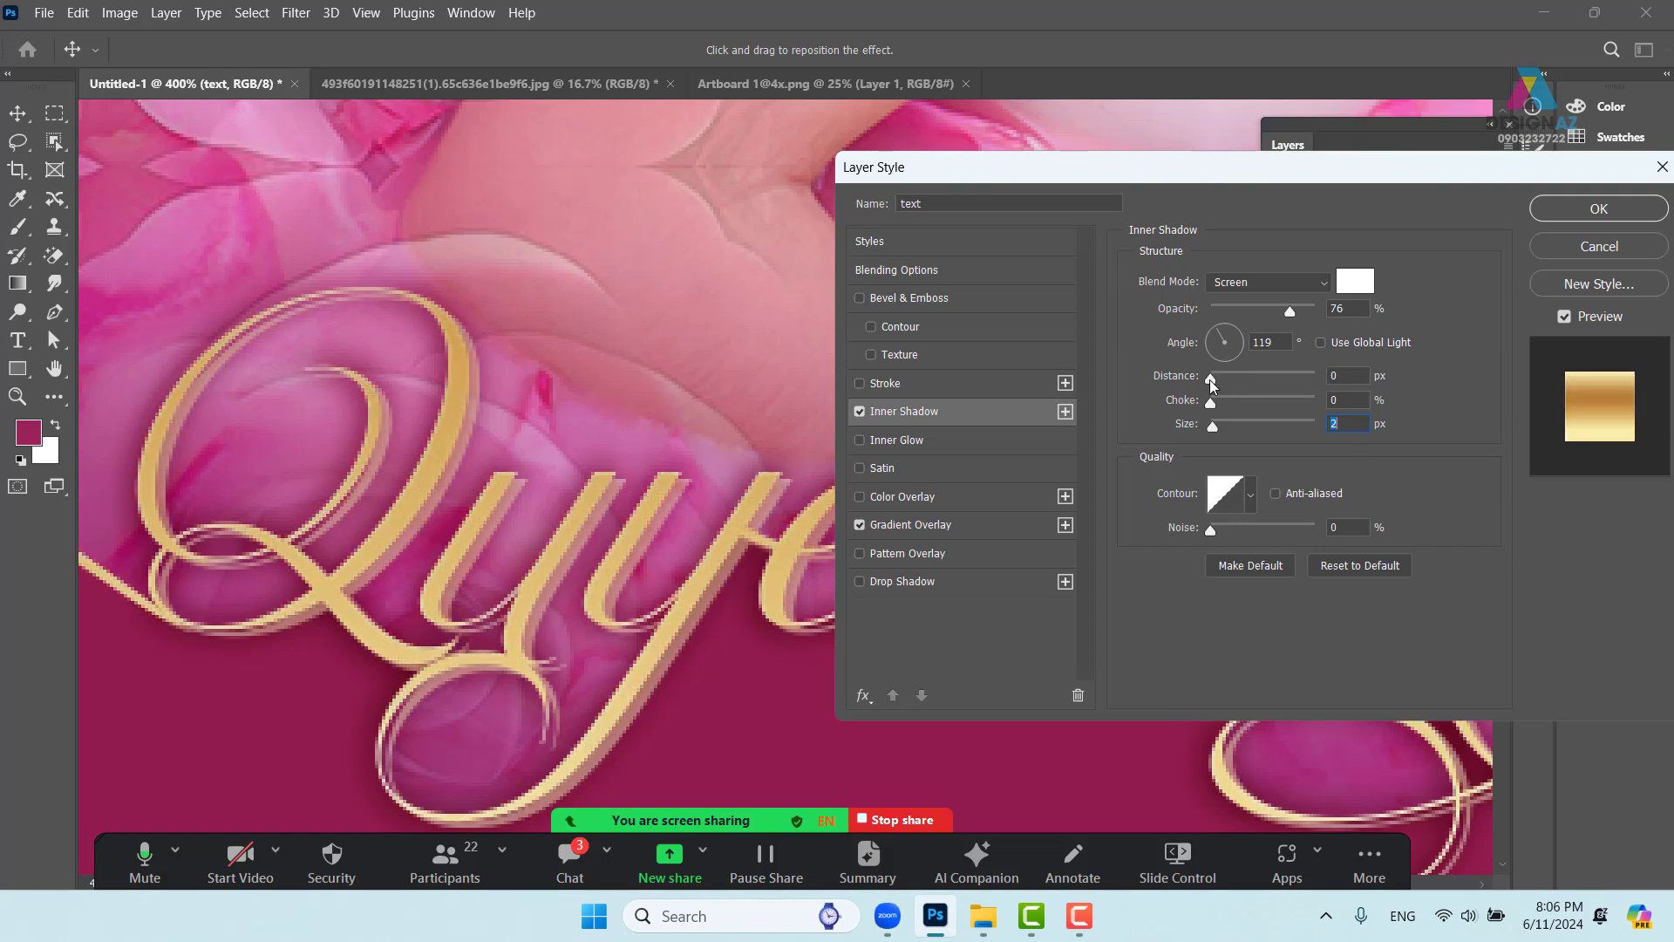
left_click(1212, 380)
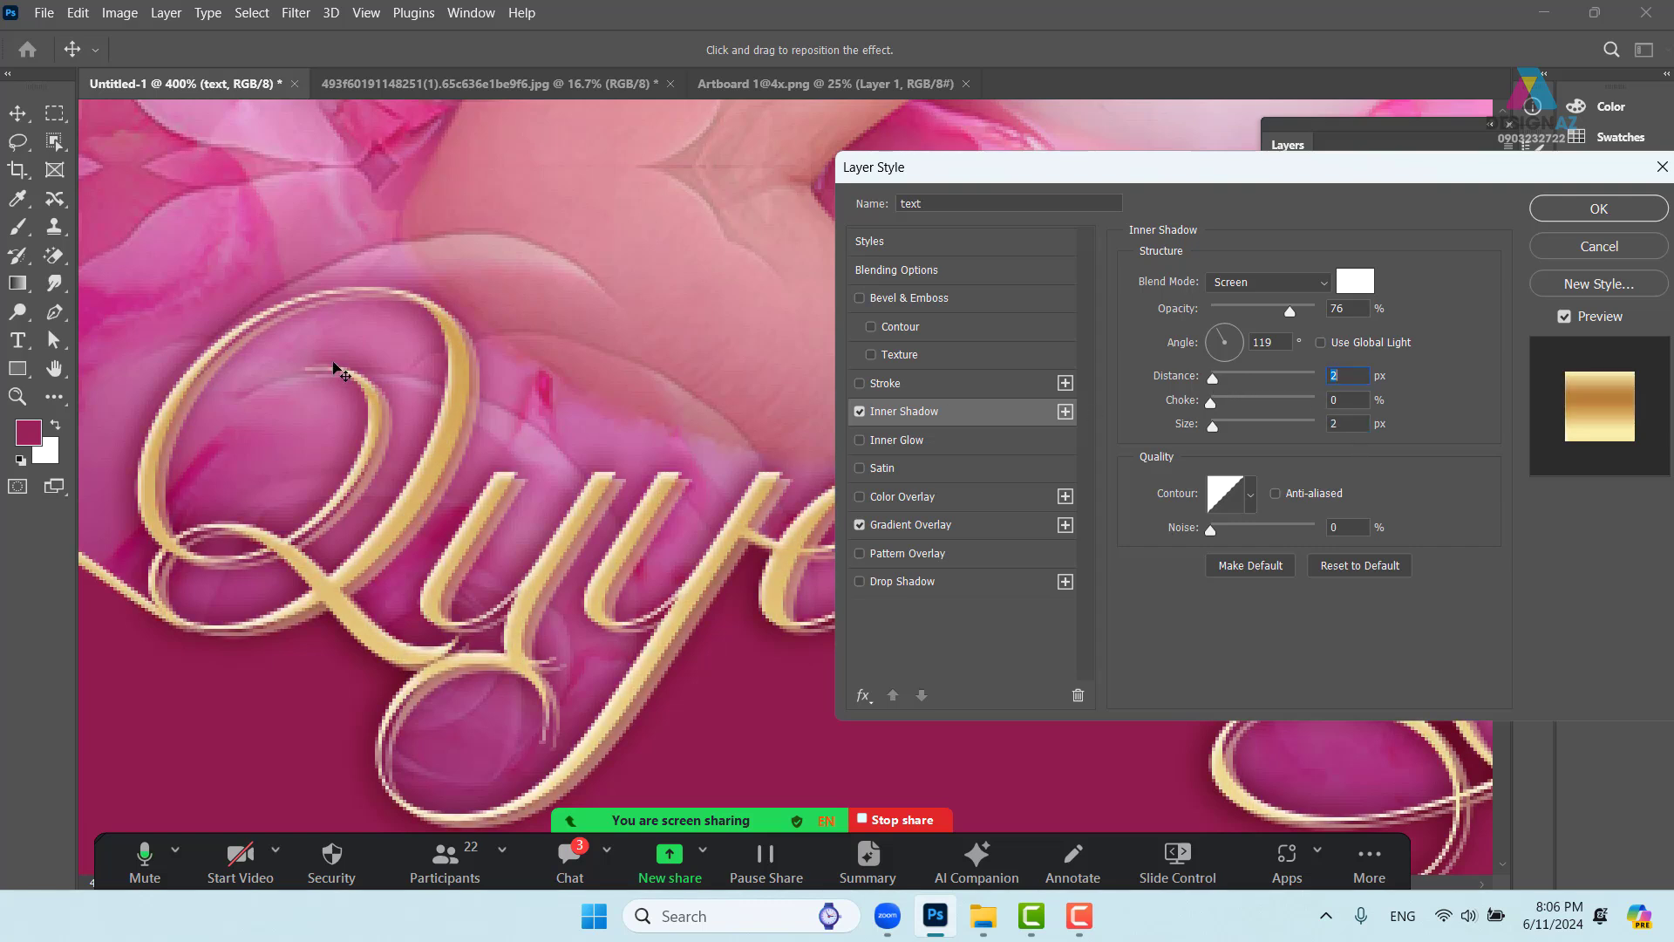
Raise the inner shadow's opacity to 100%, set its size to 3 px, and apply the layer style
left_click_drag(1291, 314, 1337, 314)
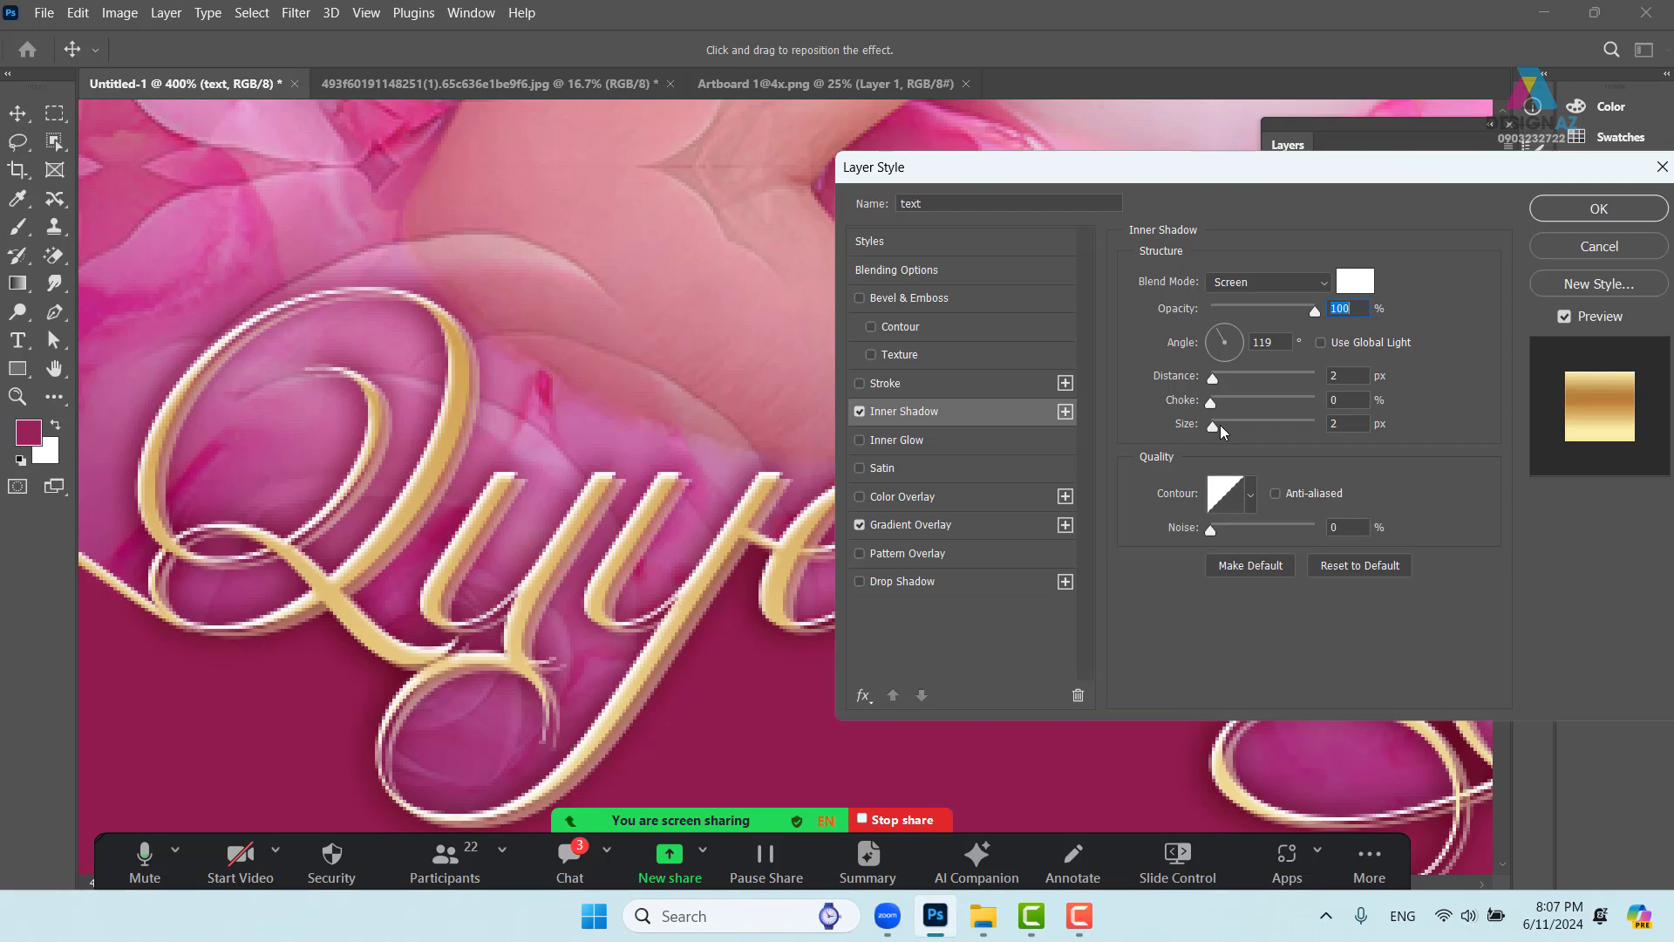
left_click_drag(1218, 425, 1212, 379)
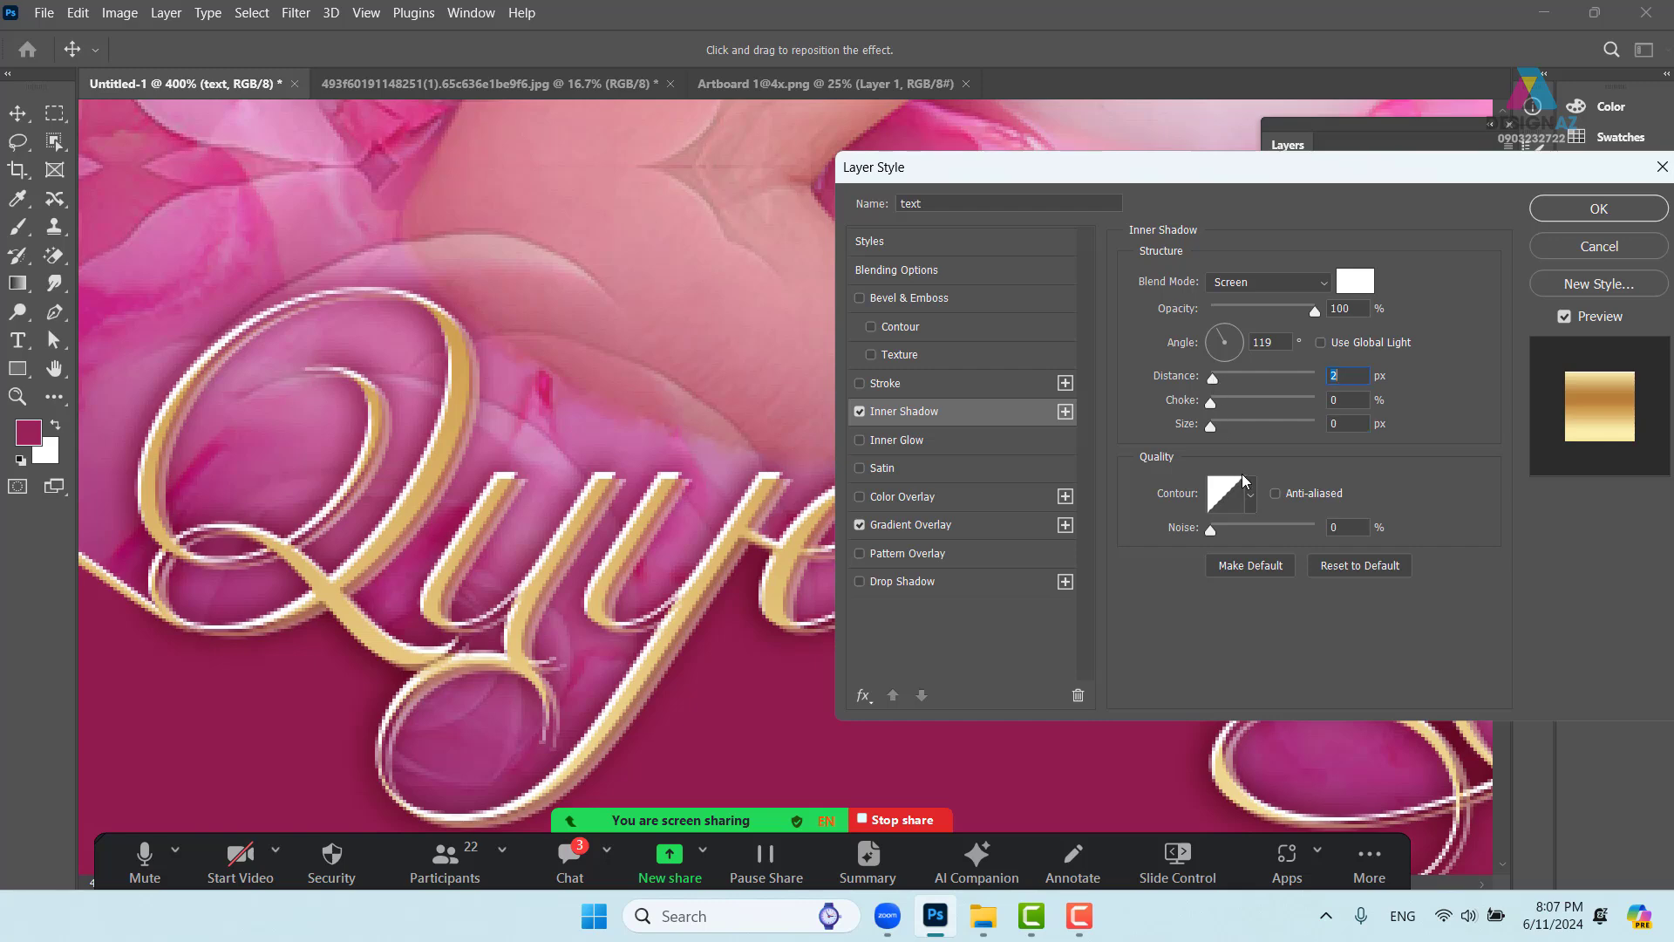
key("Up")
key("Up")
key("Up")
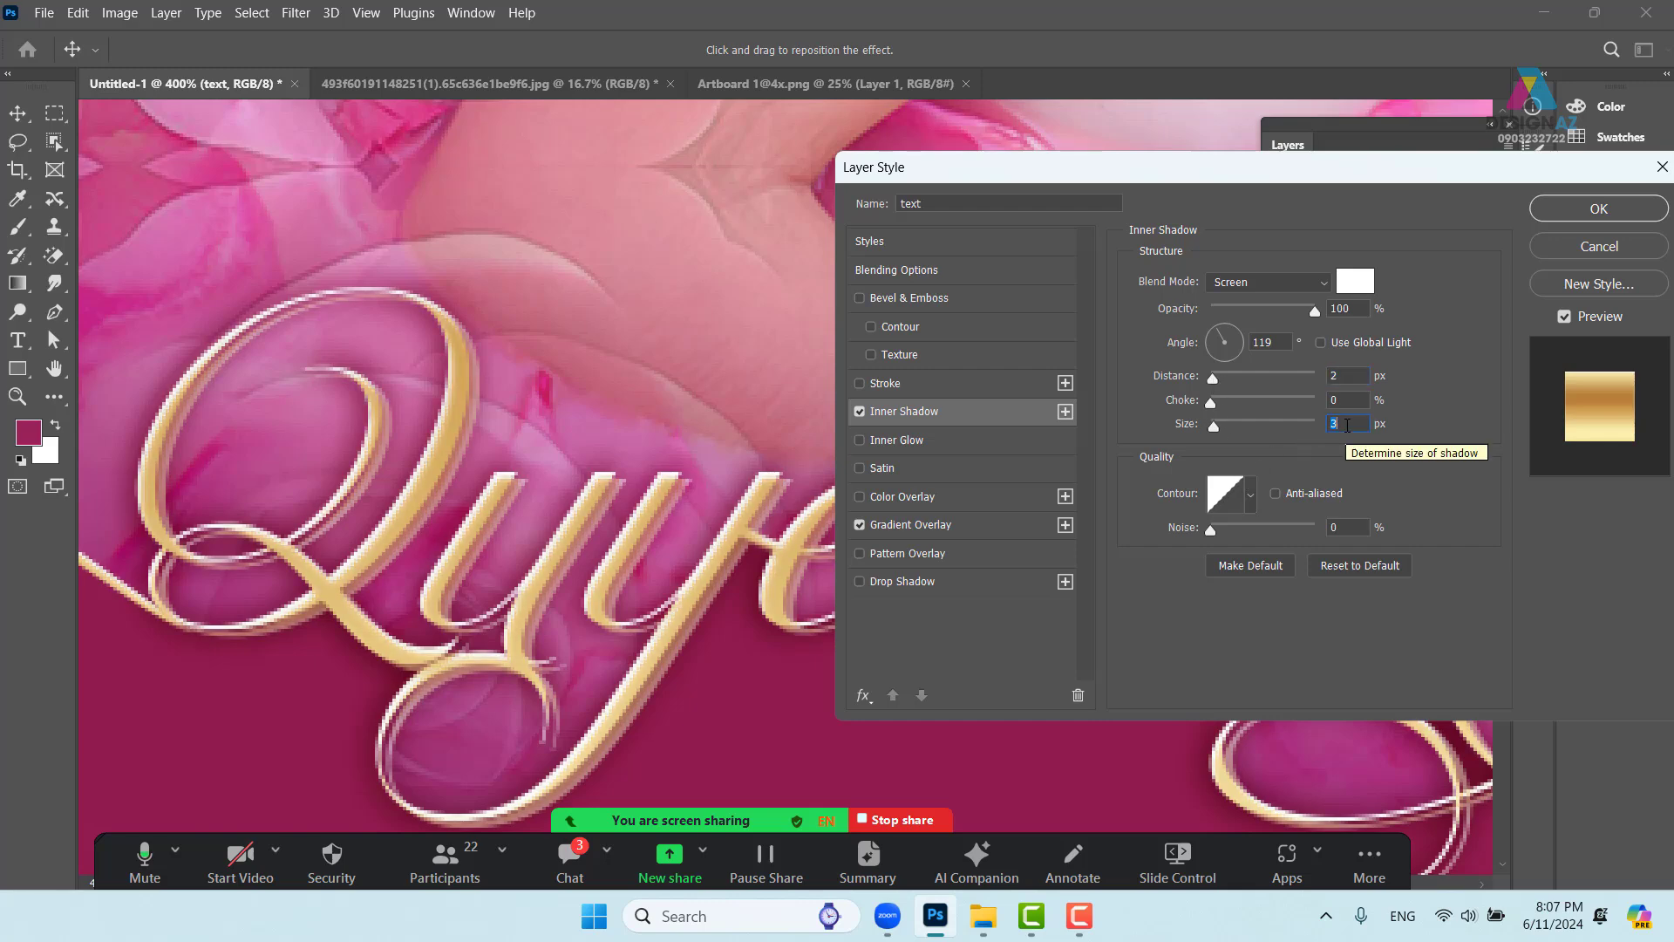
left_click(1599, 211)
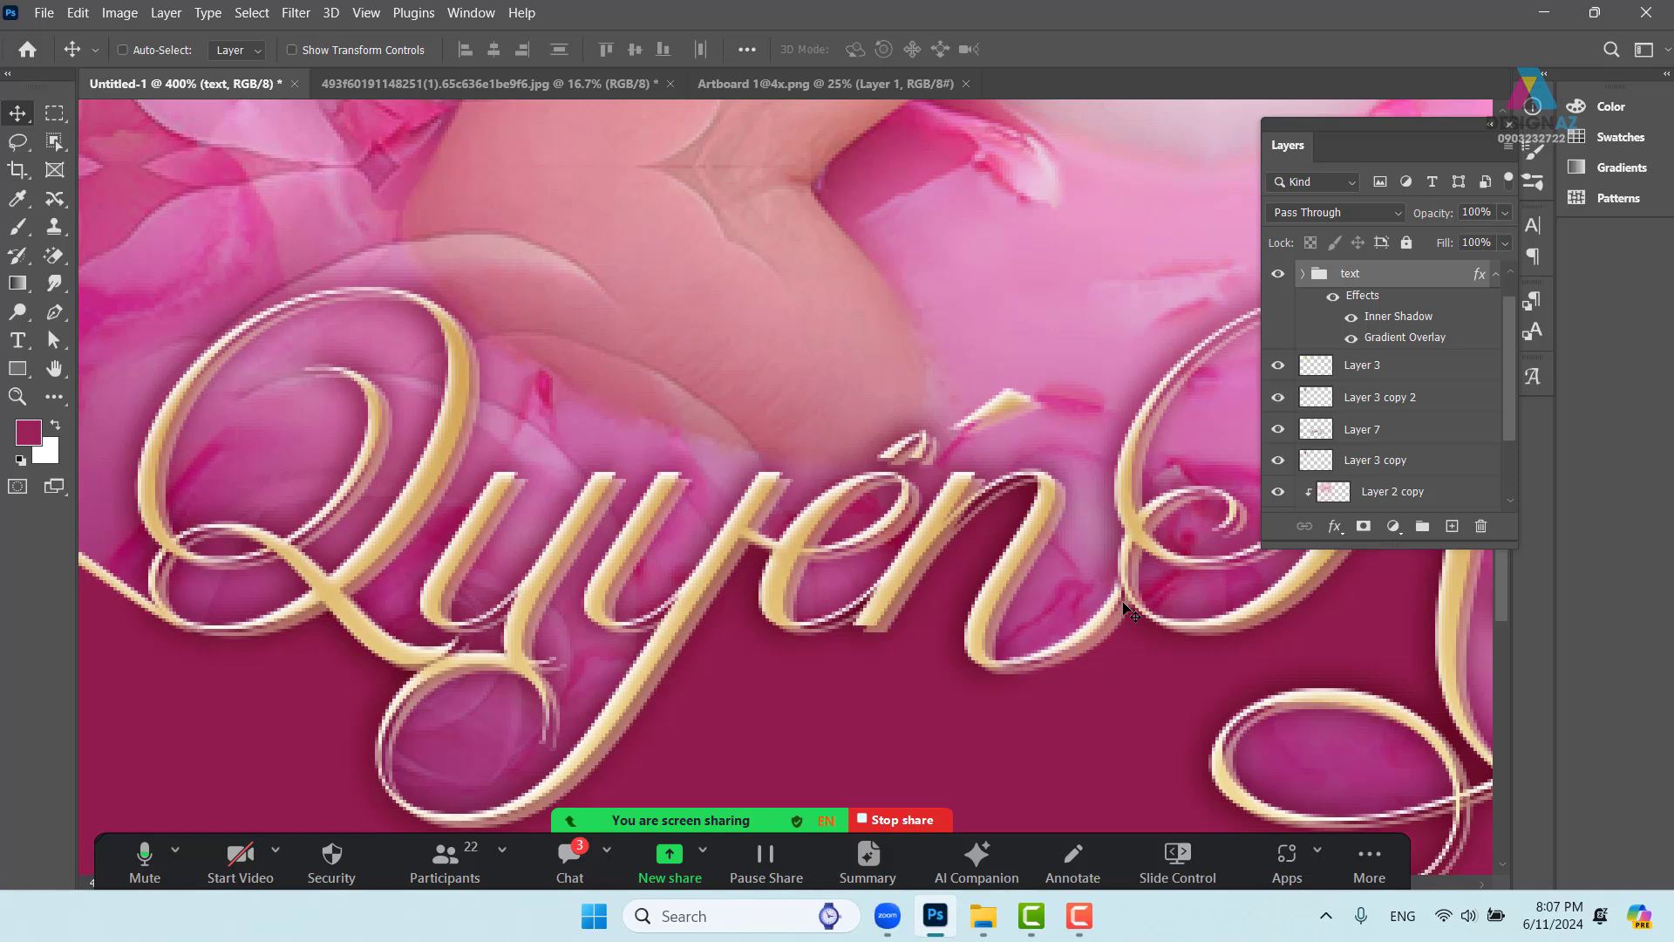
key("ctrl+minus")
key("ctrl+minus")
key("ctrl+minus")
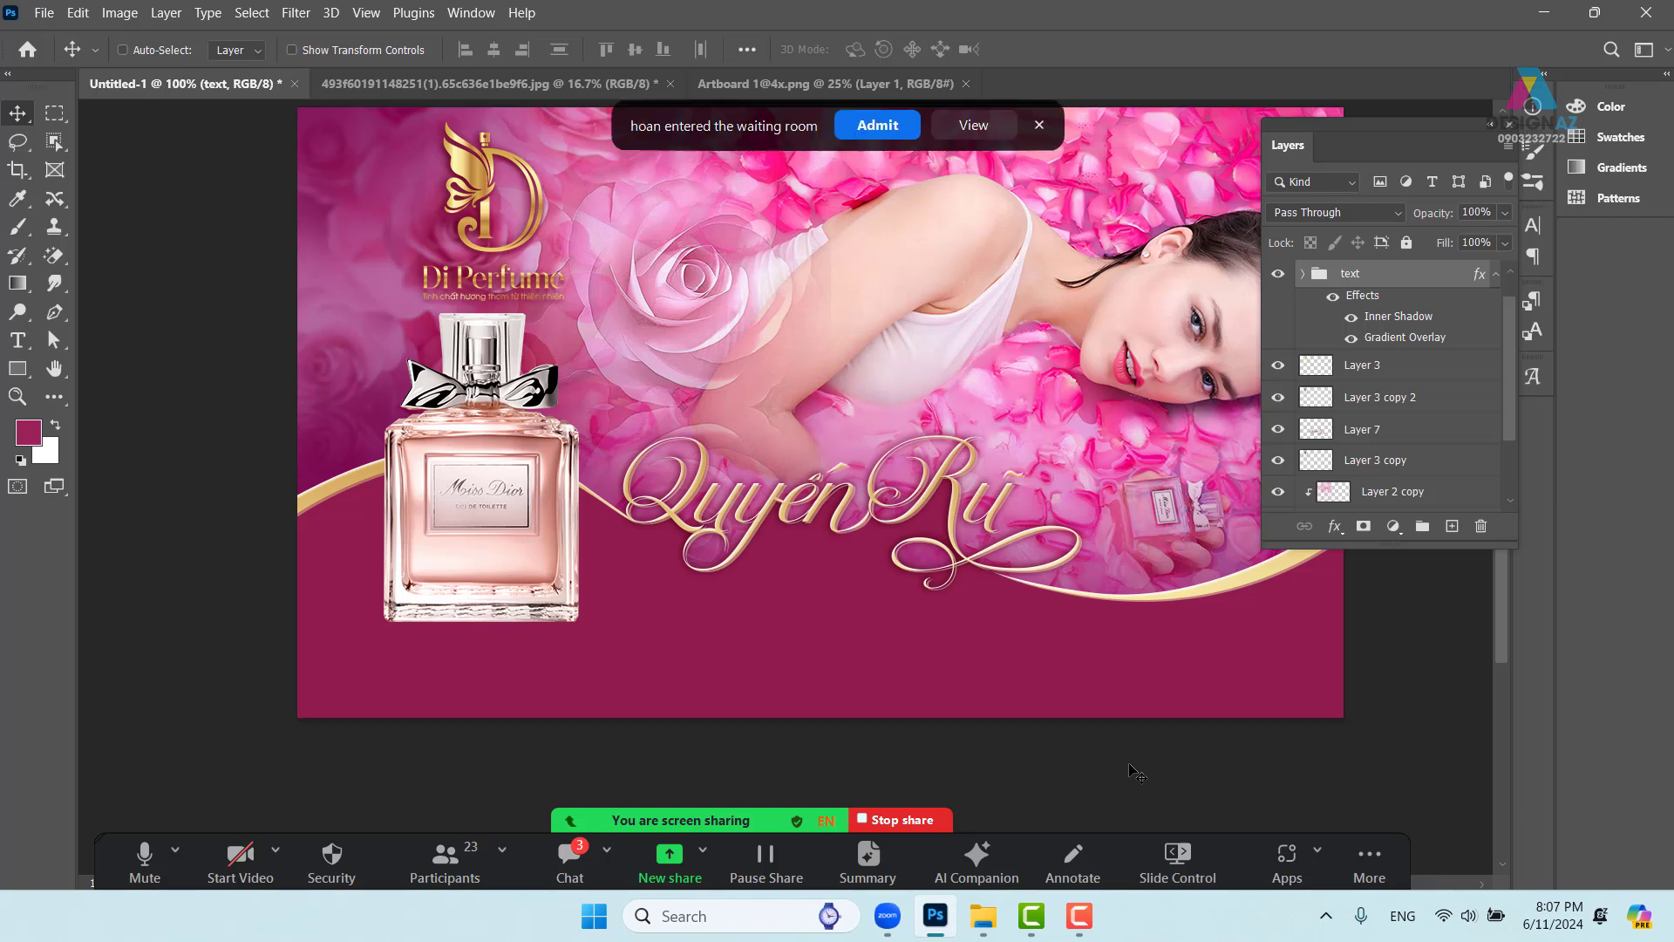
Admit the waiting participant to the meeting and select the large perfume bottle's layer, Layer 2
left_click(893, 136)
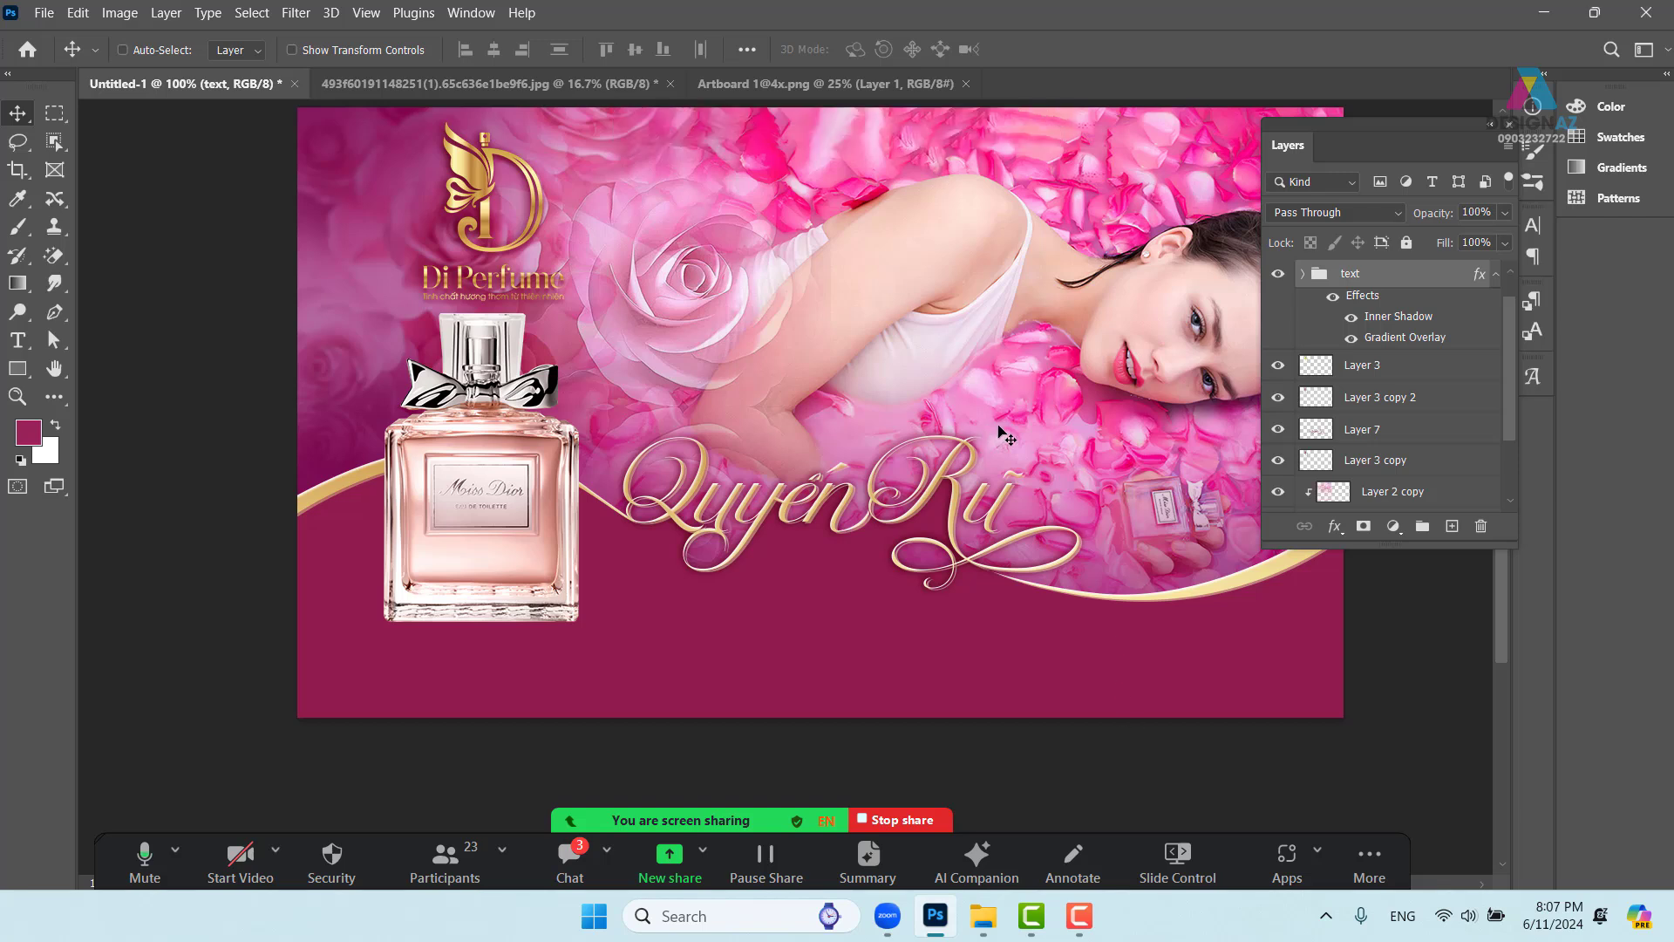
right_click(496, 474)
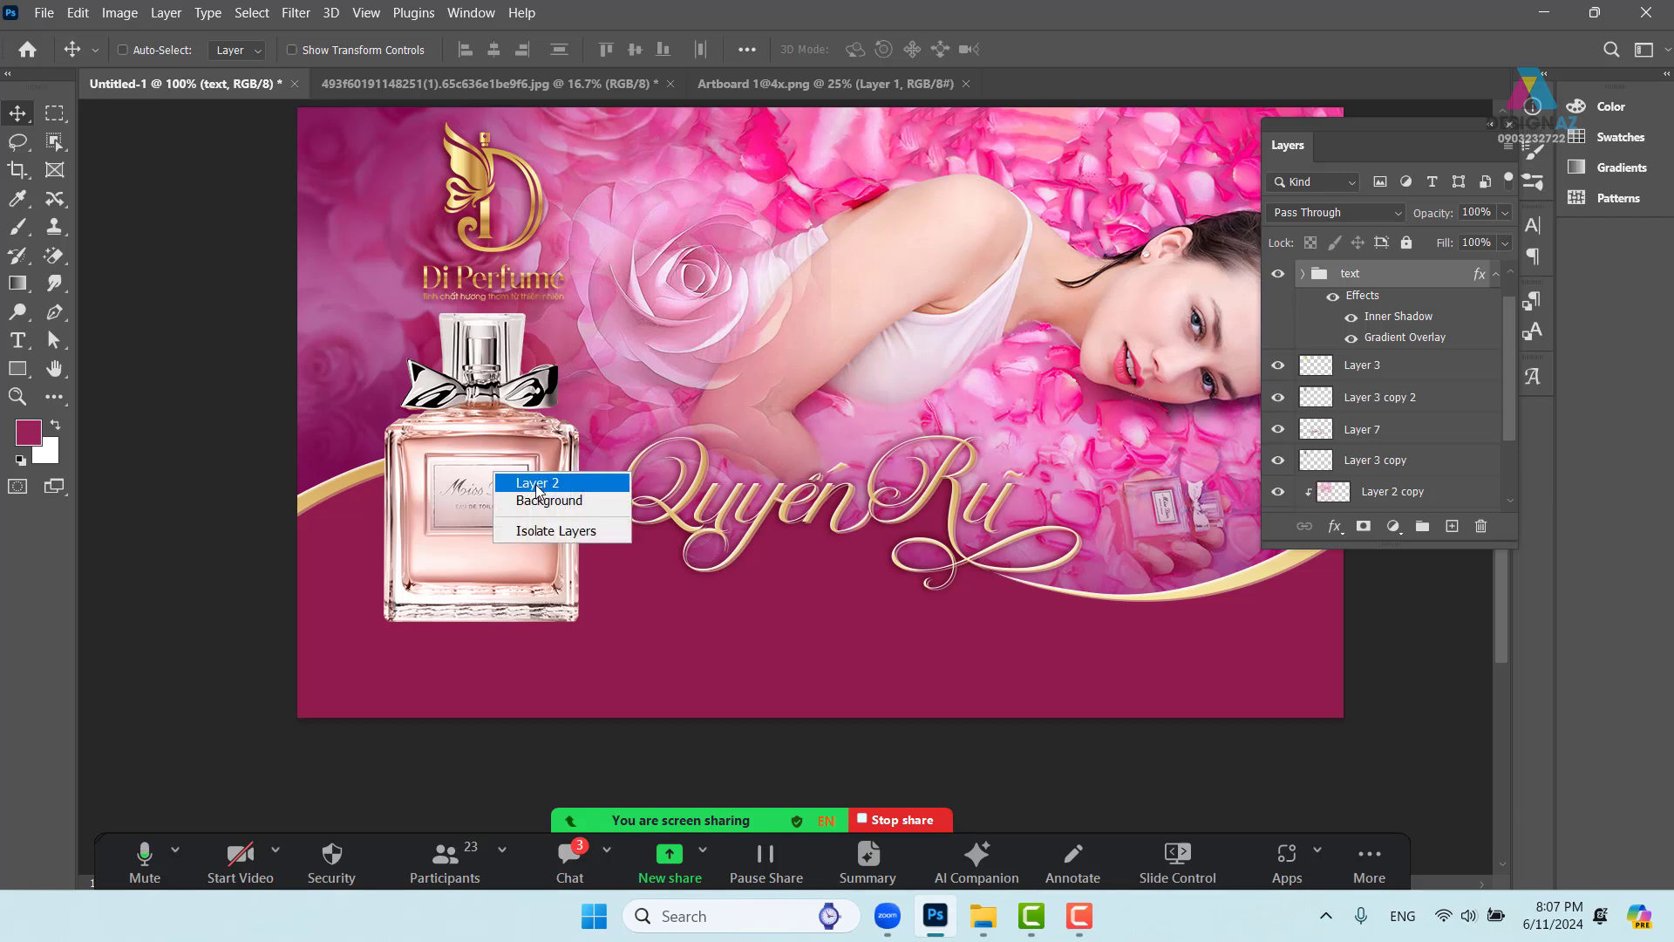
left_click(516, 480)
left_click_drag(497, 521, 567, 527)
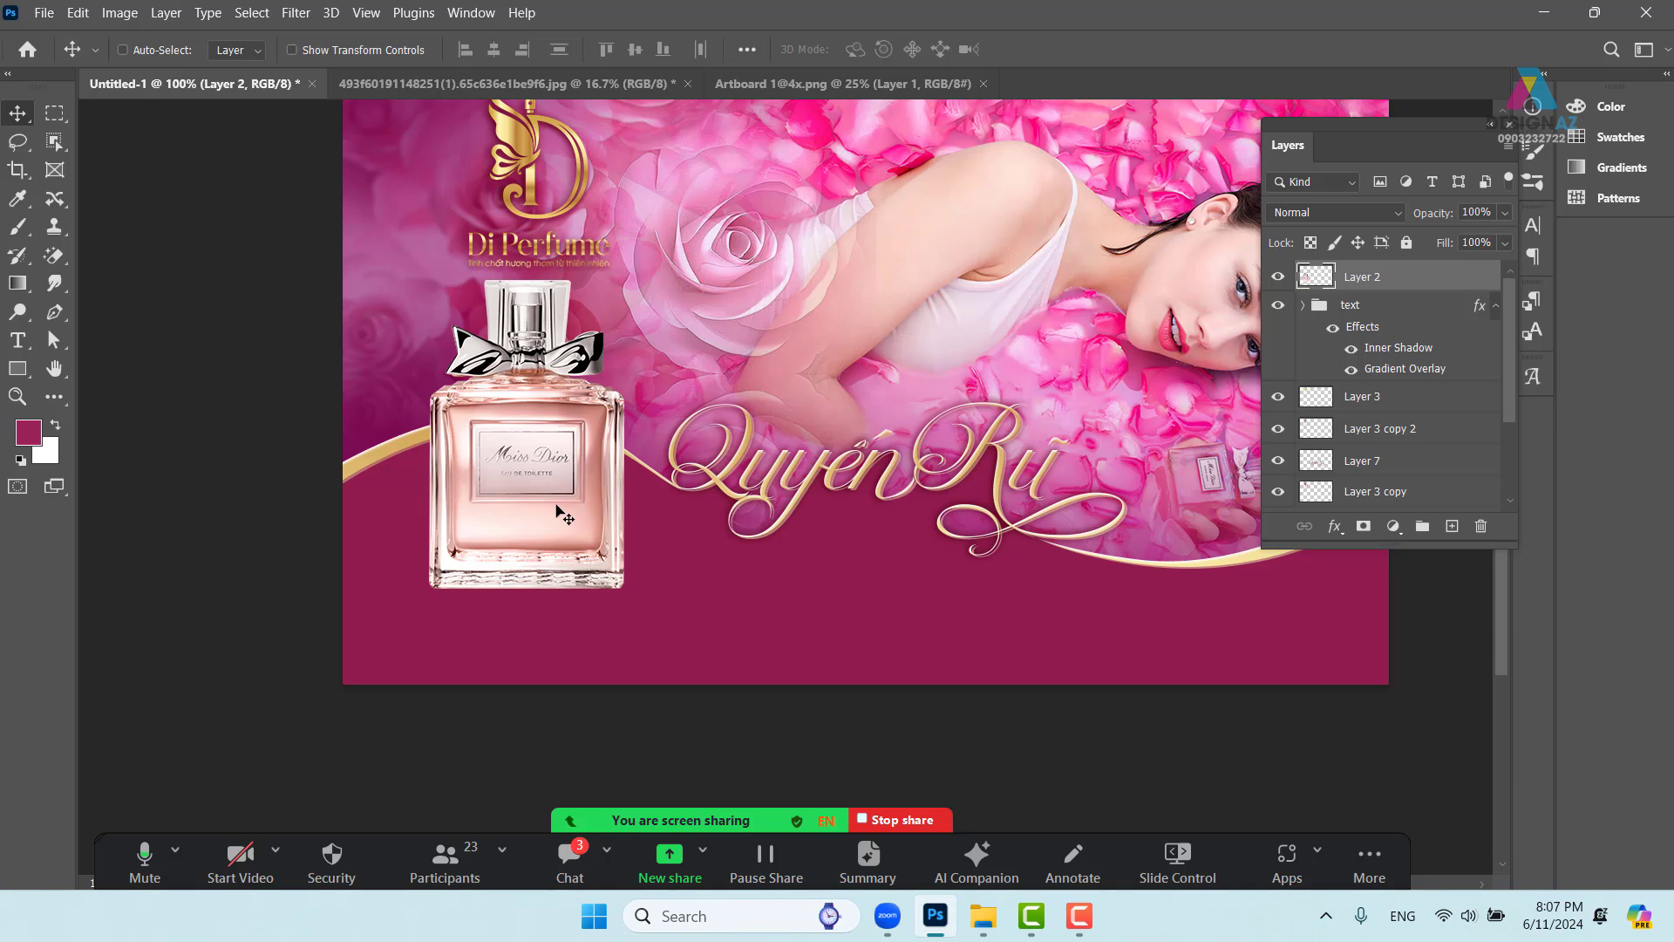
left_click(1510, 124)
mouse_move(959, 434)
left_mouse_down()
mouse_move(952, 506)
mouse_move(950, 457)
left_mouse_up()
left_click_drag(800, 476, 725, 538)
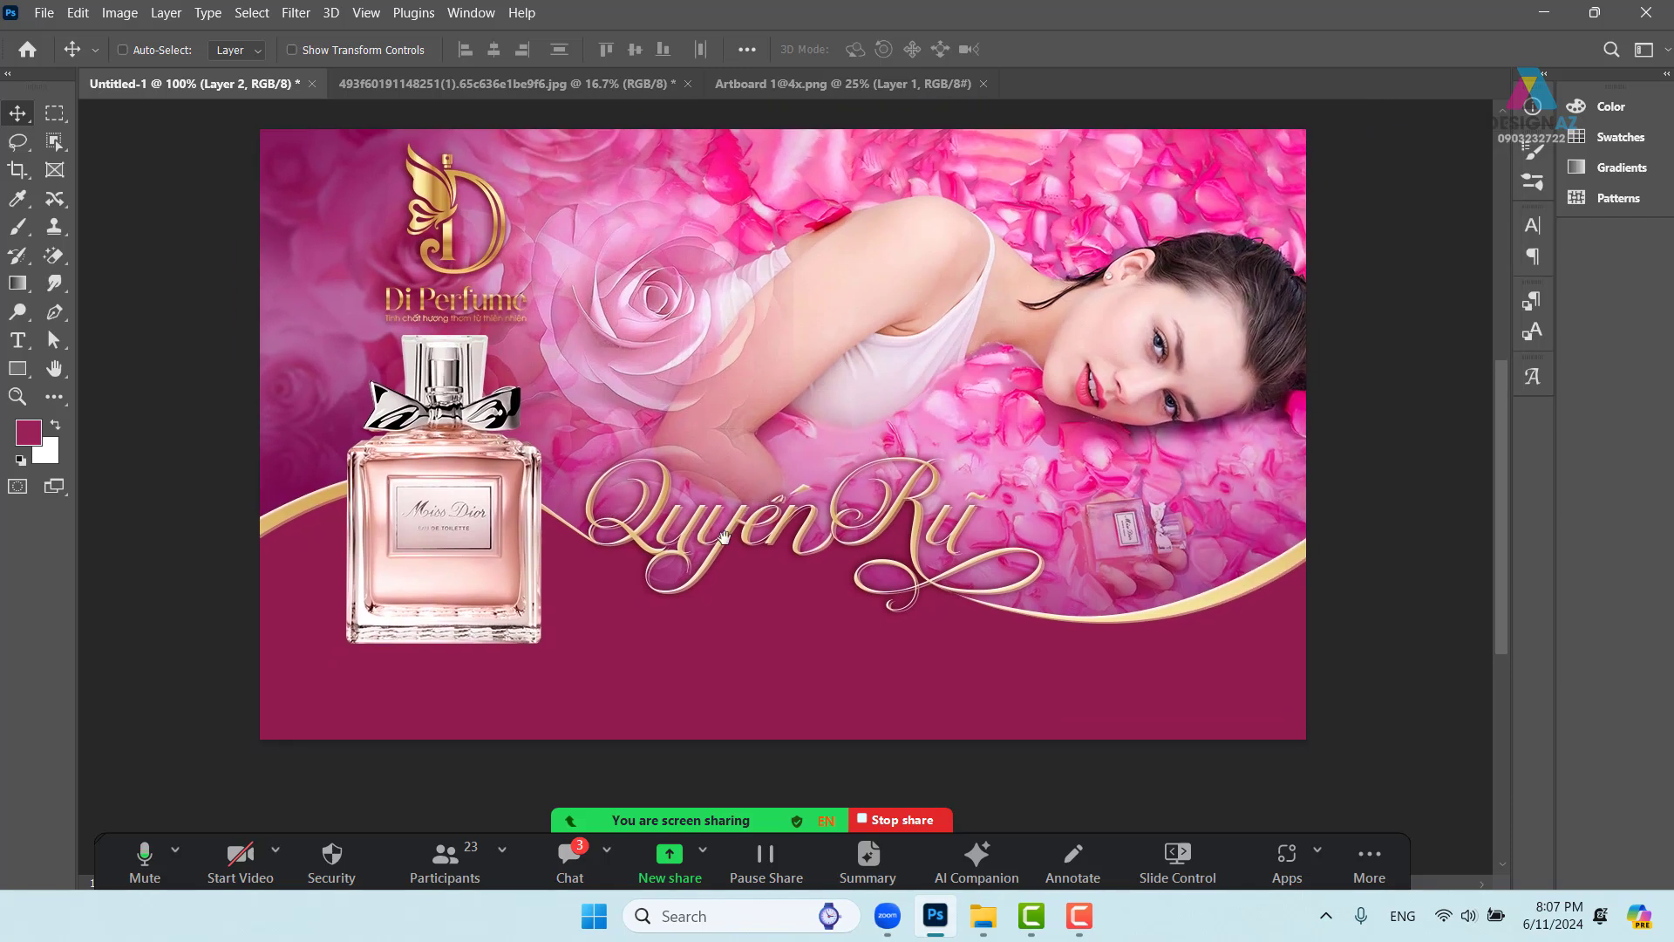
right_click(532, 551)
left_click(532, 551)
Show the channels and view the Red, Green and Blue channels one at a time to compare the bottle's contrast
left_click(472, 13)
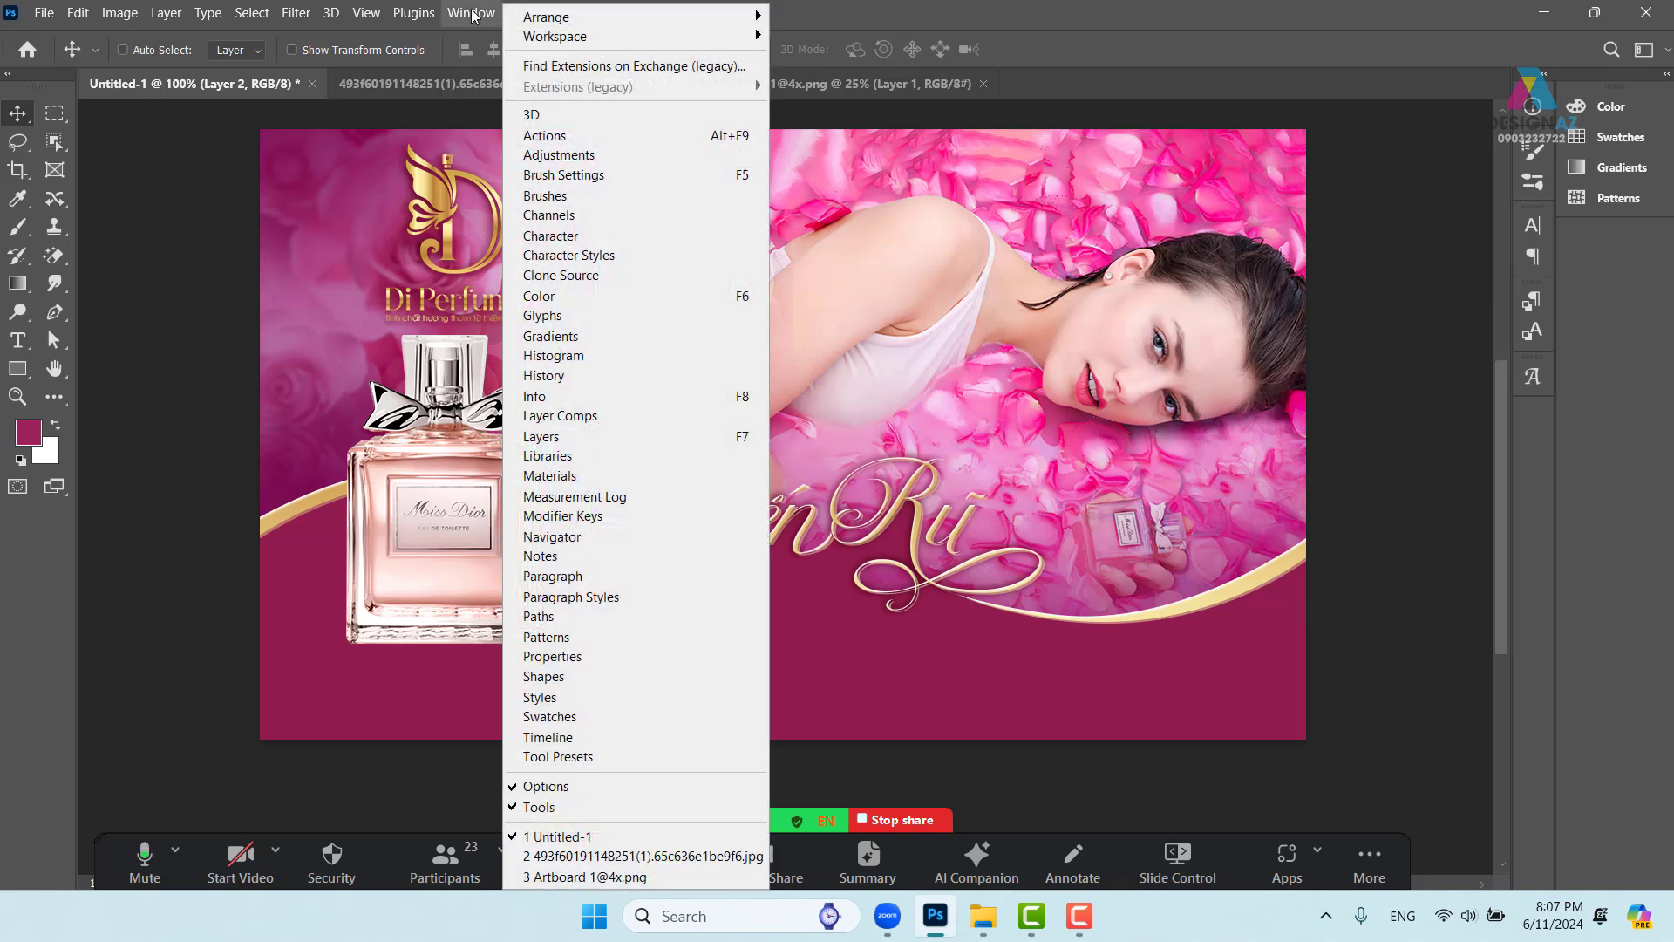
left_click(590, 223)
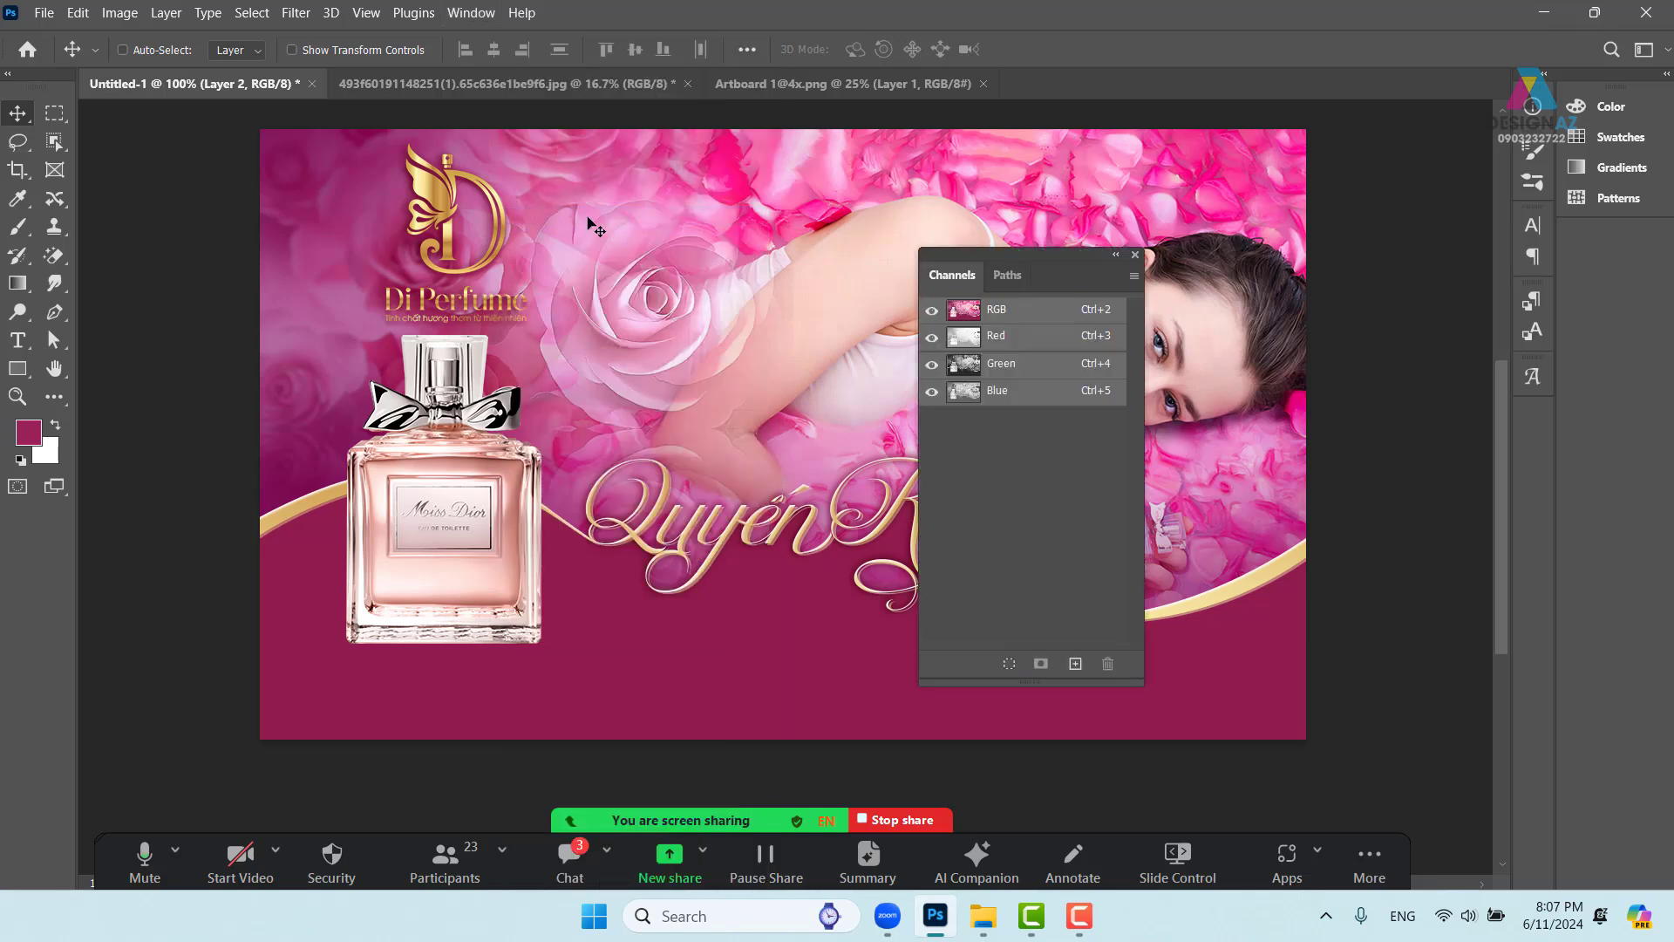
left_click(966, 340)
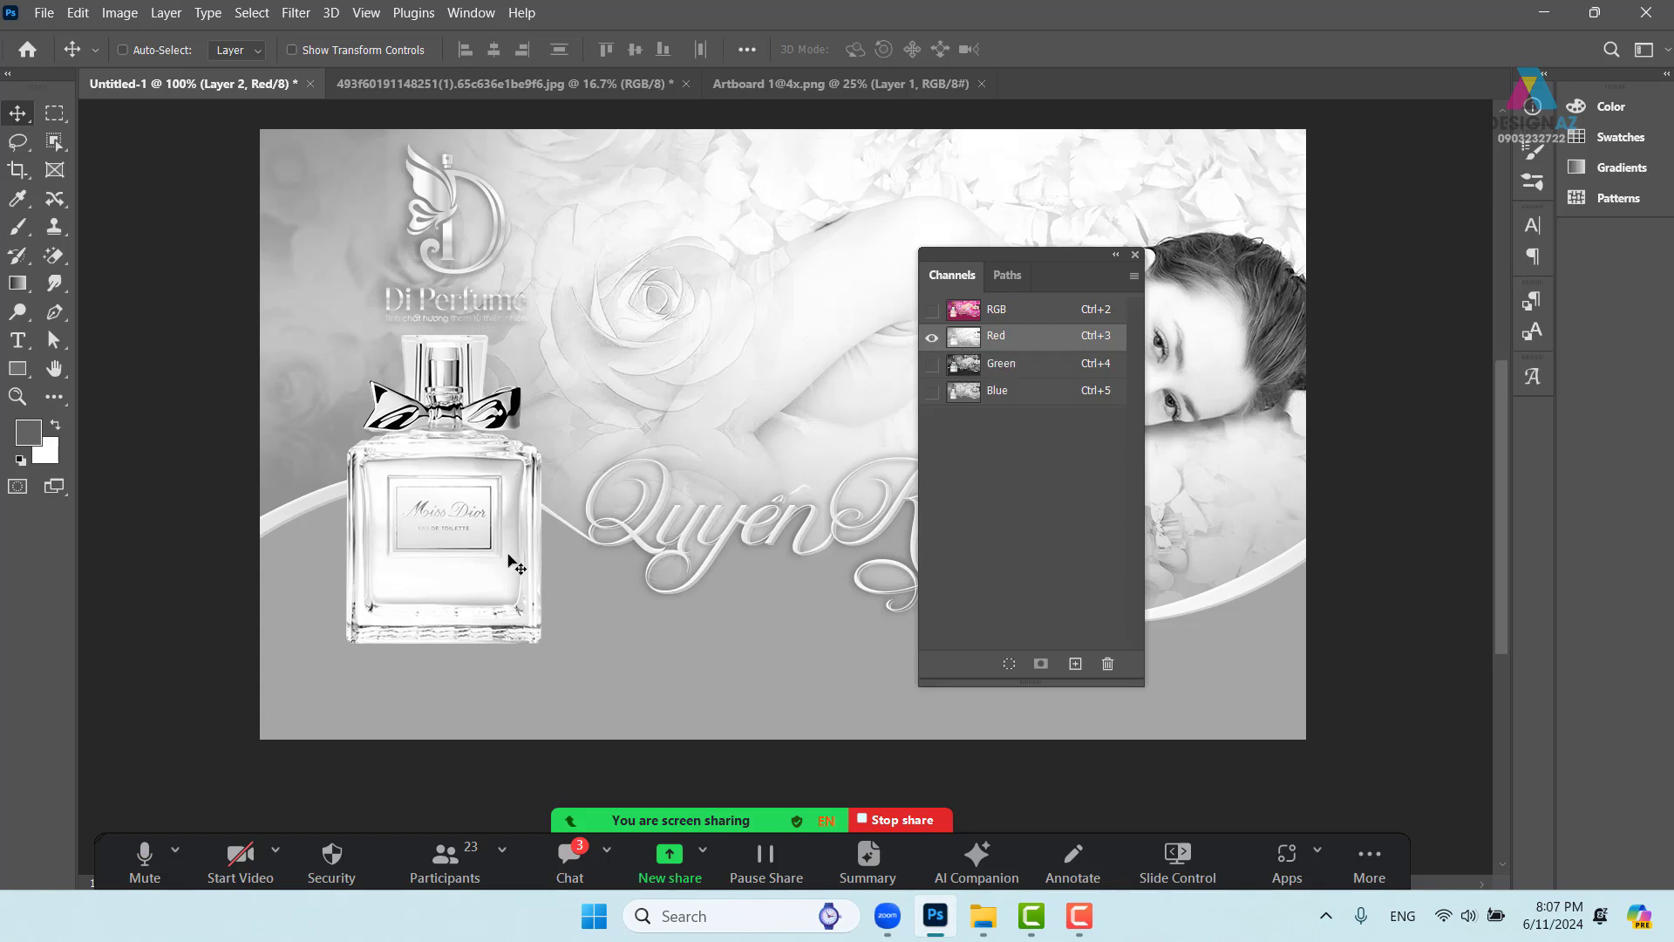
left_click(963, 371)
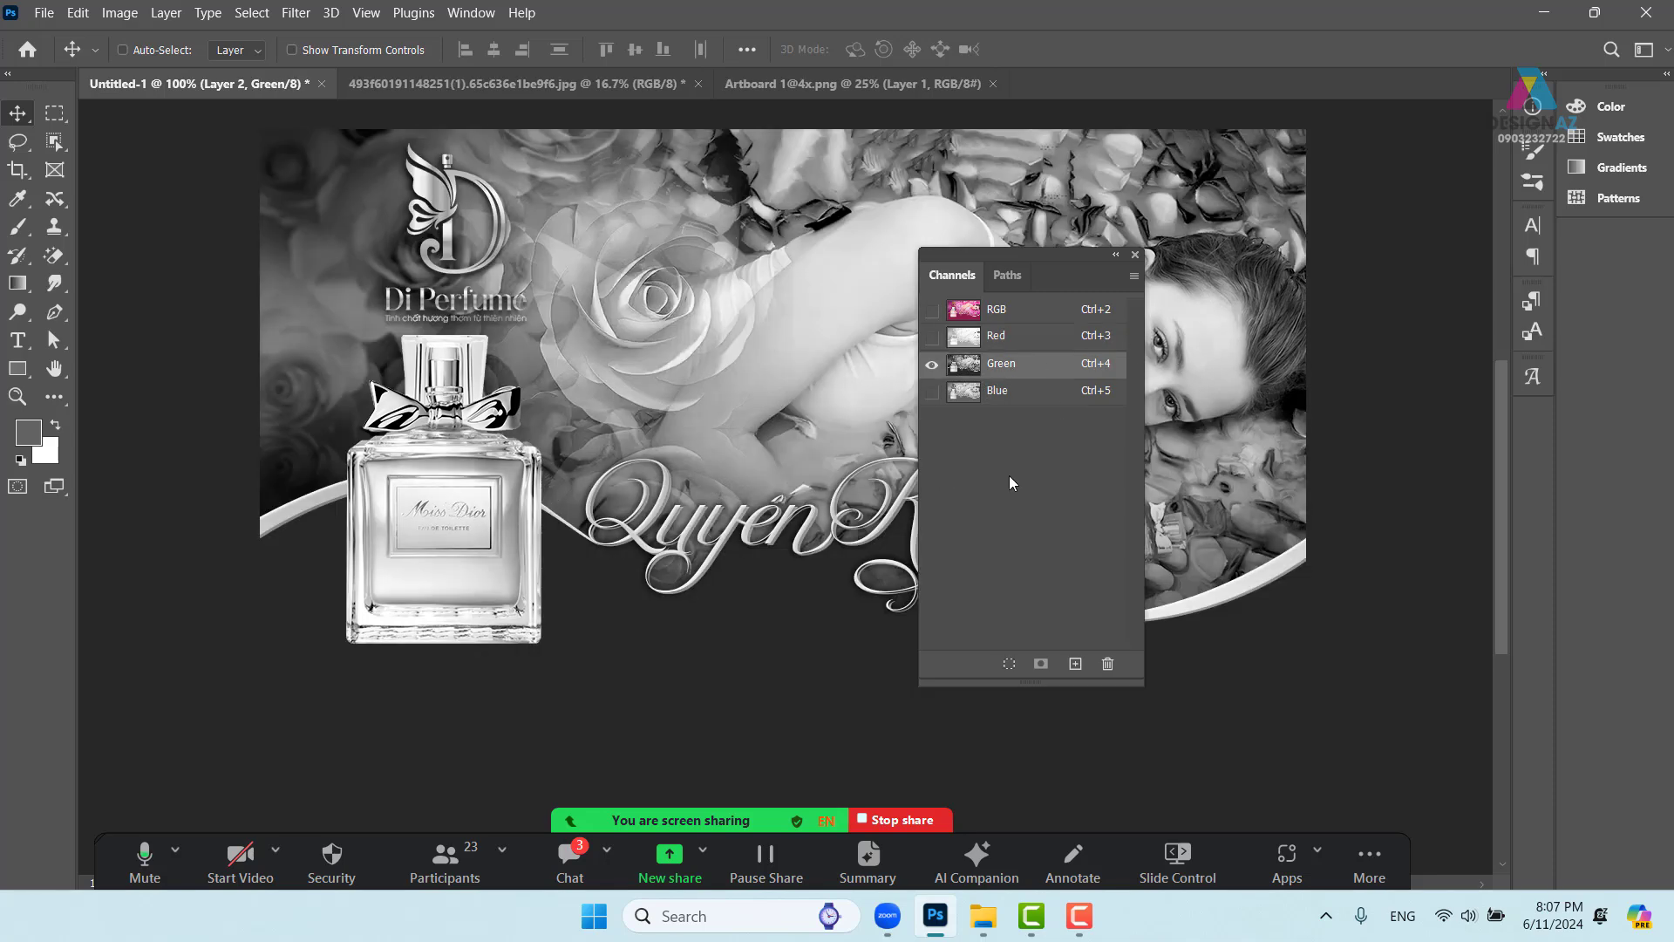
left_click(965, 397)
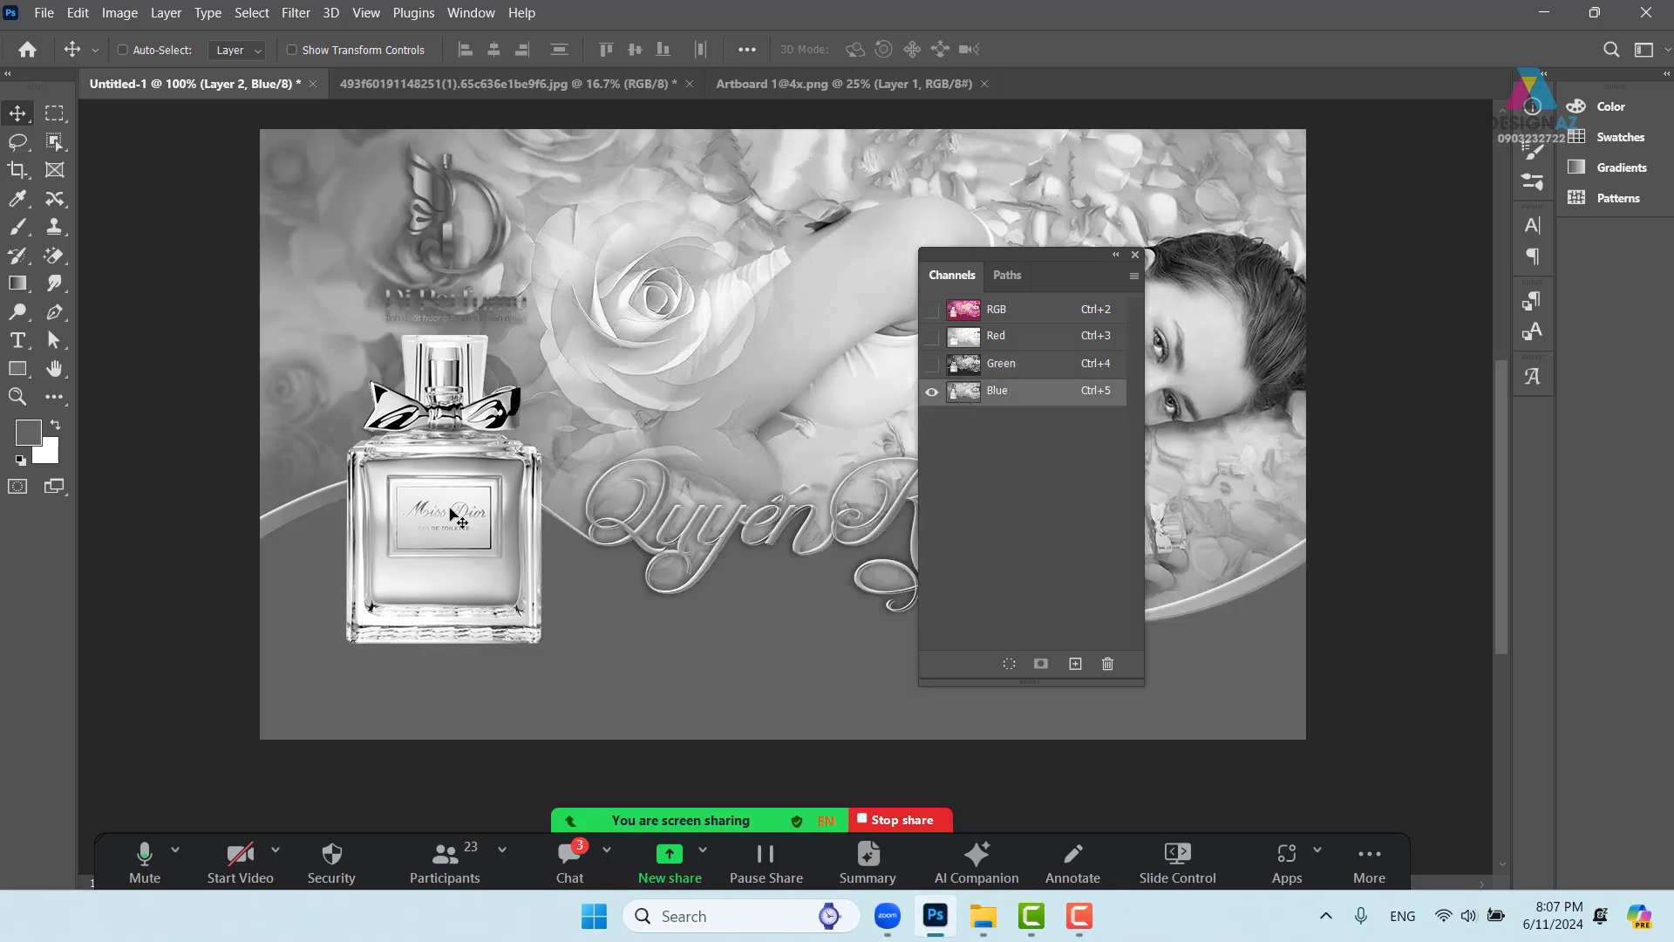
Load the Green channel as a selection, restore the RGB view, and add a layer mask from the selection to Layer 2
left_click(961, 371)
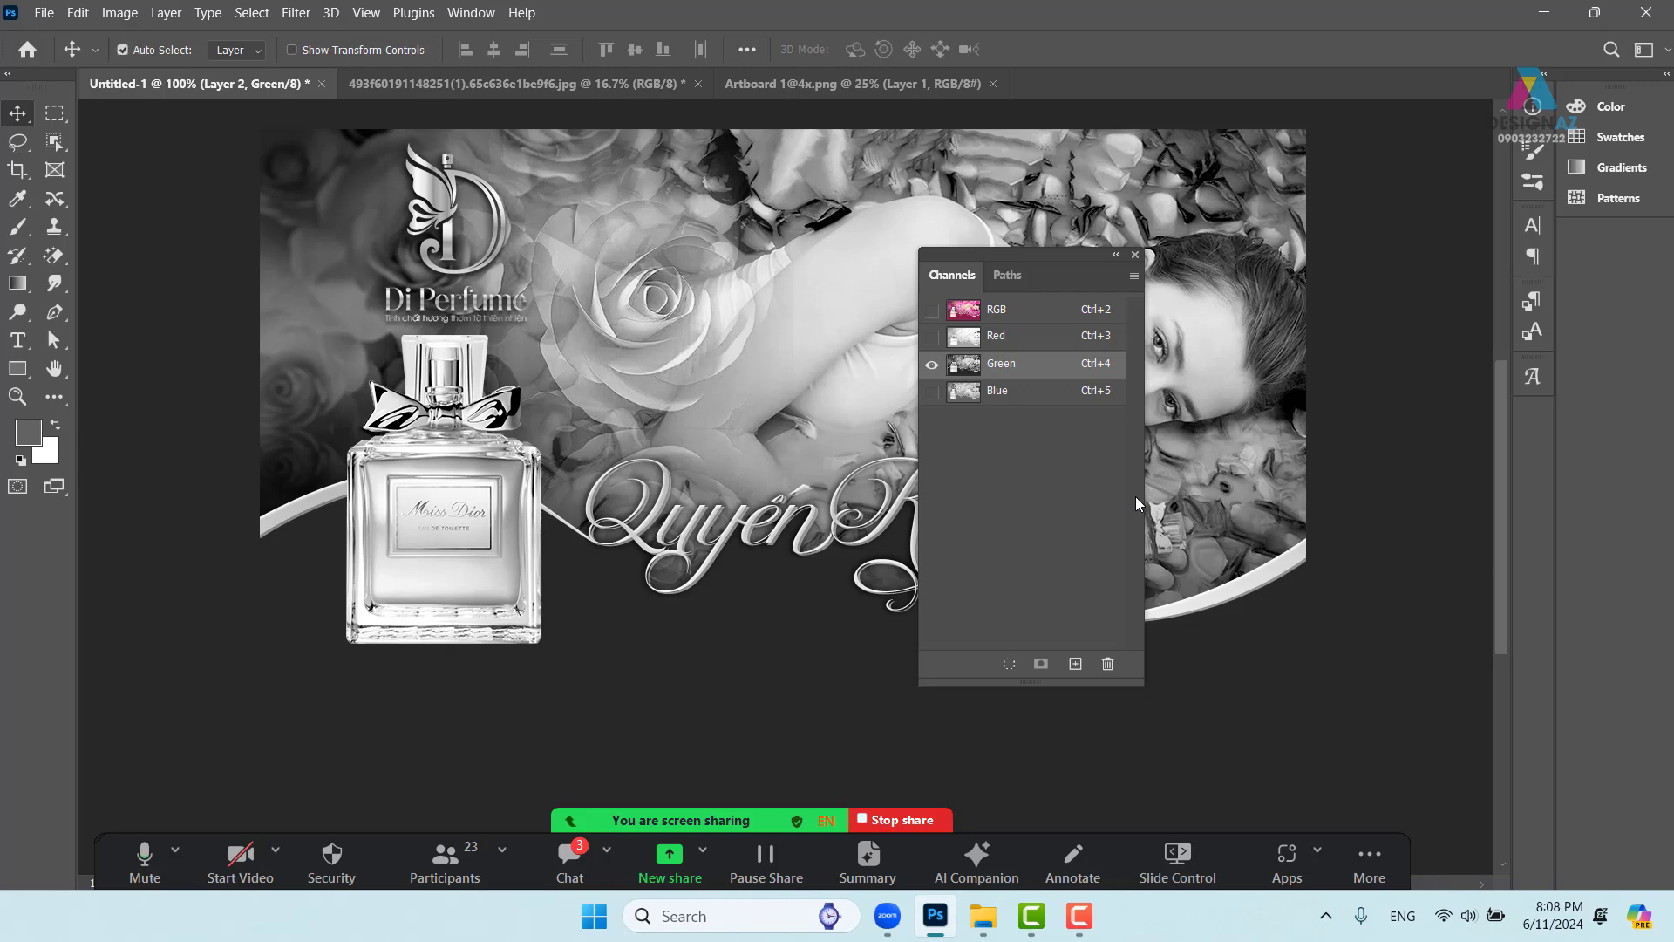
left_click(965, 373, "ctrl")
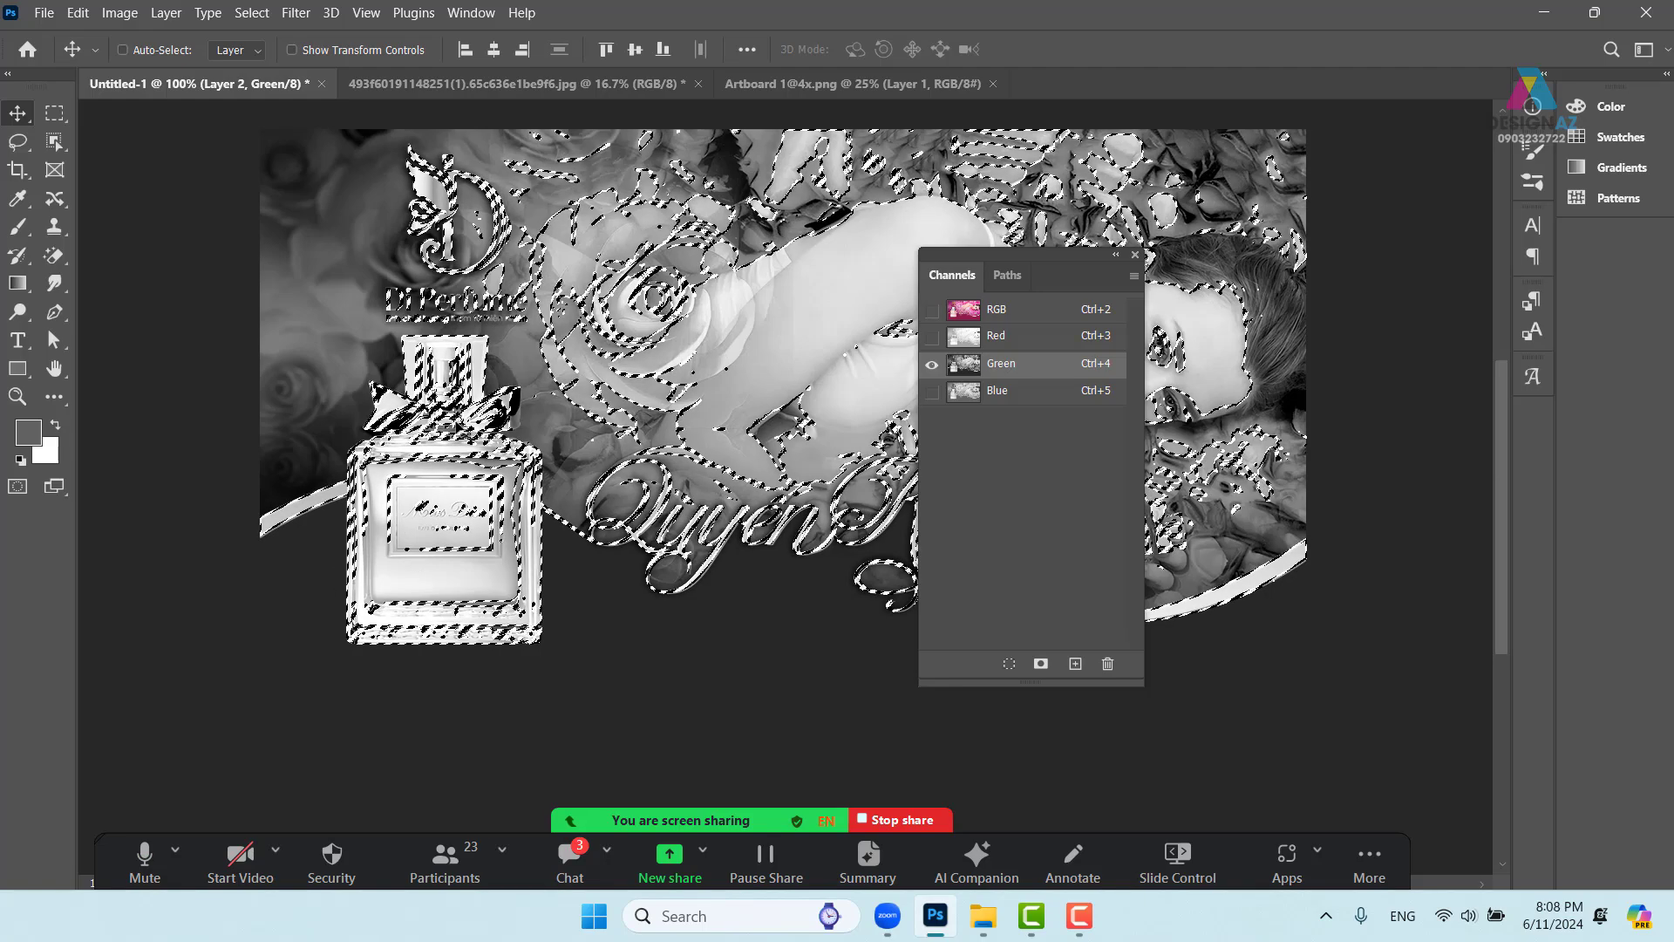
left_click(970, 314)
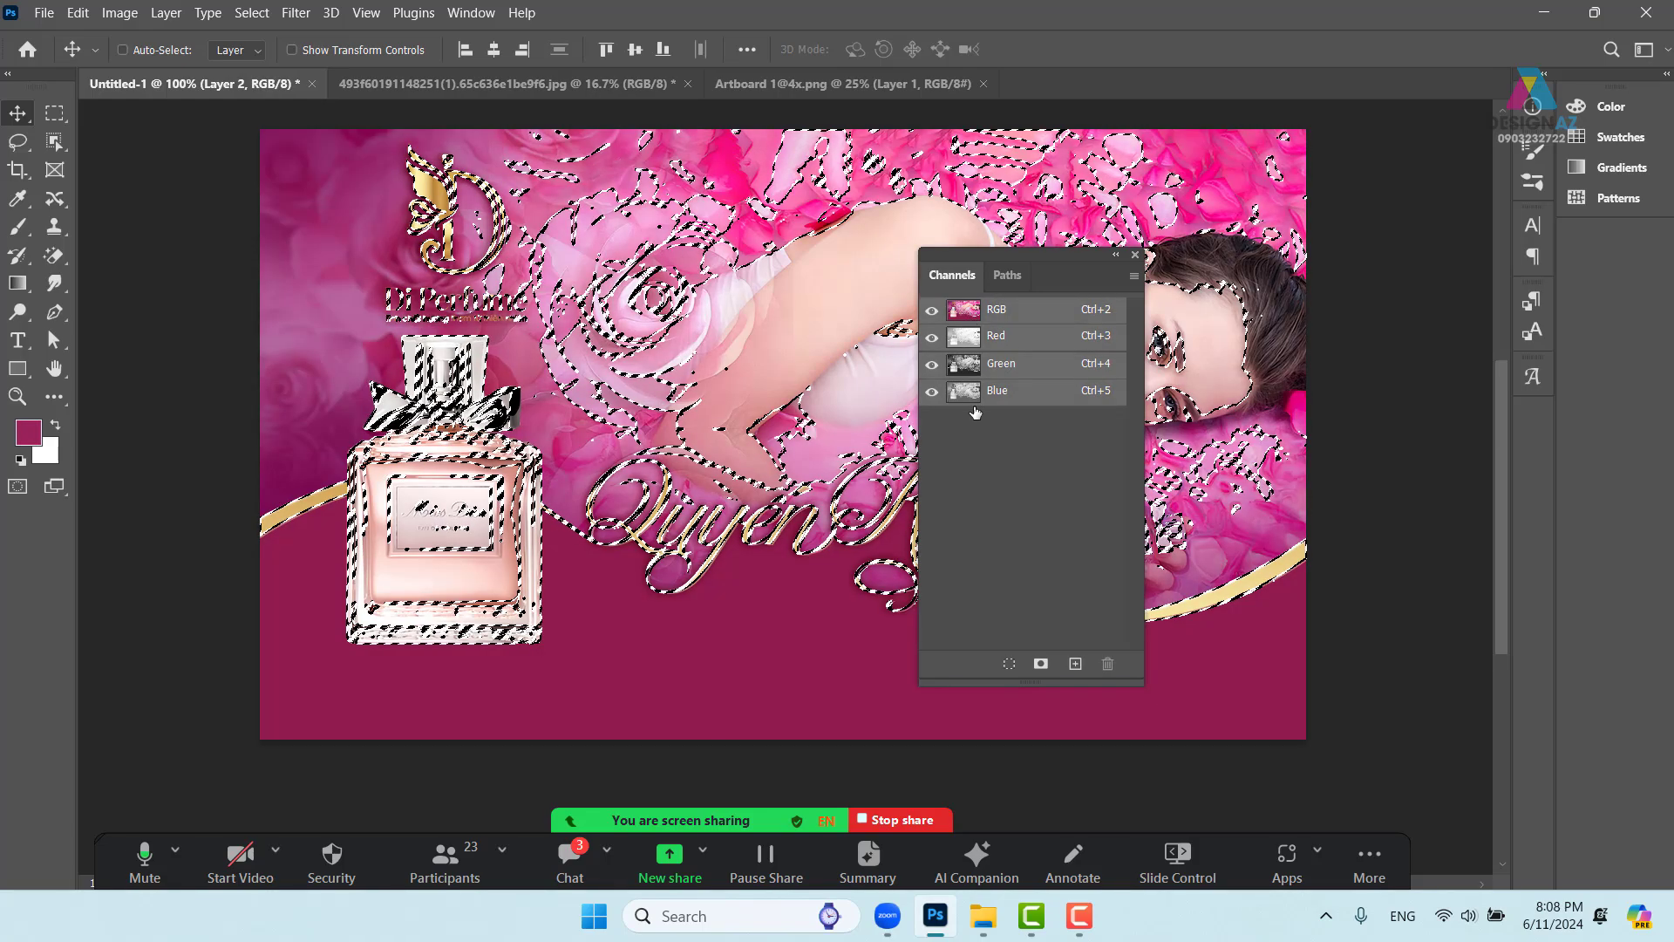
key("F7")
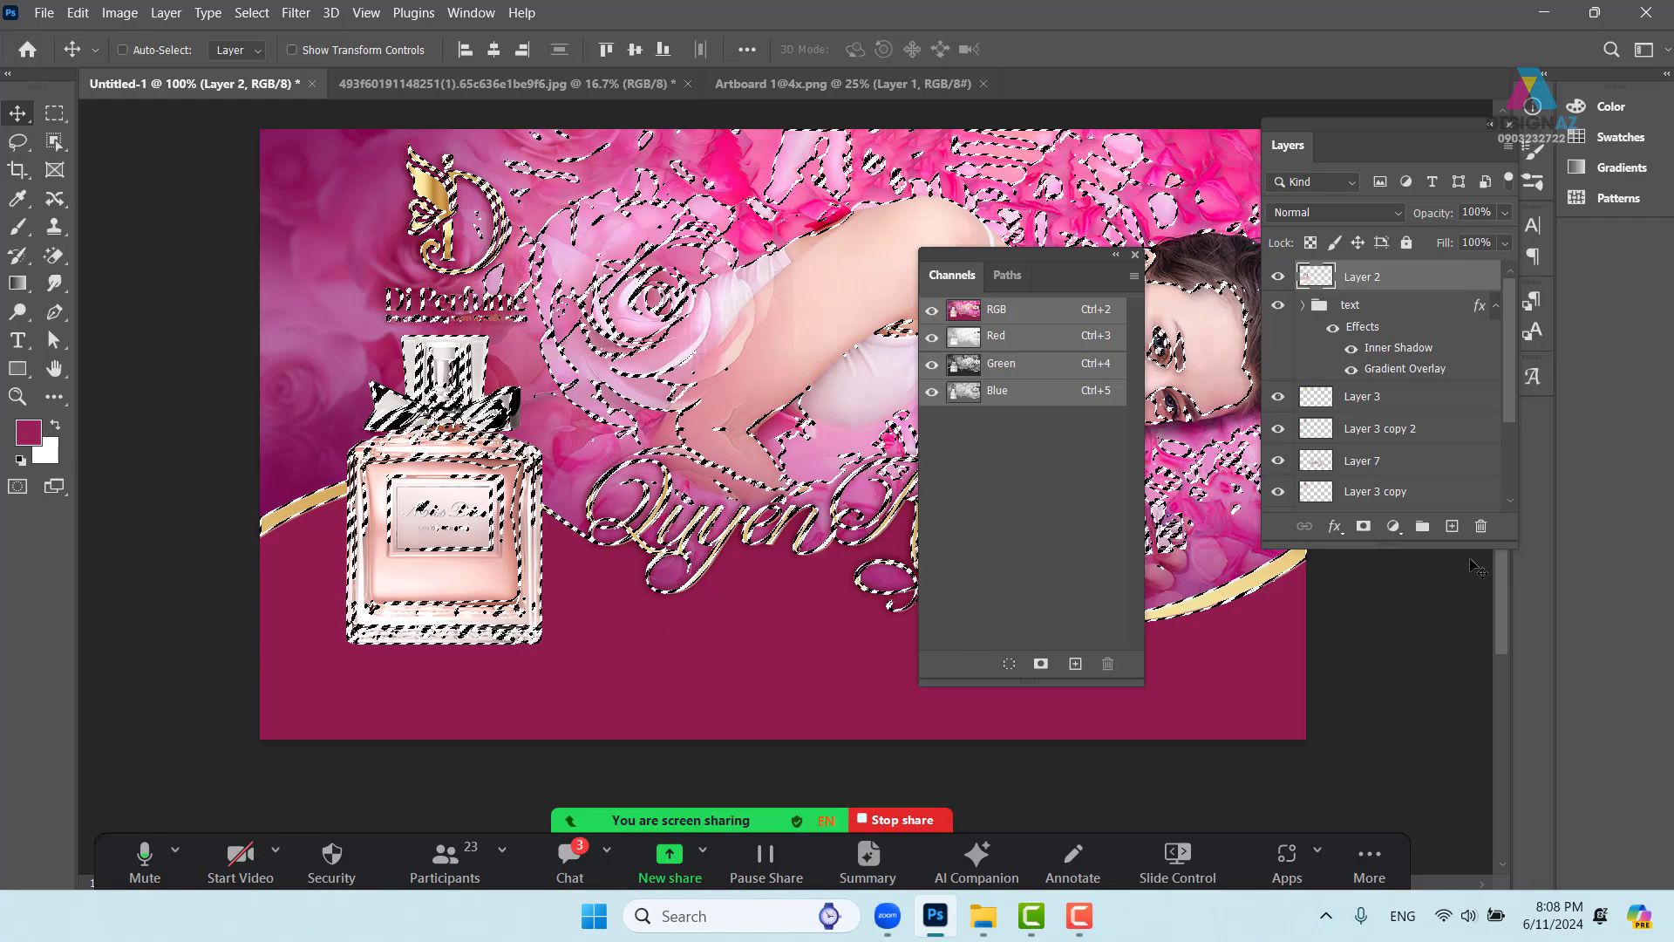
left_click(1364, 526)
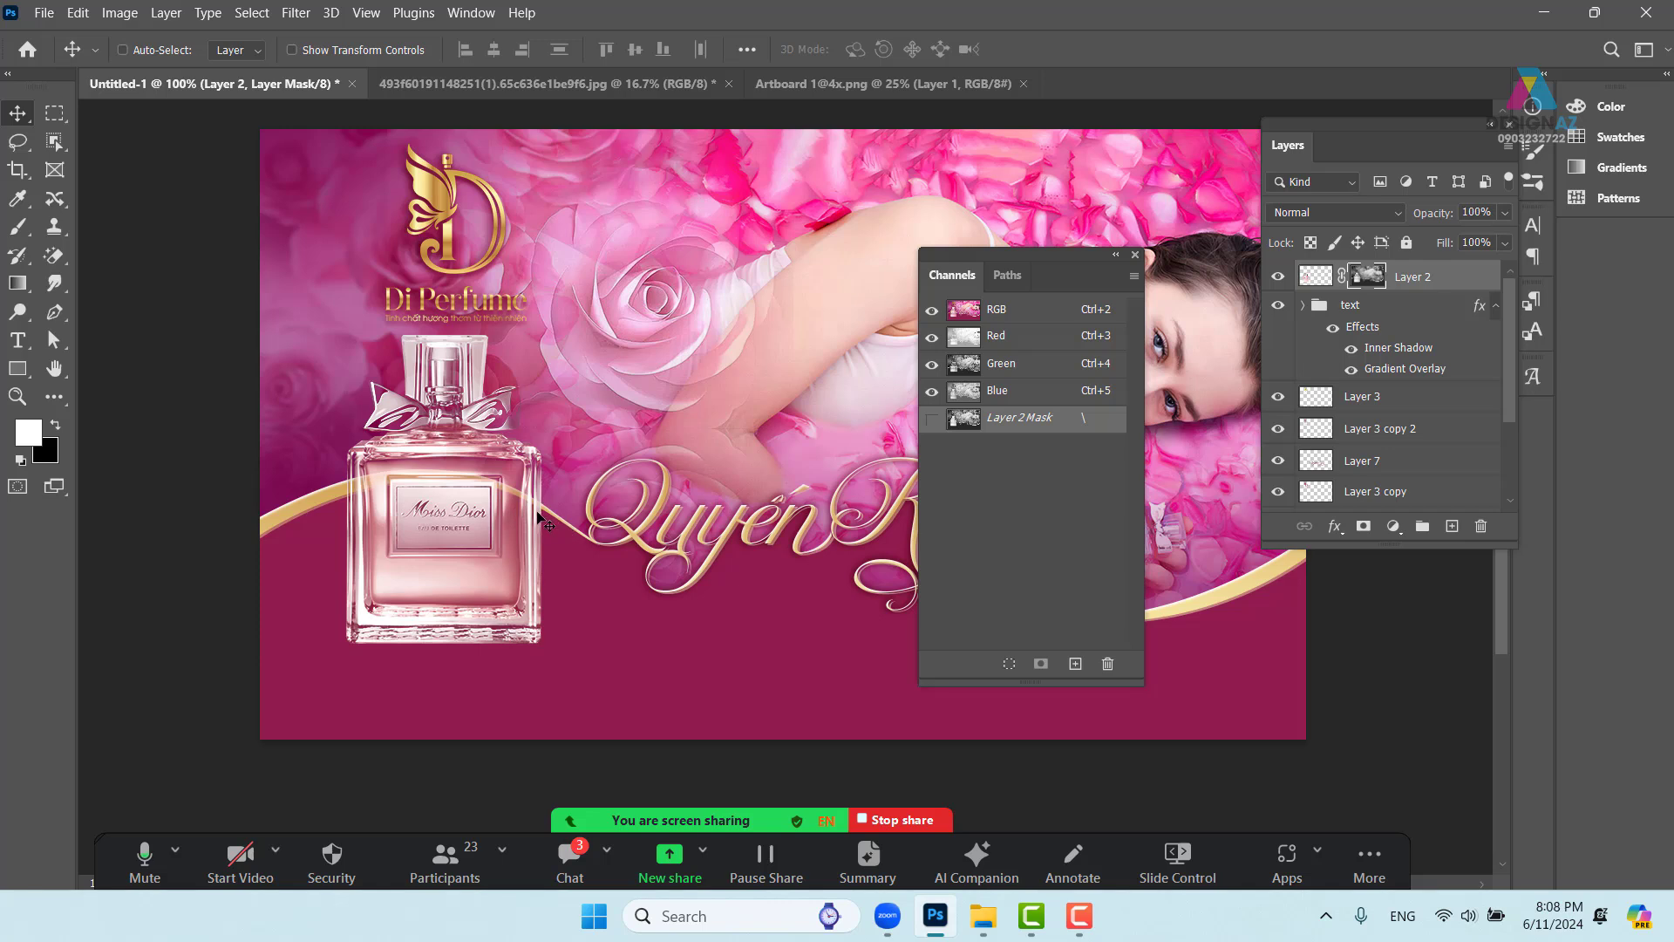
Paint white over the bottle's ribbon bow on Layer 2's mask with a soft 48 px brush to restore its opacity
key("ctrl")
left_click_drag(584, 560, 654, 502)
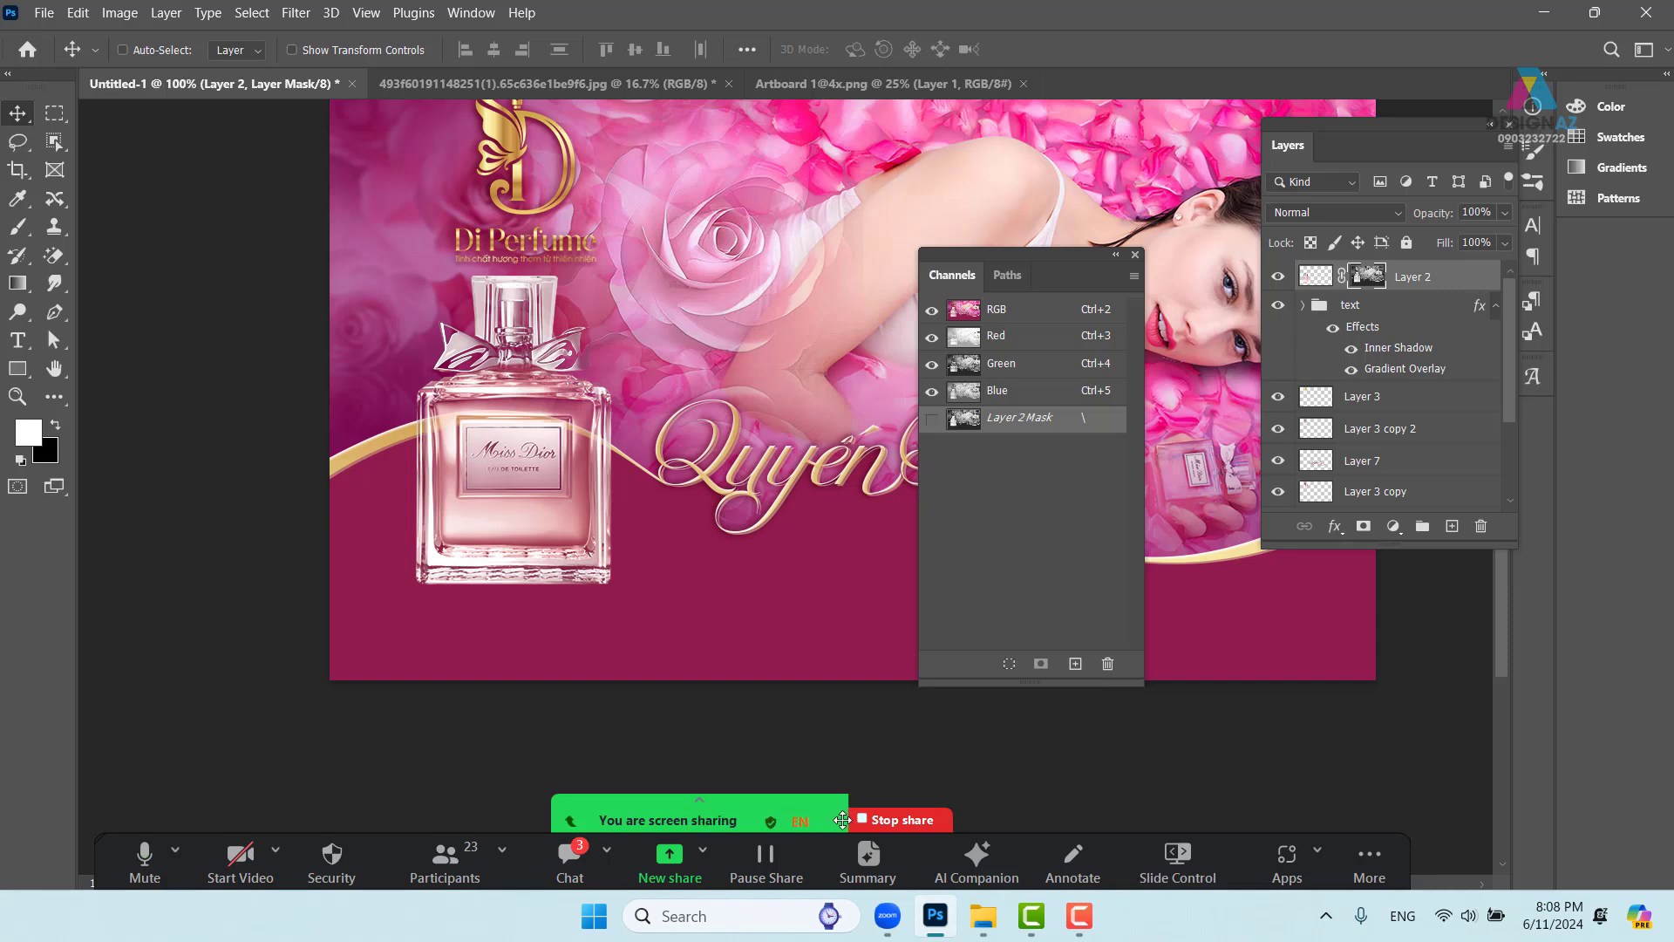
key("ctrl+plus")
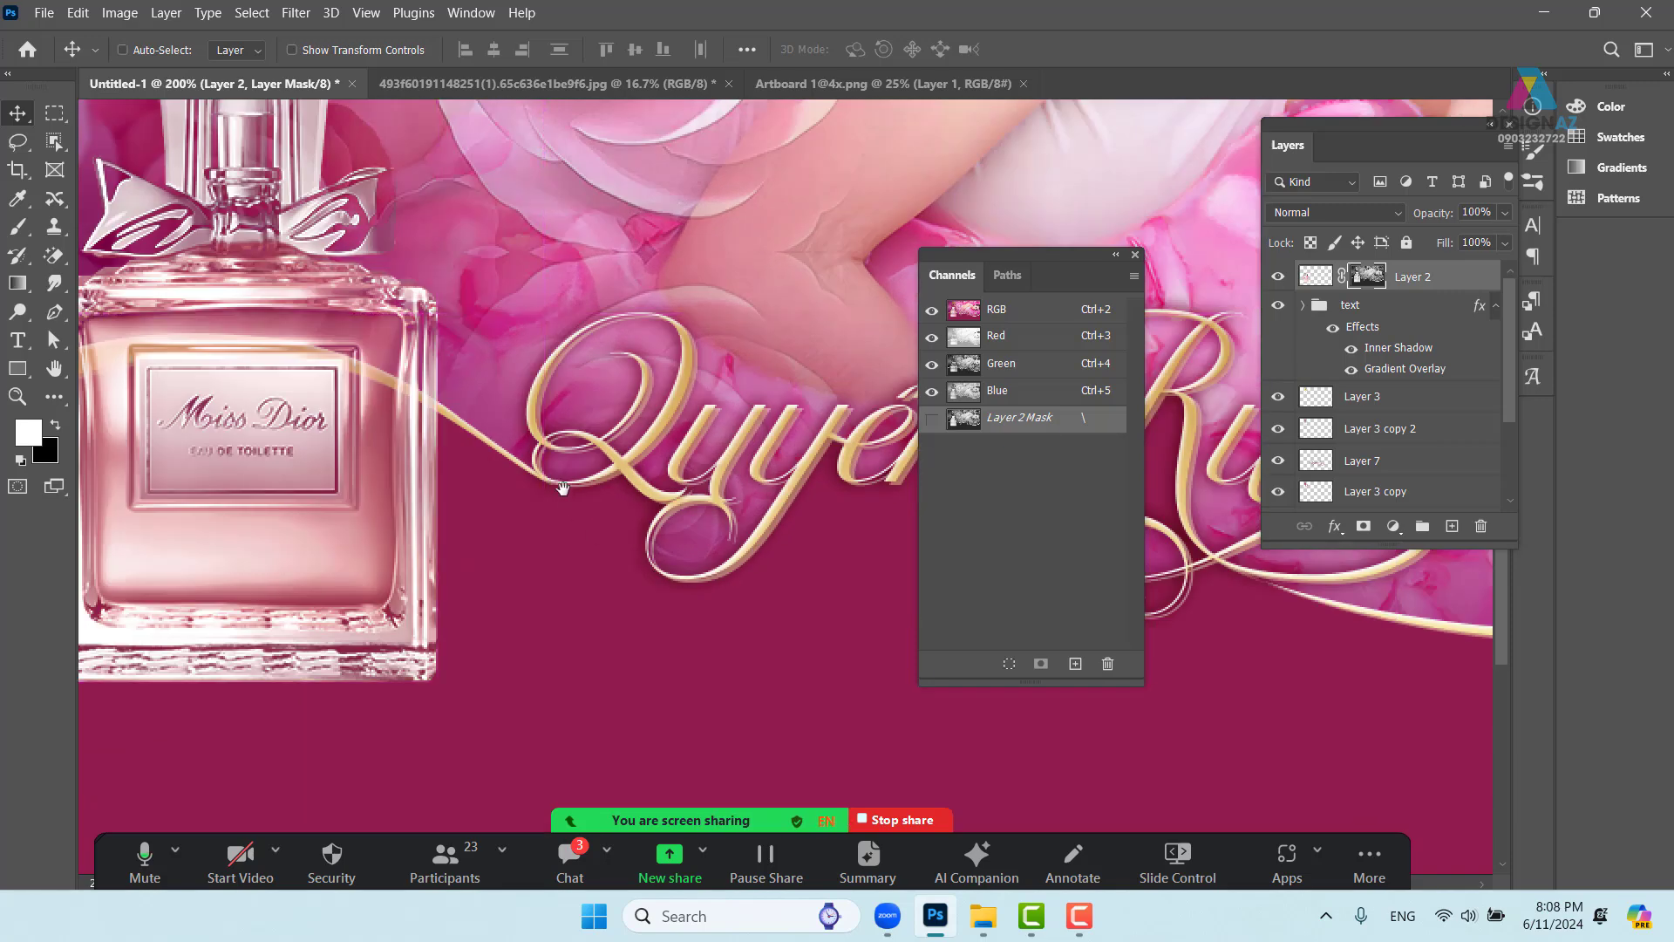
left_click_drag(562, 488, 763, 495)
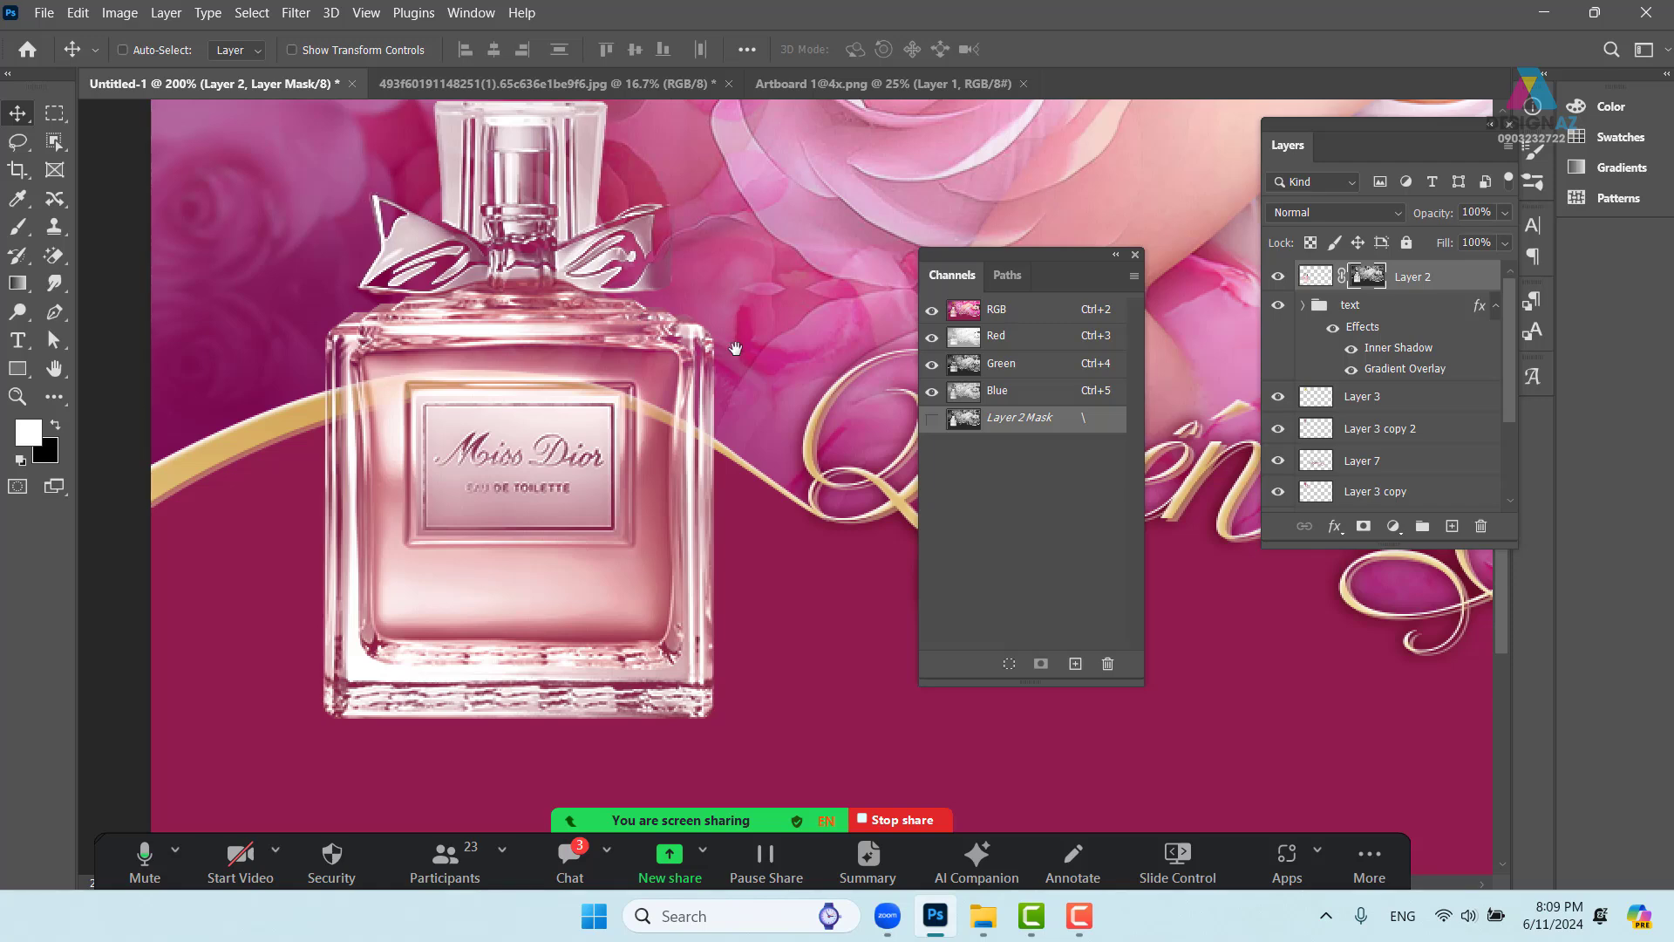
left_click_drag(736, 348, 699, 346)
key("b")
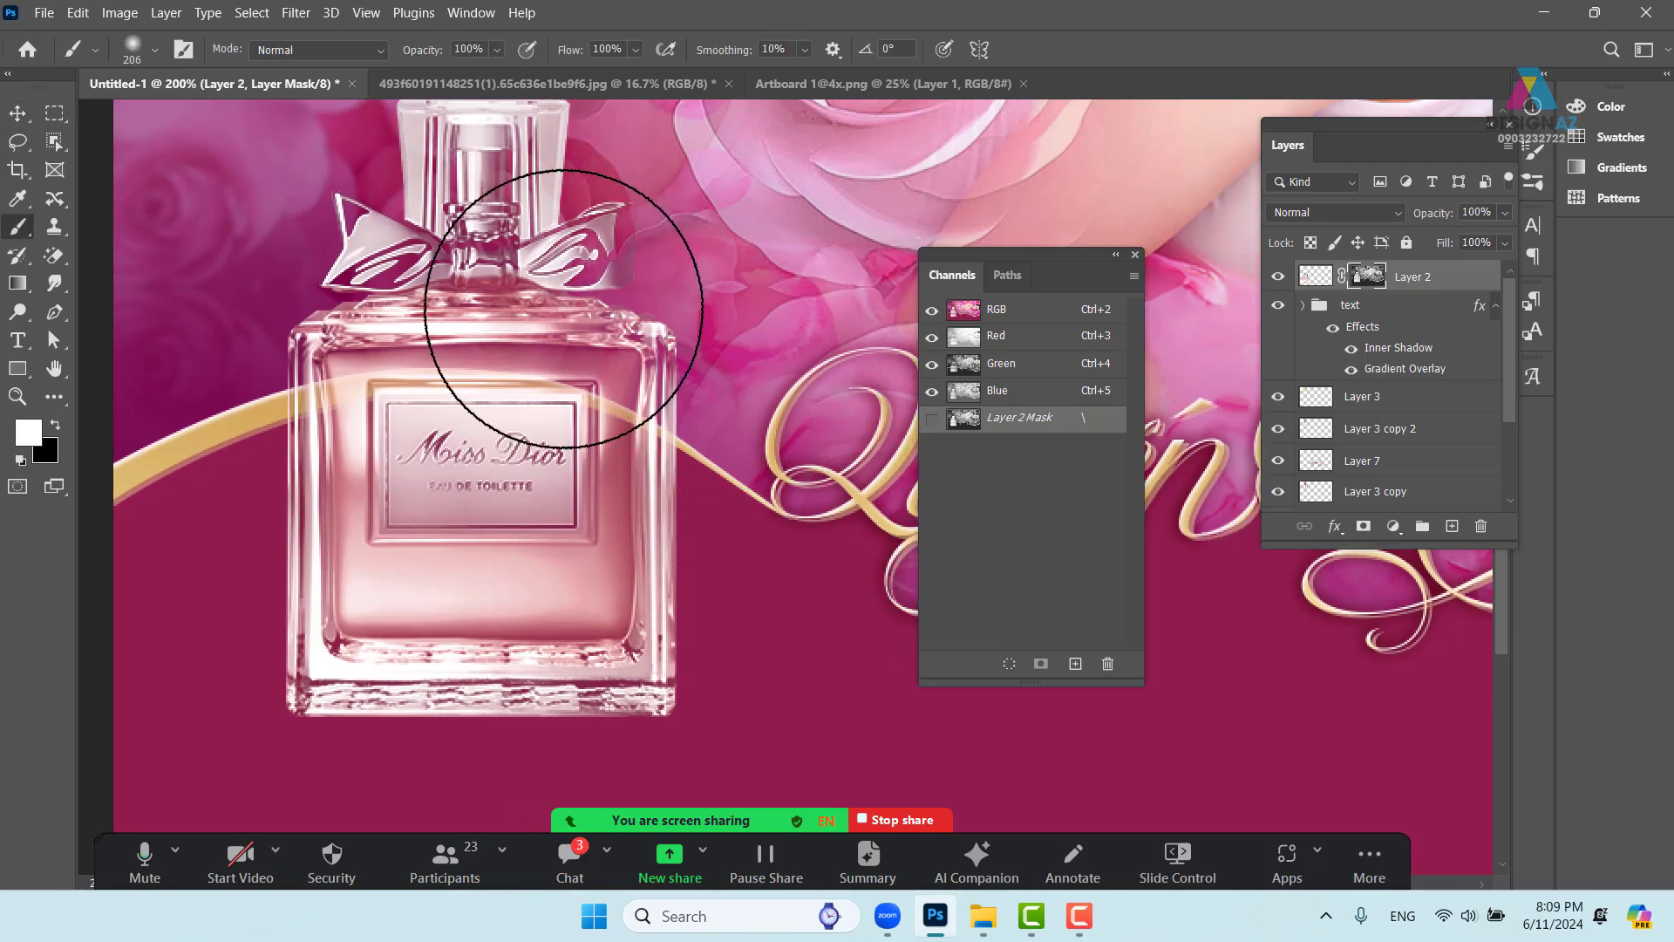
left_click_drag(693, 314, 566, 318)
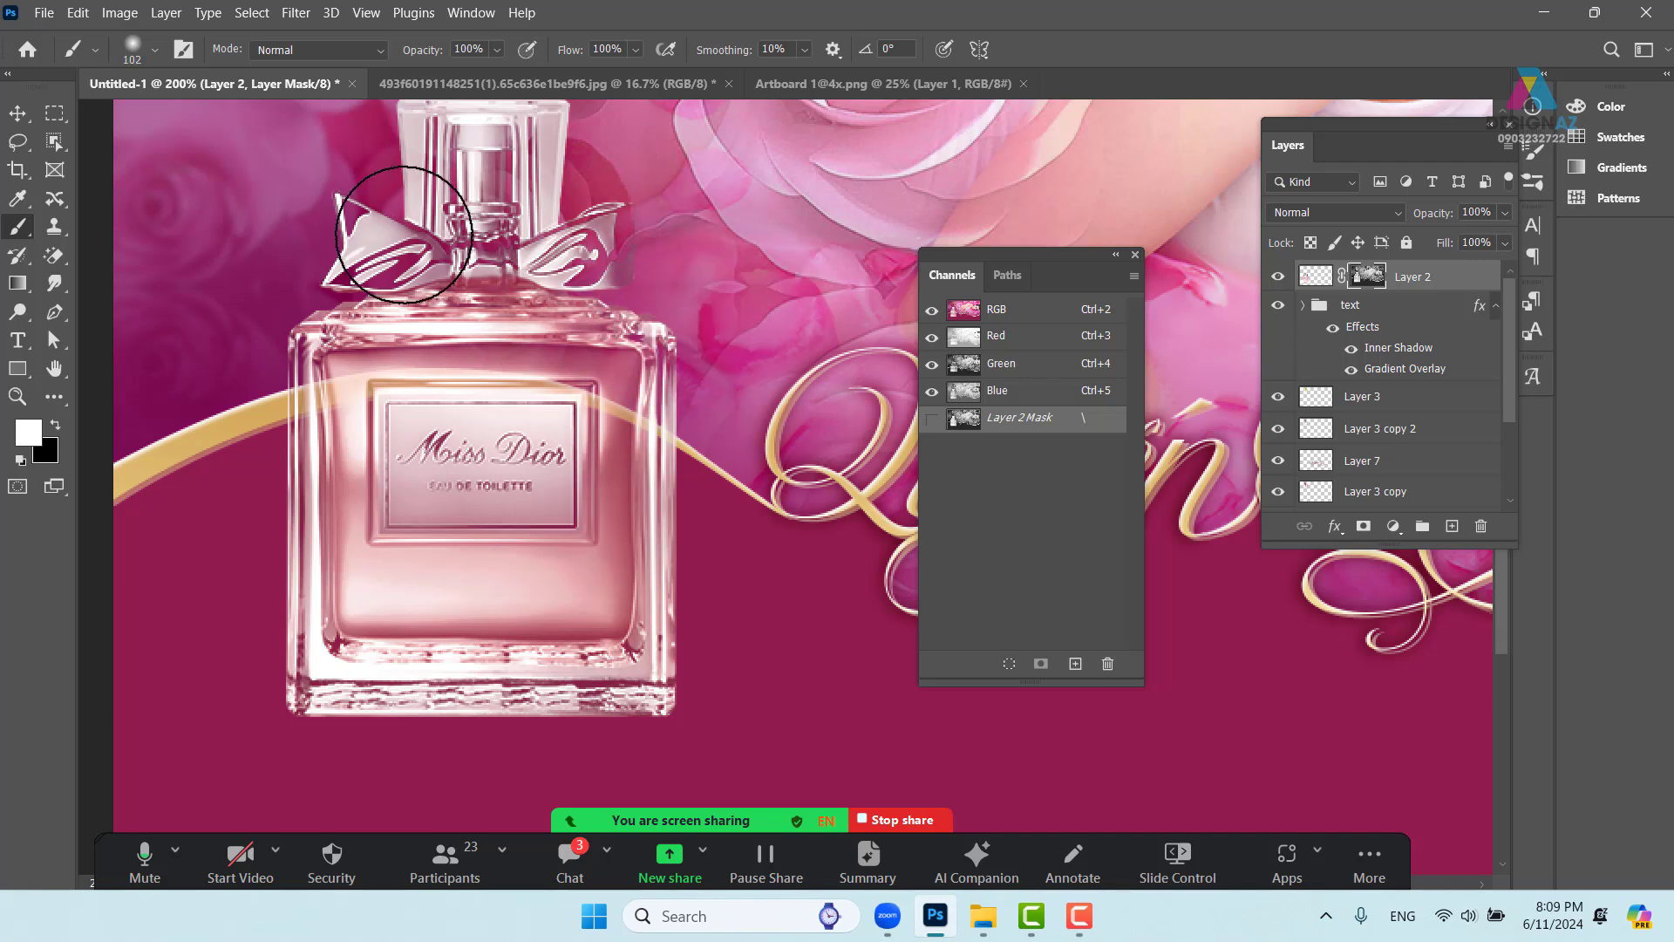
left_click(156, 52)
left_click_drag(185, 120, 151, 119)
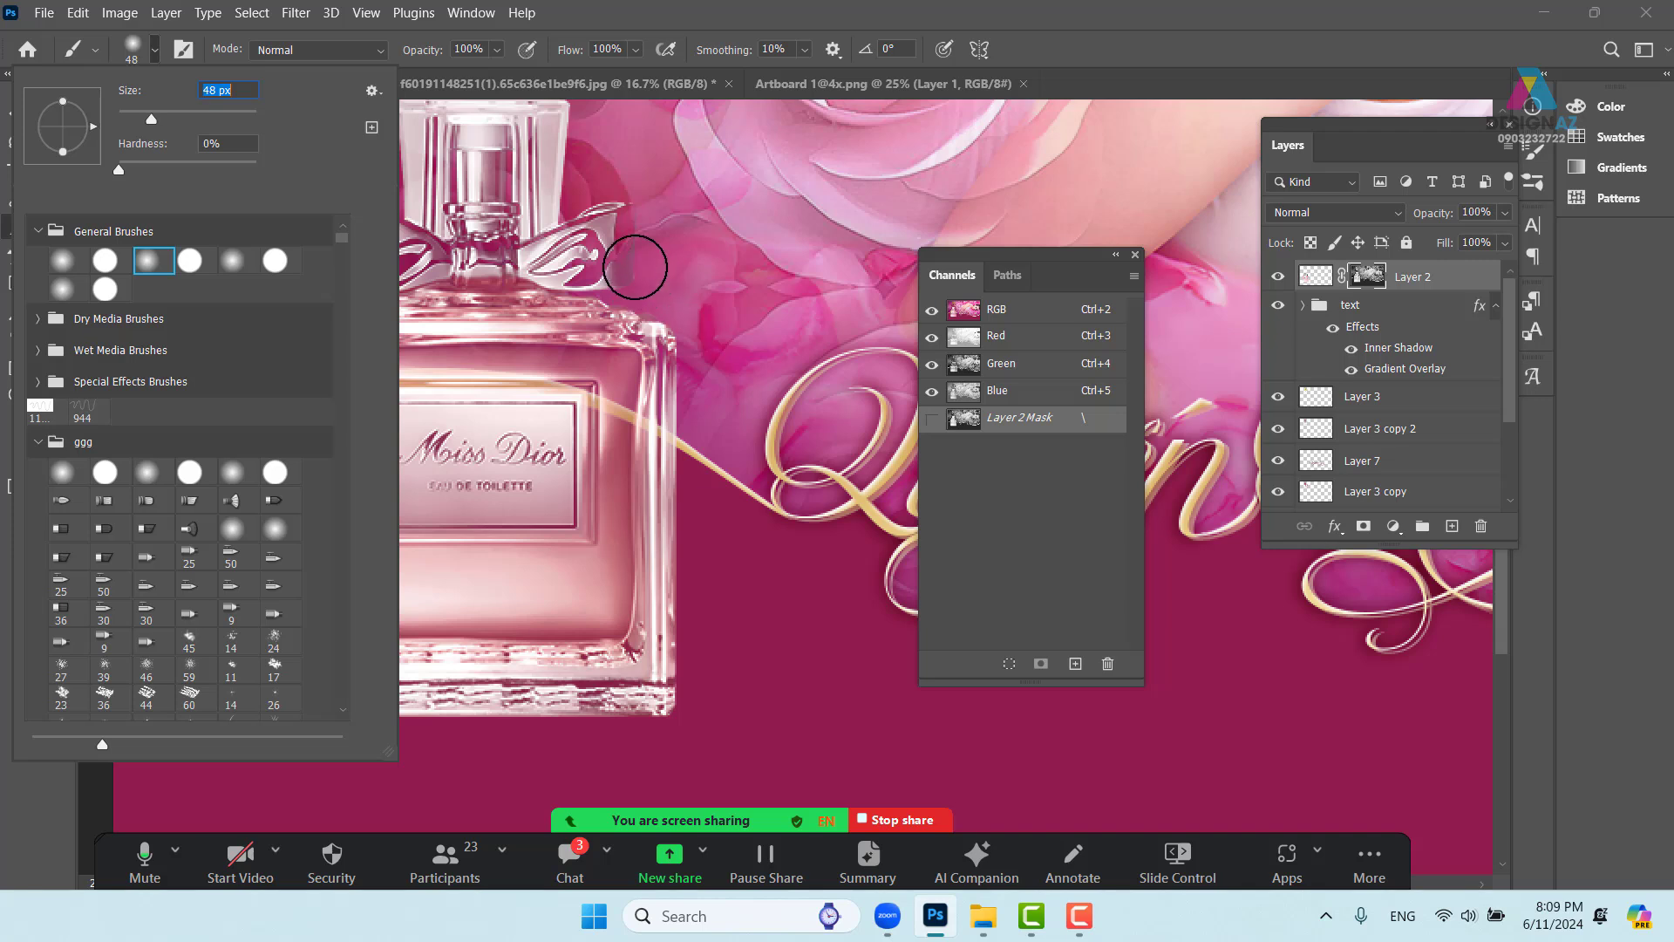
mouse_move(603, 180)
left_mouse_down()
mouse_move(622, 271)
mouse_move(535, 263)
mouse_move(597, 252)
mouse_move(349, 258)
mouse_move(434, 268)
mouse_move(342, 213)
mouse_move(375, 228)
left_mouse_up()
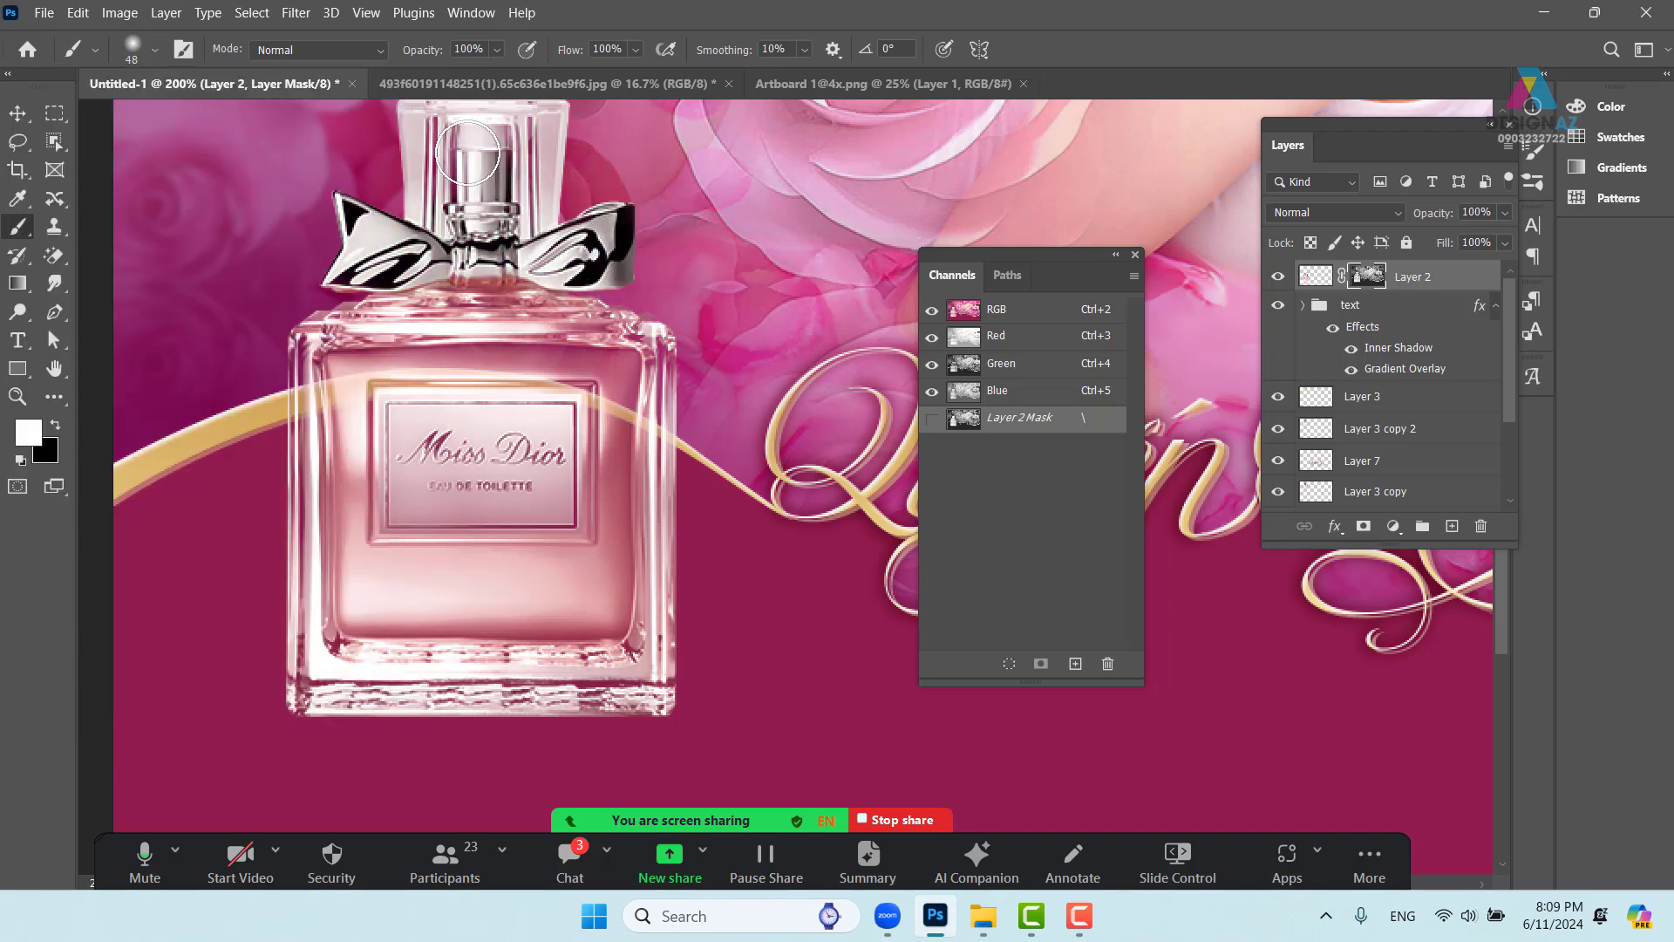
Paint white on Layer 2's mask along the glass bottle's side edges, base and the area around the bow
scroll(468, 154, "up", 2)
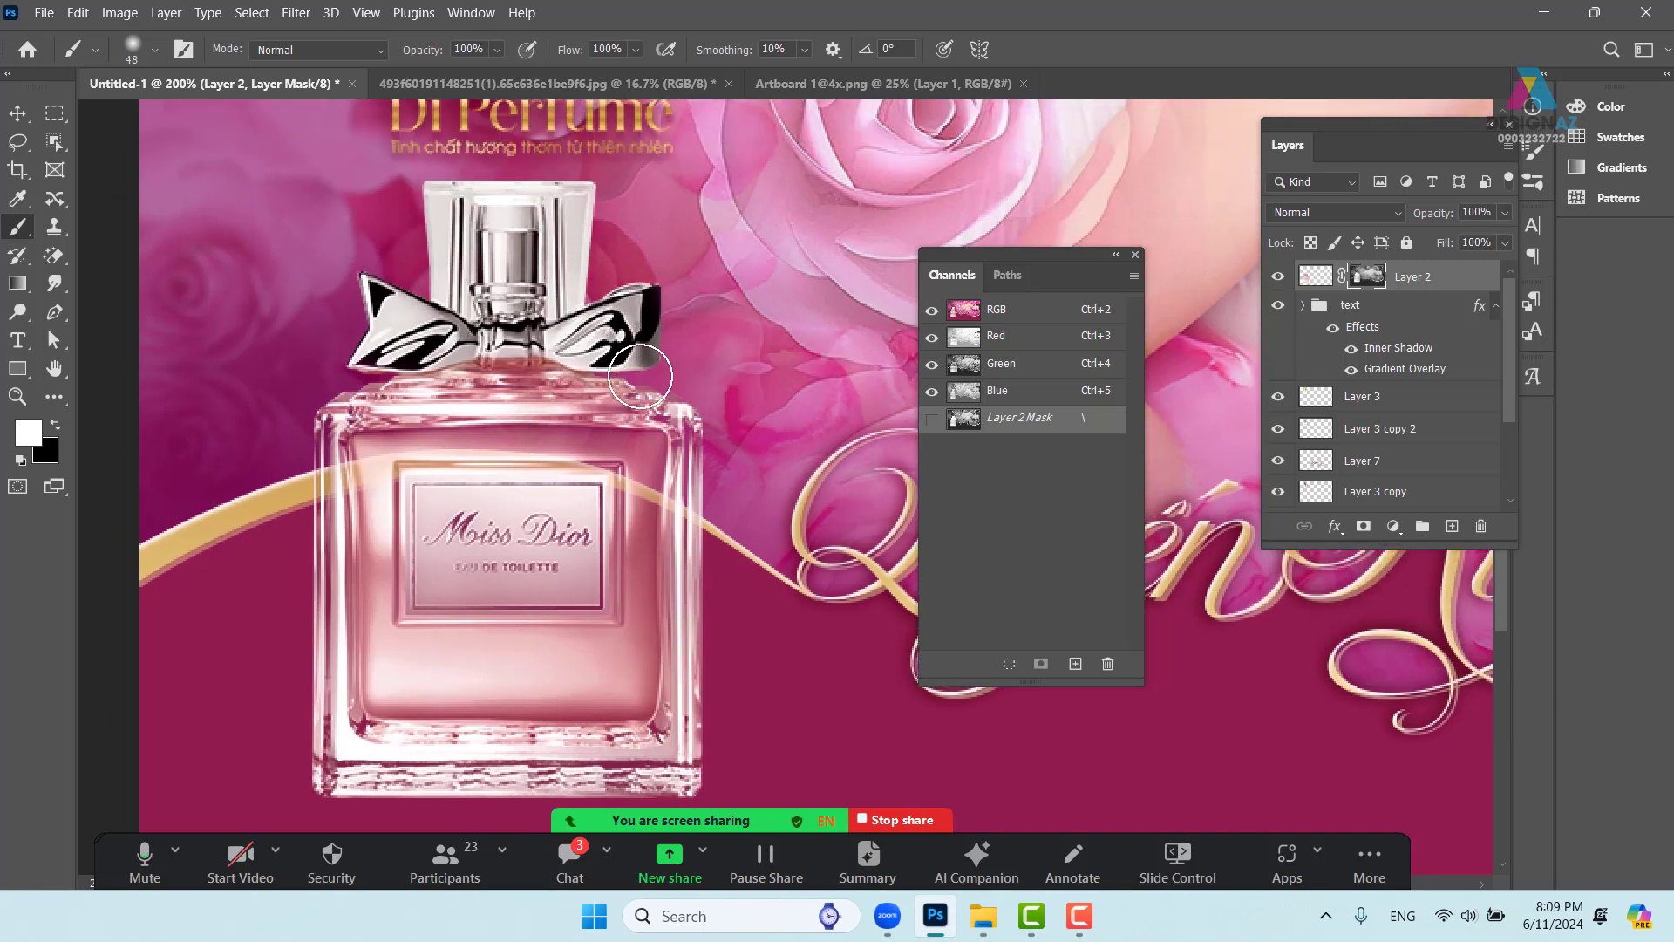
mouse_move(640, 377)
left_mouse_down()
mouse_move(693, 431)
mouse_move(709, 743)
left_mouse_up()
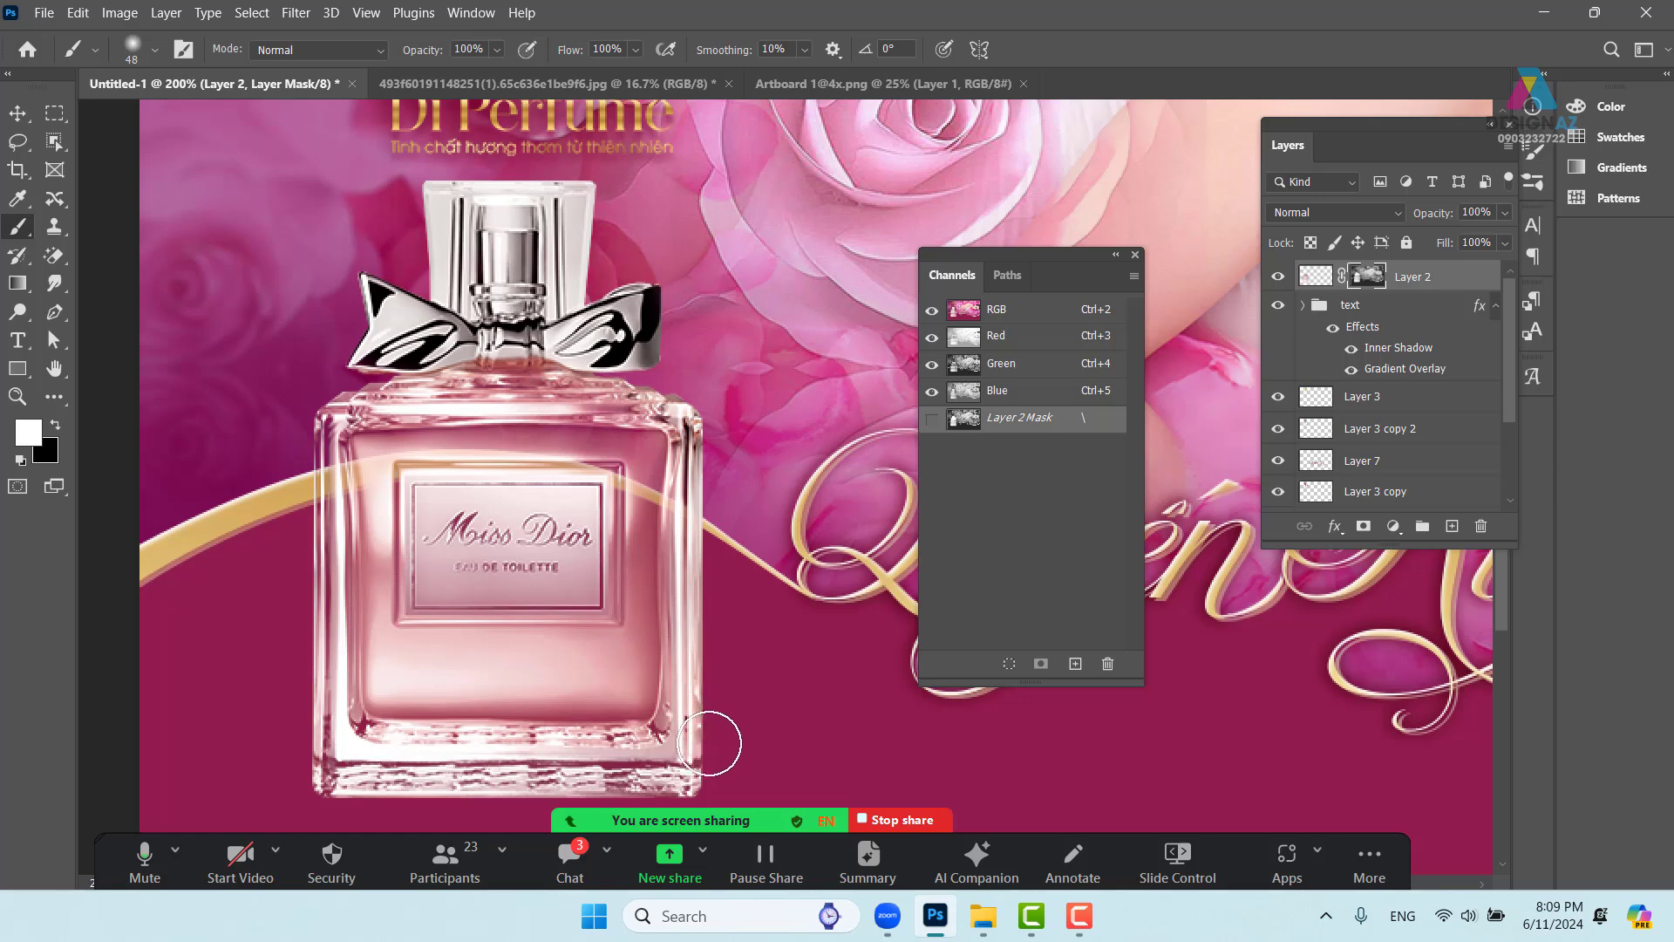
scroll(709, 743, "down", 3)
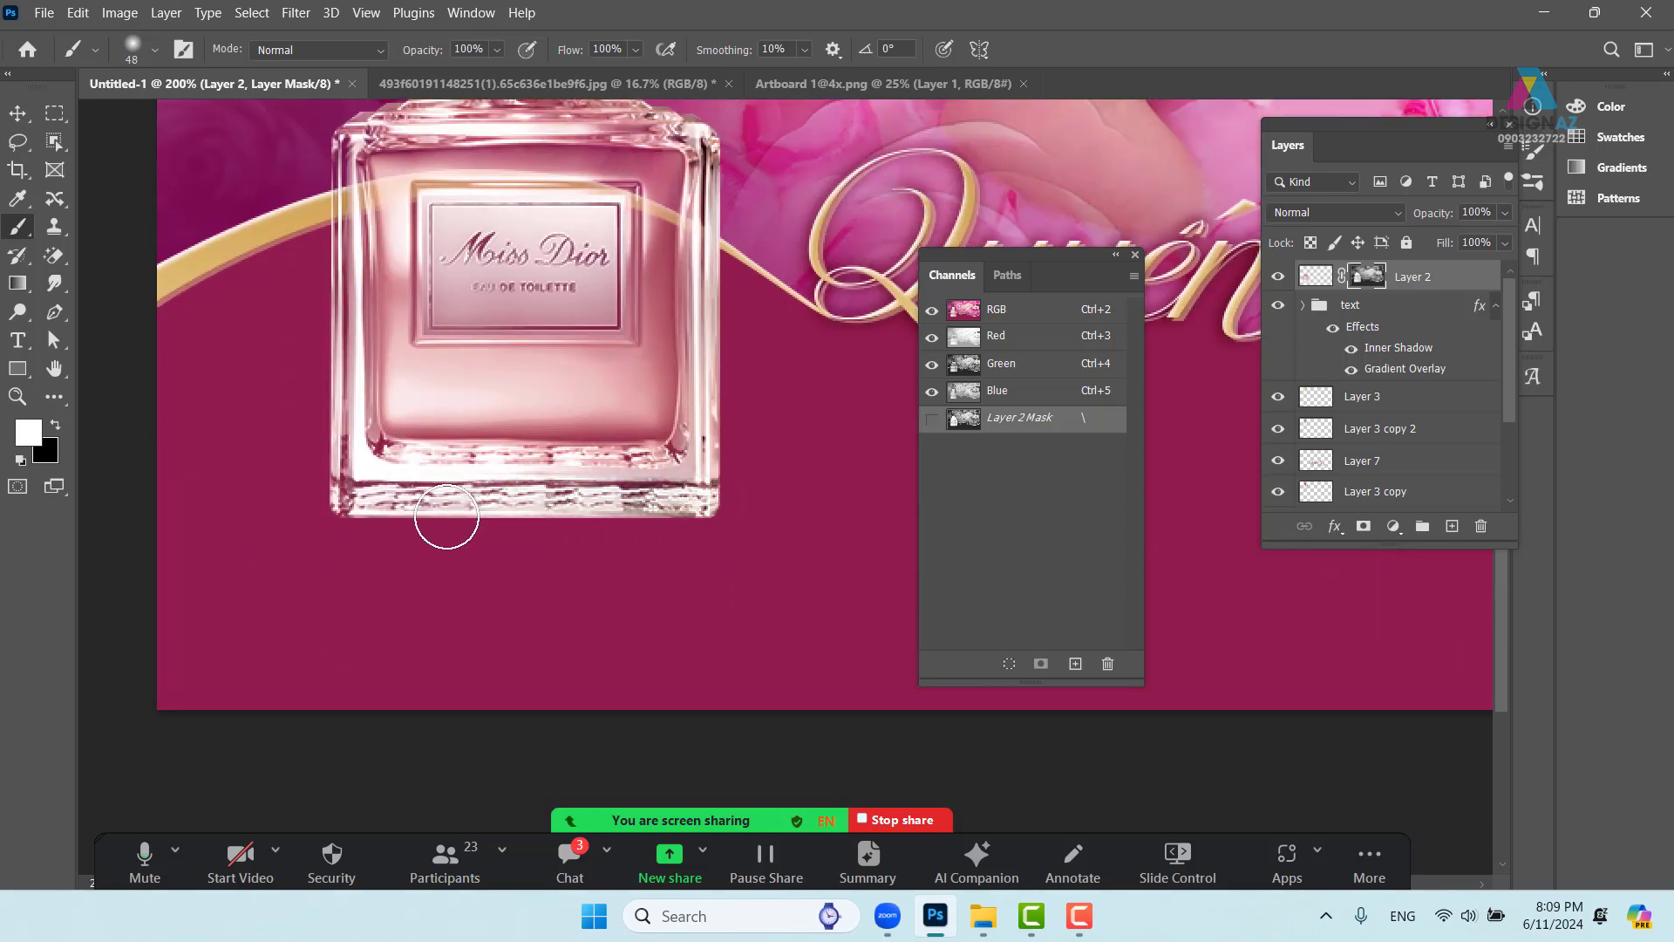
mouse_move(447, 516)
left_mouse_down()
mouse_move(317, 516)
mouse_move(306, 482)
mouse_move(306, 148)
mouse_move(330, 116)
left_mouse_up()
left_click_drag(366, 200, 309, 403)
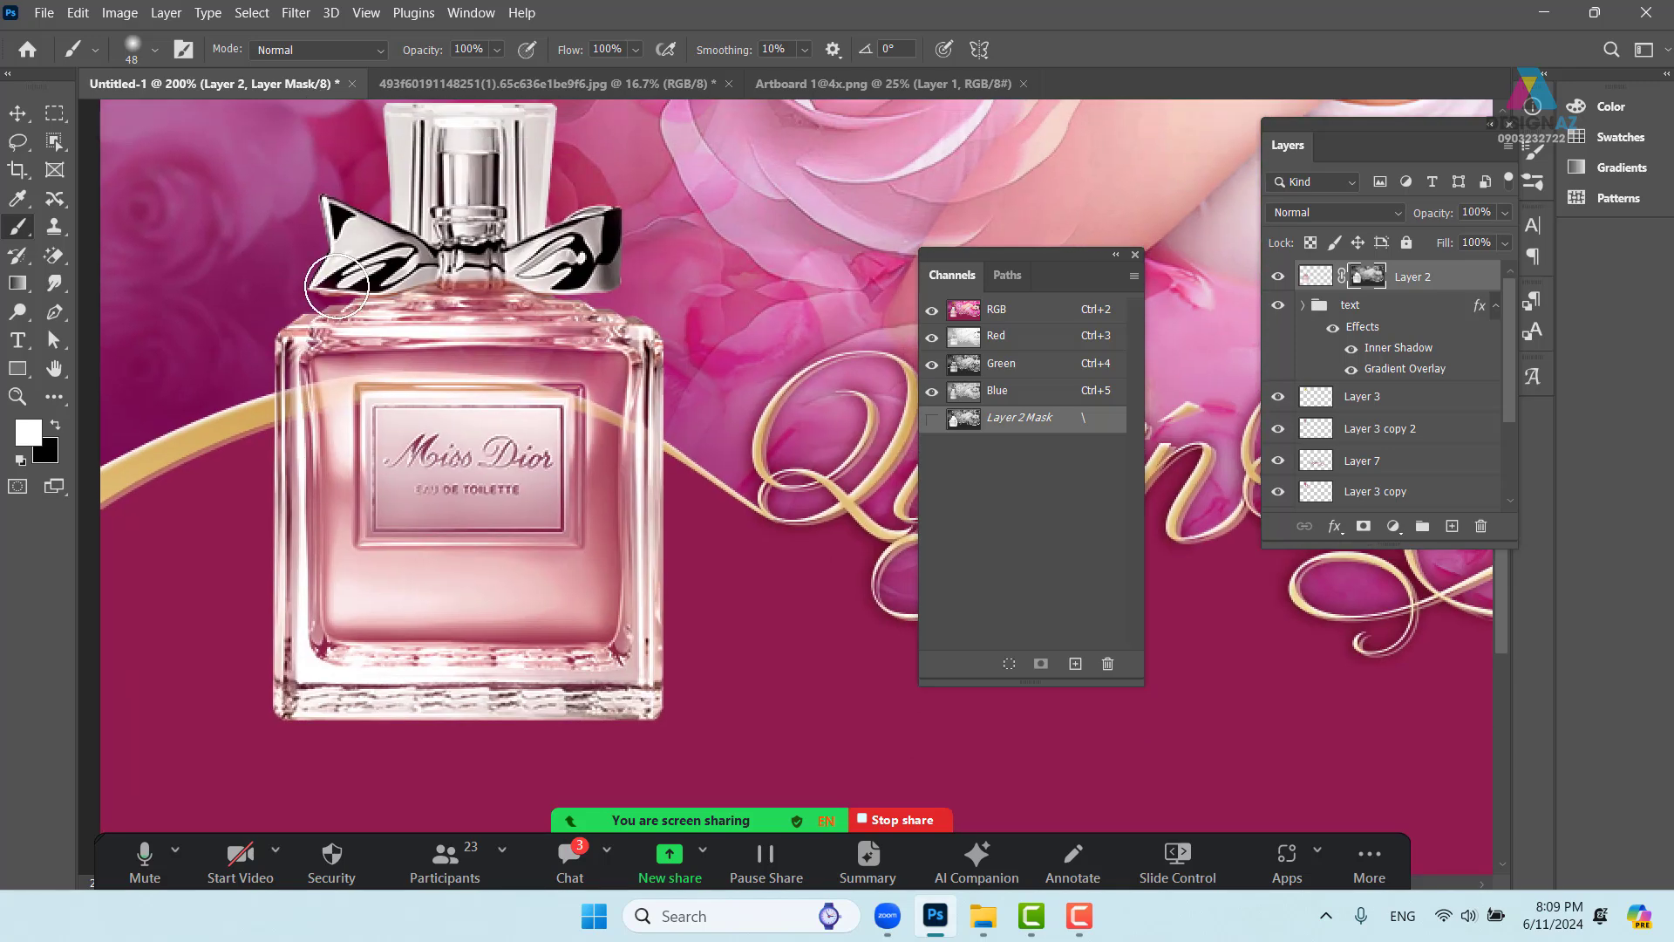
left_click_drag(337, 287, 629, 269)
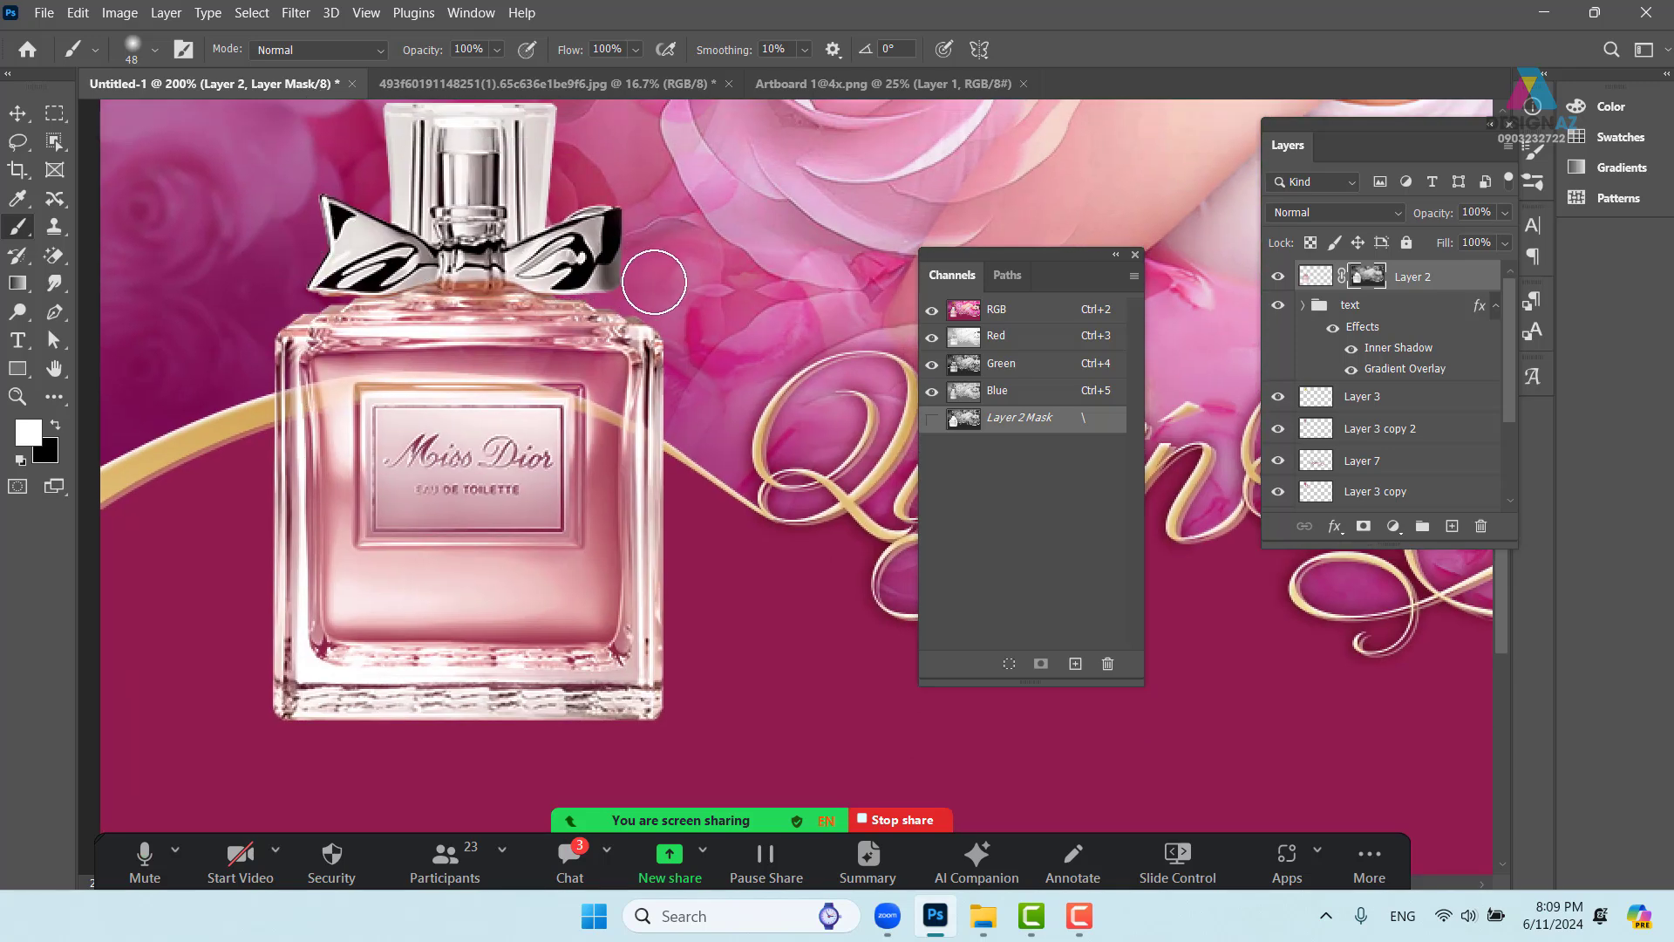
Close the channels display to uncover the whole banner
key("ctrl+minus")
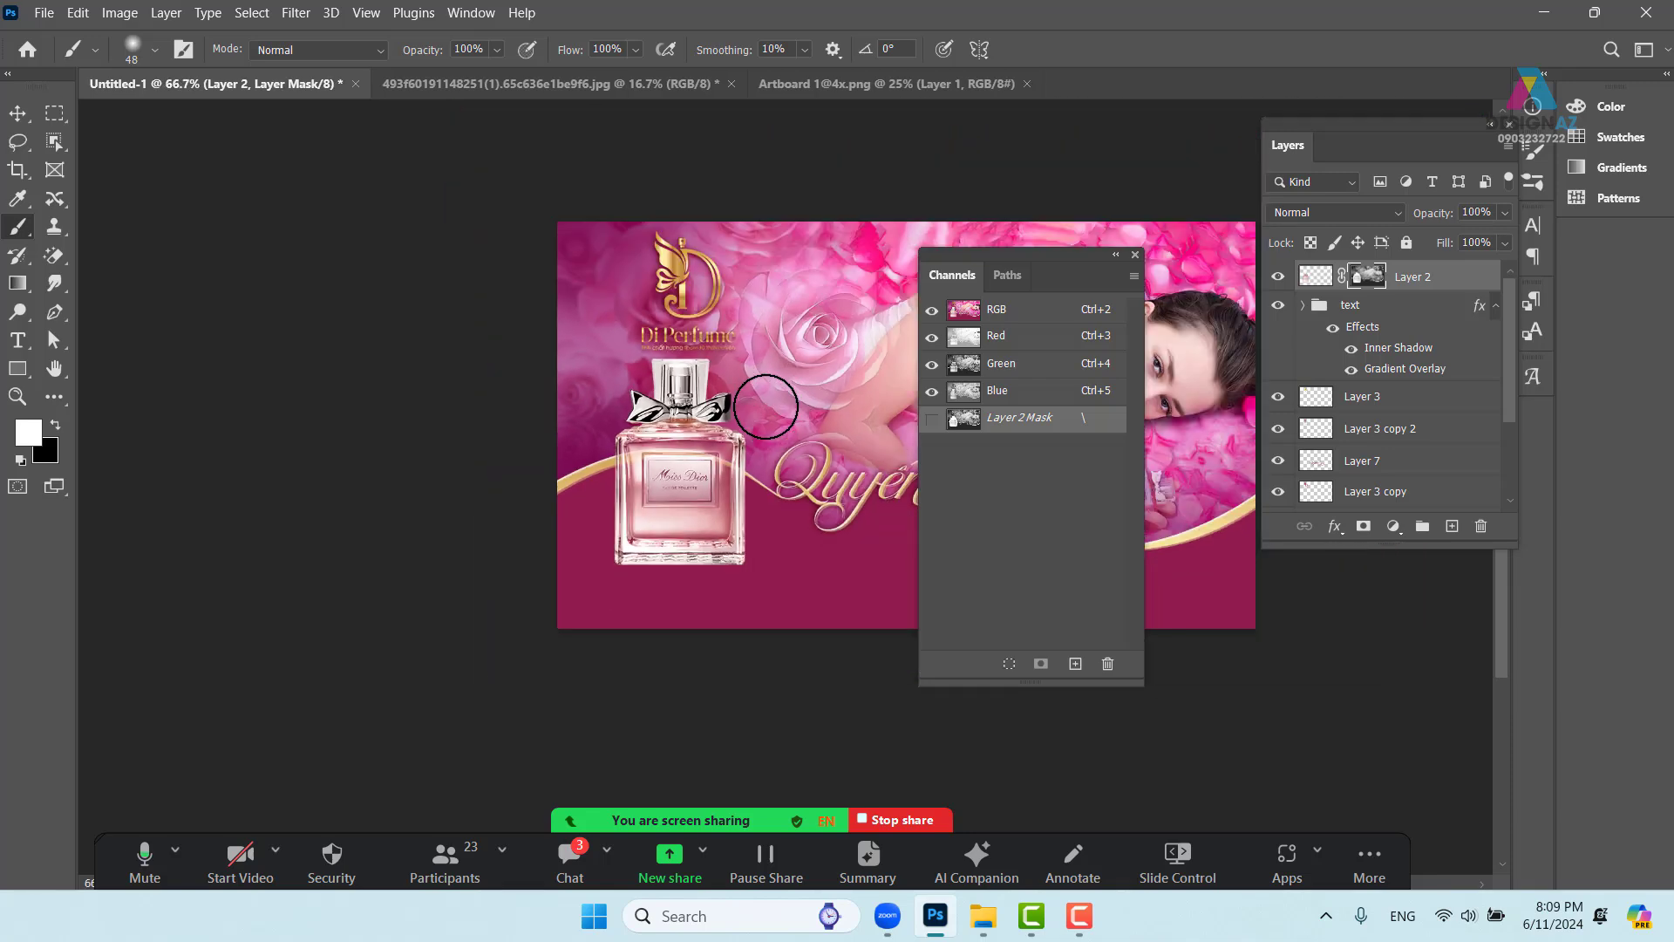
left_click_drag(766, 407, 553, 392)
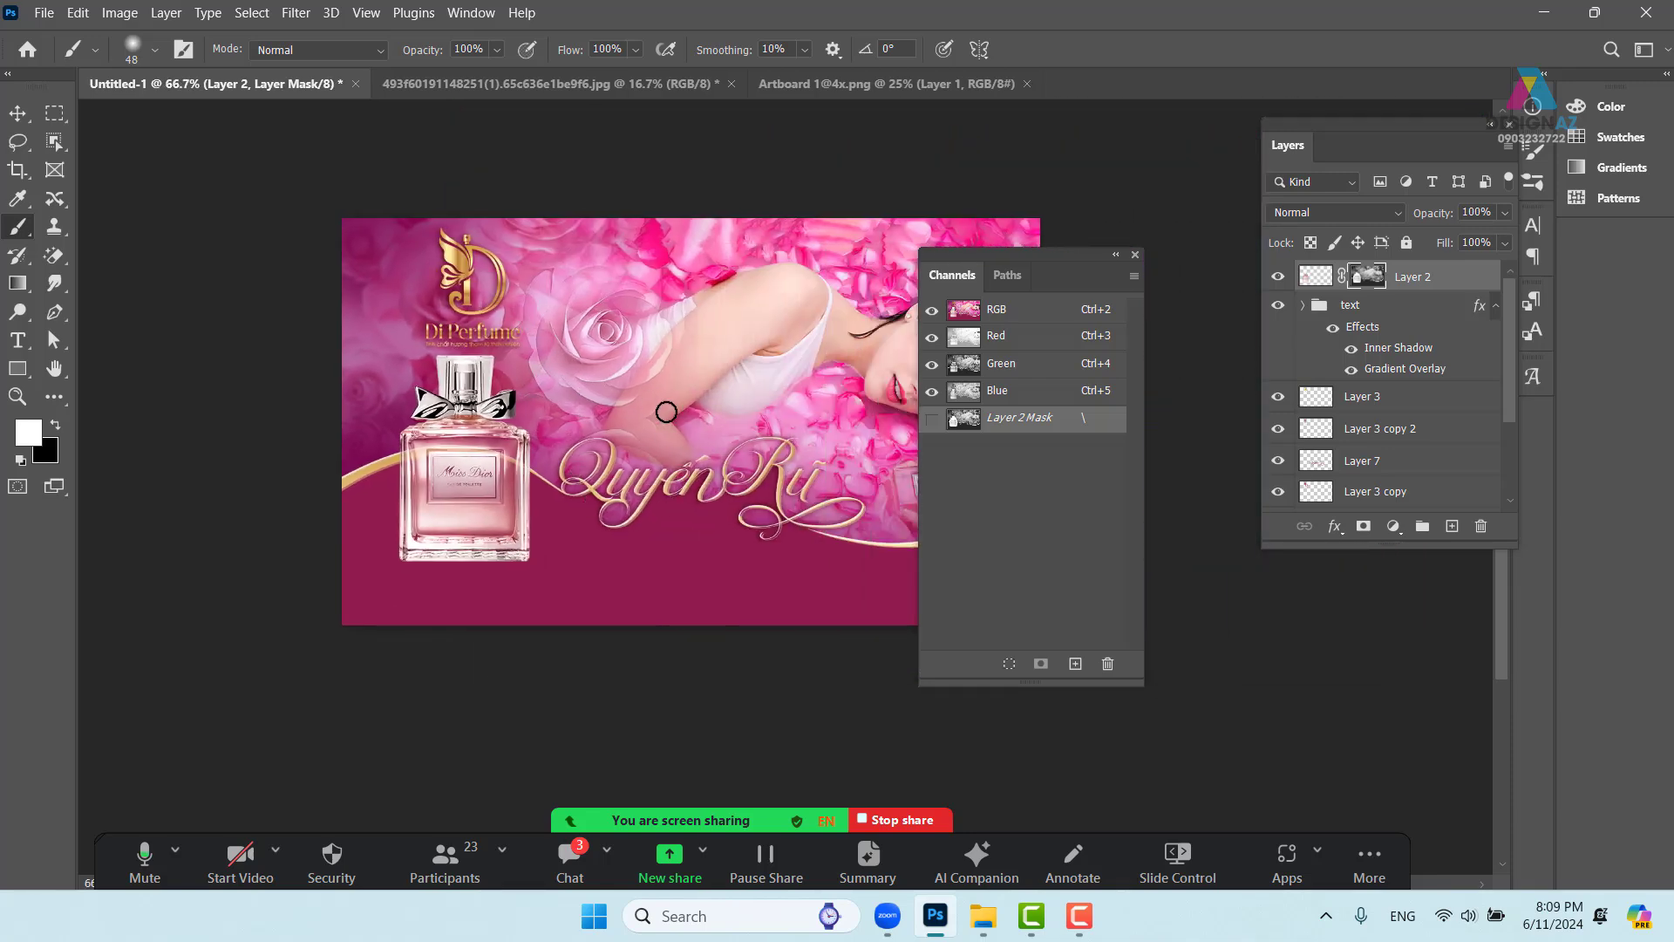
key("ctrl+plus")
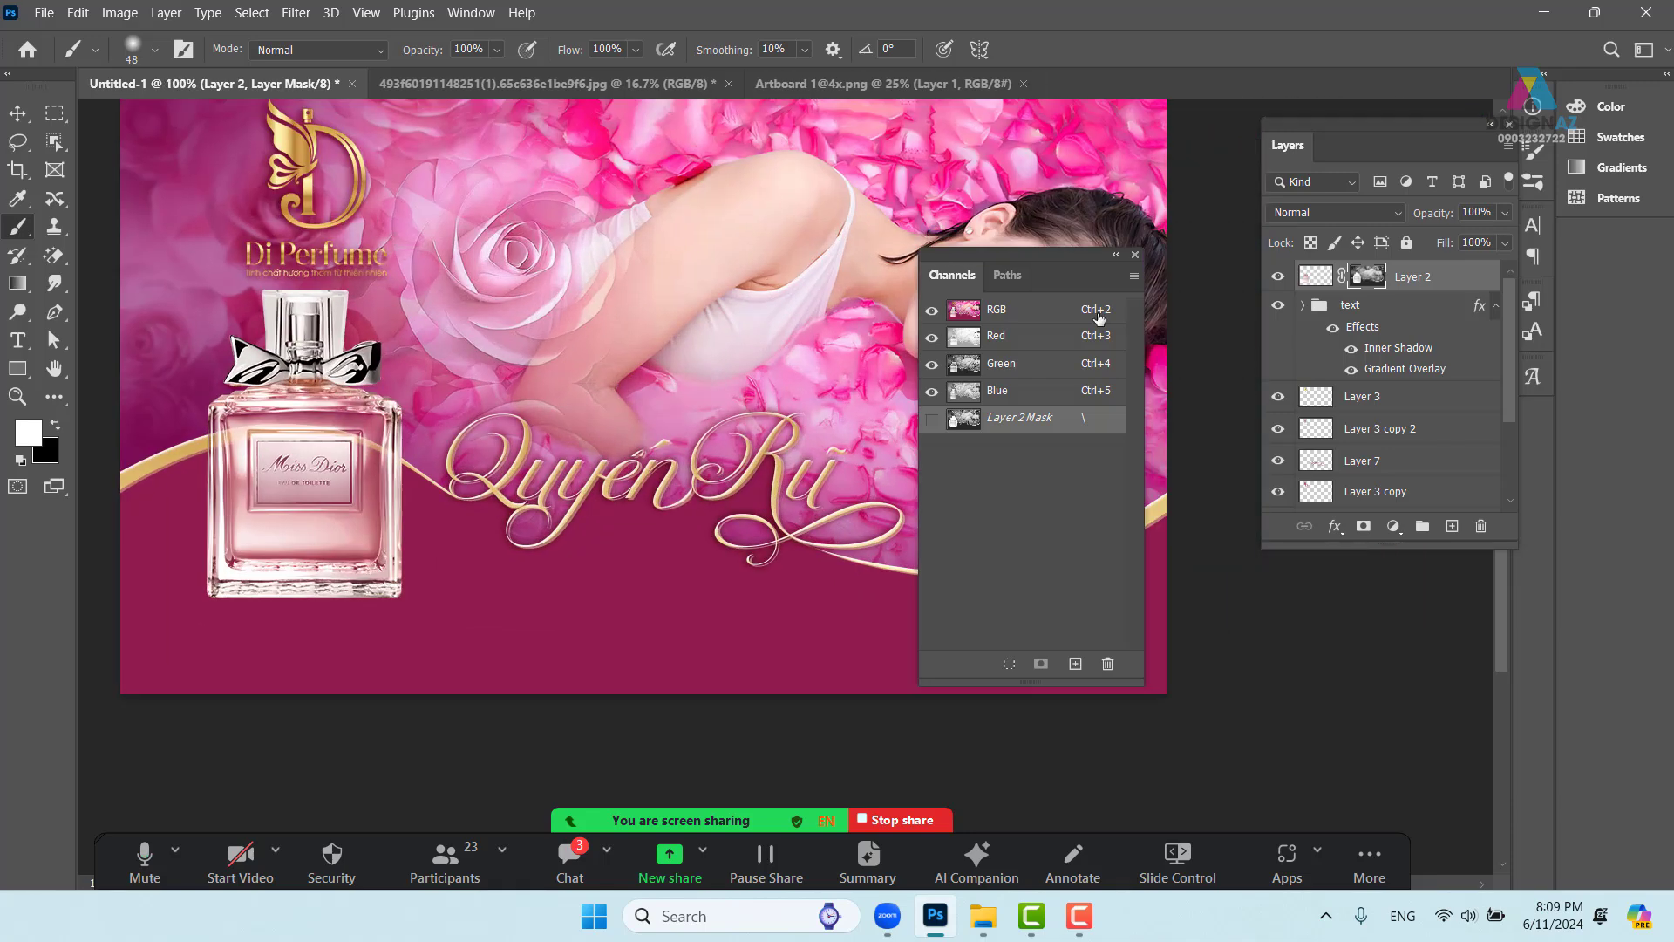
left_click(1136, 255)
left_click_drag(466, 445, 609, 453)
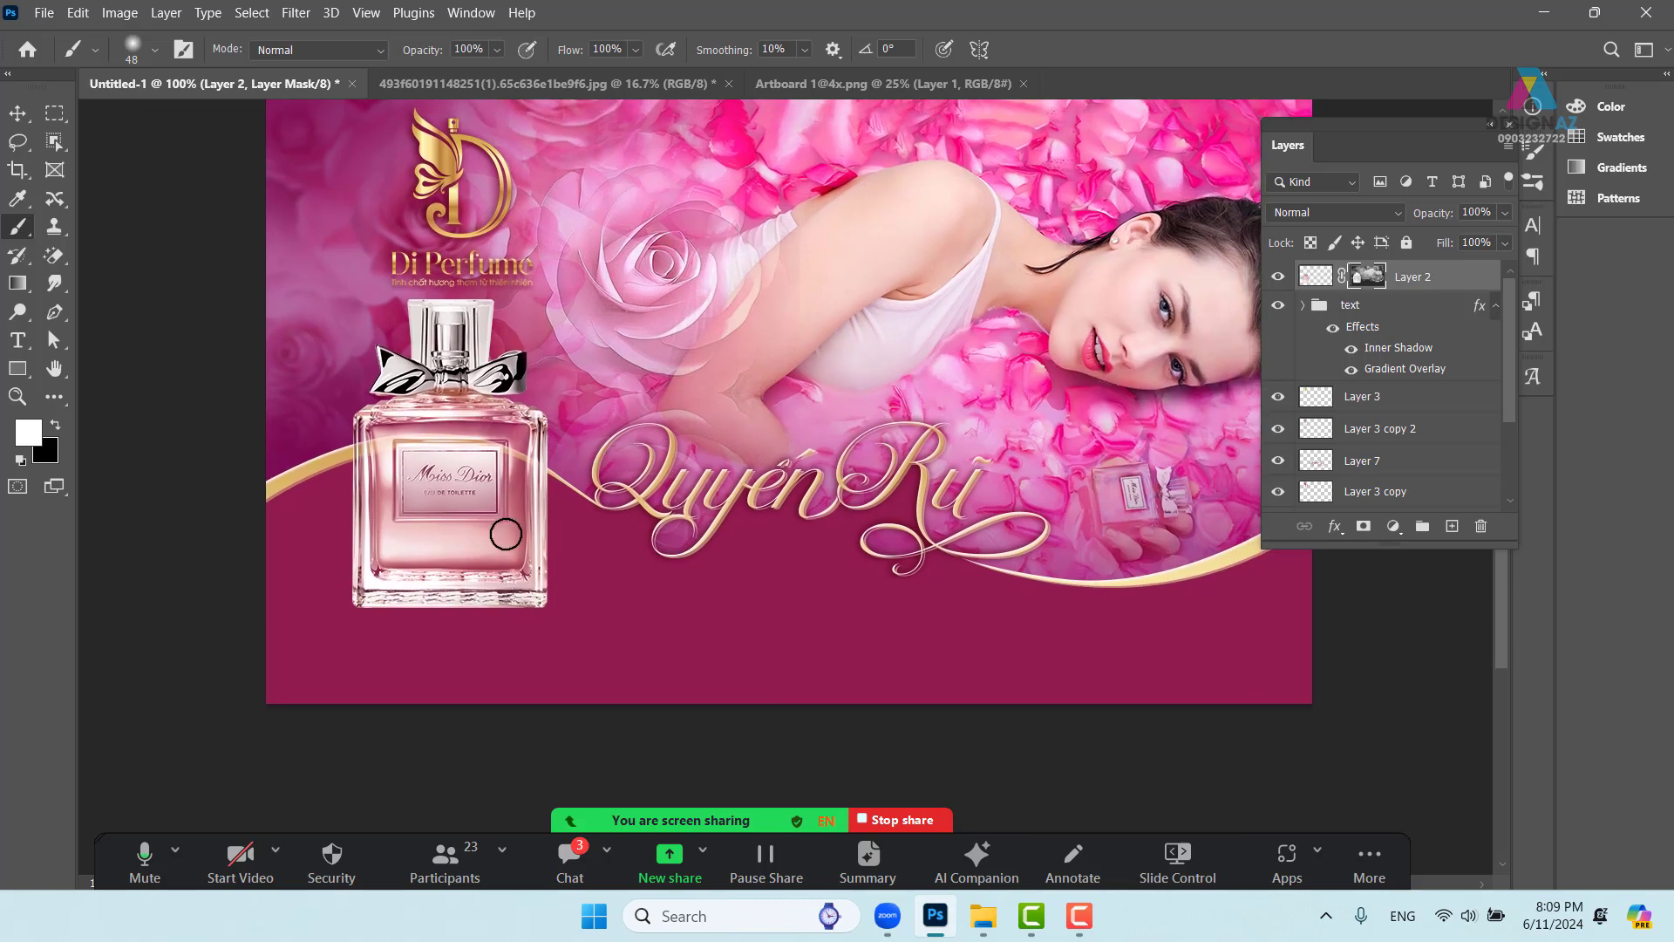
Duplicate the masked bottle in Layer 2 and flip the copy vertically directly beneath the bottle as a reflection
left_click(17, 113)
right_click(467, 324)
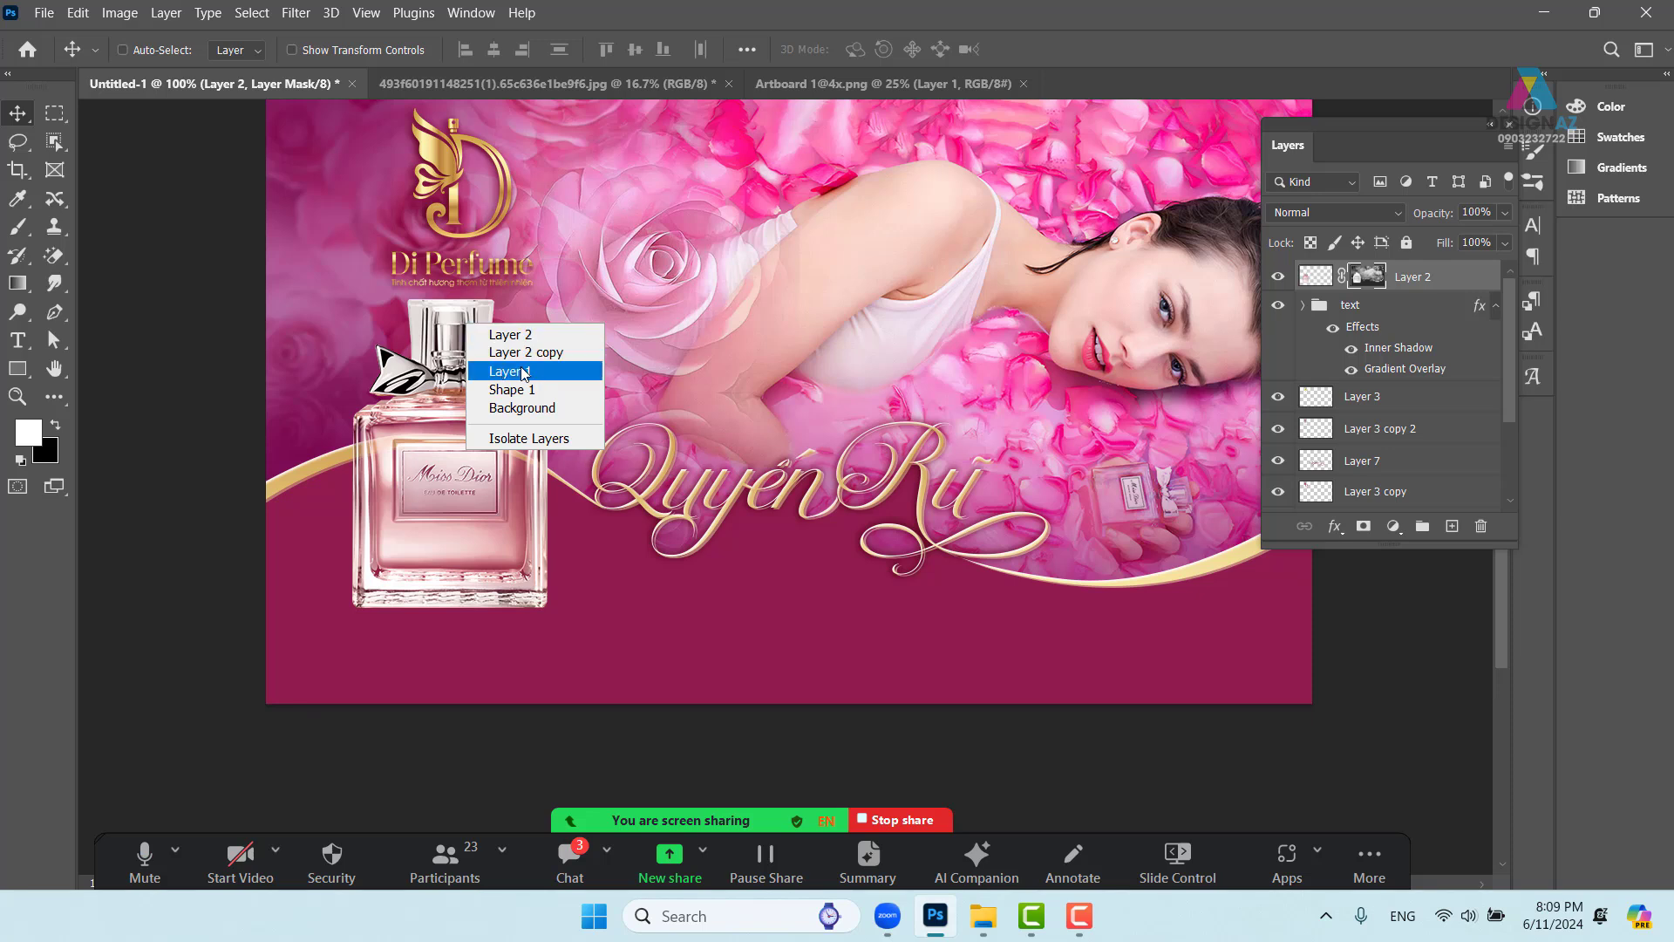
left_click(1318, 285)
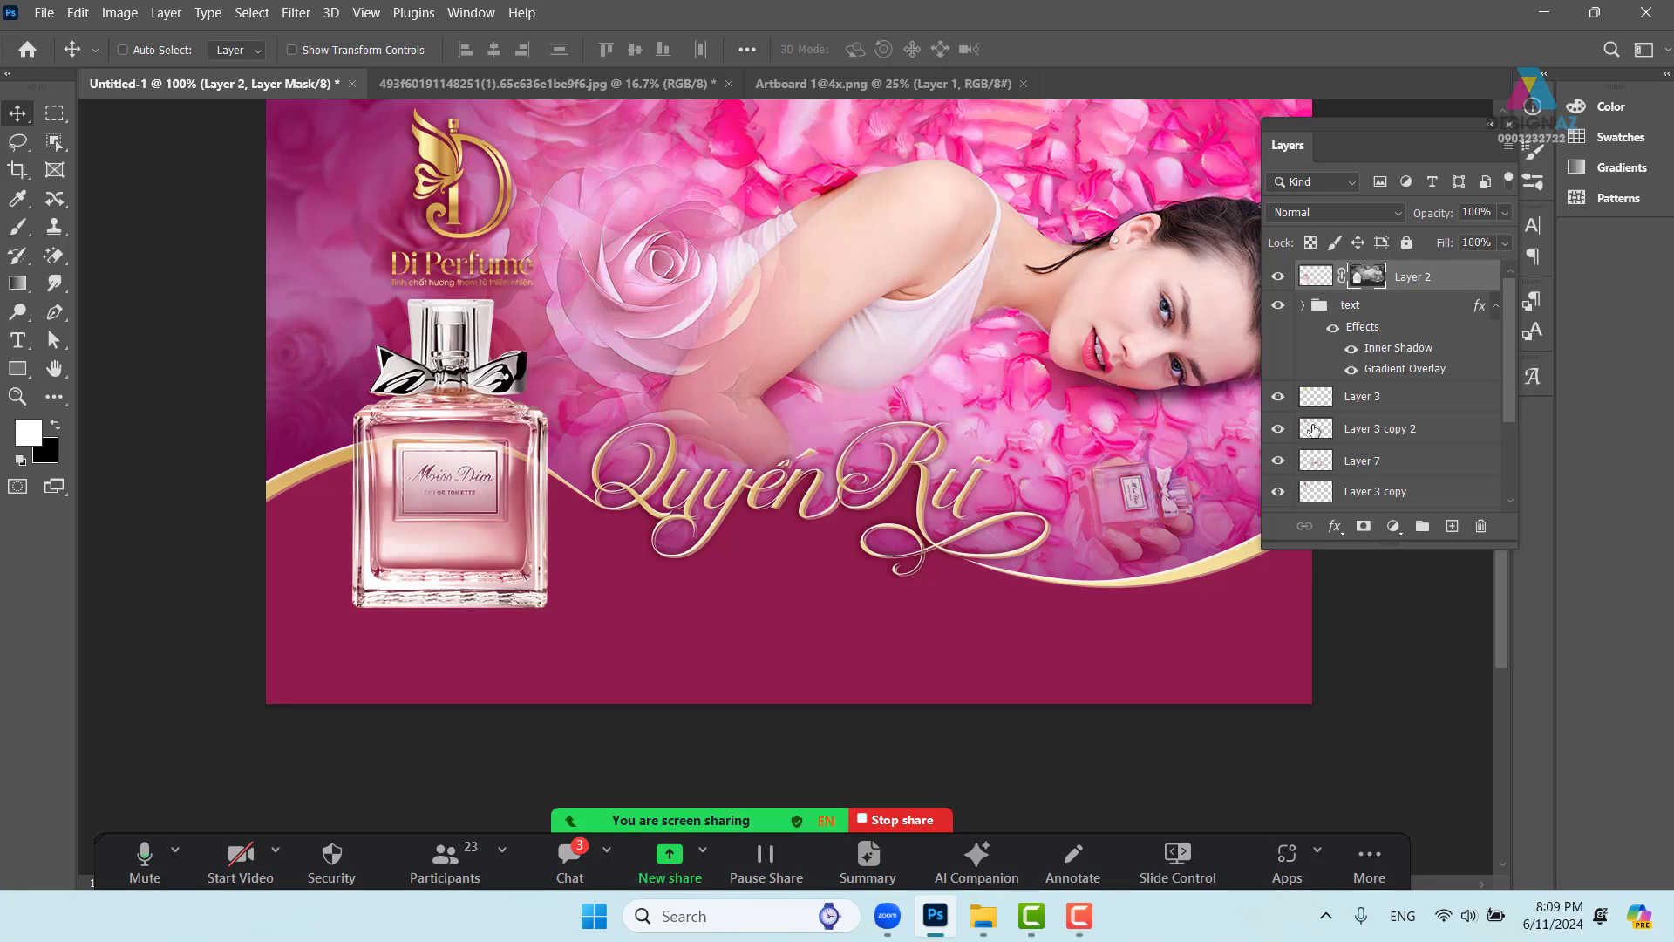
key("ctrl+j")
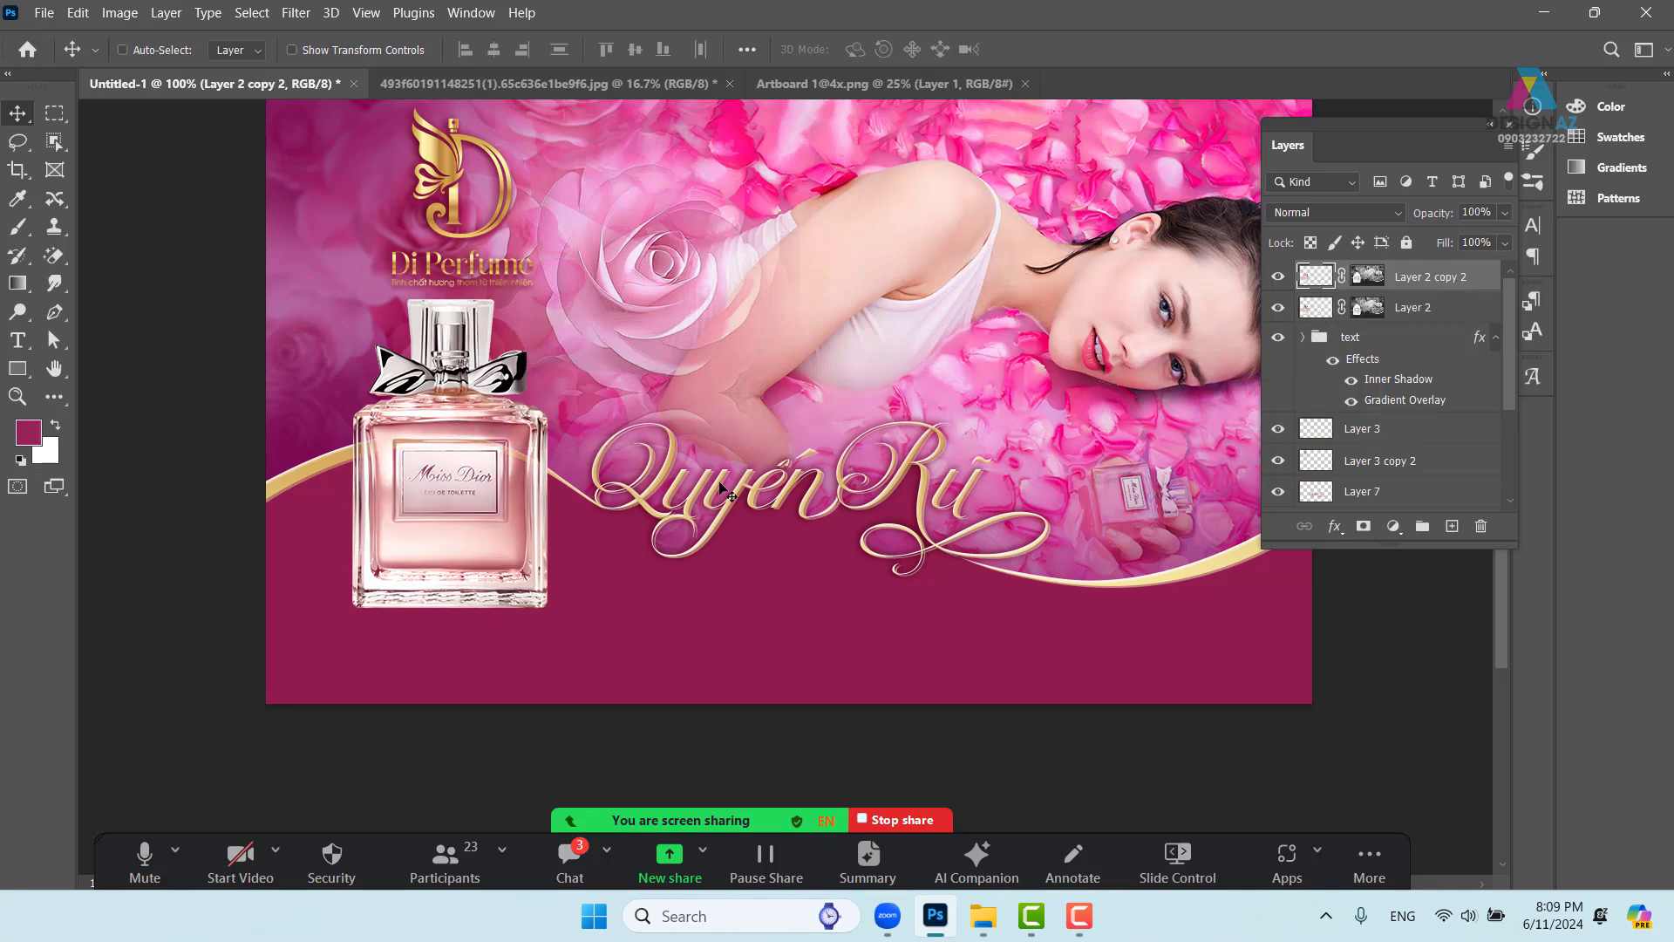
key("ctrl+t")
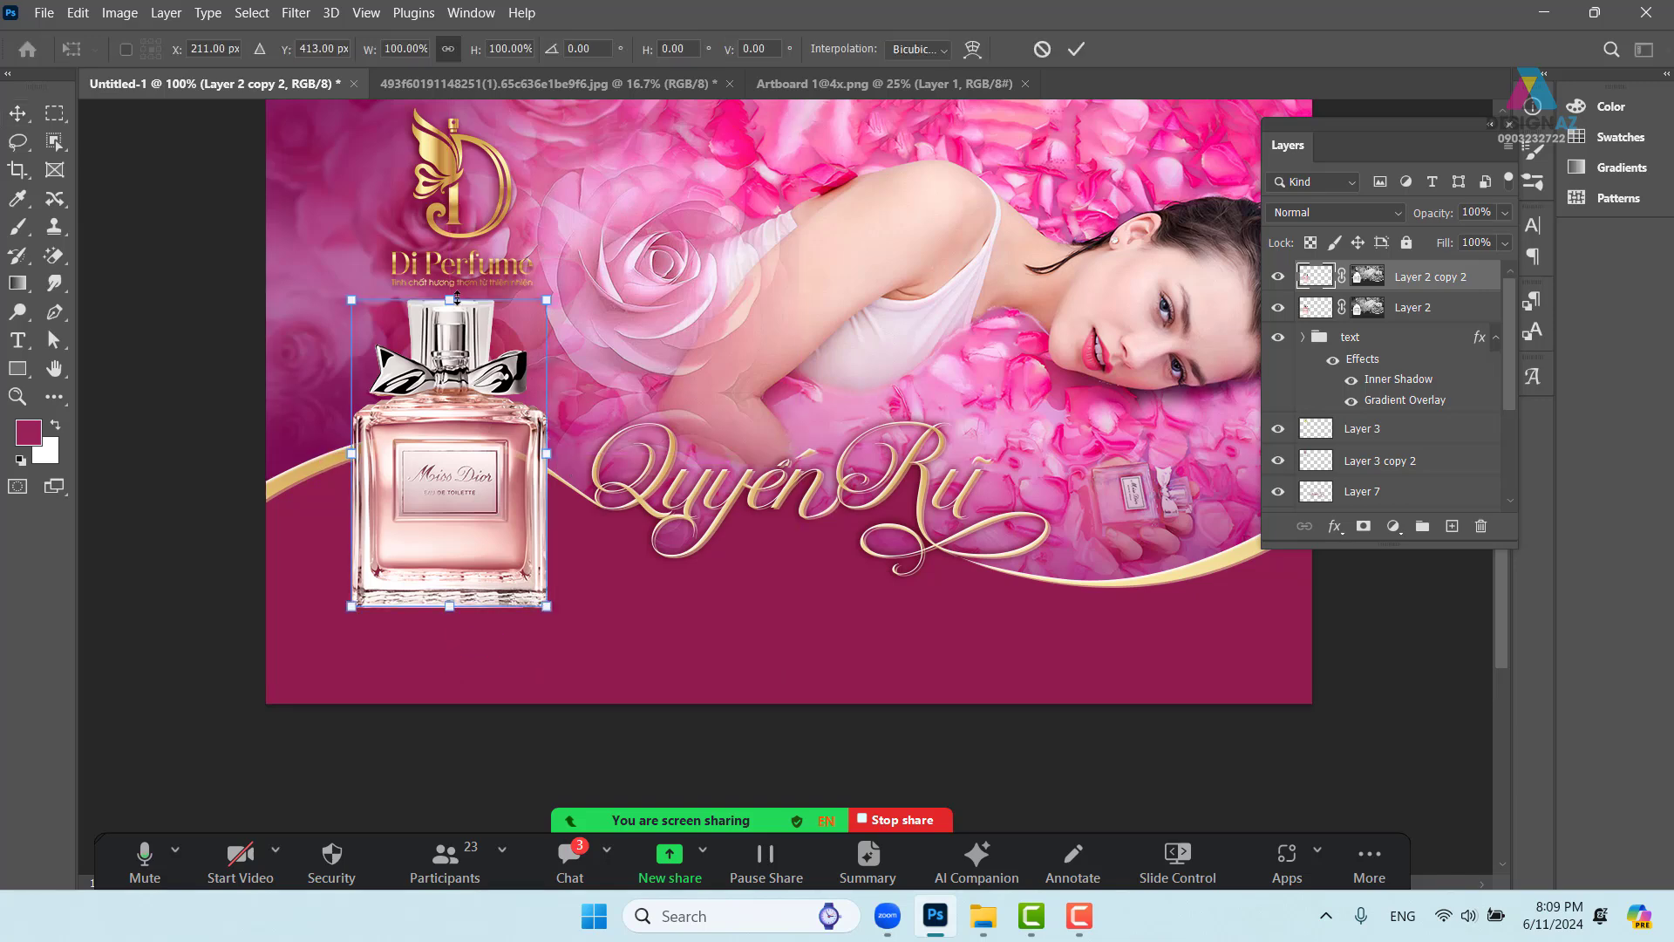
left_click_drag(449, 300, 416, 801)
key("Return")
left_click_drag(531, 619, 720, 478)
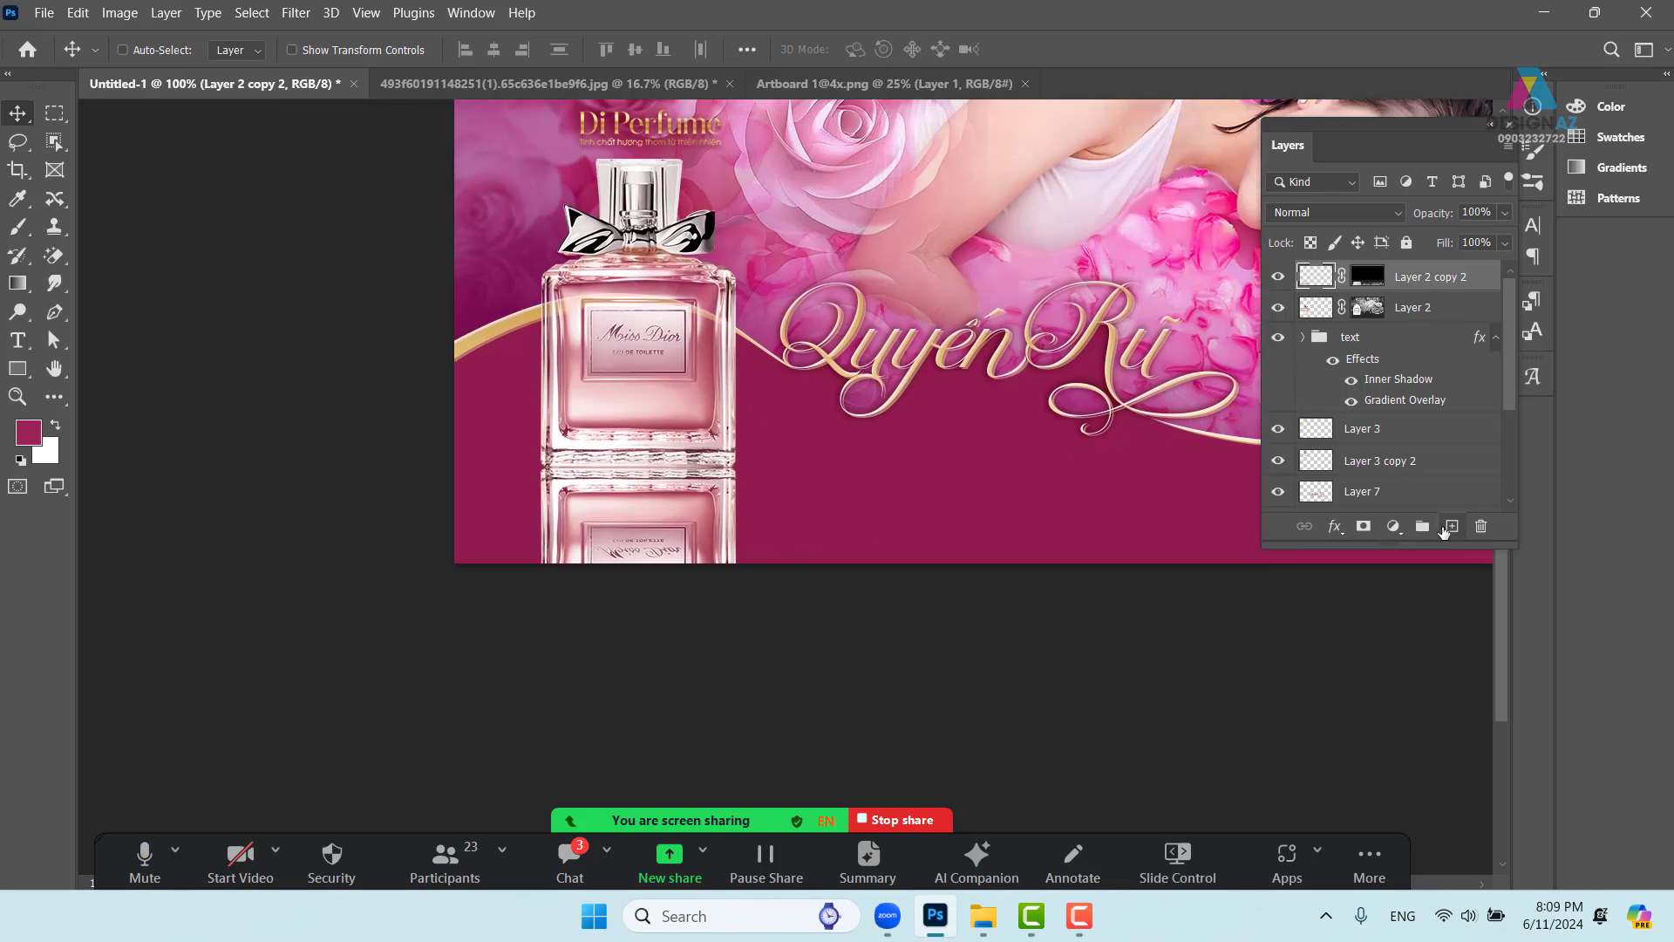
Add a blank layer above the reflection and merge it with Layer 2 copy 2, keeping the reflection beneath the bottle
left_click(1453, 528)
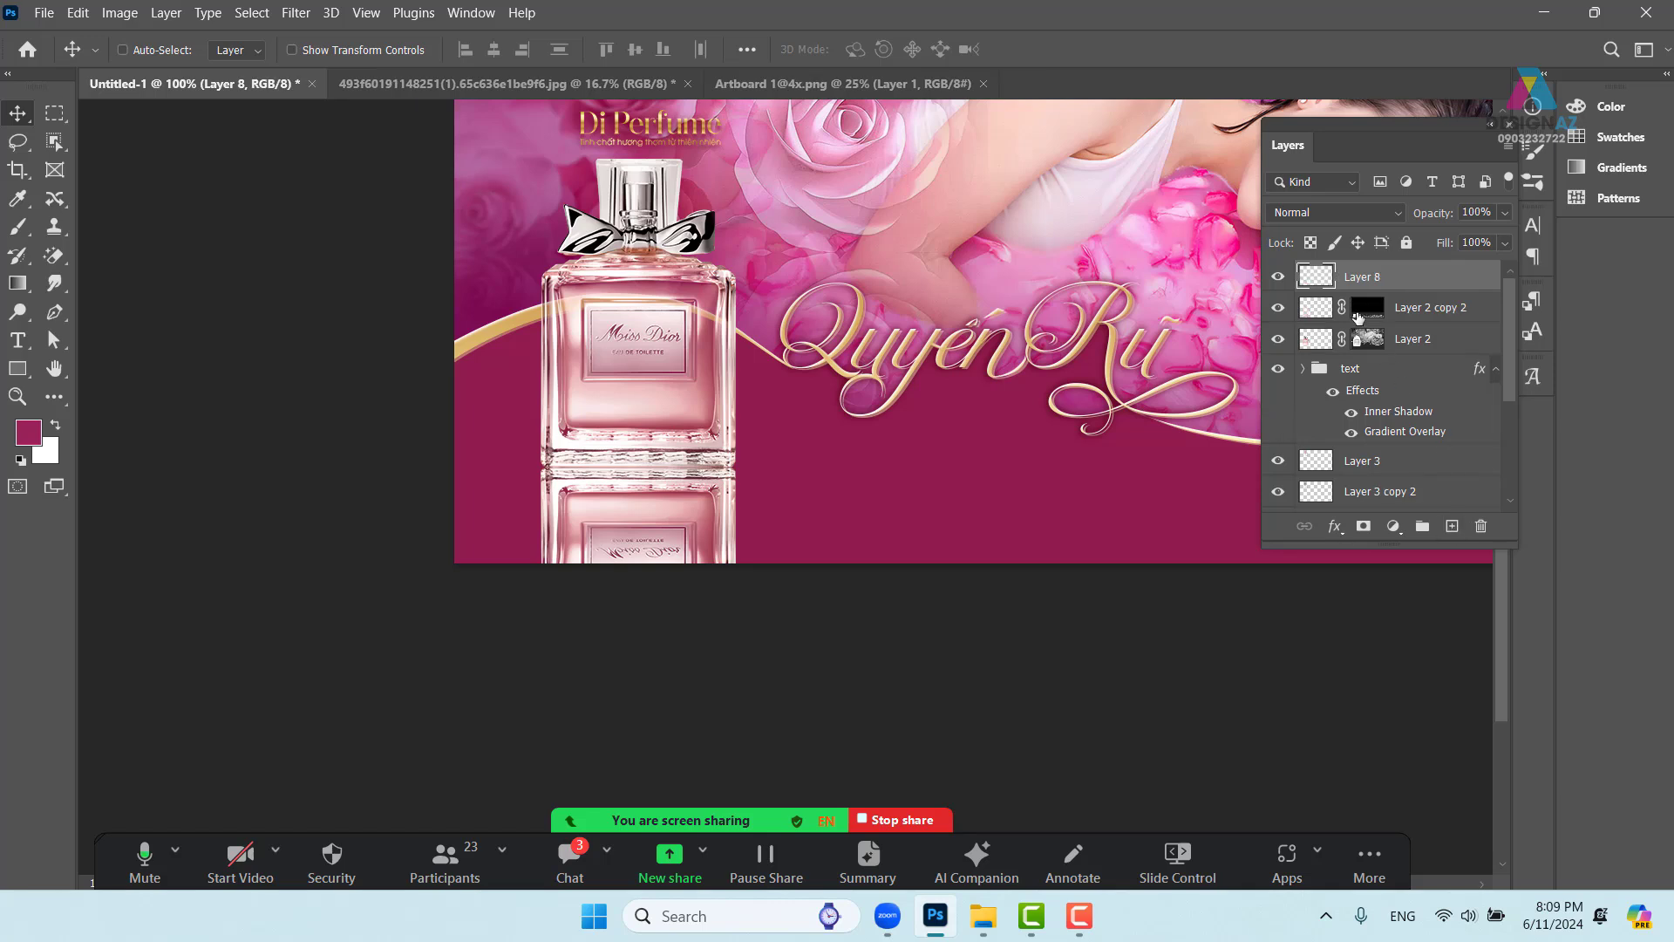
left_click(1438, 310, "ctrl")
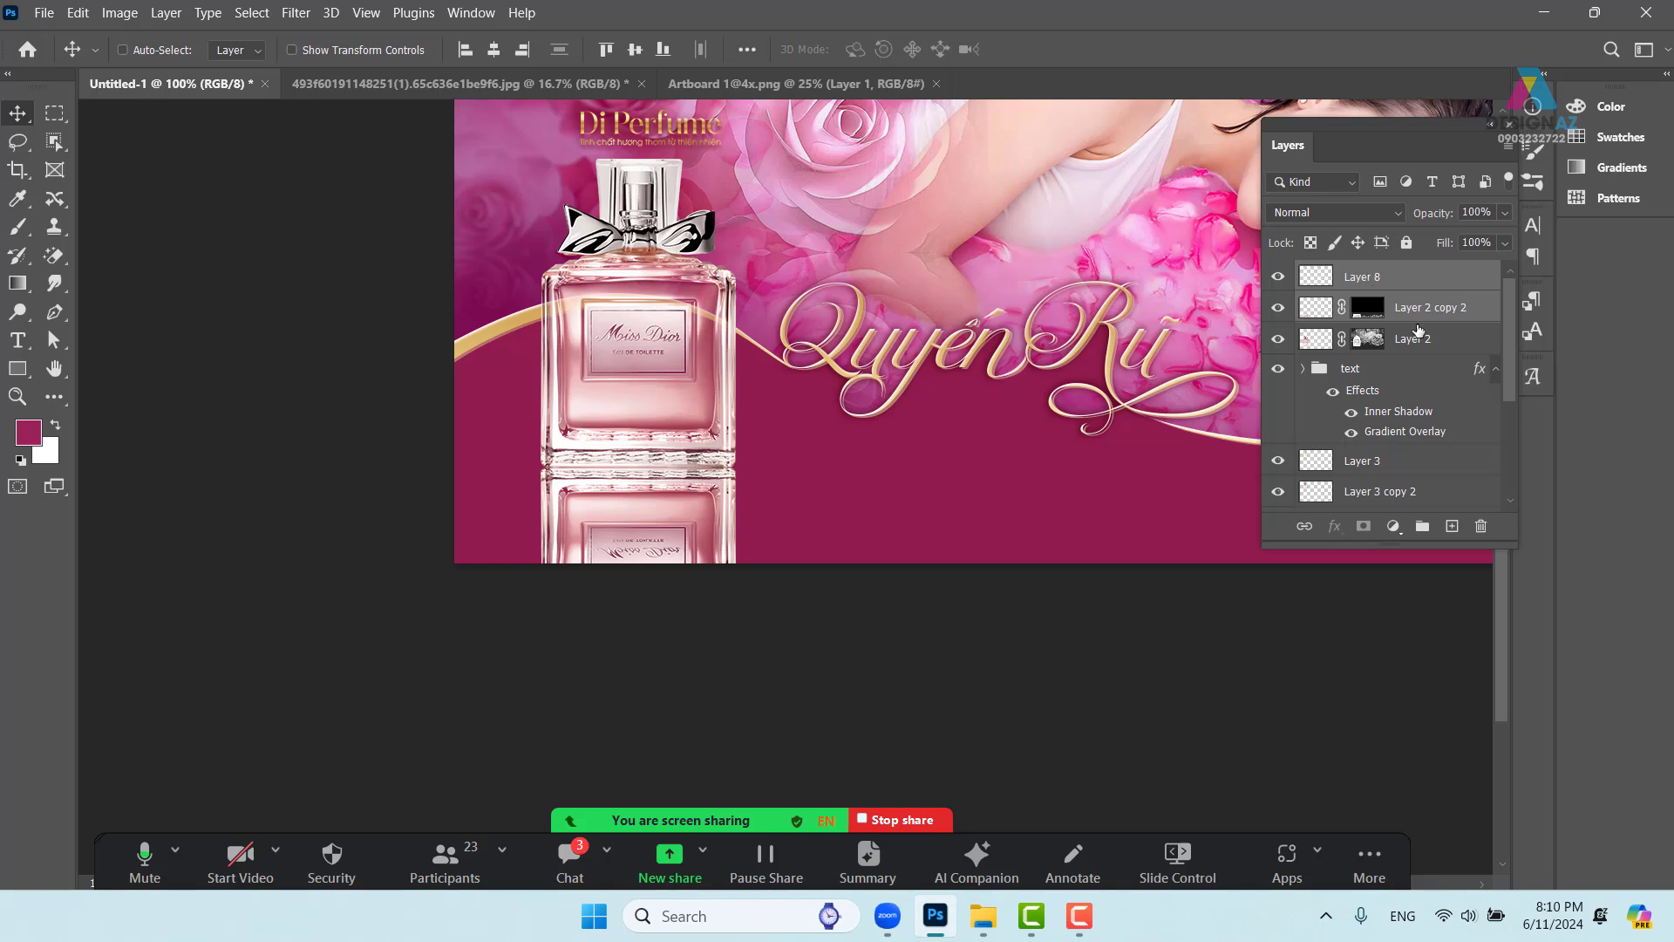
left_click_drag(693, 556, 1012, 549)
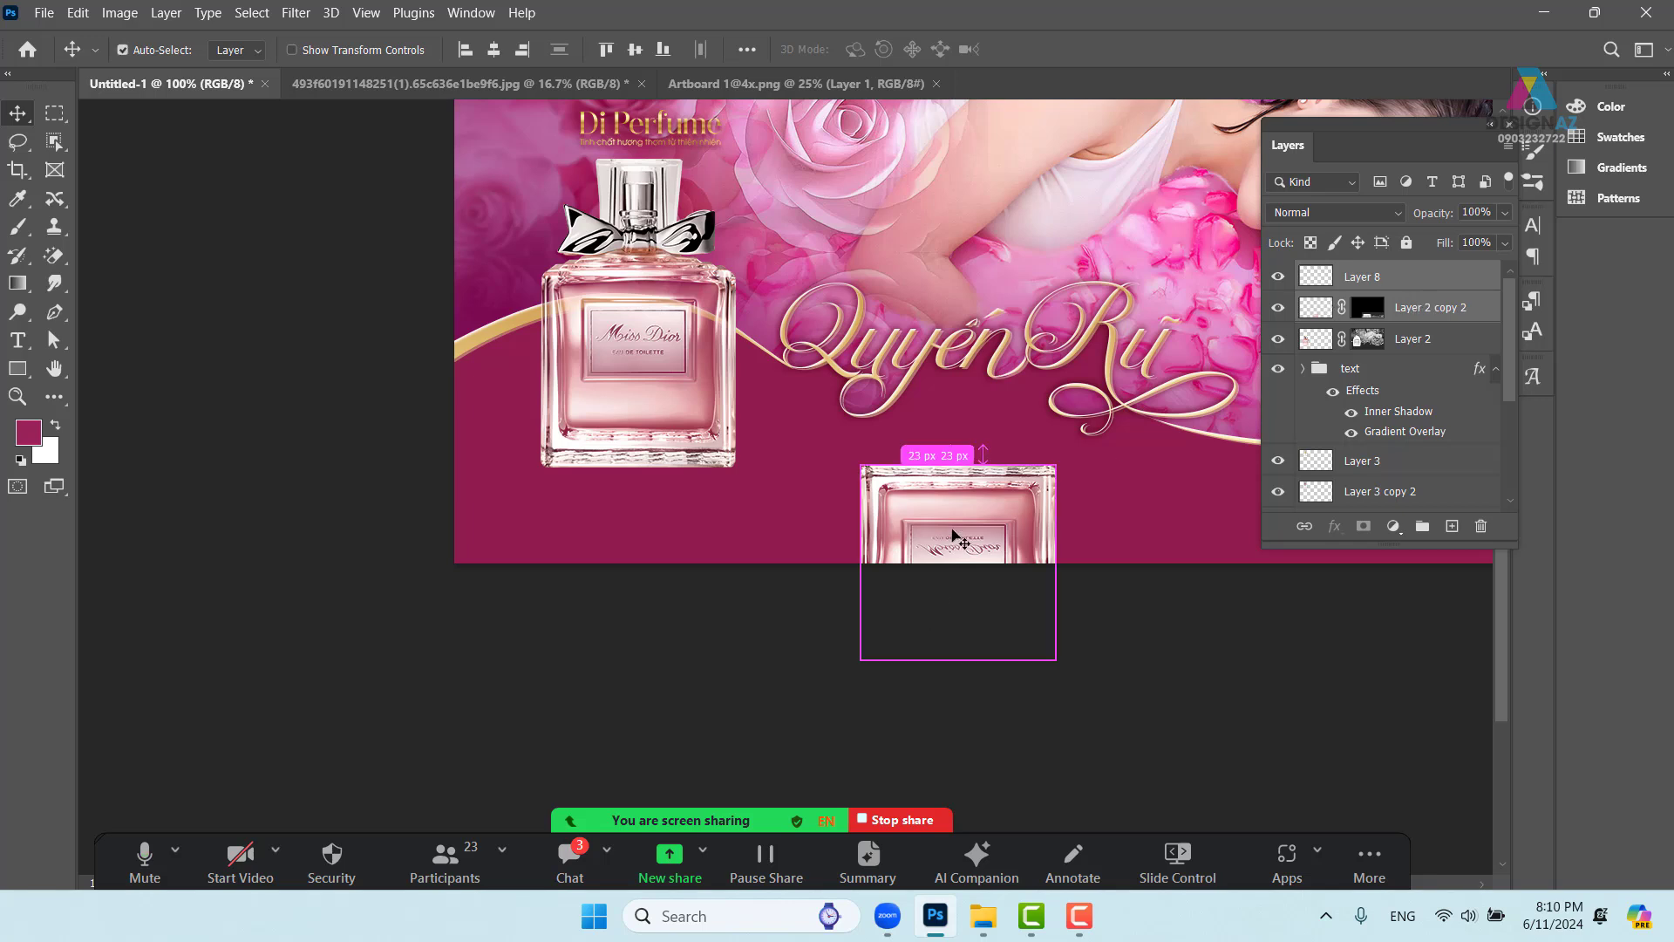
key("ctrl+e")
left_click_drag(975, 528, 657, 535)
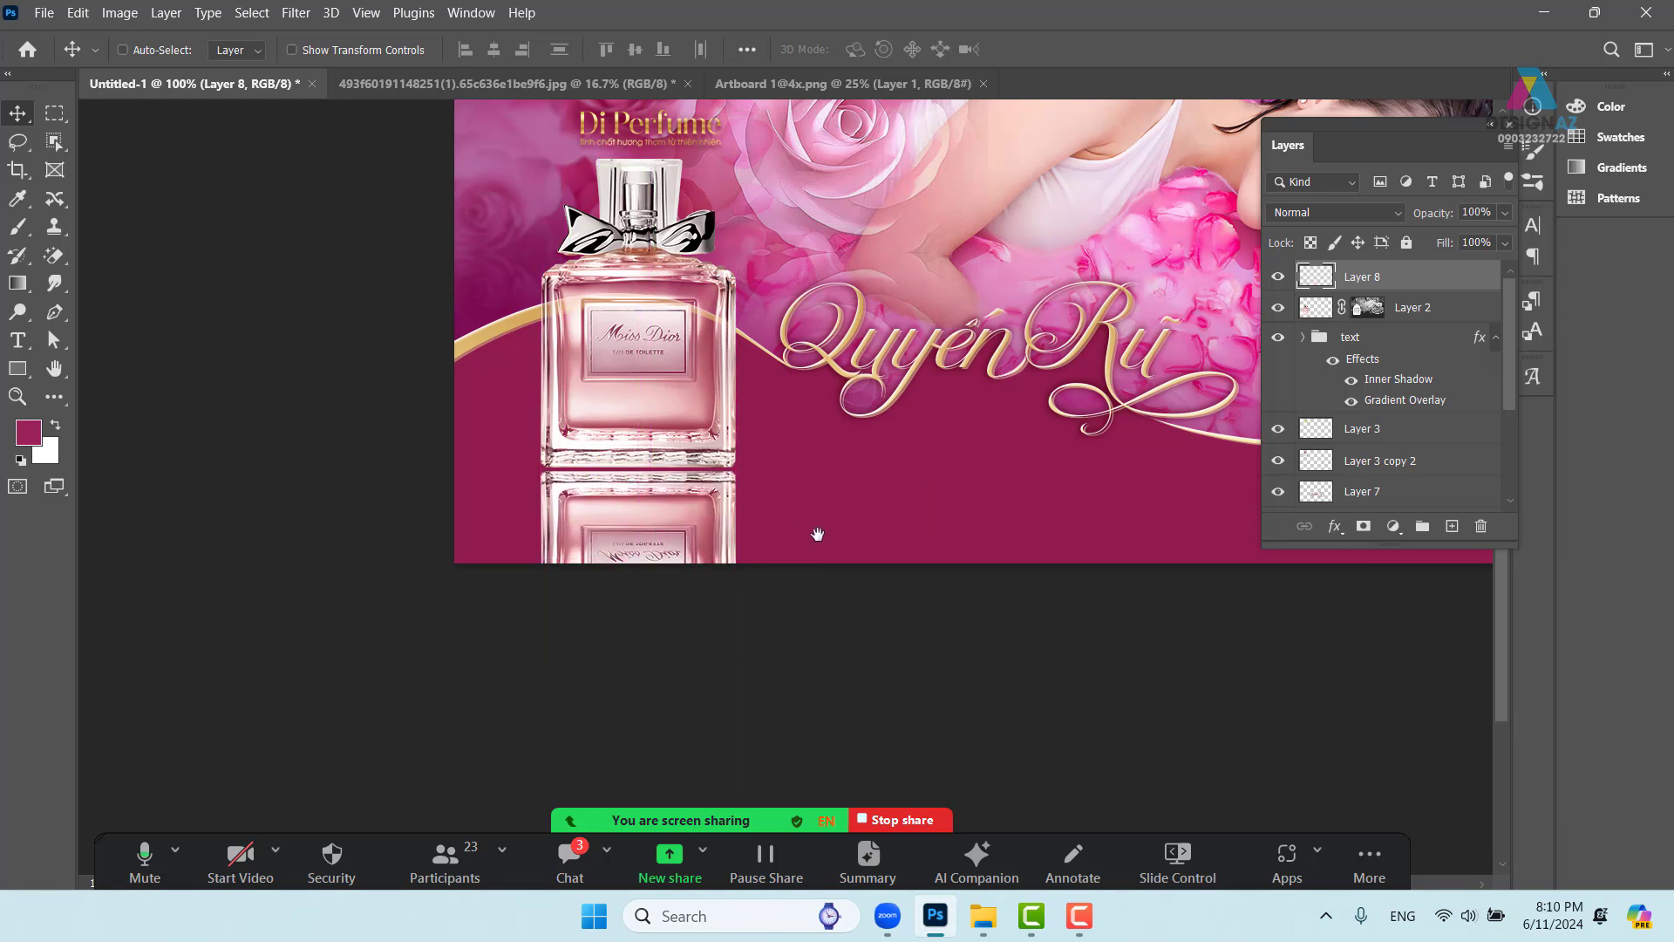
Make a rectangular selection across the lower part of the bottle's reflection and feather it
scroll(785, 532, "down", 3)
left_click(55, 115)
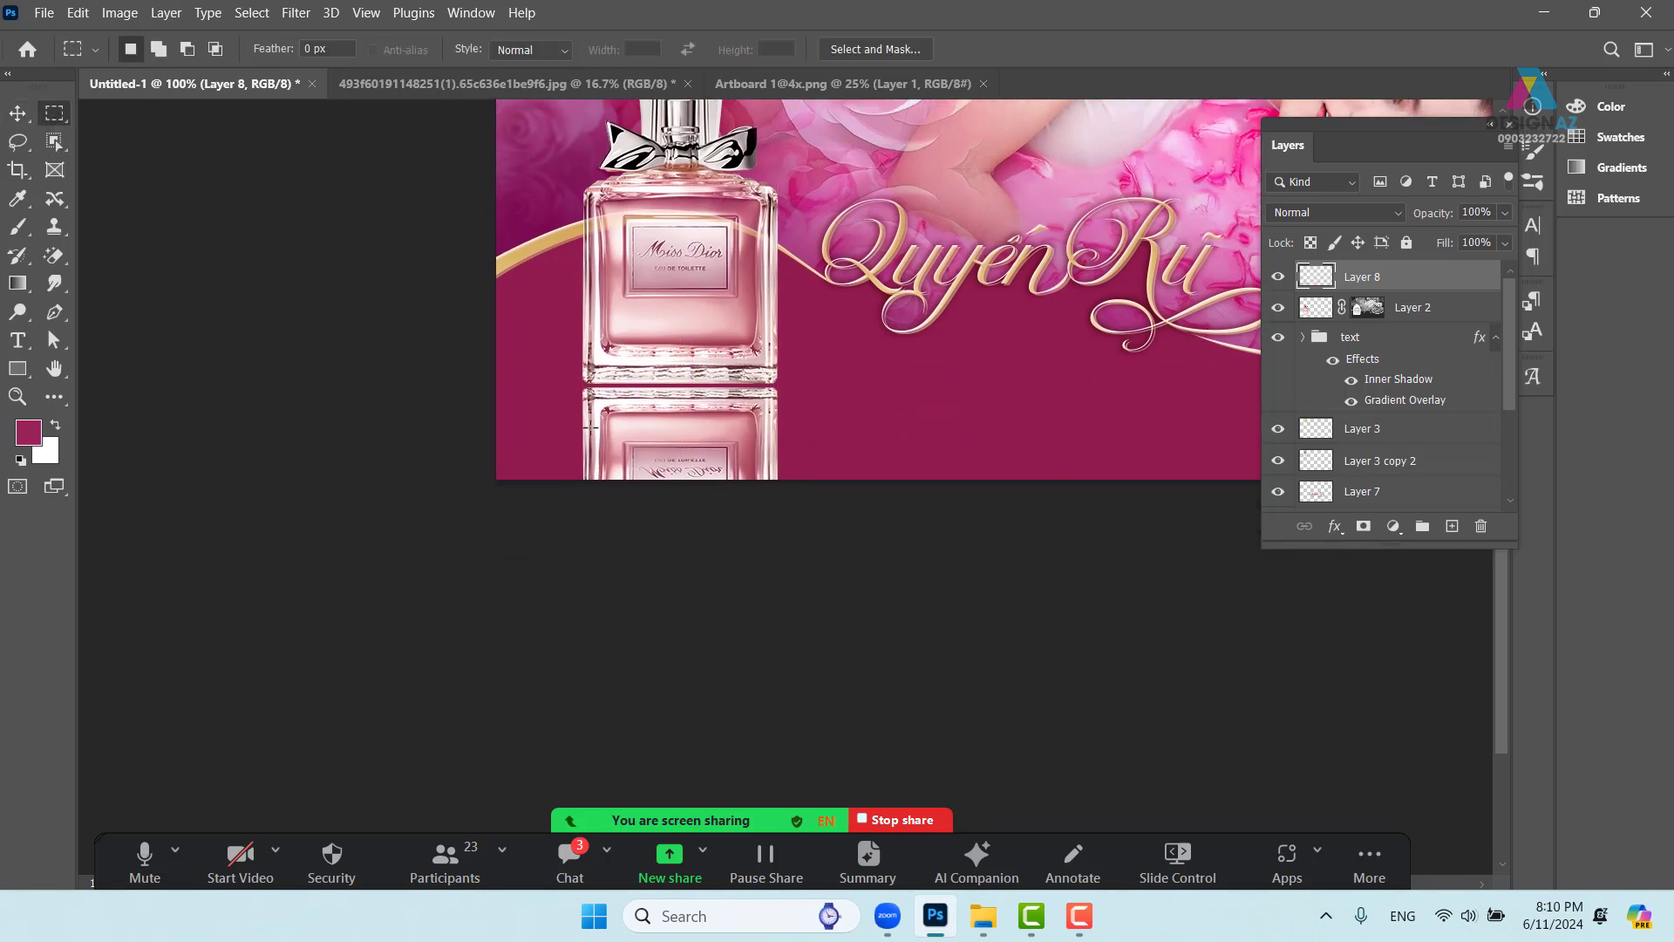
left_click_drag(509, 444, 1052, 602)
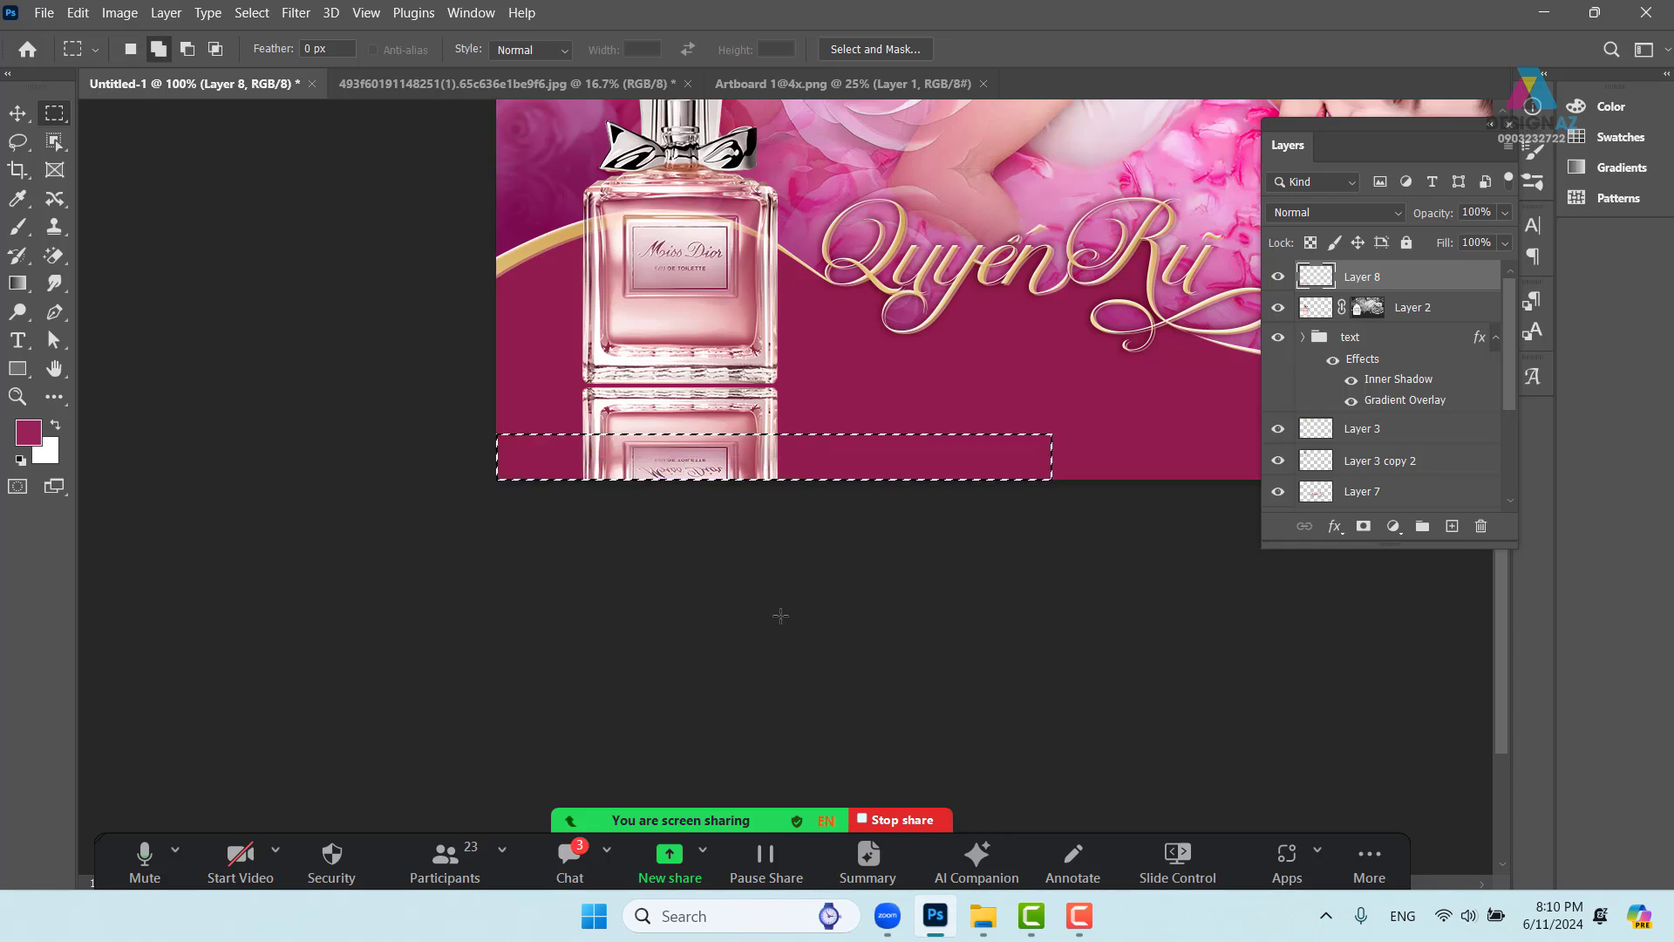
key("shift+F6")
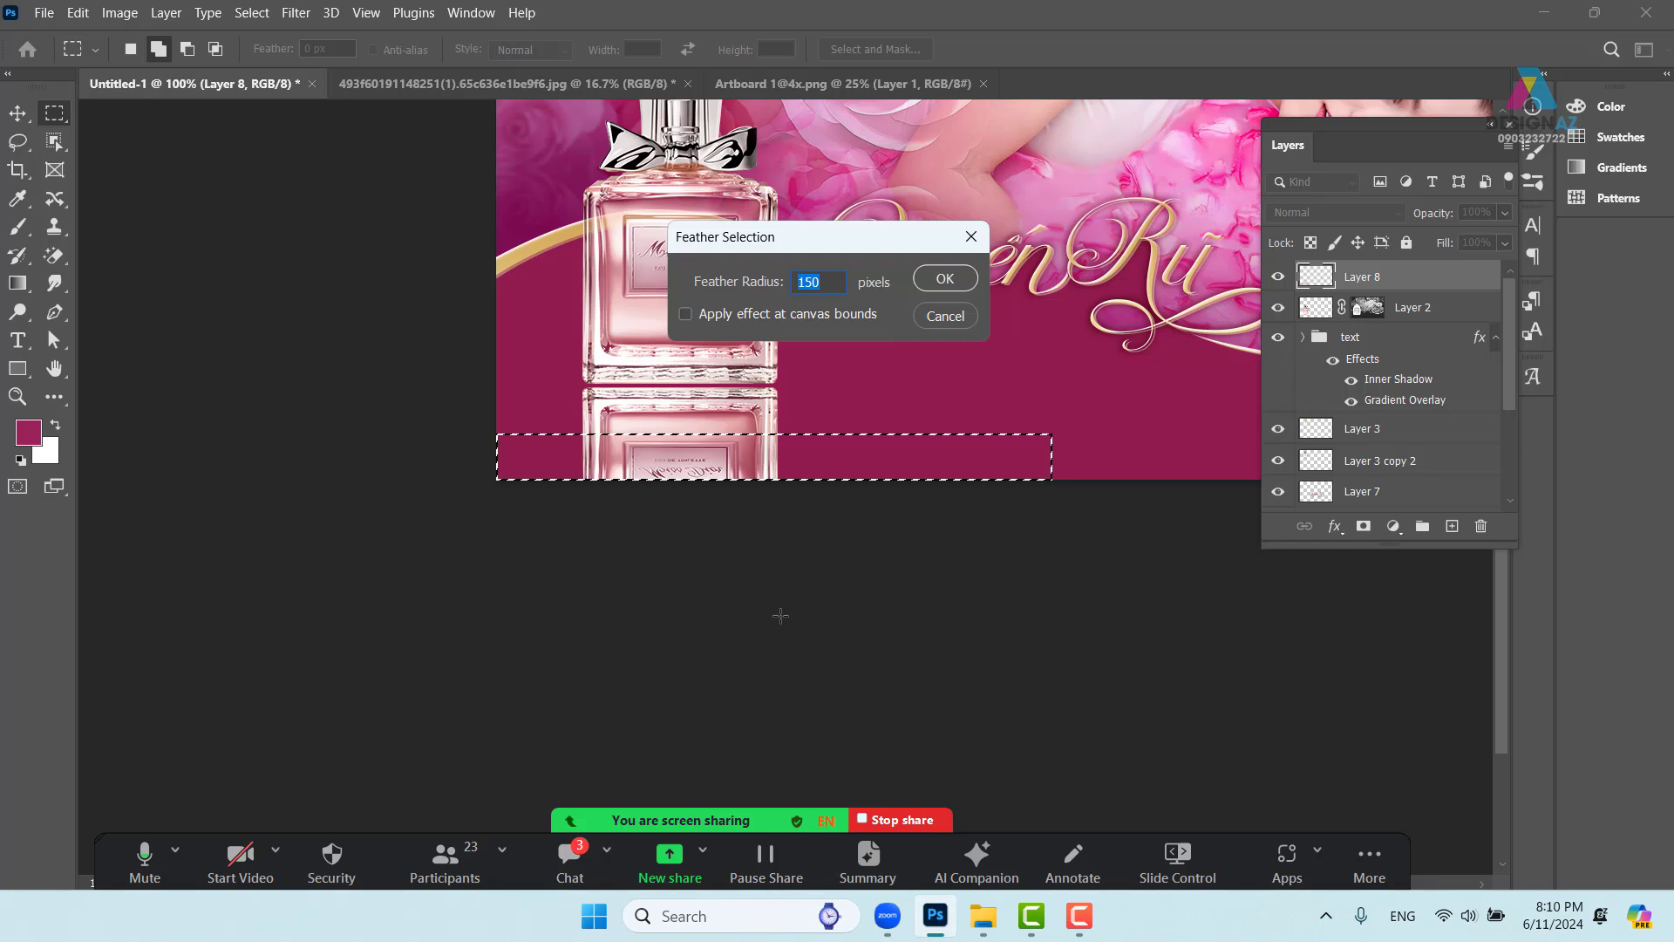
type("1")
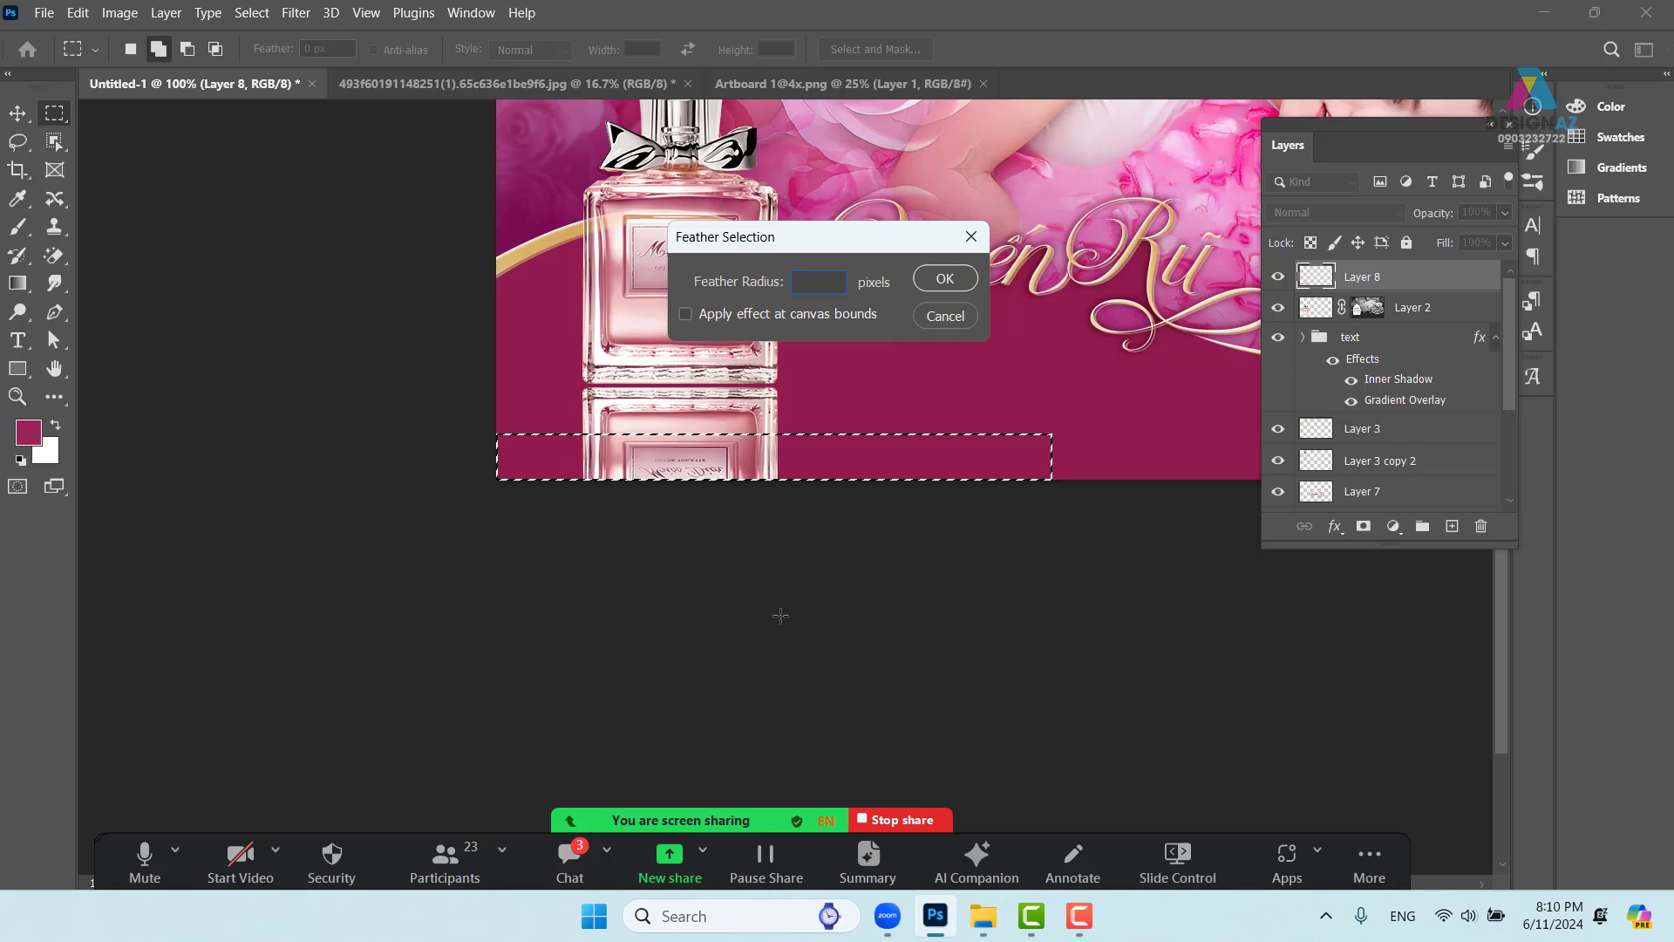
type("0")
key("Return")
Delete the feathered area from the reflection layer twice to fade it out, and clear the selection
key("Delete")
key("Delete")
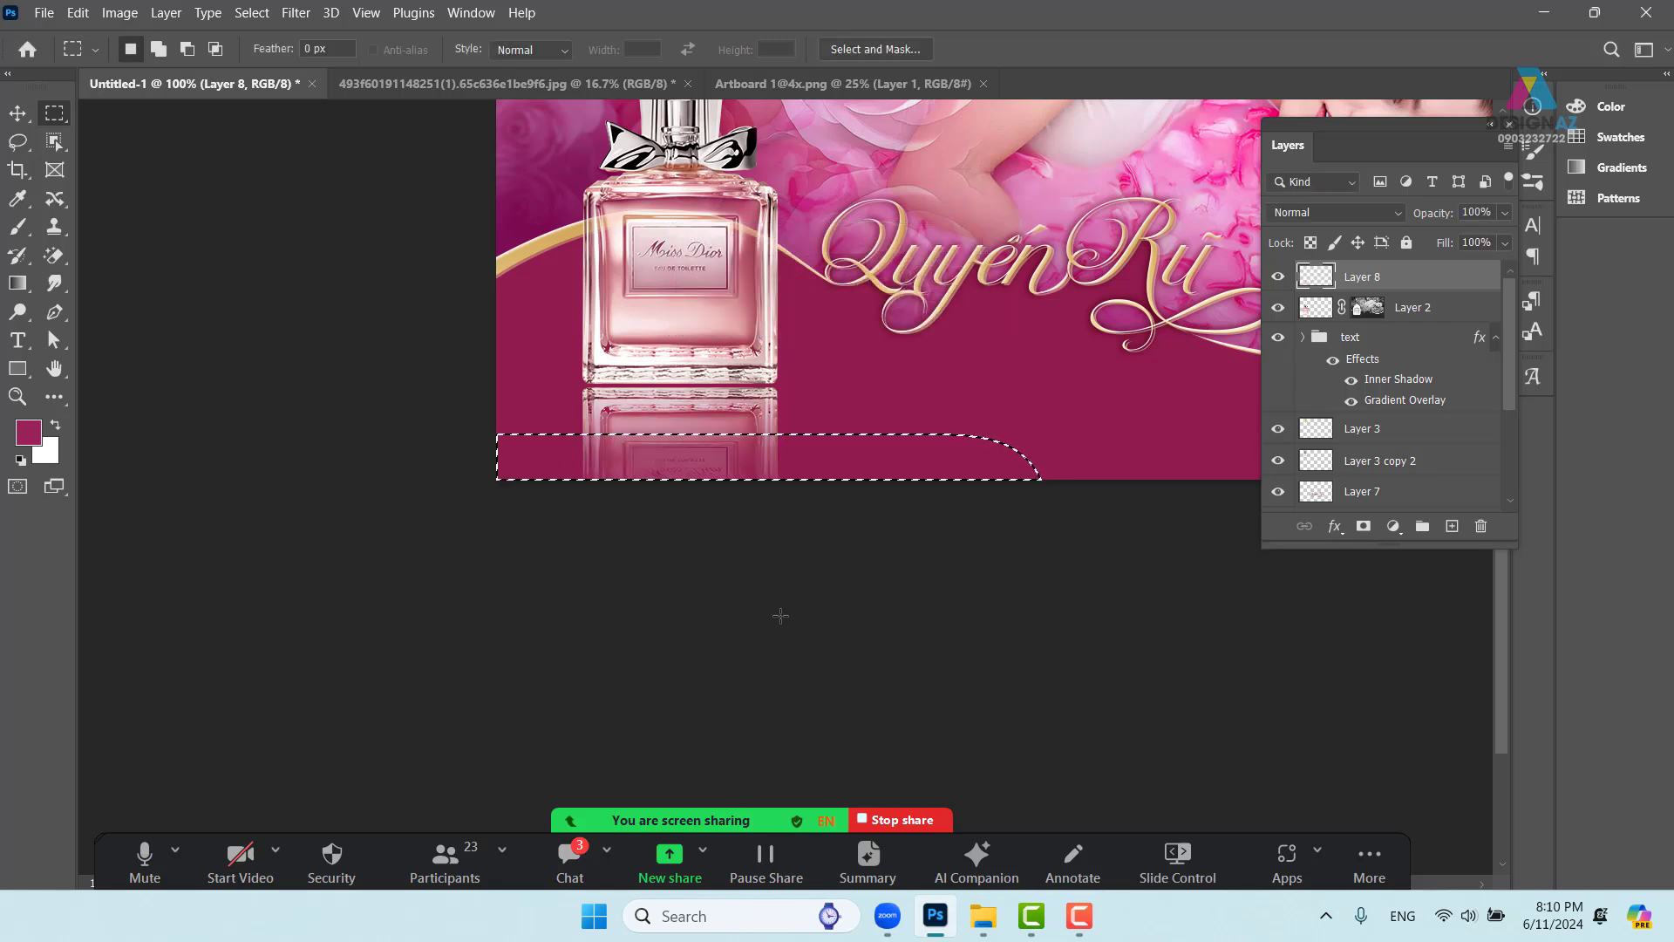
key("ctrl+d")
key("v")
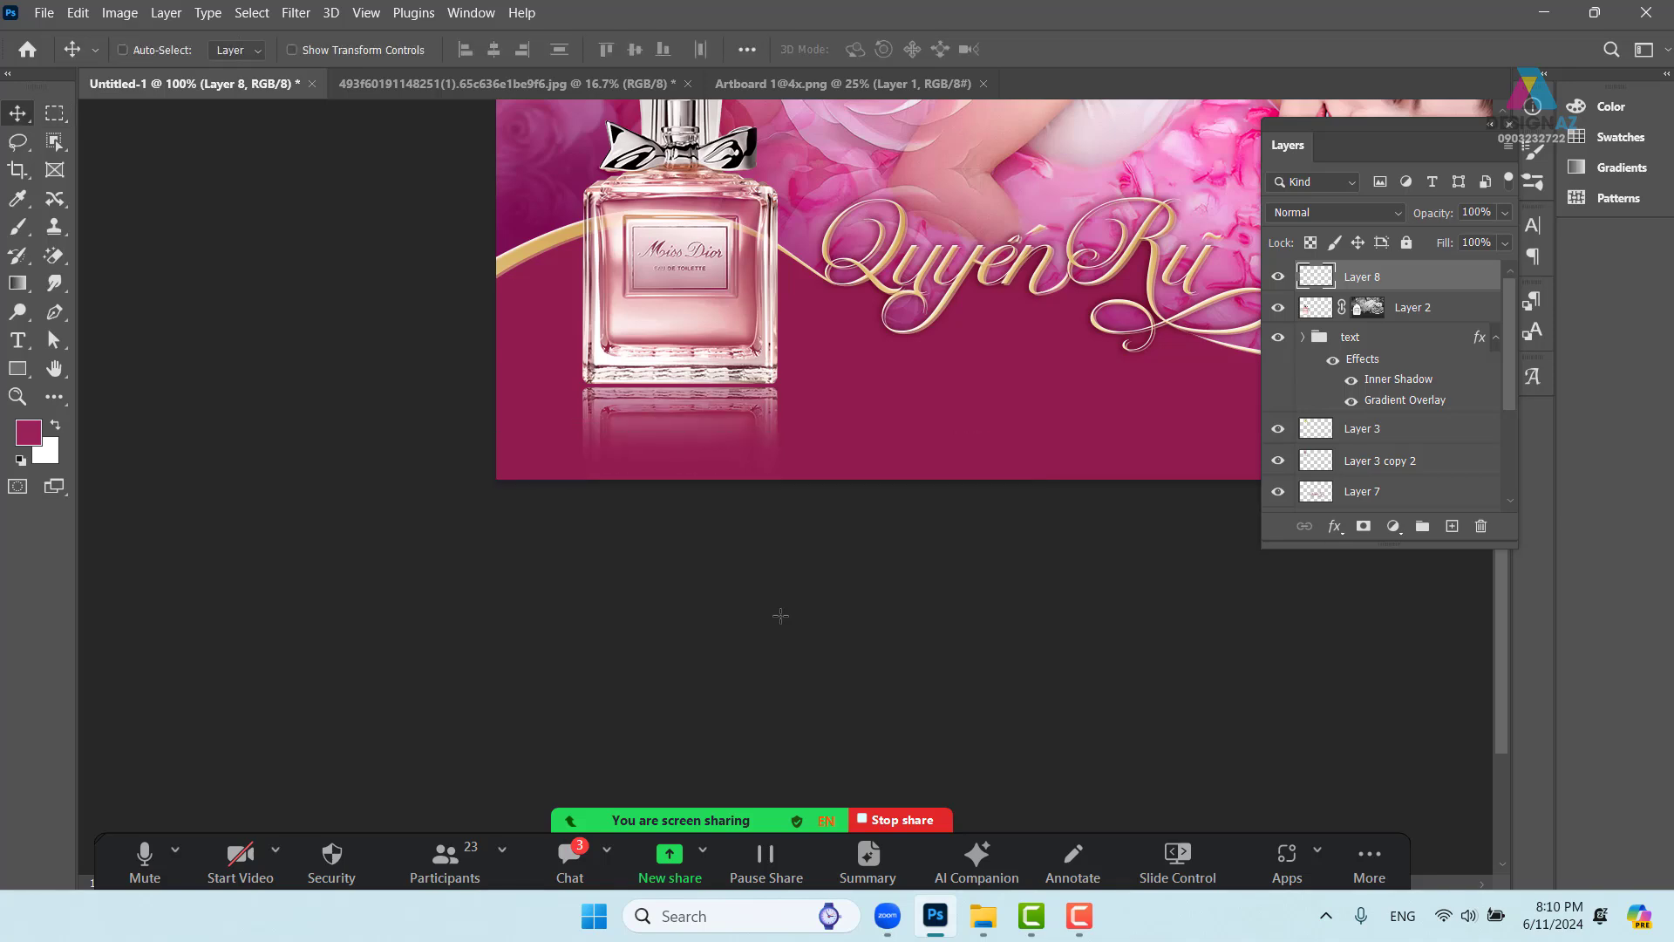
left_click_drag(811, 394, 579, 561)
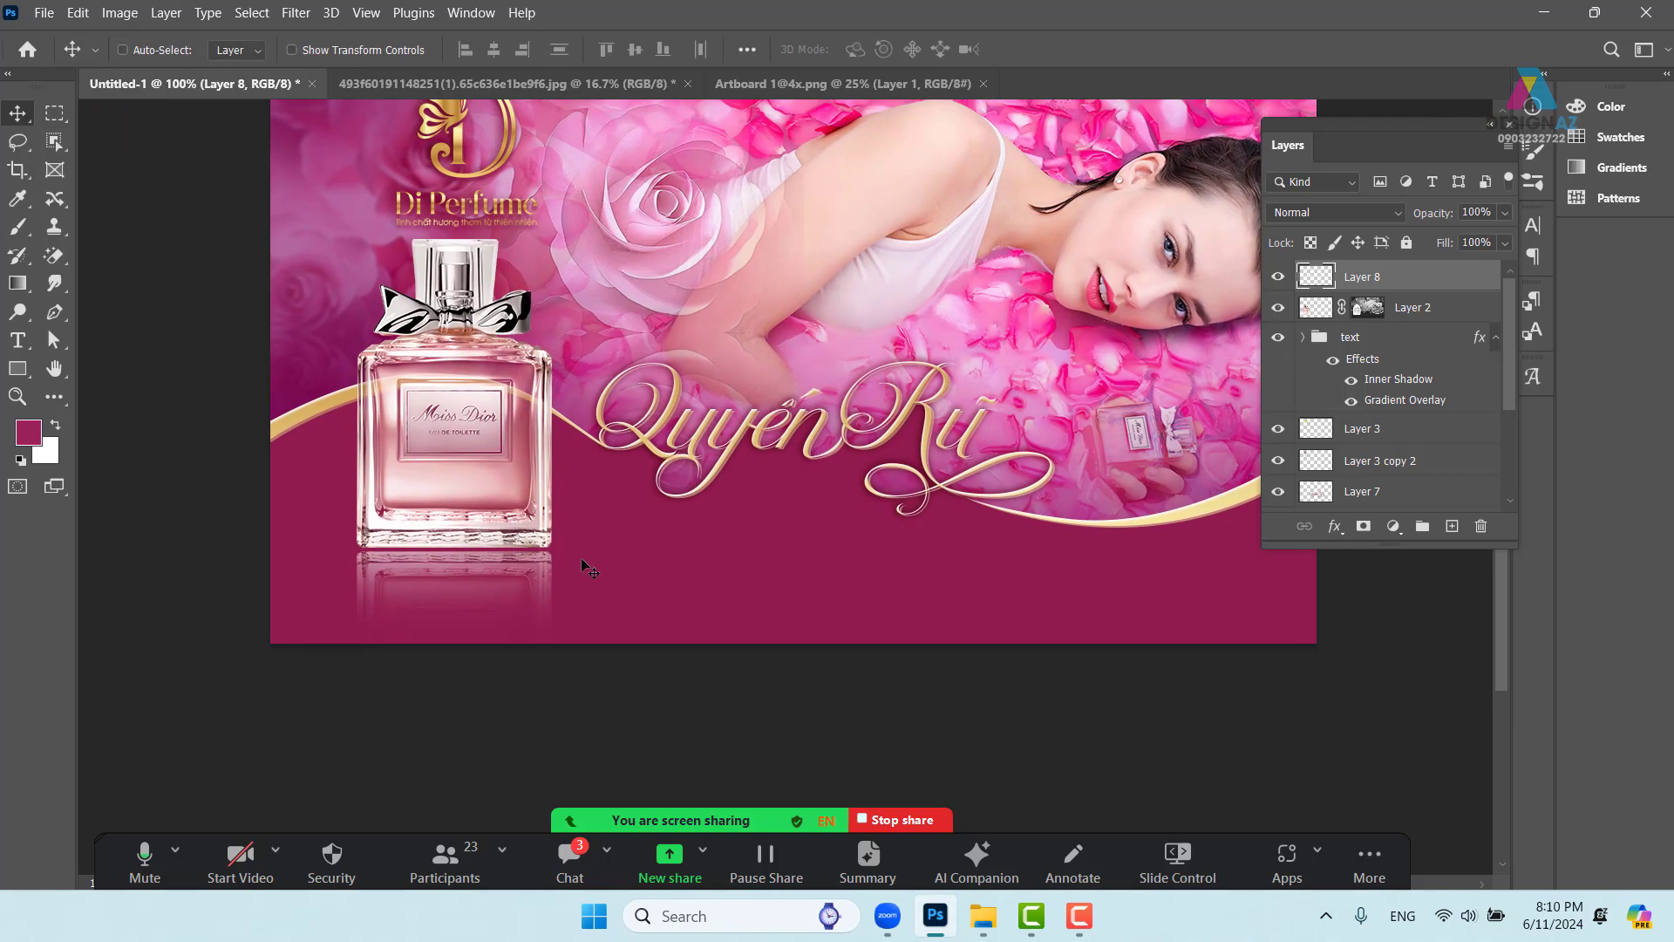
key("ctrl+minus")
left_click_drag(711, 550, 636, 557)
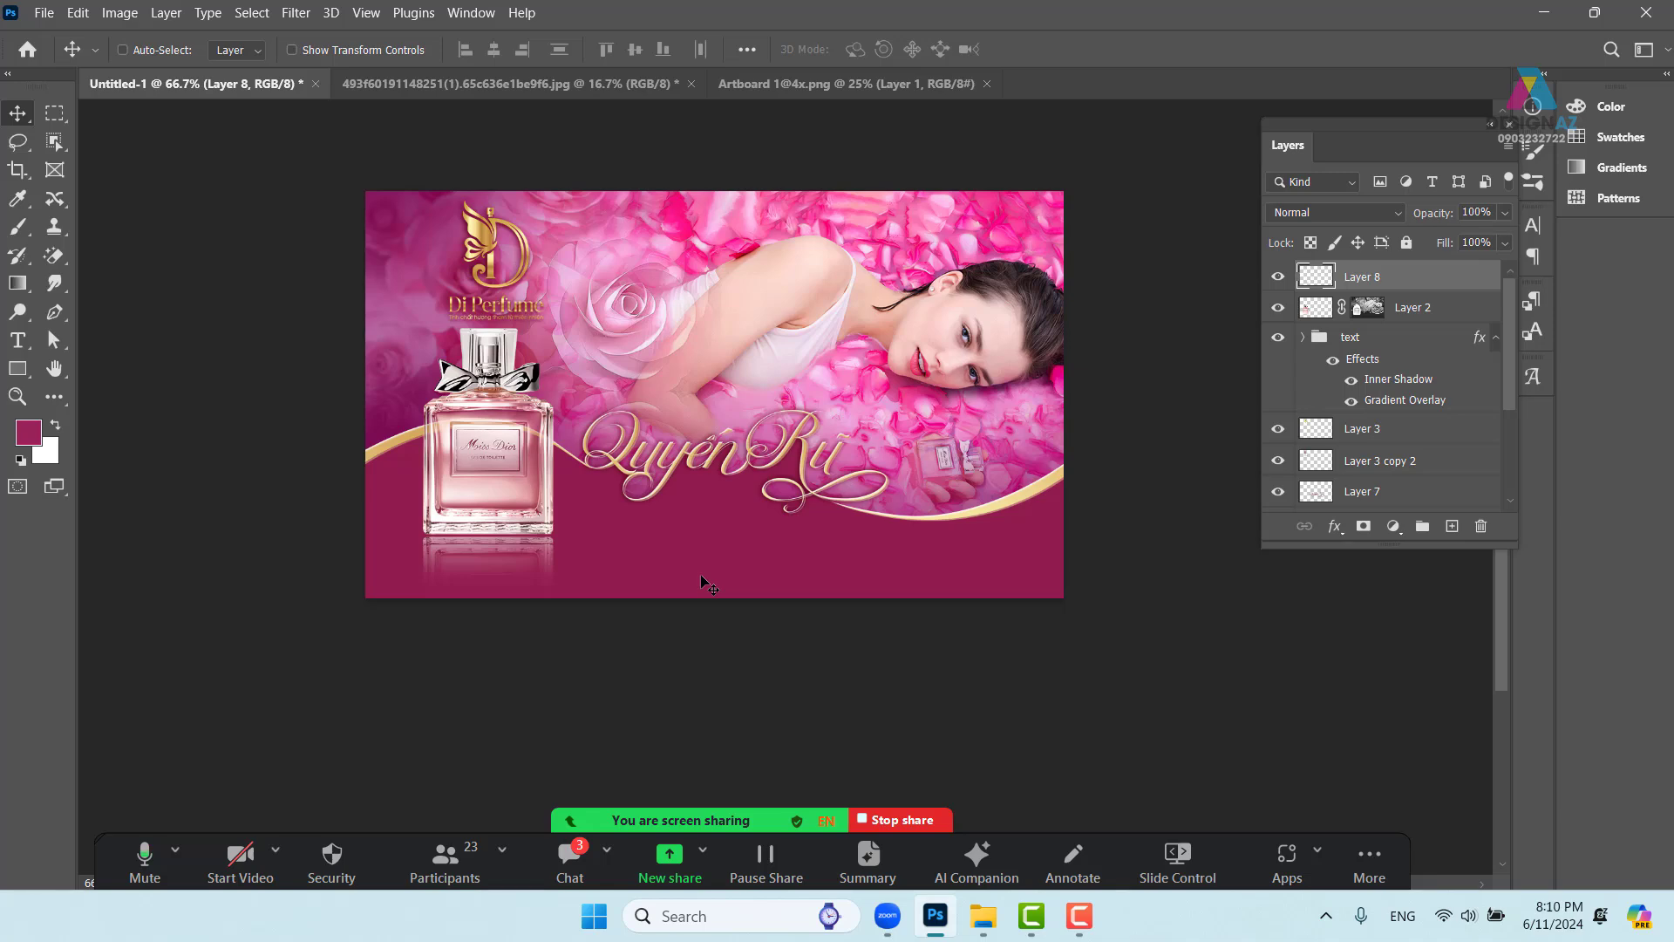
key("ctrl+plus")
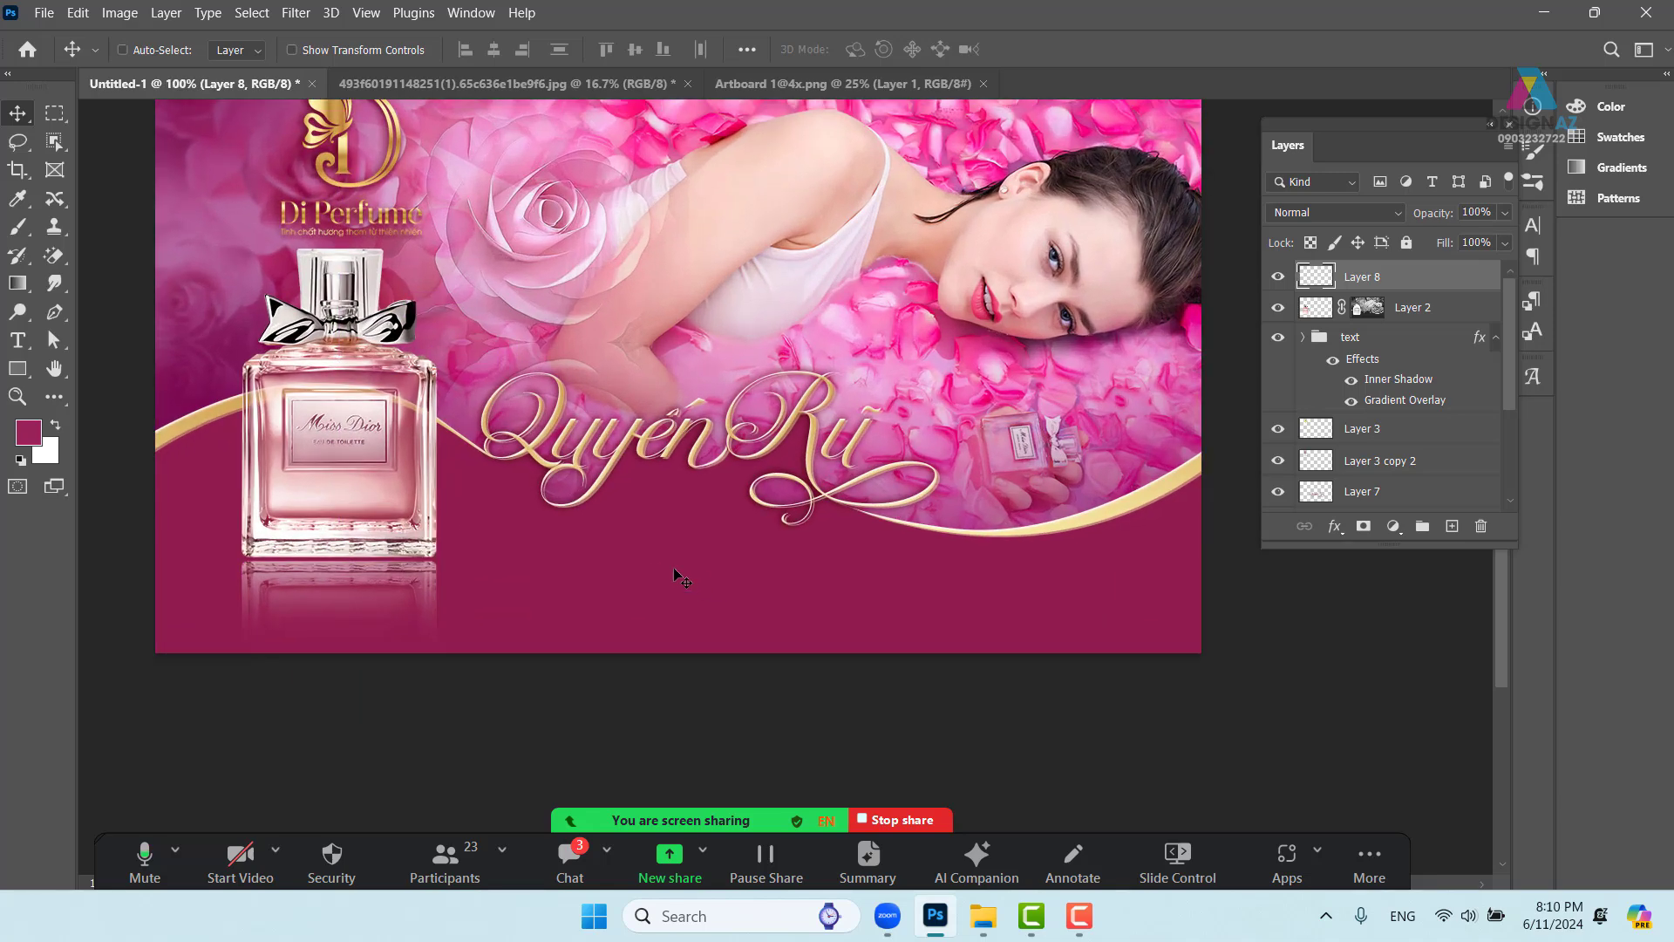
left_click_drag(672, 572, 695, 576)
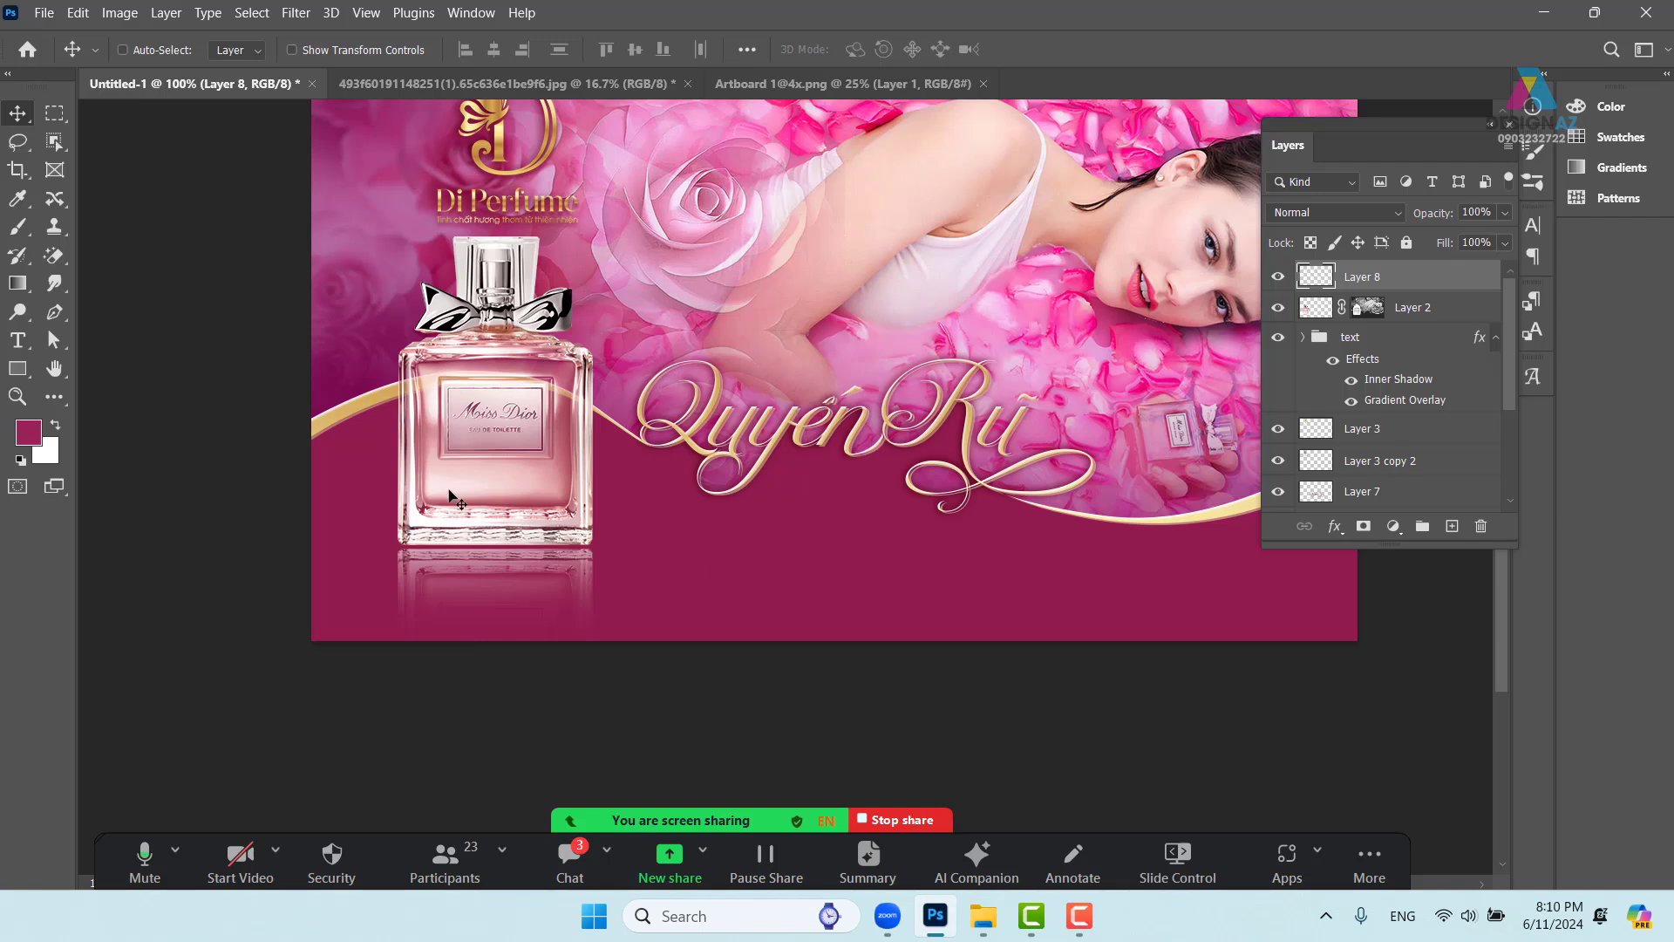
key("p")
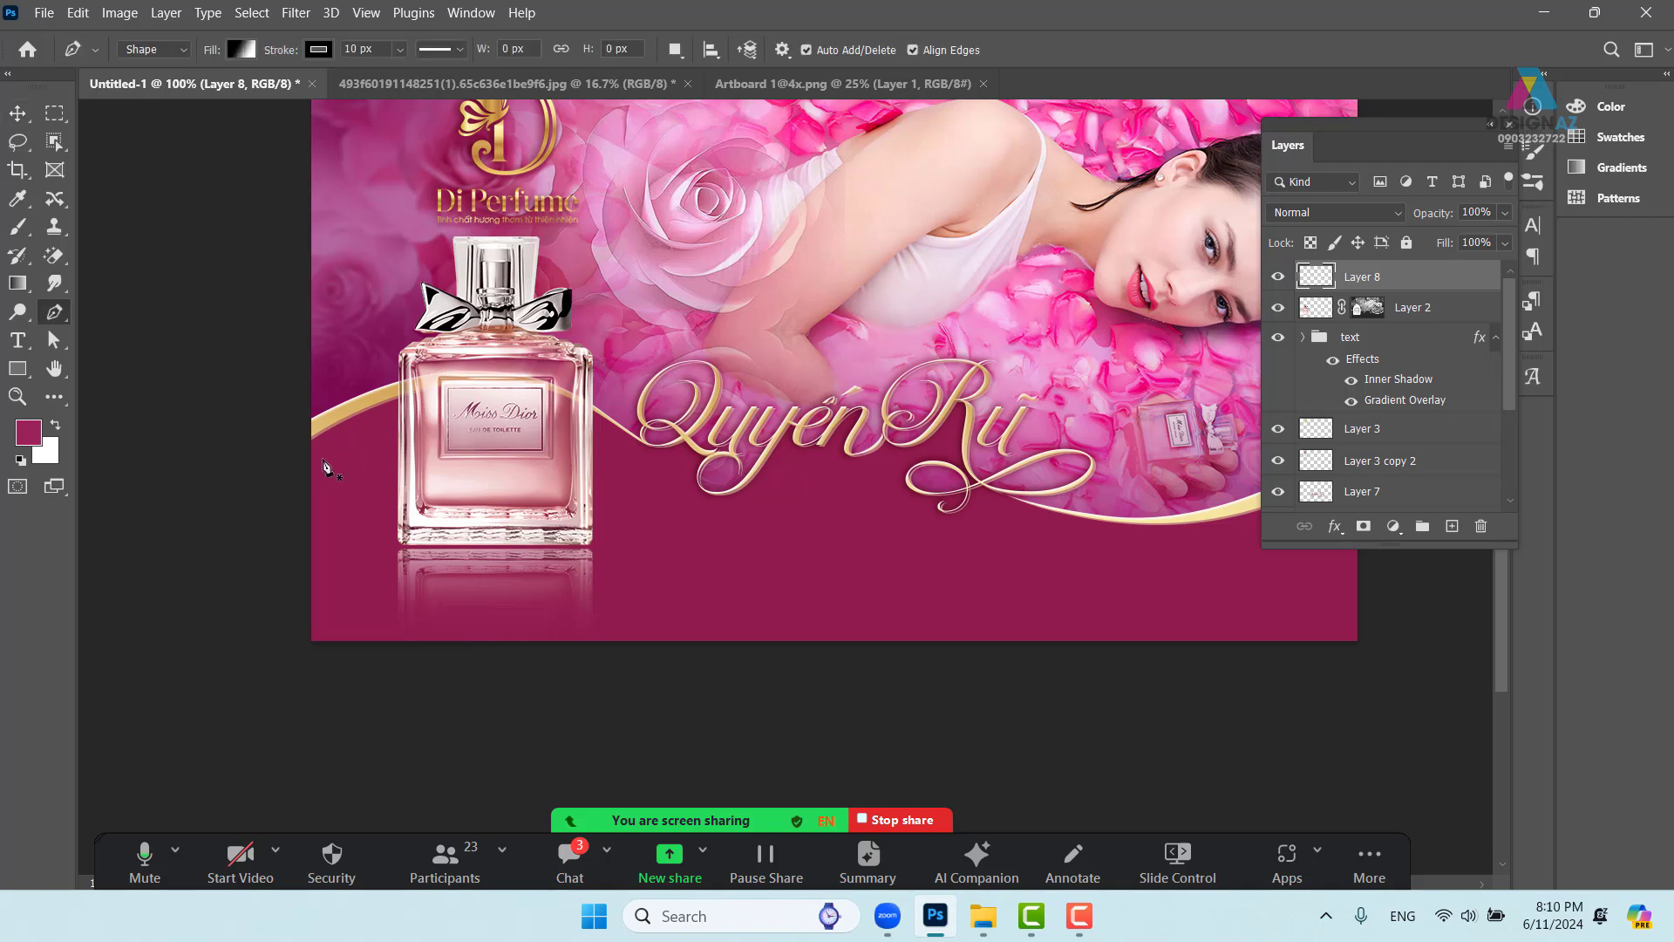
left_click(309, 471)
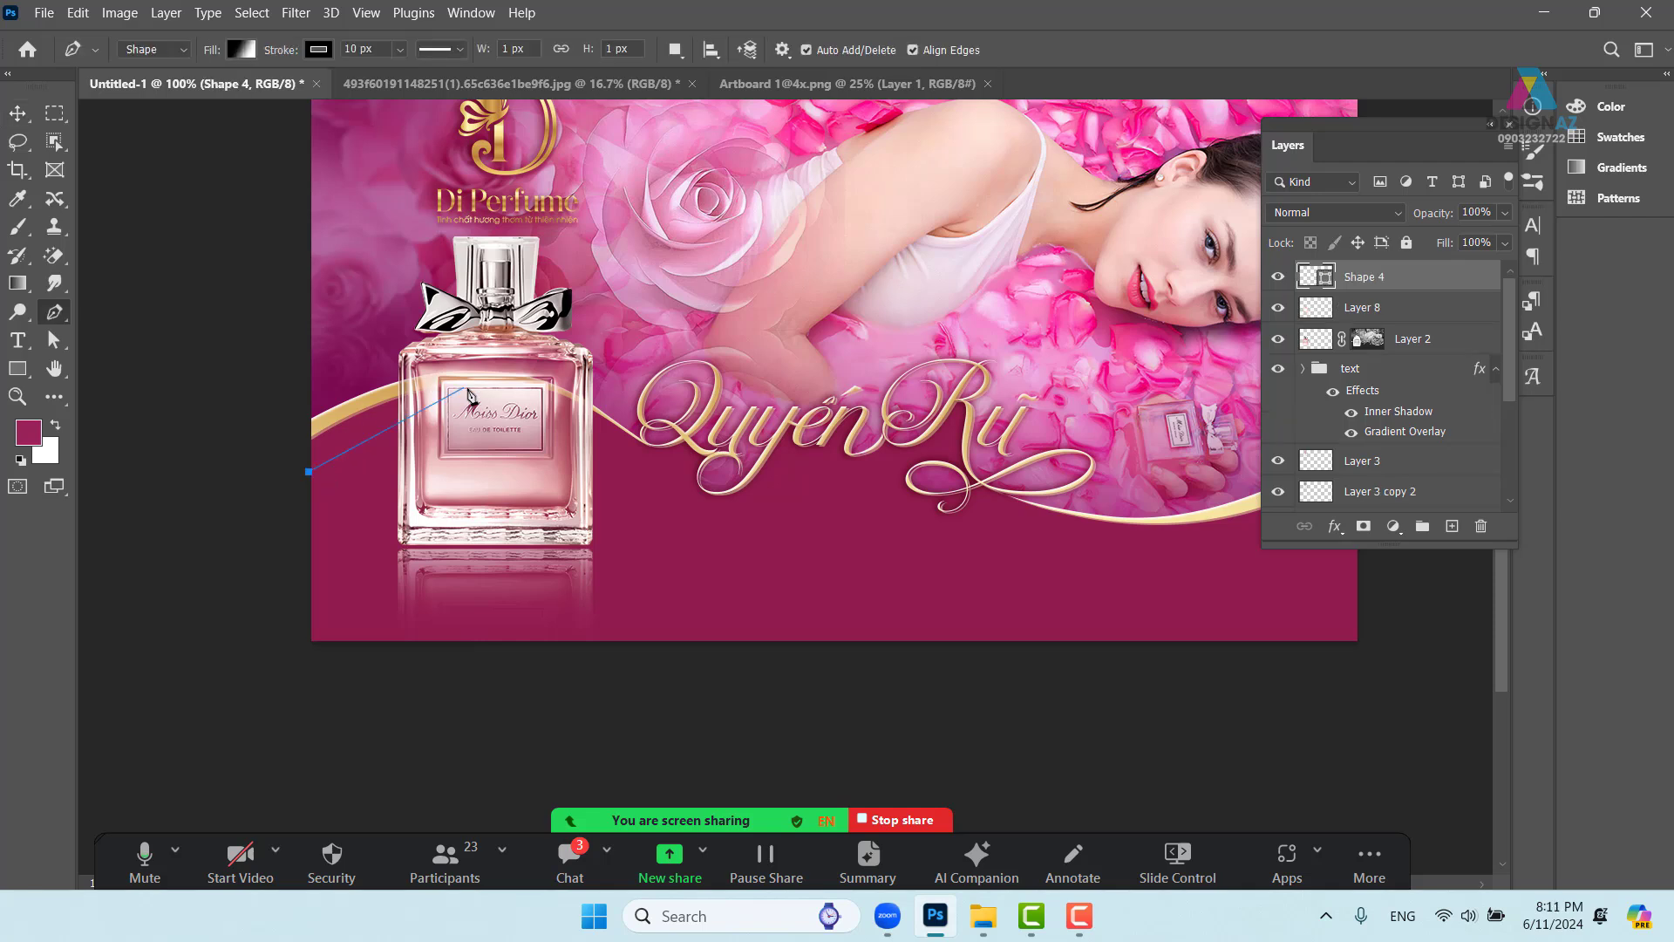
left_click_drag(475, 387, 566, 402)
key("ctrl+z")
key("ctrl+z")
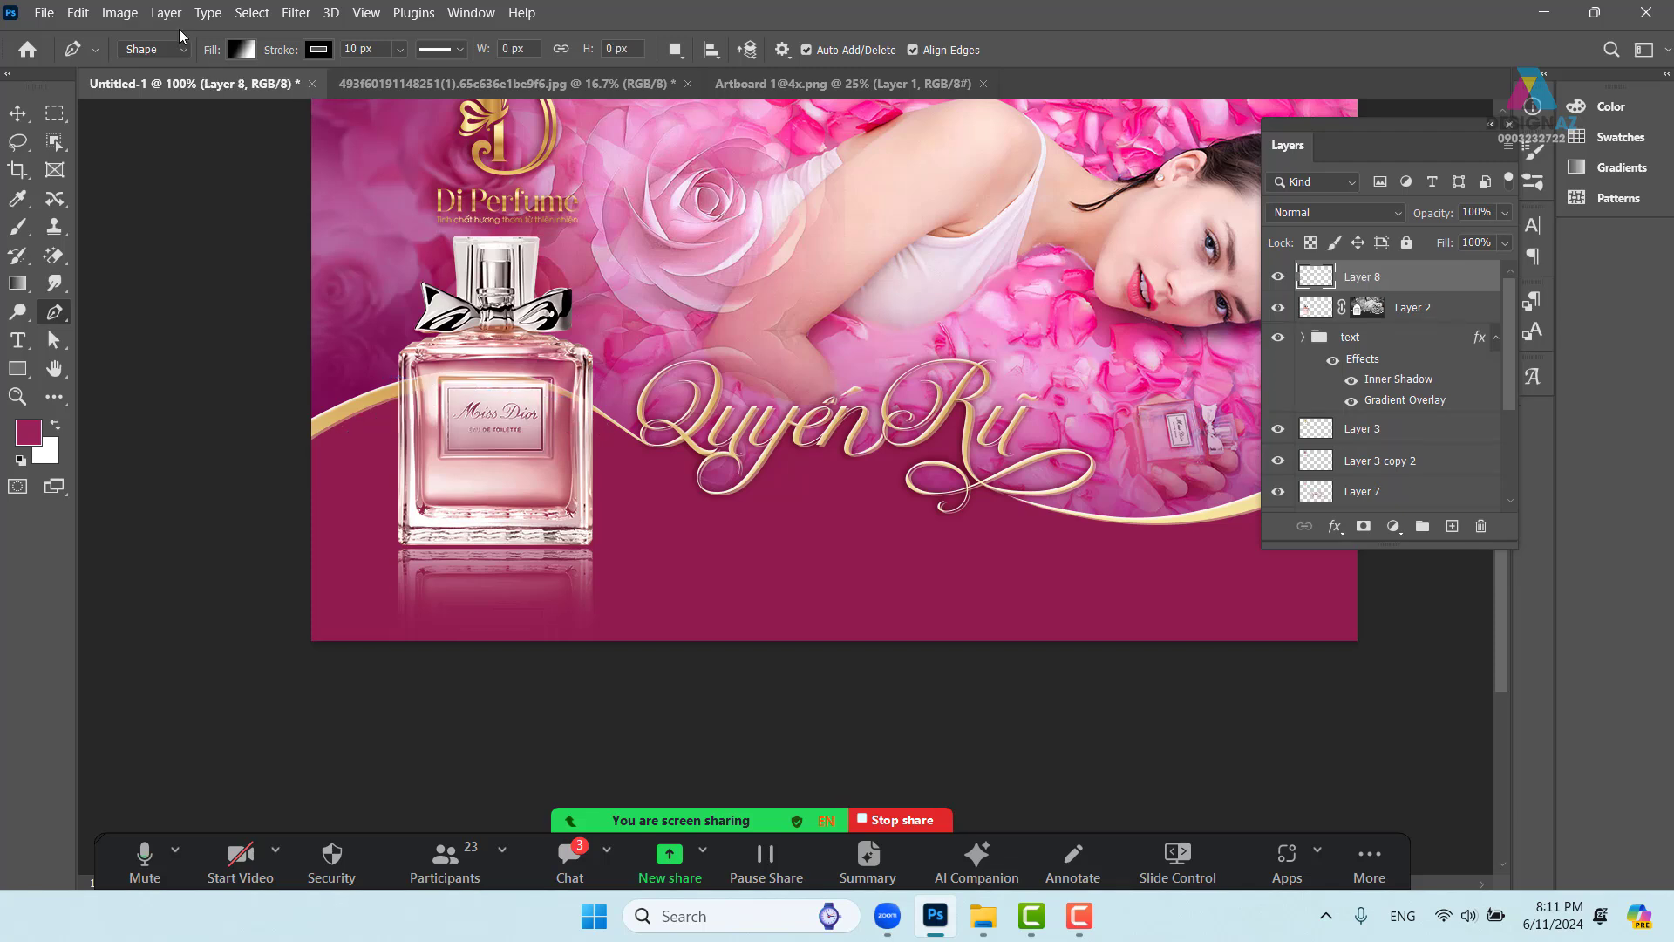
Switch the Pen tool from Shape to Path mode
left_click(174, 51)
left_click(172, 70)
left_click(174, 49)
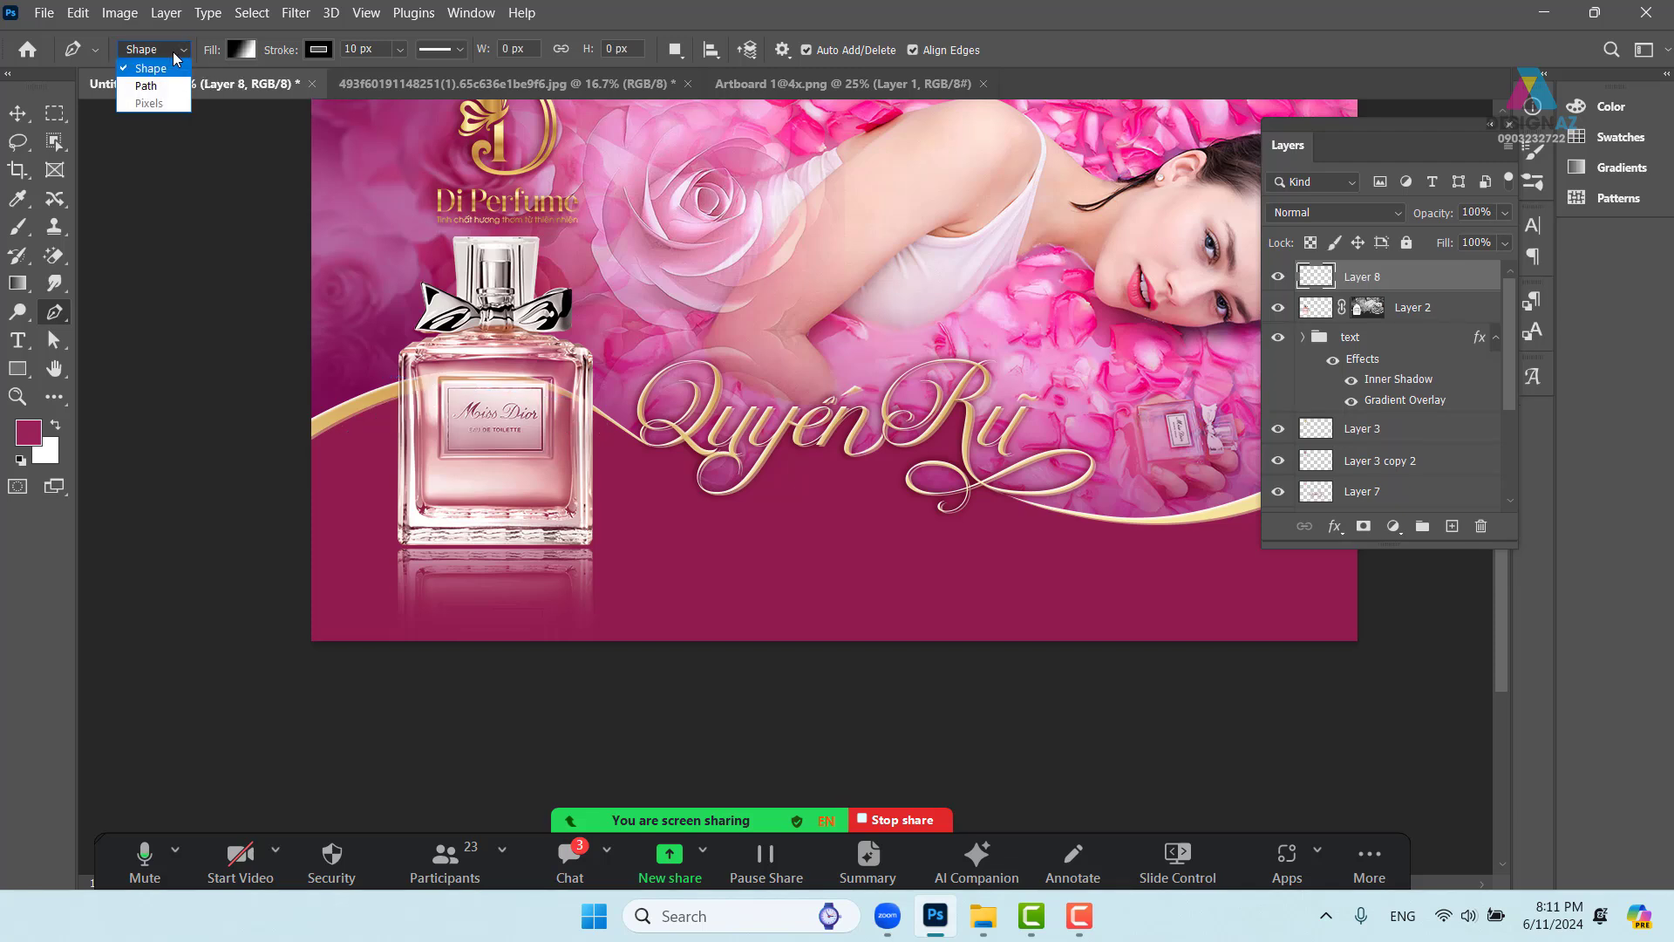
left_click(162, 86)
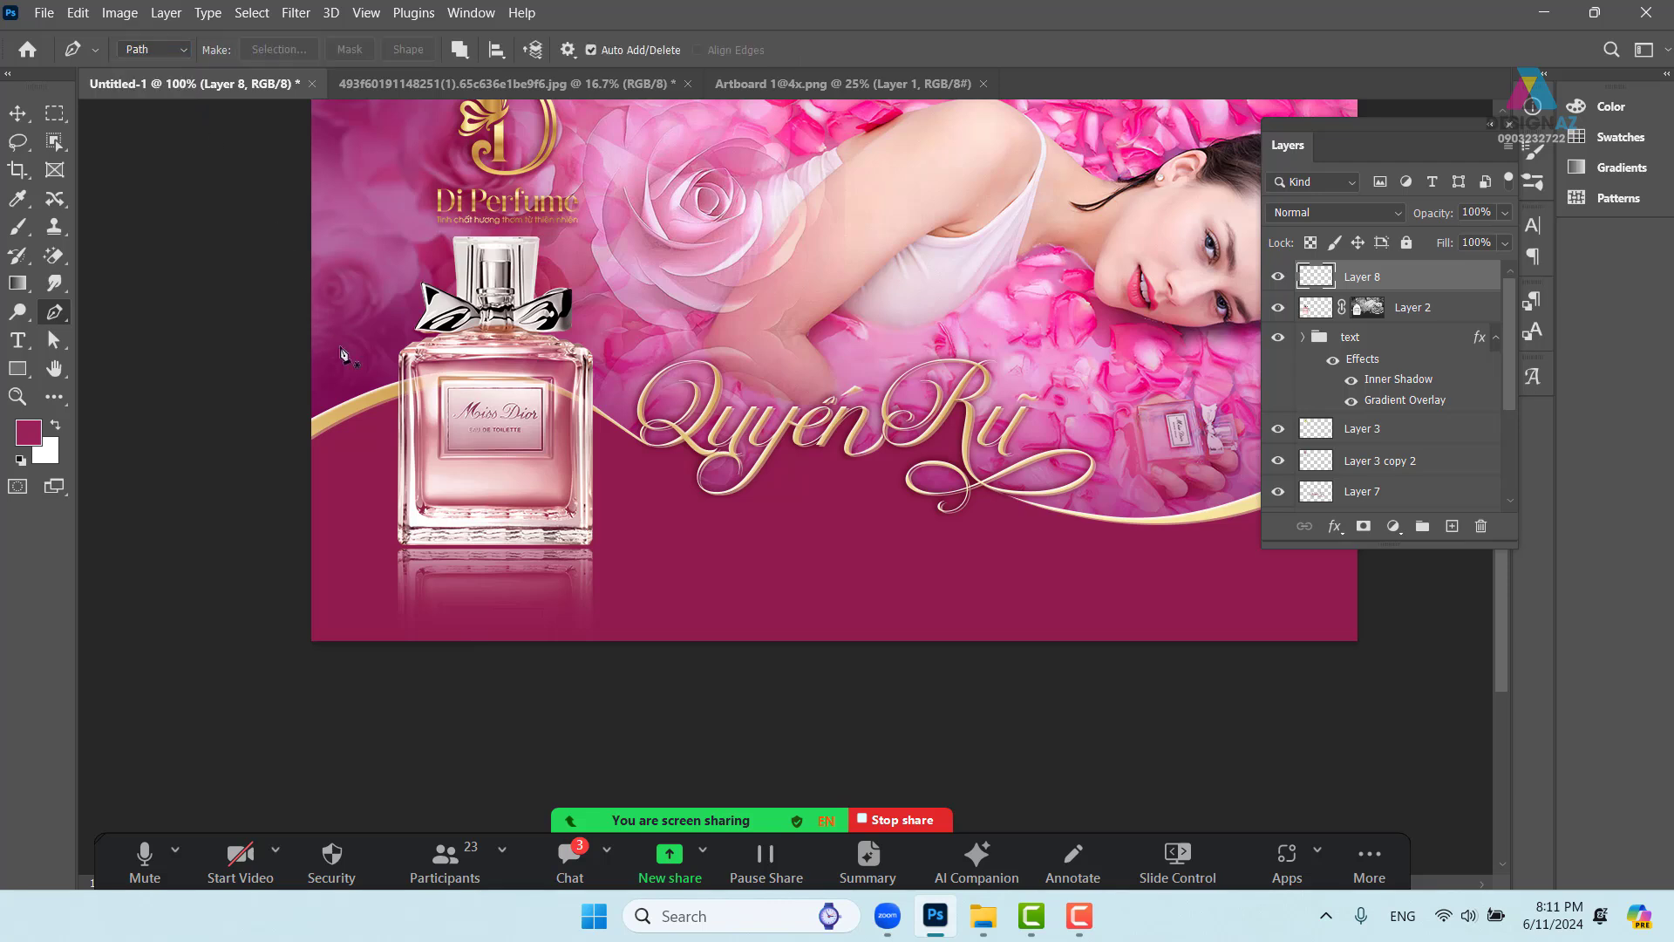
Draw a closed curved path around the gold ribbon behind the bottle and convert it to a selection
left_click(307, 463)
left_click_drag(534, 386, 642, 425)
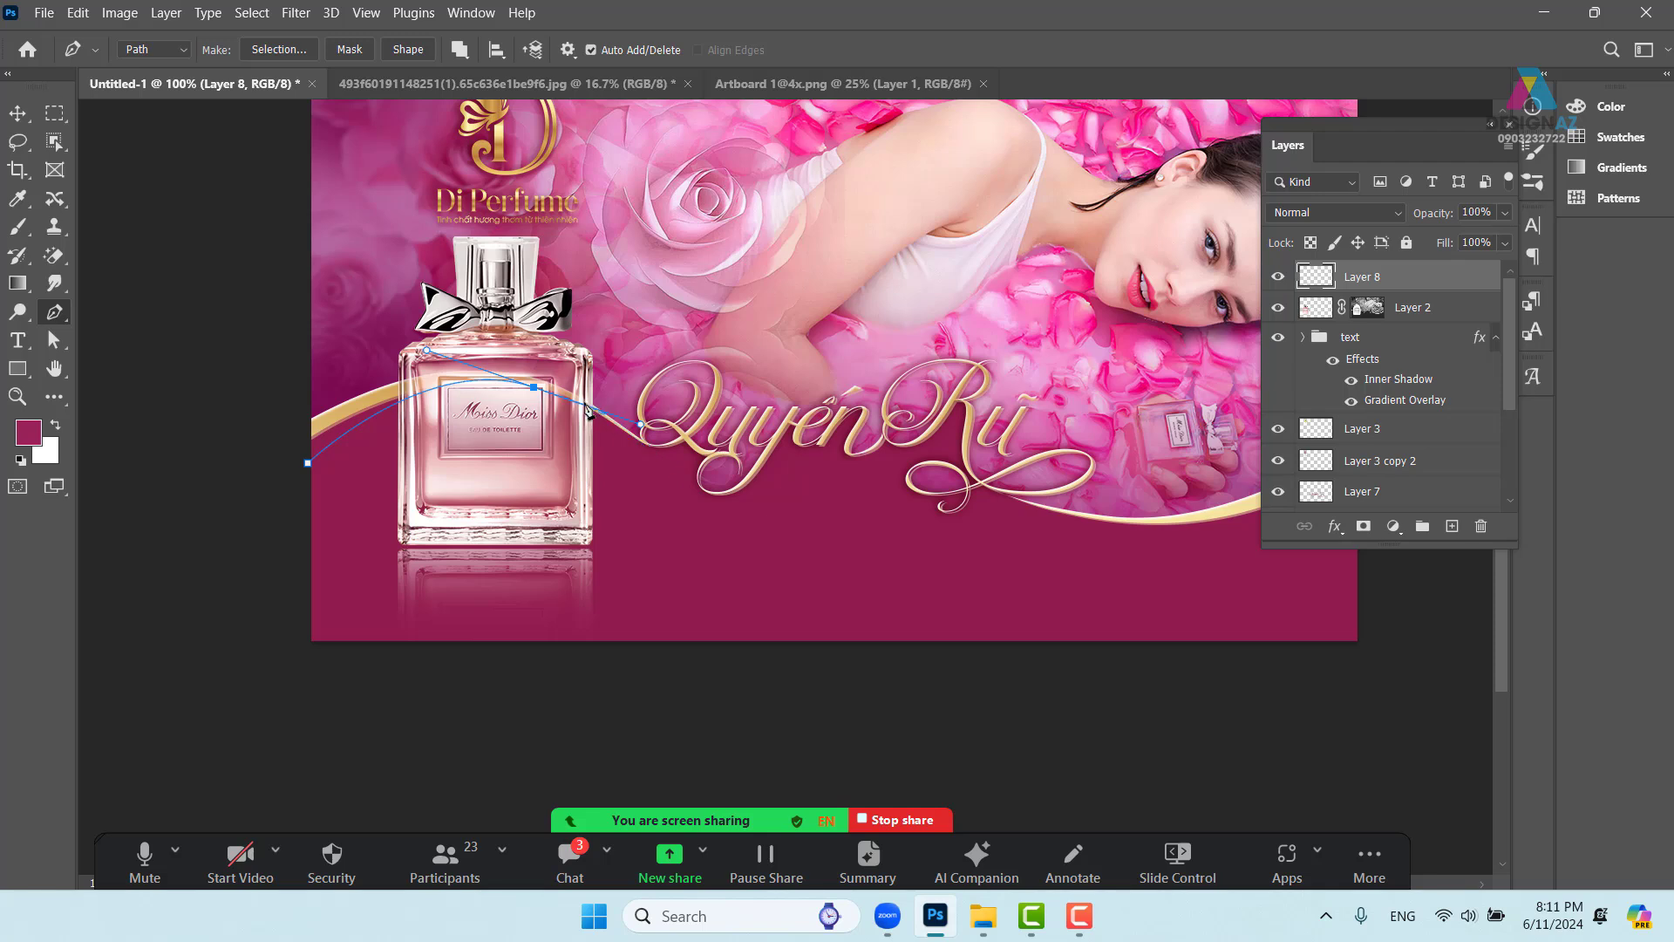
left_click_drag(641, 425, 346, 358)
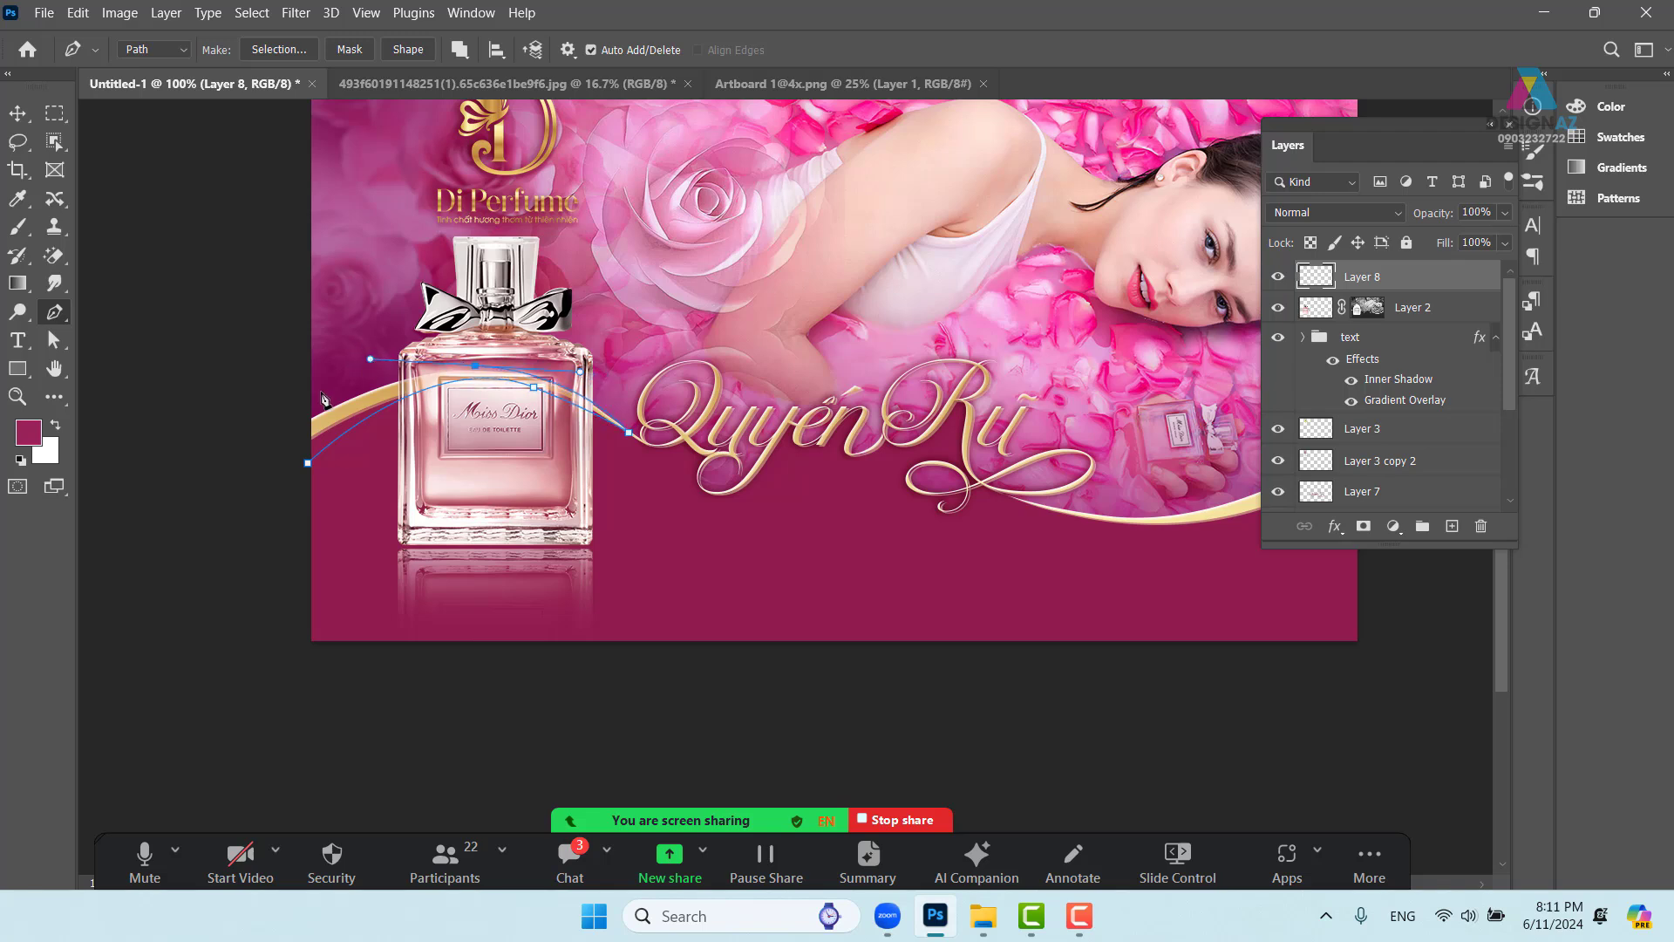
left_click(288, 412)
left_click(307, 463)
key("ctrl+Return")
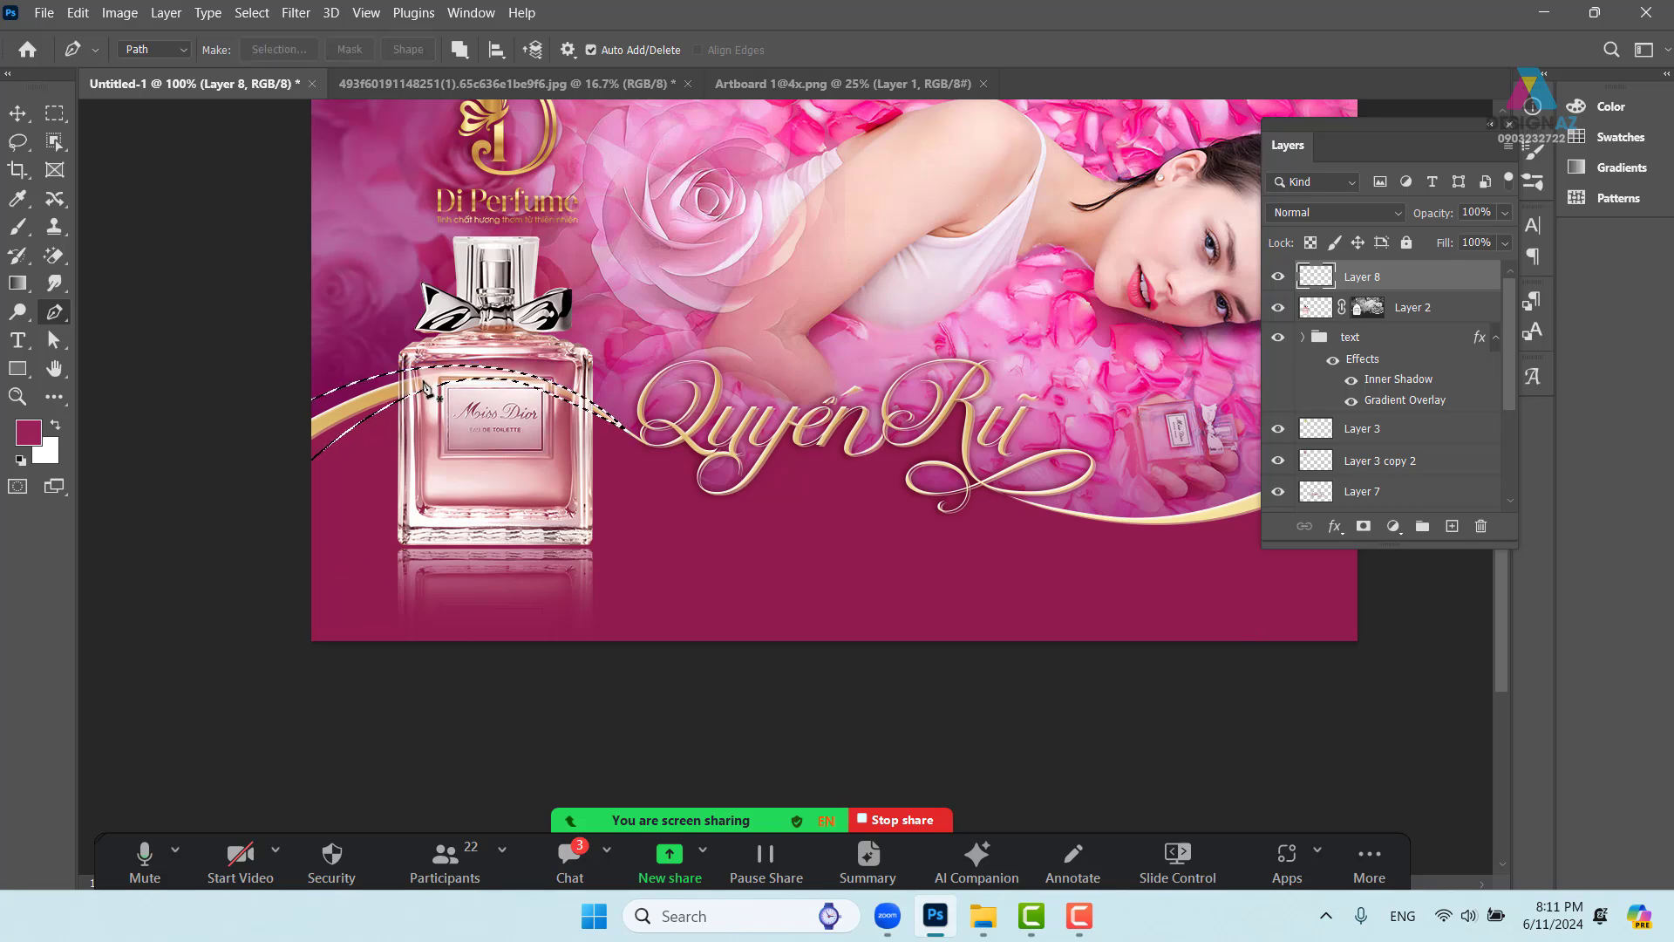
Add a new layer inside the text group, fill the curved selection on it, and clear the selection
scroll(1515, 357, "down", 1)
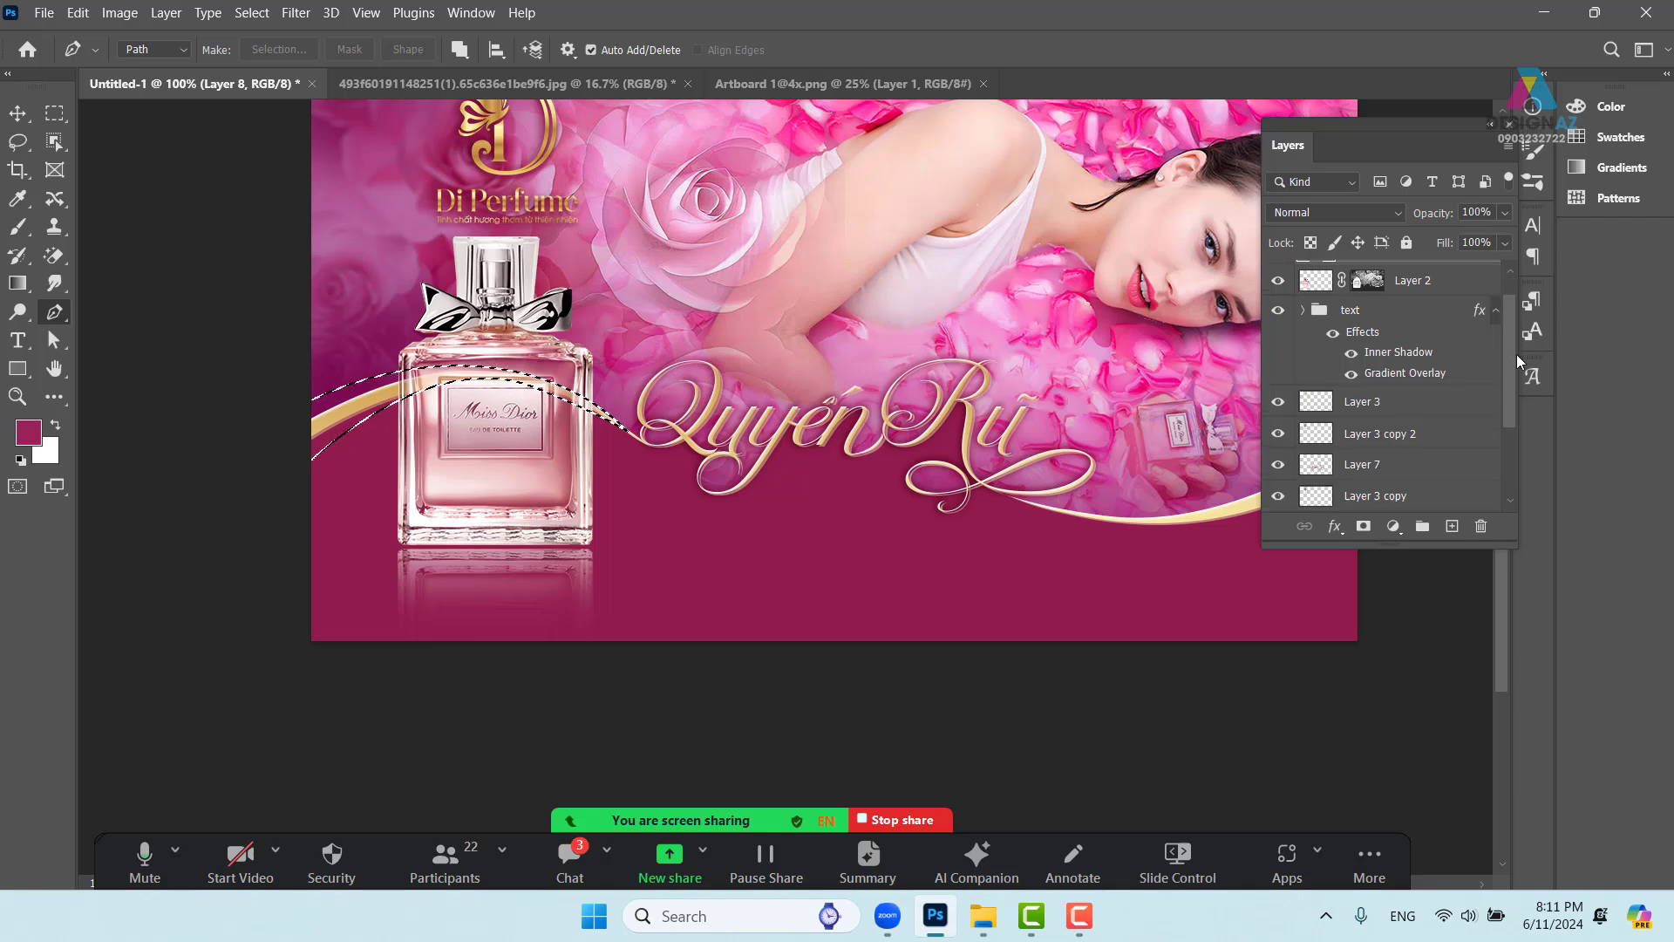
mouse_move(1516, 354)
left_mouse_down()
mouse_move(1525, 420)
mouse_move(1531, 329)
left_mouse_up()
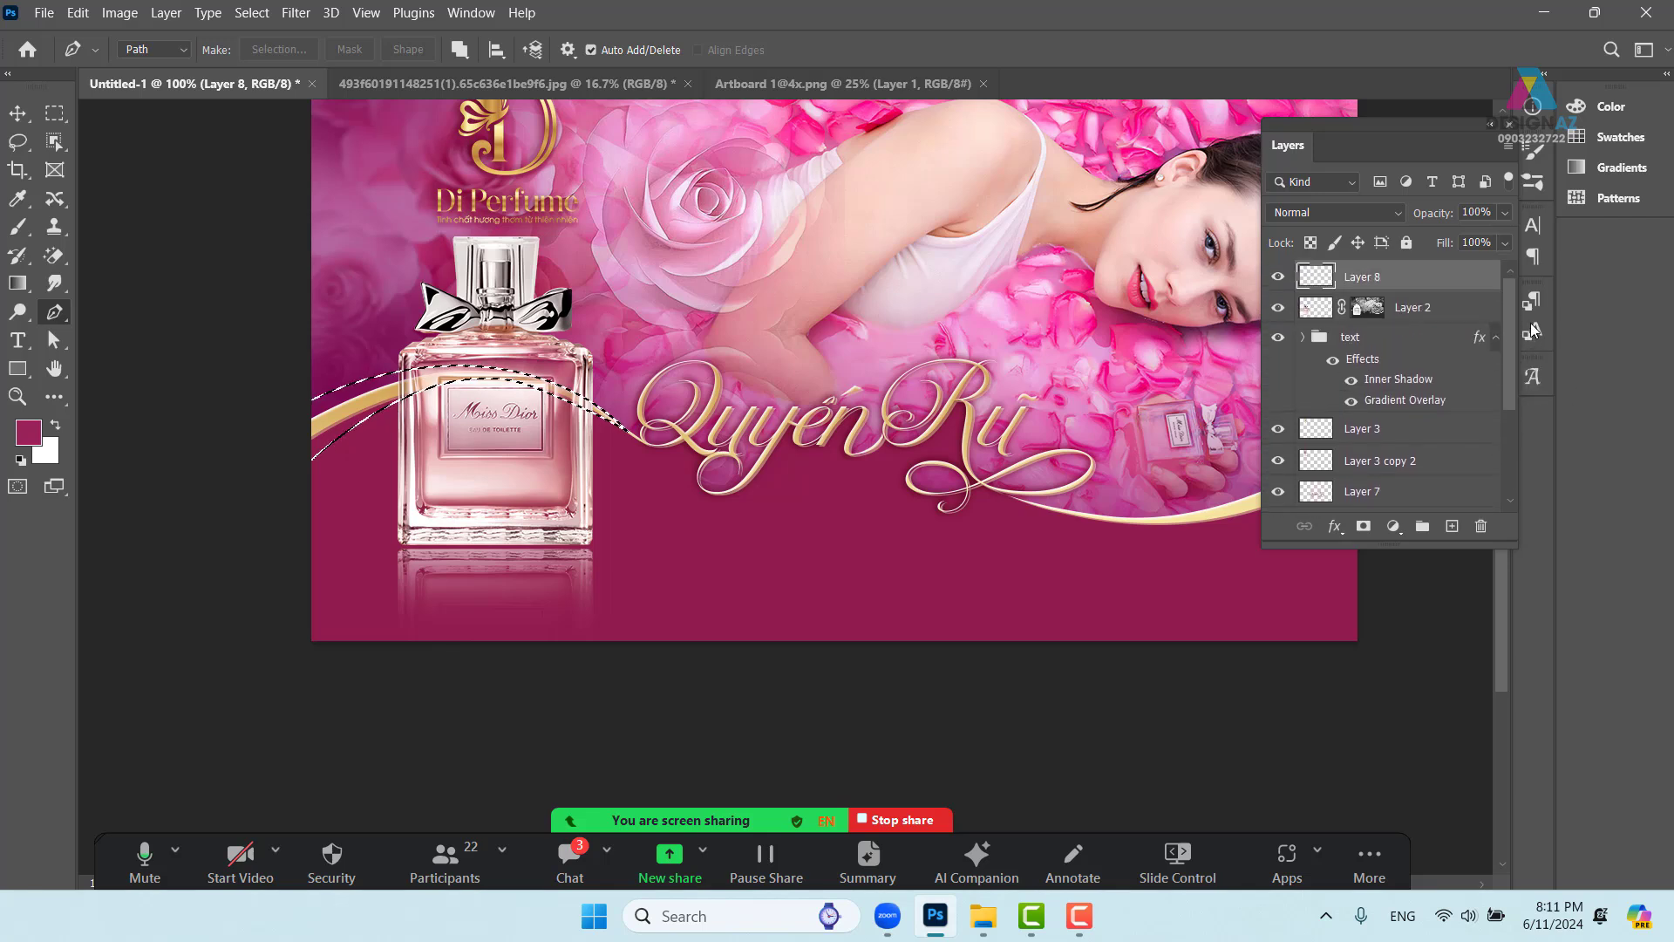
left_click(1396, 347)
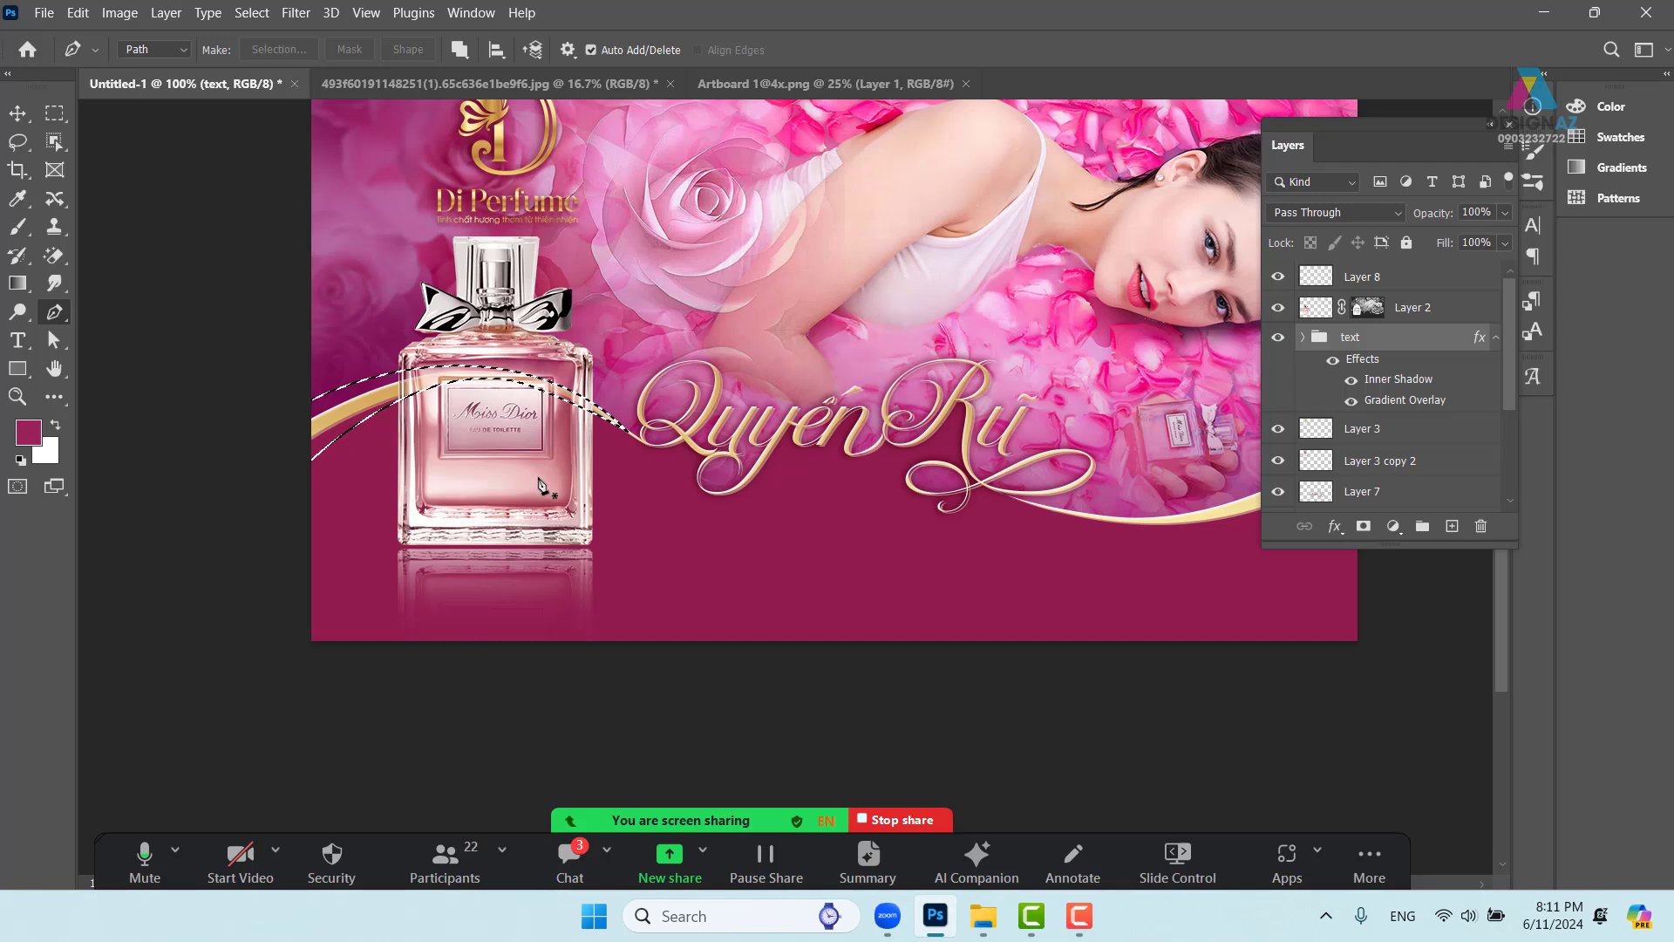
left_click(1303, 337)
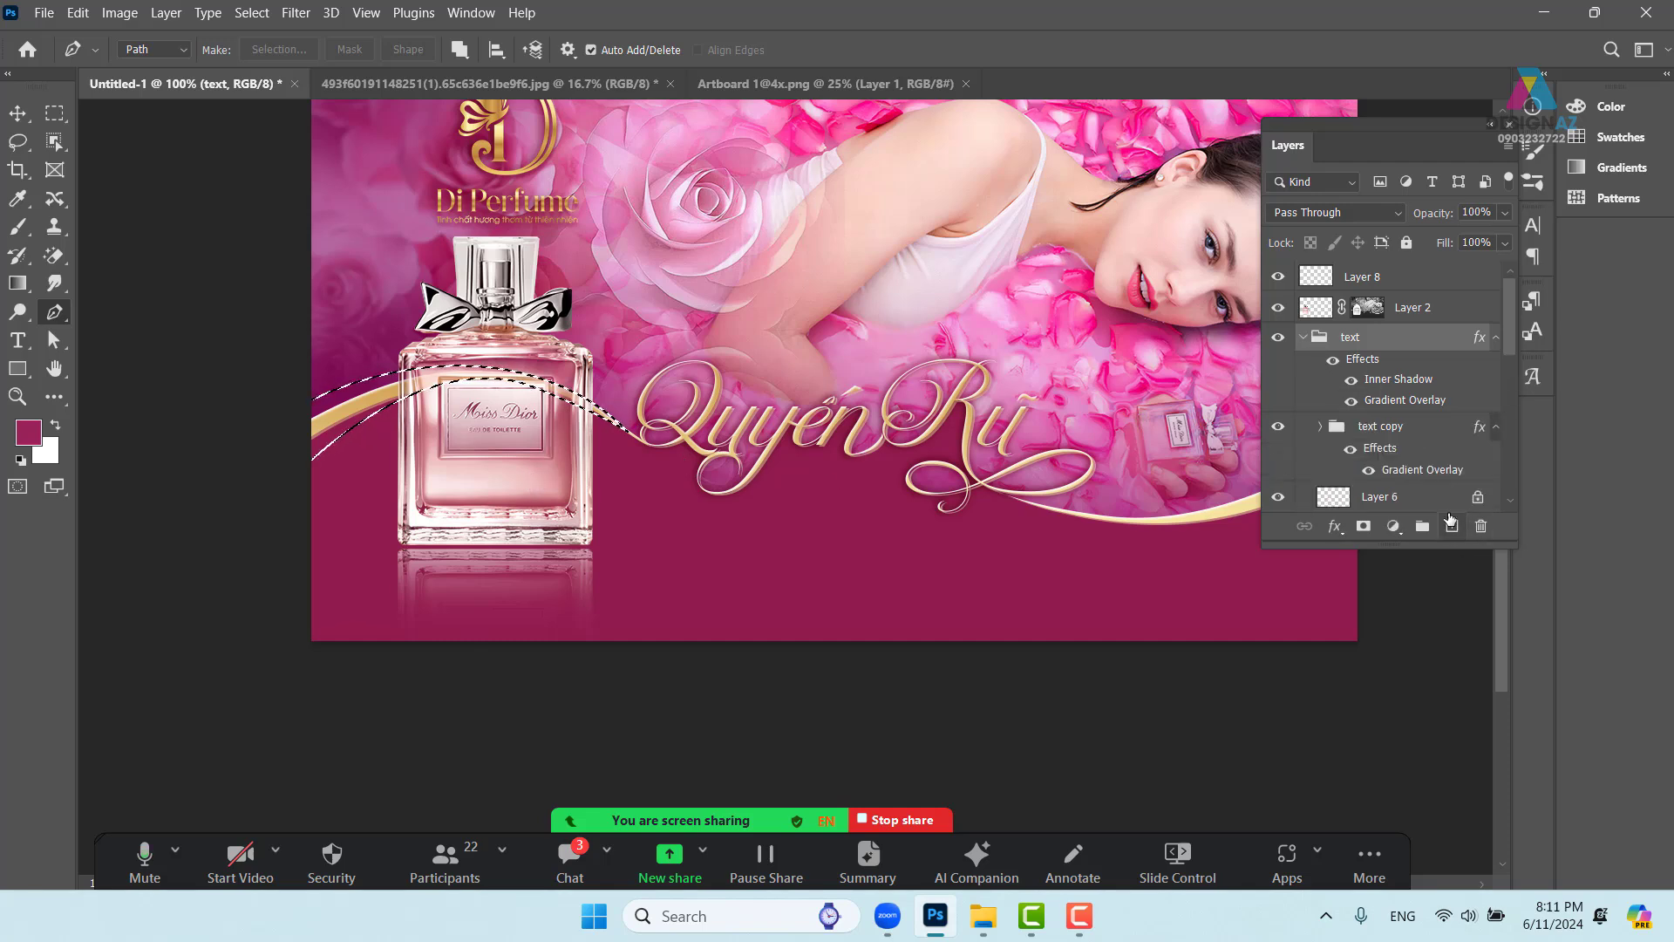
left_click(1452, 526)
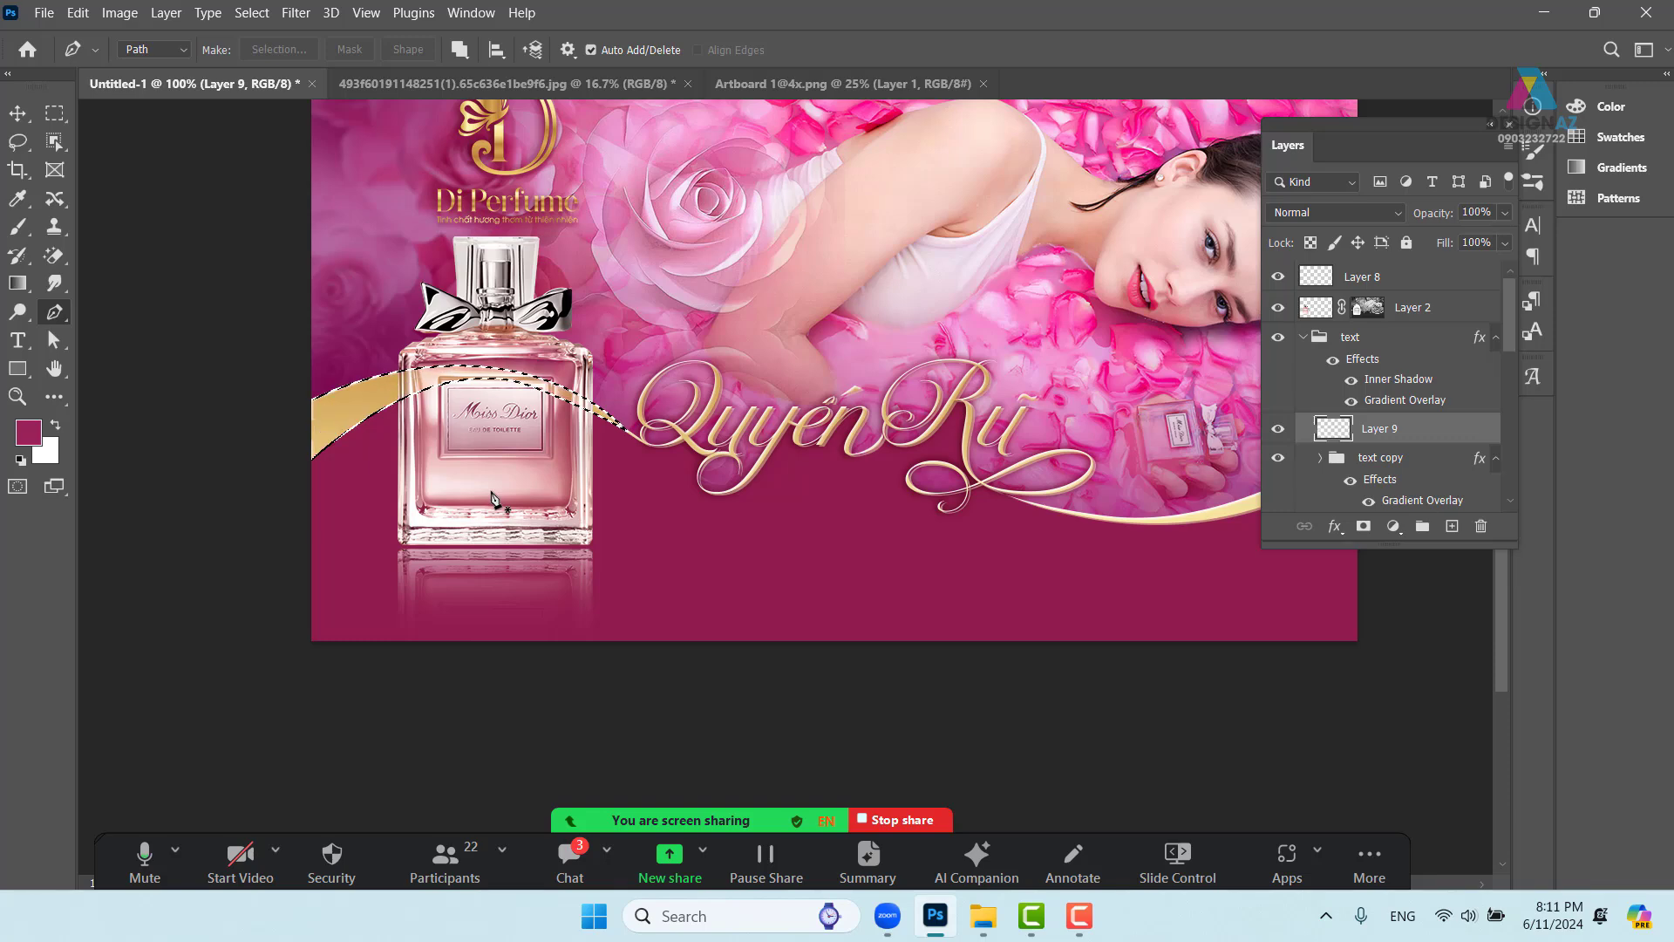
key("ctrl+d")
Fade the outer end of the new gold curve by deleting a rectangular selection feathered by 50 pixels, and clear the selection
key("ctrl+plus")
left_click_drag(497, 475, 1049, 543)
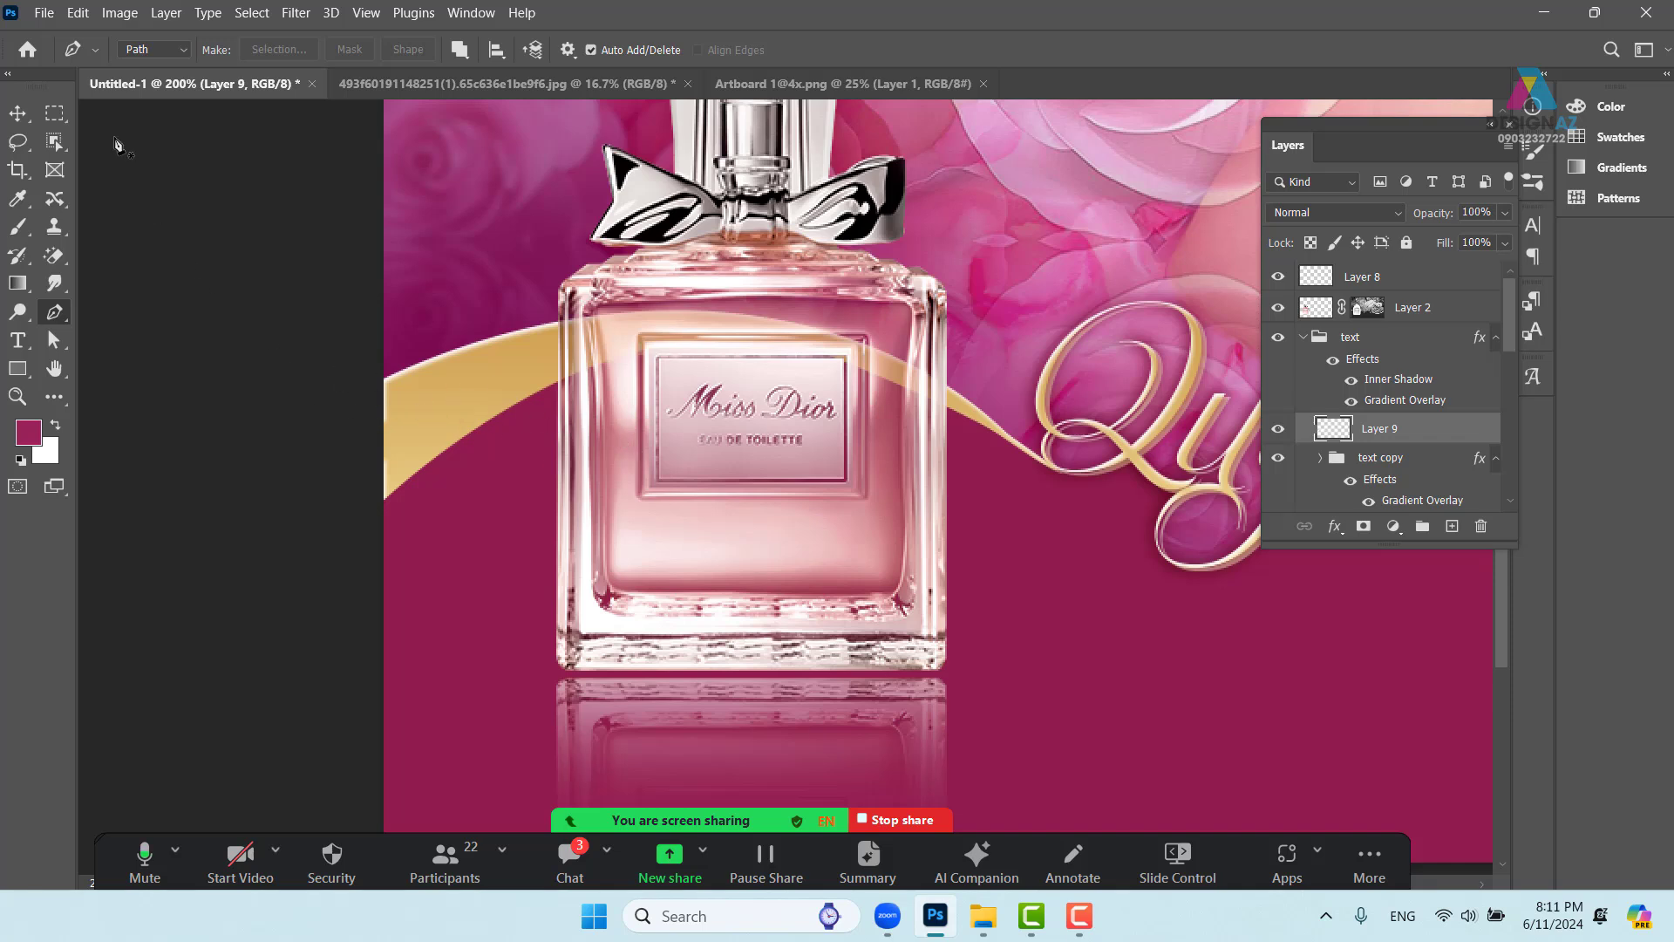
left_click(54, 114)
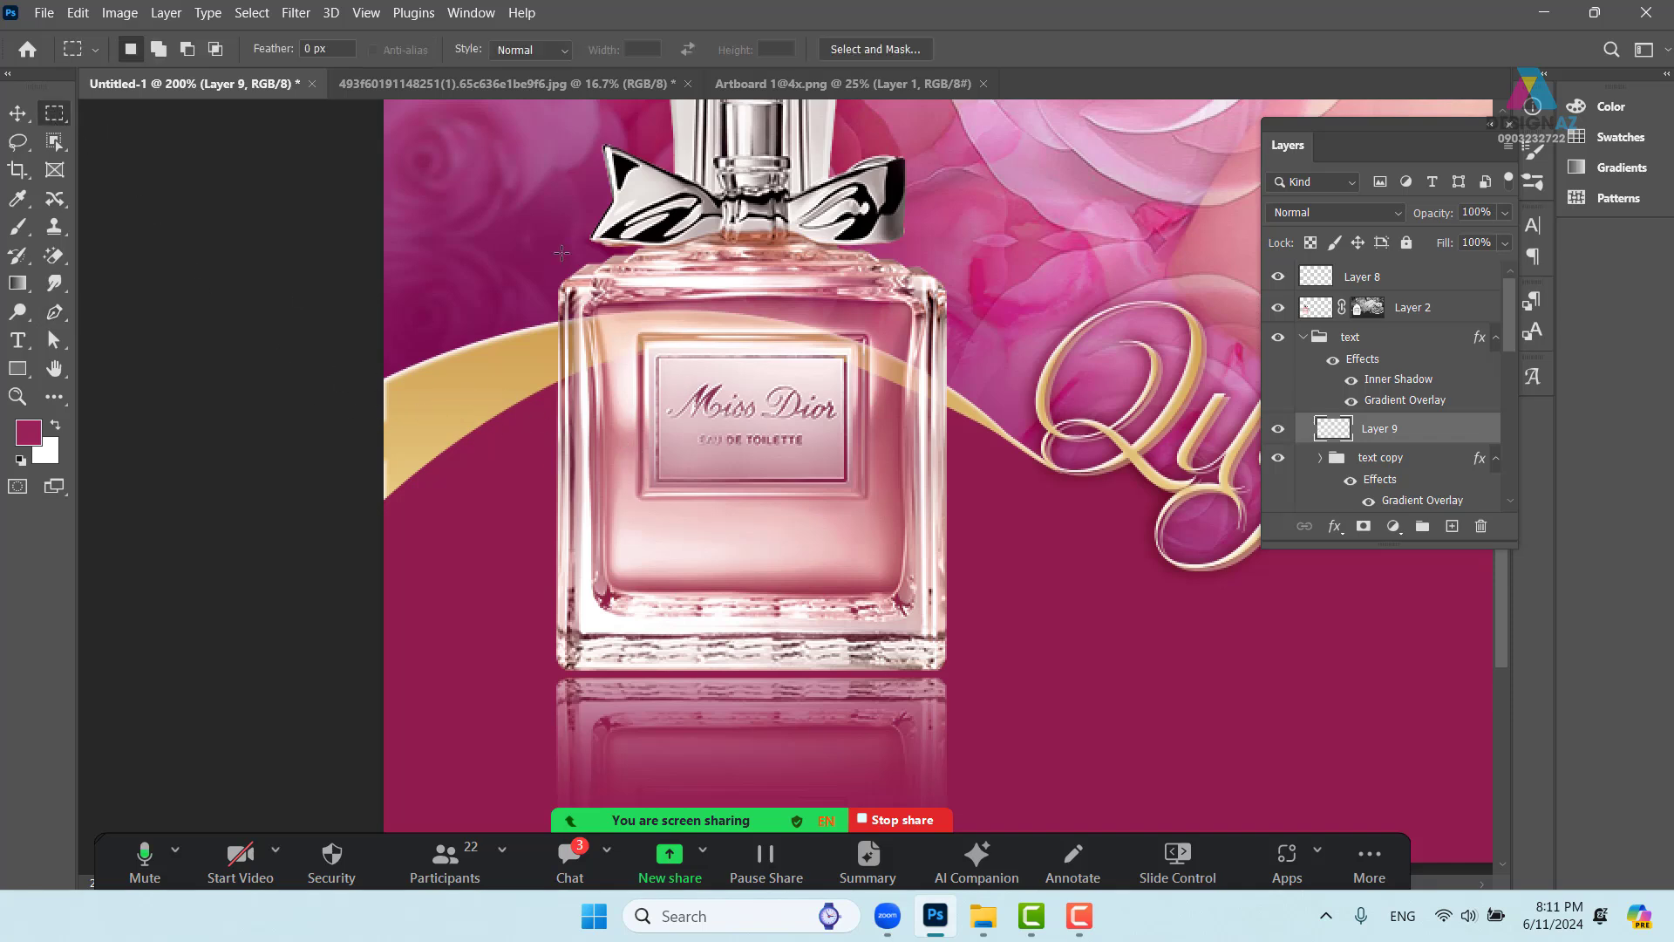
left_click_drag(371, 205, 530, 722)
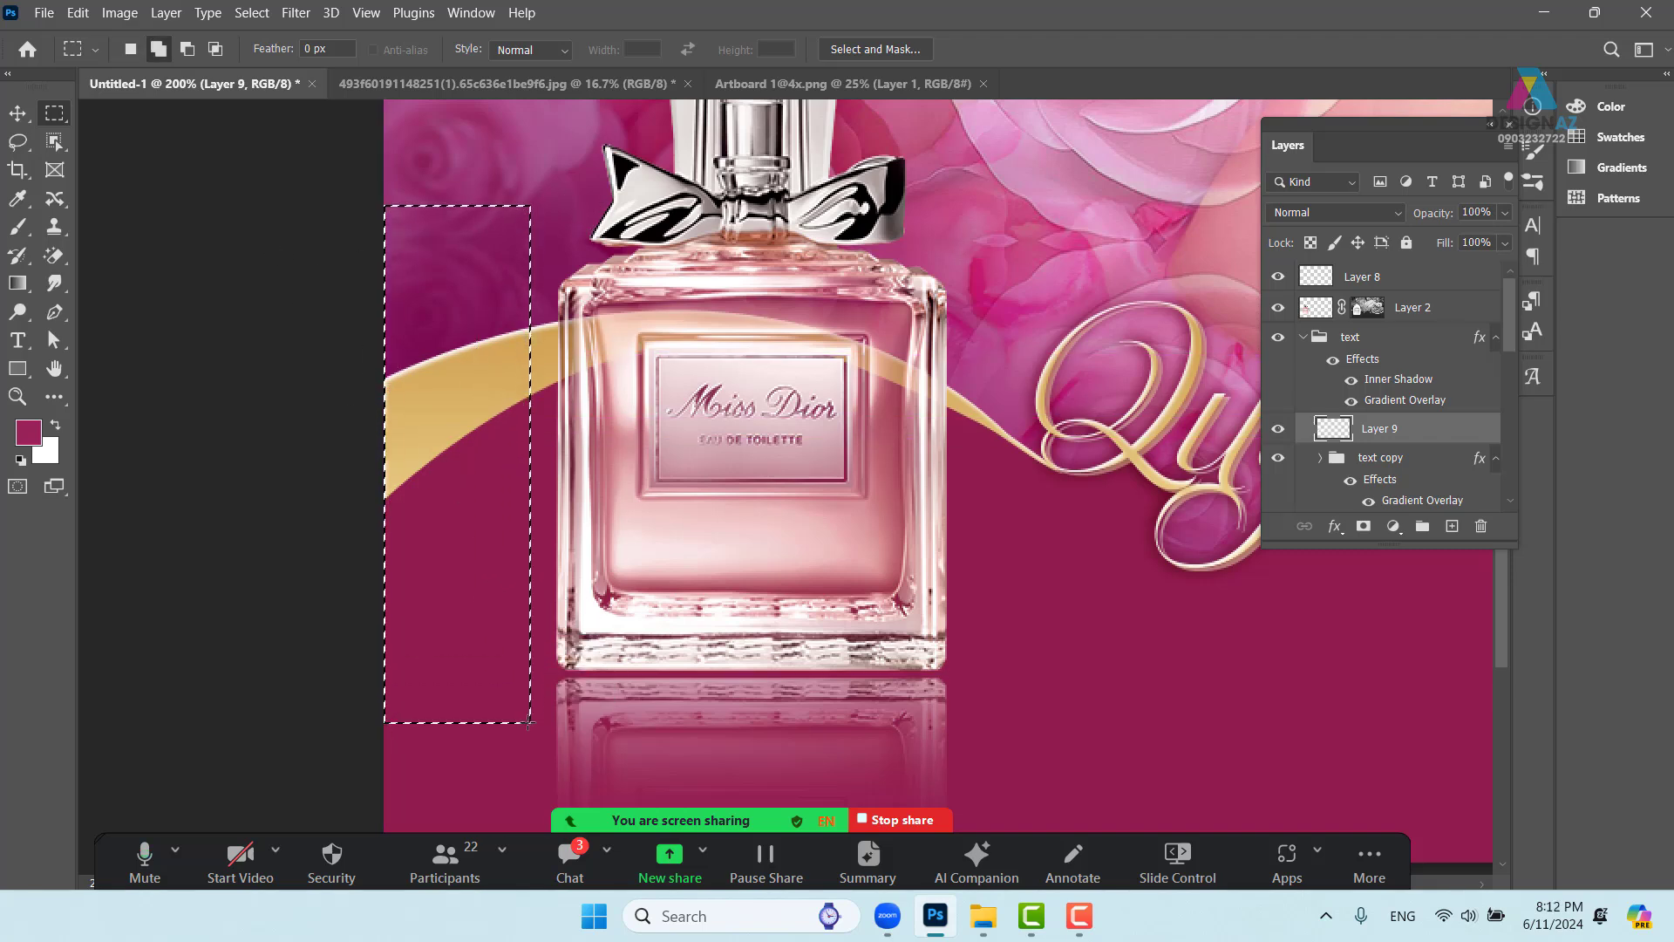
key("shift+F6")
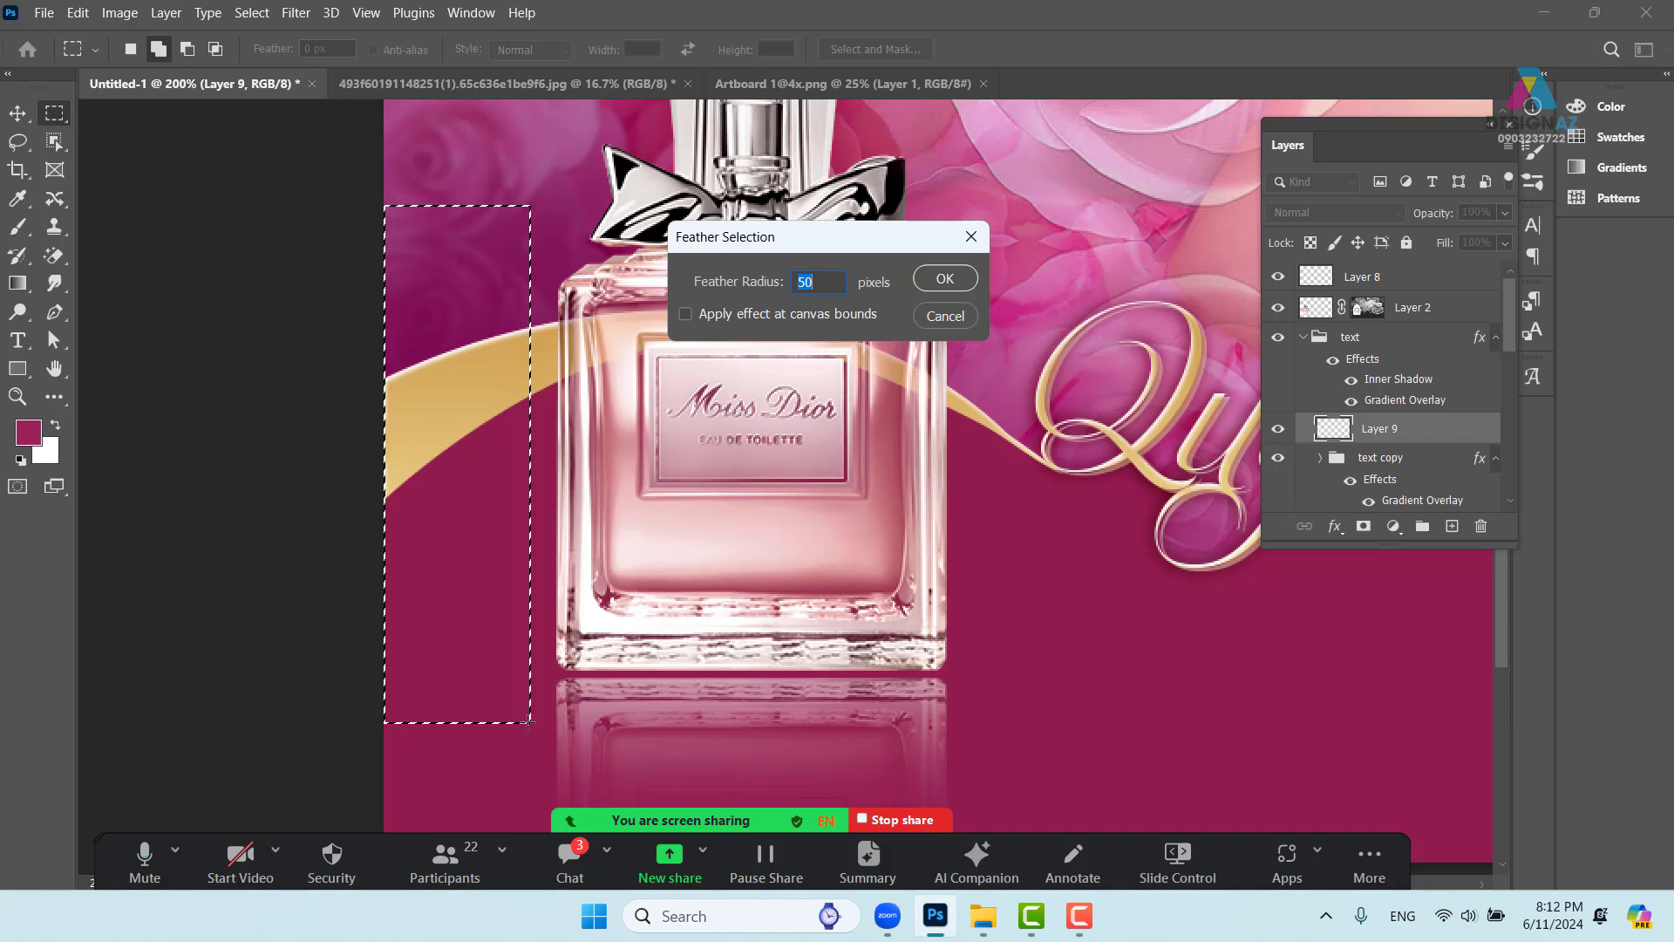
key("Return")
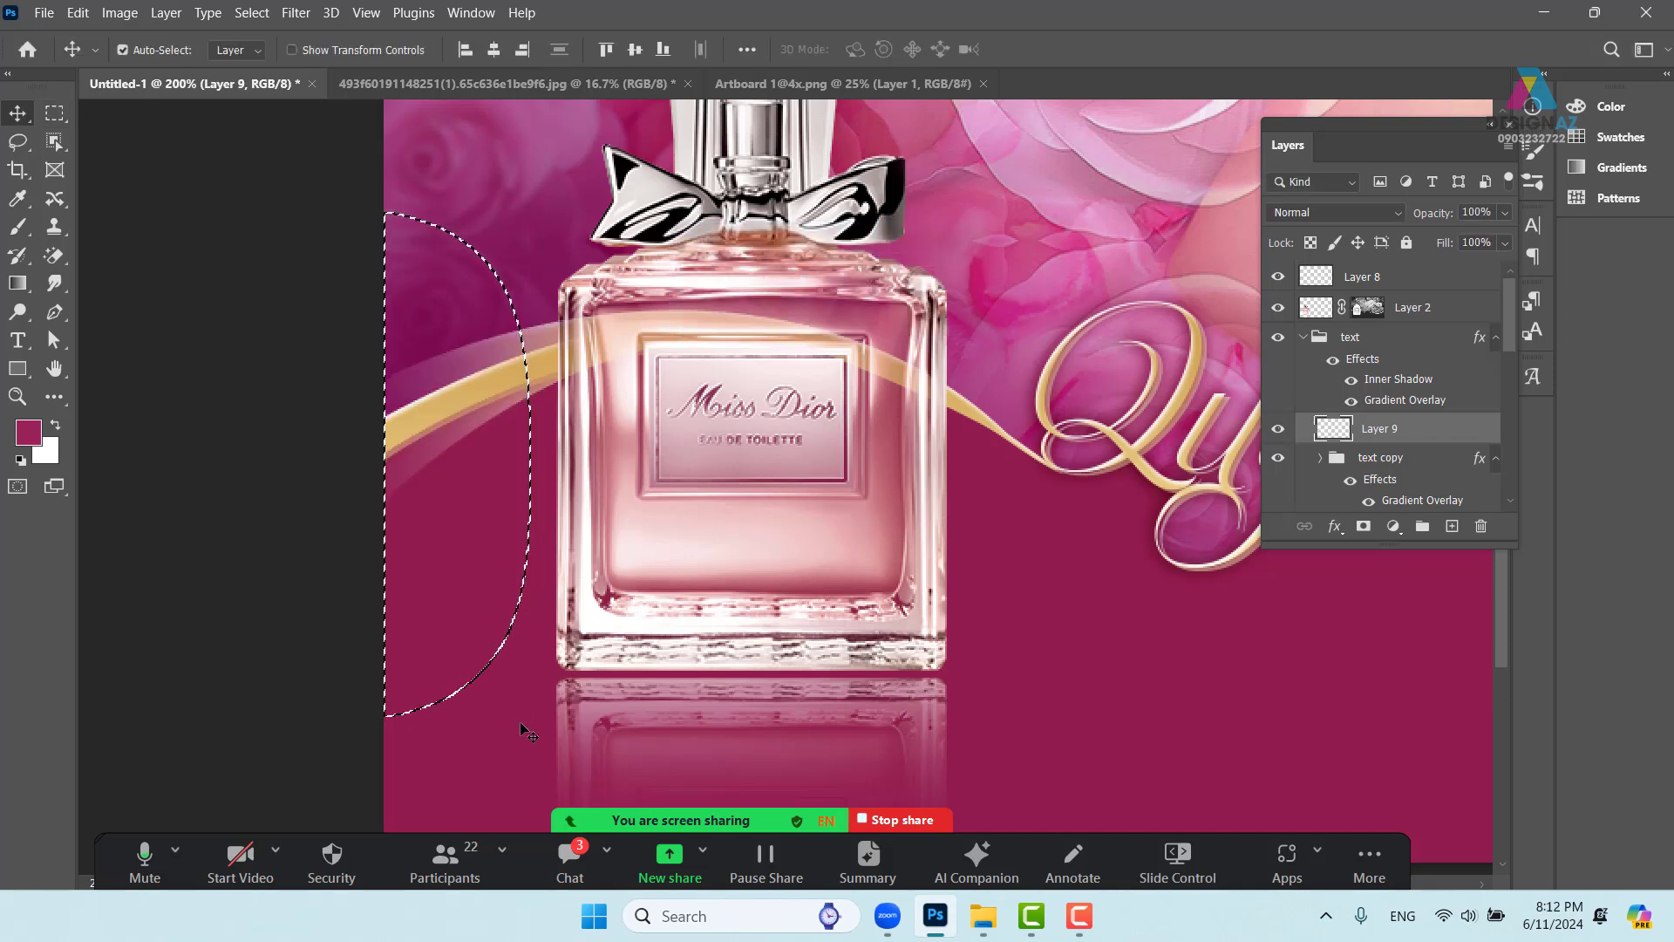
left_click(613, 689)
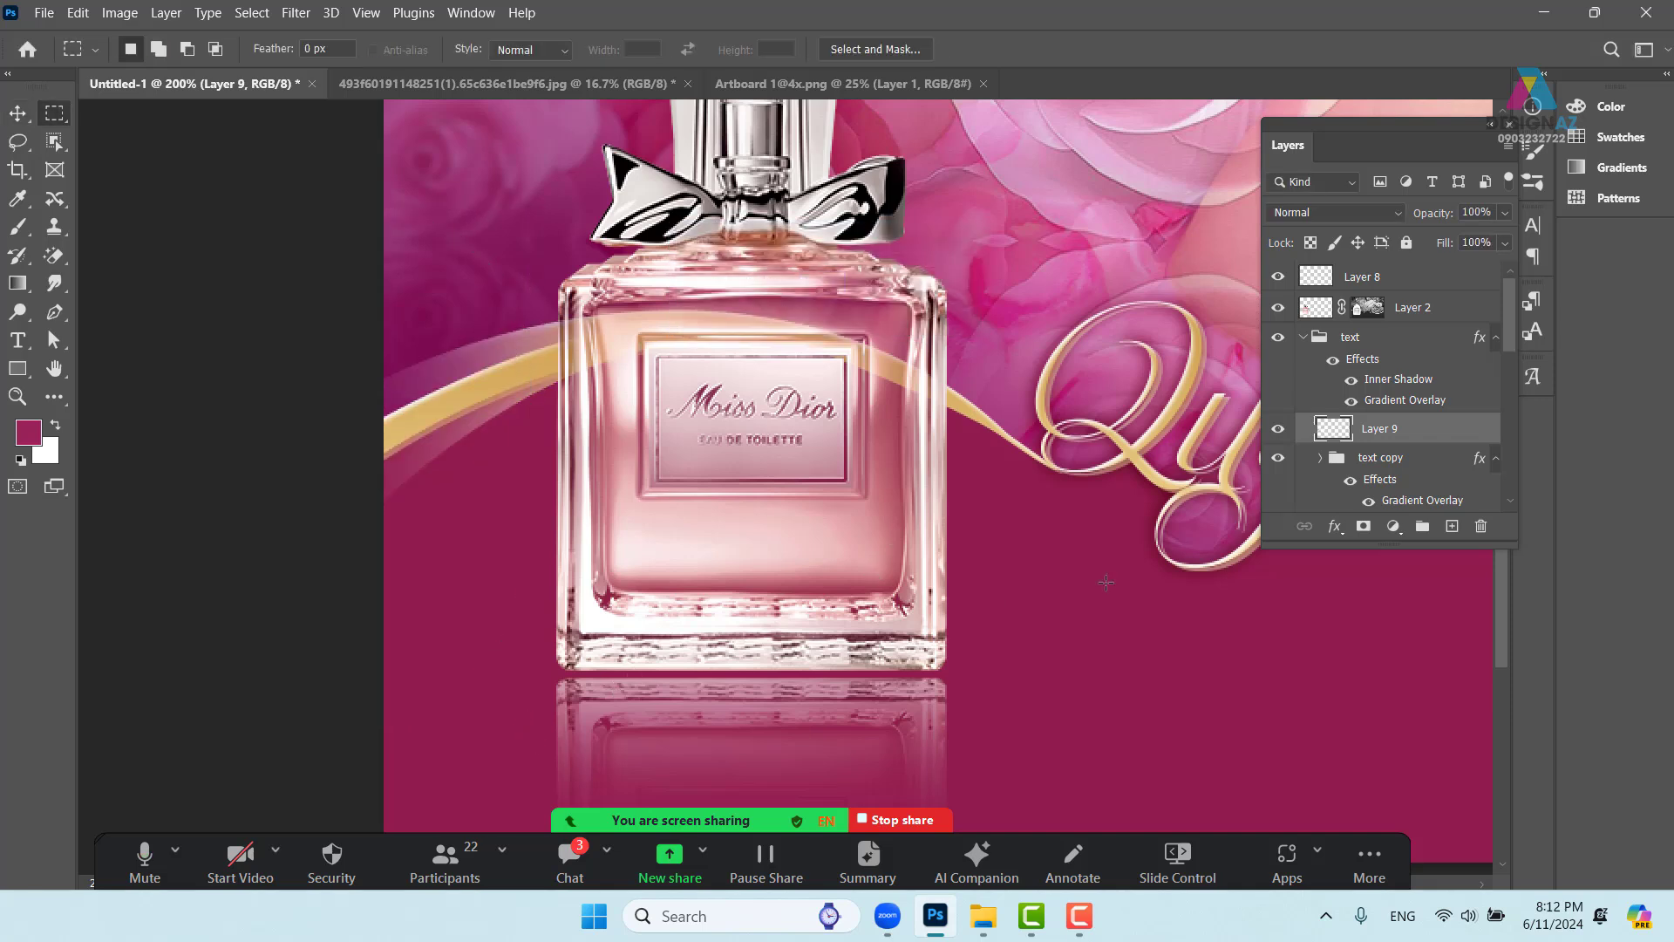
Set Layer 9 to the Dissolve blend mode and apply a Gaussian Blur to scatter its edges into glitter
left_click(1365, 216)
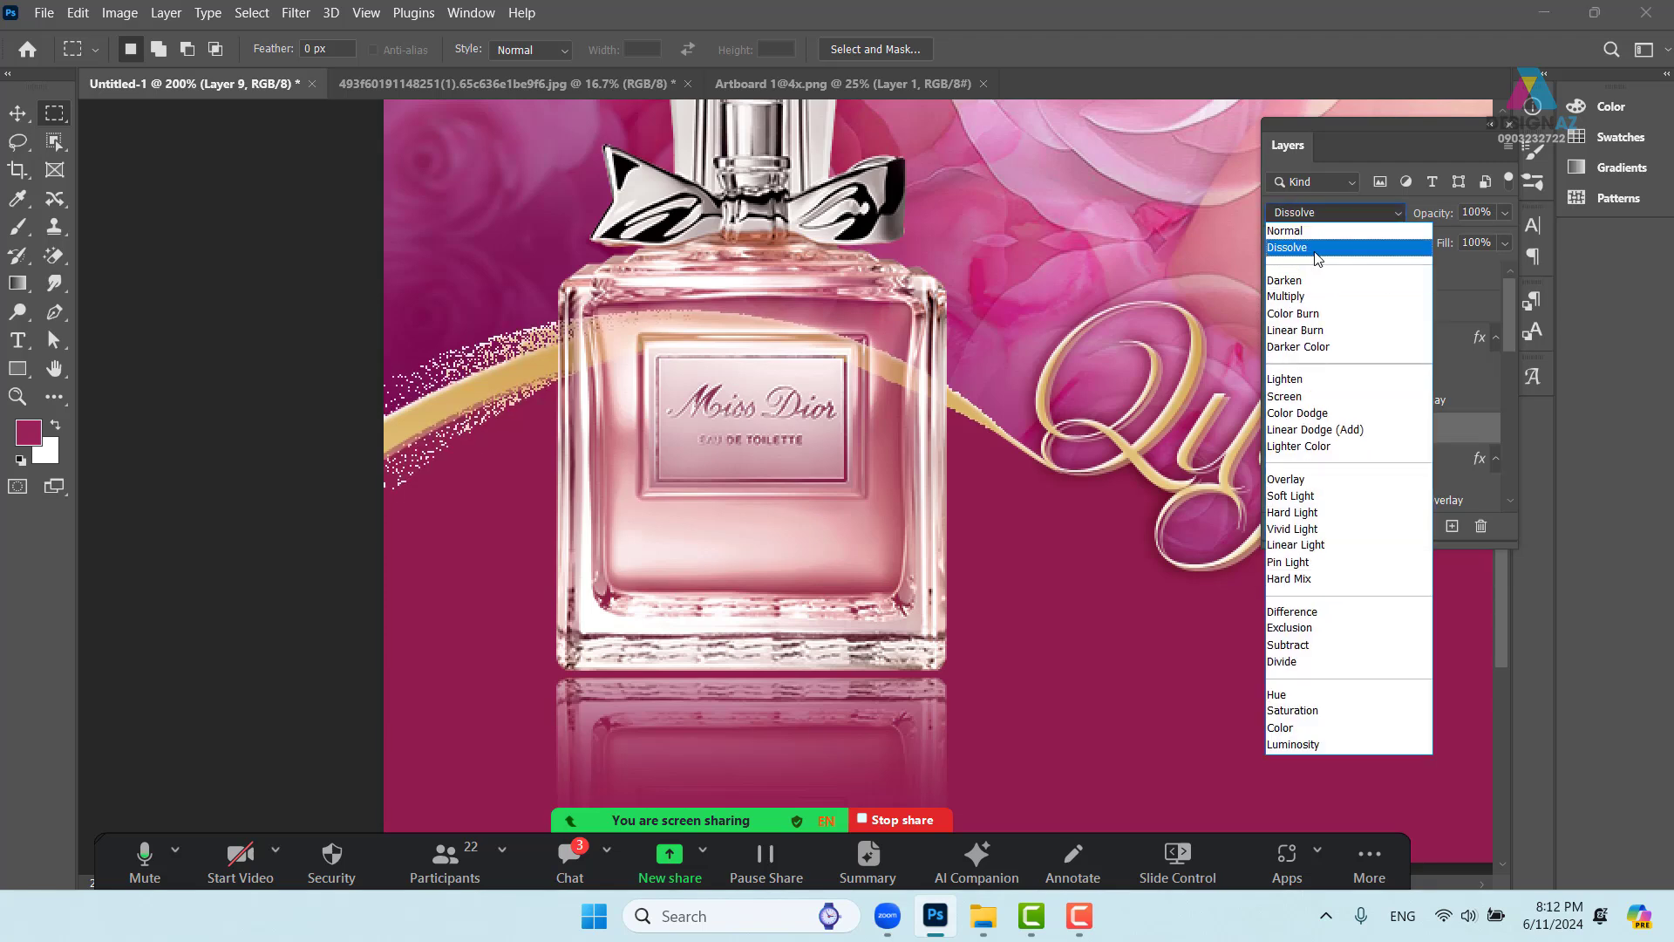
left_click(1318, 250)
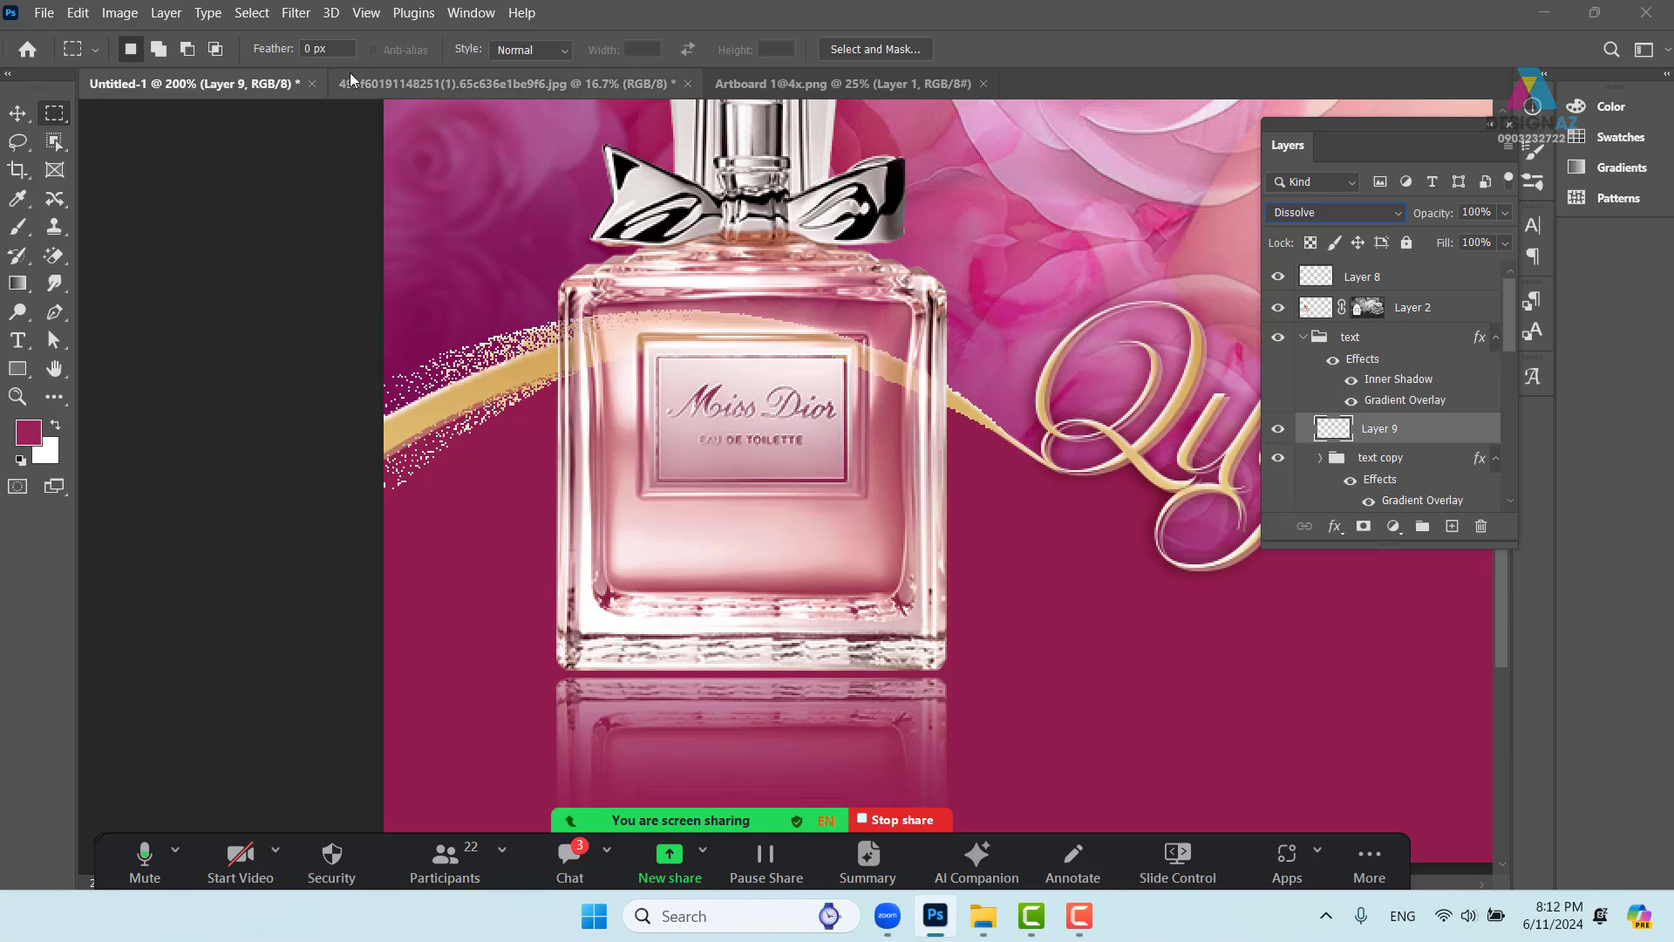
left_click(297, 13)
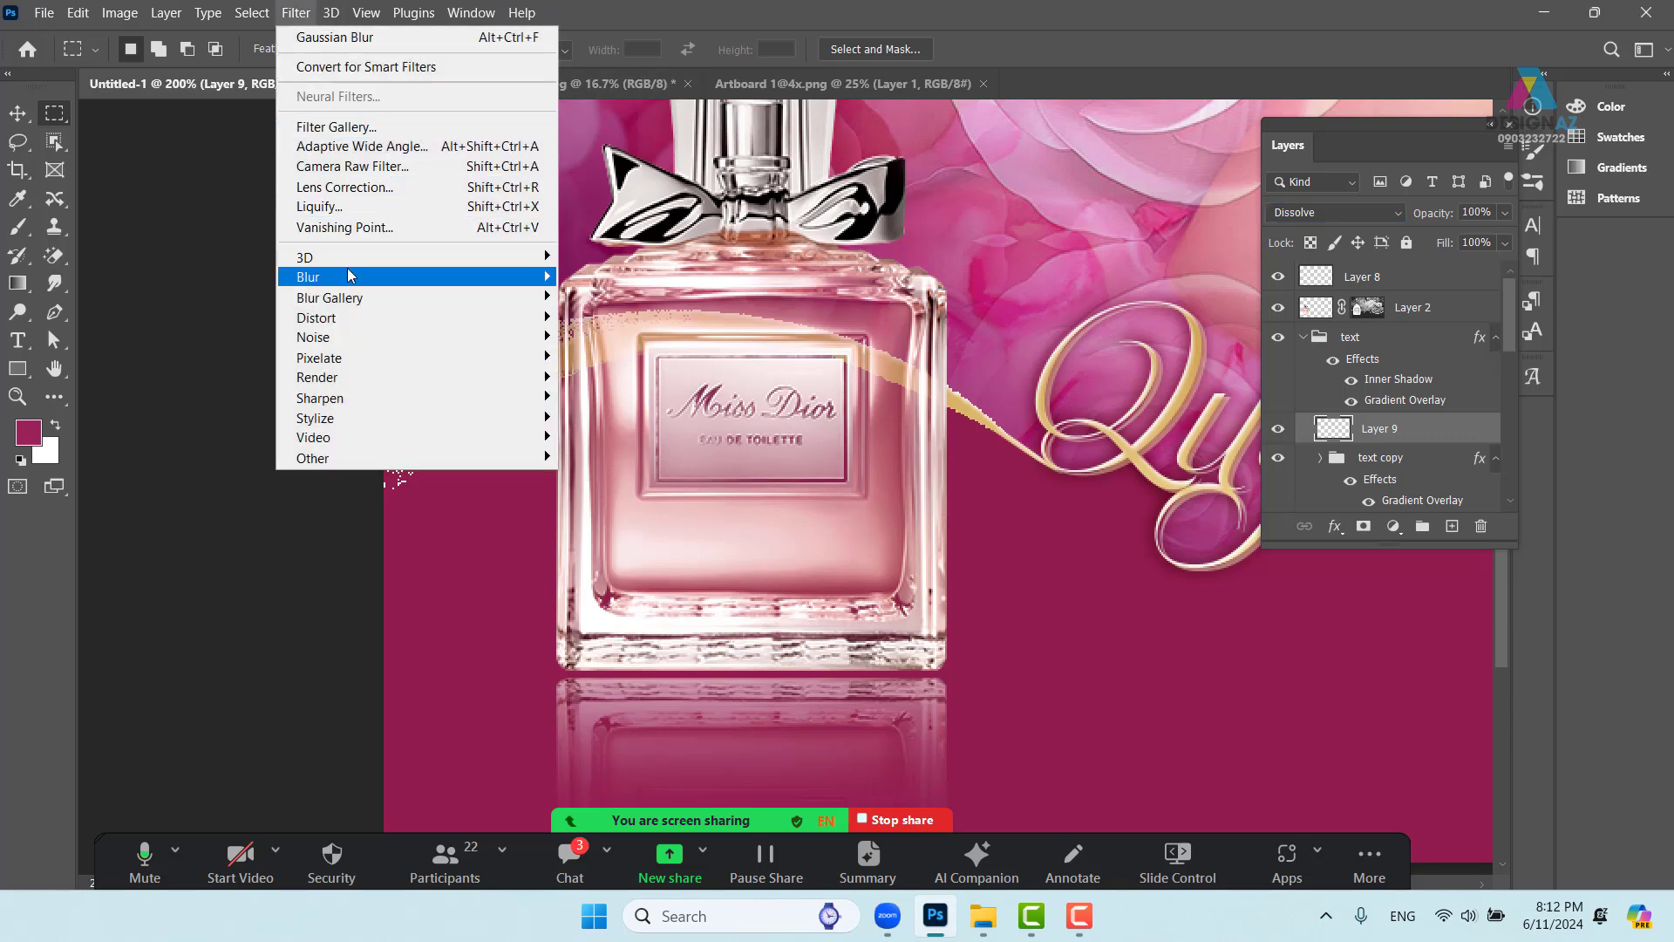
mouse_move(353, 280)
left_click(606, 364)
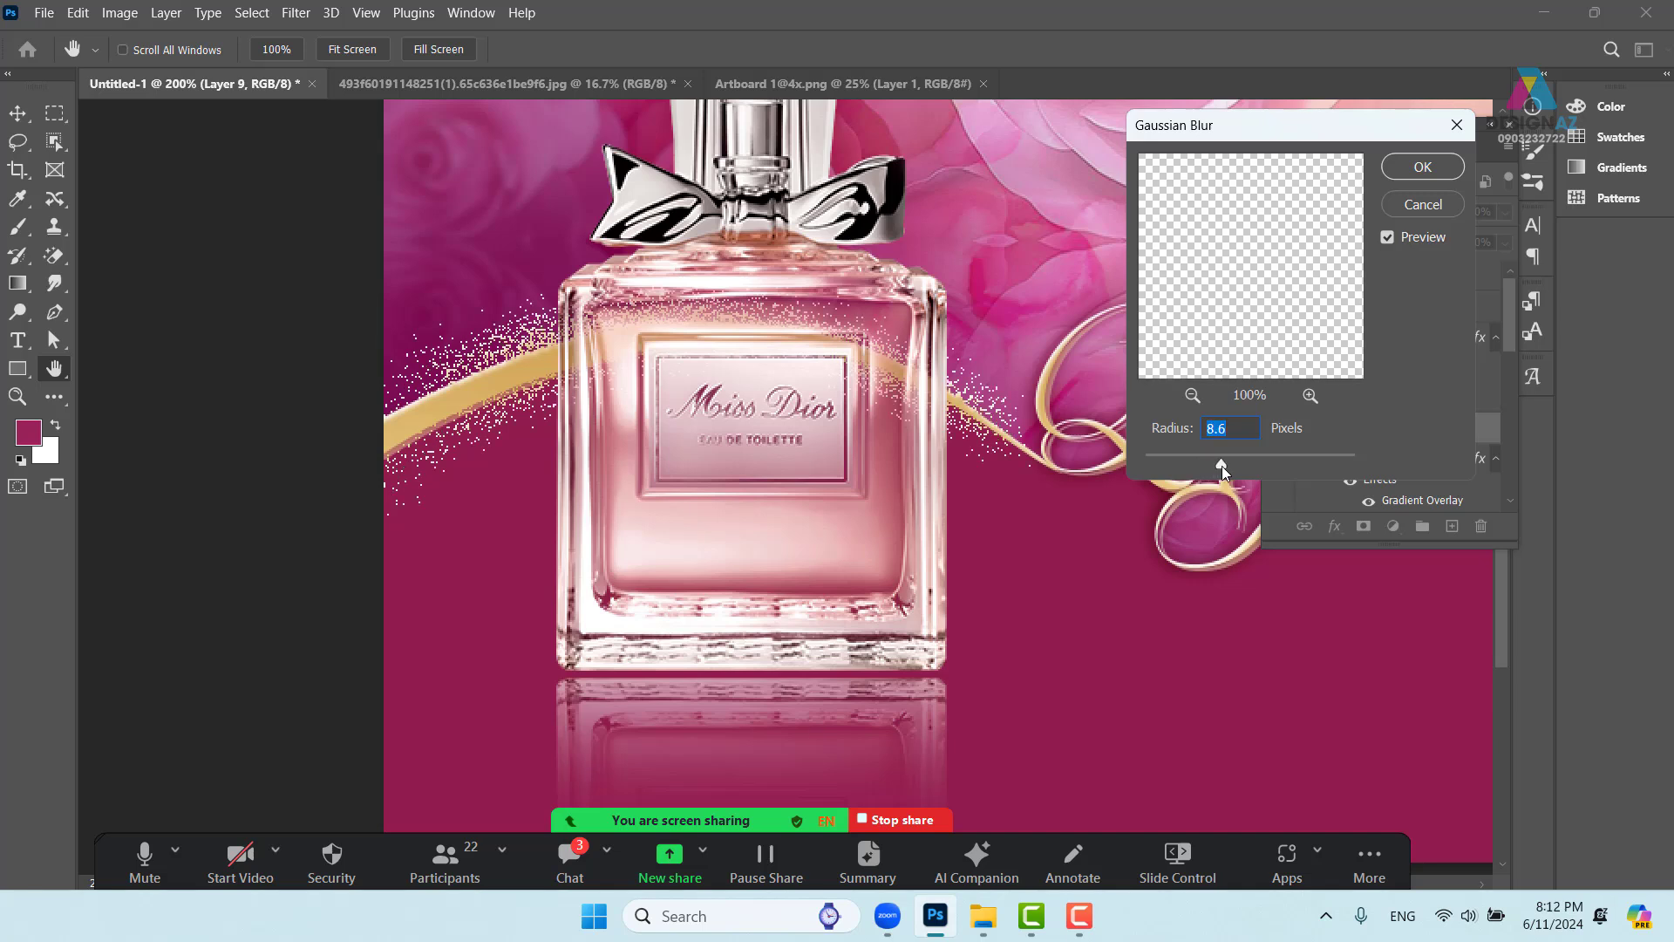
left_click_drag(1216, 466, 1201, 467)
left_click(1425, 169)
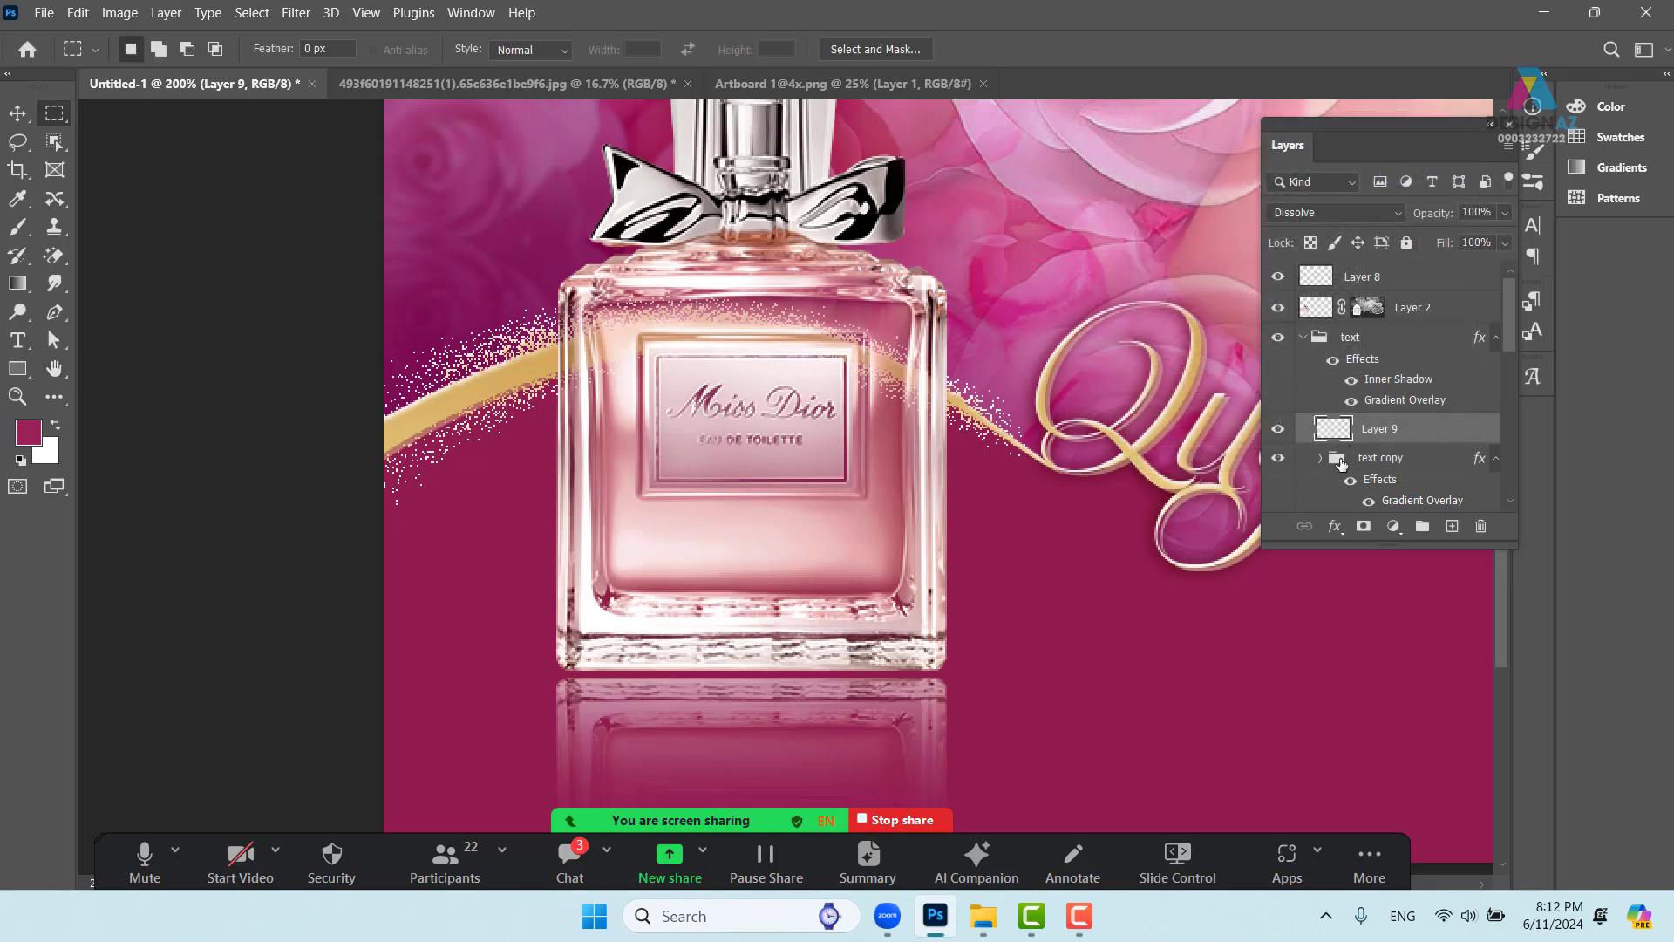
Add a blank layer above Layer 9 and merge the two into one Normal-mode layer
left_click(1453, 527)
left_click(1443, 462, "shift")
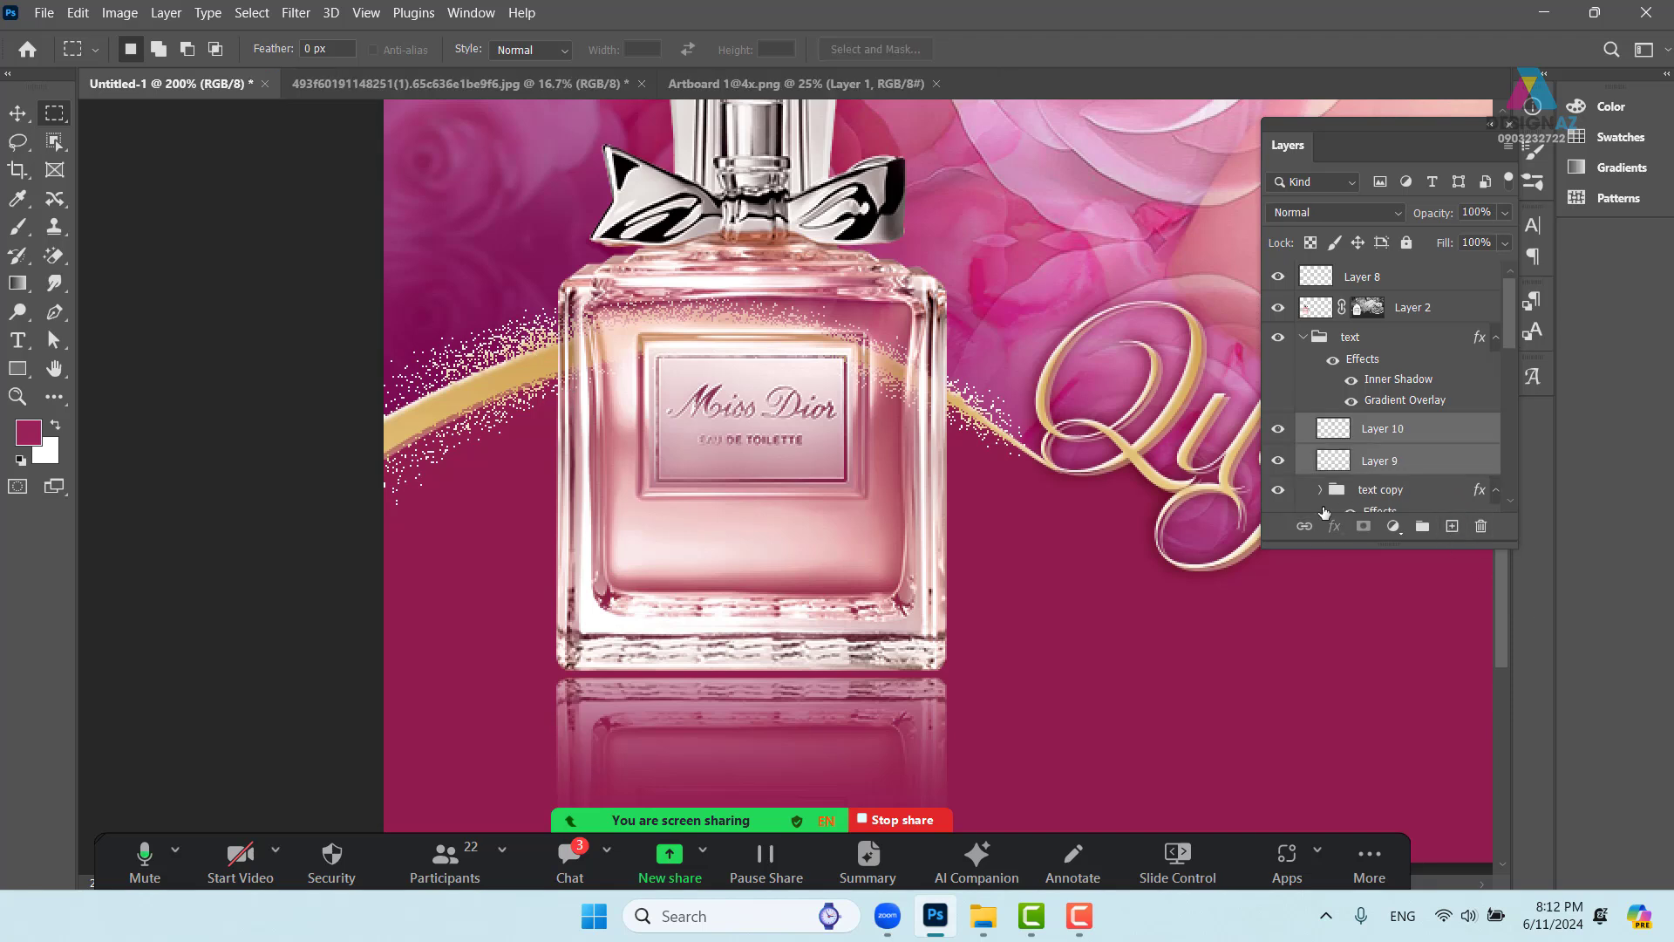
key("ctrl+e")
Try moving the merged glitter curve up over the rose, and undo the move
key("v")
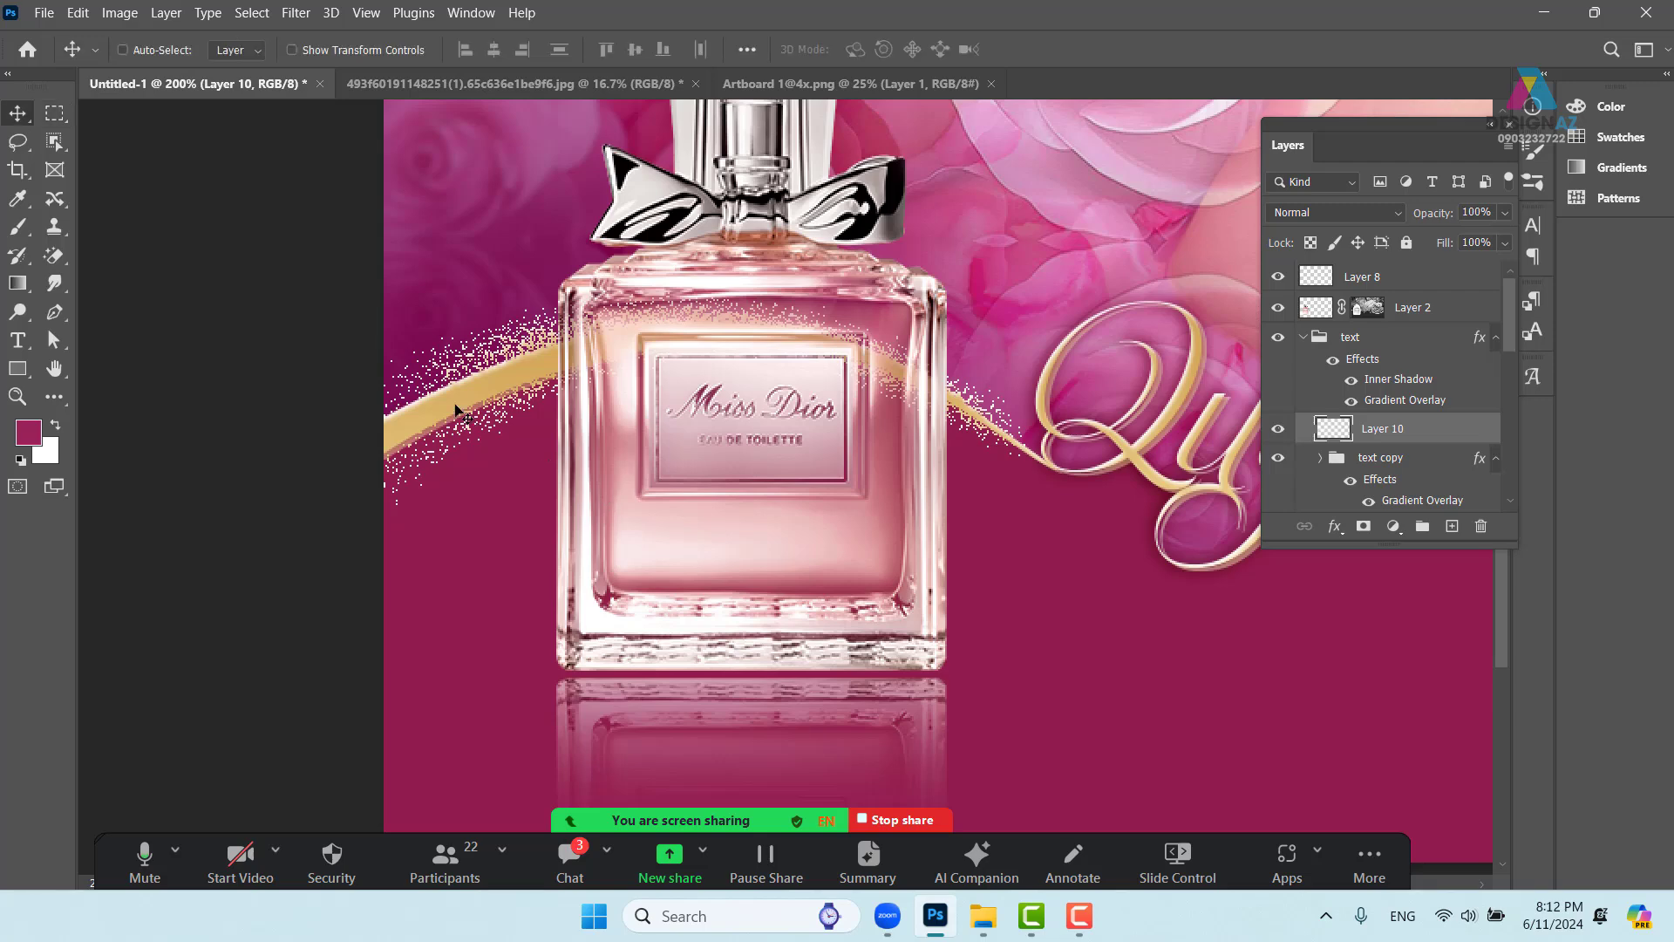
mouse_move(435, 363)
left_mouse_down()
mouse_move(425, 281)
mouse_move(696, 166)
left_mouse_up()
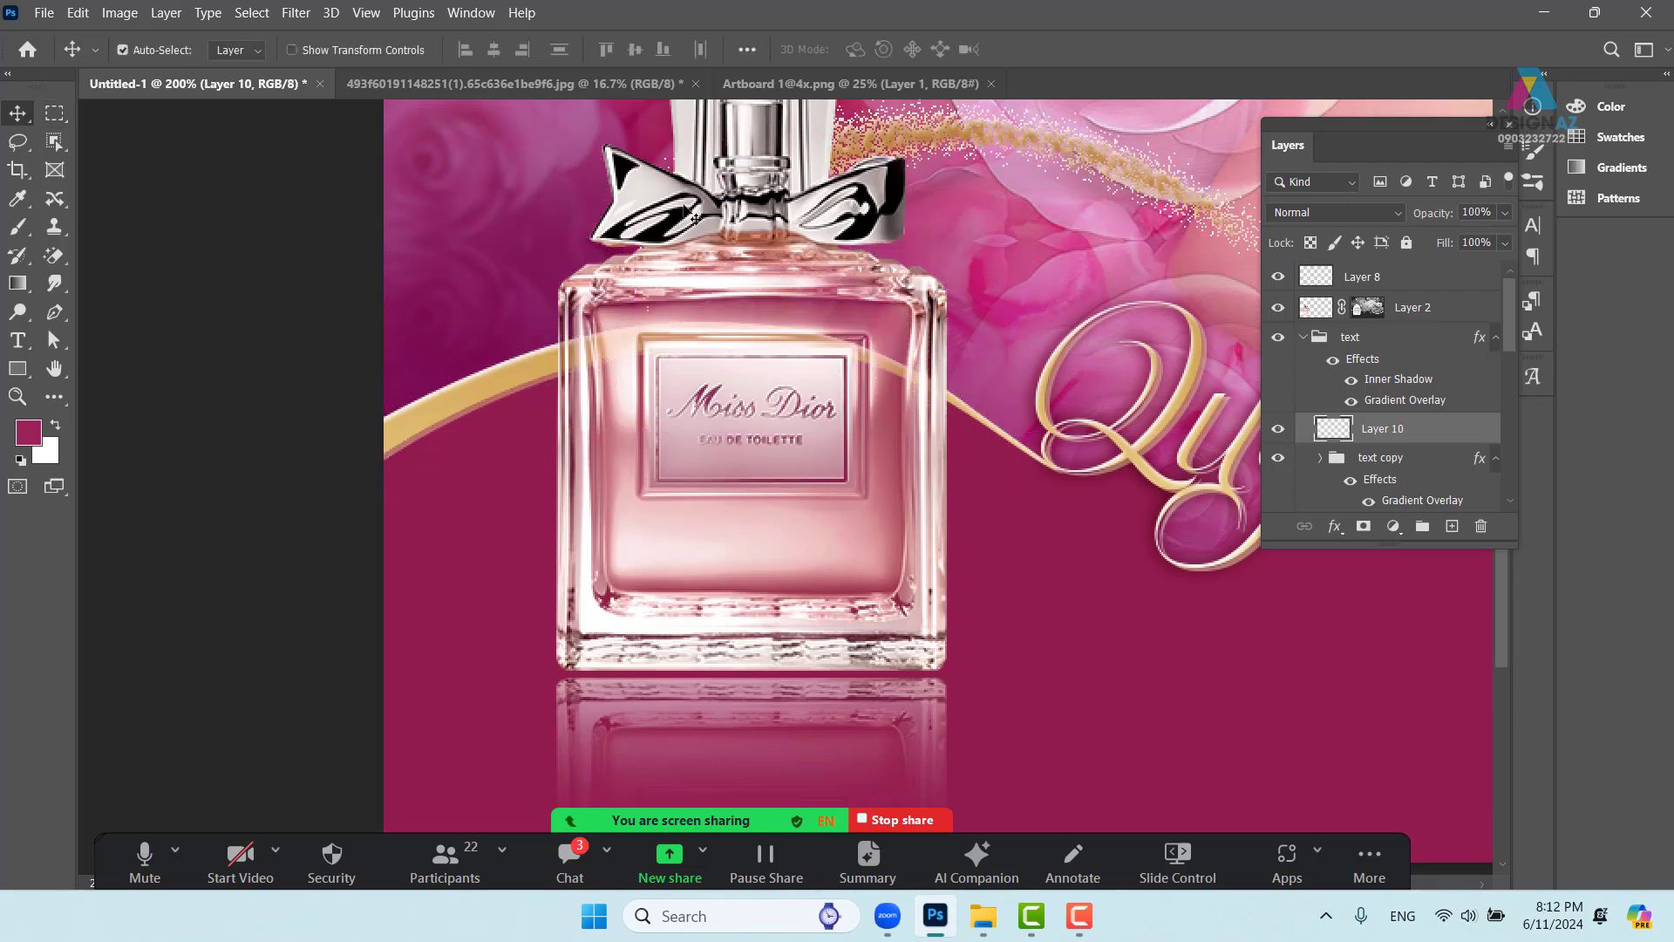
key("ctrl+z")
Delete the merged glitter layer from the text group
scroll(723, 421, "down", 2)
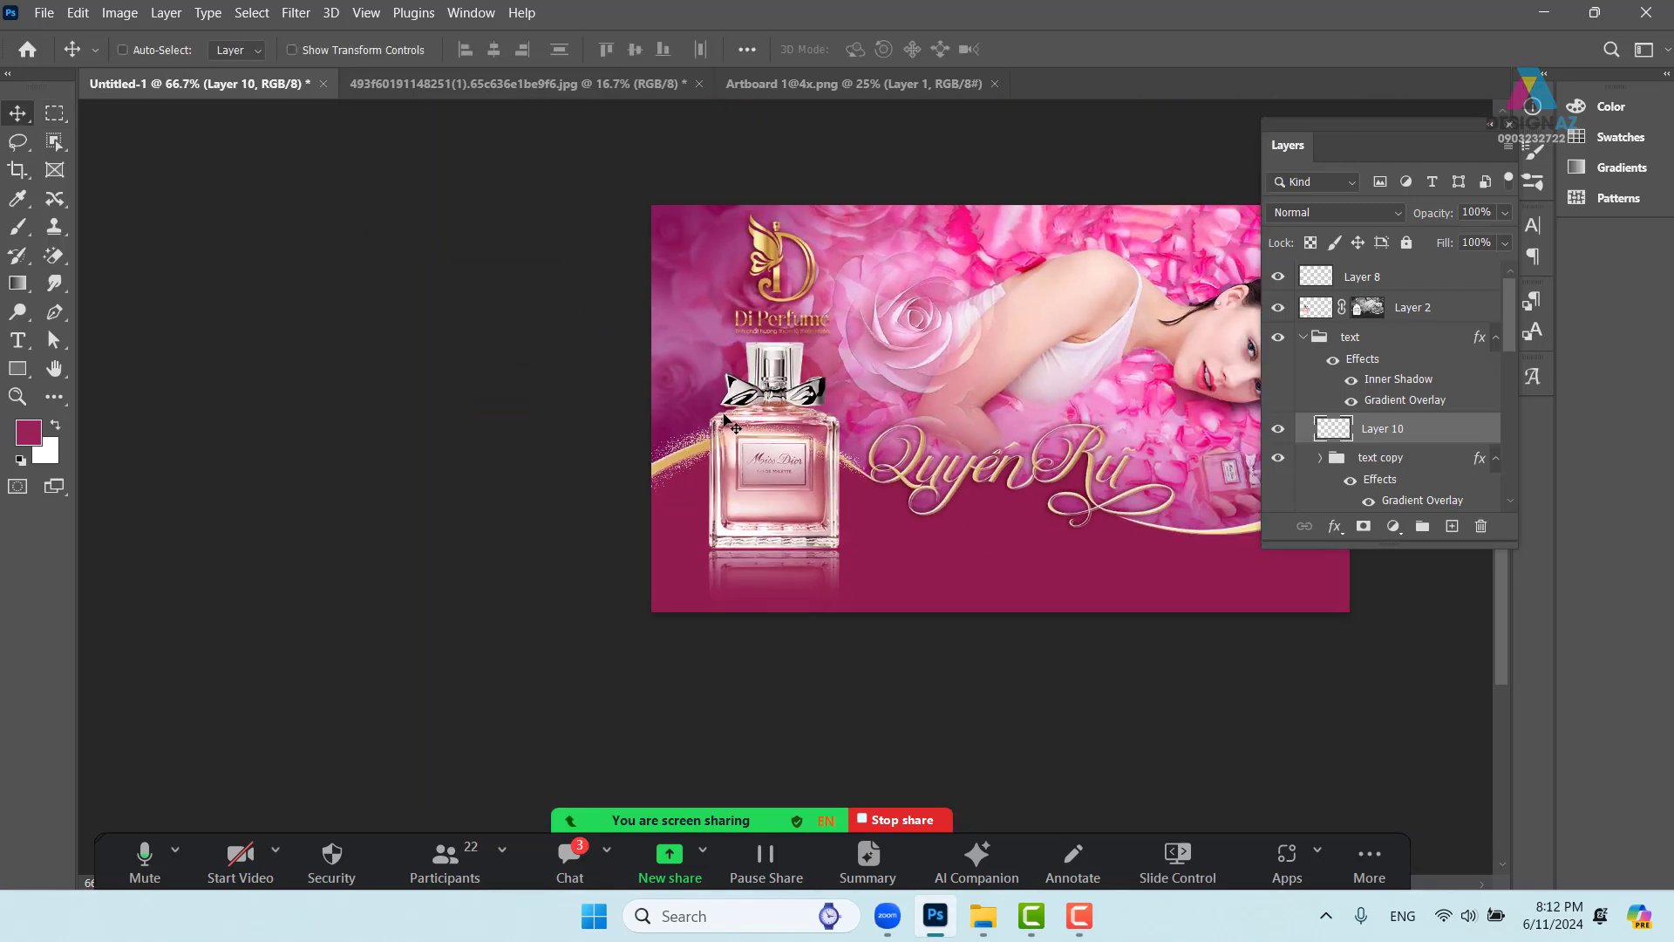
scroll(661, 525, "up", 2)
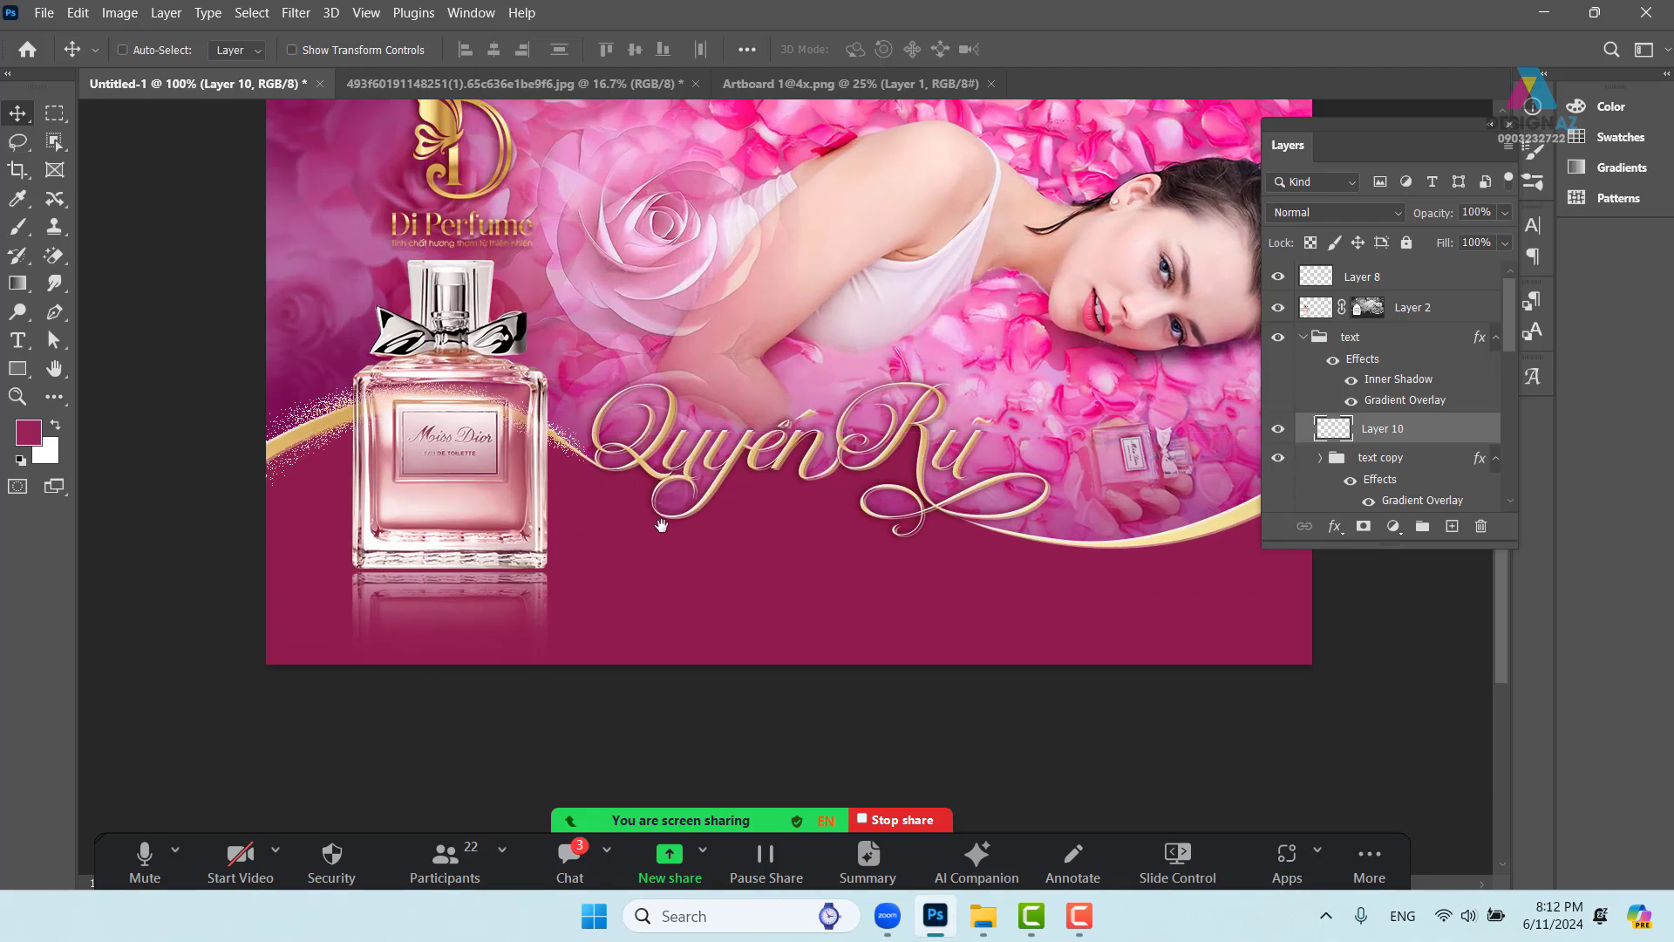
left_click_drag(666, 567, 679, 574)
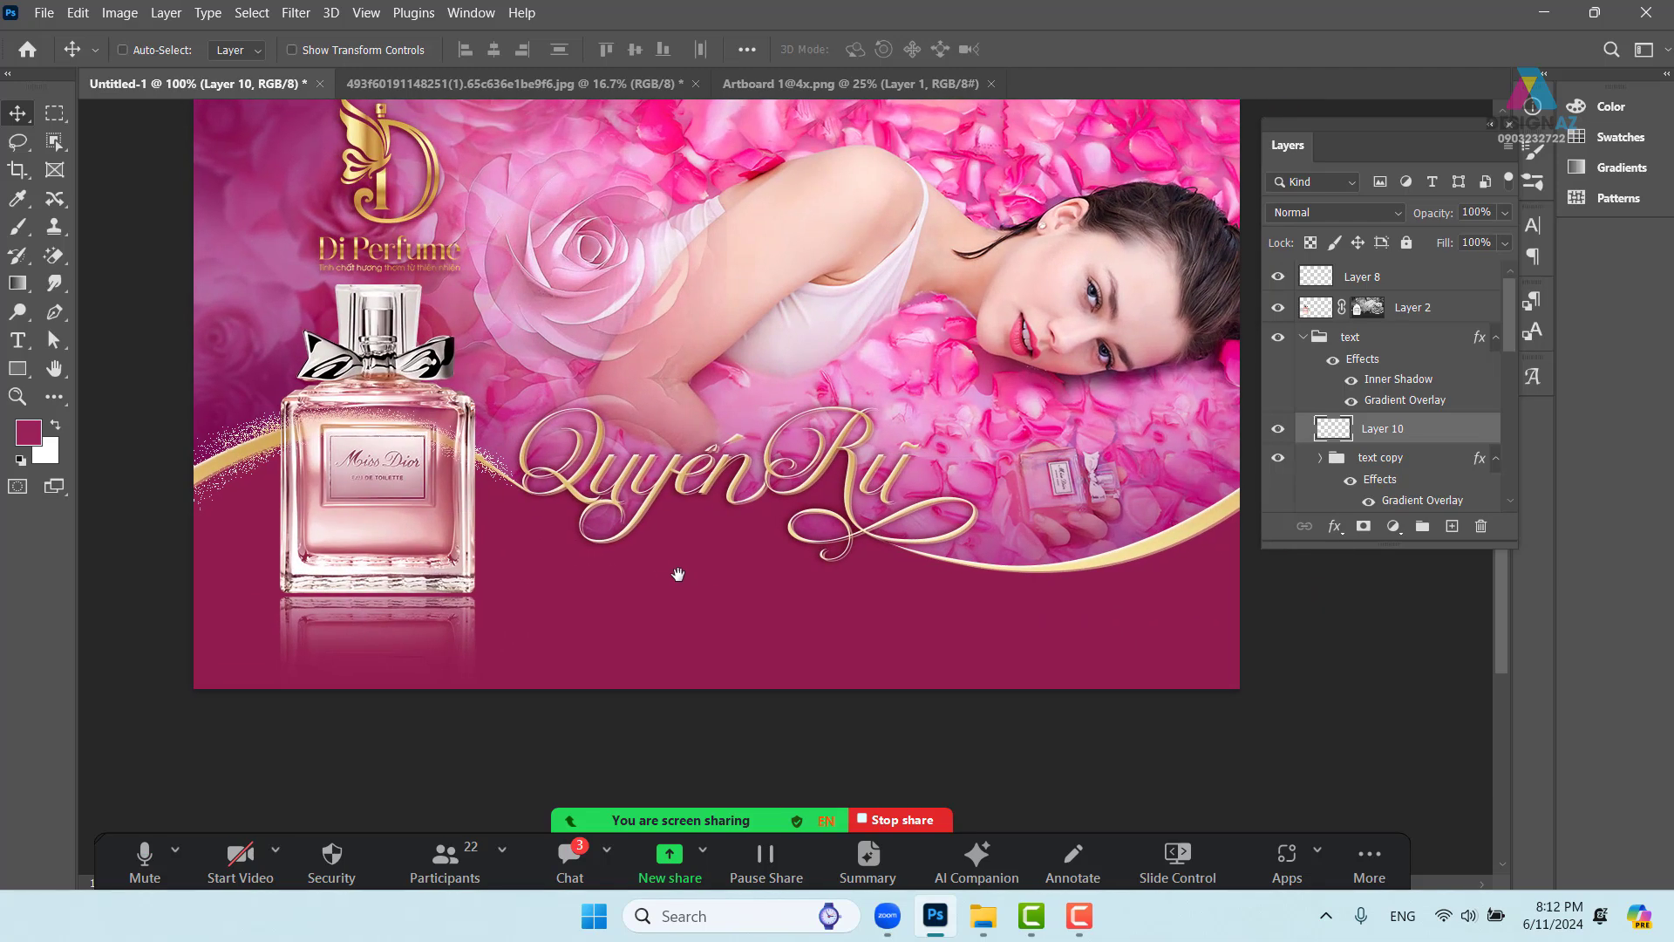
left_click_drag(1068, 603, 1013, 605)
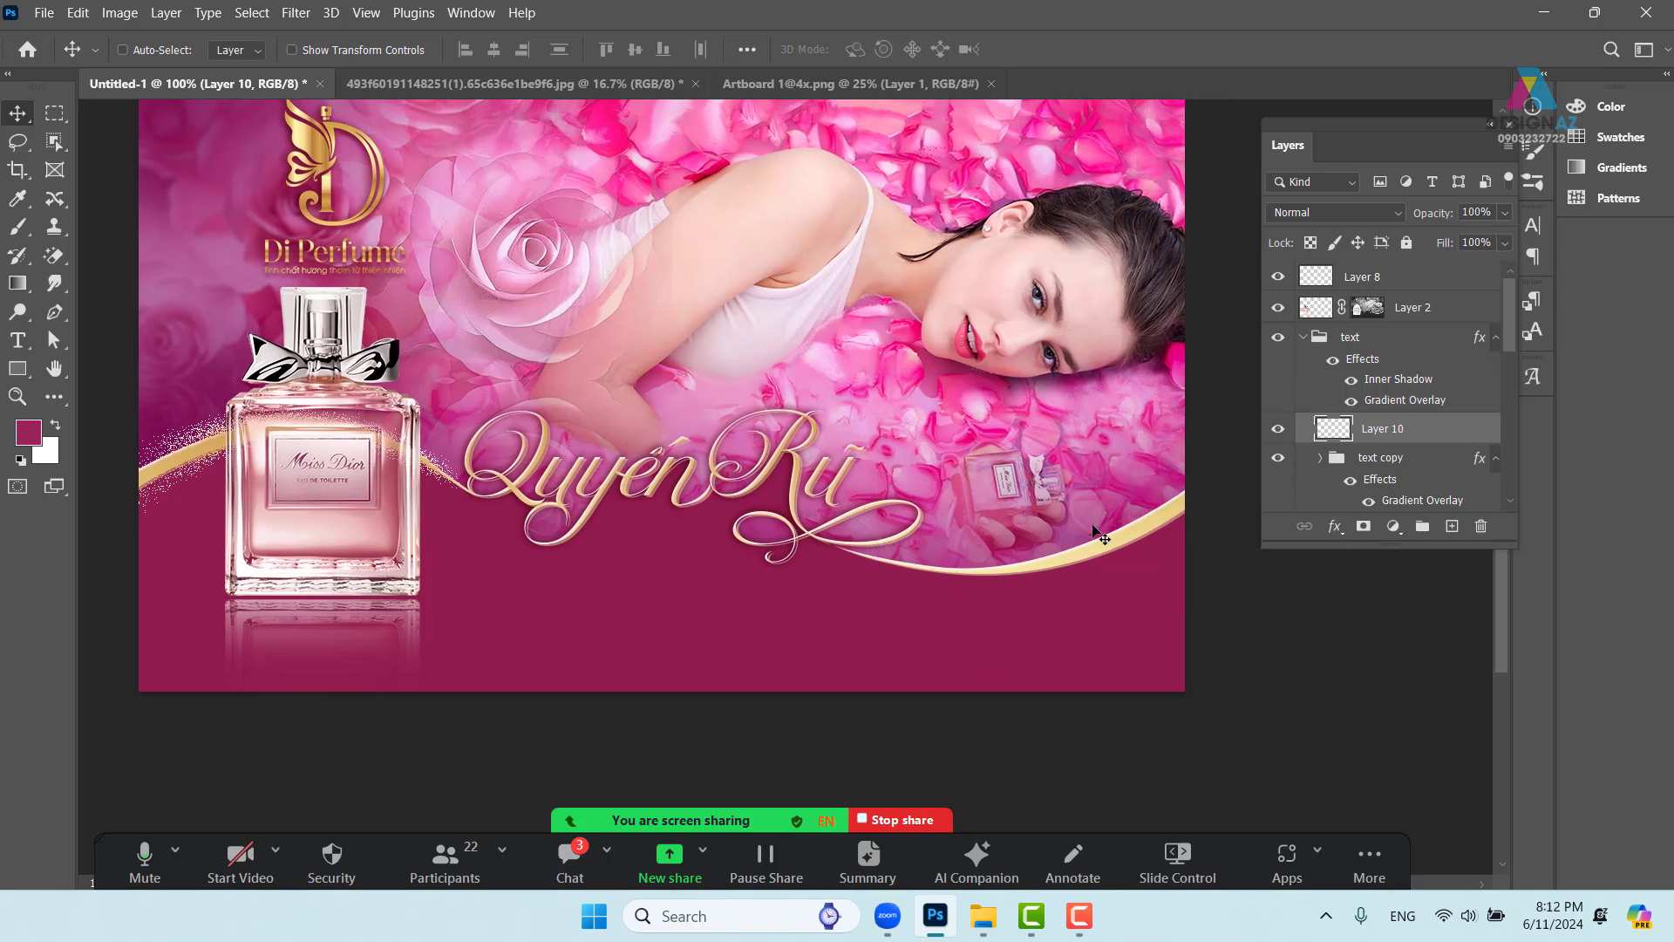
left_click_drag(448, 479, 592, 446)
key("Delete")
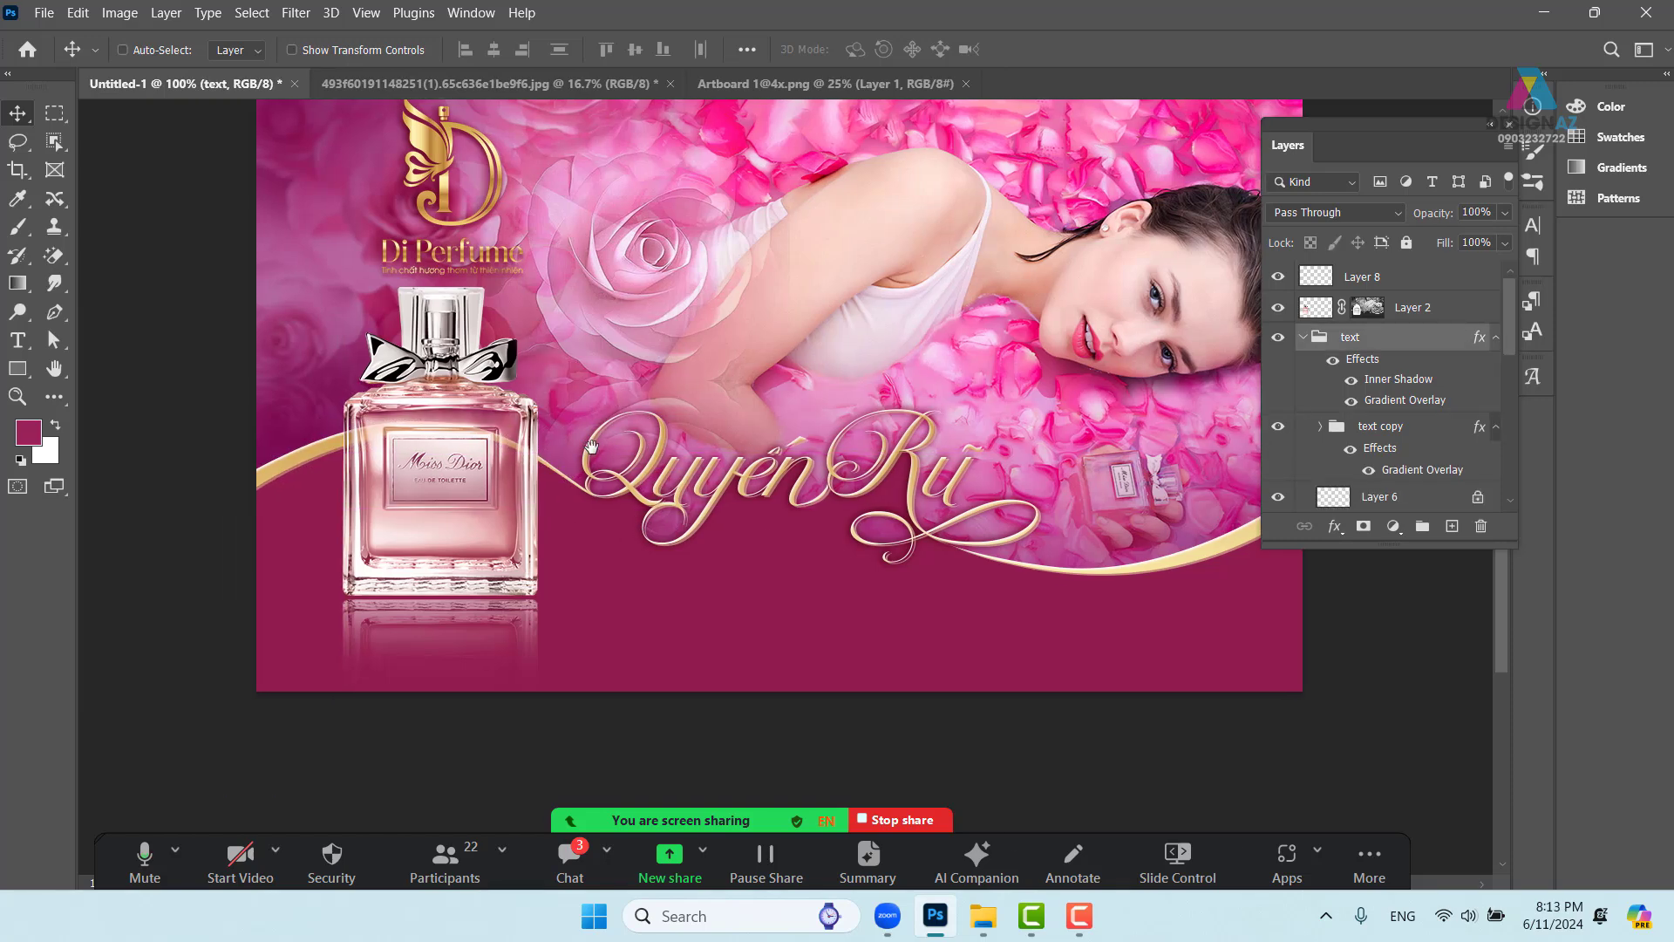
Draw a closed four-corner Pen path around the banner's lower part above the Background layer and convert it into a shape
right_click(893, 606)
left_click(931, 617)
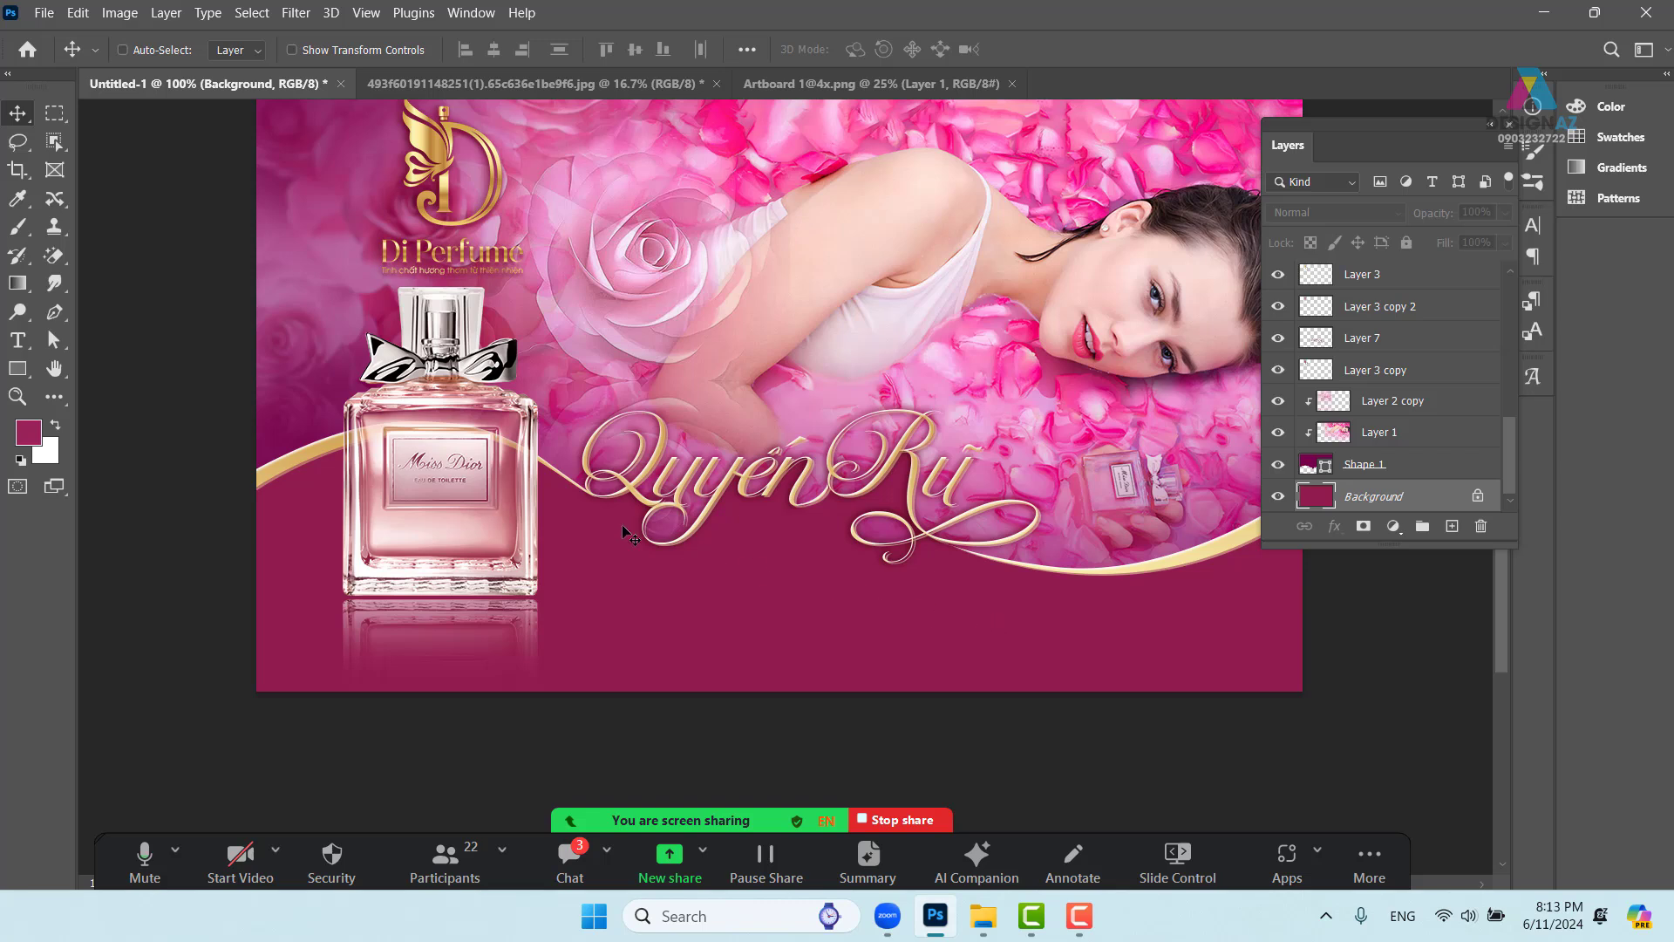
key("p")
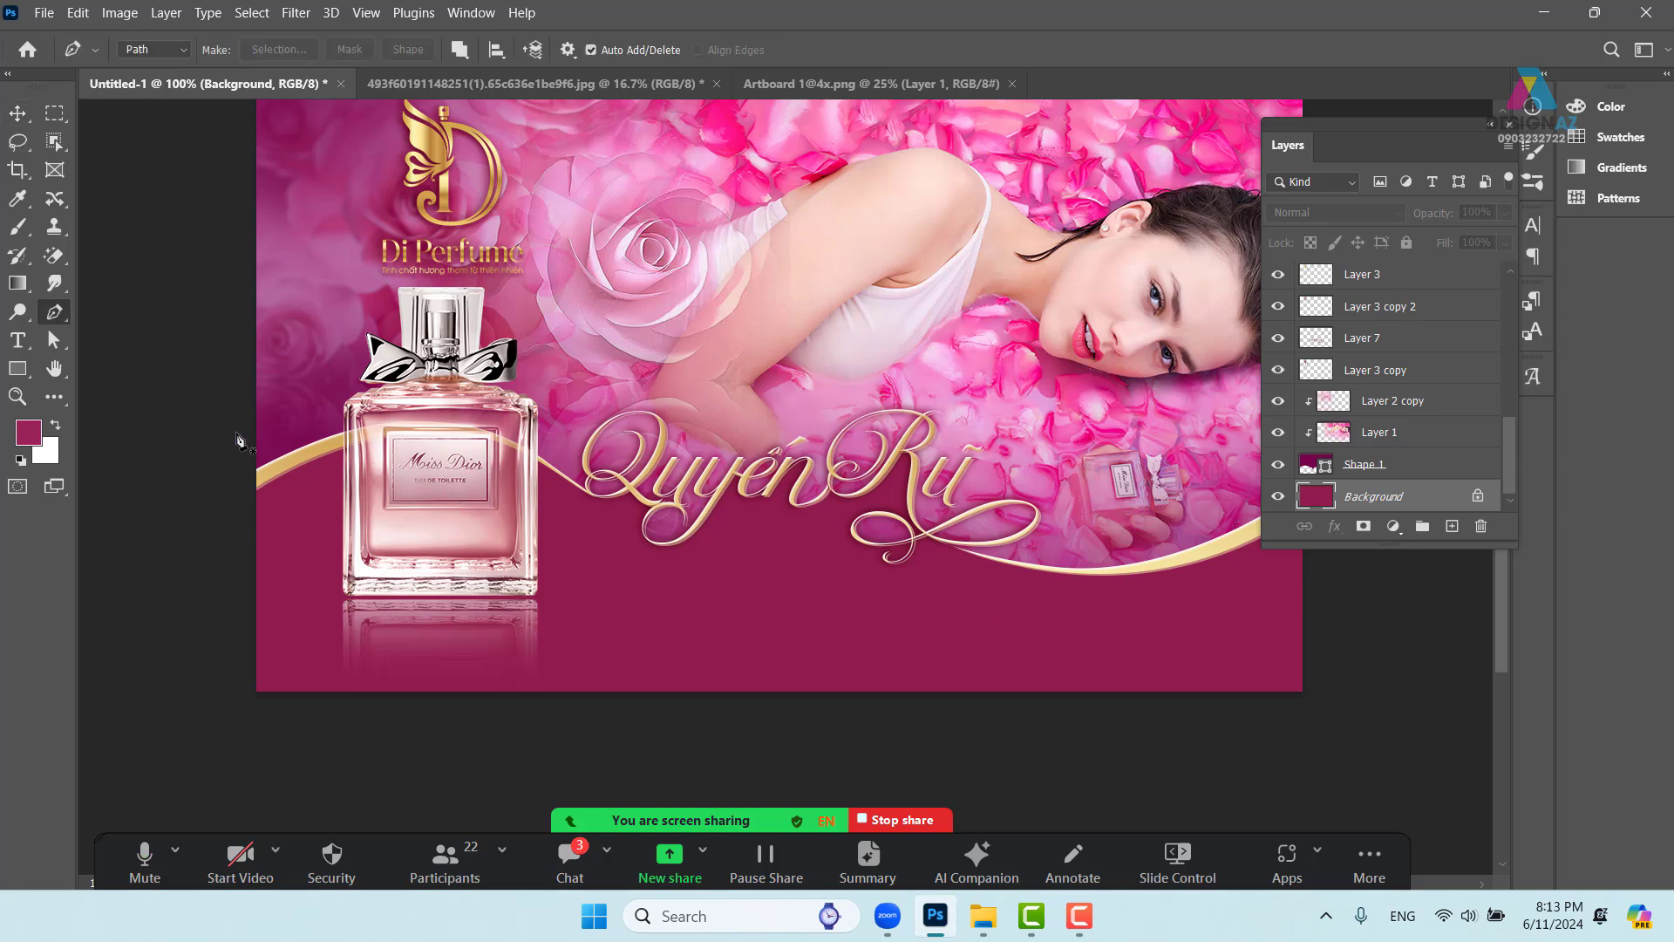
left_click(165, 332)
left_click_drag(1072, 353, 899, 366)
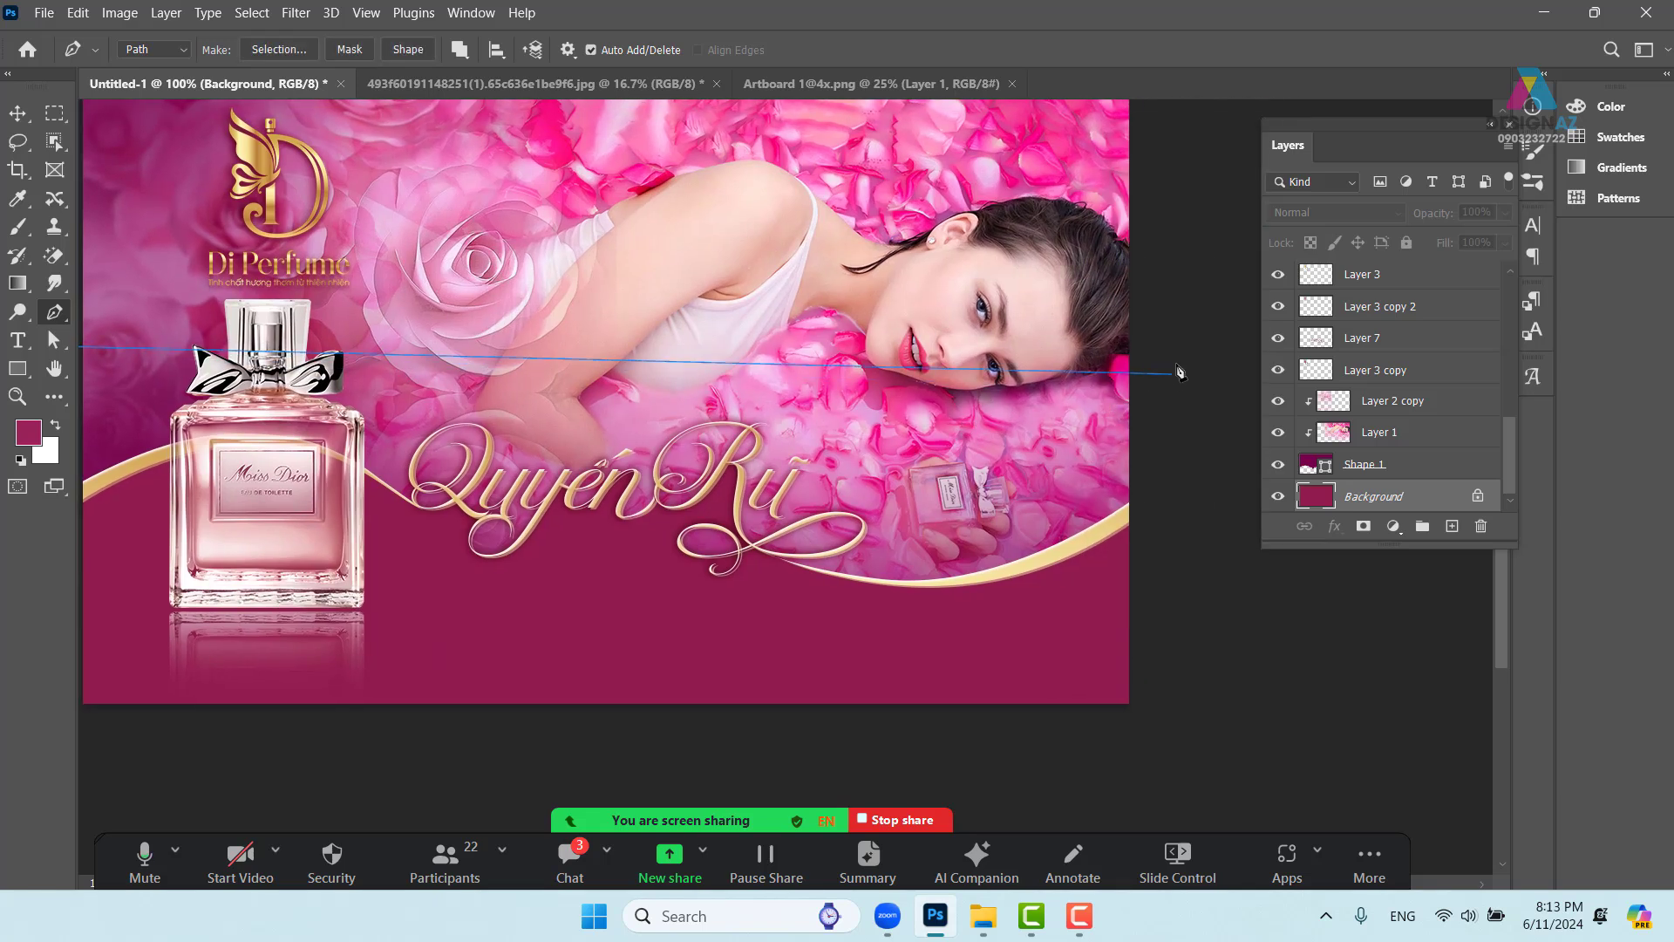
left_click(1178, 361)
left_click(1173, 752)
scroll(642, 698, "left", 4)
scroll(643, 698, "down", 1)
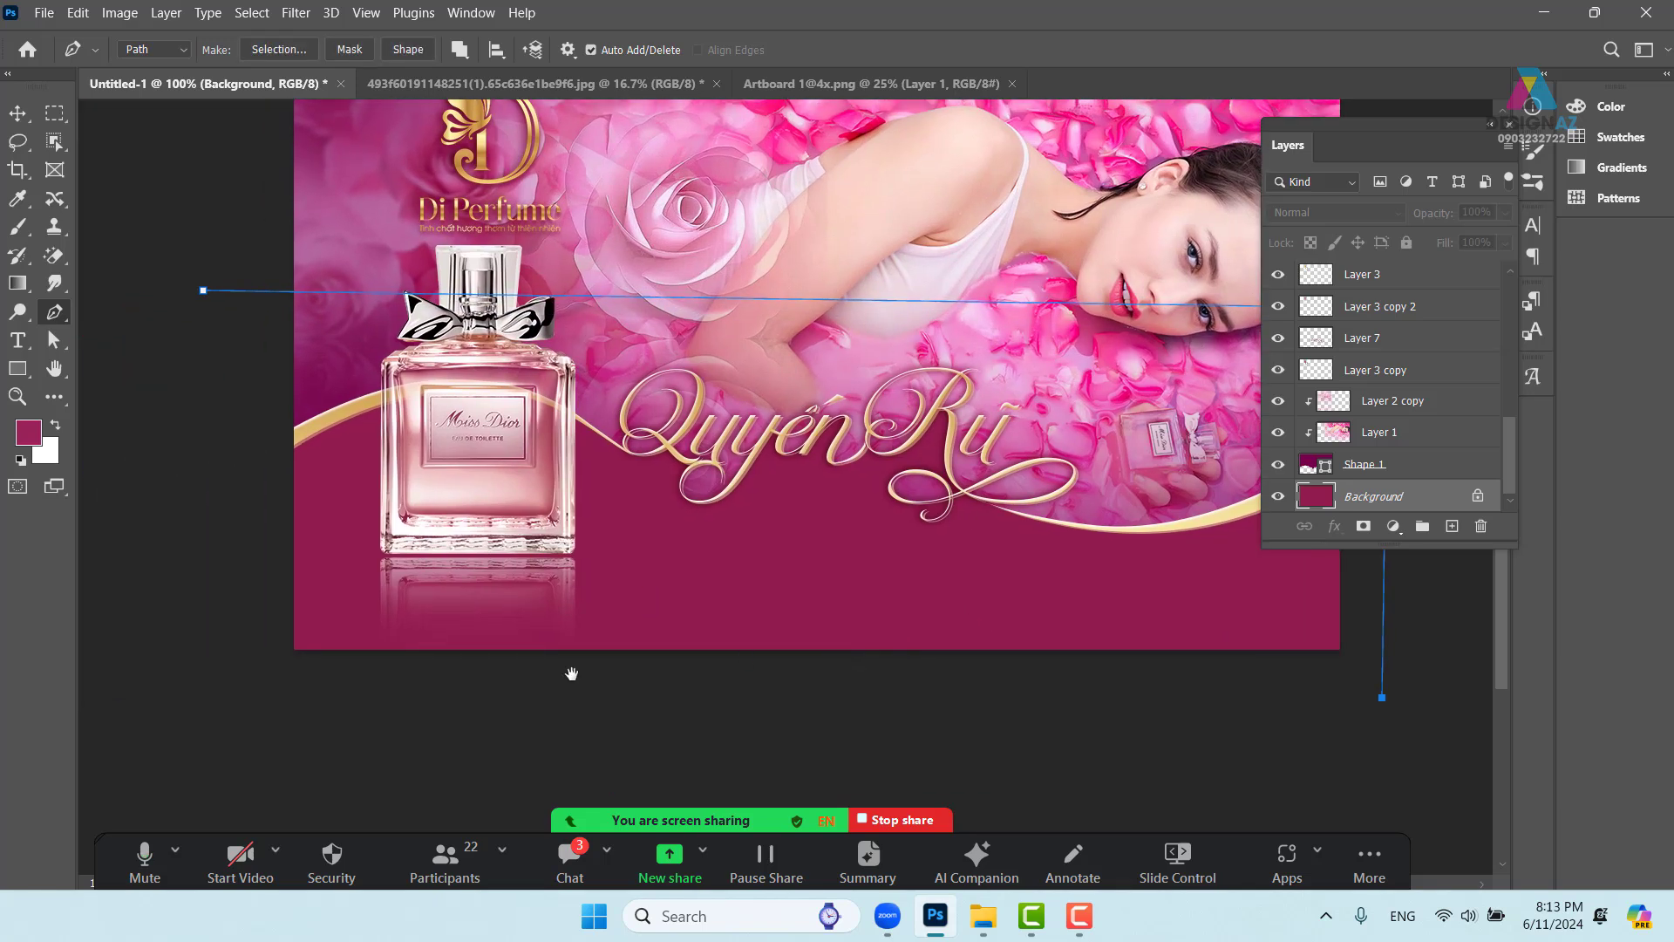
left_click(226, 723)
left_click(203, 290)
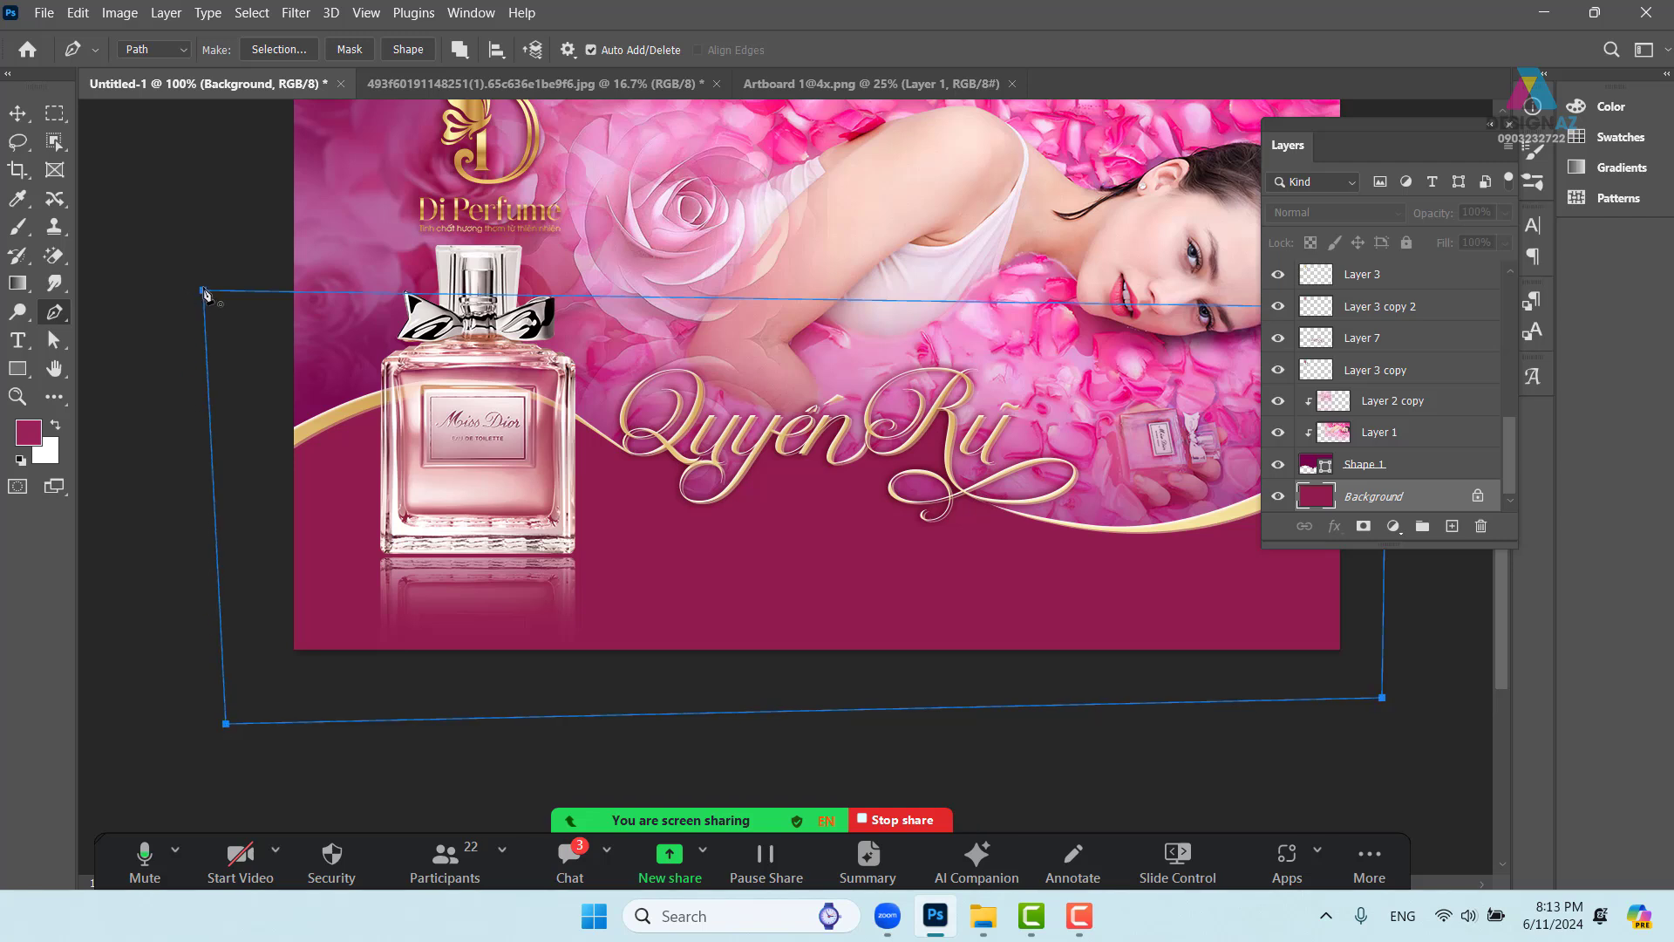
left_click(422, 50)
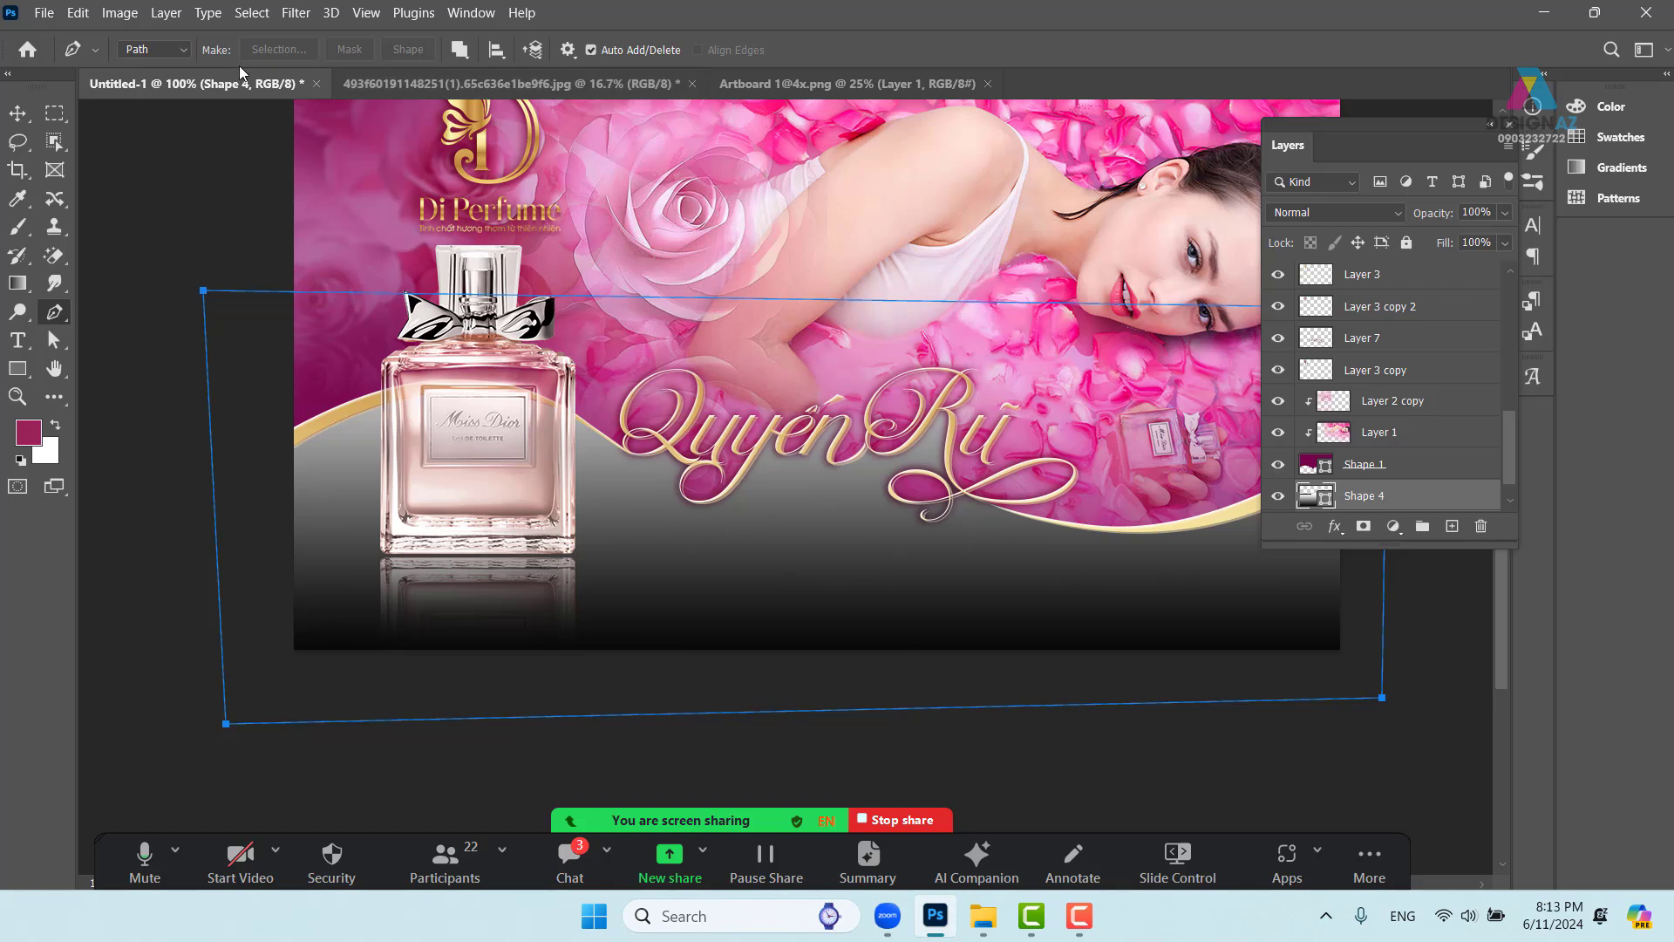
Switch the Pen to Shape mode and recolor the new shape's gradient fill from hot pink fc0a7d to light pink fb6fb8
left_click(185, 50)
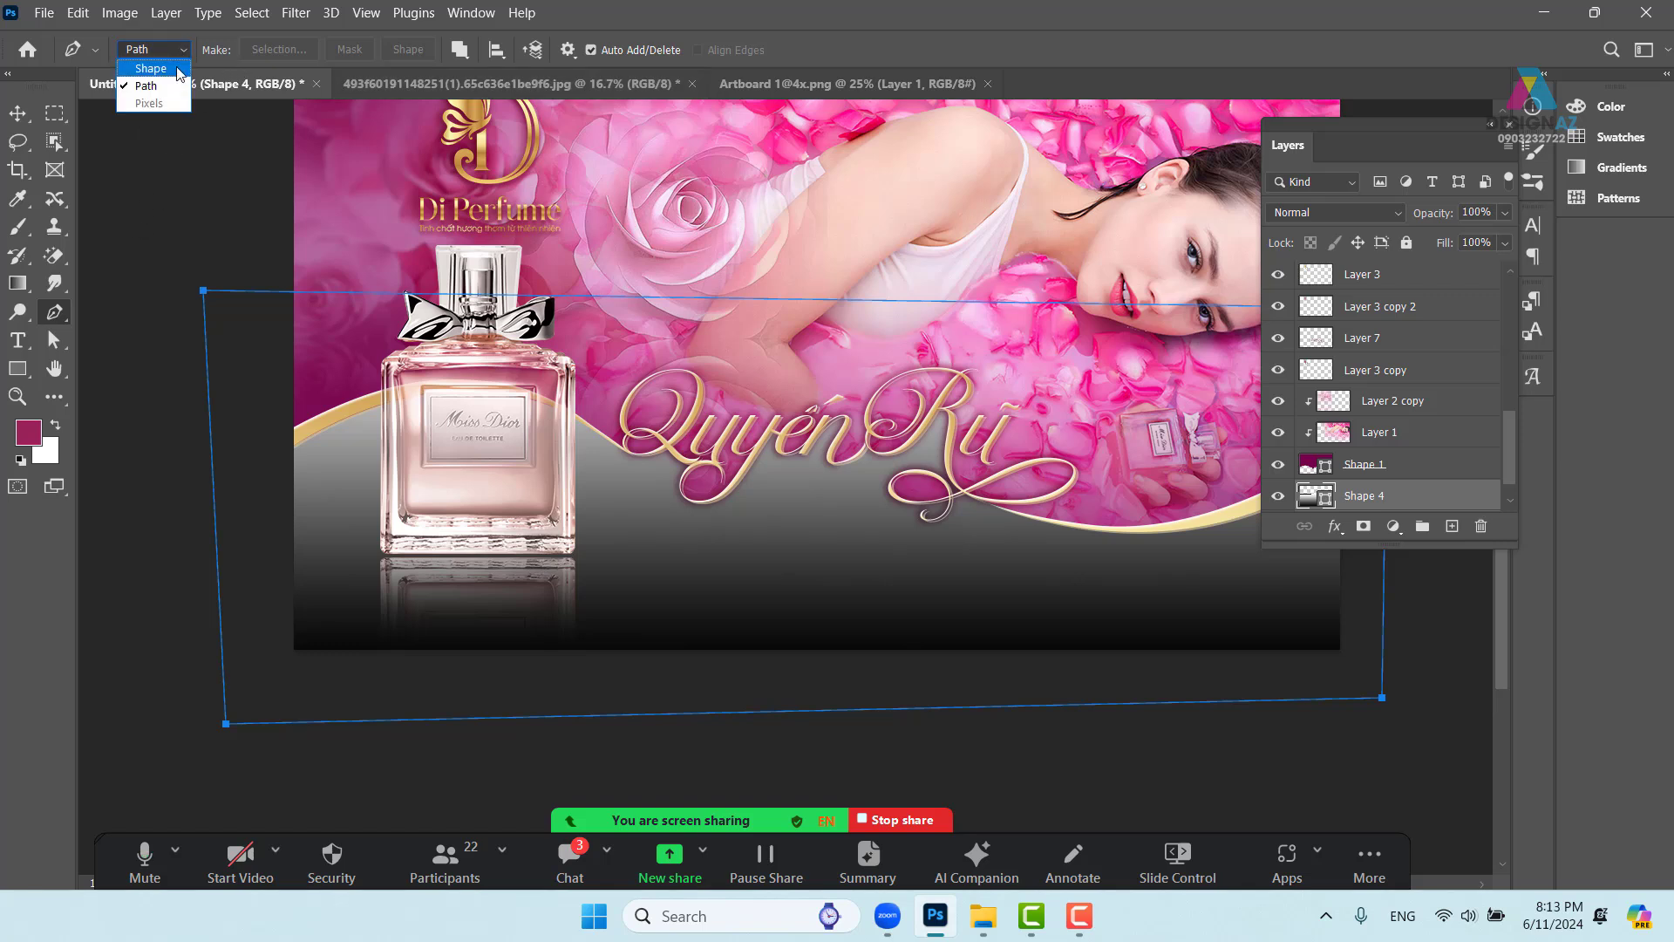
left_click(179, 63)
left_click(247, 52)
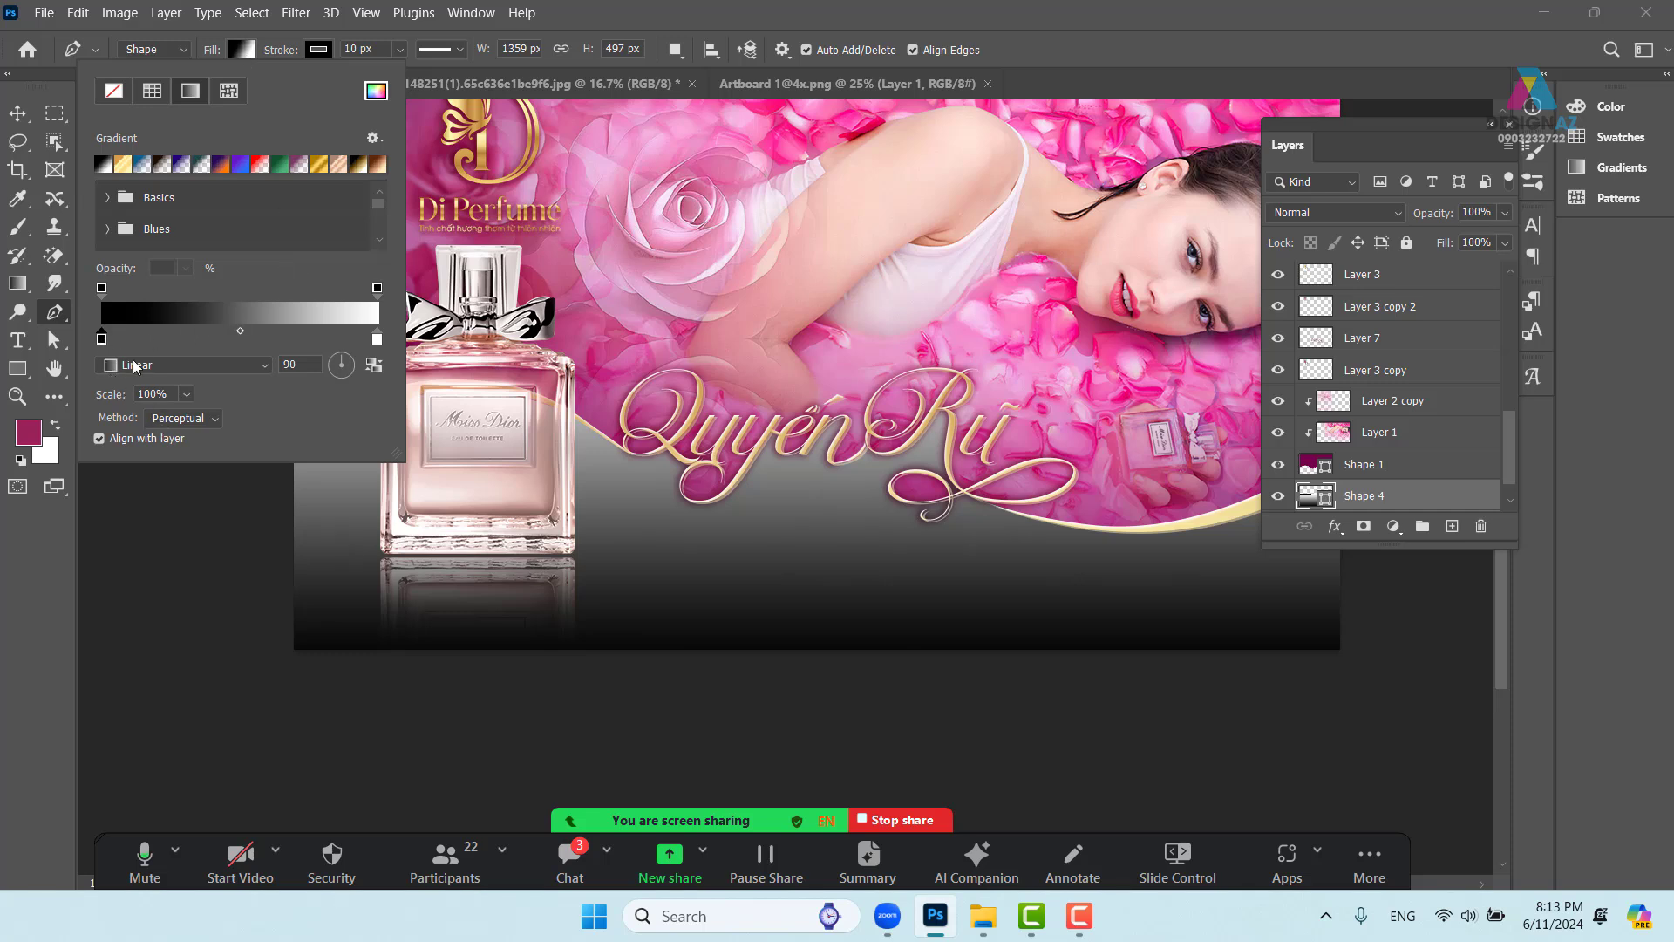
double_click(101, 339)
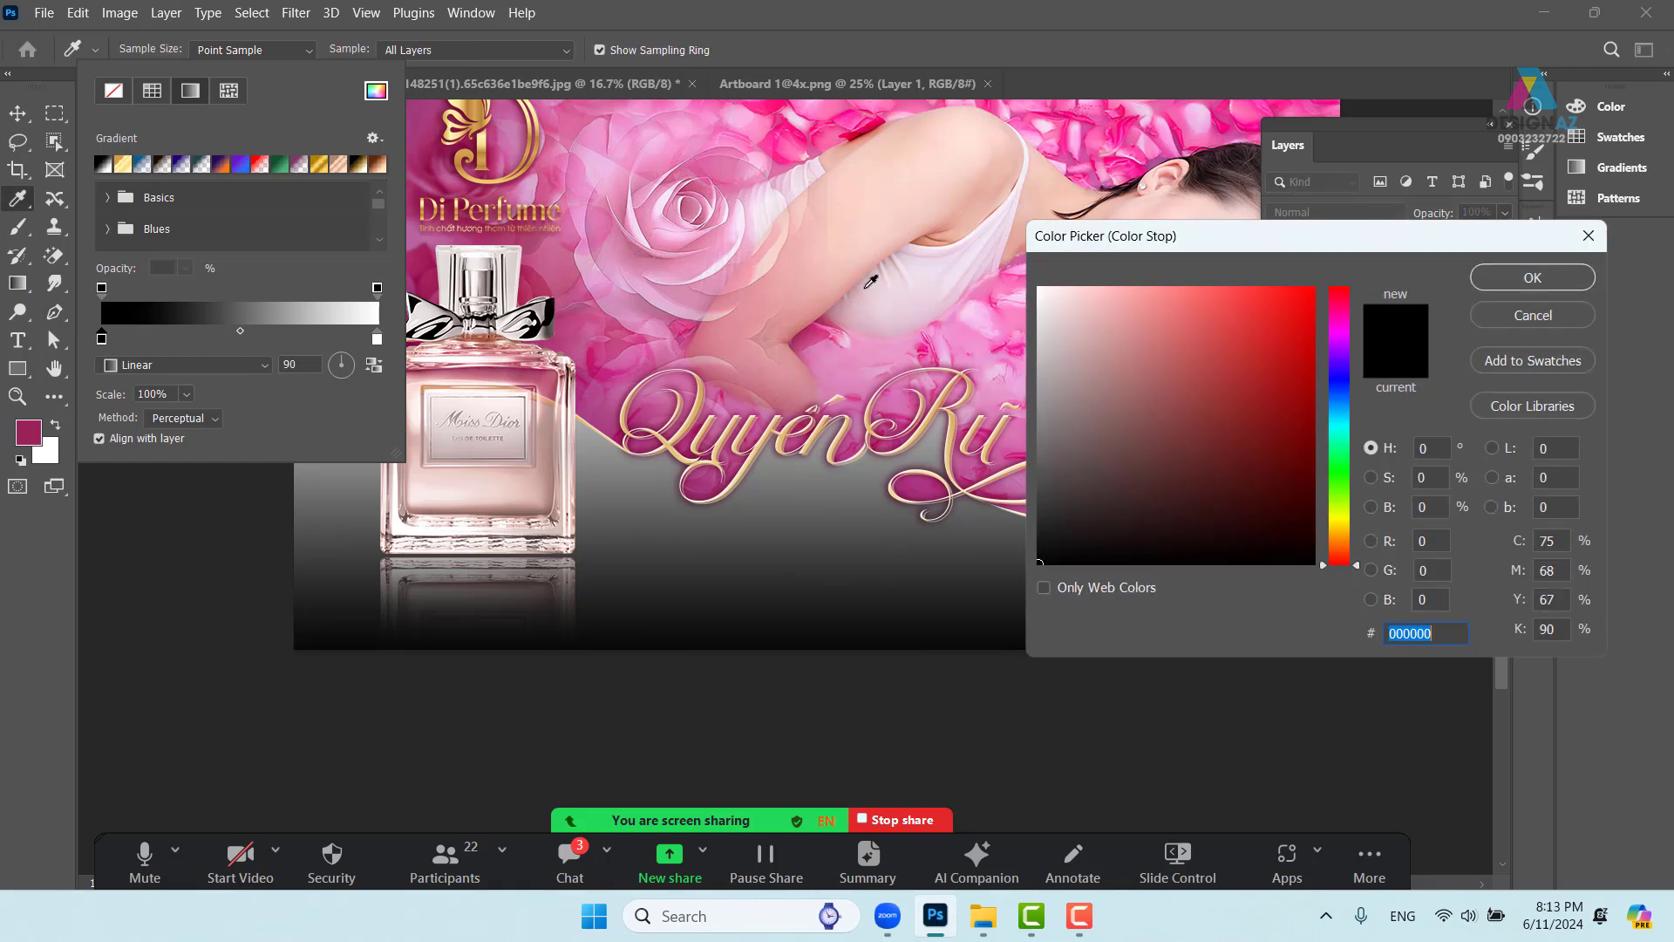
left_click(806, 130)
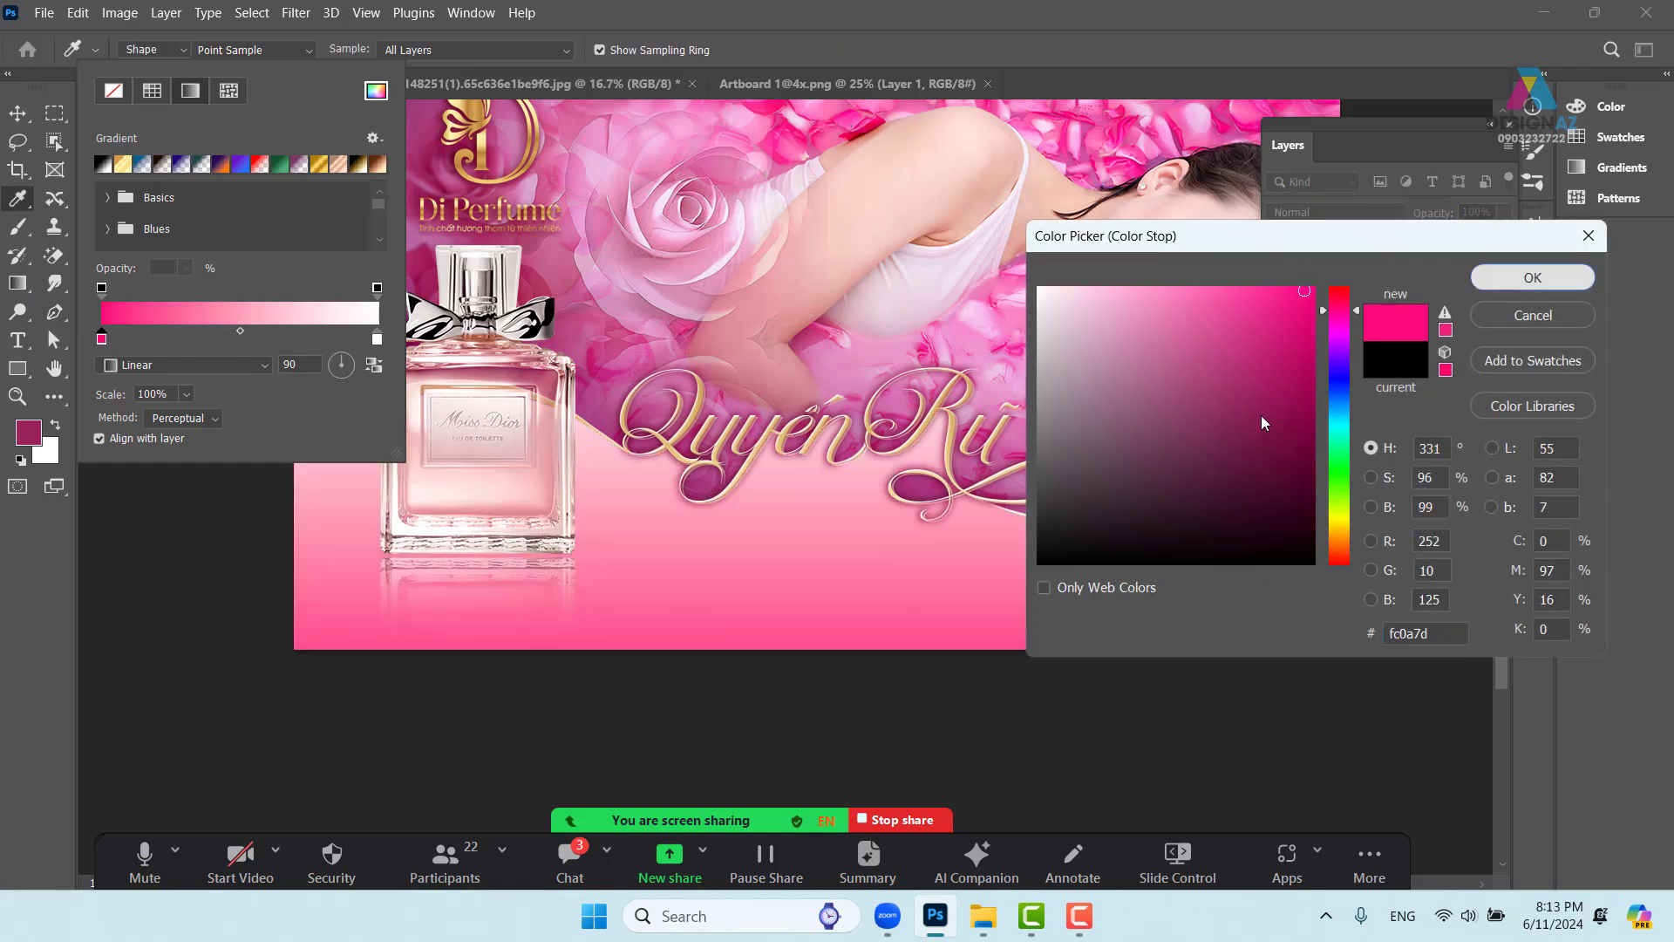
left_click(1519, 282)
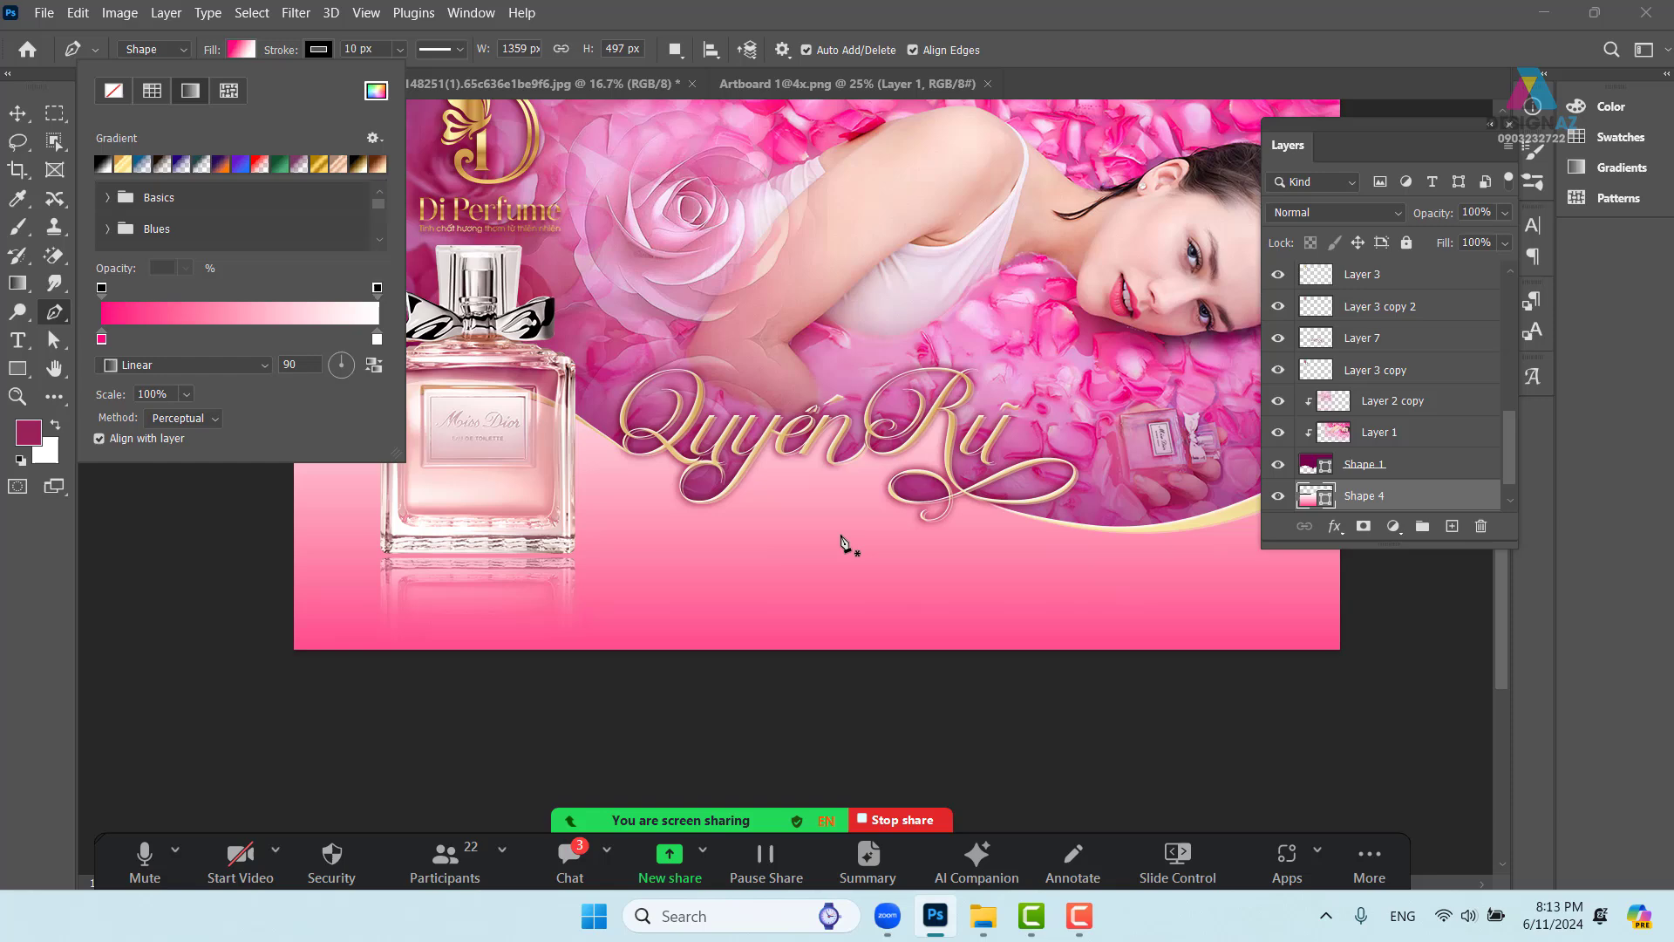
double_click(377, 339)
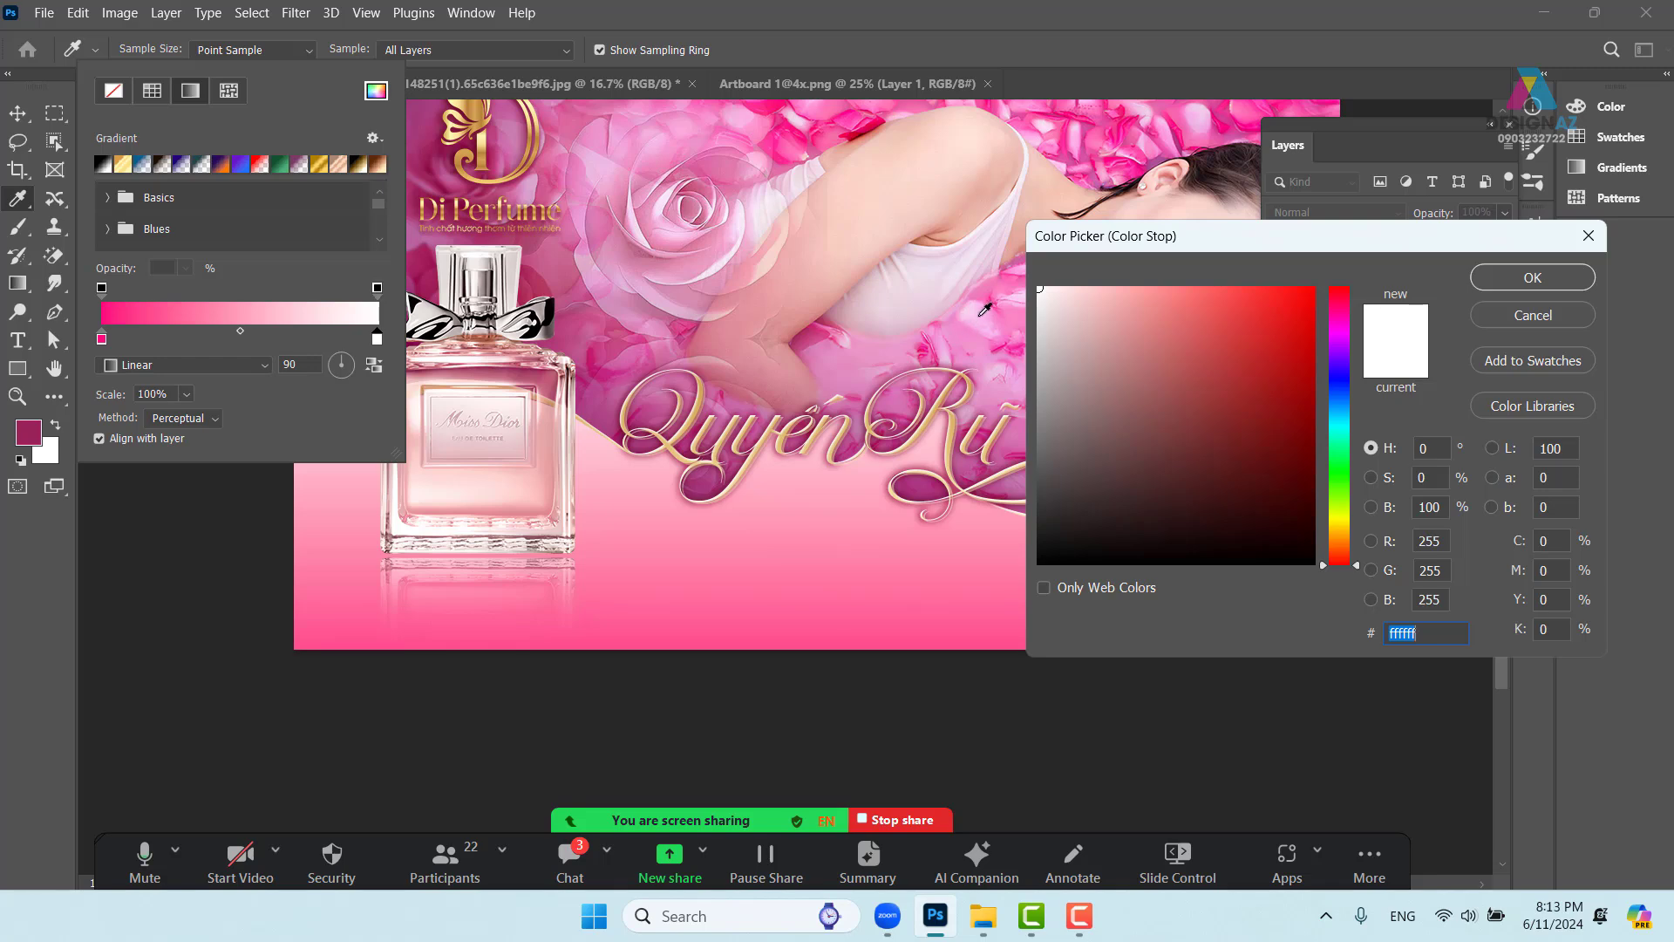
left_click(1012, 281)
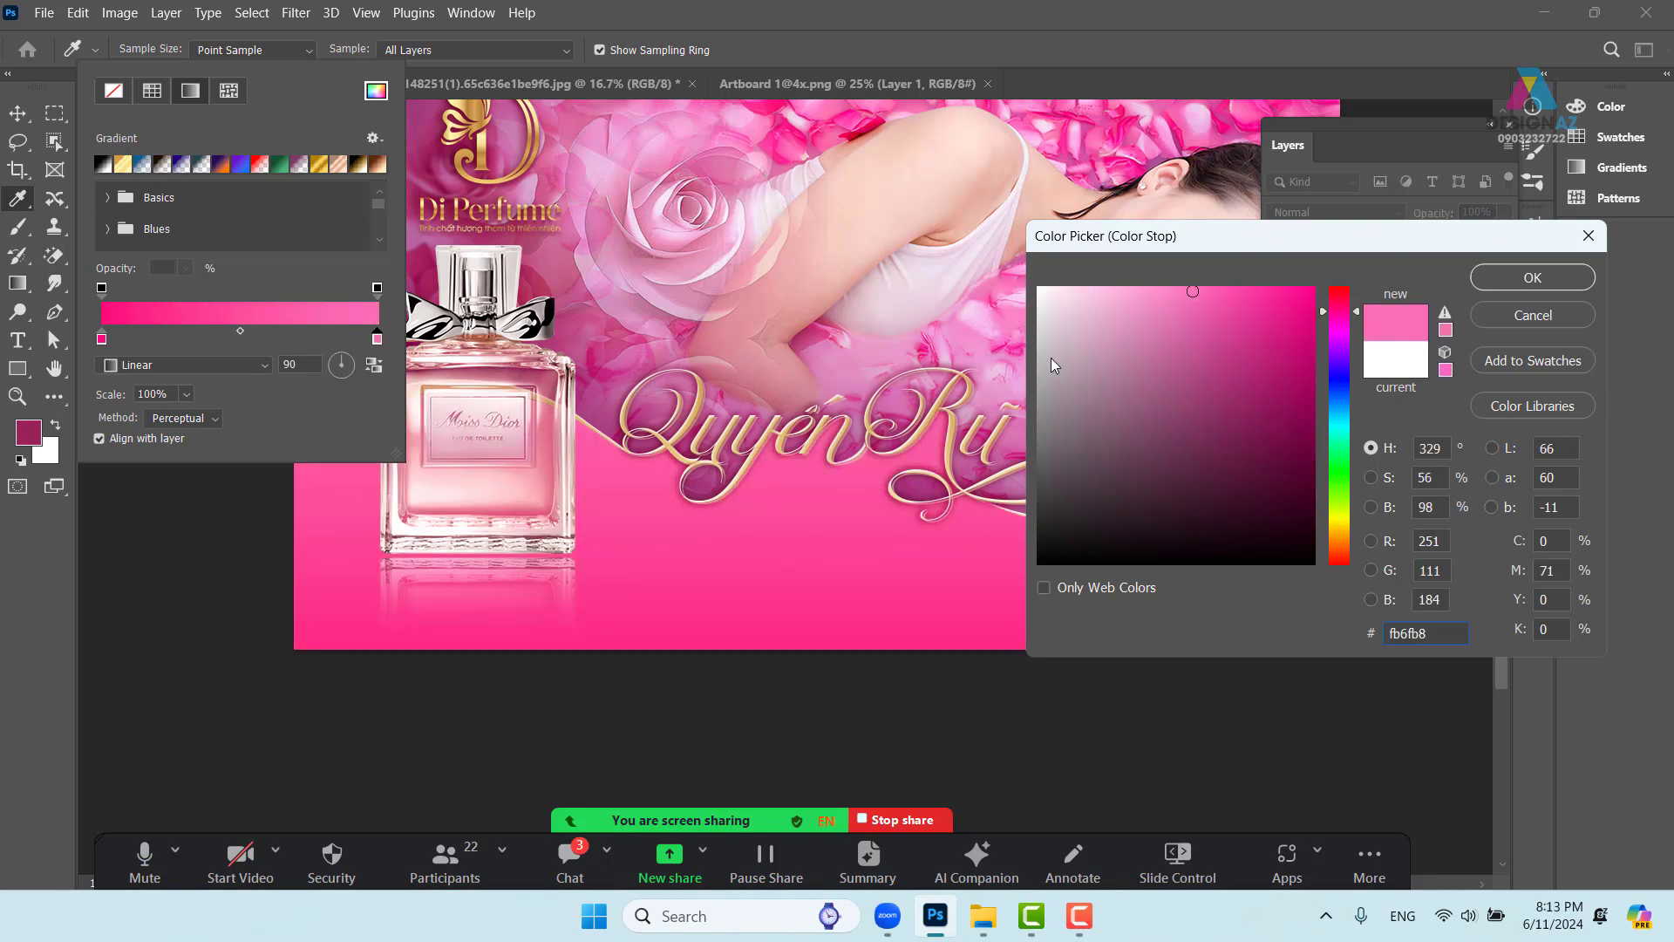
left_click(1546, 279)
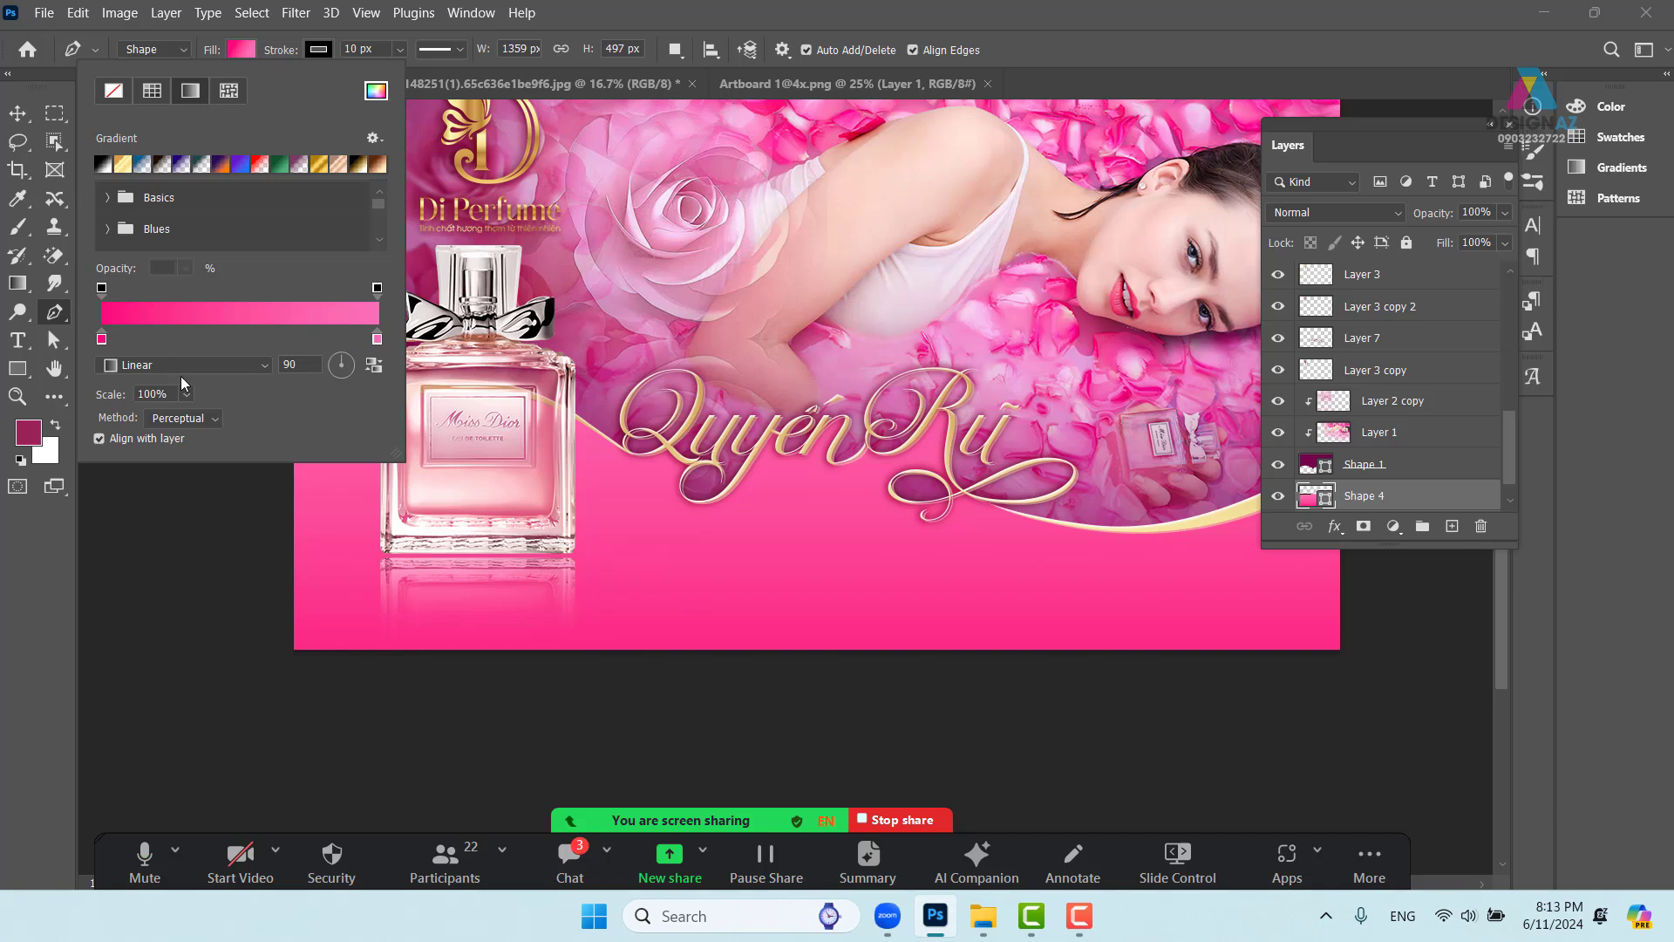
Change the shape's gradient fill to the Radial style and reverse its direction
left_click(208, 366)
left_click(166, 414)
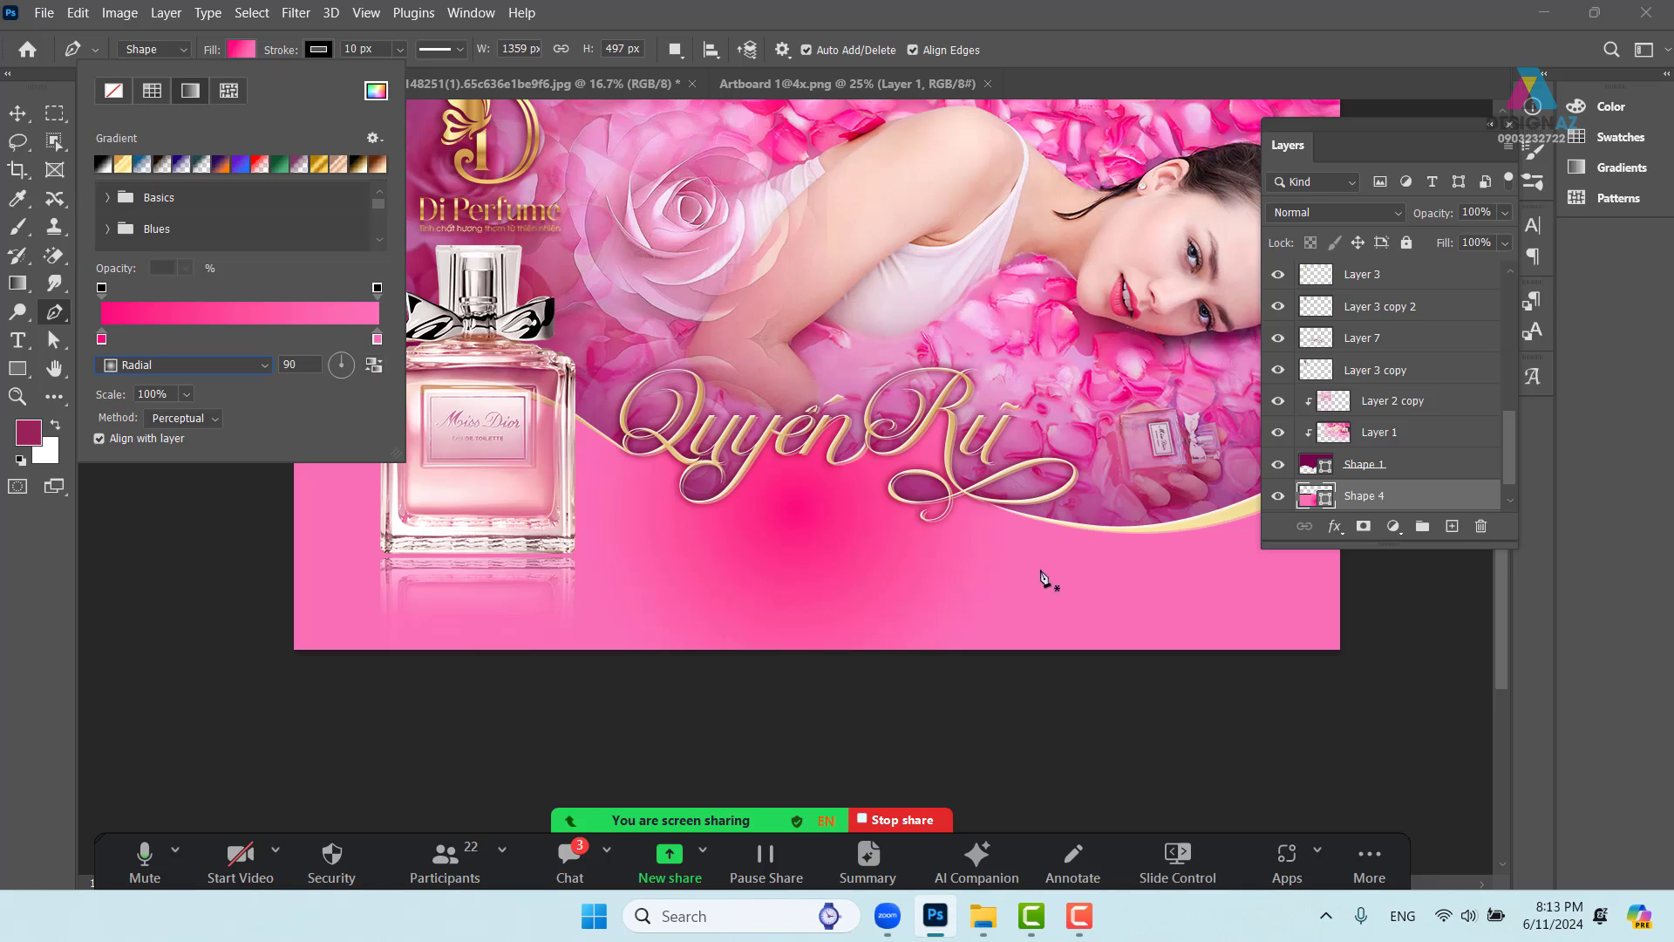
left_click(375, 365)
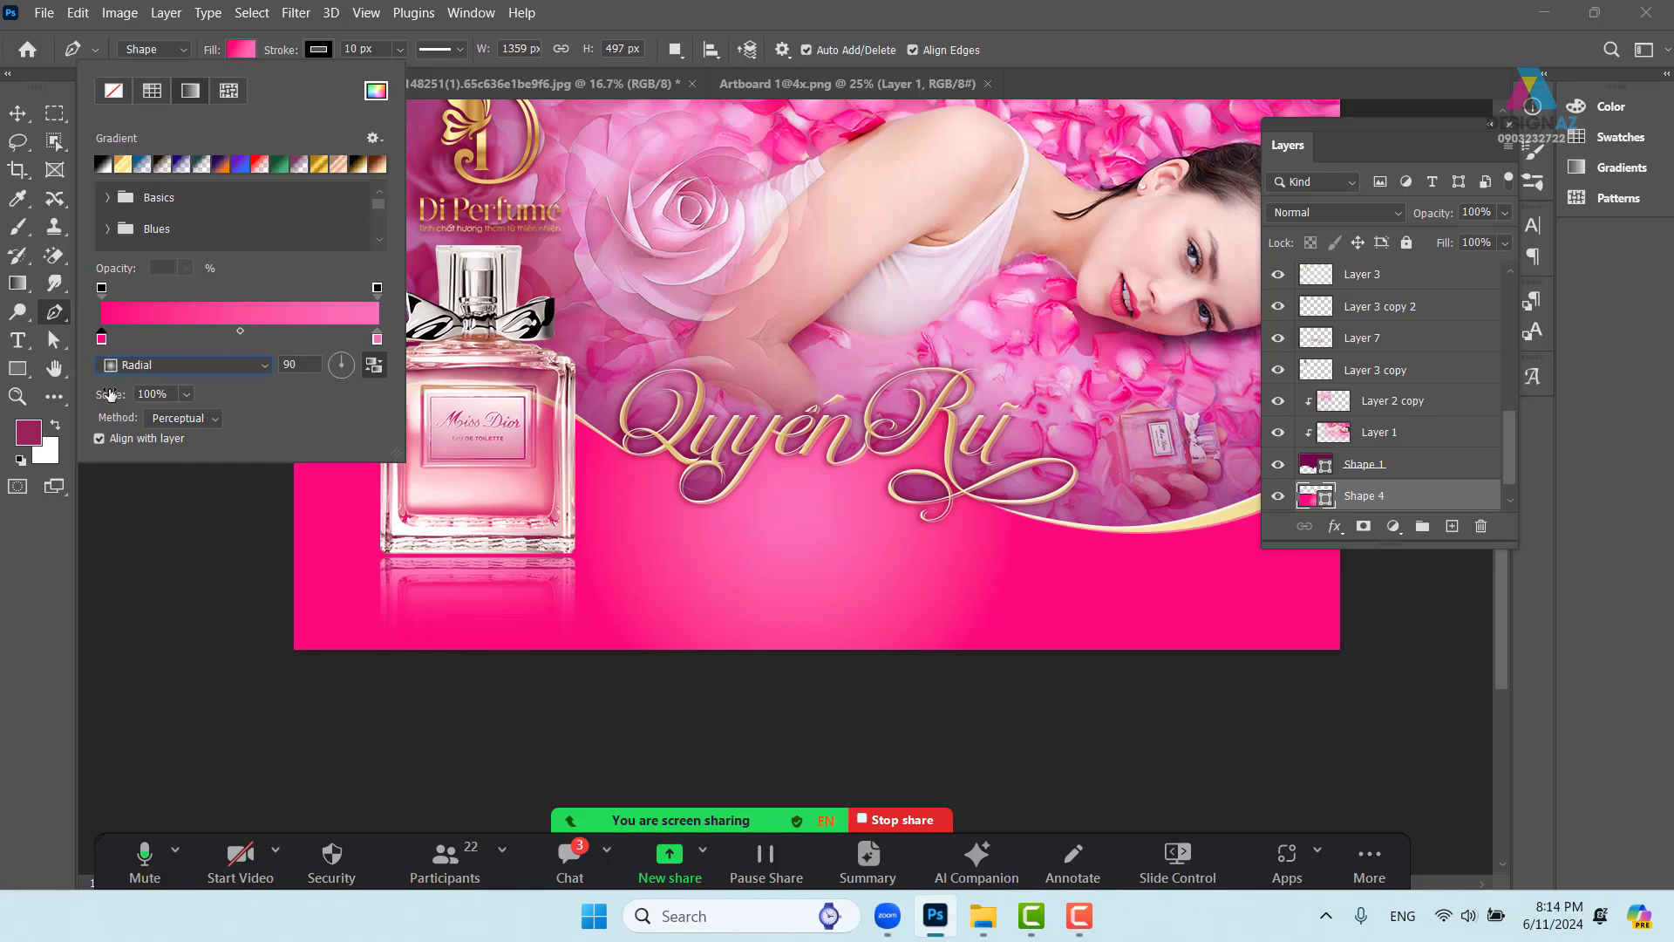
Recolor the radial gradient's stops to dark purple 70004c at the outside and magenta c33b82 in the center
double_click(102, 339)
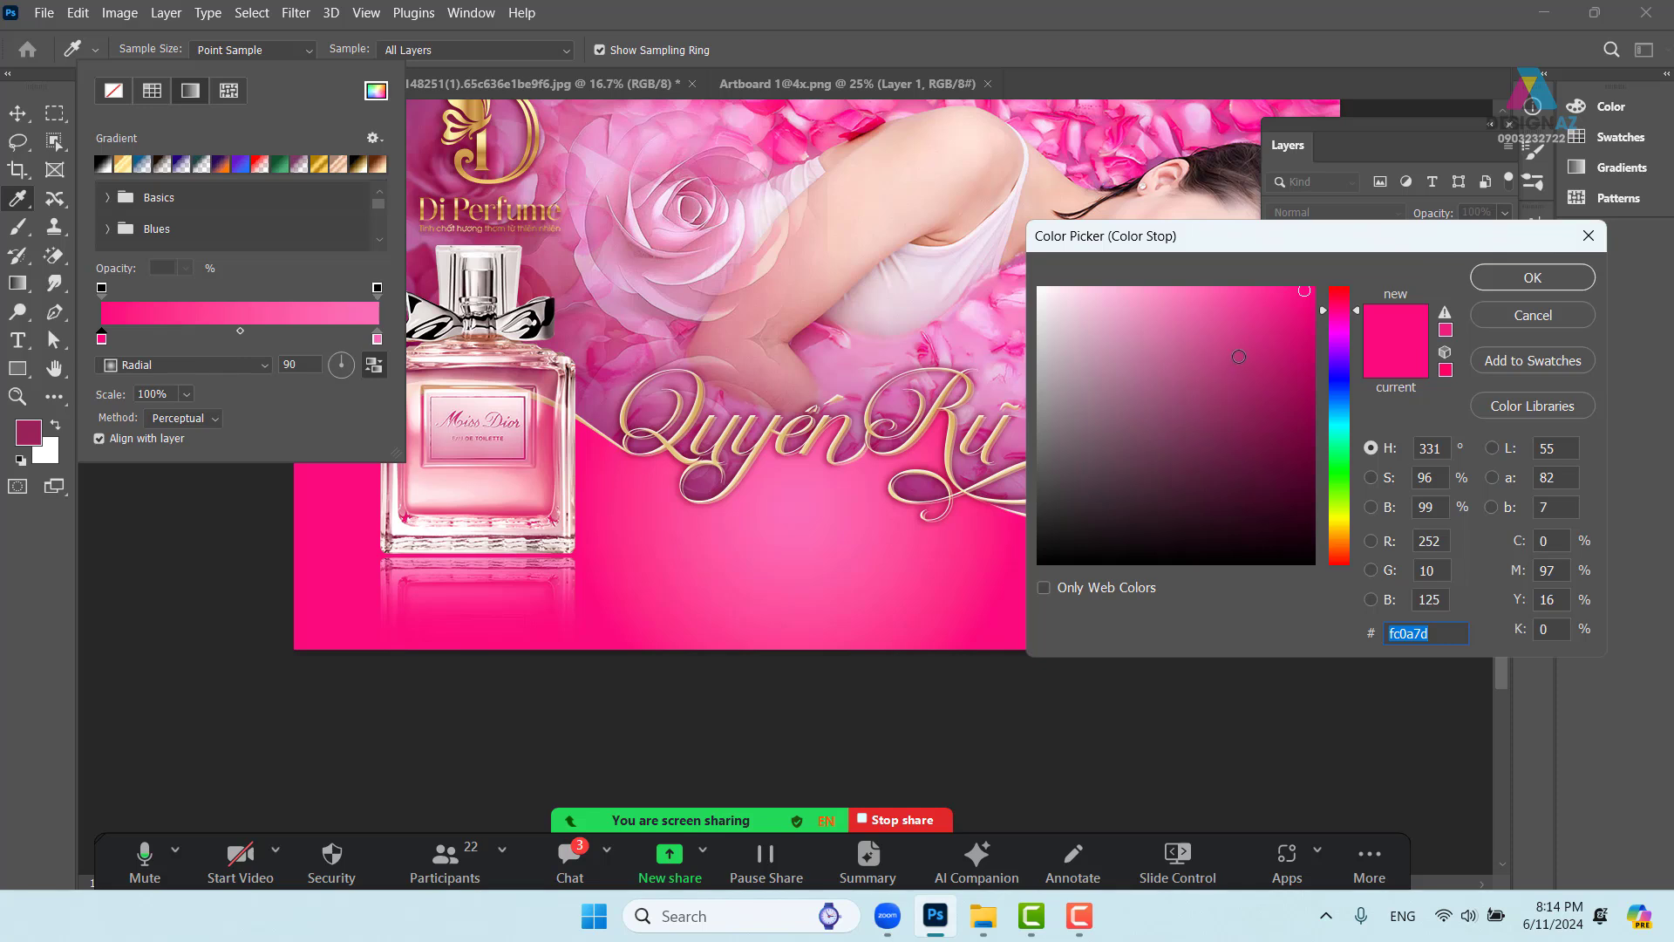
left_click_drag(1343, 322, 1345, 317)
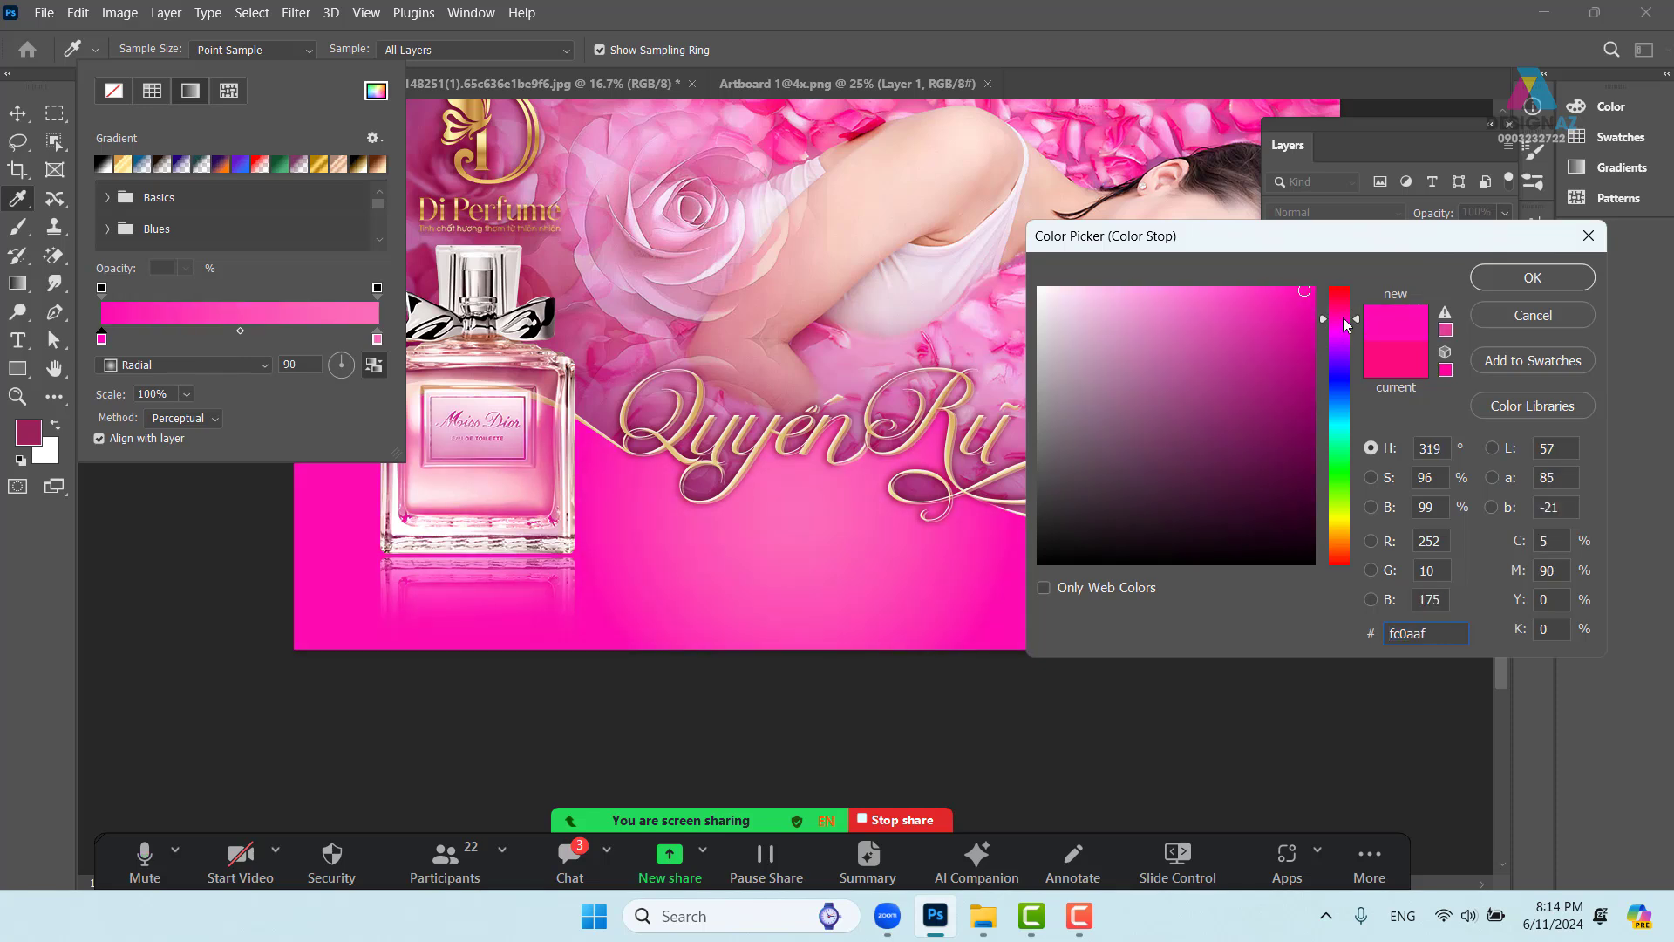
left_click_drag(1301, 430, 1326, 446)
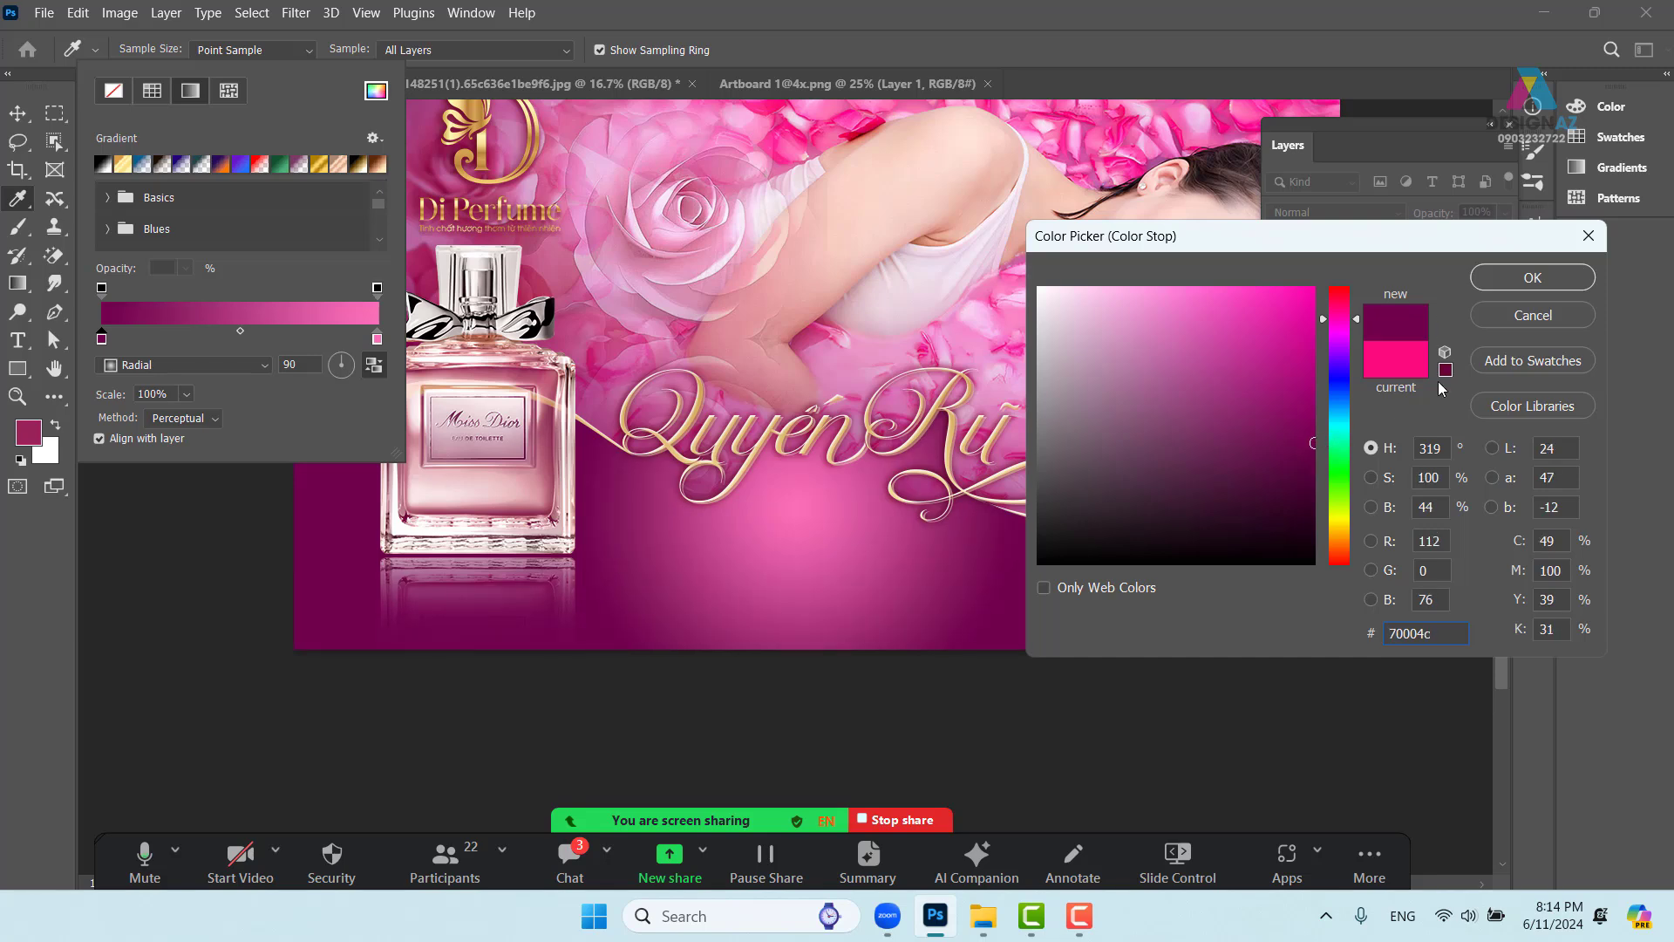
left_click(1514, 290)
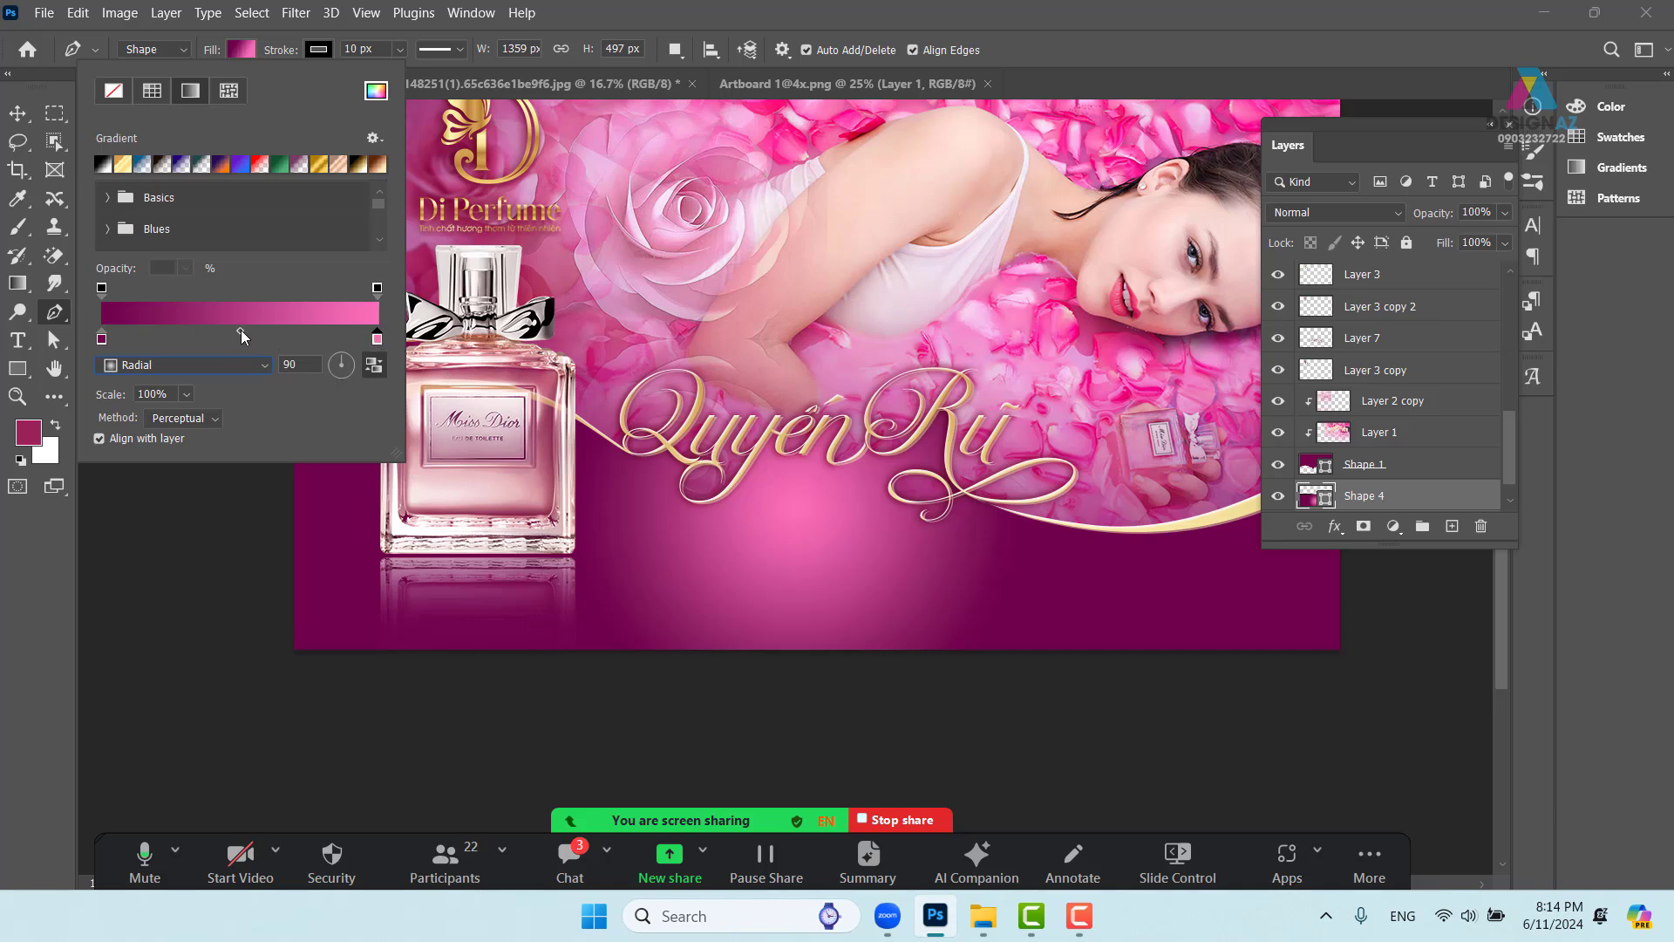
double_click(378, 341)
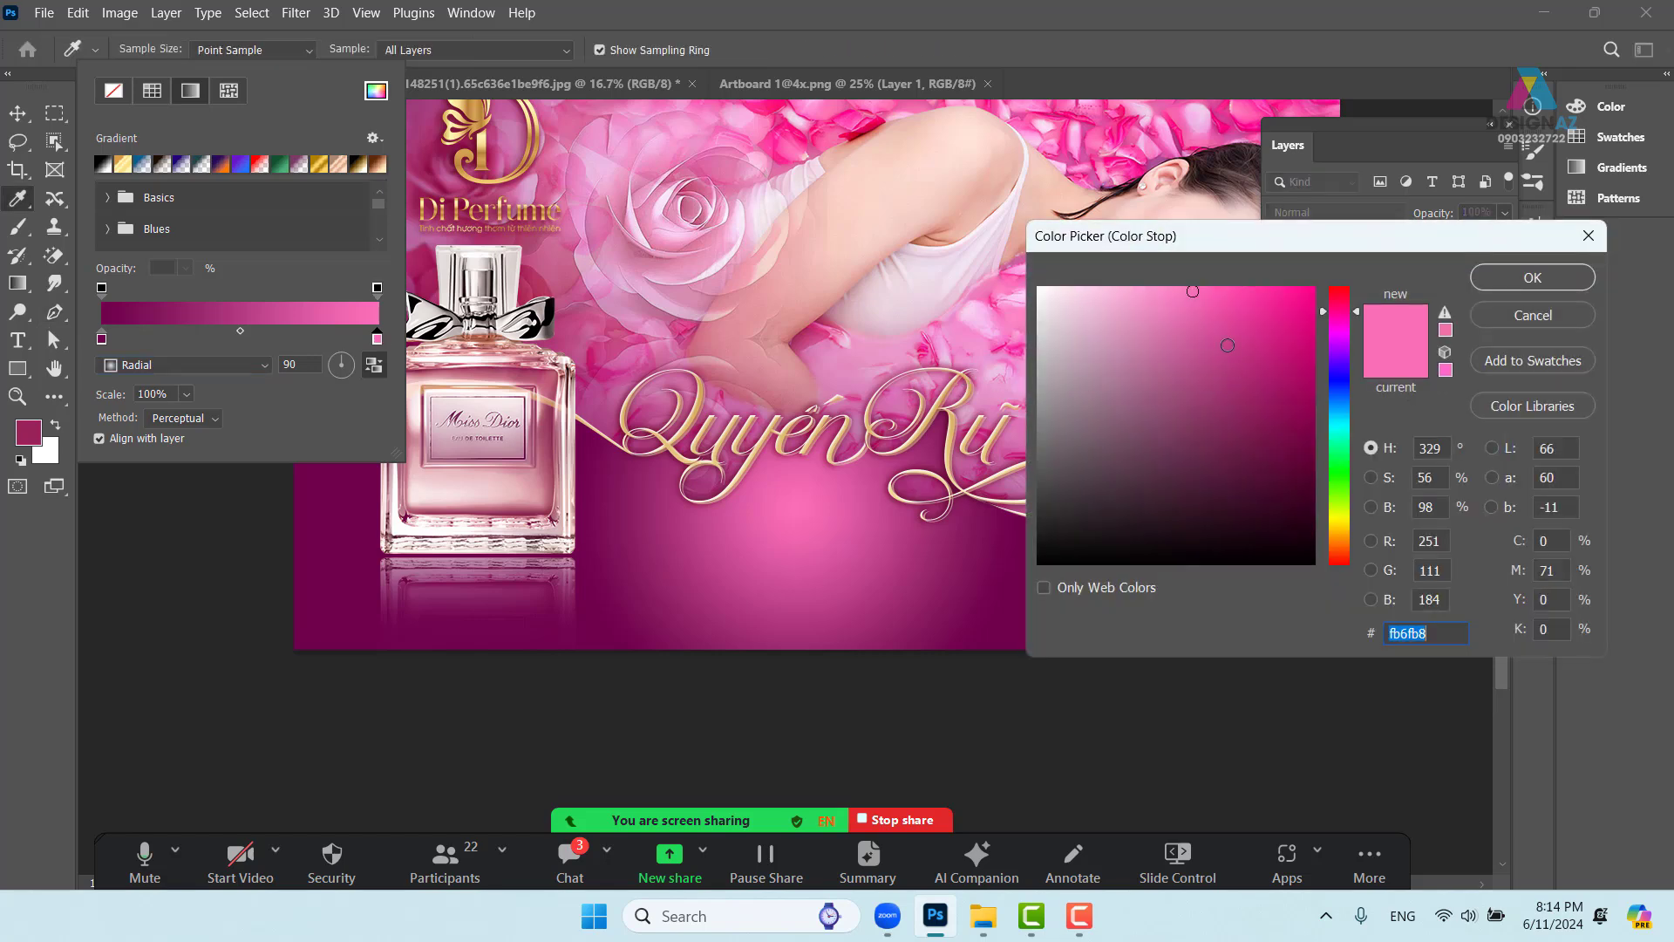
left_click(1234, 353)
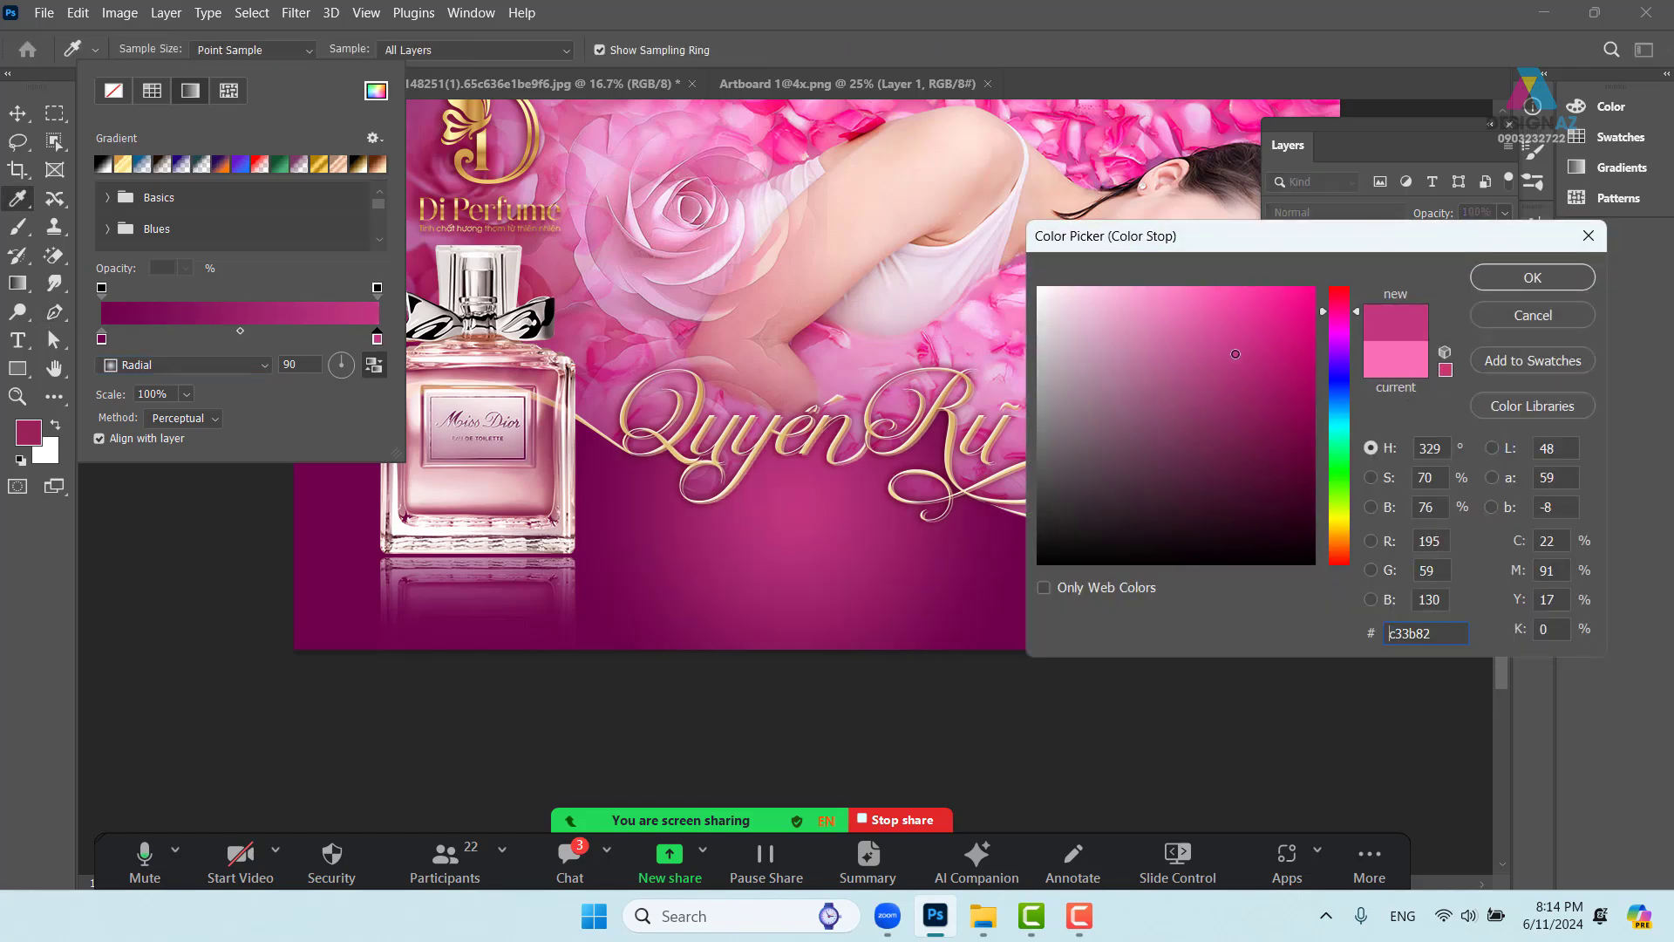
left_click(1514, 280)
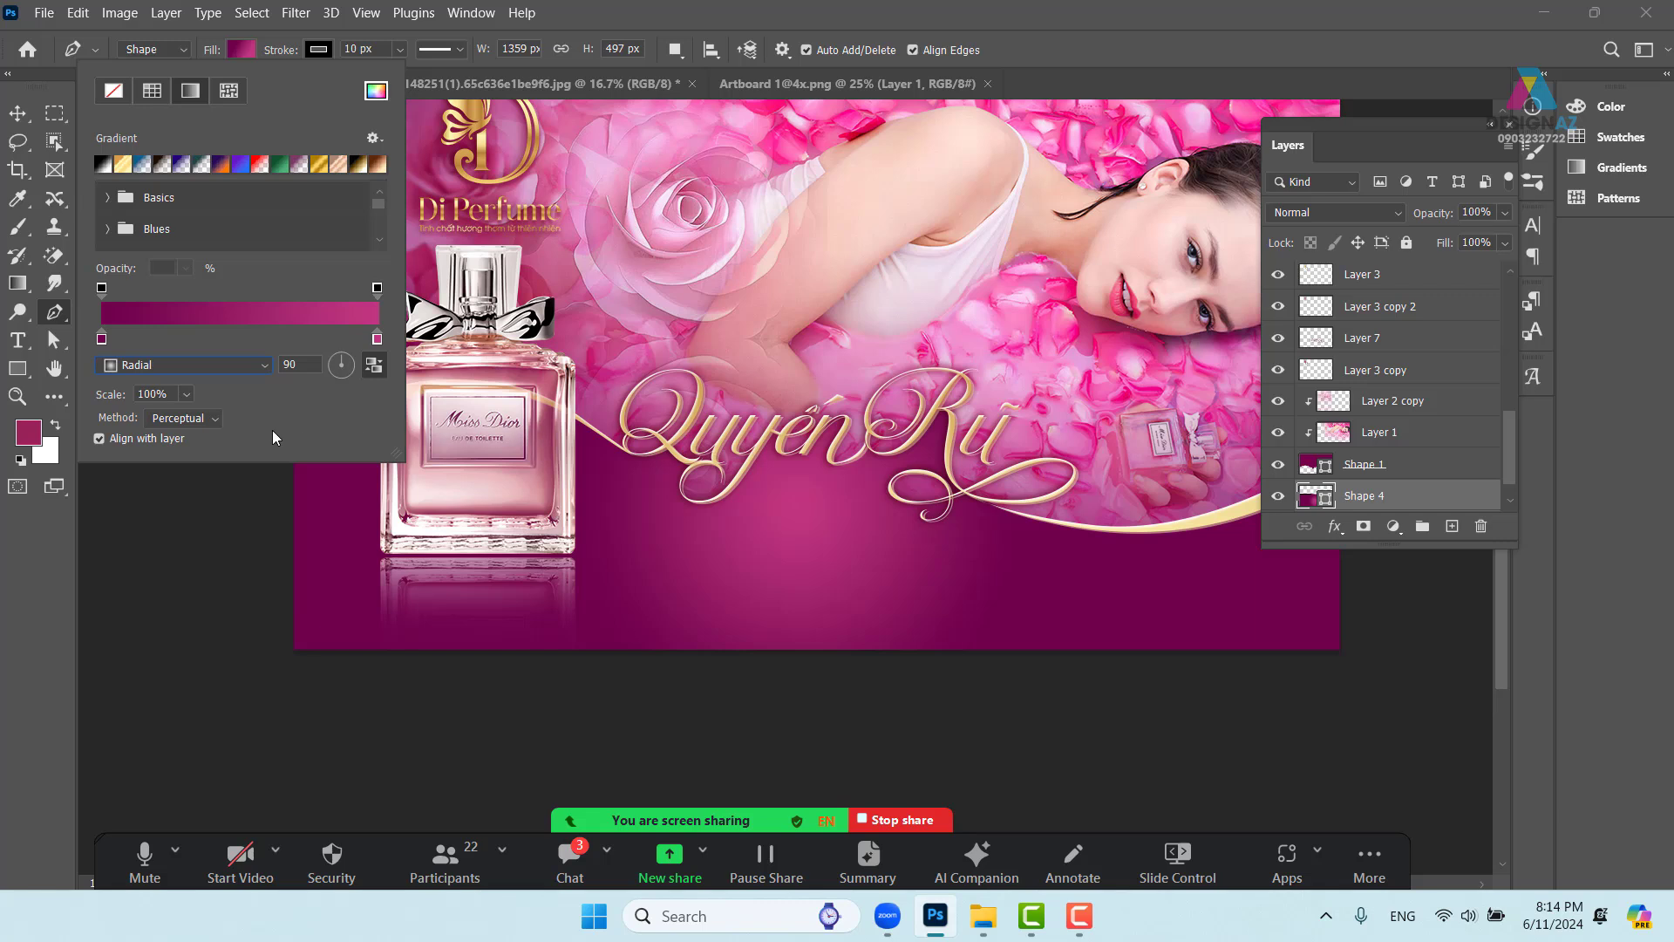
Set the radial gradient's scale to 253% to spread the magenta glow, and return to the Move tool
left_click(187, 396)
left_click_drag(191, 416, 204, 422)
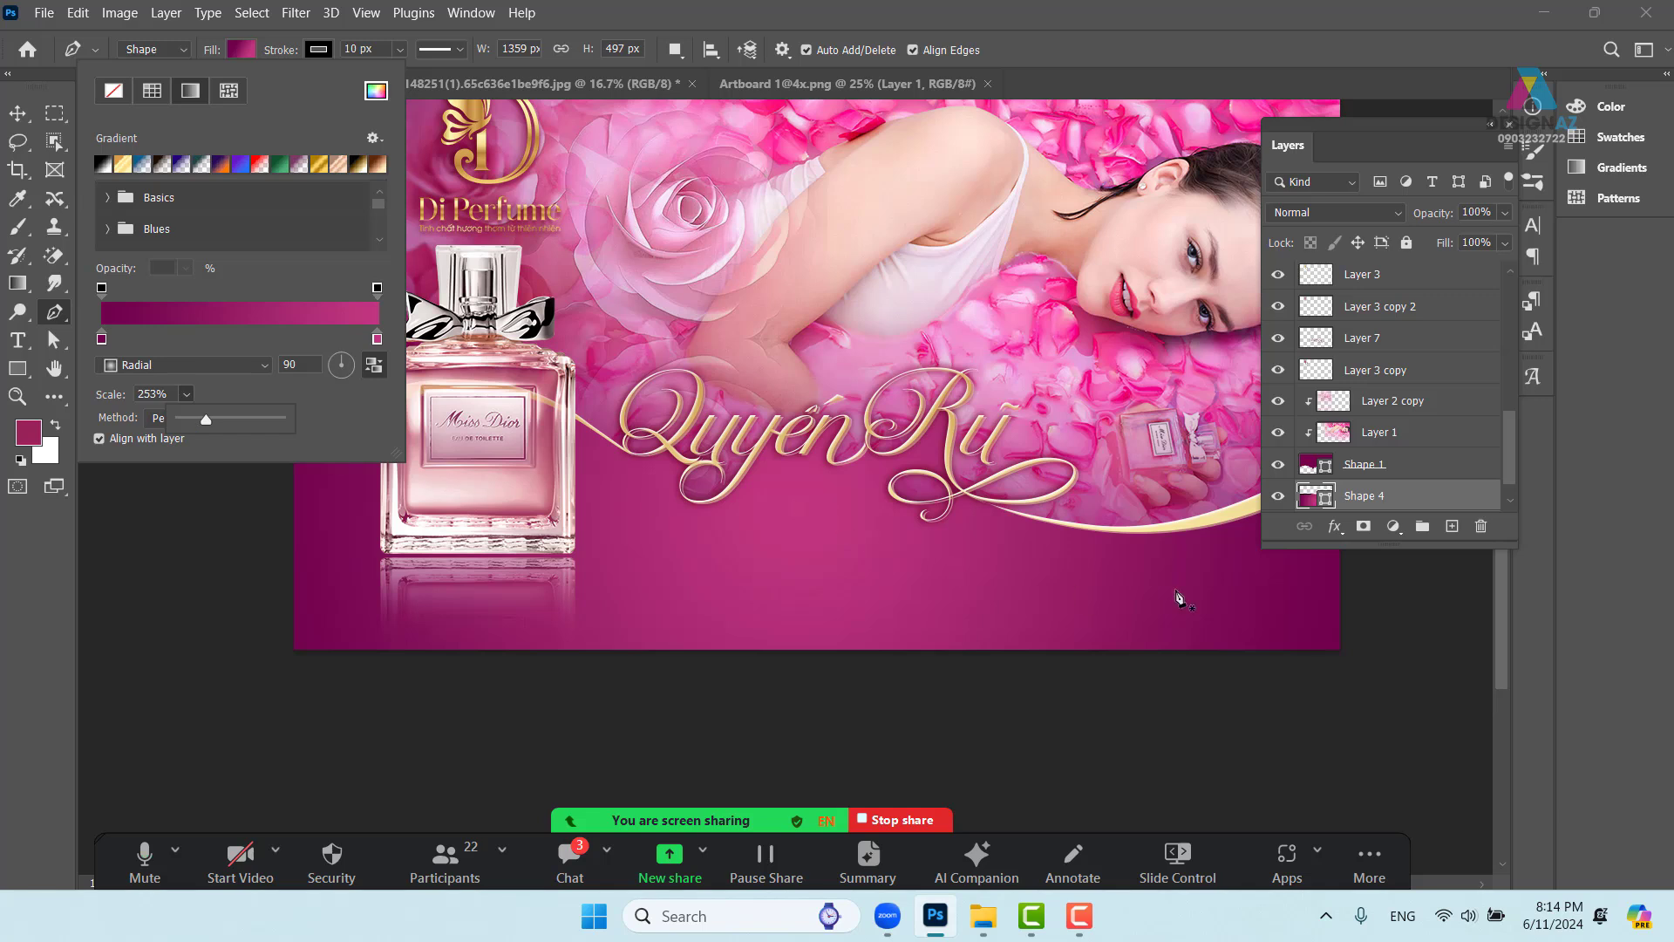
left_click(17, 114)
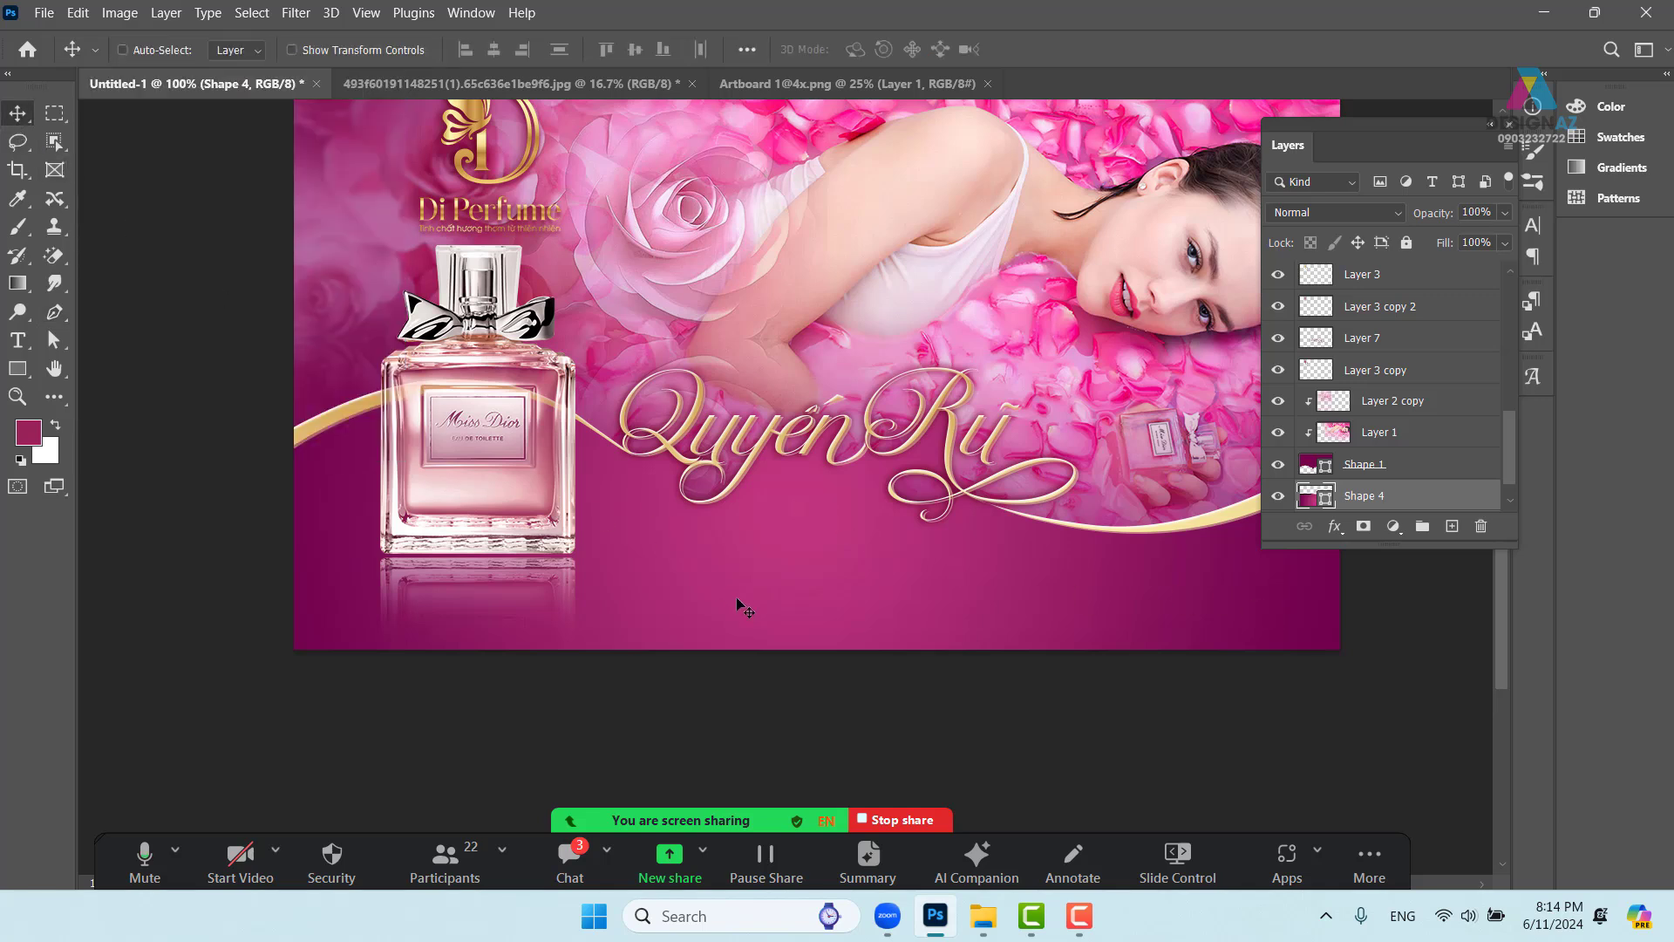
left_click_drag(993, 568, 903, 676)
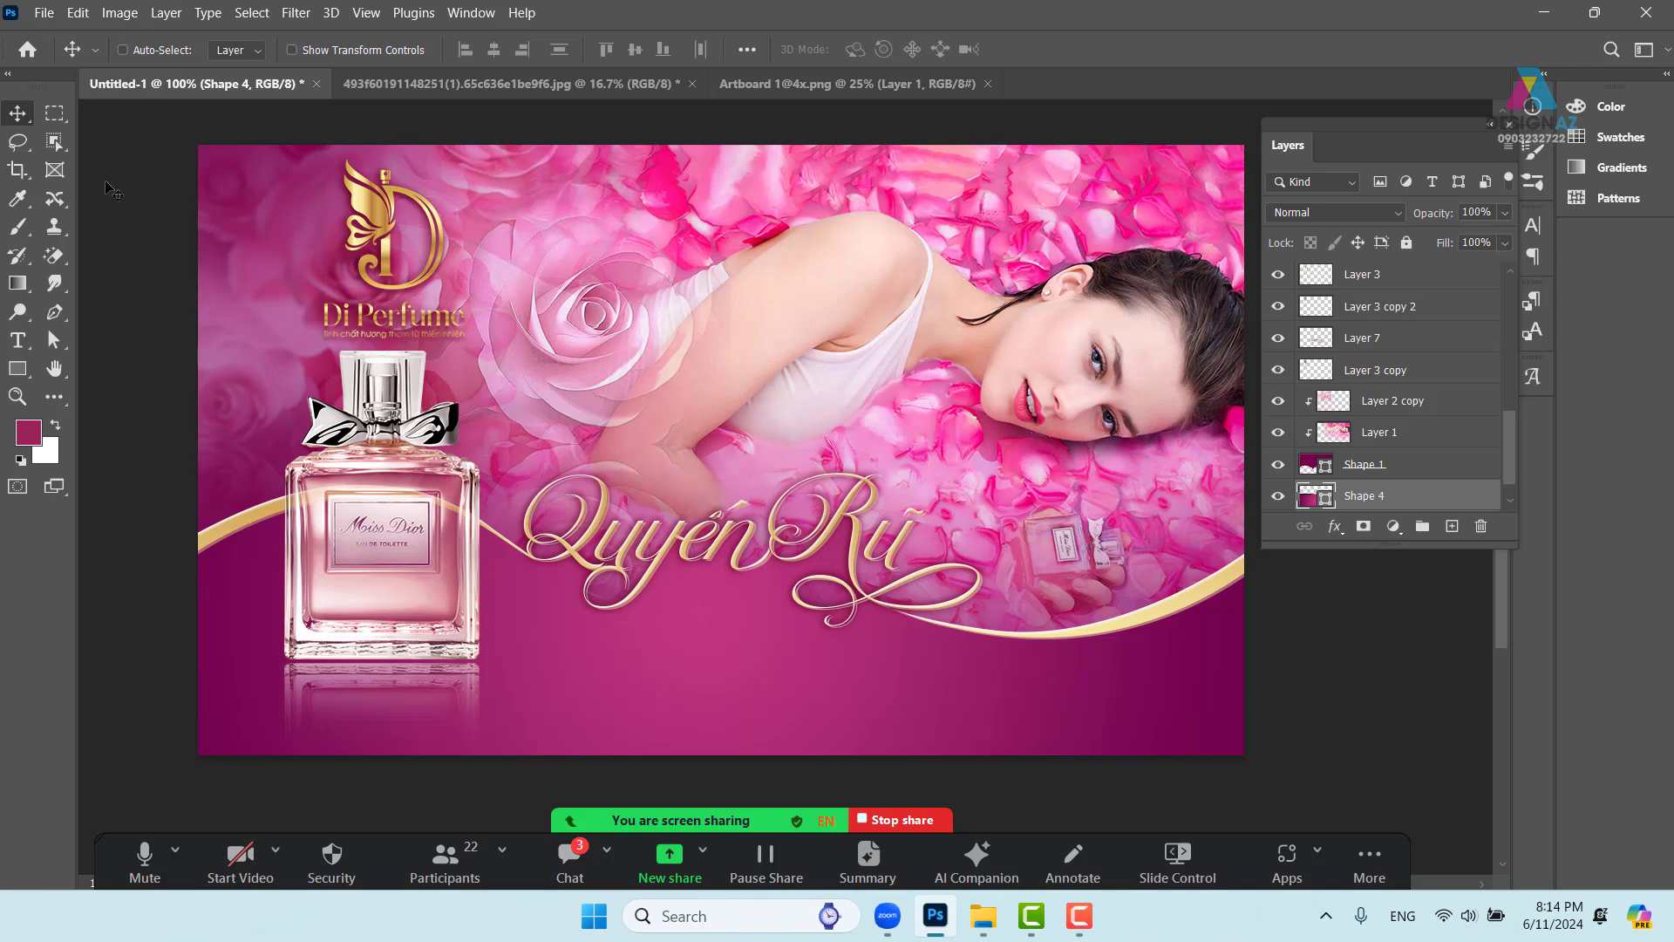
left_click_drag(590, 699, 591, 608)
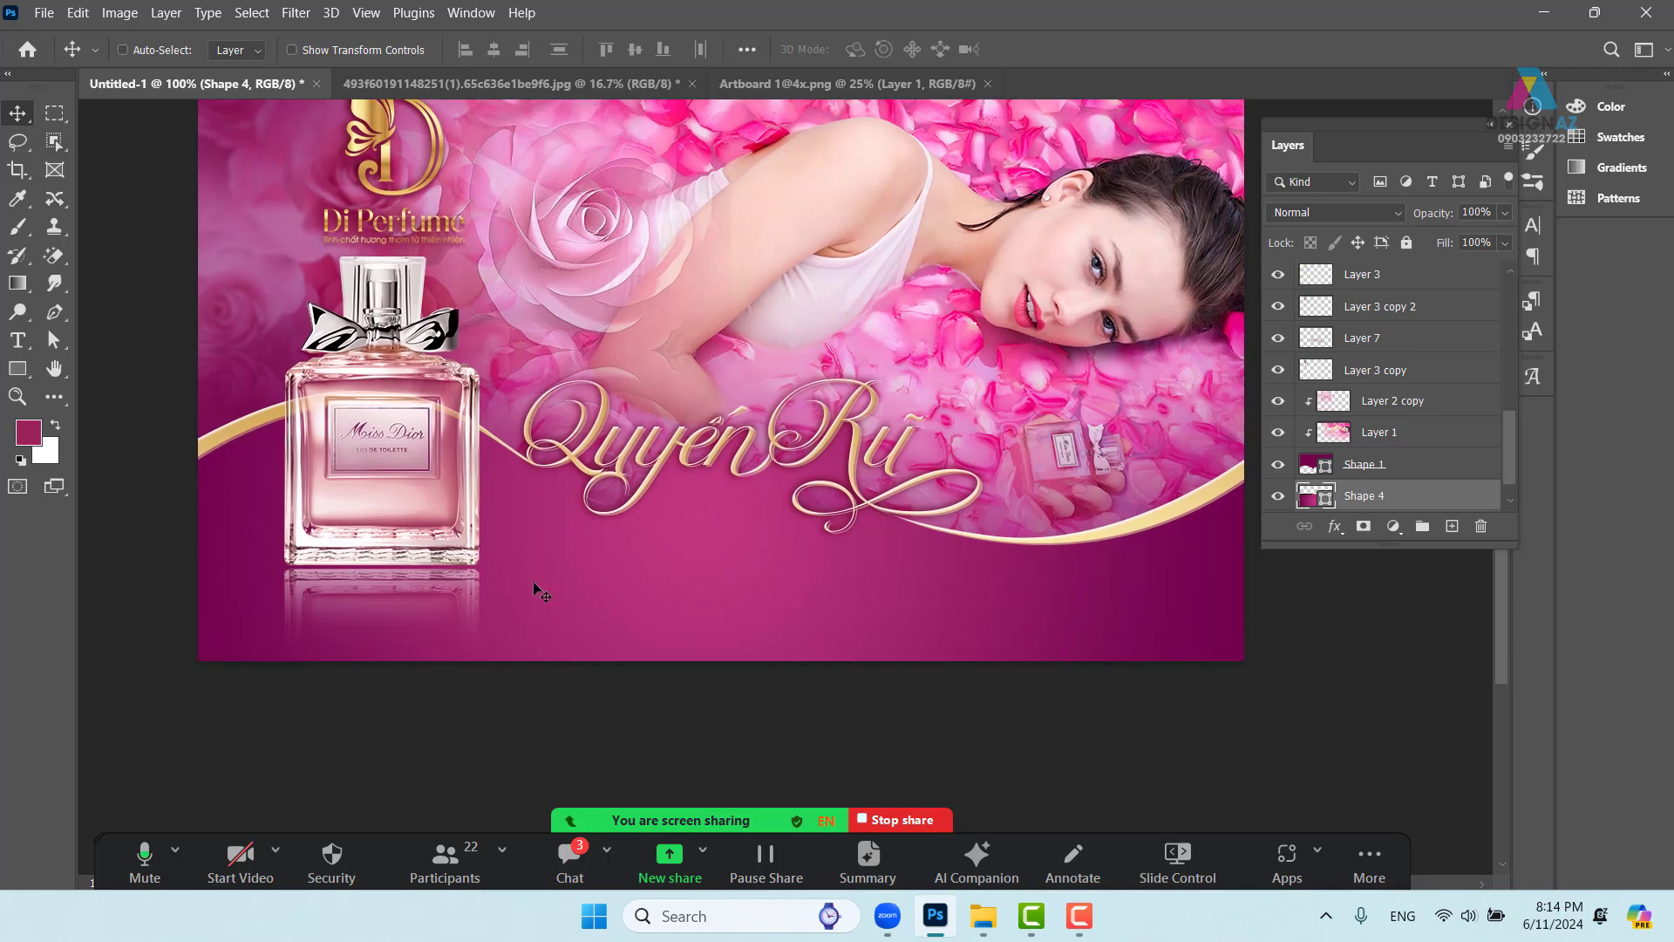
scroll(779, 601, "up", 1)
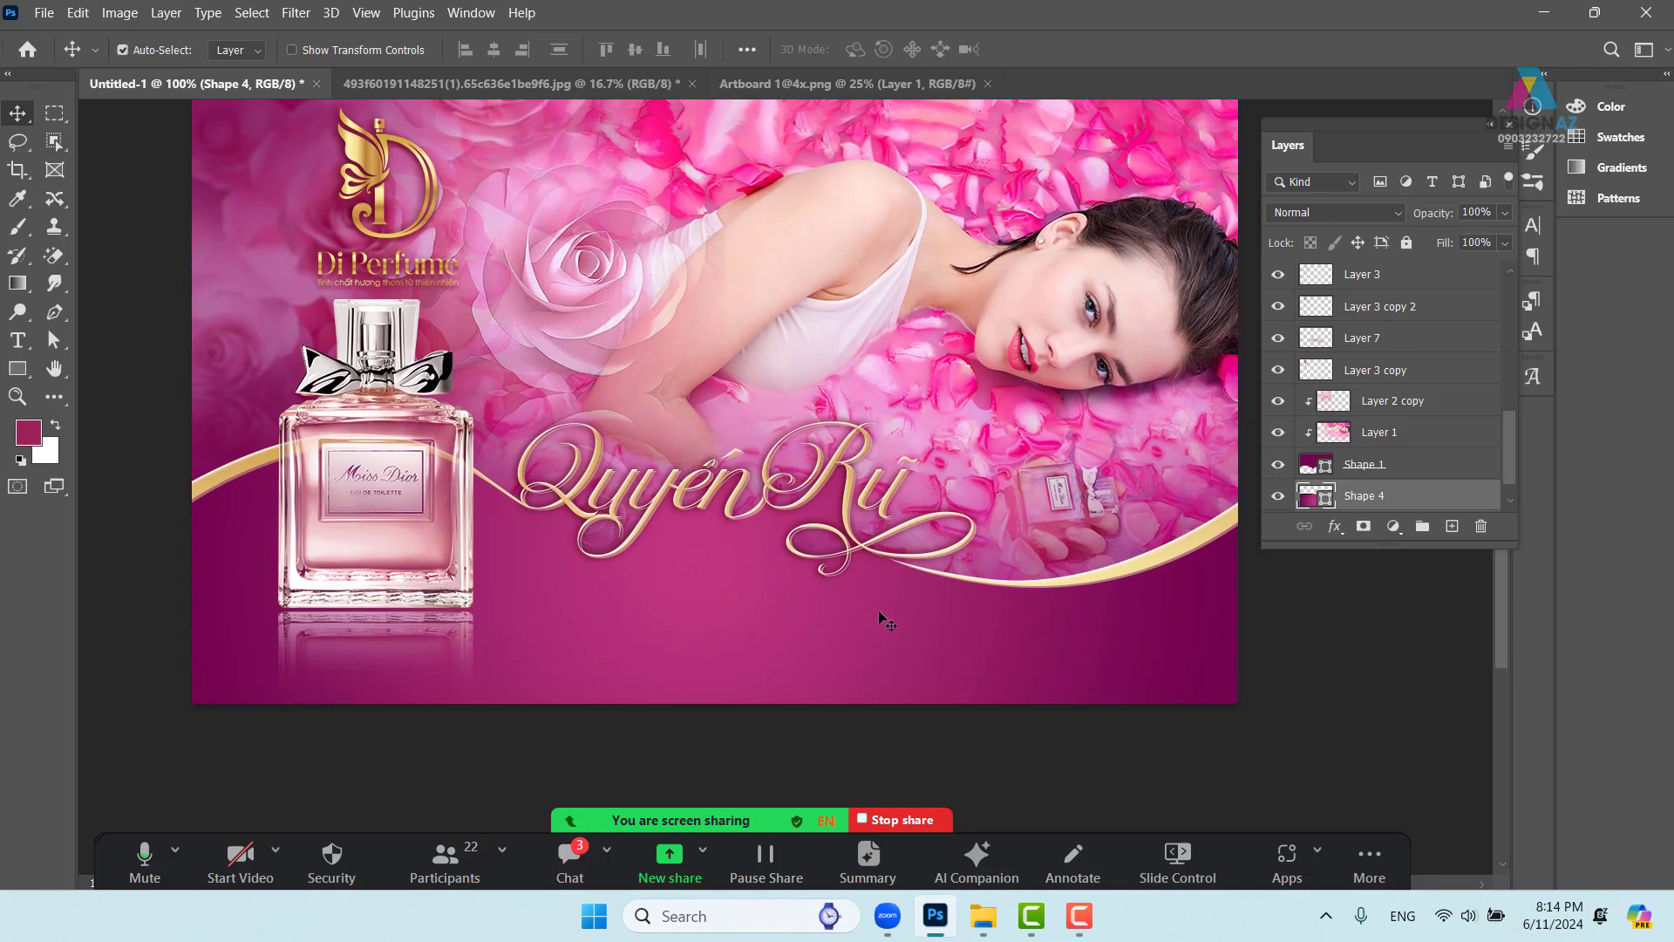
Open the bokeh light image artsfon.com-40799 from the lesson folder
key("ctrl+o")
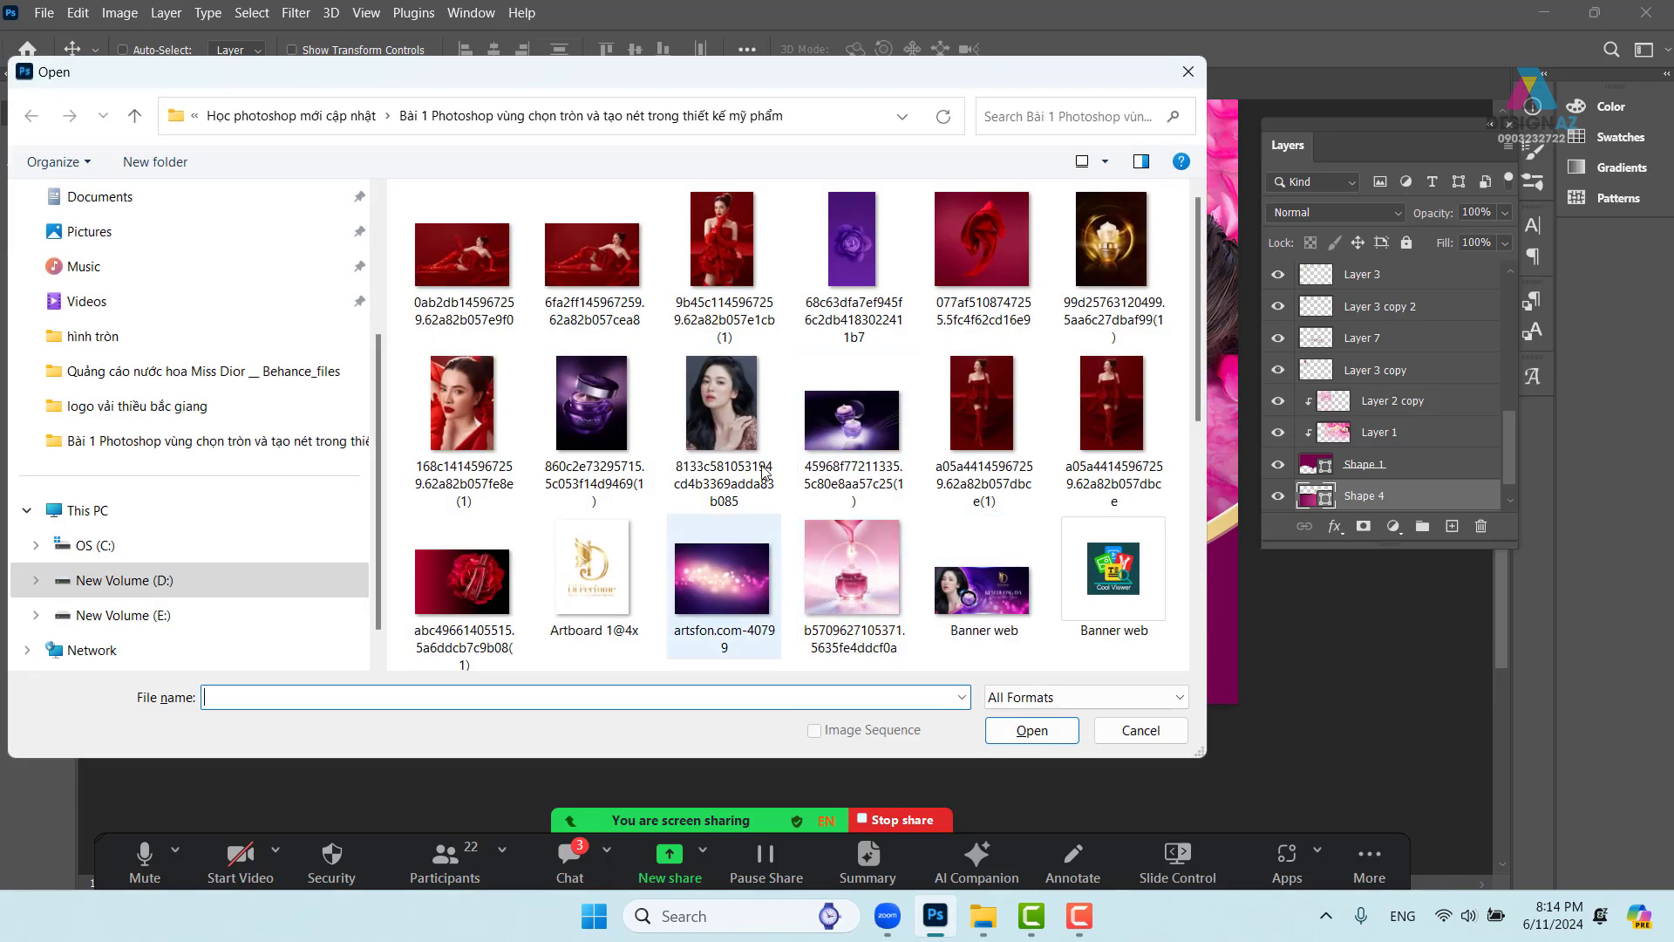
scroll(764, 471, "down", 1)
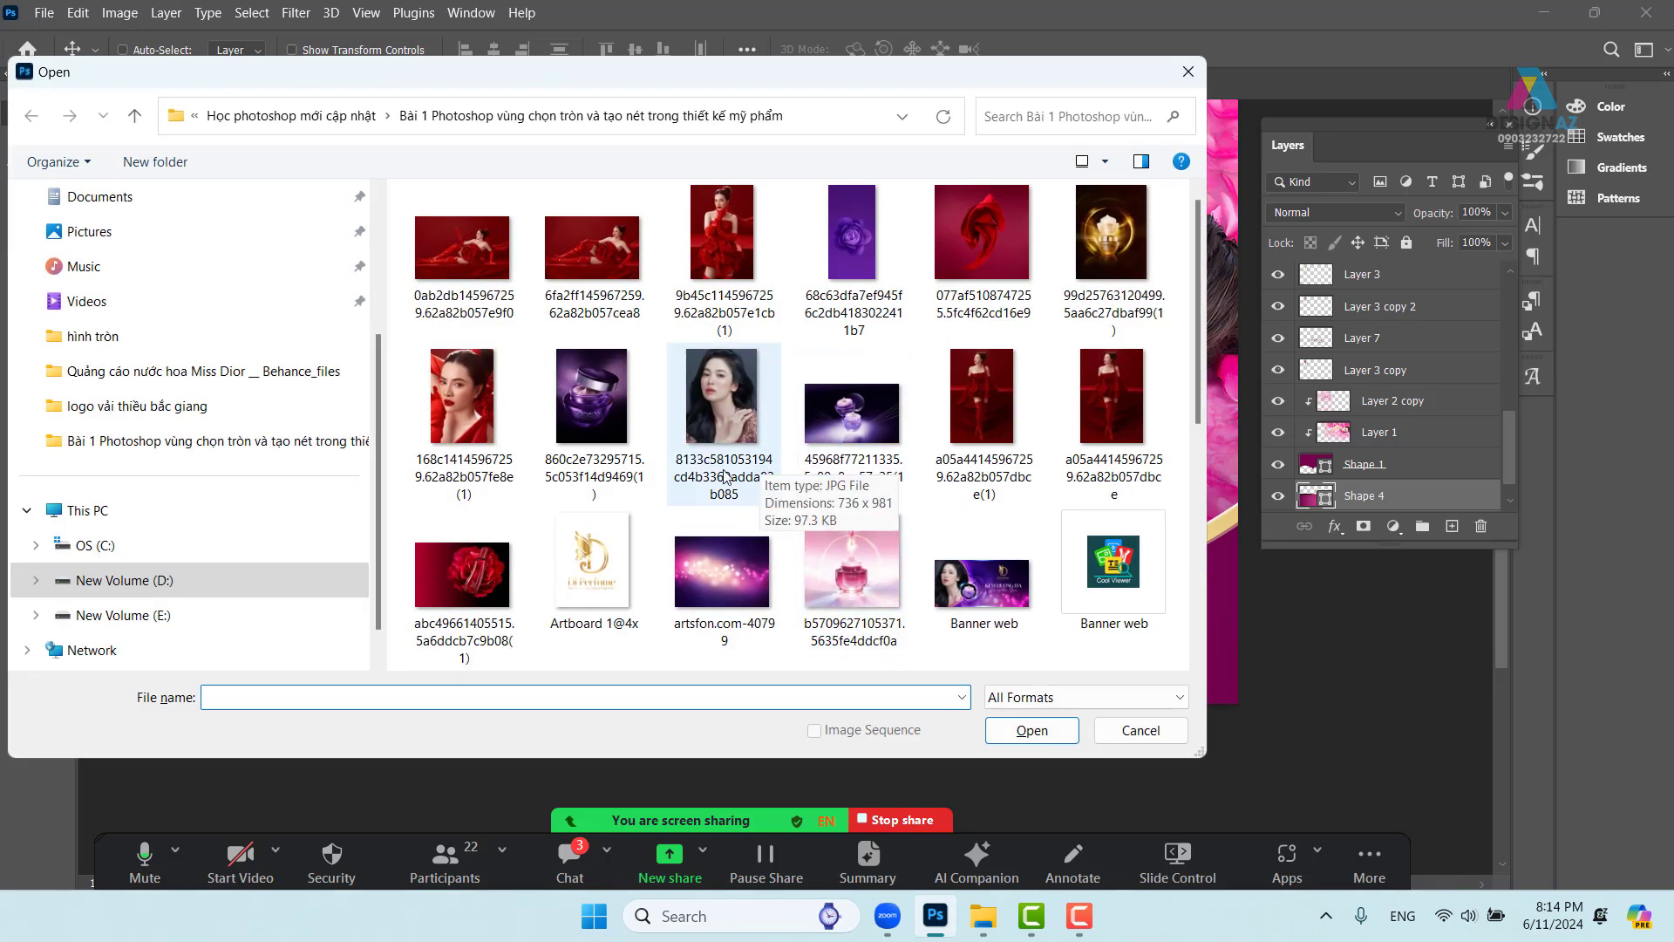
left_click(730, 580)
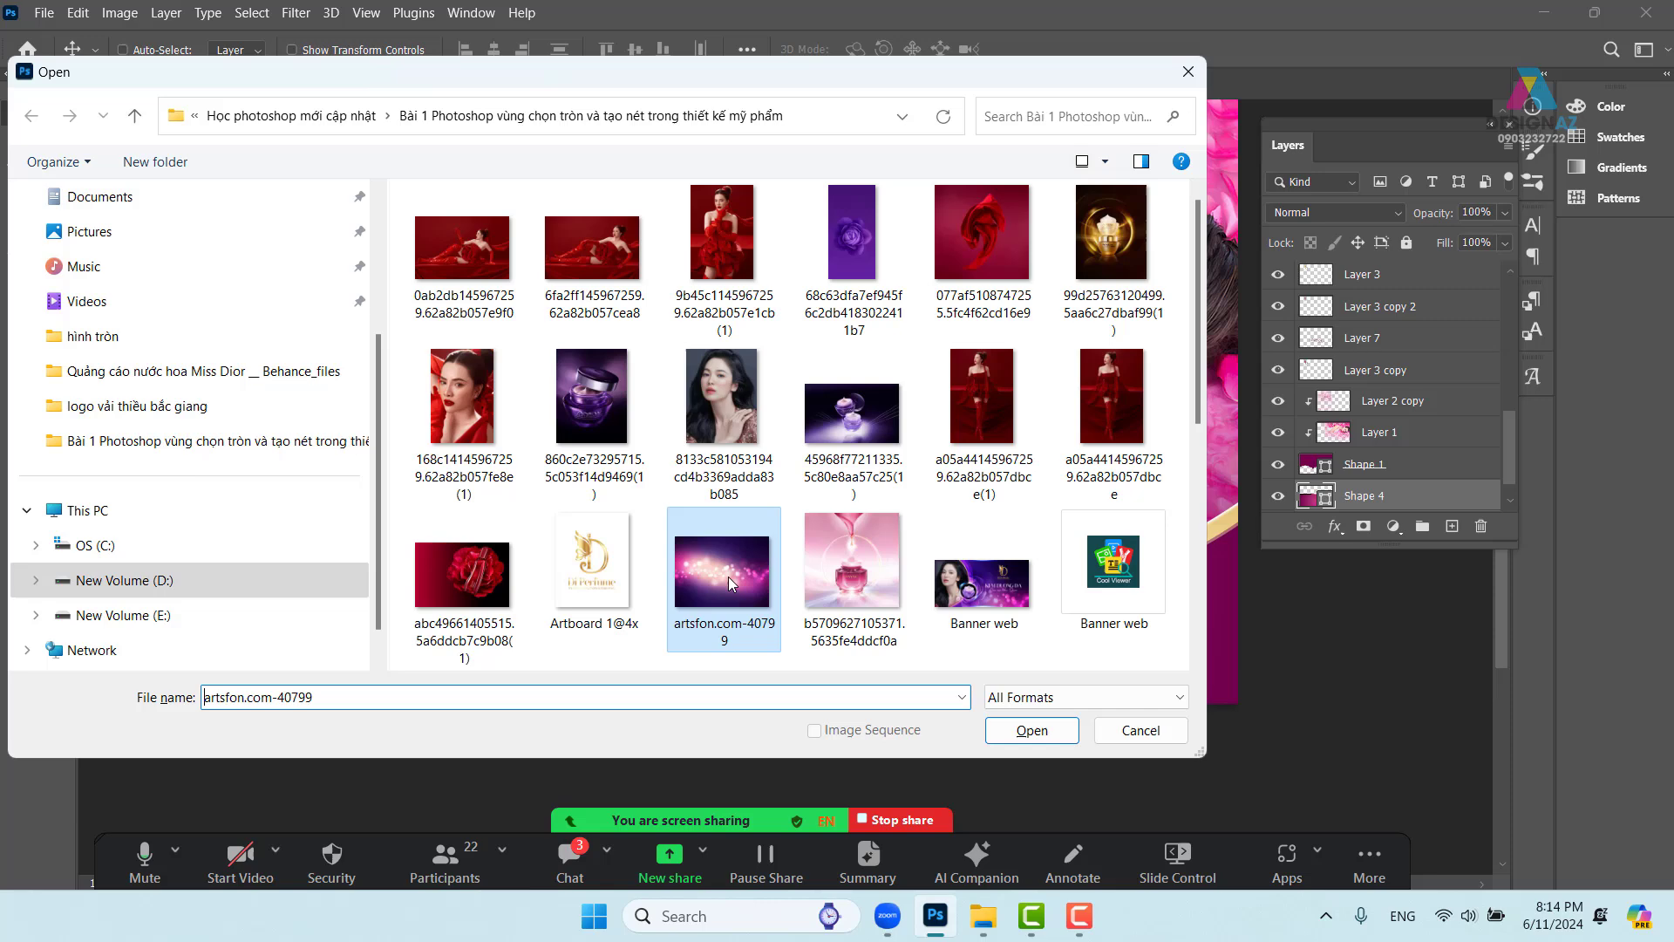
left_click(1015, 723)
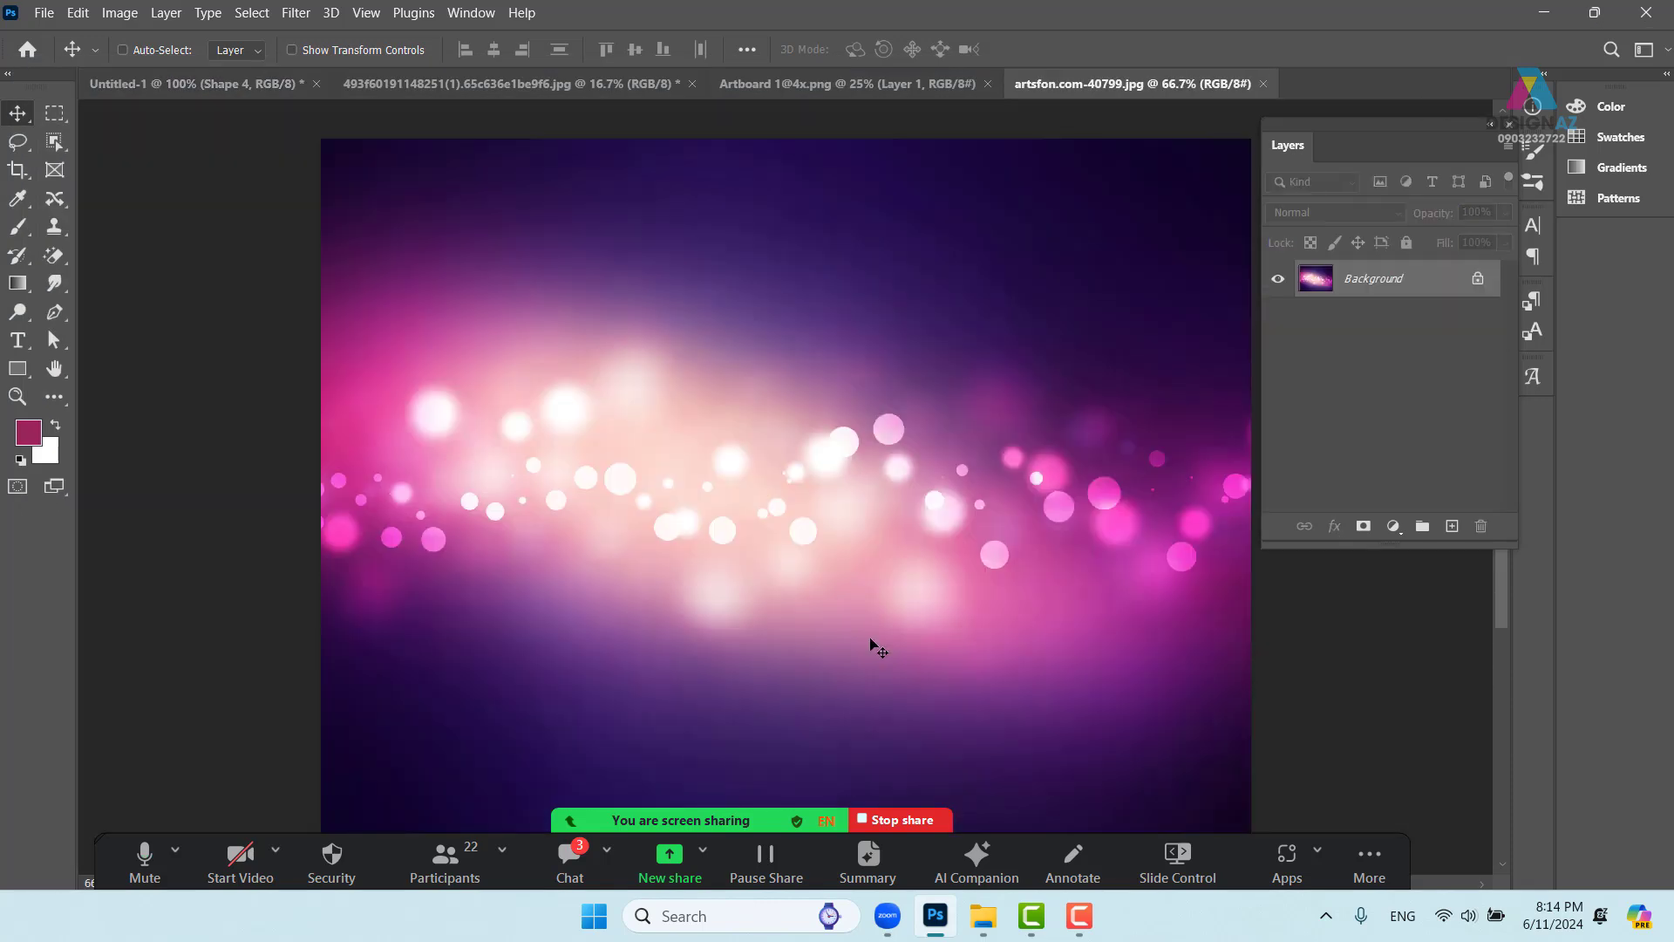
Copy the whole bokeh image into the Untitled-1 banner and bring the pasted layer to the top of the layer stack
key("ctrl+a")
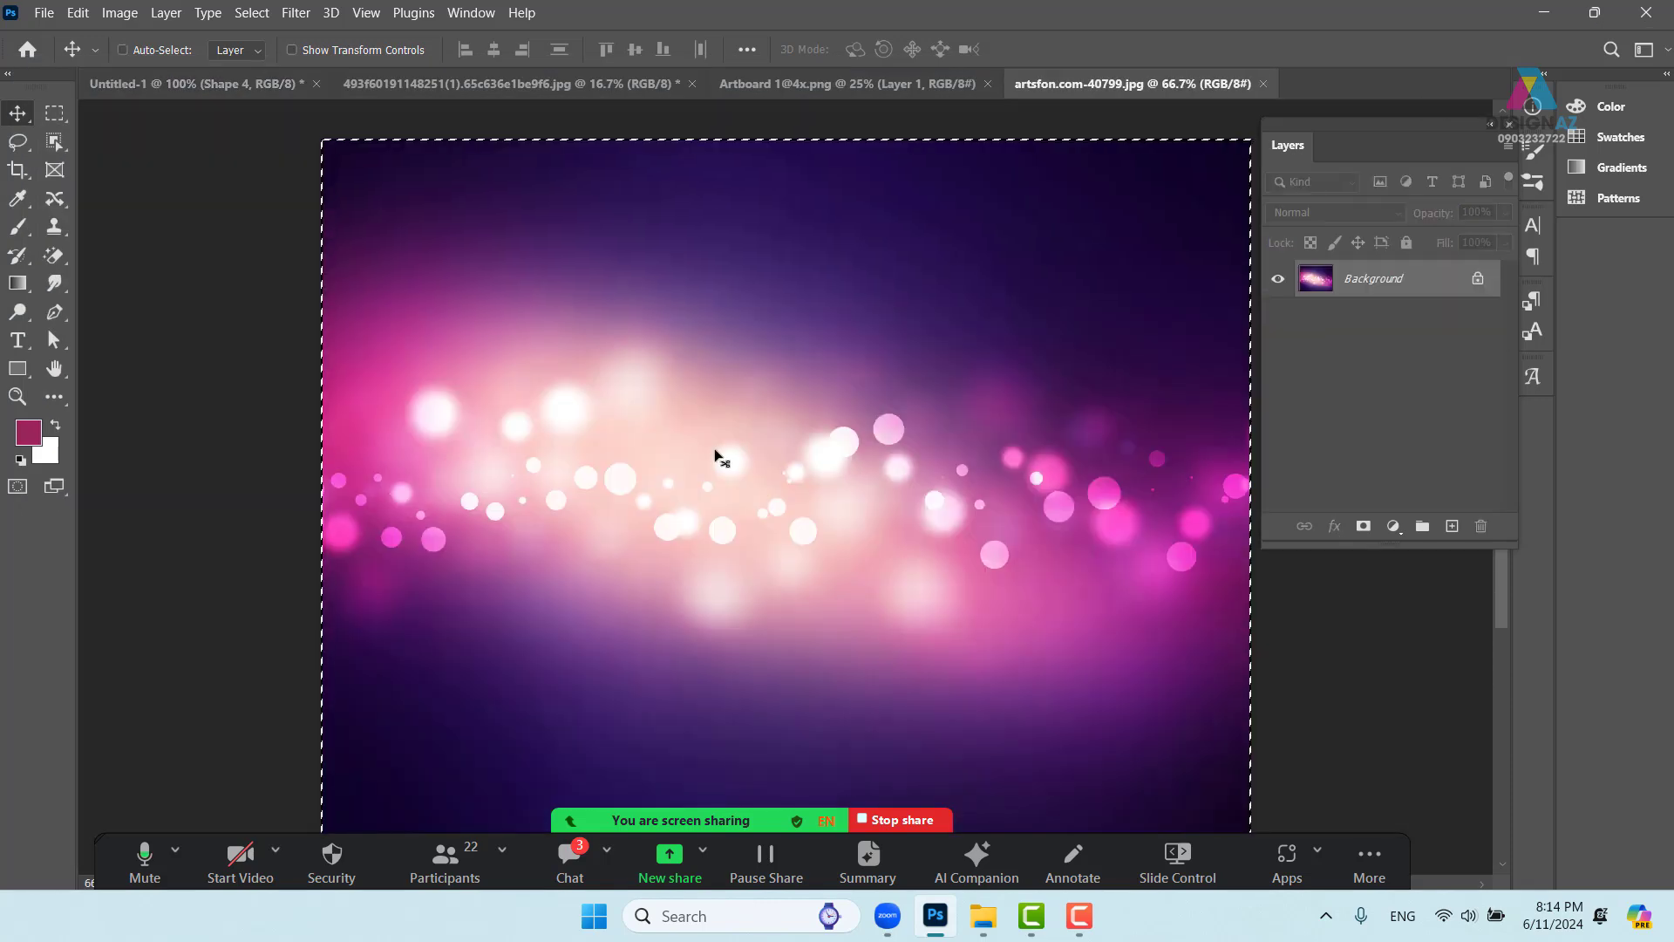
left_click(201, 83)
left_click_drag(745, 232, 728, 387)
key("ctrl+v")
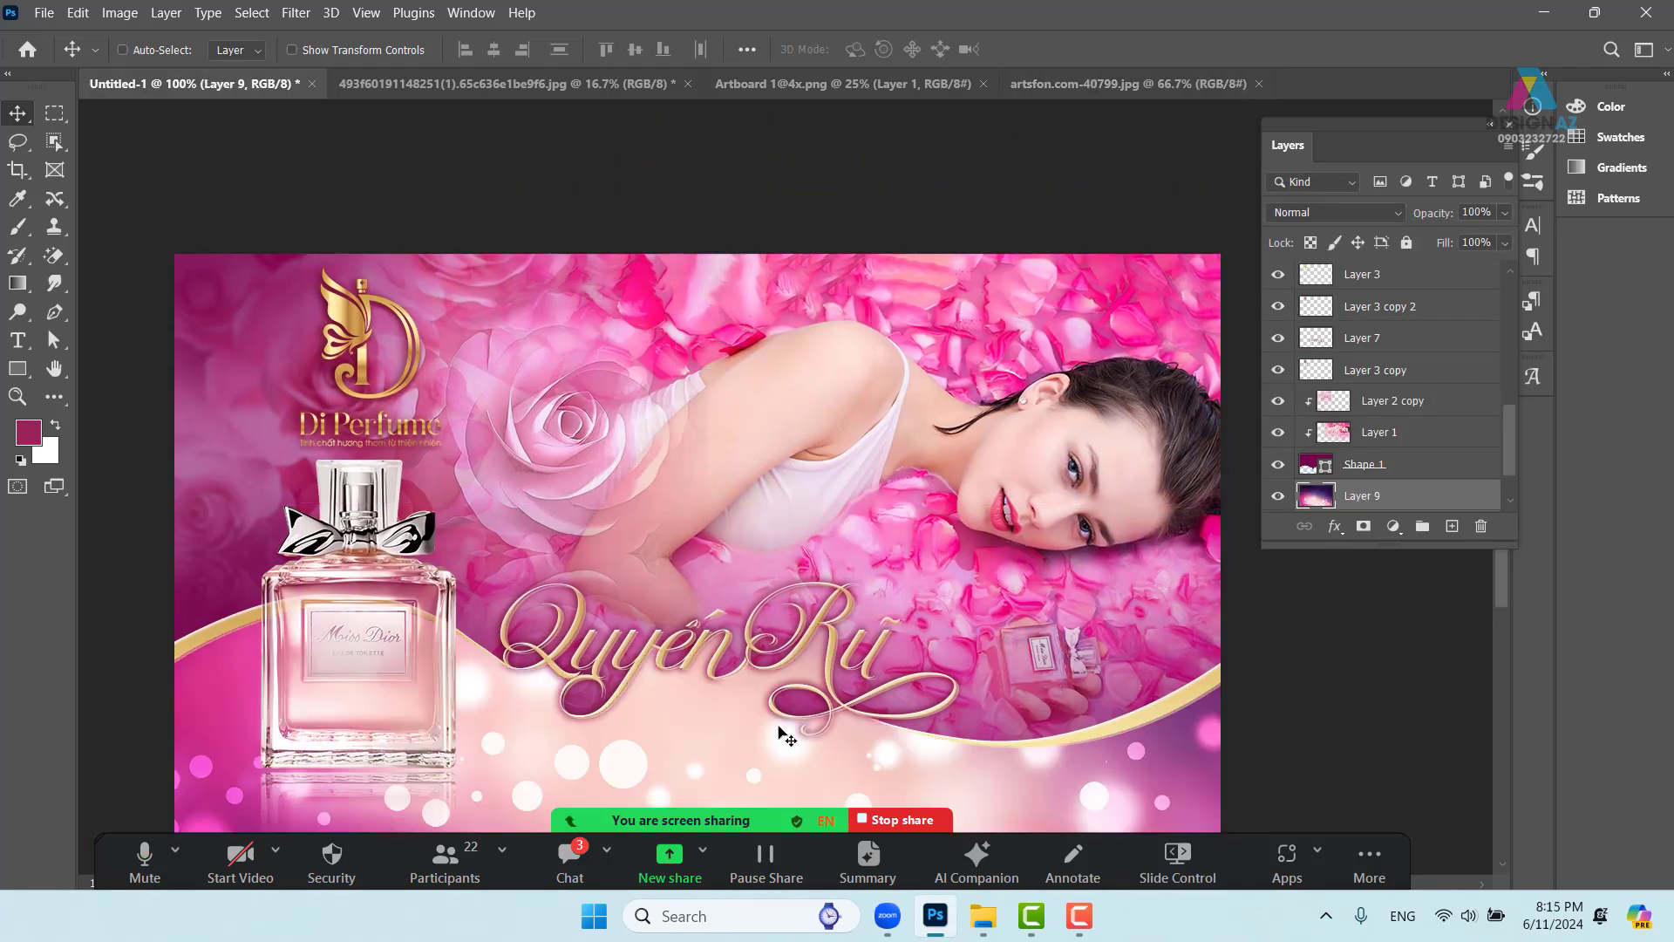
key("ctrl+shift+bracketright")
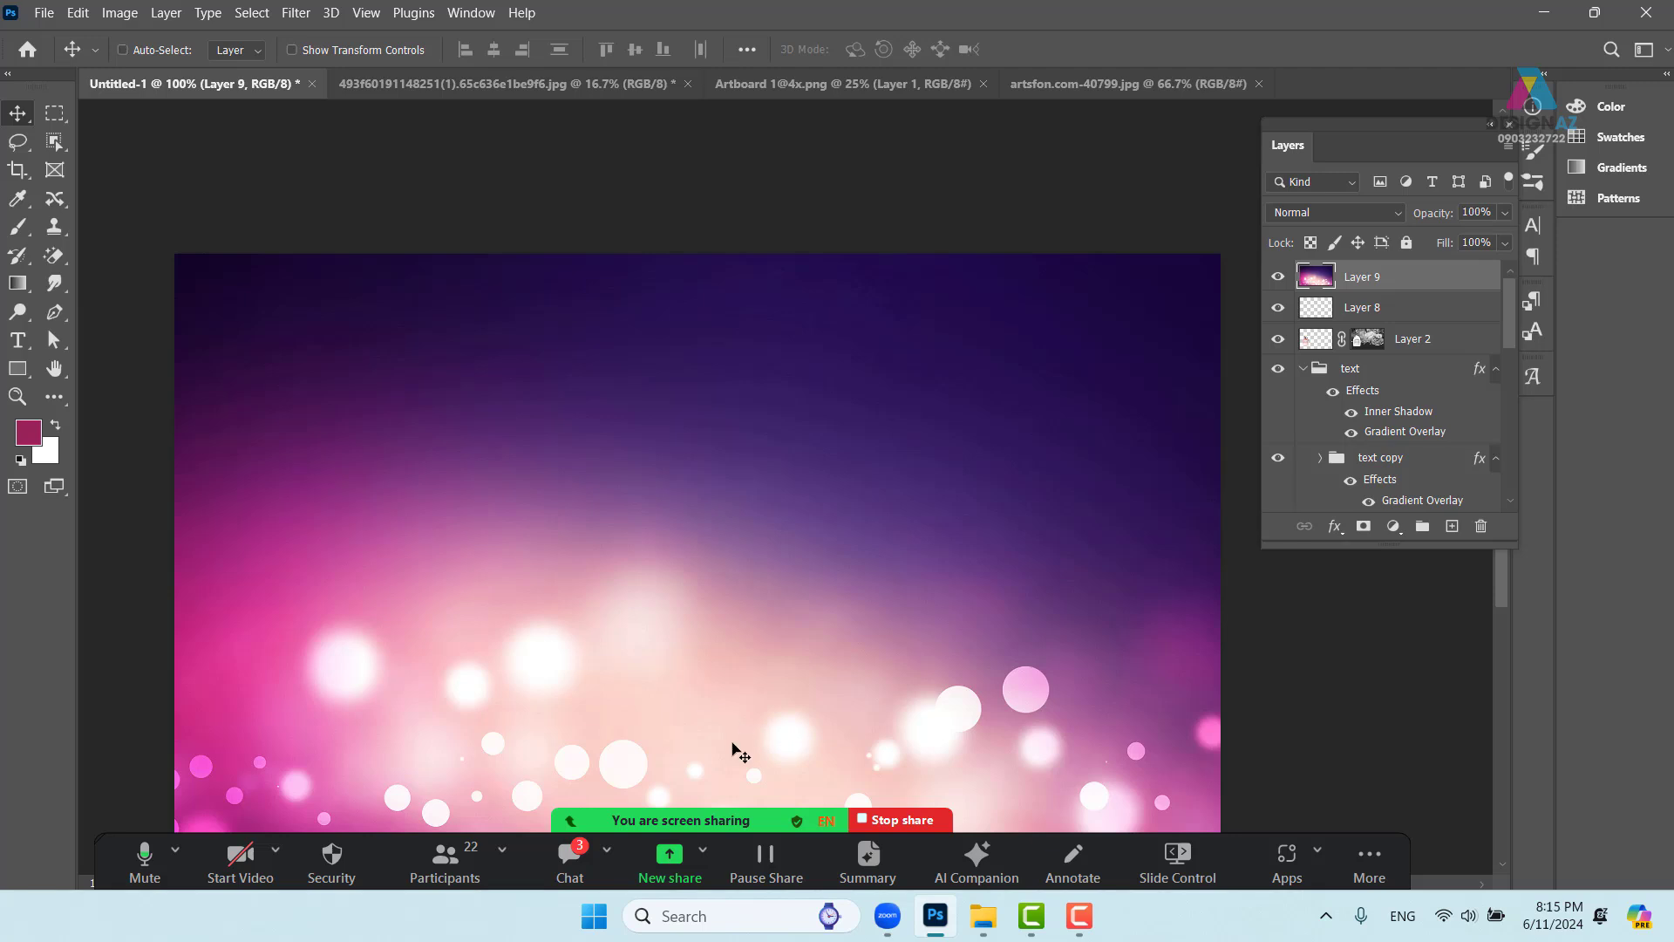
Move the bokeh layer up so its lights lie along the banner's upper edge, and set its blend mode to Screen
left_click_drag(733, 752, 718, 286)
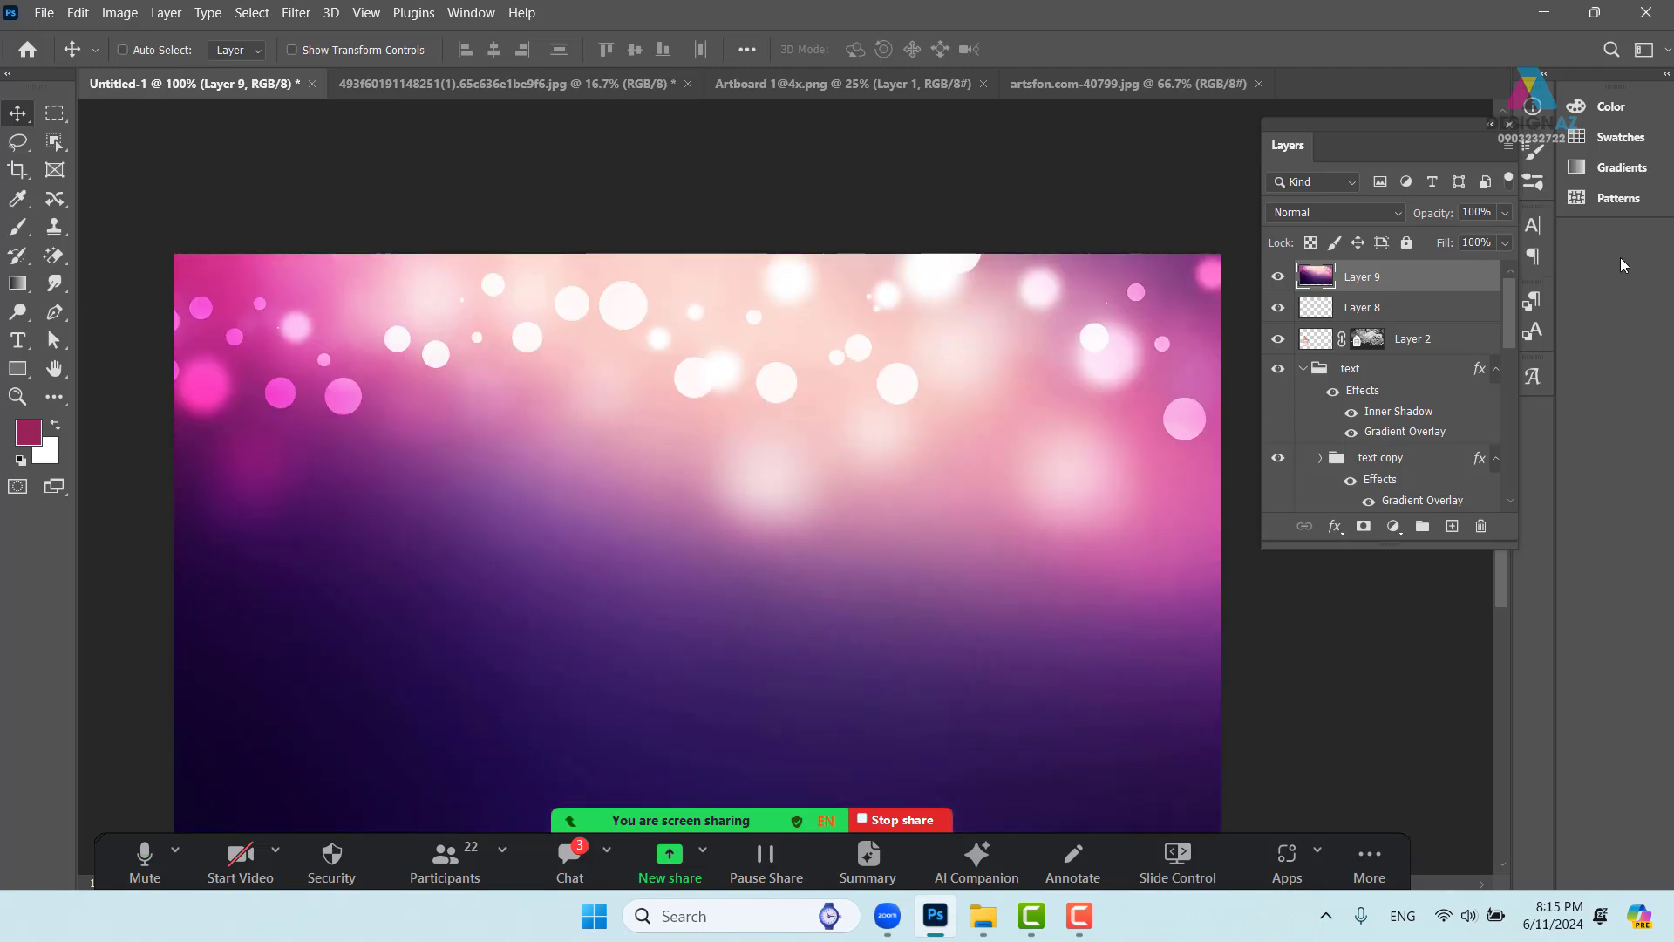
left_click(1369, 208)
left_click(1369, 380)
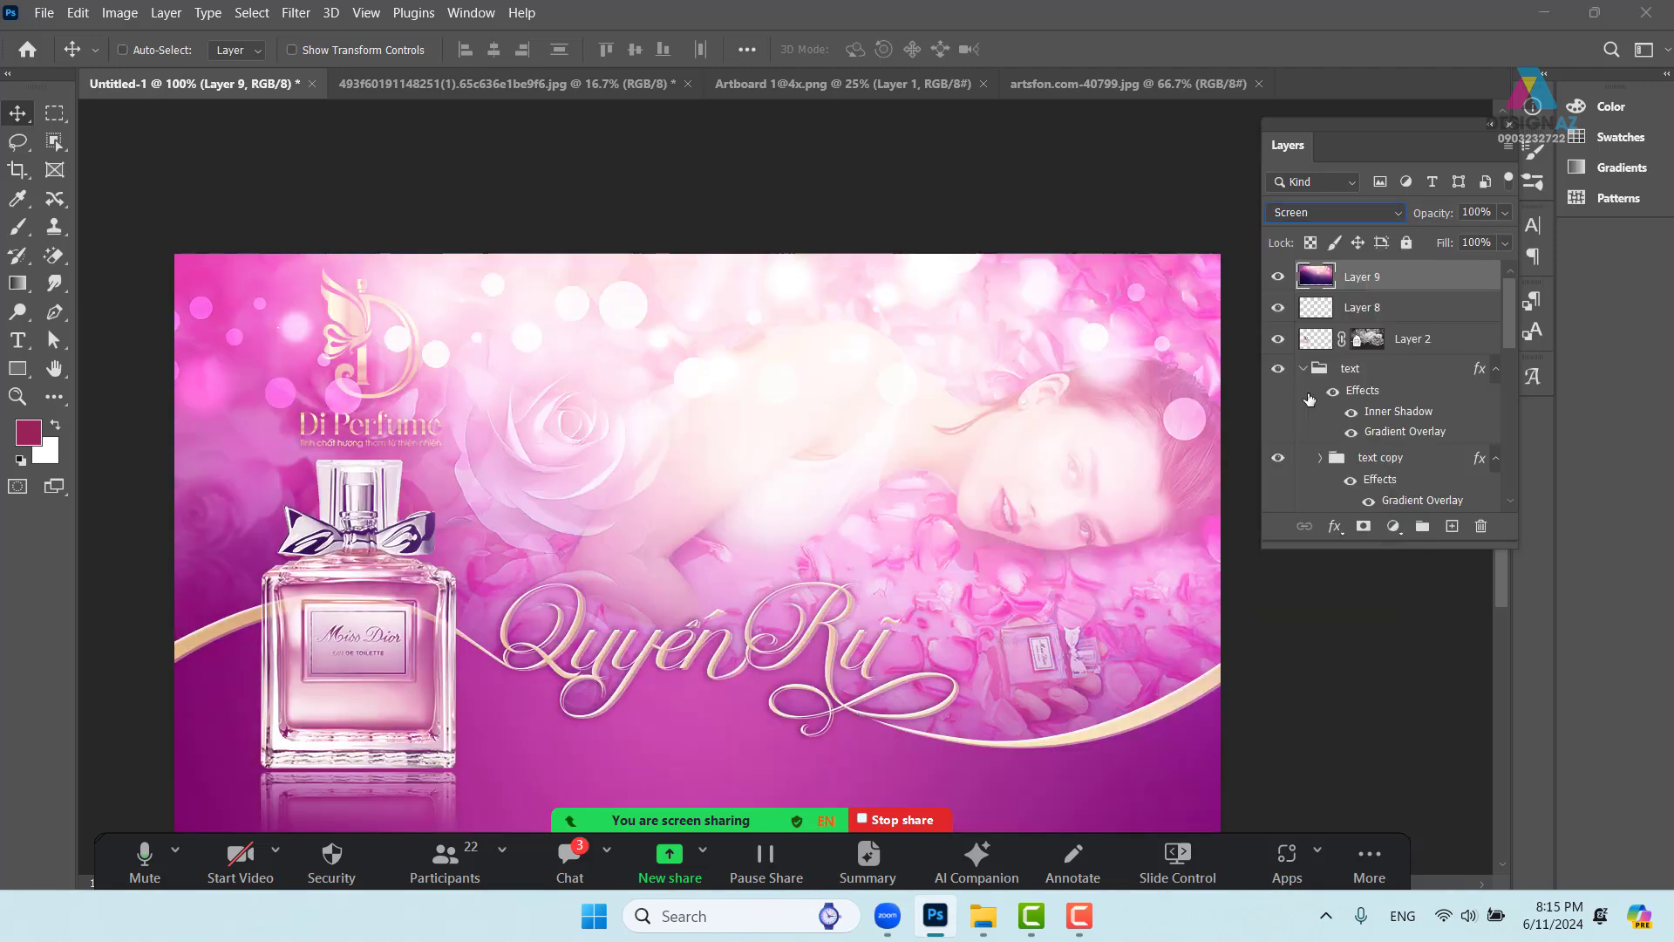
left_click_drag(949, 384, 933, 326)
Scale the bokeh layer down to about 75% to match the banner's width, with its lights along the upper edge
key("ctrl+minus")
key("ctrl+minus")
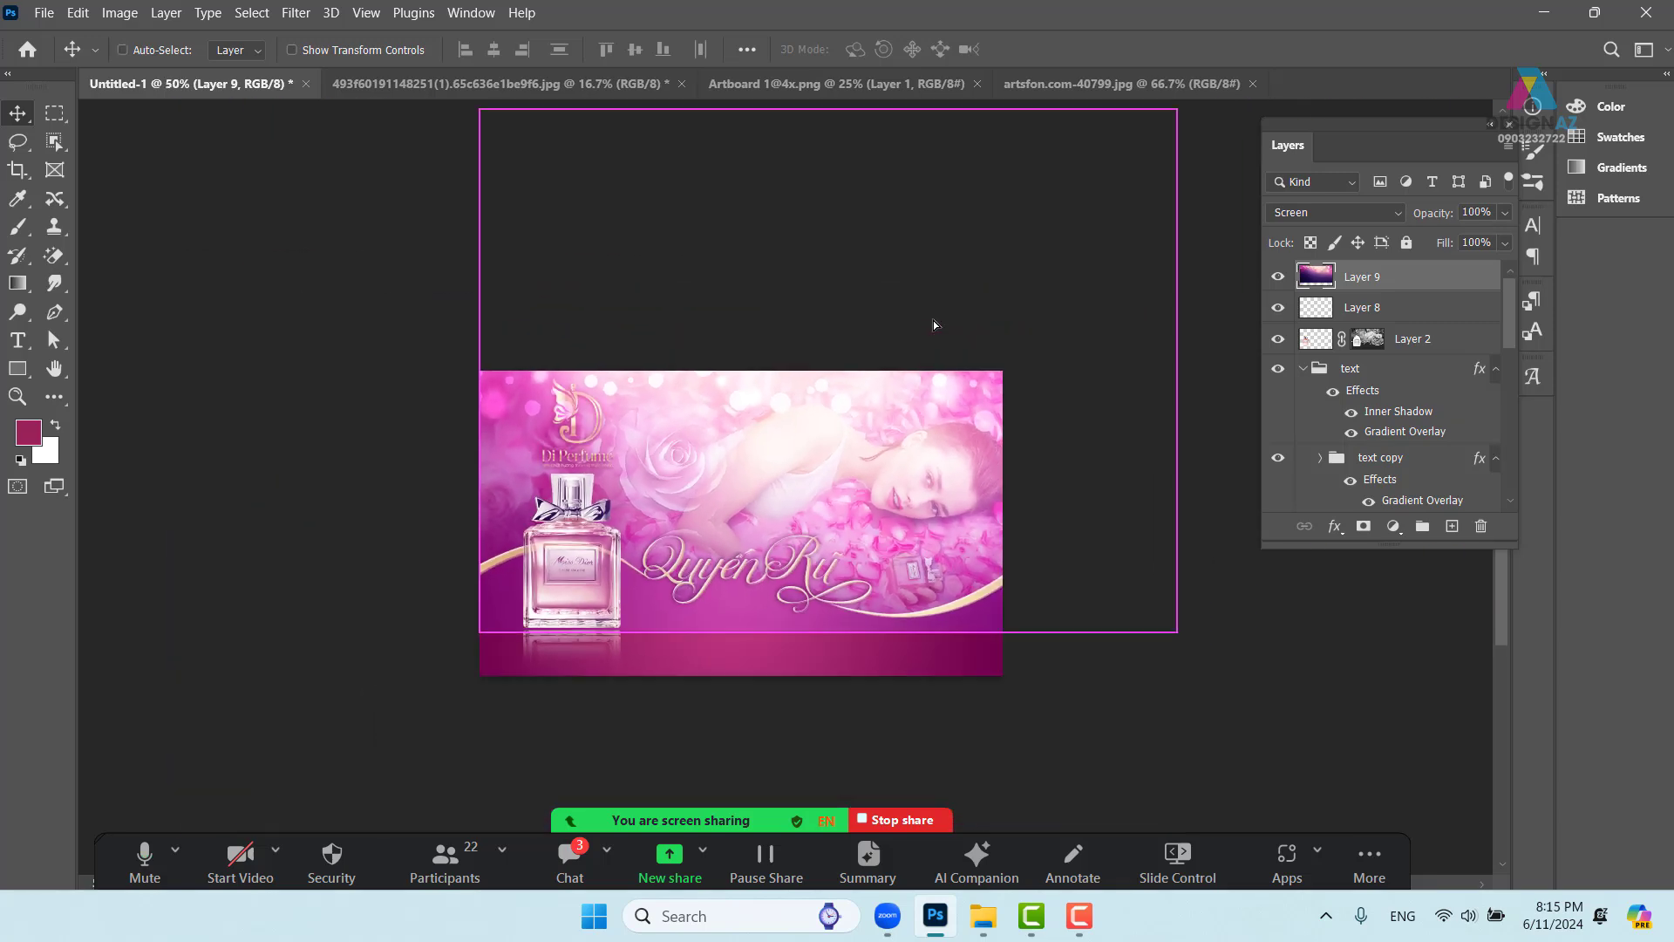
left_click_drag(976, 425, 890, 471)
key("ctrl+t")
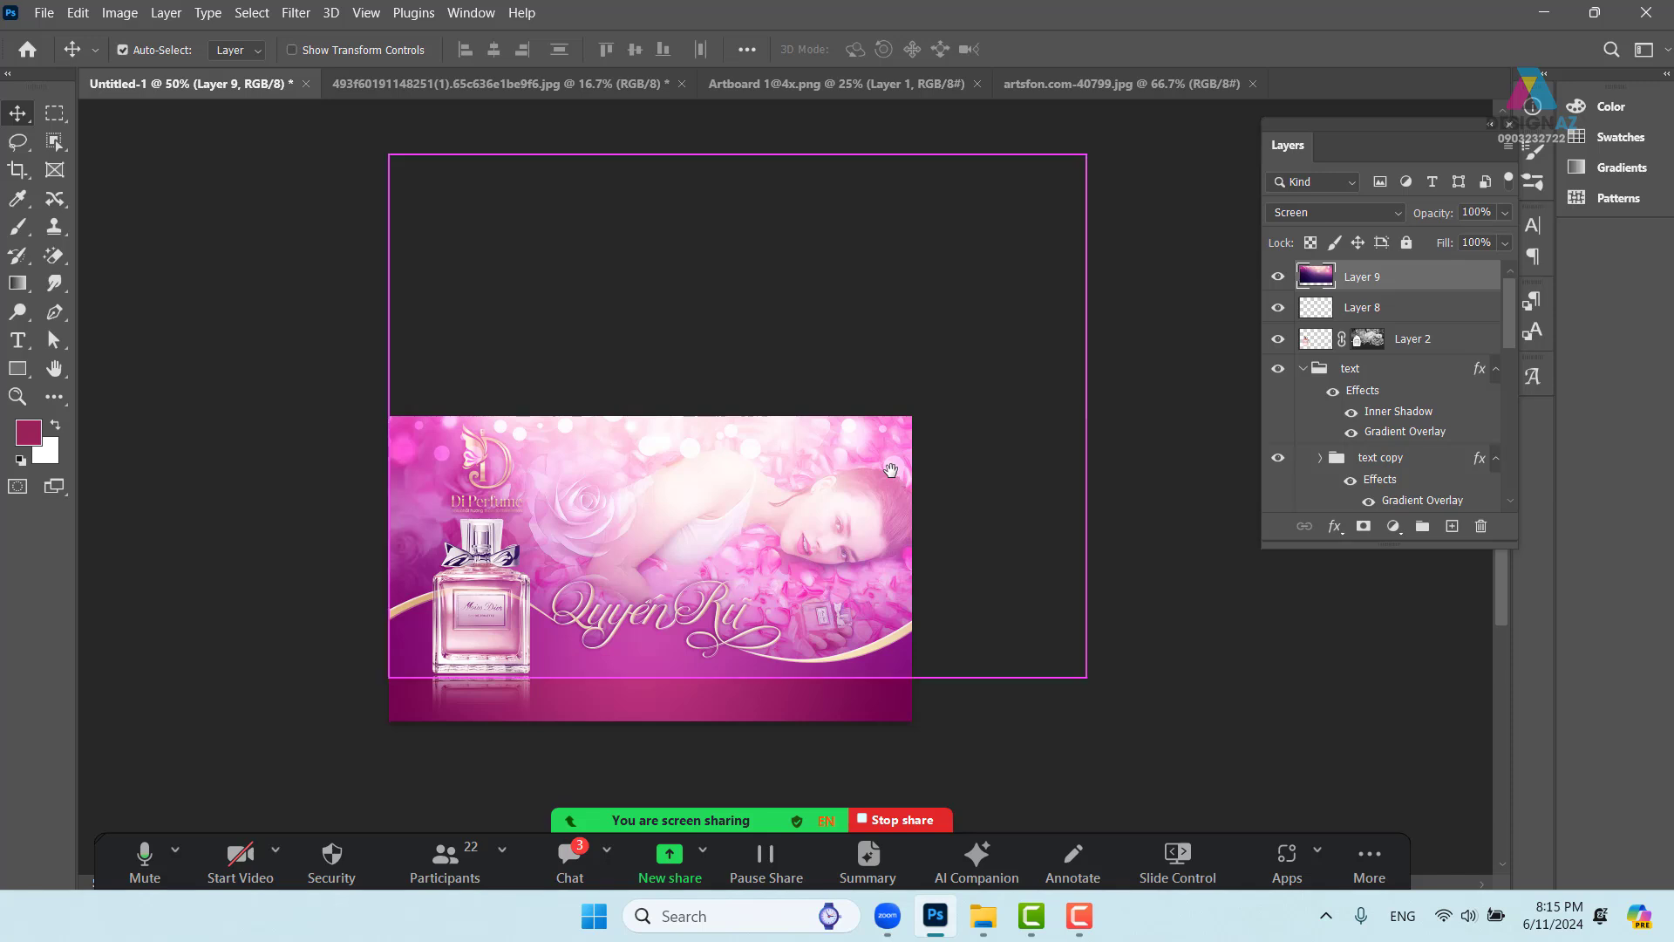
left_click_drag(1096, 151, 942, 304)
left_click_drag(761, 479, 764, 416)
key("ctrl+plus")
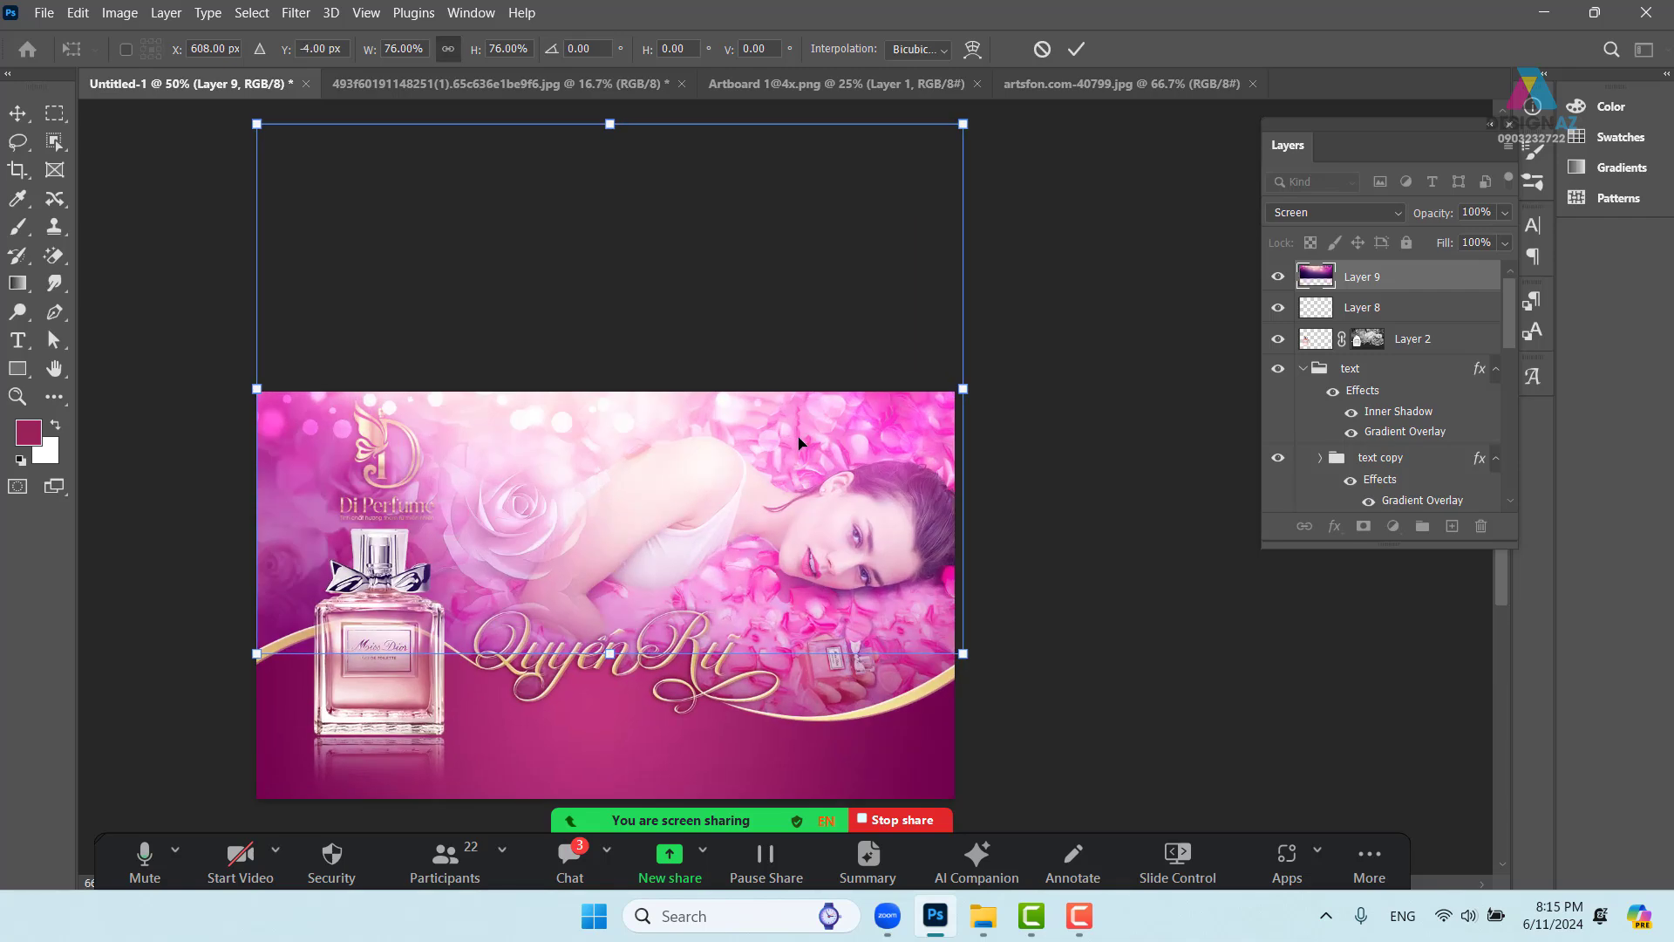
left_click_drag(806, 550, 897, 482)
key("ctrl+plus")
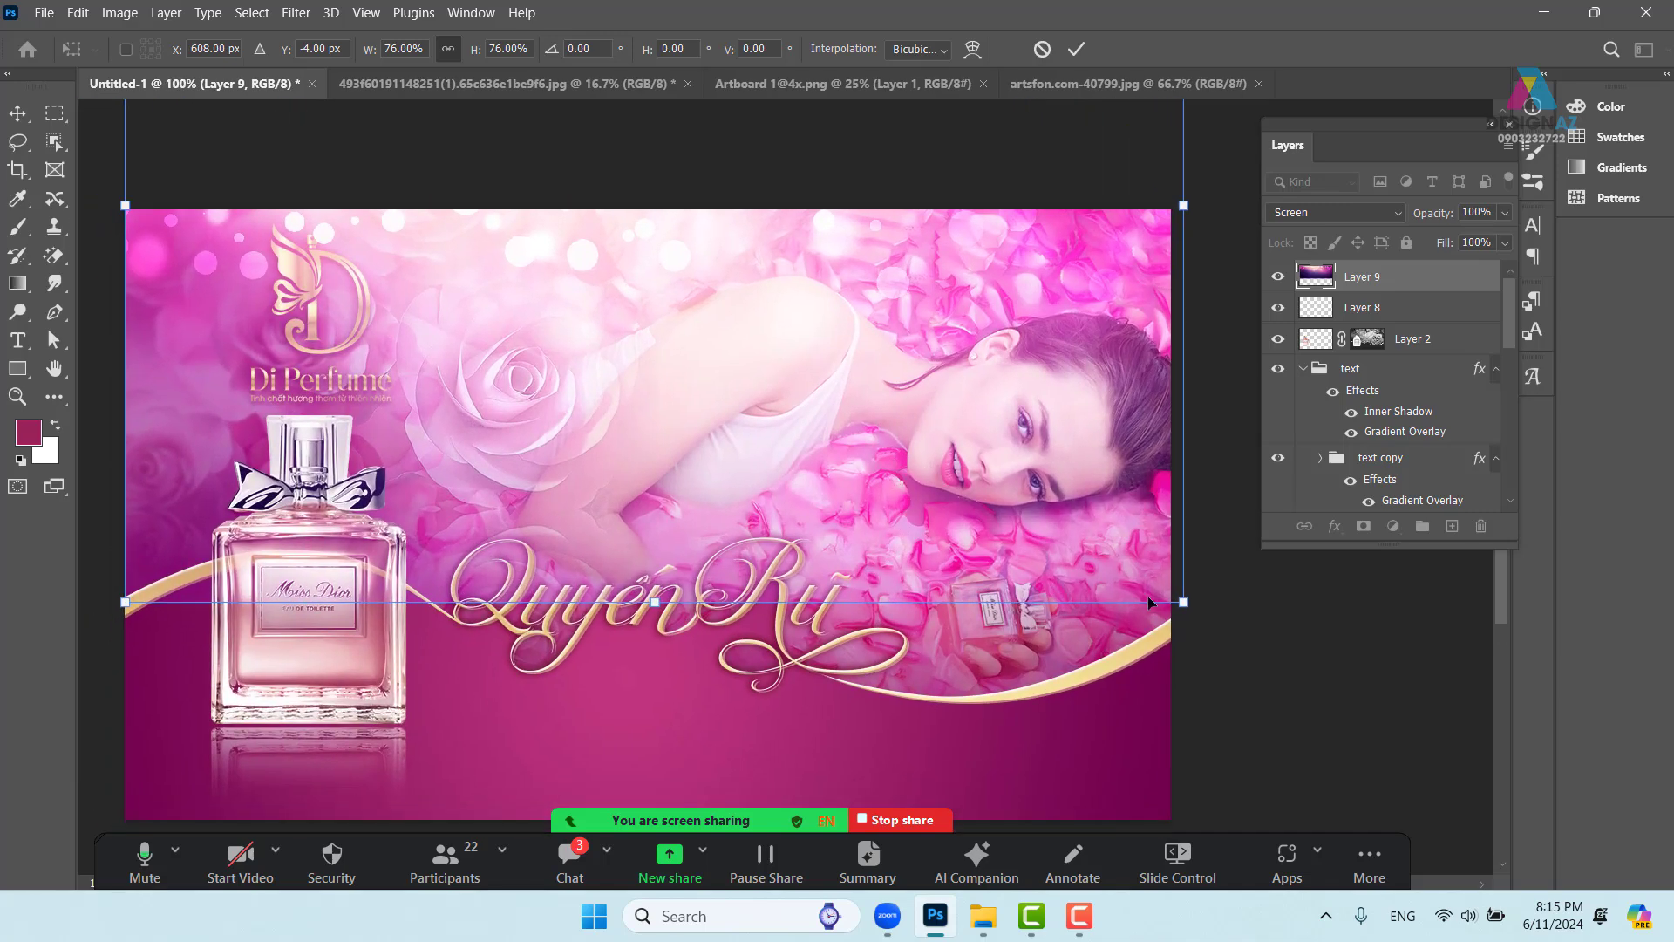
left_click_drag(1183, 602, 1177, 590)
mouse_move(894, 338)
left_mouse_down()
mouse_move(905, 397)
mouse_move(896, 357)
left_mouse_up()
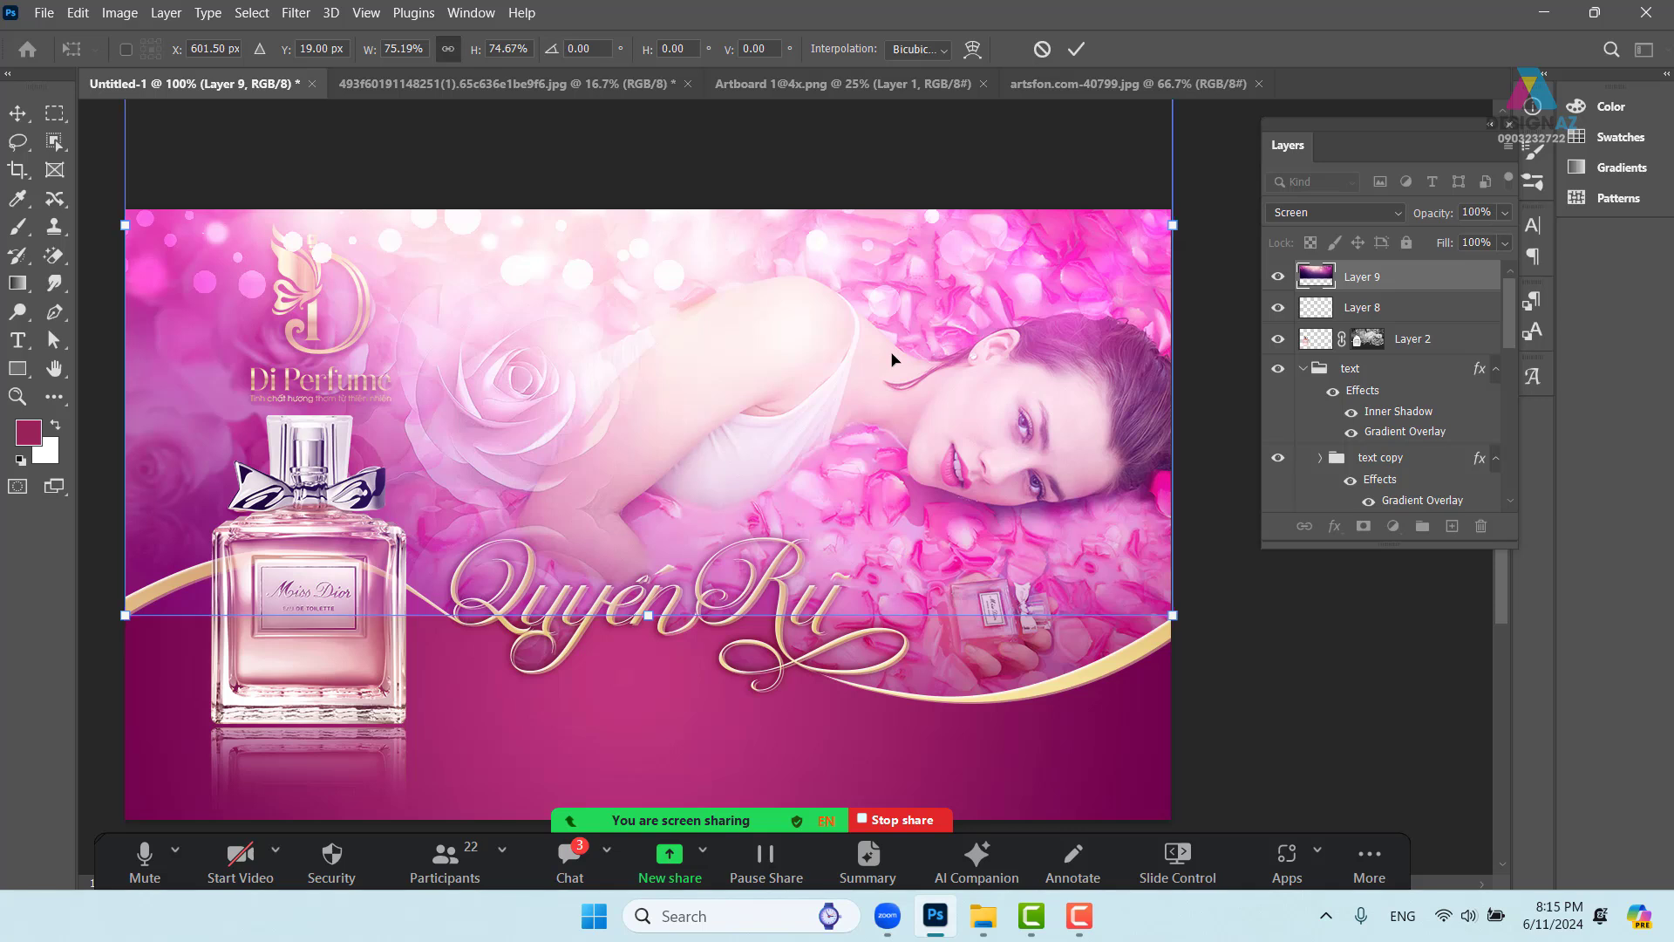
key("Return")
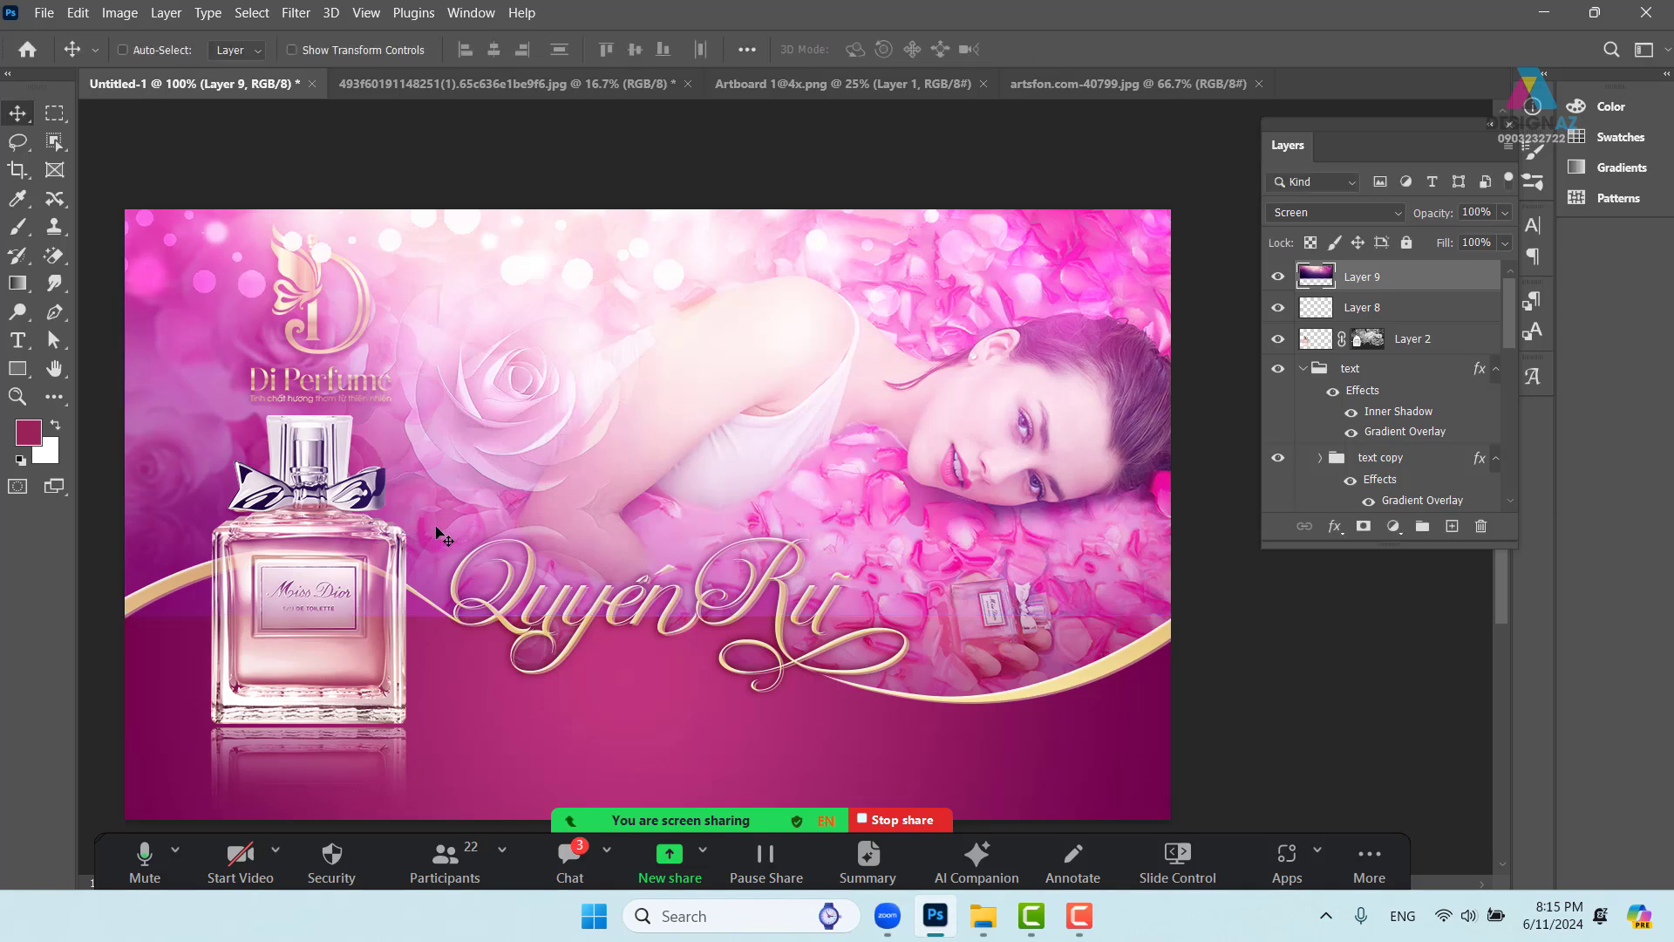
Lasso a wavy area over the bokeh layer's lower part, feather it 50 pixels, delete its contents and deselect
key("l")
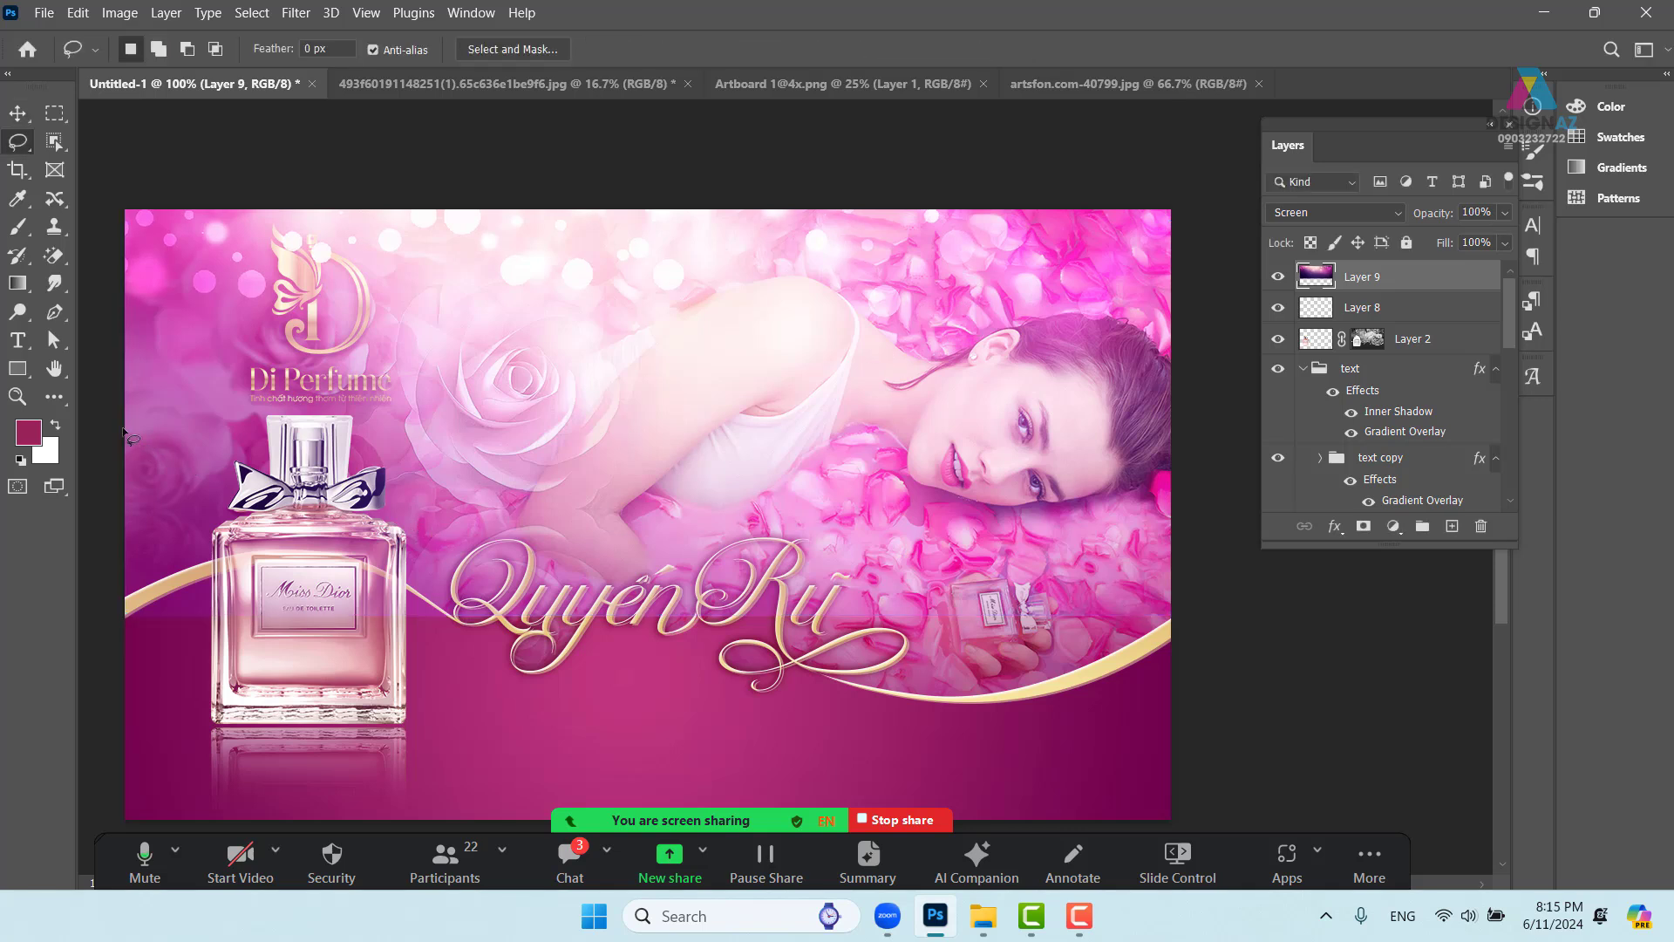
mouse_move(248, 388)
left_mouse_down()
mouse_move(378, 414)
mouse_move(453, 399)
mouse_move(510, 556)
mouse_move(684, 423)
mouse_move(731, 526)
mouse_move(817, 491)
mouse_move(922, 363)
mouse_move(1019, 332)
mouse_move(1194, 393)
mouse_move(1298, 580)
mouse_move(1221, 826)
mouse_move(928, 882)
mouse_move(223, 819)
mouse_move(89, 775)
mouse_move(63, 748)
mouse_move(83, 484)
left_mouse_up()
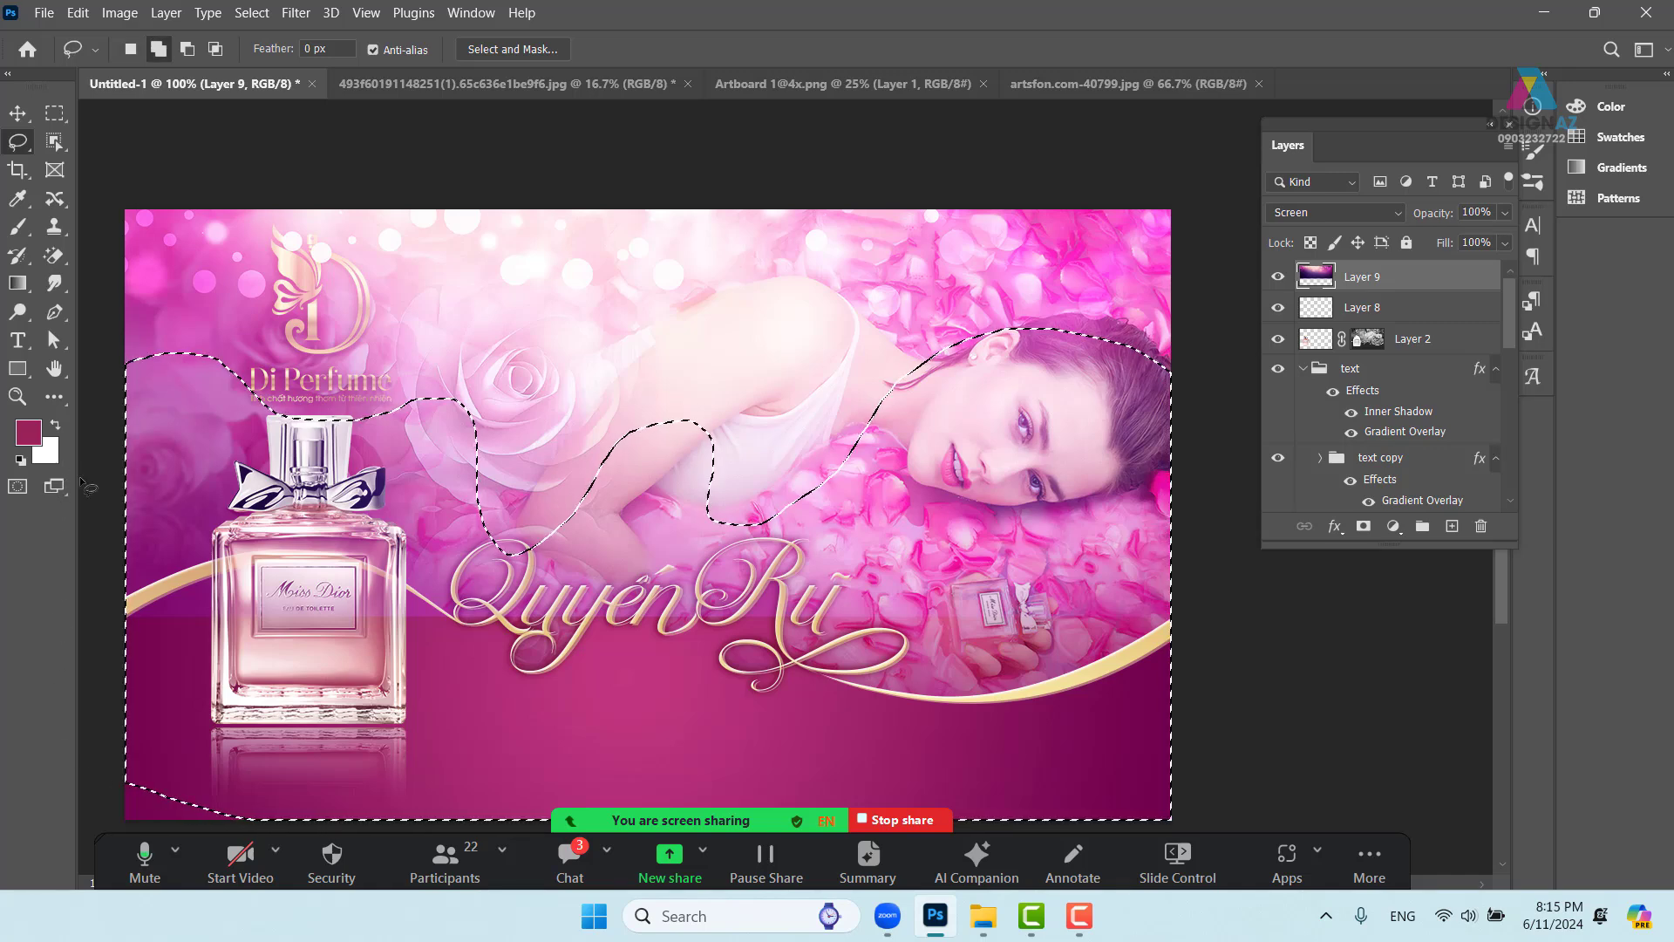
key("shift+F6")
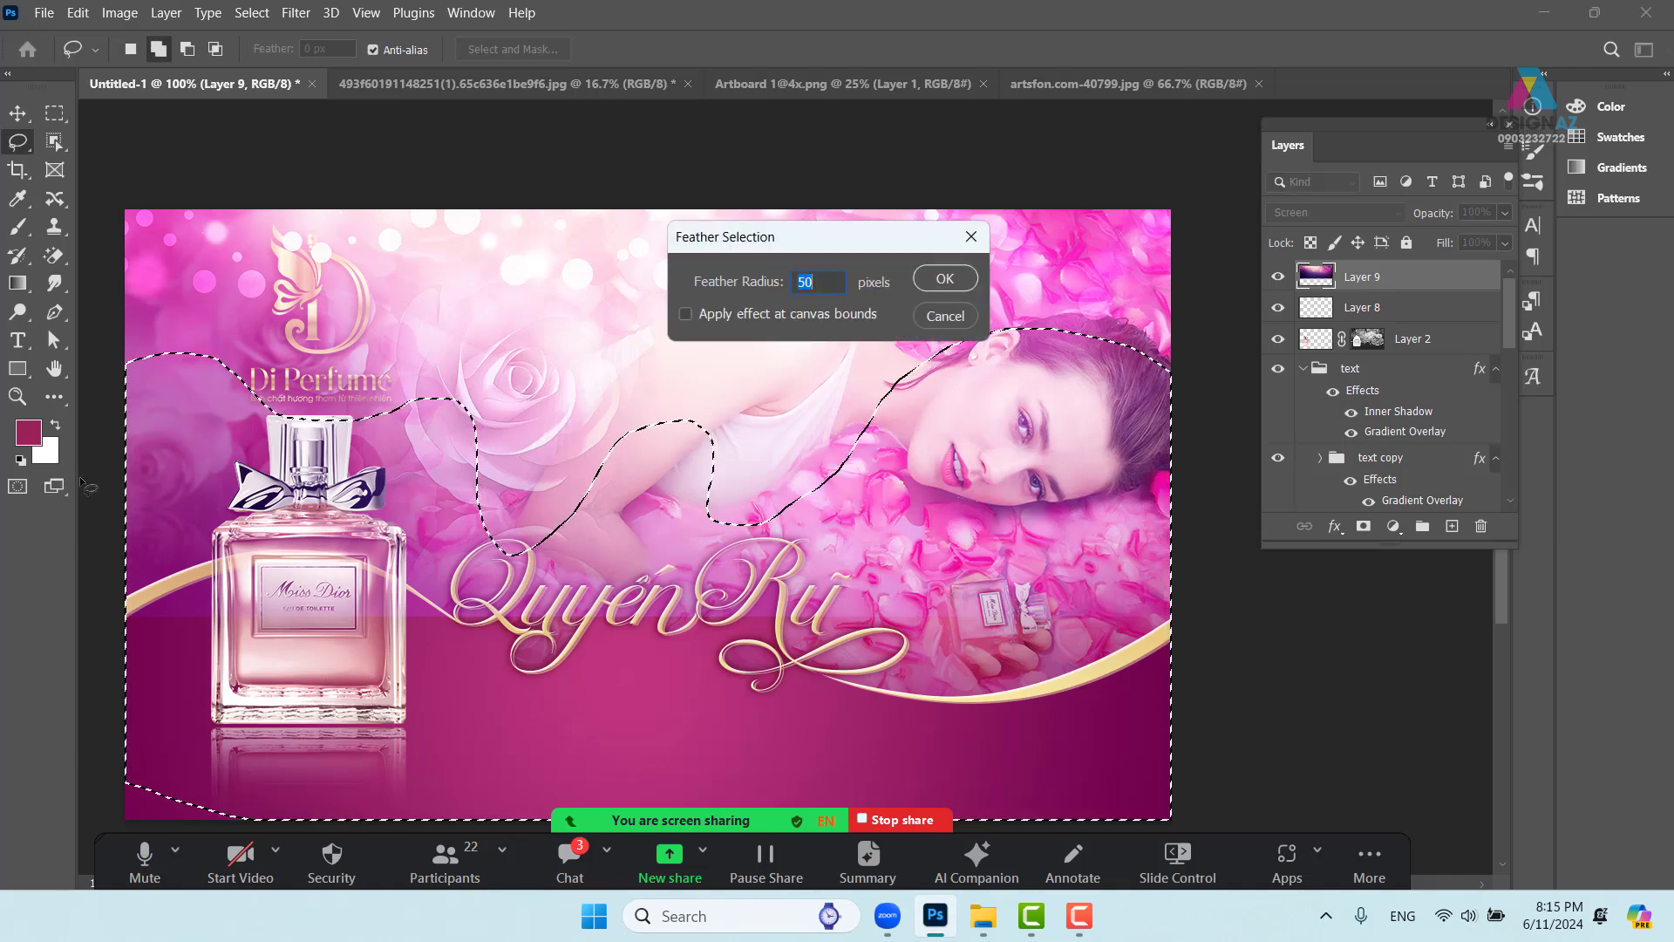
key("Return")
key("Delete")
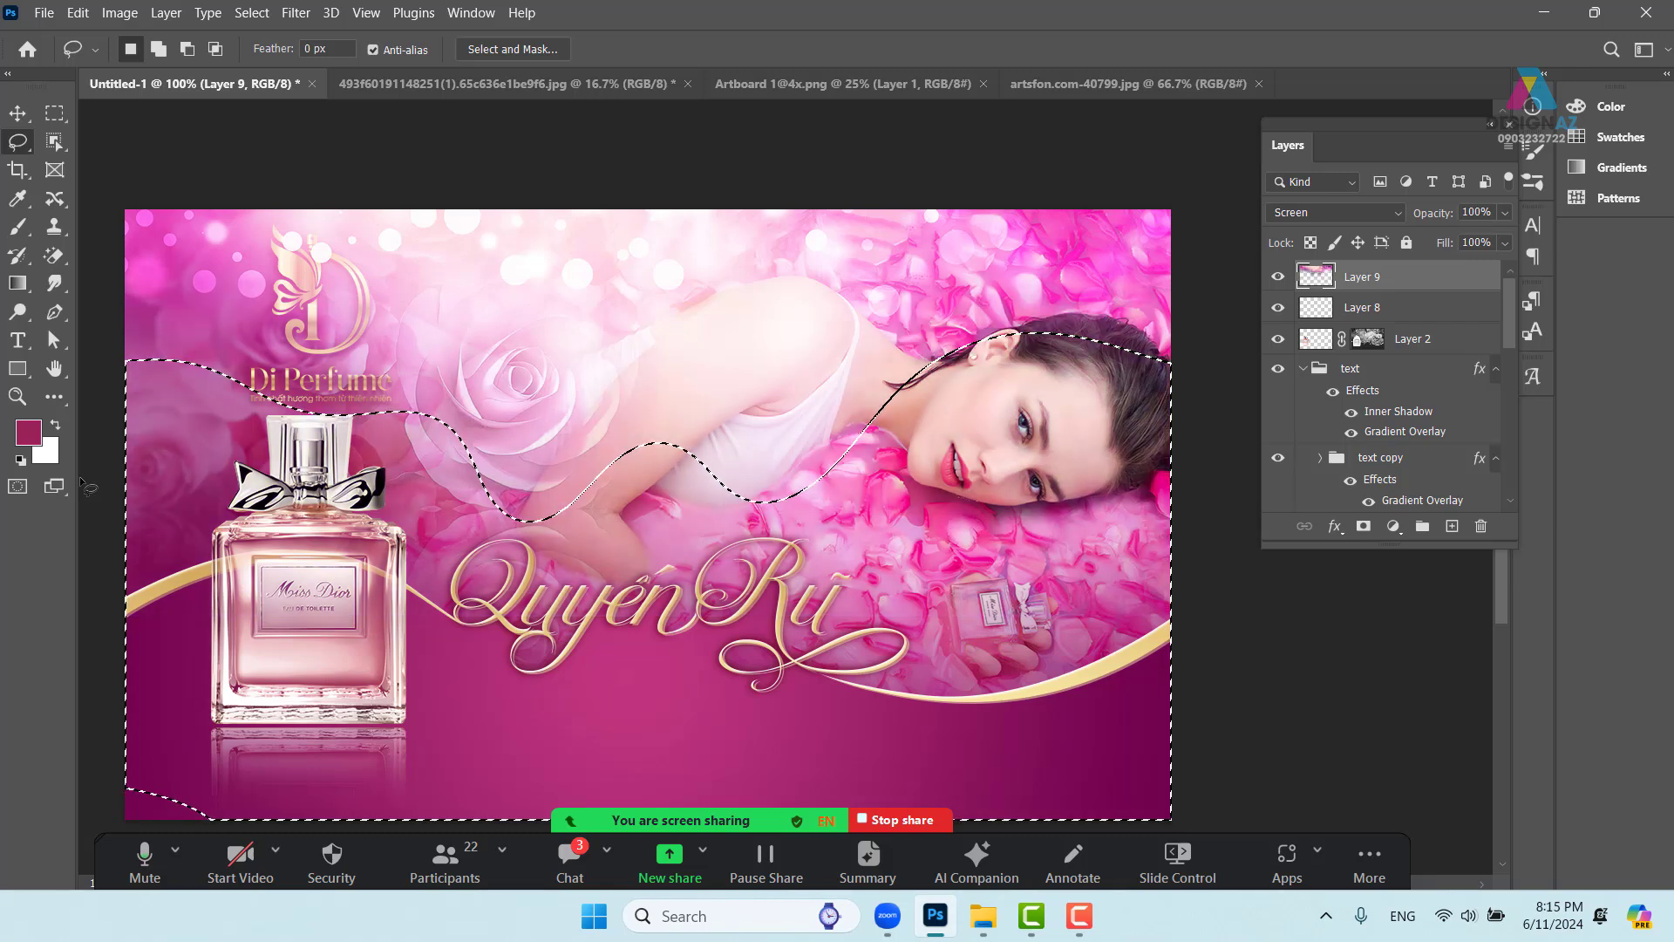
key("v")
key("ctrl+d")
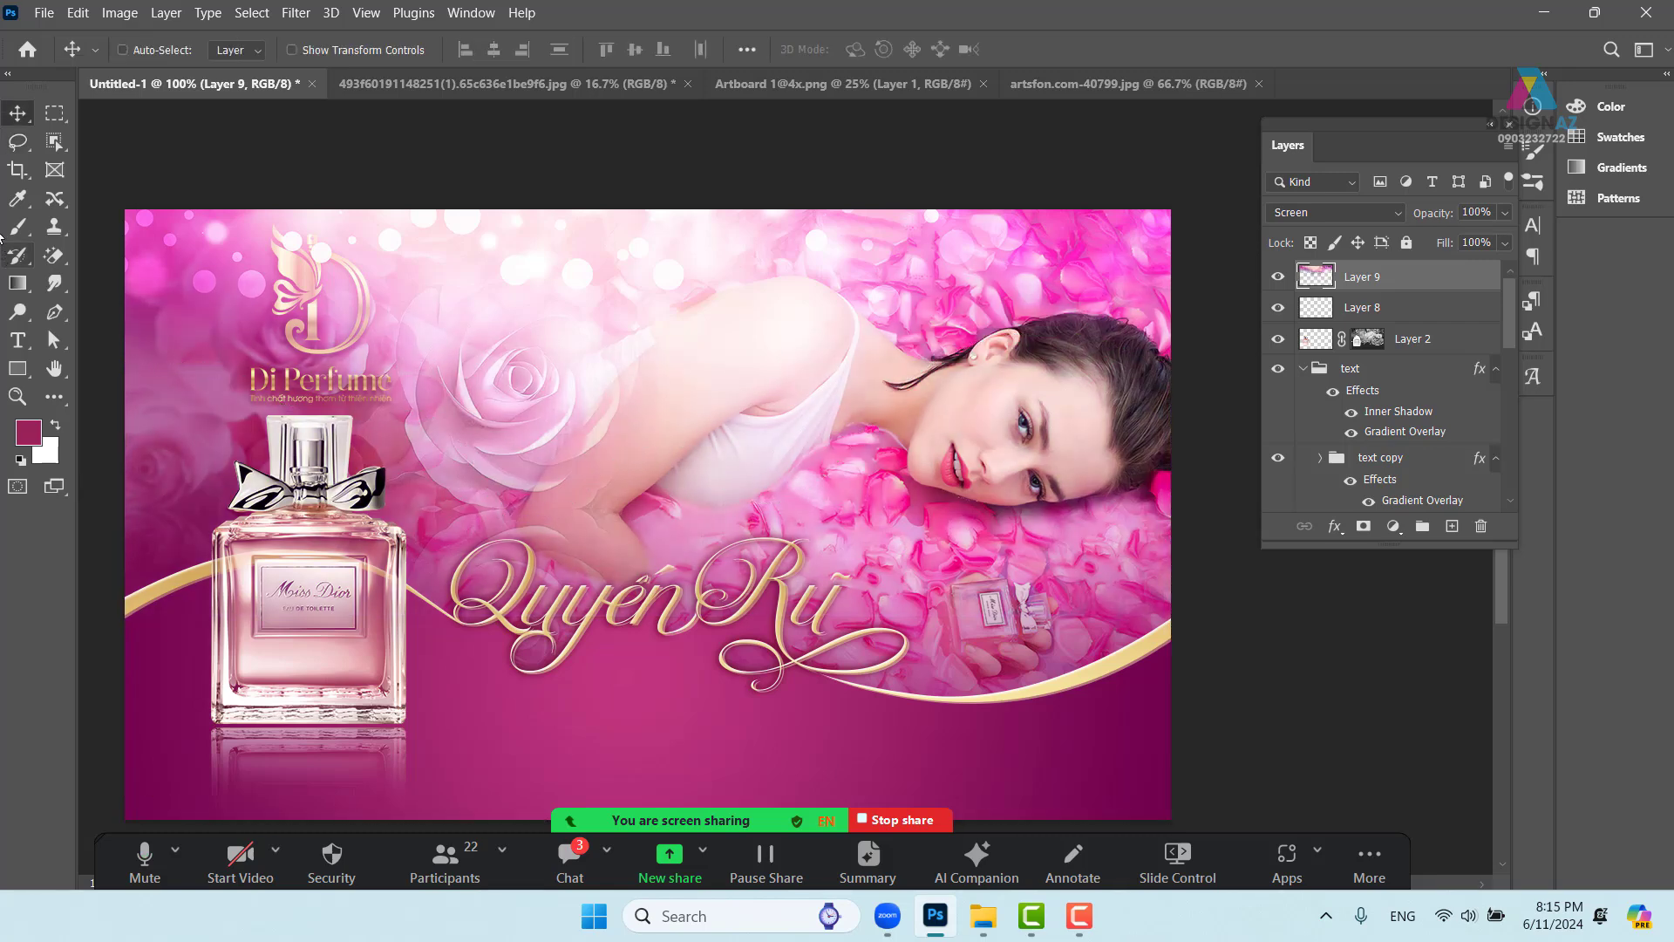
Try to bring the gold Di Perfume logo layer to the top of the layer stack
left_click_drag(447, 375, 524, 350)
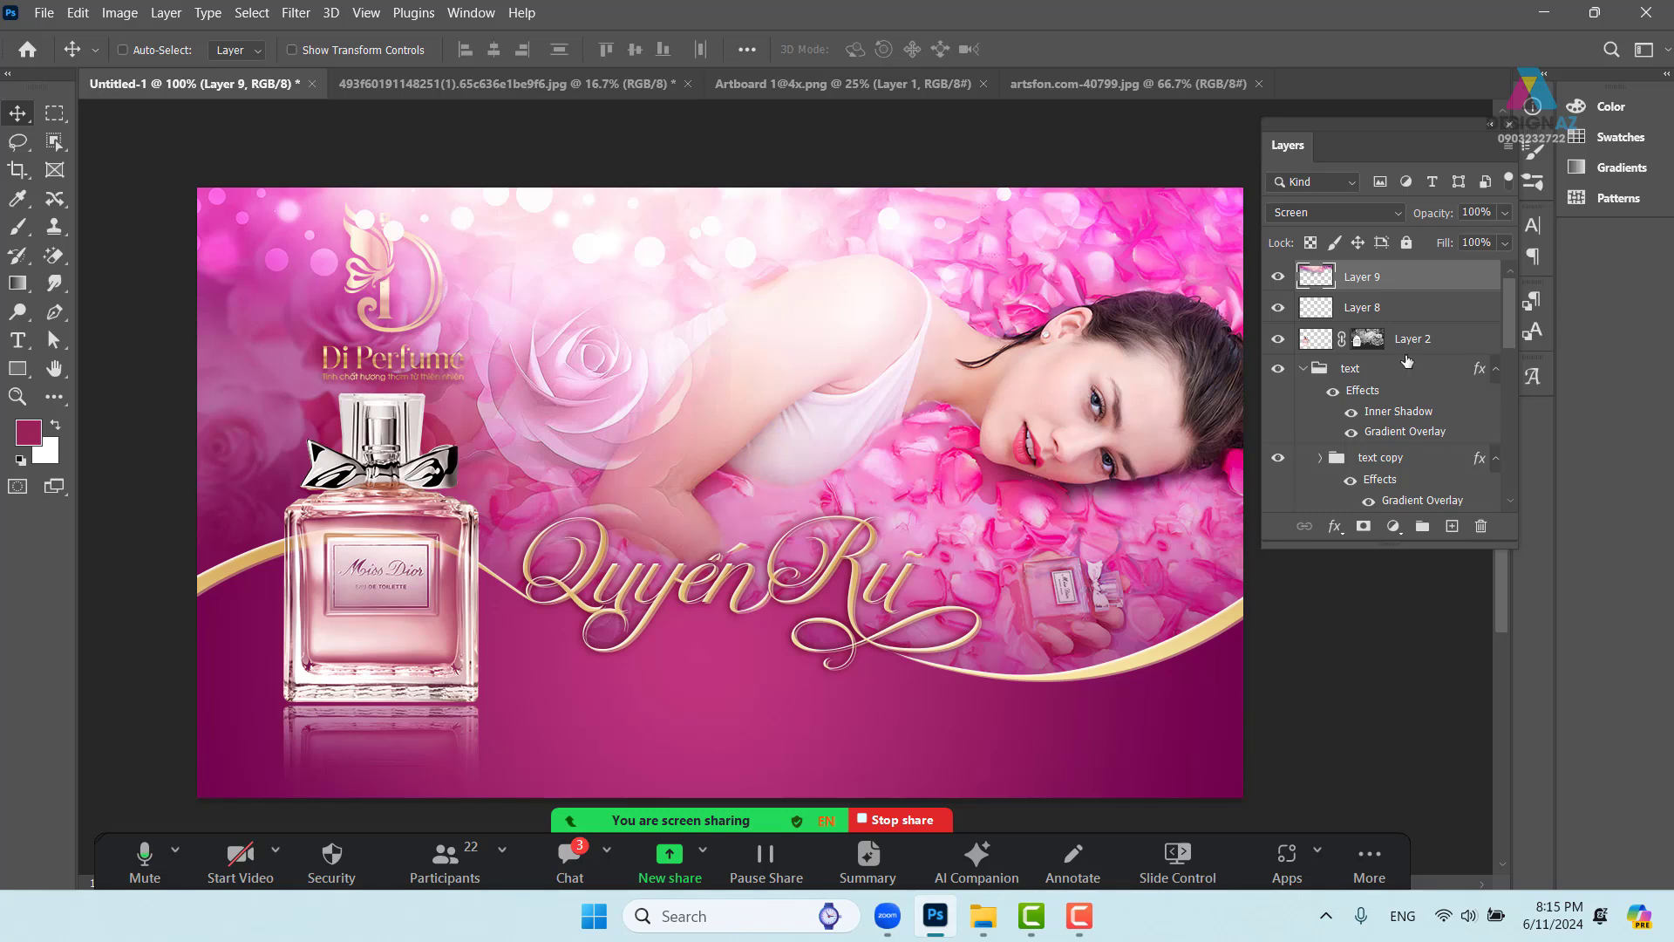
right_click(438, 300)
left_click(475, 328)
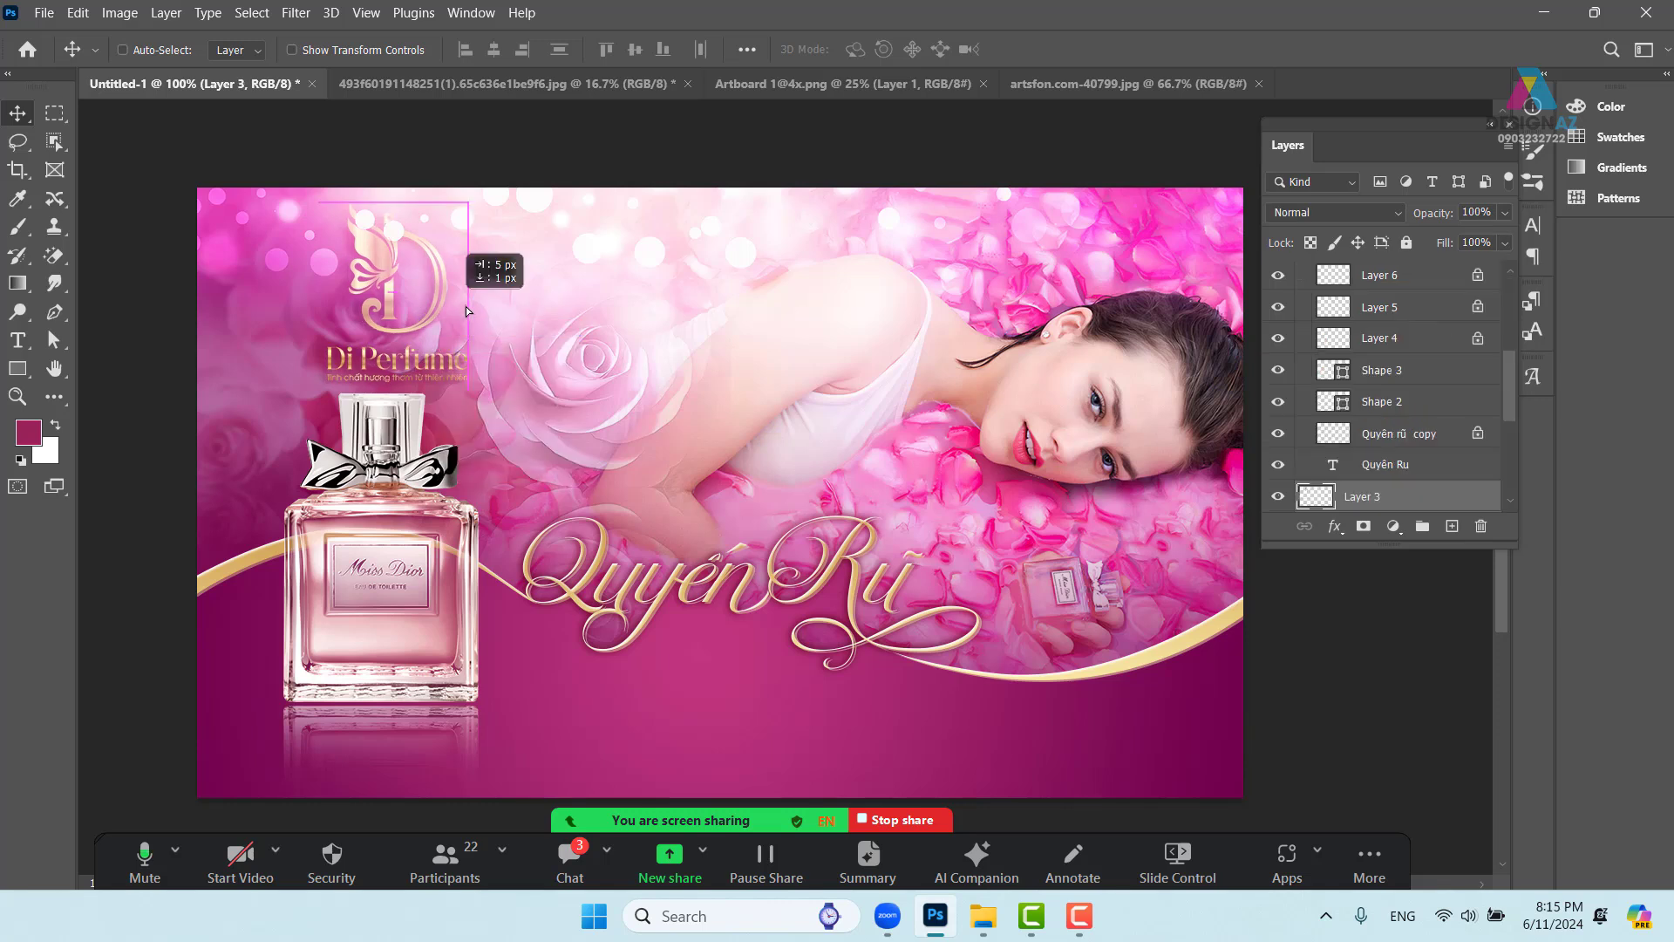
key("ctrl+shift+bracketright")
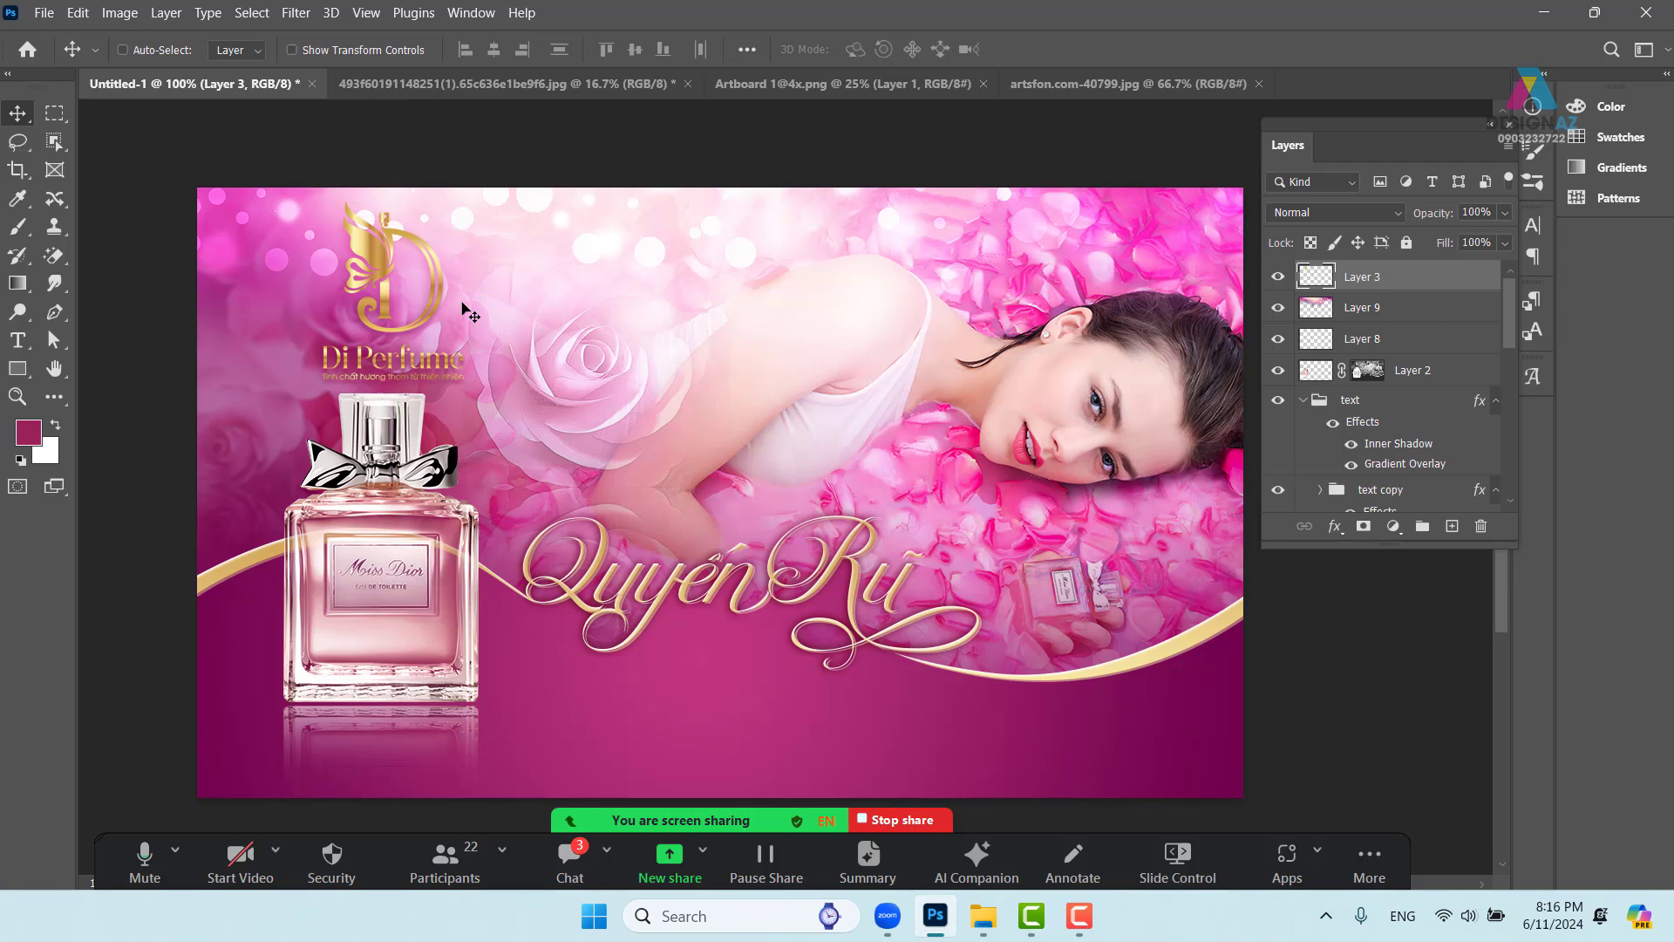
key("ctrl+z")
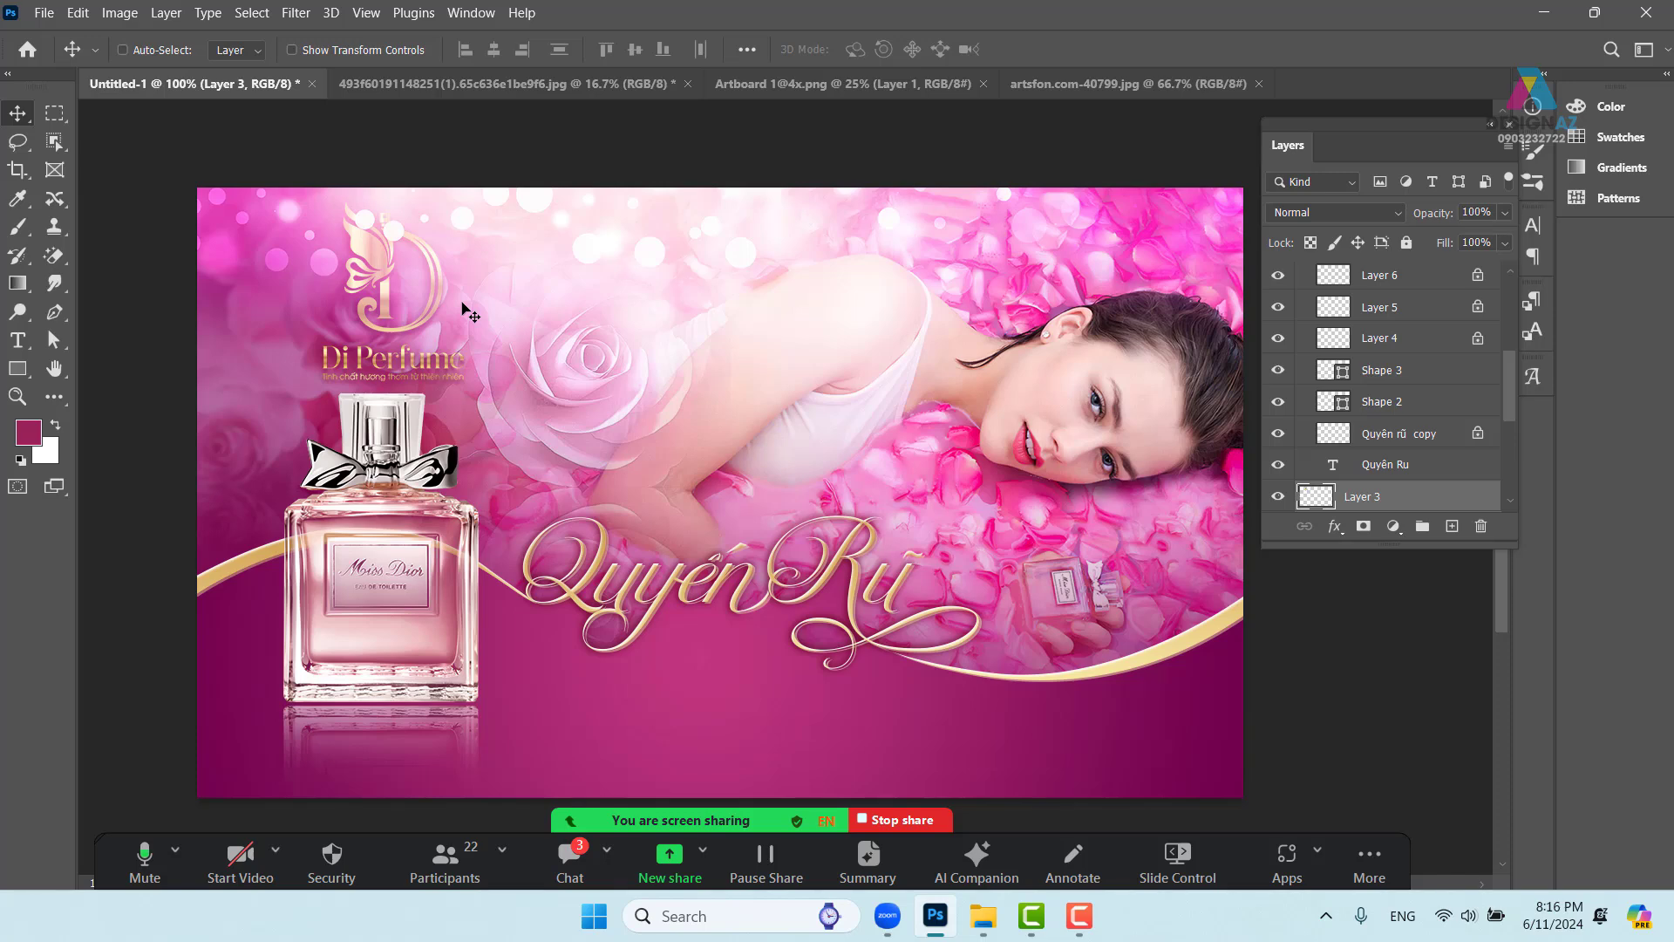
Clear the bokeh layer over the logo and bottle using a rectangular selection feathered 50 pixels, and deselect
right_click(571, 234)
left_click(610, 243)
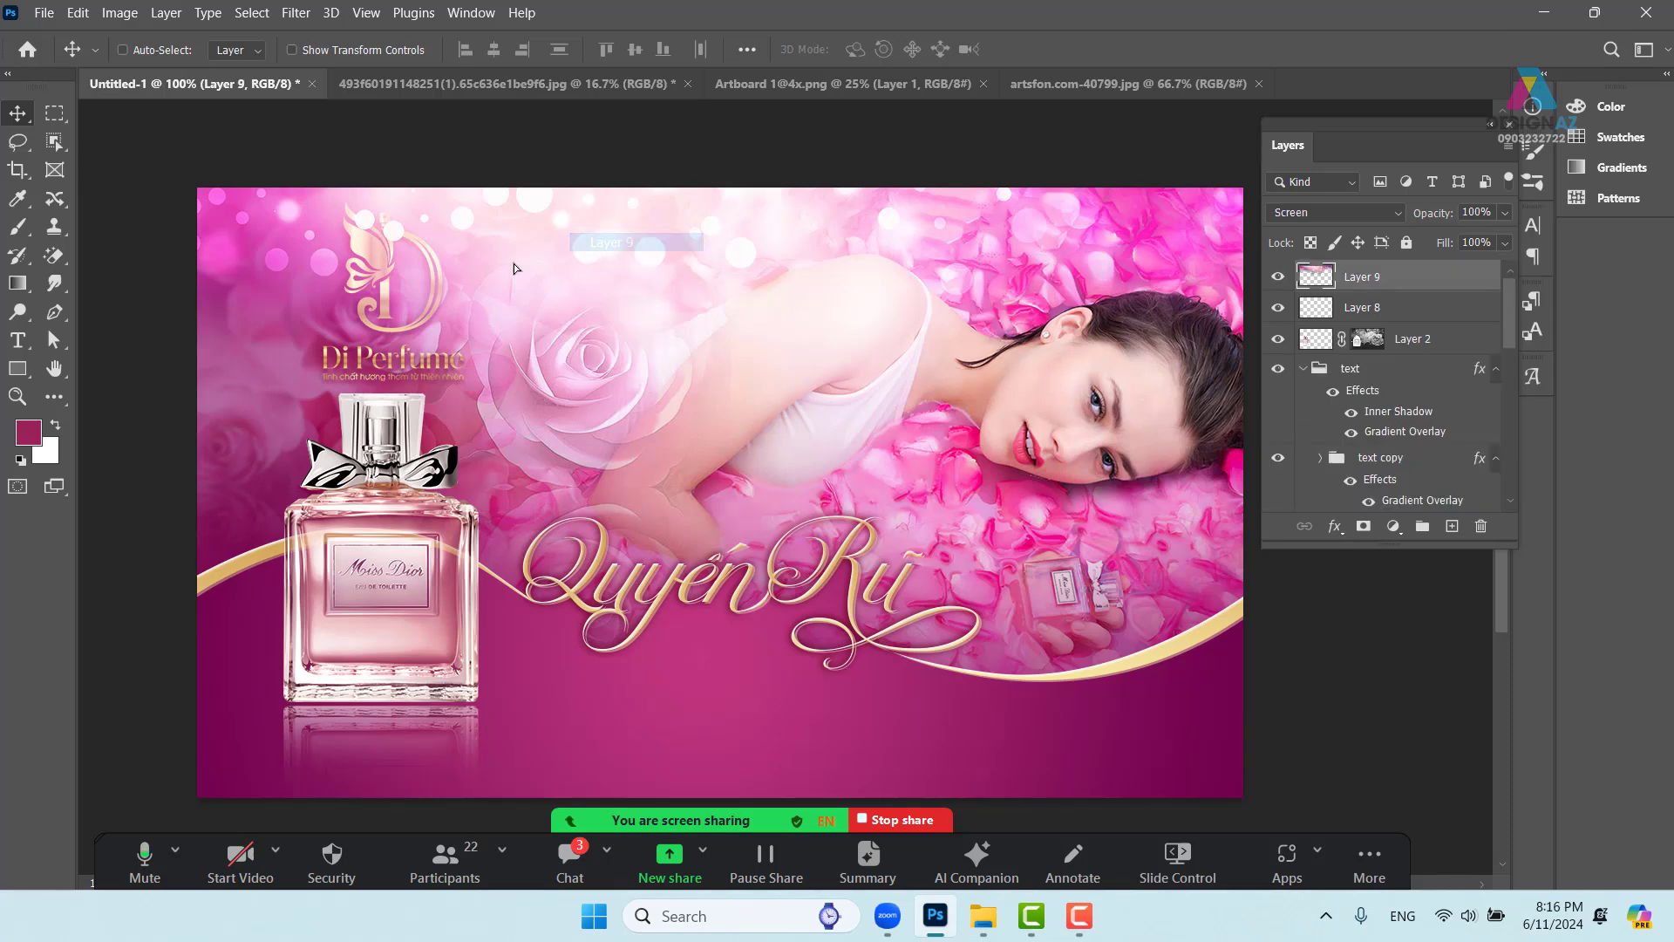
left_click_drag(515, 269, 850, 268)
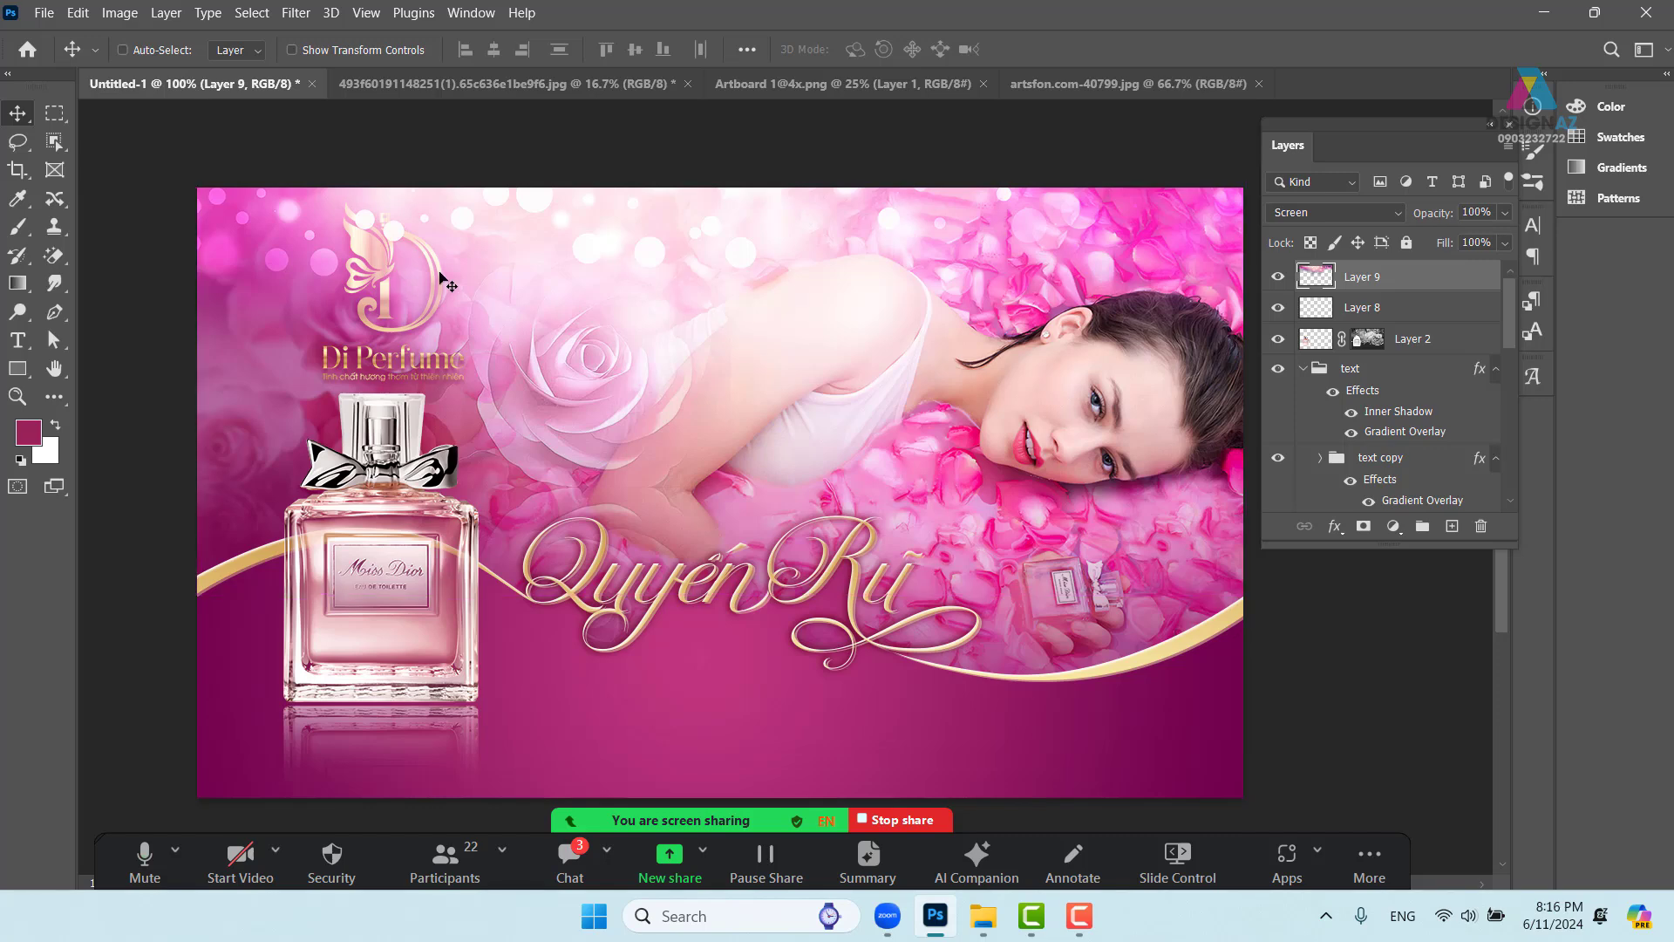
left_click_drag(550, 292, 627, 346)
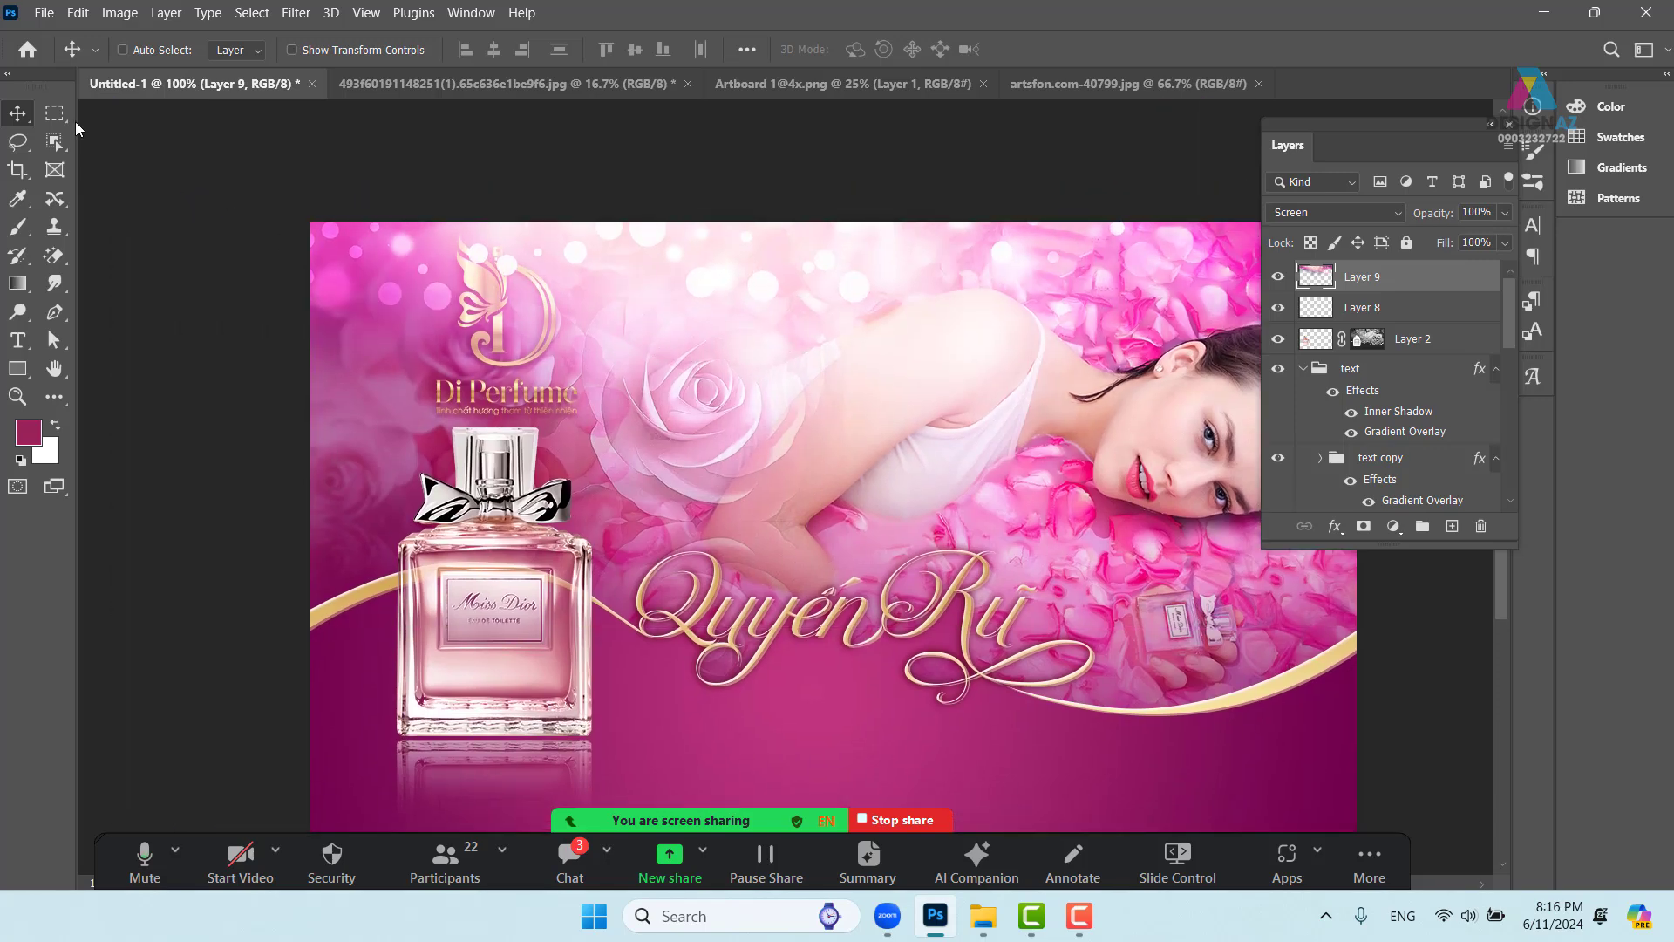
key("m")
left_click_drag(311, 222, 572, 711)
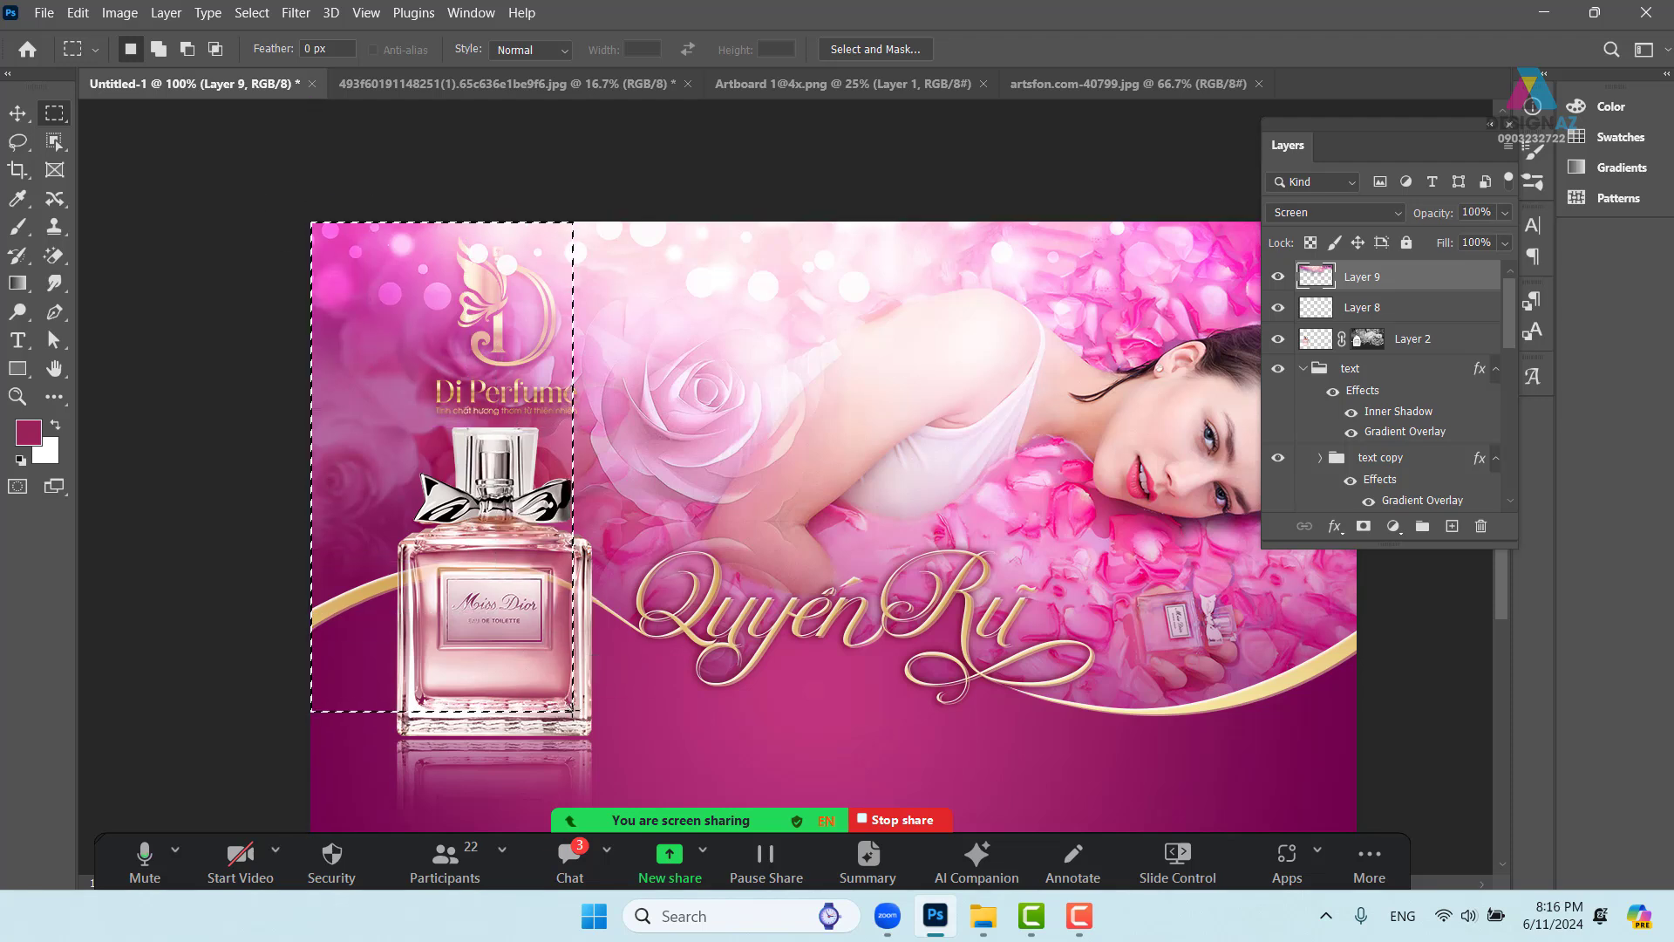
key("shift+F6")
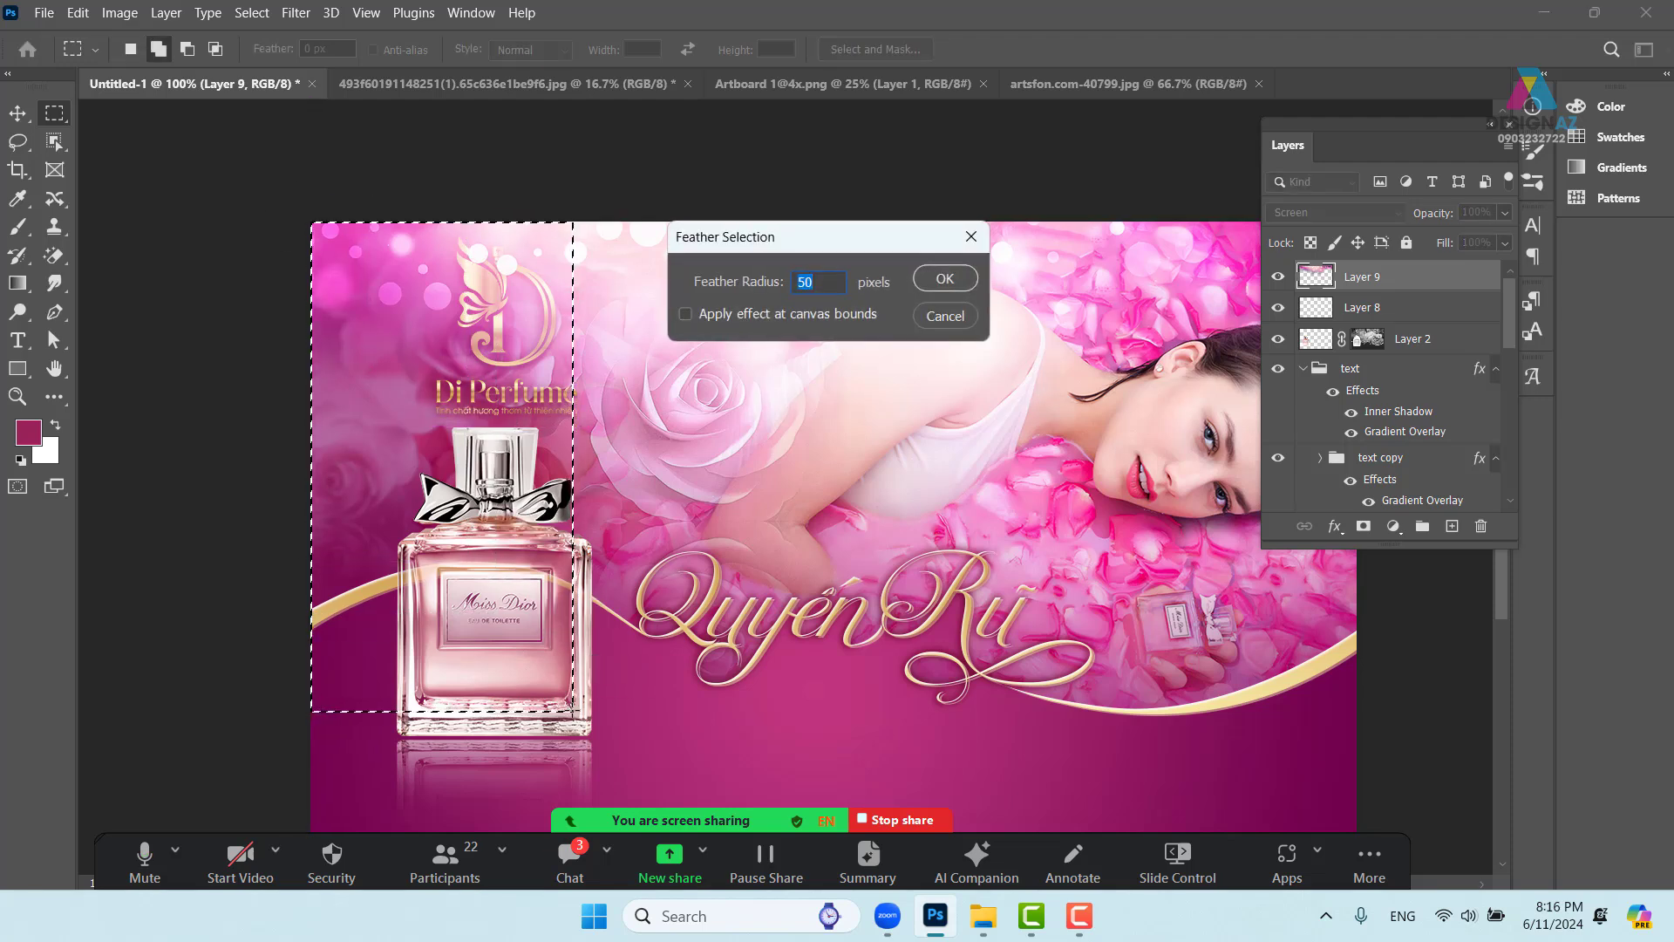
key("Return")
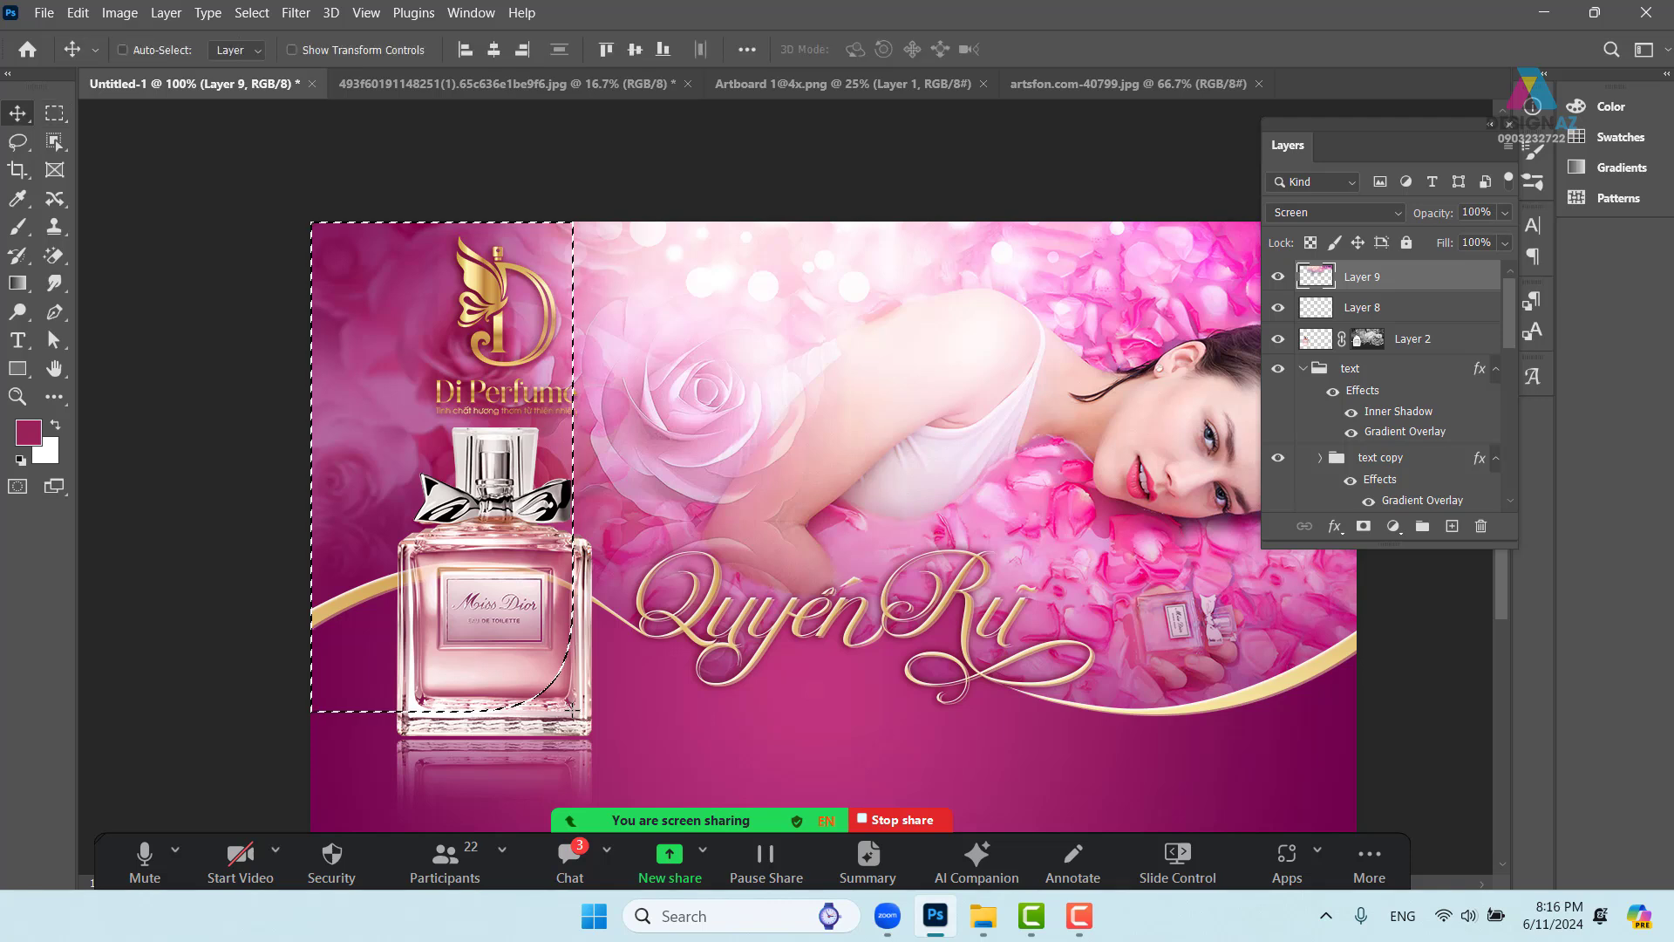
left_click_drag(969, 611, 870, 593)
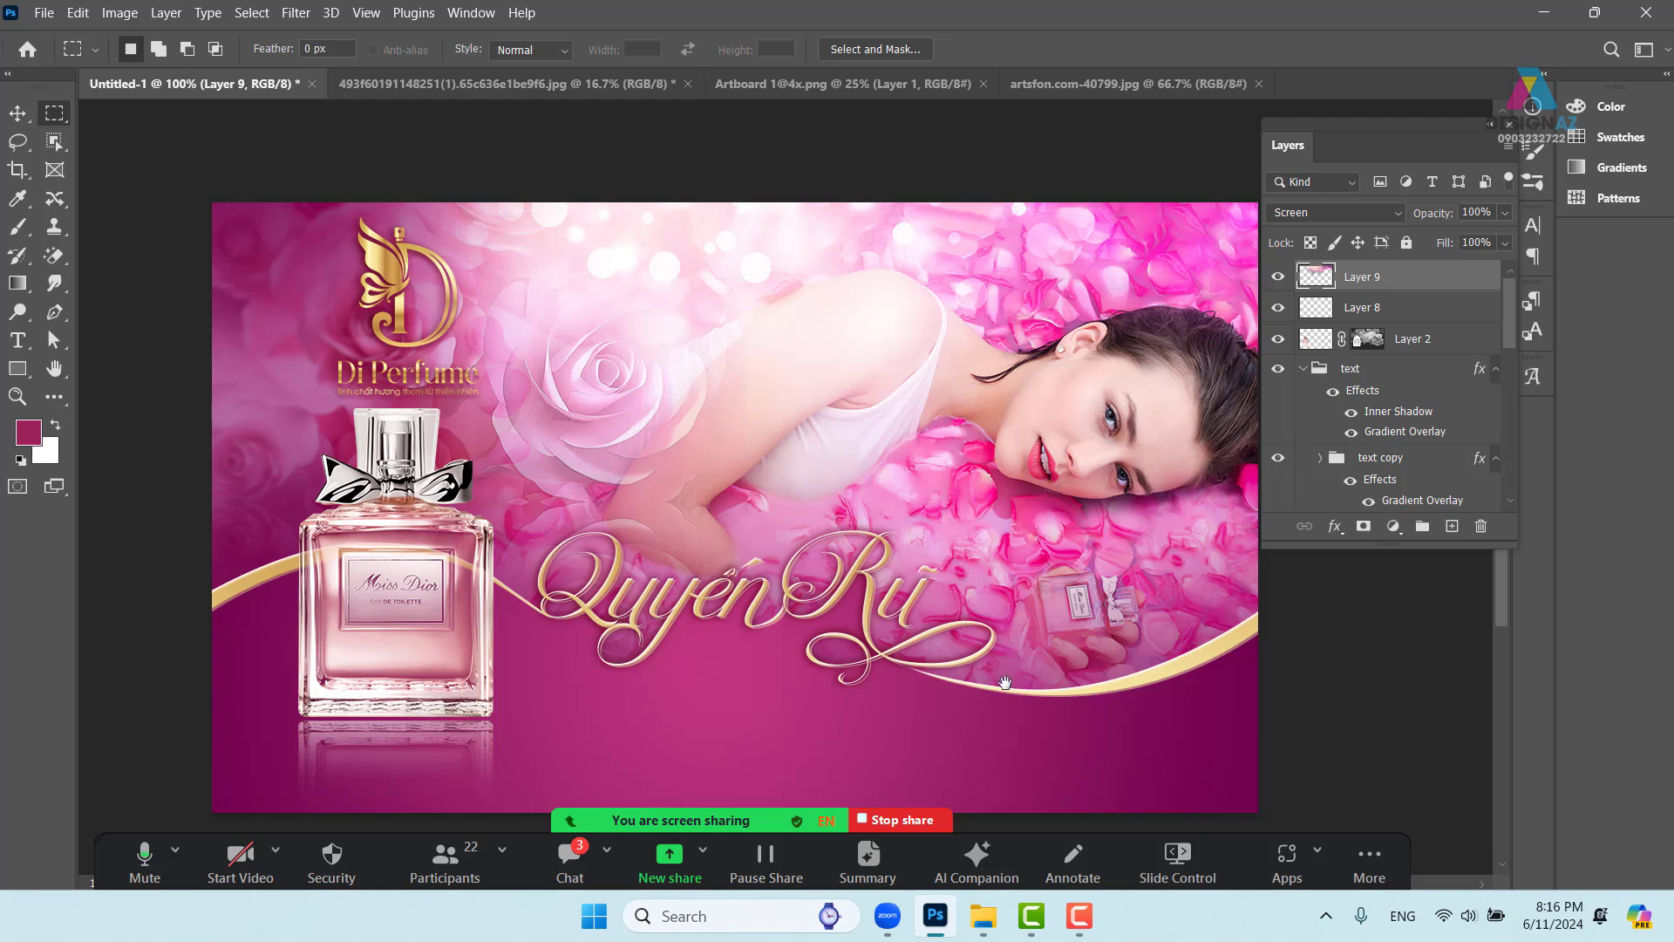
Open the layer style settings of Shape 1 and enable Inner Shadow
left_click_drag(1005, 683, 888, 617)
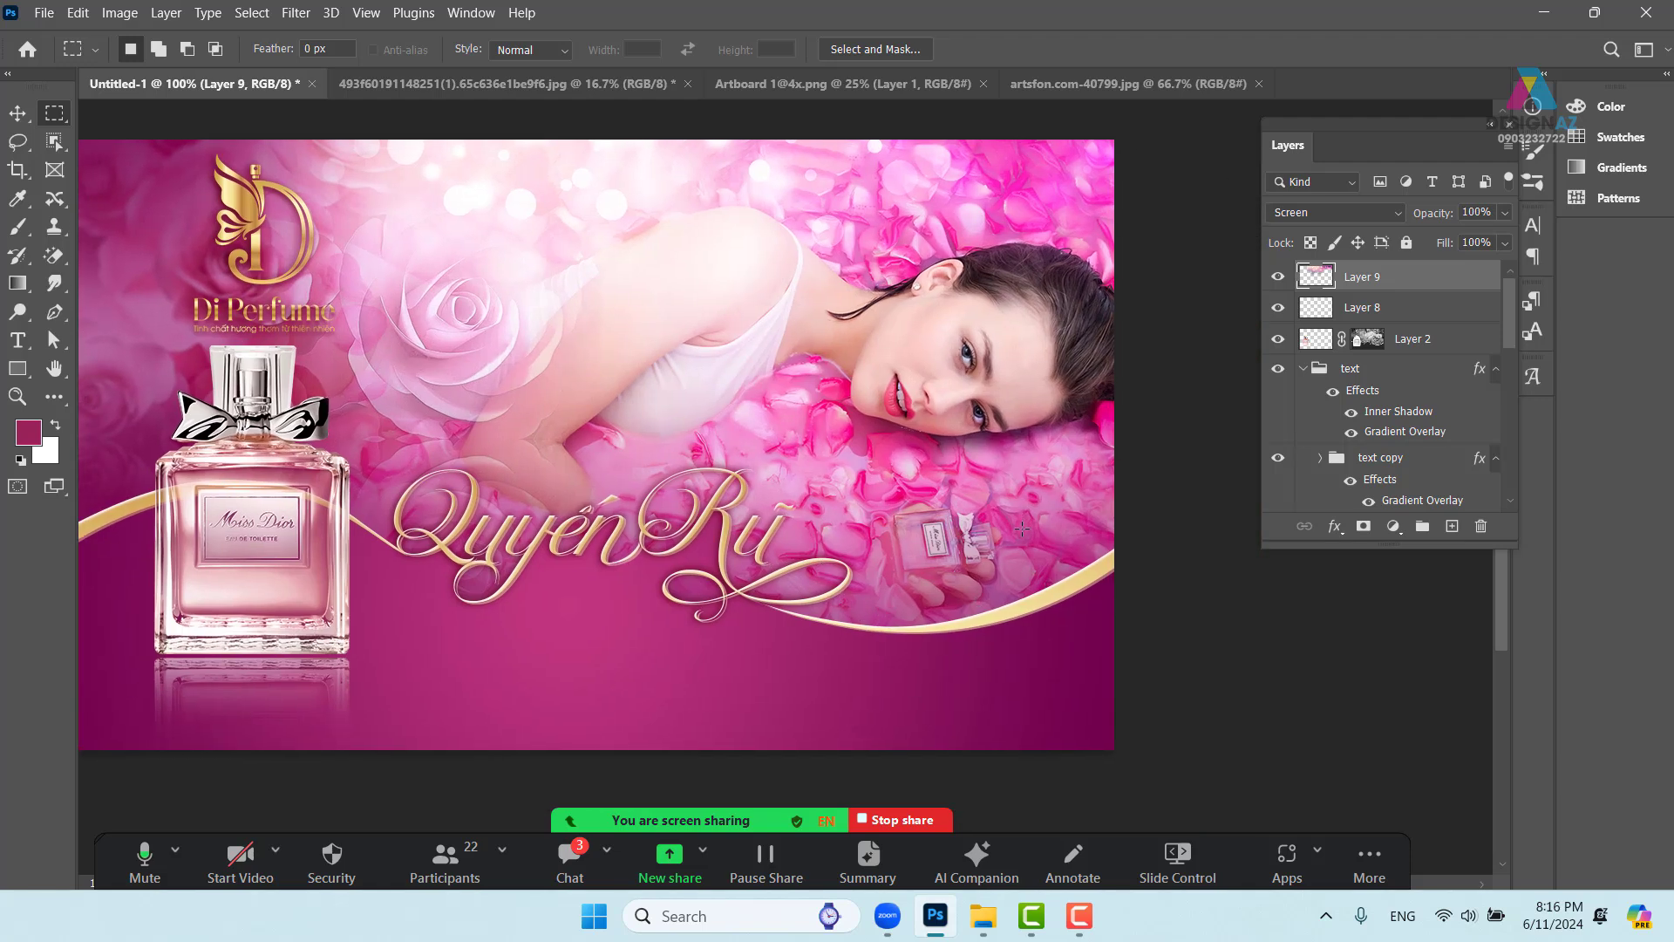
left_click(21, 116)
left_click_drag(1517, 323, 1505, 494)
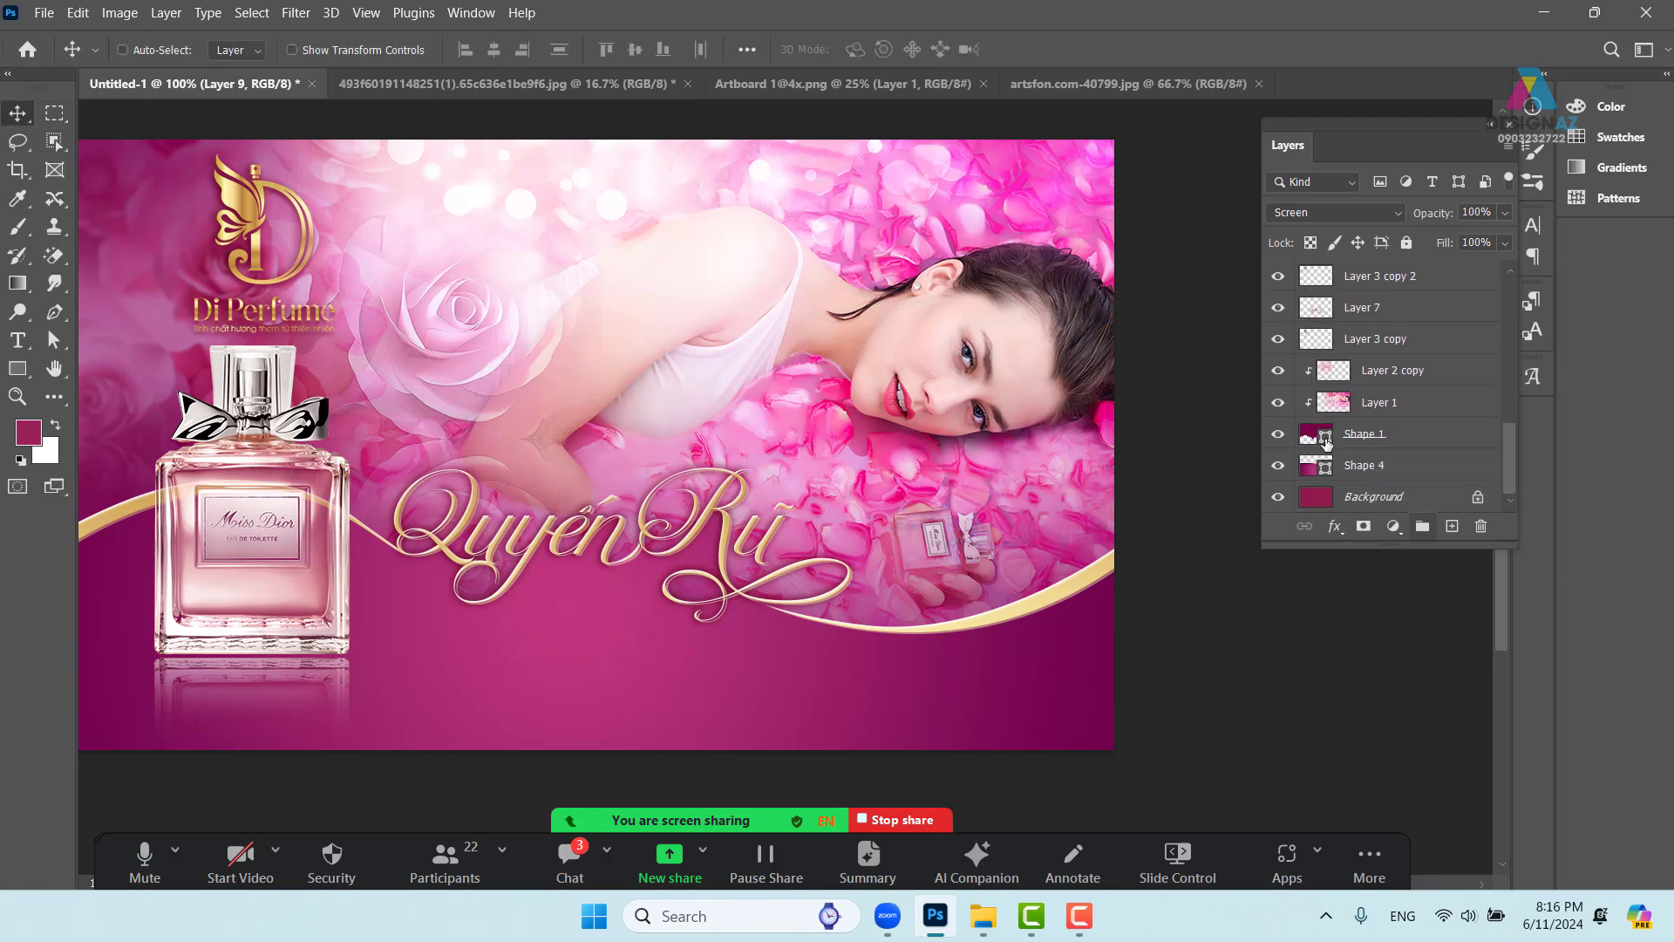
left_click(1411, 440)
right_click(1444, 441)
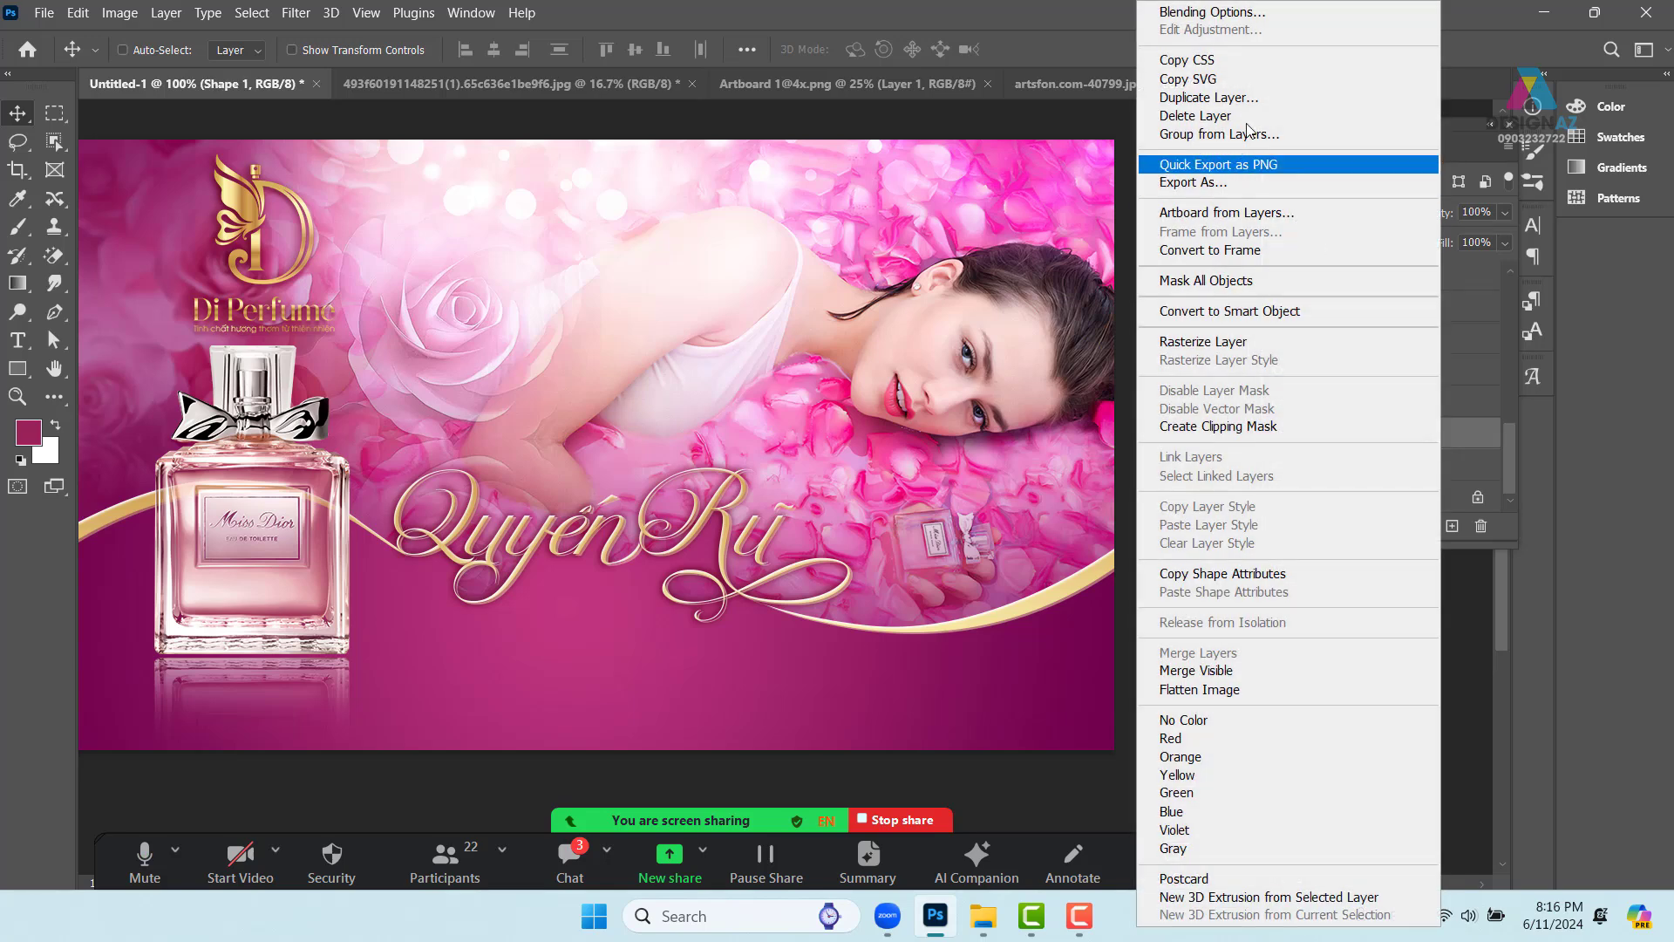
left_click(1232, 14)
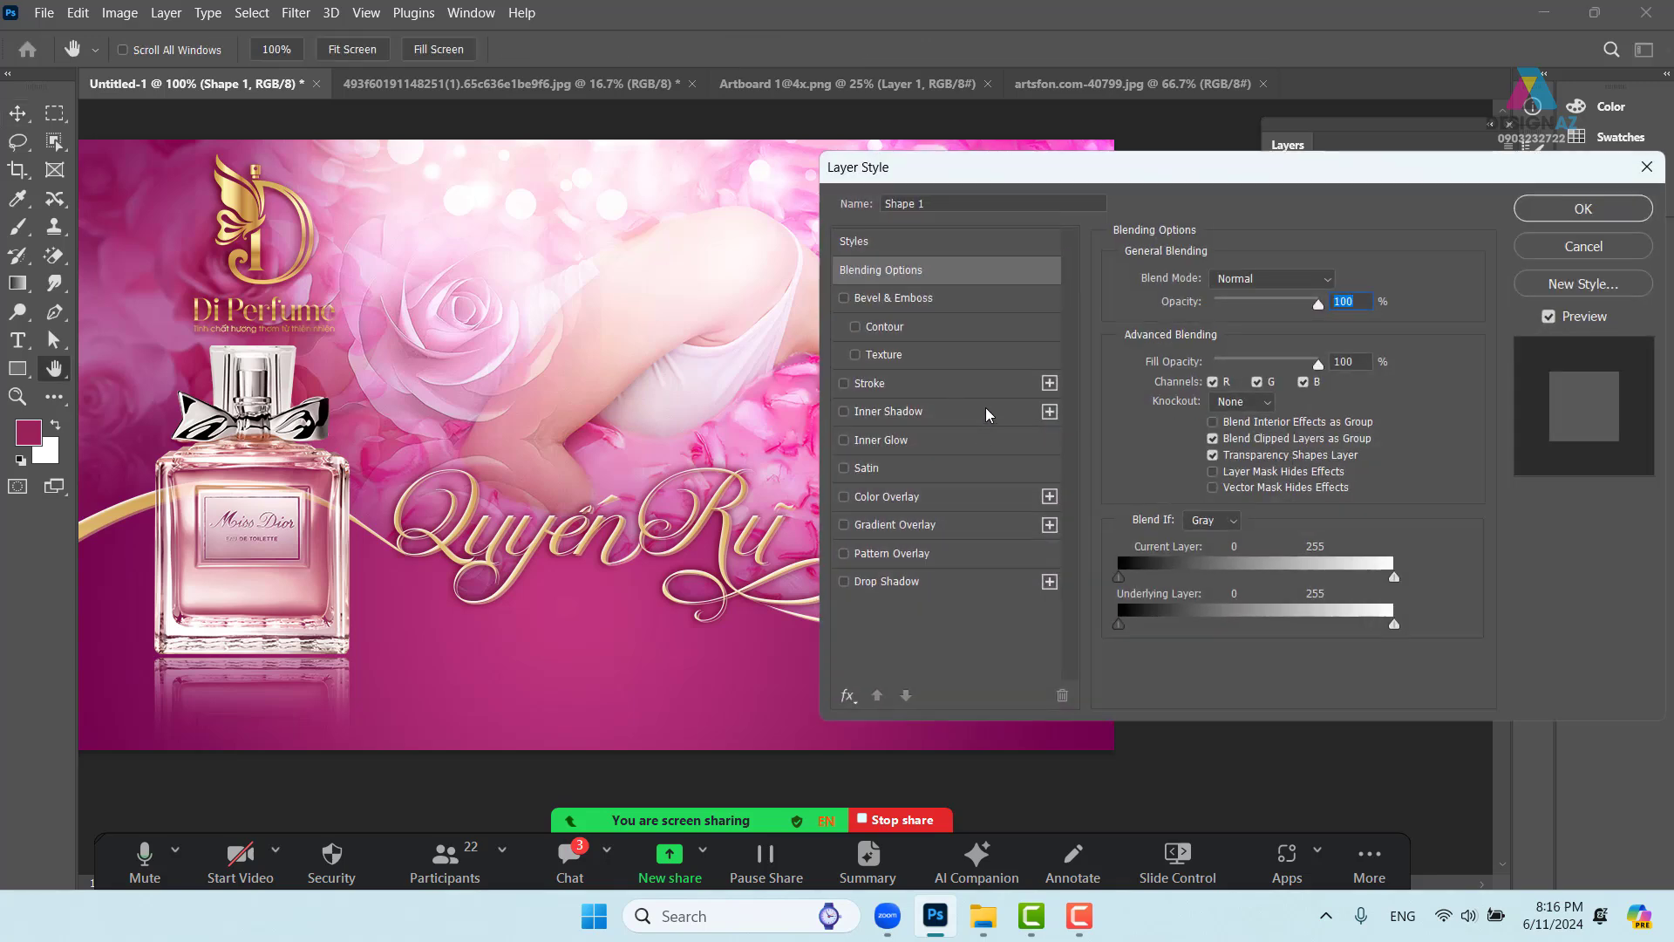
left_click(985, 411)
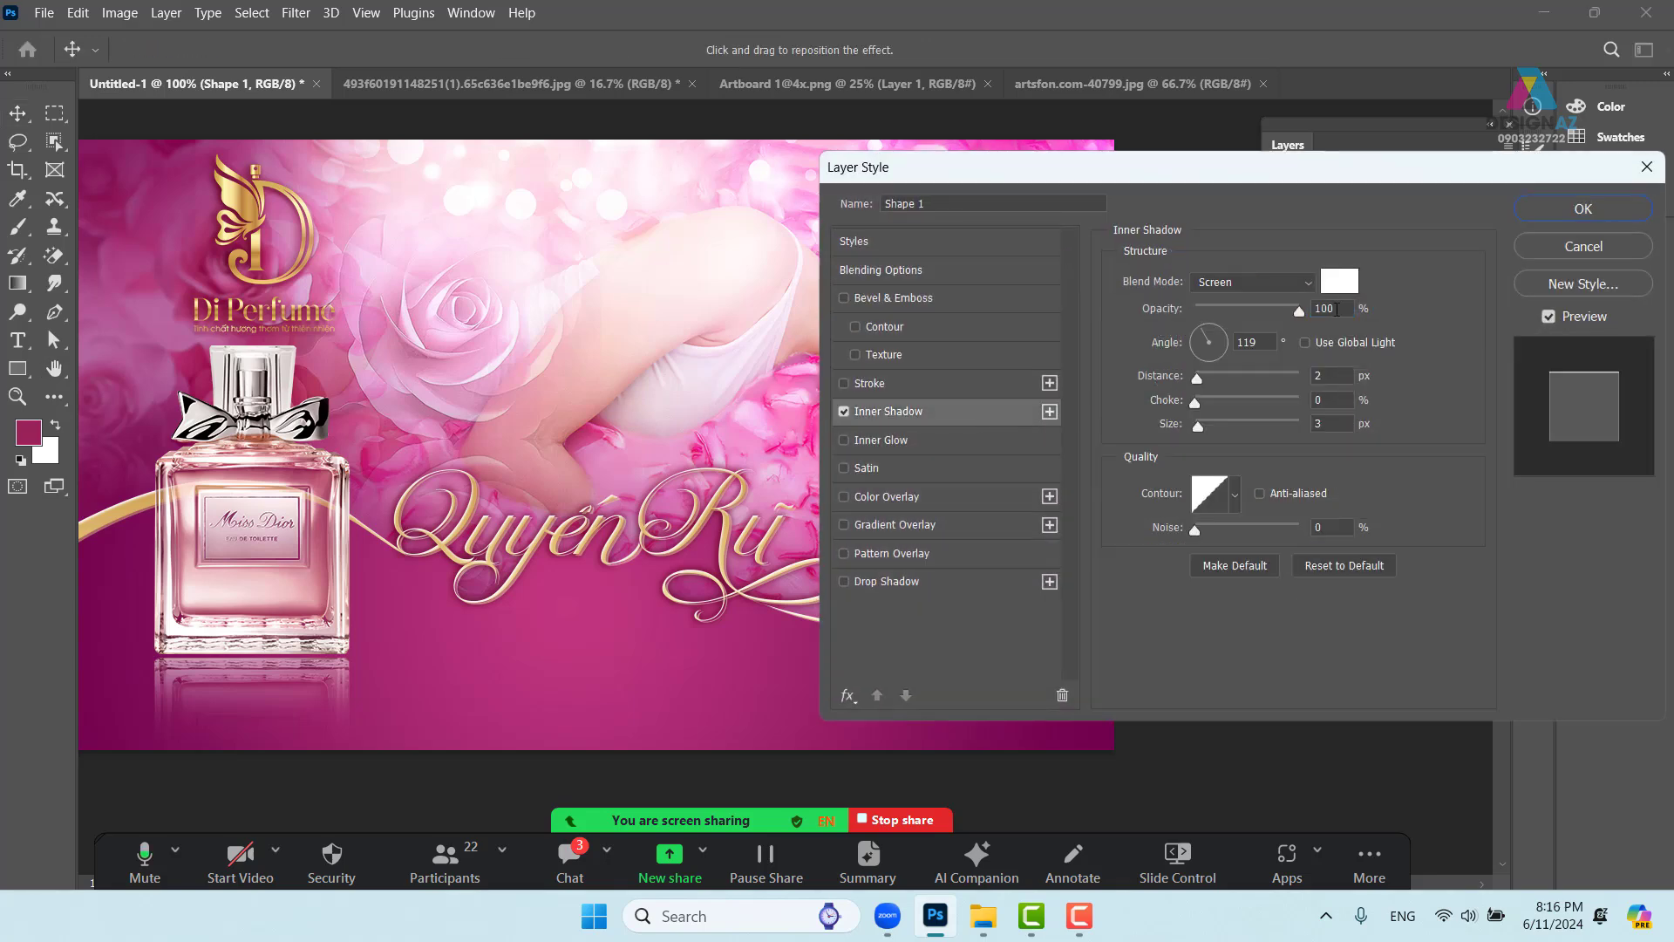
Set the inner shadow's blend mode to Multiply and its color to dark purple 4c0042
left_click(1275, 284)
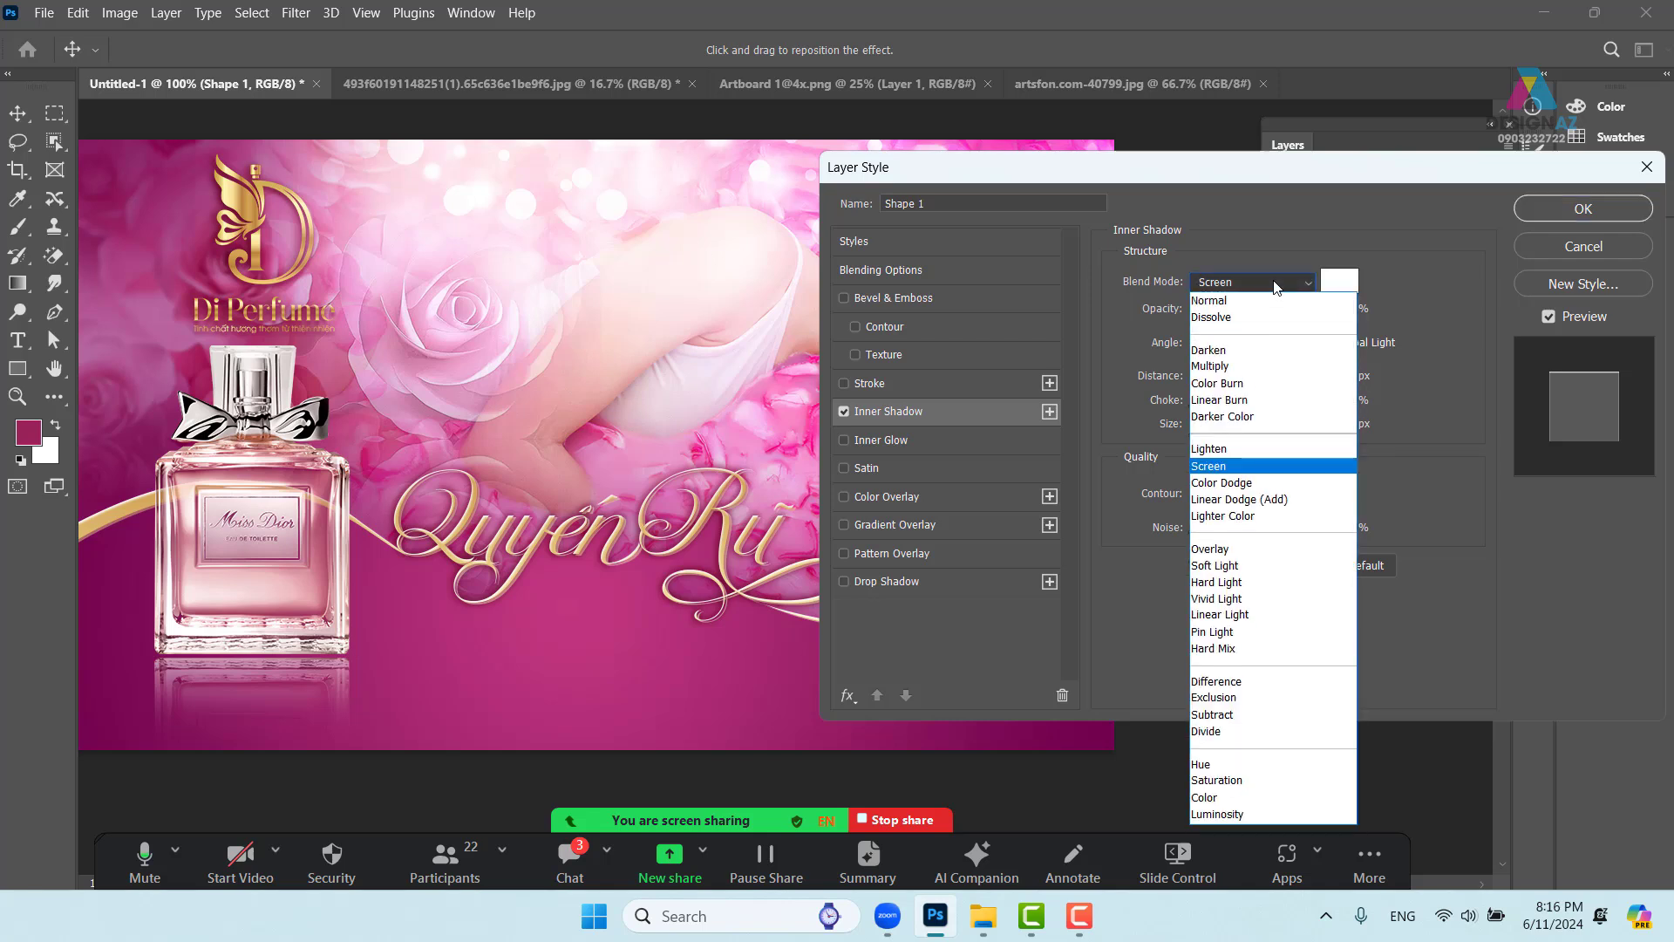
left_click(1229, 367)
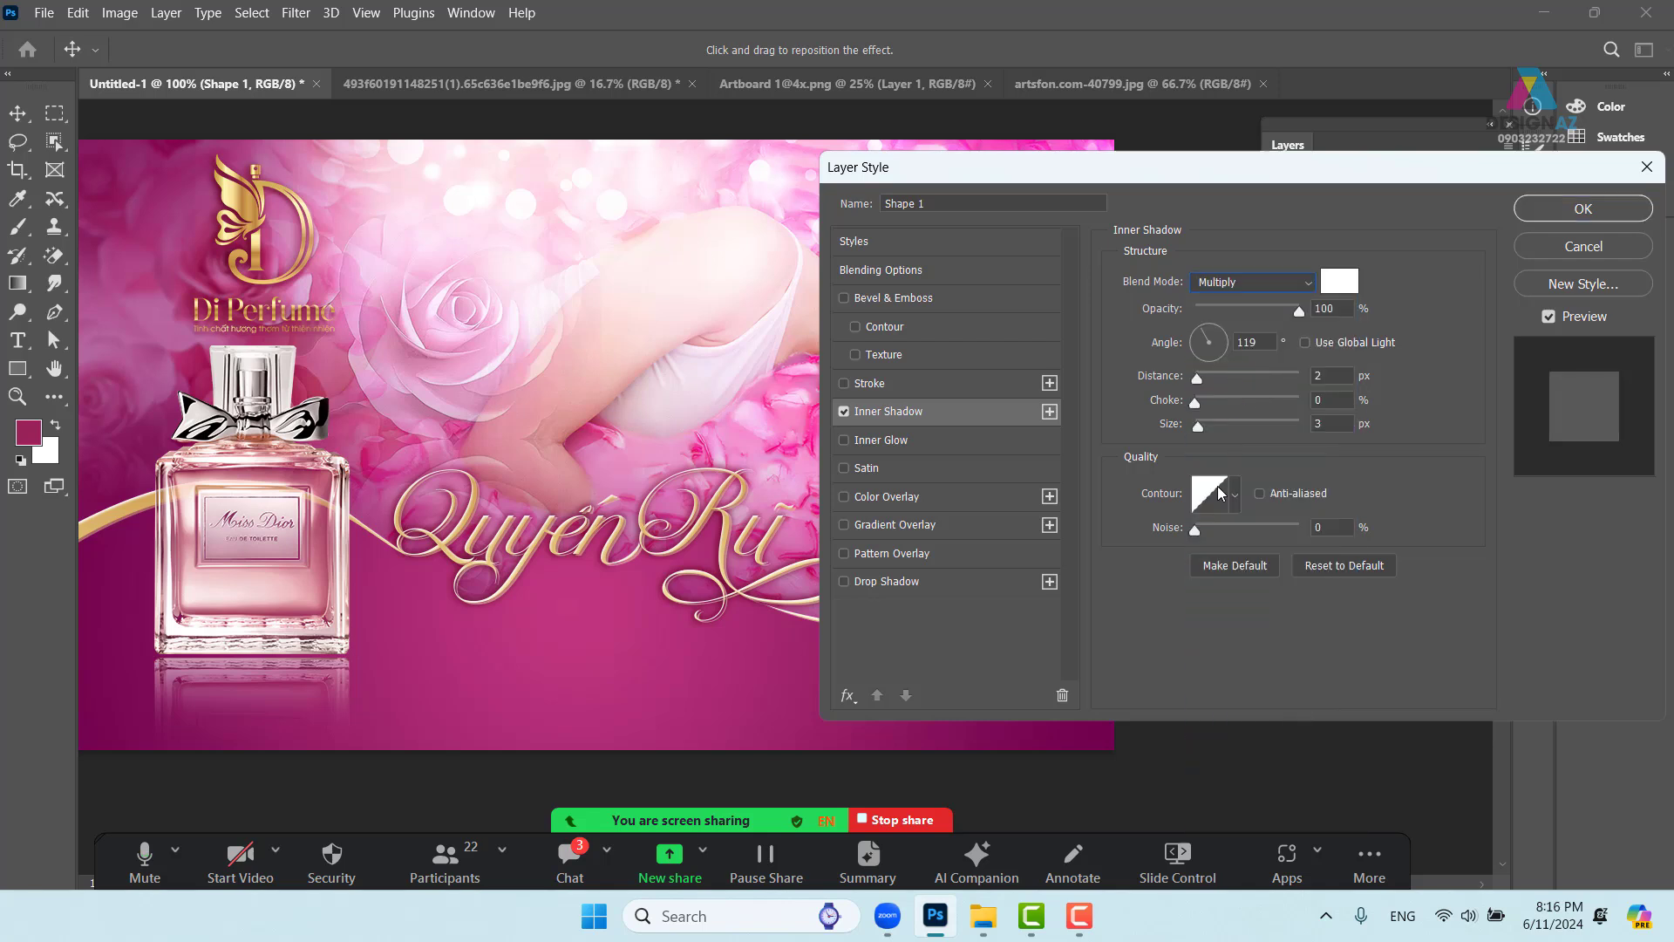
left_click(1334, 285)
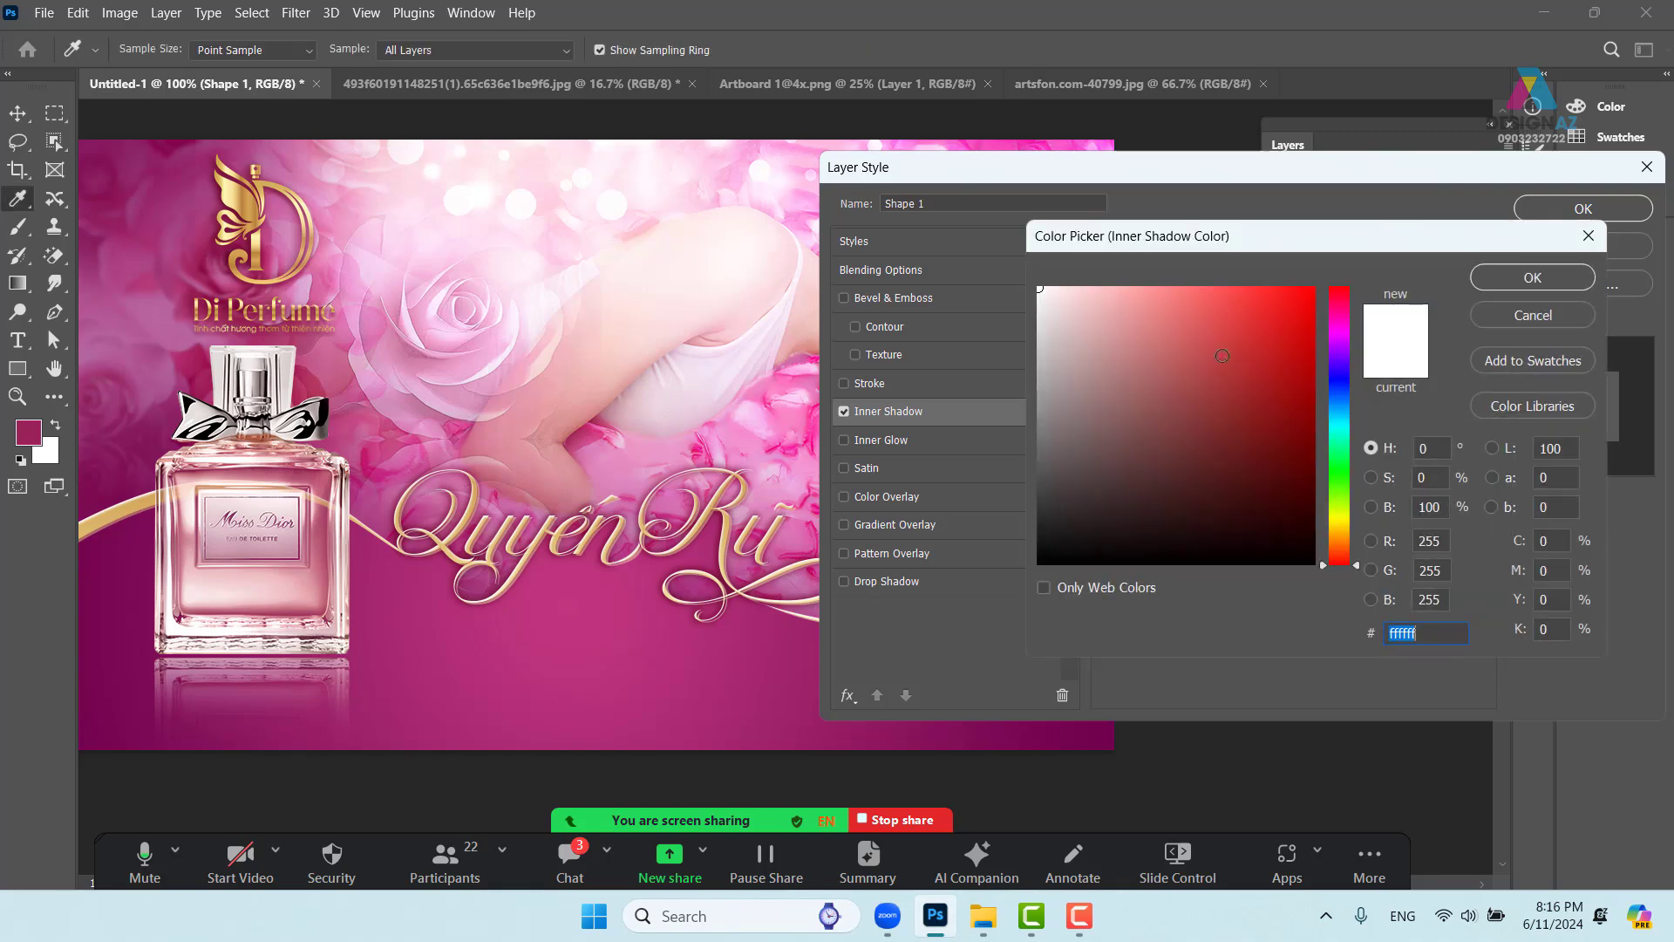
type("4c0042")
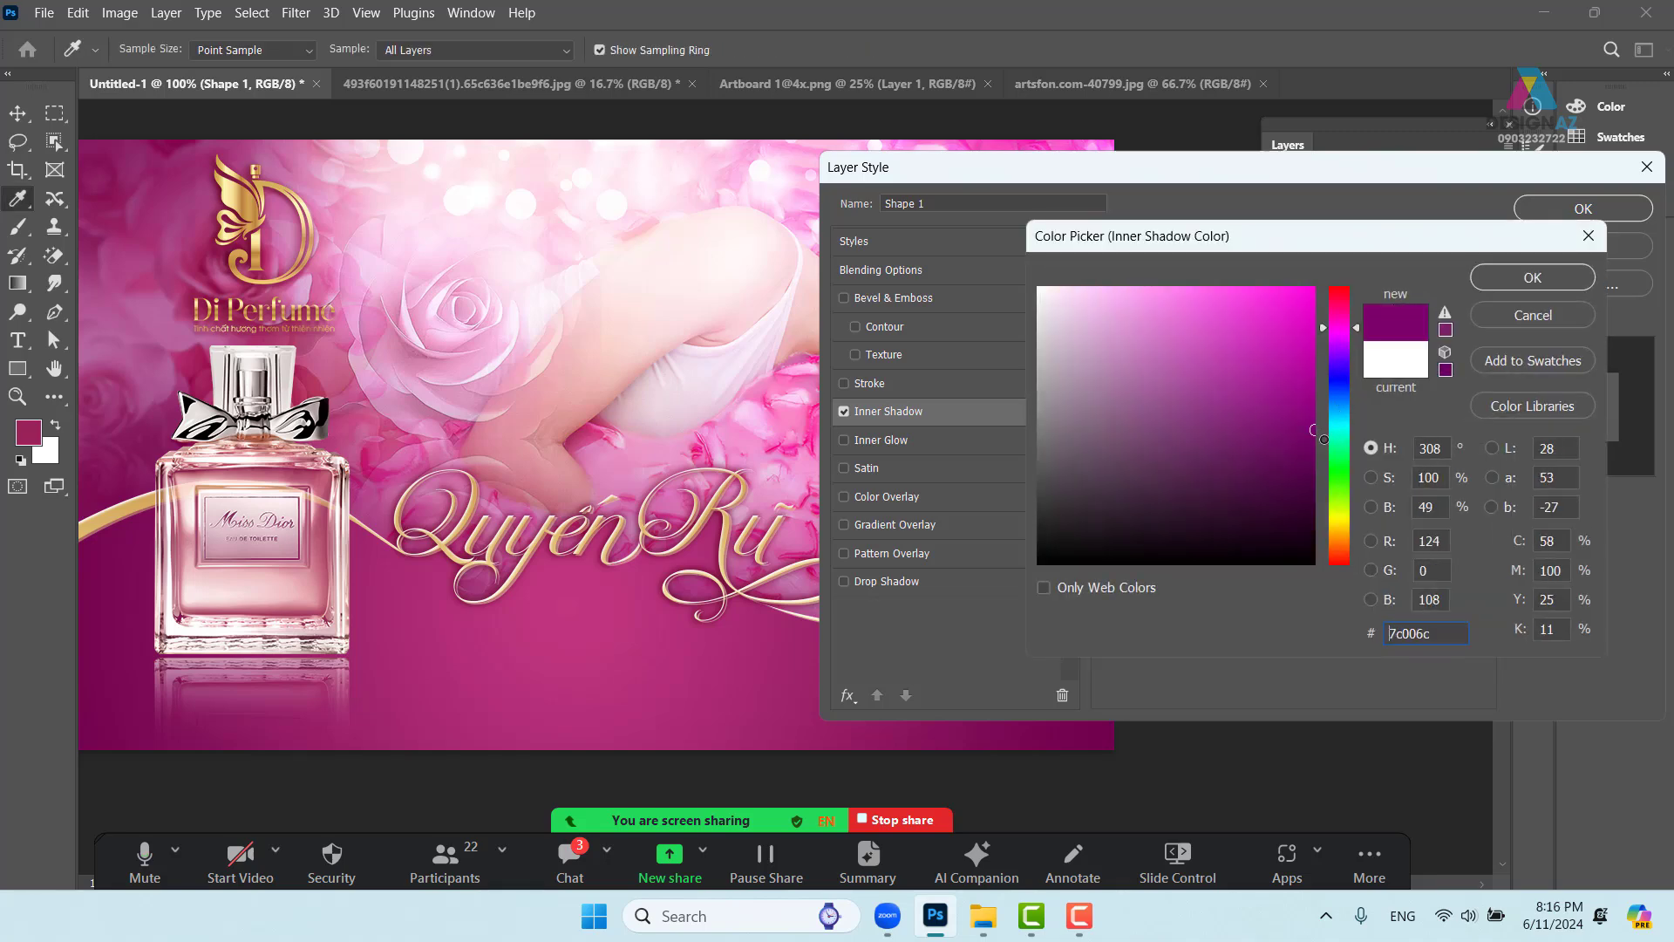
left_click(1541, 286)
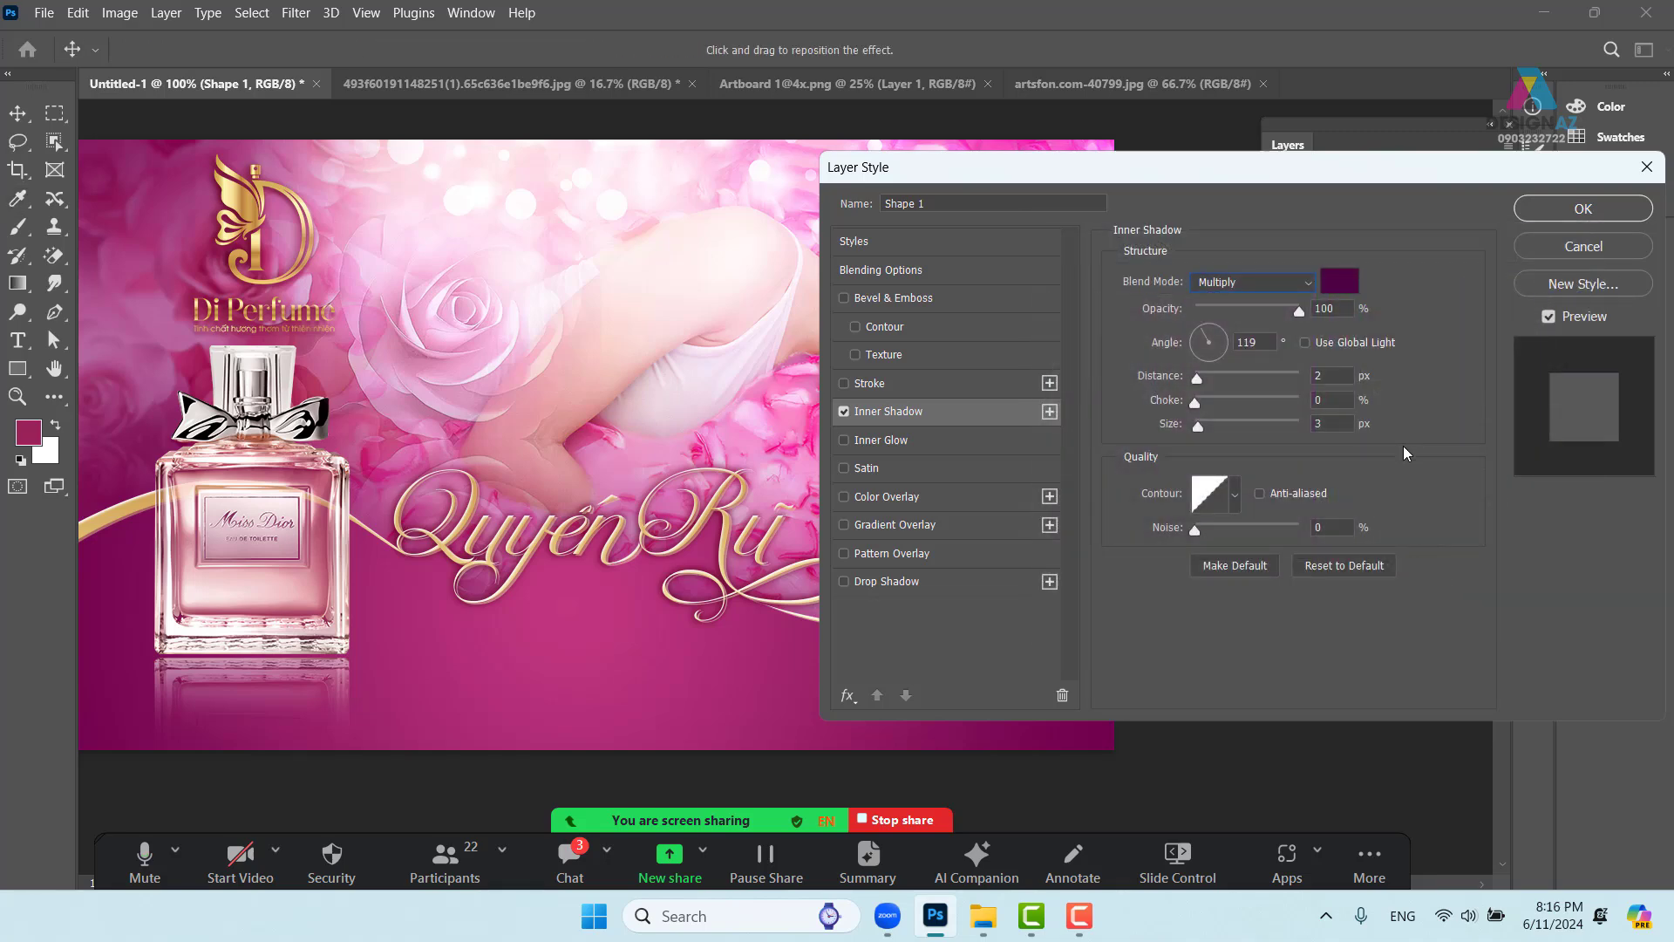
Set the inner shadow's distance to 13 px and size to 101 px, moving the dialog to uncover the banner
left_click_drag(1198, 378, 1129, 380)
left_click_drag(1195, 379, 1242, 427)
left_click_drag(1305, 179, 1198, 447)
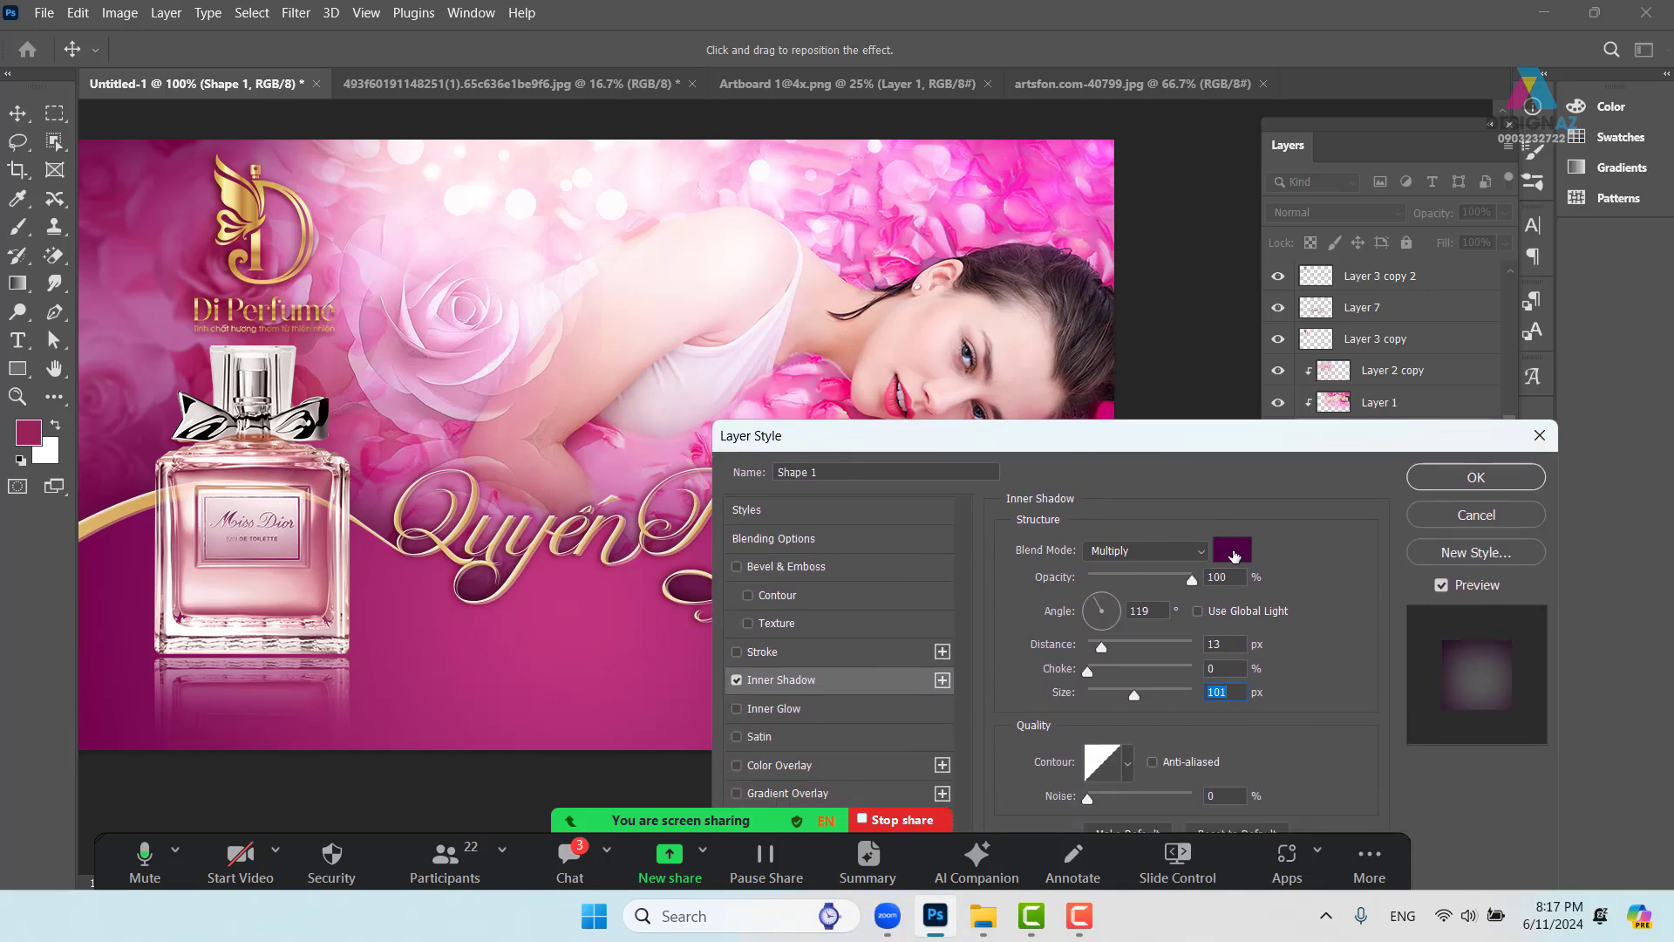
Discard the pending layer style changes on Shape 1
left_click(1515, 523)
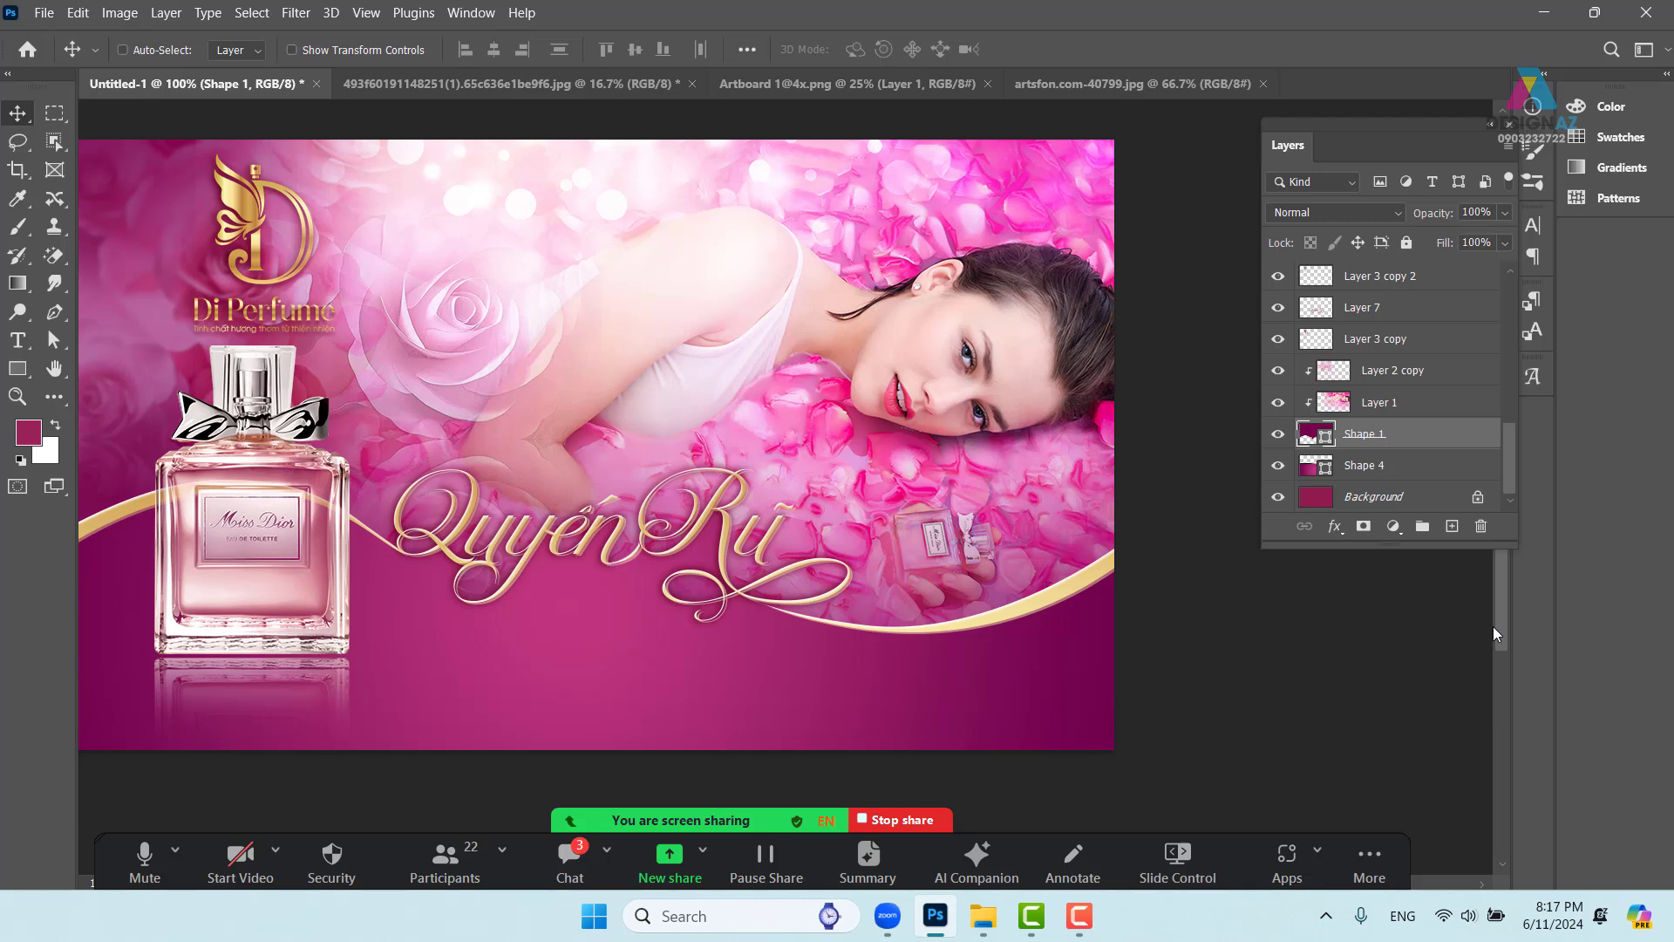
left_click_drag(819, 516, 936, 486)
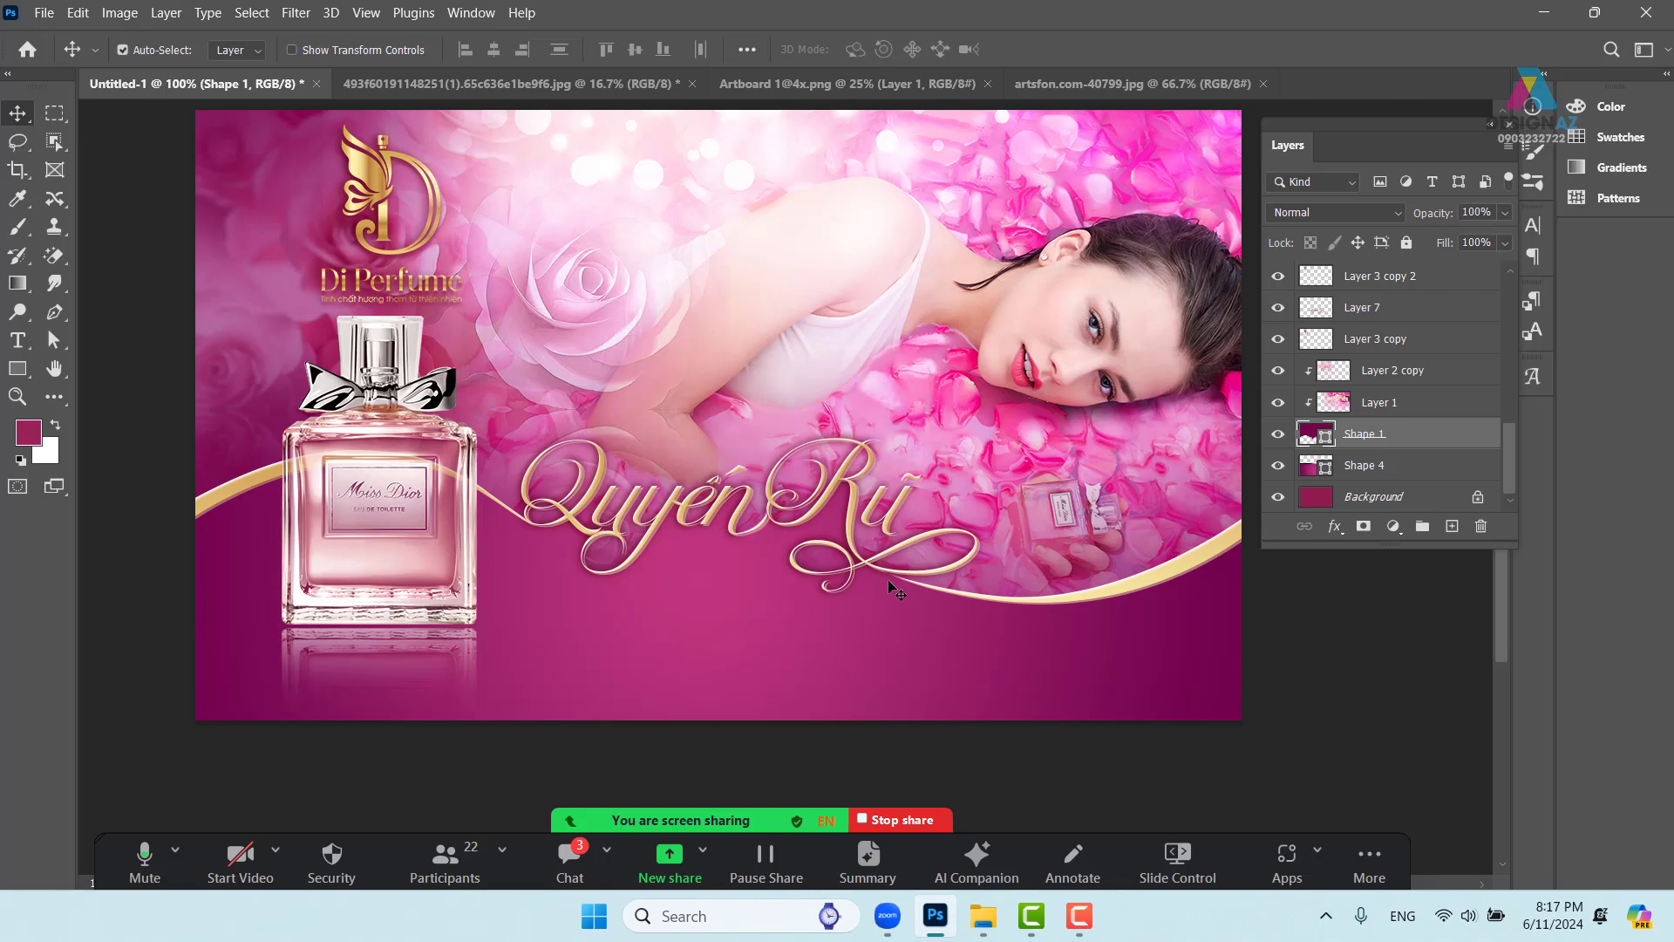
Open the transformerslensflare31 image from the lesson folder
key("ctrl+o")
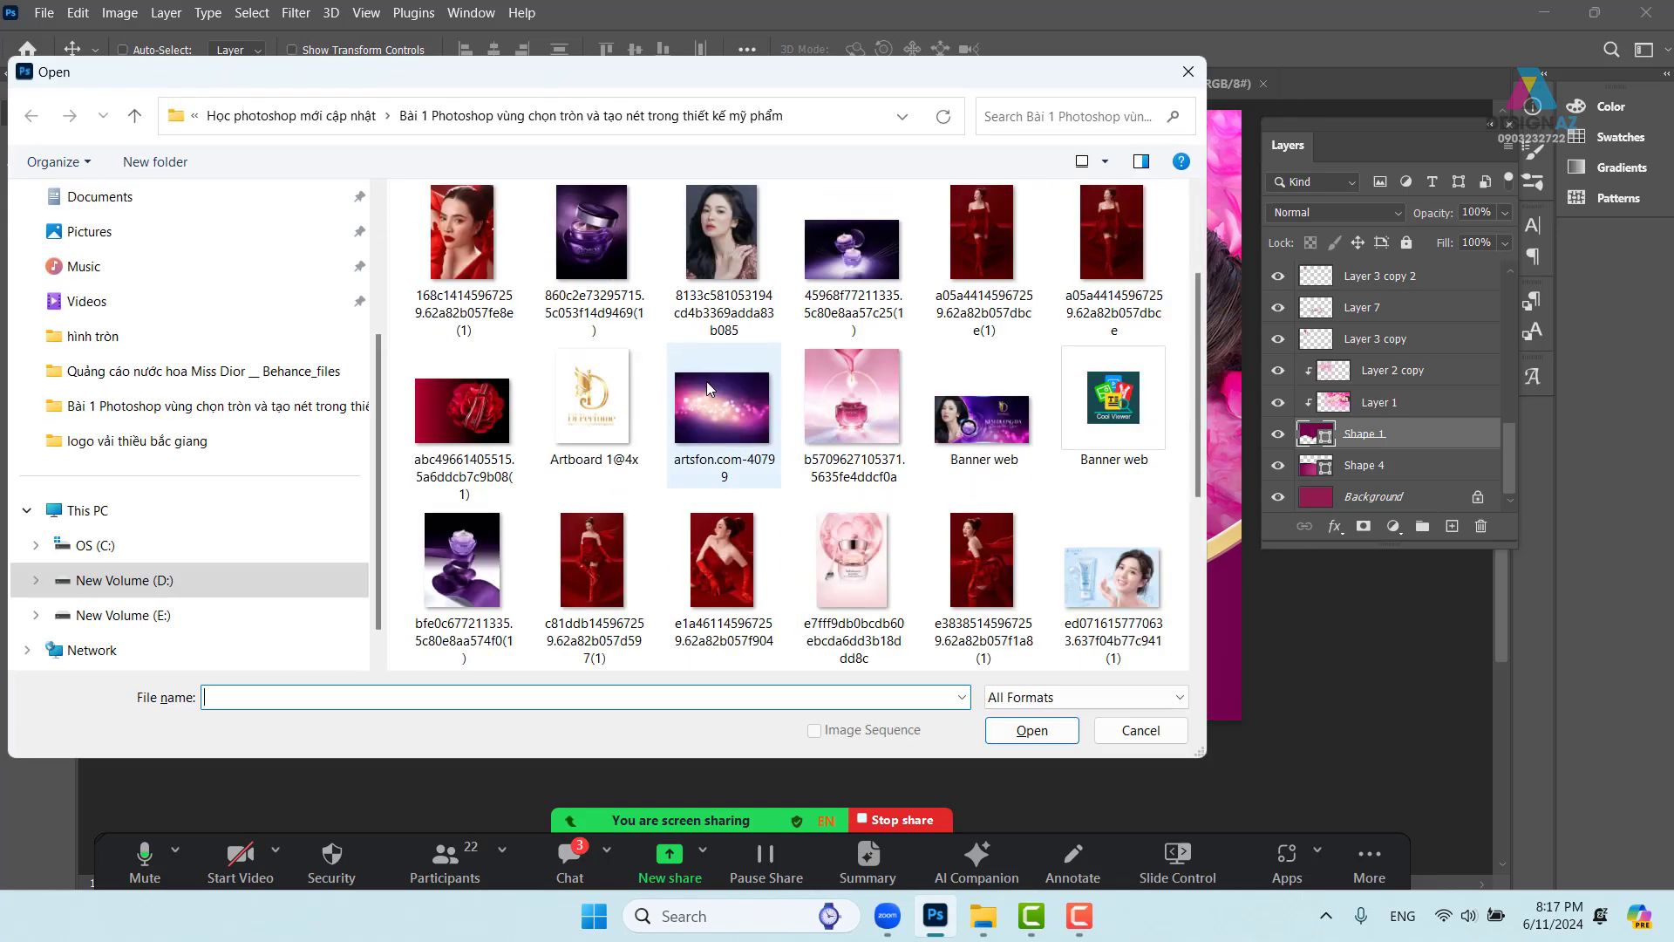
scroll(707, 380, "down", 3)
left_click(462, 598)
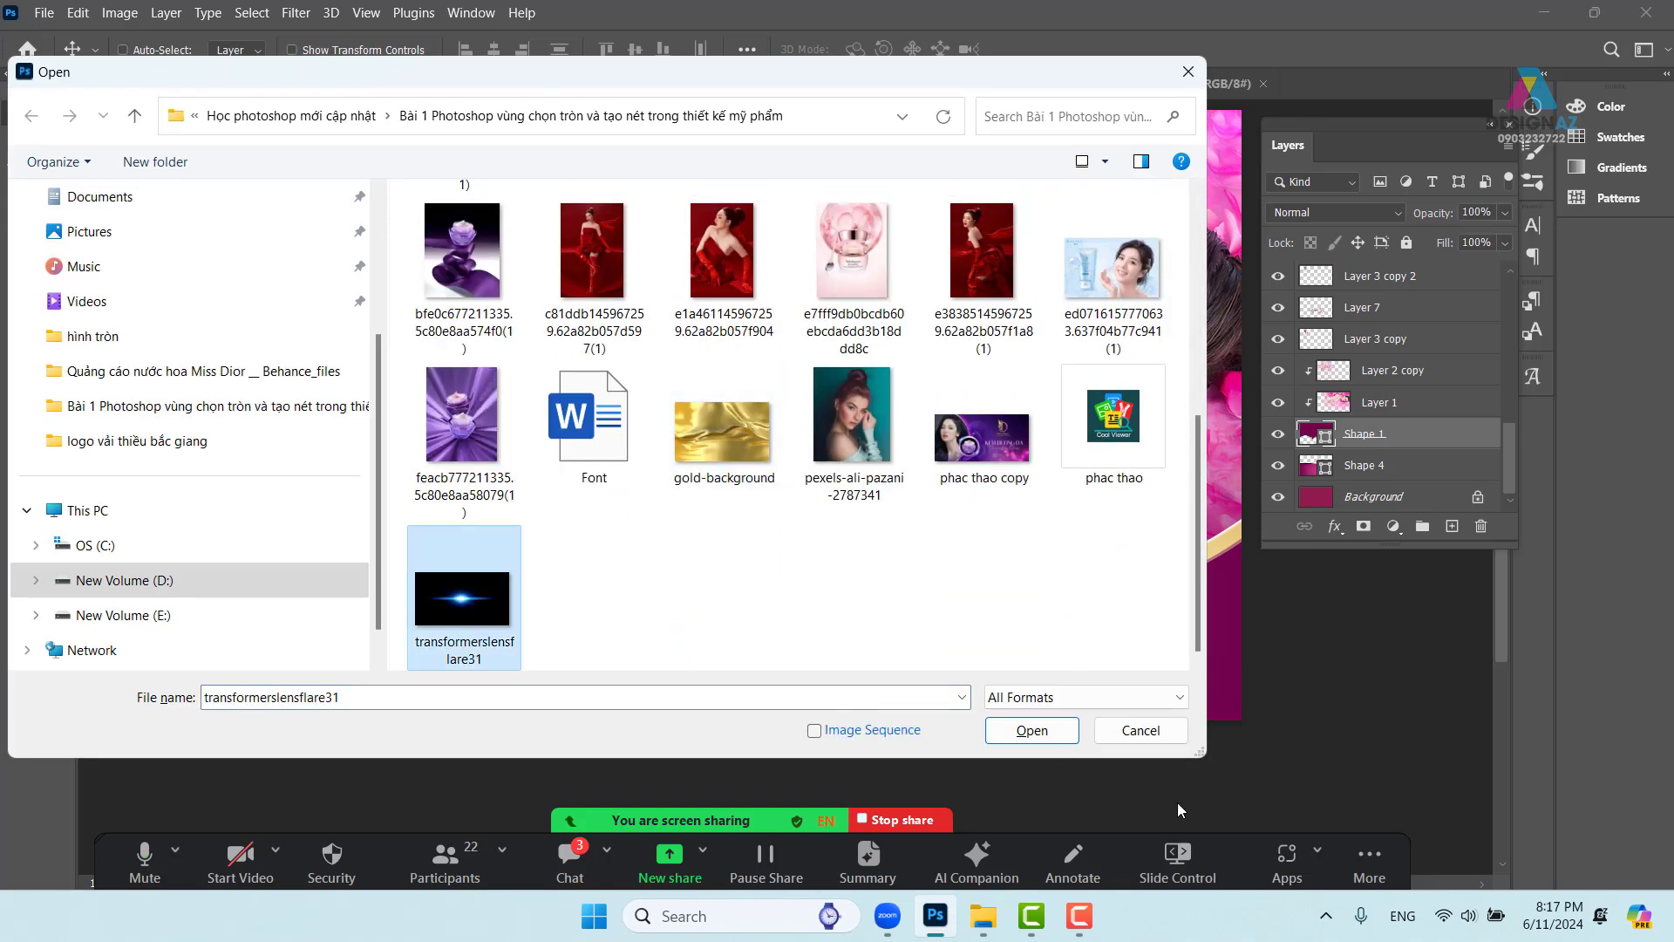
left_click(1032, 730)
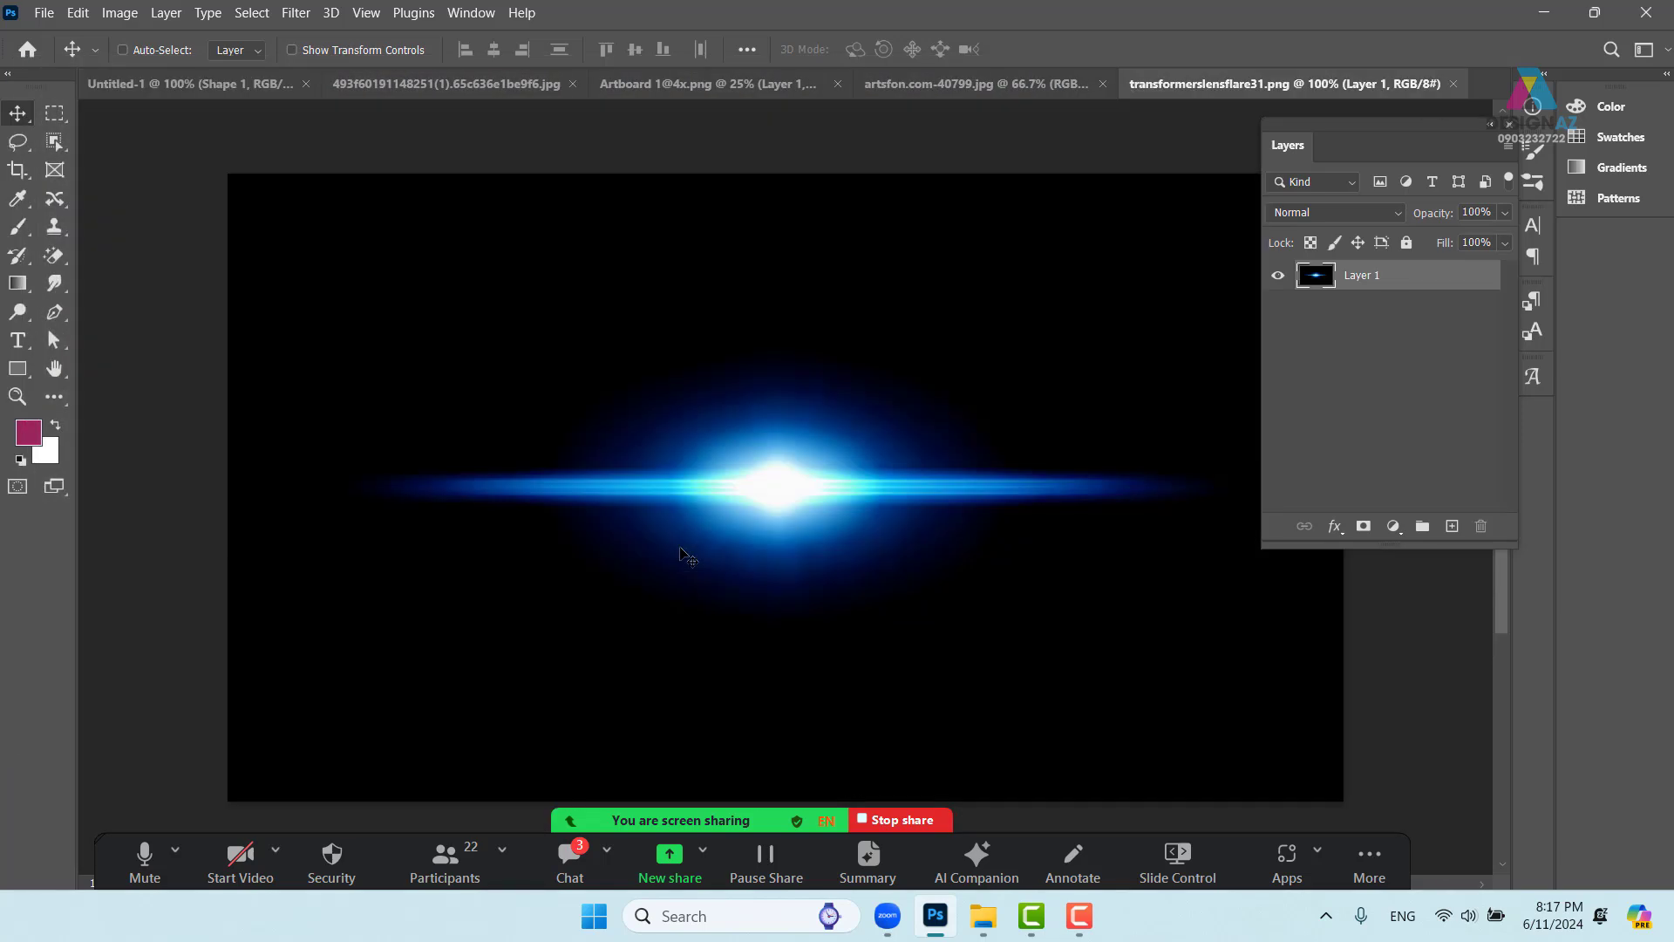
Copy the entire lens flare image into the banner document and bring its layer to the front of the stack
key("ctrl+a")
left_click(251, 81)
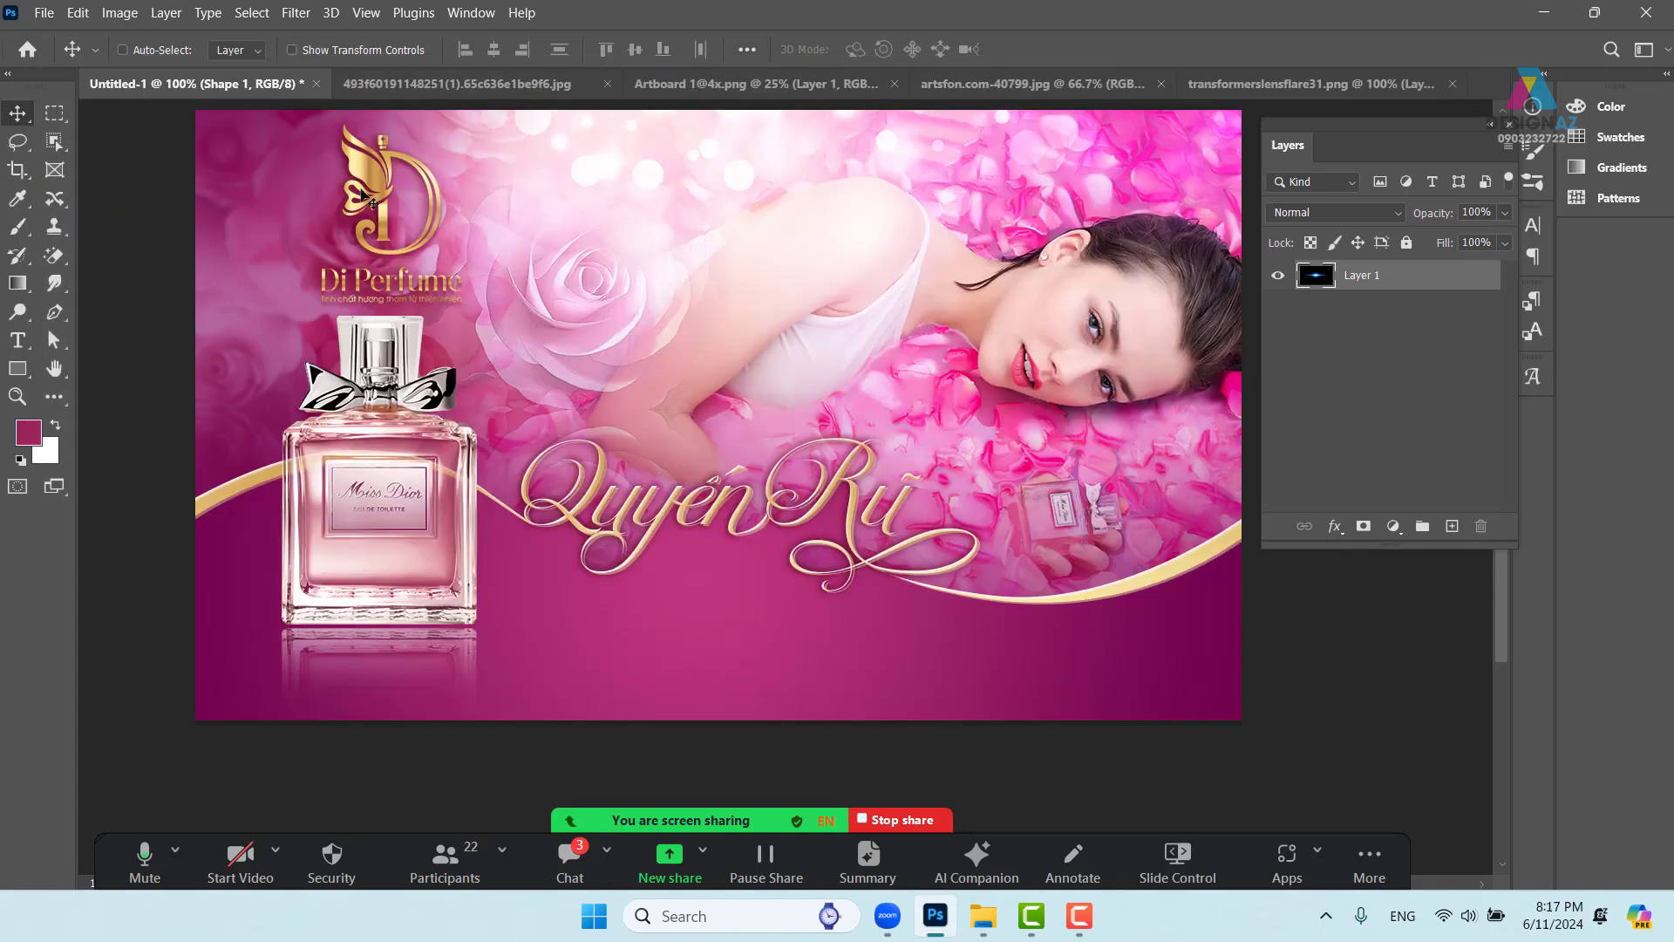
left_click_drag(1031, 549, 894, 544)
key("ctrl+v")
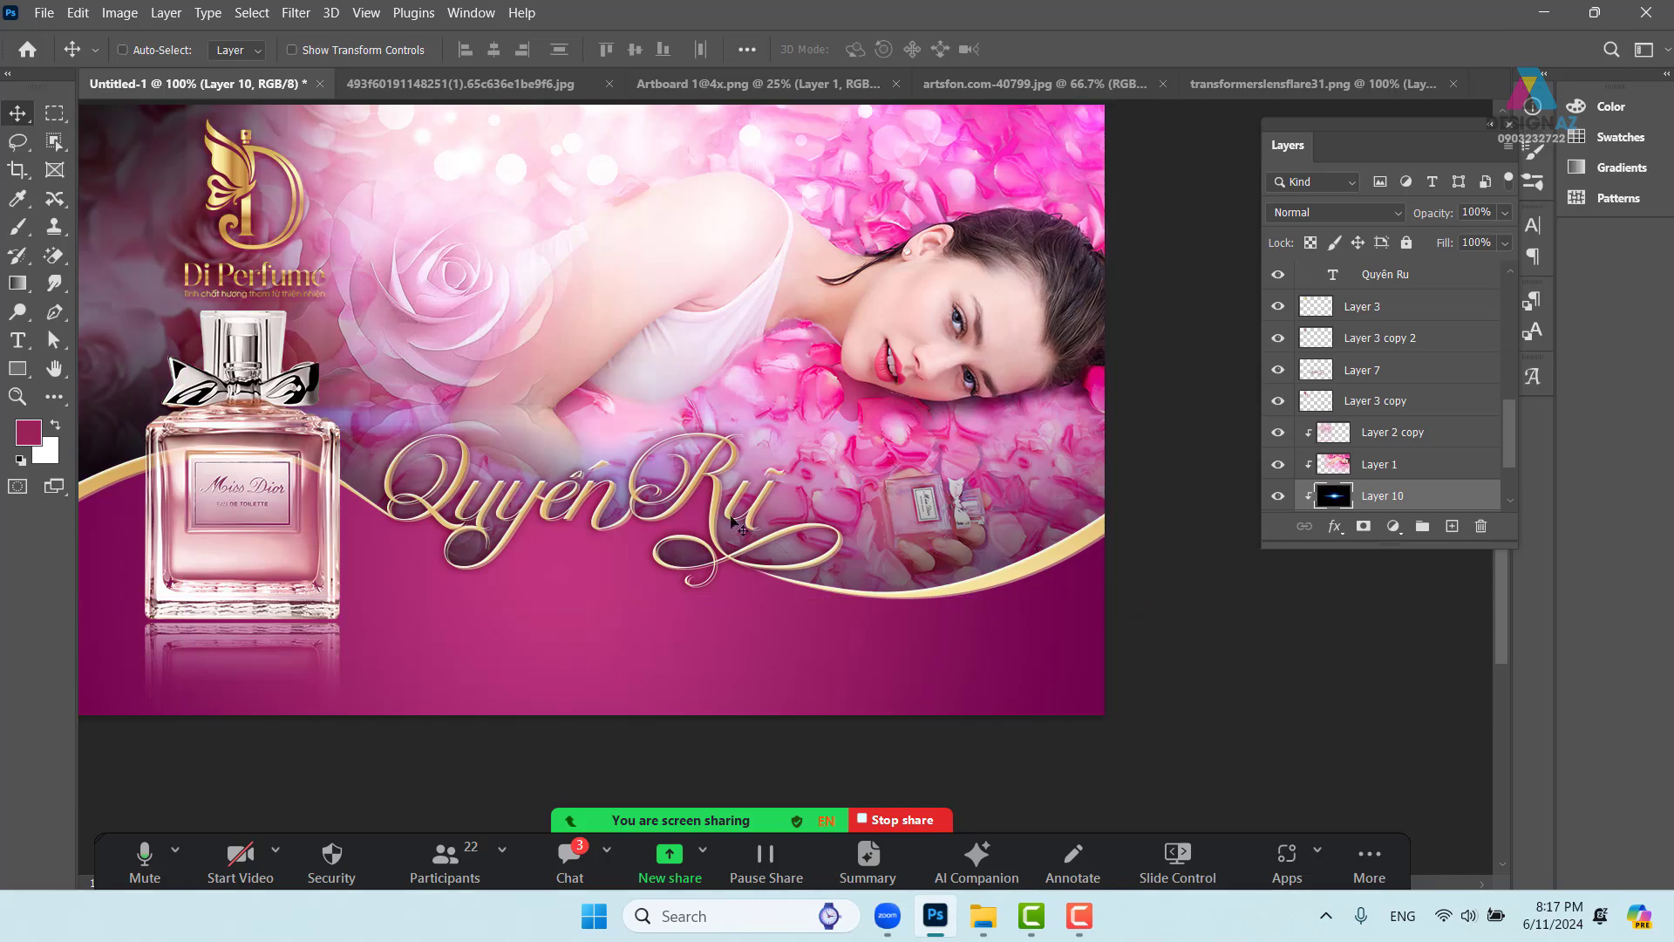
key("ctrl+shift+bracketright")
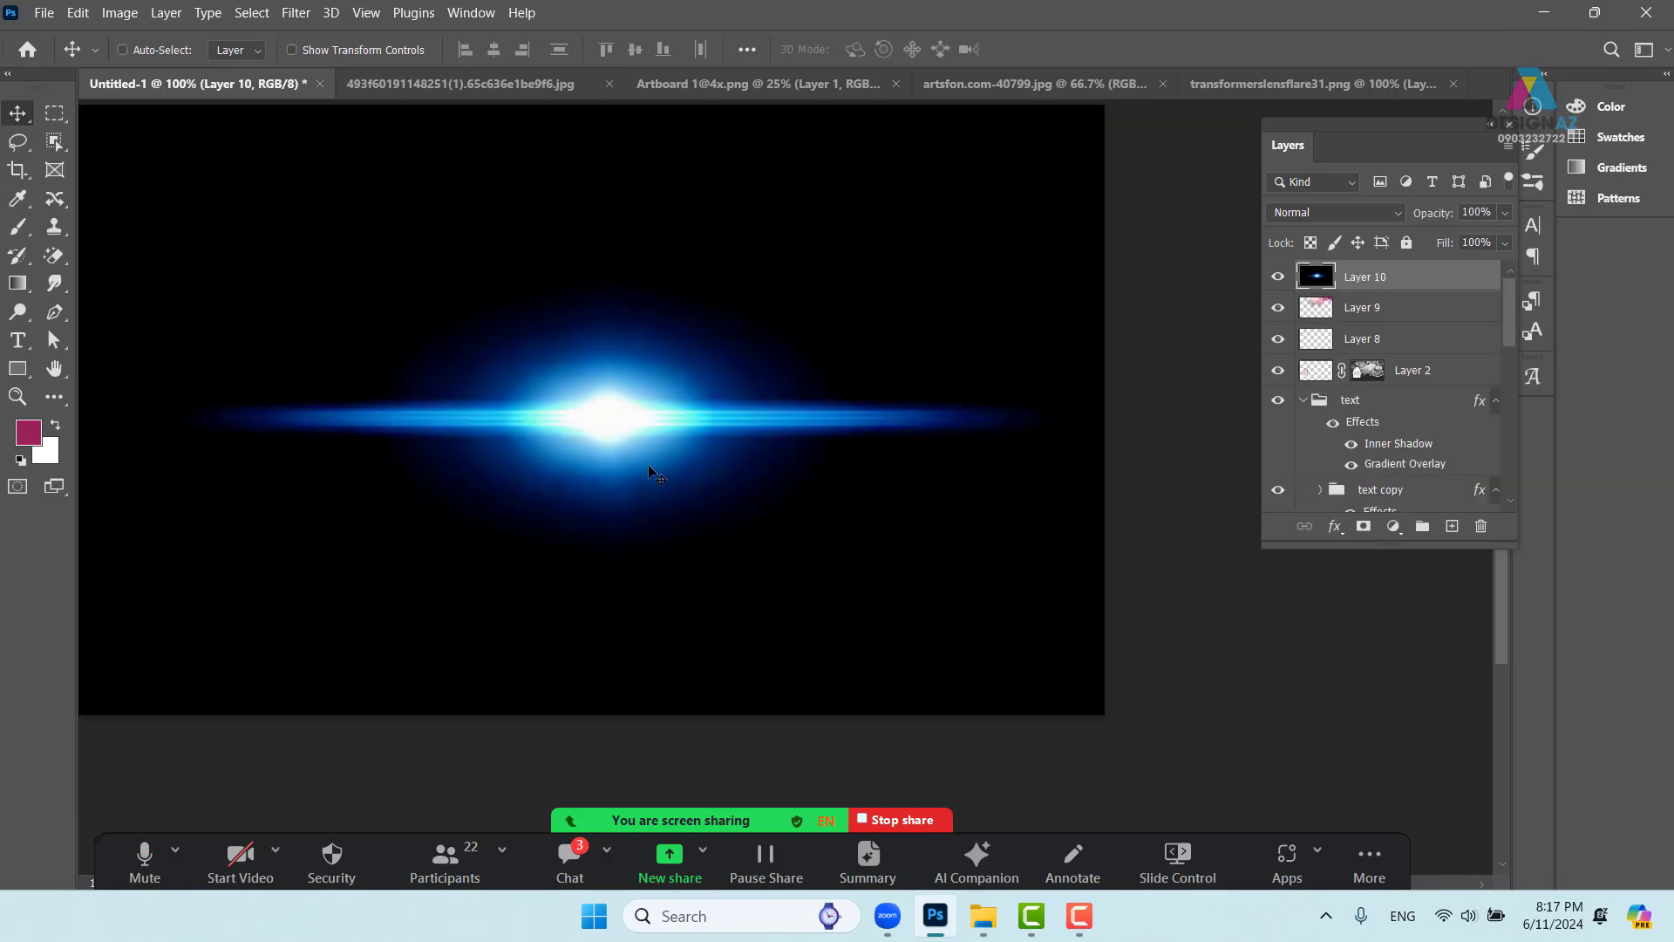
Set the lens flare layer's blend mode to Screen and move it onto the gold curve below the title's right end
left_click_drag(656, 476, 742, 487)
left_click(1361, 209)
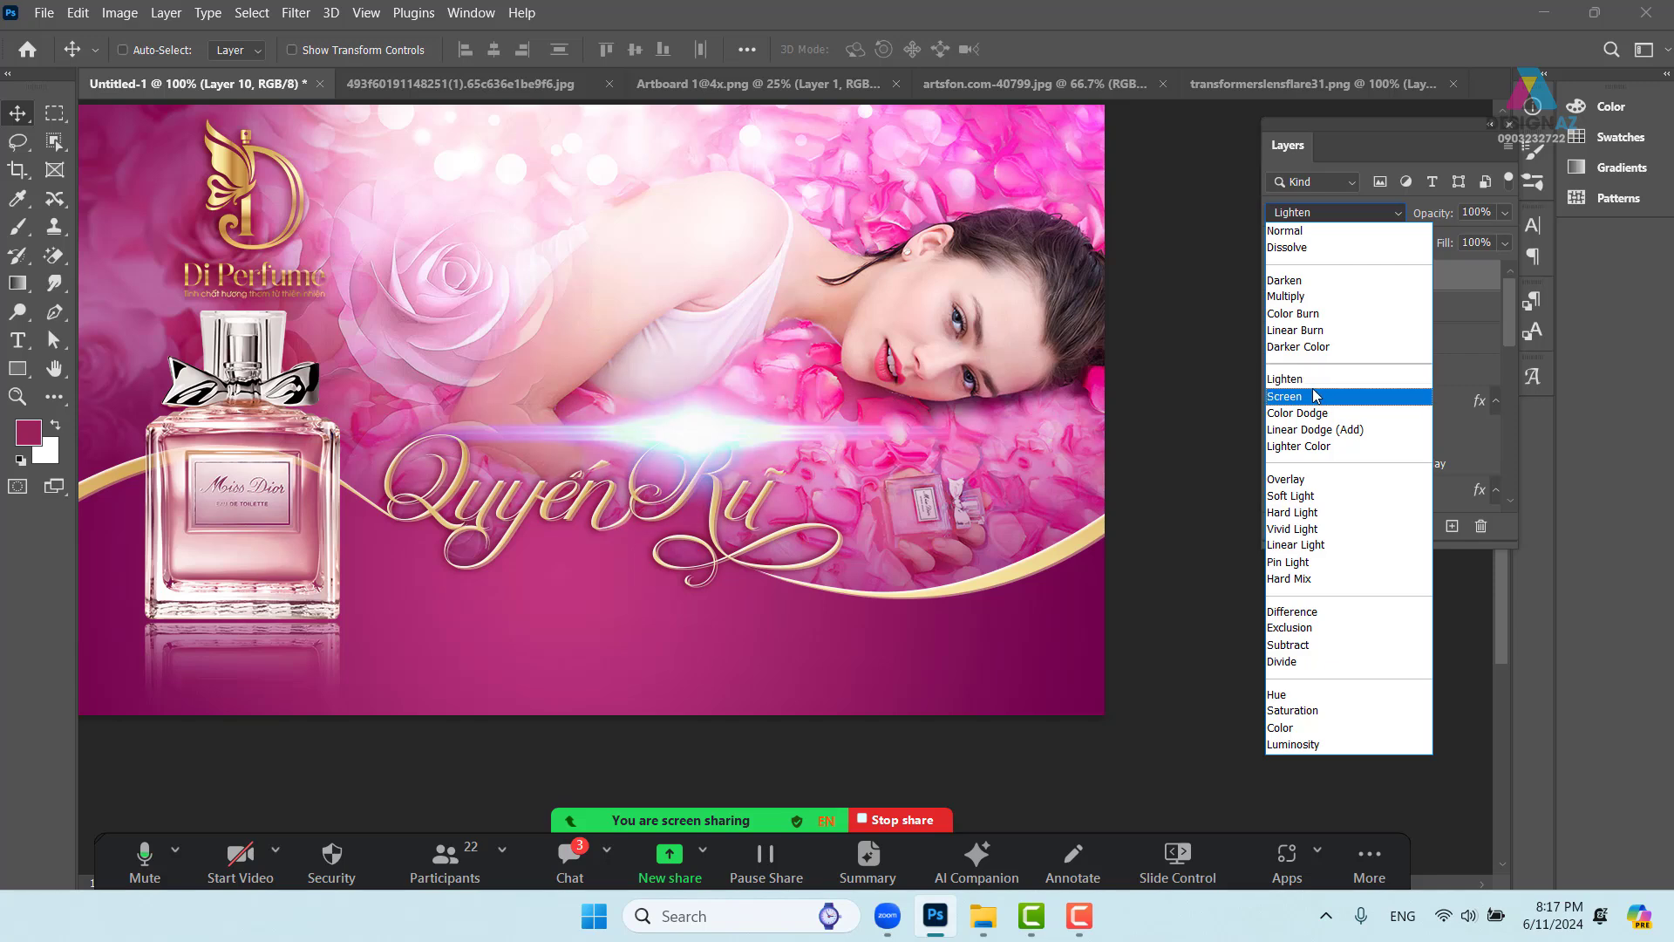
left_click(1334, 396)
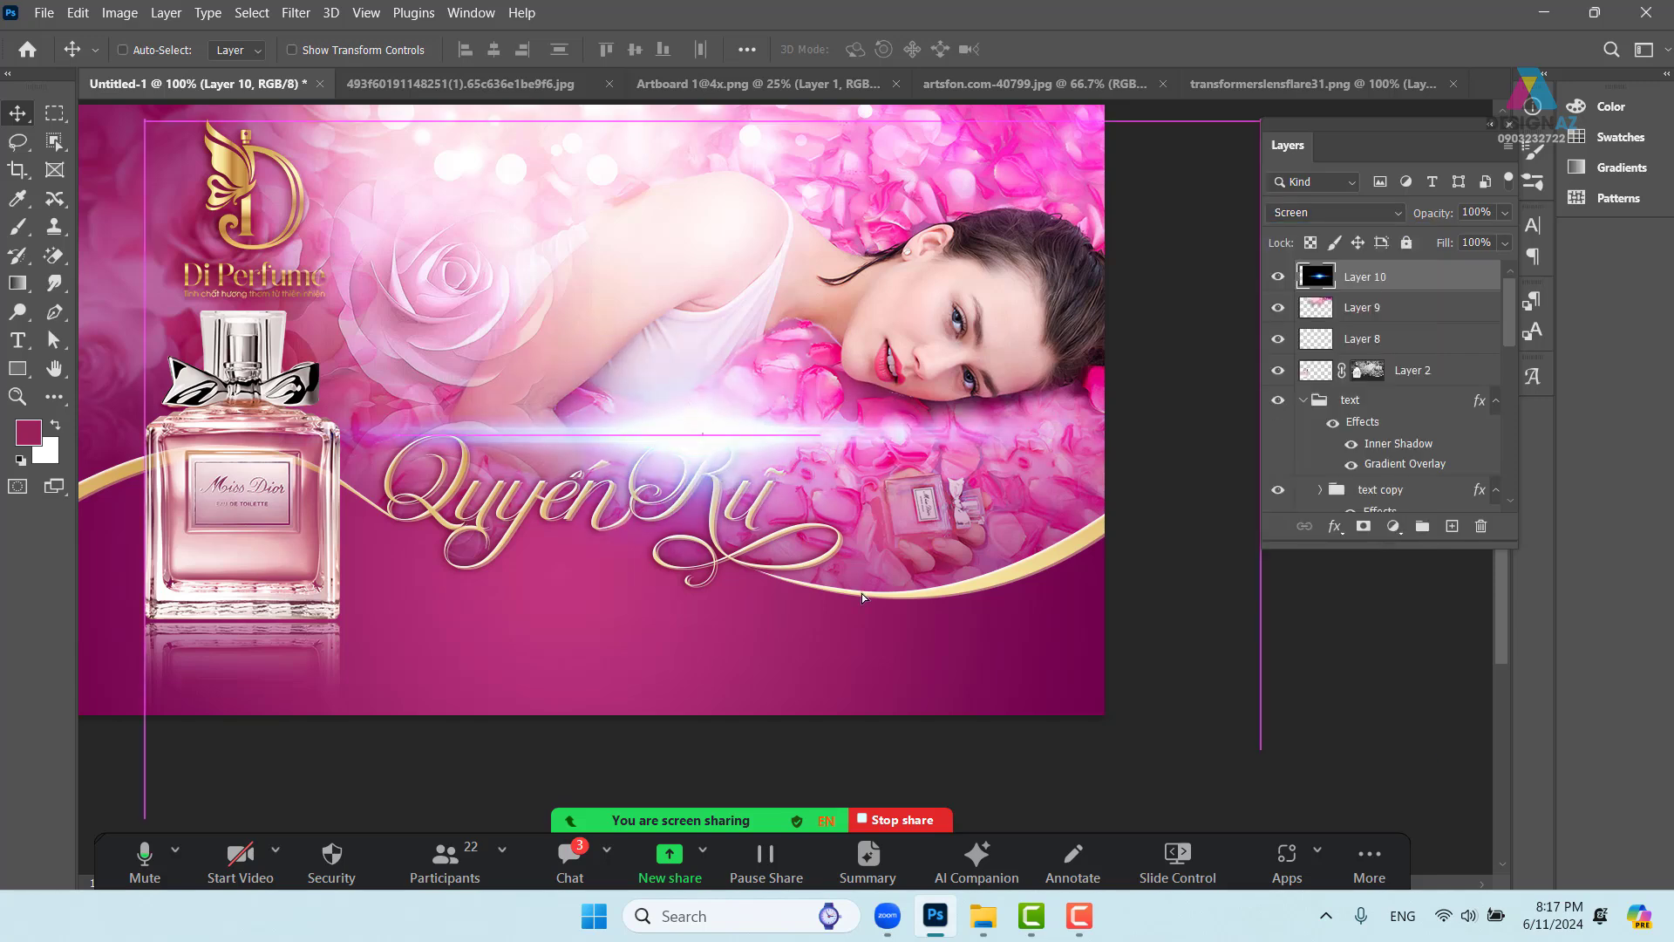
left_click_drag(862, 598, 902, 627)
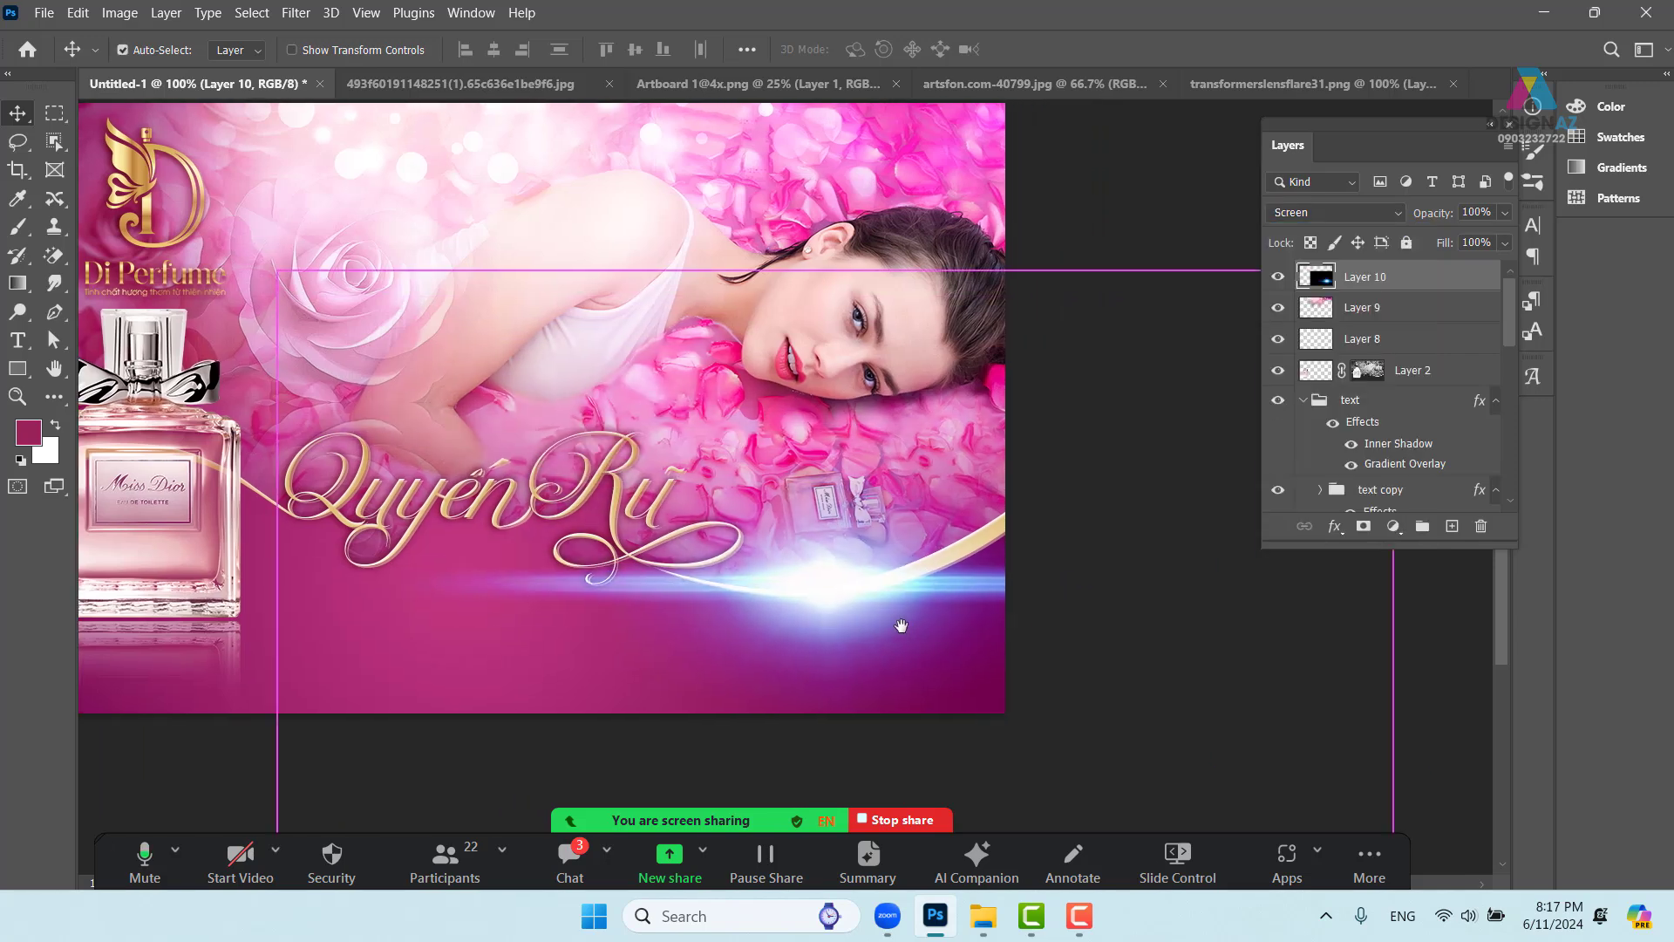
Scale the lens flare down to about 41% and place its bright center on the lowest part of the gold curve
key("ctrl+t")
left_click_drag(277, 272, 741, 531)
left_click_drag(1037, 629, 770, 372)
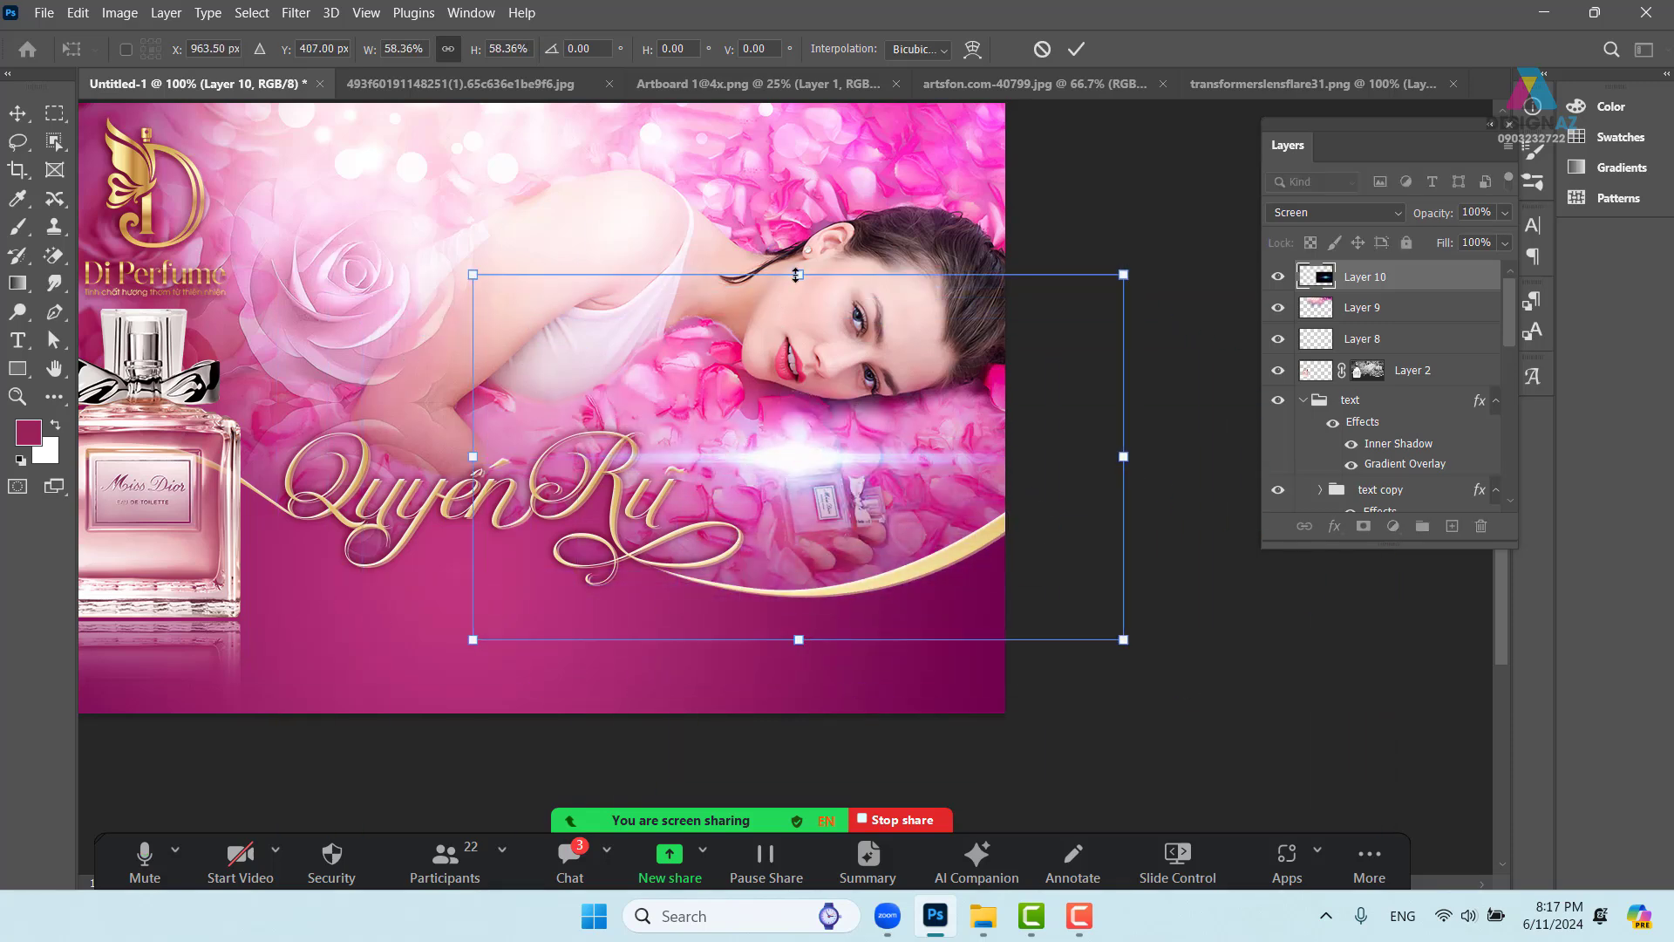
left_click_drag(795, 275, 806, 387)
left_click_drag(799, 533, 798, 600)
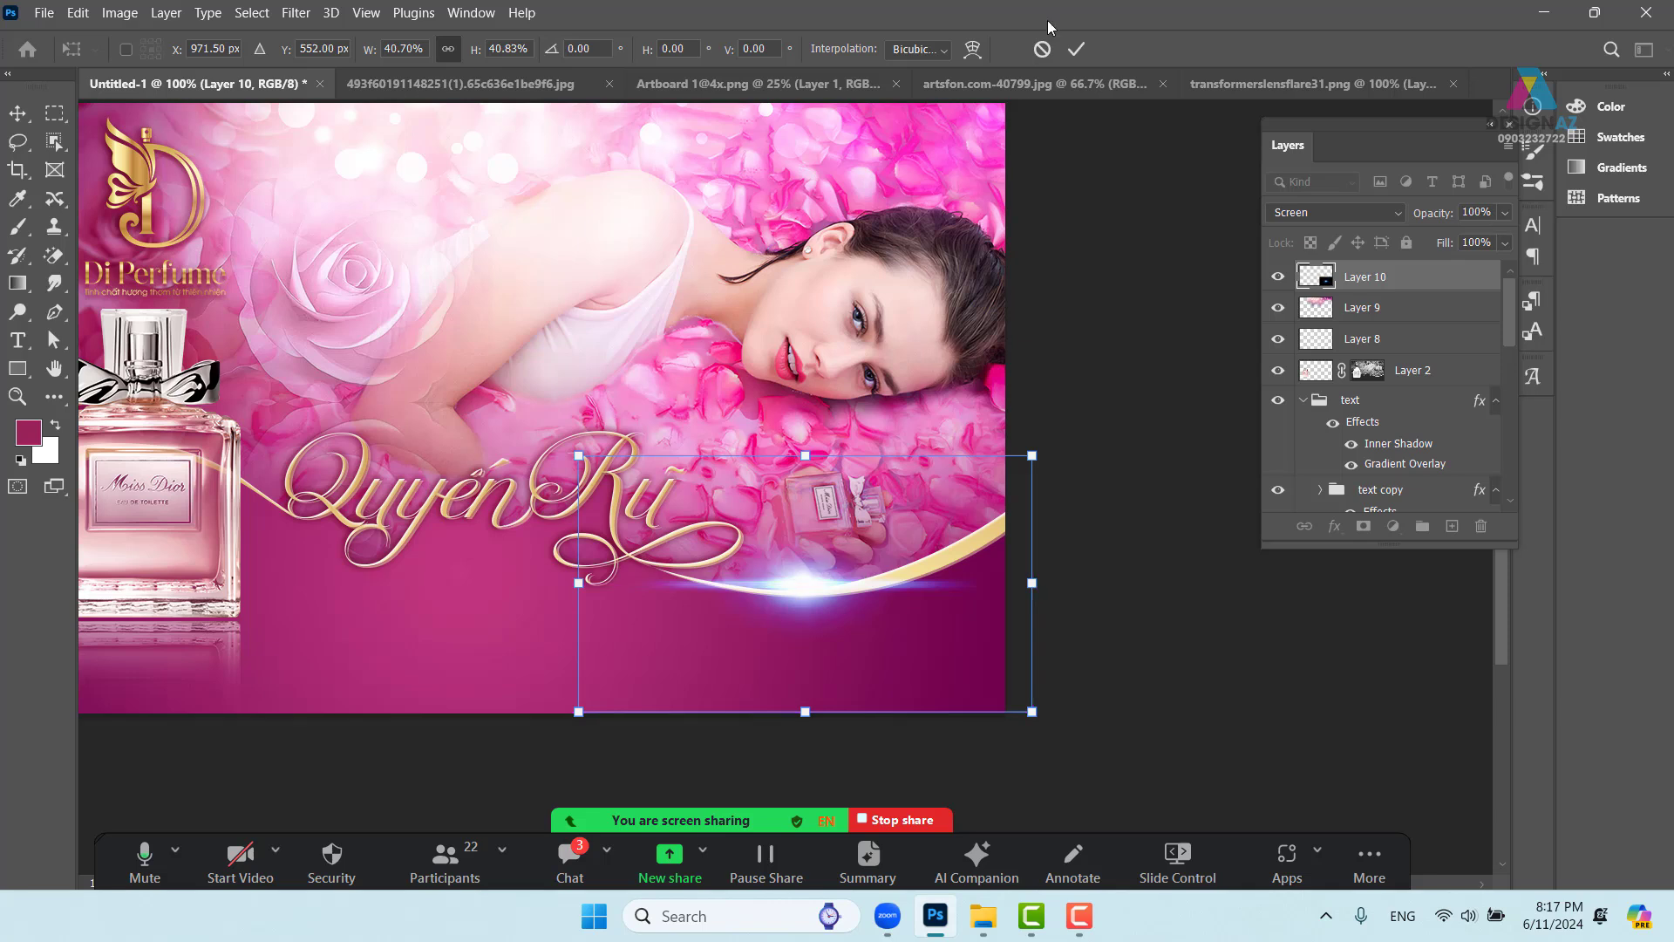
Warp the lens flare with the Arc preset at about -53.3% bend and align it along the gold curve
left_click(975, 50)
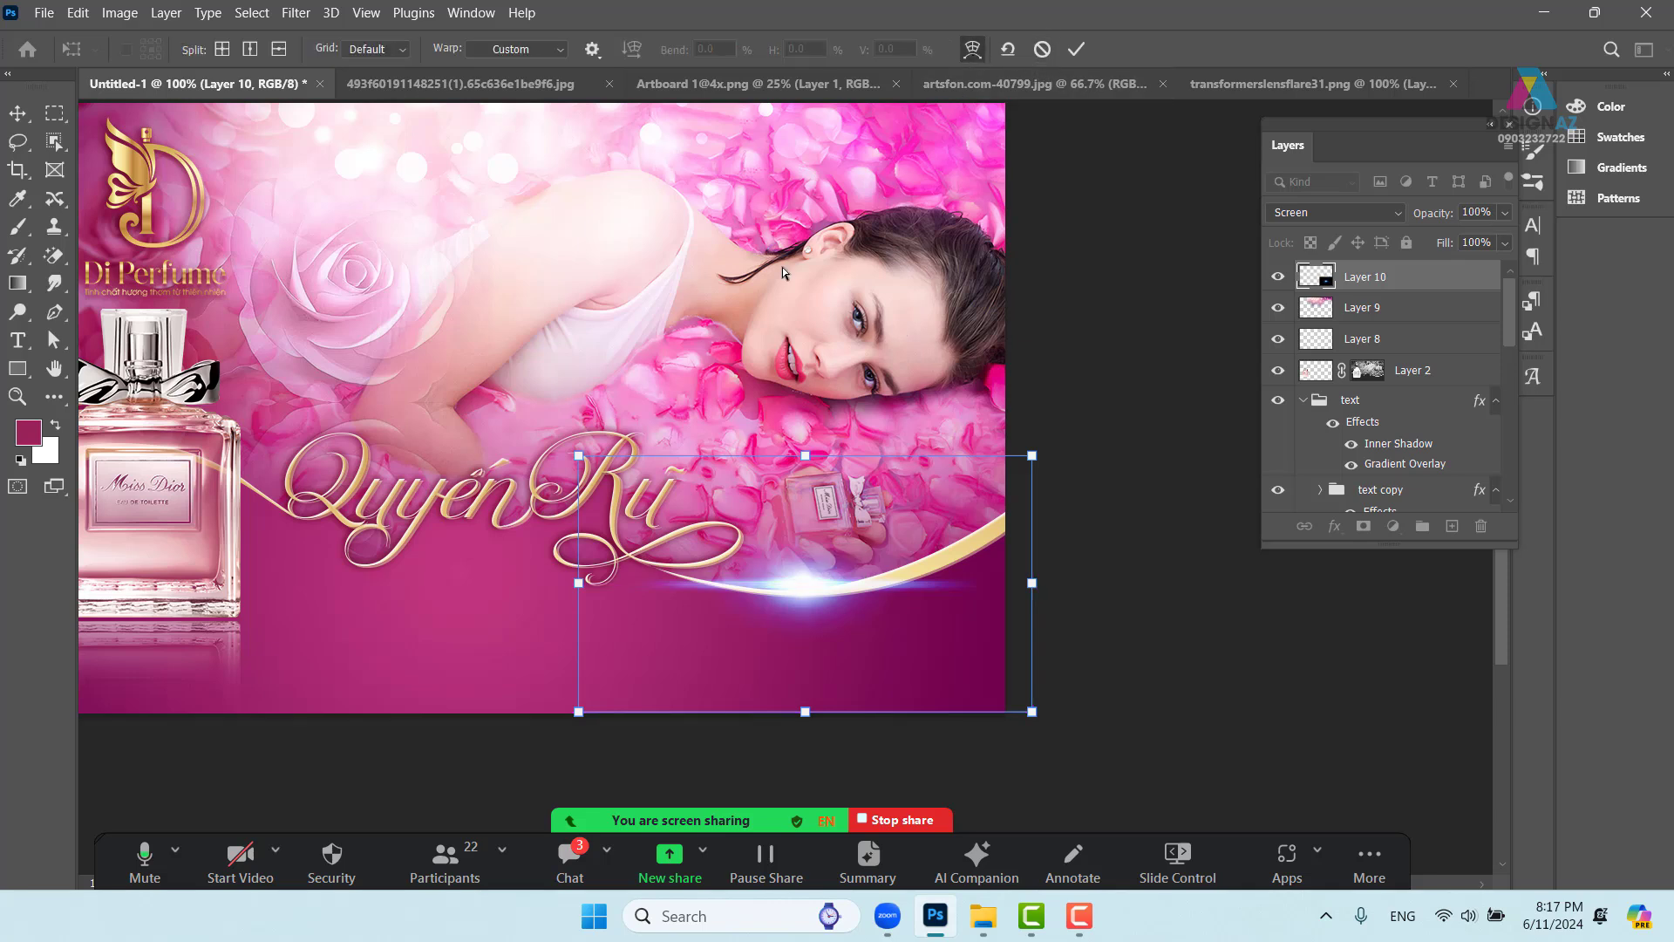
left_click(511, 50)
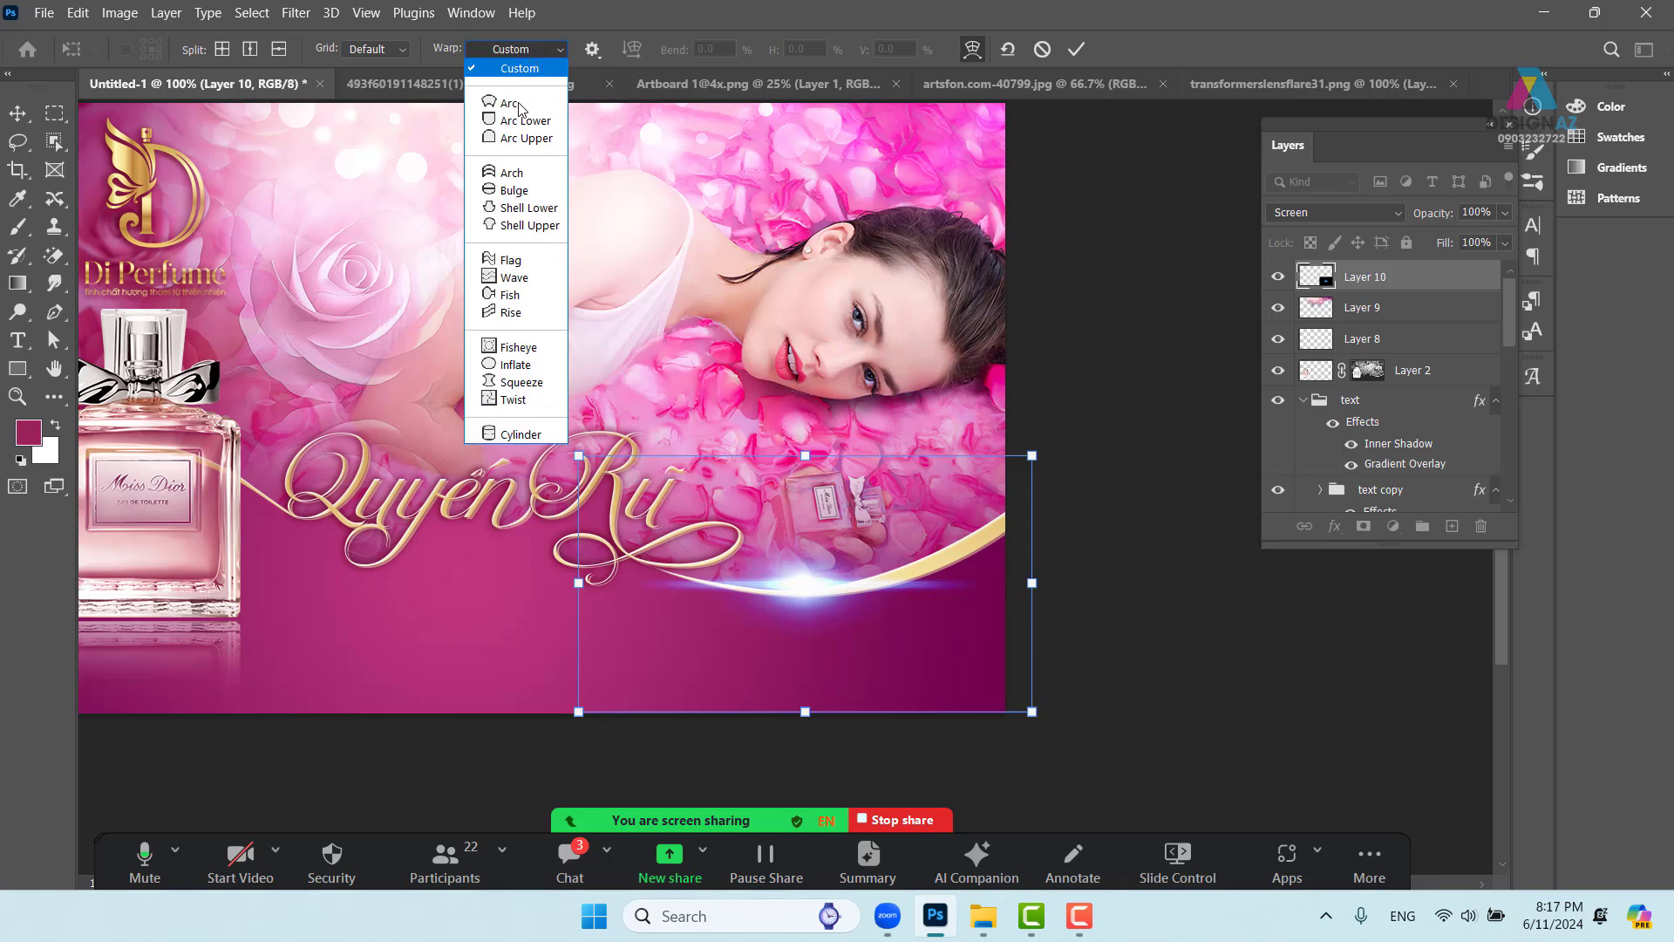
left_click(524, 111)
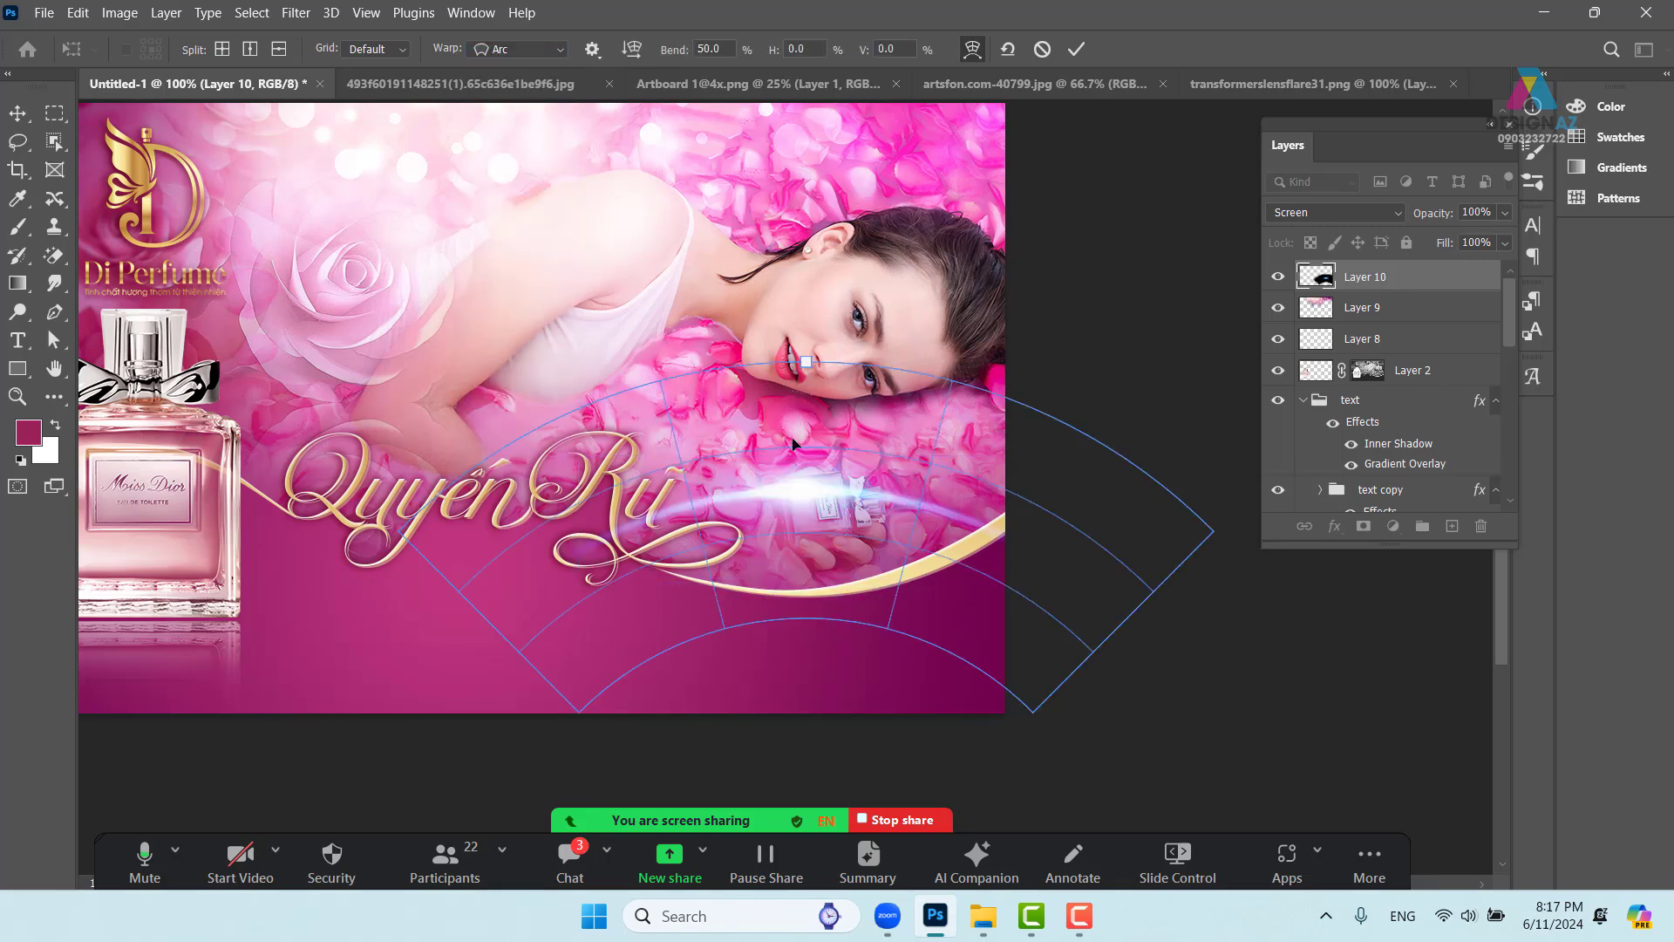
left_click_drag(793, 445, 794, 563)
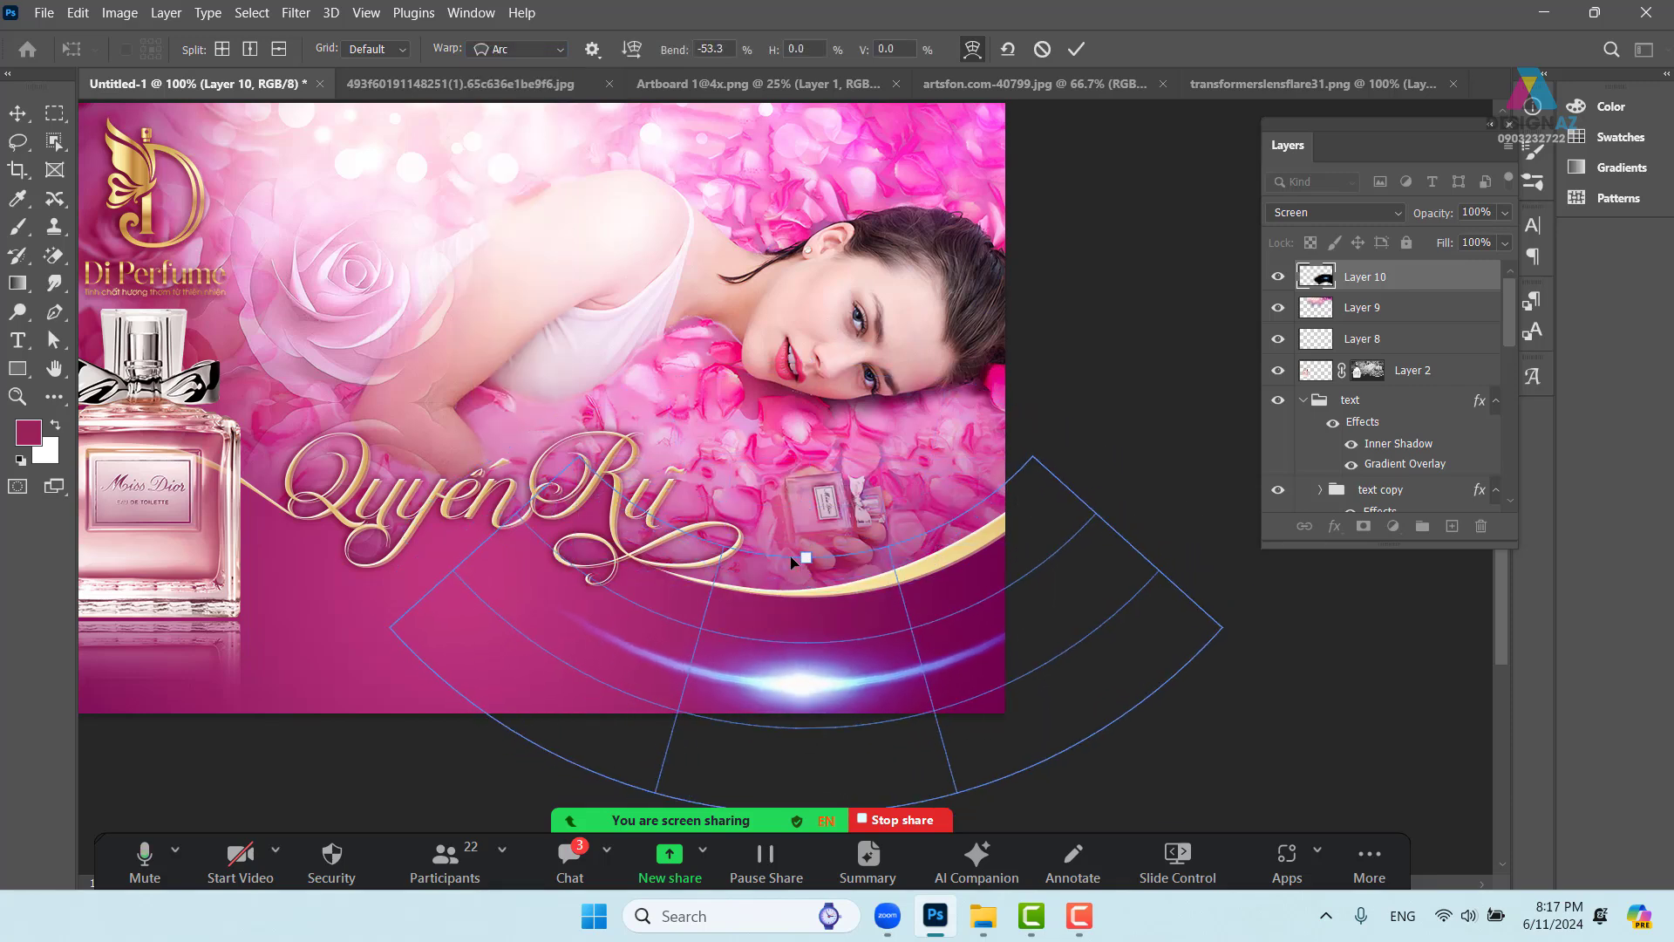
left_click_drag(866, 635, 925, 615)
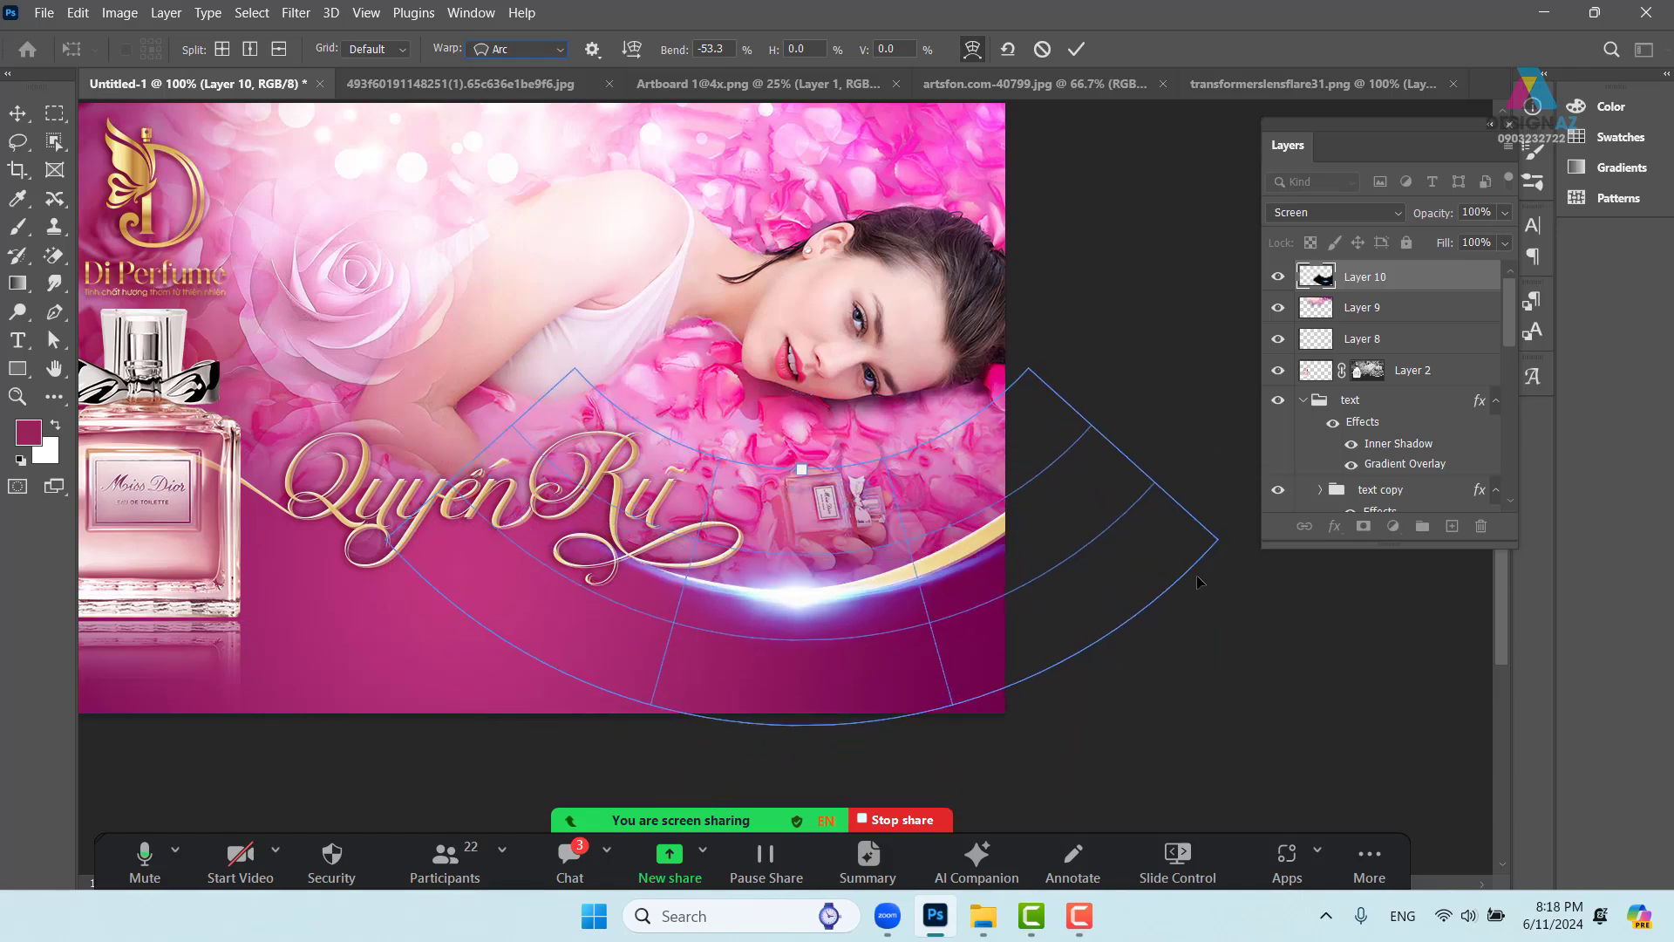
left_click_drag(1034, 541, 1030, 534)
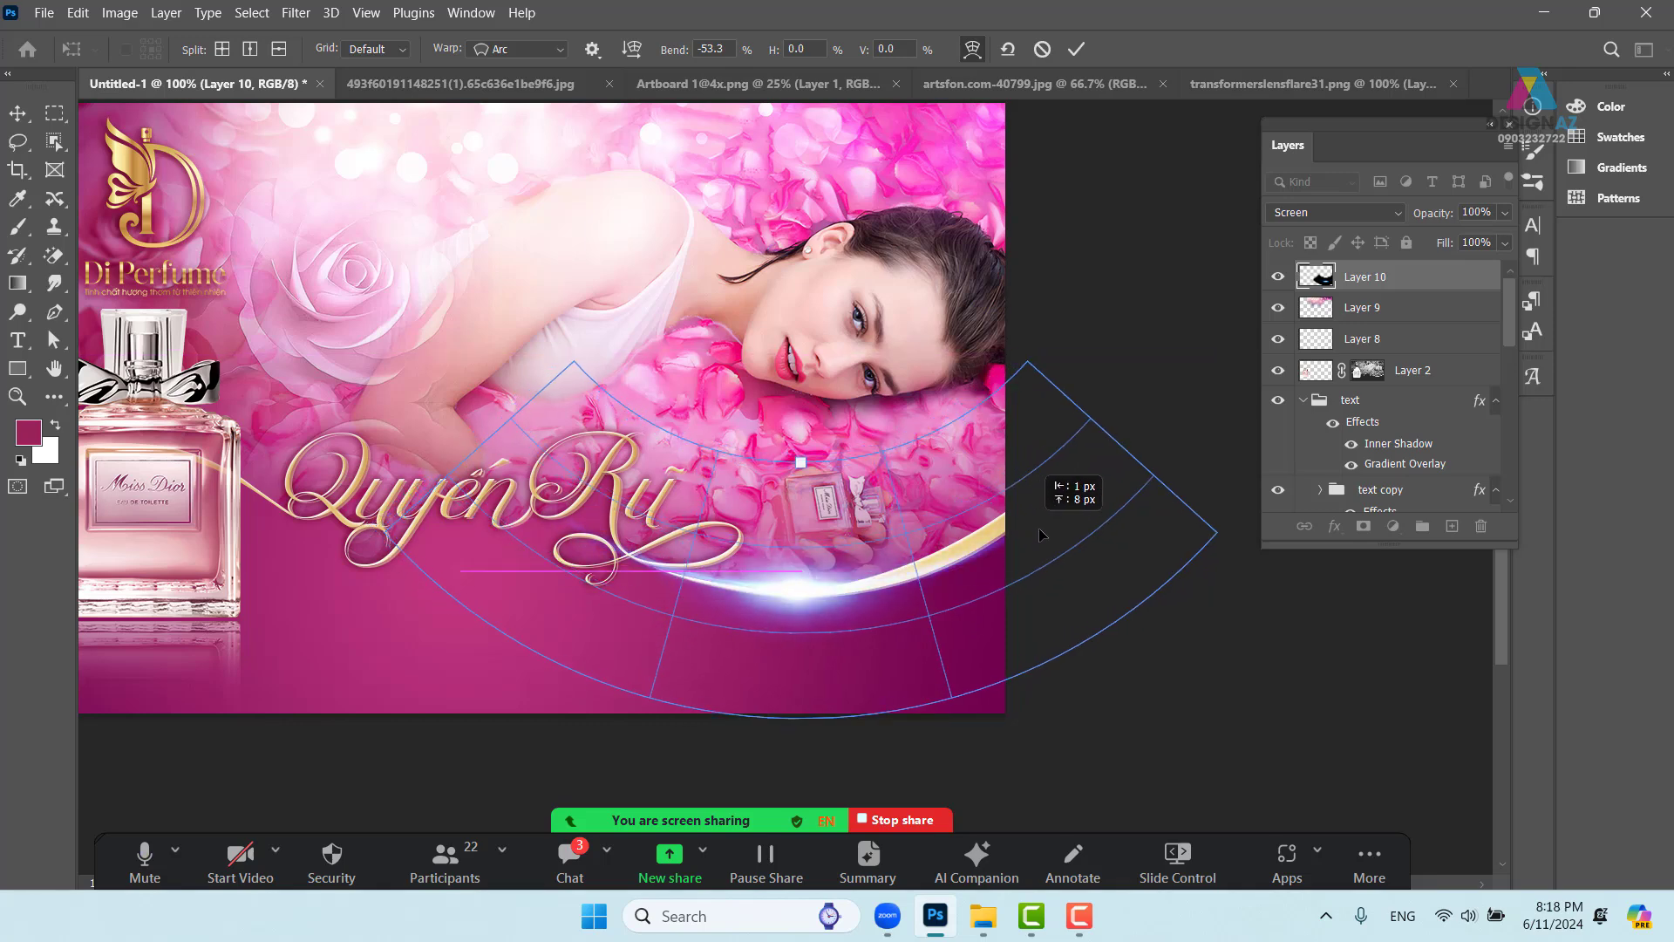
left_click_drag(1039, 527, 1039, 527)
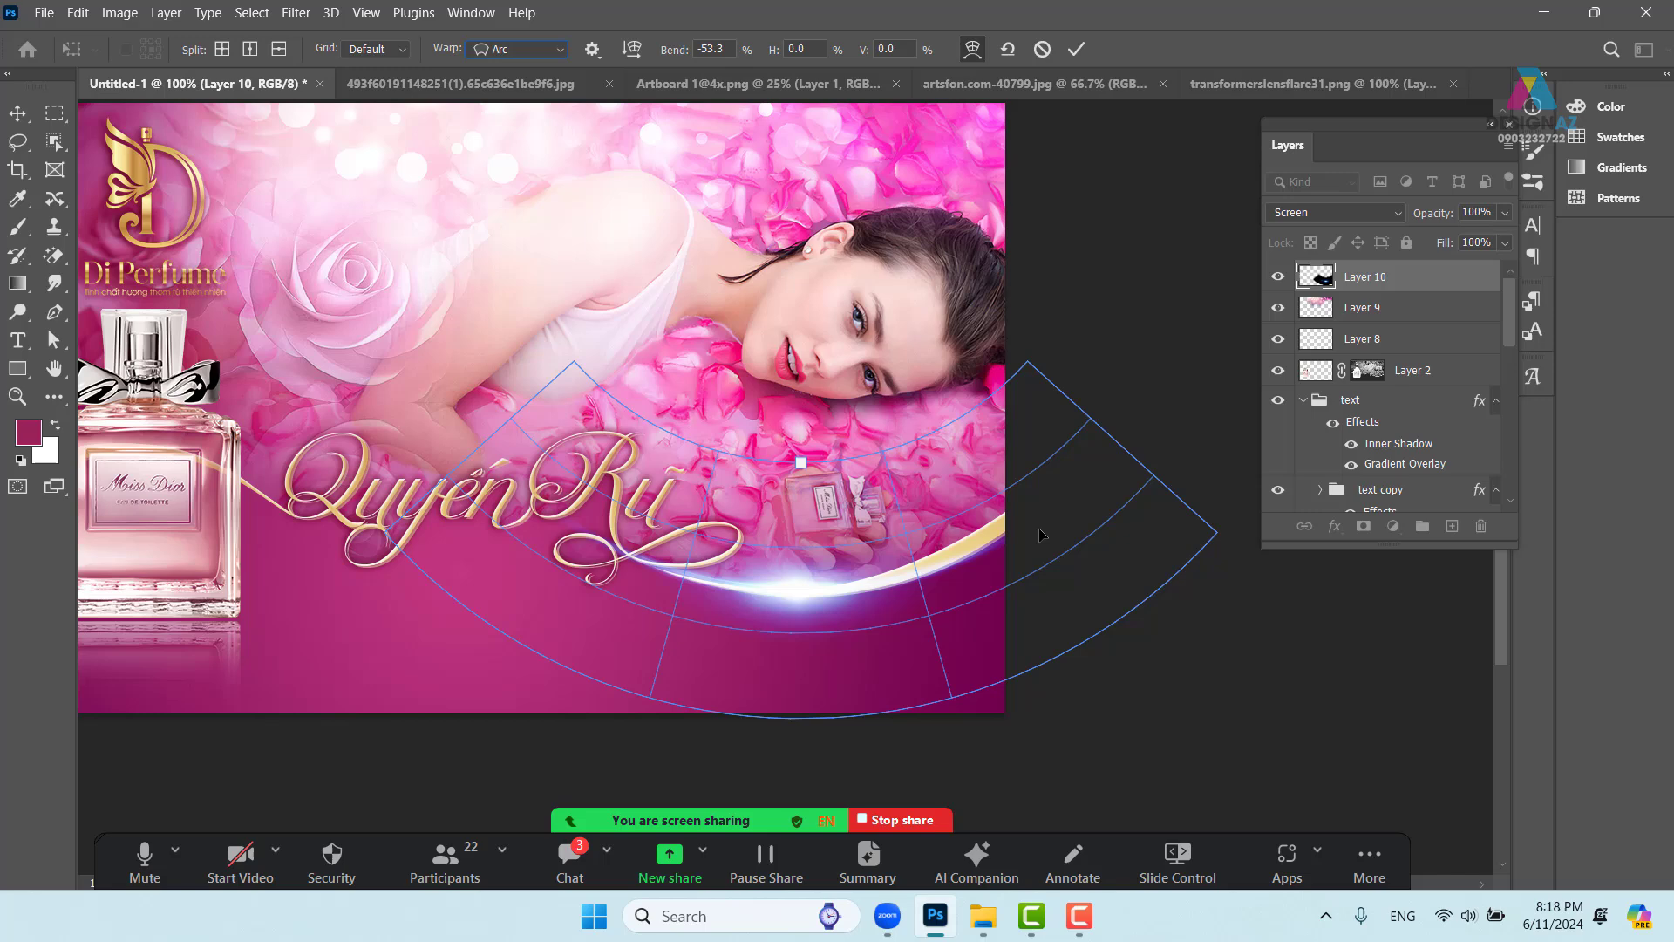
left_click(1078, 50)
Delete the lens flare layer from the banner
left_click_drag(814, 600, 1076, 649)
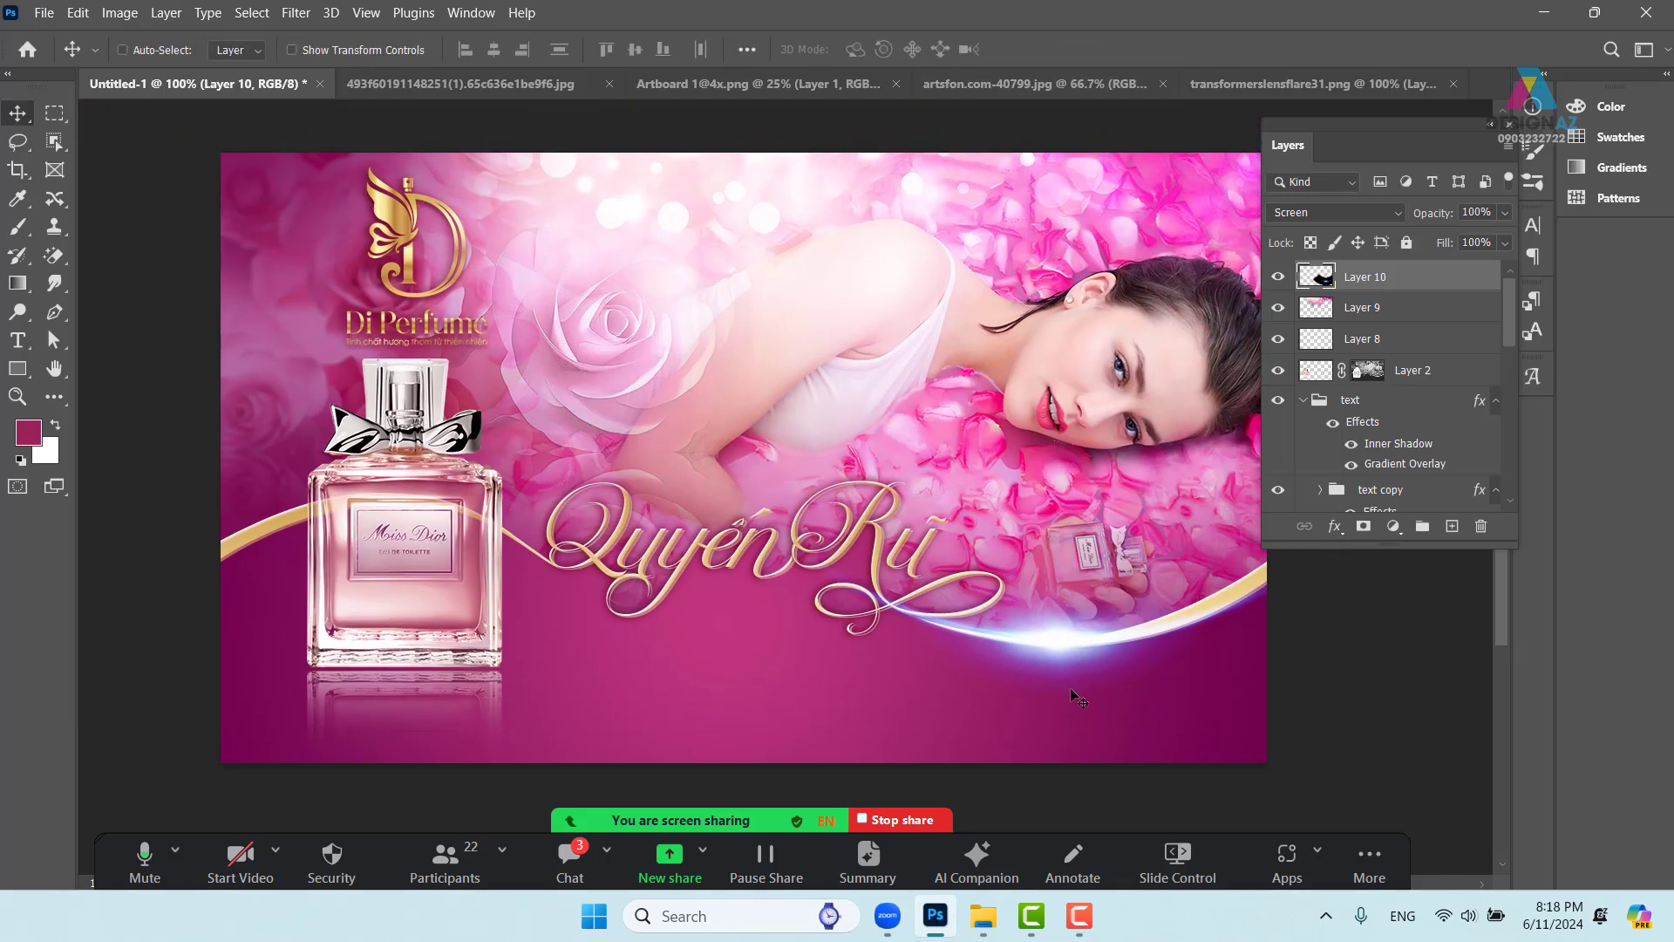
key("Delete")
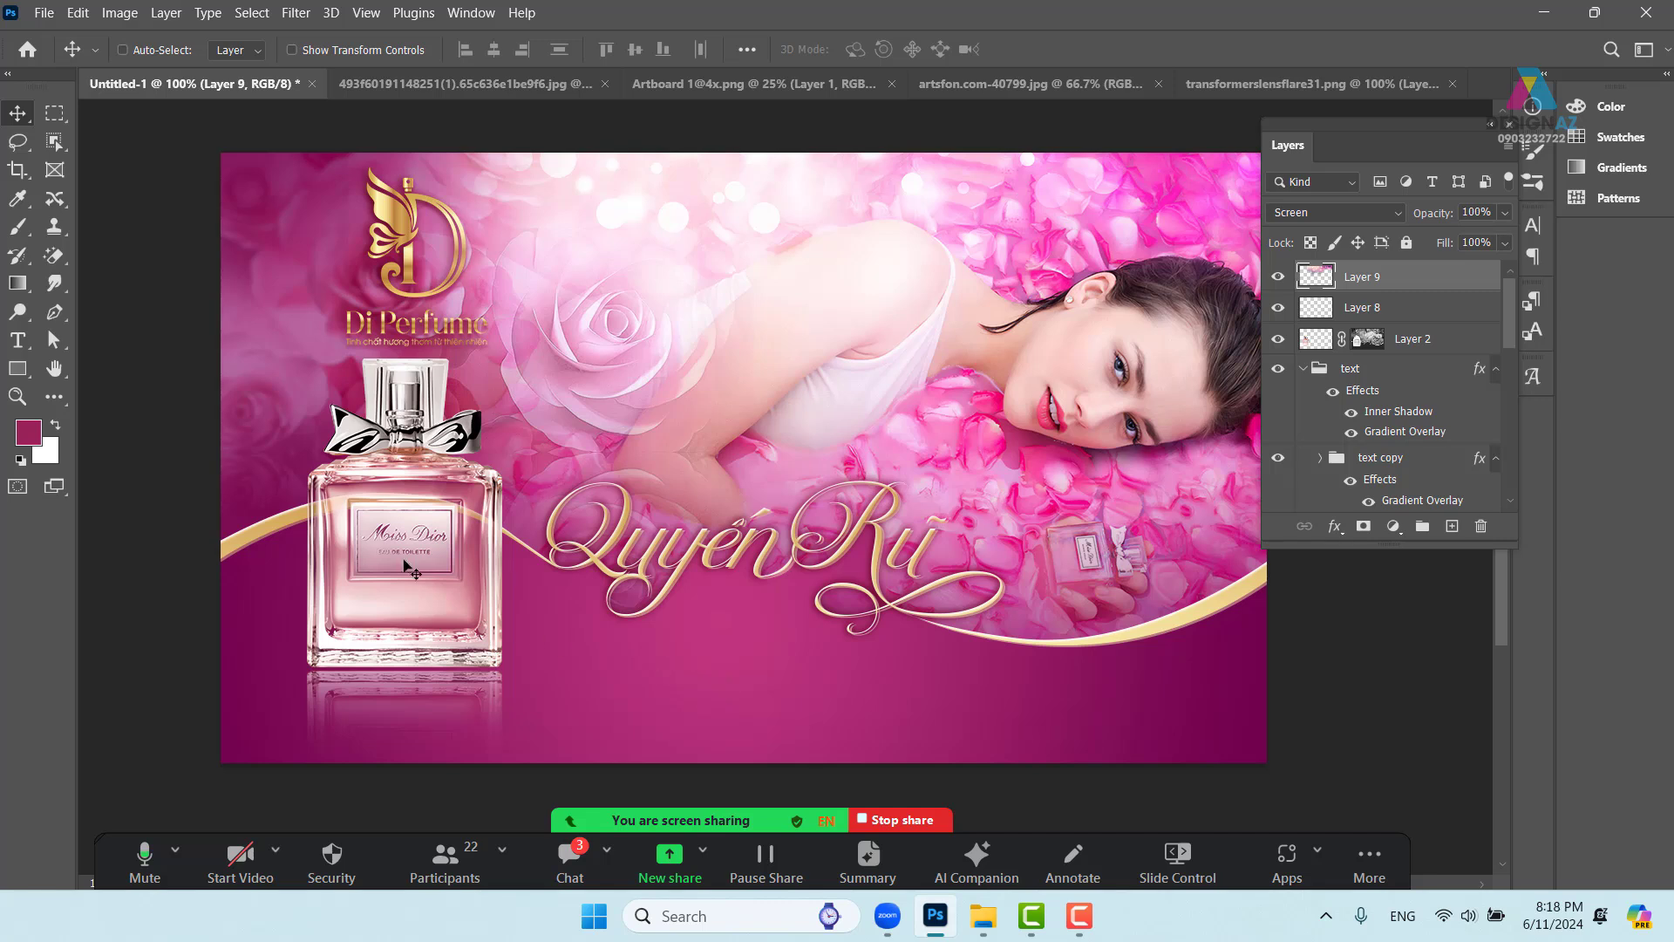
Add the white text "Dài lâu" on the magenta base below the gold title
left_click_drag(782, 555, 711, 542)
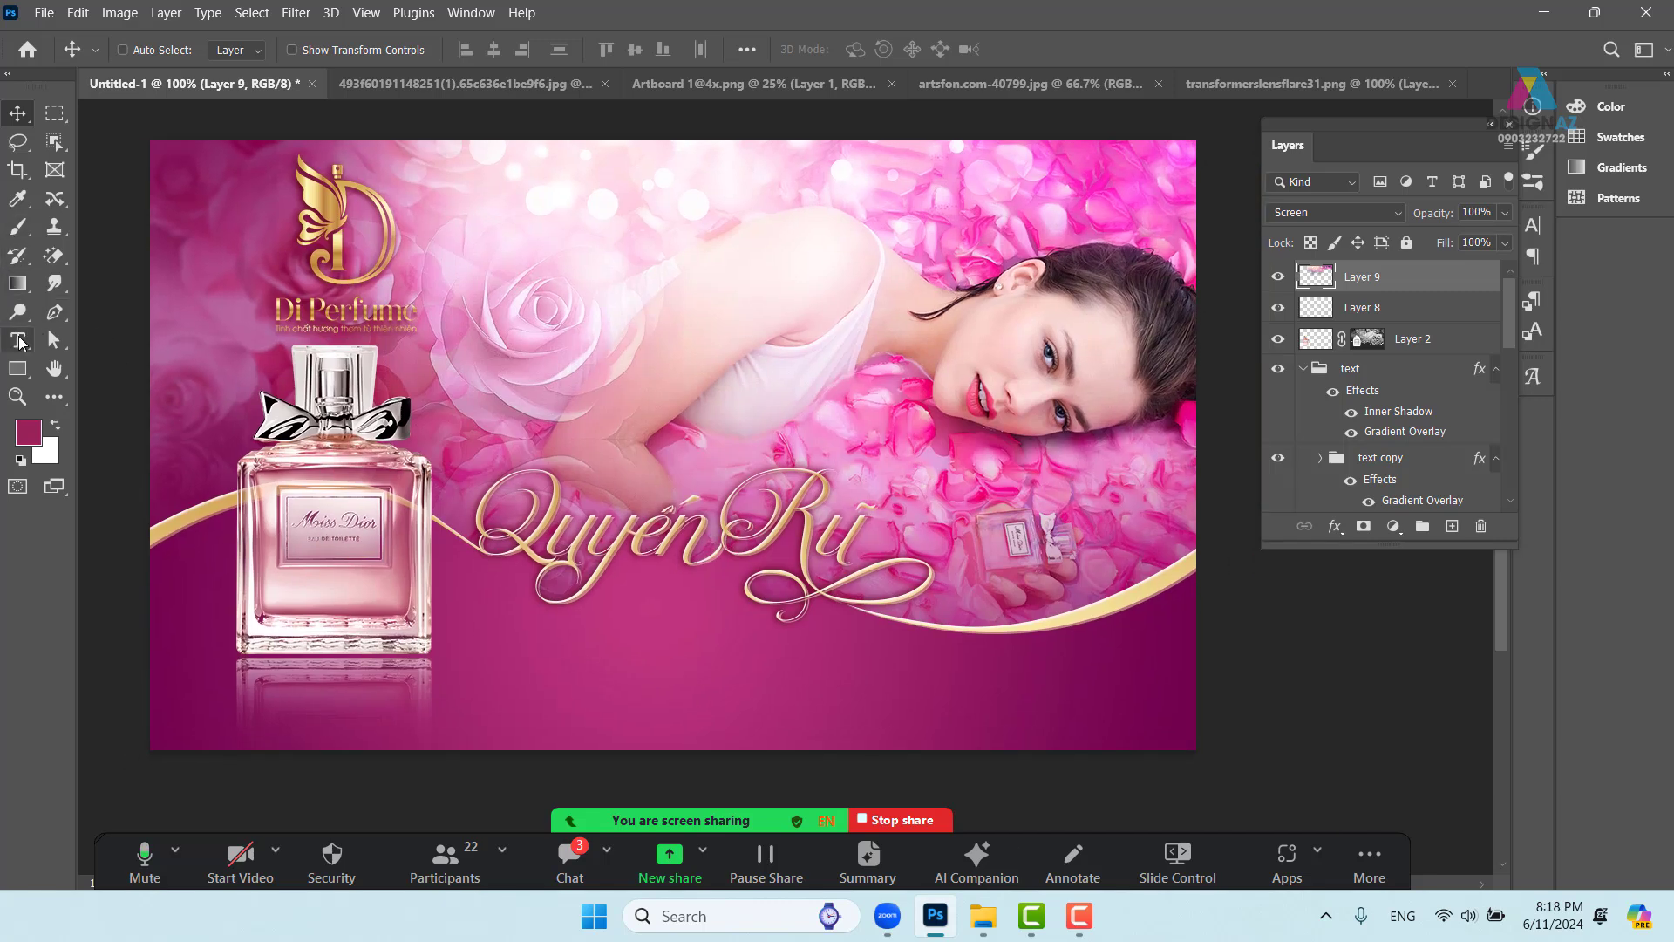
left_click(19, 343)
left_click(564, 666)
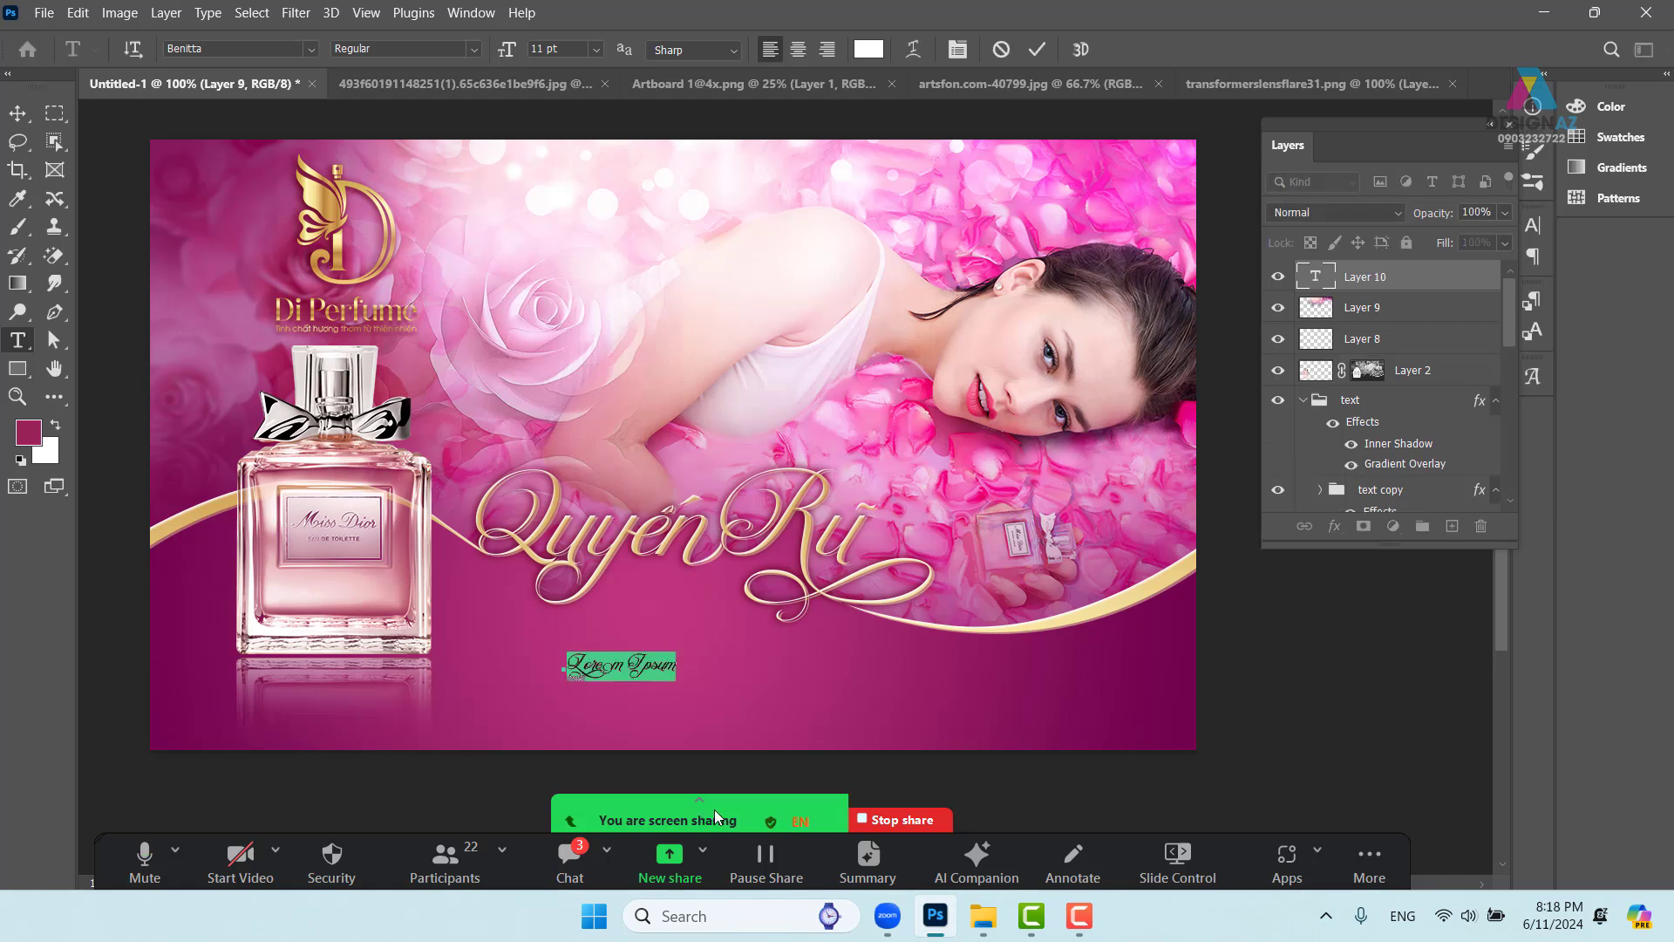
key("BackSpace")
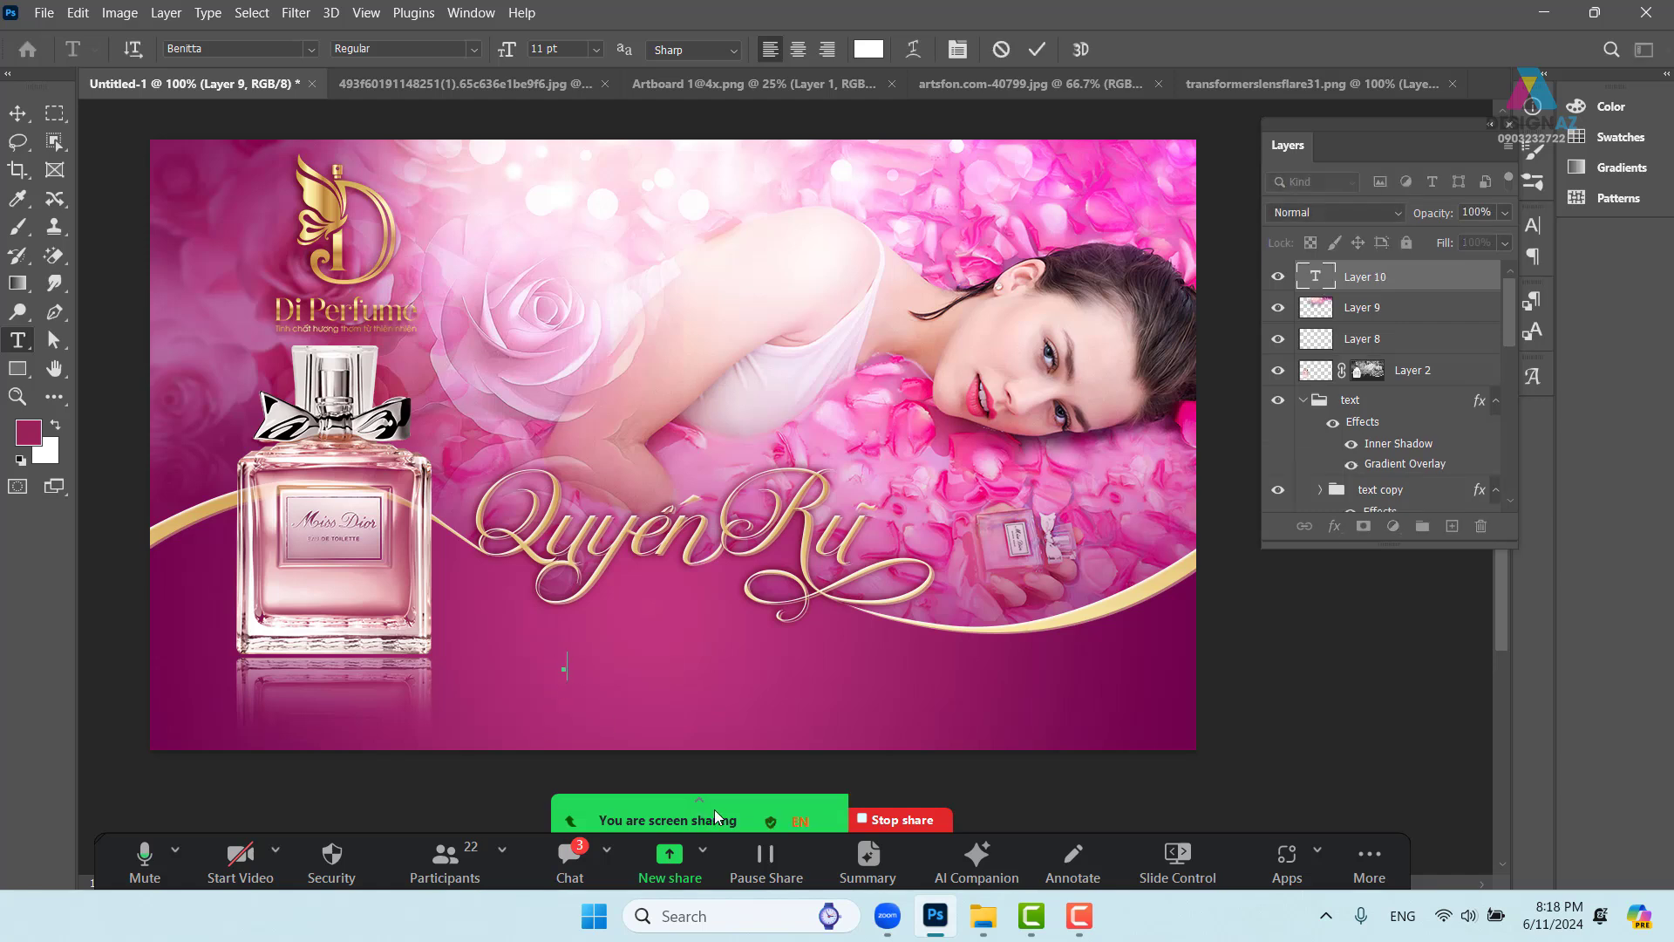
type("Da")
type("i")
type(" lâu")
left_click(17, 112)
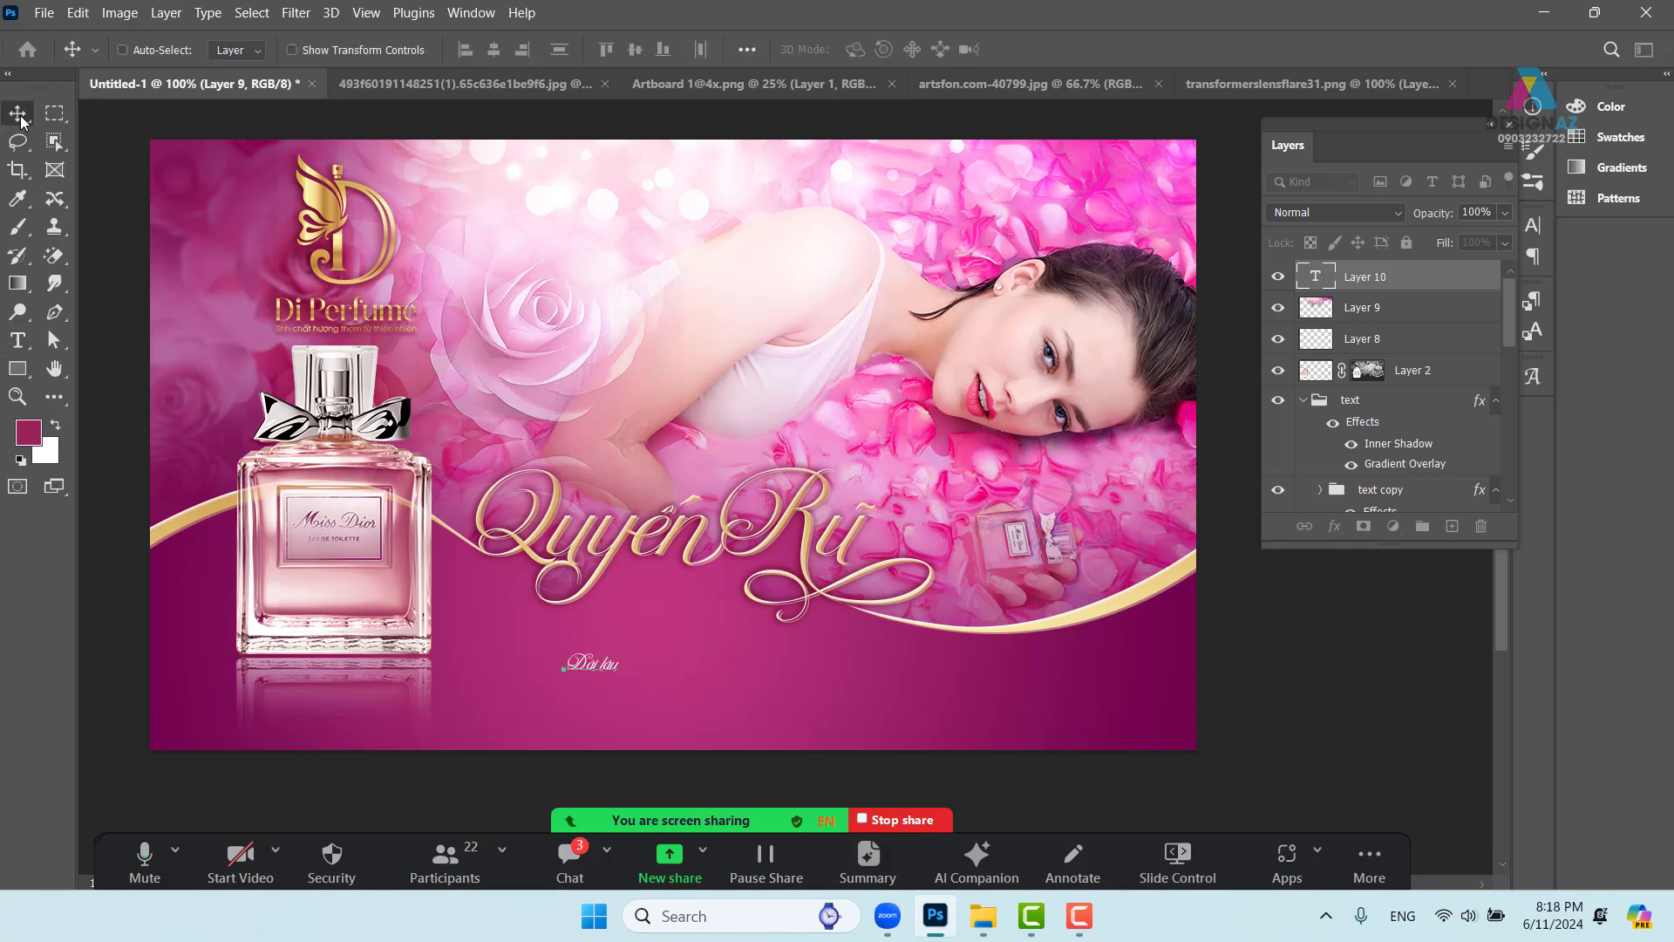
Enlarge the "Dài lâu" text to about 383% and position it just beneath the gold title
key("ctrl+t")
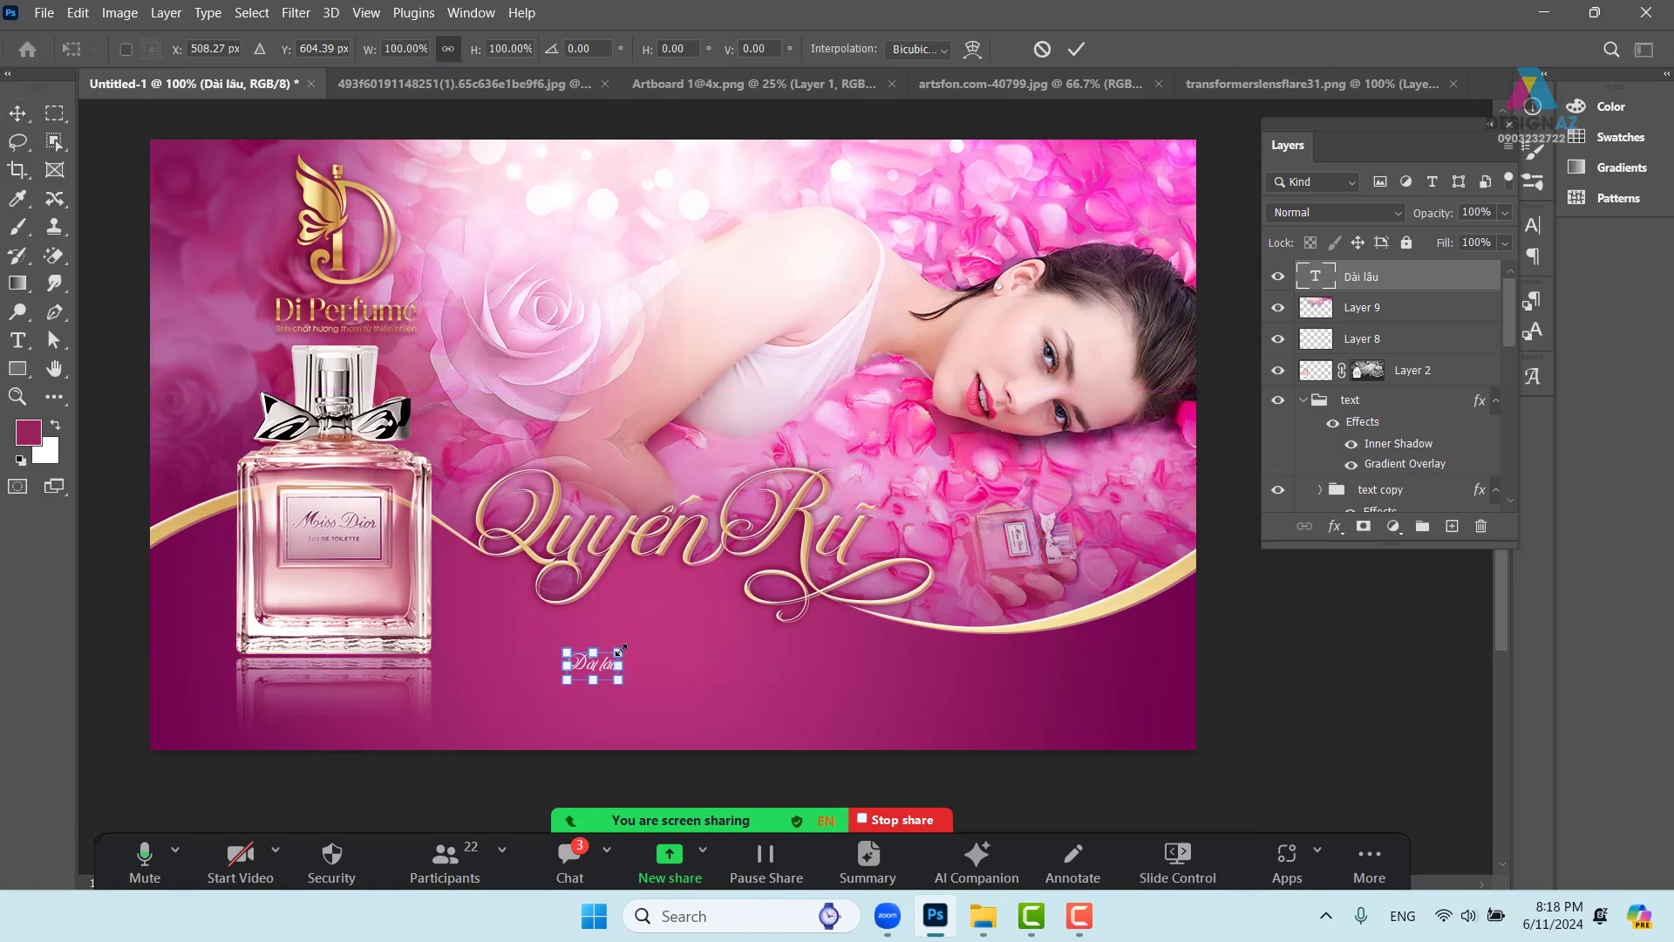
left_click_drag(621, 651, 766, 569)
left_click_drag(707, 647, 682, 675)
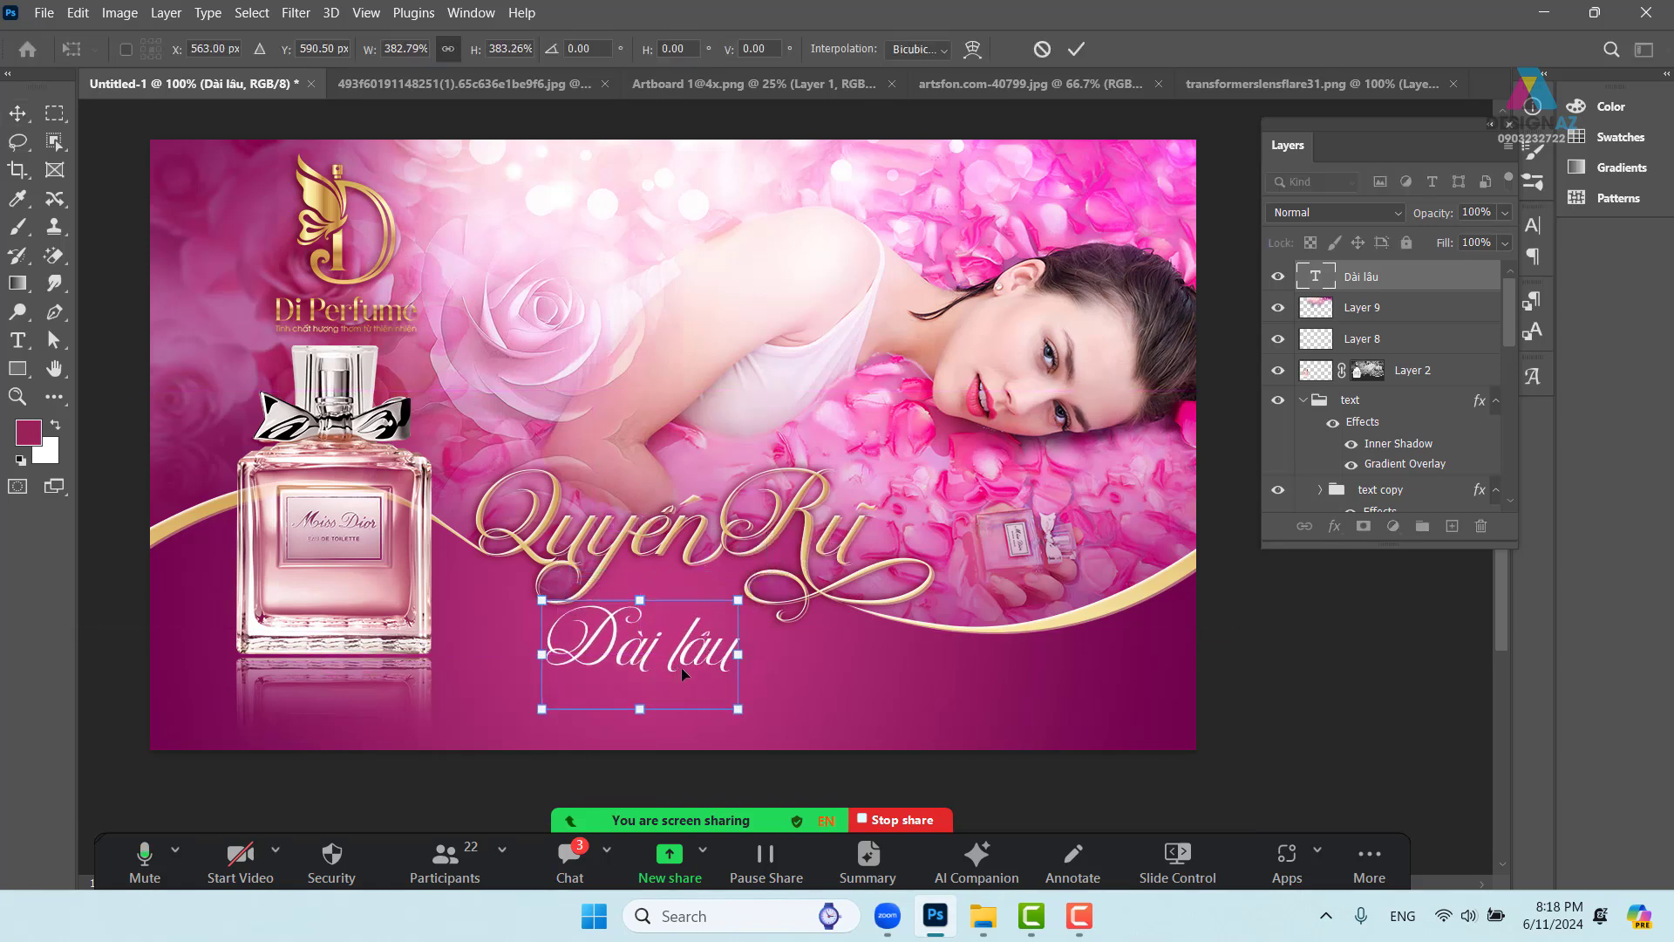
key("Return")
Change the font of the "Dài lâu" text to Gagisra Rigade
key("t")
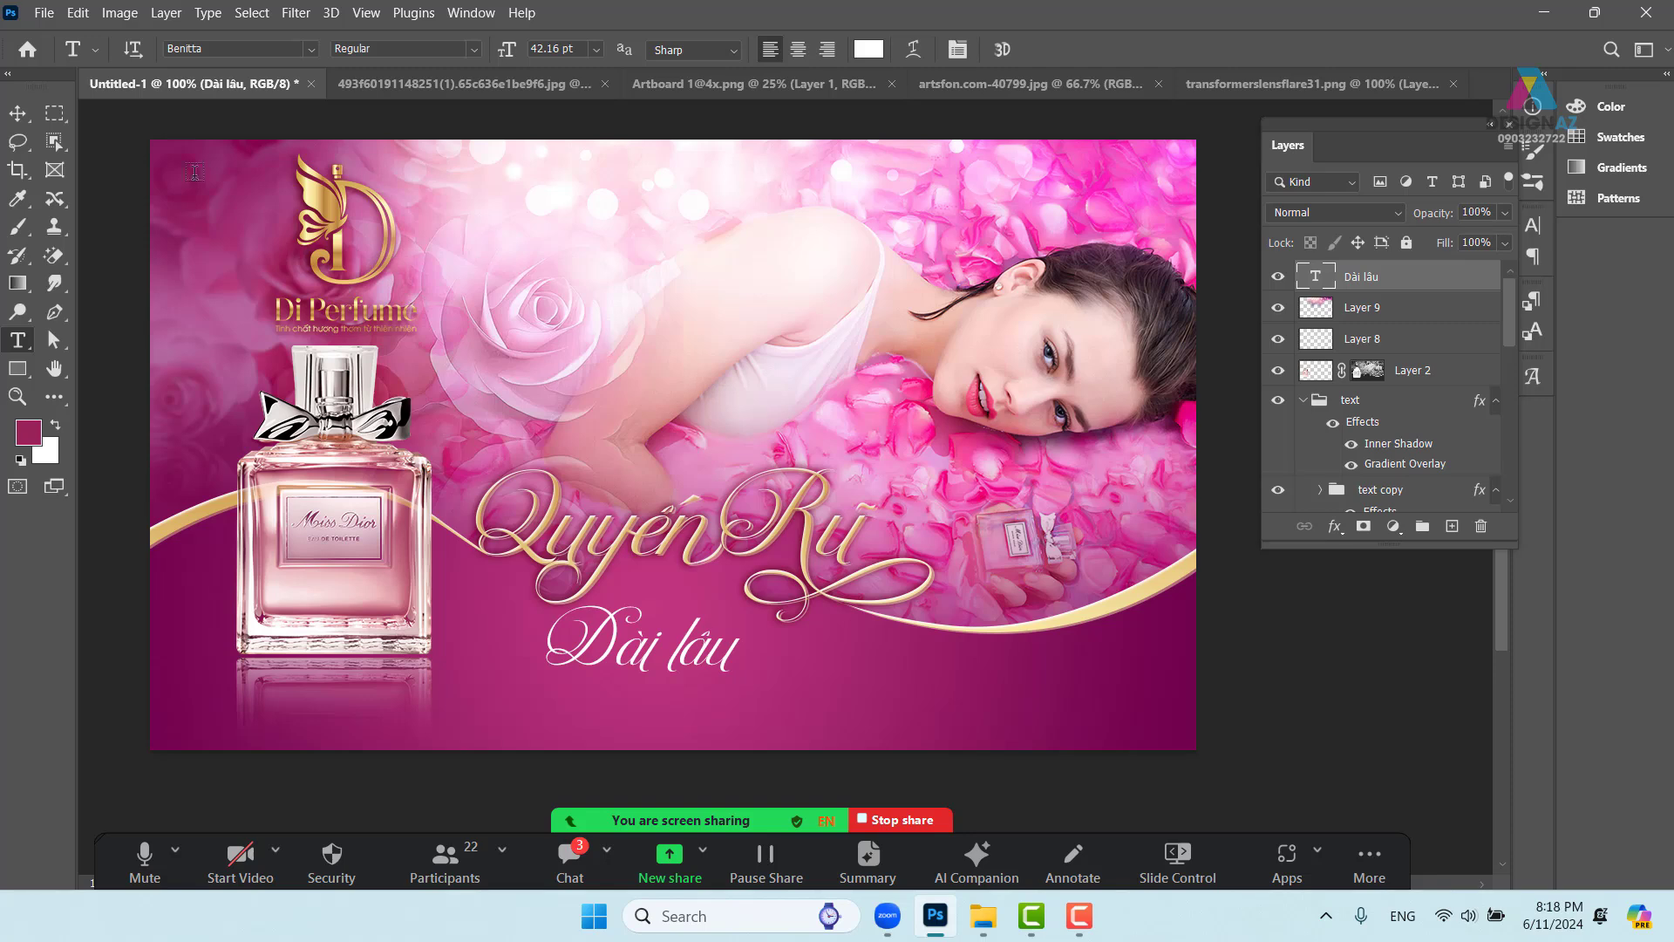
left_click(311, 50)
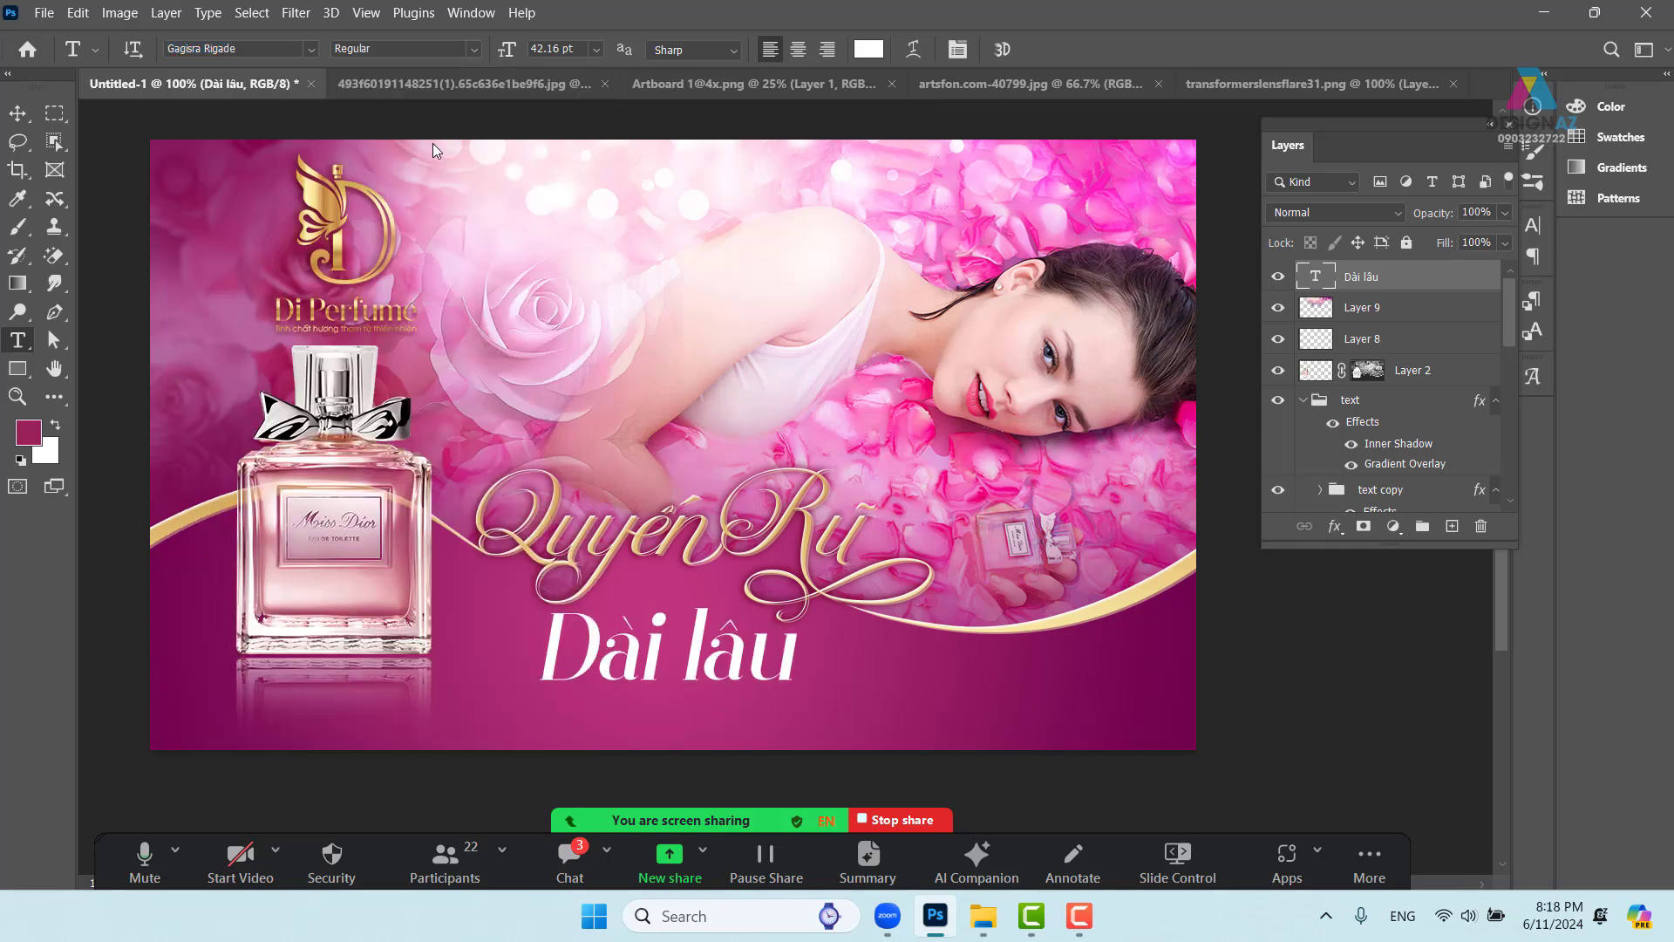
left_click(262, 137)
Shrink the "Dài lâu" text and tuck it centrally beneath the title, beside the swash of "Rũ"
left_click(17, 114)
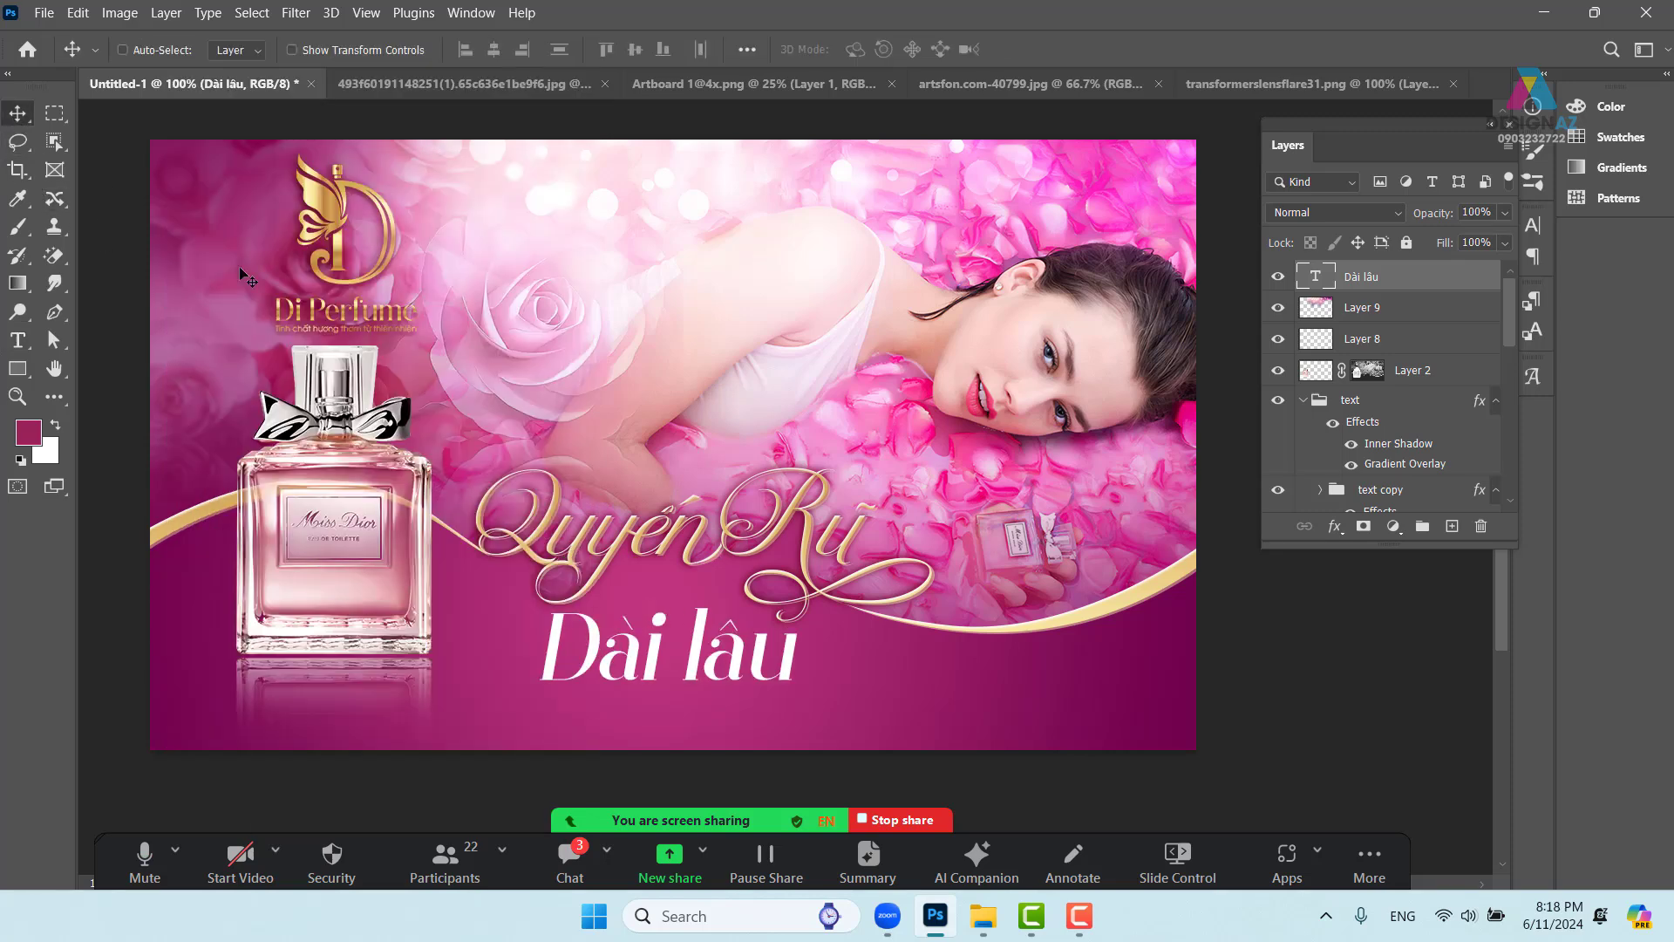
left_click_drag(723, 678, 706, 653)
key("ctrl+t")
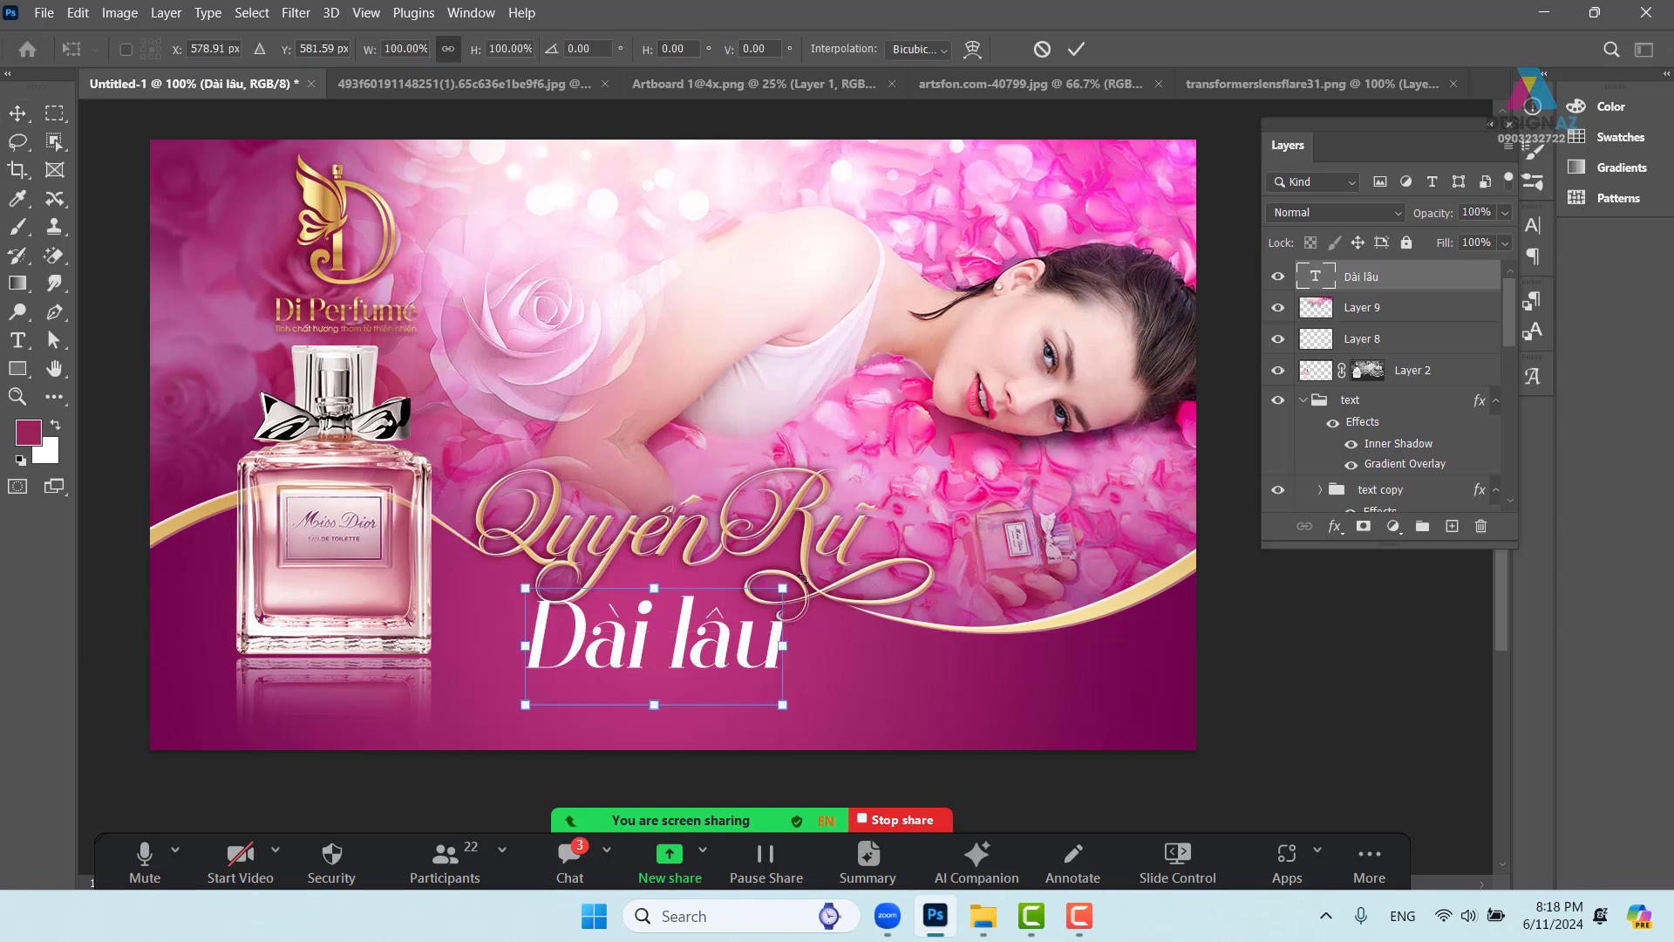
left_click_drag(783, 591, 715, 621)
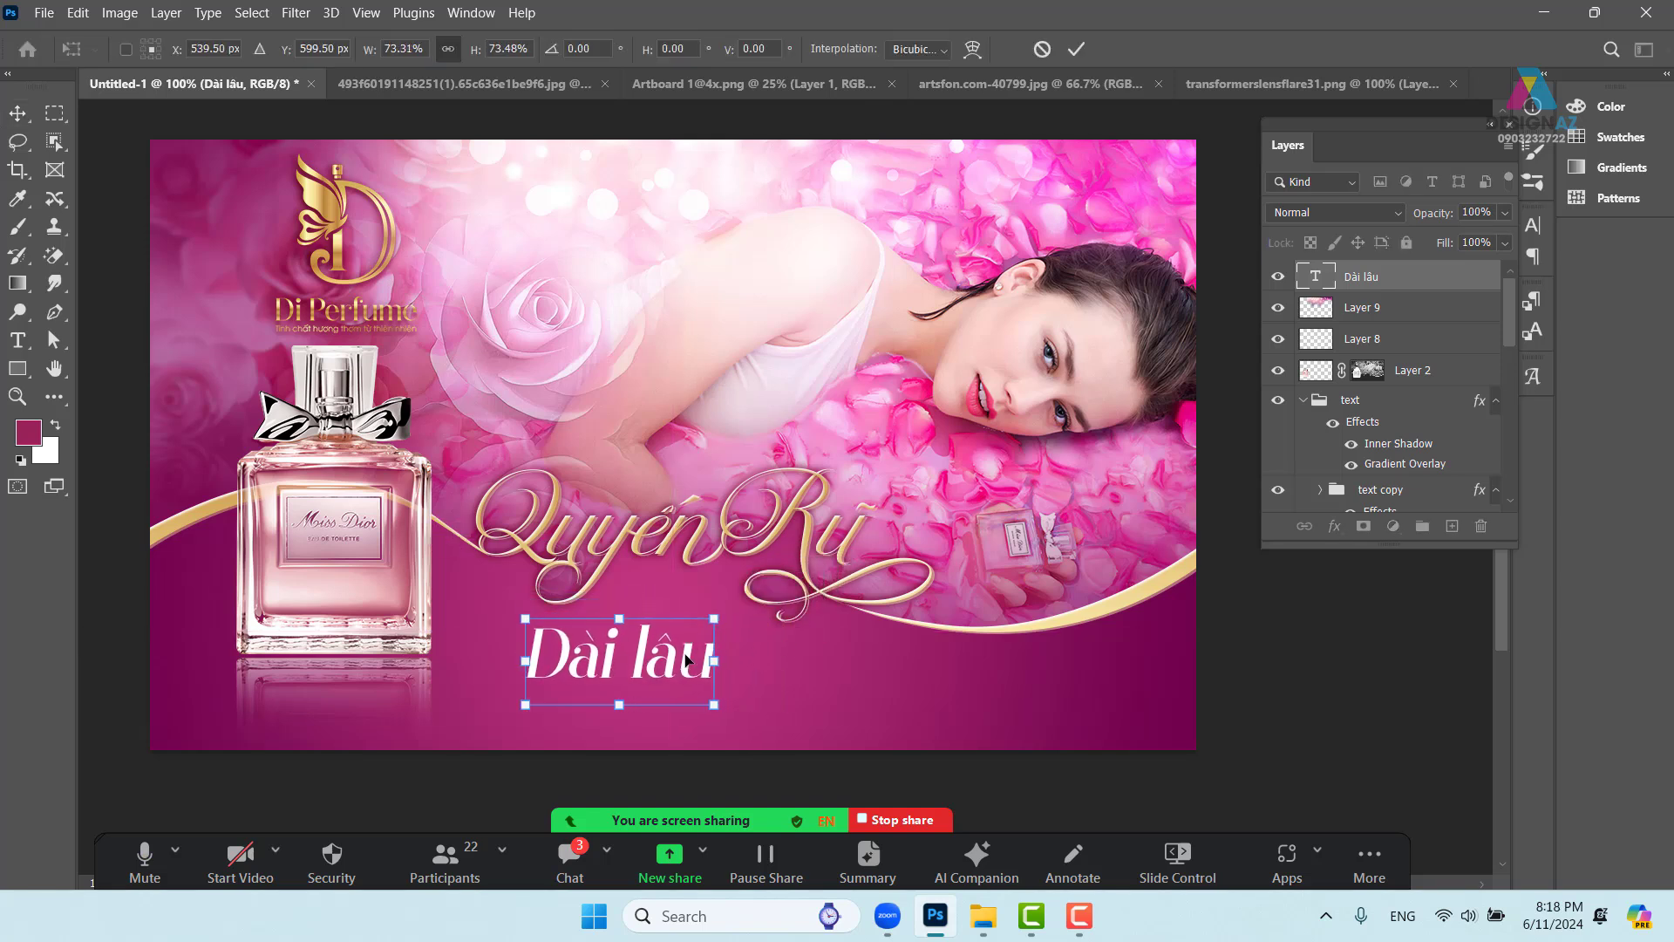
left_click_drag(649, 671, 698, 623)
left_click_drag(767, 566, 764, 574)
left_click_drag(685, 637, 766, 654)
key("Return")
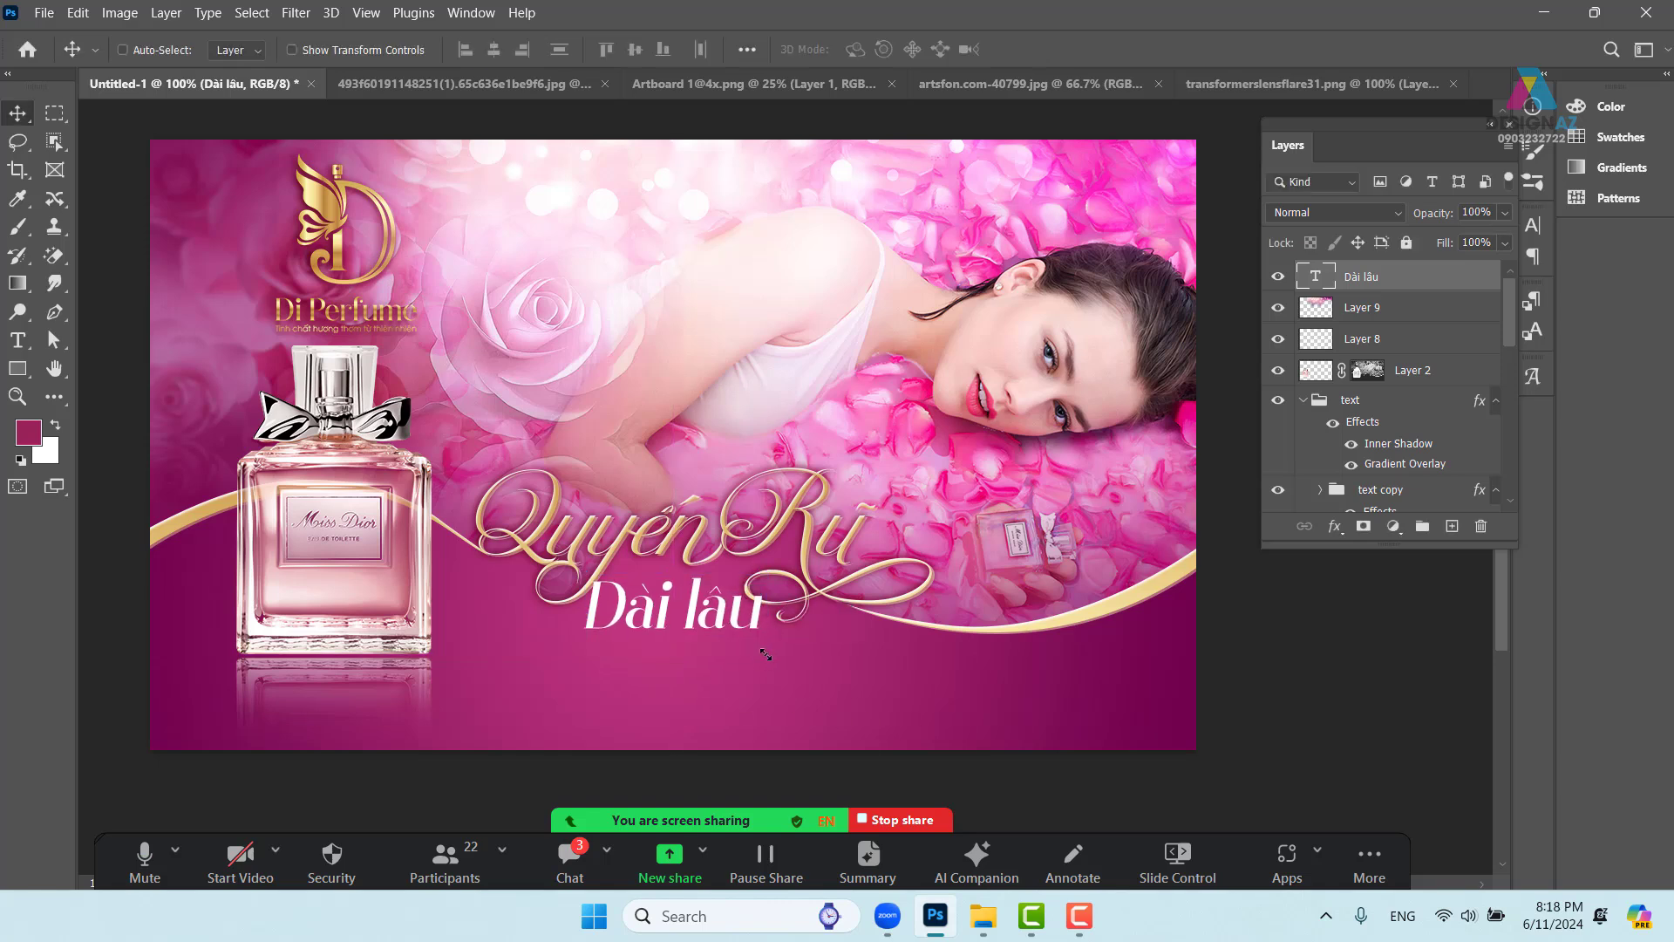
Duplicate the magenta base shape Shape 4 and set the copy's blend mode to Multiply
scroll(968, 693, "right", 2)
right_click(1078, 669)
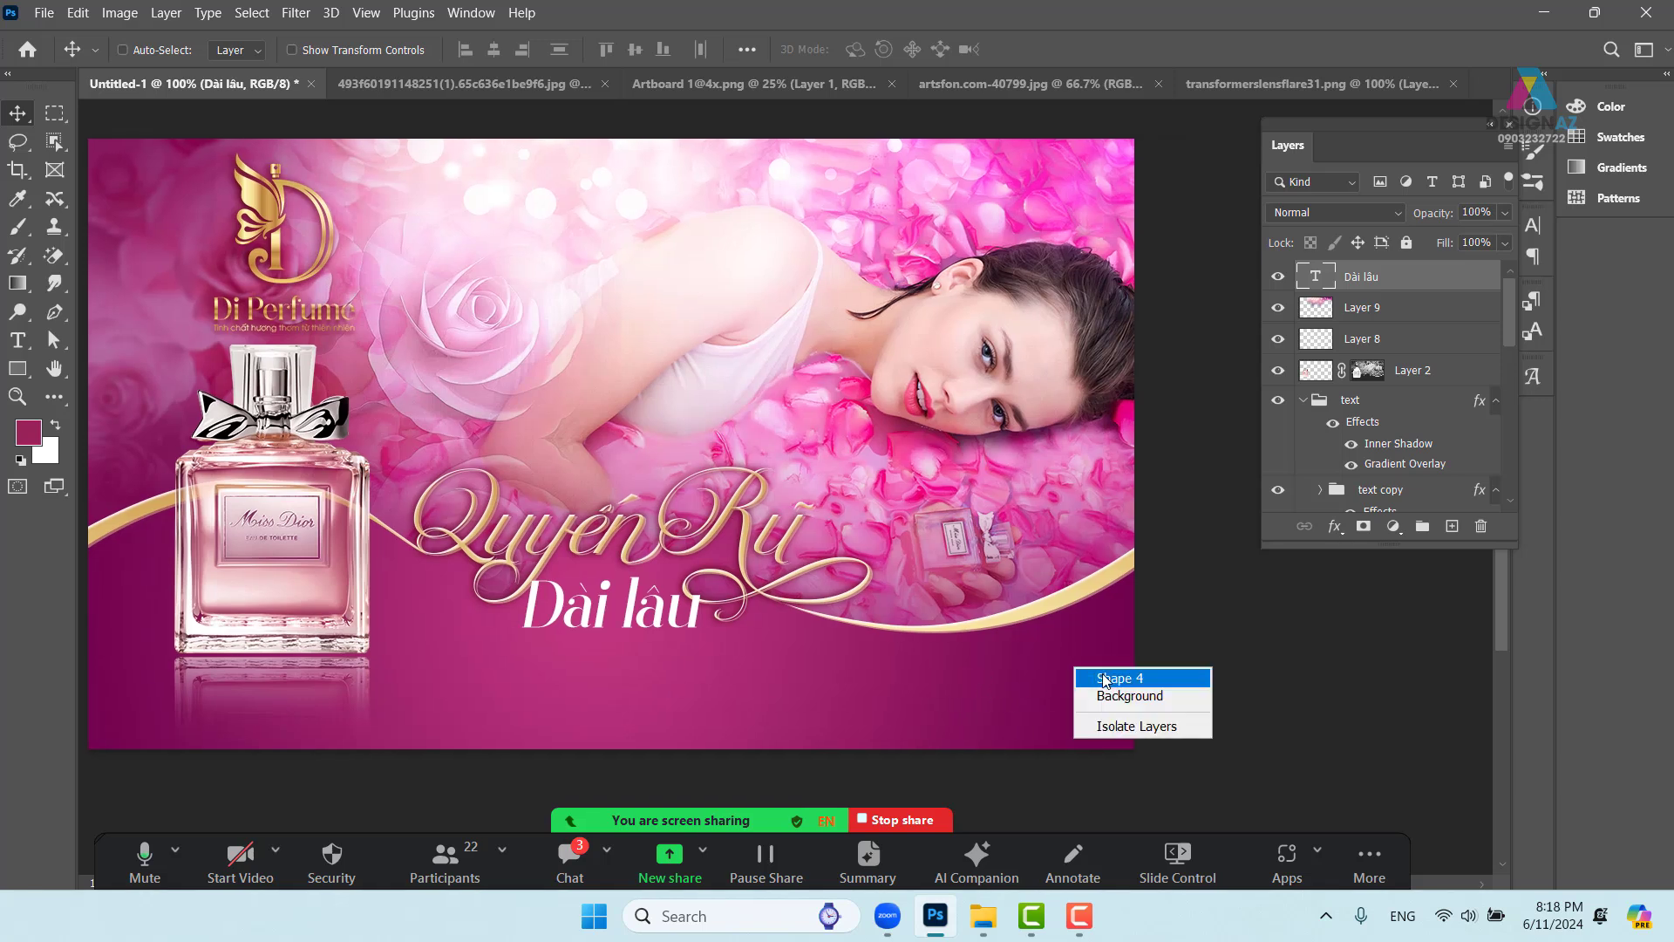
left_click(1101, 678)
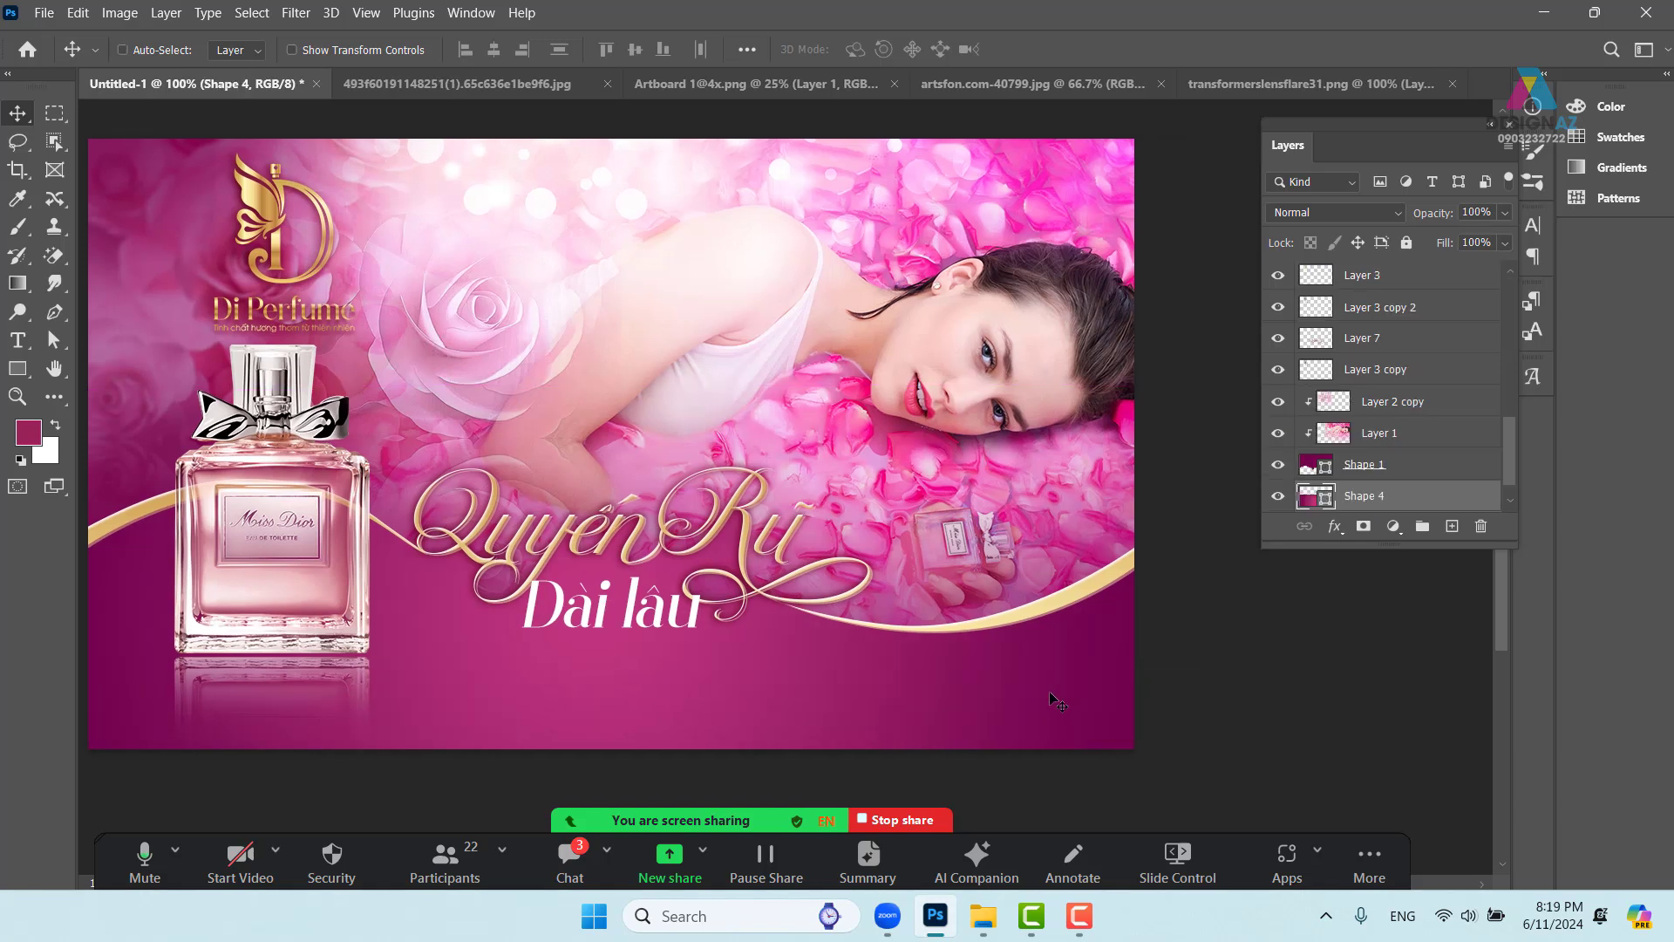
key("ctrl+j")
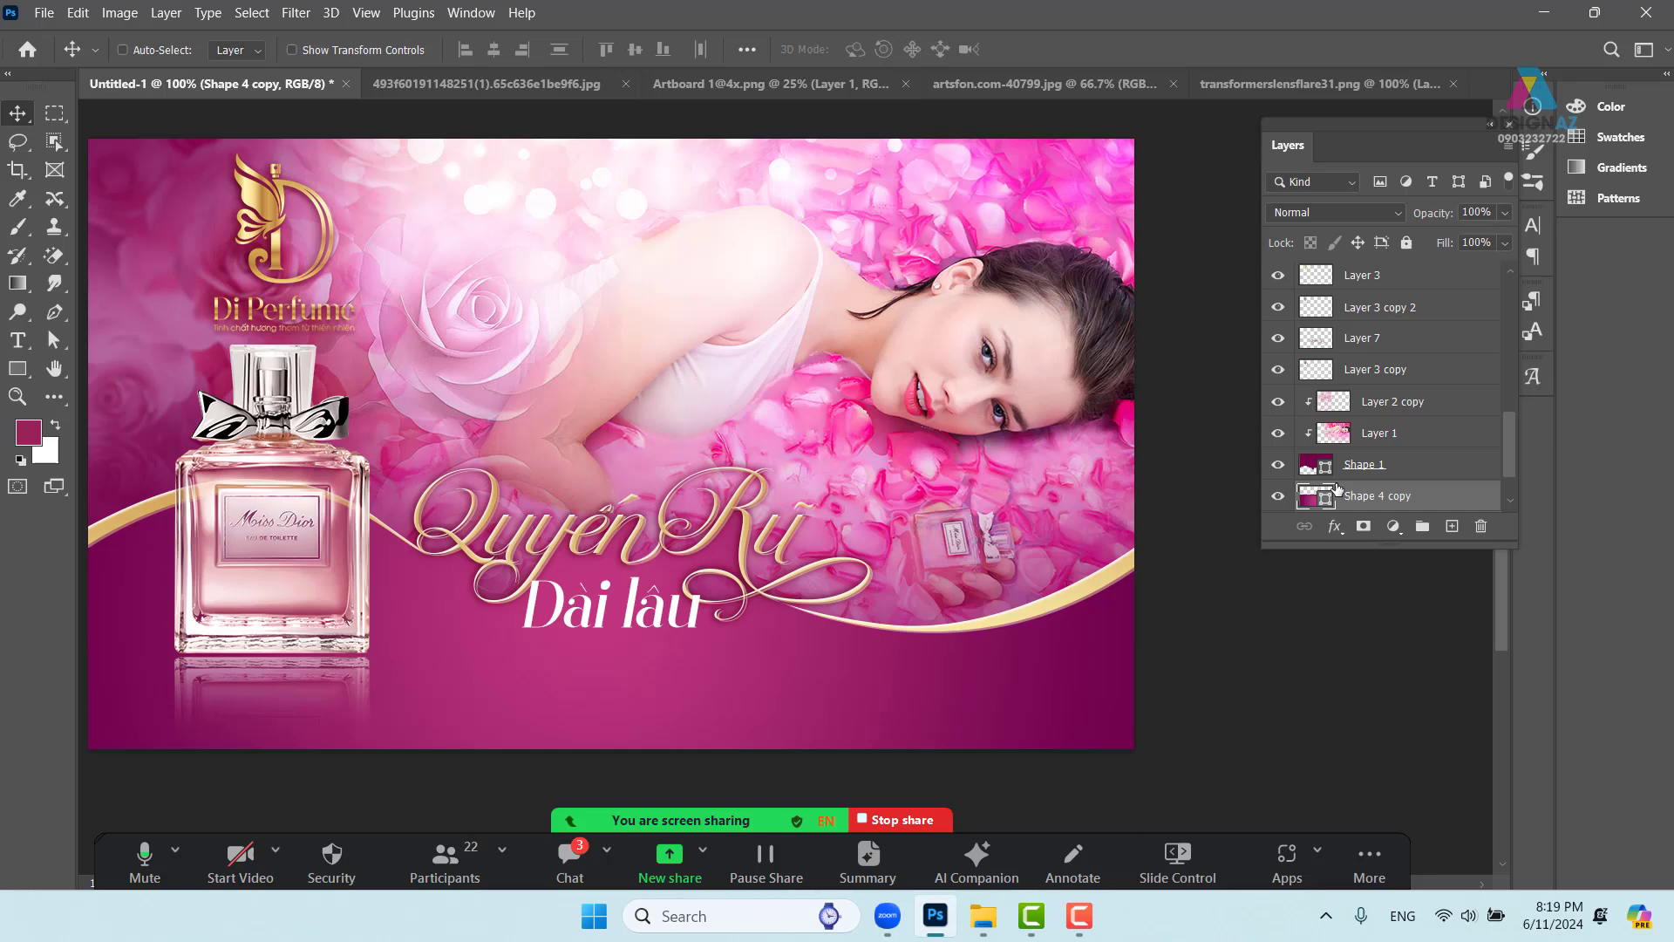
left_click(1362, 216)
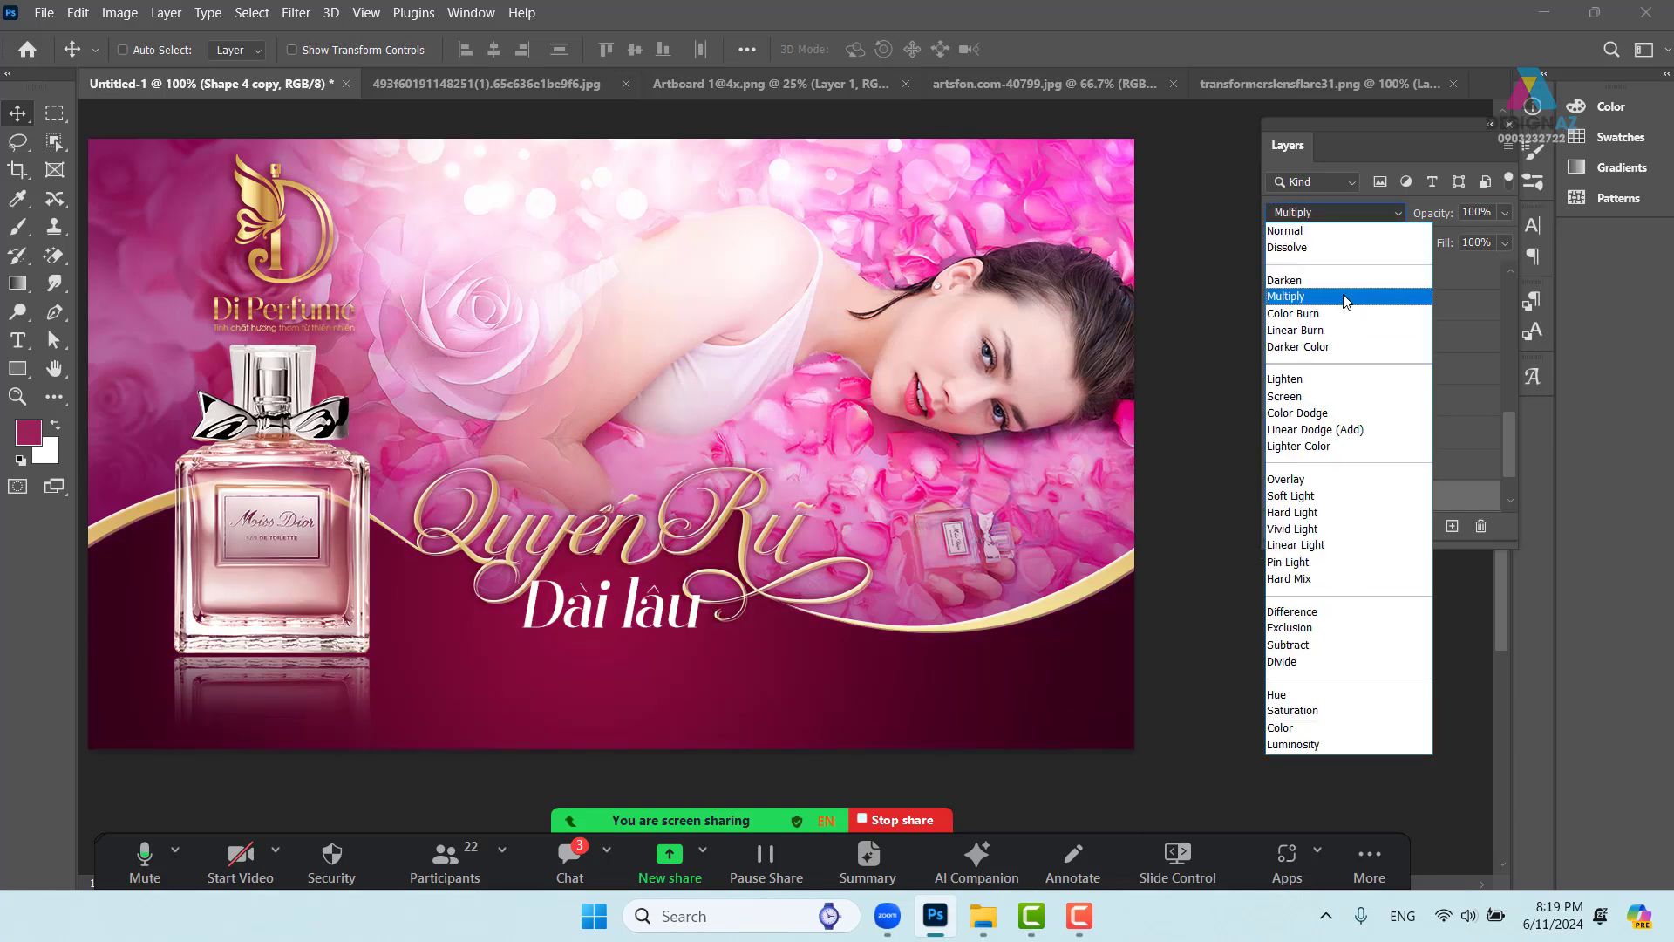
left_click(1347, 298)
left_click_drag(801, 639, 863, 624)
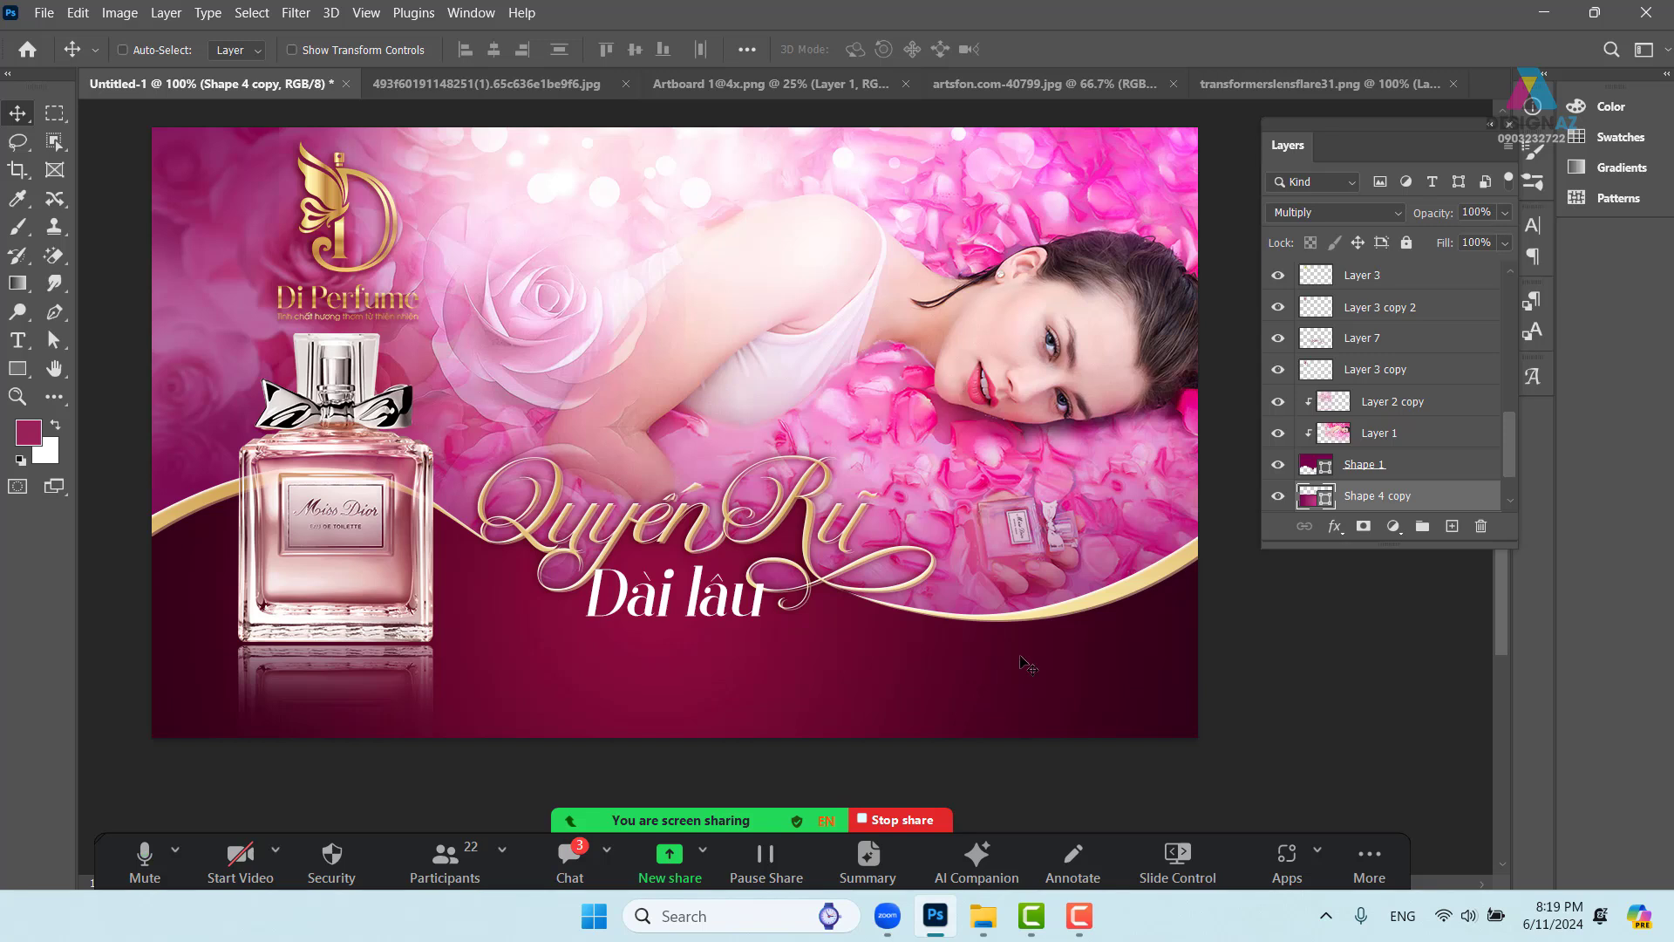
left_click_drag(880, 650, 924, 645)
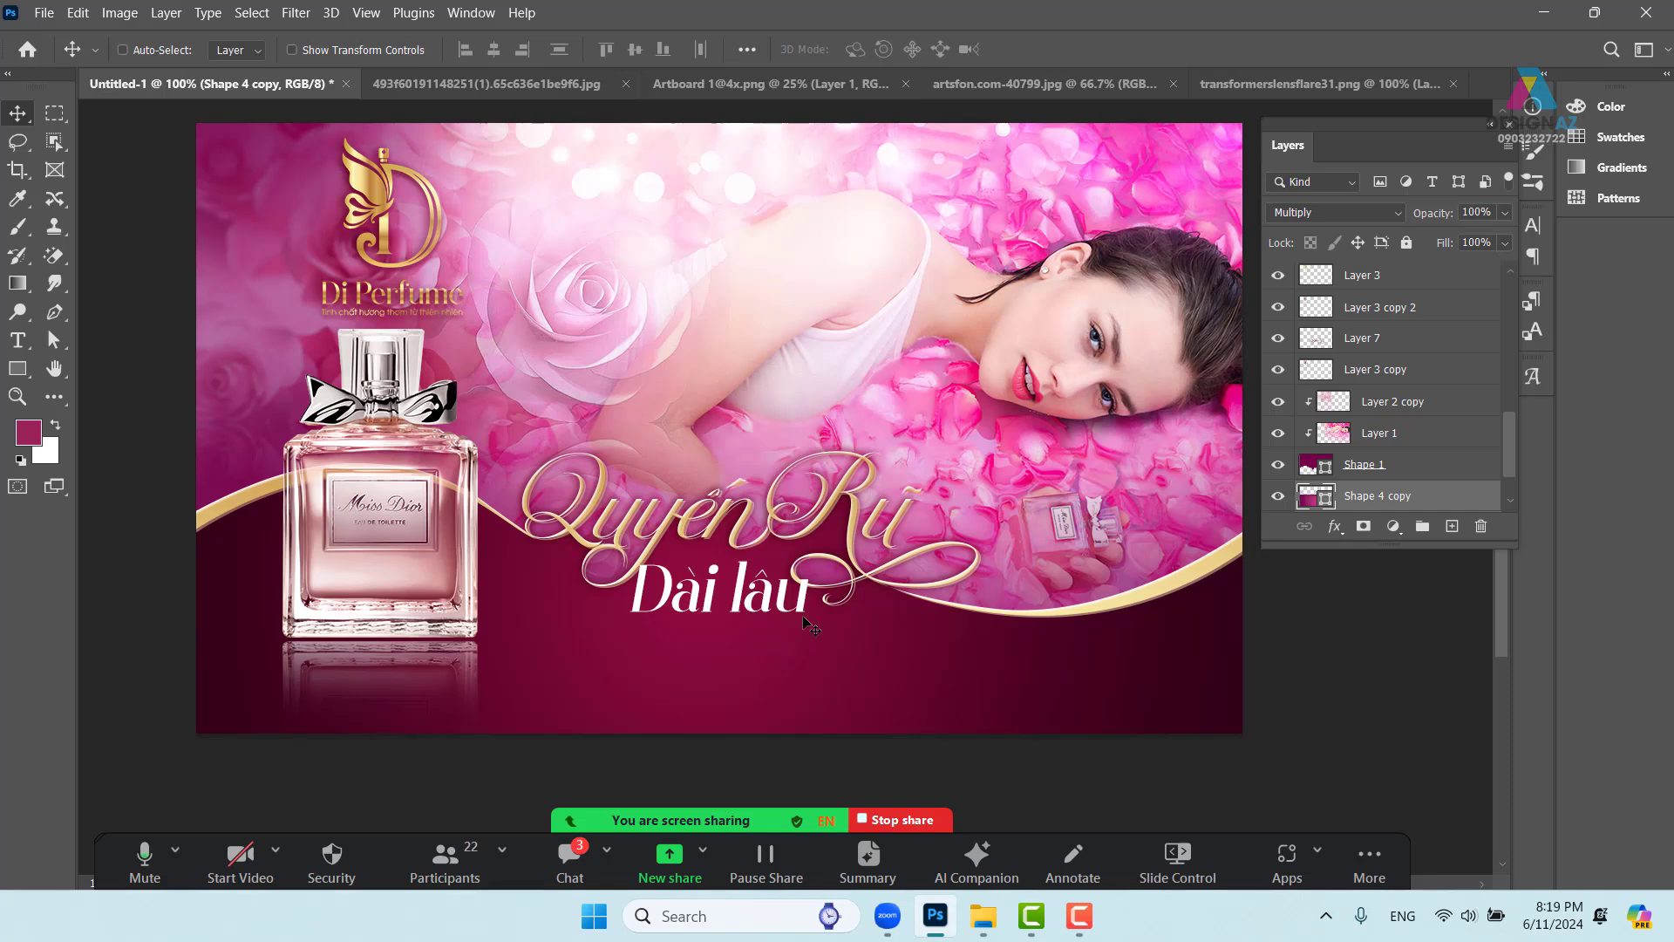
Change the "Dài lâu" text colour from white to a light pink, about #fabae3
key("ctrl+plus")
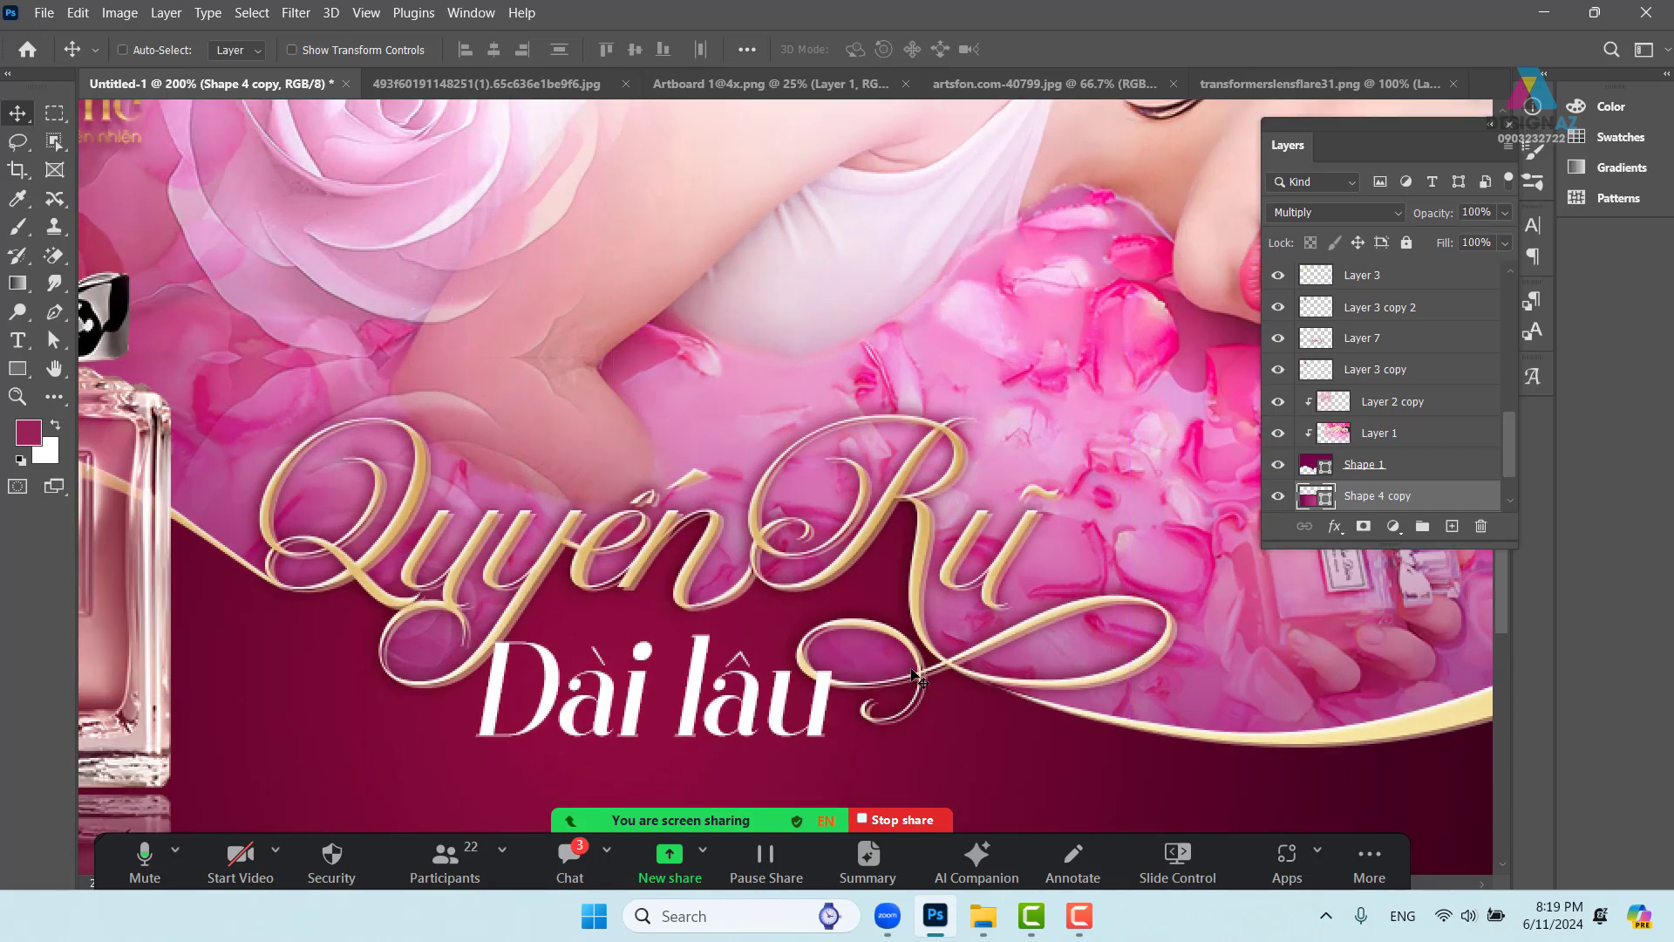
left_click_drag(685, 656, 703, 637)
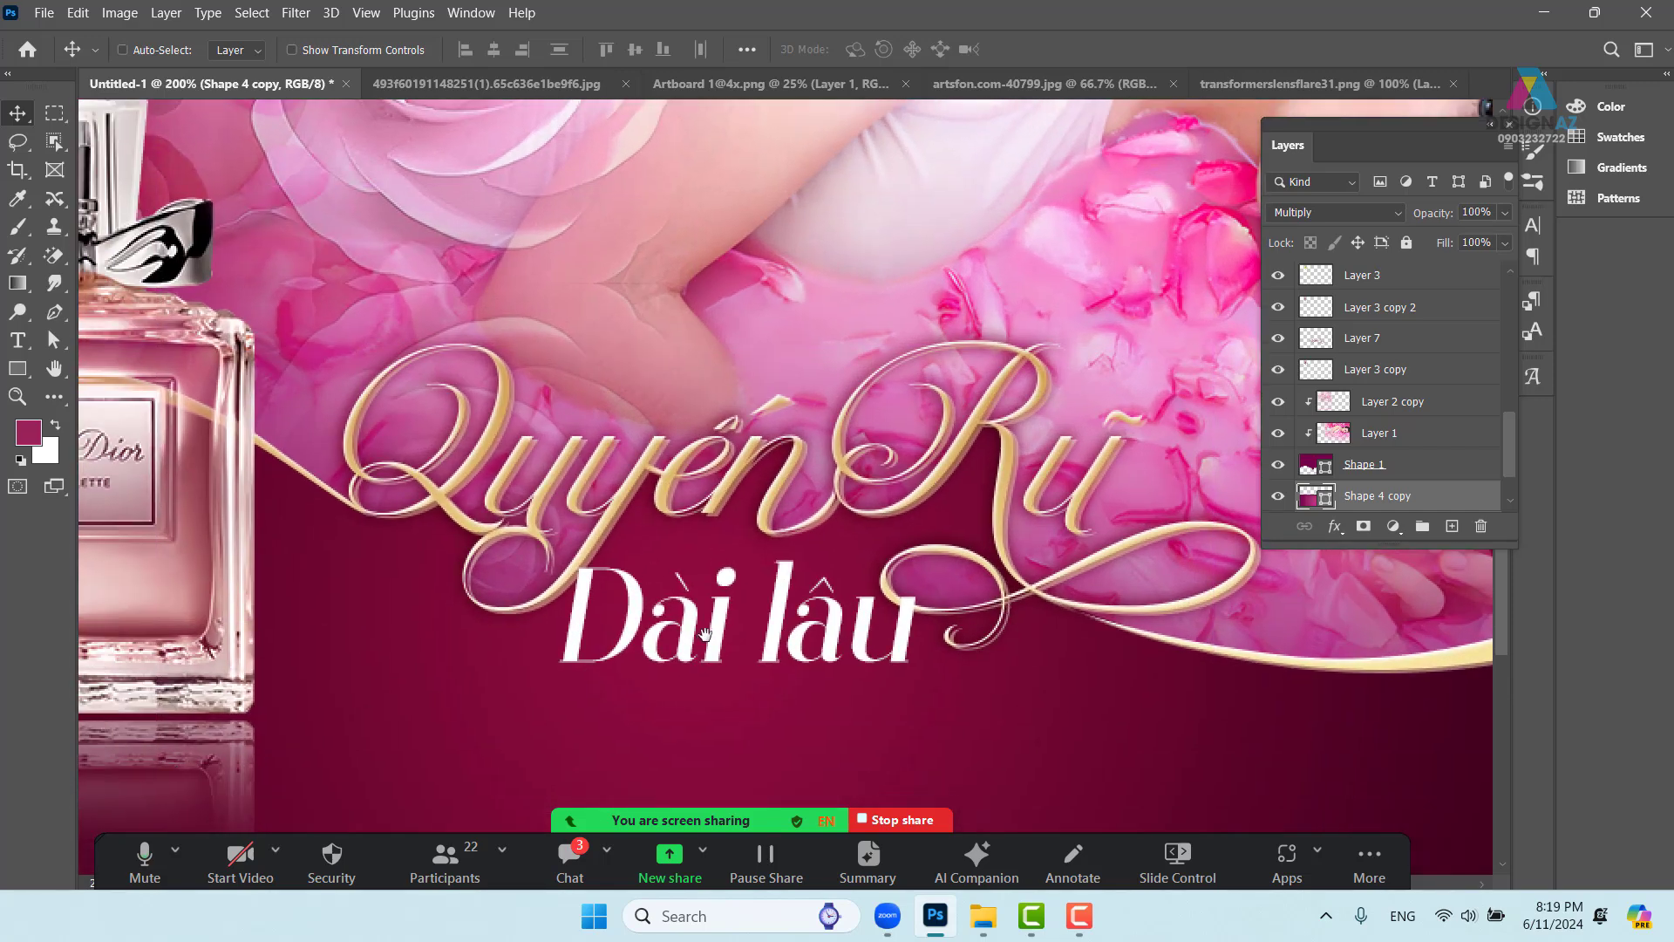
left_click(726, 646)
right_click(719, 643)
left_click(759, 650)
key("t")
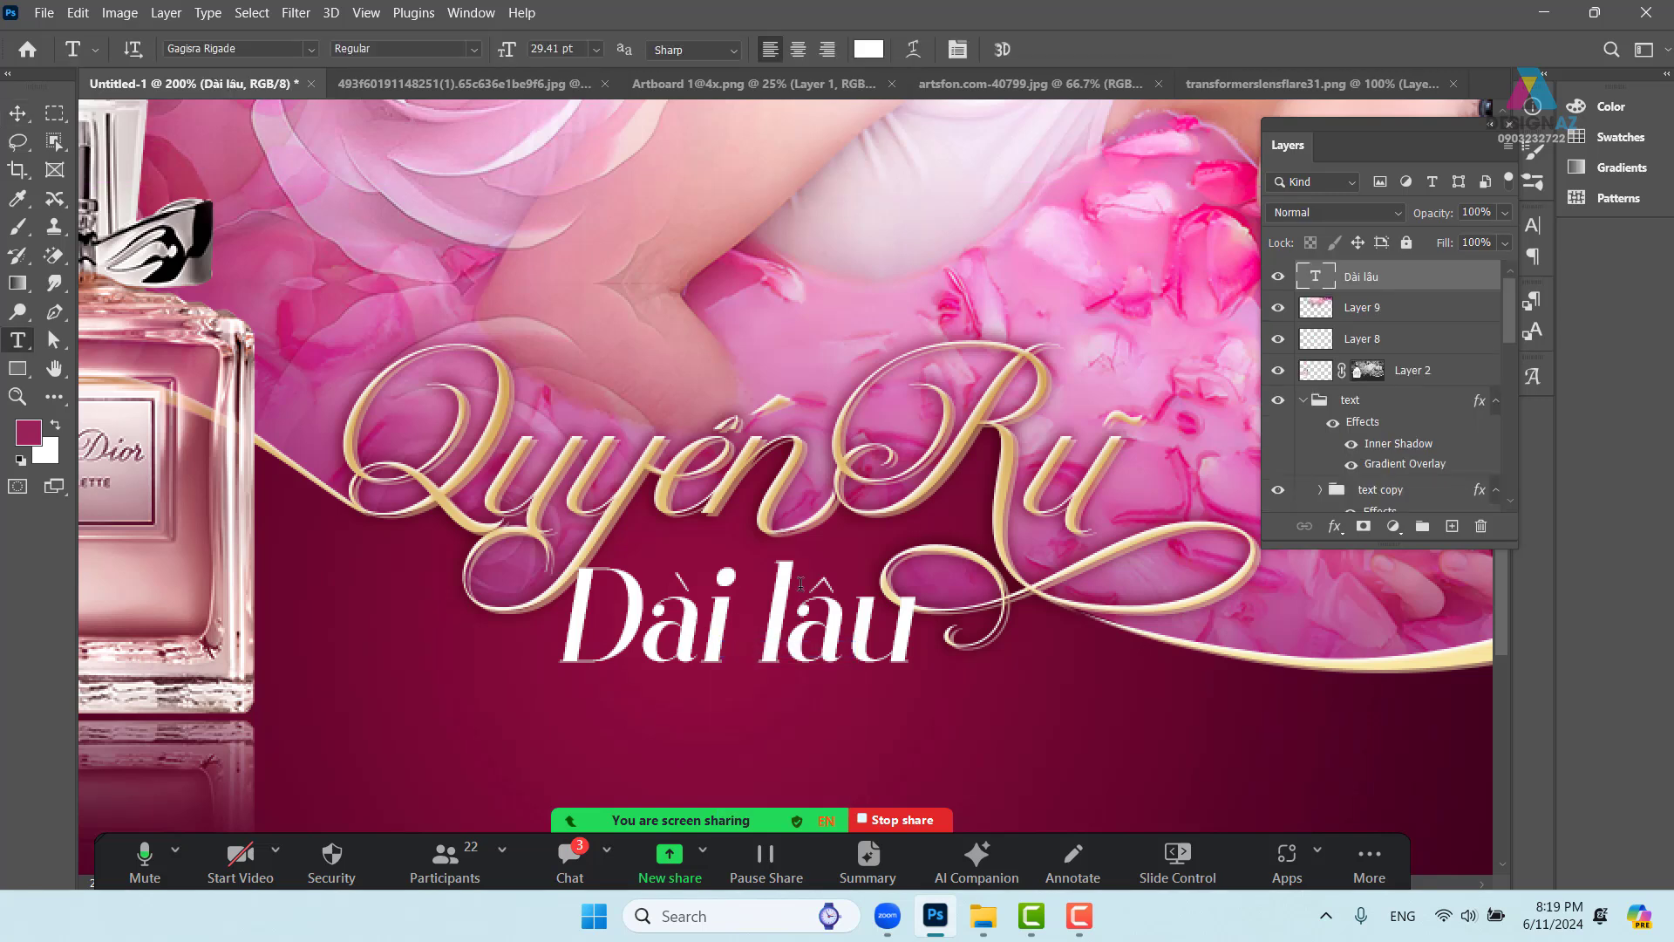
left_click(880, 57)
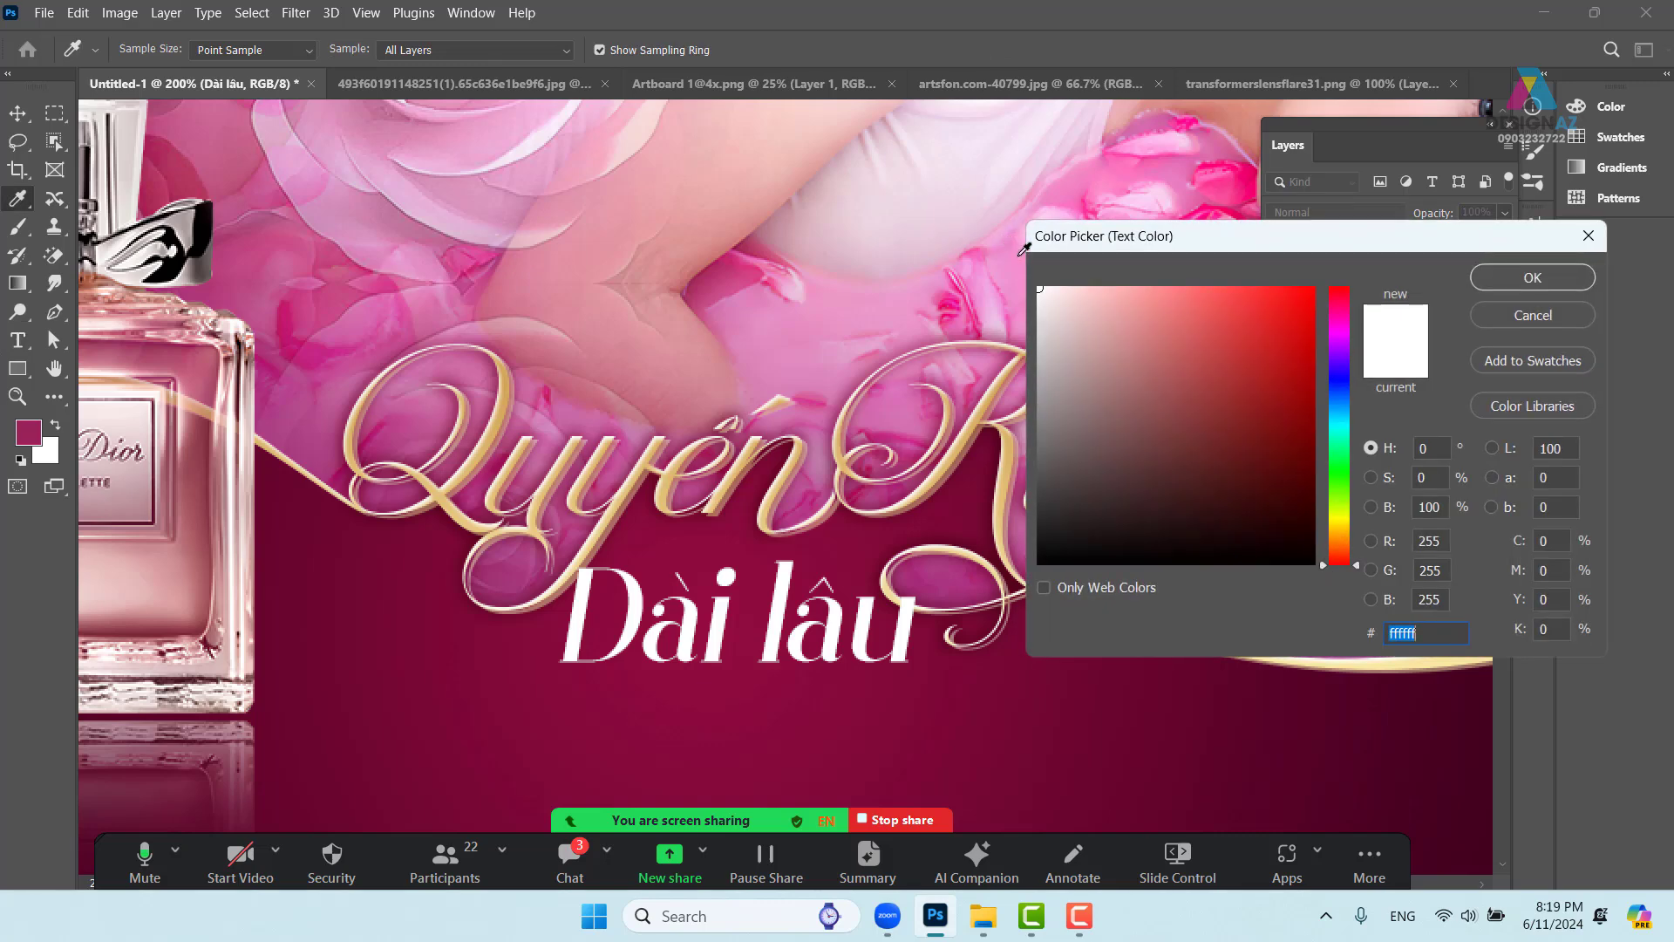
left_click(1018, 260)
left_click(1102, 287)
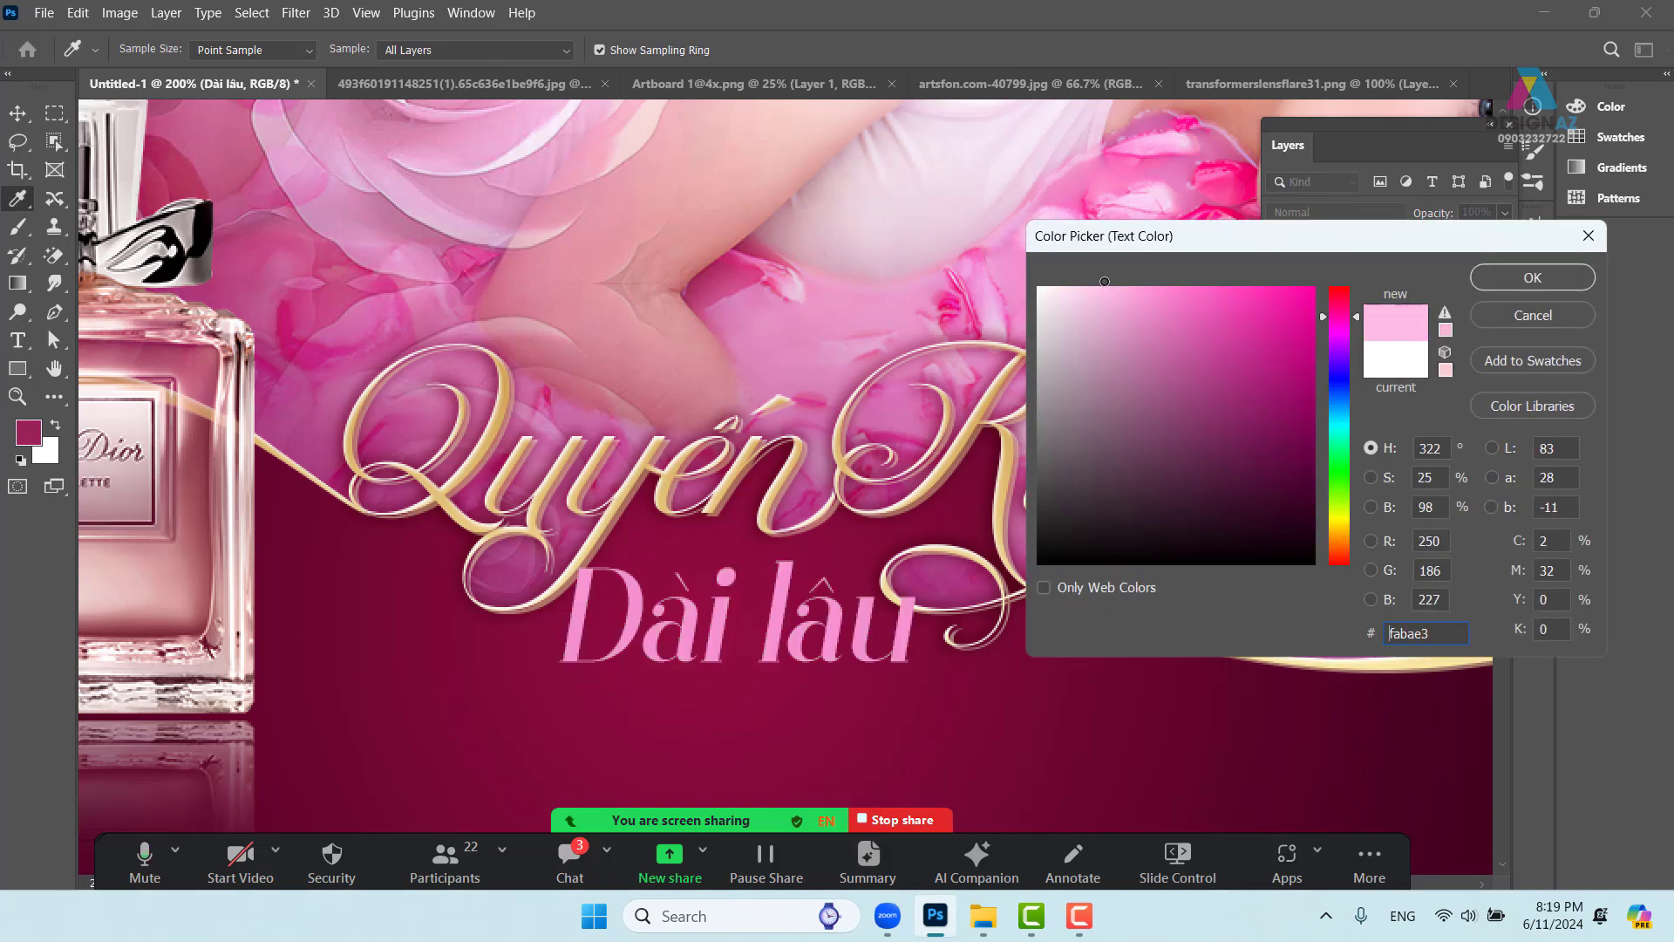
left_click(1533, 279)
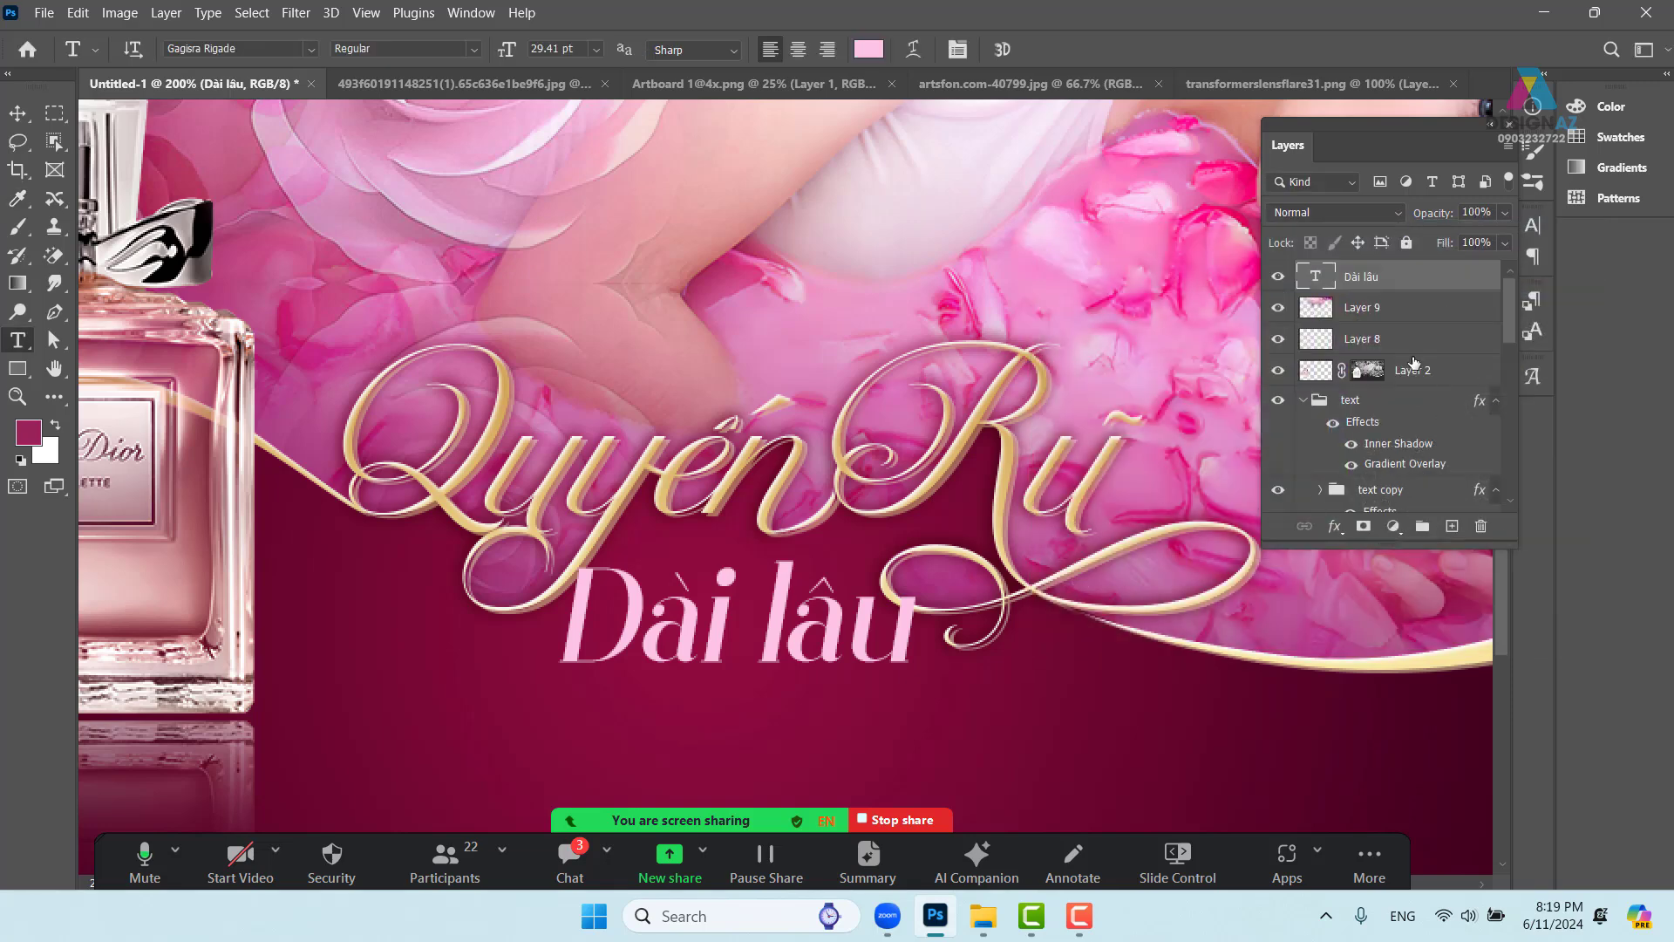
Add a Gradient Overlay to the "Dài lâu" text layer, starting from the Black, White preset
right_click(1389, 277)
left_click(1235, 33)
left_click_drag(1065, 330, 1223, 128)
left_click(1048, 485)
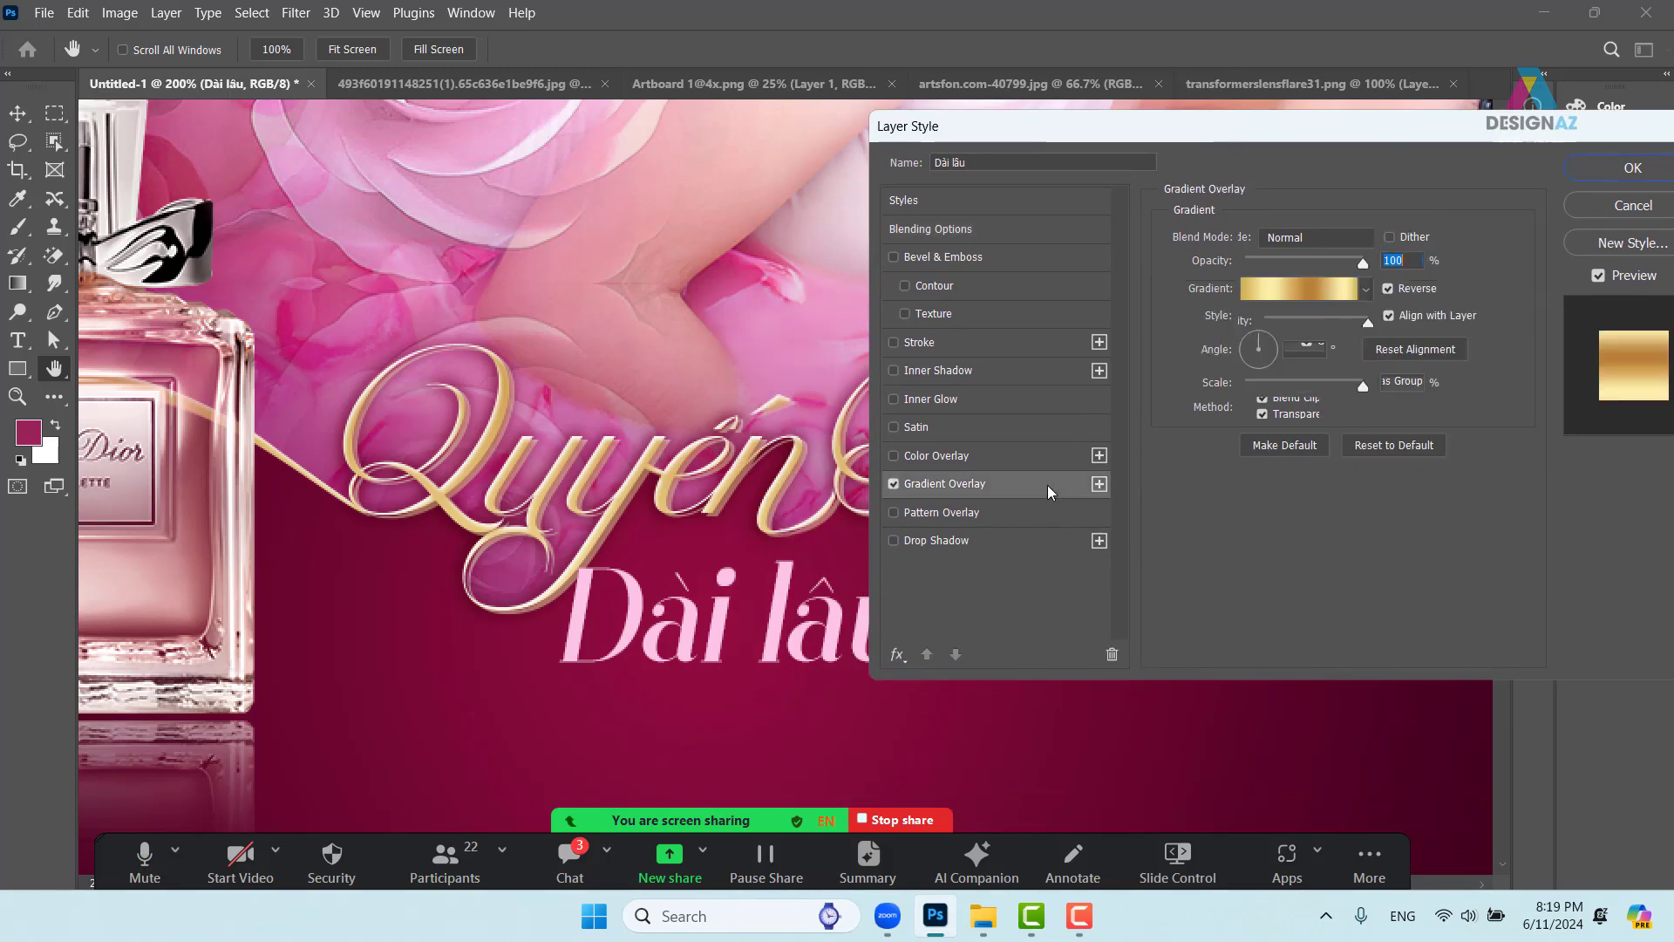
left_click(1300, 293)
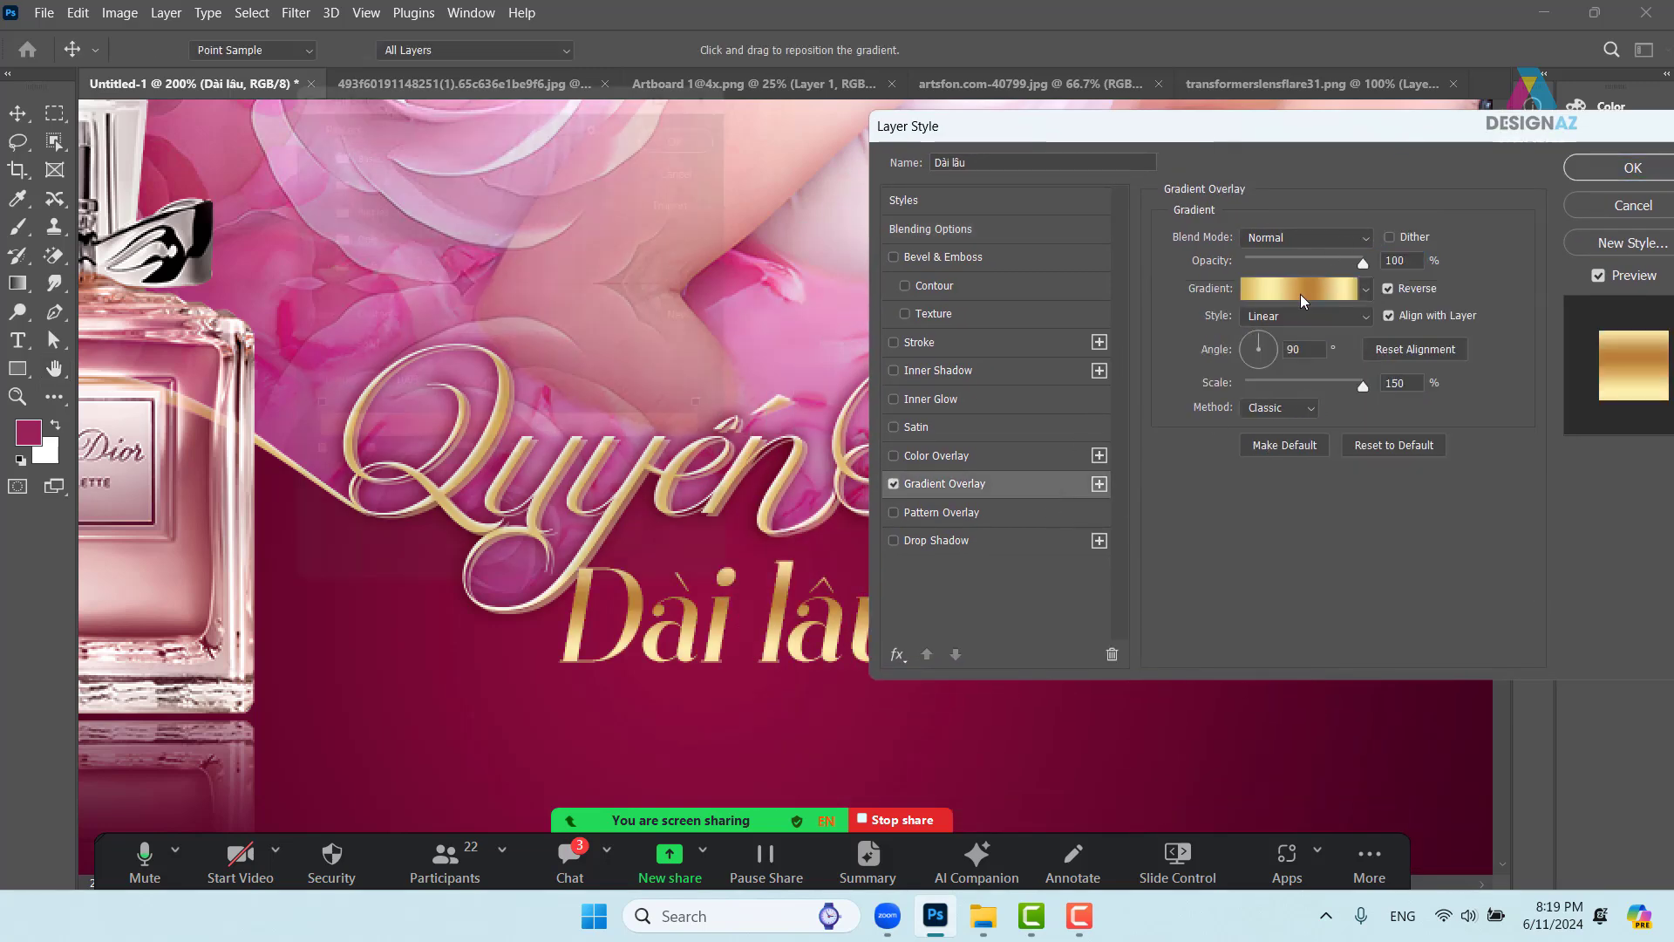
left_click(296, 129)
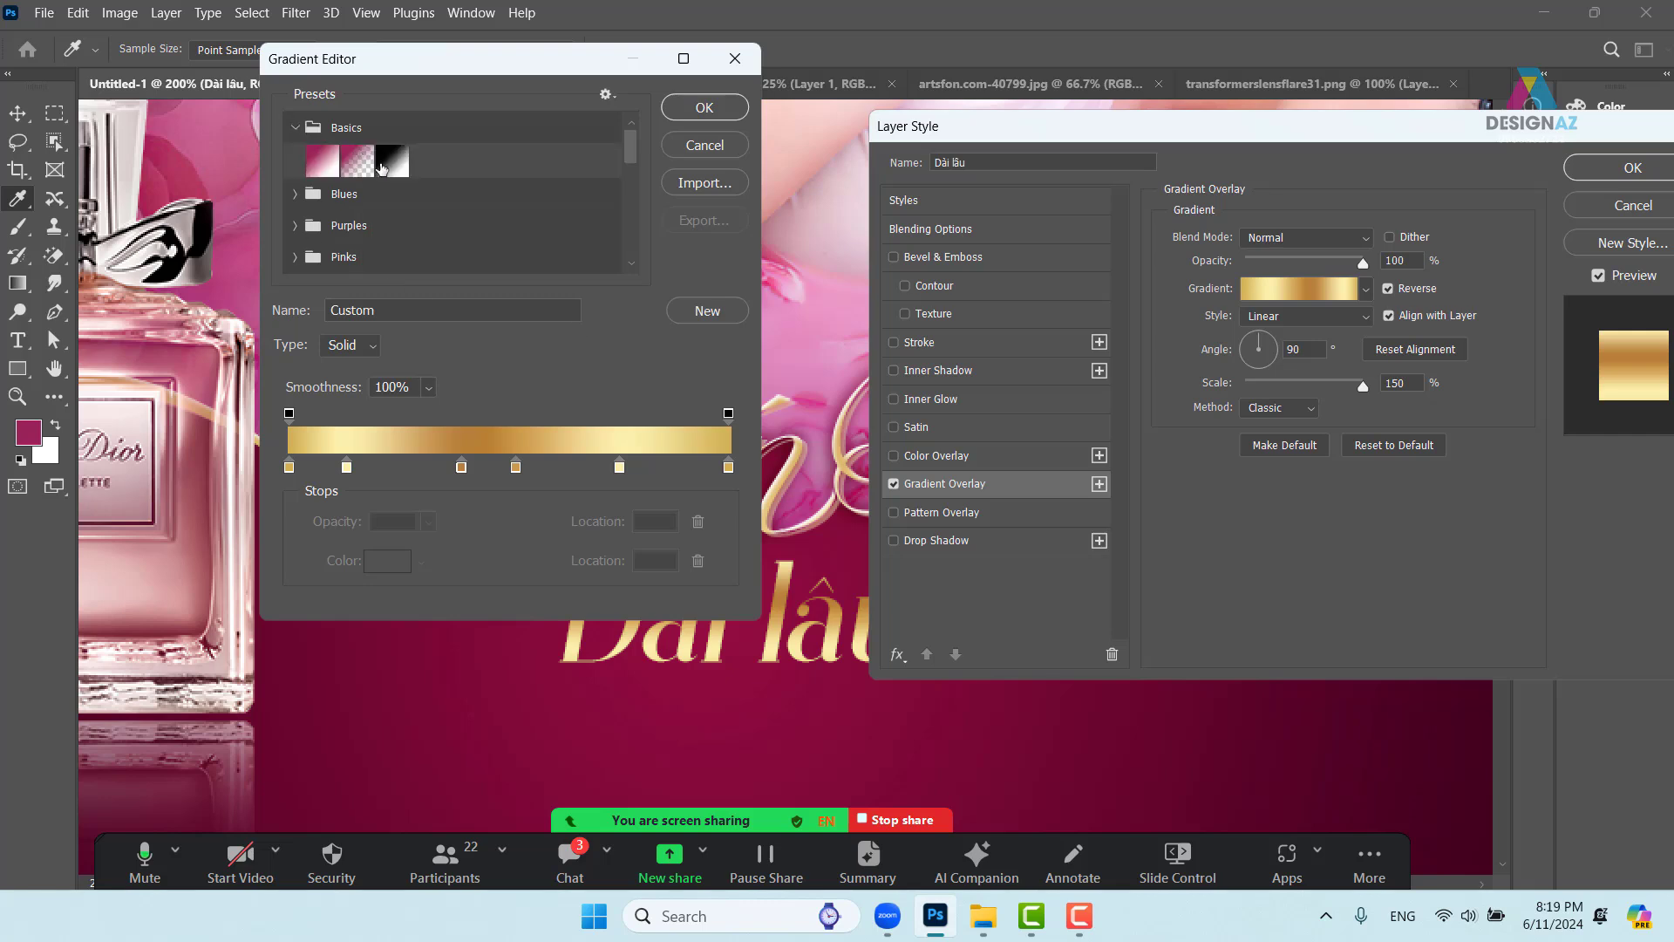
left_click(392, 162)
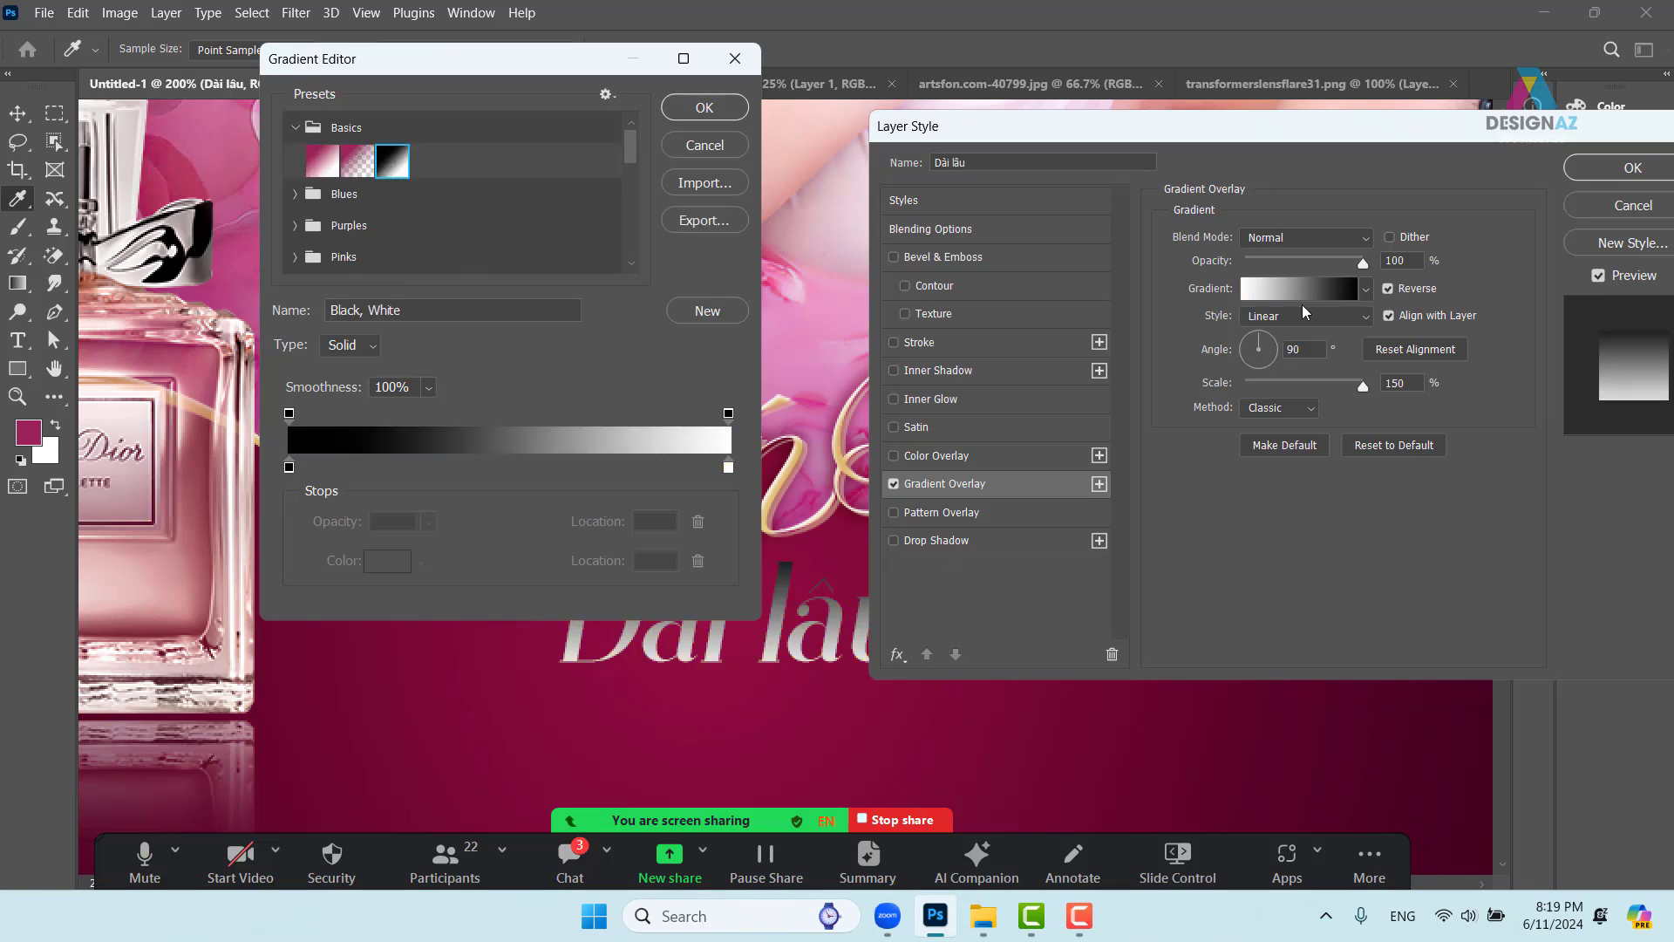
Recolour the gradient's black stop to a pink sampled from the artwork, #de8bbf
left_click(289, 468)
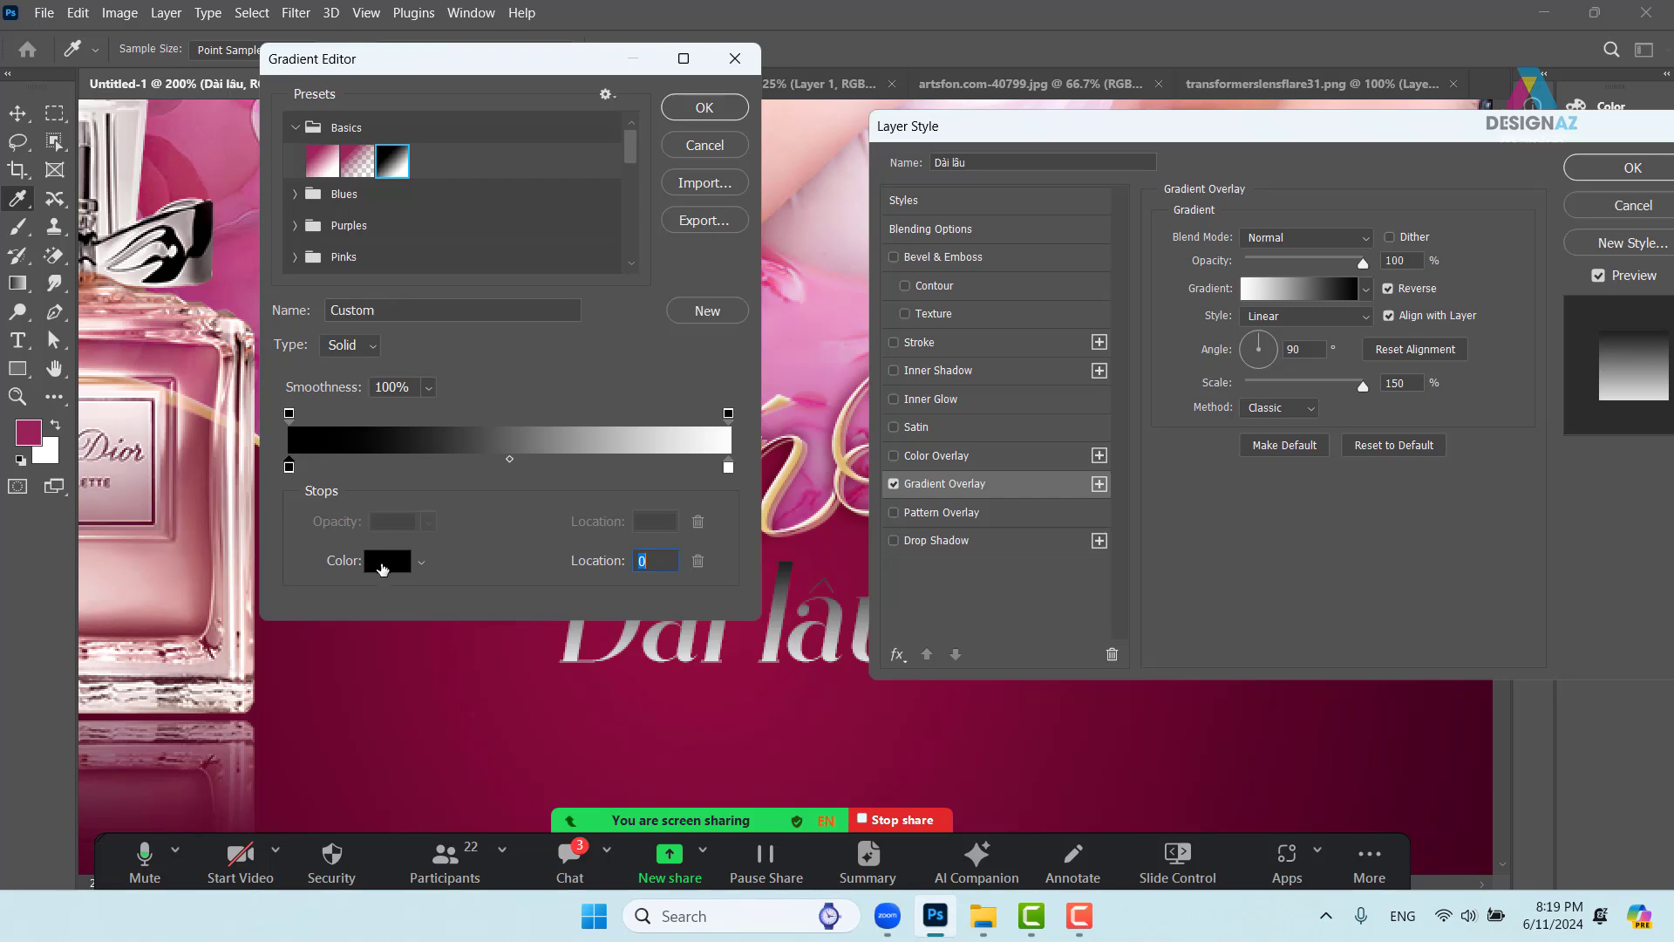
left_click(387, 561)
left_click(820, 362)
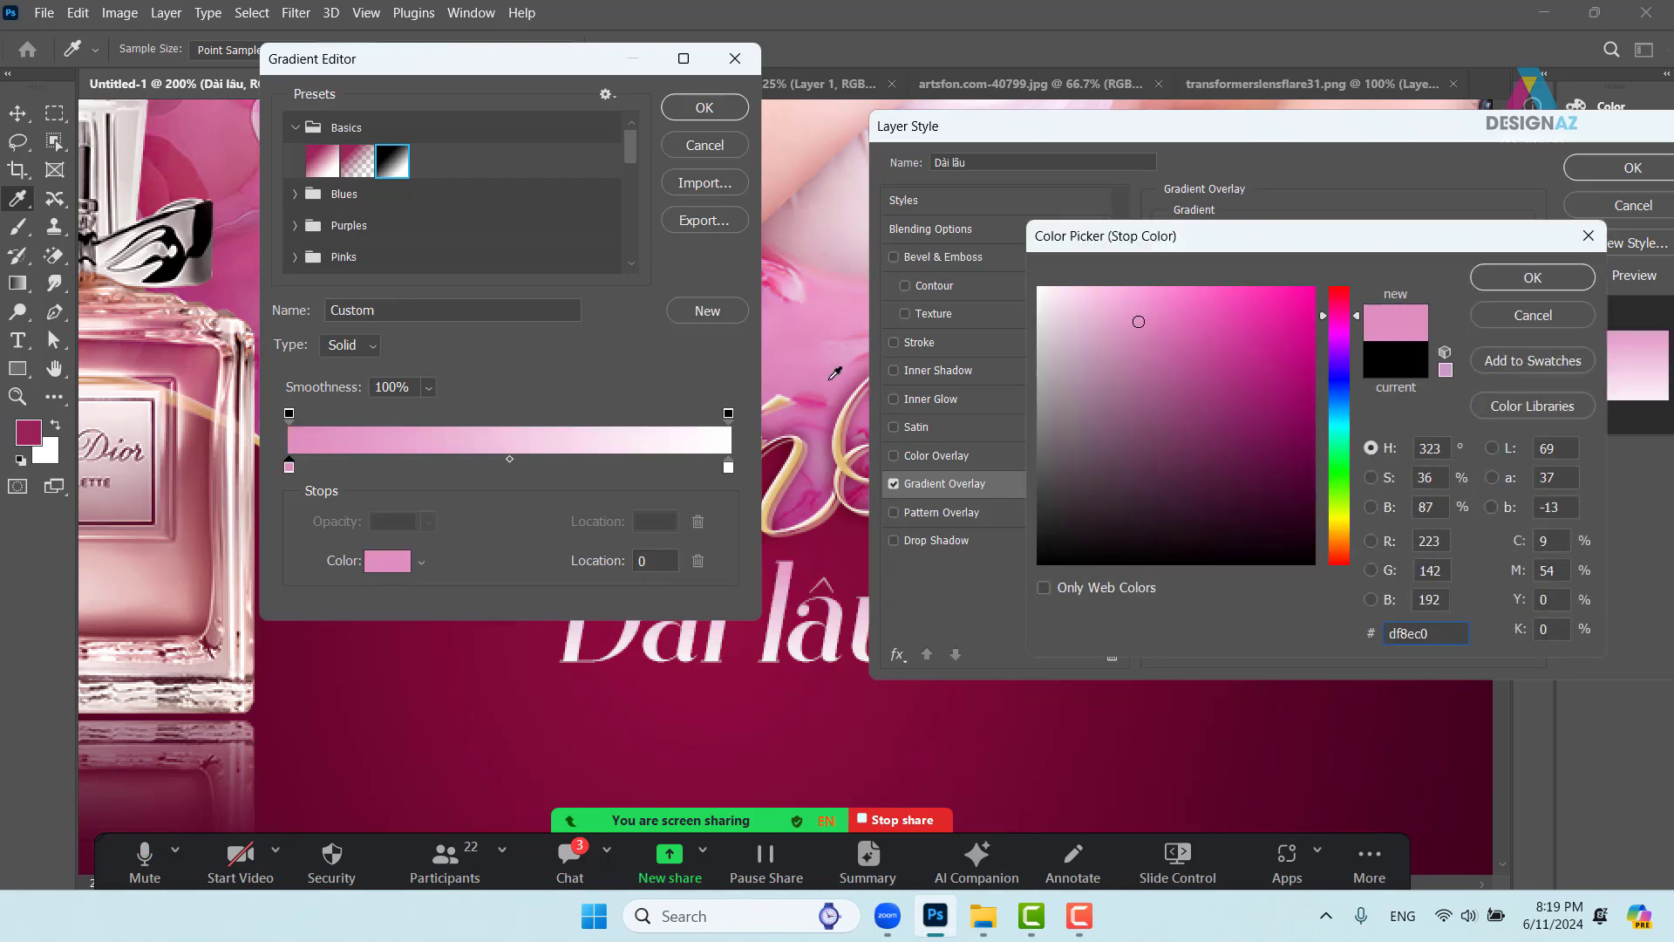
left_click(805, 358)
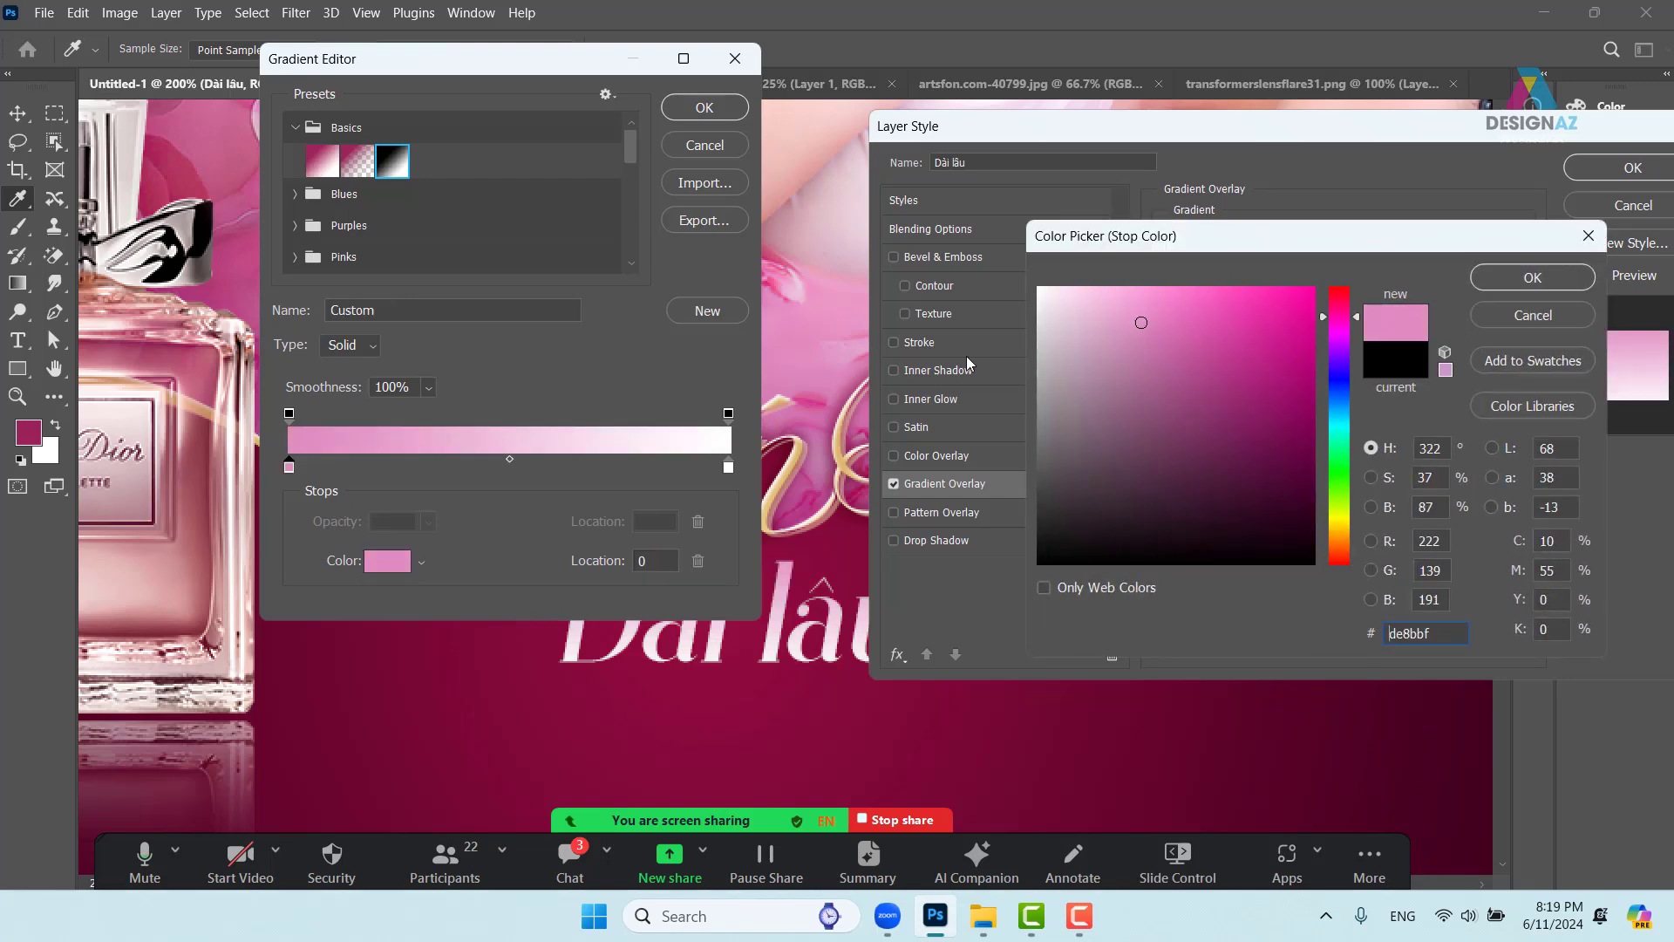
left_click(1503, 279)
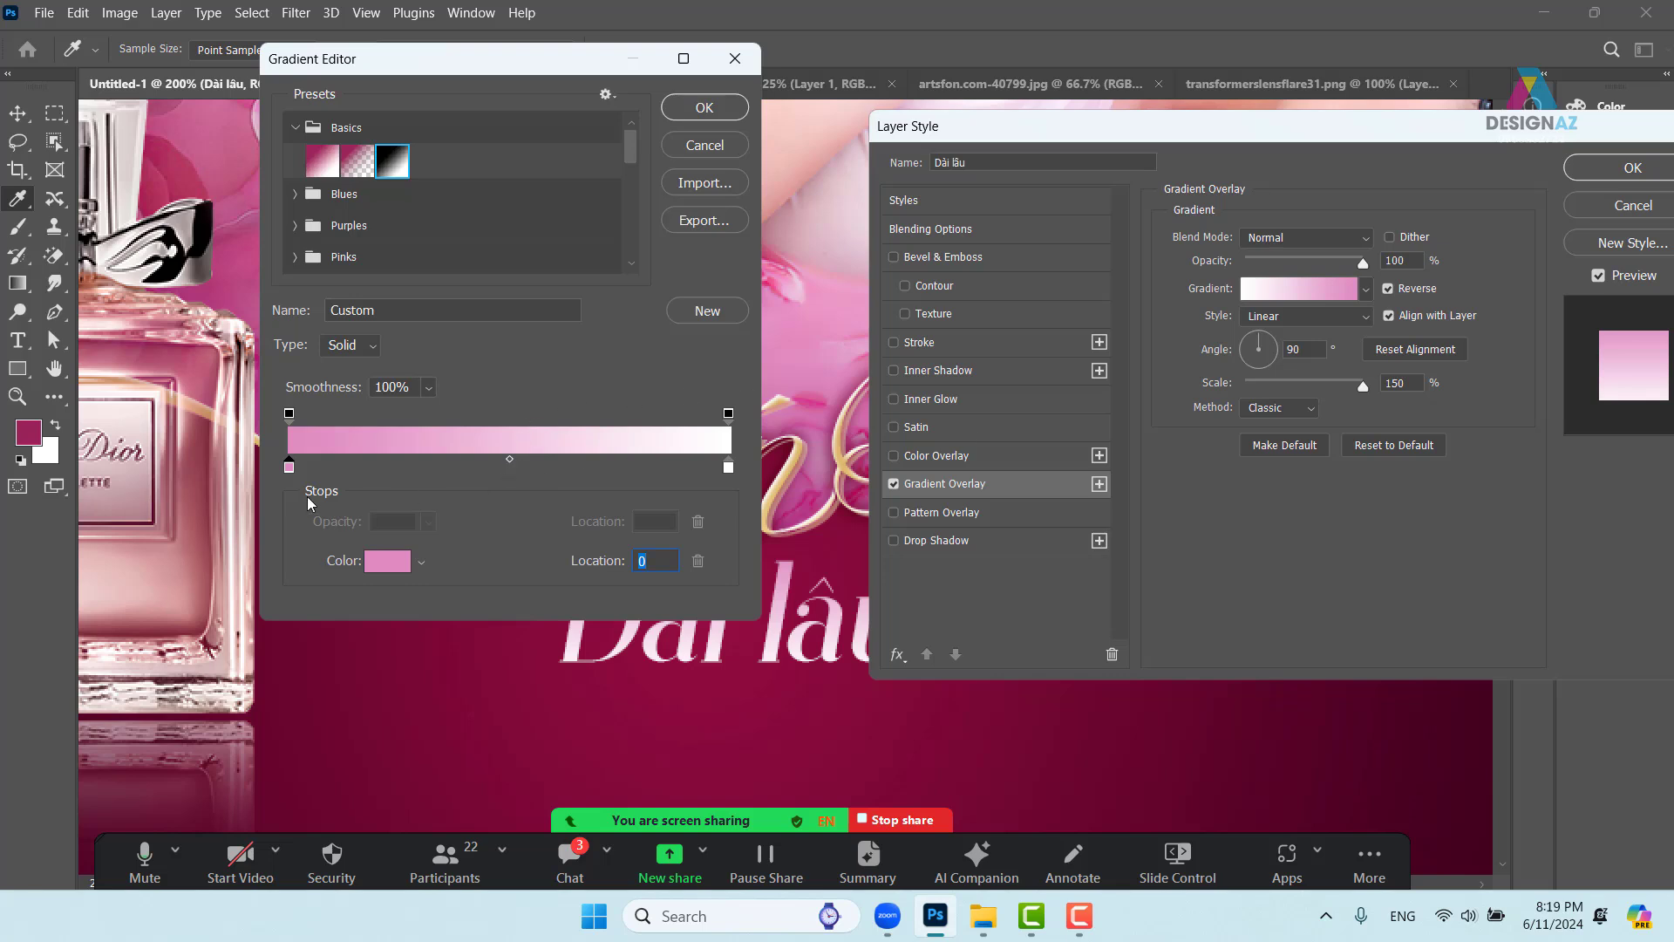
Move the pink gradient stop to location 50 and add a white stop at location 0
left_click_drag(291, 474, 510, 475)
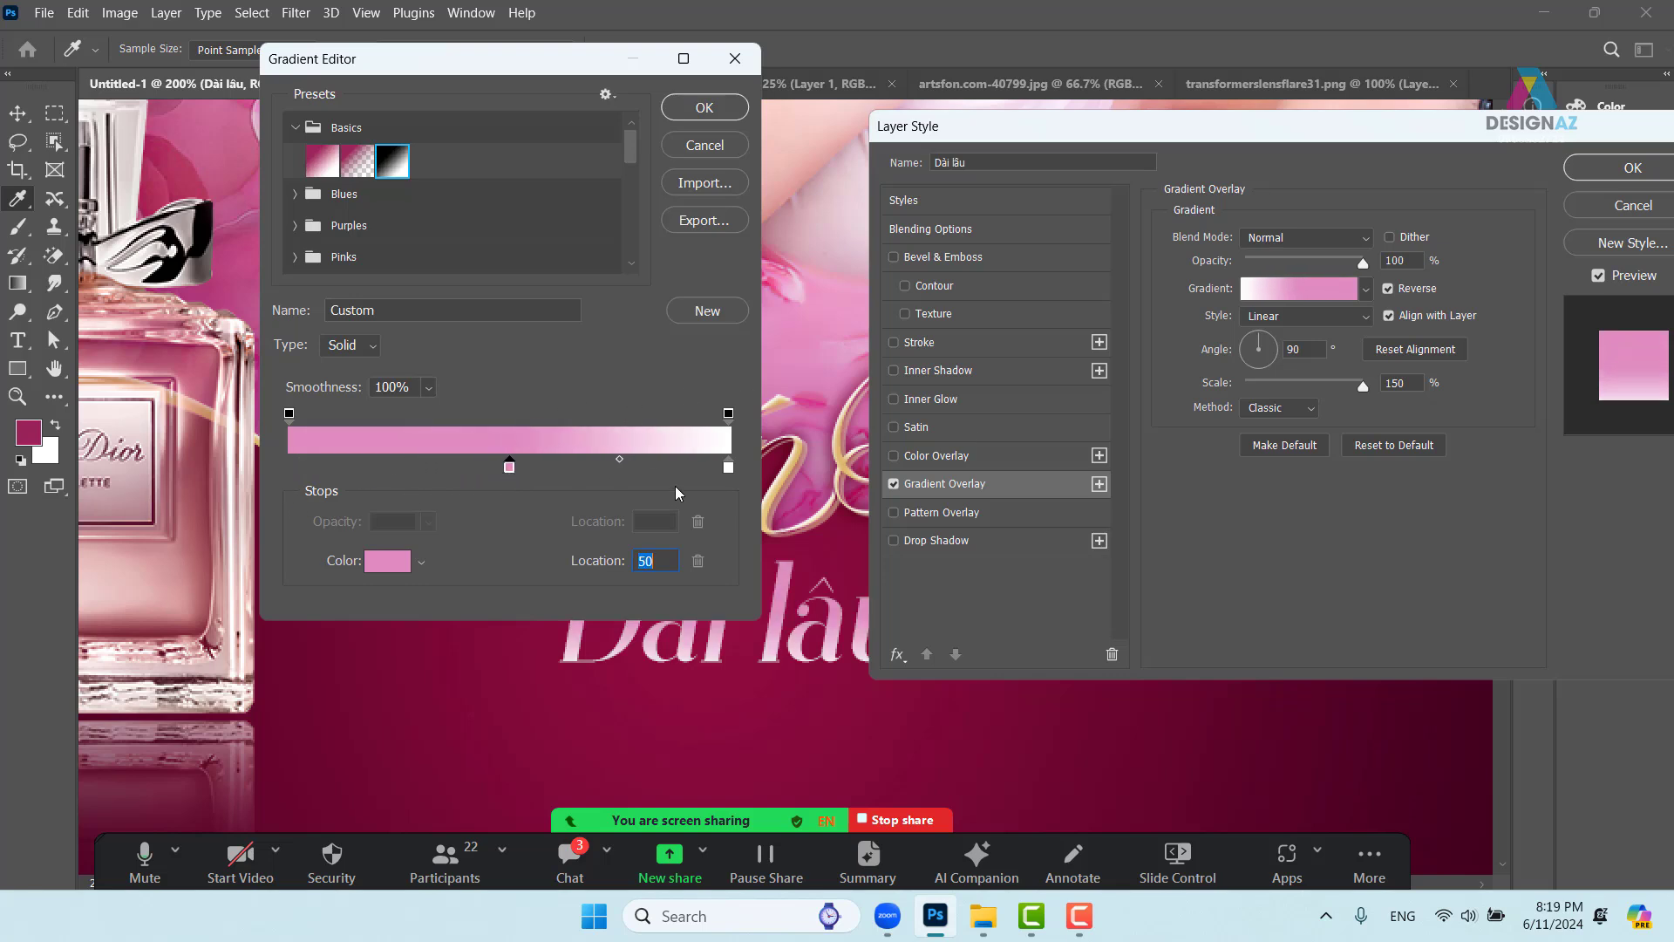
left_click(730, 469)
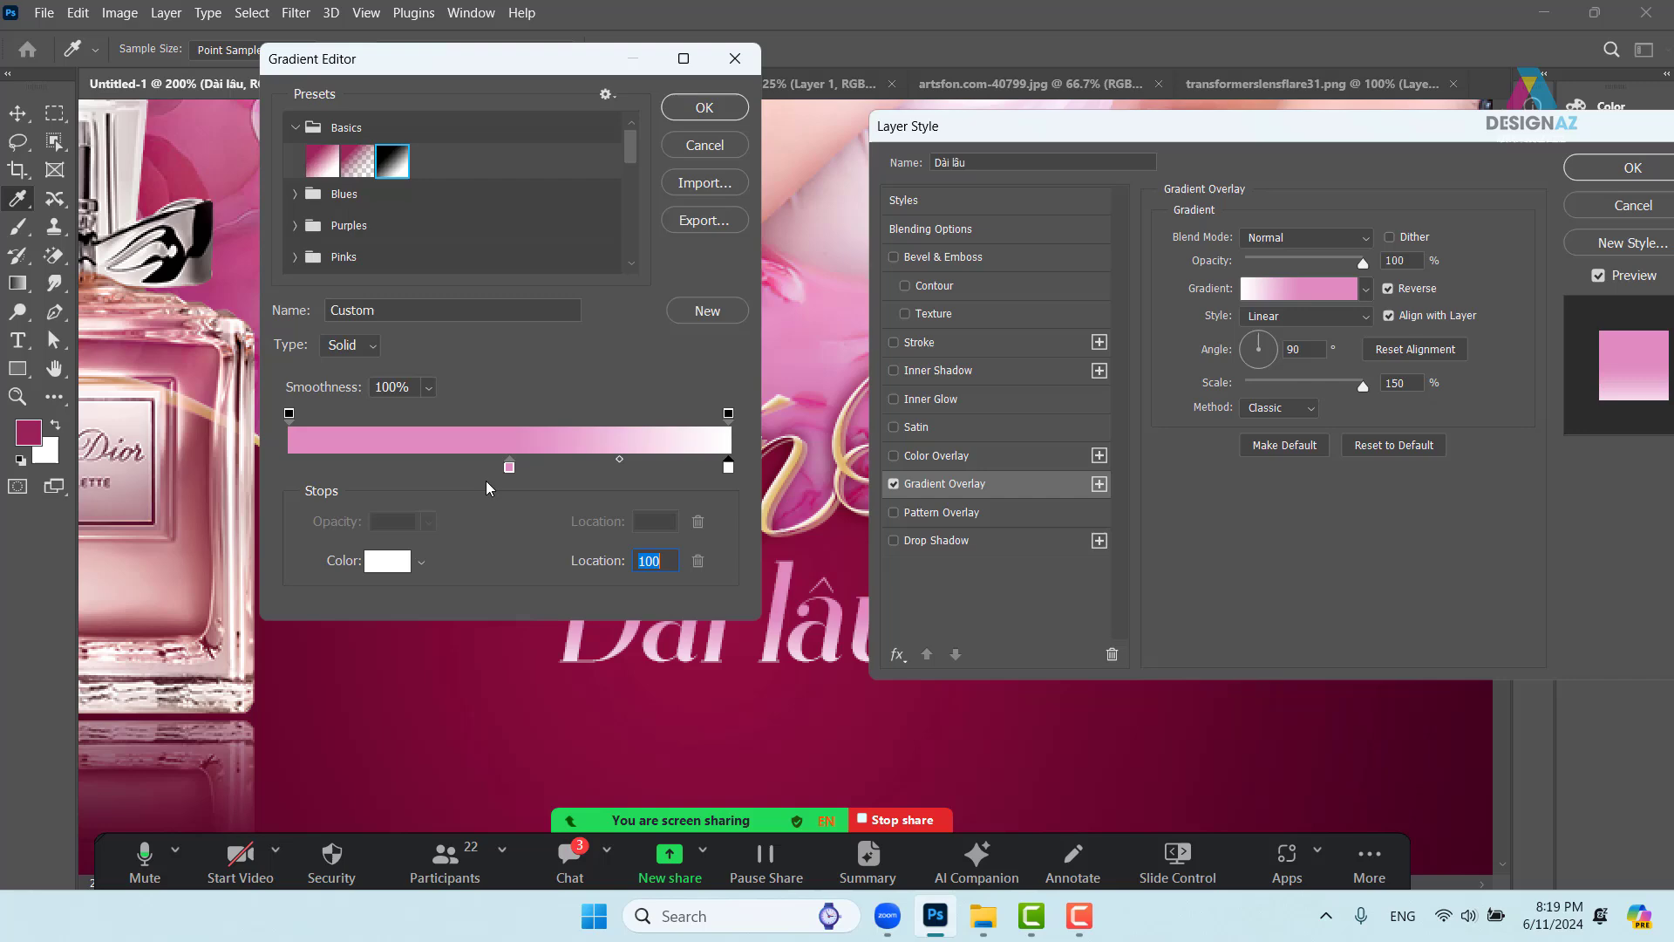
left_click(373, 468)
left_click_drag(372, 471, 245, 464)
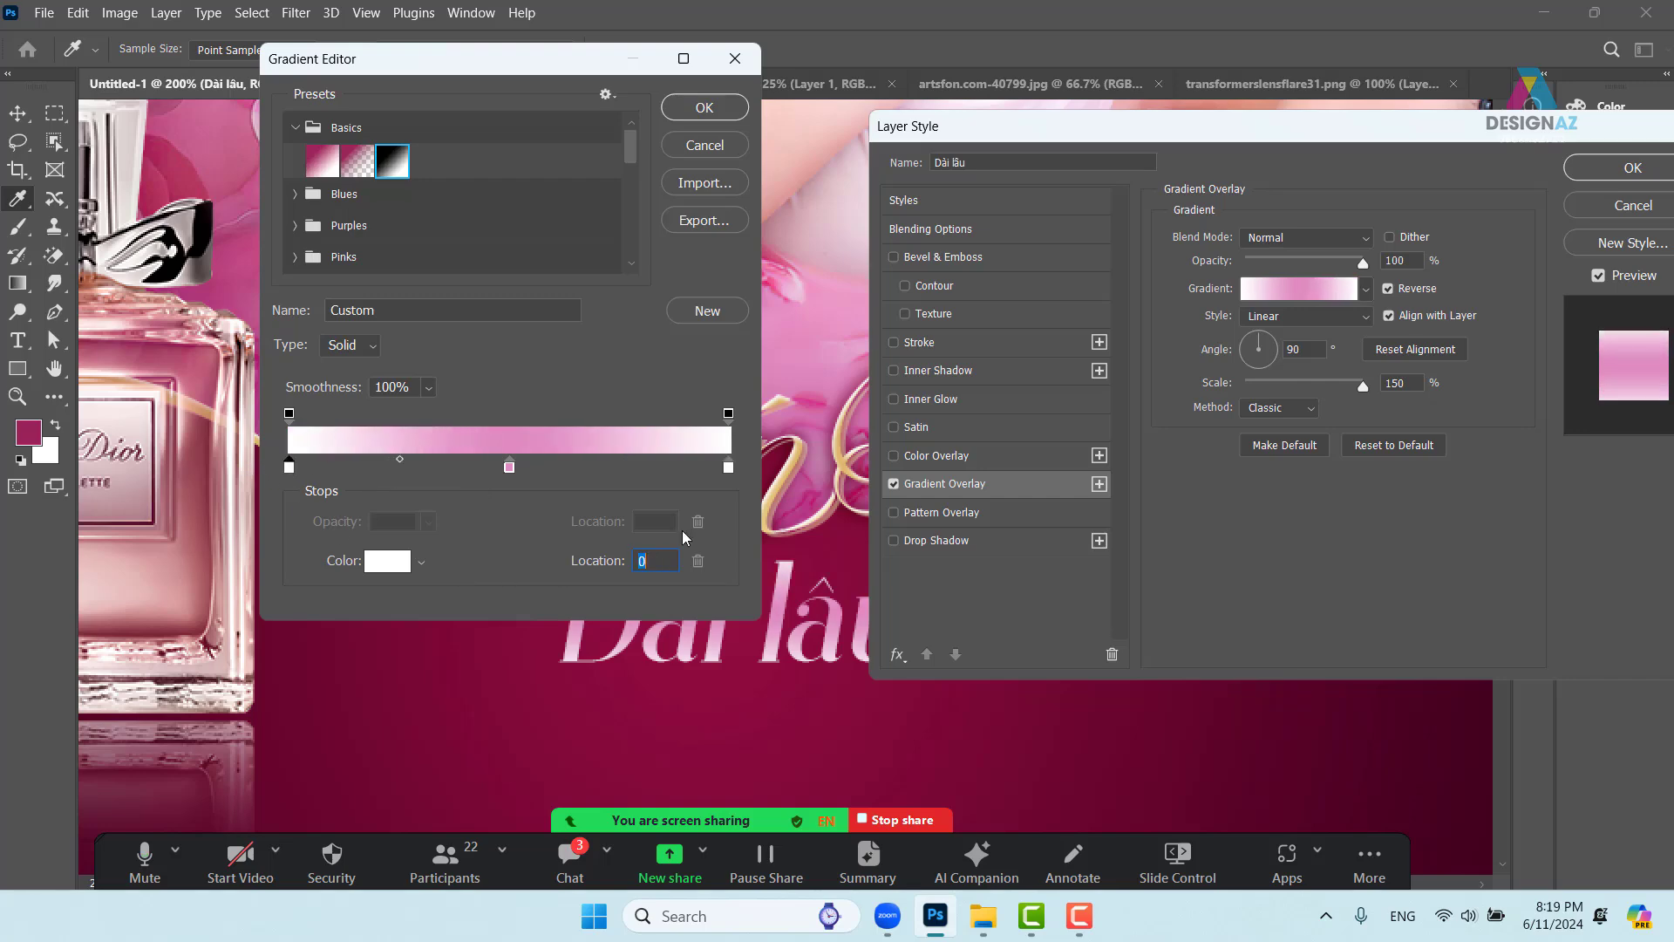
left_click(705, 108)
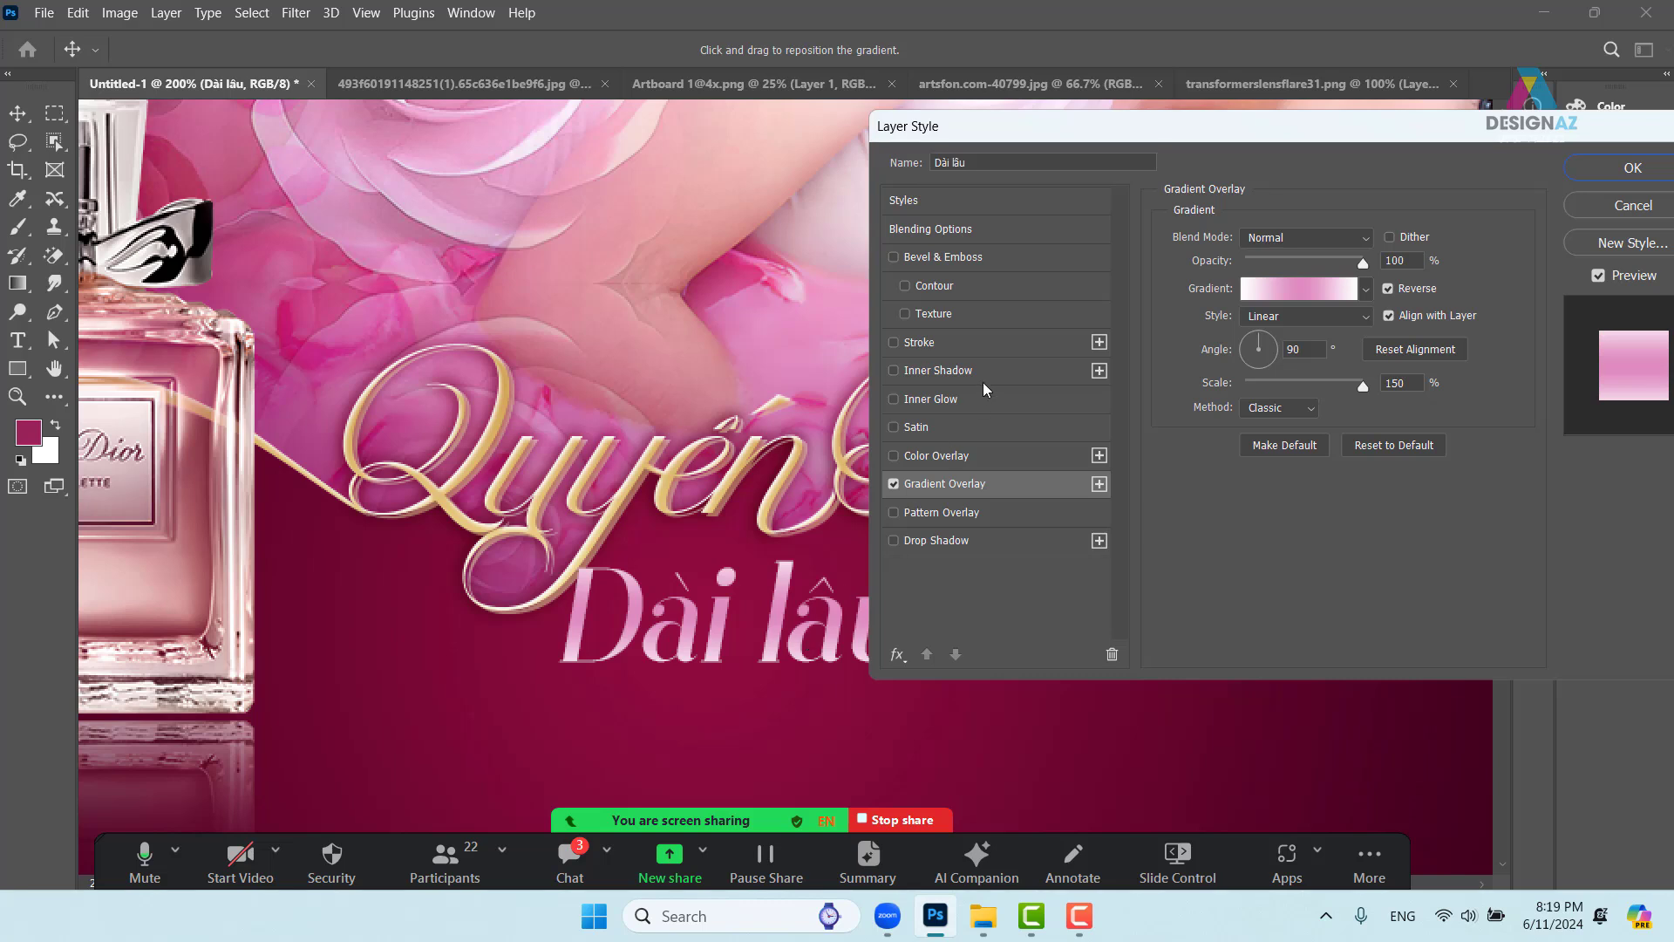
Give the "Dài lâu" text an Inner Shadow with distance 0 px and a Drop Shadow with distance 0 px and 45% opacity
left_click(1007, 370)
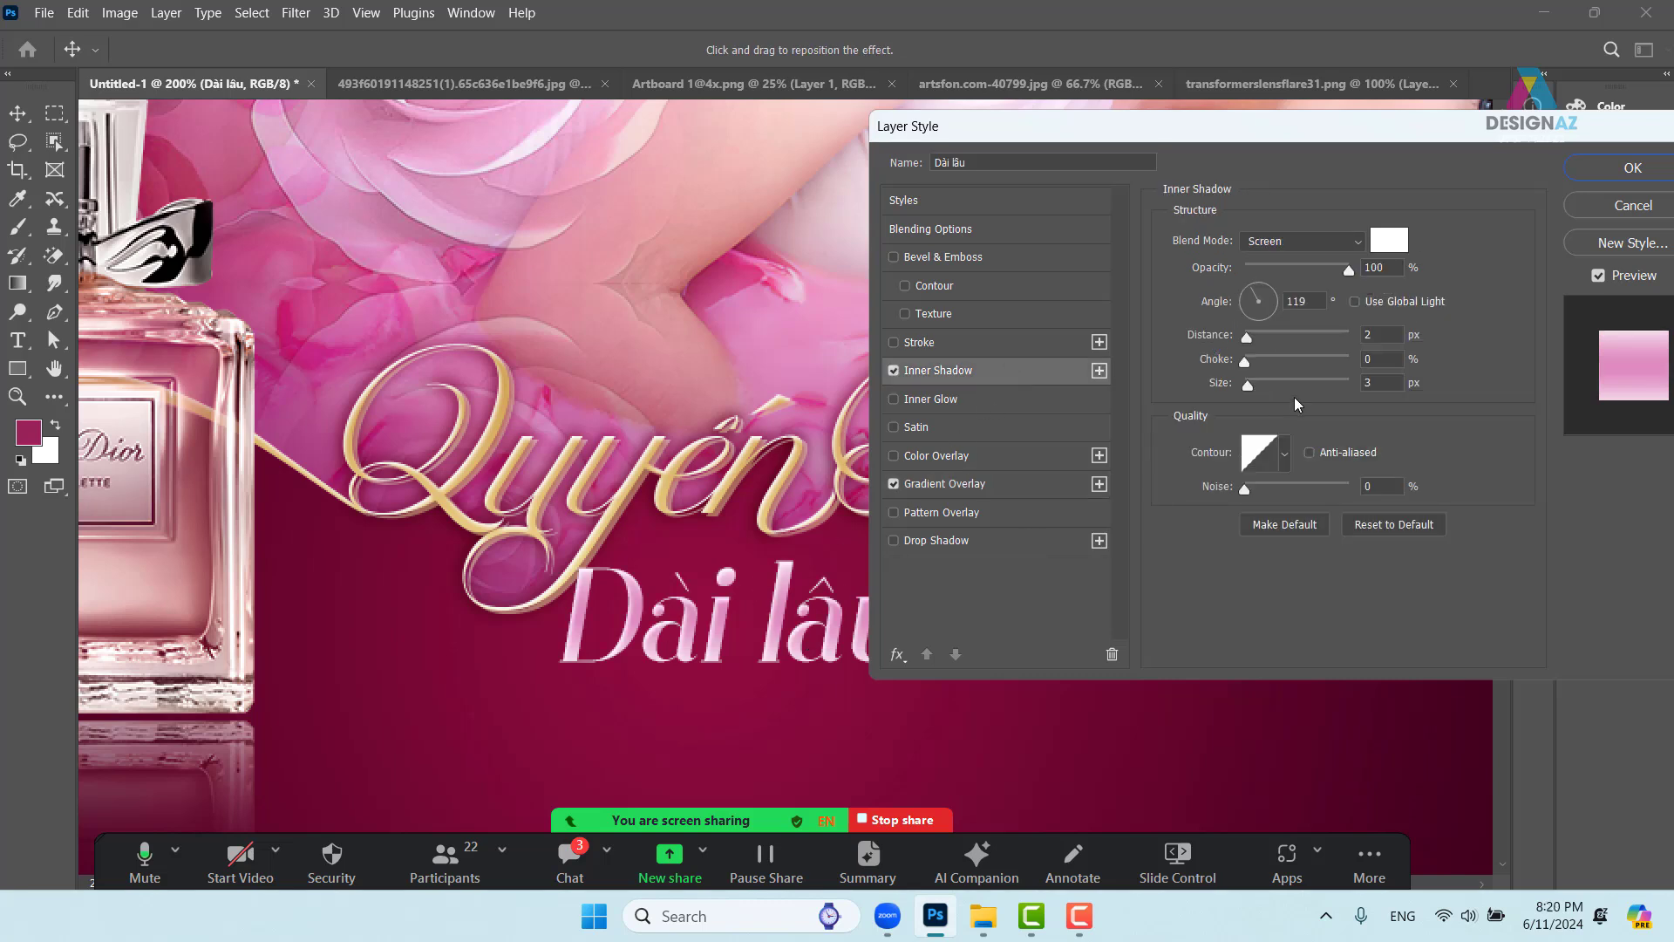
left_click_drag(1252, 339, 1248, 385)
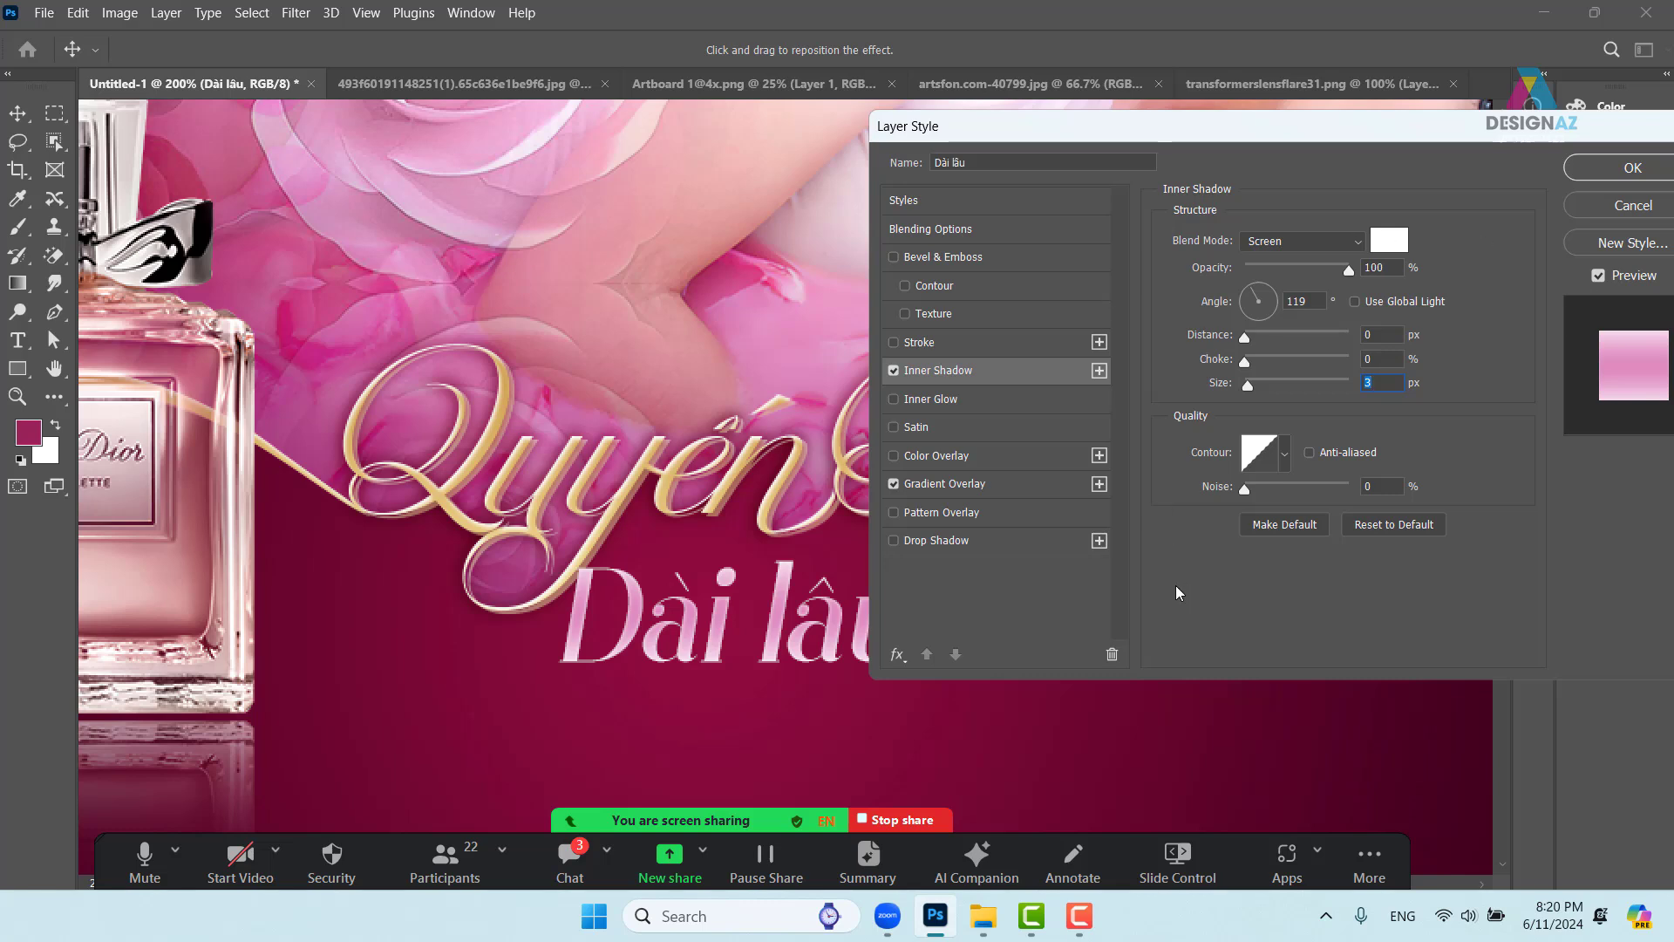
left_click(1010, 541)
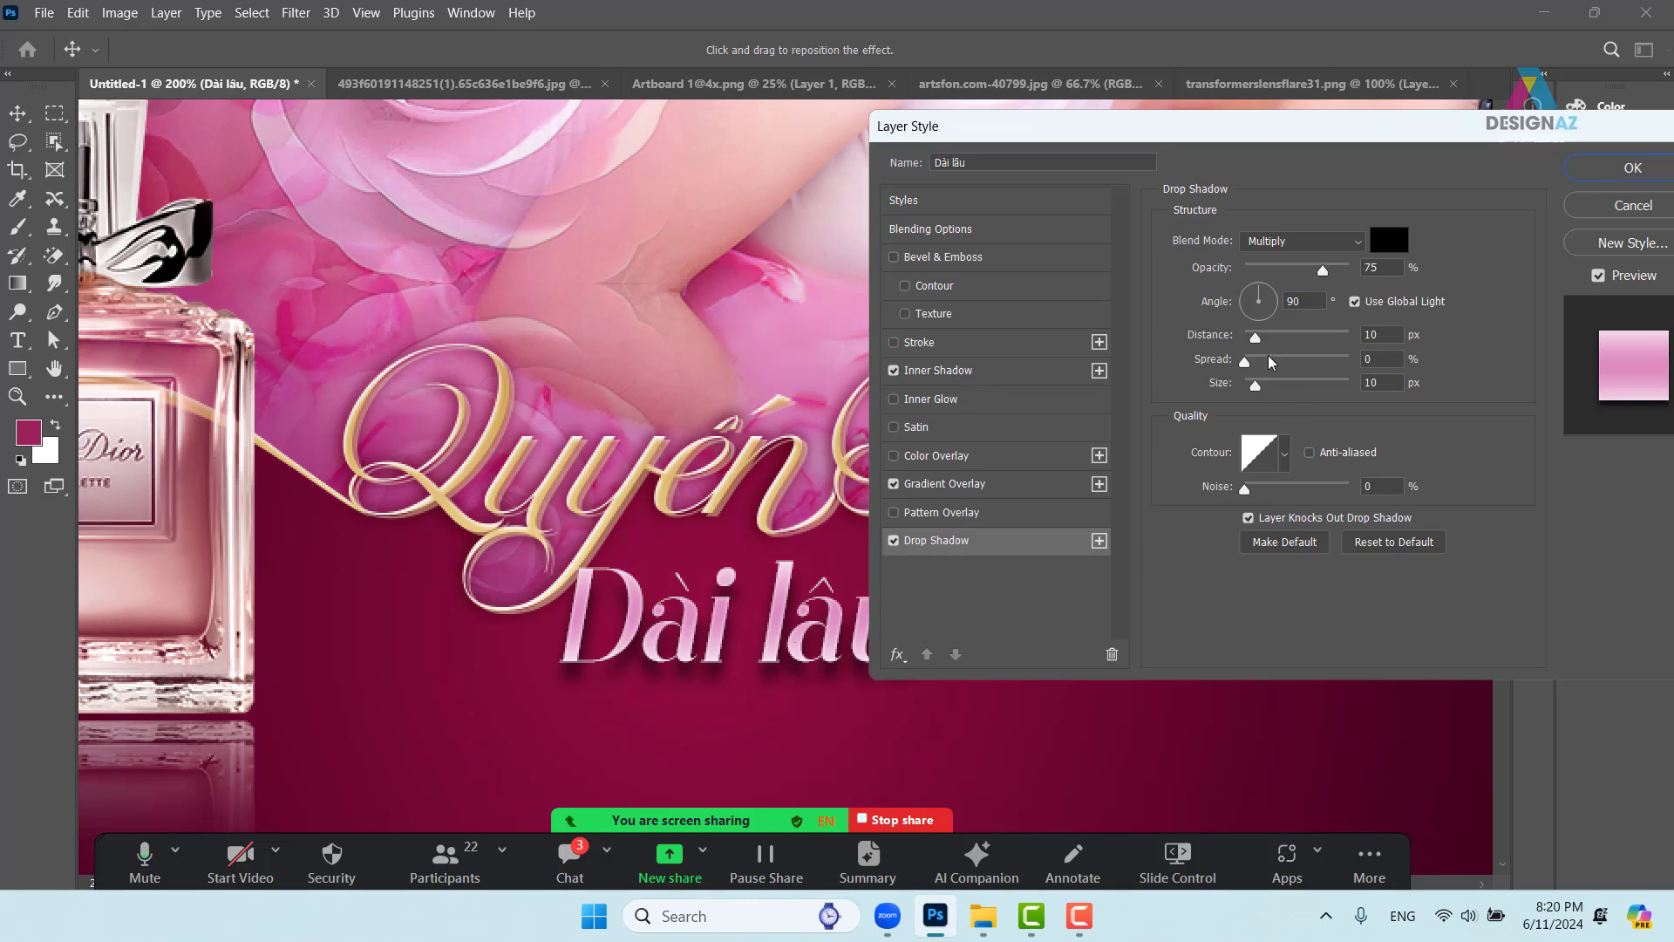
mouse_move(1256, 338)
left_mouse_down()
mouse_move(1275, 340)
mouse_move(1248, 354)
left_mouse_up()
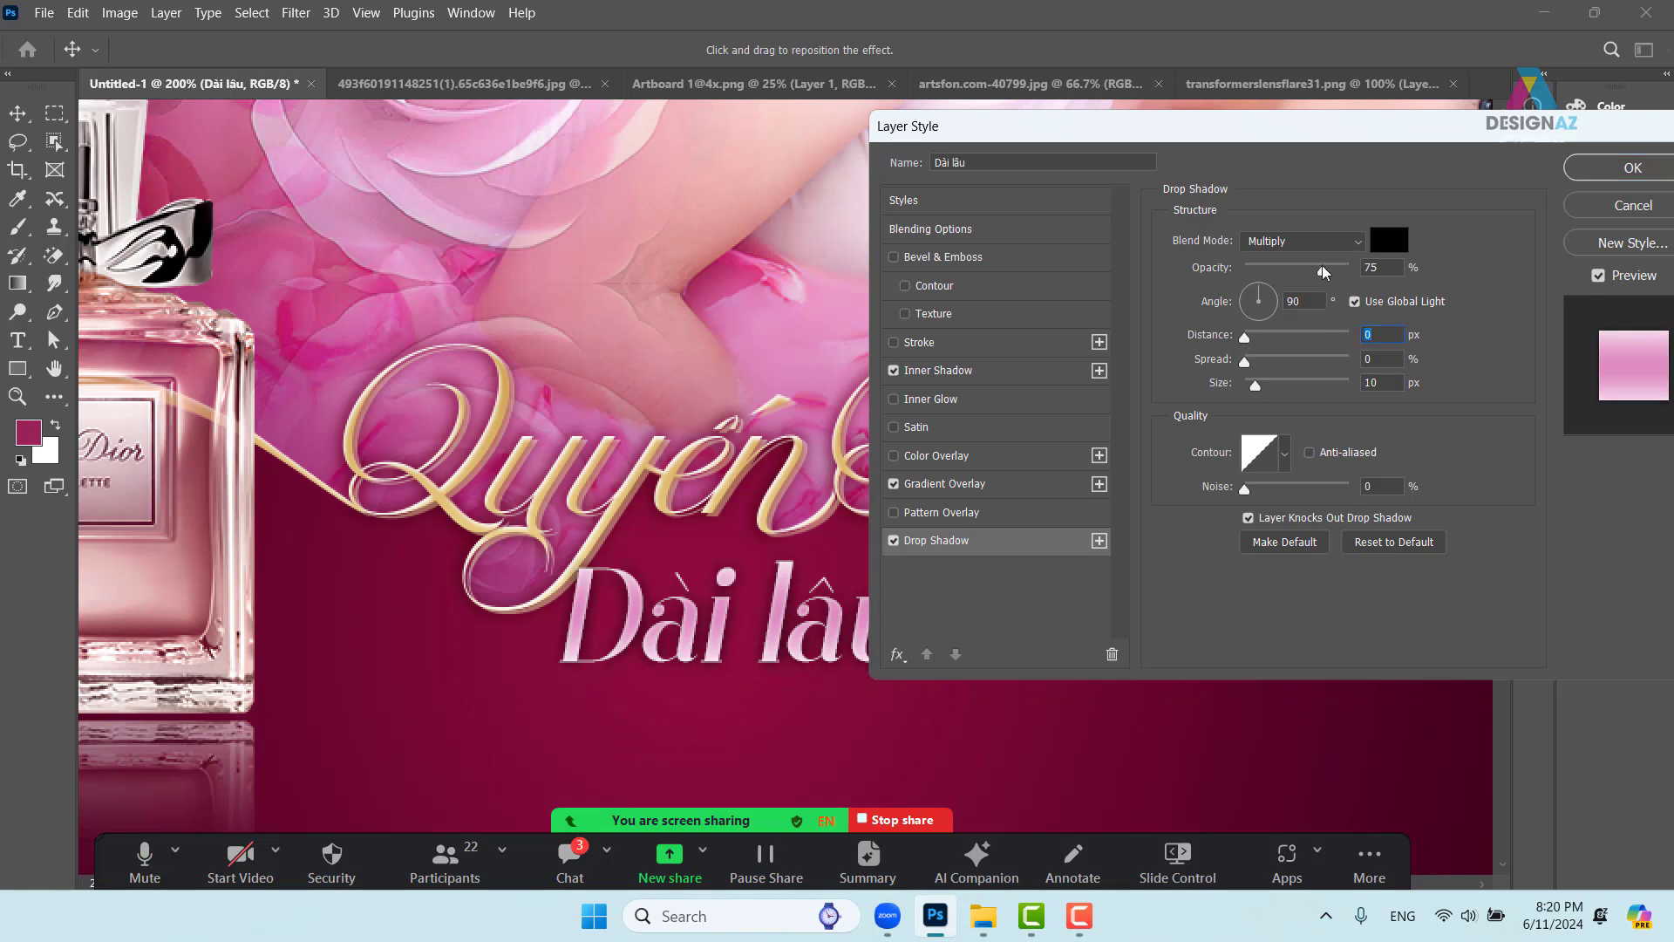
left_click_drag(1323, 272, 1291, 272)
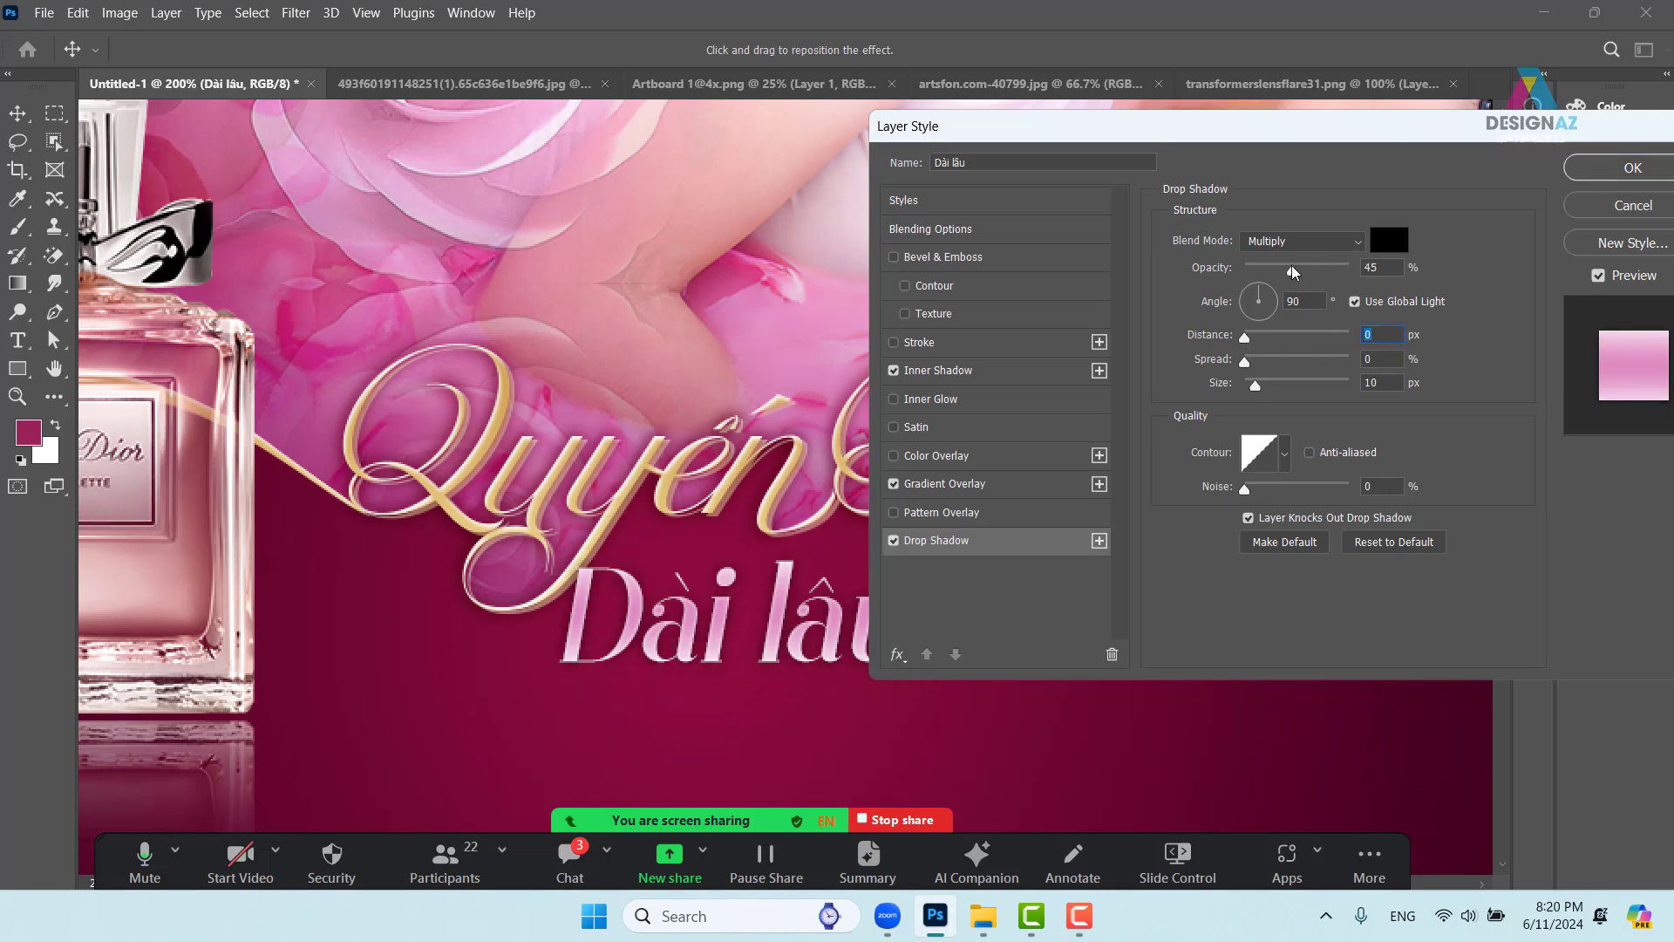
left_click(1640, 173)
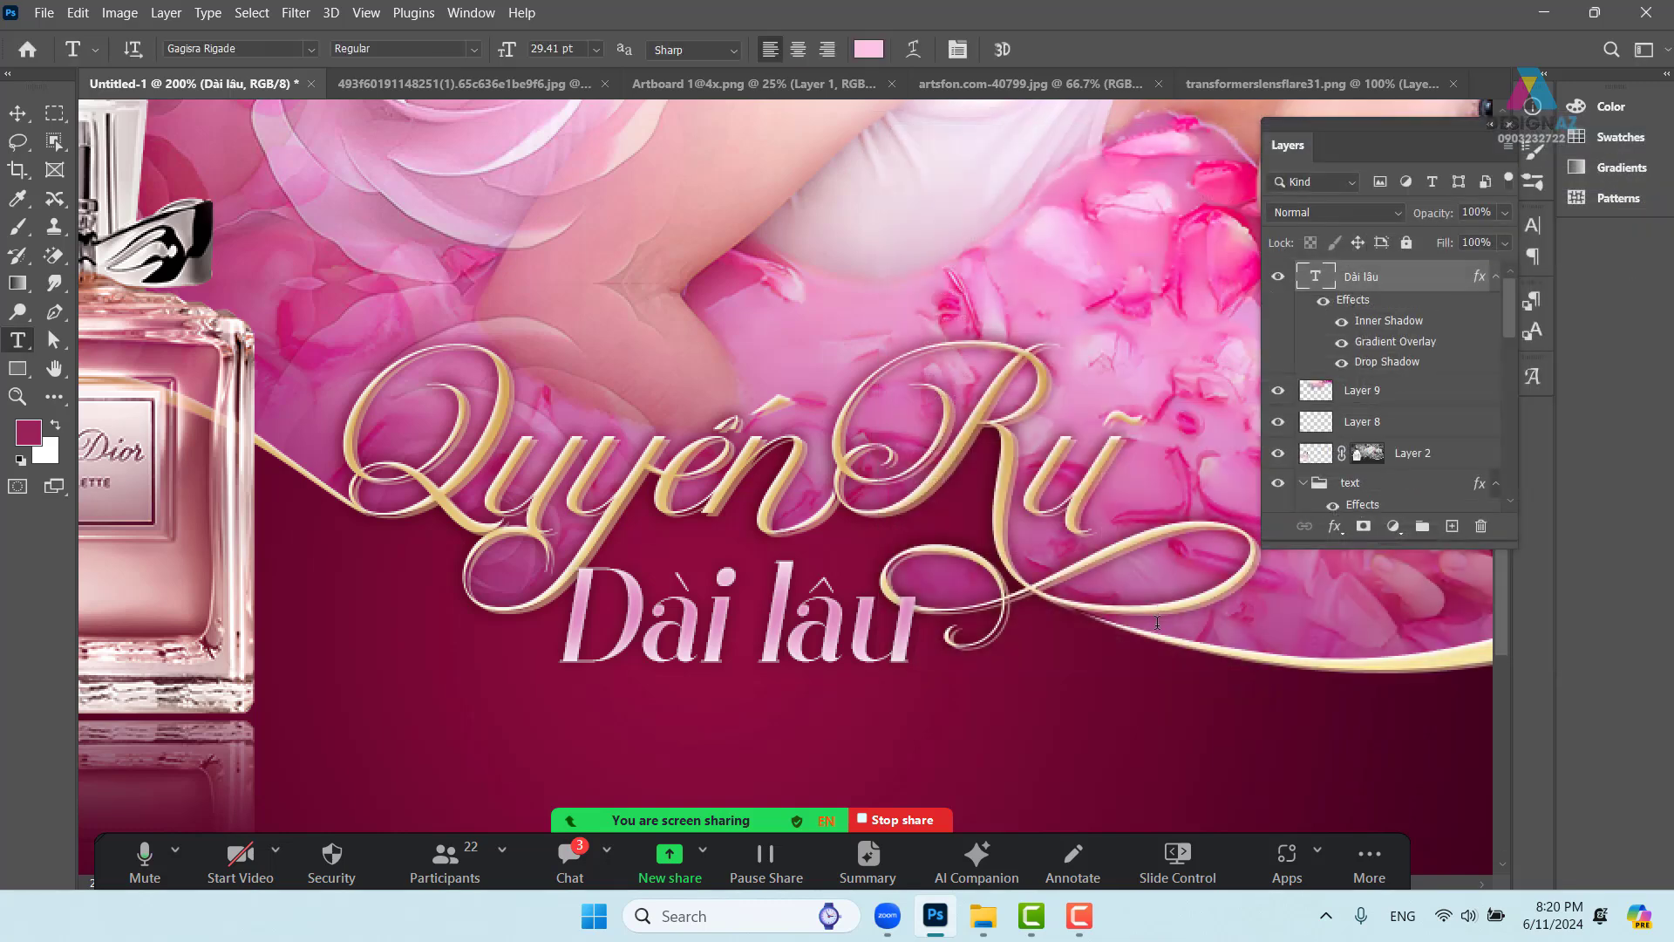
Delete the duplicate Shape 2 ribbon from the text copy group
key("ctrl+minus")
key("ctrl+minus")
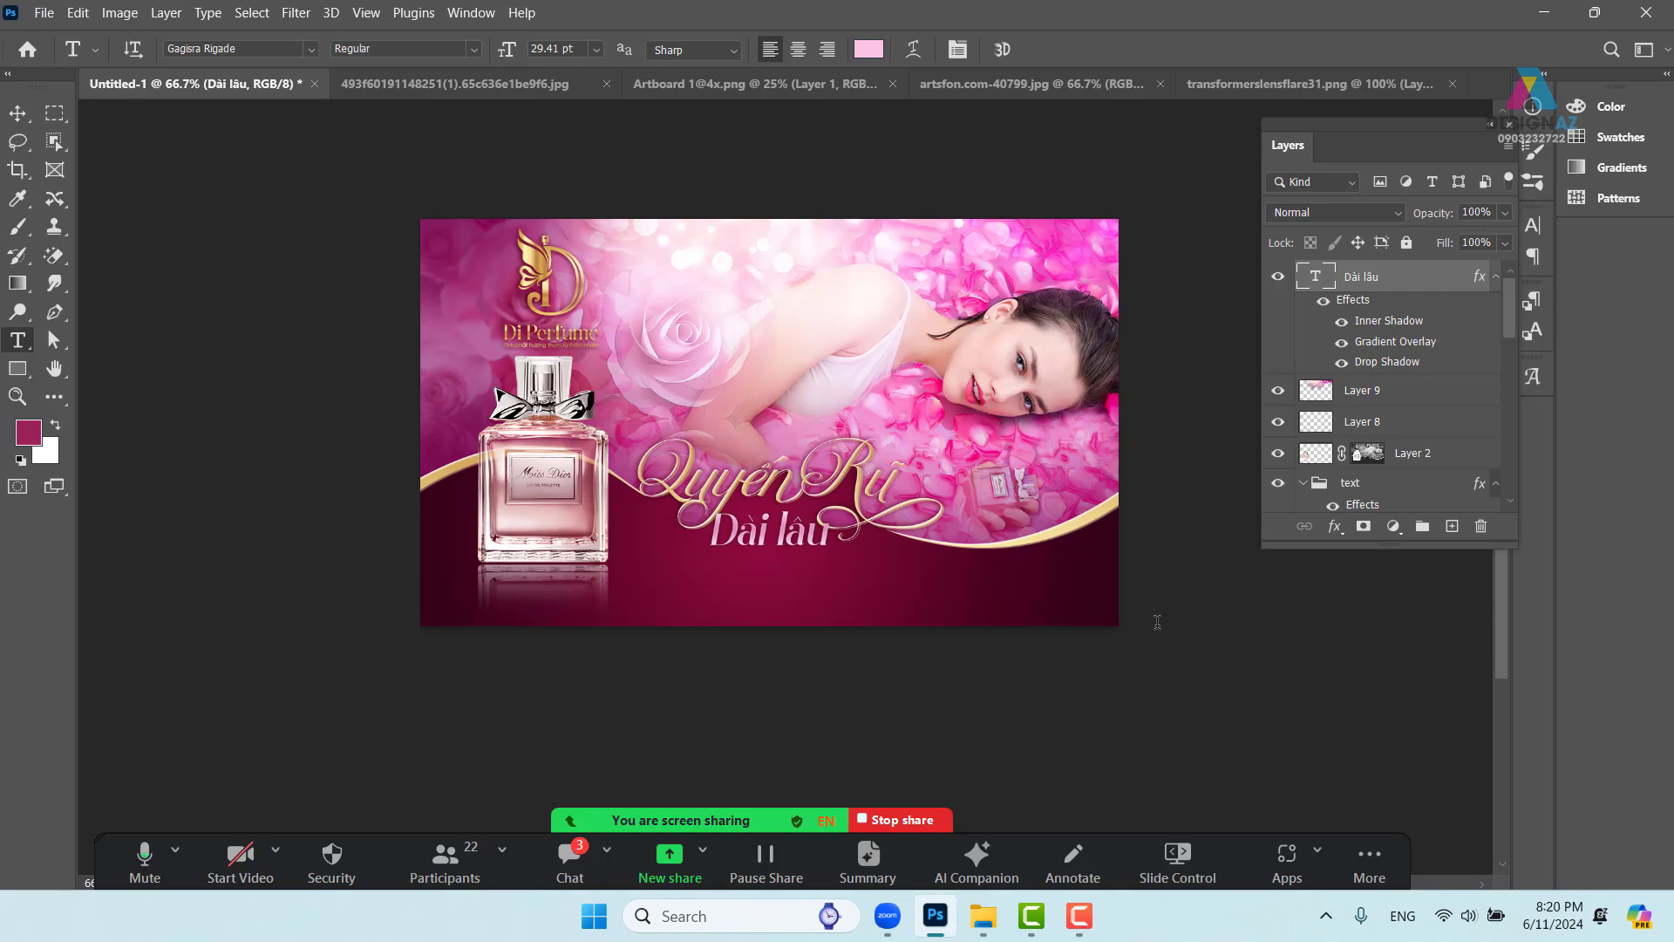
key("ctrl+minus")
key("ctrl+plus")
key("ctrl+plus")
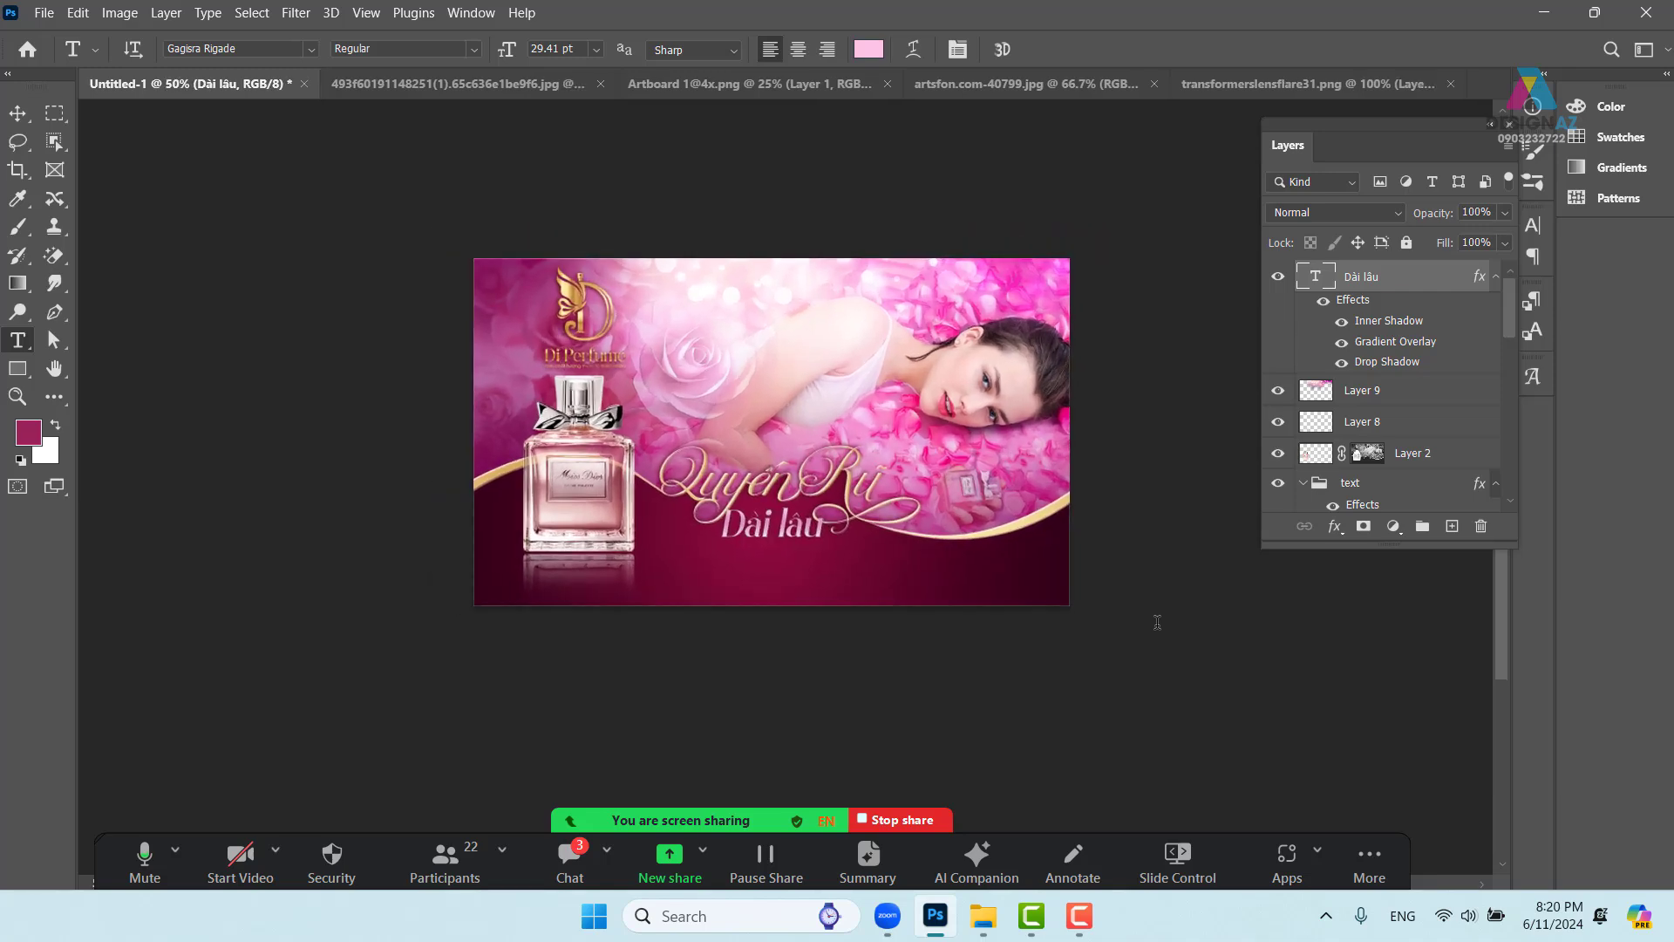
mouse_move(539, 521)
left_mouse_down()
mouse_move(639, 432)
mouse_move(580, 480)
mouse_move(546, 481)
mouse_move(505, 517)
mouse_move(521, 529)
left_mouse_up()
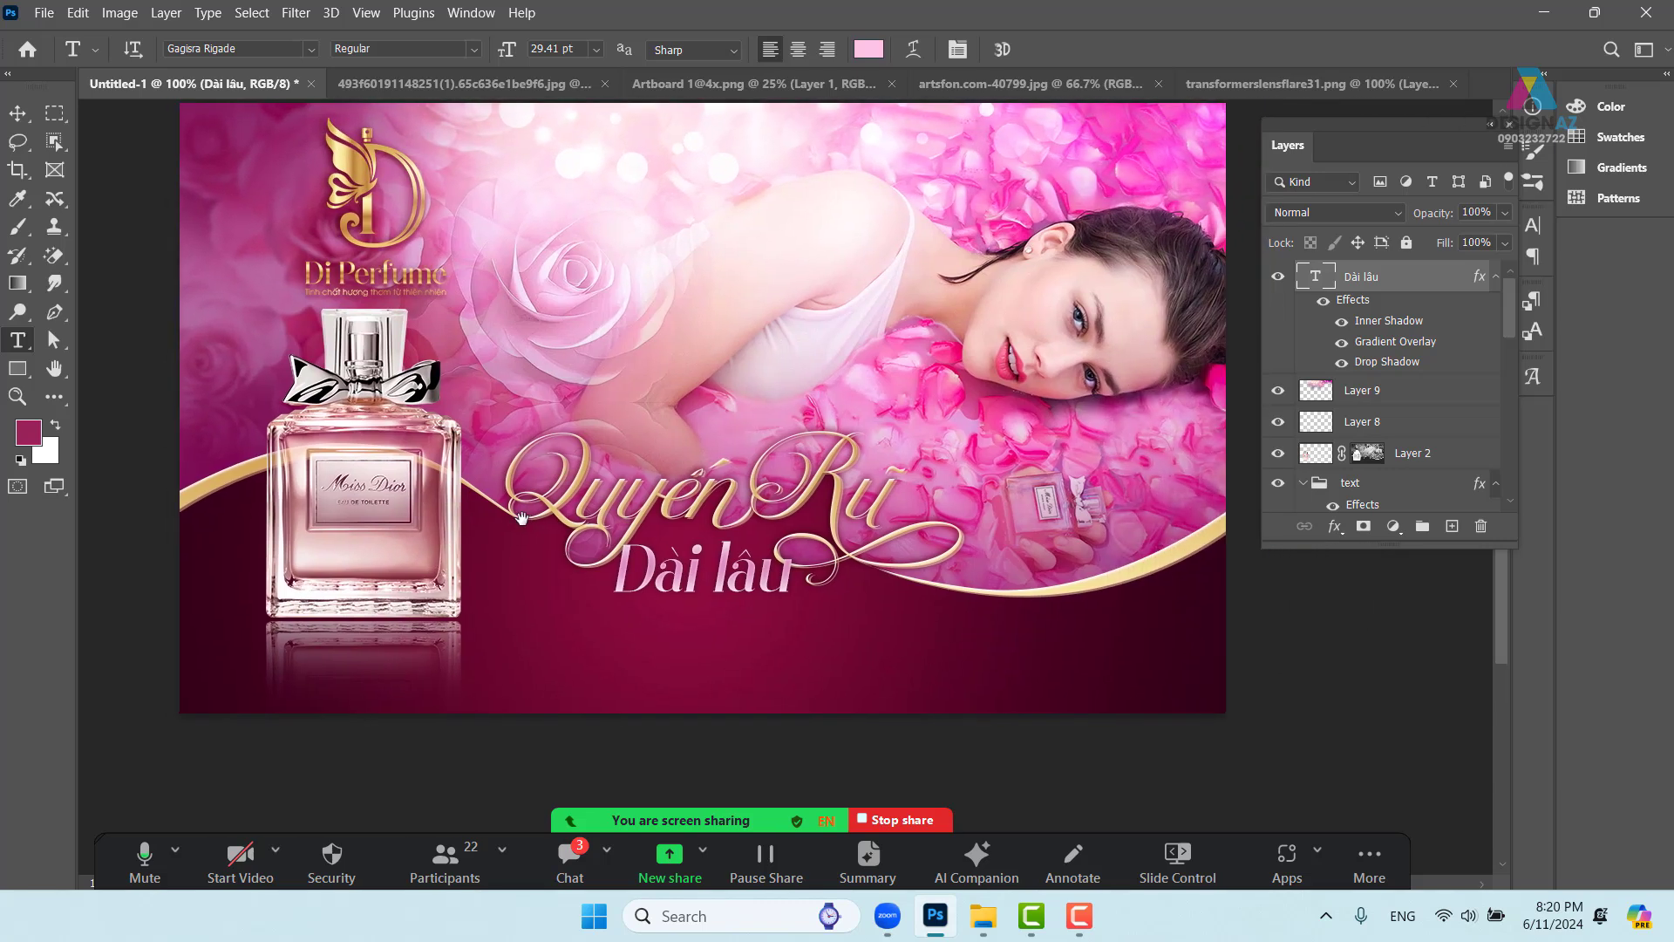
key("v")
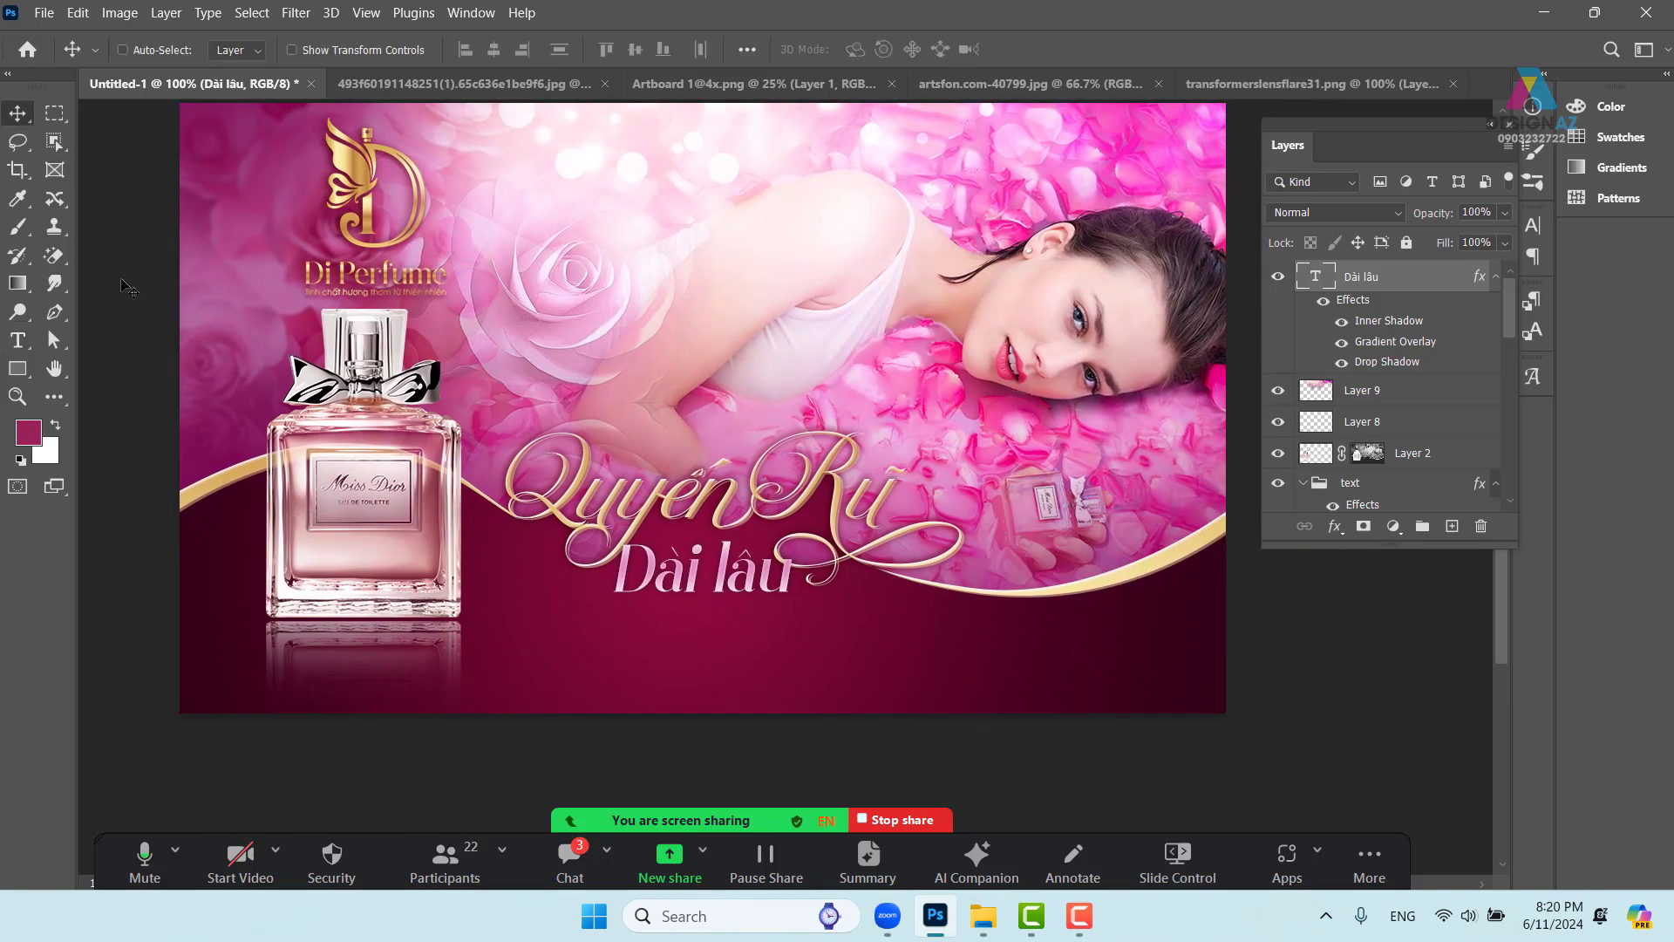
right_click(222, 478)
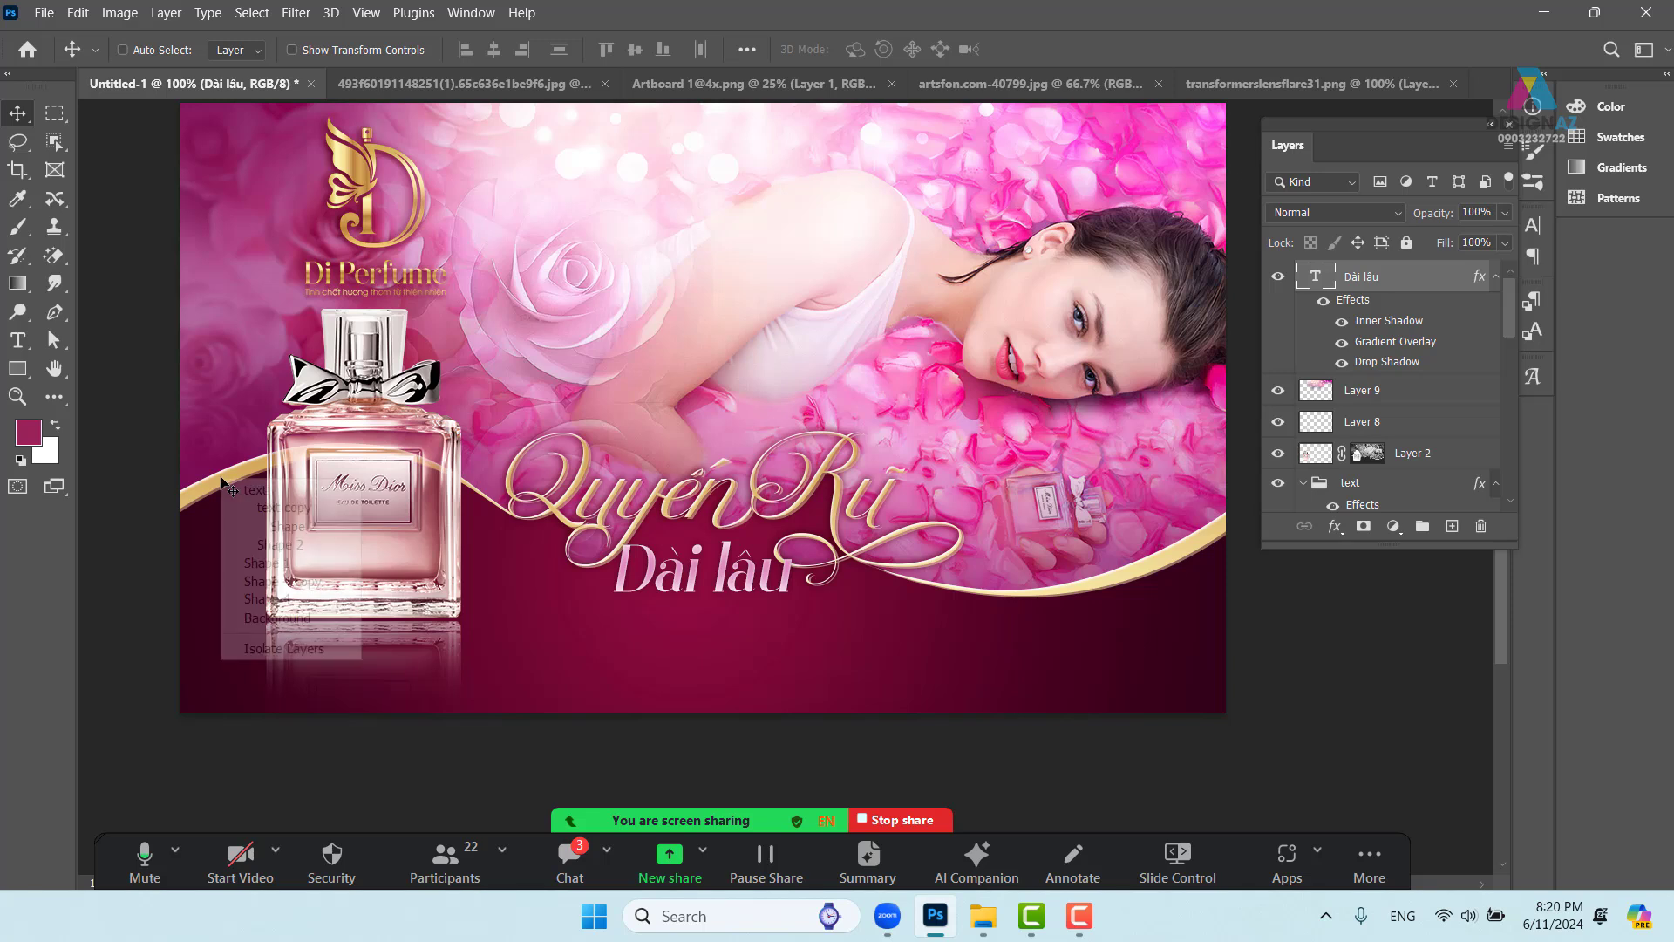
left_click(290, 527)
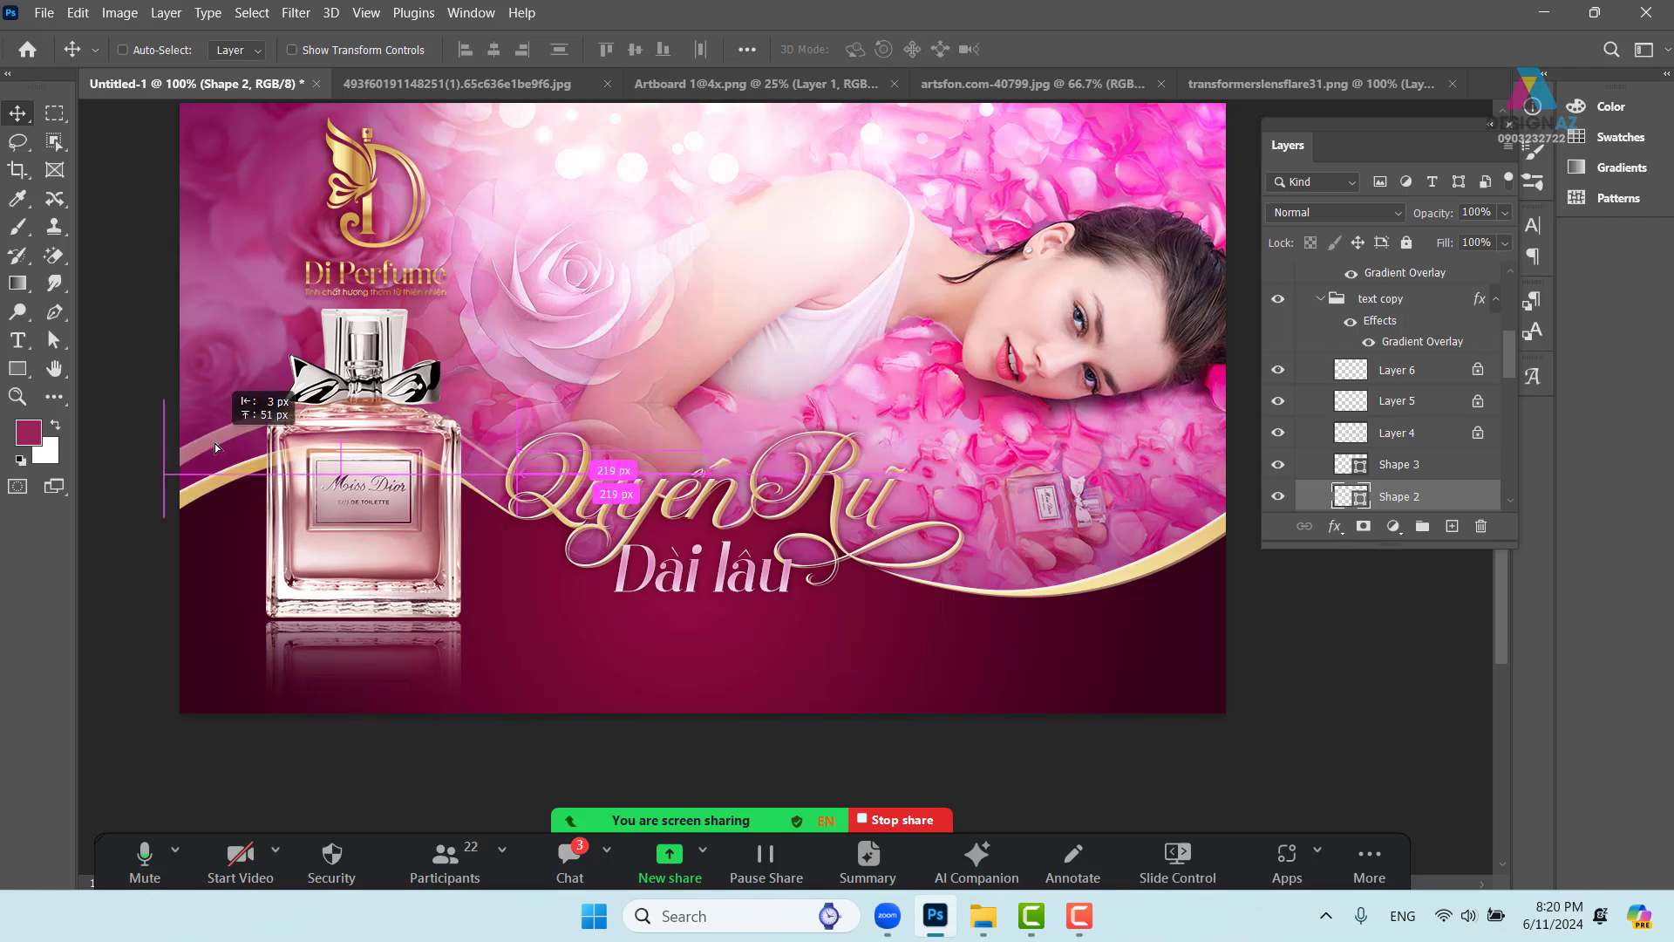
left_click_drag(215, 448, 229, 436)
key("ctrl+z")
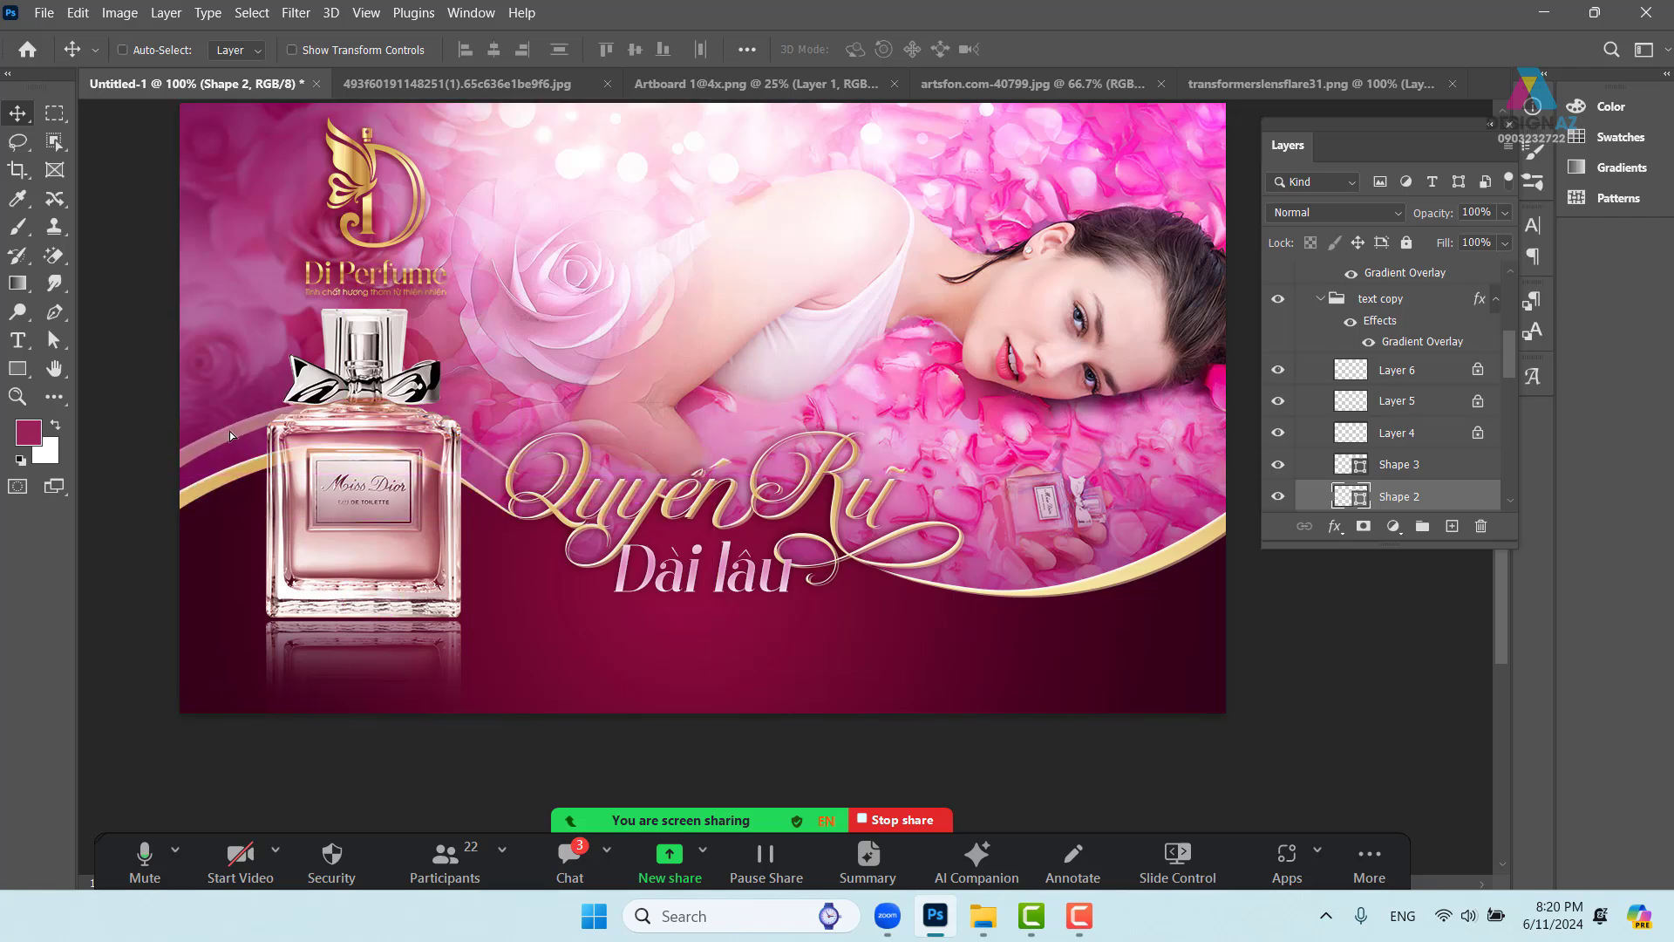
key("Delete")
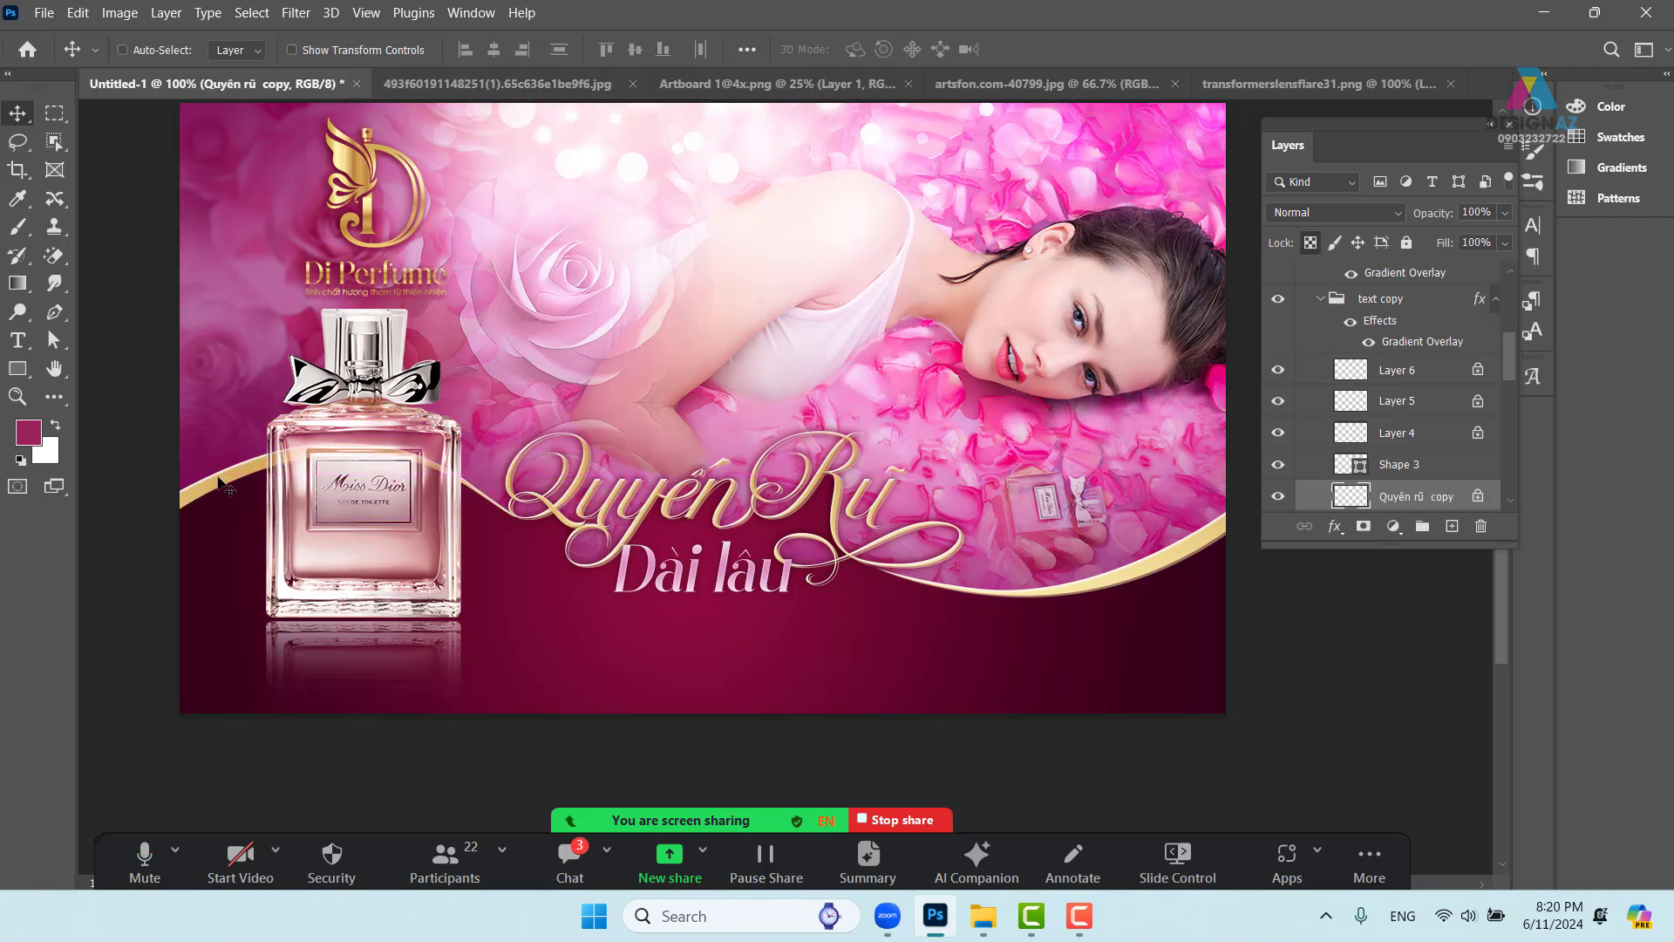
Draw a three-point curve about 397 px wide with the Pen tool, just under the gold ribbon from the canvas's left edge to the Q
right_click(218, 483)
left_click(253, 512)
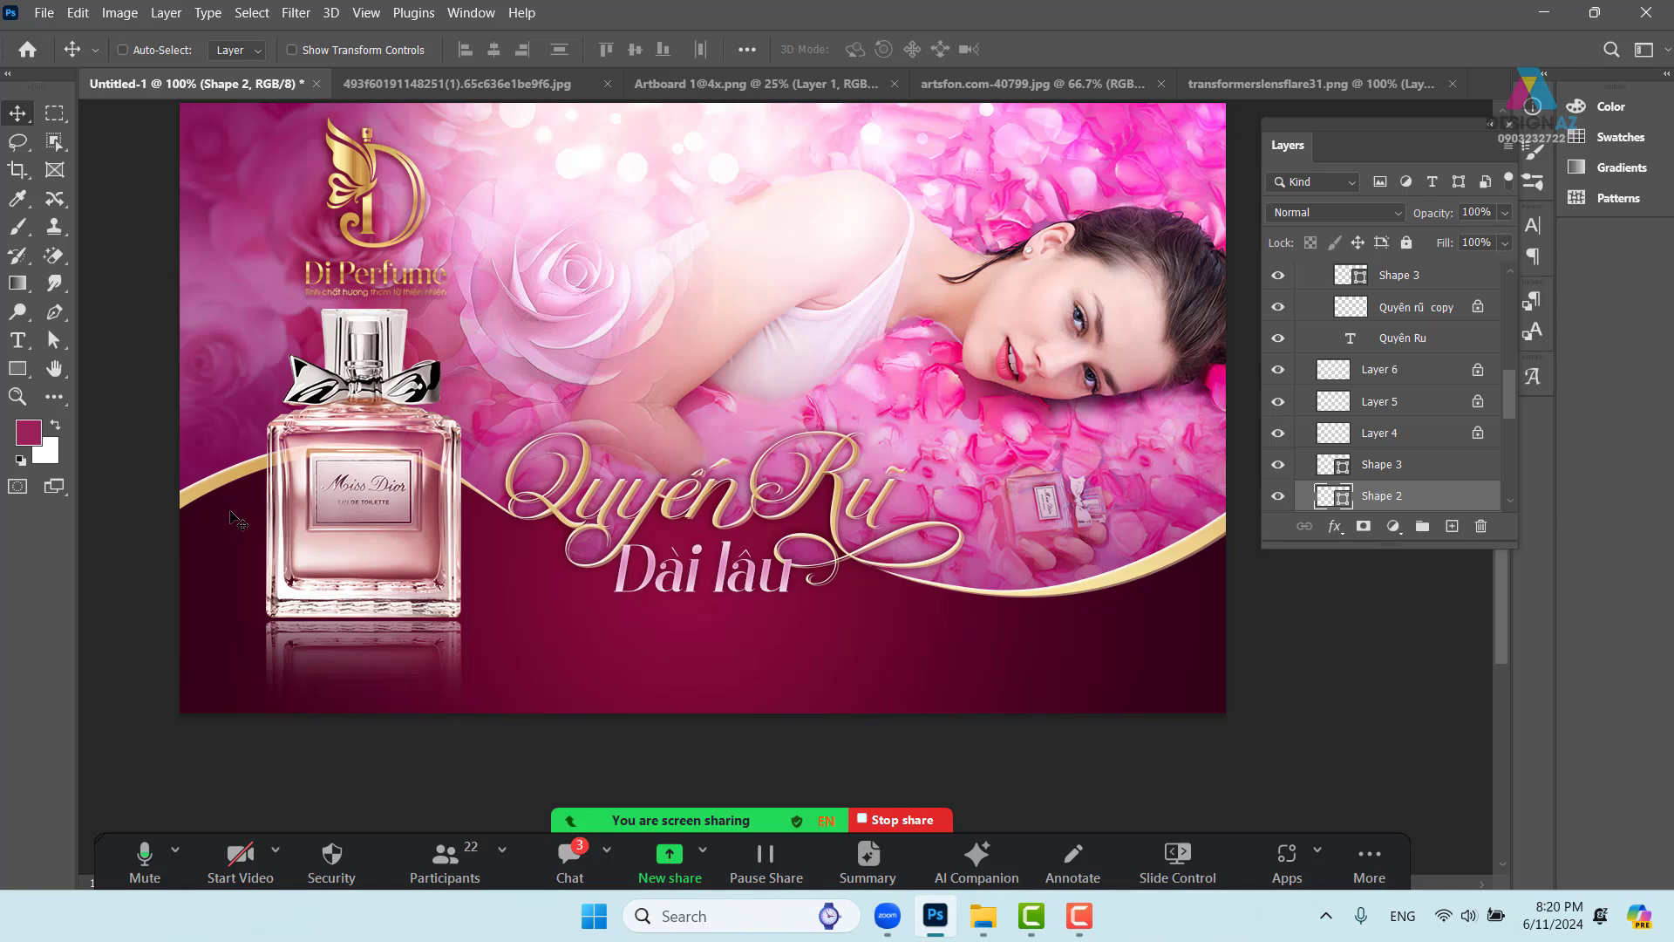
key("p")
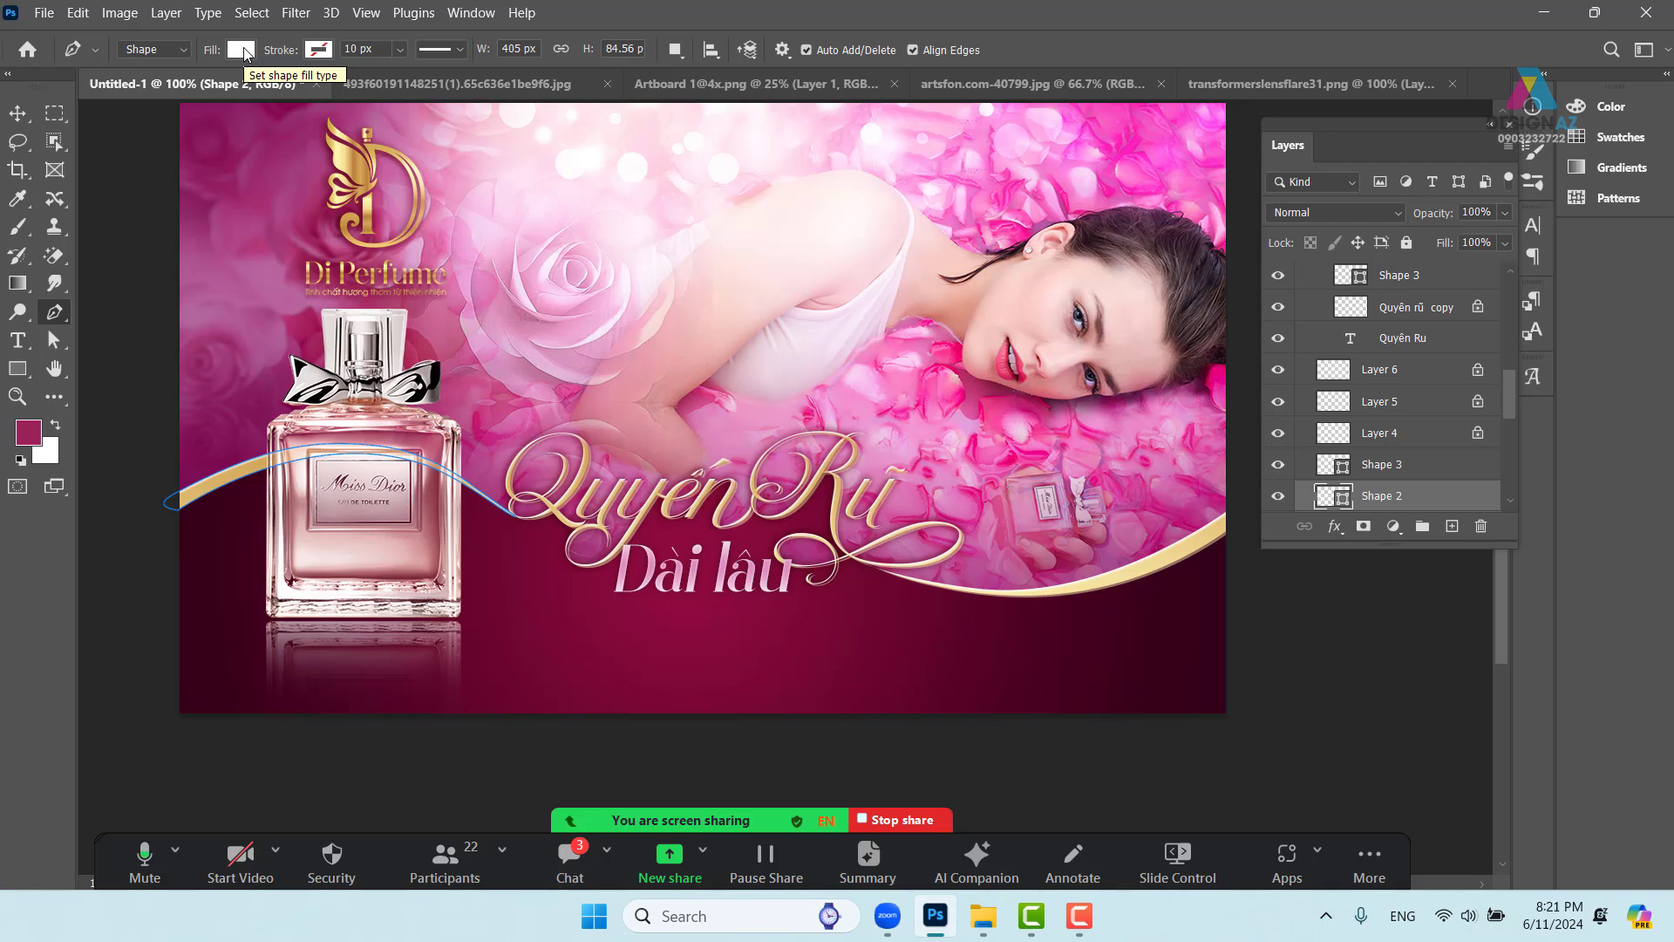
left_click(17, 113)
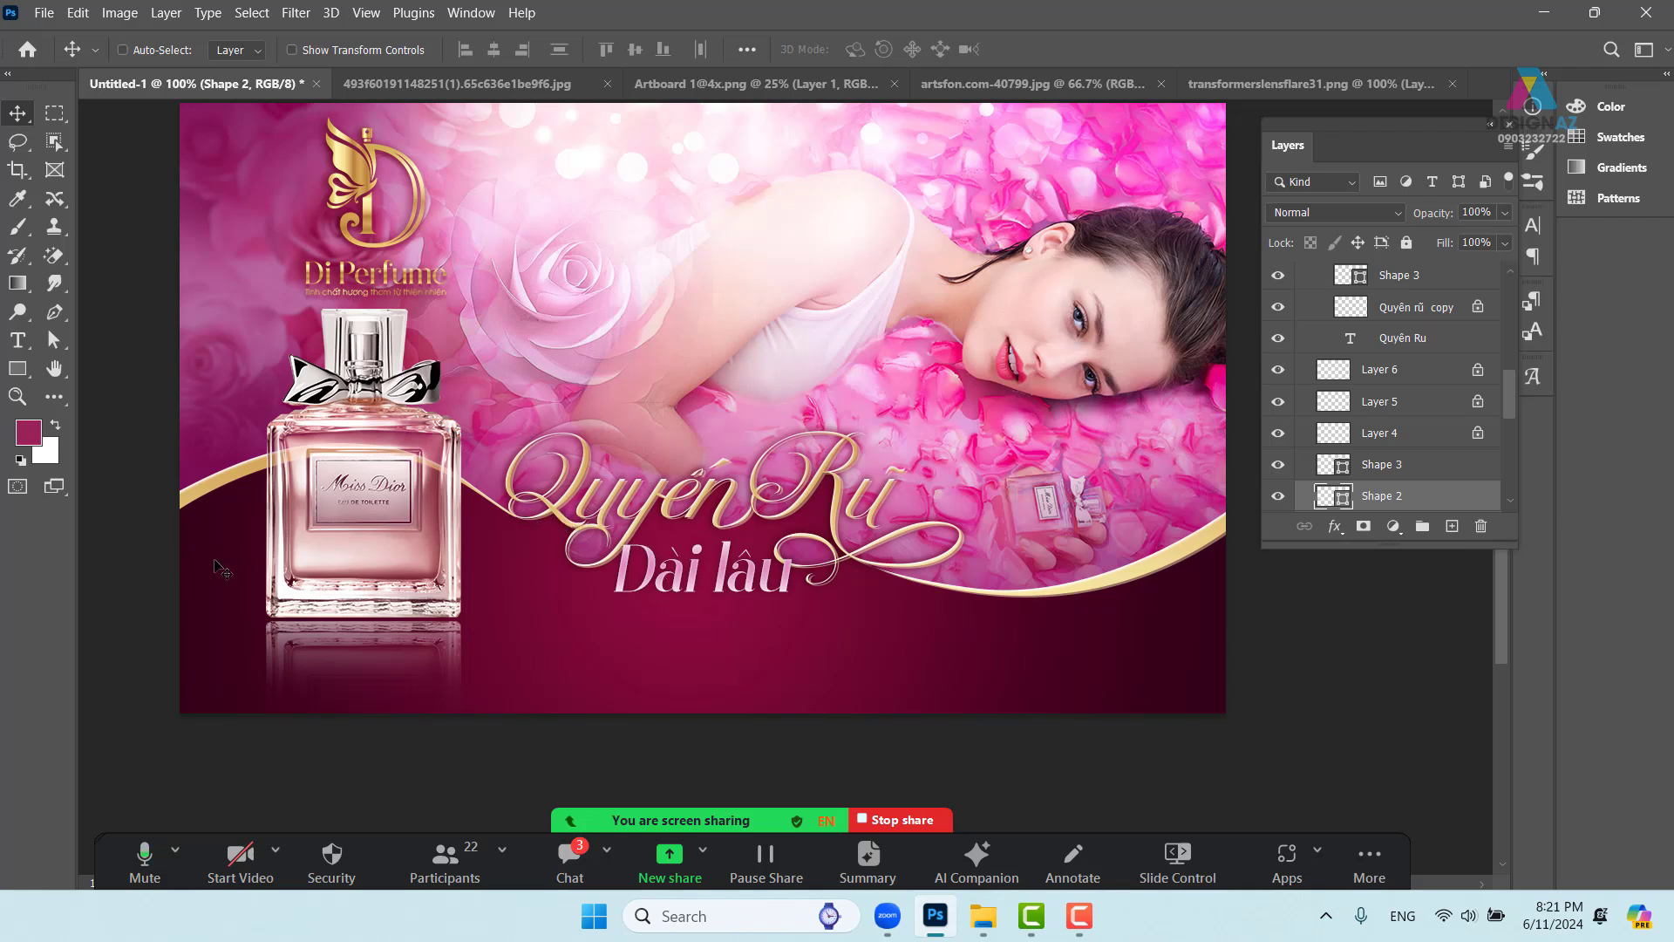
key("ctrl+plus")
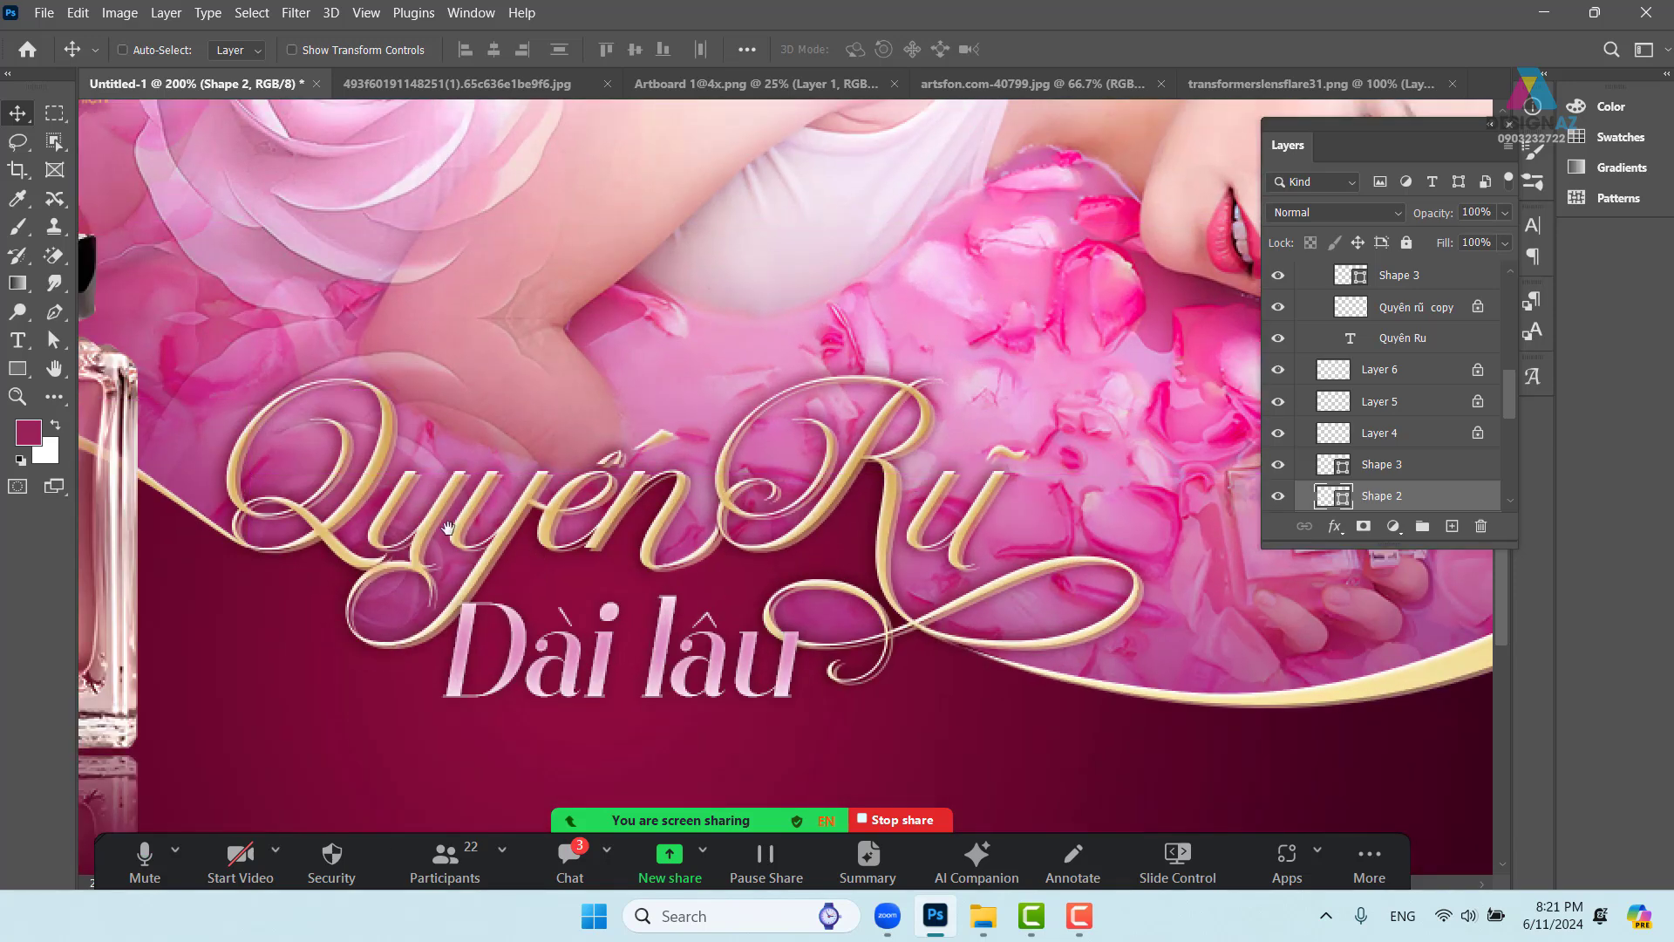
left_click_drag(429, 522, 1096, 409)
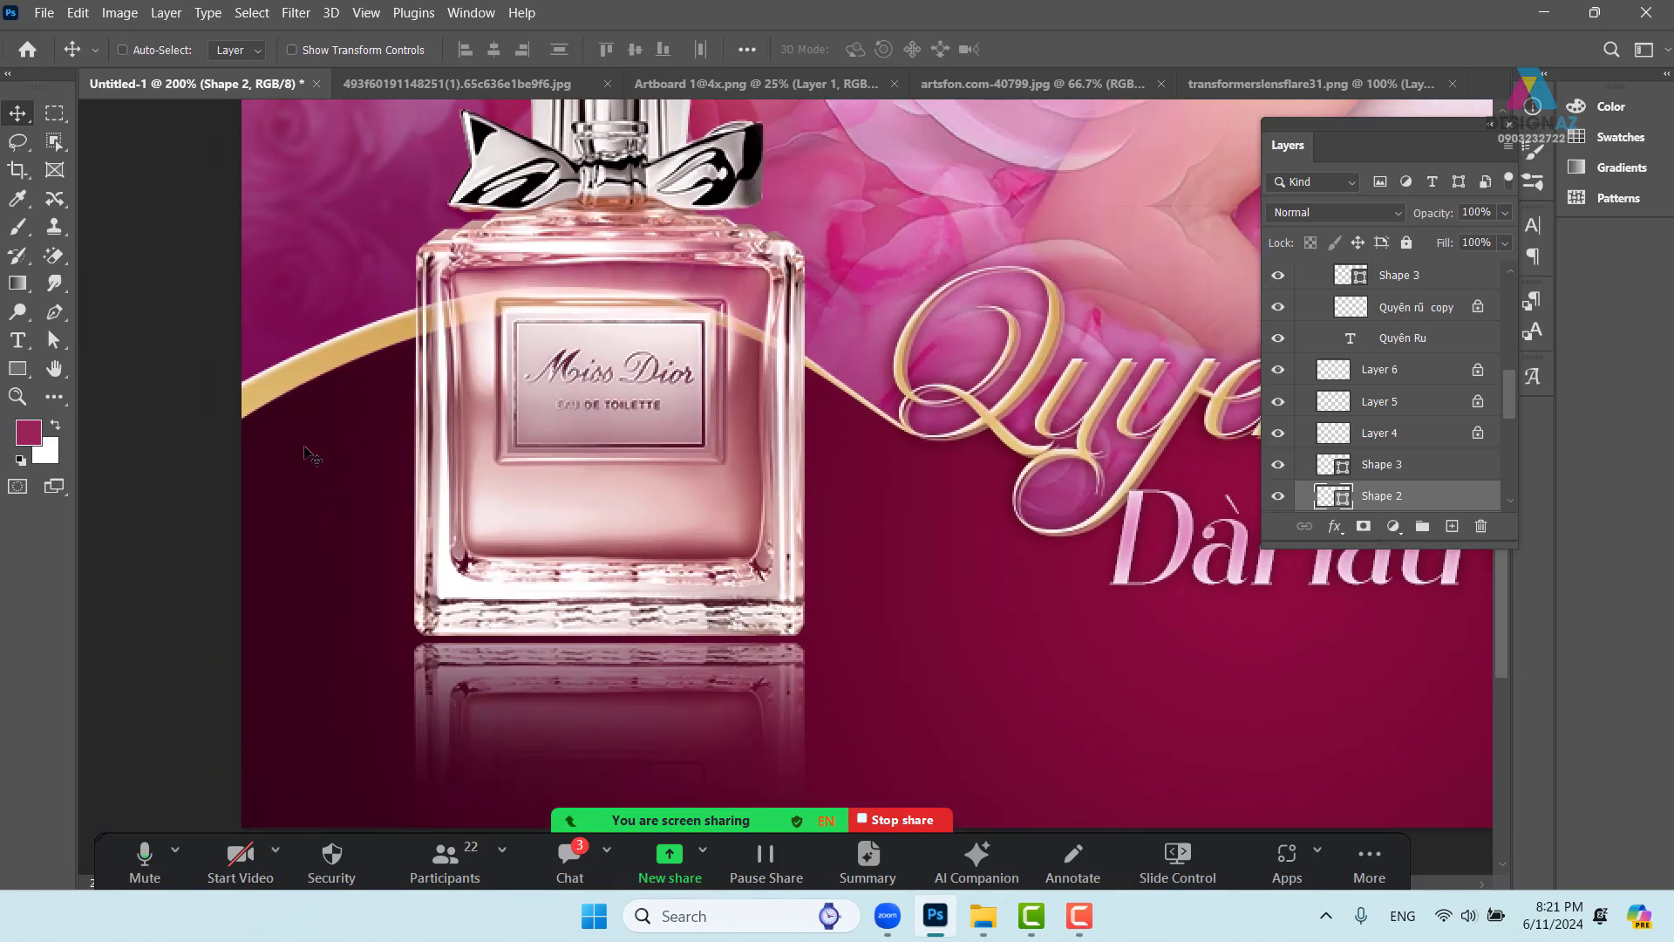
key("p")
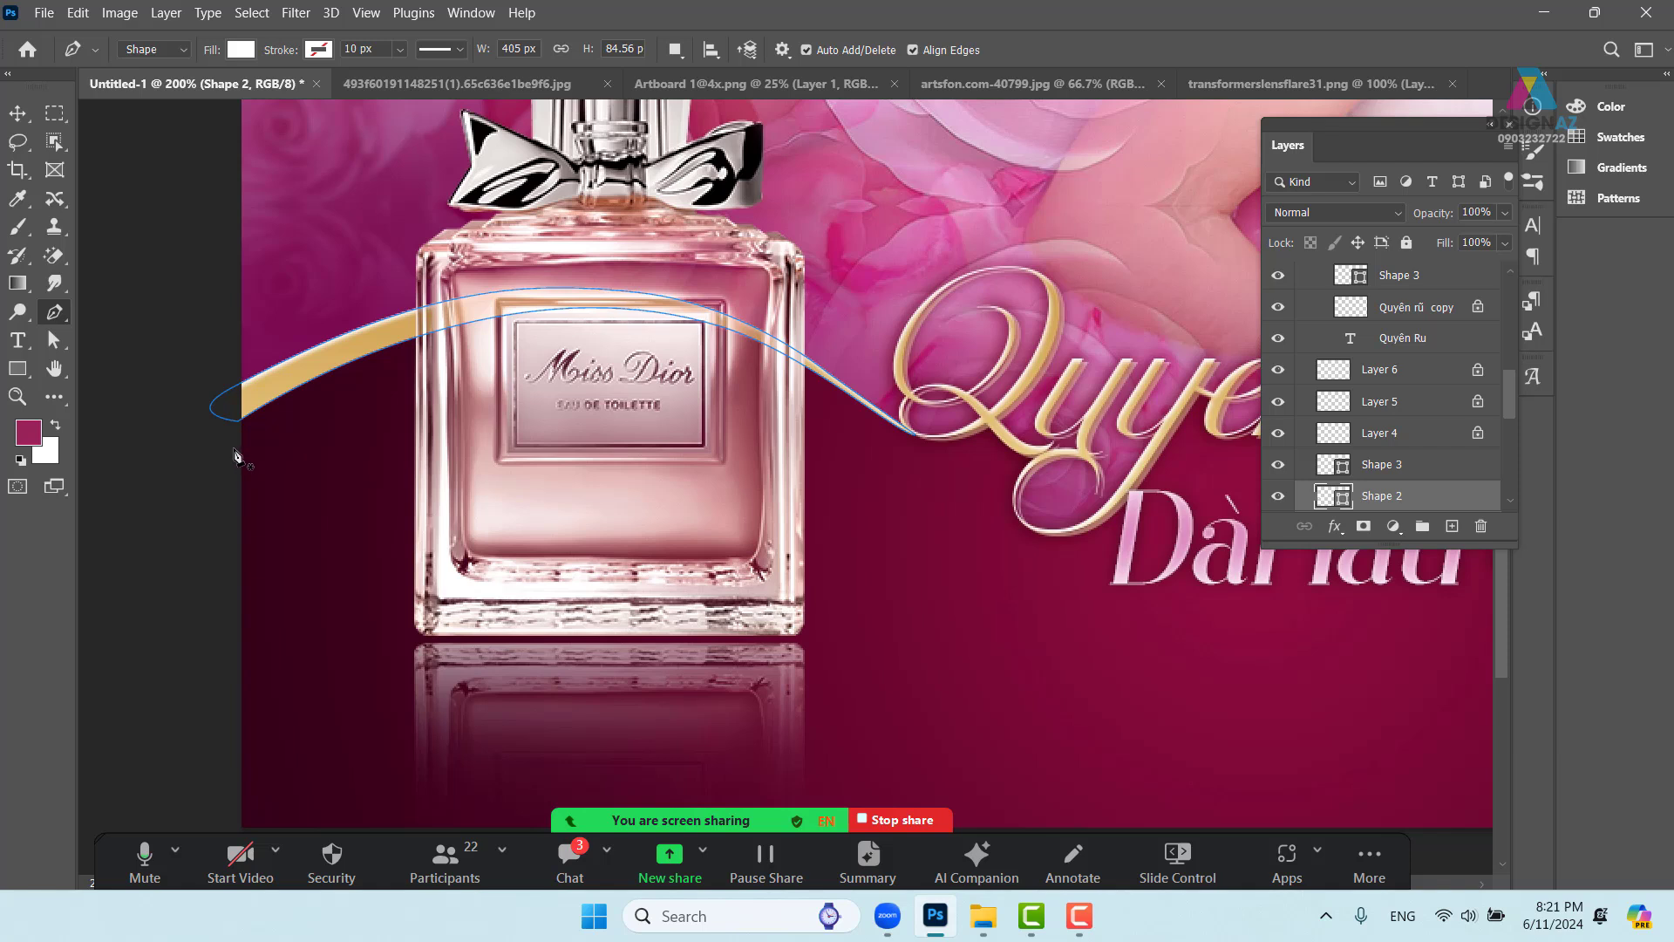
left_click(230, 444)
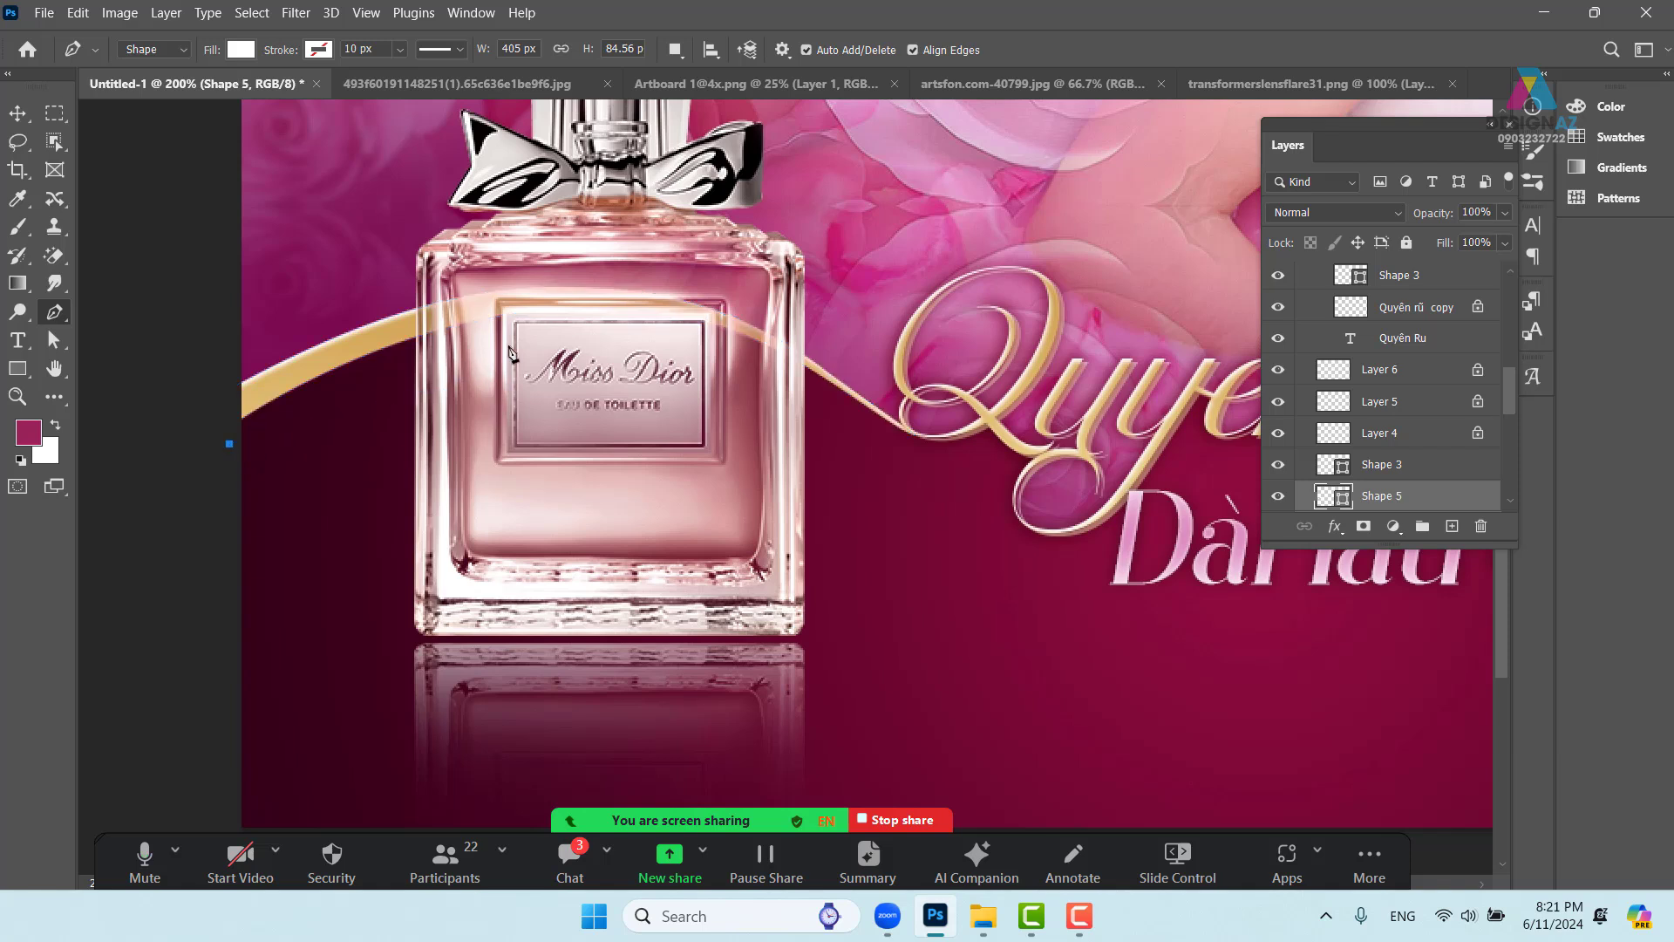
left_click_drag(553, 328, 674, 348)
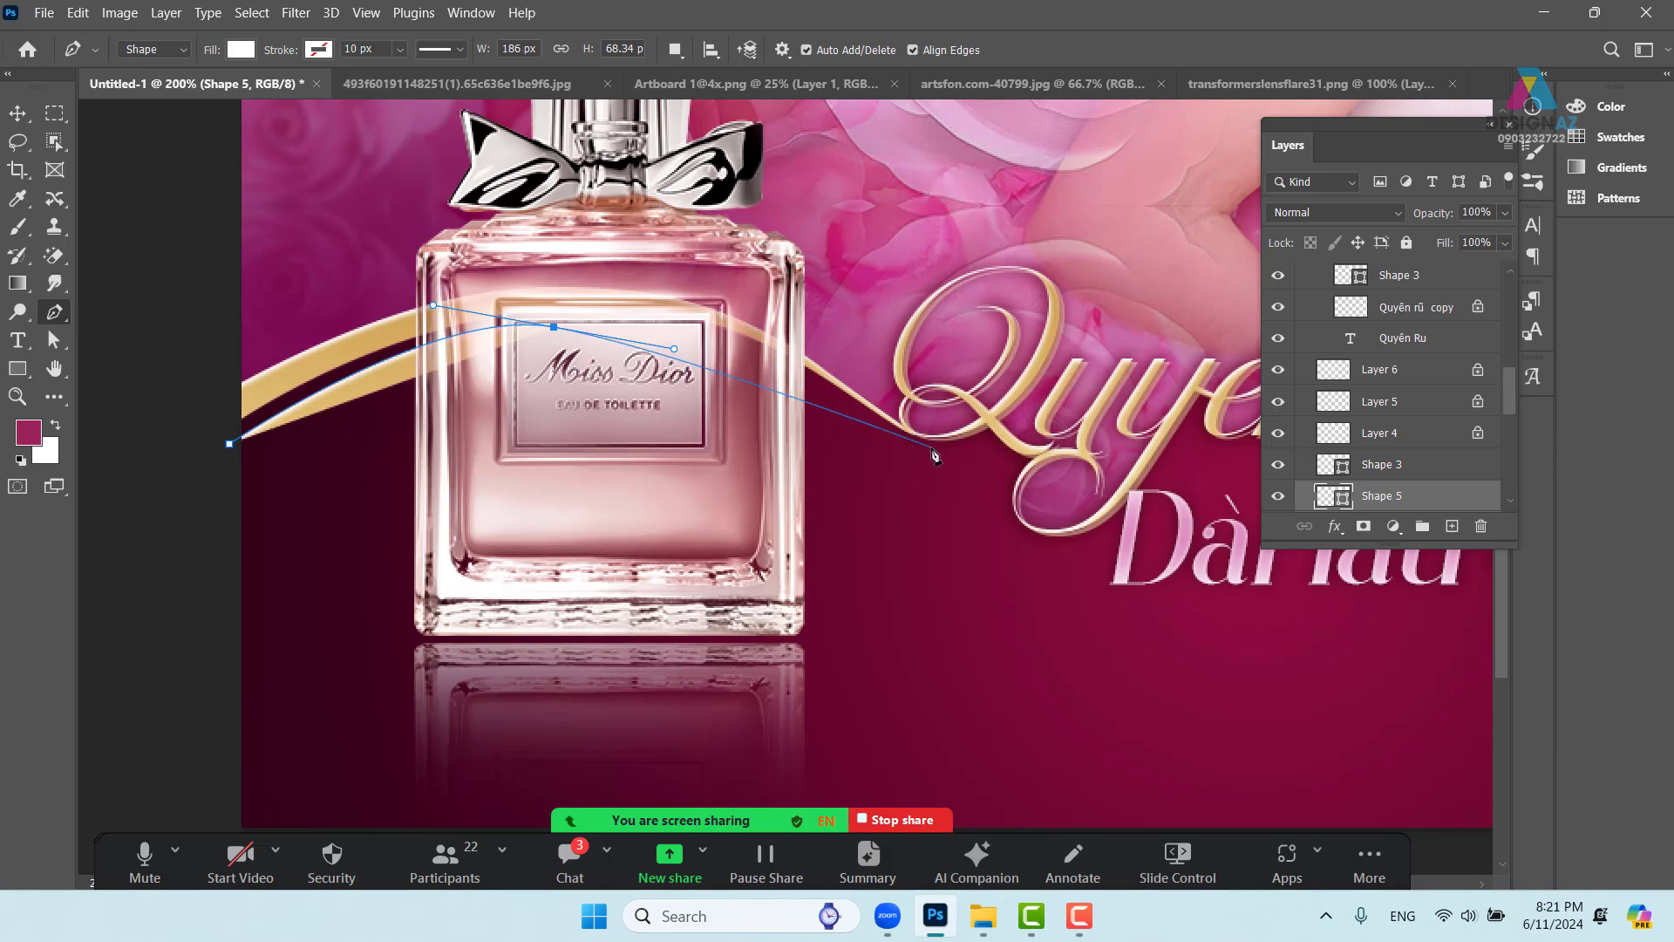
left_click_drag(922, 444, 988, 440)
Reshape the new curve by shifting its peak to the right, smoothing the arch and lowering its left end
left_click_drag(556, 328, 606, 322)
left_click_drag(725, 342, 768, 322)
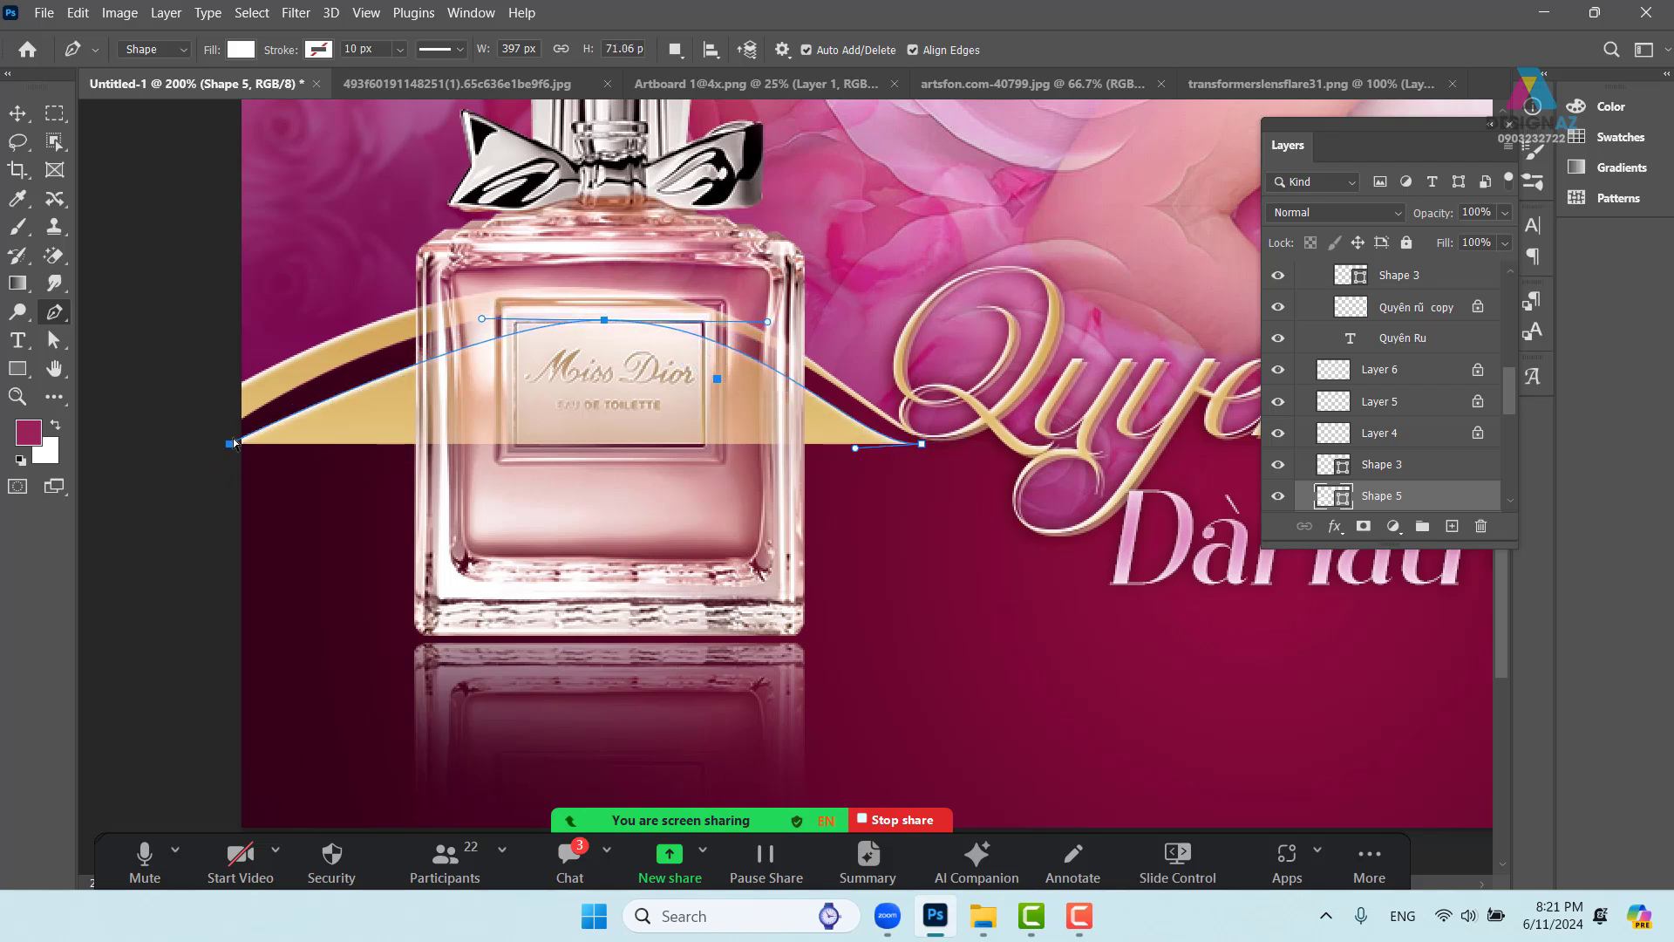
left_click_drag(233, 443, 231, 467)
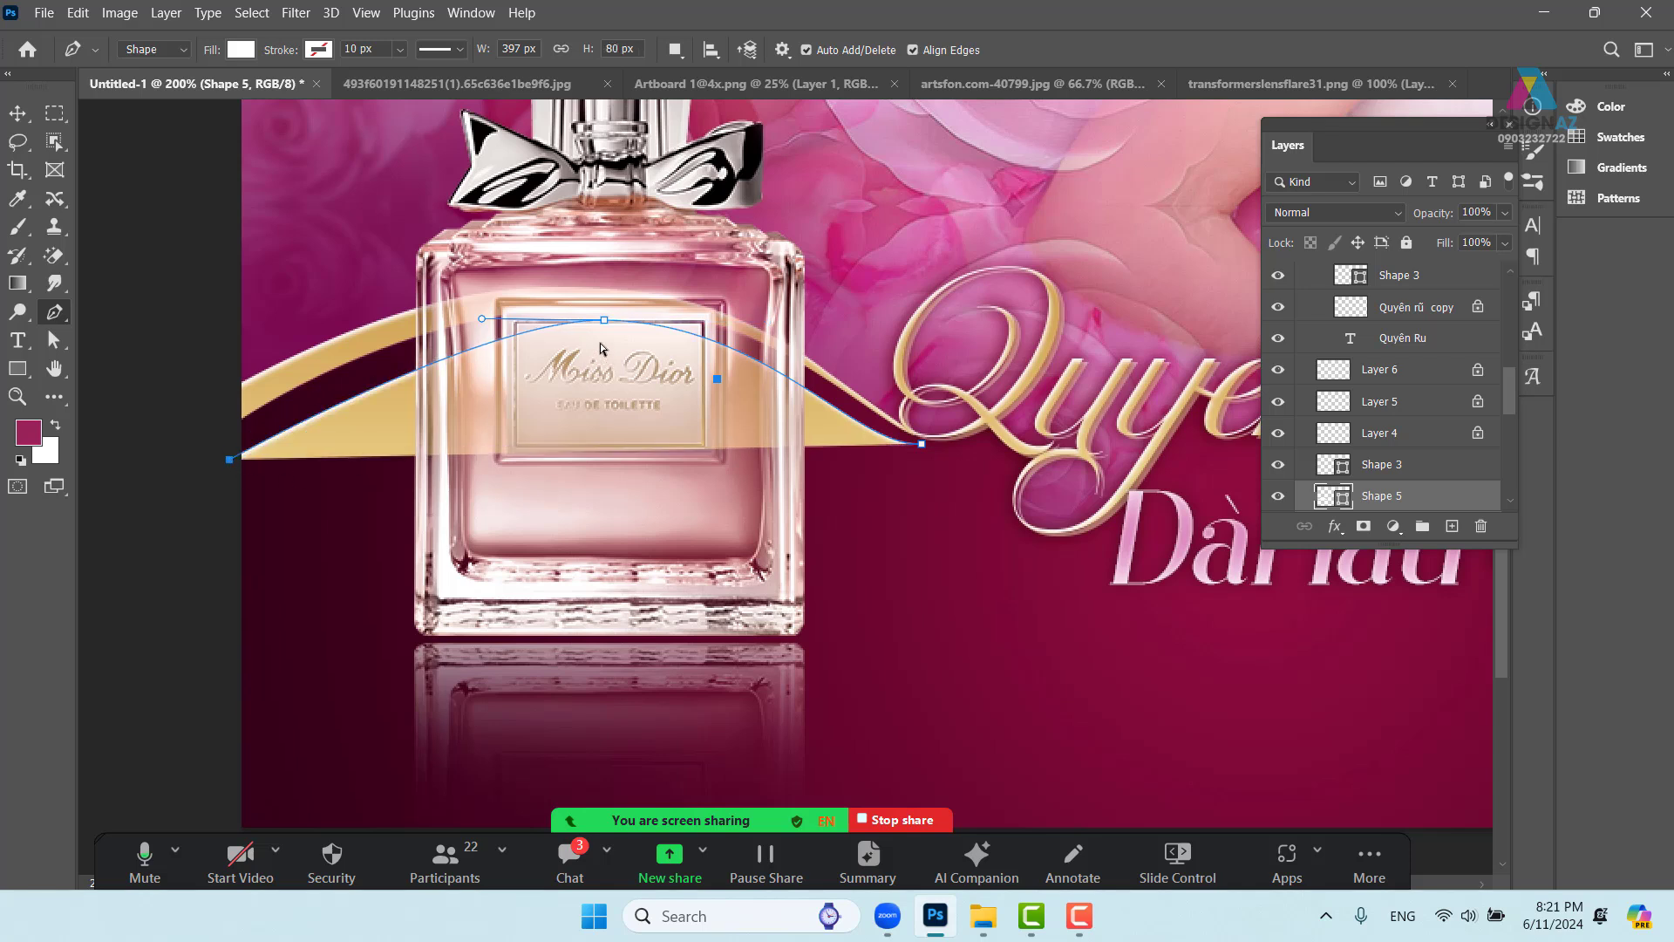
left_click_drag(482, 320, 459, 320)
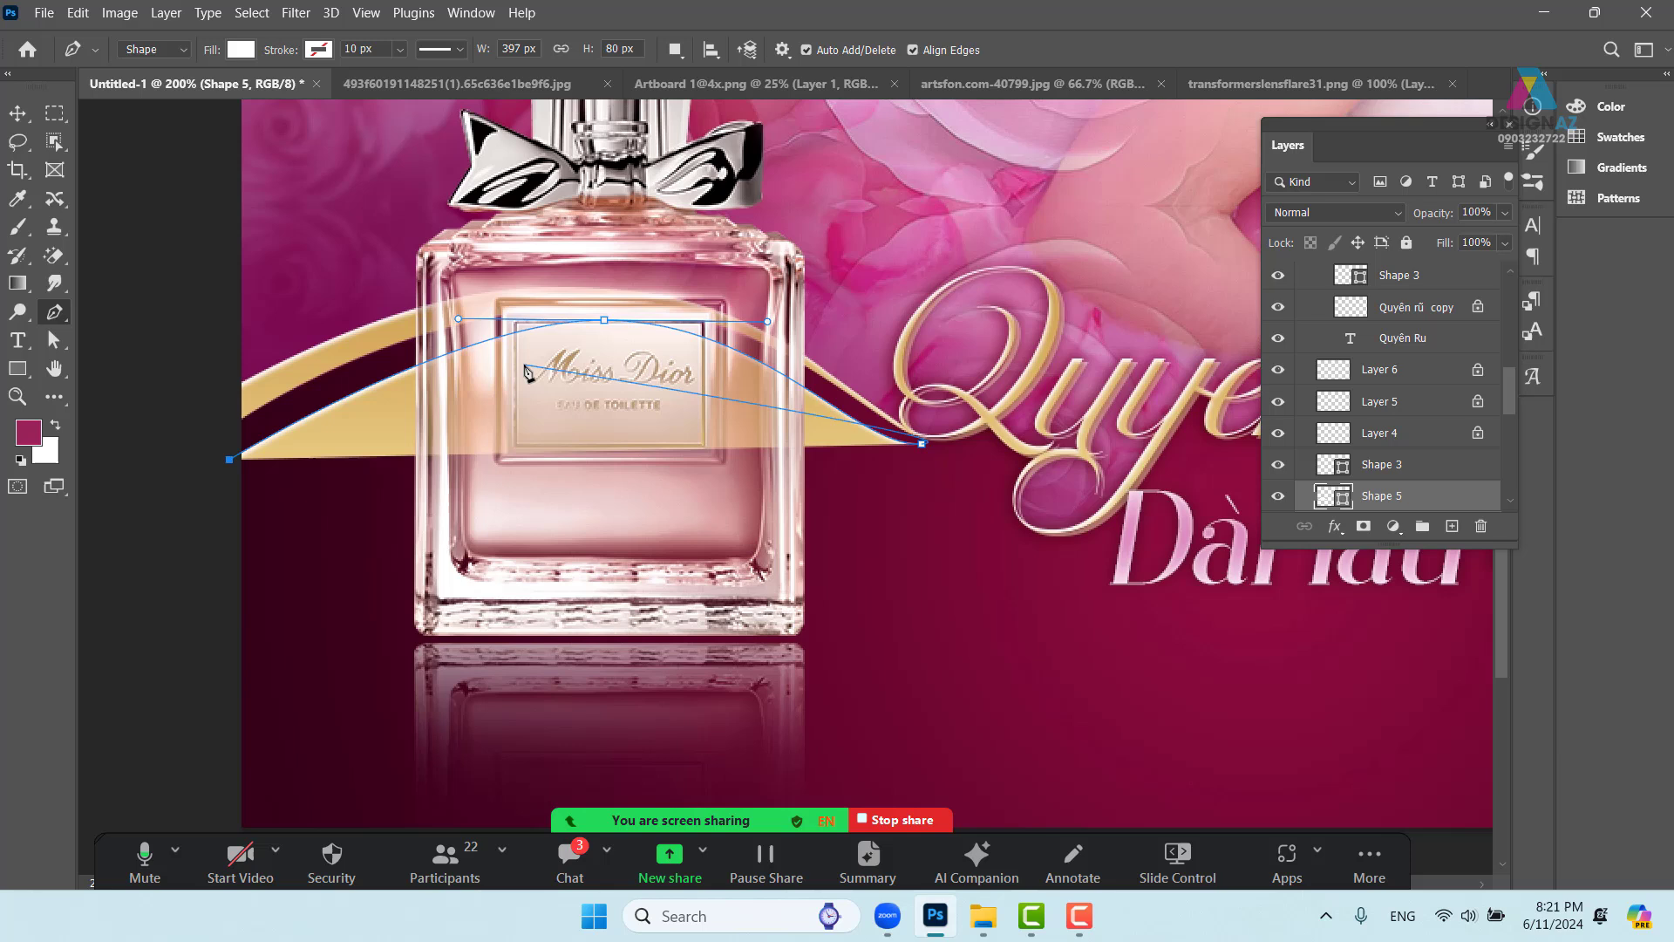
Give the new curve no fill and a white stroke of 4.18 px
left_click(240, 50)
left_click(114, 92)
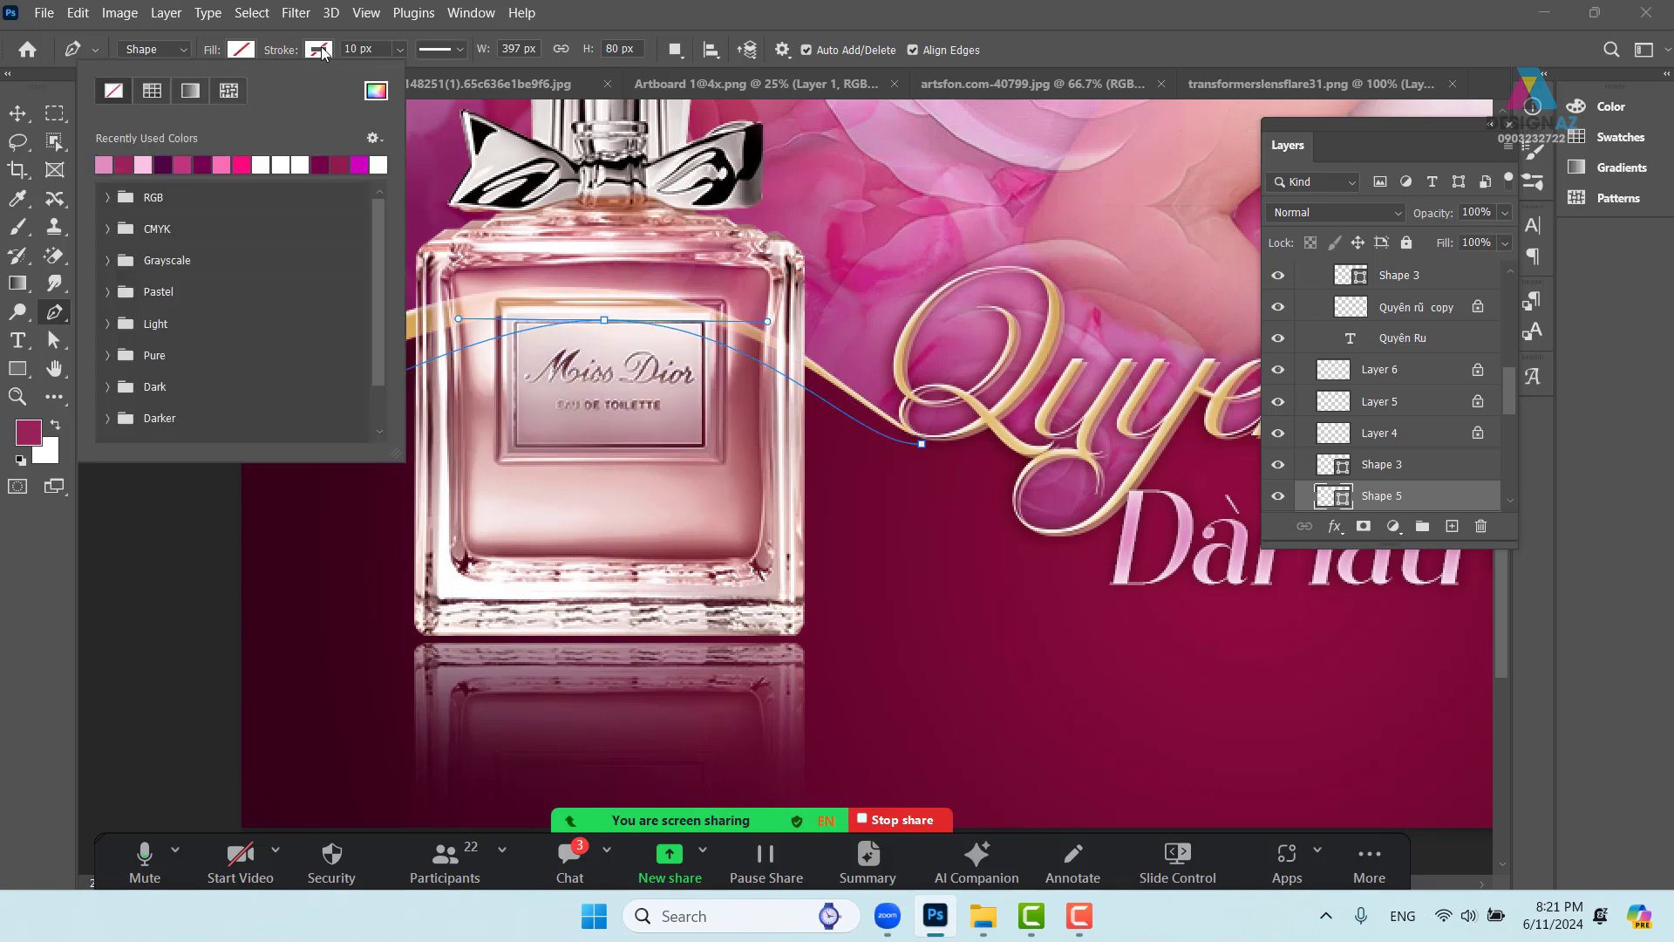
left_click(319, 49)
left_click(378, 163)
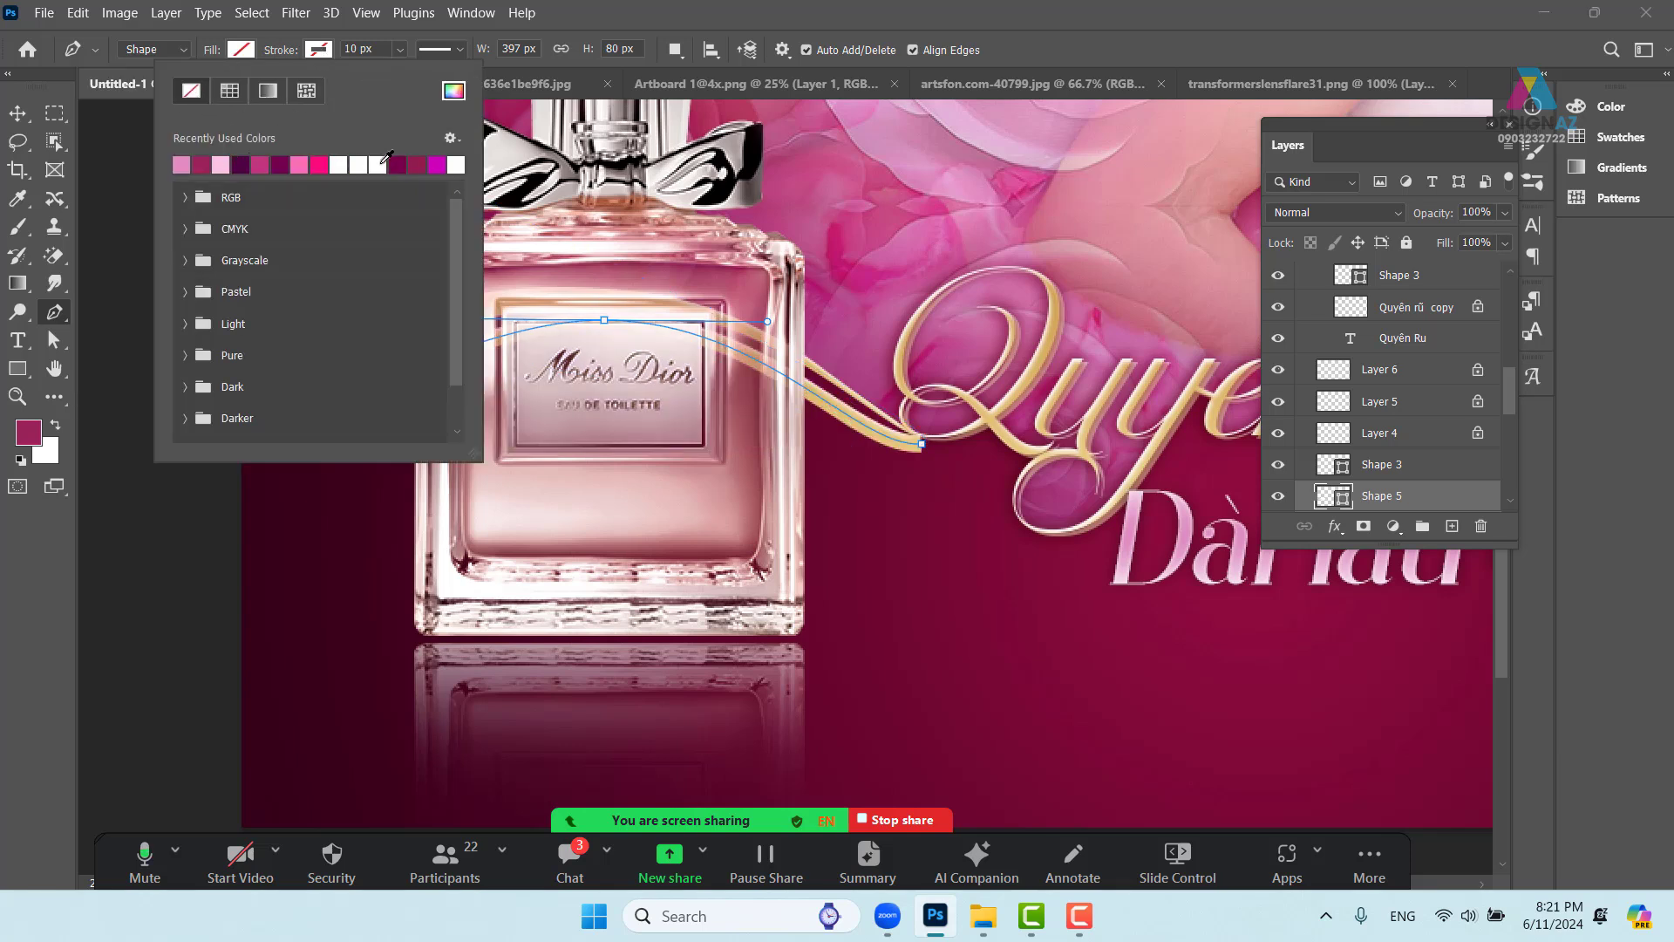
left_click(400, 50)
left_click_drag(408, 74, 405, 73)
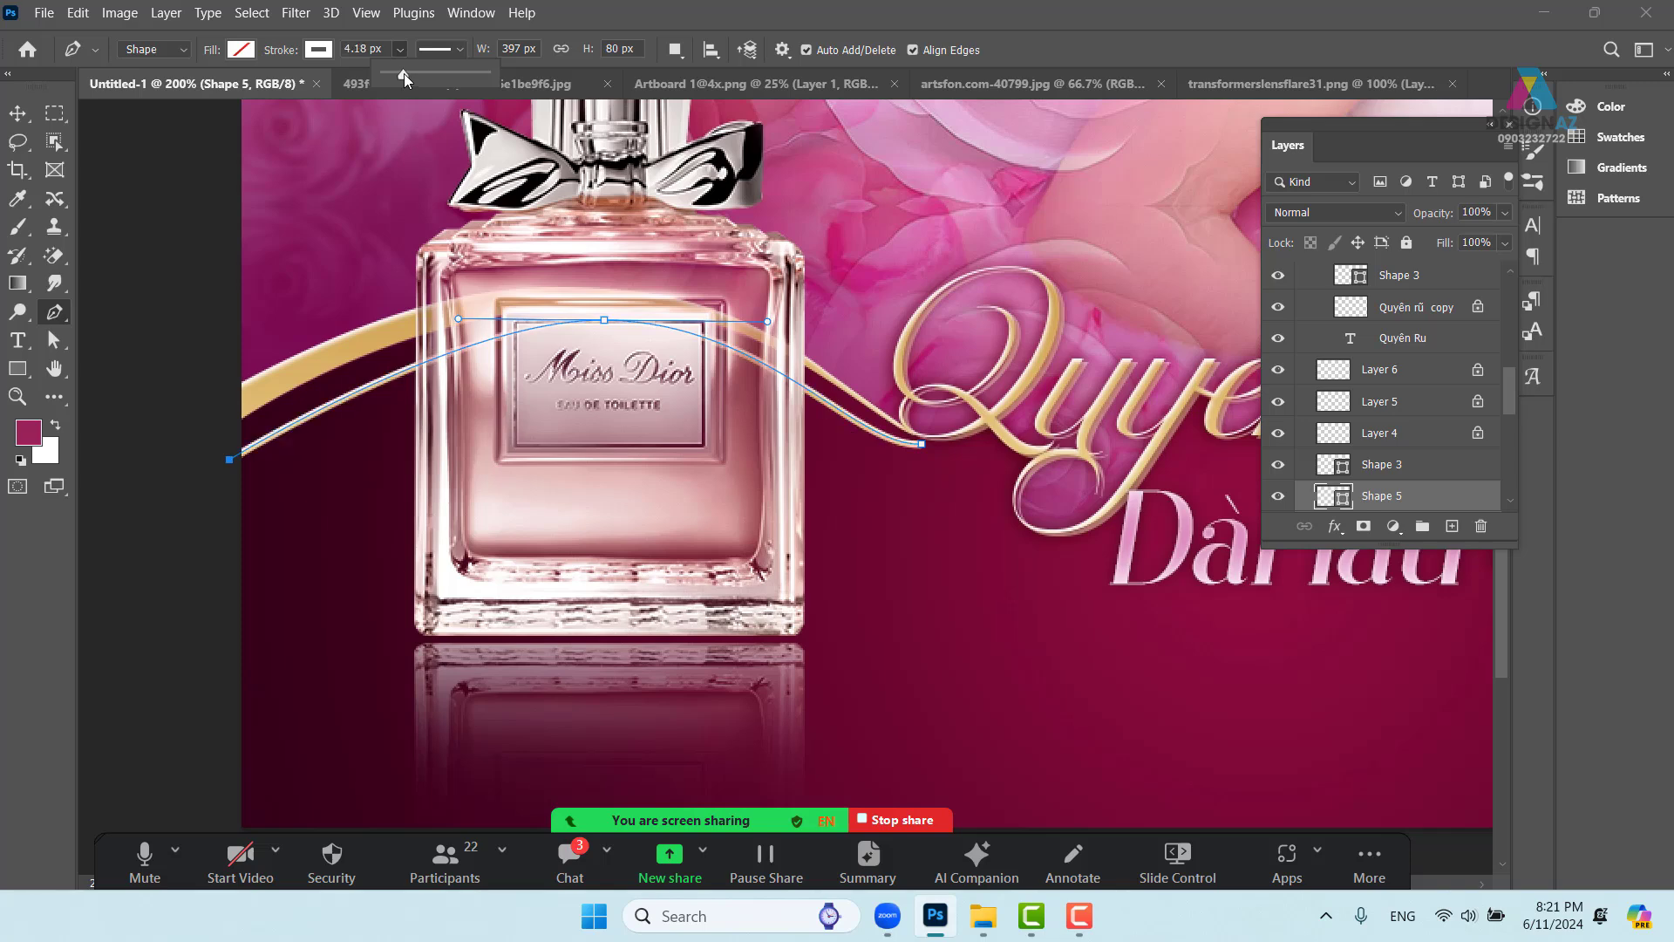
key("Return")
key("v")
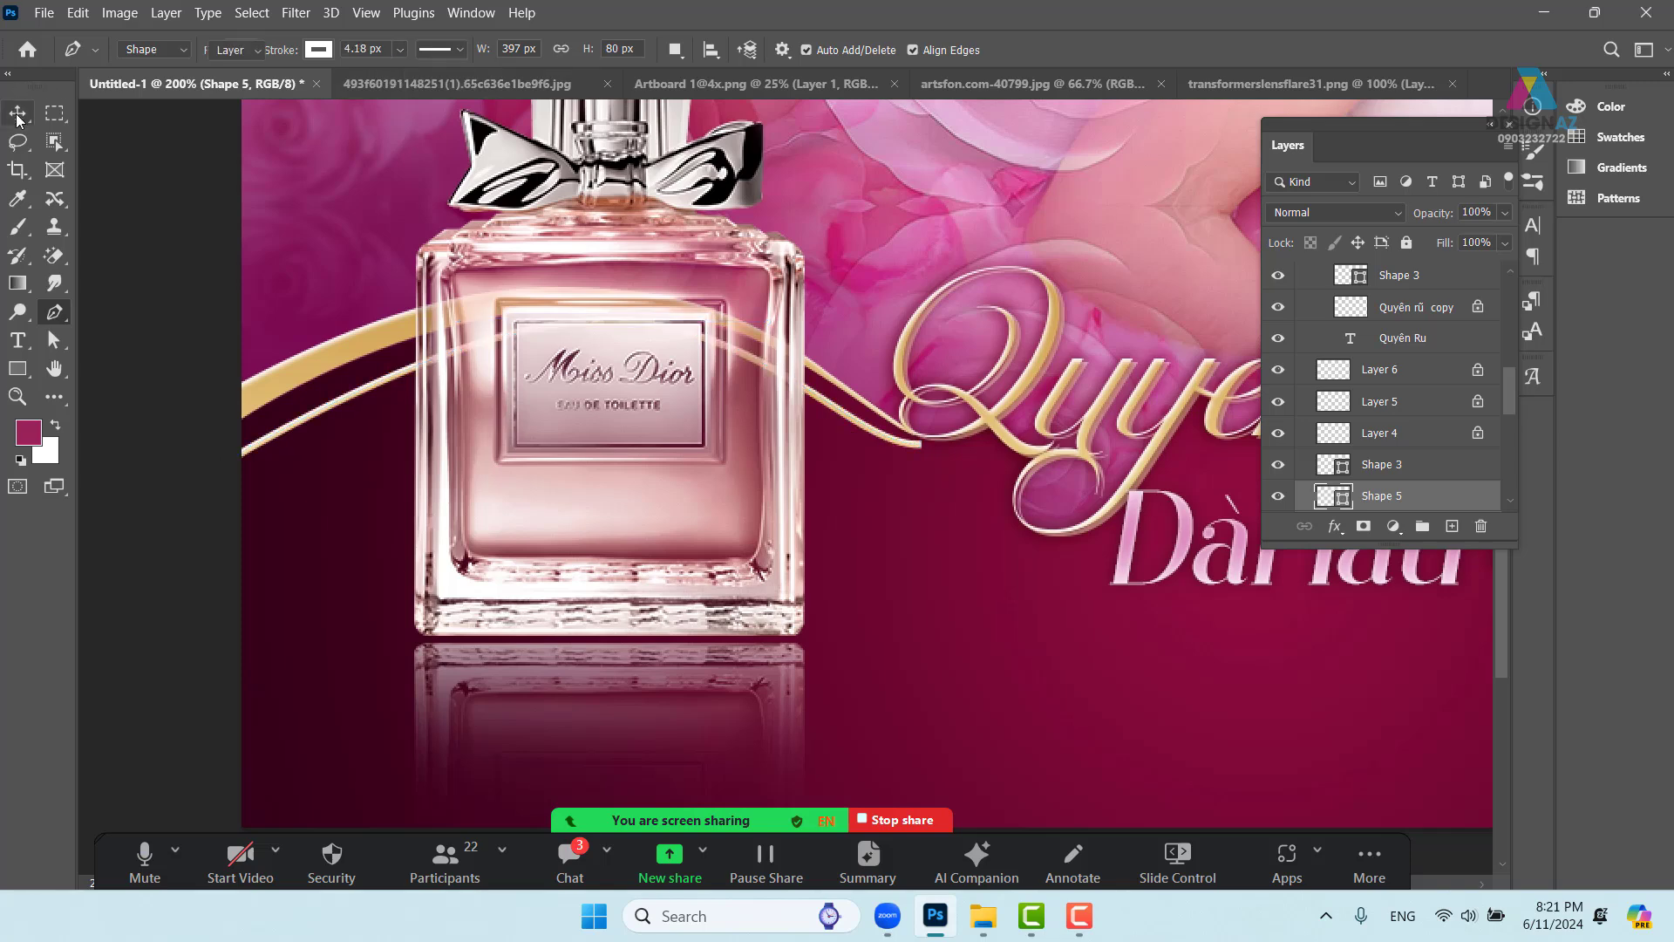
Move the thin curve slightly up and right so its right end meets the gold ribbon's tip at the Q
key("ctrl+minus")
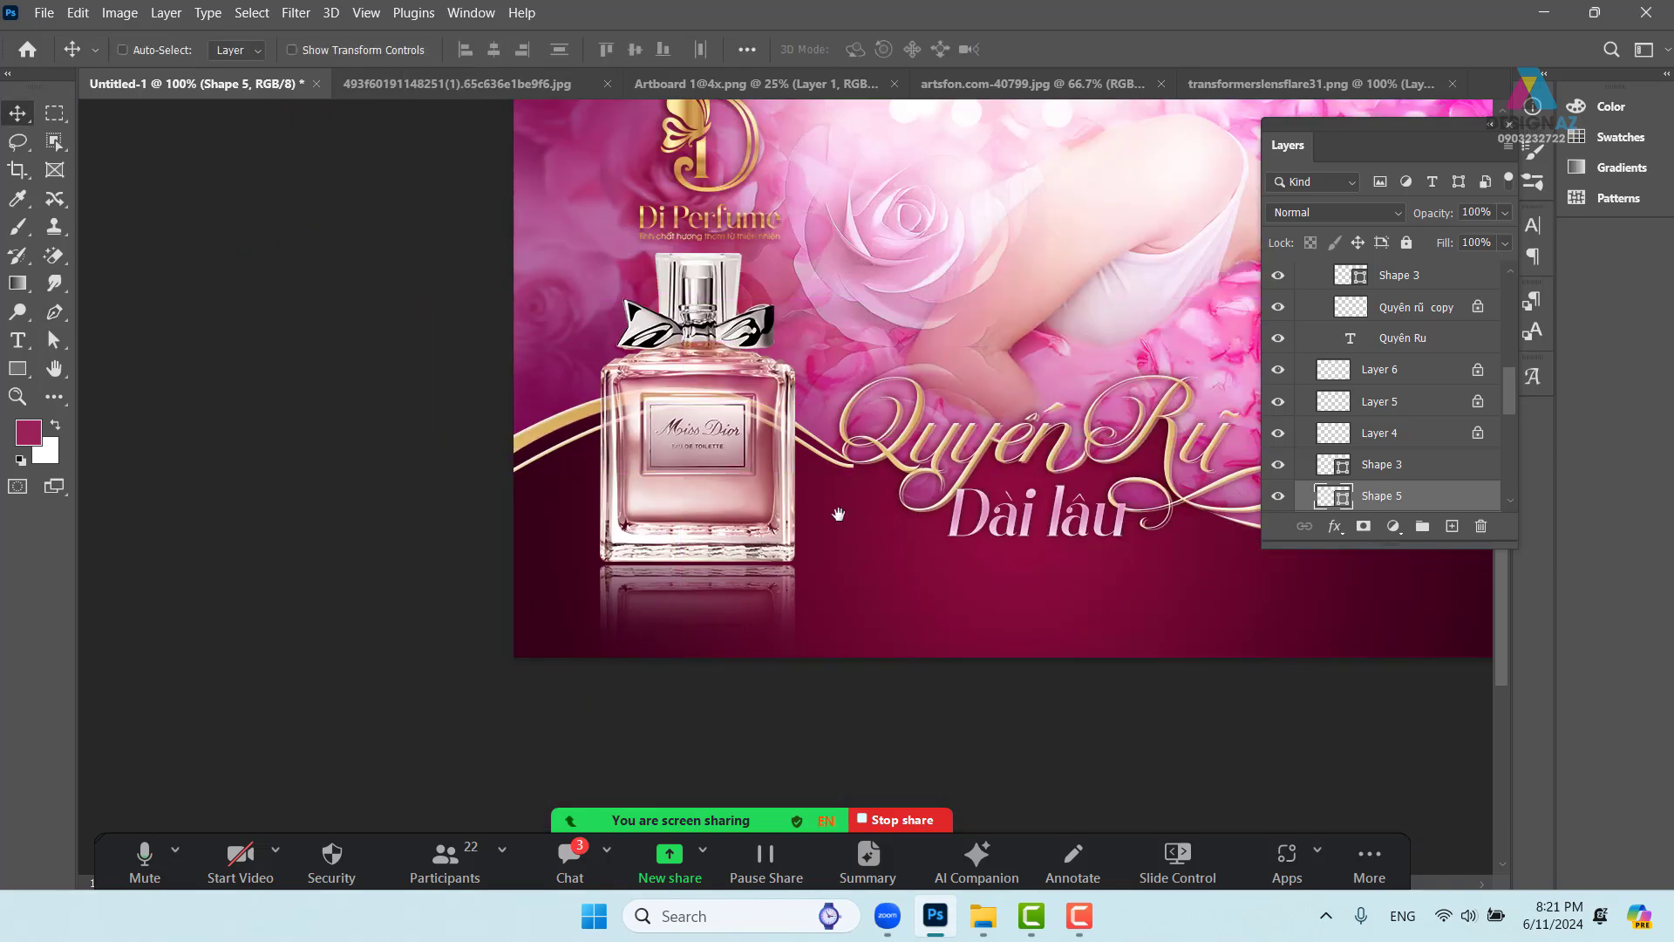
left_click_drag(1044, 542, 739, 572)
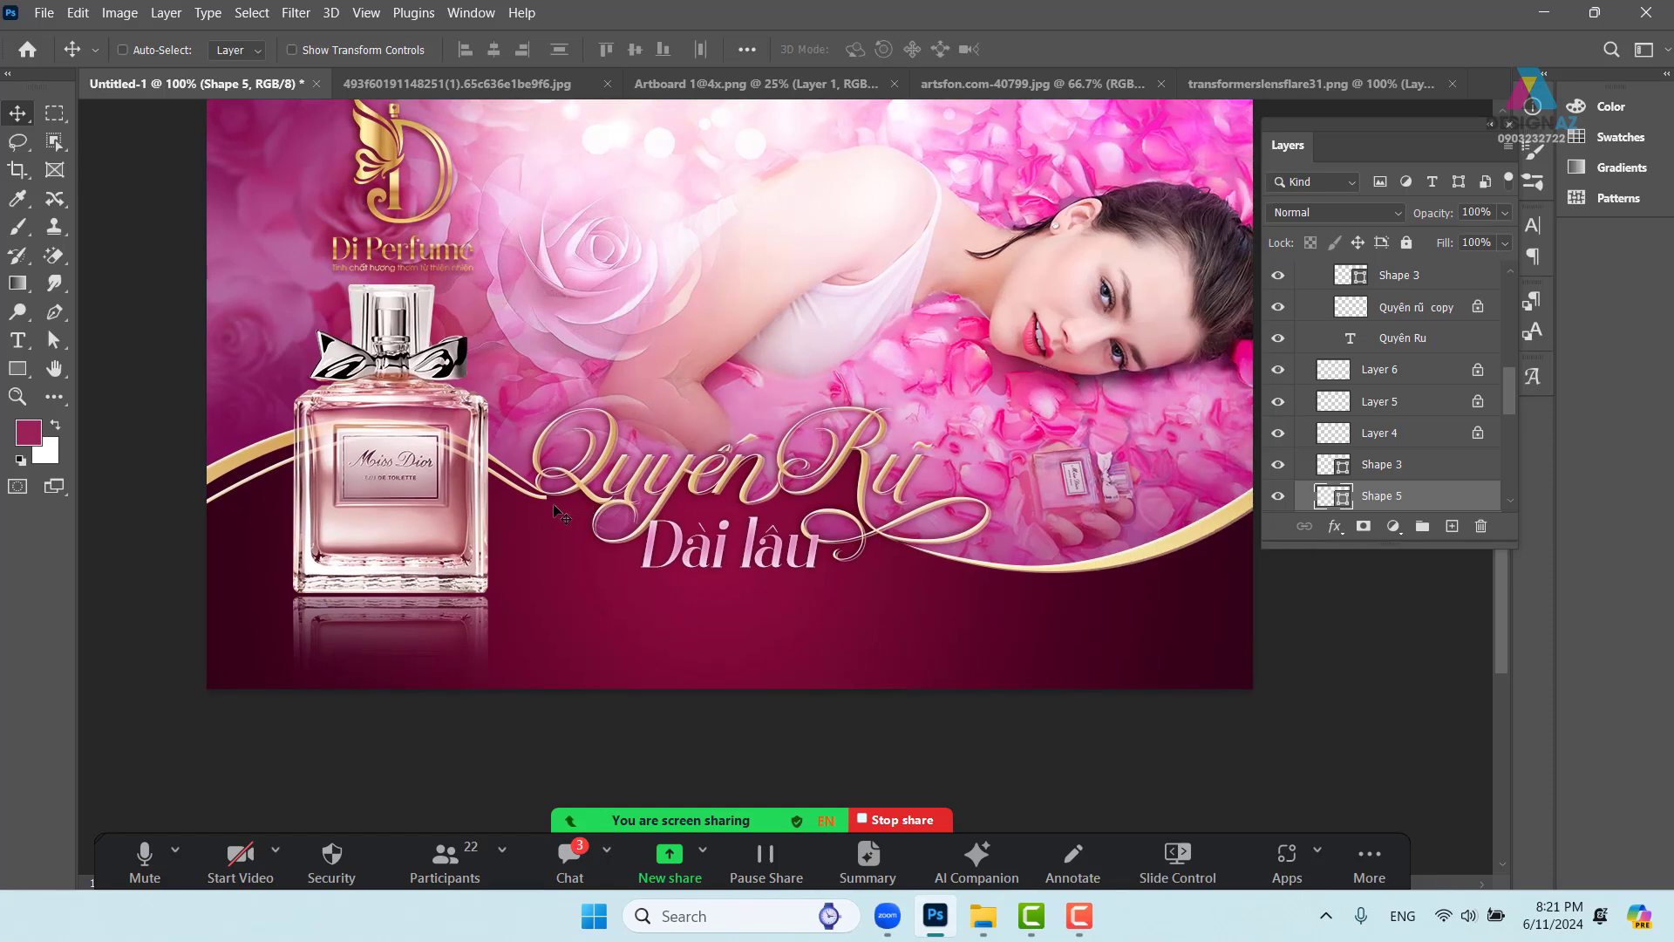
key("ctrl+plus")
left_click_drag(429, 467, 894, 567)
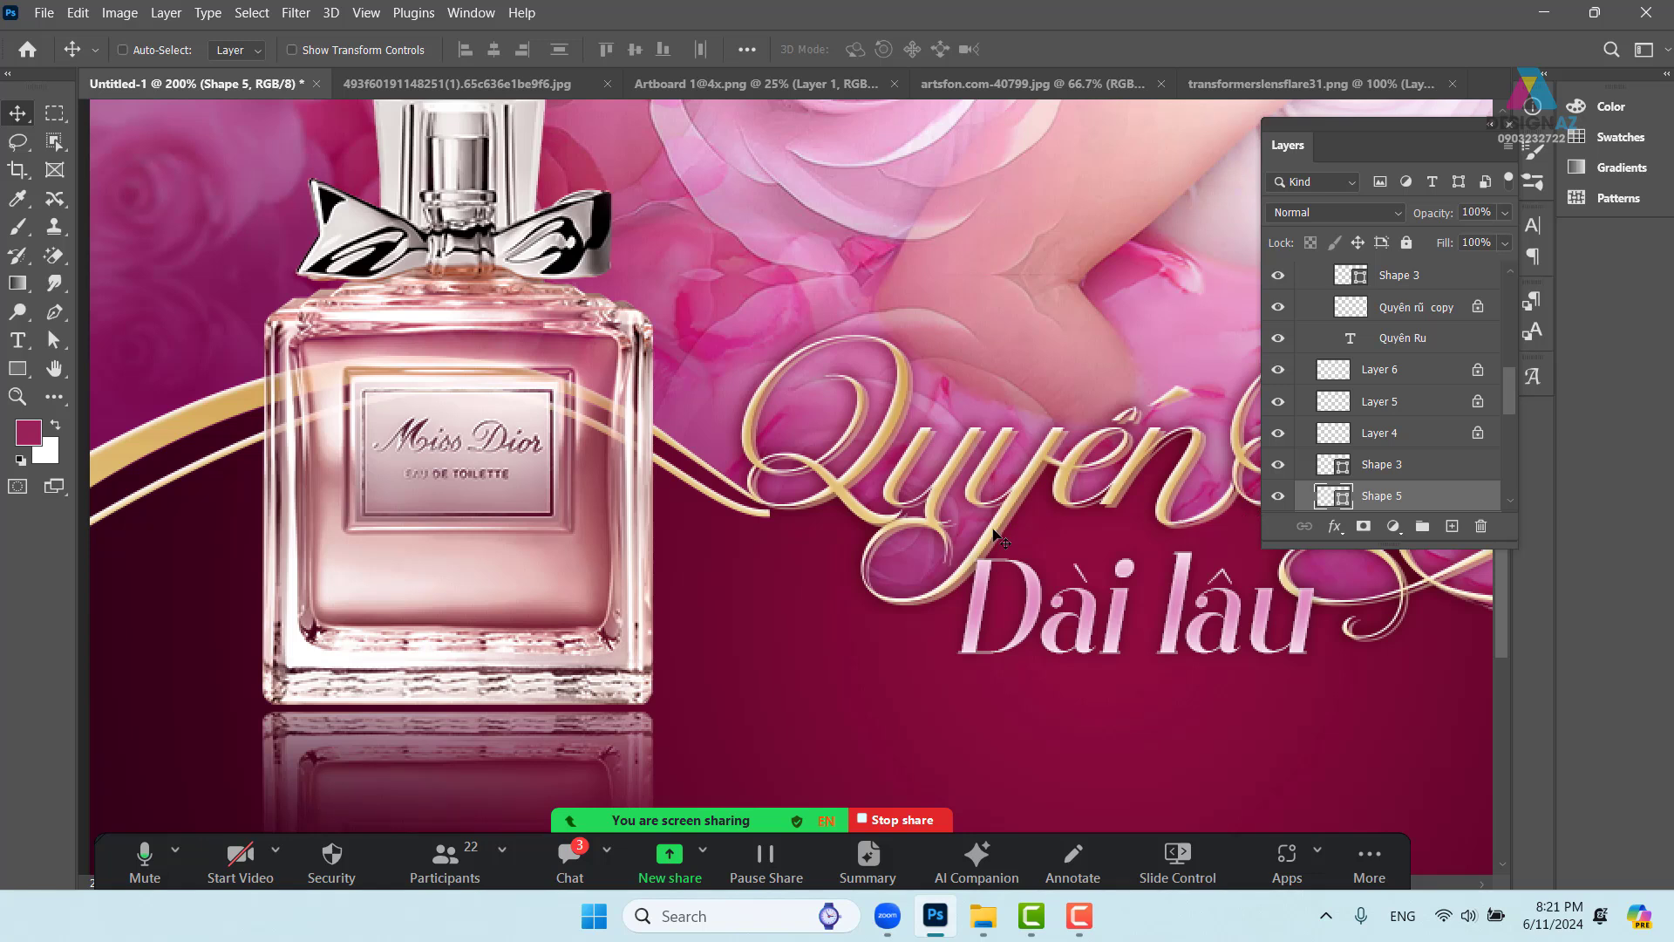
left_click_drag(680, 460, 816, 381)
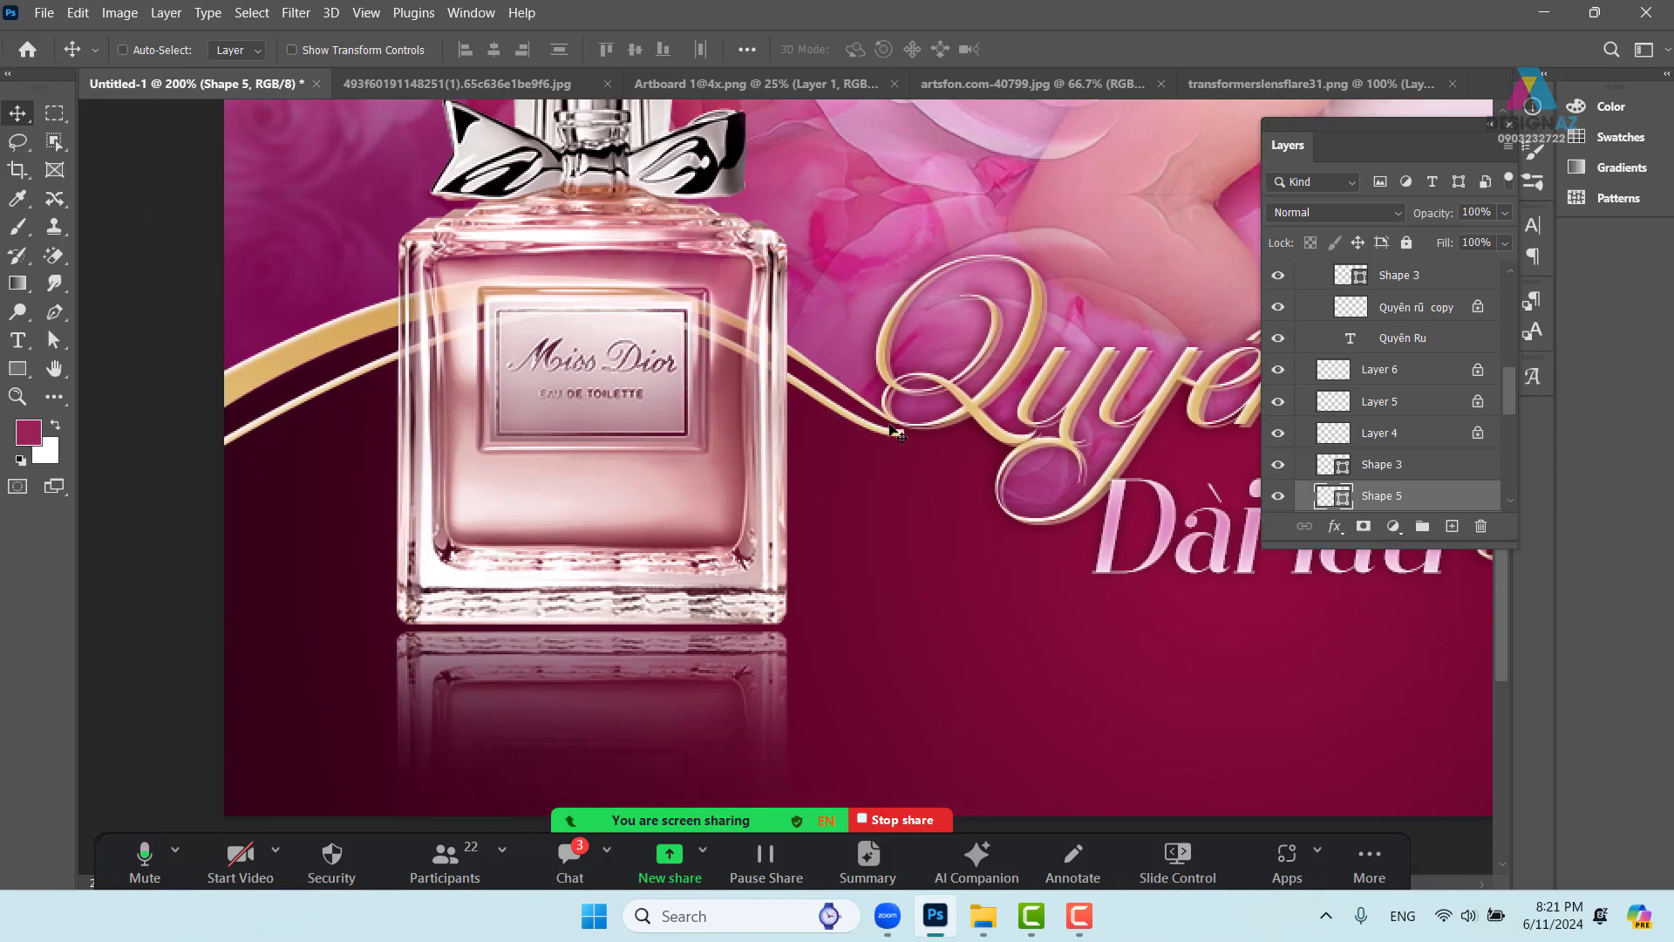
left_click_drag(881, 428, 894, 384)
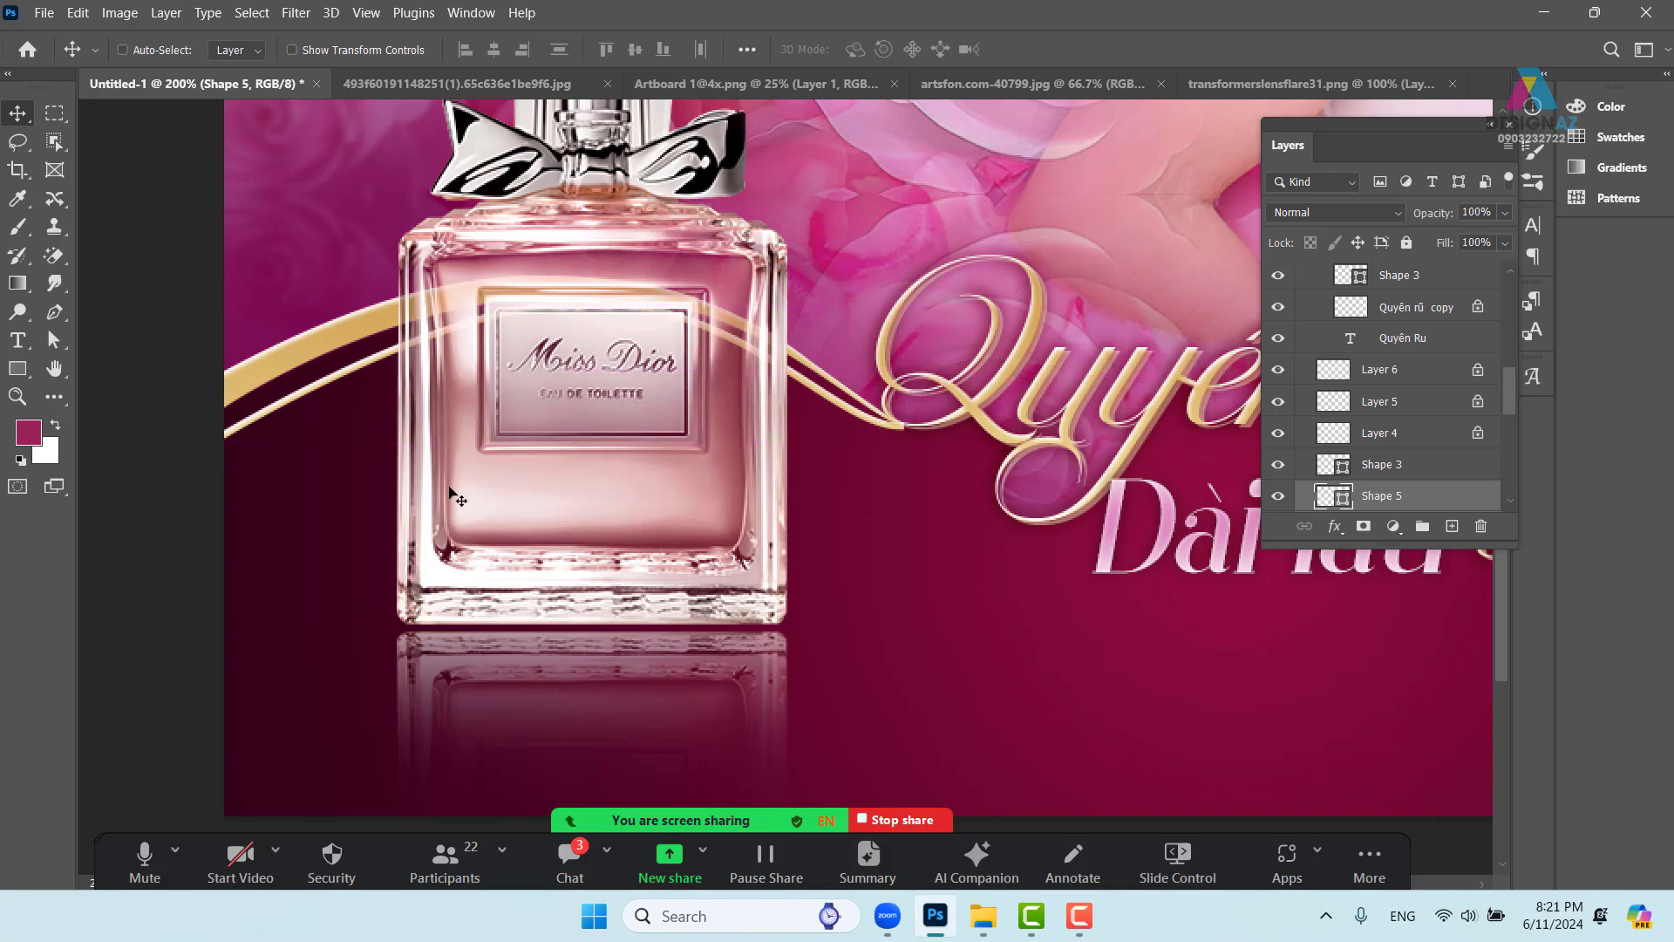
Lower the thin curve's left end just beyond the canvas edge and lengthen the peak's left handle for a rounder arch
key("p")
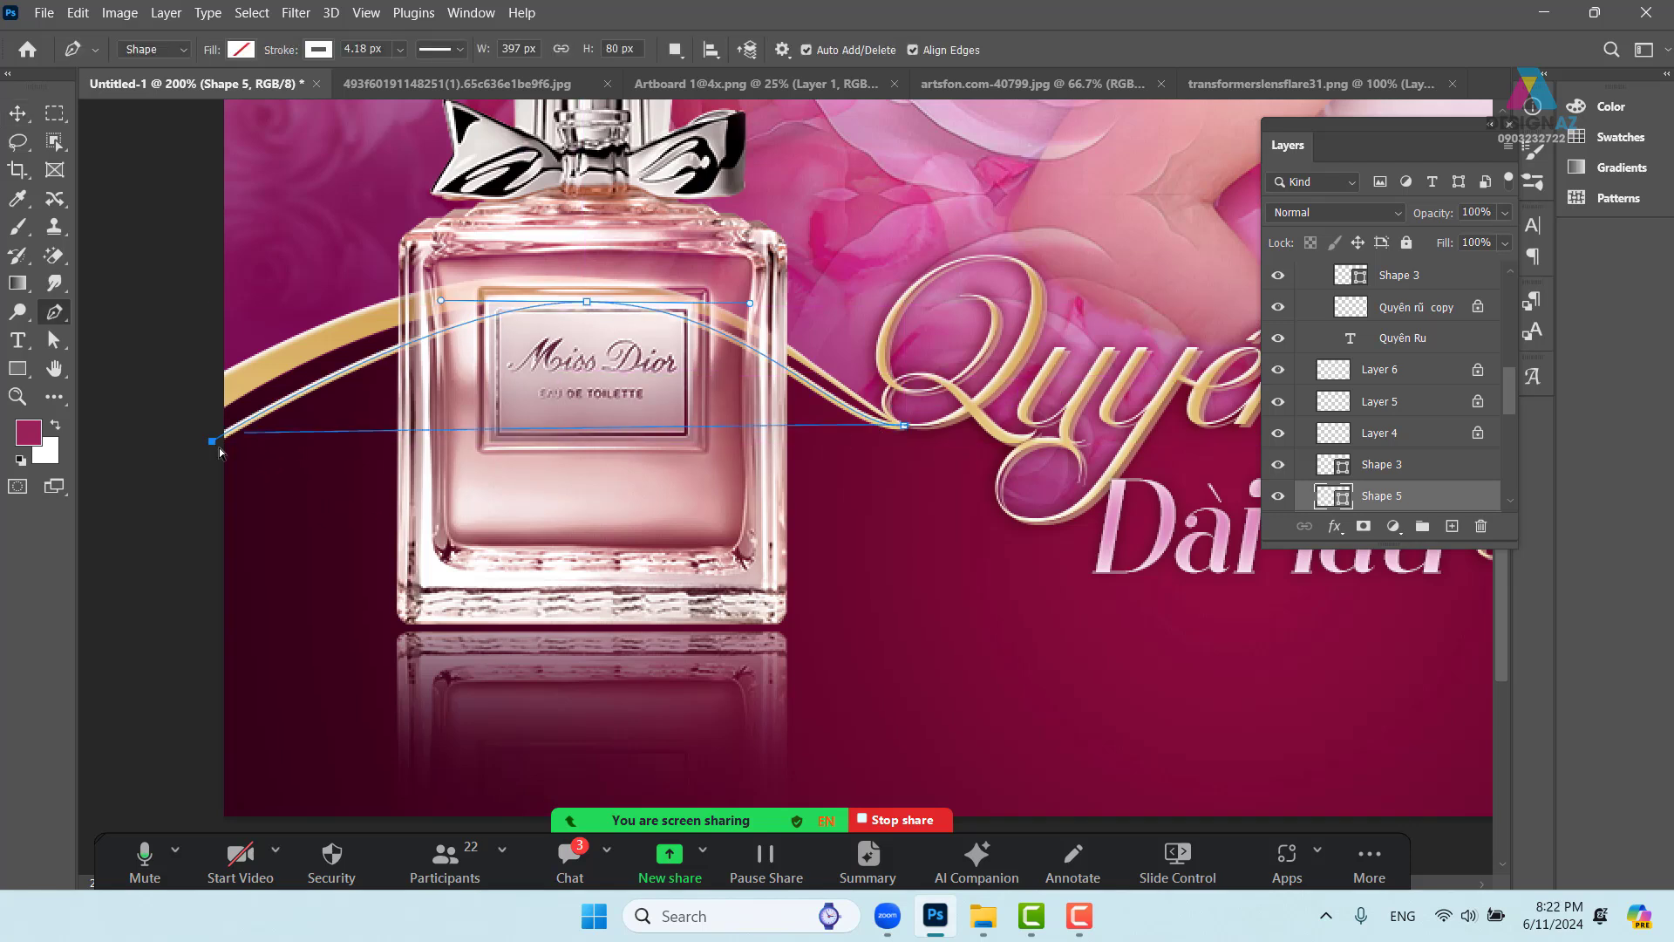
left_click_drag(214, 446, 218, 459)
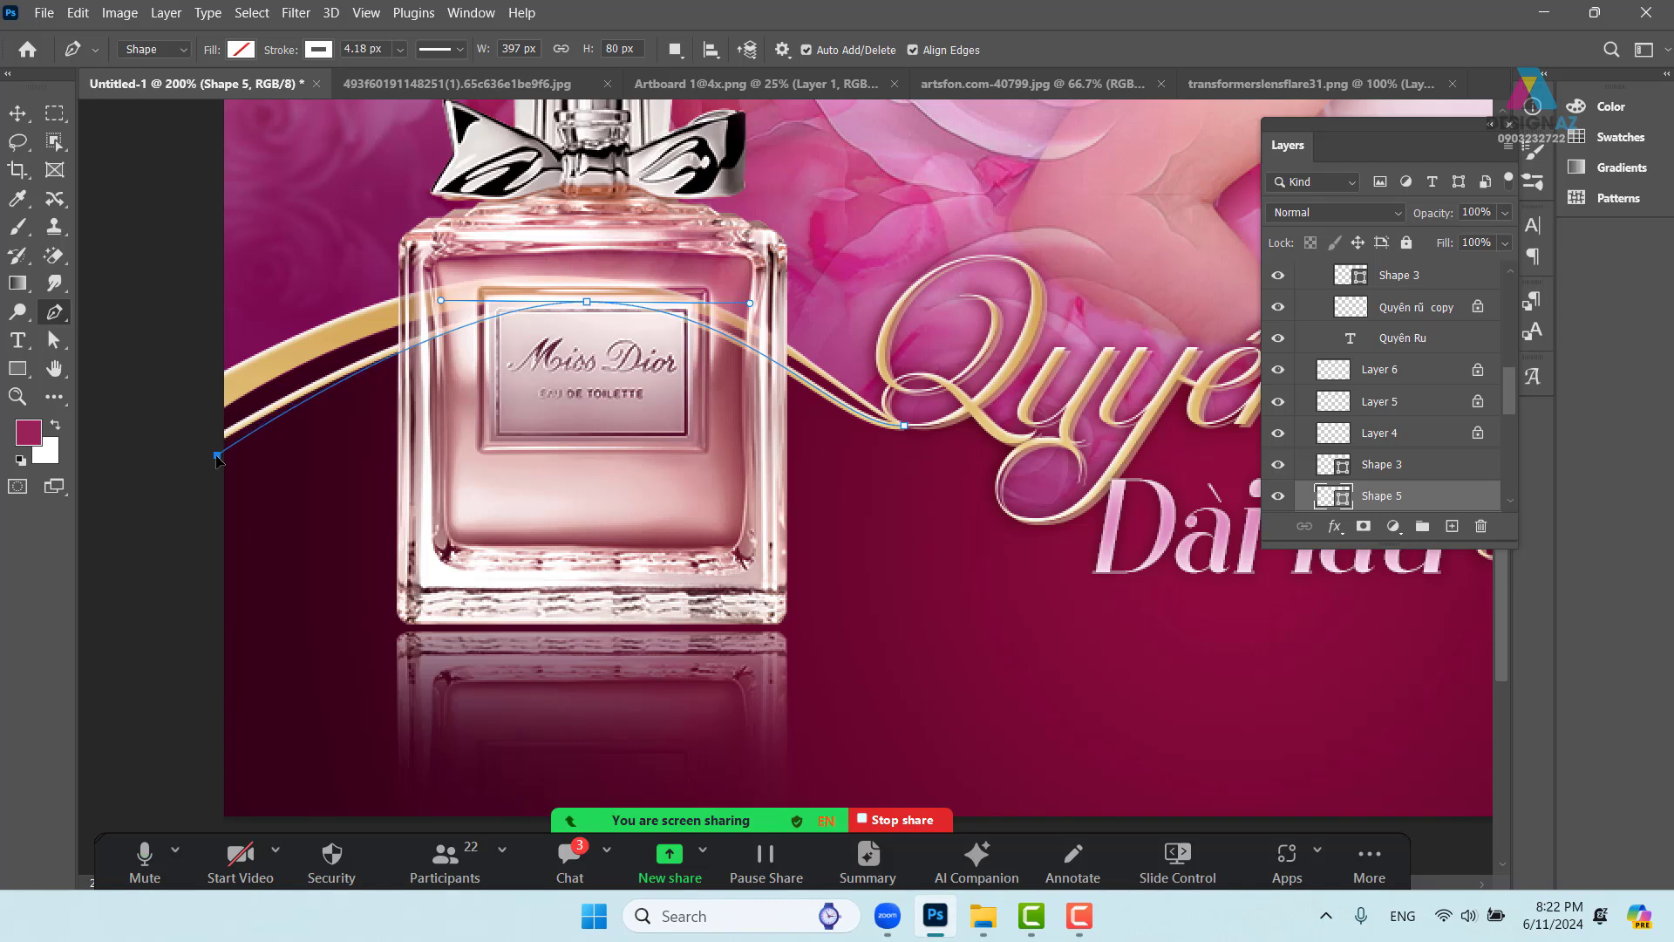
left_click_drag(443, 301, 417, 303)
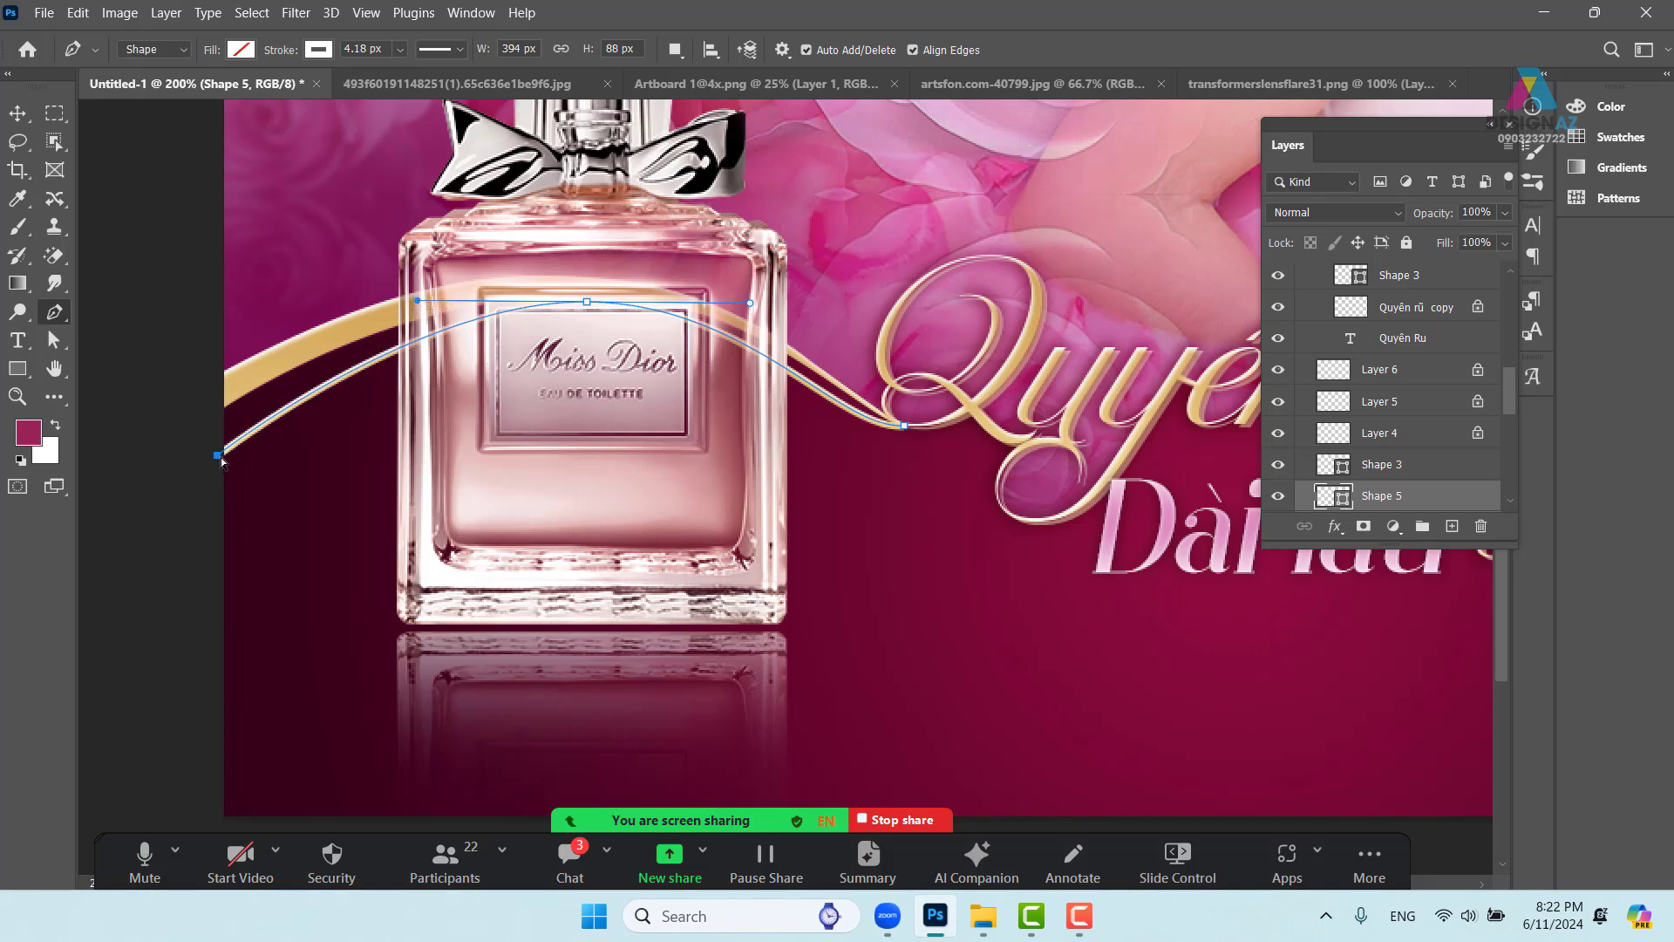
left_click_drag(221, 458, 212, 459)
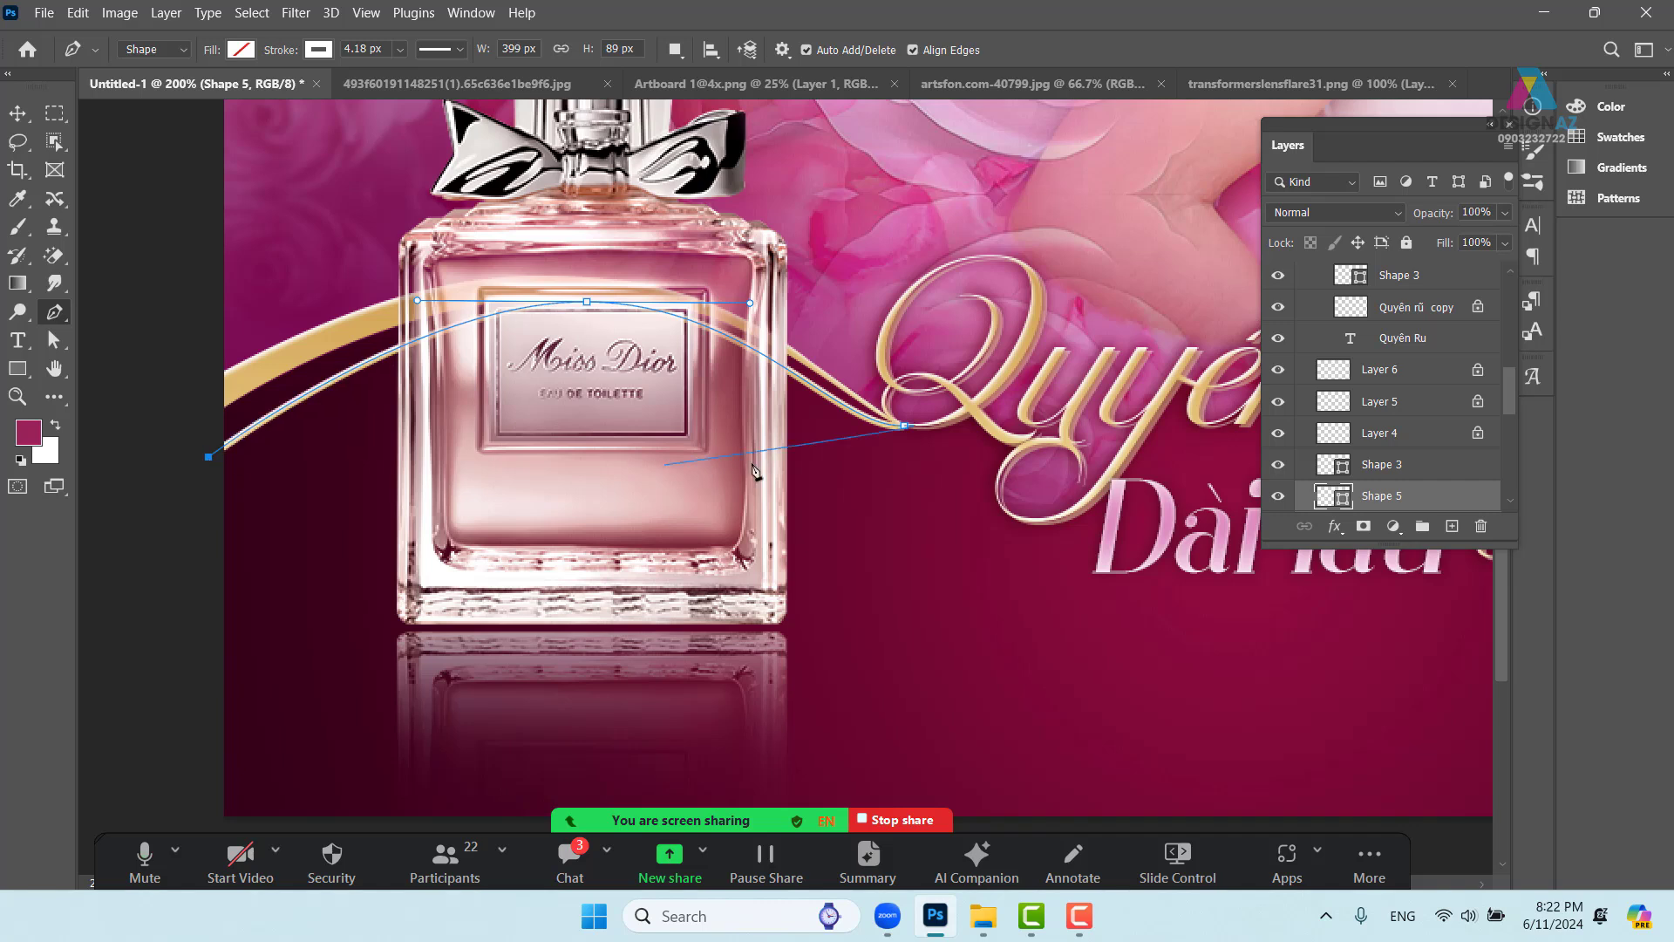
left_click(18, 114)
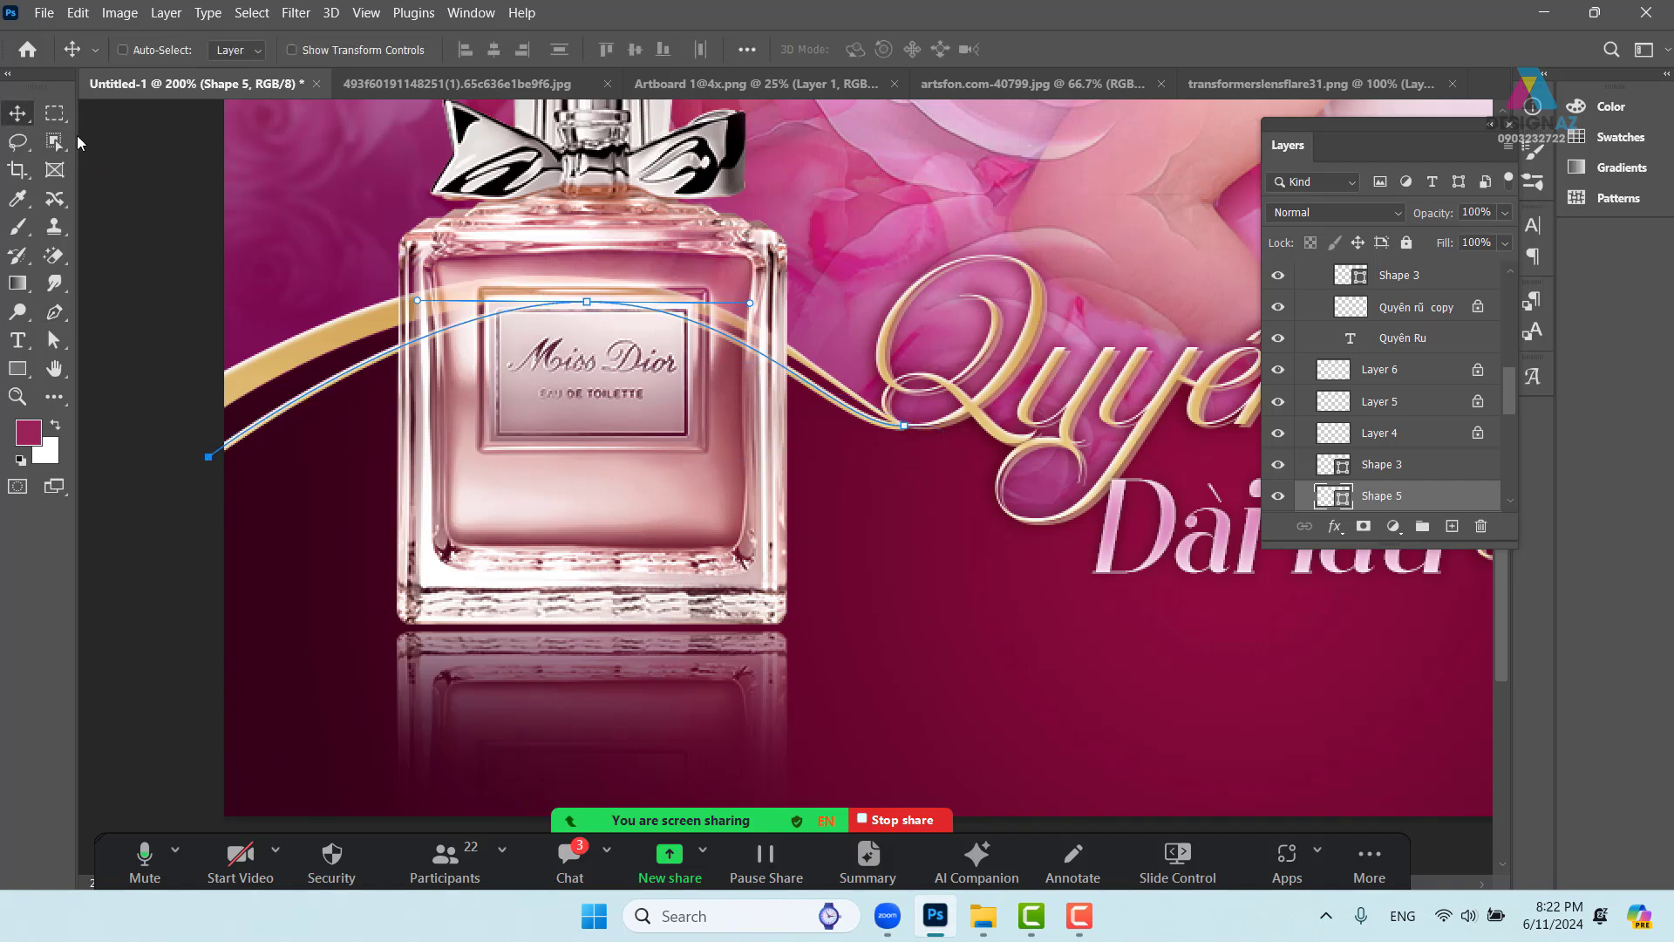
Rasterize the thin curve behind the bottle by merging its shape layer with a new empty layer
left_click(1452, 526)
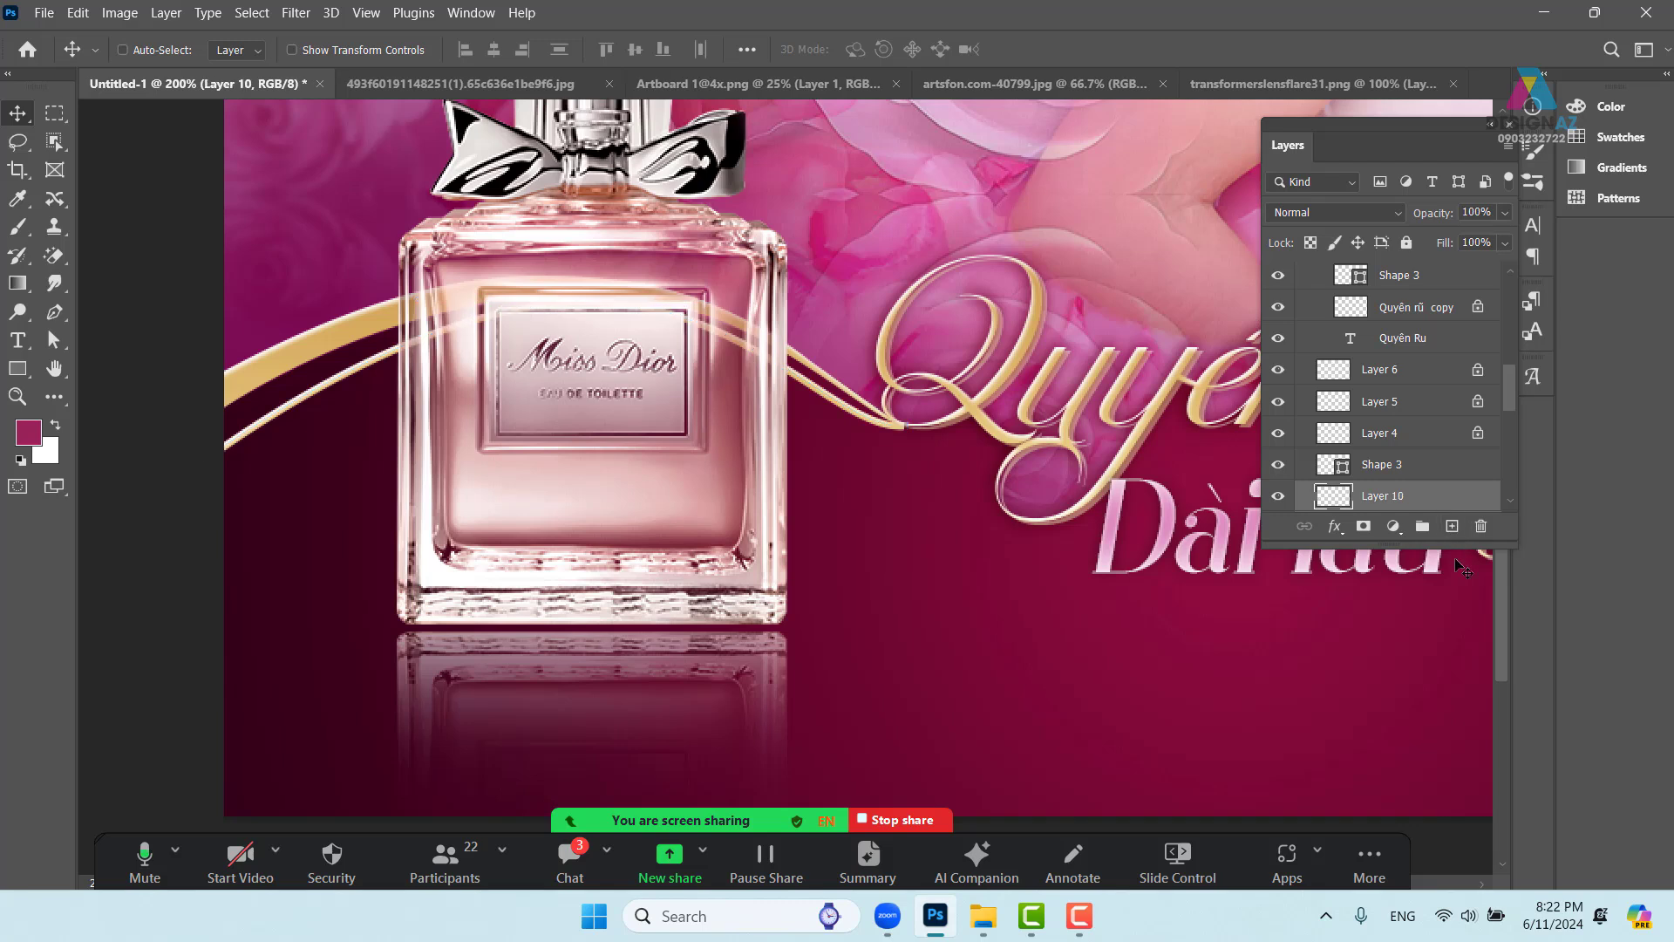
left_click_drag(1455, 546, 1456, 595)
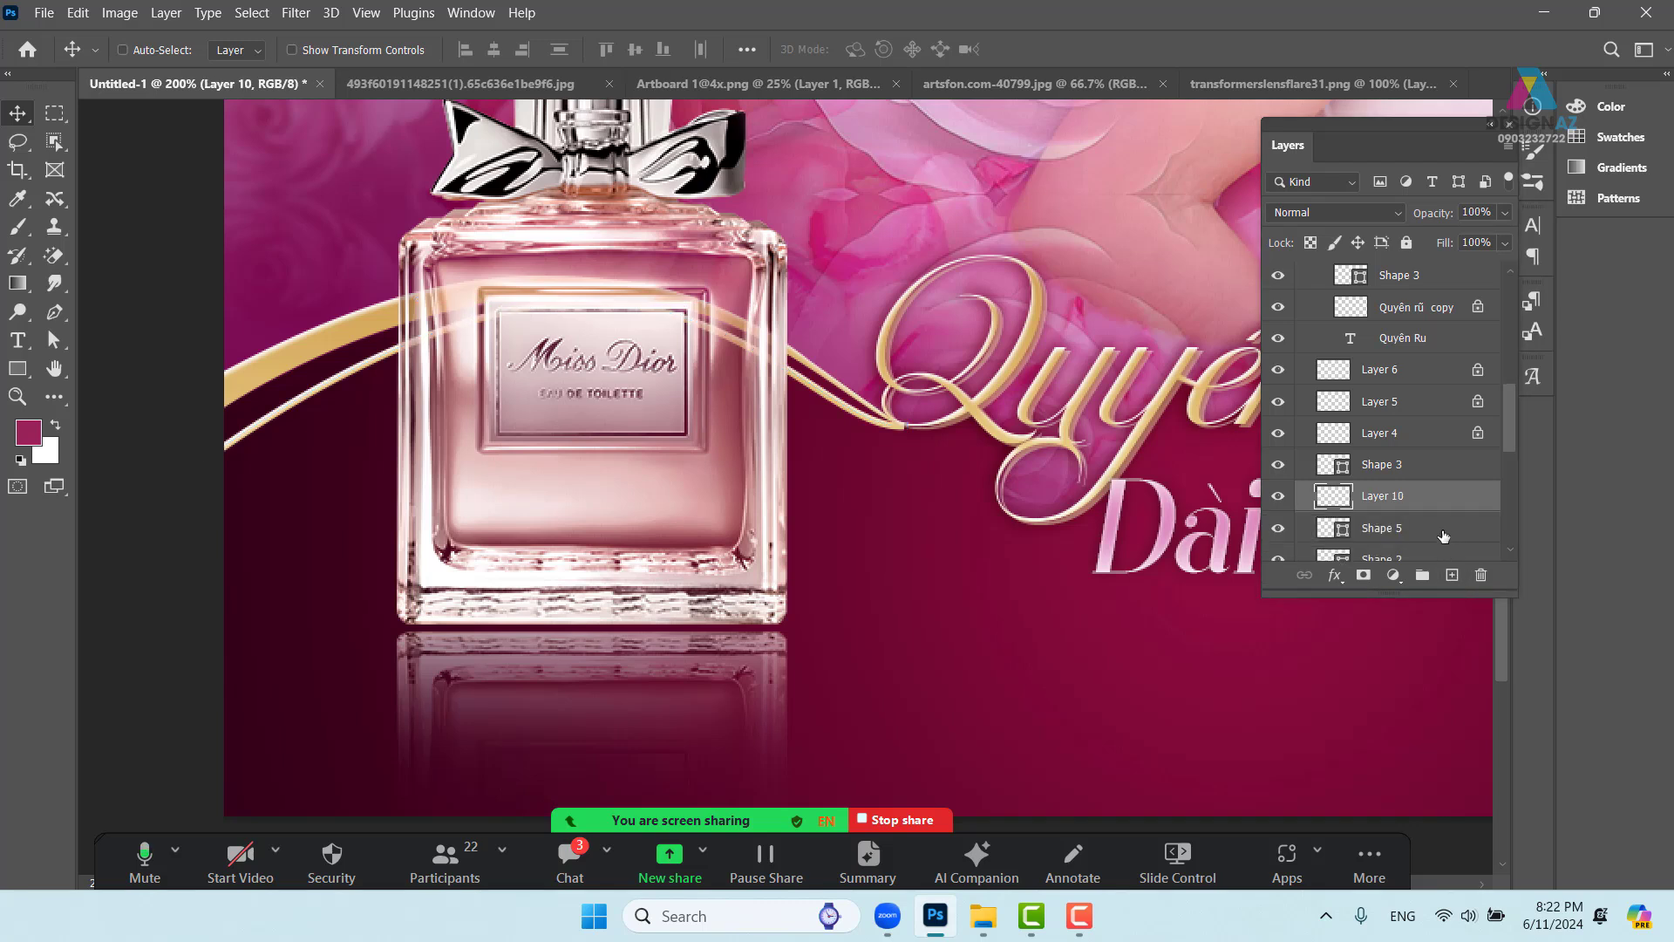
left_click(1443, 536, "ctrl")
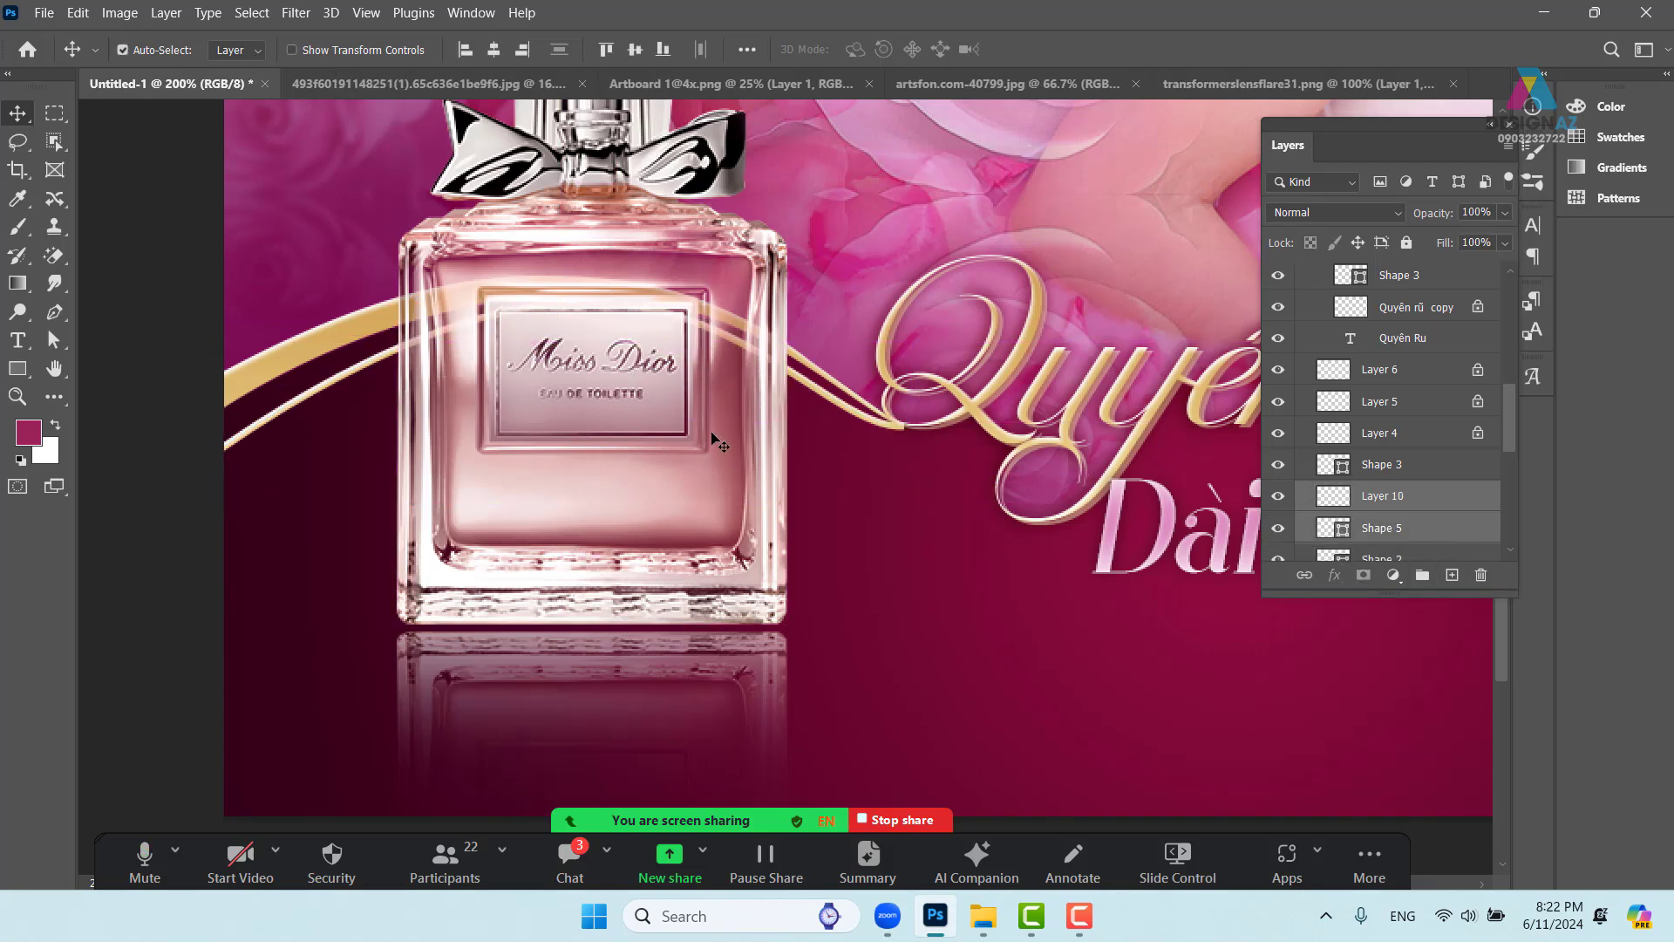
key("ctrl+e")
scroll(708, 445, "right", 2)
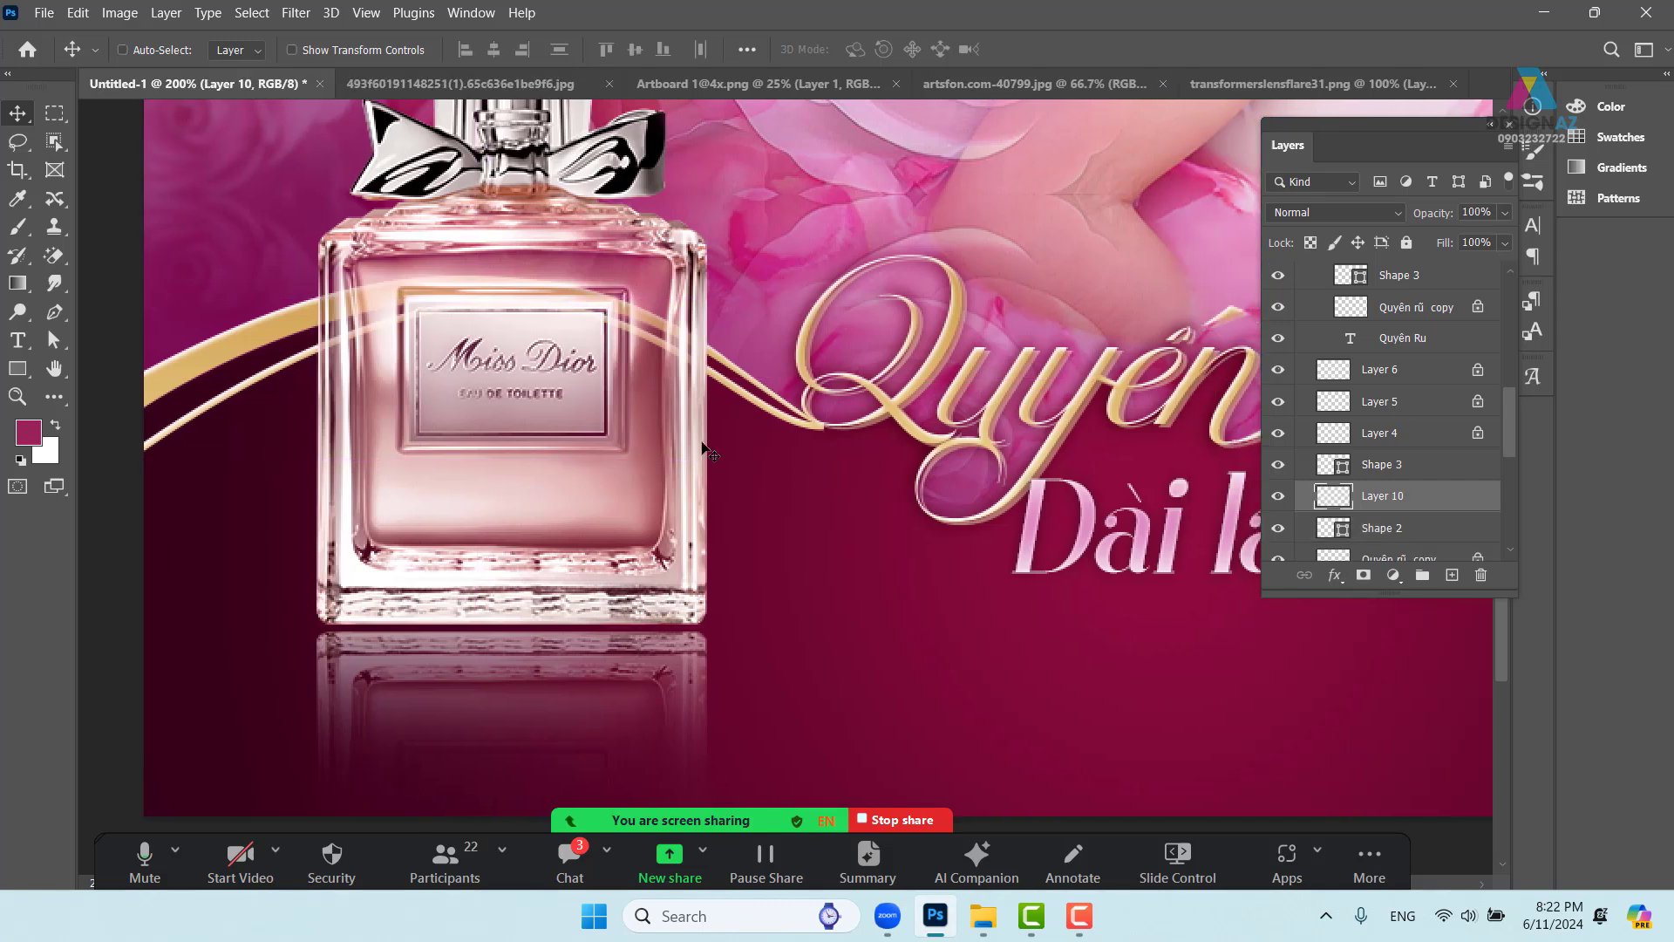
Fade the thin curve's end near the Q by deleting a rectangular selection feathered by 50 pixels
left_click(55, 113)
left_click_drag(712, 221, 1139, 567)
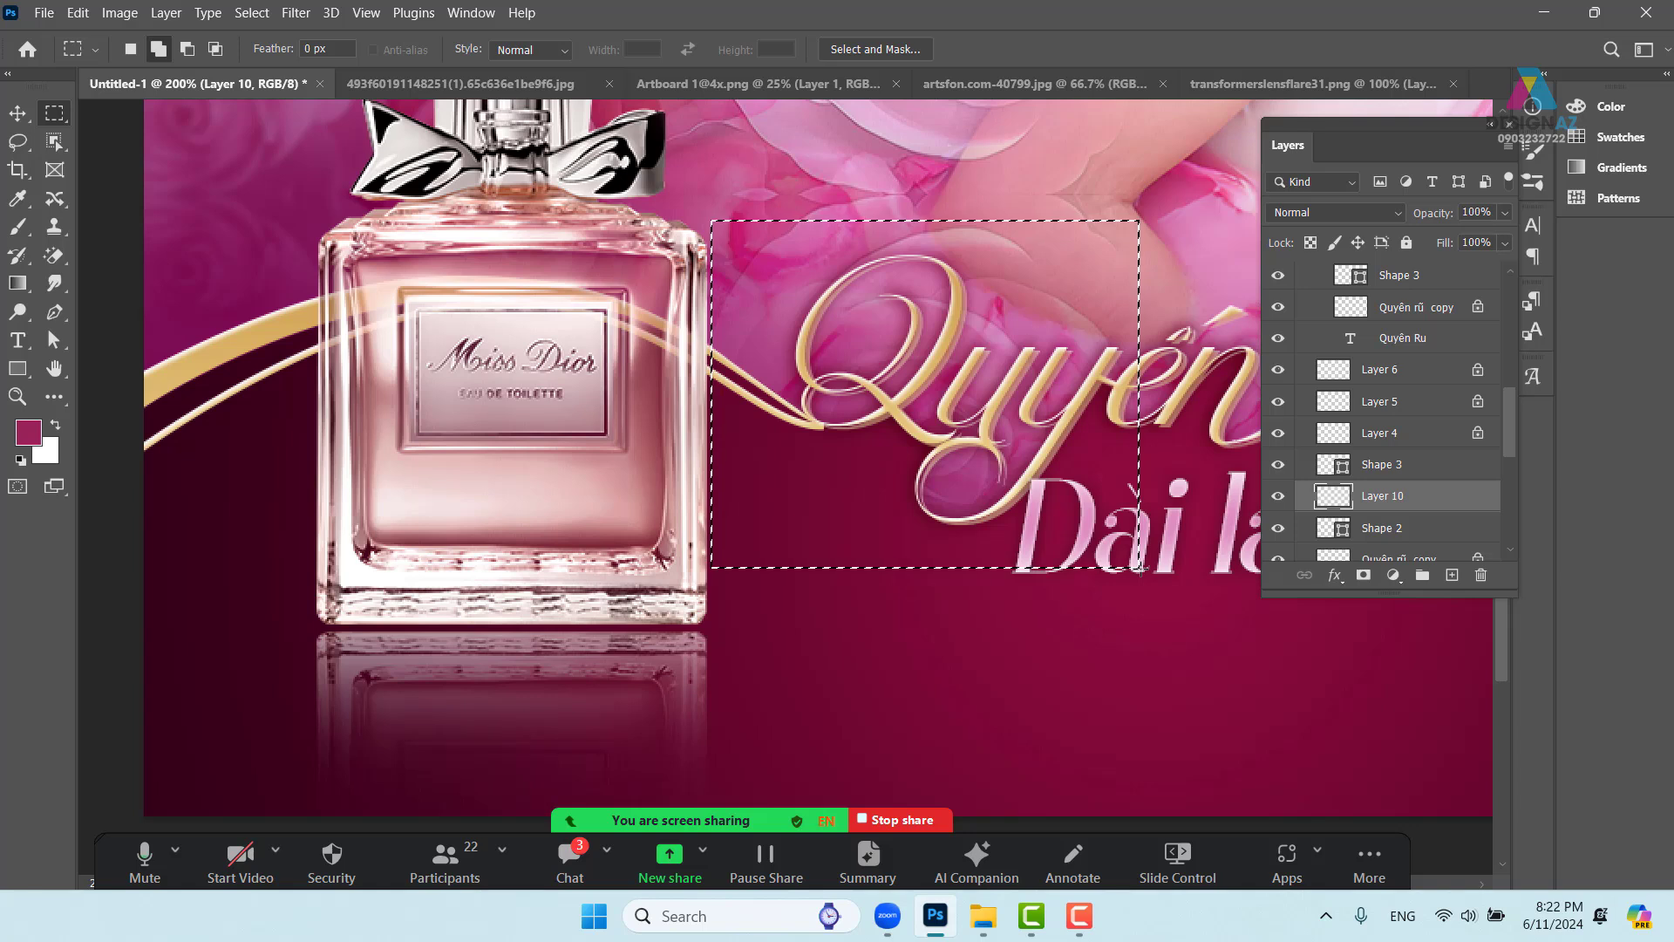
key("shift+F6")
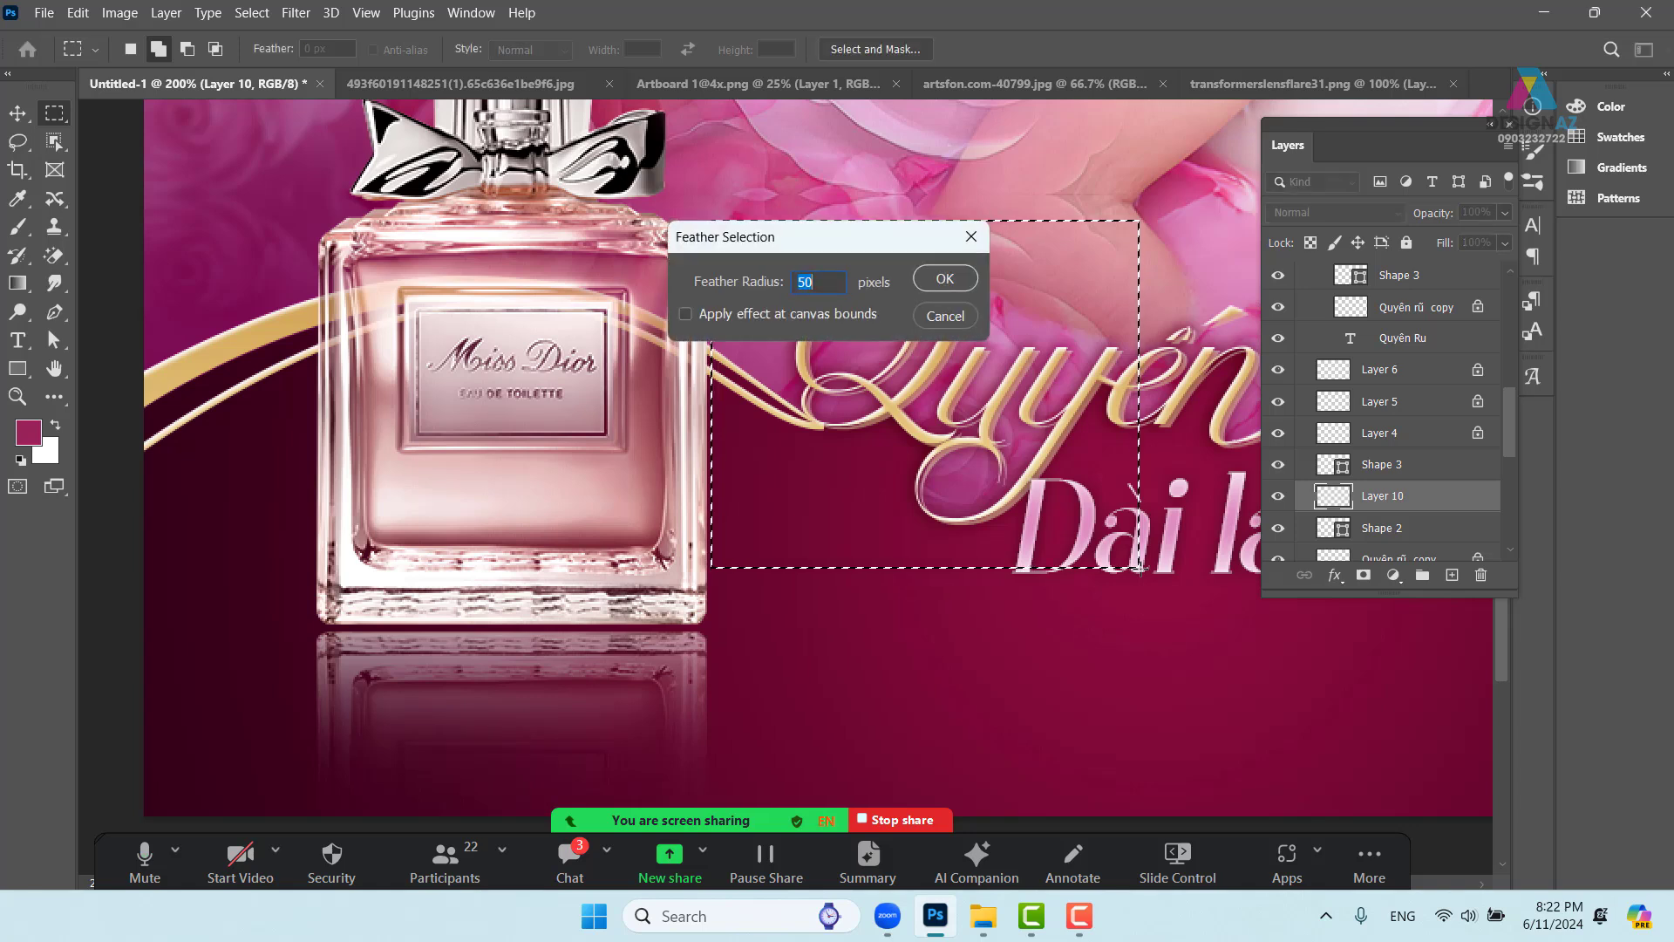
key("Return")
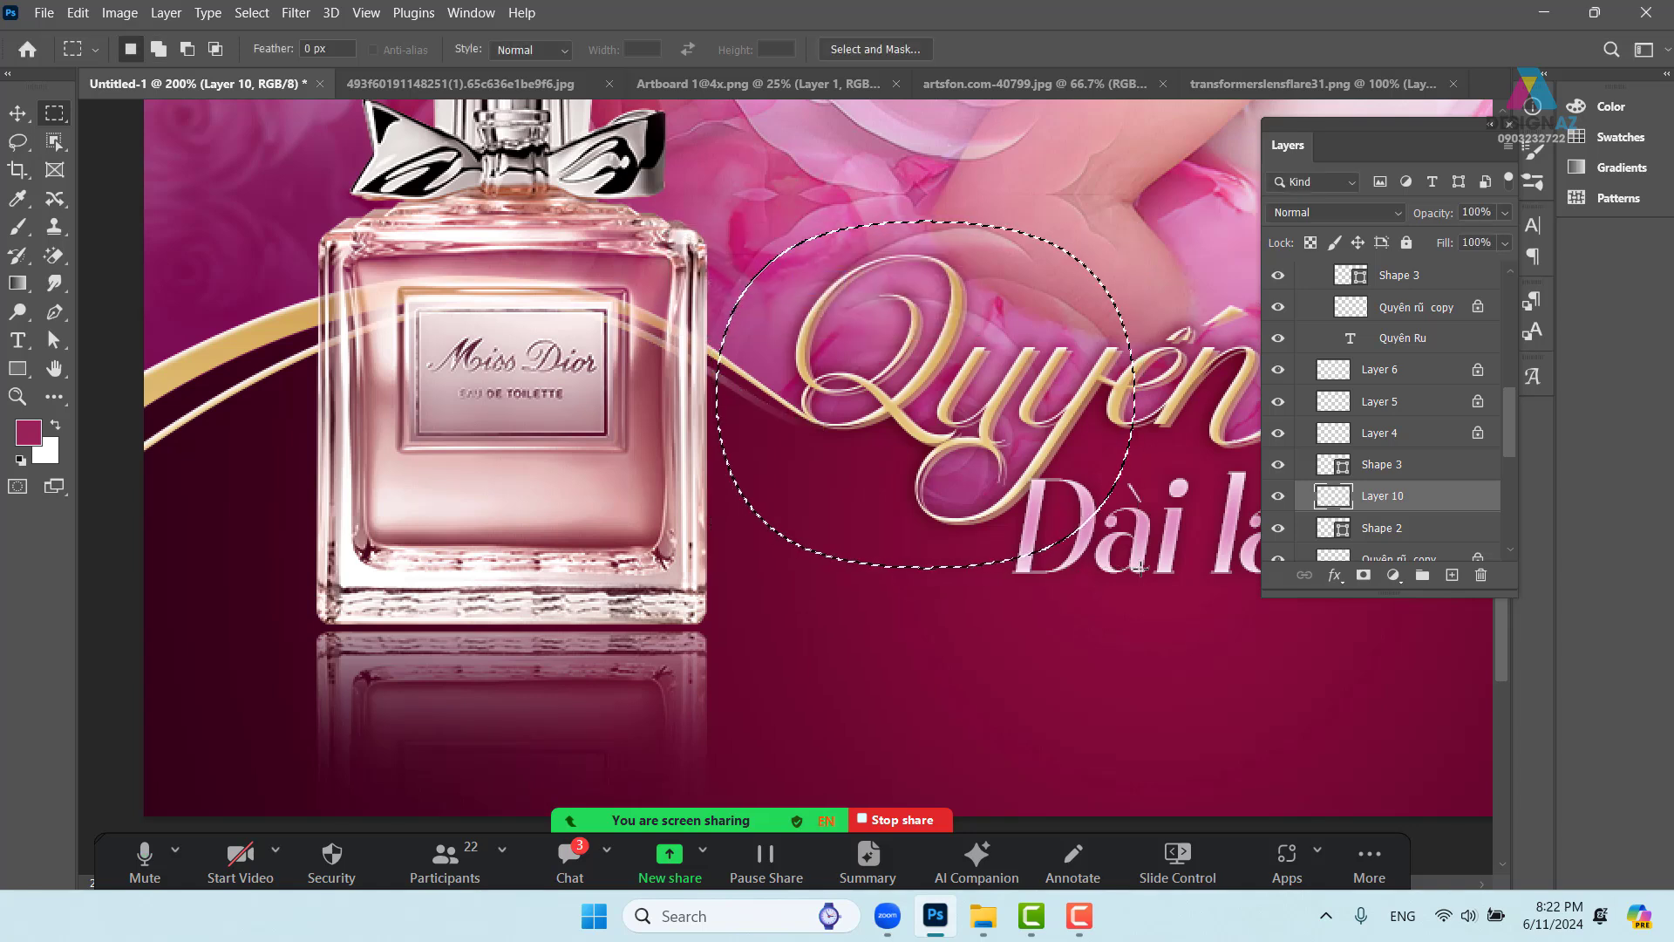
key("v")
key("ctrl+d")
key("m")
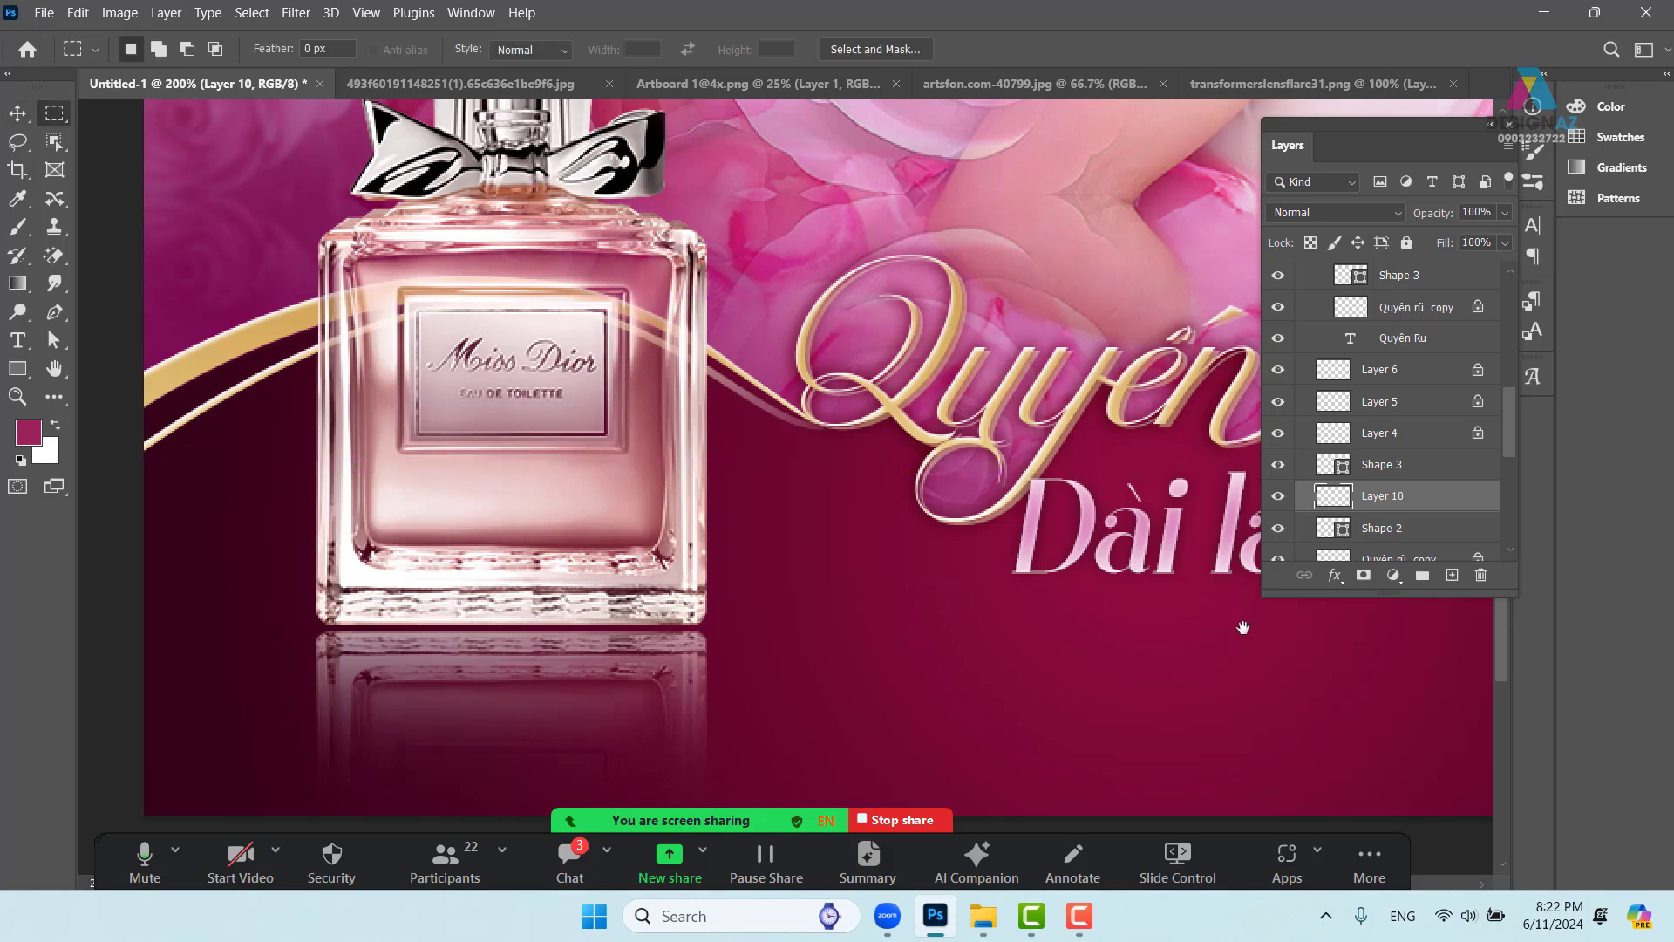
left_click_drag(1239, 624, 1190, 602)
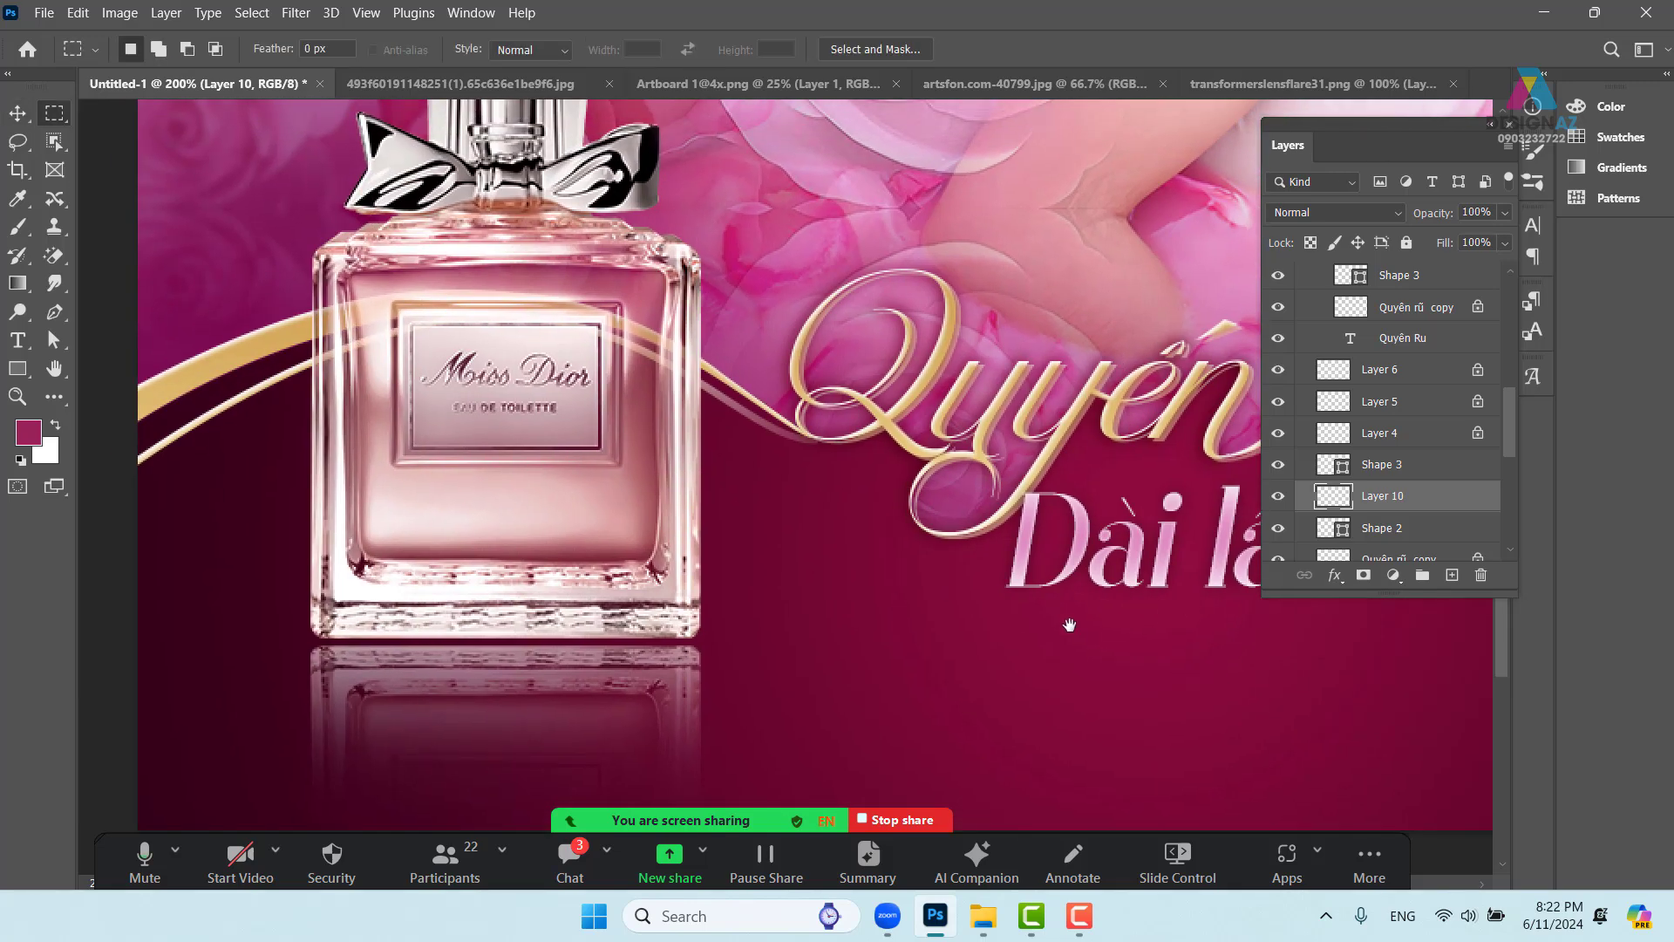
Set the faded thin curve's layer to Overlay blending at 33% opacity
key("5")
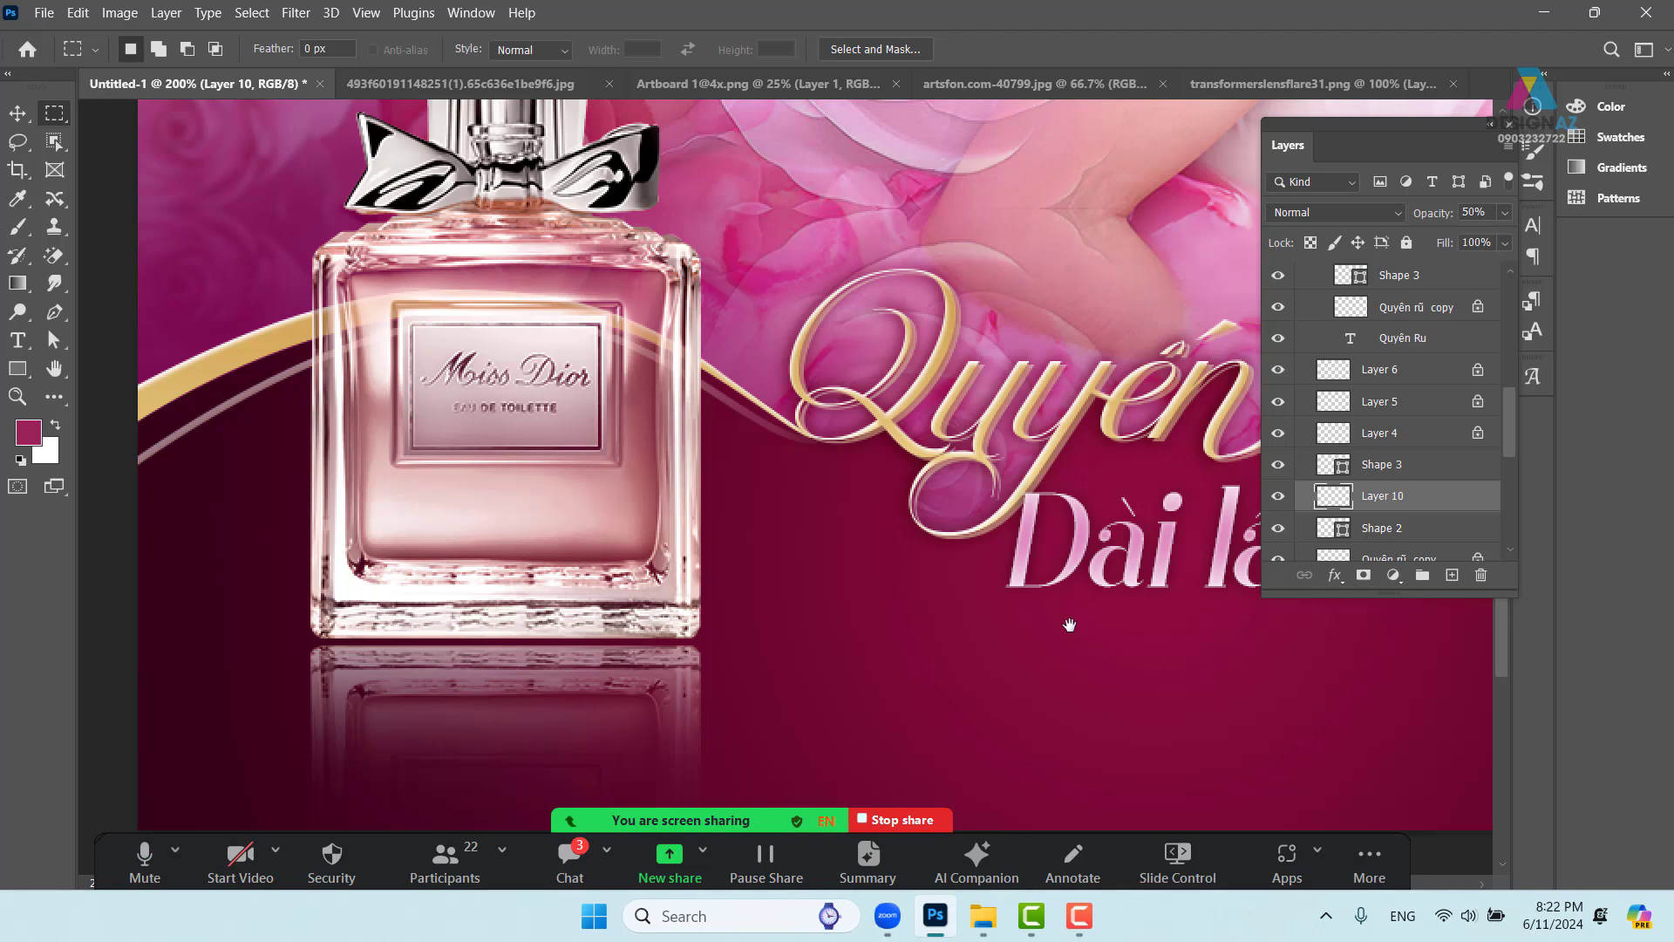
key("ctrl+plus")
key("ctrl+minus")
key("ctrl+minus")
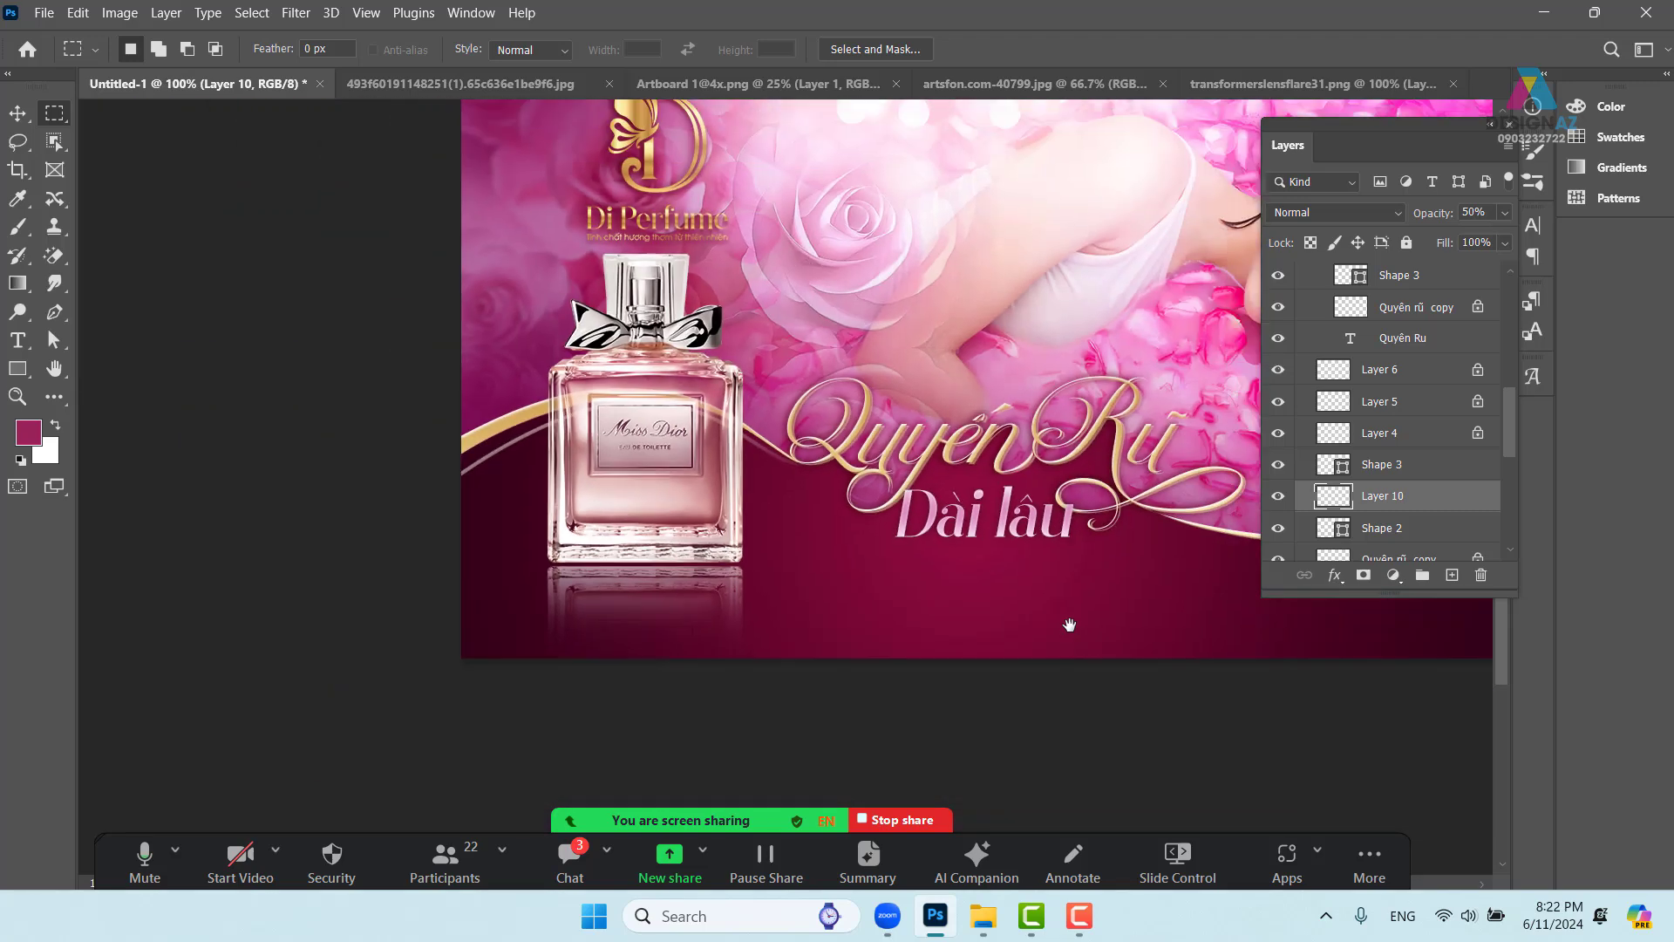
left_click_drag(1069, 620, 767, 515)
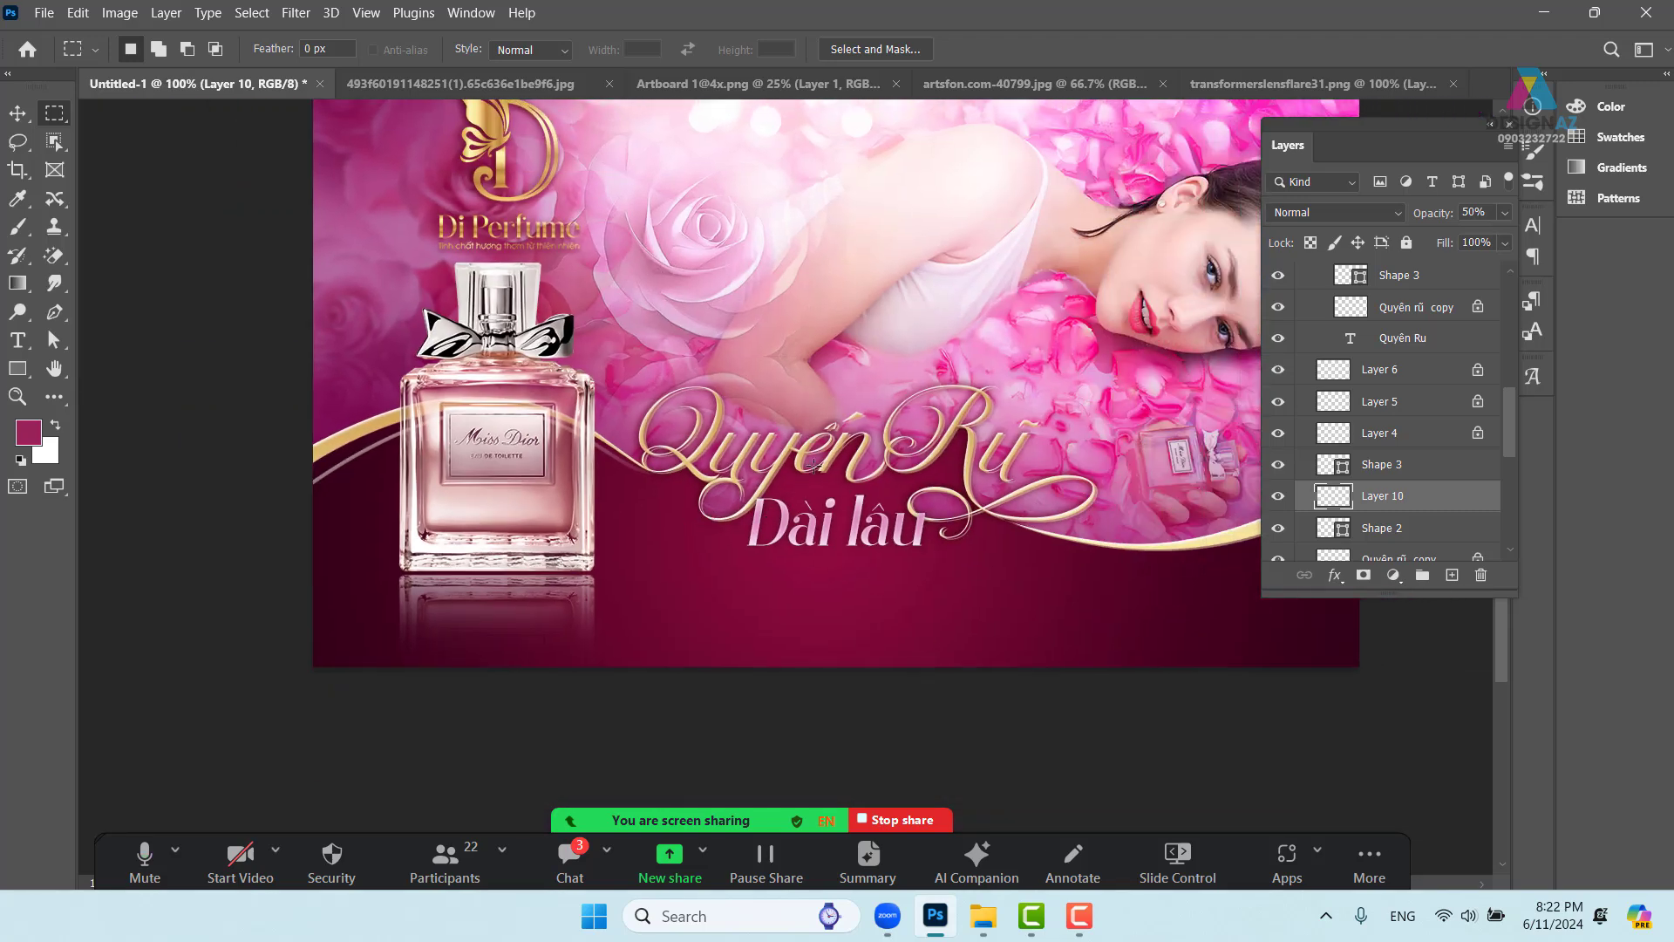
left_click(1355, 212)
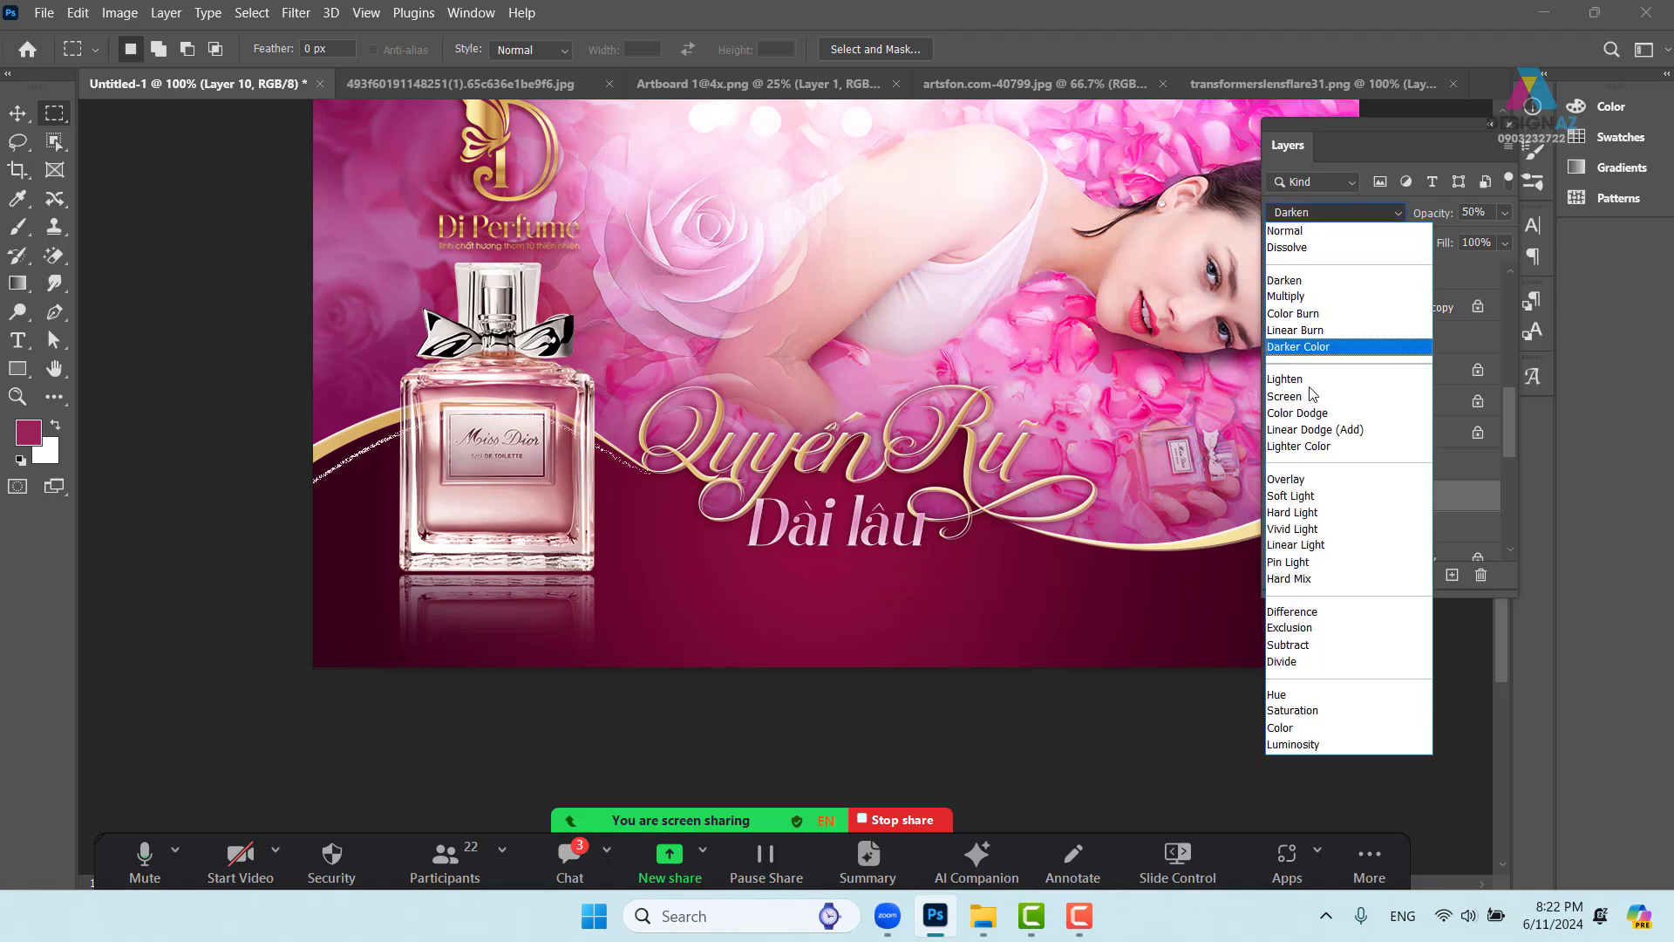
left_click(1299, 480)
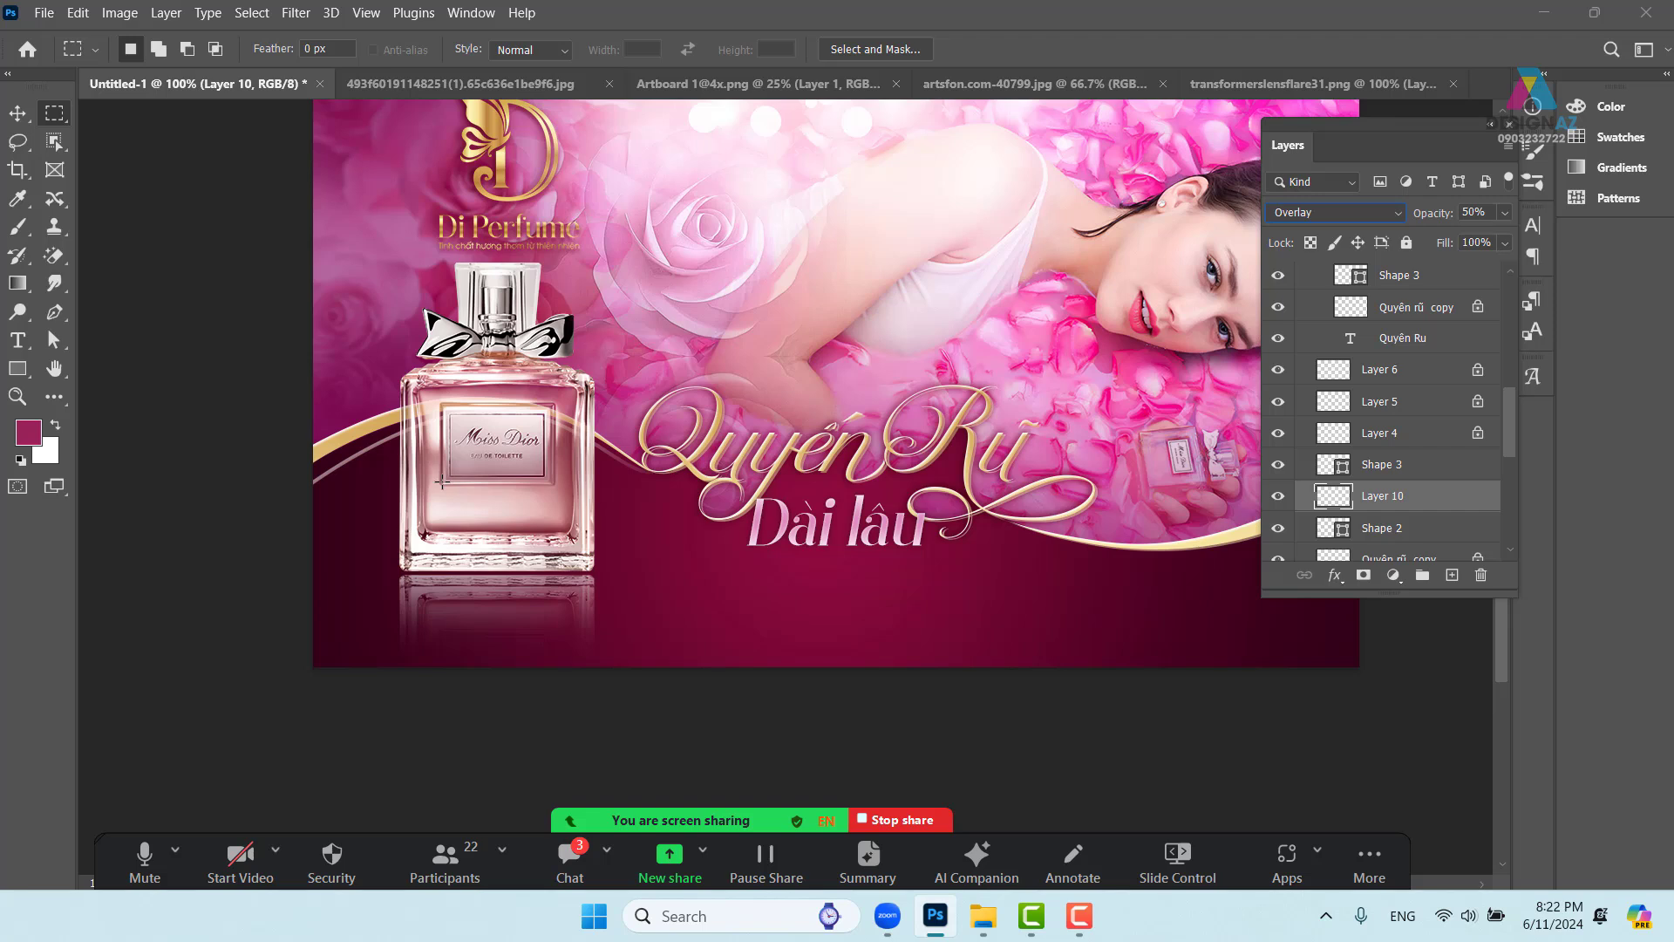
left_click(18, 113)
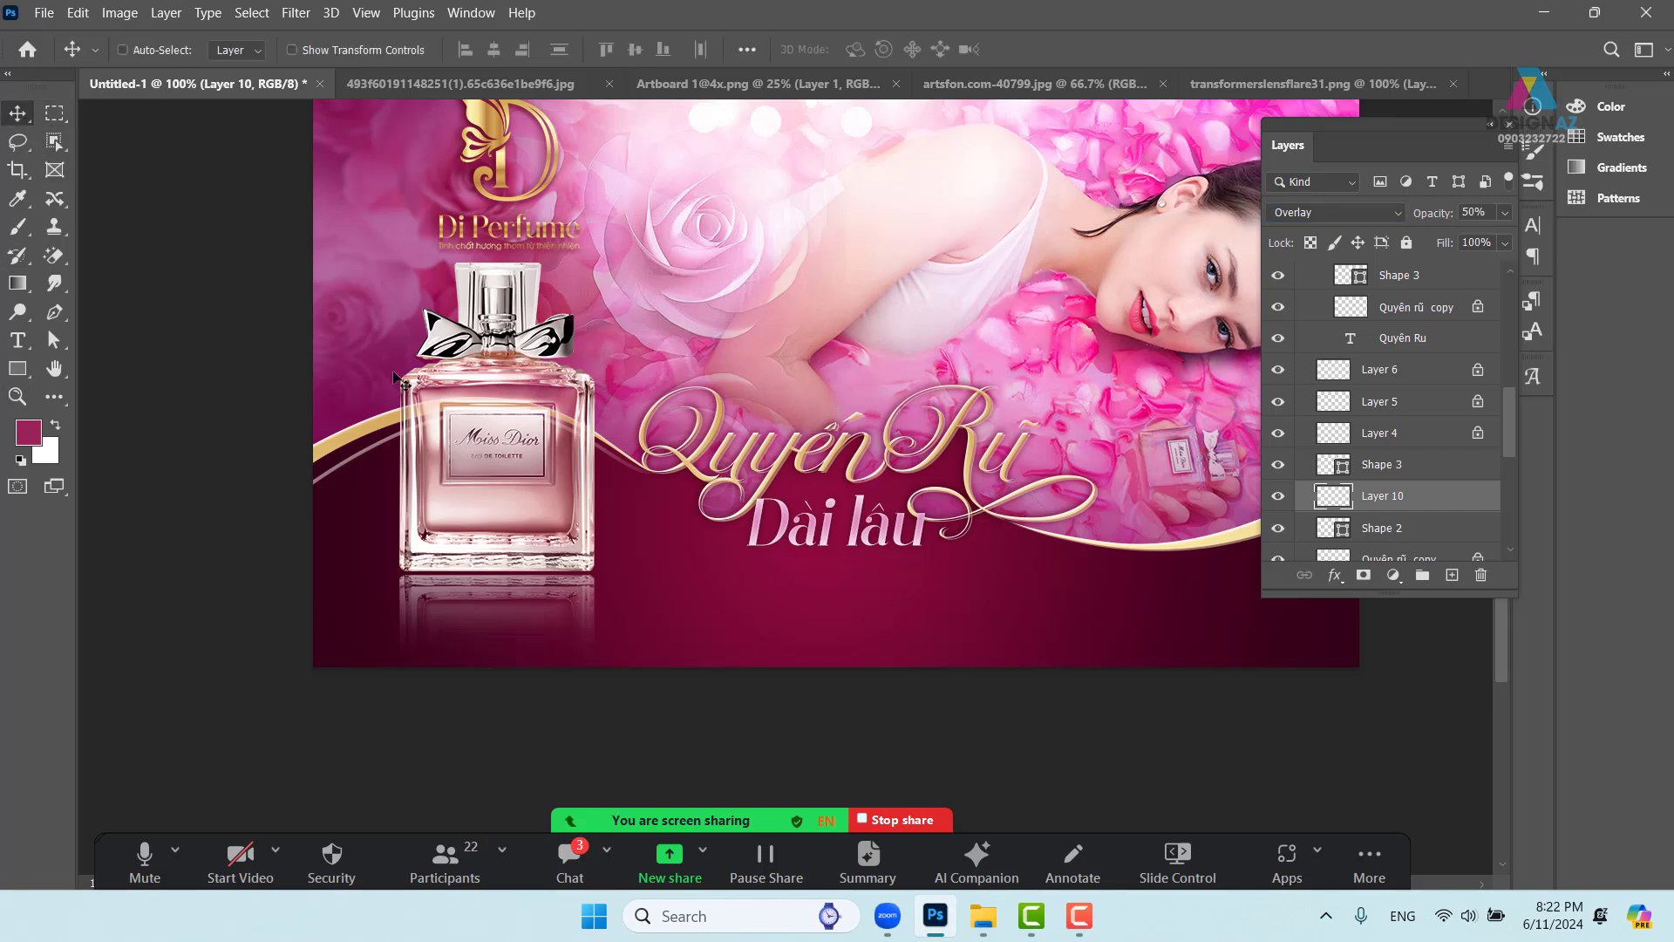
key("ctrl")
left_click(1504, 212)
left_click_drag(1438, 237, 1437, 238)
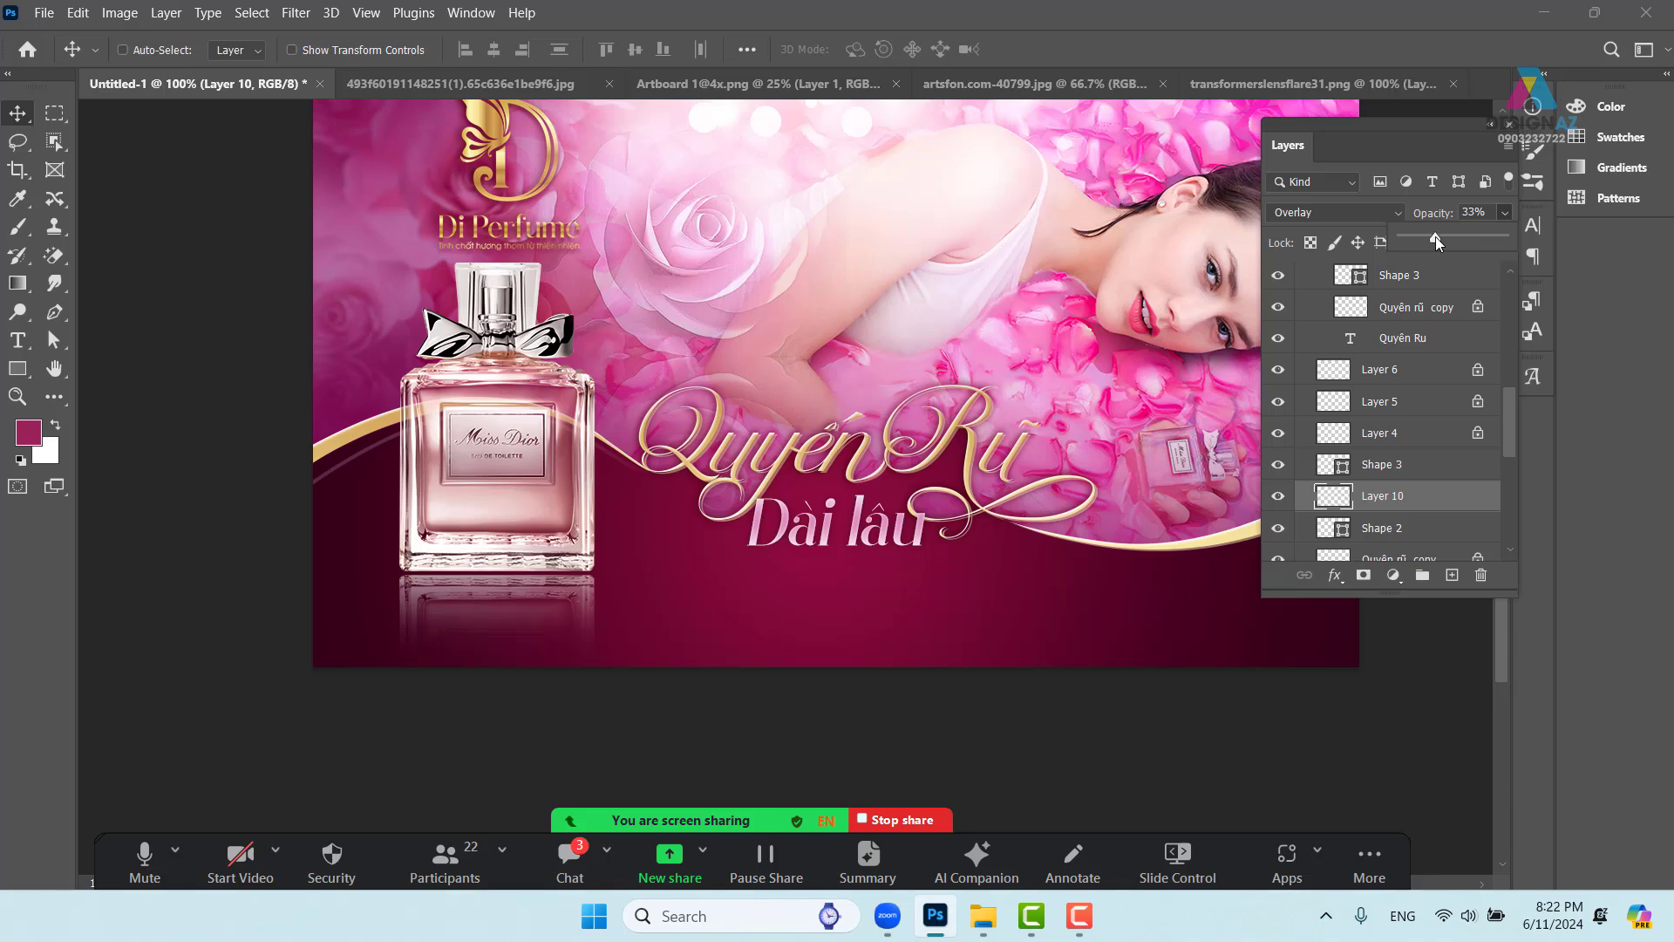
Draw a downward-bowing Pen curve, about 421 by 77 px, from the title's swash tip under the gold ribbon to just beyond the canvas's right edge
left_click_drag(946, 410, 728, 388)
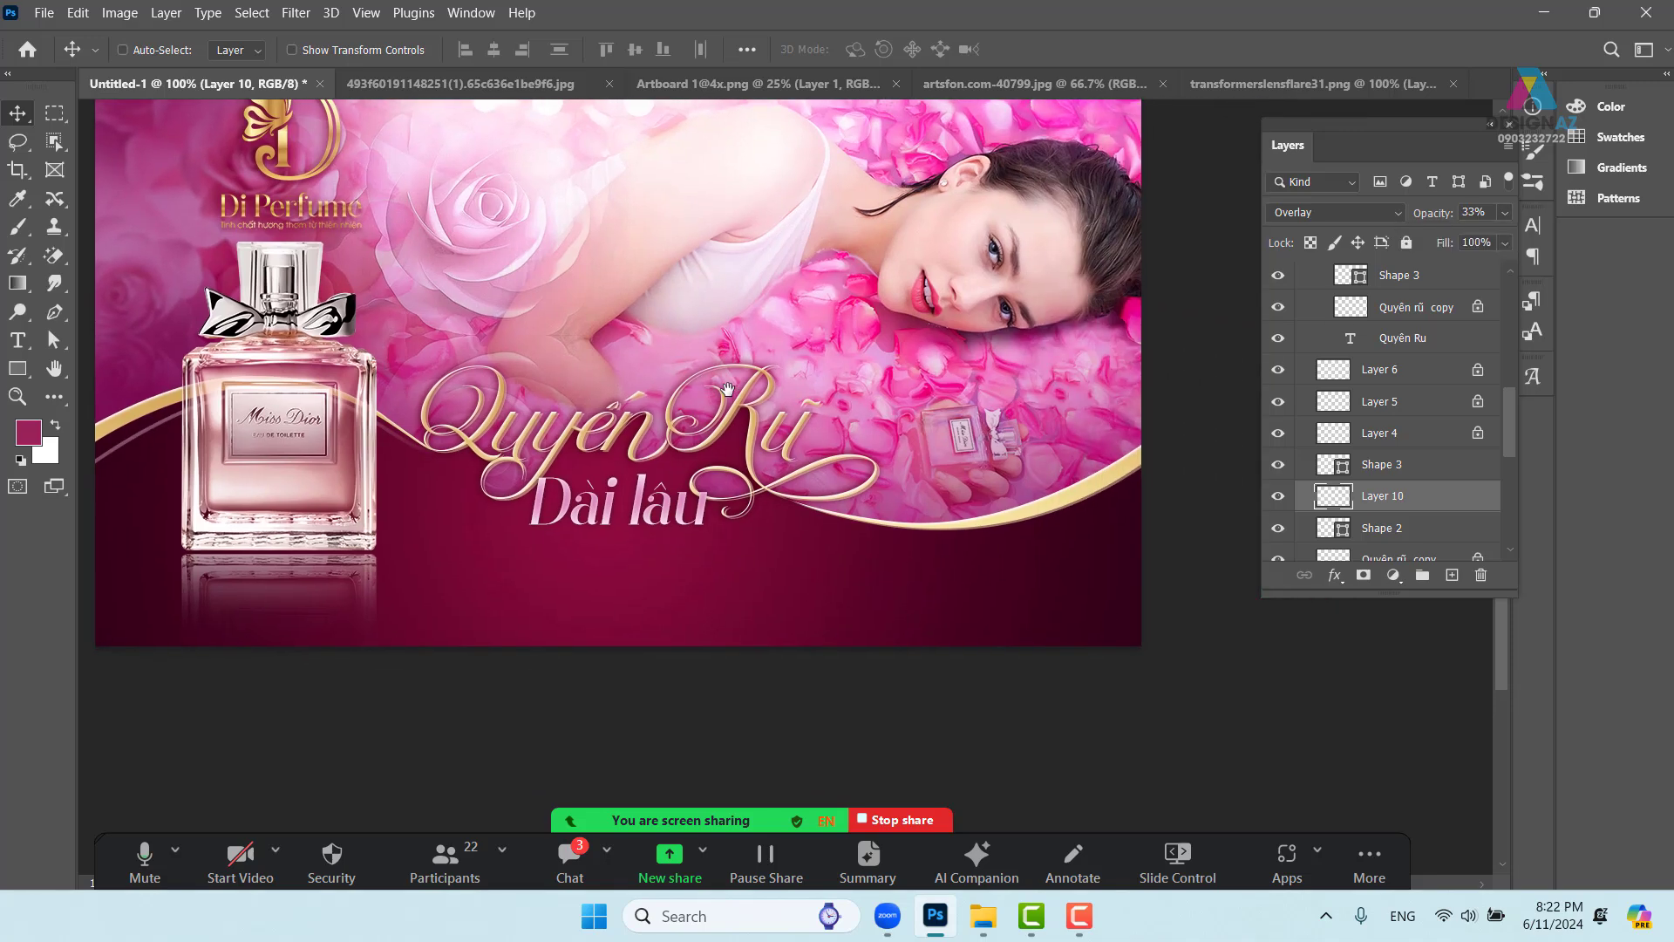
key("ctrl+plus")
left_click_drag(859, 530, 563, 509)
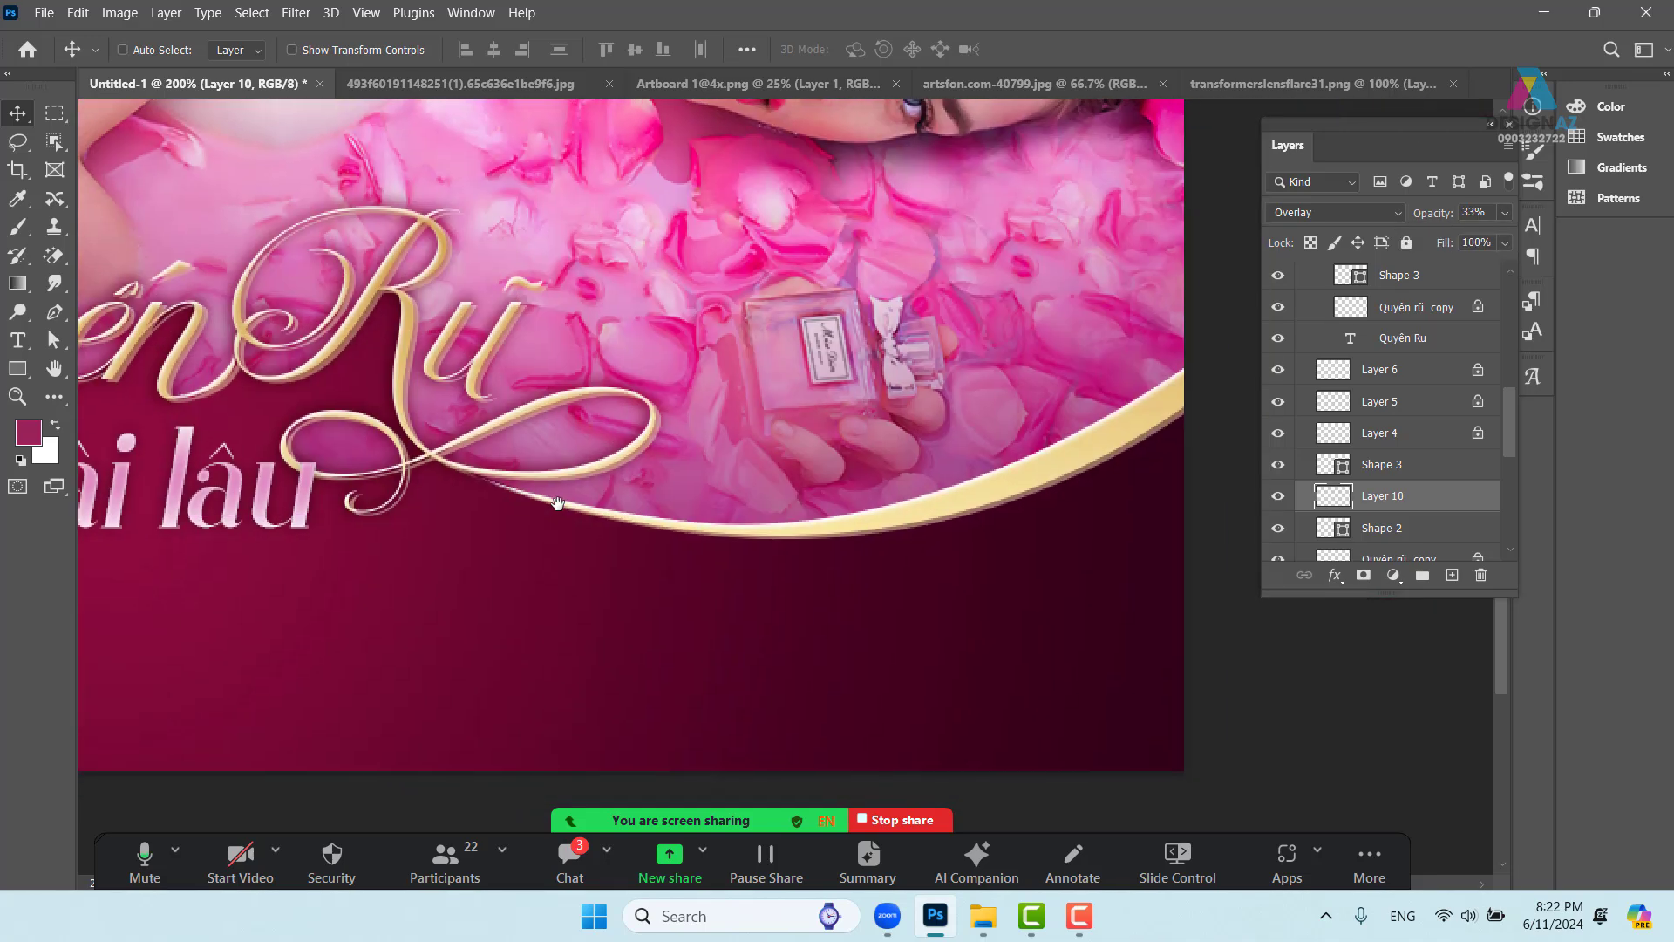
key("p")
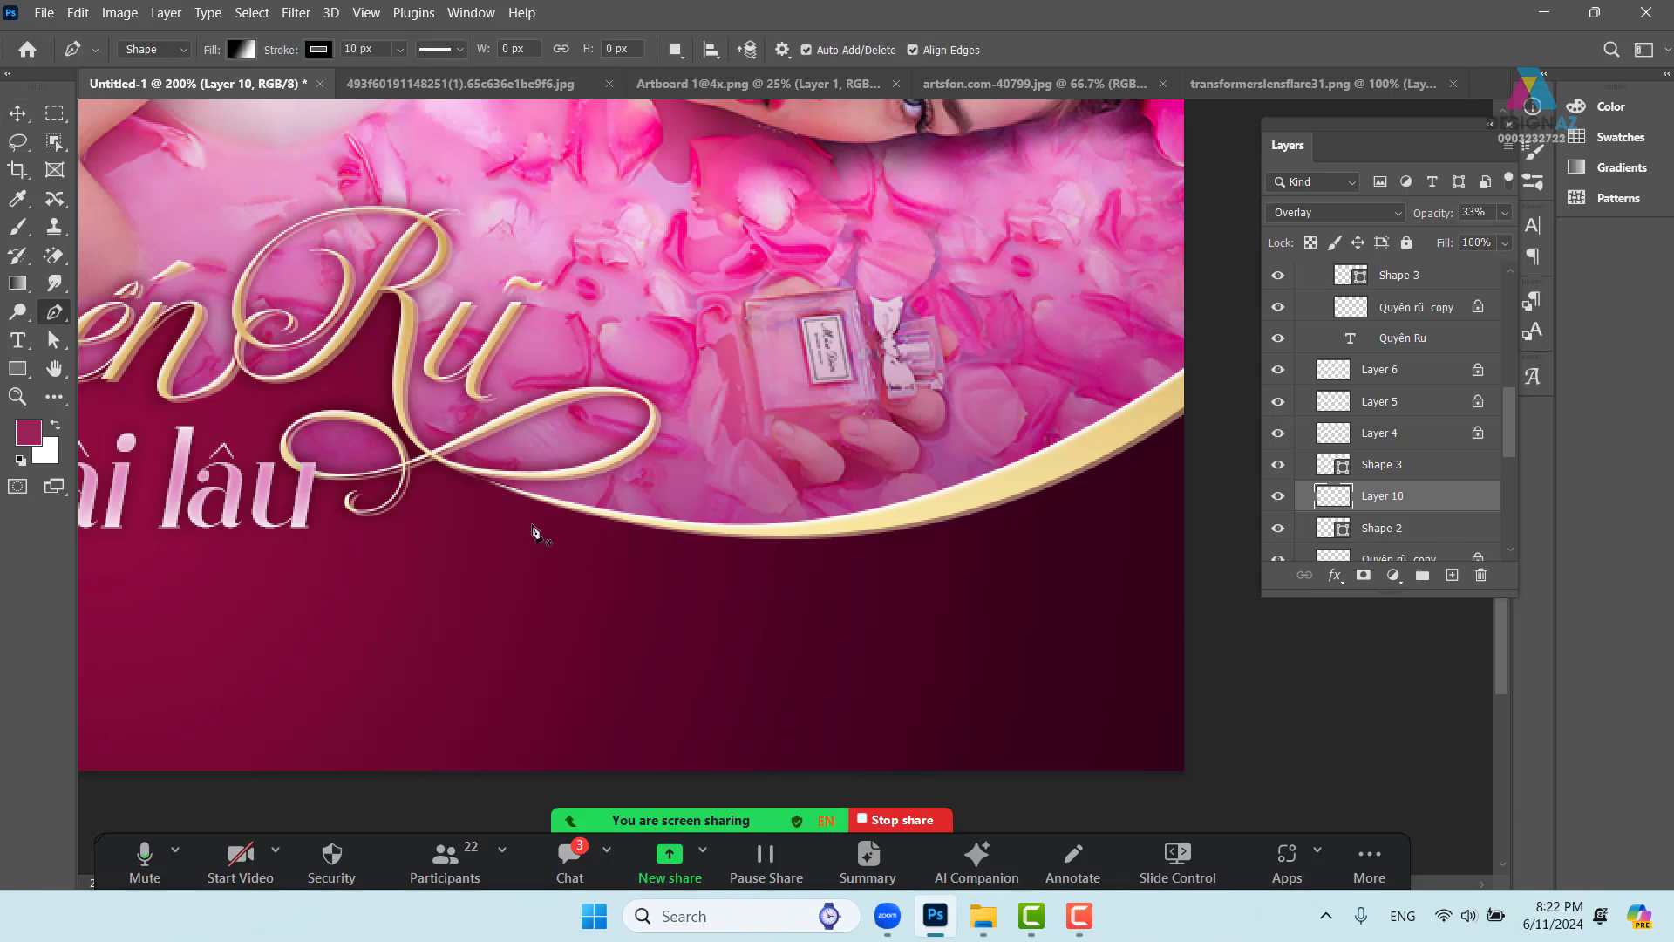
left_click(475, 482)
left_click_drag(1159, 523, 953, 553)
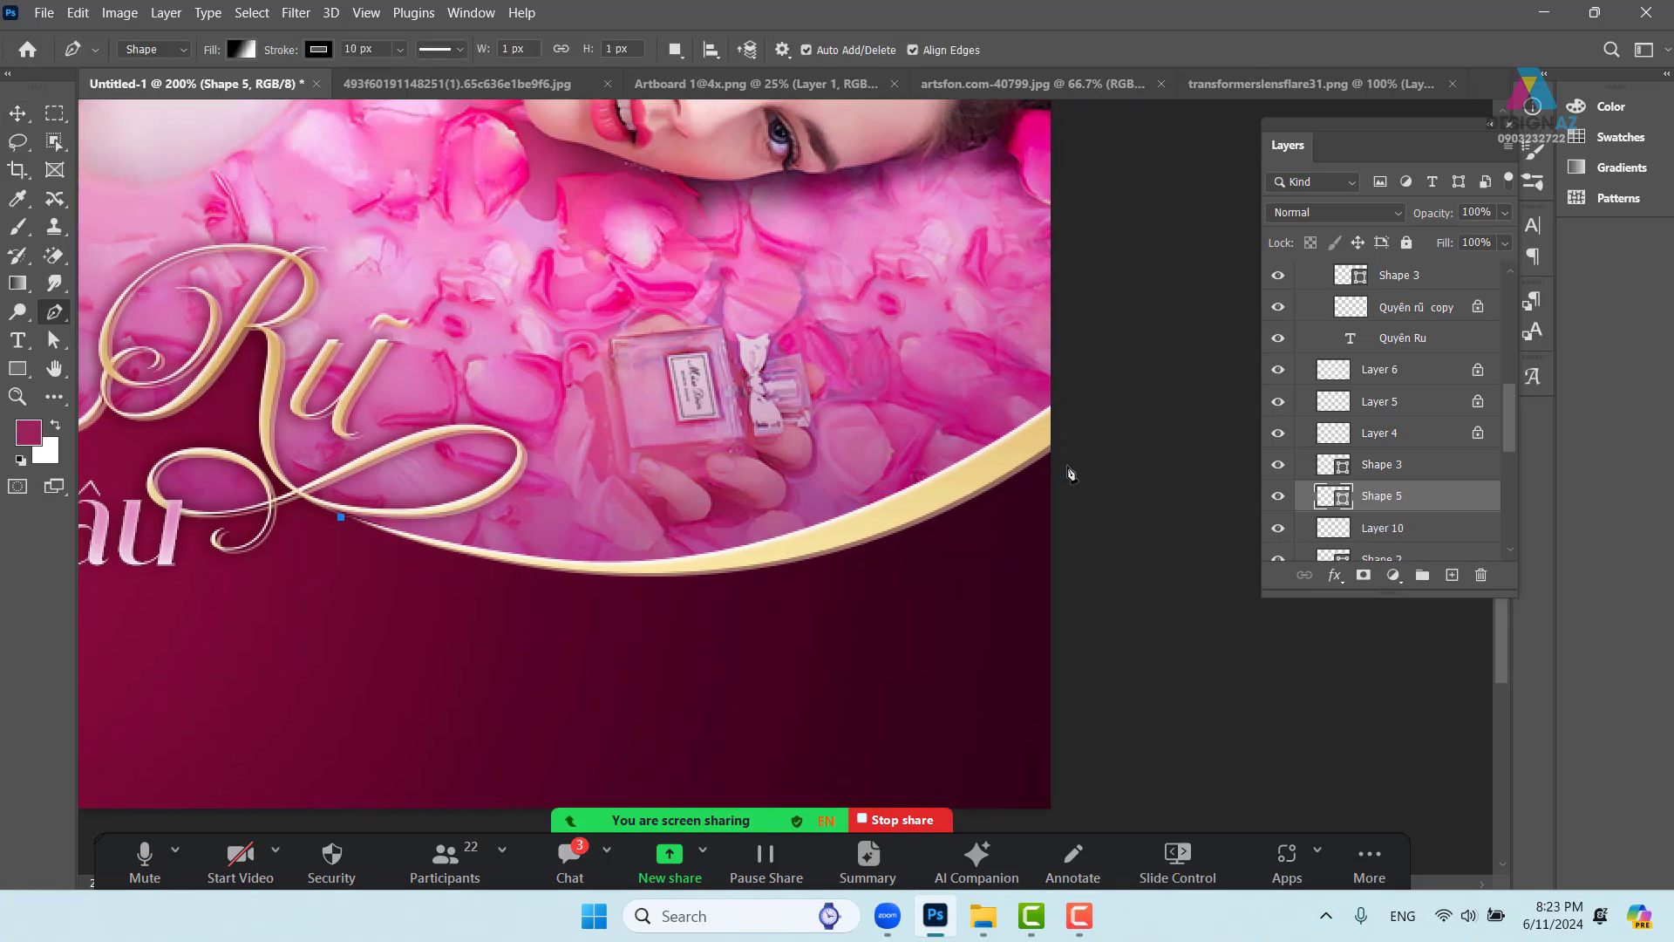
left_click_drag(1076, 460, 735, 733)
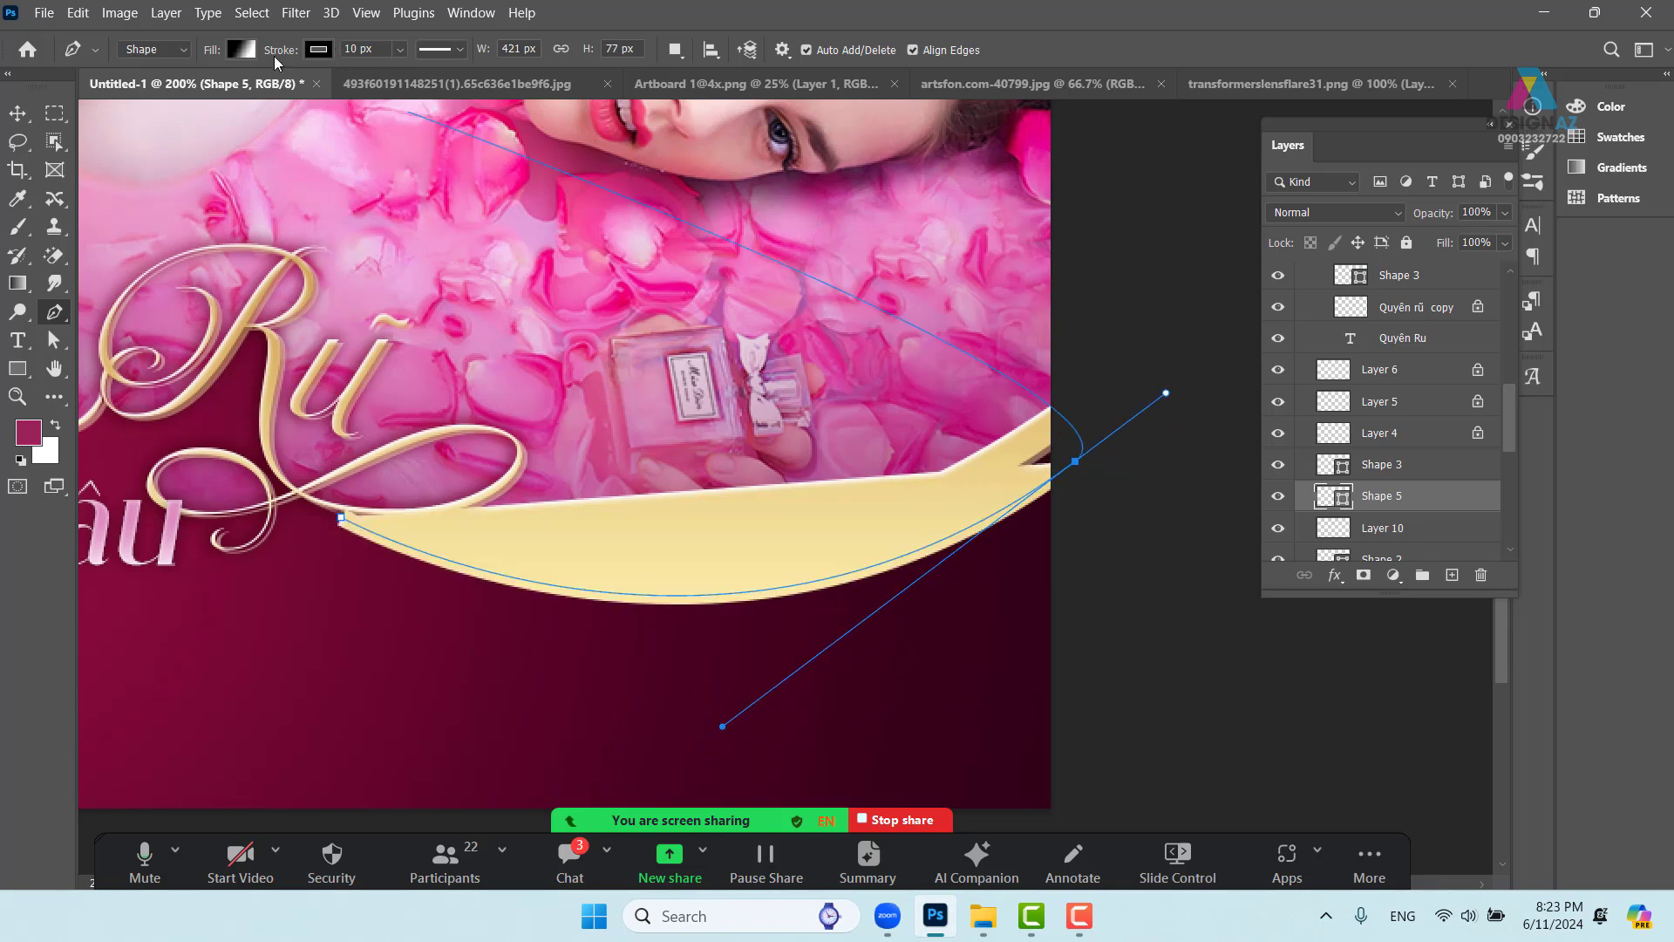
Give the new curve under the right gold ribbon no fill and a 2 px stroke
left_click(245, 49)
left_click(113, 90)
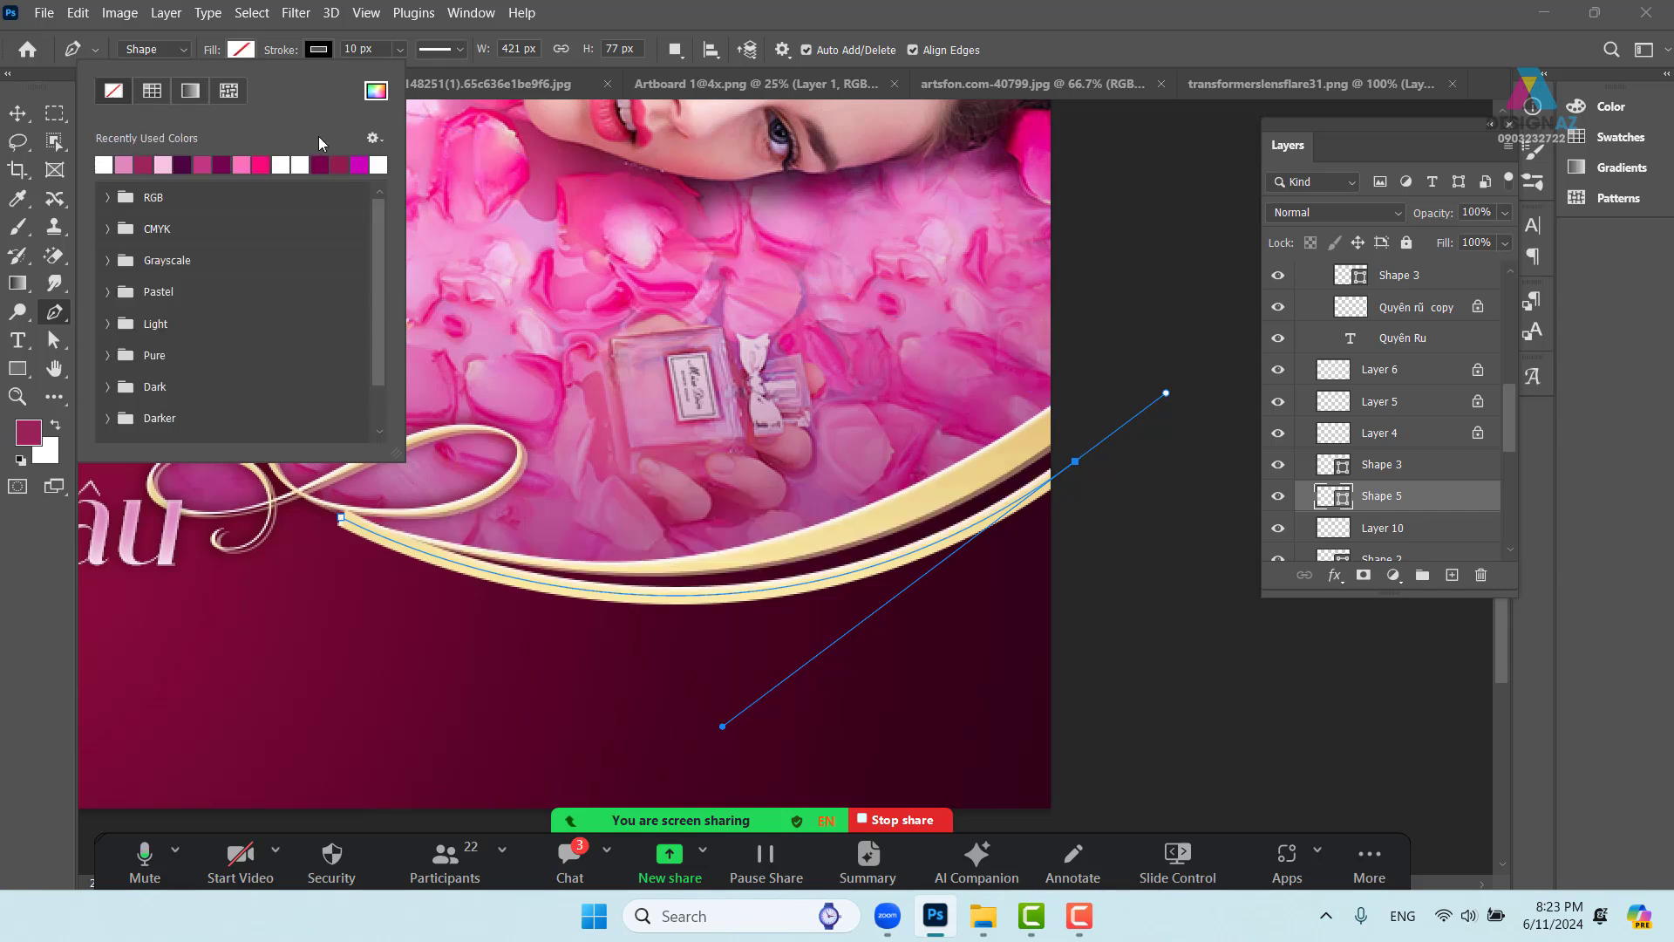
left_click(380, 48)
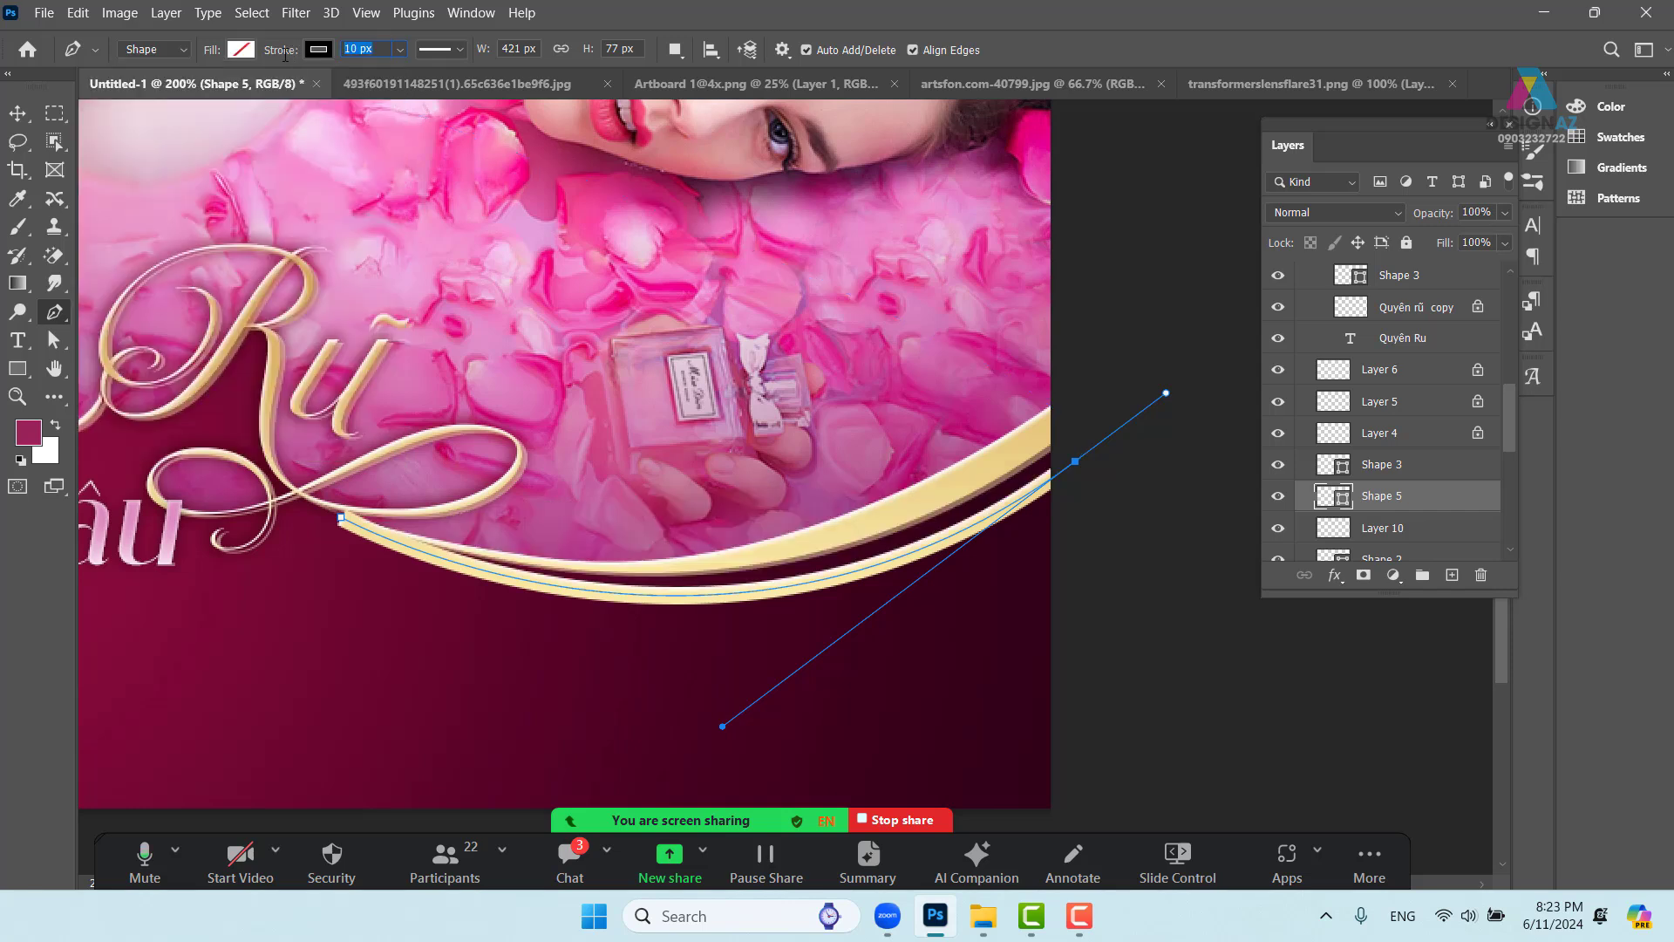
type("2")
key("Return")
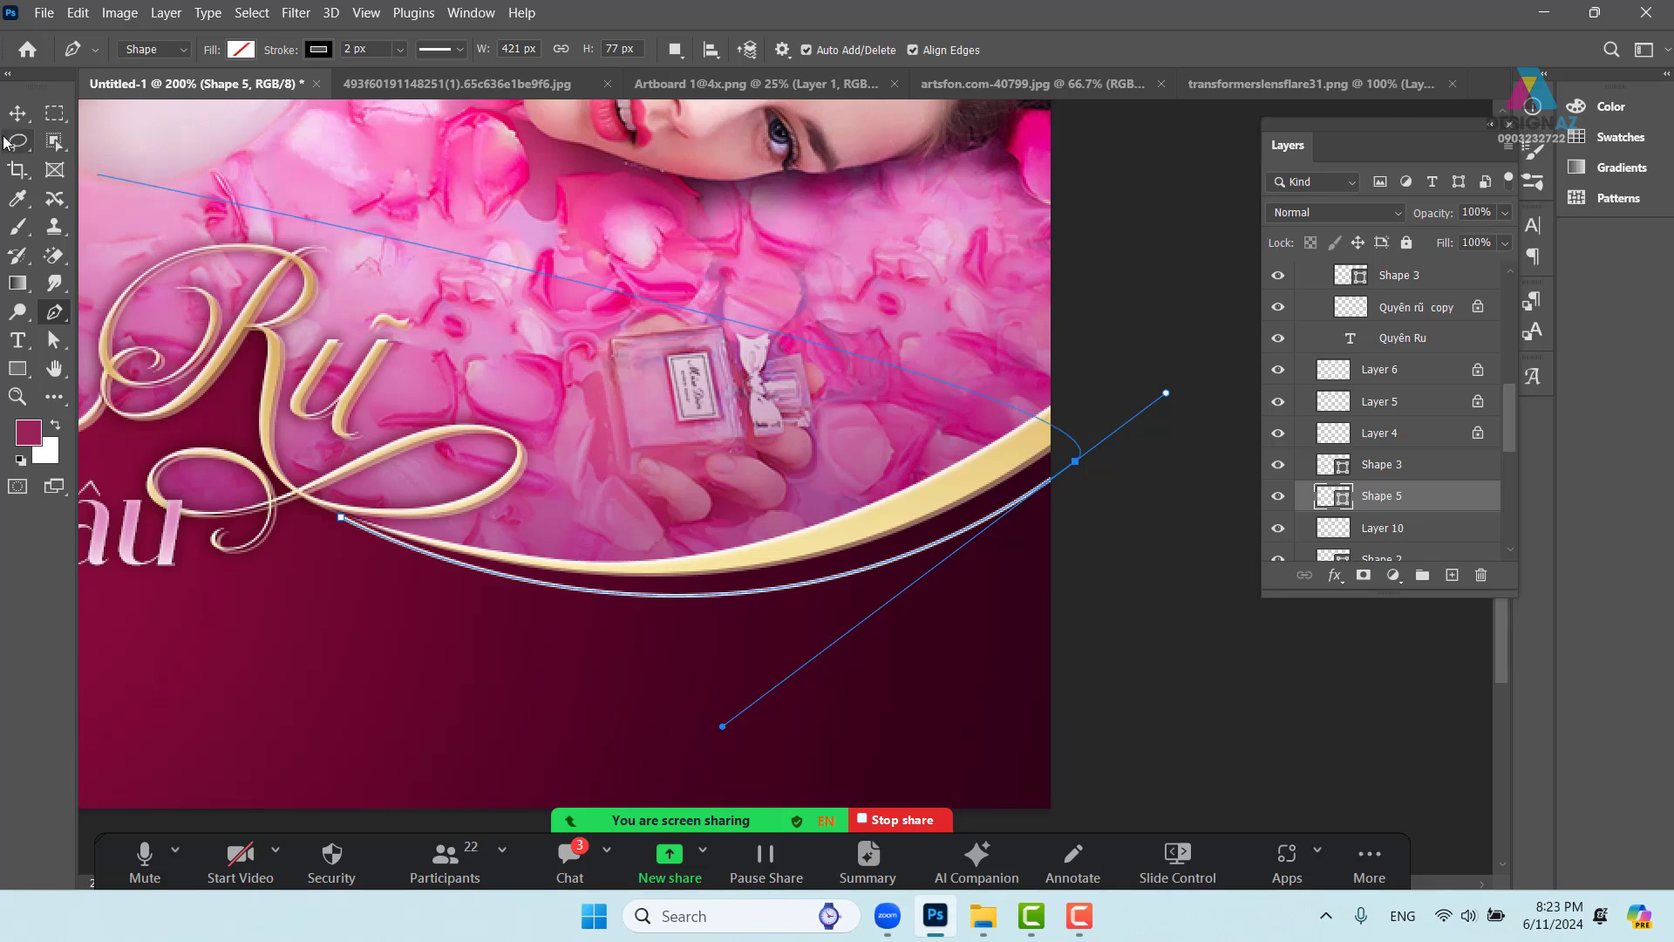
Merge the right thin curve's shape layer with a new empty layer to rasterize it
left_click(18, 113)
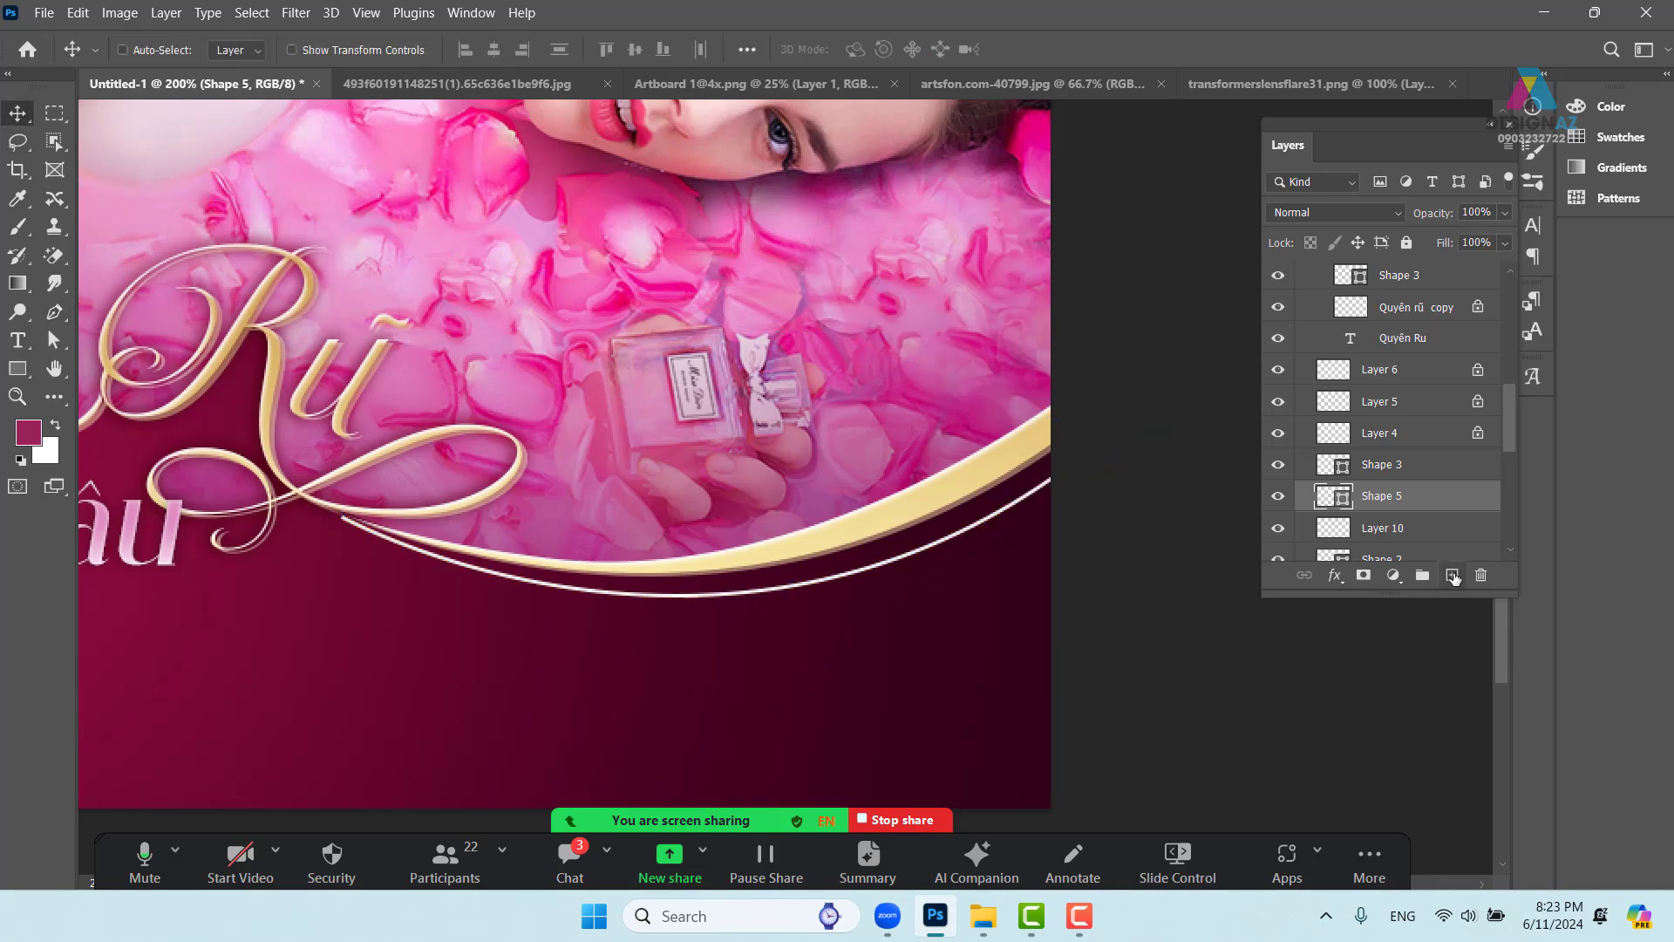
left_click(1452, 575)
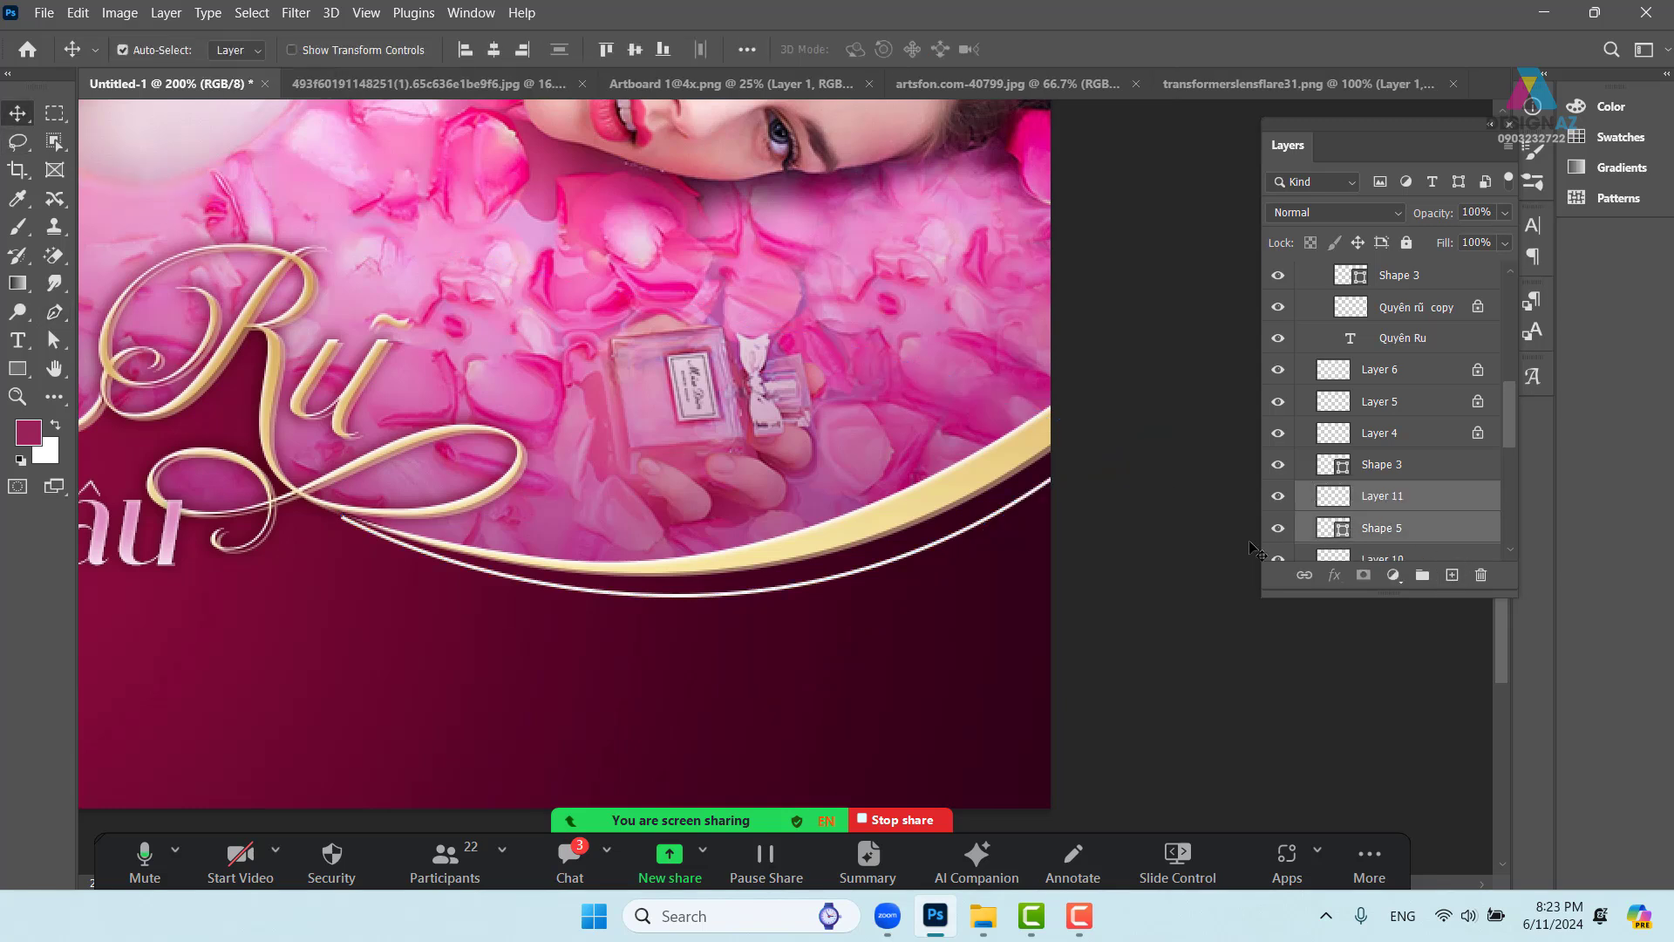
key("ctrl+e")
Fade the right thin curve's left end by deleting a rectangular selection with a 50-pixel feather, and deselect
left_click(55, 113)
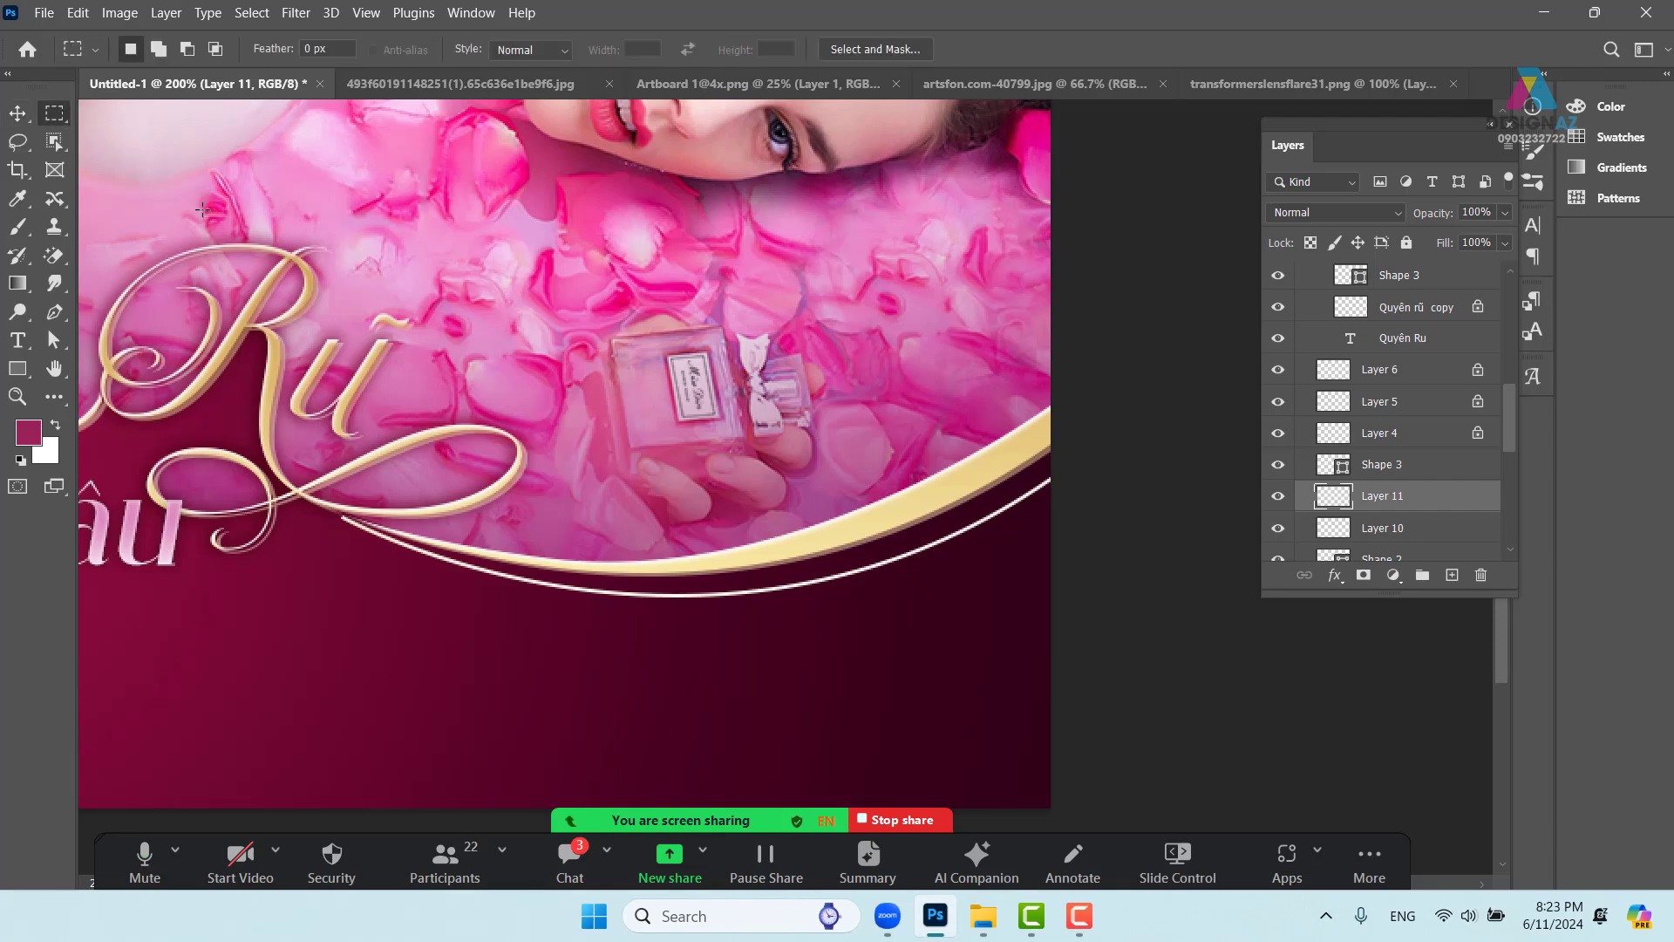
left_click_drag(497, 438, 858, 370)
left_click_drag(246, 187, 722, 596)
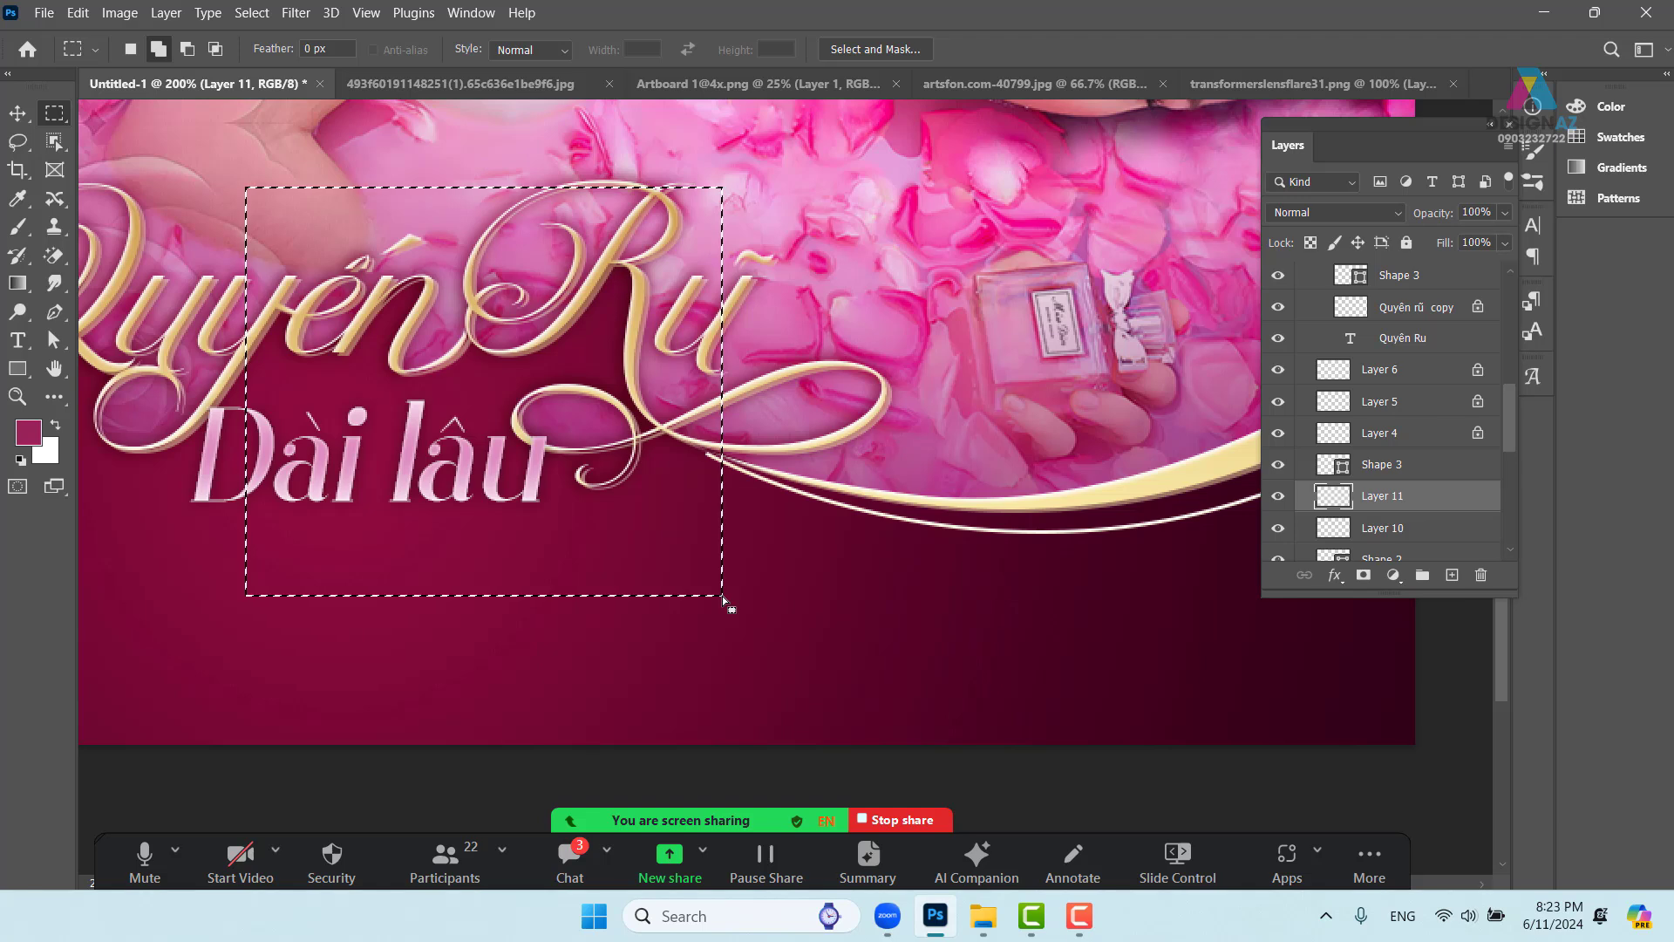
key("shift+F6")
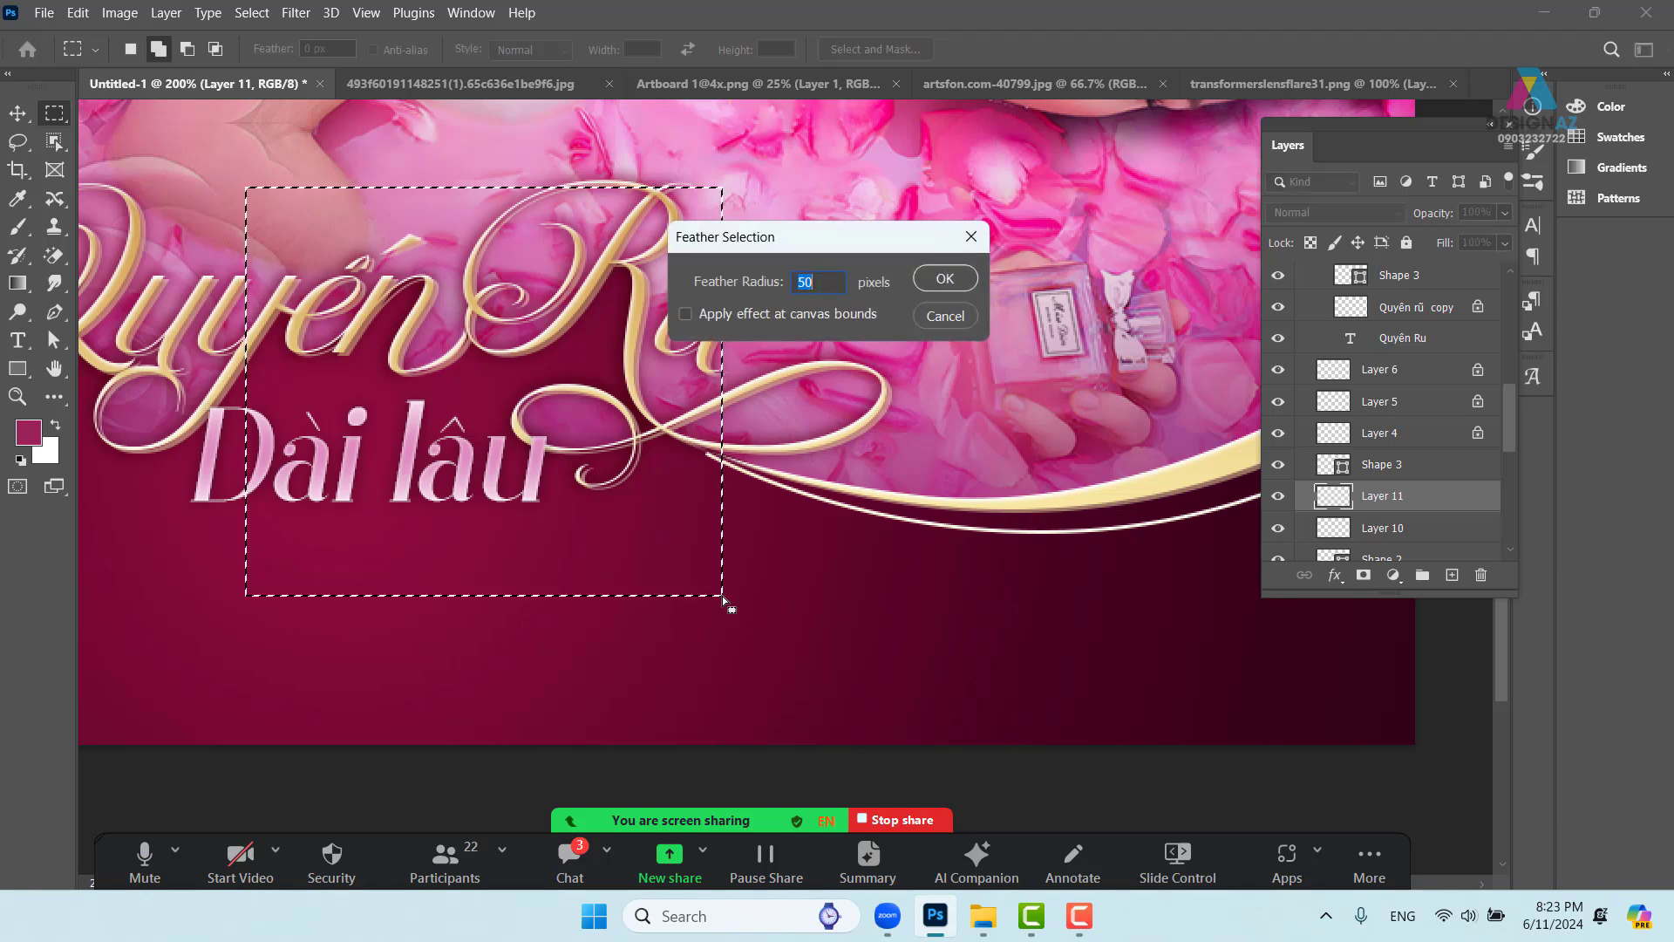
key("Return")
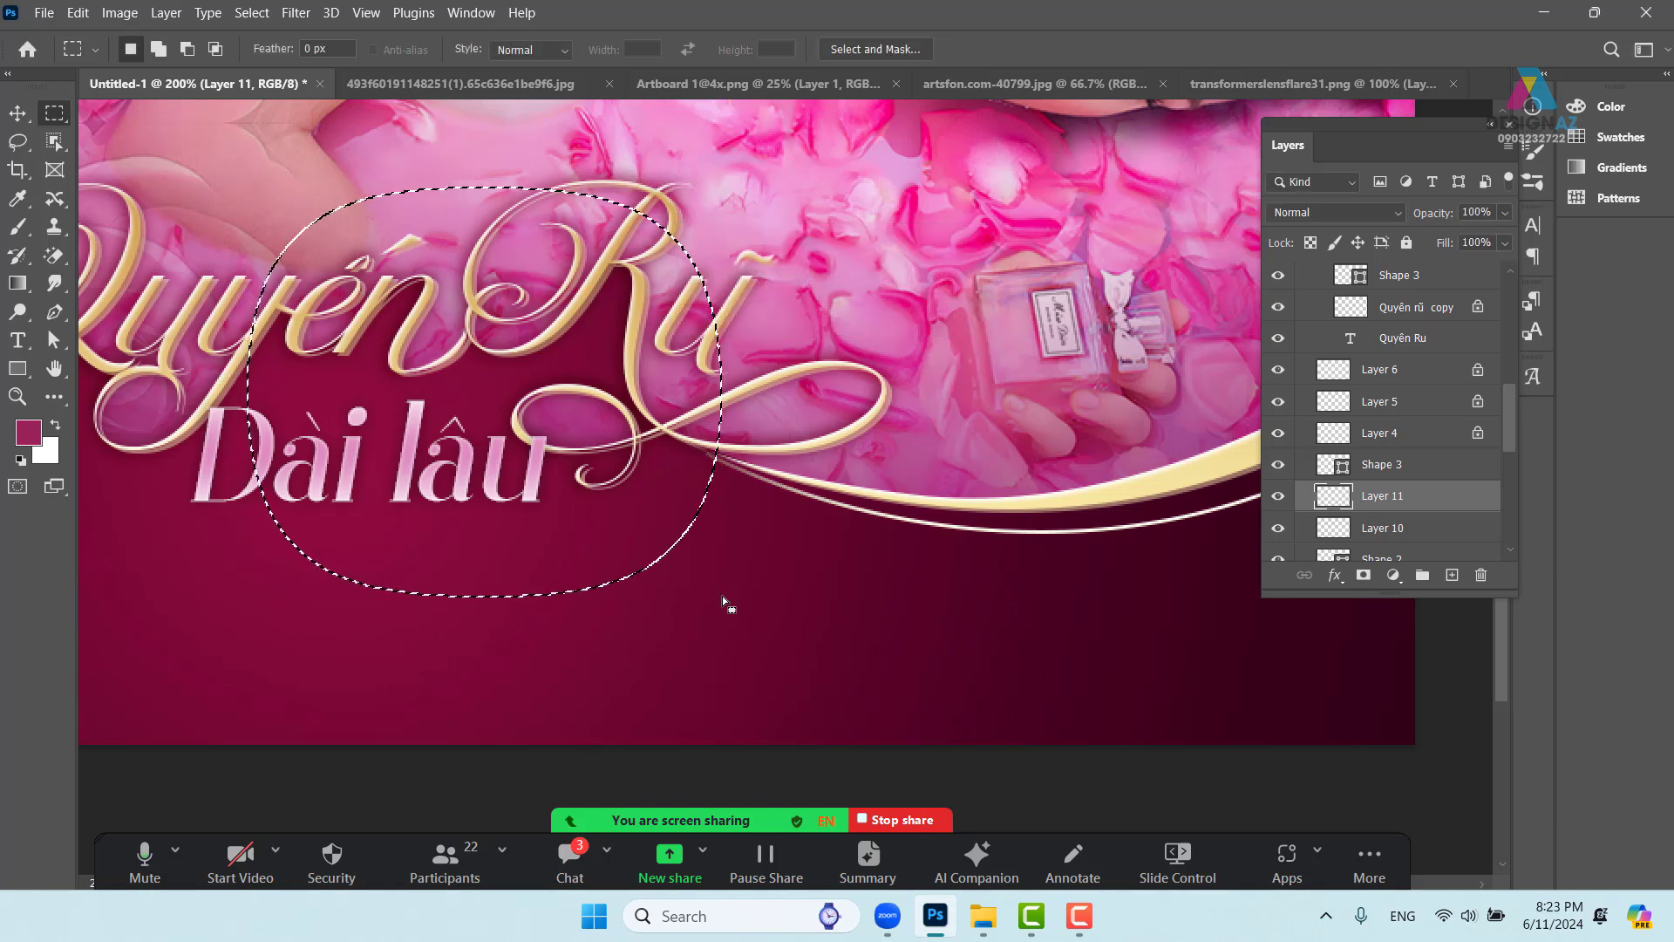
key("ctrl+d")
Lower the right thin curve layer's opacity to 20%
left_click_drag(714, 590, 463, 519)
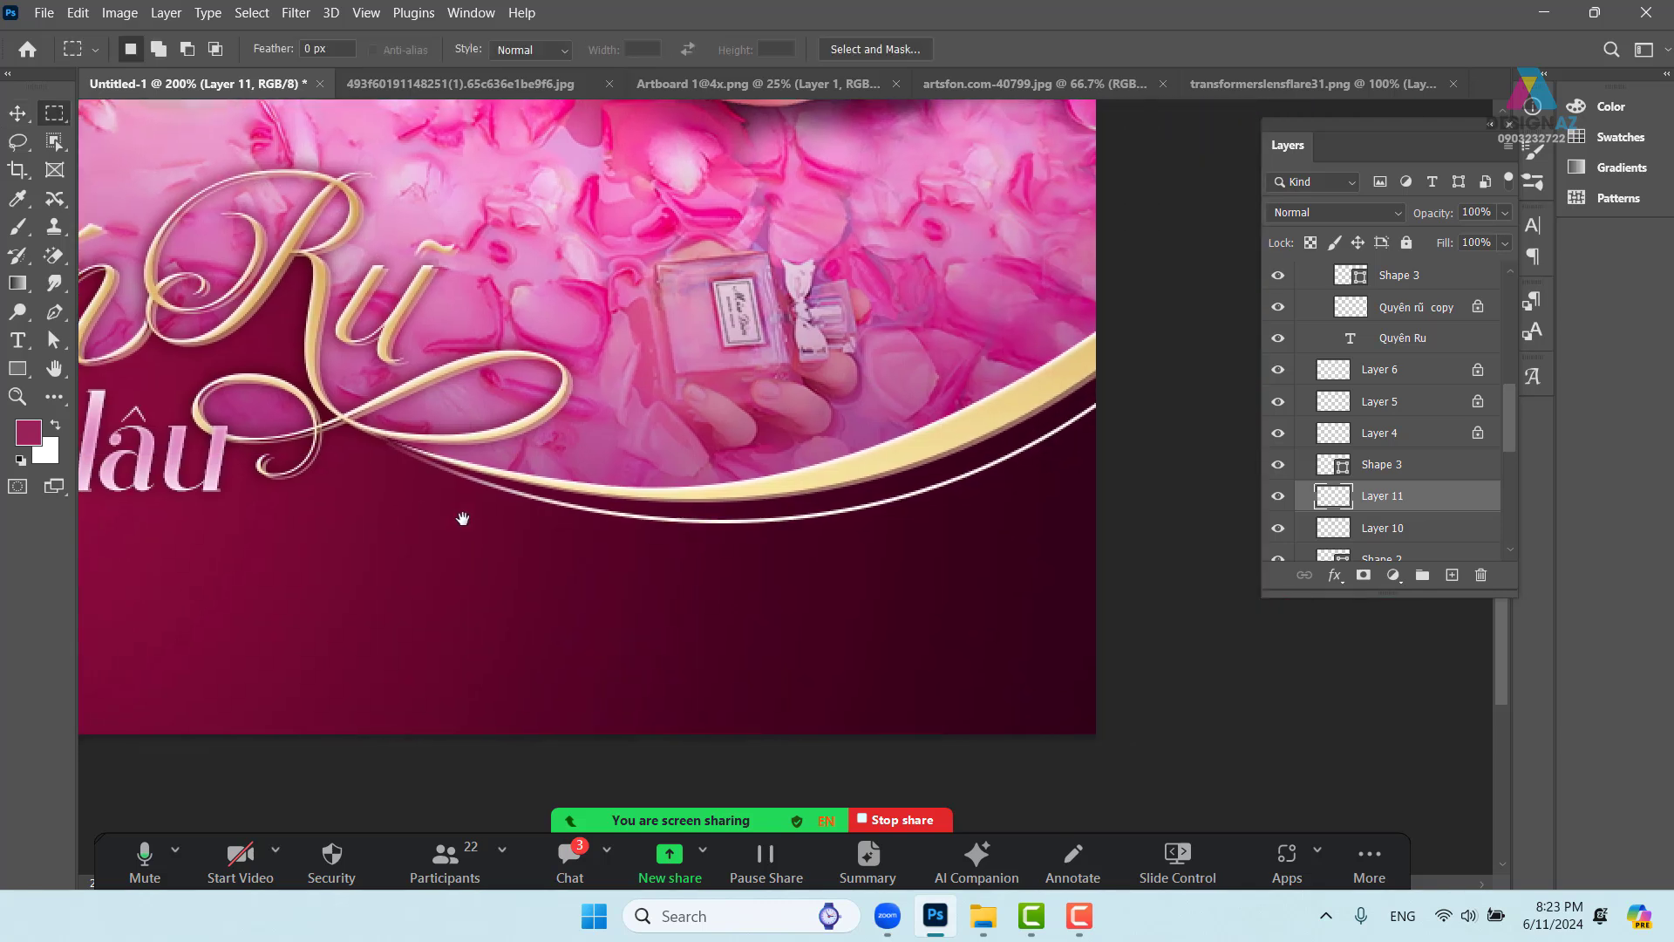
key("5")
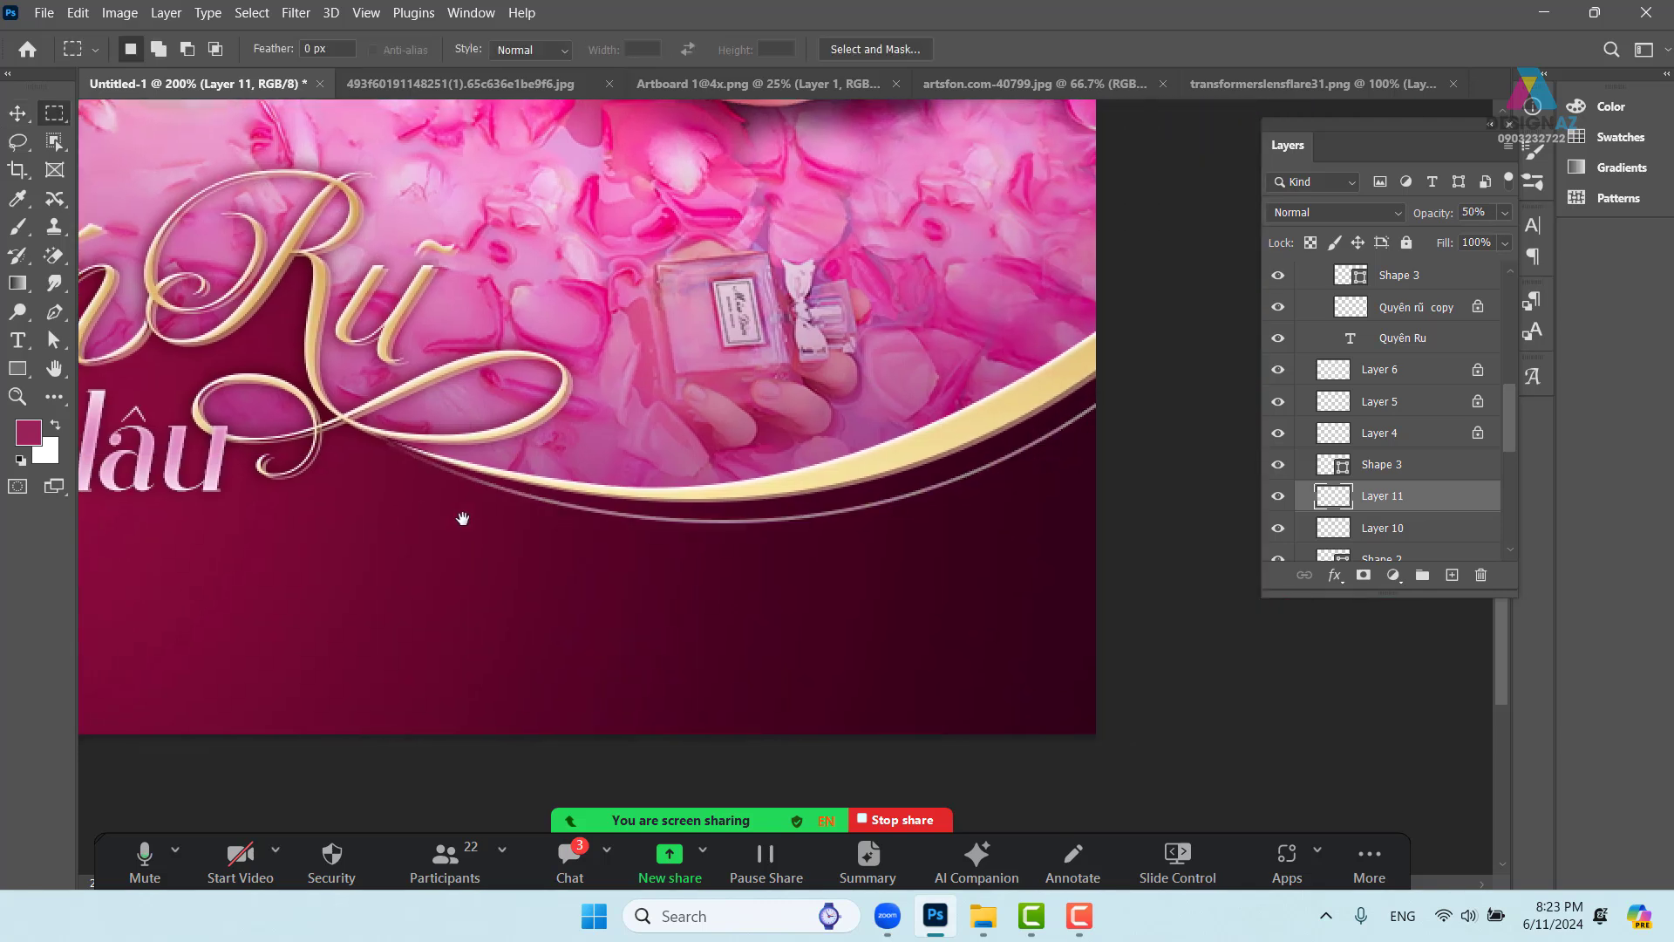
key("2")
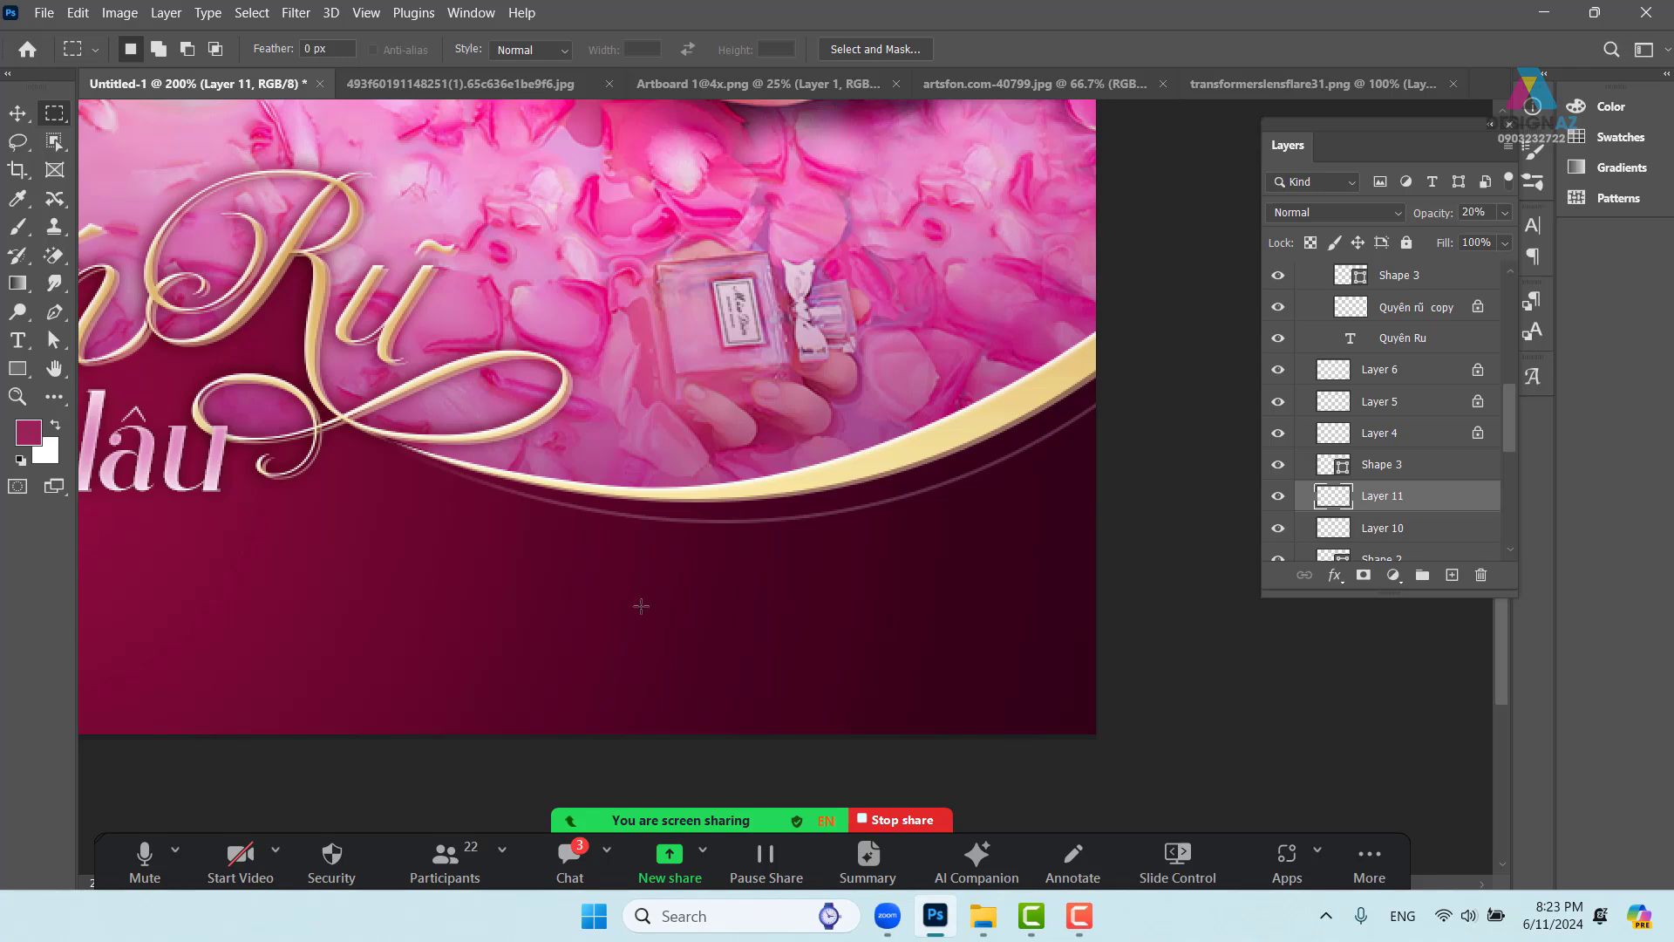
key("ctrl+minus")
left_click_drag(434, 496, 750, 534)
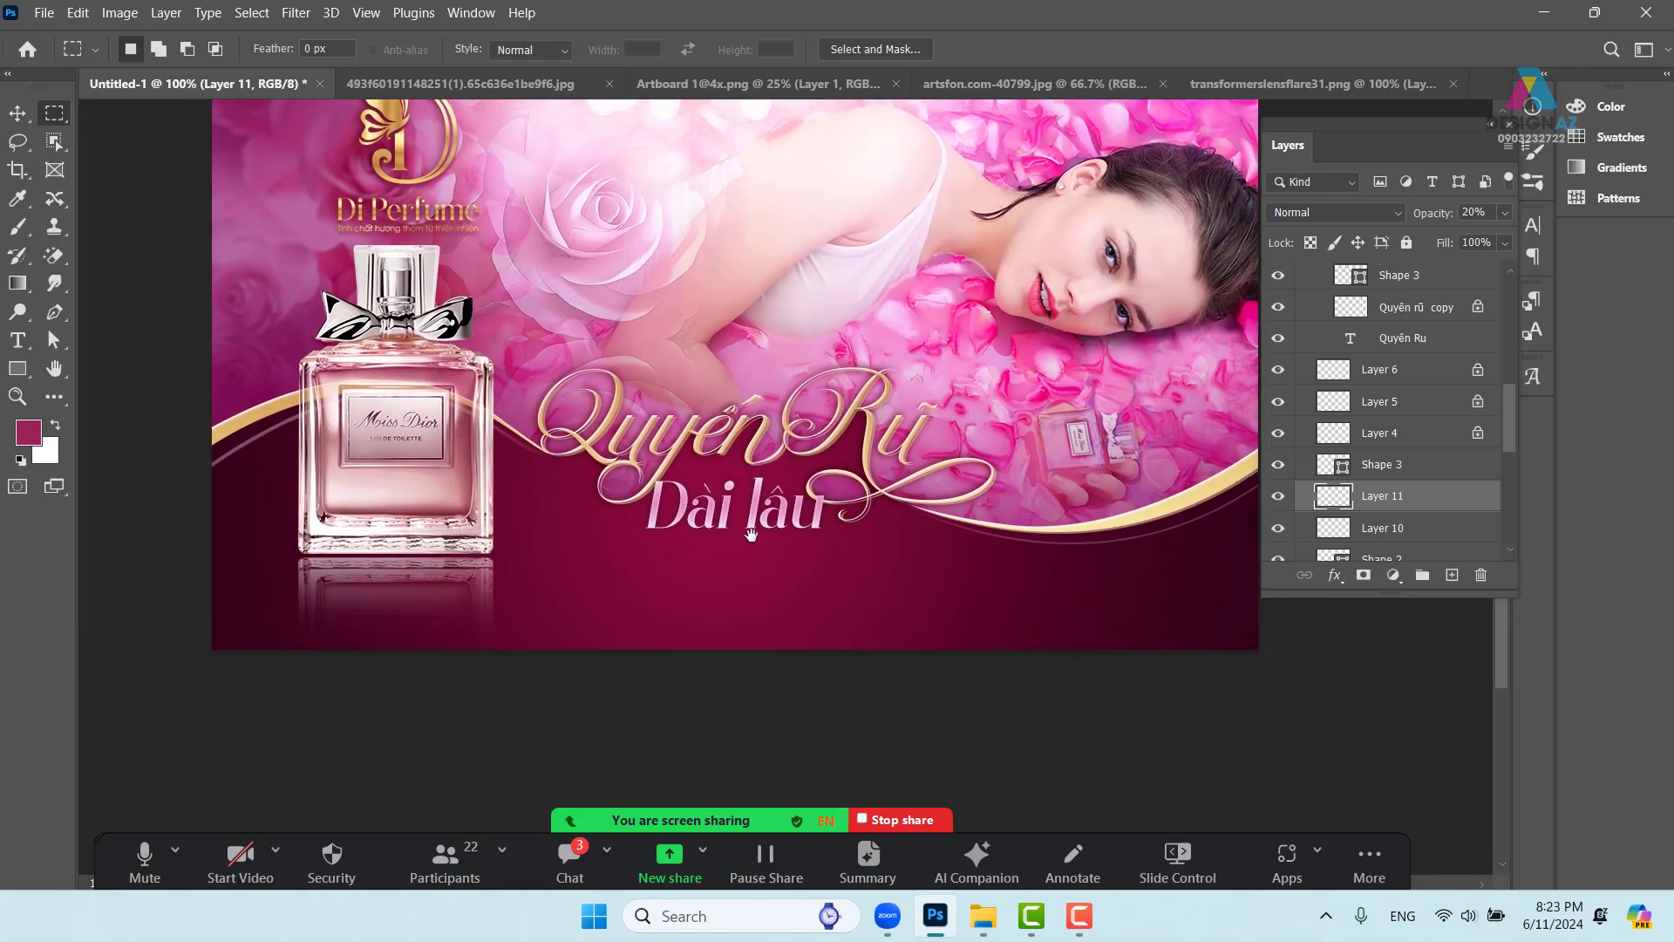
left_click_drag(605, 515, 684, 555)
left_click(17, 113)
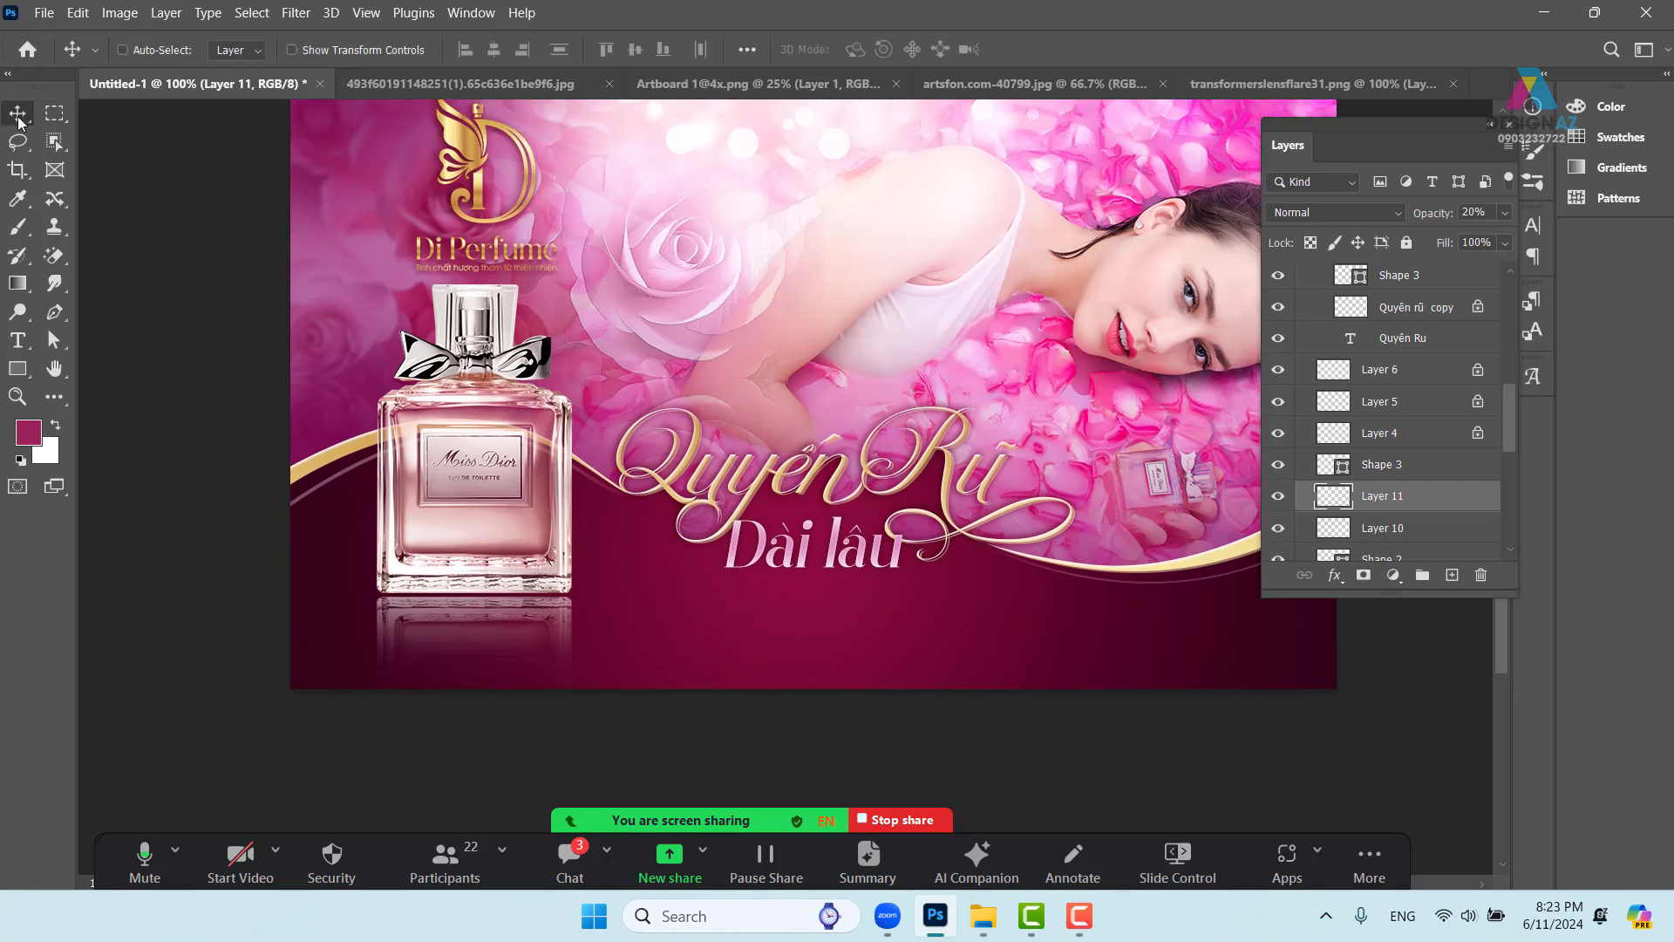
Scale the perfume bottle and its reflection together to about 93% and nudge them so the bottle stands clear below the logo
right_click(514, 430)
left_click(516, 441)
mouse_move(516, 440)
left_mouse_down()
mouse_move(516, 408)
mouse_move(515, 443)
left_mouse_up()
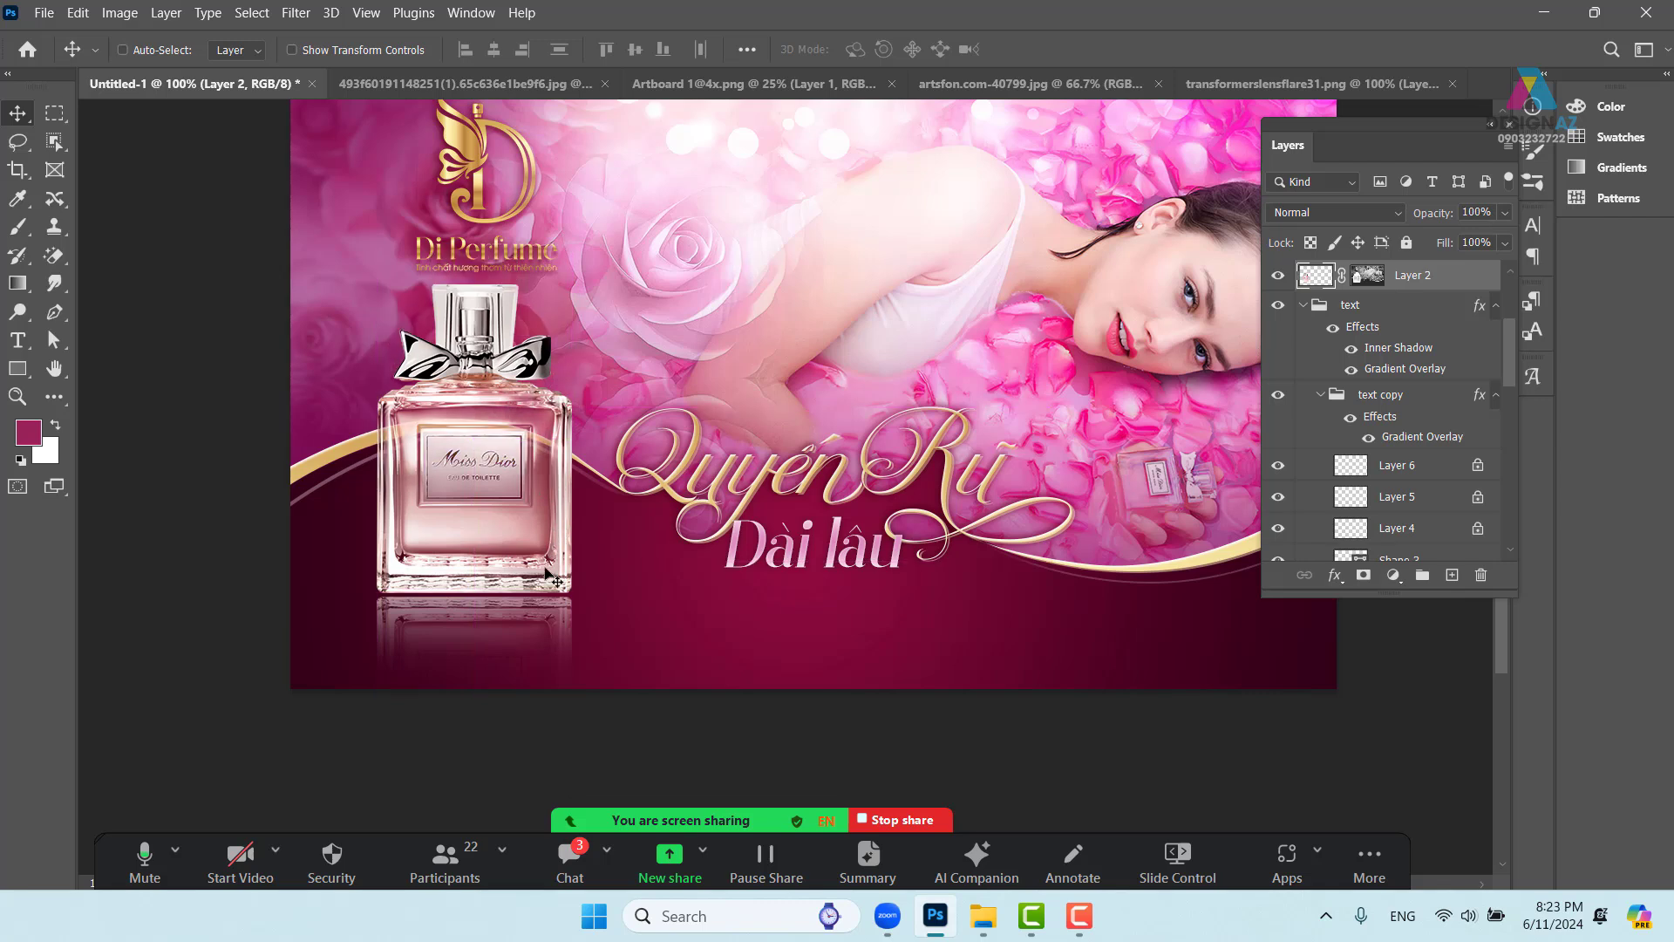
right_click(529, 610)
left_click(531, 616, "shift")
left_click_drag(531, 615, 530, 585)
key("ctrl+z")
key("ctrl+z")
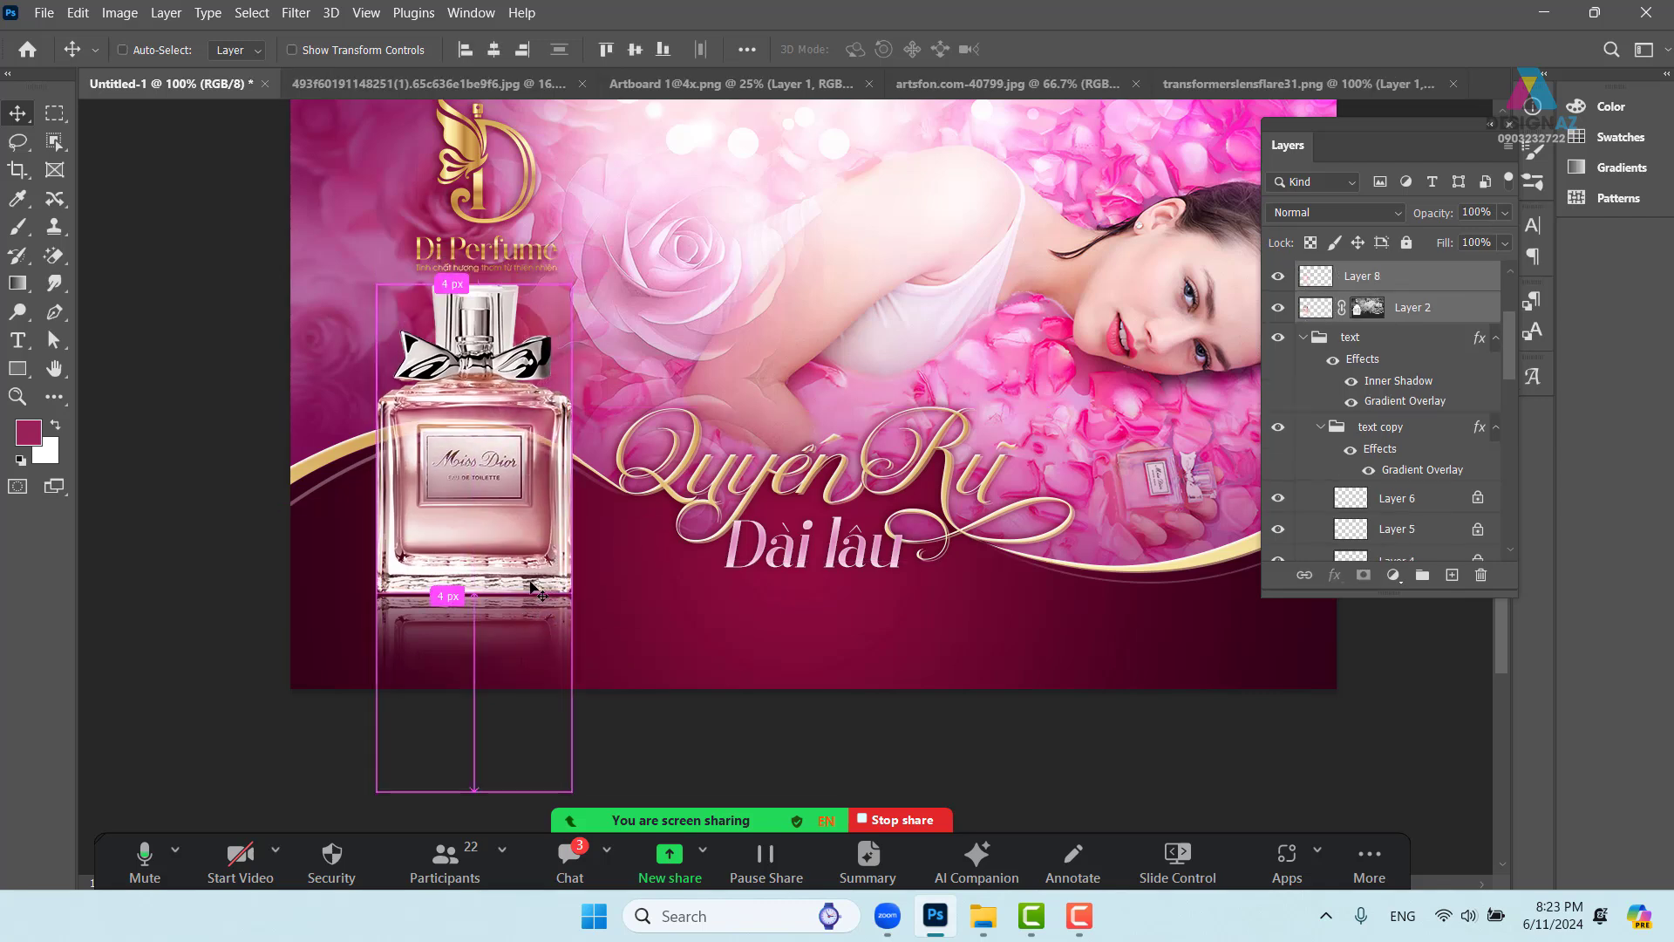
key("ctrl+t")
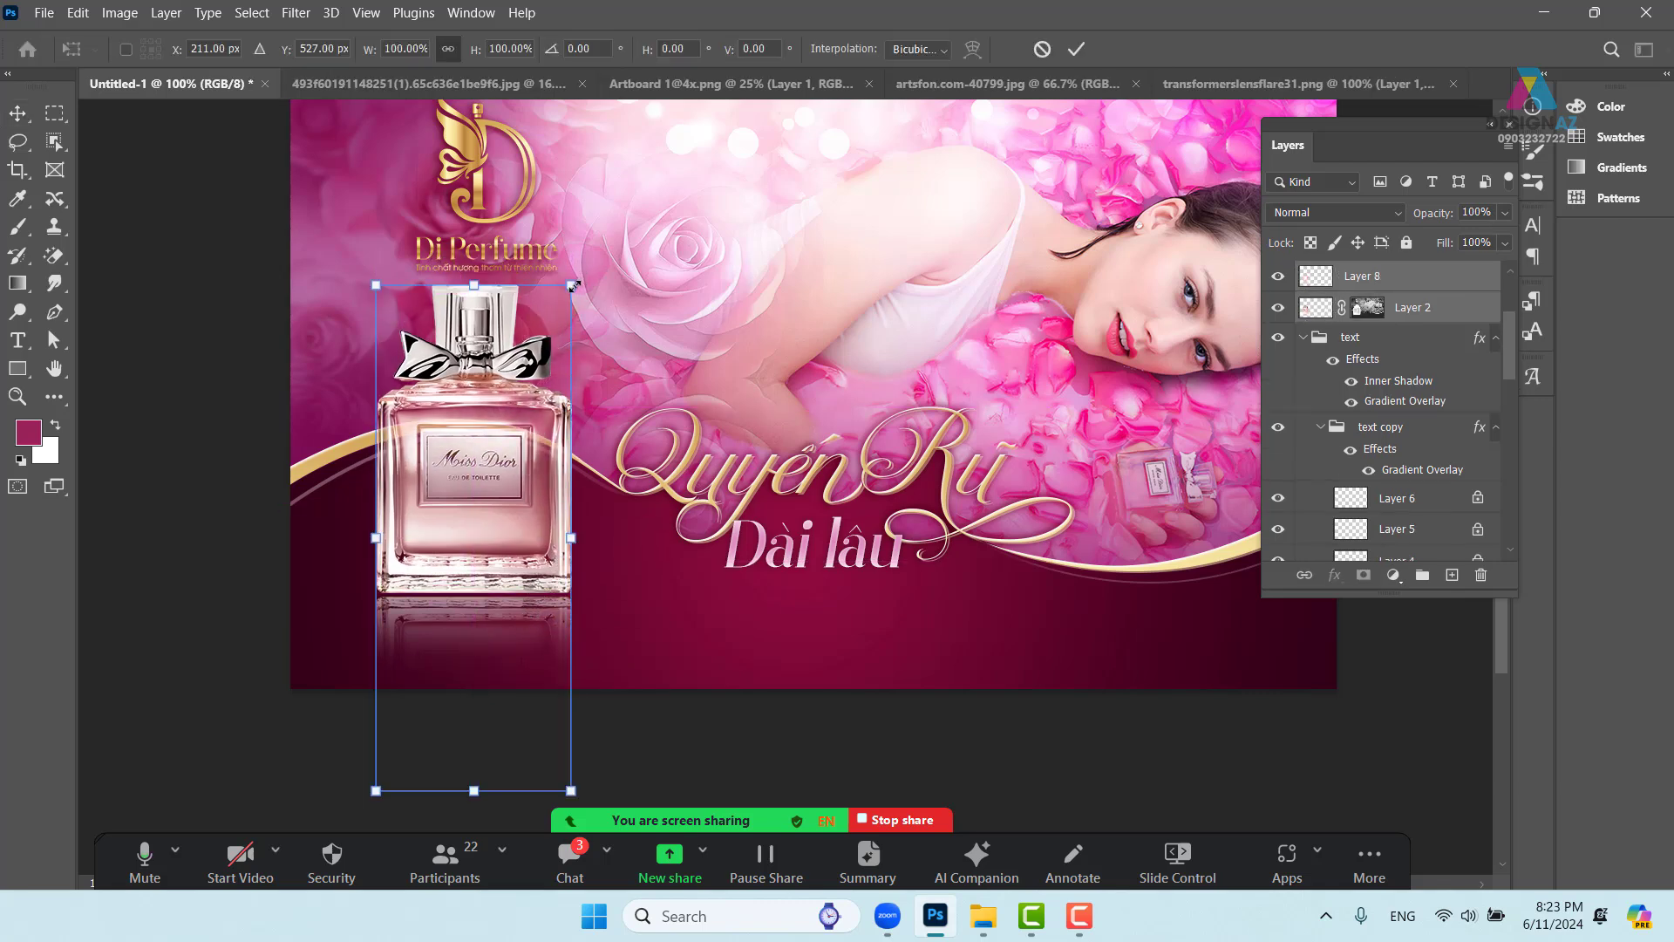
left_click_drag(571, 285, 554, 301)
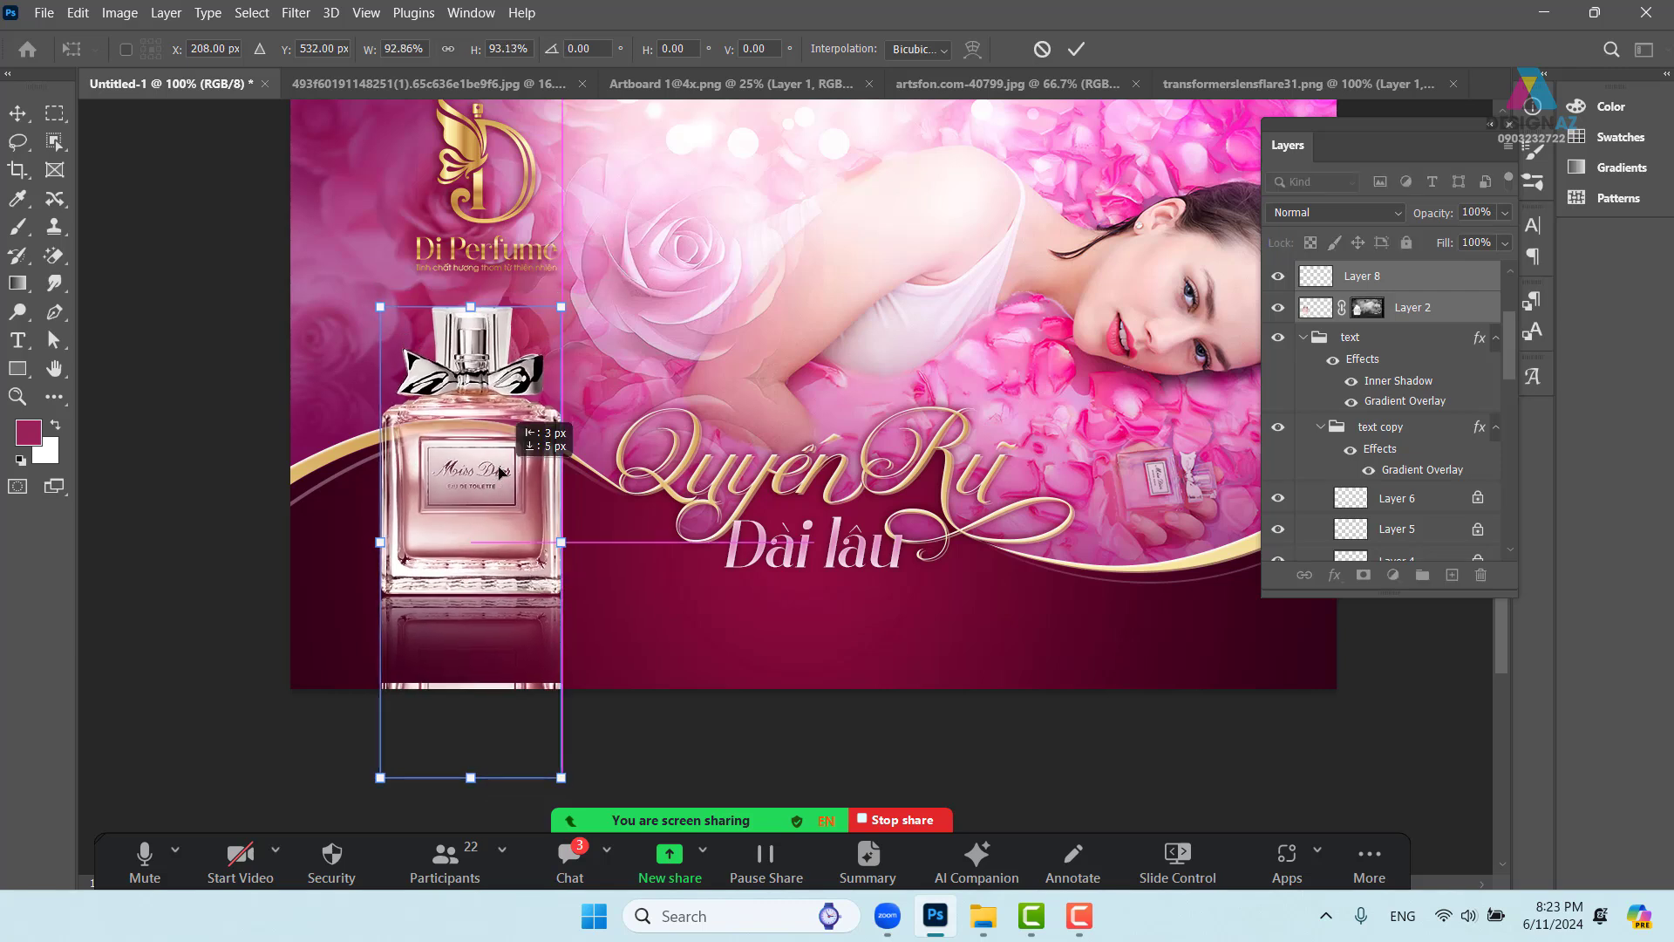
left_click_drag(499, 484, 499, 472)
left_click_drag(784, 554, 680, 570)
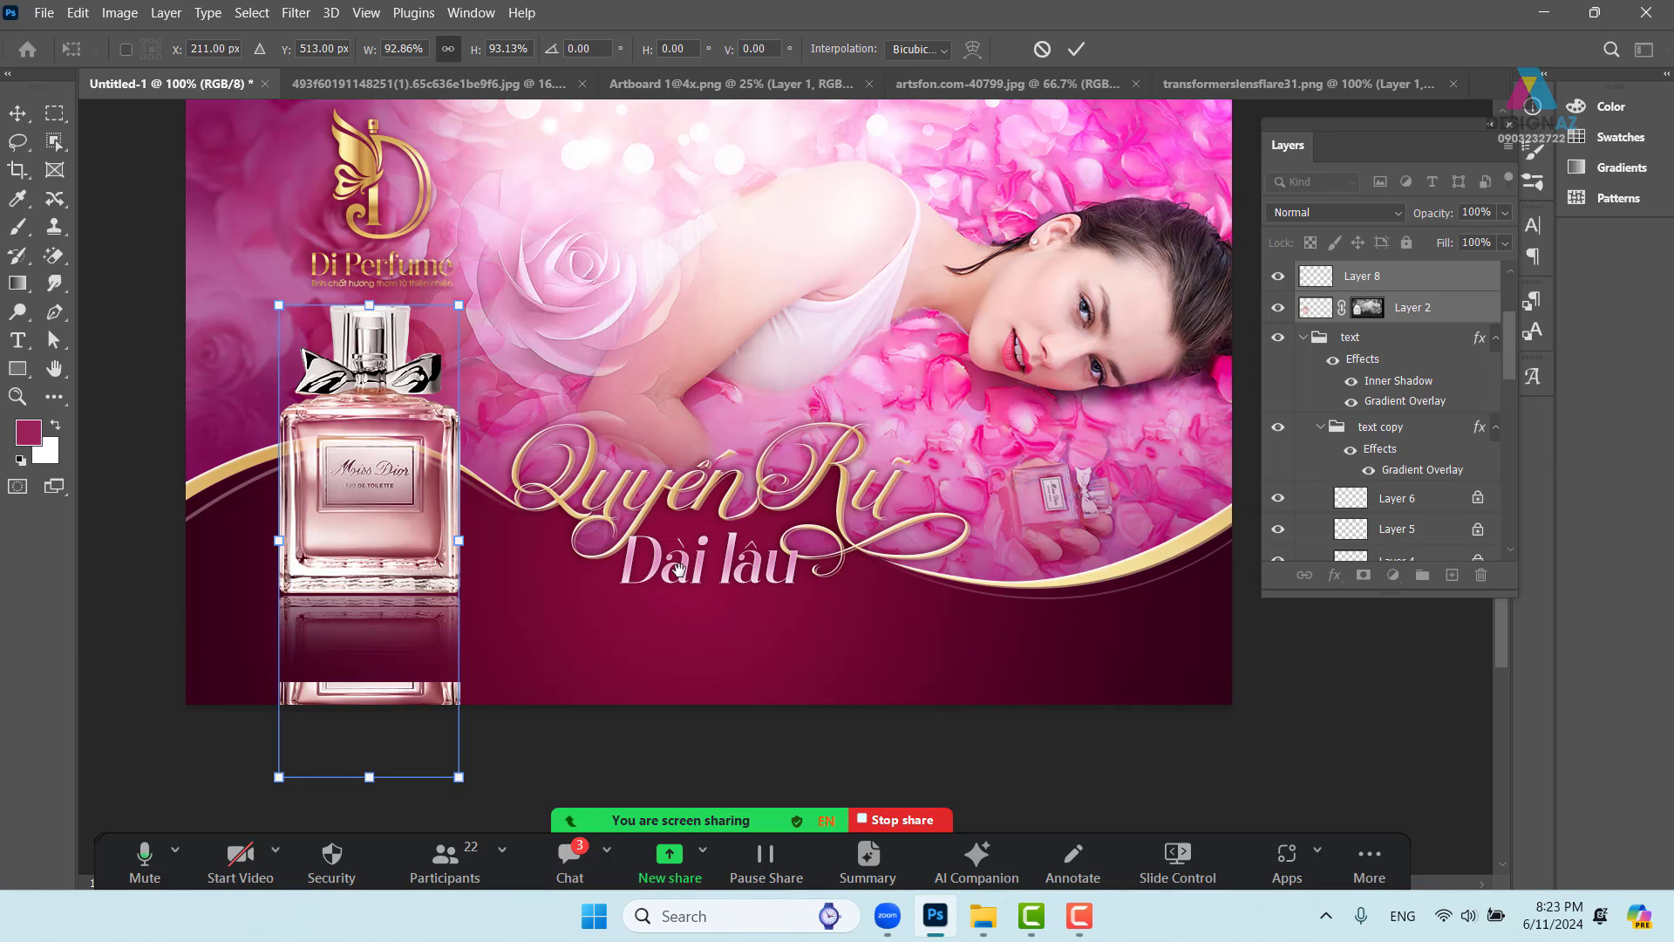
key("Return")
Delete the leftover strip at the lower end of the bottle's reflection layer with a rectangular selection, and deselect
right_click(410, 689)
left_click(441, 698)
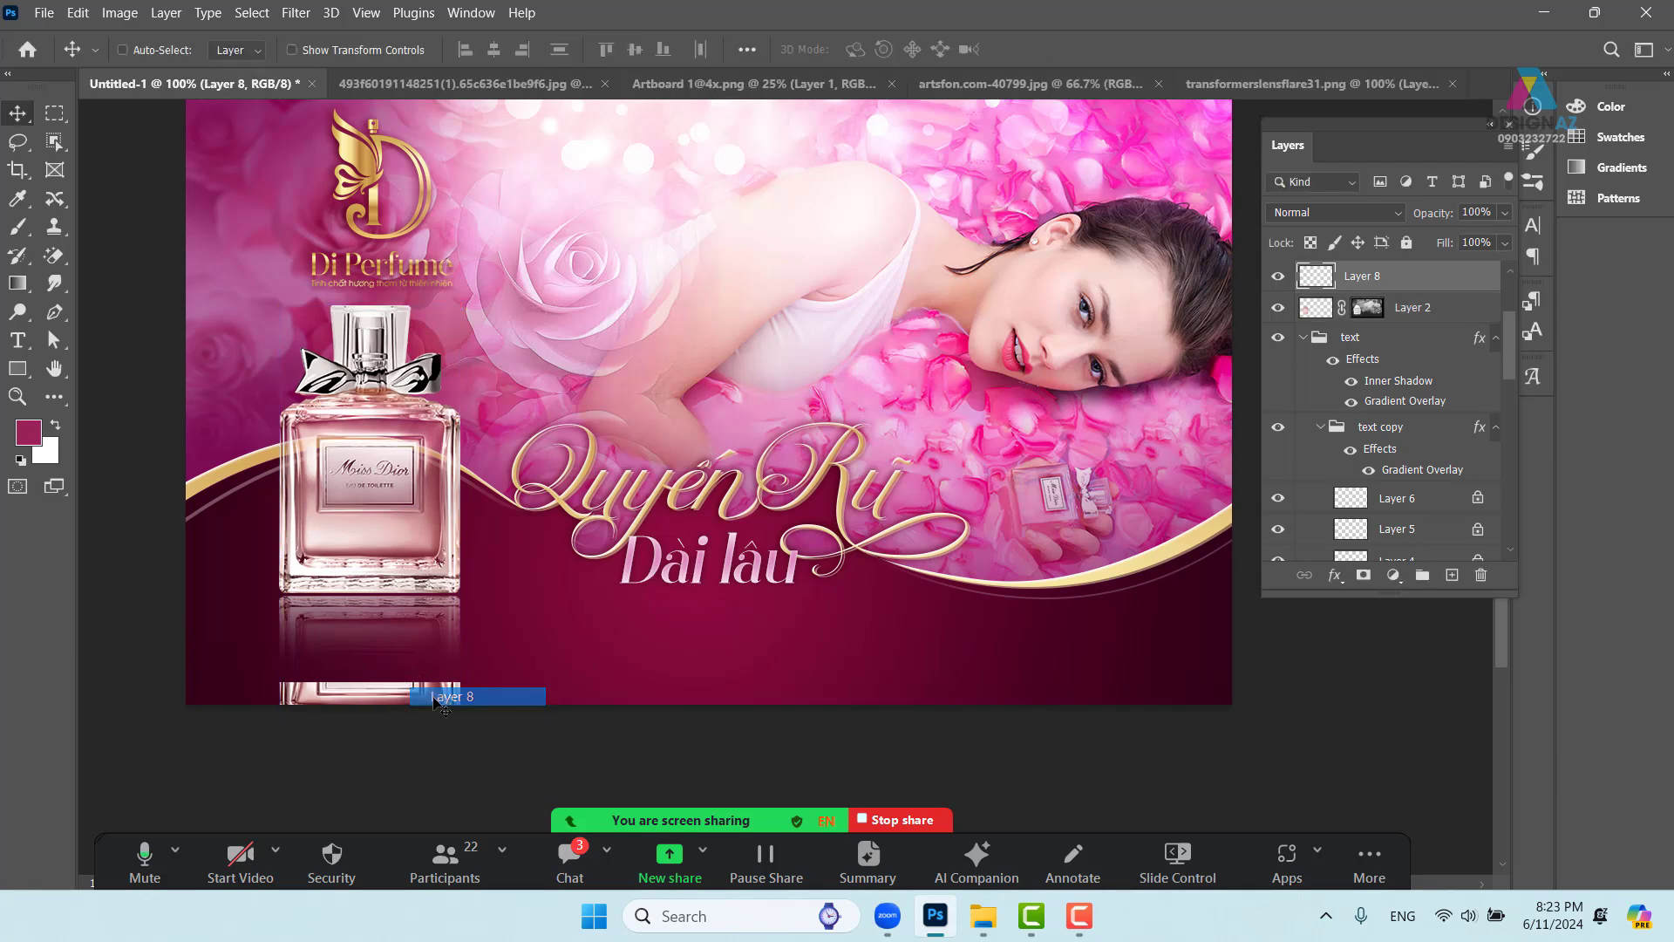
key("m")
left_click_drag(249, 672, 567, 777)
key("Delete")
key("ctrl+d")
left_click_drag(593, 679, 552, 740)
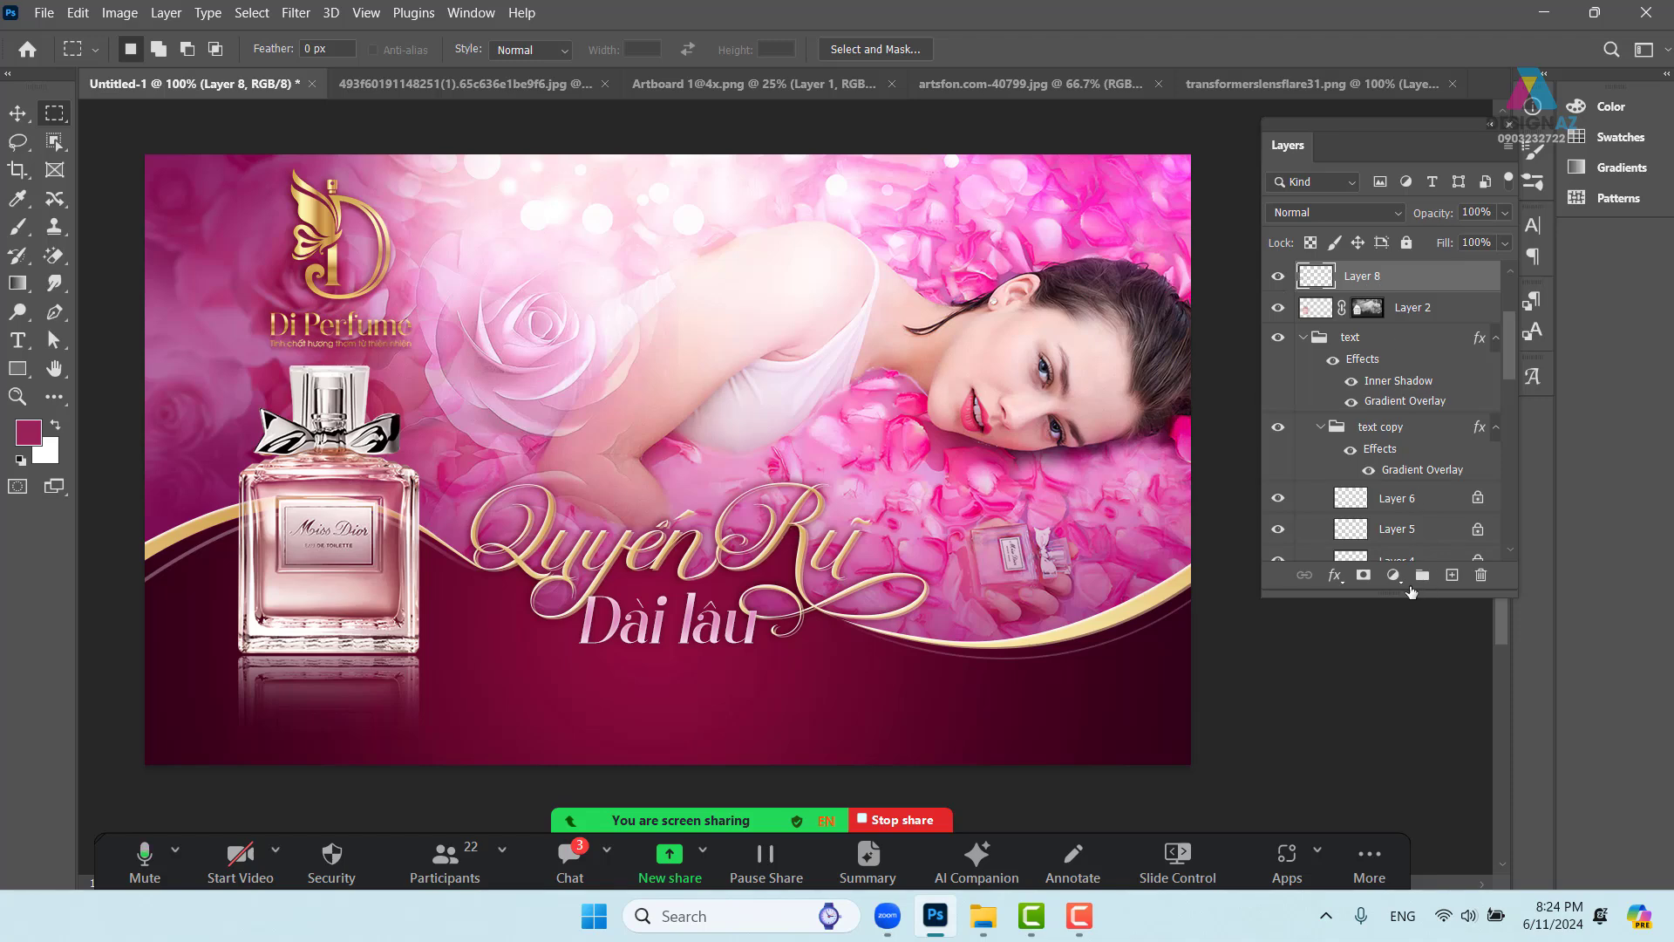
Add a Channel Mixer adjustment layer and set its Green output channel to Green +47% and Blue +52%
left_click(1393, 576)
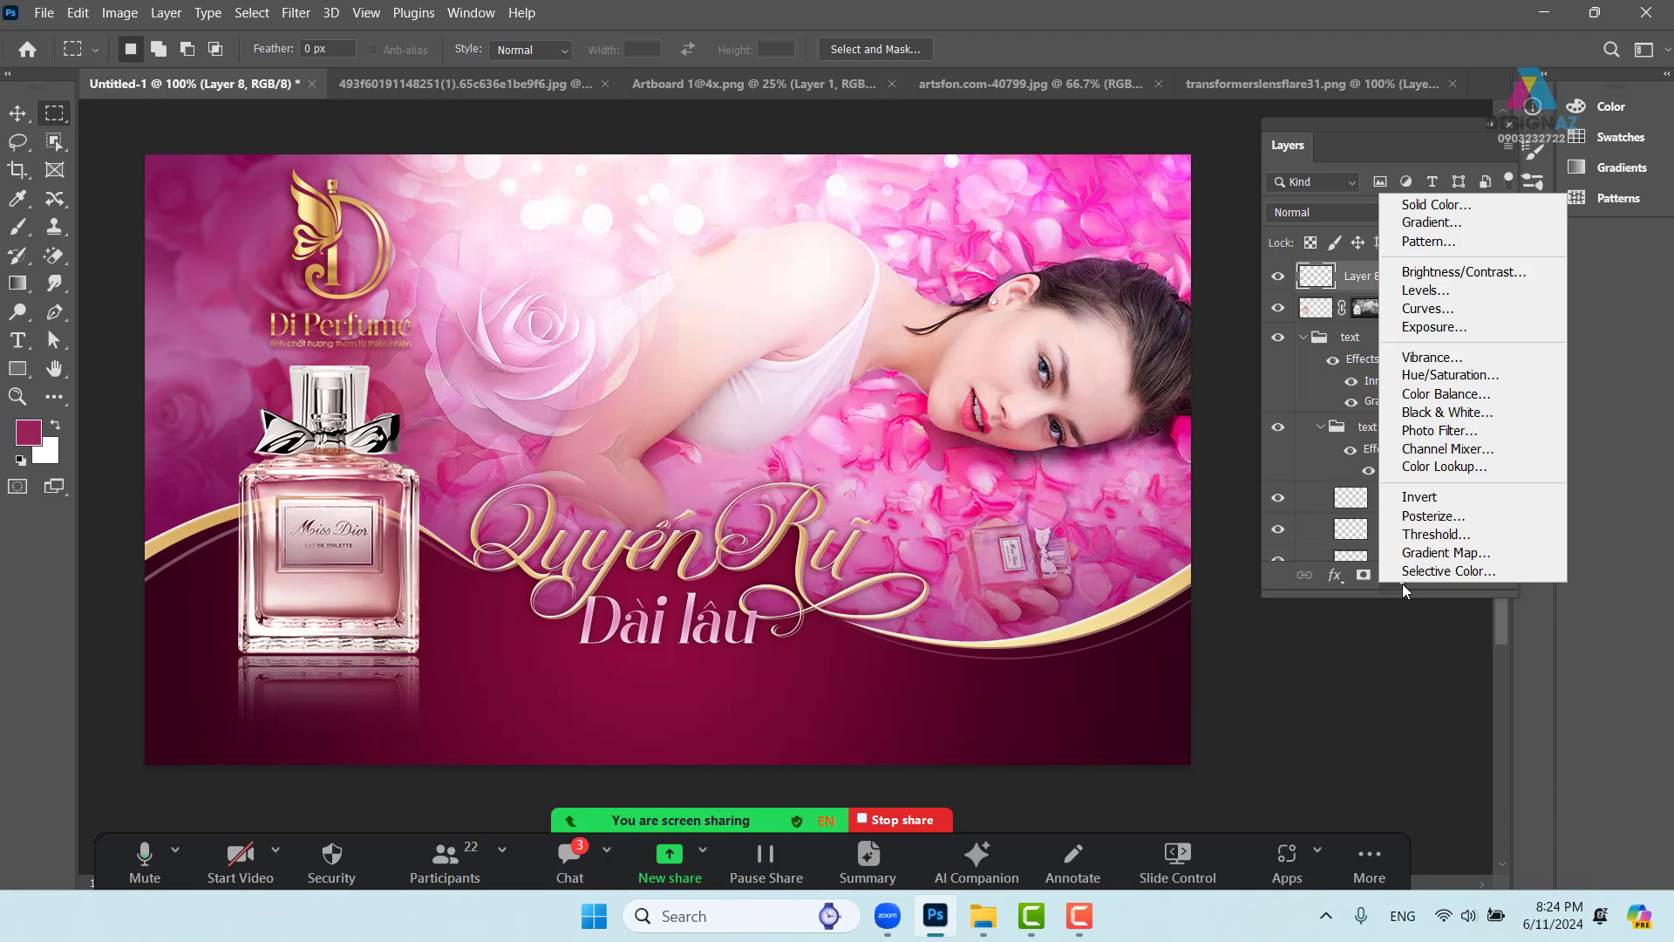
left_click(1439, 450)
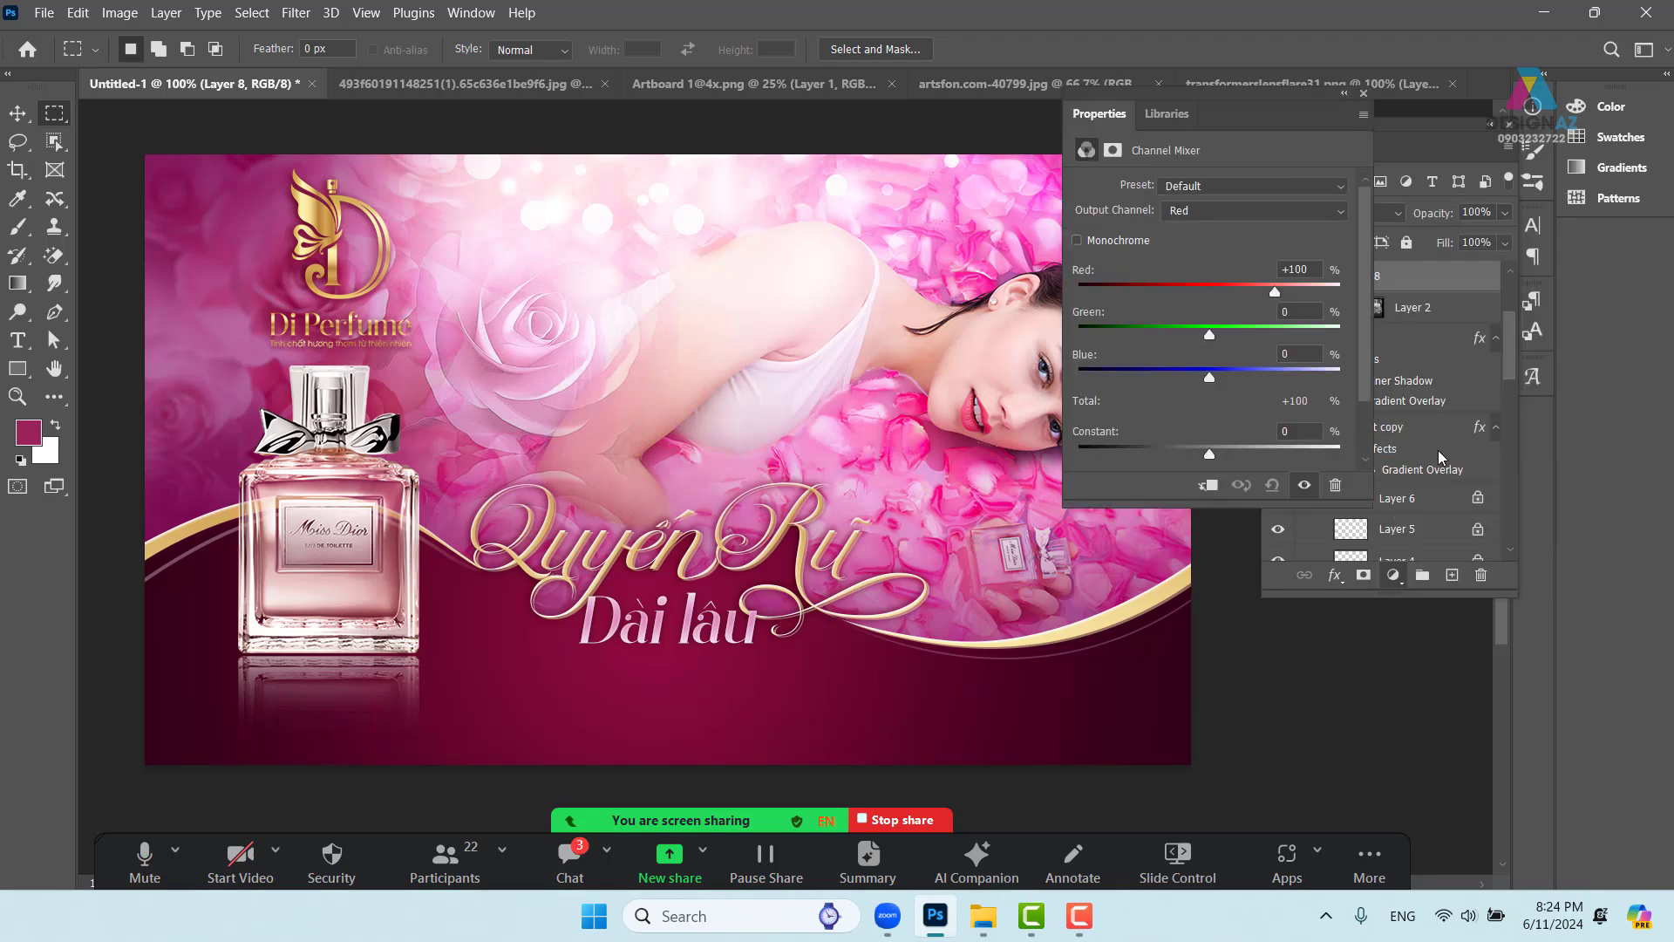
left_click(1265, 211)
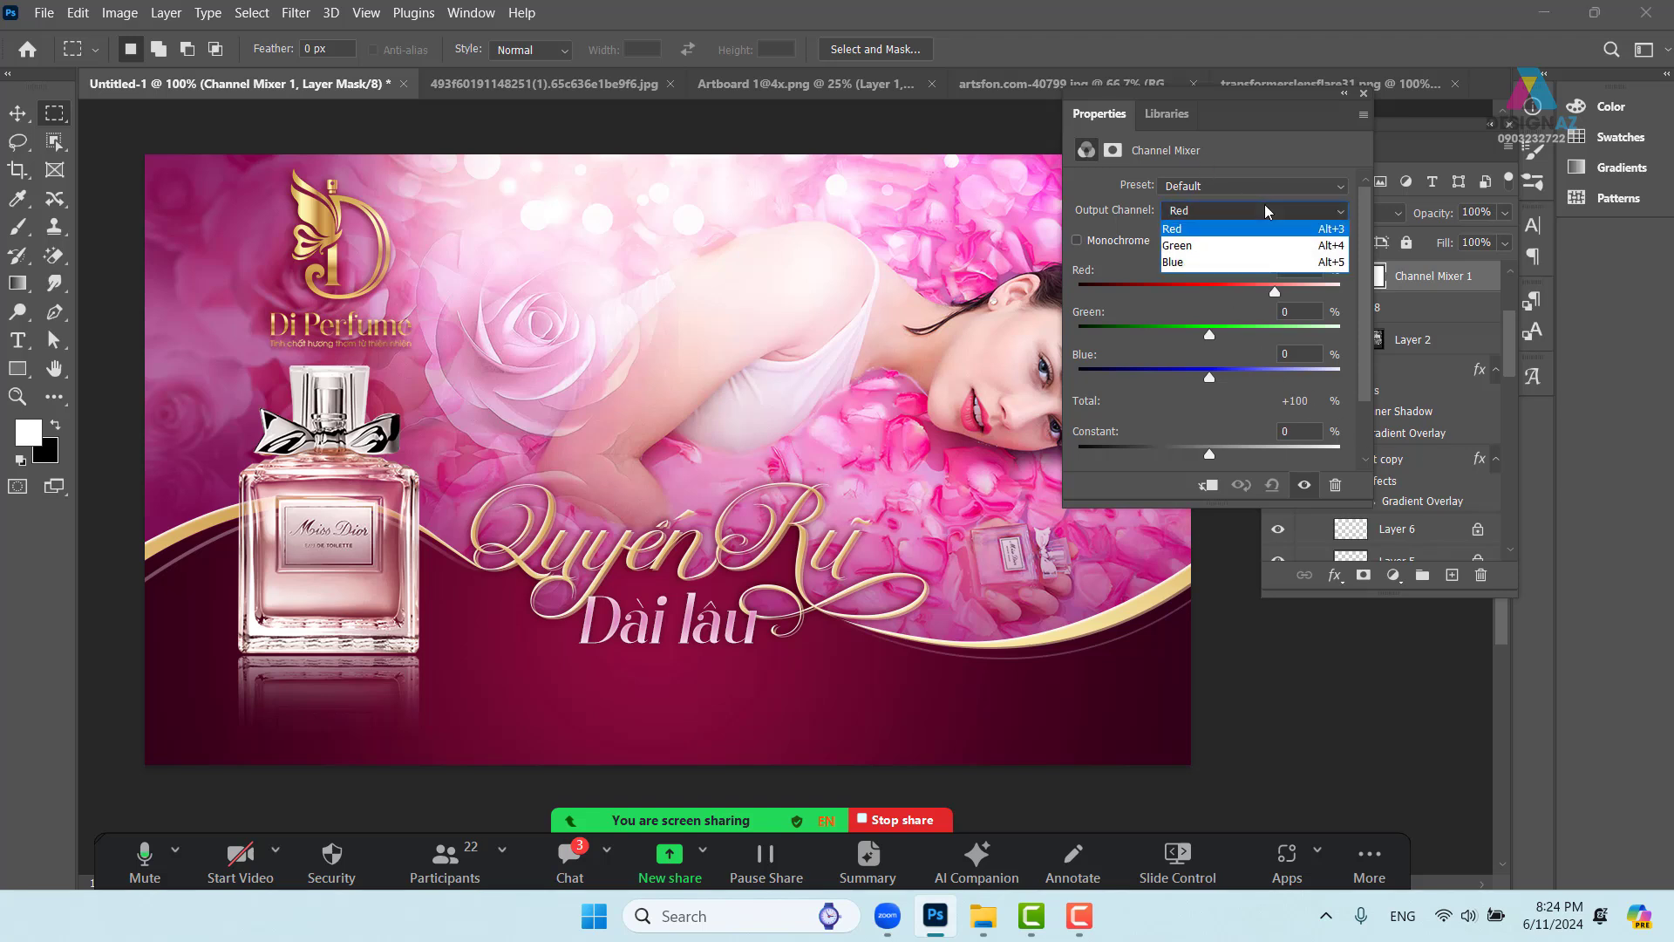
left_click(1245, 254)
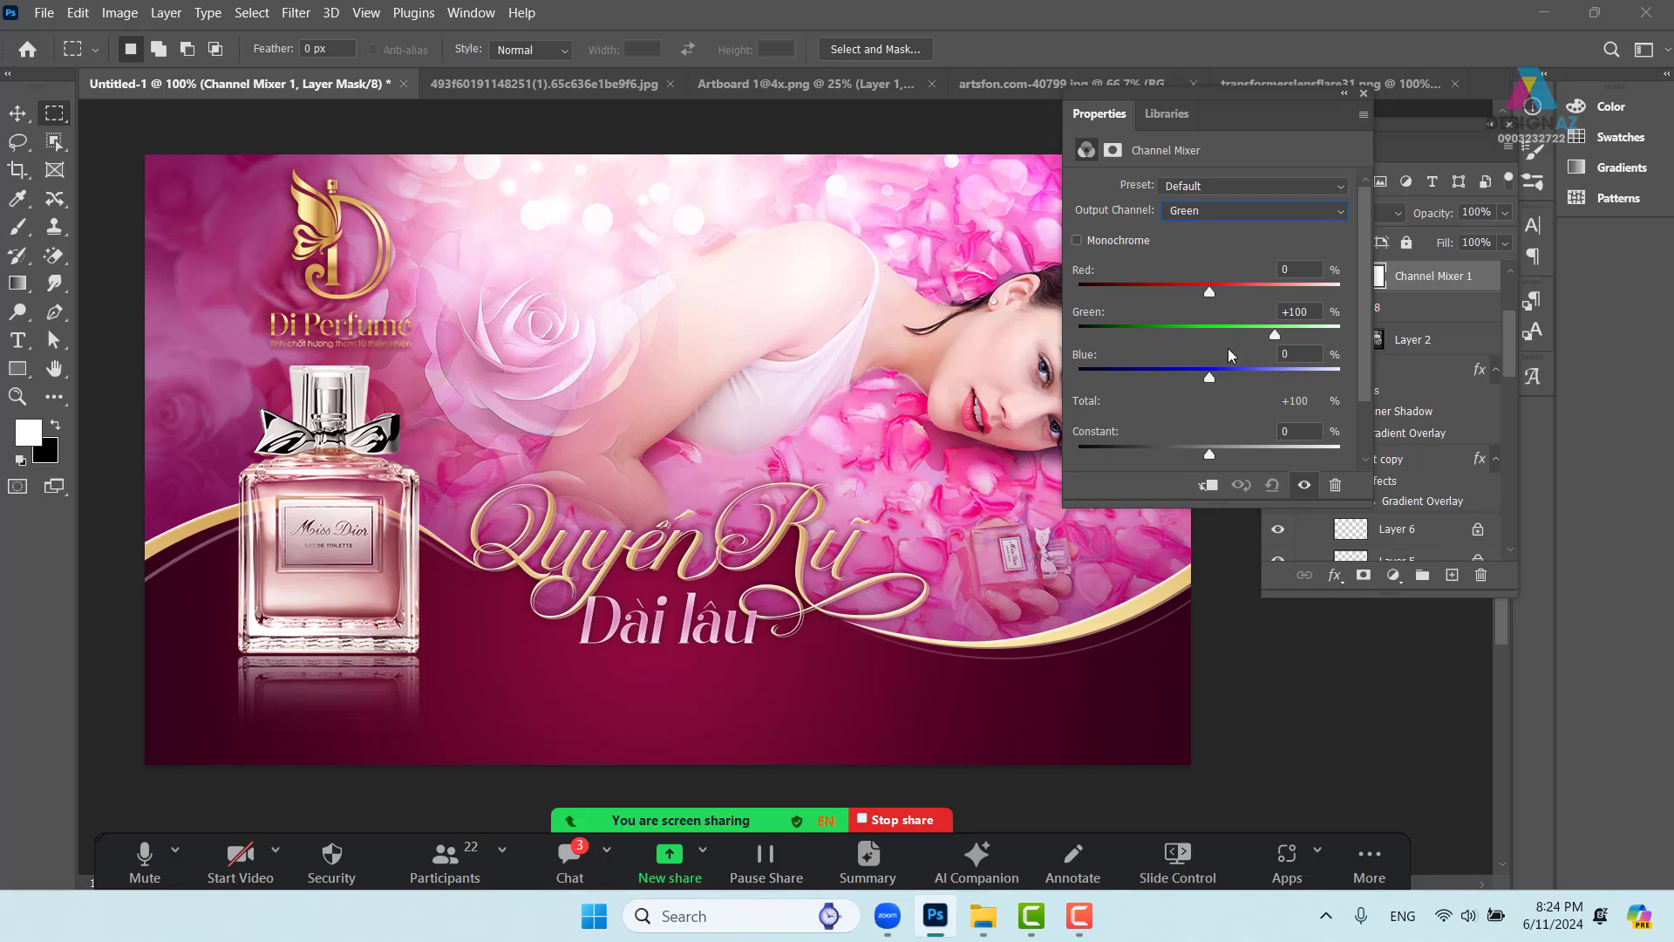
left_click_drag(1276, 343, 1242, 340)
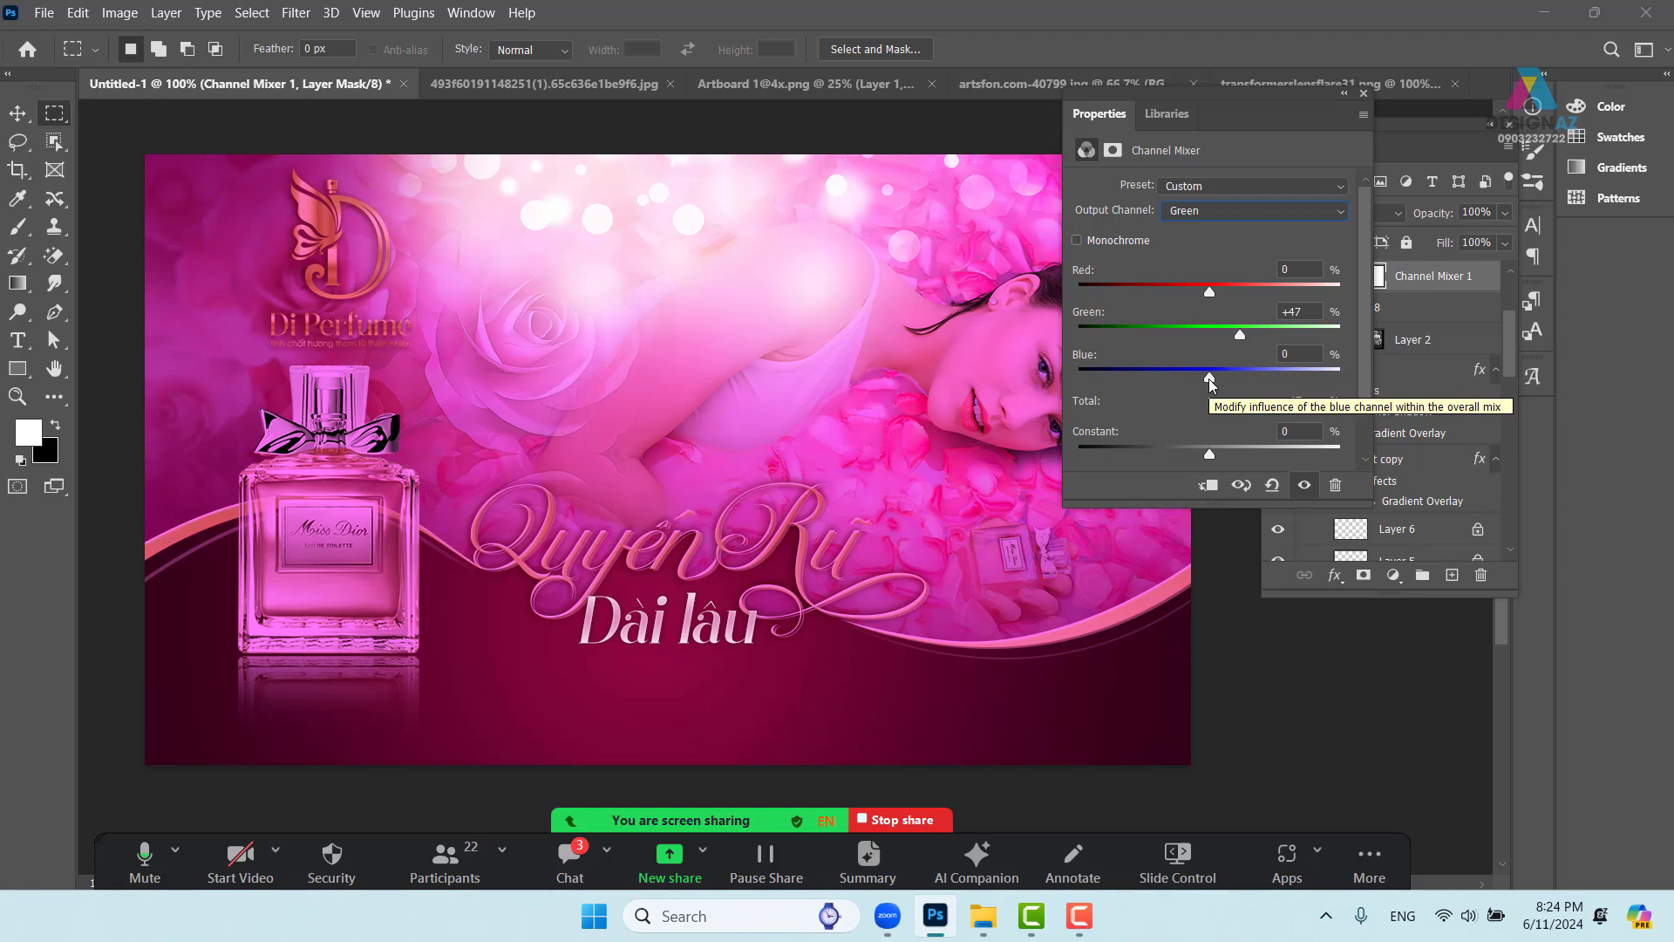
left_click_drag(1211, 379, 1242, 379)
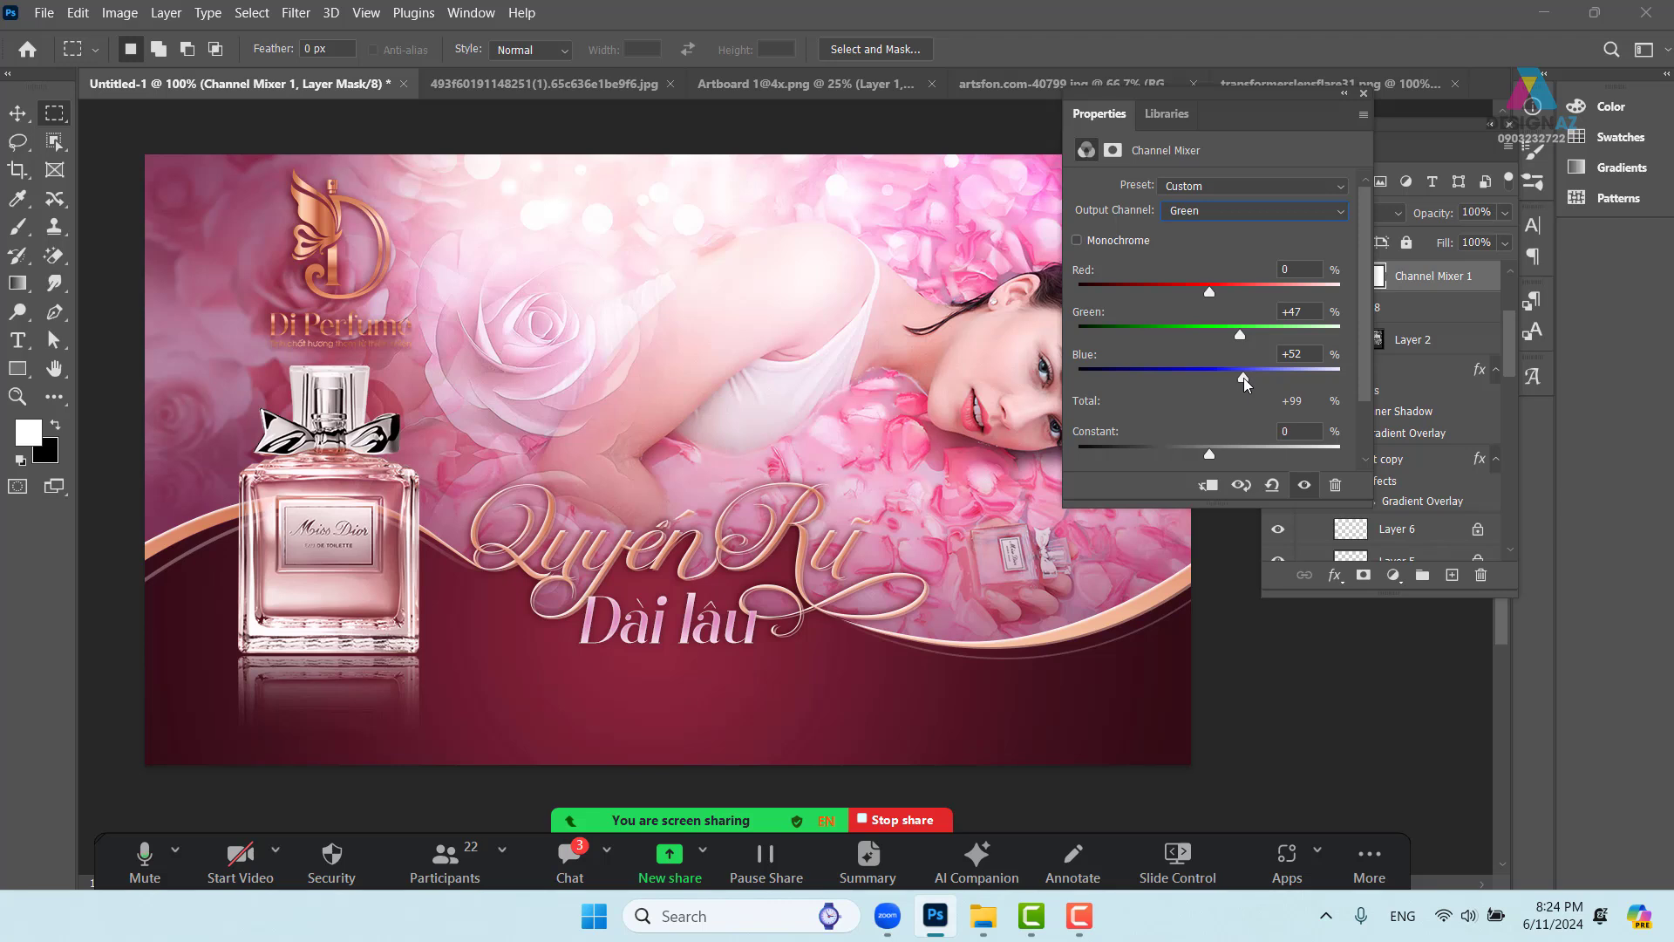
left_click(1364, 94)
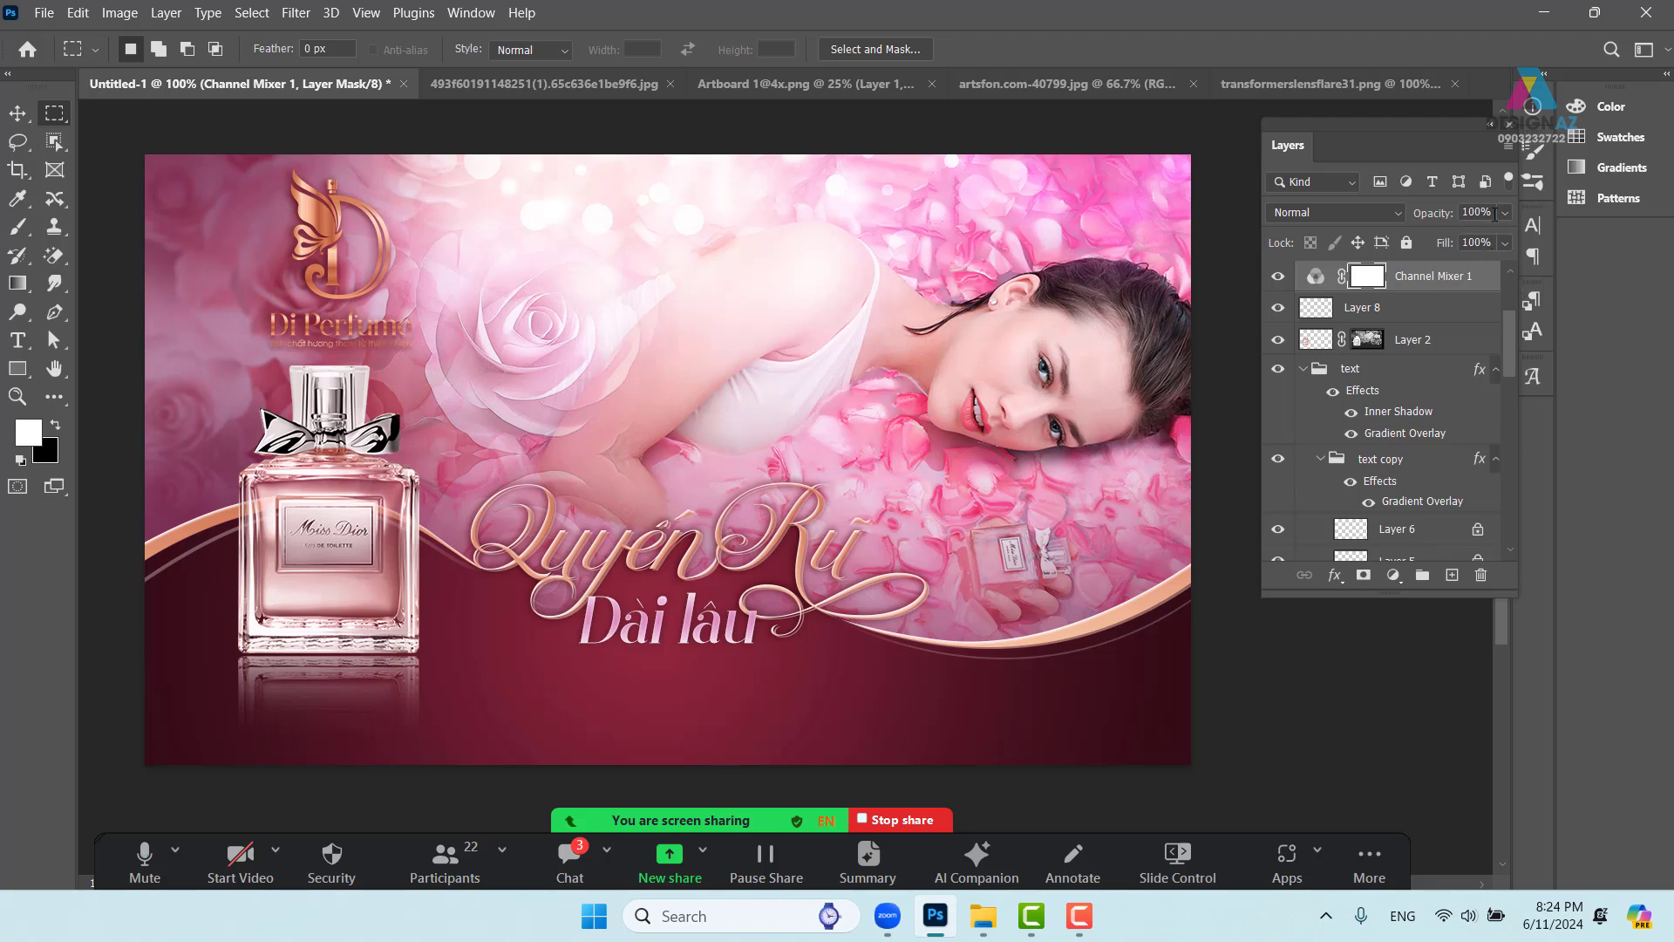
Lower the Channel Mixer adjustment layer's opacity to 50%
left_click(1496, 212)
type("50")
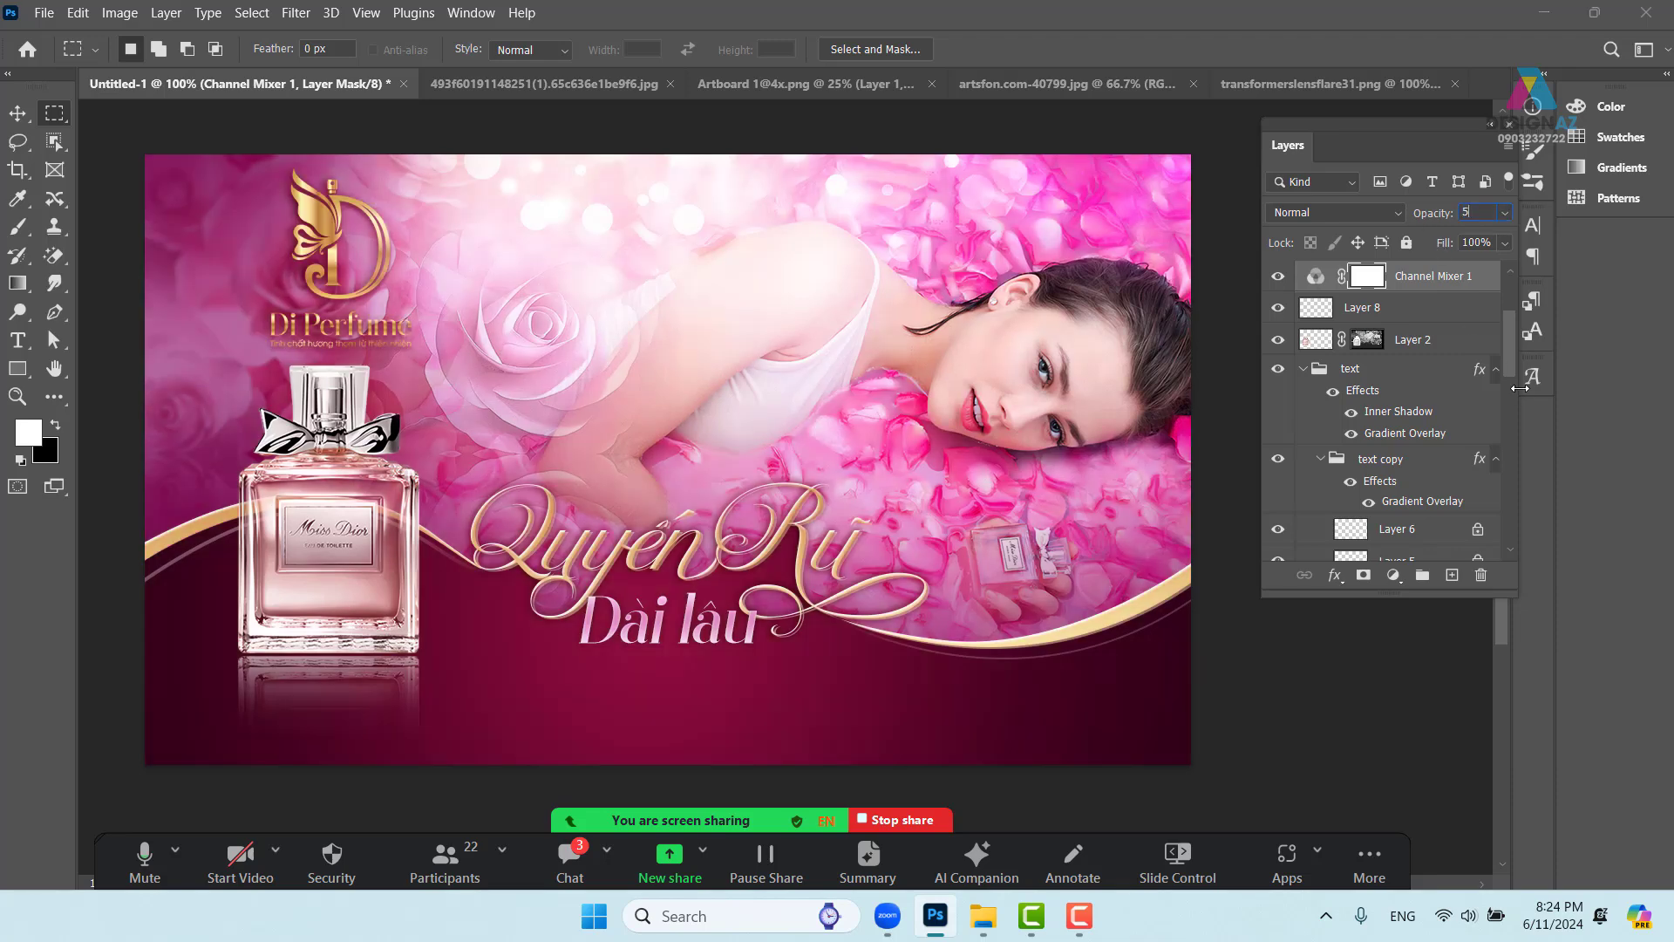
key("Return")
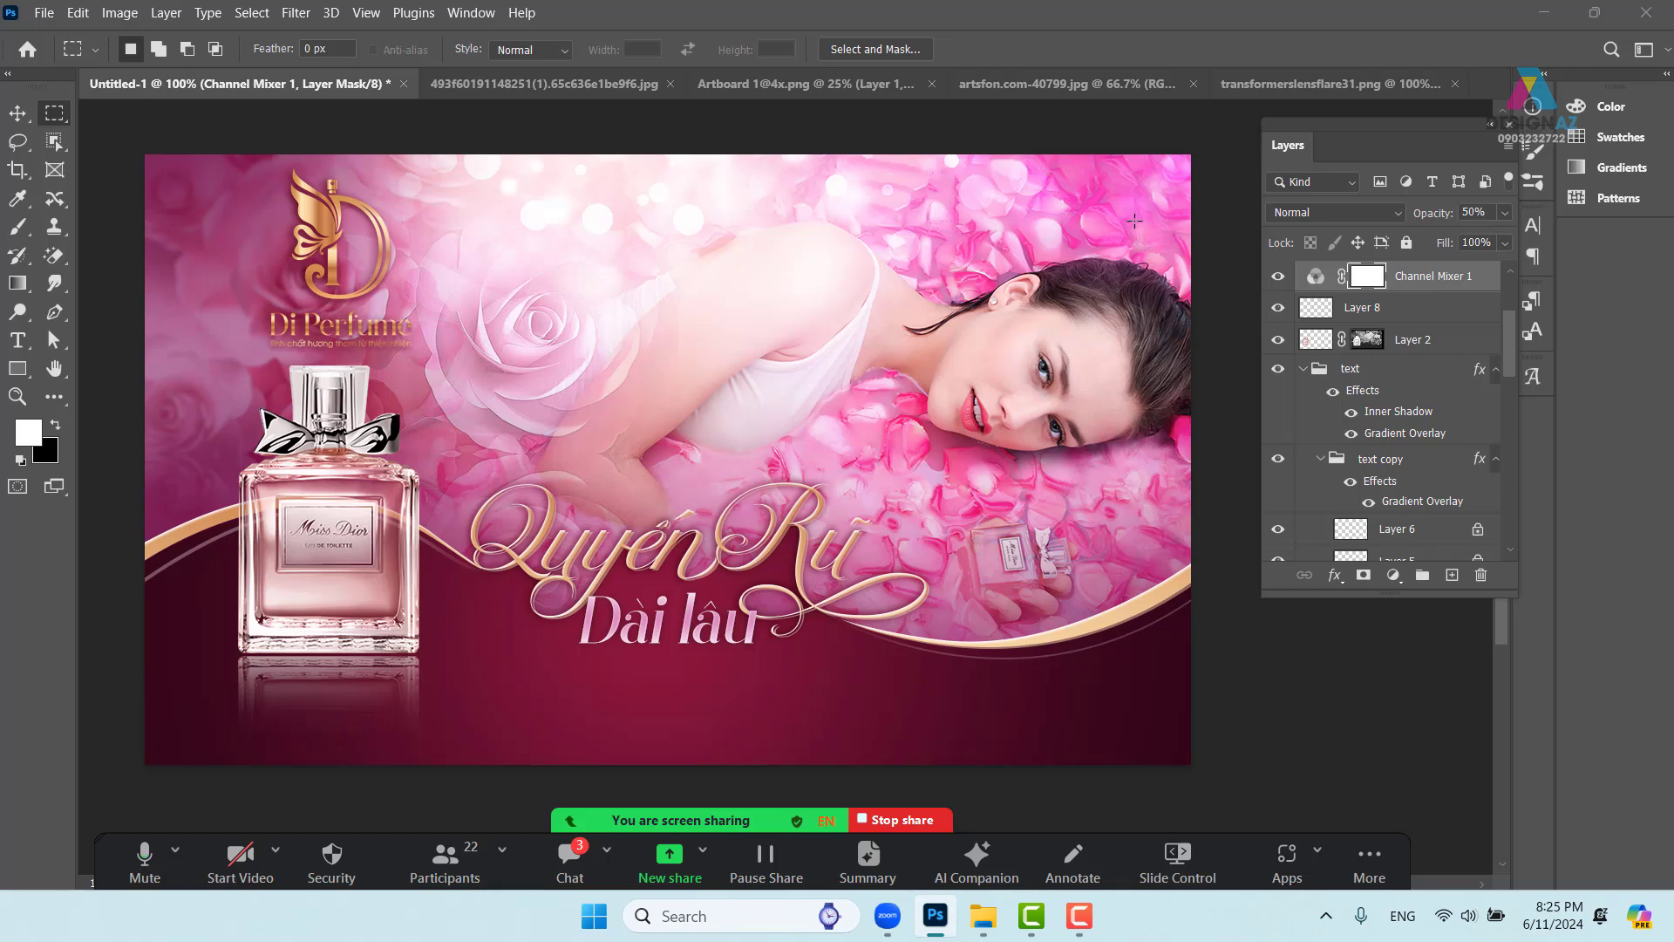
Try a gradient fill layer over the banner that fades from dark maroon to transparent
left_click(1405, 586)
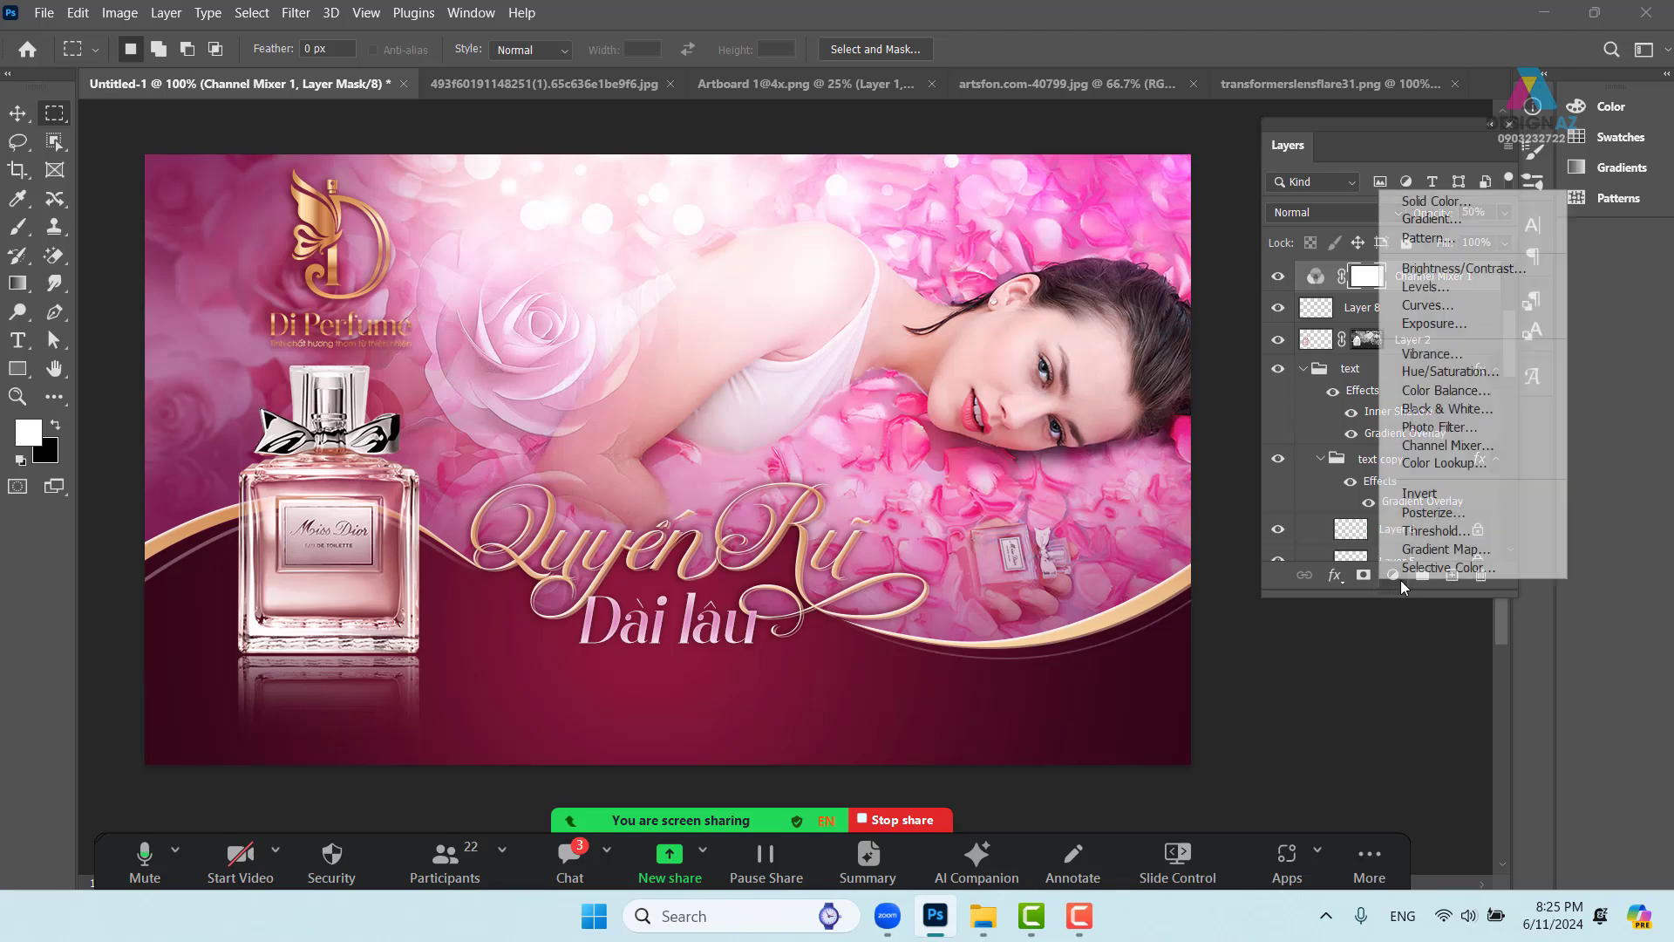
left_click(1443, 226)
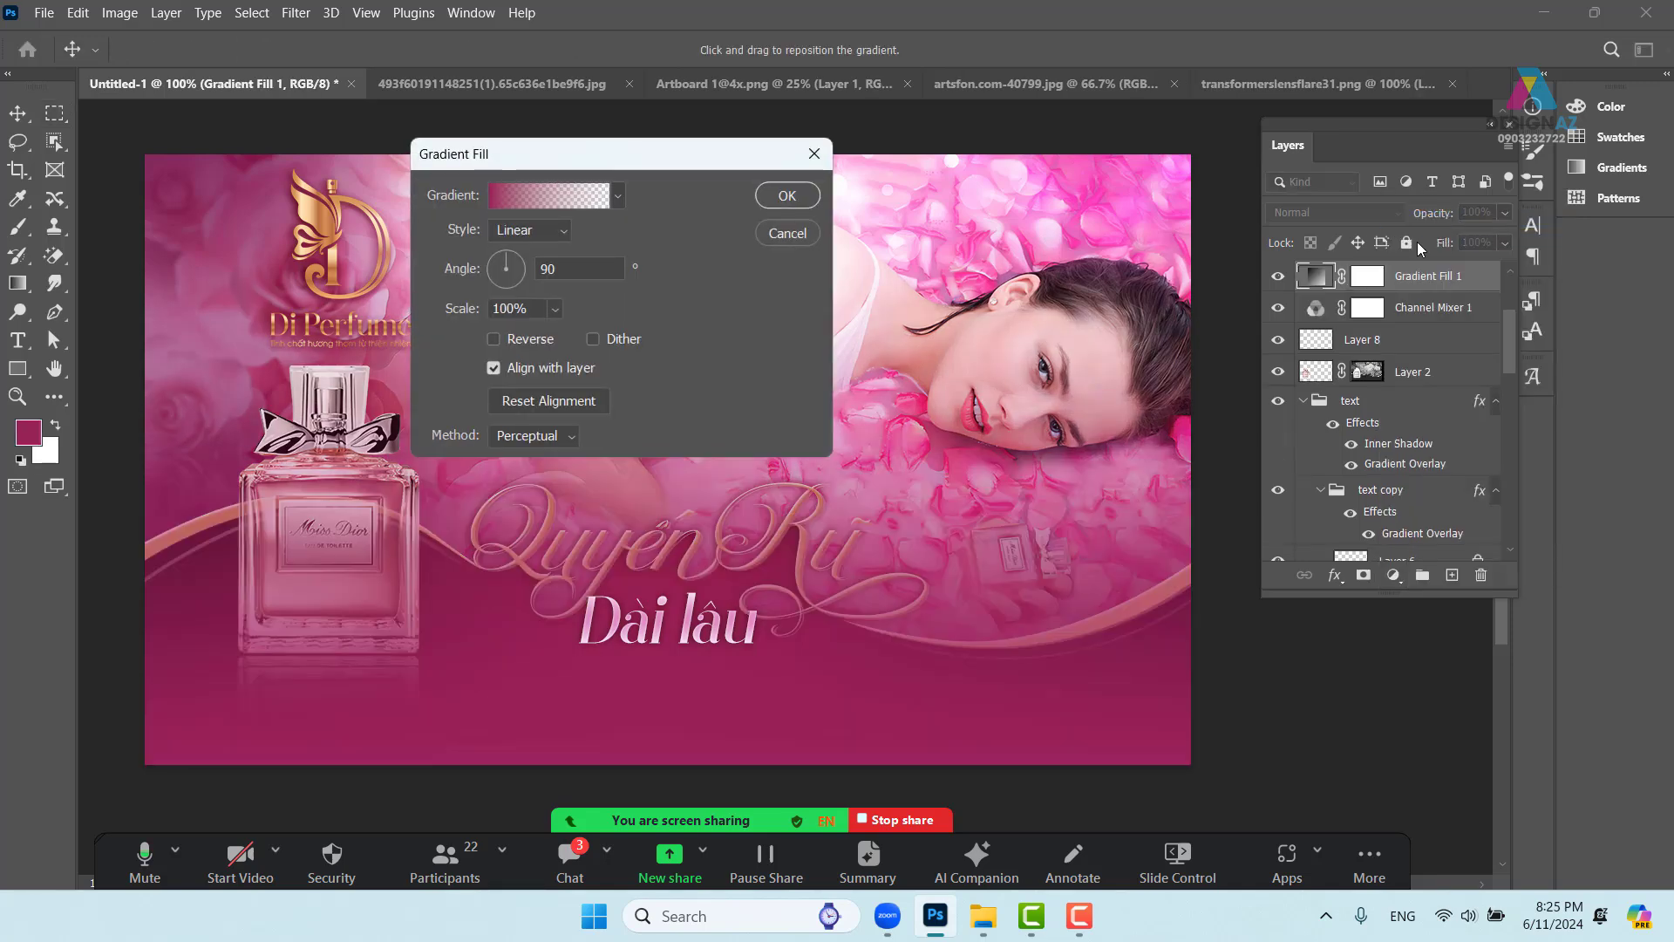
left_click(561, 202)
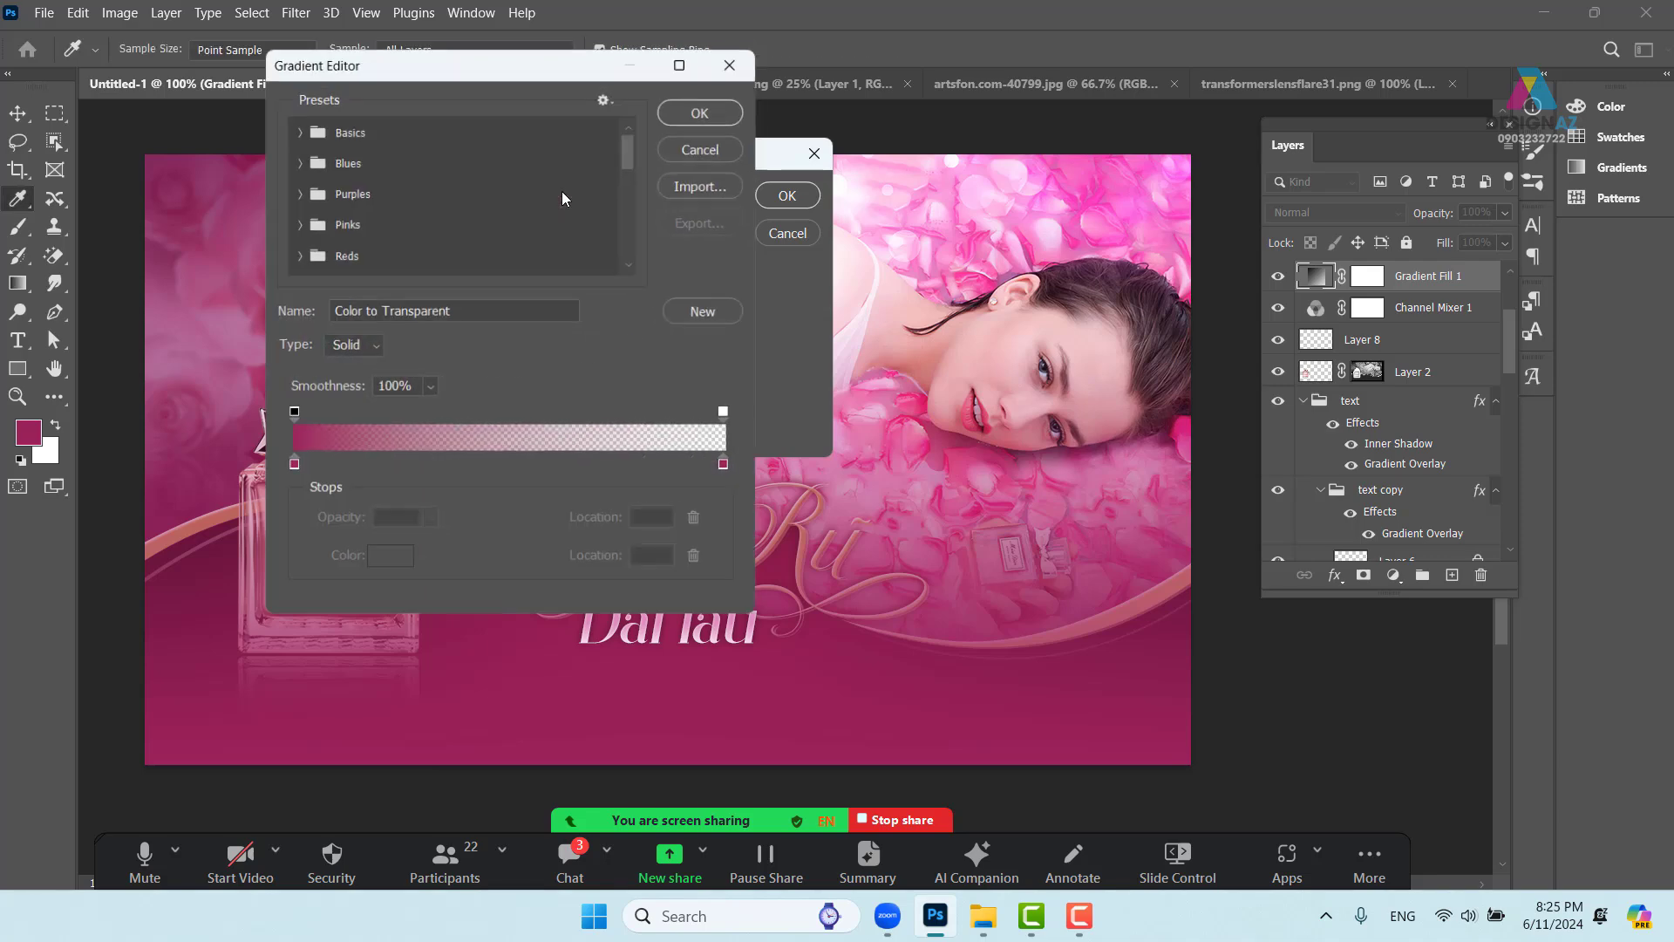
left_click(289, 468)
left_click(386, 562)
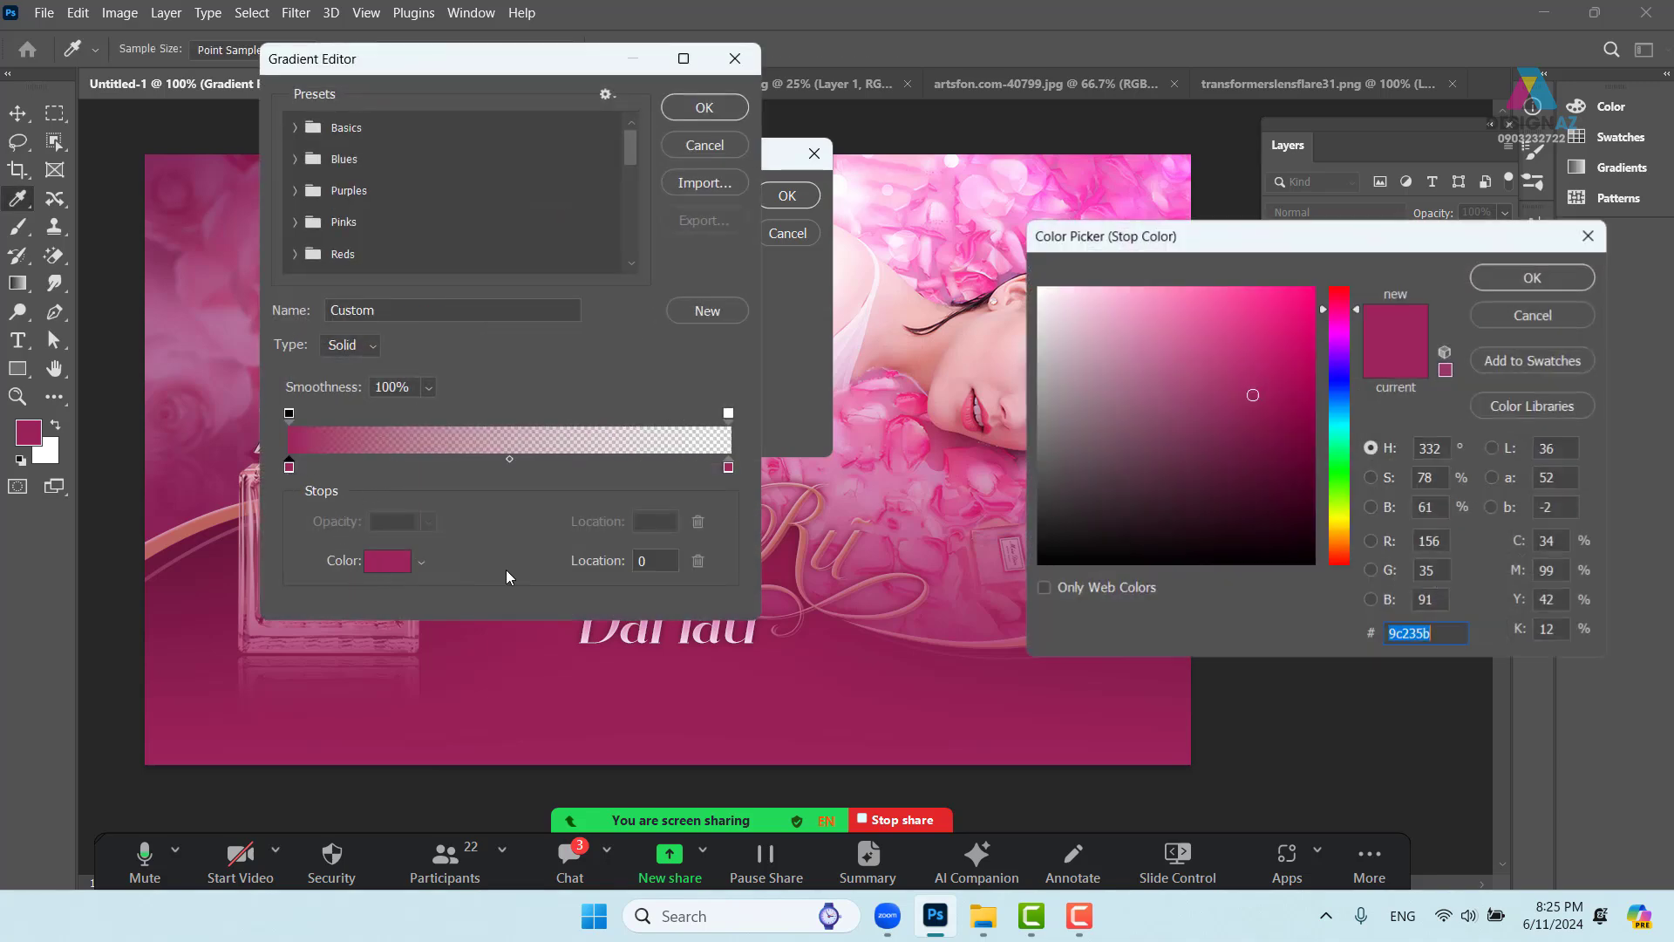
left_click(1222, 478)
left_click(1533, 277)
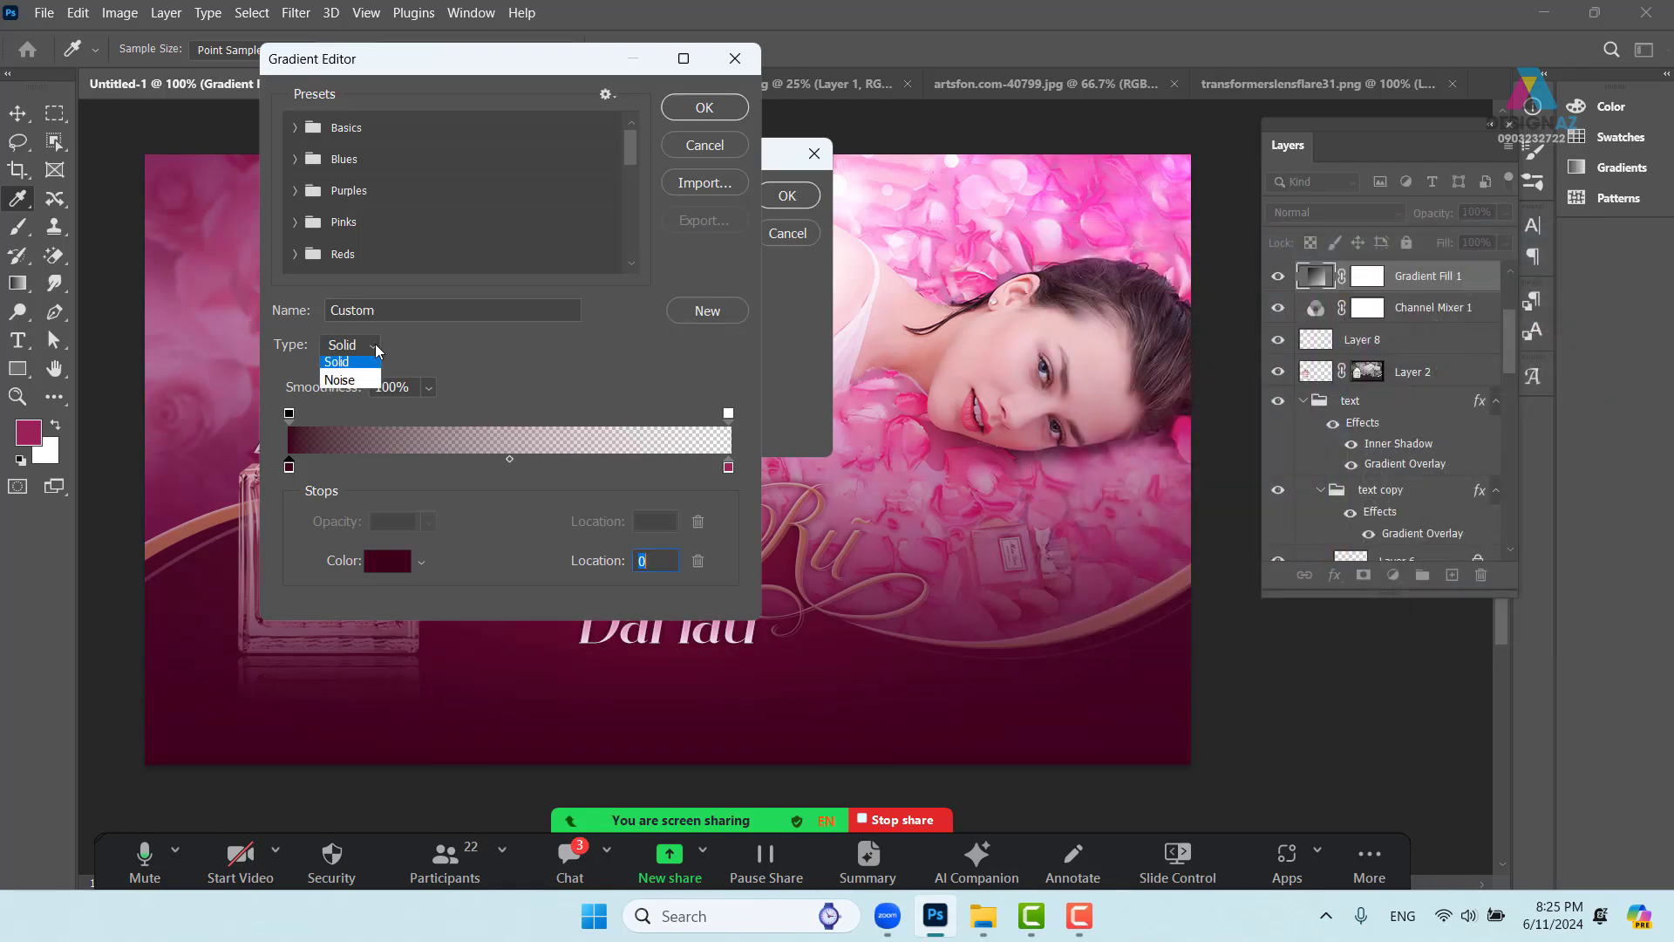
left_click(481, 354)
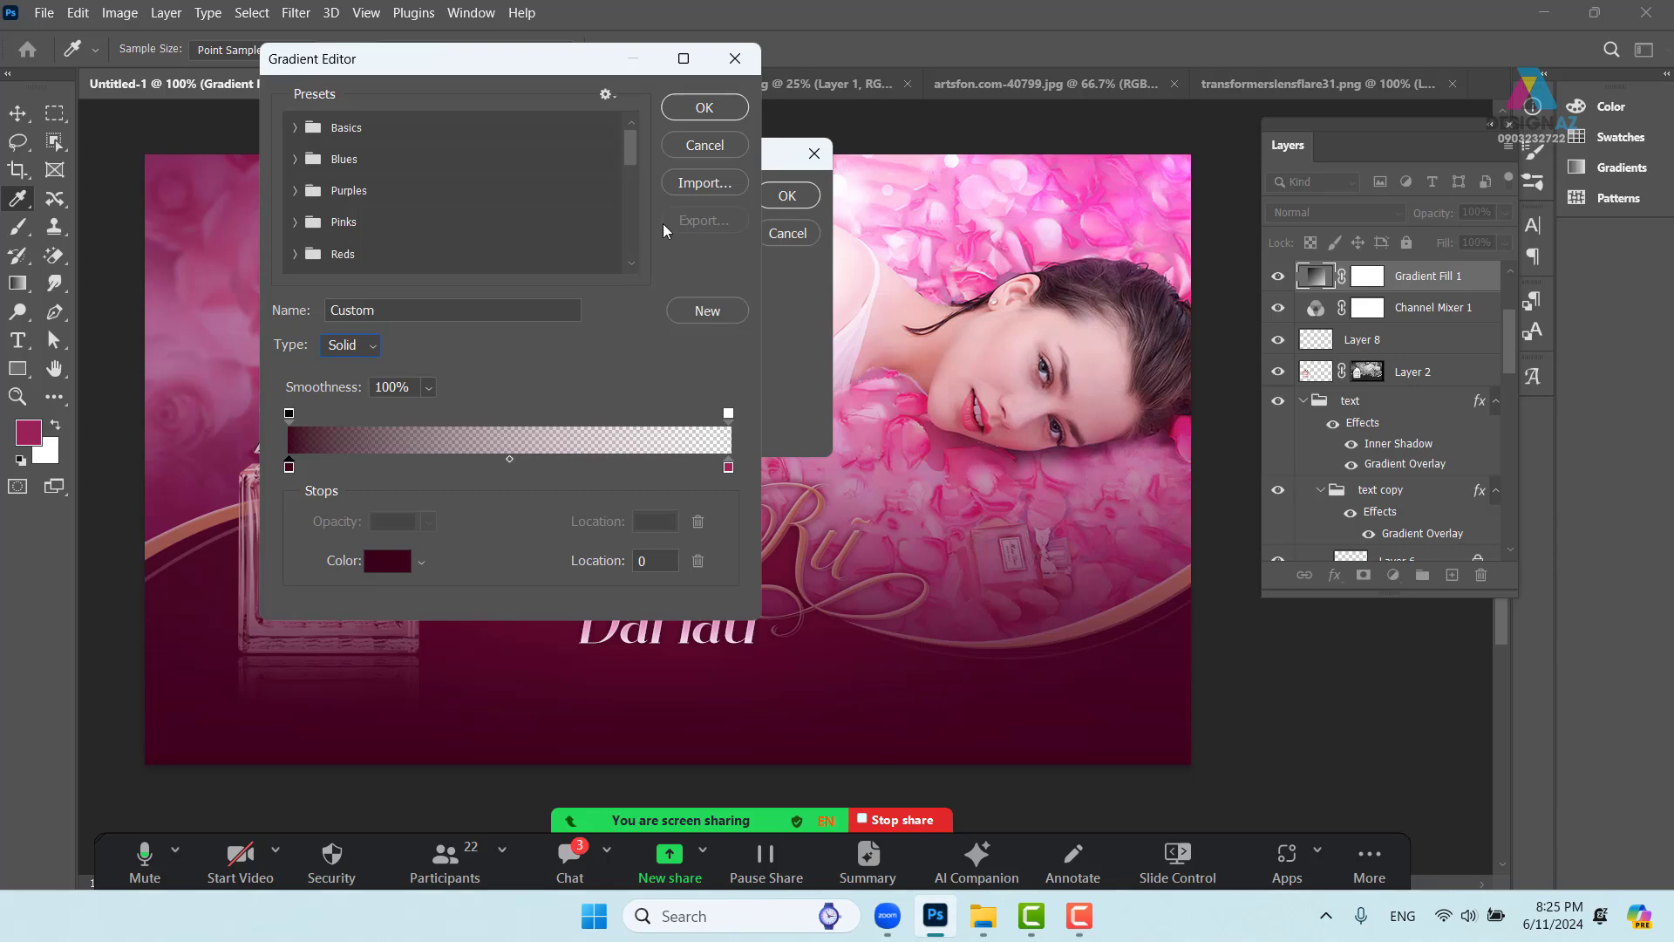
left_click(705, 107)
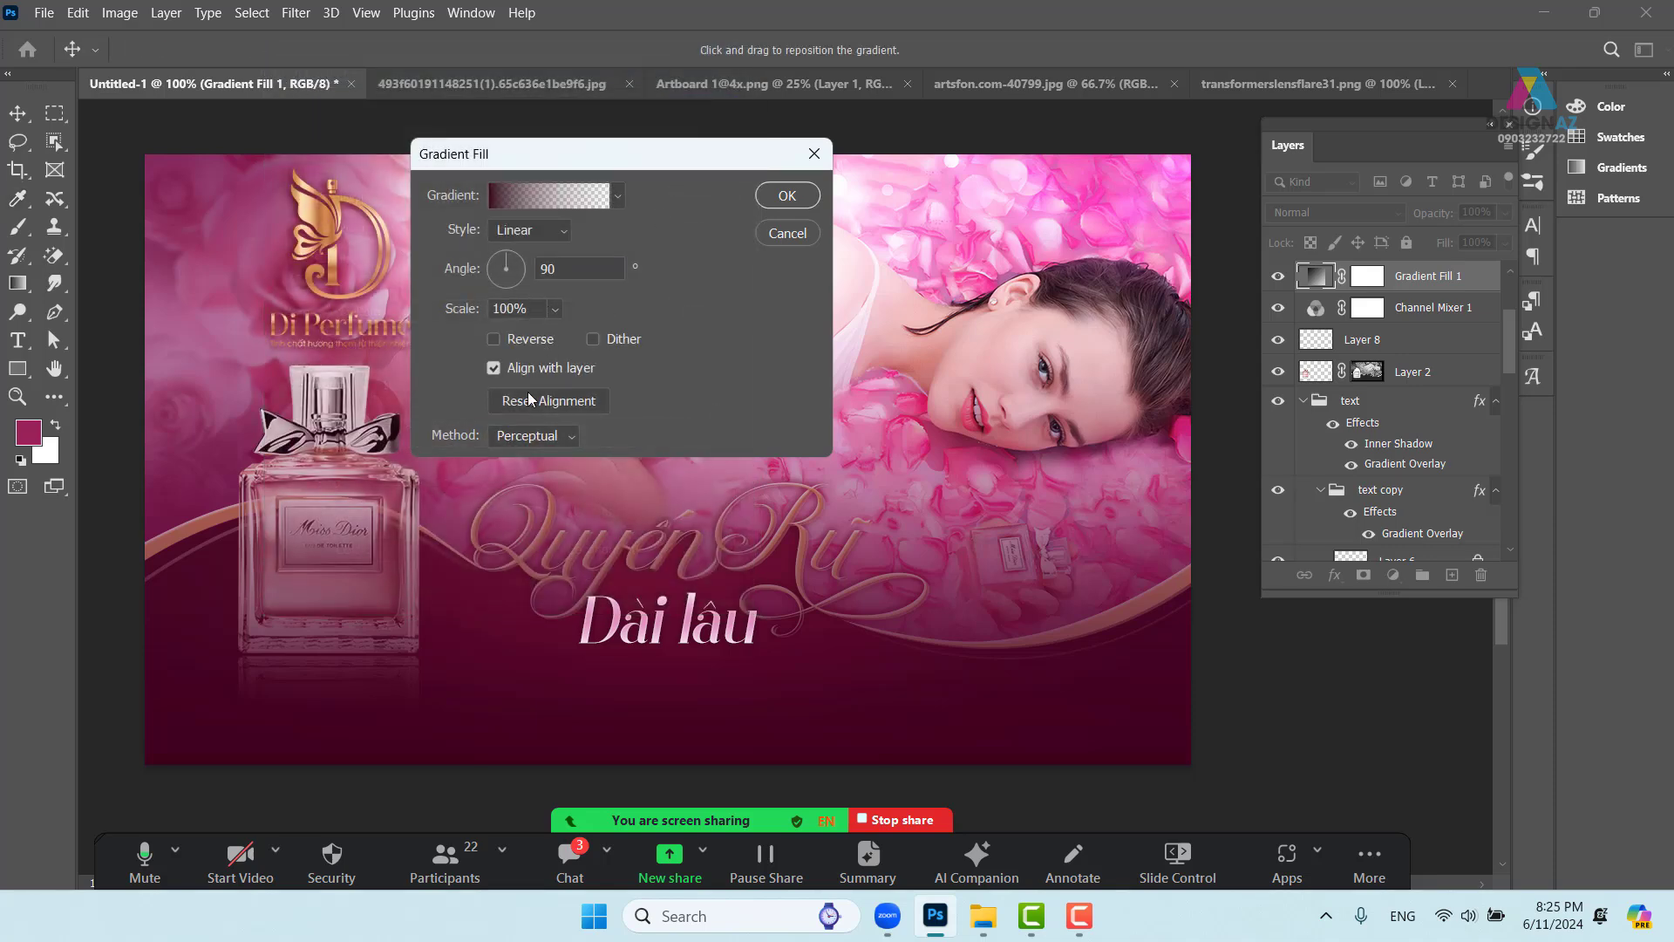
Try the gradient fill in Radial style with Reverse enabled, and discard the fill layer
left_click(558, 232)
left_click(540, 263)
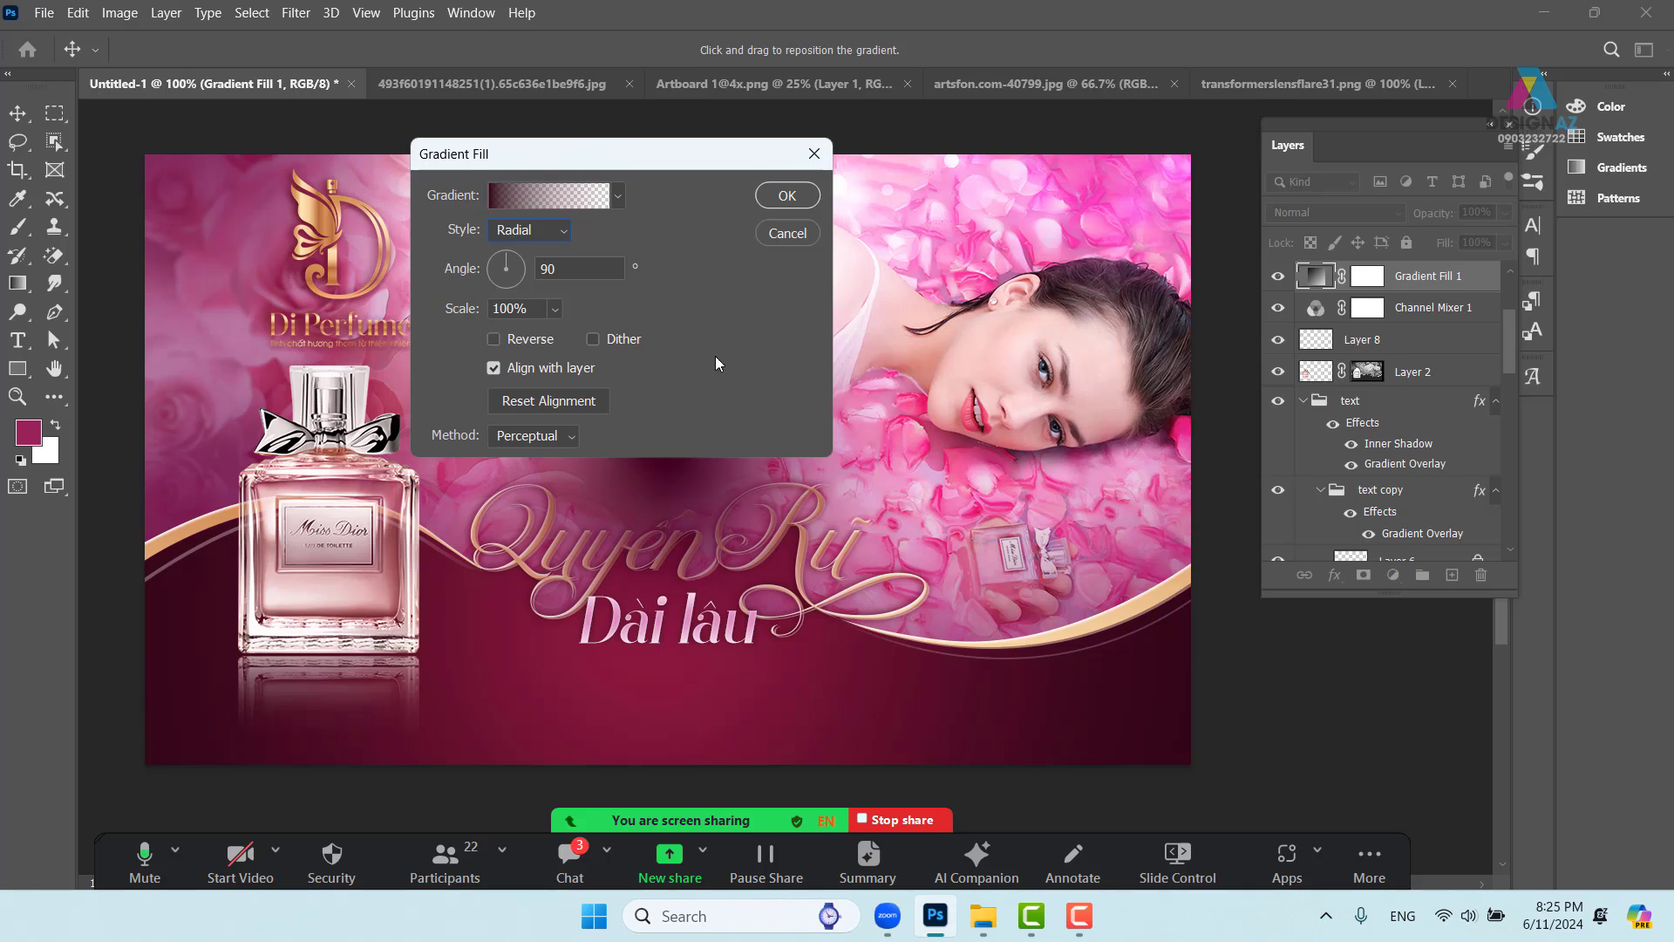
left_click_drag(707, 164, 433, 148)
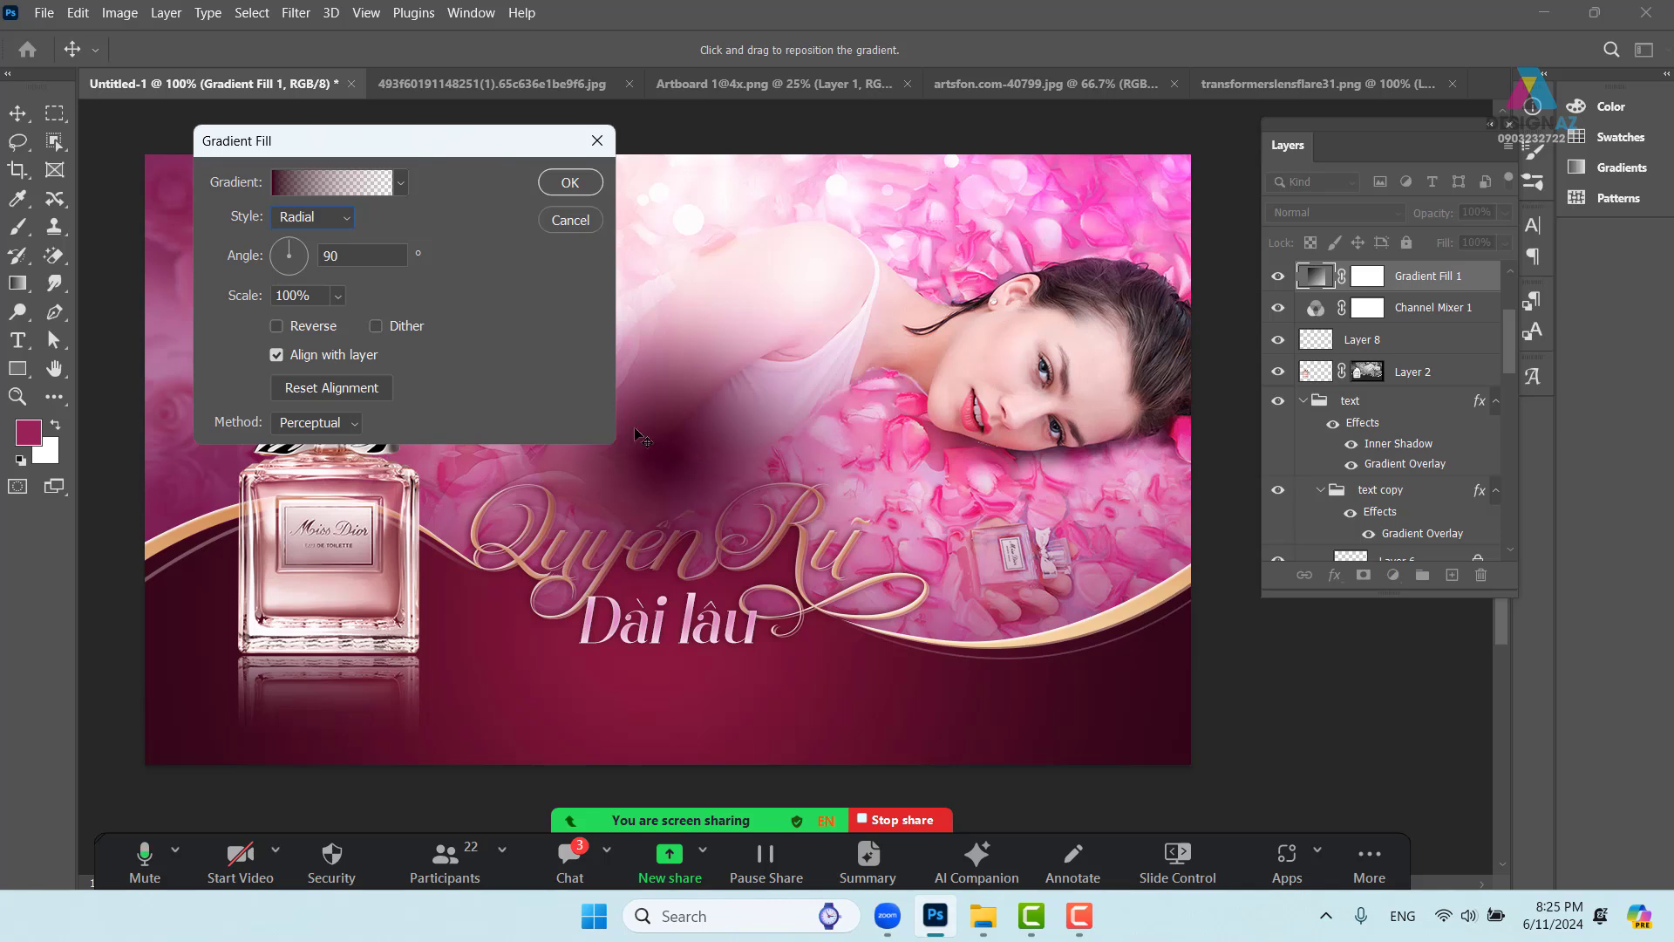
left_click(315, 328)
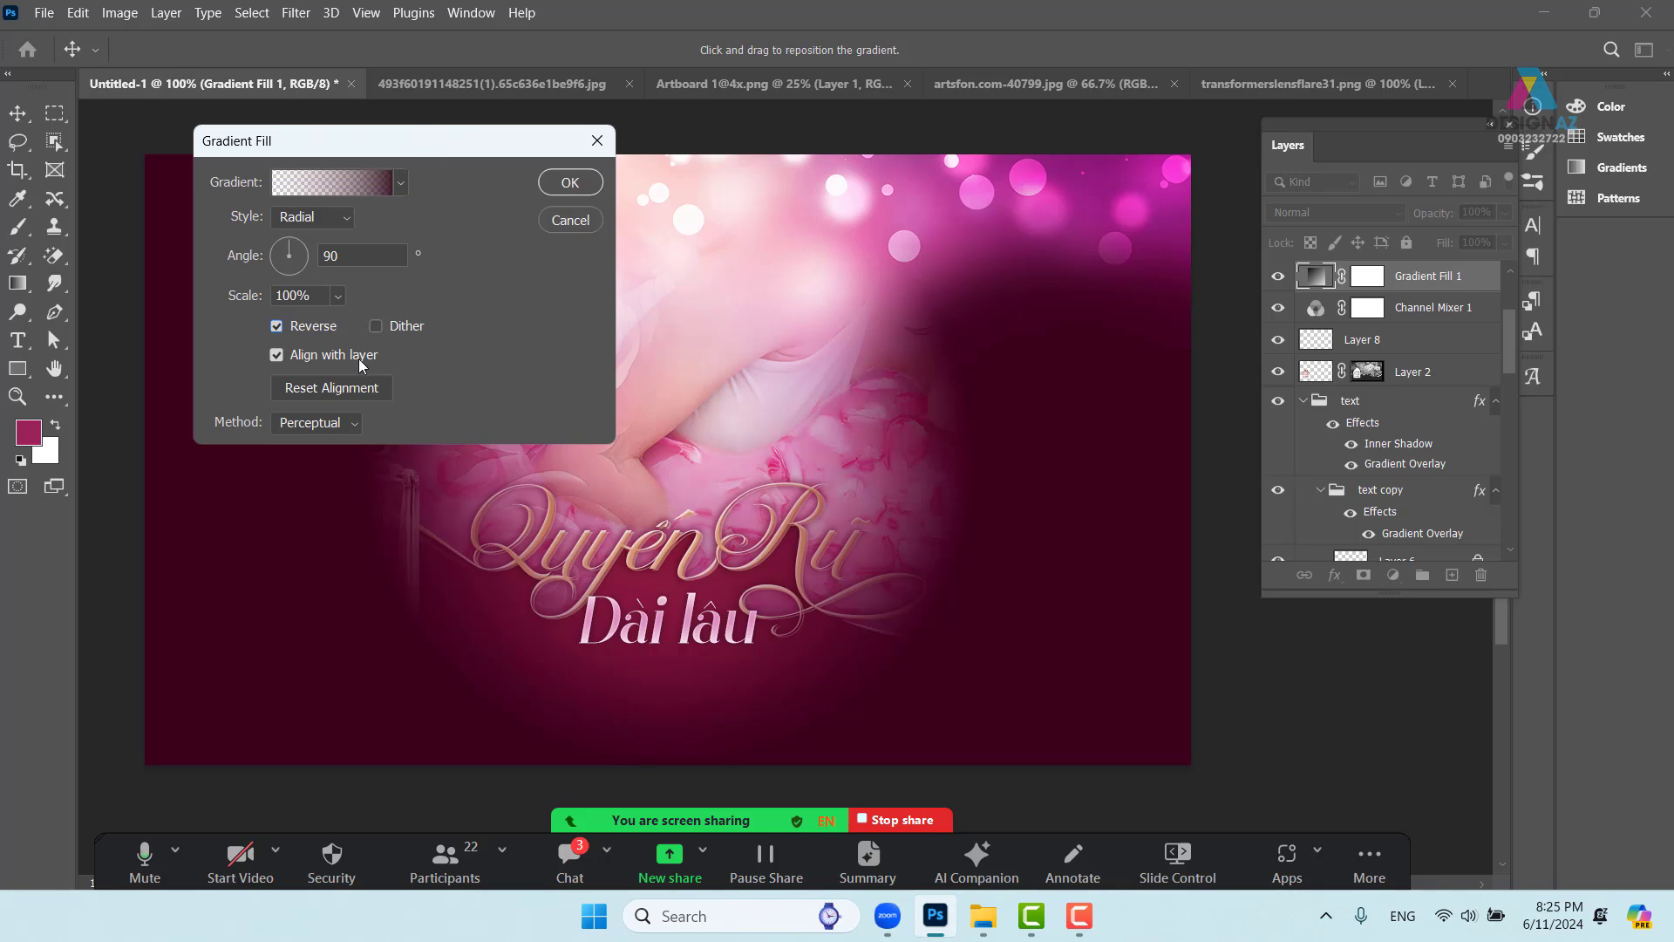
left_click(353, 423)
left_click(462, 360)
left_click(337, 219)
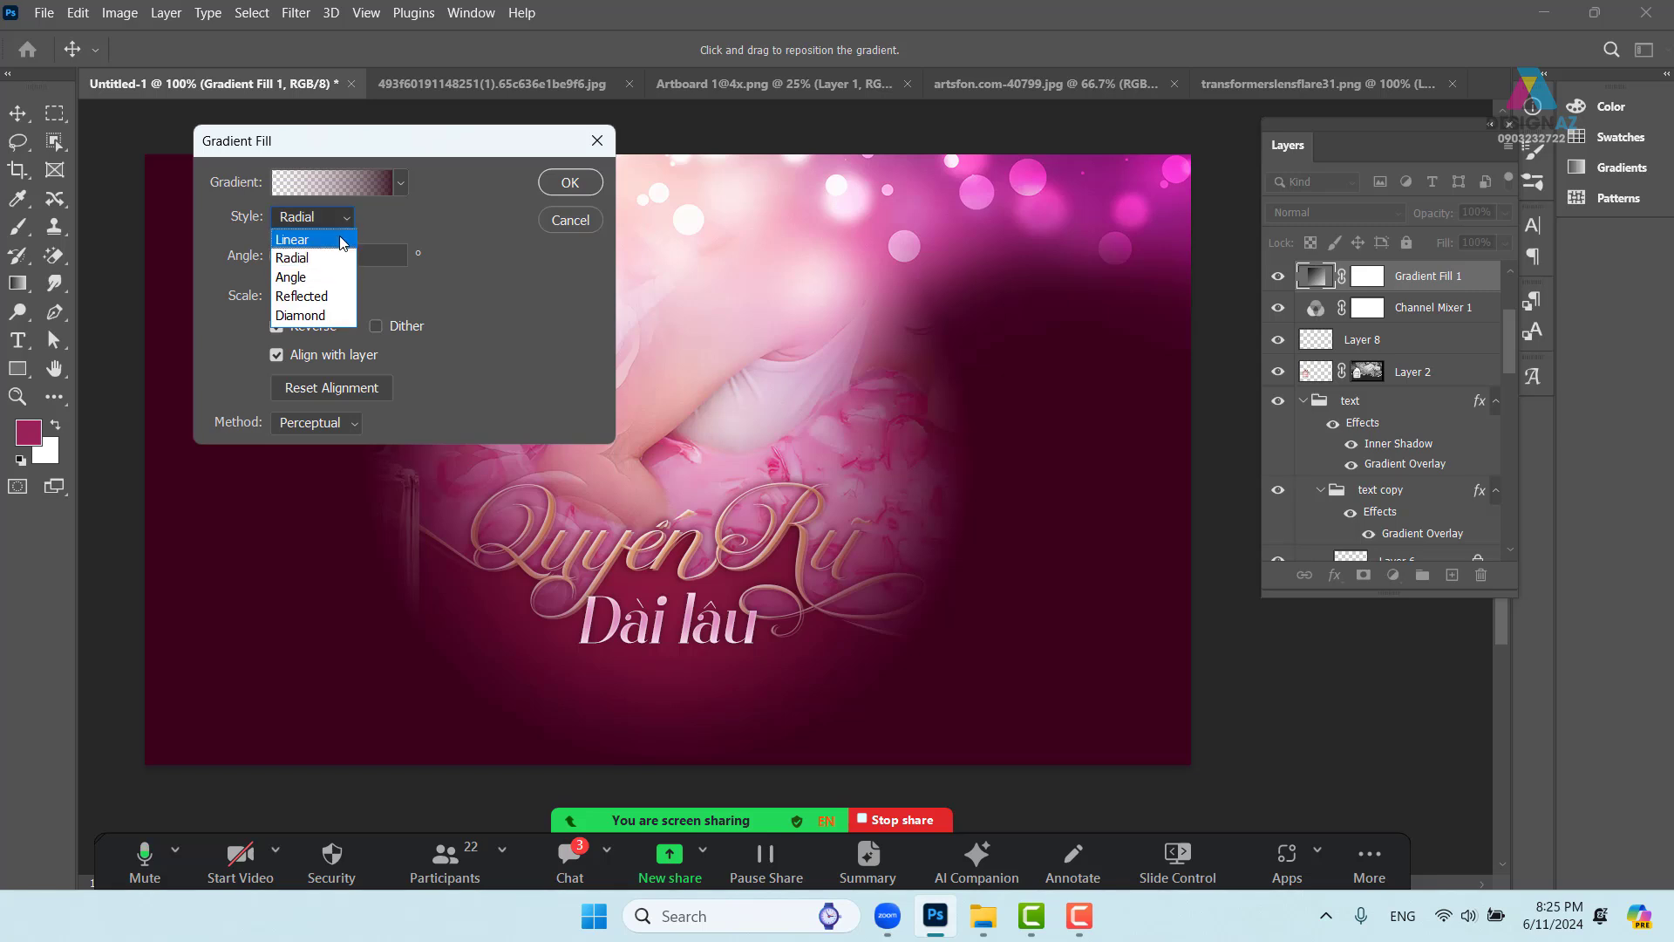
left_click(324, 260)
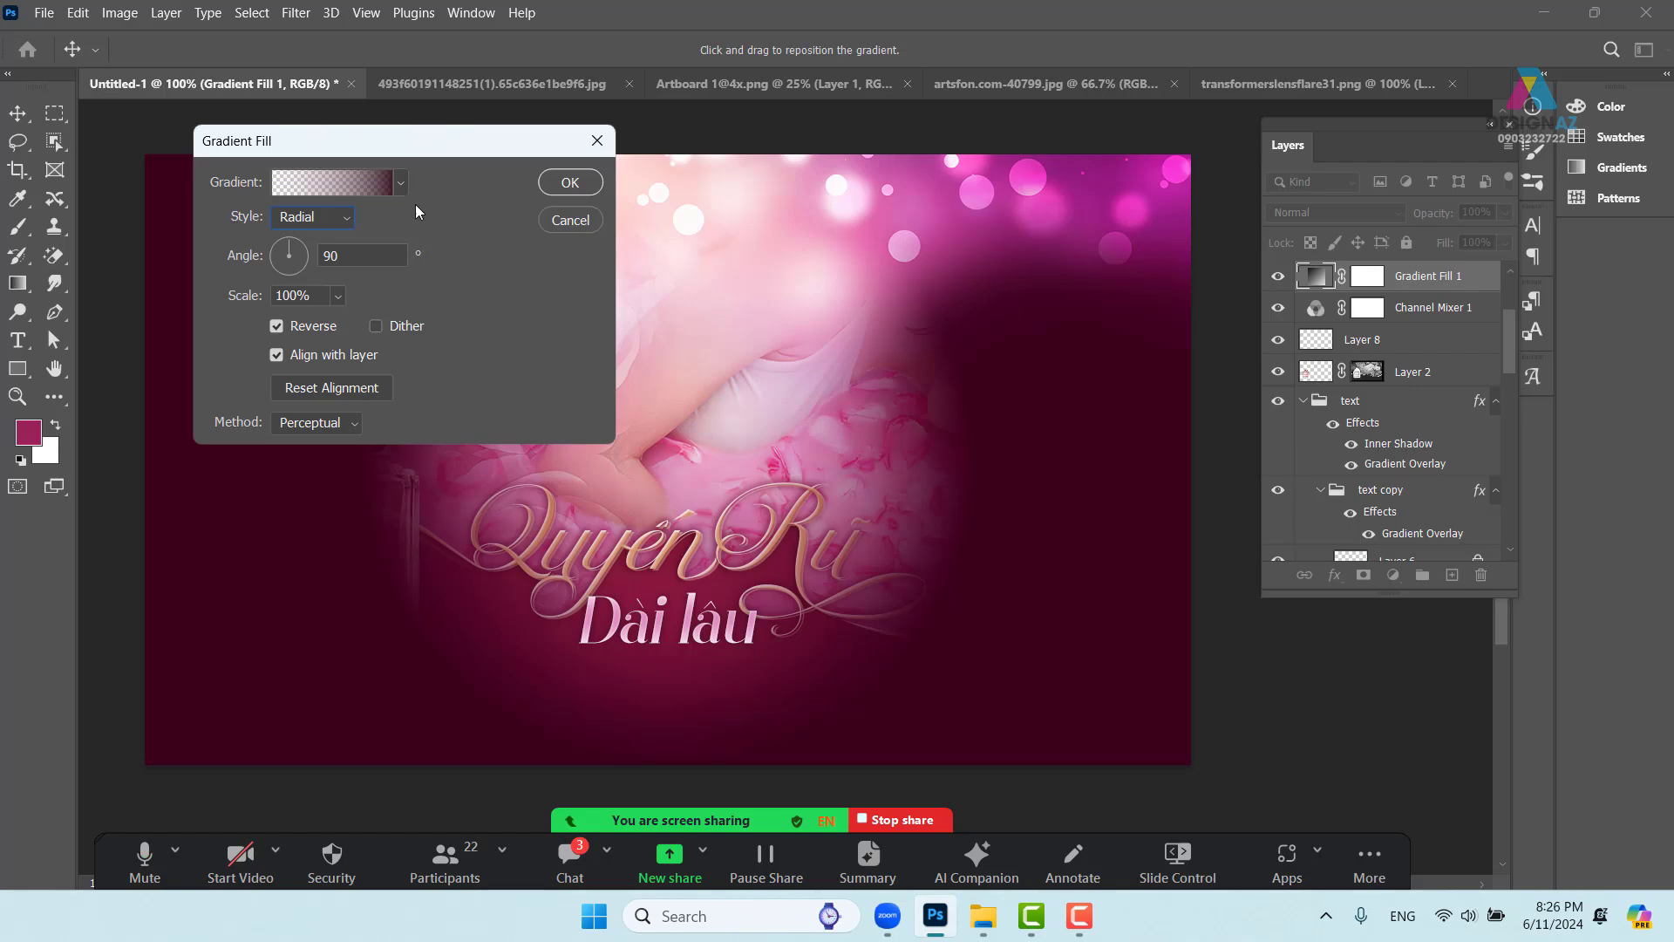
left_click(335, 182)
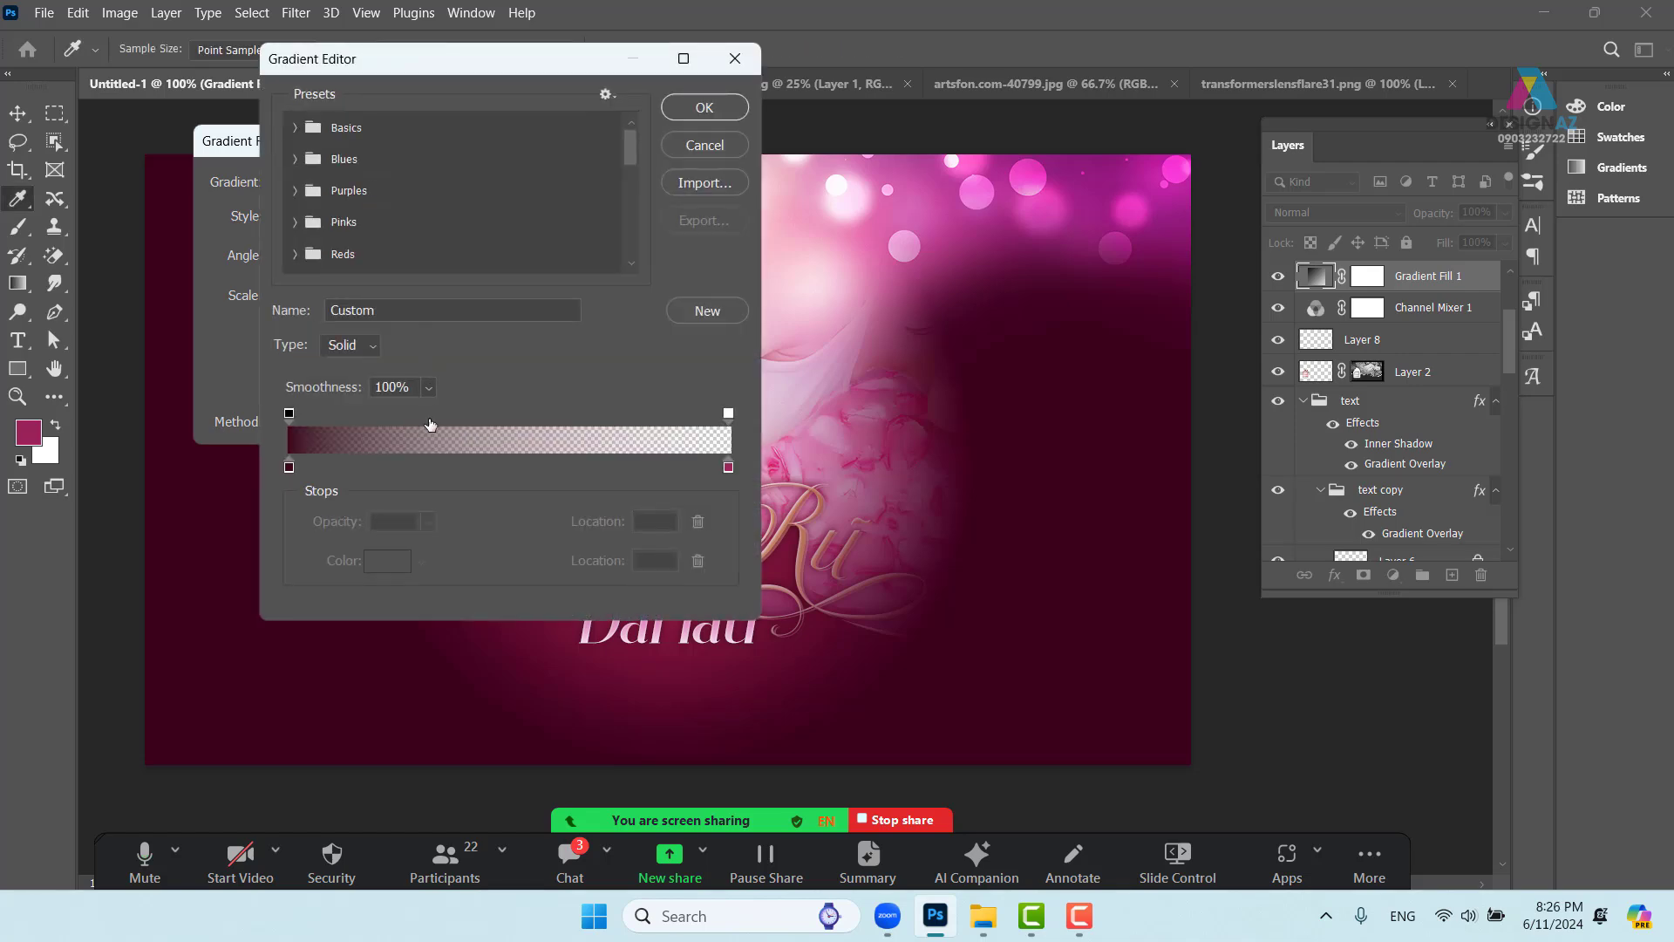
left_click(705, 108)
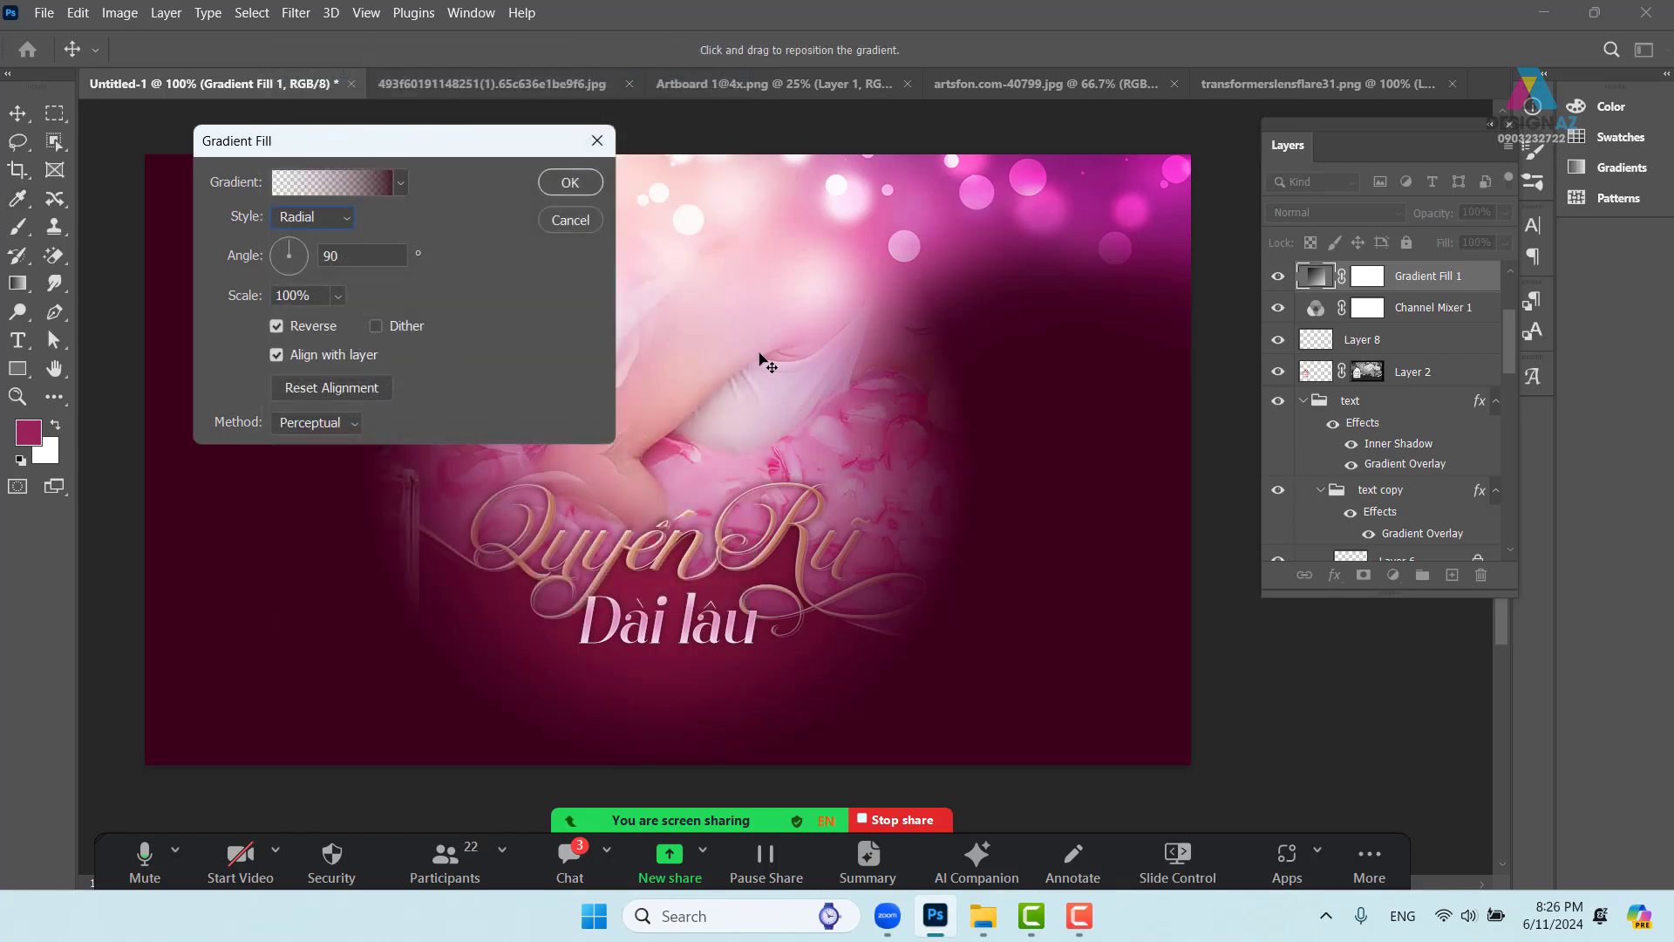
left_click(600, 143)
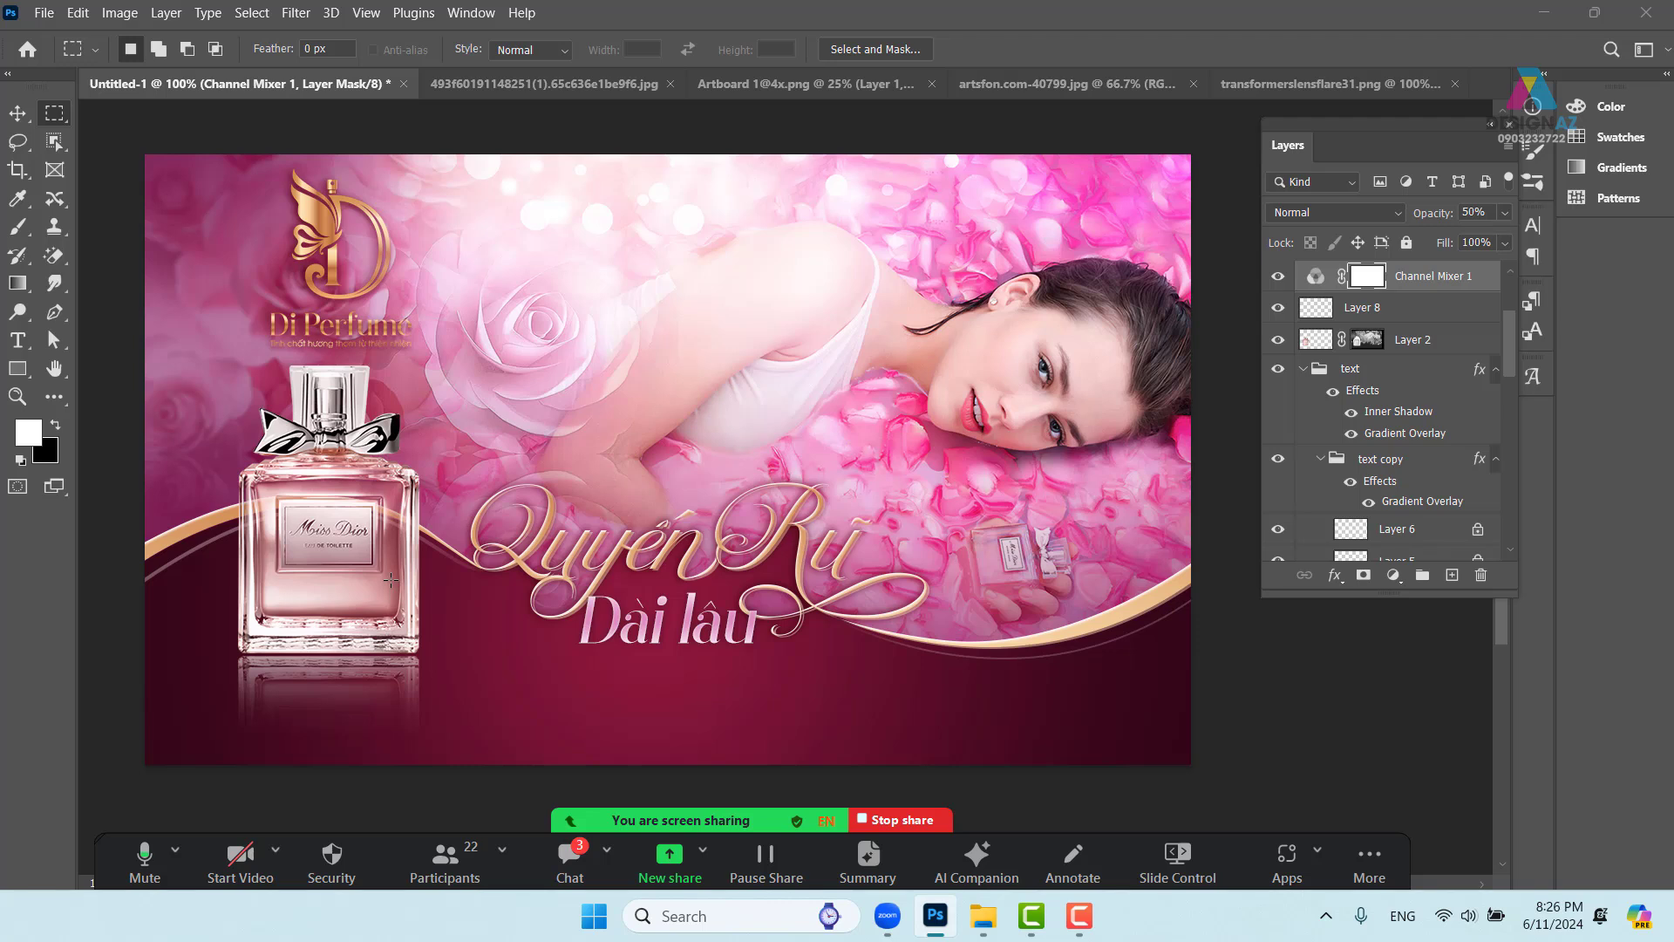
Try moving the masked perfume bottle up over the logo, and undo the move
left_click(17, 113)
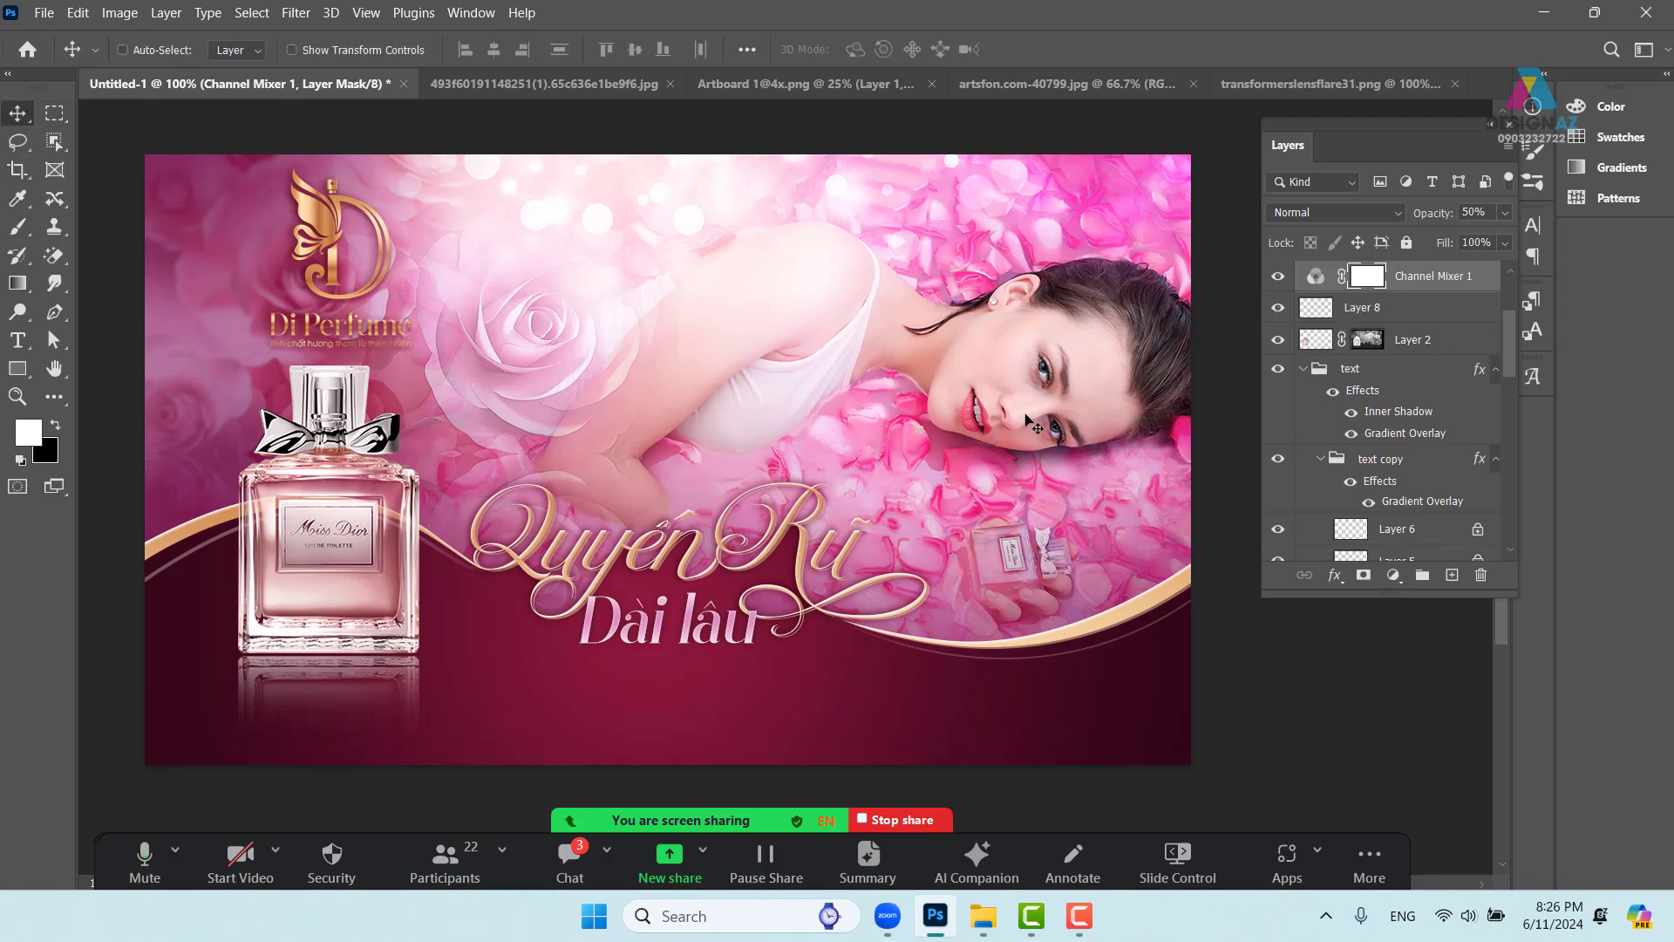
right_click(1031, 378)
left_click(1104, 365)
left_click_drag(746, 507, 759, 513)
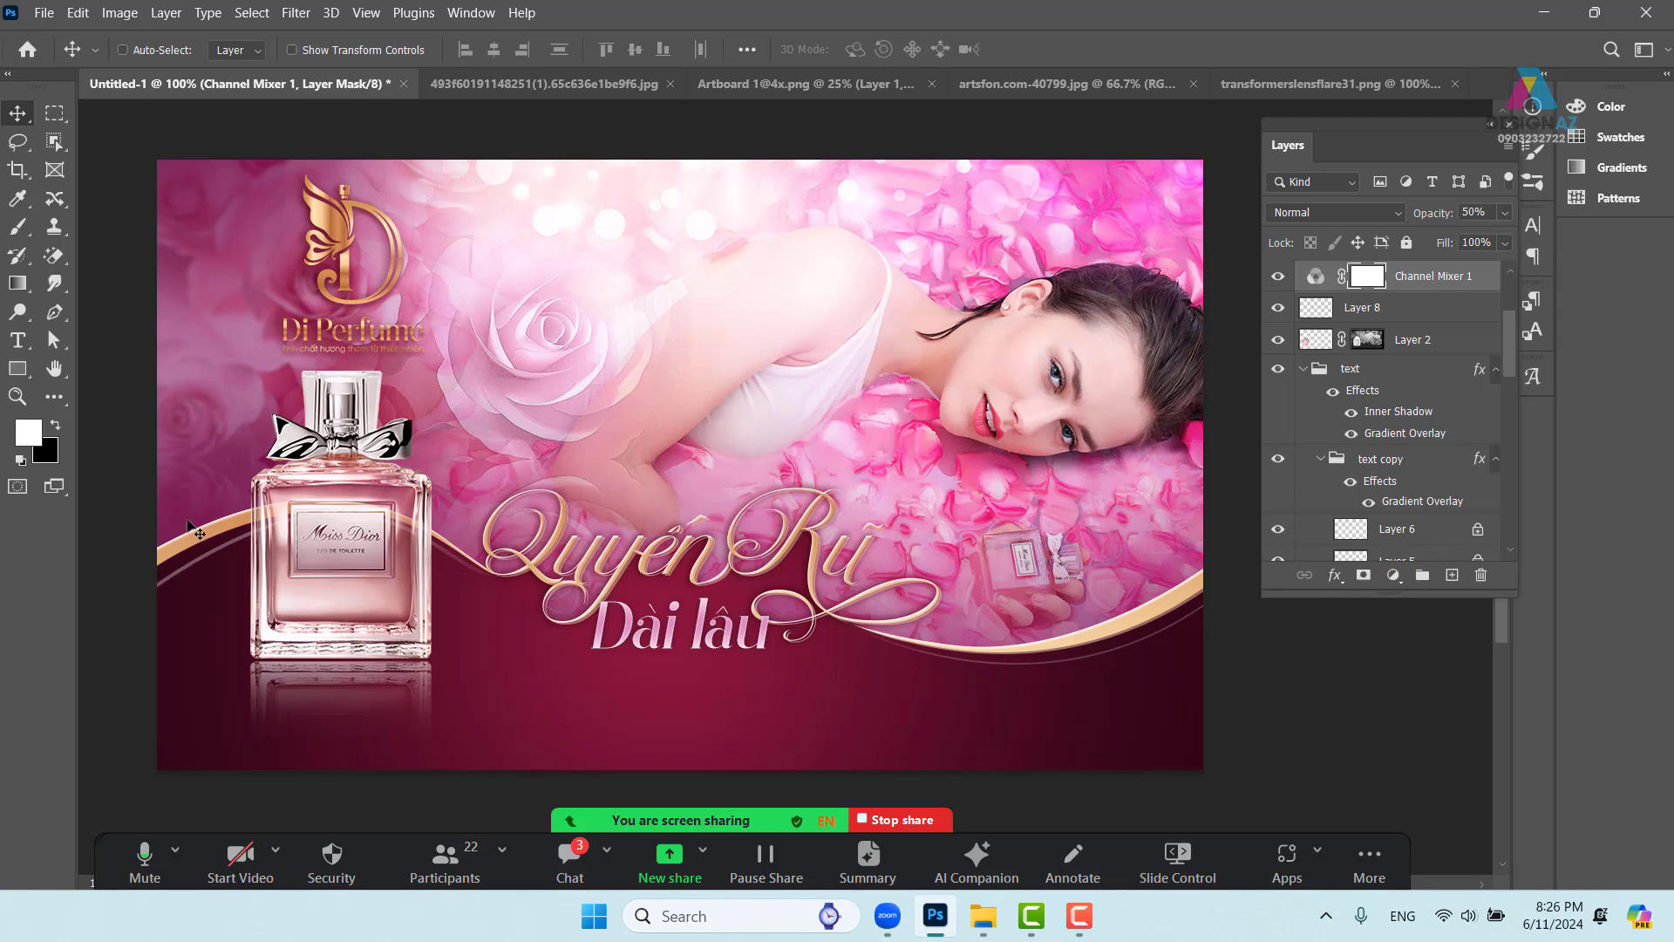
right_click(390, 493)
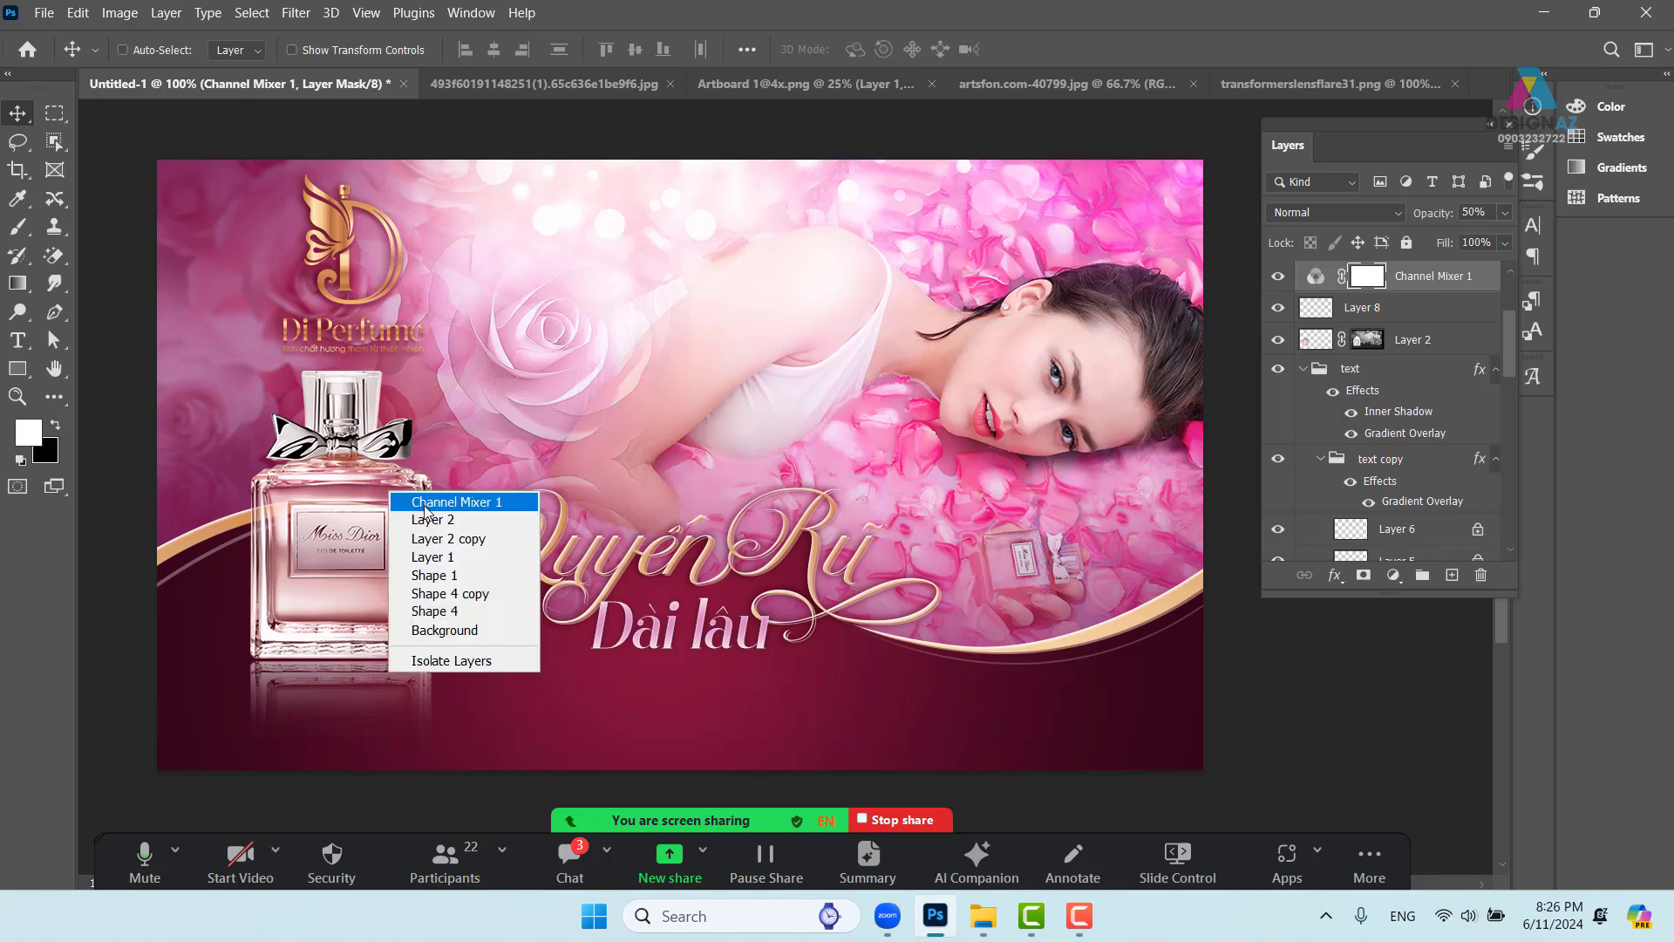
left_click(428, 519)
left_click_drag(385, 499, 309, 332)
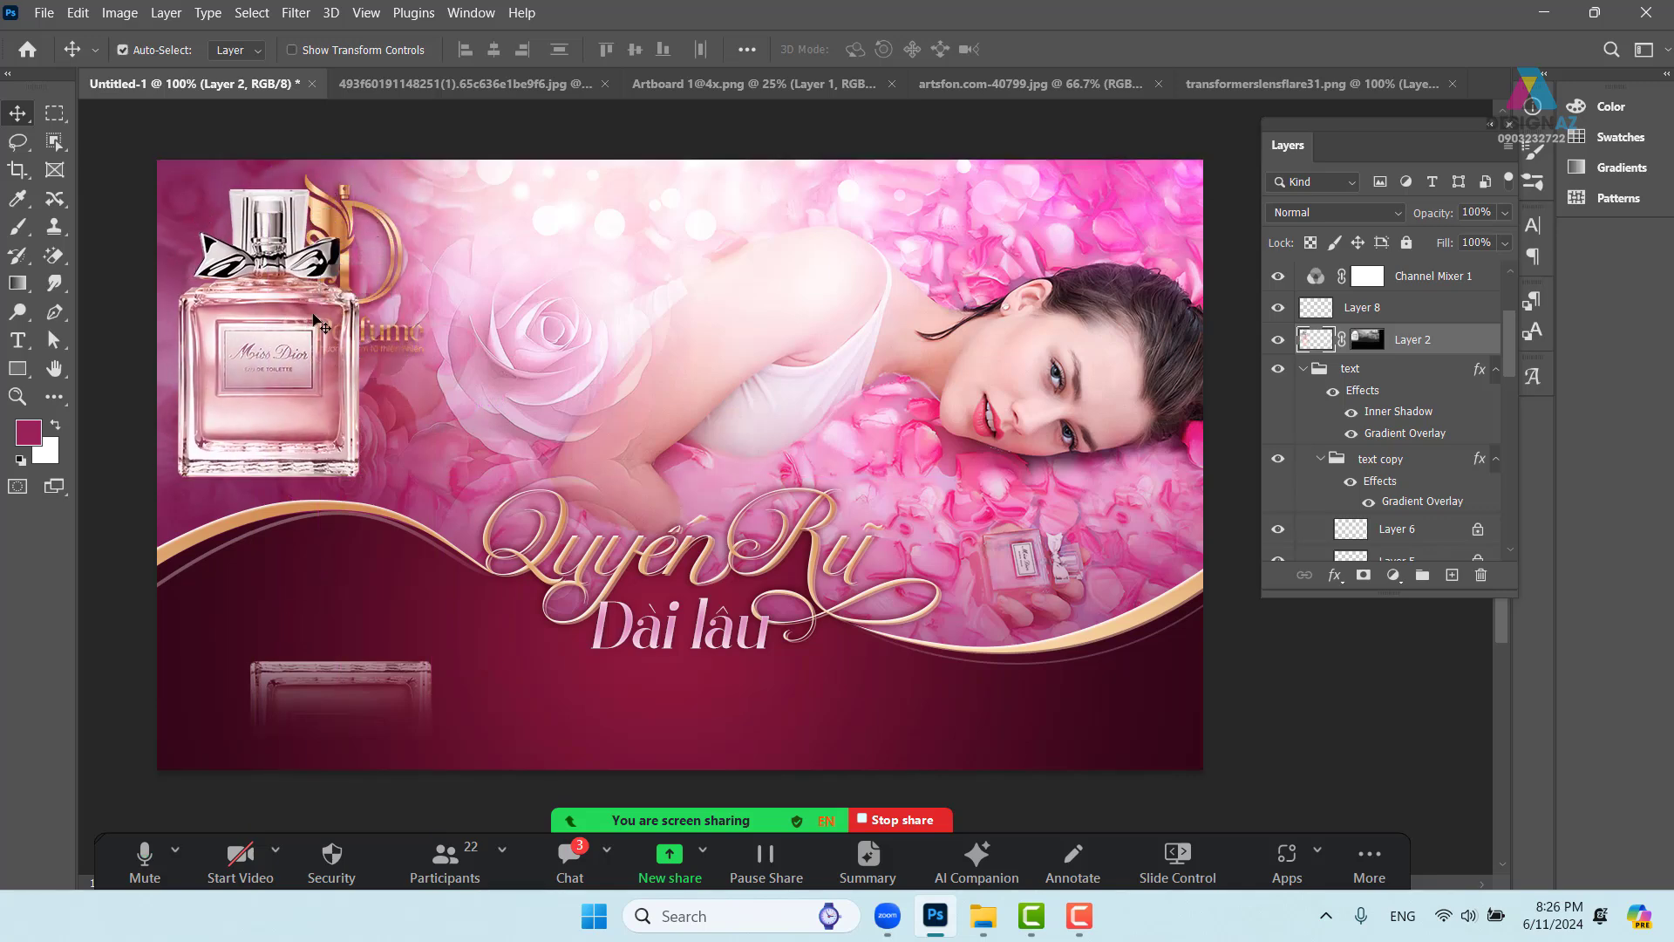
key("ctrl+z")
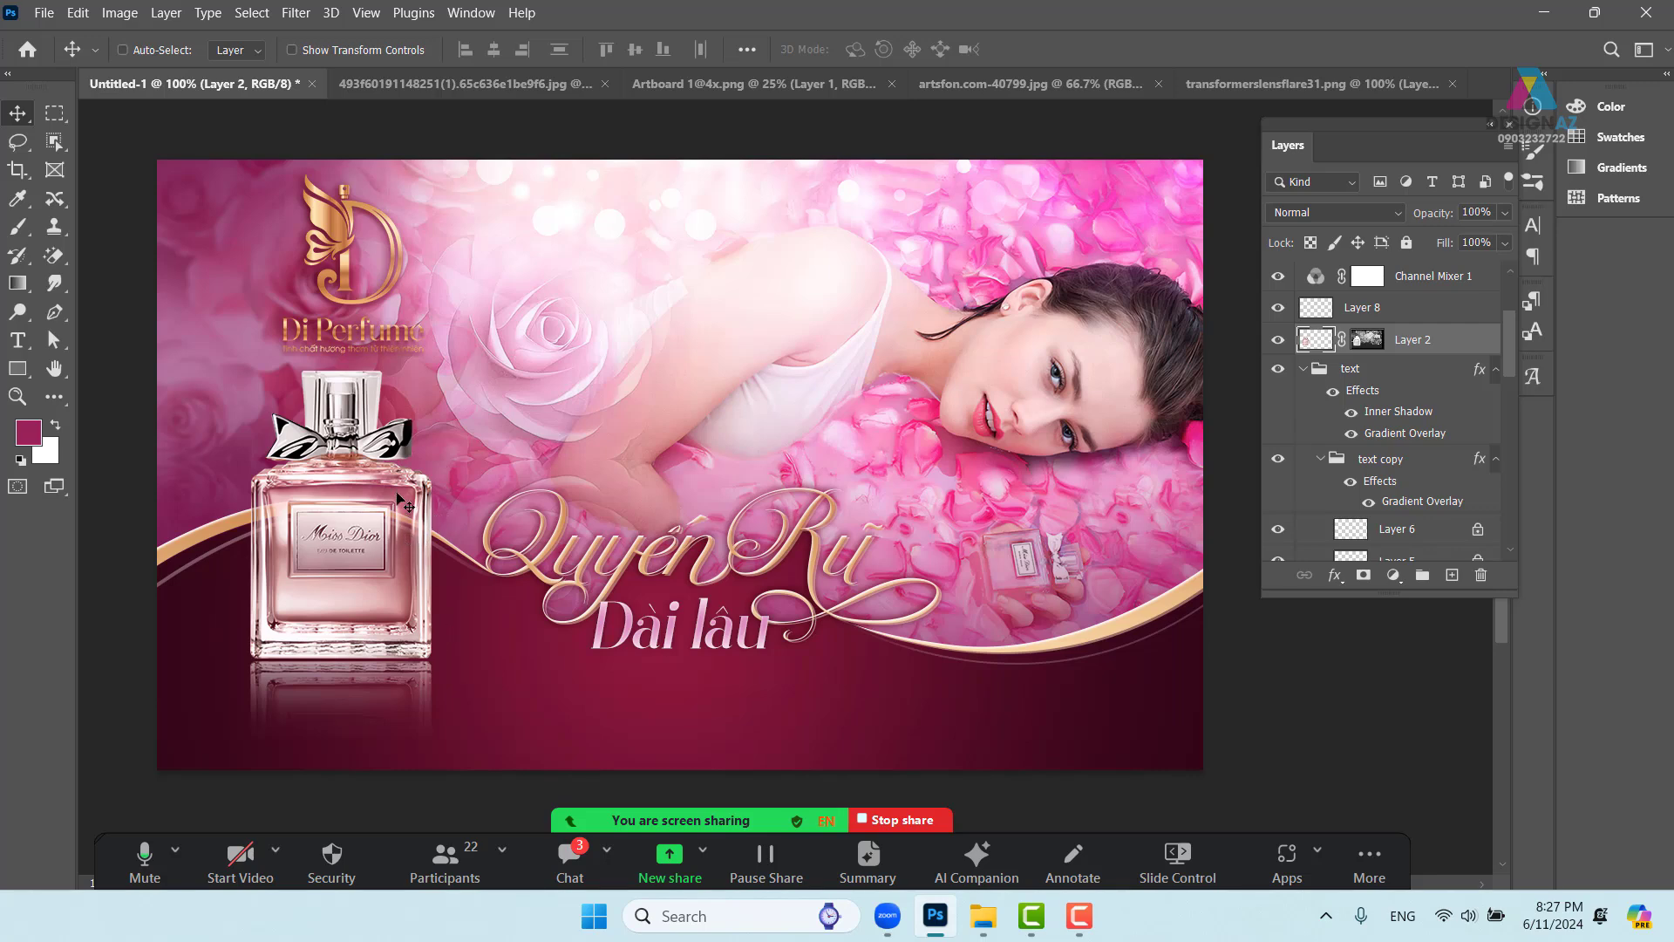
left_click(803, 81)
left_click(1070, 85)
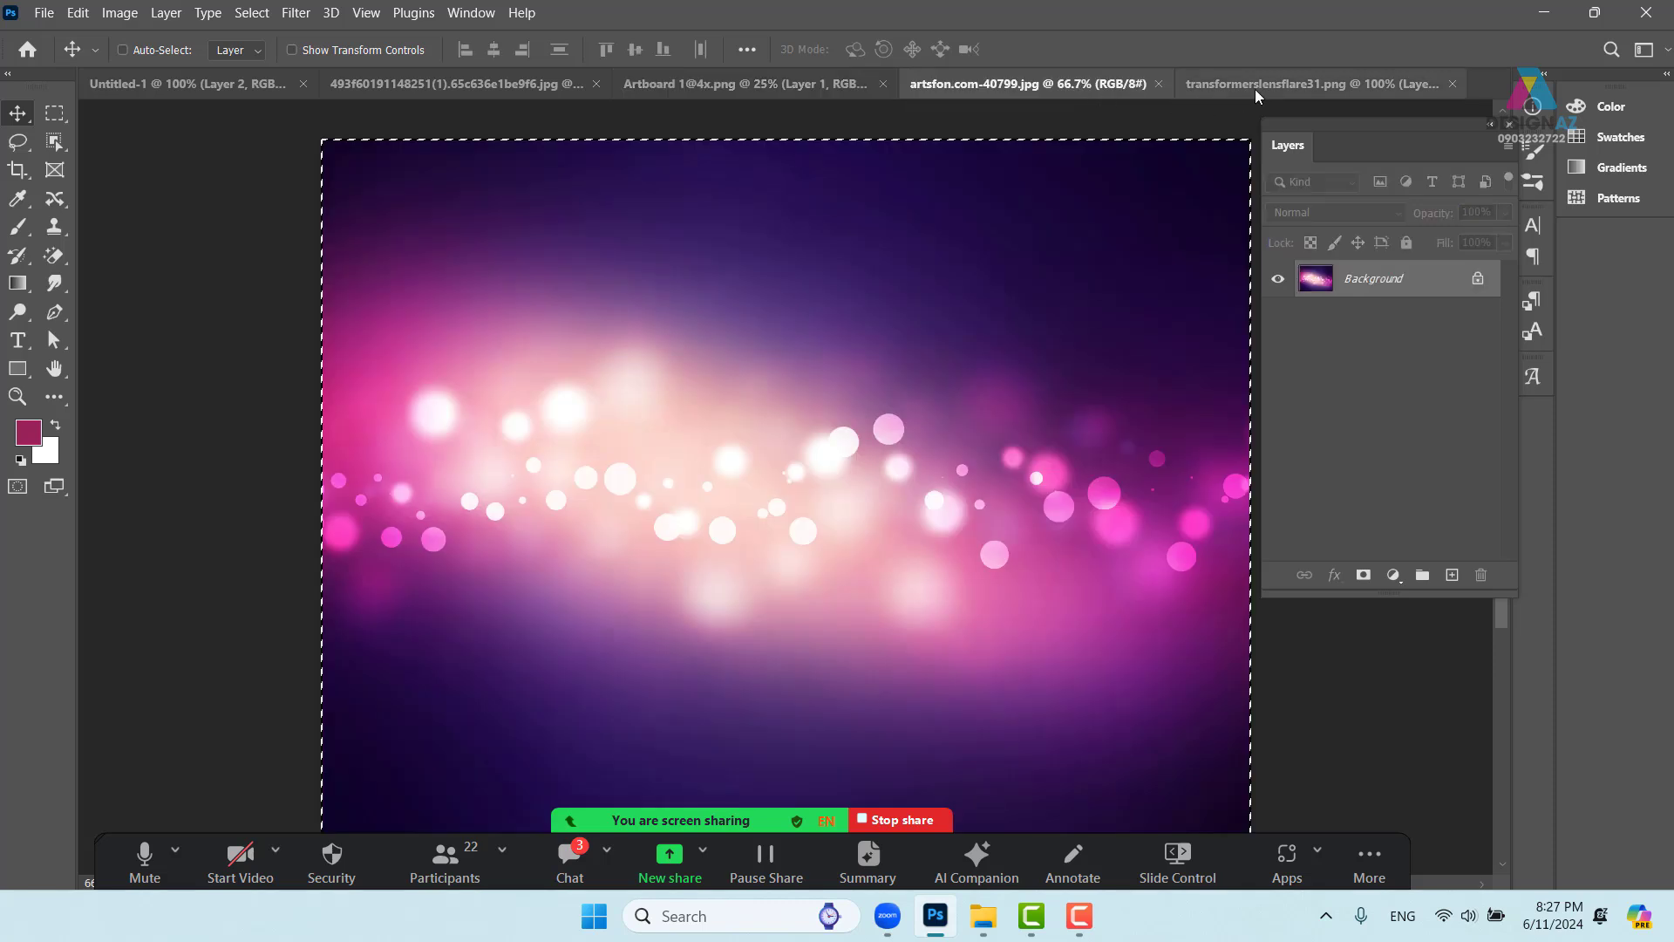
left_click(1260, 87)
left_click(416, 82)
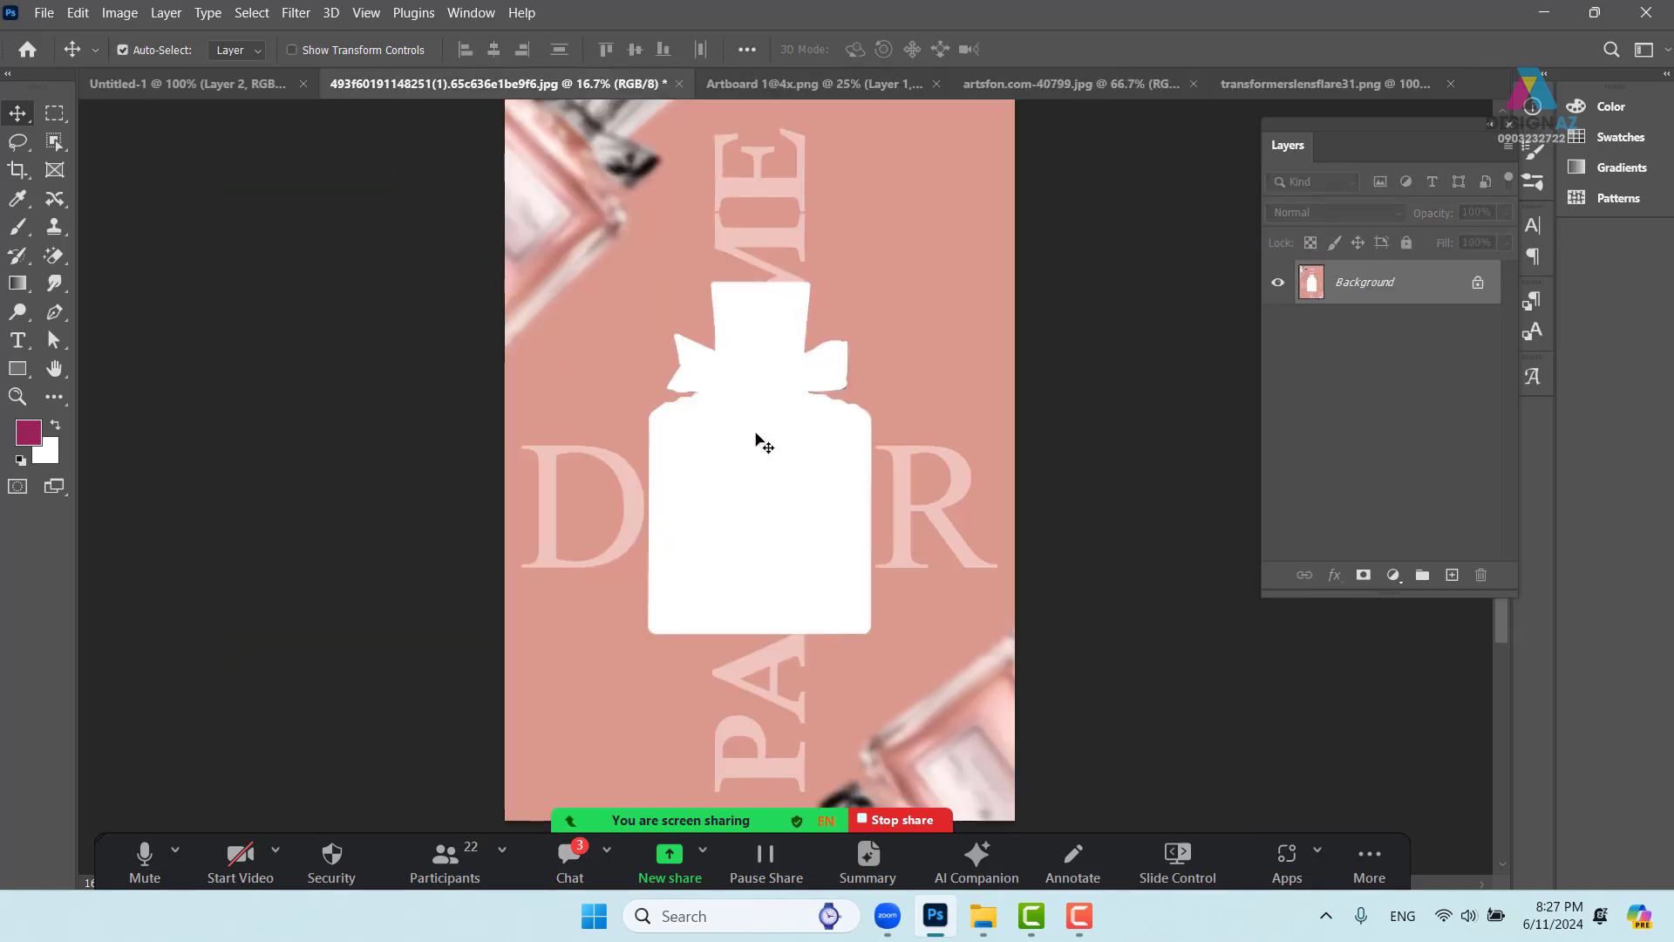
key("ctrl+z")
key("ctrl+shift+z")
left_click(141, 82)
scroll(706, 353, "up", 2)
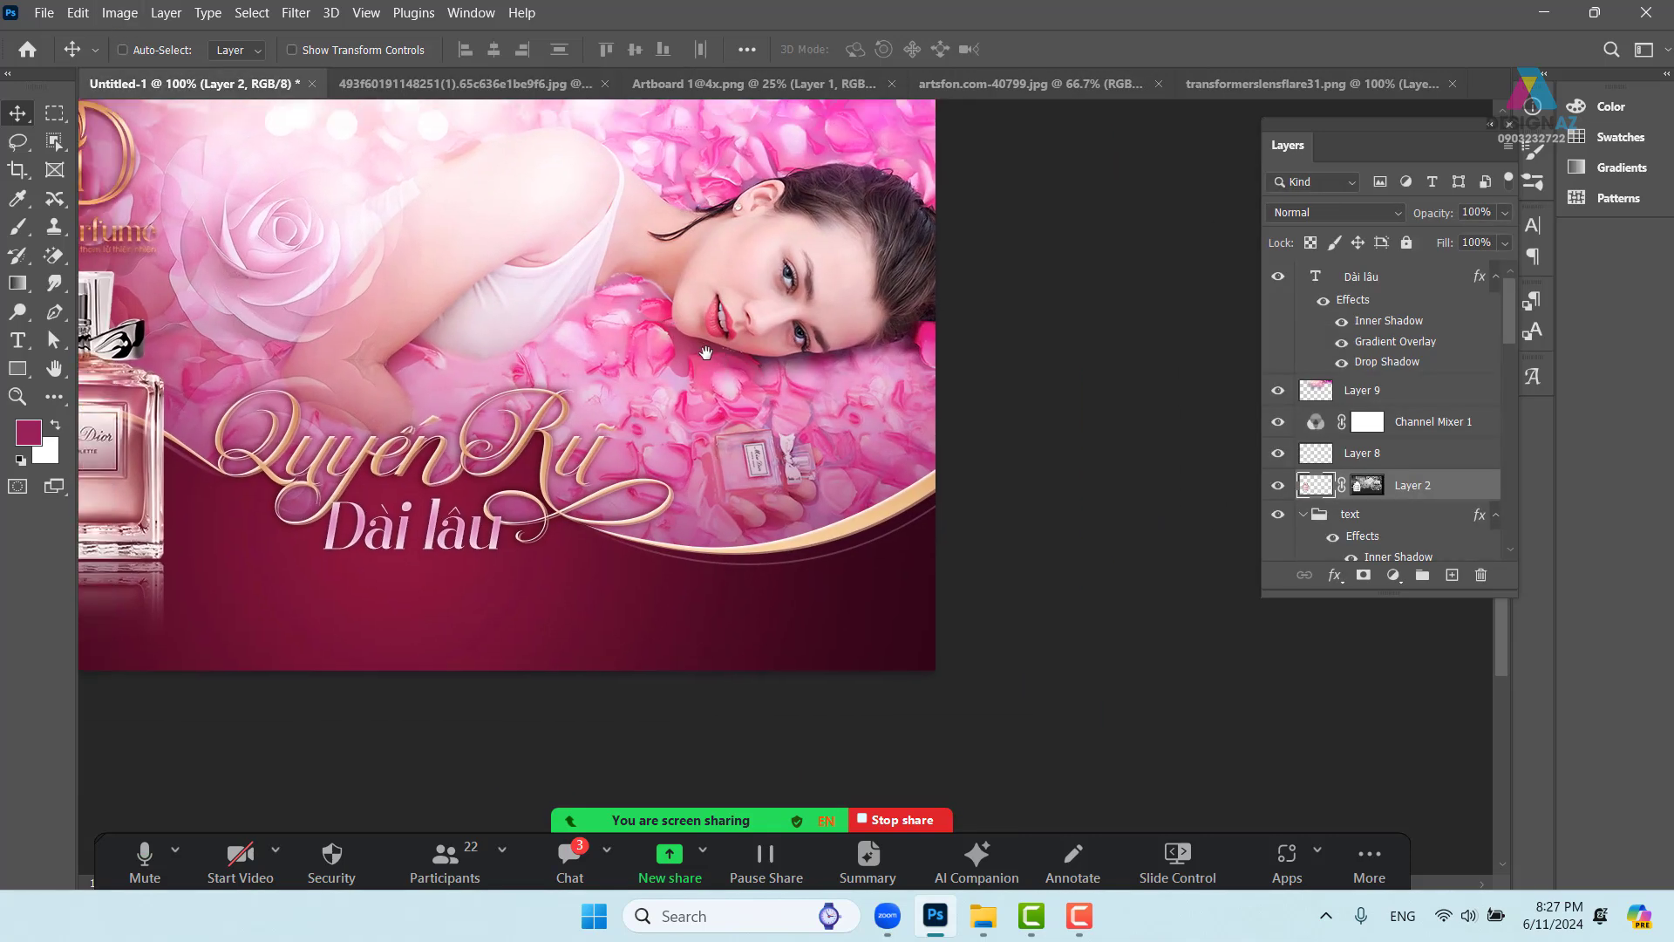
left_click_drag(707, 352, 694, 562)
key("ctrl+v")
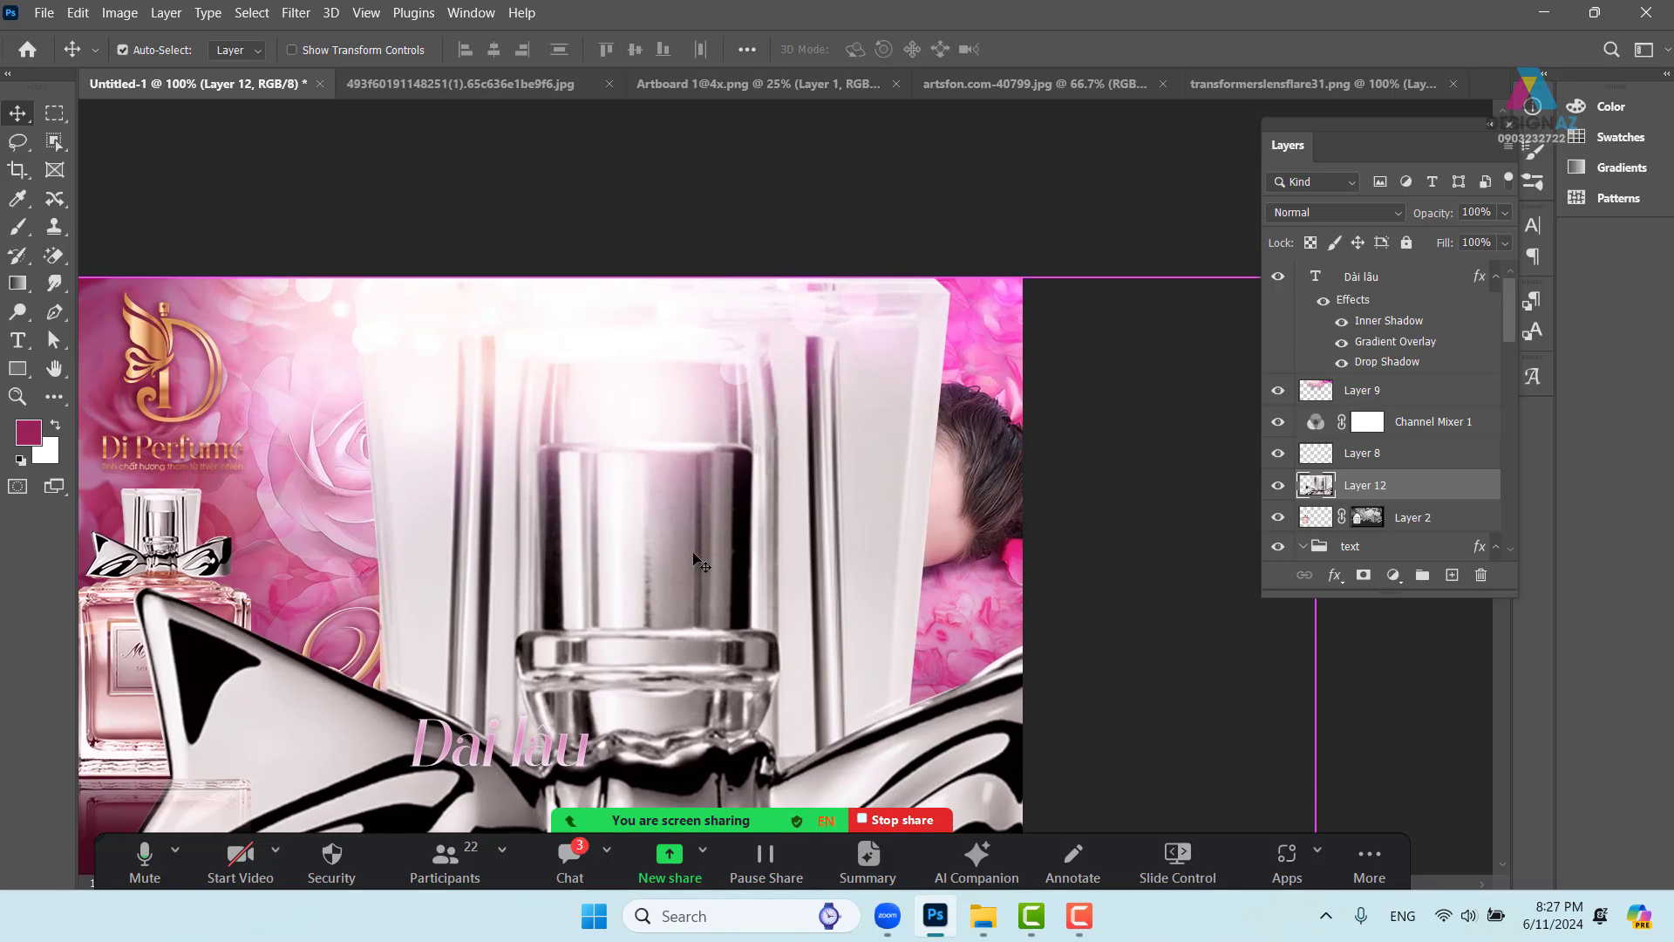
Scale the pasted bottle down proportionally and place it upright over the woman's face and the gold ribbon
key("ctrl+t")
scroll(870, 312, "right", 5)
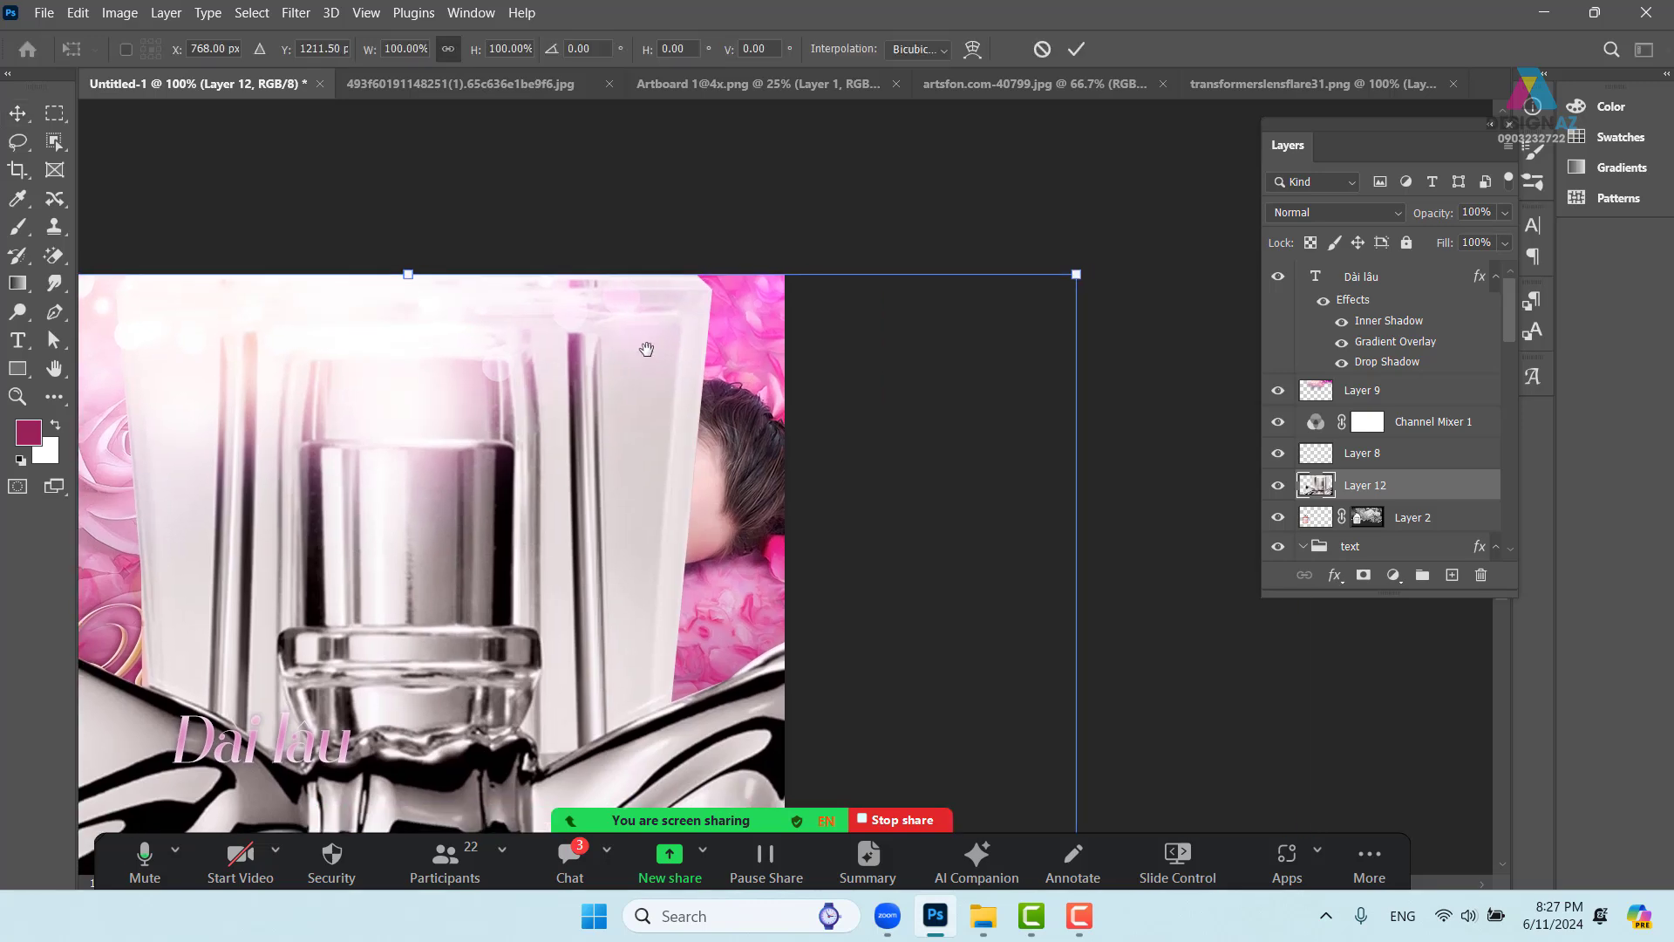
left_click_drag(1060, 271, 659, 272)
left_click_drag(534, 512, 781, 160)
key("ctrl+z")
left_click_drag(583, 523, 749, 250)
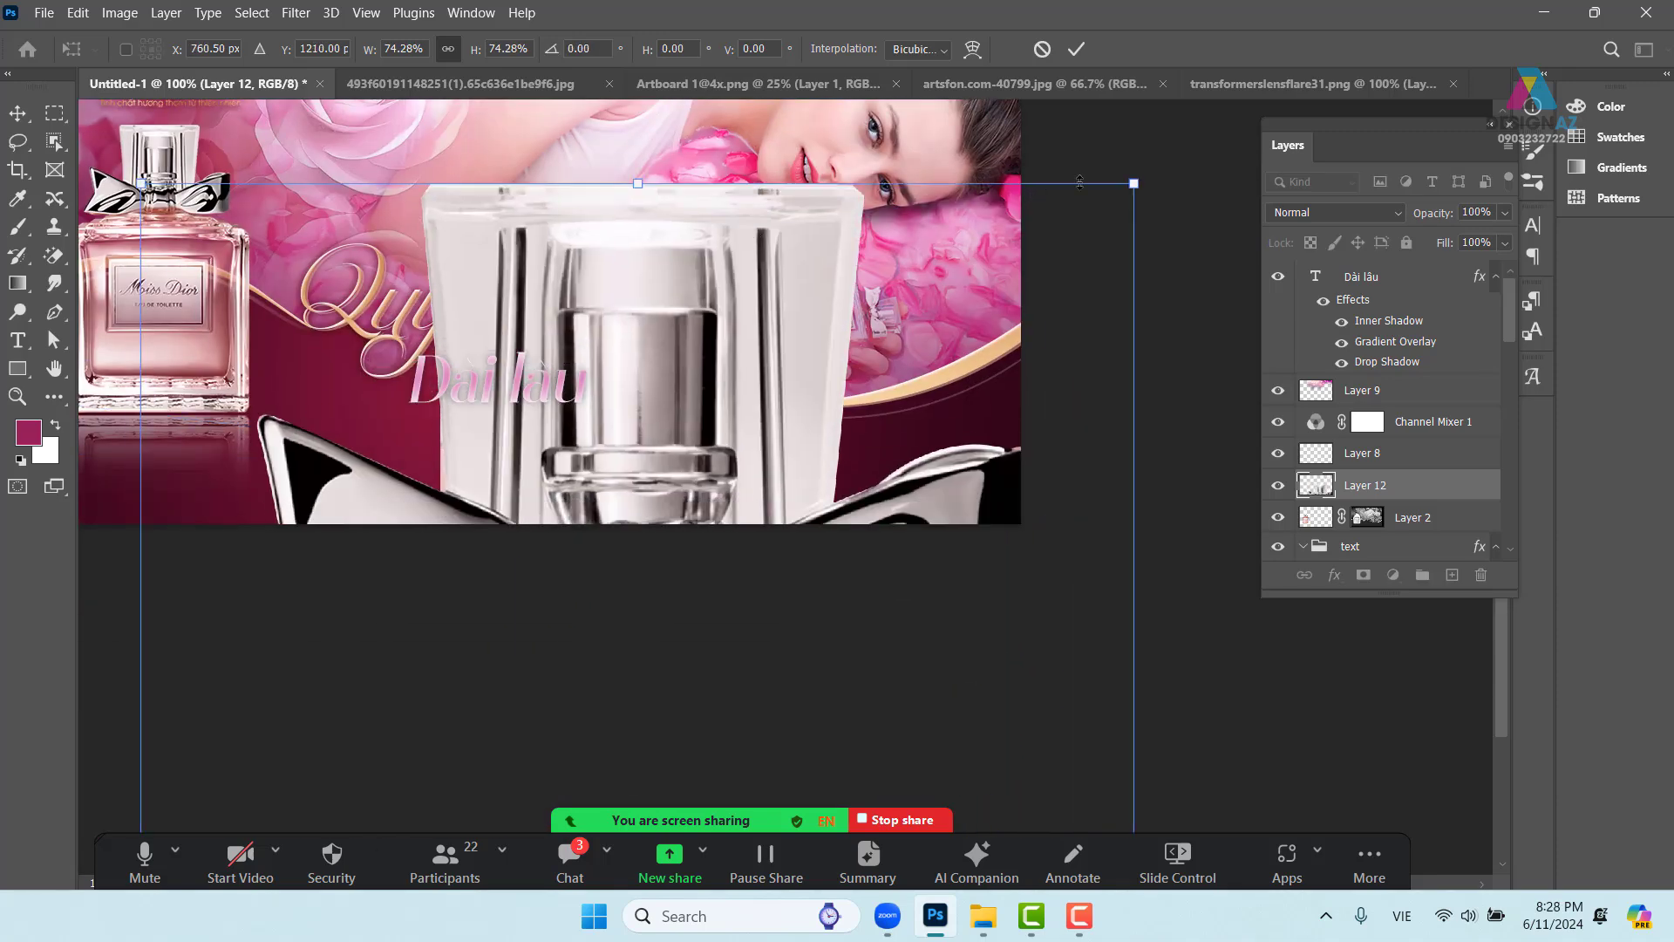
left_click_drag(1135, 185, 539, 593)
left_click_drag(504, 779, 786, 105)
left_click_drag(829, 244, 677, 473)
left_click_drag(909, 299, 693, 641)
left_click_drag(502, 699, 610, 185)
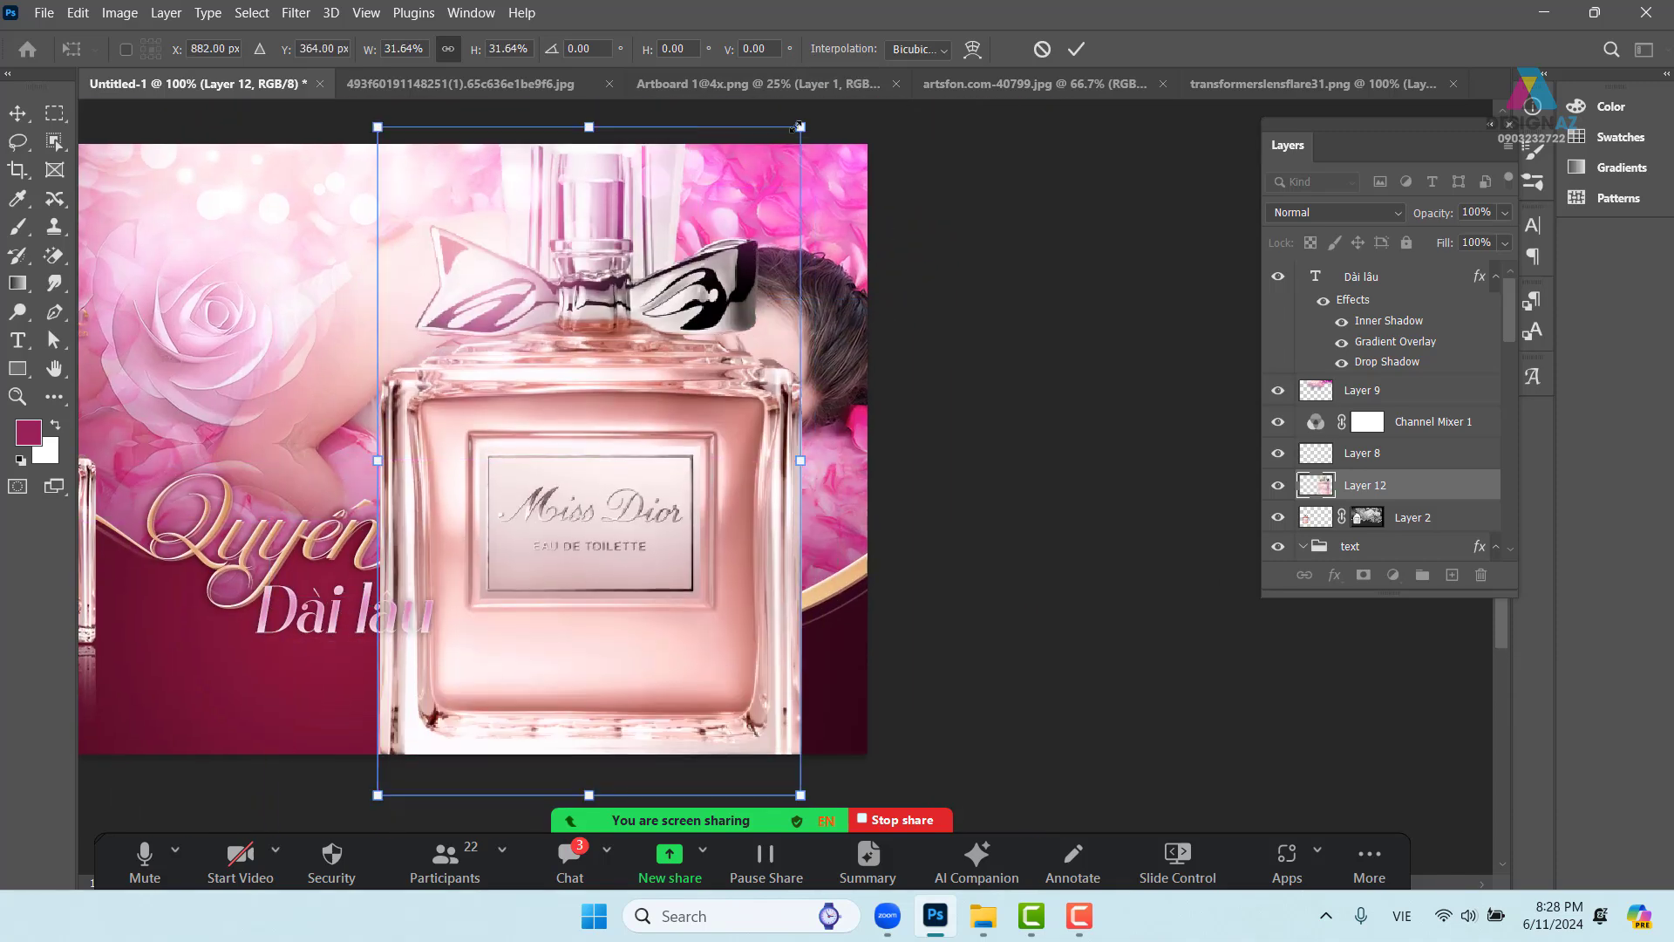
left_click_drag(800, 128, 634, 393)
left_click_drag(534, 552, 706, 453)
key("Return")
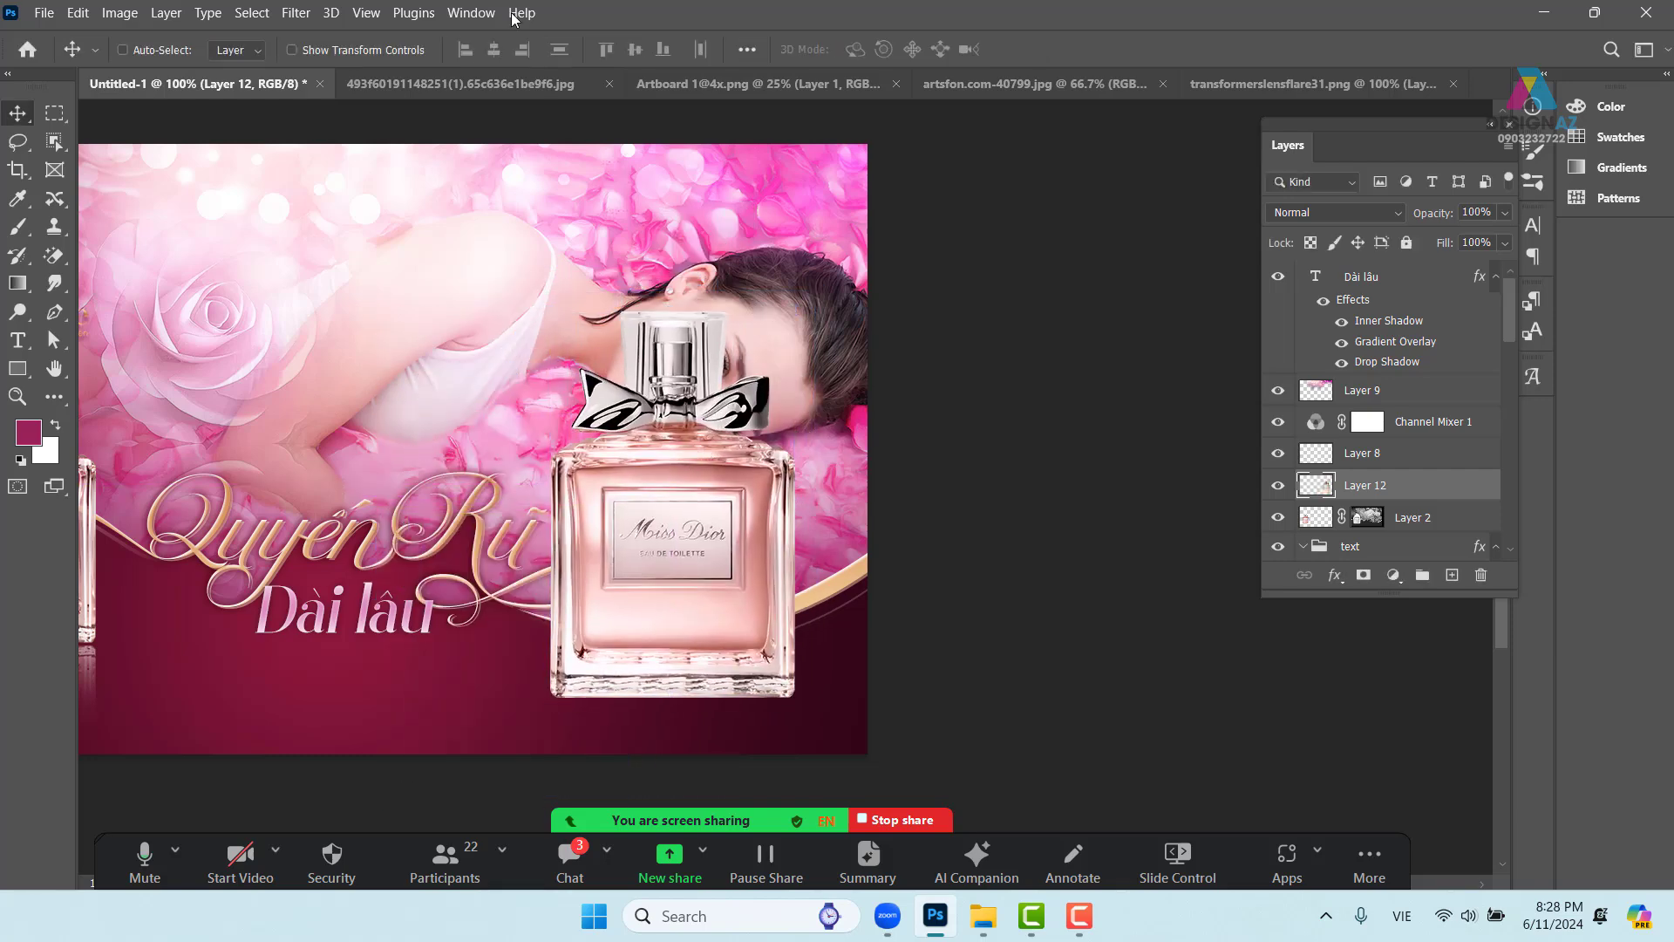
Compare the Red, Green and Blue channels one at a time to judge the contrast in the pasted bottle
left_click(469, 18)
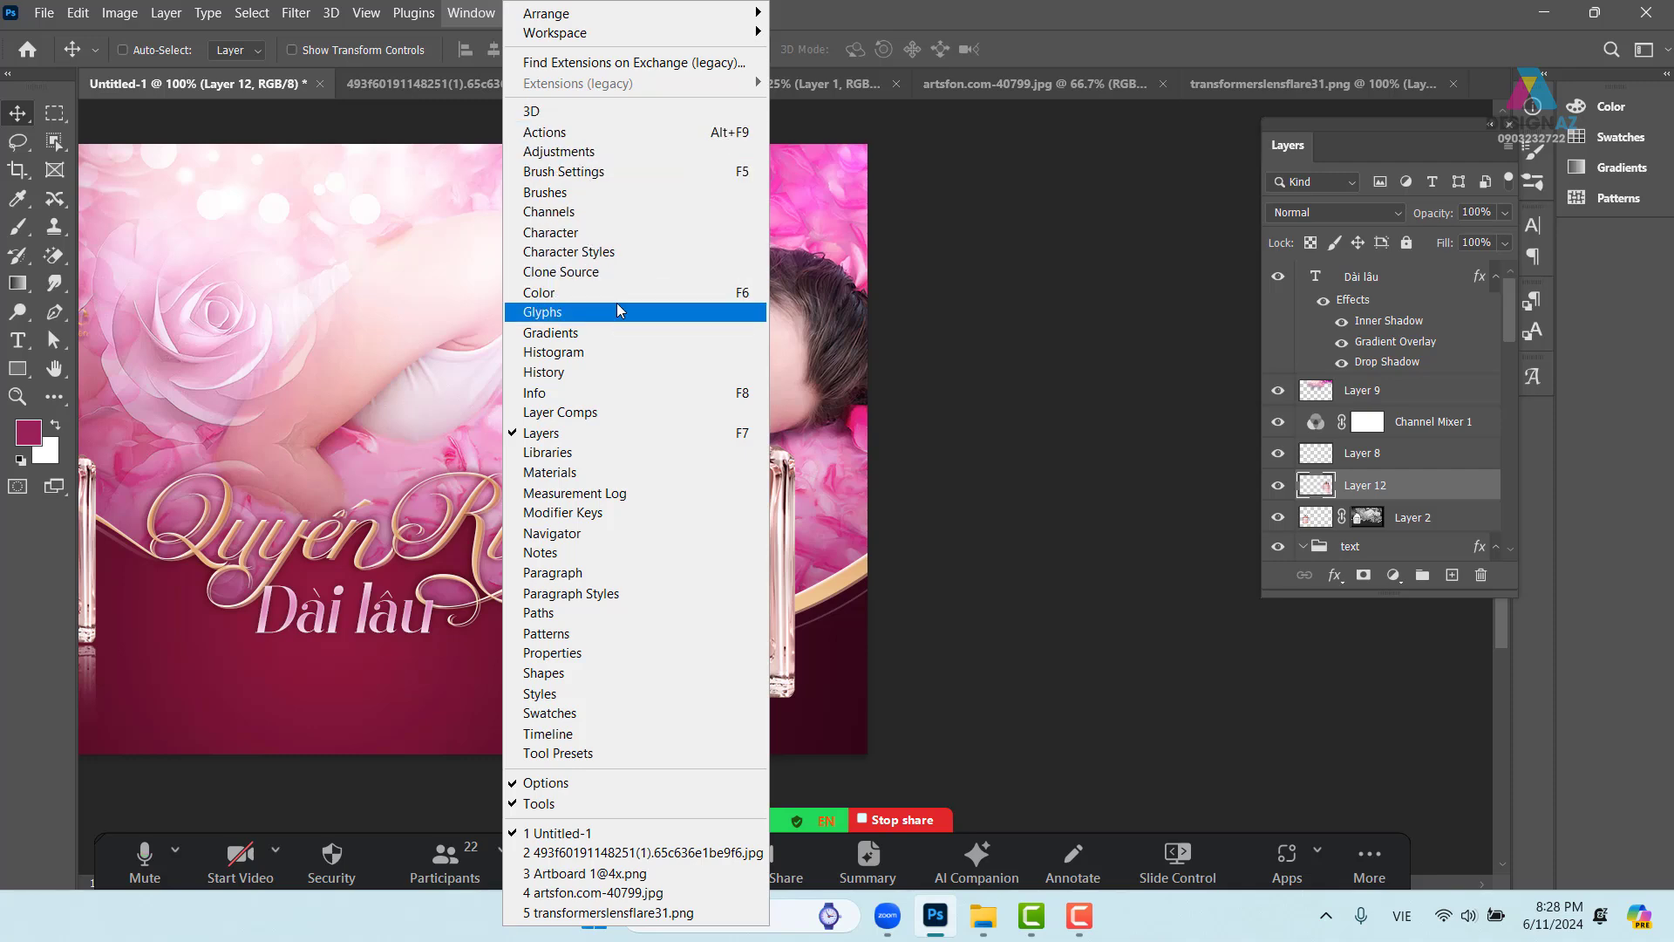
left_click(606, 213)
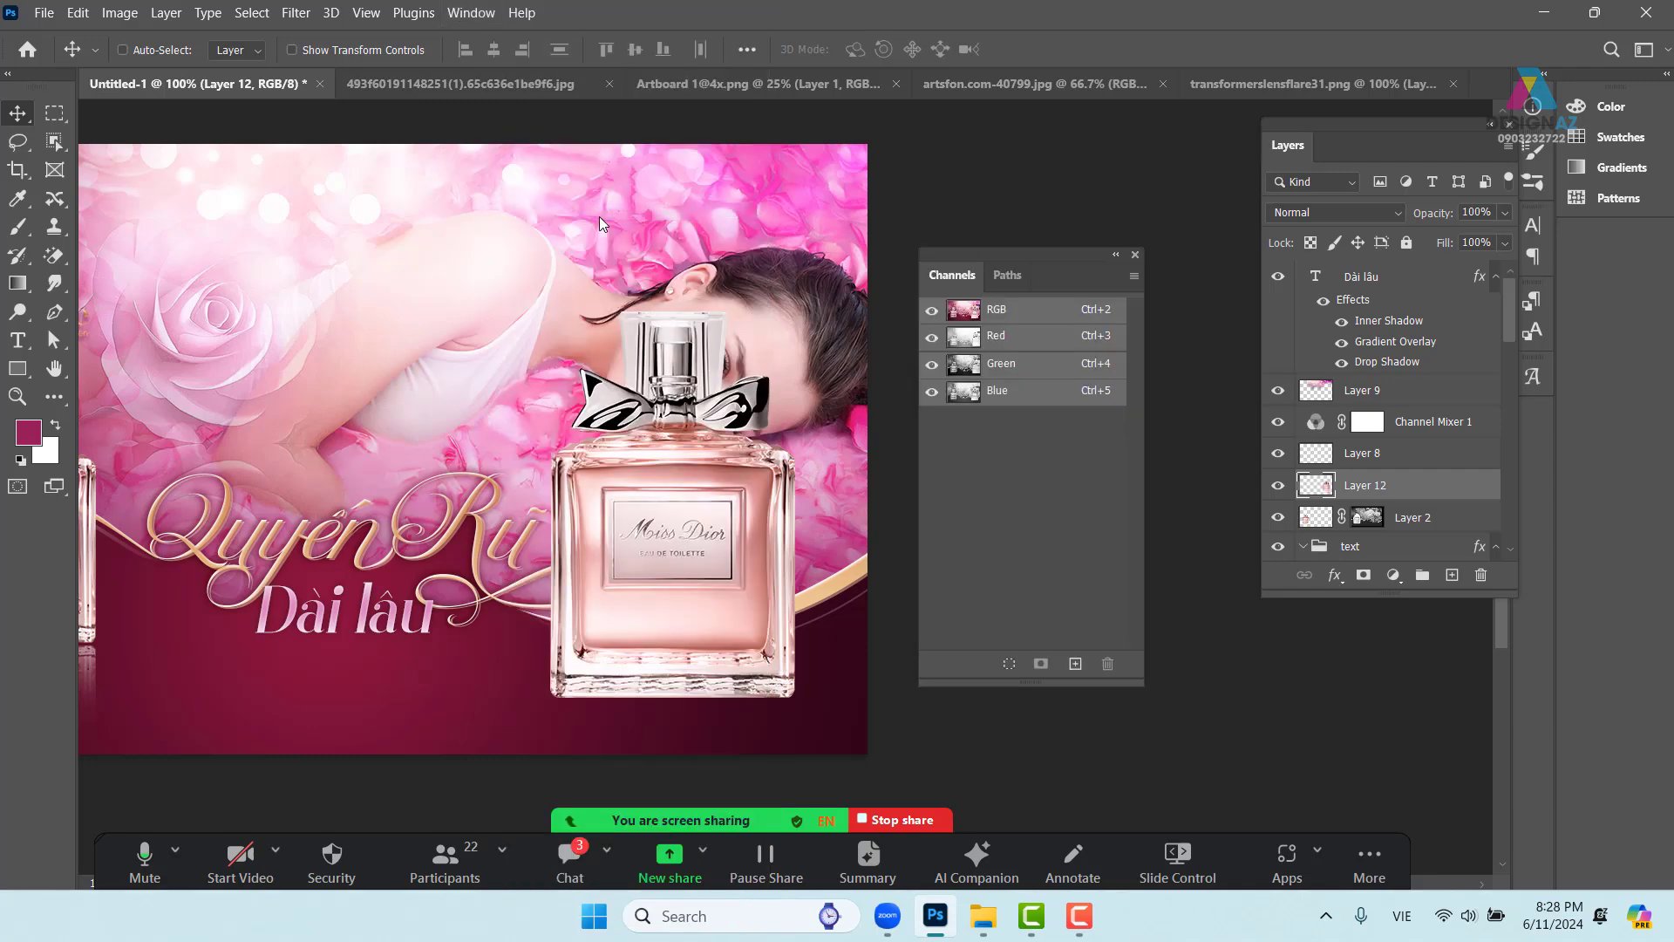
left_click(970, 367)
left_click(978, 394)
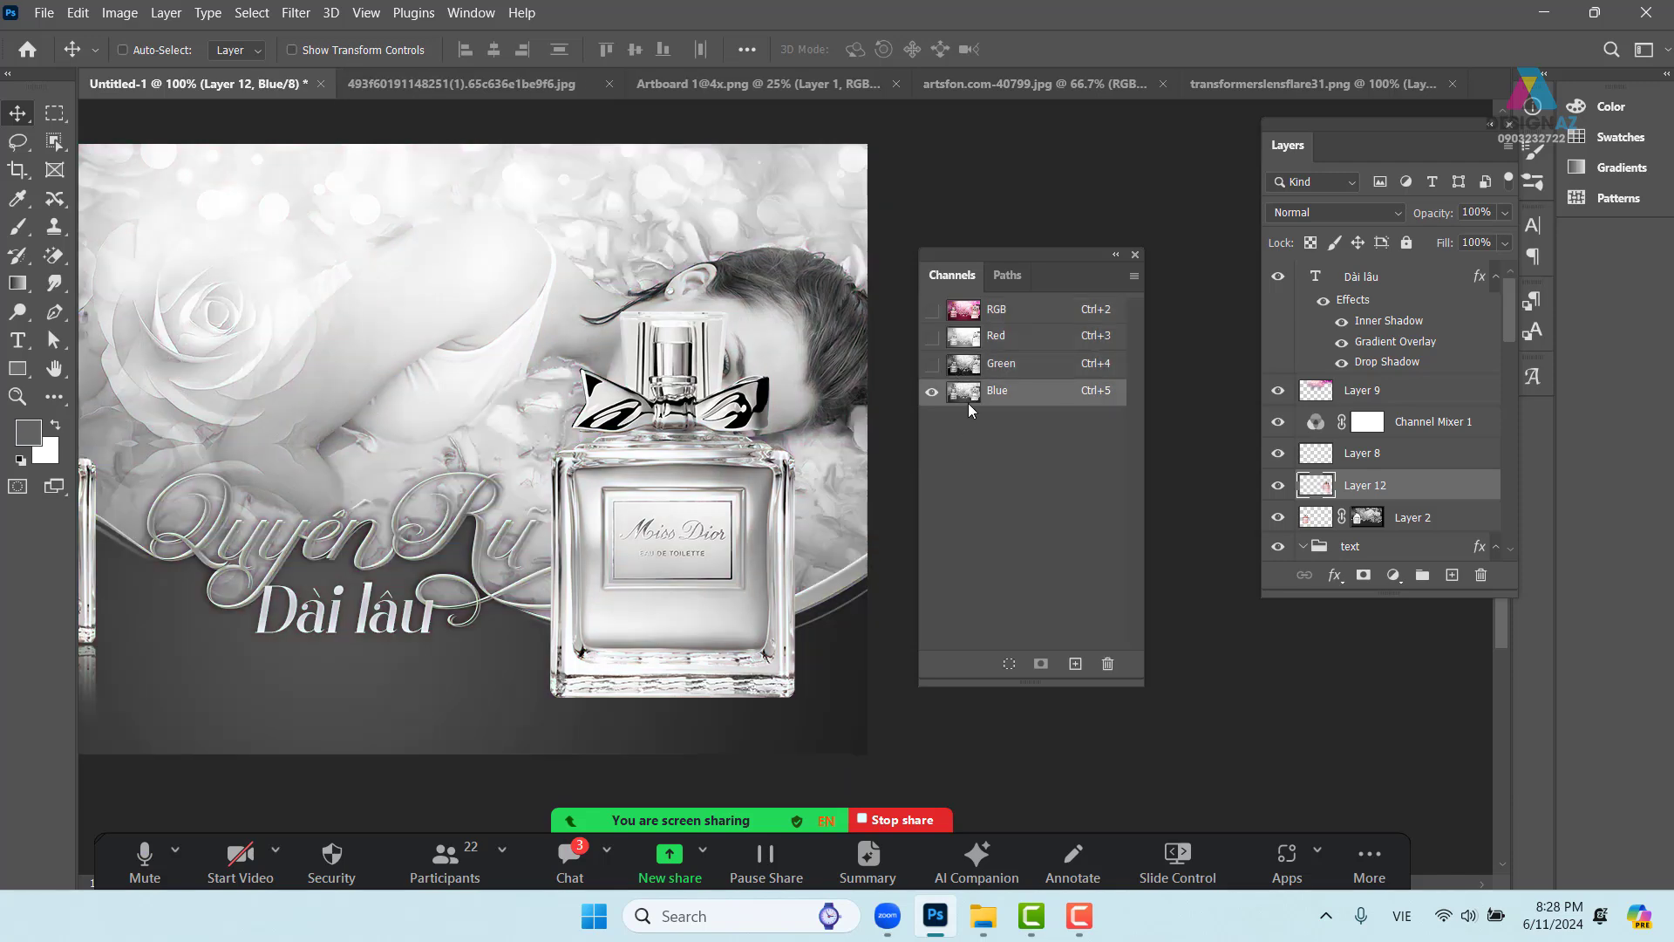
left_click(968, 342)
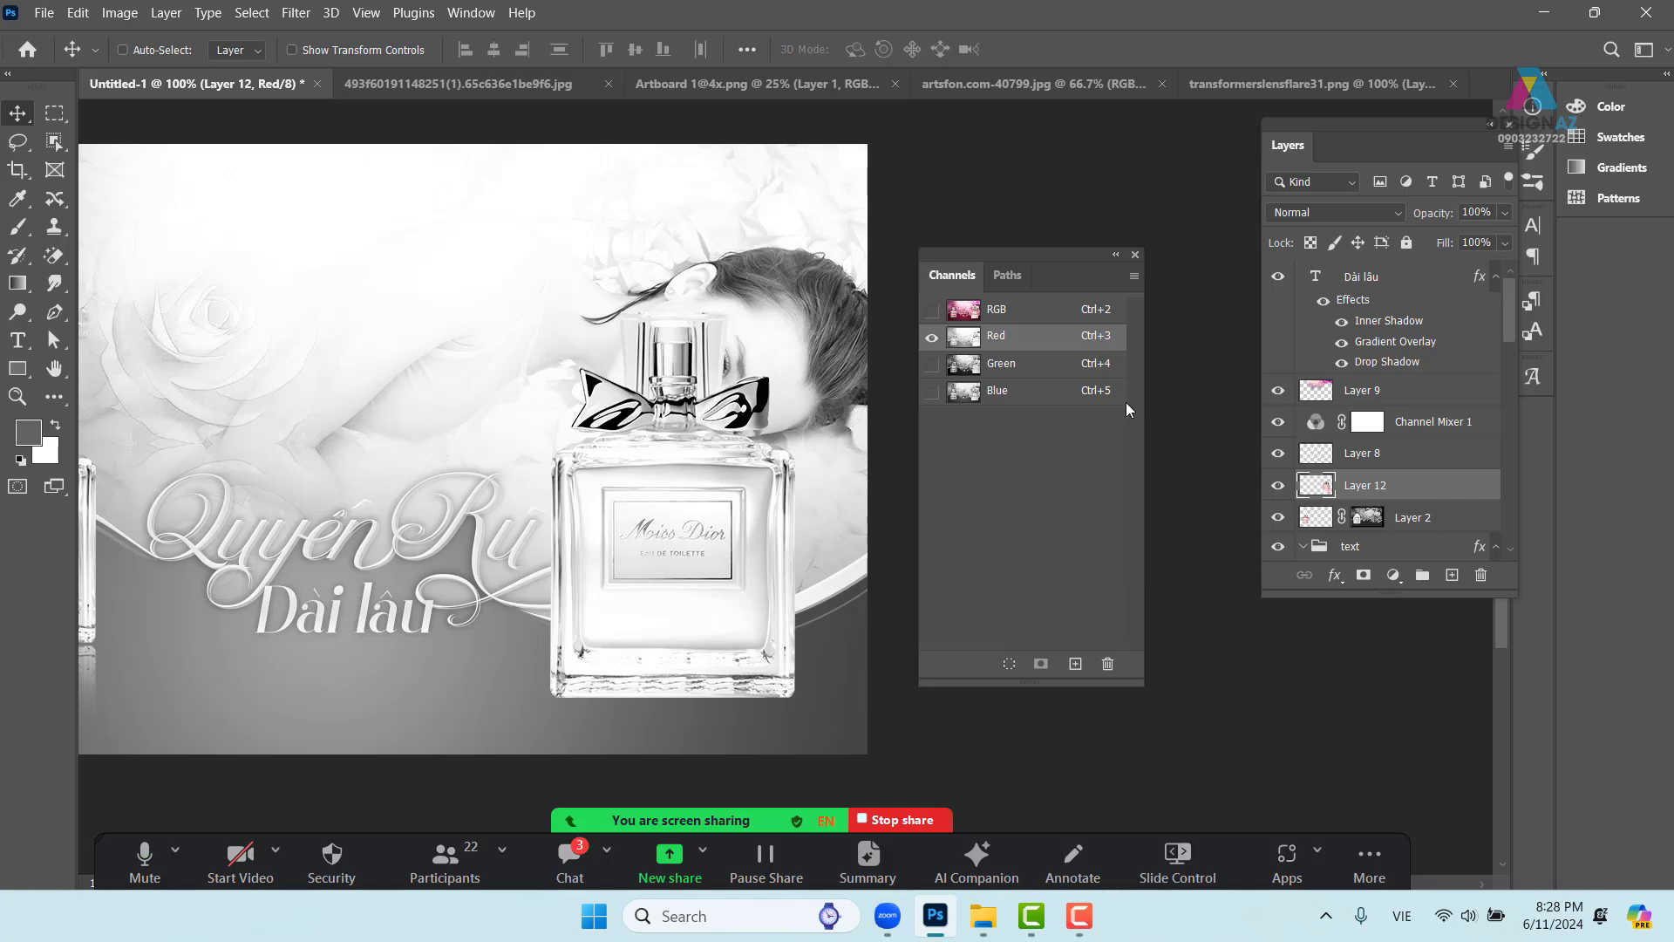
left_click(969, 366)
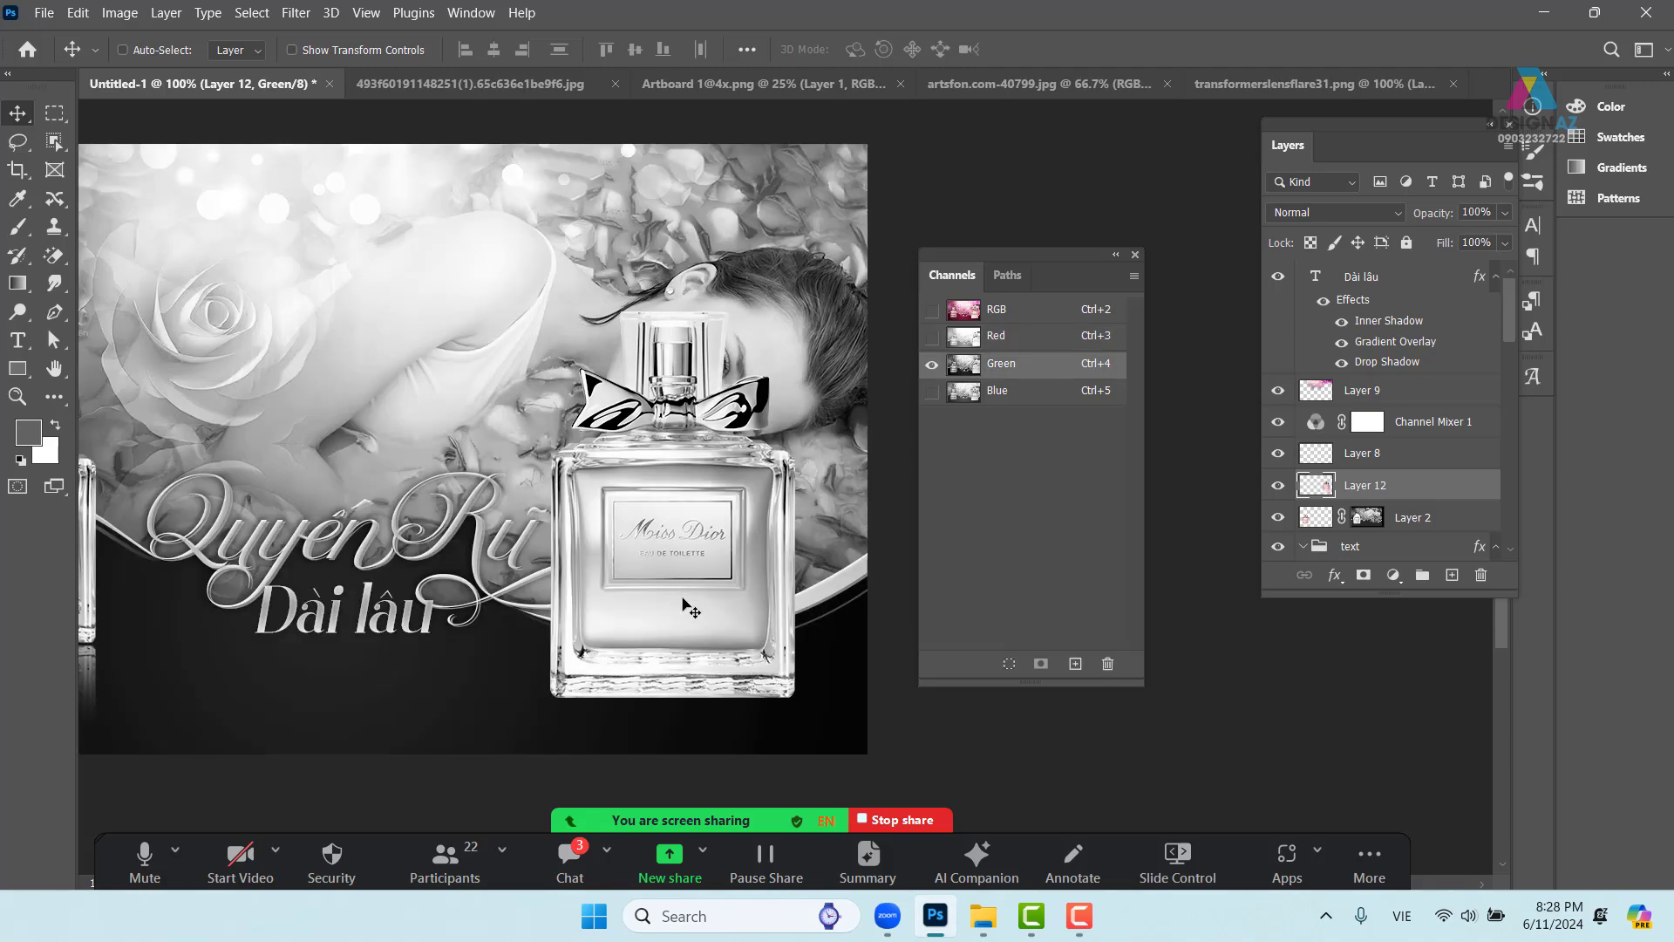
left_click(970, 393)
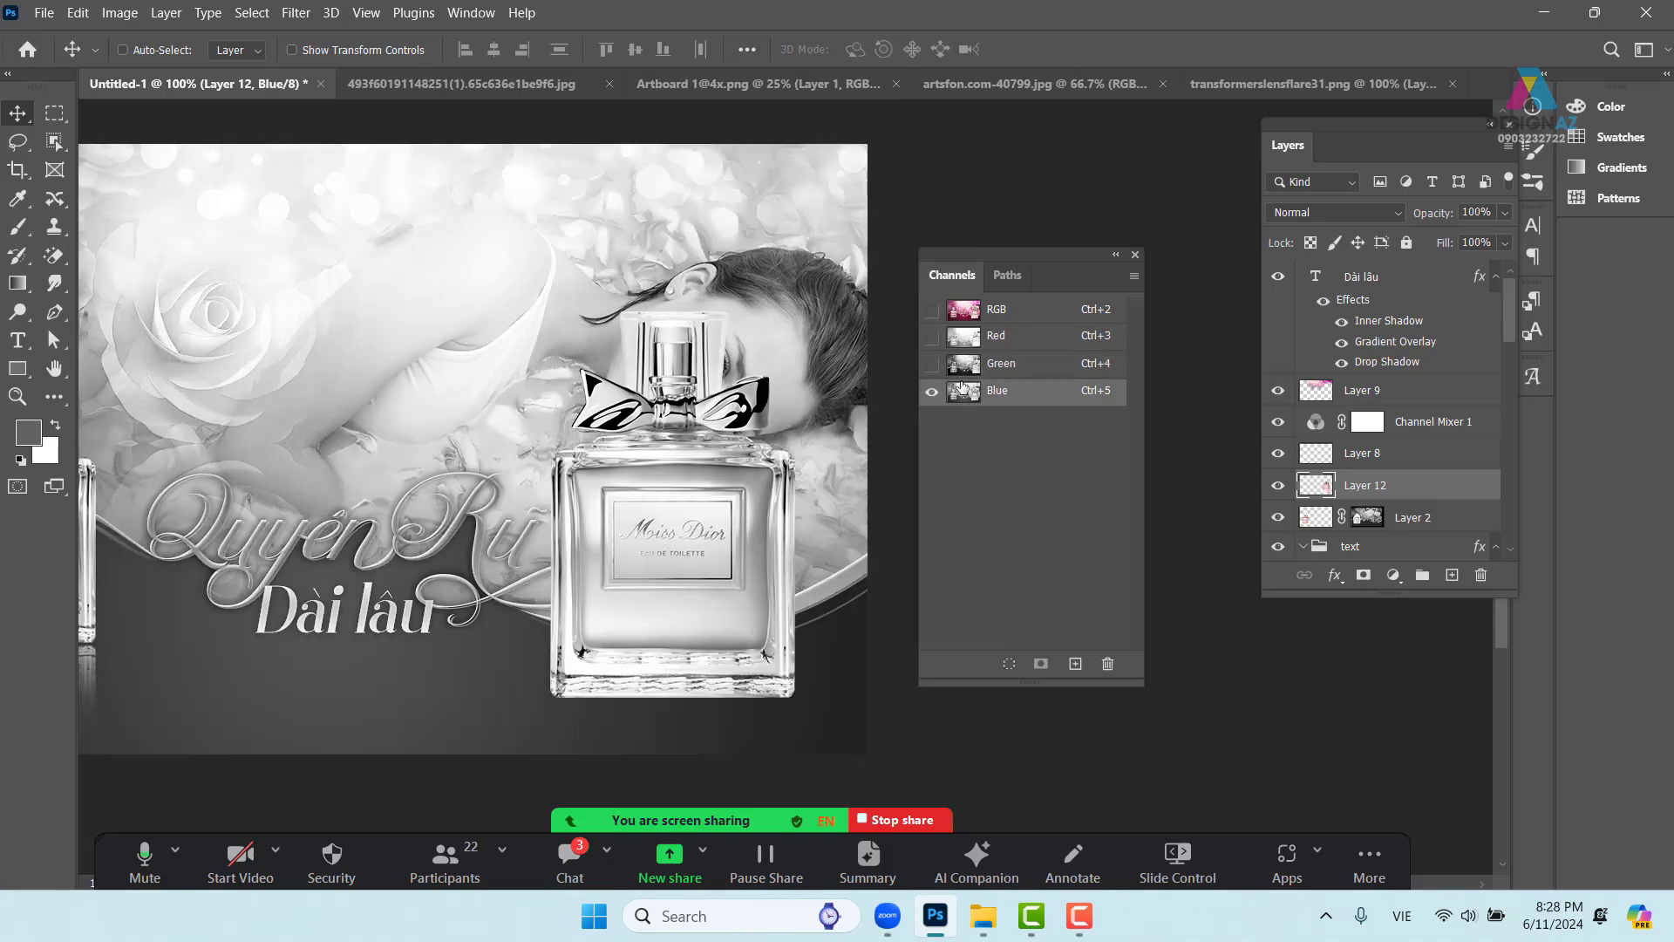
key("ctrl+4")
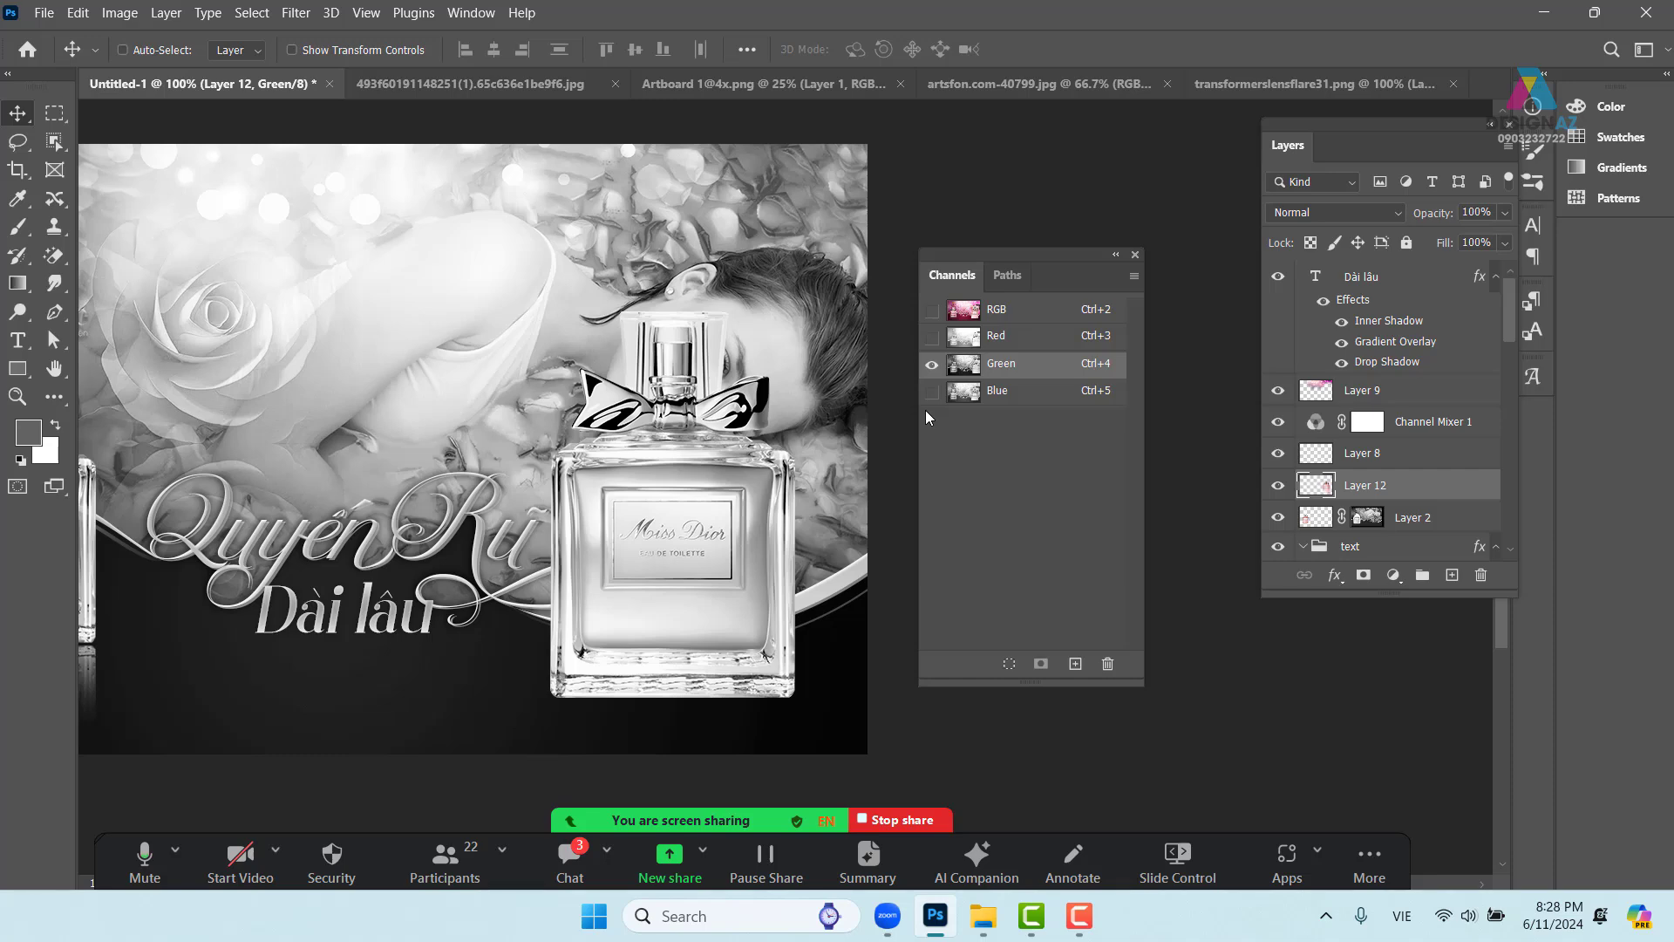
Load the Green channel as a selection and apply it as a layer mask on the pasted bottle's layer
key("ctrl")
left_click(966, 373, "ctrl")
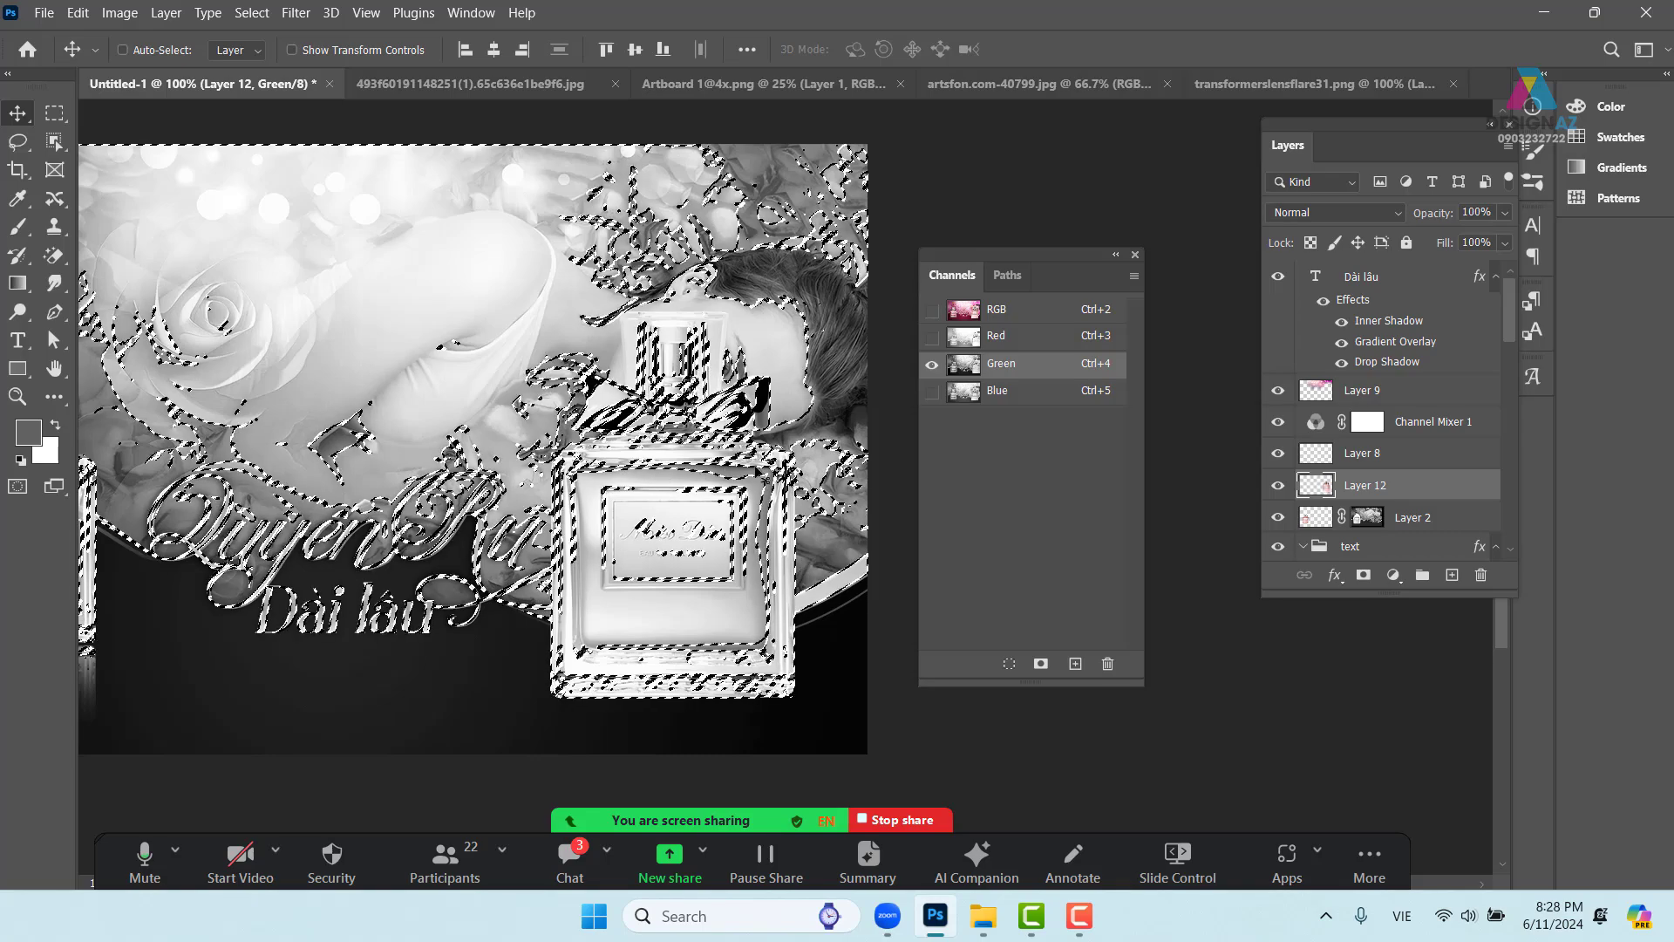
left_click(962, 311)
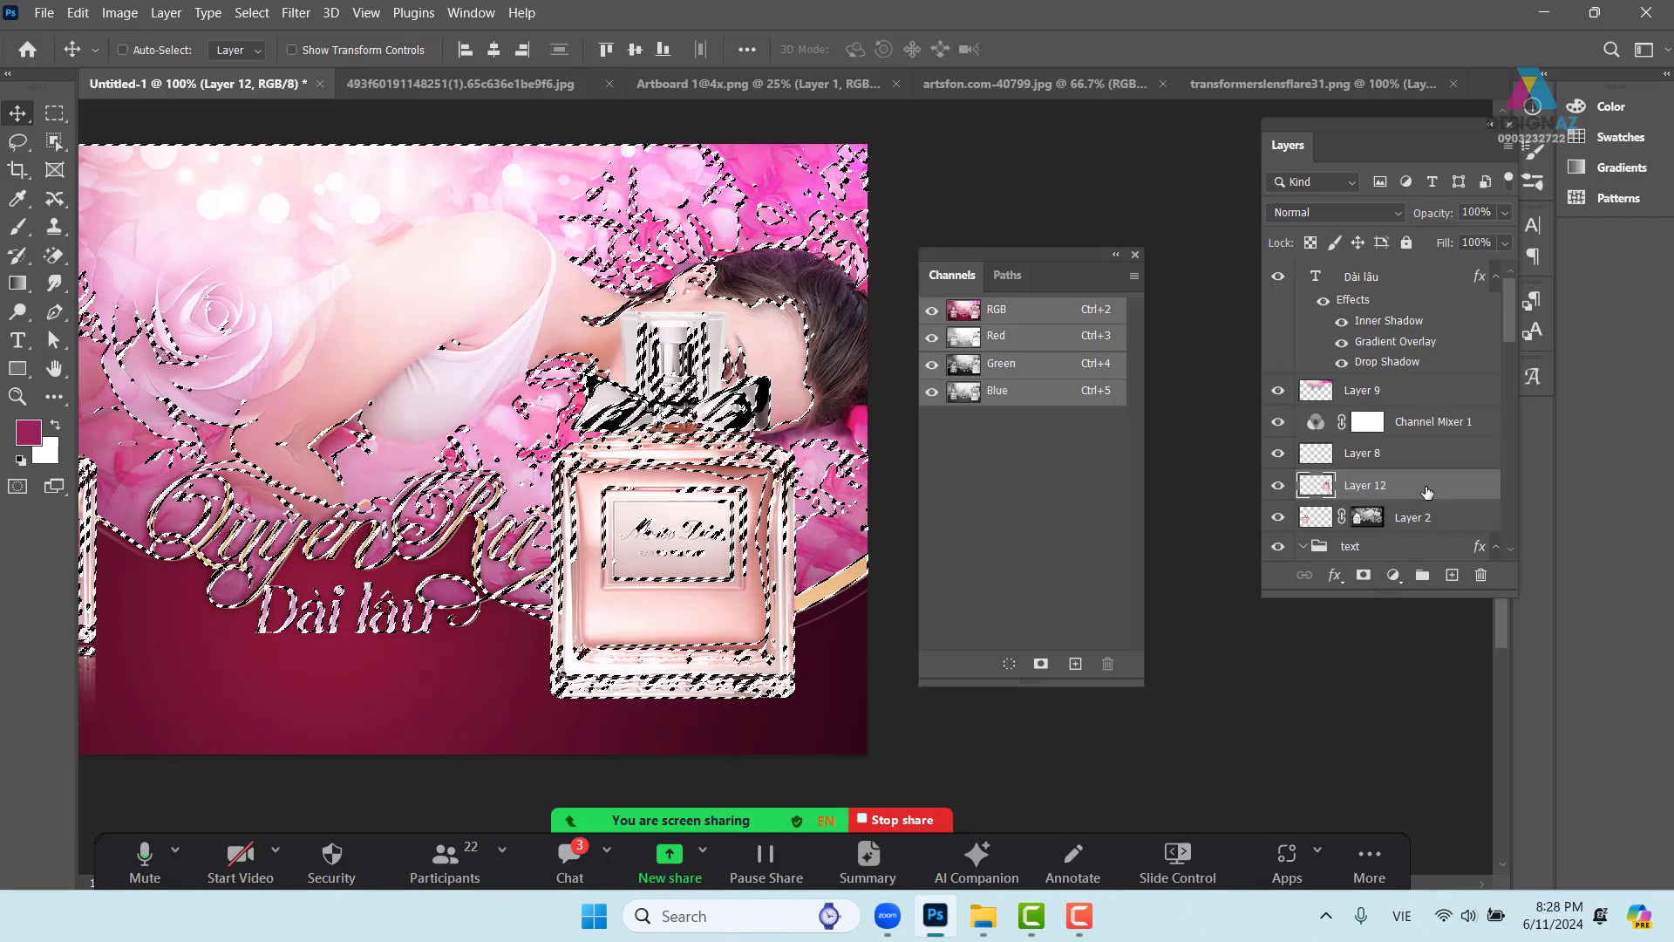
left_click(1362, 581)
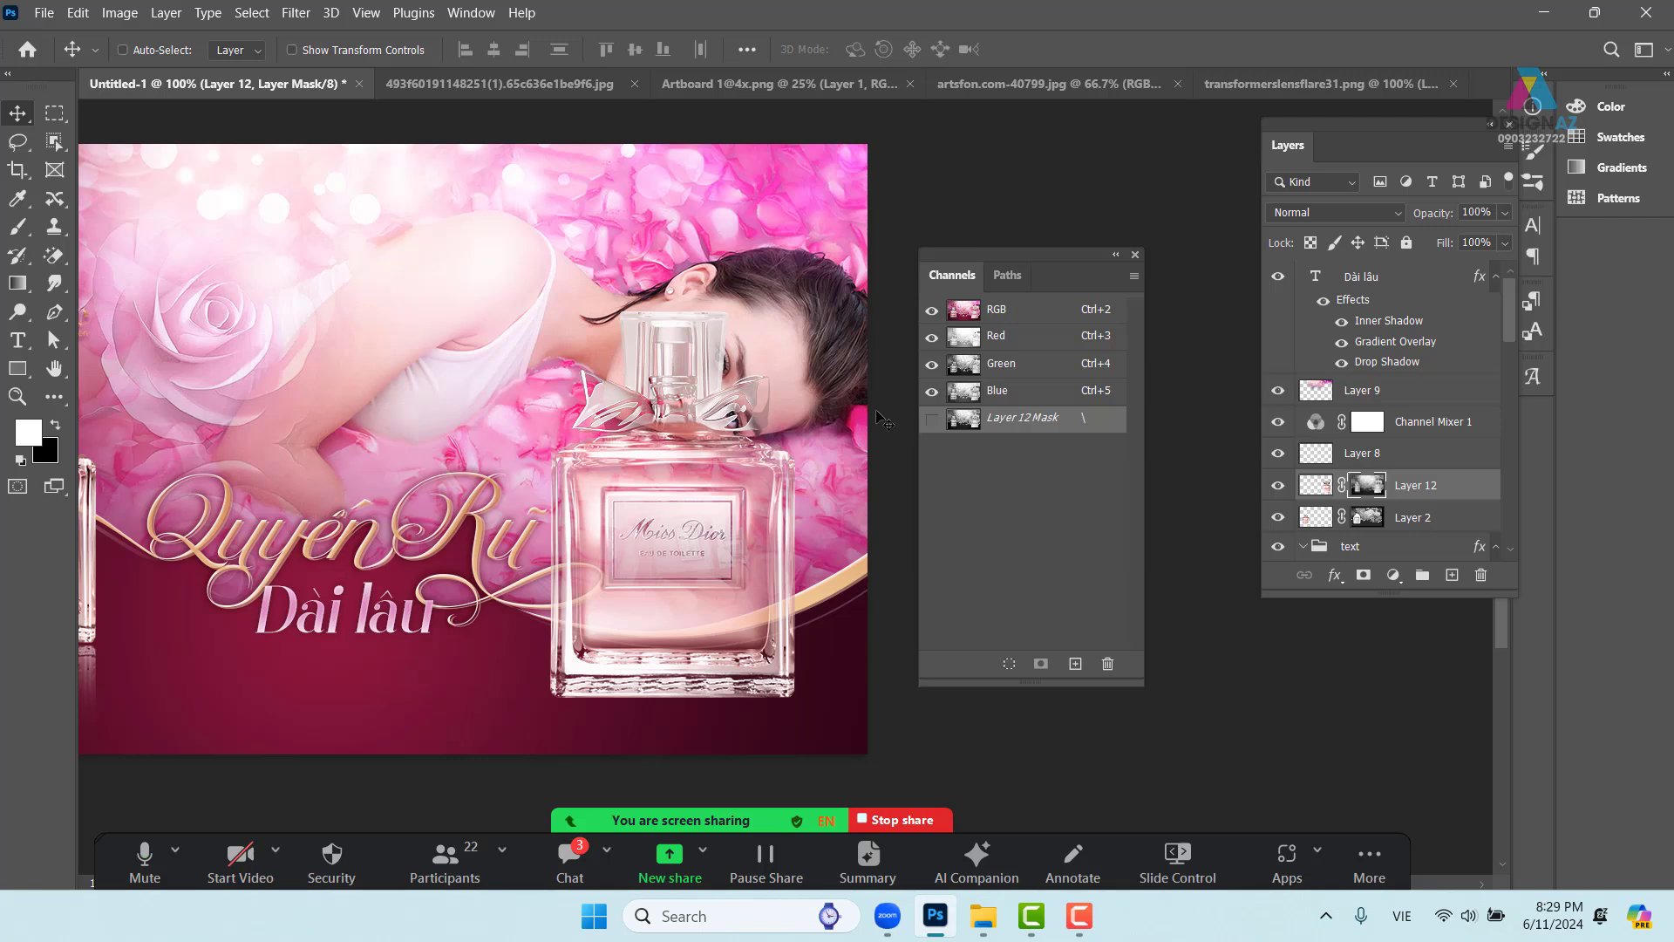
Paint white on the pasted bottle's mask with a 102 px brush to restore the cap, bow and outer glass edges
key("b")
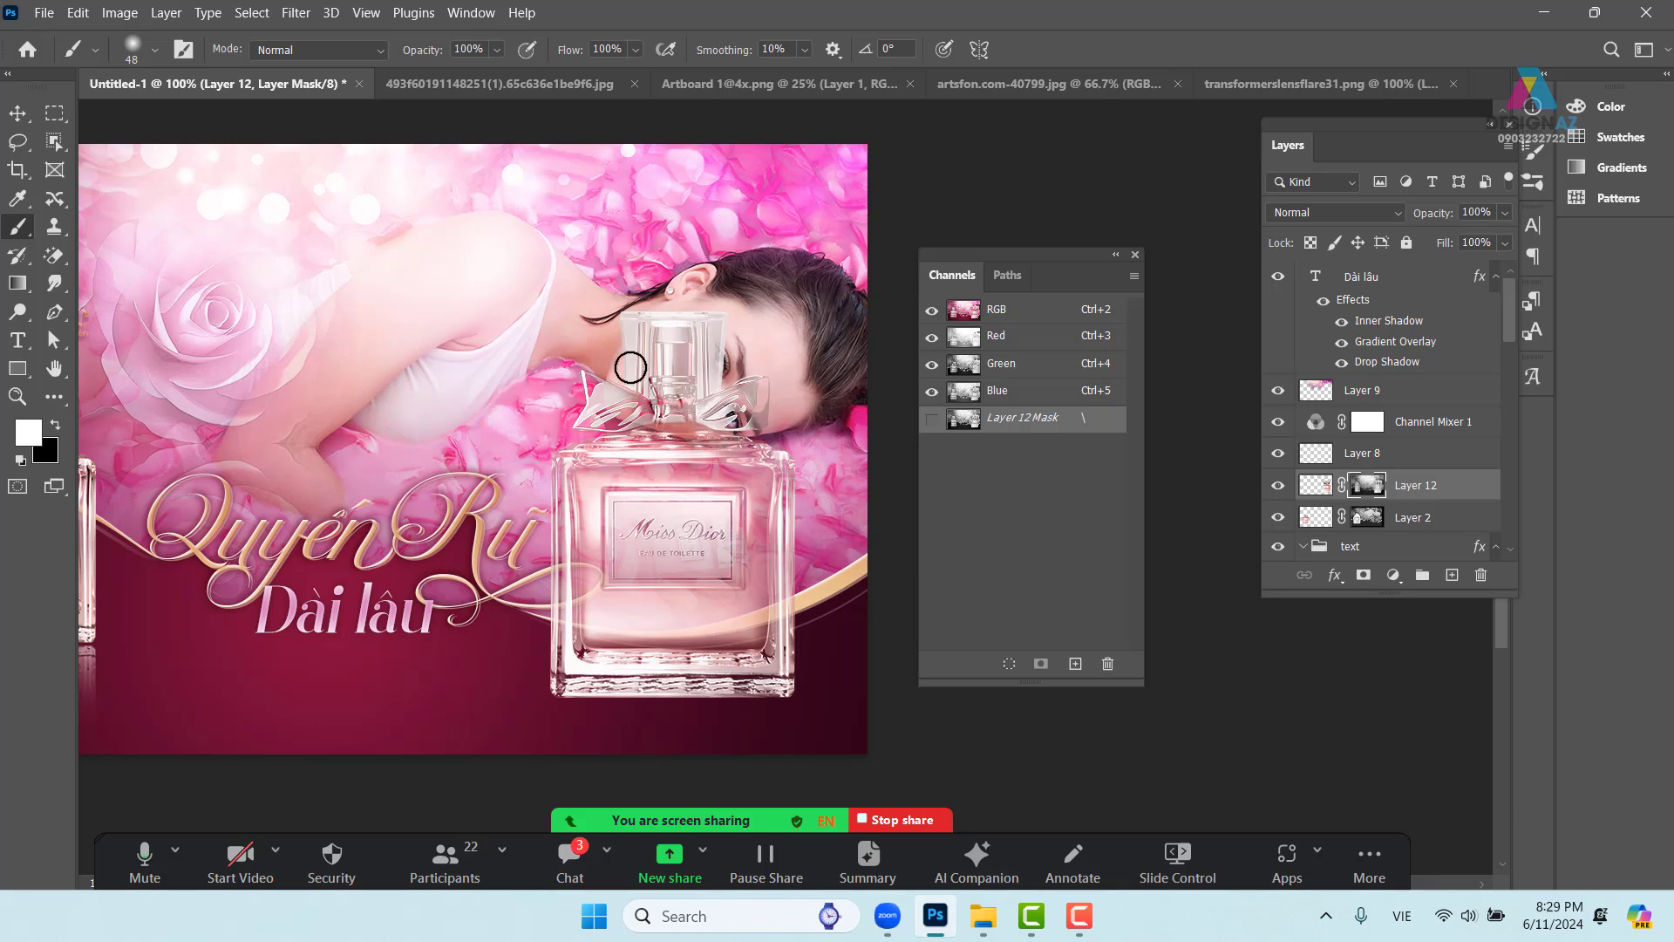
right_click(678, 368, "alt")
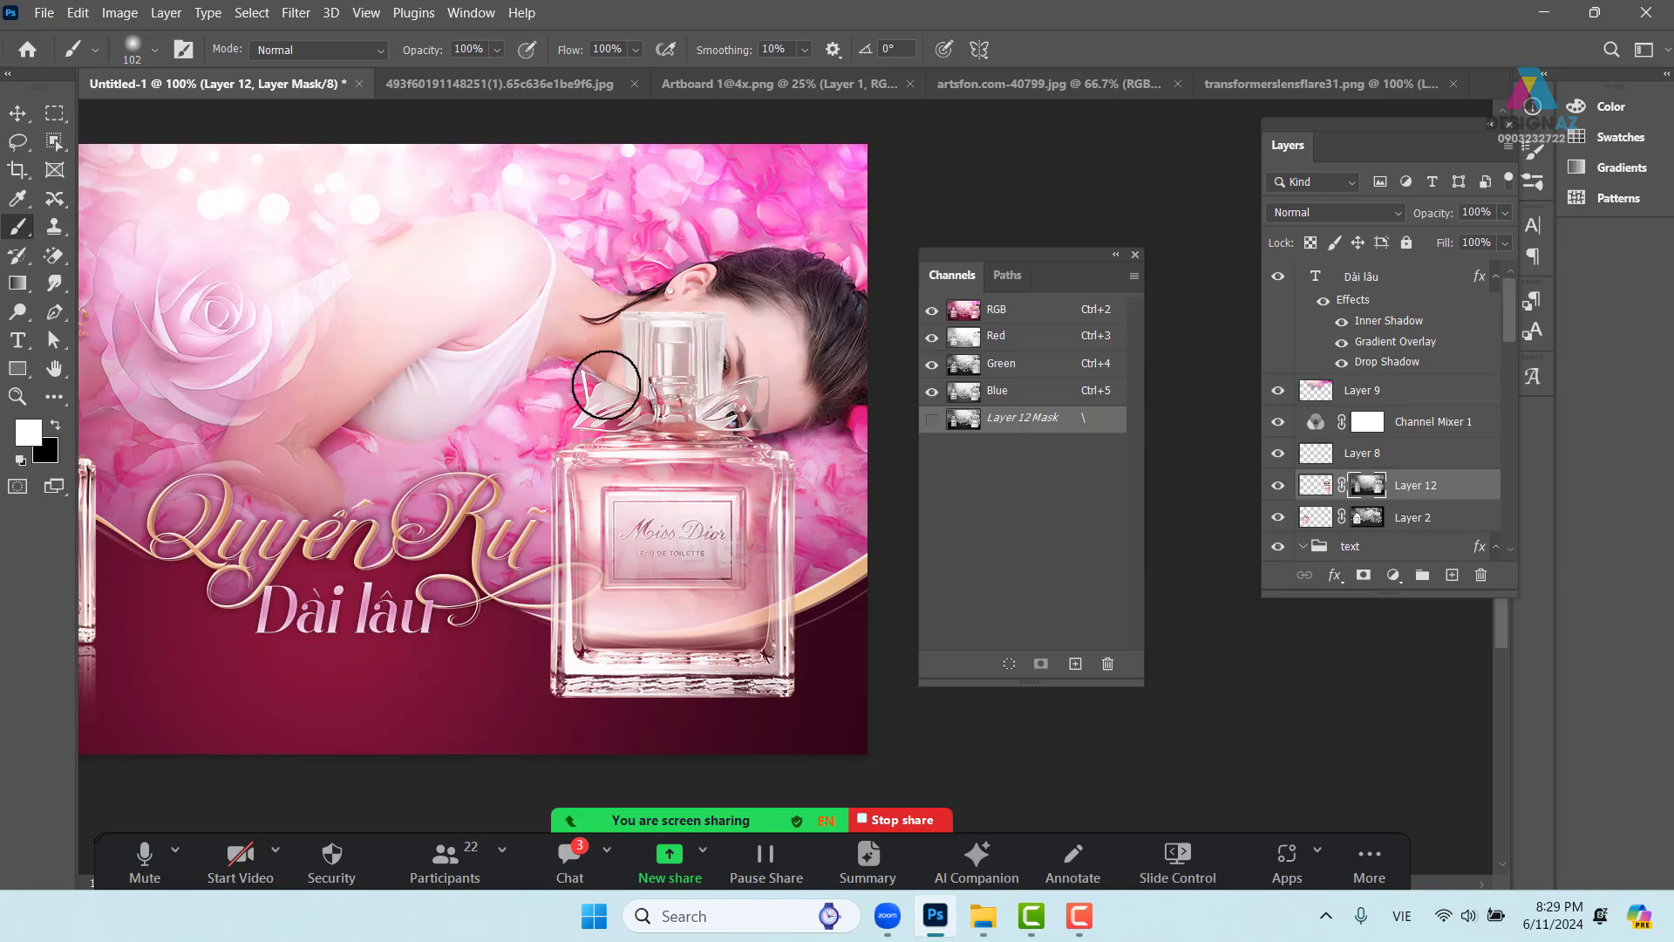
mouse_move(590, 403)
left_mouse_down()
mouse_move(762, 403)
mouse_move(697, 325)
mouse_move(628, 342)
mouse_move(757, 343)
left_mouse_up()
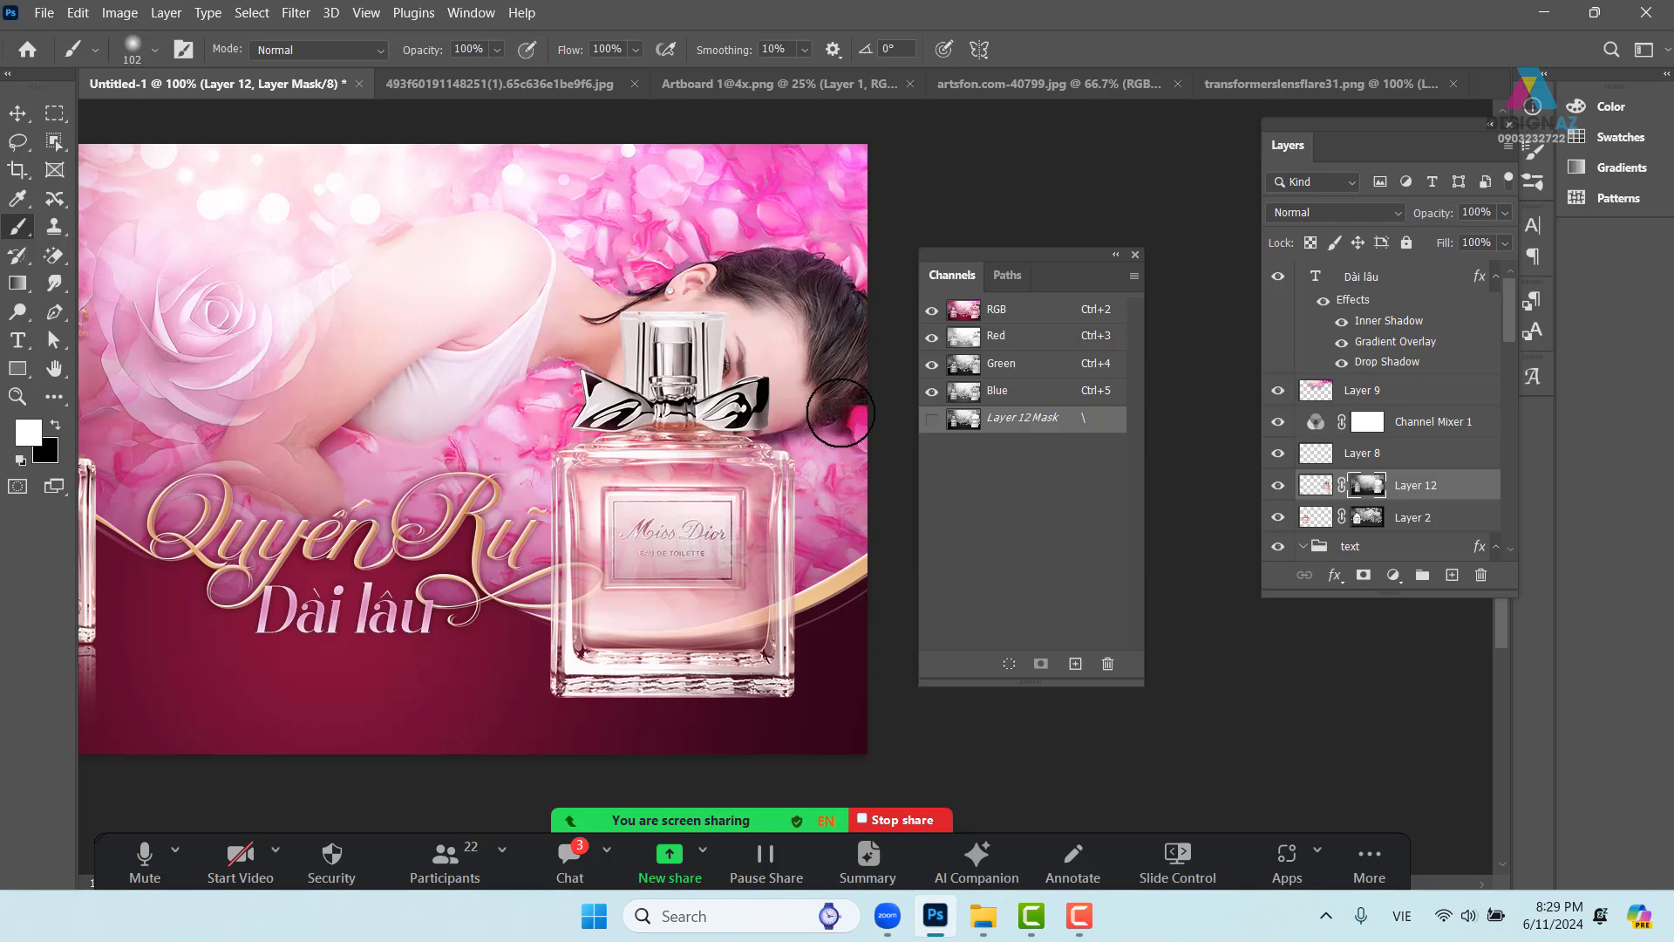
mouse_move(803, 506)
left_mouse_down()
mouse_move(792, 693)
mouse_move(558, 715)
left_mouse_up()
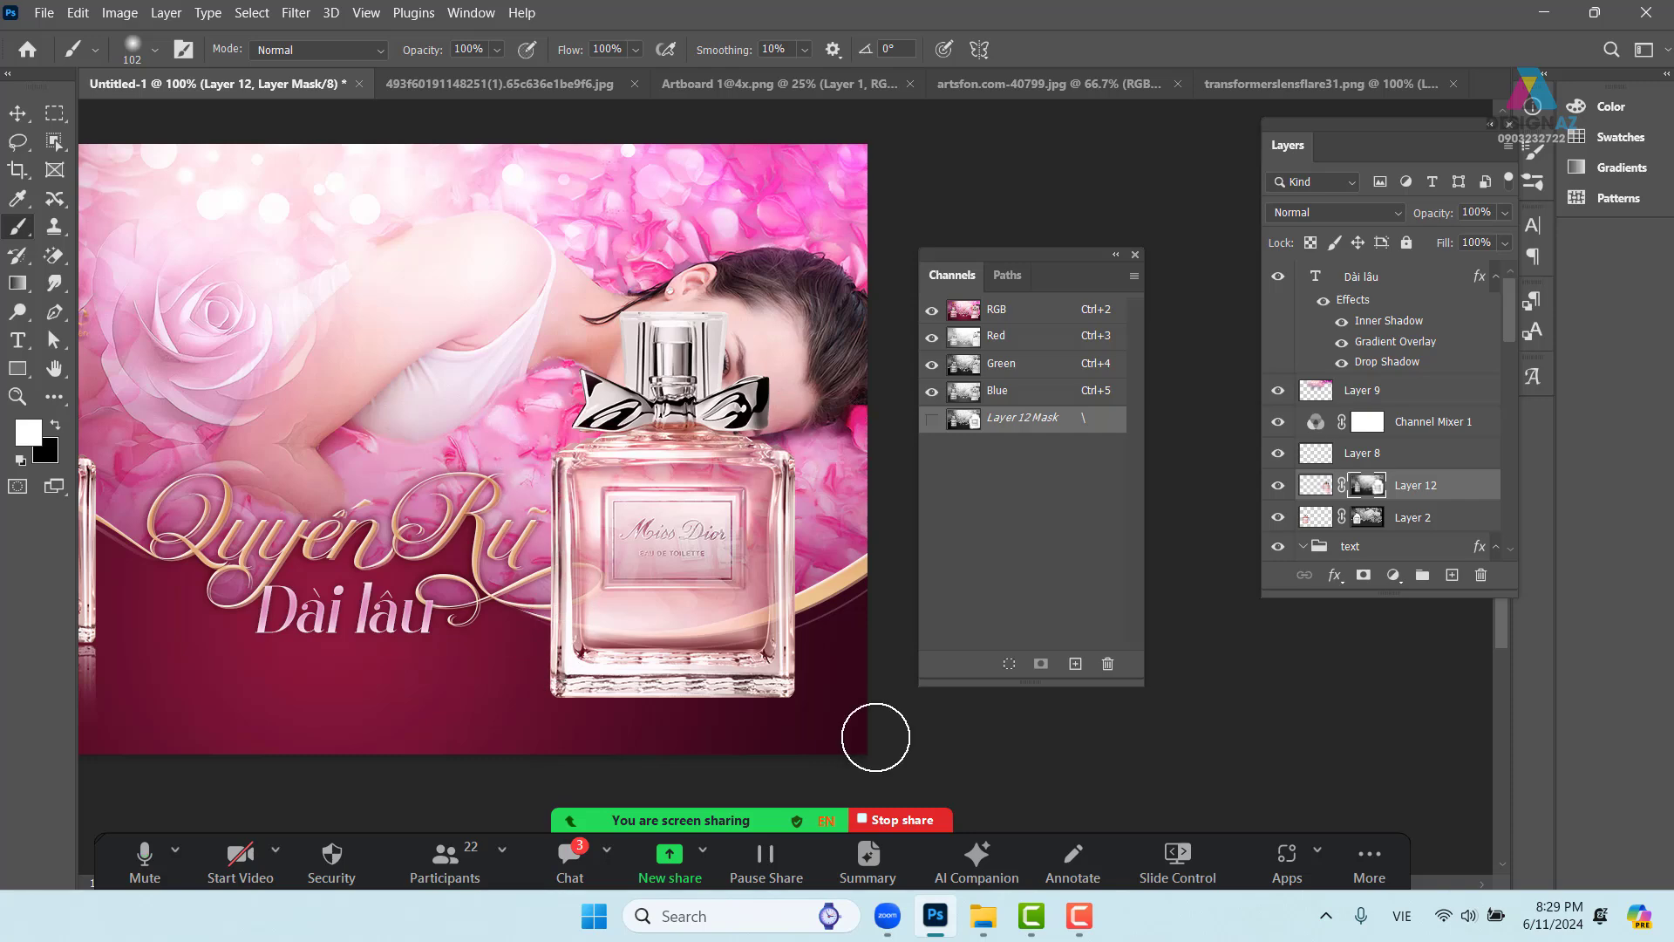
Undo the mask on the pasted bottle's layer and delete that layer
left_click(21, 114)
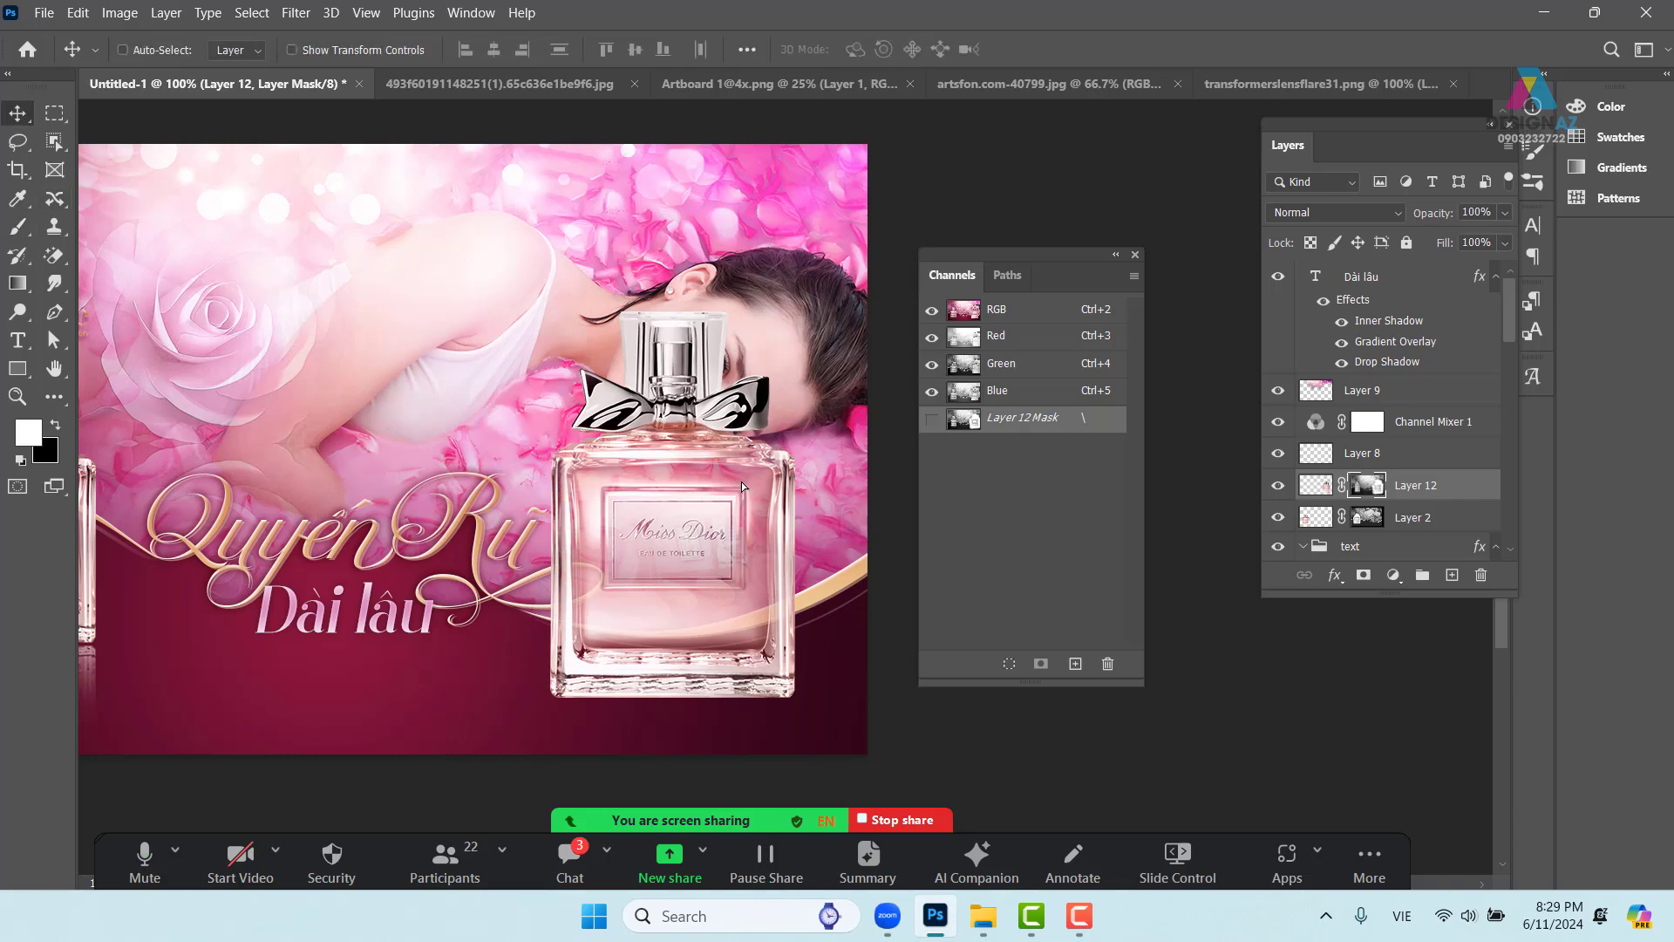
left_click_drag(716, 519, 763, 521)
key("space")
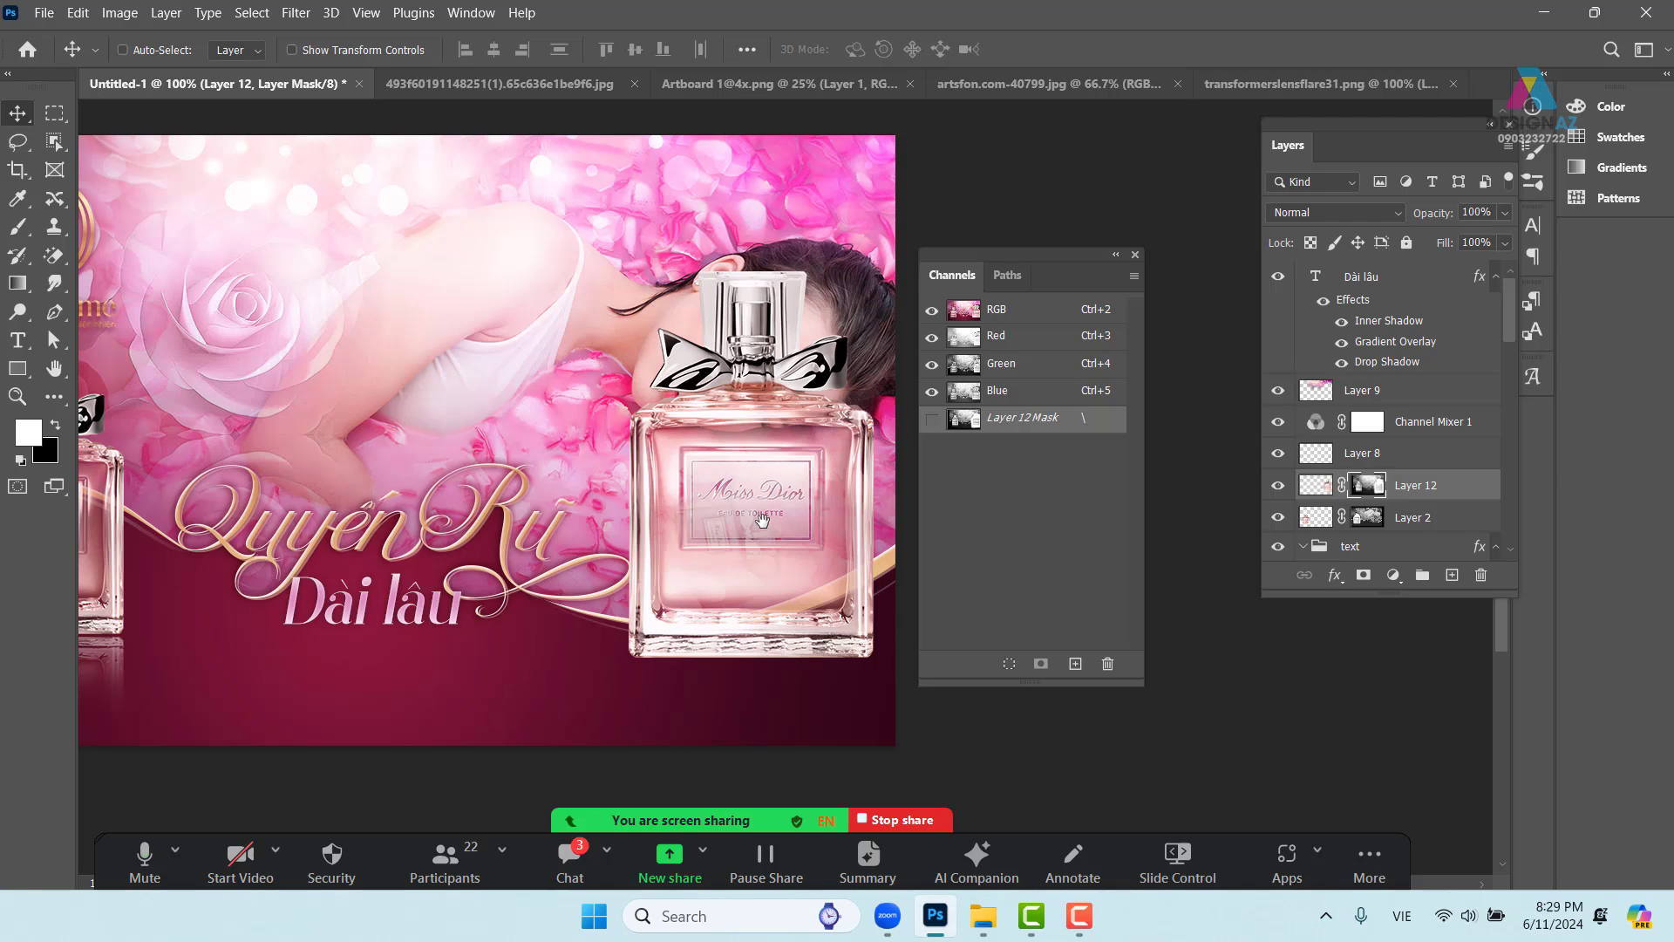
key("ctrl+z")
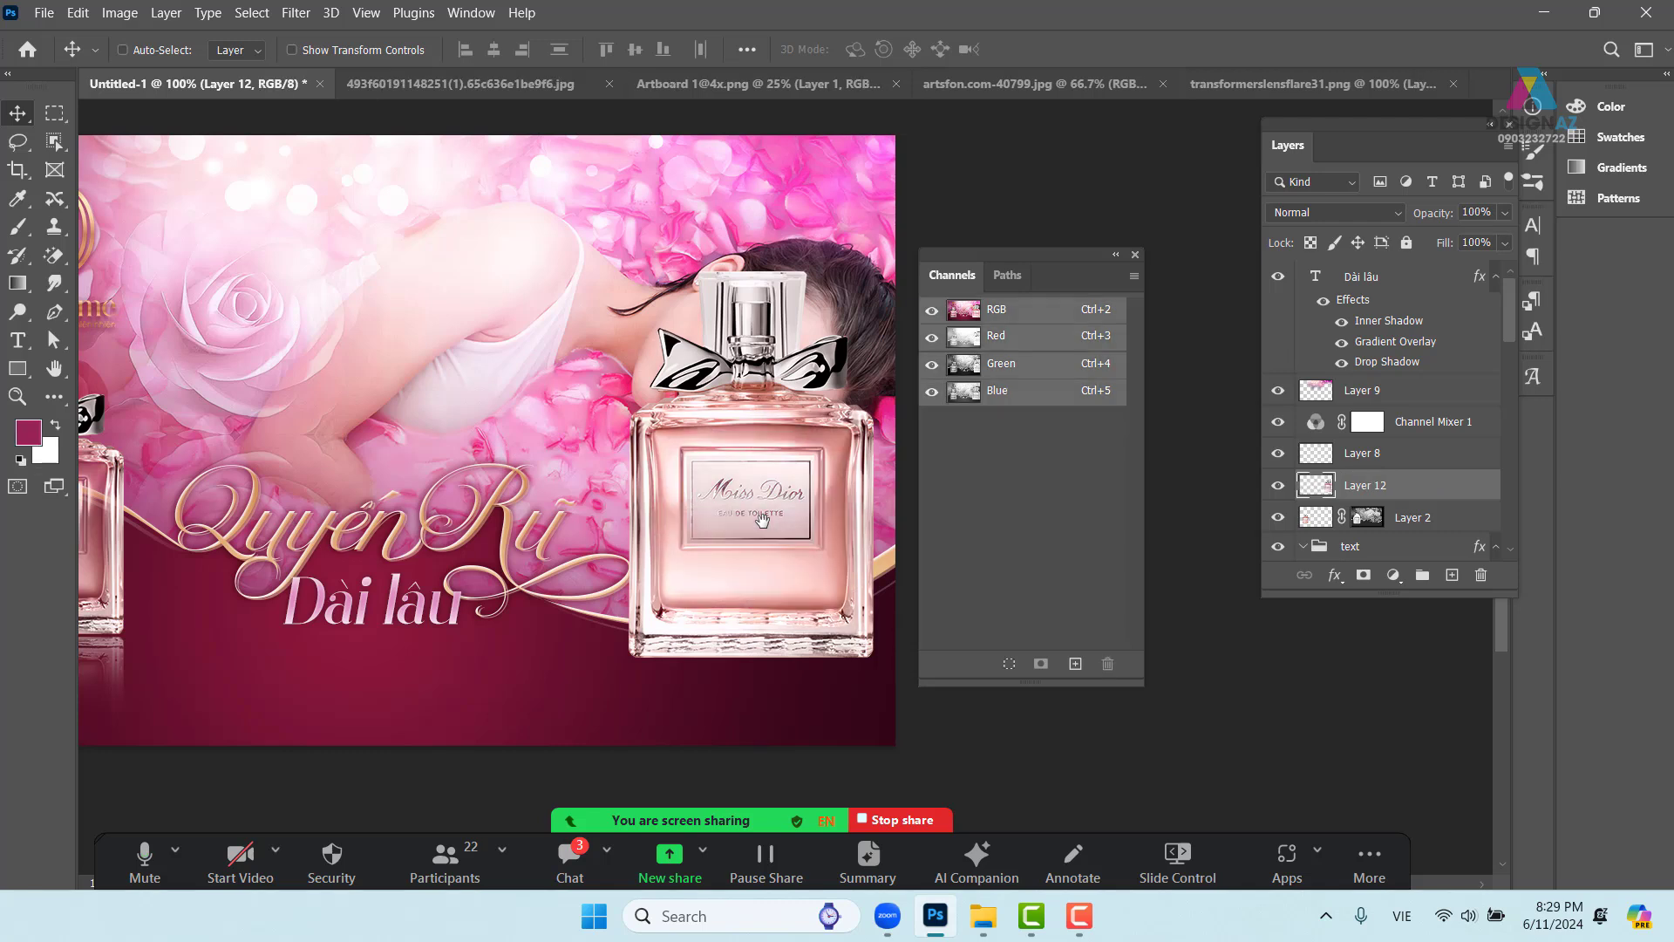
left_click_drag(764, 522, 794, 525)
key("Delete")
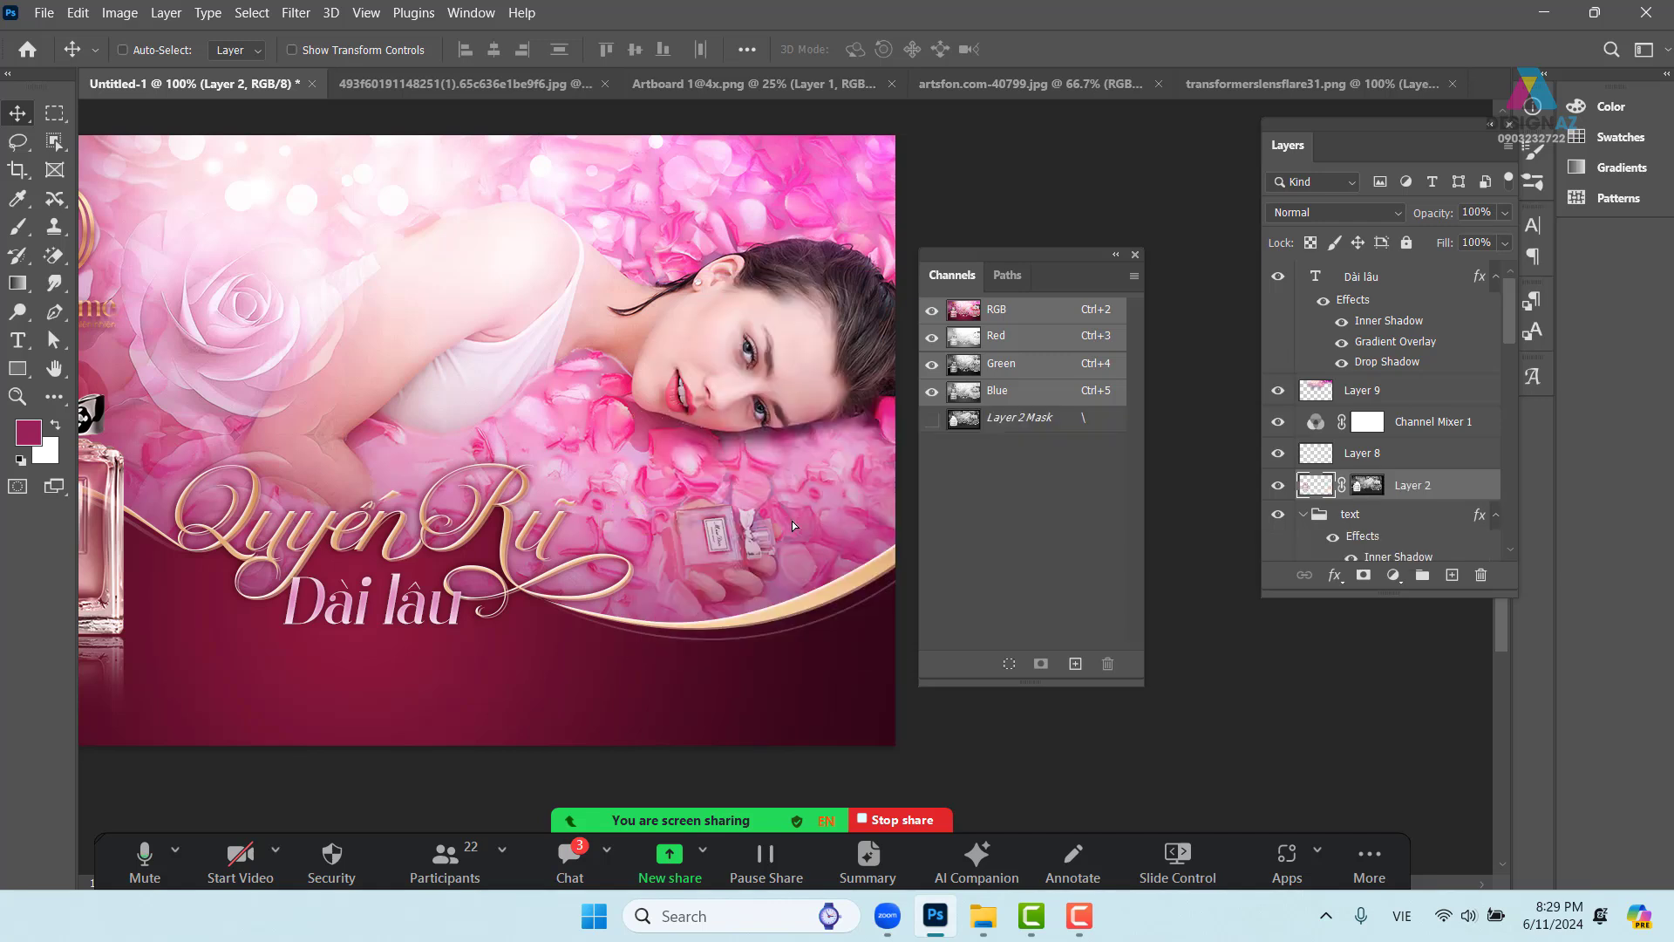
left_click(1135, 256)
Save the banner as Untitled-1 in Photoshop format with Maximize Compatibility enabled
key("space")
left_click_drag(550, 401, 799, 404)
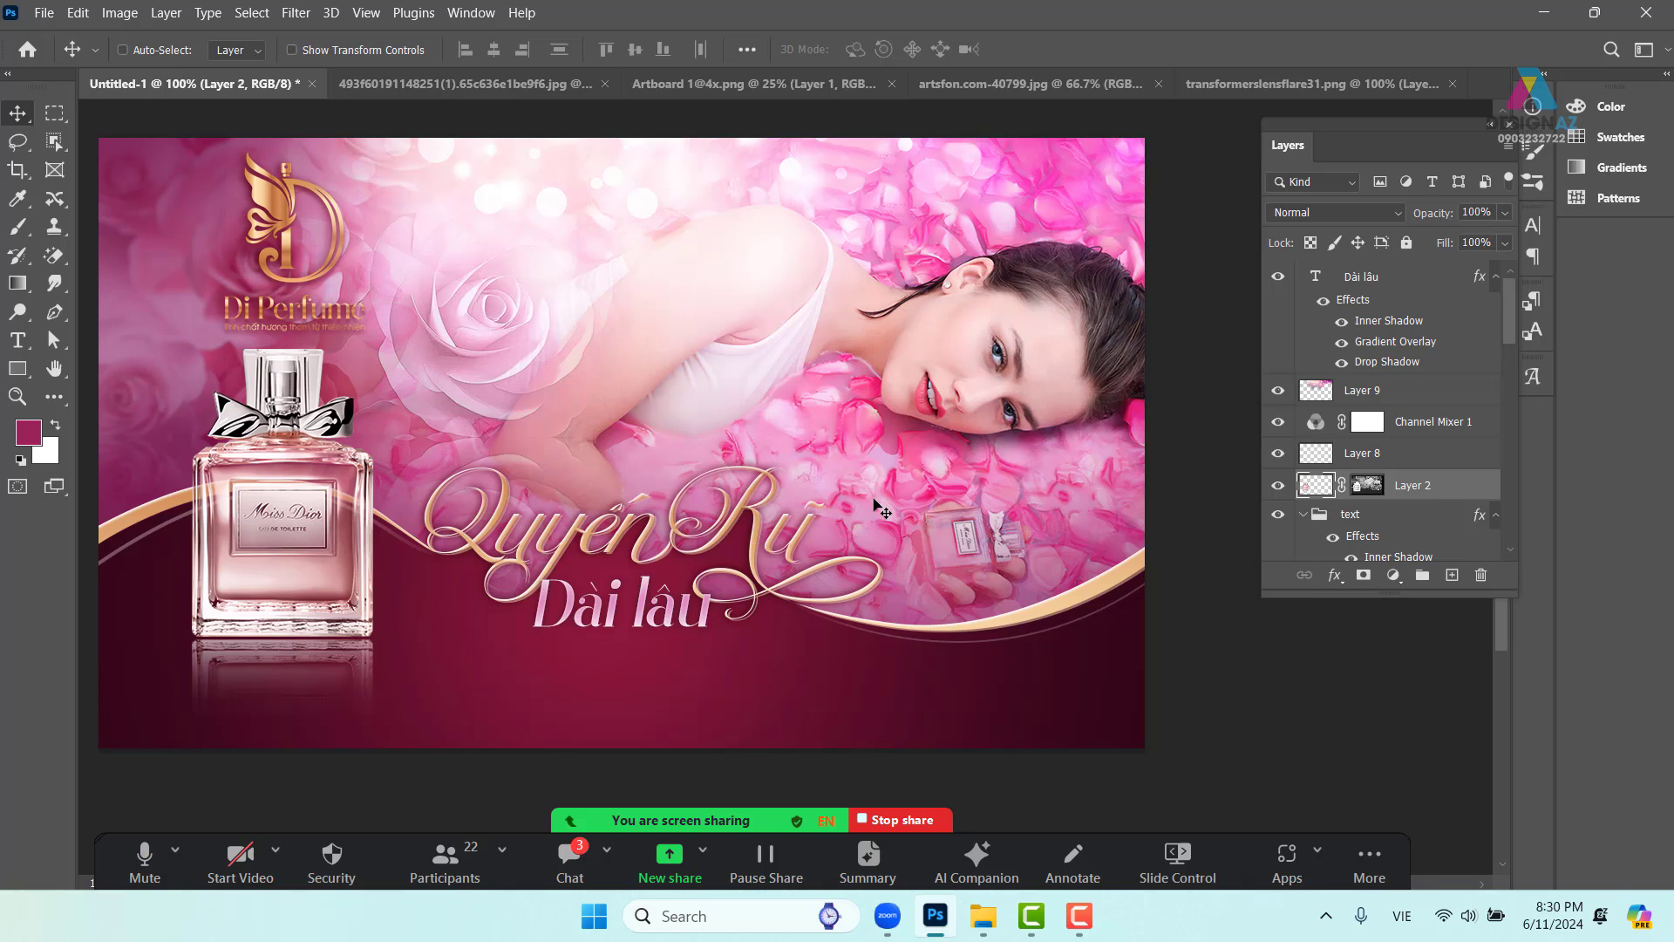
left_click_drag(764, 534, 810, 554)
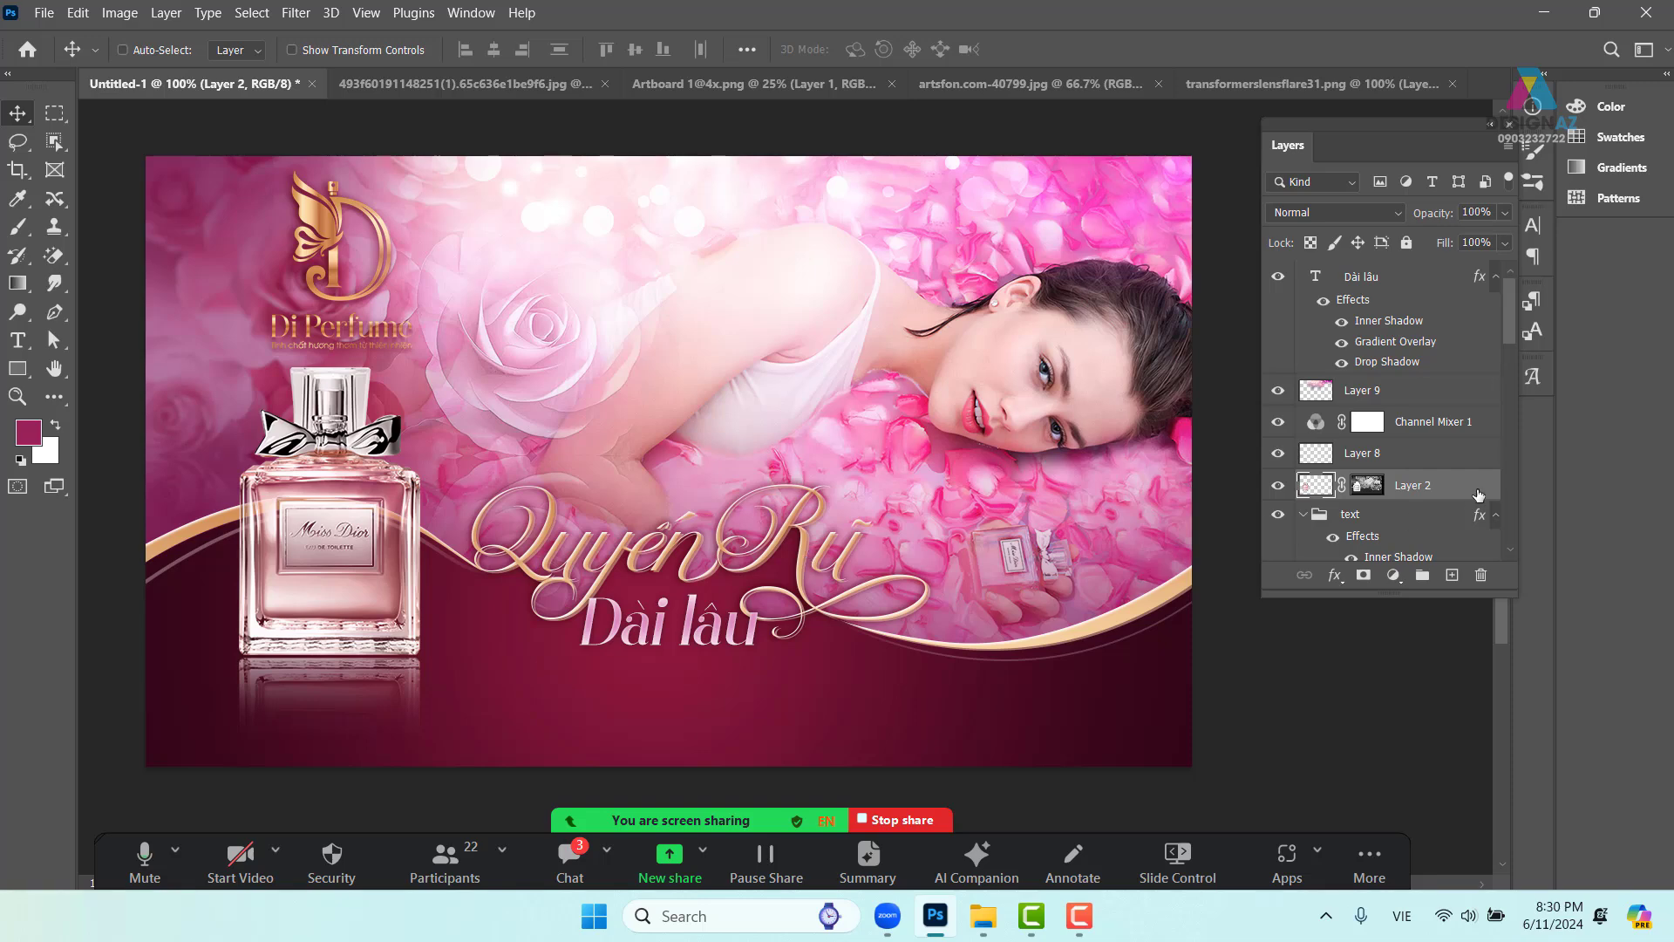
key("ctrl+s")
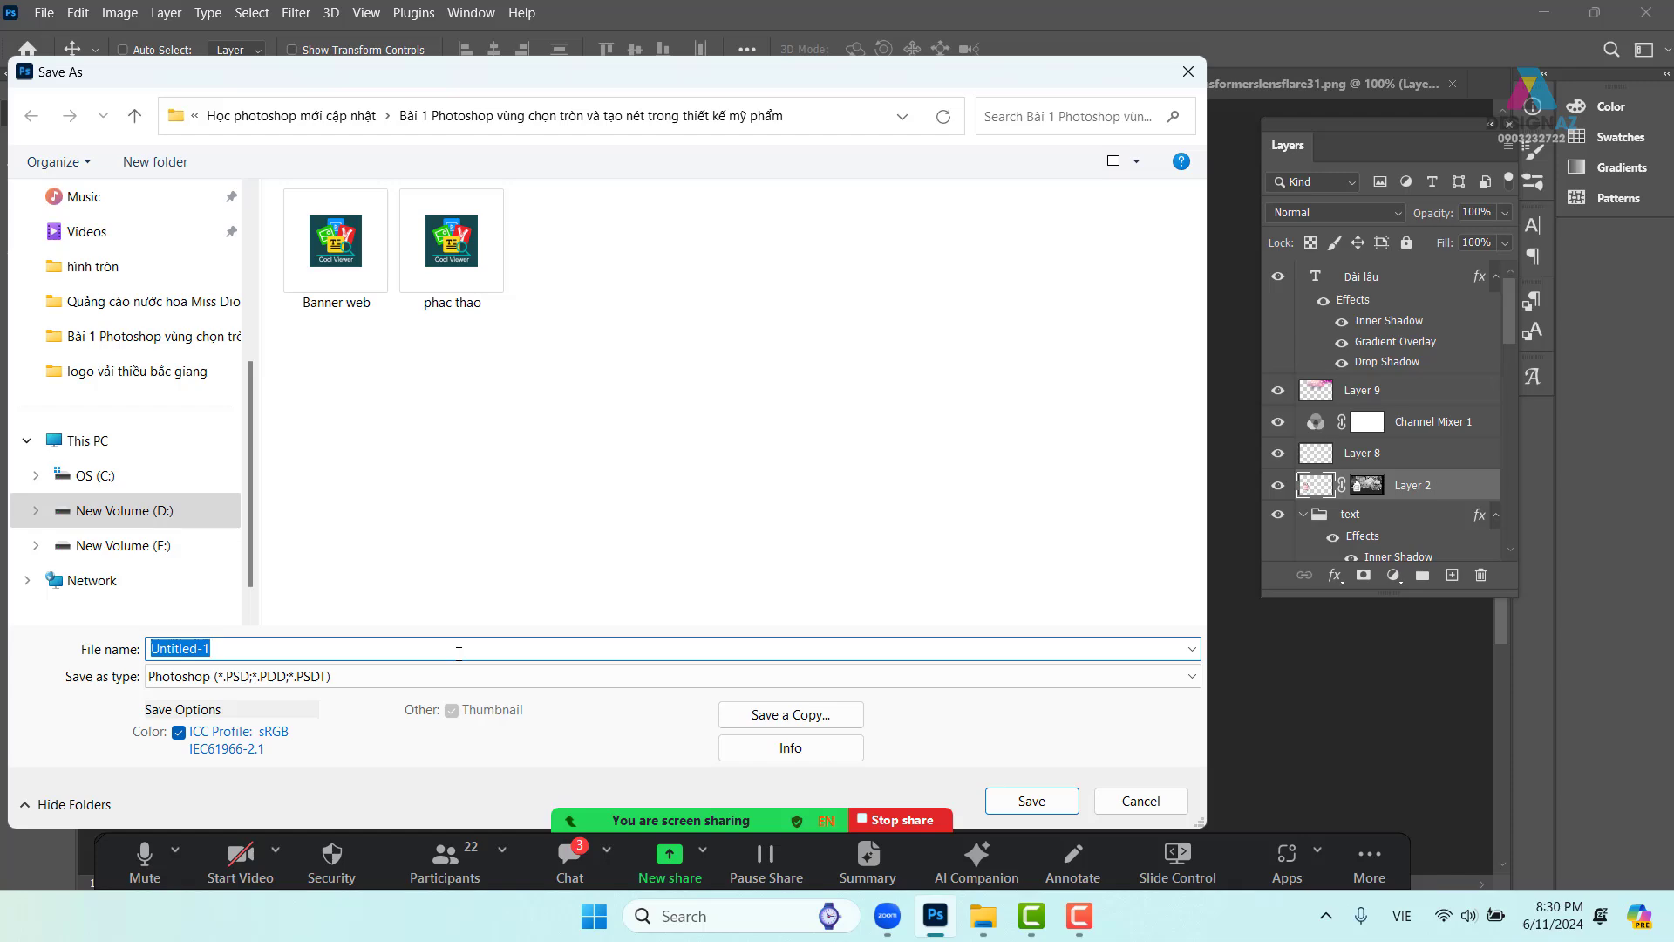
key("Return")
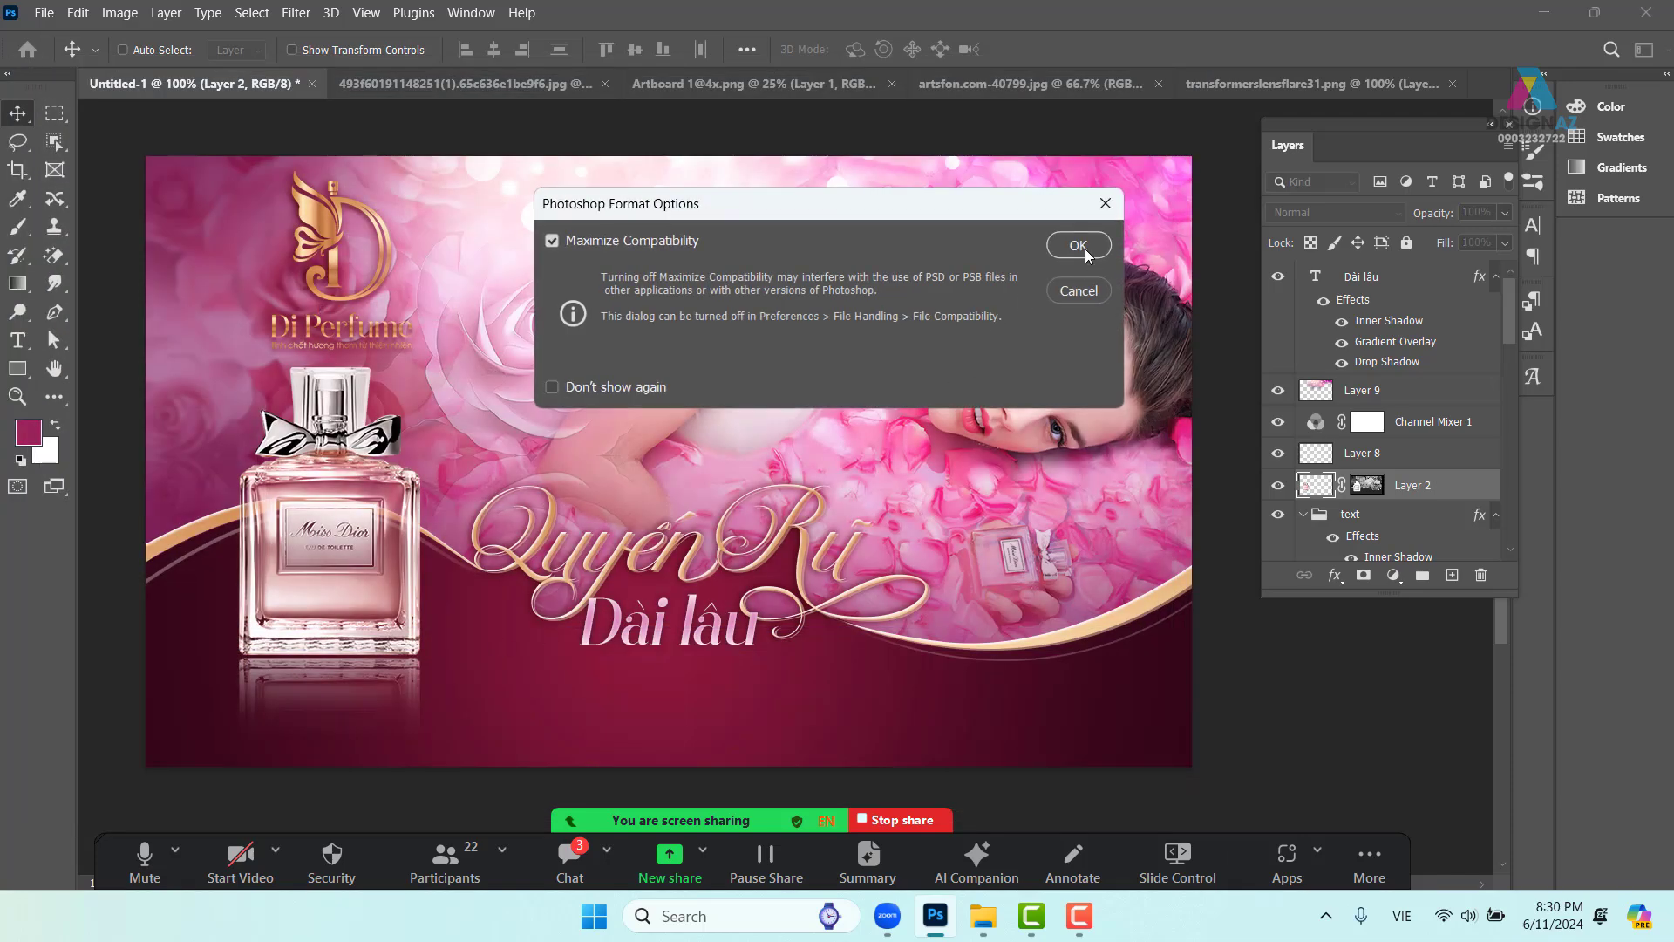
left_click(1085, 249)
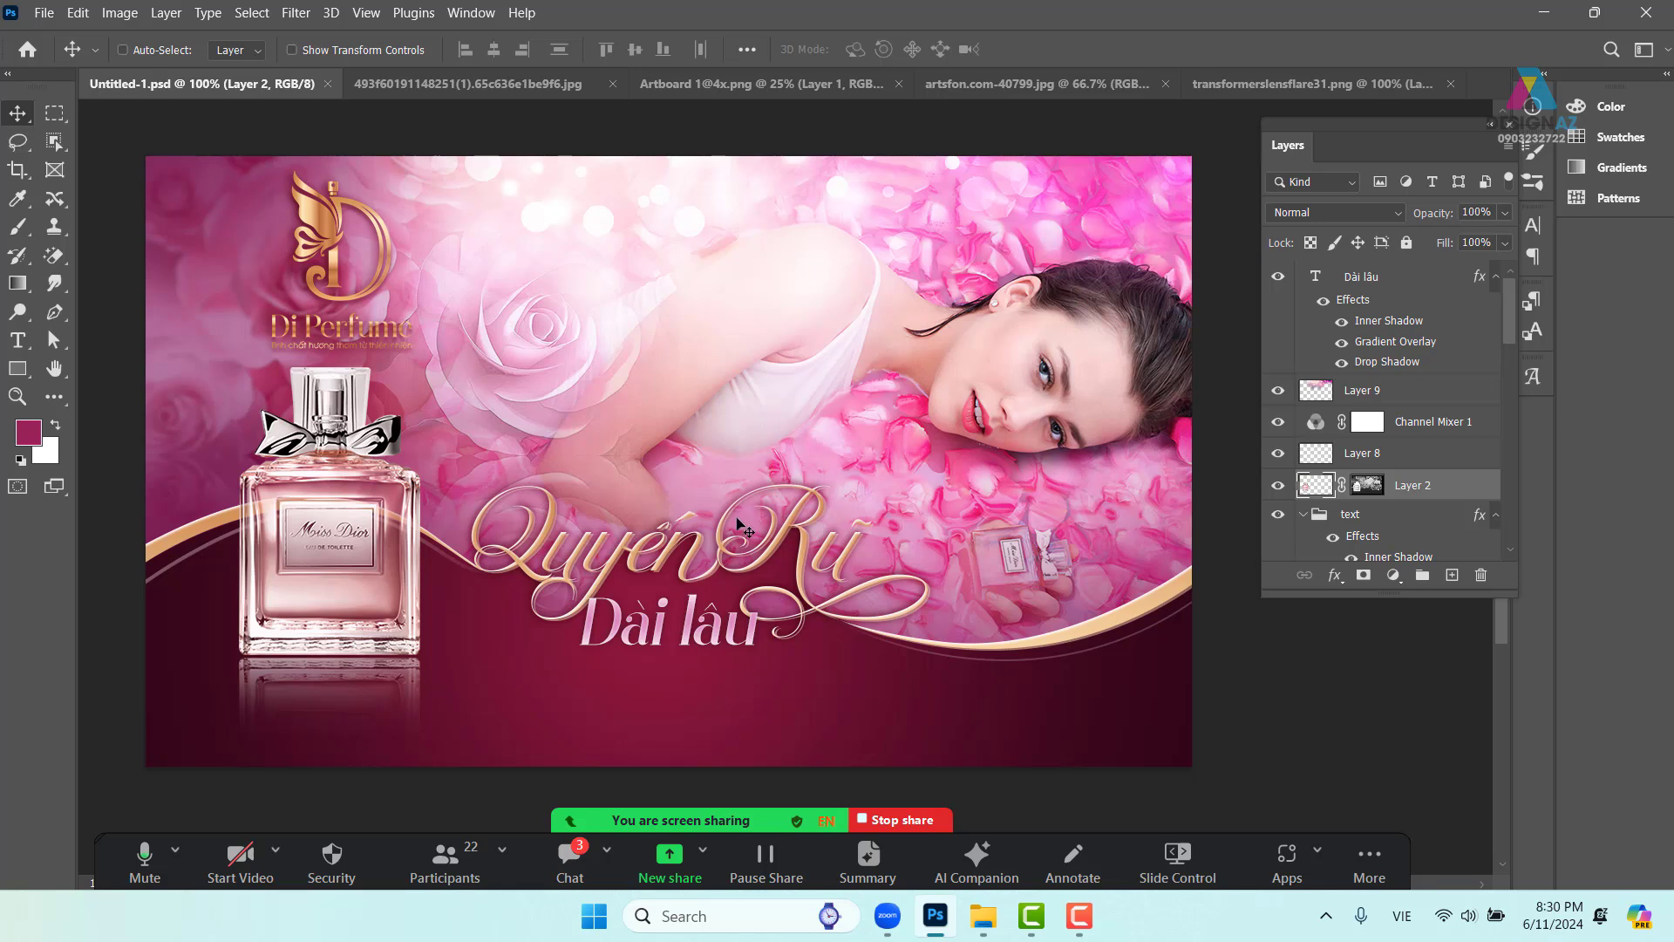
Stop the screen share and mute the microphone in the Zoom meeting
left_click(918, 824)
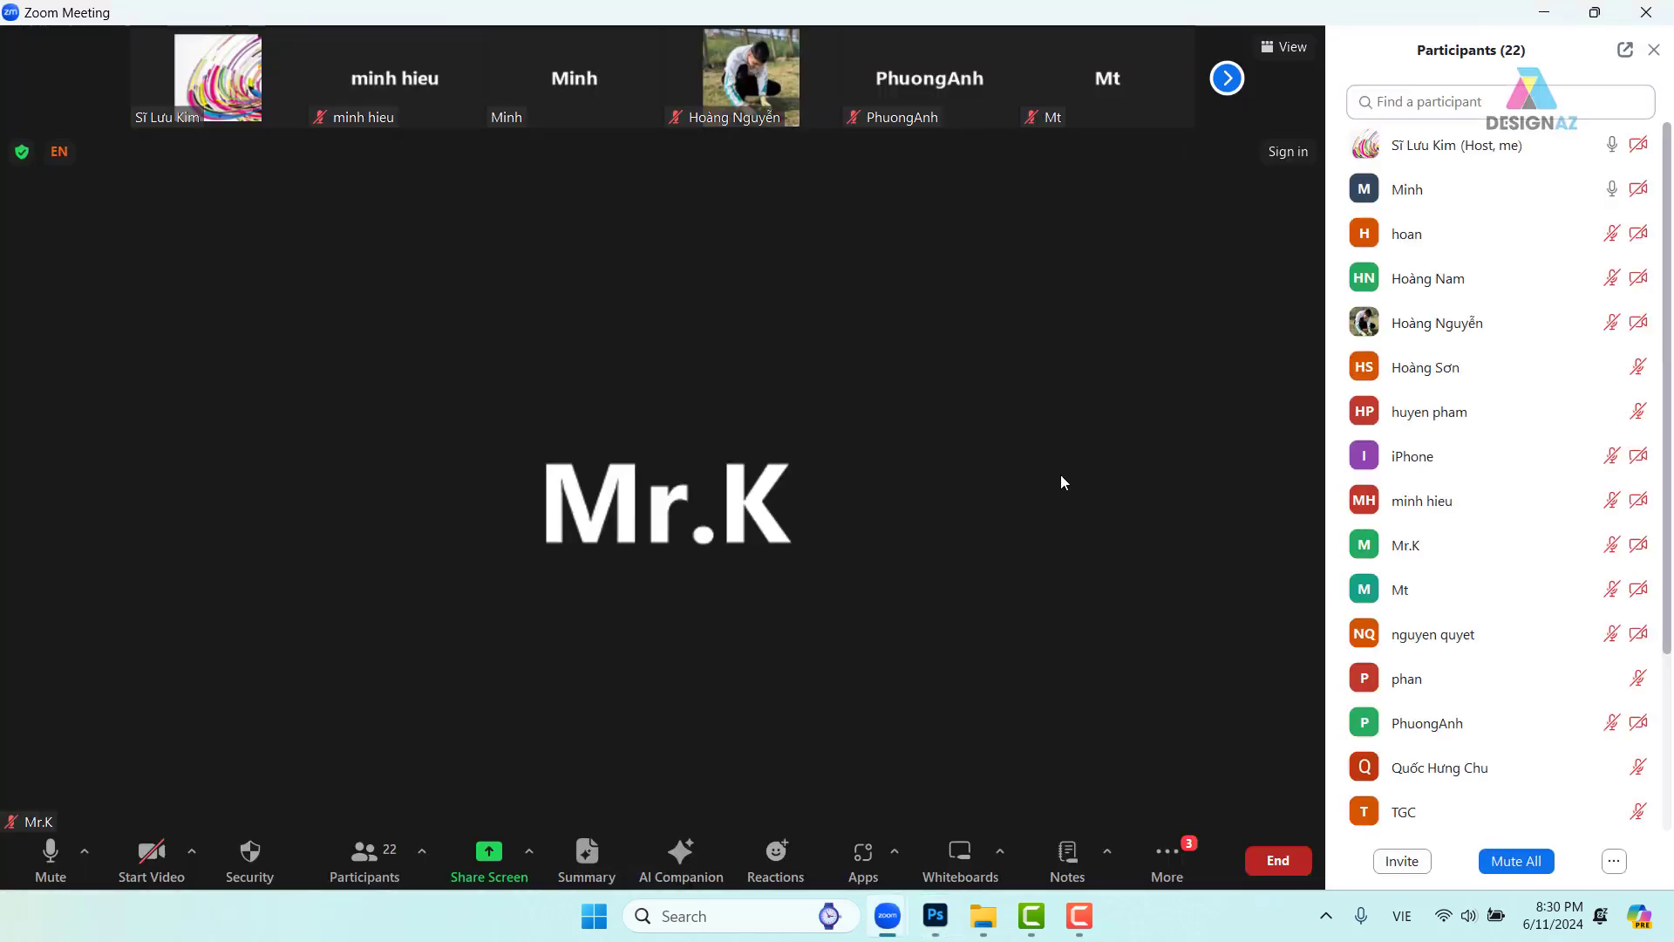
left_click(50, 855)
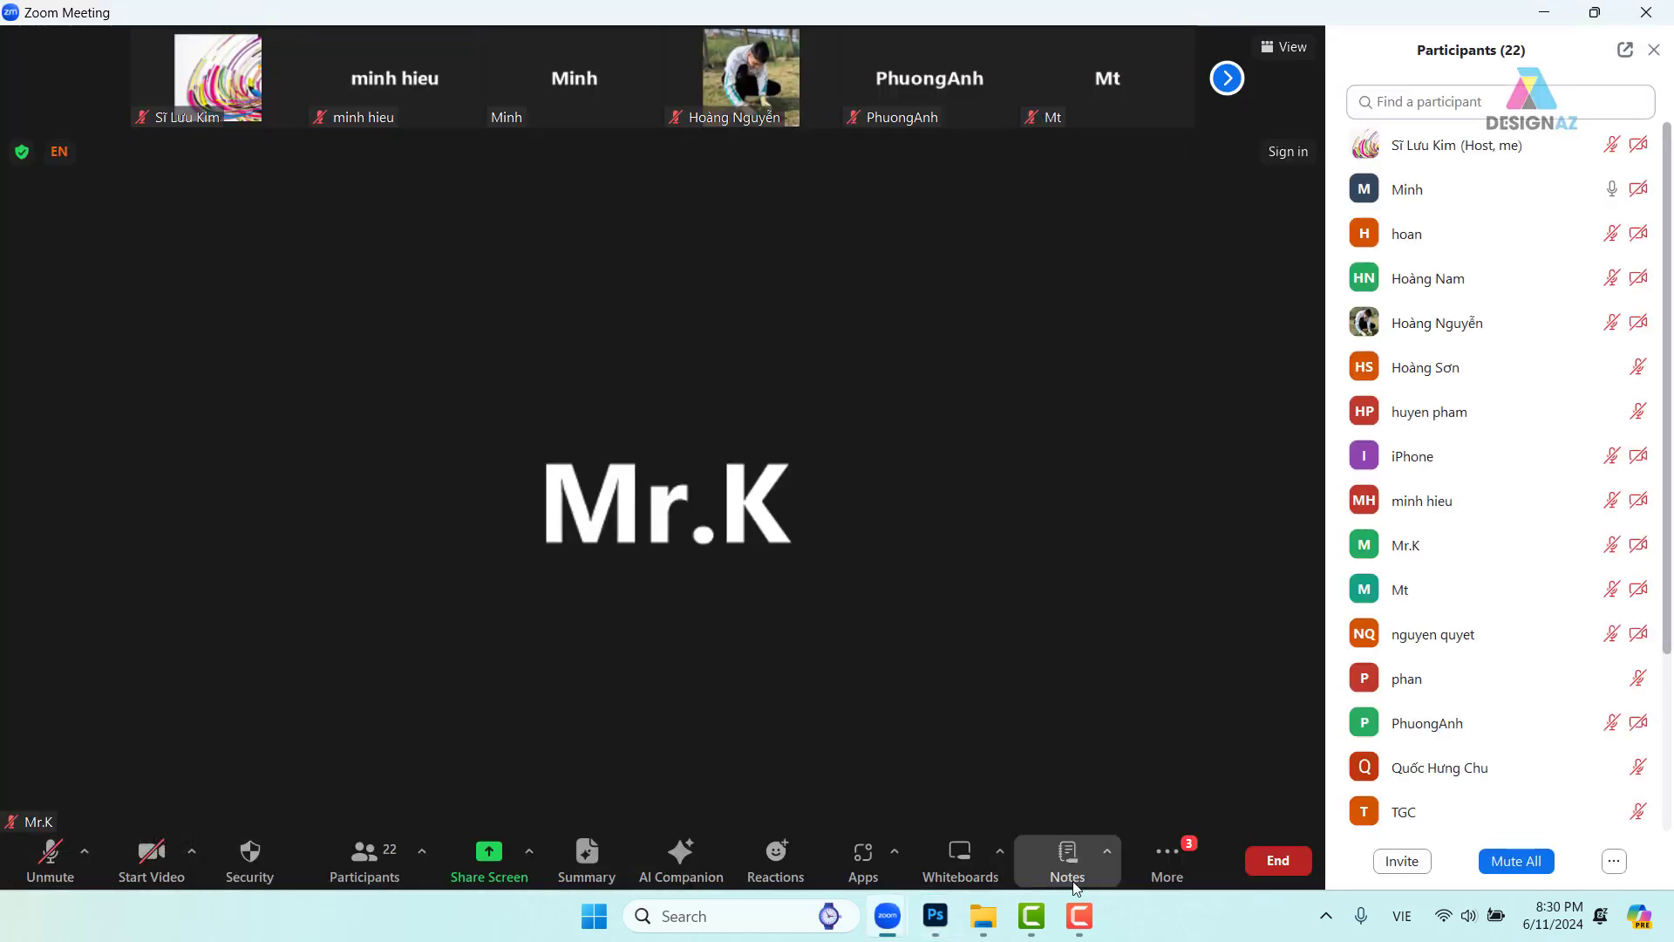